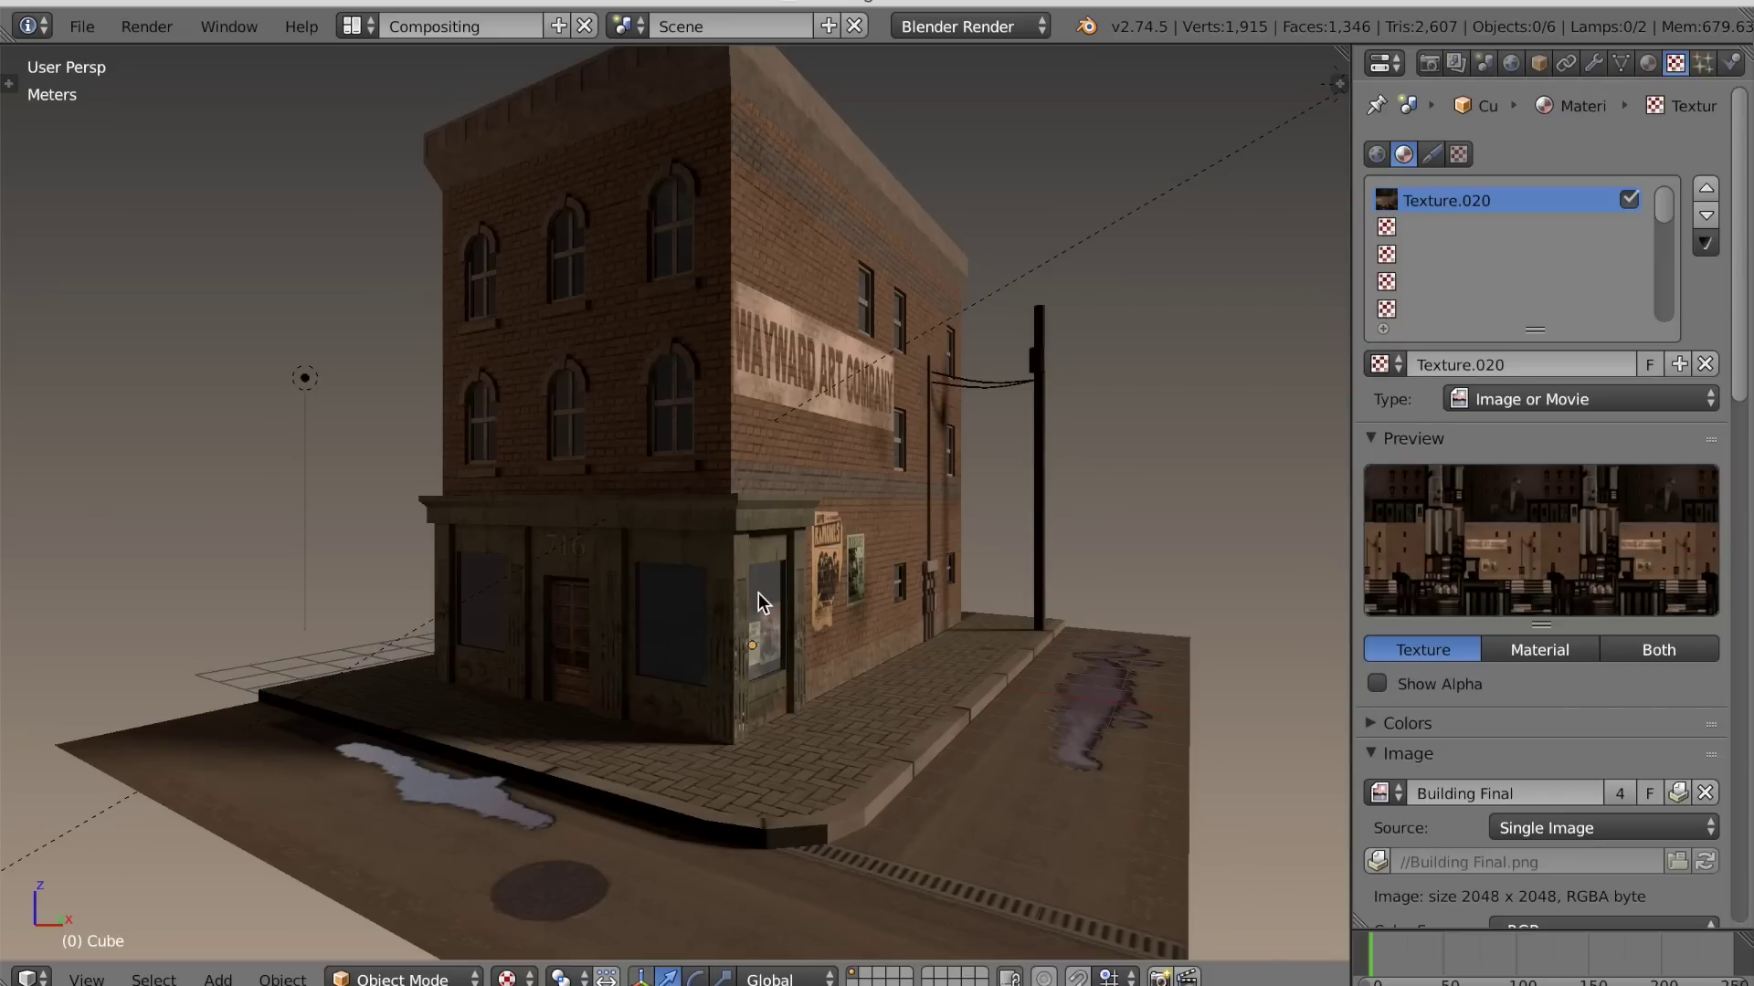
Examine the finished brick building, its corner storefront and the surrounding street from different angles and distances
scroll(766, 595, "up", 1)
middle_click_drag(760, 603, 853, 720)
scroll(787, 583, "up", 5)
scroll(682, 639, "up", 3)
scroll(748, 615, "up", 2)
scroll(639, 638, "down", 4)
scroll(785, 674, "down", 7)
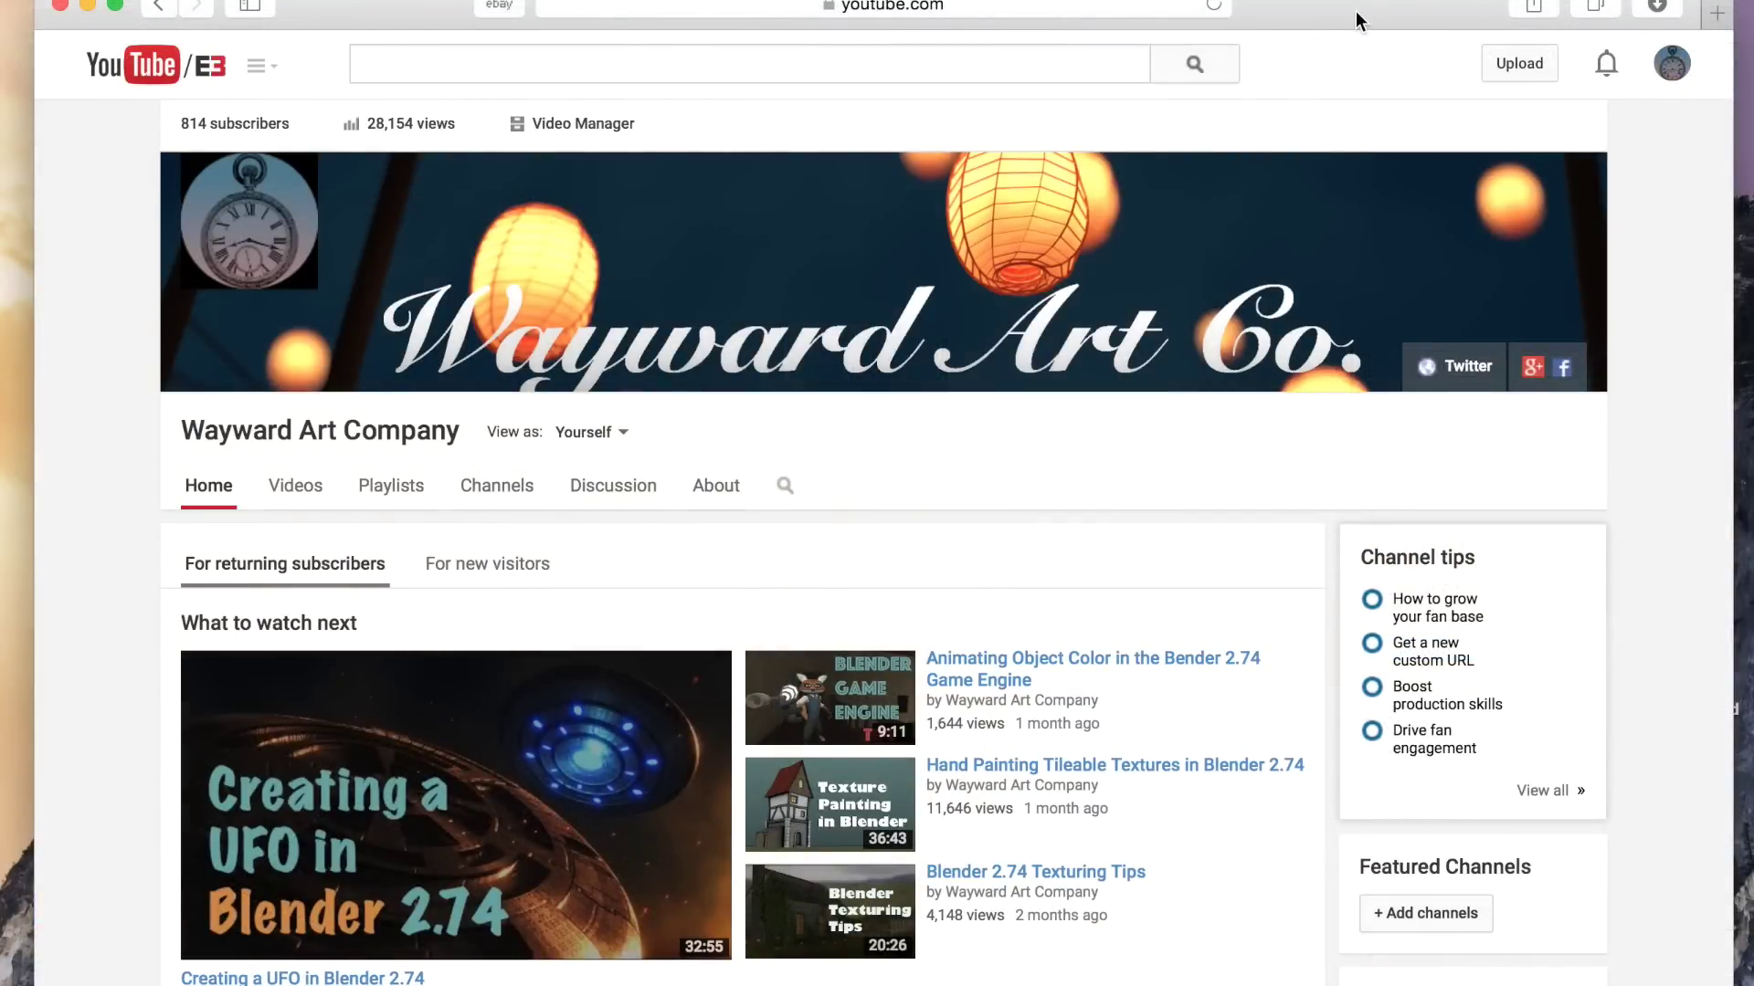
Switch to the browser, open the Wayward Art Co. Facebook page and view its shared A2.png building blueprint
left_click(1567, 369)
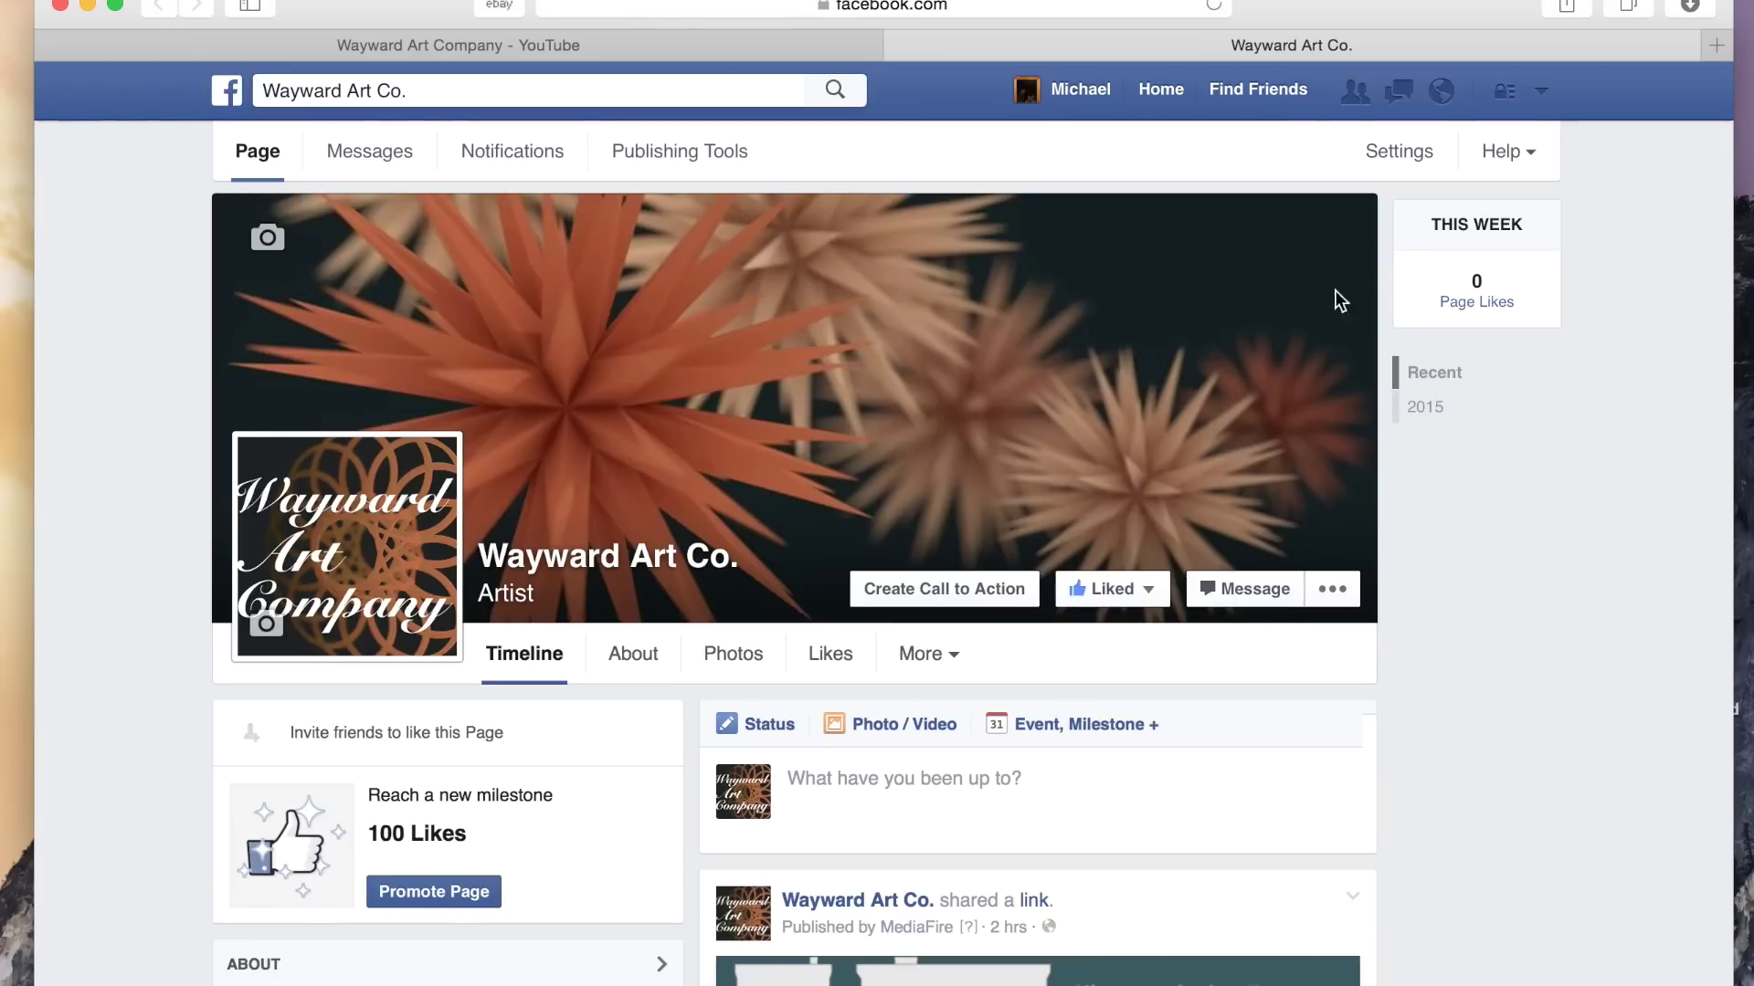
scroll(983, 857, "down", 5)
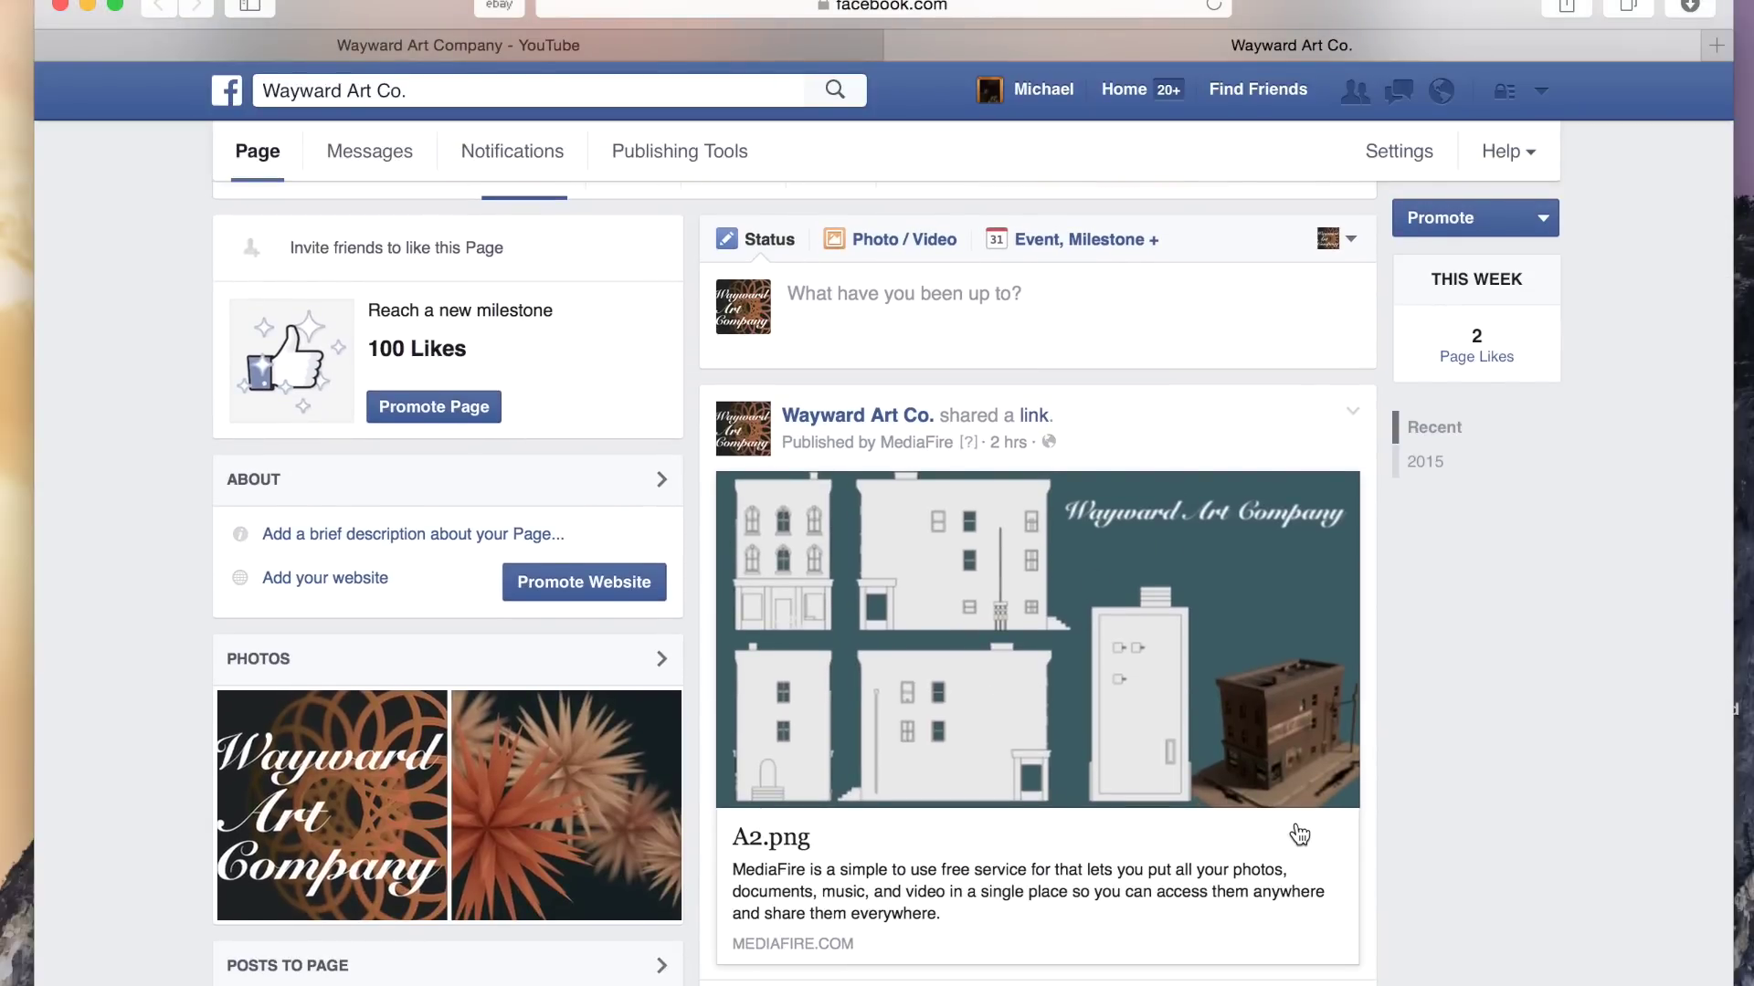
left_click(1046, 692)
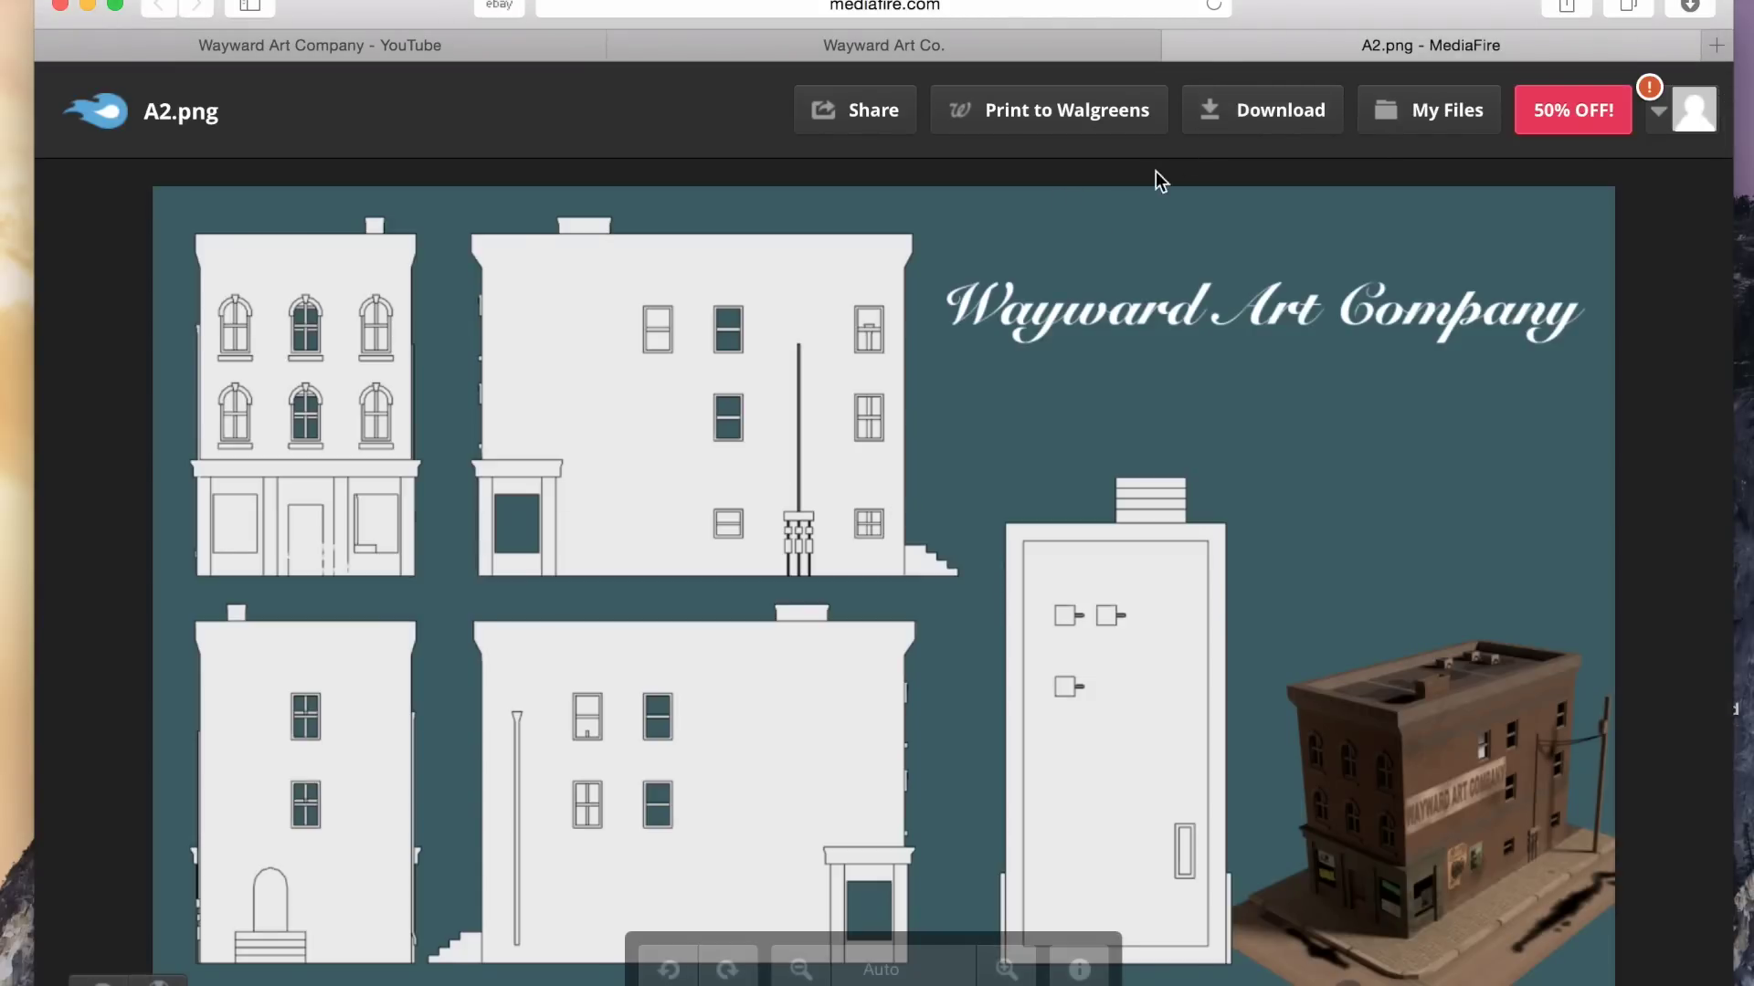
Return to the Facebook page and inspect the posted Sketchfab building model from different angles
left_click(1177, 45)
scroll(1010, 541, "down", 8)
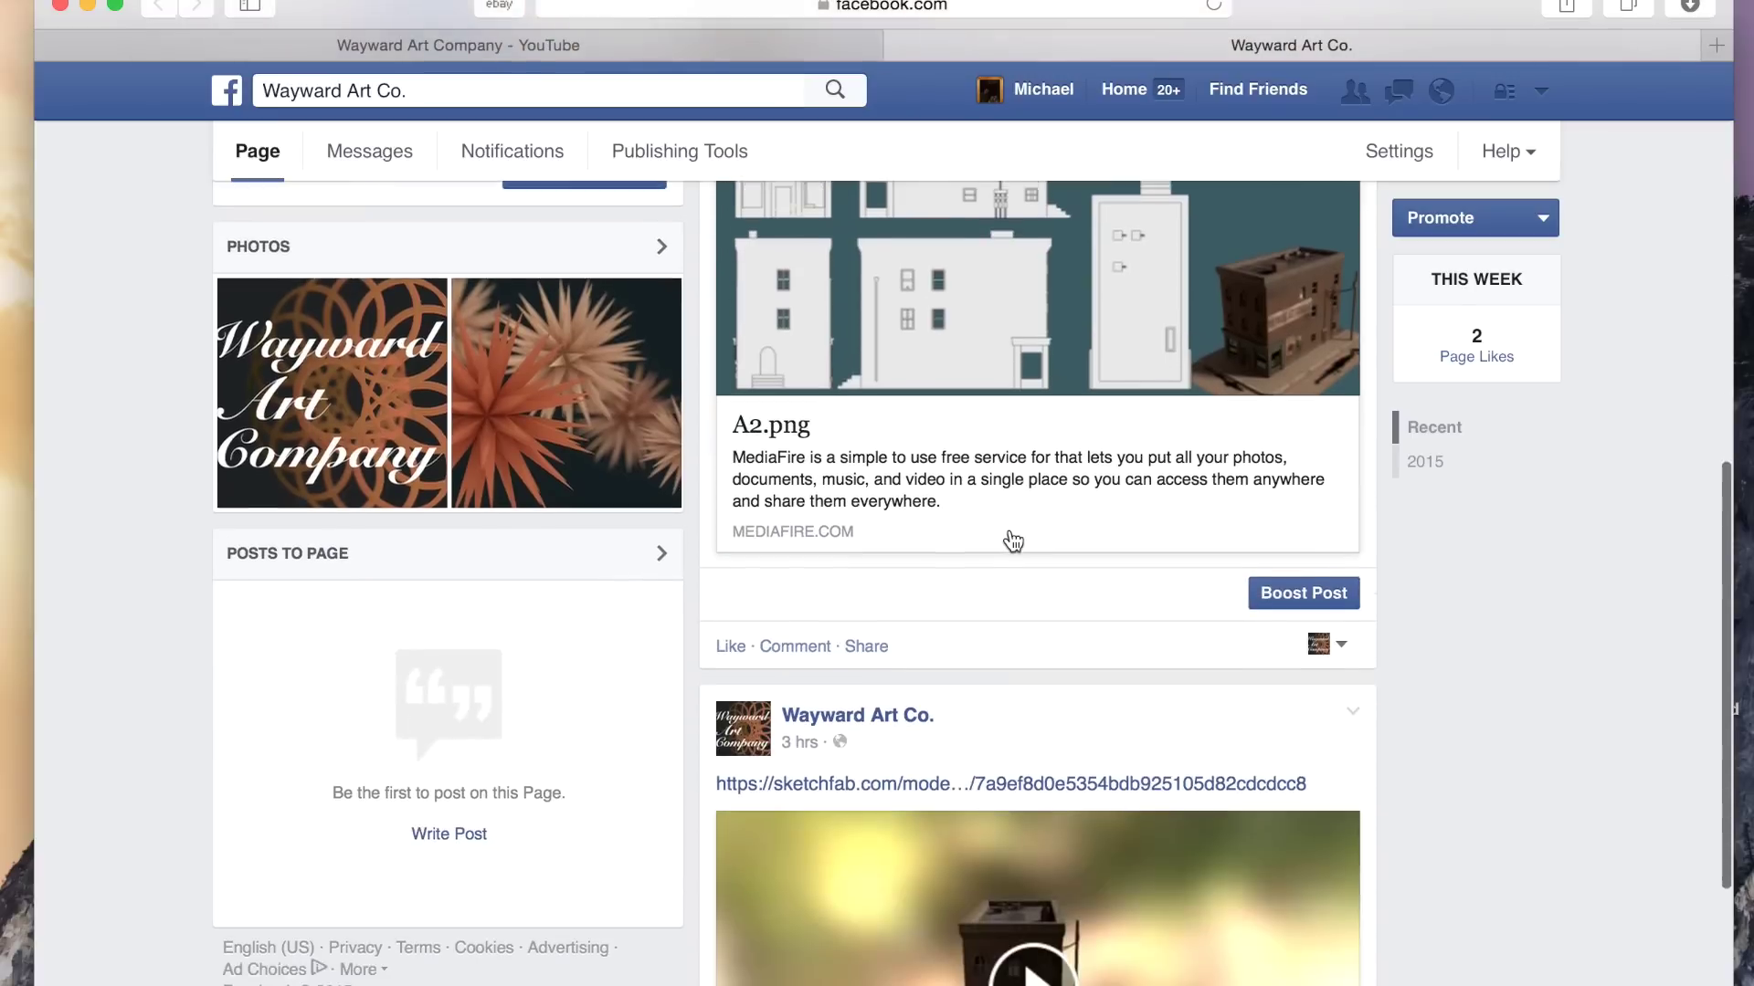
scroll(1165, 802, "down", 2)
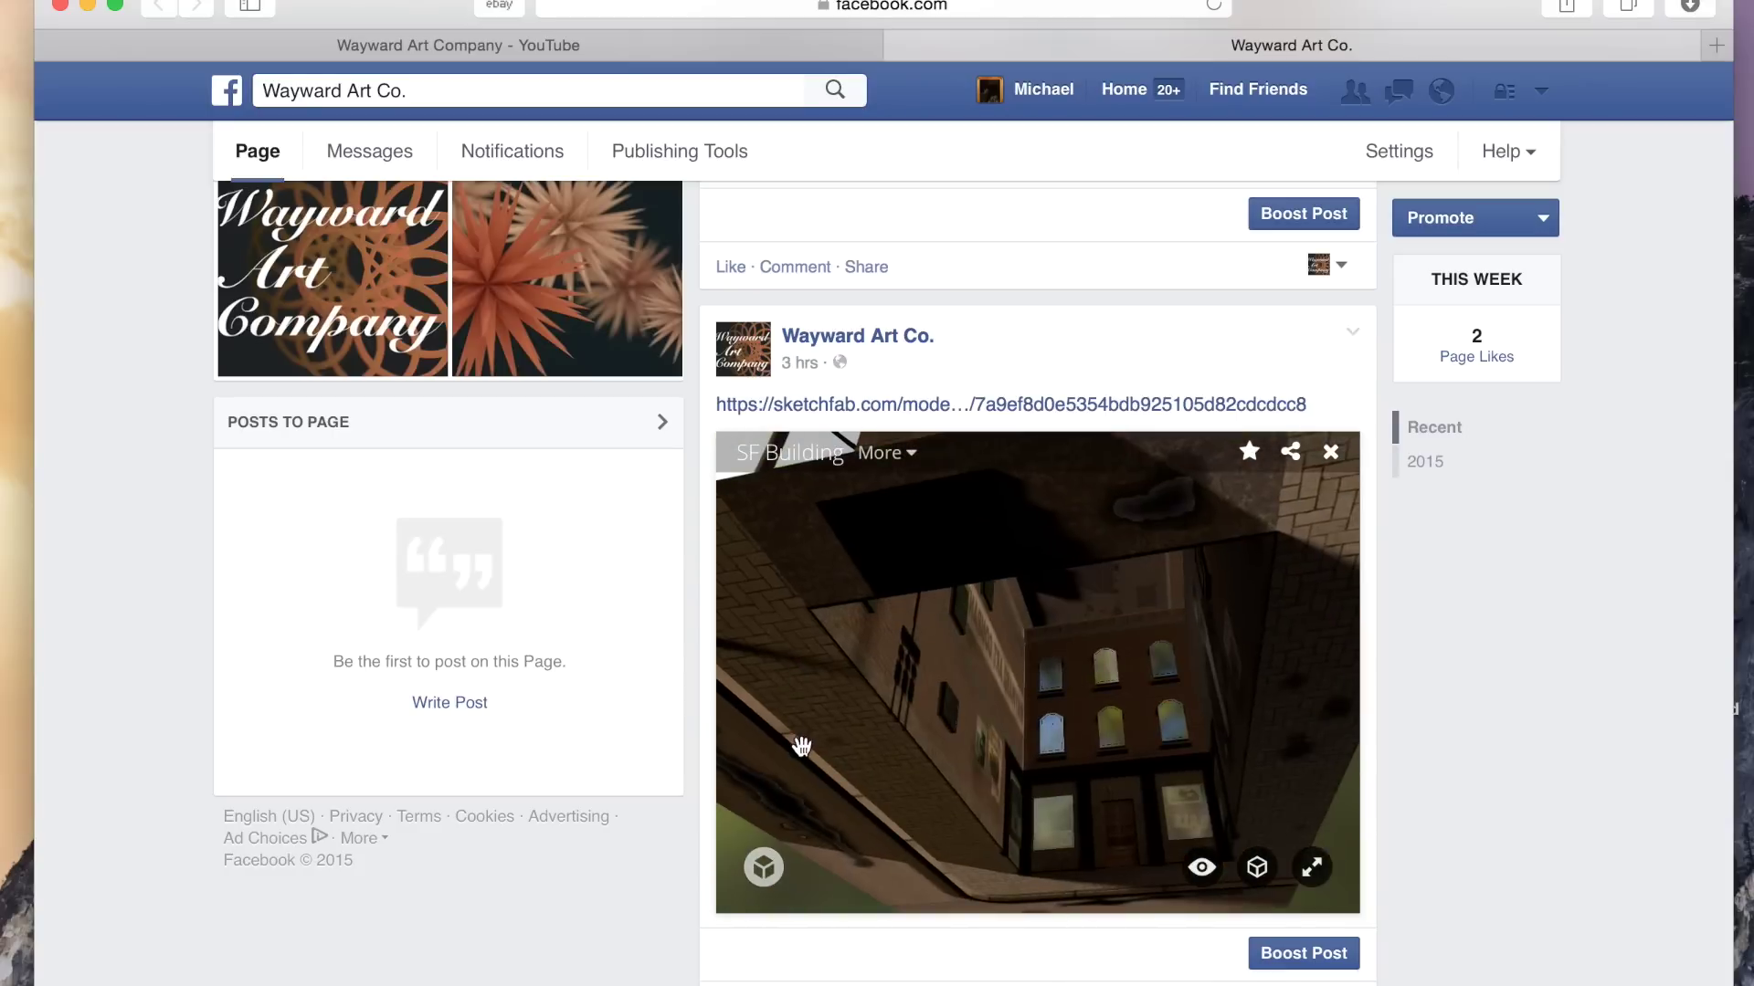
mouse_move(985, 752)
left_mouse_down()
mouse_move(814, 732)
mouse_move(648, 759)
mouse_move(951, 747)
mouse_move(669, 803)
left_mouse_up()
left_click_drag(814, 798, 633, 623)
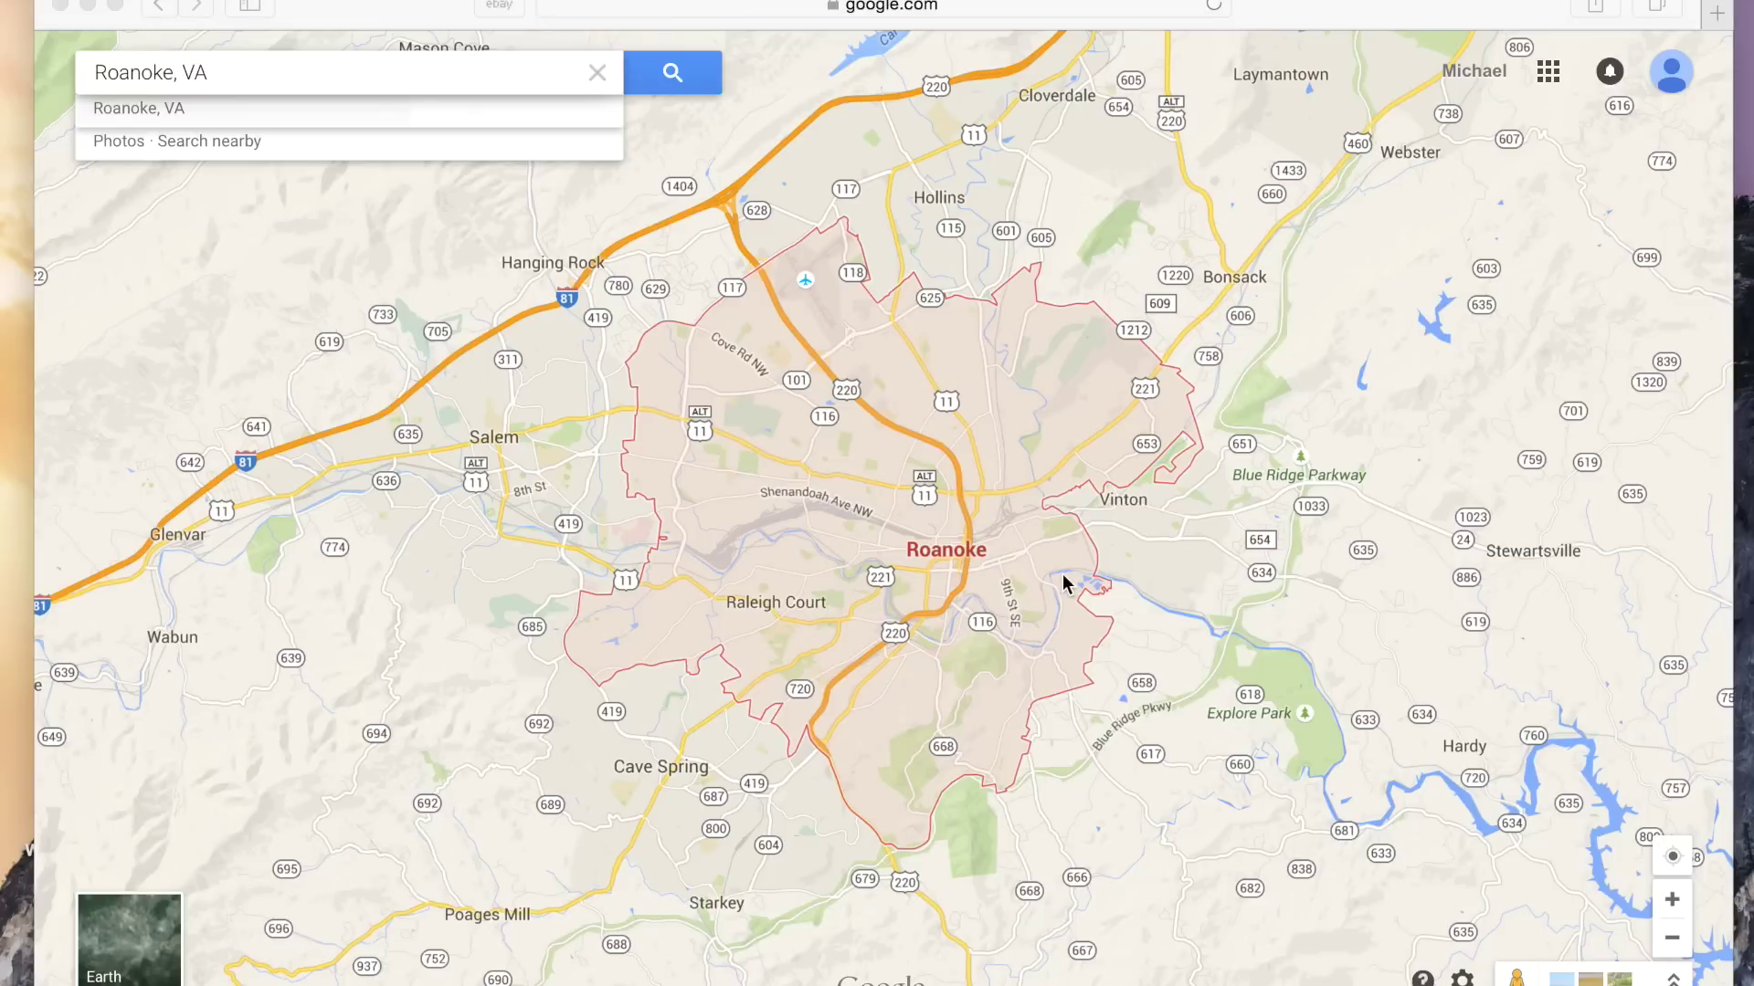
Switch to Google Maps, find downtown Roanoke, VA and enter Street View there
scroll(1064, 582, "up", 3)
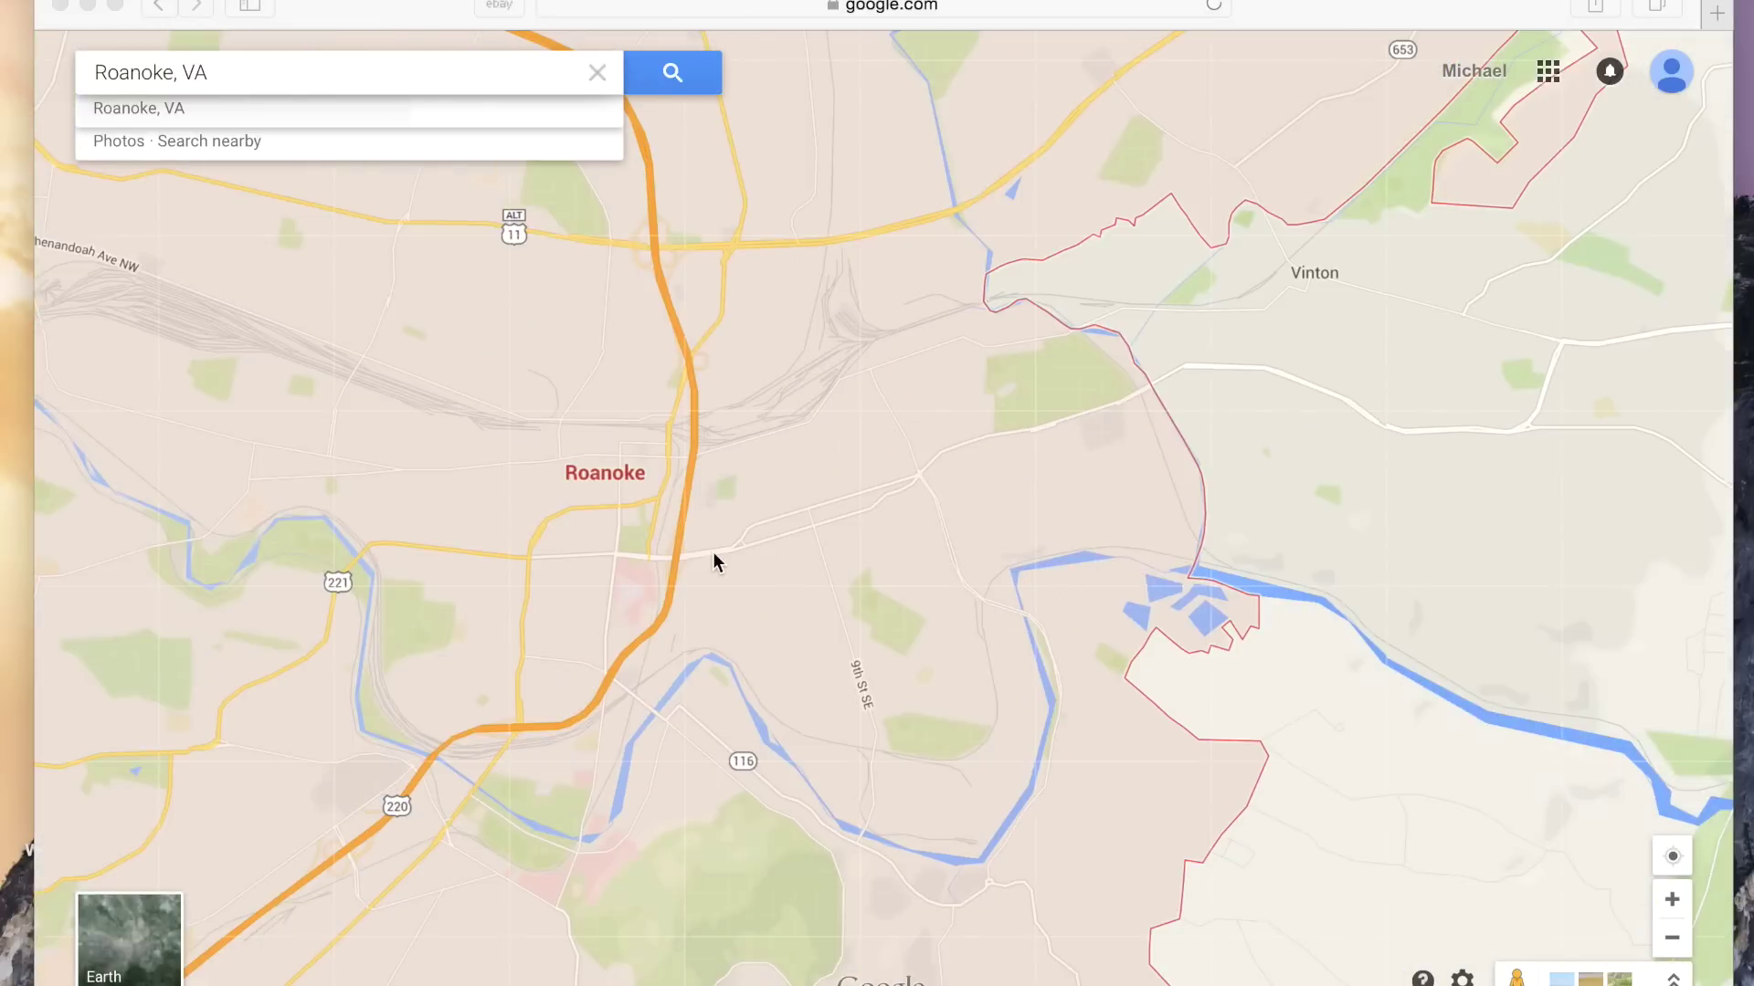
left_click_drag(235, 534, 875, 651)
left_click_drag(1516, 976, 856, 468)
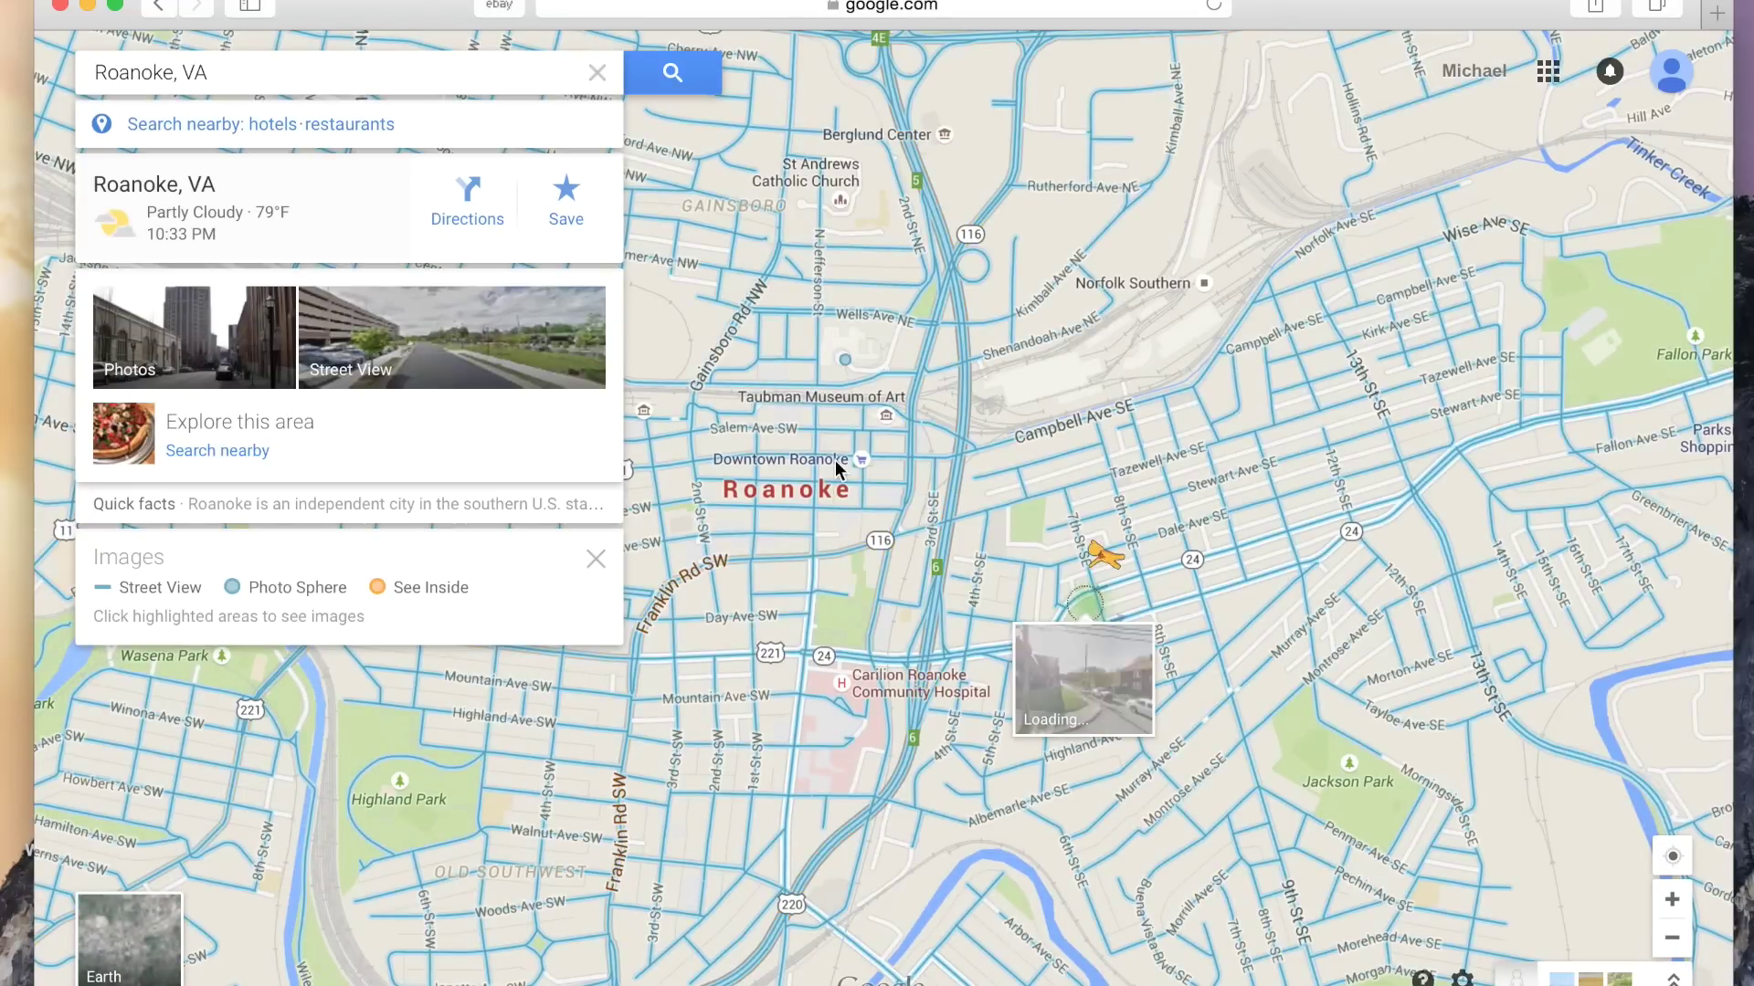
left_click_drag(762, 424, 724, 394)
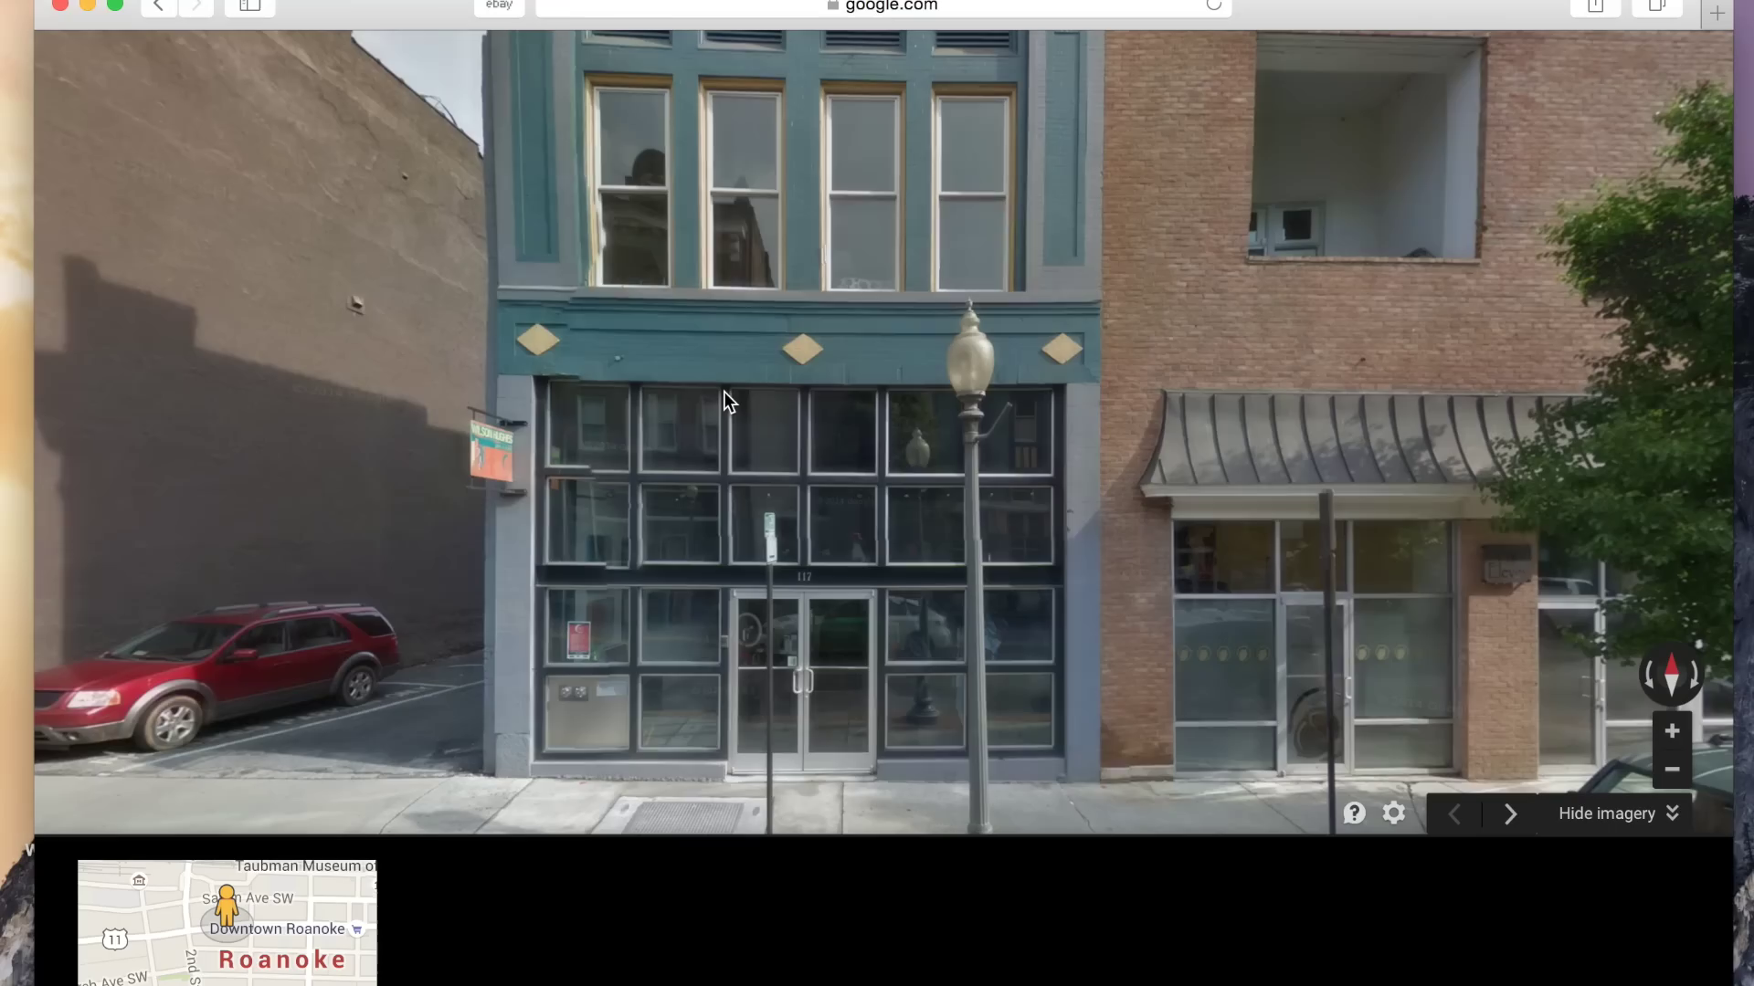
Explore the downtown Roanoke street in Street View, looking over the building facades for reference
mouse_move(366, 470)
left_mouse_down()
mouse_move(411, 498)
mouse_move(849, 519)
mouse_move(967, 447)
mouse_move(968, 533)
mouse_move(752, 544)
mouse_move(365, 480)
left_mouse_up()
left_click_drag(1227, 392, 423, 434)
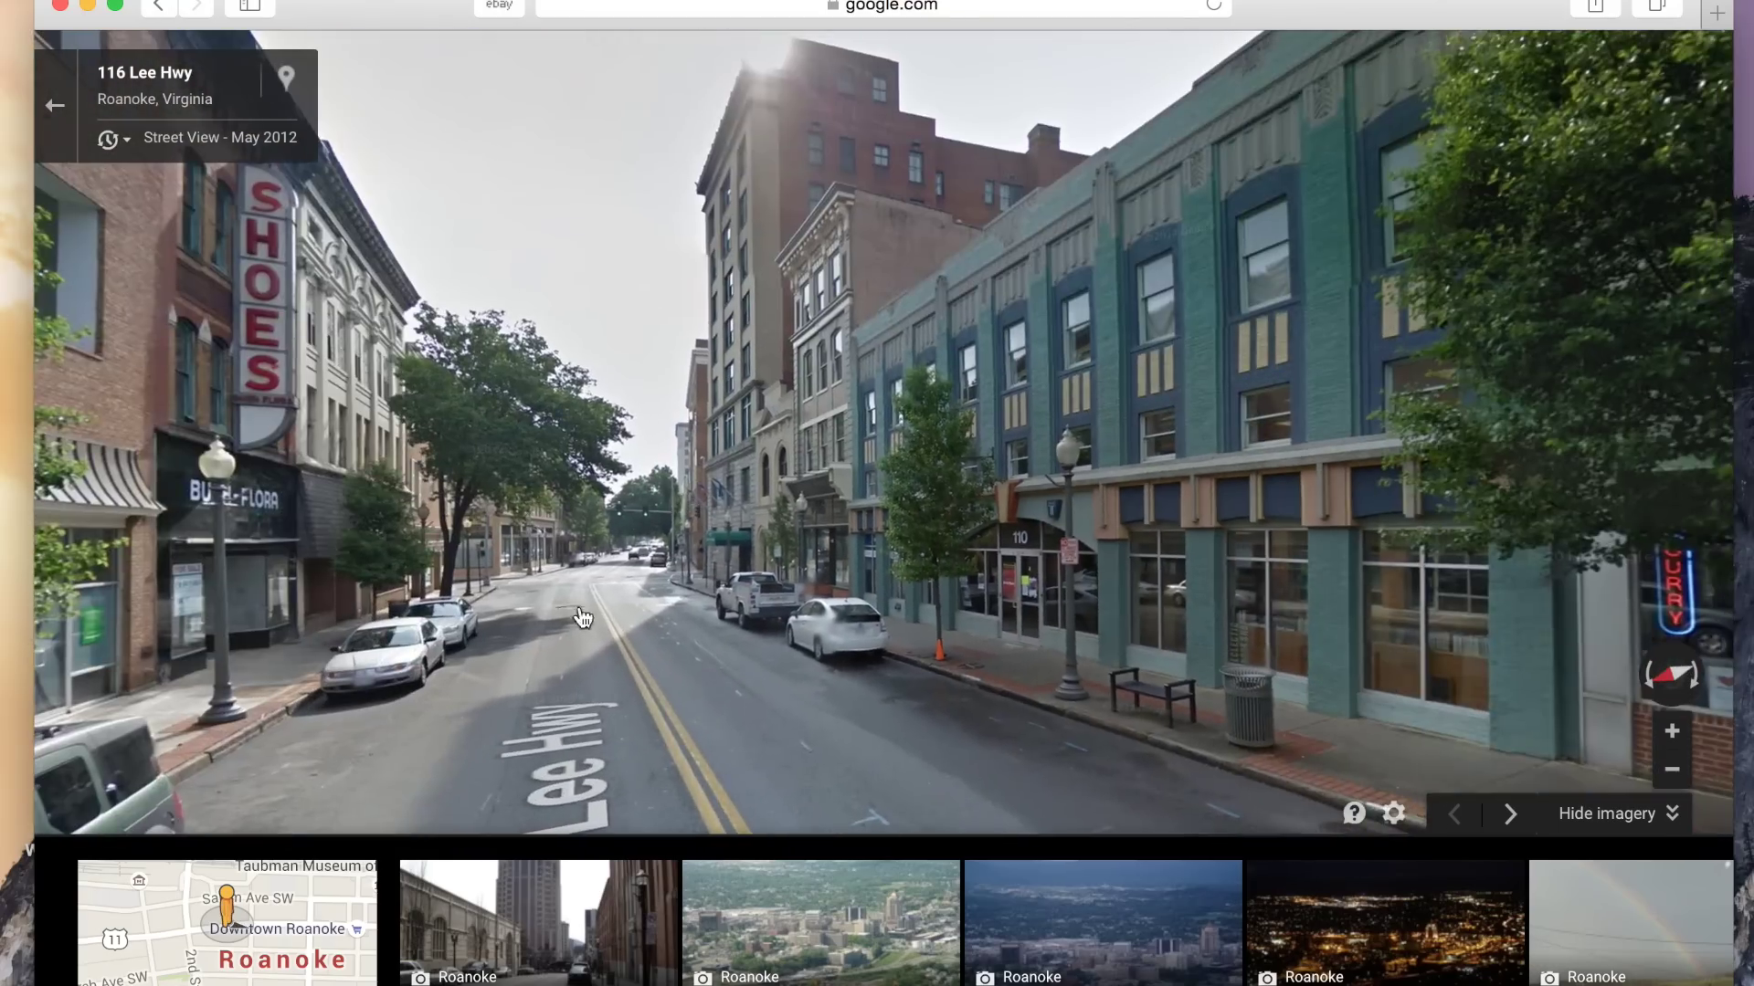
left_click(581, 617)
left_click(668, 628)
left_click_drag(1279, 566, 209, 759)
left_click(209, 758)
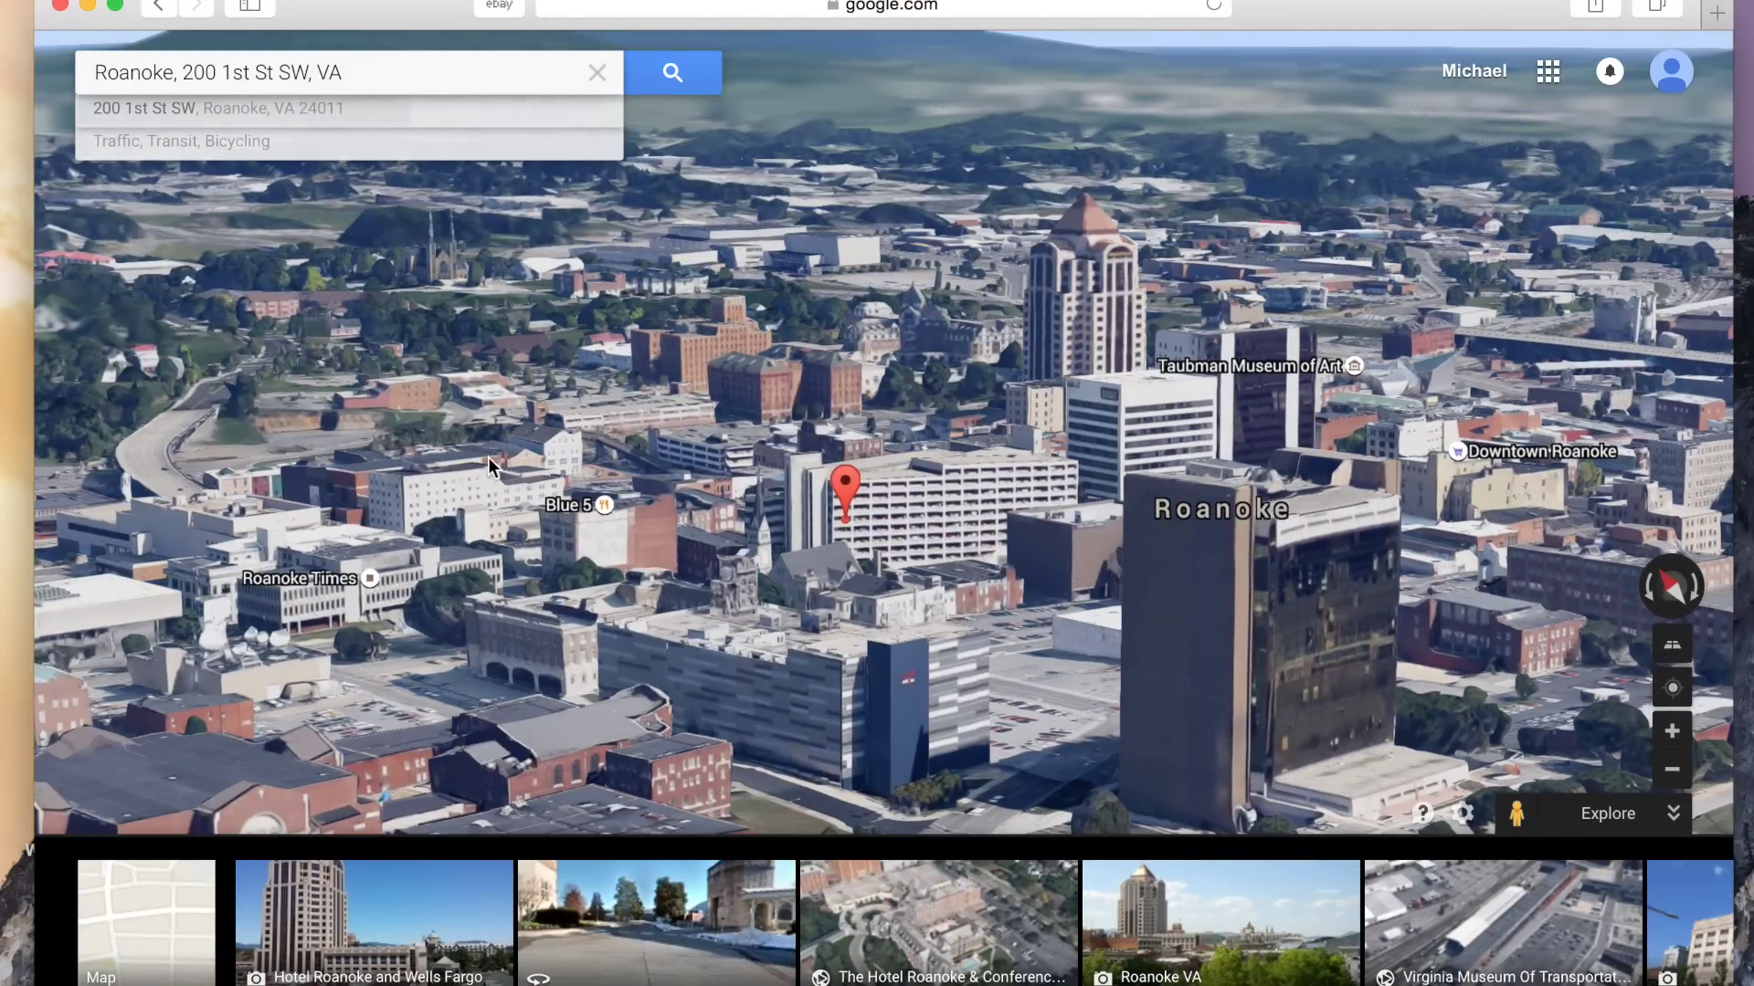
Examine downtown Roanoke's buildings closer up in the 3D aerial view from another angle
scroll(487, 457, "up", 3)
left_click_drag(488, 464, 324, 475, "ctrl")
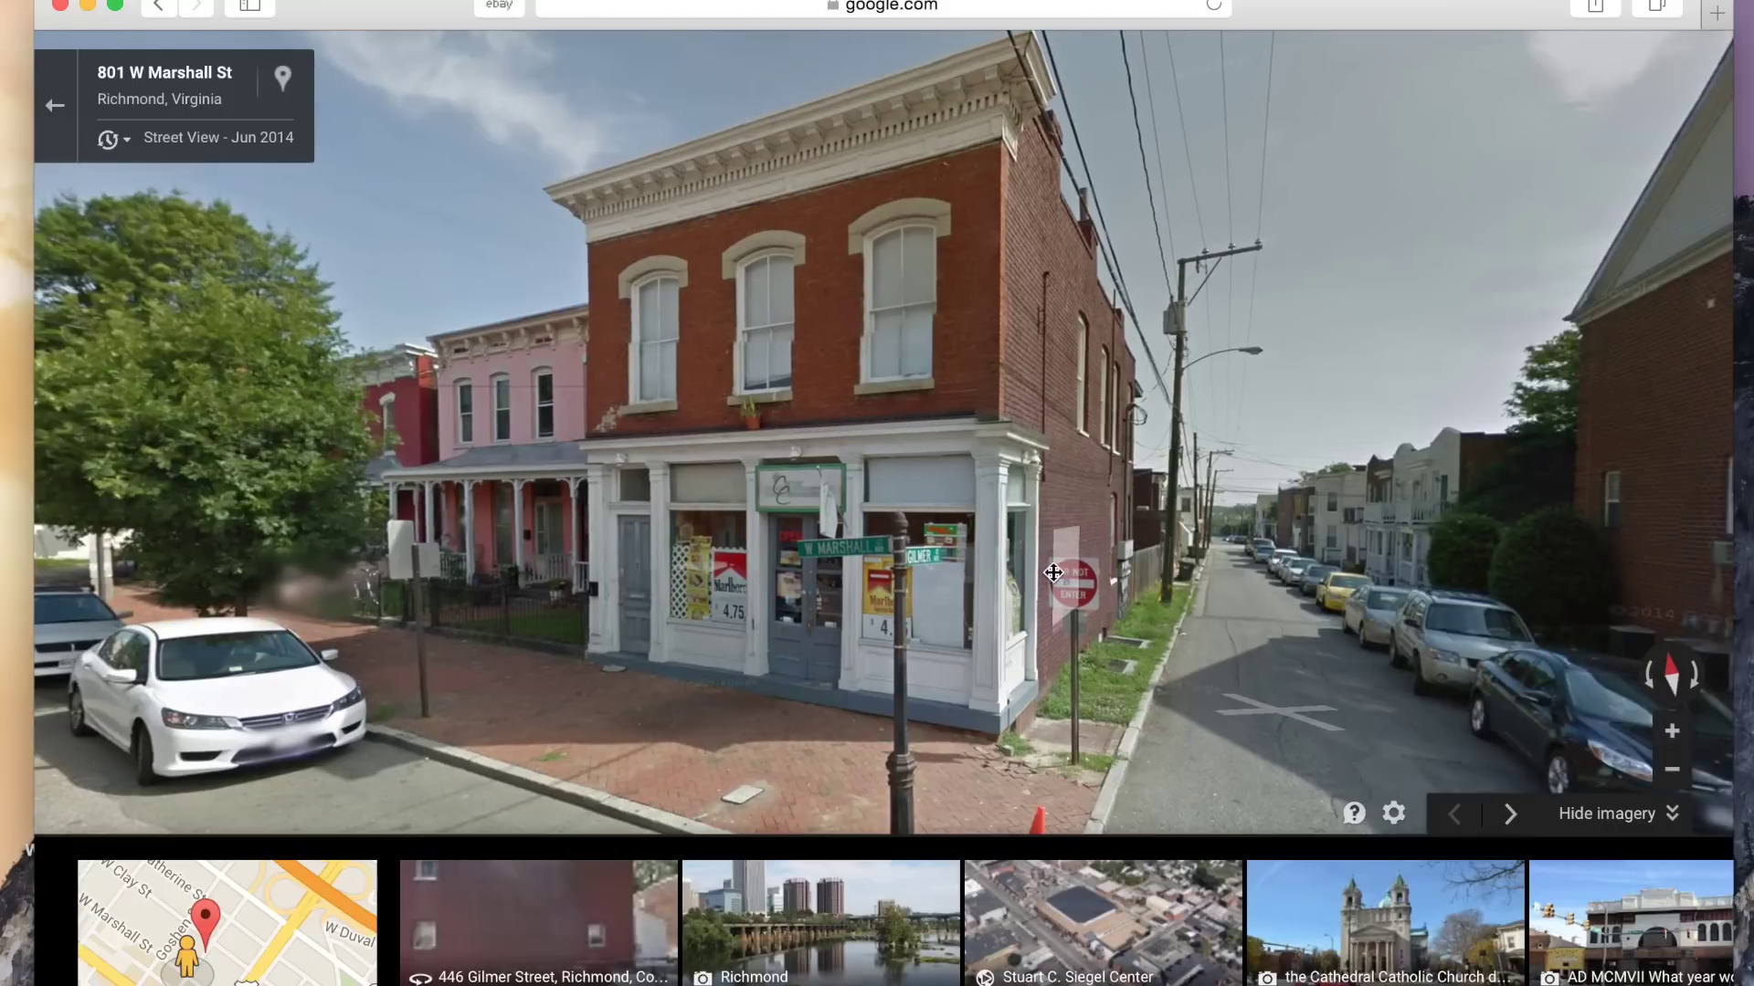
Look over the brick corner store in Richmond in Street View and move along Gilmer St beside it
left_click_drag(1053, 573, 1044, 585)
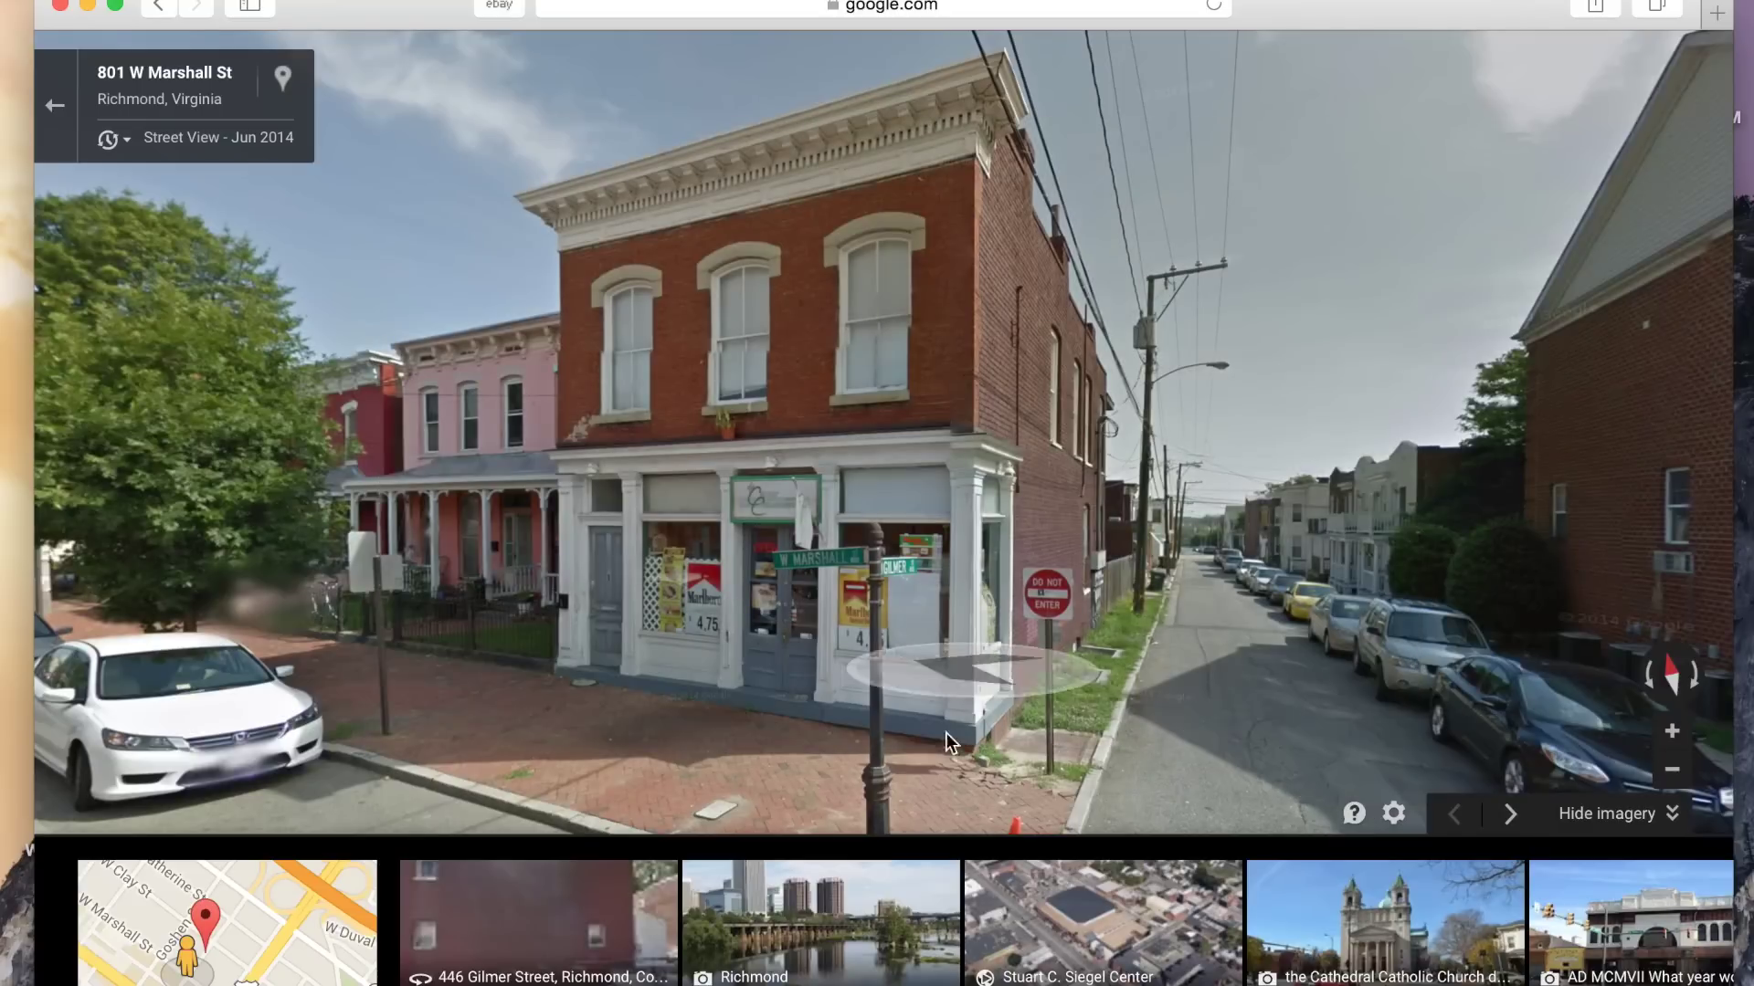
left_click(1257, 670)
left_click(1031, 675)
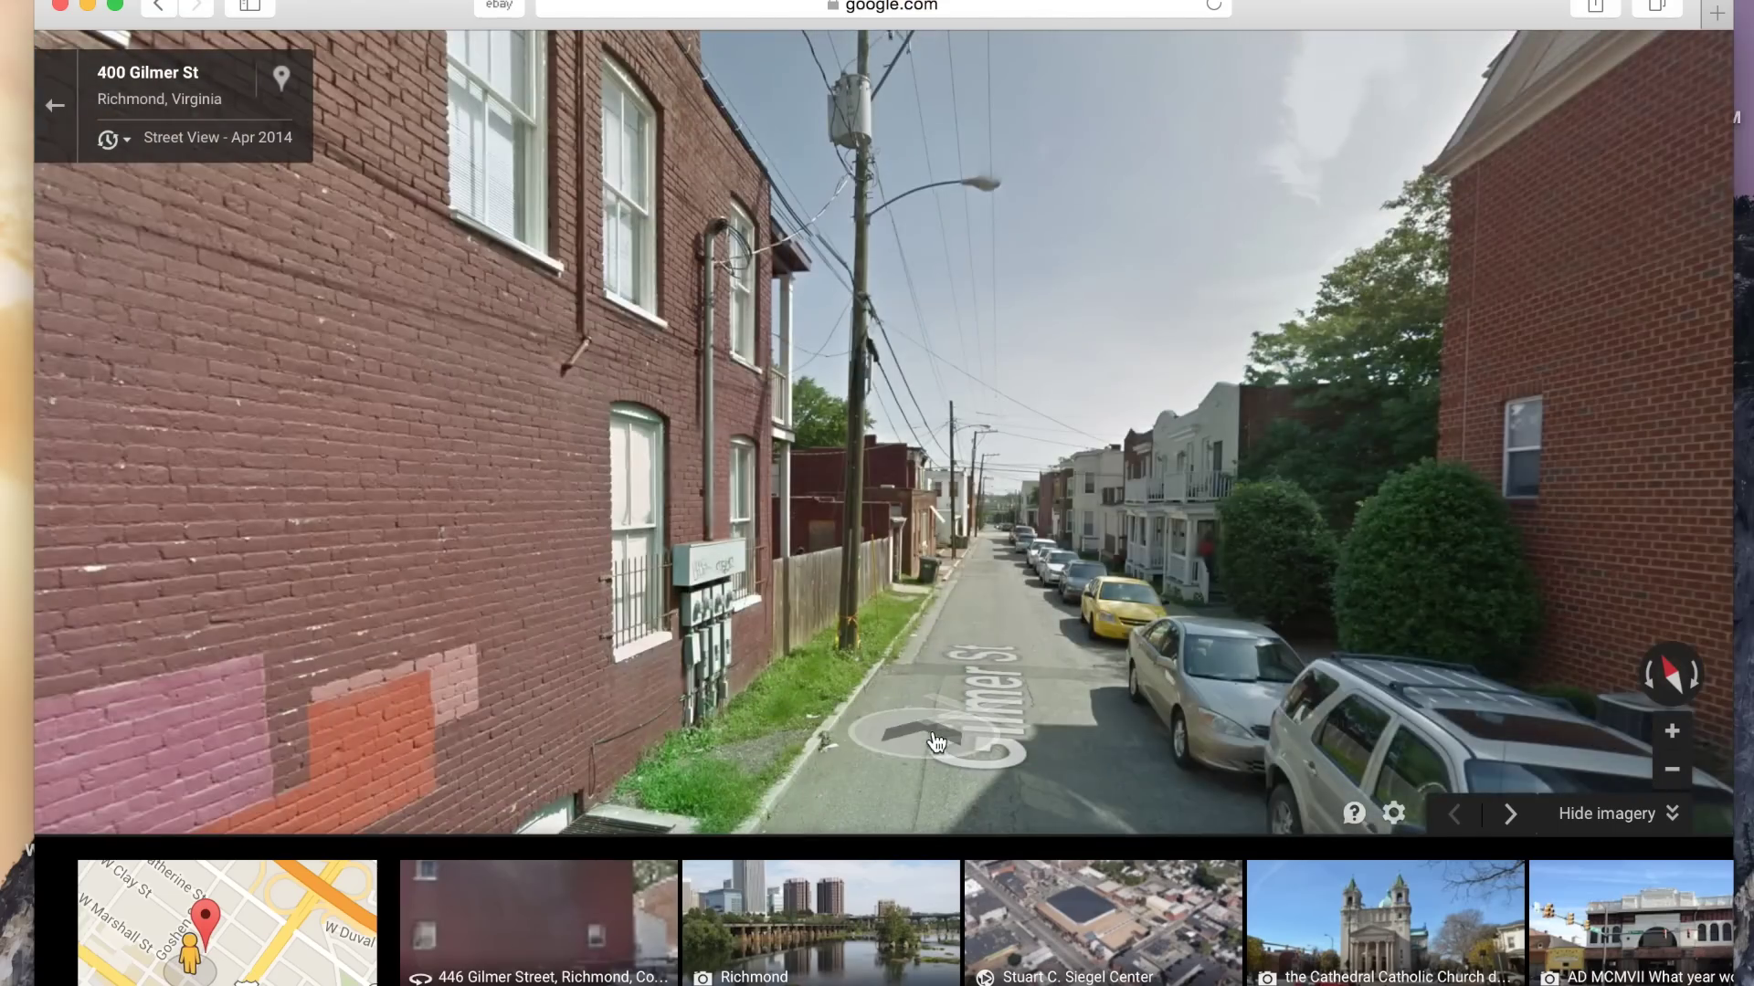
left_click(936, 741)
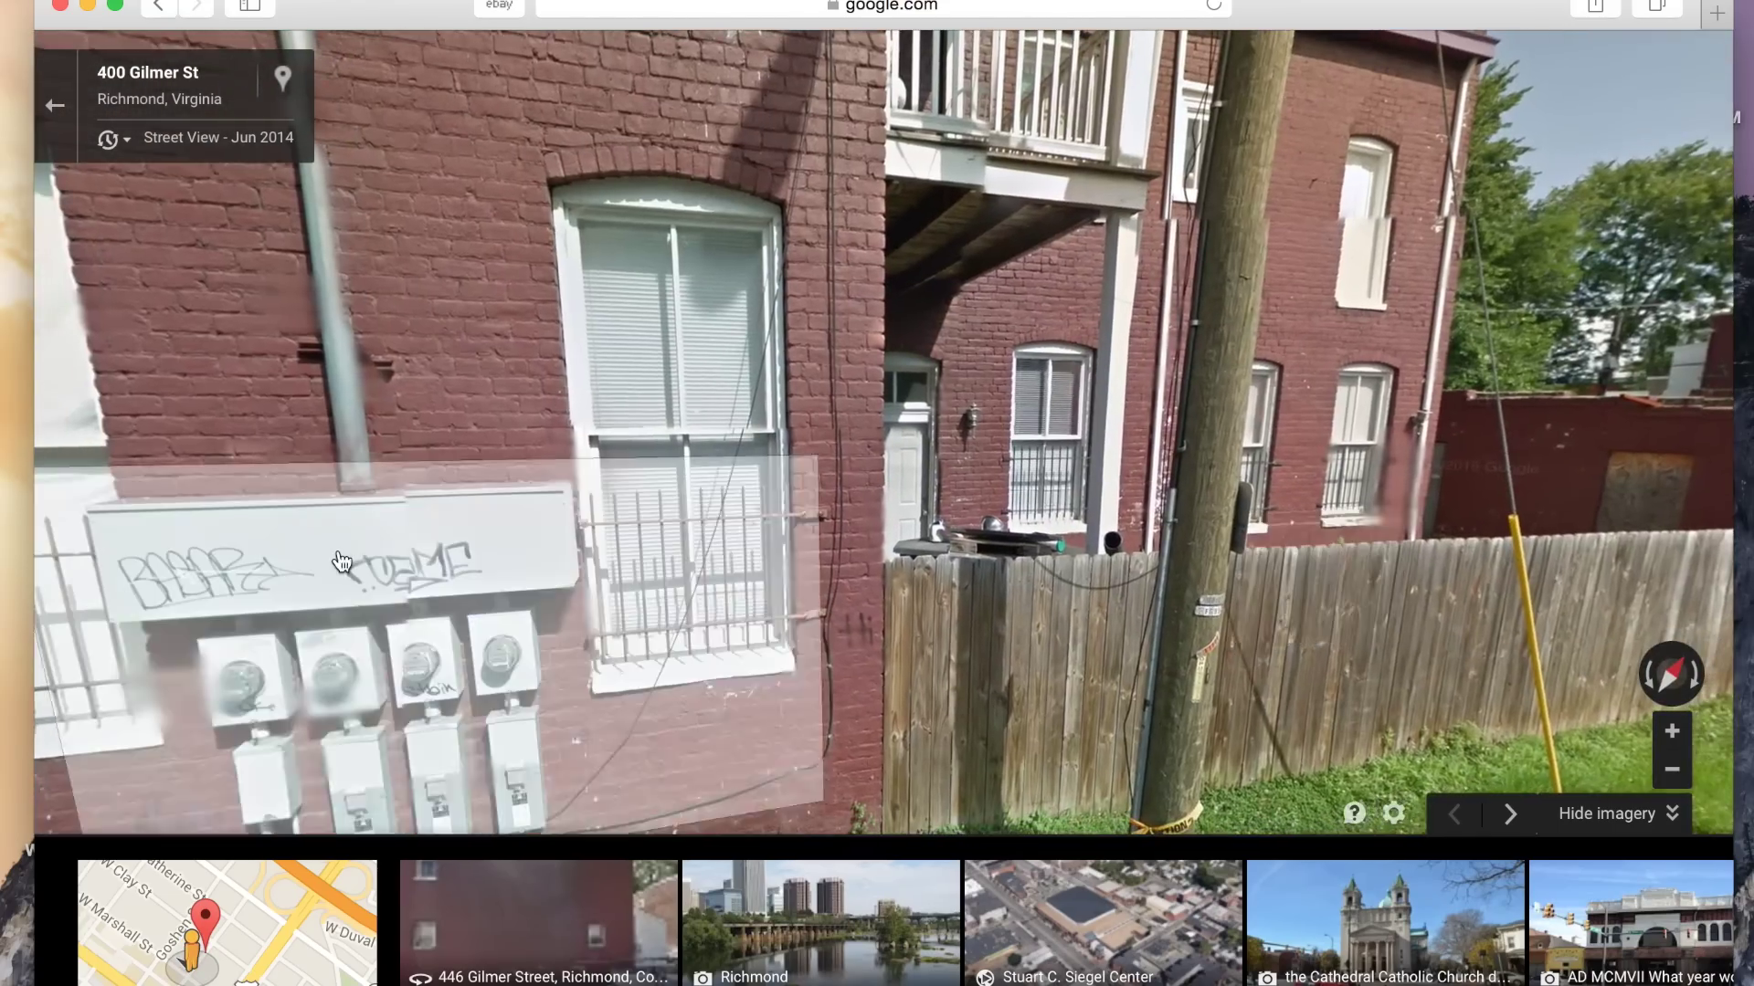
Inspect the side wall's electric meters, conduits and barred windows up close
left_click_drag(398, 411, 680, 364)
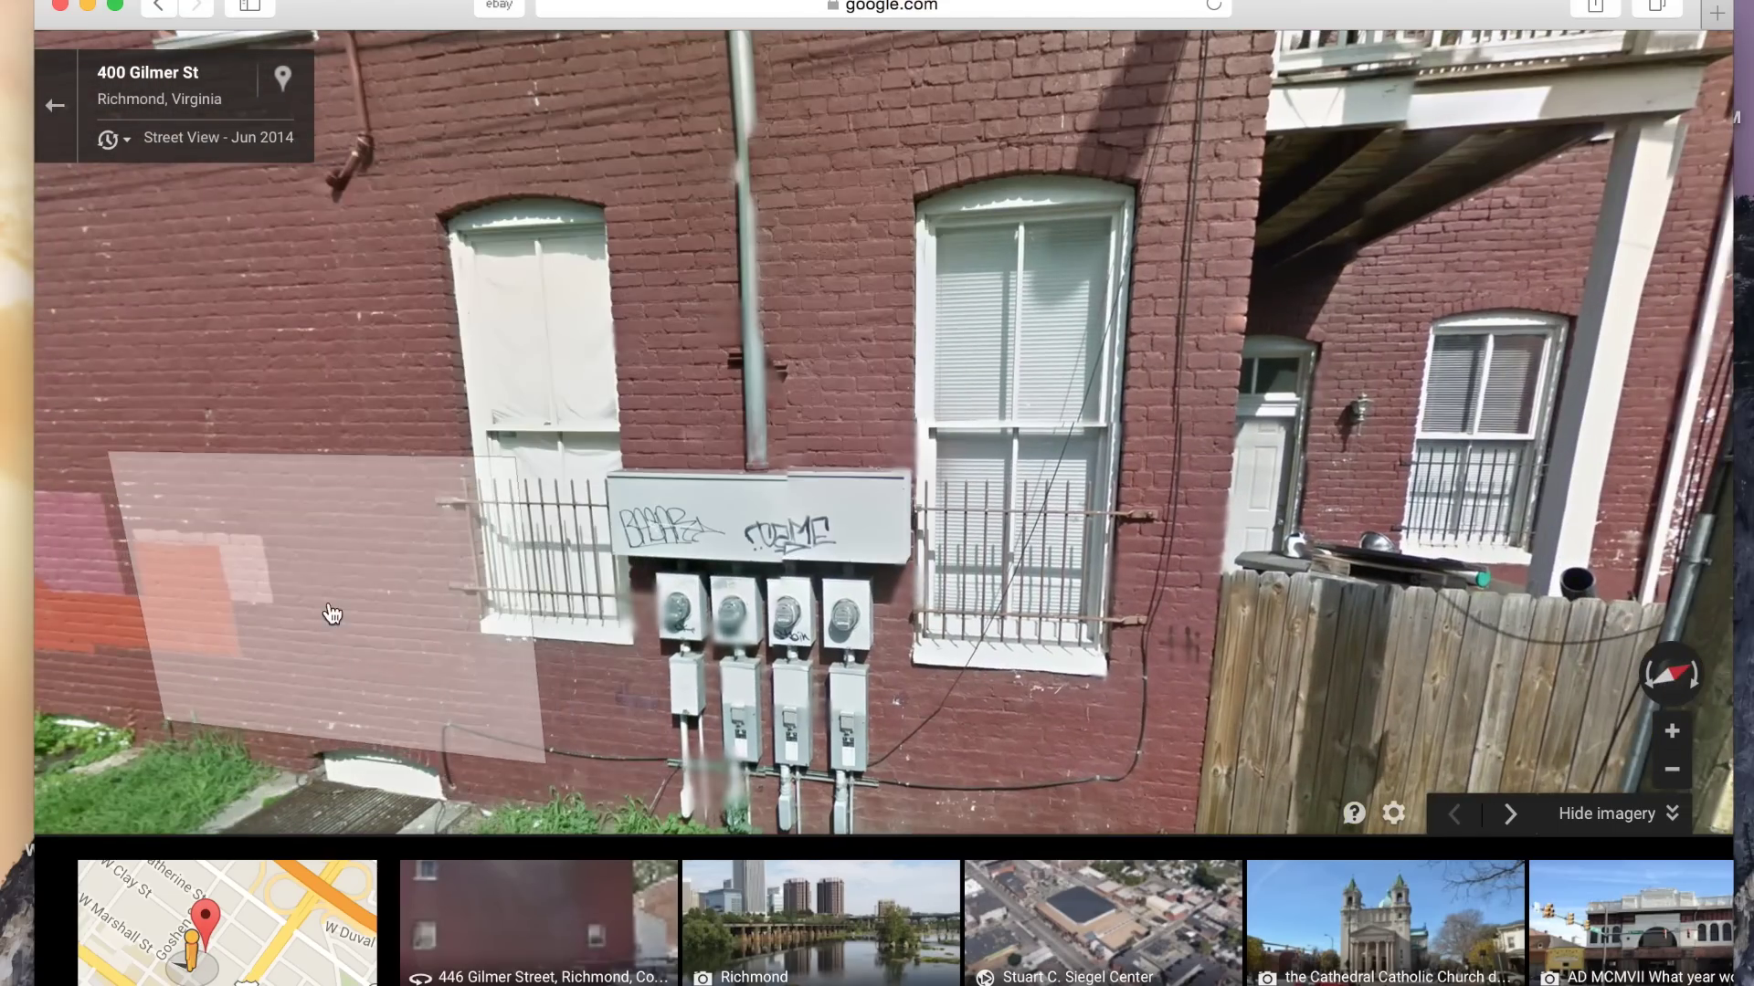
left_click(327, 601)
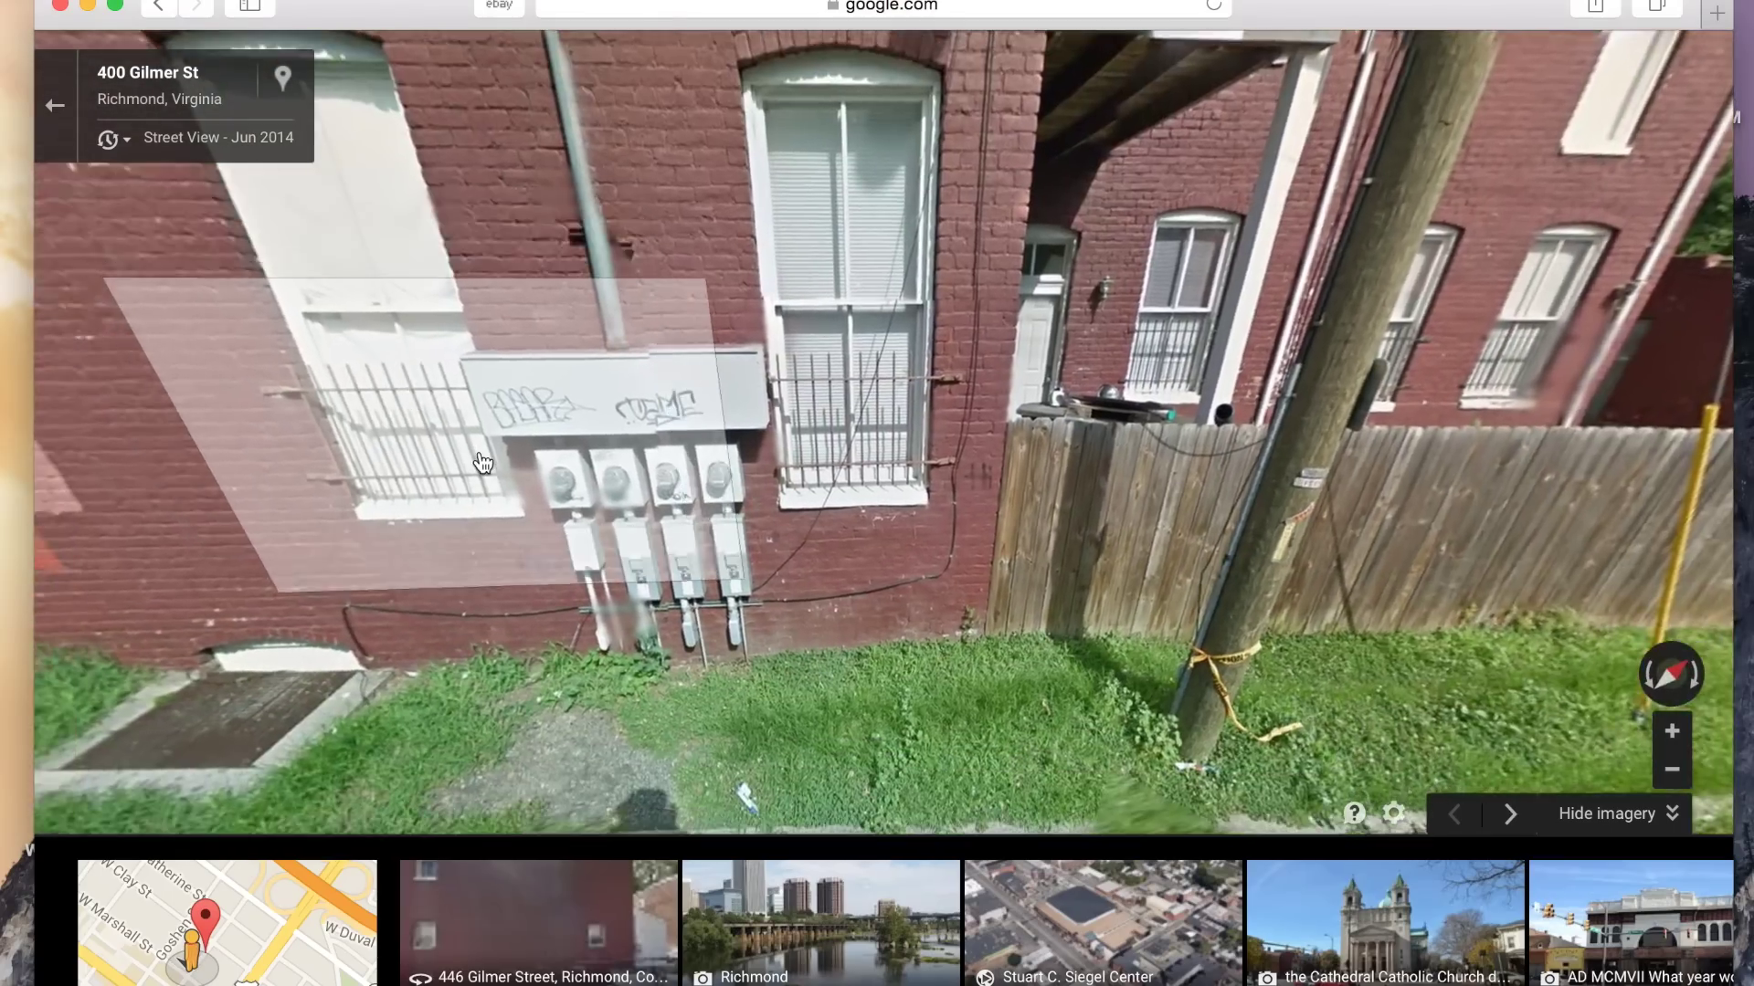
left_click(476, 468)
left_click_drag(747, 405, 579, 12)
left_click_drag(658, 410, 673, 79)
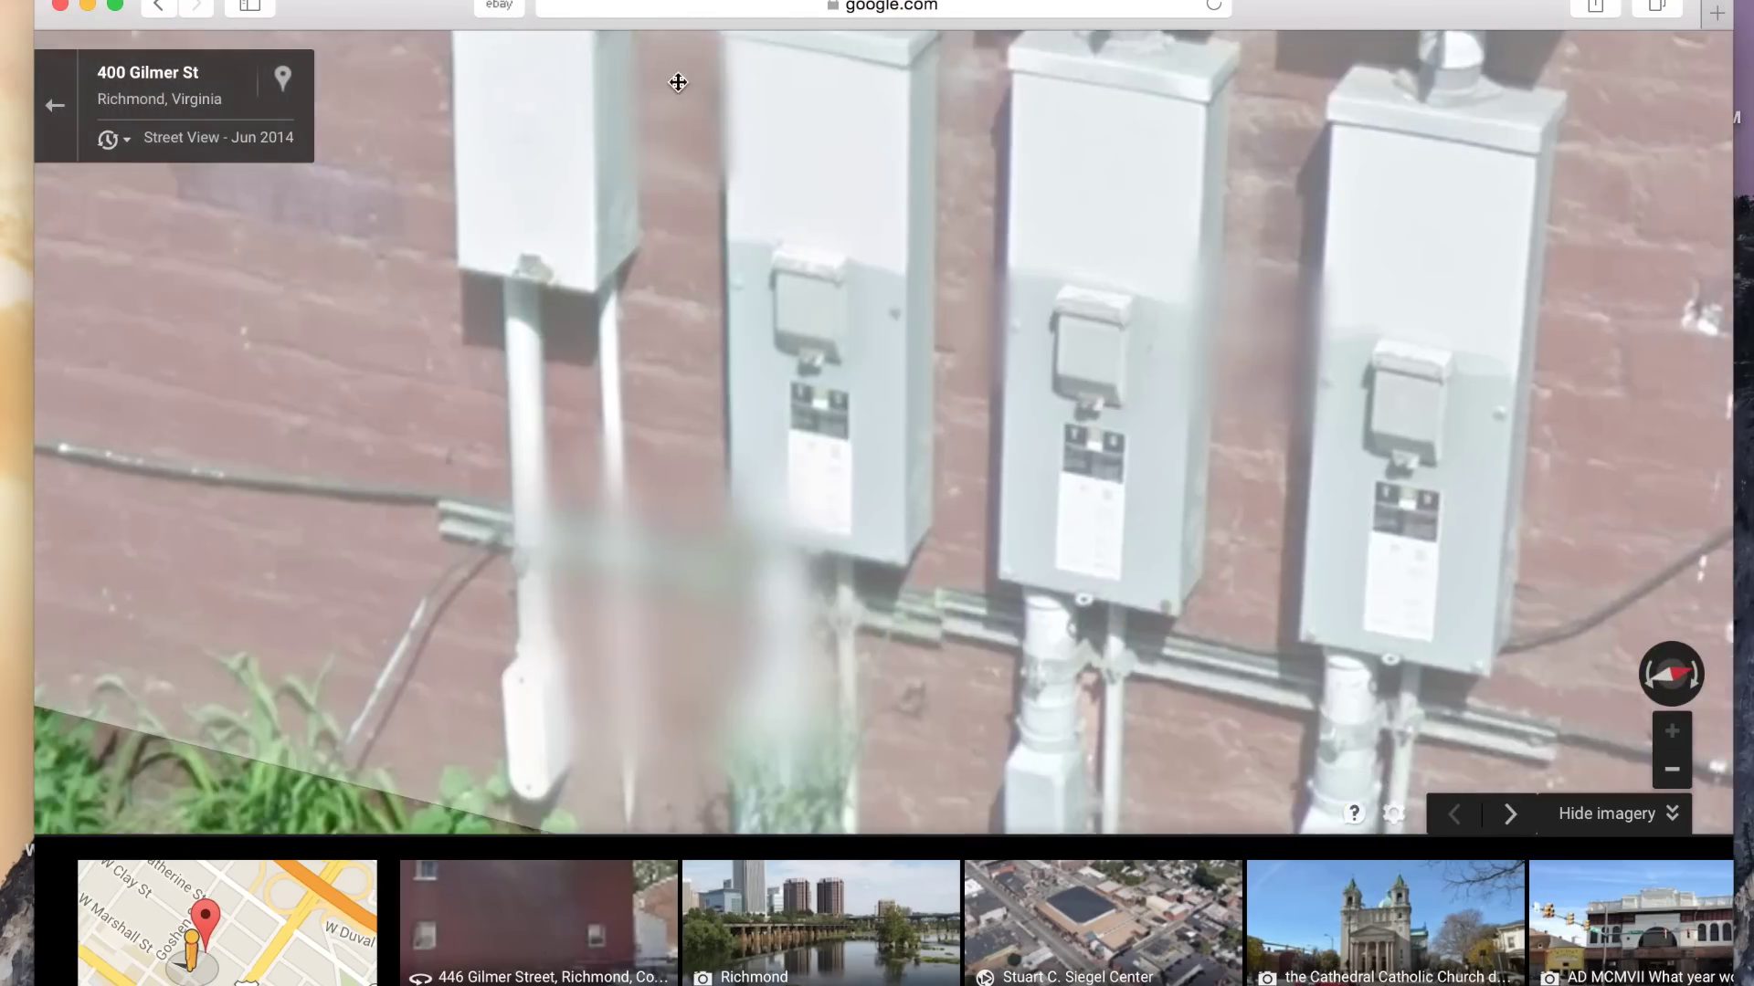
scroll(643, 365, "down", 5)
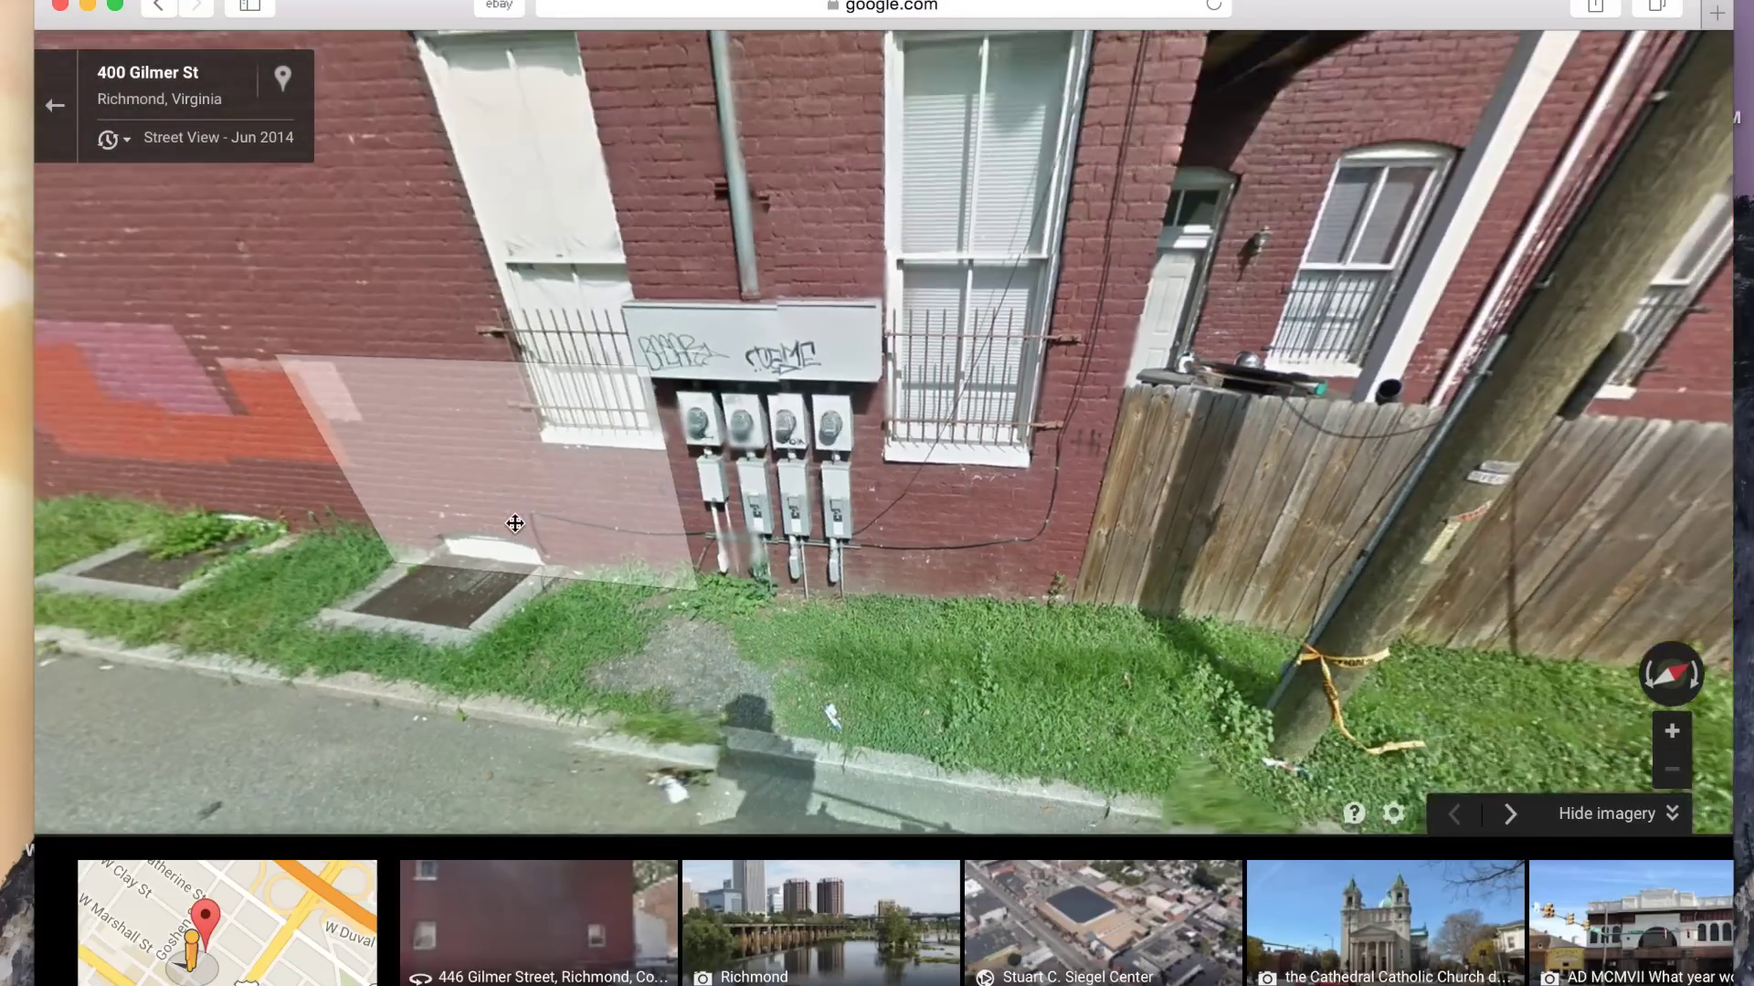
Frame the brick building's side wall with its windows and meters, and capture that area as a reference screenshot
left_click_drag(515, 523, 673, 791)
left_click_drag(685, 340, 641, 494)
left_click(641, 494)
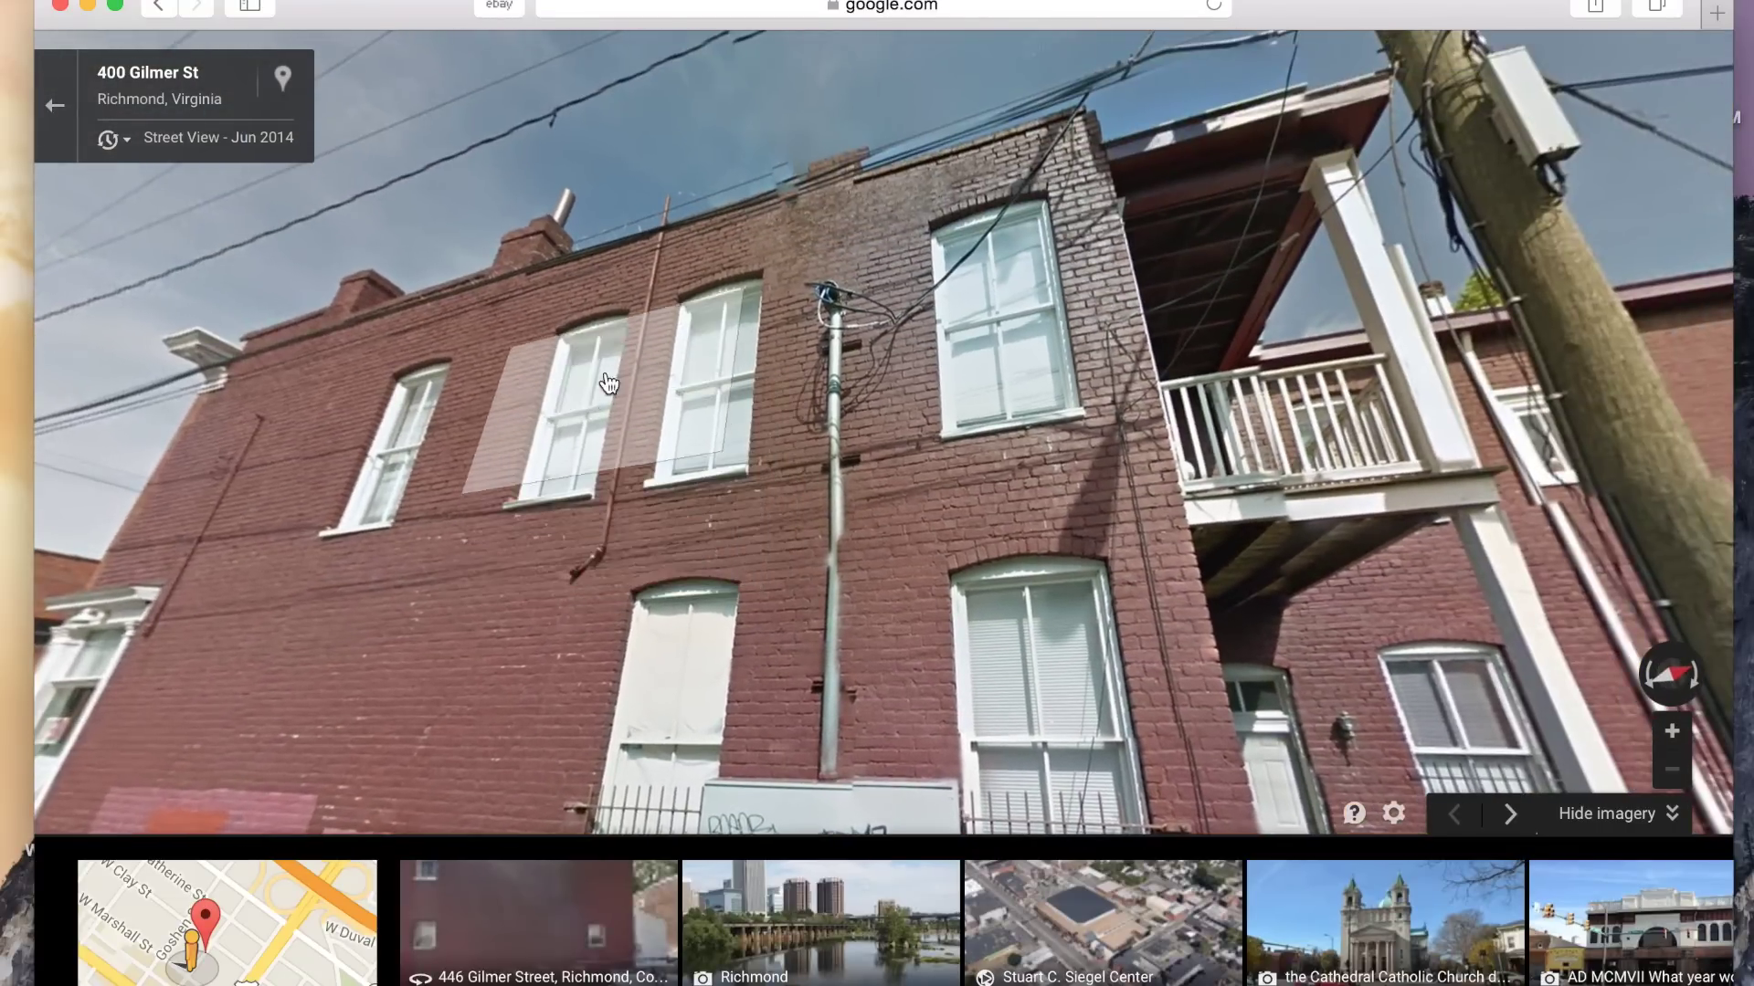
left_click(353, 595)
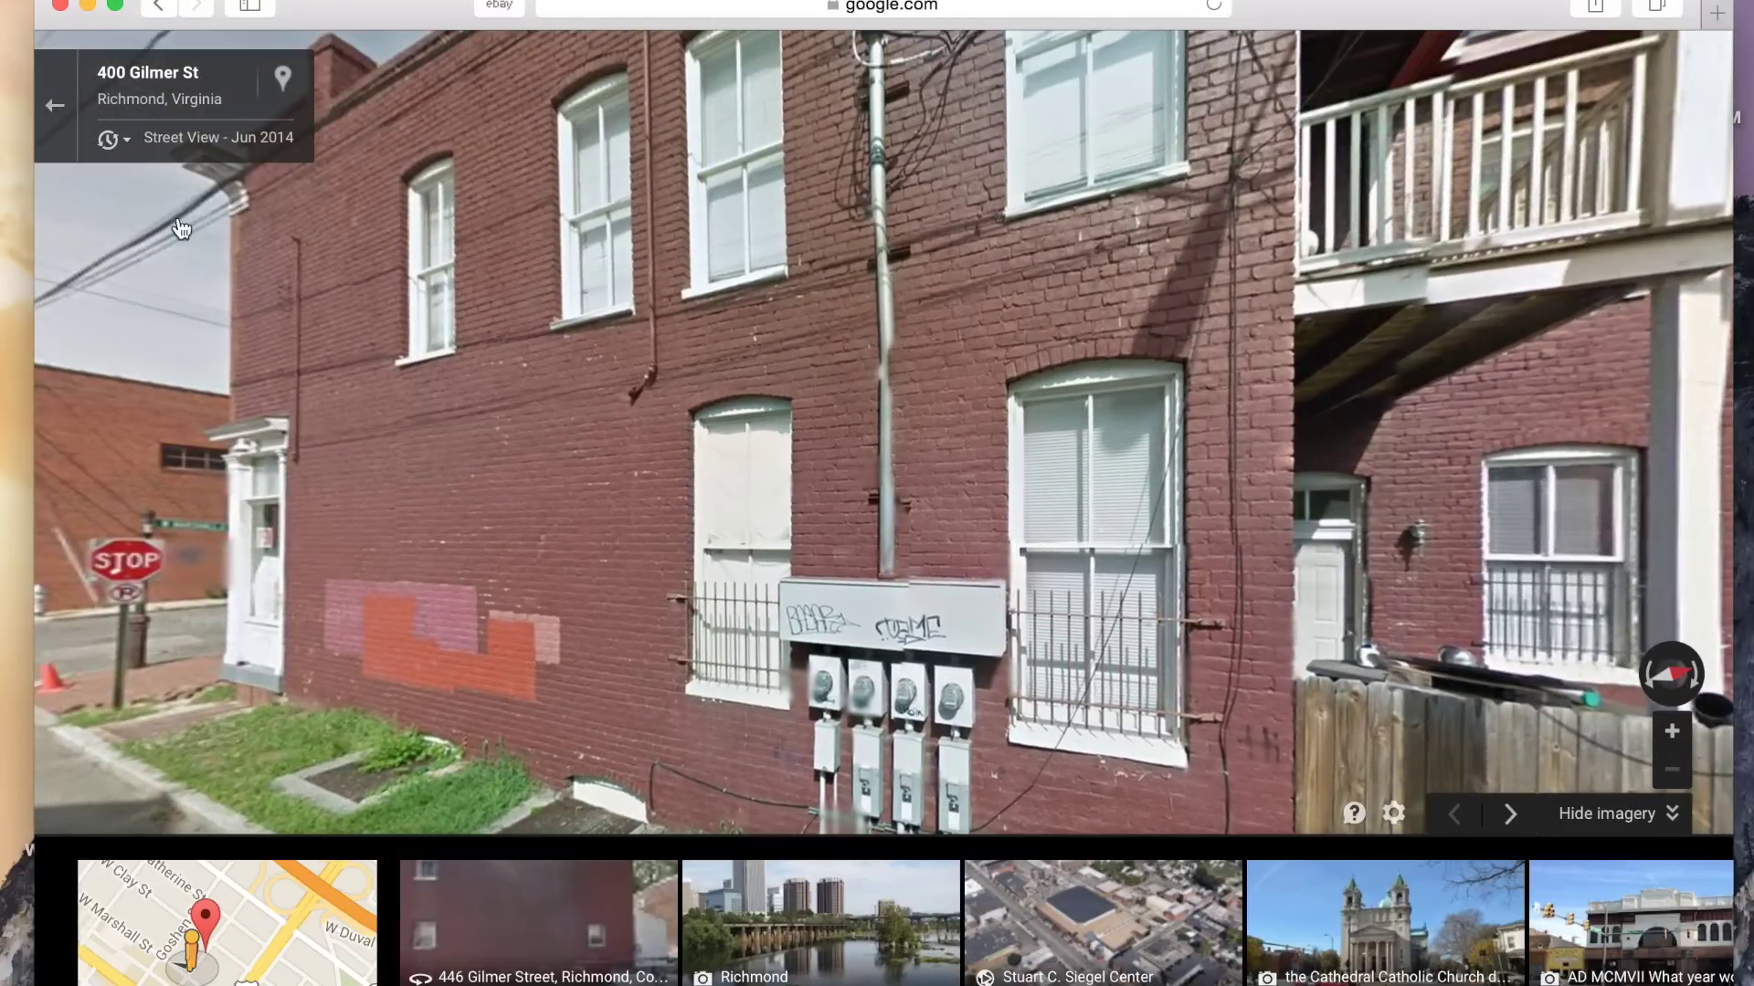
key("super+shift+4")
left_click_drag(249, 129, 1315, 849)
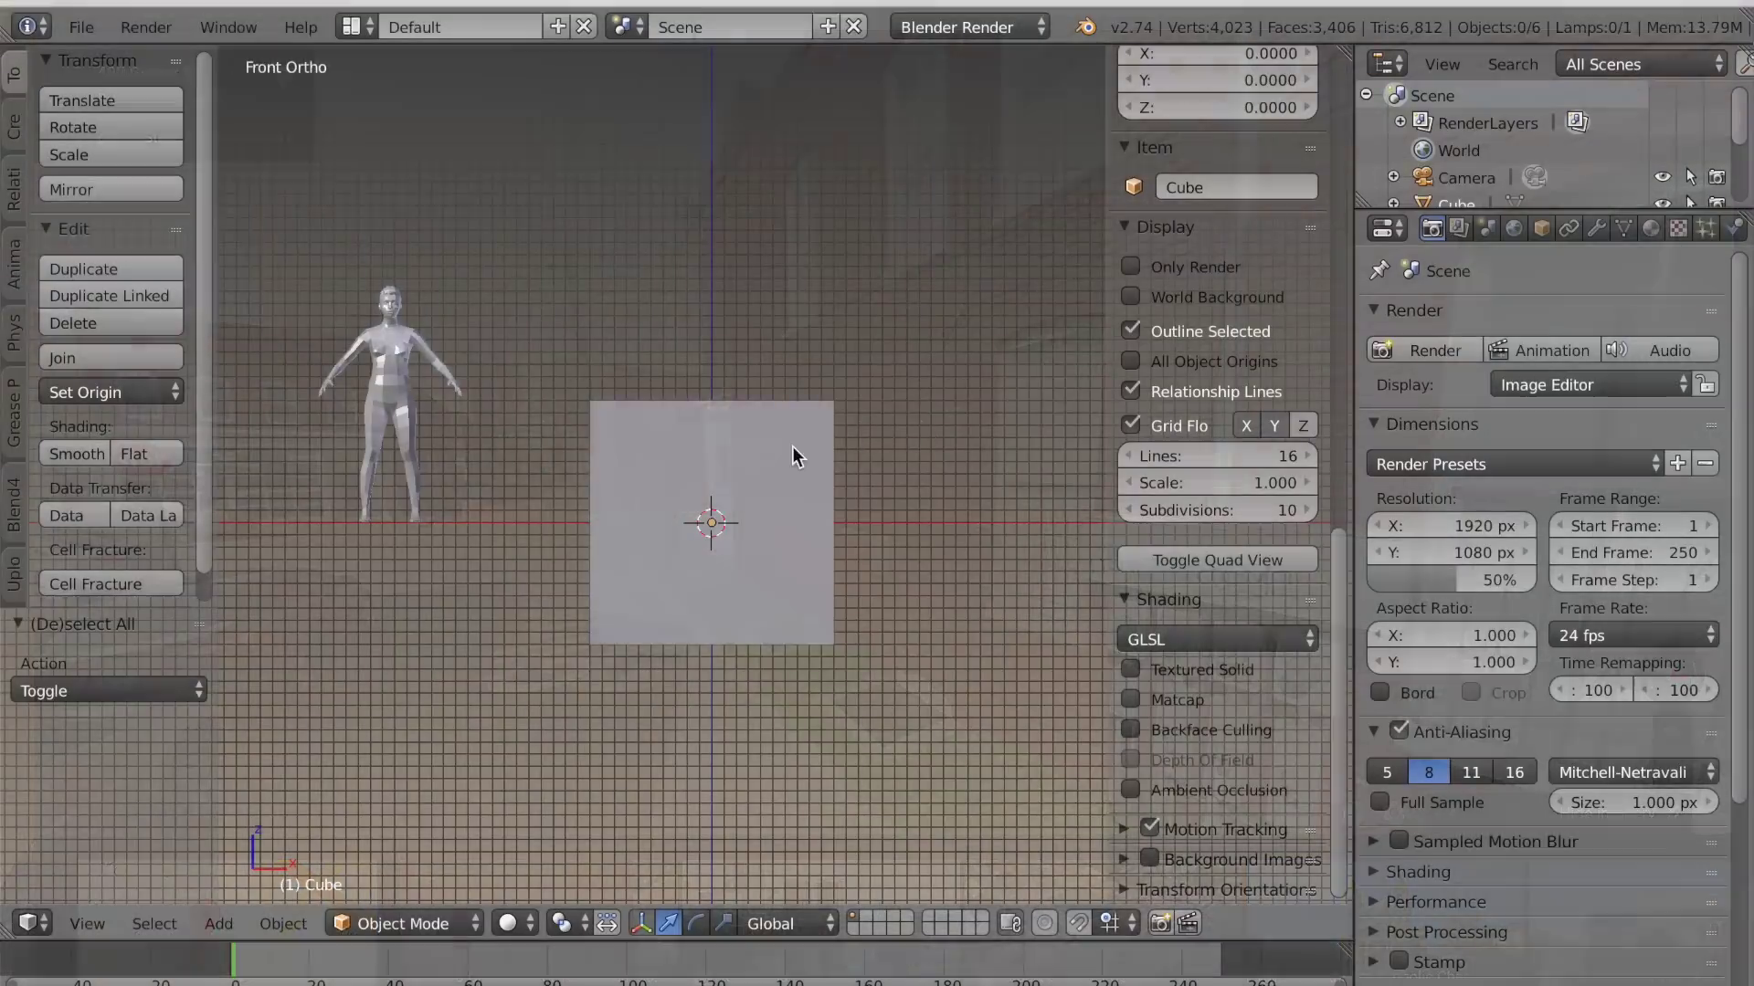
Switch to Blender and raise the cube's mesh 1 unit along Z in Edit Mode, so its base sits at the origin
right_click(788, 446)
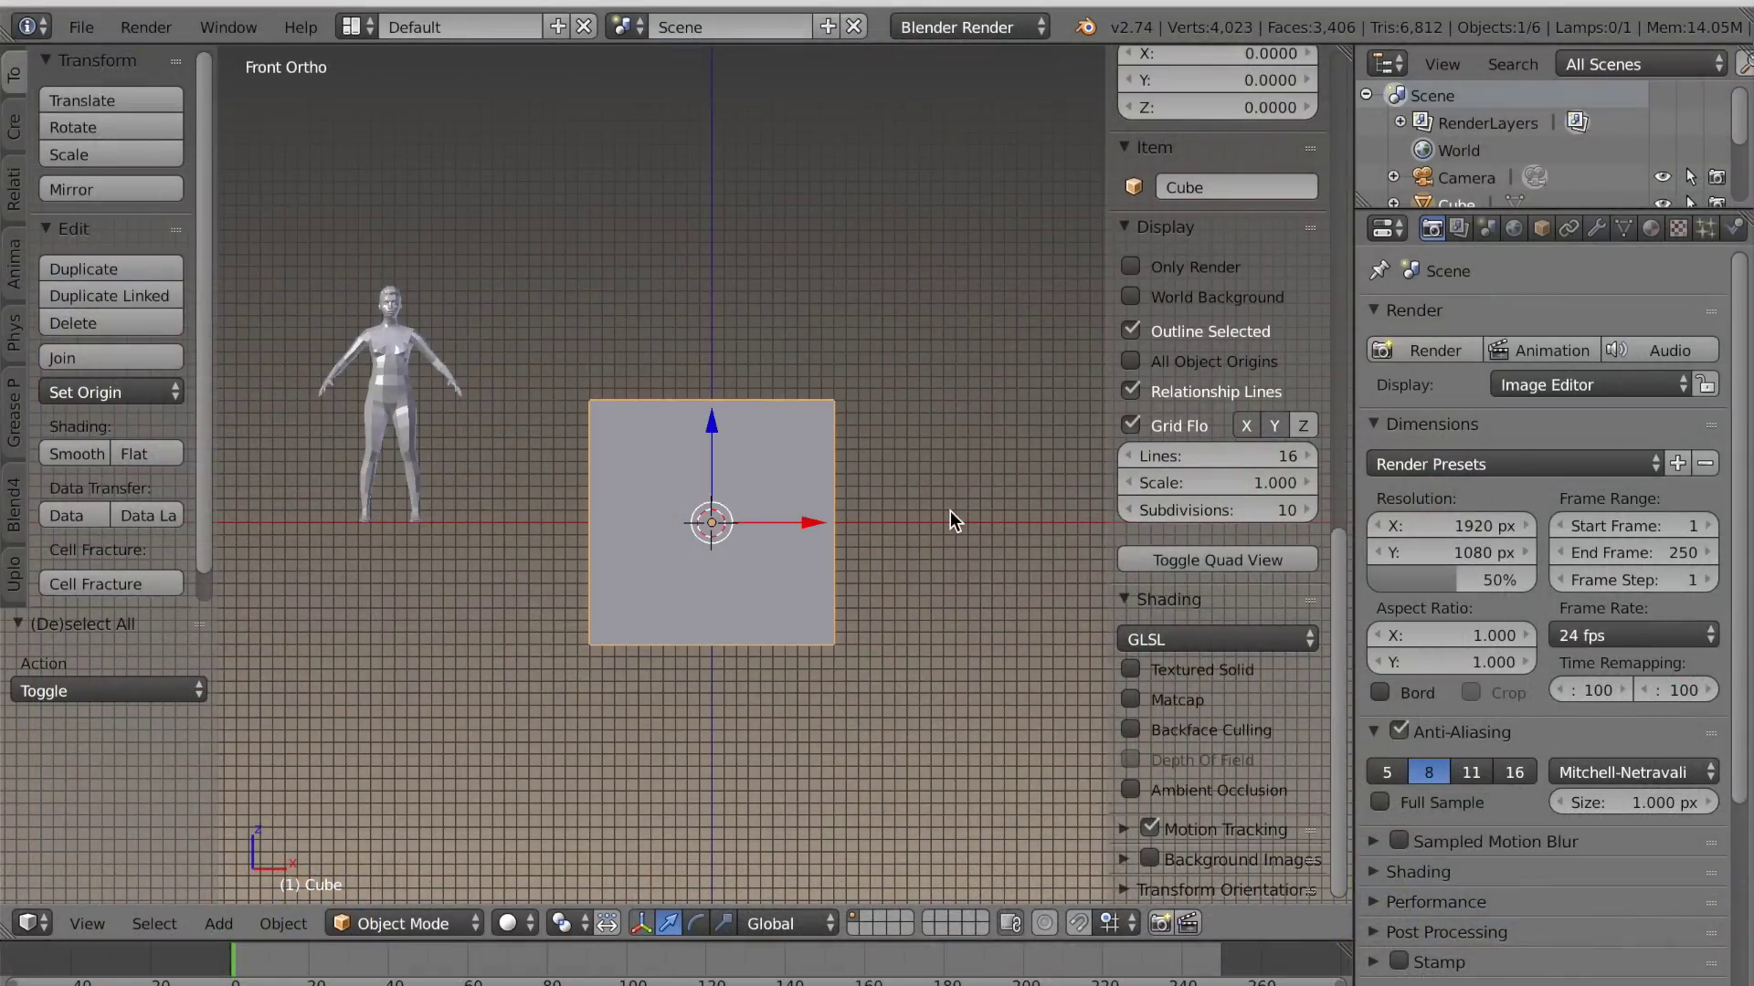
key("Tab")
scroll(742, 501, "up", 3)
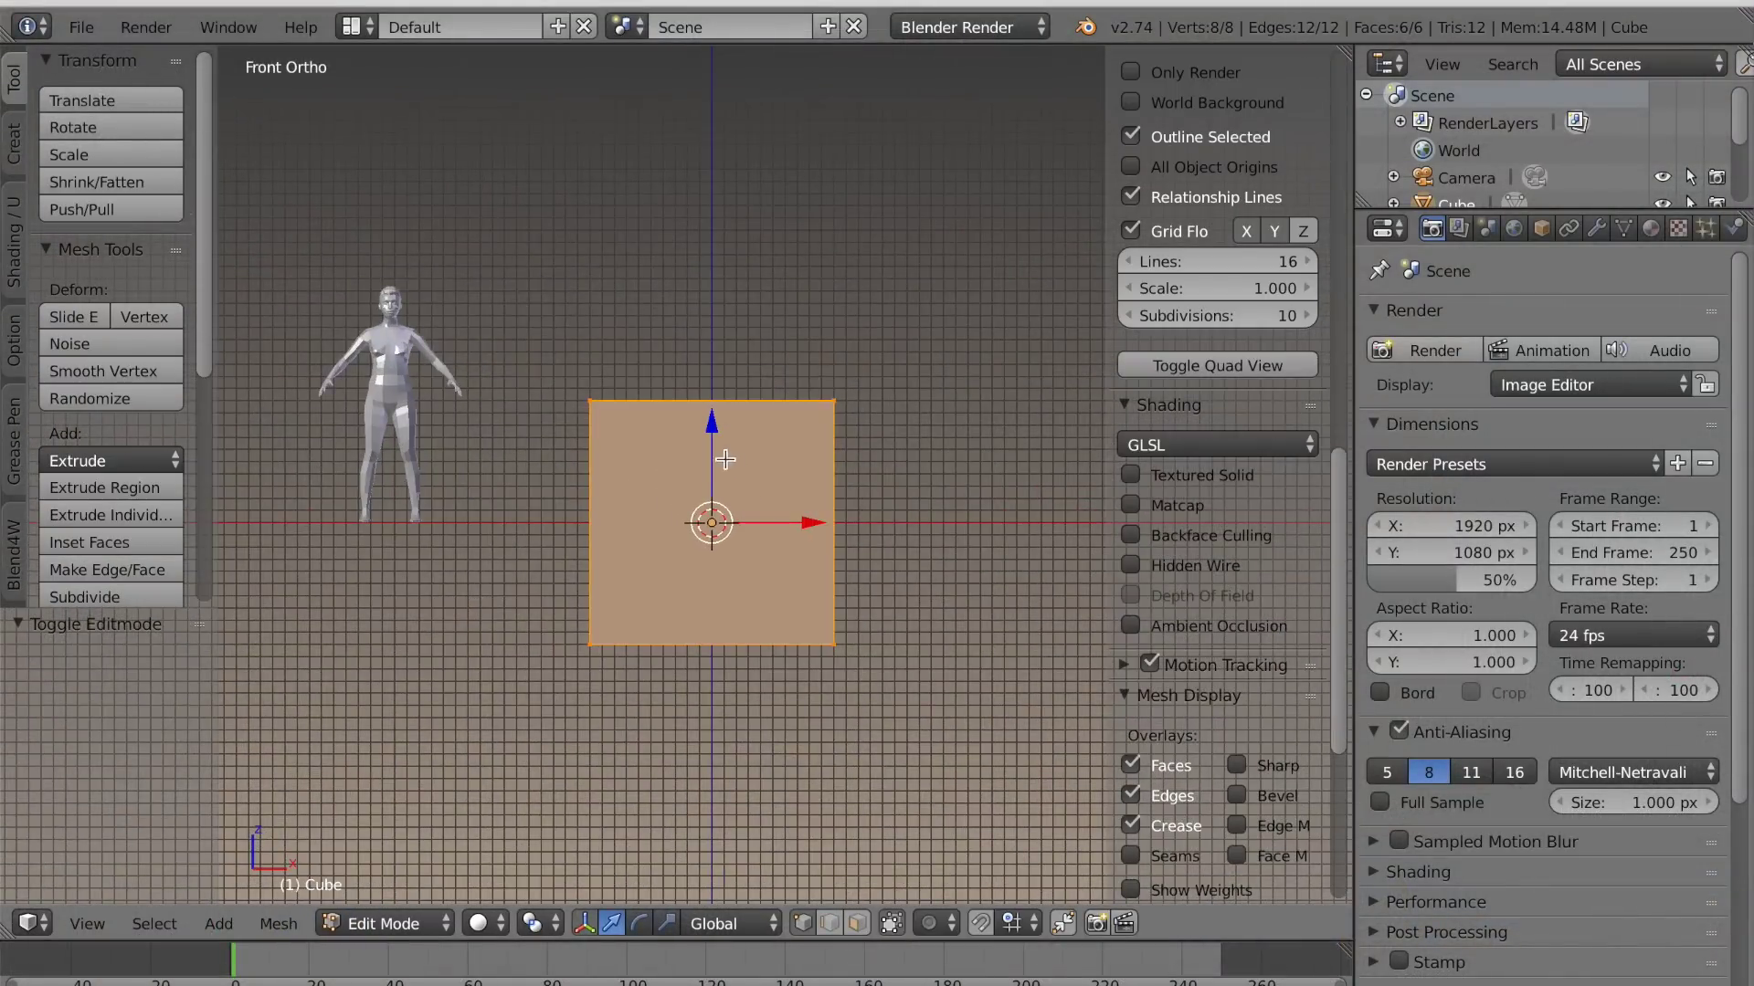
key("g")
key("z")
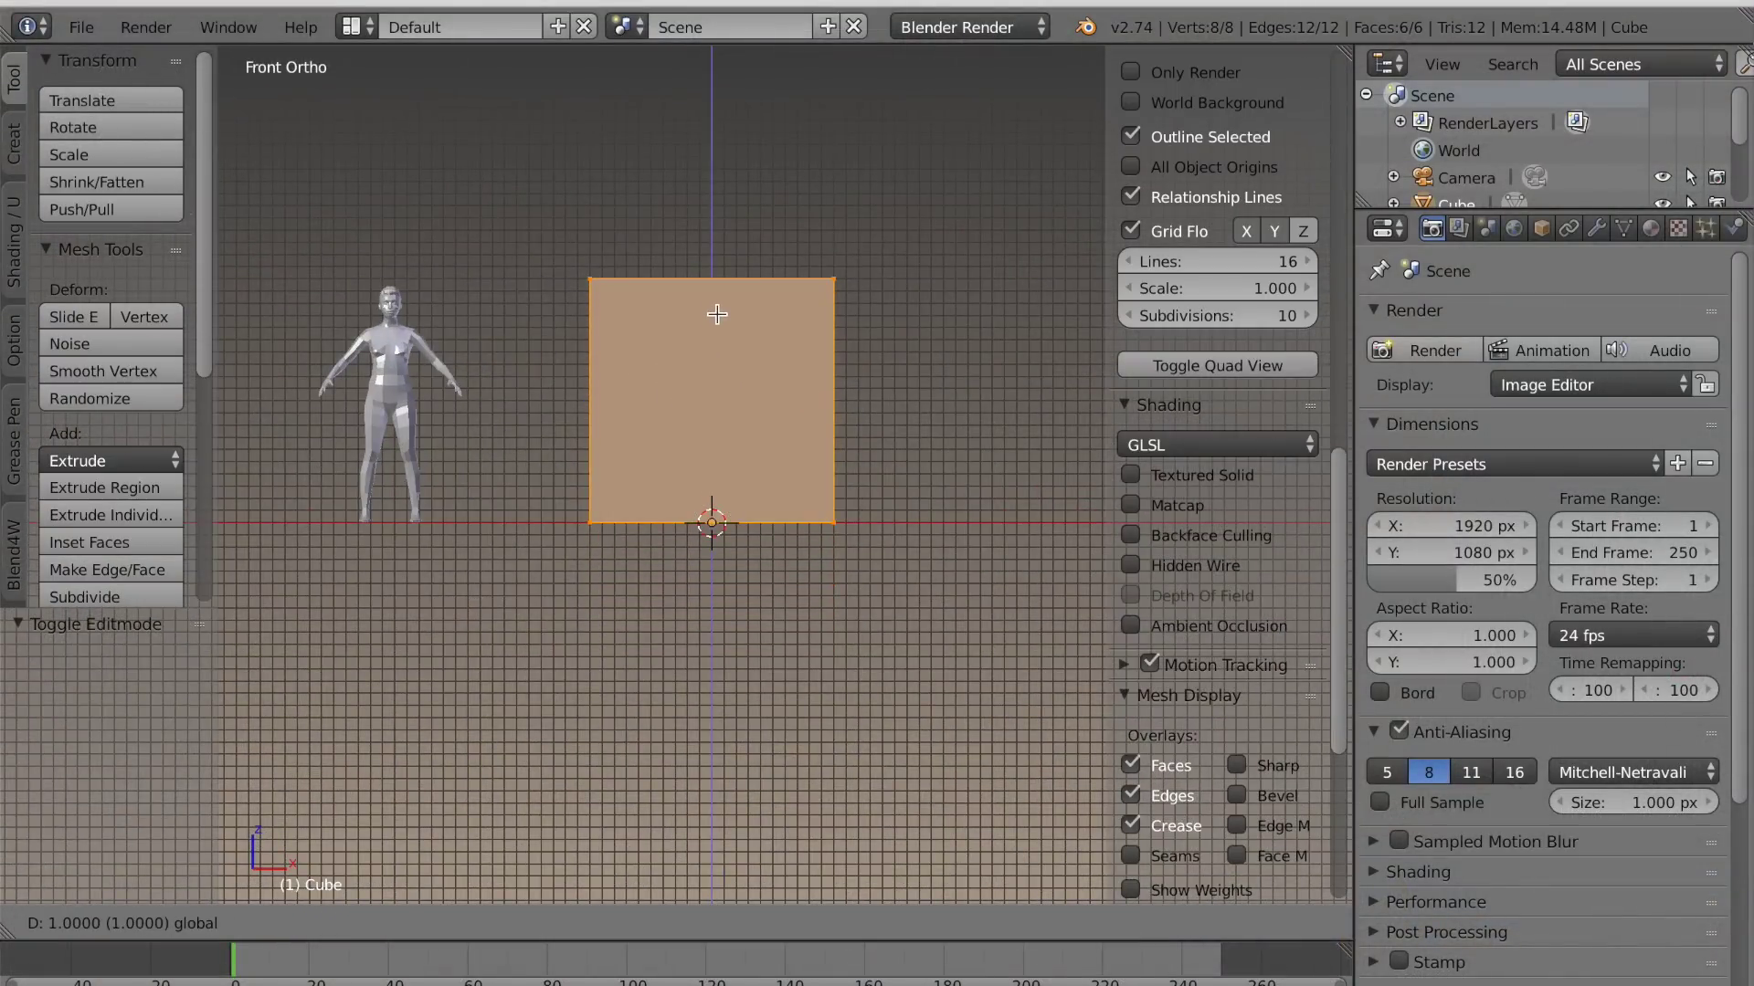
left_click(717, 314)
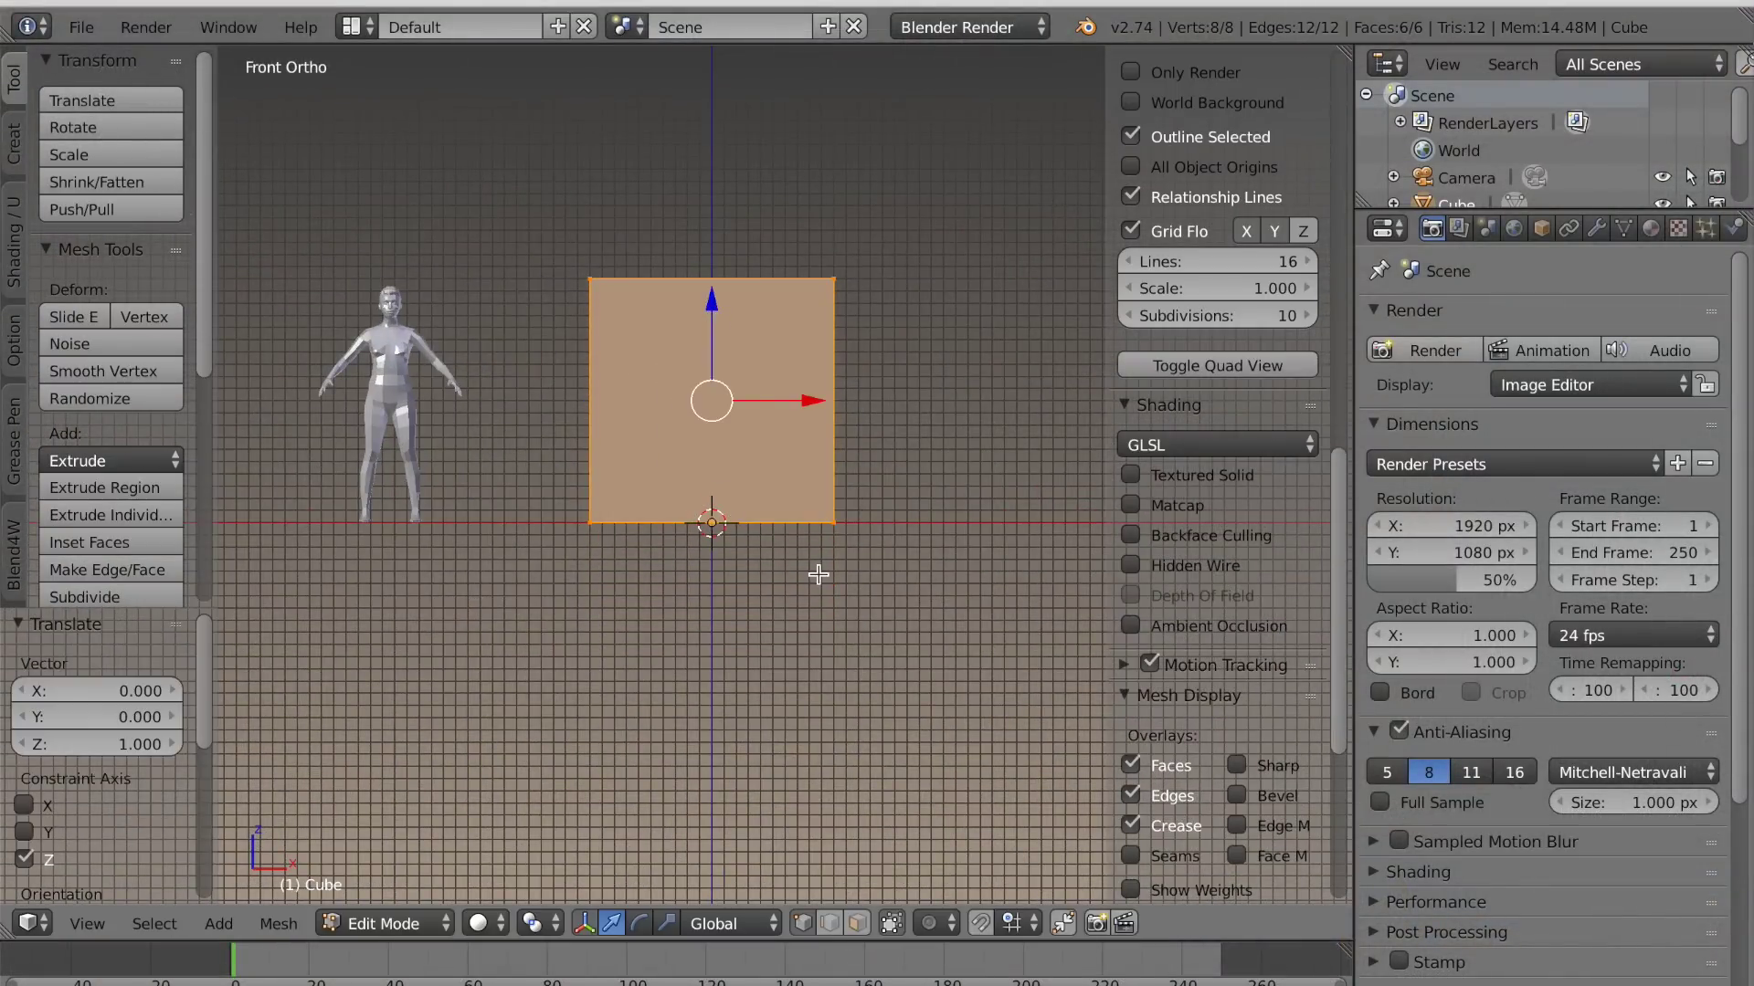
key("Tab")
Try scaling the cube about its origin at the base
key("s")
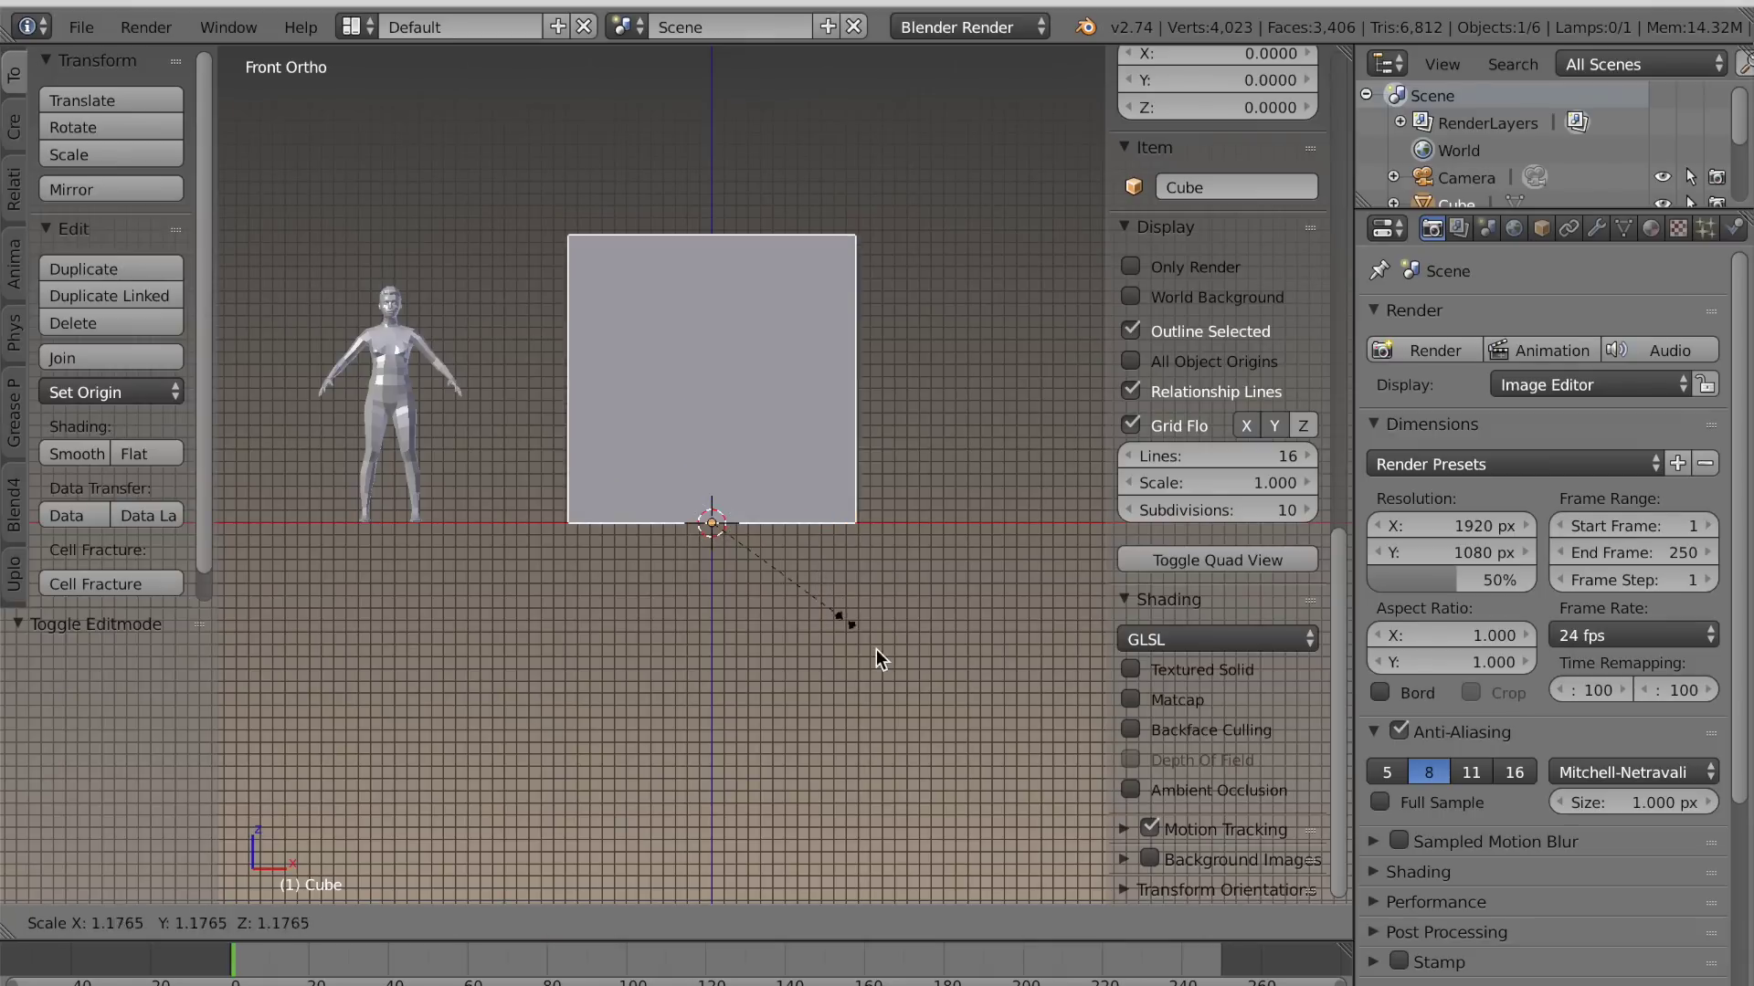
left_click(804, 600)
middle_click_drag(803, 461, 822, 534, "shift")
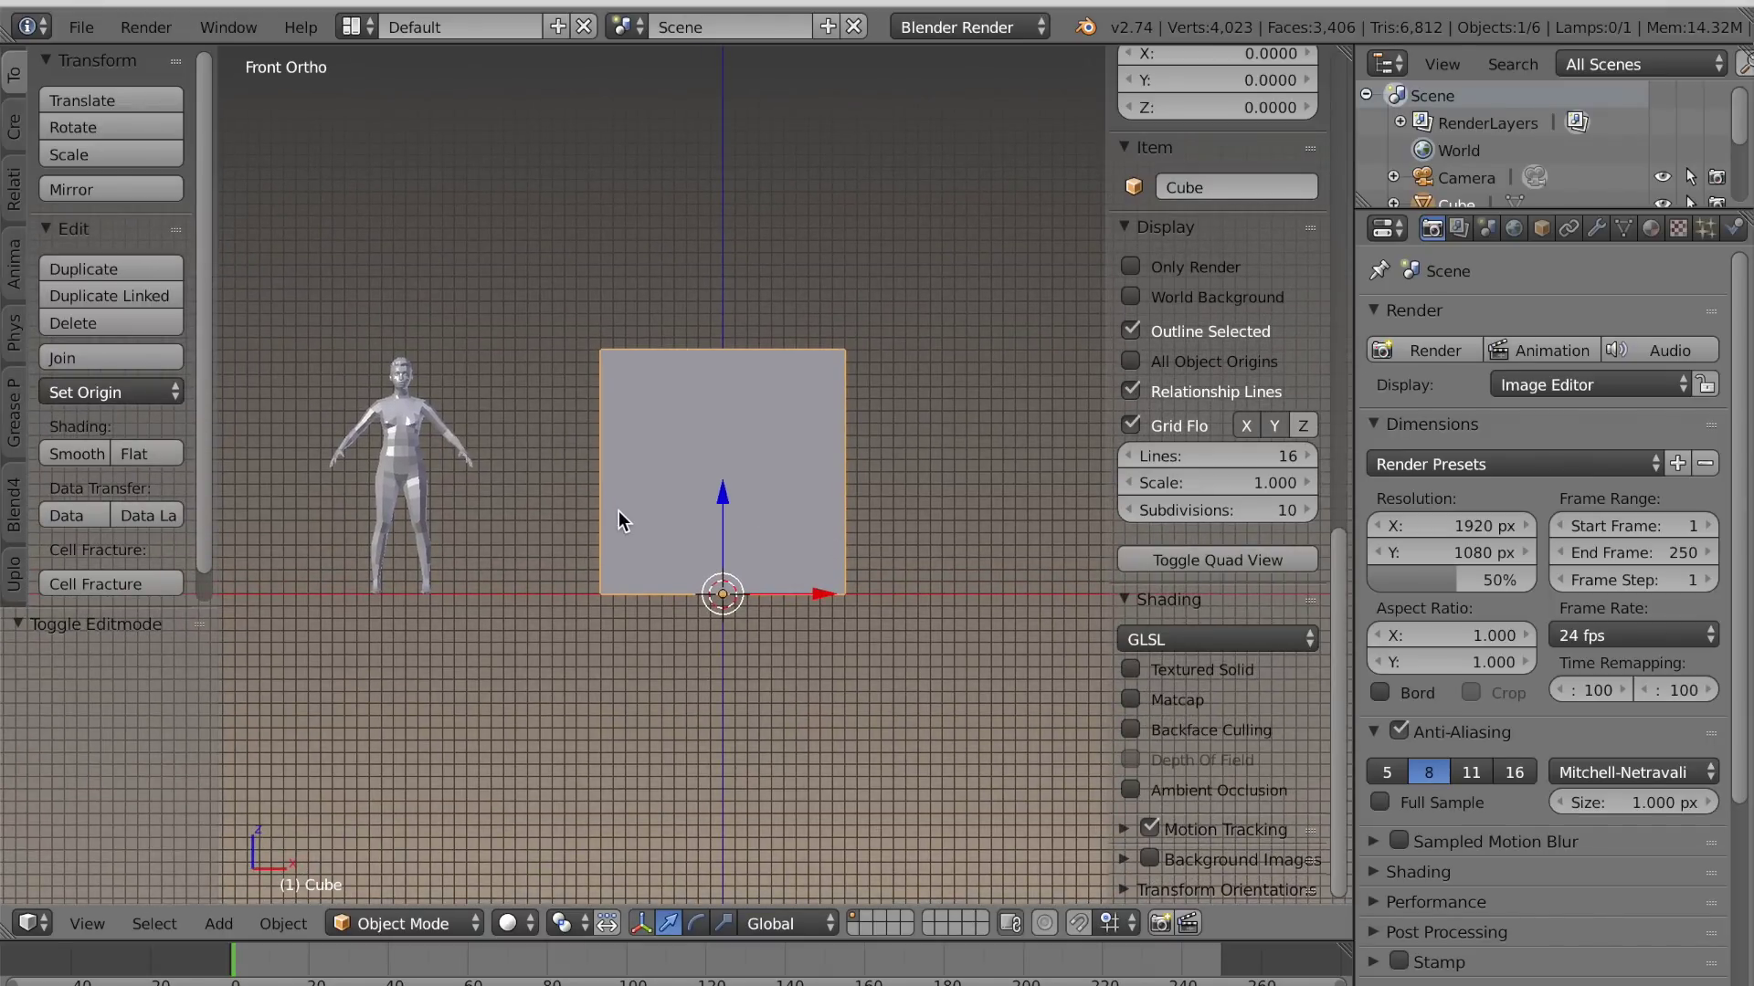
Set the scene units to Metric
left_click(1489, 230)
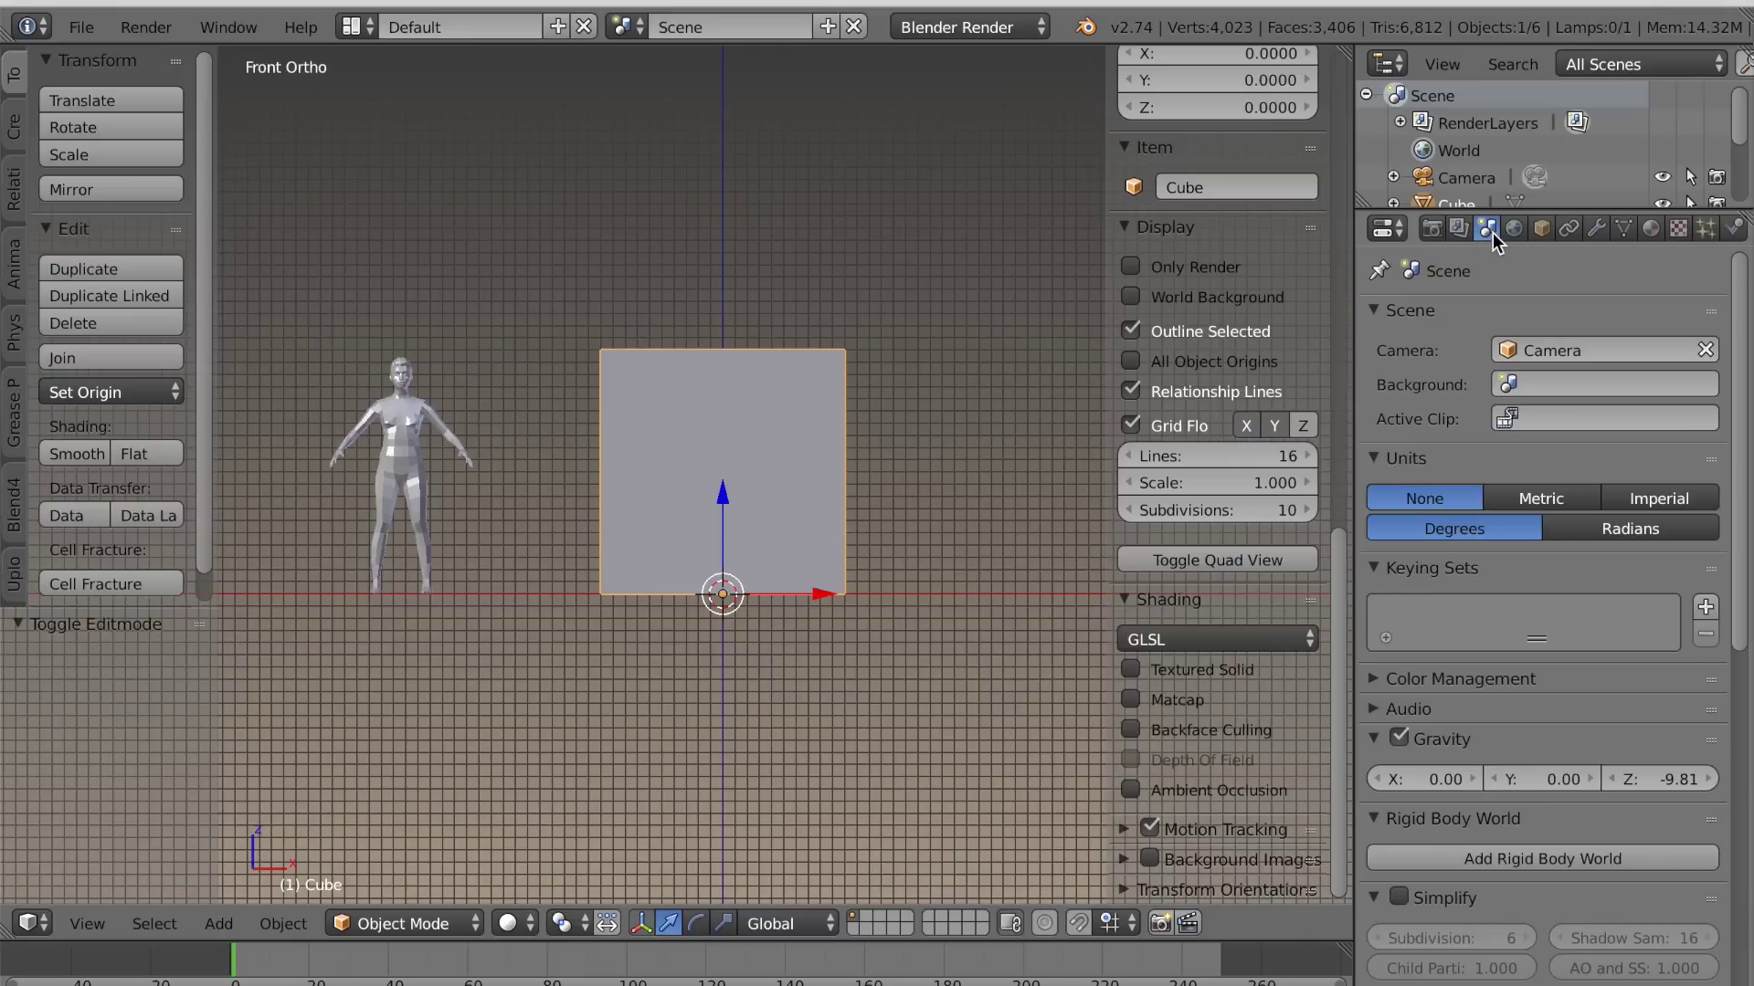
left_click(1540, 499)
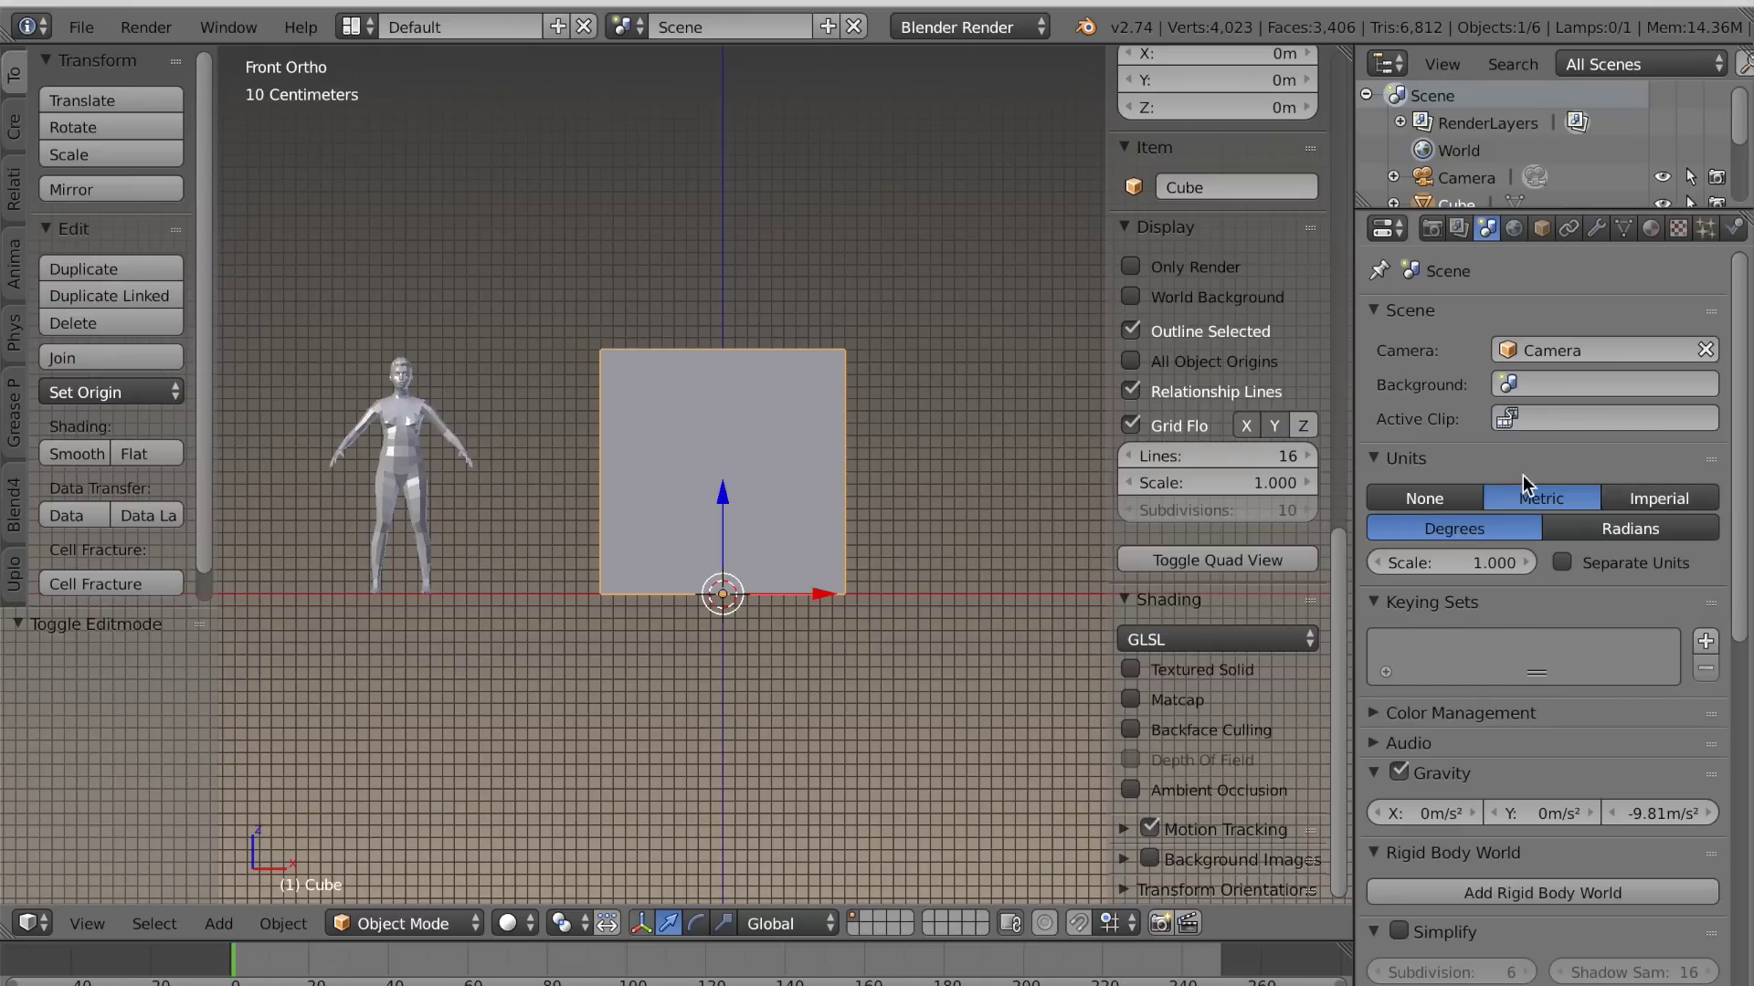
middle_click_drag(882, 594, 875, 565, "shift")
scroll(877, 562, "down", 3)
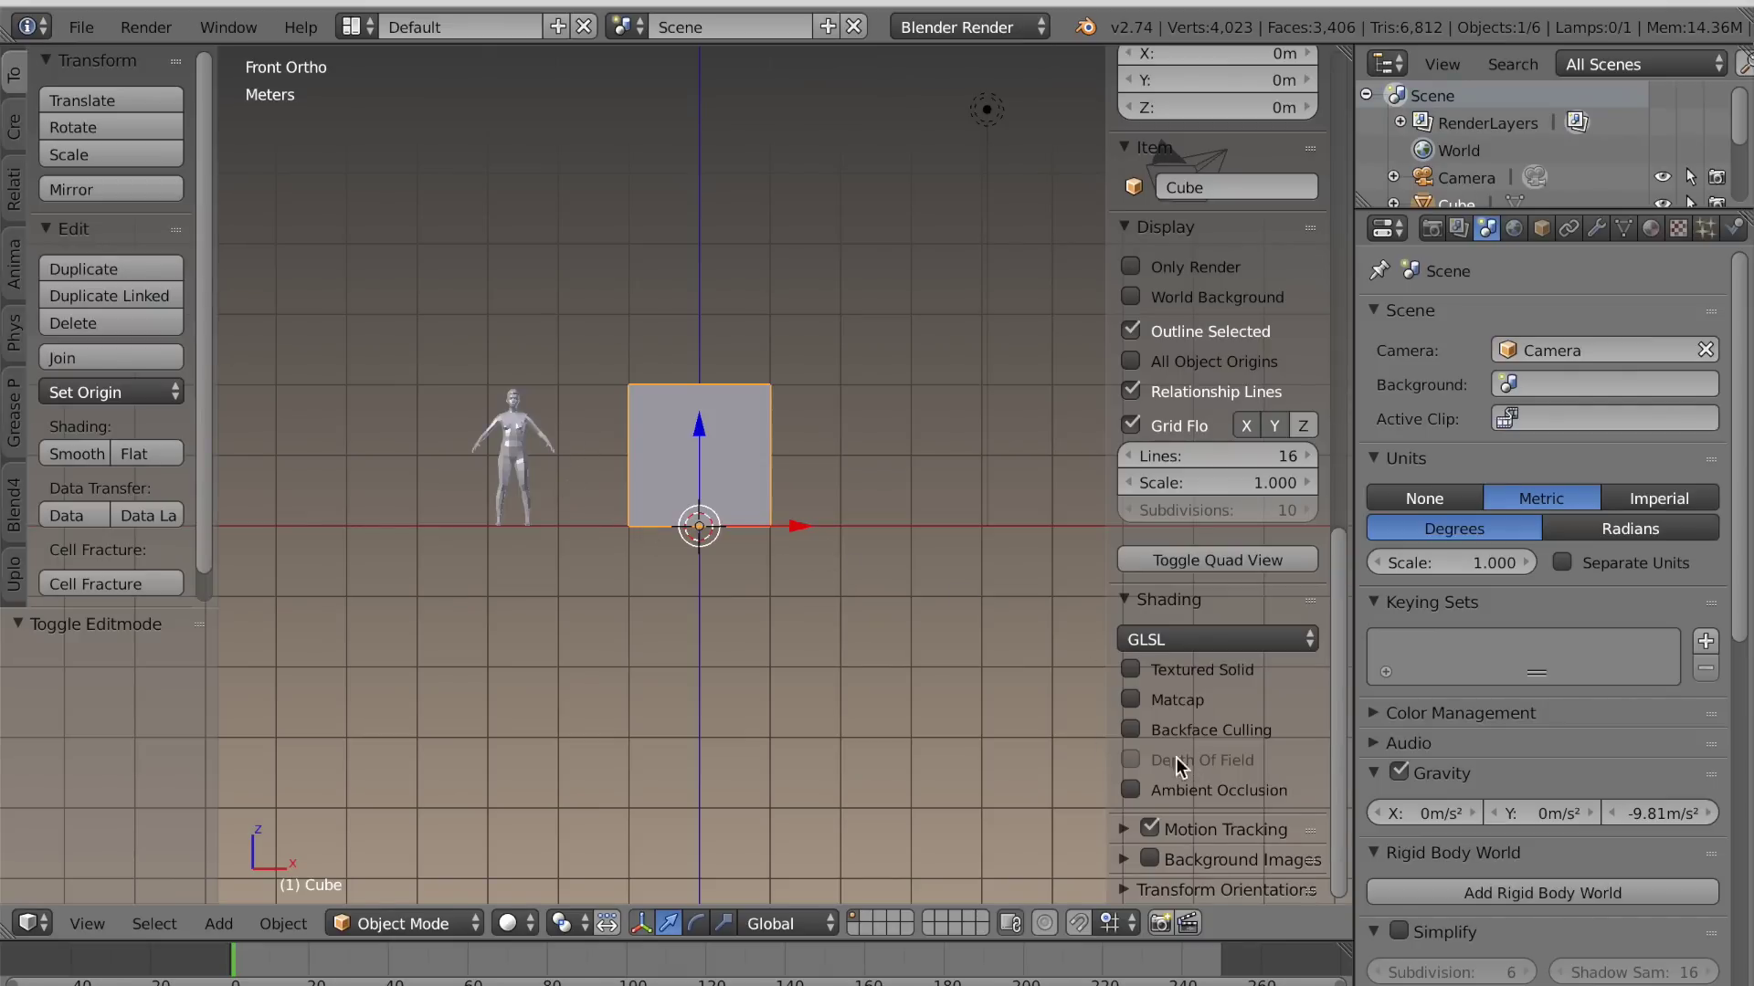
Enter Edit Mode on the cube and turn on the edge length display for its mesh
key("Tab")
scroll(1295, 767, "down", 10)
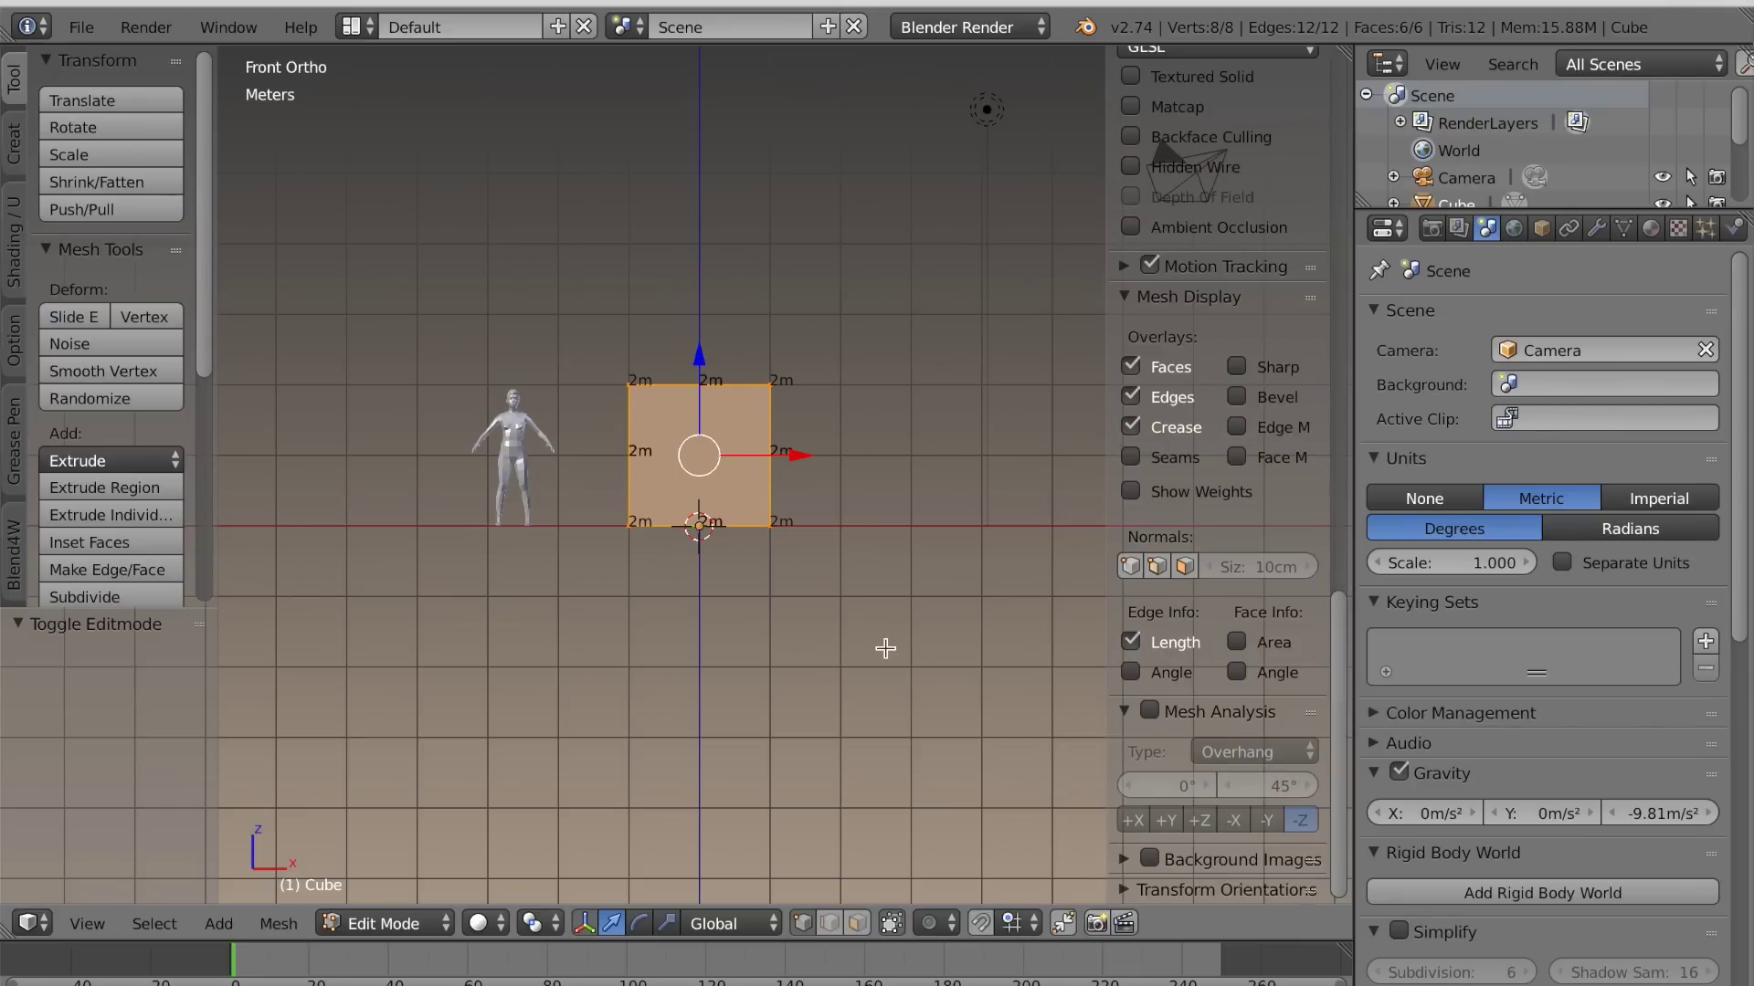
scroll(885, 648, "up", 2)
middle_click_drag(821, 624, 835, 632, "shift")
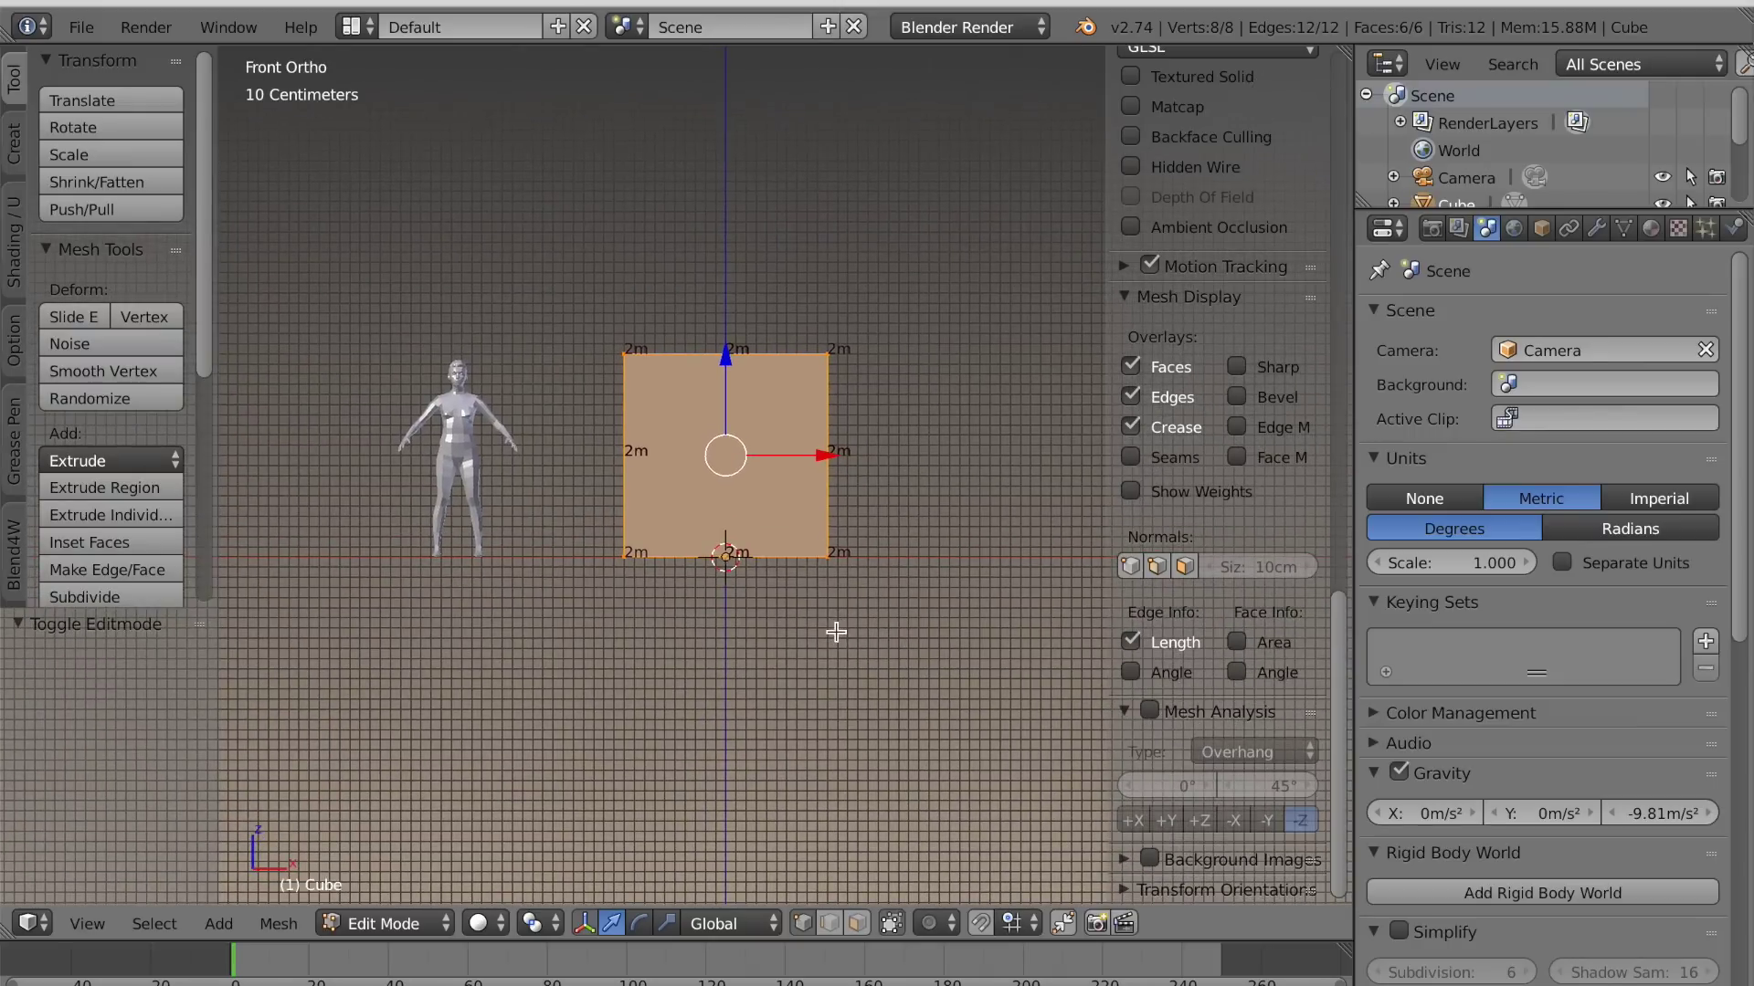
middle_click_drag(626, 463, 676, 467, "shift")
scroll(706, 449, "up", 1)
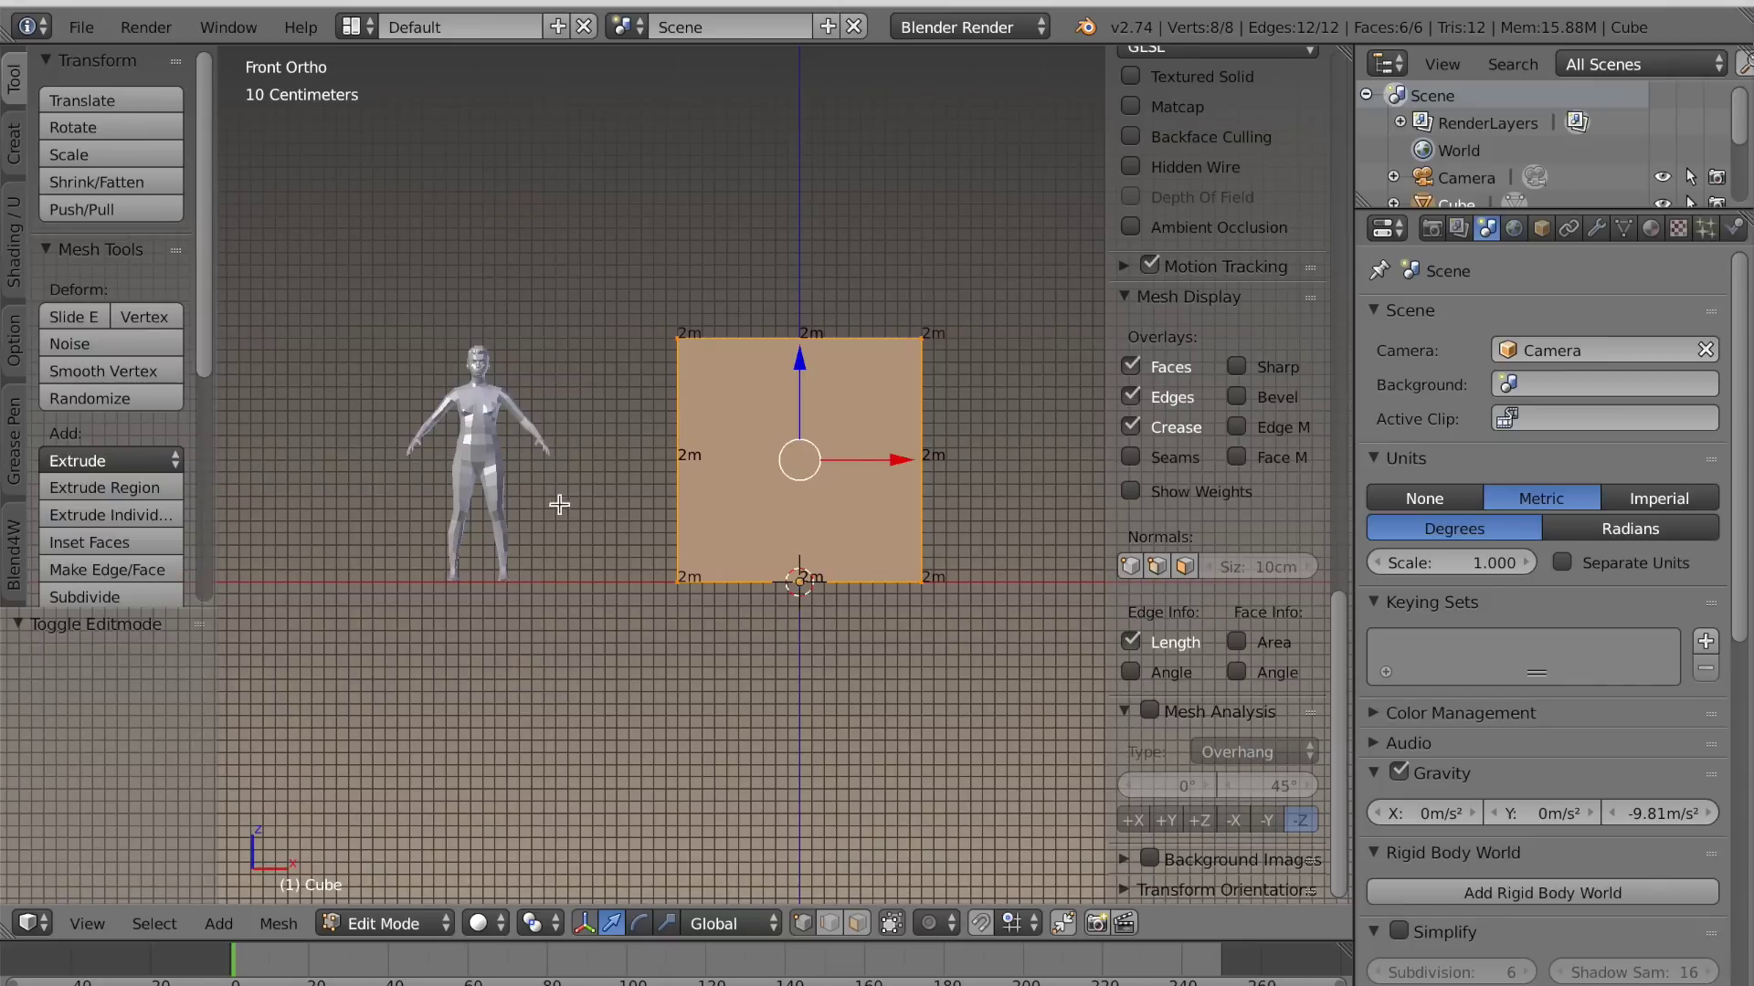
Leave Edit Mode, select the human figure and scale it uniformly to 0.925
key("Tab")
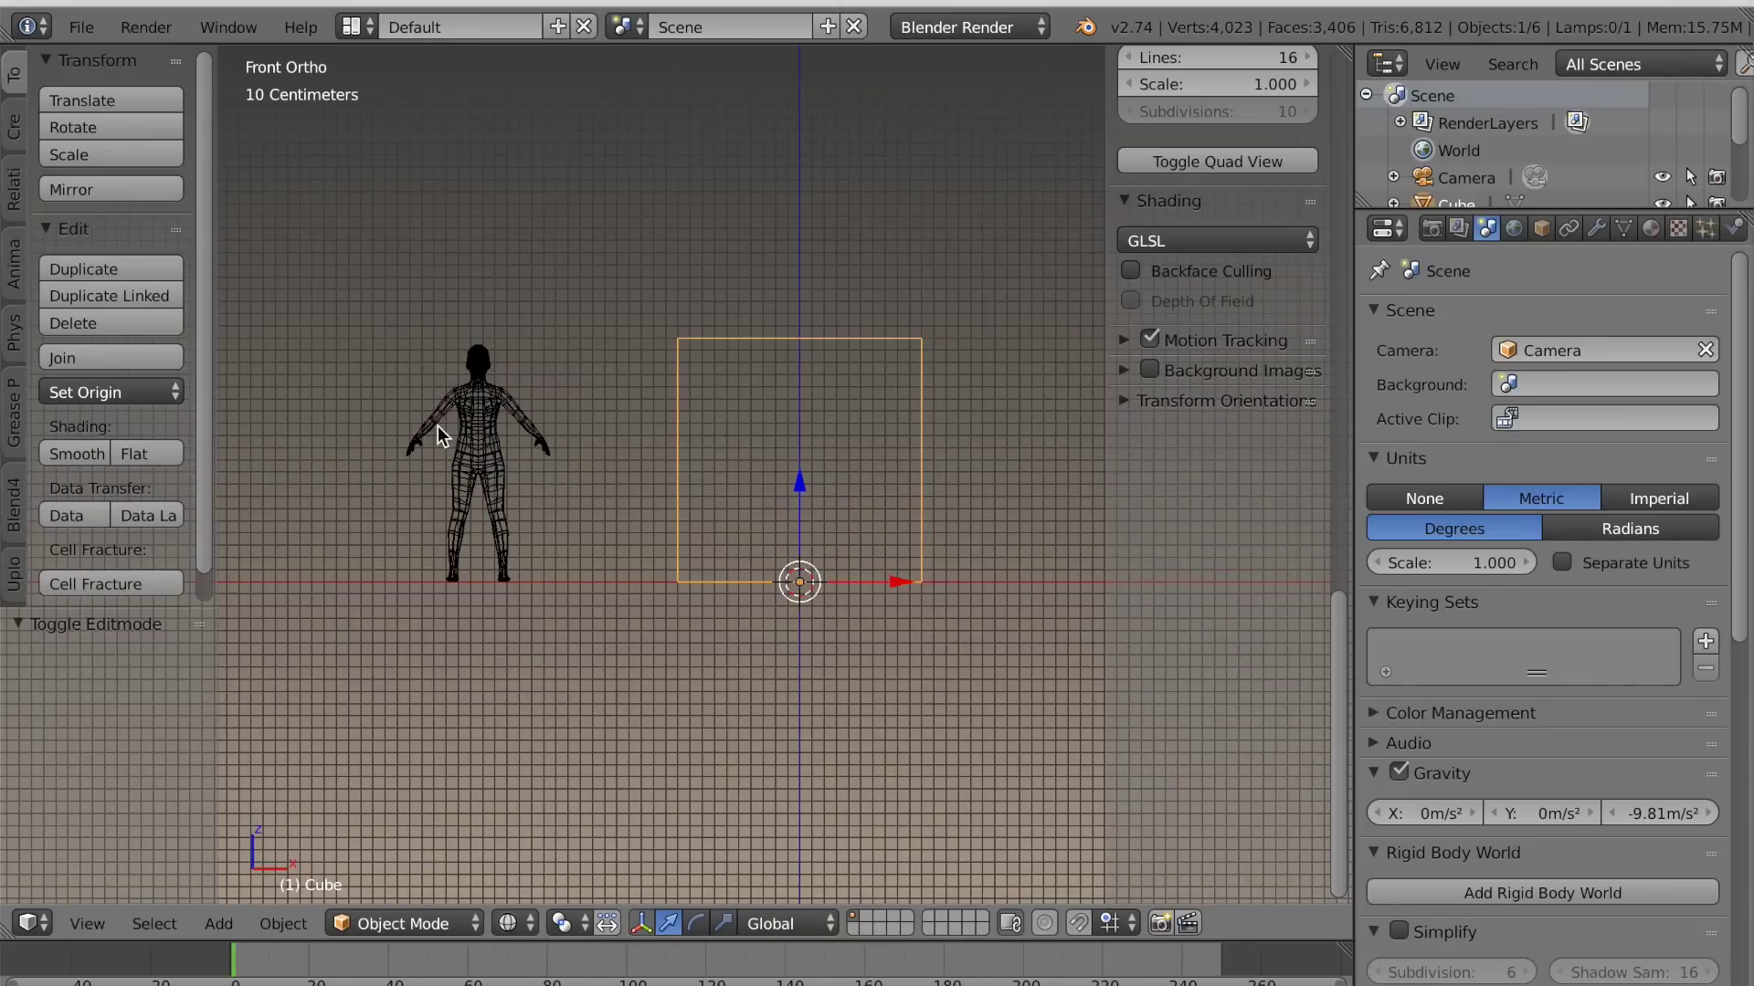
key("a")
key("b")
left_click_drag(367, 316, 576, 622)
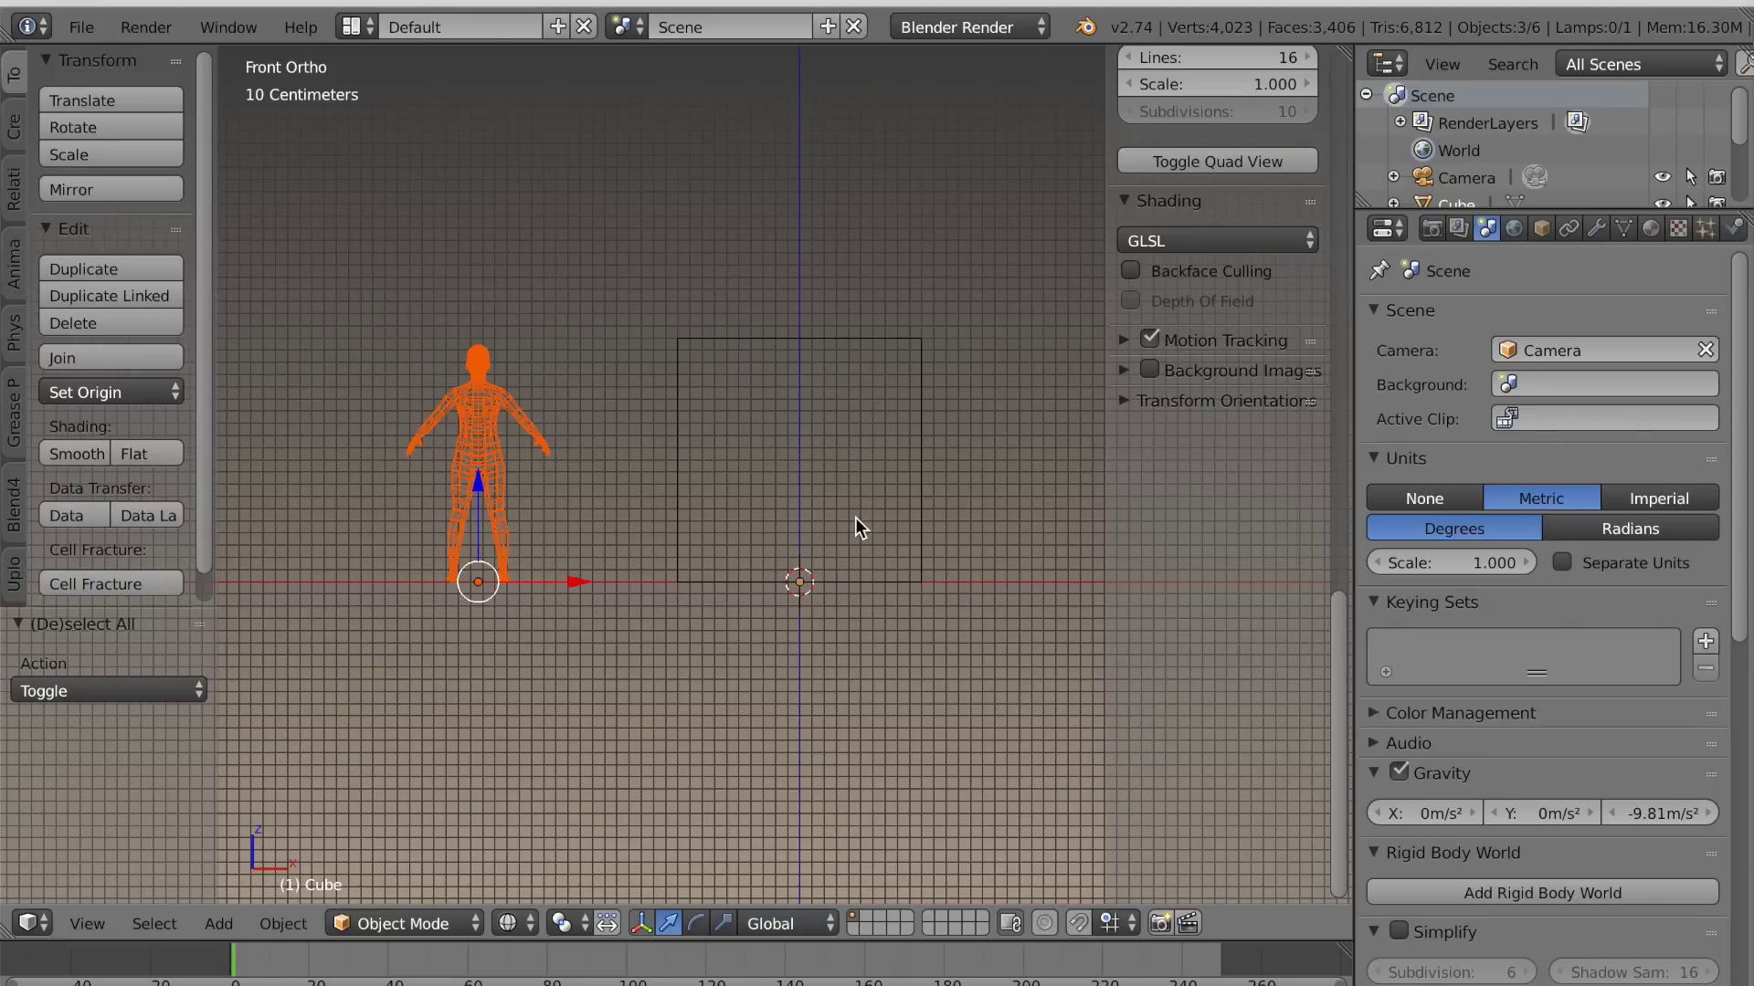
key("s")
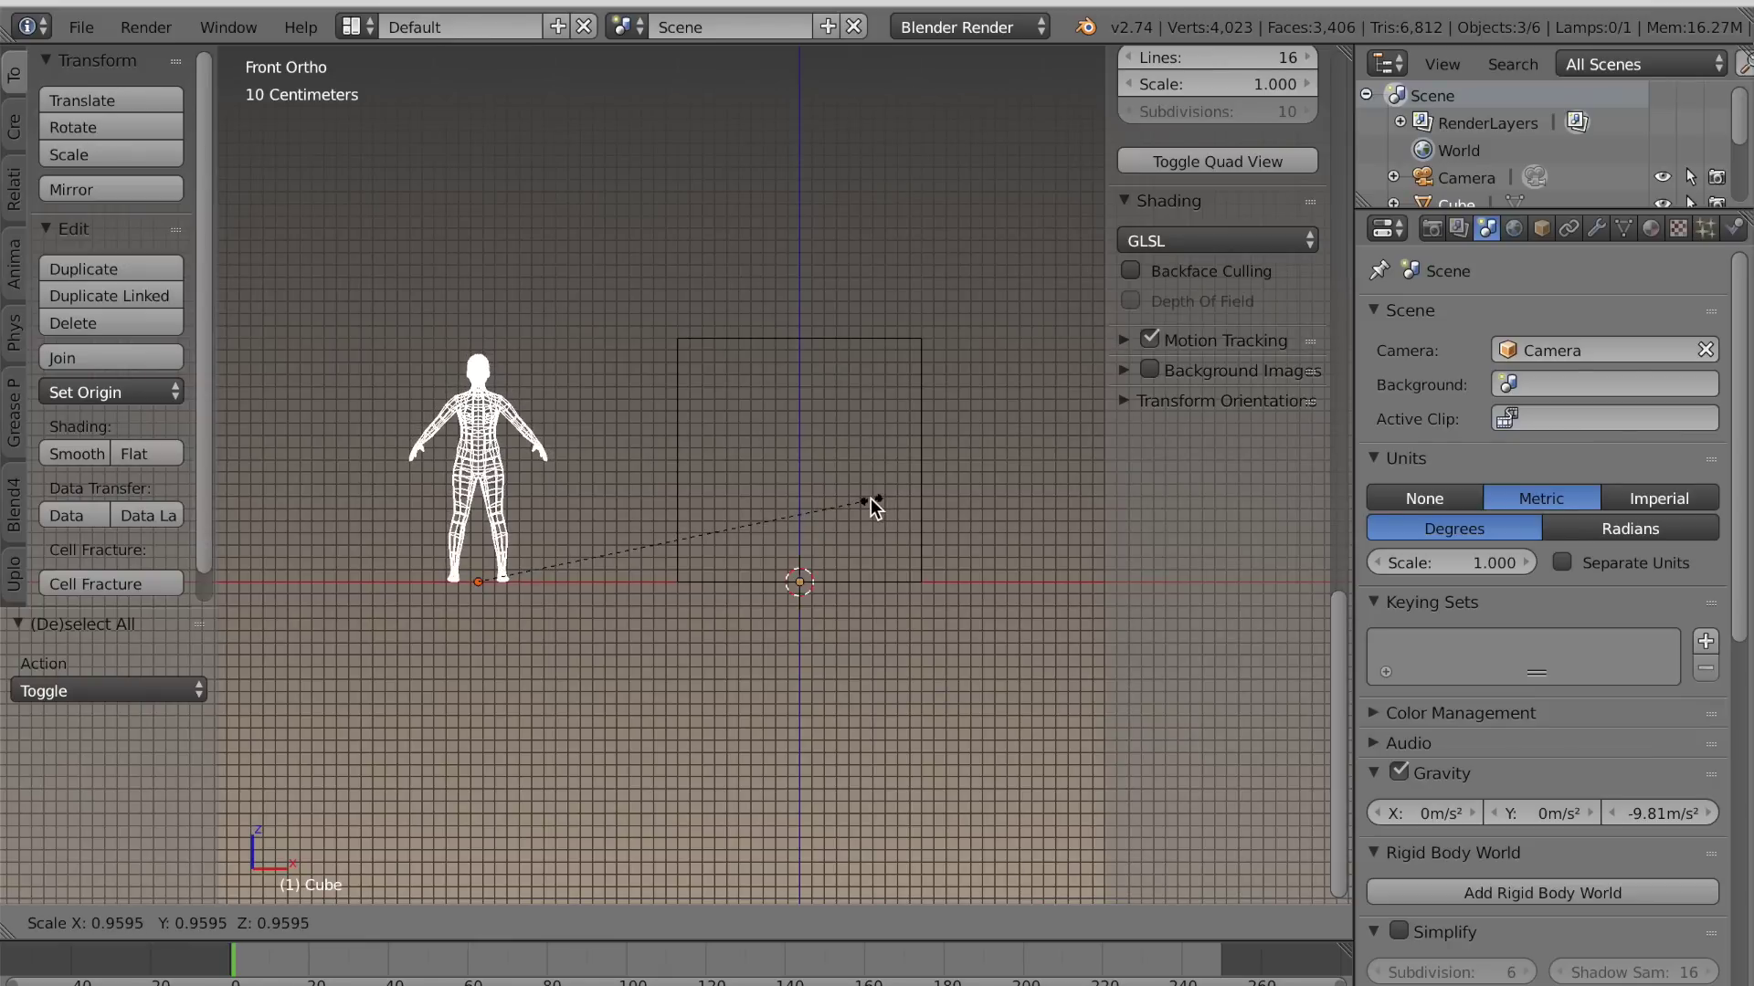
left_click(857, 503)
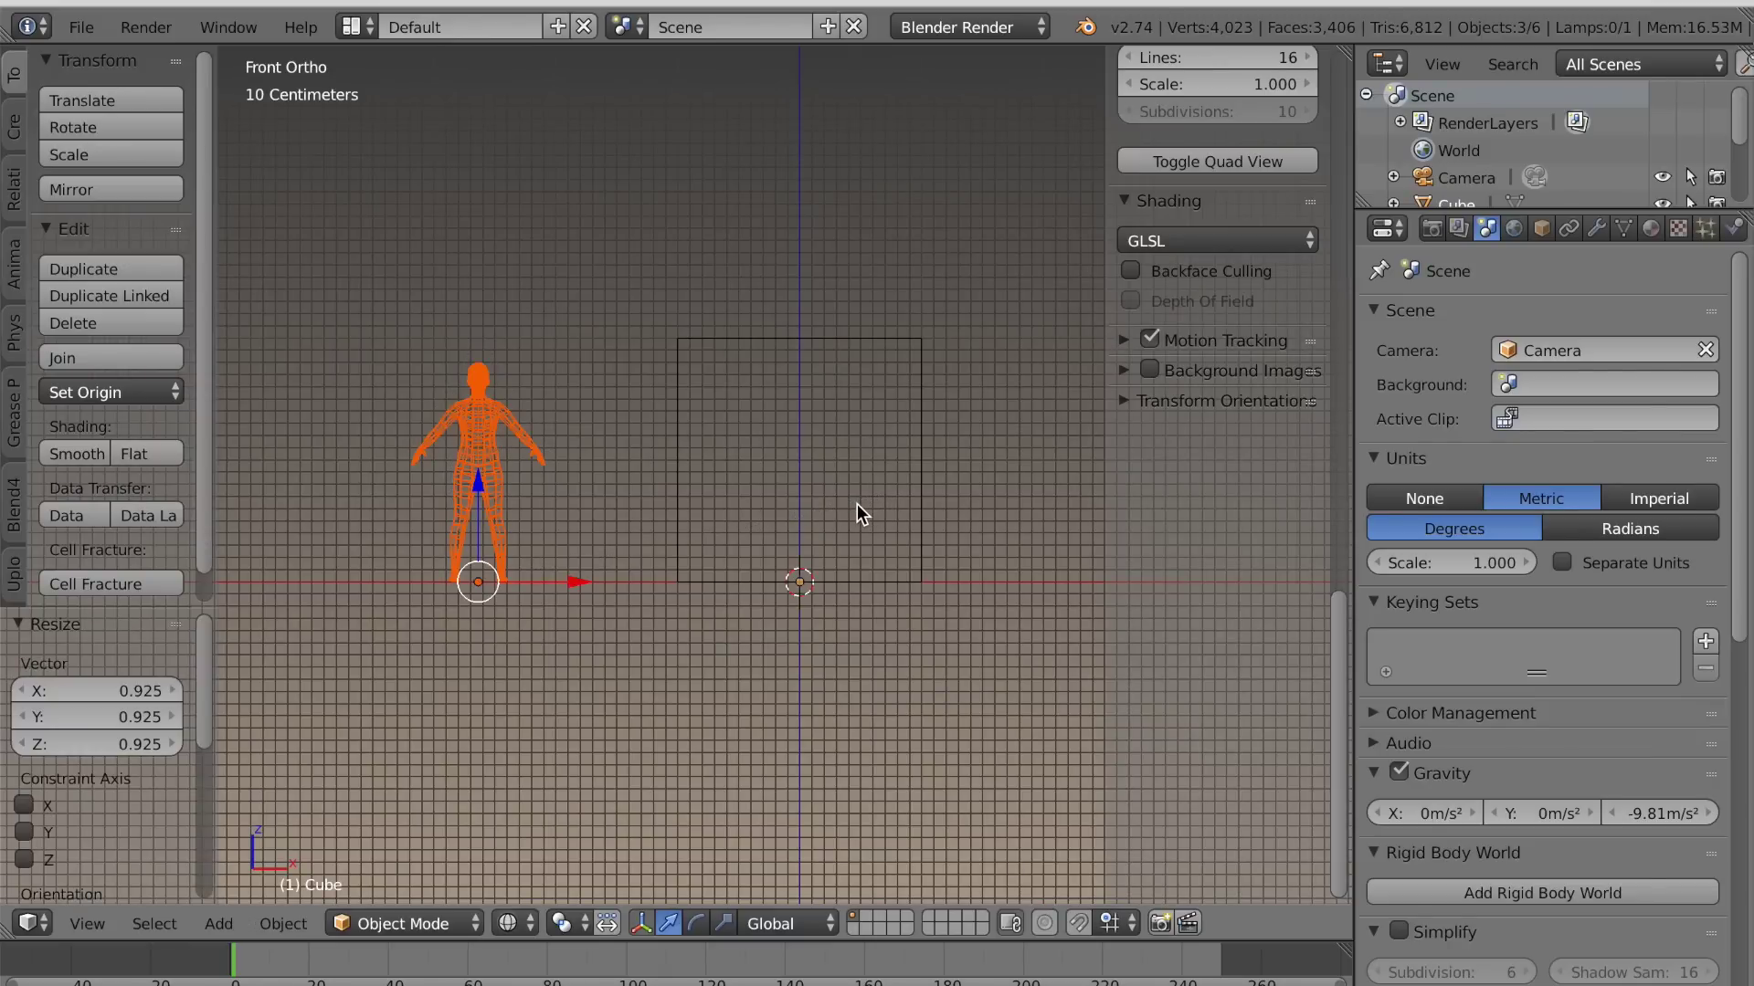
Move the human figure along X, further away from the cube
key("Tab")
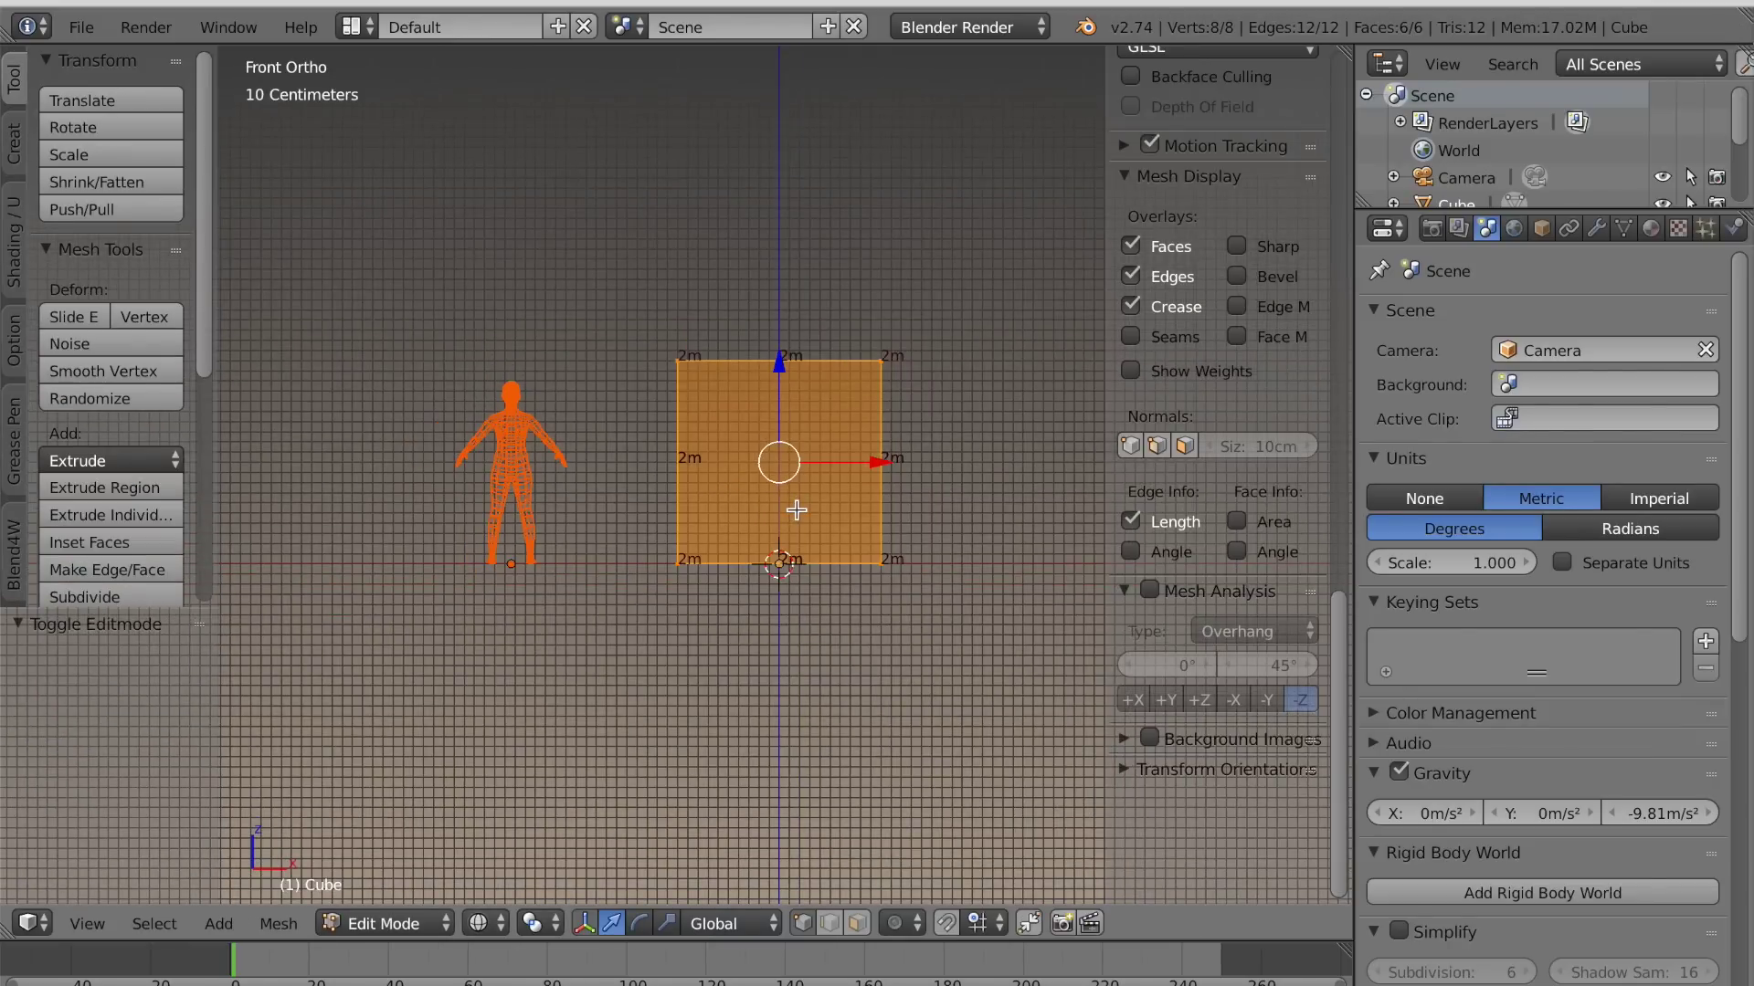
key("Tab")
scroll(797, 508, "down", 4)
left_click_drag(677, 528, 450, 526)
Select the cube, enter Edit Mode and scale its mesh by 3 along X to make it 6 m wide
right_click(742, 505)
key("Tab")
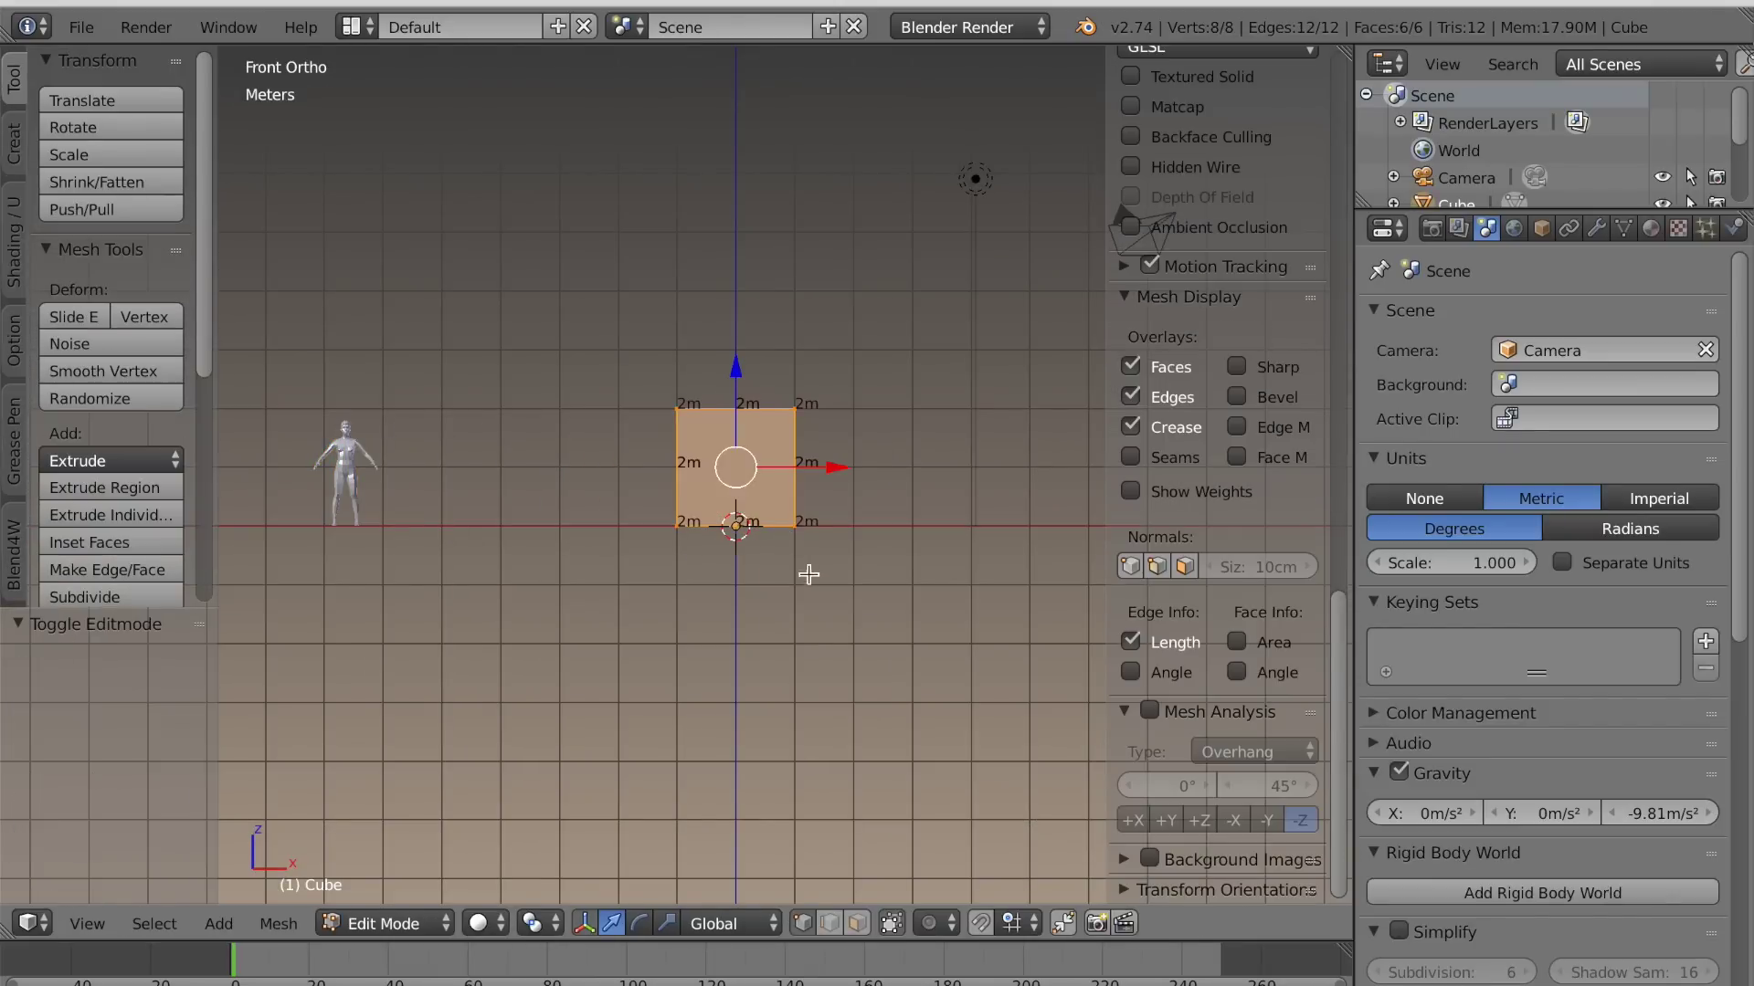
key("s")
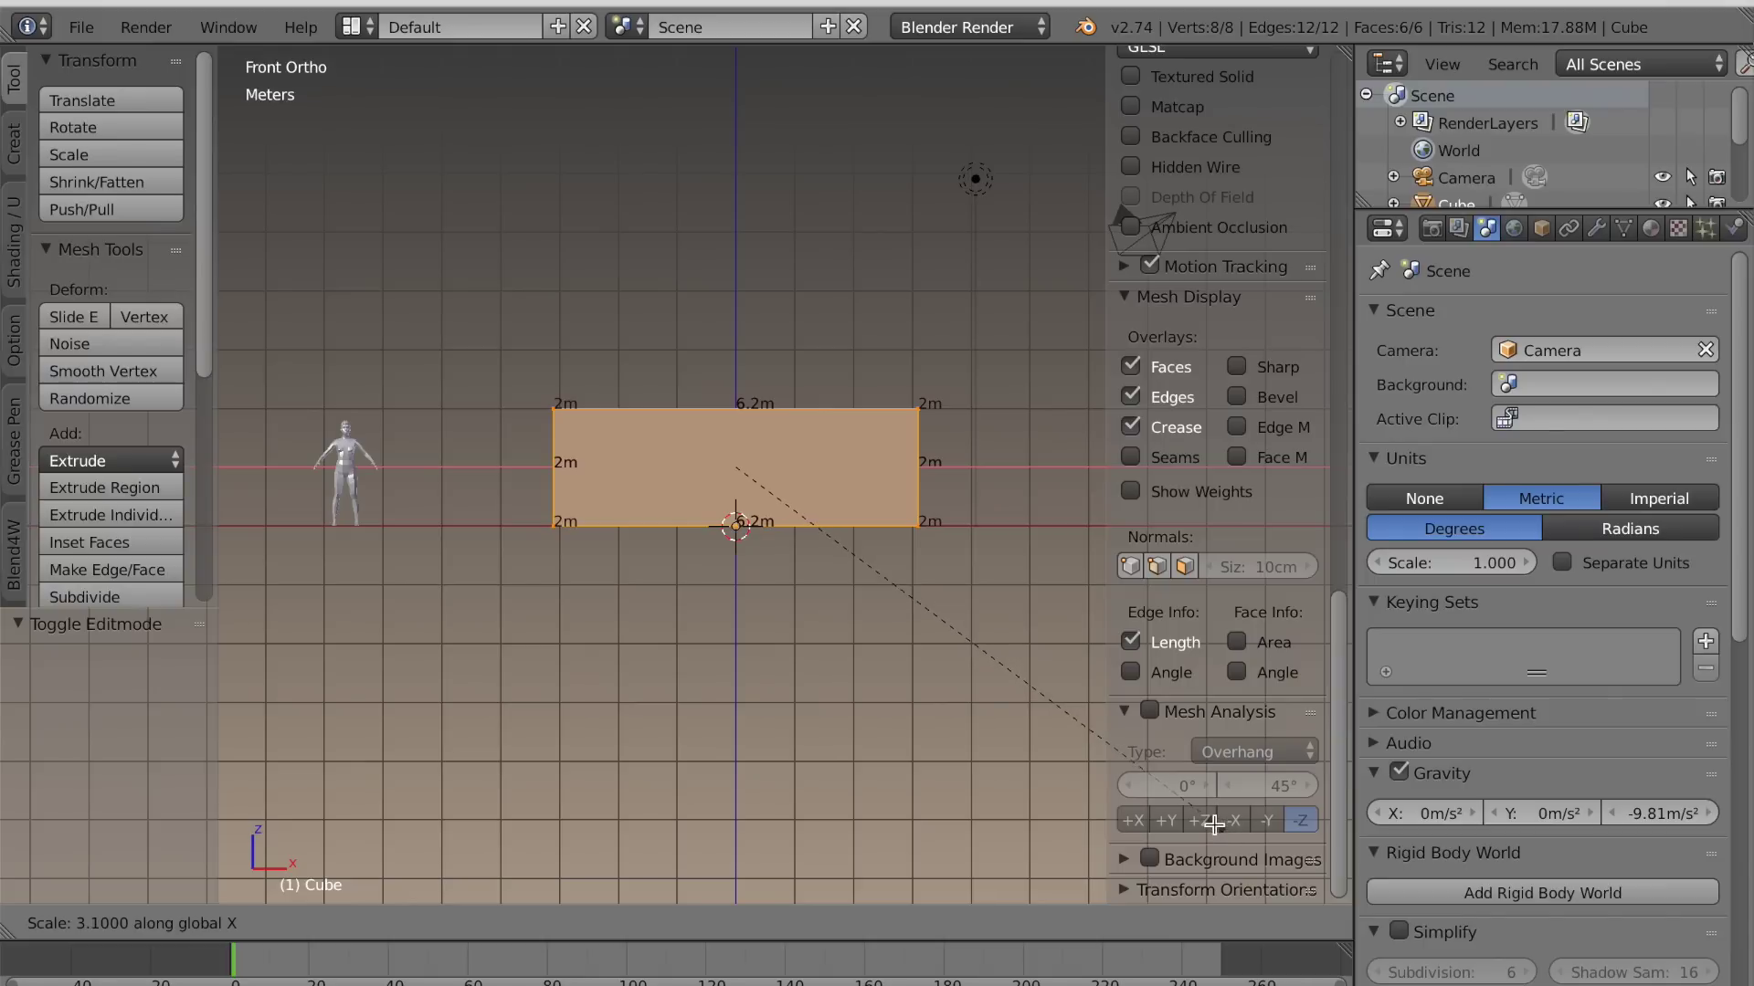
key("Return")
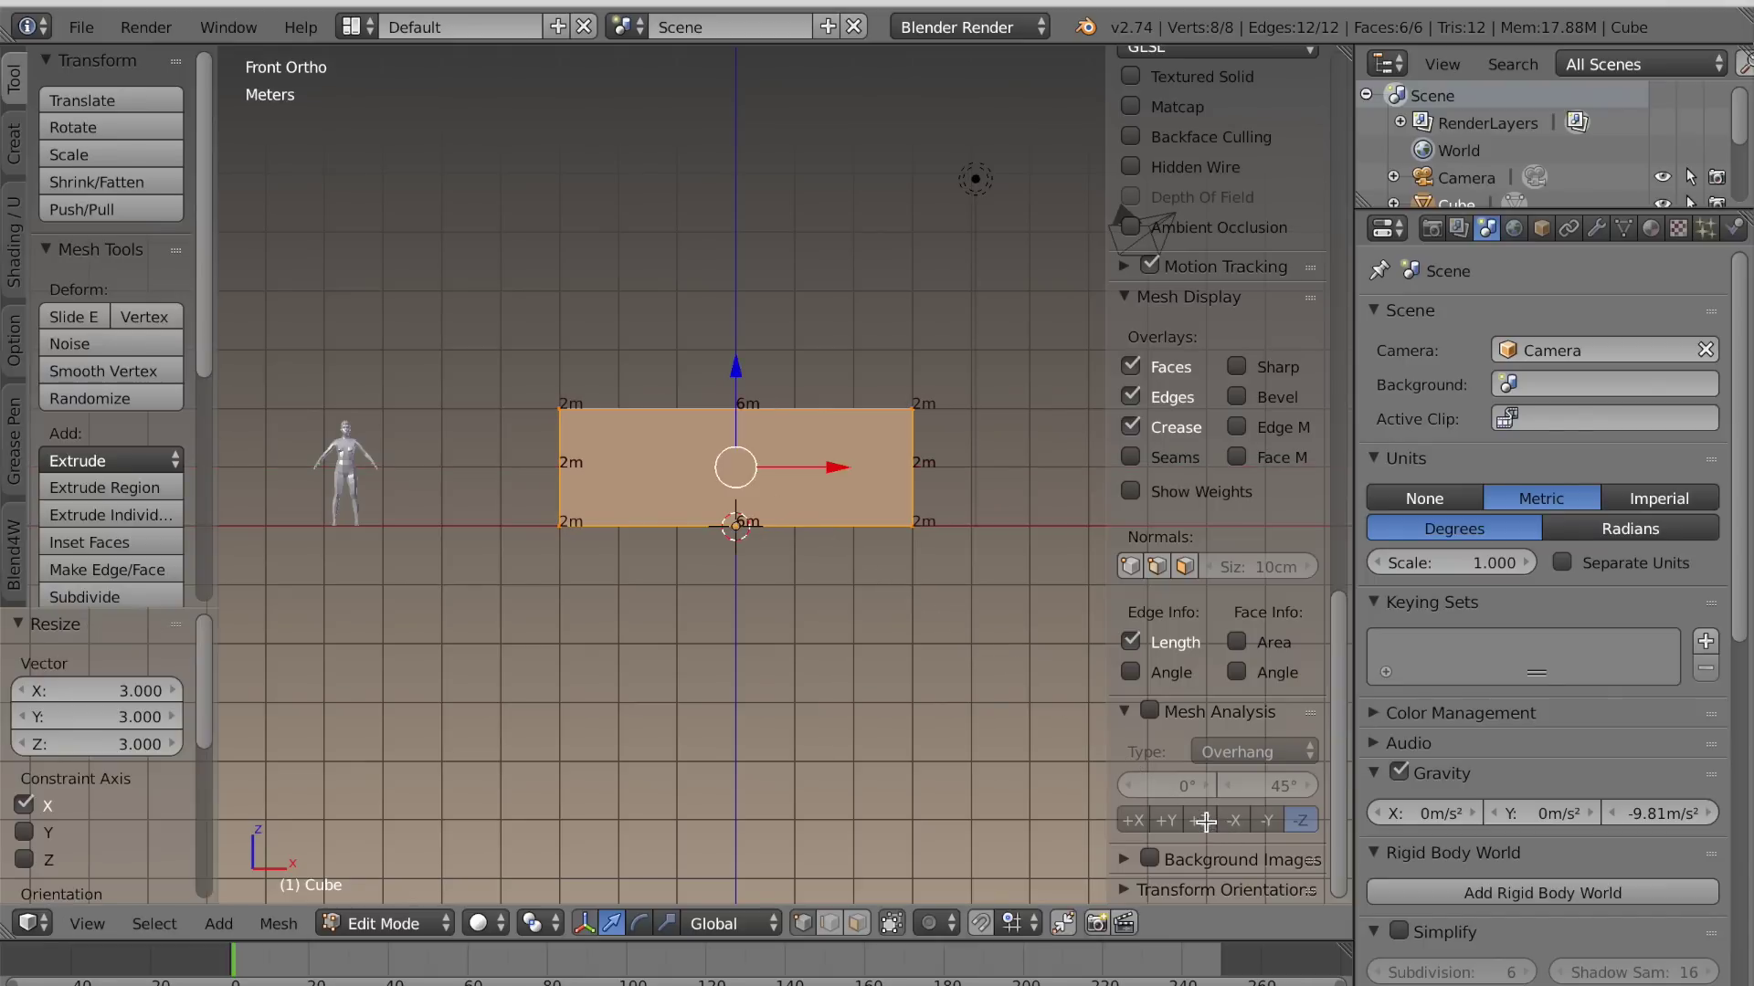
Select the block's top face in wireframe shading and raise it 6 m along Z
mouse_move(756, 667)
middle_mouse_down("shift")
mouse_move(732, 704)
mouse_move(739, 795)
middle_mouse_up("shift")
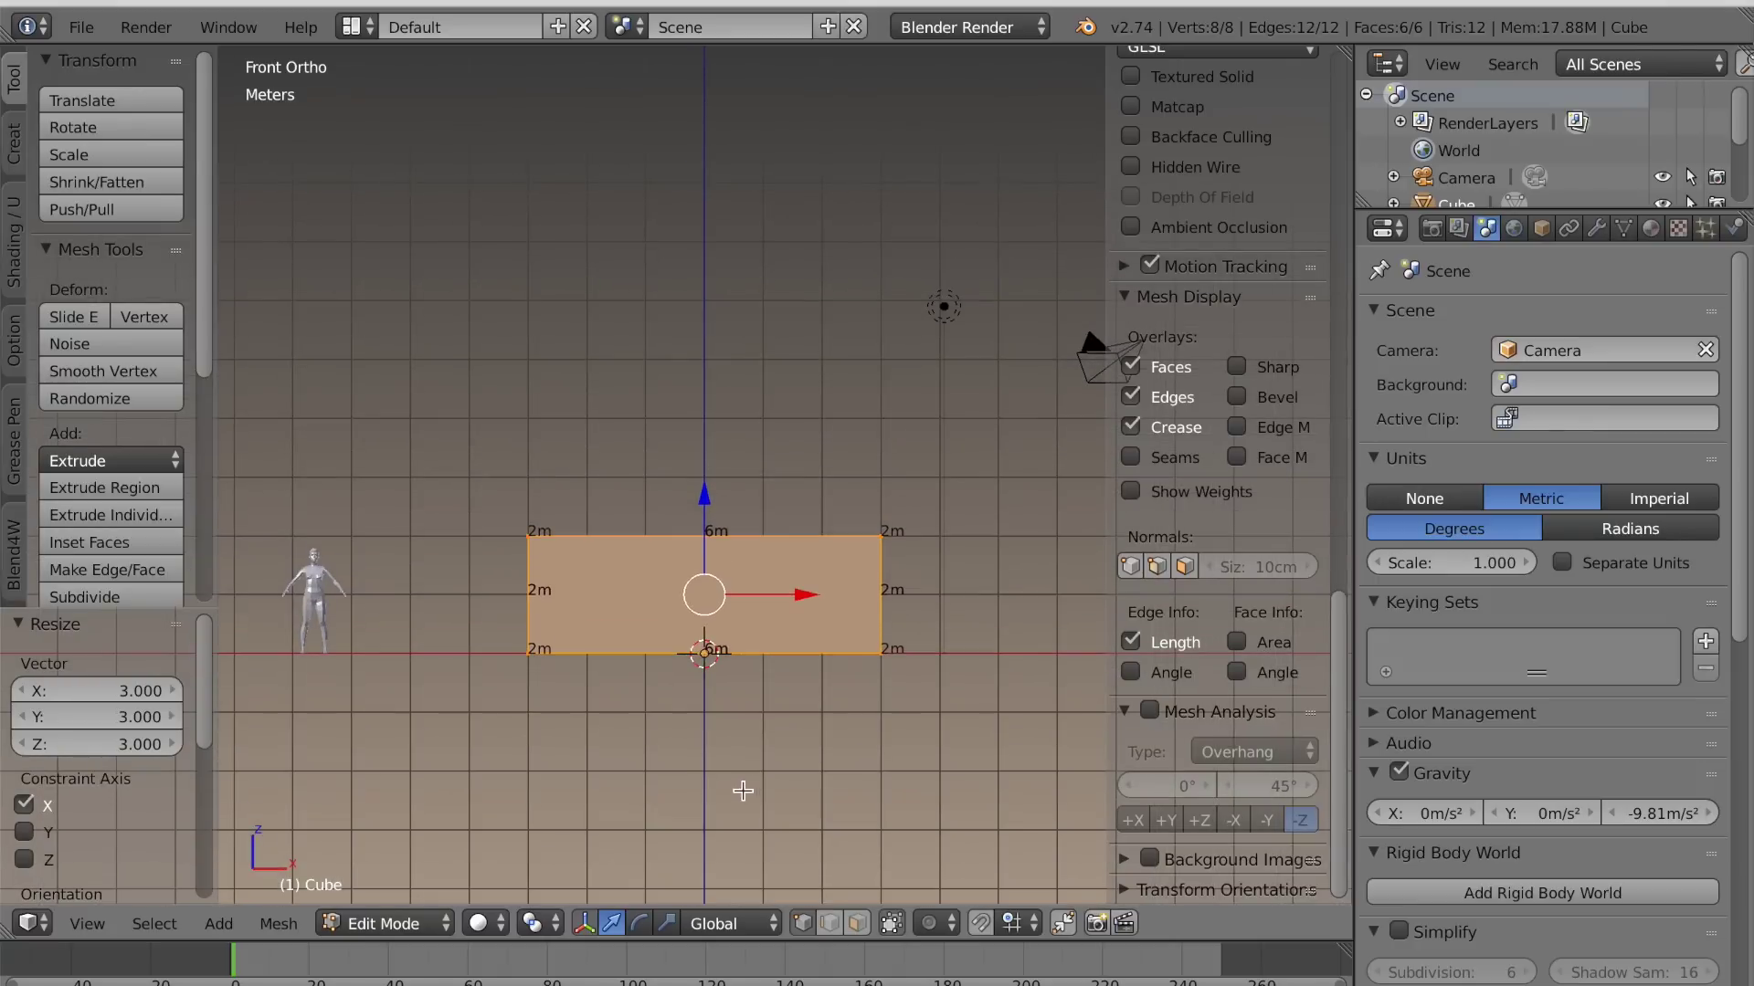
key("z")
key("a")
left_click_drag(493, 490, 923, 644)
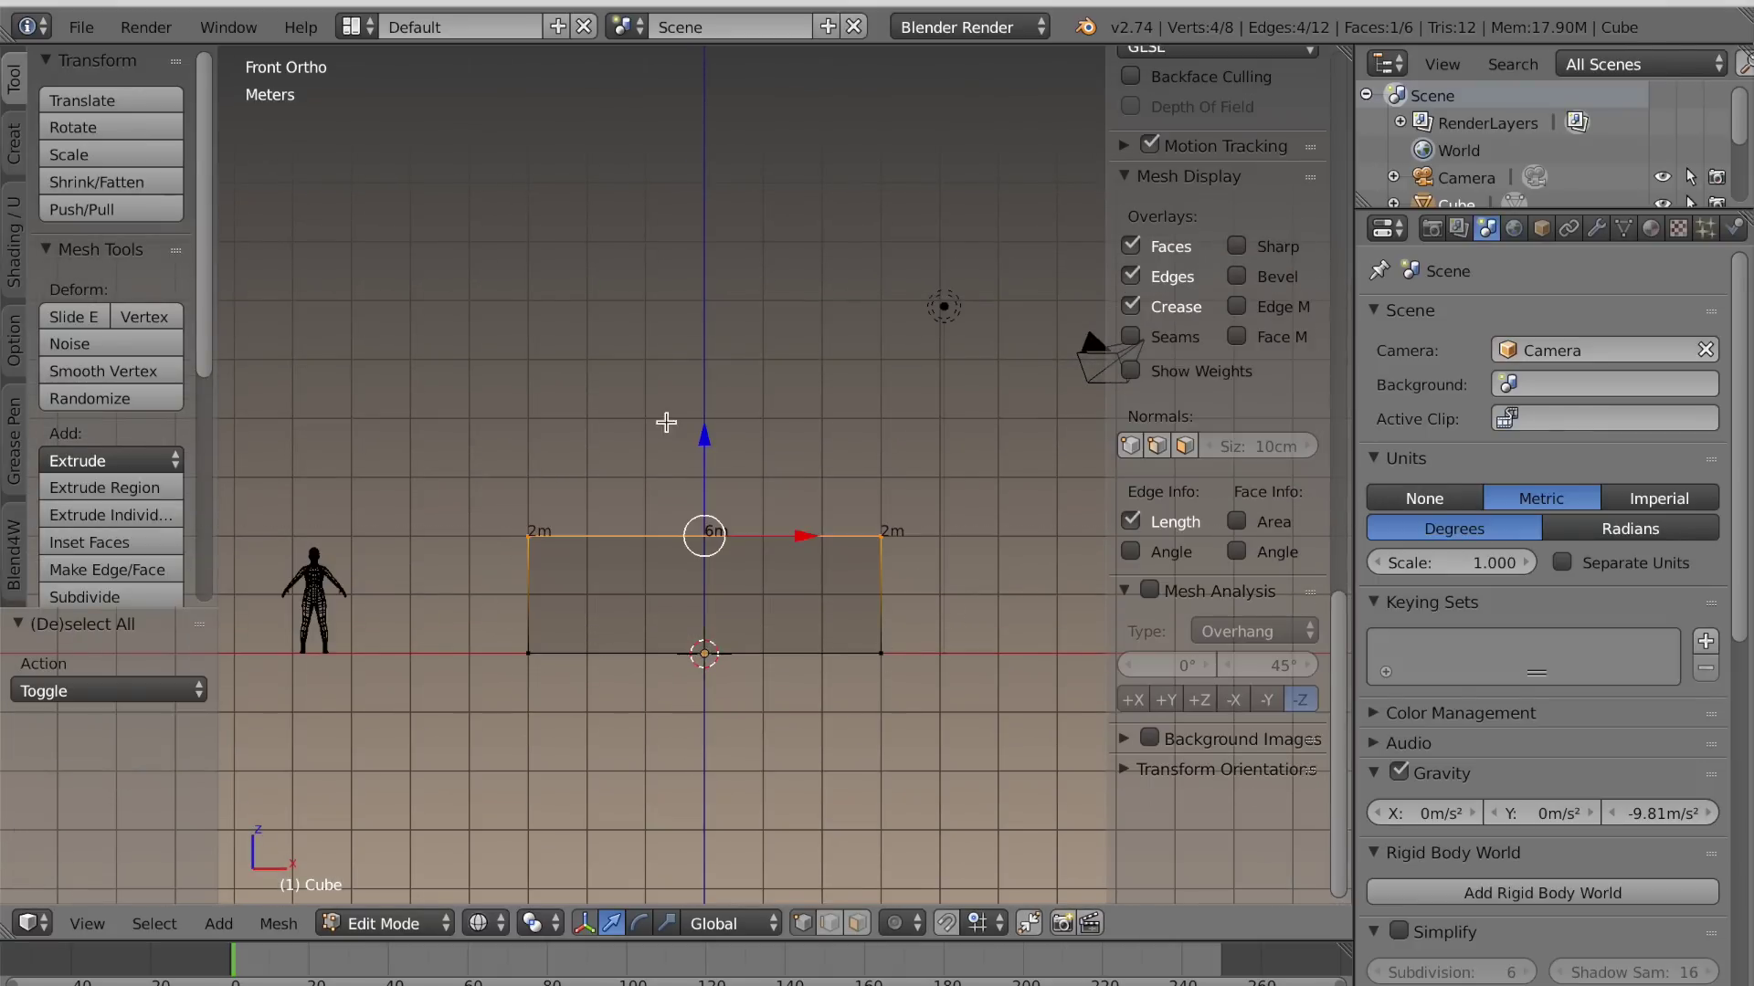
left_click_drag(698, 439, 745, 71)
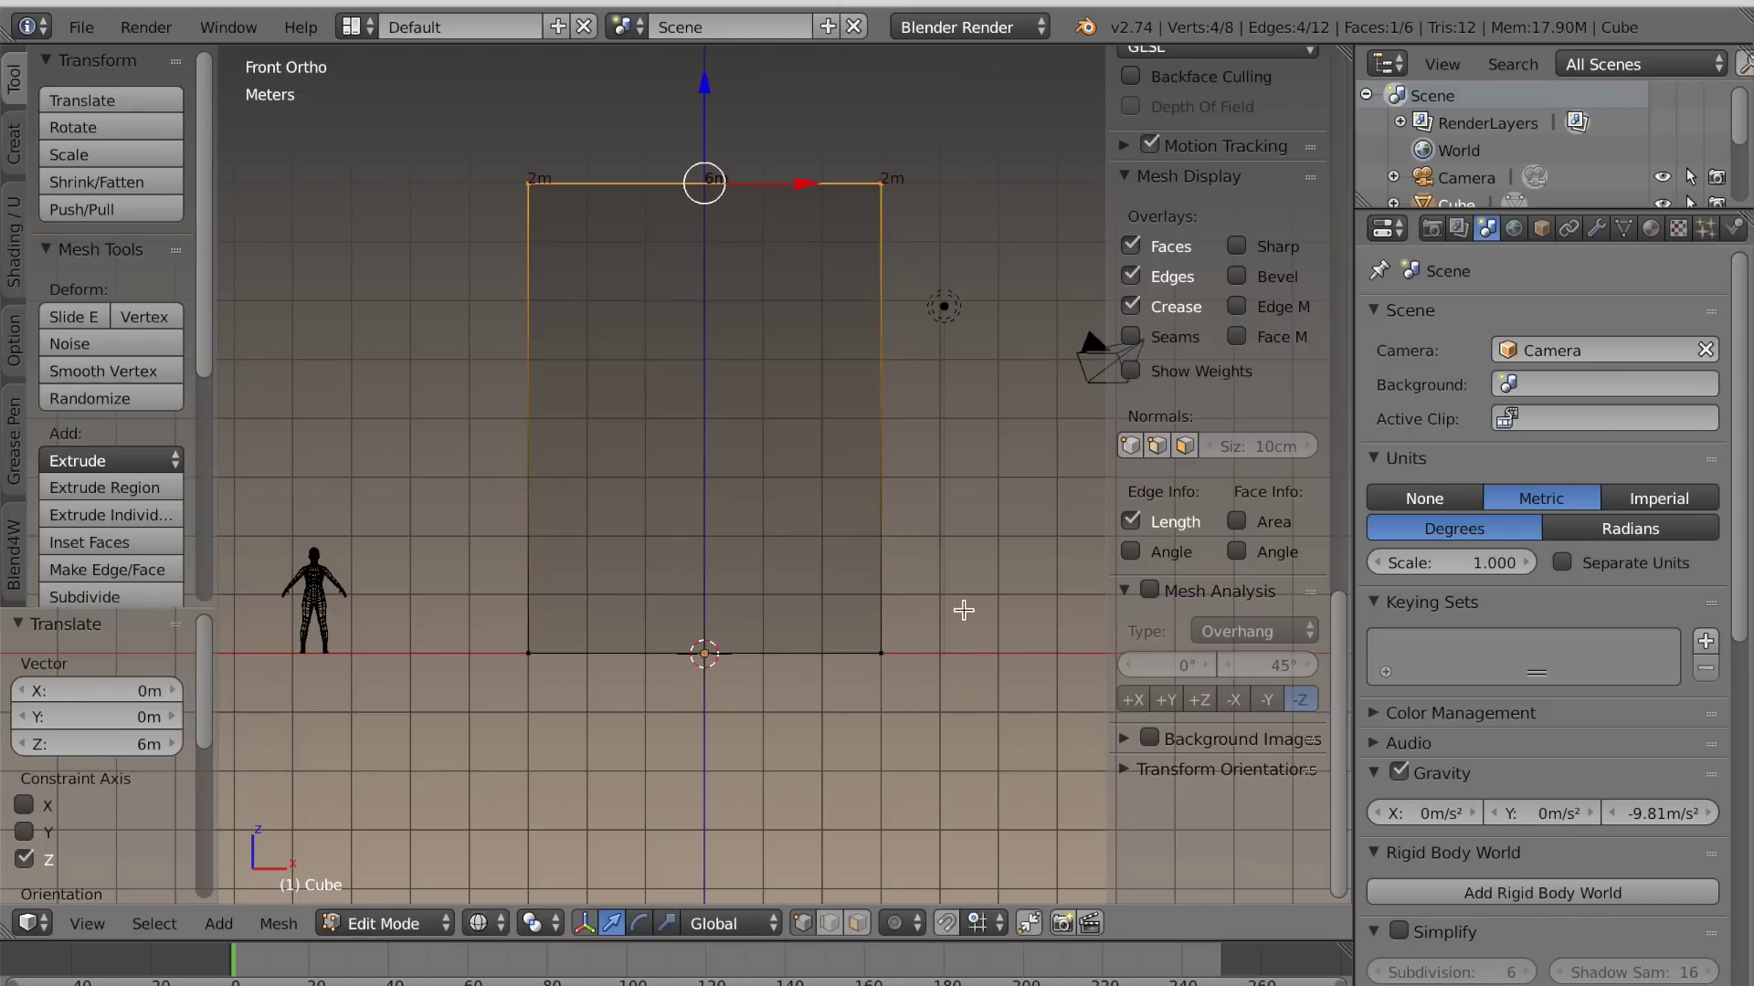
key("a")
In the right side view, scale the whole block by 6 along Y to make it 12 m deep
key("KP_3")
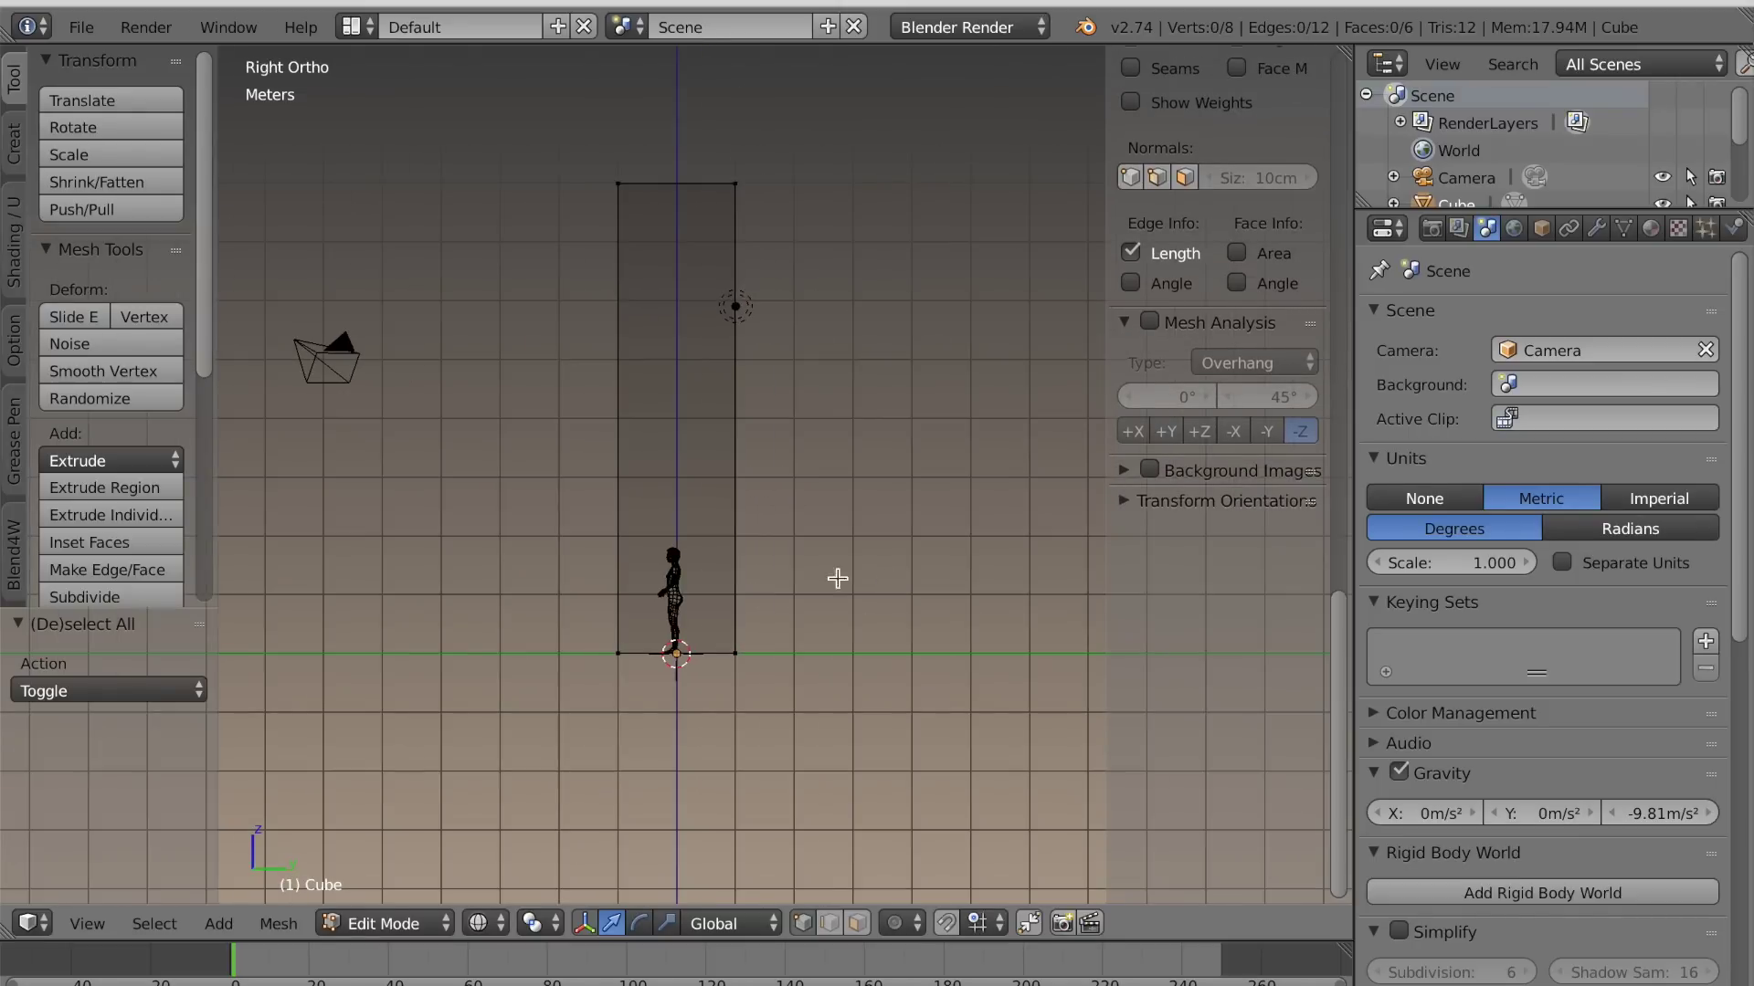
key("a")
scroll(776, 606, "down", 2)
scroll(934, 664, "down", 1)
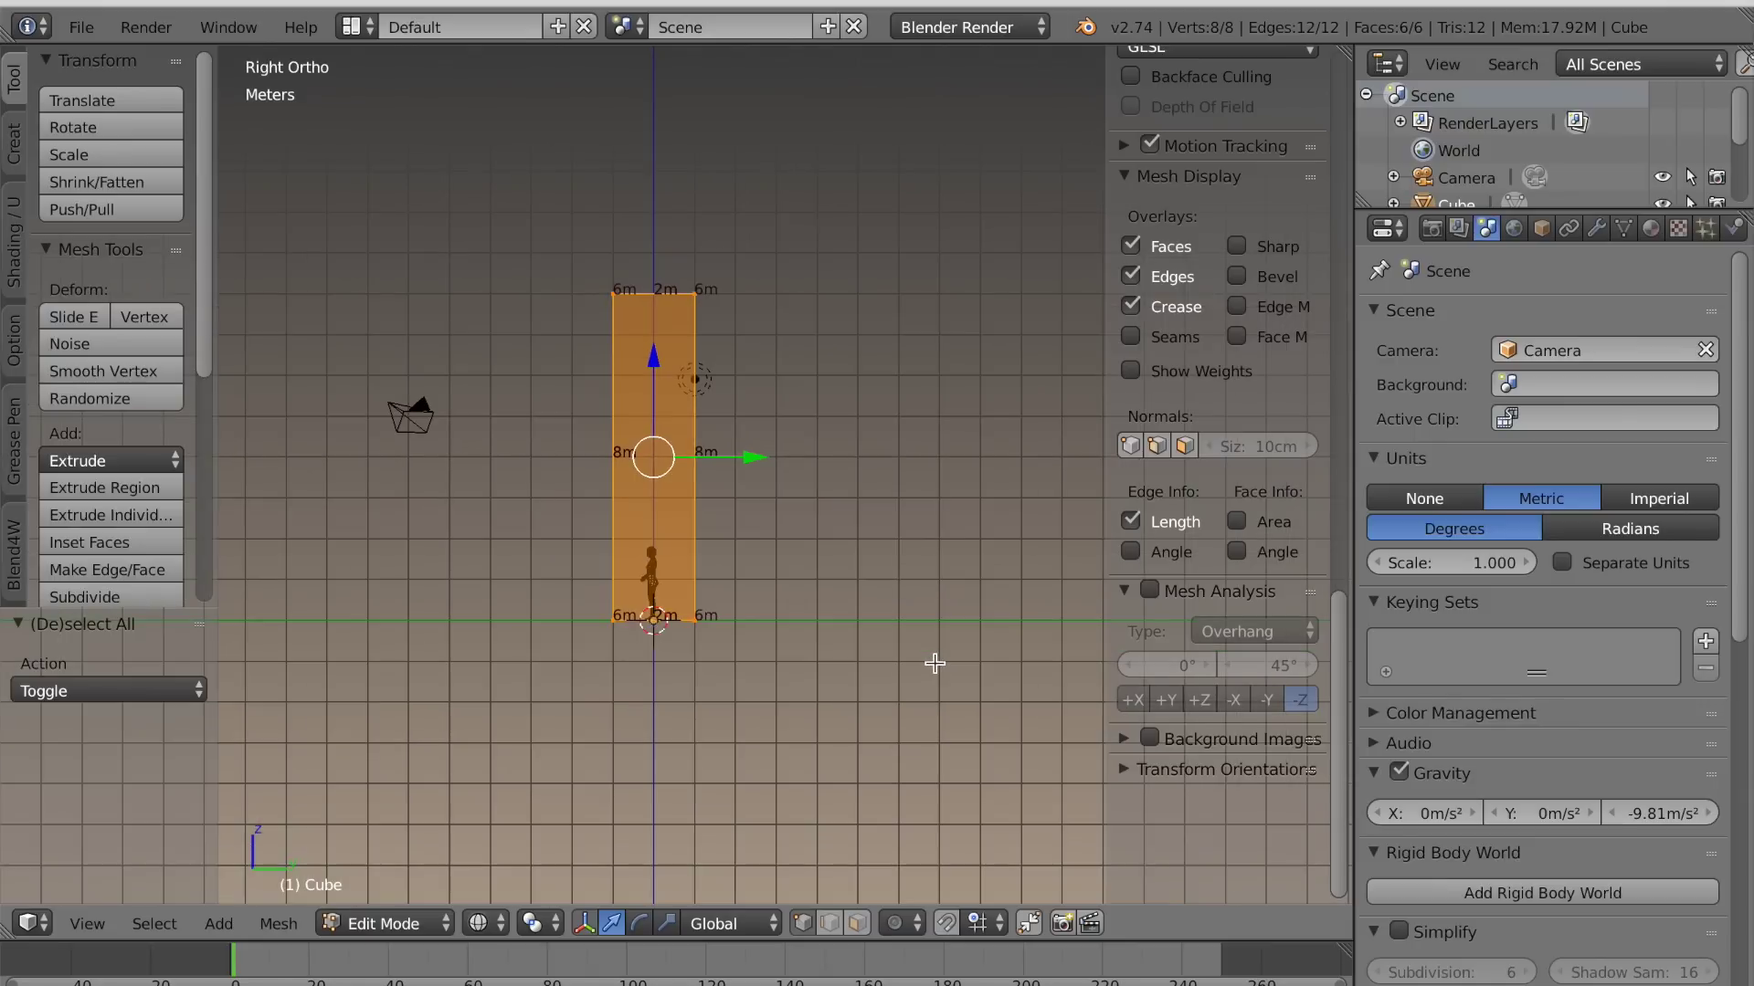
key("s")
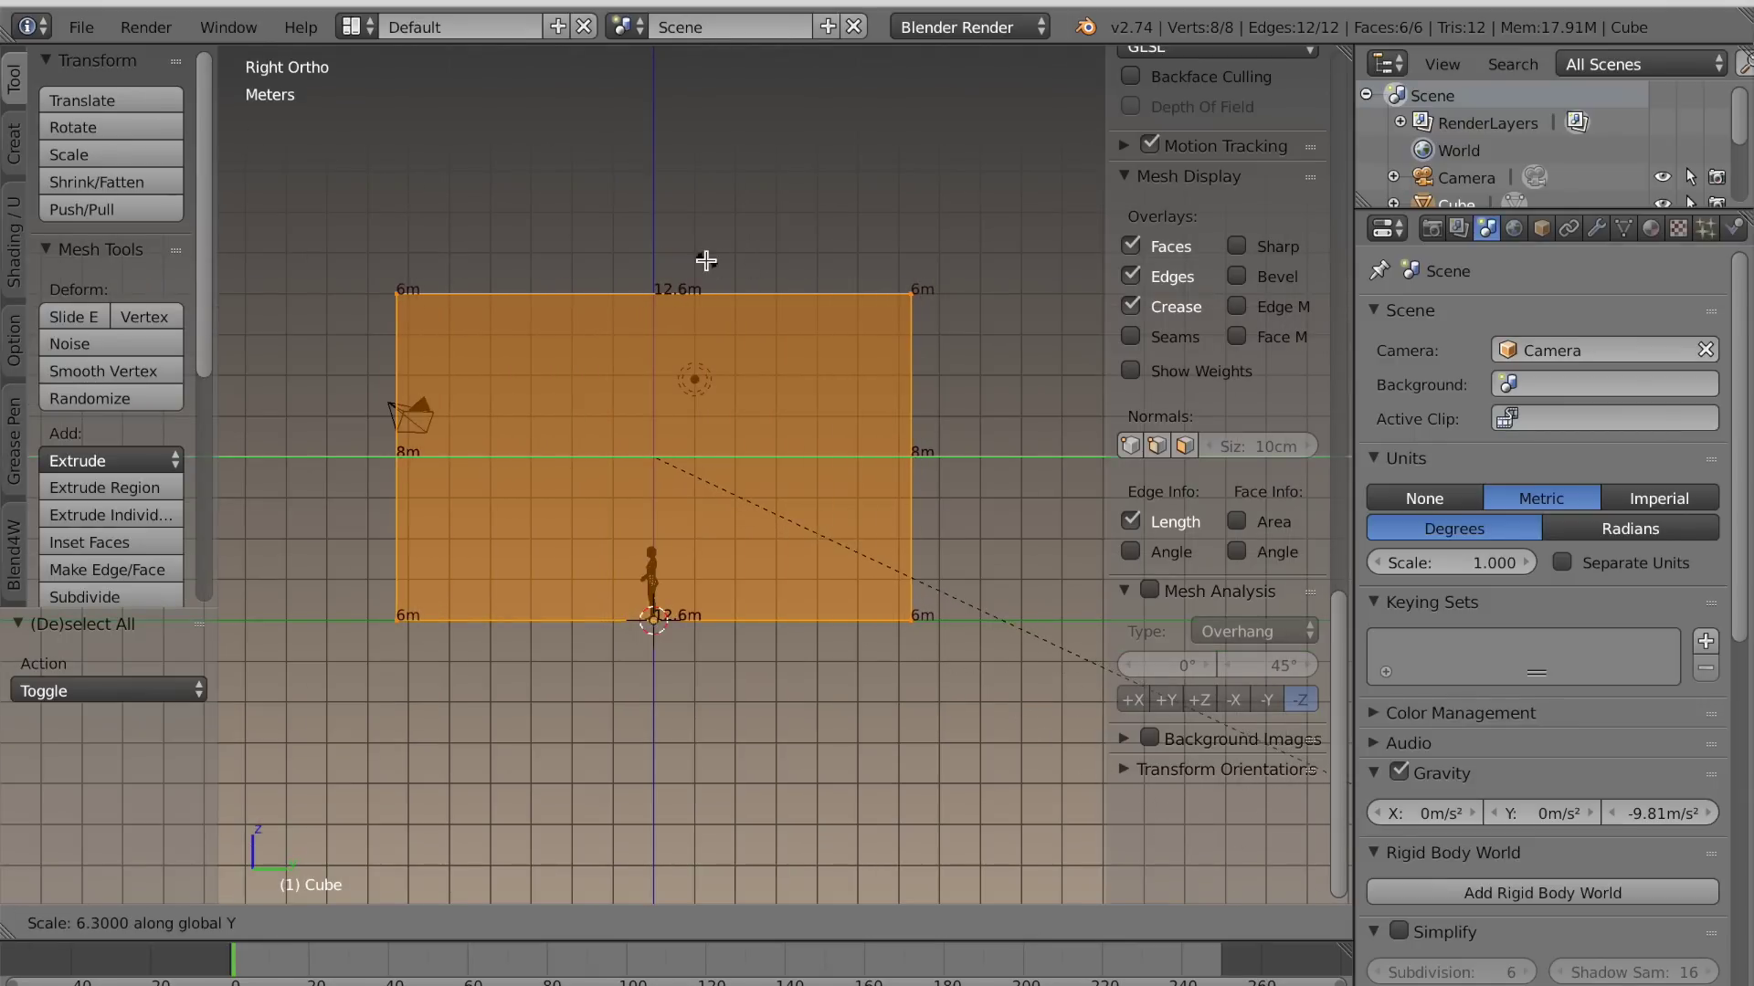
left_click(627, 243)
In solid front view, add a horizontal loop cut around the block and lower it to 50 cm above the base
key("KP_1")
key("a")
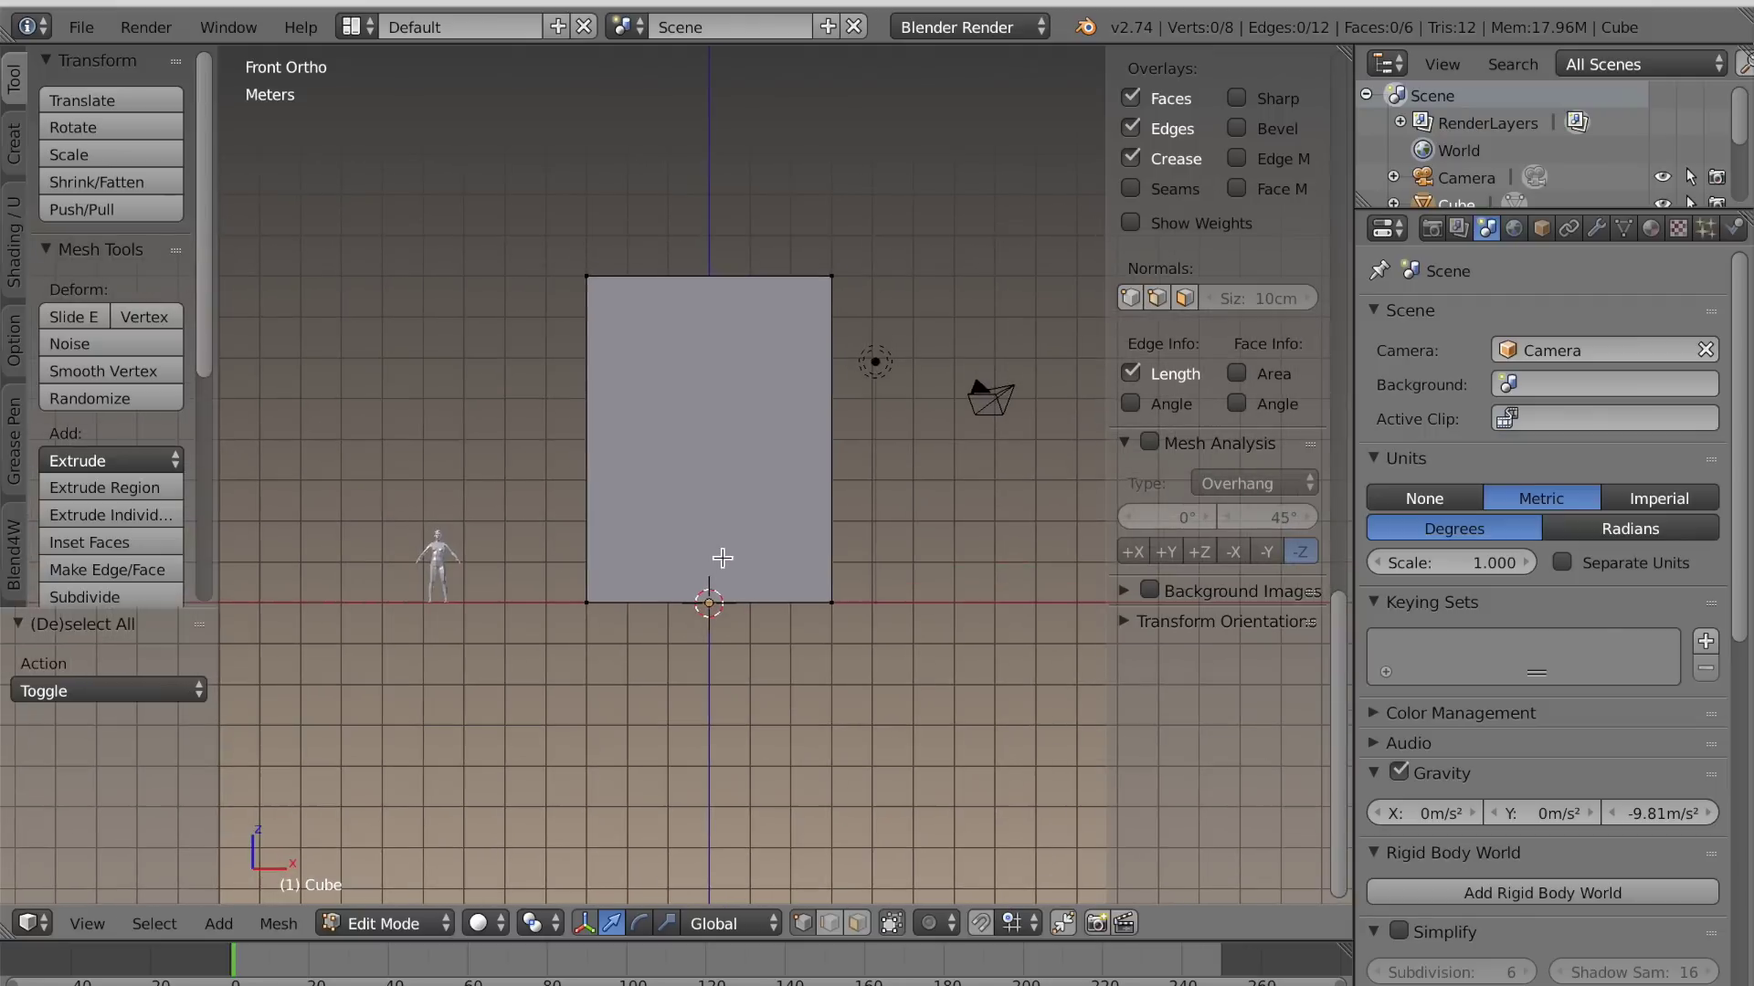
key("ctrl+r")
left_click(588, 441)
right_click(588, 441)
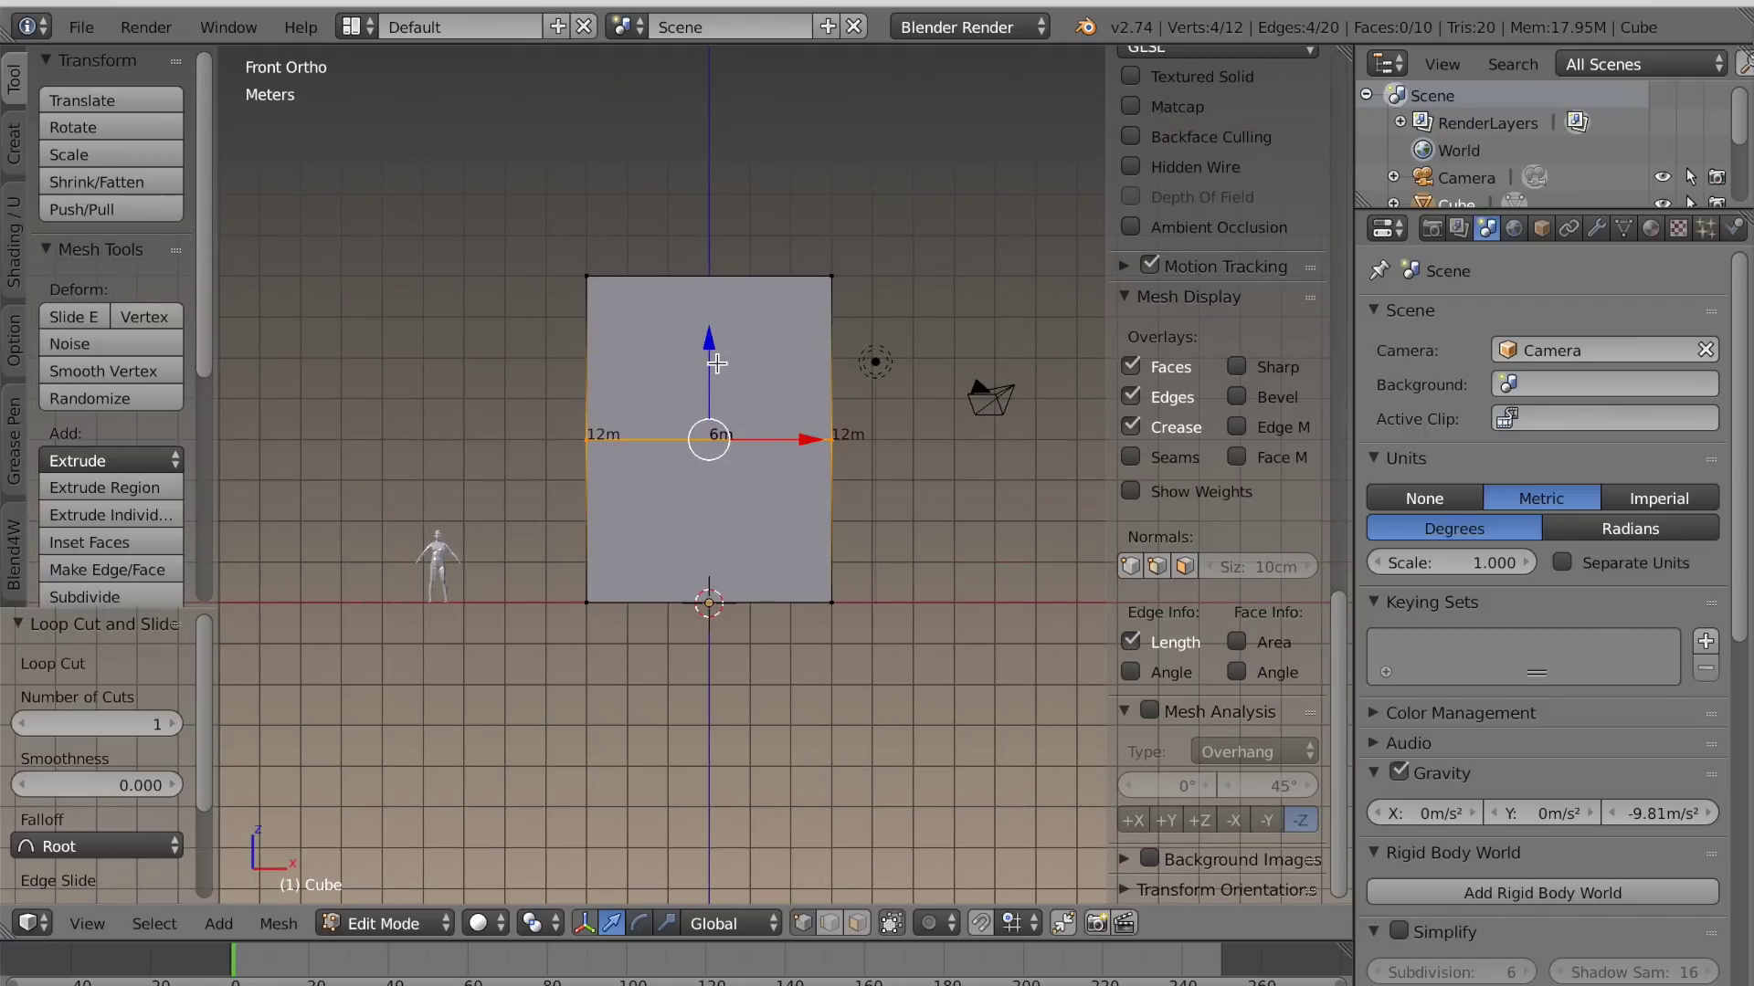
left_click_drag(712, 348, 710, 480)
middle_click_drag(702, 699, 687, 594, "shift")
scroll(687, 594, "up", 5)
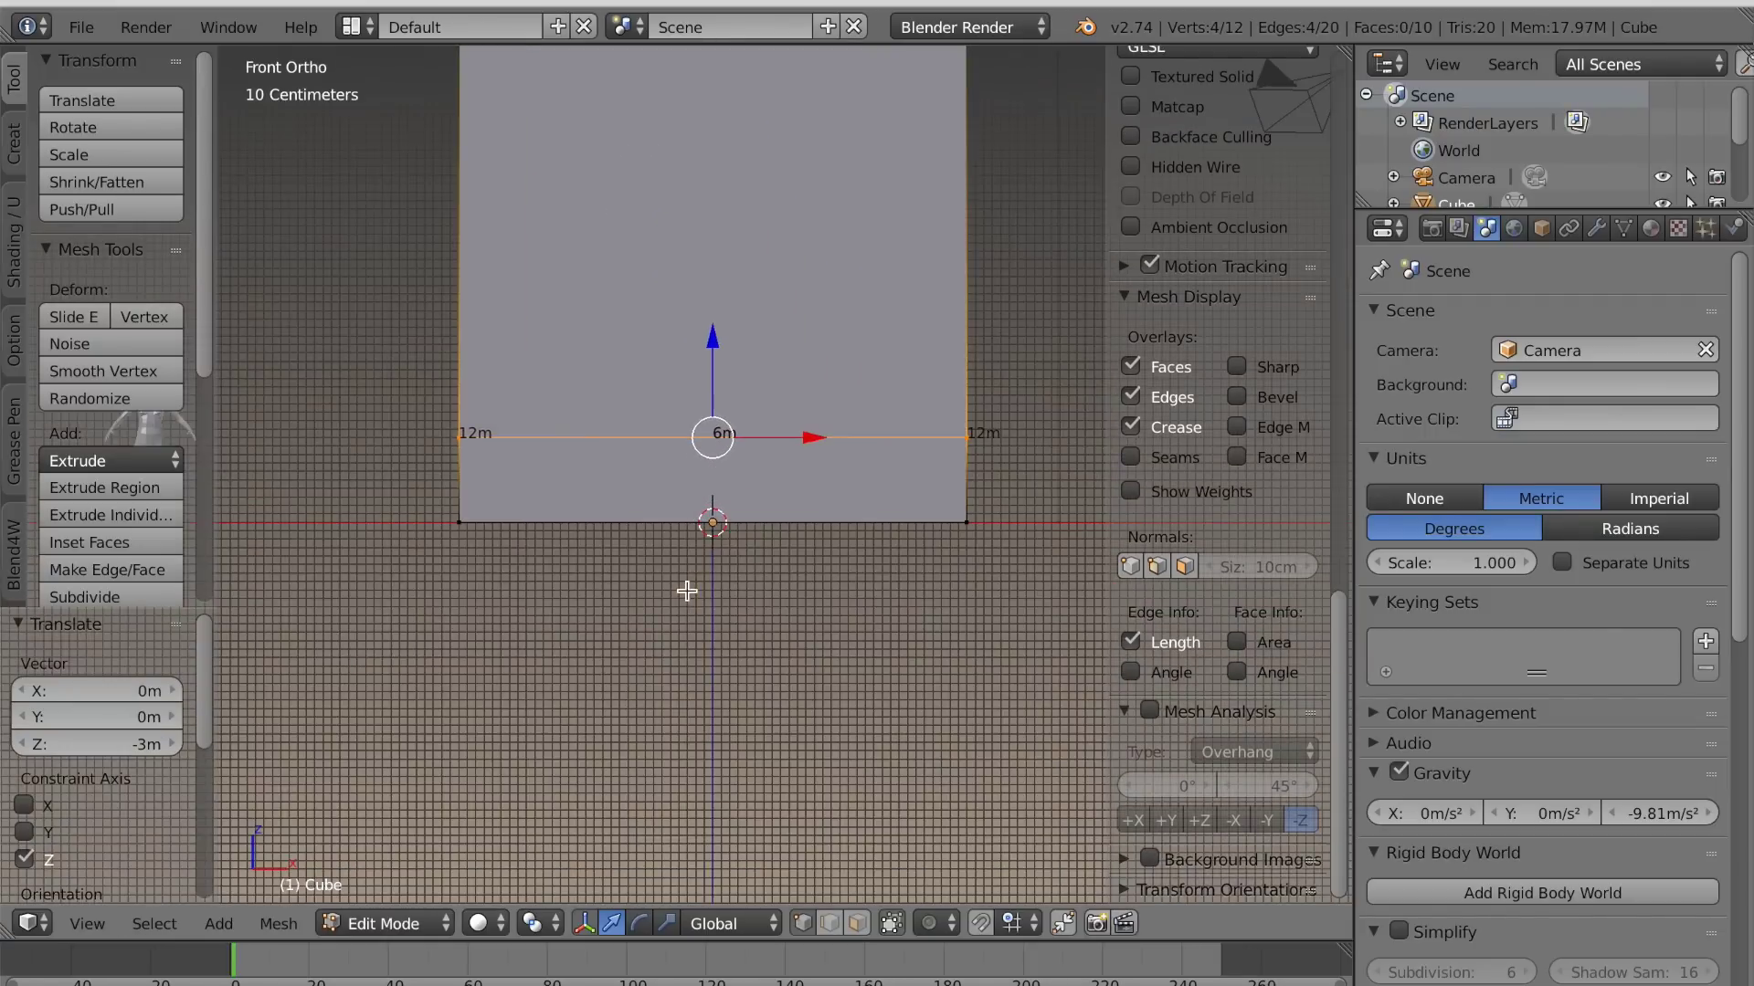
left_click_drag(738, 388, 736, 427)
scroll(581, 567, "down", 5)
middle_click_drag(581, 568, 582, 622, "shift")
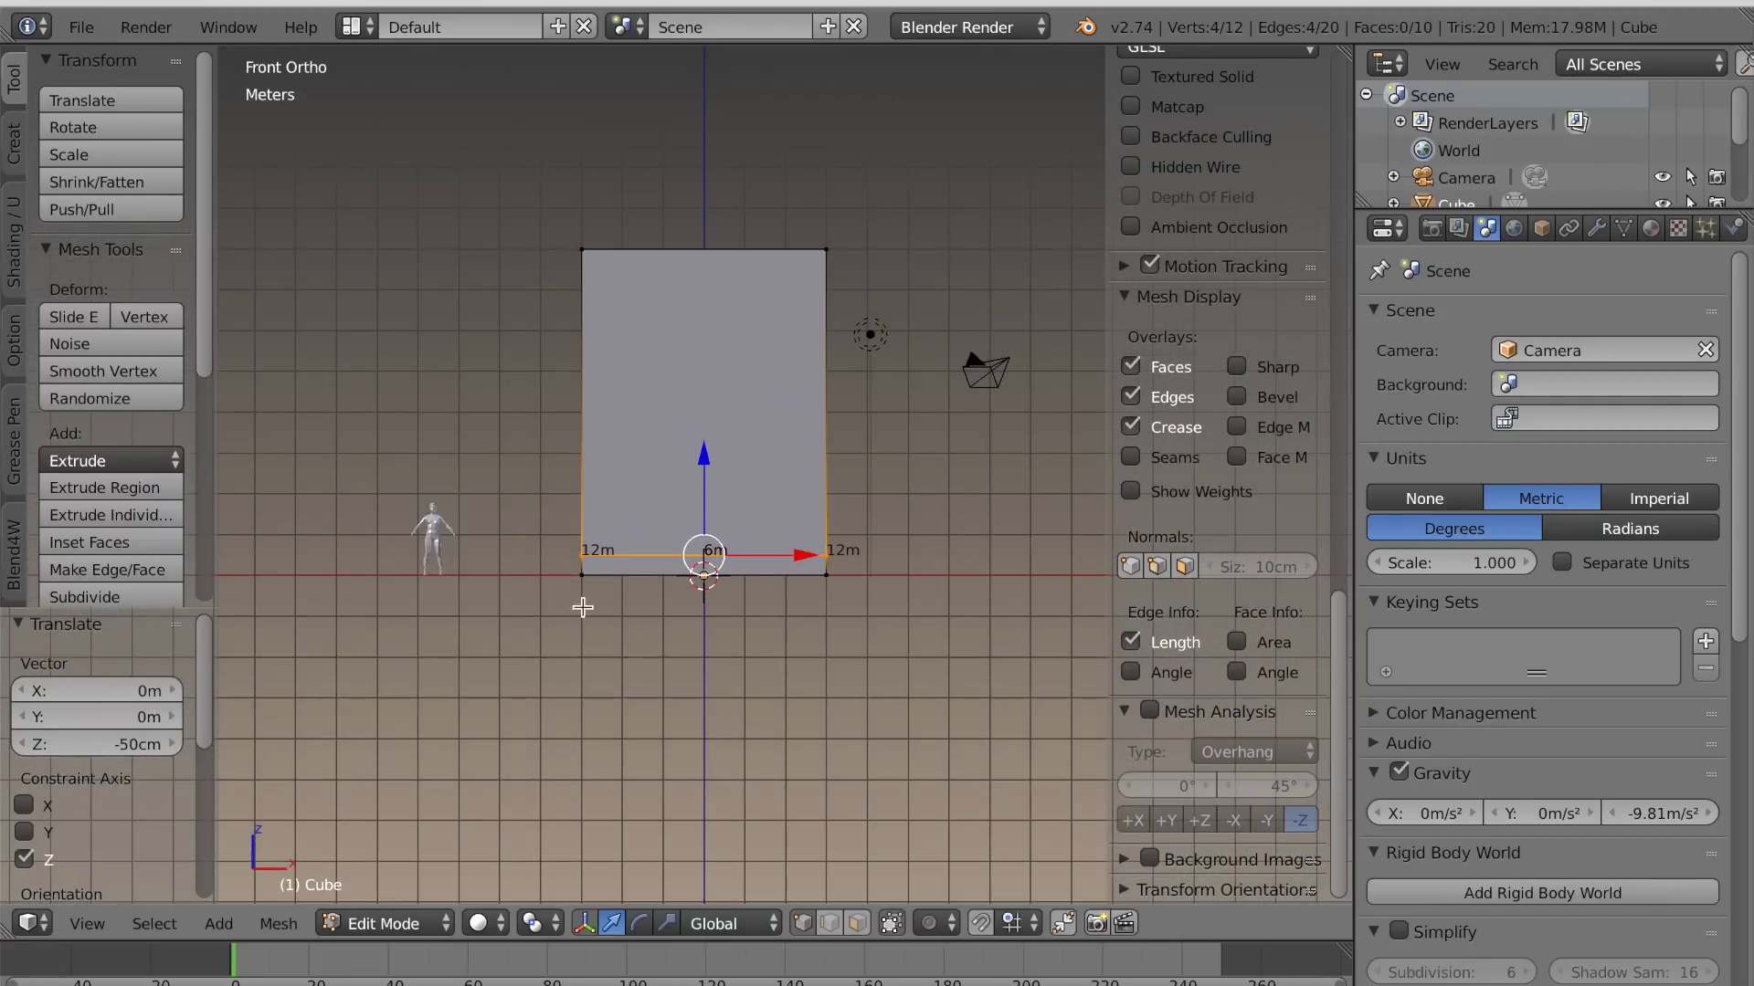
Add two evenly spaced horizontal loop cuts to the block section above the 50 cm base strip
key("ctrl+r")
scroll(593, 356, "up", 1)
left_click(593, 357)
right_click(594, 357)
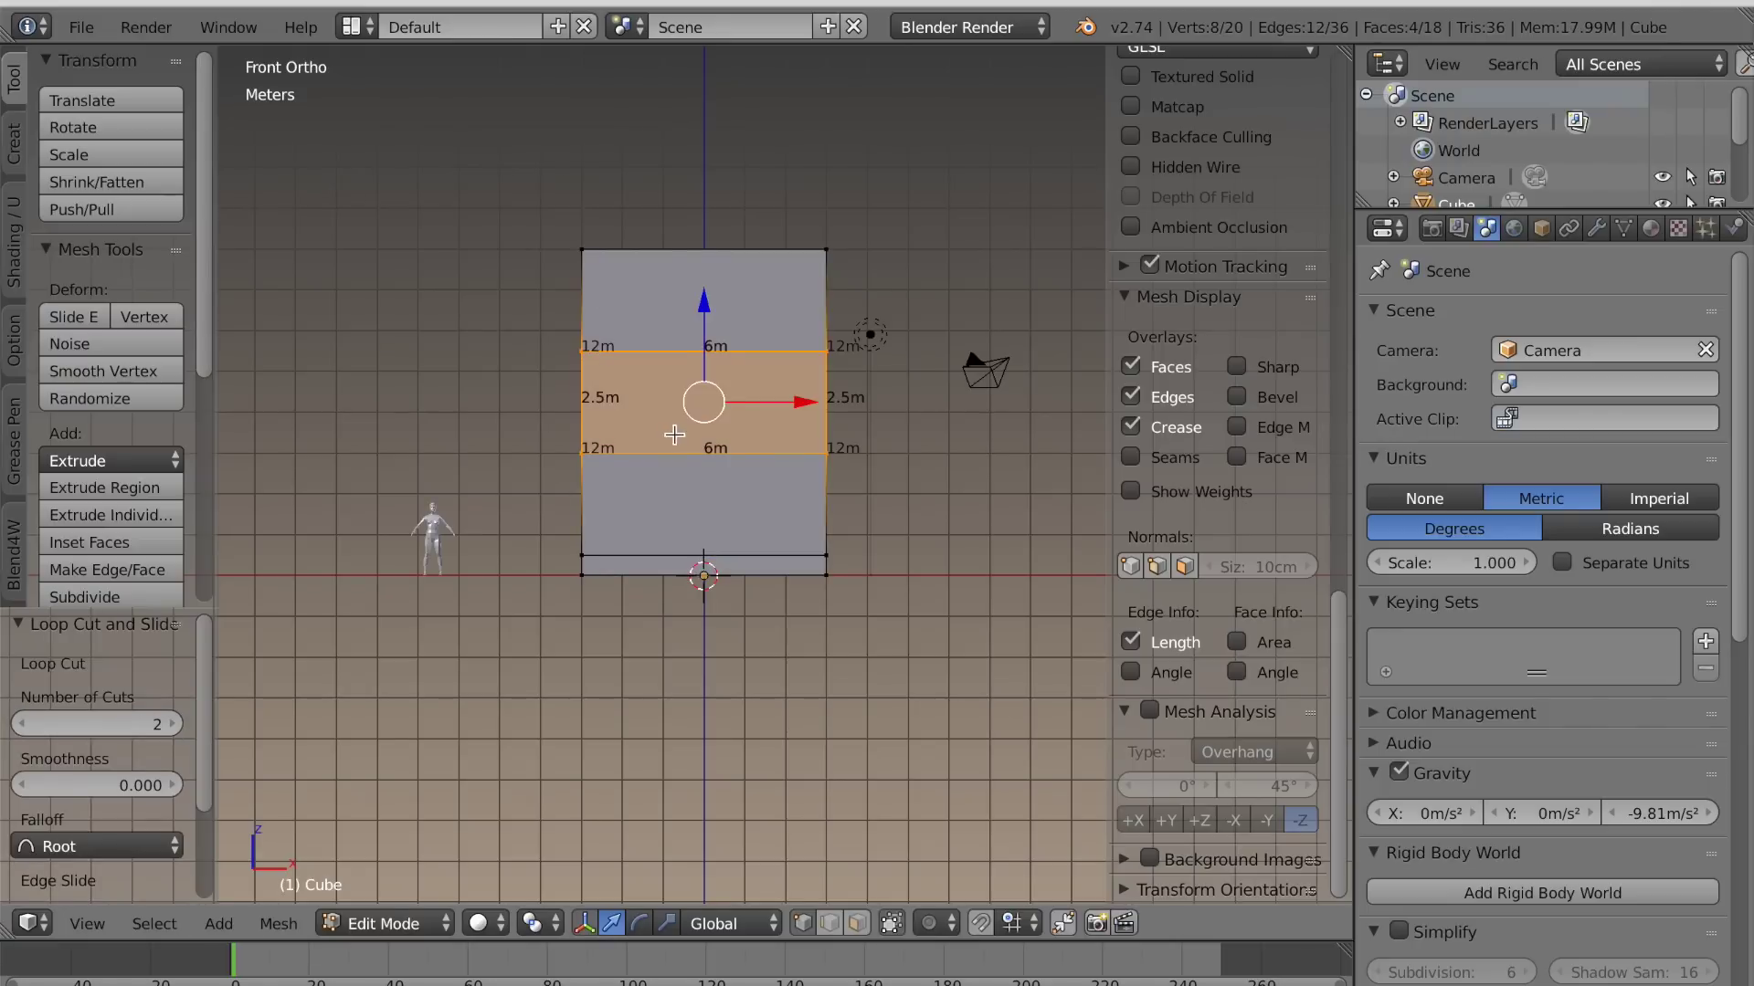
Add a horizontal loop cut in the ground-floor section and raise it to about 51 cm below the next cut above
scroll(674, 434, "up", 2)
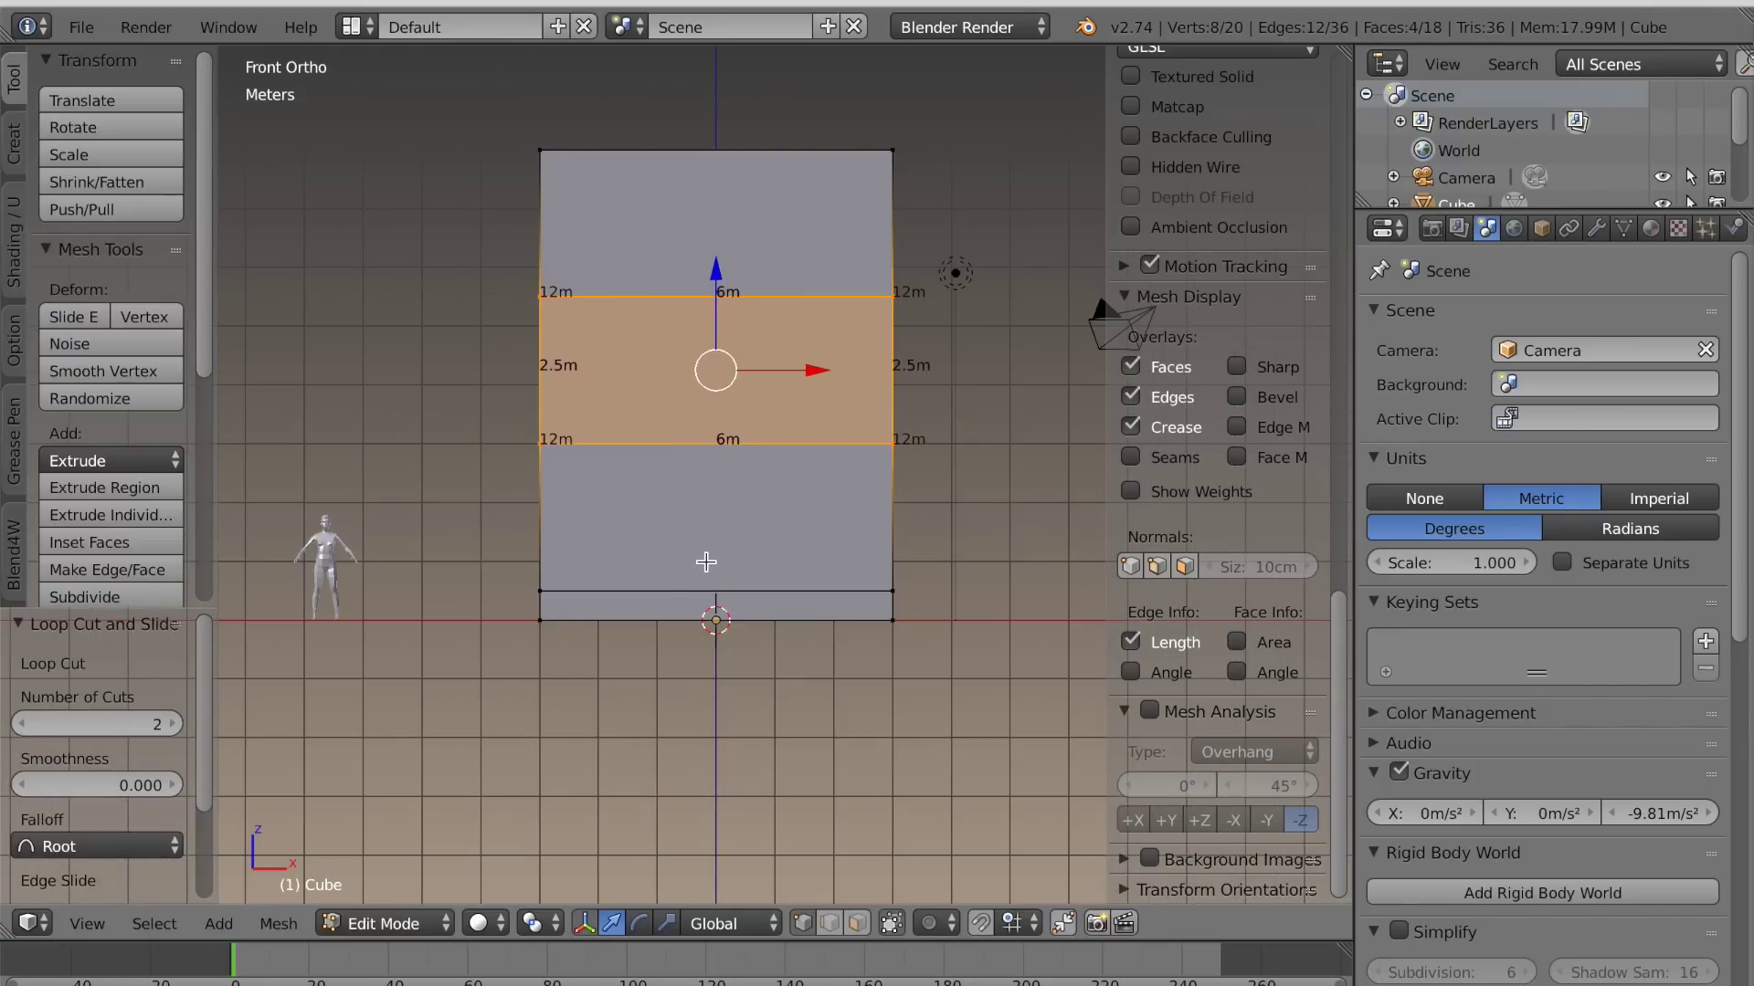
scroll(667, 553, "up", 1)
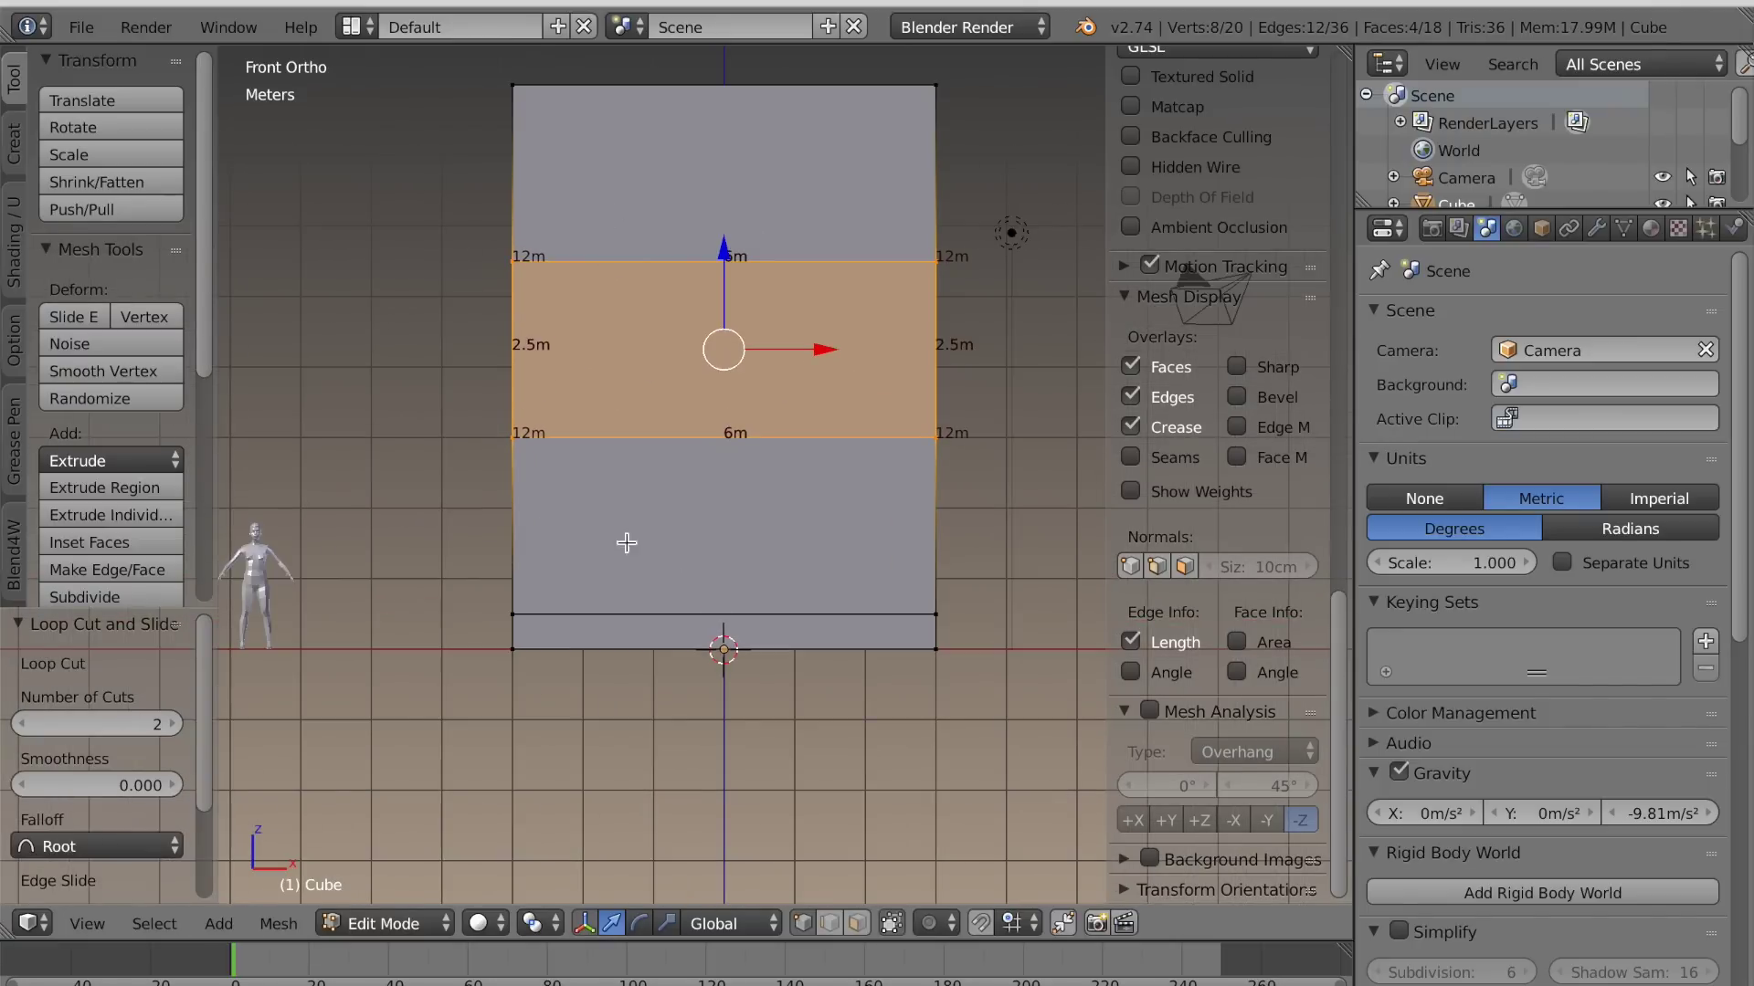
key("ctrl+r")
left_click(523, 489)
right_click(524, 490)
scroll(603, 556, "up", 2)
left_click_drag(745, 443, 747, 386)
scroll(688, 503, "down", 2)
scroll(694, 495, "down", 2)
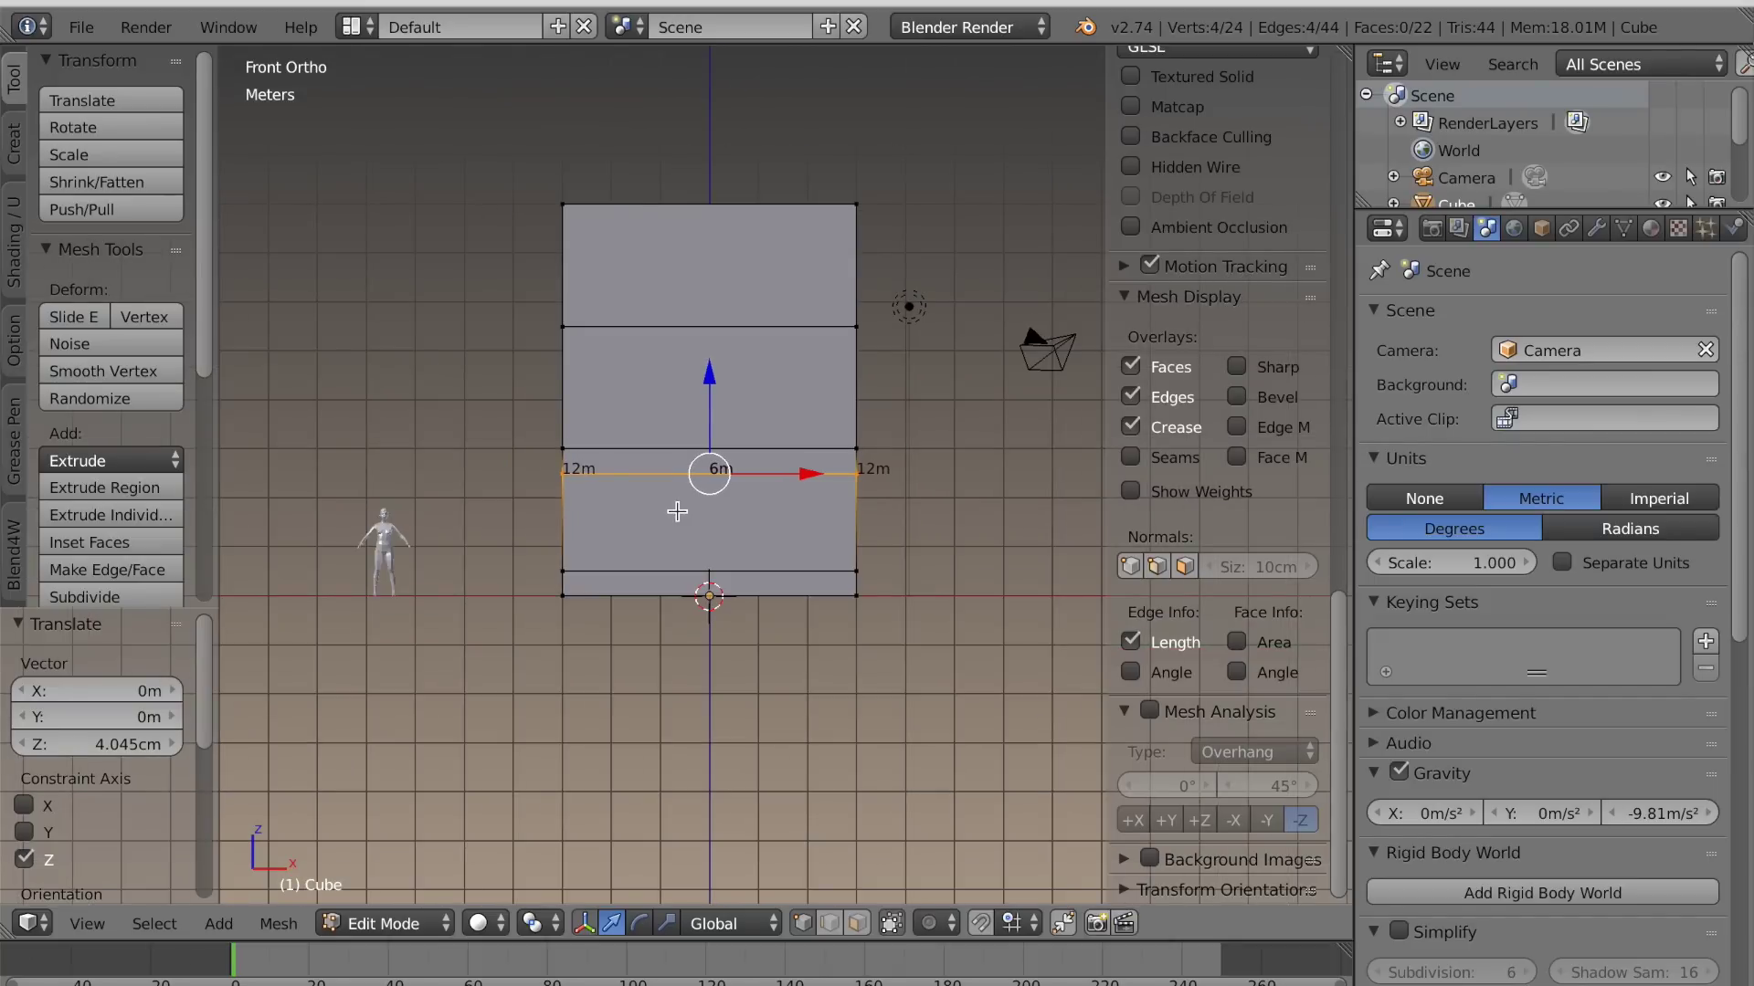
Add two evenly spaced vertical loop cuts to divide the front wall into three columns
key("a")
key("ctrl+r")
scroll(677, 309, "up", 1)
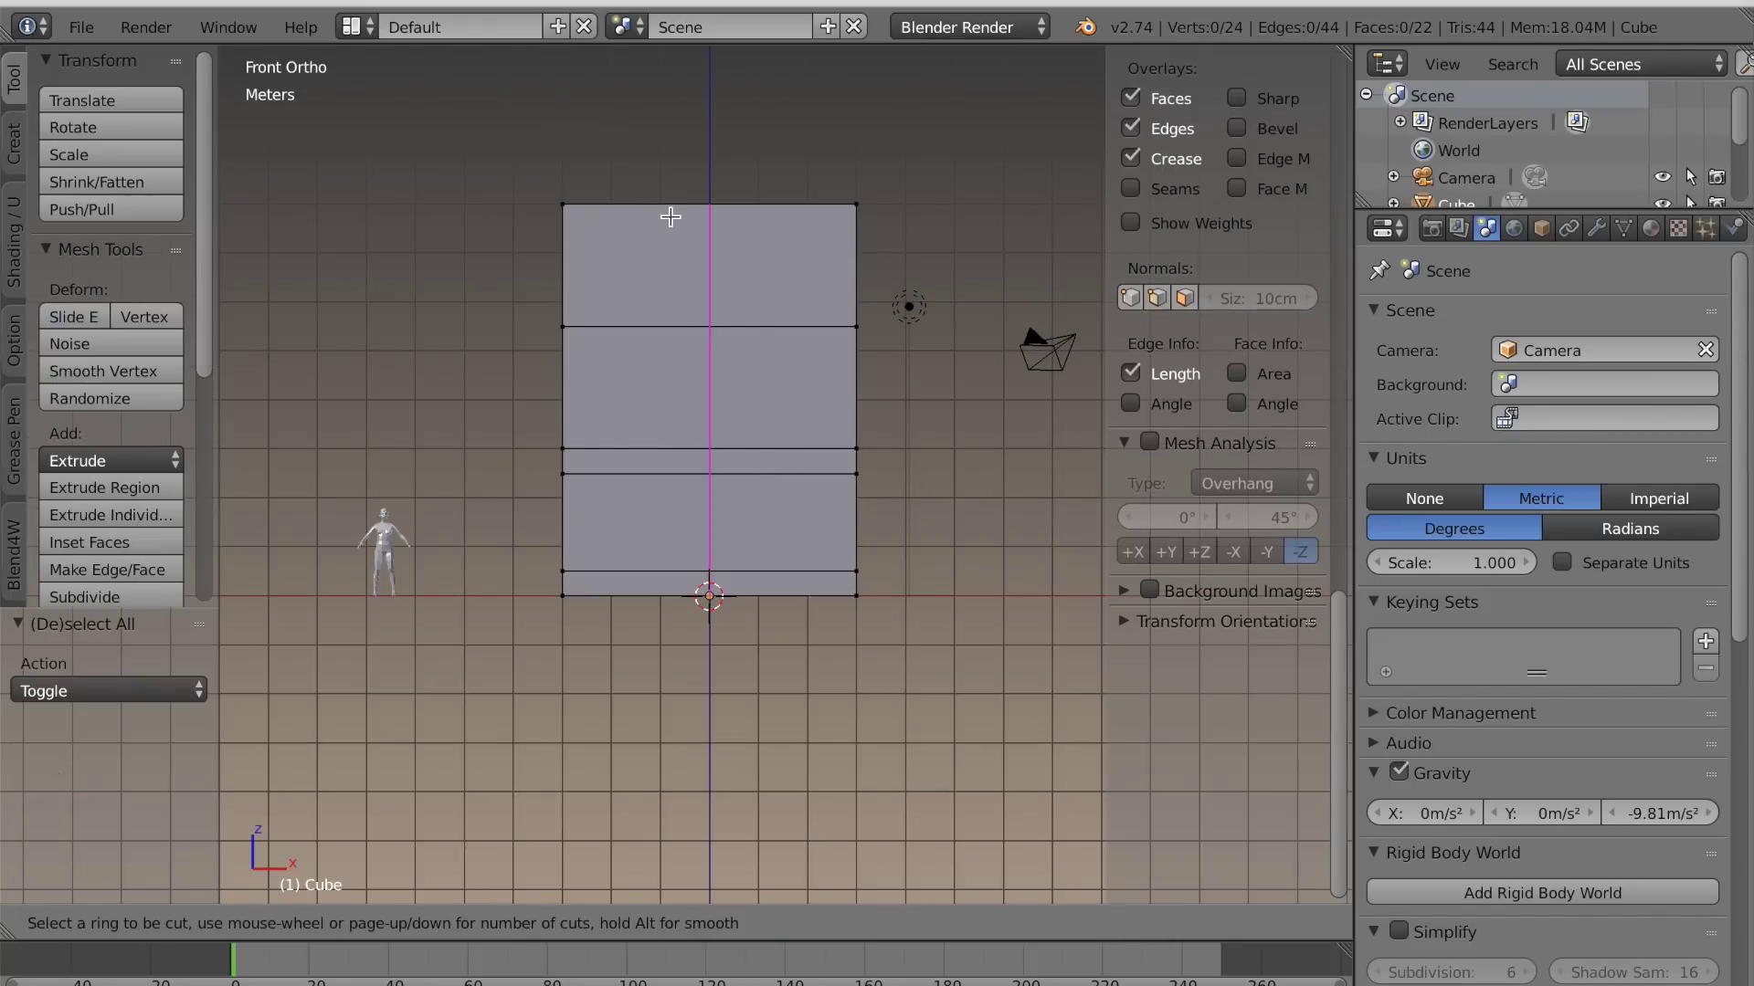
left_click(677, 309)
right_click(677, 310)
key("a")
scroll(759, 521, "down", 1)
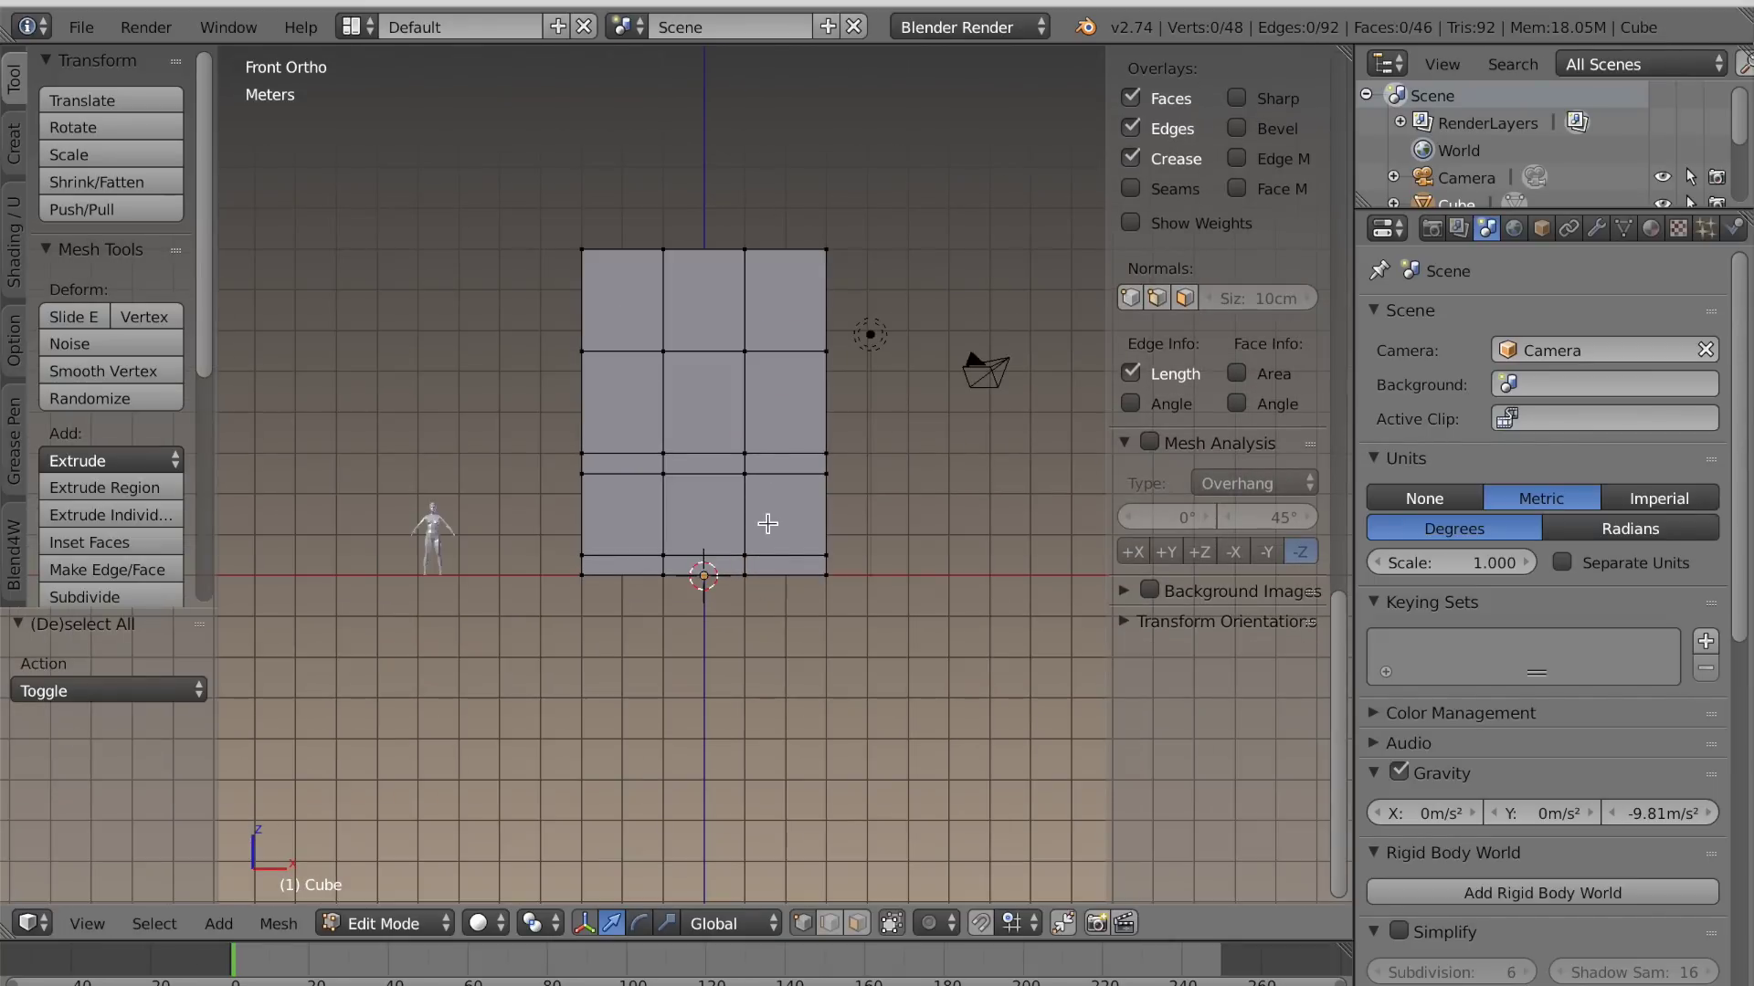
In the right side view, add a single centred vertical loop cut across the side wall
key("KP_3")
key("ctrl+r")
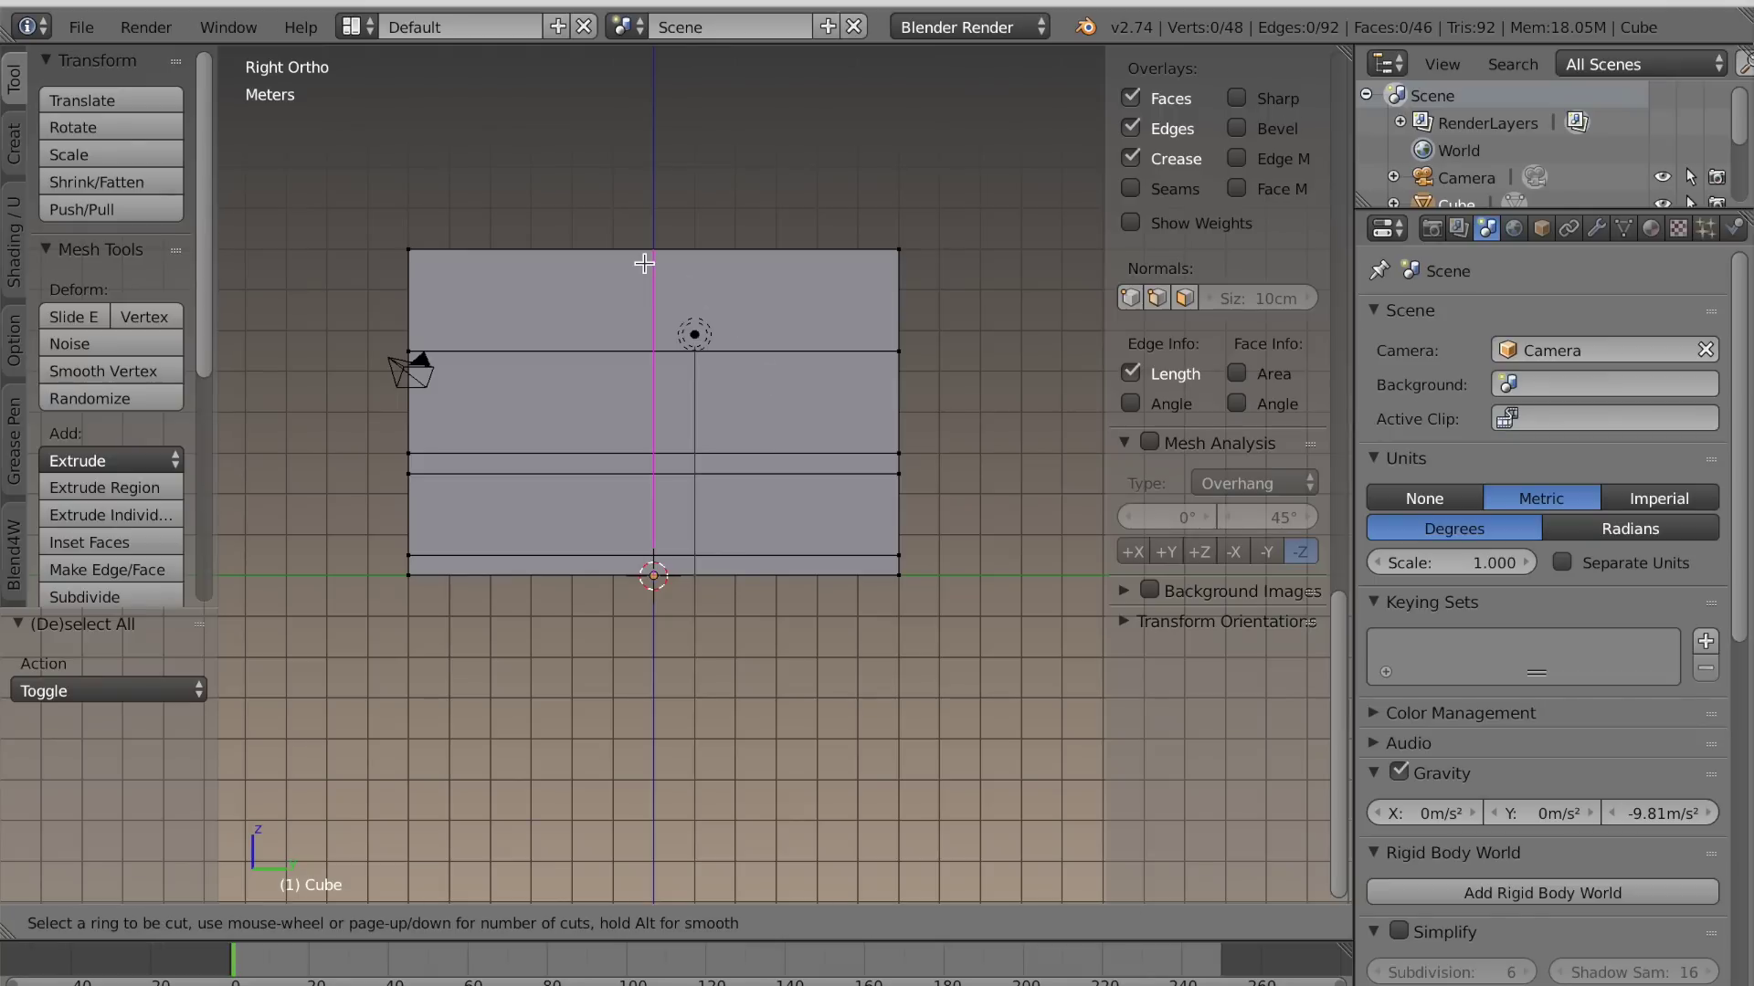
left_click(644, 264)
right_click(793, 369)
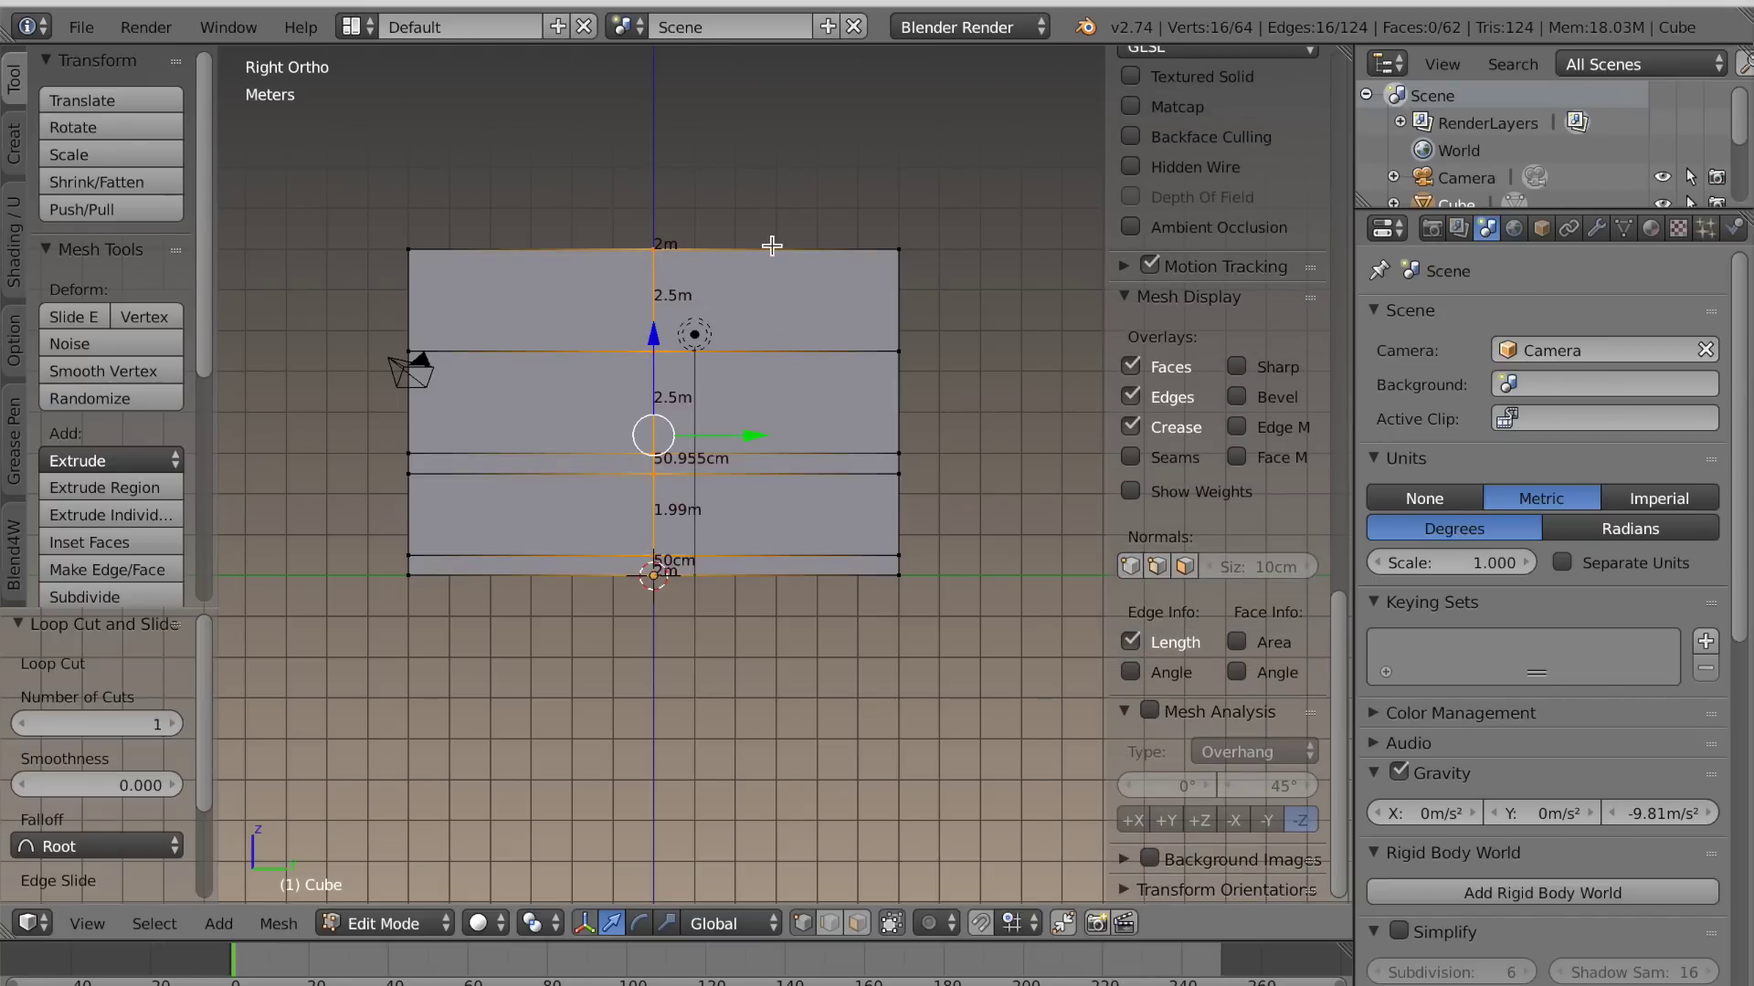
Add two evenly spaced vertical loop cuts to the rear half of the side wall
key("ctrl+r")
scroll(689, 447, "up", 1)
left_click(688, 446)
right_click(689, 446)
key("b")
left_click_drag(638, 216, 951, 627)
scroll(810, 673, "up", 3)
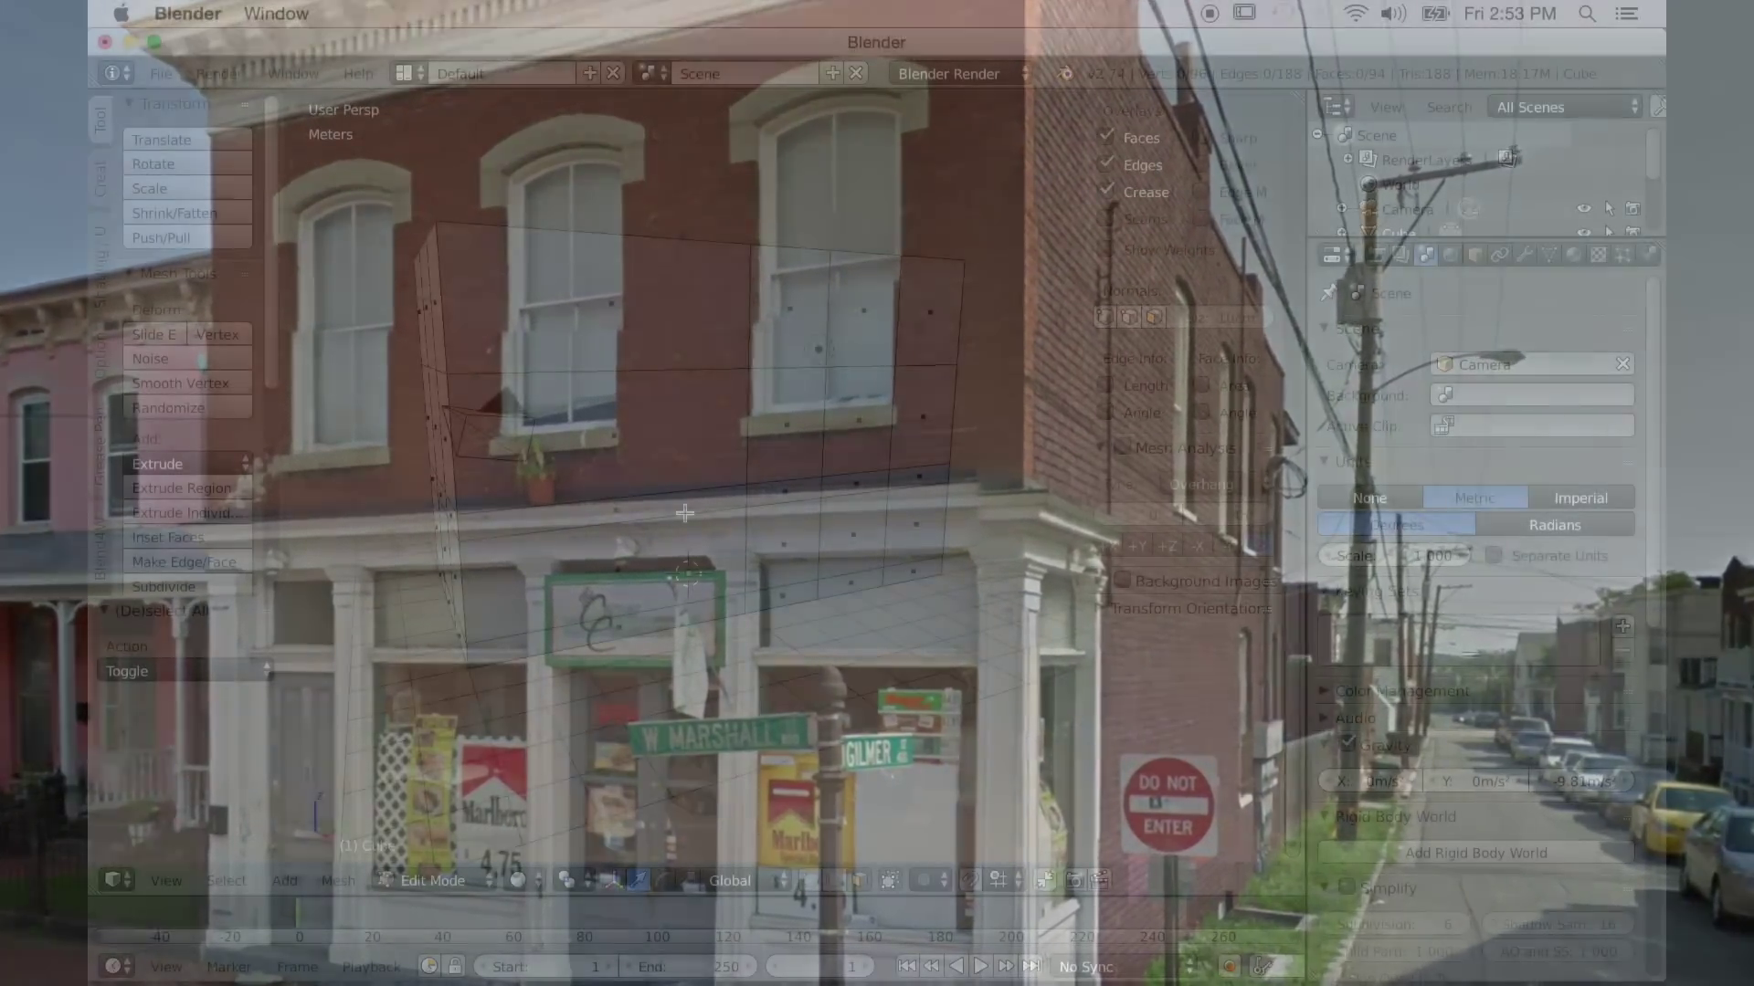
Add a vertical loop cut in the front half of the side wall and shift it 1 m along Y
key("KP_3")
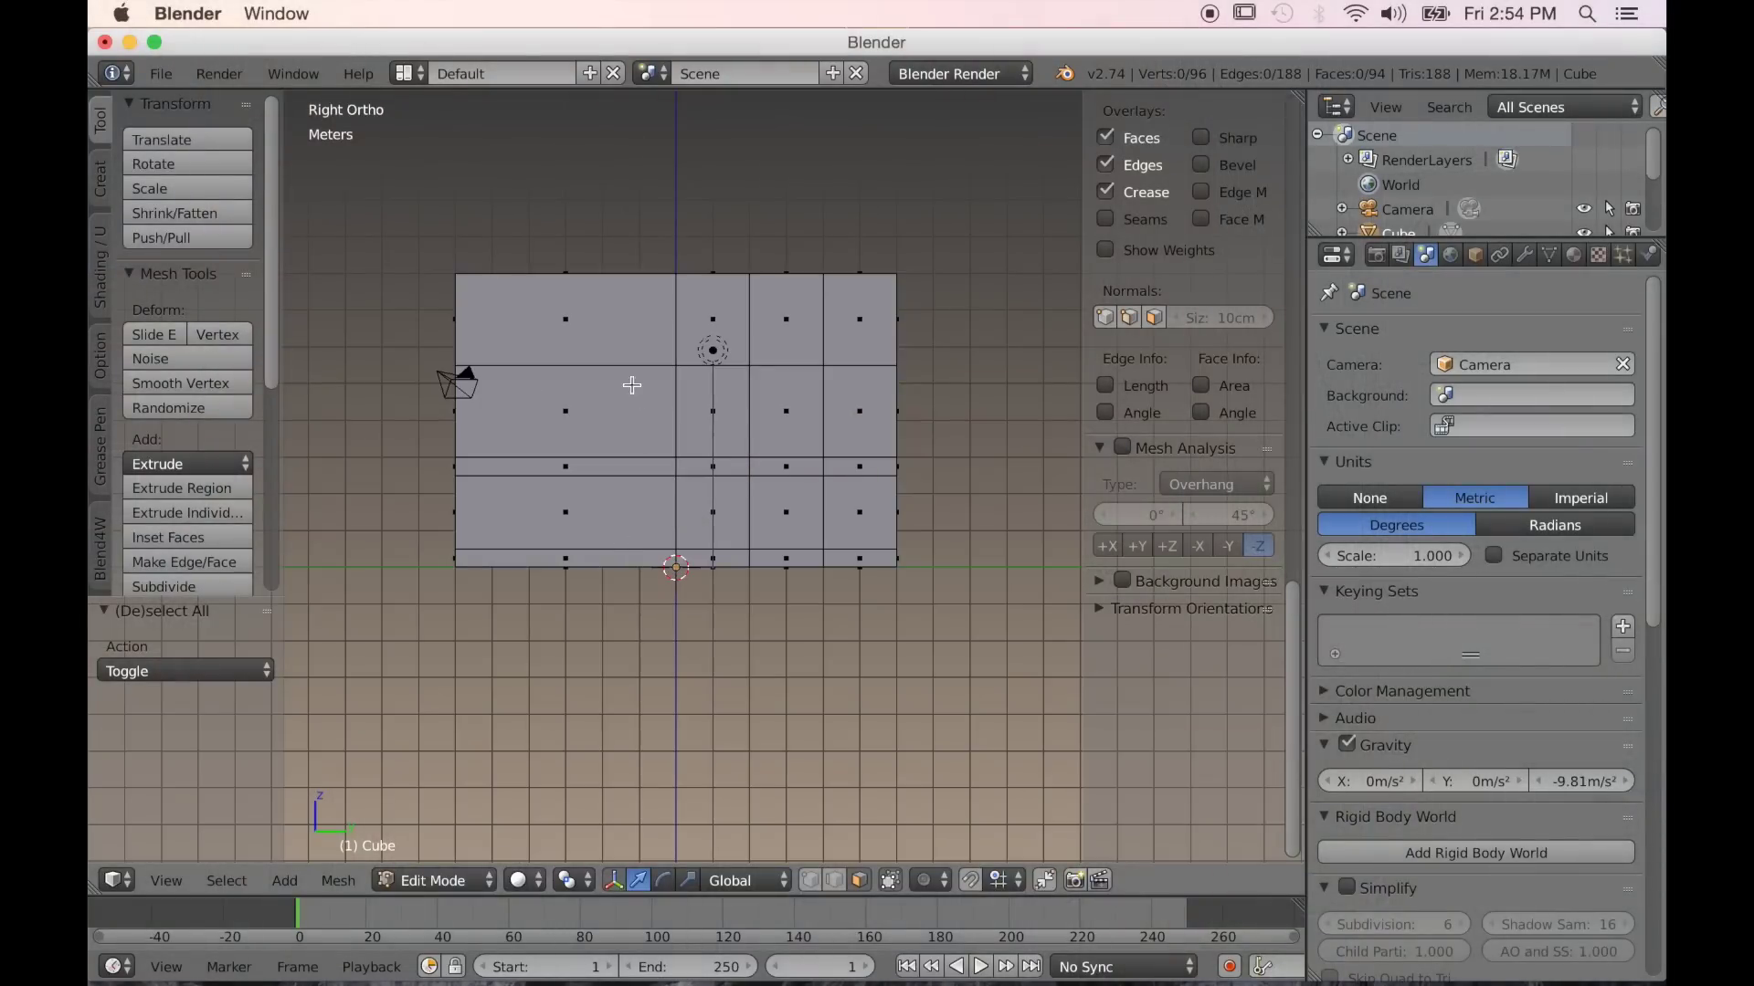
key("ctrl+r")
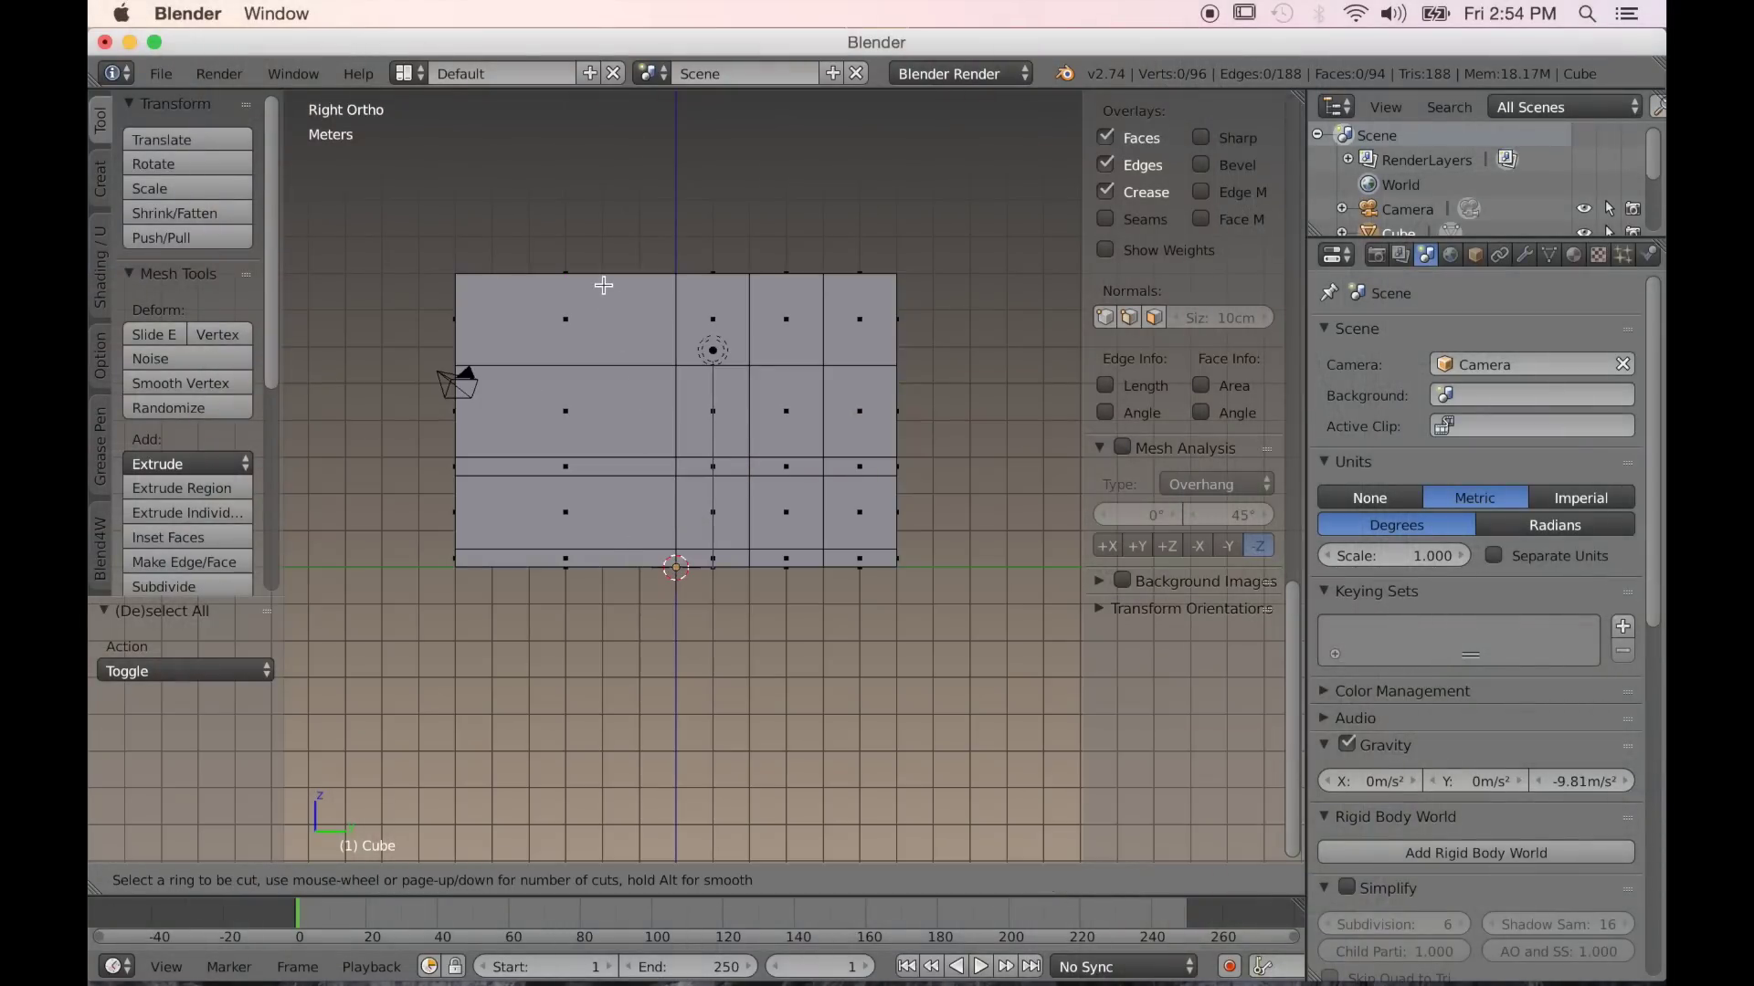
left_click(603, 285)
right_click(604, 285)
left_click_drag(648, 442, 683, 445)
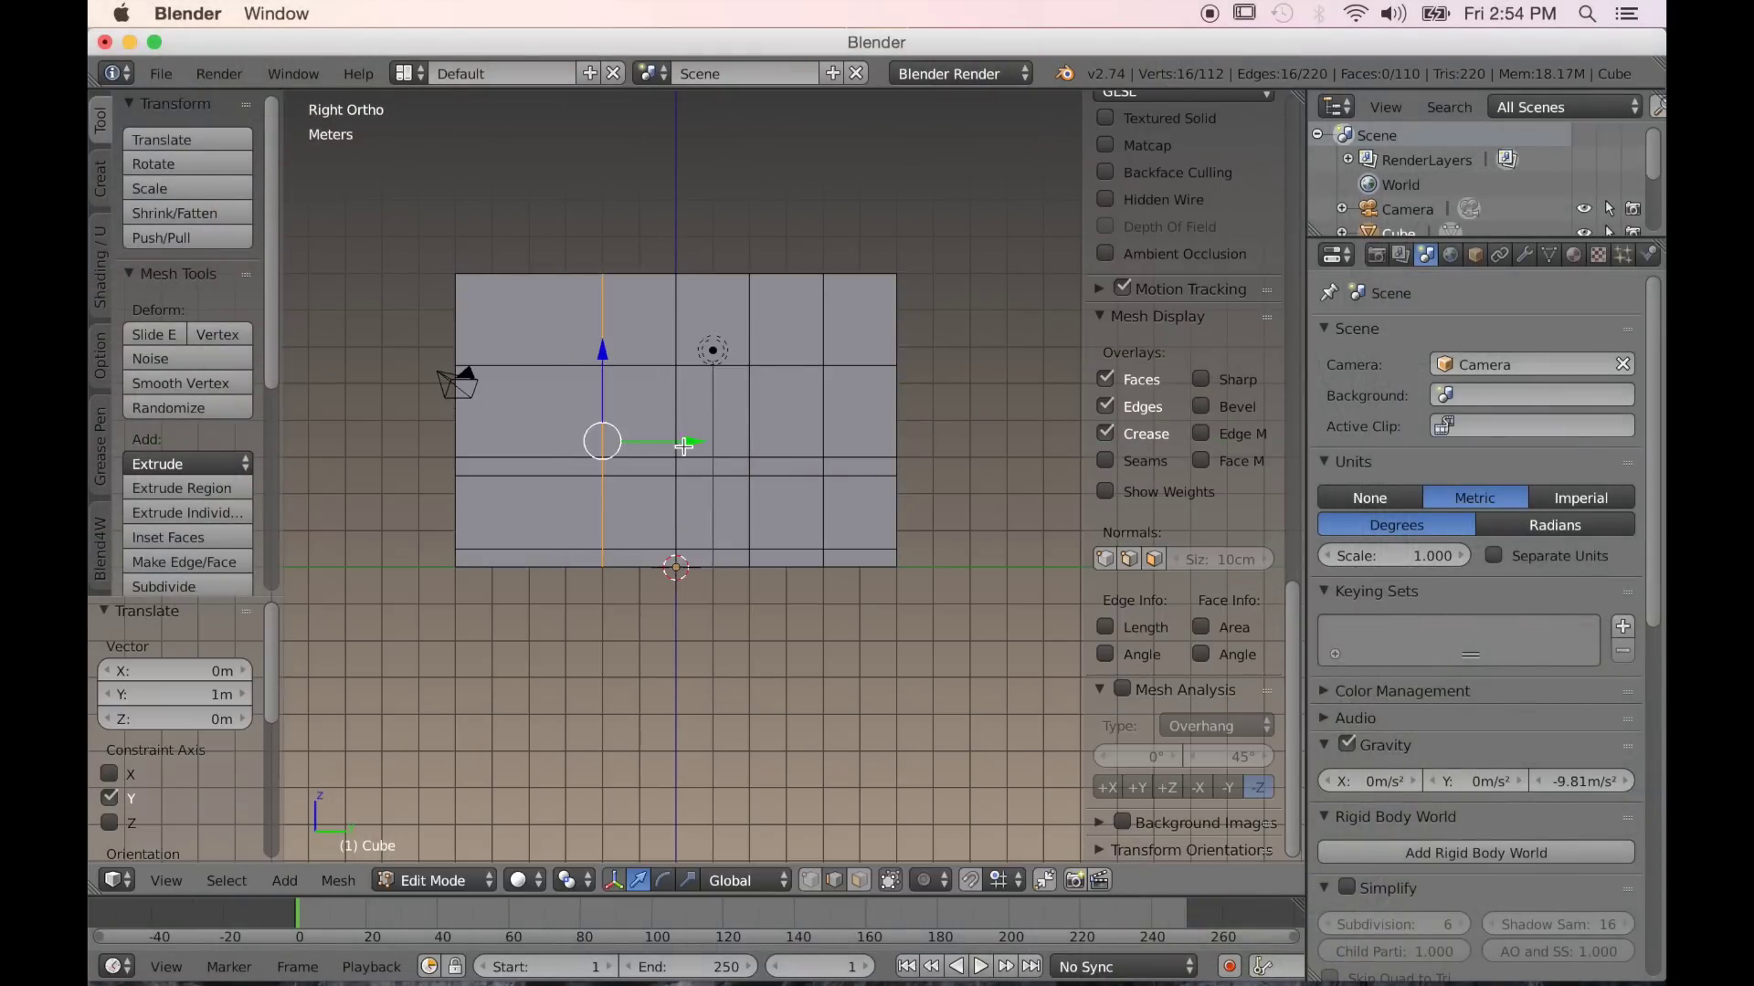
In face select mode, select the six upper-floor faces of the front wall and the window faces of the right side wall
left_click(858, 879)
middle_click_drag(767, 717, 883, 719)
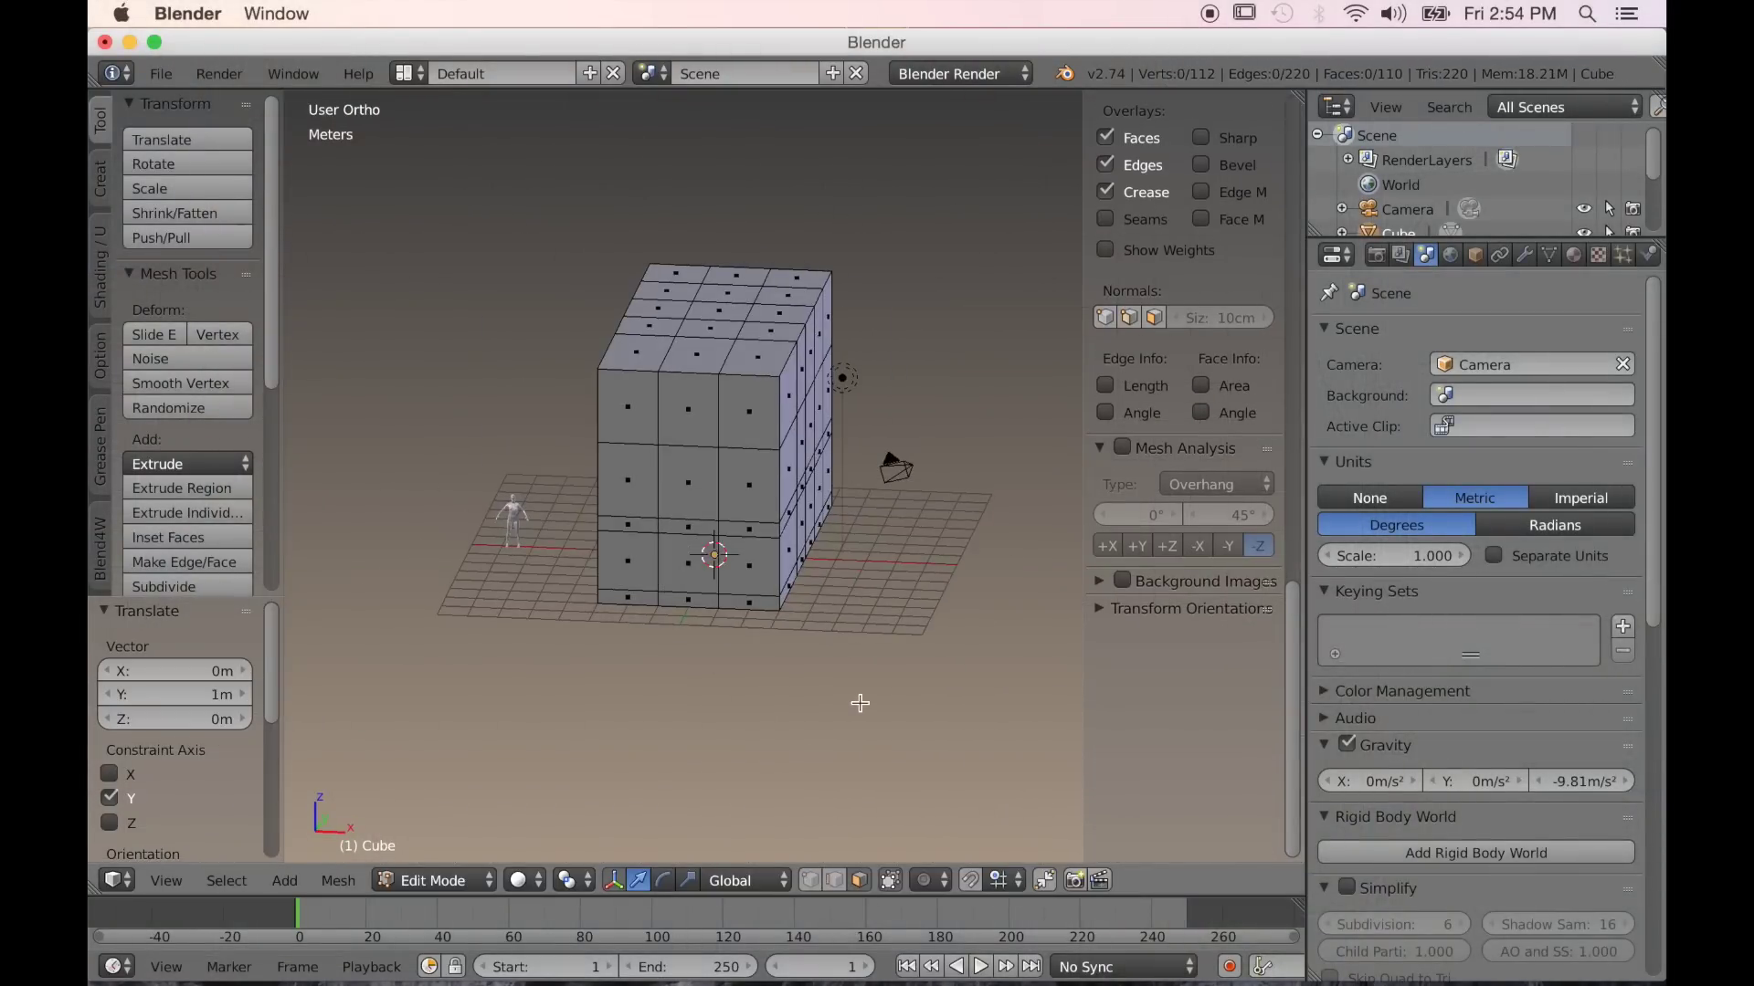
key("KP_5")
scroll(854, 704, "up", 1)
scroll(839, 689, "down", 2)
key("a")
key("a")
key("b")
left_click_drag(581, 358, 761, 488)
middle_click_drag(761, 487, 740, 505)
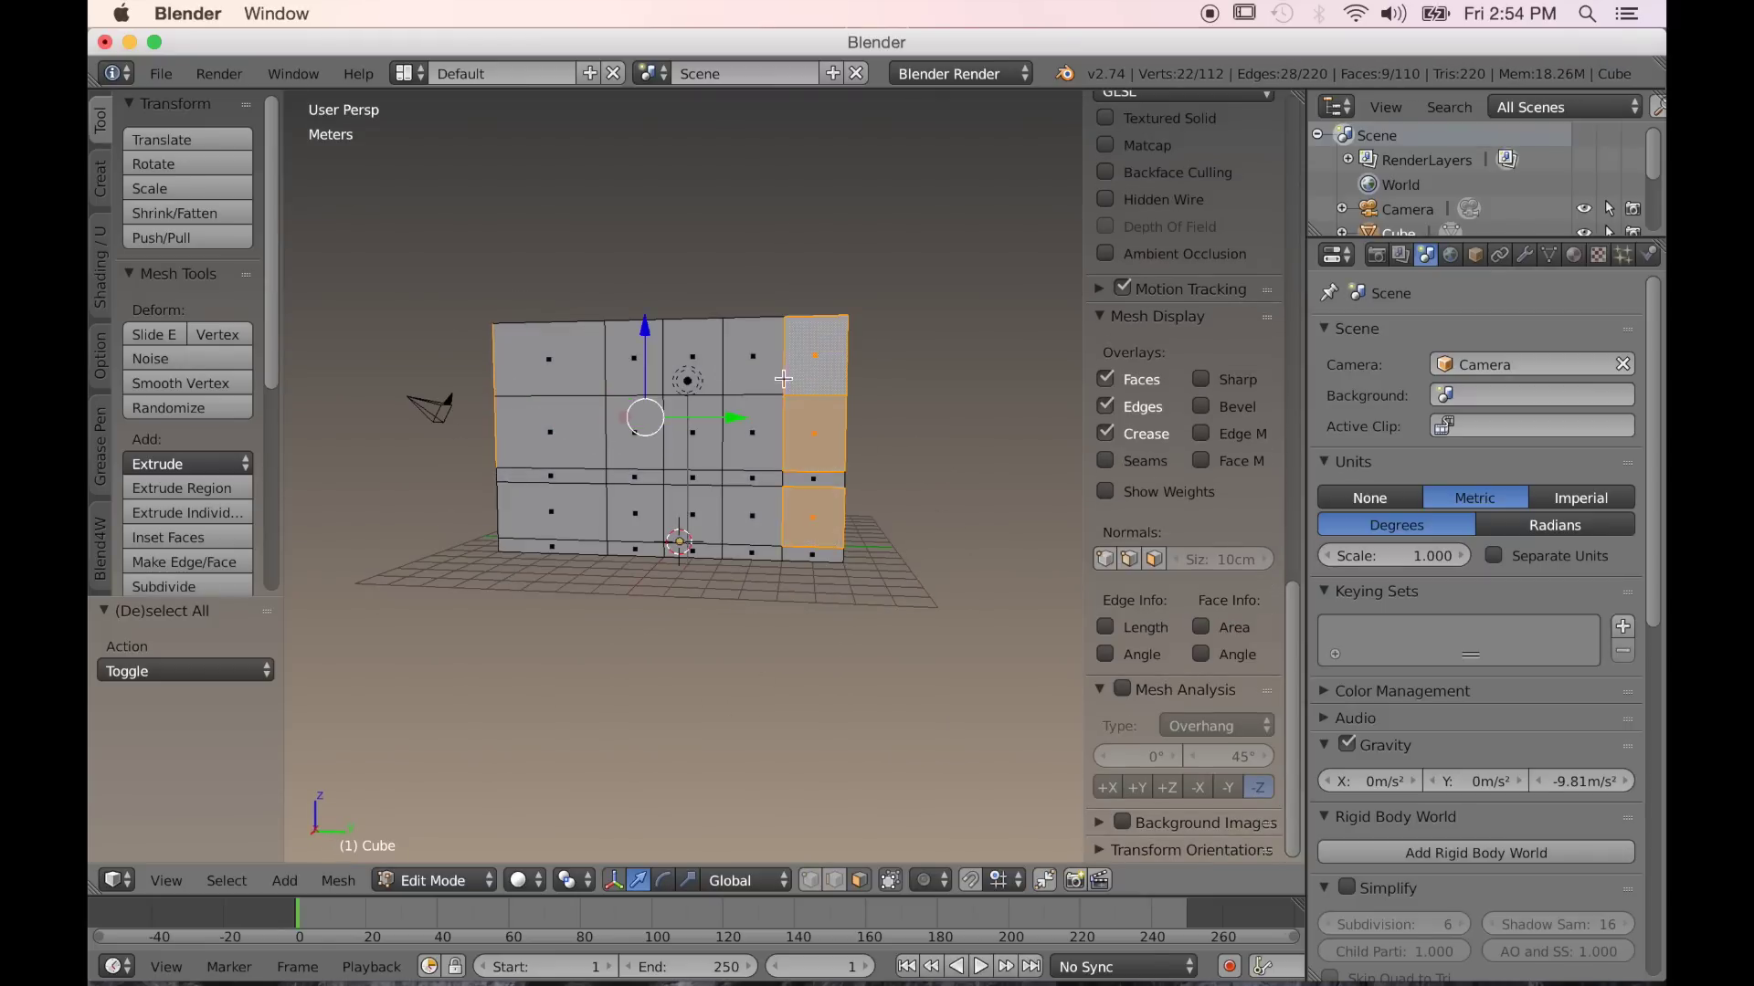
scroll(614, 359, "down", 3)
middle_click_drag(615, 359, 689, 566)
scroll(642, 576, "up", 6)
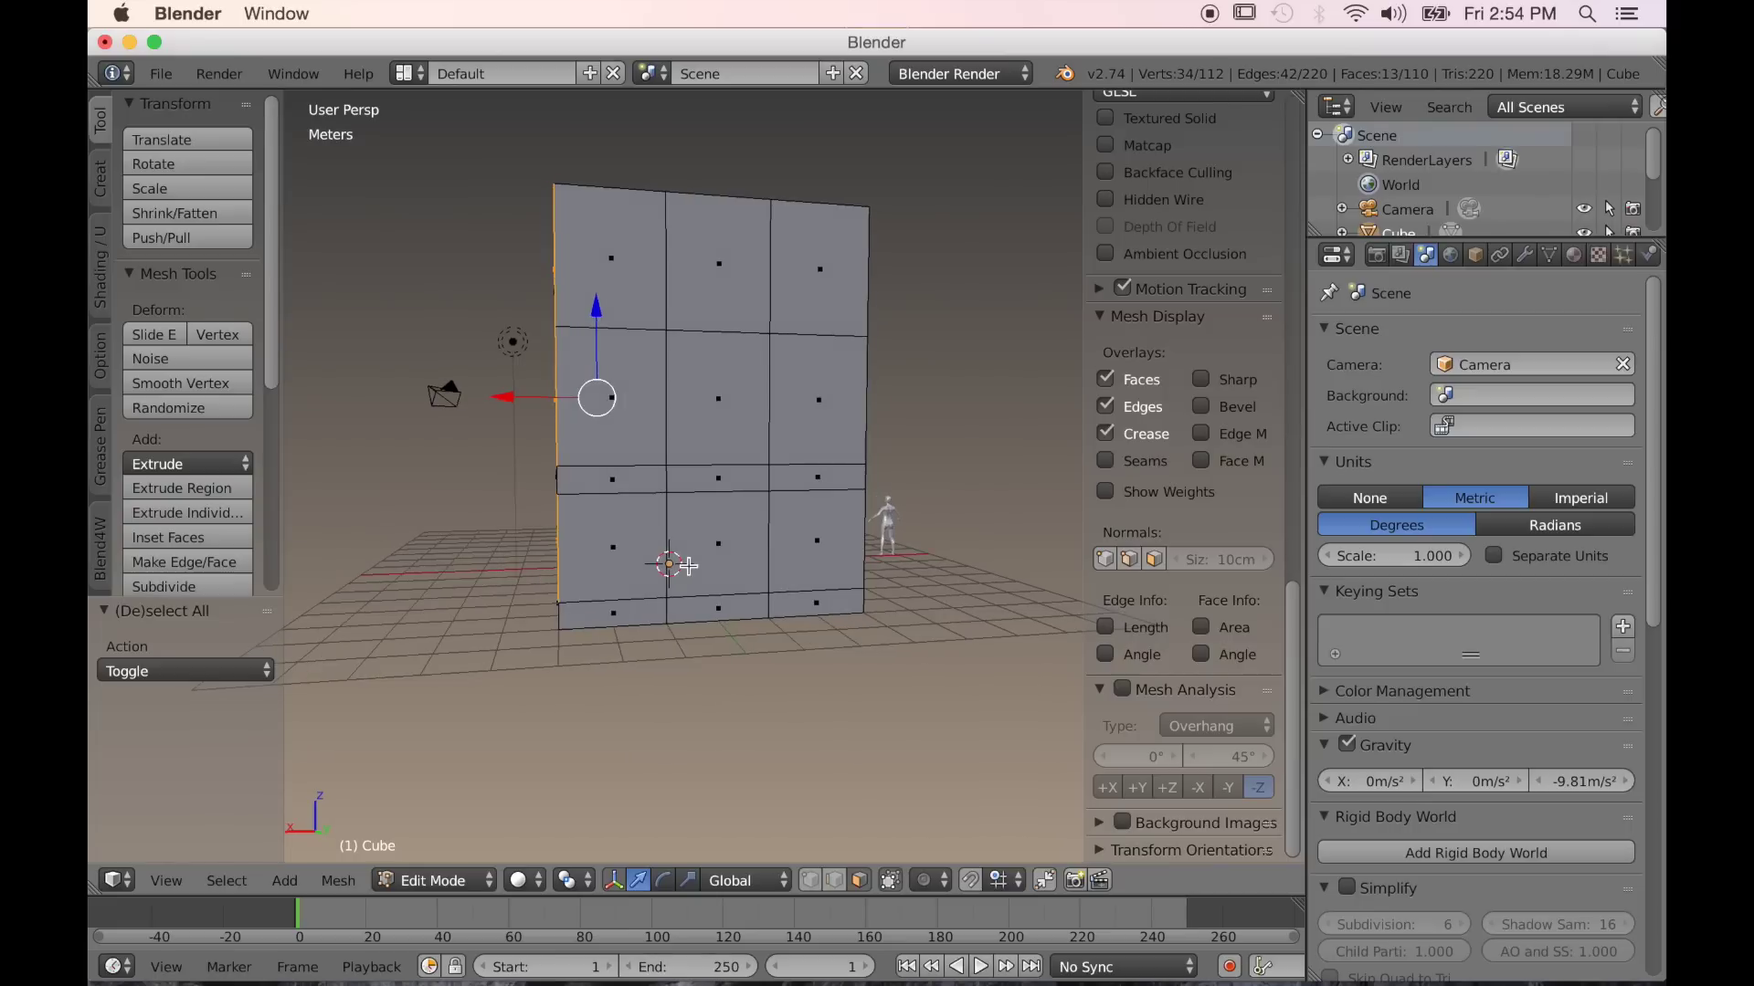
Add the upper-floor window faces on the back and left side walls to the selection
right_click(746, 414, "shift")
middle_click_drag(746, 414, 647, 610)
scroll(621, 584, "up", 3)
key("c")
left_click(628, 380)
right_click(628, 380)
scroll(673, 518, "down", 3)
middle_click_drag(713, 557, 755, 671)
scroll(569, 584, "up", 3)
Inset the selected window faces individually with a thickness of 0.5271
key("i")
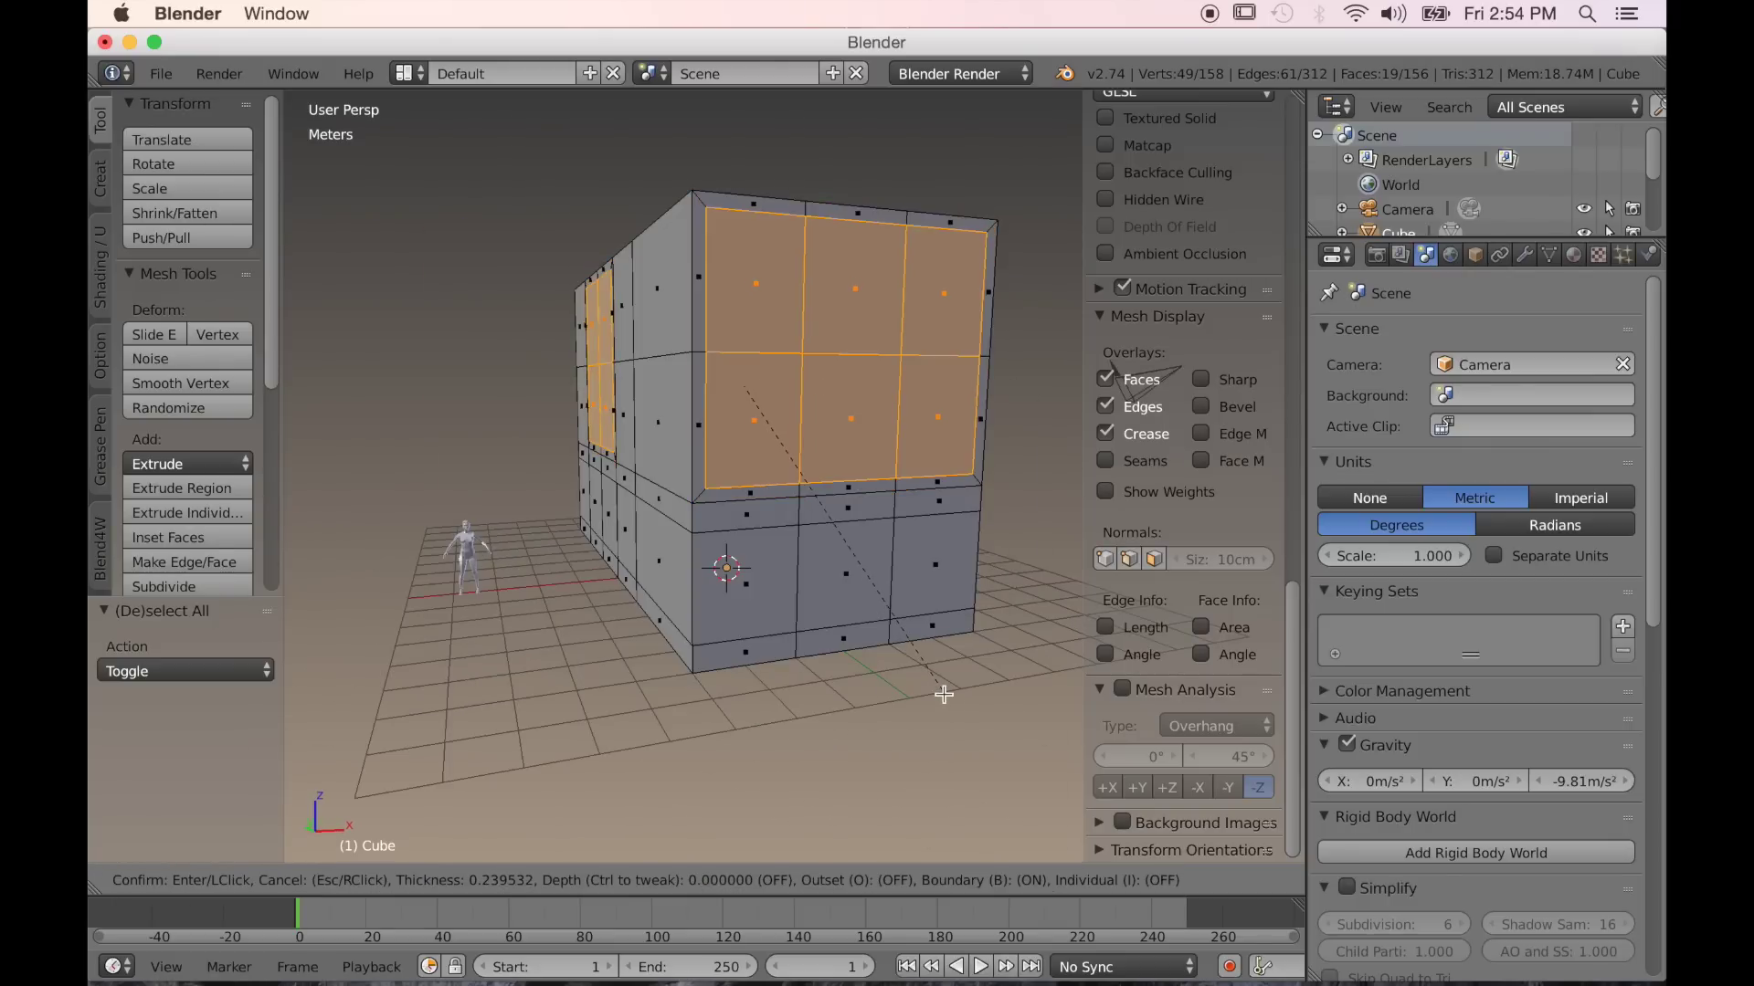
left_click(943, 692)
scroll(156, 754, "down", 3)
left_click(111, 810)
middle_click_drag(357, 748, 384, 685)
left_click_drag(174, 665, 242, 665)
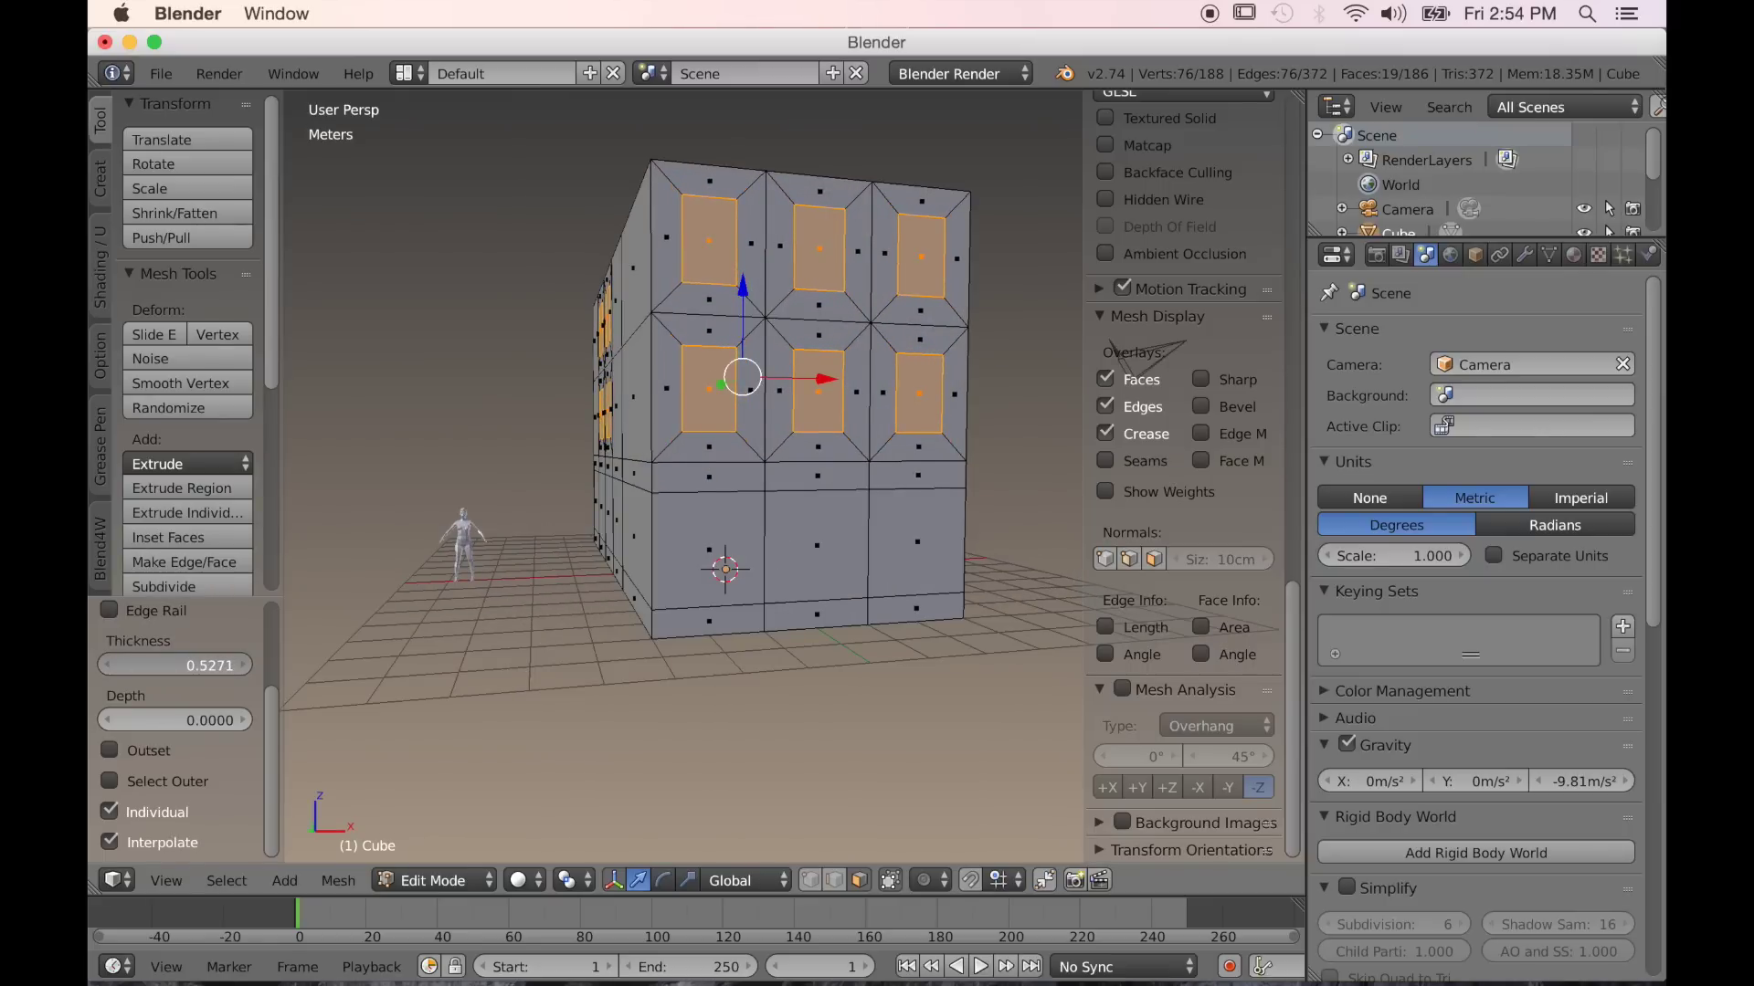
Show edge lengths on the mesh and set the window inset thickness to 0.5929 in front orthographic view
left_click(1106, 627)
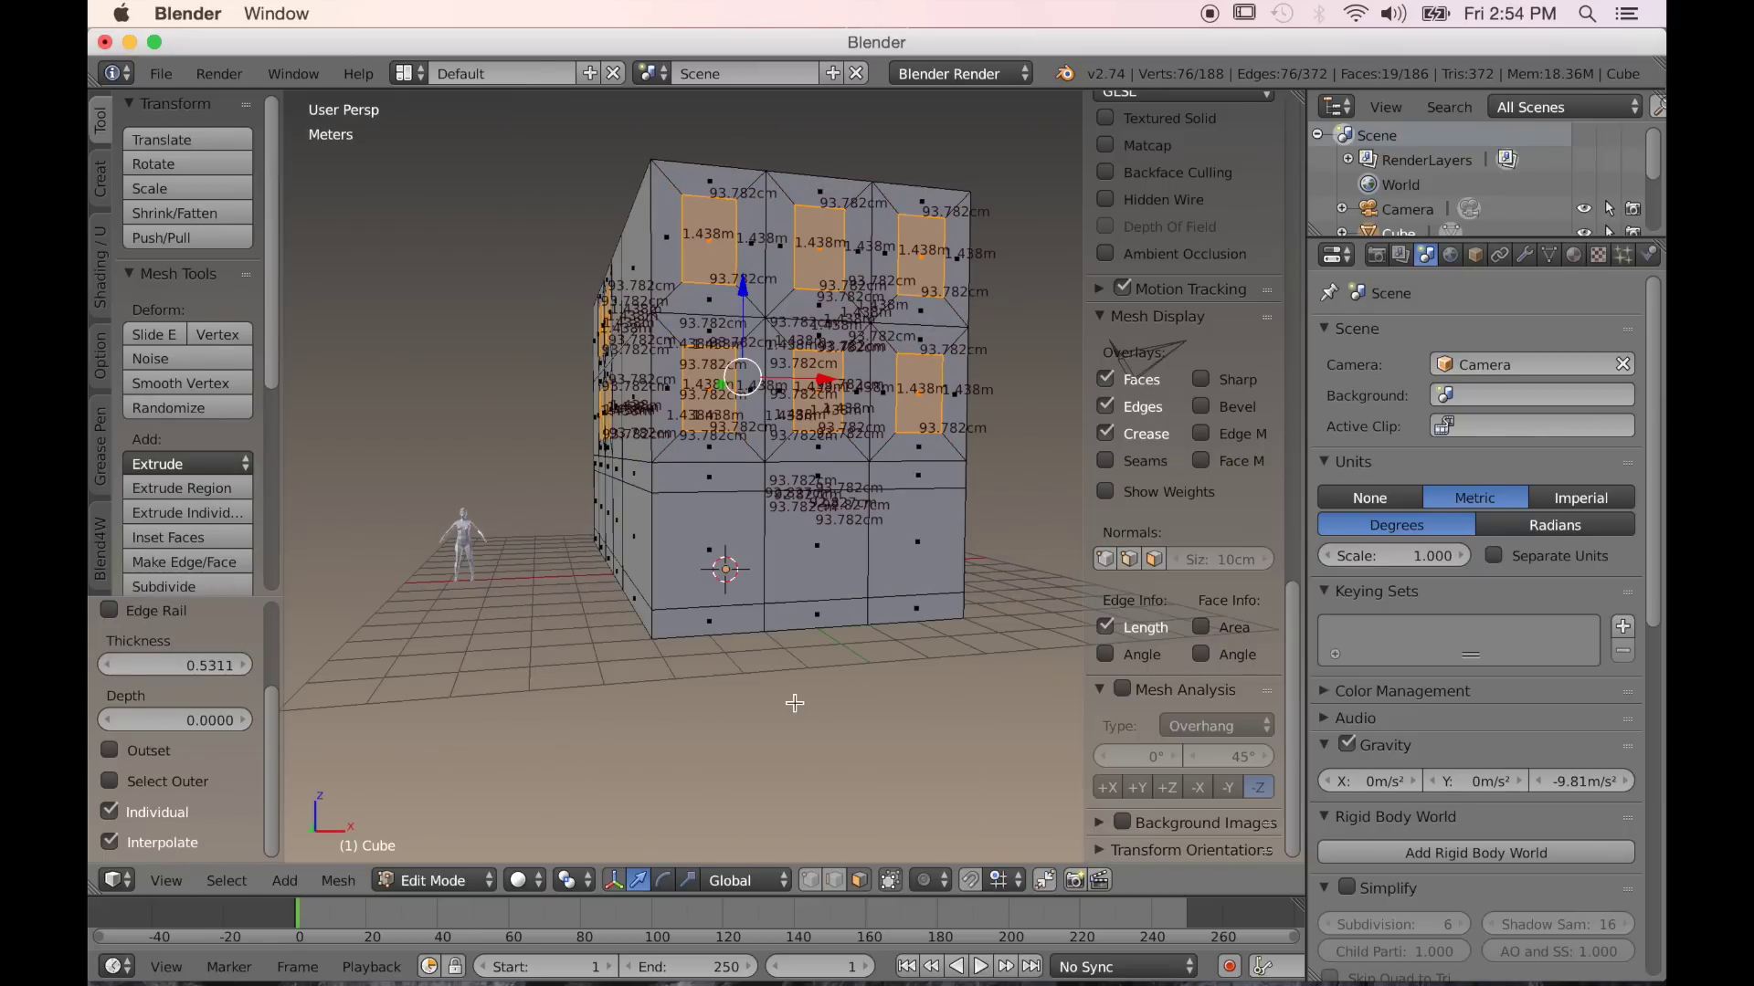
key("KP_1")
key("KP_5")
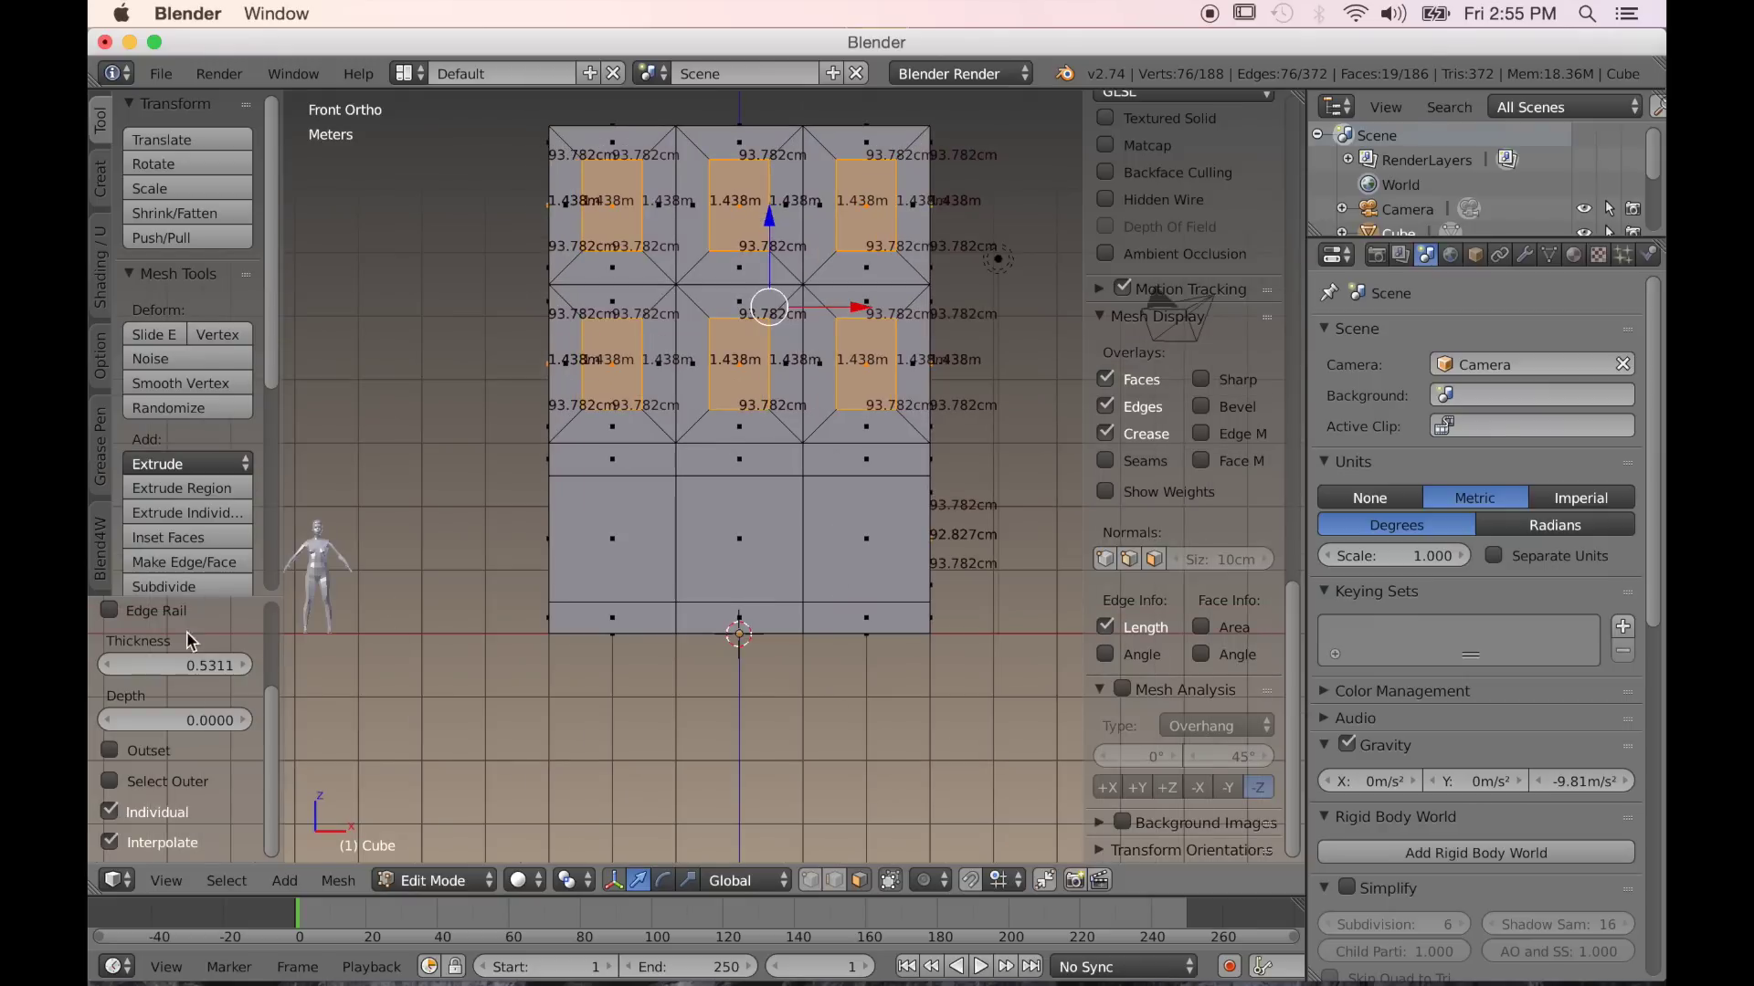
left_click_drag(174, 665, 217, 664)
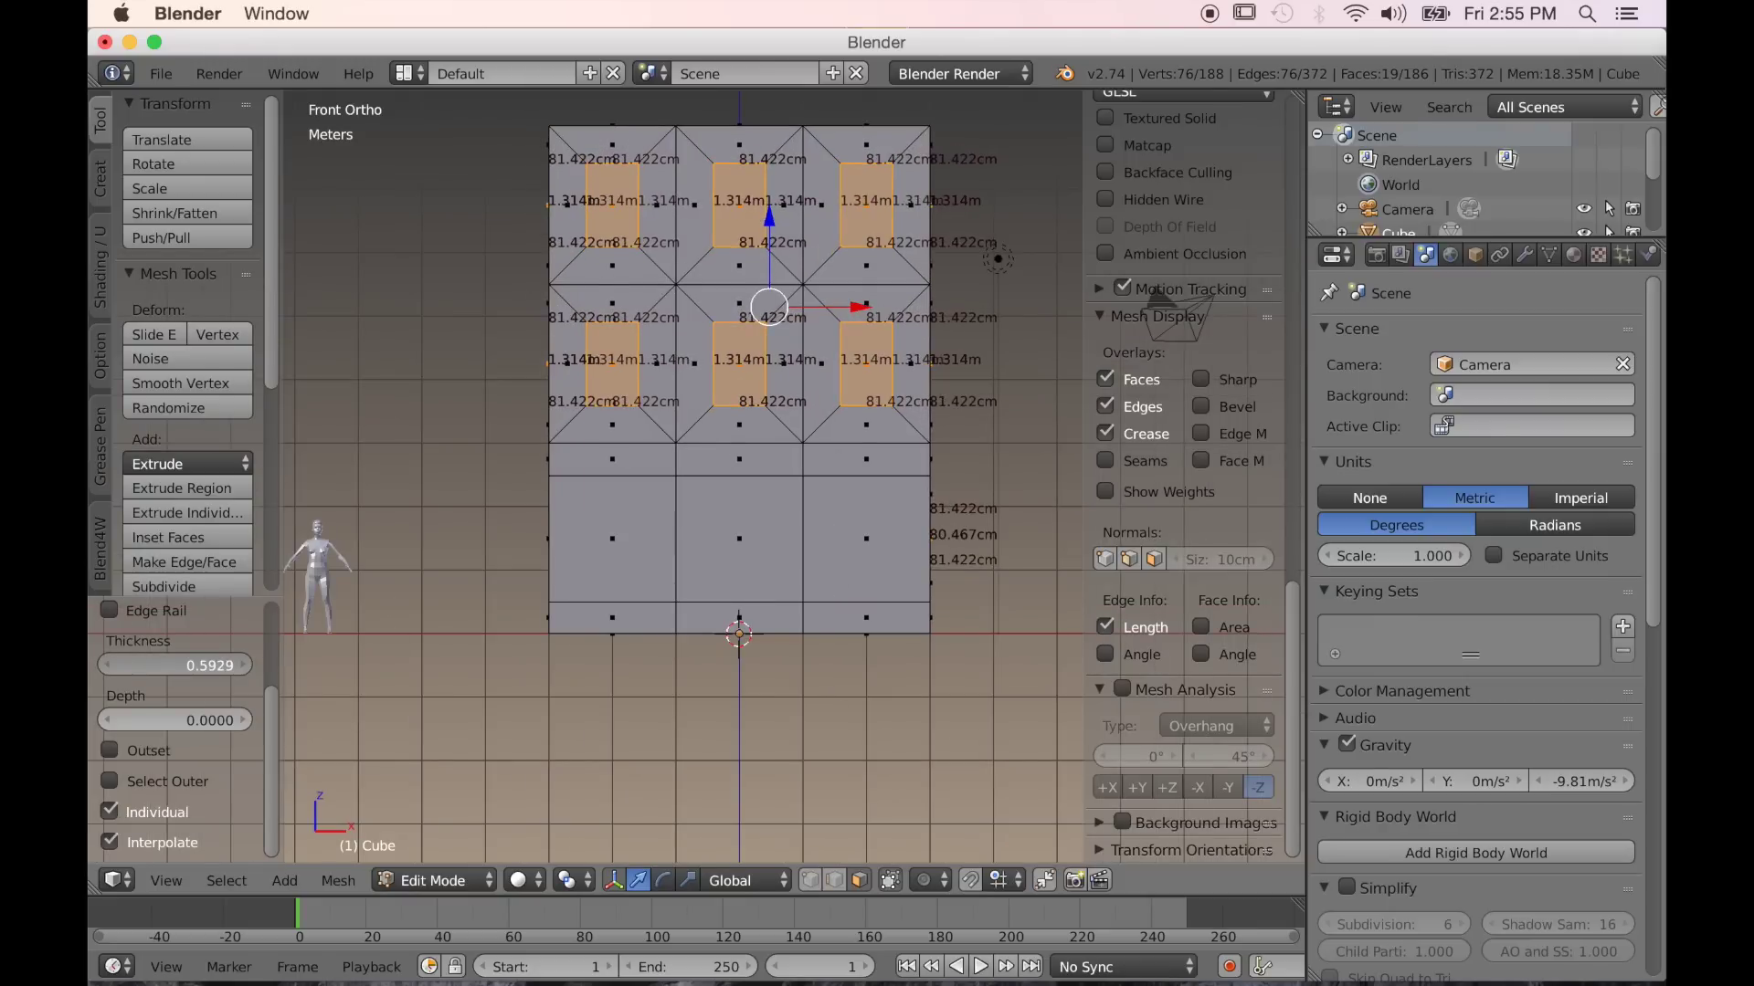
Scale the selected window faces slightly along Z, each about its own centre
left_click(567, 880)
left_click(587, 793)
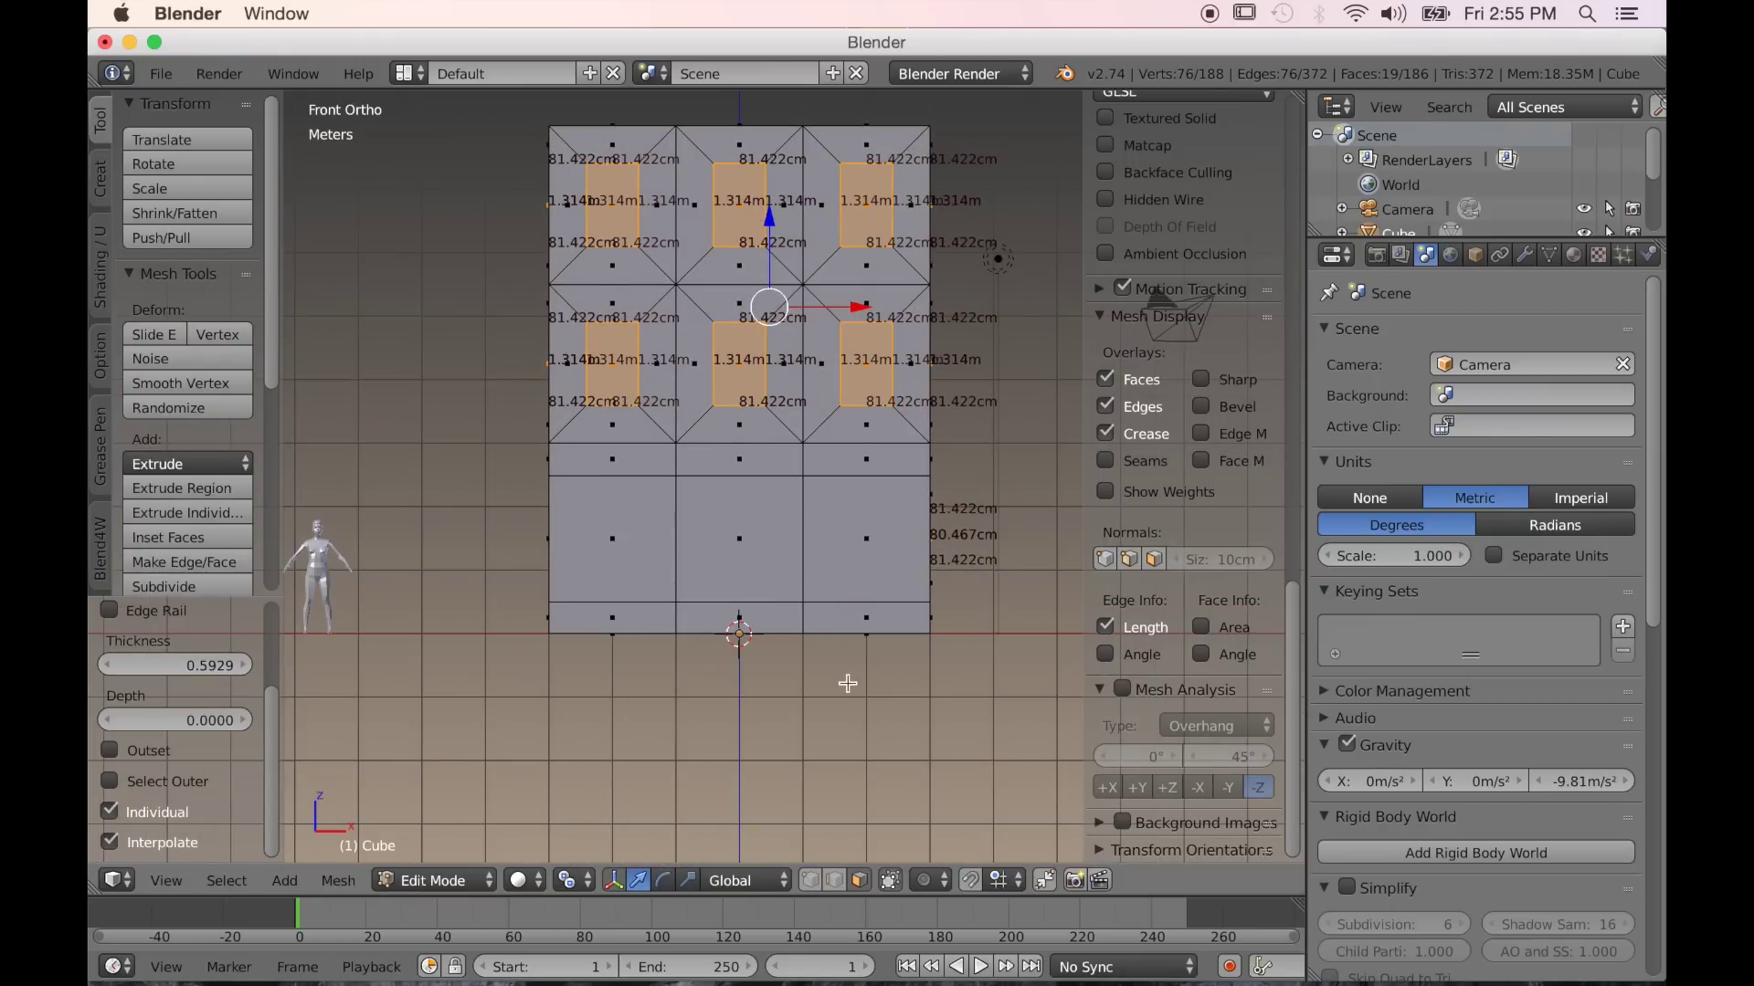
key("s")
key("z")
left_click(869, 696)
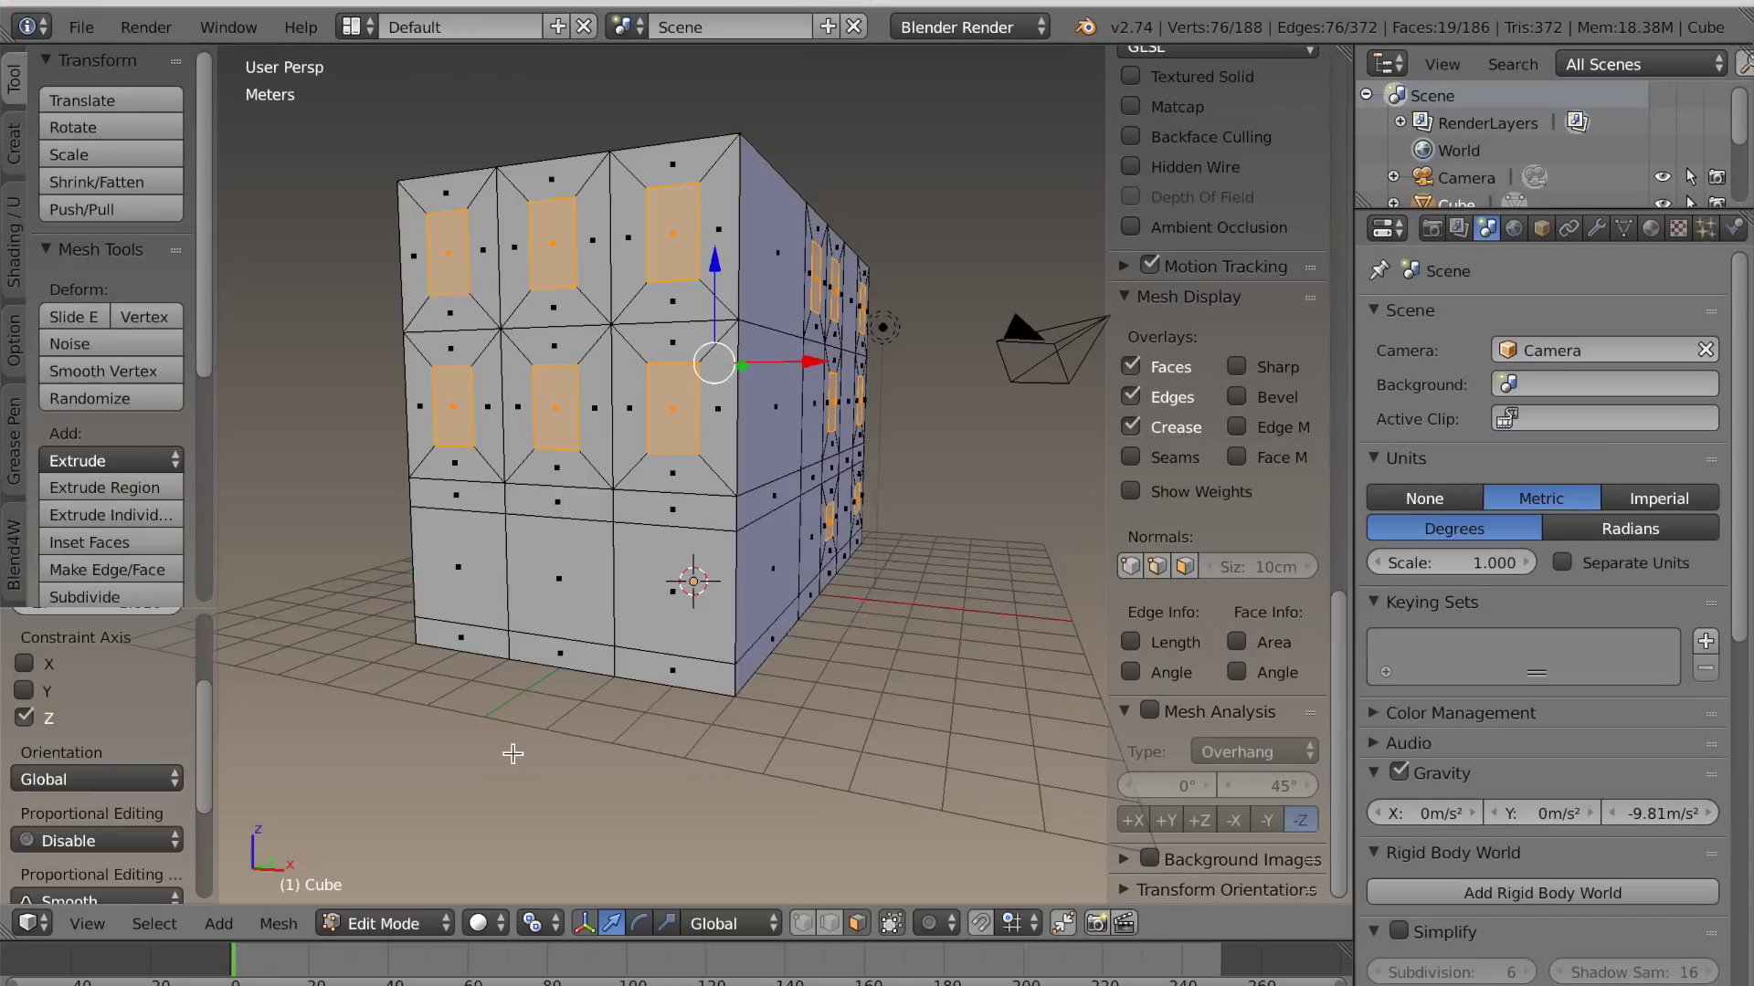
Mark the selected window outlines as seams, and extrude the window faces and recess them into the walls with Shrink/Fatten
key("ctrl+e")
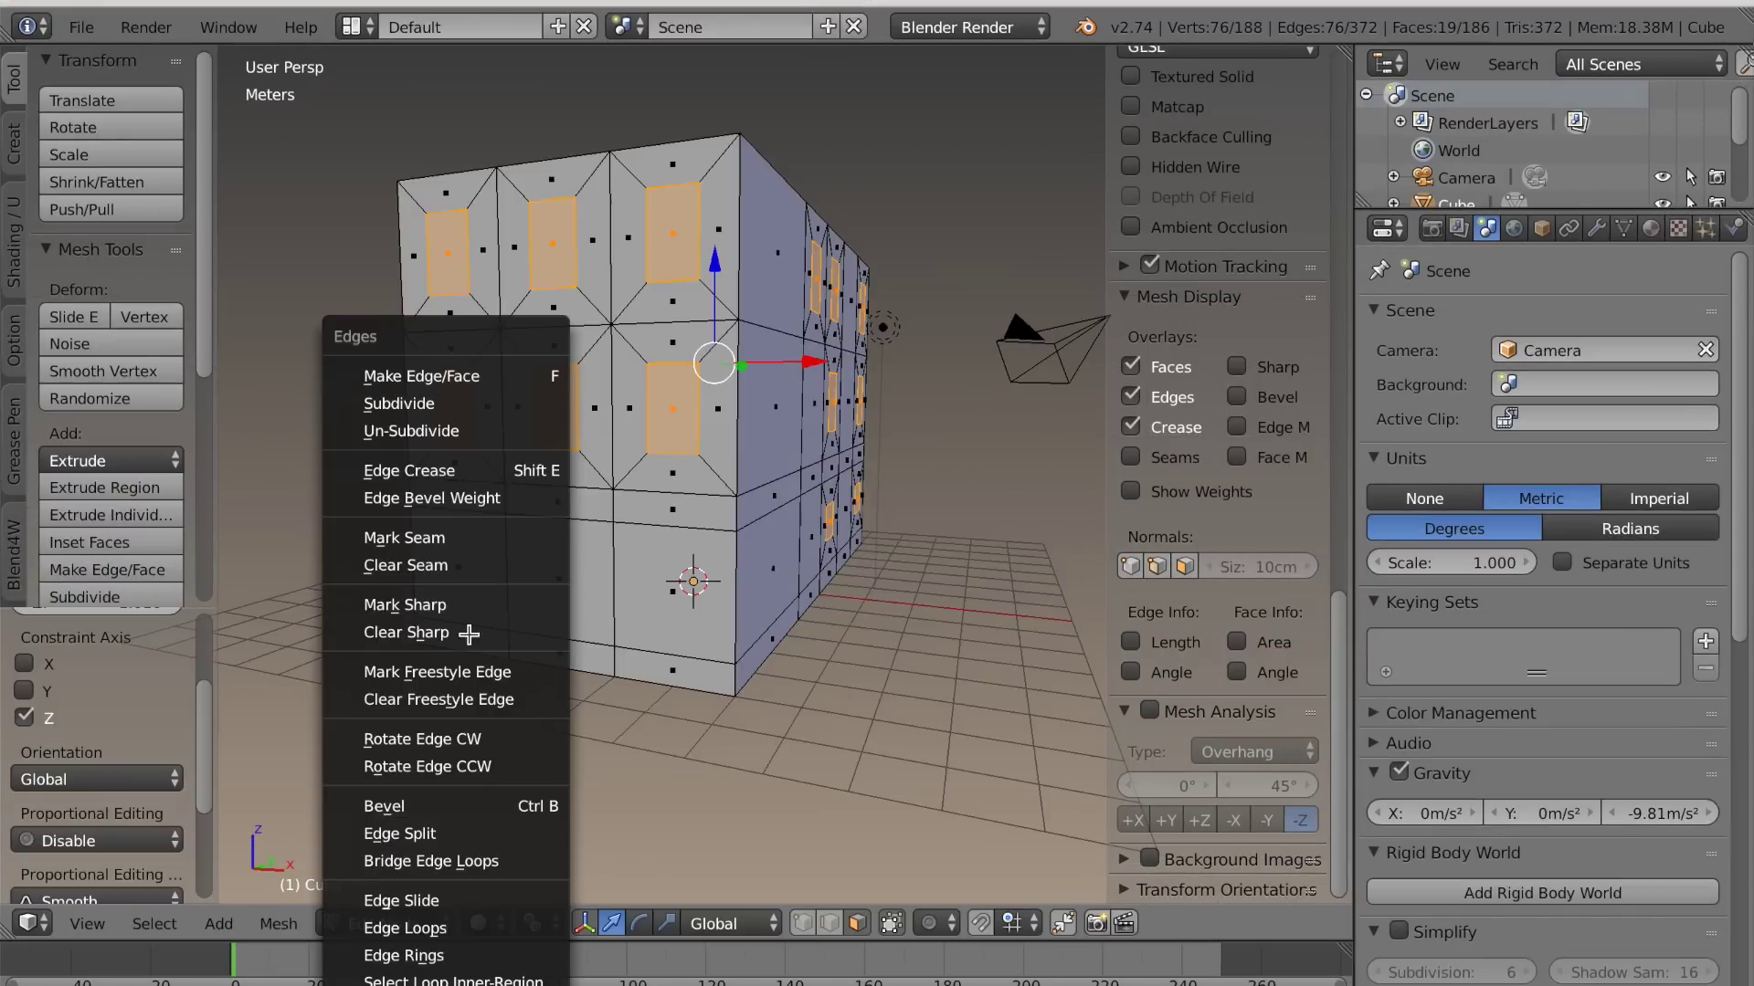
left_click(438, 538)
middle_click_drag(539, 586, 614, 648)
scroll(614, 648, "up", 5)
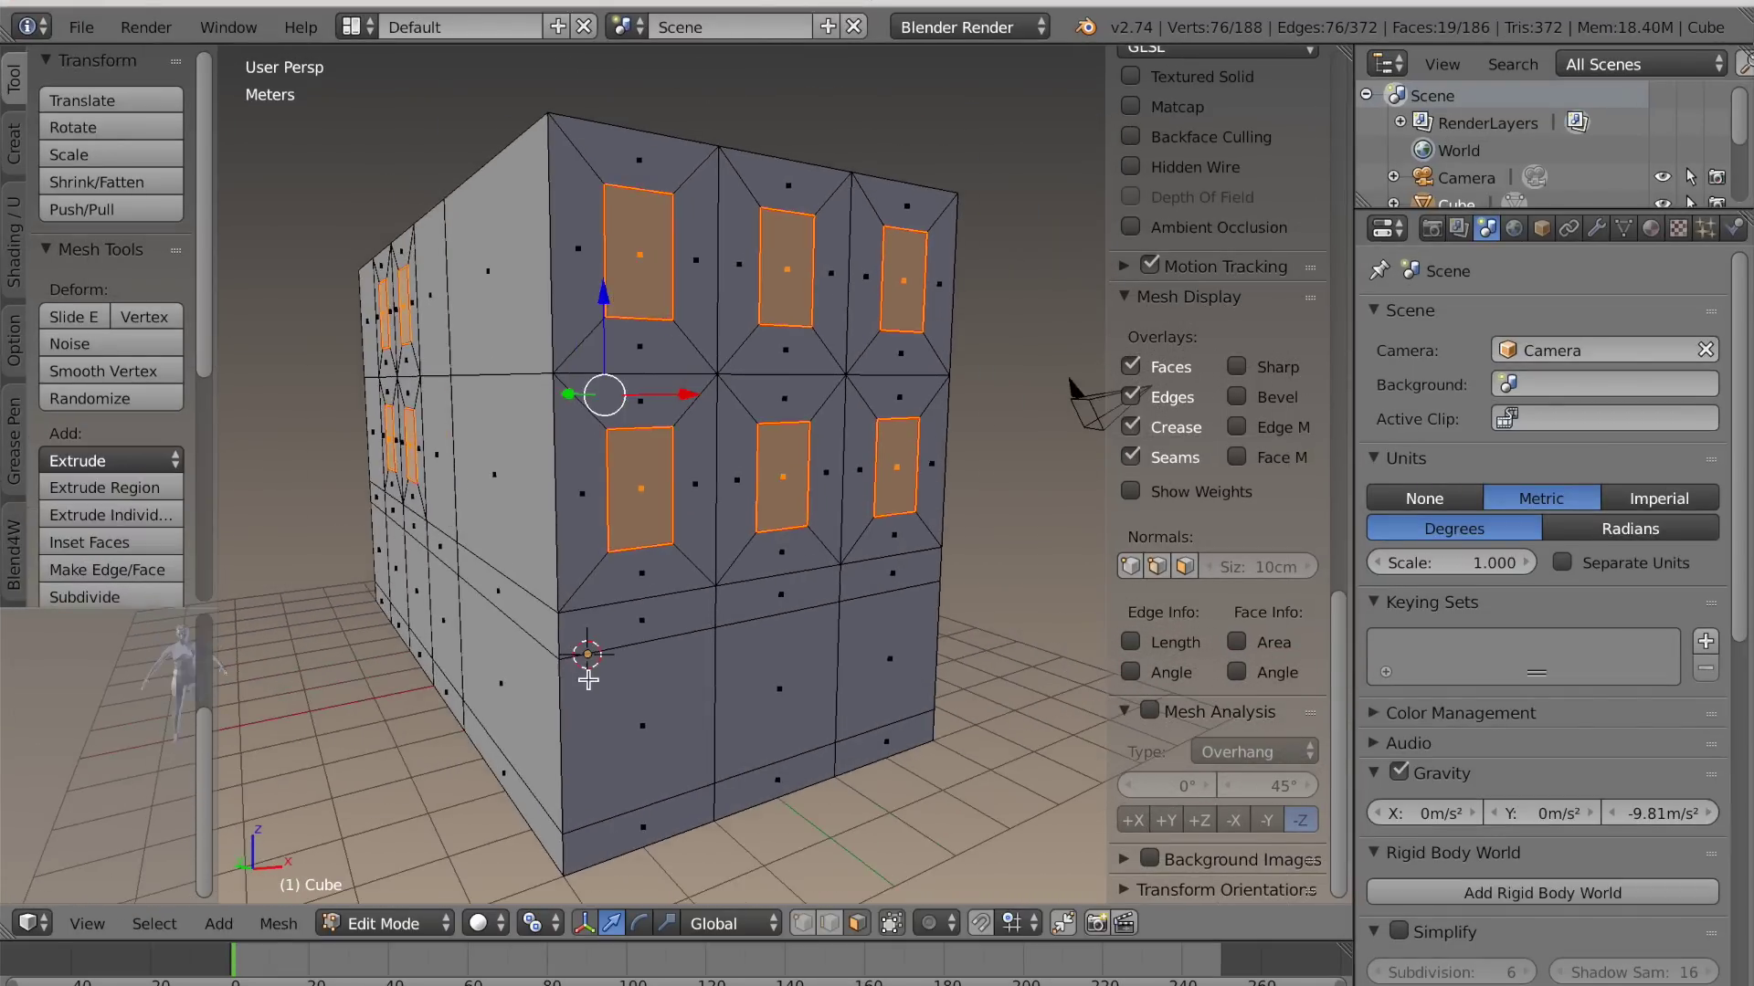
key("e")
right_click(674, 691)
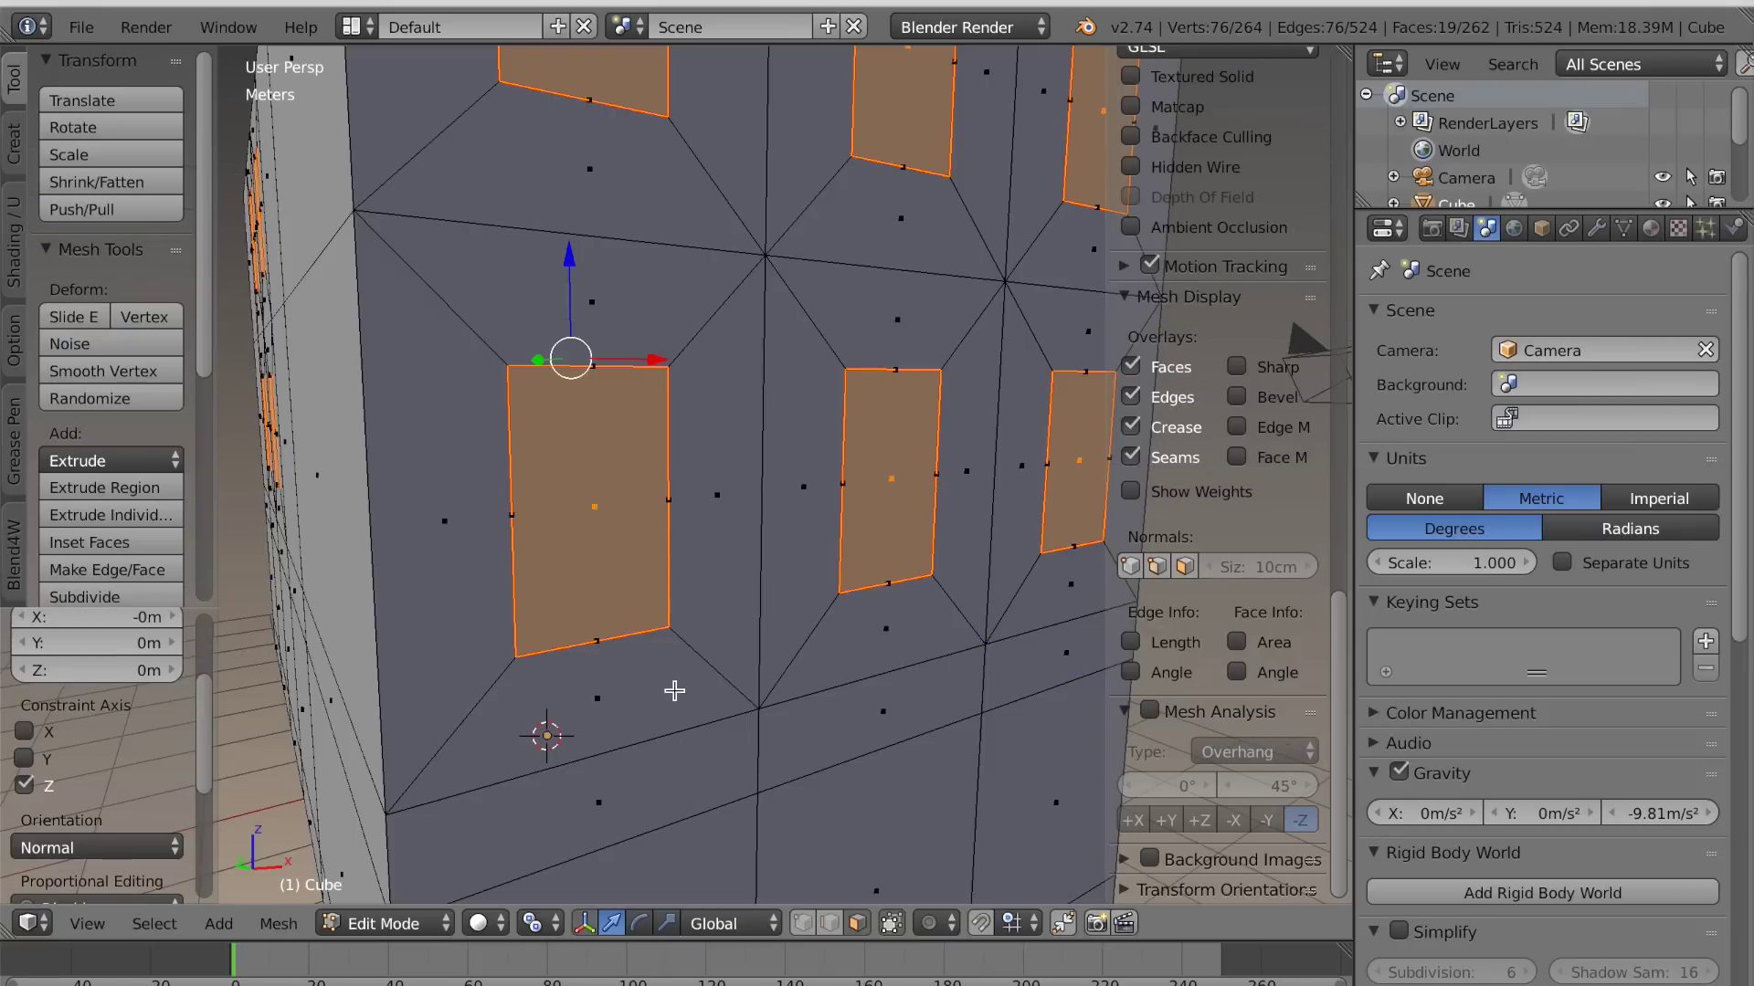
key("alt+s")
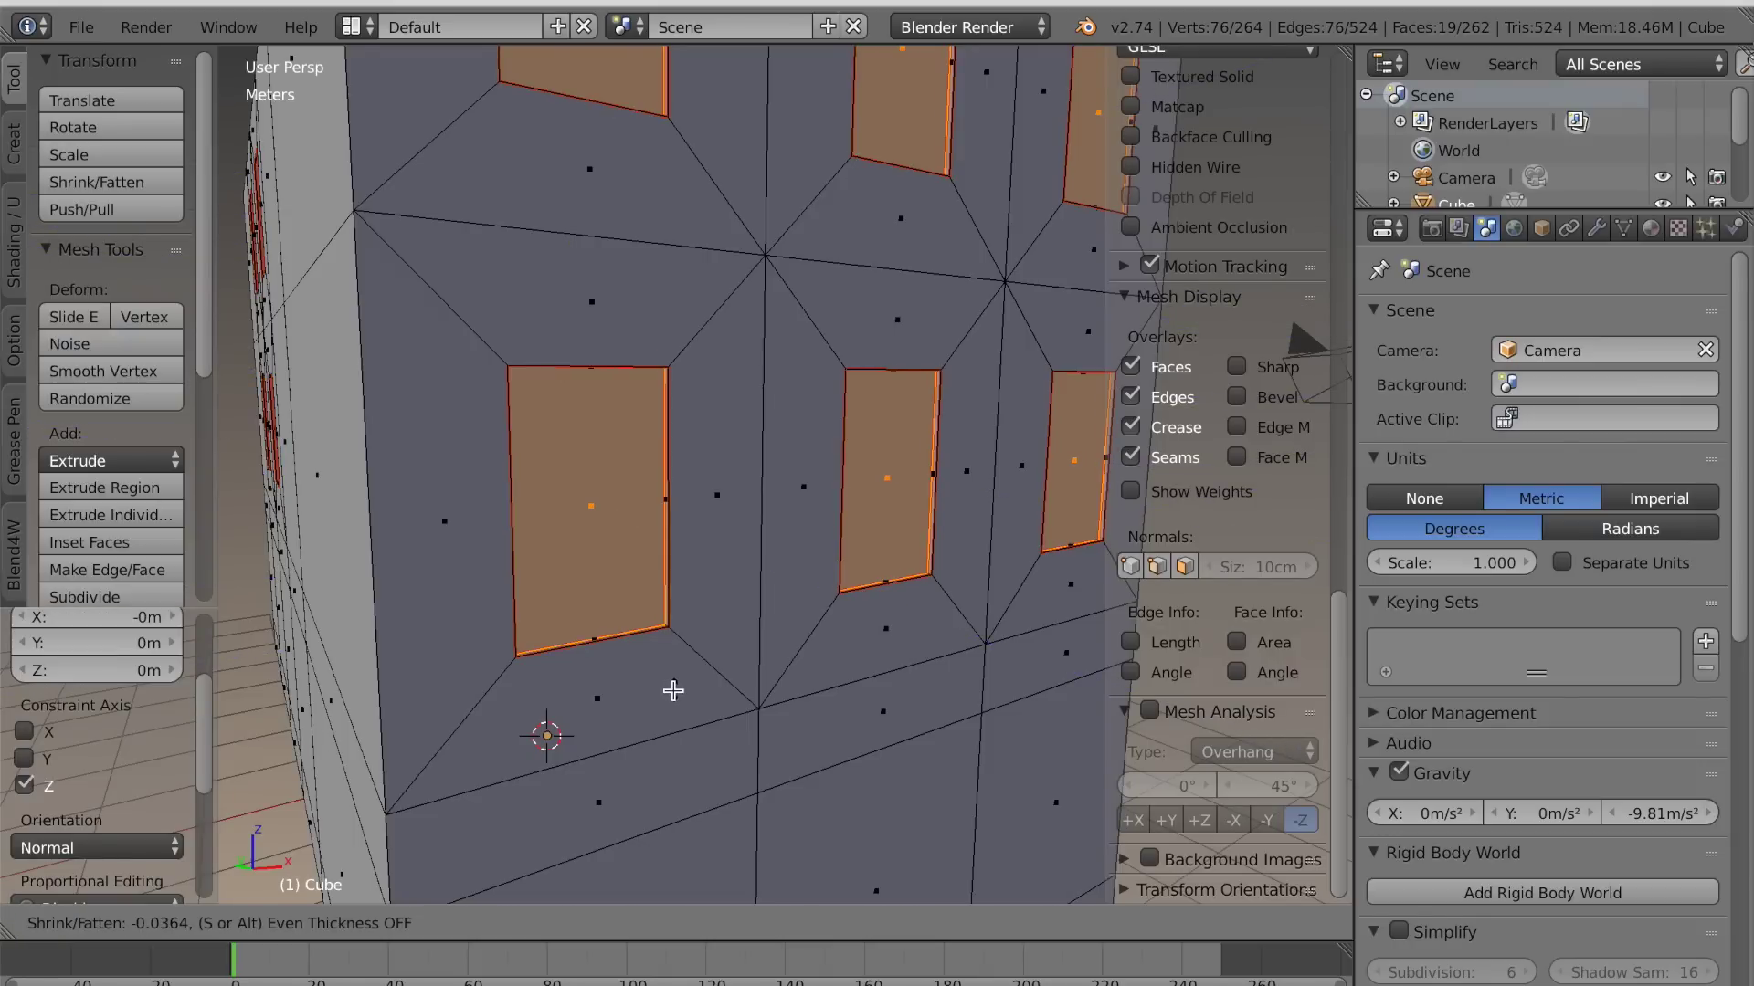
left_click(670, 687)
scroll(671, 687, "down", 1)
middle_click_drag(670, 686, 567, 710)
scroll(813, 704, "up", 1)
scroll(642, 701, "down", 3)
key("a")
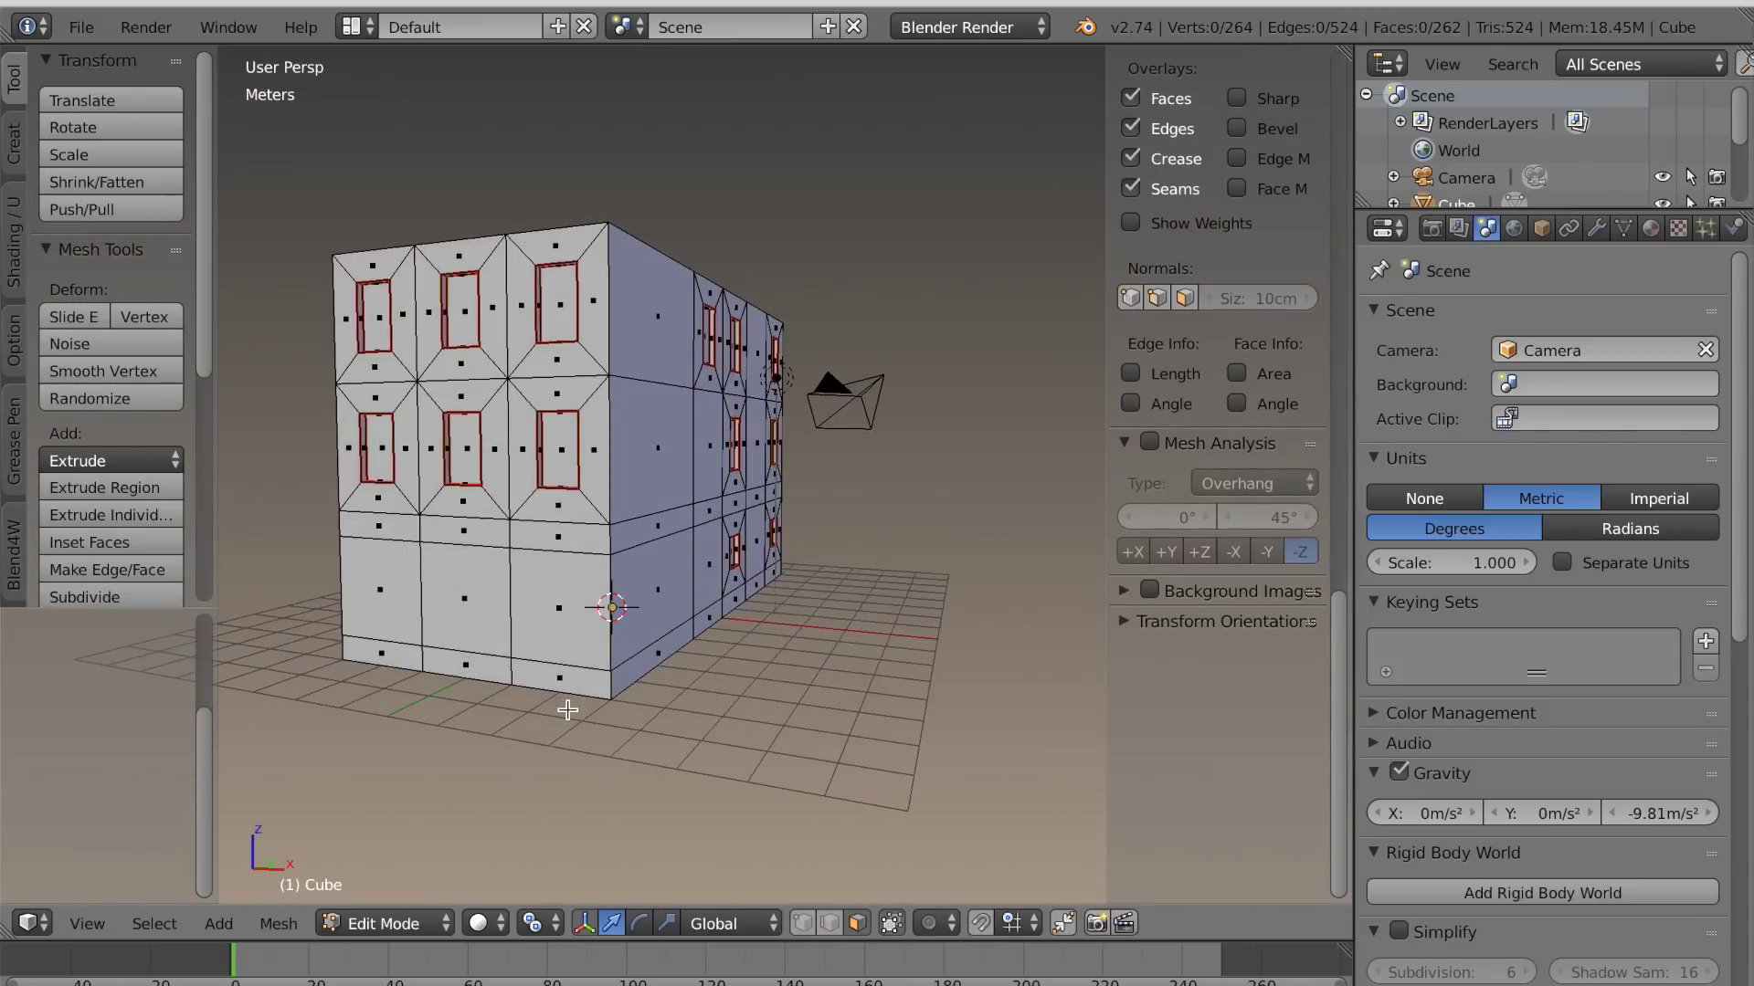
Select the vertical edges at all four corners of the building and mark them as seams
scroll(714, 824, "up", 3)
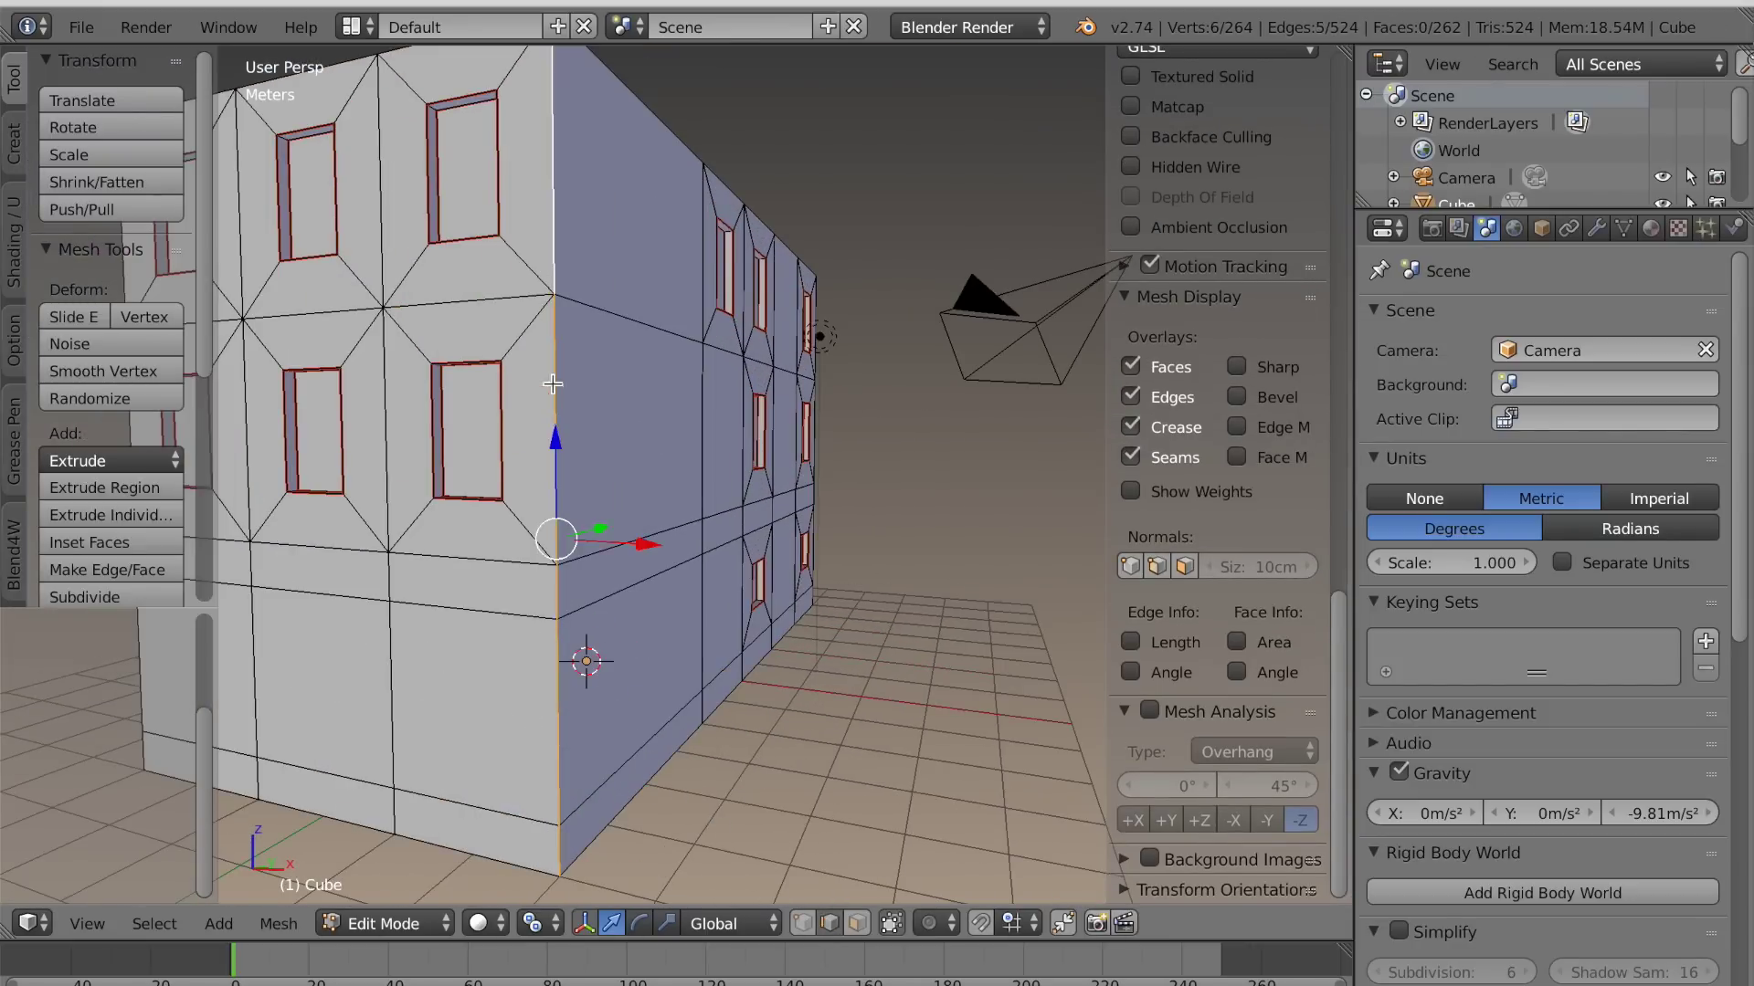
middle_click_drag(552, 367, 680, 460)
scroll(680, 461, "down", 3)
left_click(709, 709, "alt+shift")
right_click(711, 179, "alt+shift")
middle_click_drag(608, 403, 625, 362)
middle_click_drag(484, 397, 814, 713)
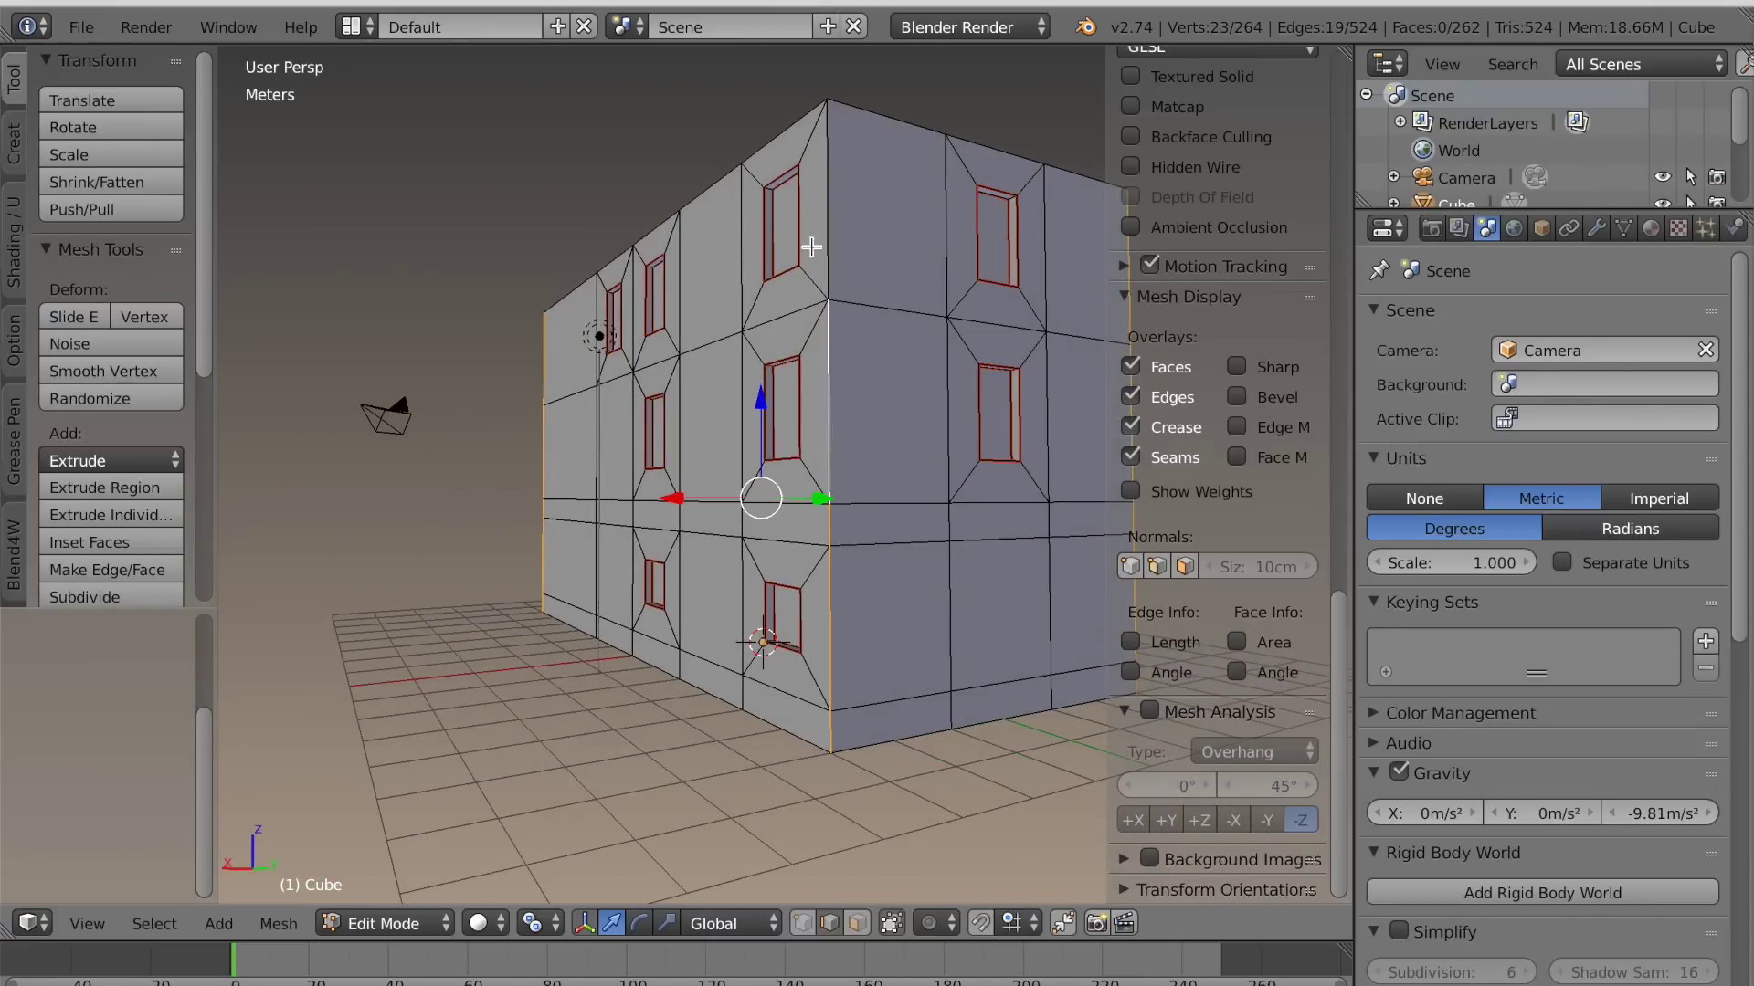
middle_click_drag(805, 280, 829, 188)
key("ctrl+e")
left_click(811, 343)
middle_click_drag(811, 342, 468, 391)
scroll(438, 416, "up", 4)
scroll(438, 415, "down", 4)
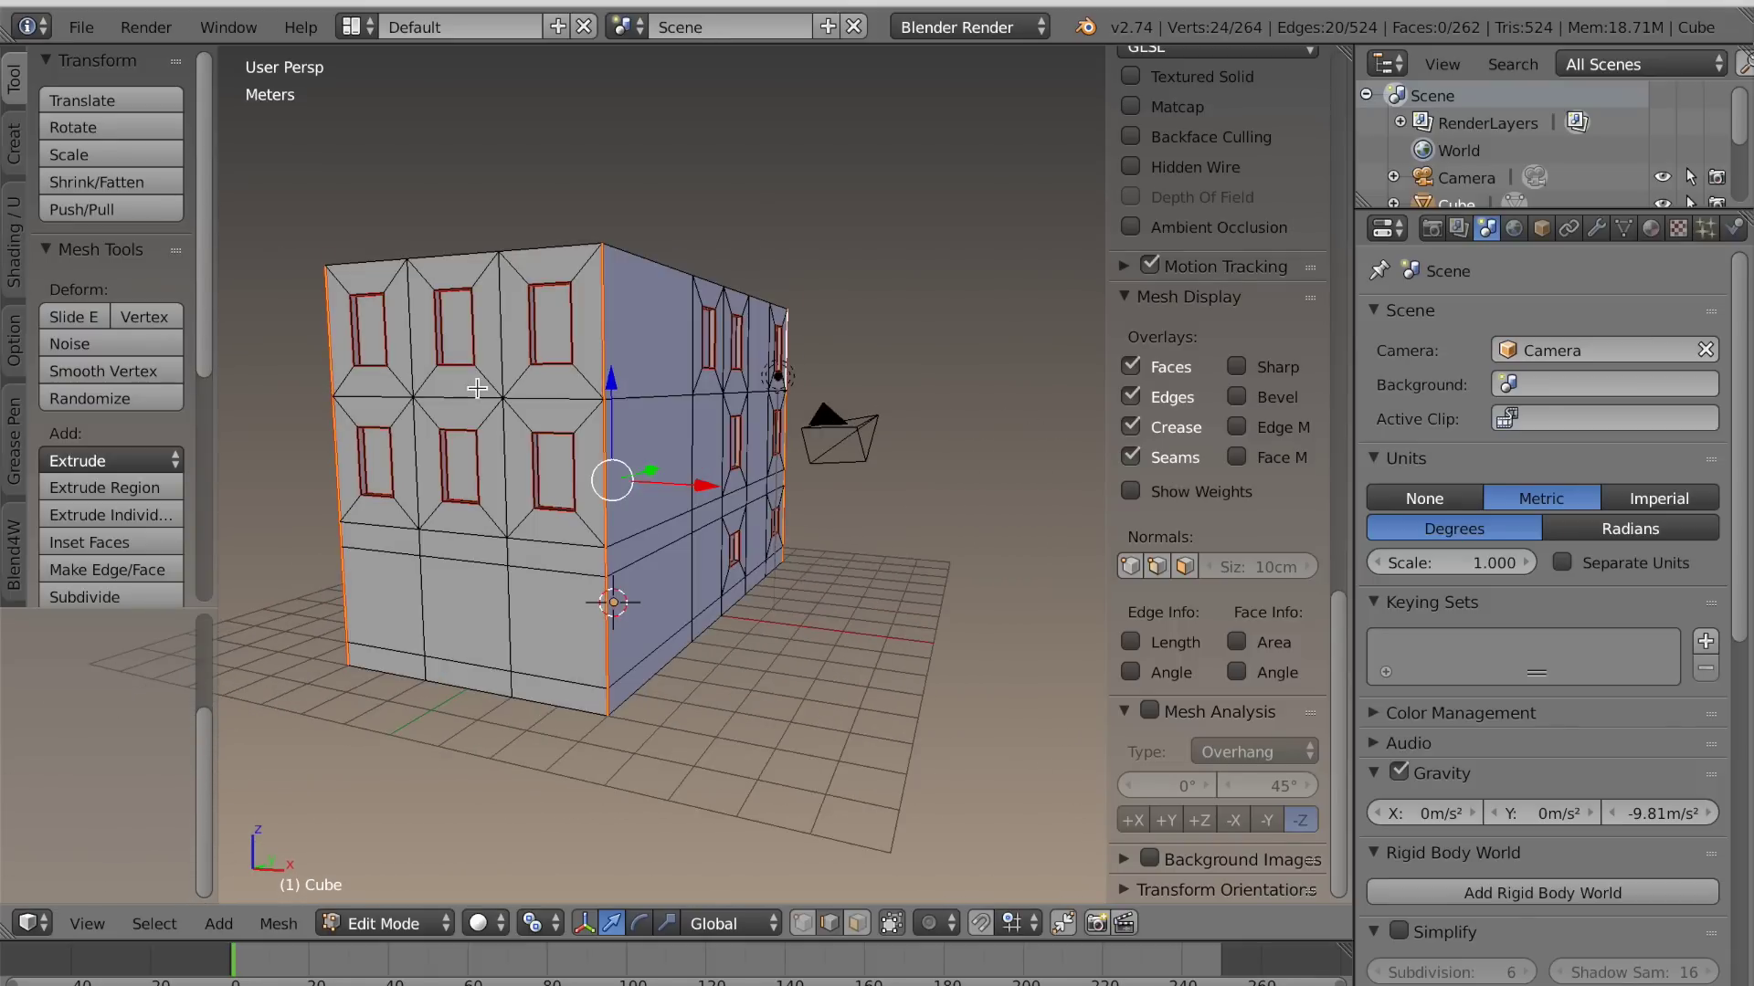
Leave edit mode and enable the Wire display option for the building object
key("Tab")
left_click(1542, 230)
scroll(1419, 901, "down", 8)
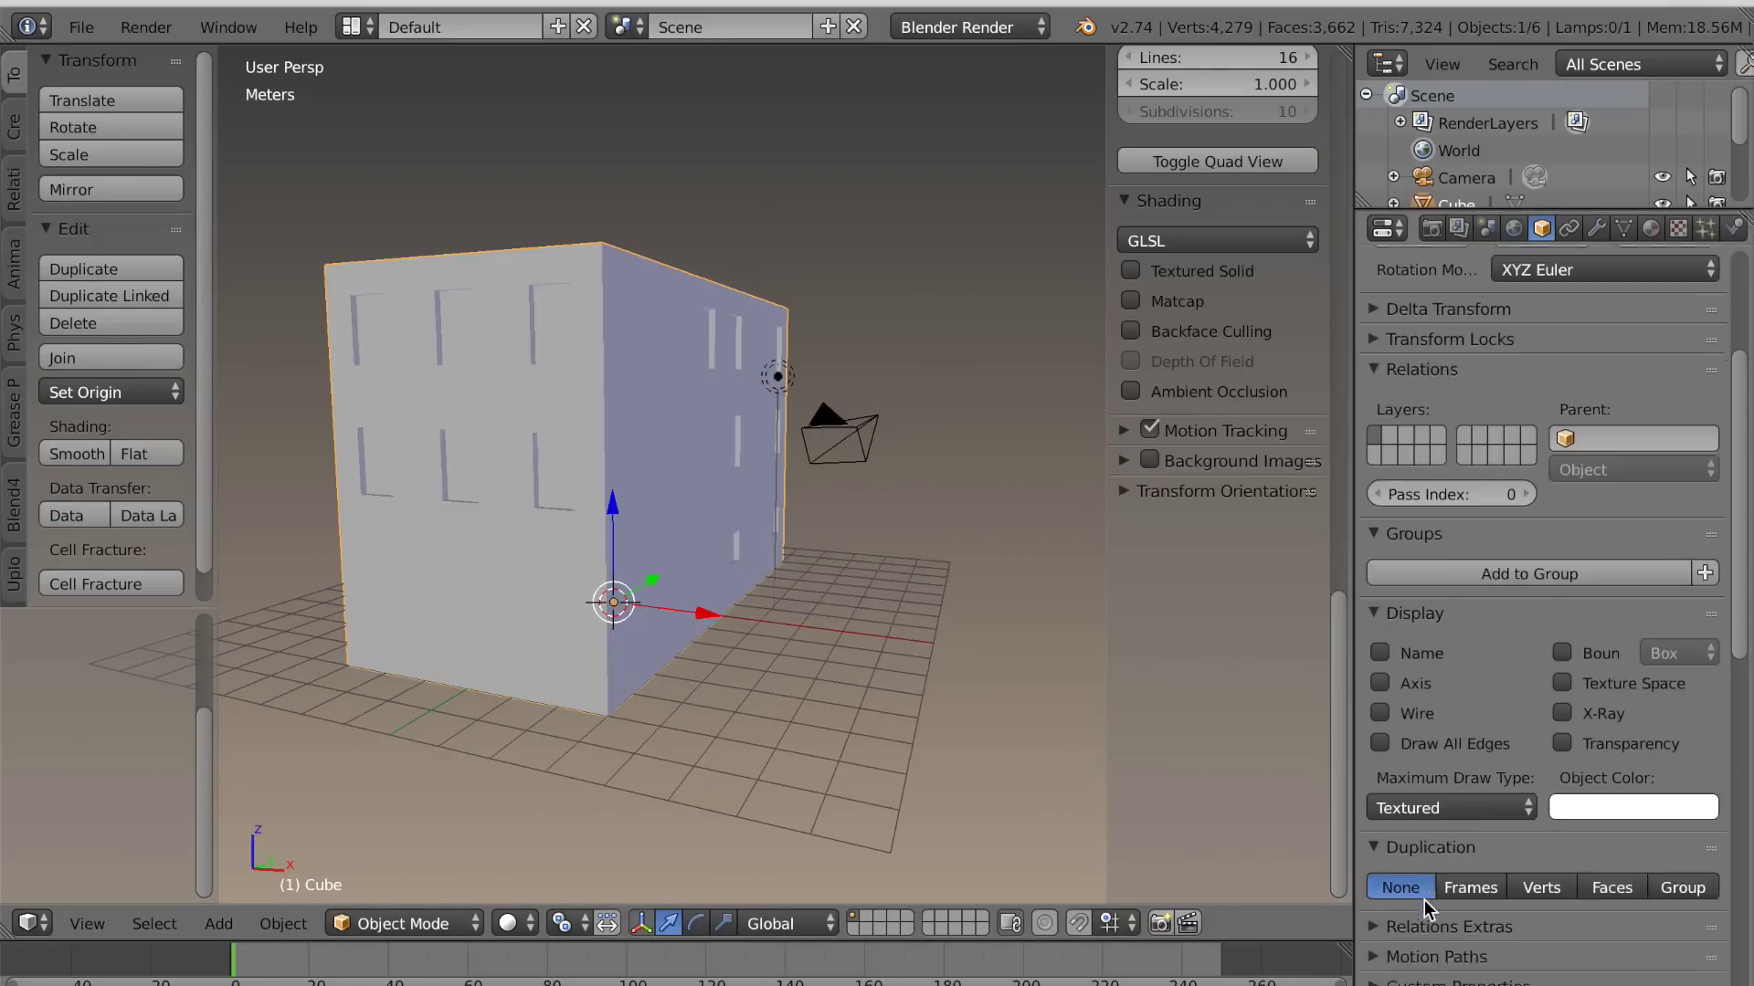
left_click(1380, 631)
key("a")
In edit mode, select all the roof faces and extrude them upward by 50 cm
middle_click_drag(721, 696, 709, 744)
scroll(751, 700, "up", 5)
scroll(751, 700, "down", 4)
scroll(835, 677, "up", 2)
scroll(835, 676, "down", 1)
key("Tab")
key("a")
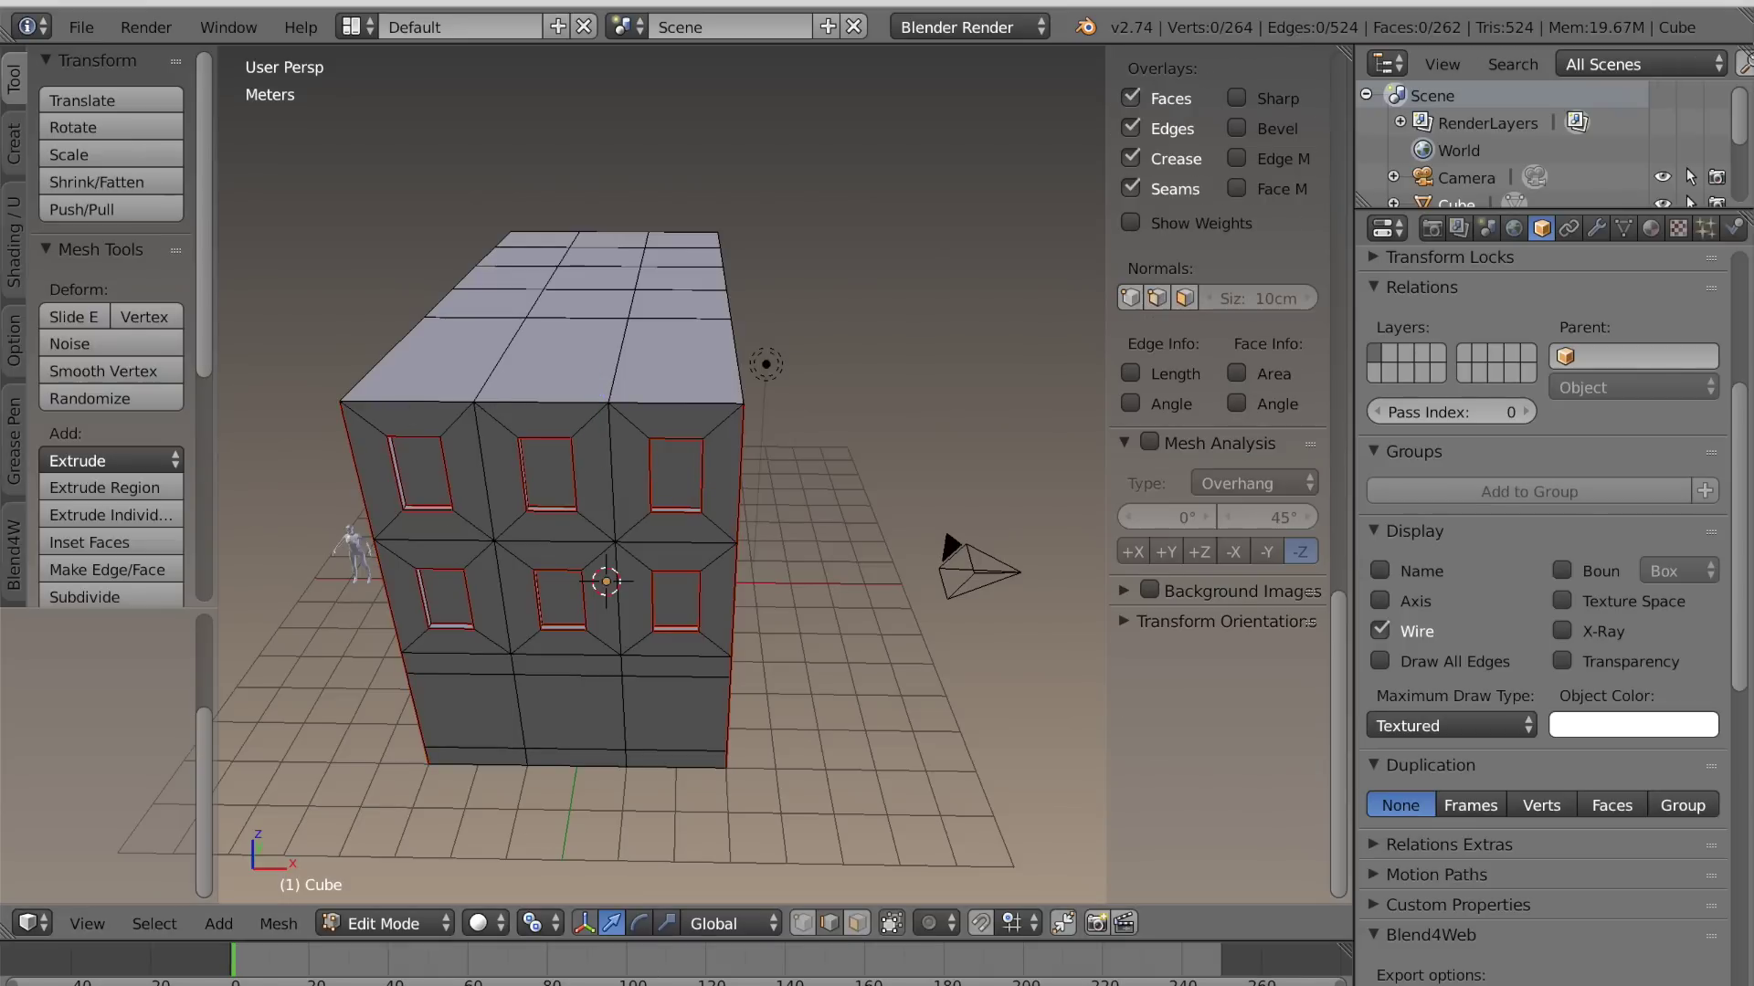
left_click(855, 924)
left_click_drag(538, 336, 644, 250)
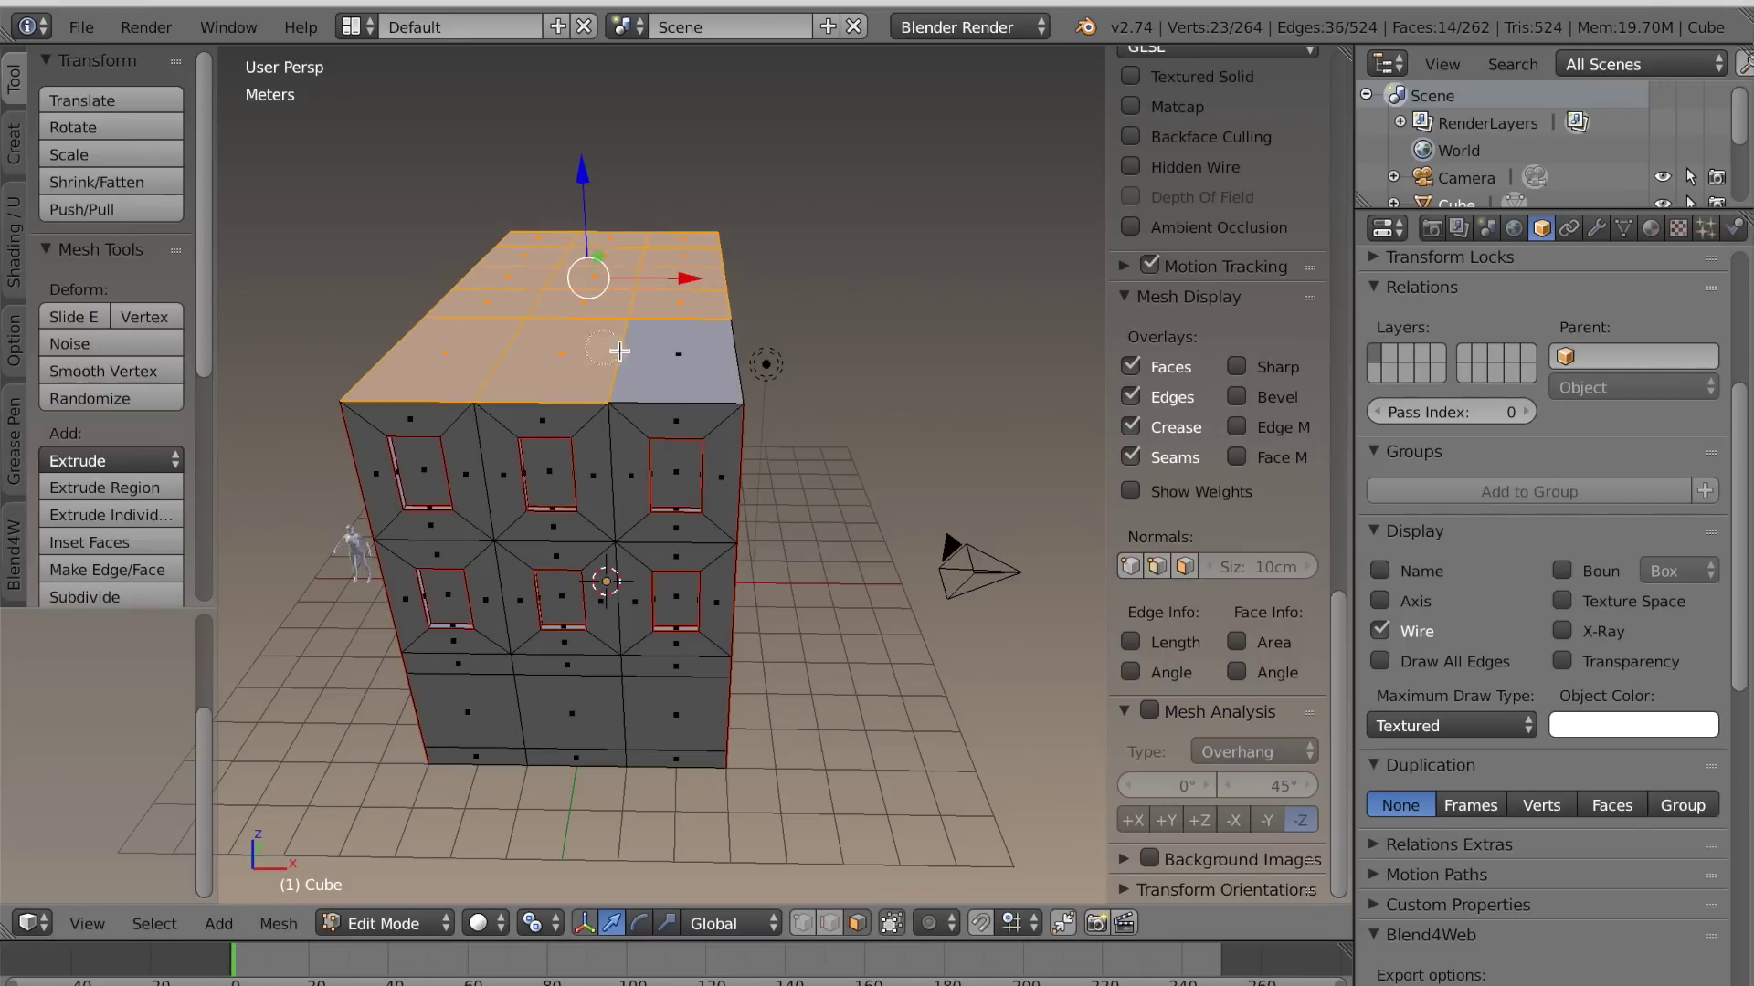
key("KP_1")
key("KP_5")
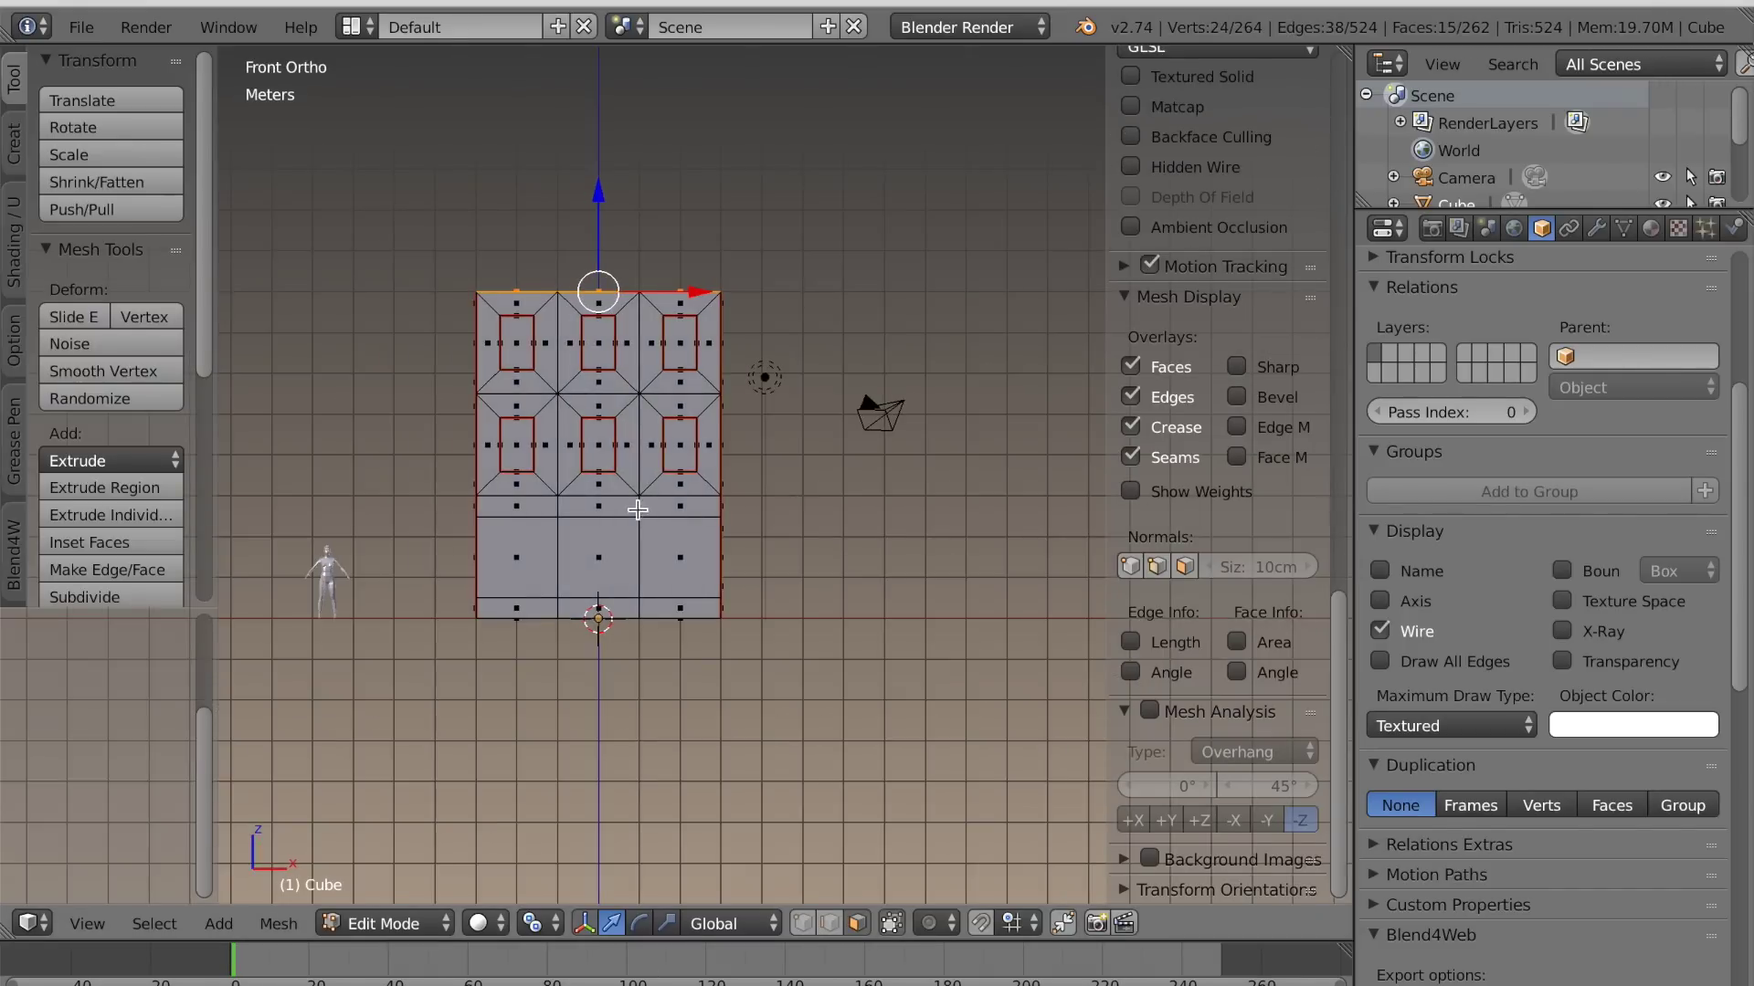
scroll(709, 550, "up", 4)
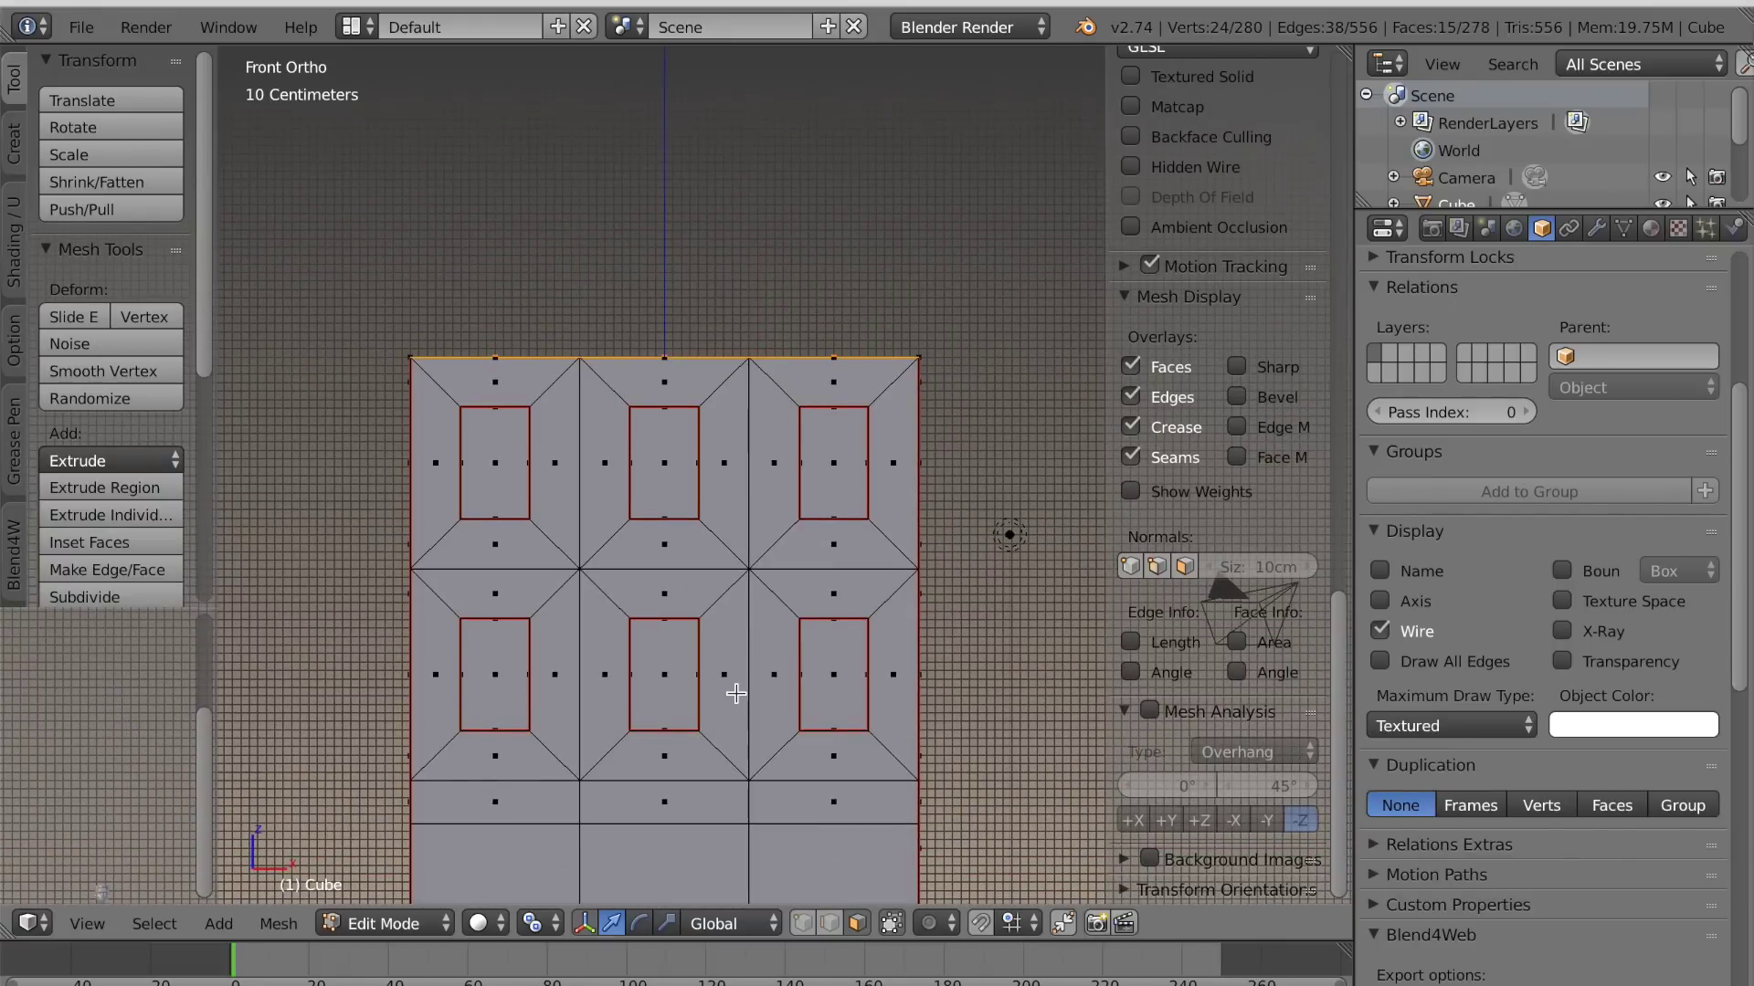
key("e")
left_click(740, 654)
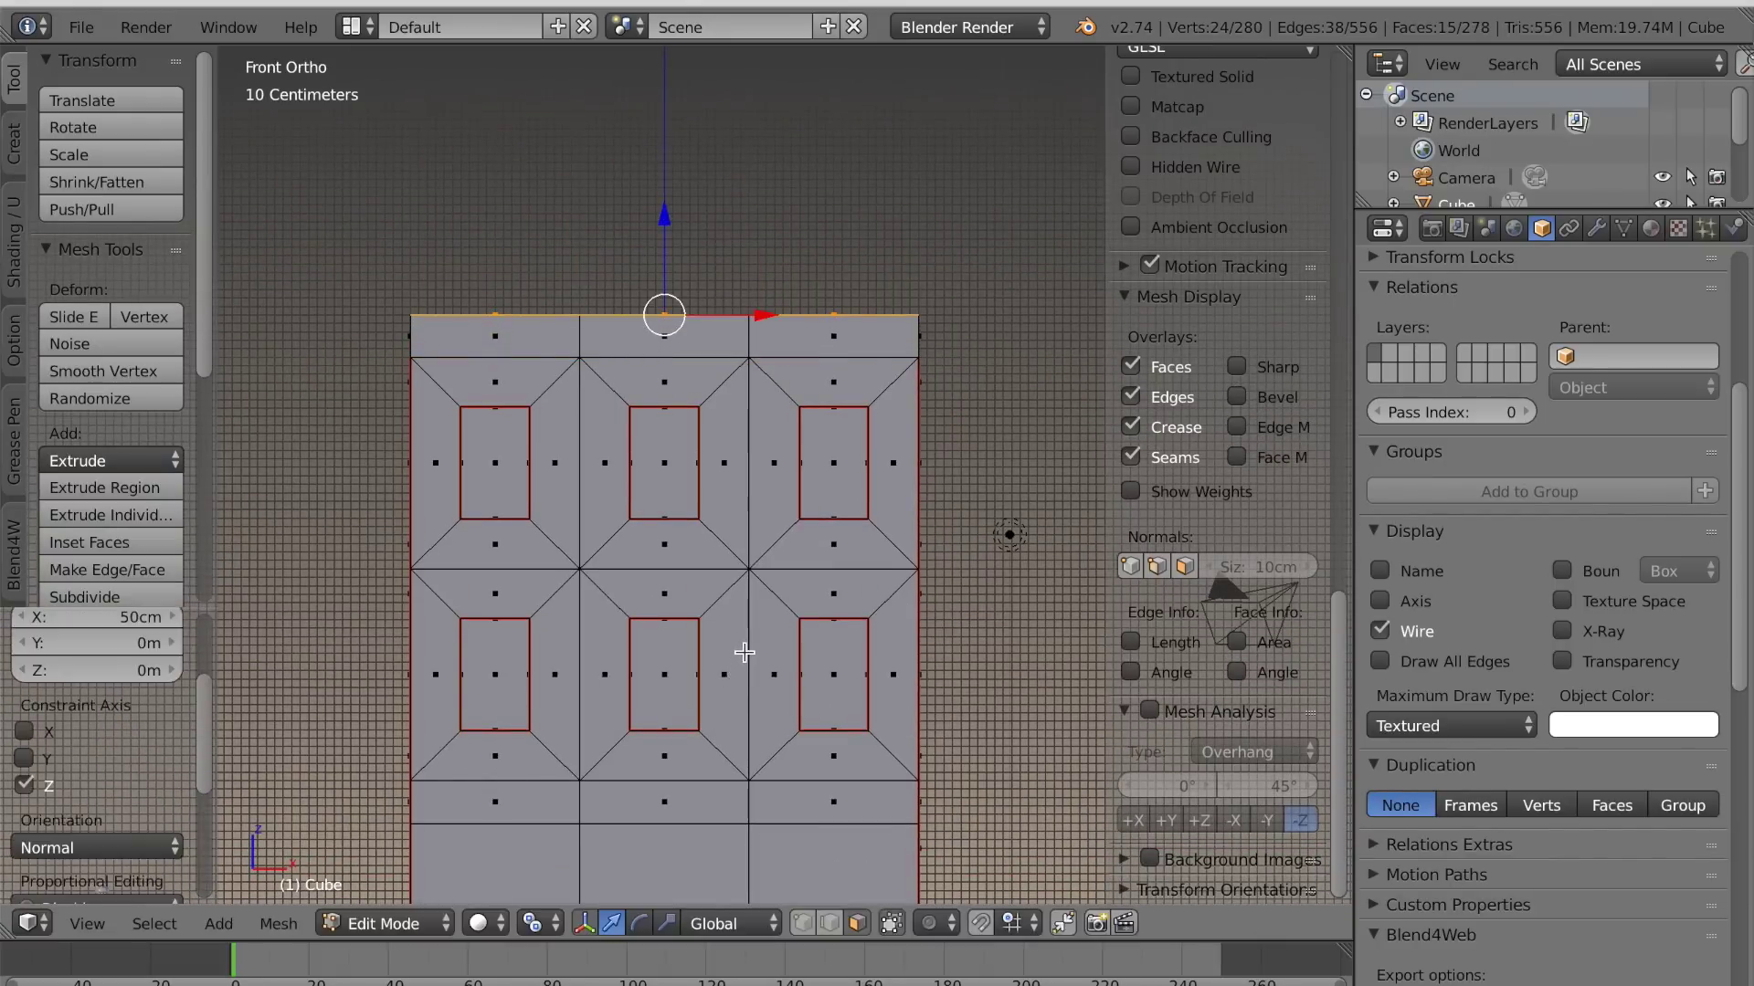
Extrude the roof faces upward again and scale them outward to form a flared cornice
scroll(738, 680, "down", 2)
middle_click_drag(738, 679, 728, 728)
key("e")
left_click(740, 714)
key("s")
left_click(888, 740)
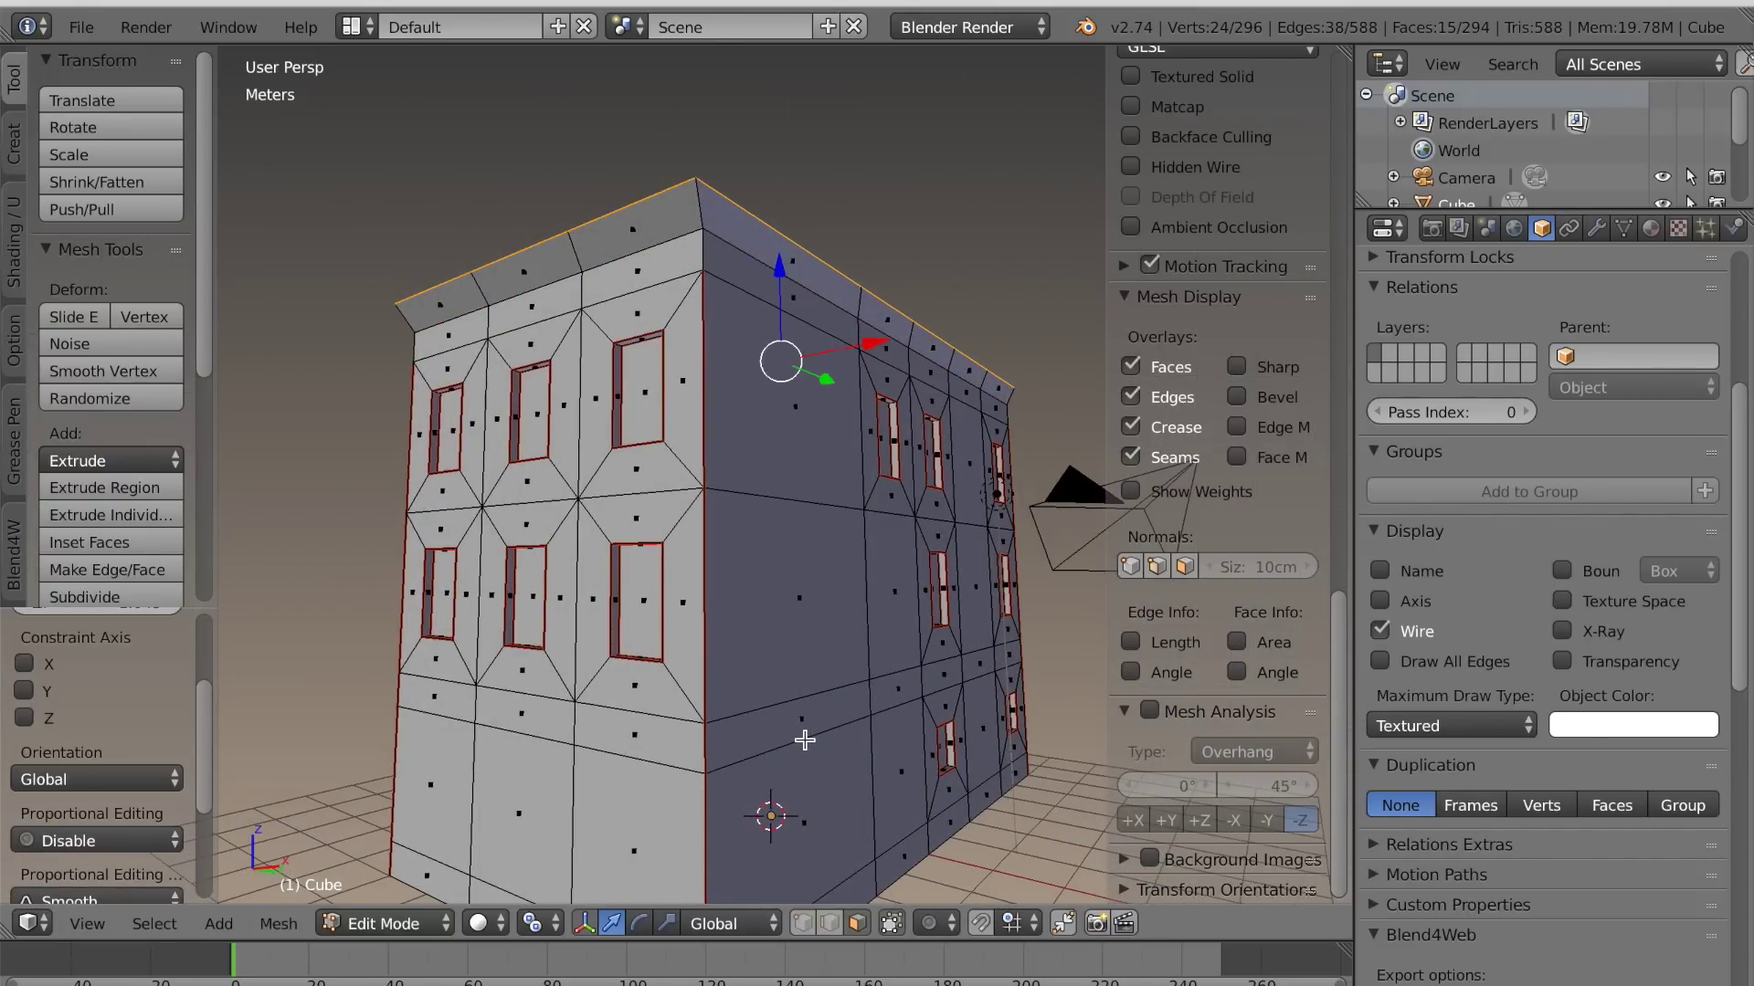
Extrude the cornice top upward by about 44.55 cm and raise it slightly more along Z
key("e")
left_click(806, 719)
scroll(805, 719, "down", 3)
middle_click_drag(805, 720, 782, 716)
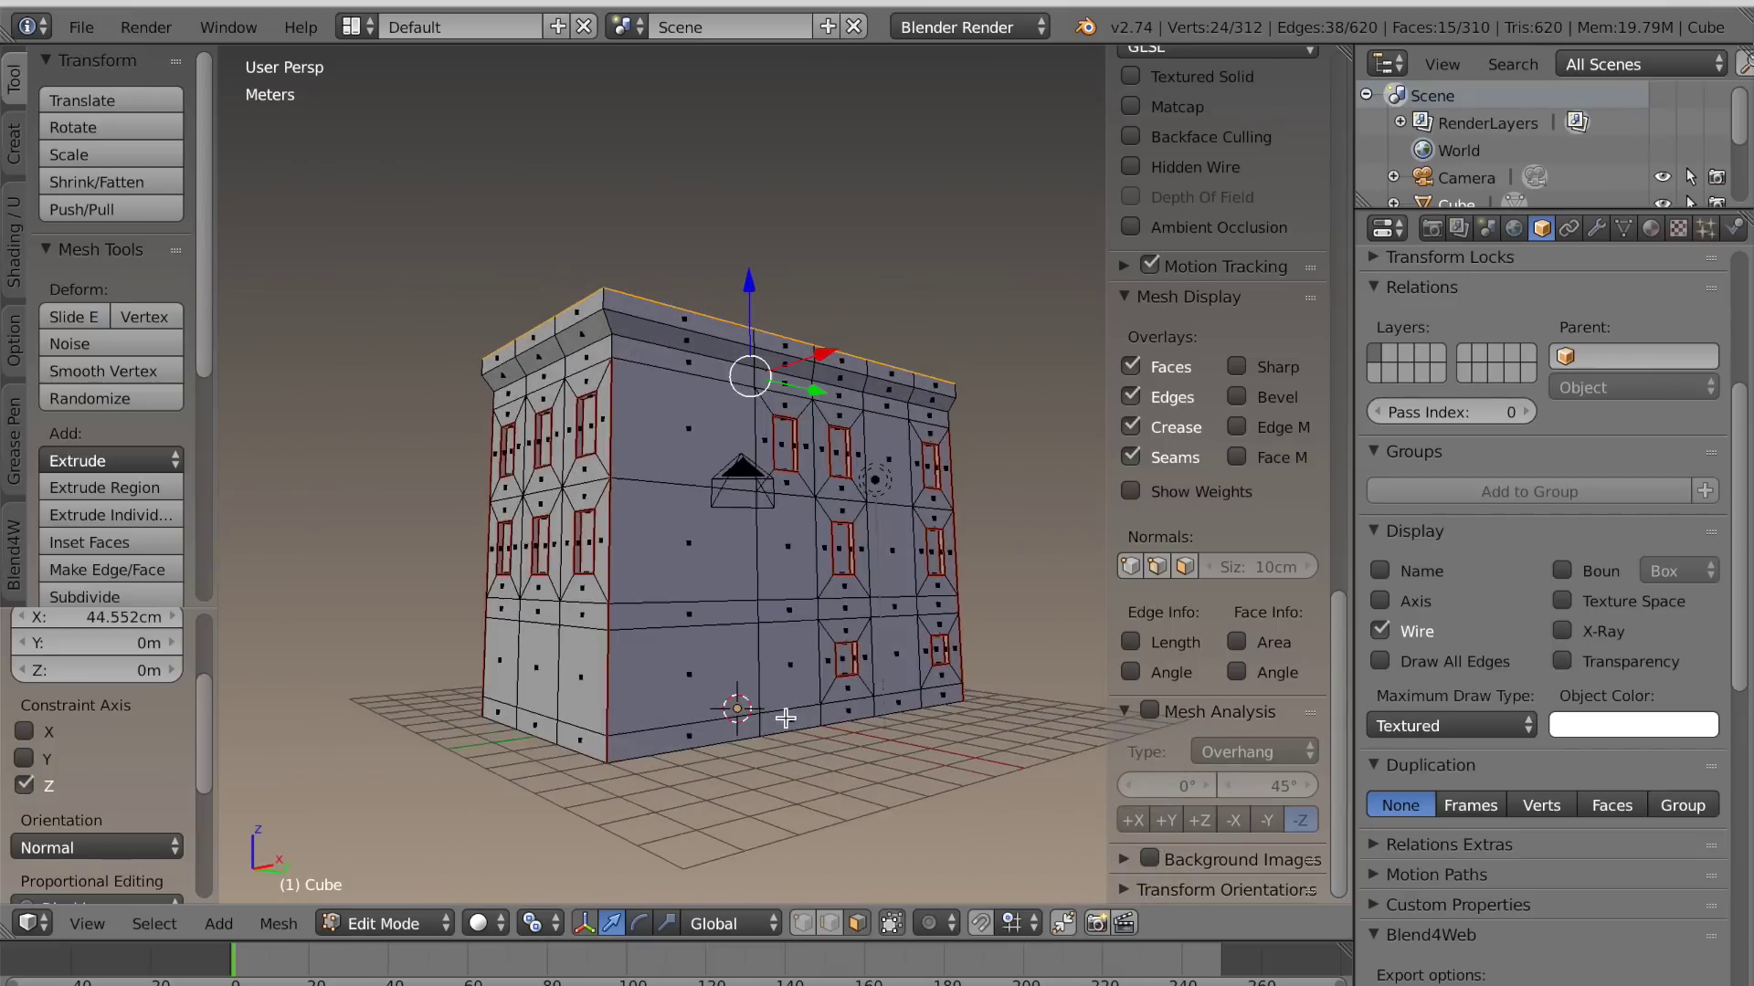
left_click_drag(748, 308, 751, 294)
Add the building's bottom faces to the roof selection and delete all the selected faces
scroll(701, 548, "down", 2)
middle_click_drag(700, 547, 673, 574)
scroll(689, 638, "up", 1)
key("c")
mouse_move(677, 507)
left_mouse_down()
mouse_move(720, 537)
mouse_move(759, 681)
mouse_move(681, 690)
mouse_move(684, 729)
left_mouse_up()
key("x")
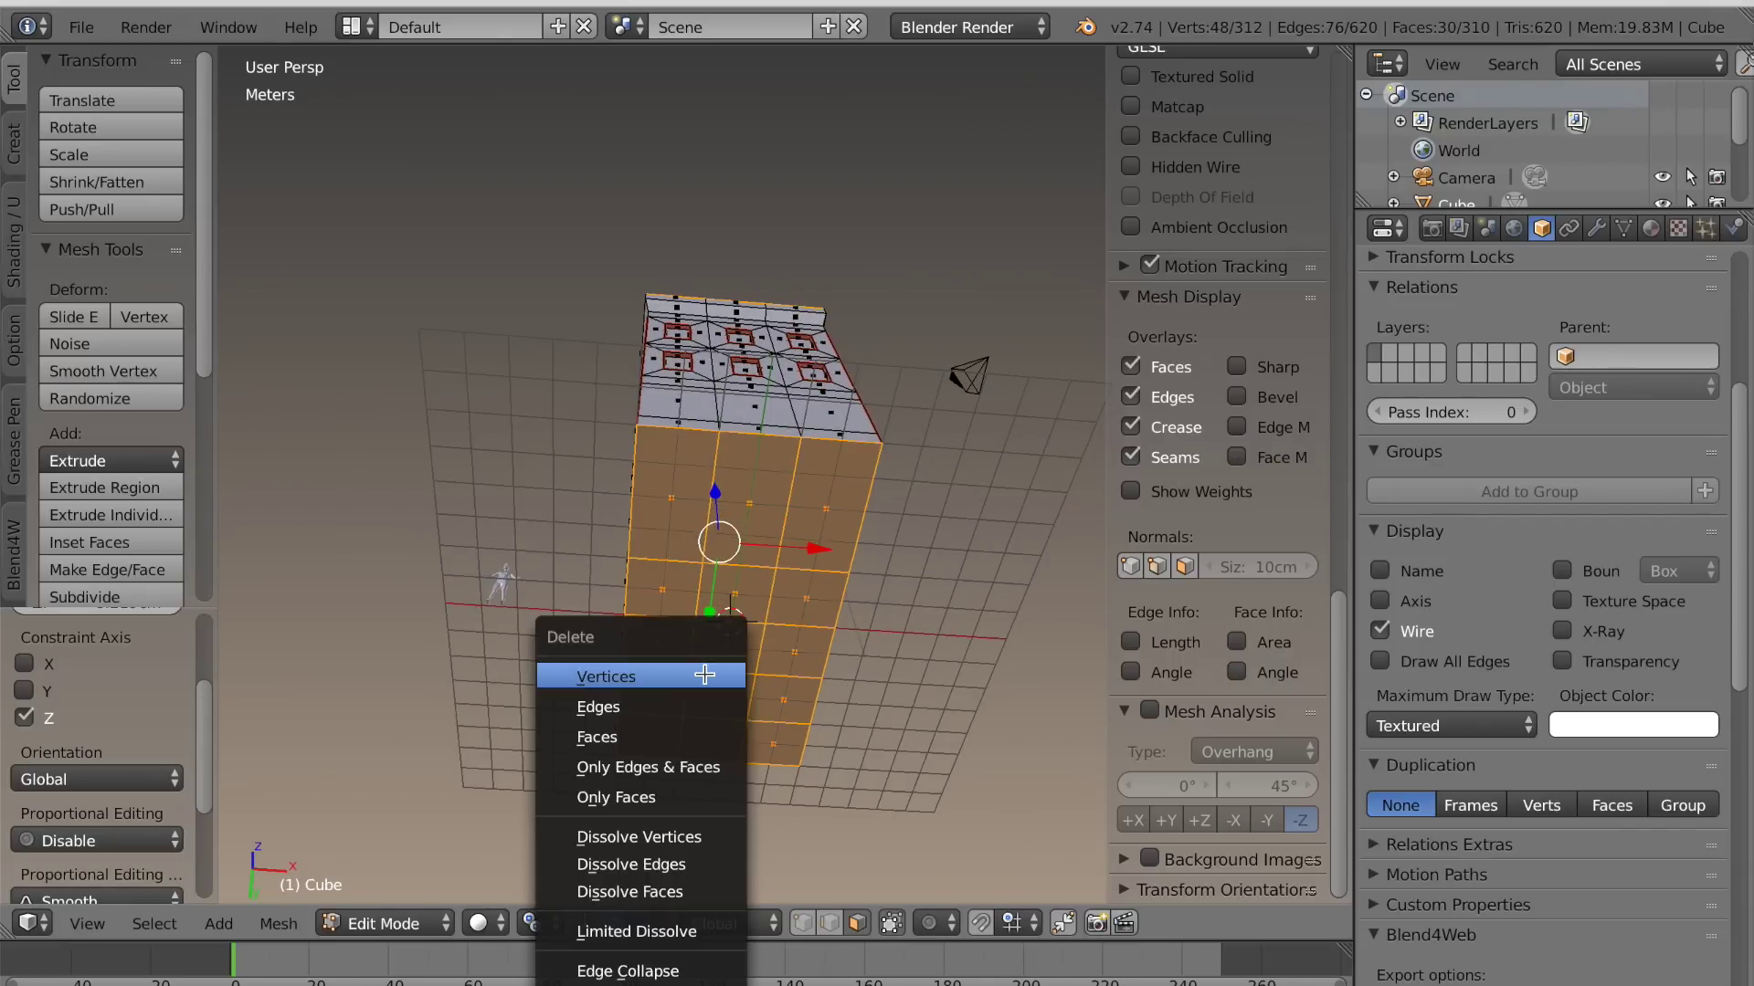
left_click(673, 709)
middle_click_drag(673, 708, 696, 791)
scroll(696, 791, "up", 2)
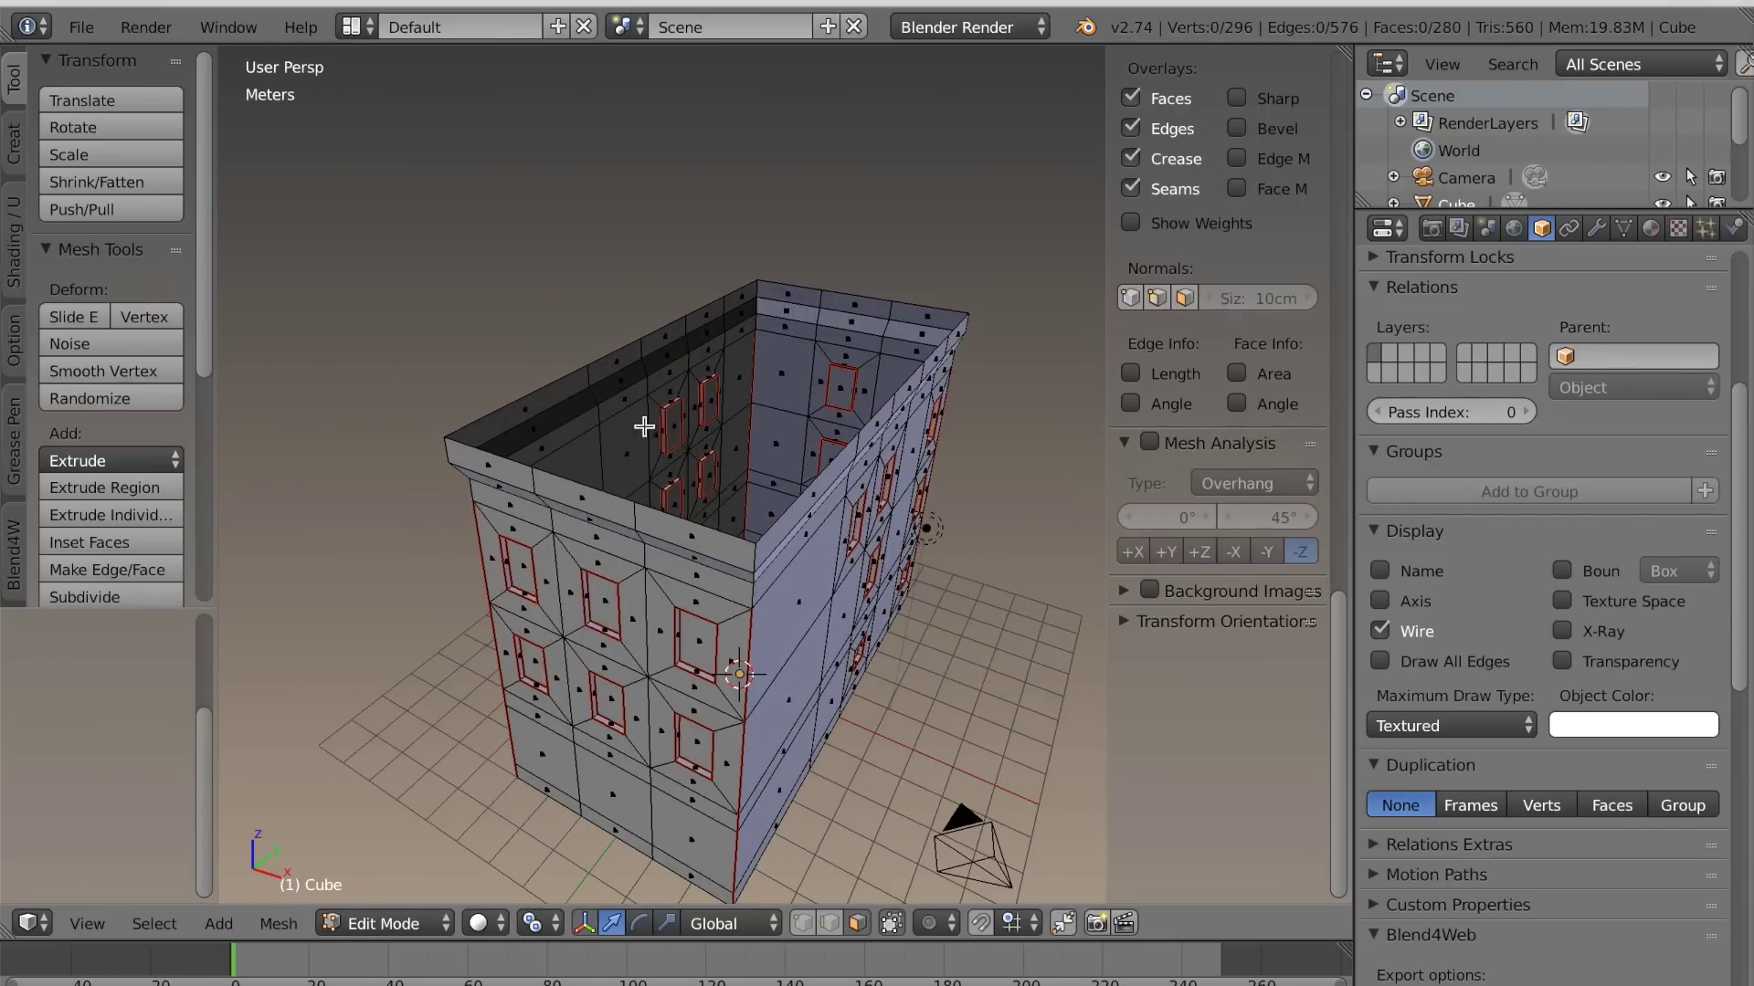
Add two evenly spaced vertical loop cuts through each of the three window columns on the front wall
scroll(698, 643, "down", 2)
middle_click_drag(699, 643, 737, 611)
key("KP_1")
scroll(630, 624, "up", 4)
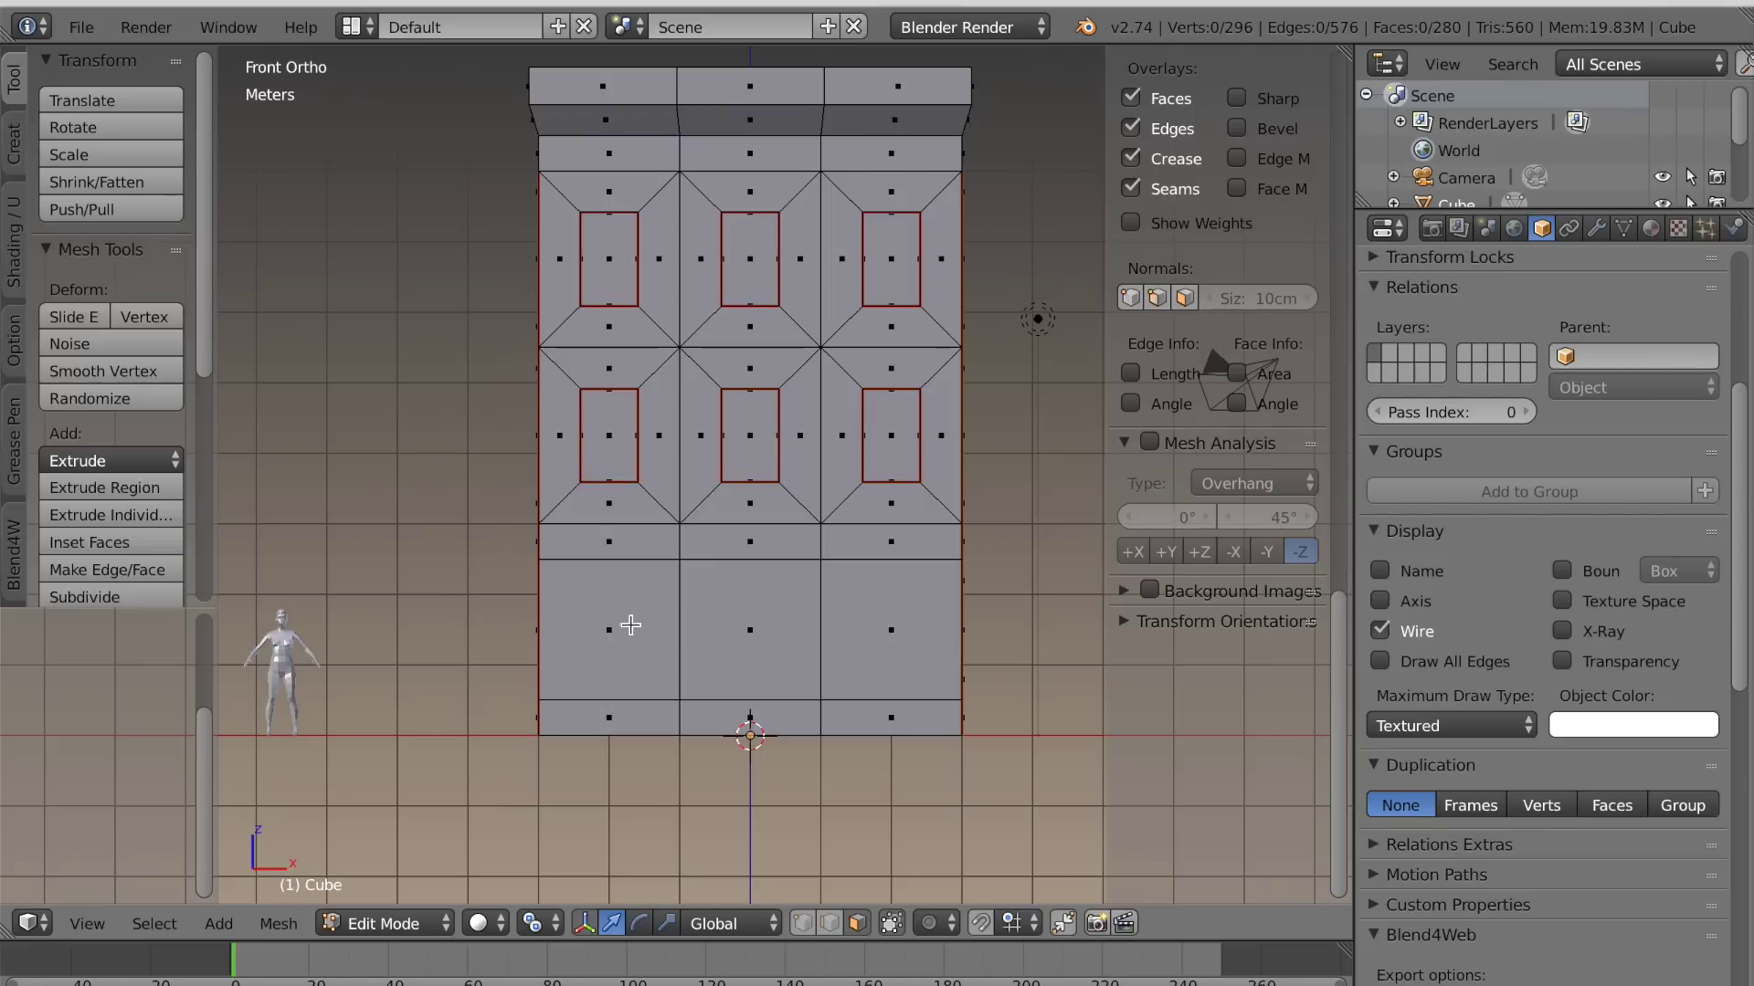
key("ctrl+r")
left_click(619, 392)
right_click(619, 392)
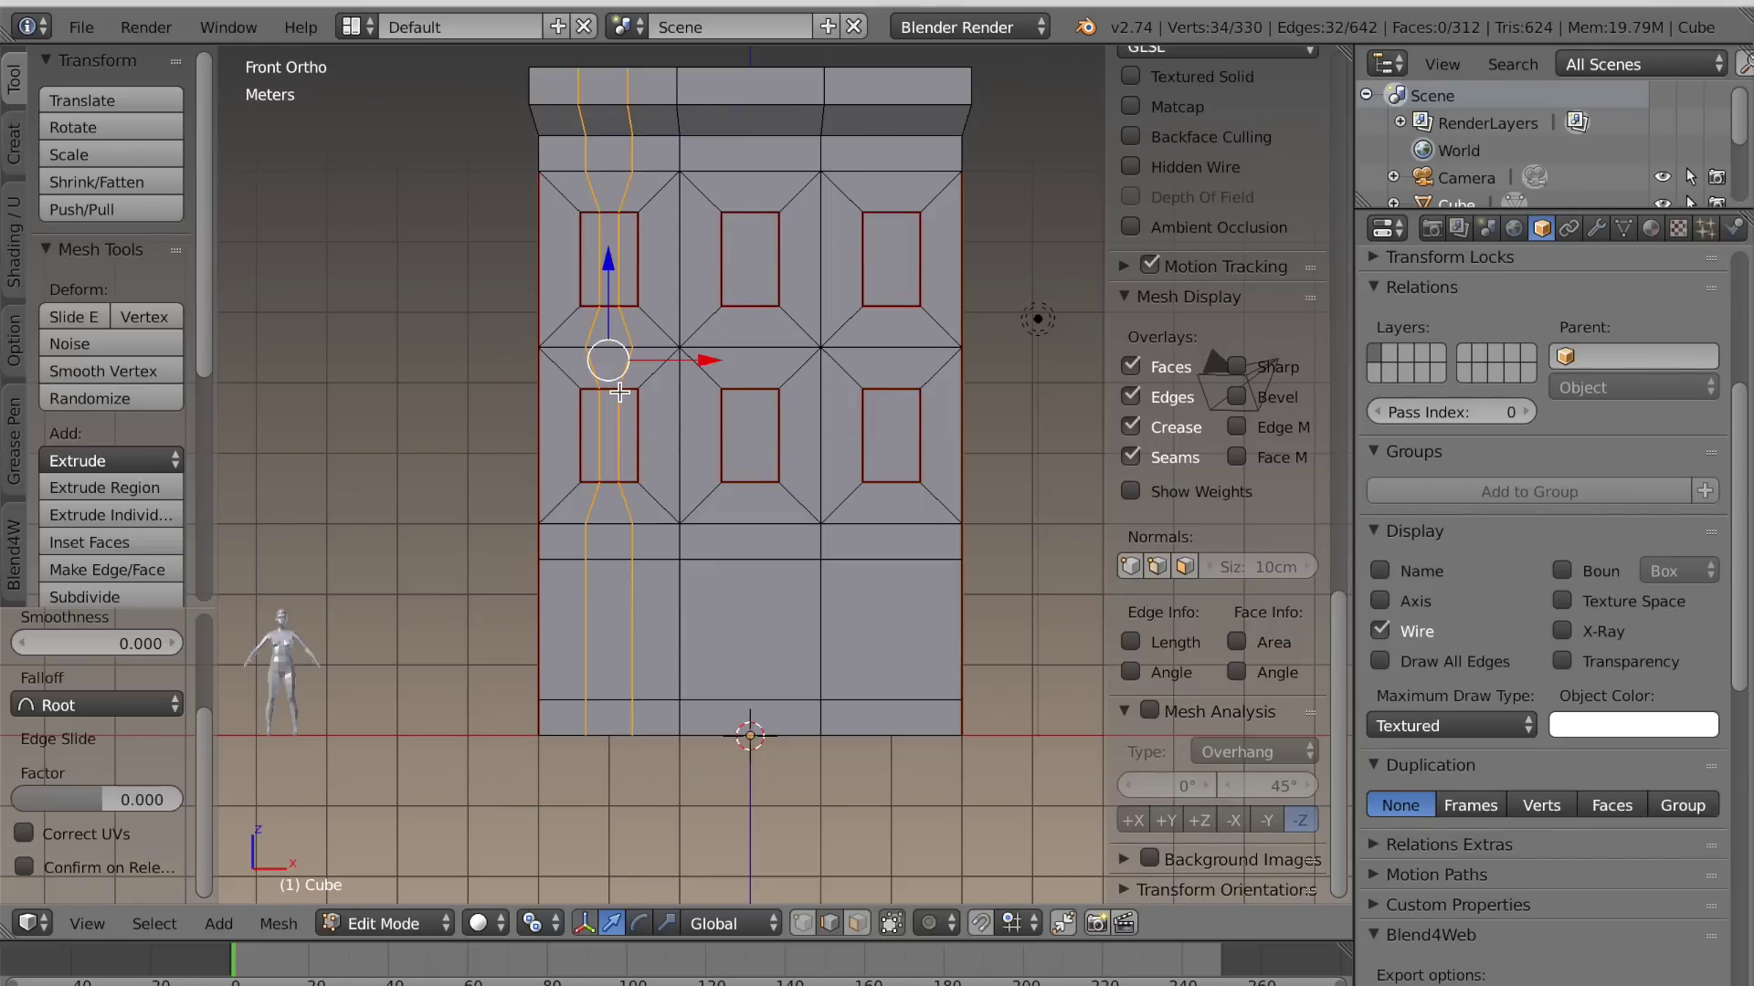
key("ctrl+r")
right_click(747, 378)
key("ctrl+r")
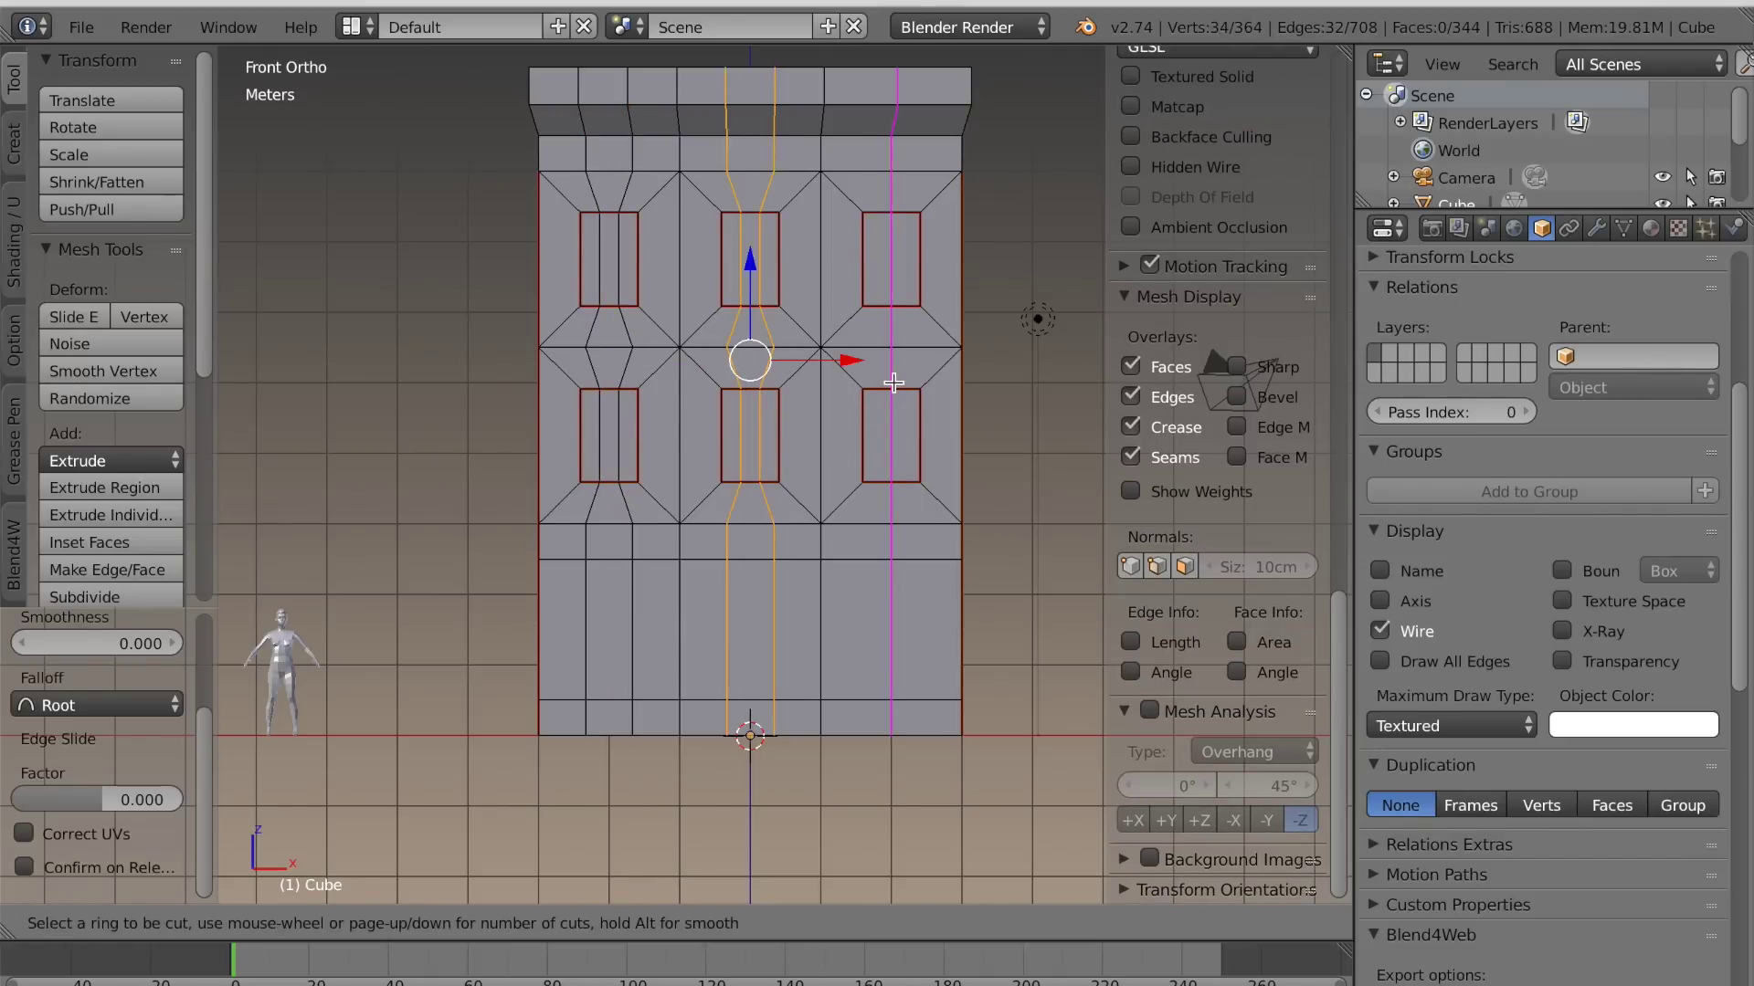
scroll(892, 382, "up", 1)
left_click(892, 382)
right_click(893, 382)
Select the middle top face in each of the six front window recesses and raise them about 17.5 cm along Z
left_click(856, 923)
scroll(793, 900, "up", 1)
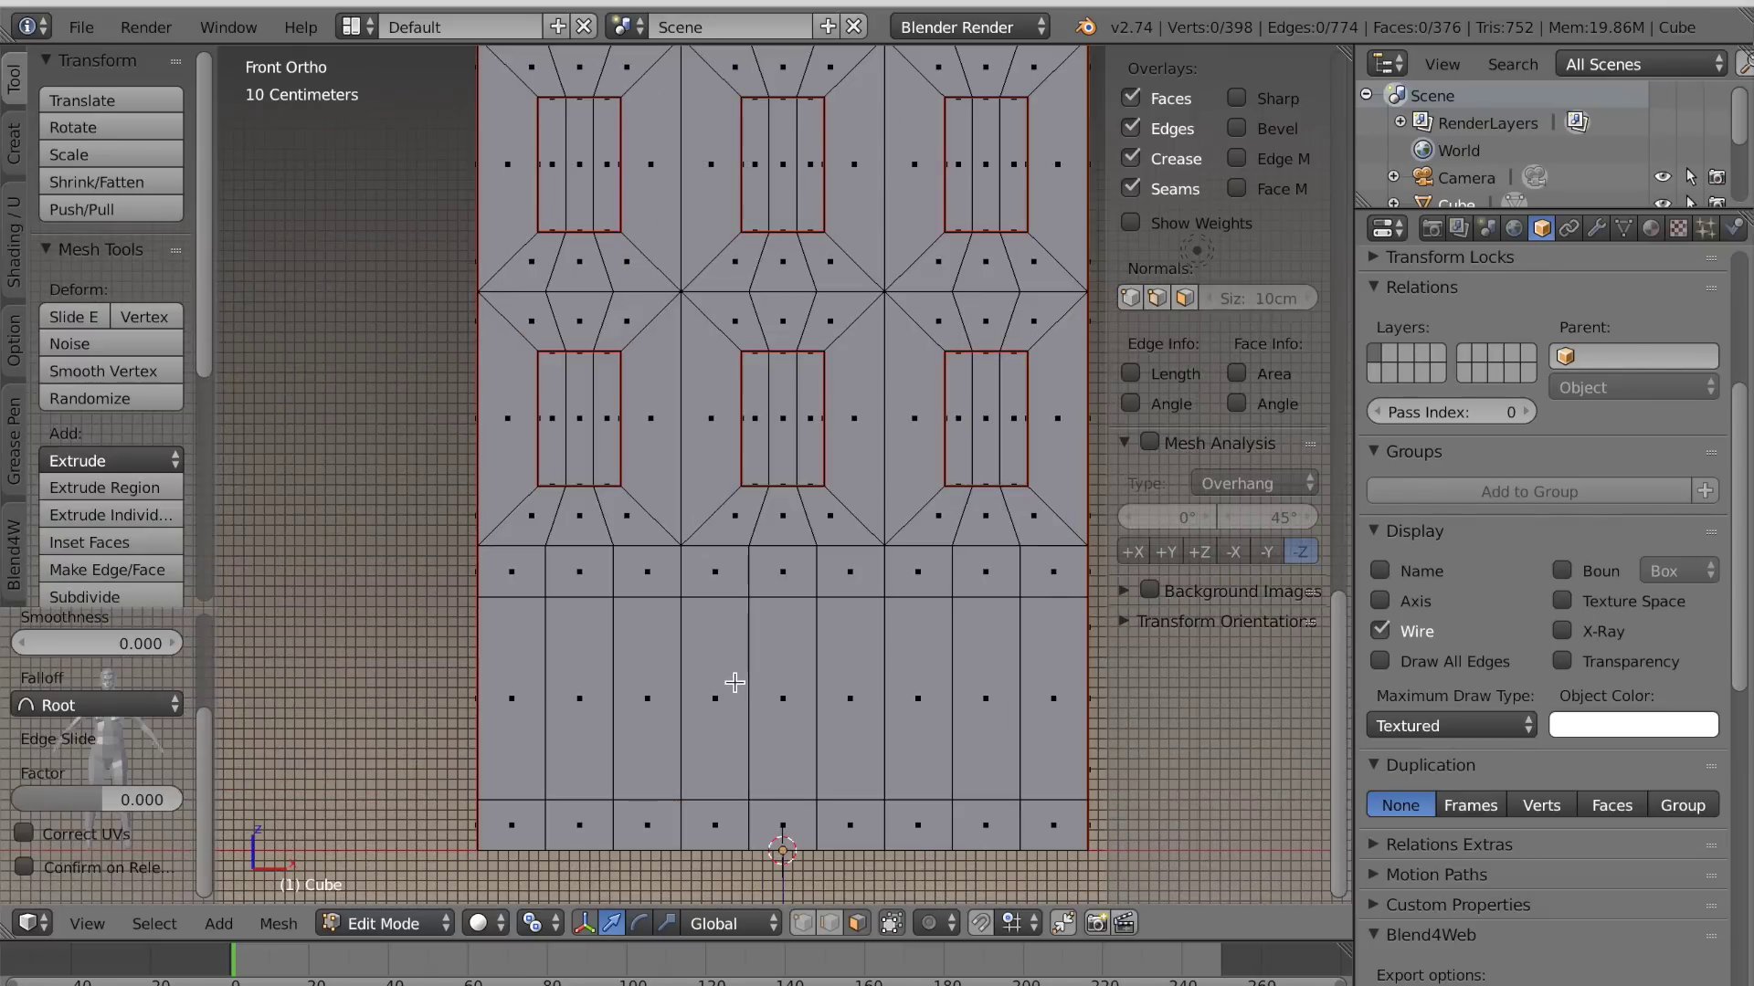
key("KP_5")
mouse_move(731, 680)
middle_mouse_down()
mouse_move(768, 579)
mouse_move(738, 690)
middle_mouse_up()
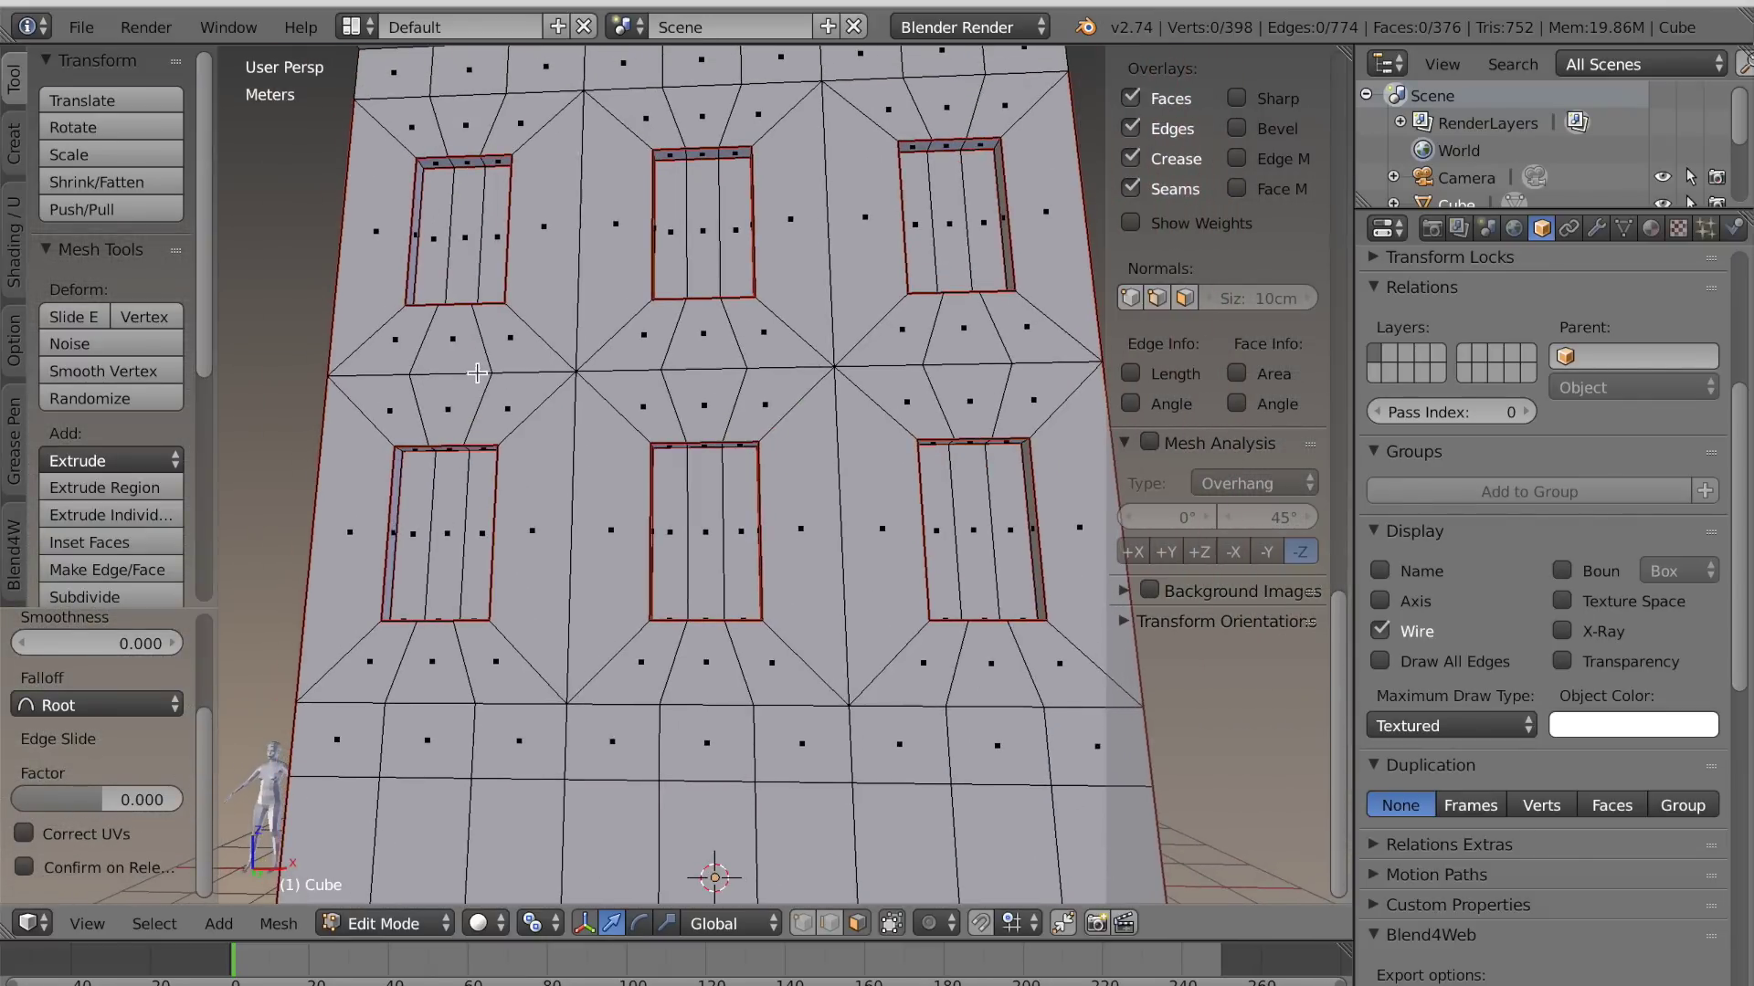
middle_click_drag(477, 373, 473, 365)
right_click(462, 373)
right_click(714, 369, "shift")
right_click(975, 364, "shift")
right_click(484, 120, "shift")
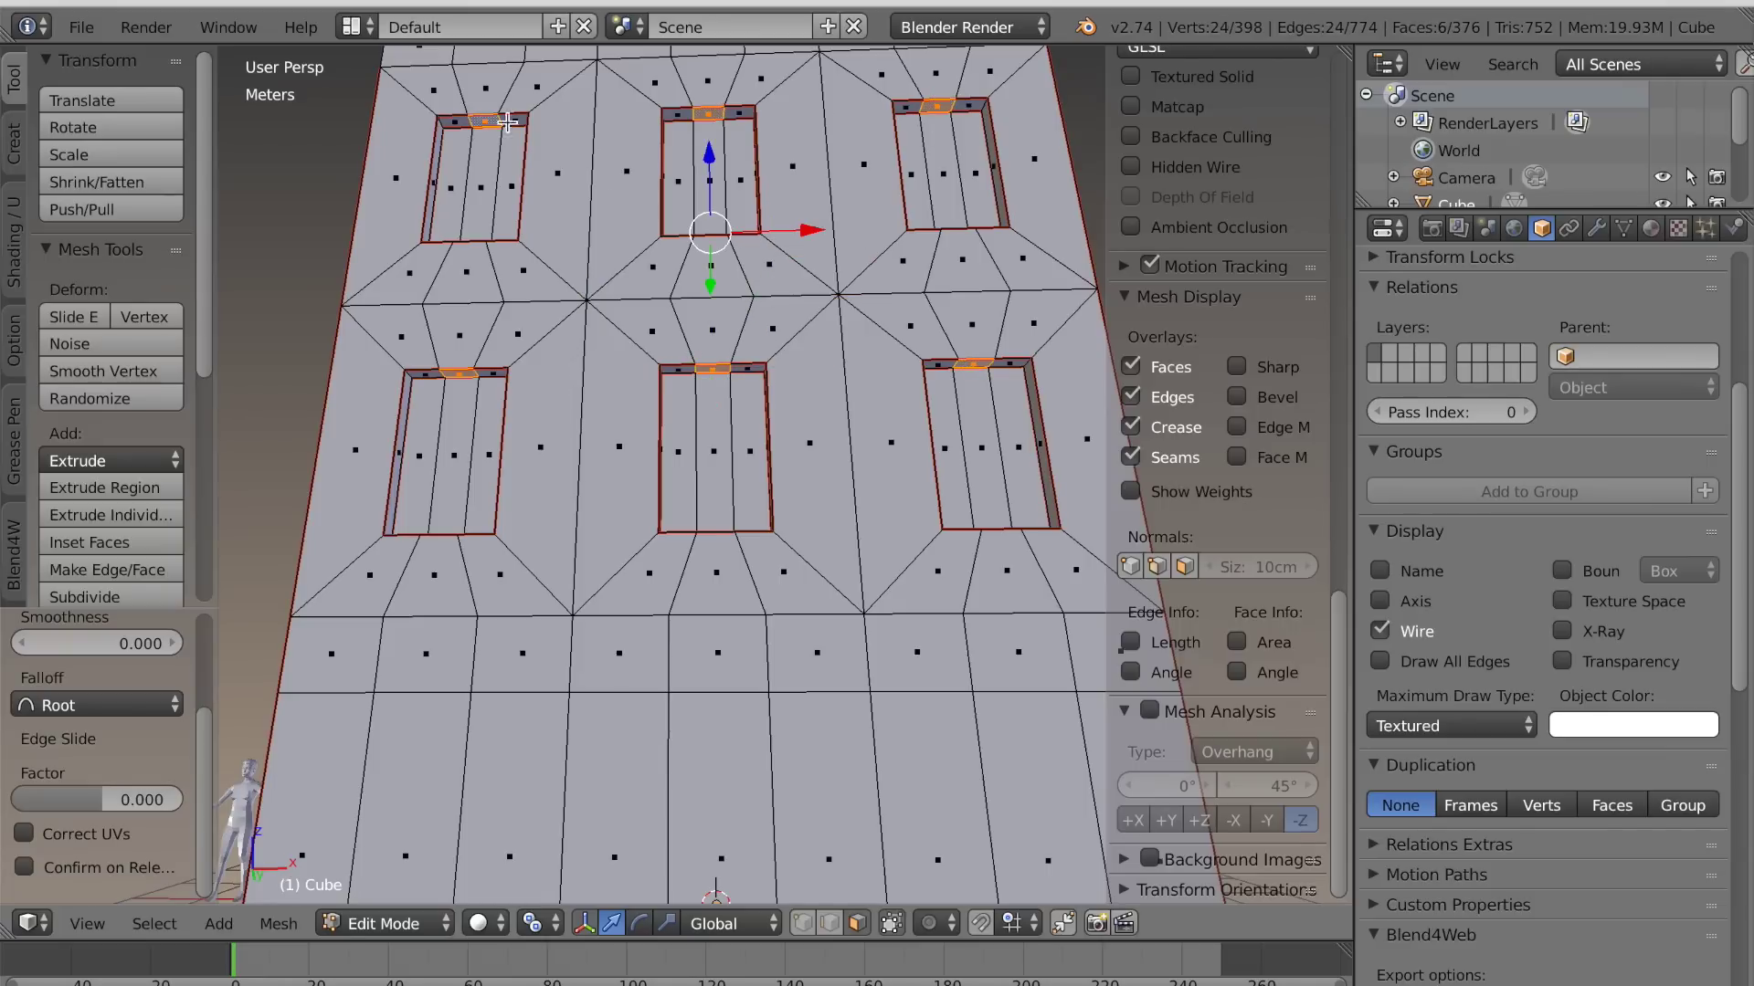
key("KP_1")
key("KP_5")
scroll(741, 331, "up", 1)
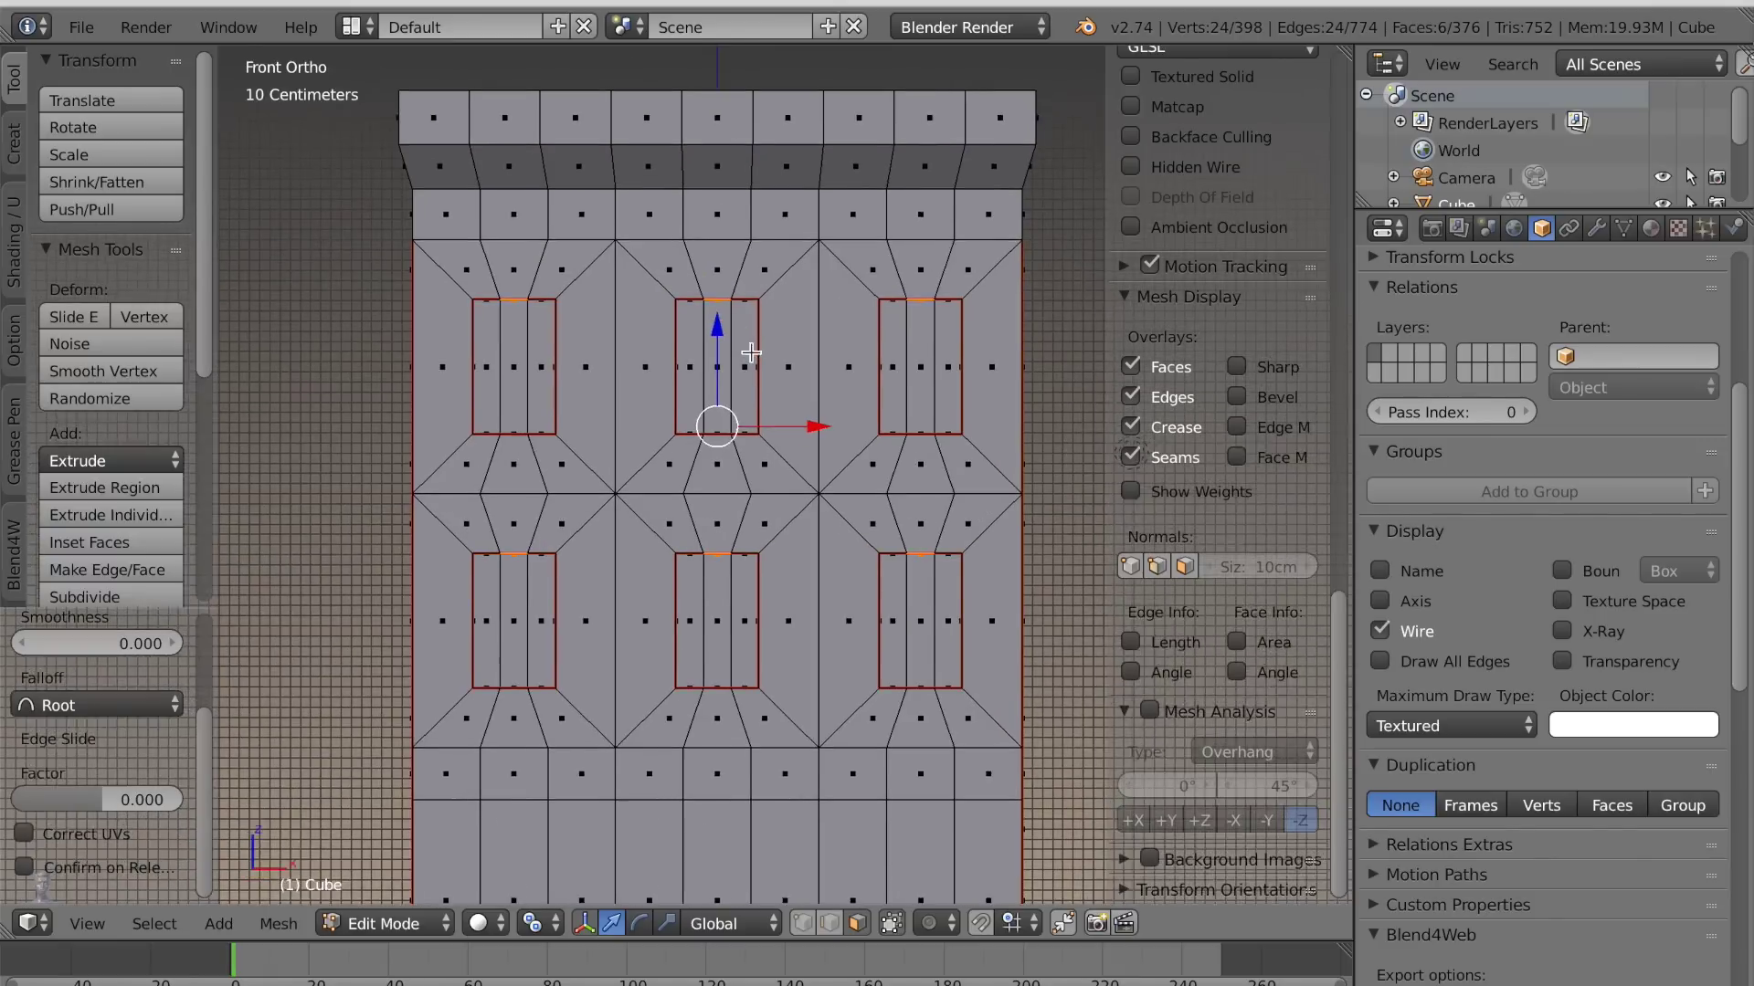
left_click_drag(719, 331, 720, 317)
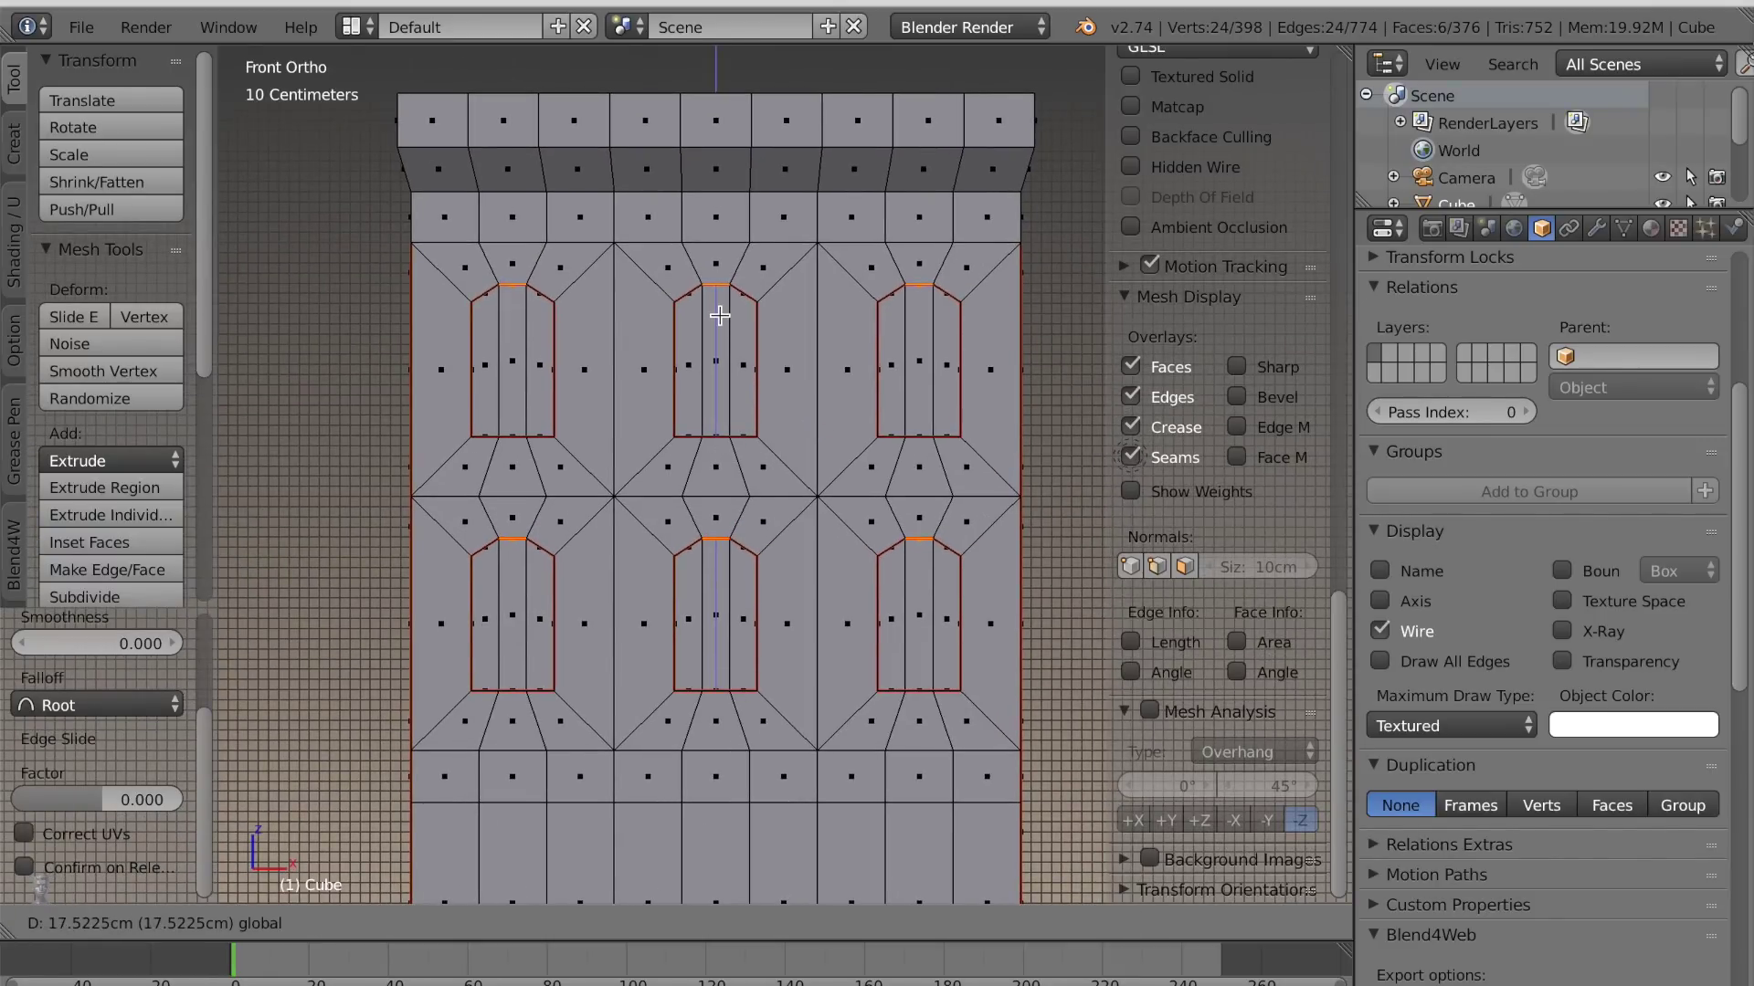
left_click(720, 317)
Select the horizontal edge loop directly beneath the flared cornice and mark it as a seam
scroll(775, 455, "down", 2)
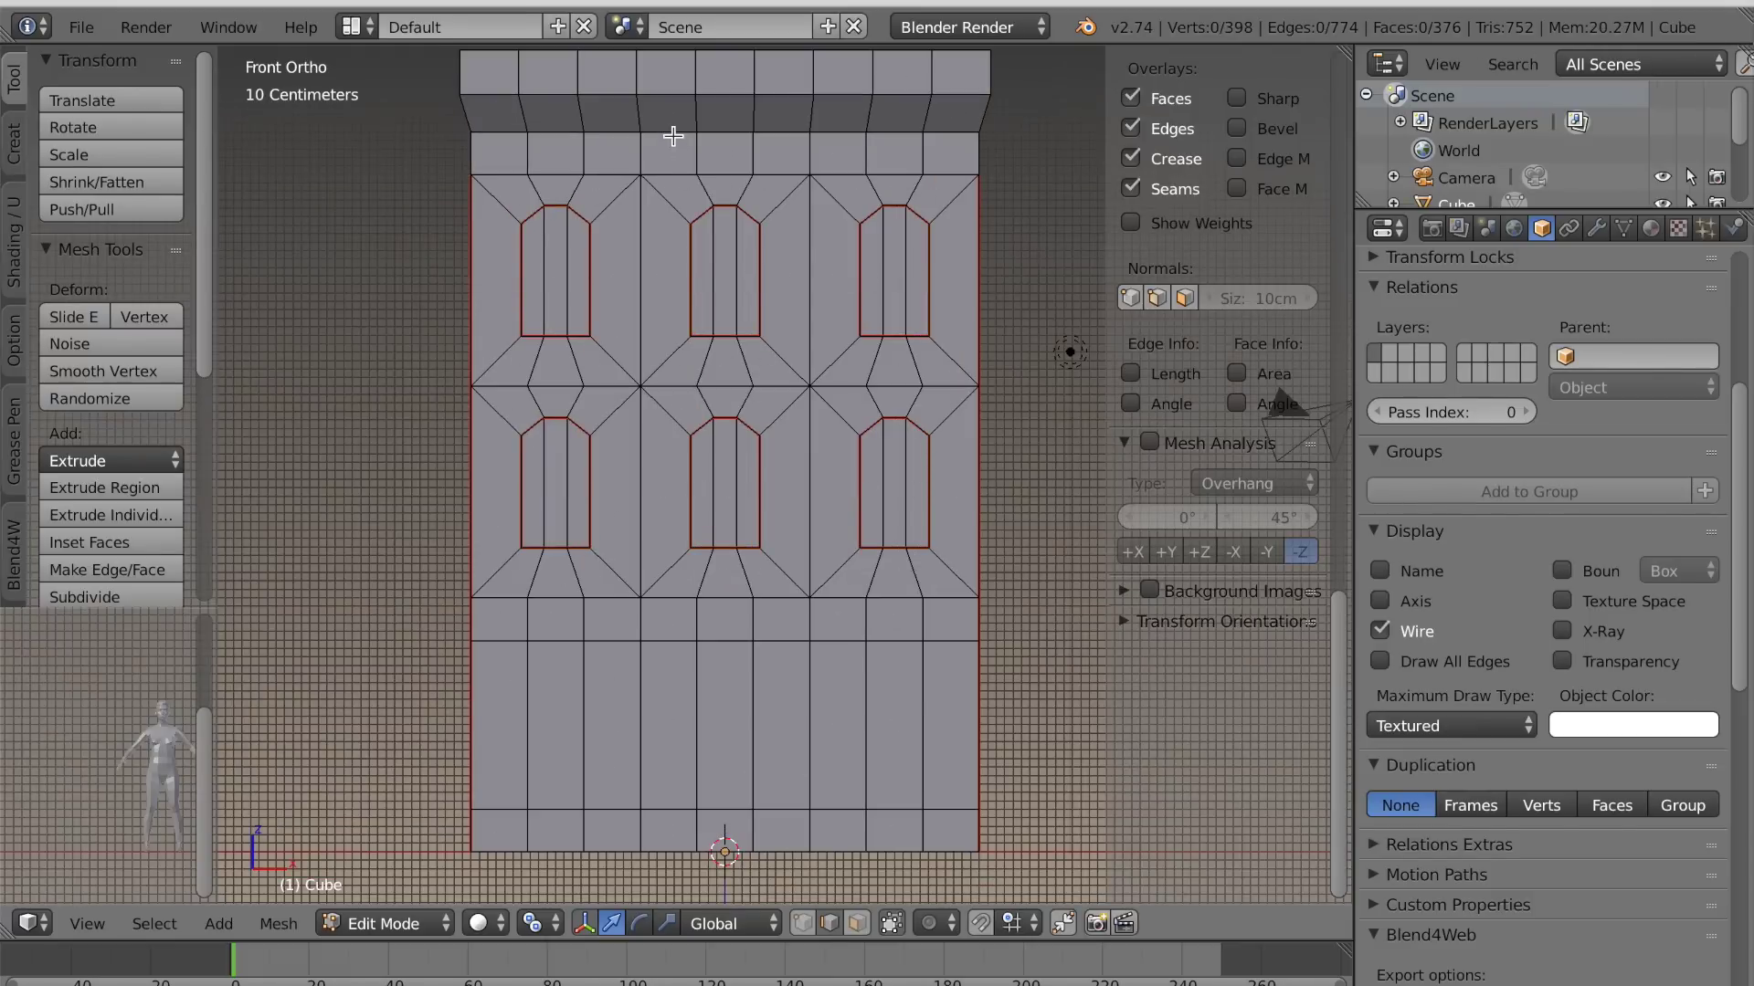
right_click(673, 136, "alt")
scroll(788, 255, "down", 1)
middle_click_drag(787, 255, 788, 340)
key("ctrl+e")
left_click(745, 262)
scroll(745, 265, "down", 2)
mouse_move(720, 605)
middle_mouse_down()
mouse_move(708, 595)
mouse_move(779, 594)
mouse_move(743, 589)
middle_mouse_up()
In front view, select the left vertical cut edges above, between and below all three window columns and slide them fully onto each column's left border
key("KP_1")
right_click(516, 88)
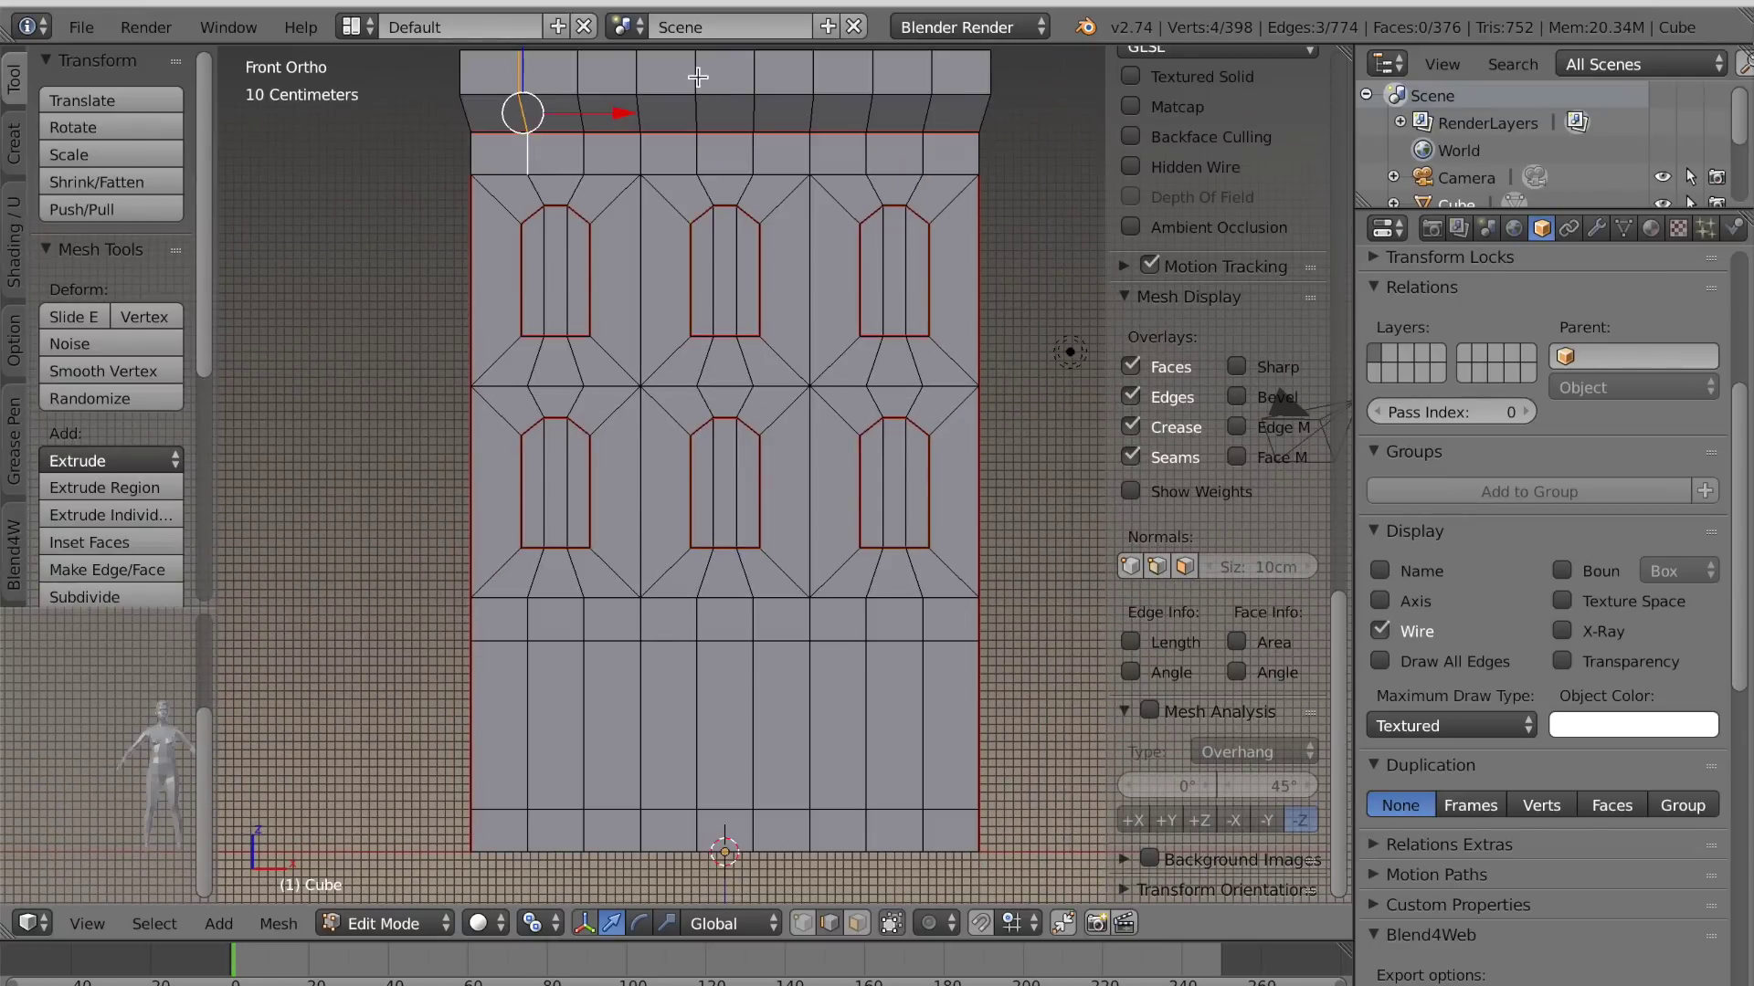
right_click(865, 147, "shift")
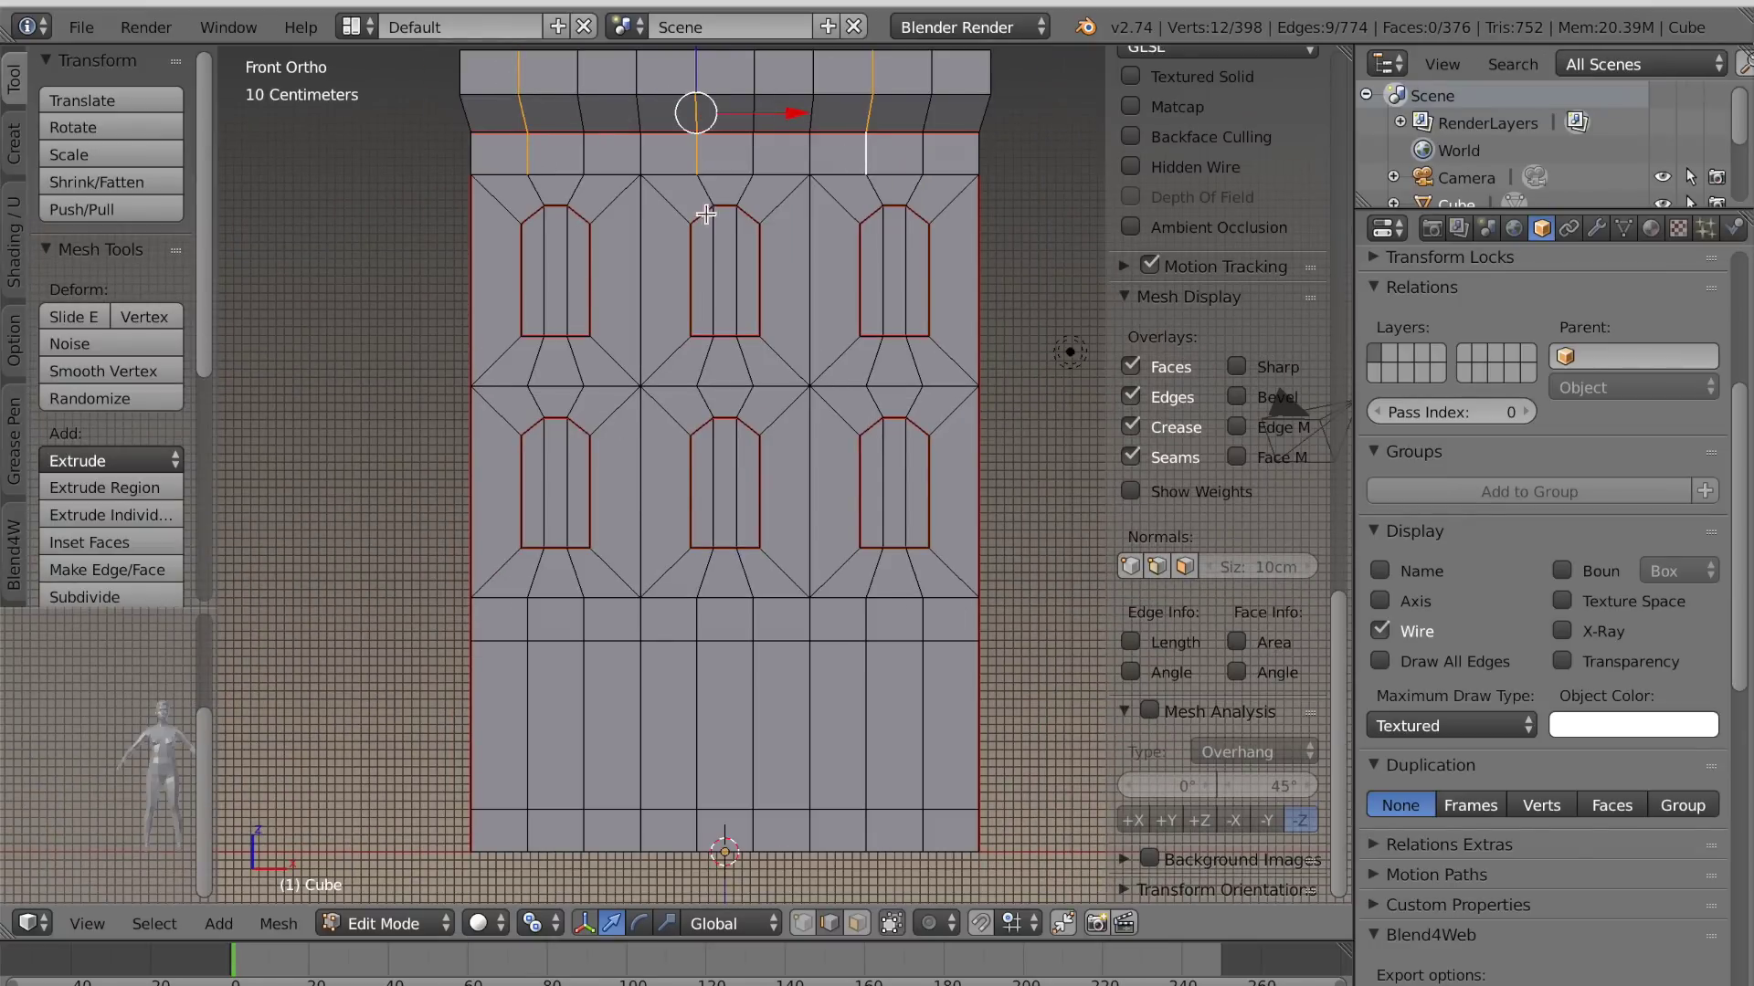
right_click(543, 358, "shift")
right_click(701, 358, "shift")
right_click(879, 361, "shift")
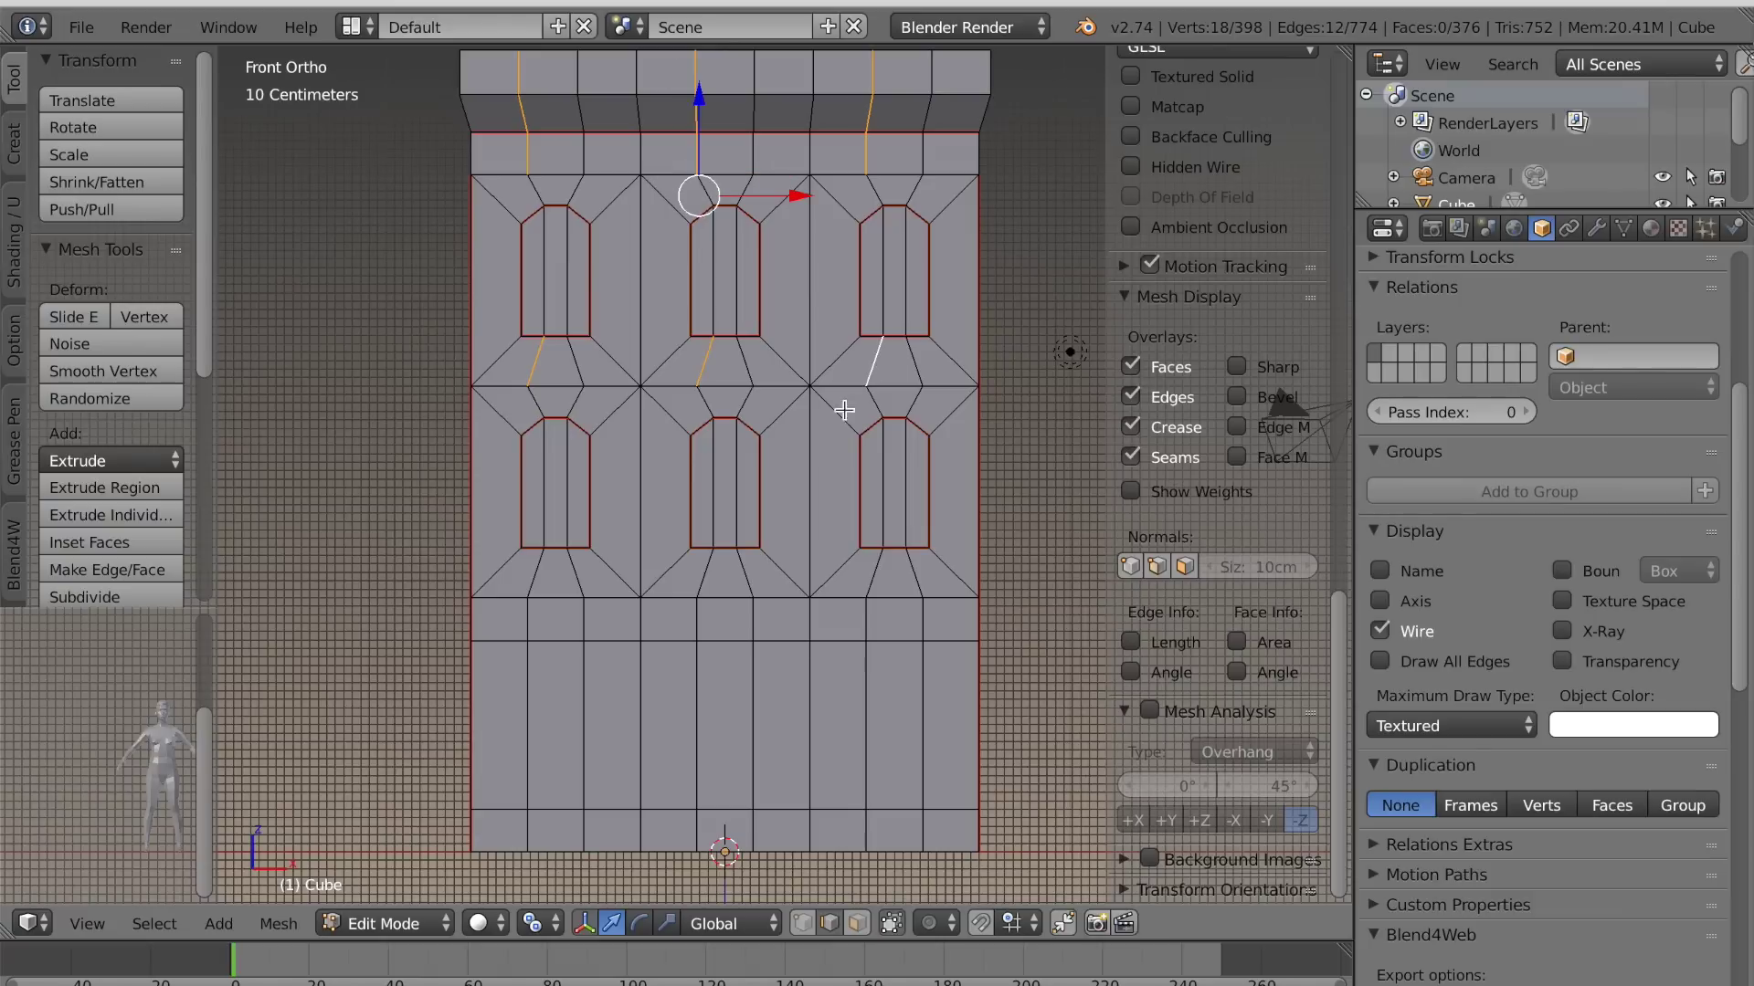
right_click(526, 822, "shift")
right_click(530, 734, "shift")
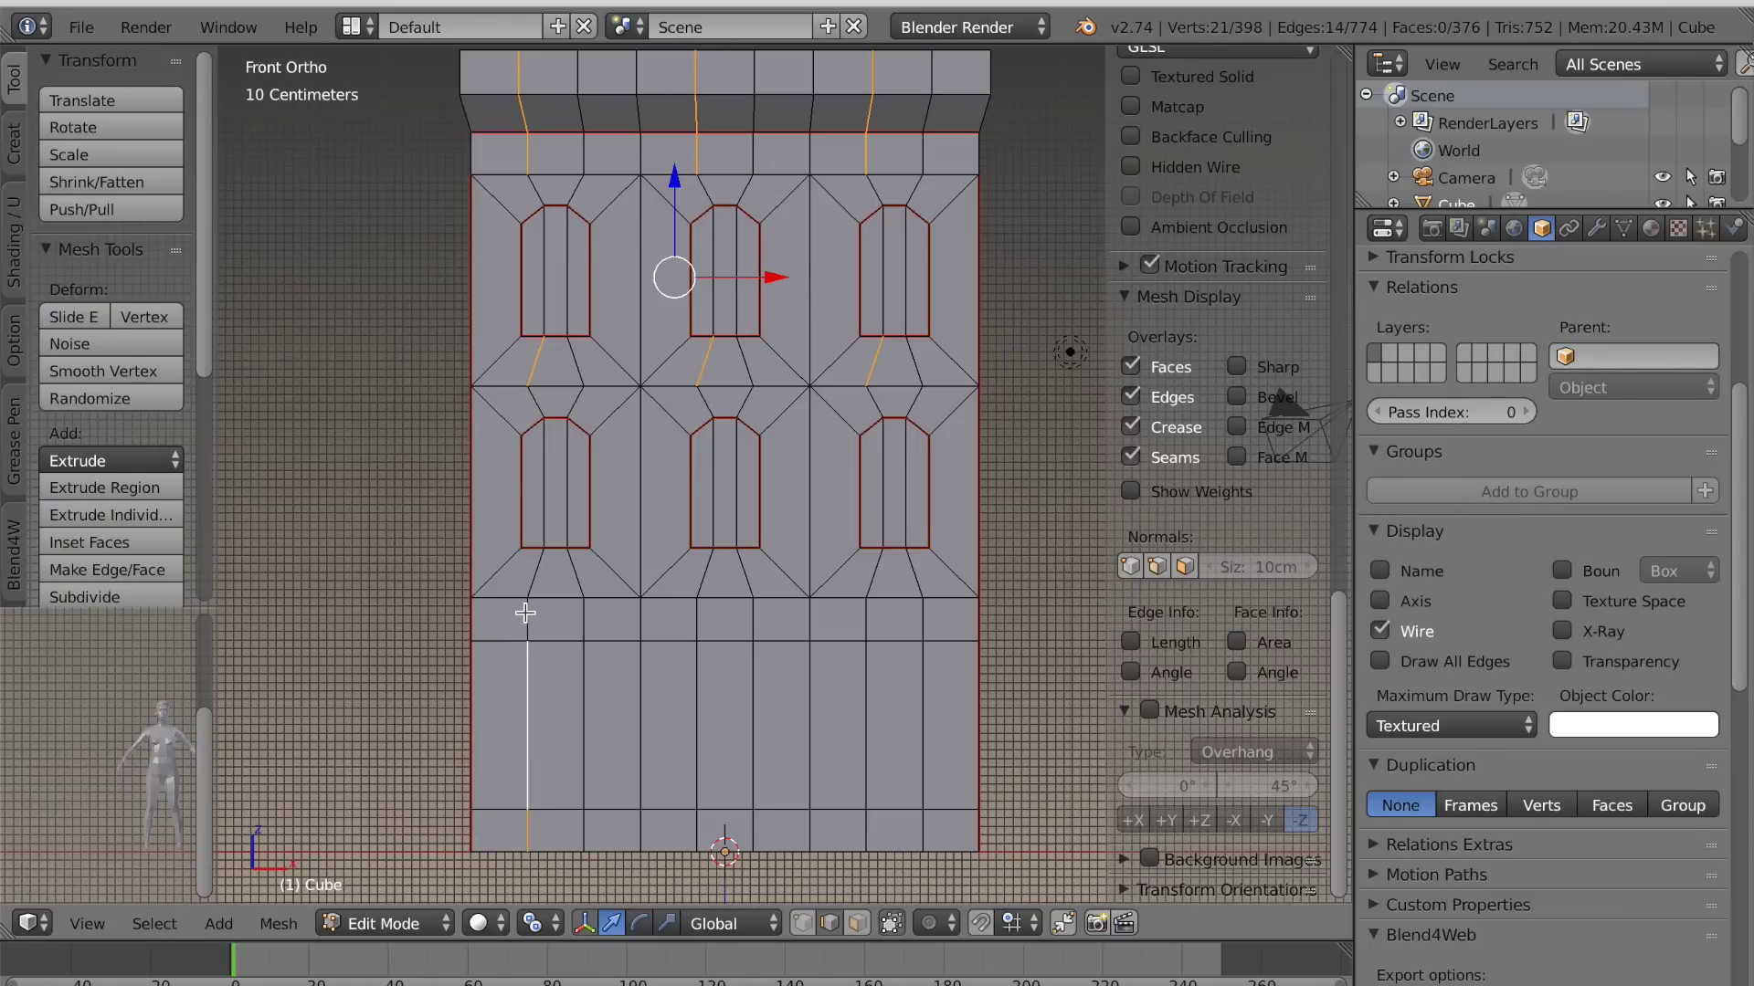
right_click(694, 754, "shift")
right_click(698, 610, "shift")
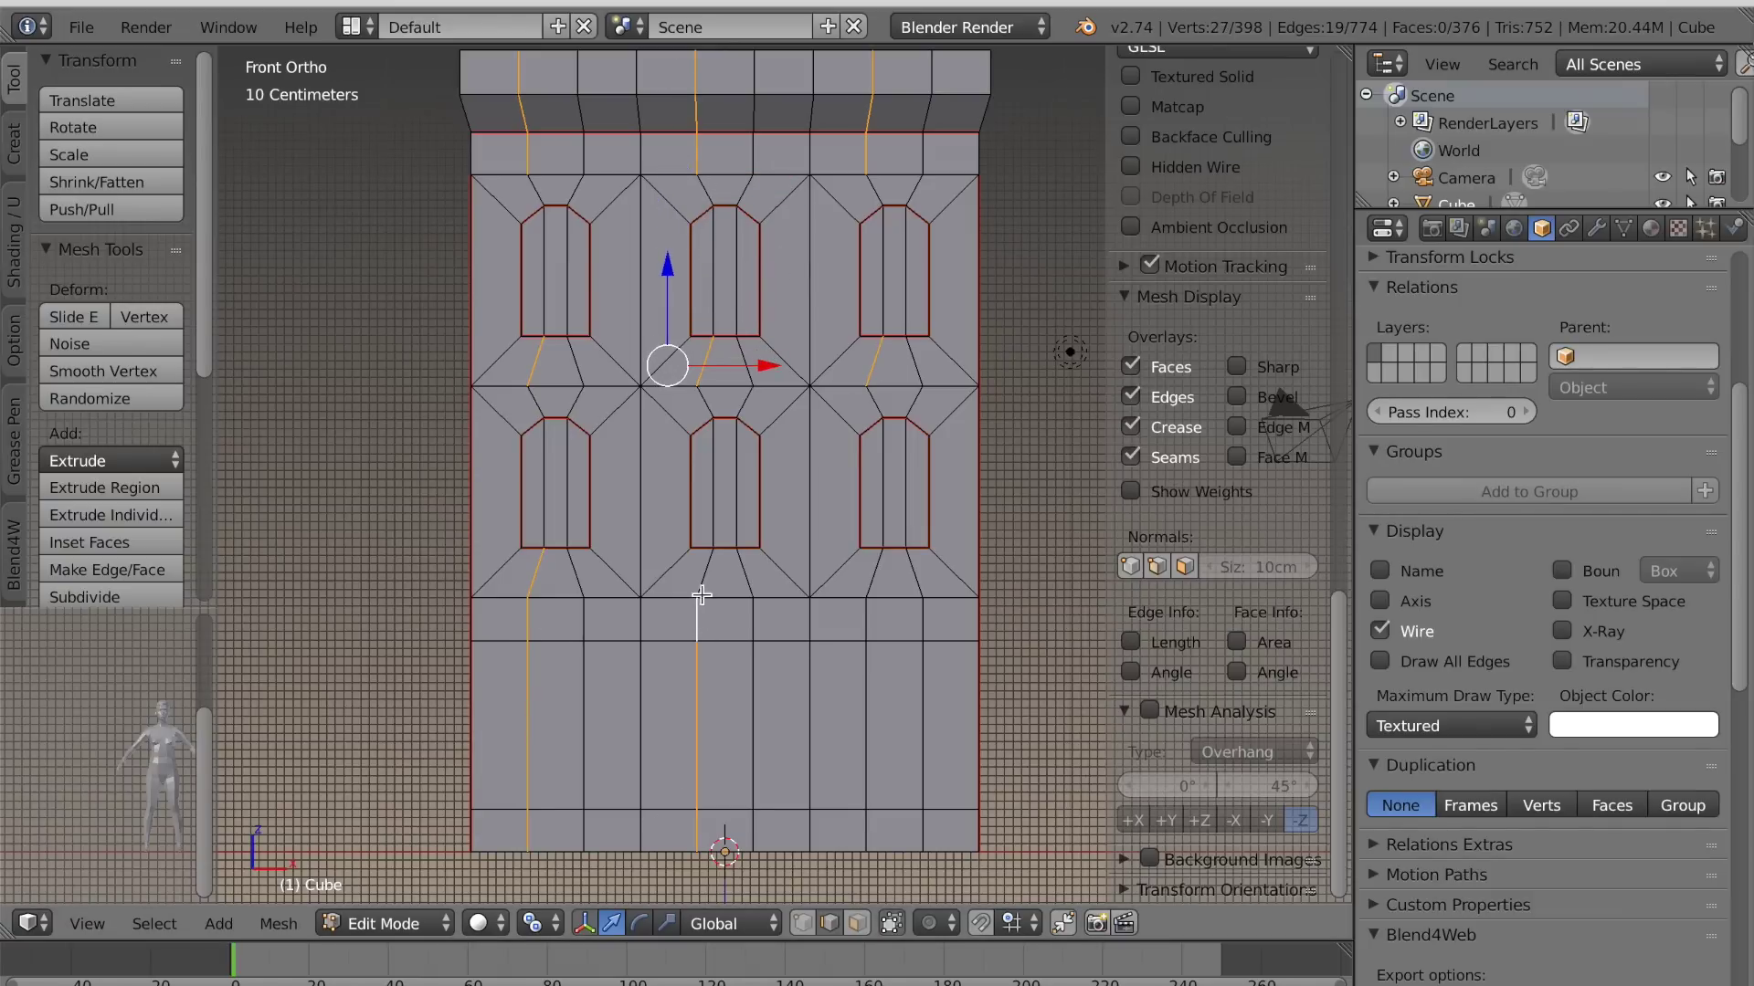
right_click(870, 834, "shift")
right_click(864, 757, "shift")
right_click(863, 627, "shift")
right_click(879, 579, "shift")
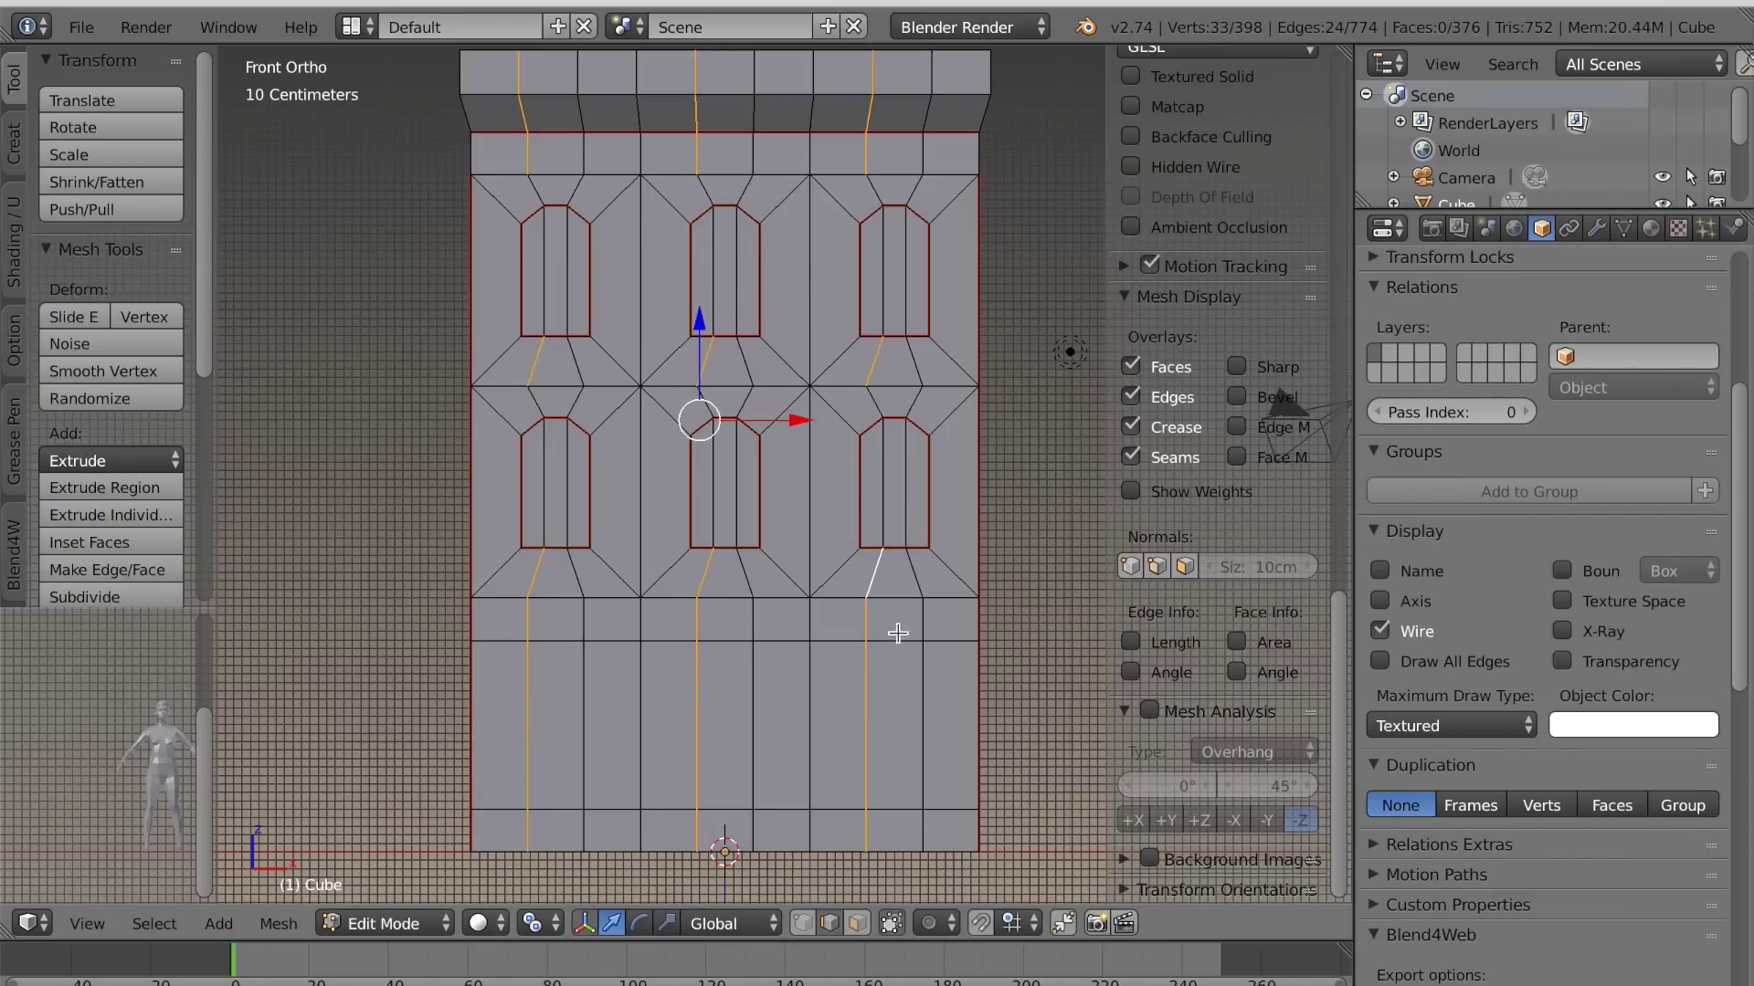
key("g")
key("g")
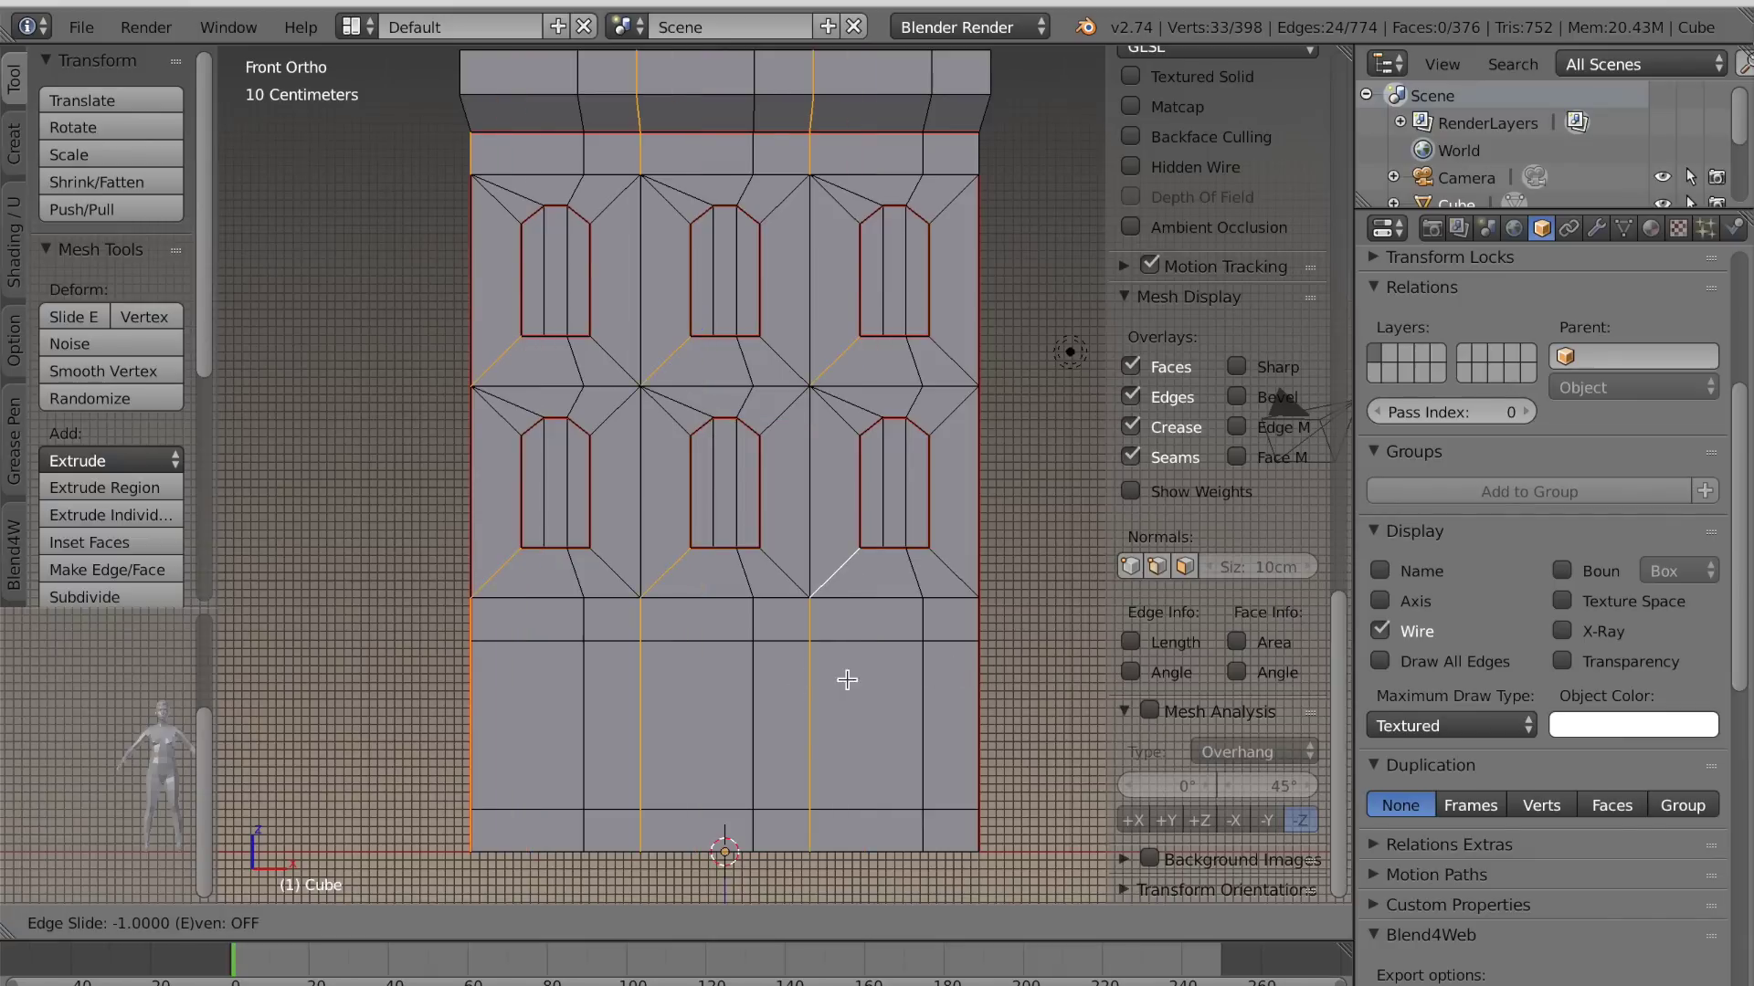
left_click(679, 677)
Select the remaining right vertical cut edges around the three window columns and slide them fully onto each column's right border
right_click(576, 830)
right_click(585, 740, "shift")
right_click(585, 619, "shift")
right_click(579, 586, "shift")
right_click(752, 831, "shift")
right_click(751, 730, "shift")
right_click(752, 619, "shift")
right_click(744, 575, "shift")
right_click(921, 831, "shift")
right_click(922, 730, "shift")
right_click(921, 619, "shift")
right_click(915, 582, "shift")
right_click(573, 408, "shift")
right_click(574, 355, "shift")
right_click(916, 359, "shift")
middle_click_drag(890, 385, 899, 441, "shift")
right_click(589, 169, "shift")
right_click(763, 135, "shift")
right_click(935, 146, "shift")
key("g")
key("g")
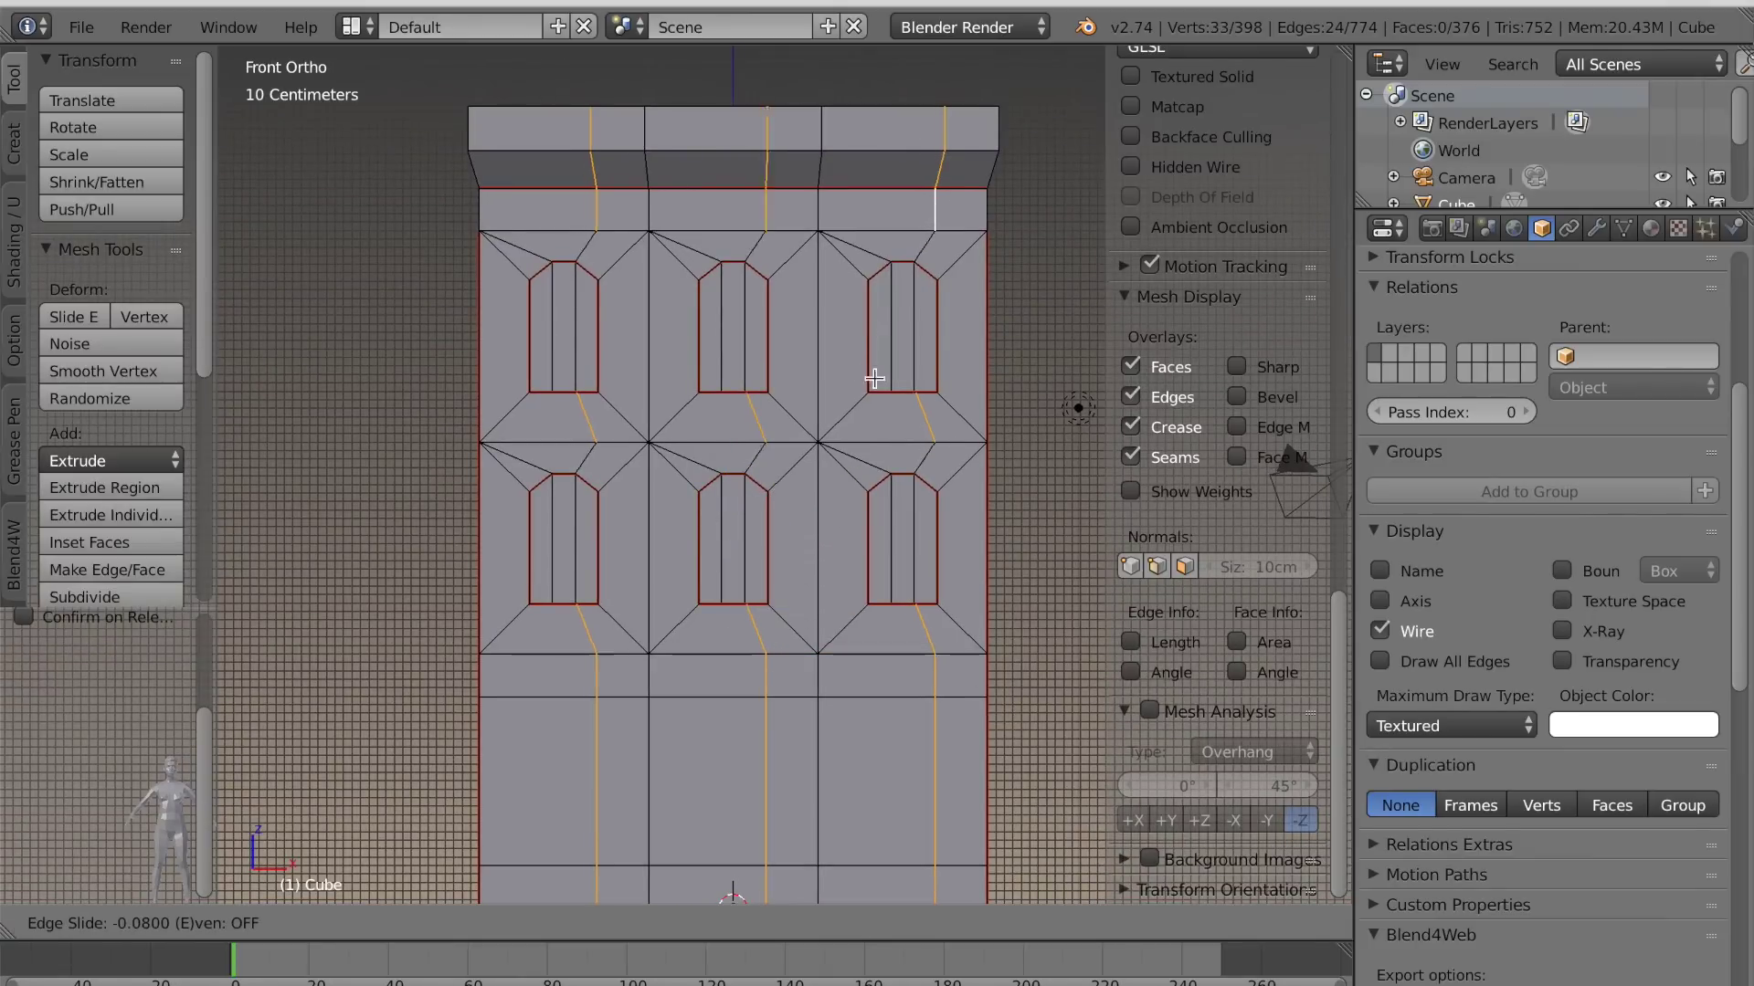
left_click(1029, 419)
Select the whole mesh and remove the doubled vertices
scroll(1005, 458, "down", 2)
middle_click_drag(872, 590, 852, 566, "shift")
scroll(853, 566, "up", 2)
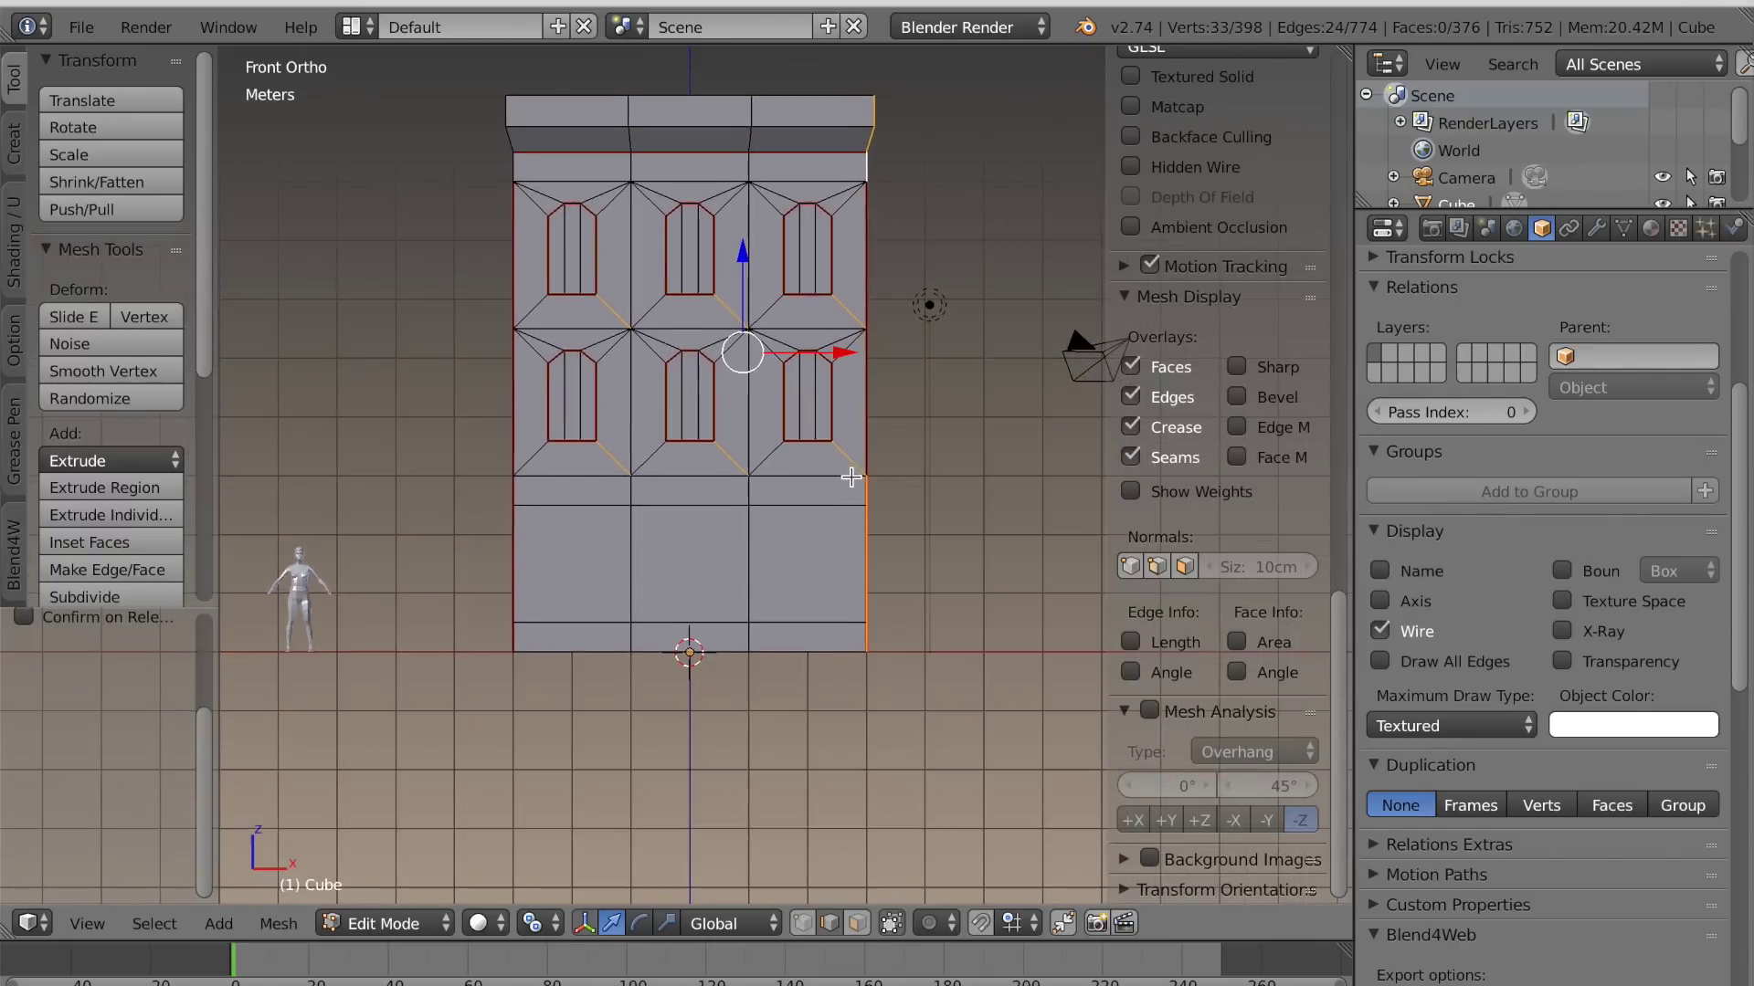
key("a")
key("w")
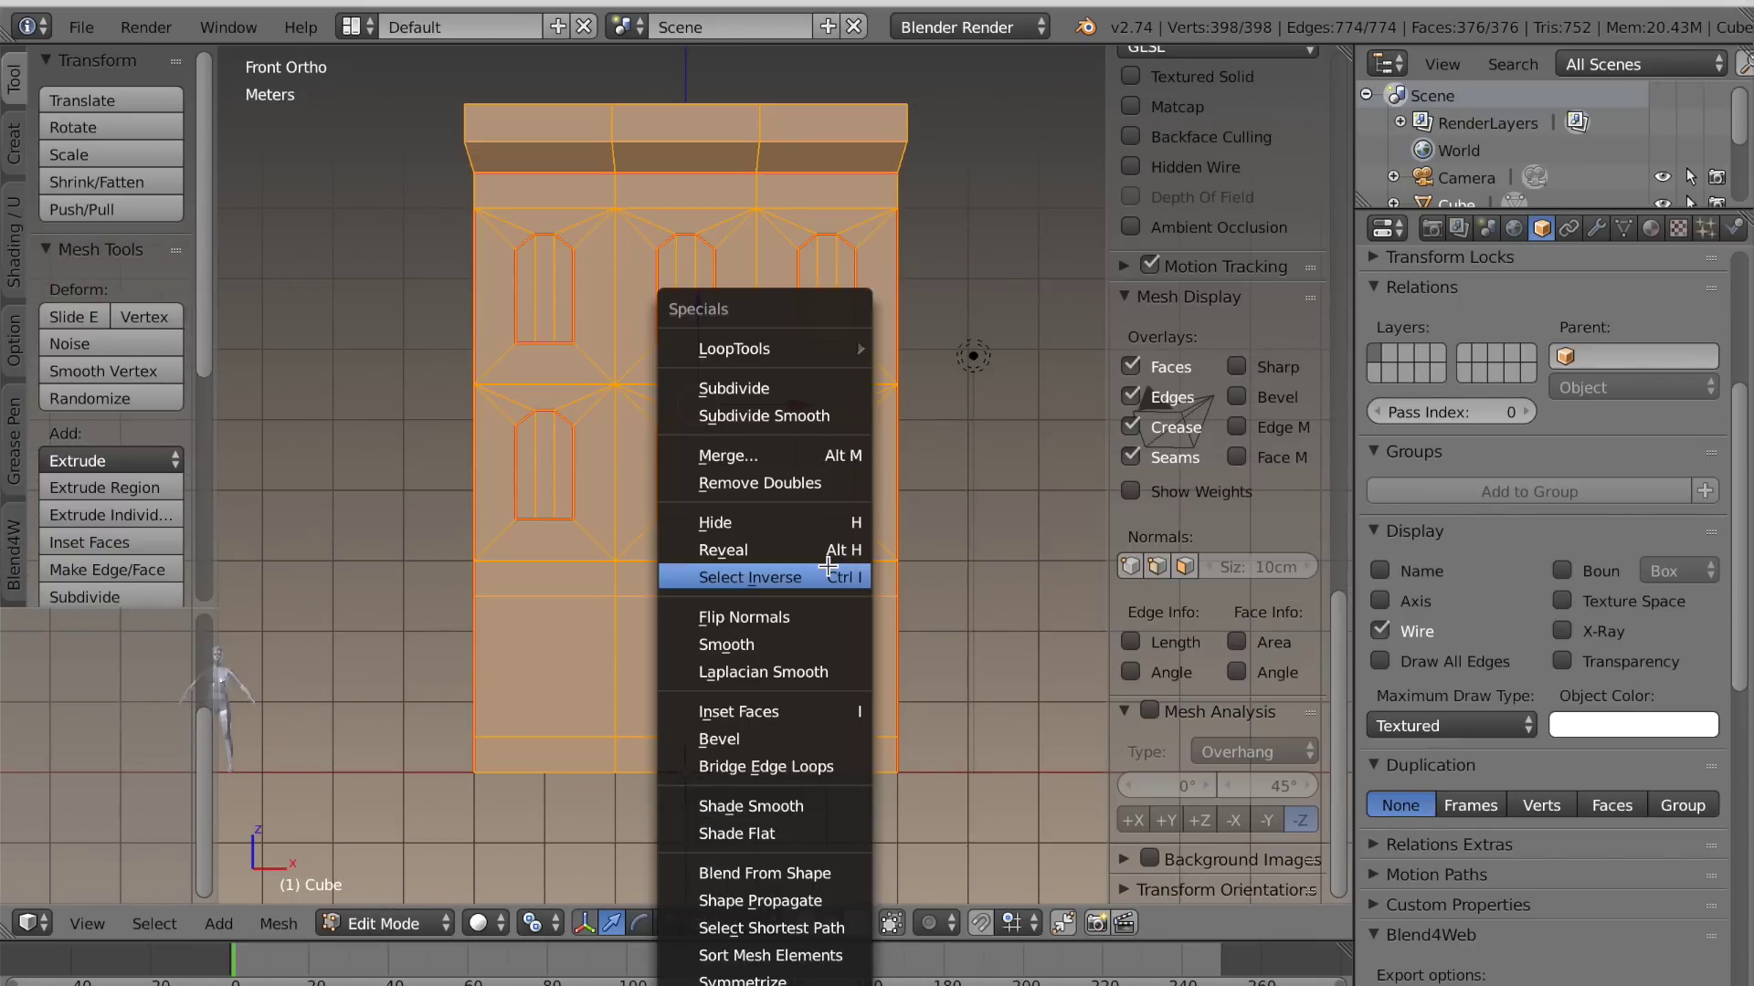
left_click(804, 484)
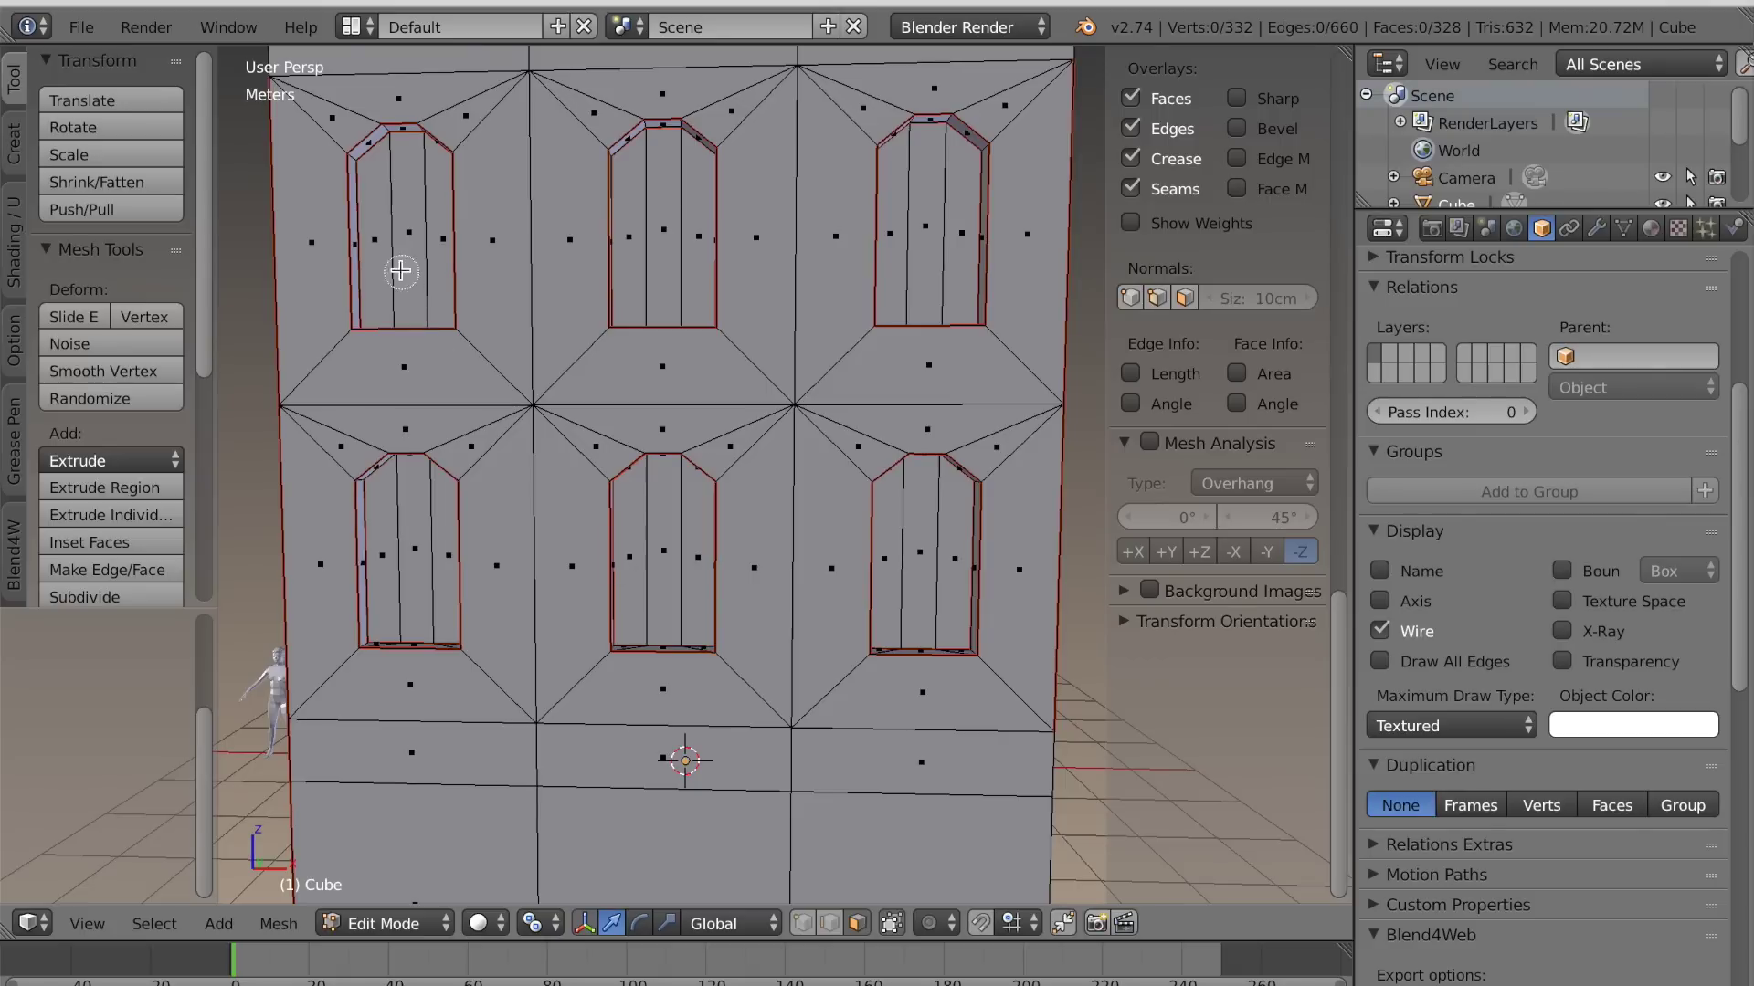
Select the seam-bounded pane faces of all six front windows, duplicate them and move the copies about 7.5 cm forward along negative Y
key("l")
key("l")
key("l")
key("l")
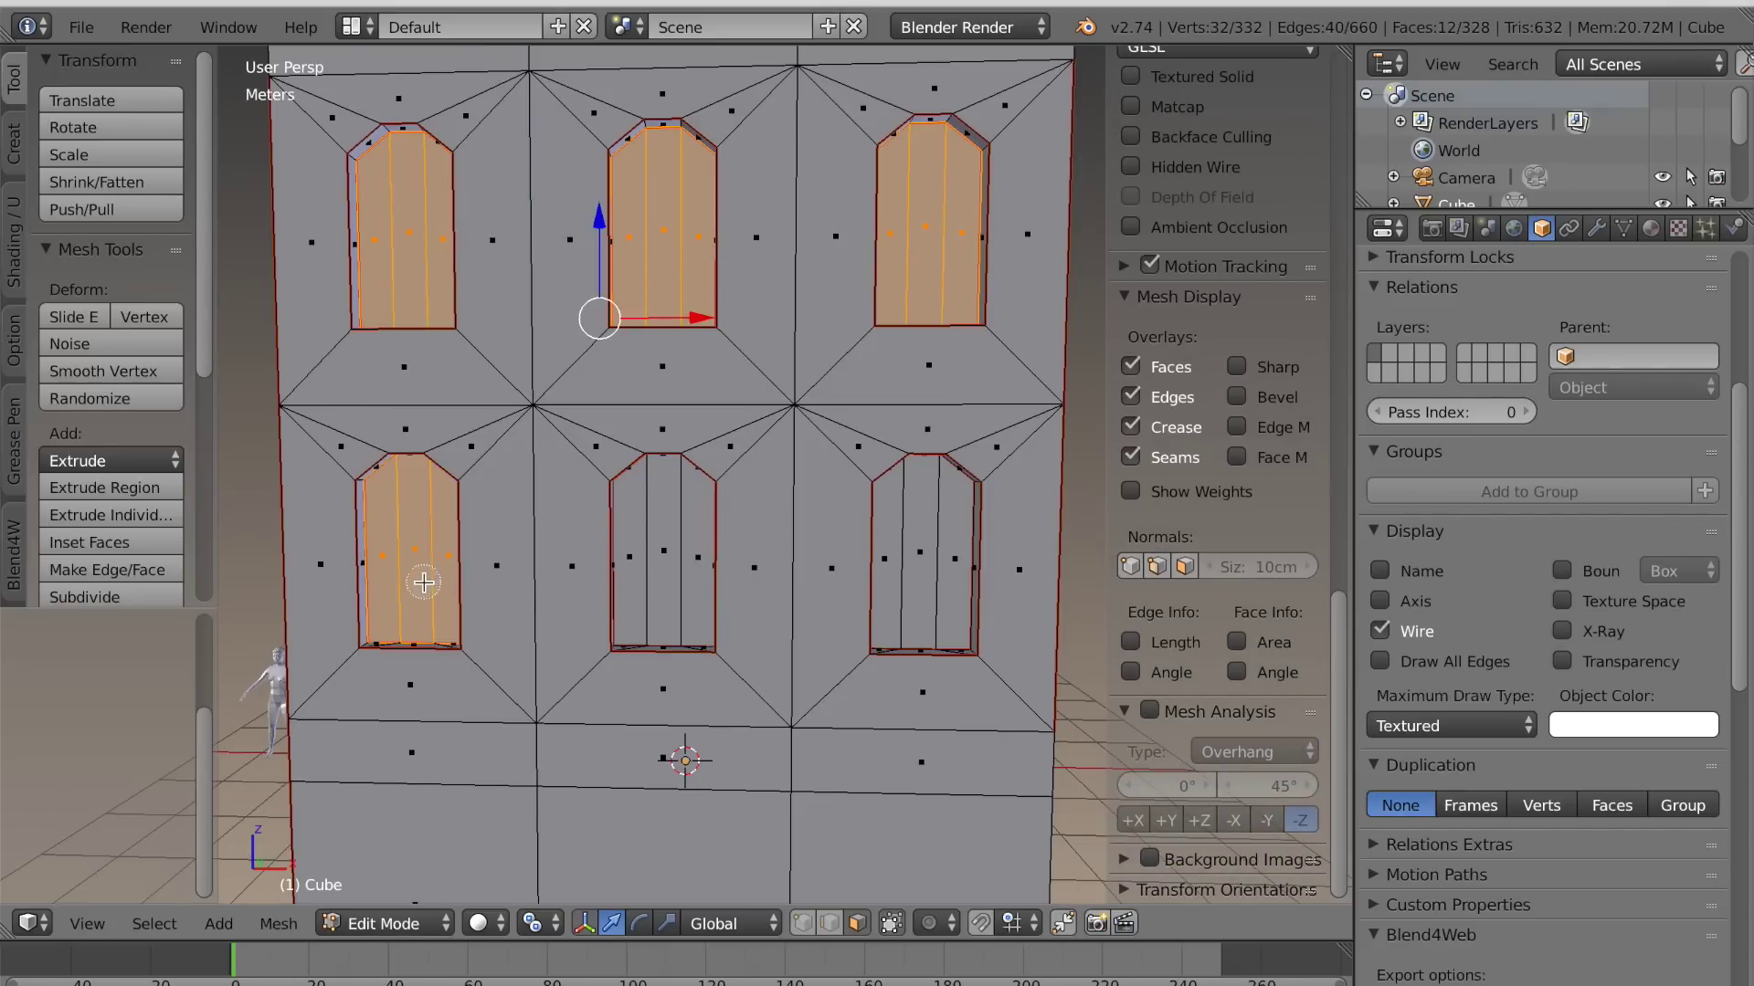
key("l")
key("l")
scroll(884, 724, "down", 2)
middle_click_drag(884, 724, 713, 822)
scroll(748, 728, "up", 3)
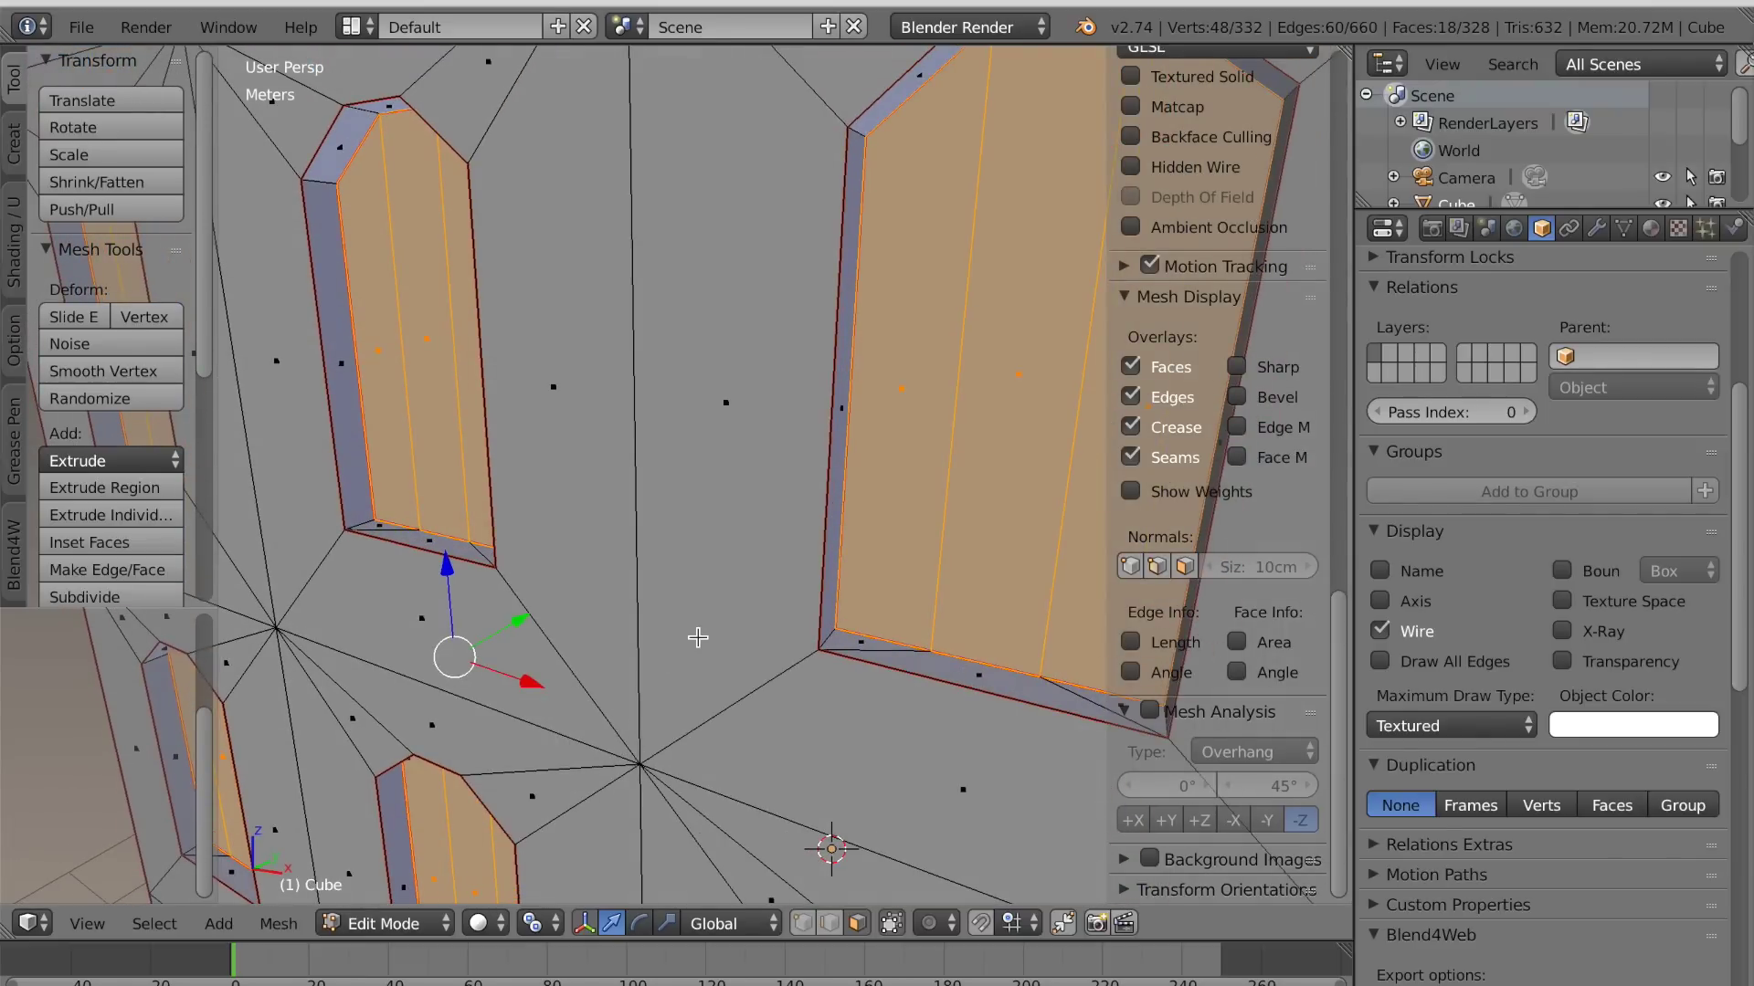
key("e")
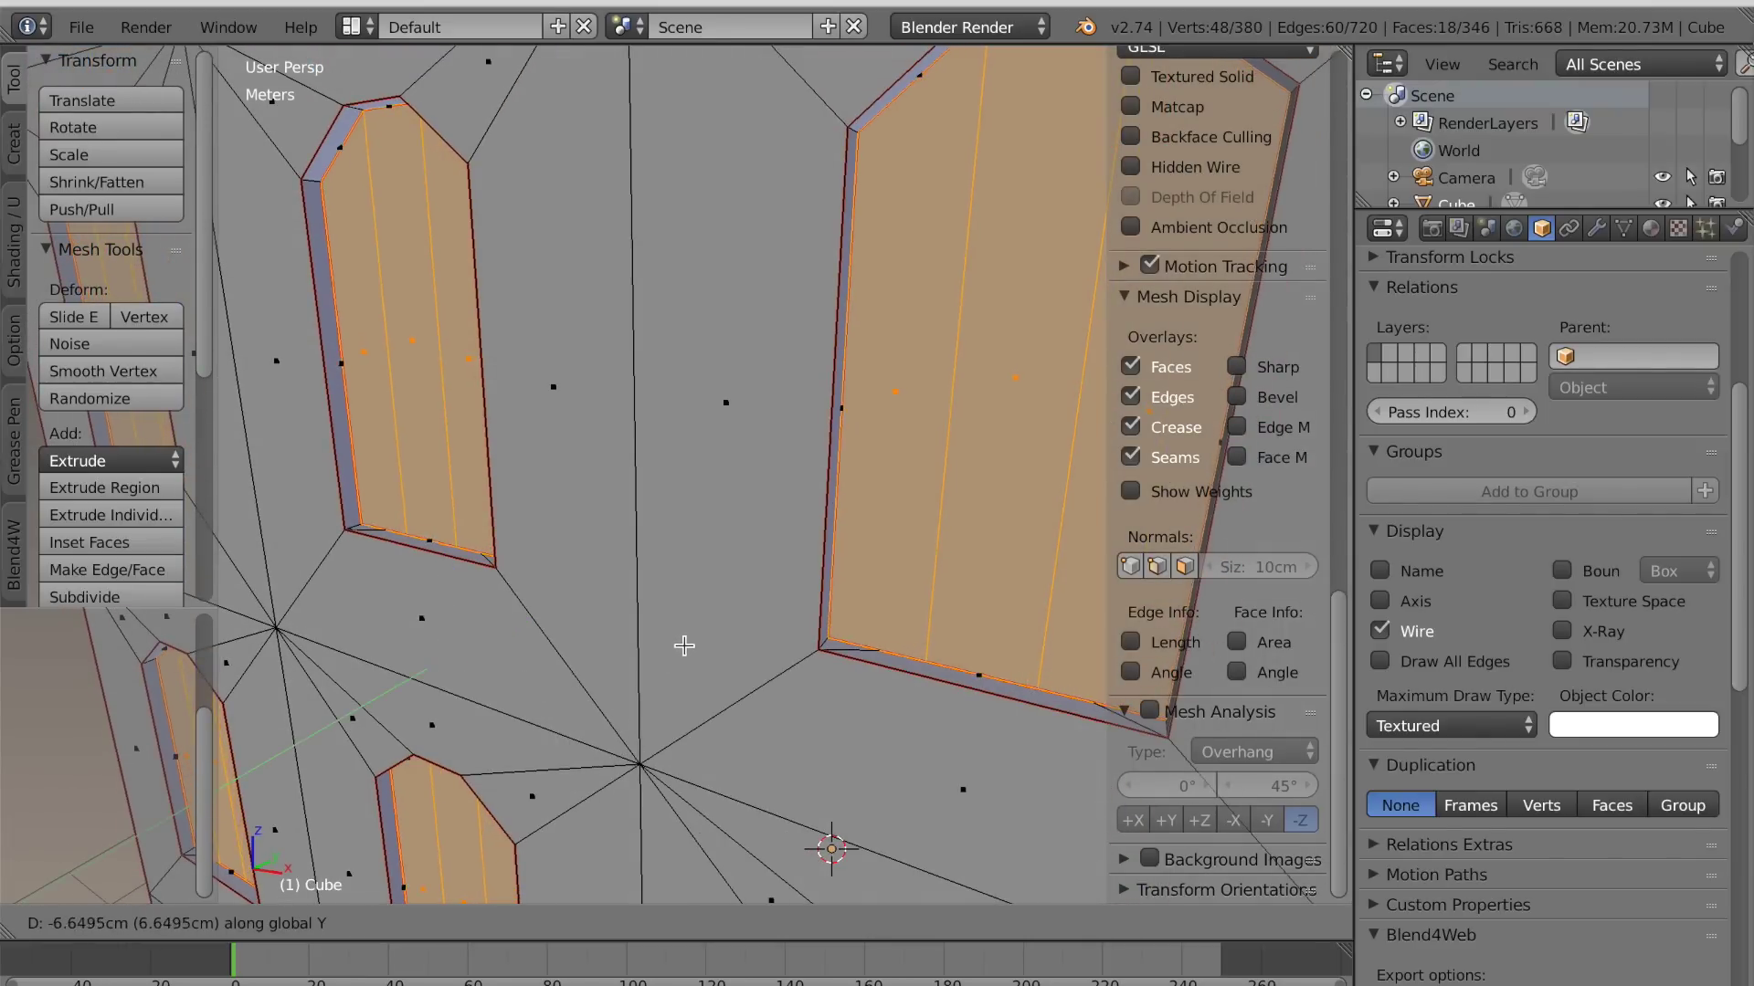
left_click(682, 647)
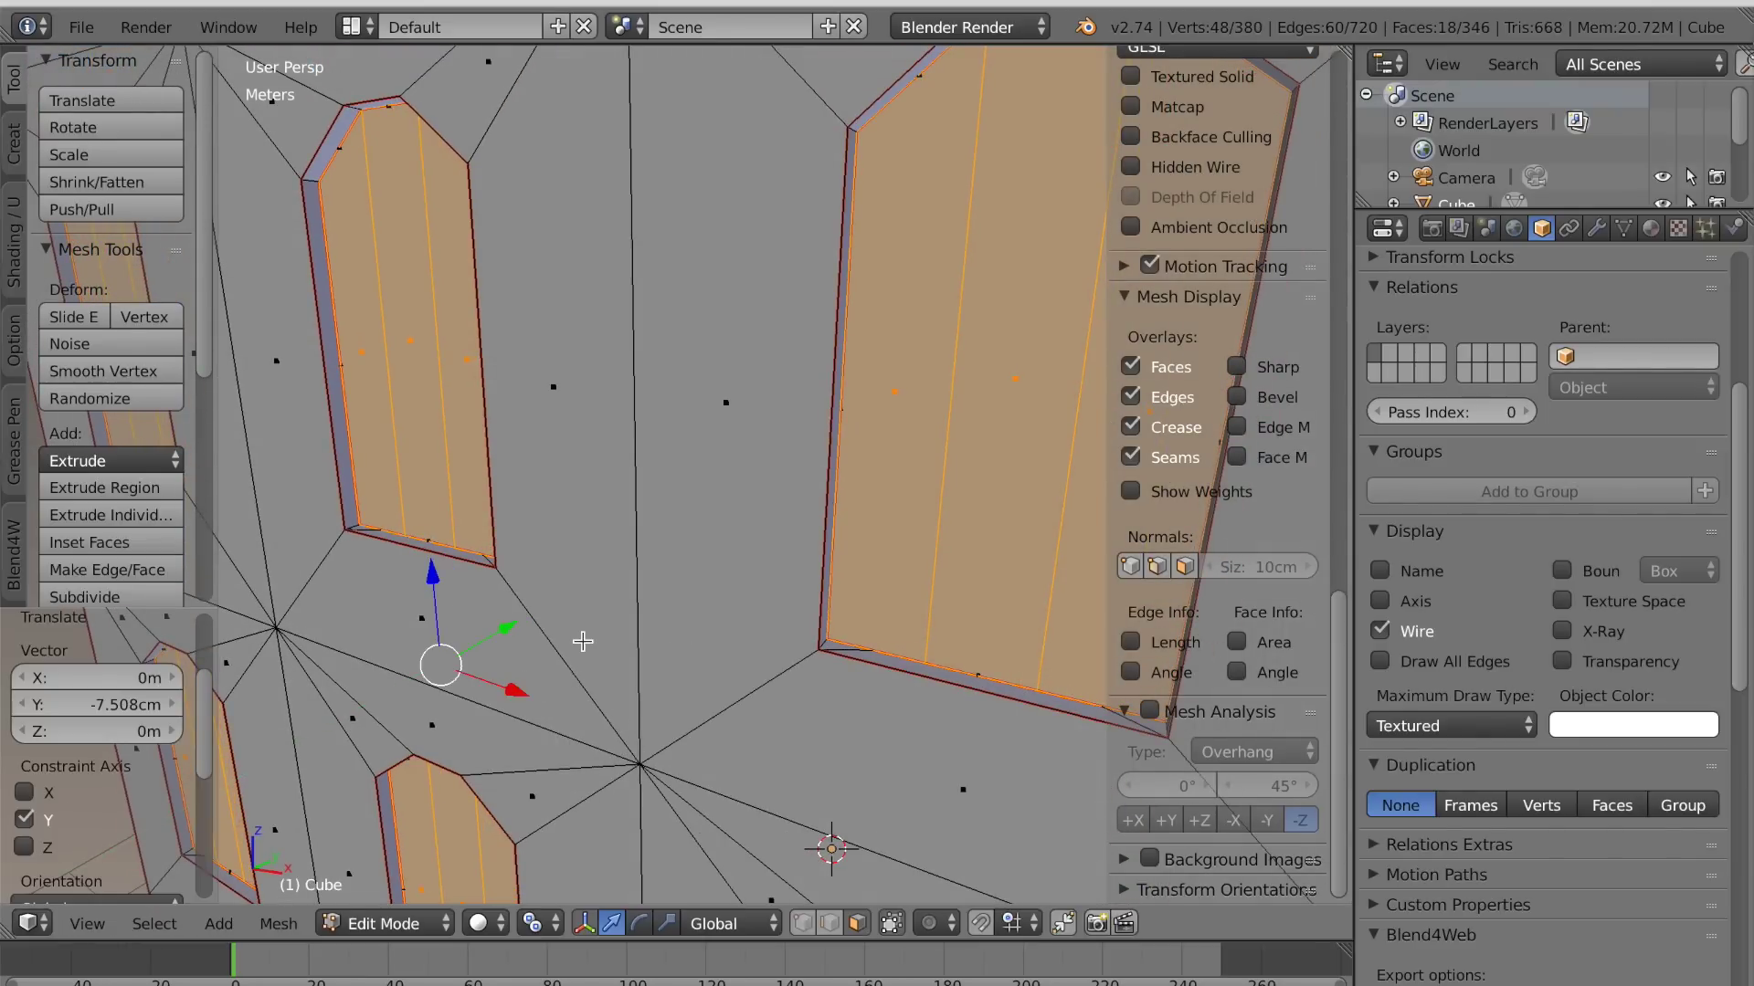
Clear the seams on the duplicated window pane faces
scroll(578, 640, "down", 3)
key("ctrl+e")
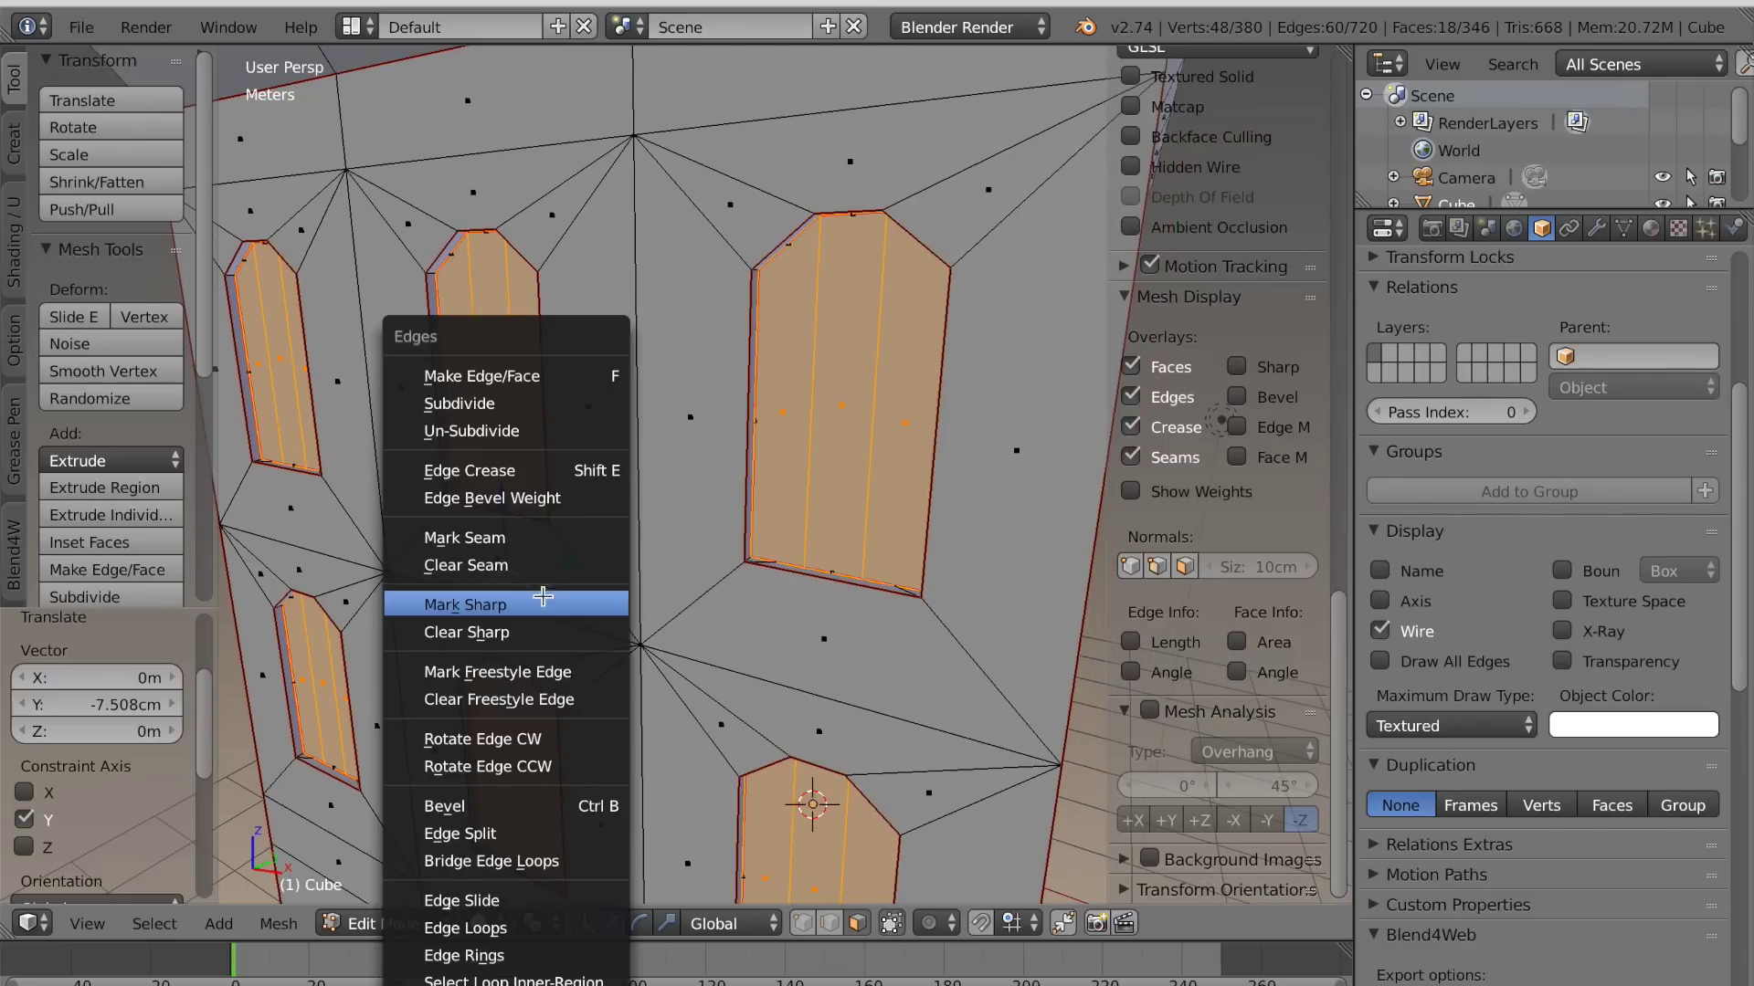
left_click(522, 567)
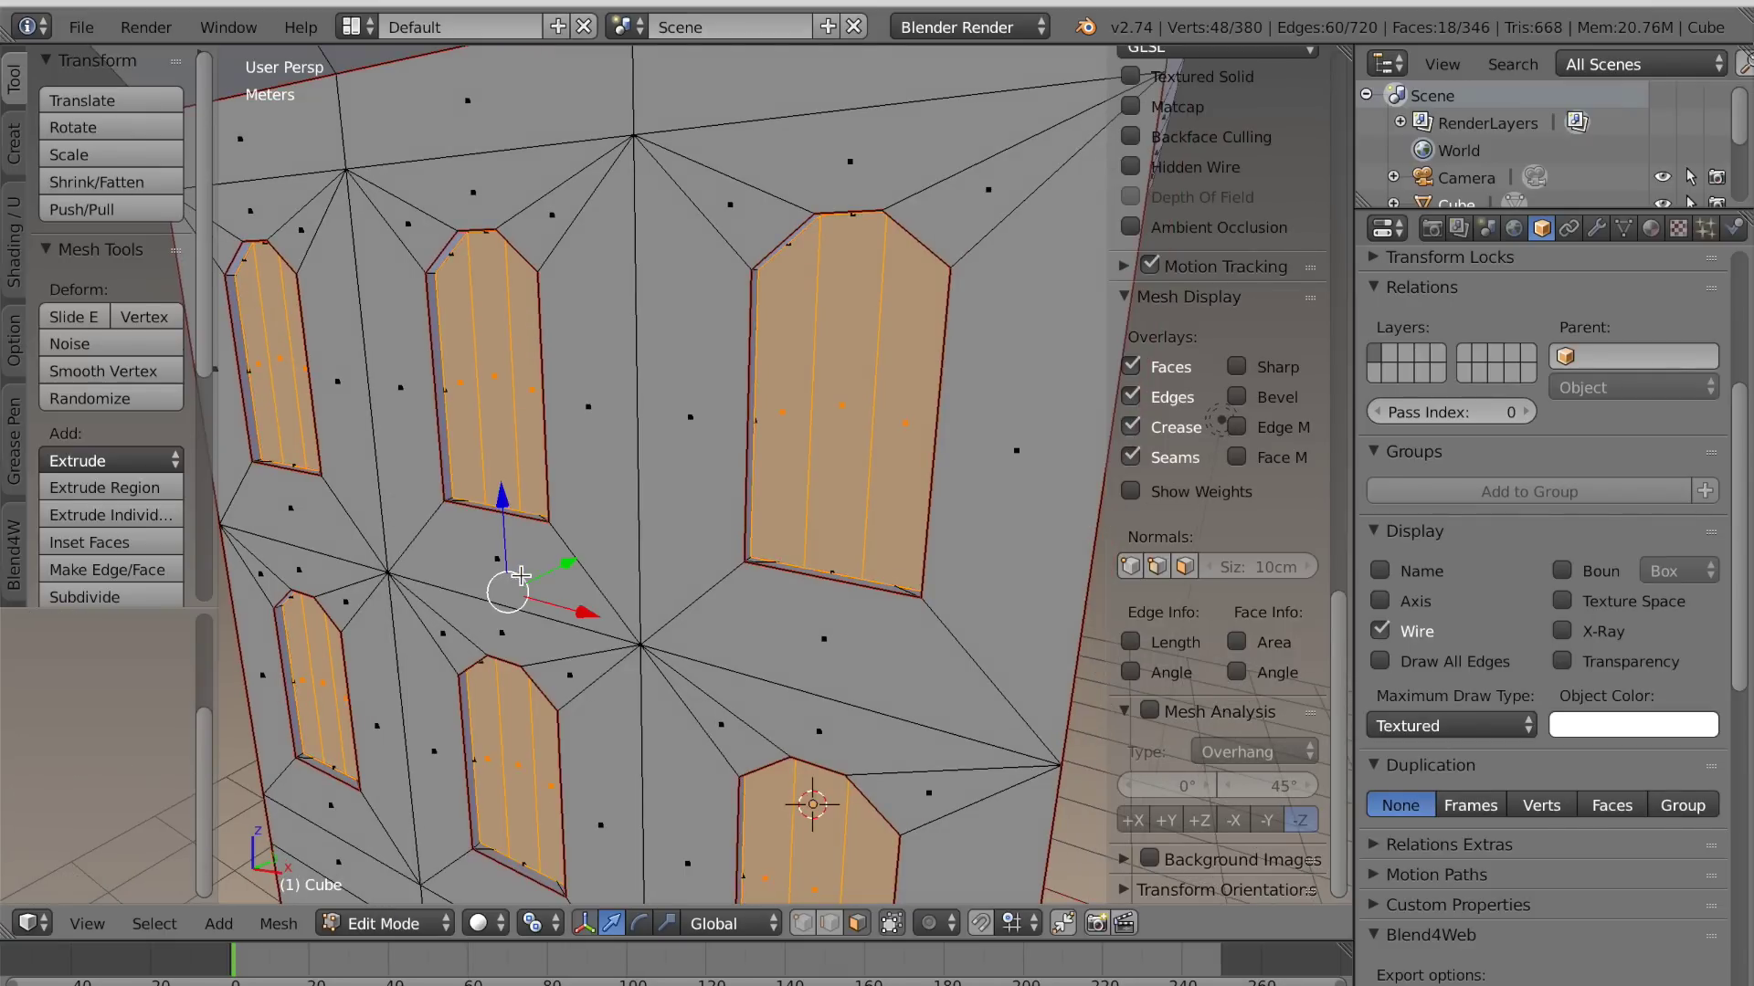
Inset each duplicated window pane as one region, with Individual off and a thickness of 0.0737
key("i")
key("i")
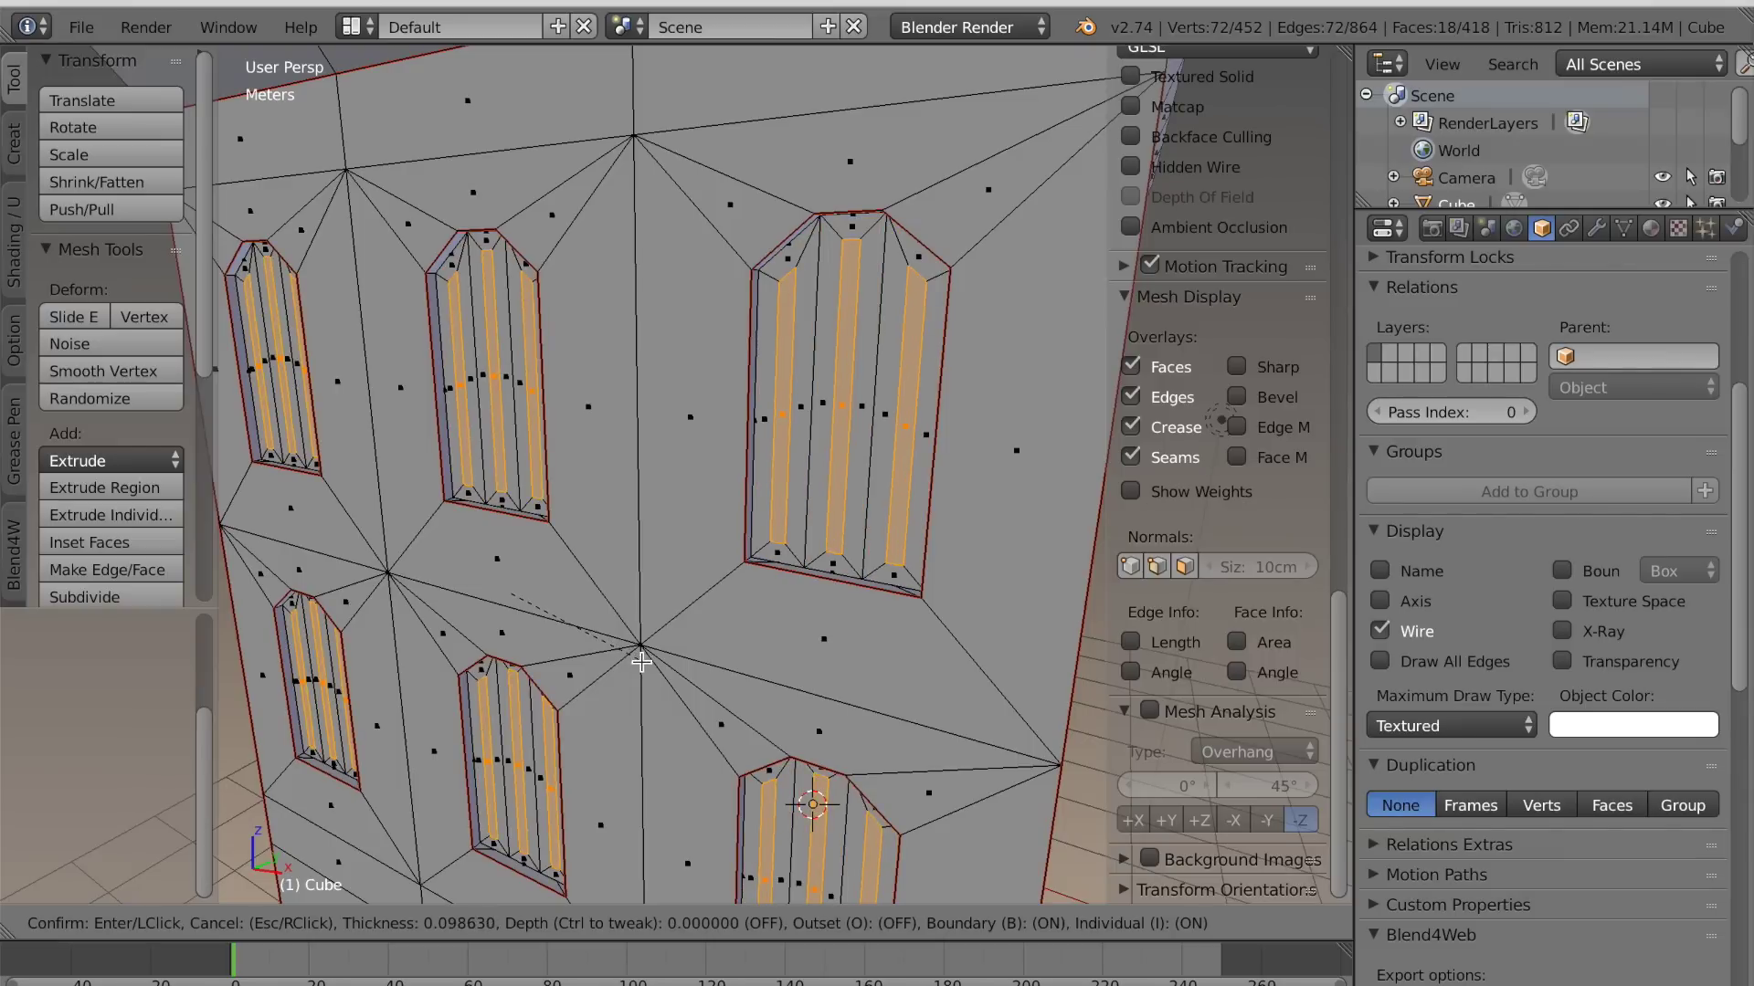
left_click(638, 668)
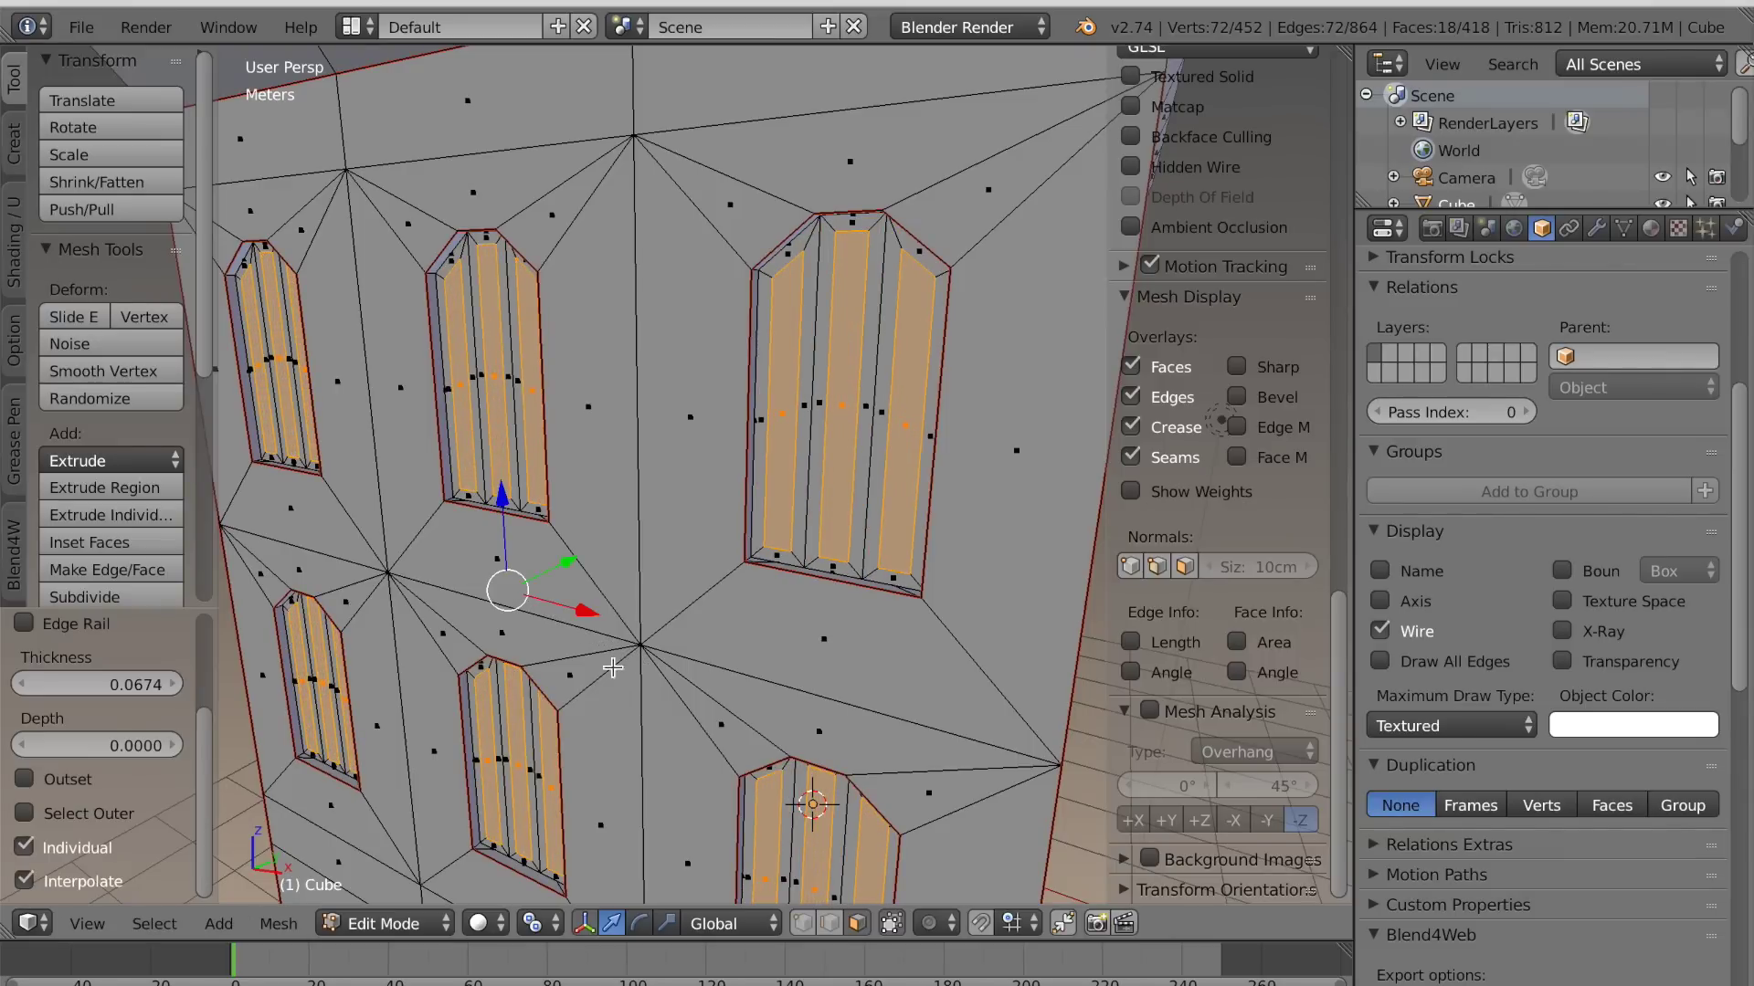
left_click(77, 846)
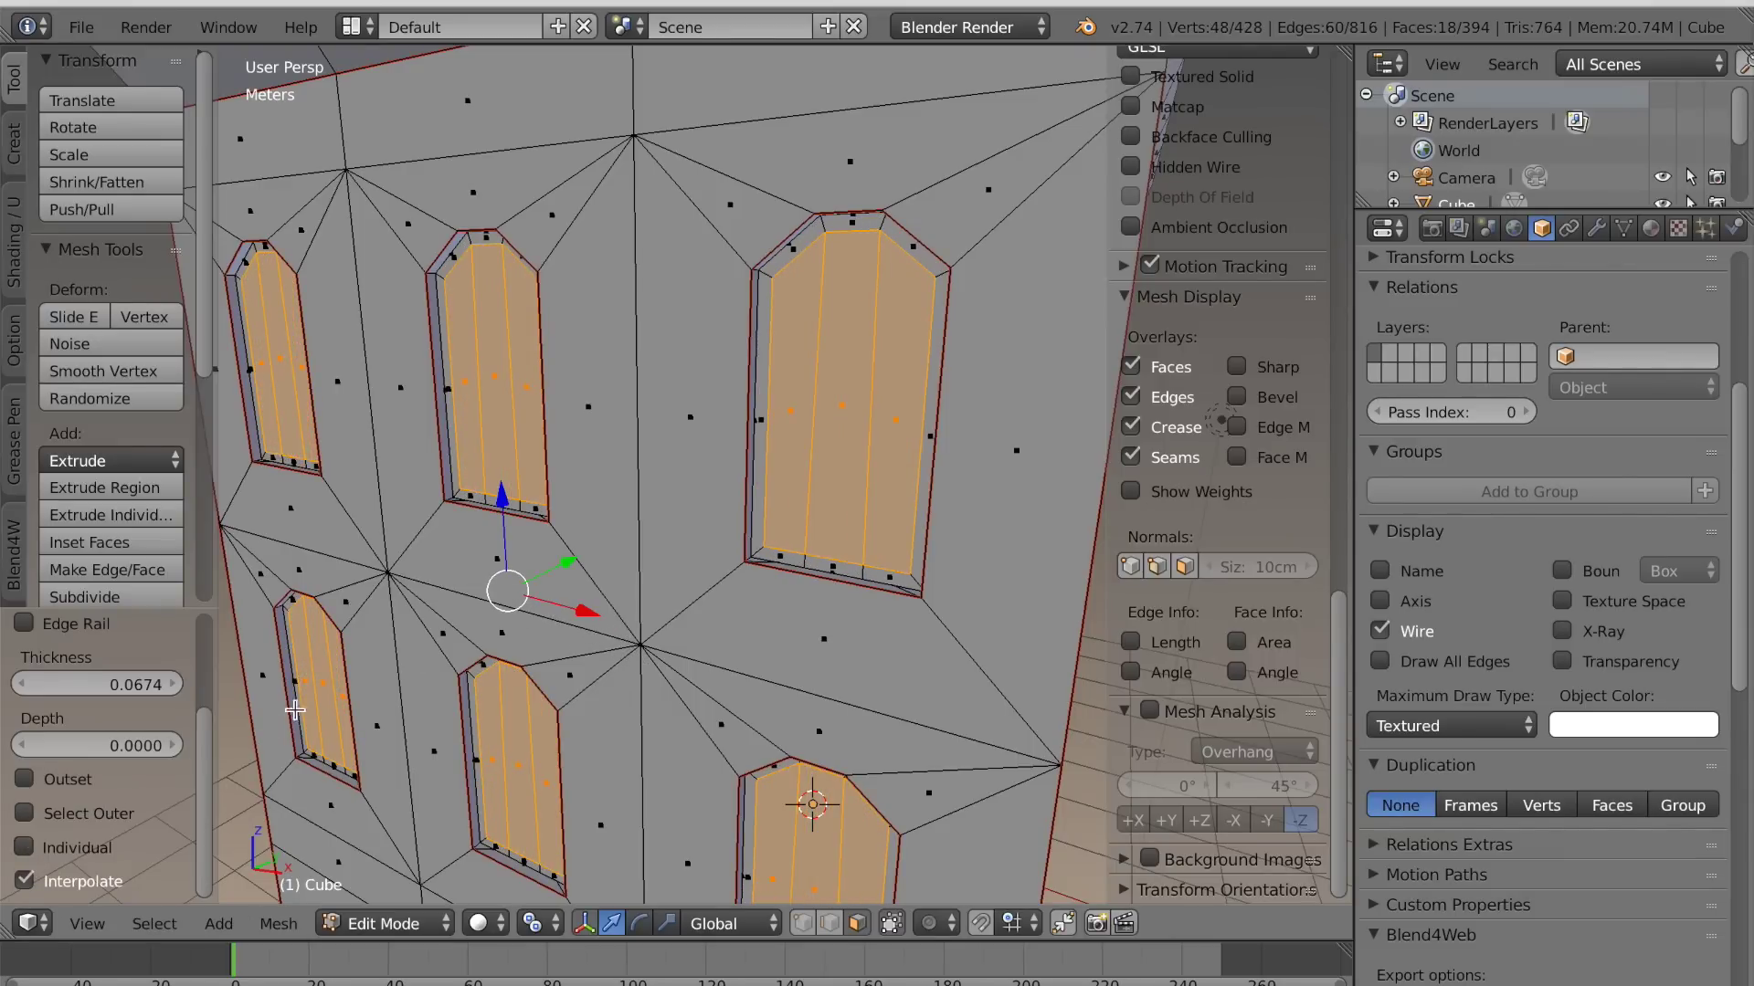
left_click_drag(97, 687, 111, 686)
Extrude the inset pane faces about 10.6 cm inward along their normals and delete the extruded end faces to leave open window frames
key("e")
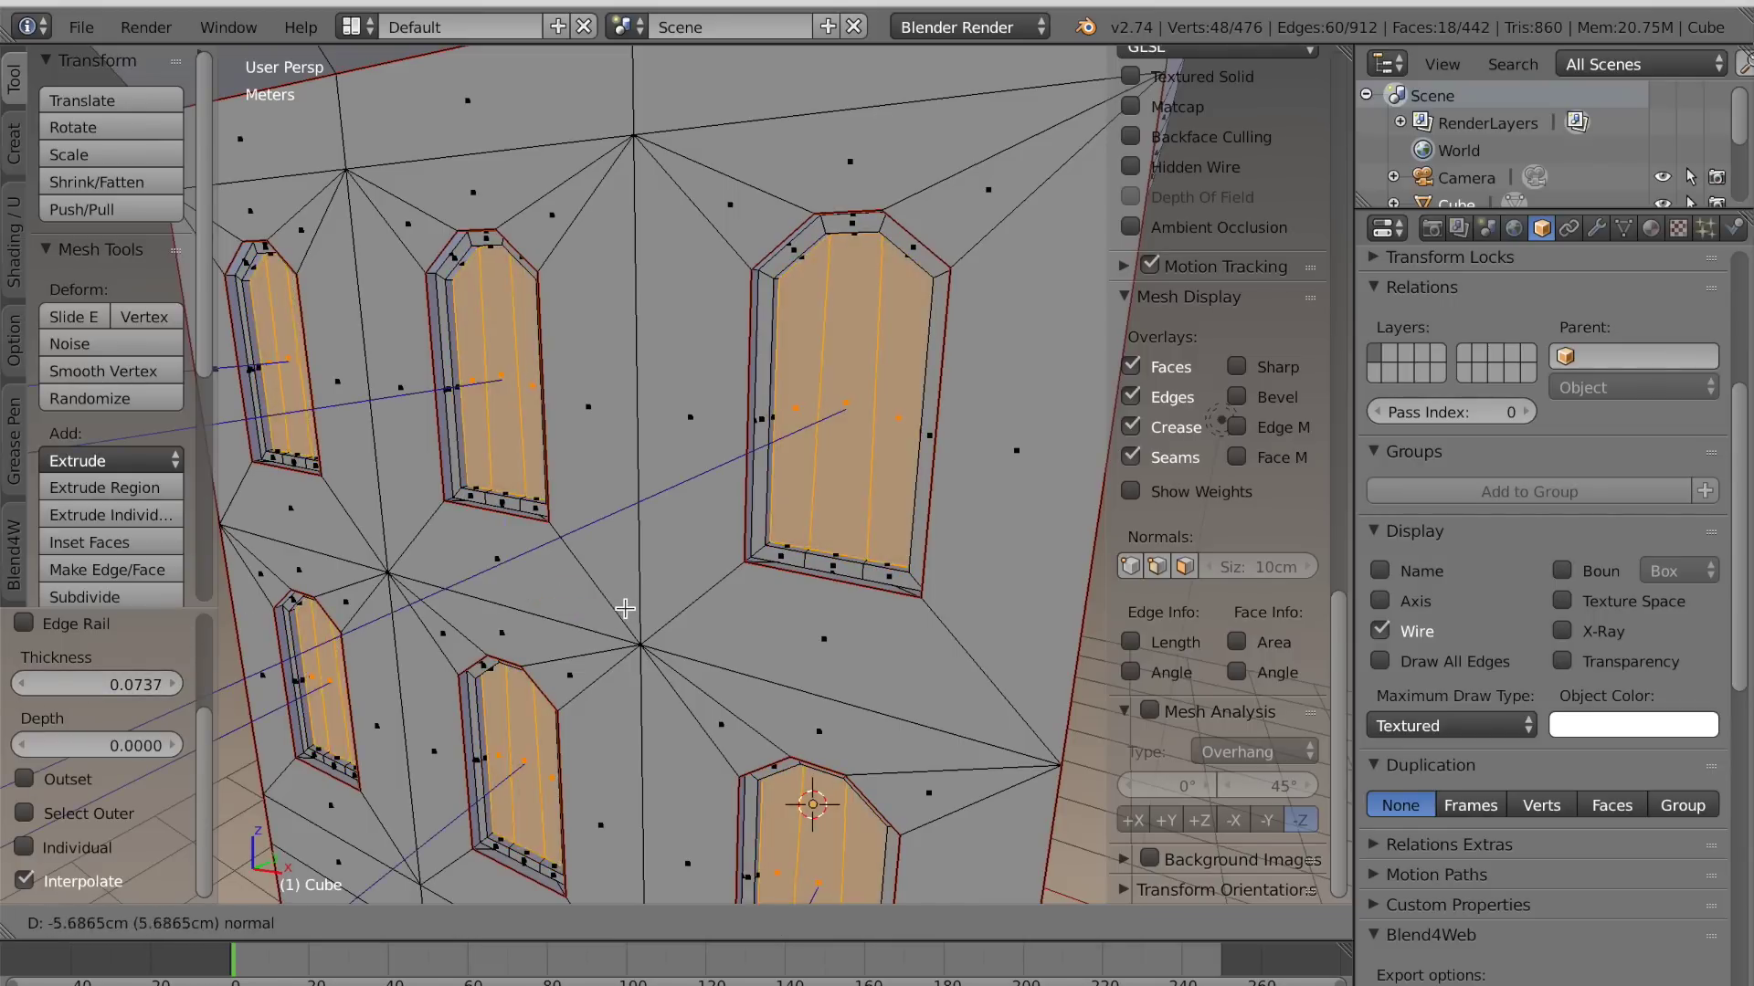
left_click(630, 605)
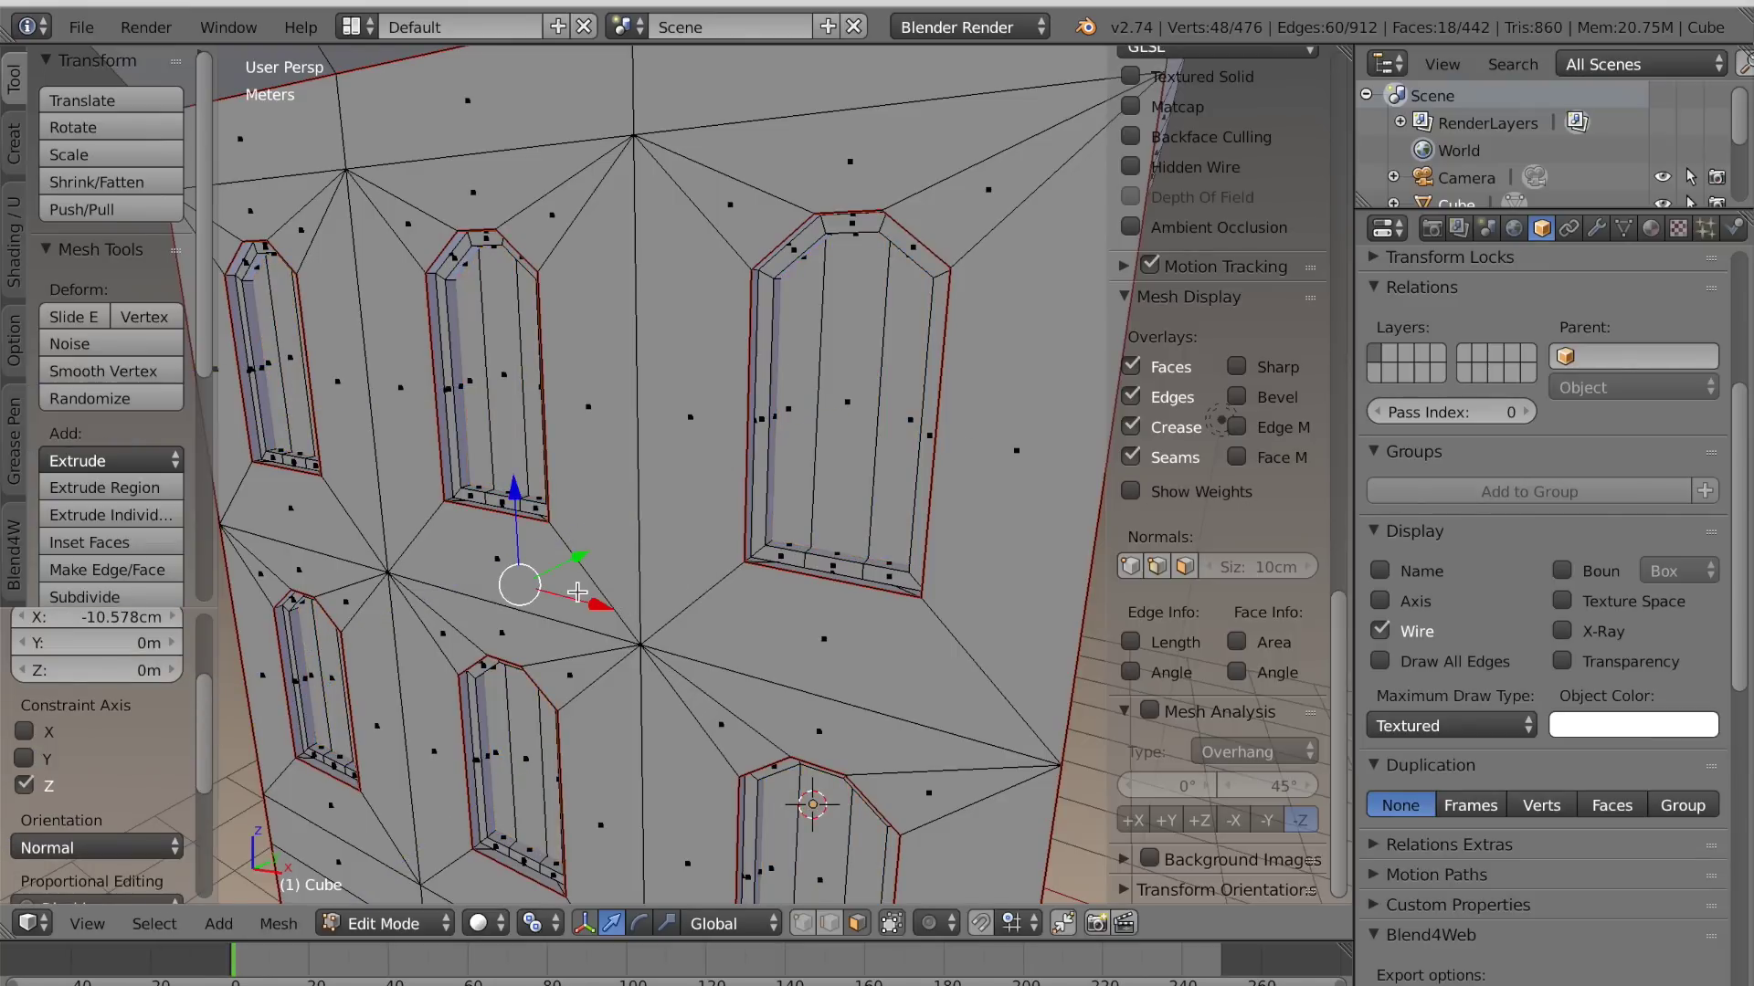
key("x")
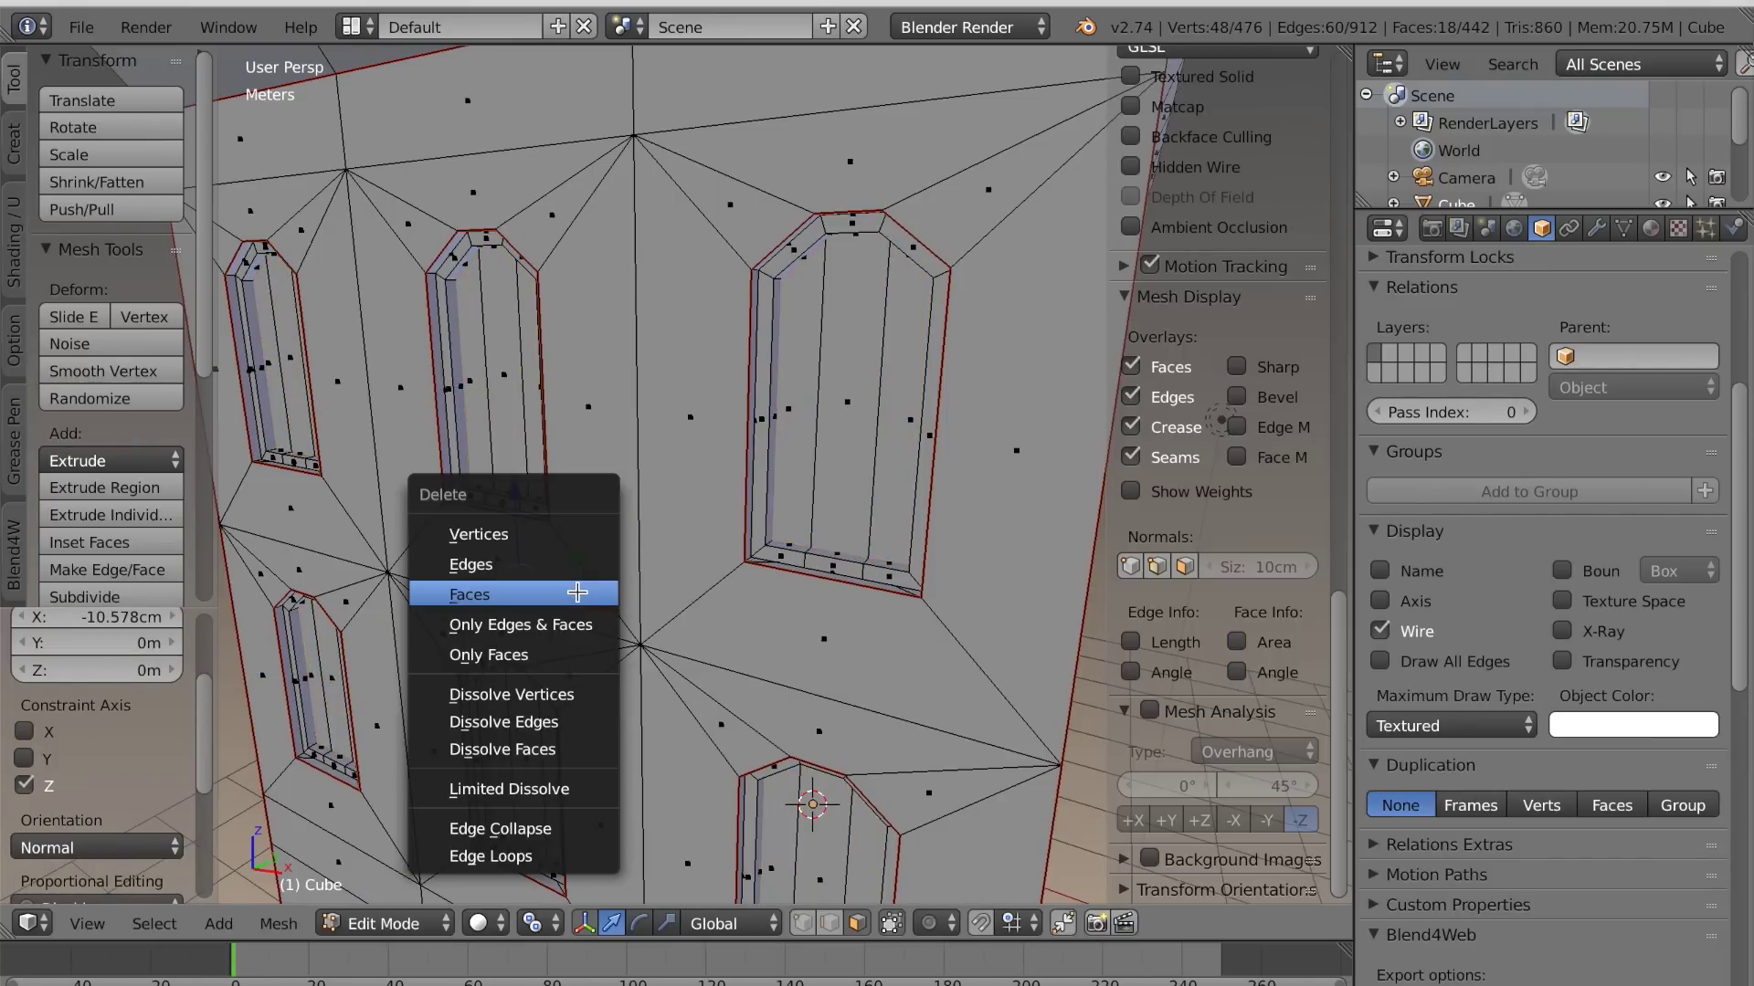
left_click(578, 594)
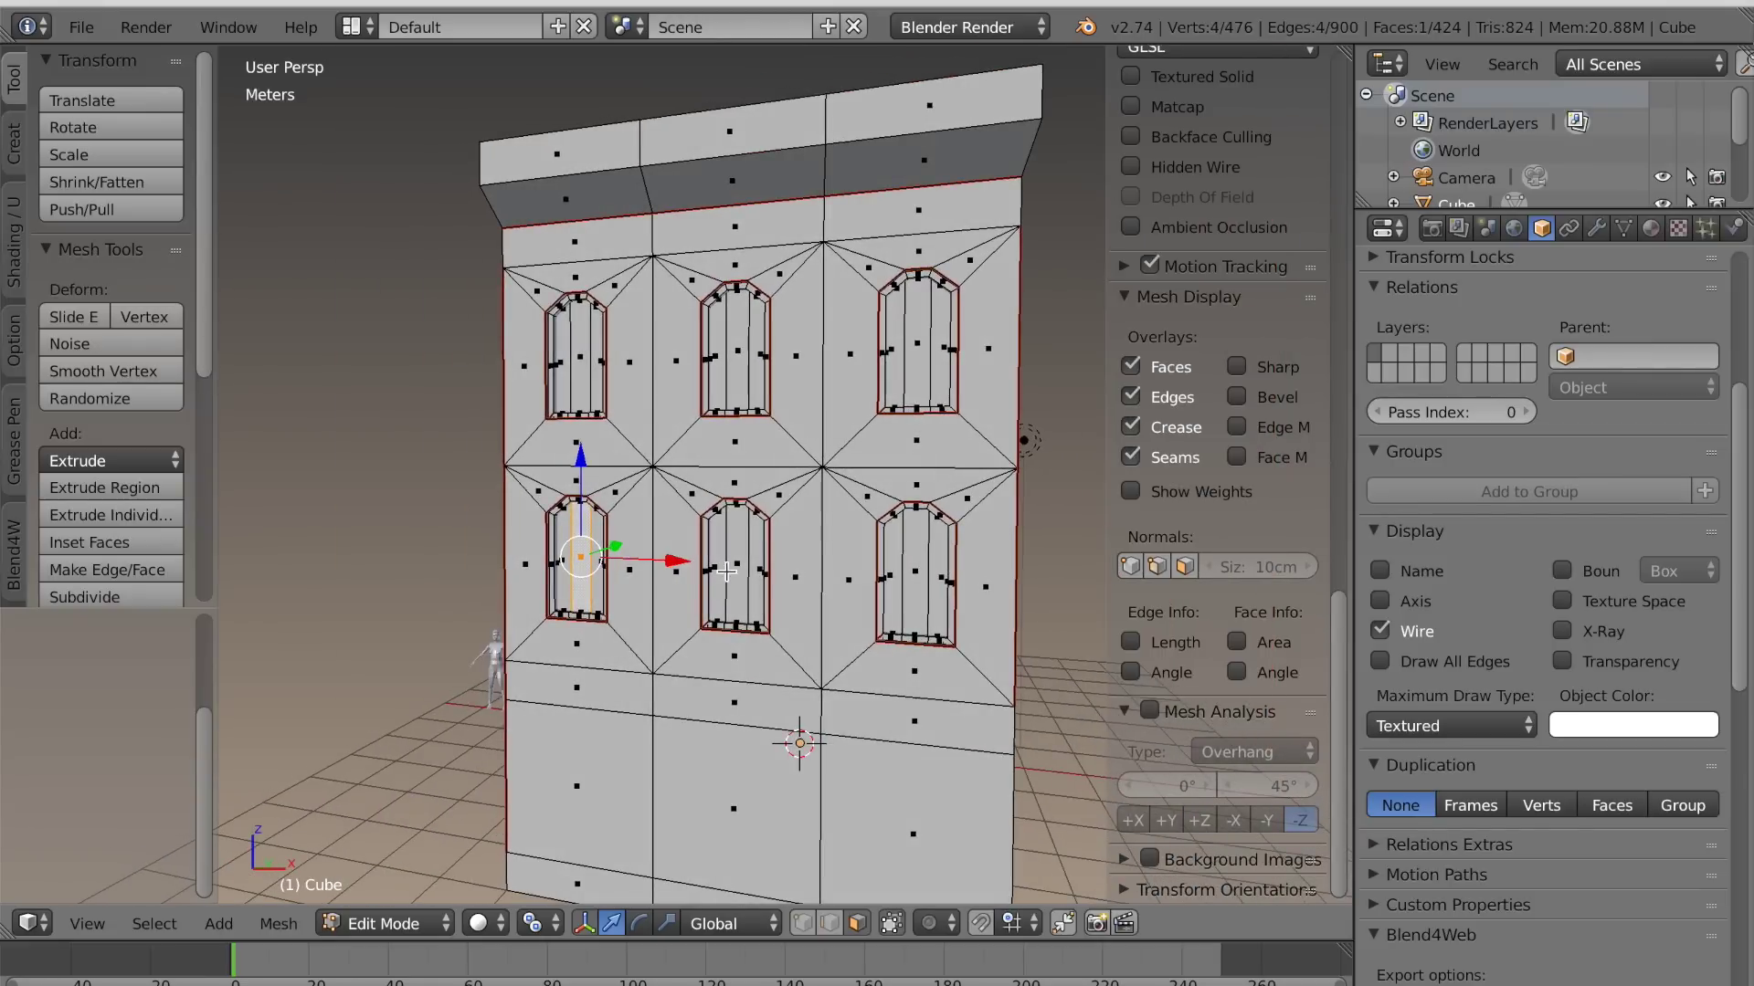
Select the middle back face of all six windows, duplicate them and move the copies about 3.6 cm forward along negative Y
left_click(727, 572, "shift")
left_click(917, 590, "shift")
left_click(585, 366, "shift")
left_click(737, 347, "shift")
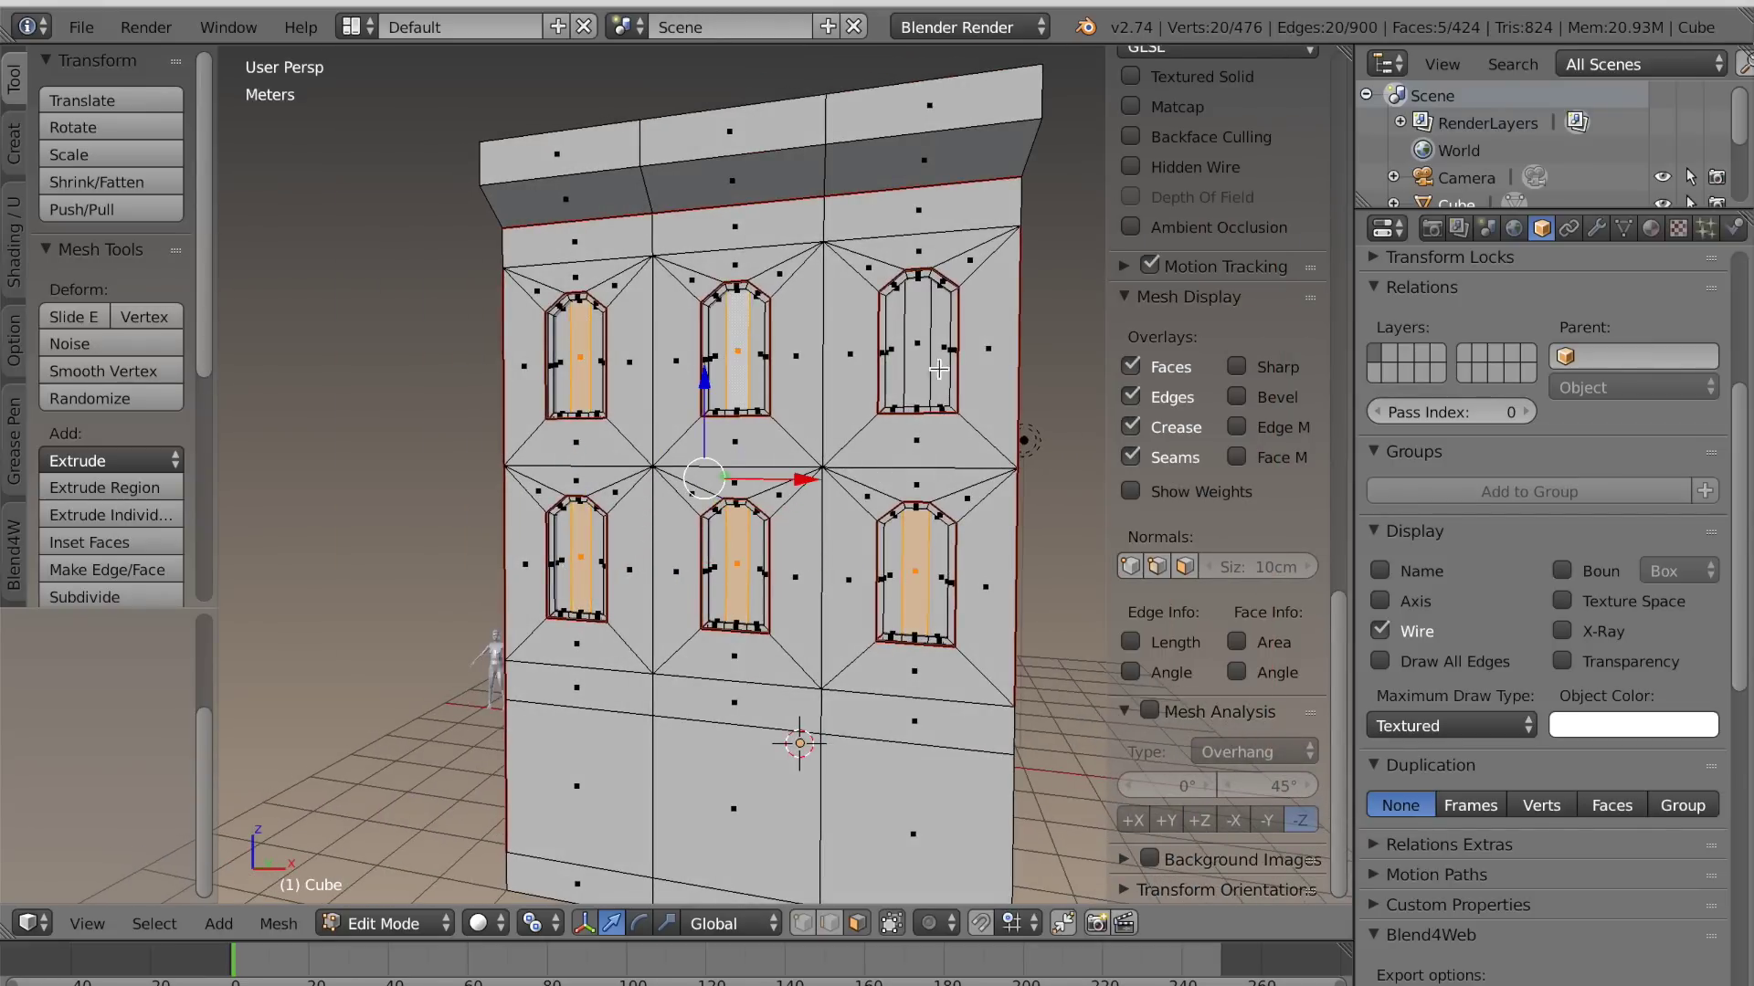
left_click(921, 351, "shift")
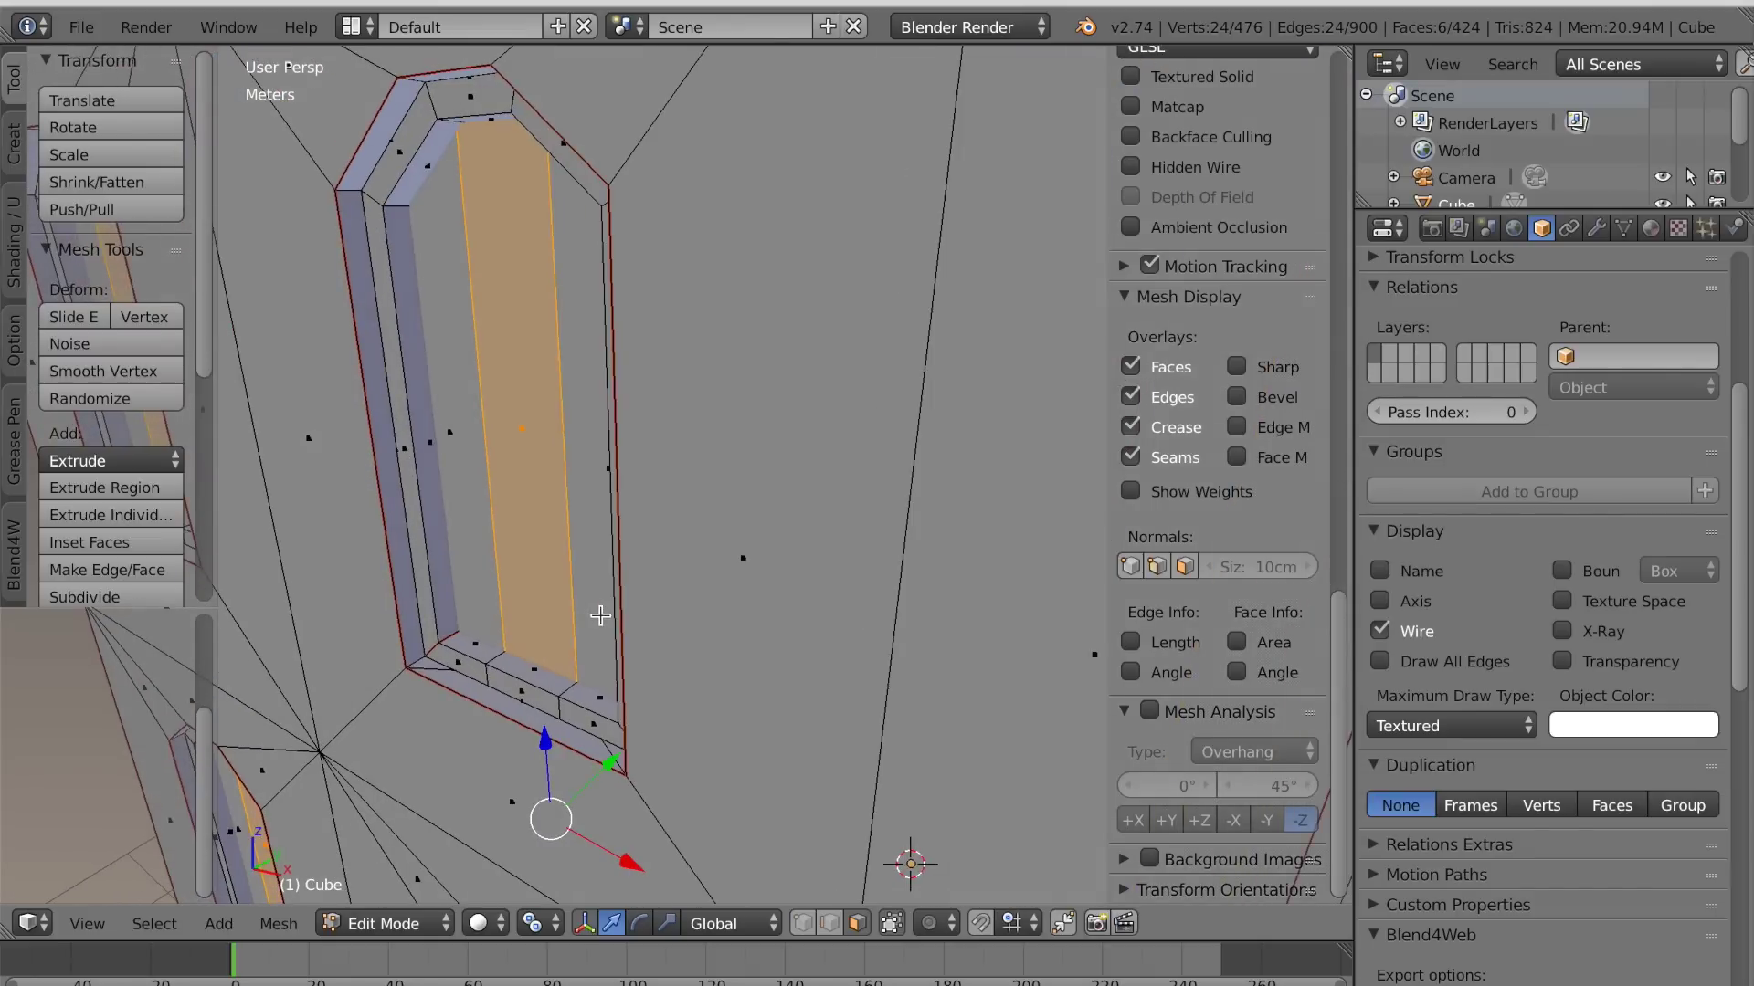
key("e")
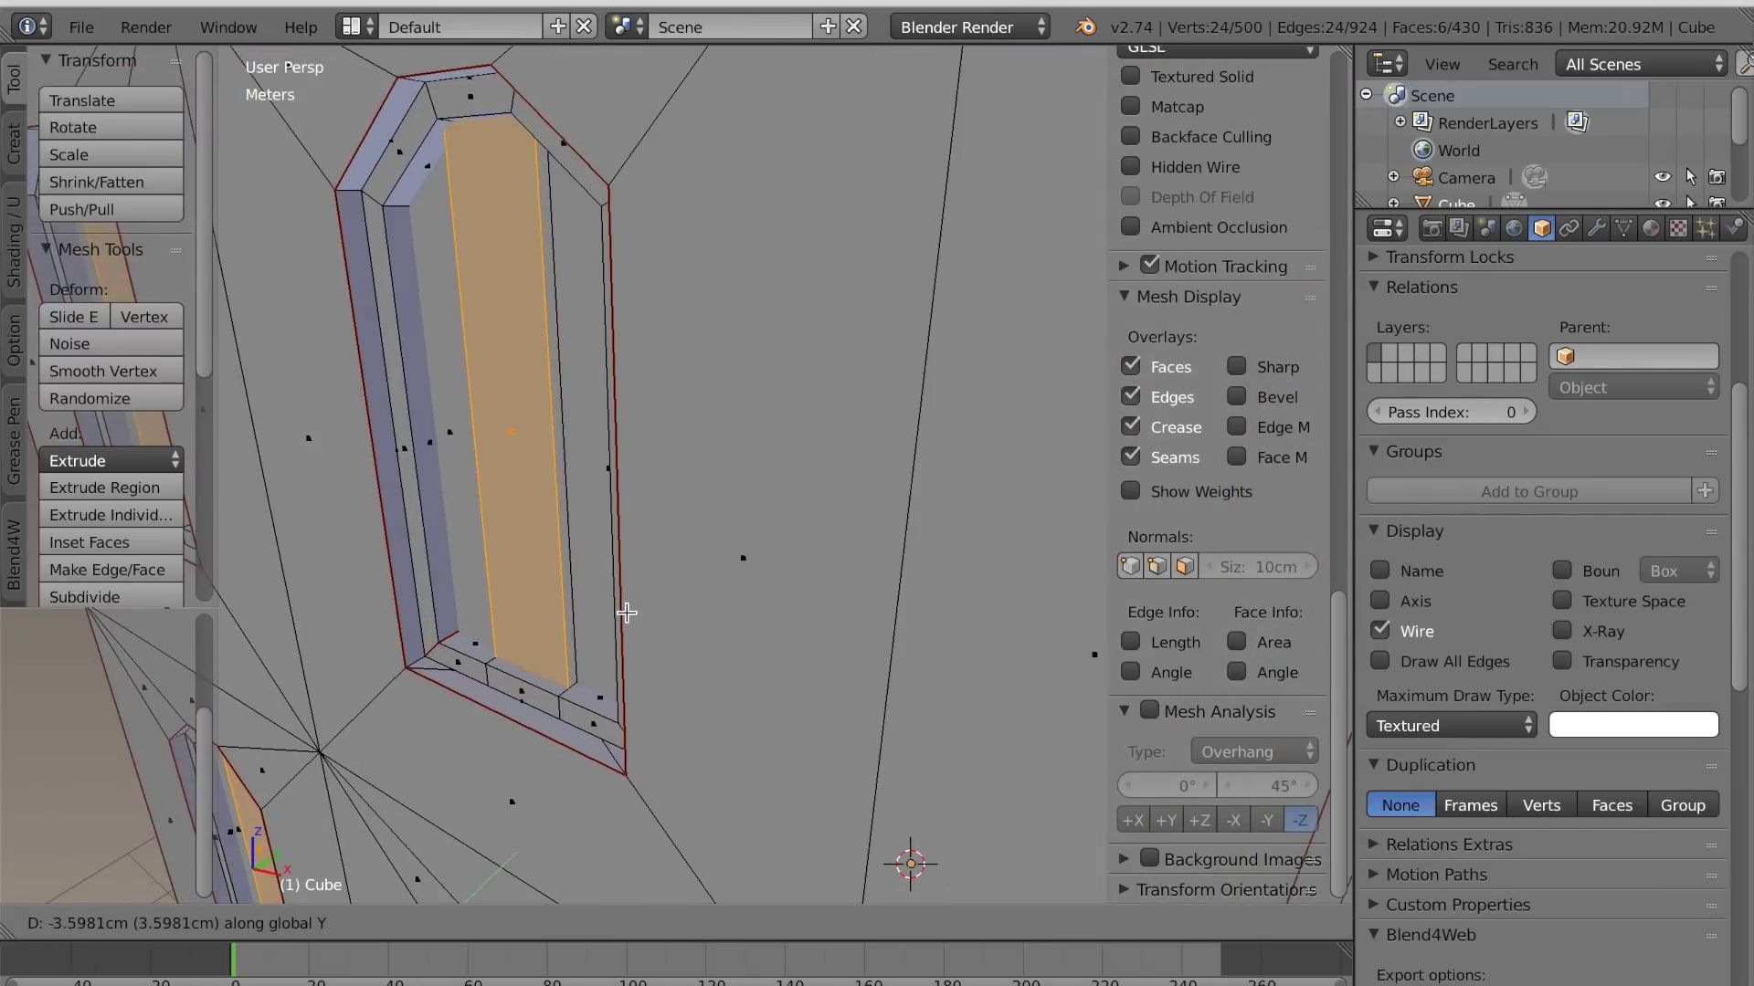
left_click(627, 612)
Scale the six duplicated middle faces down along X, each in place, into narrow vertical window bars
scroll(627, 612, "down", 5)
middle_click_drag(626, 613, 701, 646)
scroll(673, 654, "up", 3)
scroll(722, 676, "down", 3)
key("s")
key("x")
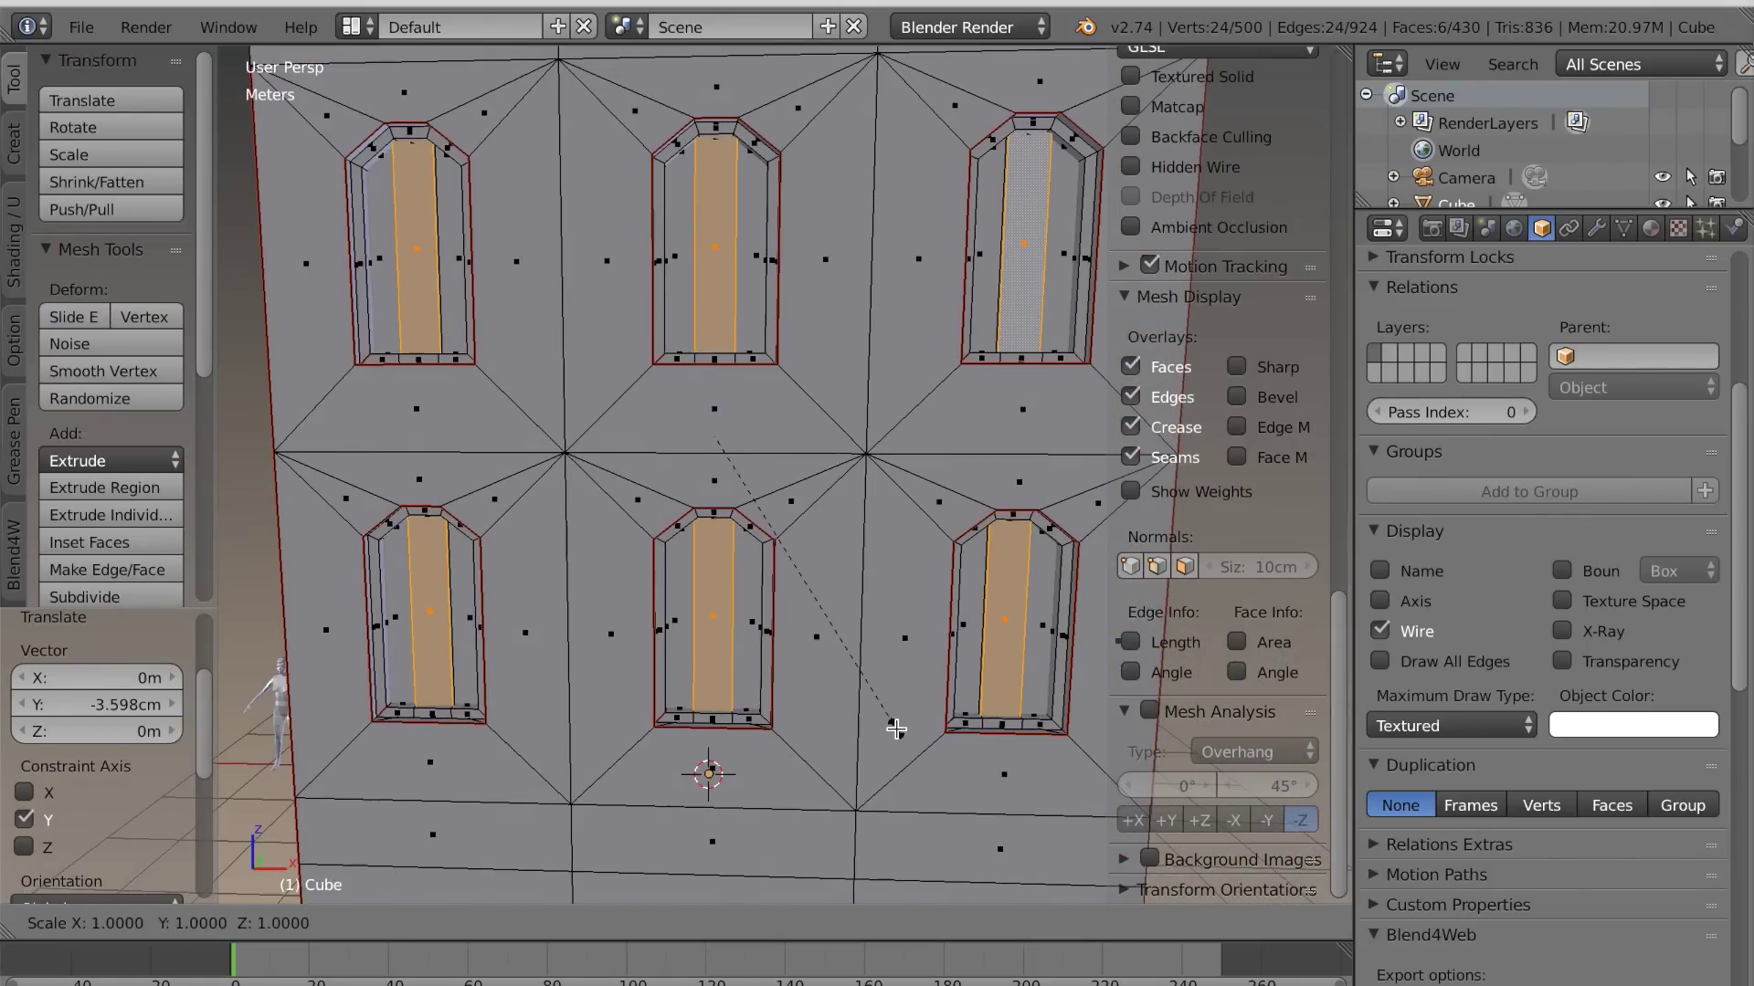
left_click(765, 531)
middle_click_drag(701, 724, 758, 776)
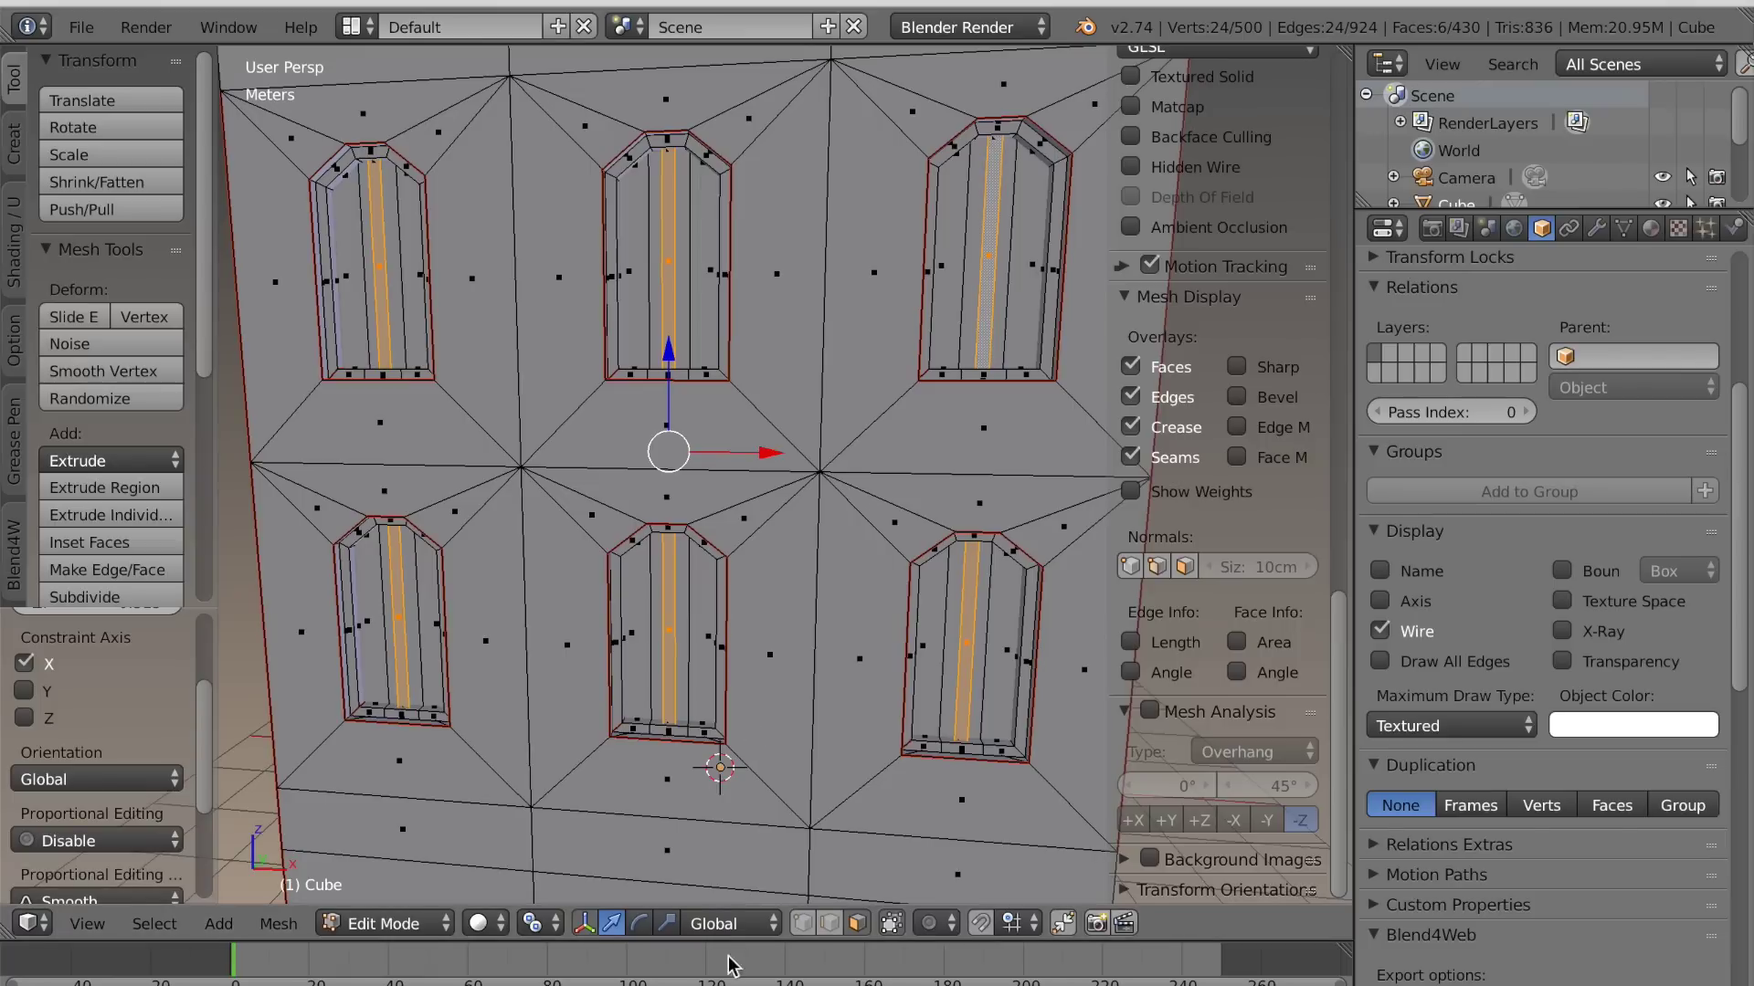
Select both long vertical edges of all six window bars, extrude them about 4.4 cm backward along Y and clear the selection
right_click(365, 236)
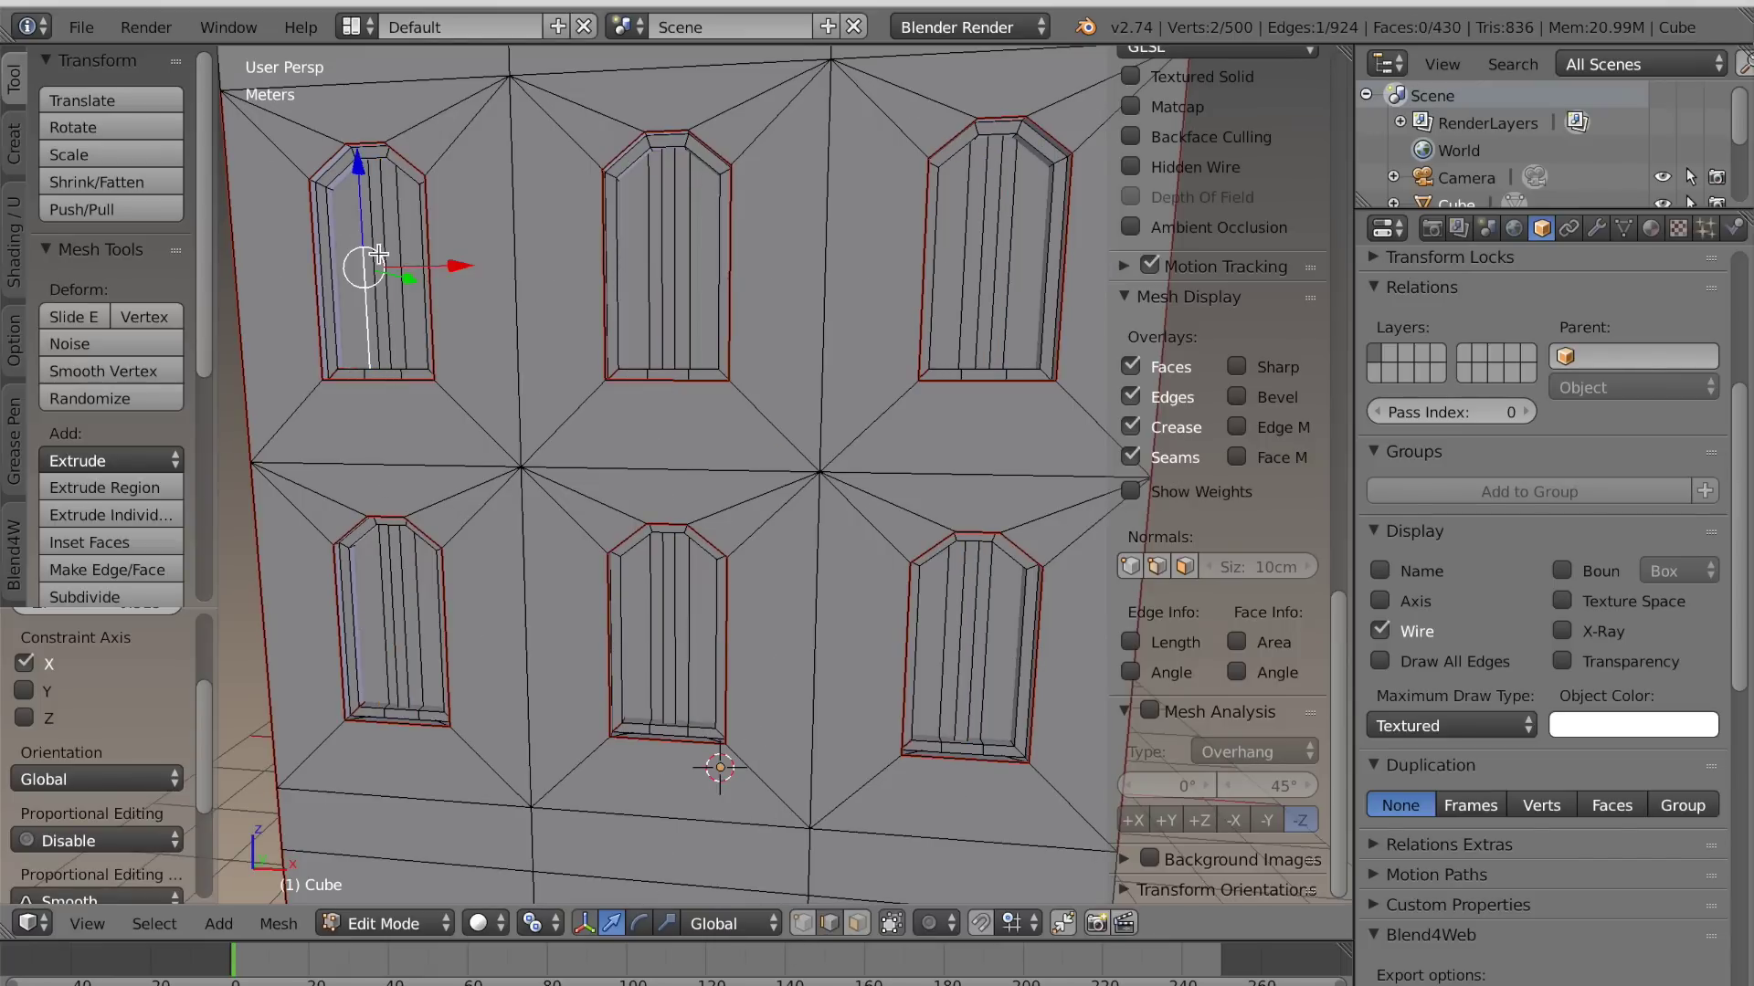
right_click(395, 242, "shift")
right_click(663, 271, "shift")
right_click(675, 270, "shift")
right_click(985, 266, "shift")
right_click(997, 263, "shift")
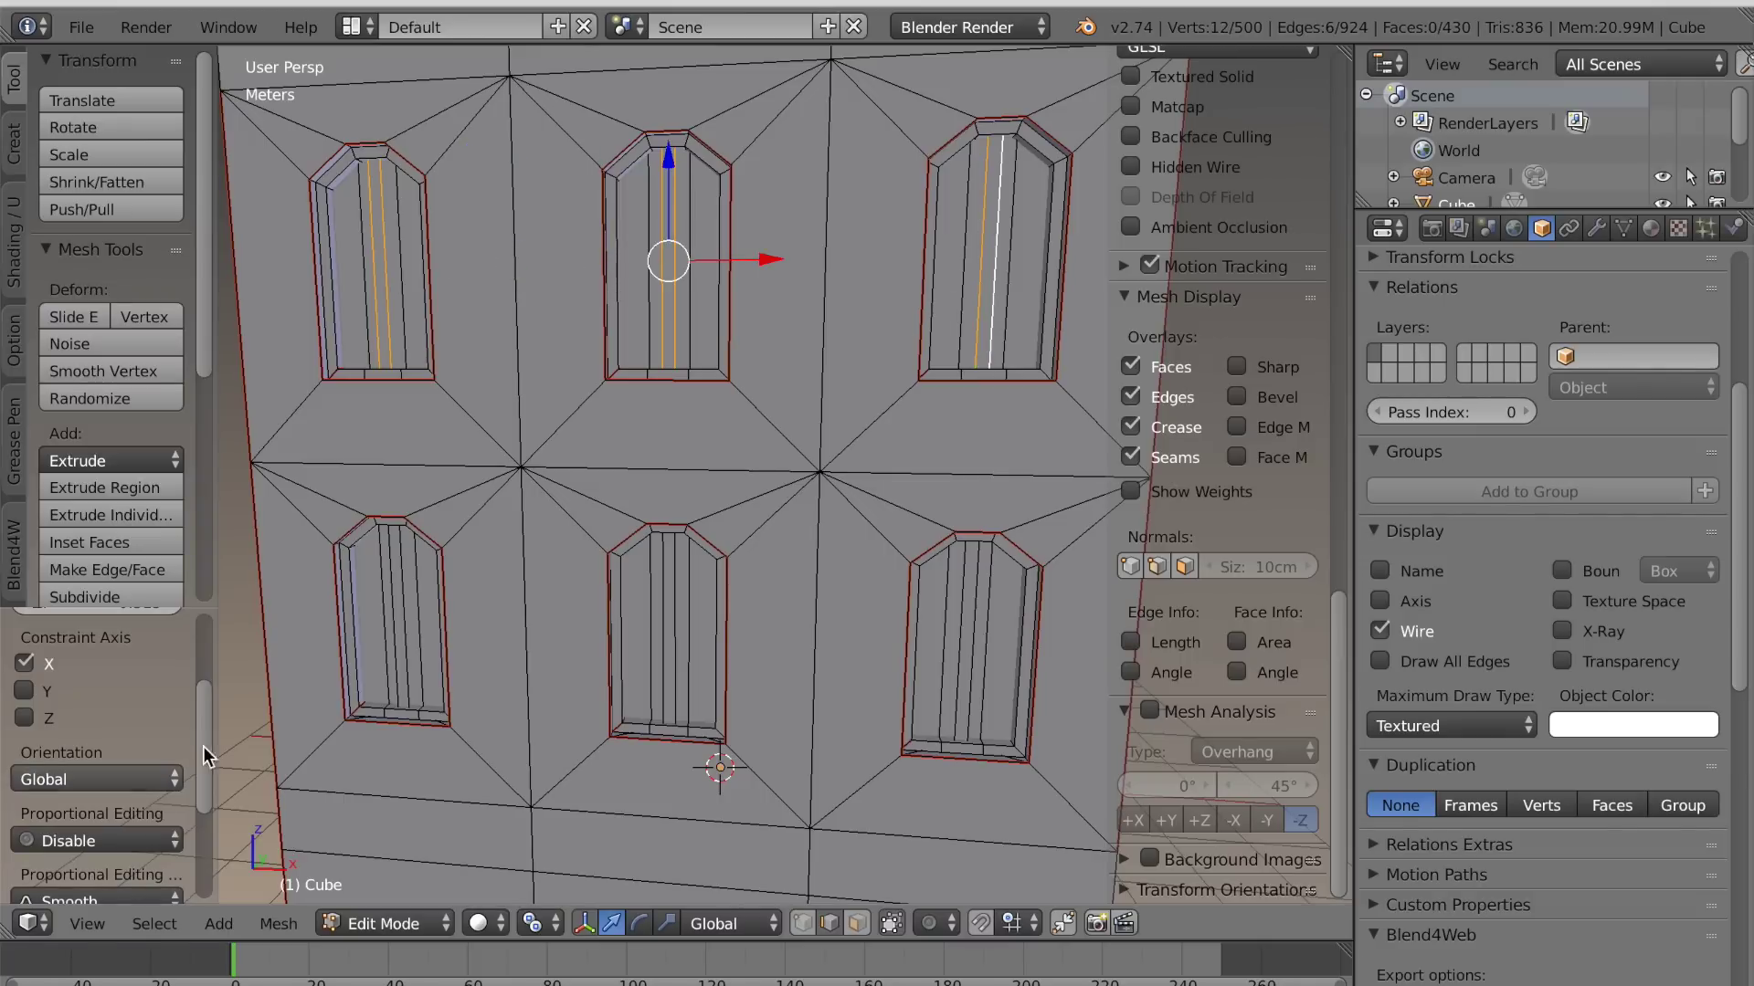
right_click(392, 616, "shift")
right_click(406, 630, "shift")
right_click(665, 630, "shift")
right_click(677, 630, "shift")
right_click(957, 658, "shift")
right_click(970, 653, "shift")
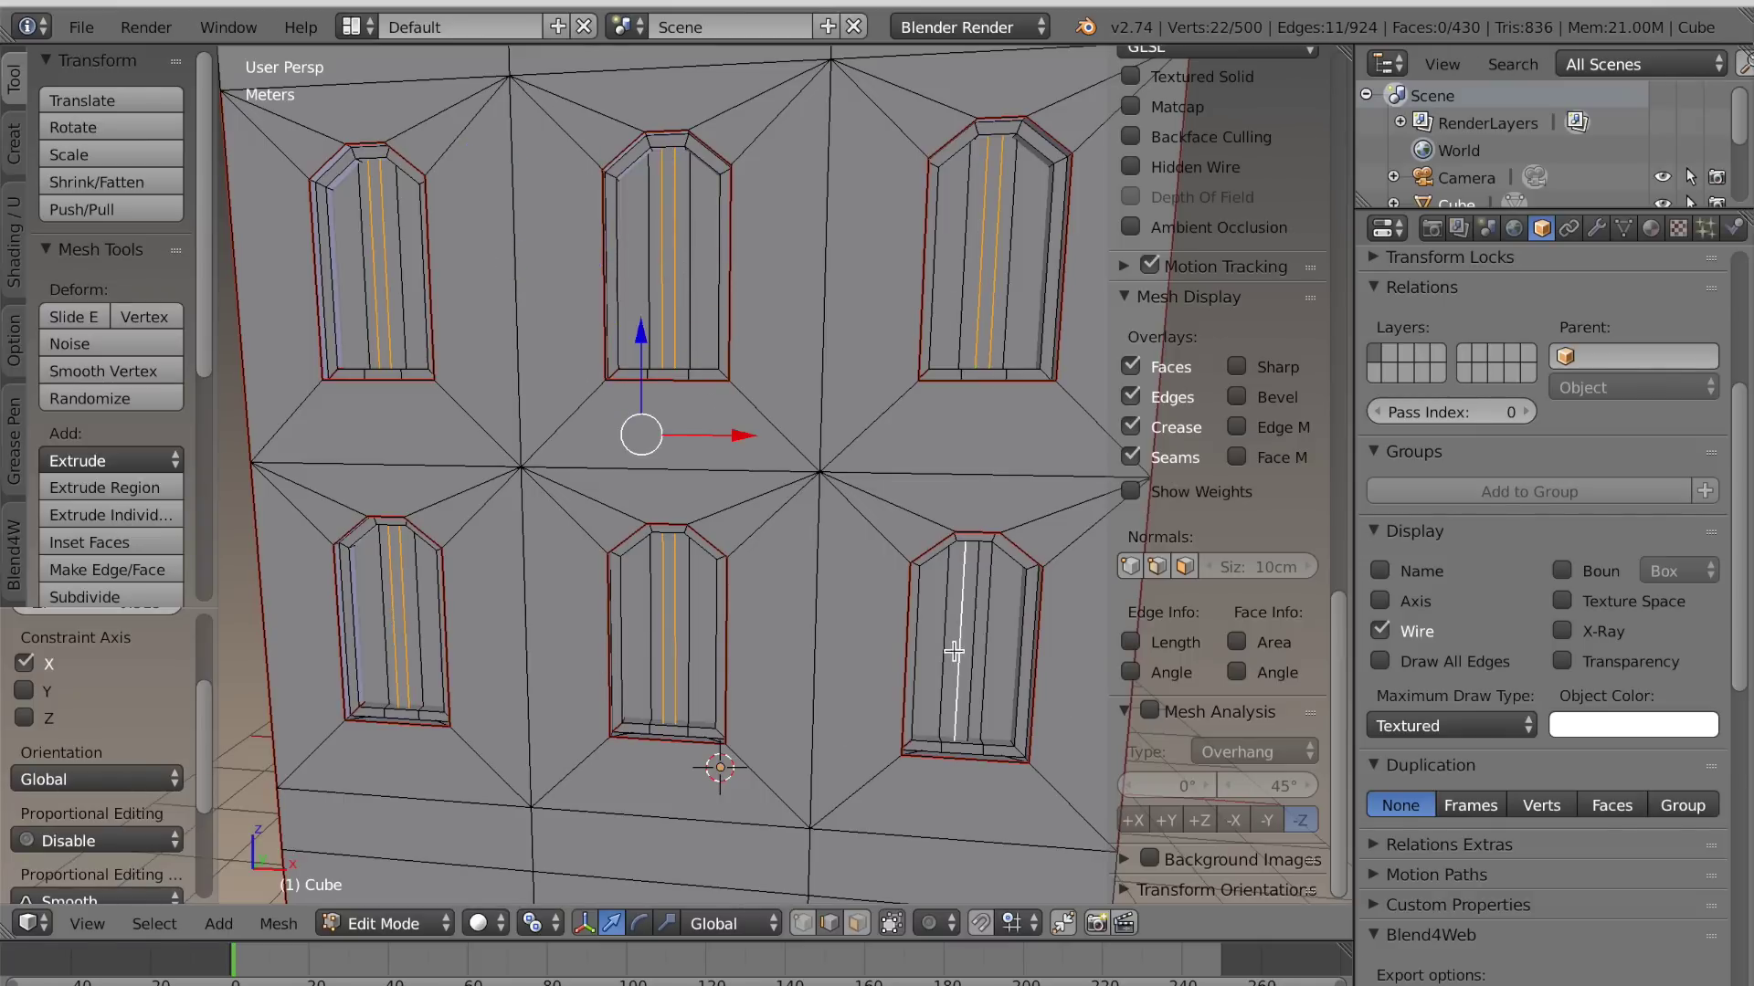
scroll(865, 681, "up", 3)
middle_click_drag(865, 681, 810, 712)
scroll(810, 712, "up", 2)
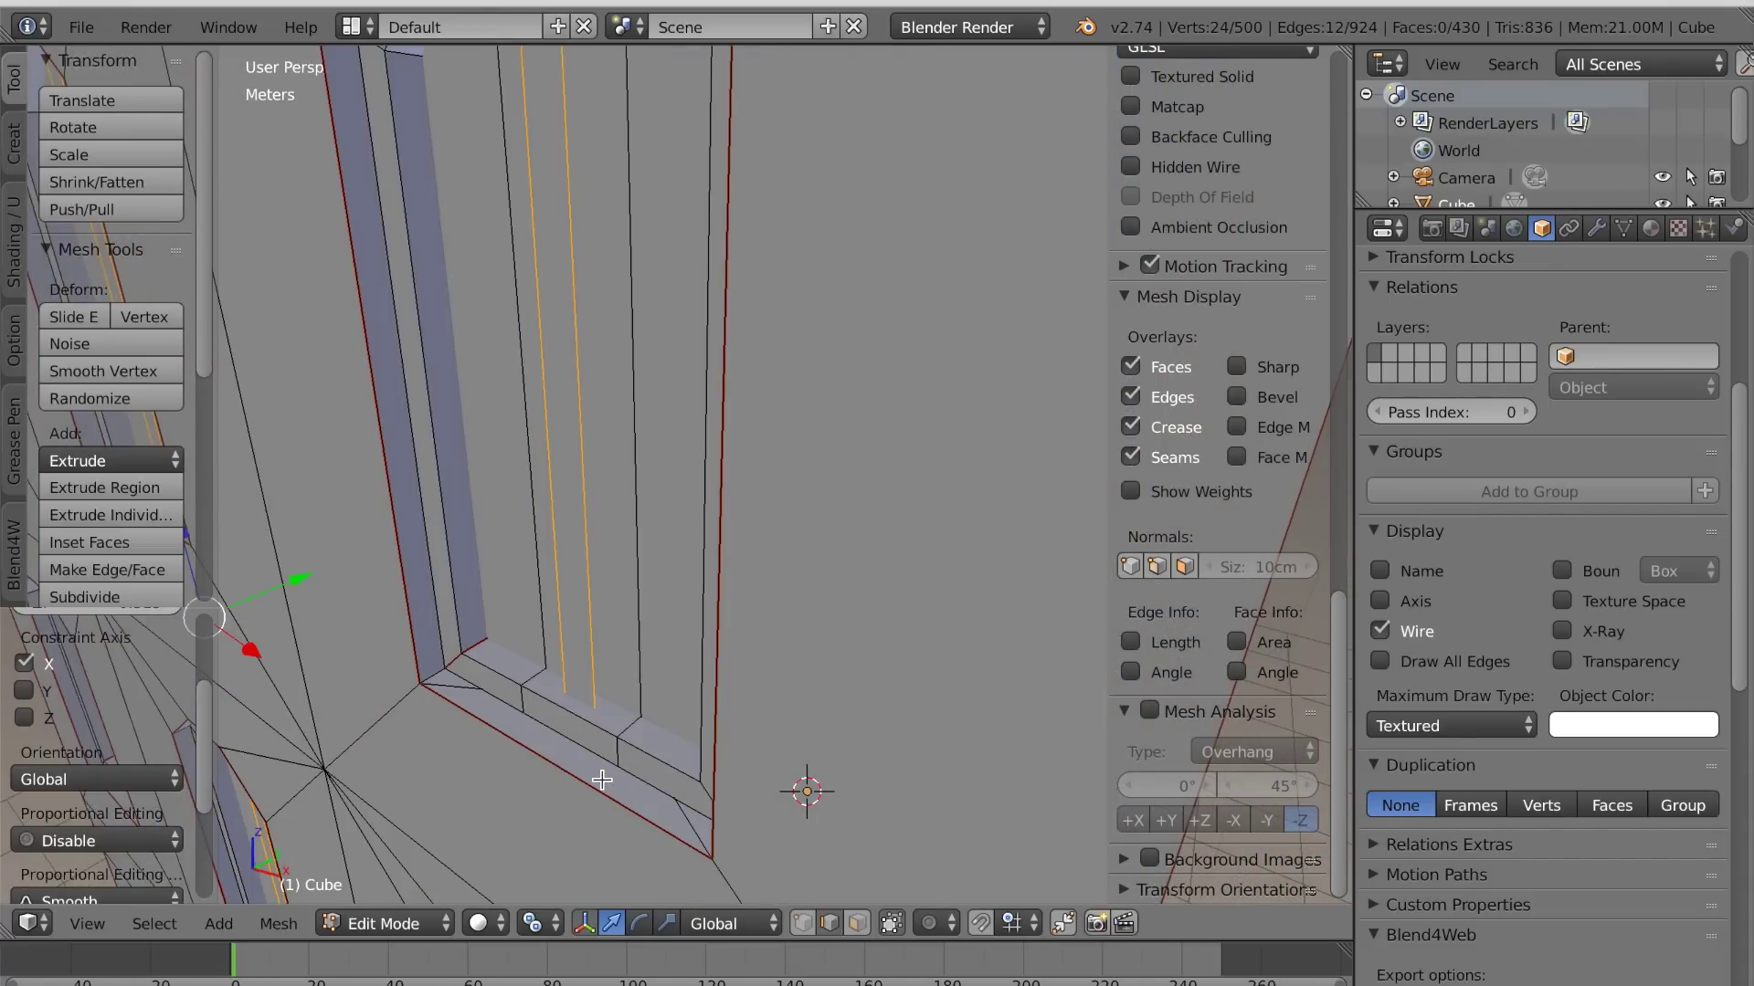
key("e")
key("y")
left_click(613, 779)
scroll(614, 778, "down", 3)
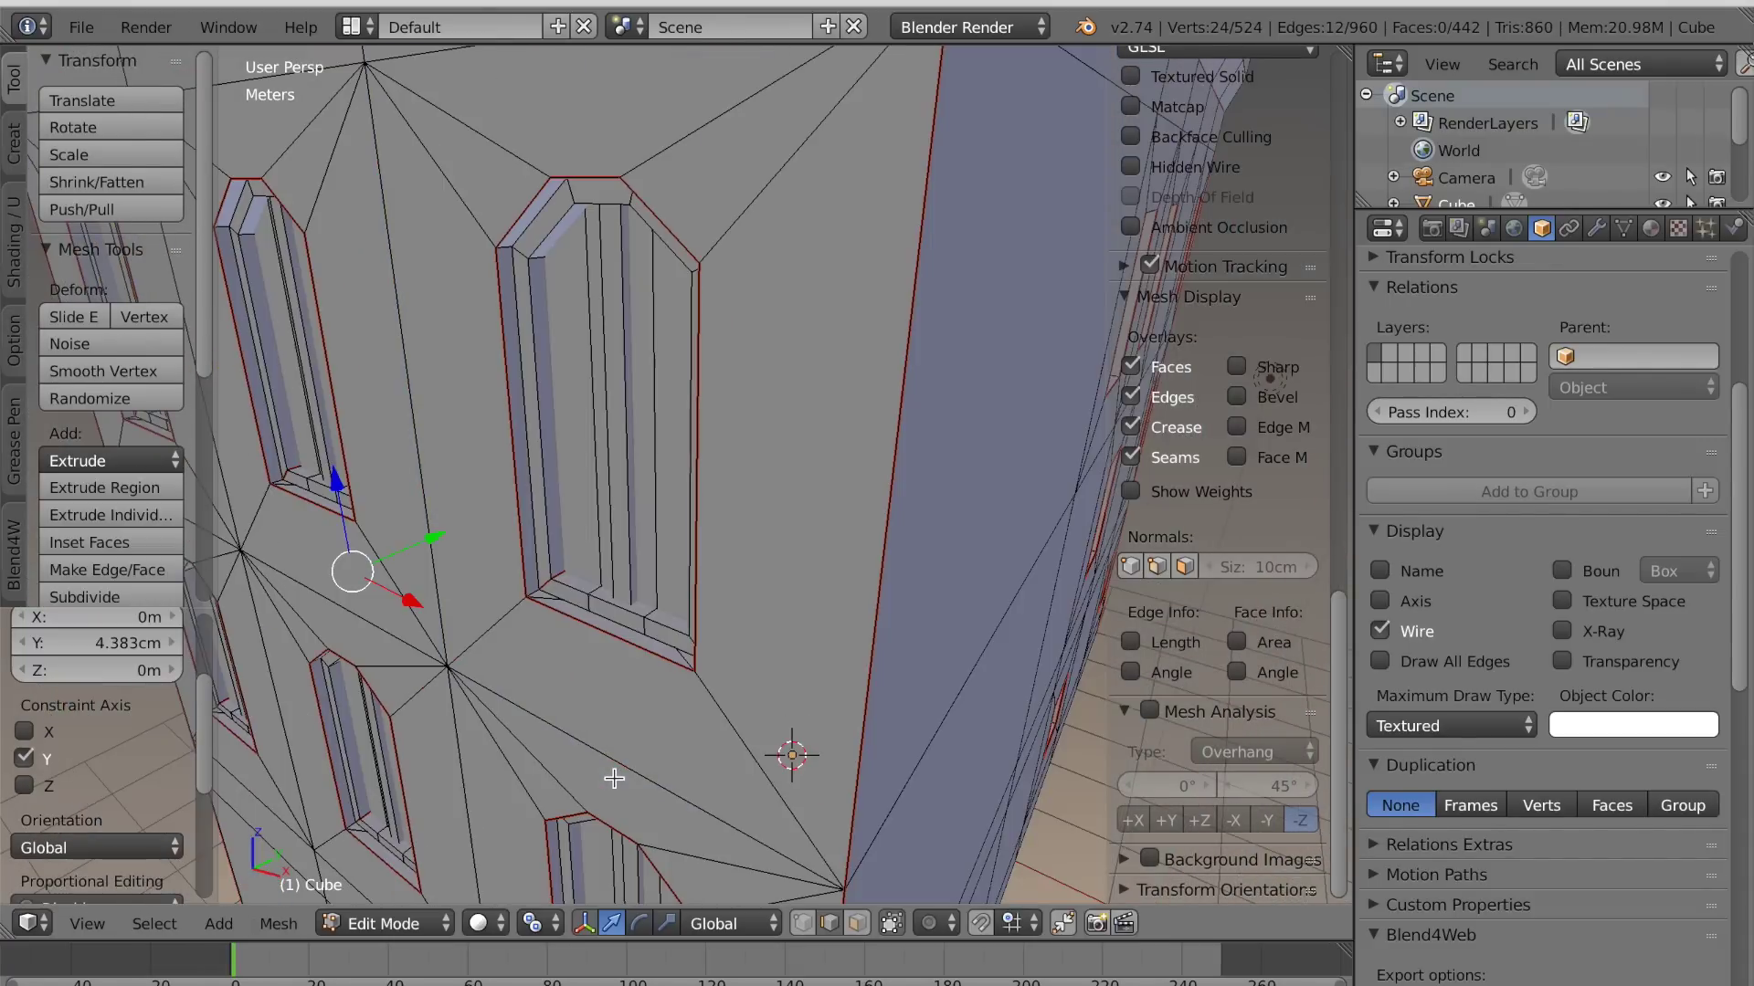
key("a")
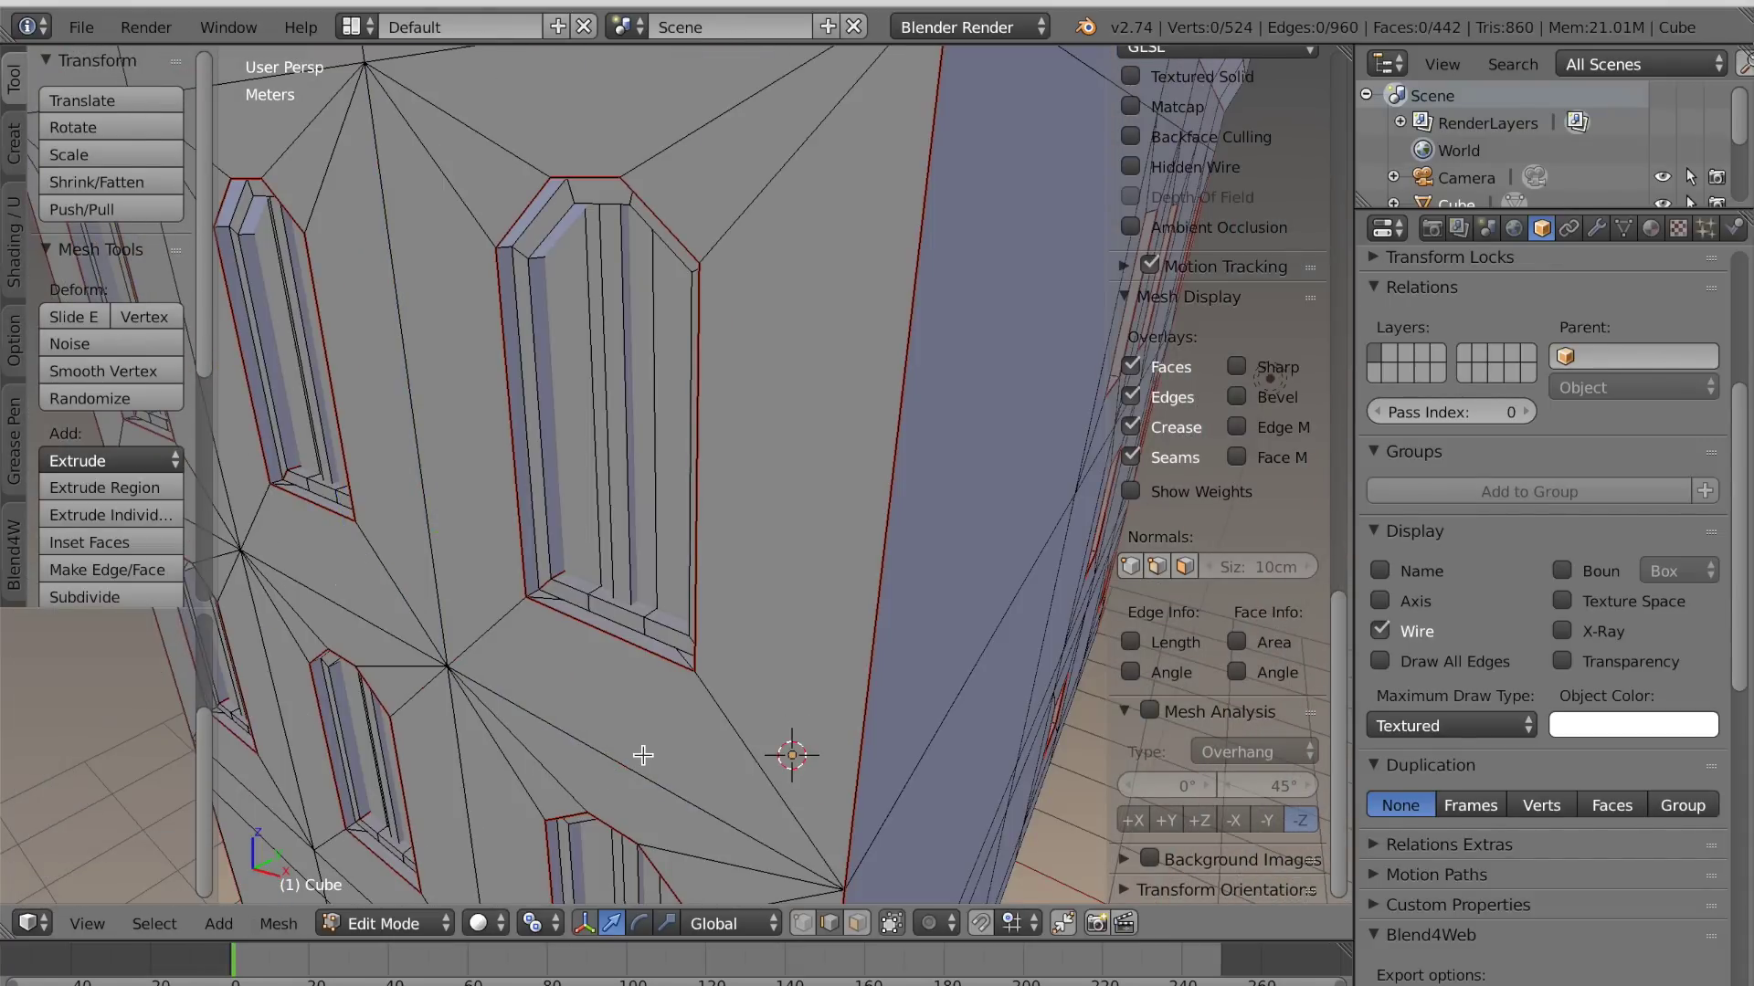
Restore the cleared selection on the six window bars and grow it to cover the complete bars with their extruded sides
scroll(642, 755, "down", 4)
middle_click_drag(642, 755, 689, 747)
key("ctrl+z")
scroll(697, 752, "up", 5)
scroll(689, 747, "down", 2)
key("ctrl+KP_Add")
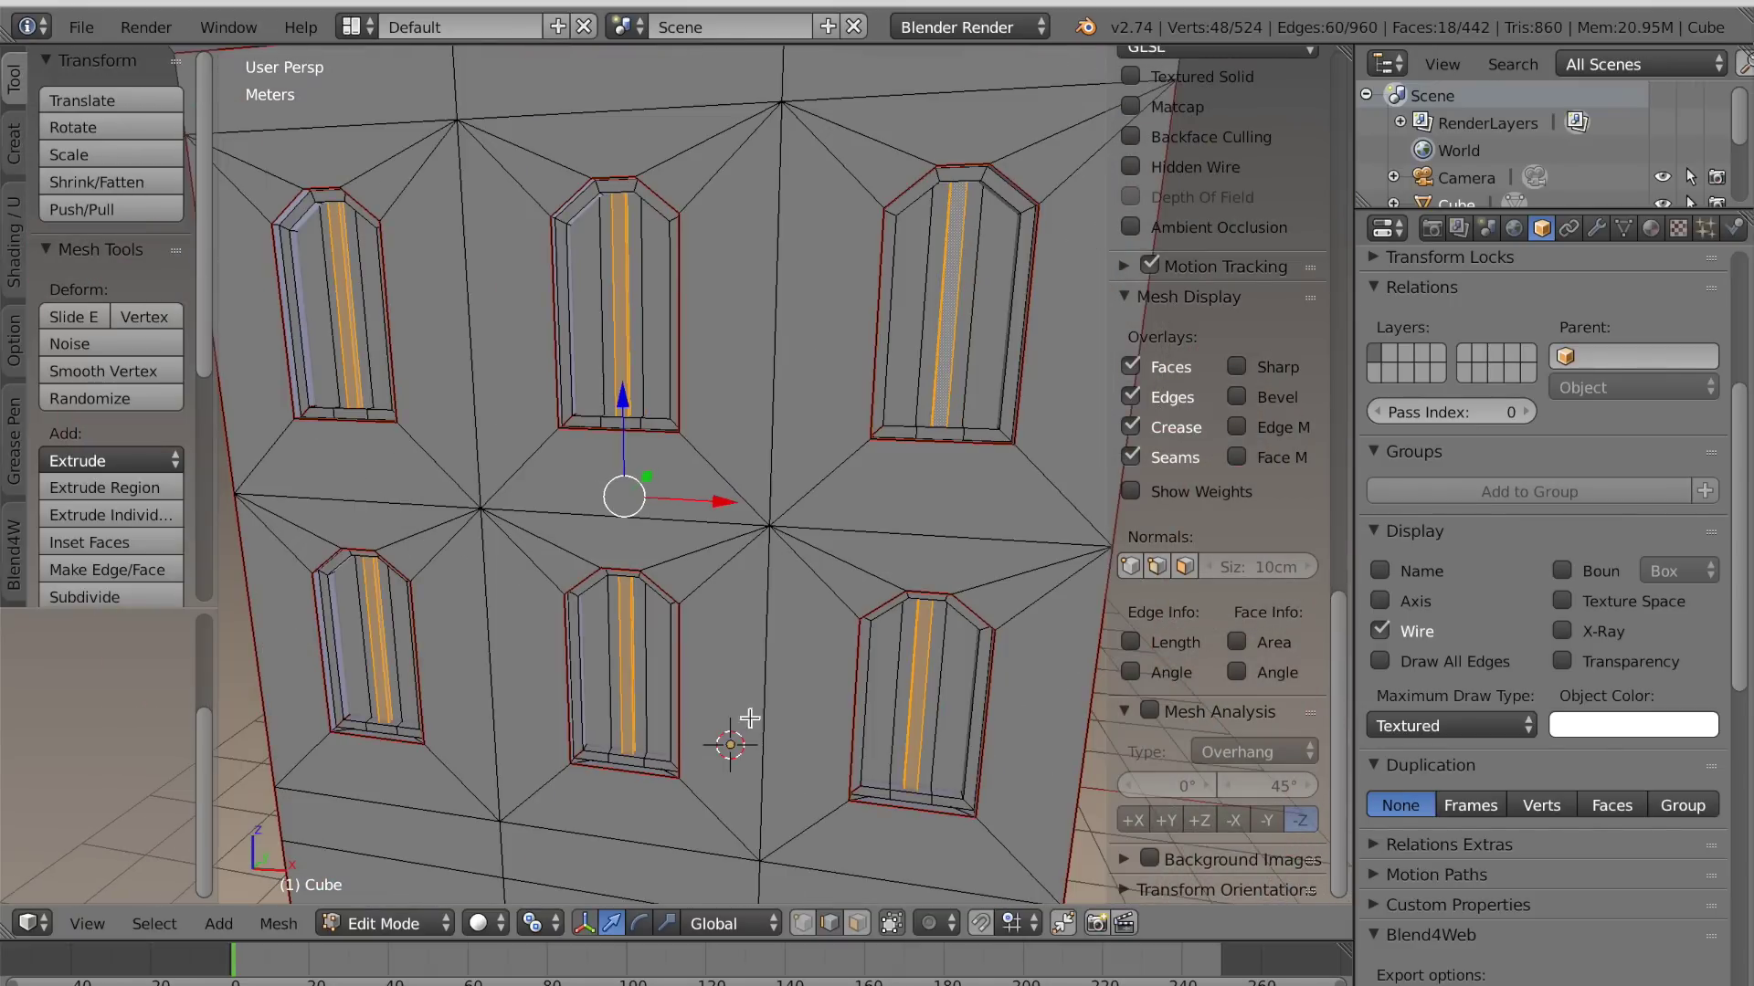
Duplicate the six vertical window bars in front view and rotate the copies 90° about the Y axis into horizontal crossbars
scroll(617, 681, "down", 2)
middle_click_drag(627, 689, 634, 681)
key("KP_1")
scroll(655, 693, "up", 4)
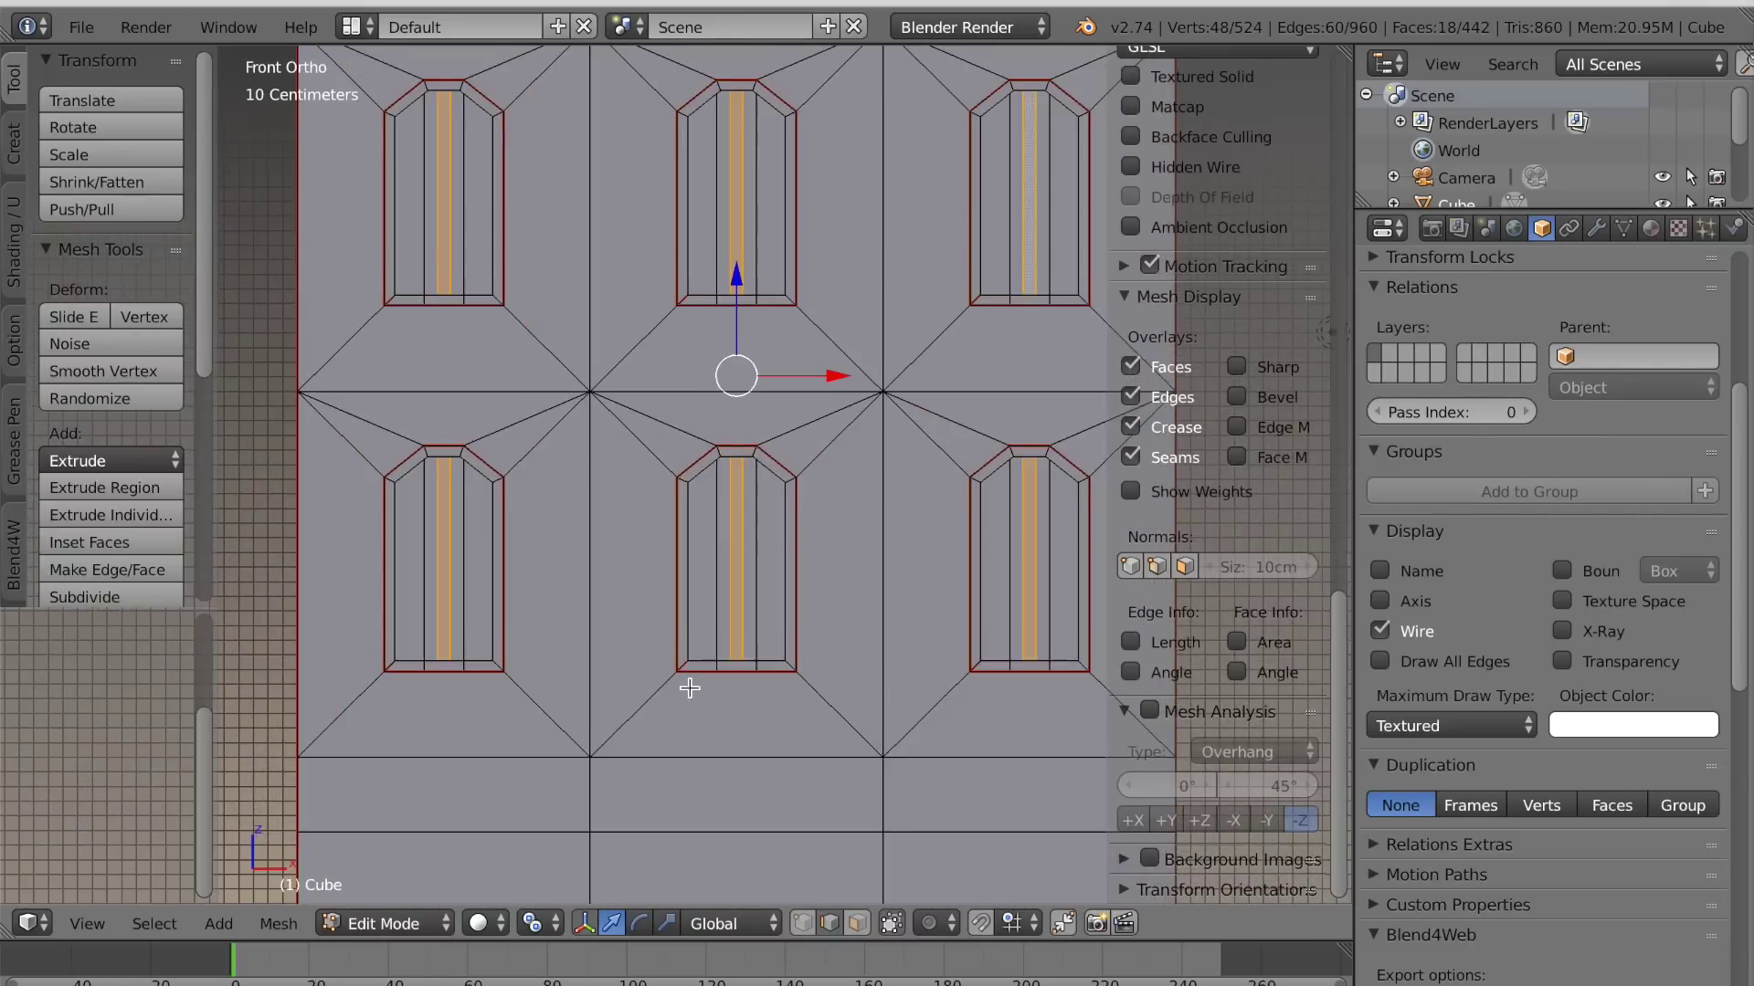
key("z")
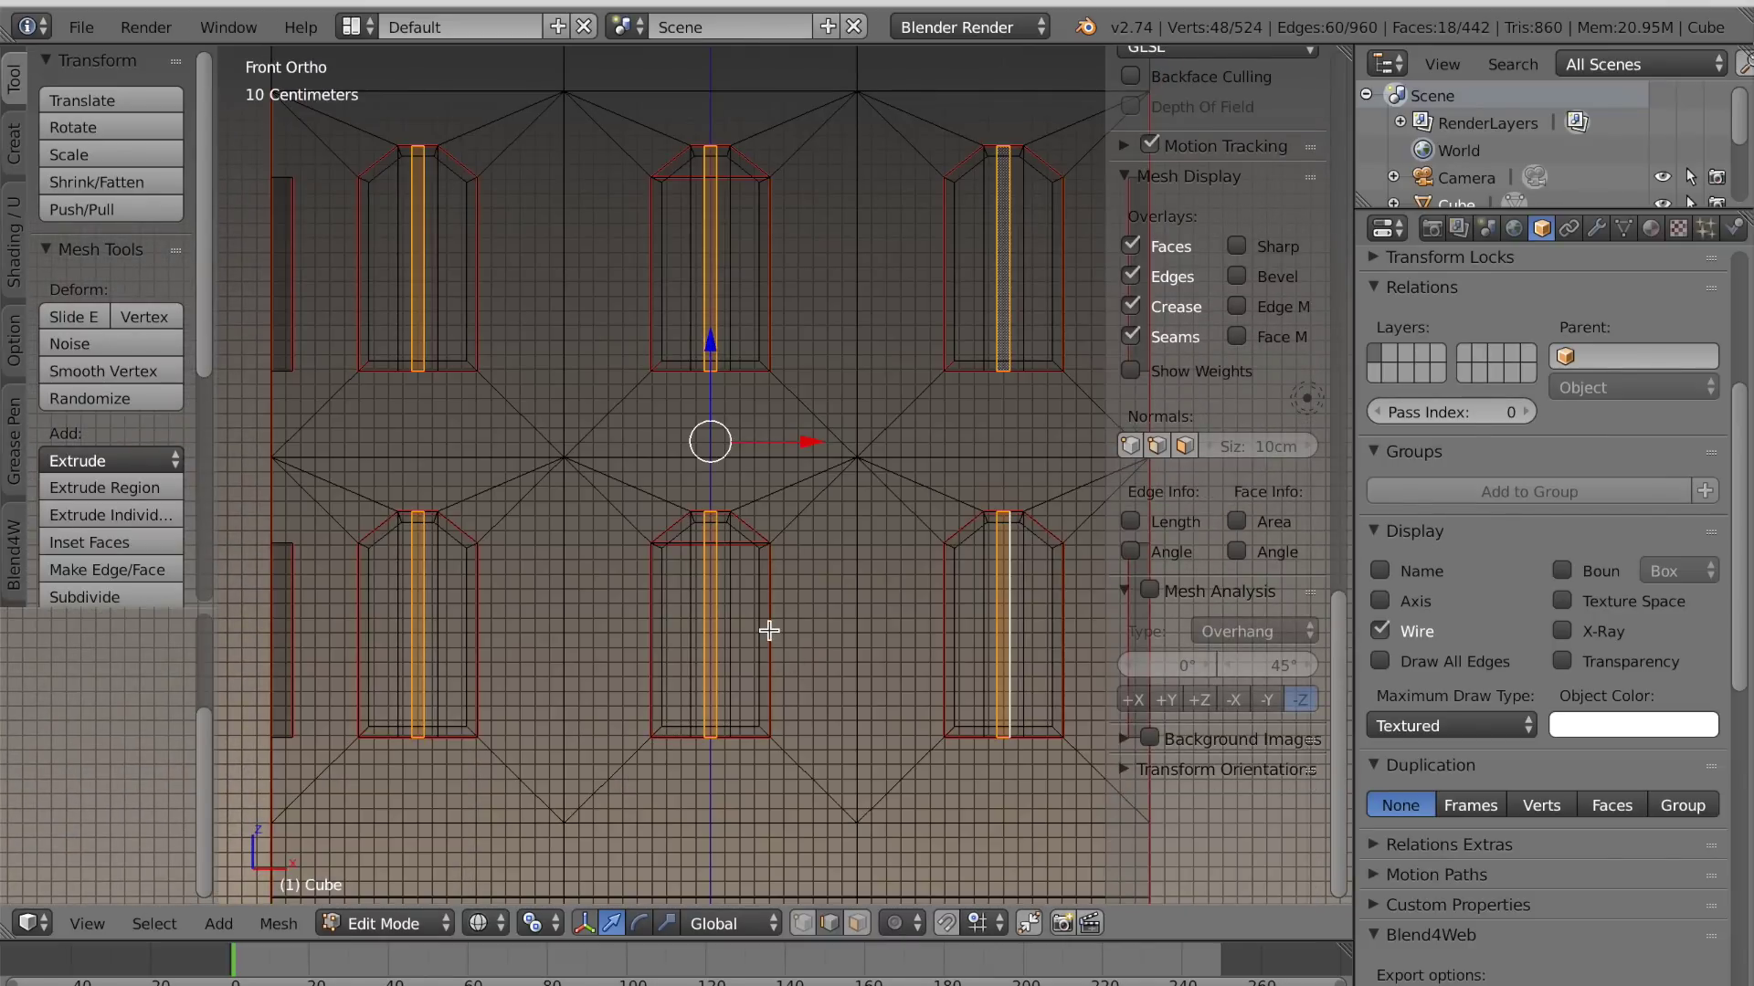
key("shift+d")
type("90")
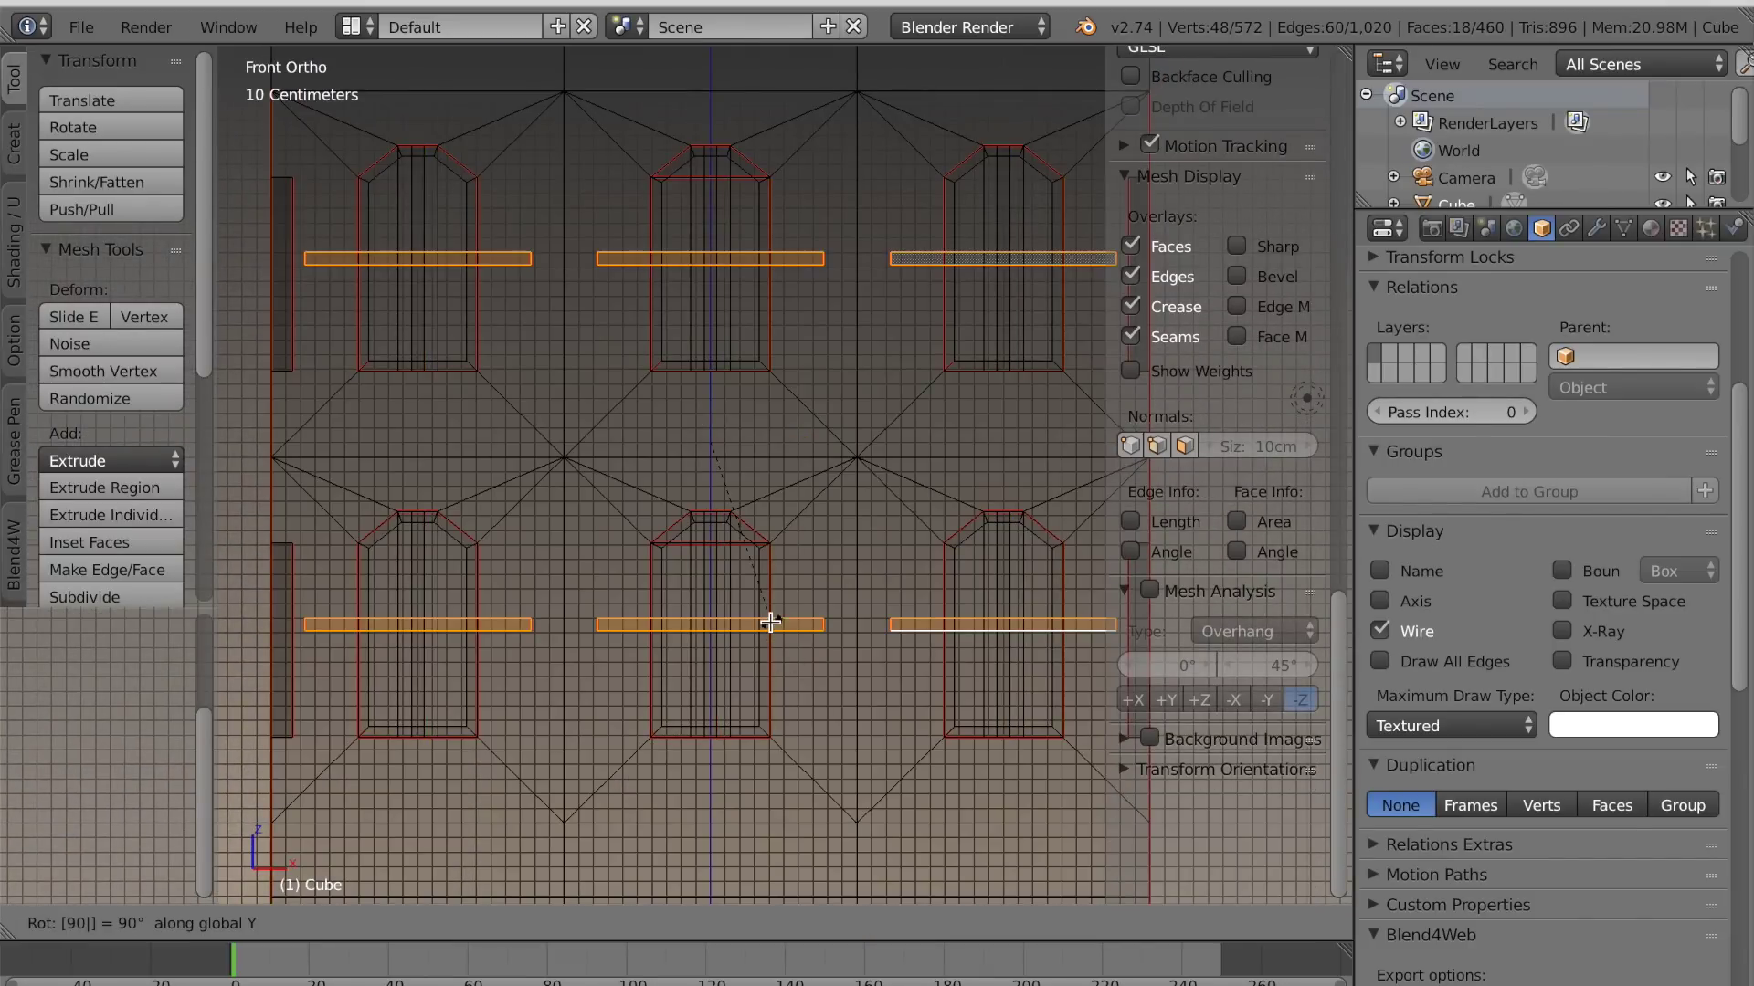
key("Return")
Scale the six horizontal crossbars down along X until they fit within the width of their window frames
scroll(773, 696, "down", 2)
key("s")
key("x")
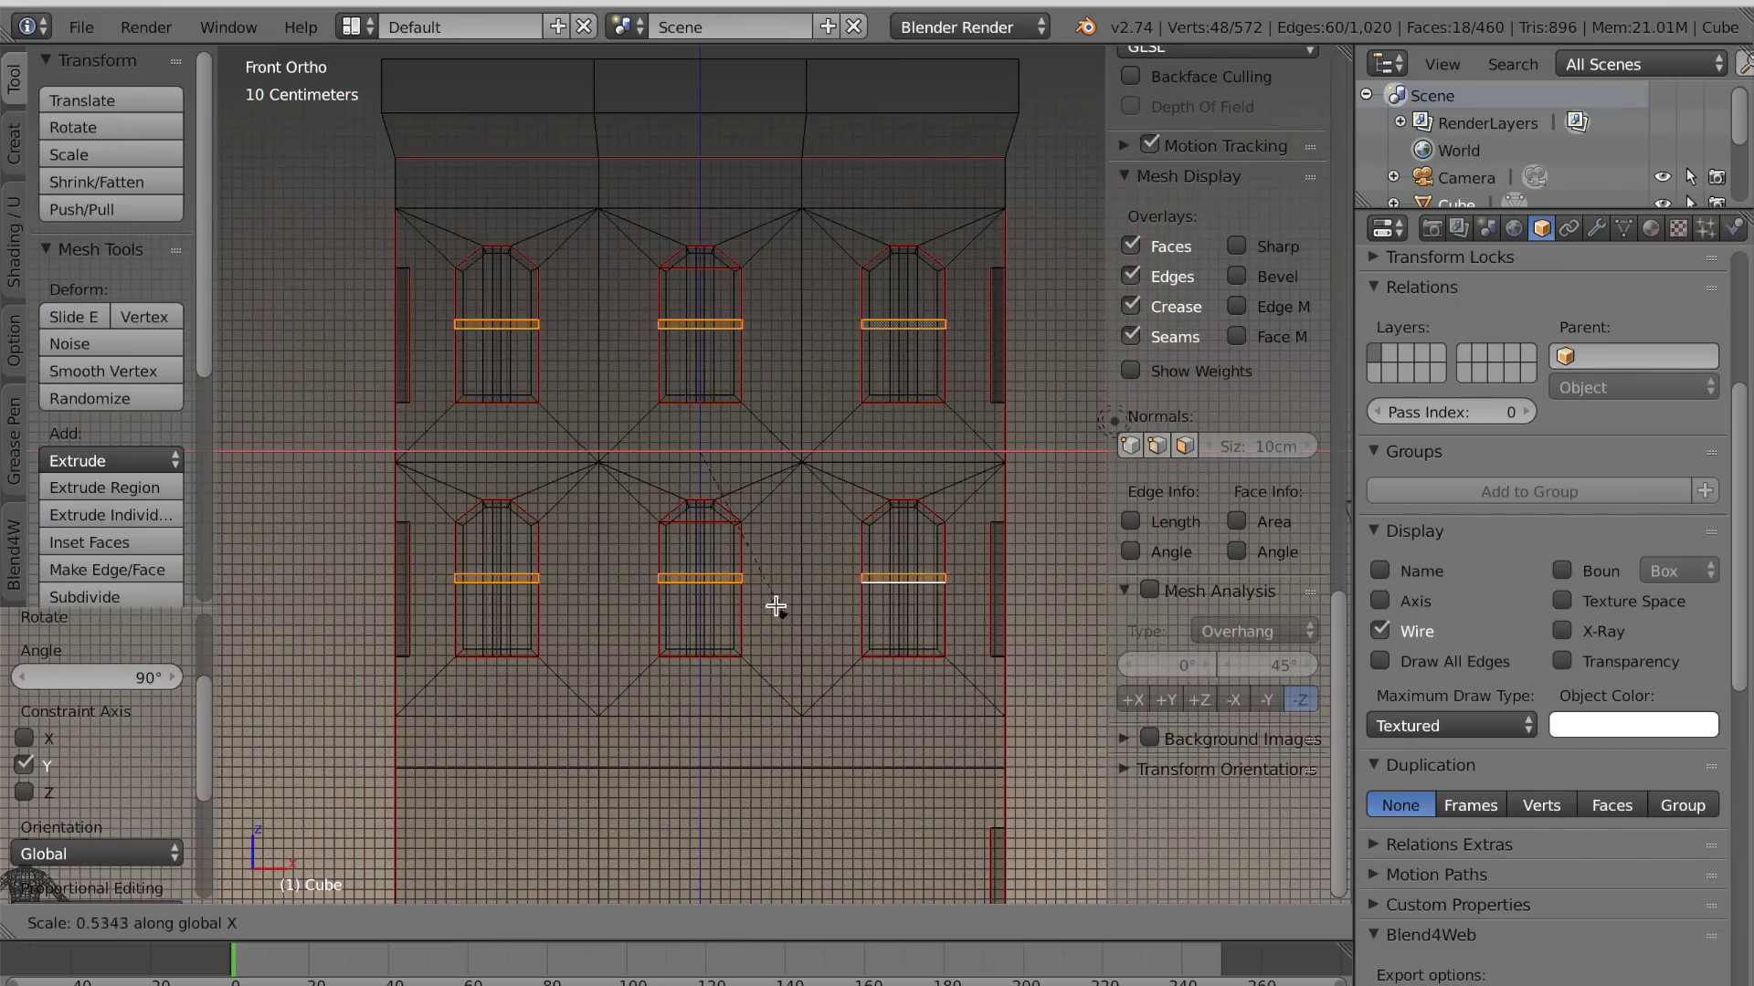
left_click(766, 602)
scroll(854, 821, "up", 5)
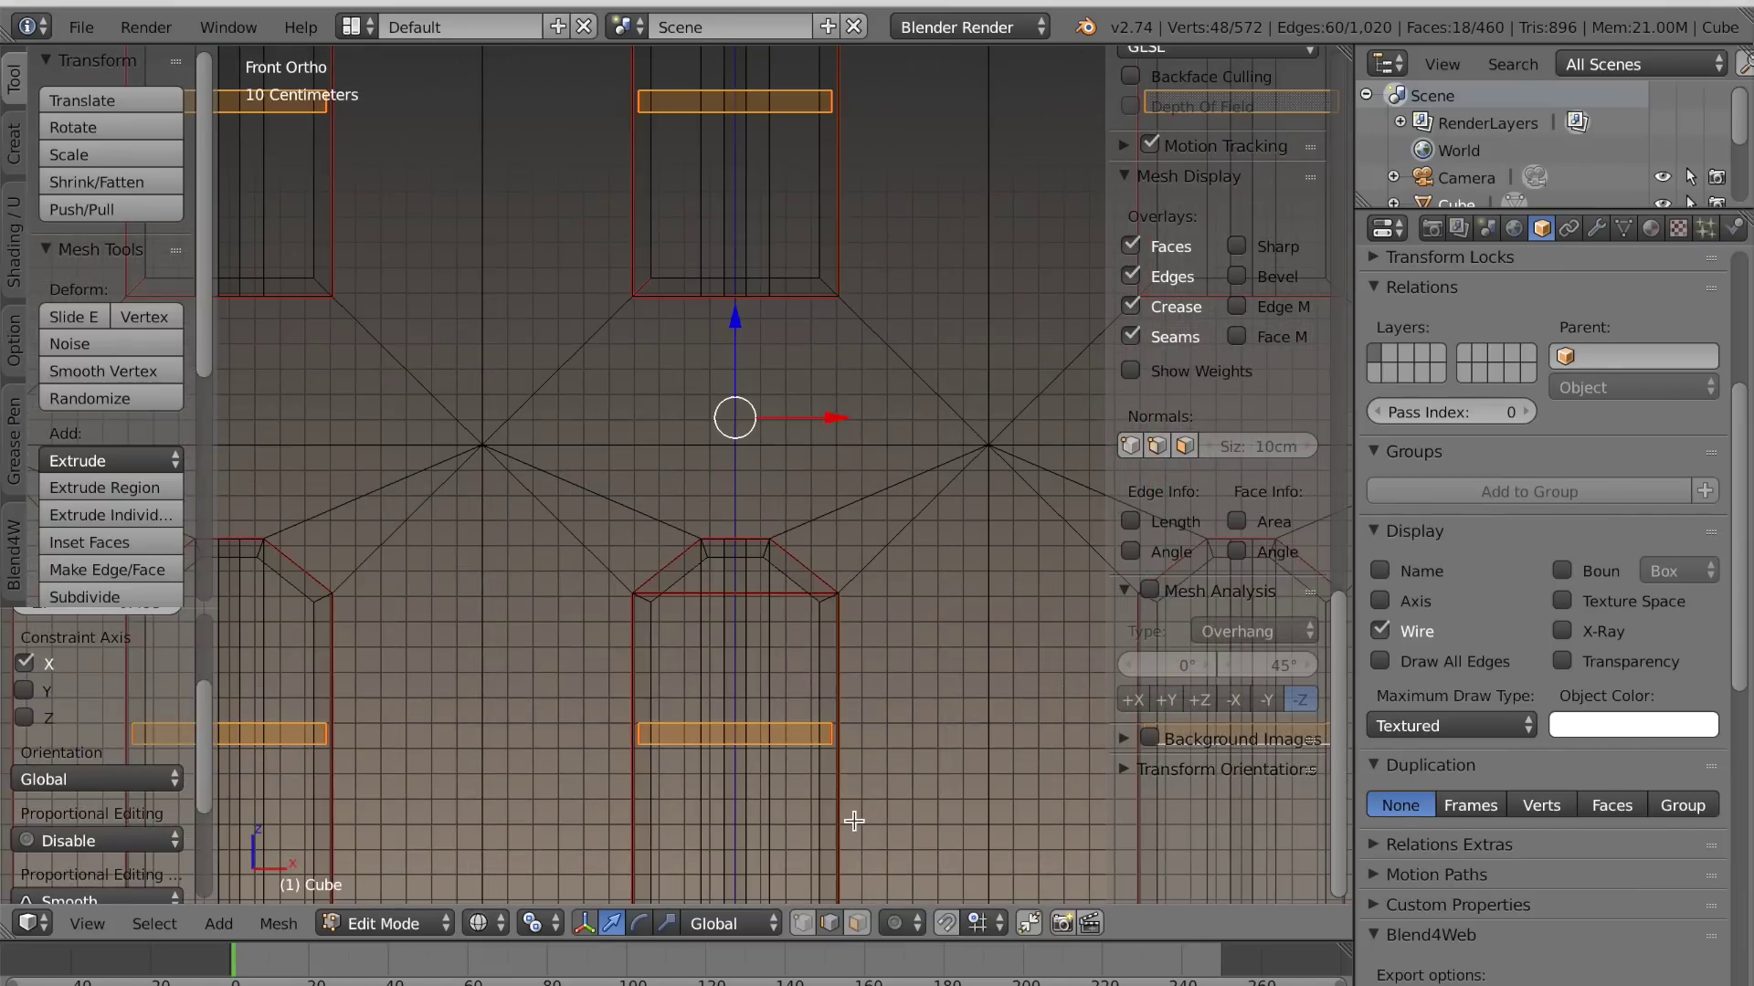
key("s")
key("x")
left_click(904, 808)
scroll(904, 808, "down", 2)
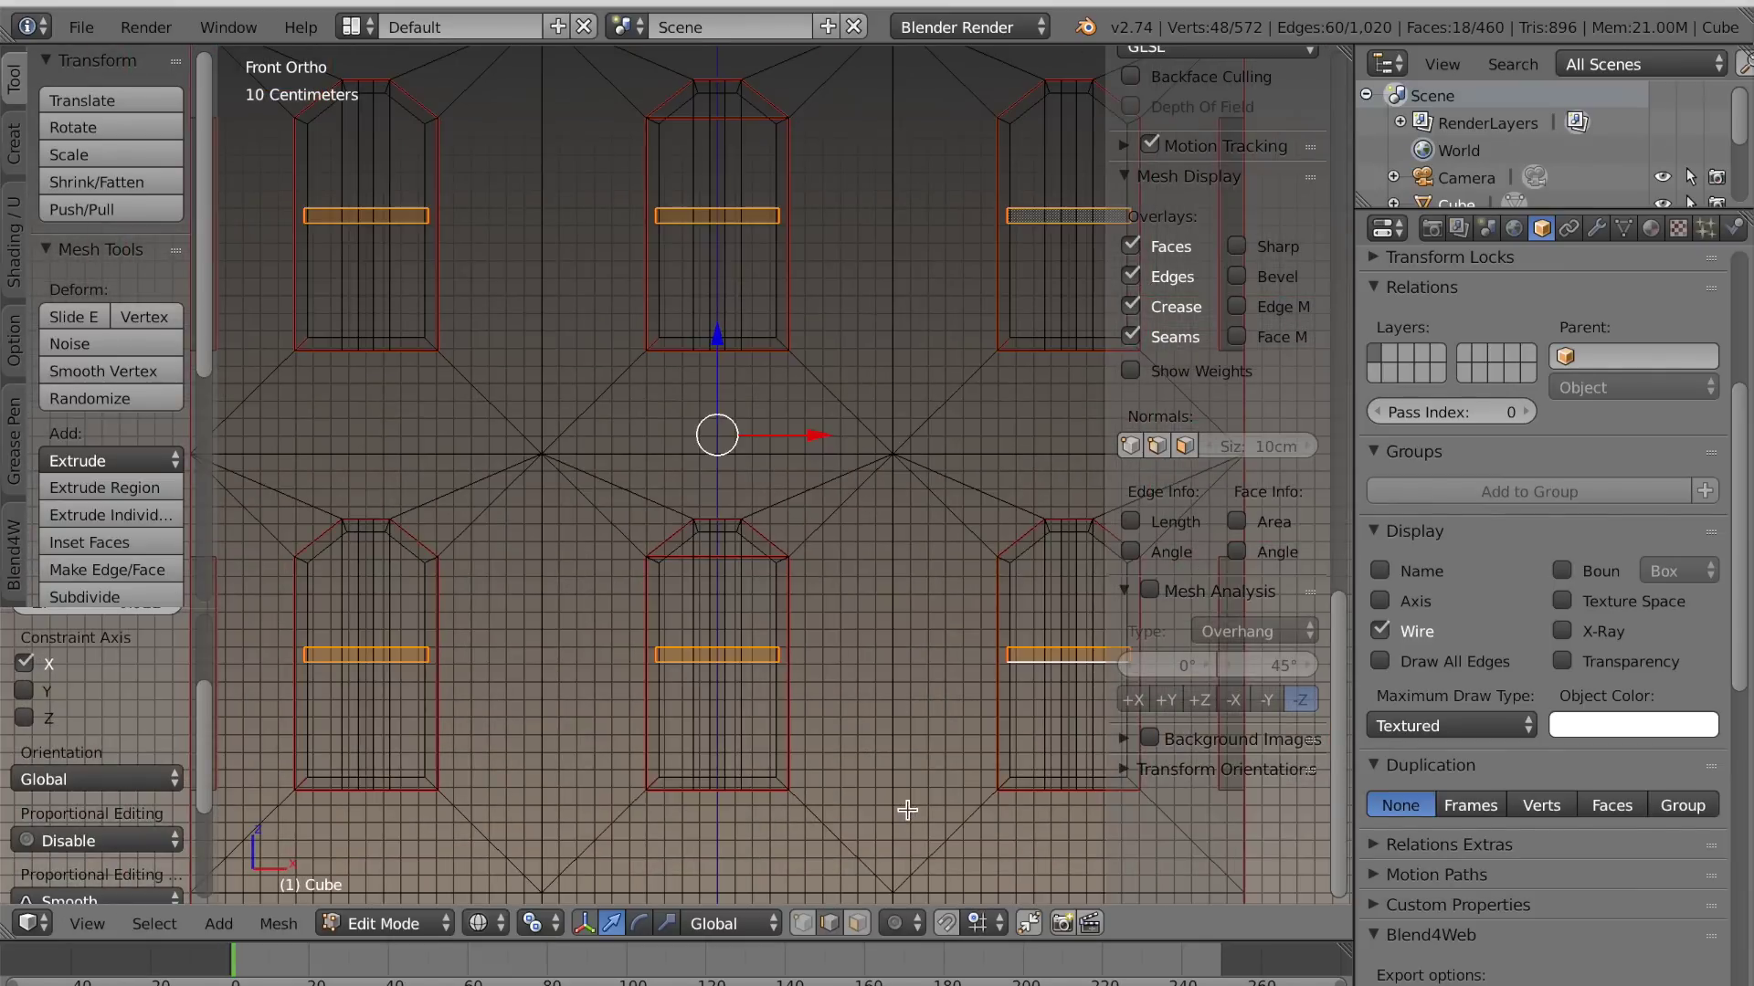
Return to solid shading and shift the six crossbars slightly along Y inside the window frames
key("z")
scroll(906, 808, "down", 3)
mouse_move(892, 794)
middle_mouse_down()
mouse_move(576, 802)
mouse_move(716, 713)
mouse_move(639, 703)
mouse_move(680, 657)
middle_mouse_up()
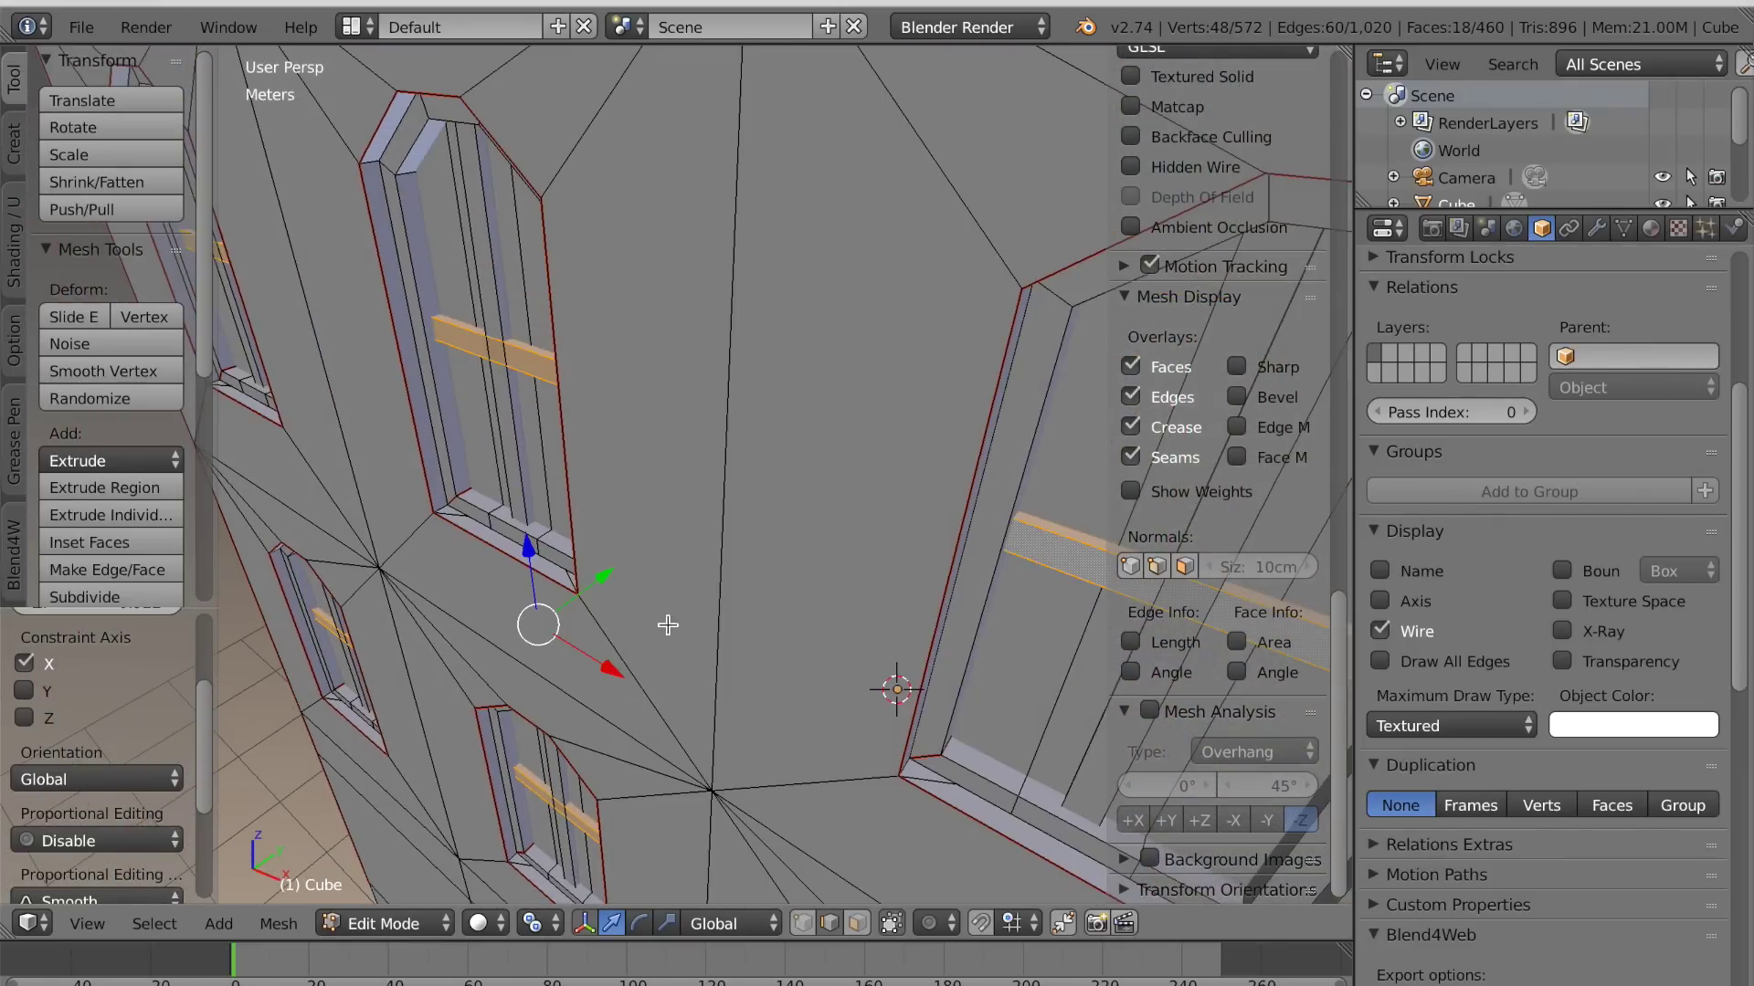
left_click_drag(608, 571, 604, 575)
left_click(603, 573)
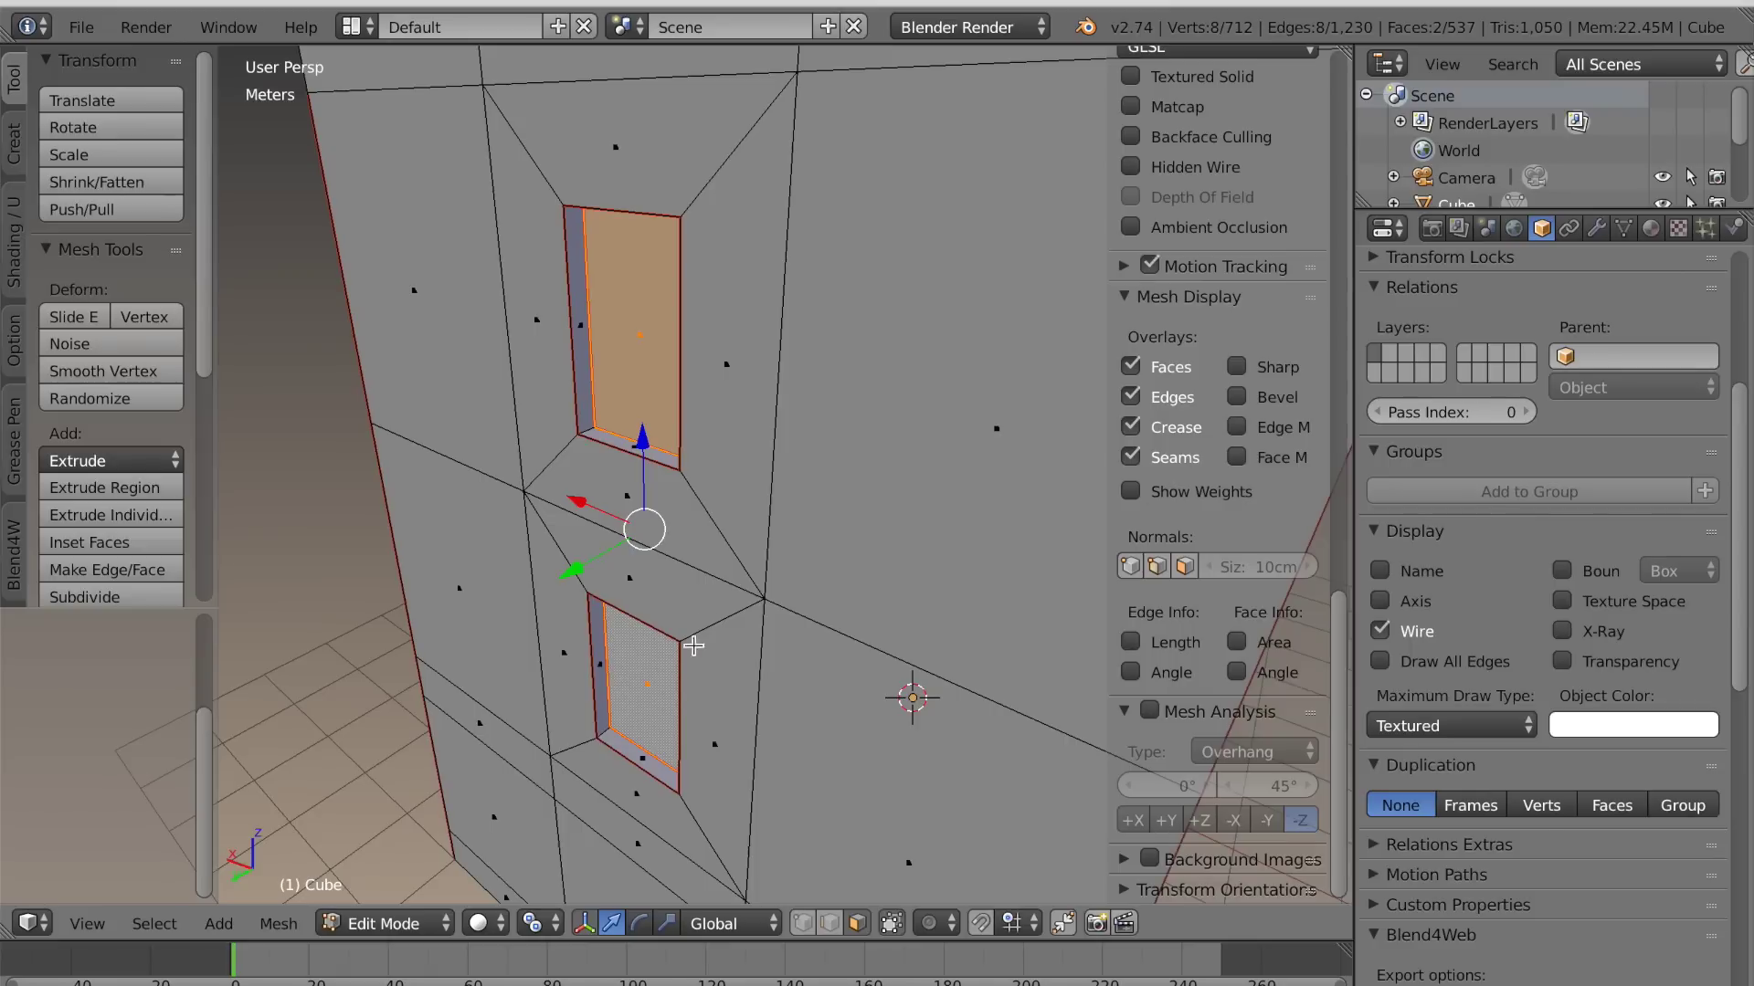
Extrude the recessed faces of the two rear wall windows about 7.2 cm along Y and clear the seams on their edges
scroll(709, 604, "up", 2)
key("e")
key("y")
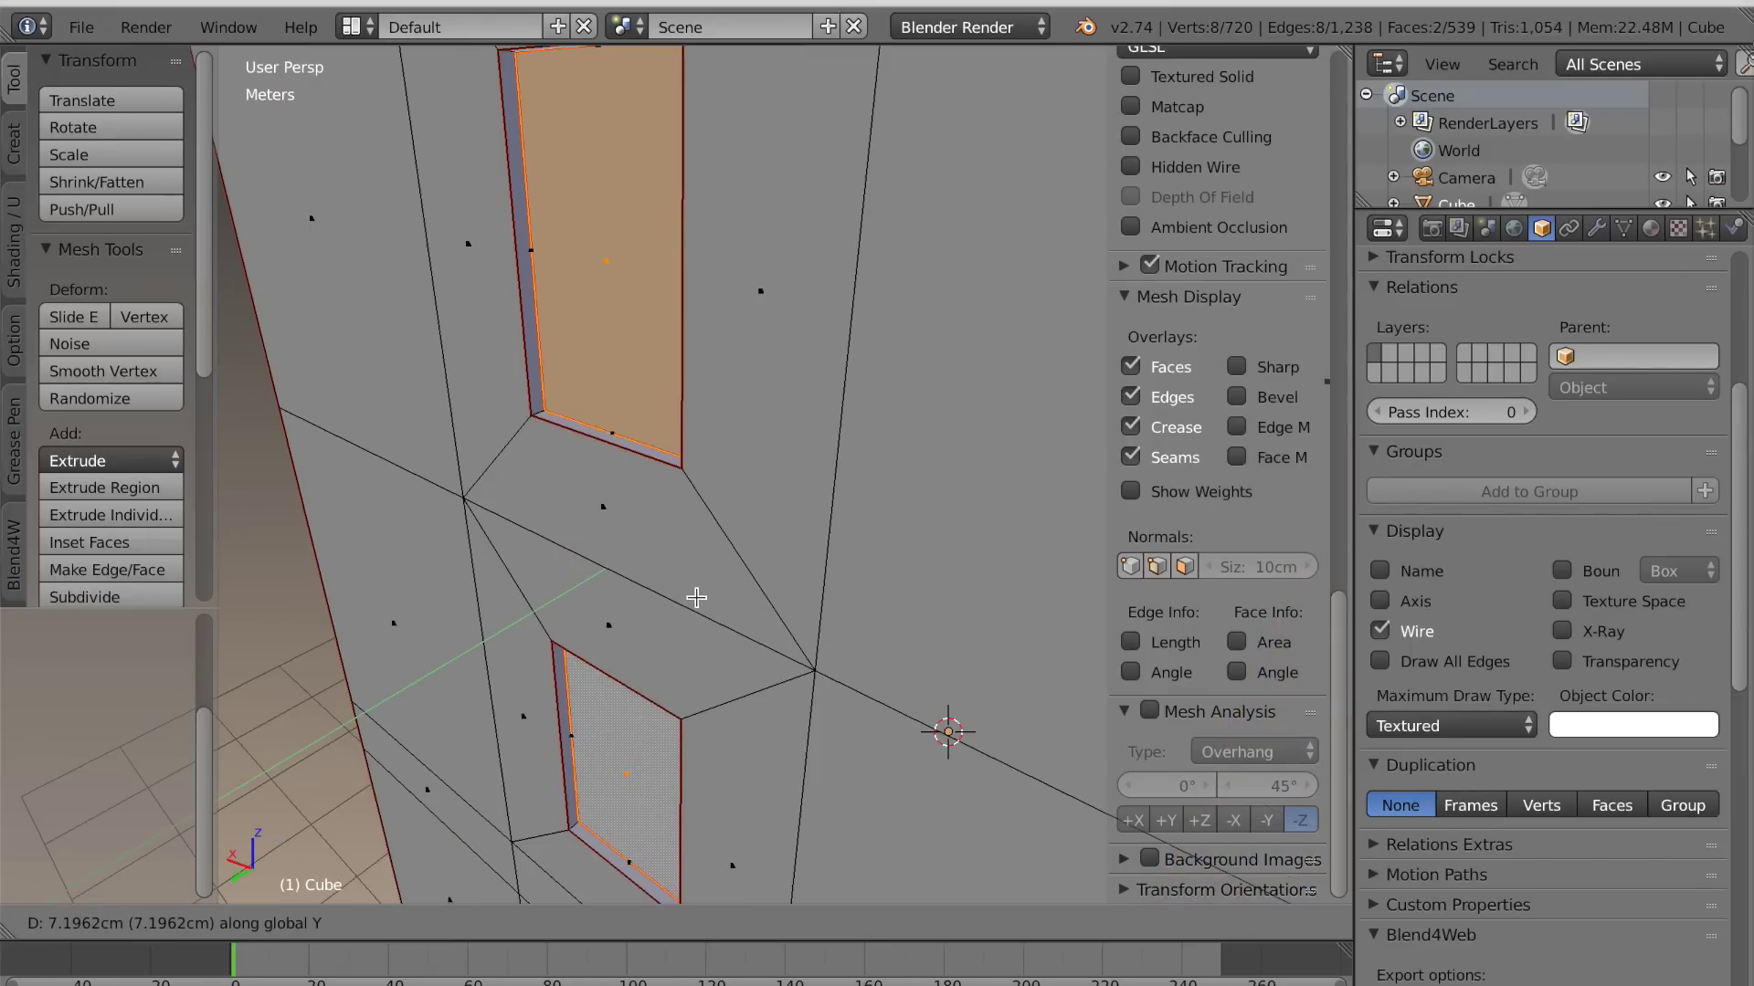
left_click(696, 598)
key("ctrl+e")
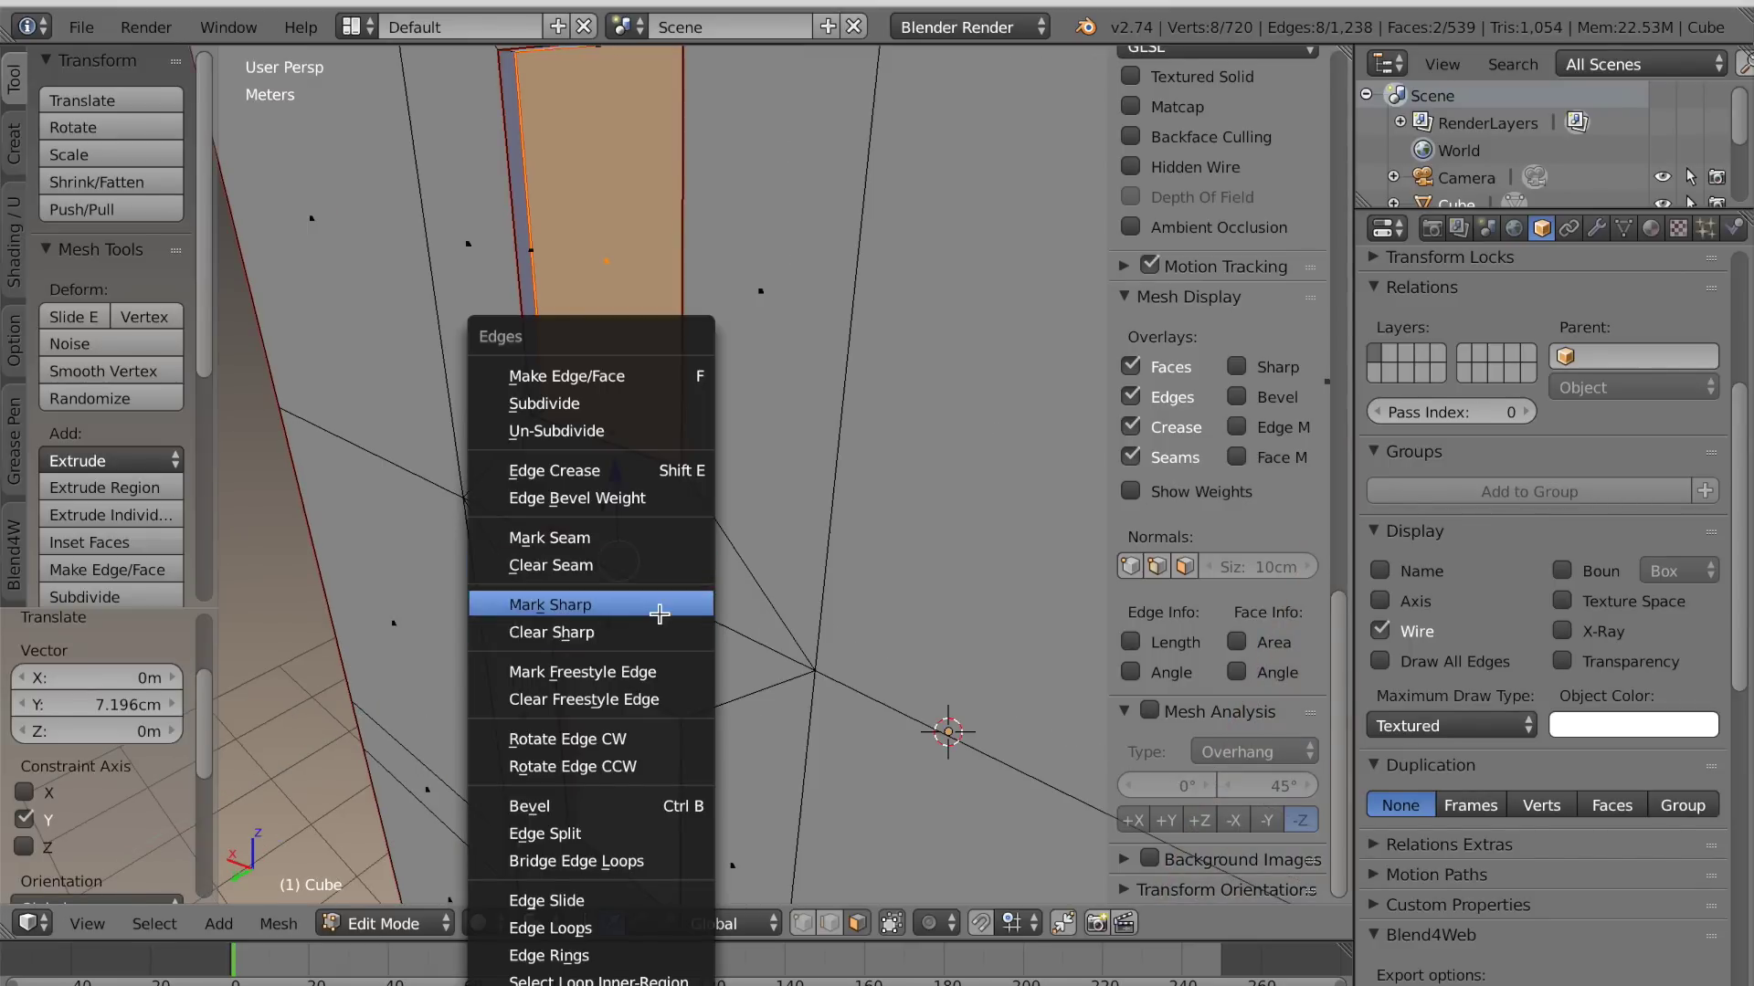
left_click(594, 604)
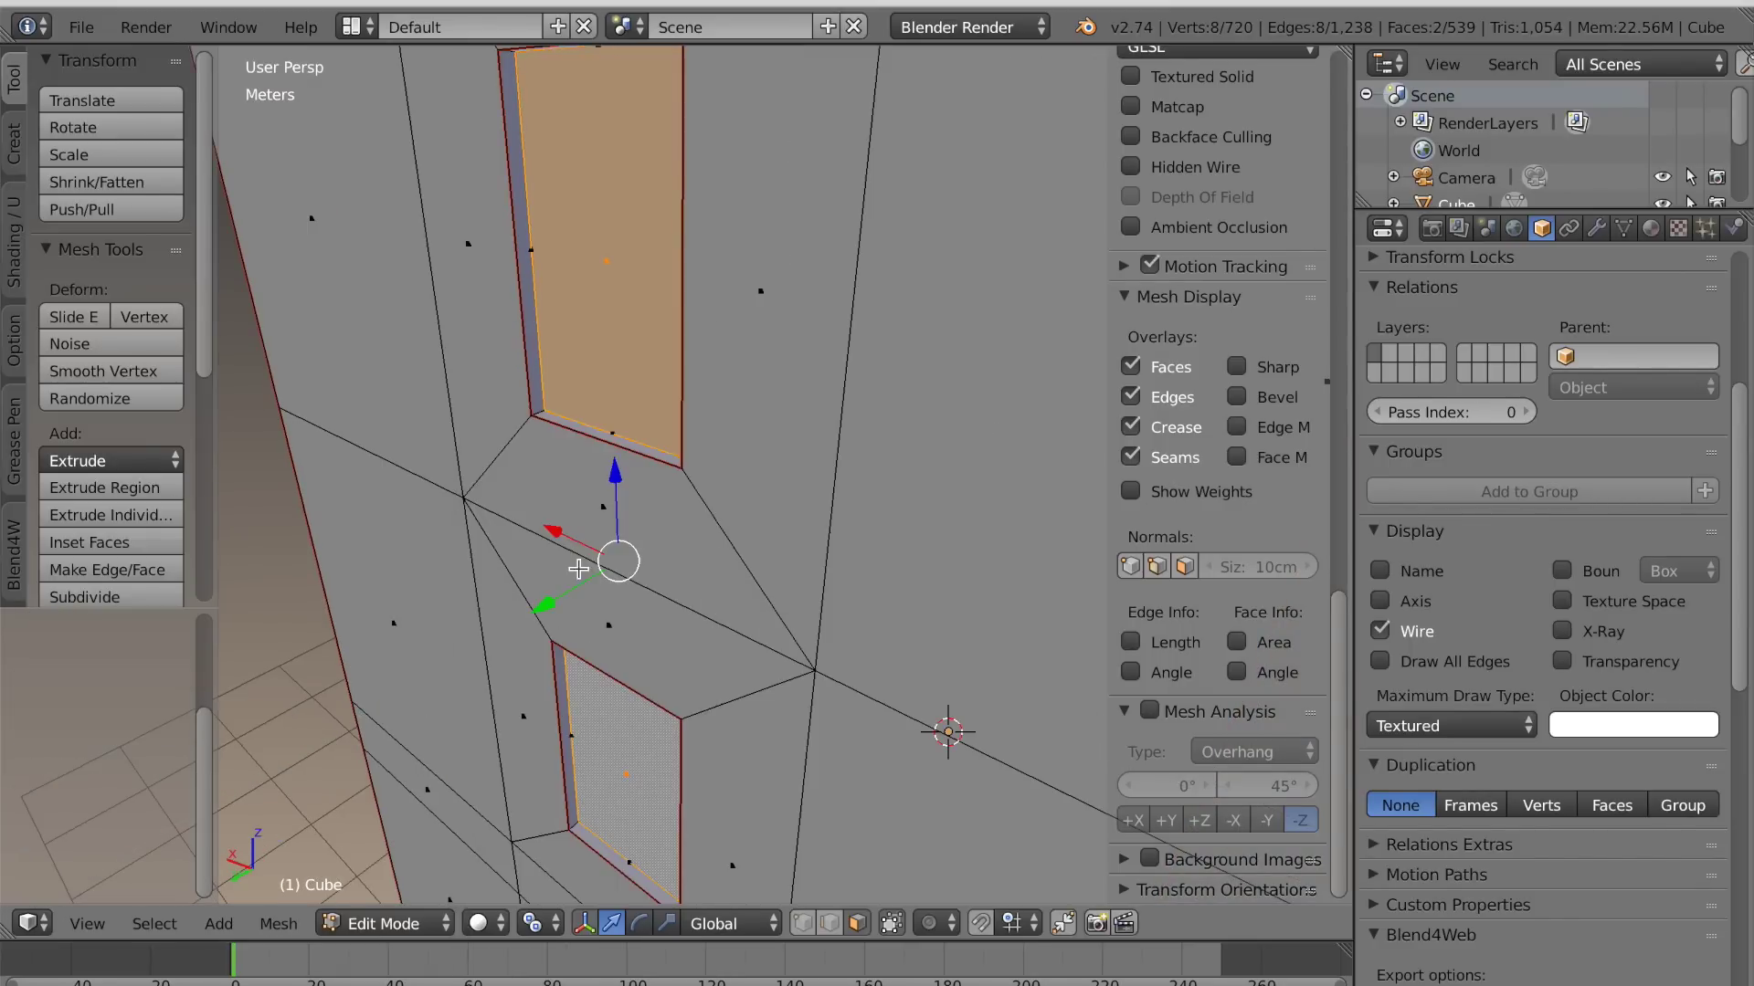
Open both rear window frames by insetting the faces 0.0737, extruding them about 6.3 cm inward and deleting the end faces
key("i")
left_click(687, 698)
key("e")
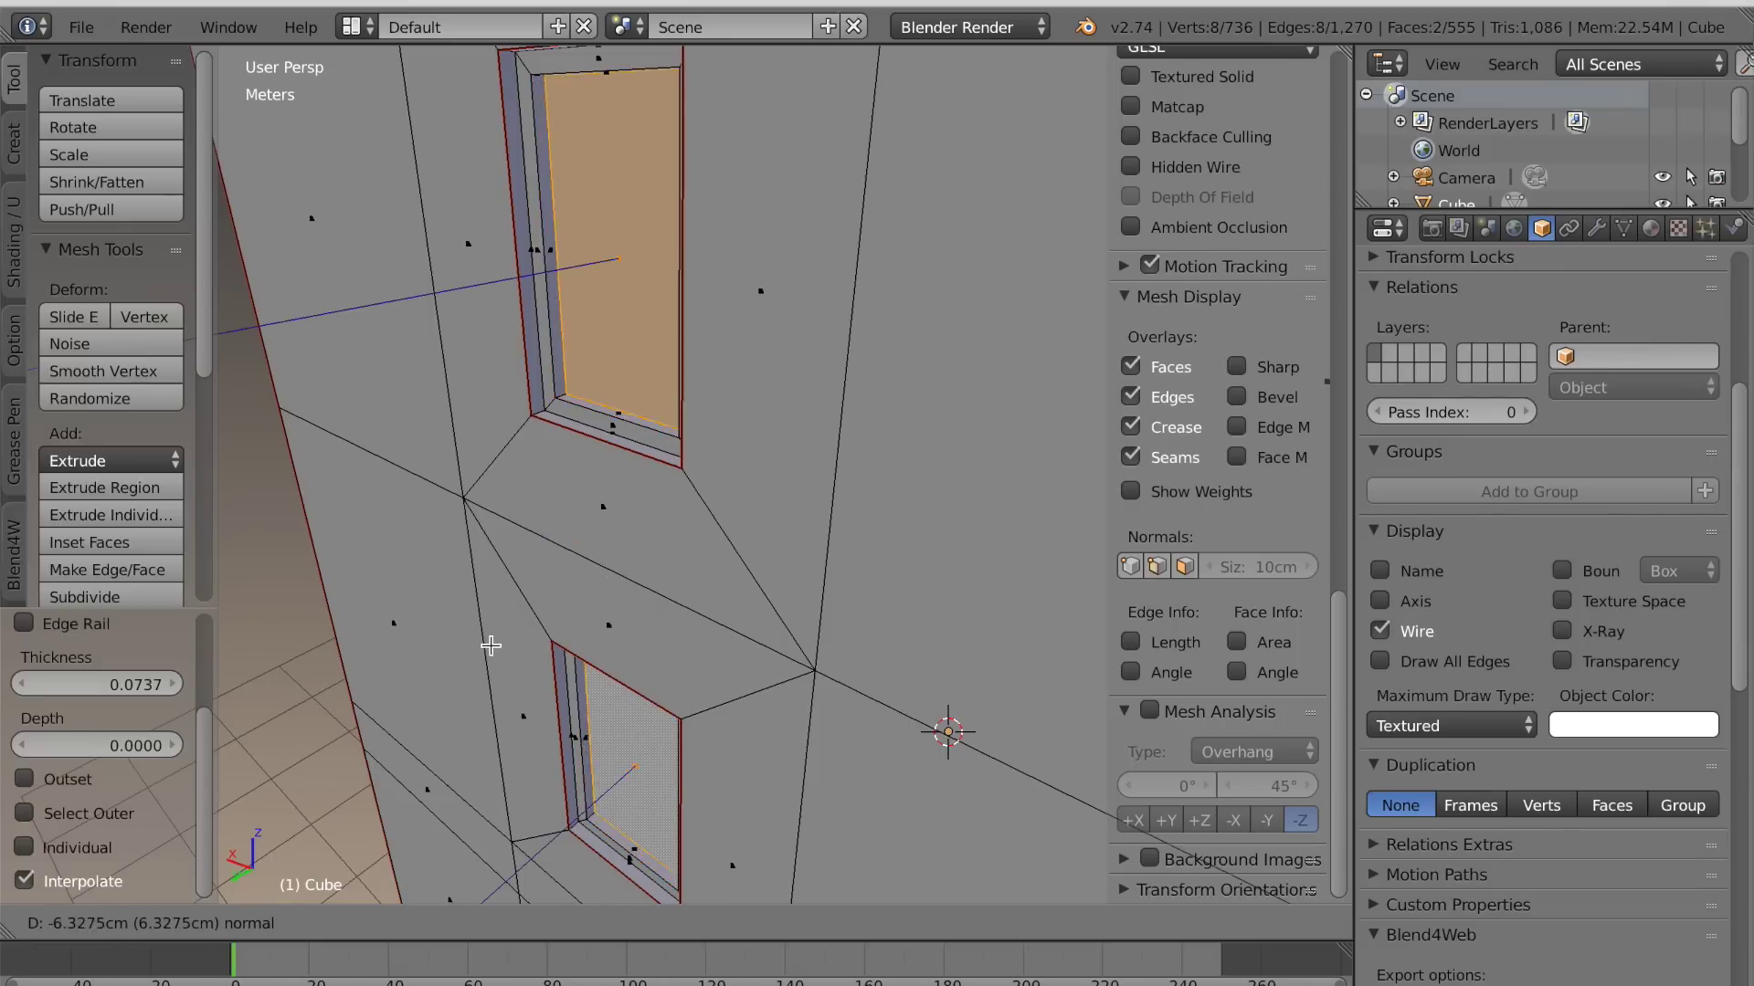
left_click(491, 646)
key("x")
left_click(365, 650)
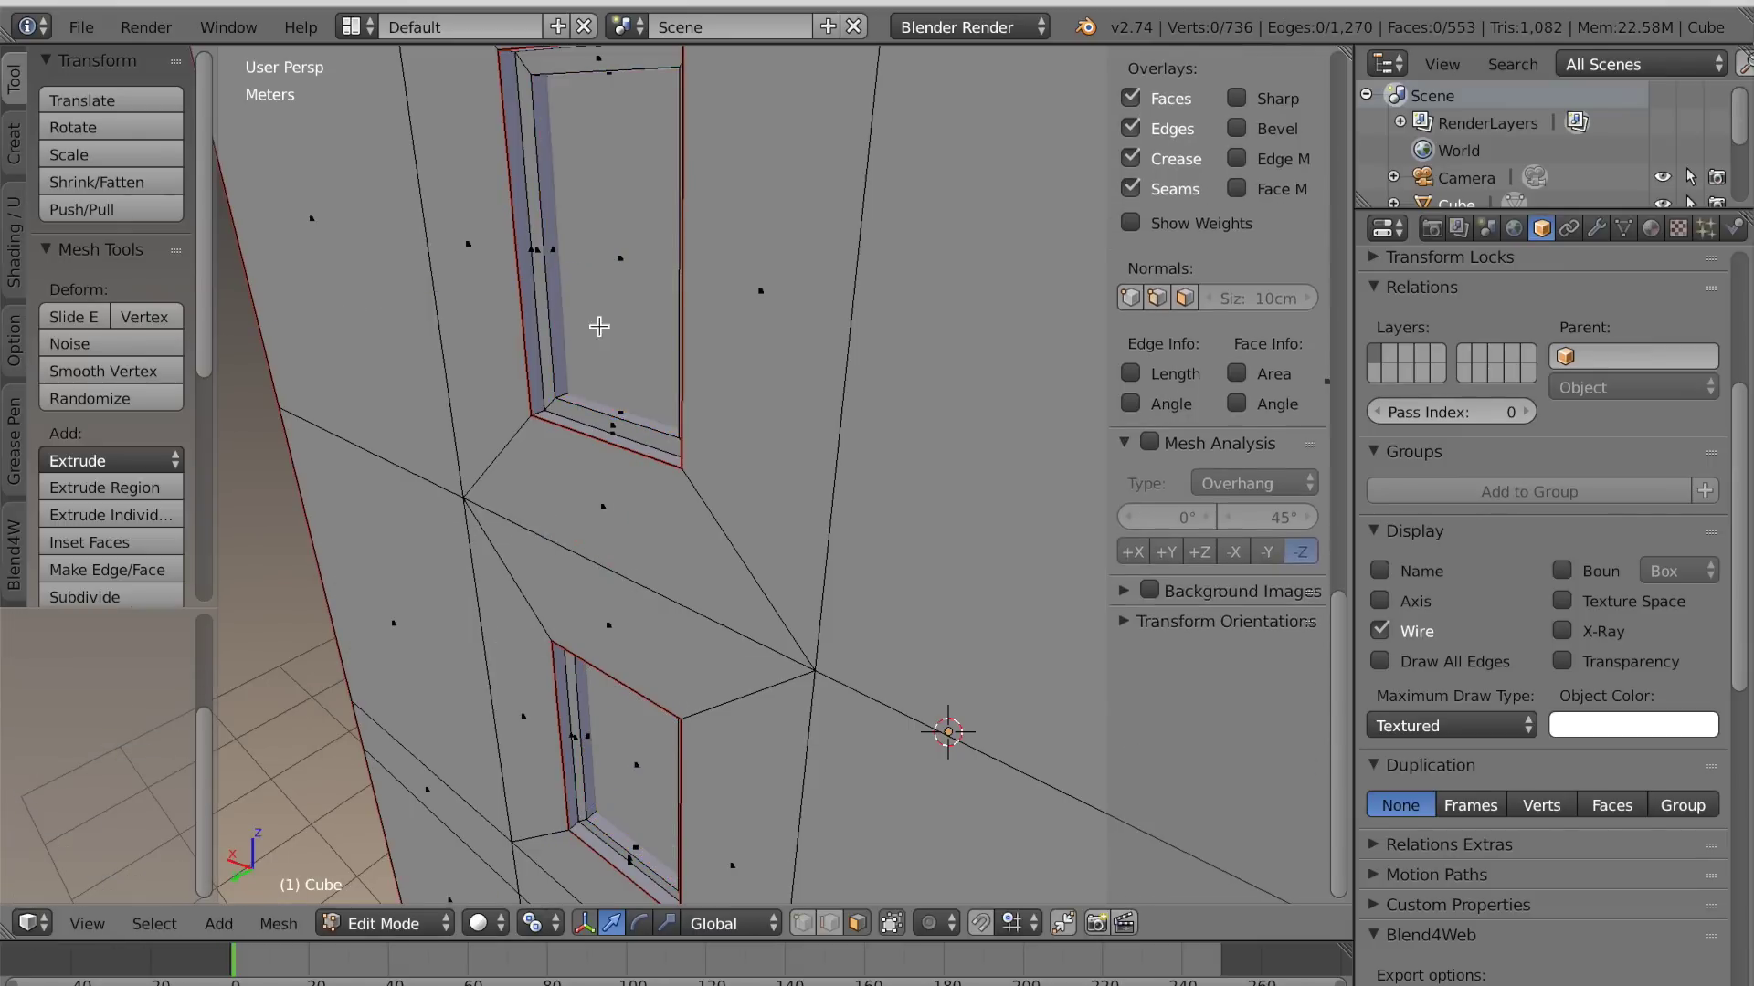
Select the back faces inside both rear windows, duplicate them and move the copies about 3.5 cm along Y
right_click(645, 679, "shift")
scroll(914, 697, "down", 1)
scroll(897, 552, "up", 2)
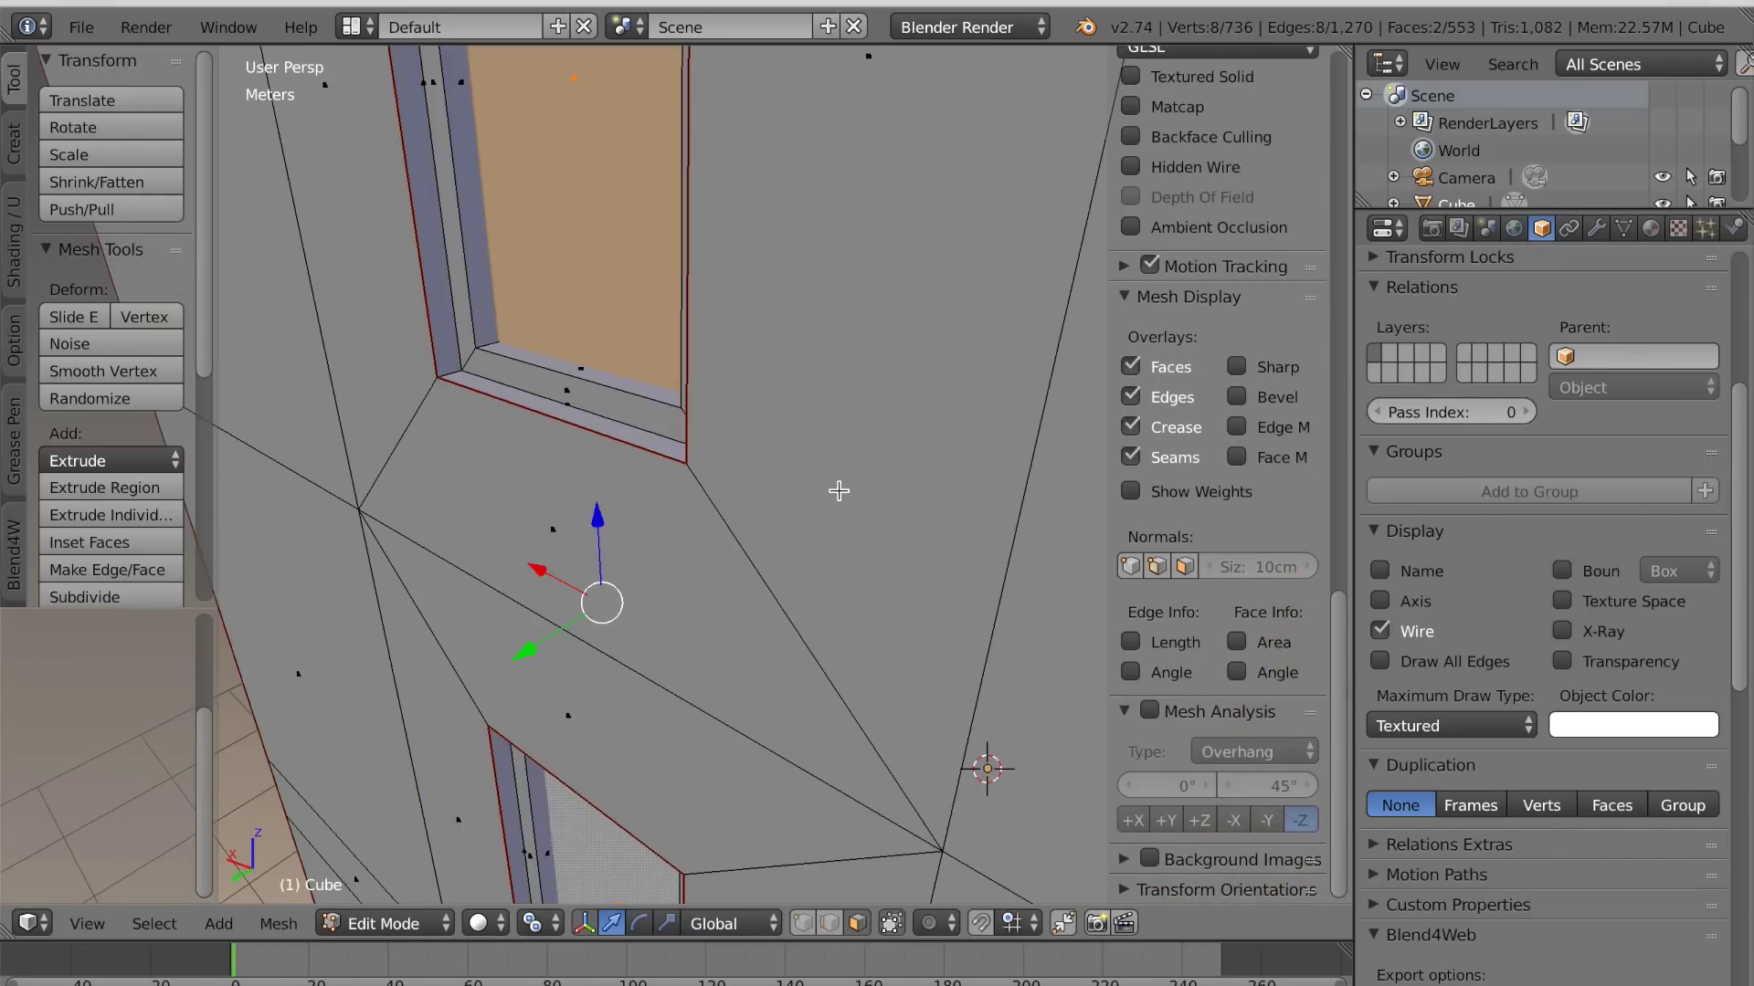
key("shift+d")
key("y")
left_click(828, 500)
scroll(830, 520, "down", 3)
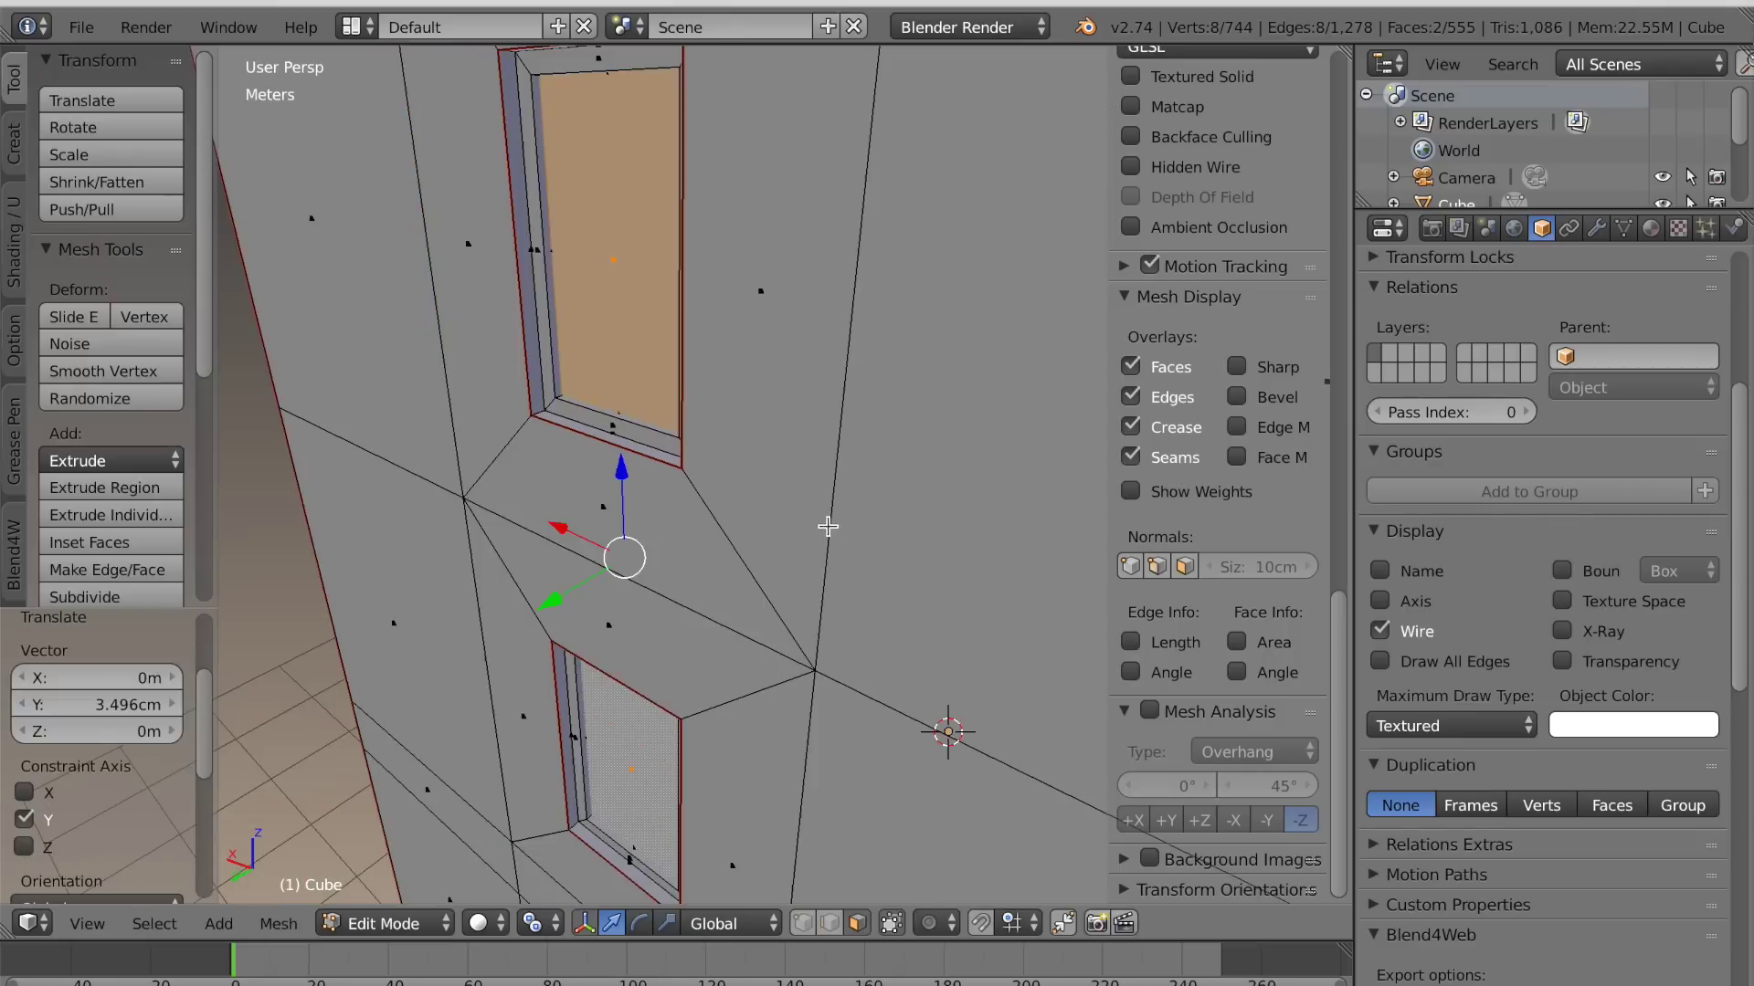
Scale both duplicated rear window faces down along Z, each in place, into thin horizontal bars
key("s")
key("z")
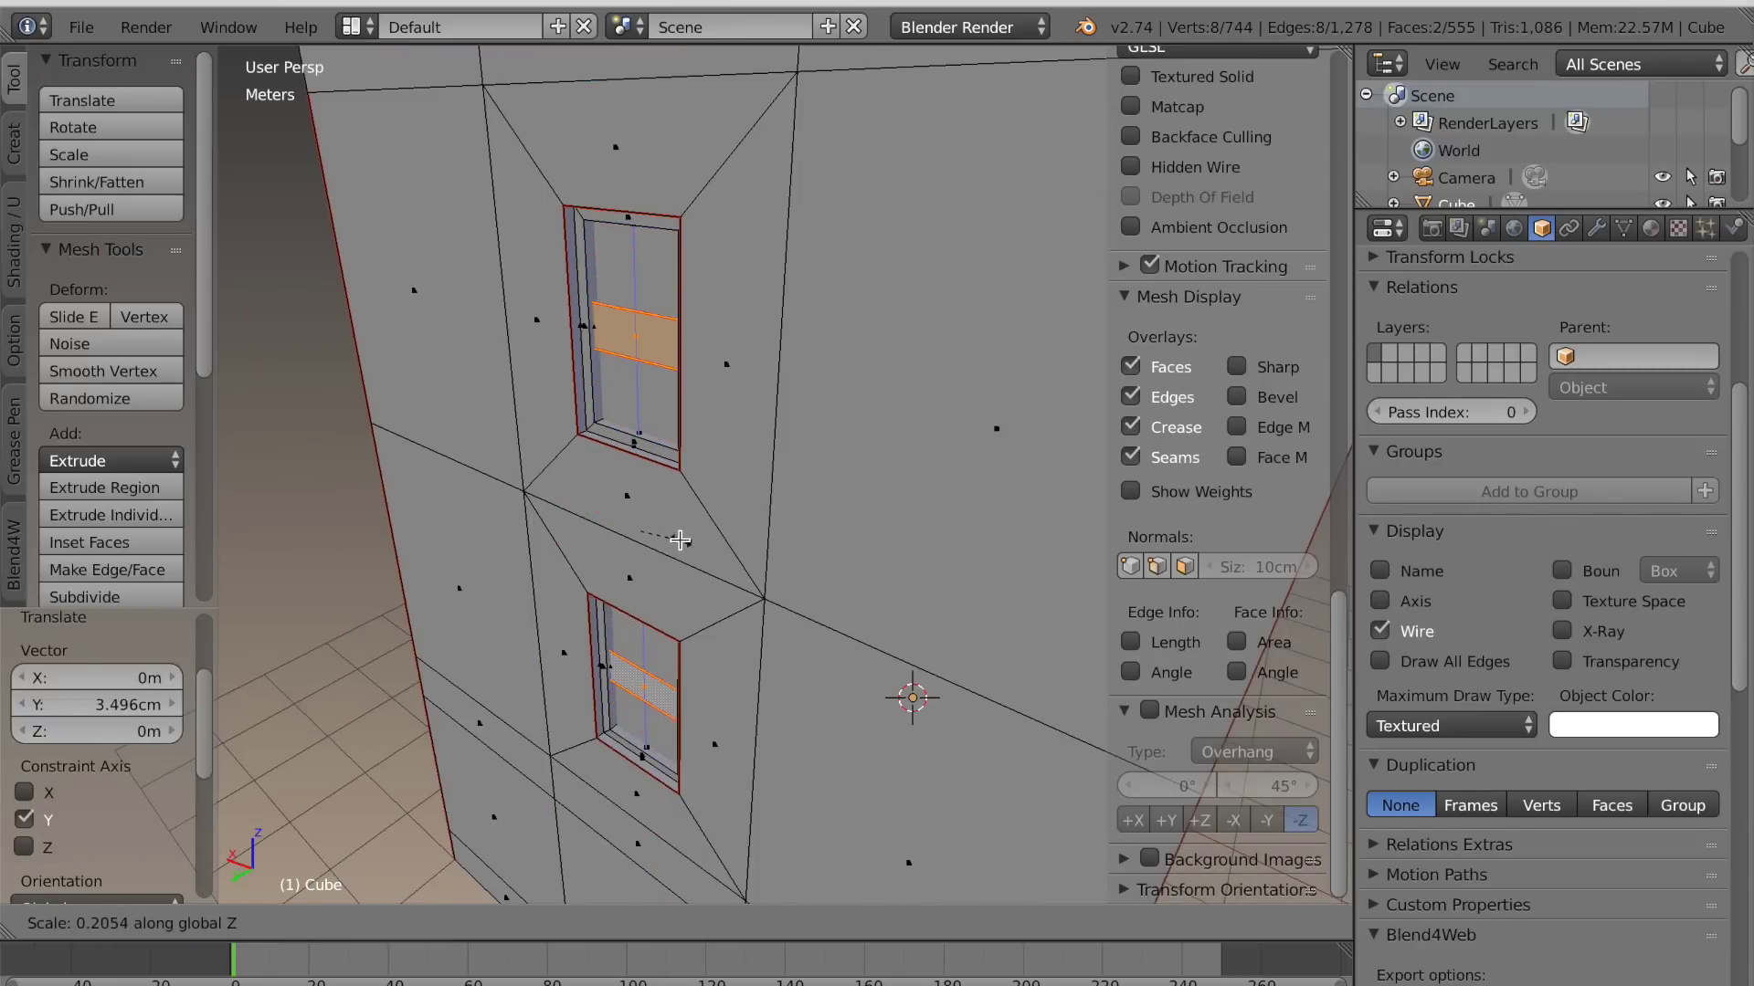
left_click(677, 541)
key("s")
key("z")
left_click(766, 535)
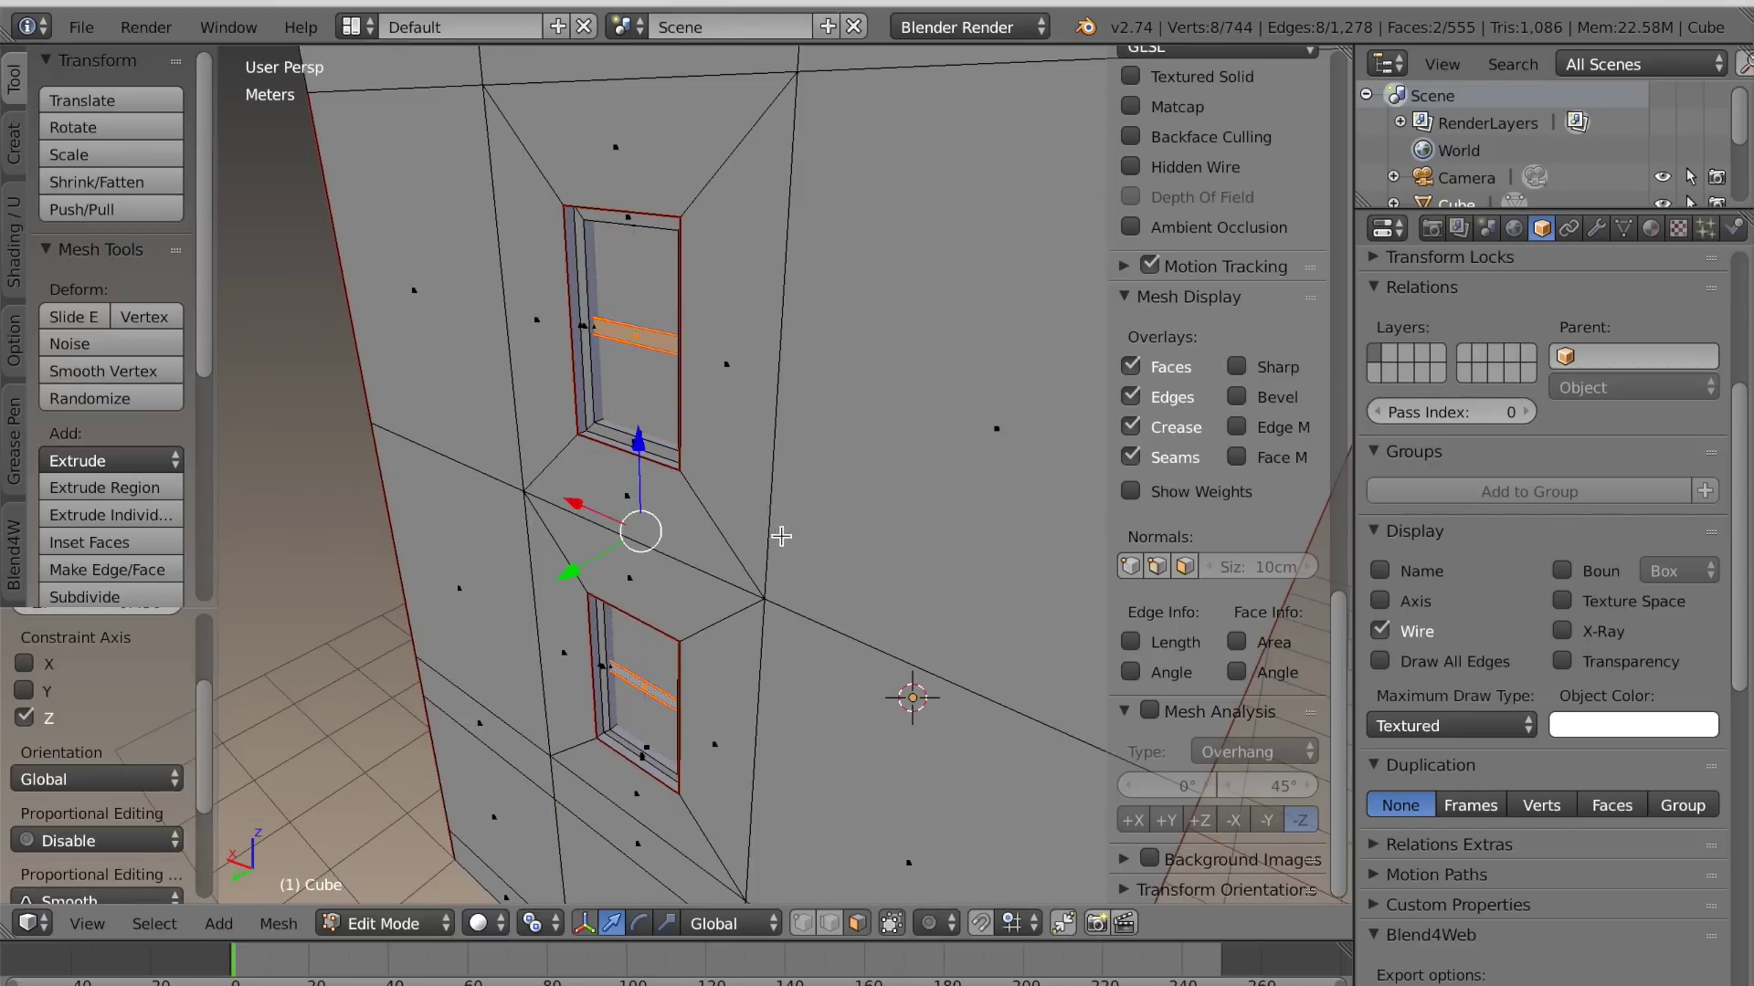
scroll(918, 559, "up", 2)
key("s")
key("z")
left_click(851, 553)
Clear the seams from the edges of the two horizontal rear window bars
scroll(850, 563, "up", 3)
middle_click_drag(850, 564, 865, 572)
key("ctrl+e")
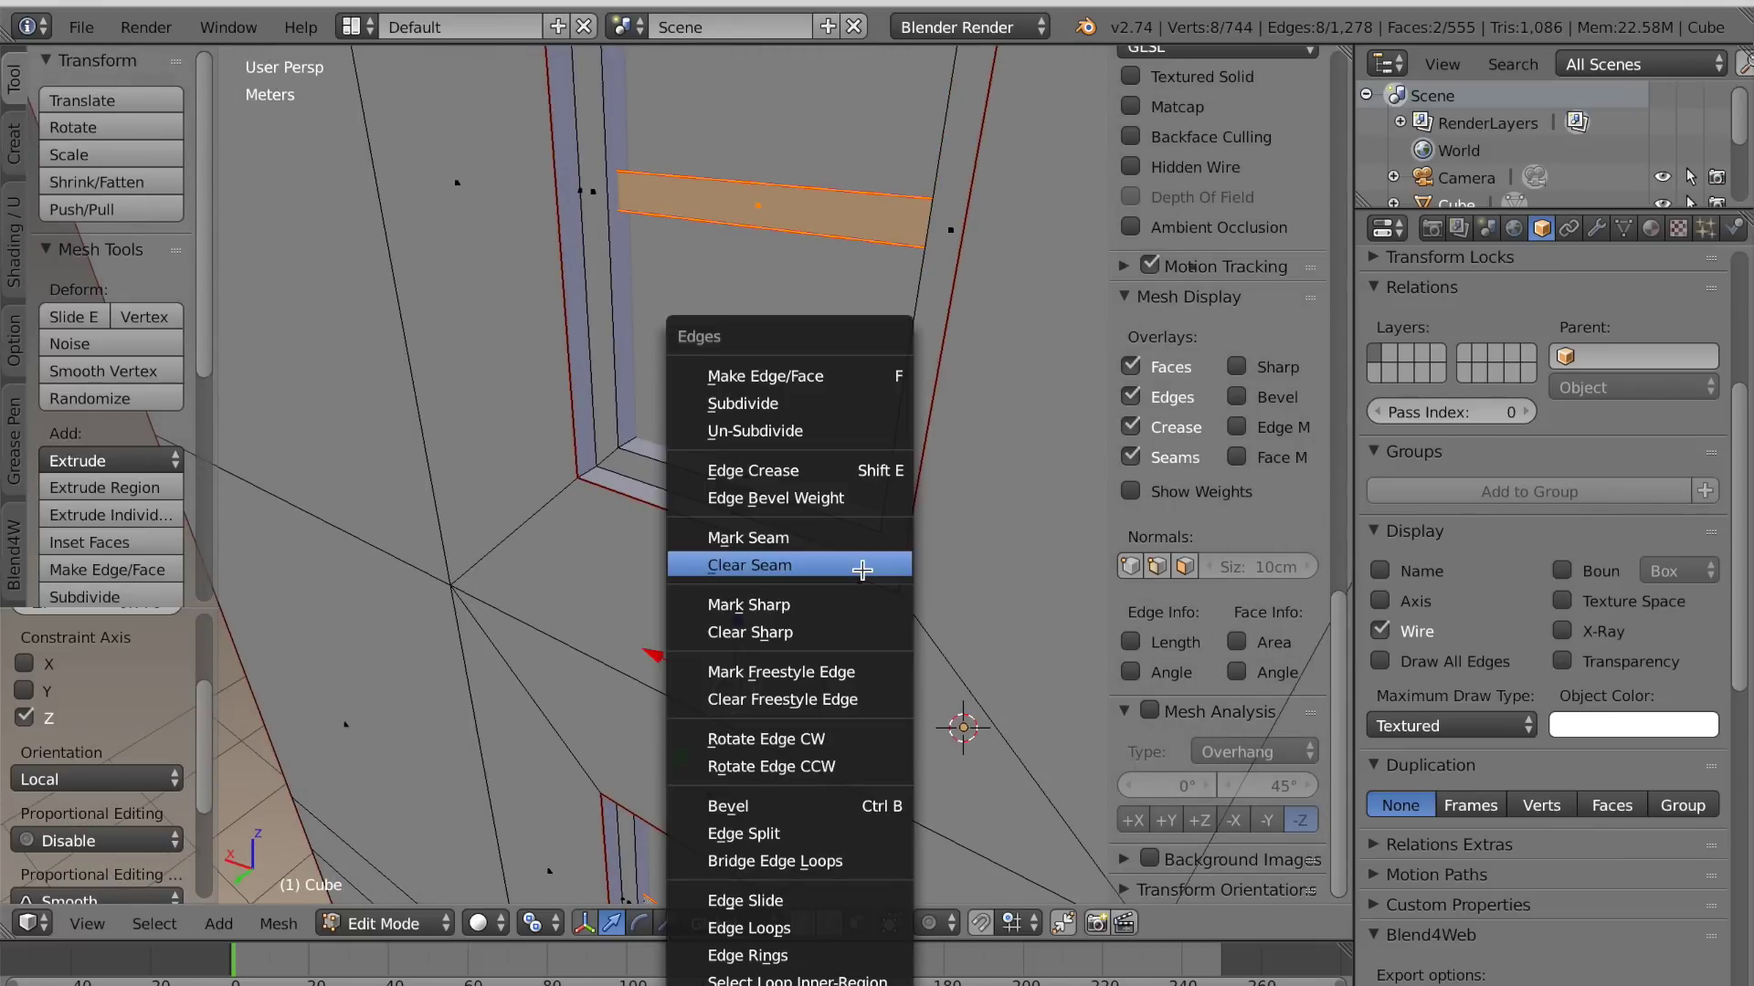
left_click(861, 565)
Select the long horizontal edges of both rear window bars and extrude them about 2.6 cm inward along negative Y
scroll(727, 713, "down", 3)
right_click(721, 801)
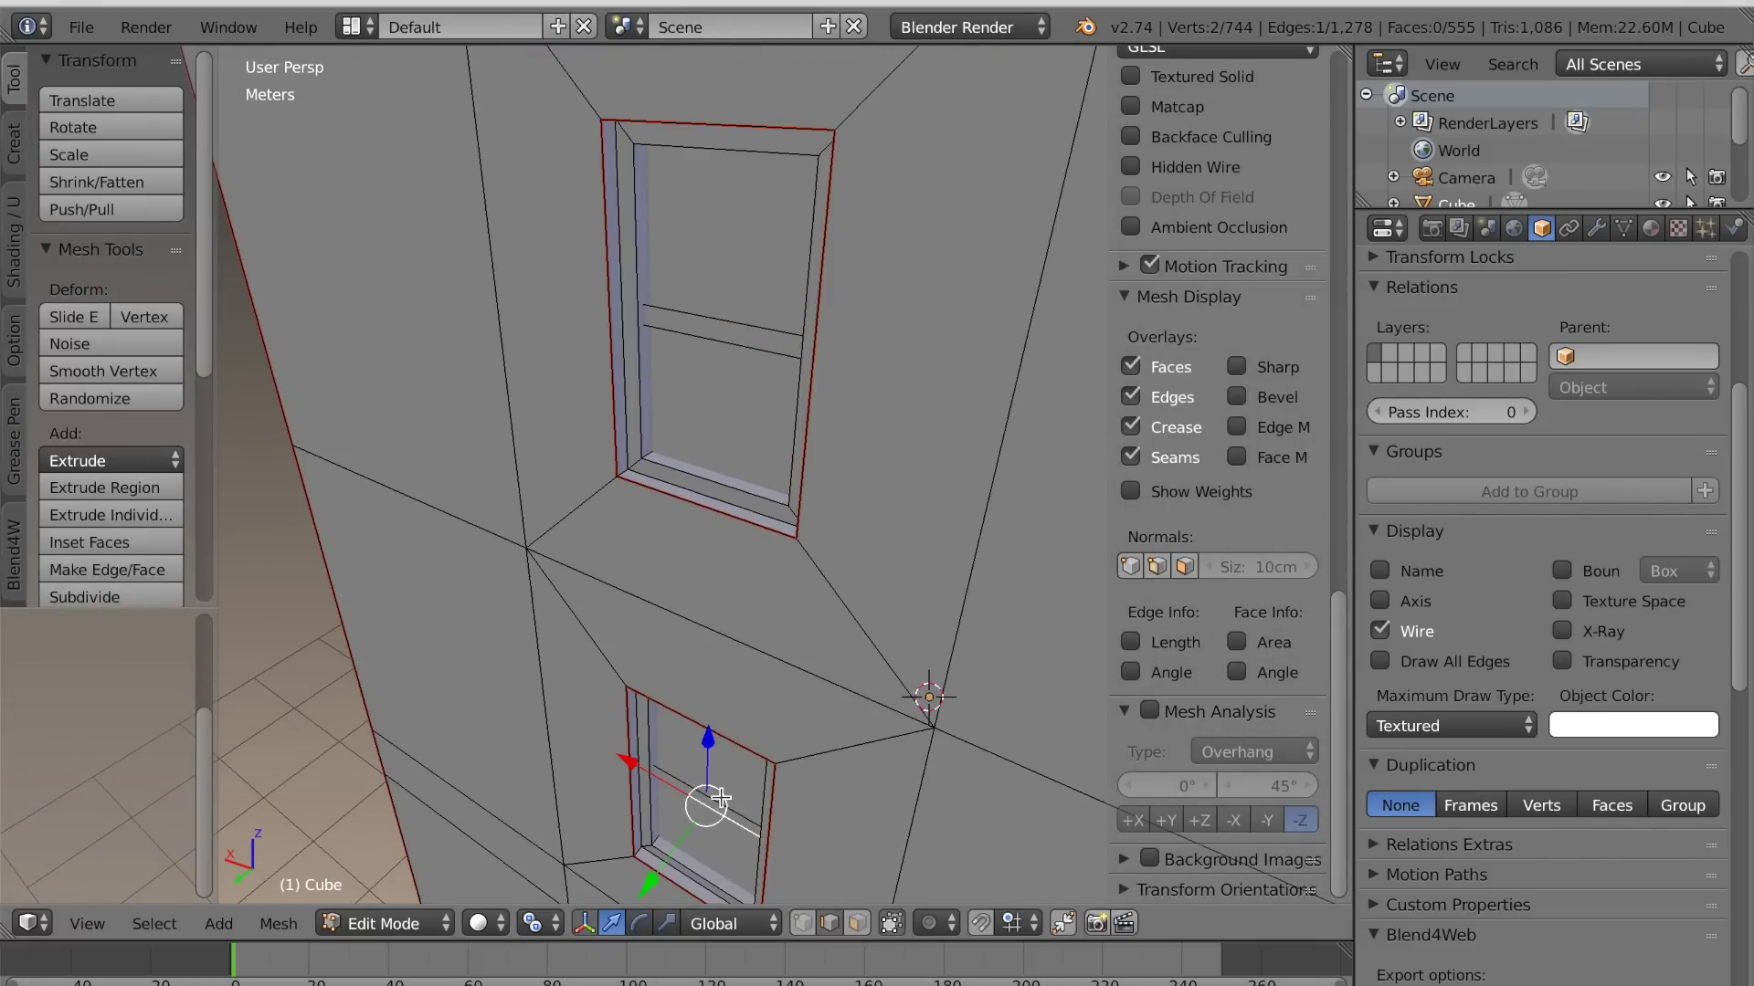
right_click(750, 347, "shift")
right_click(752, 325, "shift")
scroll(752, 325, "up", 3)
middle_click_drag(751, 325, 709, 560)
key("e")
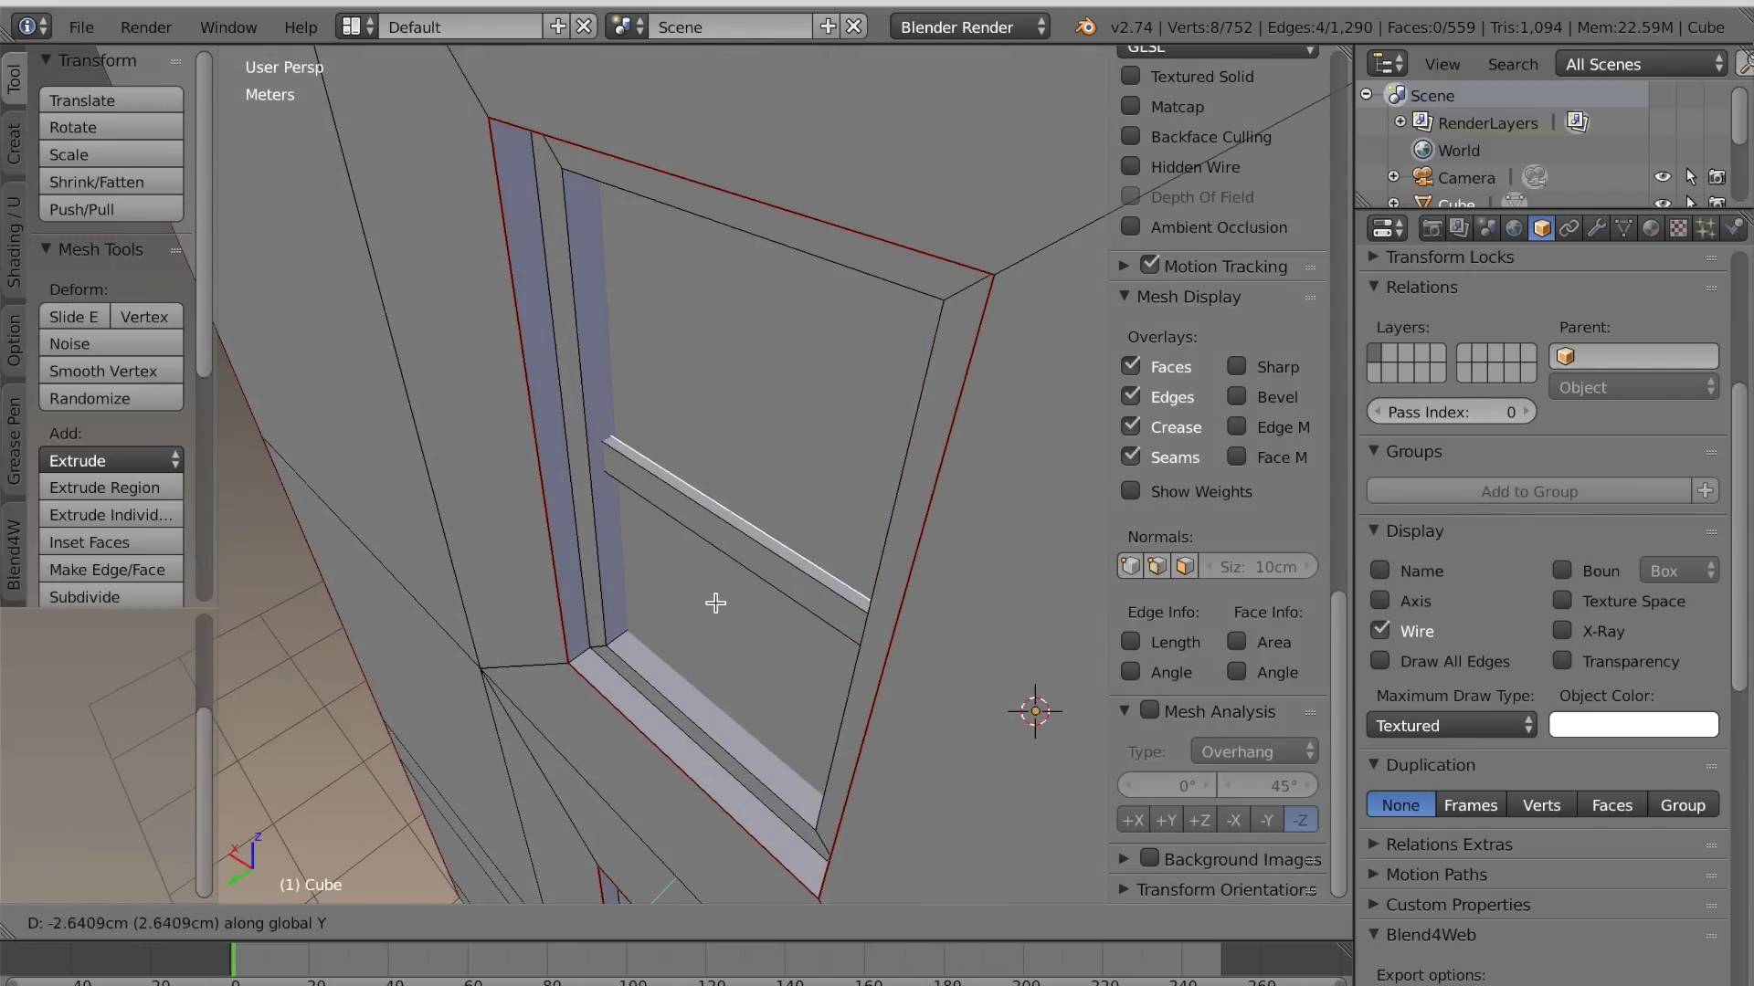
left_click(719, 602)
Fill the open top edge loop of the cornice with a roof face and inset it by 0.5095
scroll(716, 599, "down", 5)
middle_click_drag(716, 599, 857, 626)
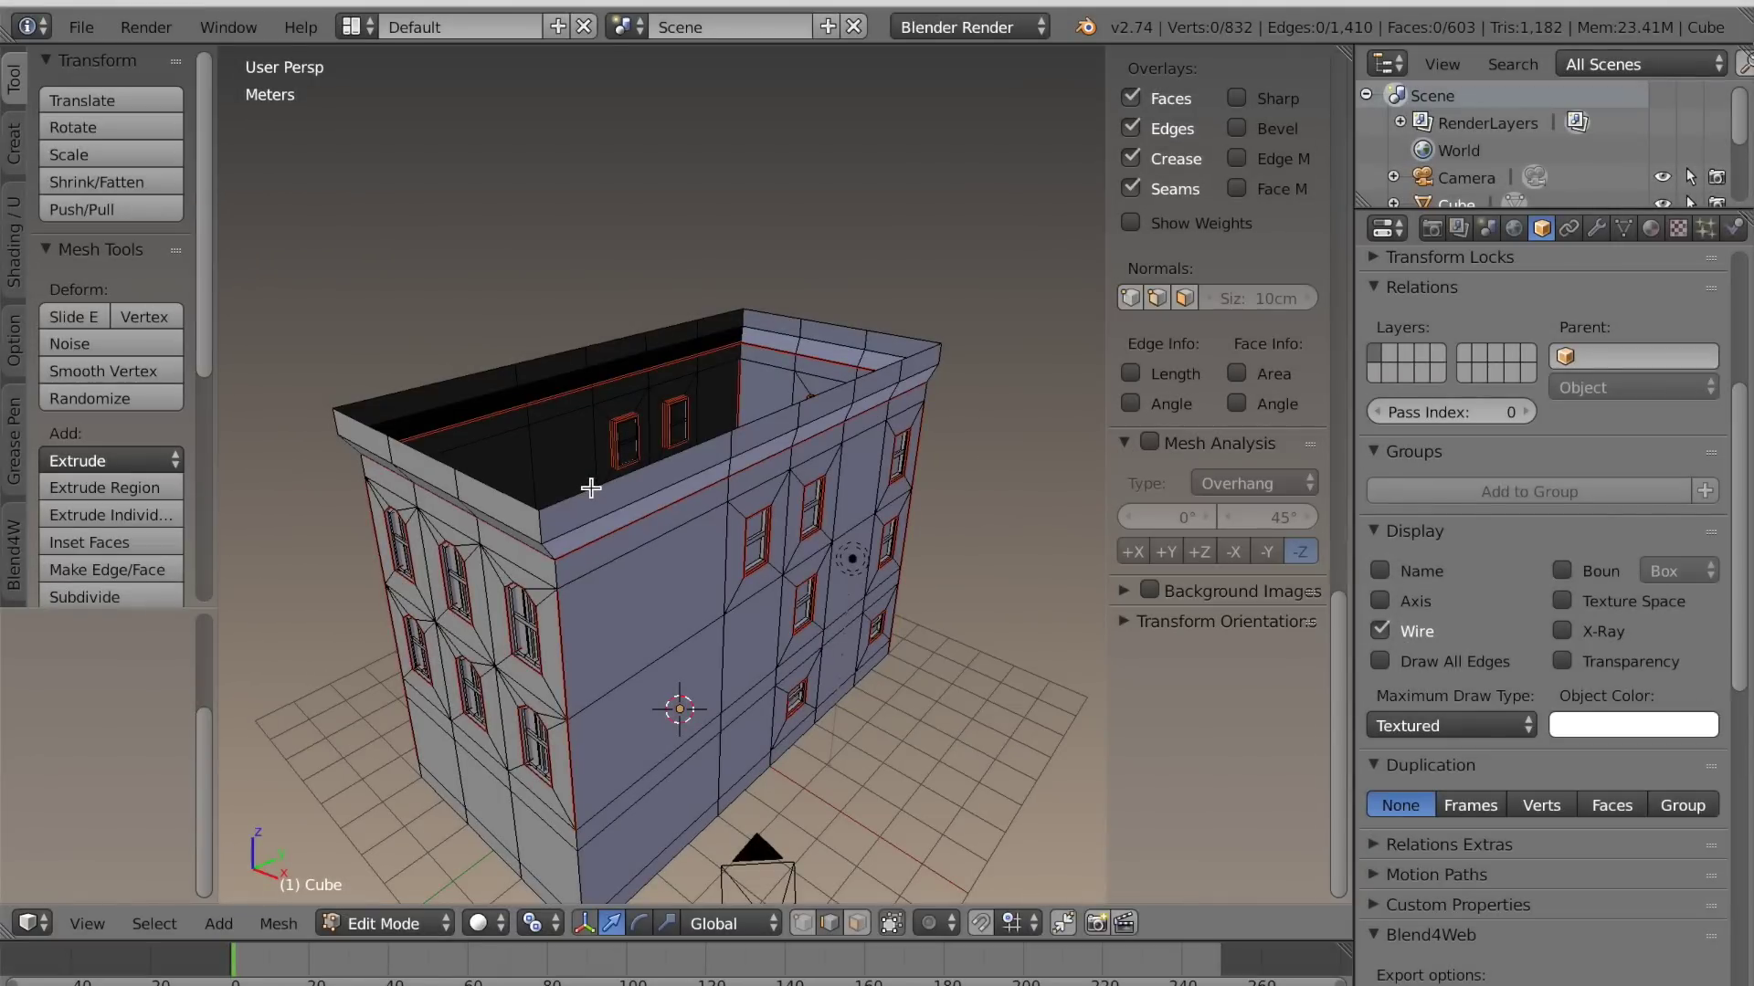
right_click(581, 496, "alt")
key("f")
middle_click_drag(803, 485, 737, 523)
scroll(737, 523, "down", 2)
mouse_move(850, 560)
middle_mouse_down()
mouse_move(901, 567)
mouse_move(825, 565)
middle_mouse_up()
key("i")
left_click(889, 556)
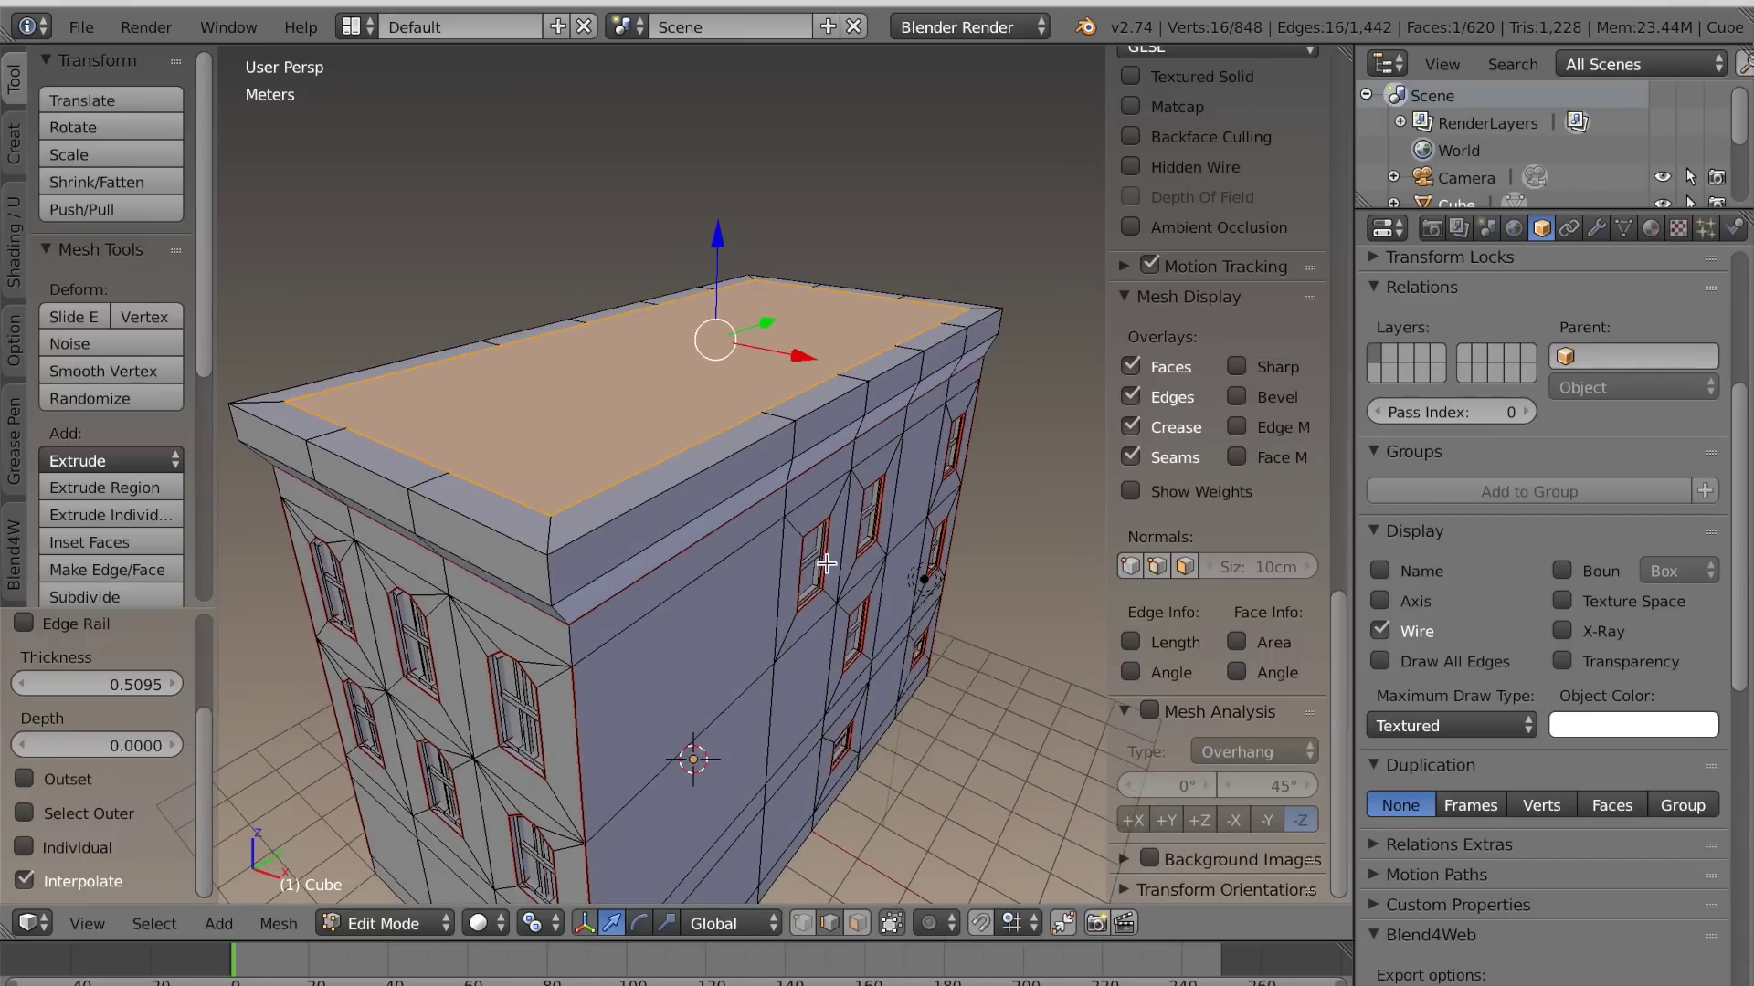
Extrude the inset roof face about 42 cm downward to form a parapet and clear the selection
key("e")
left_click(776, 532)
mouse_move(777, 531)
middle_mouse_down()
mouse_move(685, 709)
mouse_move(676, 551)
mouse_move(798, 530)
mouse_move(800, 561)
mouse_move(841, 548)
mouse_move(799, 531)
middle_mouse_up()
middle_click_drag(903, 497, 904, 530)
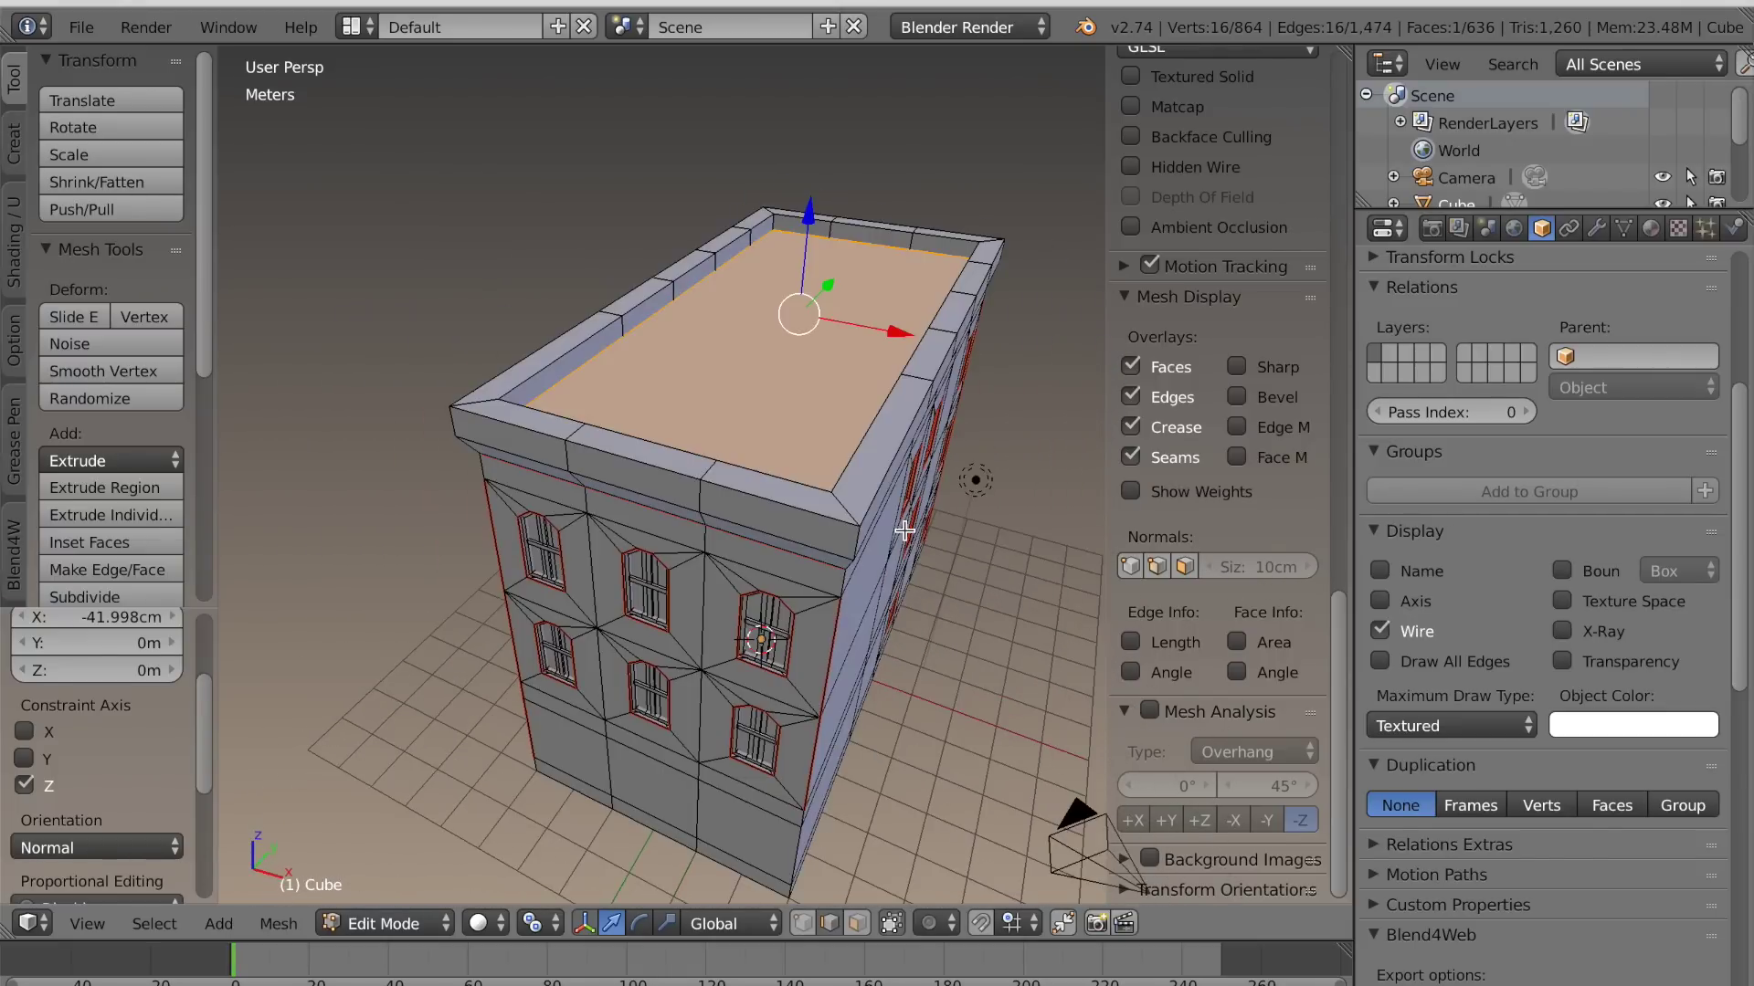
key("a")
Select the frontmost vertical edge loop on both side walls and move them along Y toward the front facade
middle_click_drag(720, 390, 773, 562)
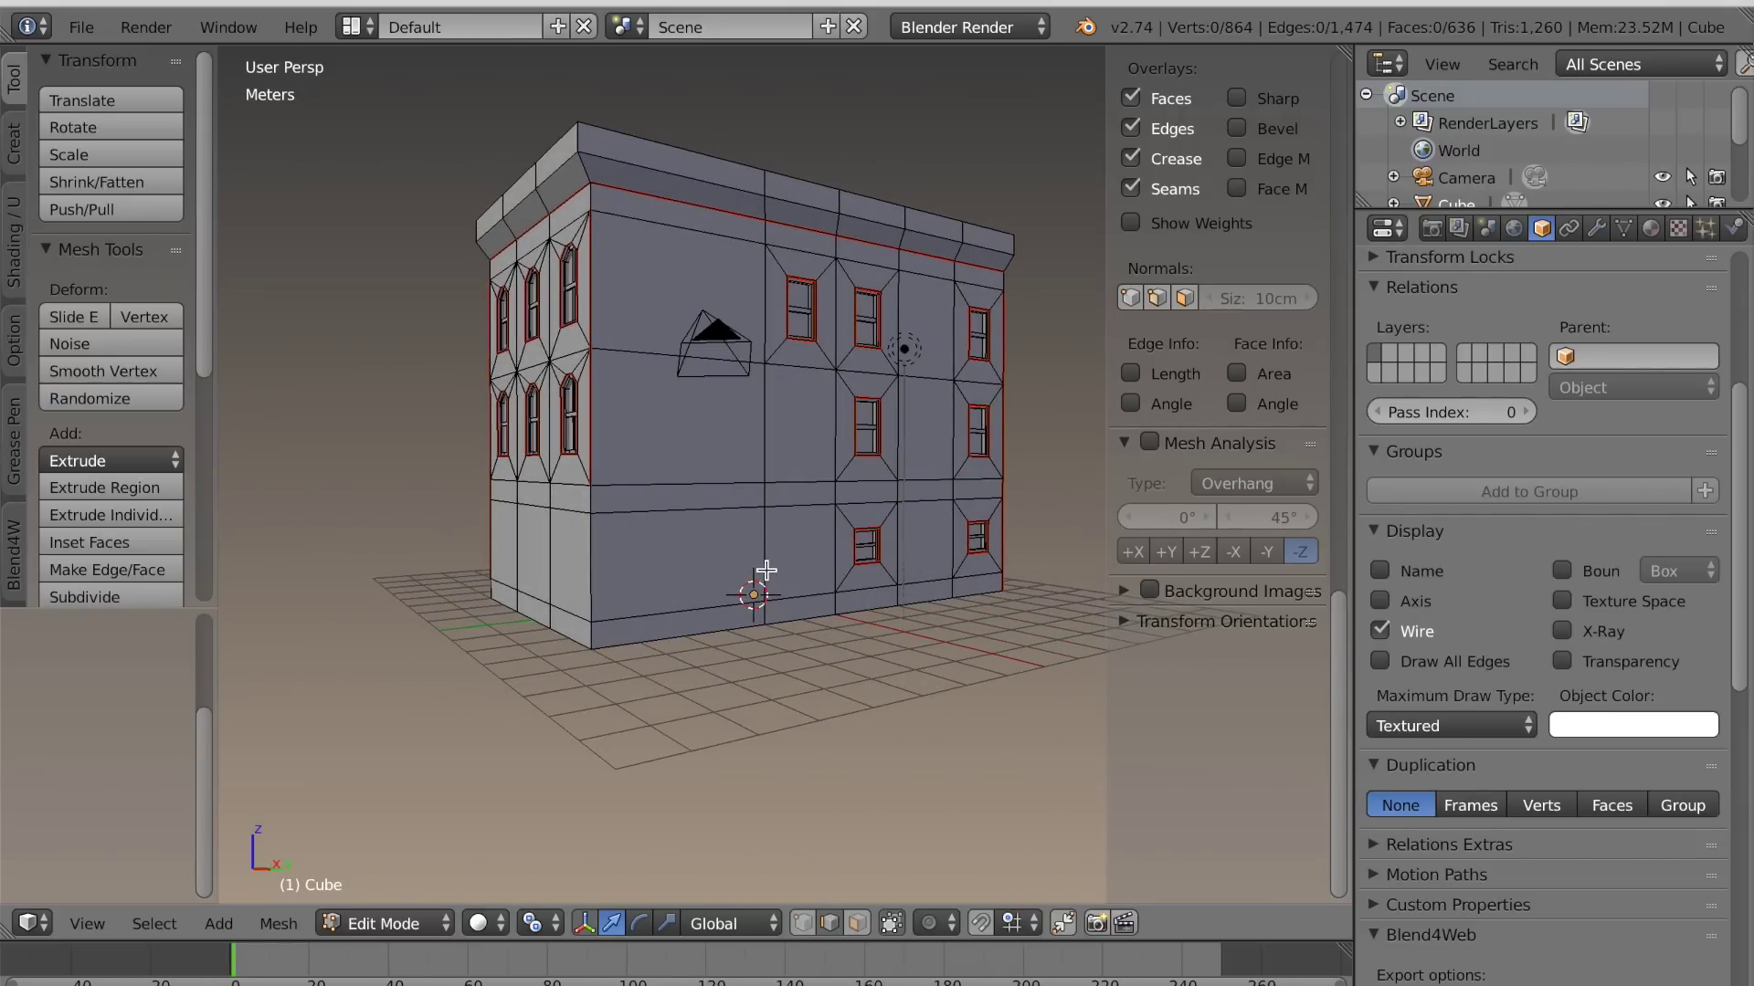
right_click(766, 521, "alt")
right_click(764, 345, "alt+shift")
middle_click_drag(764, 344, 782, 544)
key("KP_1")
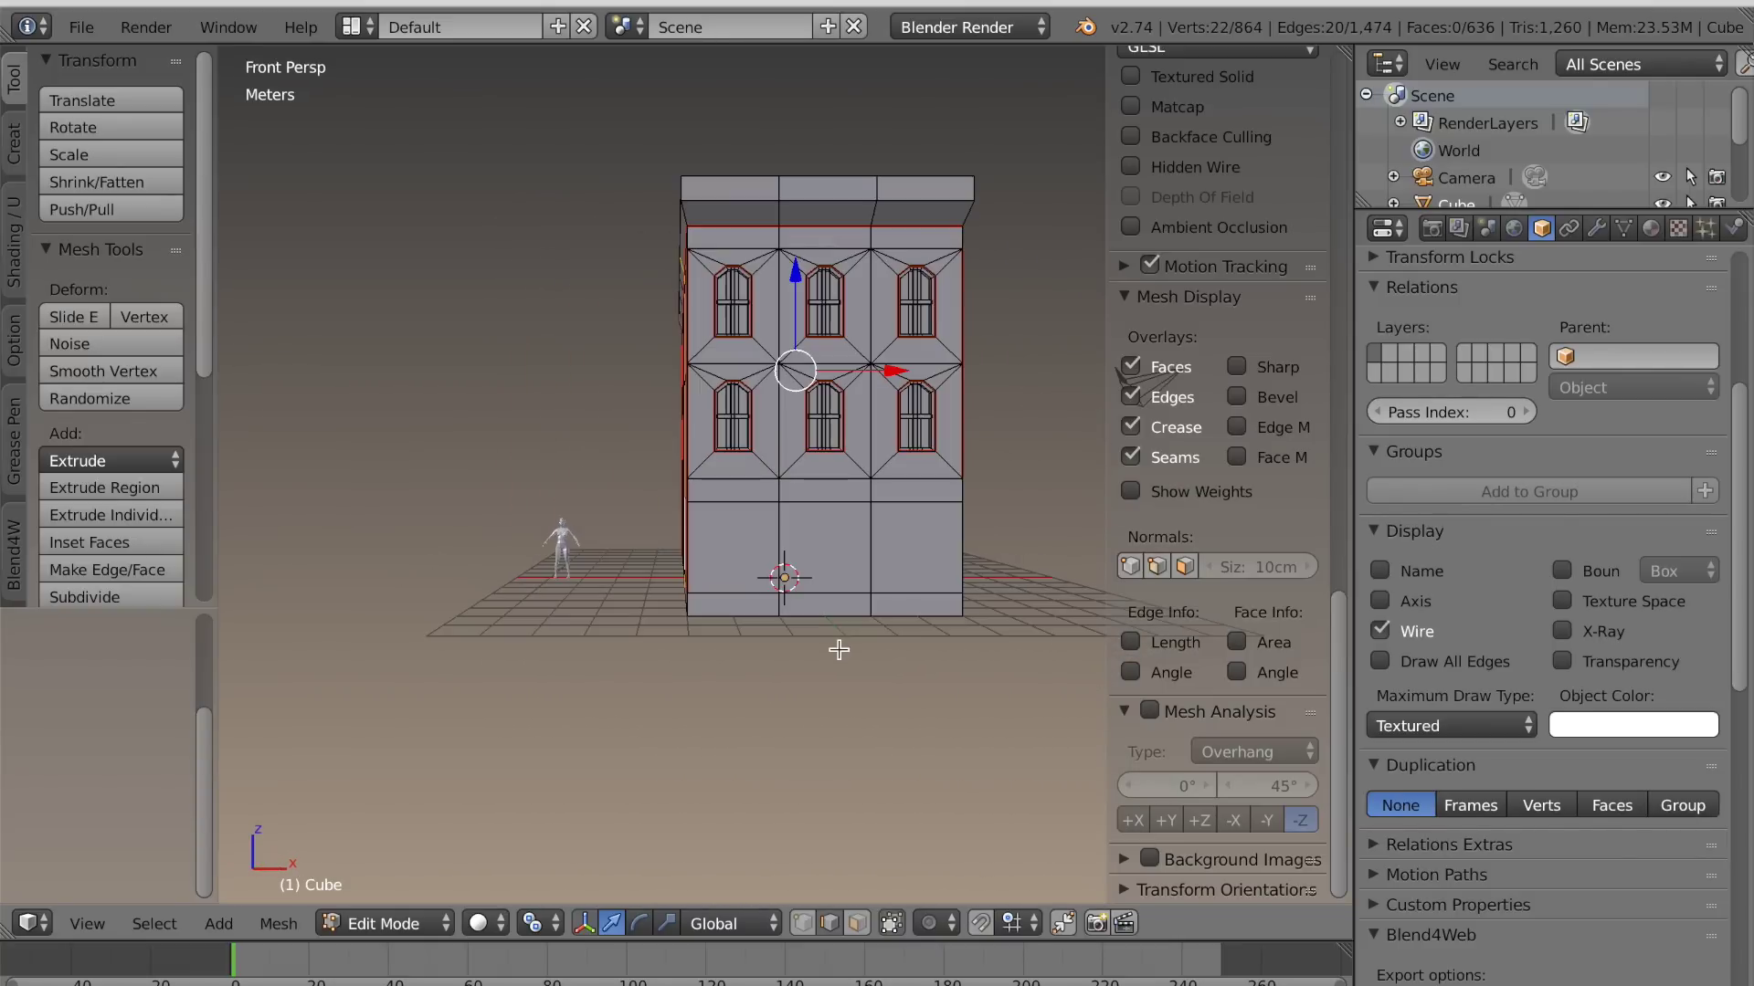
middle_click_drag(839, 649, 765, 720)
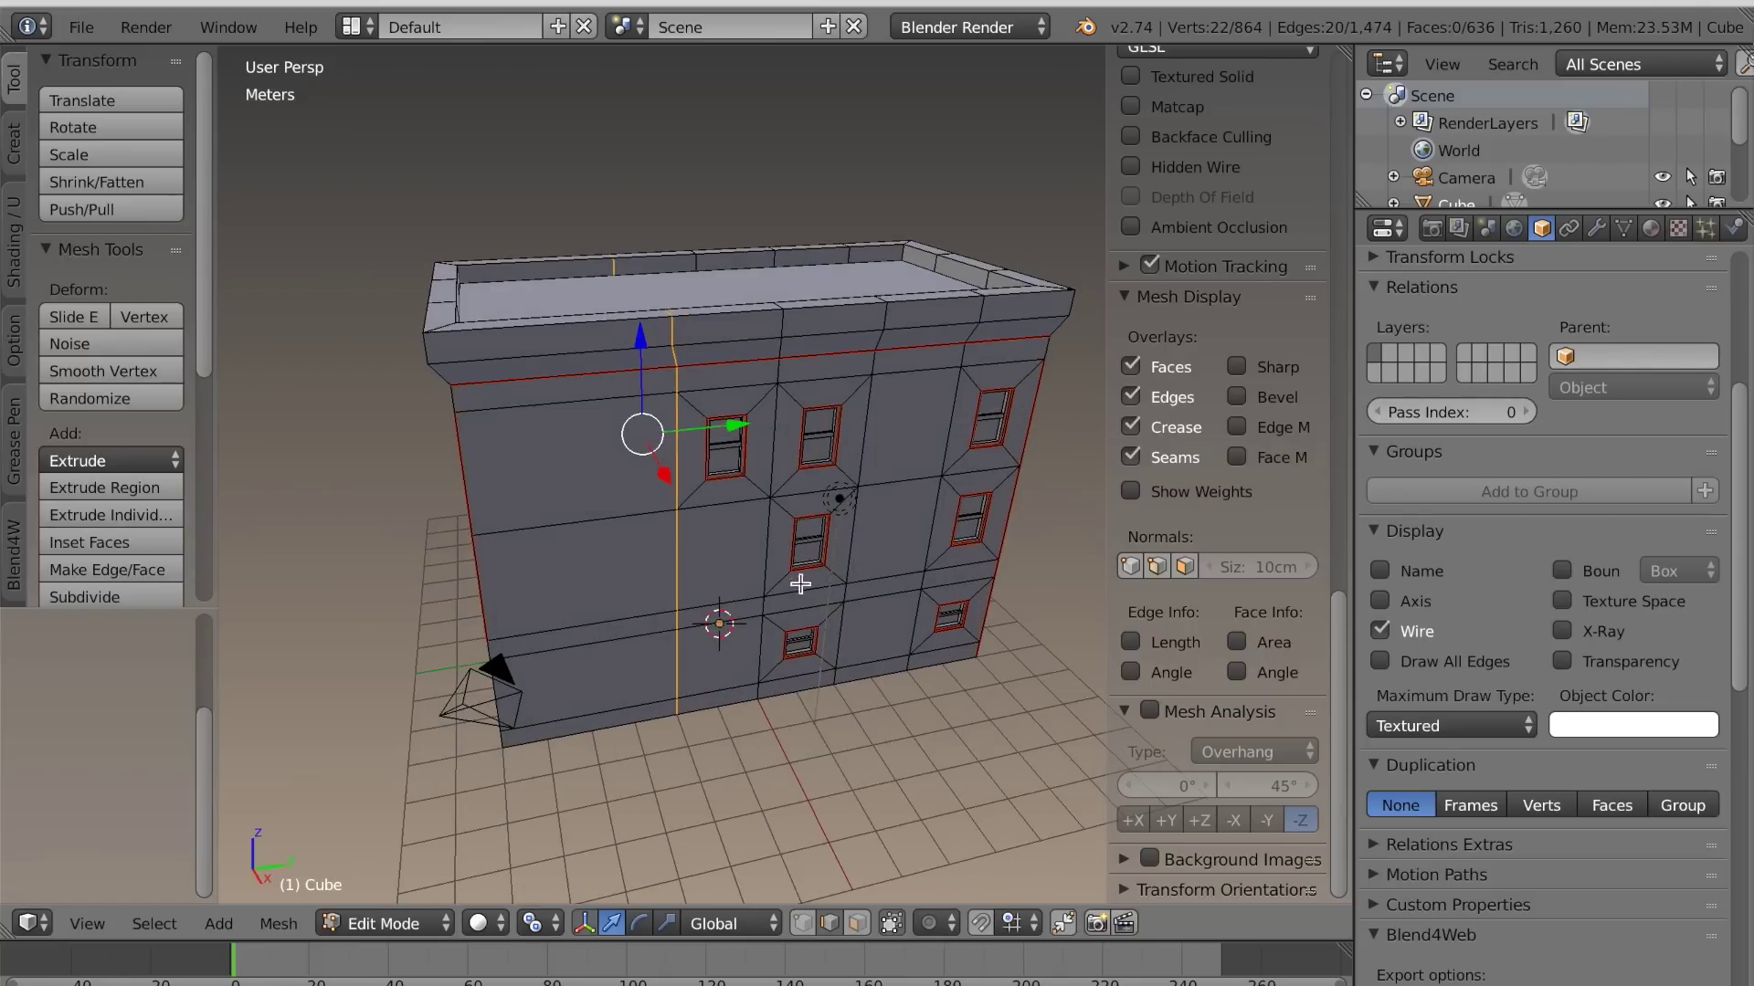
left_click_drag(740, 423, 649, 454)
Select the vertical corner edges at the front of the ground floor and clear their seams
middle_click_drag(696, 543, 673, 606)
scroll(674, 606, "up", 1)
scroll(548, 556, "down", 2)
mouse_move(502, 575)
middle_mouse_down()
mouse_move(634, 564)
mouse_move(498, 568)
middle_mouse_up()
scroll(644, 599, "down", 1)
scroll(644, 599, "up", 2)
mouse_move(644, 600)
middle_mouse_down()
mouse_move(670, 587)
mouse_move(654, 586)
middle_mouse_up()
scroll(654, 589, "up", 2)
middle_click_drag(718, 721, 712, 725)
right_click(692, 646)
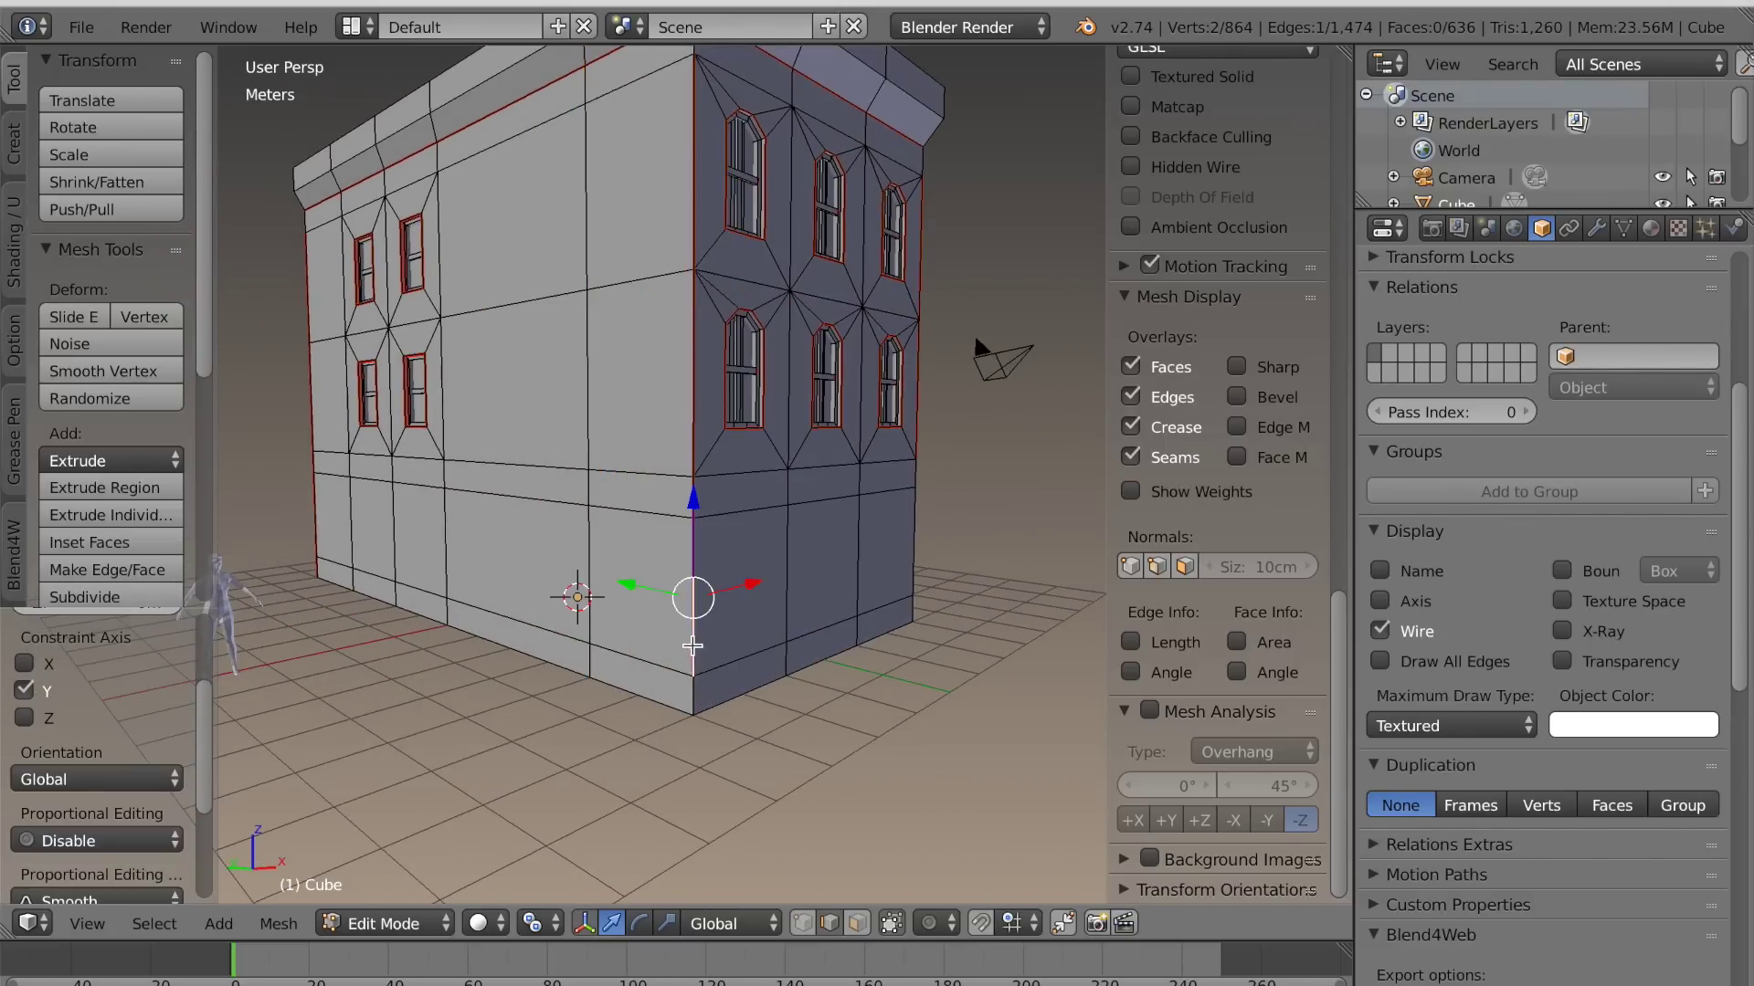
middle_click_drag(827, 622, 748, 661)
scroll(814, 650, "down", 3)
key("ctrl+e")
left_click(681, 566)
Mark a seam along the ground floor's upper edge across the front, around both corners and down the side wall loops
middle_click_drag(681, 565, 673, 501)
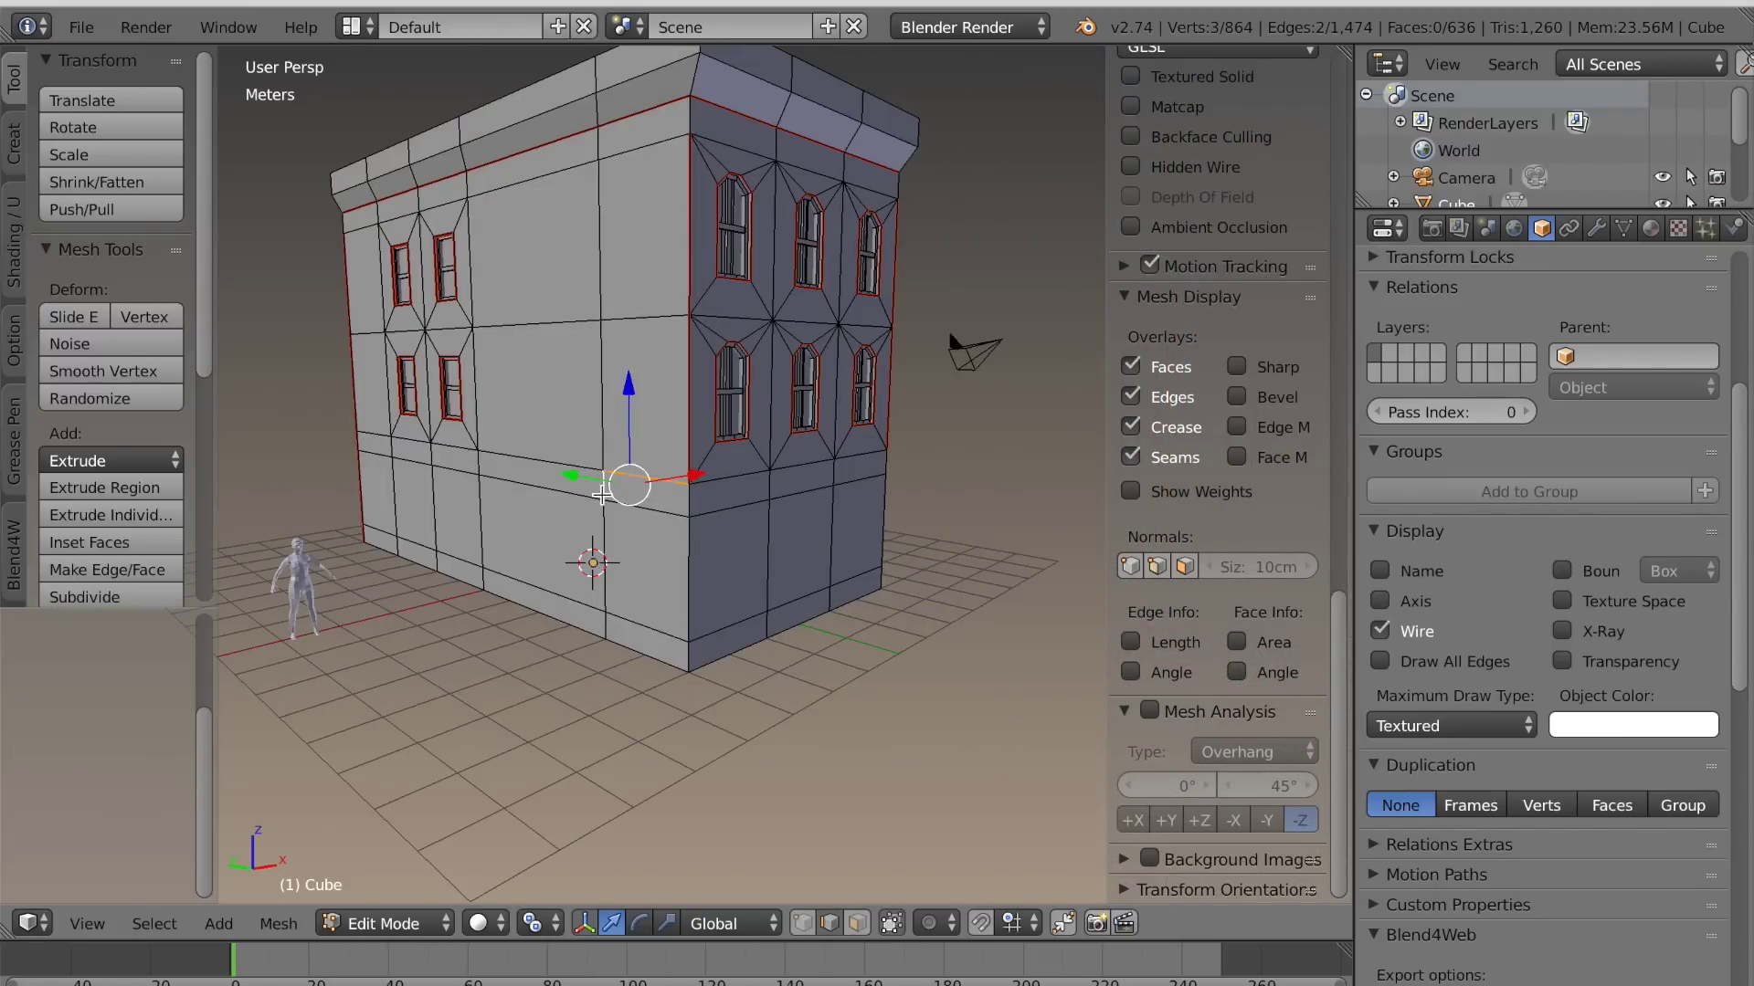
middle_click_drag(805, 645, 676, 485)
left_click(899, 492, "shift")
middle_click_drag(899, 492, 748, 548)
right_click(889, 558, "shift")
right_click(888, 617, "shift")
right_click(884, 767, "shift")
scroll(884, 767, "down", 3)
middle_click_drag(883, 767, 771, 708)
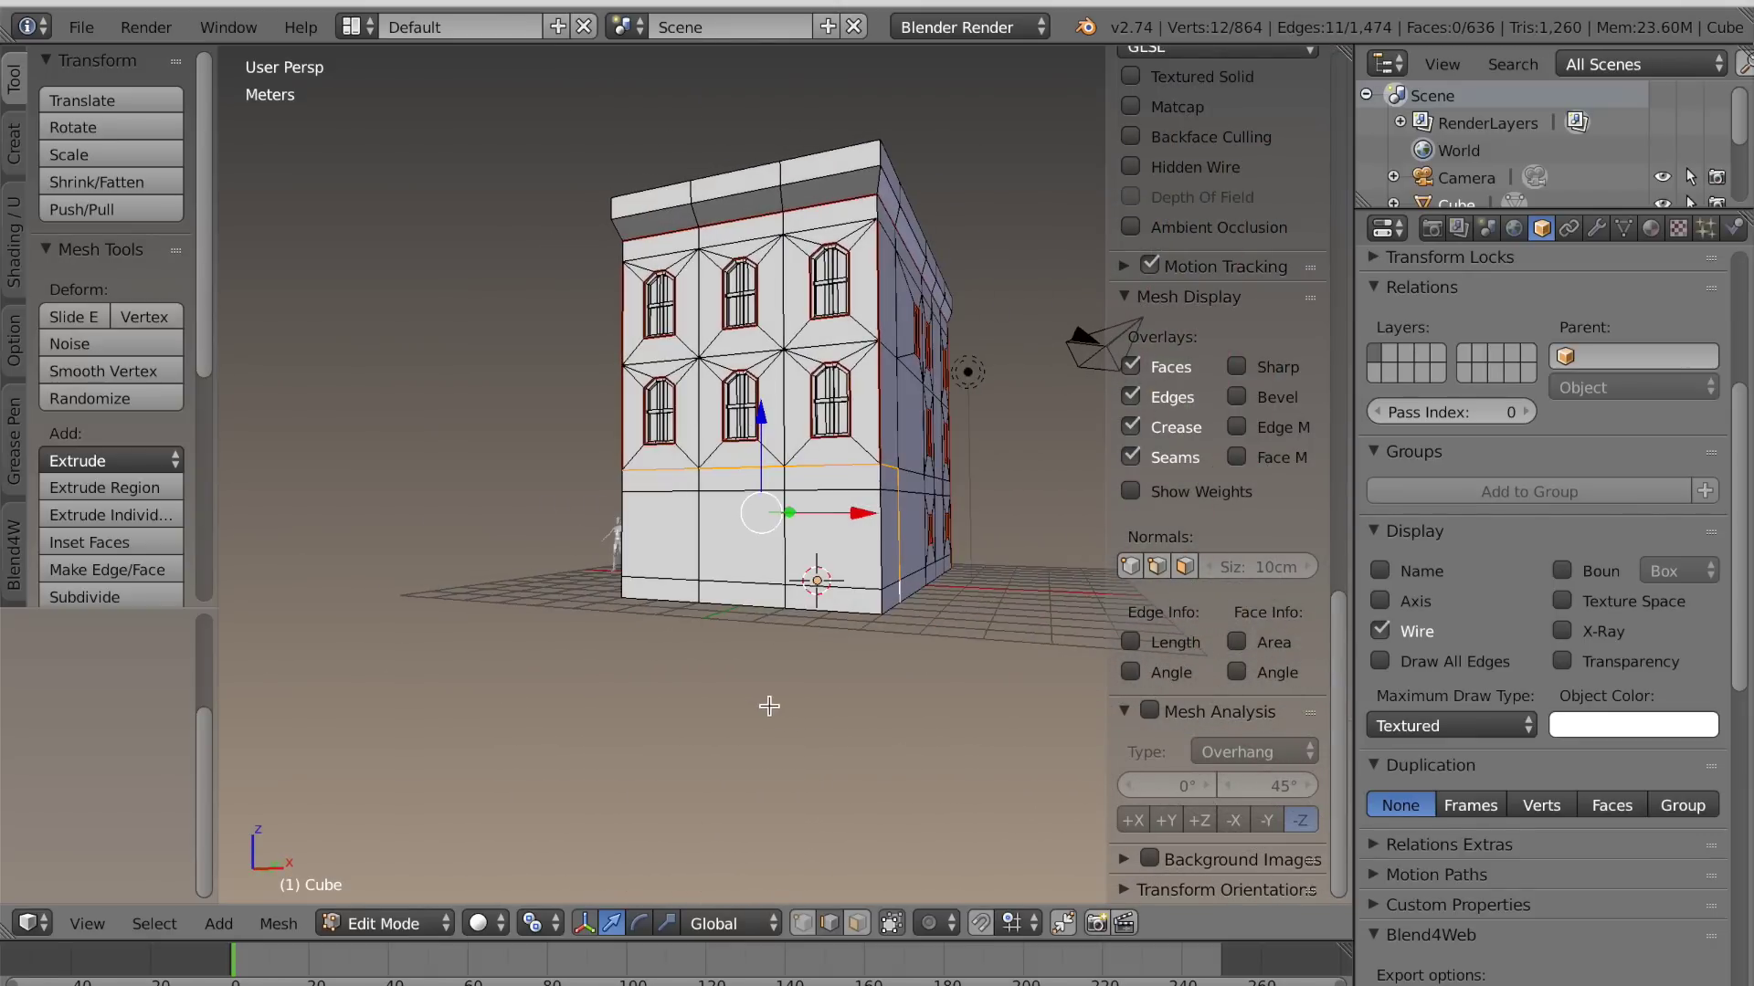
key("ctrl+e")
left_click(740, 601)
key("a")
Select the short vertical edge under the cornice at all four building corners, mark them as seams and clear the selection
middle_click_drag(833, 607, 756, 664)
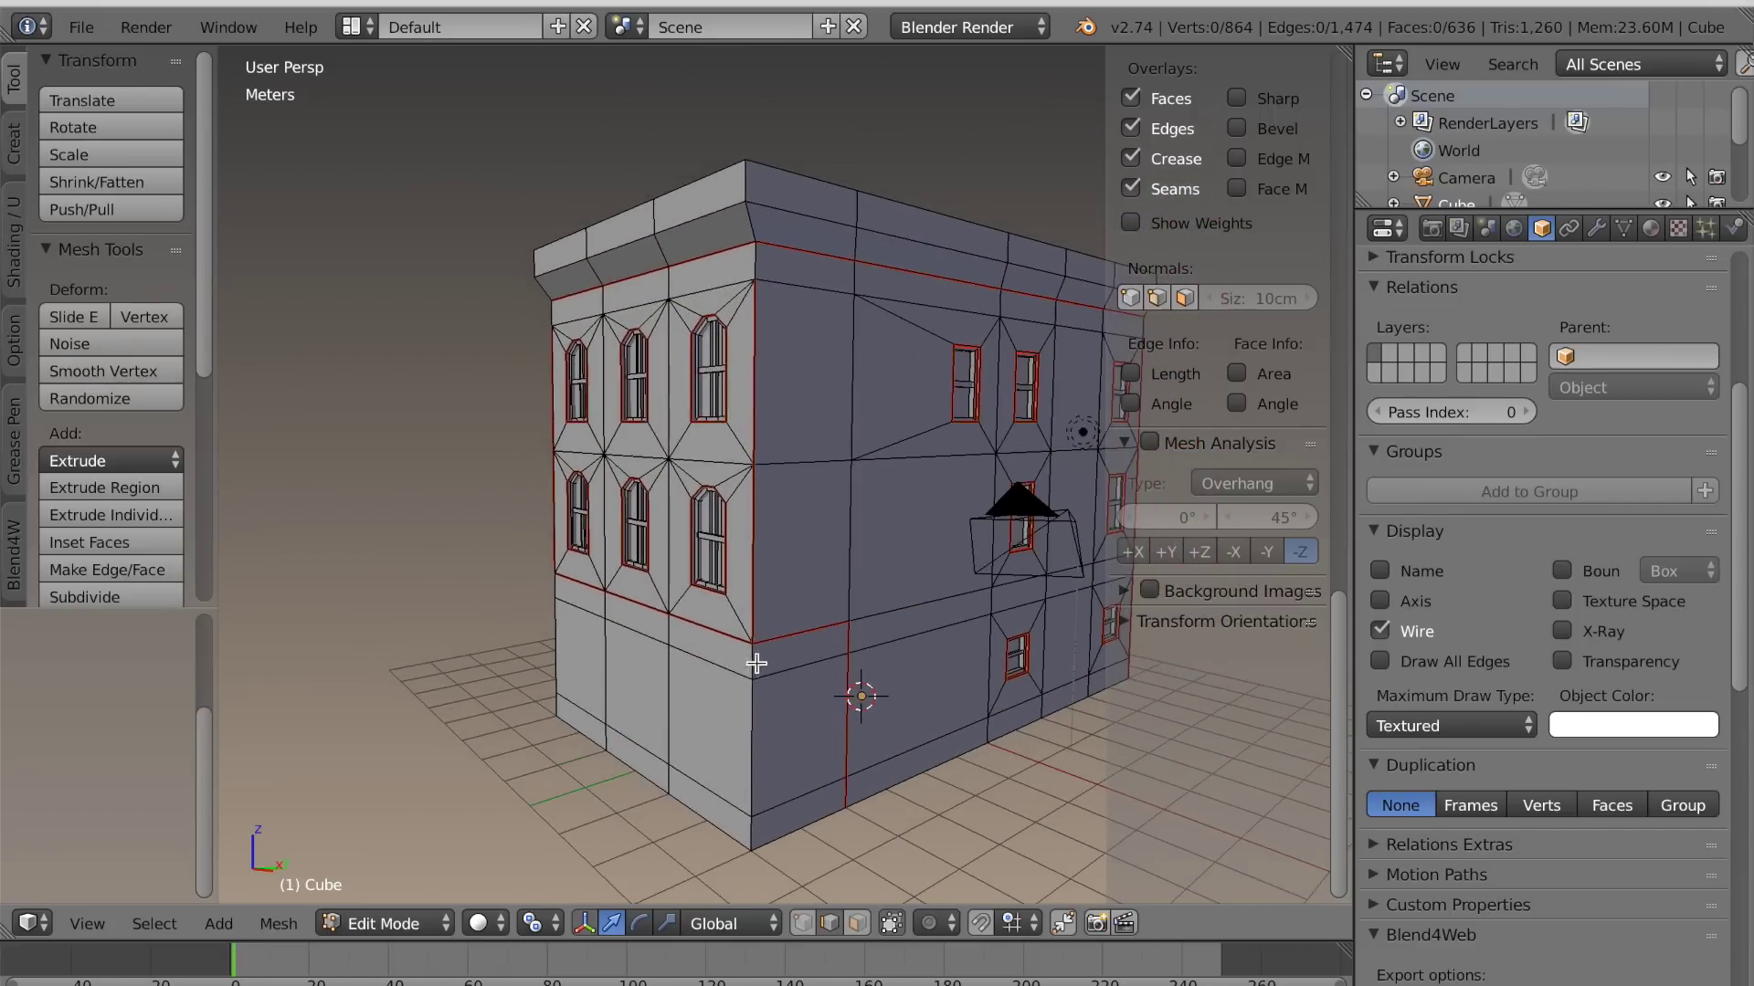
right_click(755, 262)
middle_click_drag(603, 338, 822, 360)
right_click(680, 299, "shift")
middle_click_drag(393, 401, 599, 406)
scroll(615, 422, "down", 2)
right_click(552, 395, "shift")
right_click(553, 403, "shift")
right_click(548, 392, "shift")
middle_click_drag(408, 420, 535, 443)
right_click(648, 418, "shift")
key("ctrl+e")
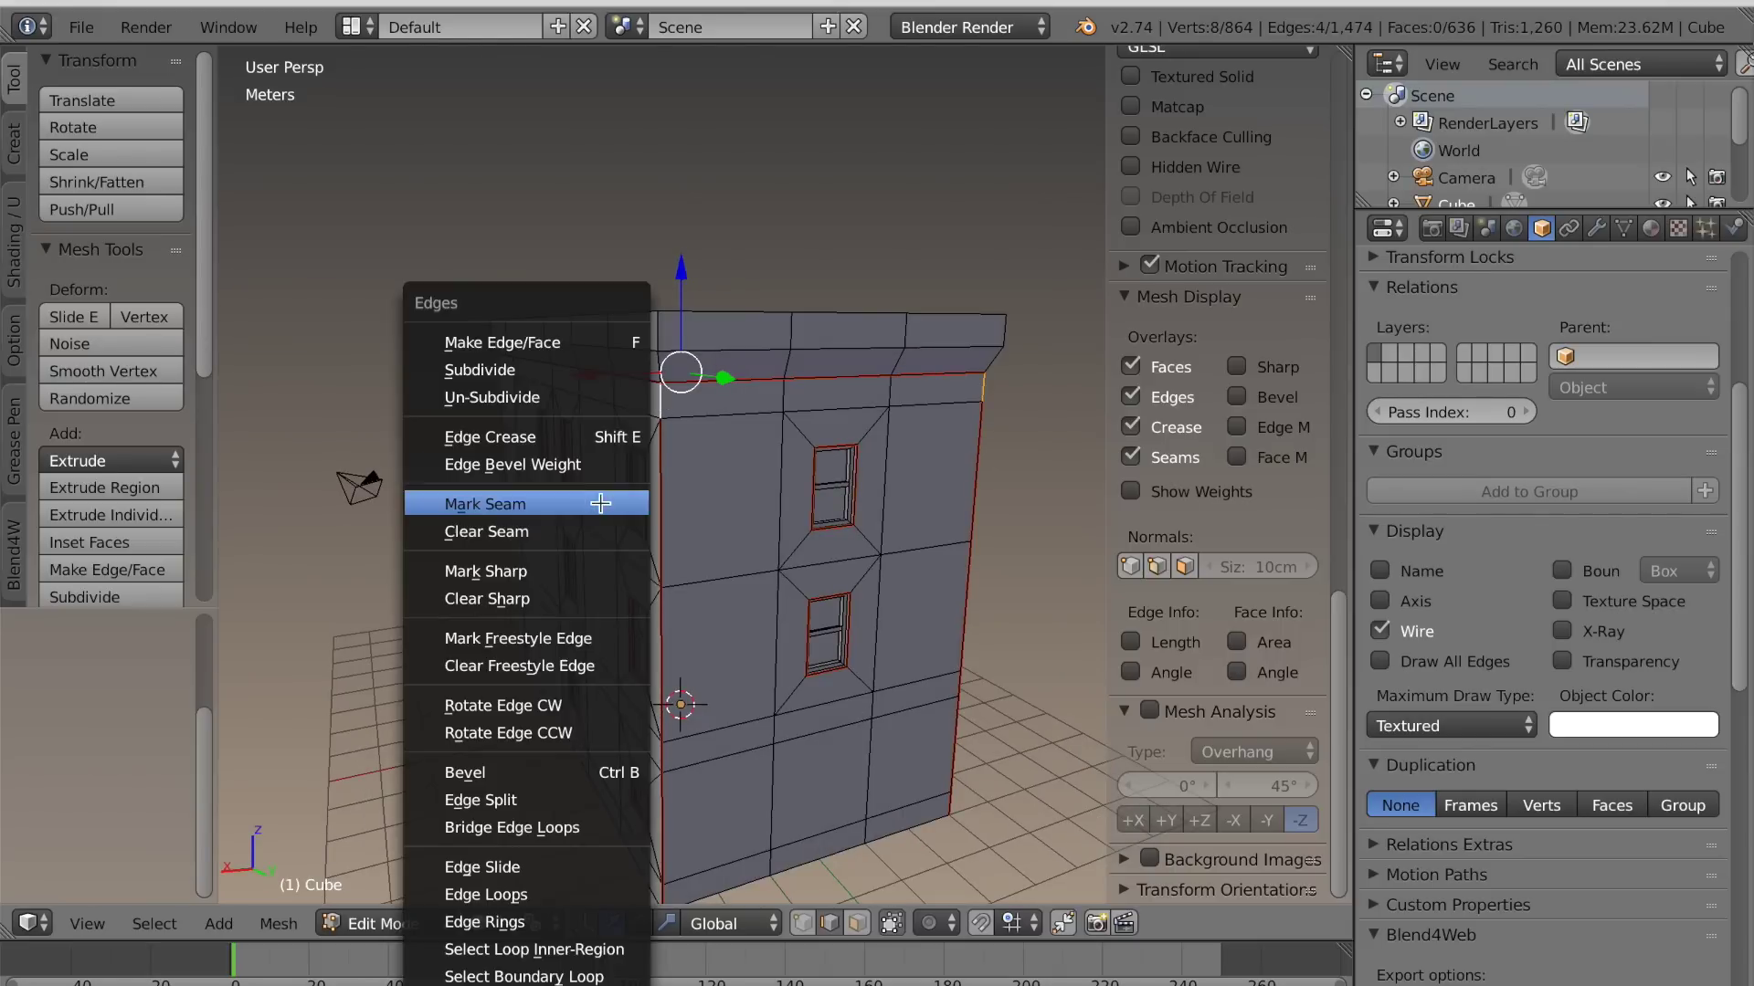
left_click(595, 502)
key("a")
Select the two outer ground-floor front faces and the adjoining side wall faces, and inset them individually with thickness 0.2052
middle_click_drag(596, 502, 664, 691)
right_click(644, 671)
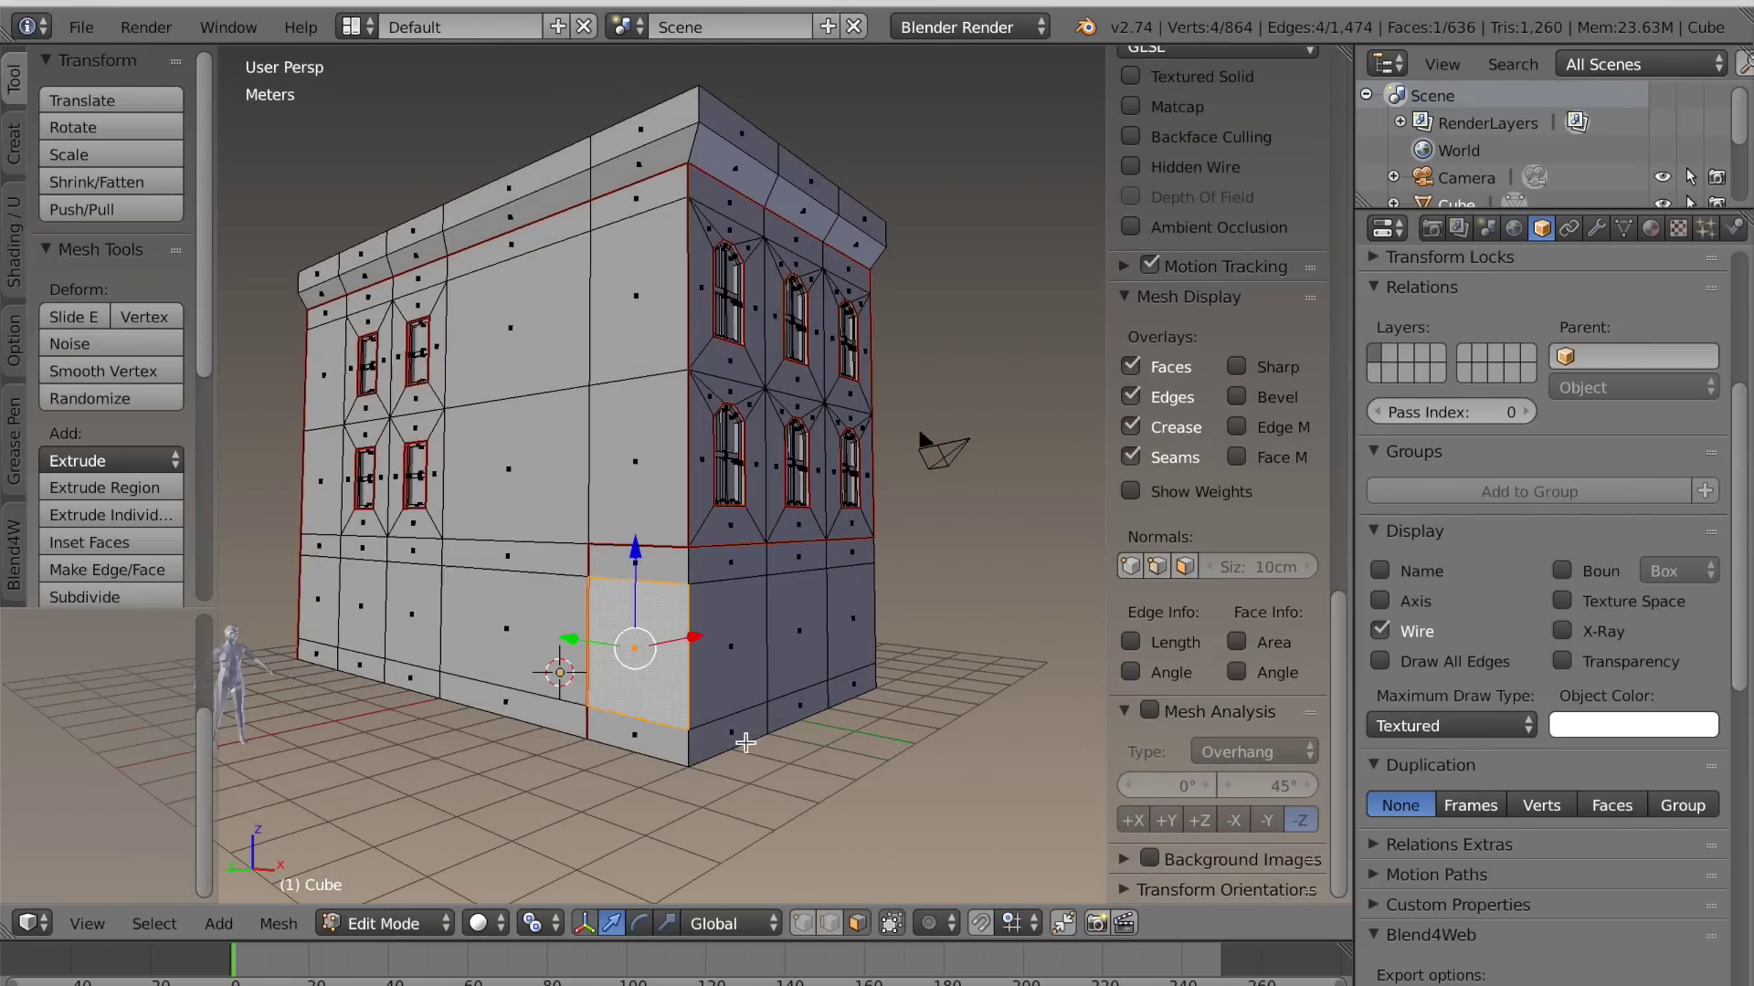
middle_click_drag(743, 740, 716, 745)
right_click(676, 708, "shift")
middle_click_drag(812, 777, 705, 776)
right_click(780, 688, "shift")
middle_click_drag(779, 687, 709, 673)
right_click(708, 673, "shift")
key("i")
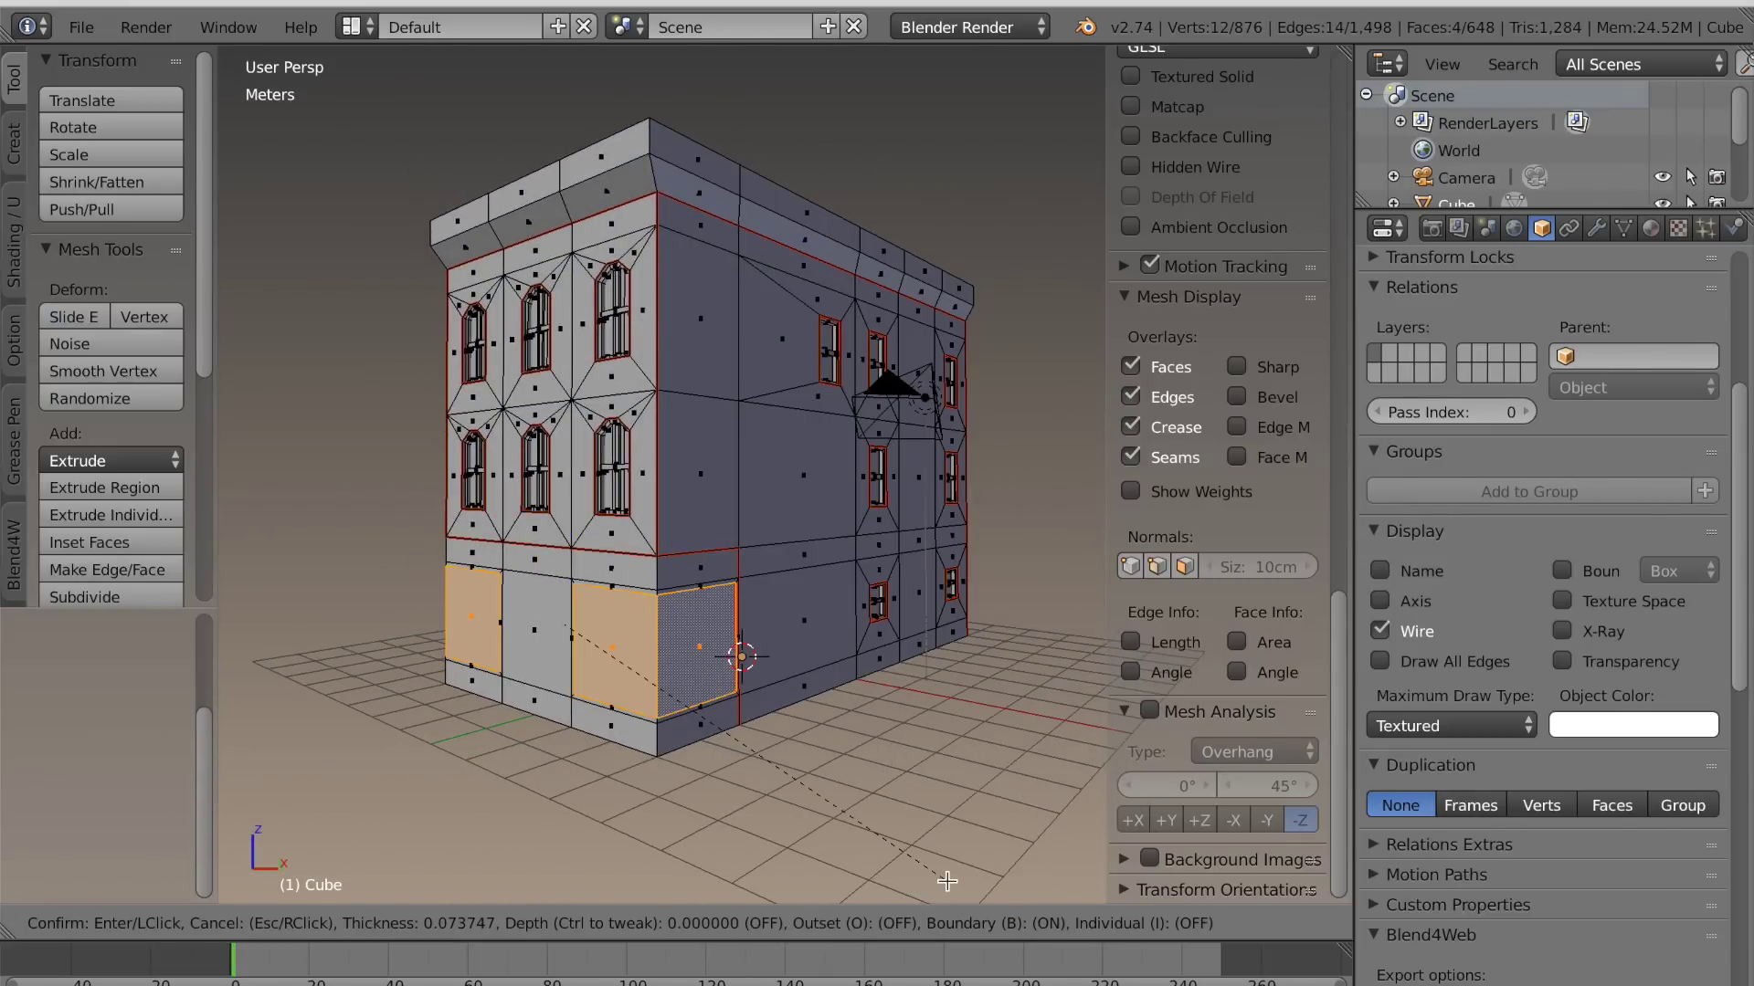
left_click(945, 882)
left_click(106, 847)
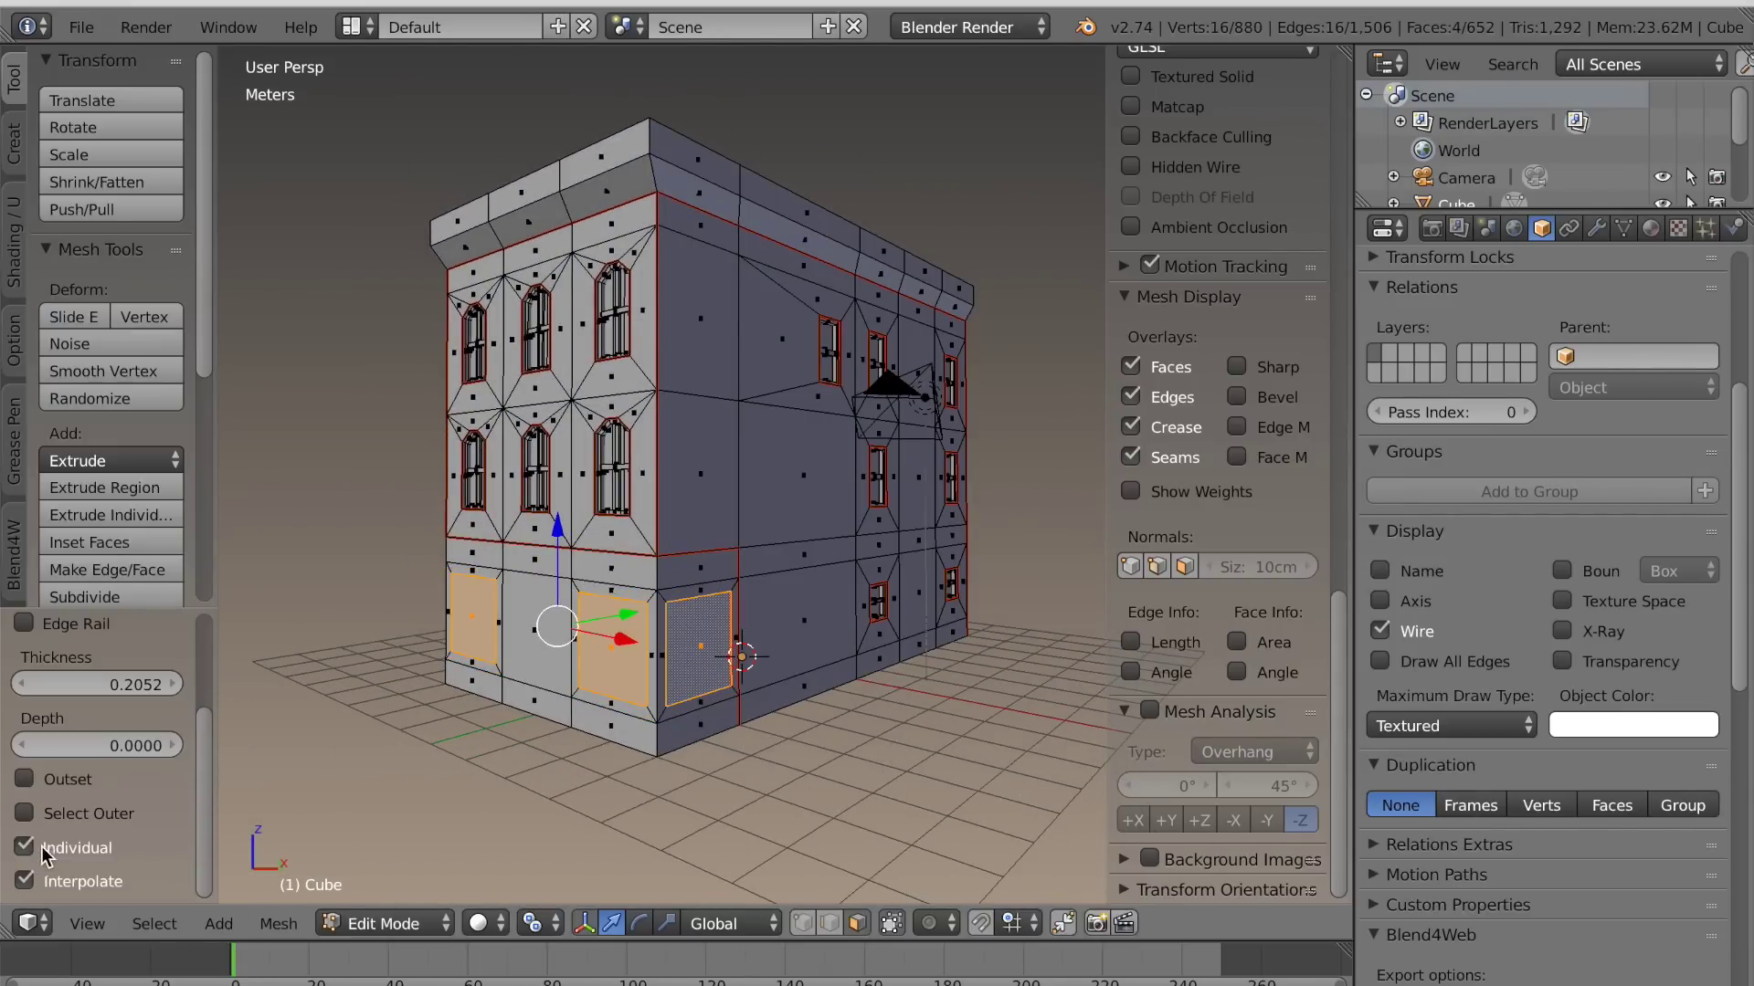
Raise the individual inset thickness of the selected ground-floor front and side faces to 0.3760
middle_click_drag(501, 783, 689, 733)
key("KP_1")
key("KP_5")
scroll(601, 787, "up", 1)
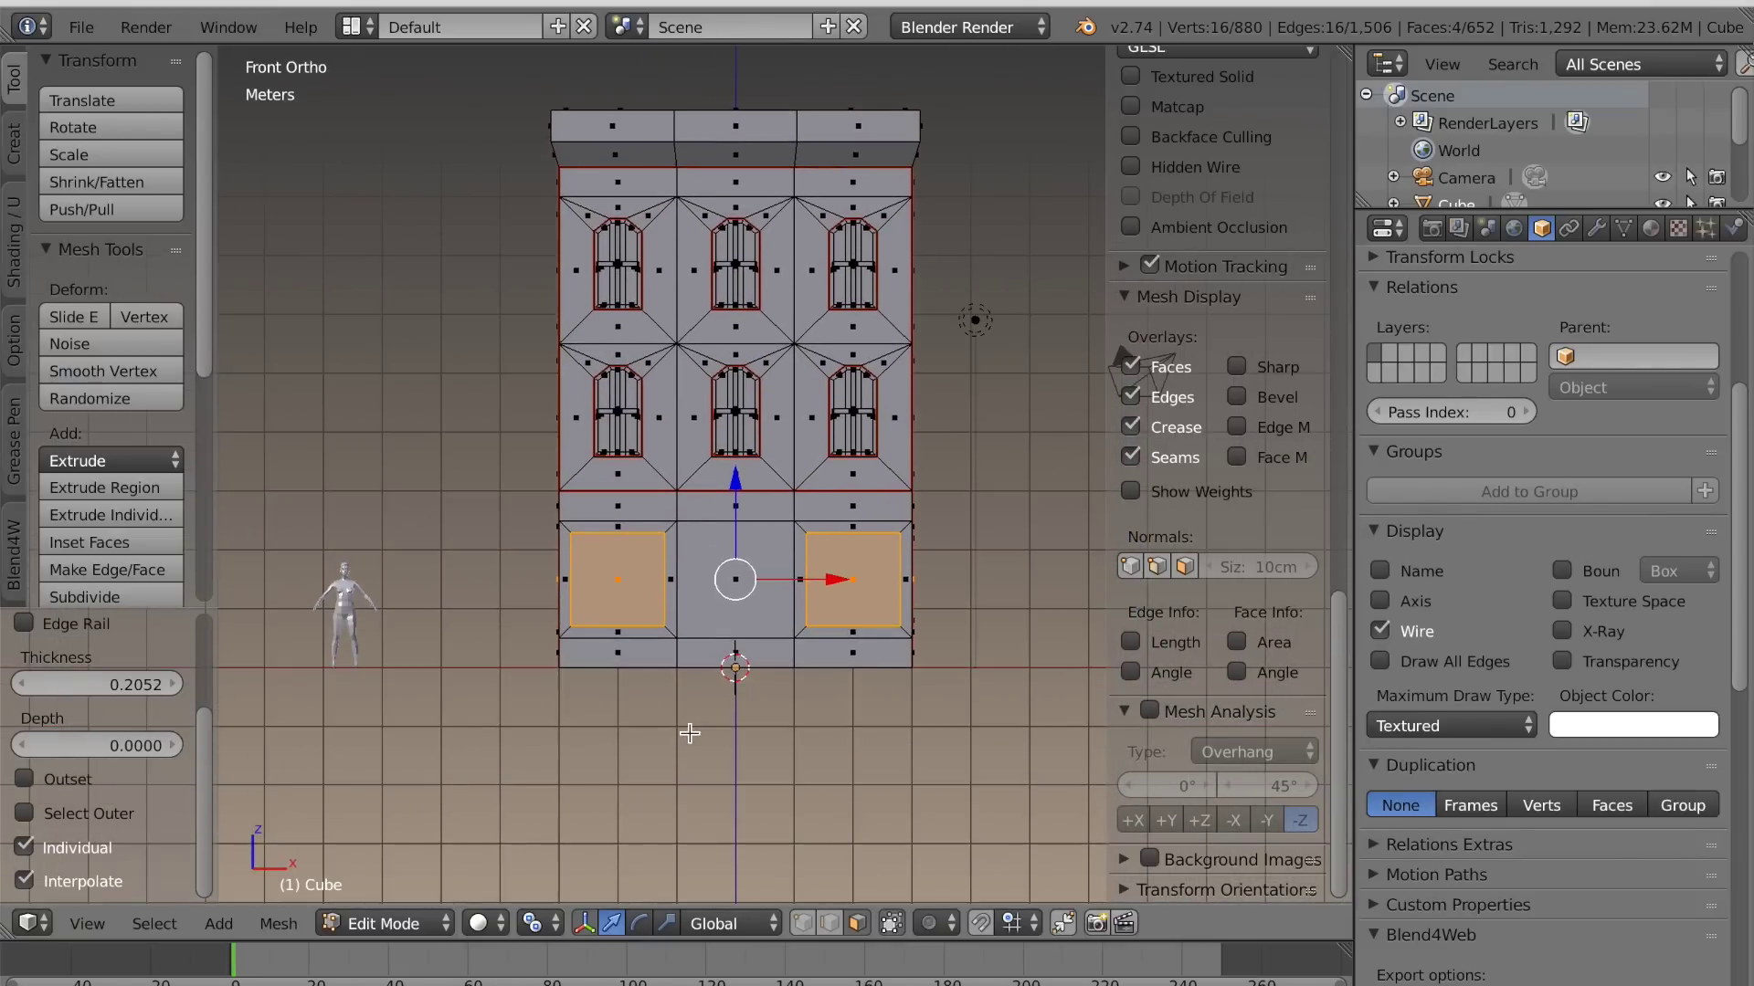
left_click_drag(44, 689, 113, 689)
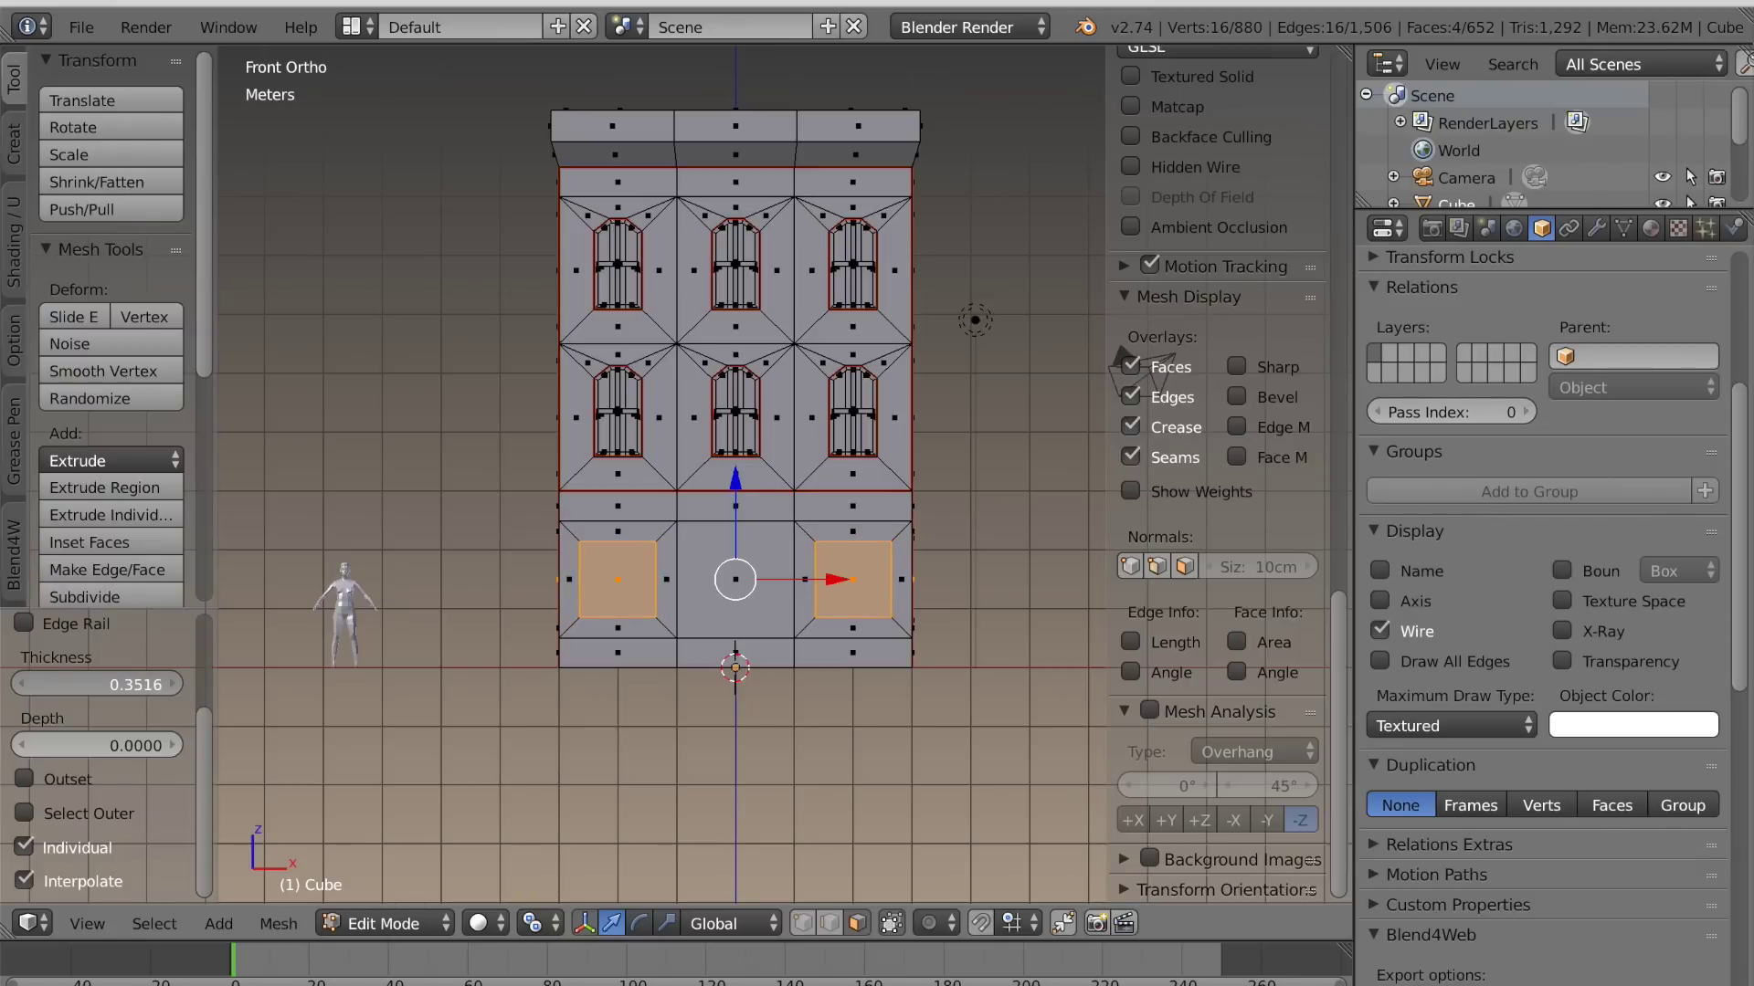
left_click_drag(105, 685, 112, 684)
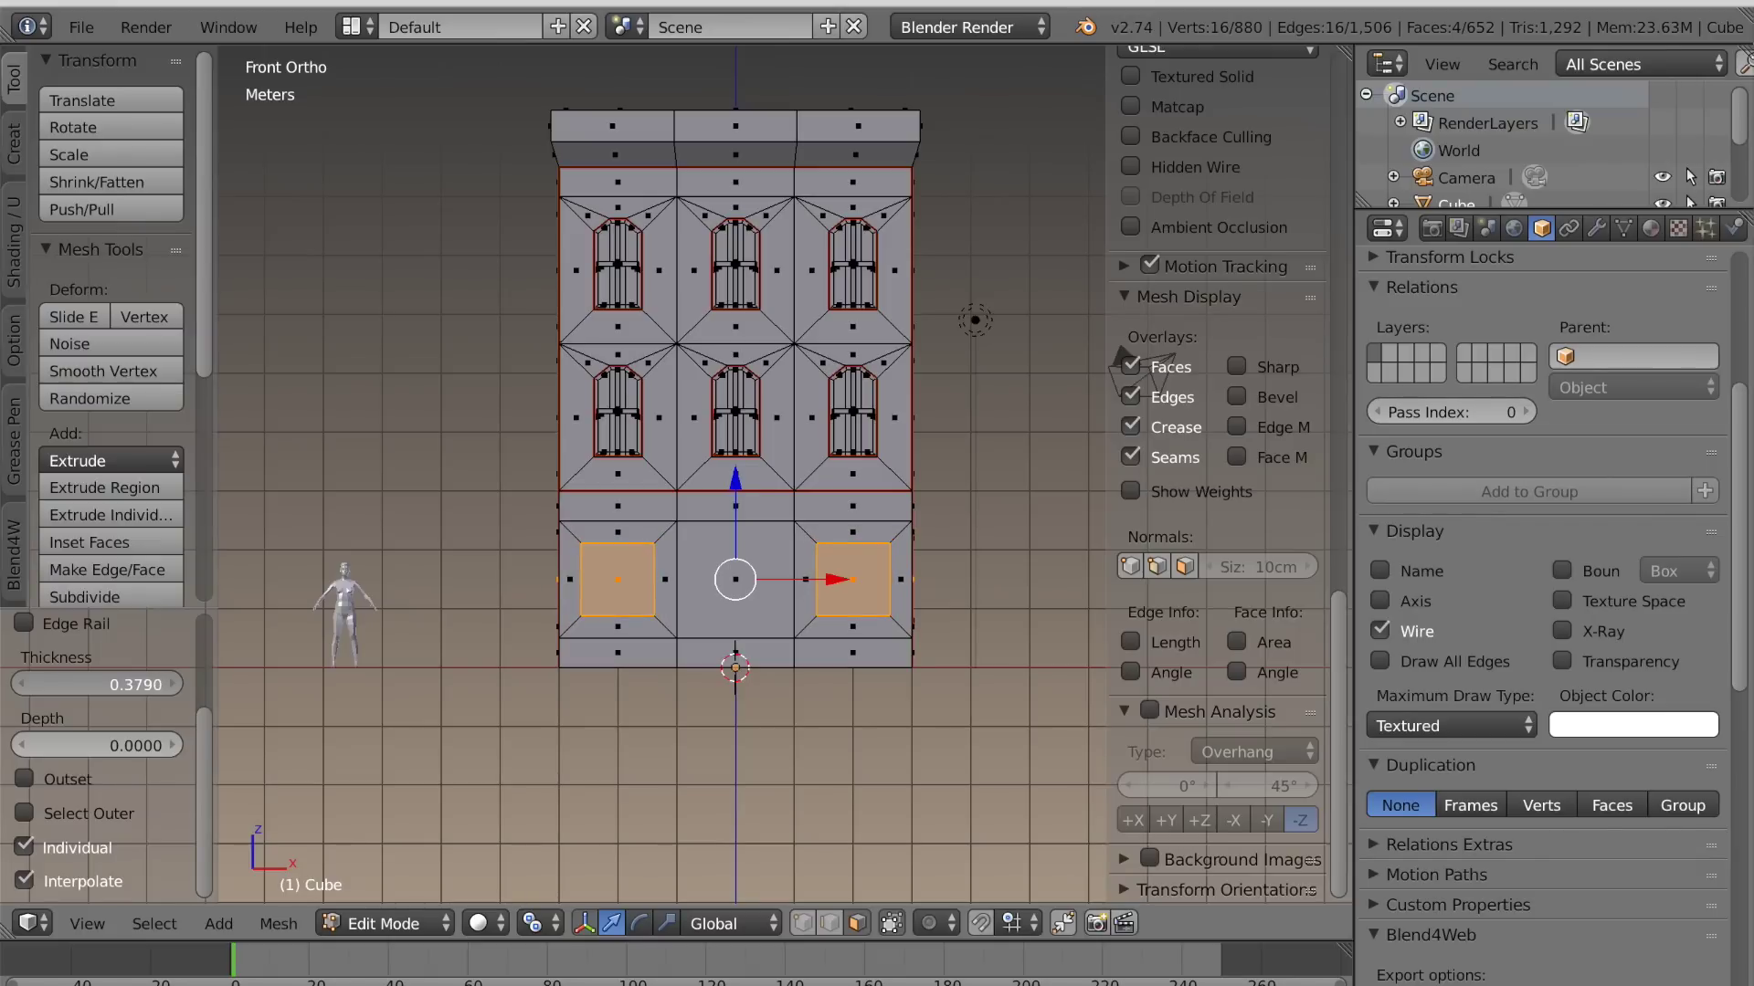
Scale the inset ground-floor window faces along the global Z axis by about 1.343
key("s")
key("z")
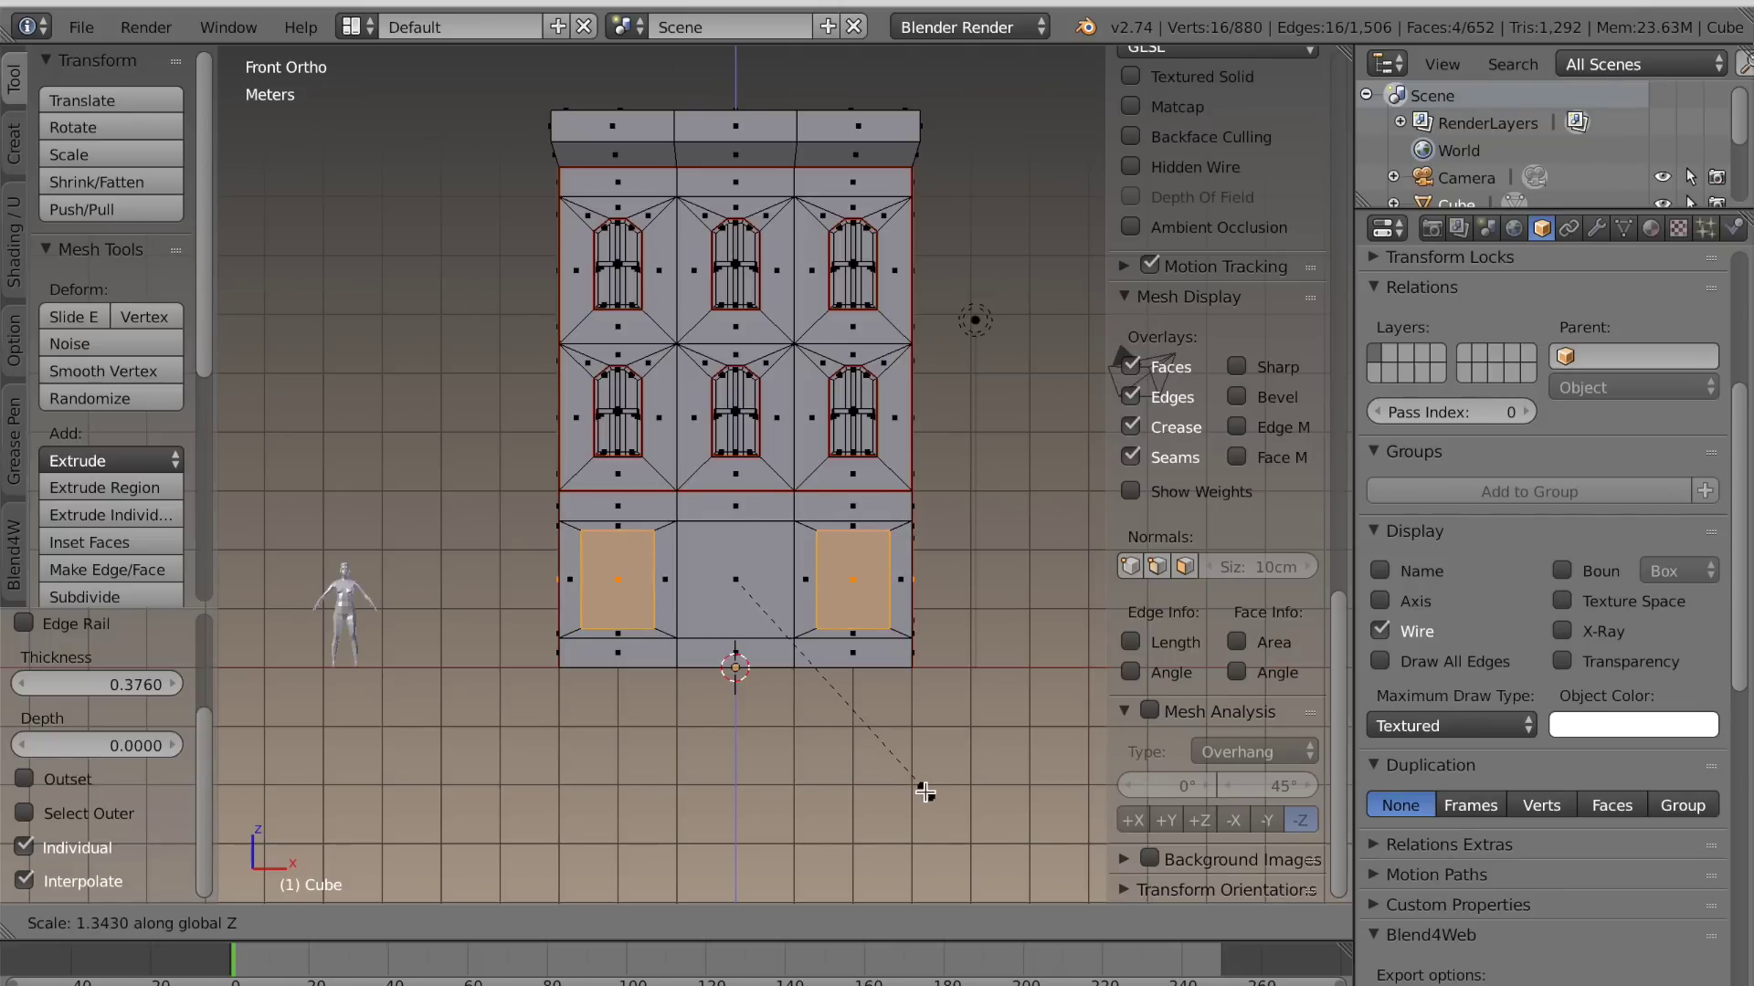
left_click(925, 792)
scroll(907, 791, "down", 2)
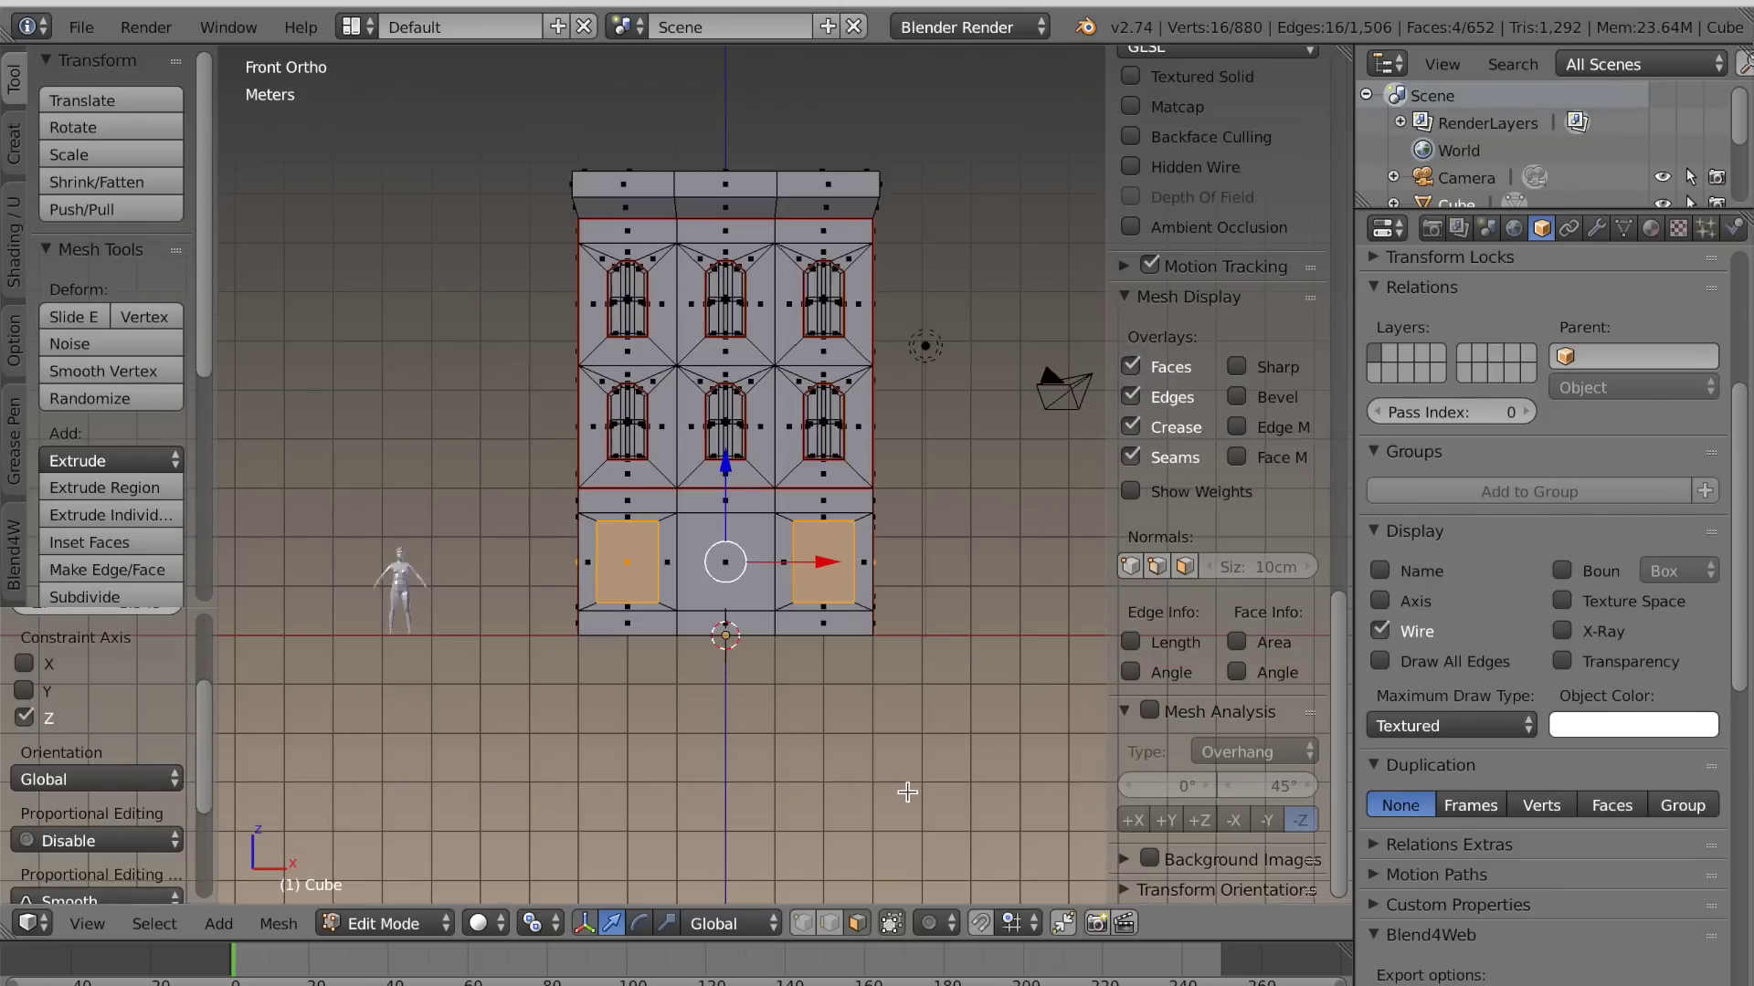
Mark the borders of the selected ground-floor window faces as seams
scroll(907, 792, "up", 2)
scroll(907, 792, "down", 1)
middle_click_drag(907, 792, 665, 783)
scroll(865, 746, "up", 2)
key("ctrl+e")
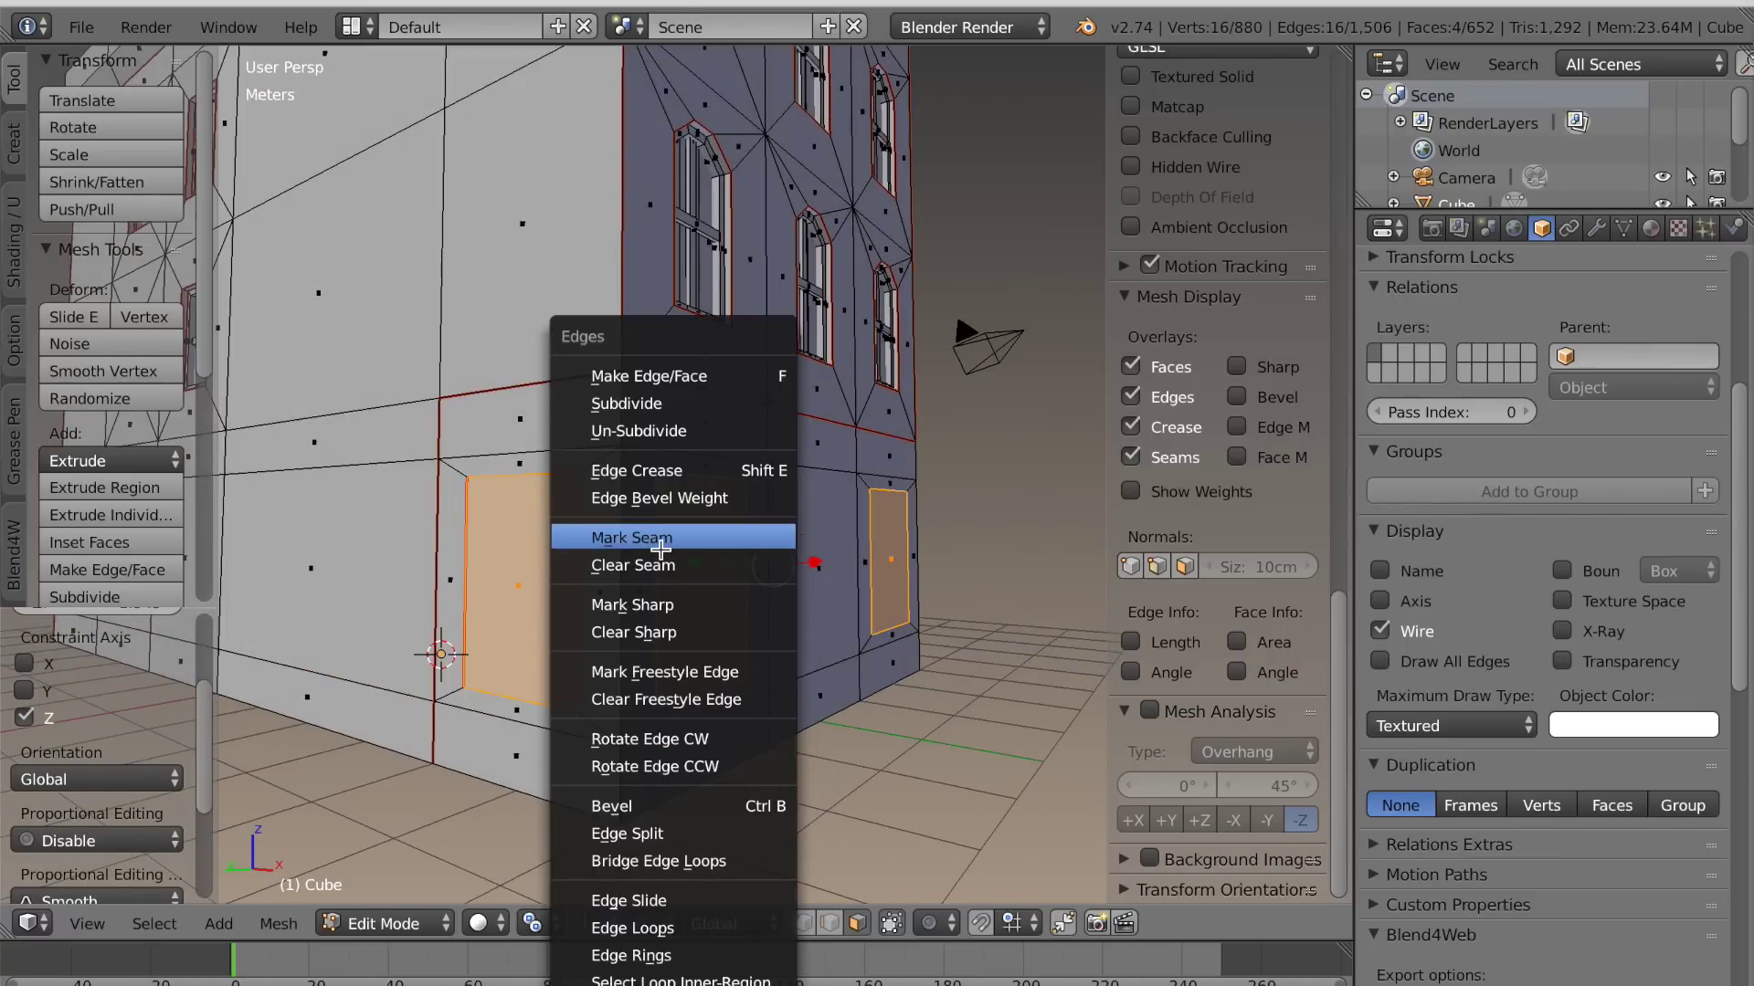
key("Escape")
Extrude the selected shop window faces in place and shrink them along their normals to recess them into the walls
key("e")
right_click(827, 773)
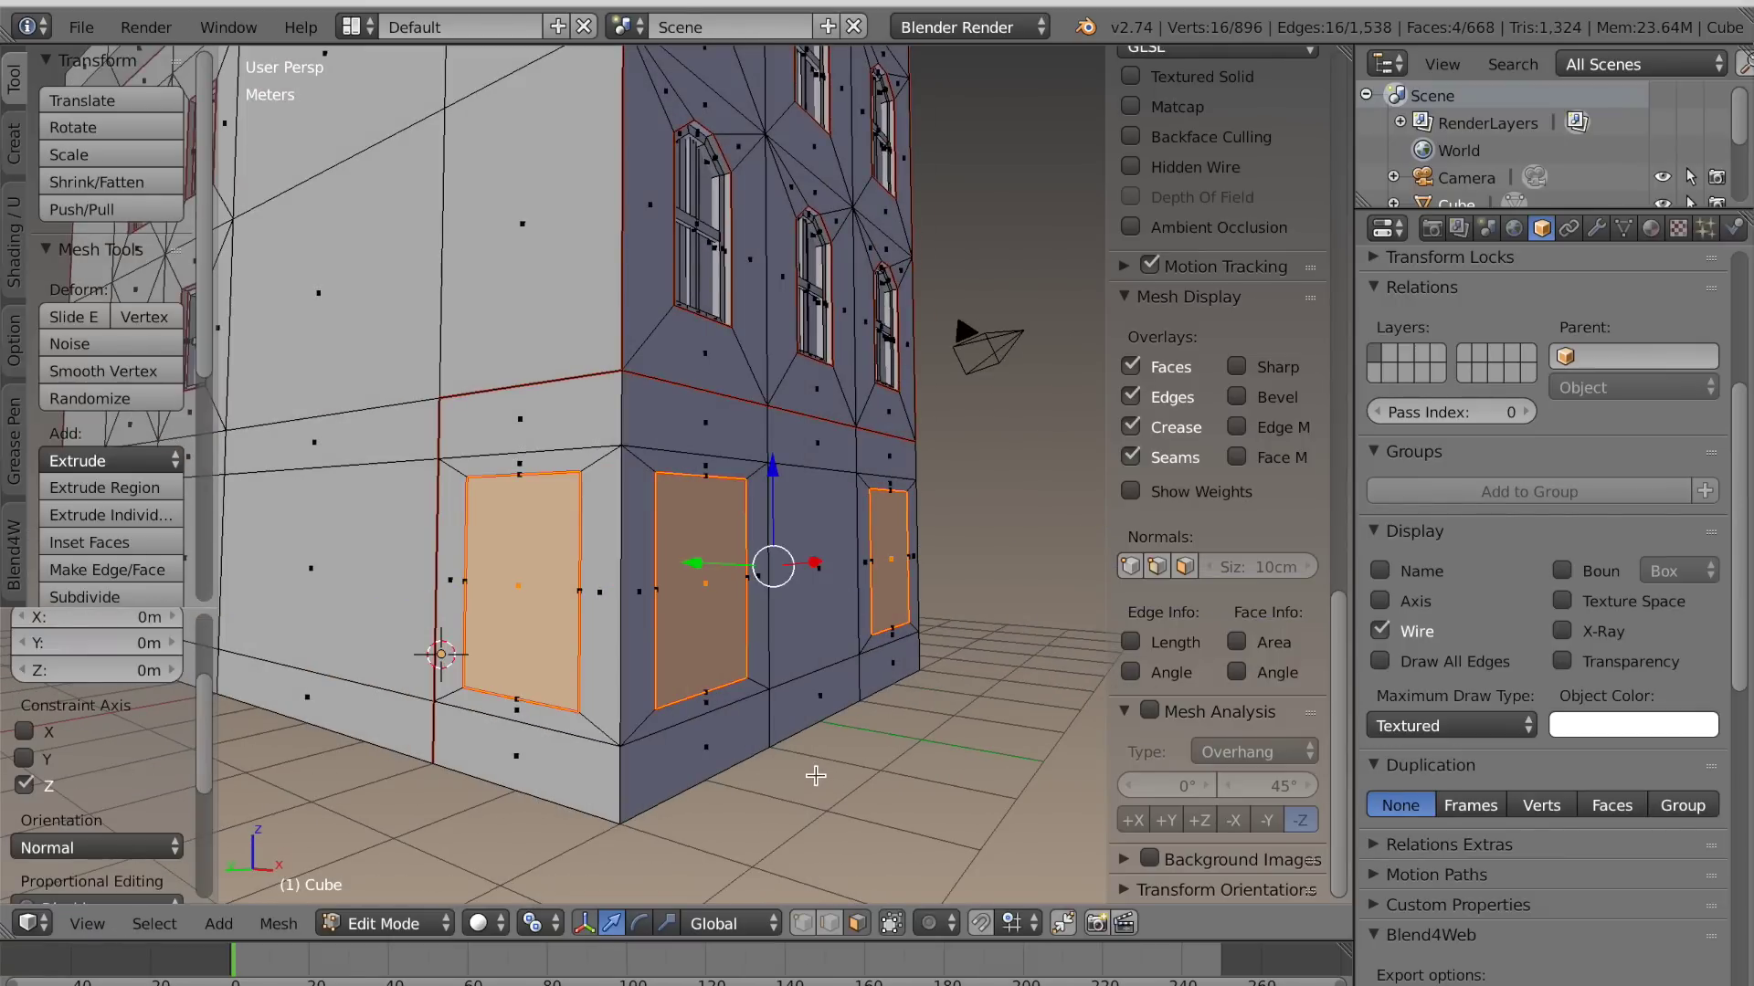
key("alt+s")
left_click(819, 773)
middle_click_drag(818, 773, 663, 776)
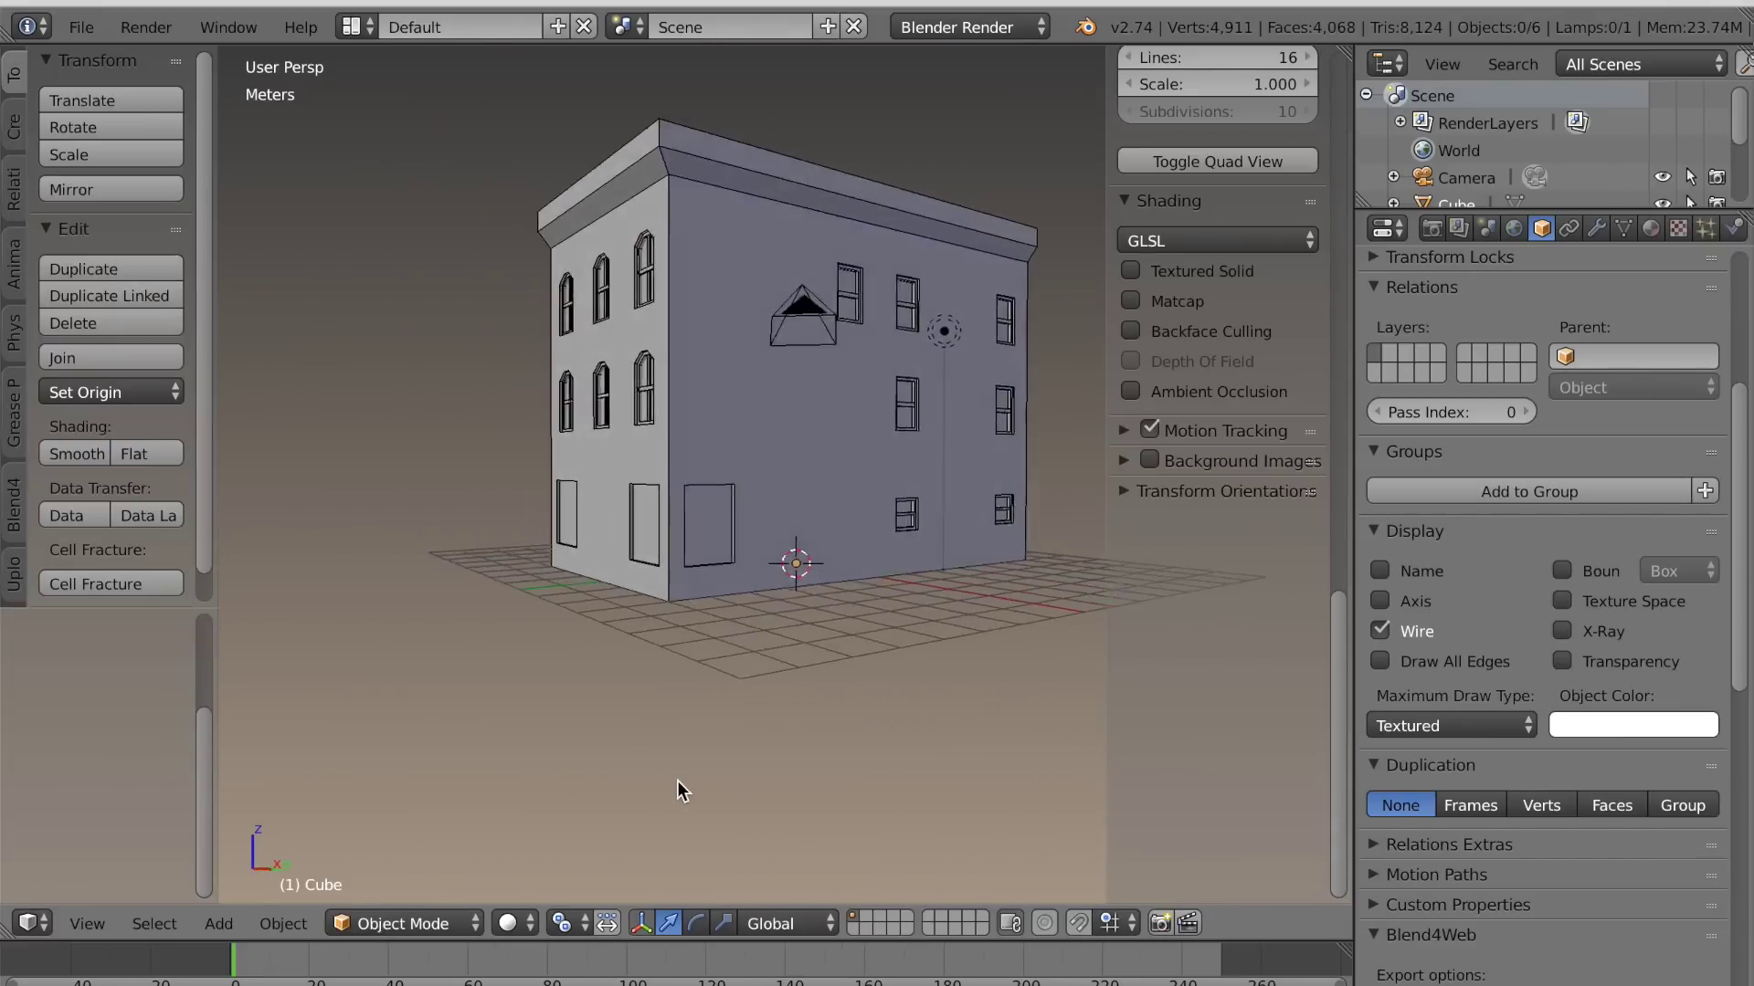
Connect the two opposite vertex pairs on the roof's short sides with edges running along the roof's length
middle_click_drag(677, 780, 846, 771)
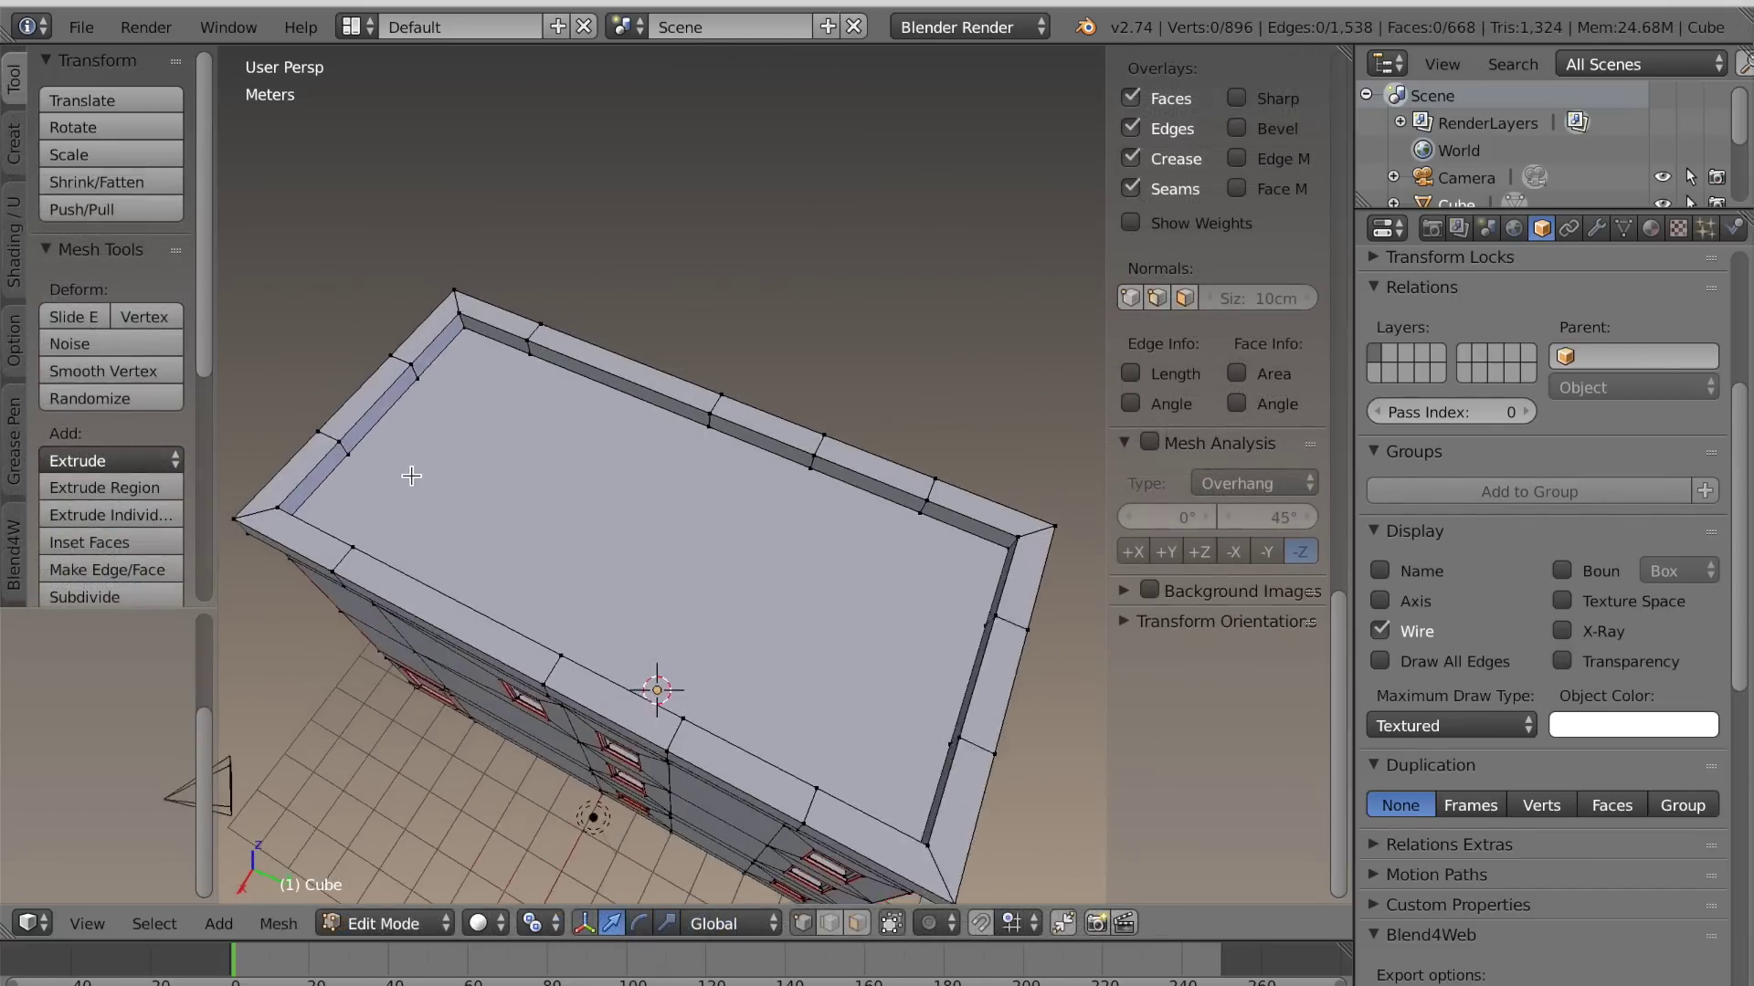
middle_click_drag(411, 475, 787, 614)
right_click(448, 493)
right_click(960, 617, "shift")
key("j")
right_click(345, 460)
right_click(943, 501, "shift")
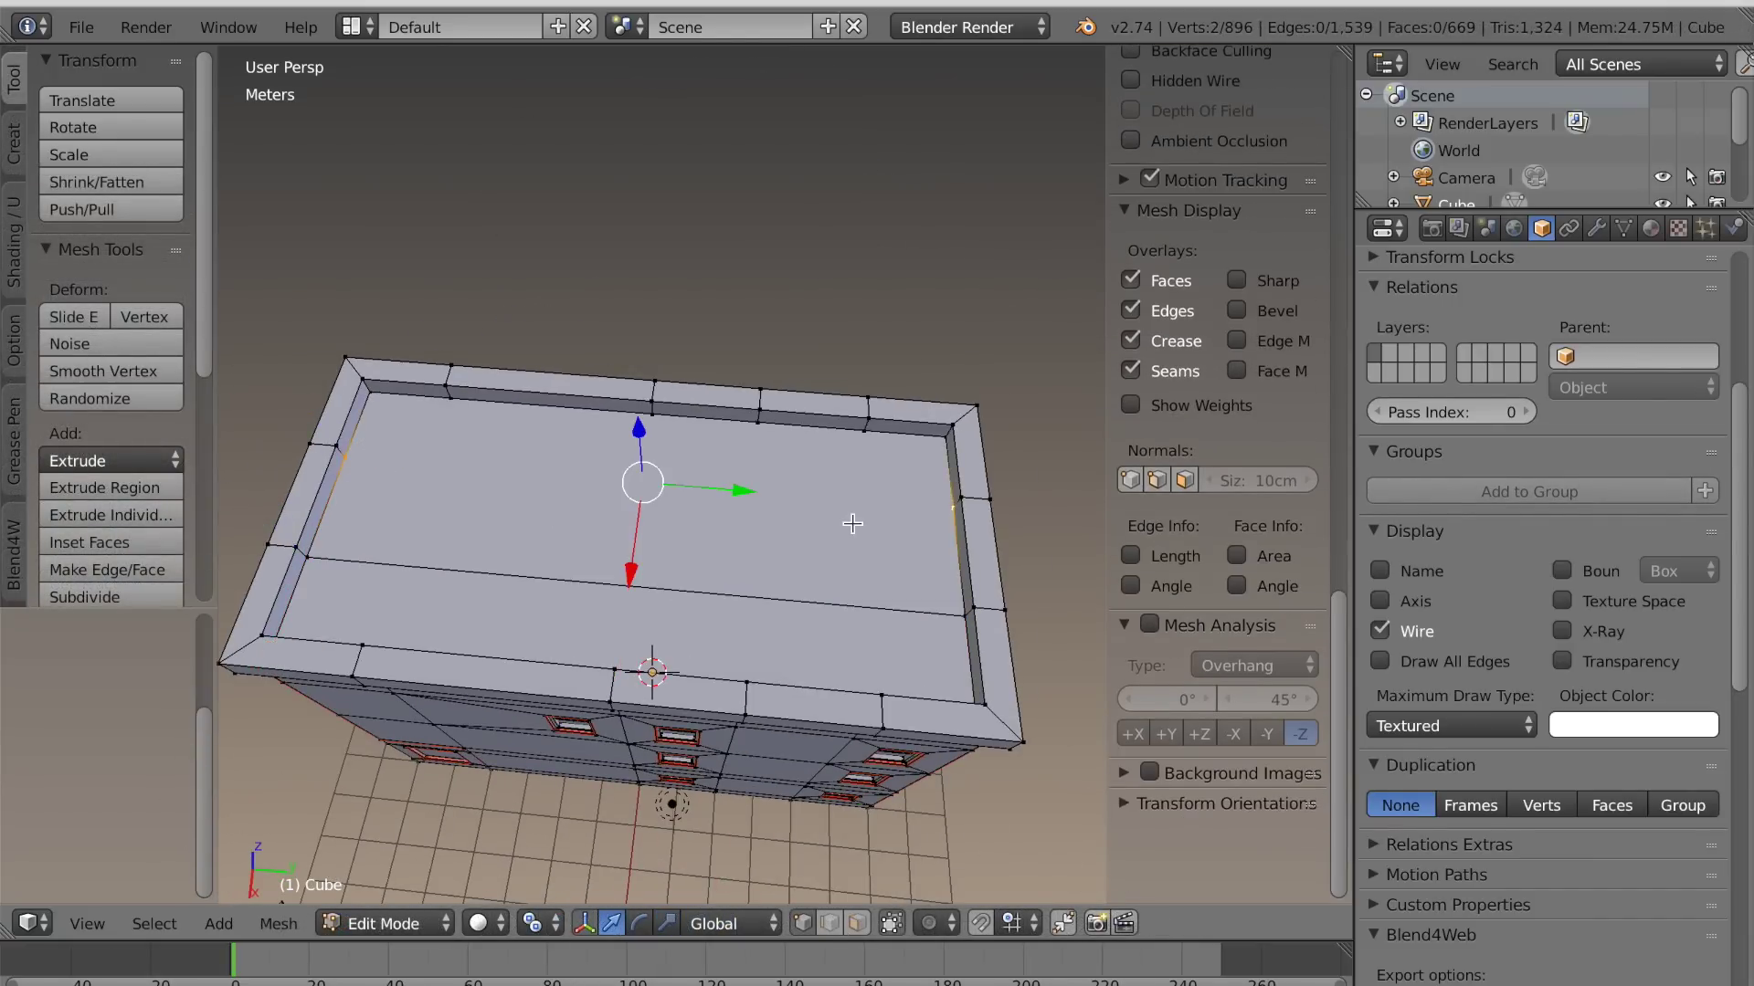
key("j")
Connect the first two opposite vertex pairs on the roof's long sides with edges across its width
middle_click_drag(474, 559, 550, 567)
scroll(454, 356, "up", 3)
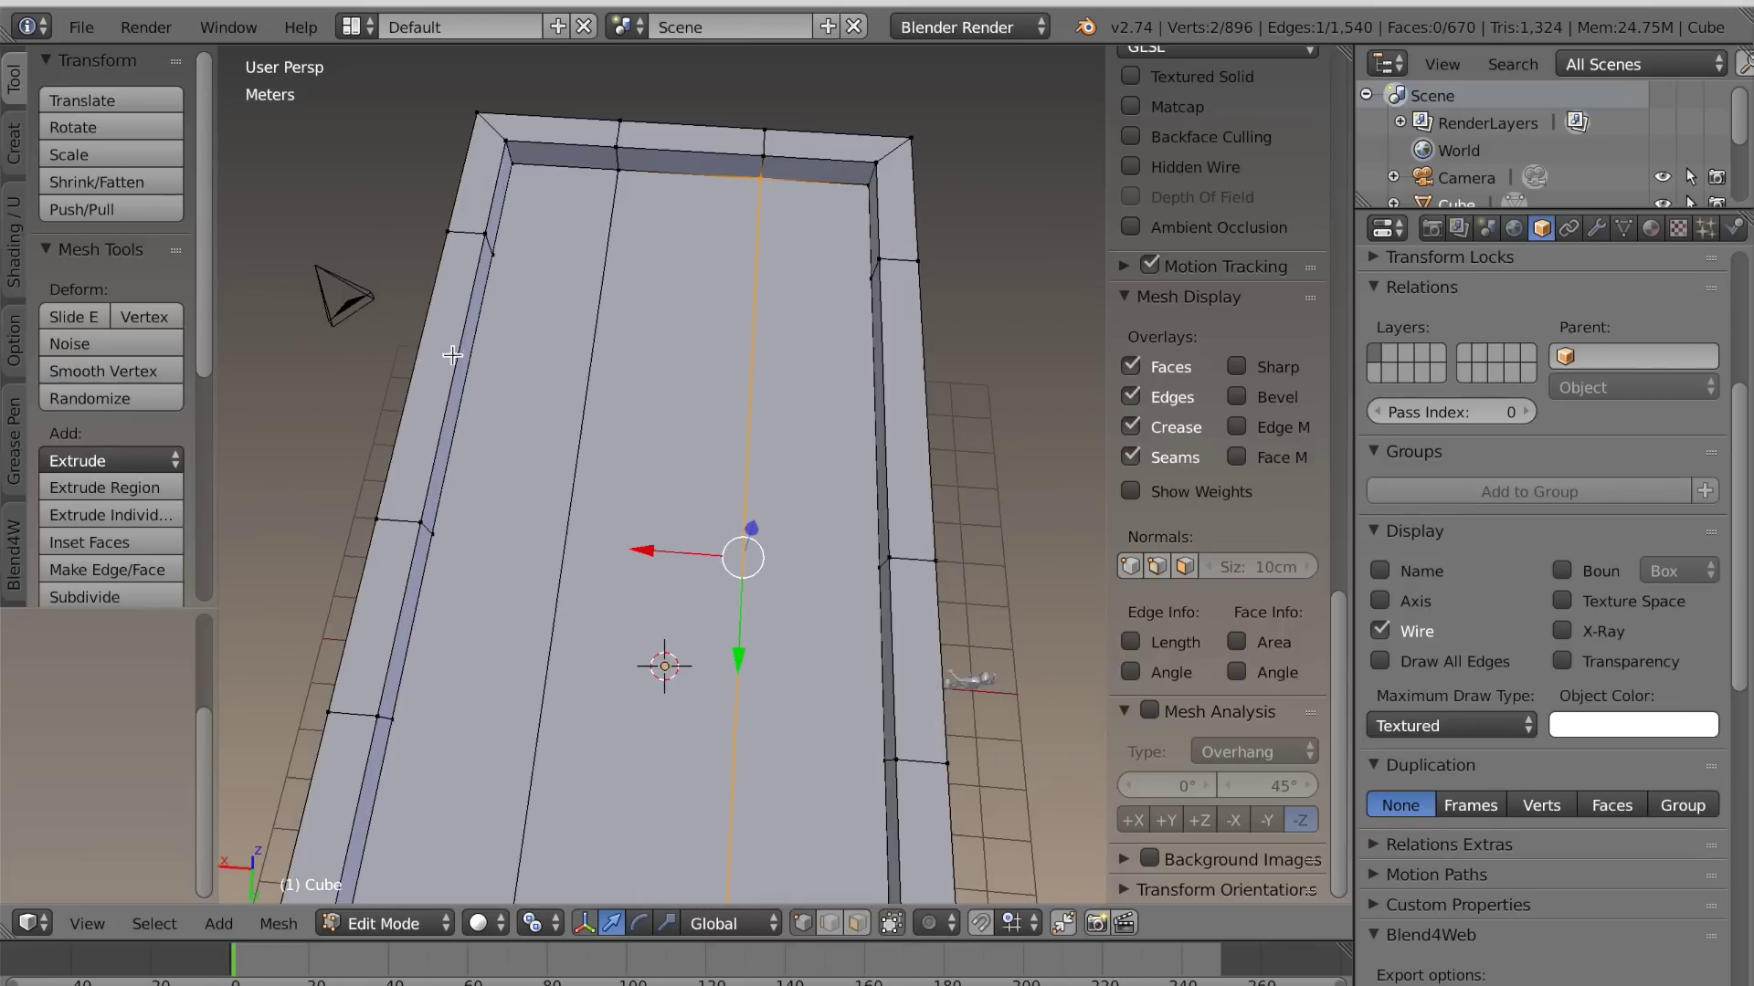
right_click(488, 261)
middle_click_drag(532, 368, 585, 366)
right_click(814, 236, "shift")
key("j")
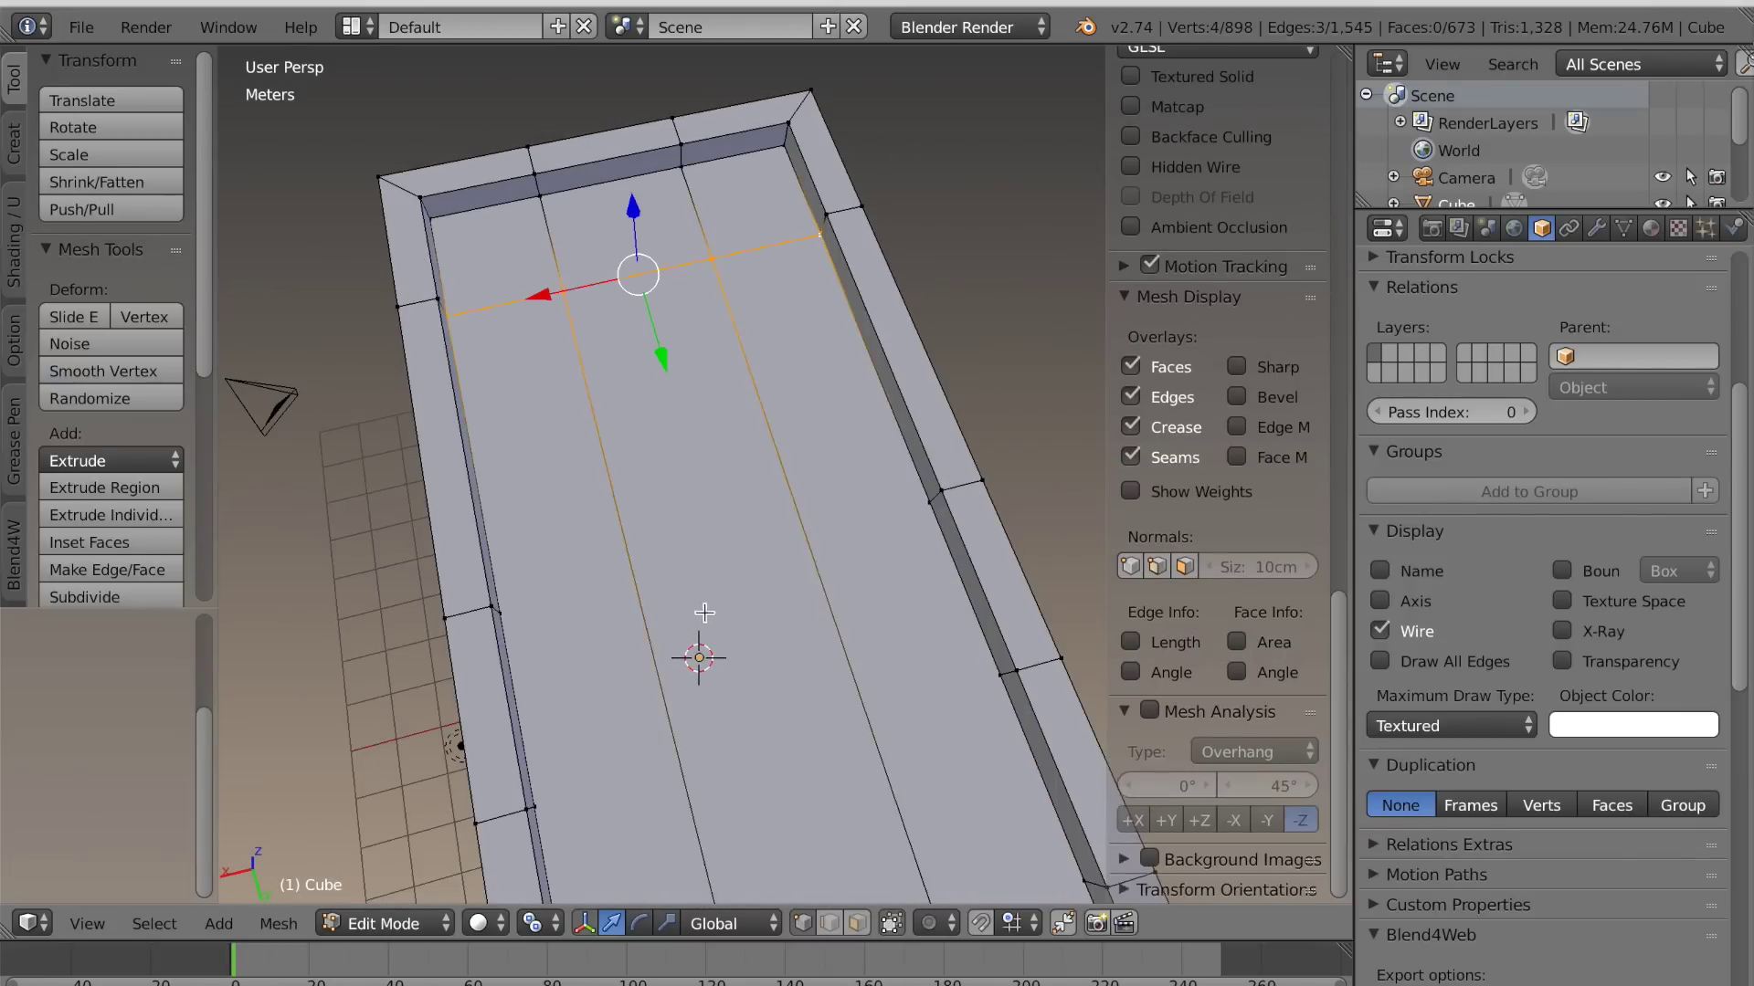
middle_click_drag(704, 615, 653, 607)
right_click(414, 501)
middle_click_drag(415, 501, 477, 508)
right_click(931, 464, "shift")
key("j")
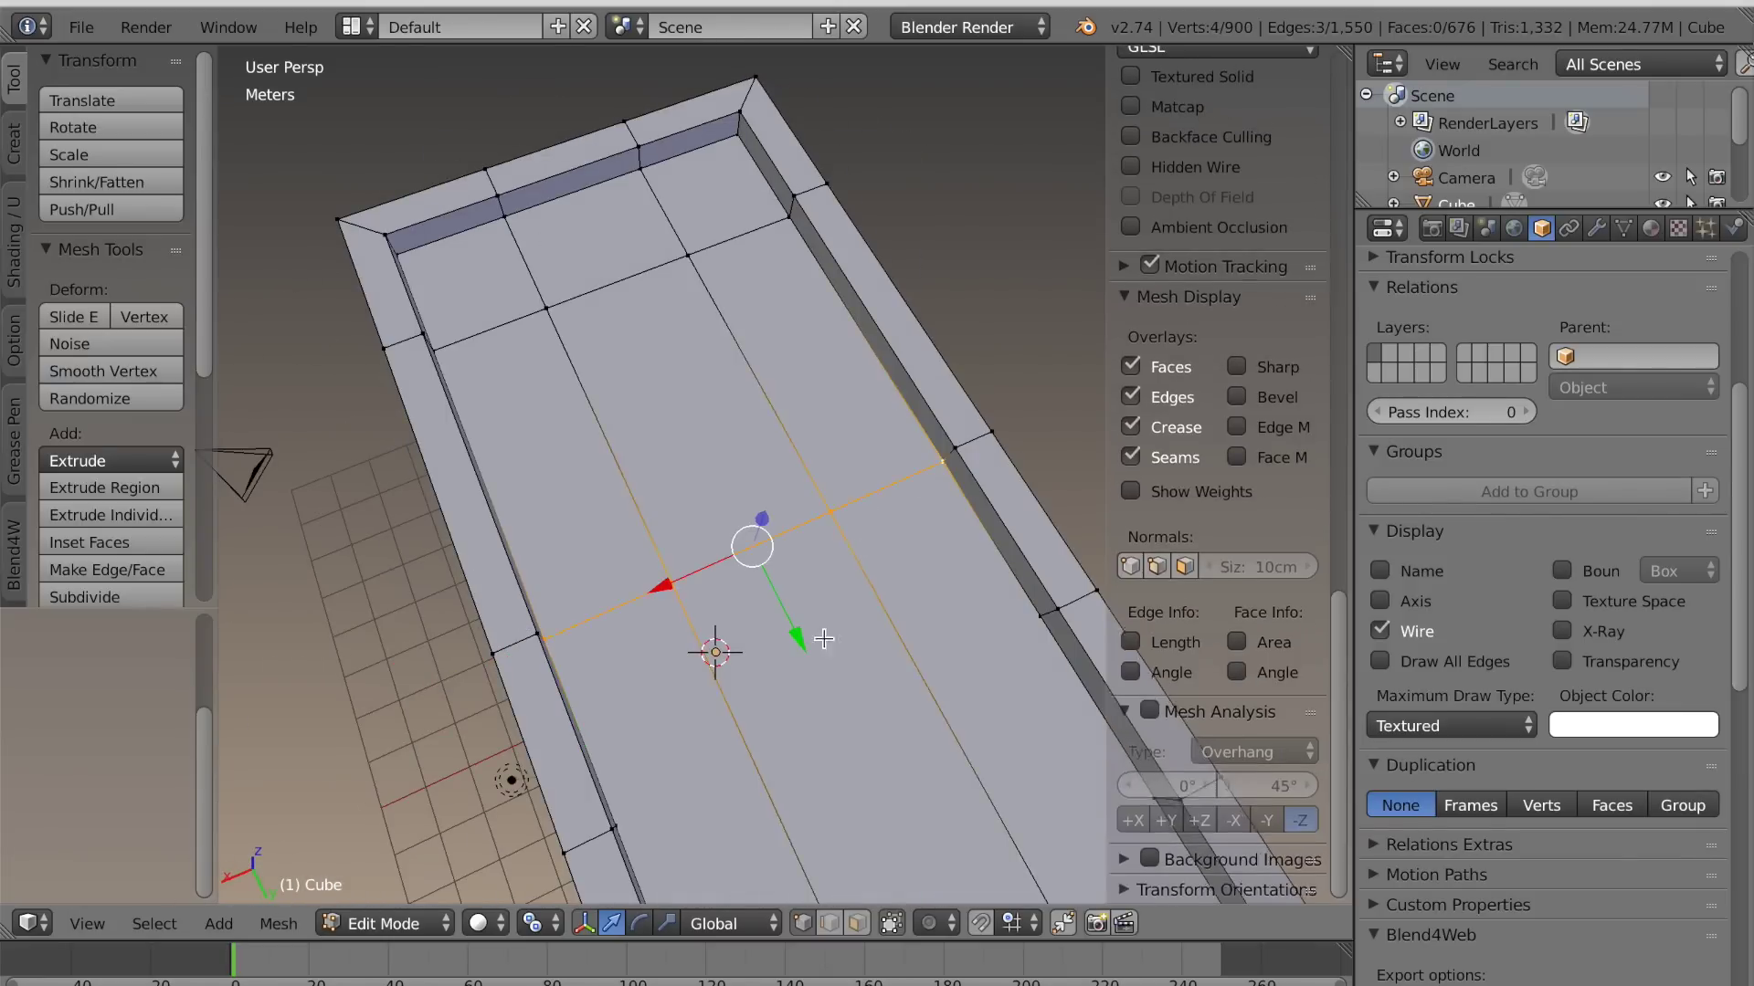
Connect the remaining two opposite vertex pairs across the roof's width and clear the selection
middle_click_drag(825, 633, 731, 618)
right_click(359, 570)
middle_click_drag(372, 640, 508, 645)
right_click(1033, 553, "shift")
key("j")
scroll(912, 658, "down", 2)
middle_click_drag(913, 658, 914, 439)
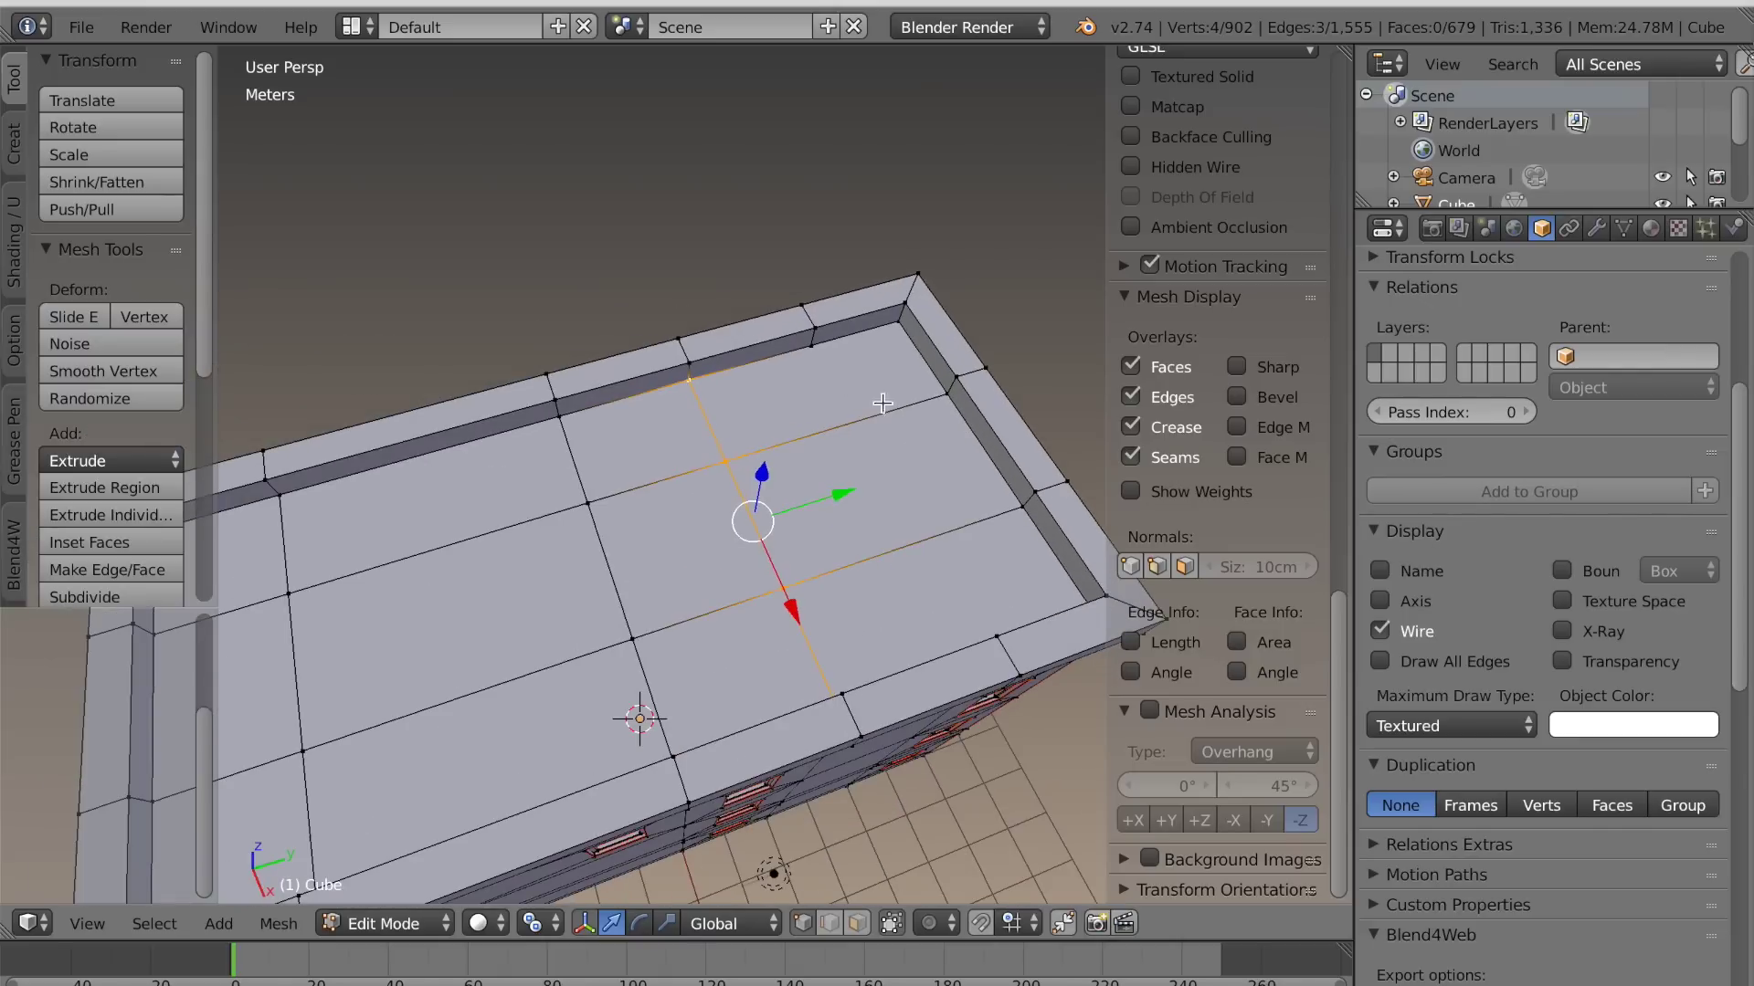
right_click(812, 352)
middle_click_drag(812, 352, 722, 452)
middle_click_drag(721, 452, 787, 489)
right_click(826, 337, "shift")
key("j")
scroll(588, 564, "down", 4)
key("a")
scroll(594, 570, "down", 3)
Subdivide the two vertical edges of the central ground-floor front panel once and raise the new horizontal edge to just below the panel's top
middle_click_drag(626, 615, 608, 526)
key("KP_1")
right_click(694, 537)
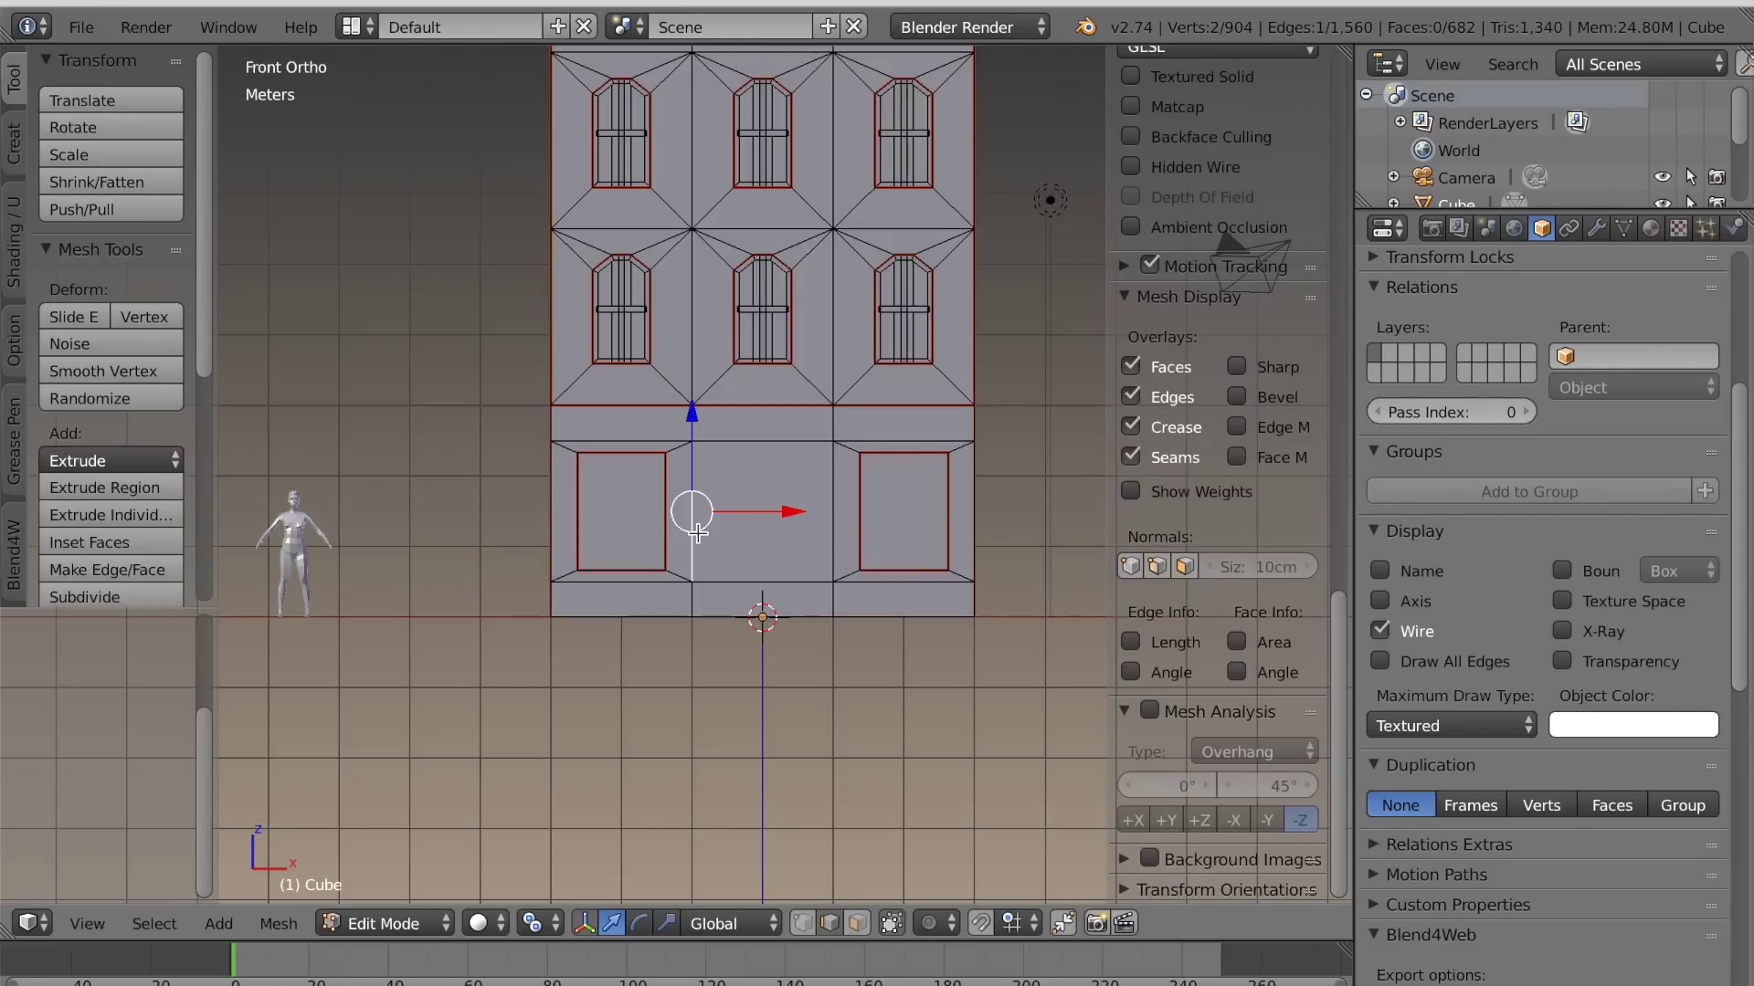
right_click(828, 500, "shift")
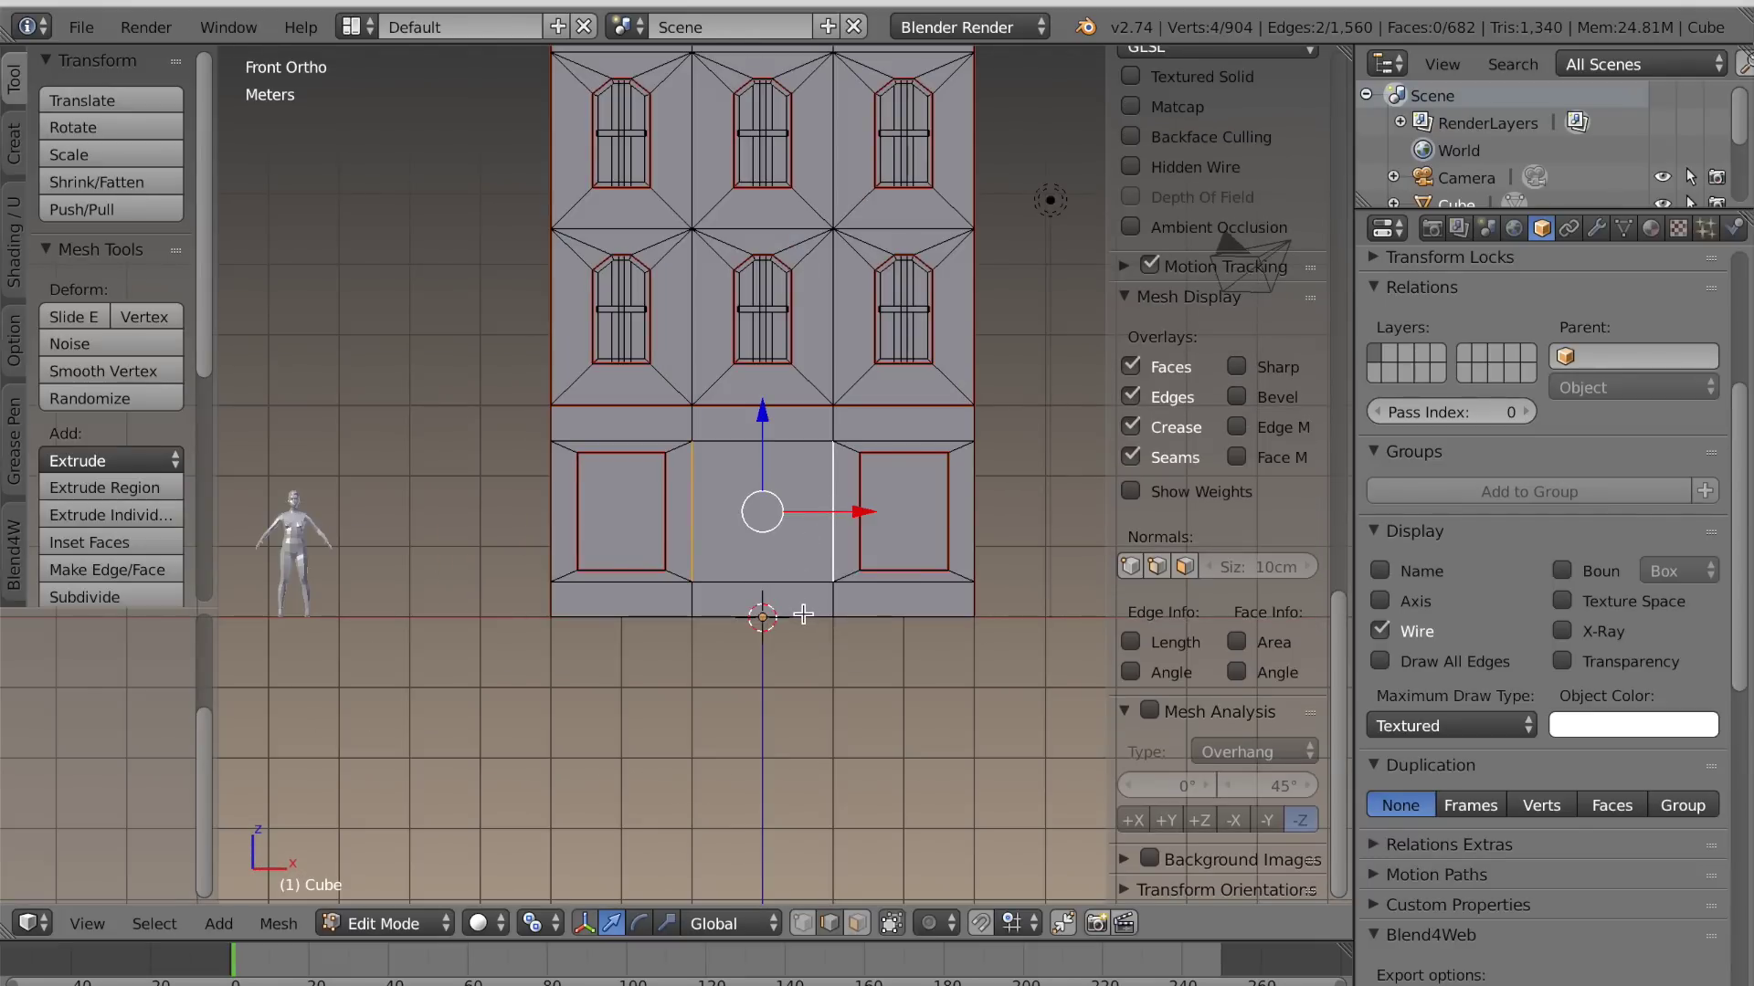
key("w")
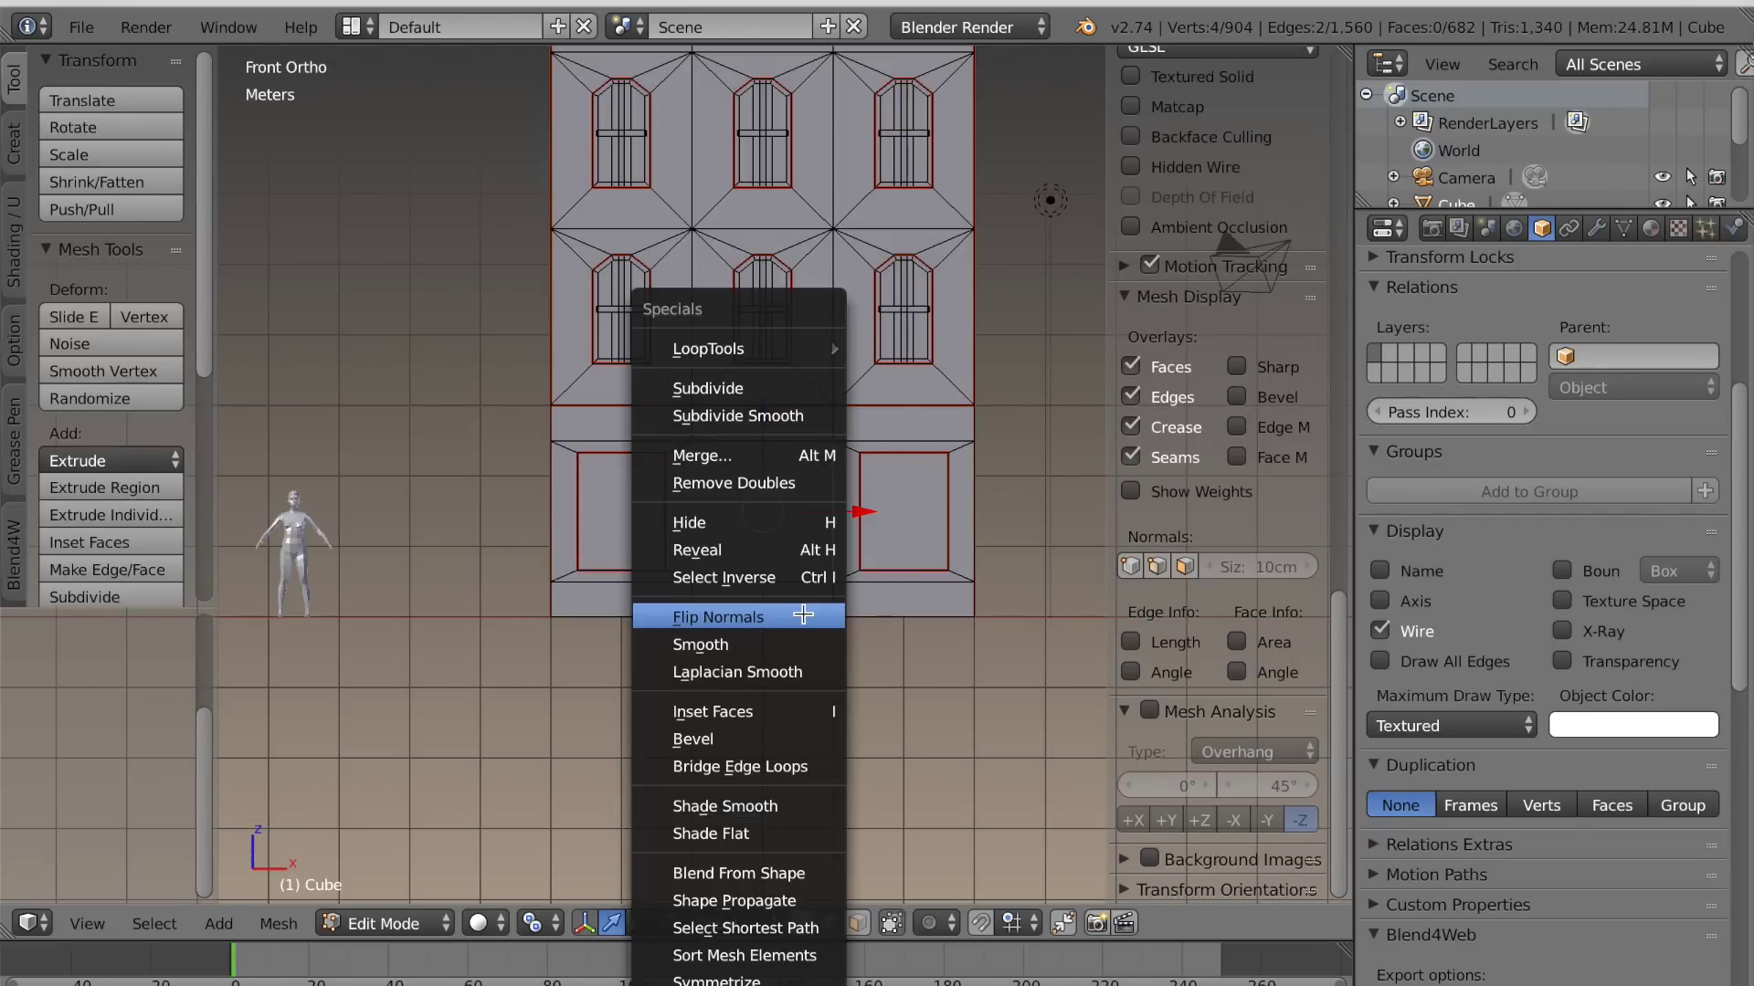
left_click(762, 402)
right_click(765, 513)
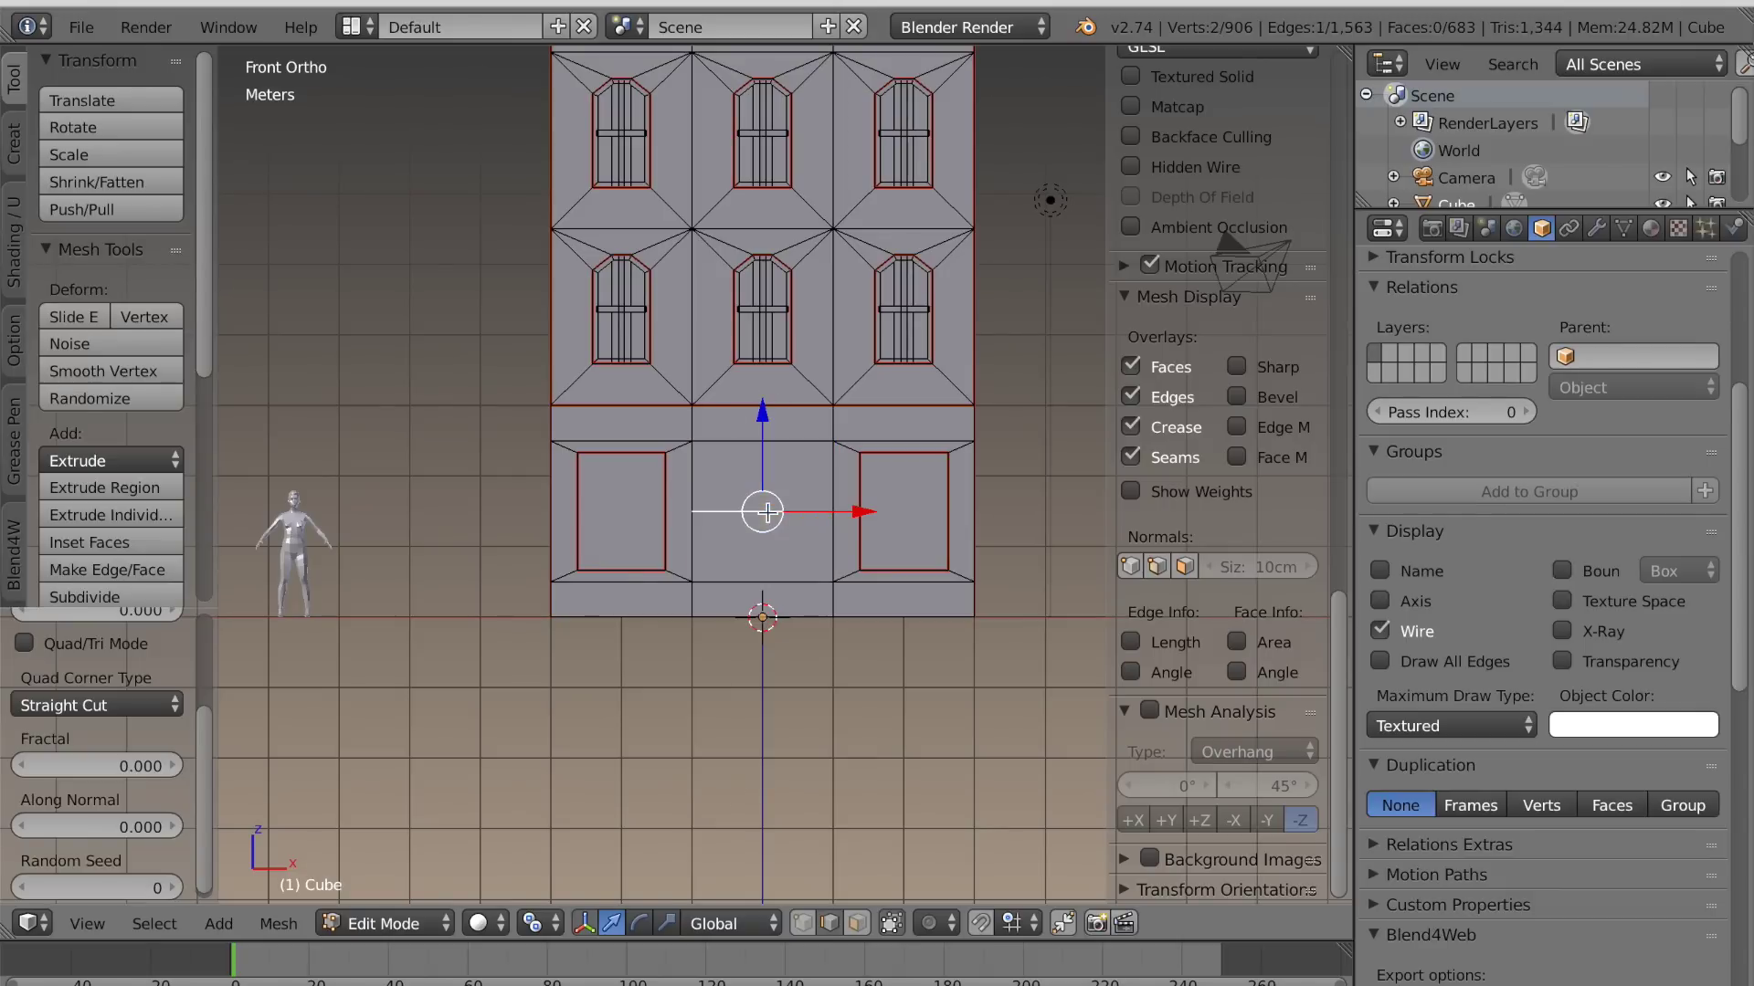
left_click_drag(762, 420, 767, 379)
Add the two lower horizontal edges of the central front panel to the selection and subdivide them with 2 cuts
scroll(733, 599, "down", 1)
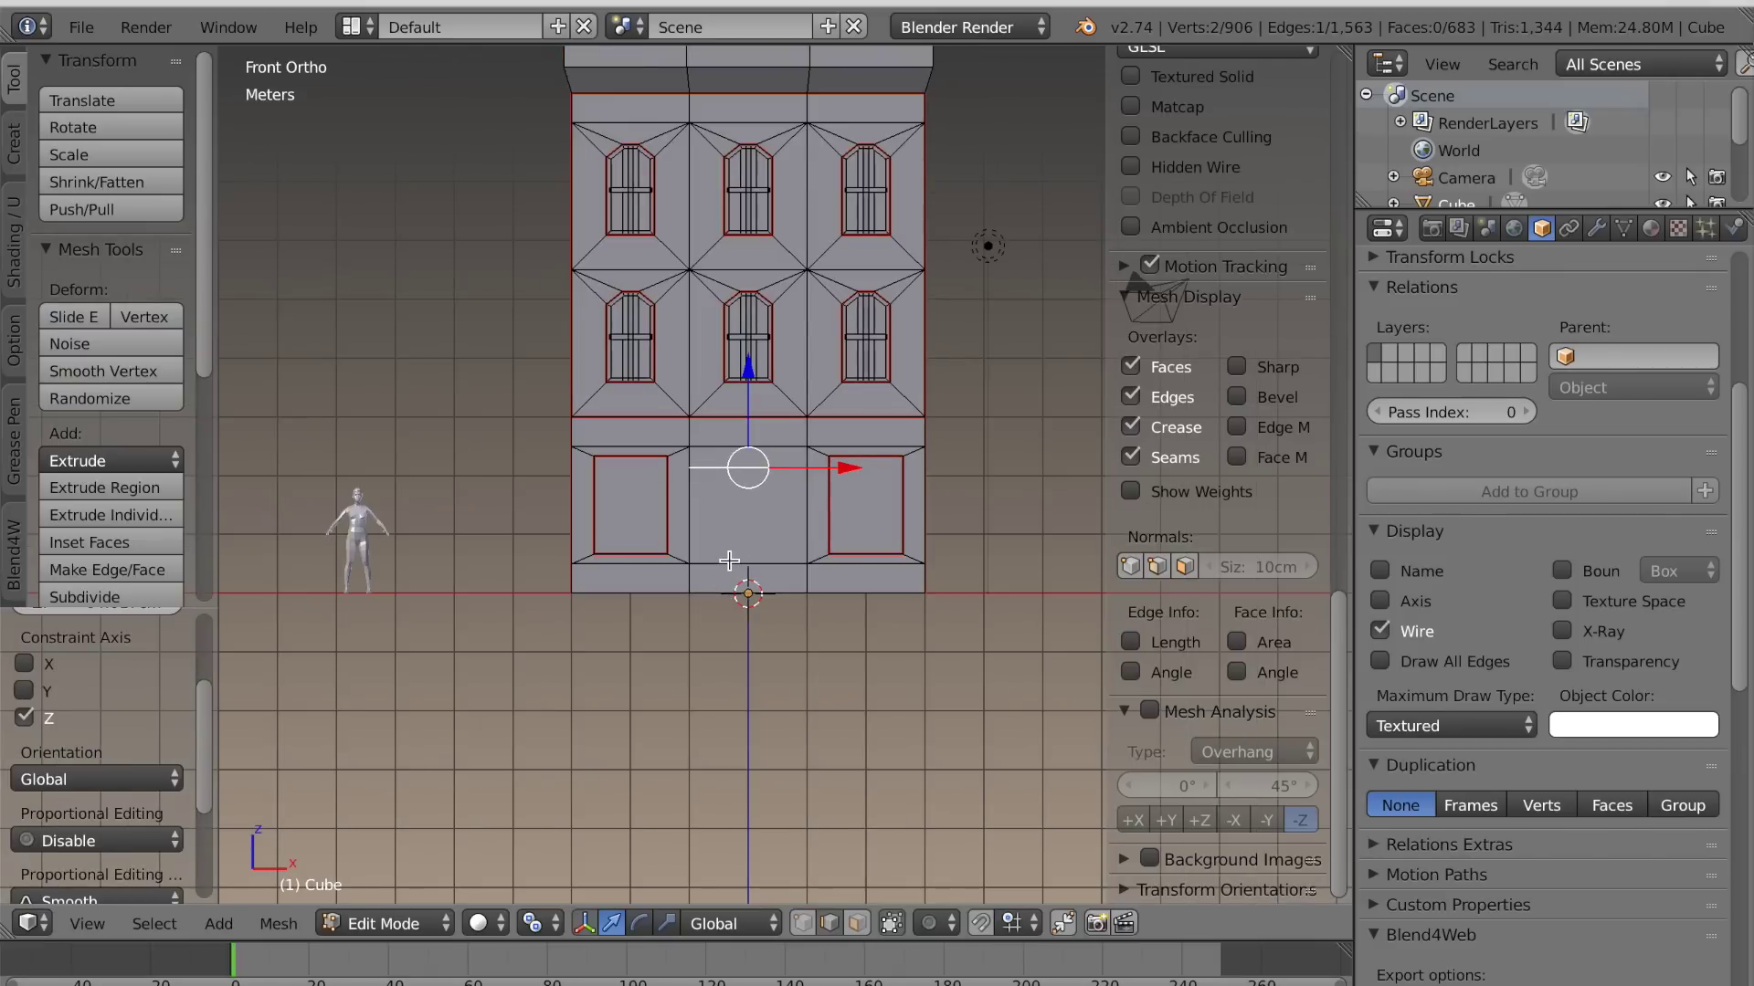
right_click(738, 593, "shift")
right_click(739, 563, "shift")
scroll(767, 654, "up", 2)
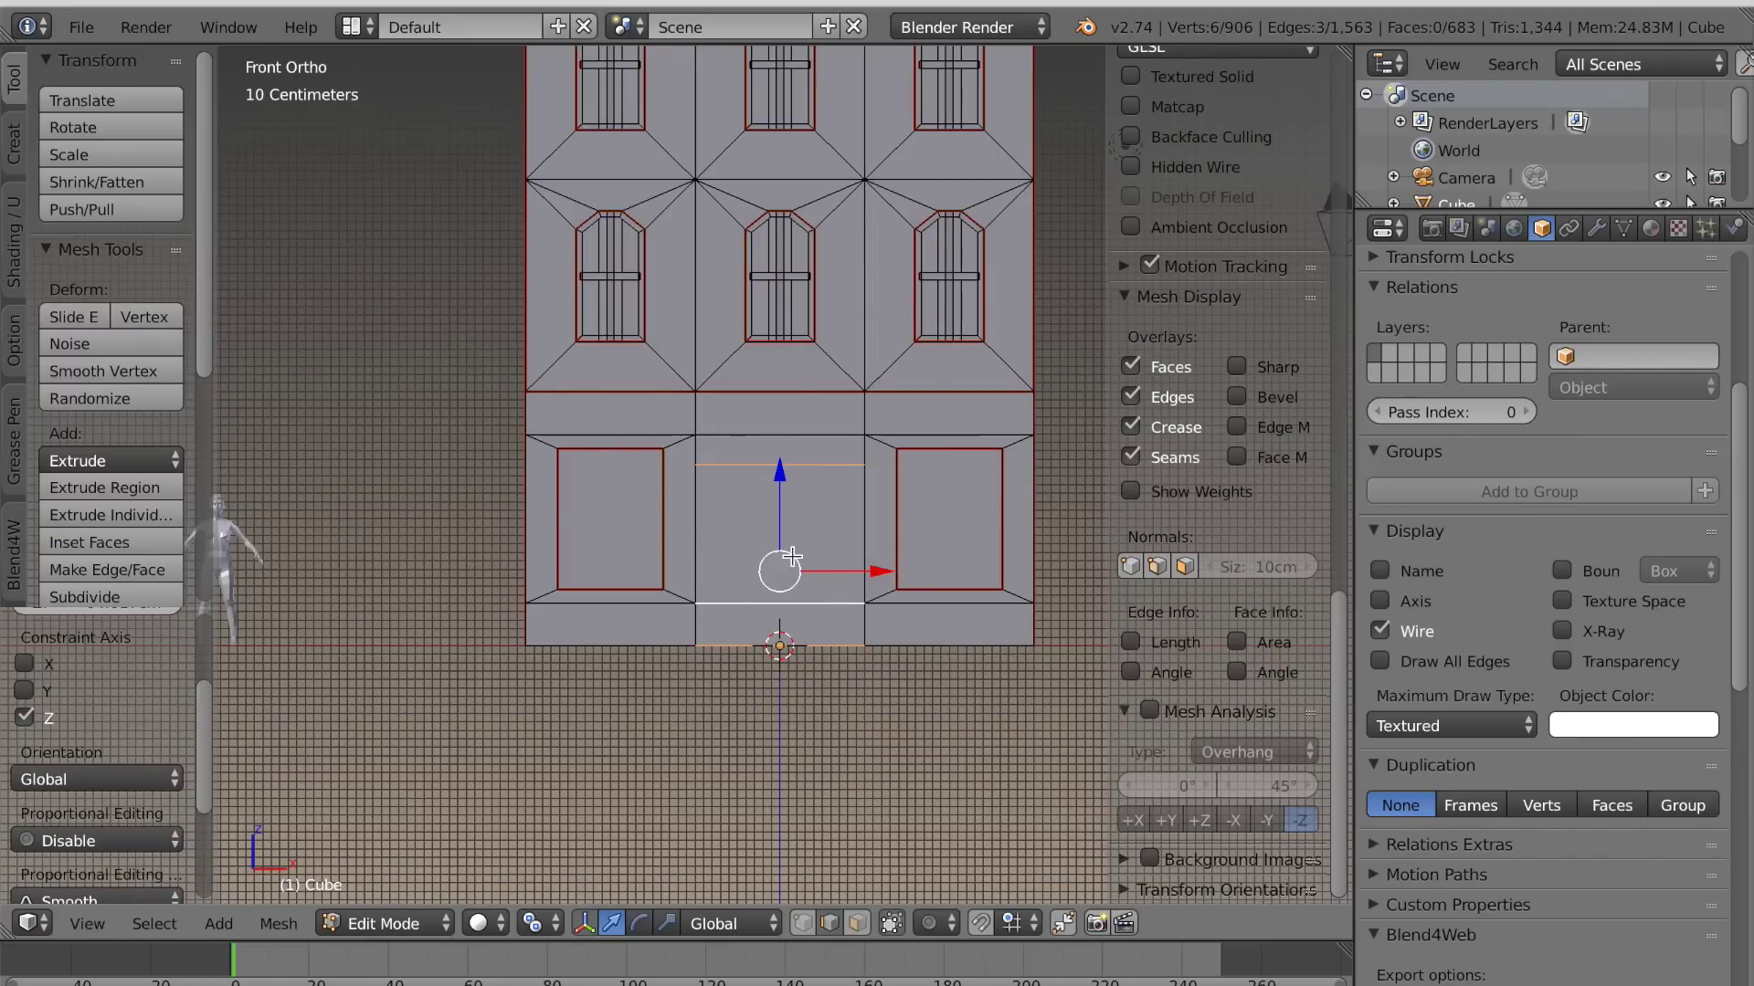
key("w")
left_click(758, 381)
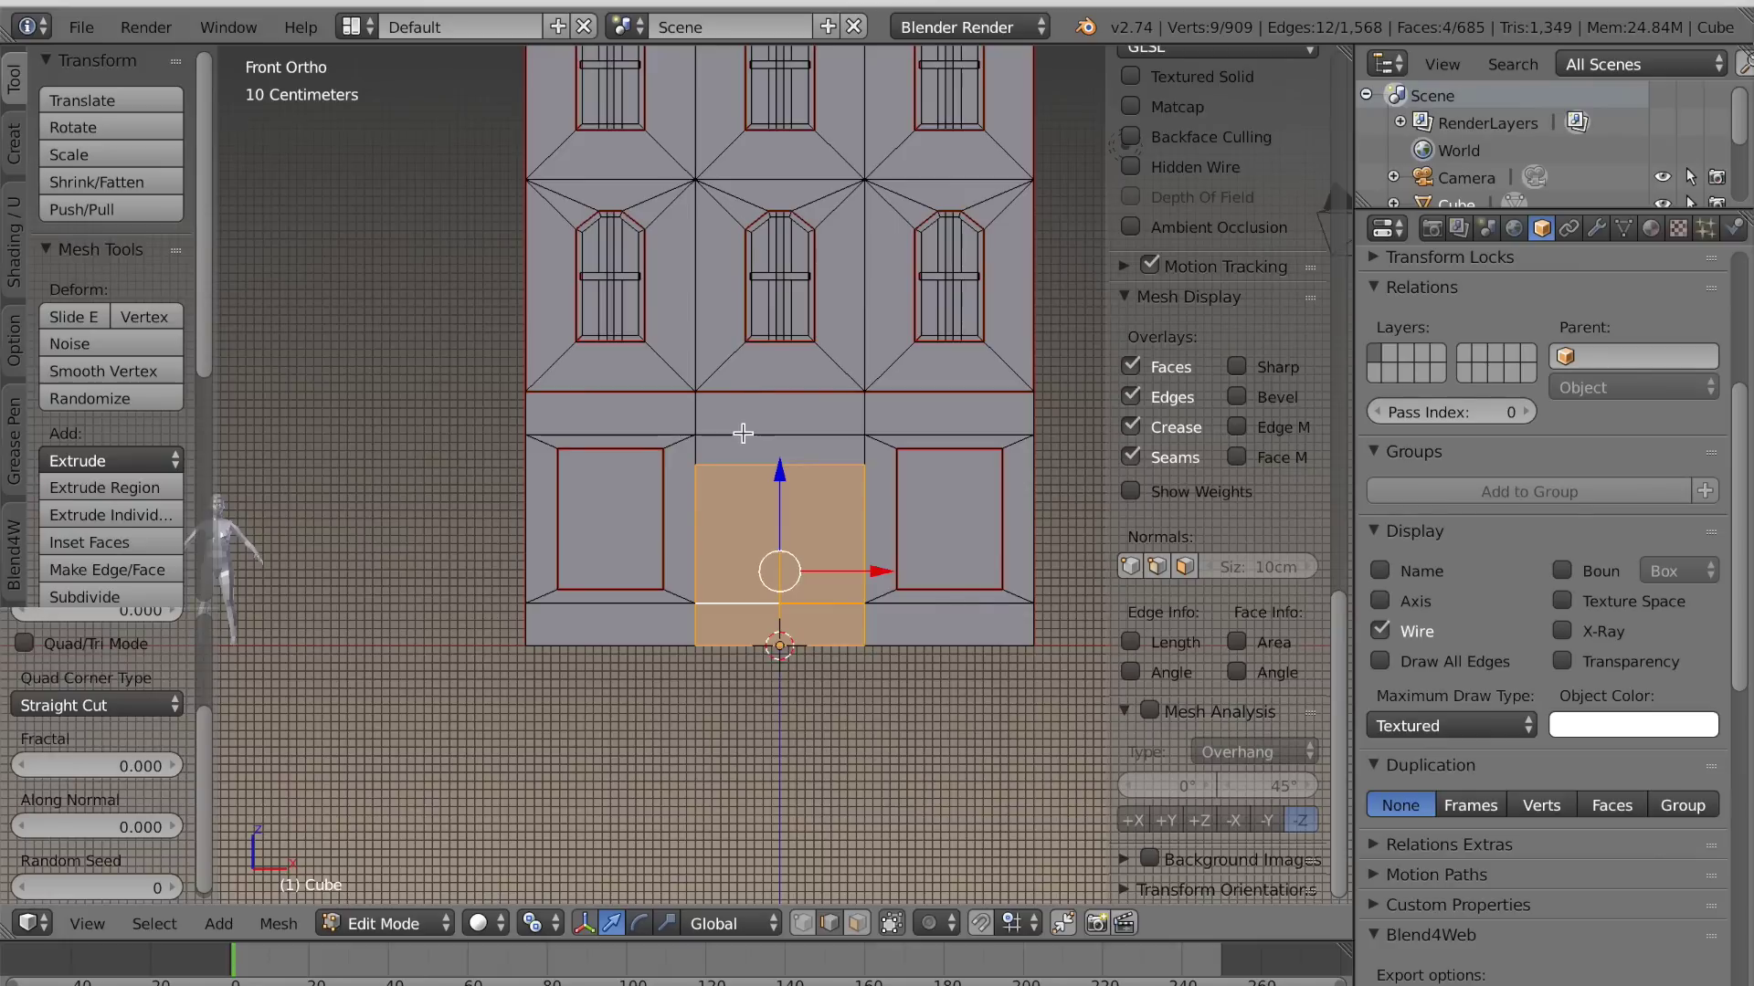
scroll(134, 754, "up", 4)
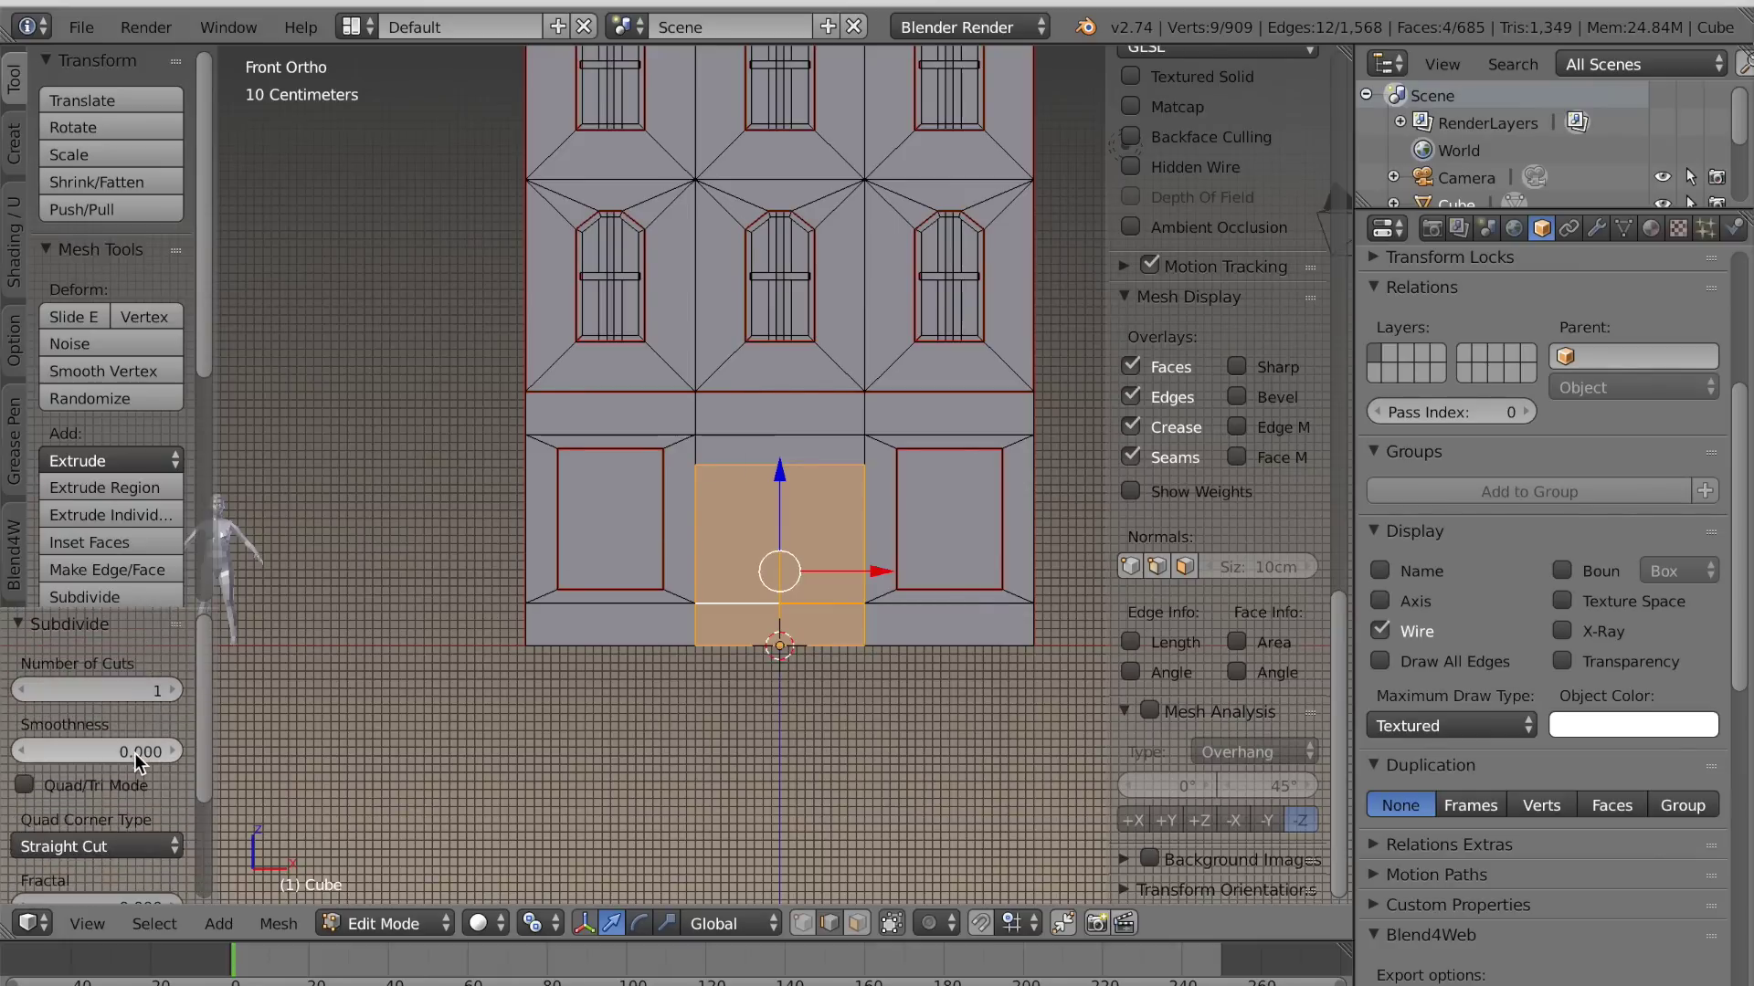
left_click(174, 689)
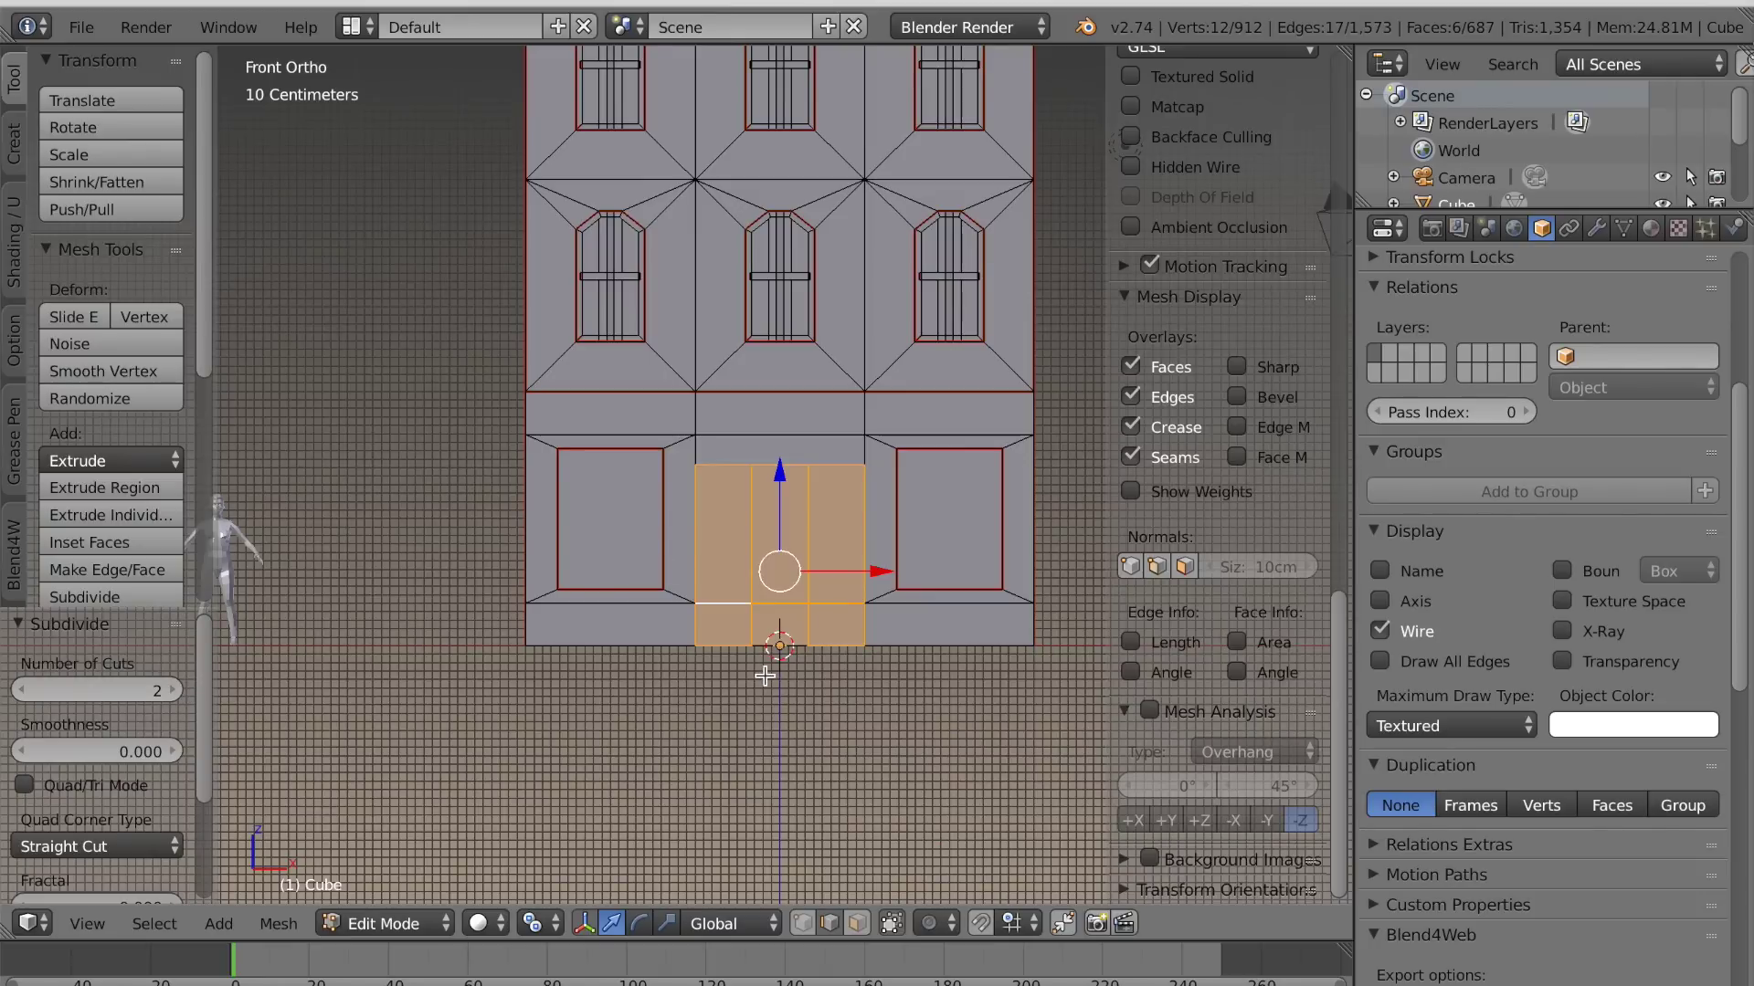
Select both new vertical edge lines in the central panel, change the pivot point and scale them along X by 1.477
right_click(758, 624, "alt")
right_click(811, 619, "alt+shift")
scroll(805, 652, "down", 2)
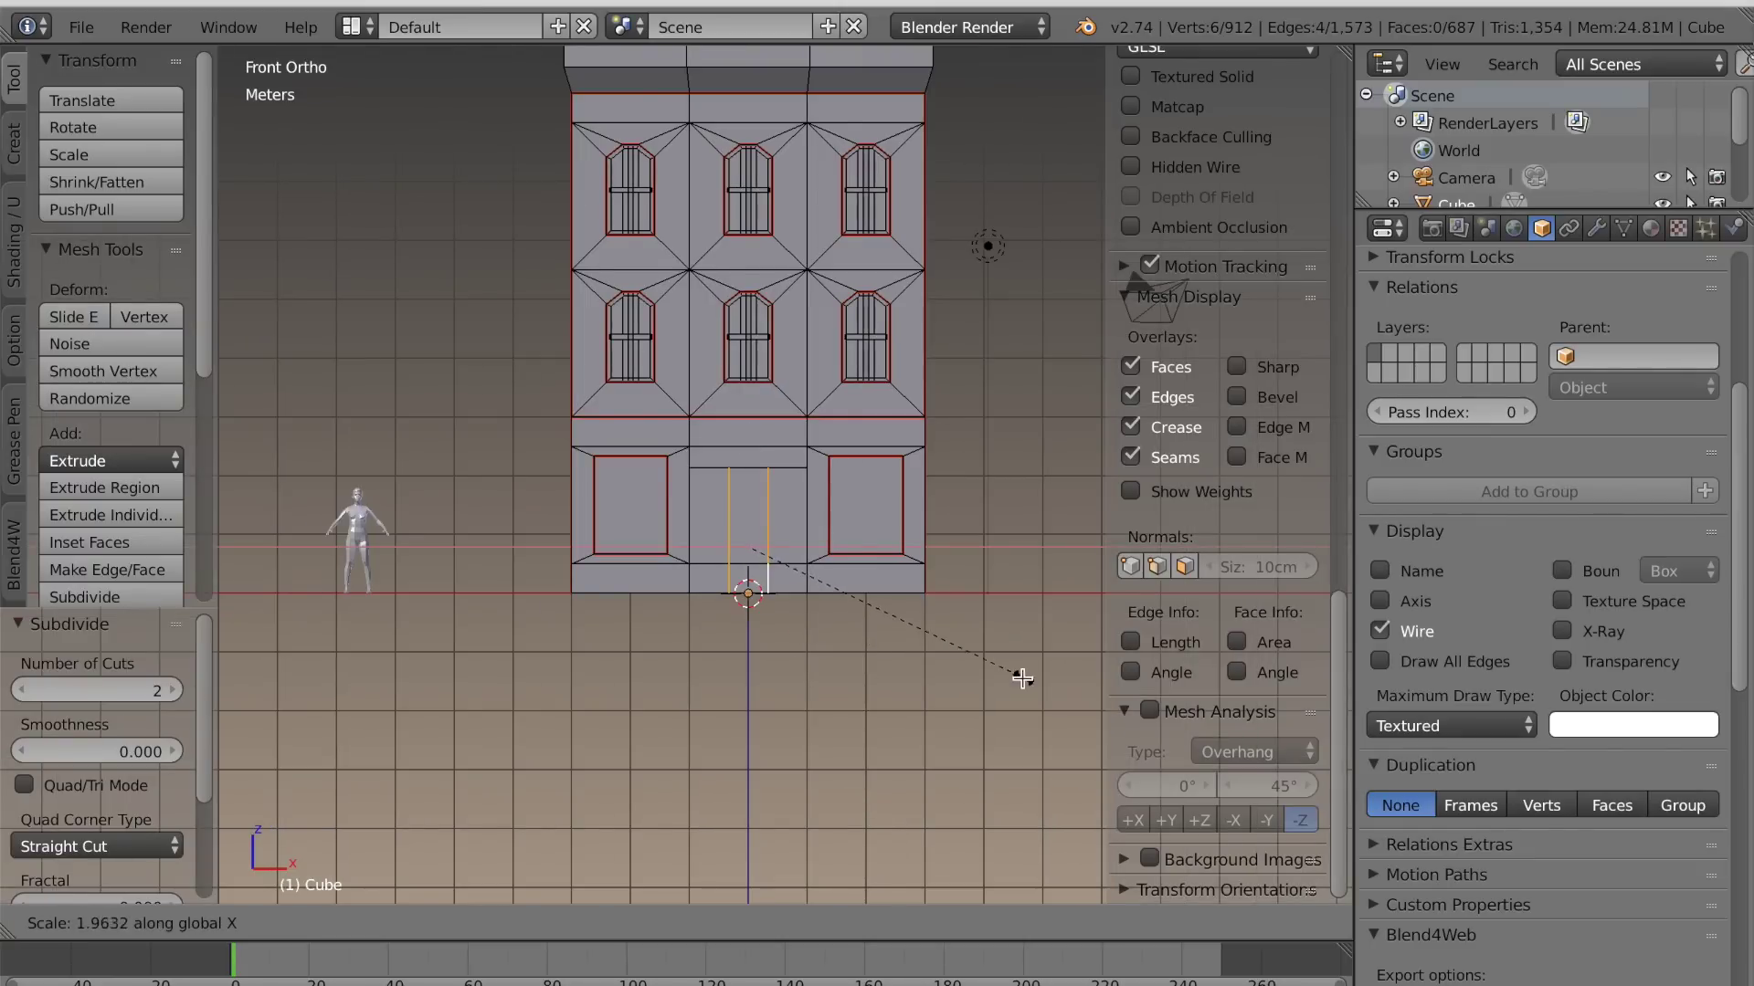
left_click(532, 923)
left_click(583, 801)
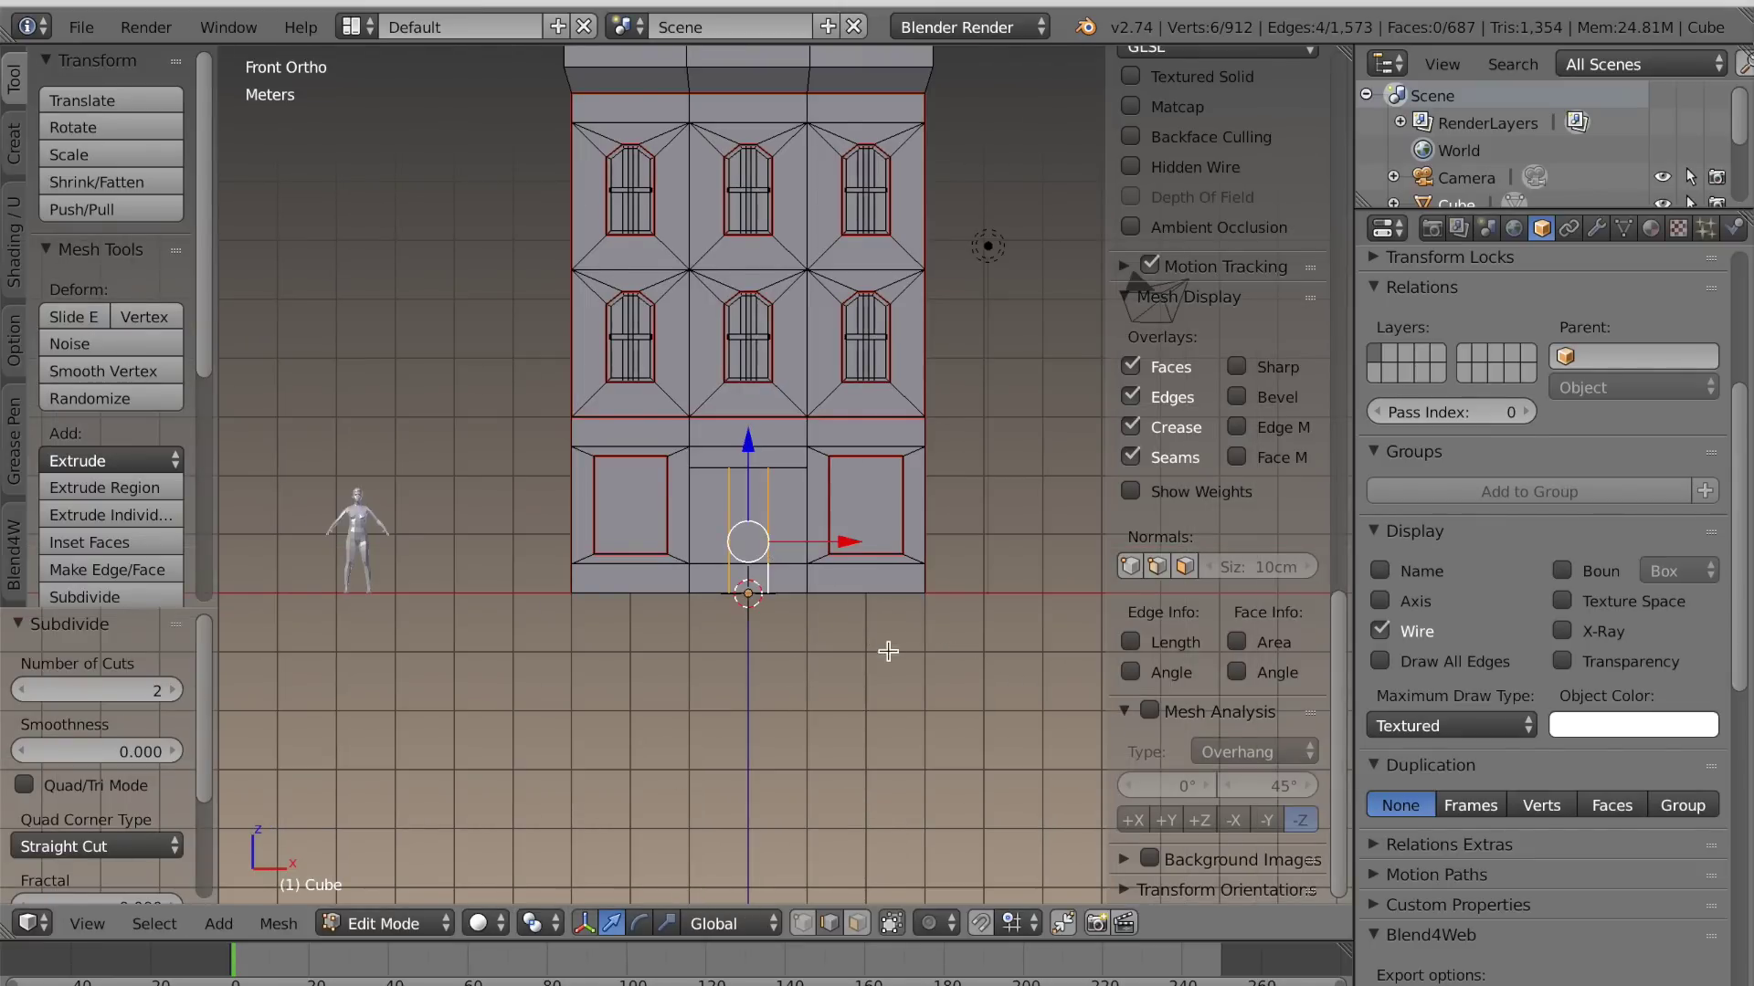
key("s")
key("x")
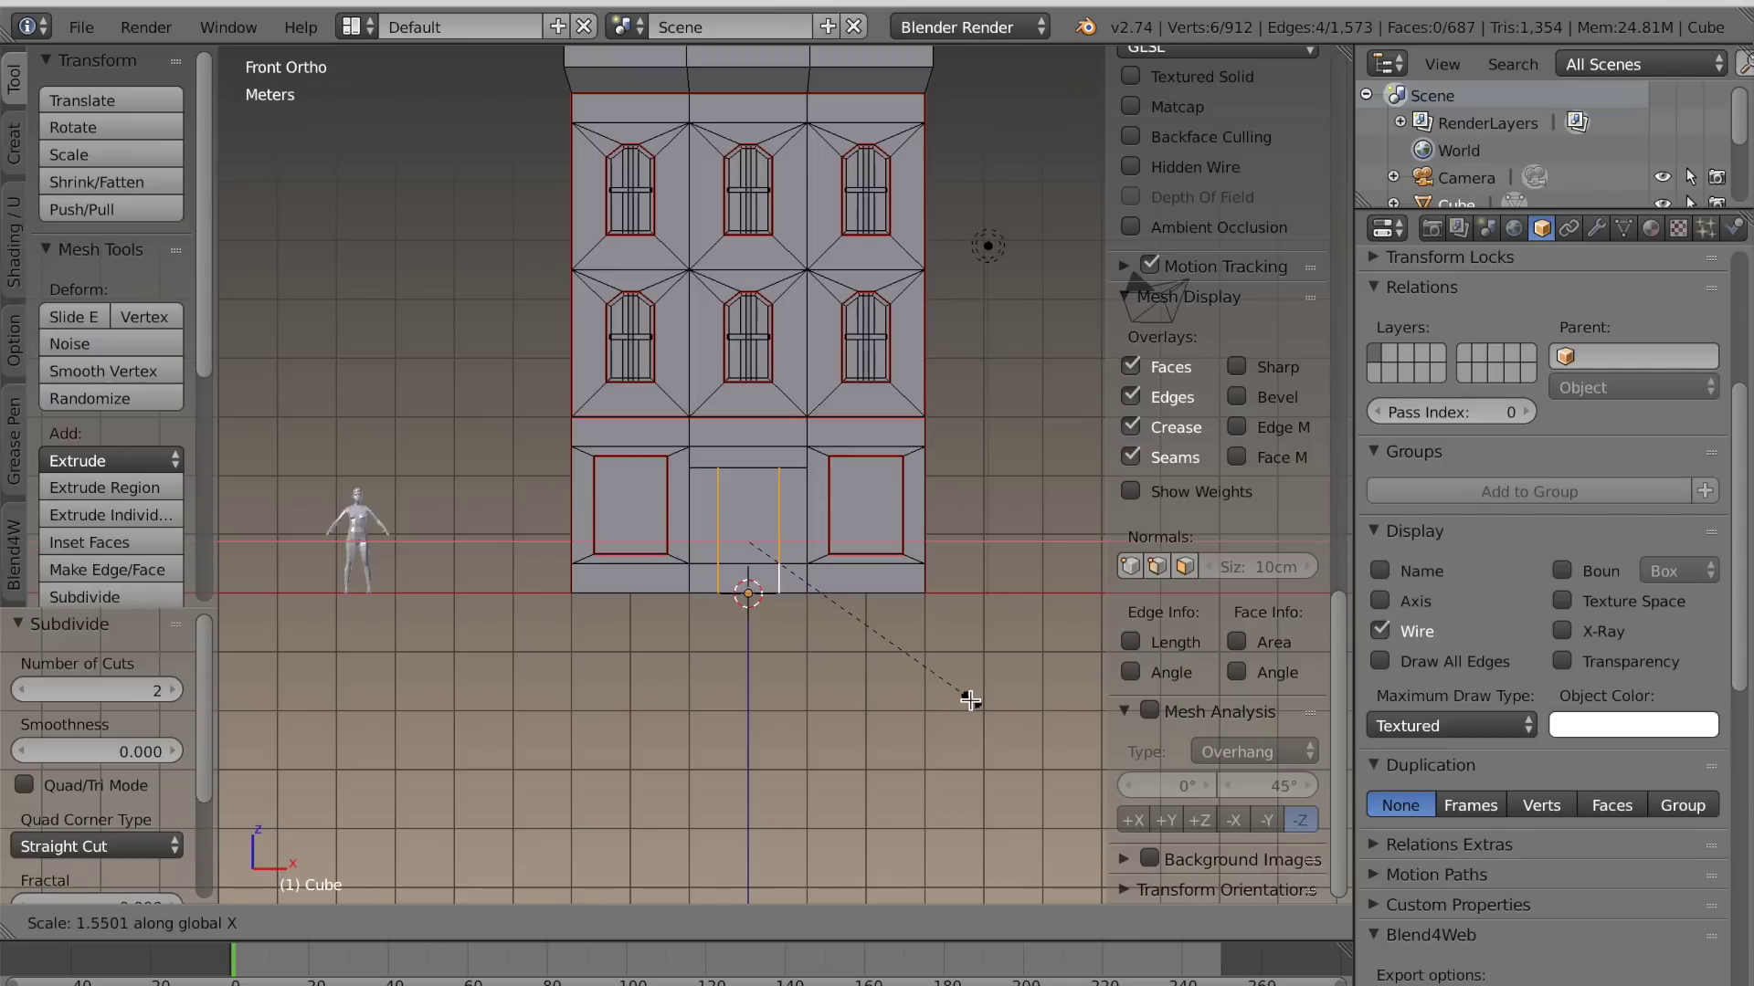
left_click(959, 694)
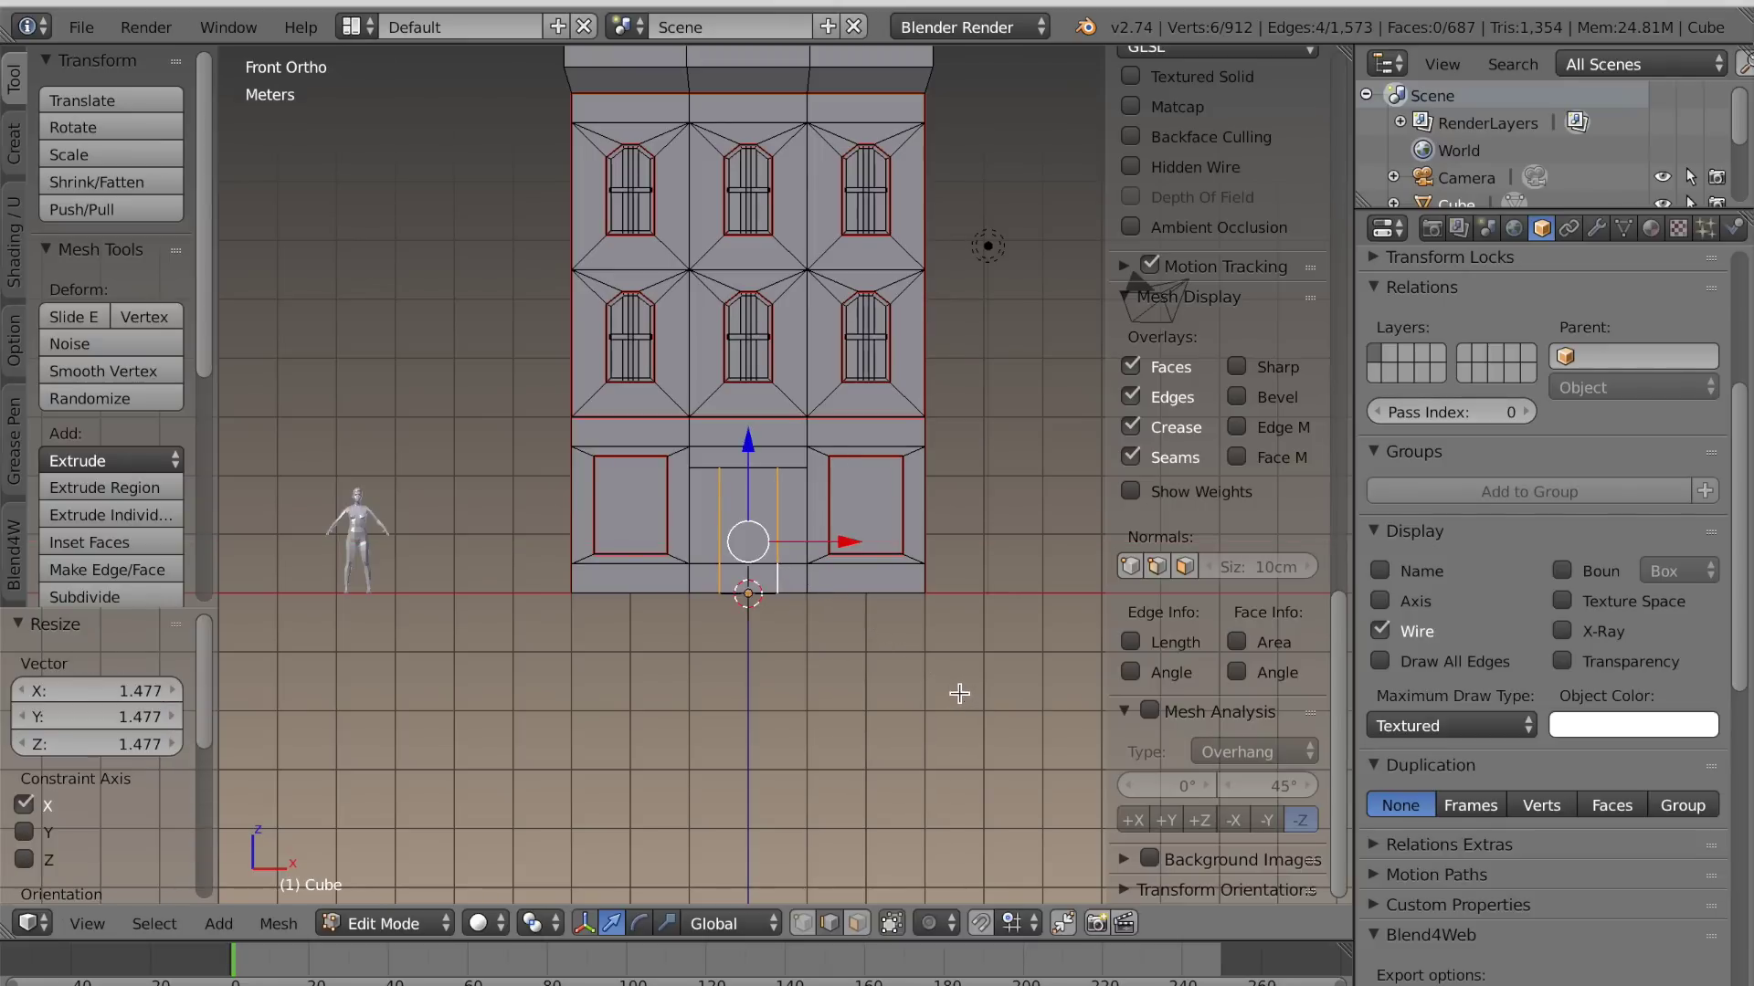
scroll(639, 716, "up", 2)
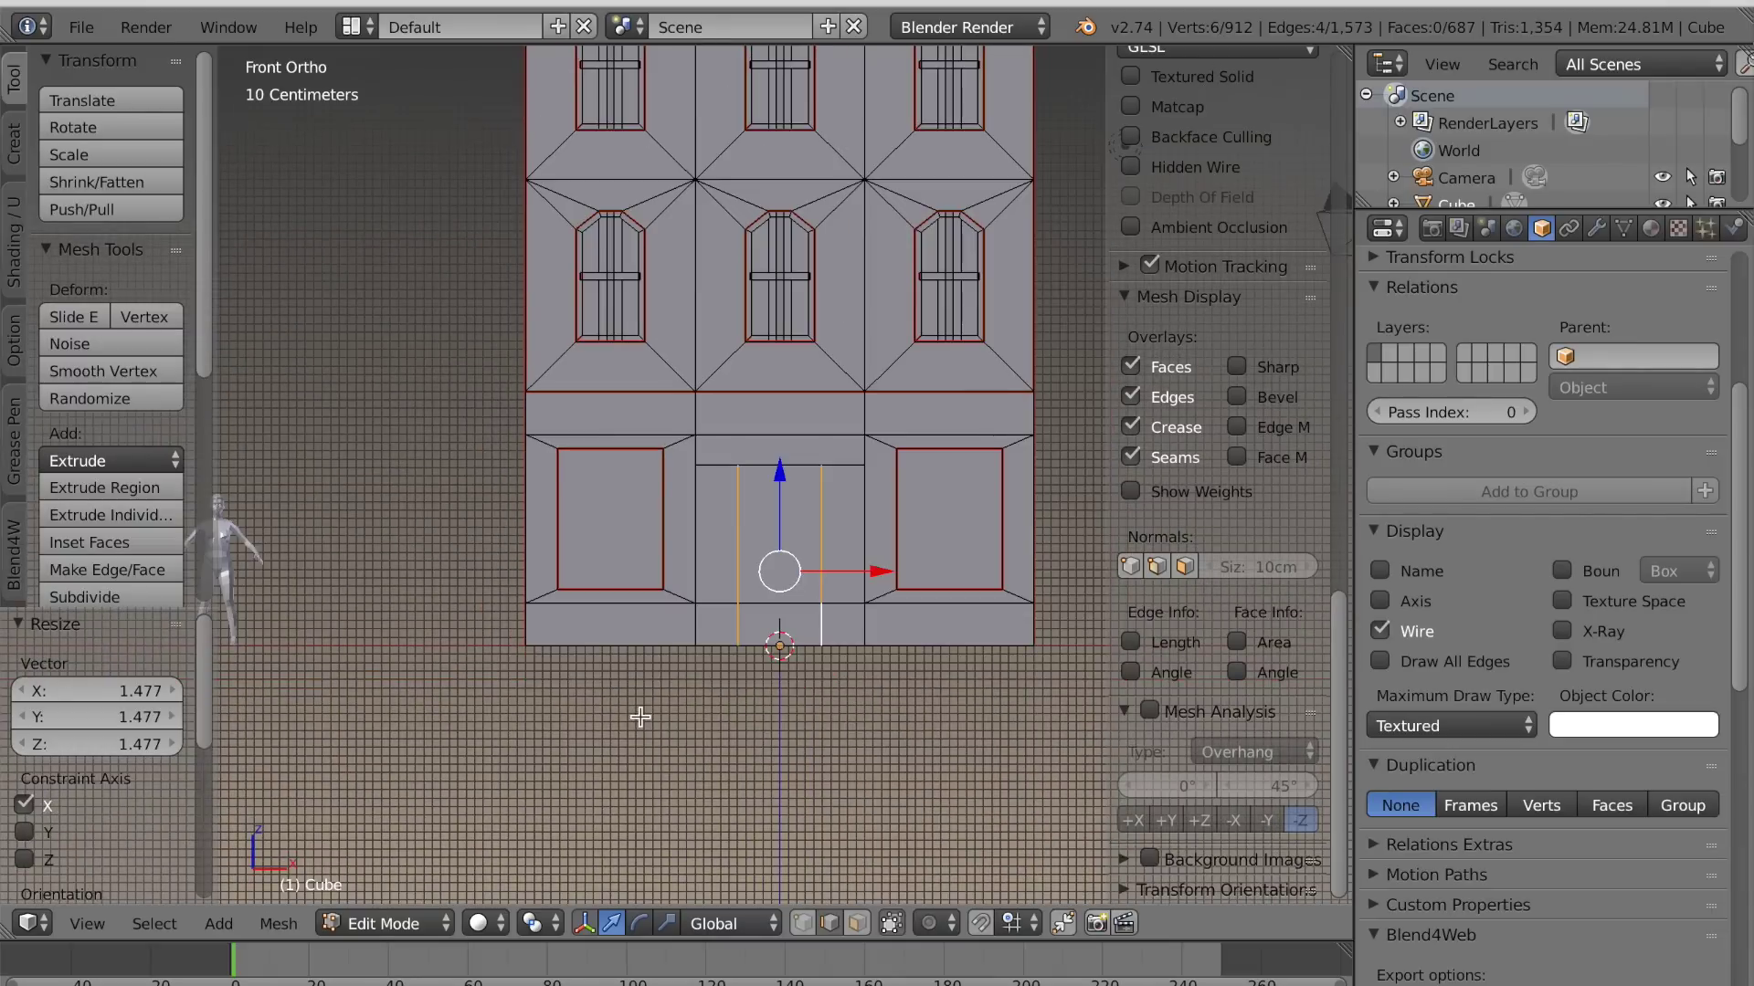
Connect the two upper door-outline vertices to the central panel's upper corners, working with vertices, and clear the selection
left_click(800, 921)
scroll(748, 599, "up", 1)
middle_click_drag(769, 625, 759, 674, "shift")
right_click(741, 508)
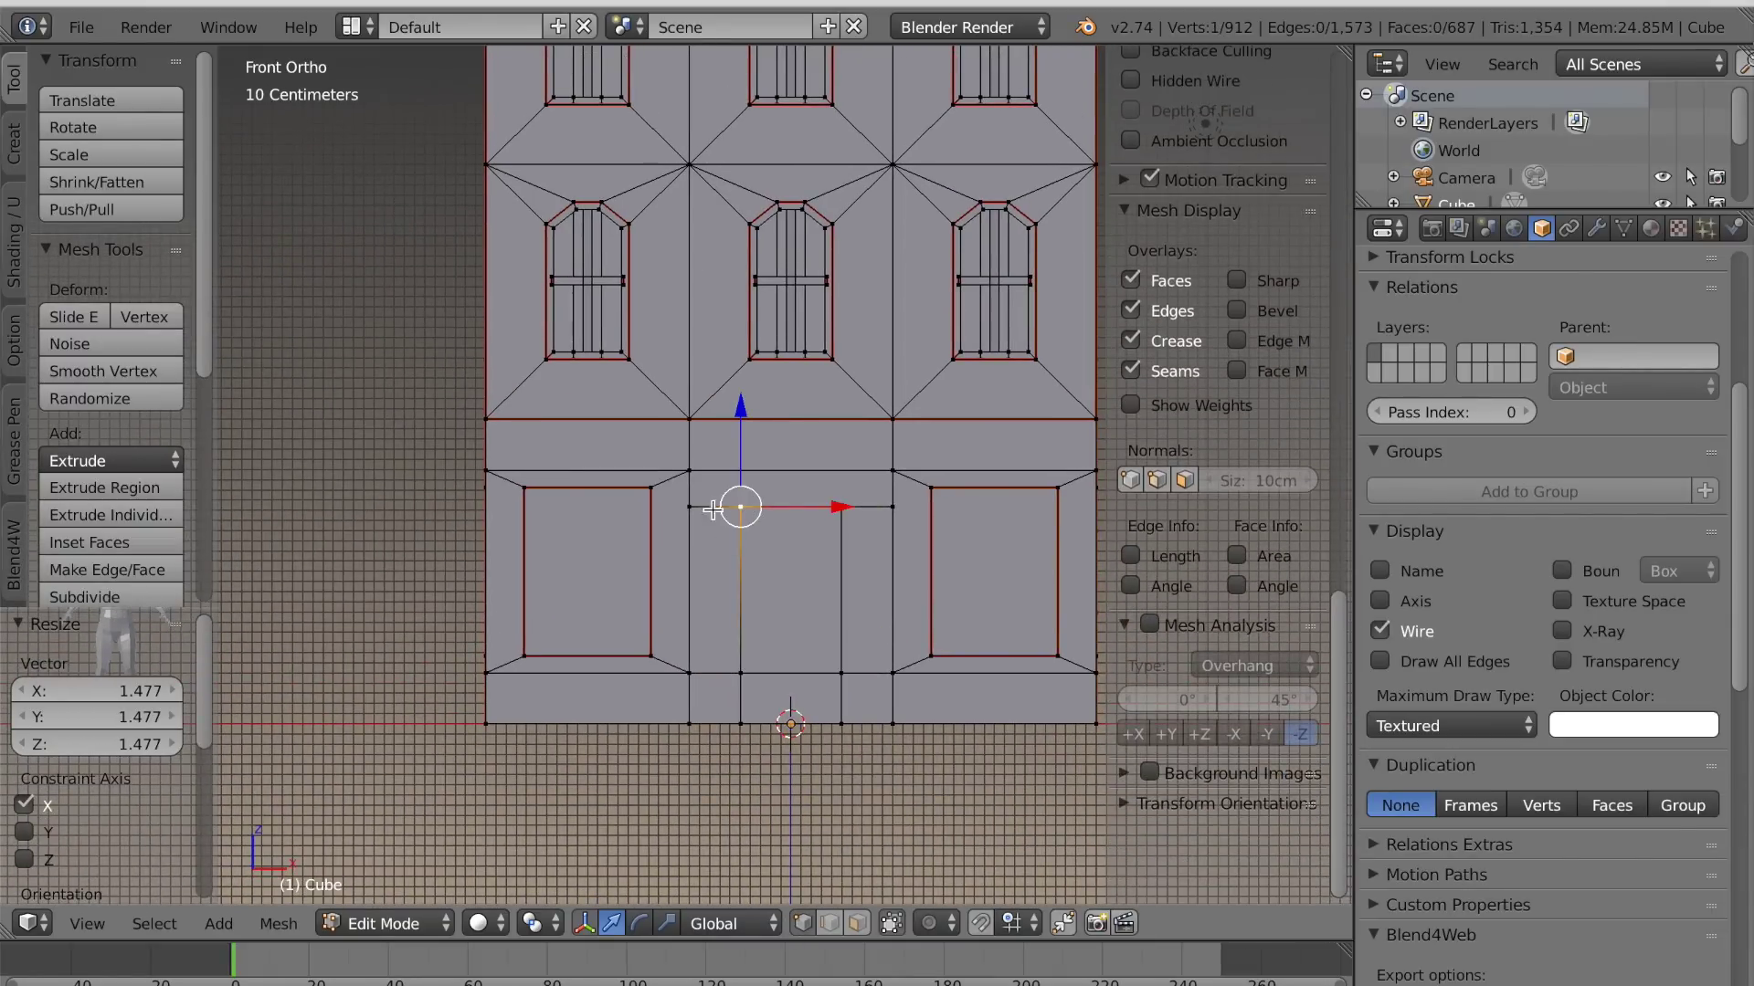
right_click(699, 473, "shift")
key("j")
right_click(838, 512)
right_click(899, 470, "shift")
key("j")
key("a")
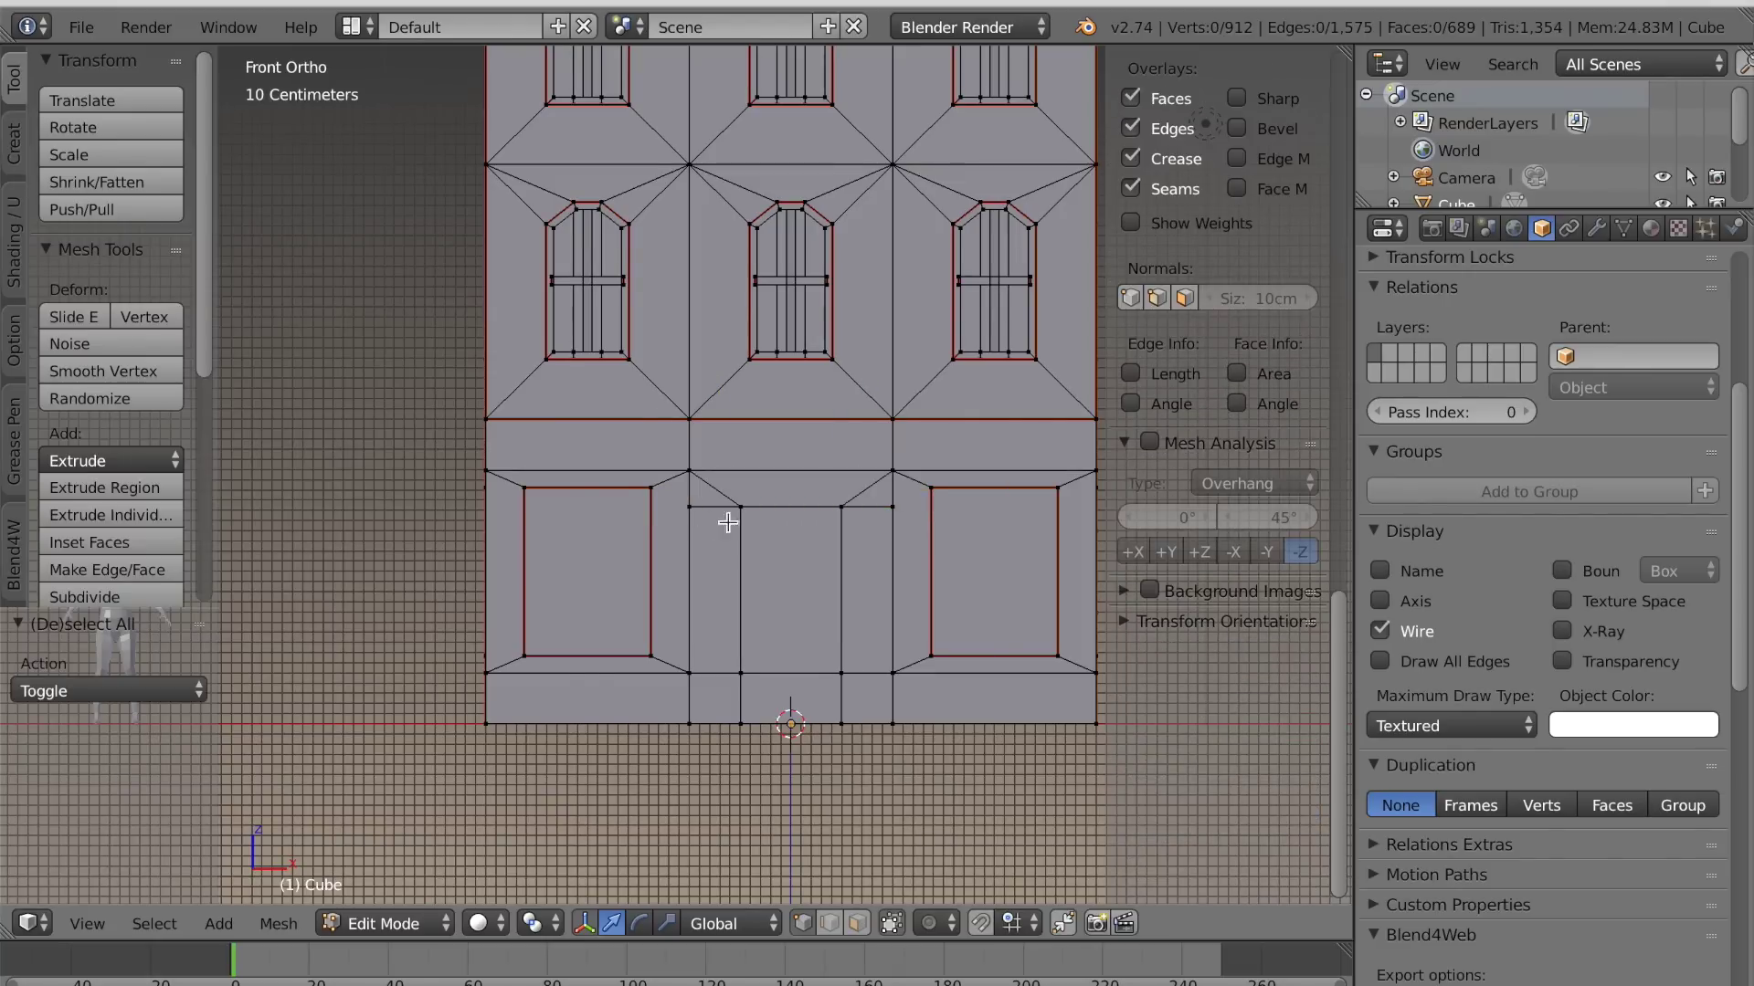
Connect the outer ends of the door's upper edge to the nearest upper corners of both shop windows and clear the selection
right_click(688, 508)
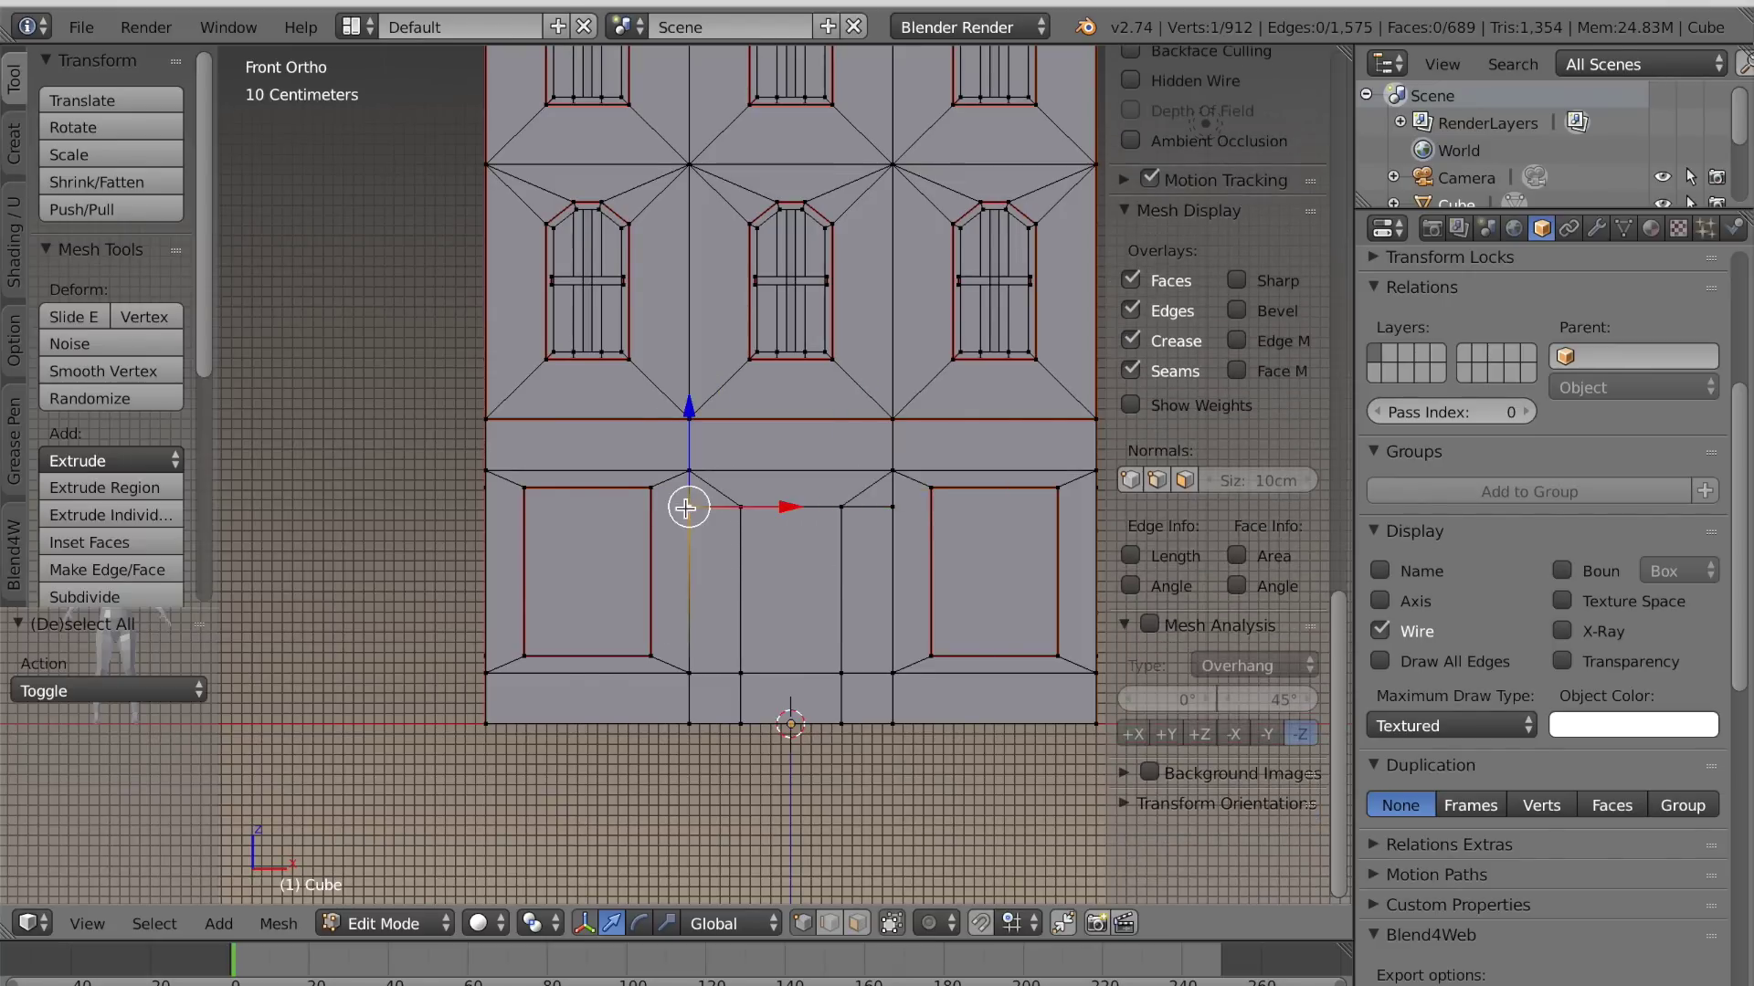
right_click(648, 491, "shift")
key("j")
right_click(893, 524)
right_click(928, 492, "shift")
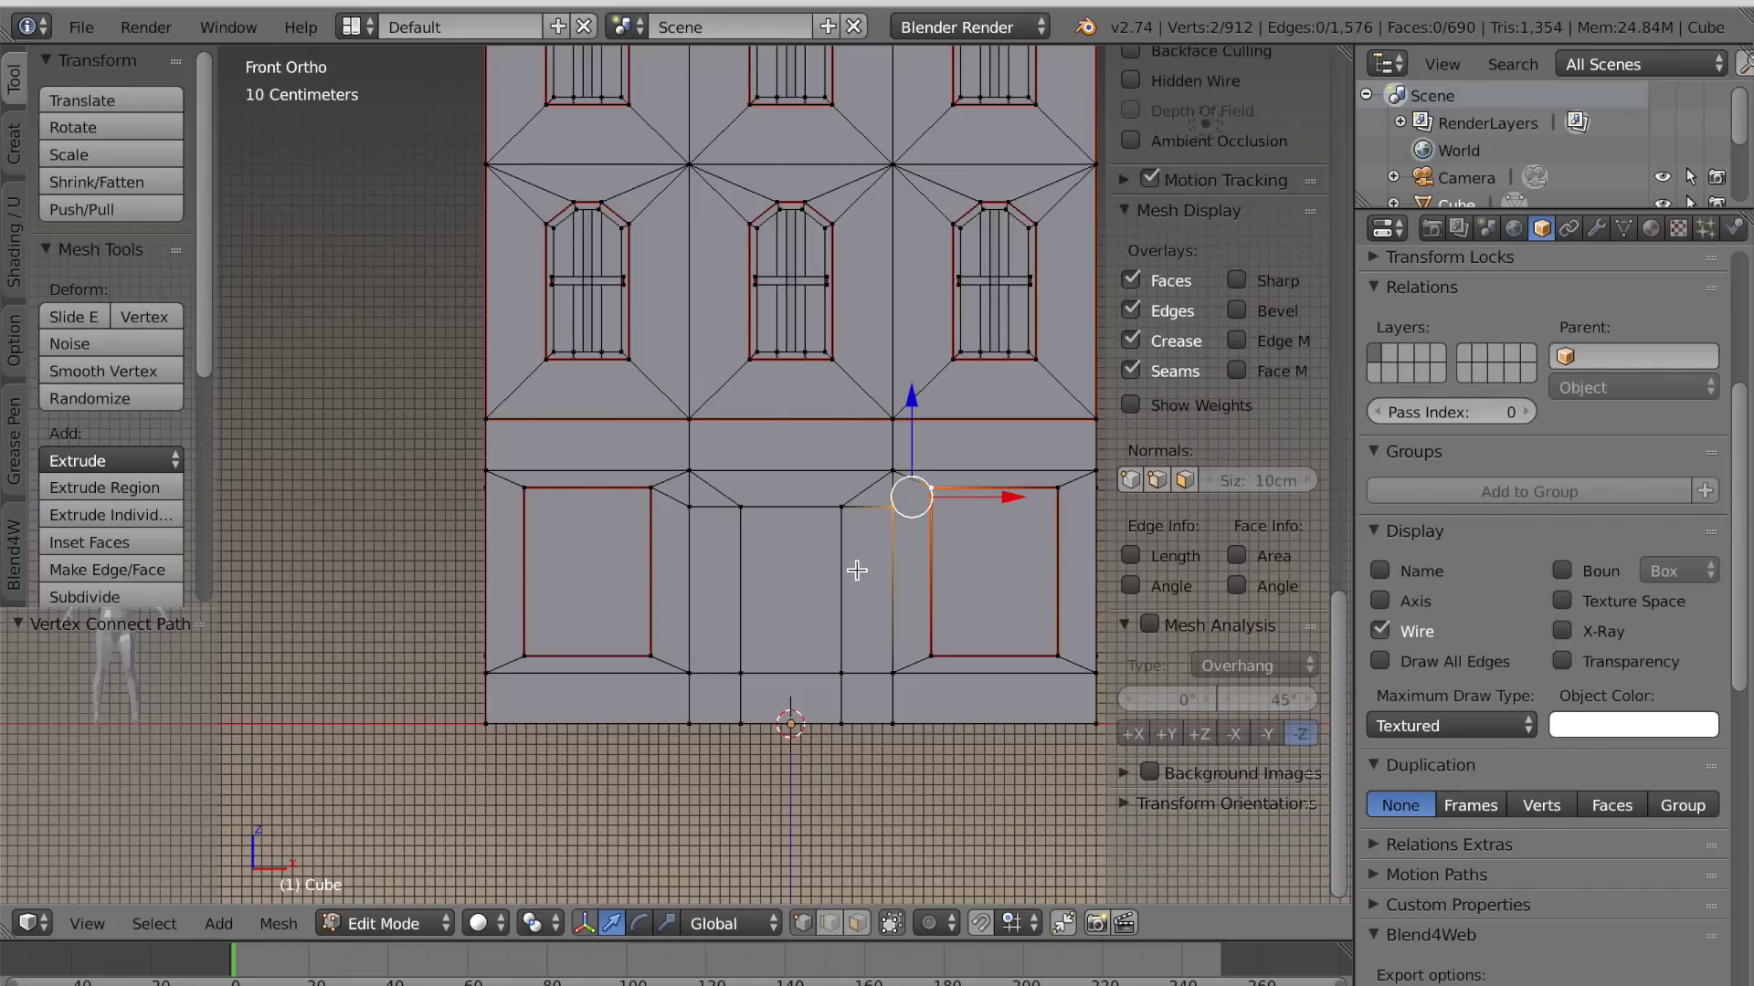
key("j")
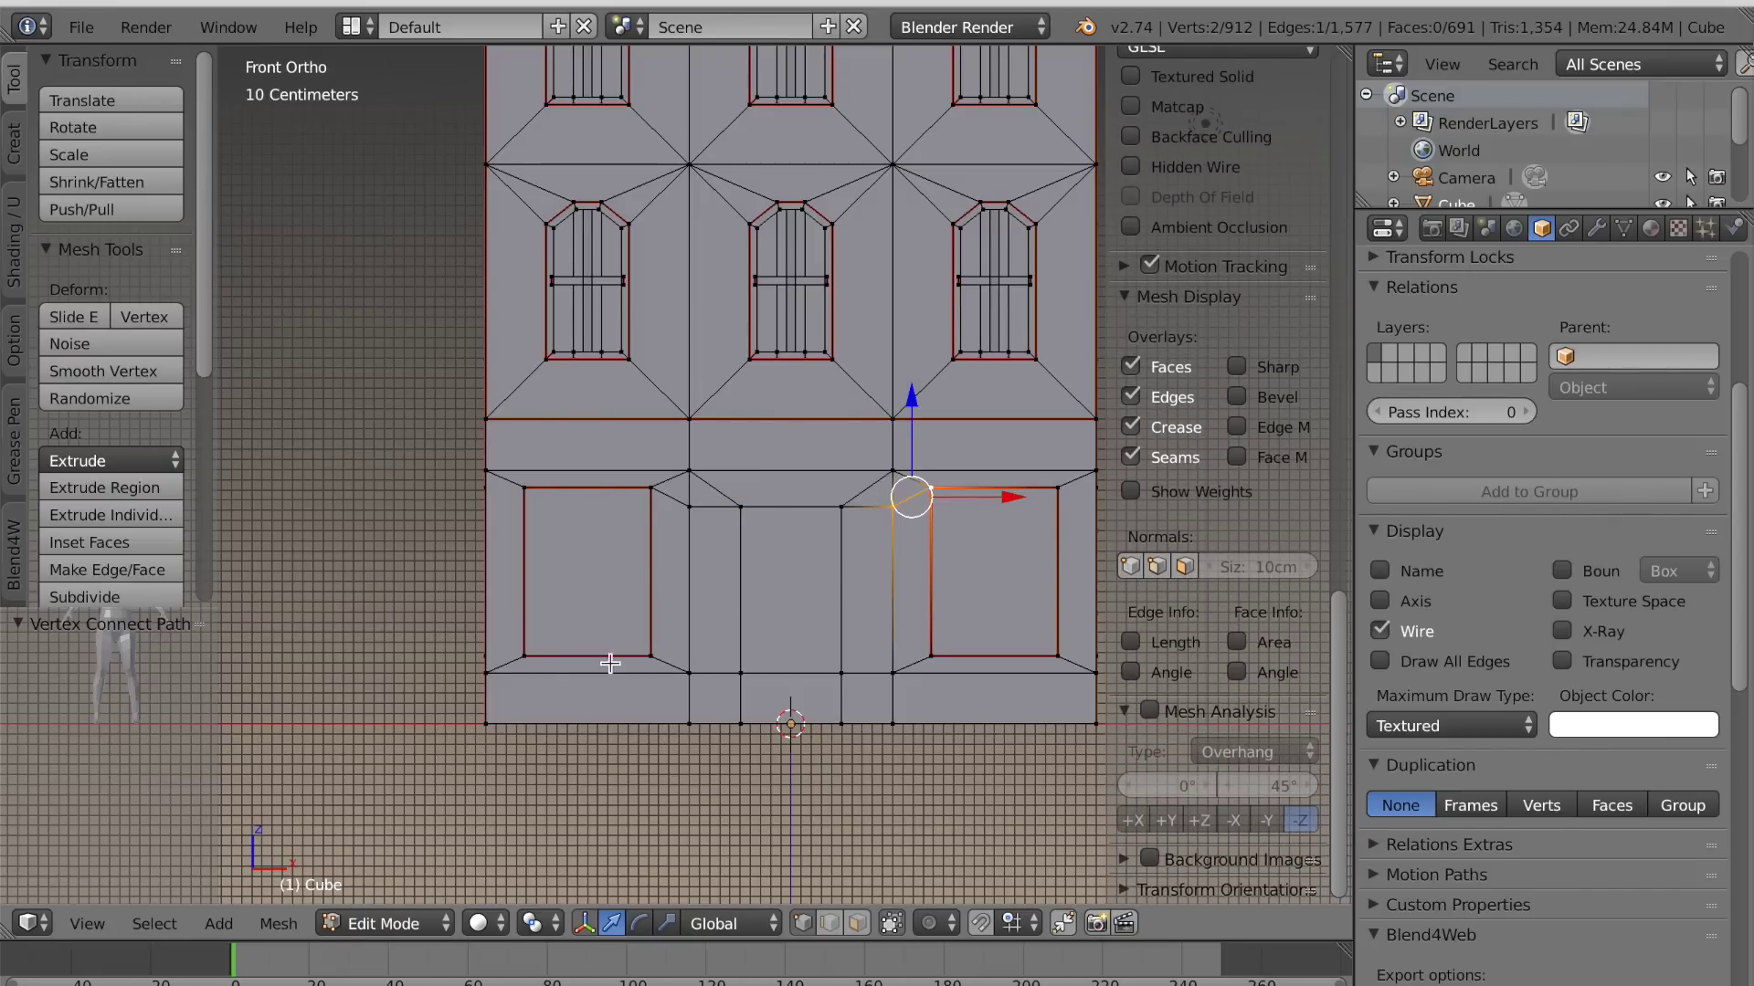
key("a")
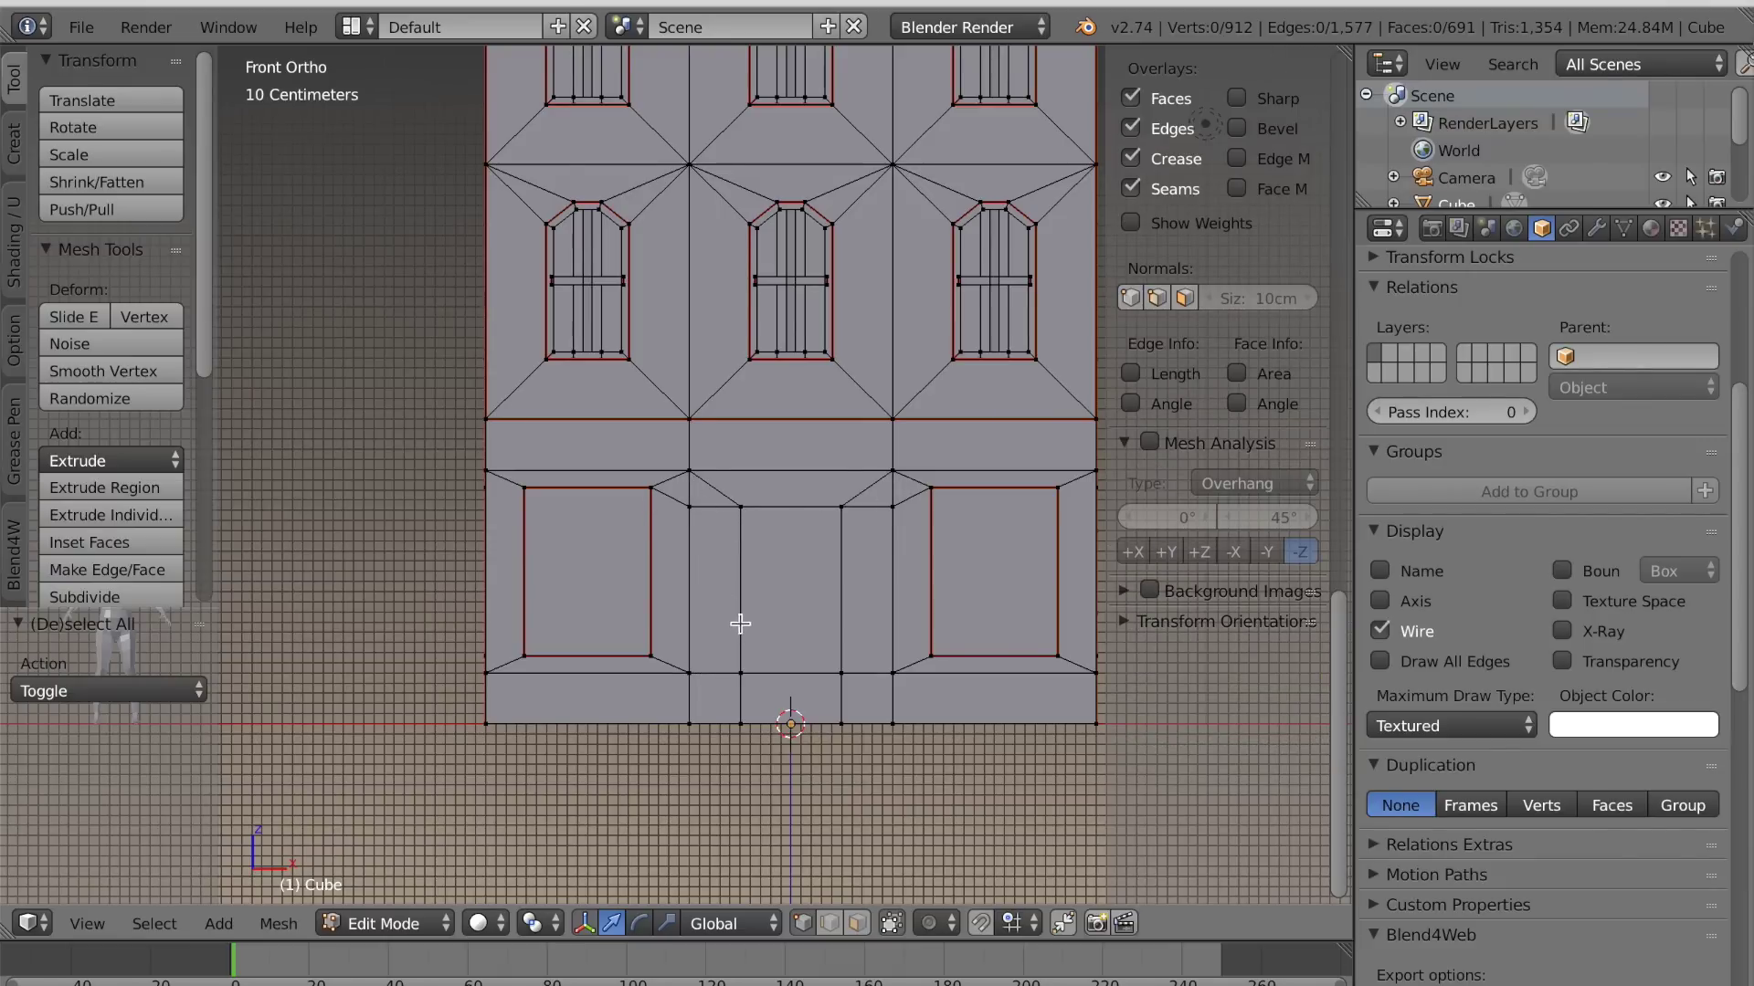
scroll(739, 620, "down", 2)
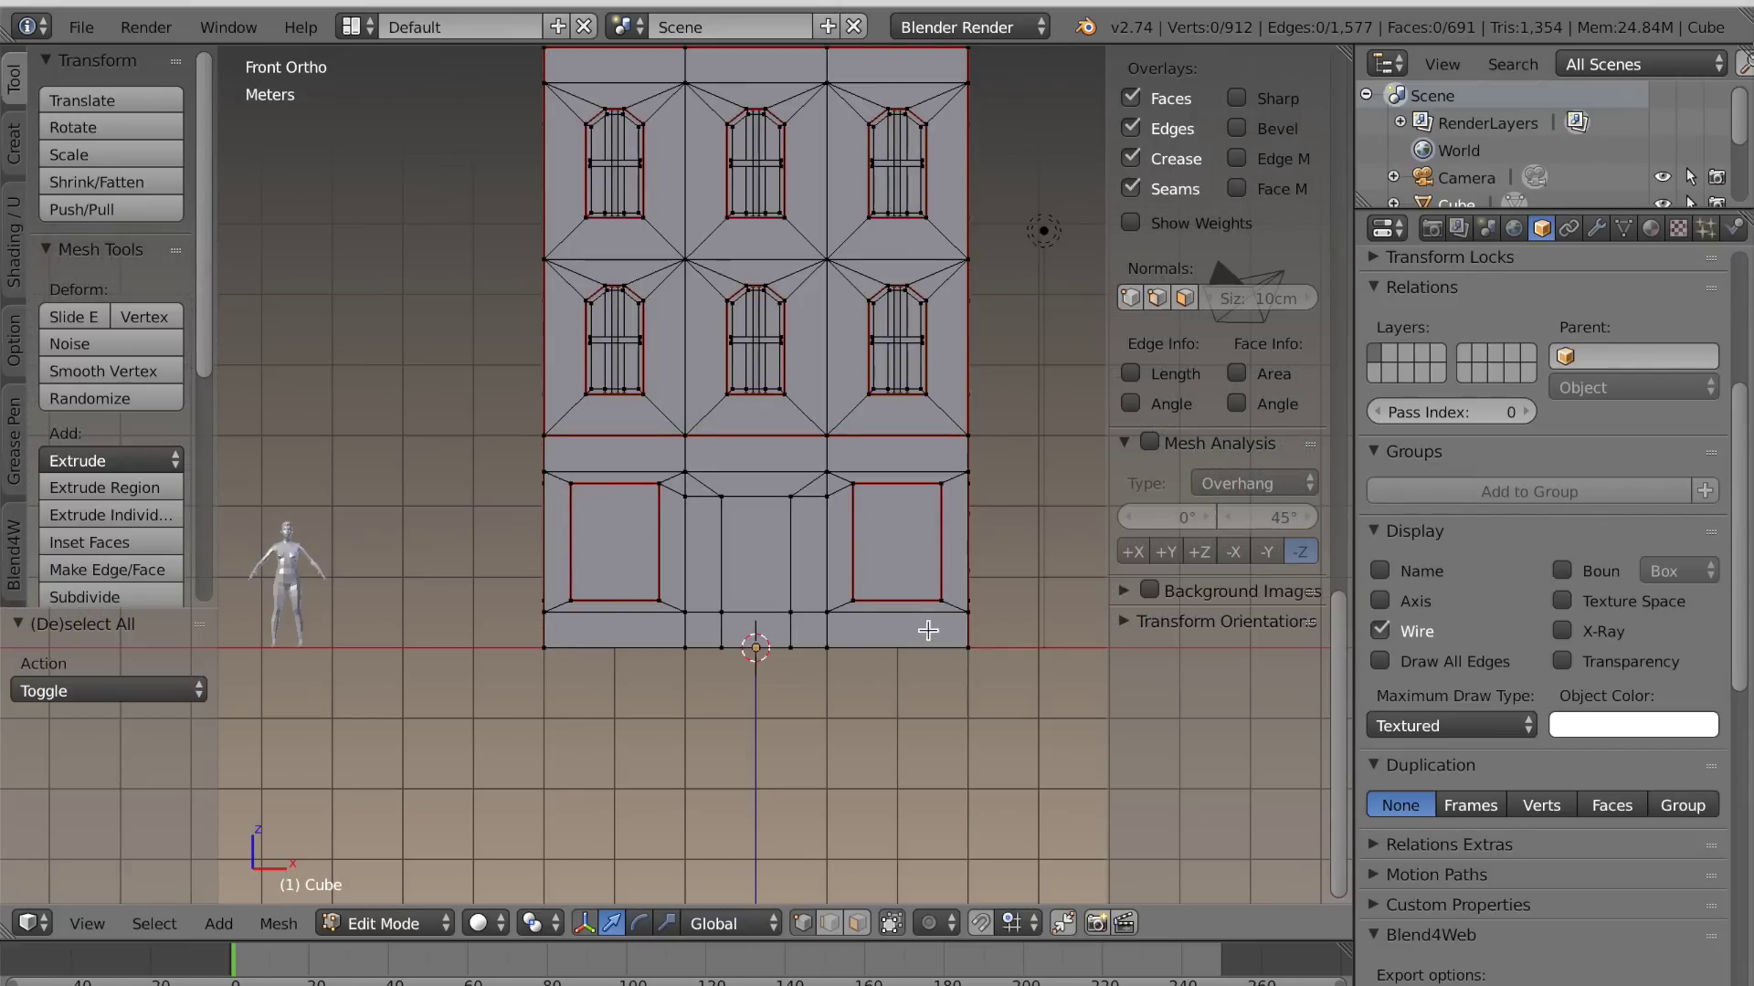
middle_click_drag(928, 630, 925, 705, "shift")
left_click(856, 926)
right_click(756, 707)
right_click(751, 627, "shift")
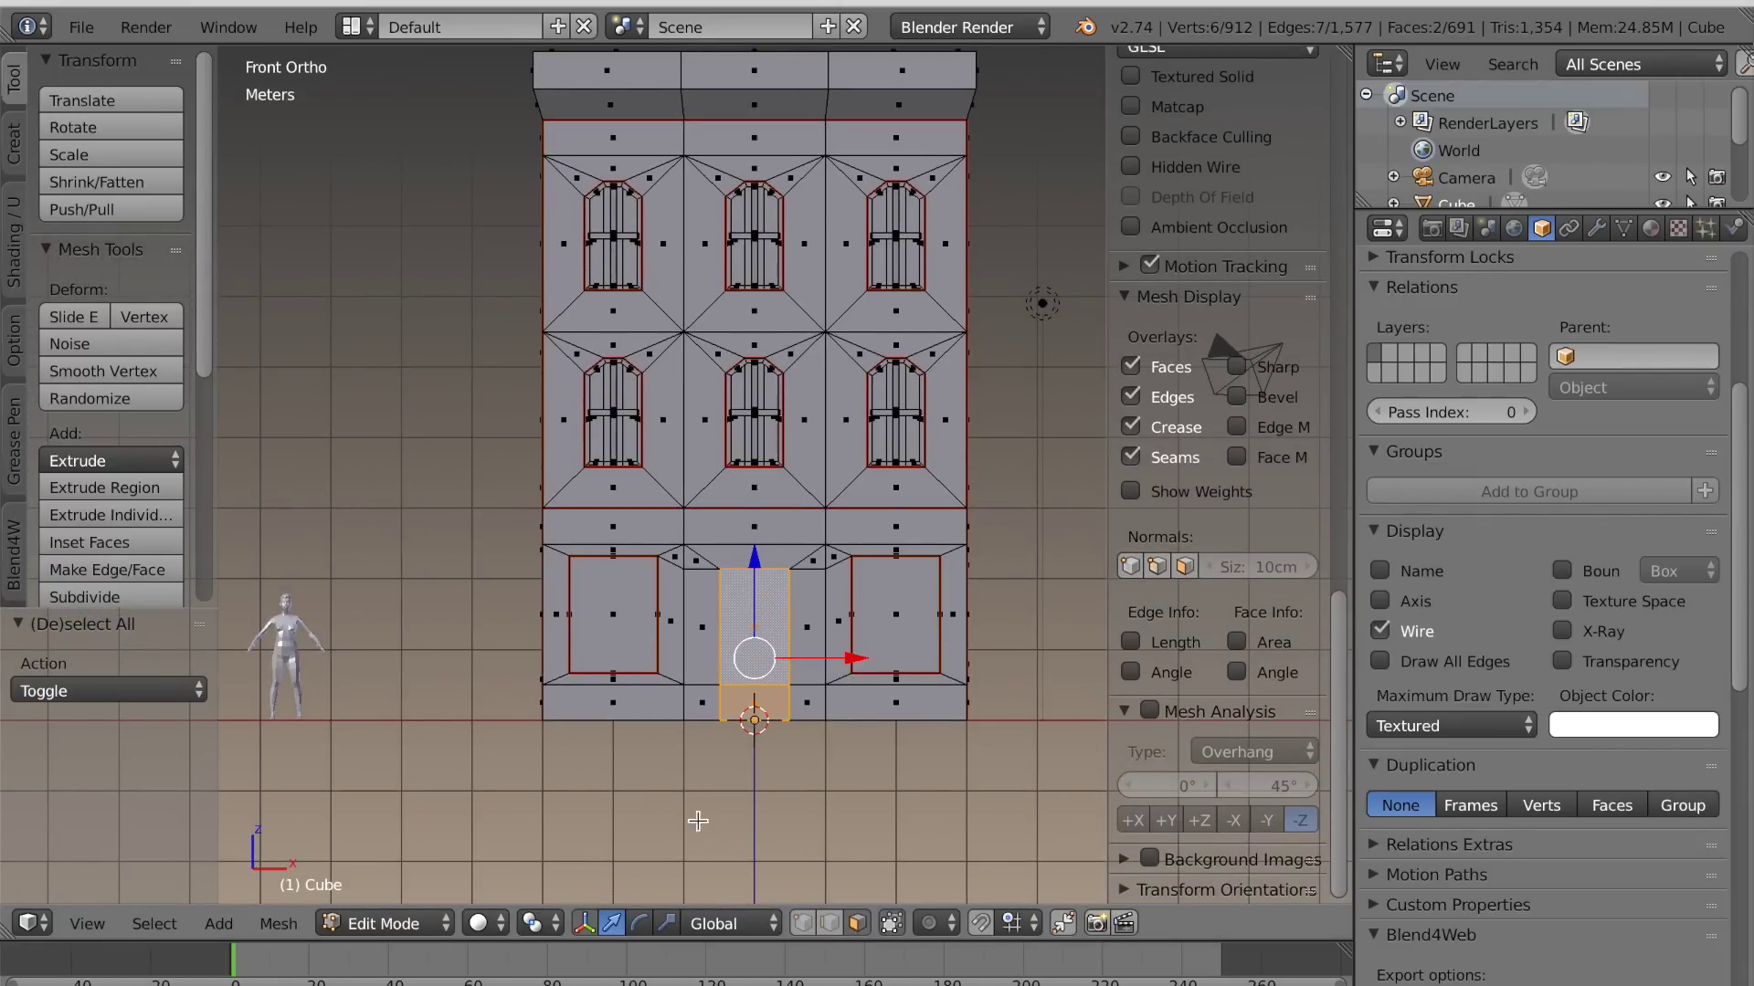
Select the three edge segments along the door's upper line and lower them by 10.777 cm along Z
scroll(709, 832, "down", 1, "shift")
scroll(717, 834, "up", 2)
left_click(830, 924)
right_click(718, 574)
right_click(765, 564, "shift")
right_click(845, 561, "shift")
left_click_drag(786, 489, 800, 599)
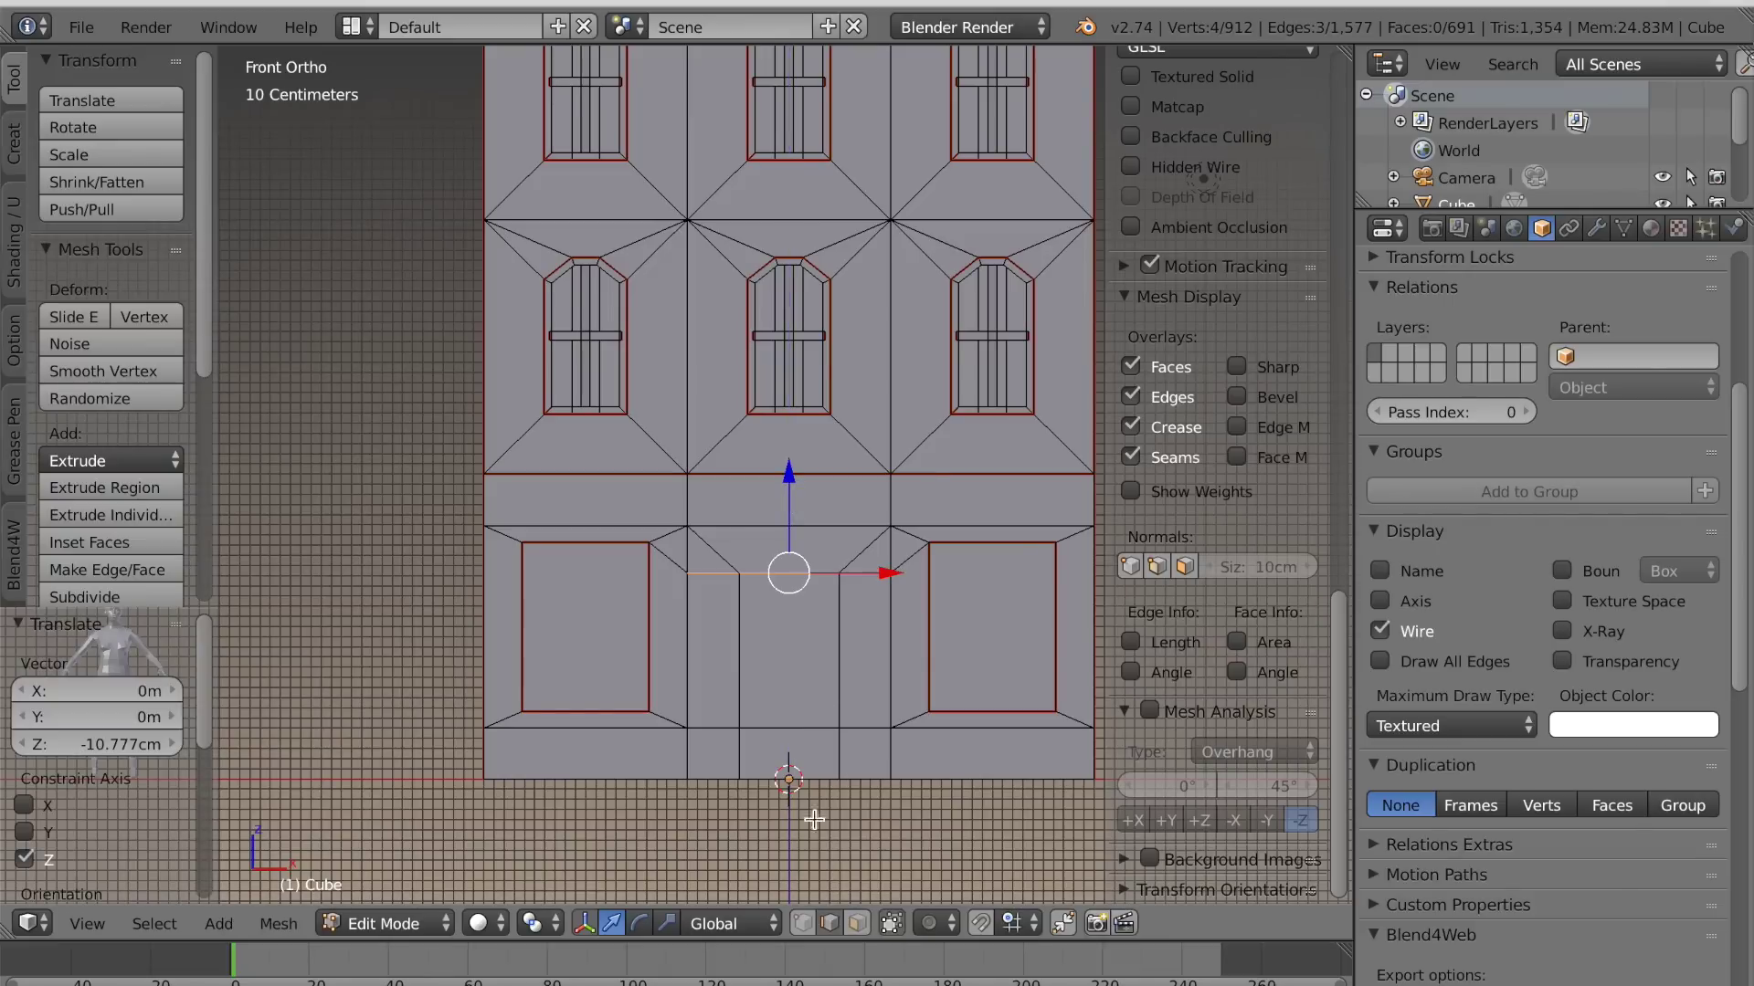
Select the two door faces in the central panel and extrude them 14.109 cm inward along Y
left_click(857, 923)
right_click(808, 694)
right_click(789, 750, "shift")
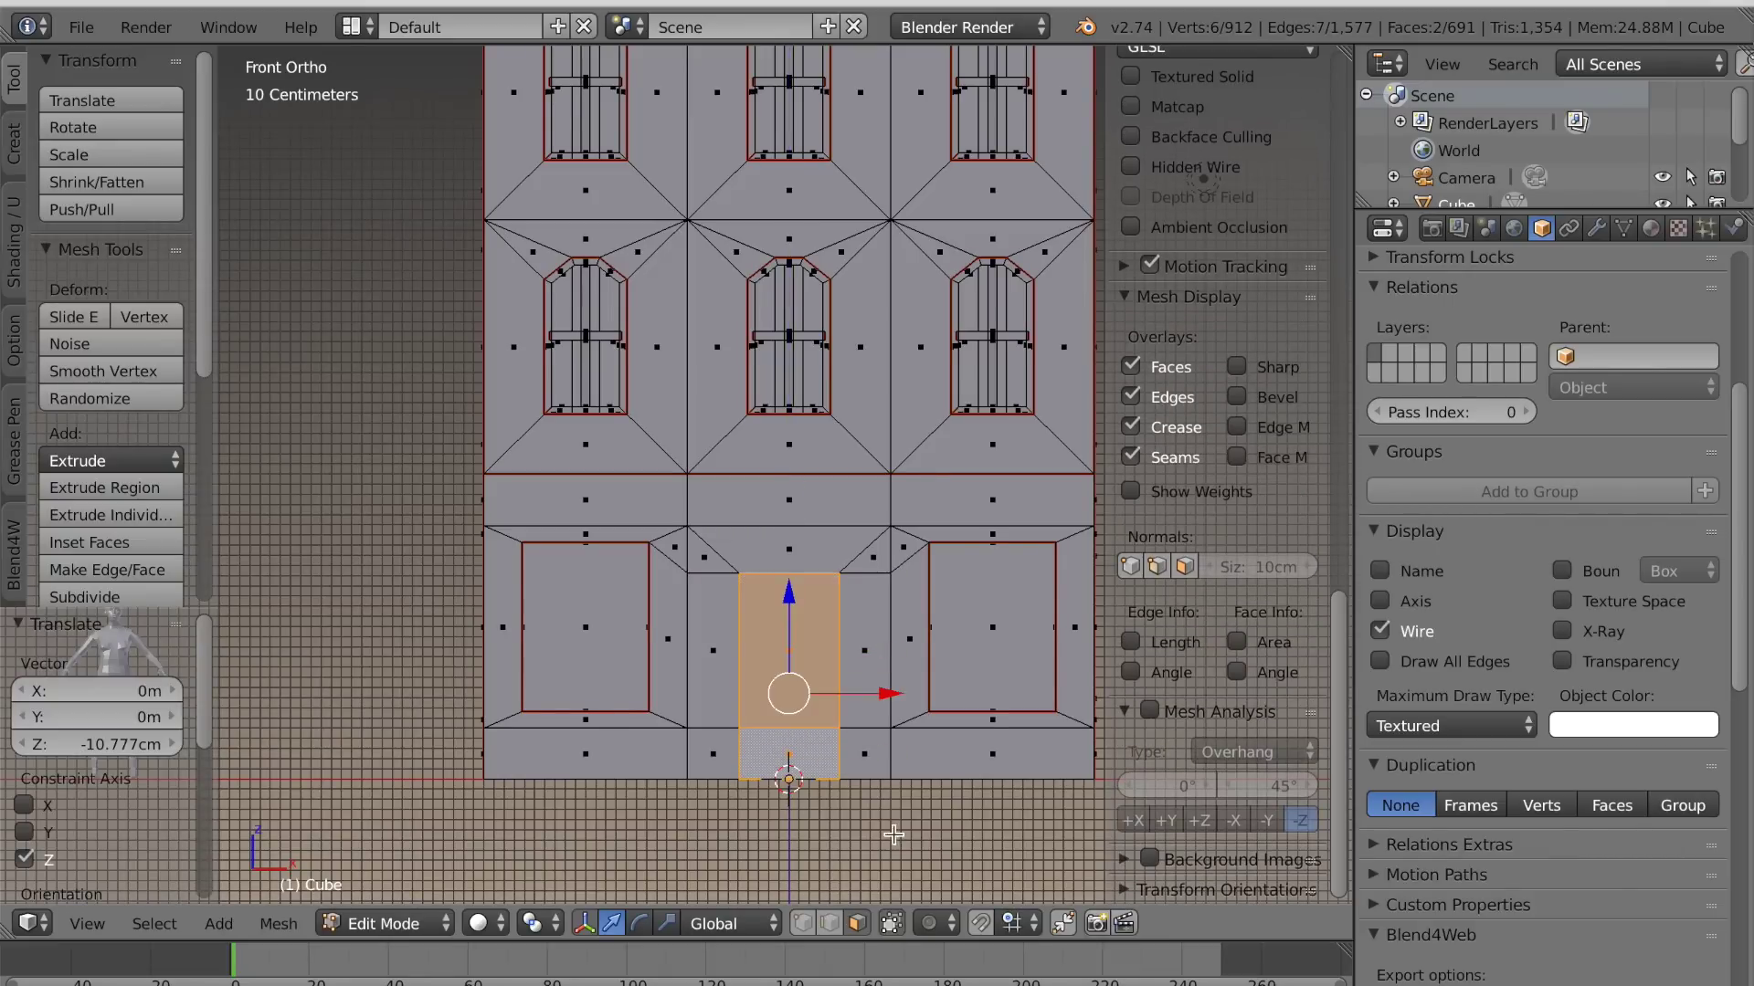
key("KP_Decimal")
key("KP_5")
scroll(893, 796, "down", 2)
middle_click_drag(893, 796, 673, 791)
scroll(673, 792, "up", 1)
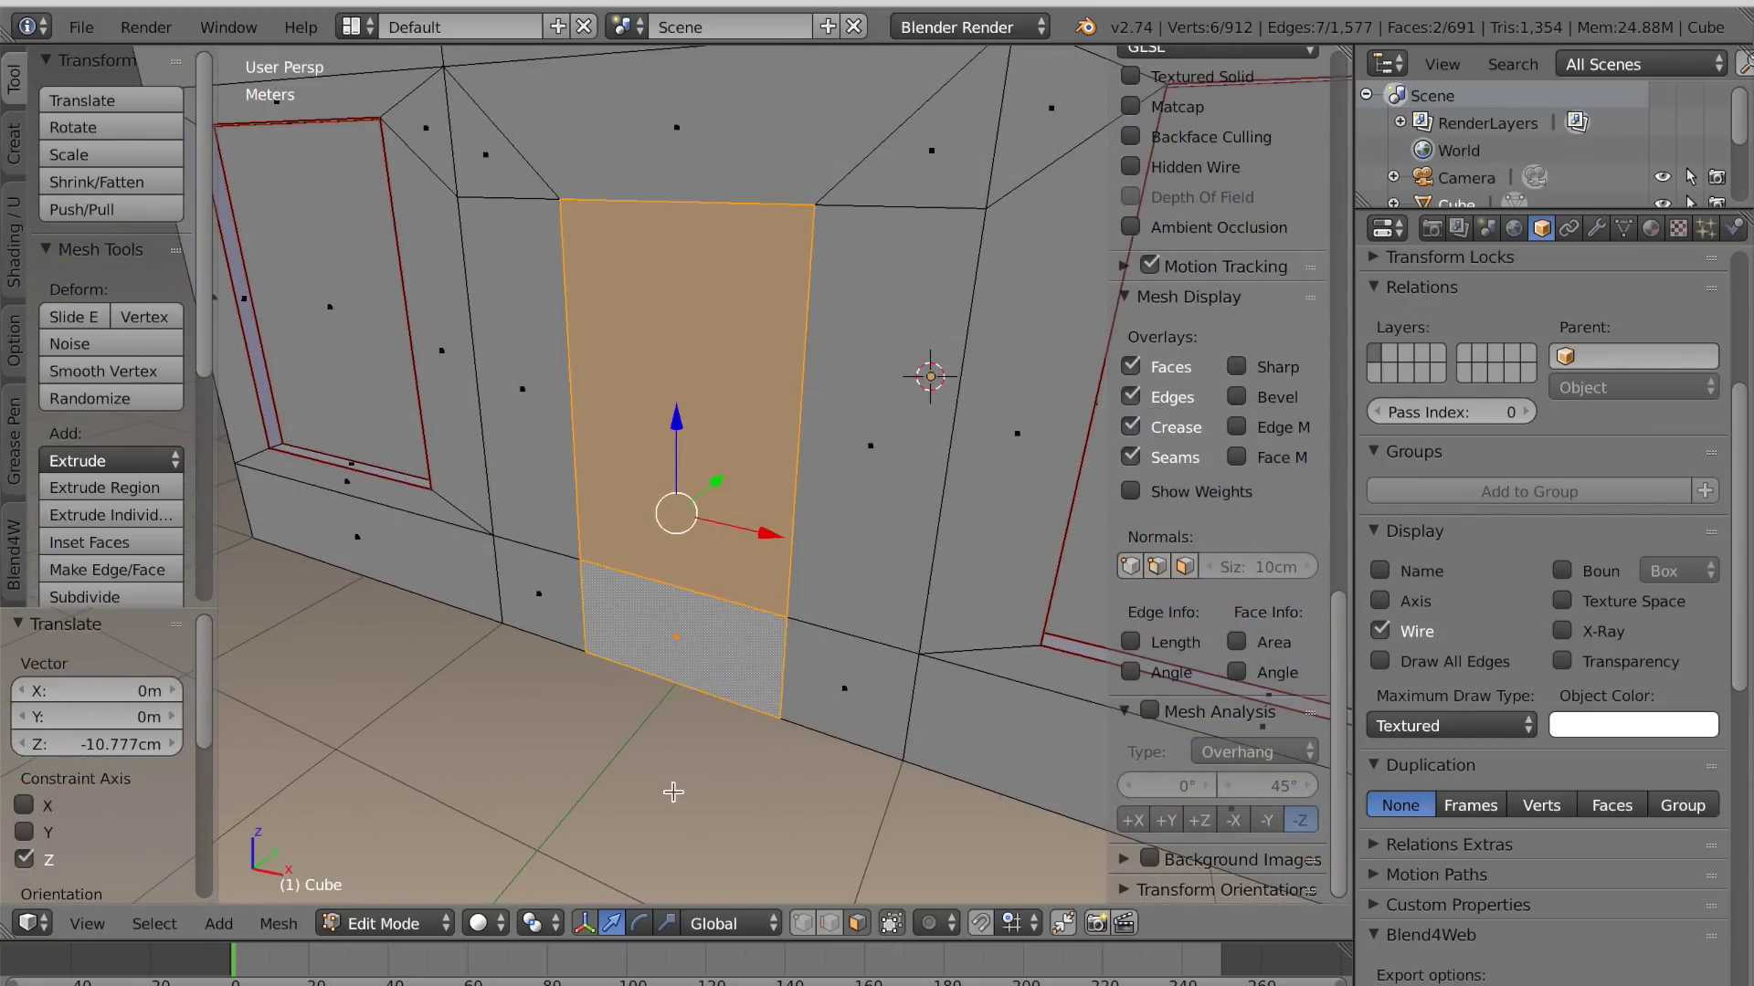
key("e")
left_click(682, 775)
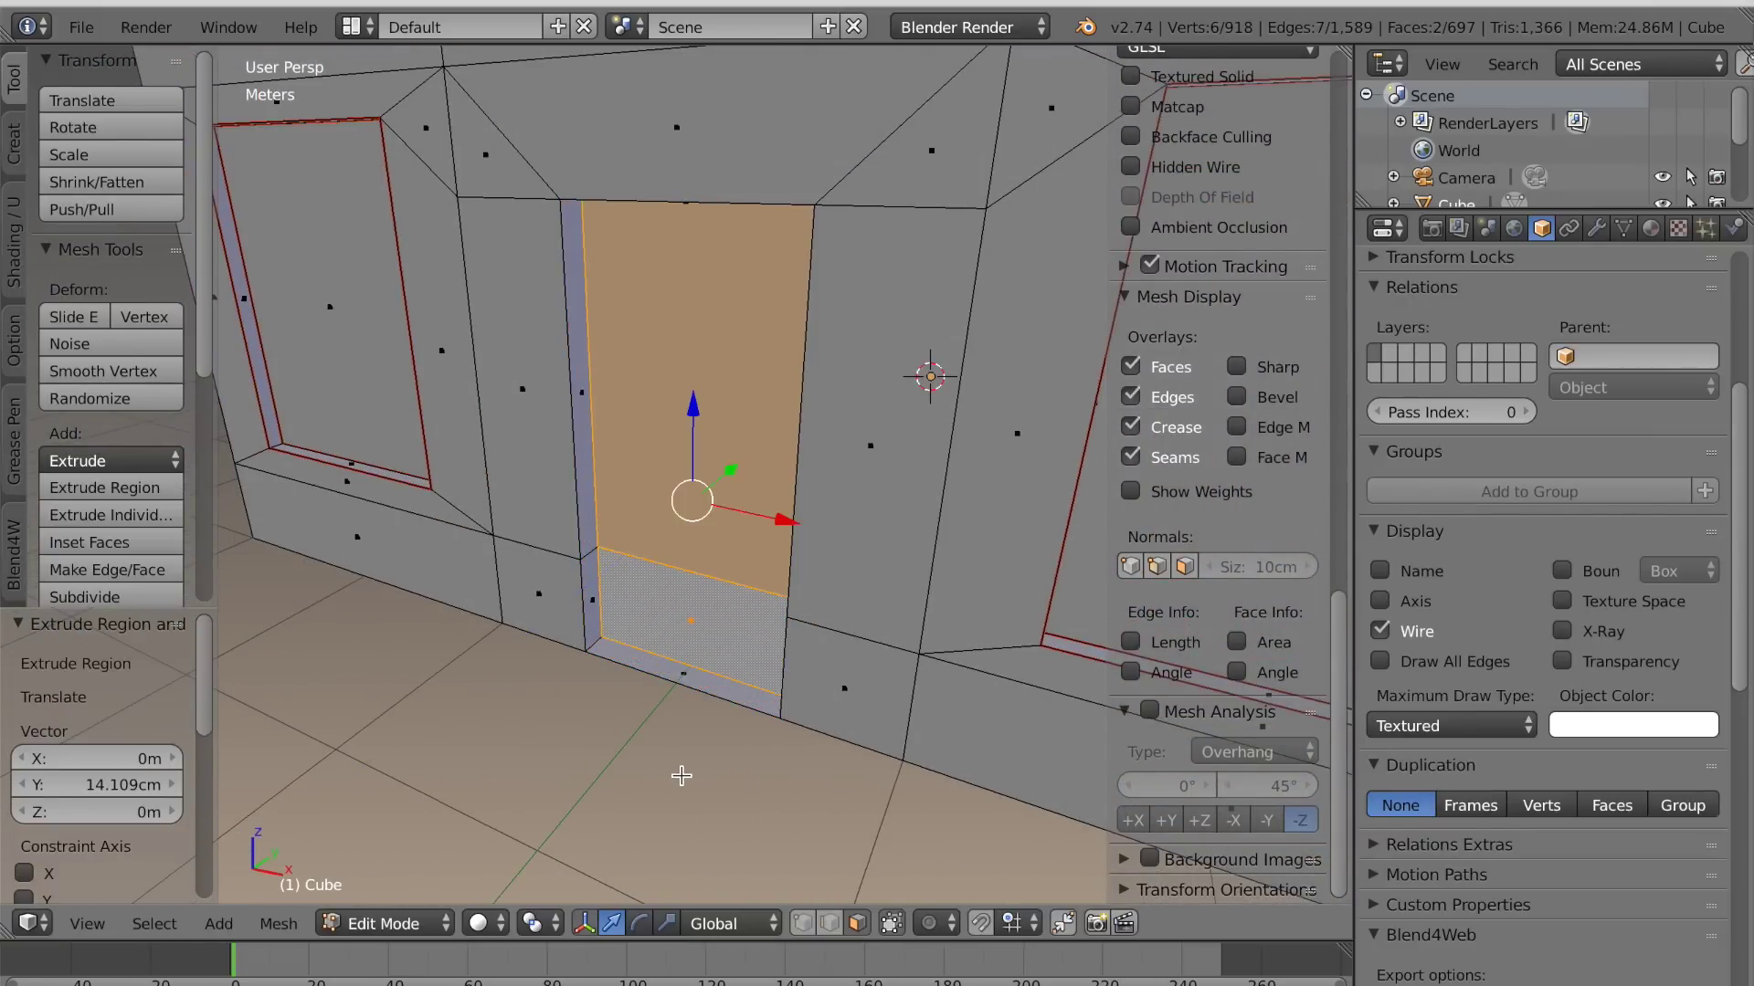
Delete the narrow floor face at the base of the door recess
right_click(665, 670)
key("x")
left_click(655, 674)
Select the outer edges along both sides and across the head of the door recess, mark them as seams and clear the selection
left_click(833, 928)
right_click(621, 611)
middle_click_drag(621, 611, 709, 638)
middle_click_drag(693, 561, 698, 556)
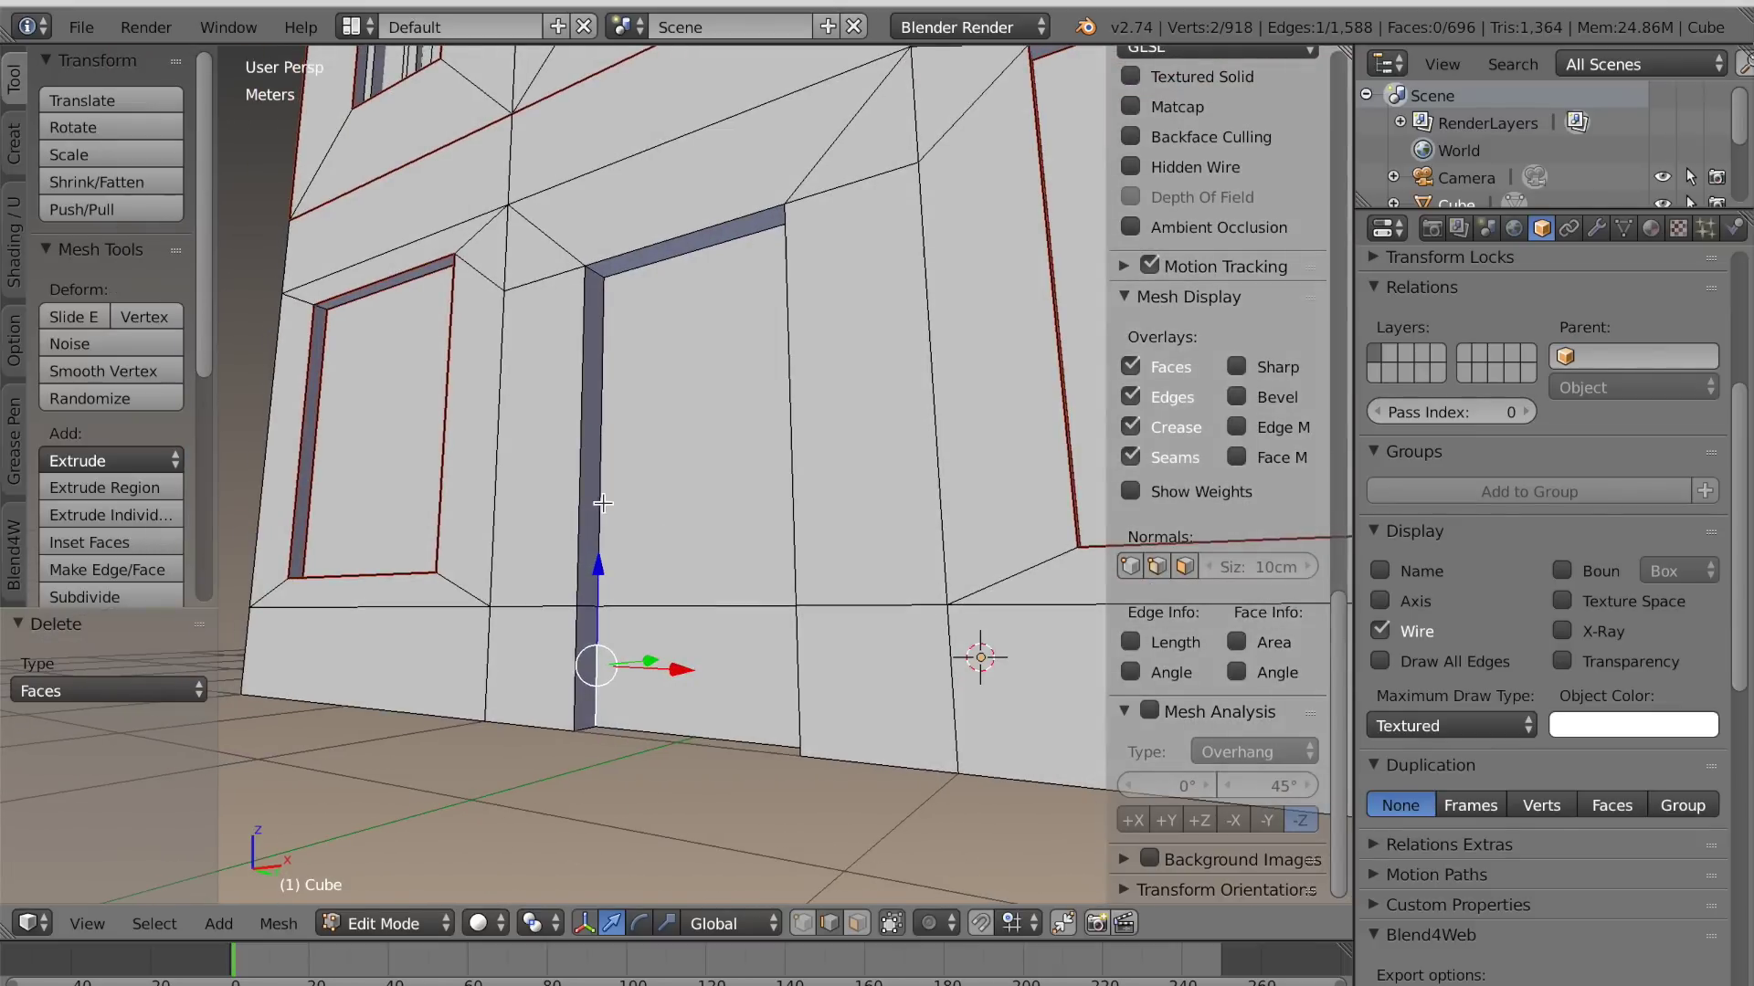
right_click(599, 502, "shift")
middle_click_drag(603, 501, 728, 474)
right_click(719, 354, "shift")
right_click(767, 408, "shift")
right_click(765, 675, "shift")
scroll(764, 675, "down", 2)
middle_click_drag(764, 675, 759, 764)
key("ctrl+e")
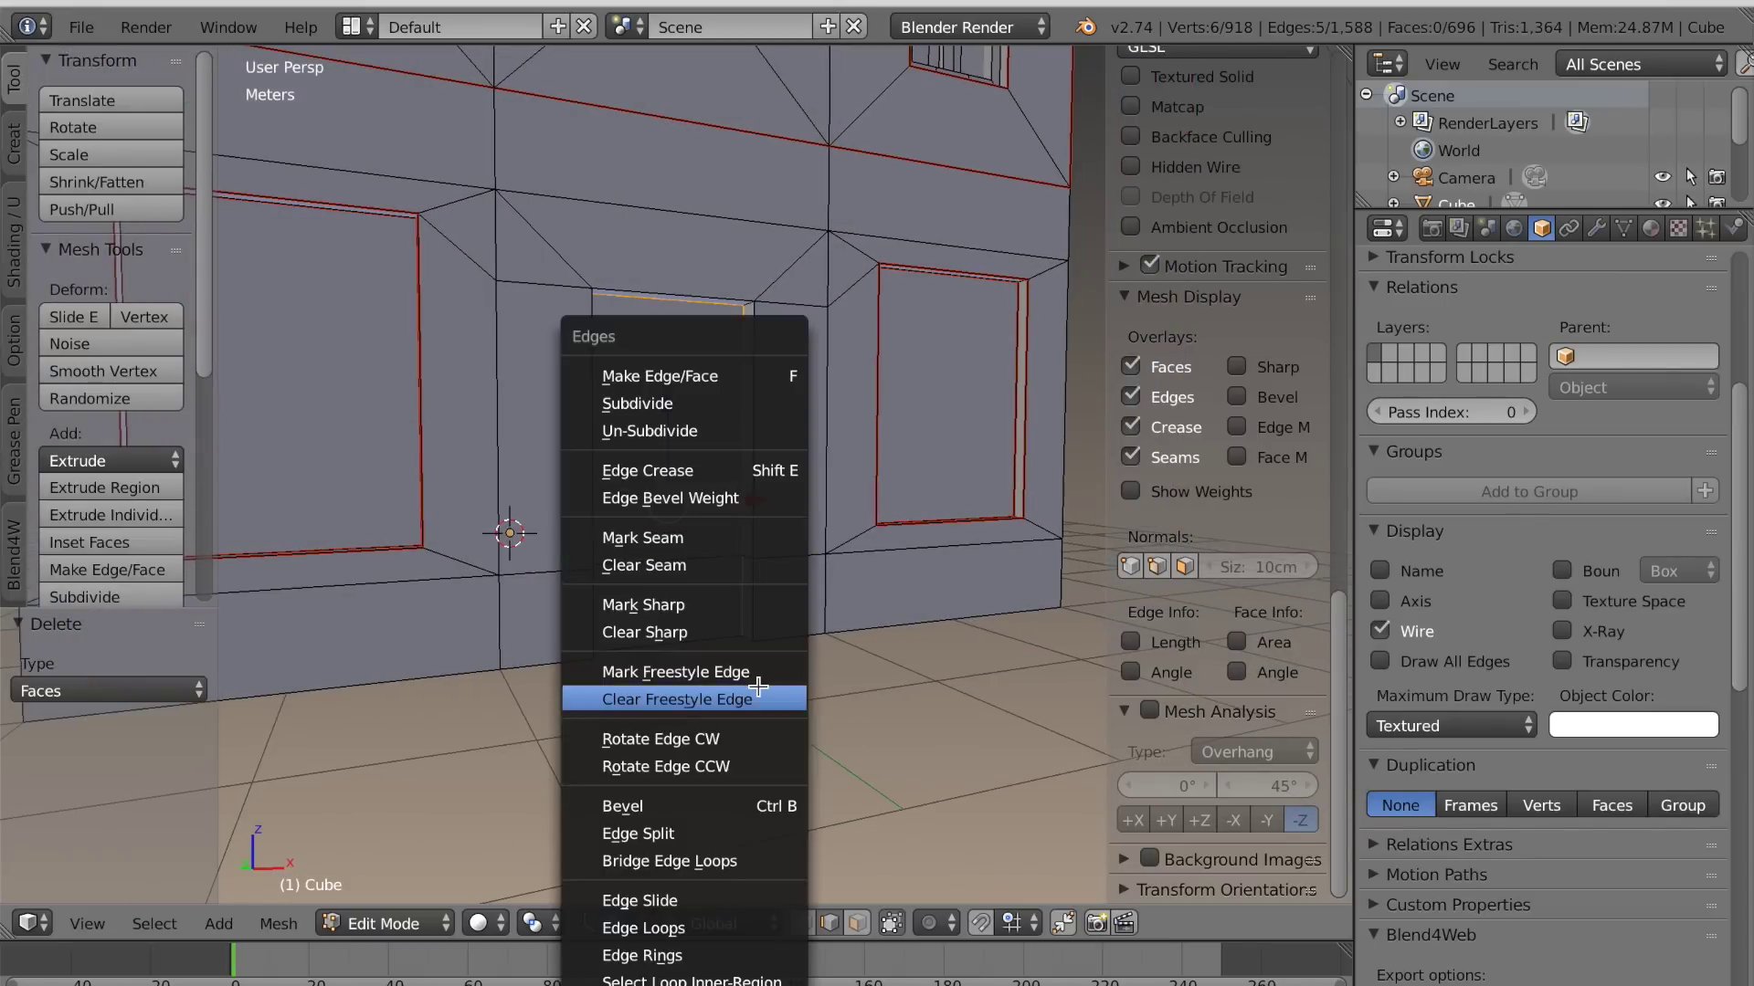
left_click(655, 538)
key("a")
Snap the 3D cursor to the bottom vertex of the facade corner nearest the human figure
middle_click_drag(666, 694, 739, 731)
right_click(460, 658)
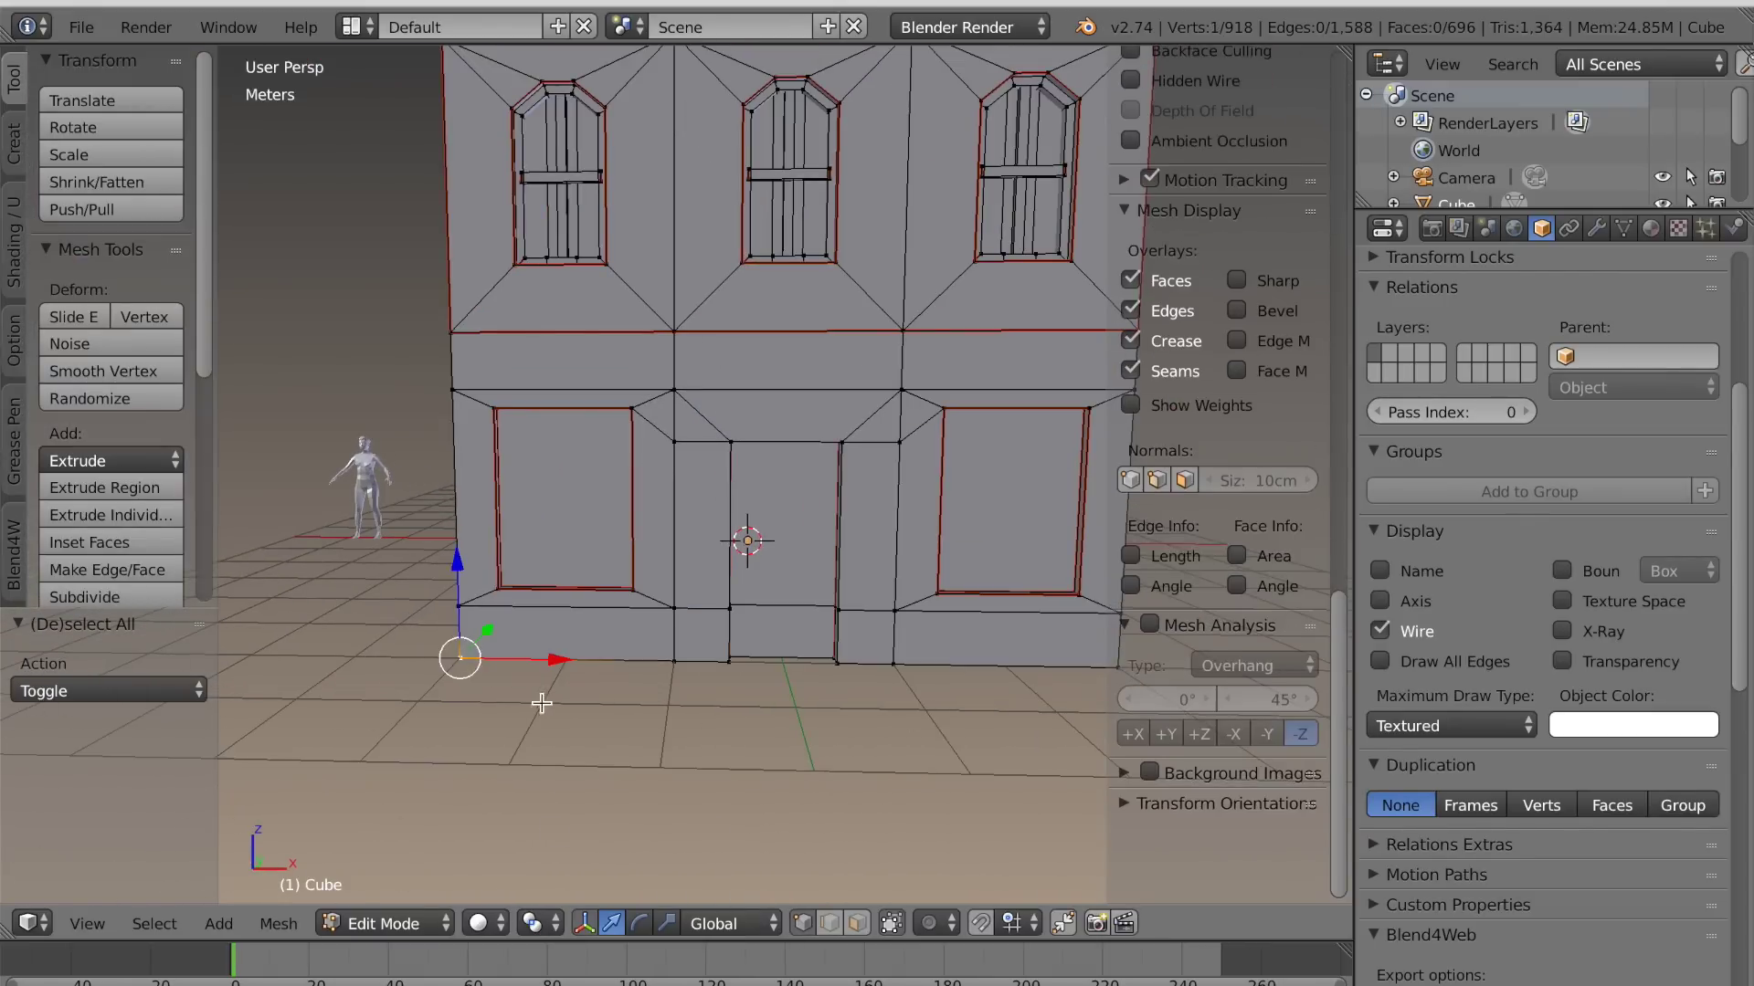
key("shift+s")
left_click(499, 764)
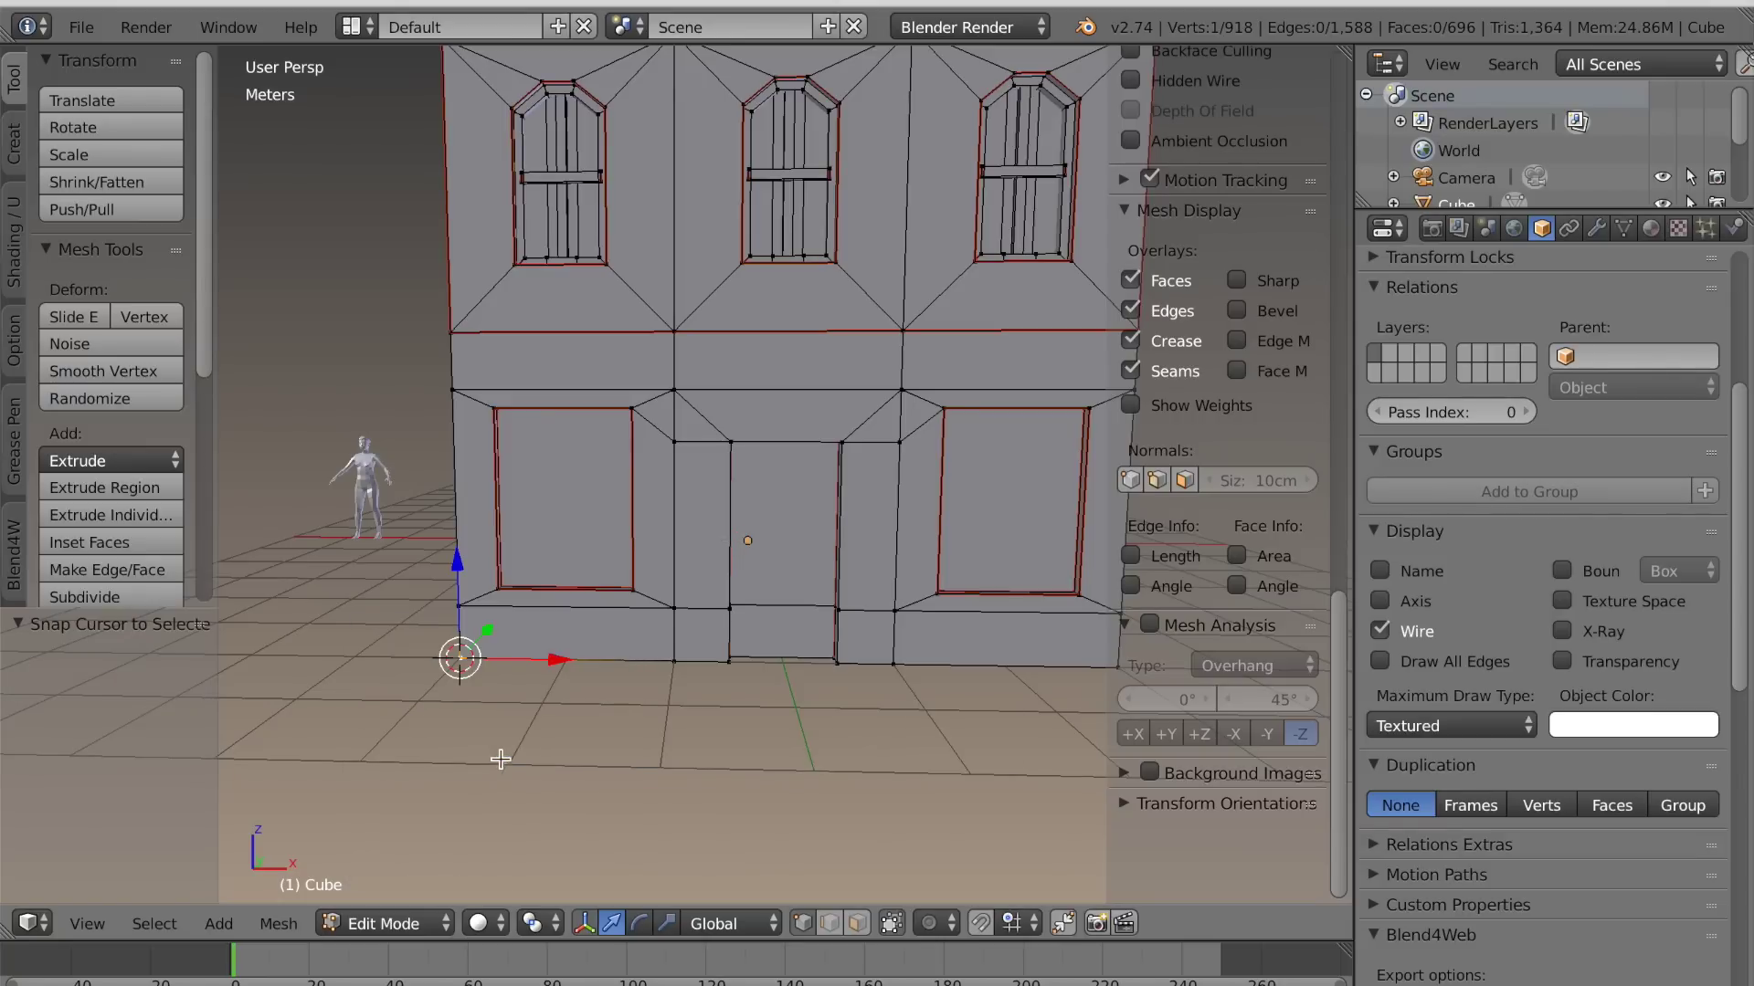
Add a cube with a 1 m radius at the cursor and raise it 1 m along Z in front orthographic view
key("KP_1")
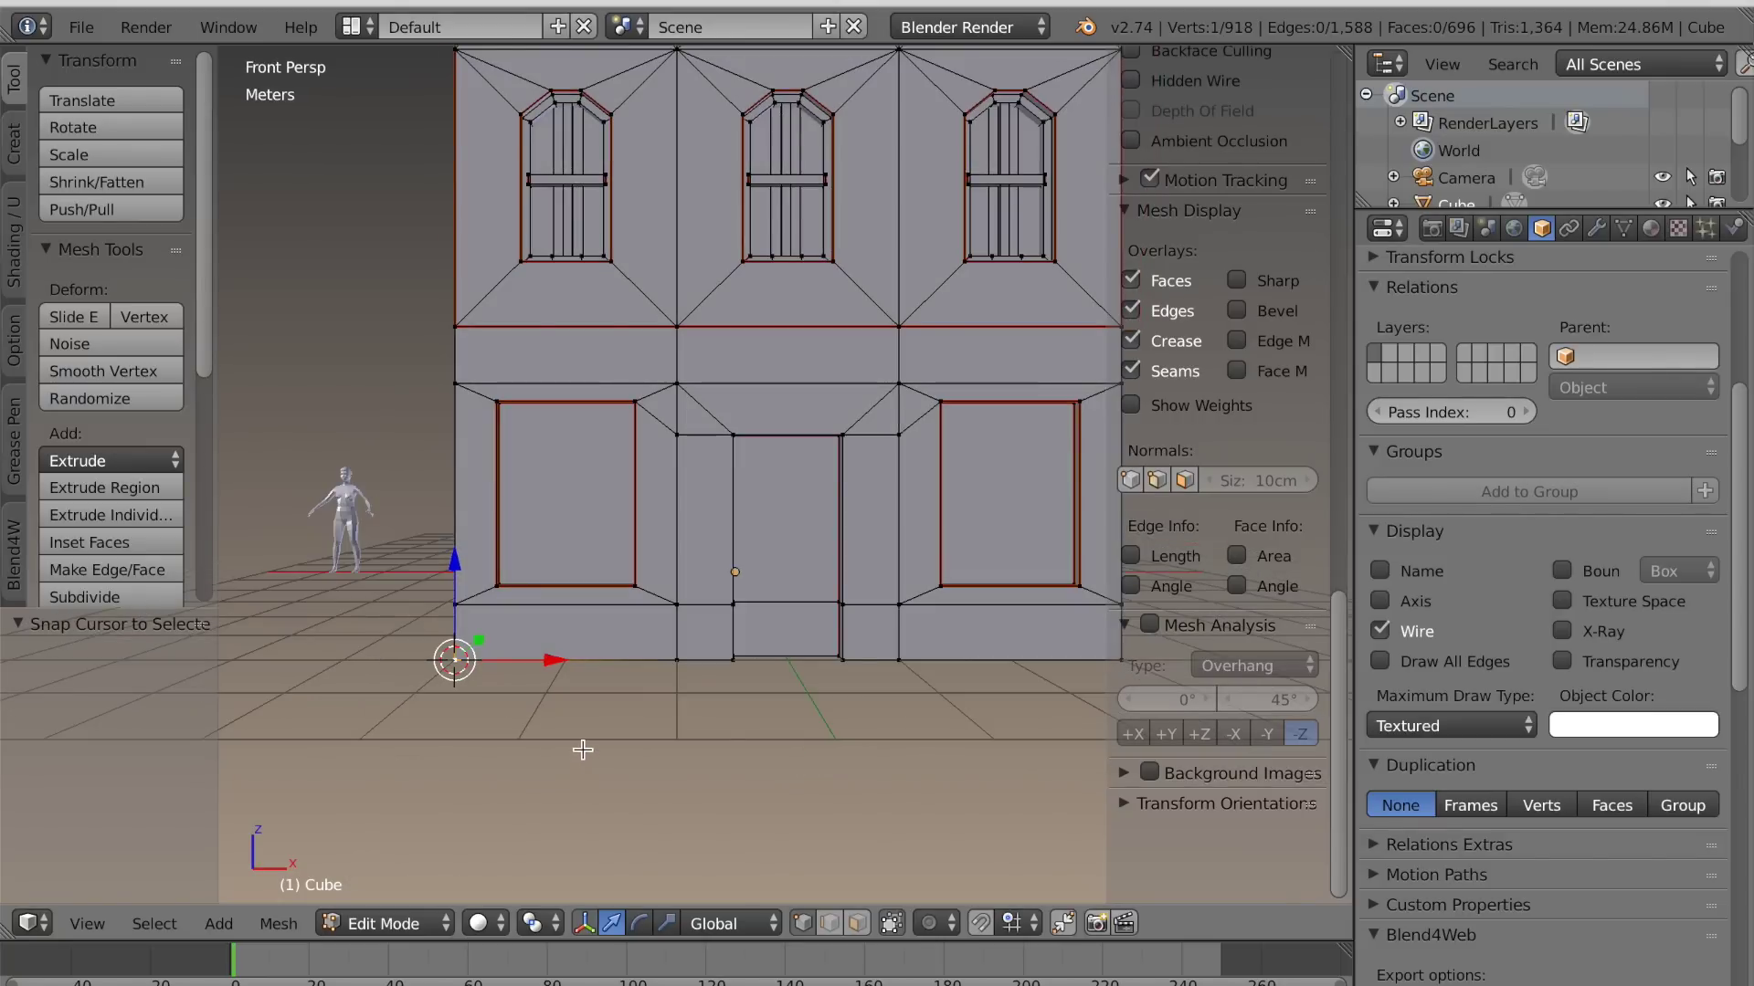
key("KP_5")
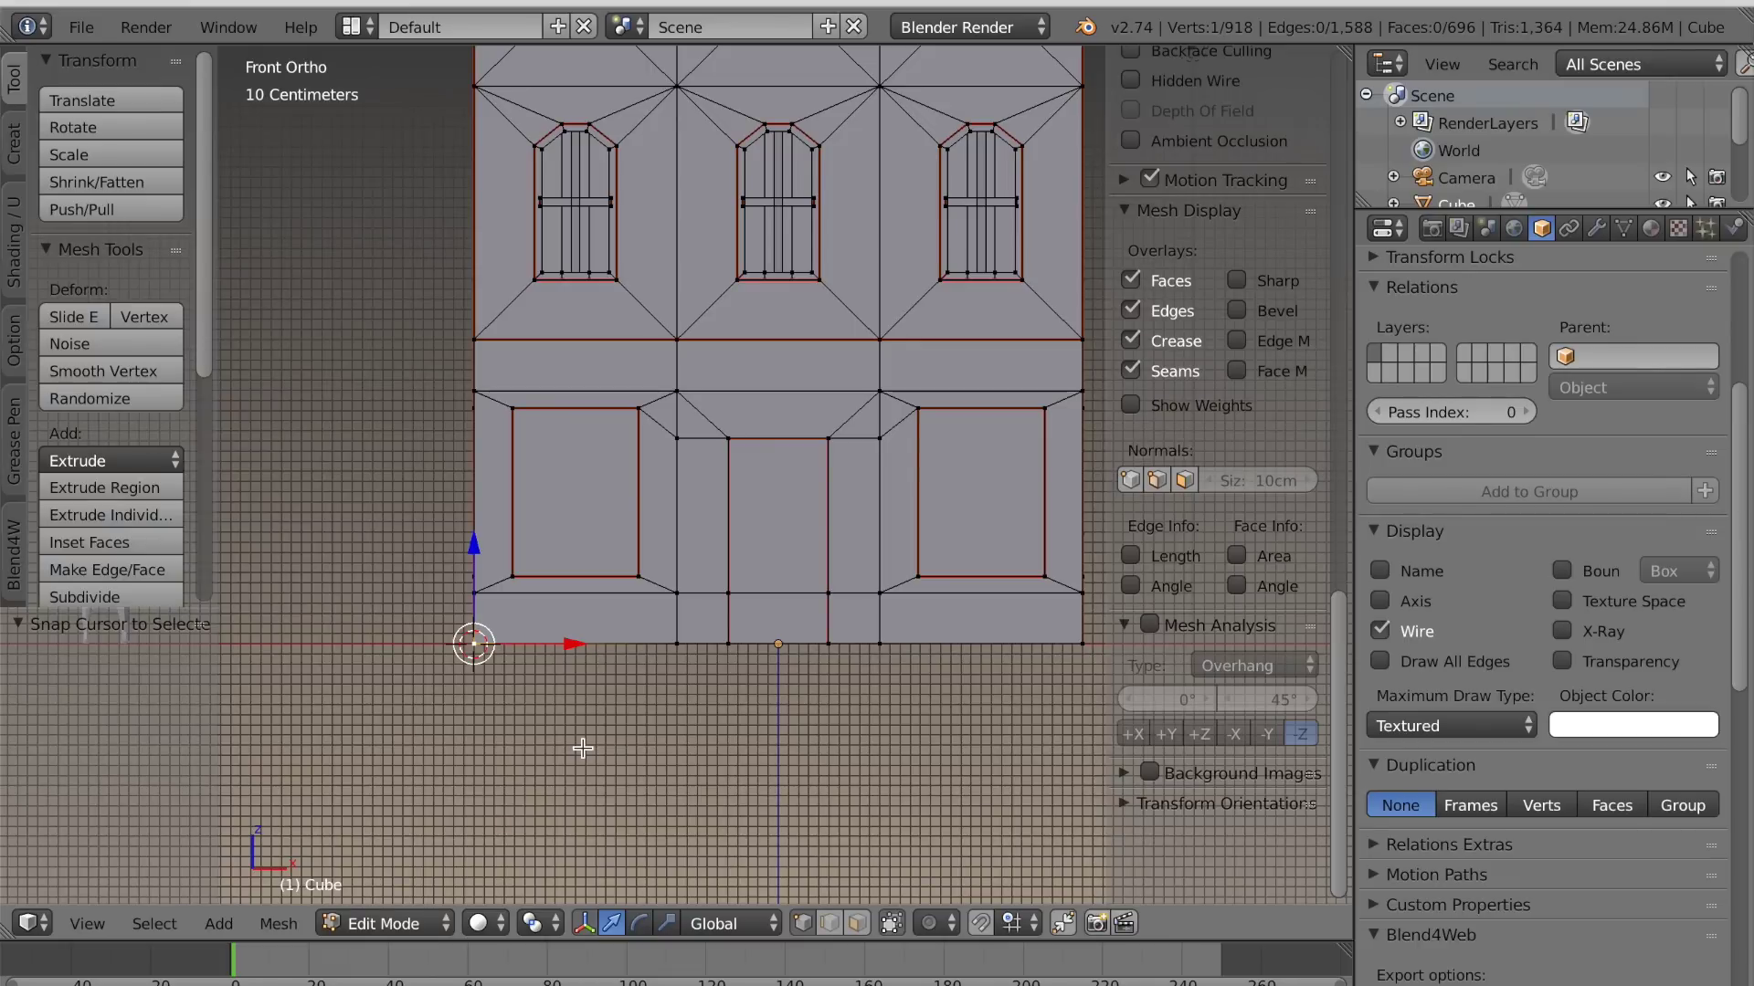
key("shift+a")
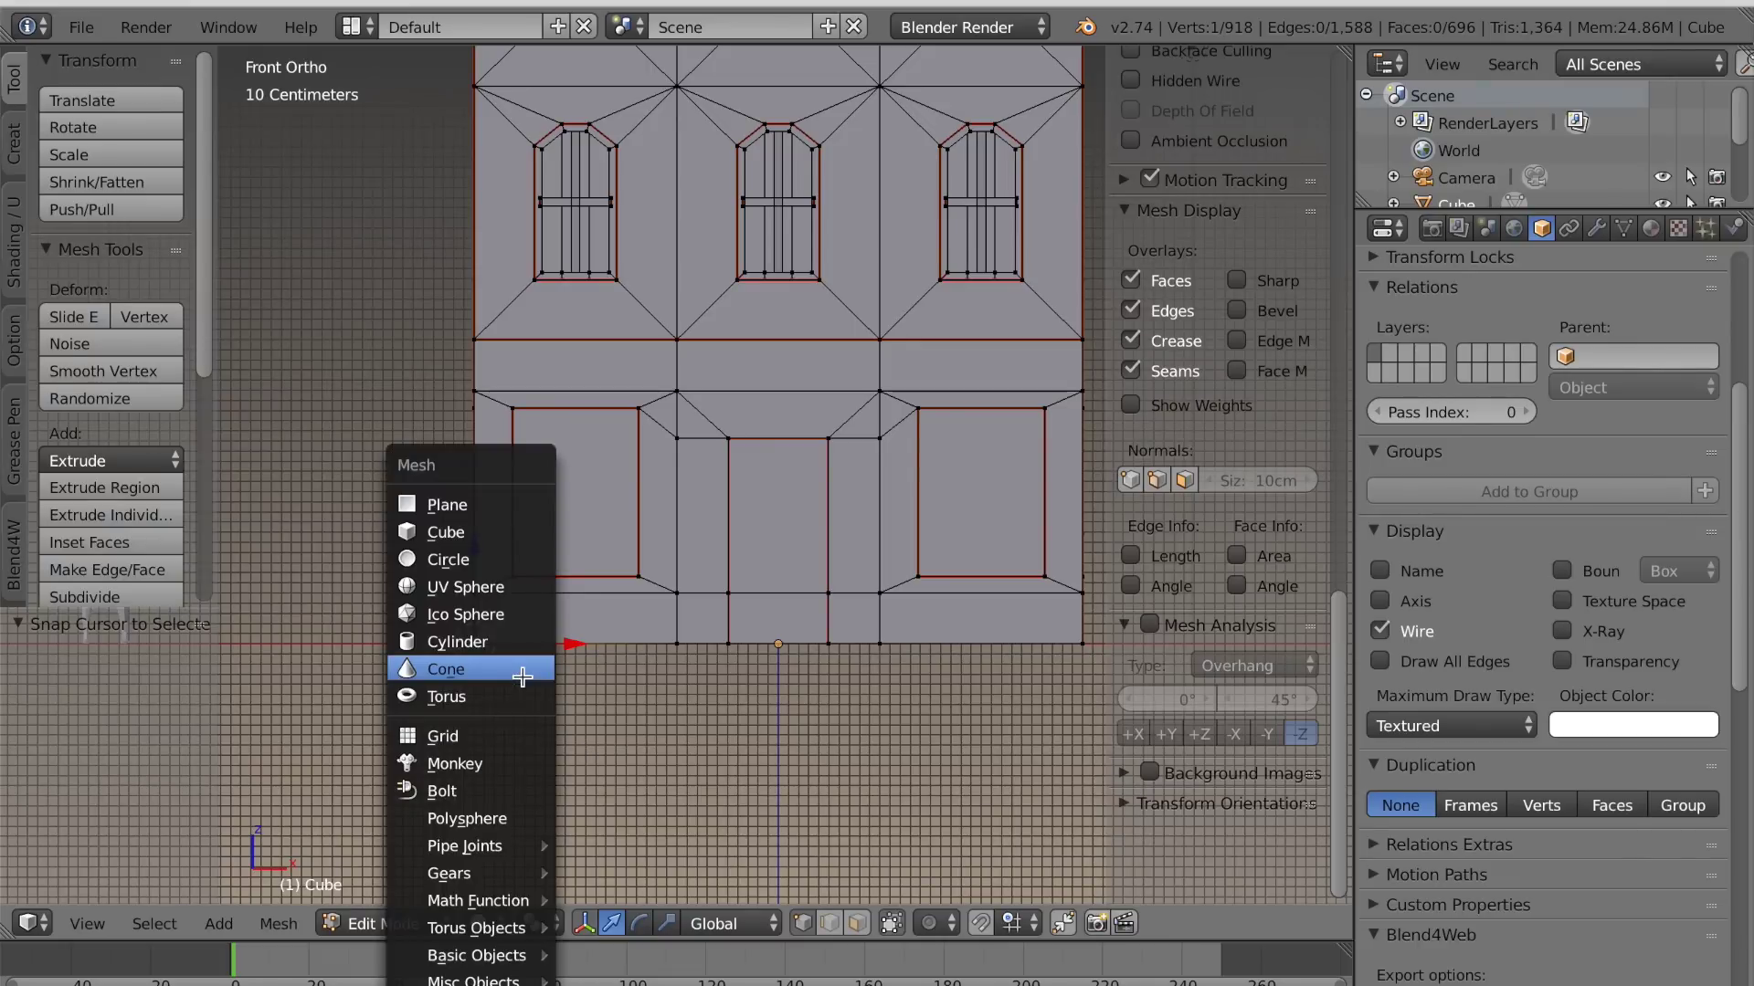
left_click(458, 537)
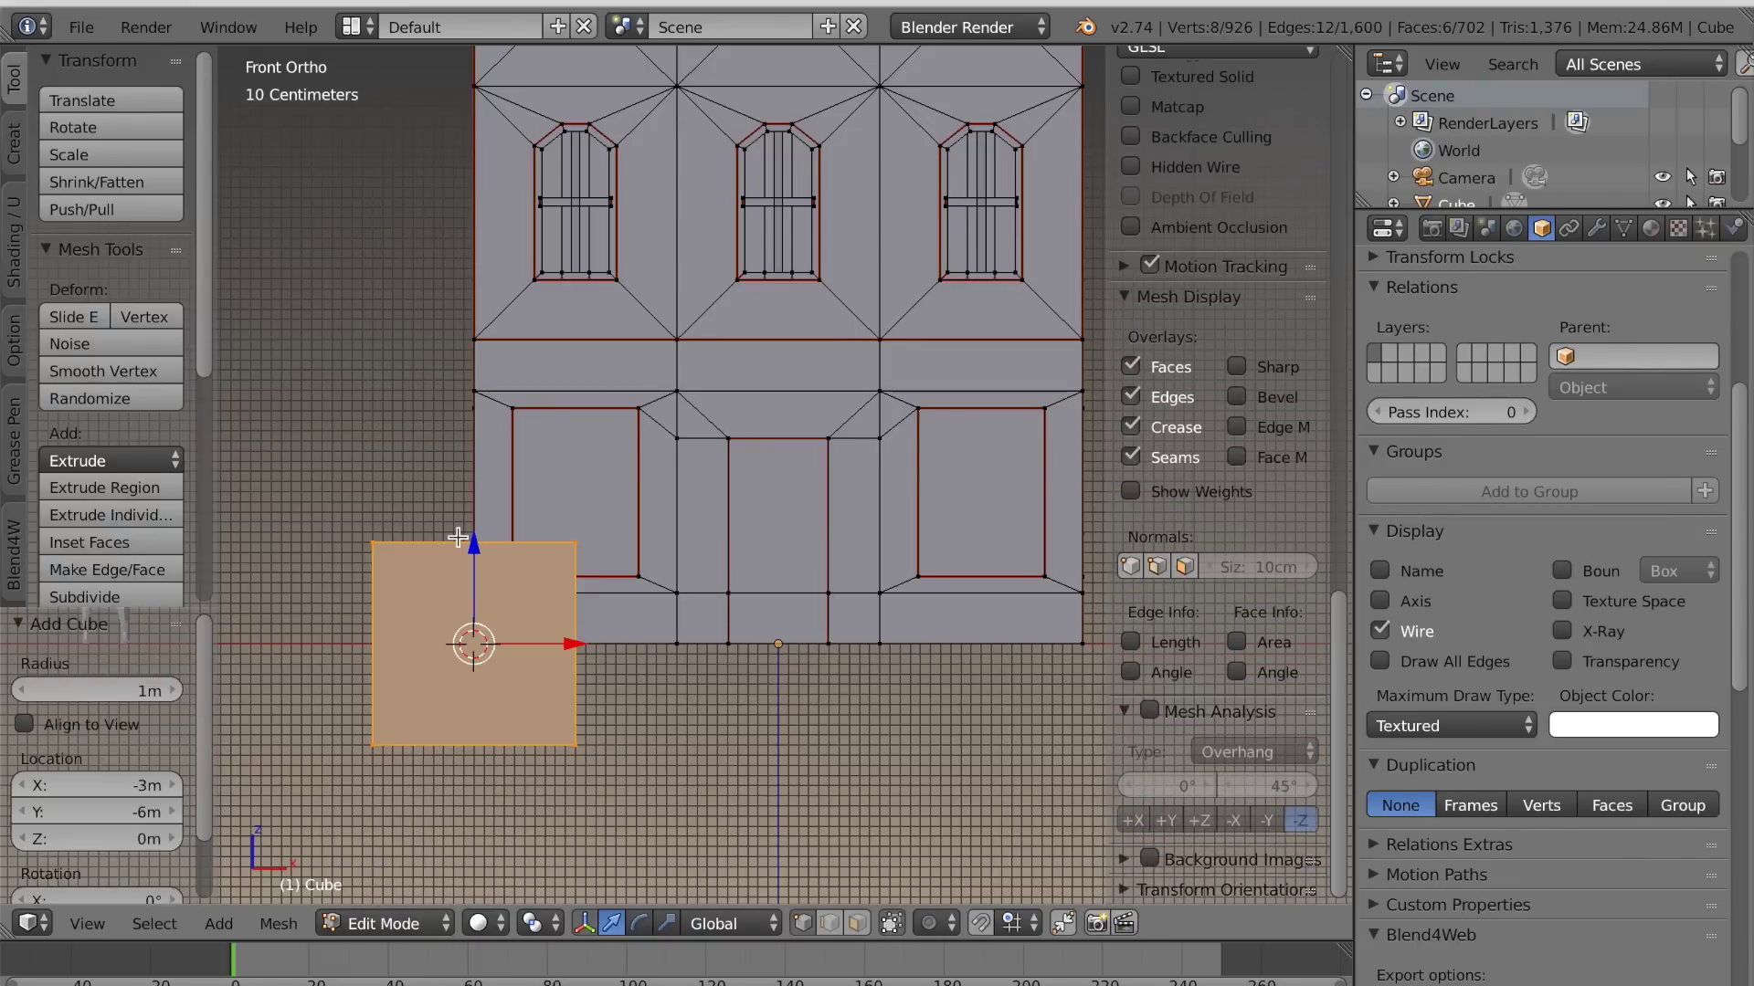
key("Tab")
key("Tab")
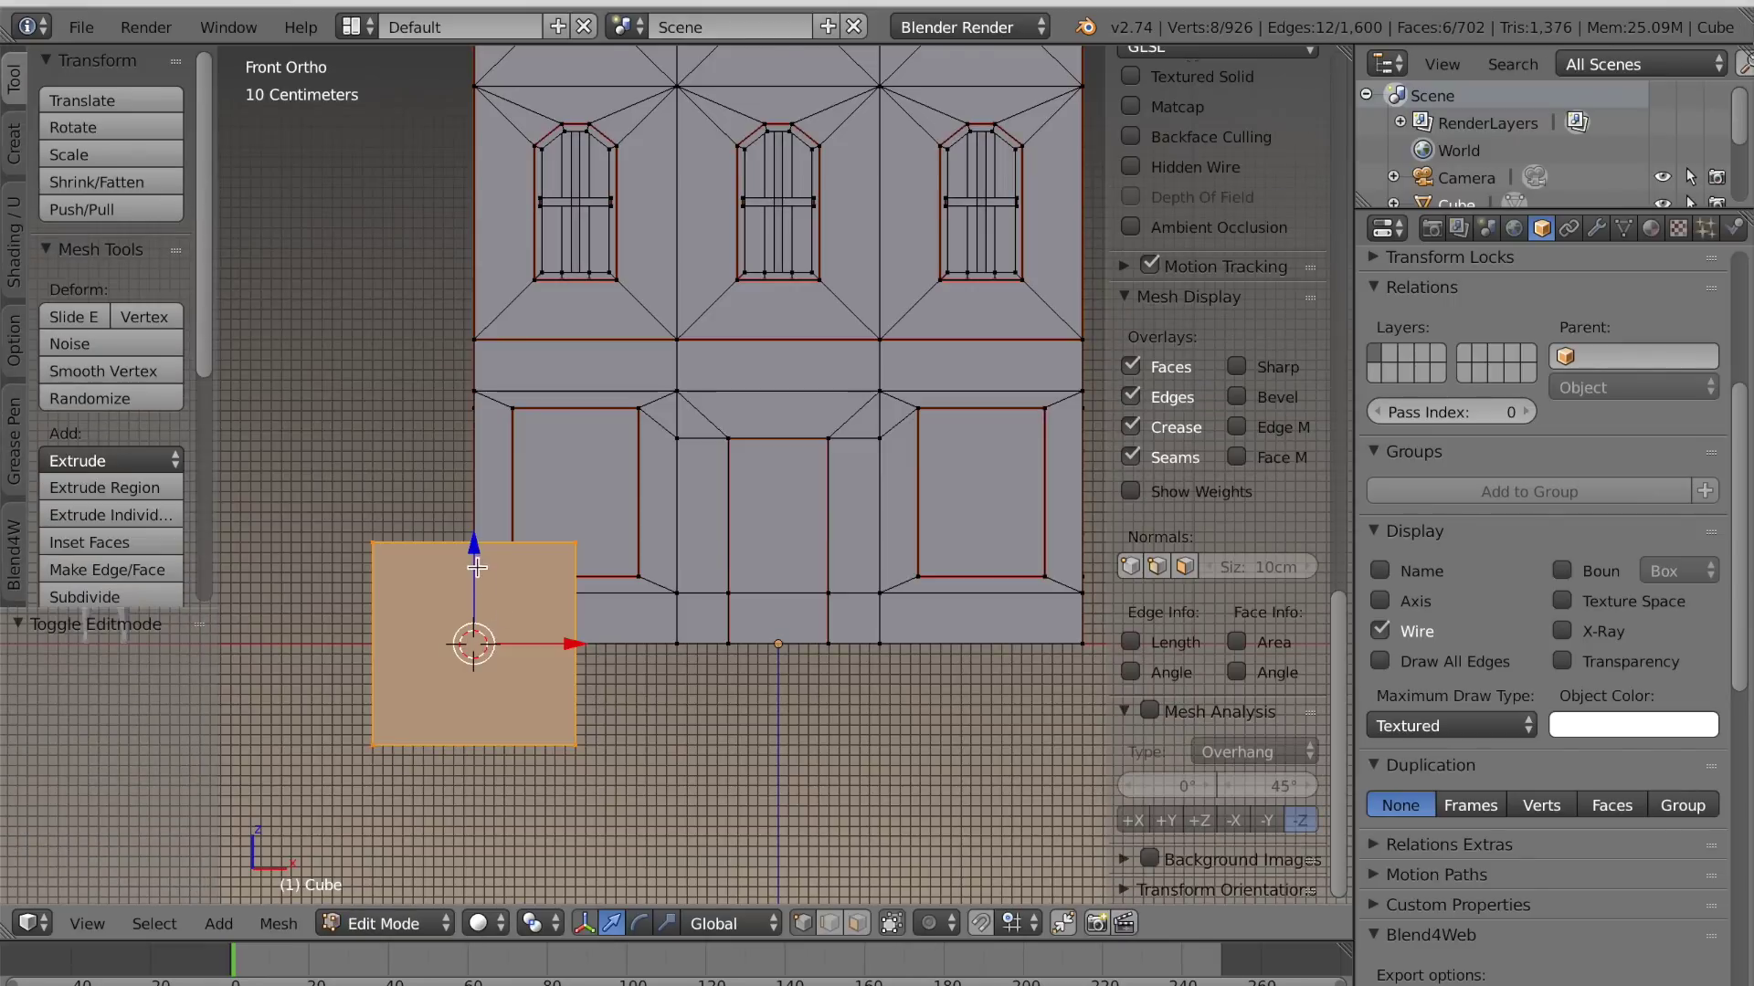
scroll(481, 569, "down", 2)
left_click_drag(538, 501, 539, 430, "ctrl")
scroll(575, 638, "up", 1)
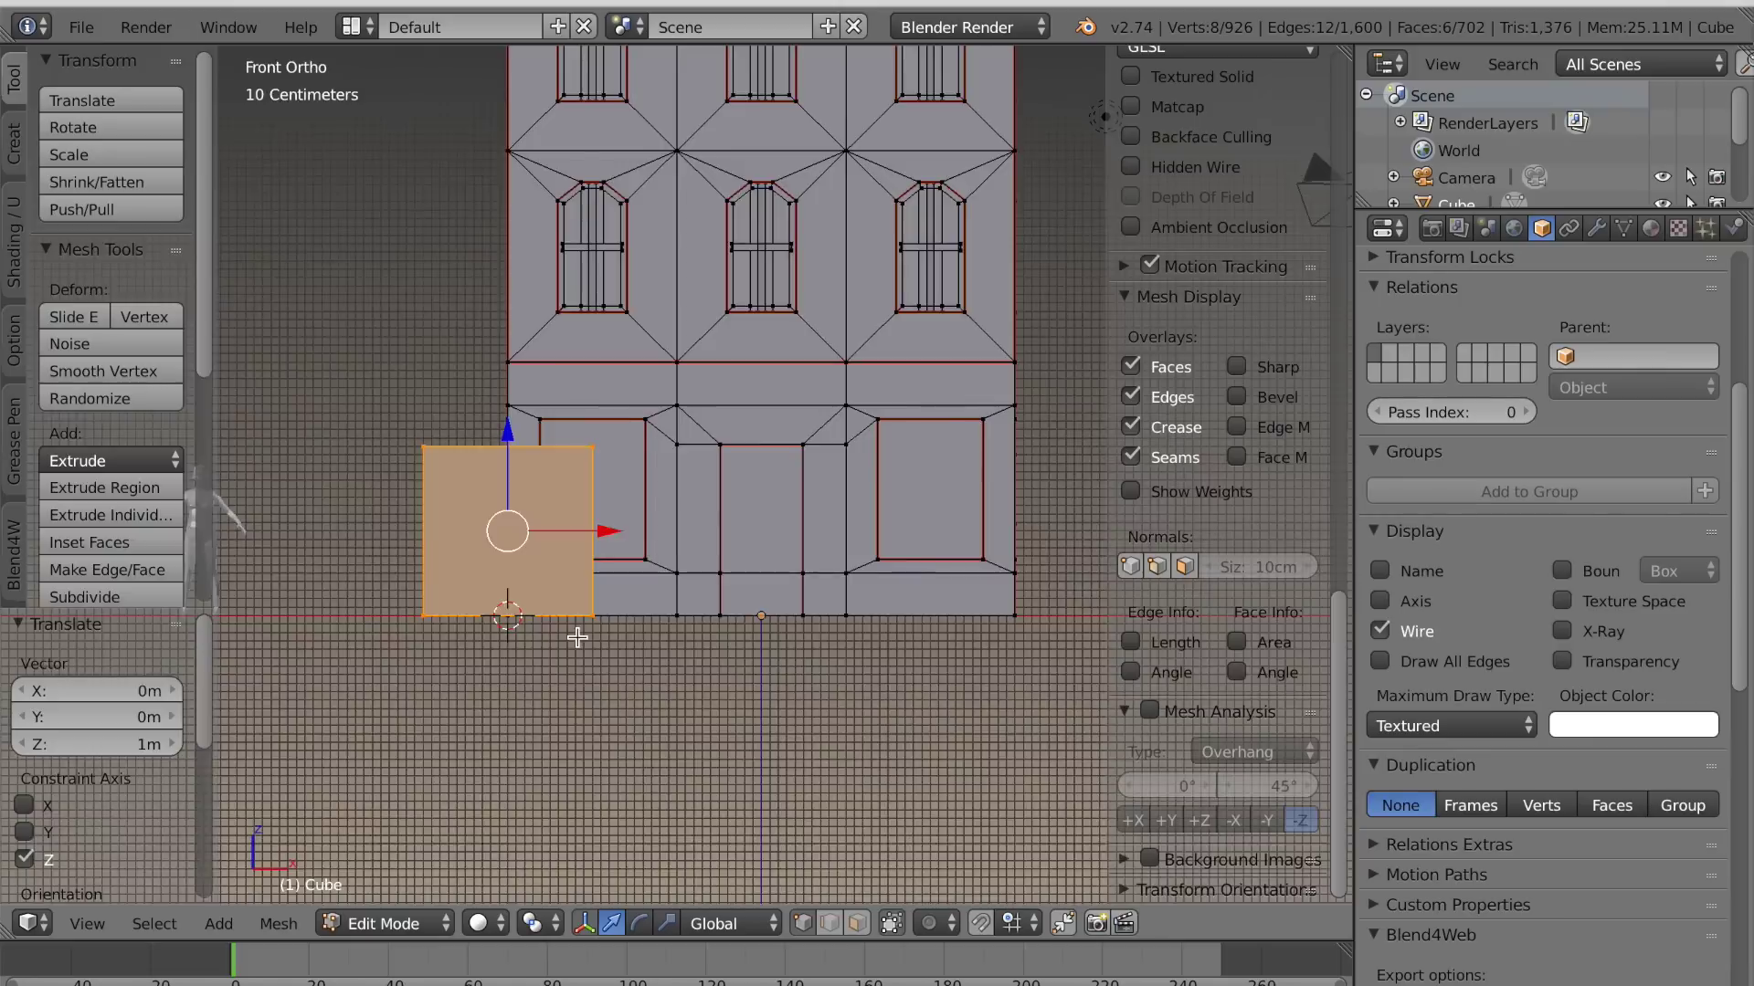
Delete the upper and lower faces of the new cube
middle_click_drag(575, 638, 639, 570)
right_click(526, 544)
left_click(855, 928)
right_click(508, 531)
middle_click_drag(508, 531, 530, 719)
right_click(524, 644, "shift")
key("x")
left_click(615, 617)
Select the whole open box and scale it to 0.2 in X and Y, leaving Z locked, with wireframe shading on
key("l")
key("KP_1")
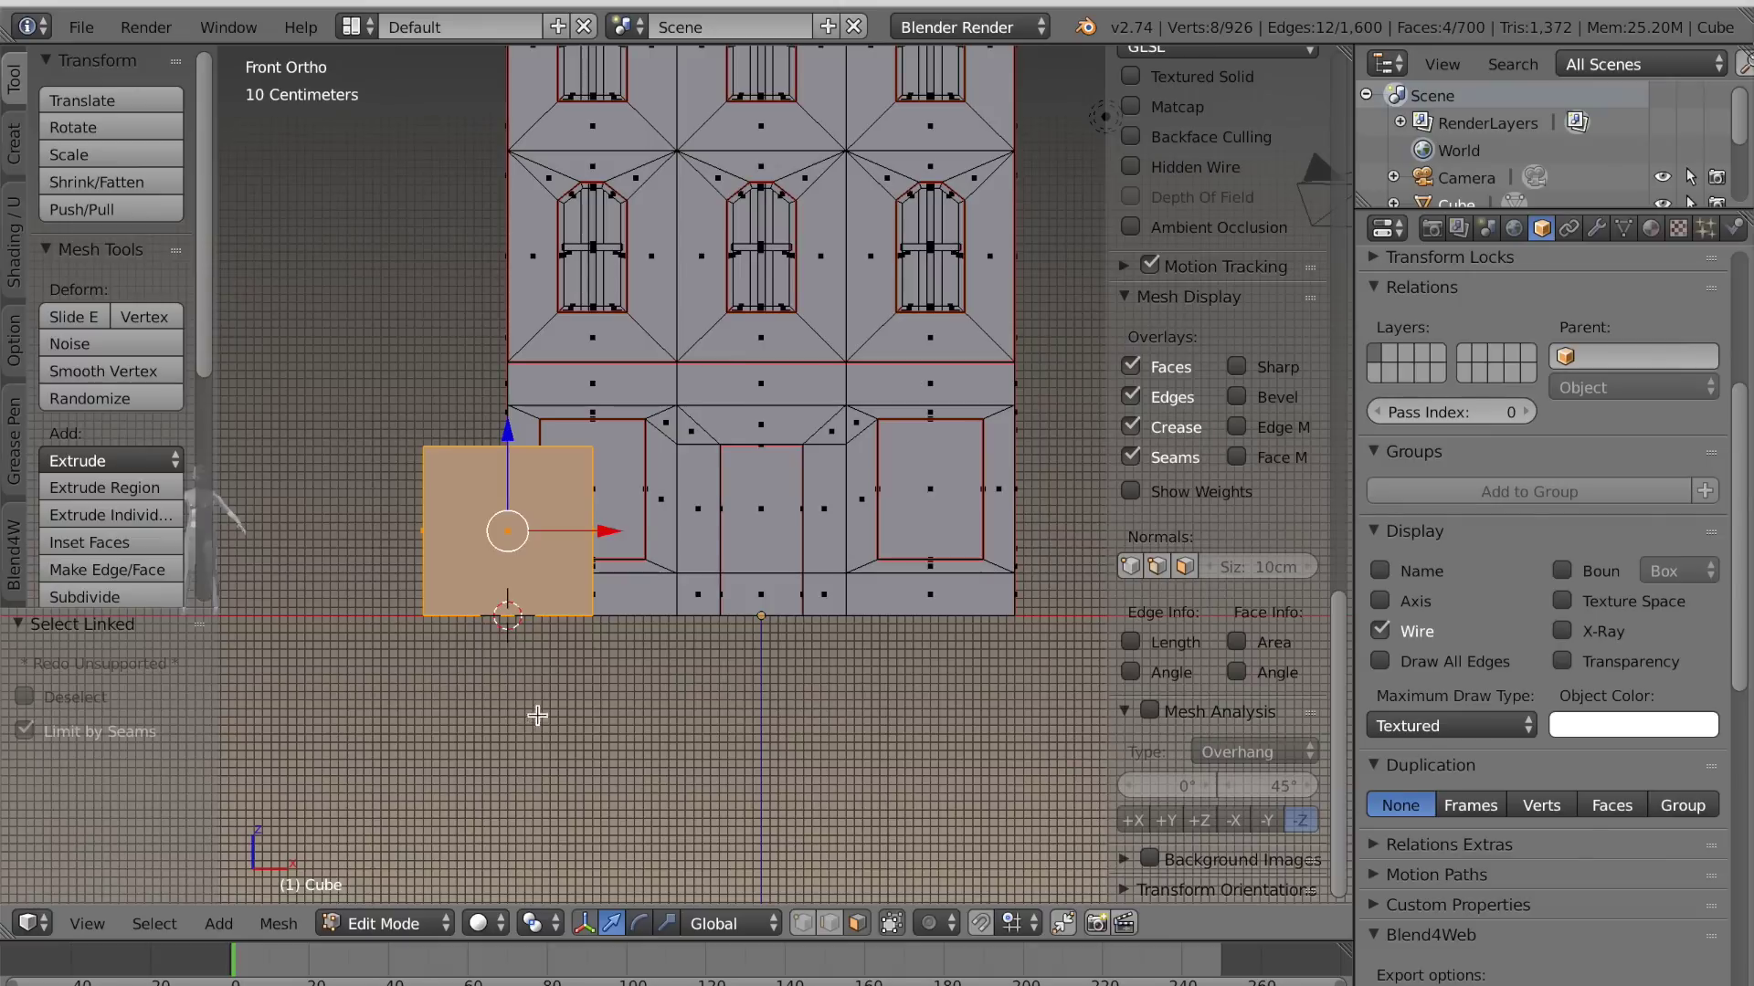
key("z")
scroll(775, 634, "up", 1)
key("s")
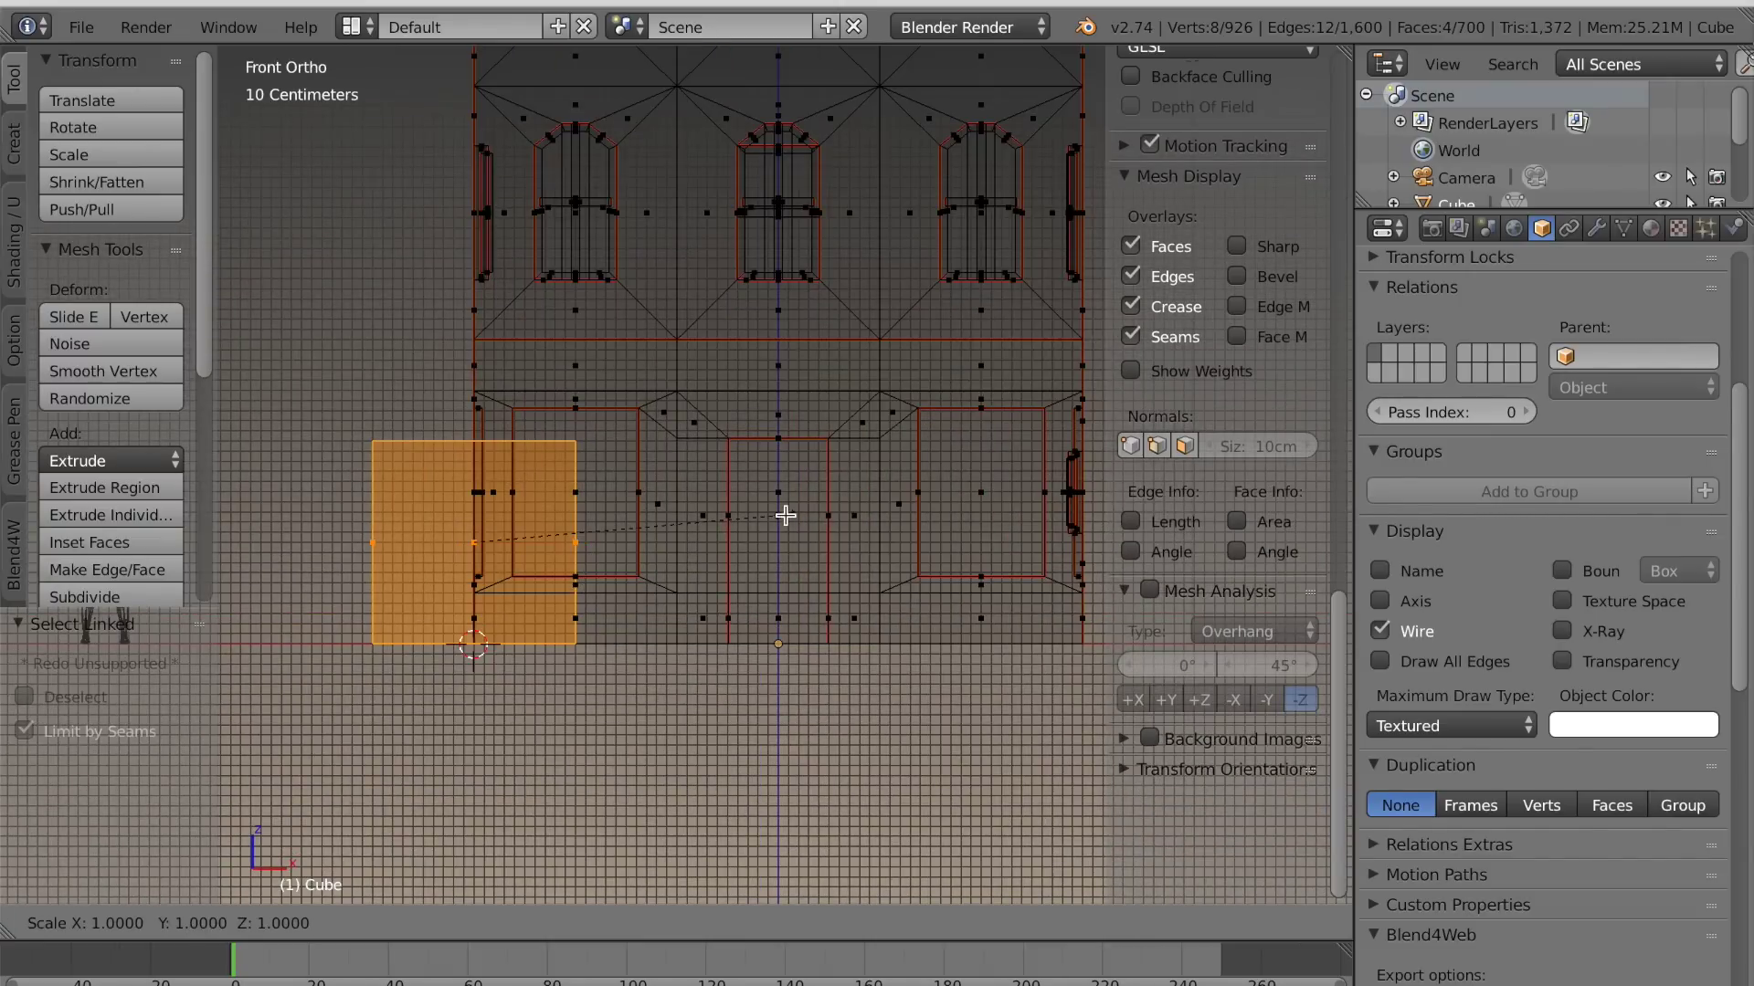
key("shift+z")
right_click(712, 515)
key("s")
key("shift+z")
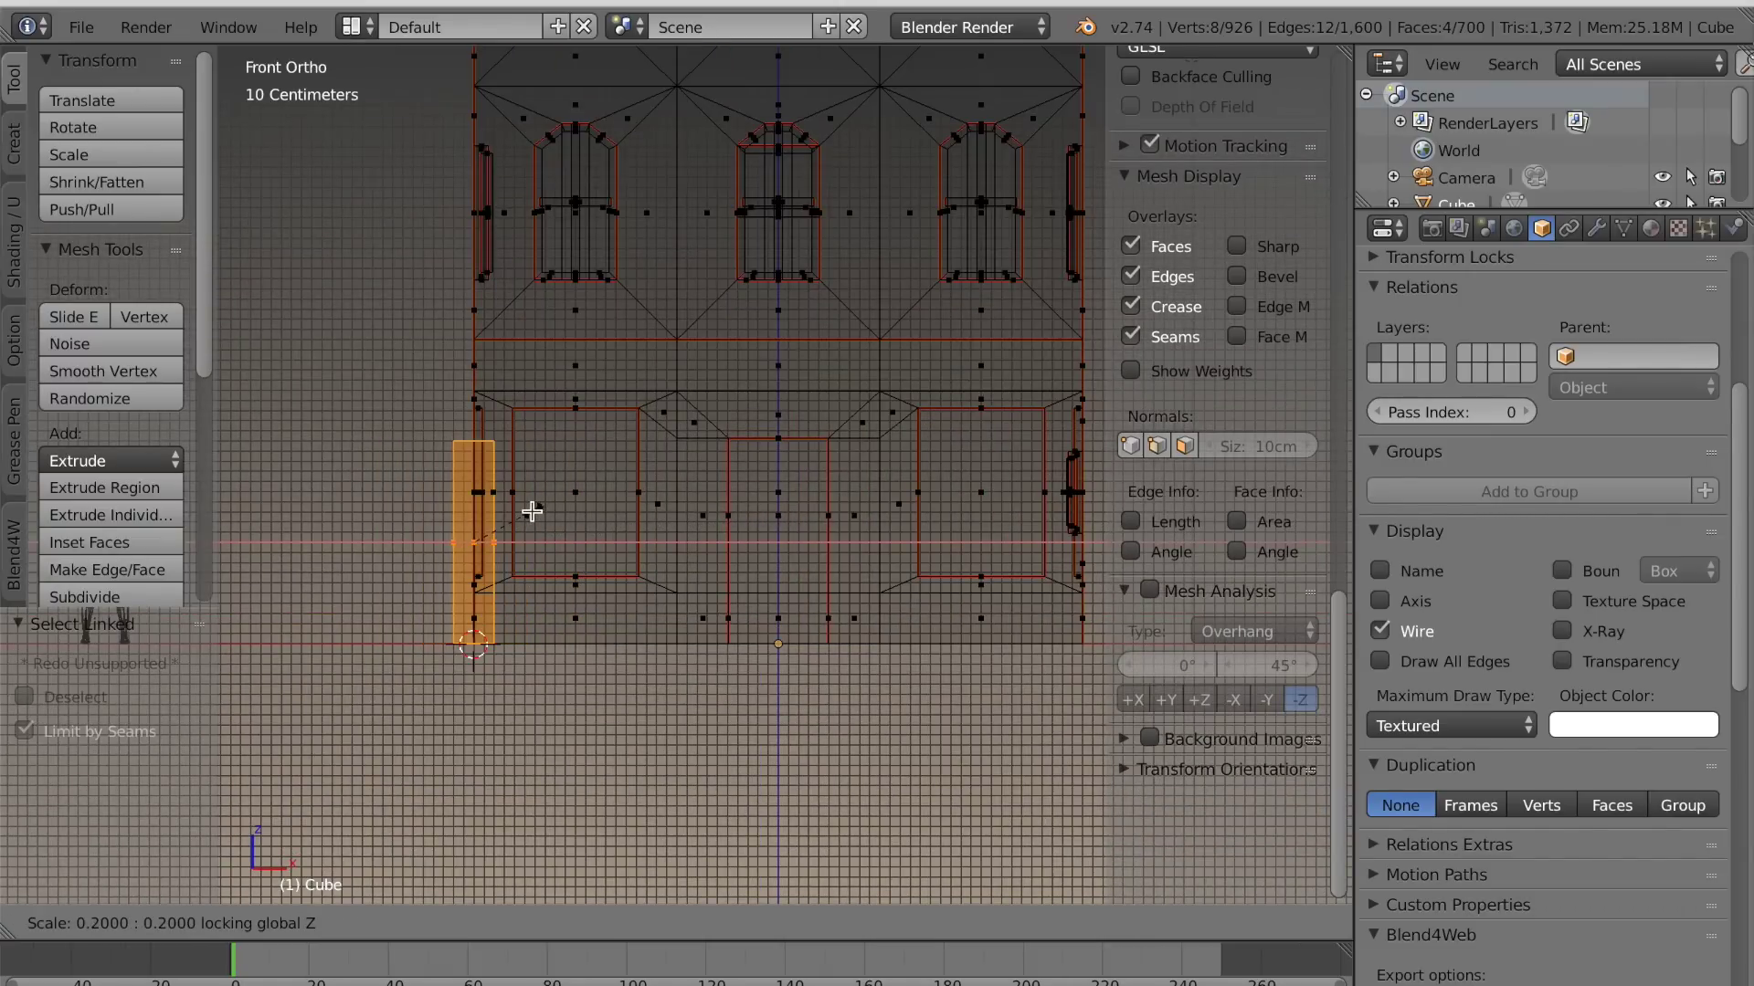
left_click(531, 511)
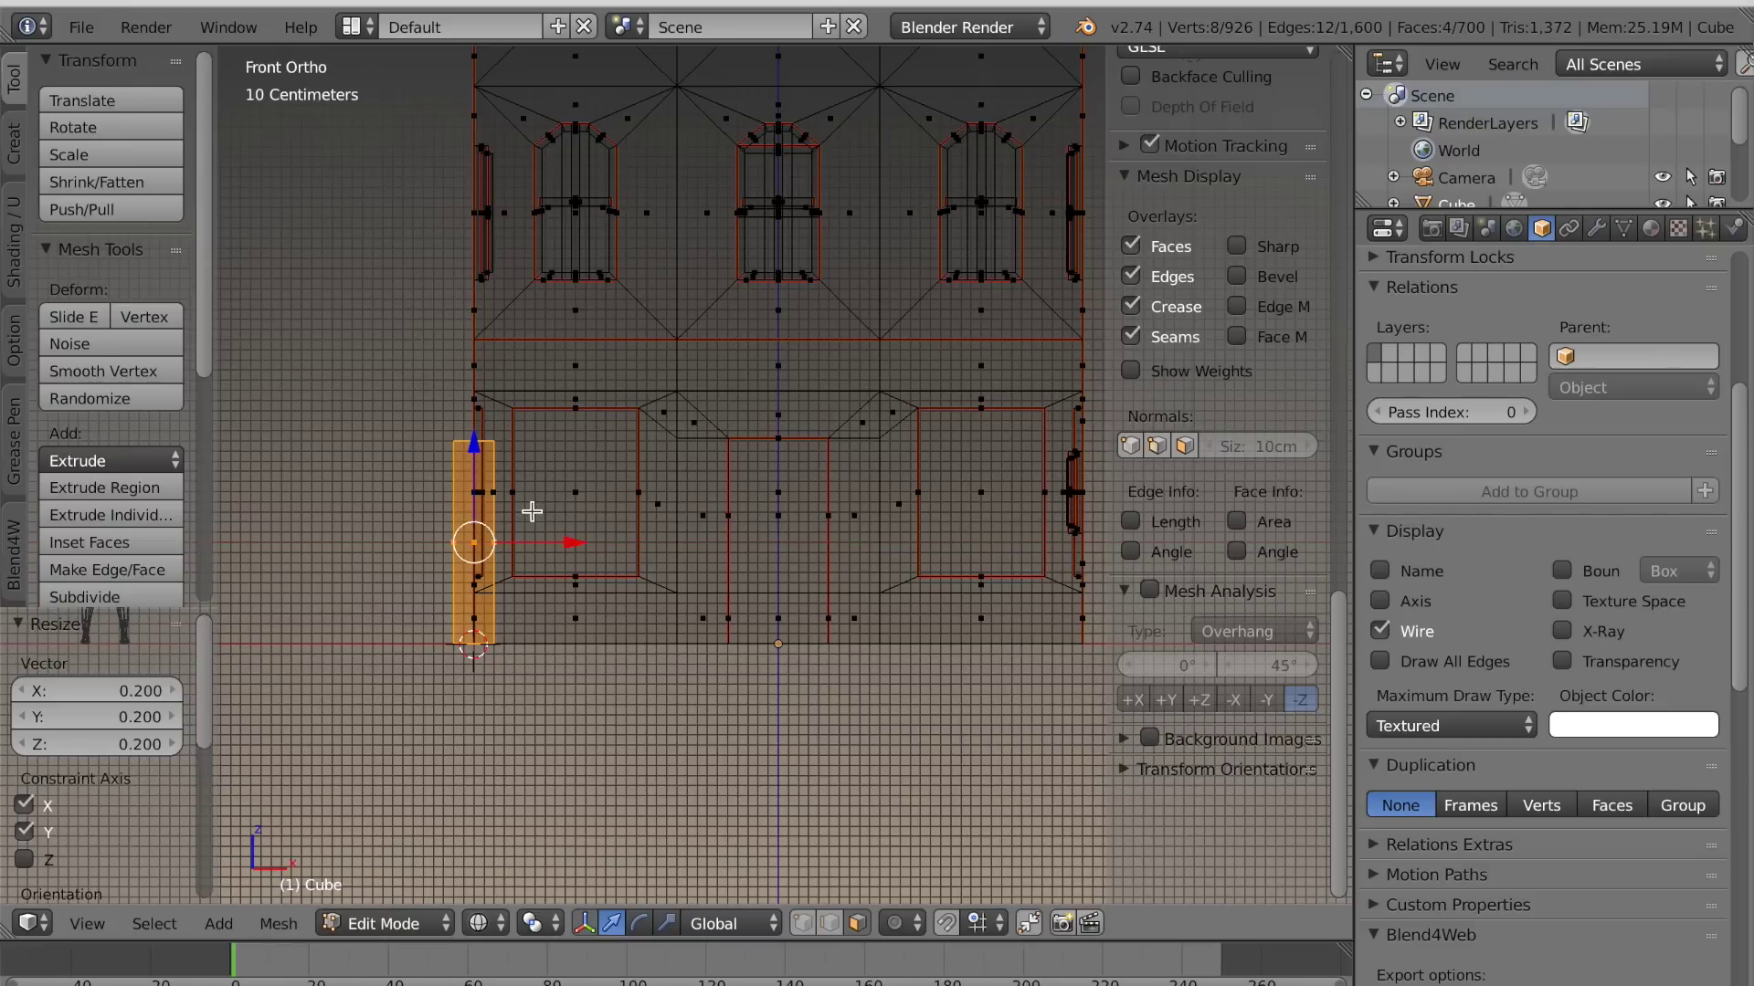
Shift the corner pillar 10 cm along X and 10 cm along Y in top view, snapping to the grid
scroll(568, 548, "down", 2)
scroll(635, 581, "up", 1)
scroll(635, 581, "down", 3)
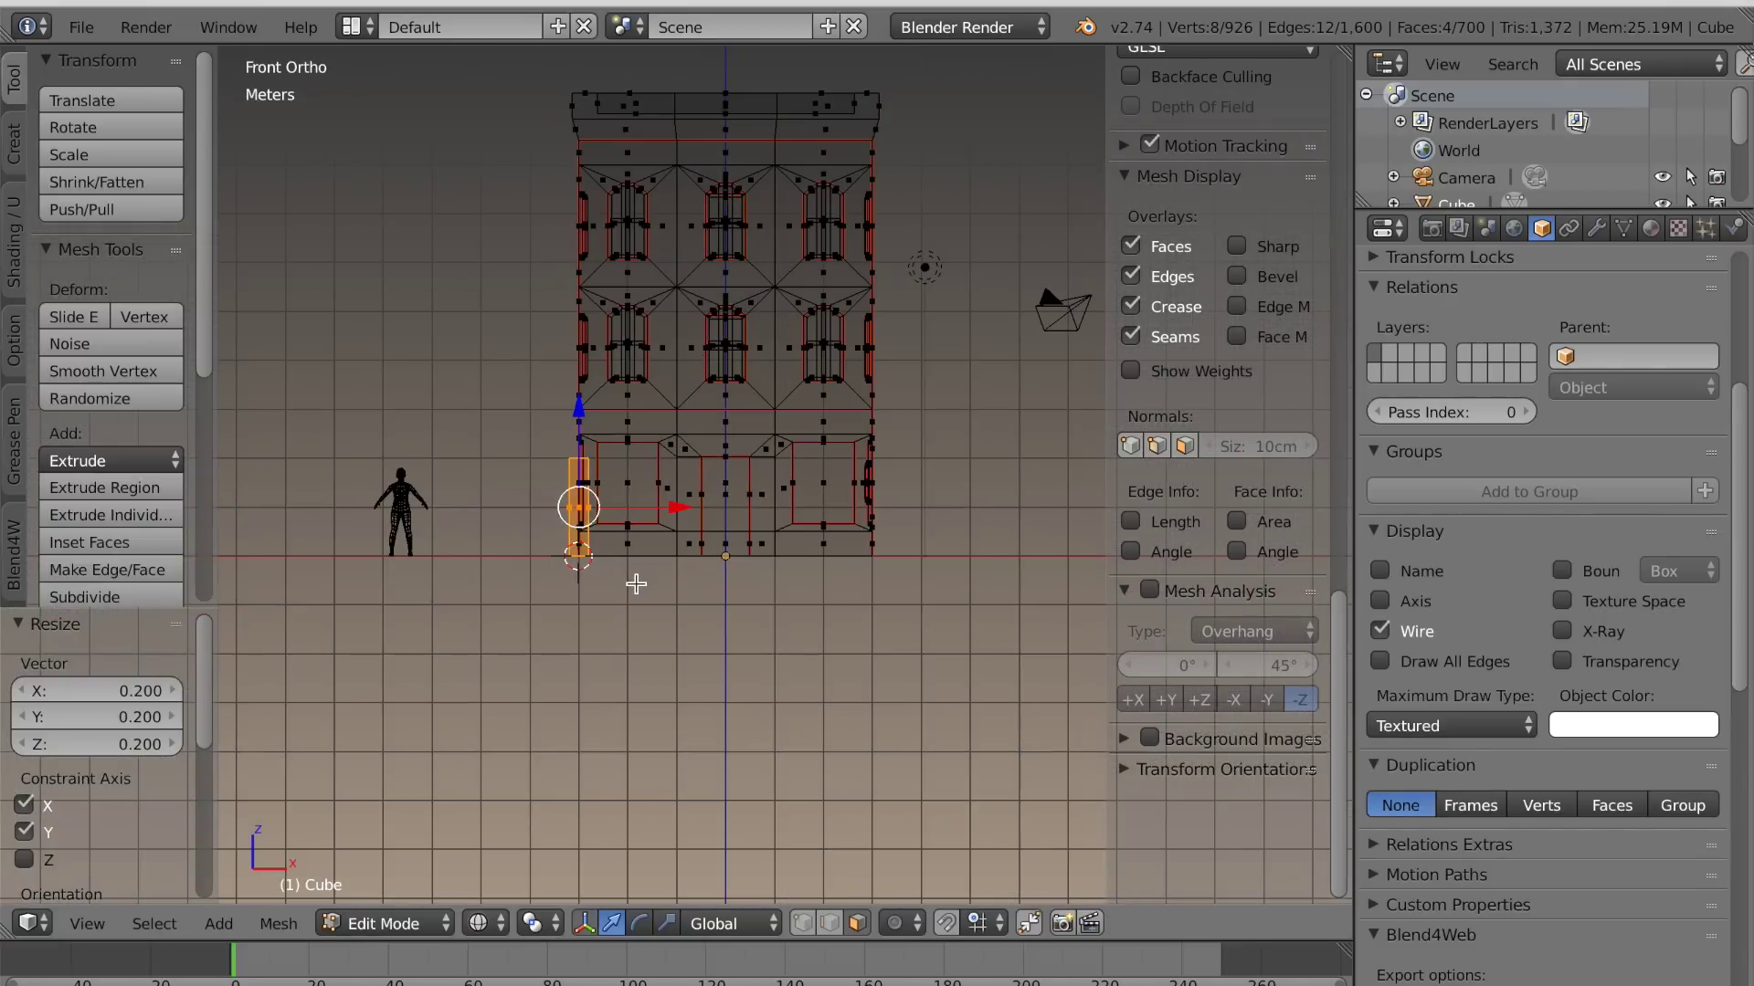
key("KP_7")
scroll(658, 612, "up", 8)
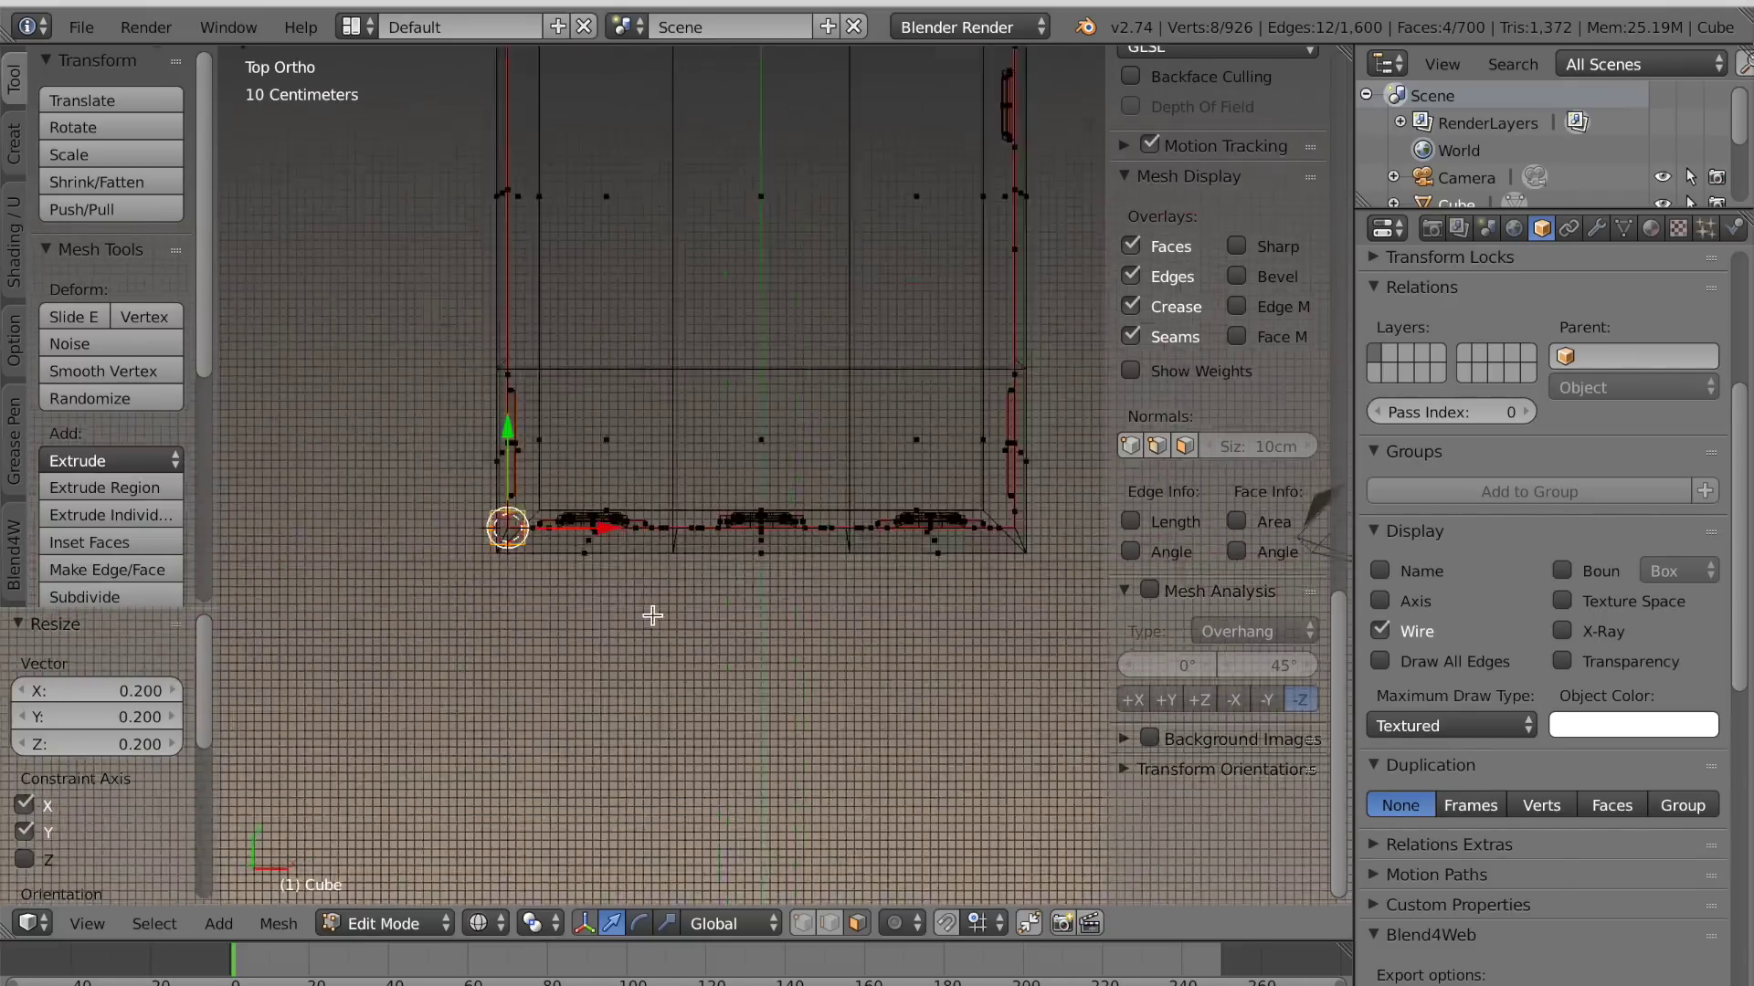
middle_click_drag(533, 665, 835, 570, "shift")
scroll(663, 624, "up", 4)
scroll(662, 624, "up", 3)
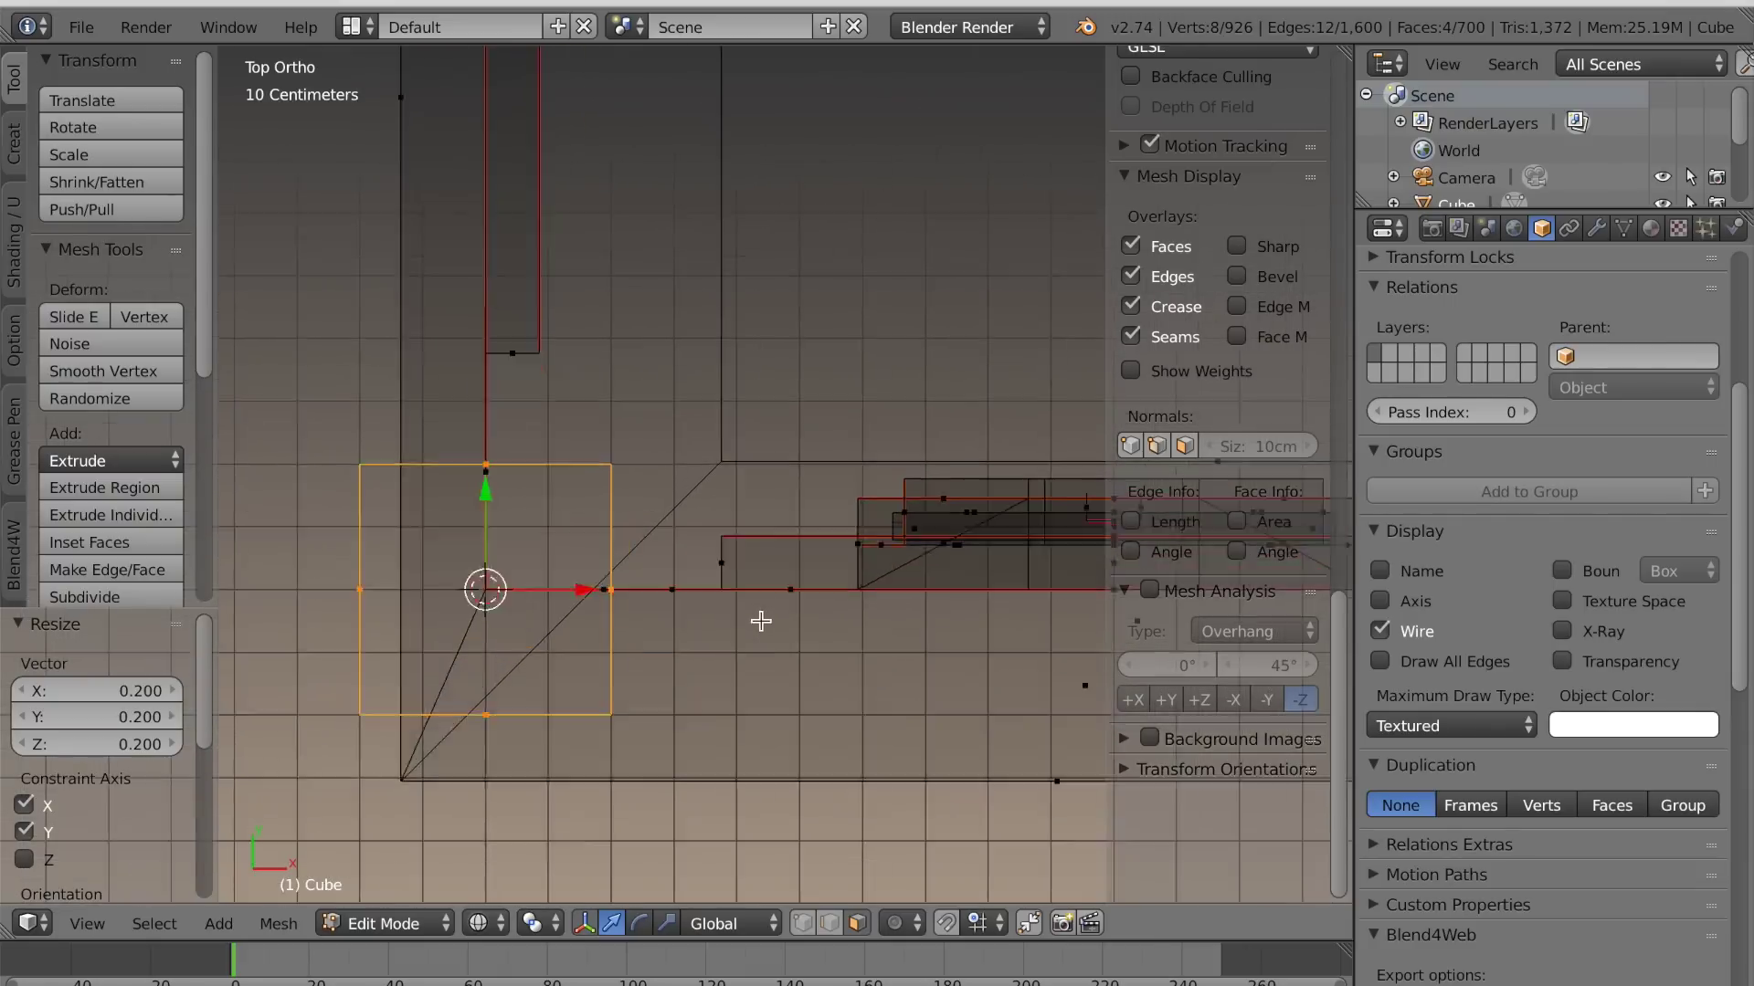
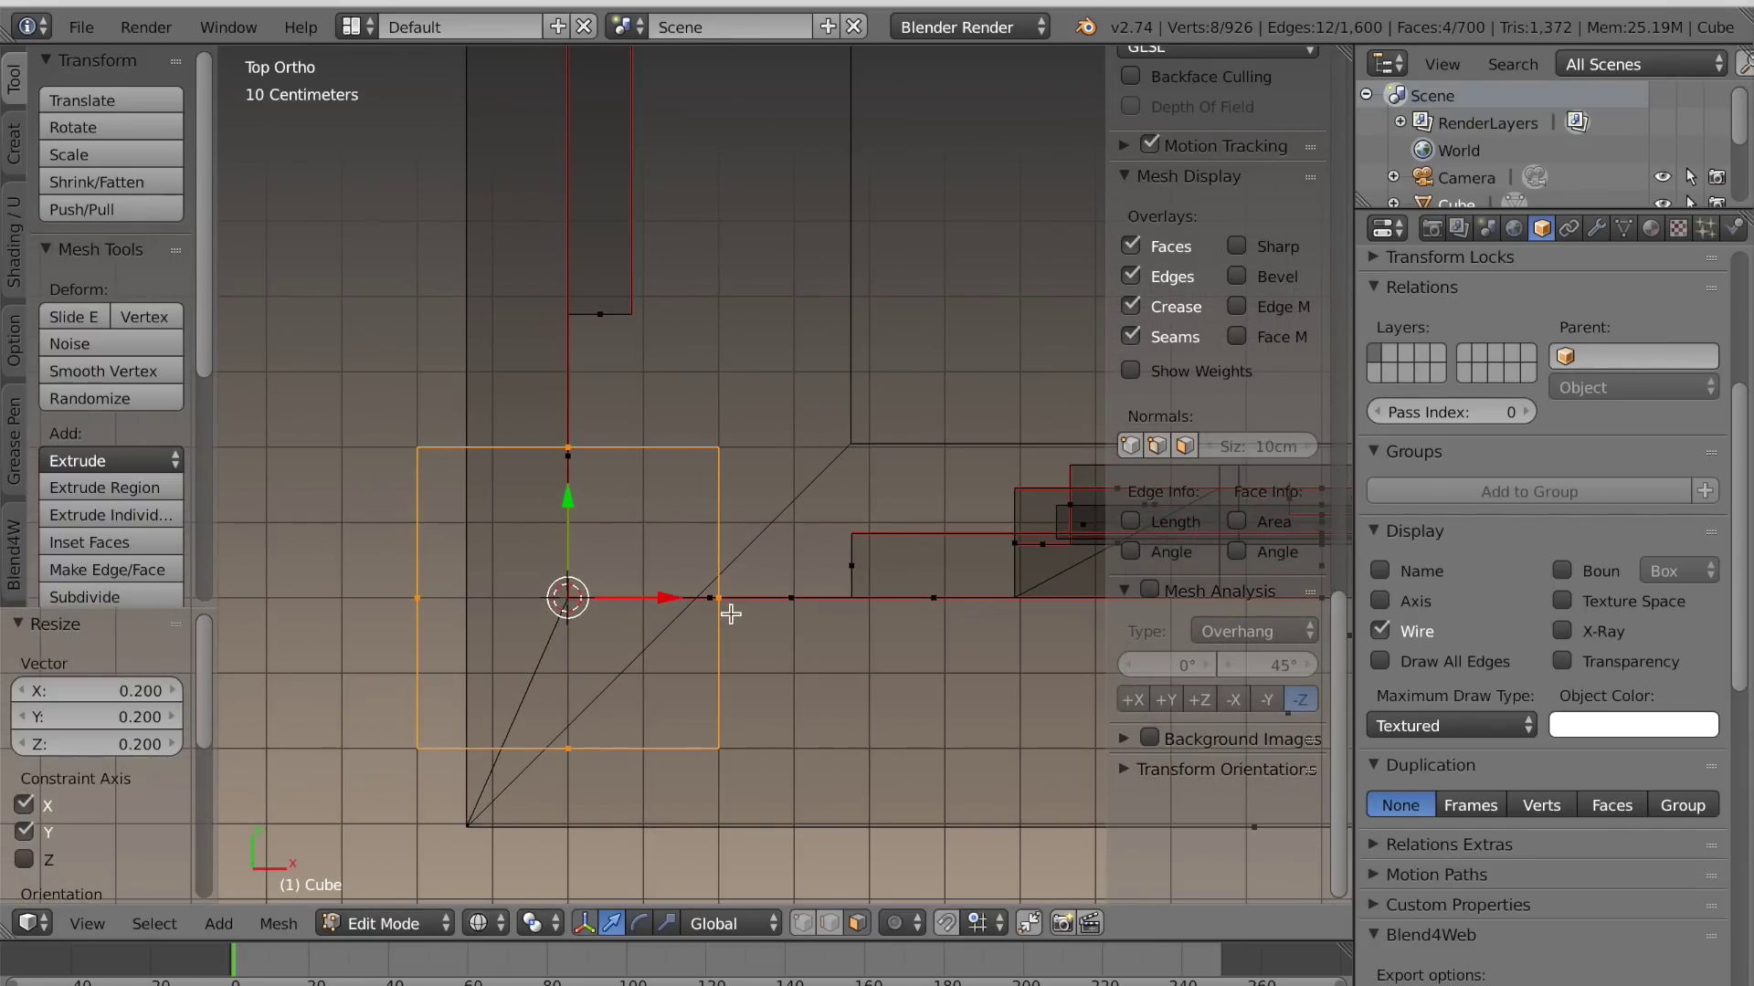
left_click_drag(665, 596, 731, 595, "ctrl")
left_click_drag(646, 505, 652, 433, "ctrl")
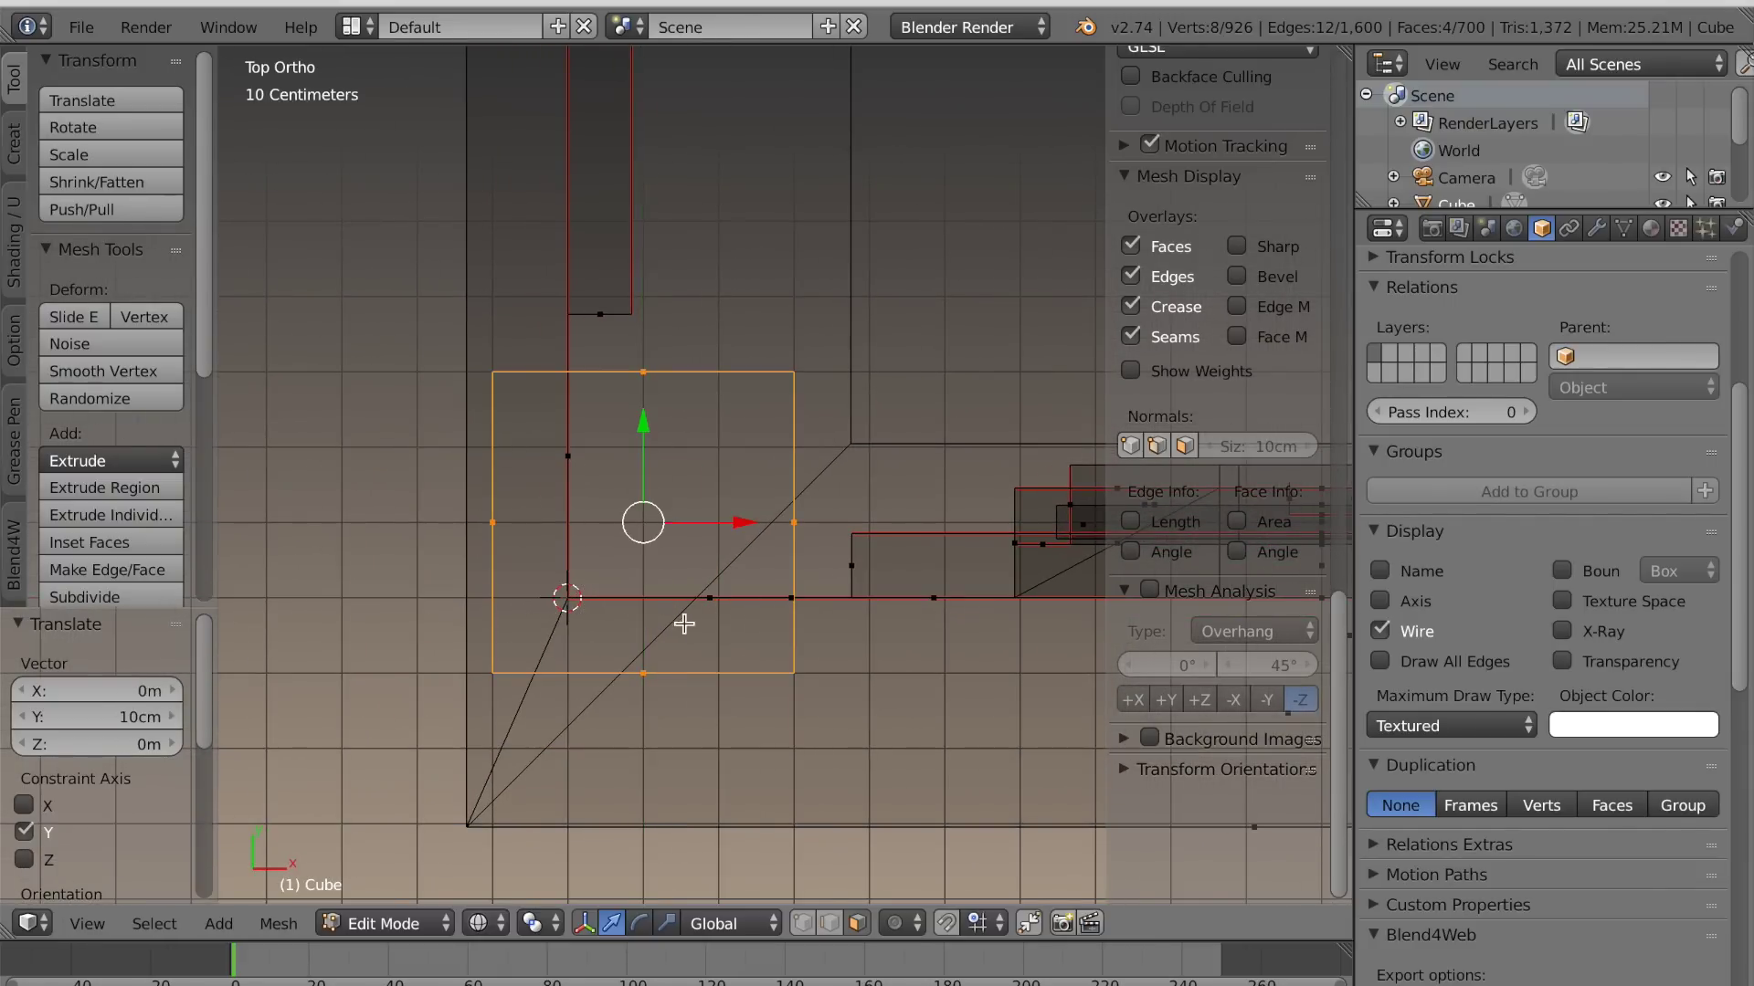
Select the pillar's upper edge loop and raise it 1 m along Z to the seam line above the shopfront, with solid shading restored
scroll(685, 624, "down", 5)
key("KP_1")
scroll(692, 608, "down", 3)
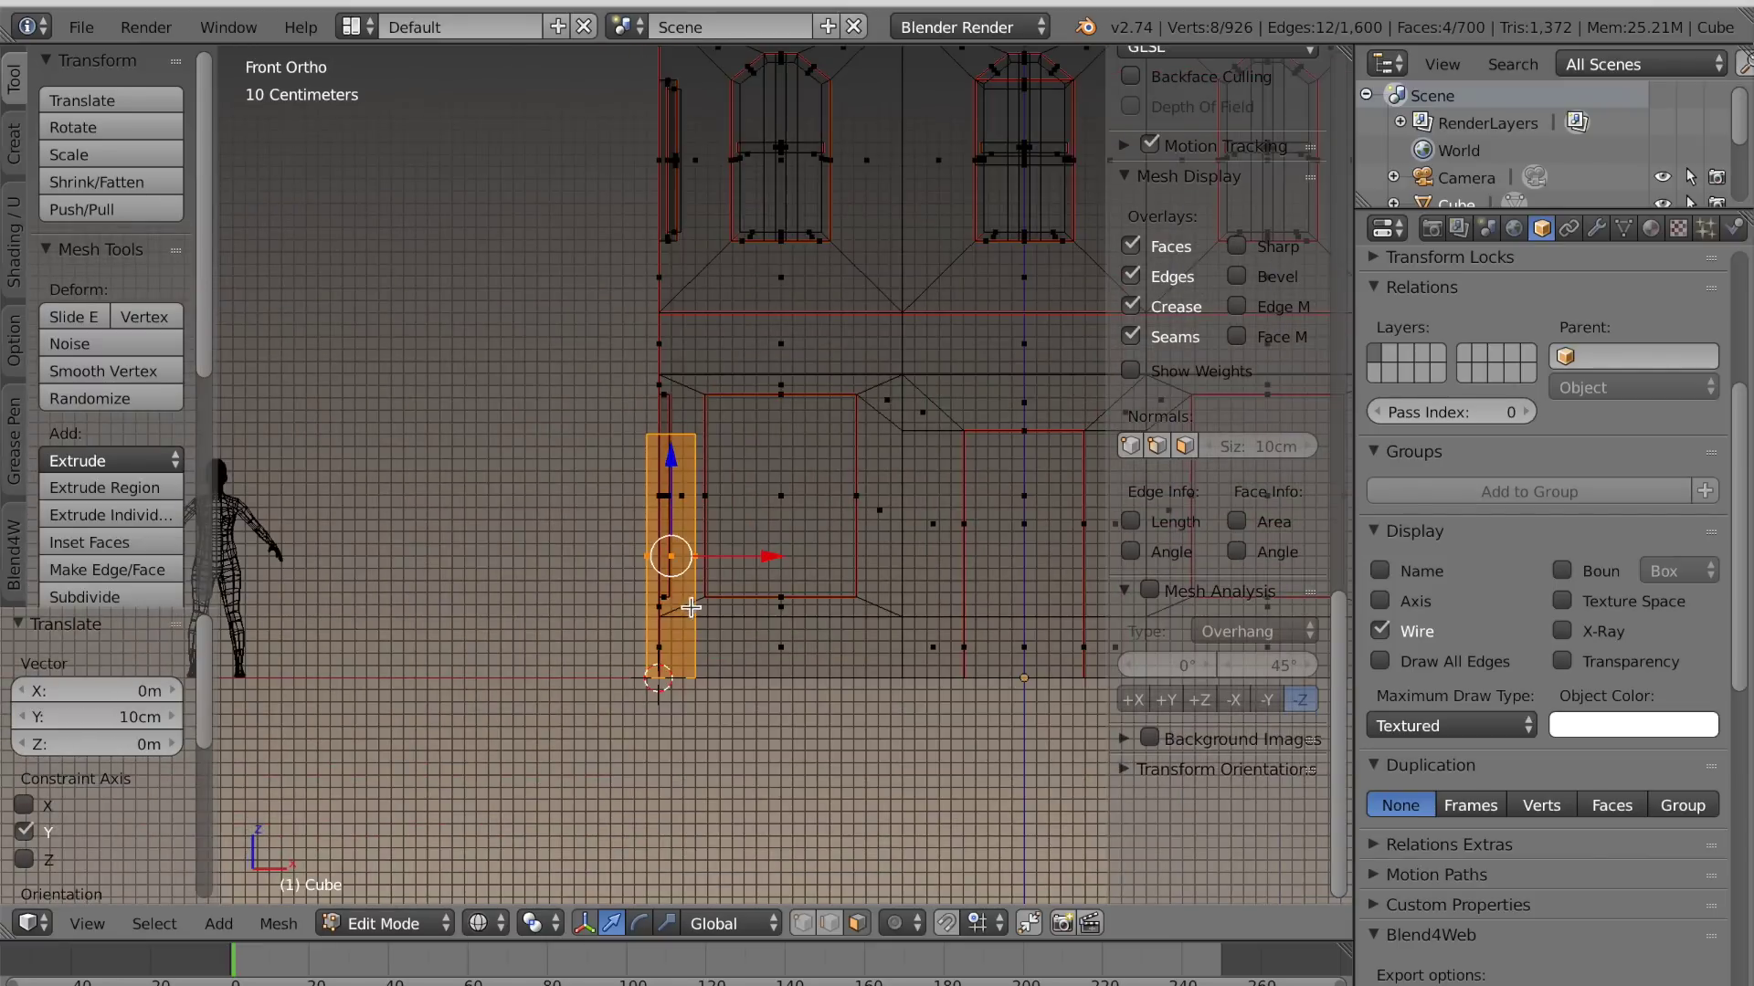
left_click(842, 928)
right_click(684, 434, "alt")
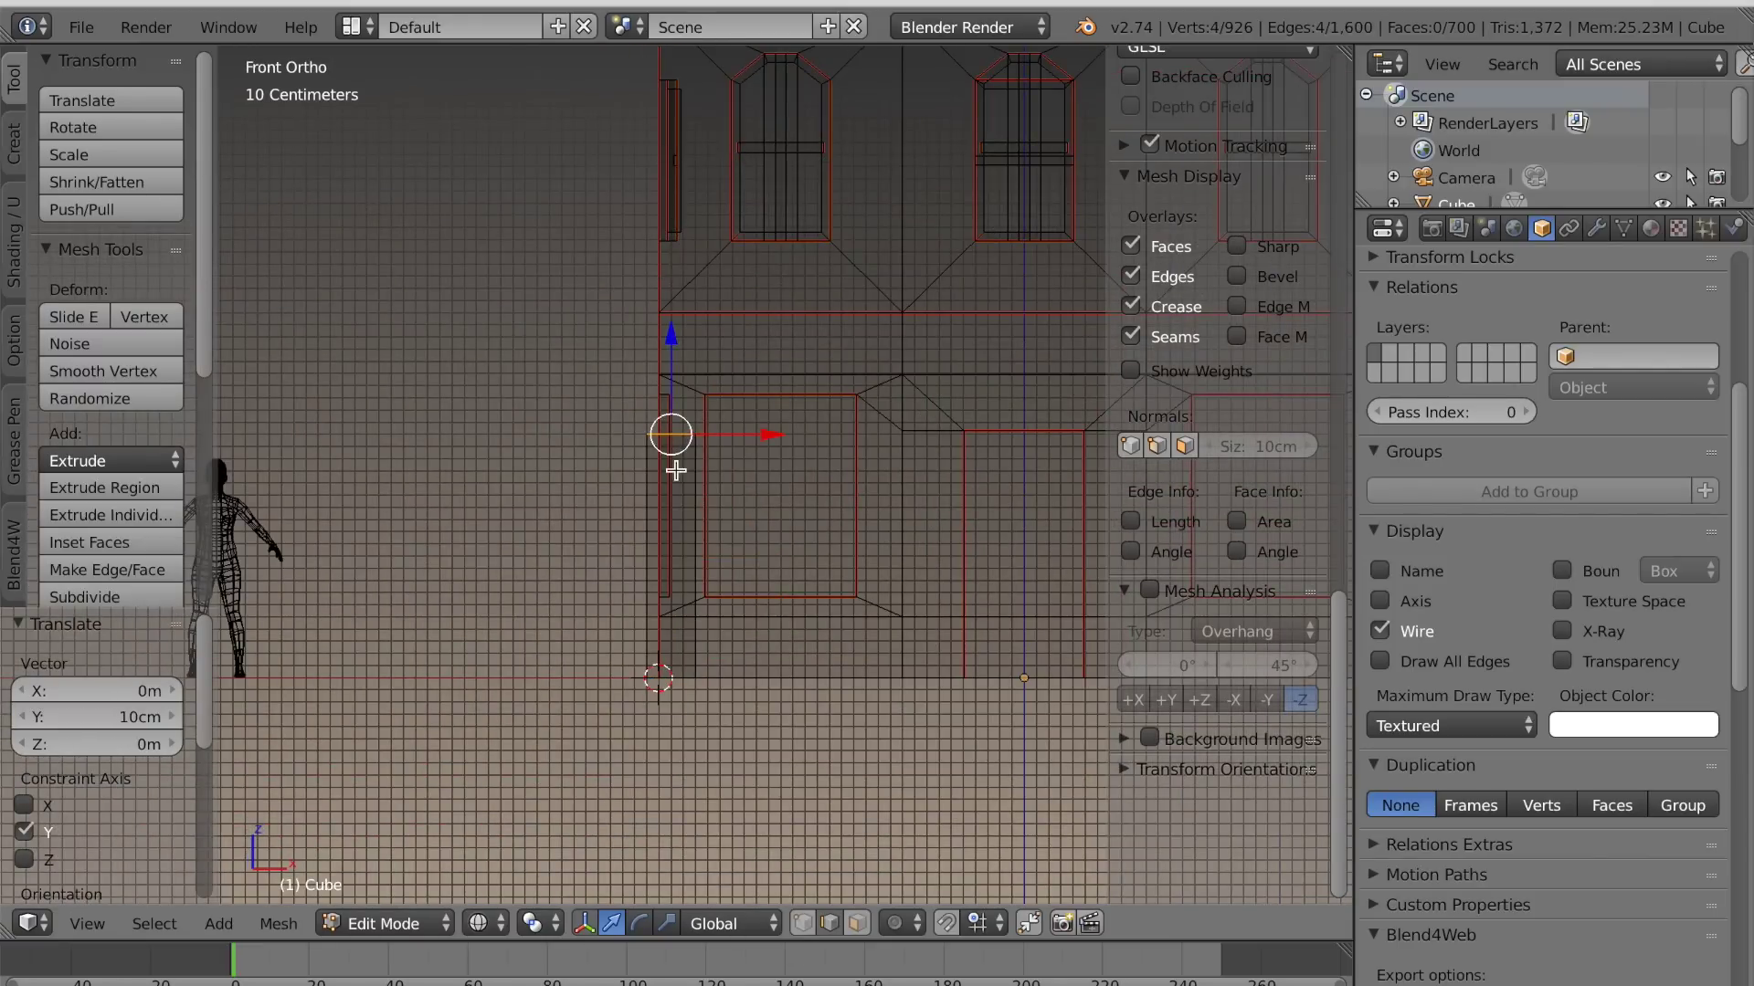
scroll(722, 507, "down", 3)
middle_click_drag(775, 546, 618, 578, "shift")
key("z")
scroll(619, 579, "up", 2)
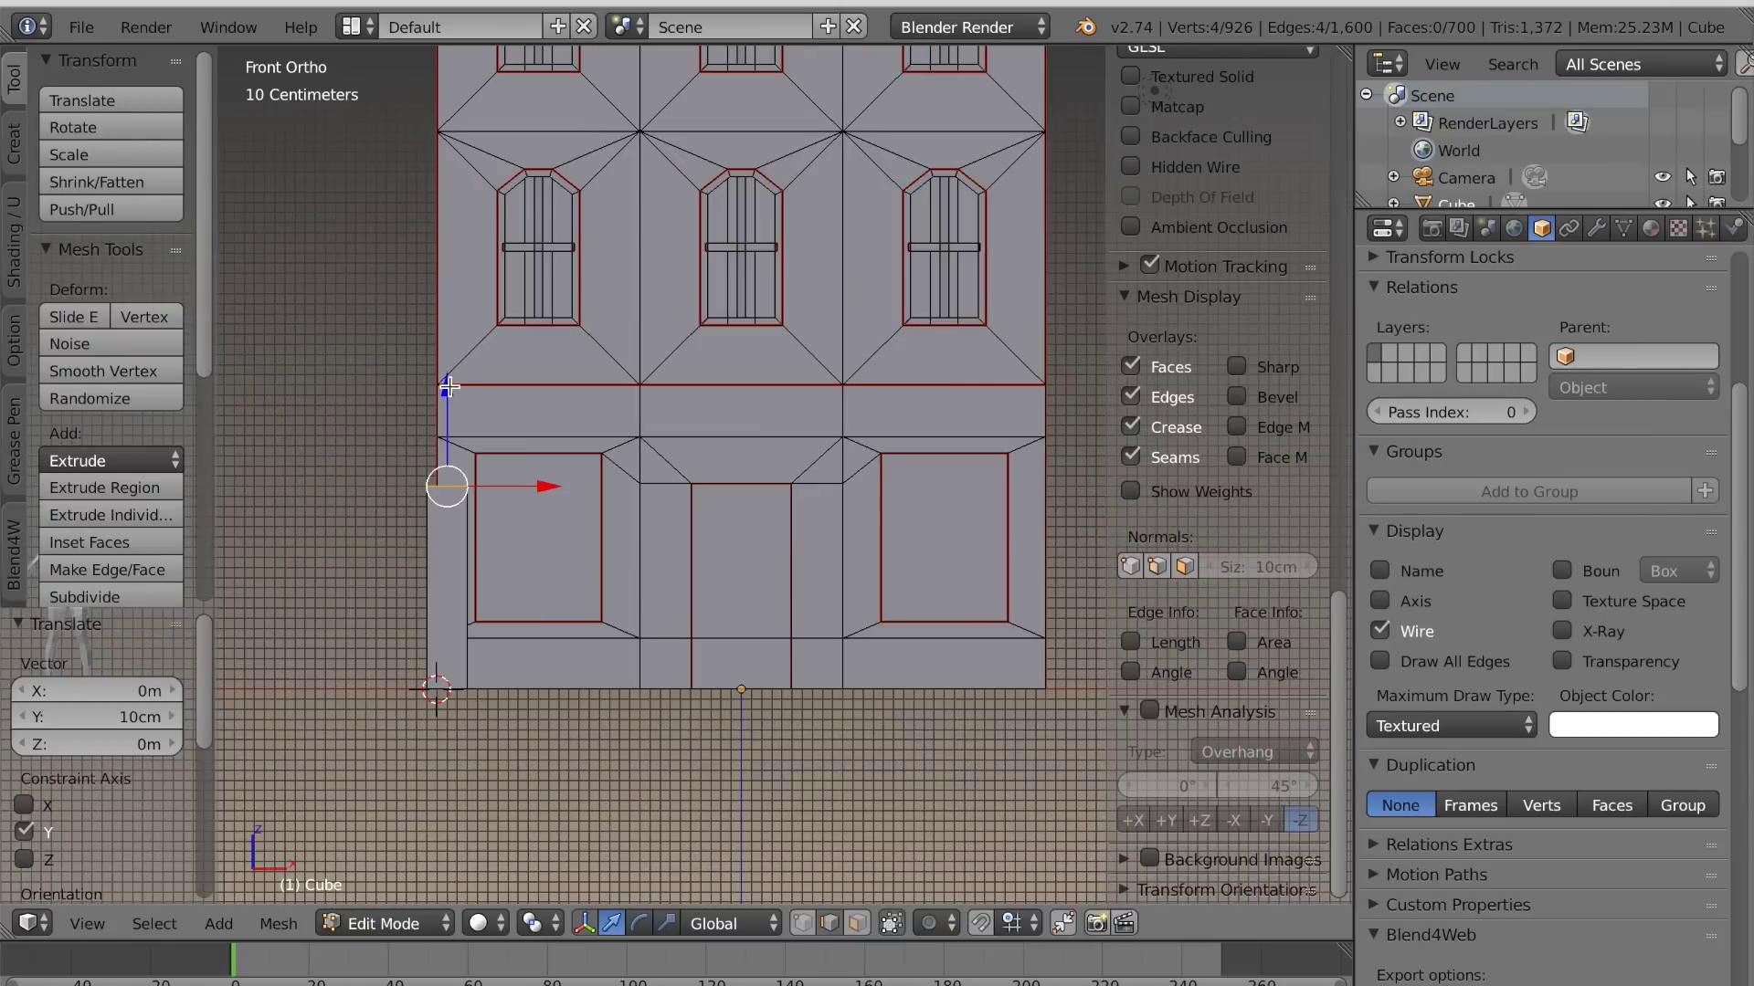
left_click_drag(447, 394, 457, 298)
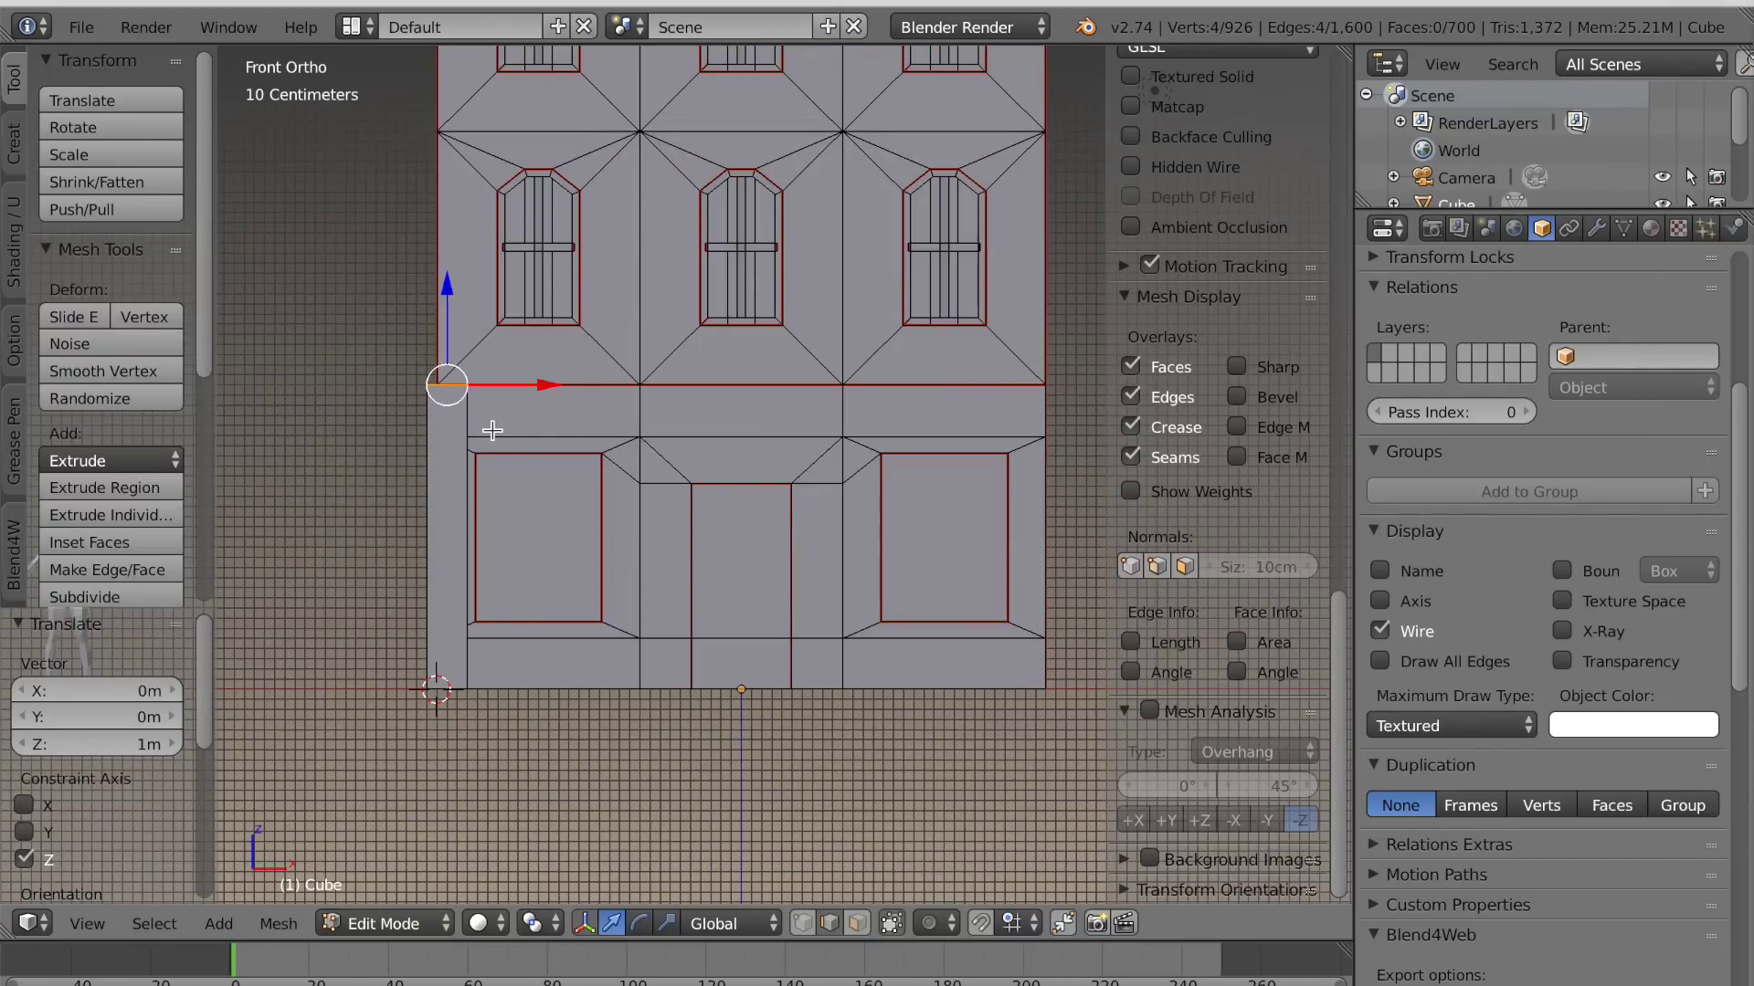
Select the entire linked pillar and duplicate it 5.8 m along X to the opposite front corner
key("ctrl+l")
middle_click_drag(579, 508, 521, 522, "shift")
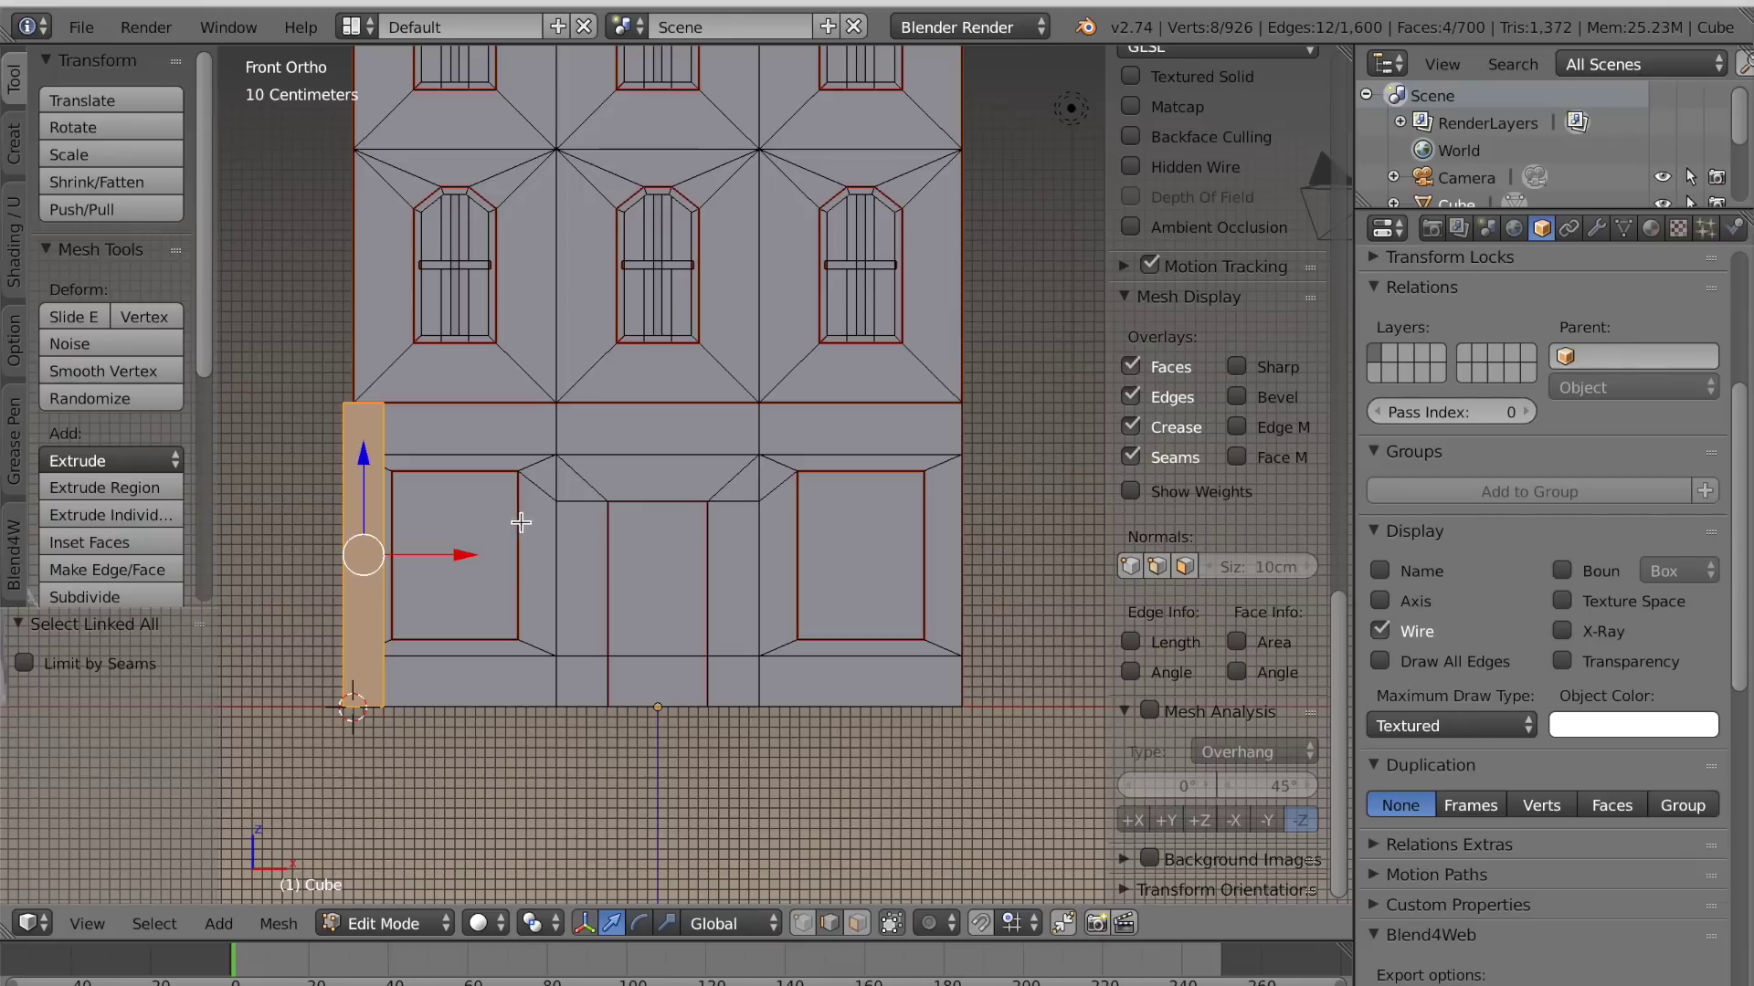
key("shift+d")
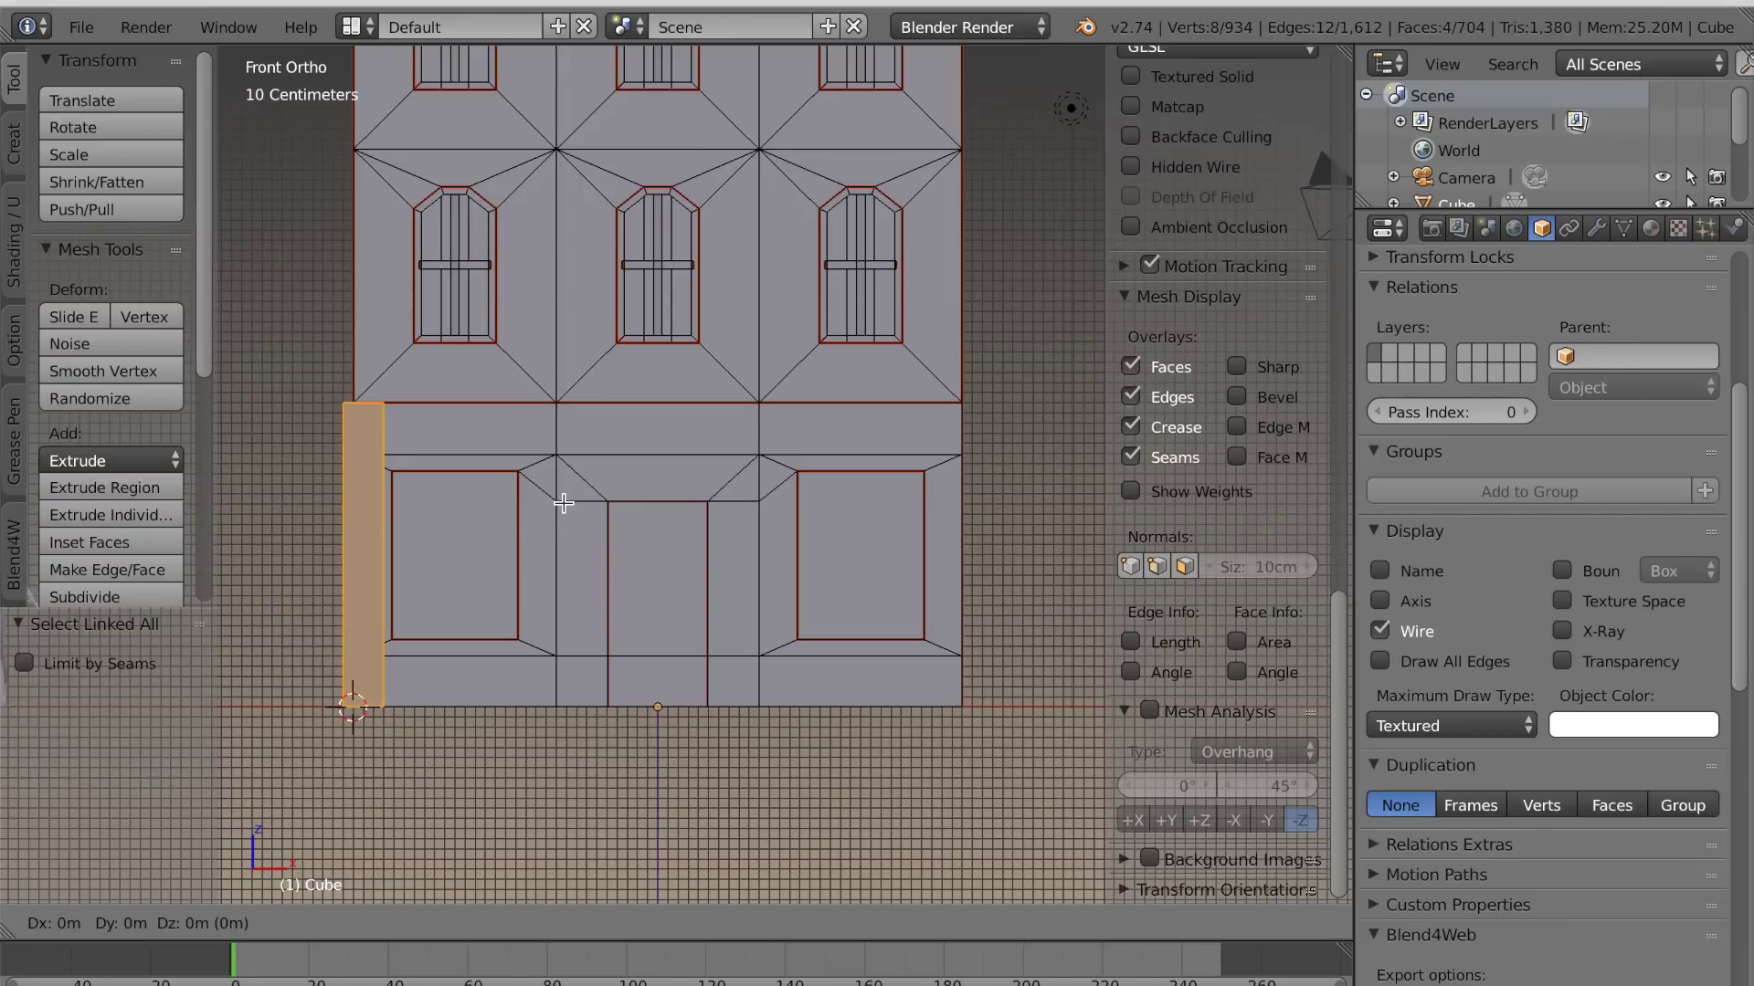
left_click(1151, 735)
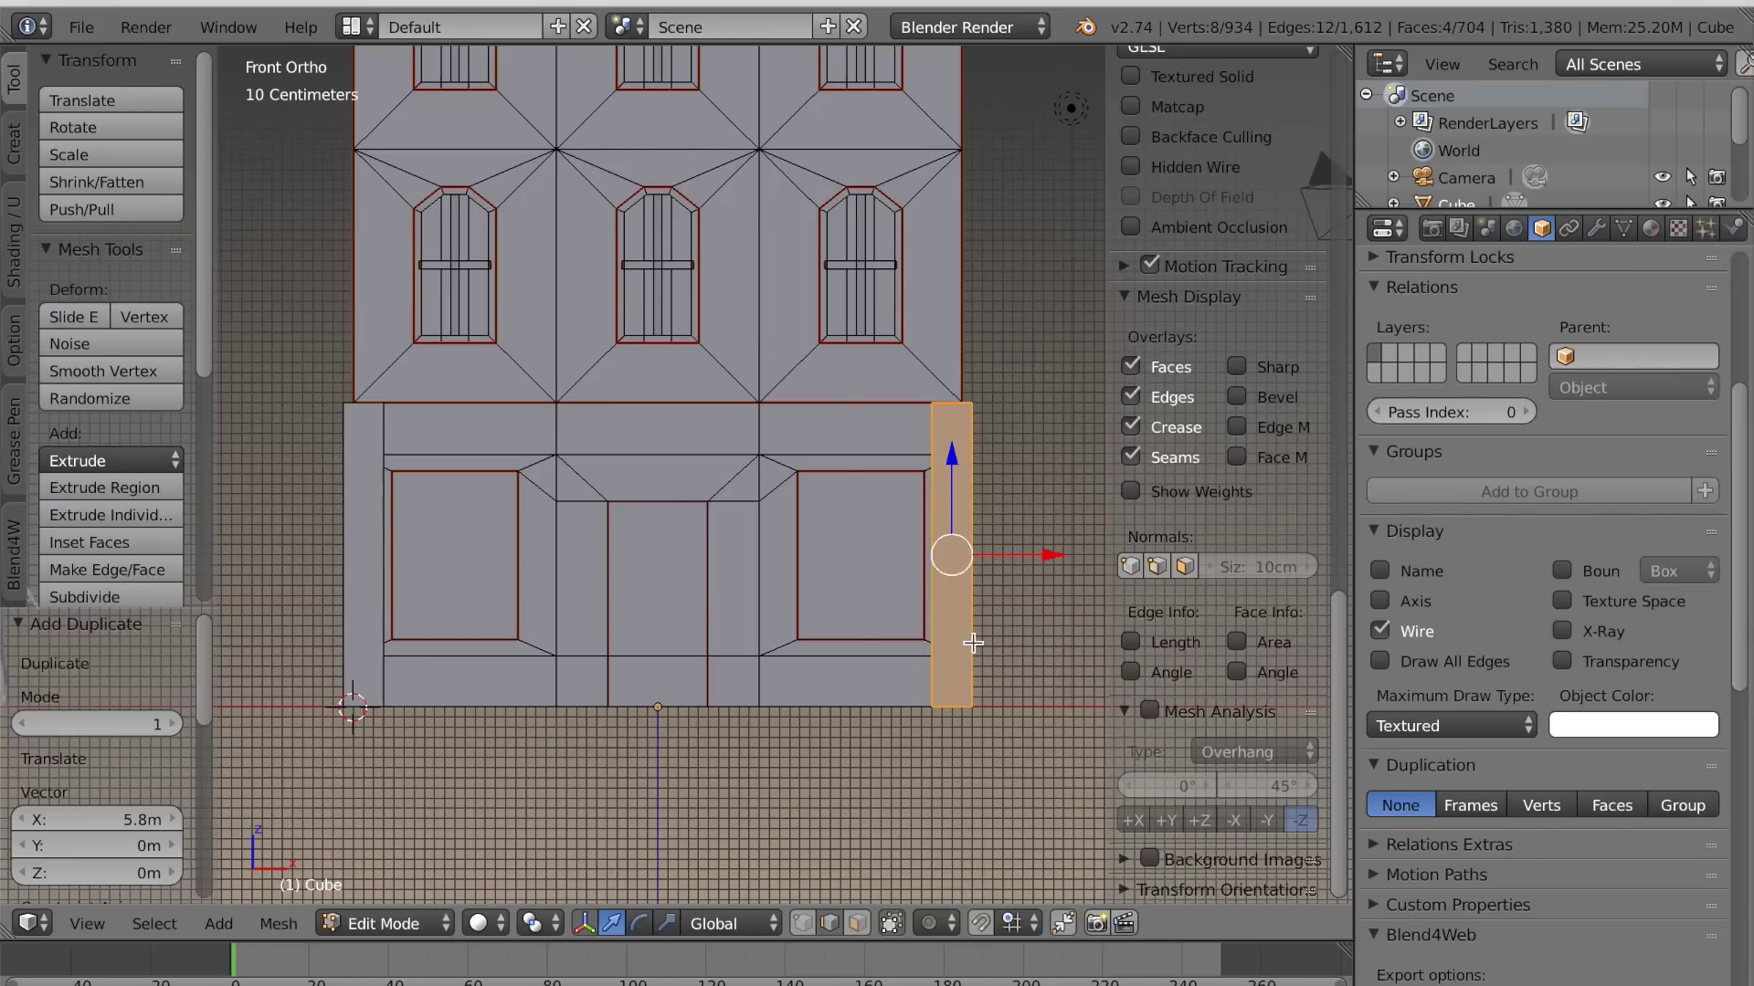
Duplicate the pillar by -1.9 m along X, and duplicate that copy by -2 m so a pillar stands on each side of the door
key("shift+d")
key("x")
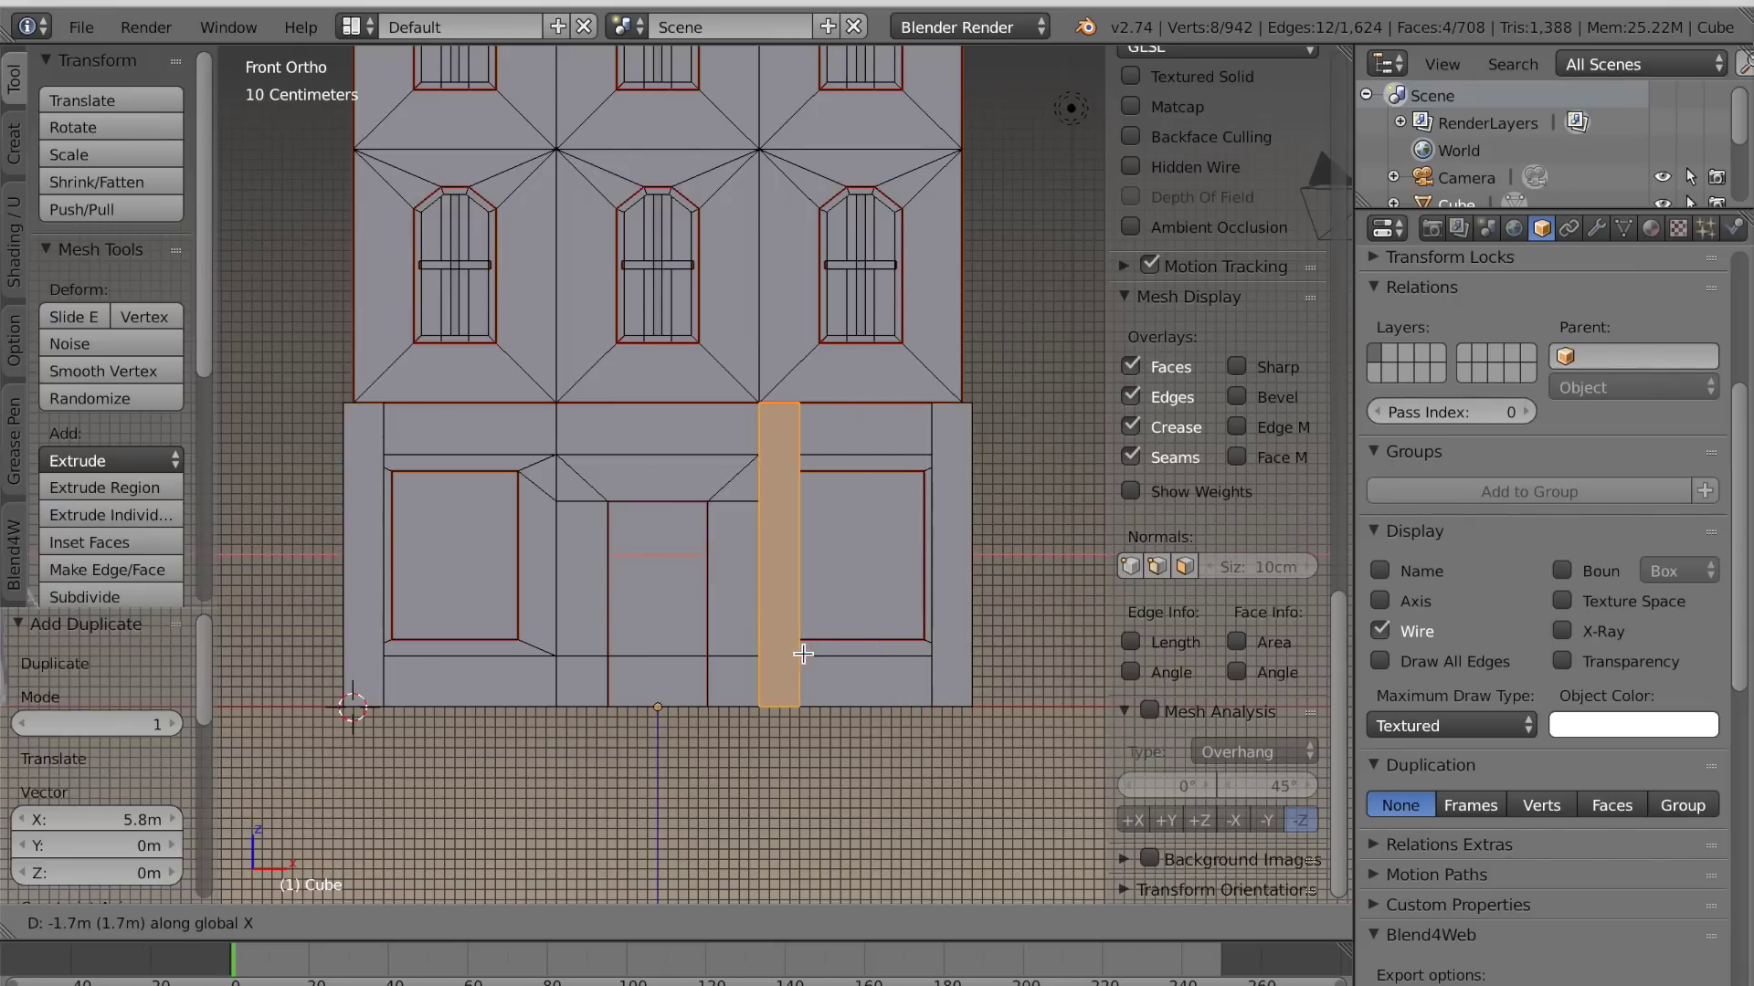
left_click(783, 653)
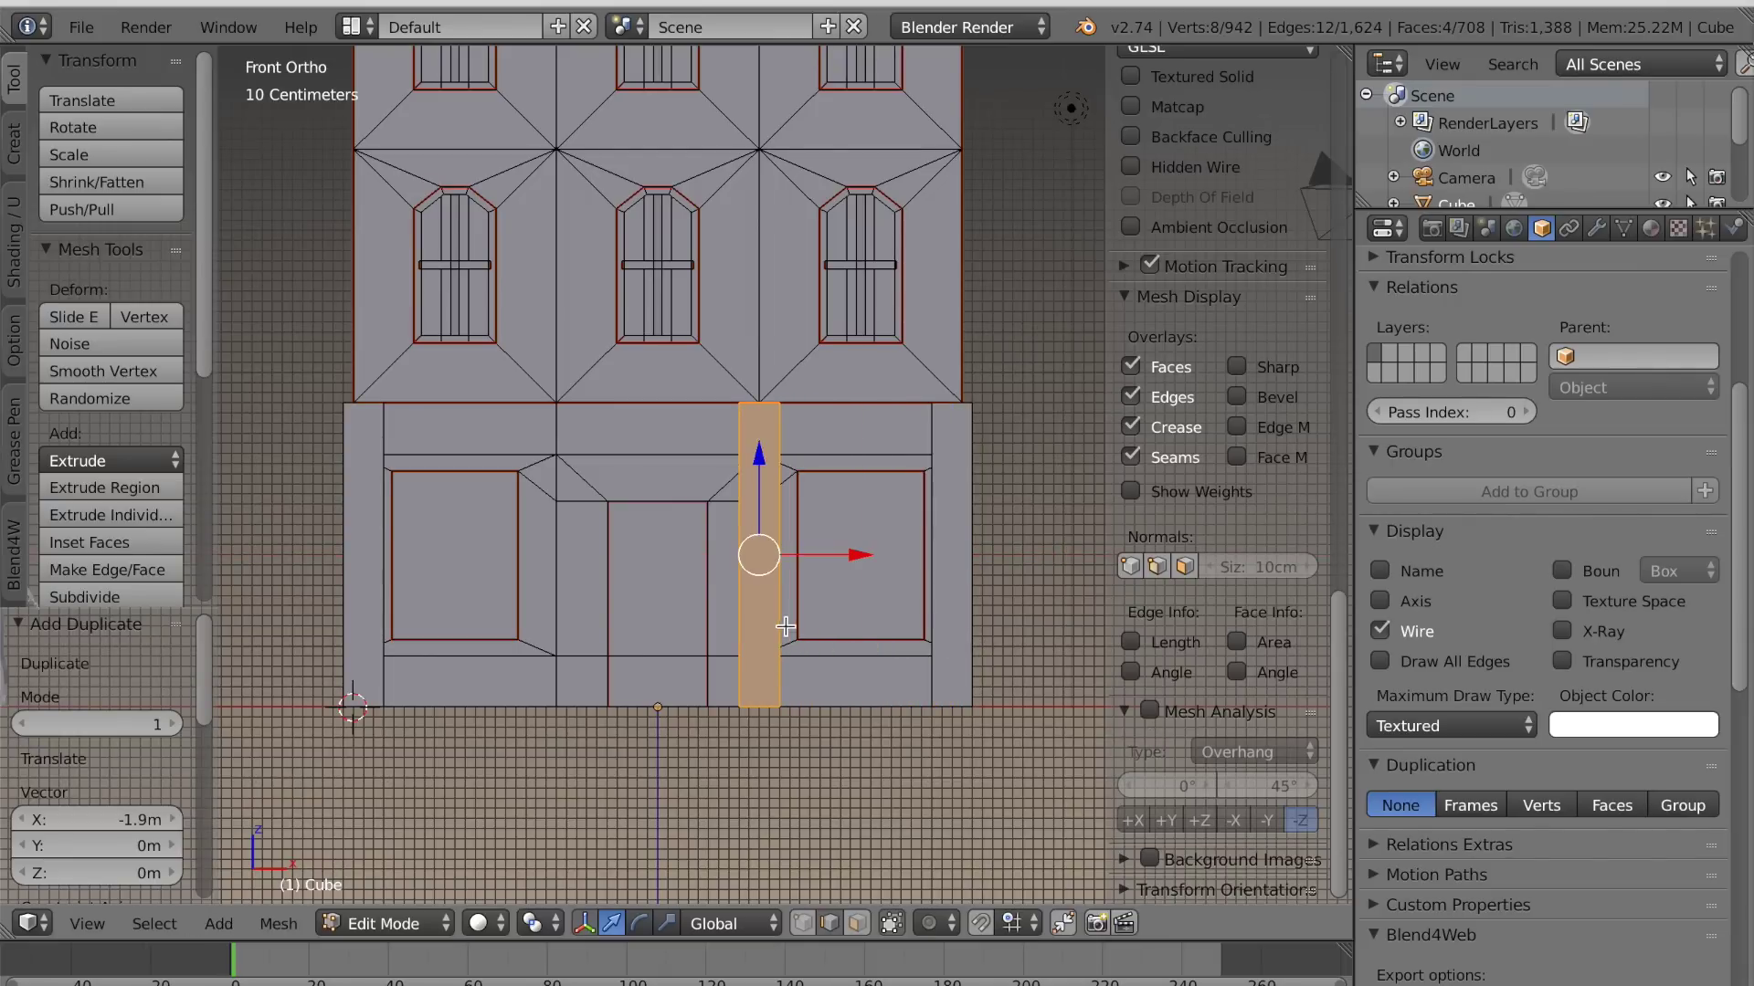
key("shift+d")
key("x")
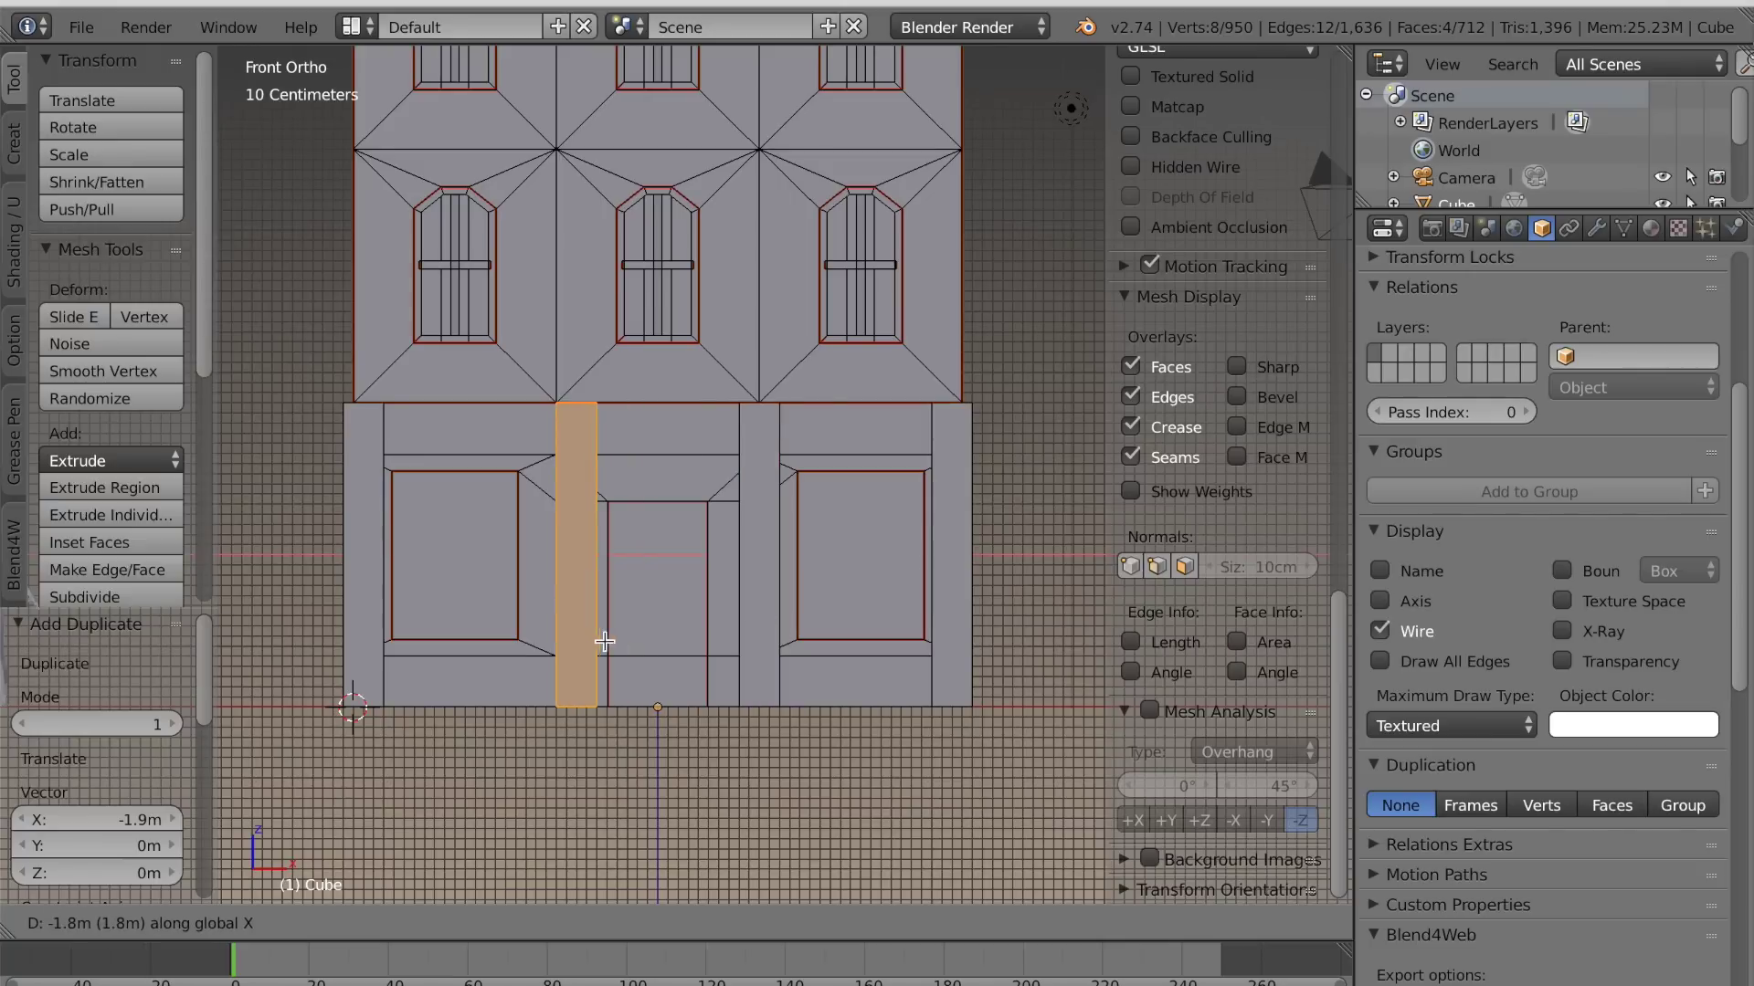
left_click(586, 642)
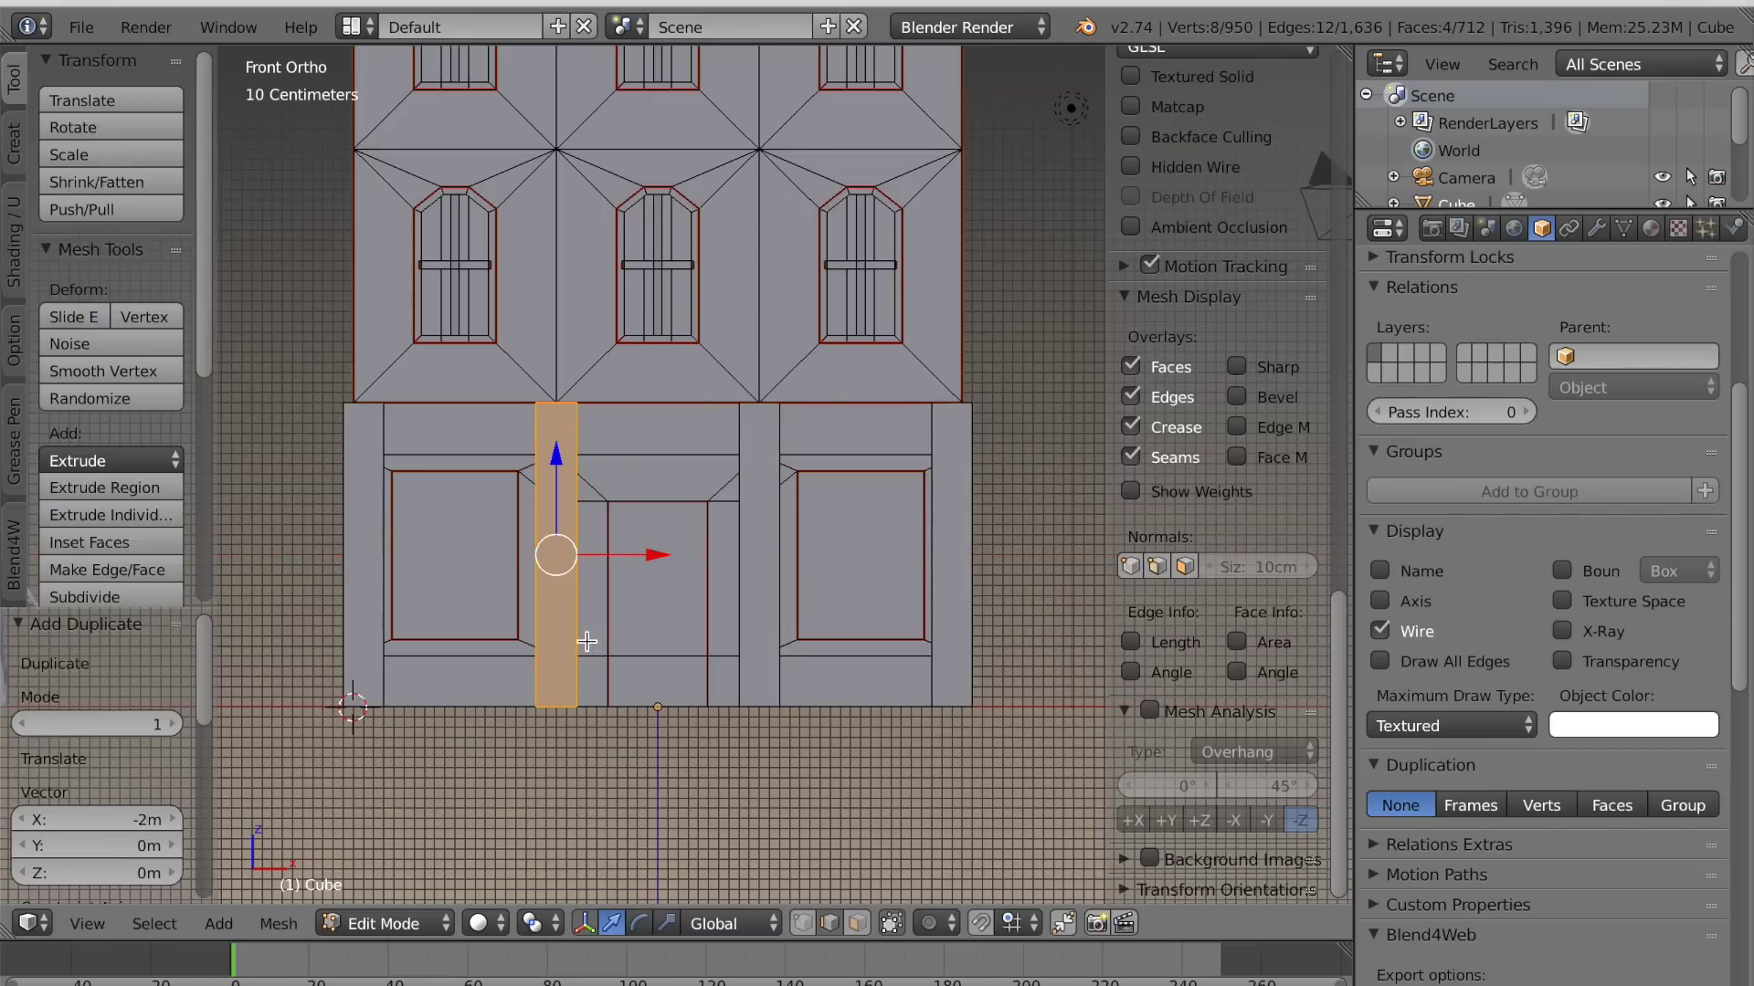
Select both linked front corner pillars and duplicate them 1.9 m along Y in the right side view
scroll(717, 644, "down", 1)
key("a")
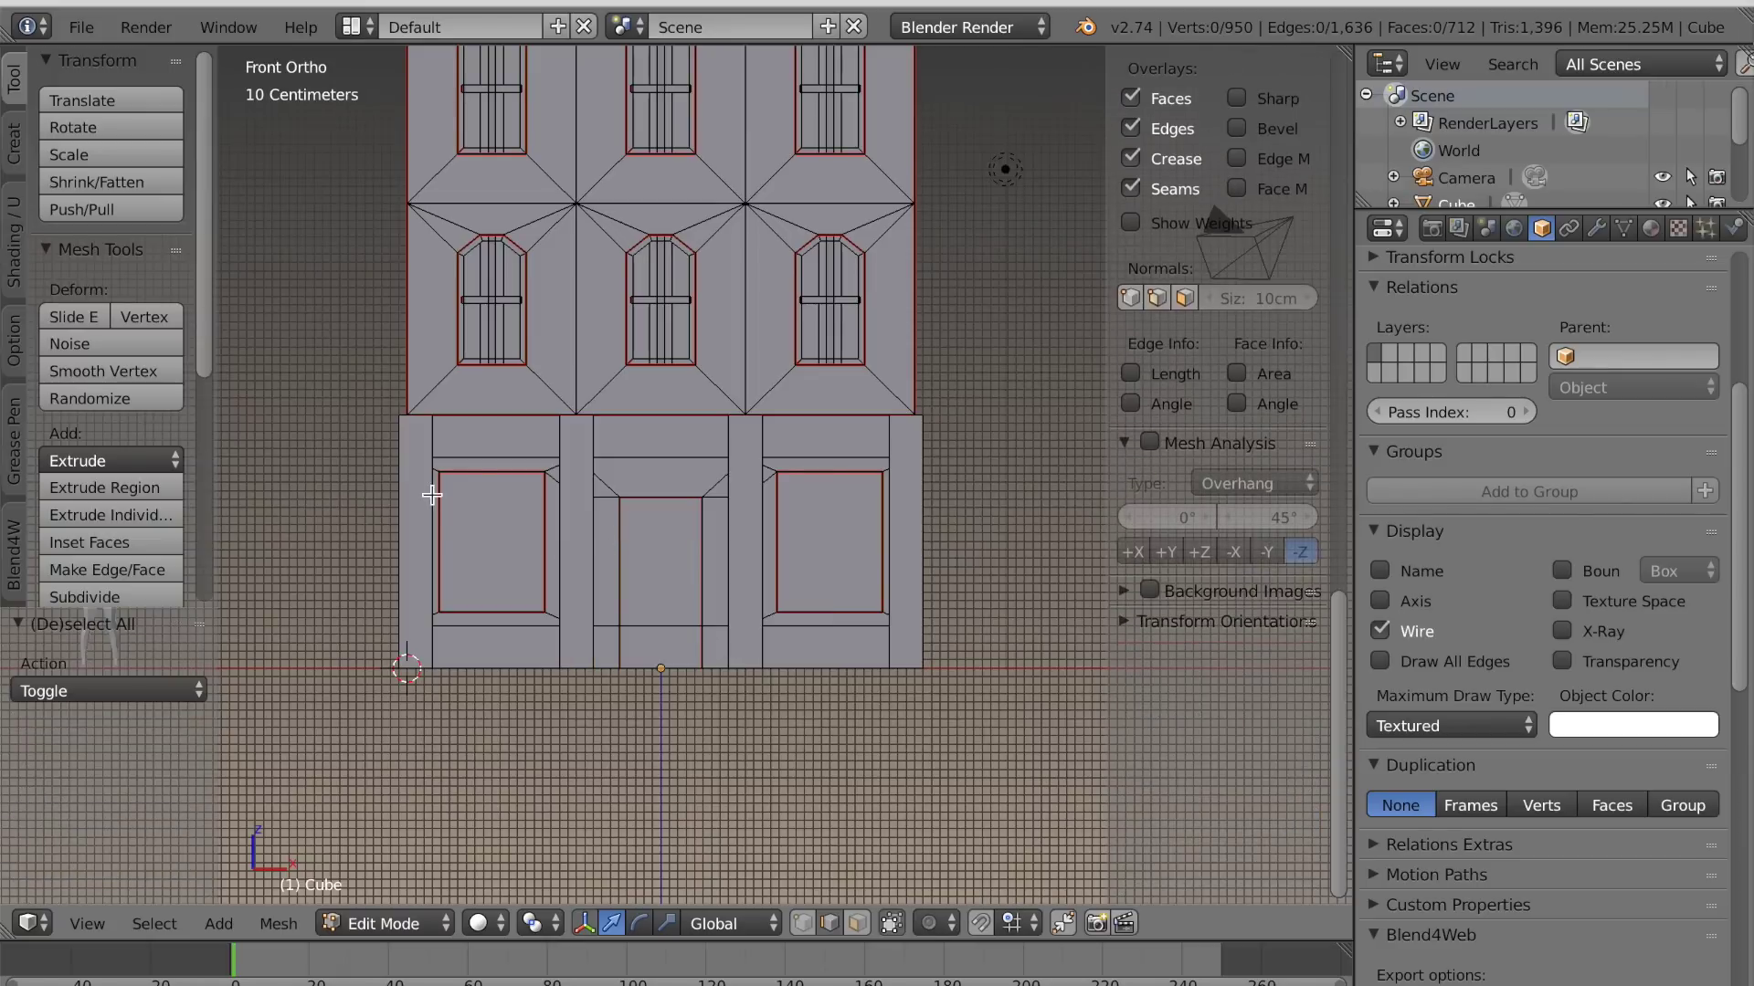
key("l")
key("l")
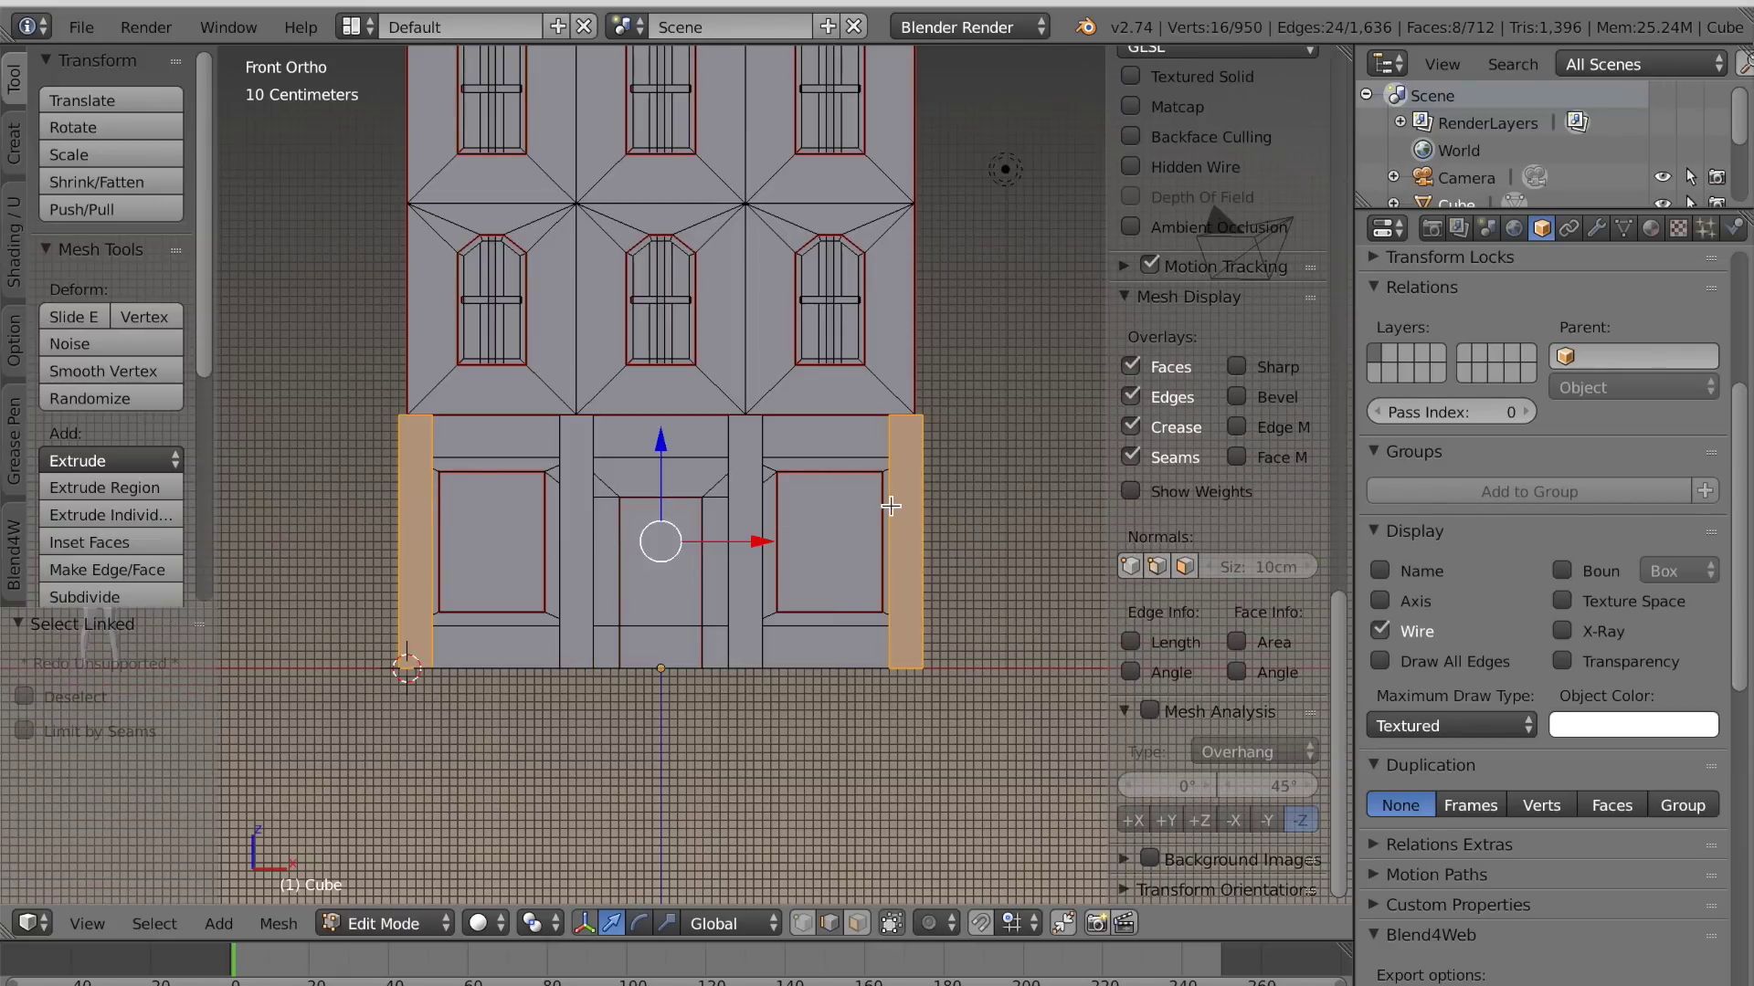
key("KP_3")
scroll(892, 500, "up", 4)
middle_click_drag(799, 567, 763, 567, "shift")
key("e")
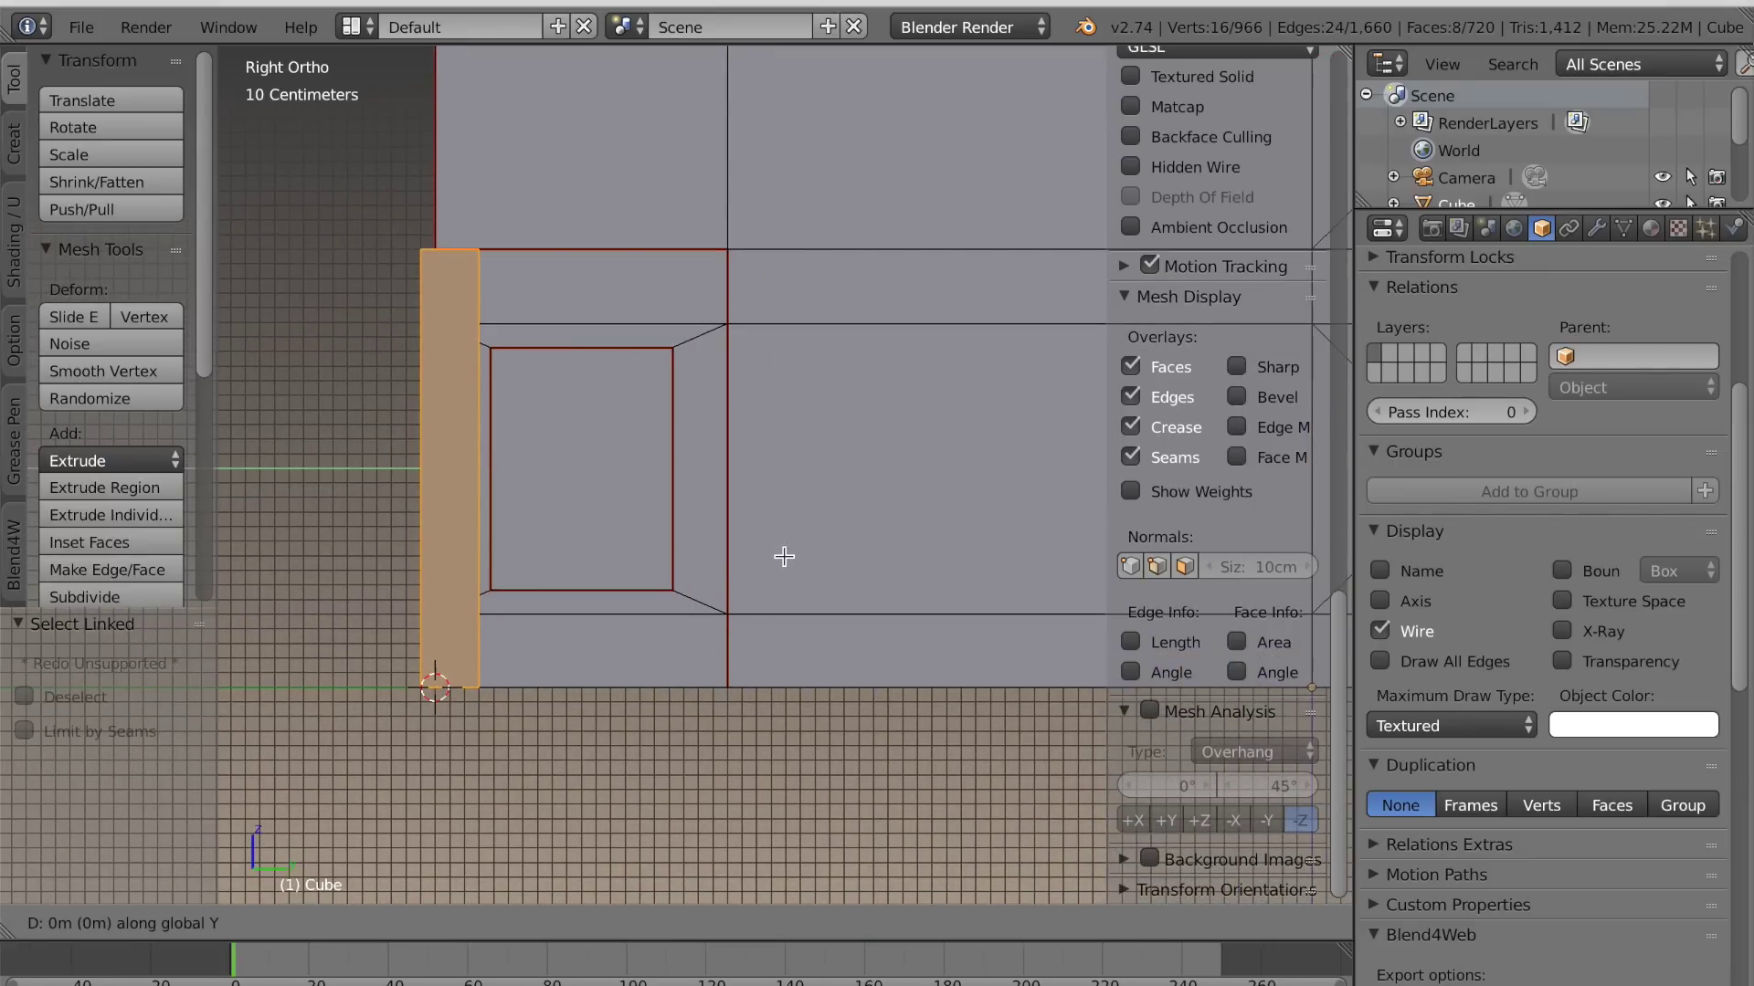
left_click(1057, 681)
scroll(618, 595, "down", 5)
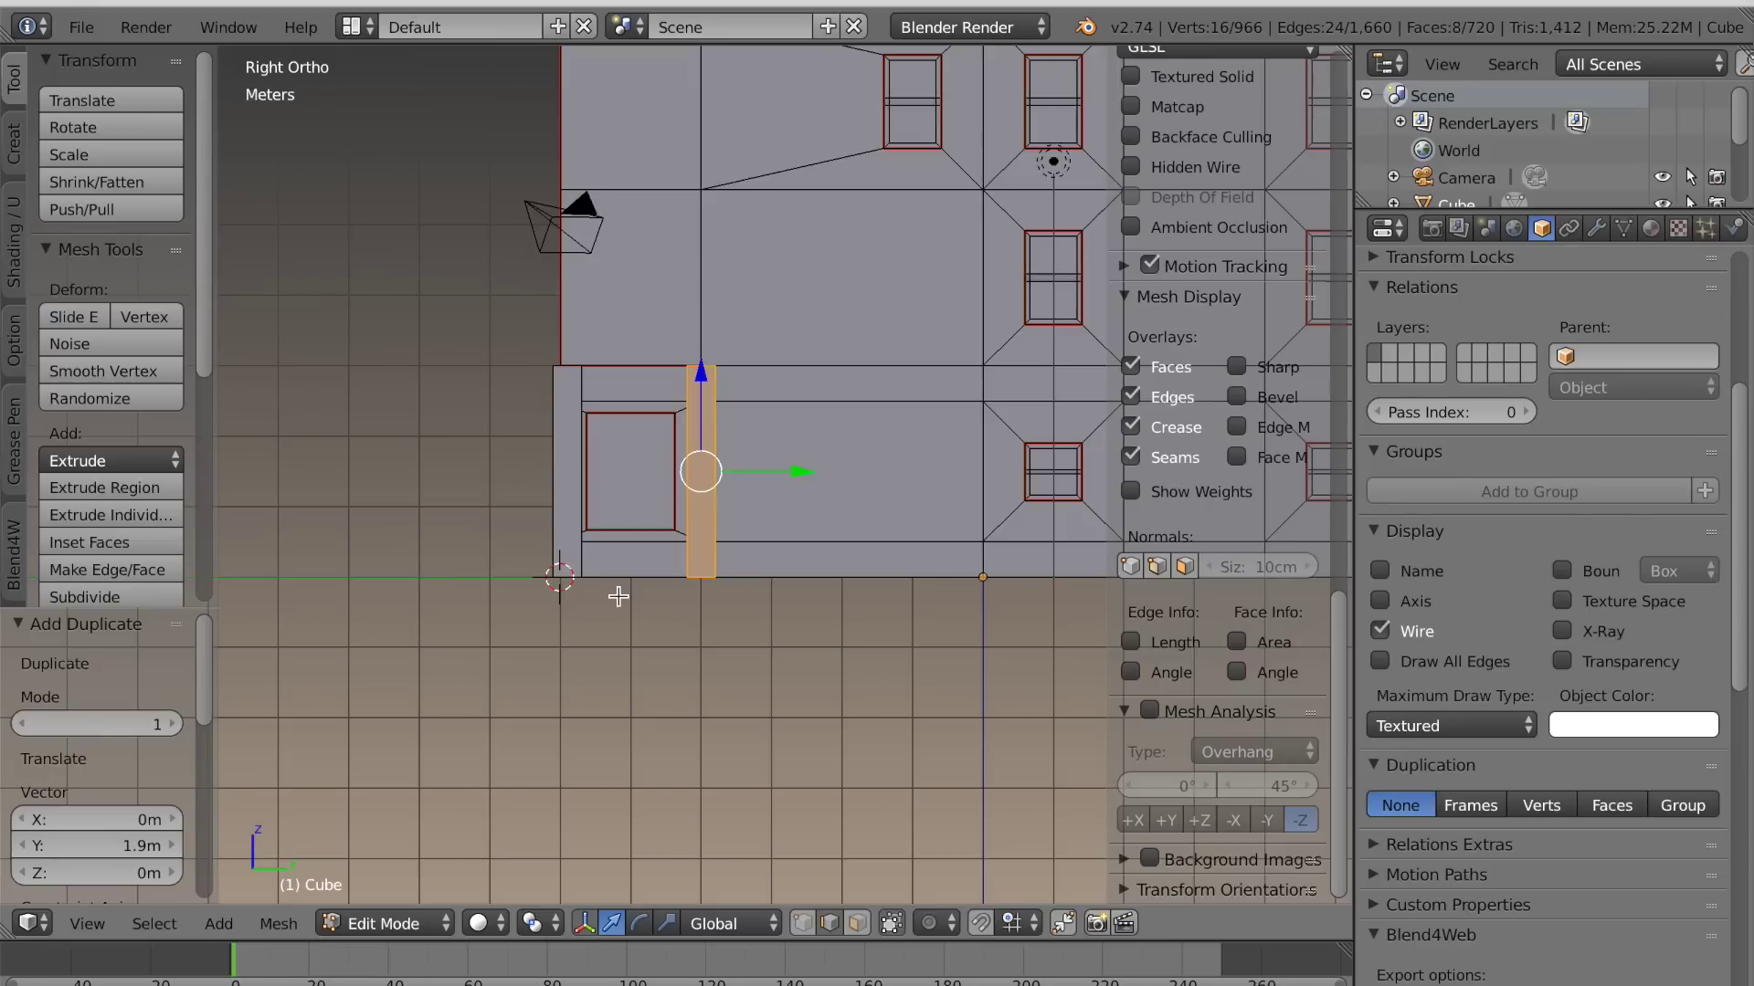
Move the duplicated side pillars -10 cm along Y and deselect everything
scroll(619, 595, "up", 6)
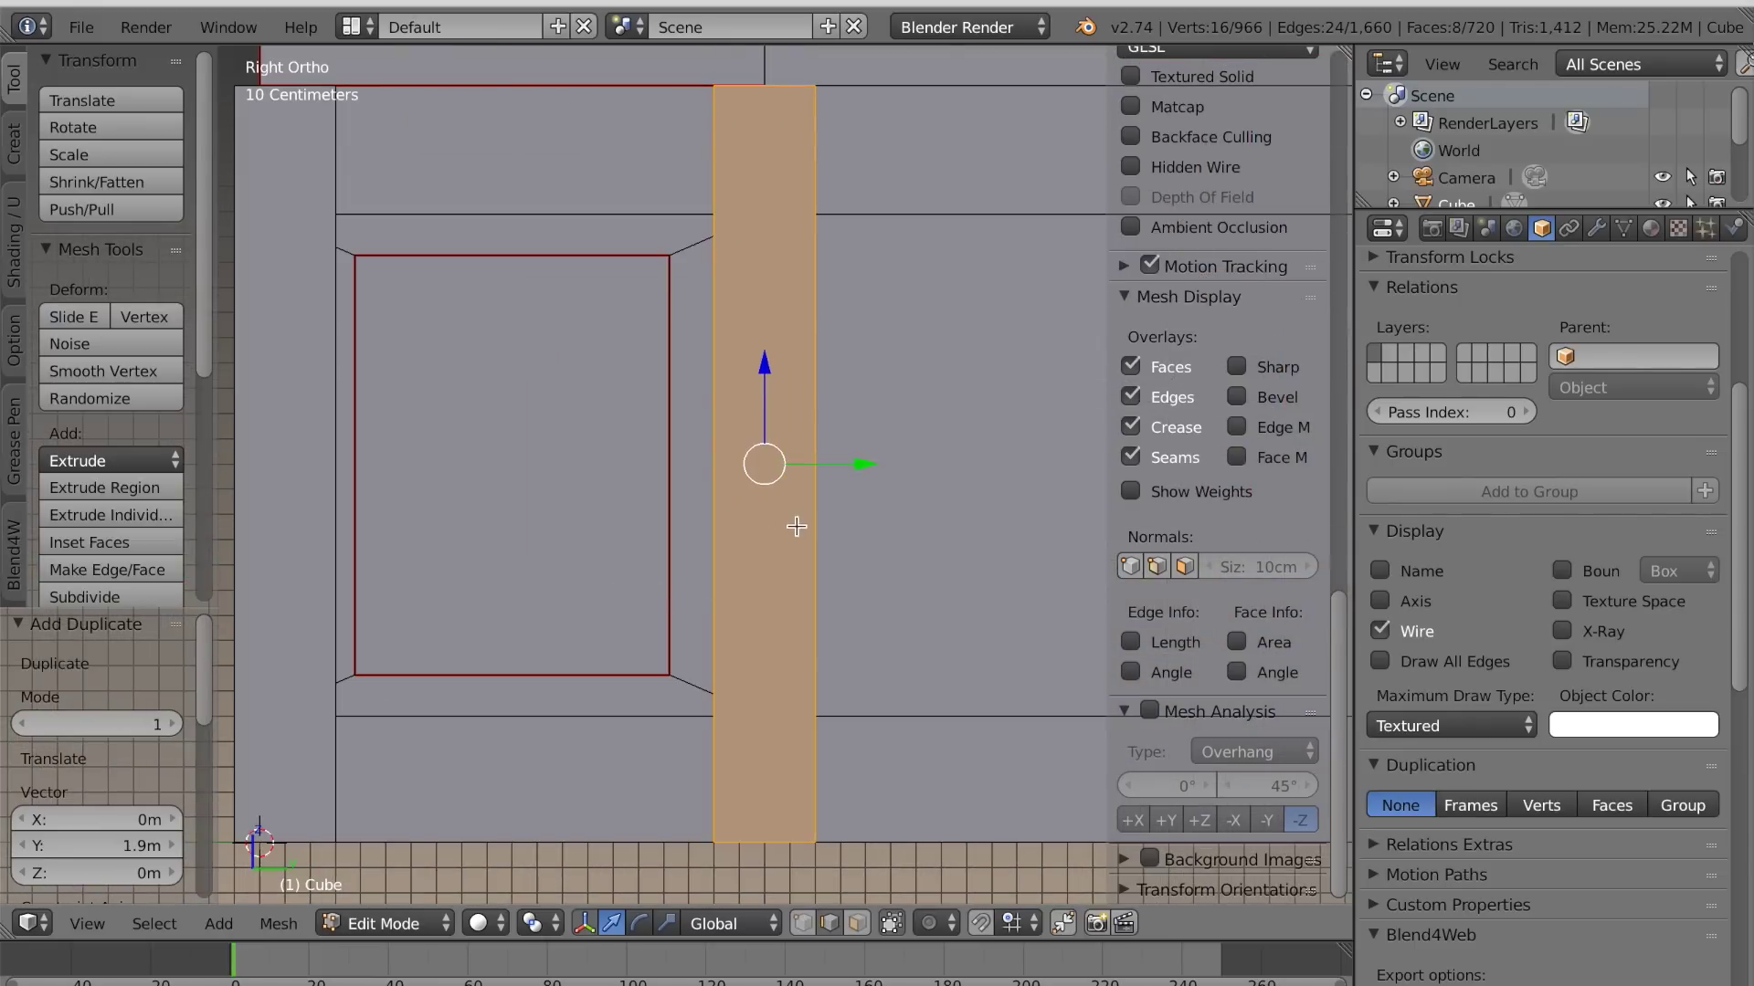
mouse_move(863, 469)
left_mouse_down()
mouse_move(816, 465)
mouse_move(833, 469)
left_mouse_up()
right_click(817, 466)
scroll(673, 548, "down", 4)
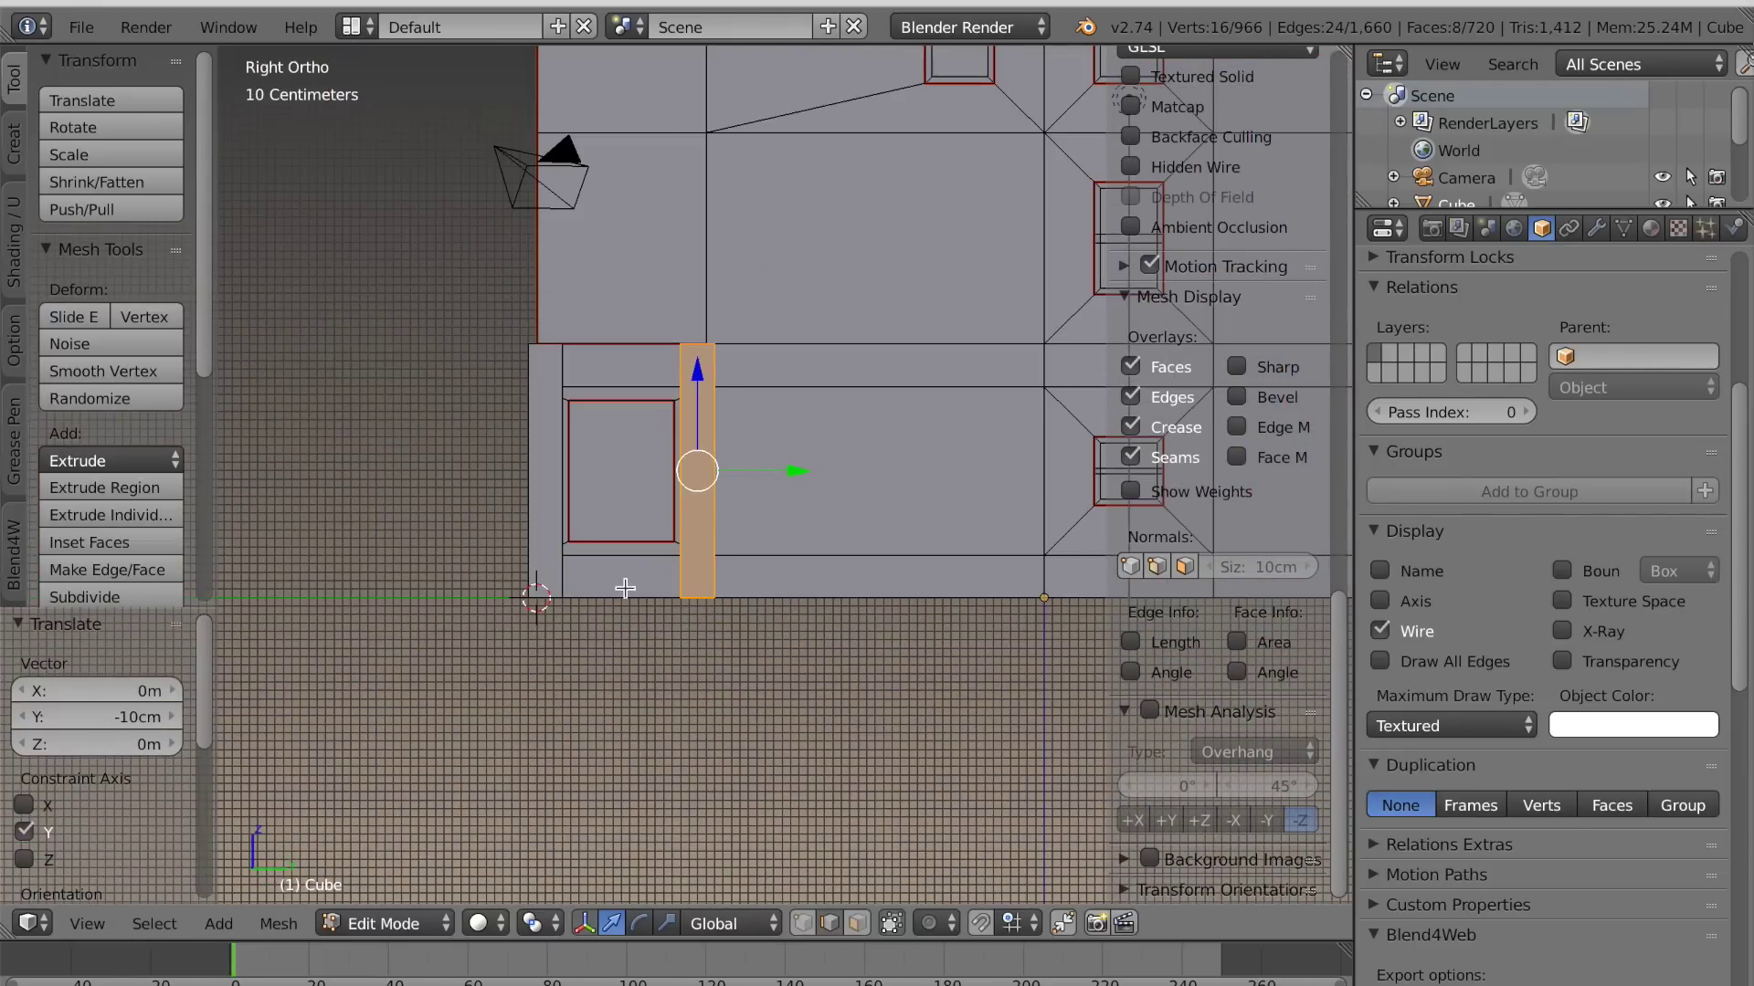
key("a")
scroll(625, 588, "down", 3)
middle_click_drag(595, 594, 783, 608)
scroll(626, 575, "up", 3)
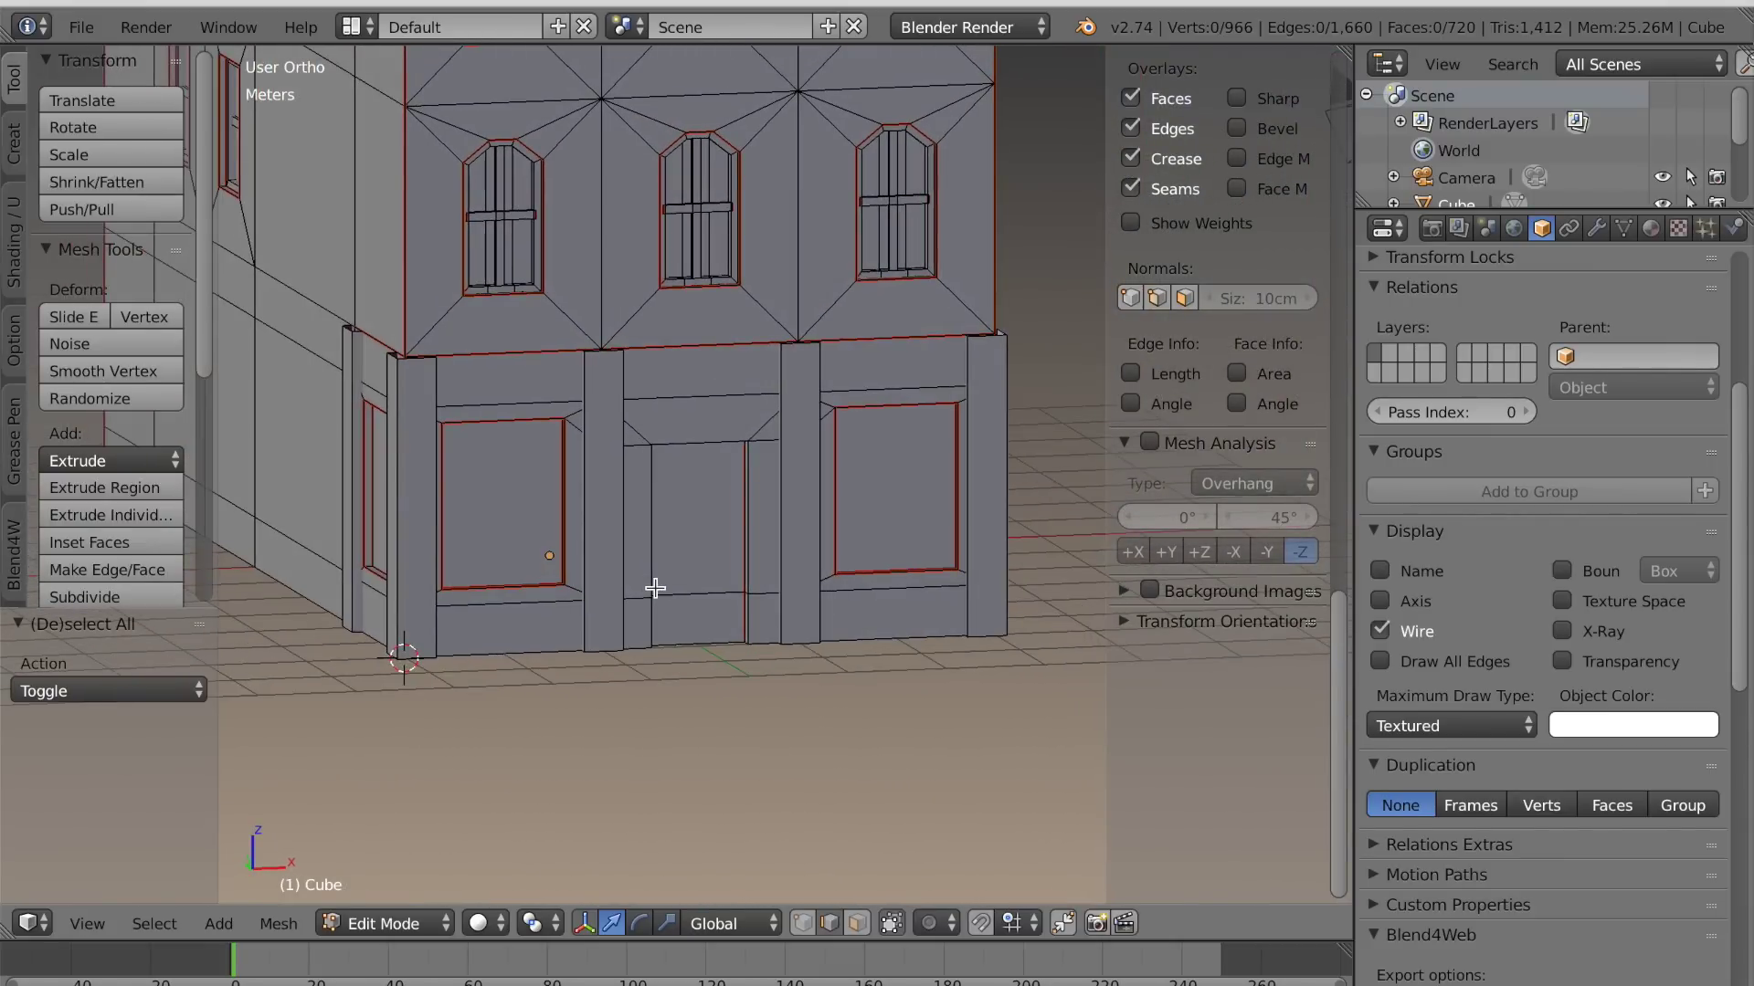
Select the inward-facing faces of the rear pair of side pillars from inside the building, and hide the viewport's two side panels
middle_click_drag(693, 580, 865, 544)
key("KP_5")
scroll(689, 576, "up", 4)
scroll(865, 544, "down", 3)
middle_click_drag(493, 556, 487, 589)
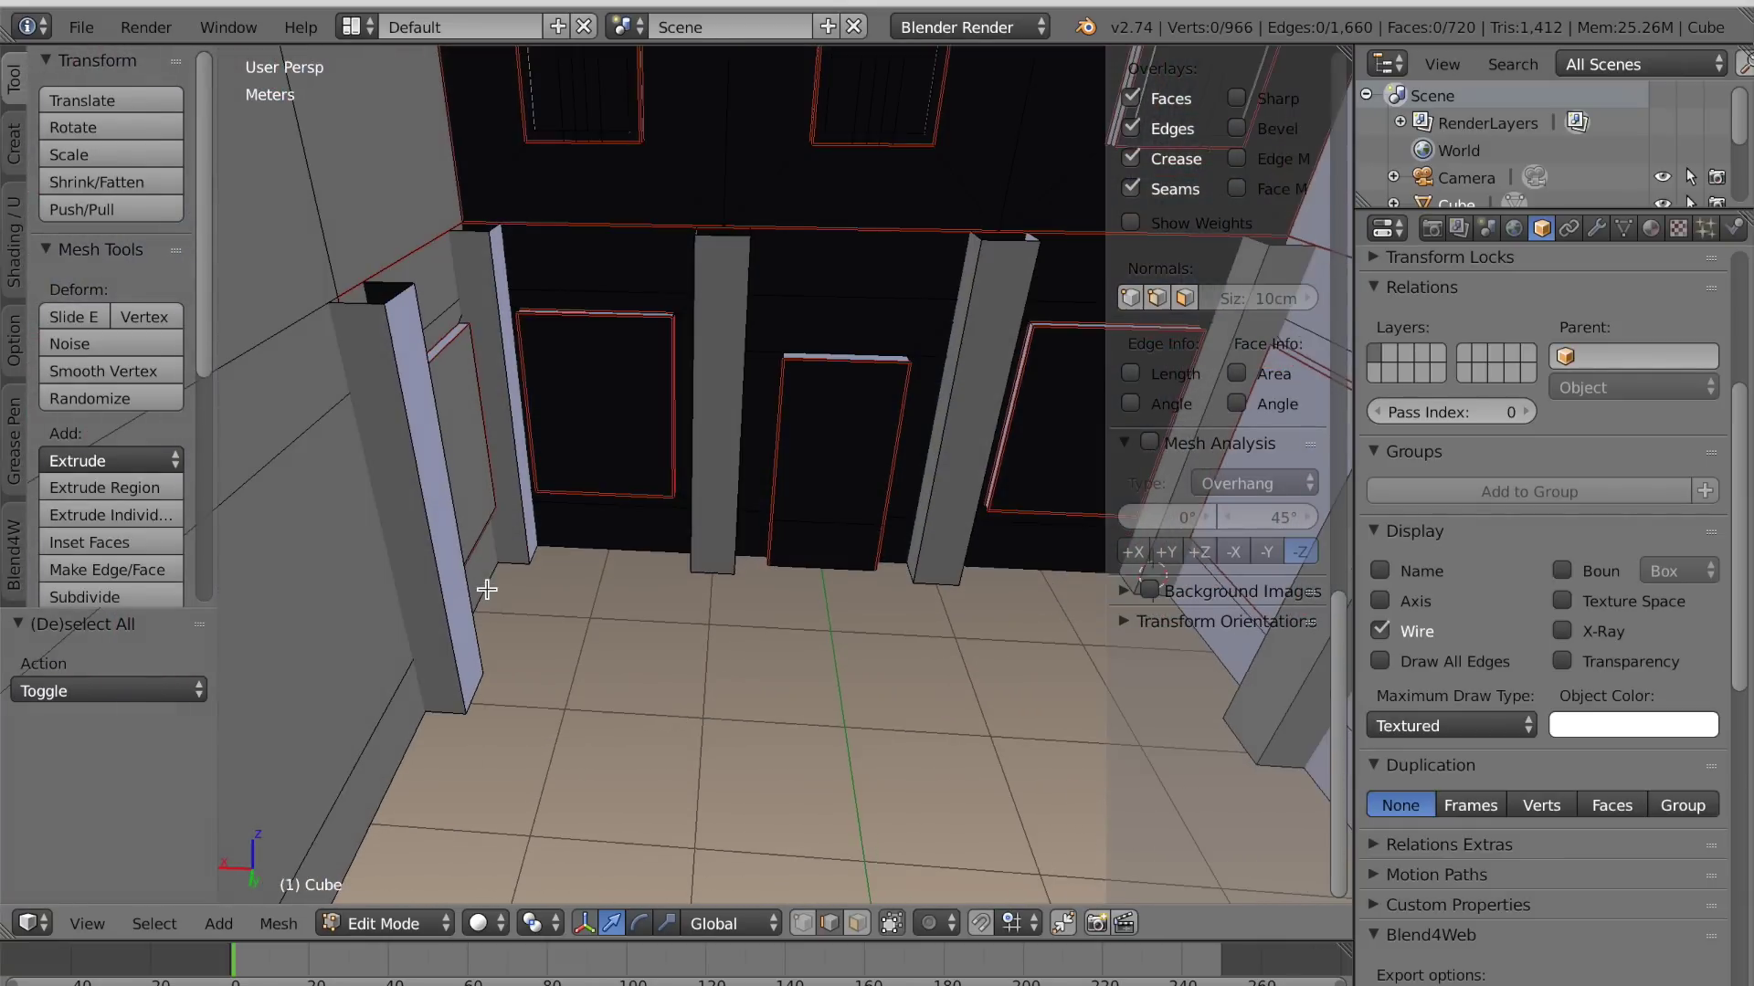
right_click(453, 548)
left_click(857, 923)
right_click(461, 575)
middle_click_drag(859, 725, 814, 688, "shift")
right_click(1077, 575, "shift")
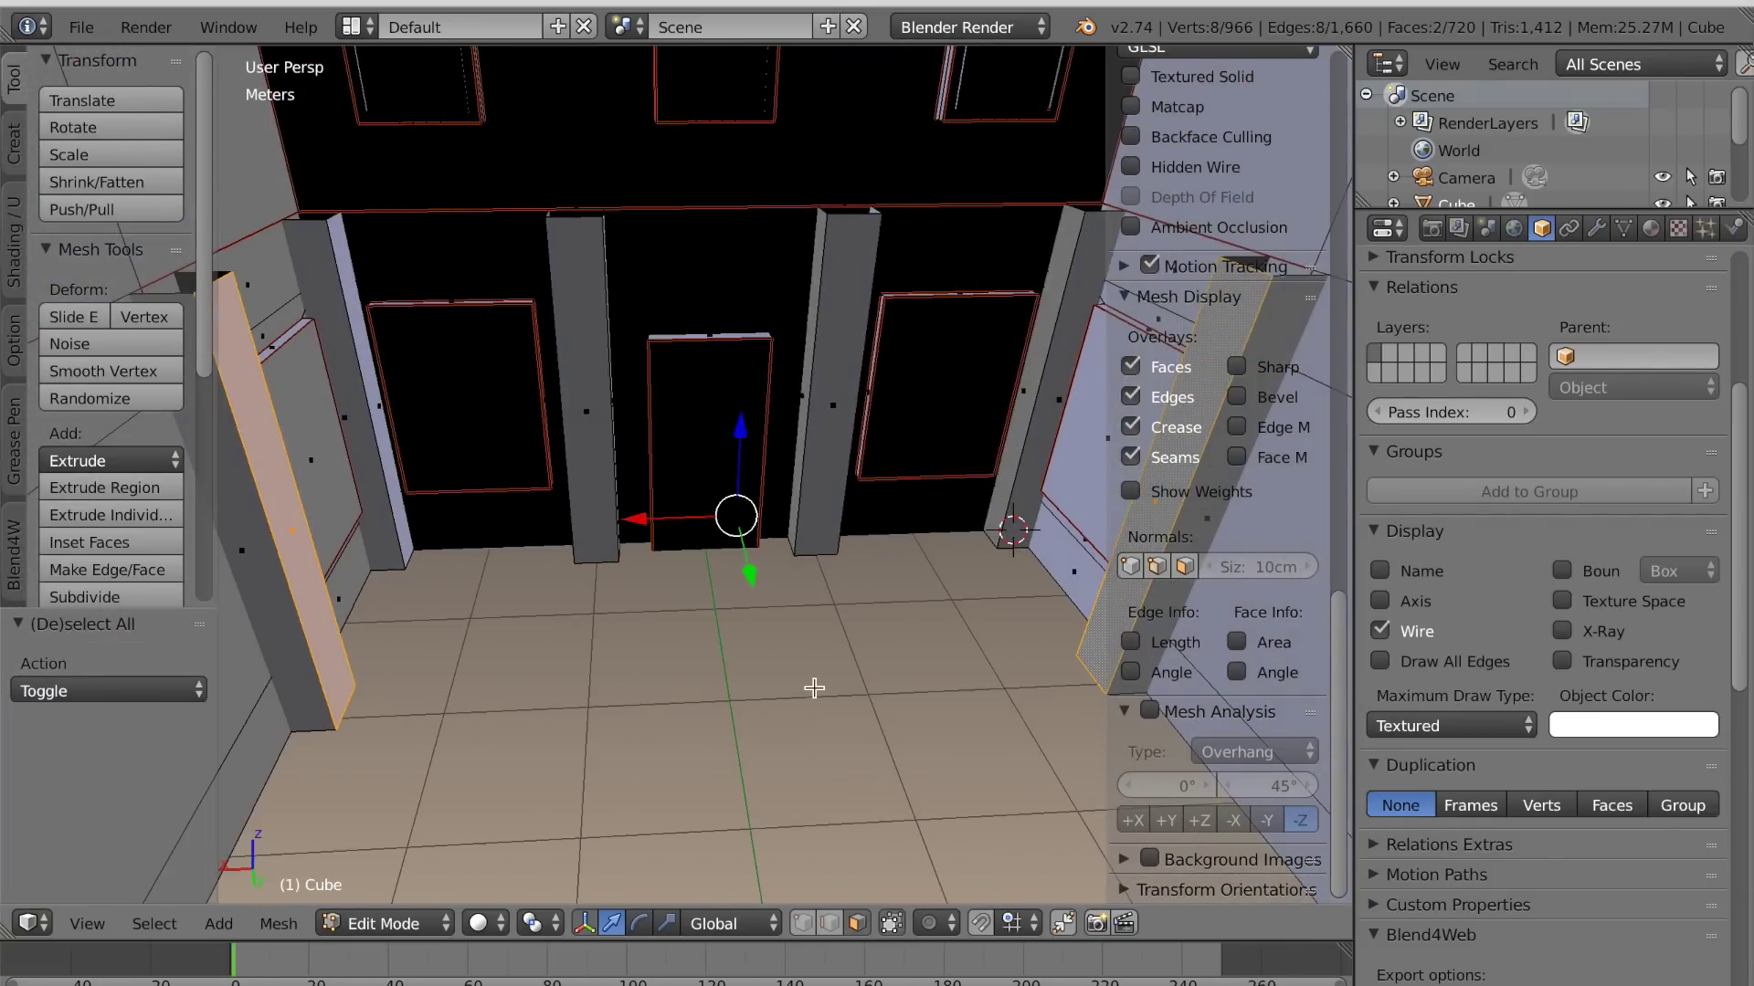
key("t")
key("n")
Scale the two selected pillar faces apart along X until they sit close to the side walls, and delete them
left_click(558, 918)
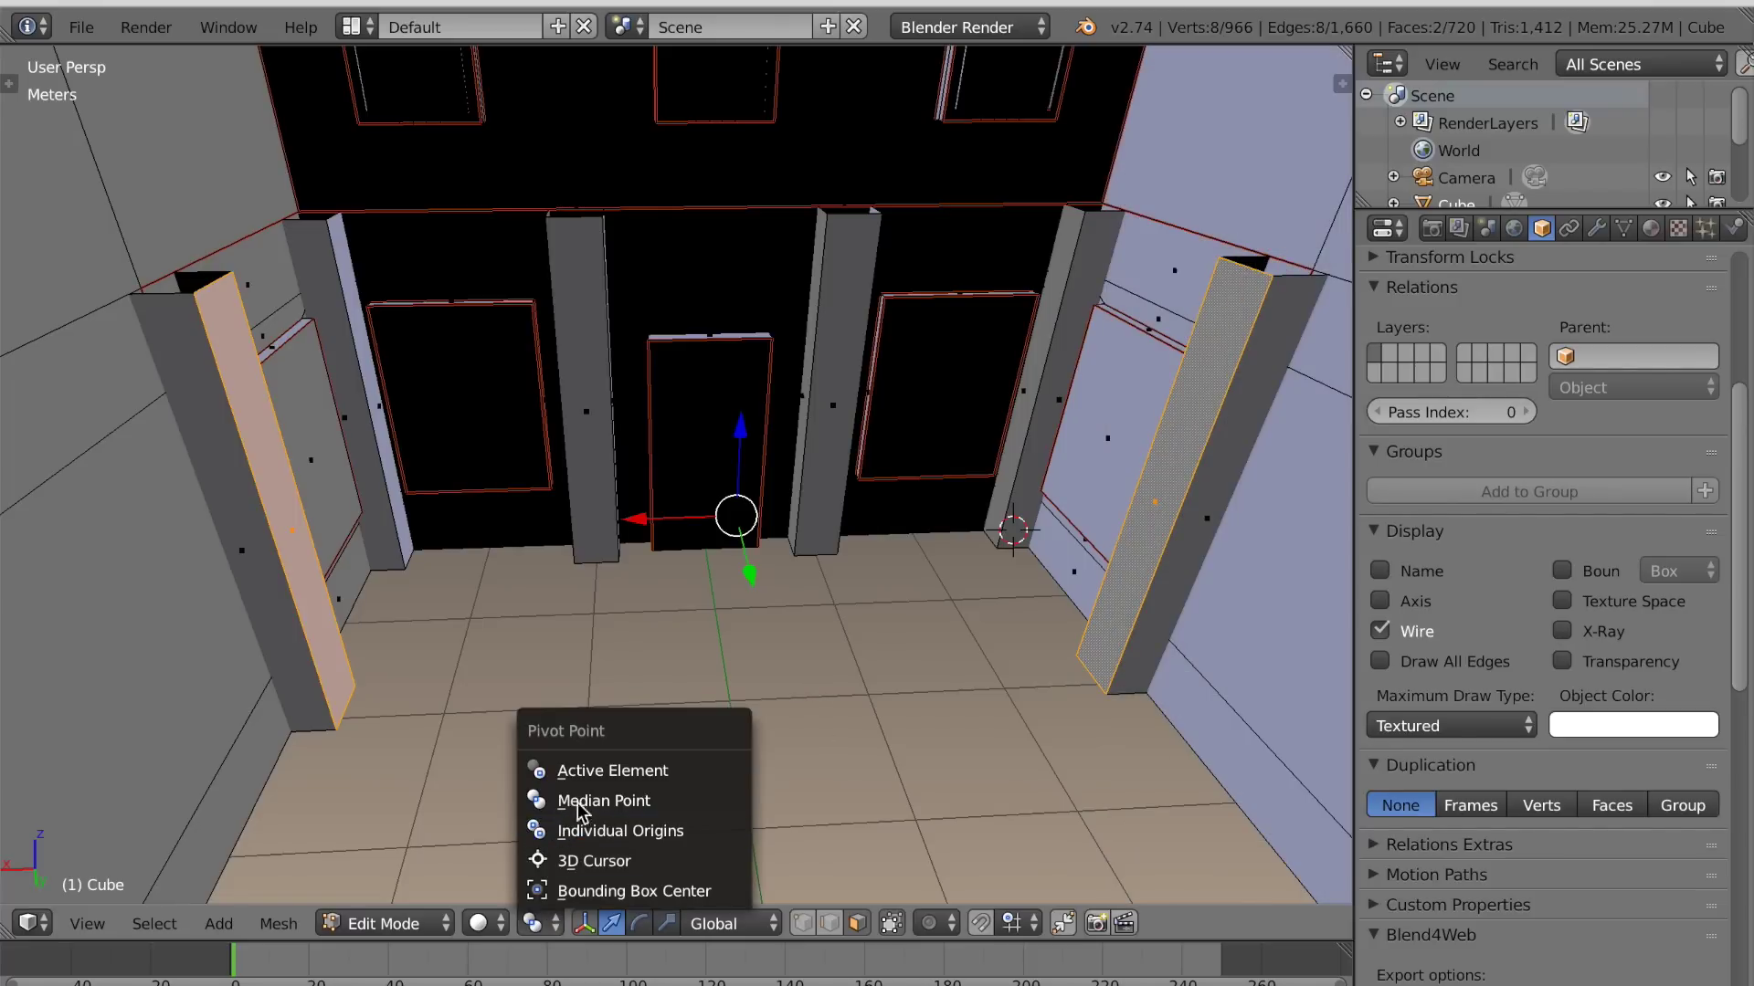
left_click(567, 830)
key("r")
key("z")
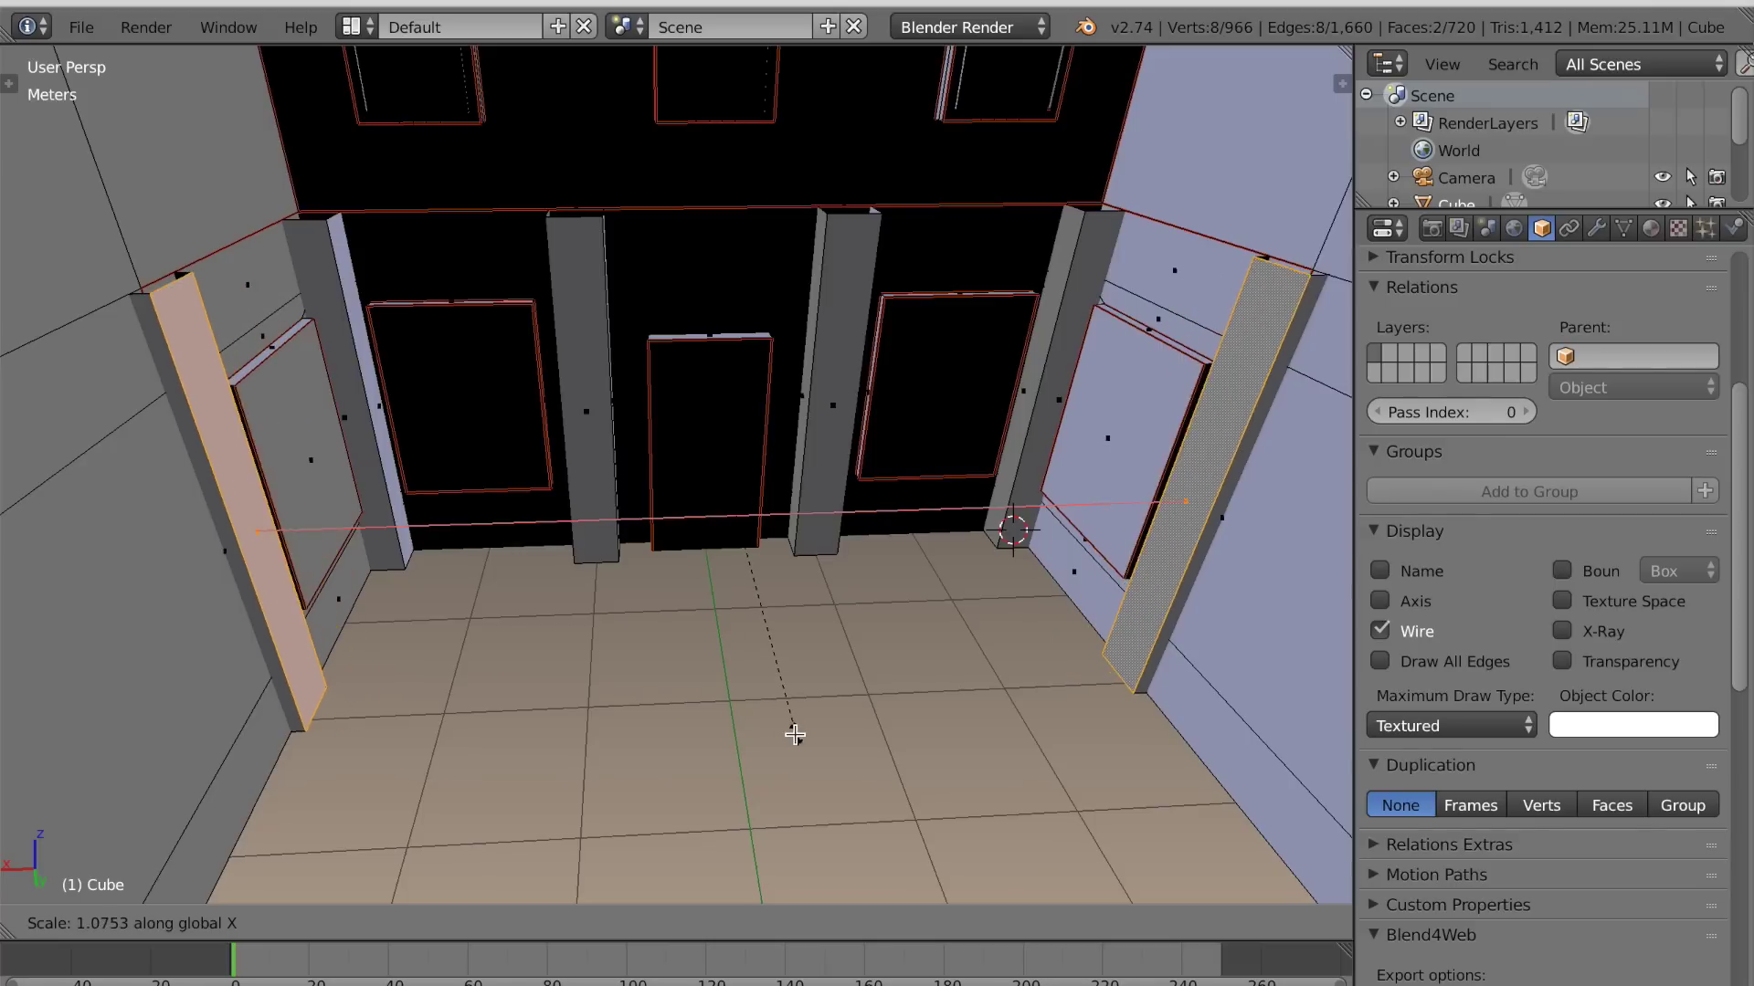
left_click(799, 737)
key("x")
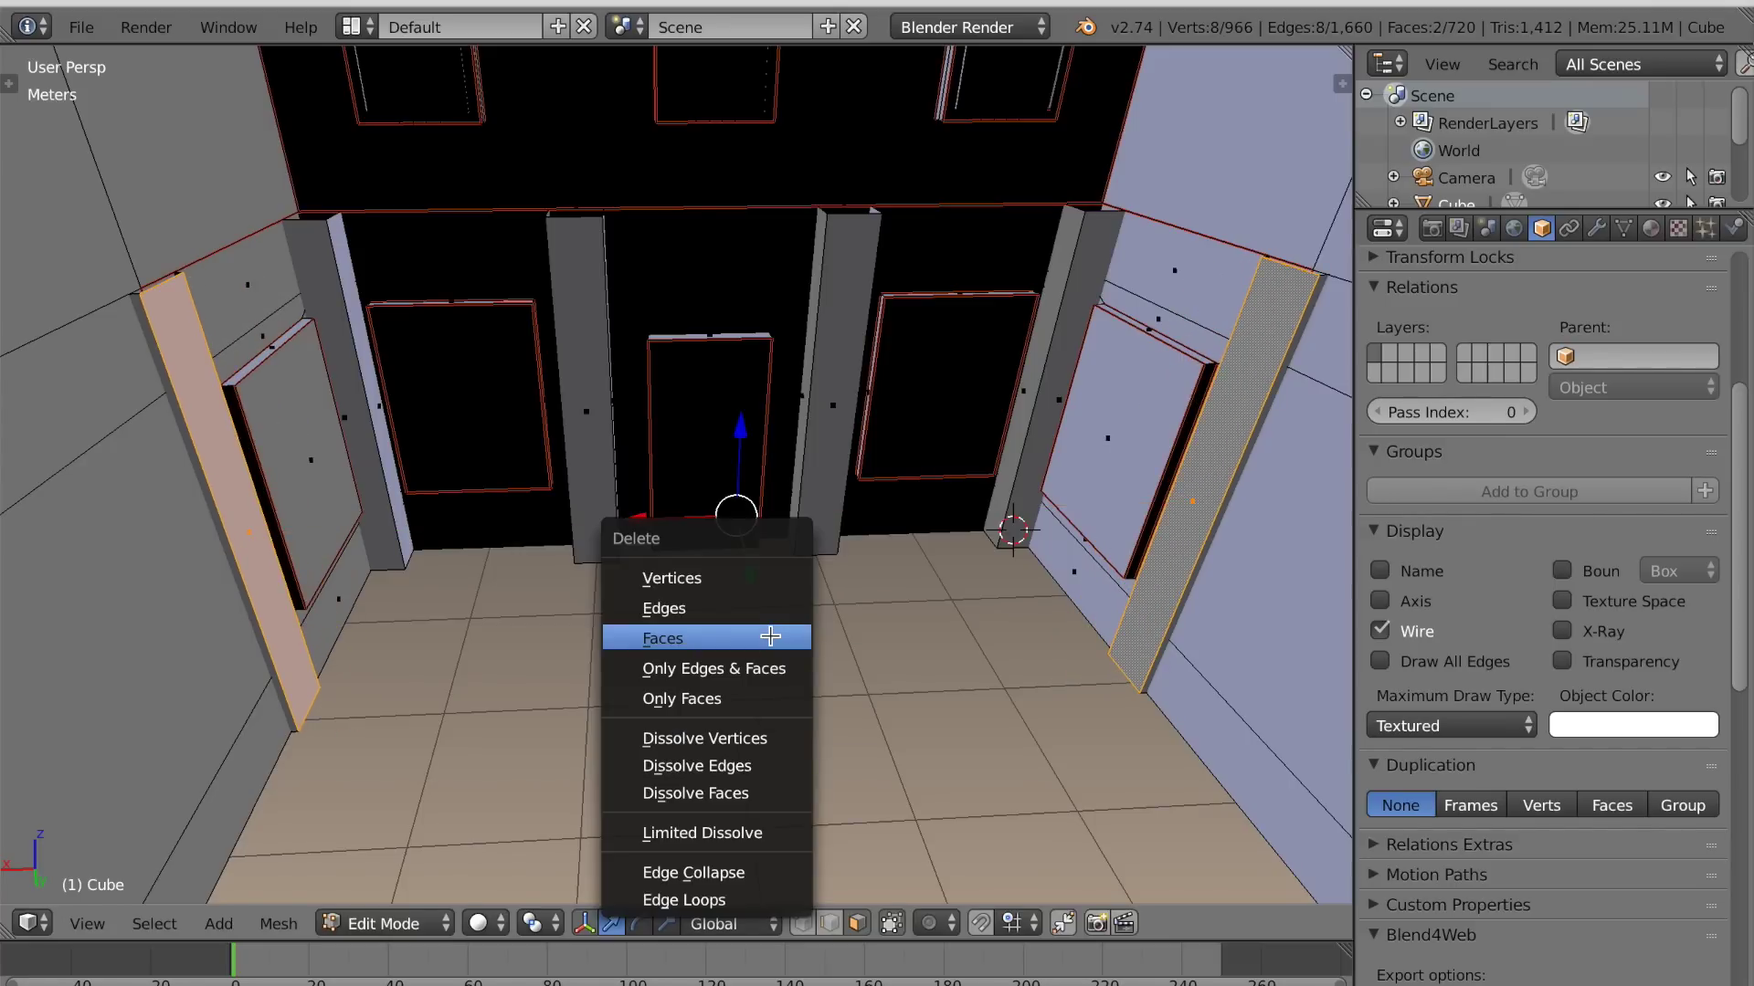
left_click(770, 636)
Move the inward-facing faces of the two door pillars about -27 cm along Y, close to the front wall, and delete them
right_click(625, 472)
right_click(815, 448, "shift")
middle_click_drag(816, 448, 771, 688)
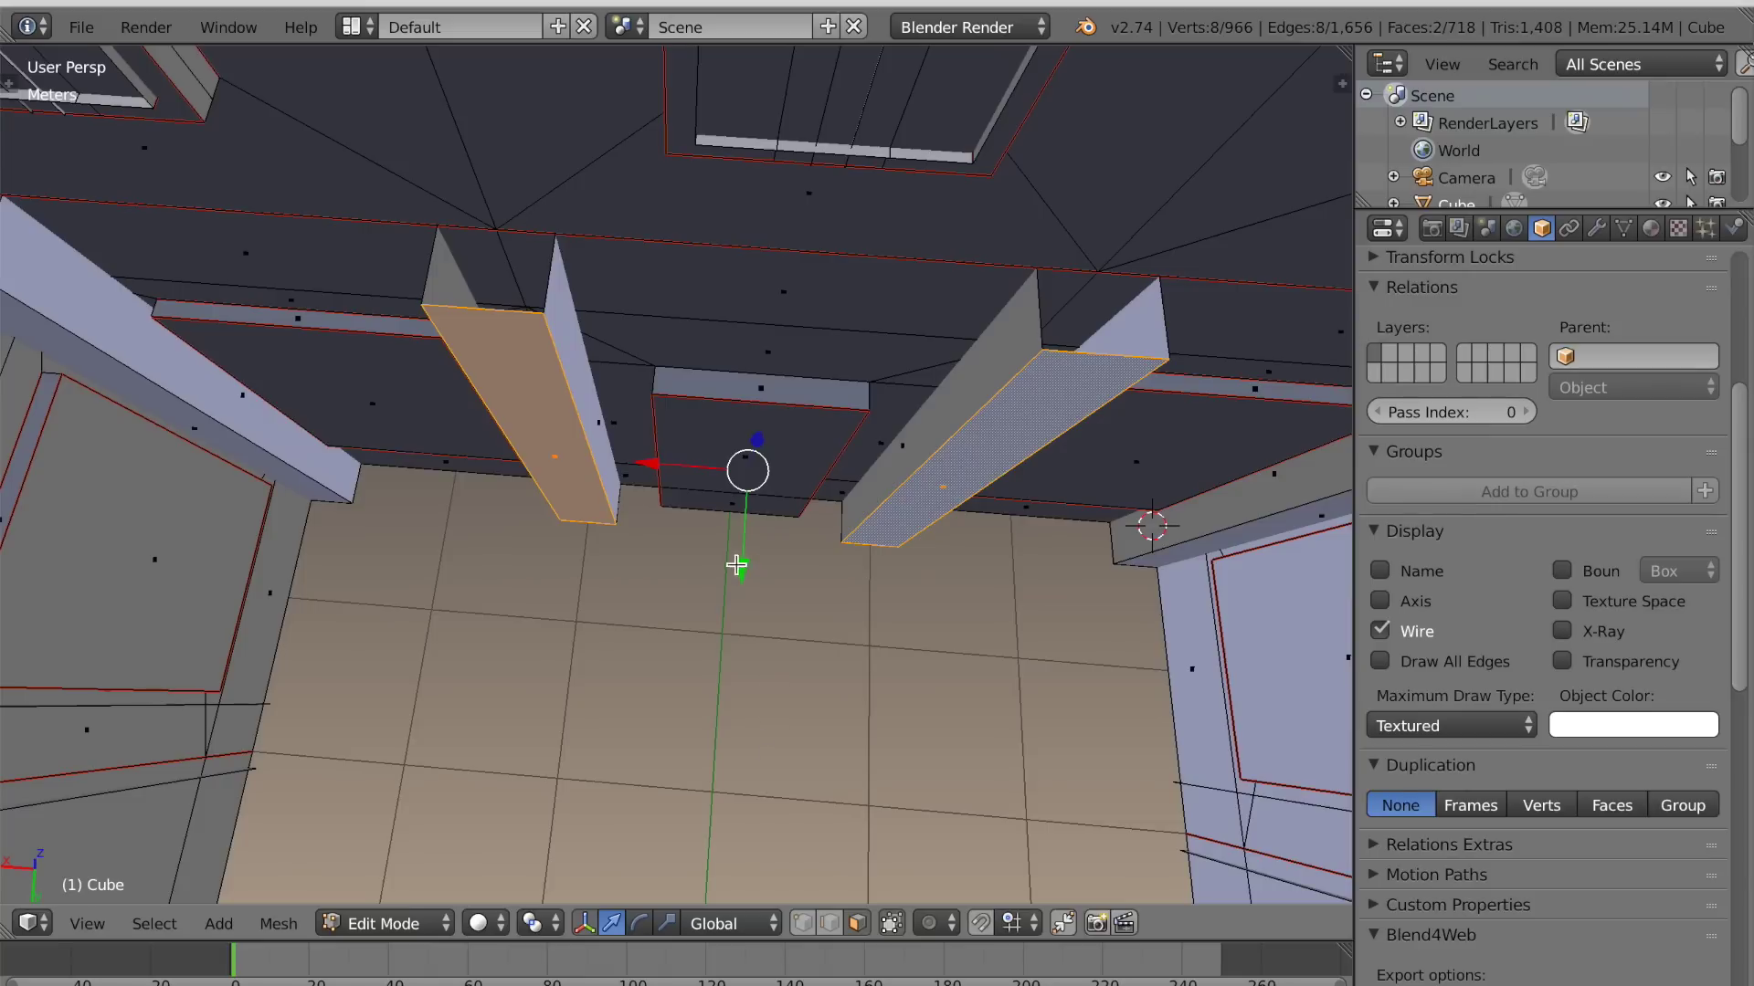
key("g")
key("y")
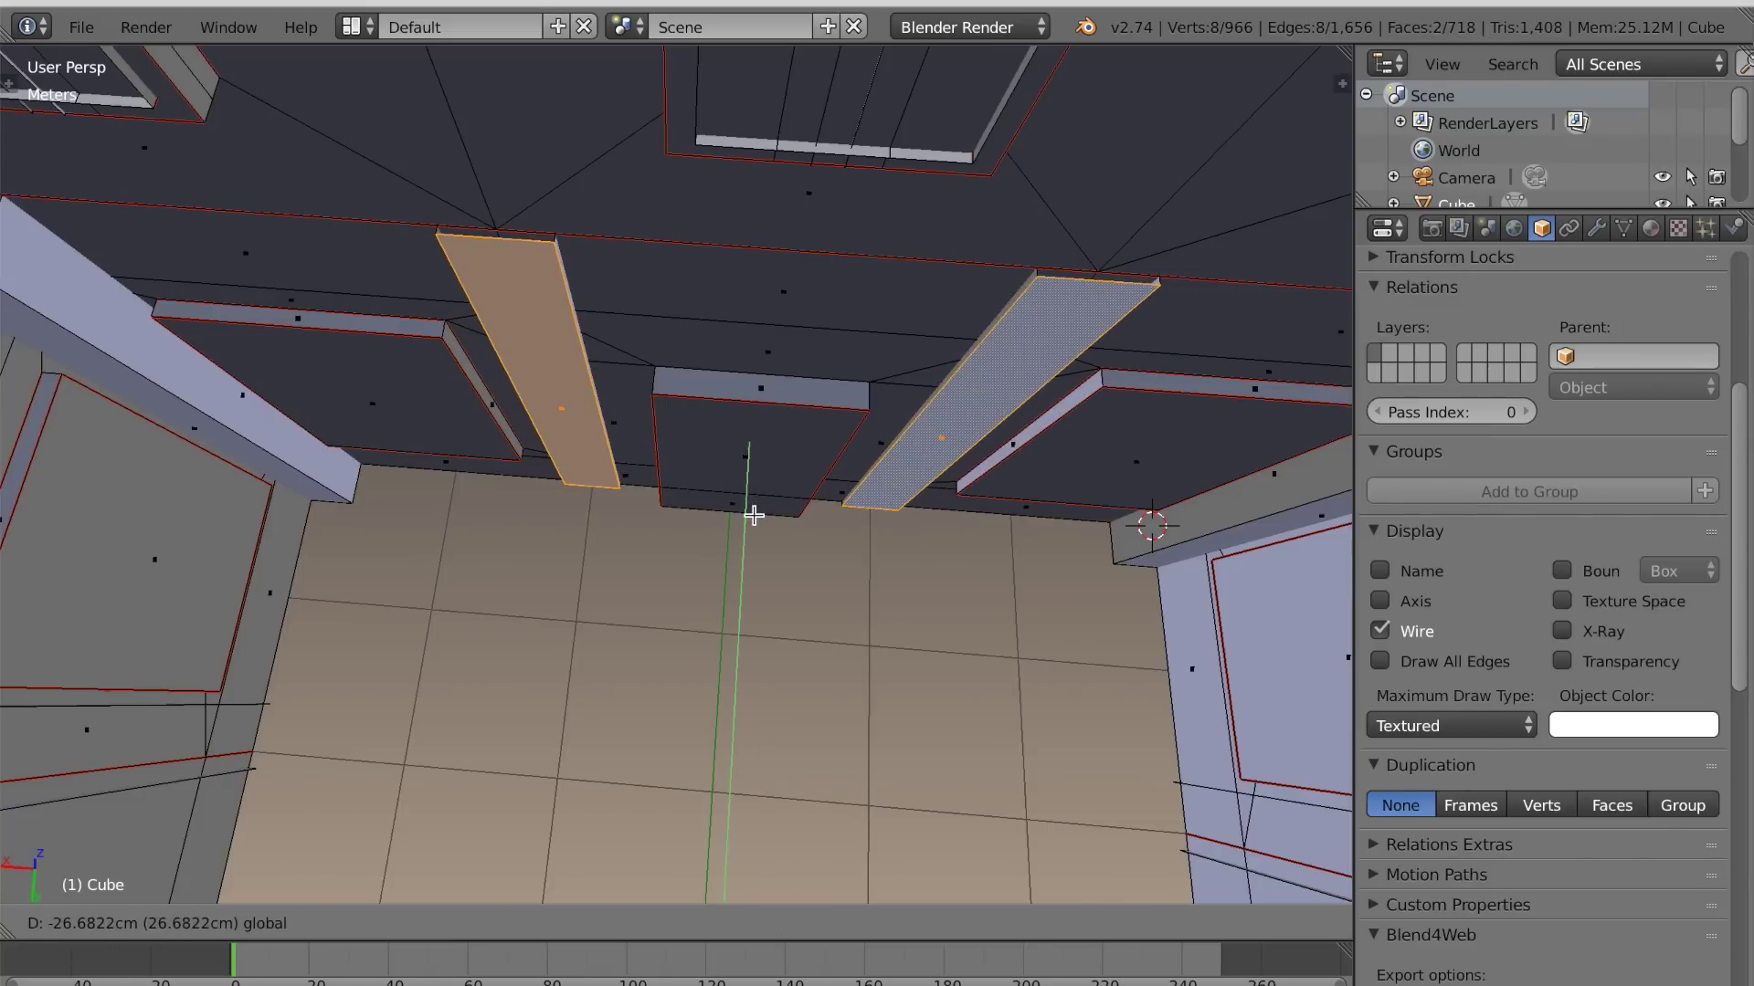
left_click(753, 516)
key("x")
left_click(740, 610)
middle_click_drag(739, 610, 756, 591)
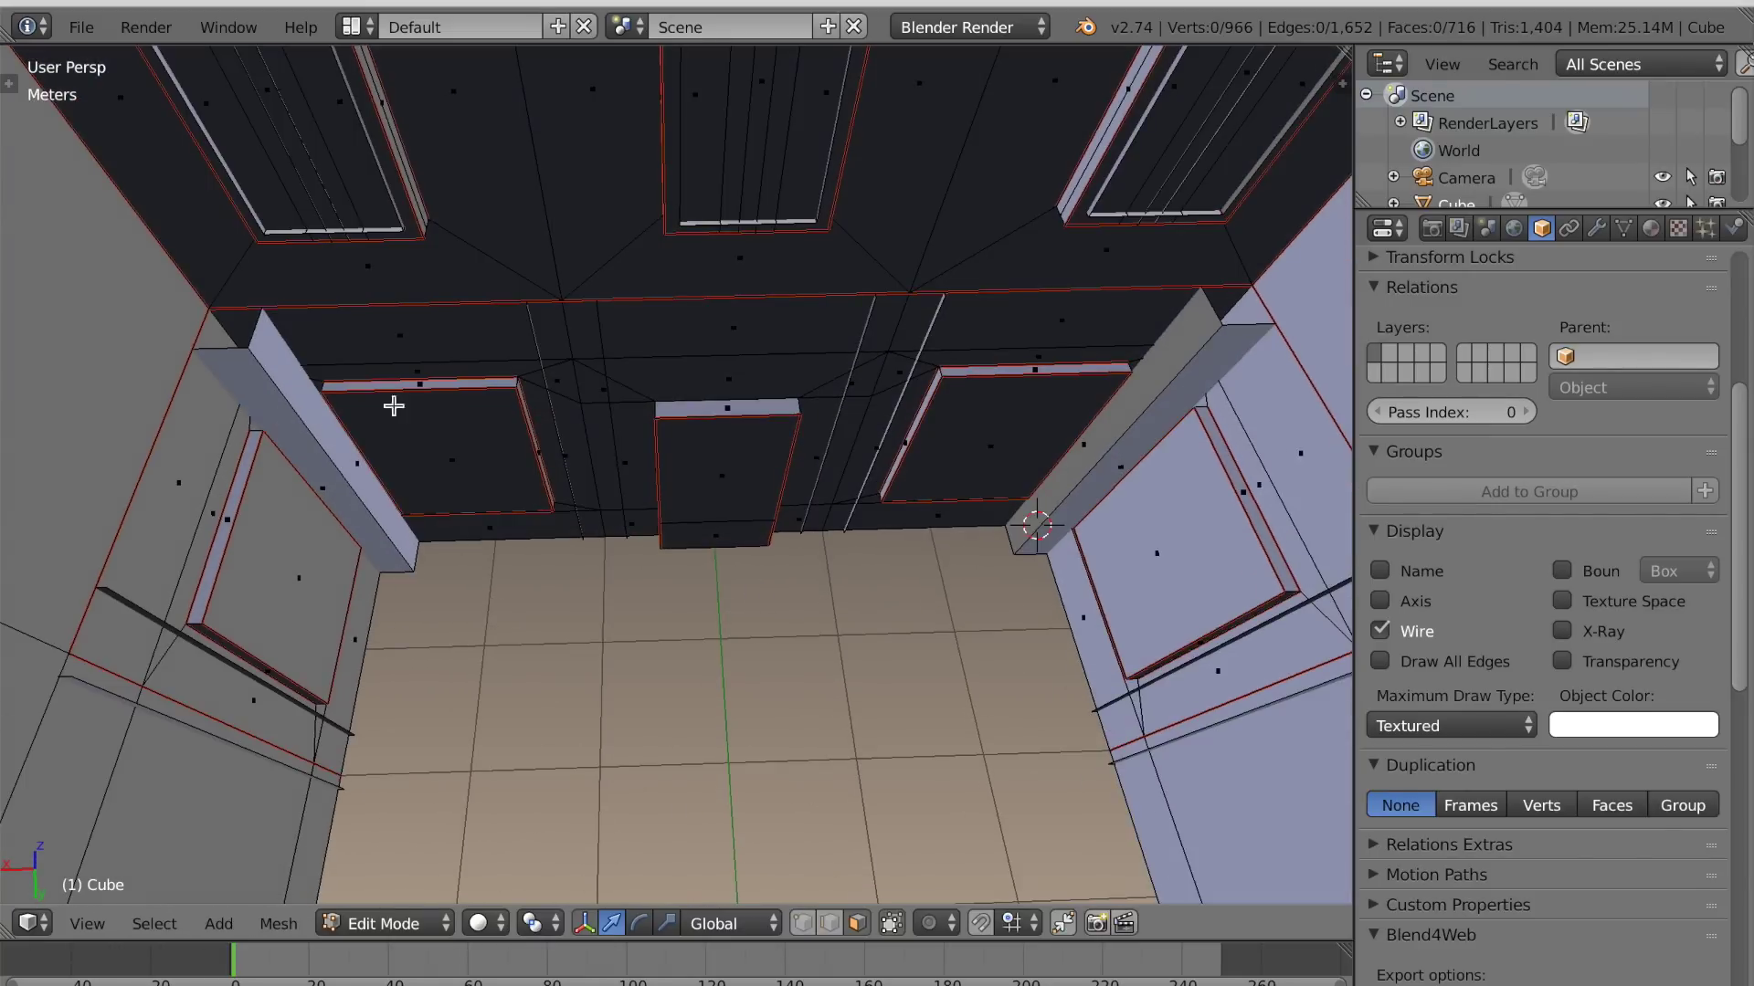
Bevel the inner vertical edges of both front corner pillars with an offset of about 0.23 and delete the bevelled faces
right_click(315, 427)
middle_click_drag(274, 493, 375, 464)
middle_click_drag(319, 704, 284, 656)
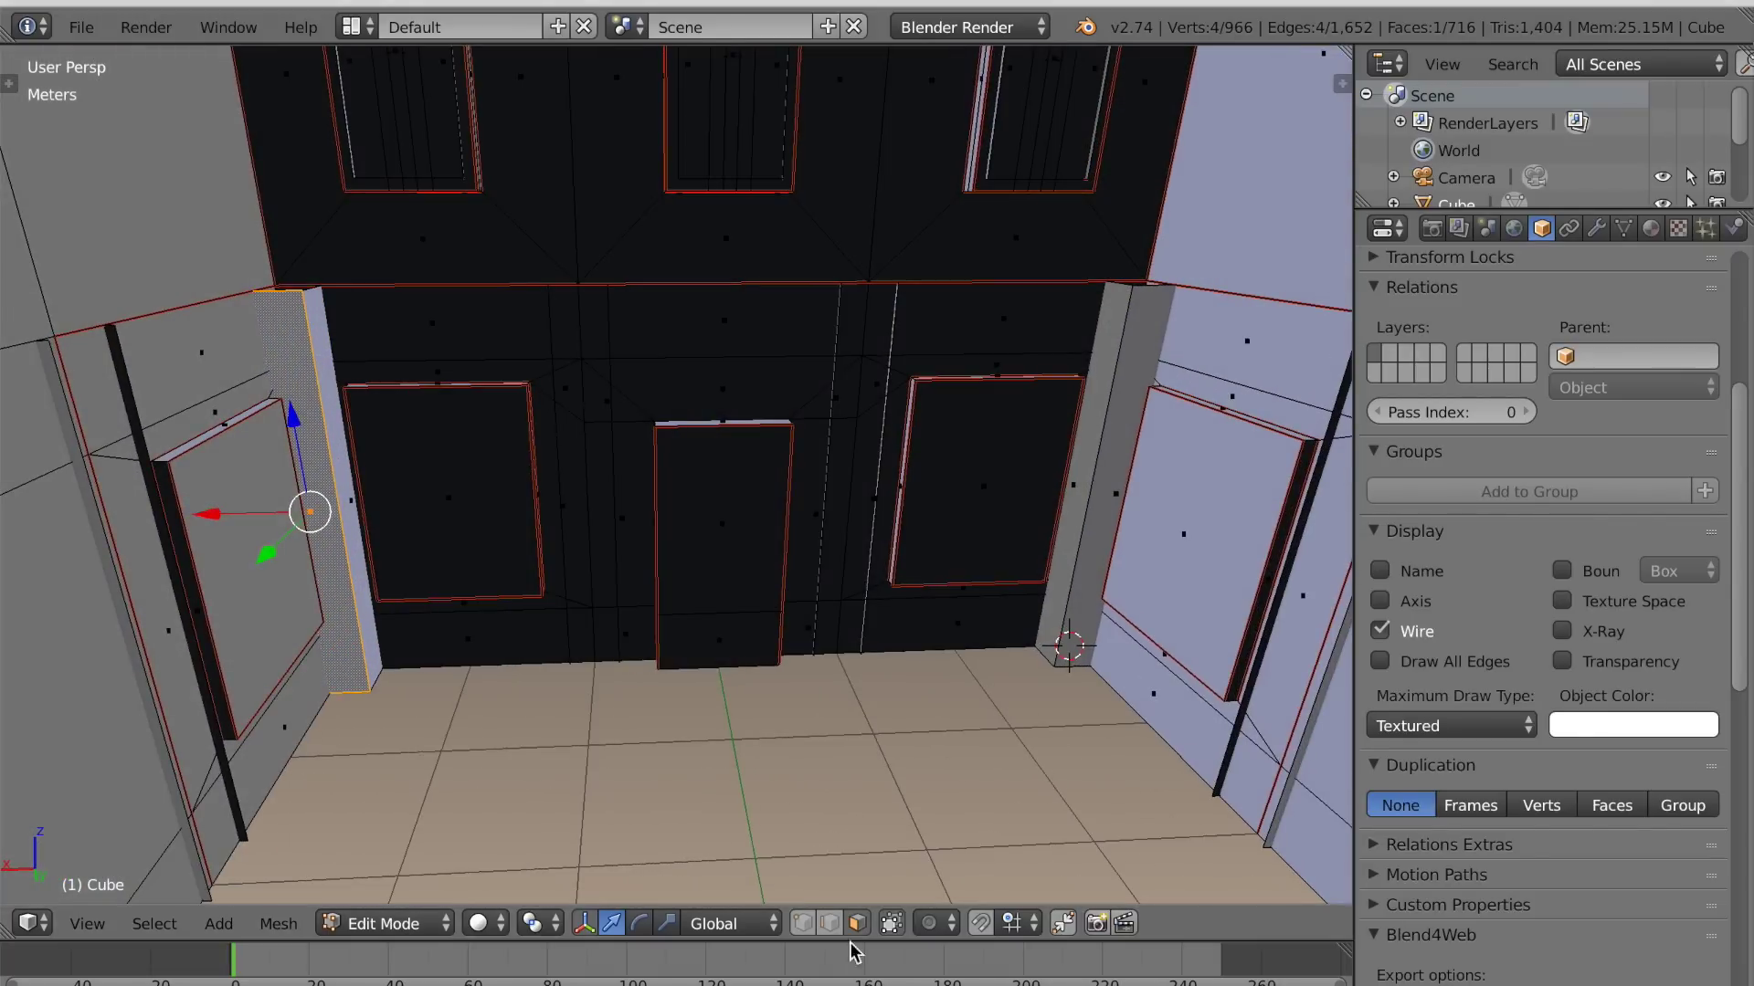
right_click(340, 537)
middle_click_drag(340, 537, 1047, 589)
right_click(1107, 521, "shift")
key("KP_Decimal")
scroll(924, 646, "up", 3)
middle_click_drag(923, 639, 926, 647)
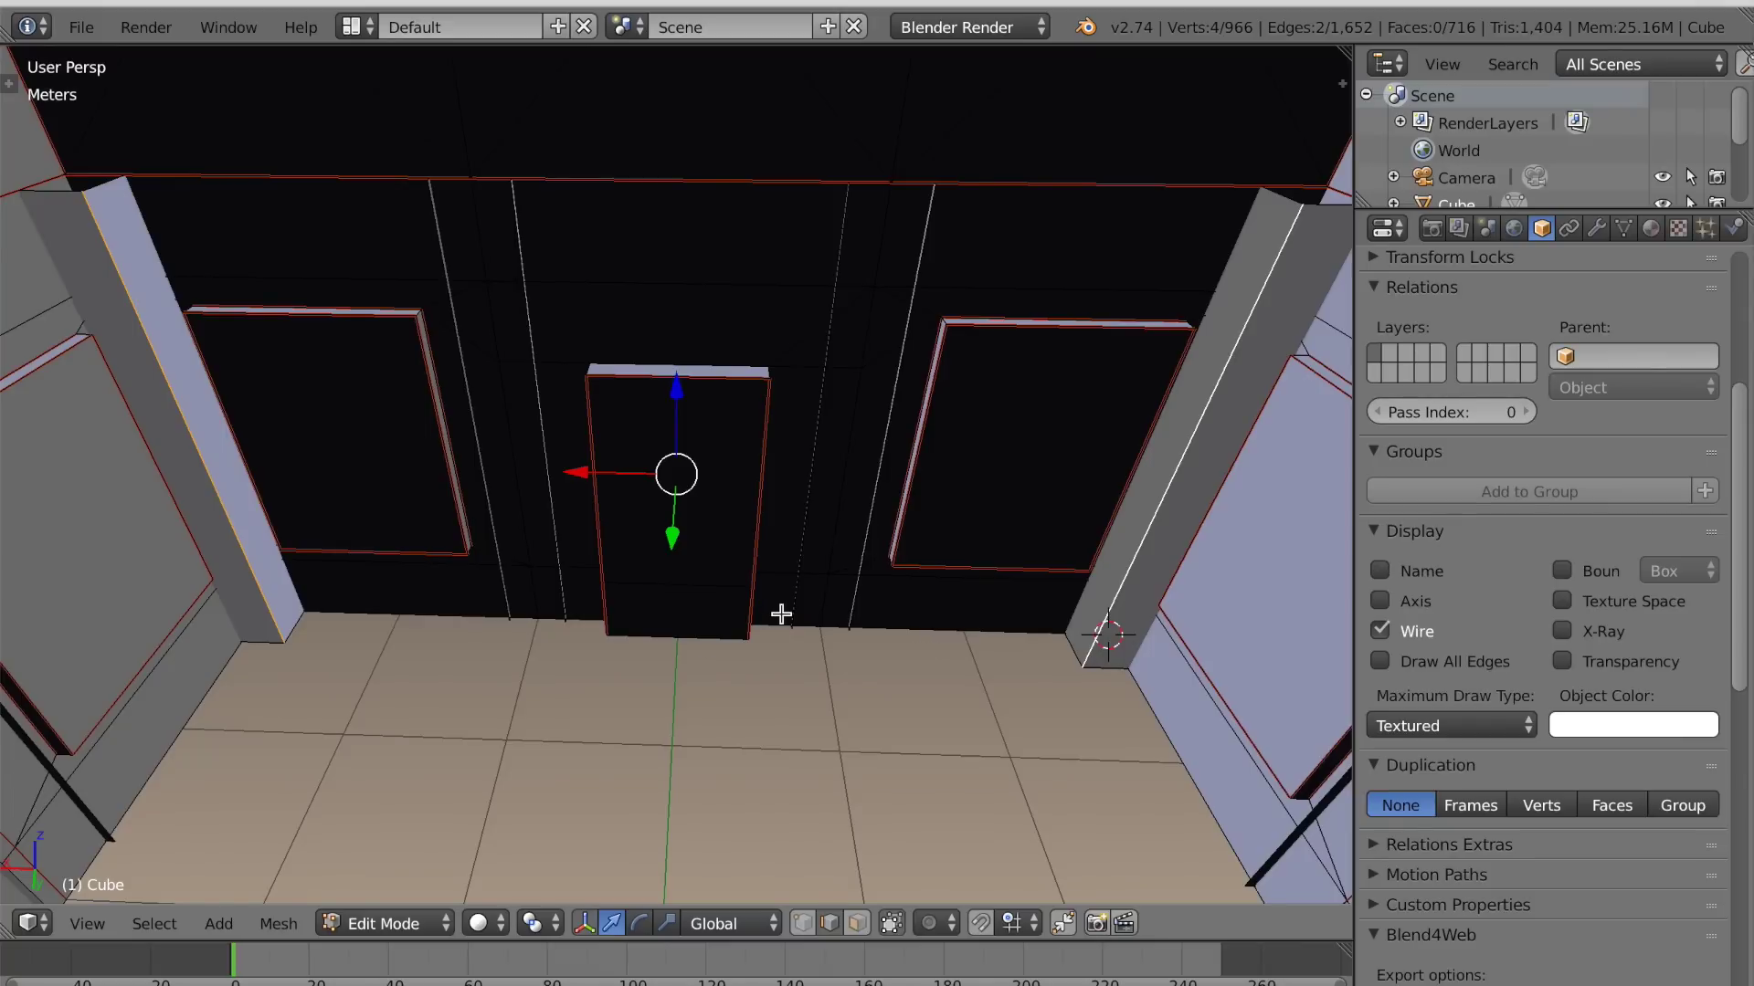
key("ctrl+b")
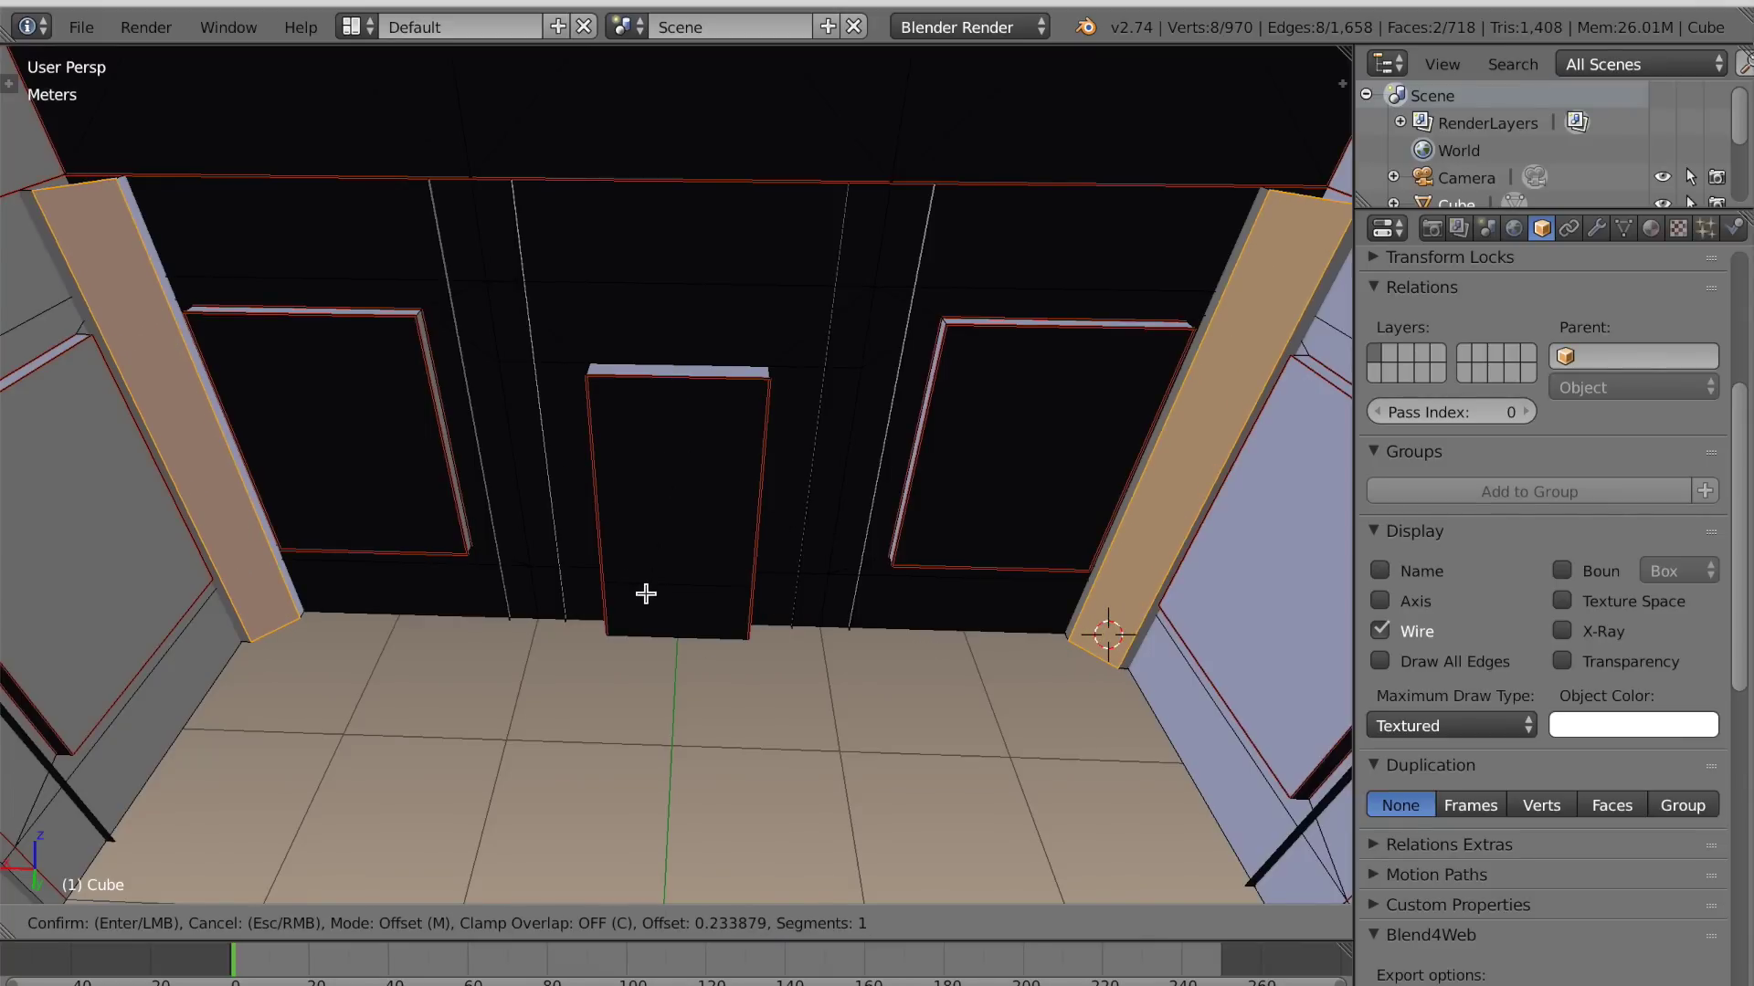
left_click(646, 594)
key("x")
left_click(618, 585)
Inspect the shopfront and its pillars from outside the building in Object Mode
scroll(545, 619, "down", 1)
middle_click_drag(551, 619, 715, 599)
scroll(715, 599, "down", 6)
mouse_move(837, 603)
middle_mouse_down()
mouse_move(932, 571)
mouse_move(783, 567)
mouse_move(892, 579)
mouse_move(803, 598)
mouse_move(940, 594)
mouse_move(853, 630)
middle_mouse_up()
key("Tab")
scroll(875, 588, "down", 2)
scroll(940, 594, "up", 2)
scroll(853, 630, "up", 4)
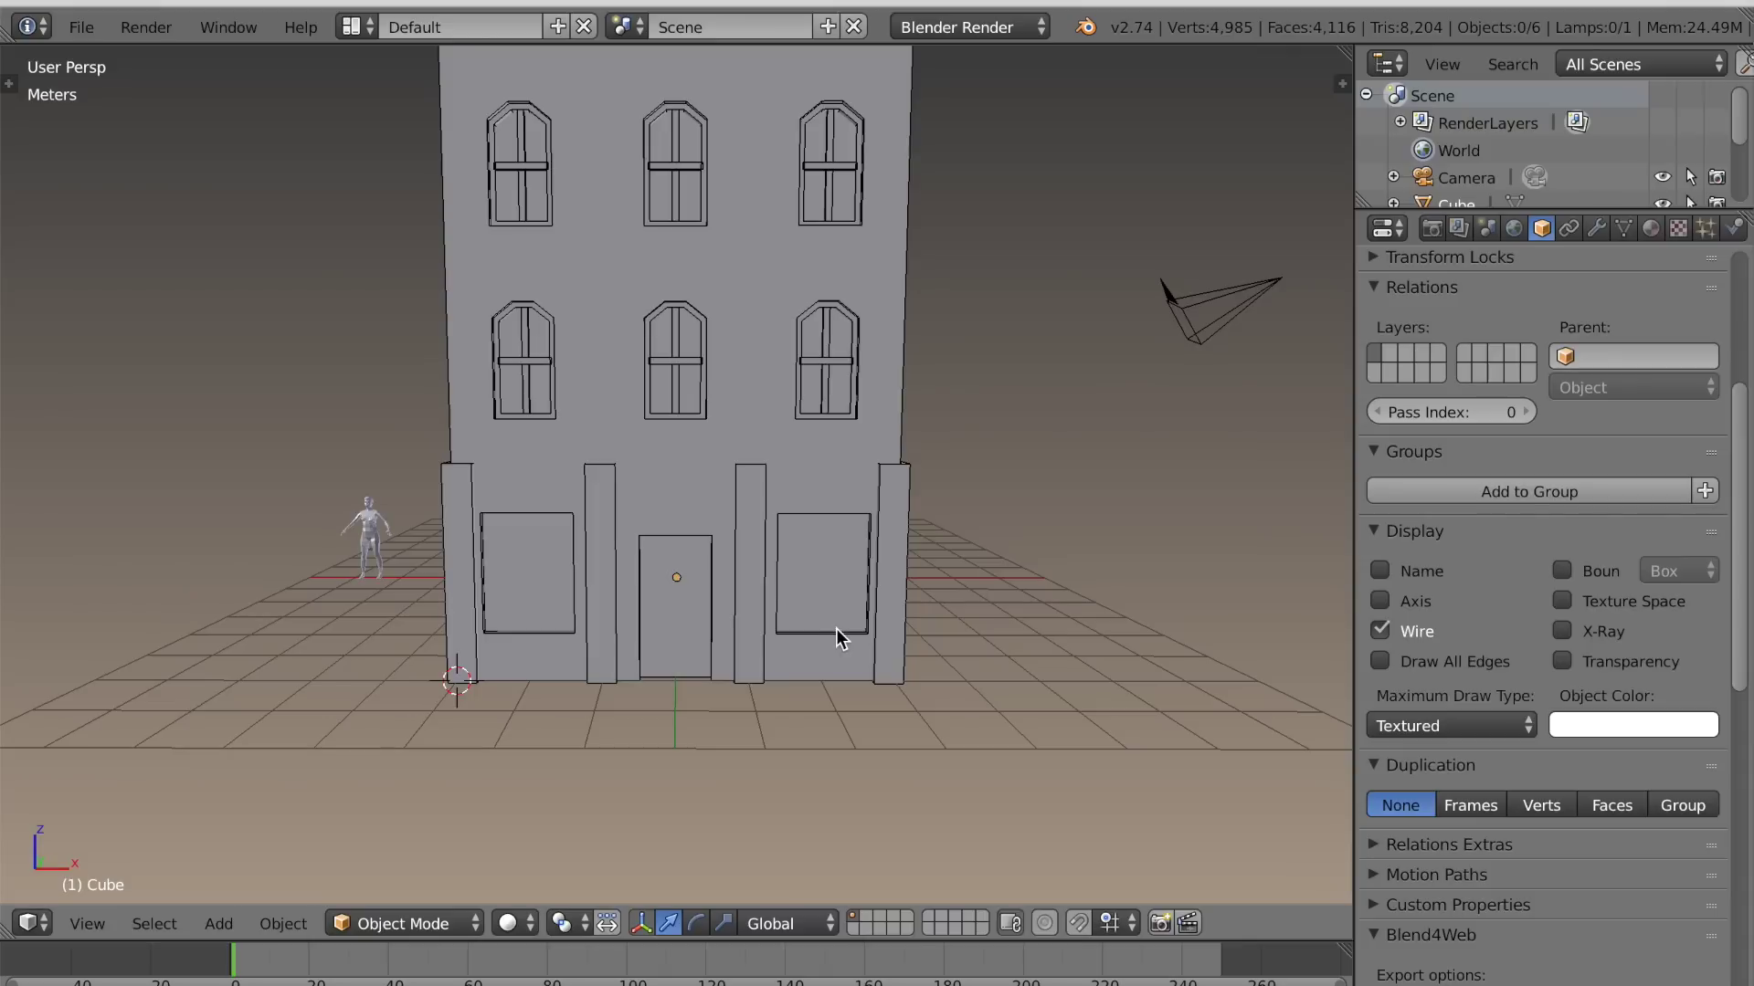
Snap the 3D cursor to the selected seam edge above the door in Edit Mode
key("Tab")
middle_click_drag(742, 561, 740, 558)
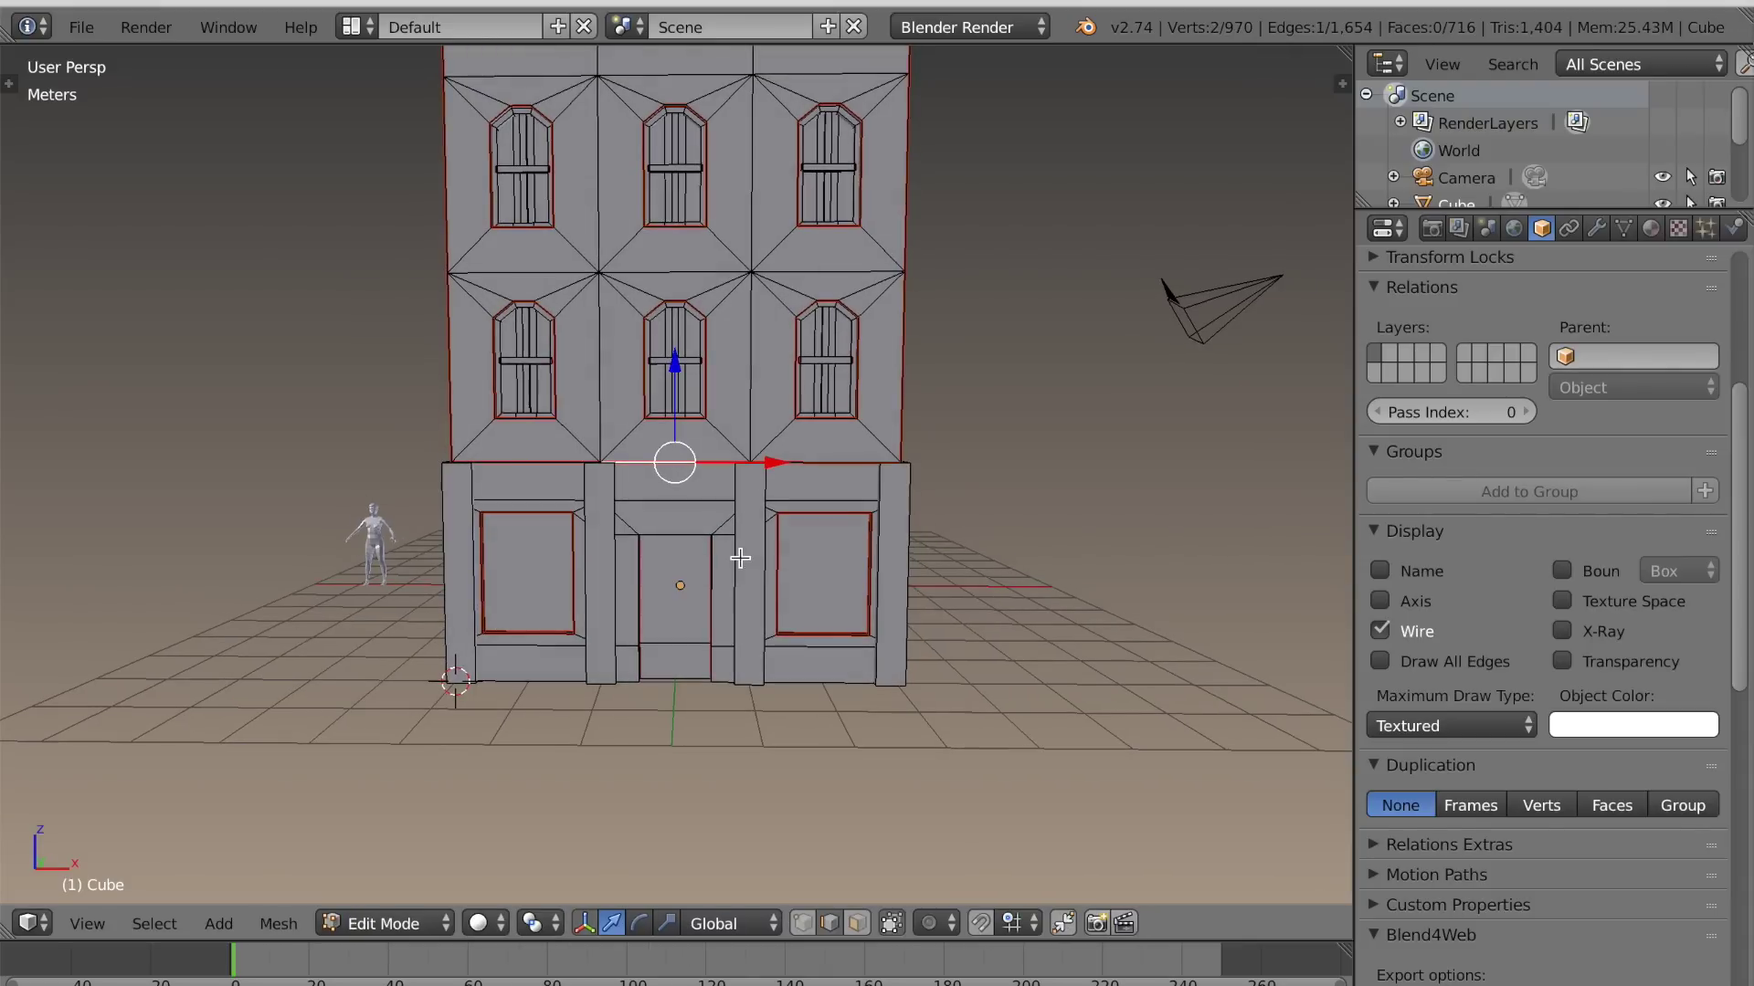
key("shift+s")
left_click(624, 487)
Add a cube at the 3D cursor in front view and scale it down to a small block on the seam line
key("KP_1")
key("shift+a")
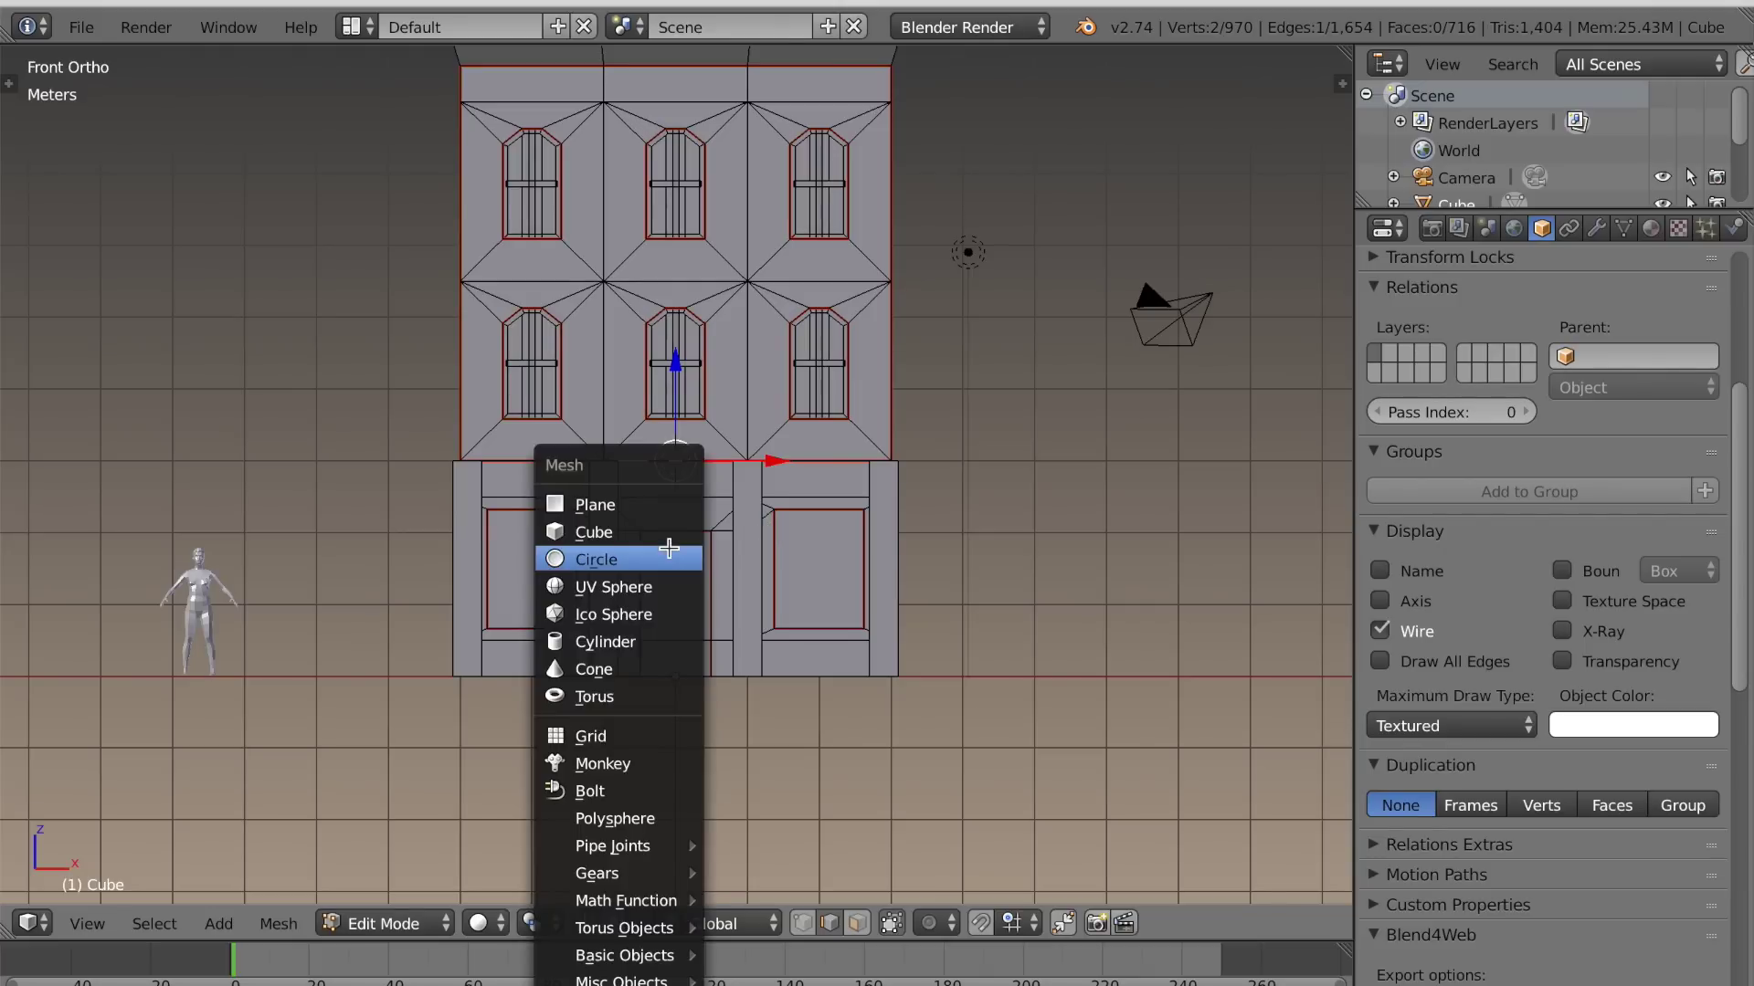
left_click(653, 532)
key("s")
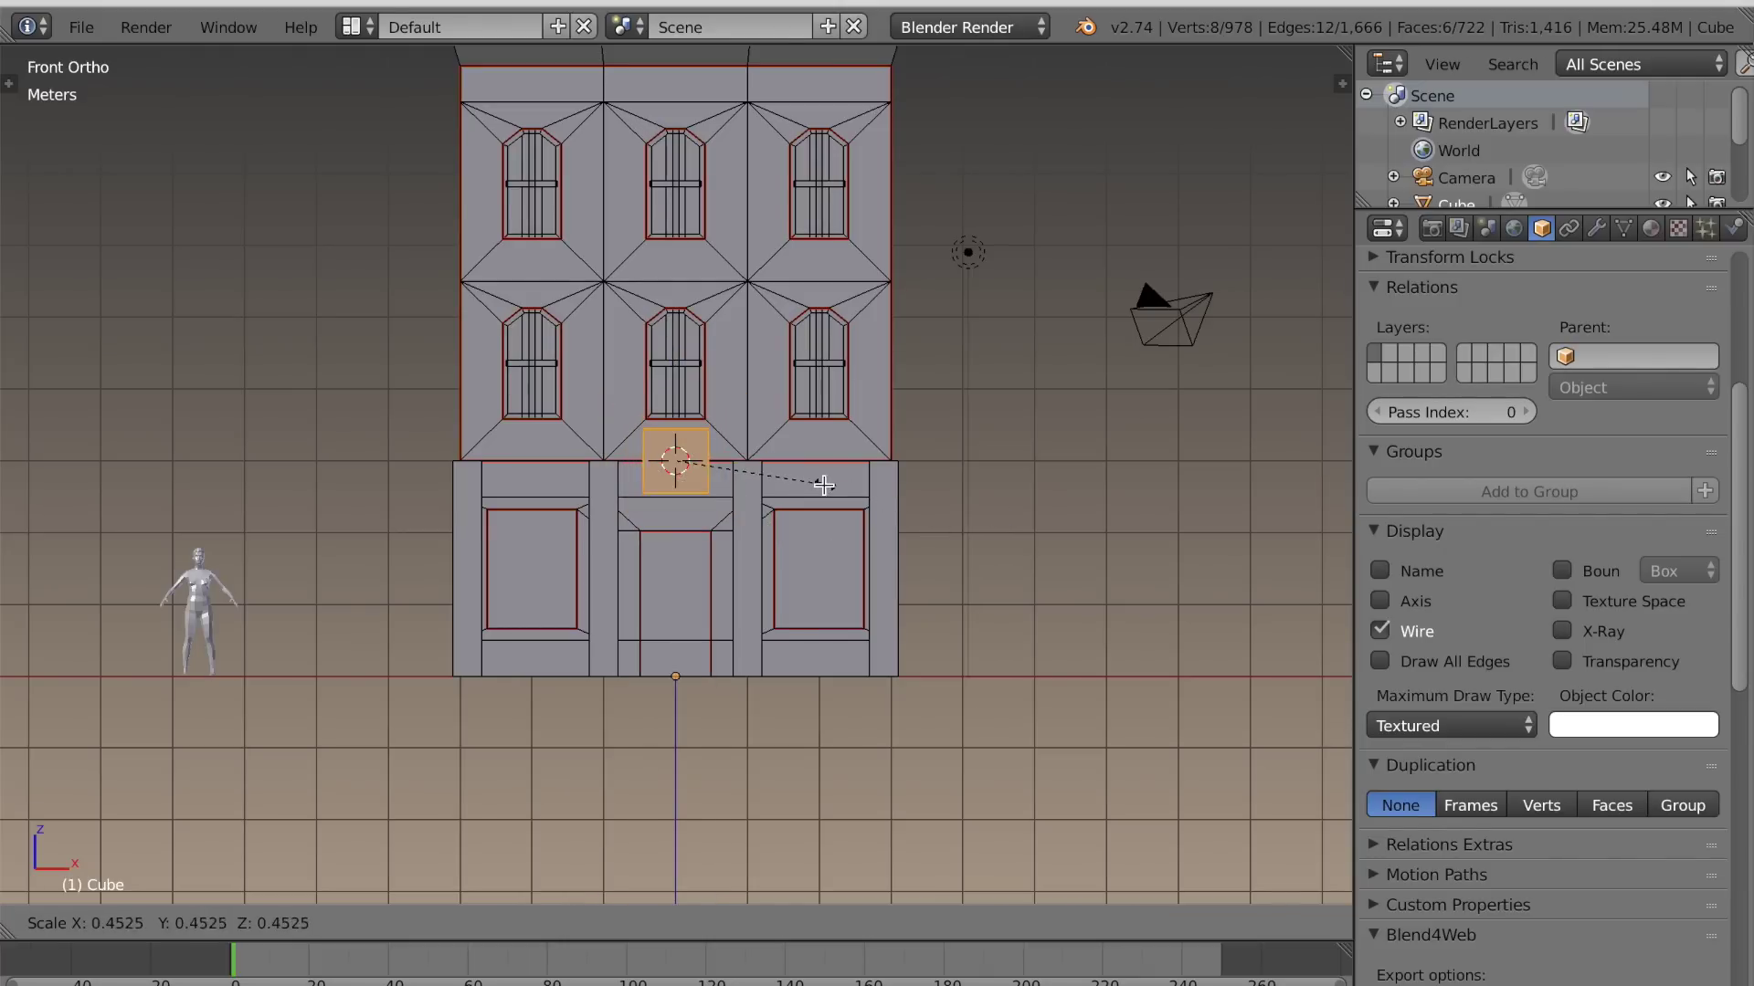
left_click(739, 464)
scroll(857, 612, "up", 3)
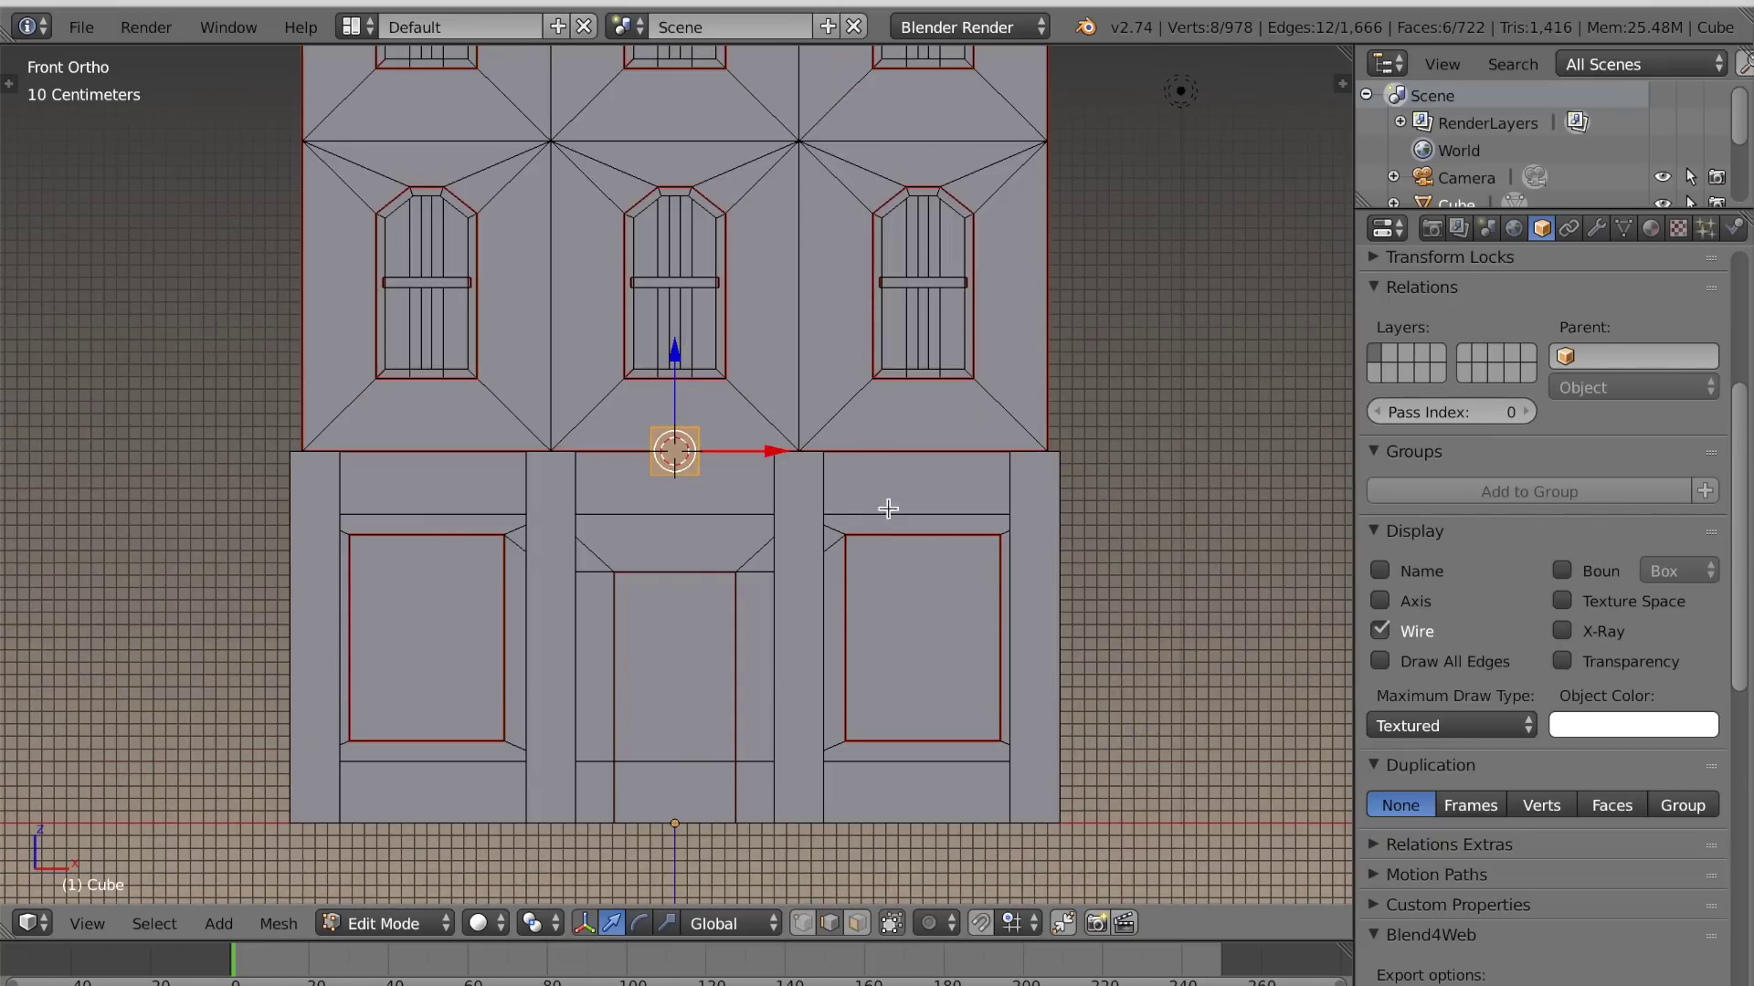
Flatten the block to about half its height along Z and stretch it along X to slightly overhang both corner pillars
key("s")
key("z")
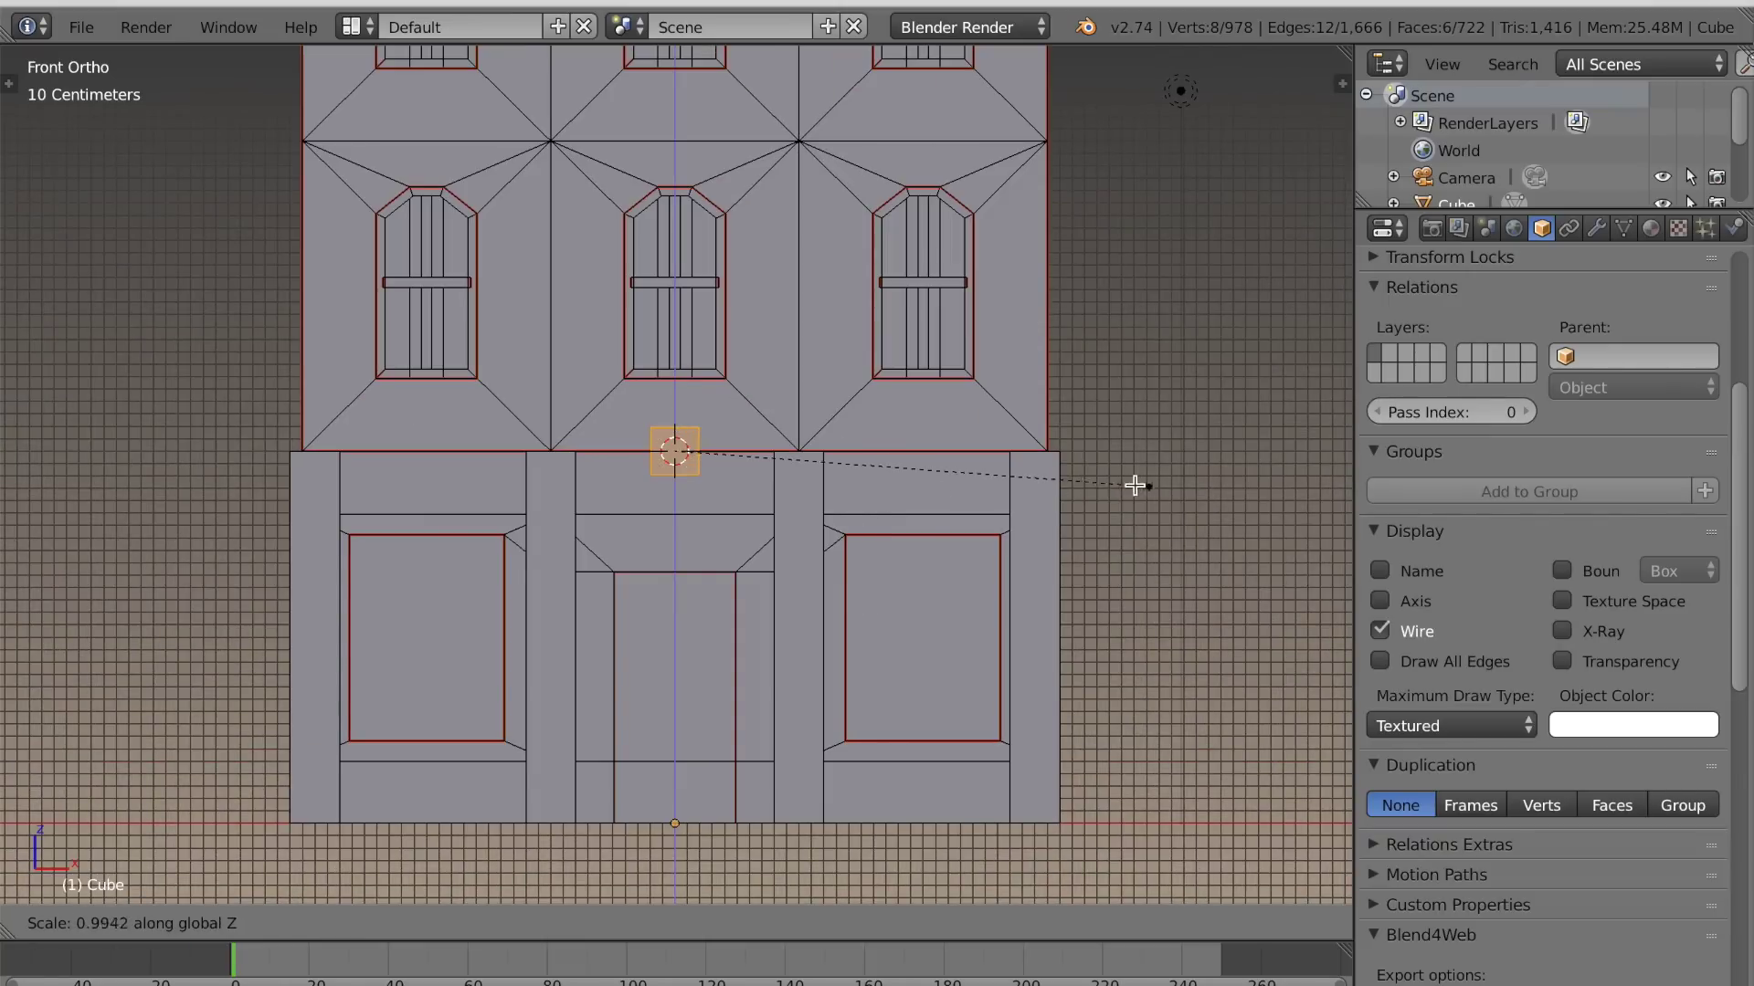
left_click(906, 464)
key("s")
key("x")
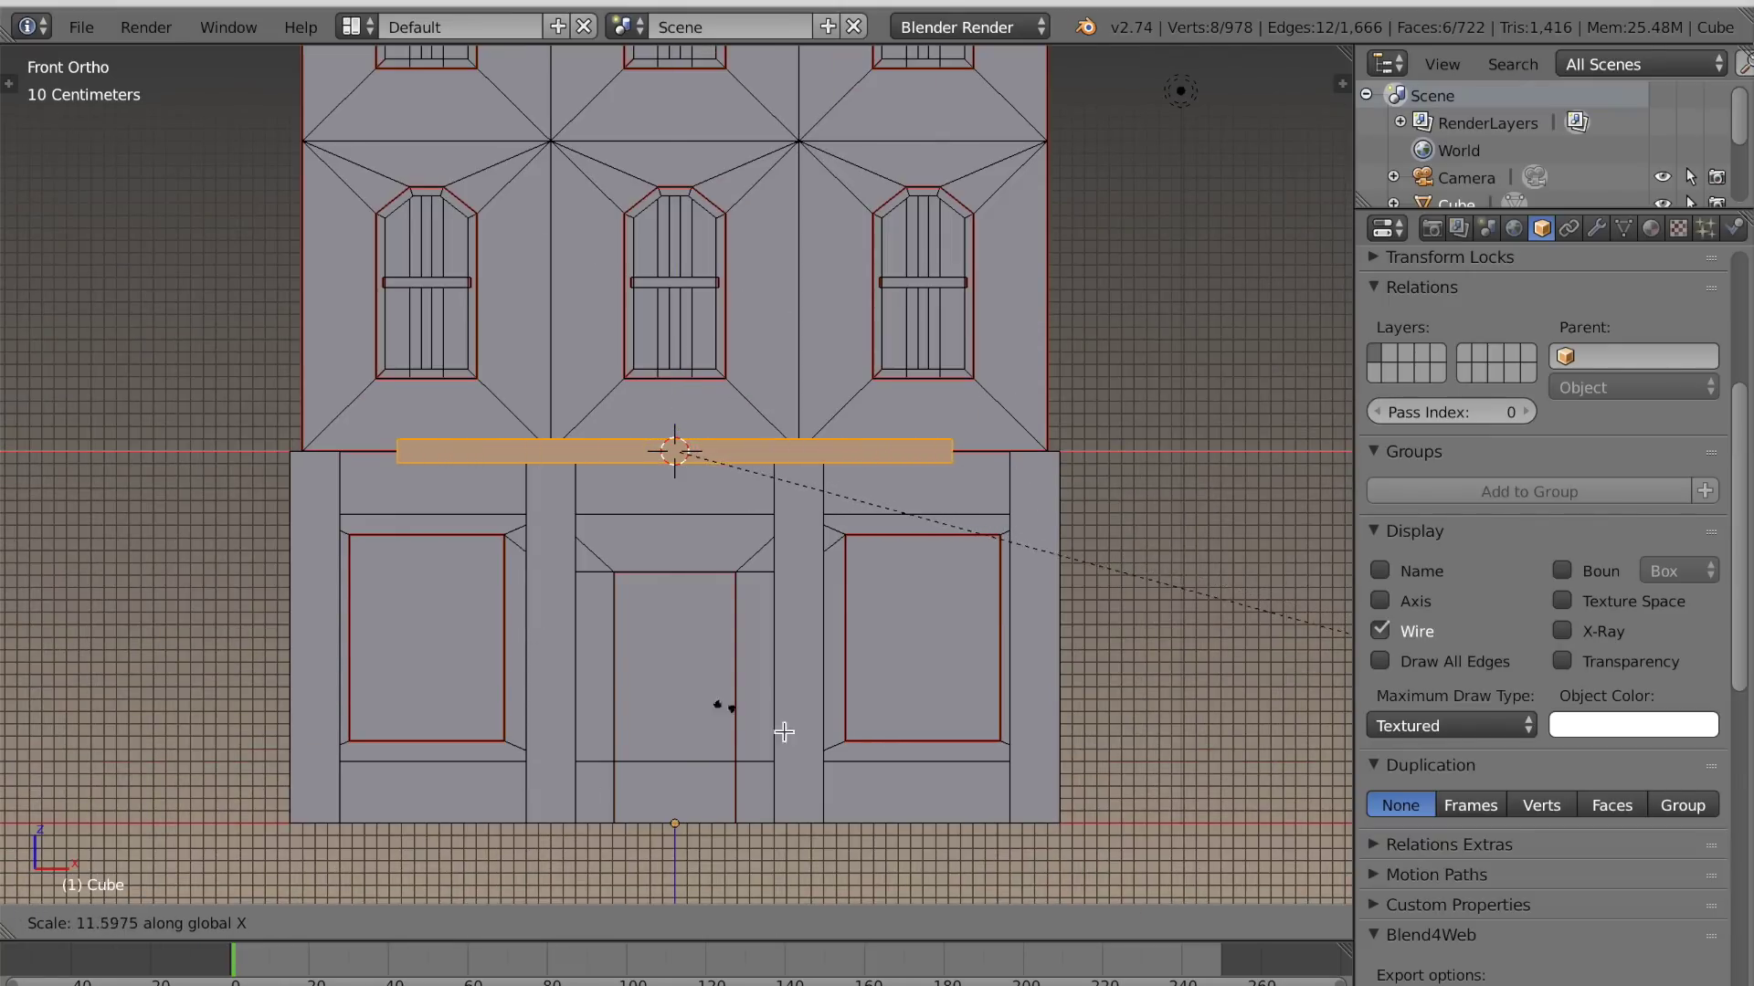
left_click(1128, 262)
scroll(919, 286, "down", 4)
scroll(1017, 380, "up", 4)
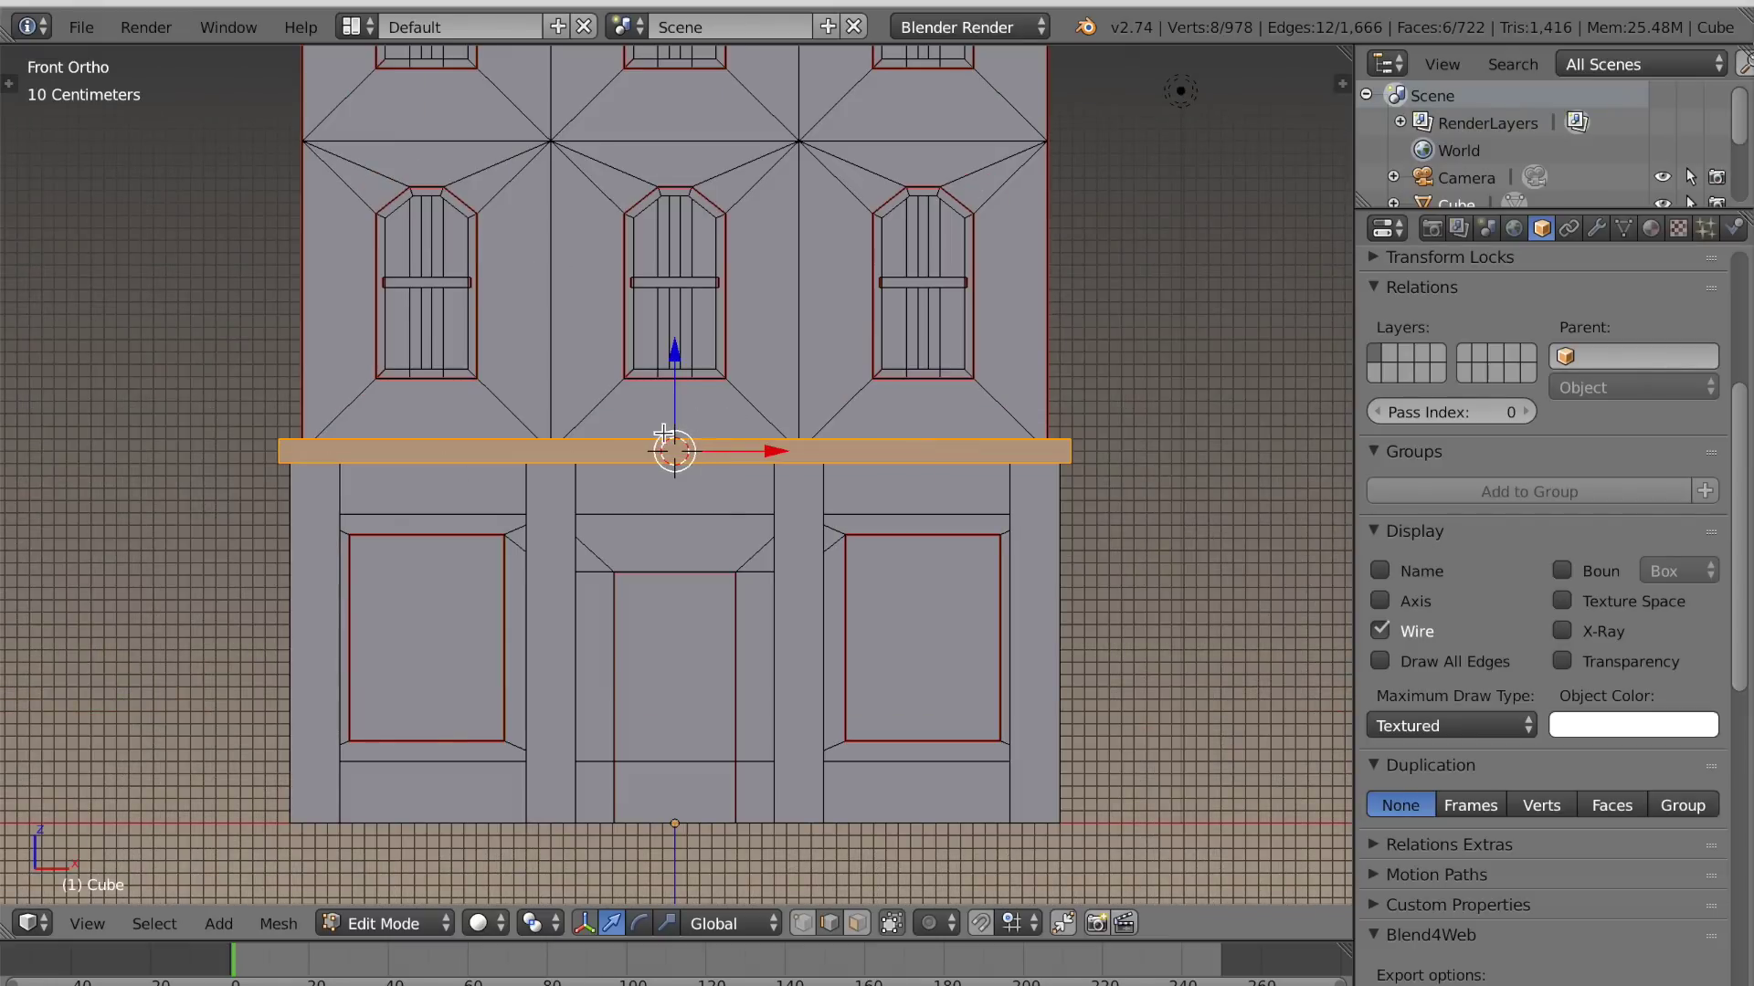
Add two vertical loop cuts to the ledge and scale them apart along X by about 2.73, near its ends
key("ctrl+r")
scroll(663, 433, "up", 1)
left_click(663, 432)
key("s")
key("x")
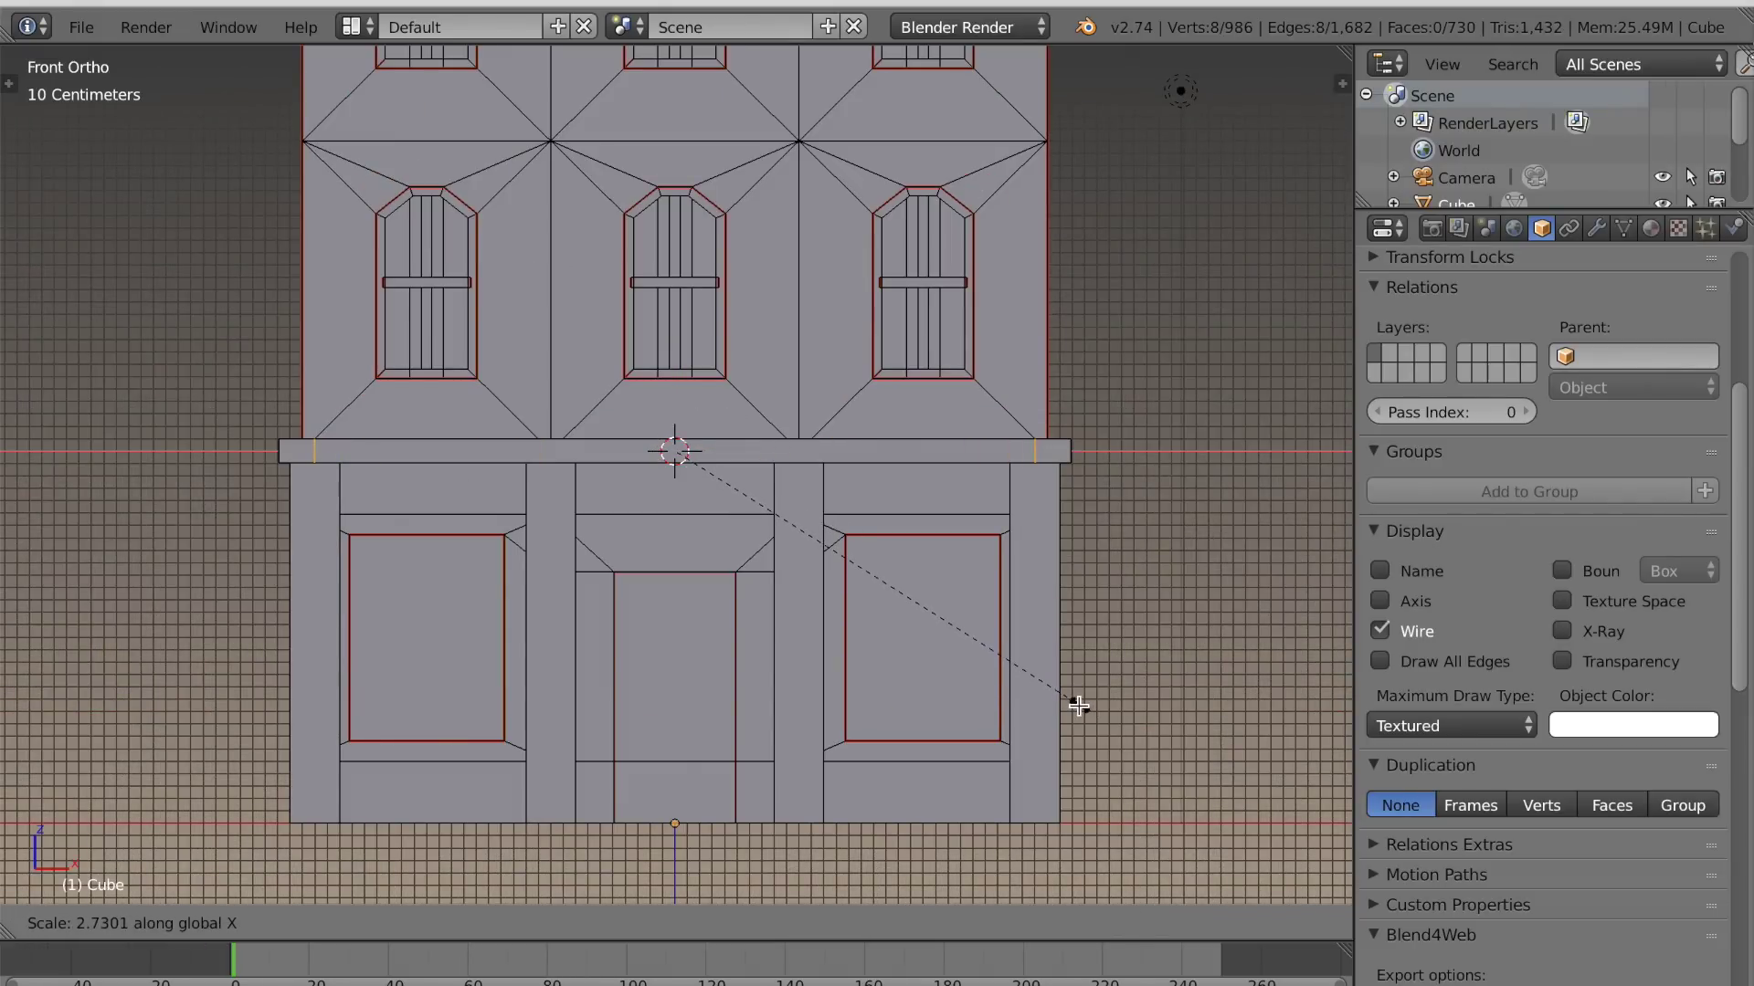
left_click(1079, 706)
Extrude the back faces at both ends of the ledge along the side walls to cover the rear side pillars
middle_click_drag(1077, 709, 1049, 709)
left_click(866, 920)
key("KP_5")
middle_click_drag(929, 699, 654, 700)
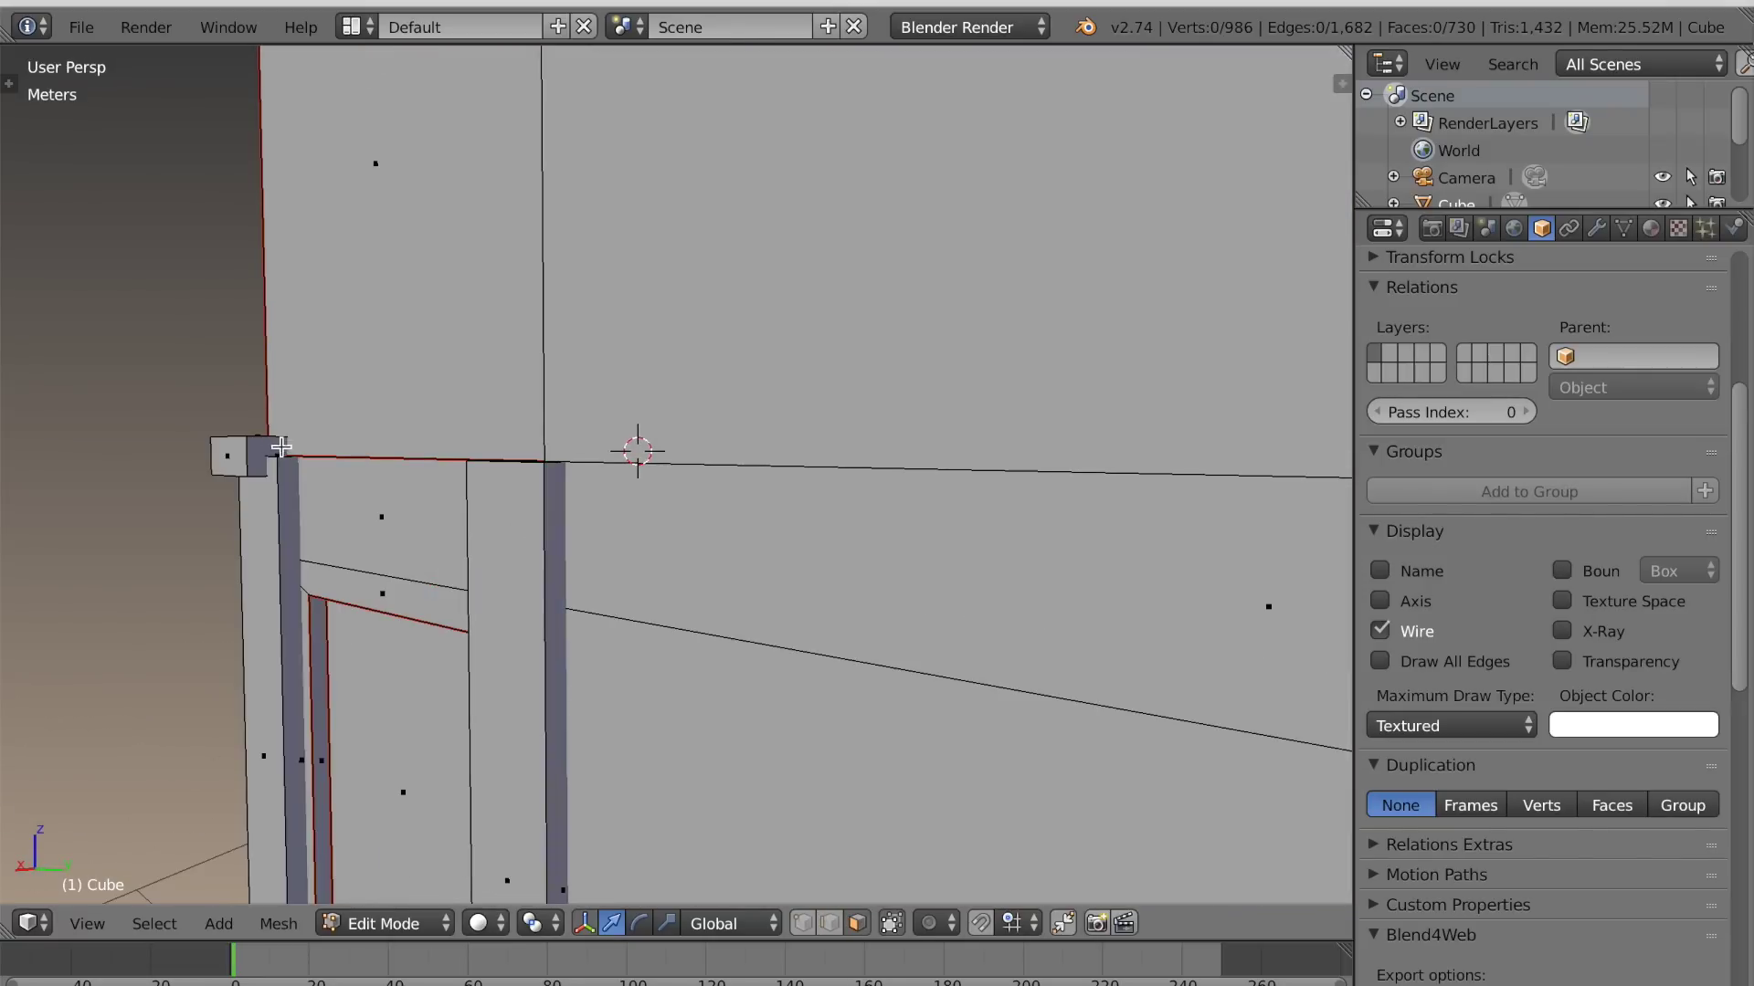
middle_click_drag(270, 451, 1017, 567)
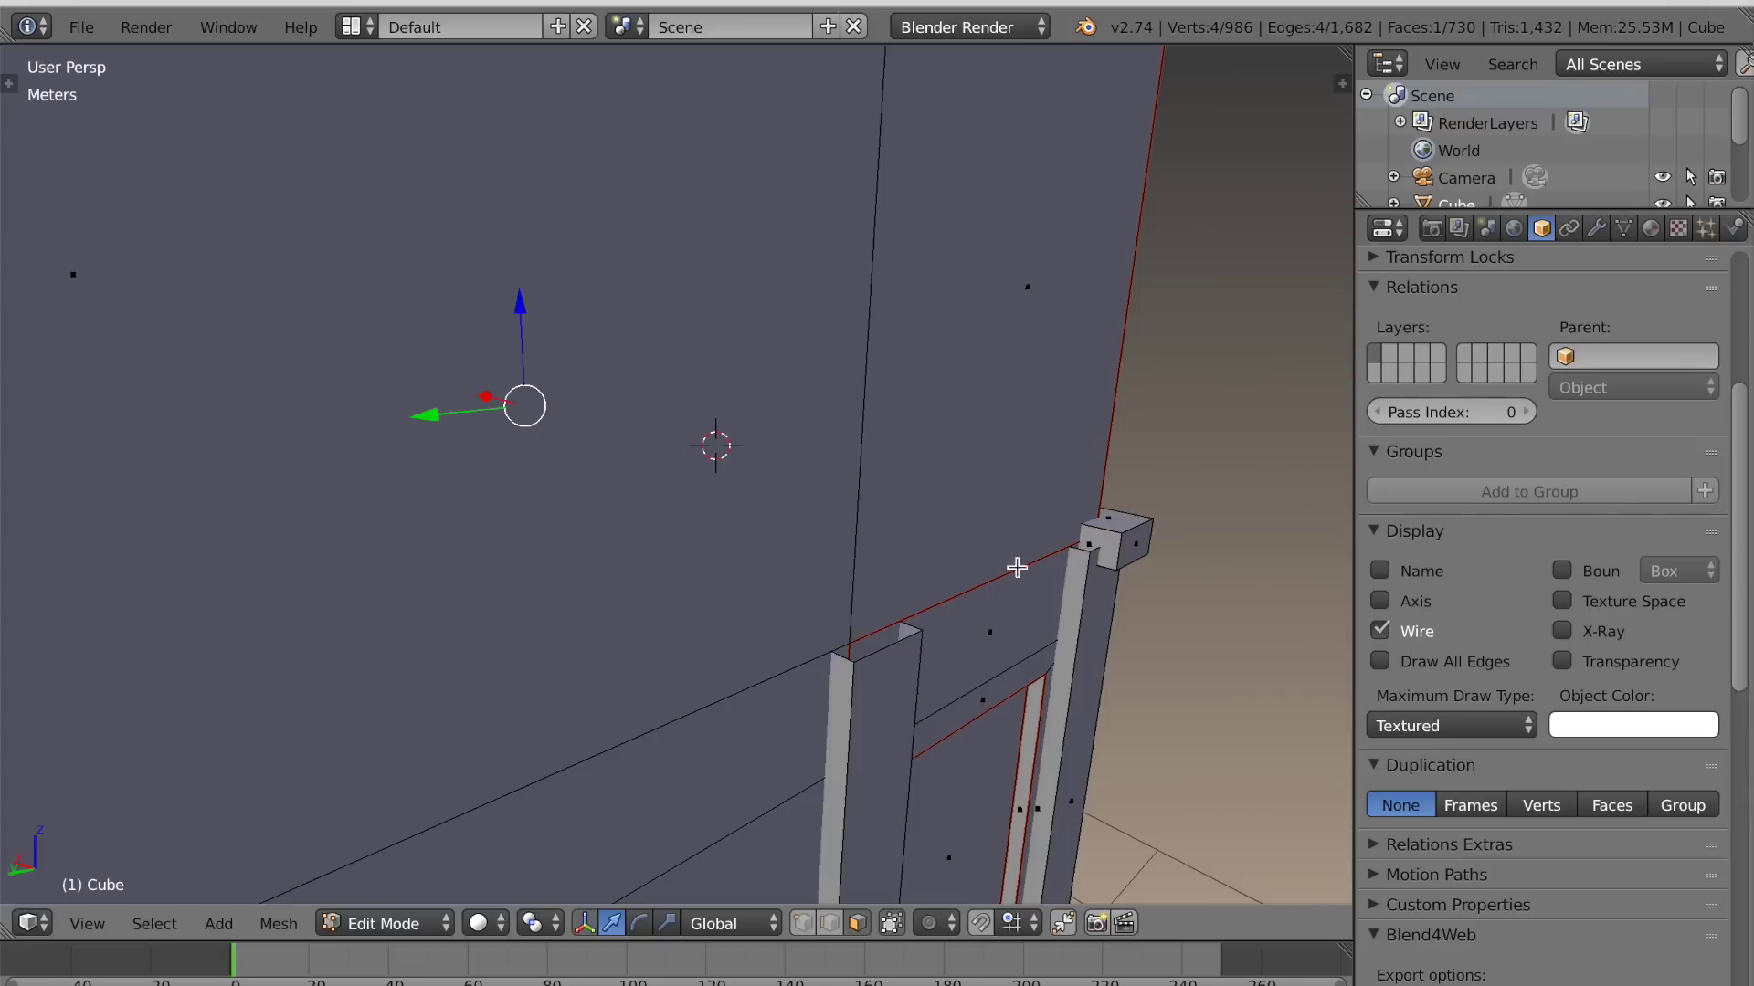
right_click(1104, 547, "shift")
key("e")
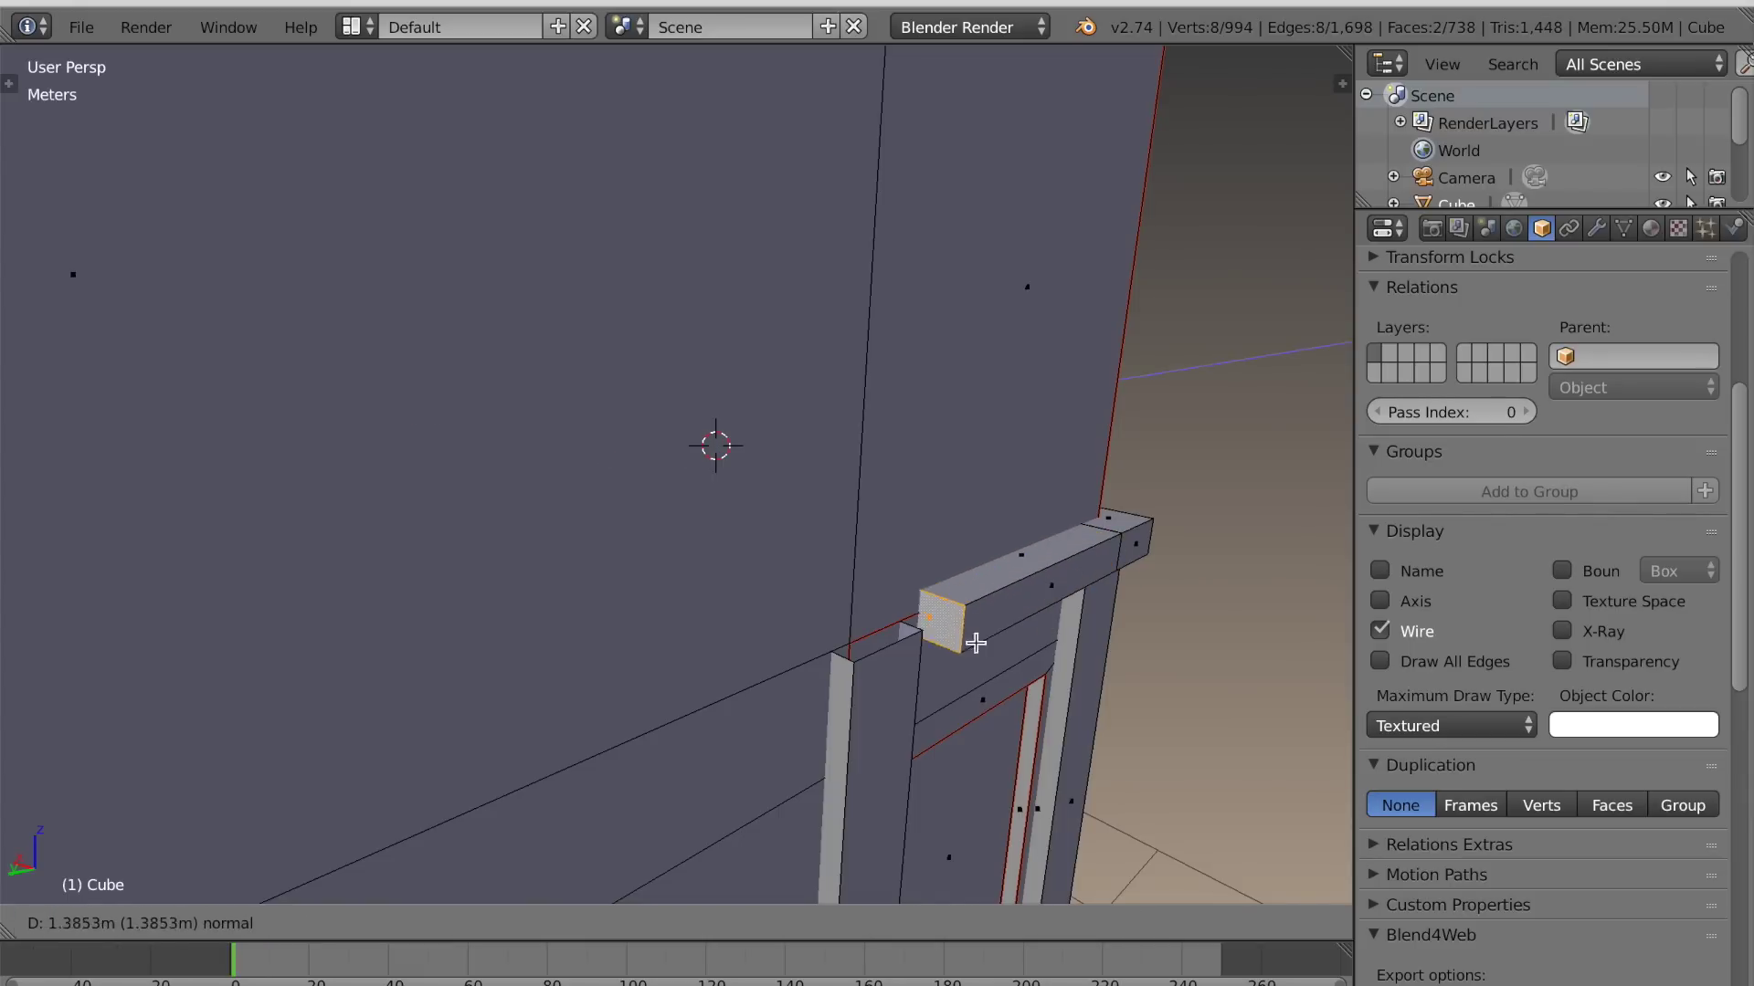
left_click(908, 662)
scroll(907, 661, "down", 2)
middle_click_drag(908, 661, 552, 618)
scroll(671, 595, "up", 2)
left_click_drag(975, 451, 982, 452)
scroll(950, 466, "down", 2)
middle_click_drag(754, 491, 1026, 517)
scroll(643, 500, "up", 1)
Select the five upper faces of the ledge, extrude them upward and scale them outward into a flared cornice
right_click(328, 517)
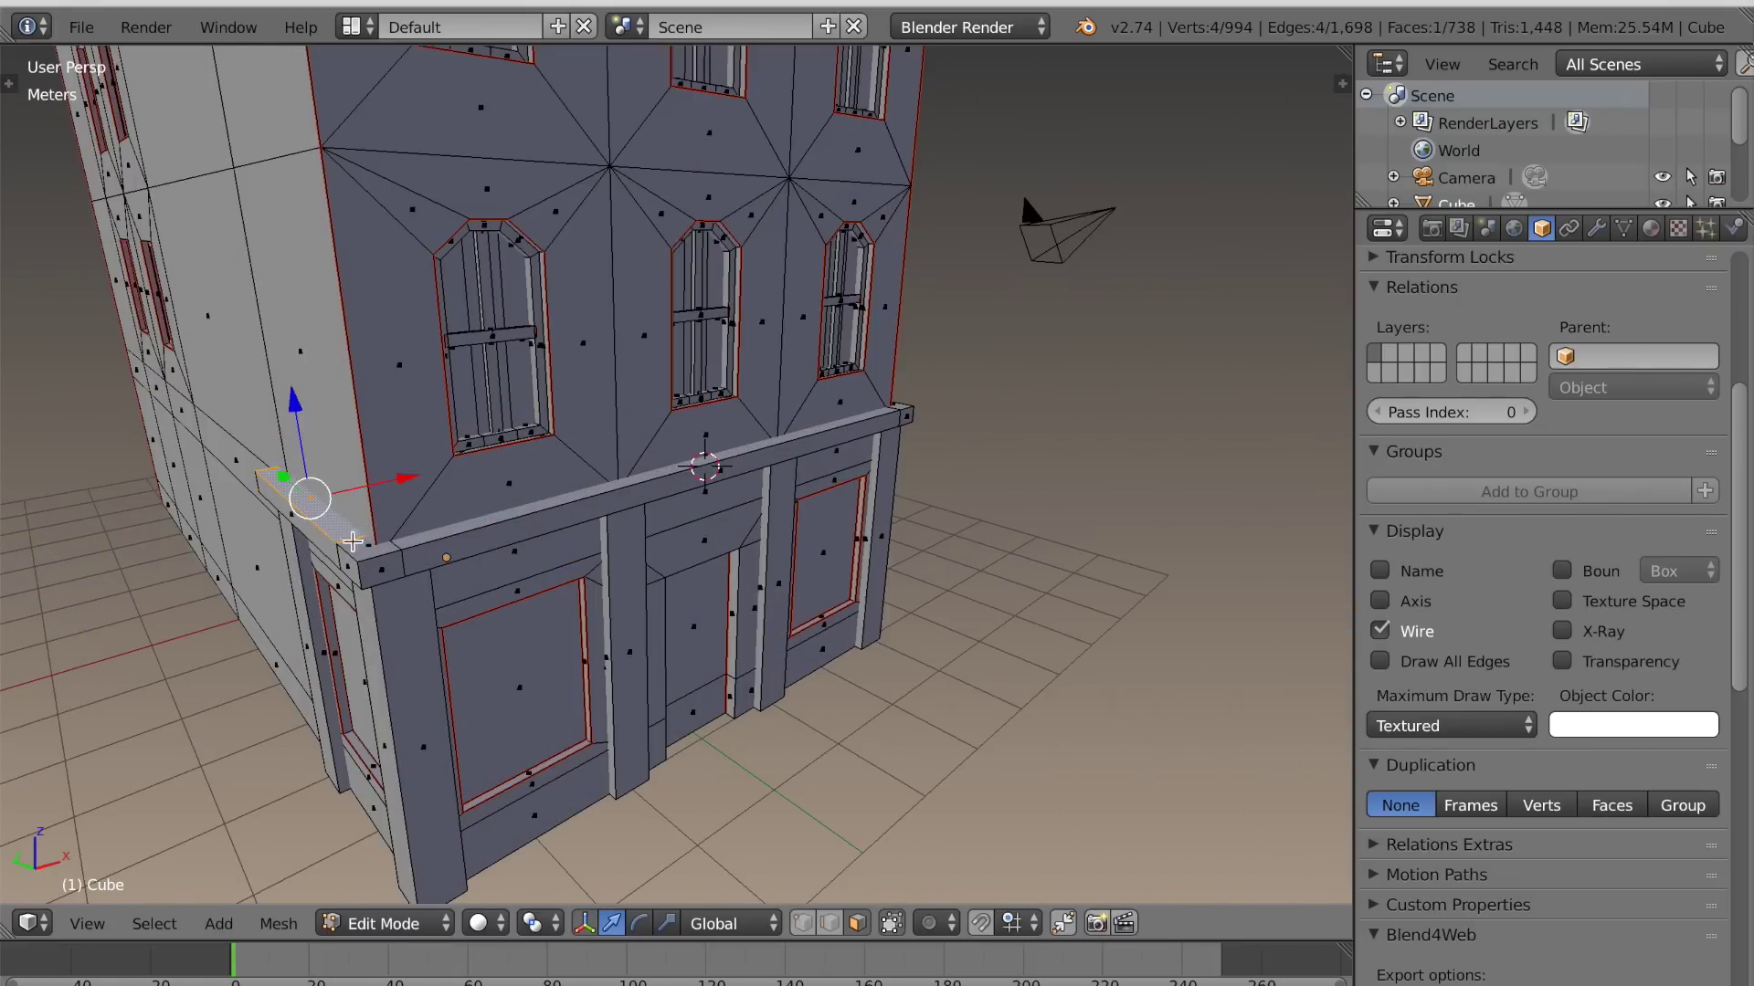
right_click(372, 554, "shift")
right_click(424, 541, "shift")
middle_click_drag(804, 559, 913, 580)
right_click(691, 678, "shift")
right_click(786, 669, "shift")
scroll(786, 669, "down", 6)
scroll(770, 573, "up", 4)
scroll(770, 572, "down", 3)
scroll(721, 573, "up", 3)
key("e")
left_click(936, 582)
key("s")
left_click(941, 589)
middle_click_drag(940, 589, 1043, 590)
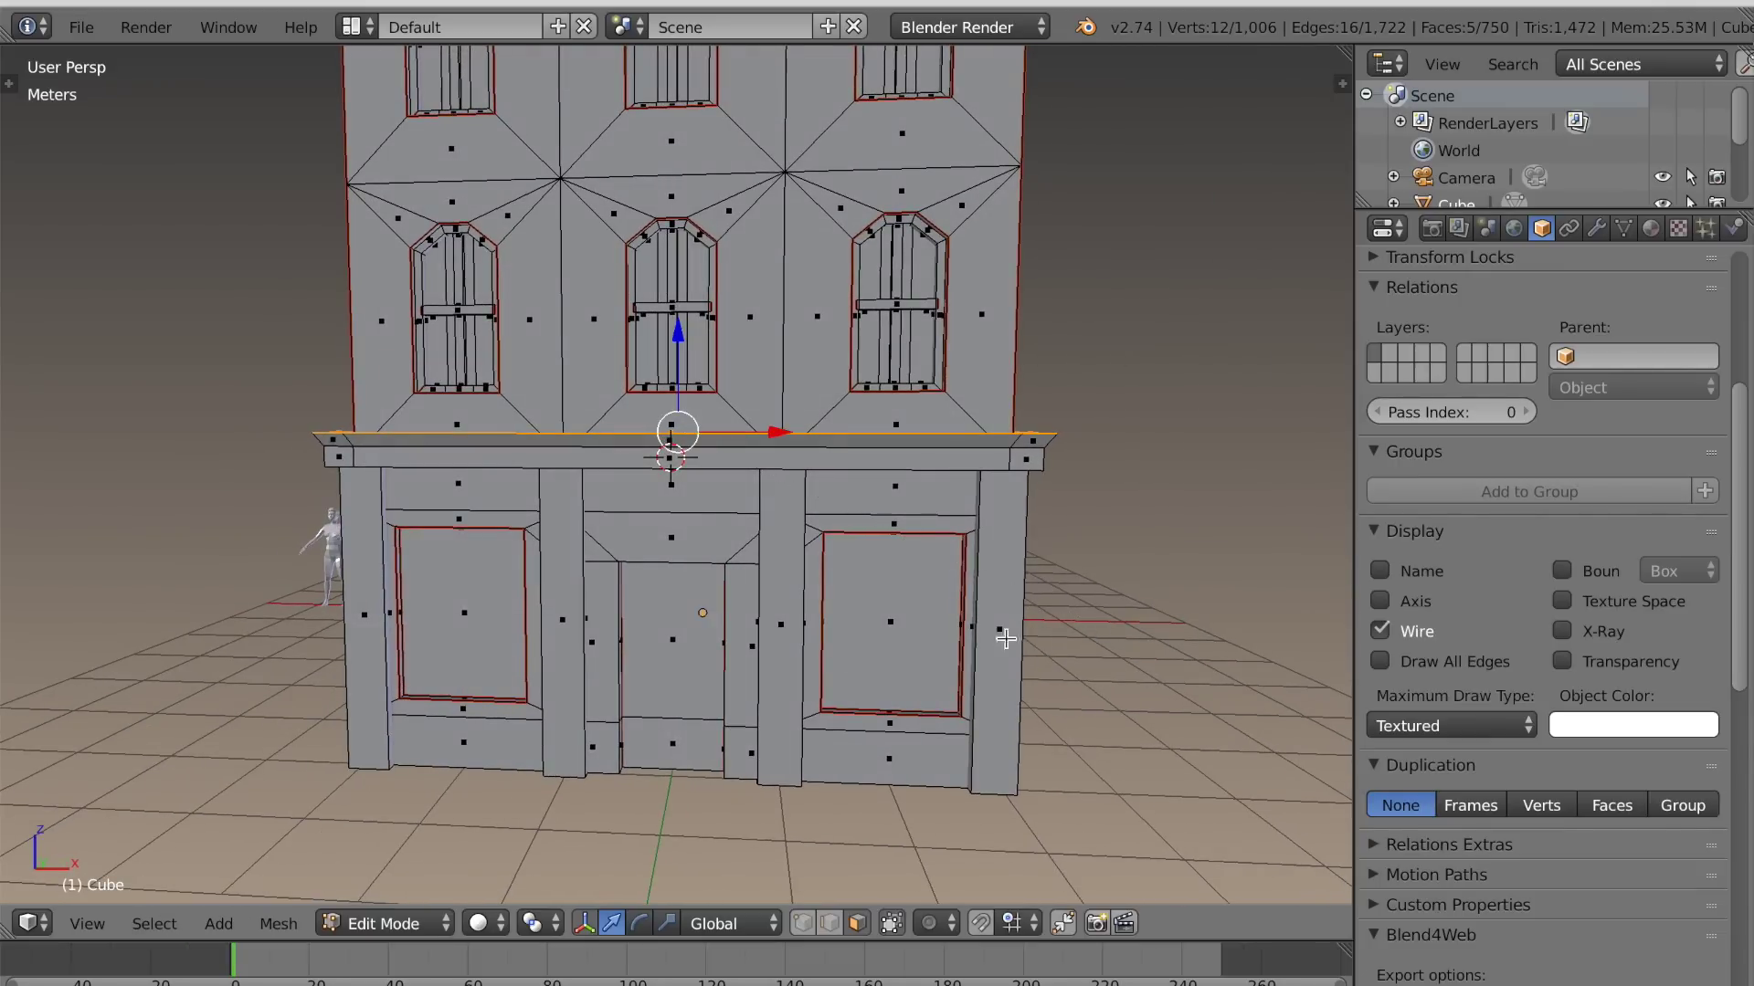
Select an edge of the ledge at the shopfront's corner
right_click(1018, 466)
middle_click_drag(999, 536, 1032, 587)
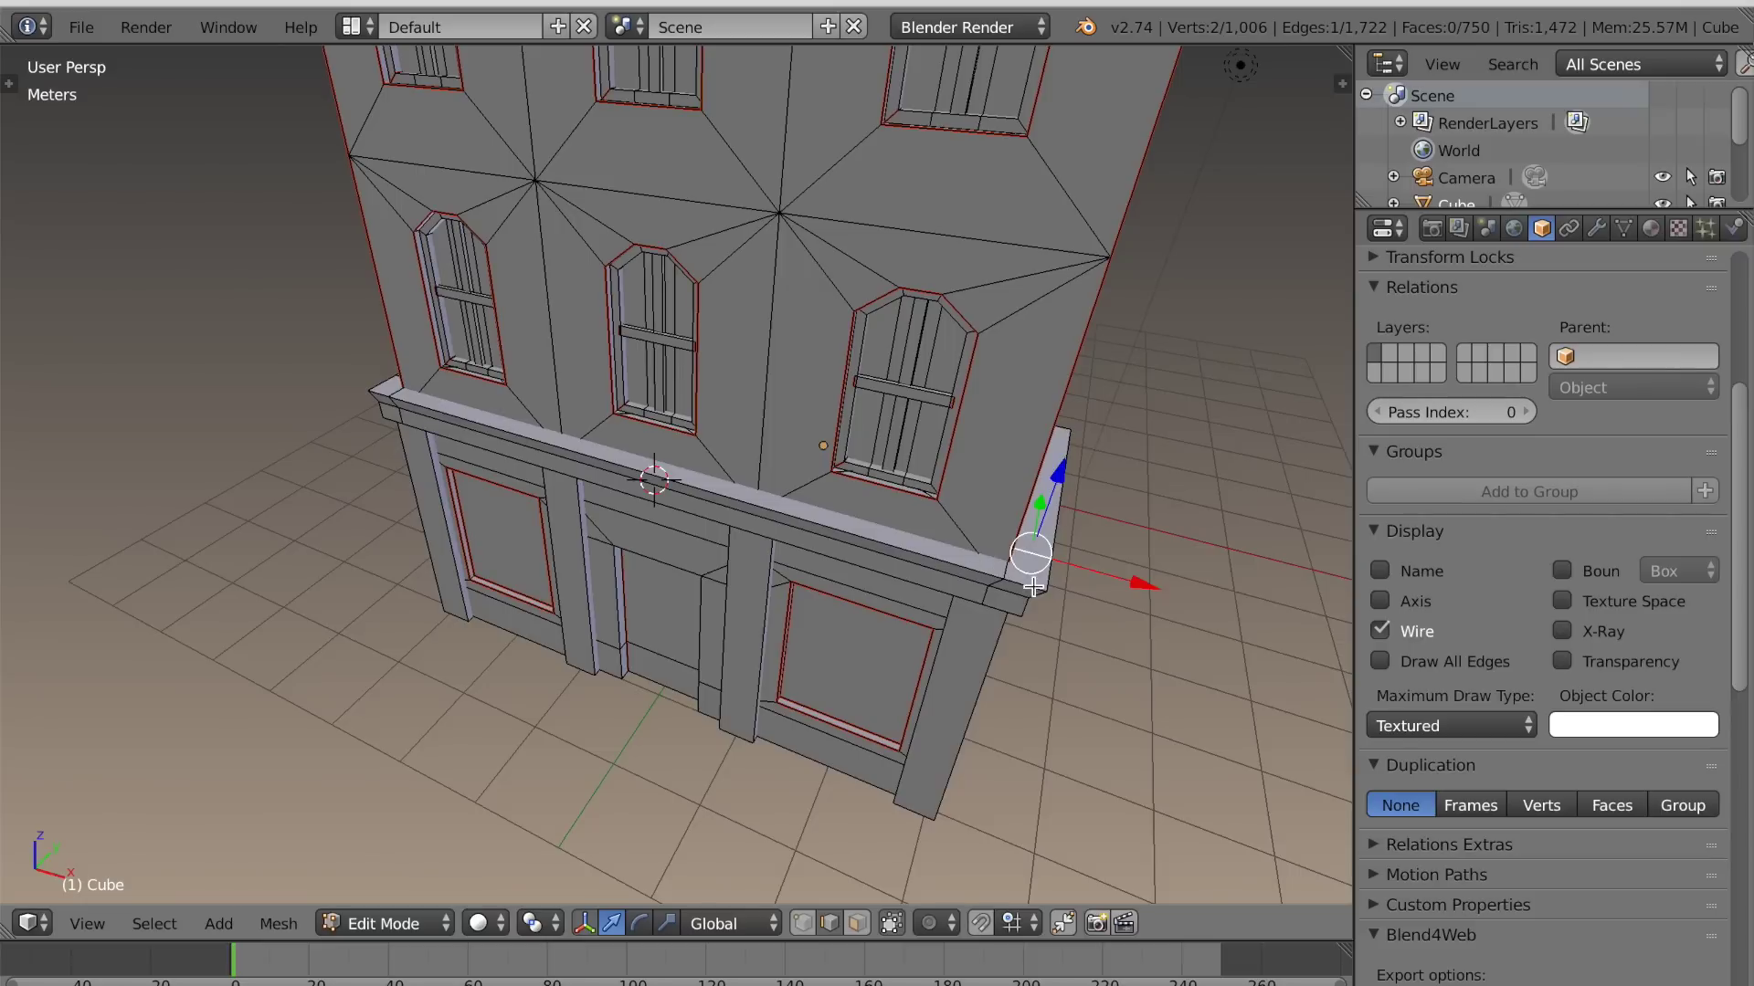
Nudge the matching corner edges at both ends of the storefront ledge slightly
right_click(379, 393, "shift")
scroll(407, 462, "up", 1)
middle_click_drag(407, 462, 363, 471)
left_click_drag(673, 430, 664, 441)
Select the underside faces of the storefront ledge on the front and both sides and lower them slightly
scroll(665, 541, "down", 3)
middle_click_drag(665, 542, 622, 466)
scroll(663, 483, "up", 2)
middle_click_drag(663, 482, 854, 473)
left_click(856, 924)
right_click(673, 429)
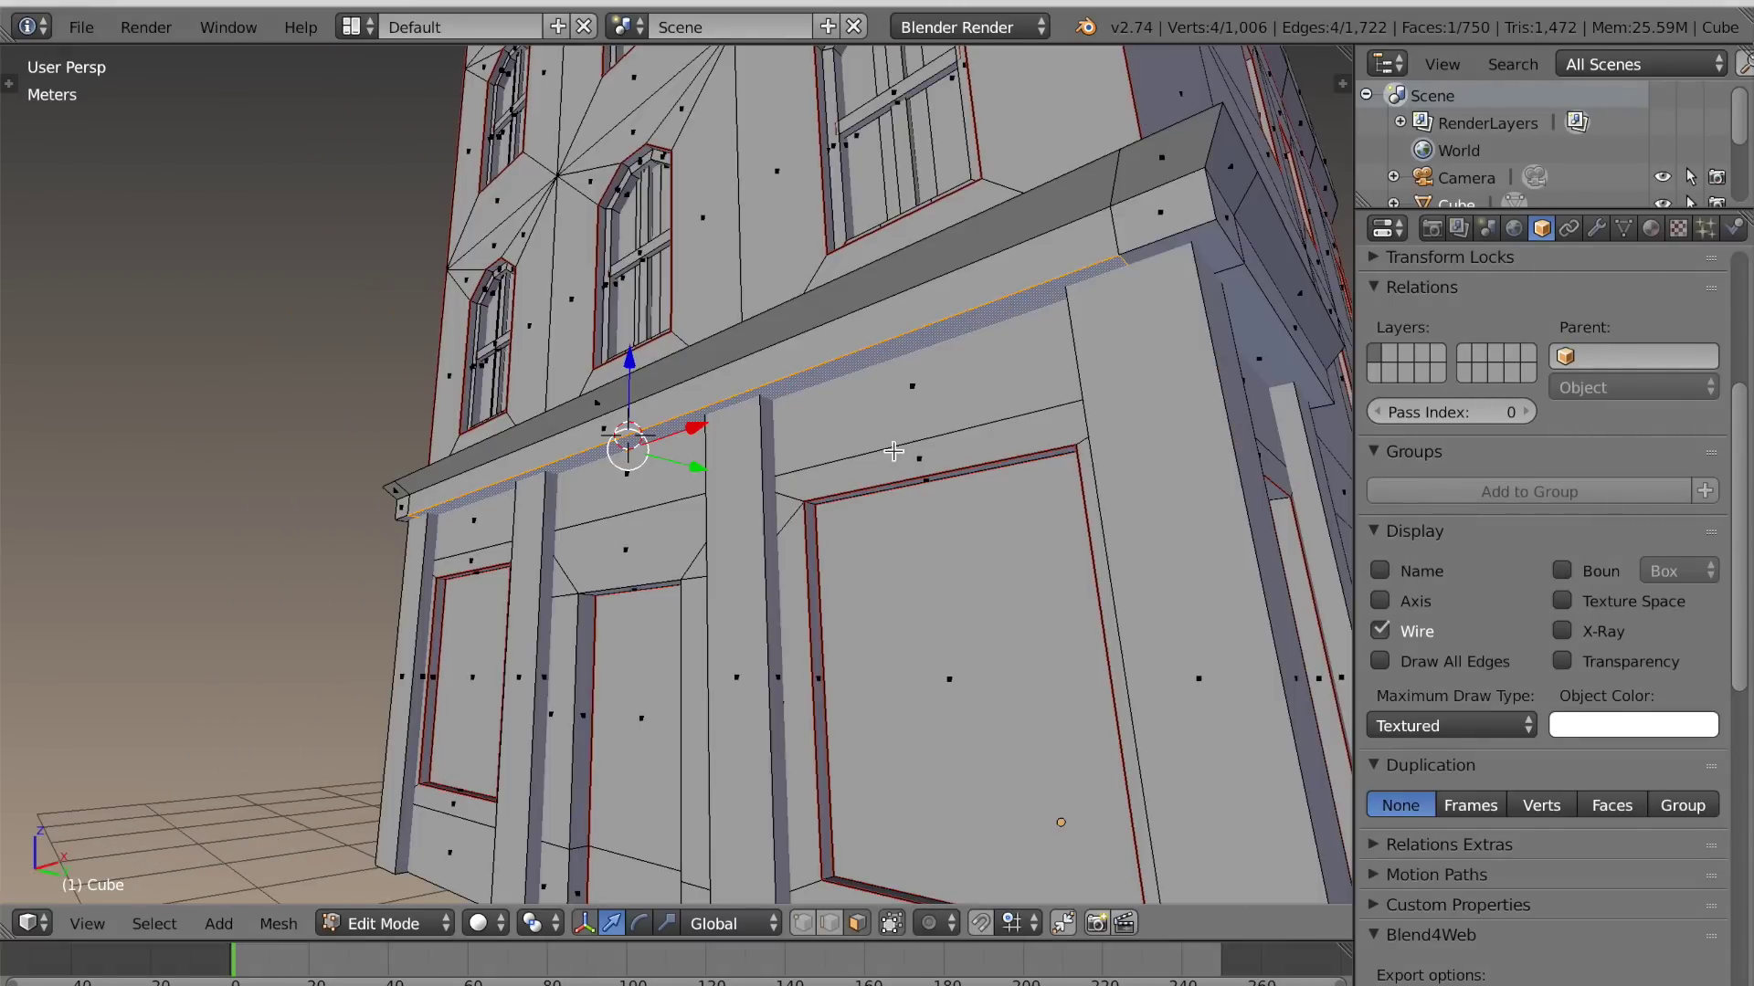
right_click(1226, 256, "shift")
scroll(1249, 293, "down", 3)
middle_click_drag(1250, 293, 959, 294)
right_click(415, 318, "shift")
left_click_drag(649, 389, 649, 400)
Extrude the five top faces of the storefront ledge slightly upward along the front and both sides
scroll(981, 463, "down", 4)
middle_click_drag(982, 463, 831, 608)
scroll(830, 608, "up", 4)
right_click(830, 762)
right_click(647, 767, "shift")
right_click(604, 590, "shift")
scroll(599, 594, "down", 3)
middle_click_drag(599, 594, 923, 534)
scroll(704, 622, "up", 3)
right_click(564, 696, "shift")
scroll(740, 673, "down", 5)
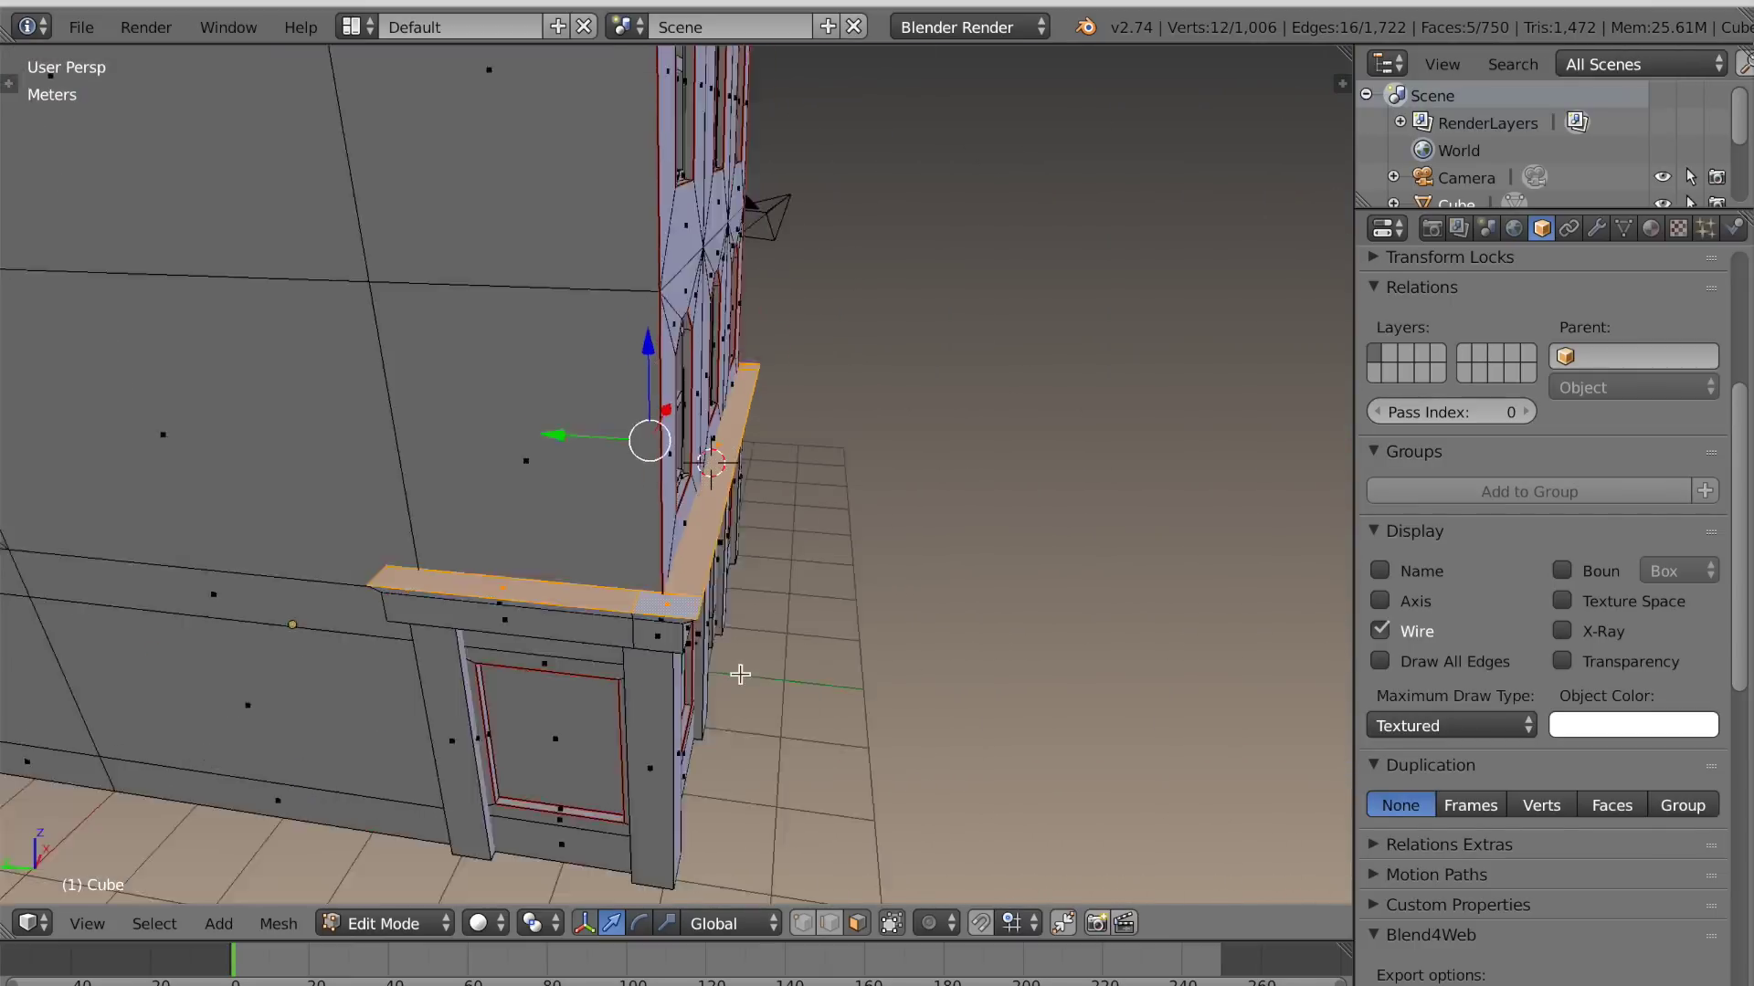
middle_click_drag(739, 673, 627, 615)
scroll(658, 634, "up", 8)
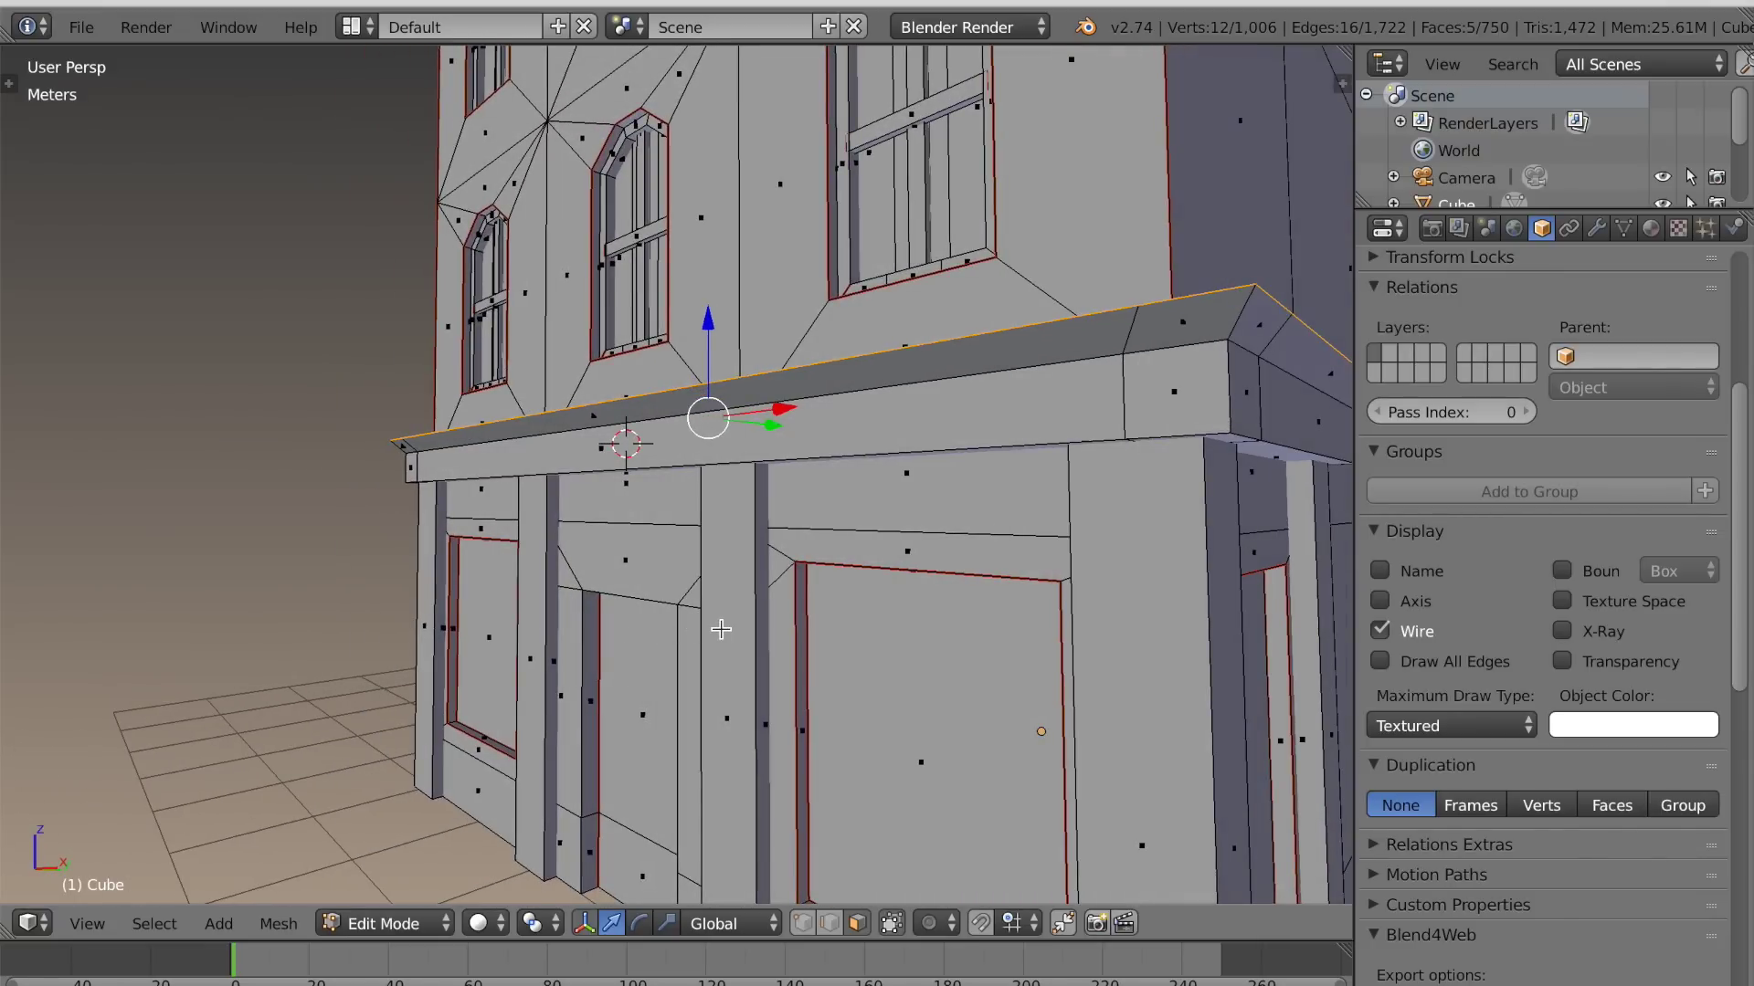
key("e")
left_click(721, 615)
Inspect the extruded storefront ledge in Object Mode from outside and from inside the building
scroll(720, 614, "down", 3)
middle_click_drag(721, 615, 759, 650)
key("Tab")
scroll(823, 643, "down", 2)
scroll(808, 644, "down", 3)
scroll(817, 687, "up", 8)
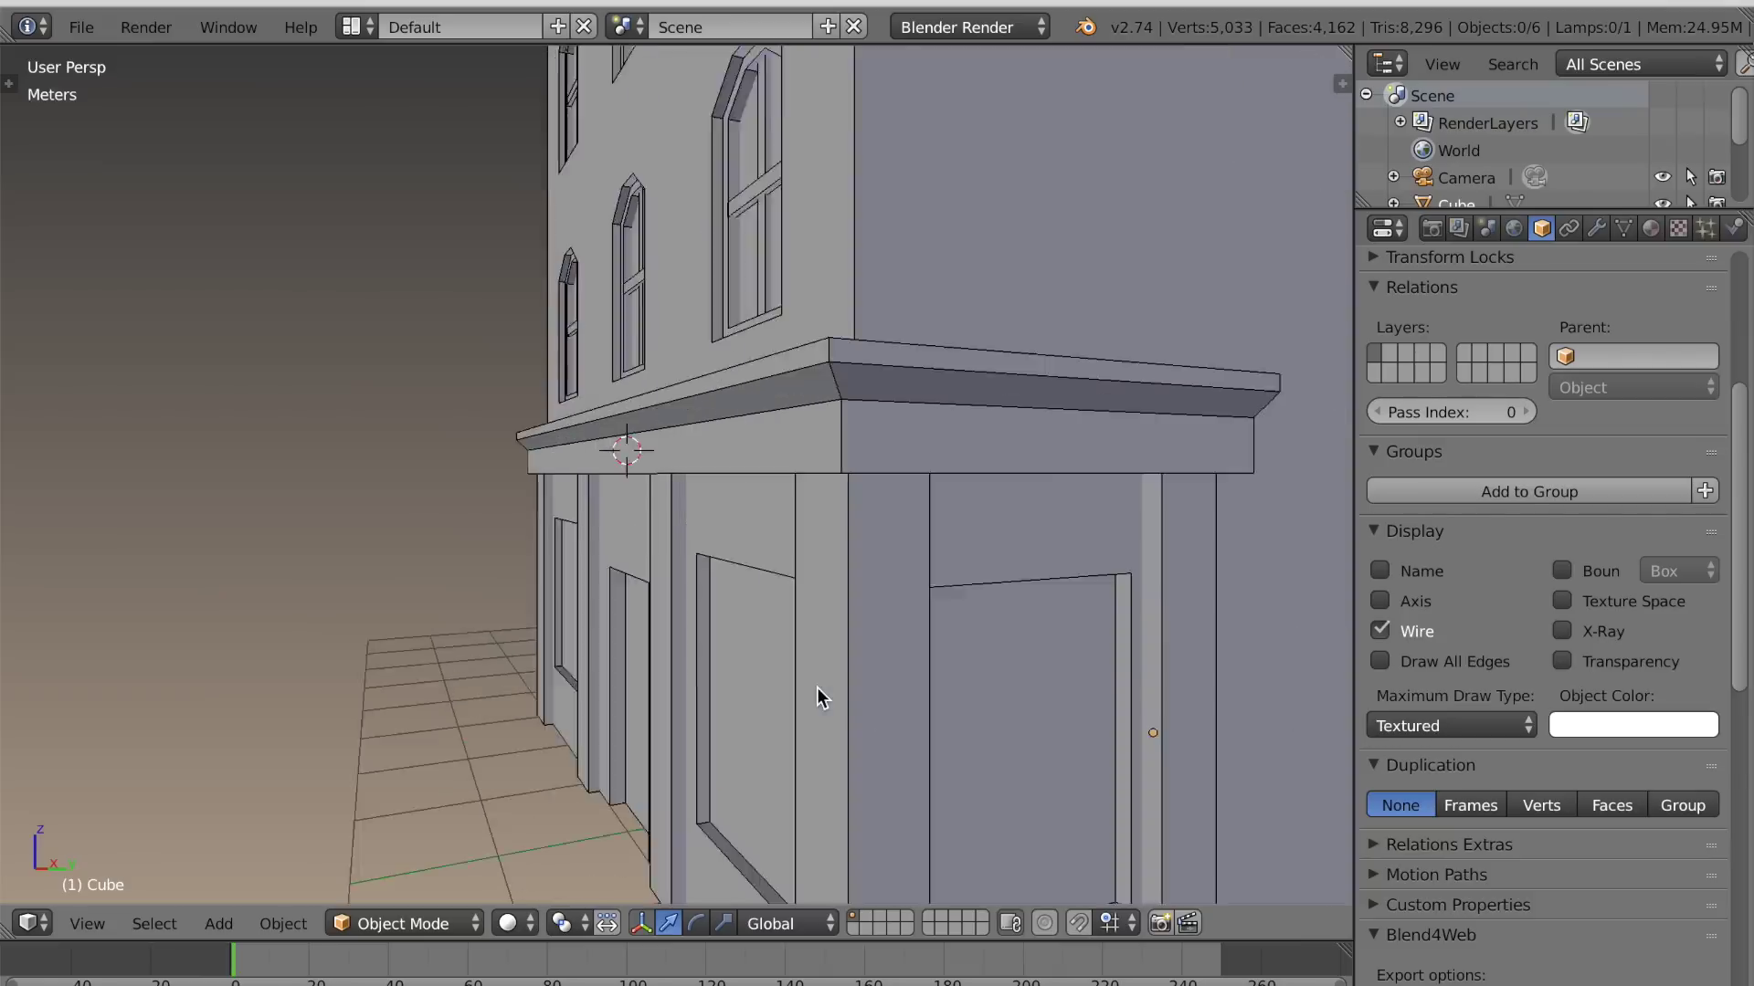
middle_click_drag(440, 649, 570, 689, "shift")
scroll(564, 683, "up", 1)
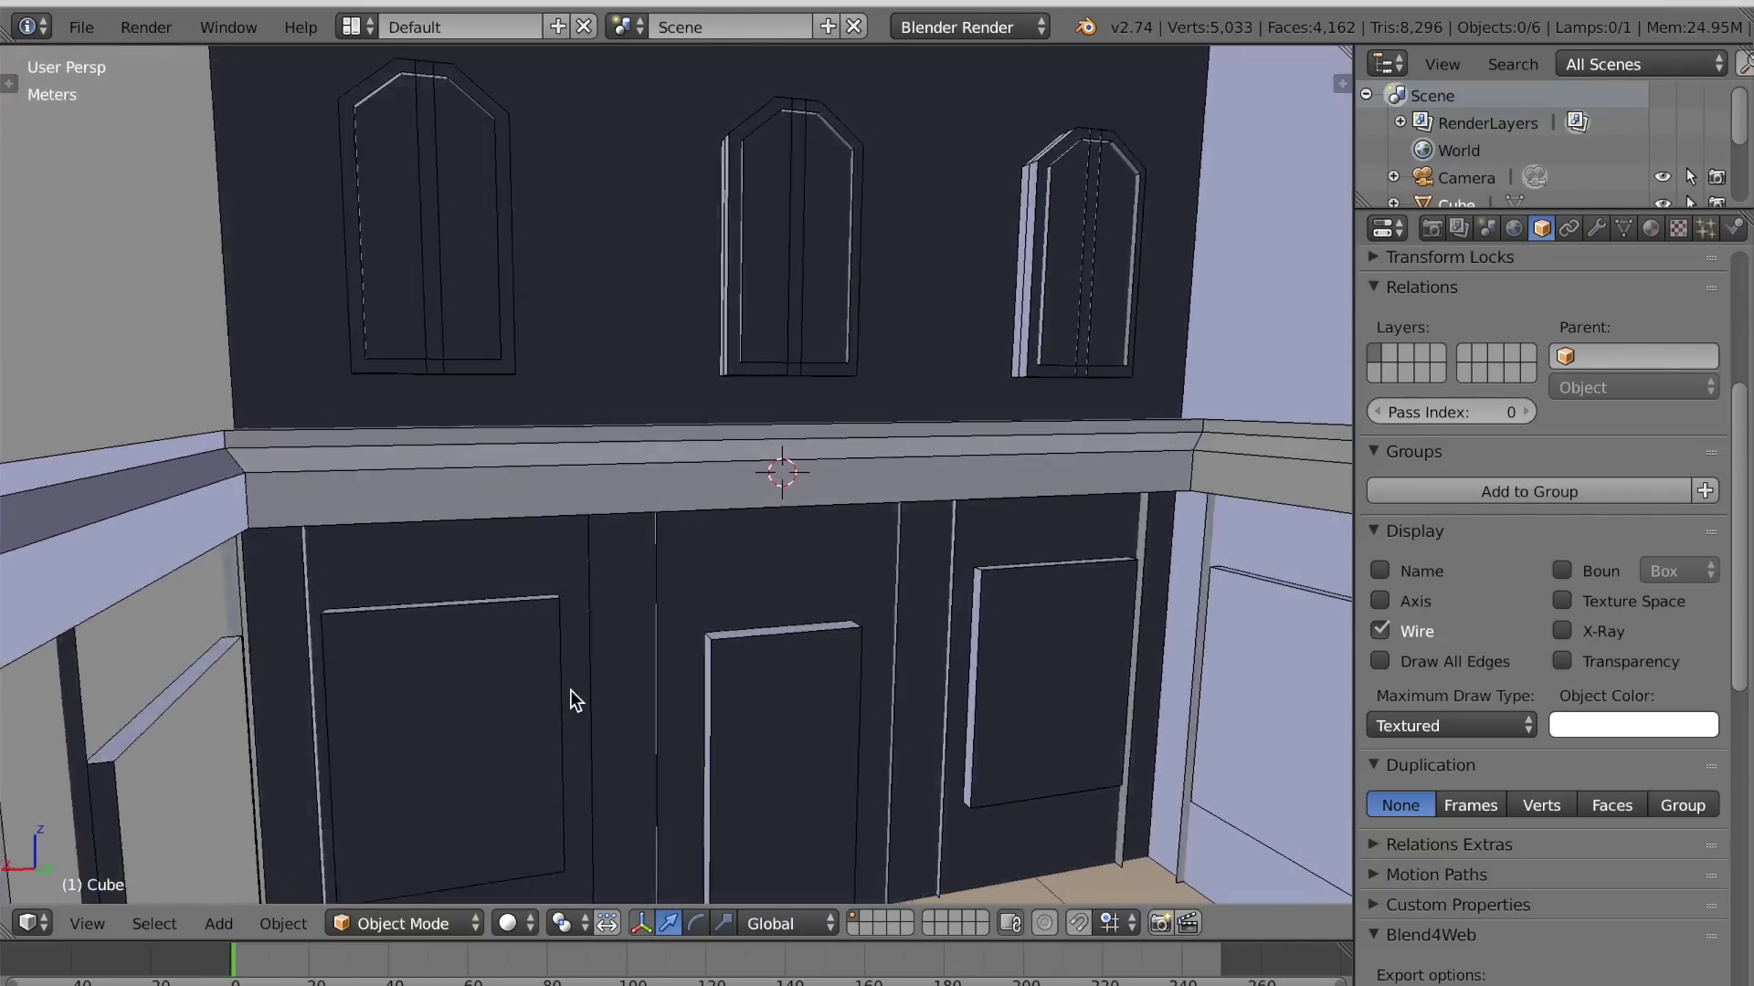
scroll(564, 688, "down", 1)
Delete the nine hidden ledge faces inside the building along the front and both side walls
key("Tab")
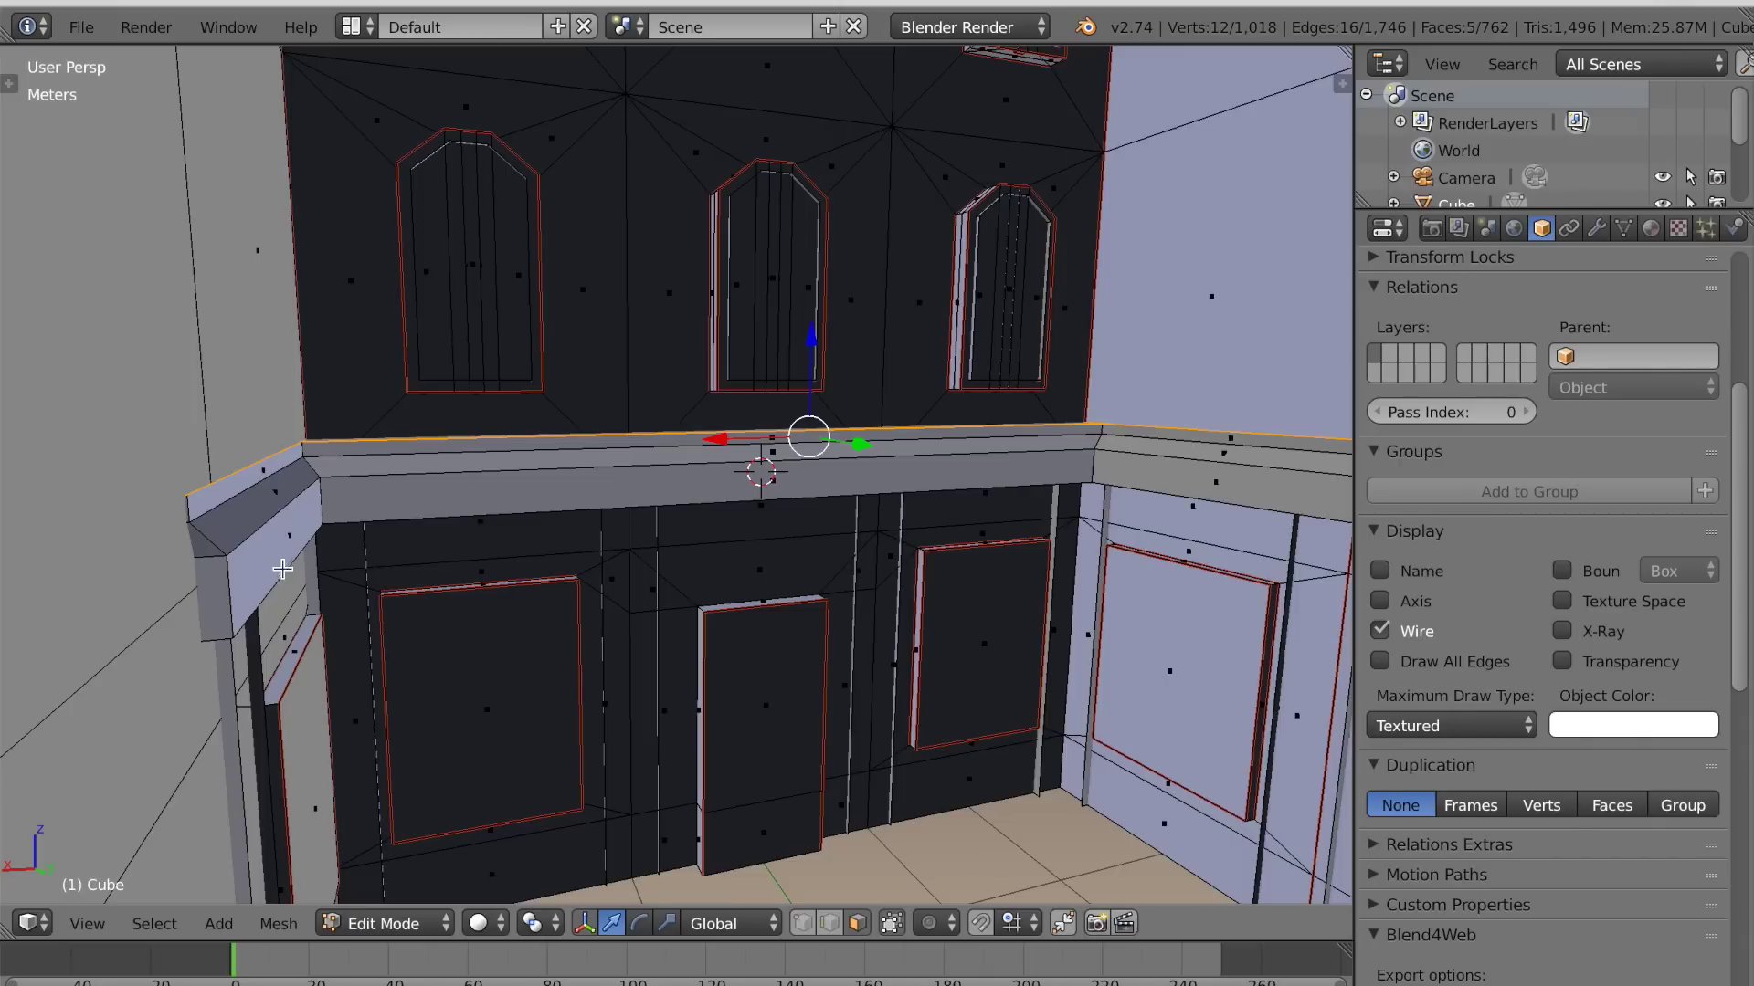
right_click(240, 553)
right_click(263, 497, "shift")
right_click(275, 467, "shift")
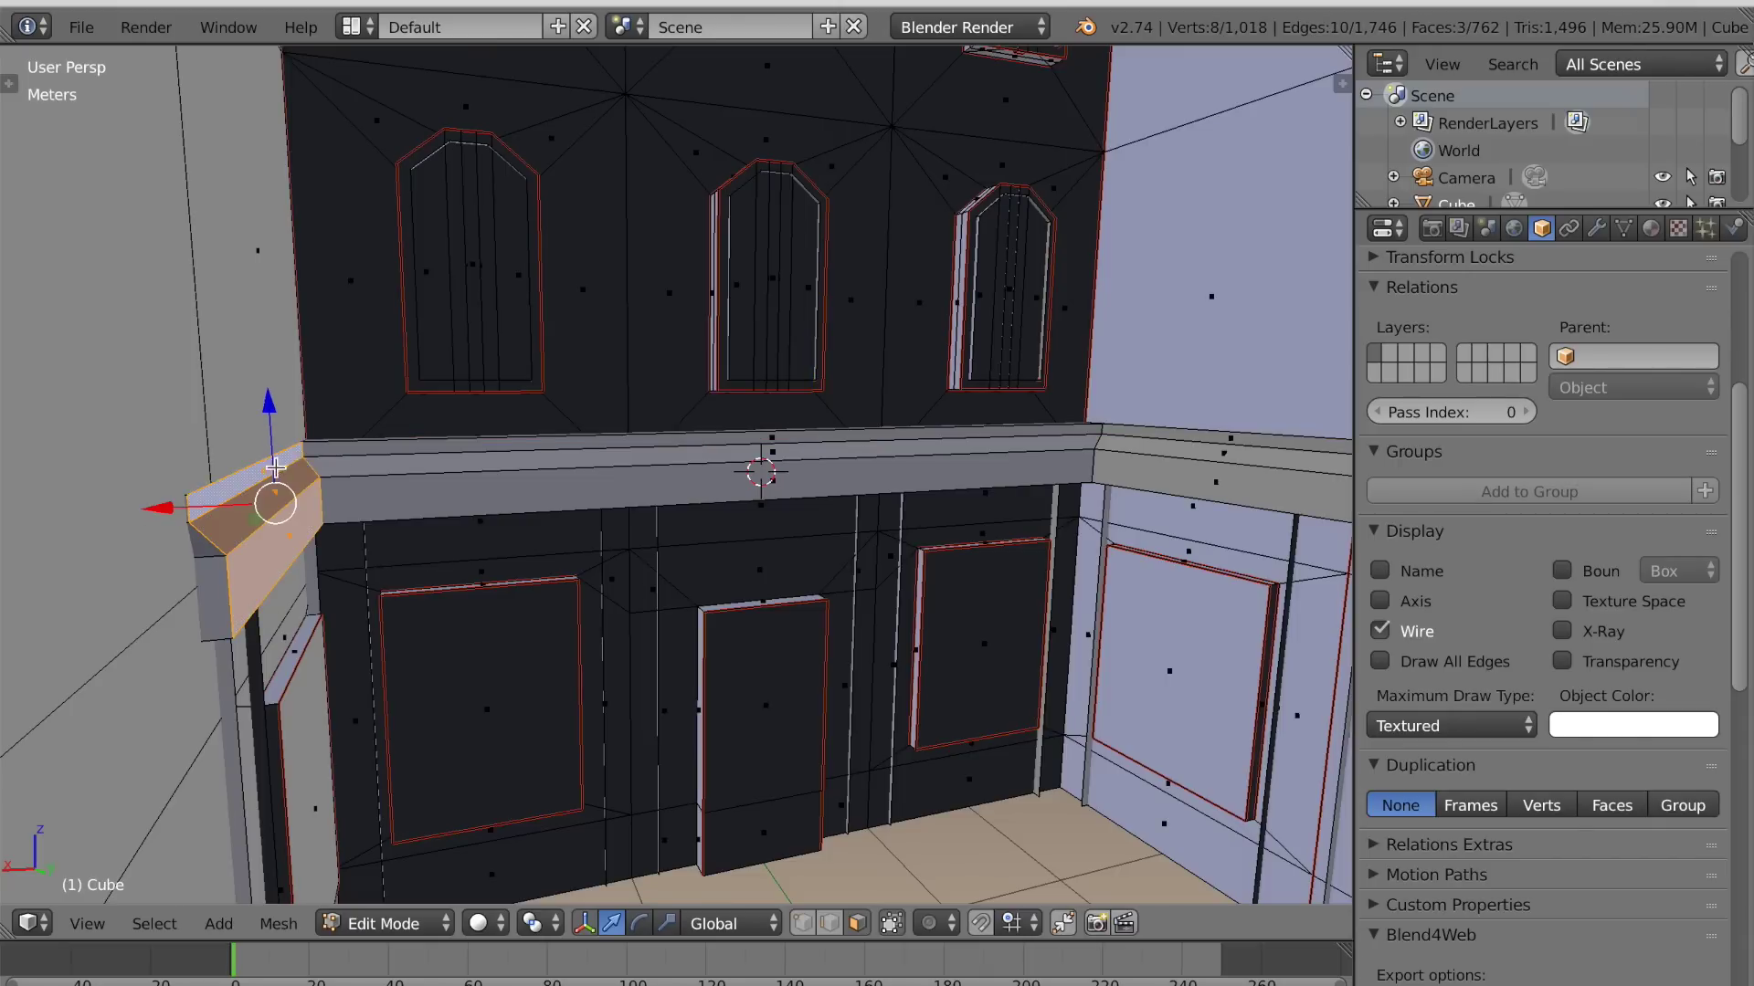
right_click(395, 449, "shift")
right_click(396, 465, "shift")
right_click(398, 493, "shift")
middle_click_drag(840, 642, 639, 650, "shift")
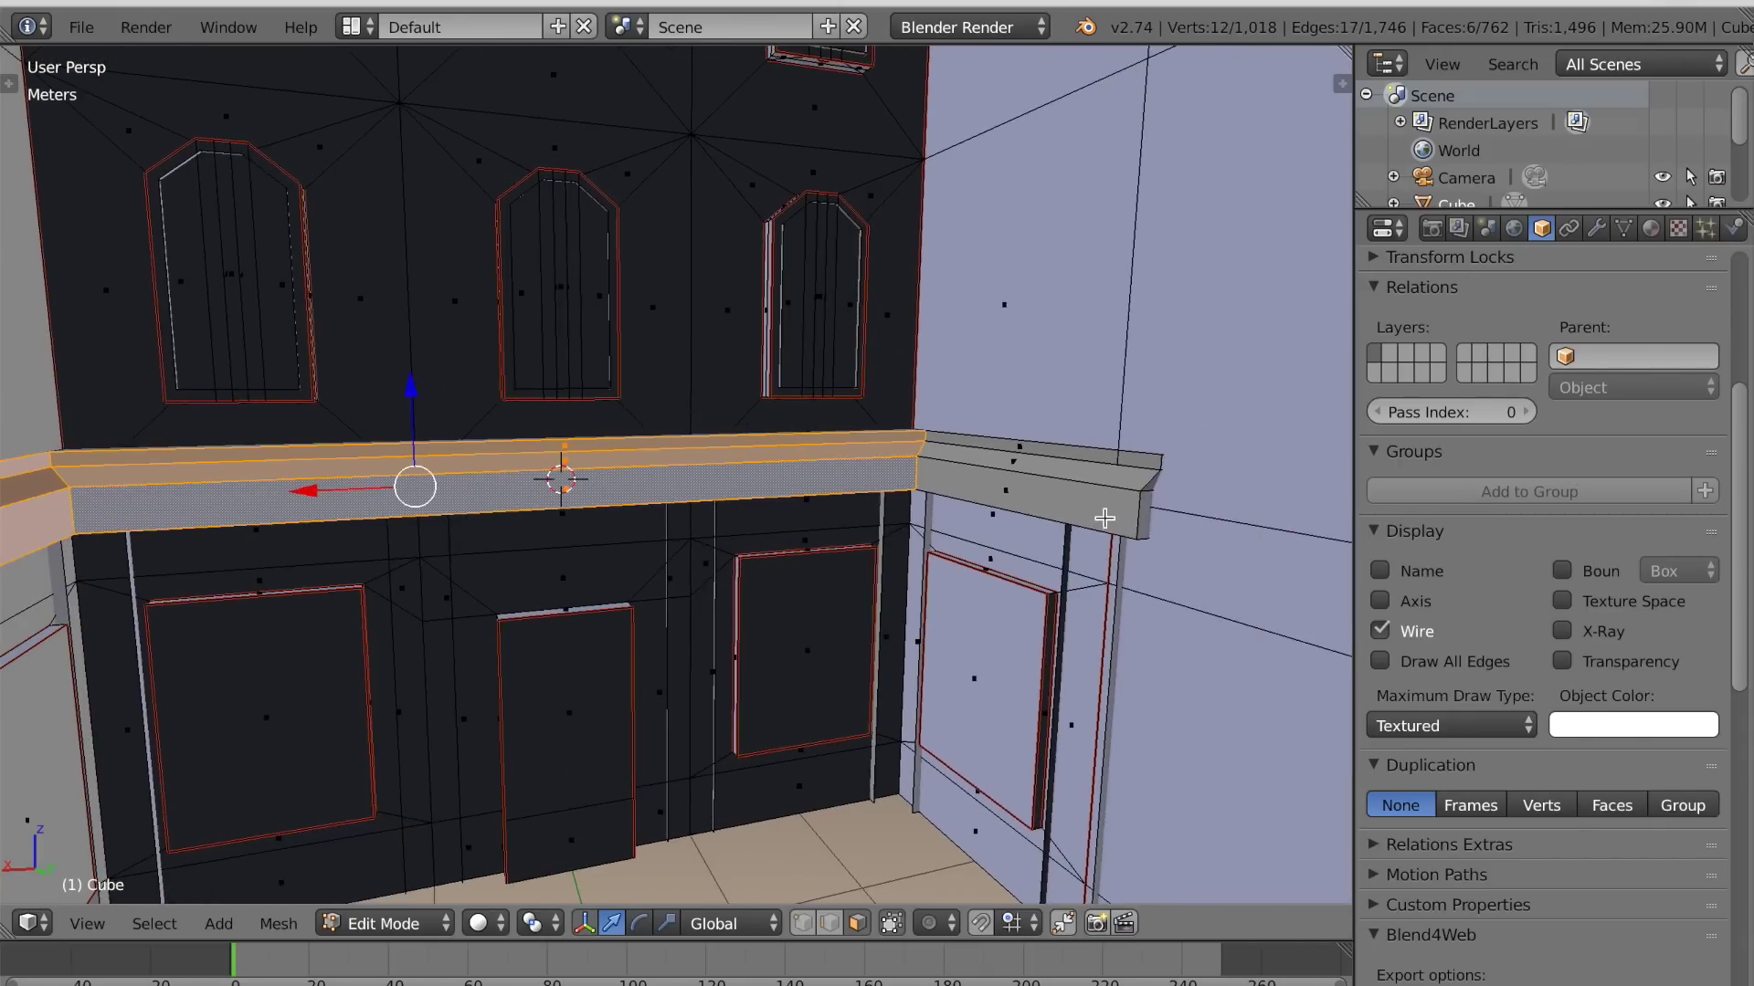
right_click(1104, 515, "shift")
right_click(1123, 479, "shift")
right_click(1058, 465, "shift")
key("x")
left_click(669, 571)
Select the lower of the two horizontal edge loops at ledge height around the walls and edge-slide it up onto the upper loop
middle_click_drag(670, 571, 775, 564)
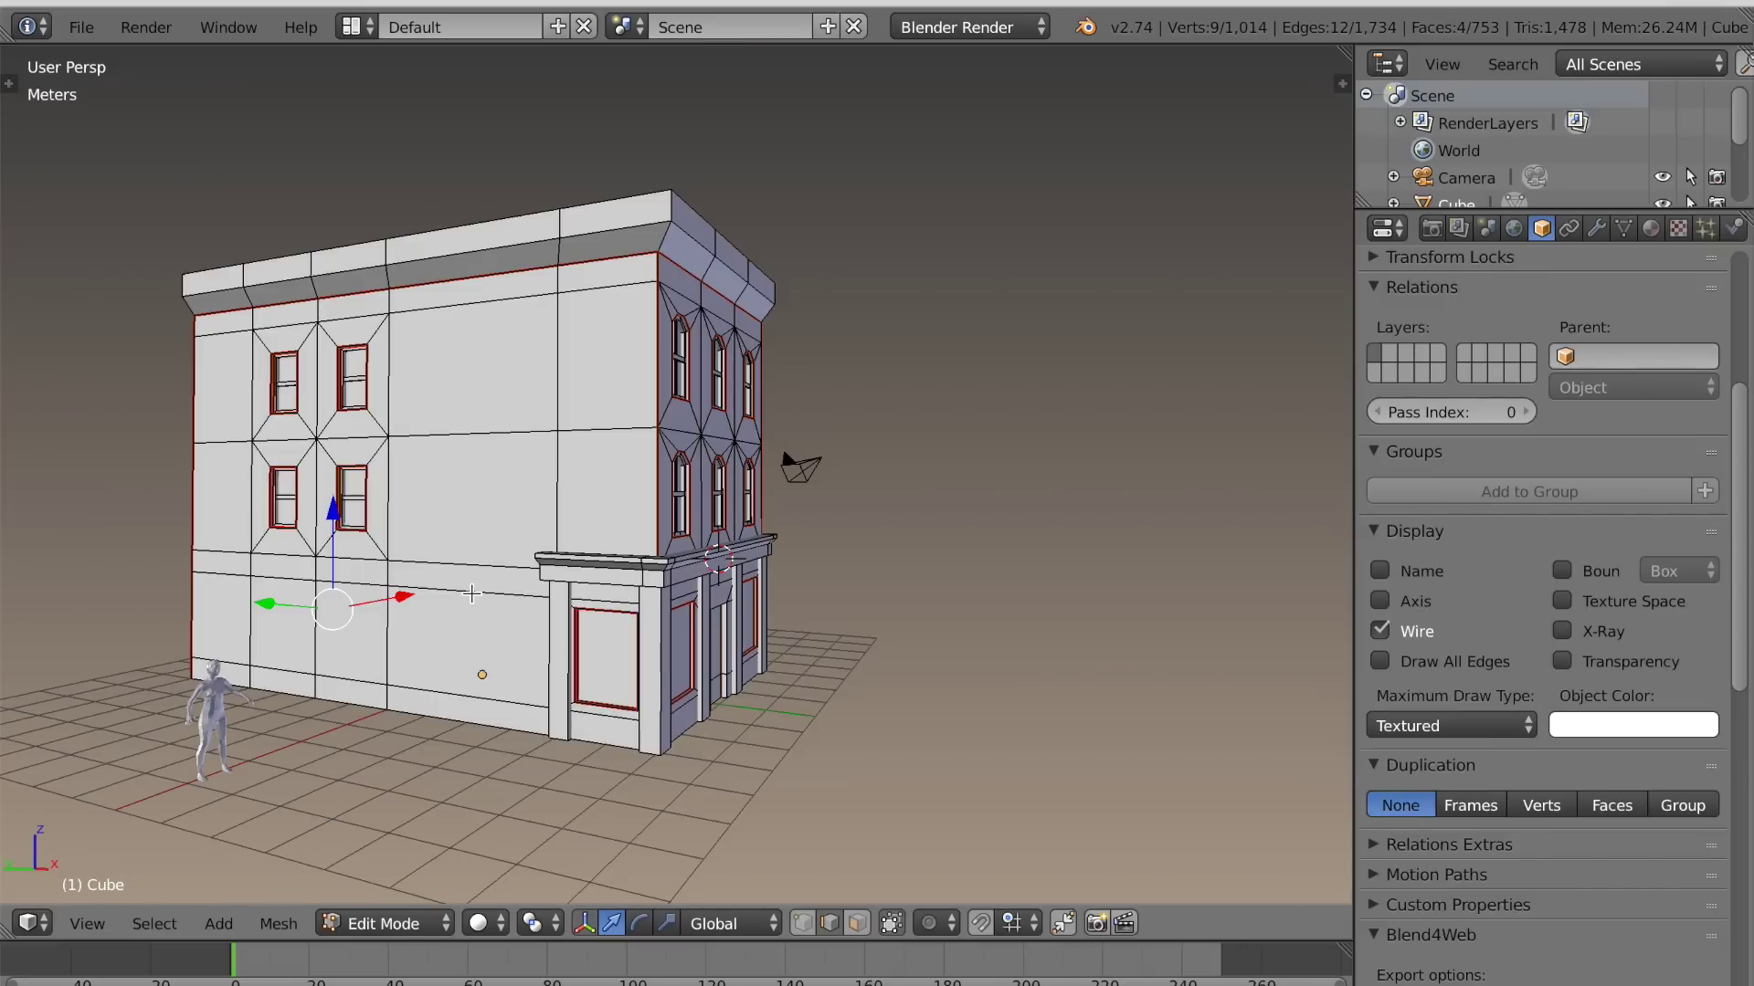
right_click(471, 594, "alt")
scroll(471, 594, "down", 2)
middle_click_drag(712, 603, 548, 626)
scroll(548, 627, "up", 4)
key("z")
middle_click_drag(753, 675, 808, 635)
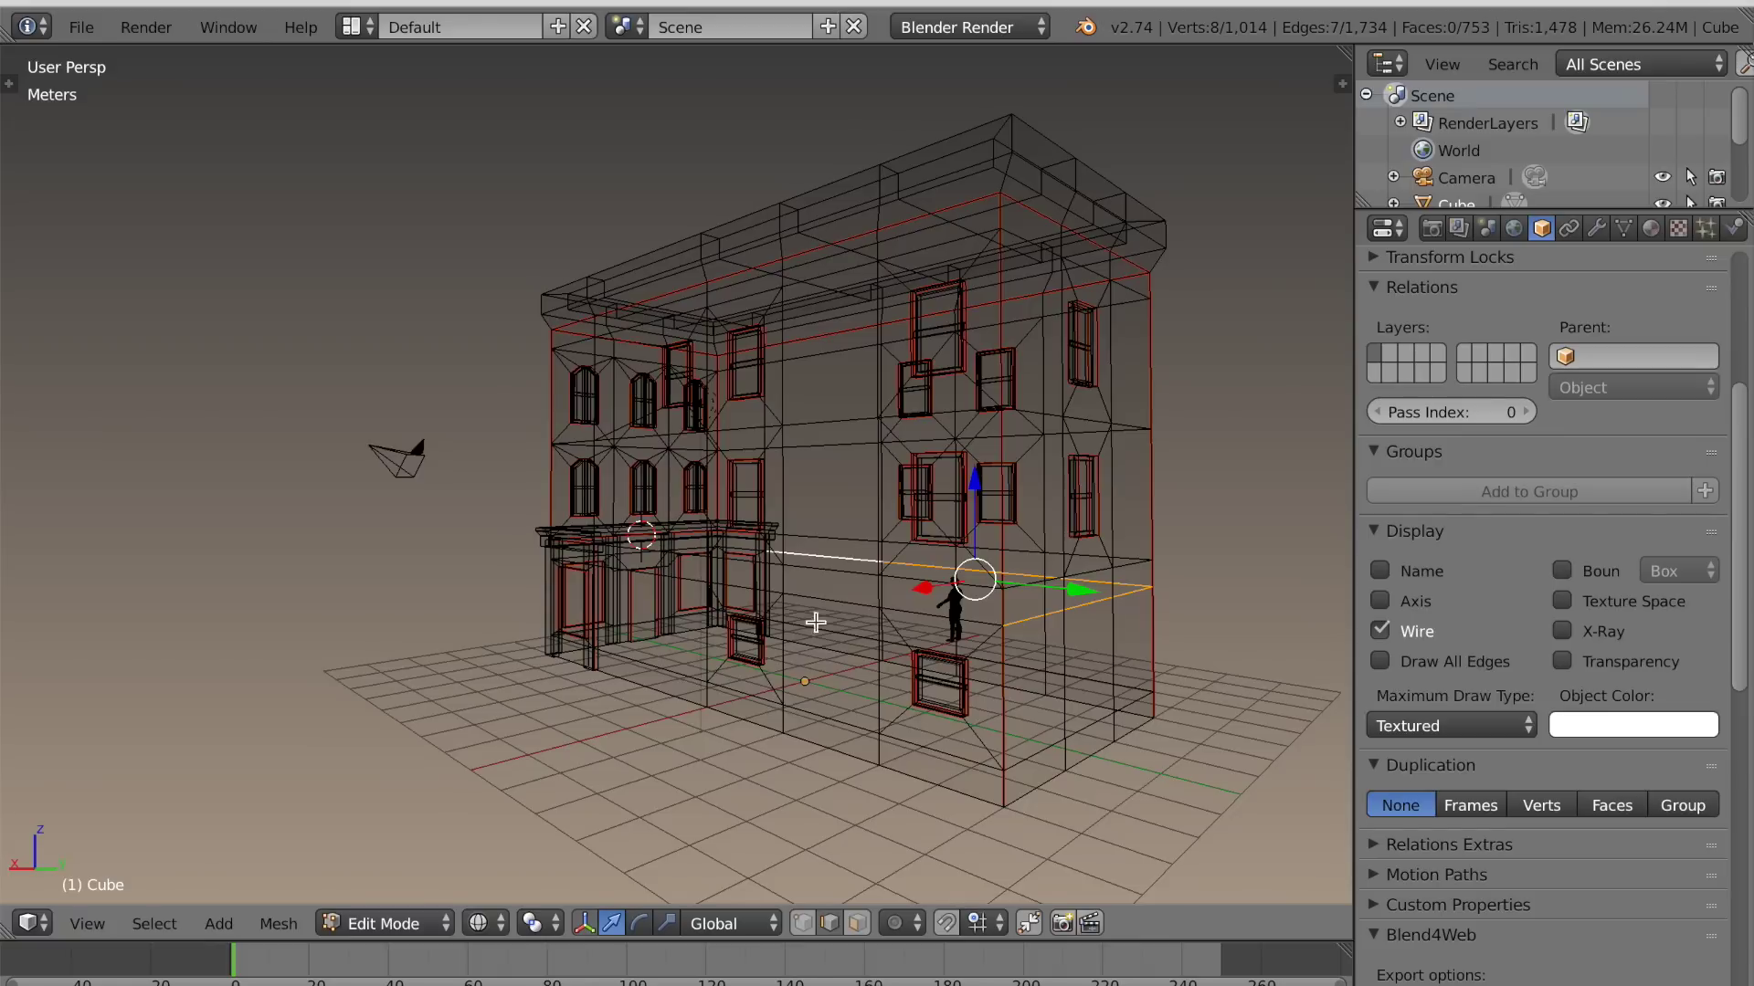
right_click(903, 621, "shift")
mouse_move(797, 613)
middle_mouse_down()
mouse_move(832, 628)
mouse_move(751, 651)
mouse_move(737, 688)
mouse_move(826, 685)
mouse_move(536, 665)
middle_mouse_up()
right_click(803, 639, "shift")
scroll(771, 674, "up", 4)
right_click(853, 661, "shift")
scroll(734, 680, "up", 1)
right_click(734, 680, "shift")
right_click(618, 676, "shift")
right_click(611, 669, "shift")
scroll(611, 668, "down", 2)
key("z")
scroll(536, 665, "down", 1)
mouse_move(795, 665)
middle_mouse_down()
mouse_move(693, 661)
mouse_move(944, 713)
middle_mouse_up()
scroll(818, 687, "up", 3)
key("g")
key("g")
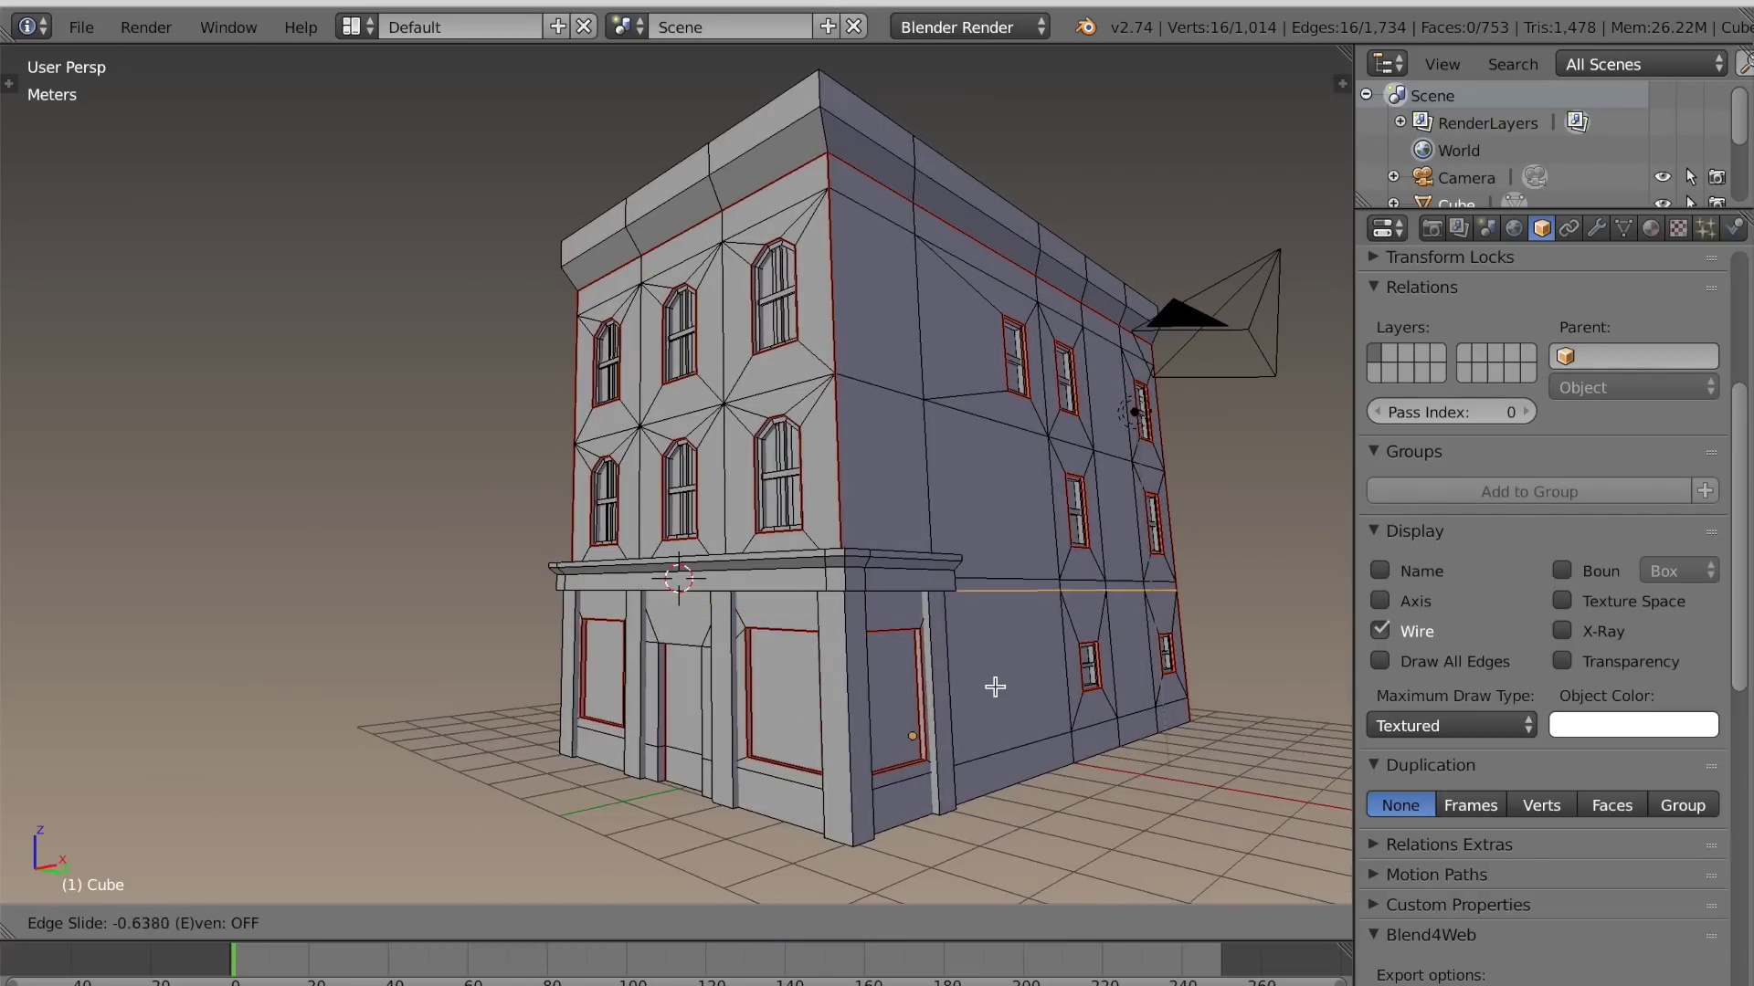
left_click(992, 611)
scroll(994, 606, "down", 3)
middle_click_drag(1010, 611, 1045, 642)
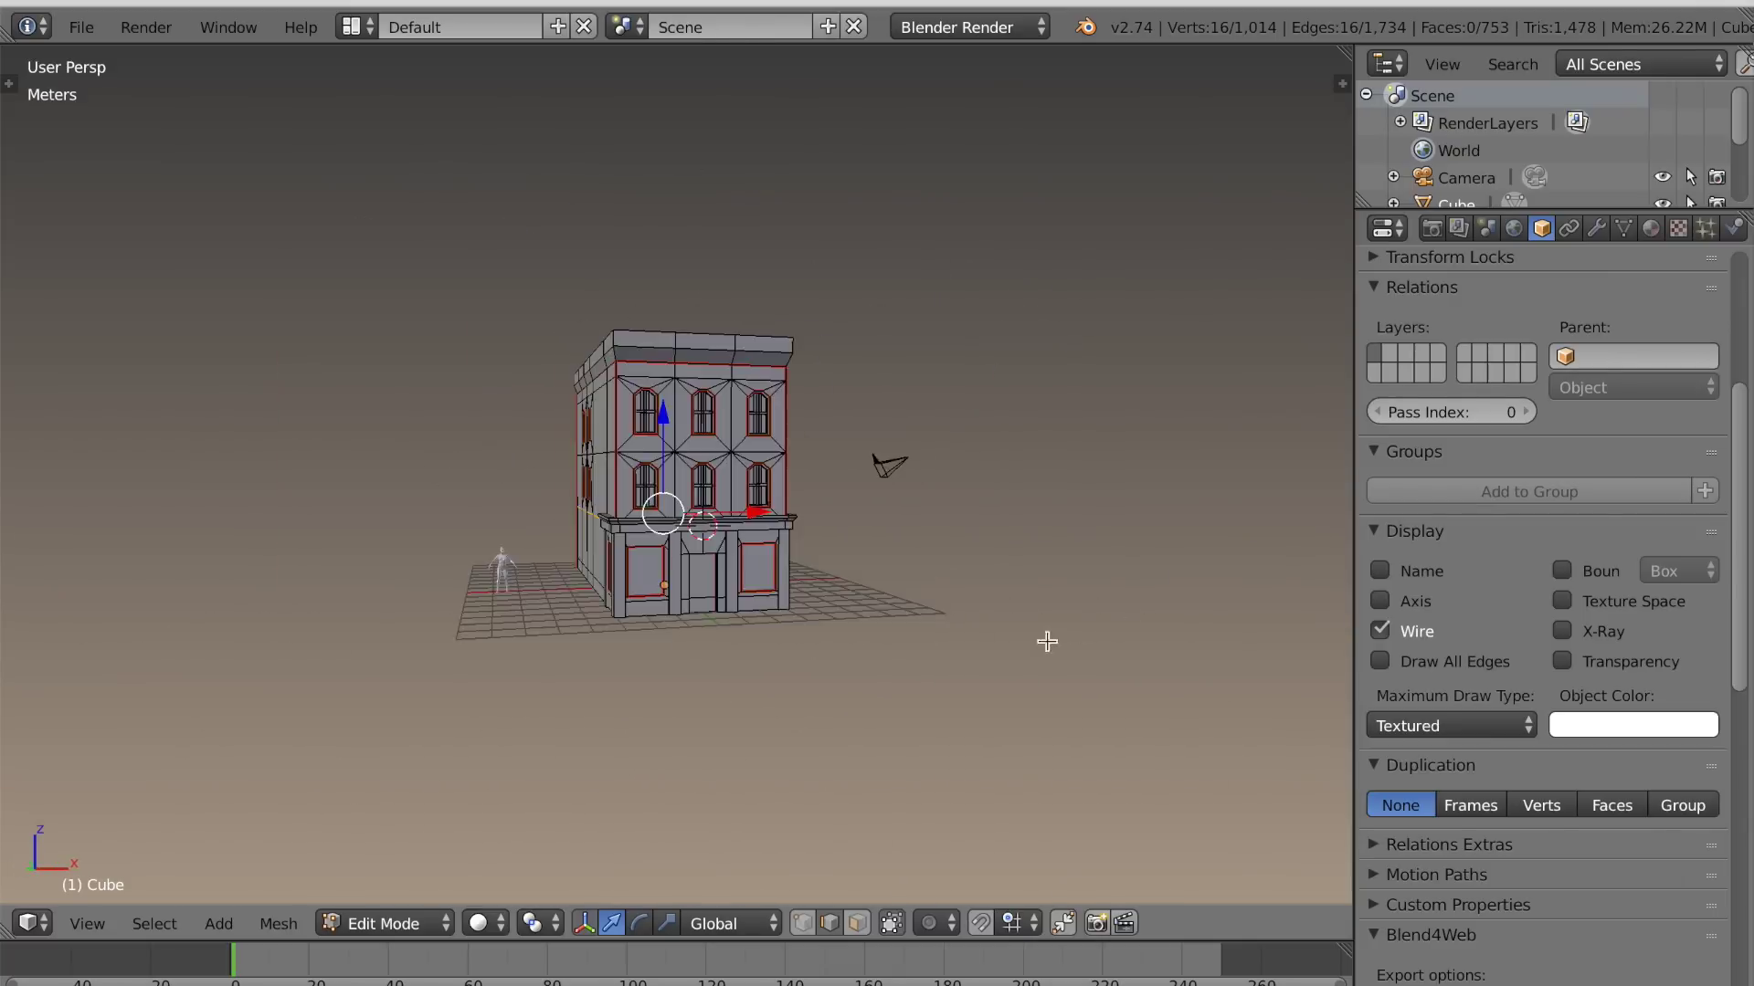
Remove doubles from the entire building mesh and clear the selection
scroll(968, 660, "up", 3)
middle_click_drag(878, 672, 901, 676)
key("a")
key("w")
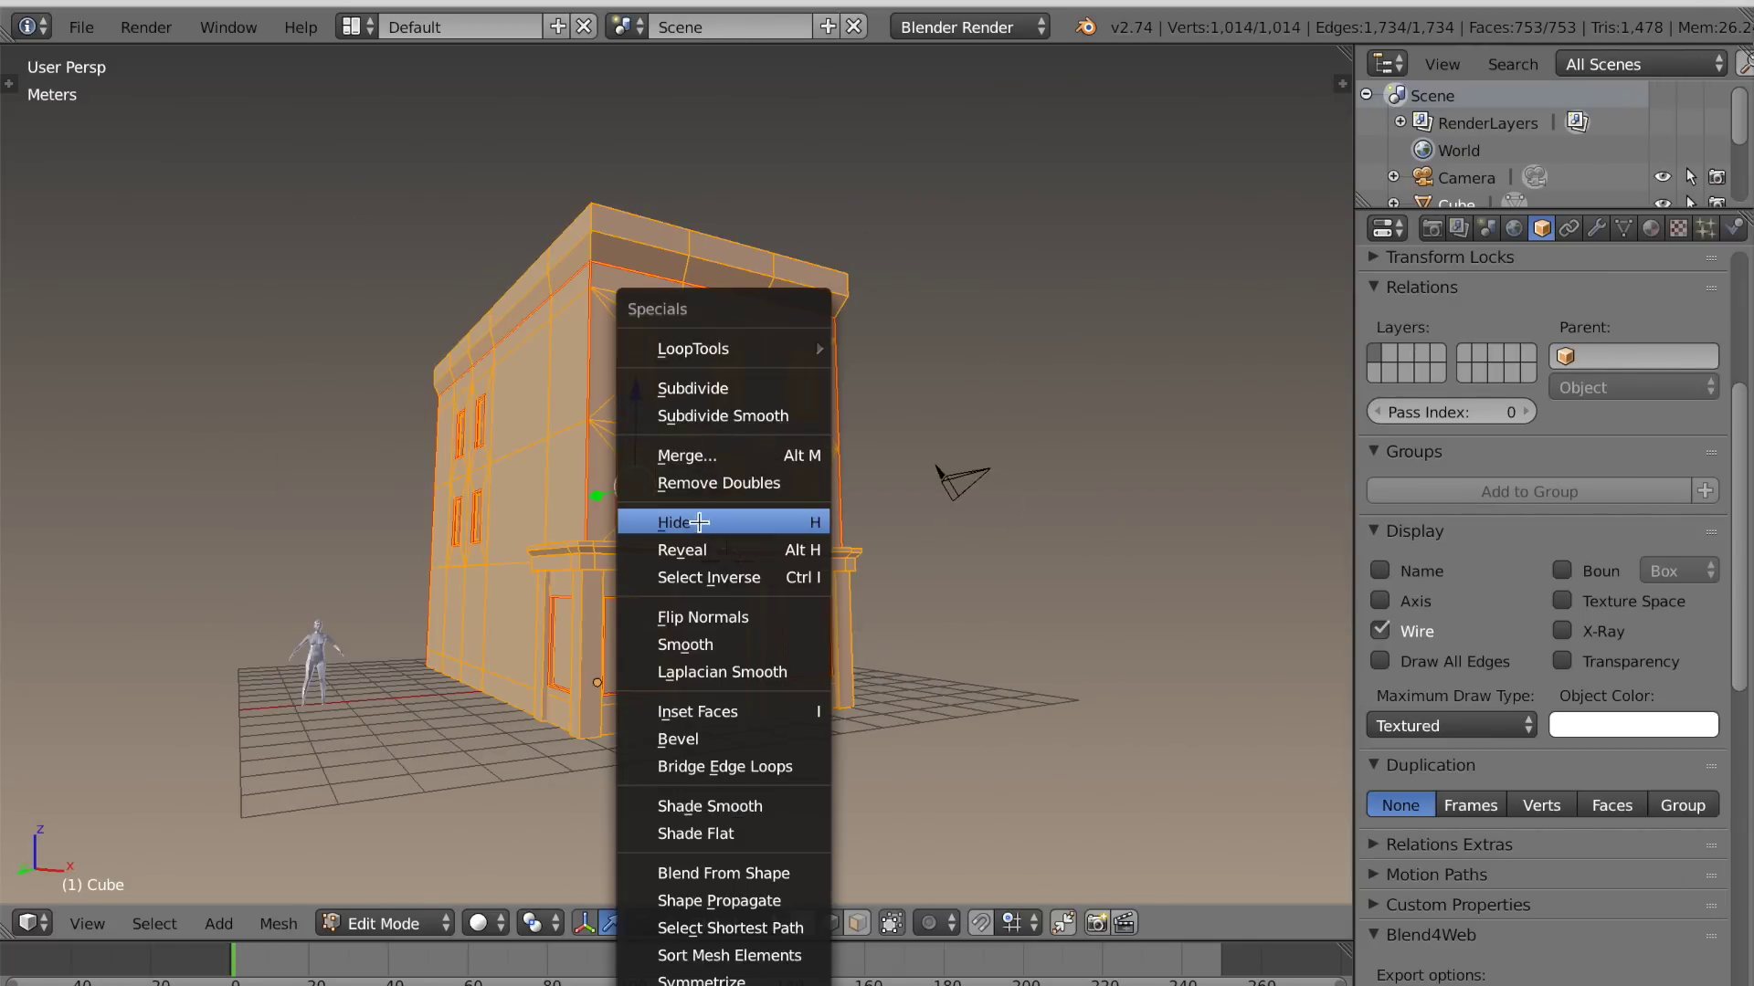
left_click(804, 483)
middle_click_drag(765, 587, 689, 540)
key("a")
Edge-slide one lengthwise edge line of the recessed roof surface onto the nearest parapet wall
middle_click_drag(1069, 210, 660, 503)
scroll(985, 365, "up", 3)
scroll(985, 364, "down", 3)
right_click(548, 710)
middle_click_drag(548, 709, 562, 734)
right_click(567, 685, "shift")
right_click(554, 559, "shift")
right_click(548, 442, "shift")
right_click(524, 260, "shift")
middle_click_drag(605, 359, 645, 627)
key("g")
key("g")
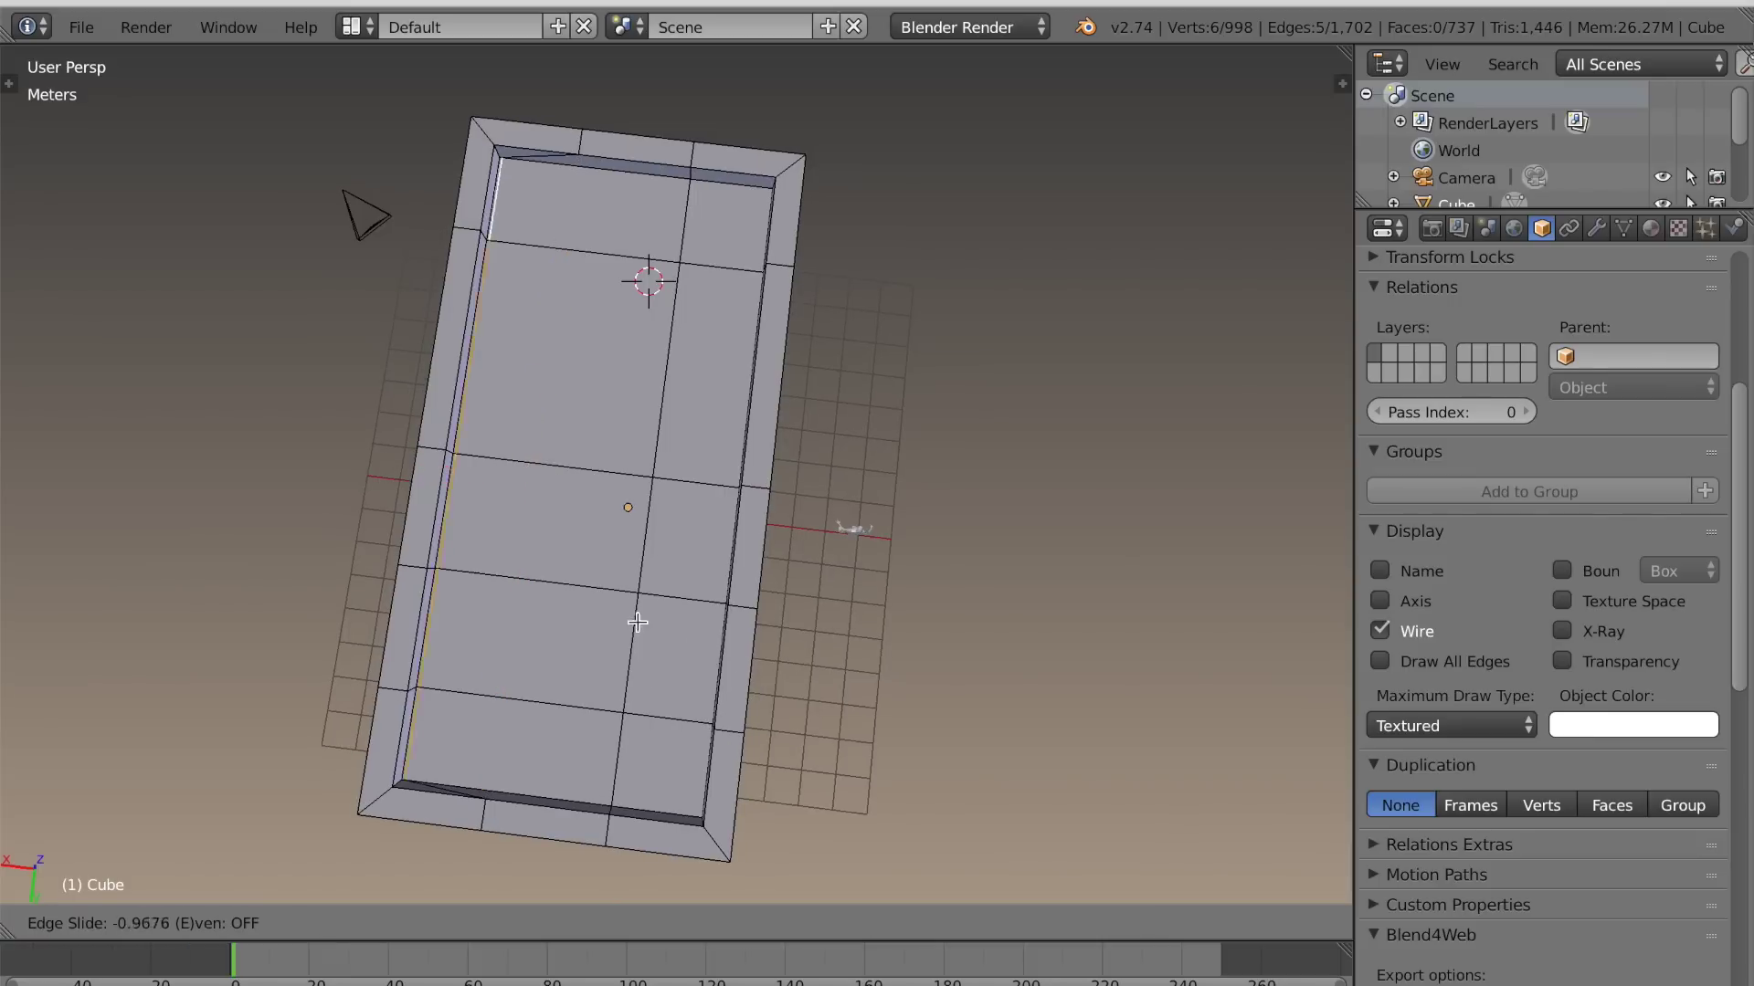
left_click(480, 583)
Edge-slide the roof's remaining lengthwise edge line onto the opposite parapet wall
left_click(616, 761)
left_click(657, 493, "ctrl")
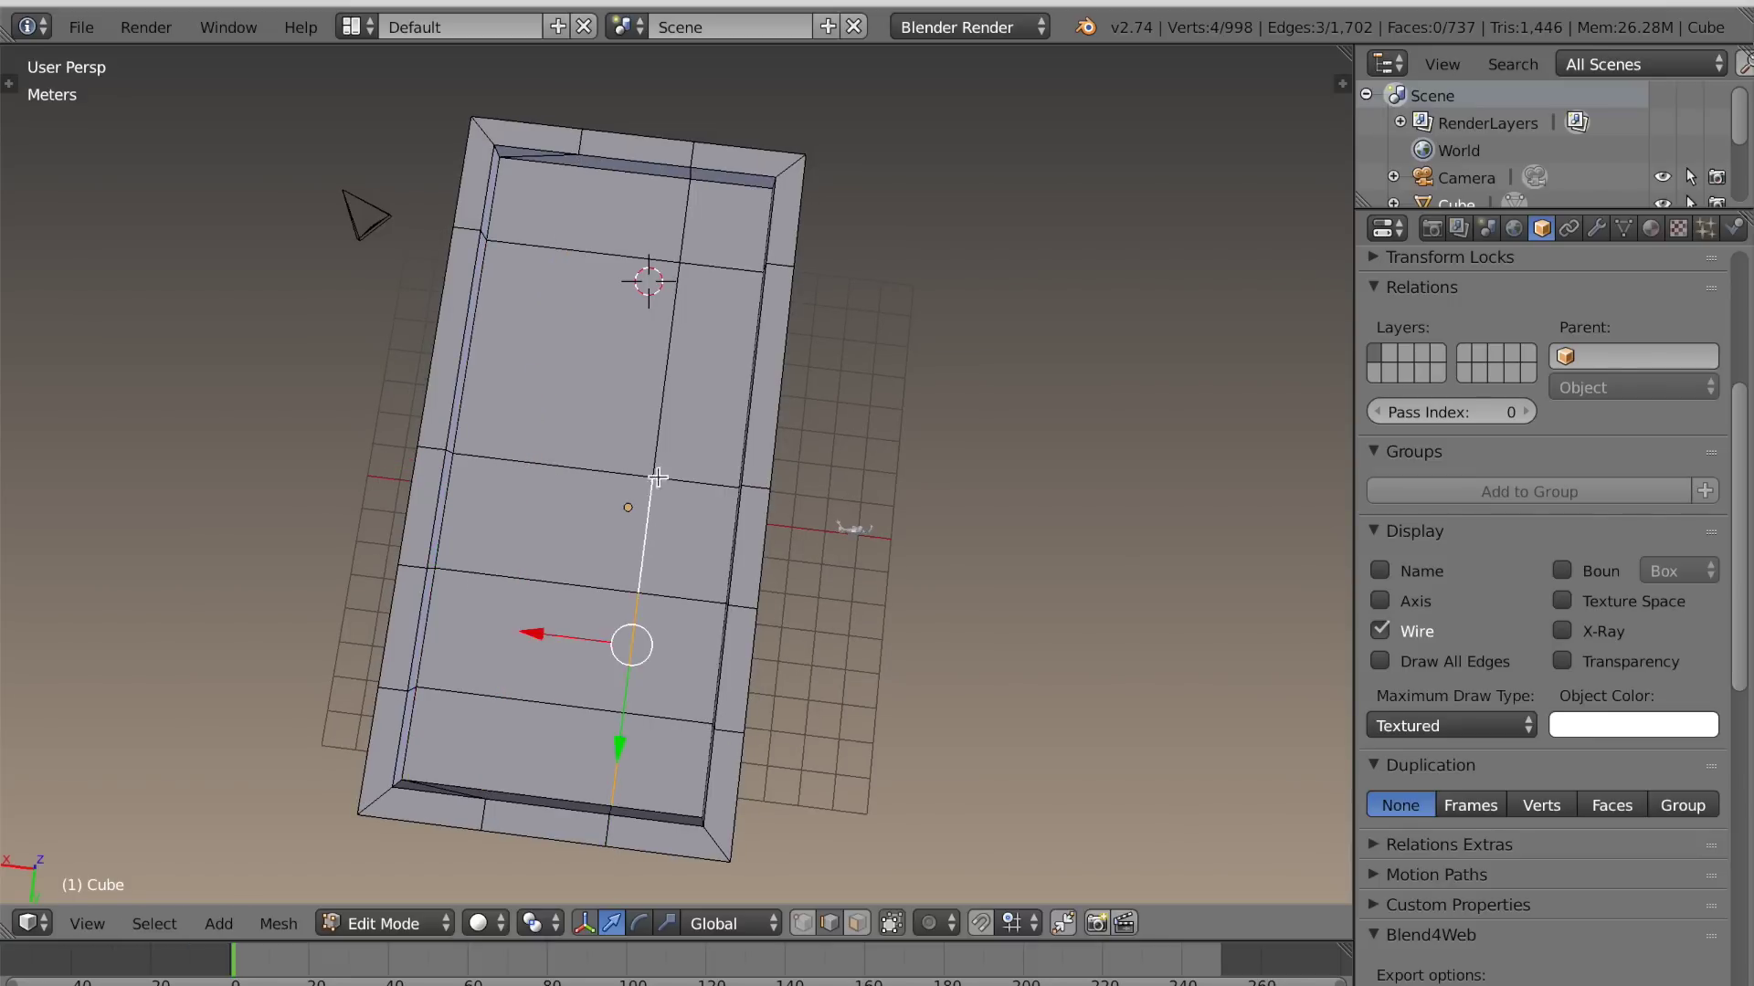
middle_click_drag(707, 472, 724, 466)
key("g")
key("g")
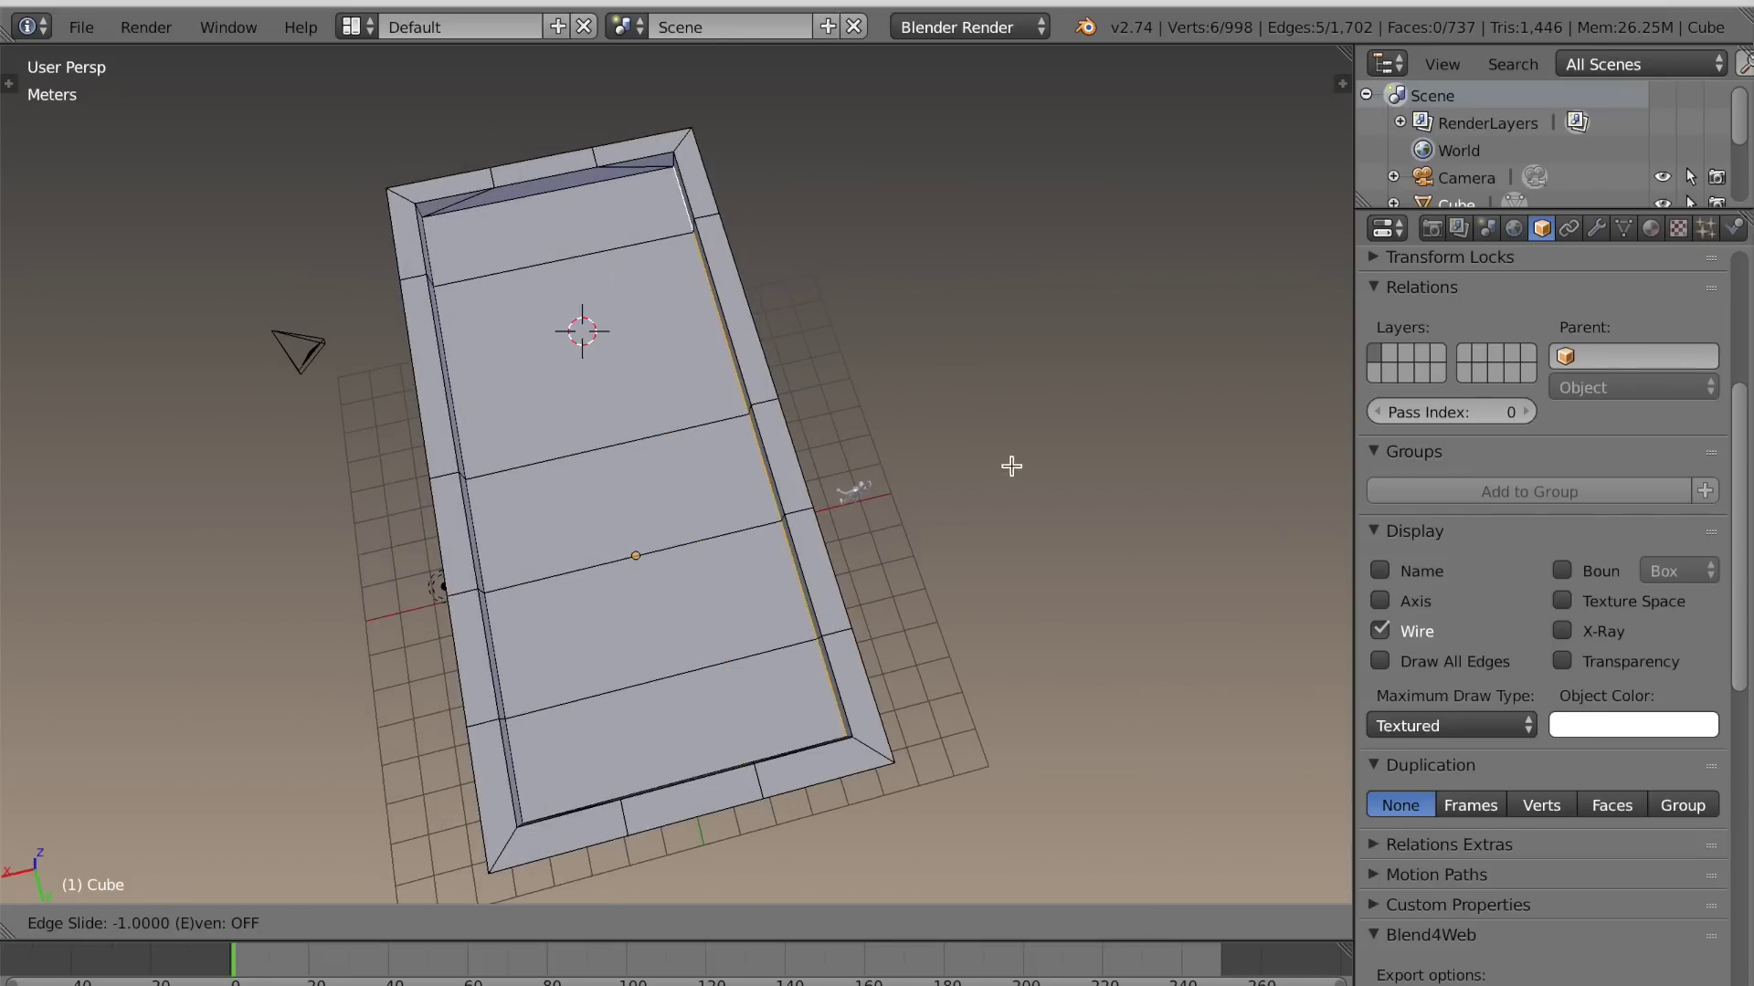
left_click(1006, 466)
Remove doubles from the whole mesh again and check the building in Object Mode
scroll(716, 615, "down", 3)
middle_click_drag(603, 685, 784, 608)
key("a")
key("w")
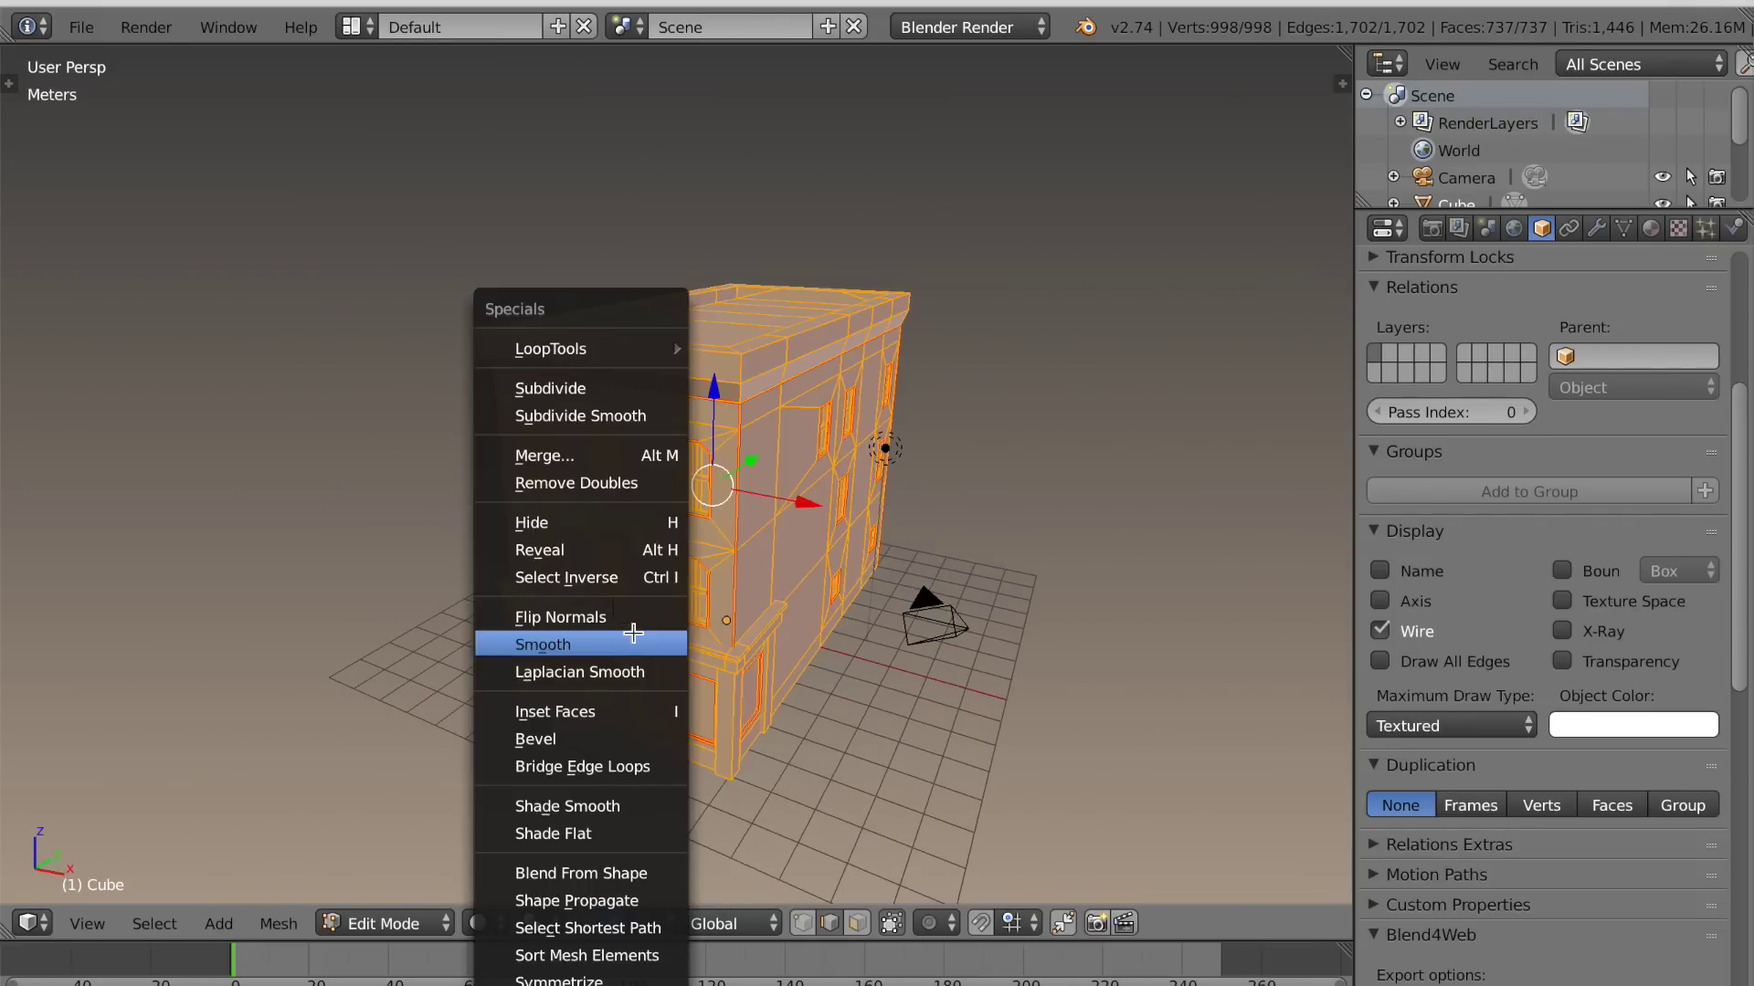
left_click(568, 485)
key("Tab")
scroll(896, 501, "down", 3)
middle_click_drag(896, 501, 852, 501)
scroll(884, 459, "up", 4)
key("Tab")
Delete the four ground-floor wall faces in two adjacent bays of the rear wall, leaving the bay nearest the human figure
scroll(1049, 278, "down", 3)
middle_click_drag(1050, 277, 807, 277)
scroll(579, 854, "up", 5)
key("a")
scroll(611, 750, "down", 2)
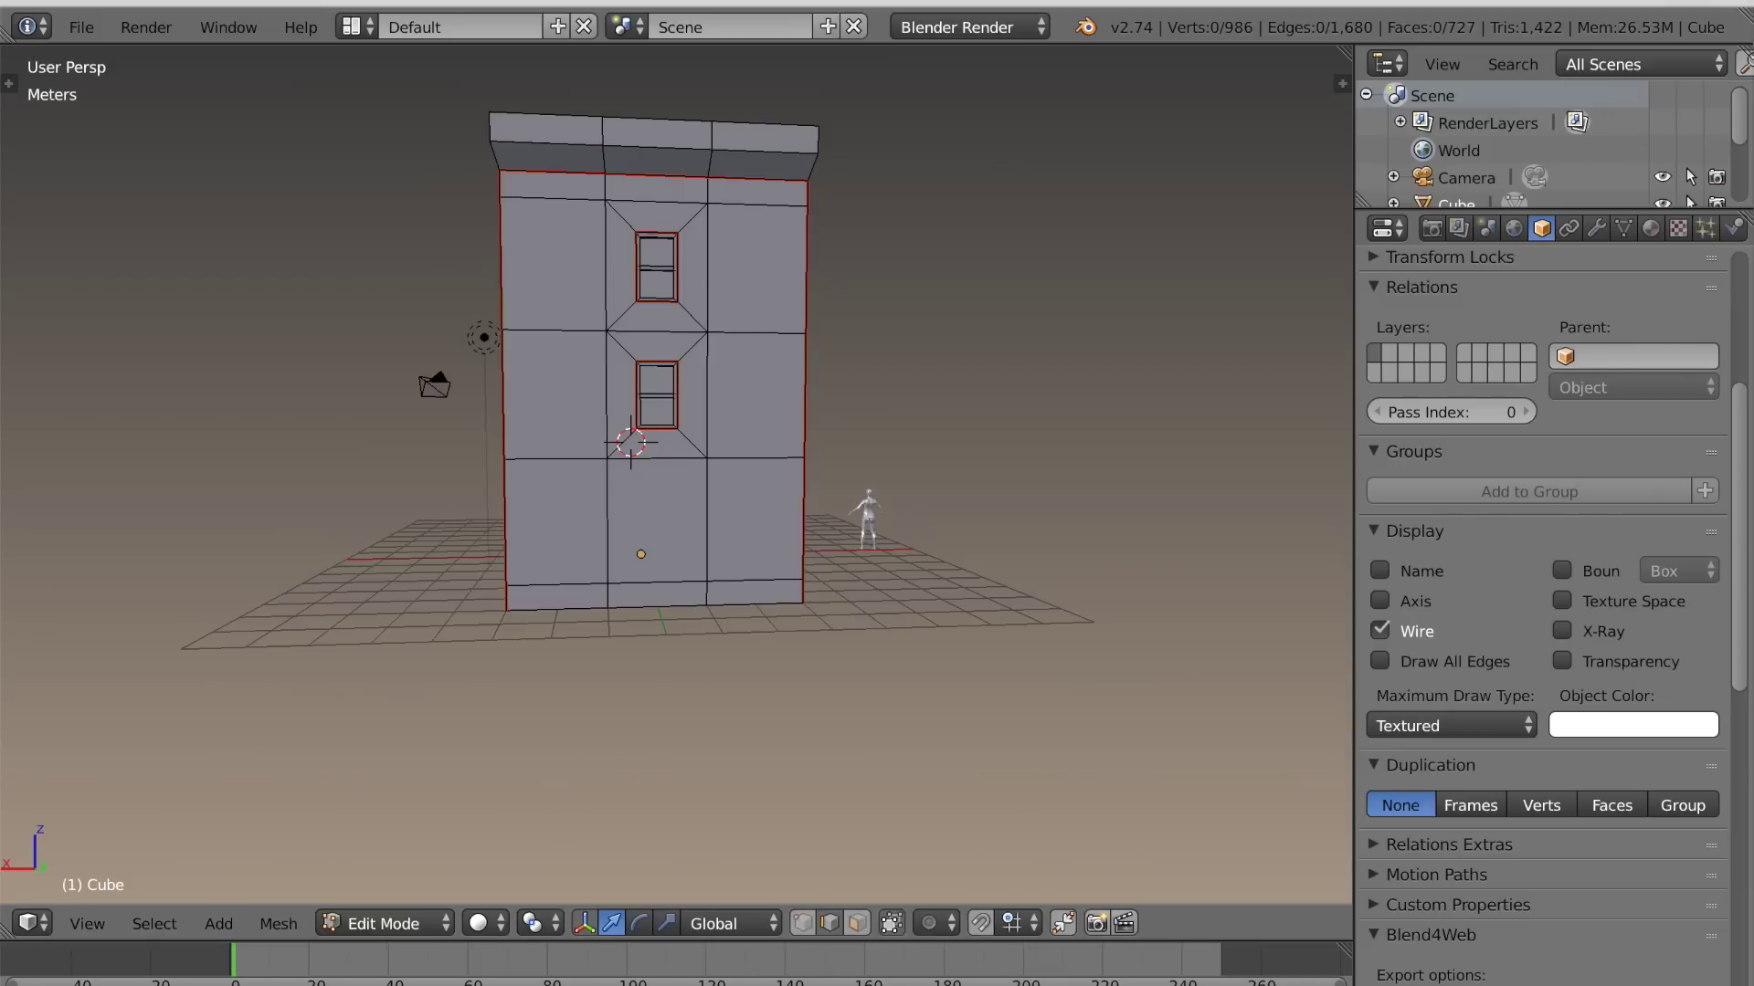
left_click_drag(624, 537, 607, 548)
key("Escape")
middle_click_drag(606, 548, 671, 655)
key("x")
left_click(677, 599)
Select the boundary edges of the rear opening and snap the 3D cursor to them in the orthographic back view
left_click(828, 922)
scroll(786, 799, "up", 2)
middle_click_drag(786, 792, 800, 739)
middle_click_drag(745, 606, 806, 567)
middle_click_drag(784, 684, 810, 681)
middle_click_drag(753, 447, 728, 461)
right_click(702, 476, "alt")
middle_click_drag(750, 671, 728, 675)
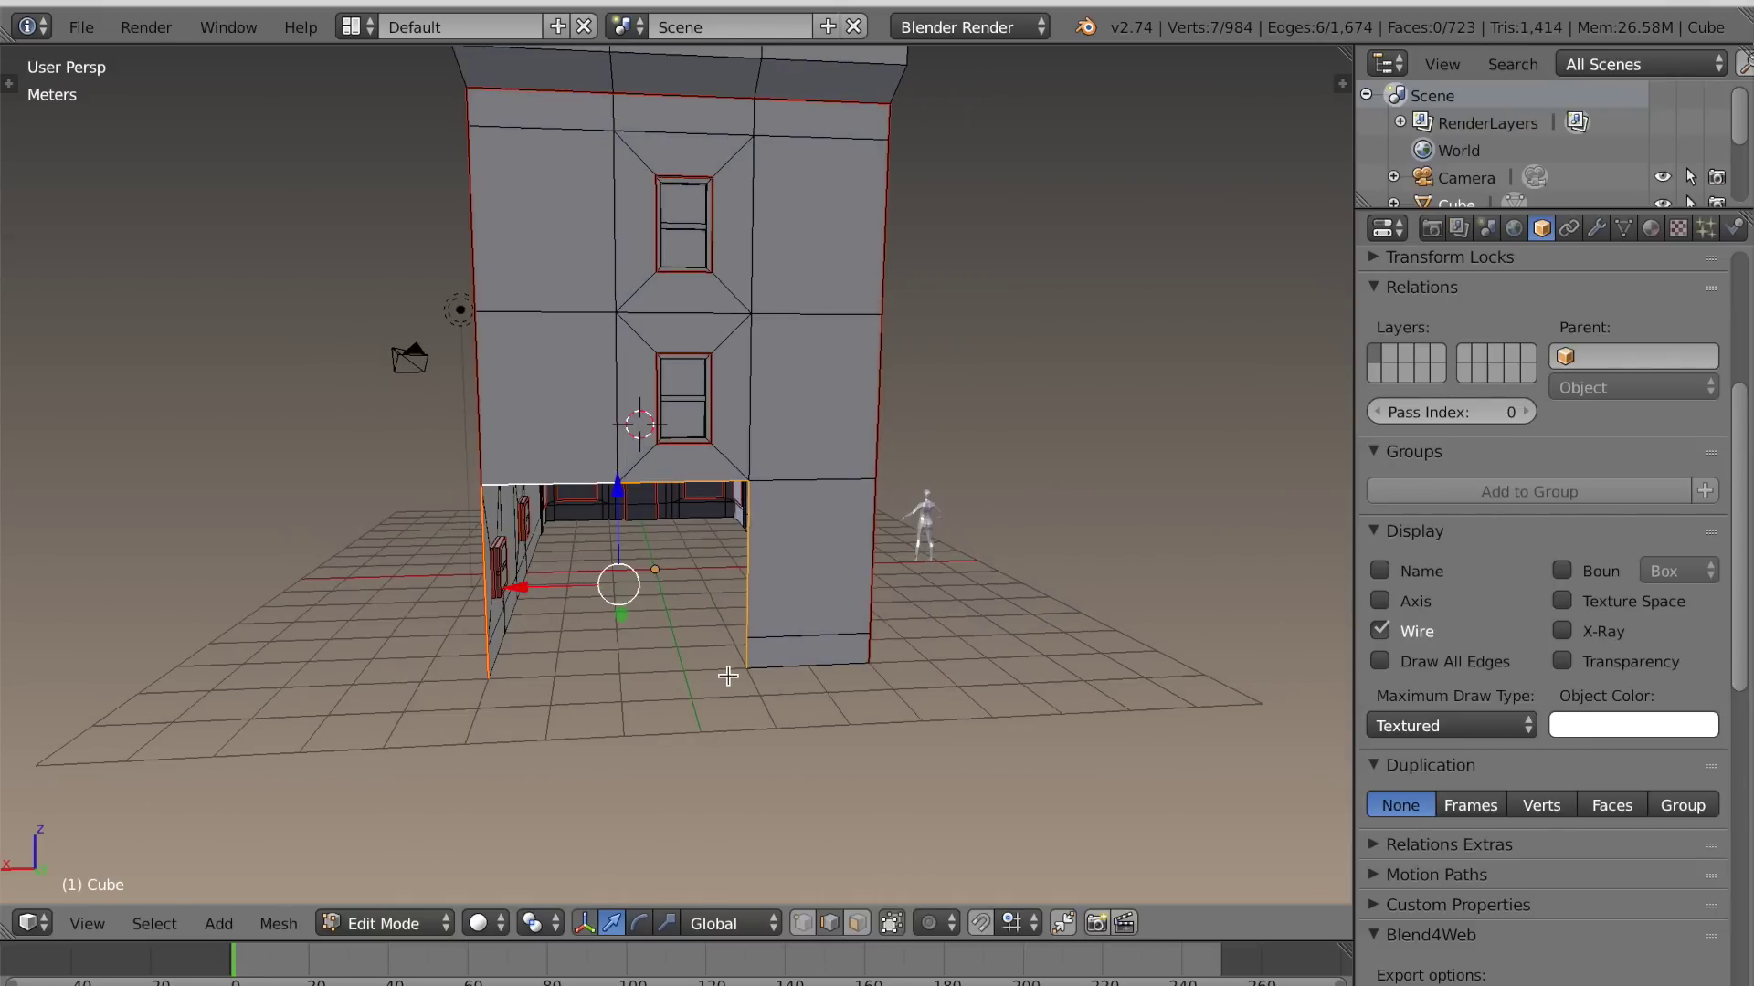
key("ctrl+KP_1")
key("KP_5")
scroll(725, 689, "up", 5)
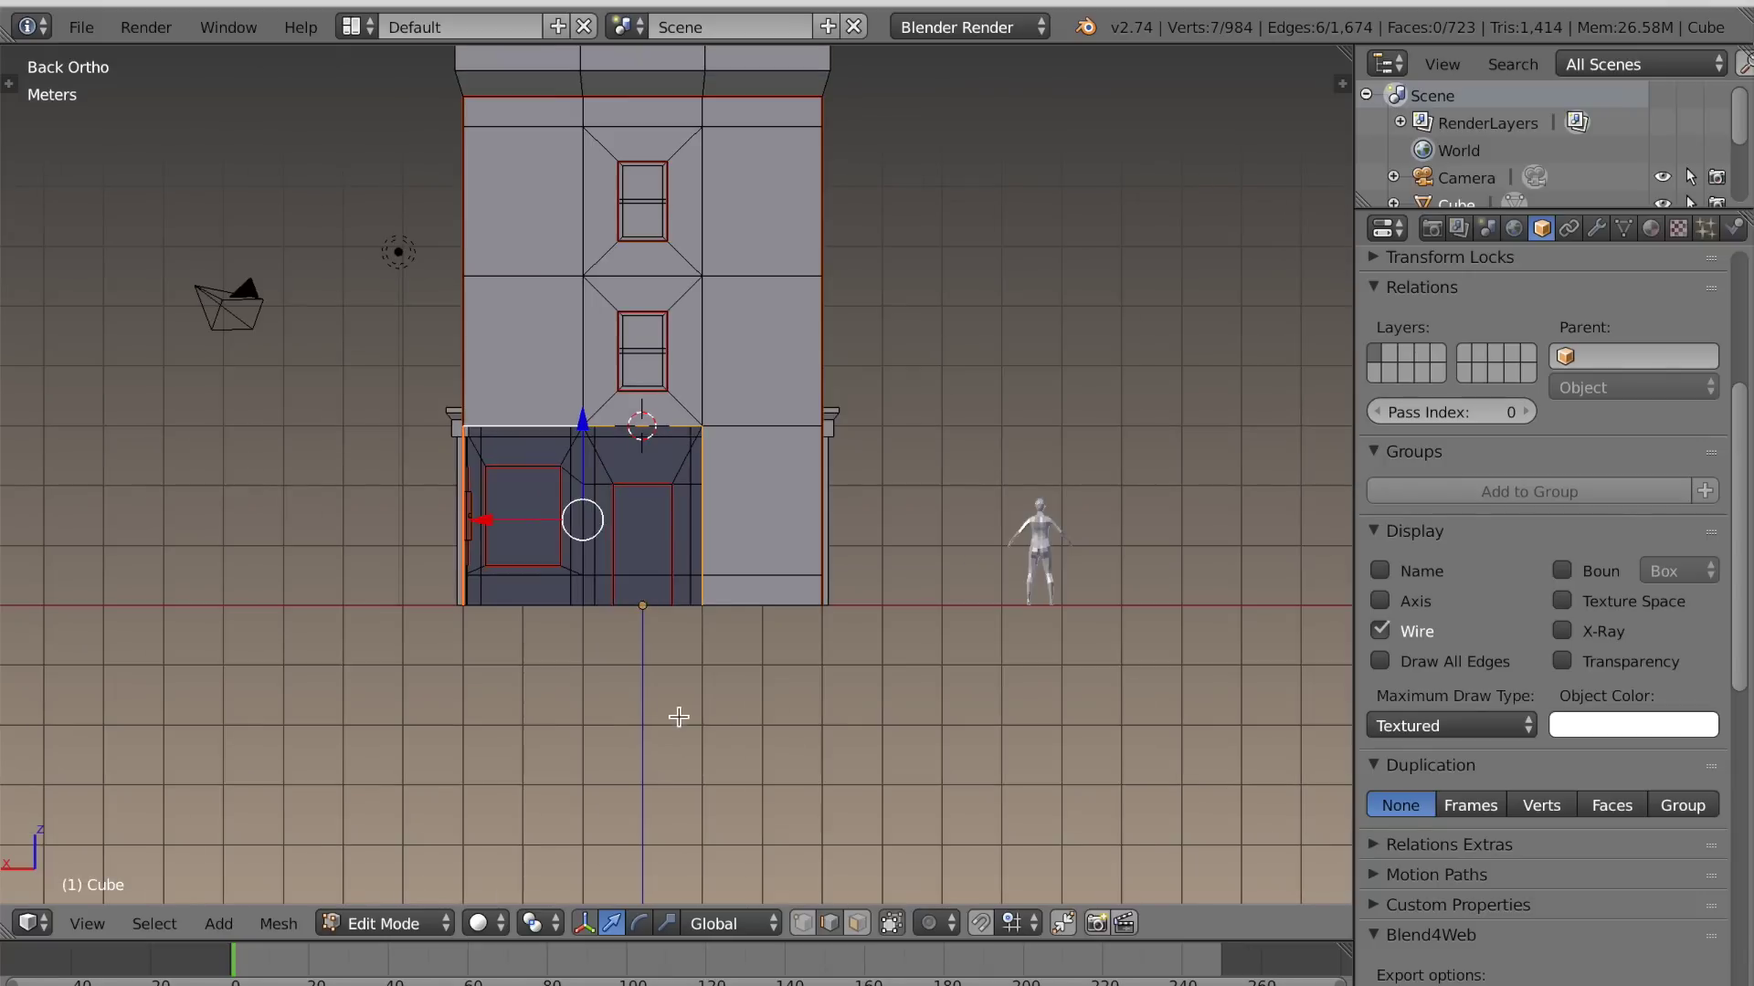
key("shift+s")
left_click(783, 705)
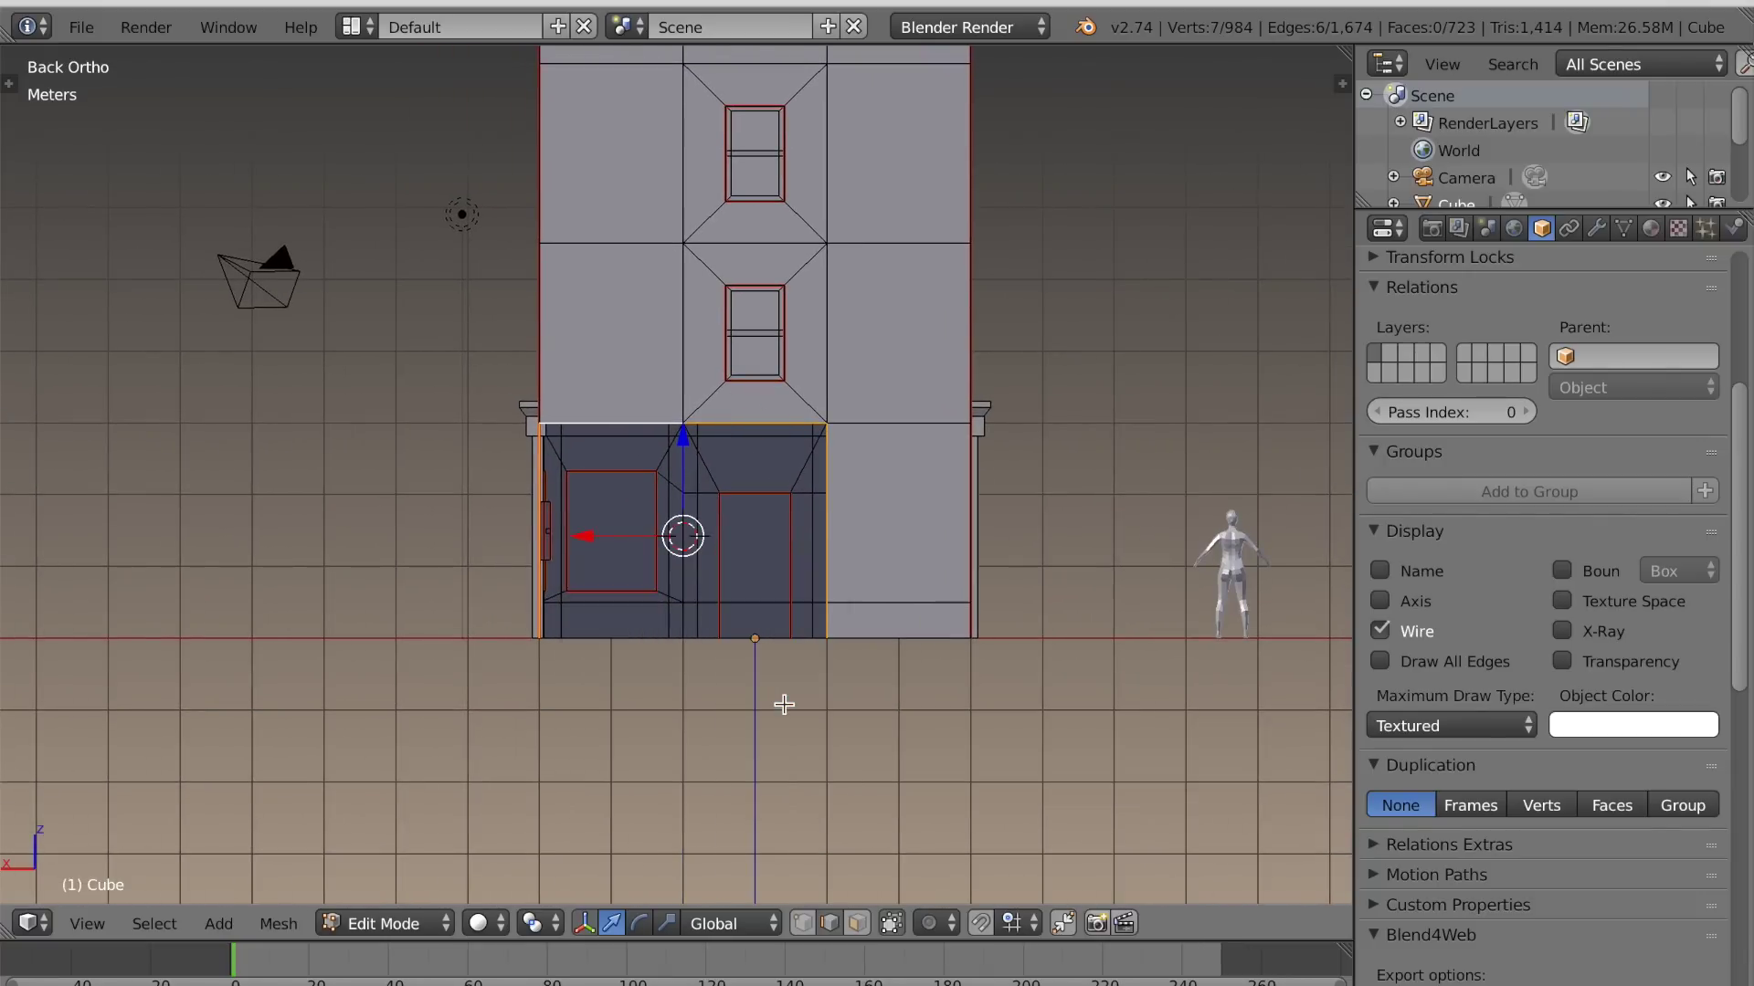
Add a mesh circle with 12 vertices at the 3D cursor and switch to vertex selection
scroll(781, 717, "up", 2)
middle_click_drag(781, 720, 780, 734, "shift")
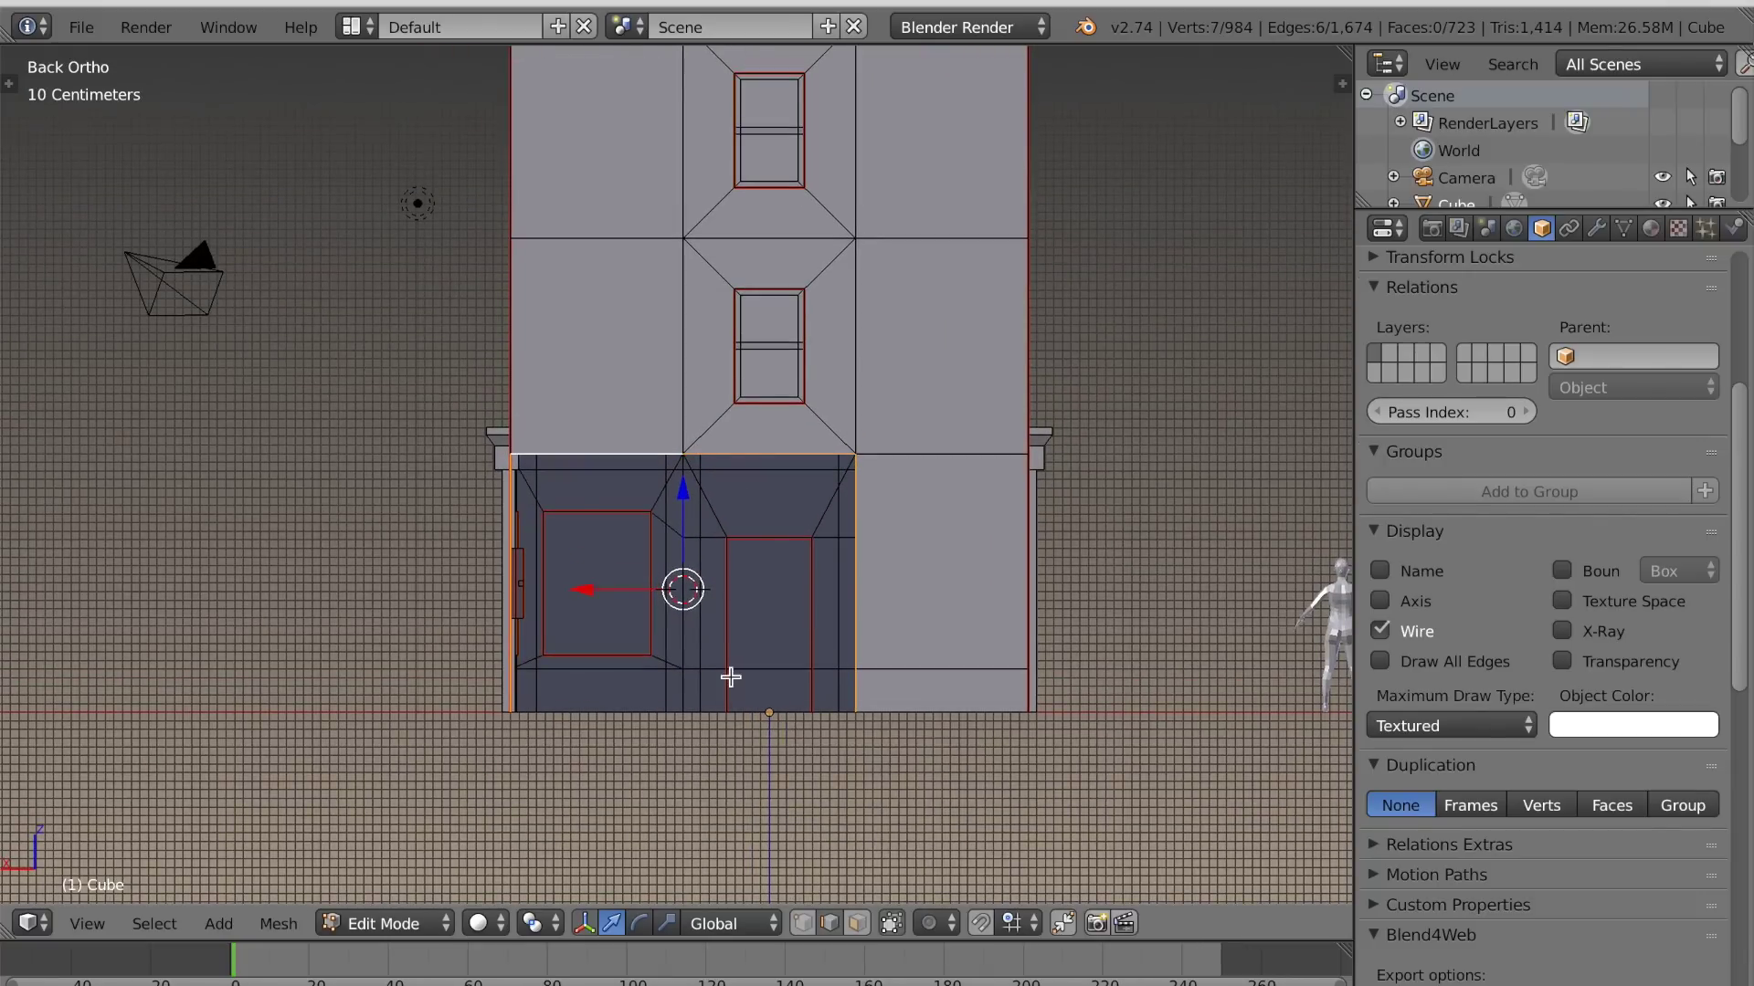
key("shift+a")
left_click(677, 565)
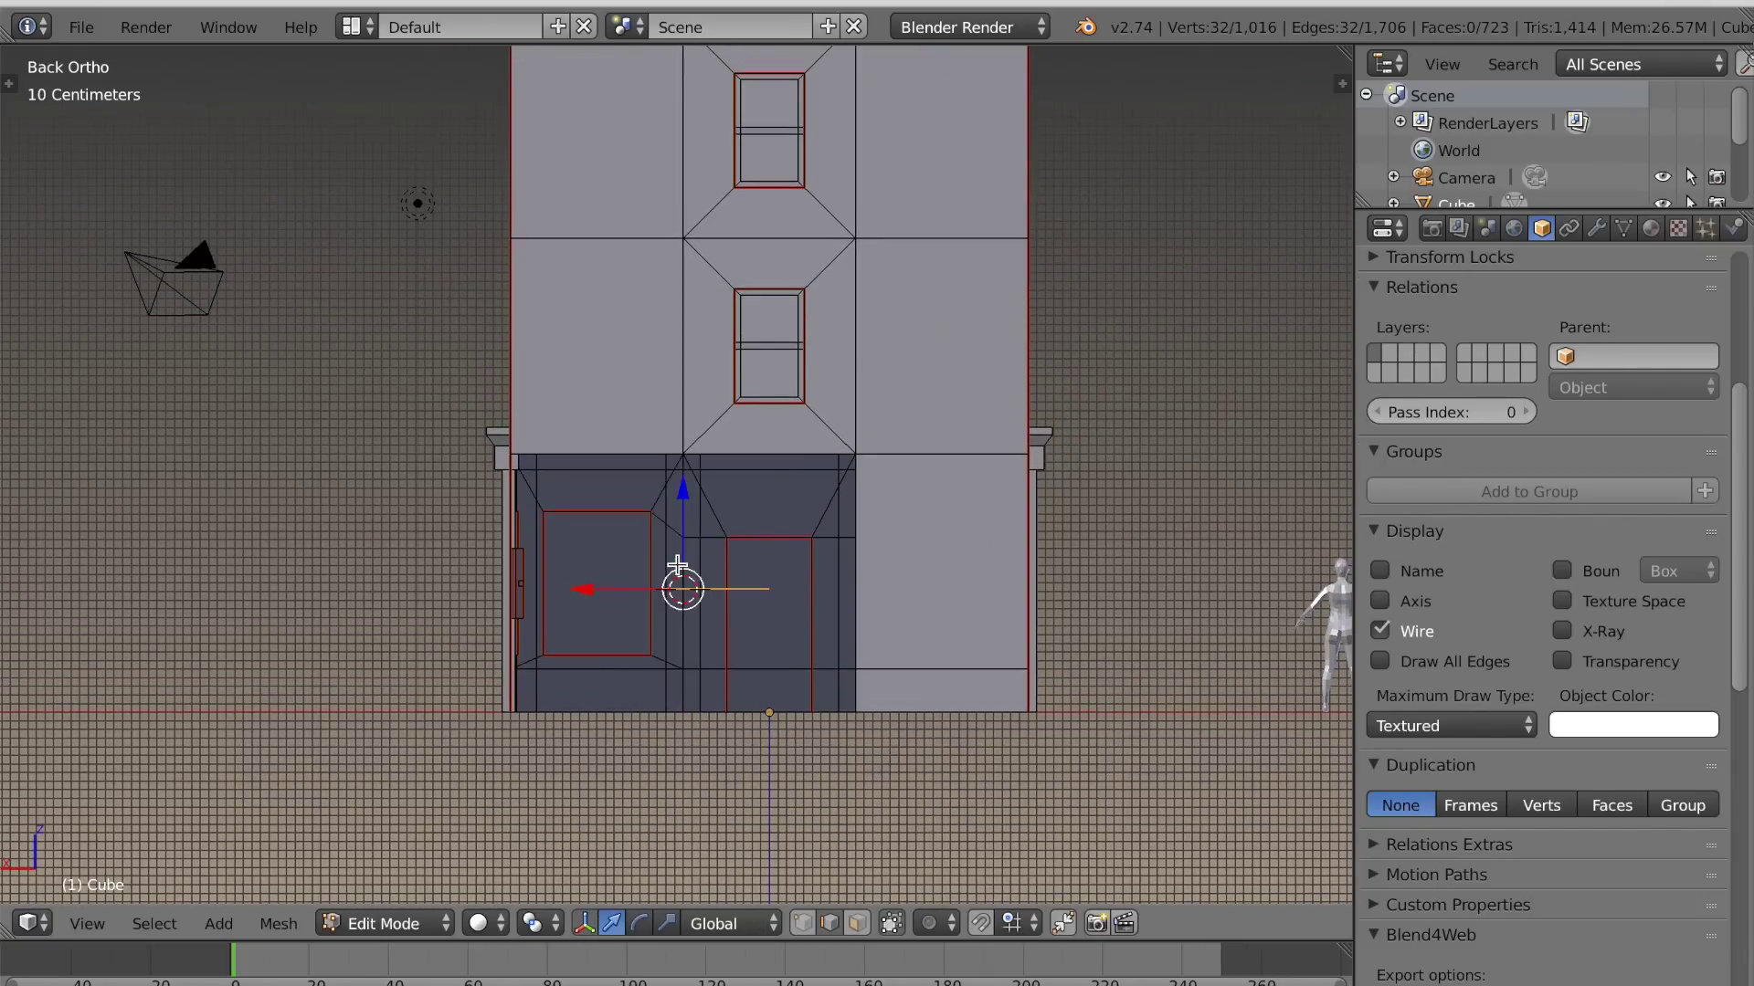
key("t")
left_click(156, 690)
type("14")
key("Return")
key("Left")
left_click_drag(140, 692, 115, 698)
left_click(802, 924)
key("t")
Rotate the circle 90 degrees around the X axis so it stands parallel to the rear wall
key("r")
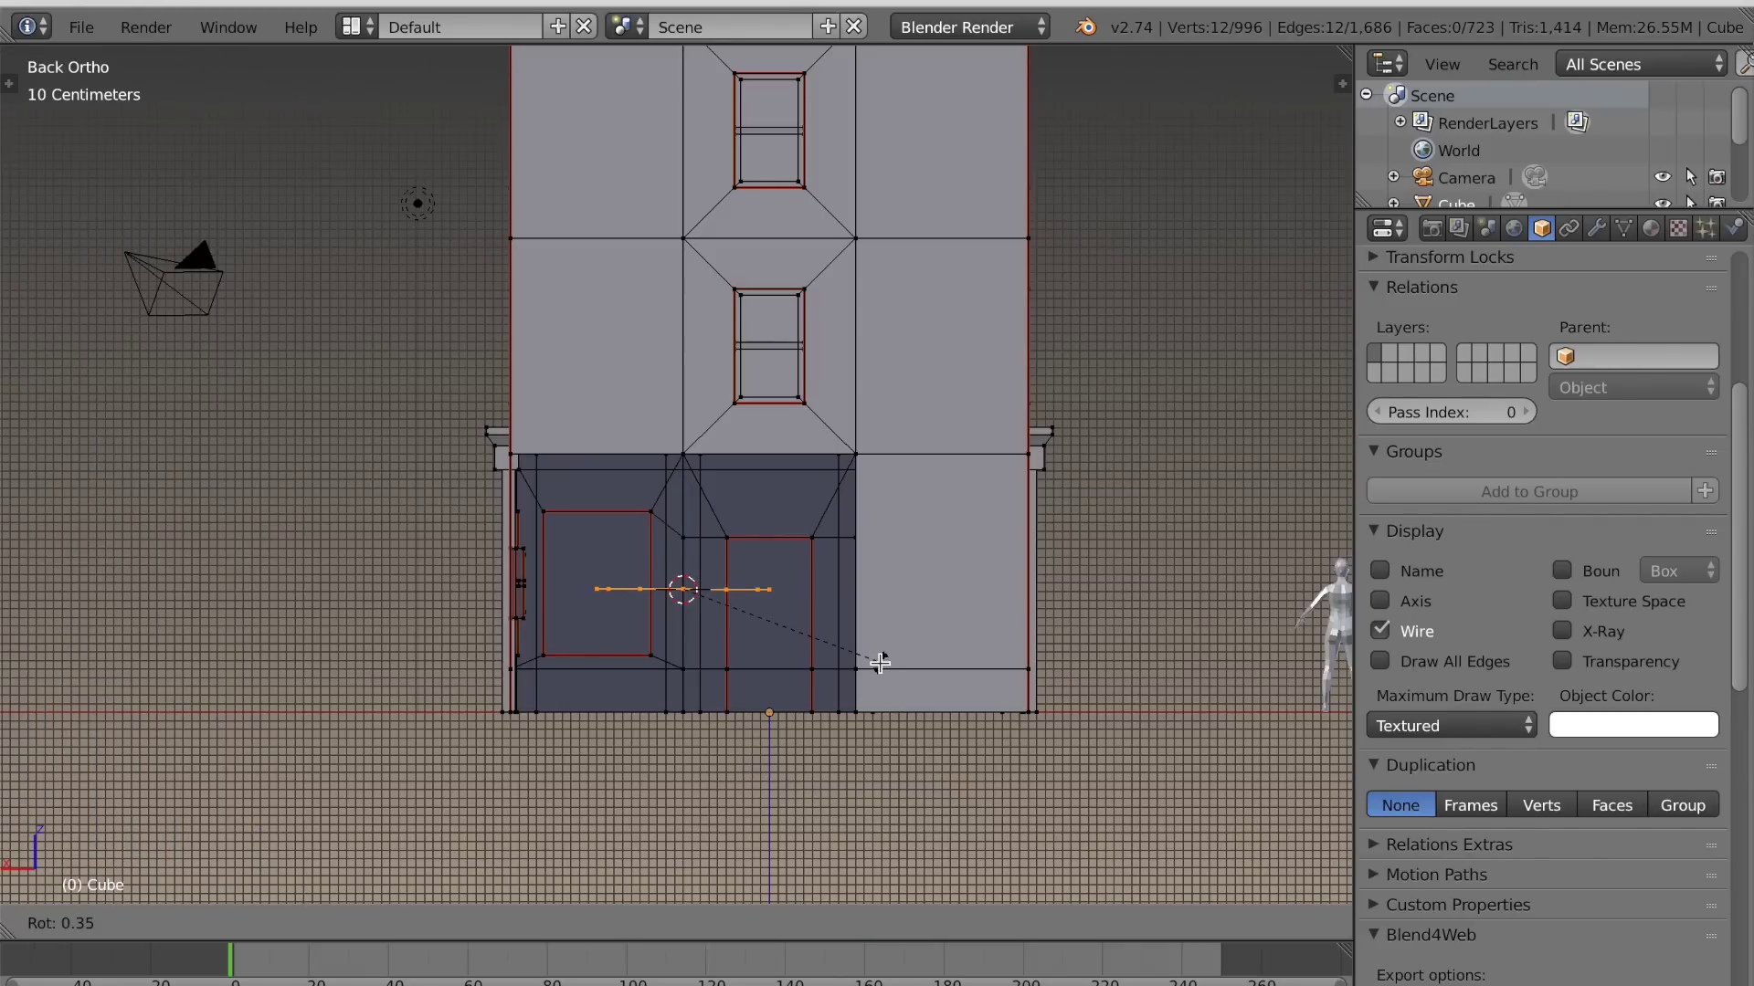
key("Escape")
type("rx90")
key("Return")
scroll(869, 682, "down", 1)
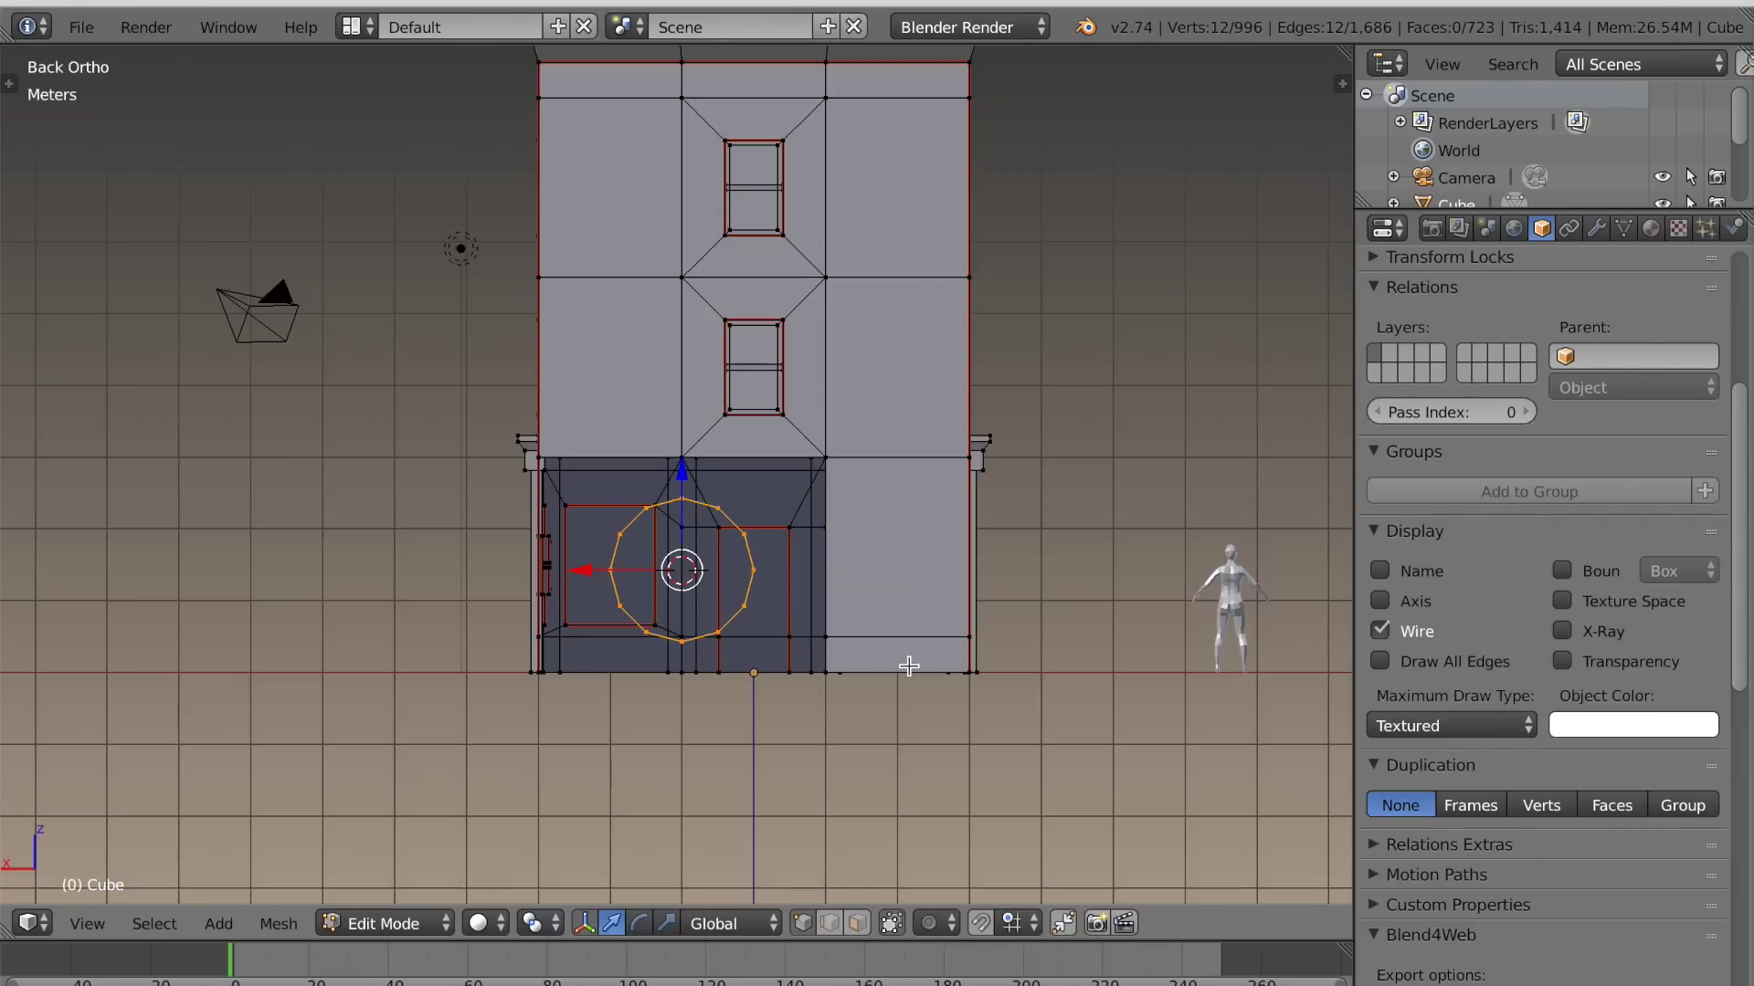
Scale the circle to about 0.54 and raise it vertically into the upper half of the rear opening
key("s")
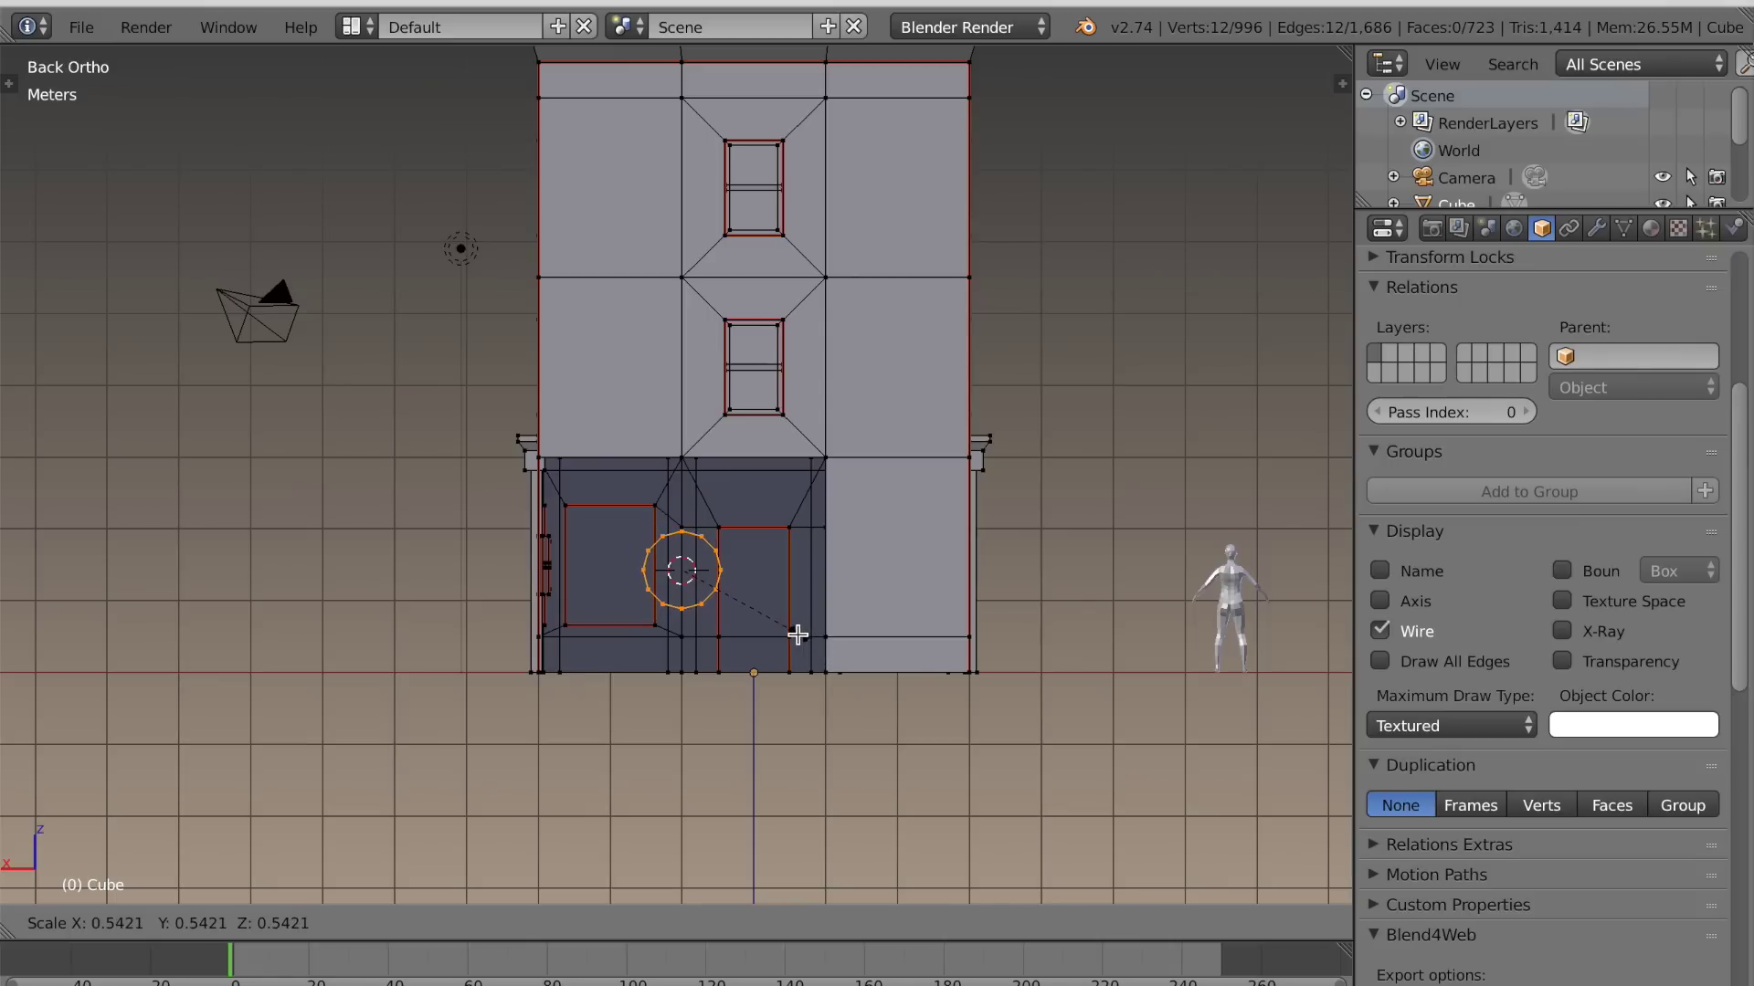
left_click(798, 635)
left_click(685, 466, "shift")
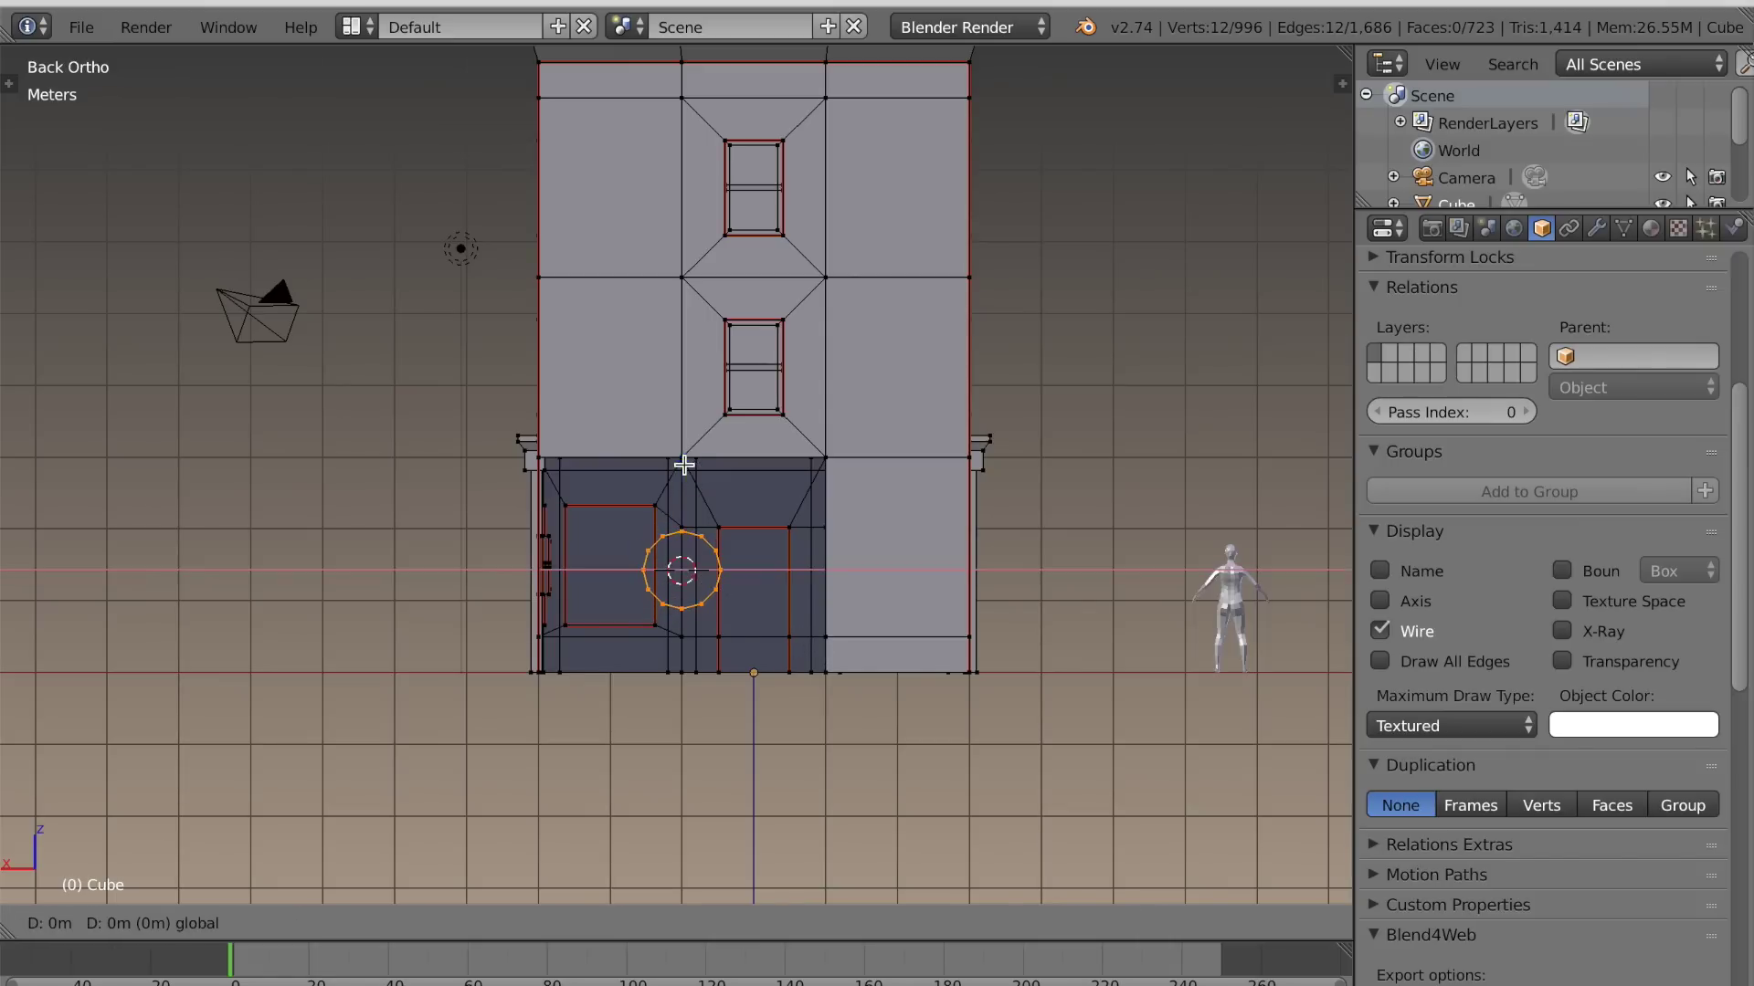
left_click(687, 467, "shift")
left_click_drag(686, 468, 691, 414)
scroll(683, 593, "up", 3)
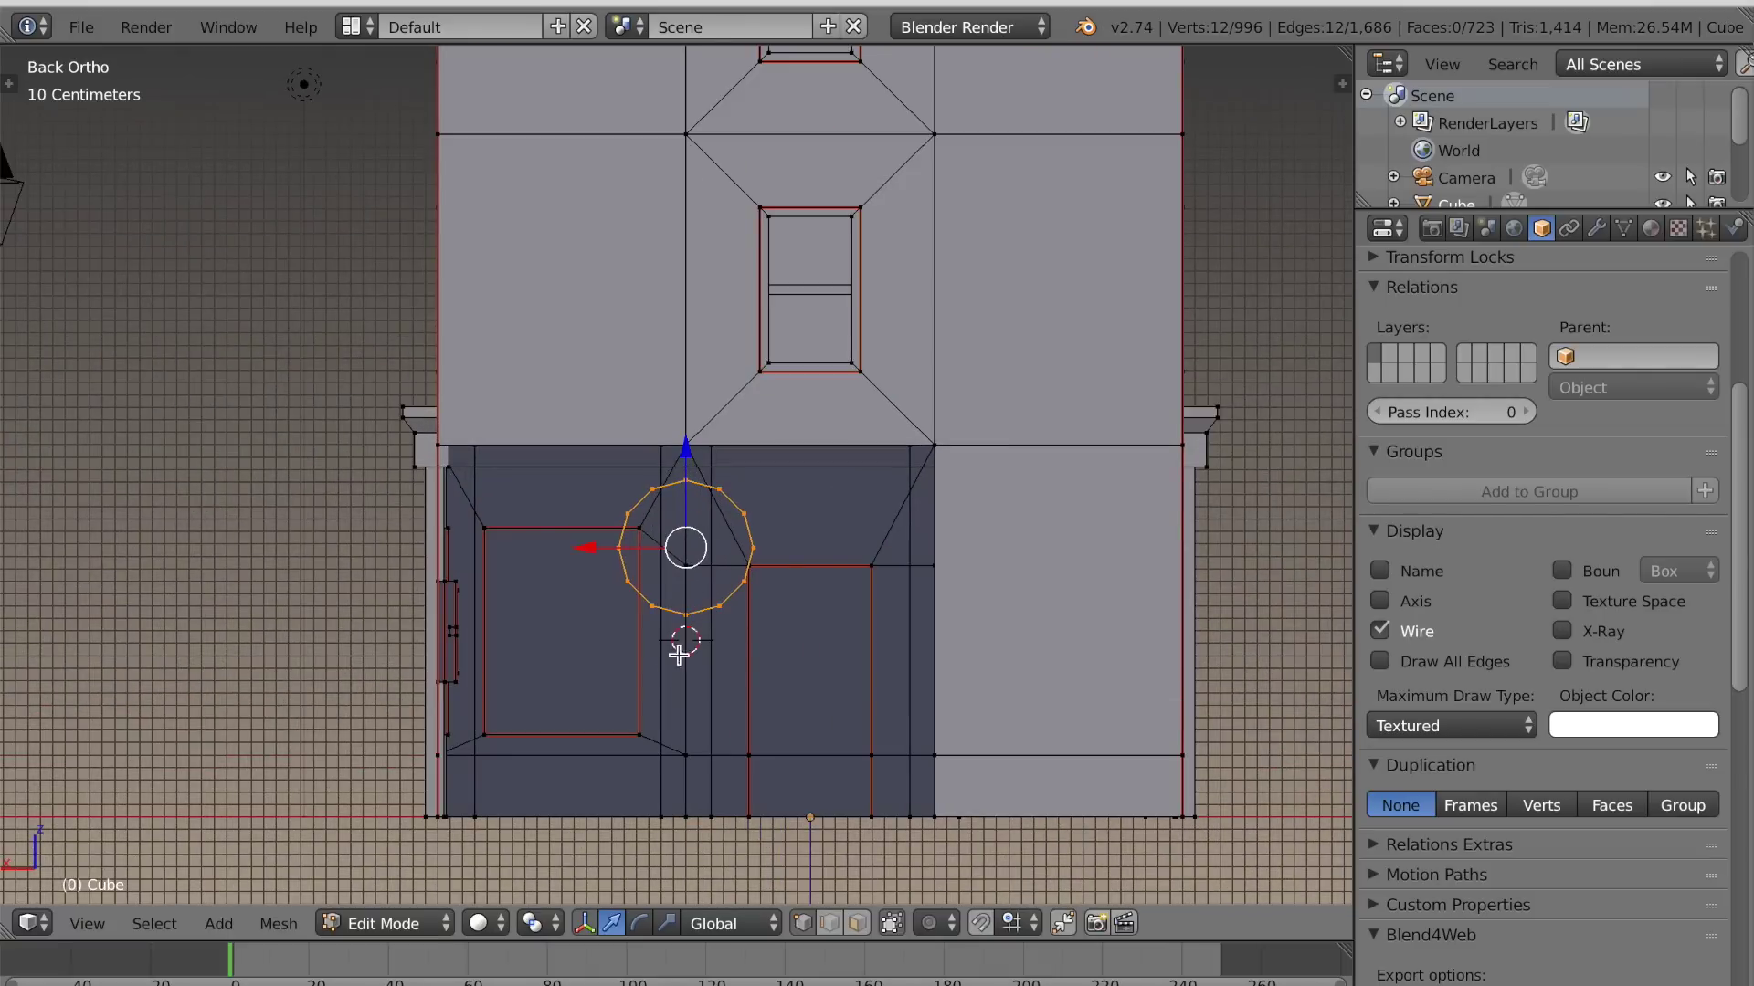
Delete the five lowest vertices of the circle in the rear opening, leaving only its upper arc
right_click(627, 582)
right_click(651, 606, "shift")
right_click(684, 613, "shift")
right_click(719, 606, "shift")
right_click(743, 581, "shift")
key("x")
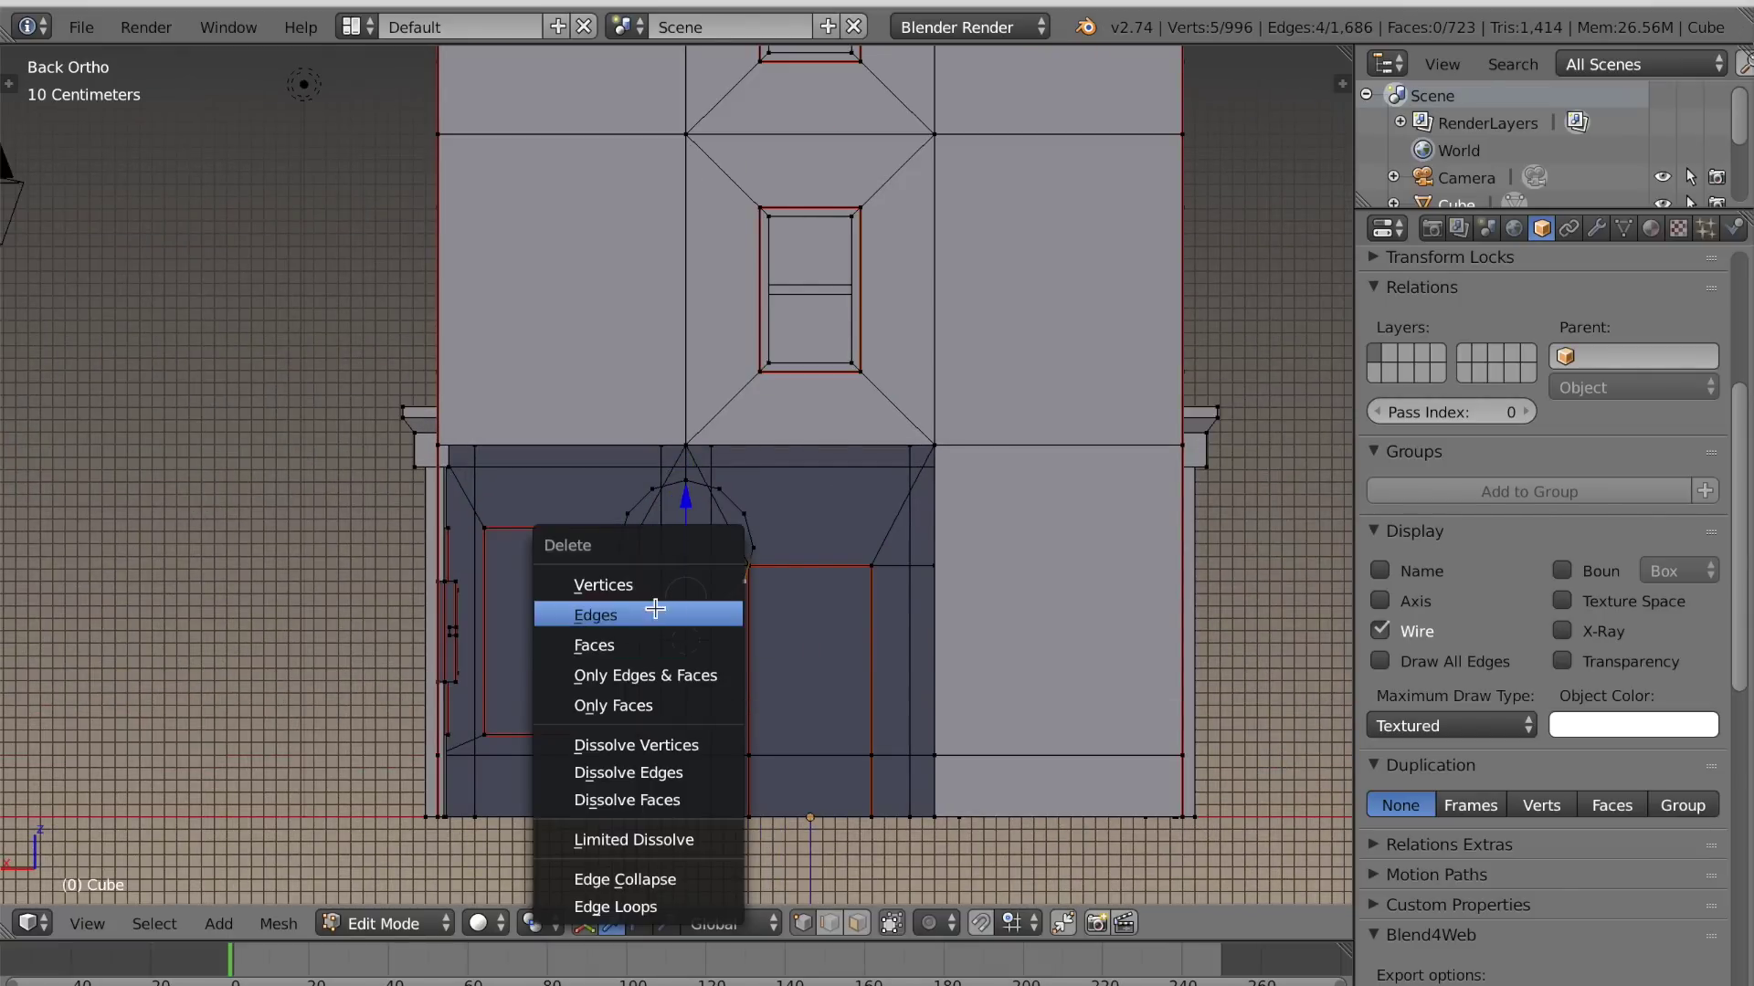
left_click(651, 582)
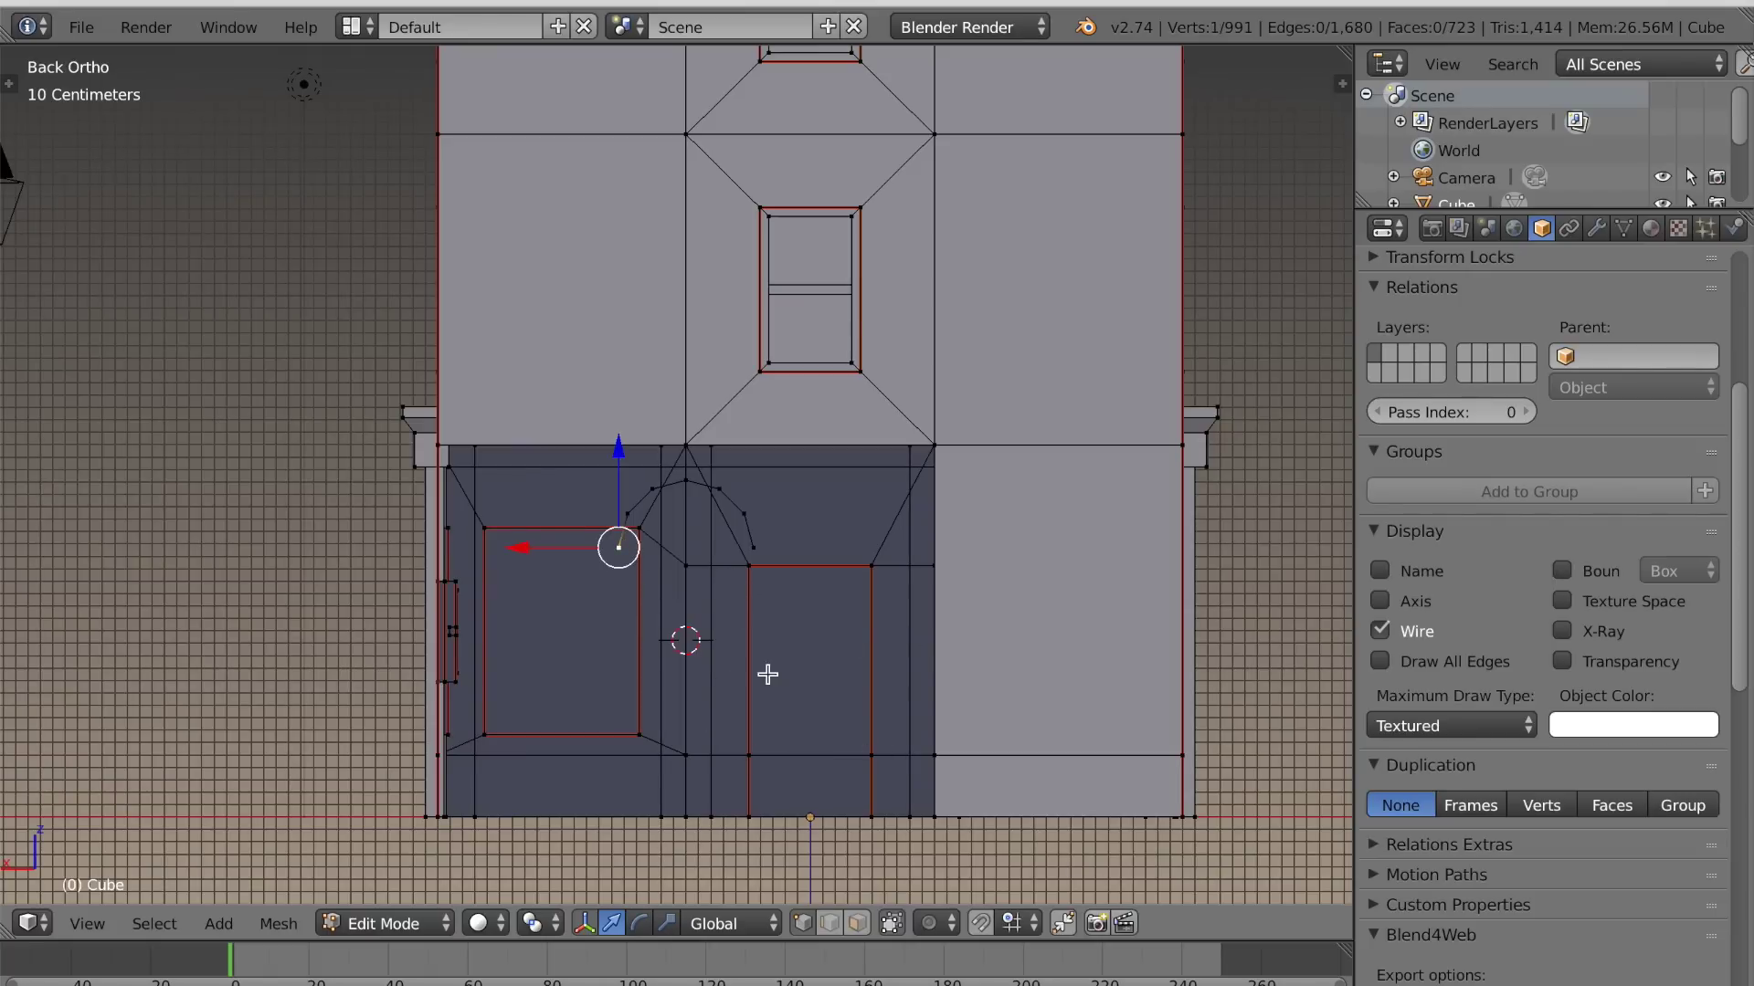
Show the model in wireframe and select the two end vertices of the arc
key("z")
scroll(767, 674, "down", 4)
scroll(726, 605, "up", 3)
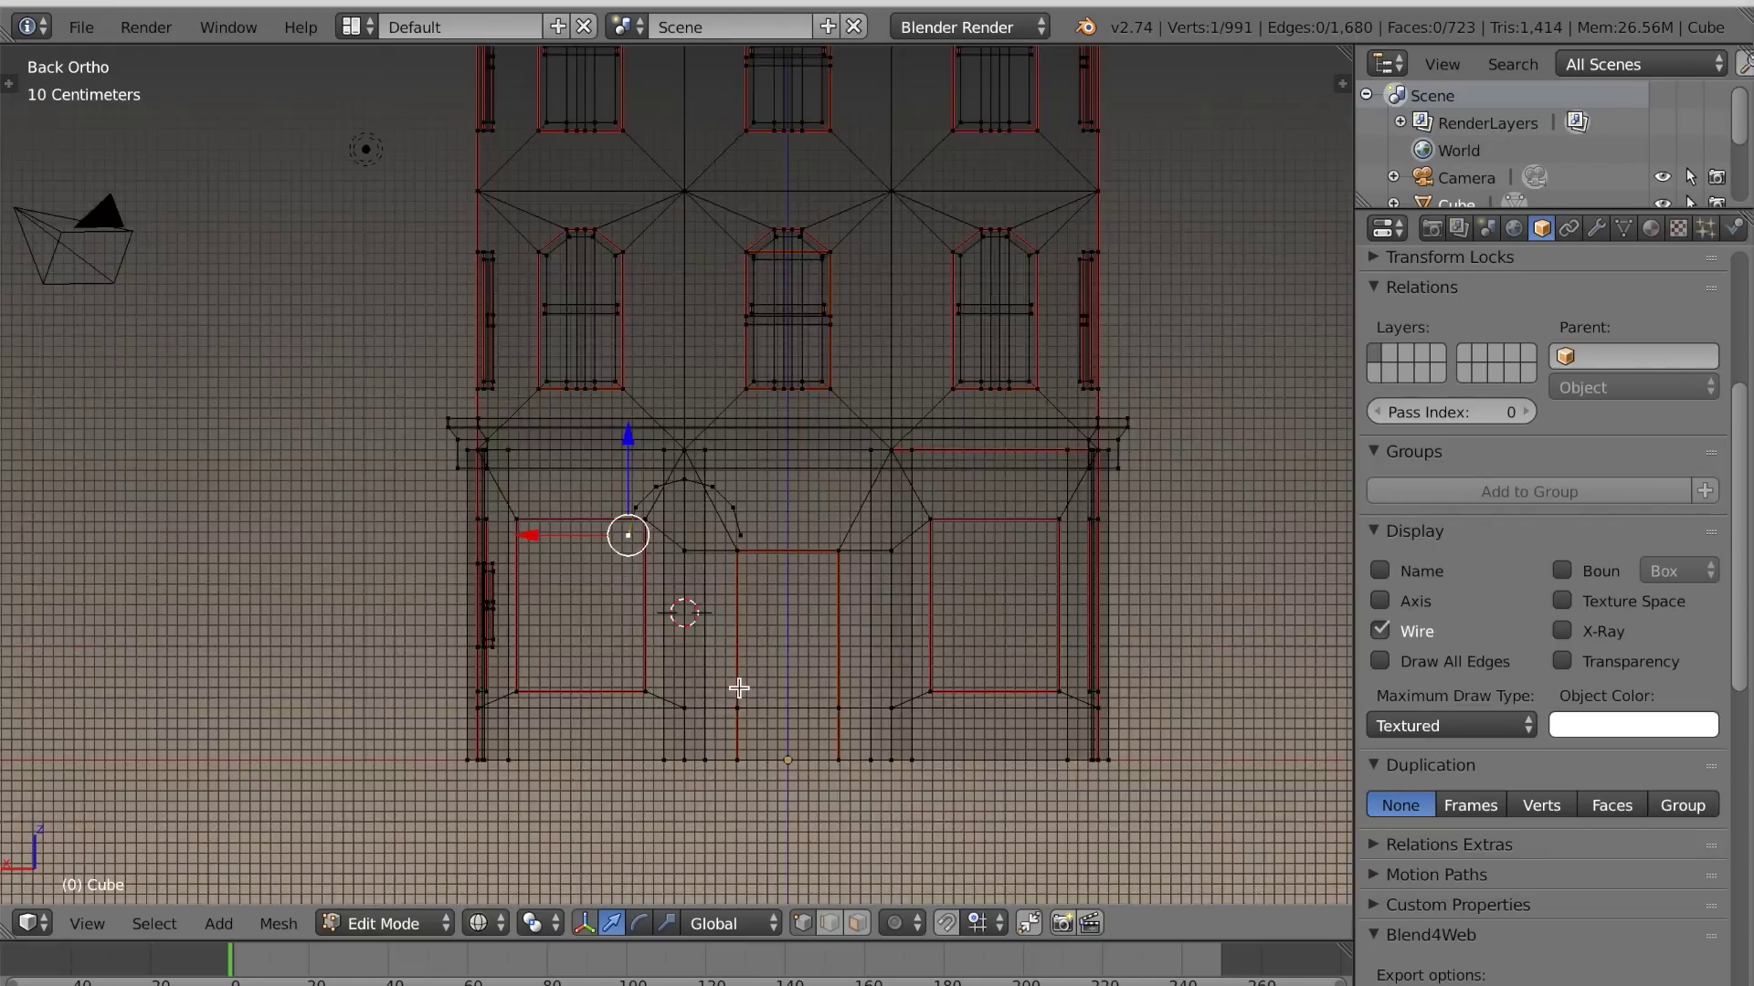
scroll(737, 687, "down", 2)
right_click(719, 517, "shift")
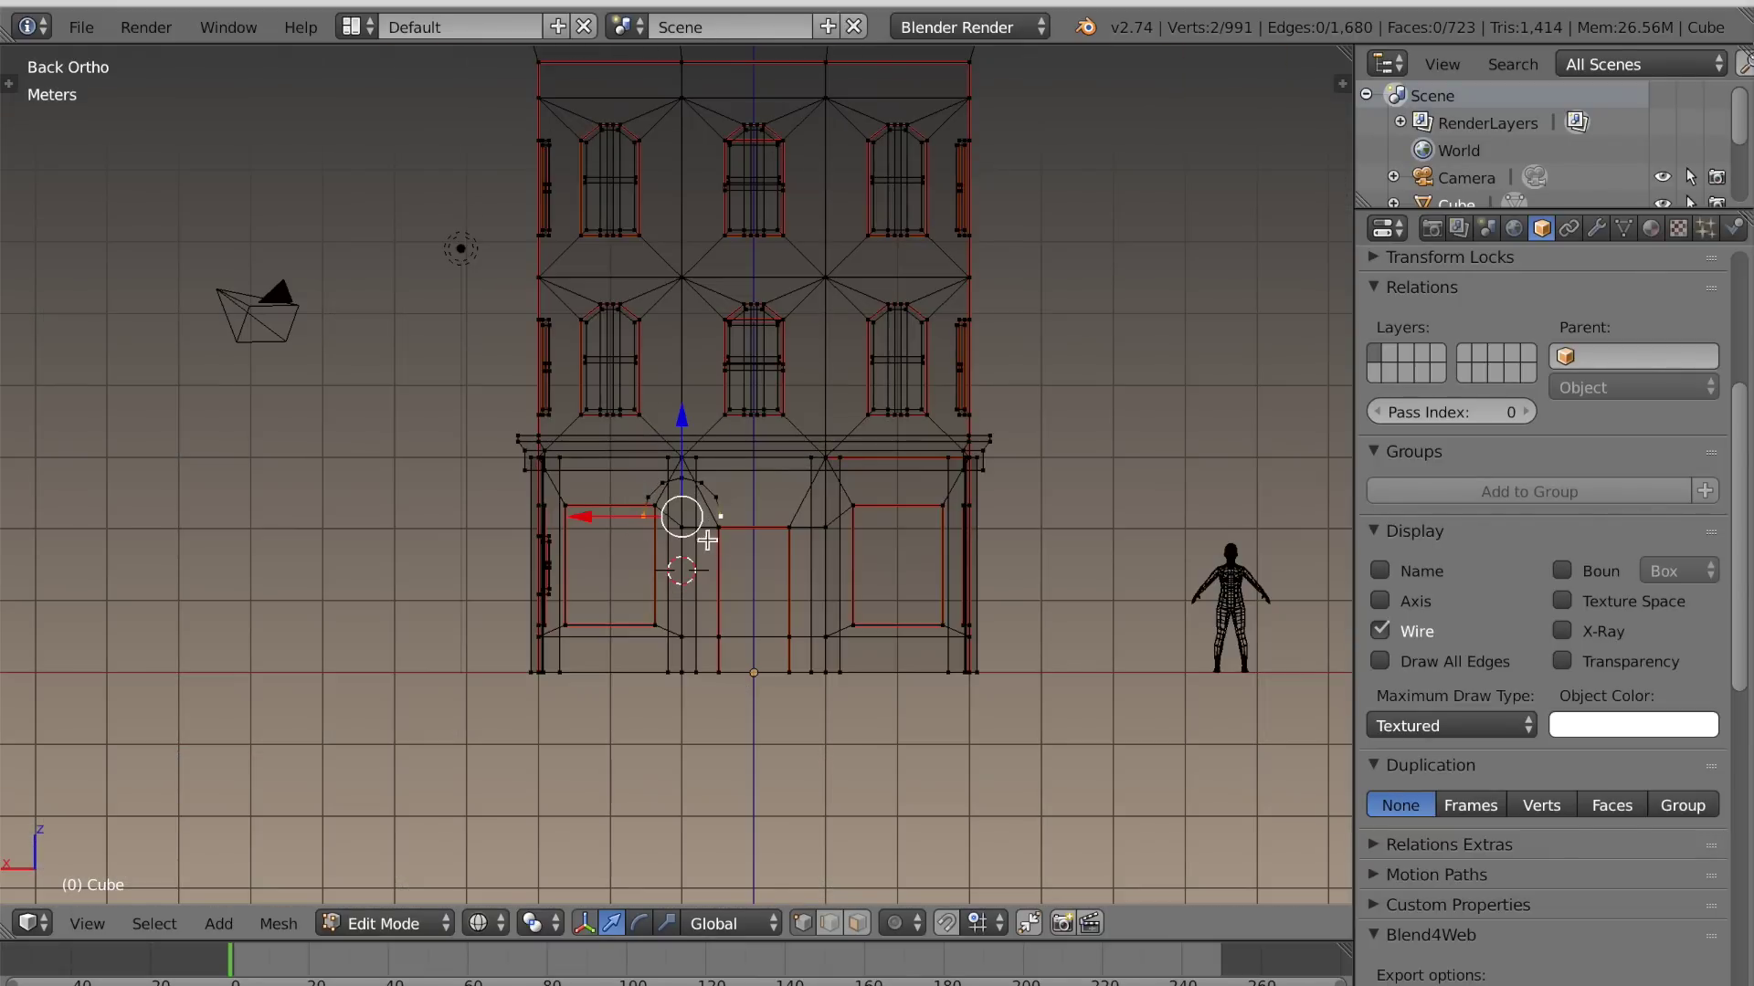
key("s")
key("x")
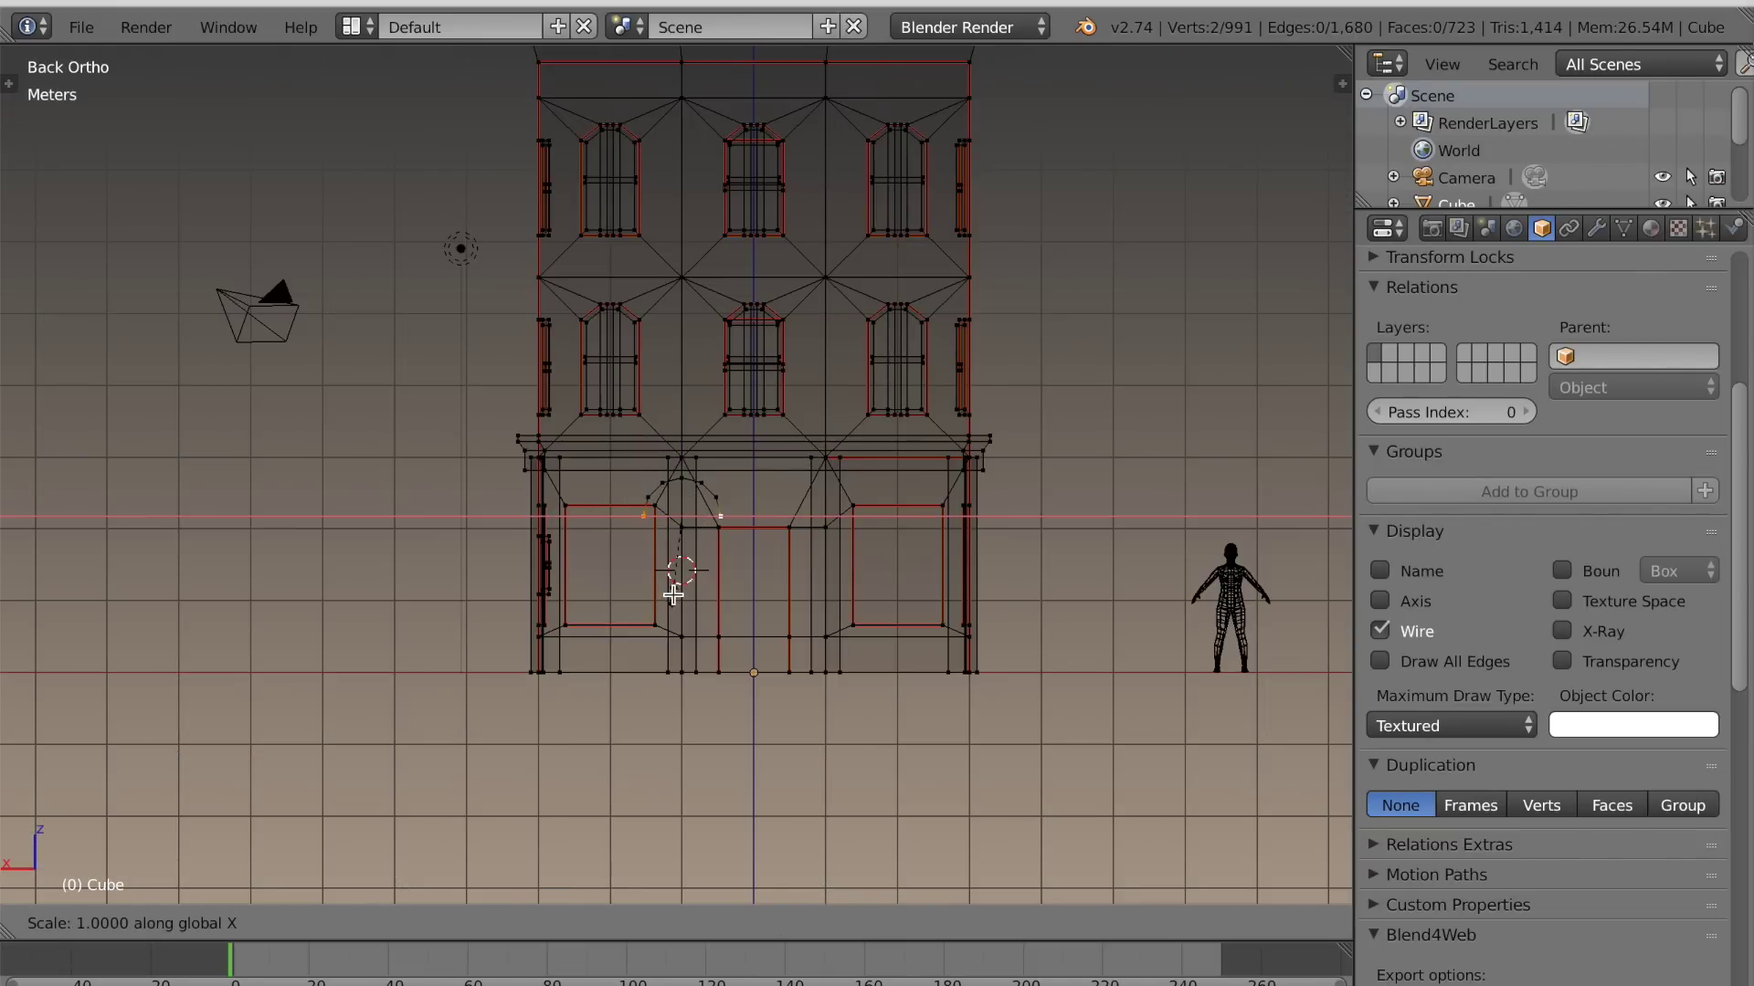
key("z")
right_click(669, 608)
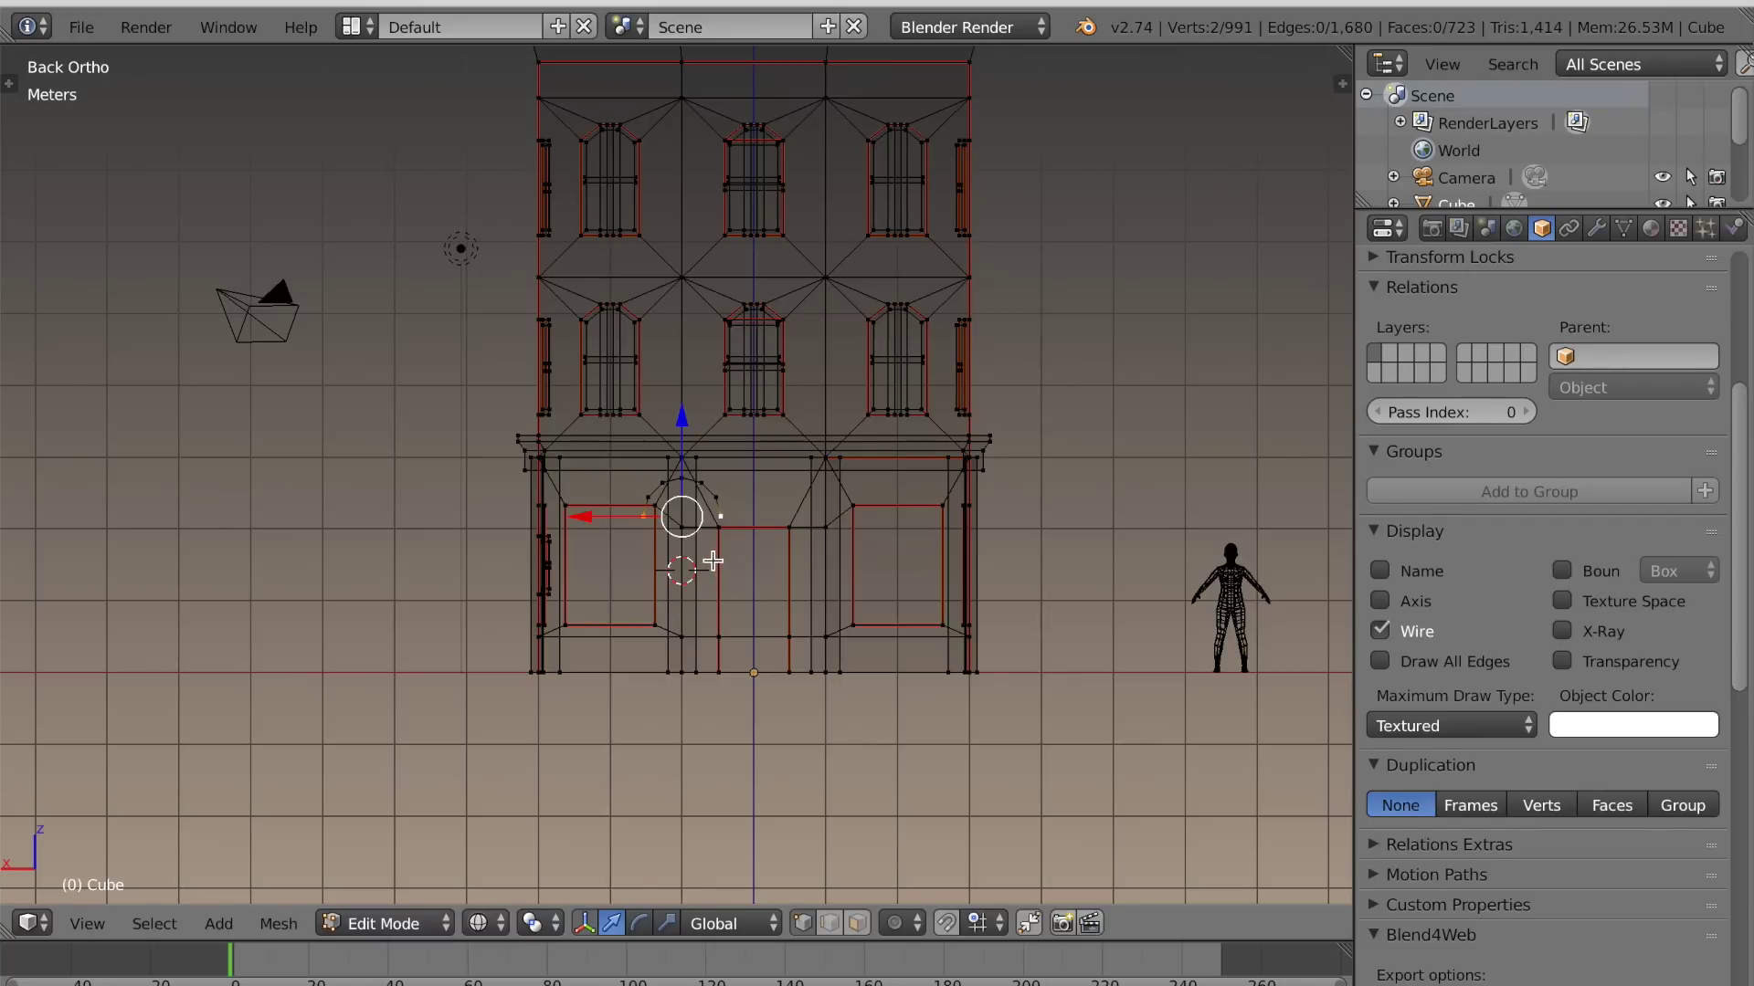
Extrude the arc's two end vertices about 1.26 m straight down the Z axis and return to solid display
key("e")
key("z")
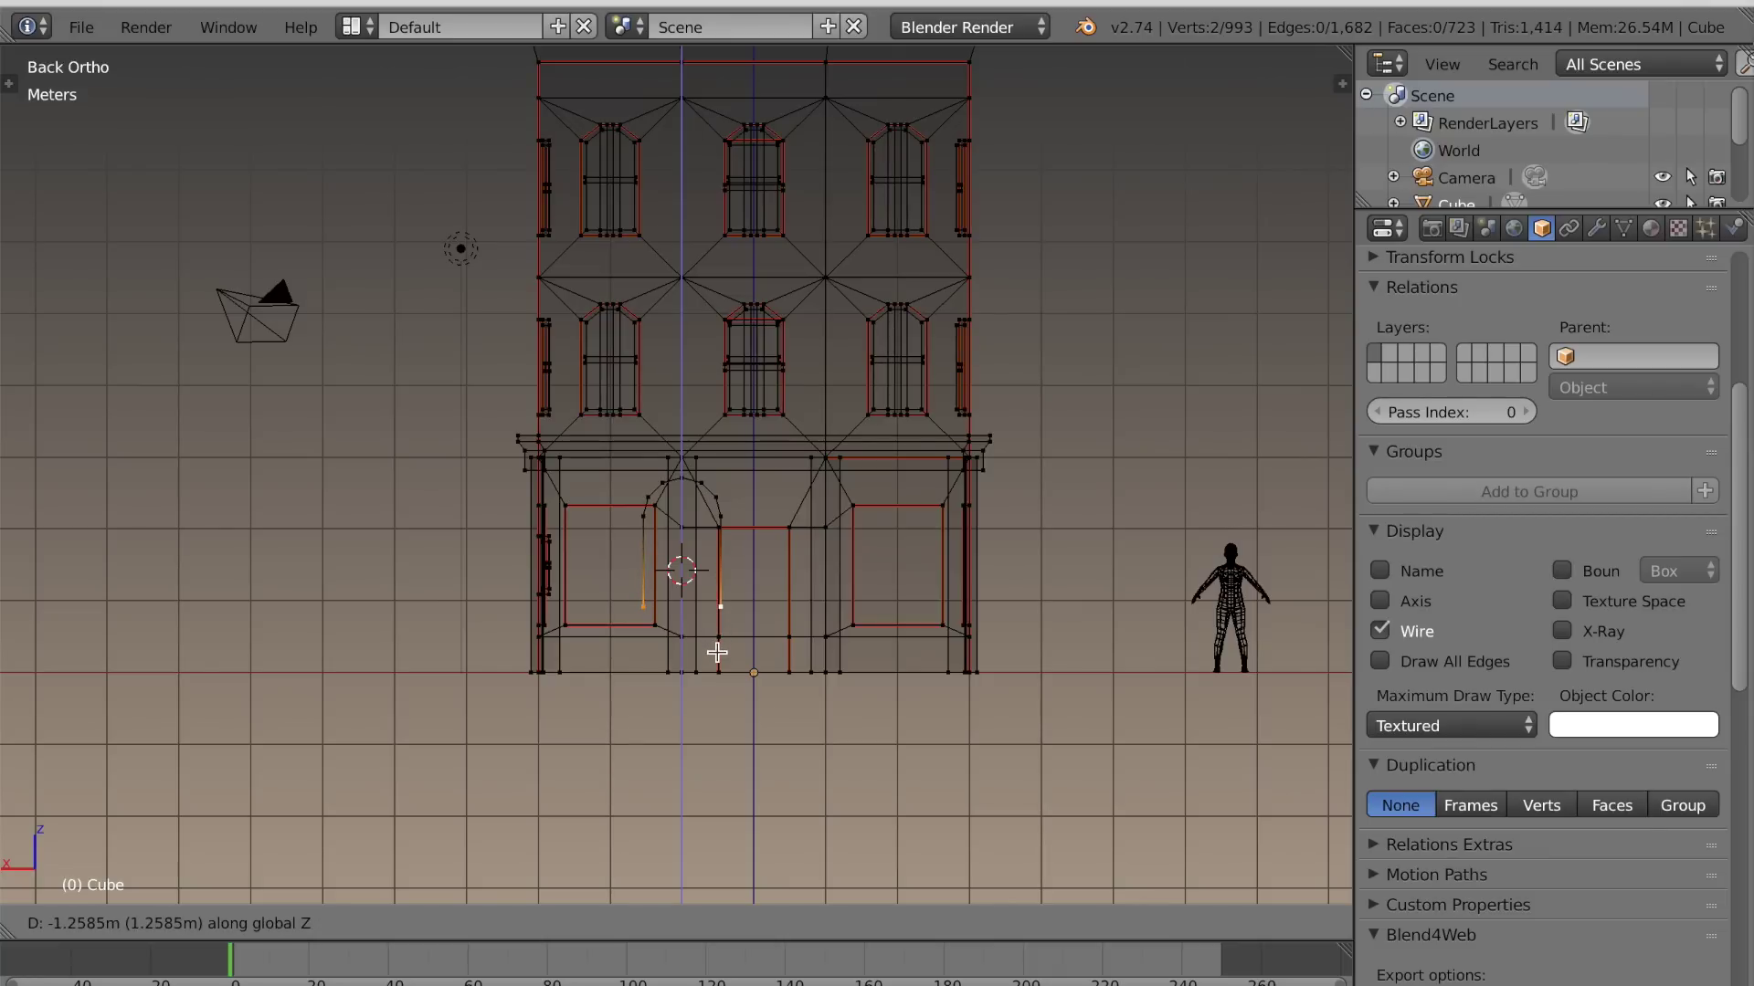
left_click(716, 653)
left_click_drag(684, 515, 685, 518)
key("z")
Select the whole linked arch outline and scale it slightly along the X axis
scroll(706, 664, "up", 1)
middle_click_drag(704, 665, 780, 687)
key("KP_5")
scroll(767, 673, "down", 3)
key("ctrl+l")
key("s")
key("x")
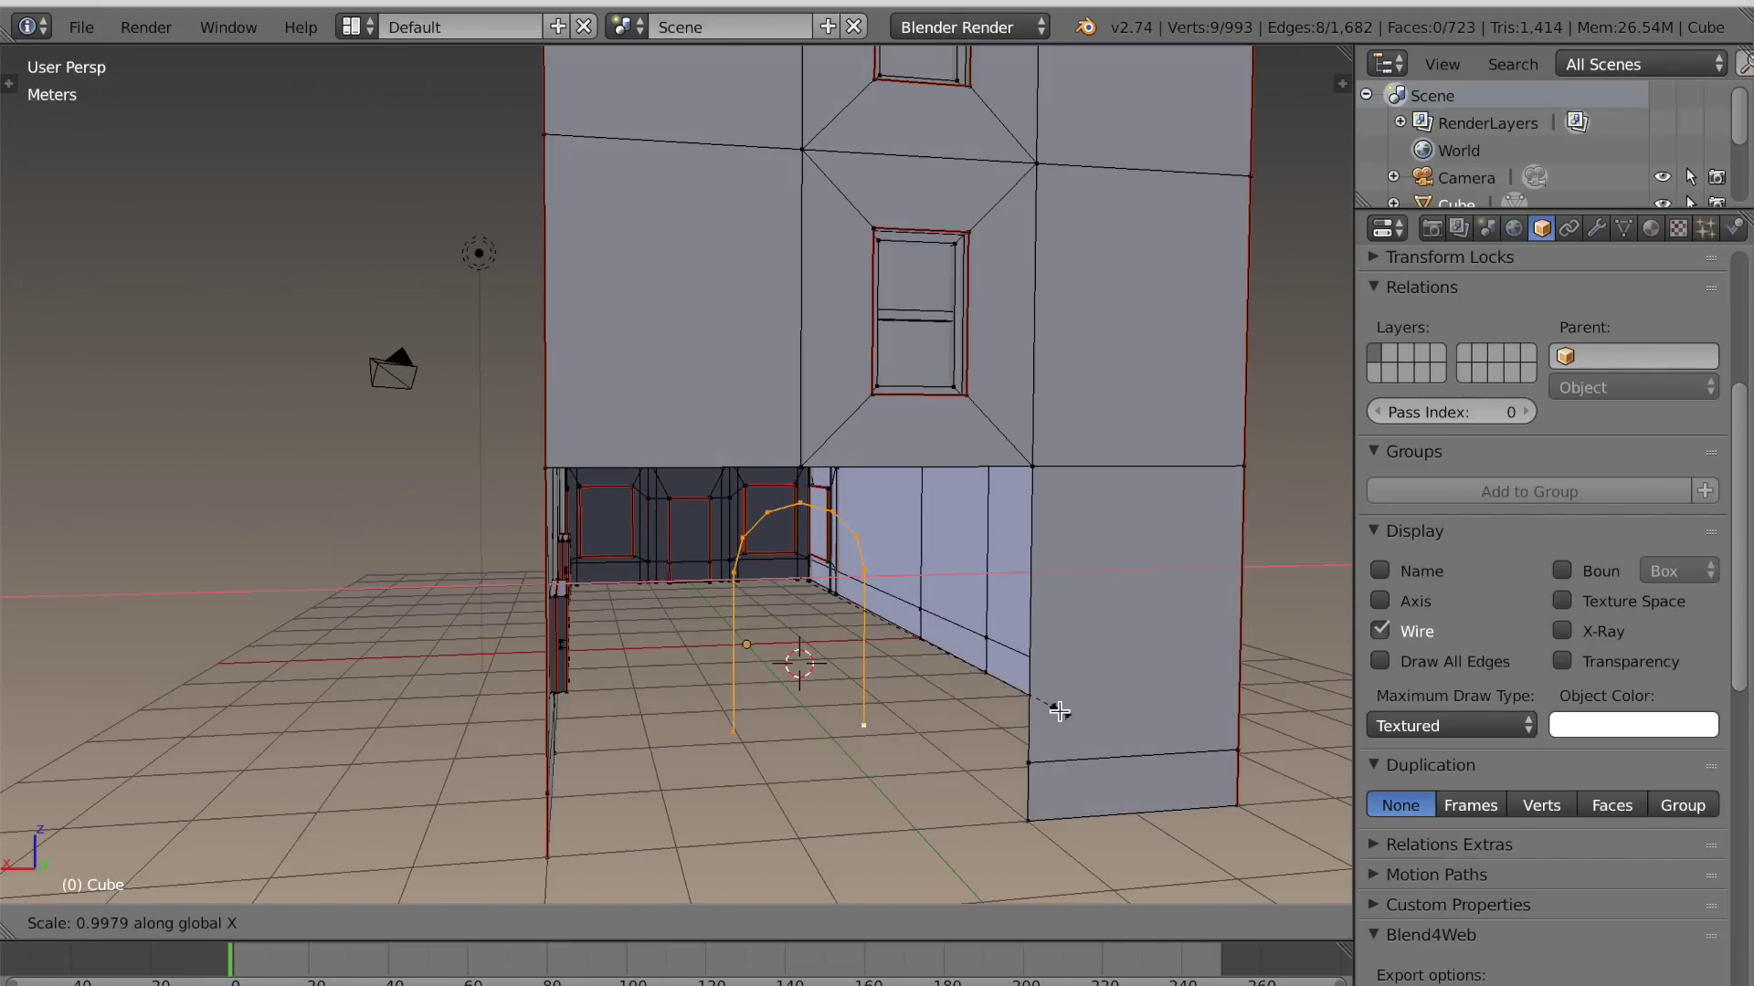
left_click(1025, 699)
Join the two sides of the rear opening with edges at ground level and at the top of the base strip
middle_click_drag(1026, 704, 876, 677)
right_click(649, 698)
right_click(956, 682, "shift")
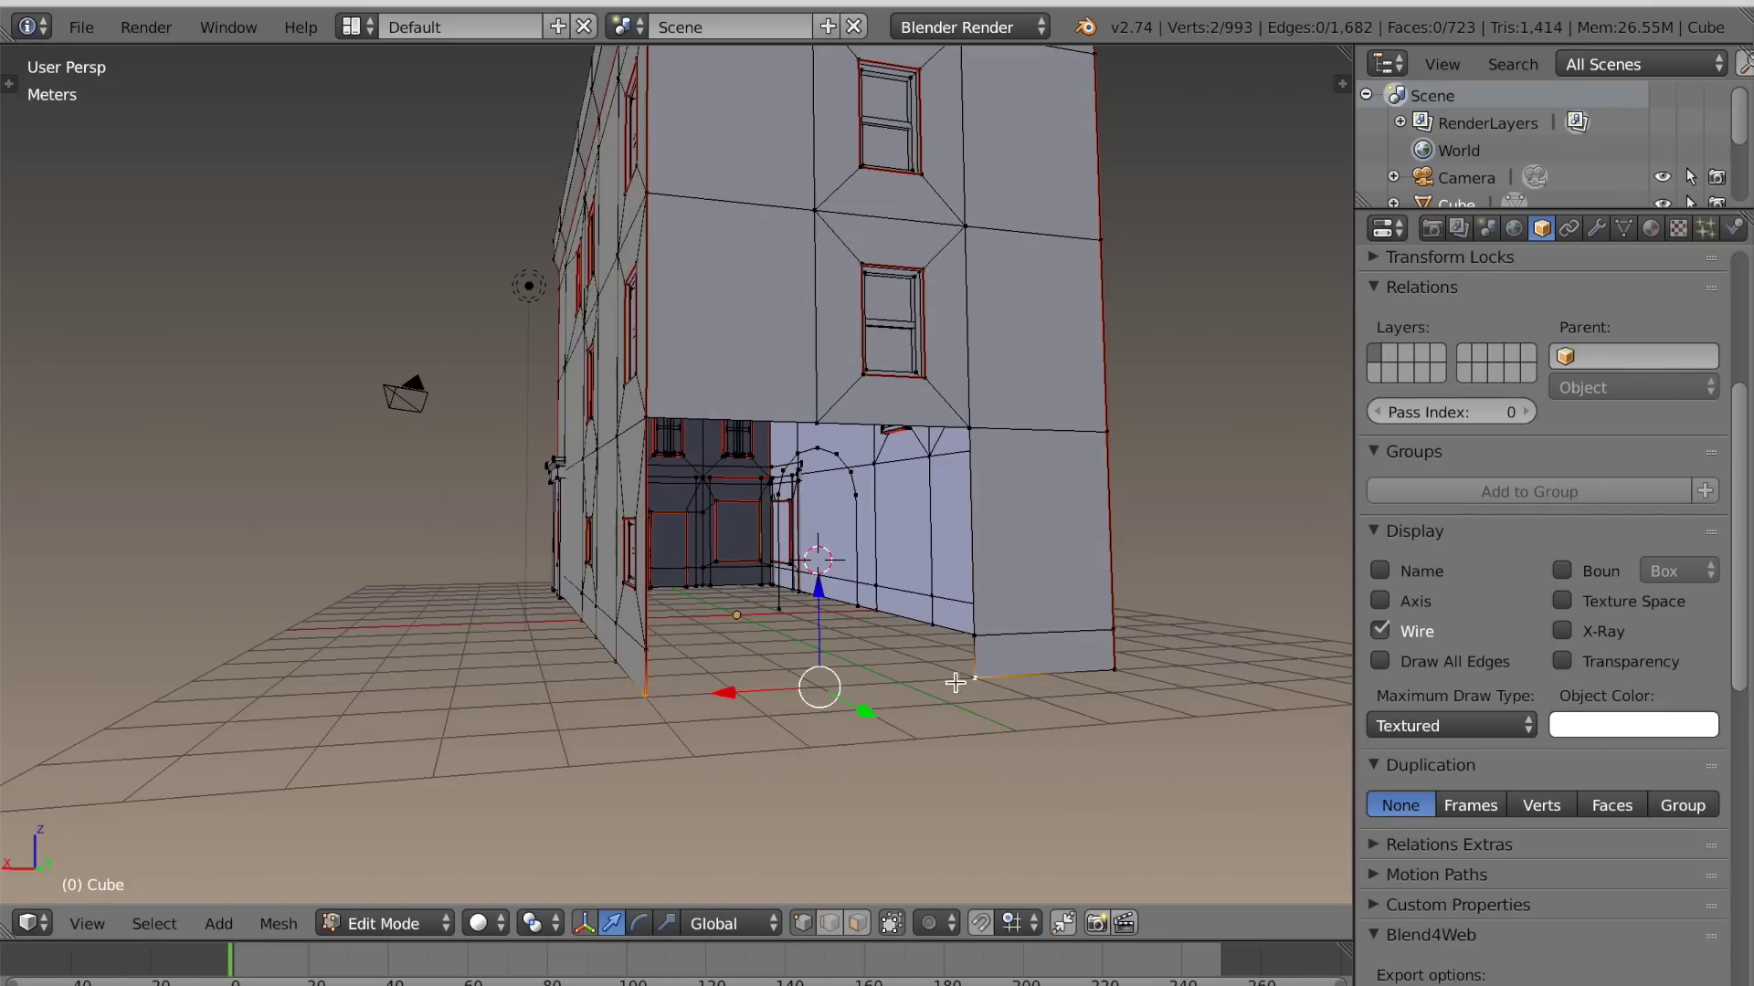
key("f")
middle_click_drag(822, 639, 905, 754)
Switch to edge selection and fill the base strip below the rear opening with a face
left_click(837, 916)
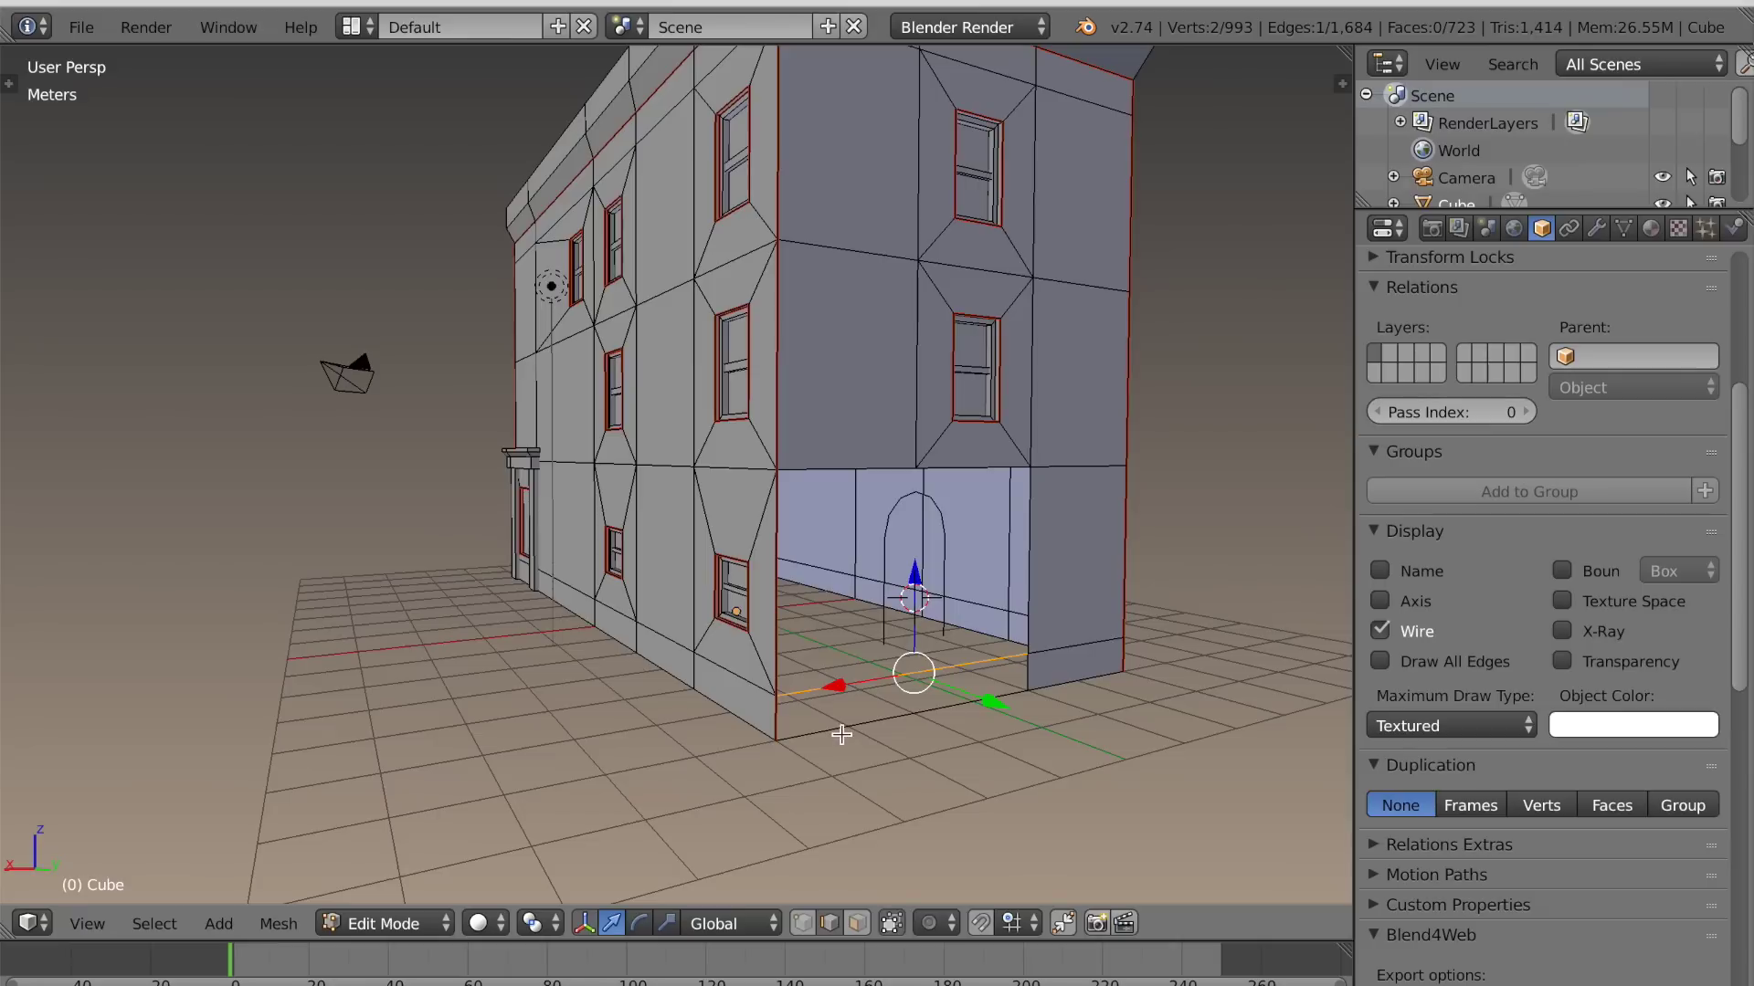
right_click(839, 730)
right_click(800, 696, "shift")
right_click(778, 717, "alt+shift")
right_click(781, 670, "shift")
right_click(860, 468, "shift")
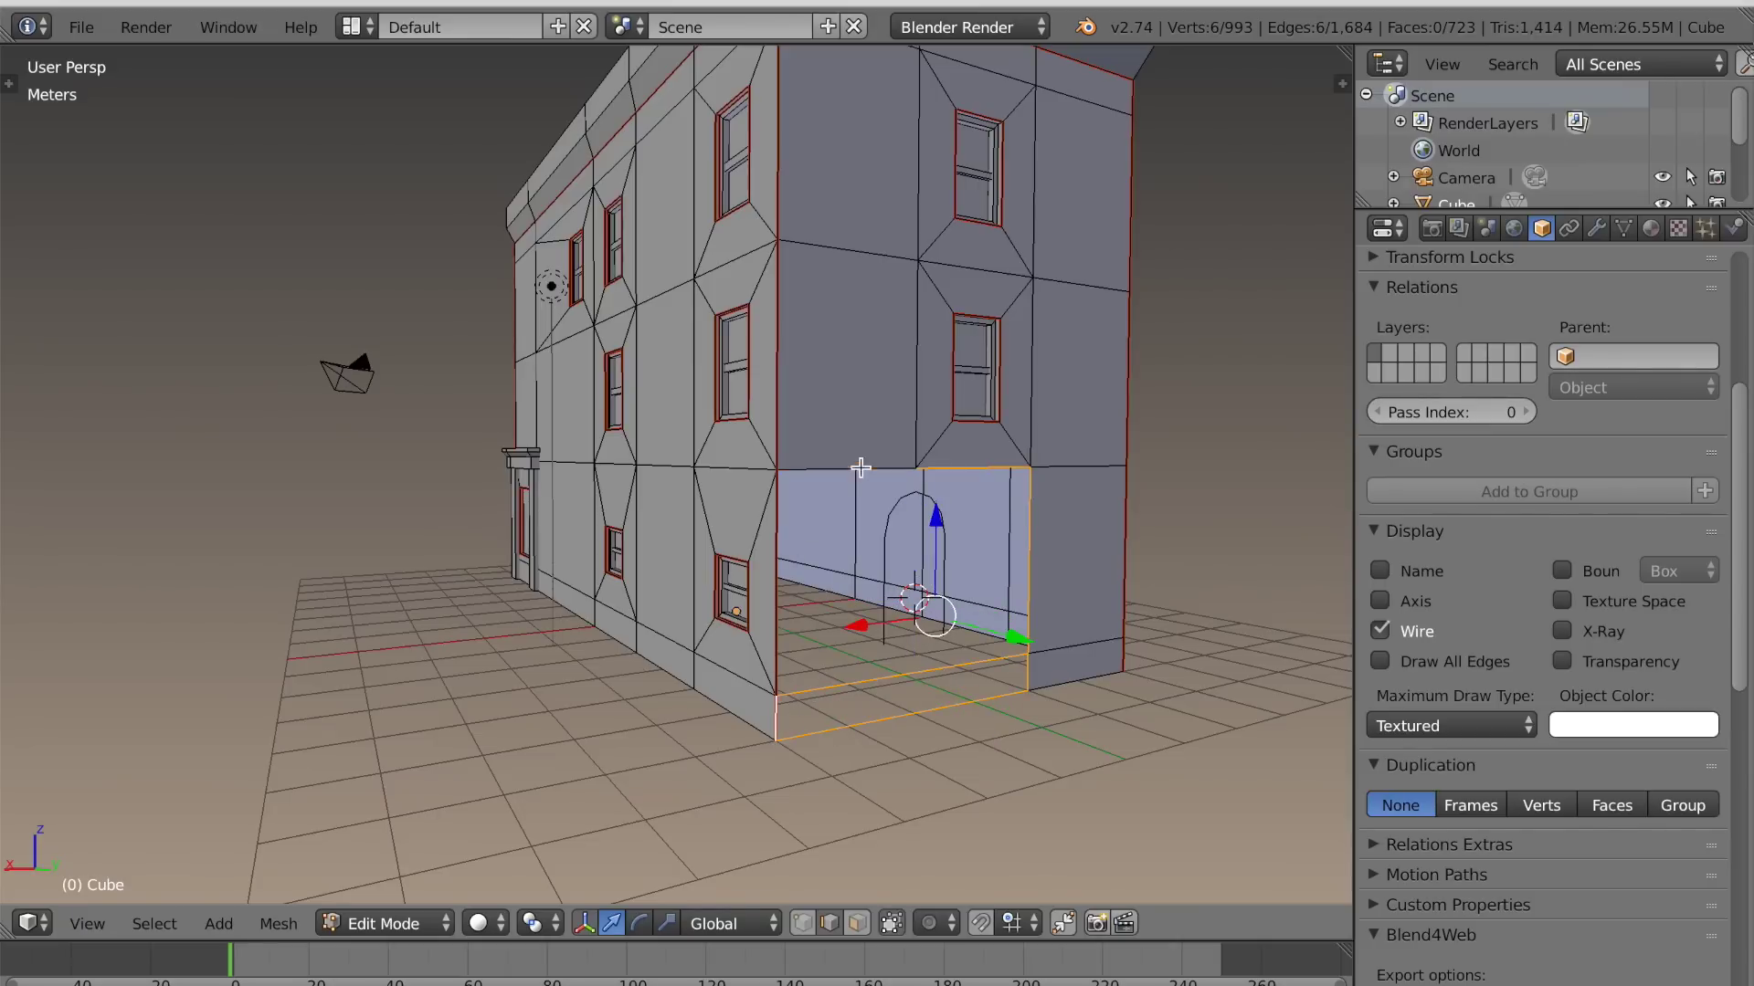
right_click(1007, 473, "shift")
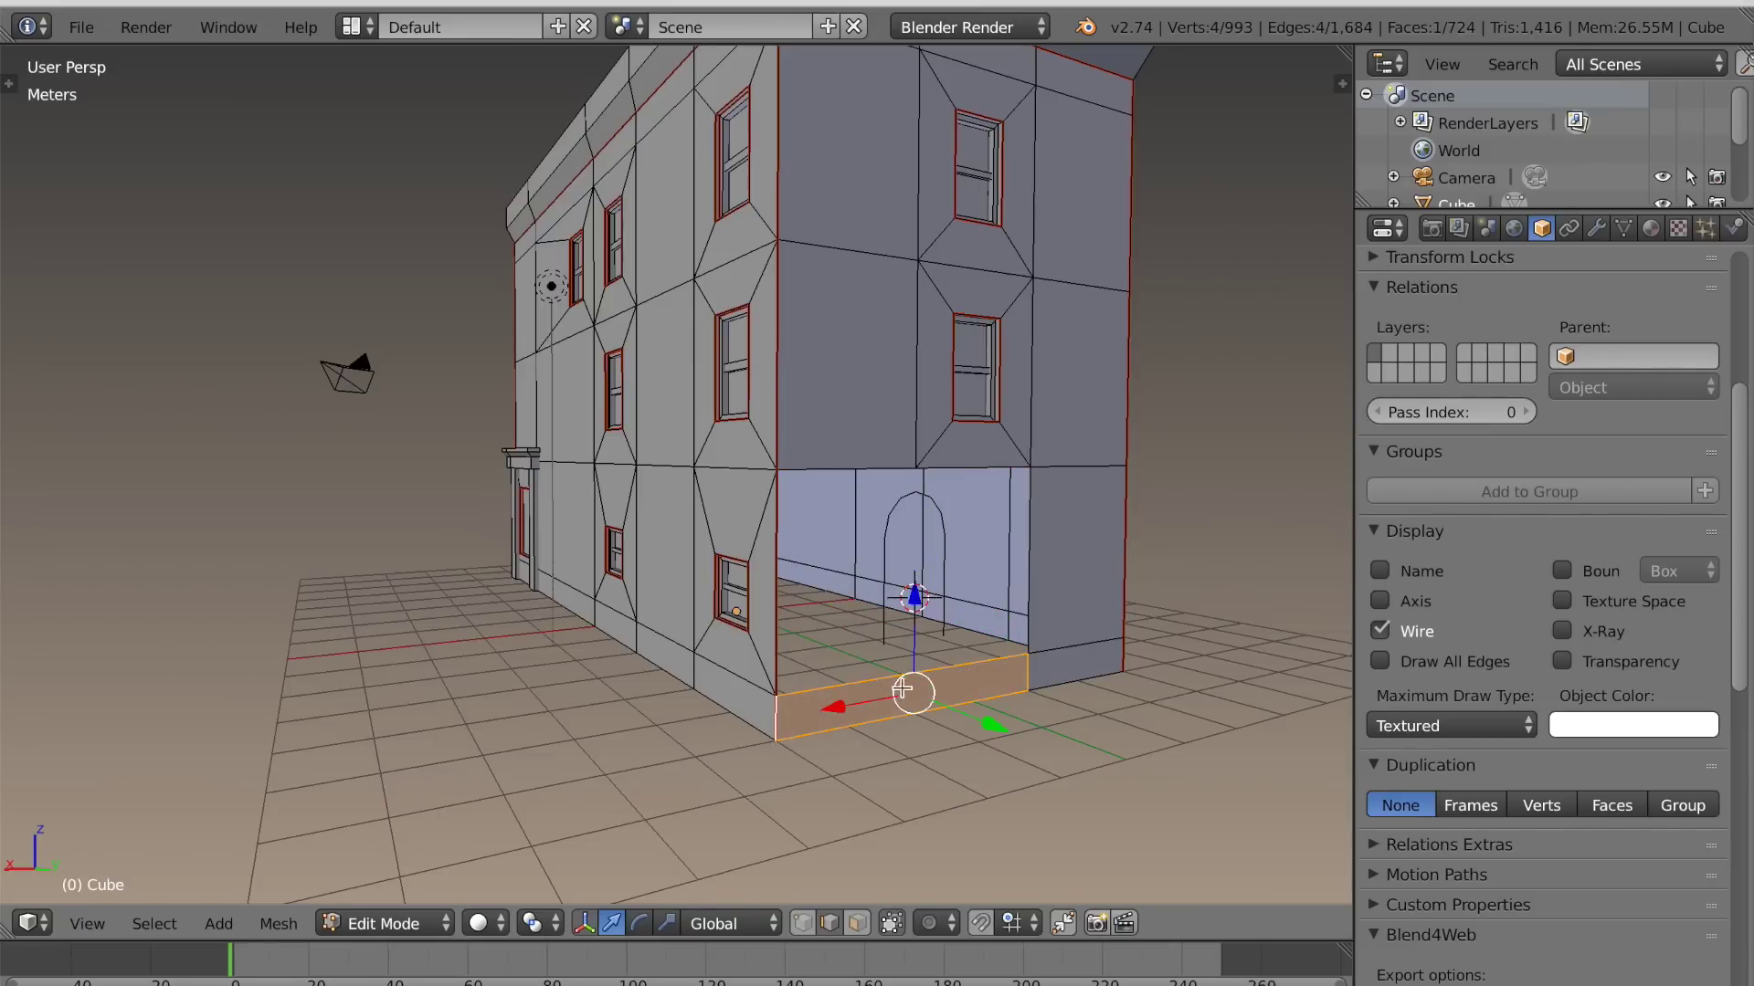
scroll(902, 730, "up", 4)
key("Tab")
key("Tab")
Connect the arch's two bottom vertices with an edge and fill a face between that edge and the base strip
right_click(904, 678)
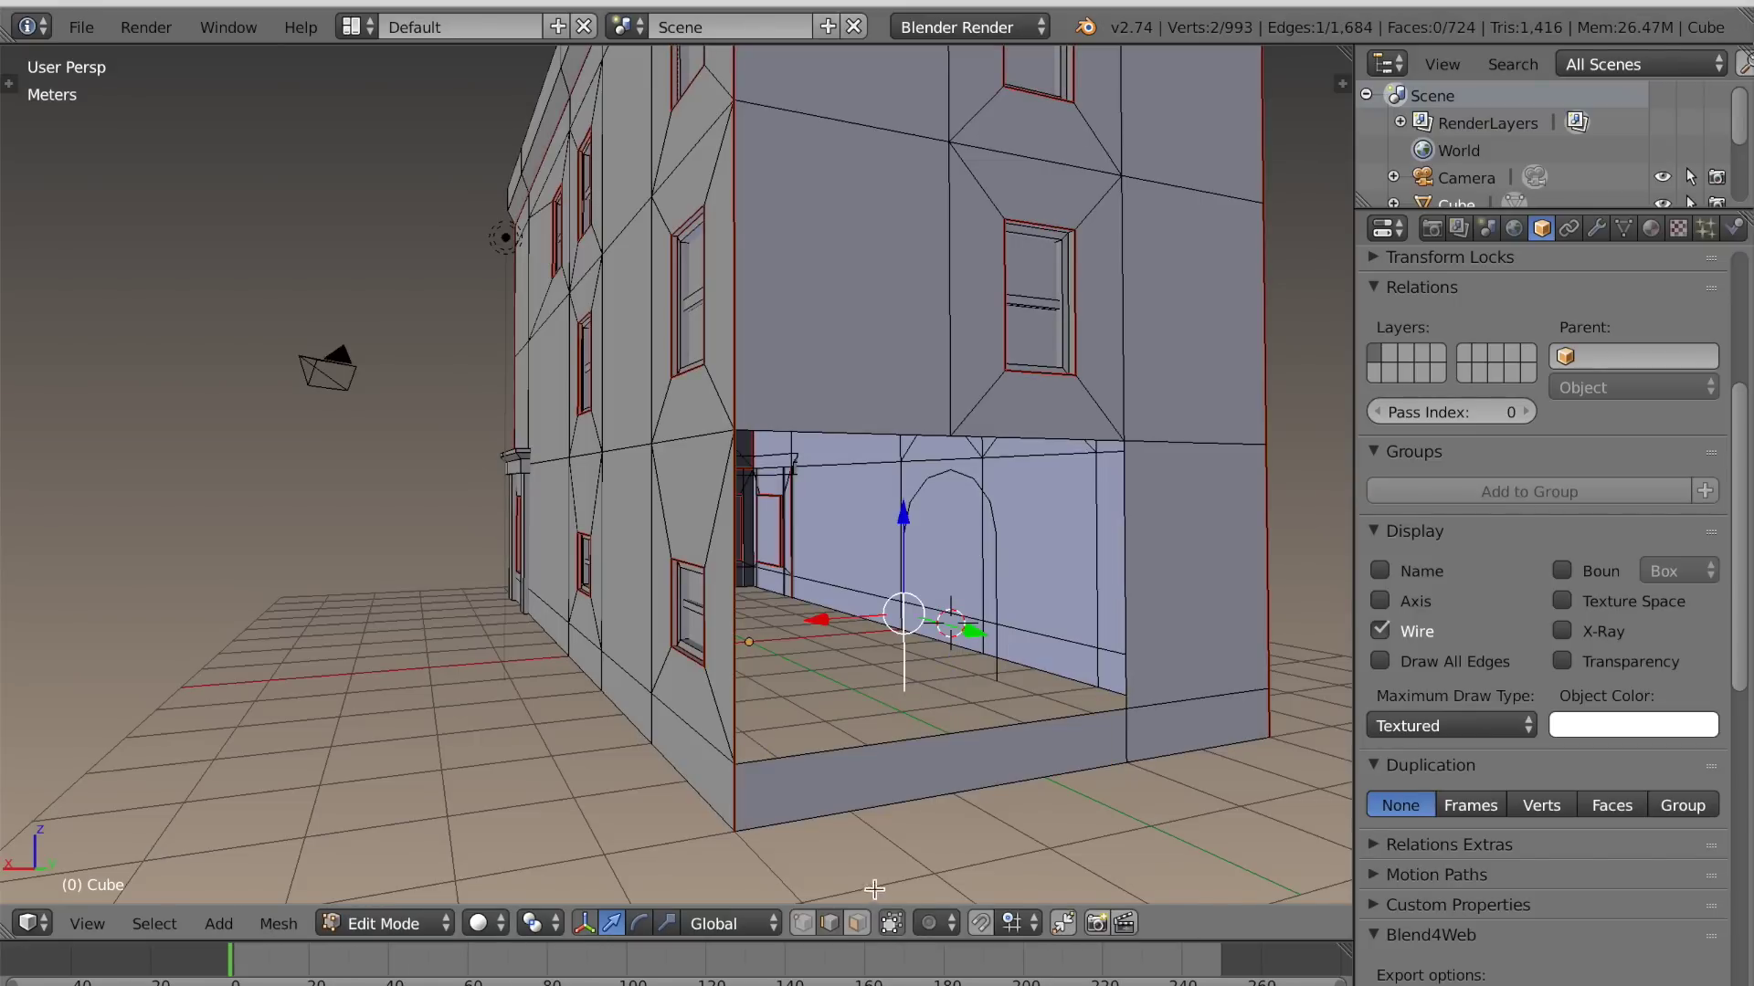
left_click(809, 920)
right_click(904, 691)
right_click(997, 681, "shift")
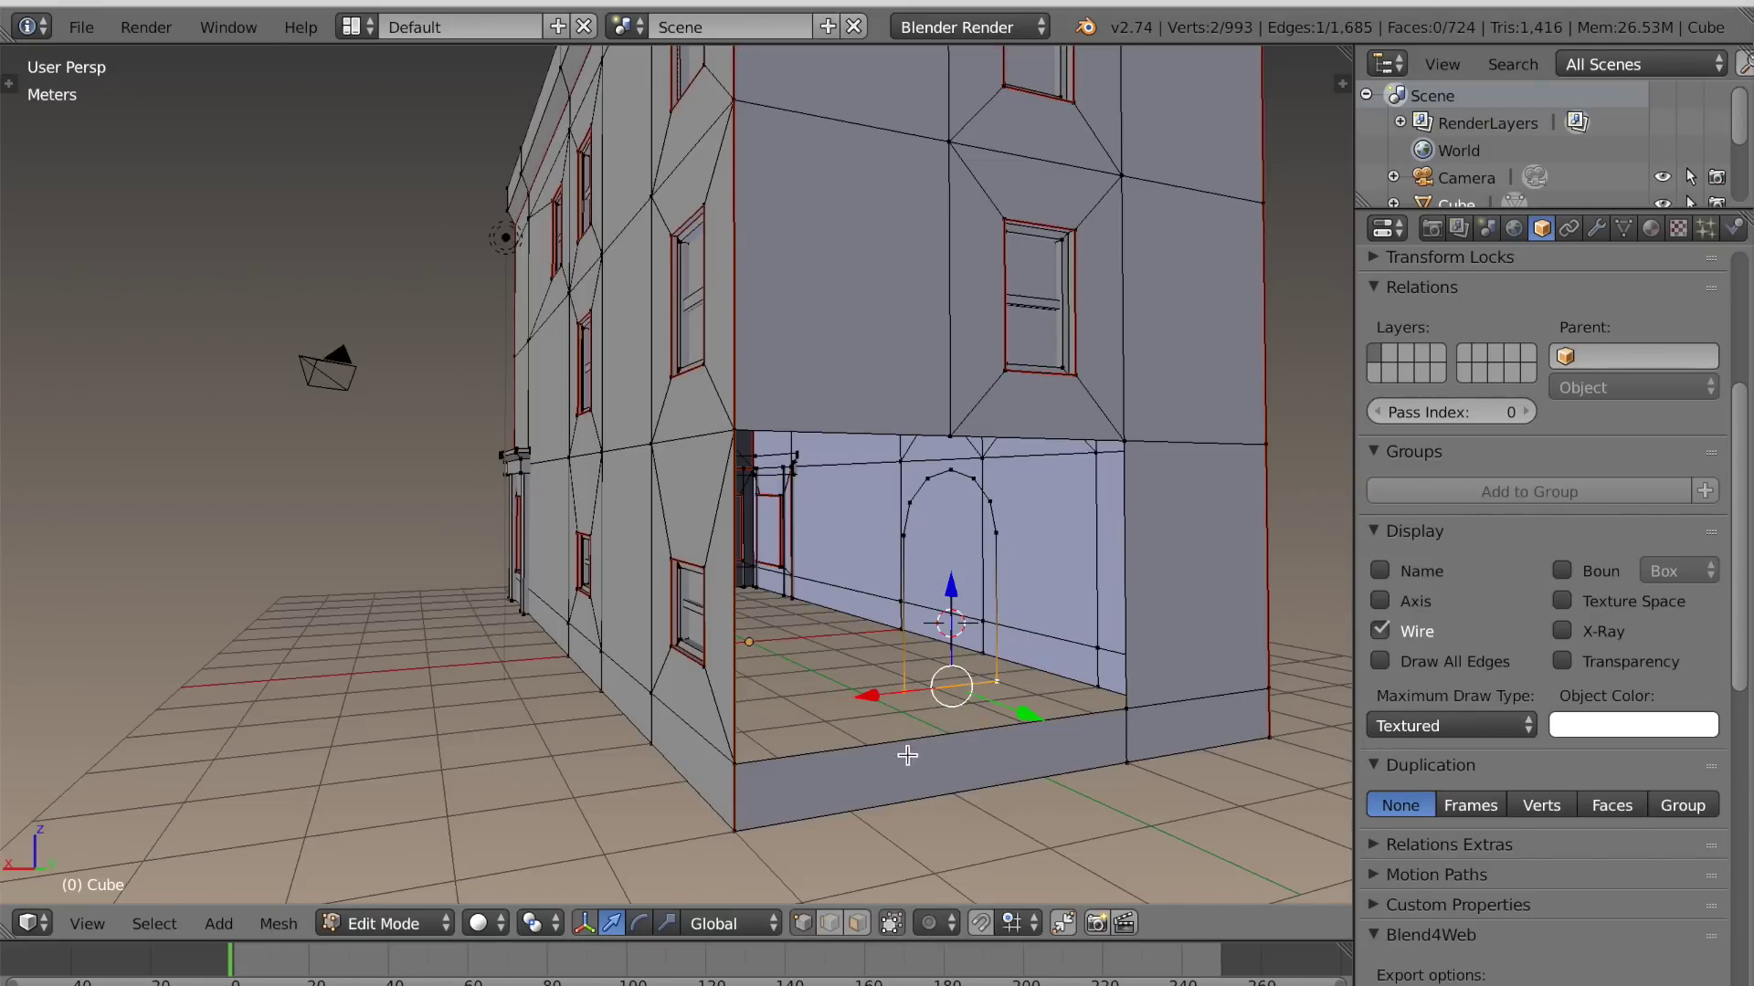
left_click(830, 923)
right_click(923, 743, "shift")
key("f")
Fill the wall faces on both sides of the arch between its upright edges and the opening's side edges
scroll(914, 761, "down", 1)
middle_click_drag(914, 772, 896, 767)
middle_click_drag(826, 720, 923, 764, "shift")
right_click(782, 685)
right_click(647, 701, "shift")
middle_click_drag(647, 701, 698, 715)
key("f")
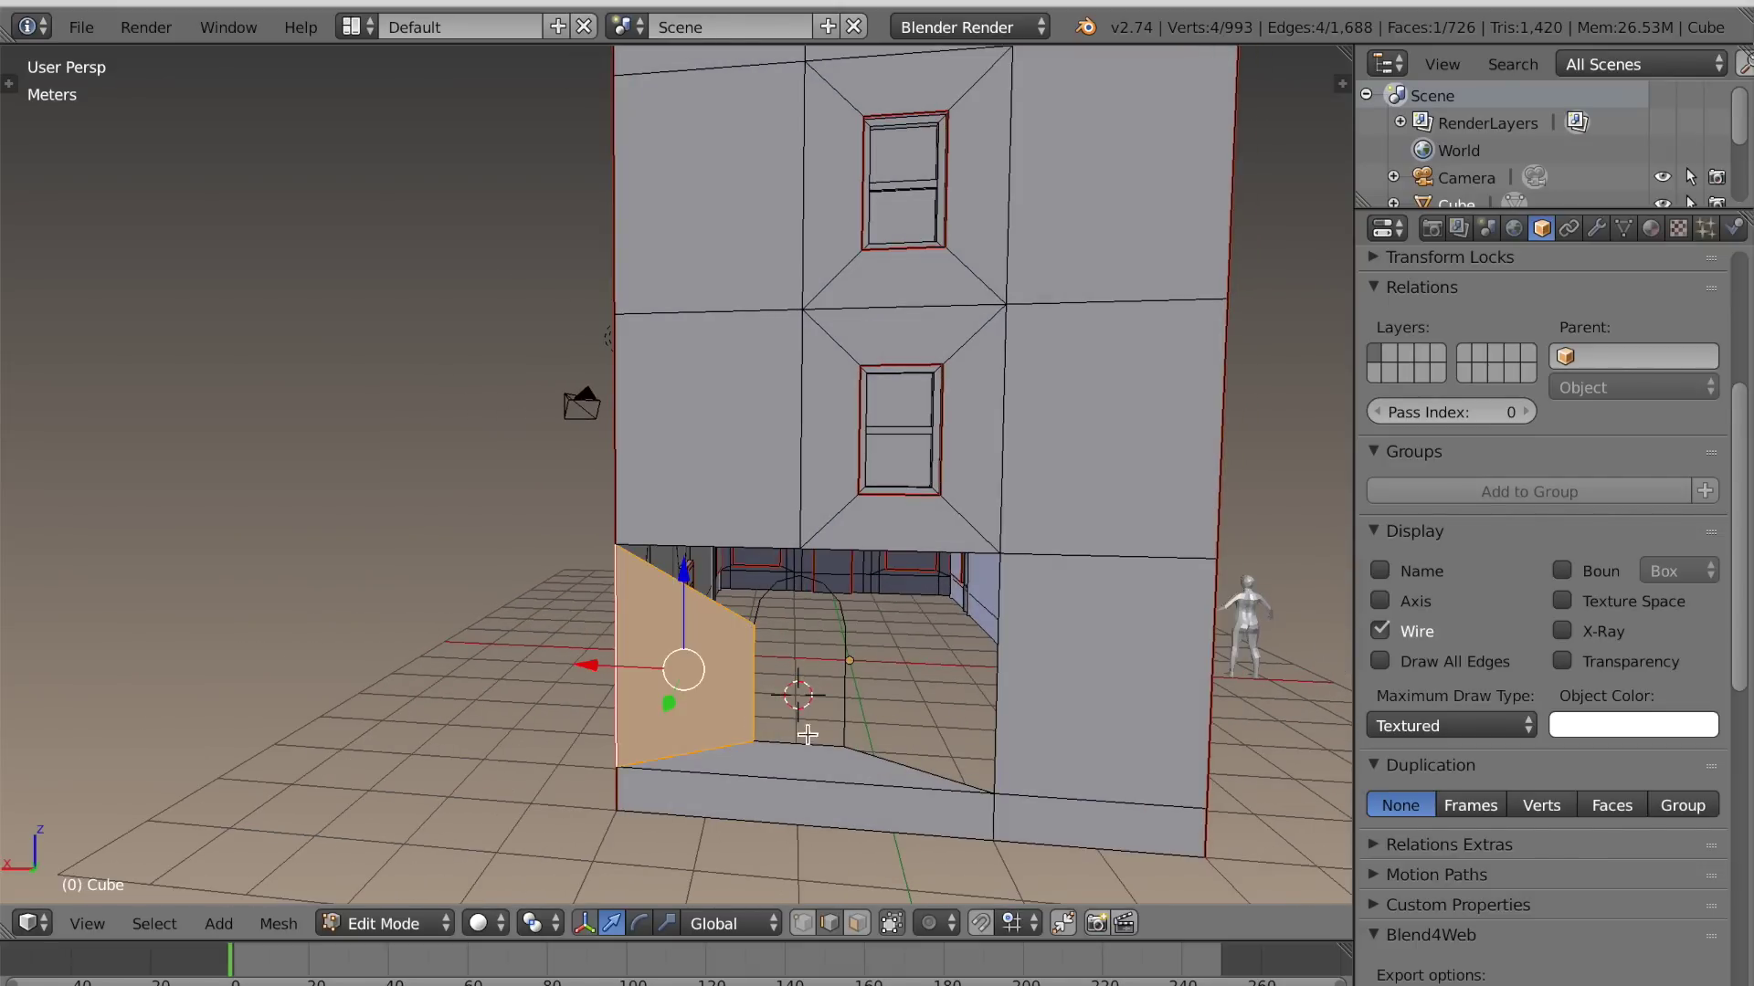
right_click(849, 696)
right_click(995, 699, "shift")
key("f")
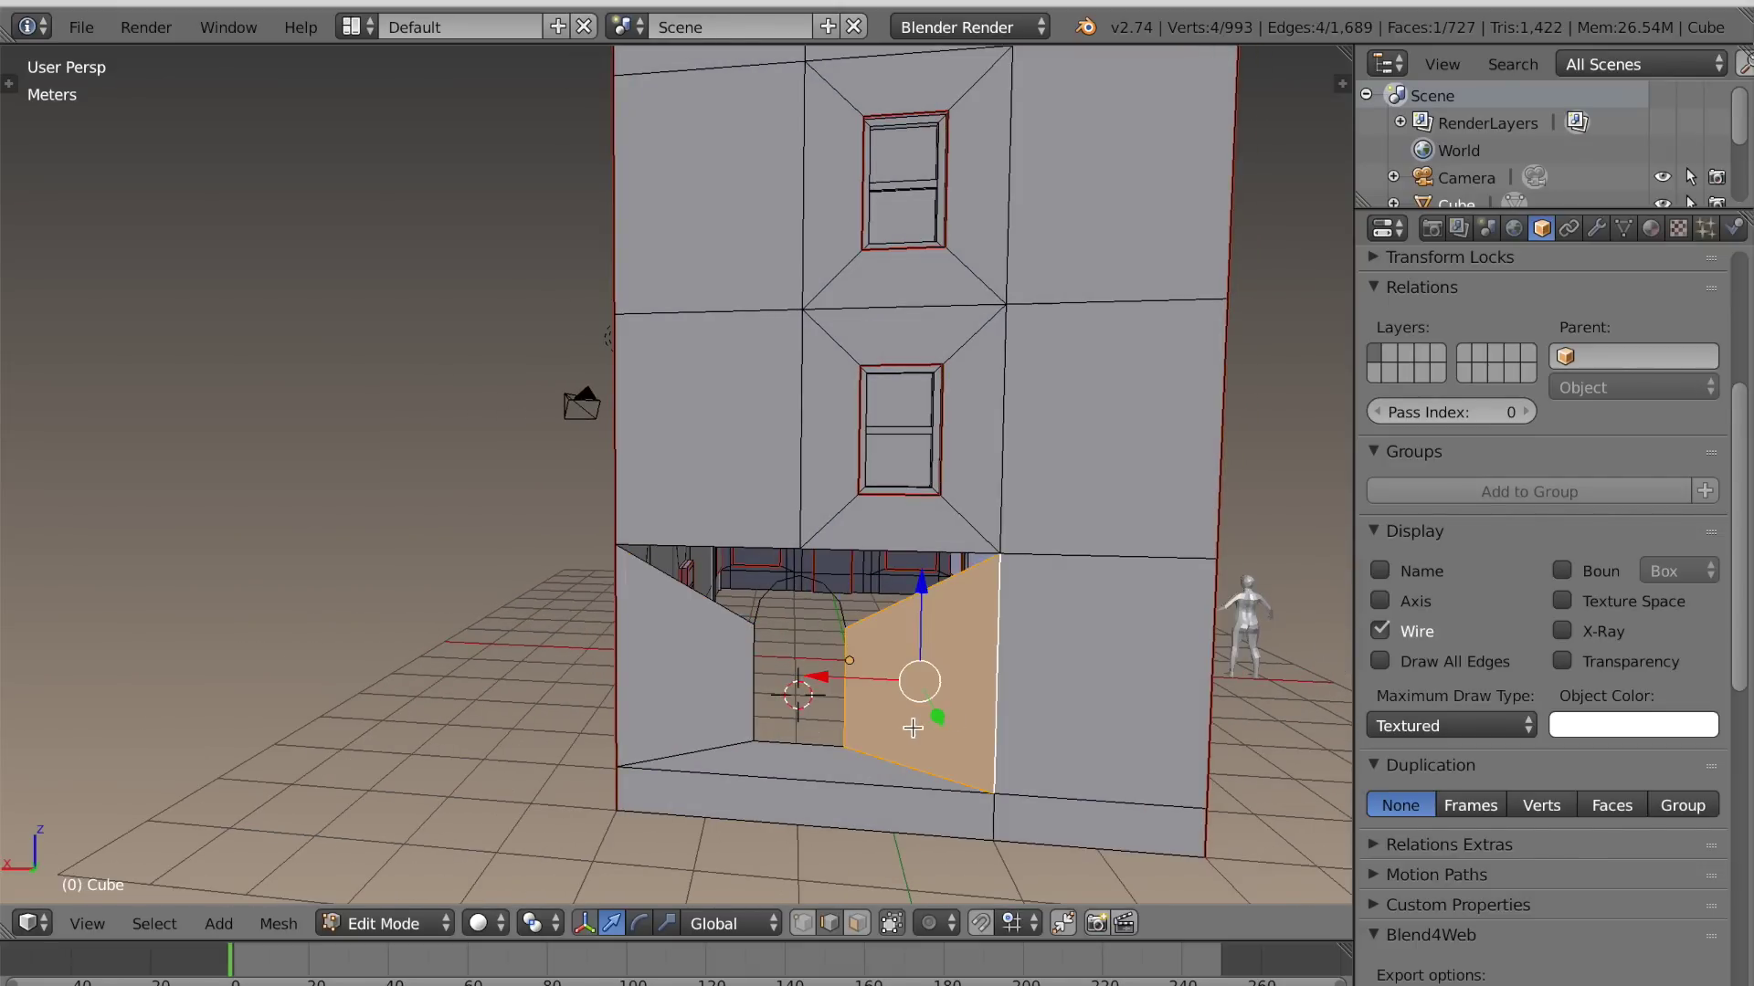
Switch to vertex selection and connect the arch's apex to the wall vertex directly above it with an edge
scroll(911, 728, "up", 2)
middle_click_drag(911, 728, 844, 819)
left_click(809, 923)
right_click(833, 651)
middle_click_drag(833, 654, 811, 681)
right_click(779, 680, "shift")
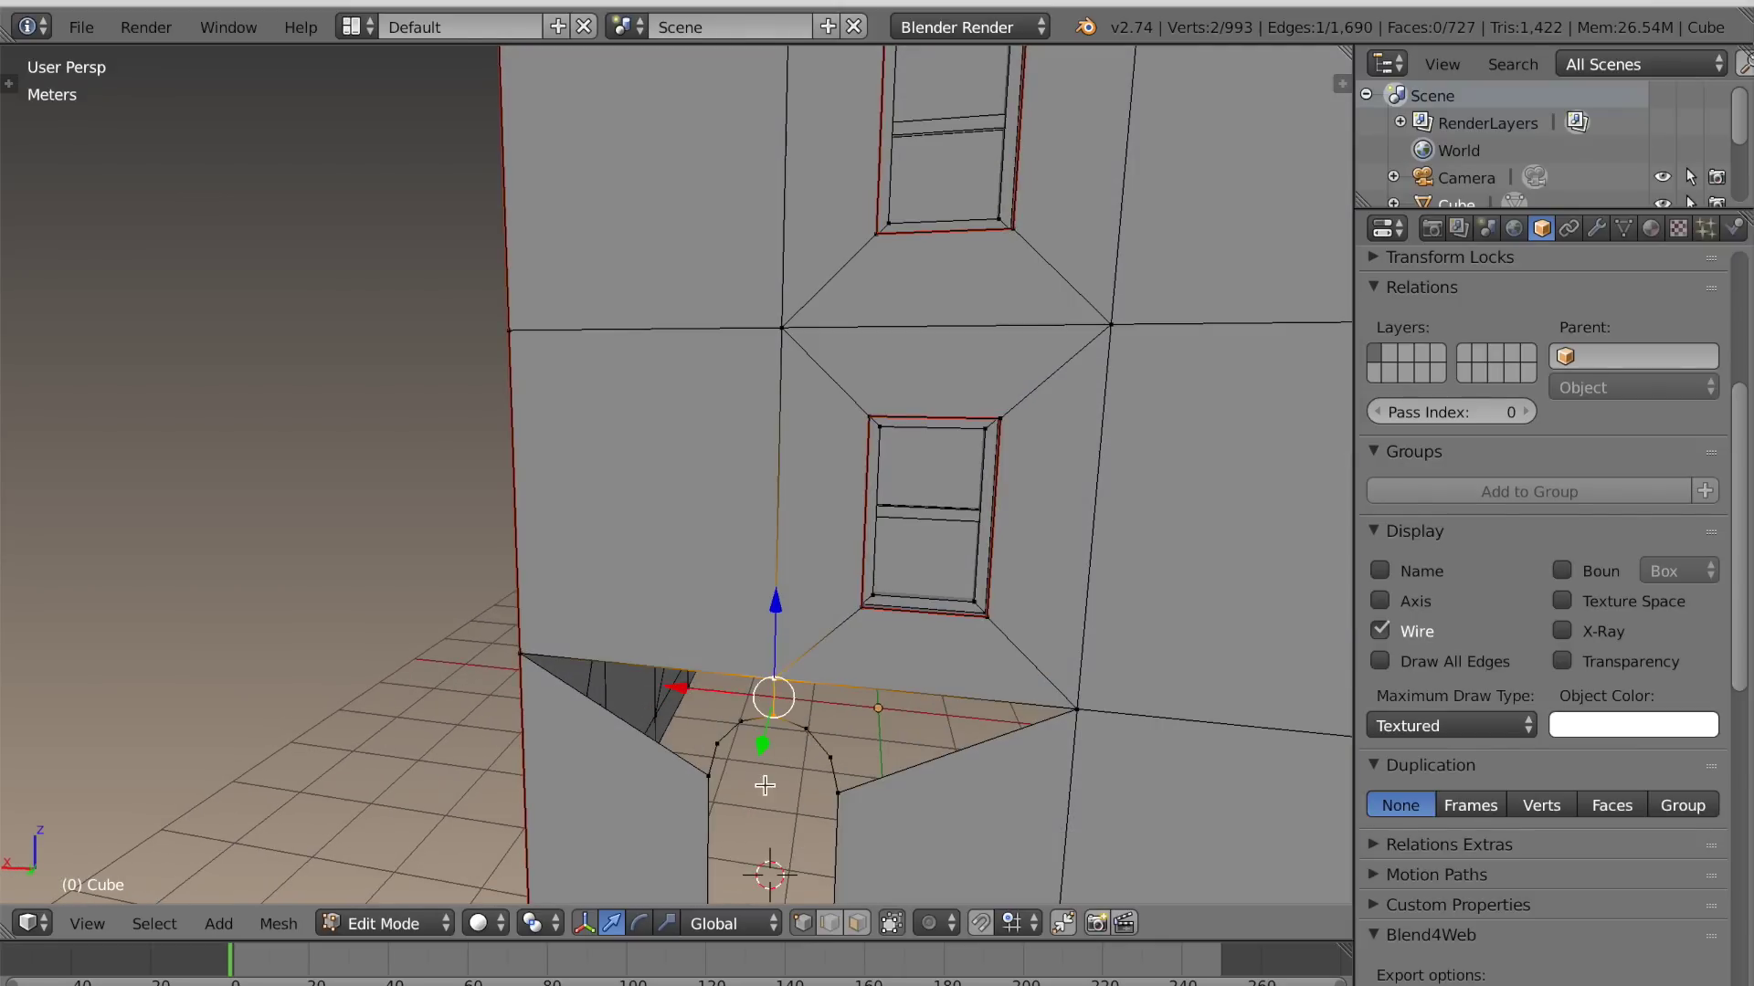
Fill the two remaining gaps above the arch, left and right of the apex edge, with faces
right_click(741, 723, "shift")
right_click(717, 746, "shift")
right_click(709, 773, "shift")
right_click(701, 692, "shift")
key("f")
right_click(789, 726)
right_click(800, 692, "shift")
right_click(996, 742, "shift")
right_click(836, 777, "shift")
right_click(833, 749, "shift")
key("f")
middle_click_drag(890, 856, 904, 844)
scroll(861, 861, "up", 3)
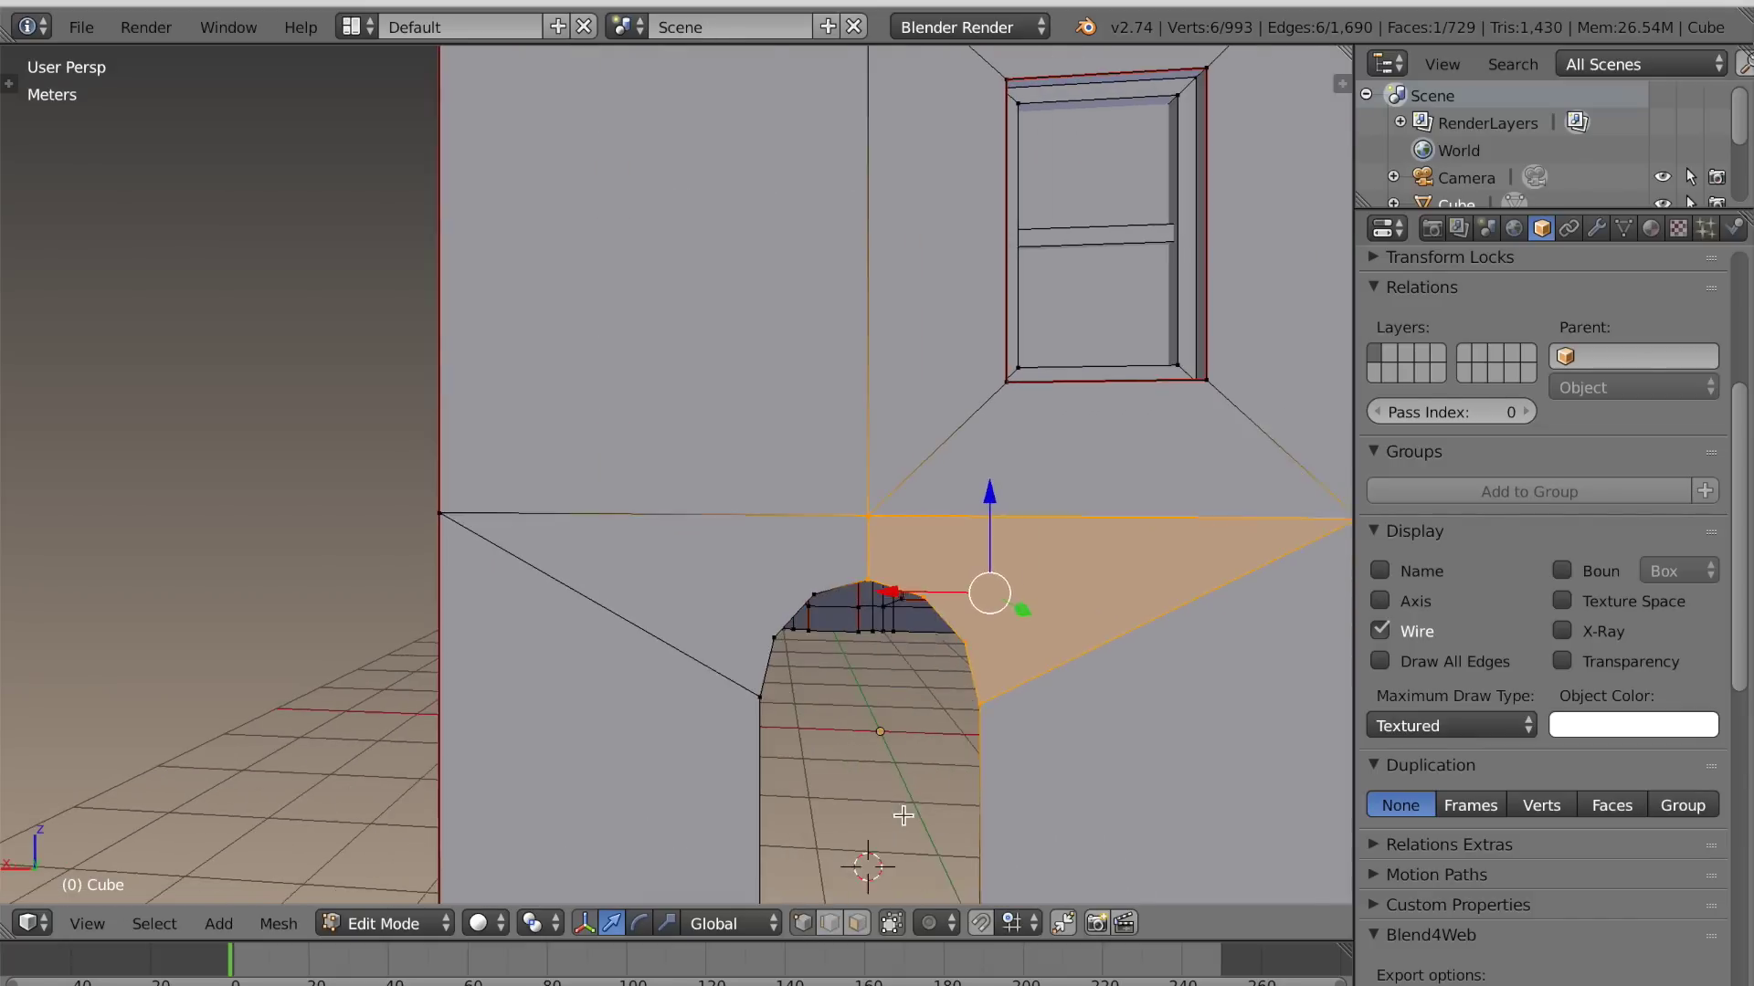
Connect the arch's curved vertices to the opening's upper corners and to the vertex above the apex, splitting the large faces
right_click(732, 637)
right_click(409, 516, "shift")
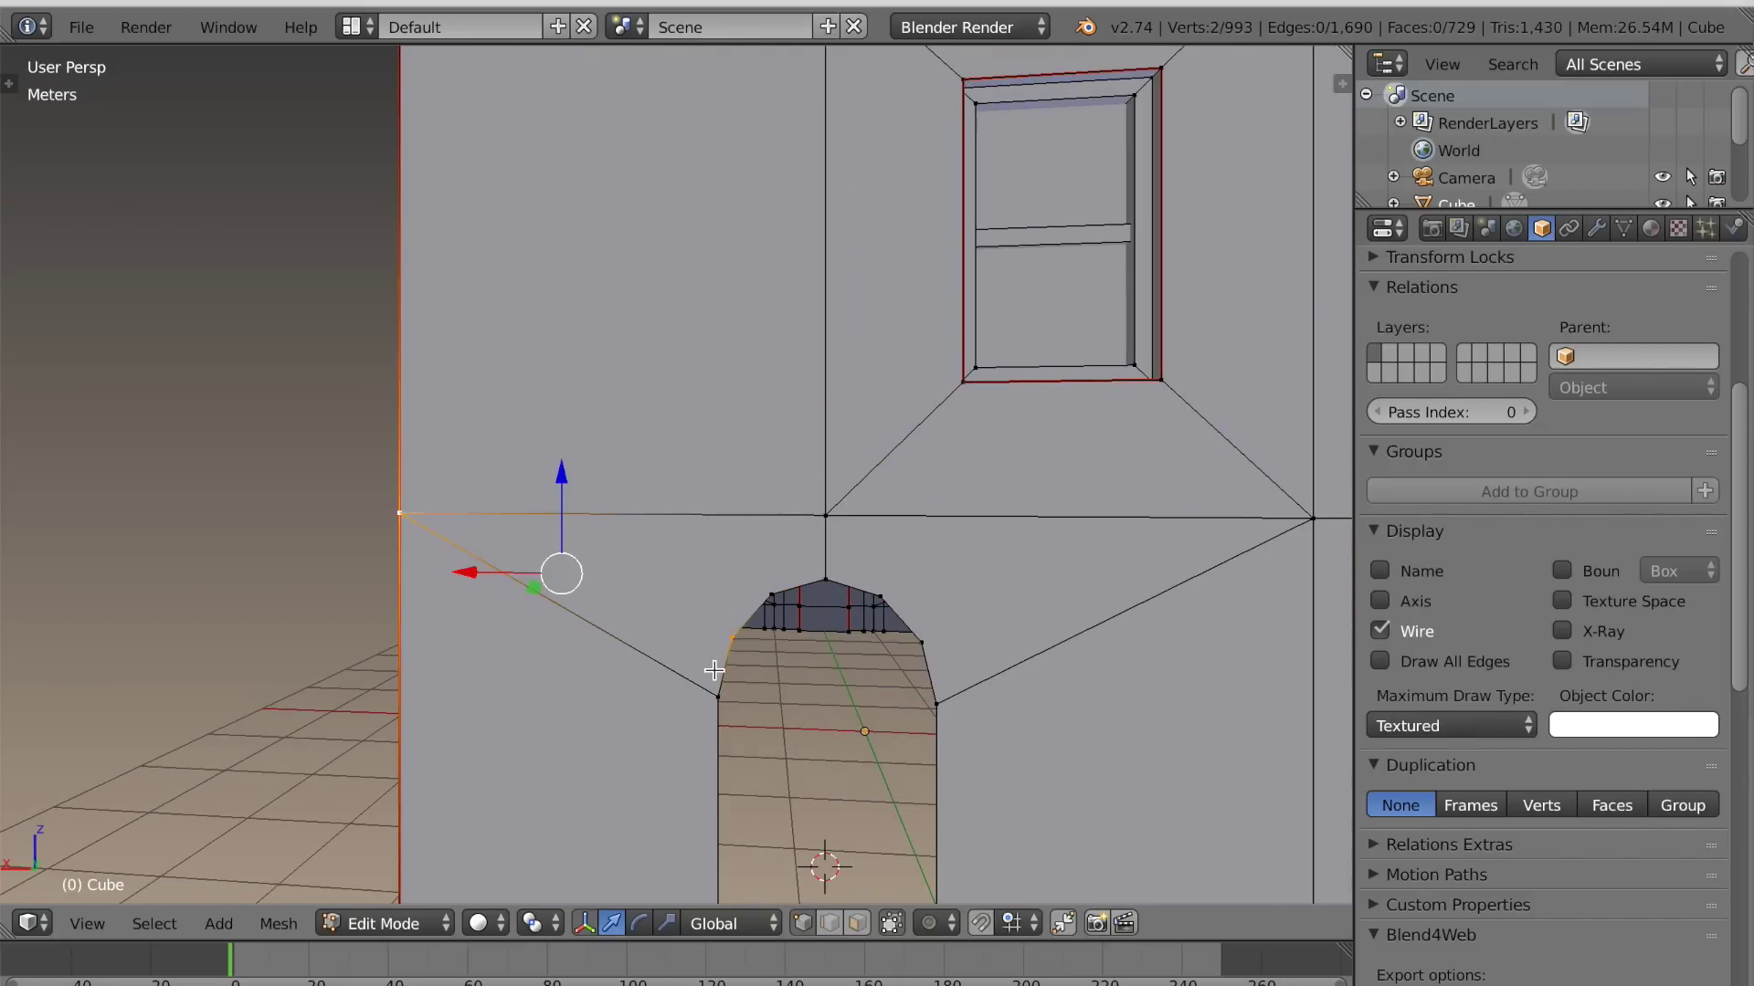
right_click(927, 645)
right_click(1312, 519, "shift")
key("f")
right_click(764, 594)
right_click(816, 518, "shift")
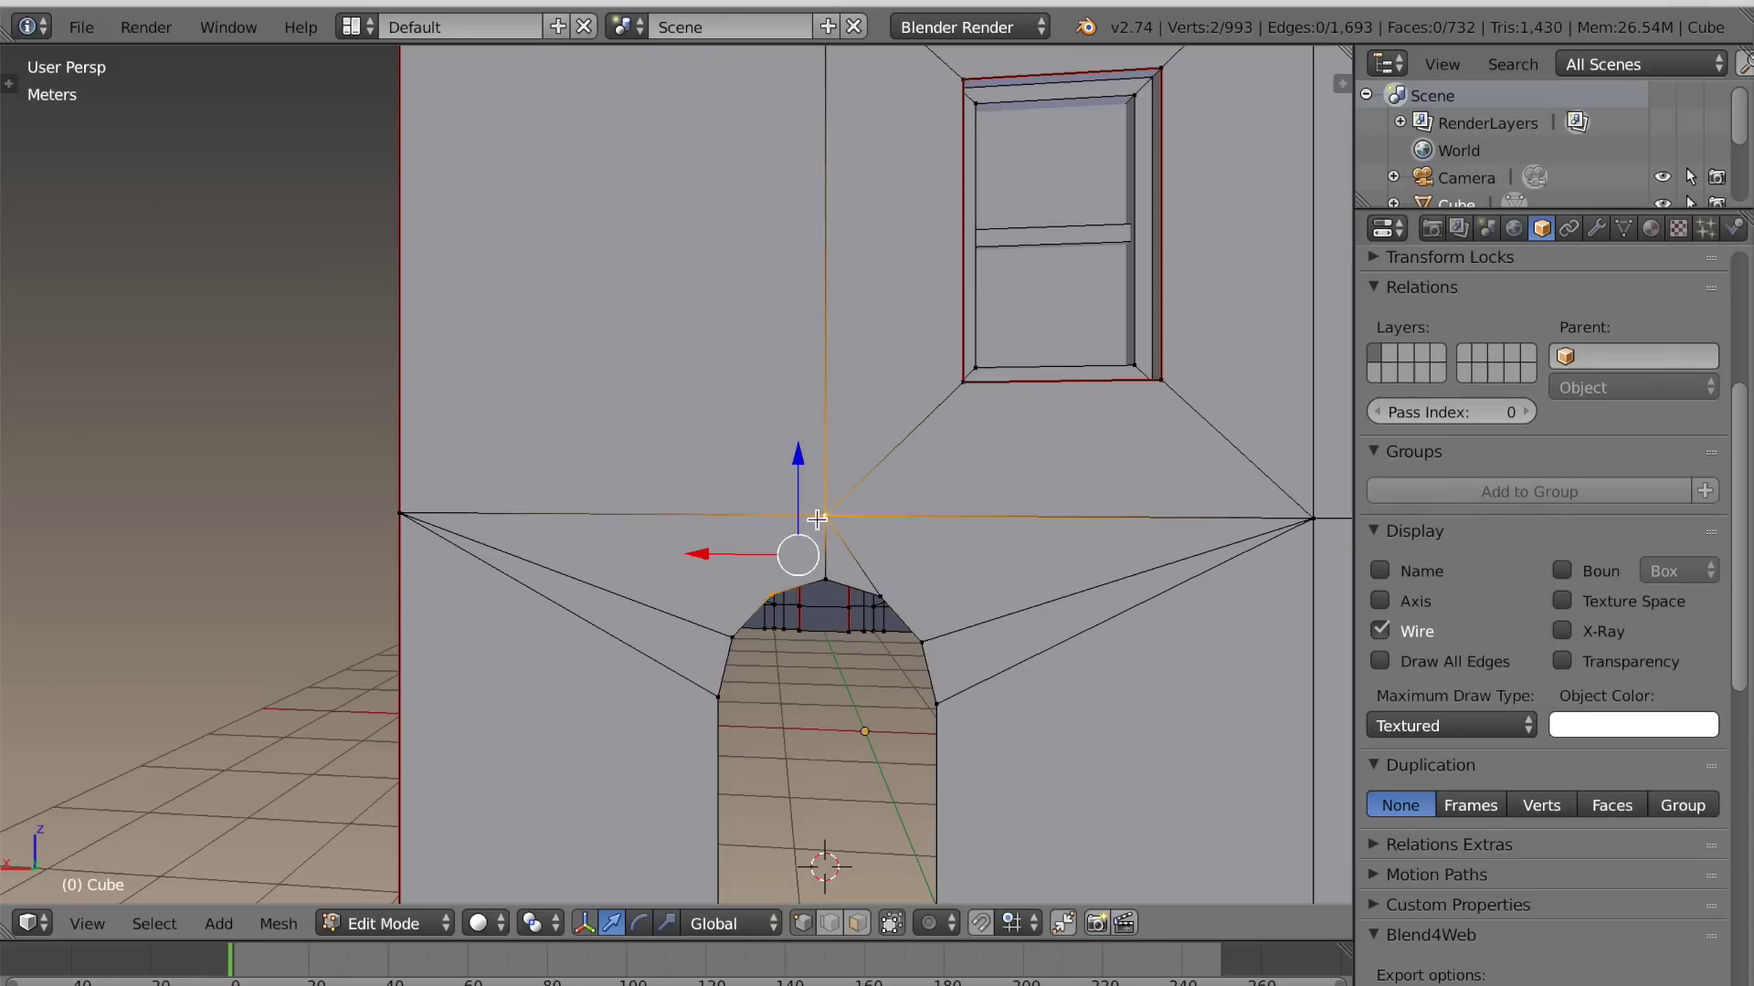
scroll(914, 701, "down", 8)
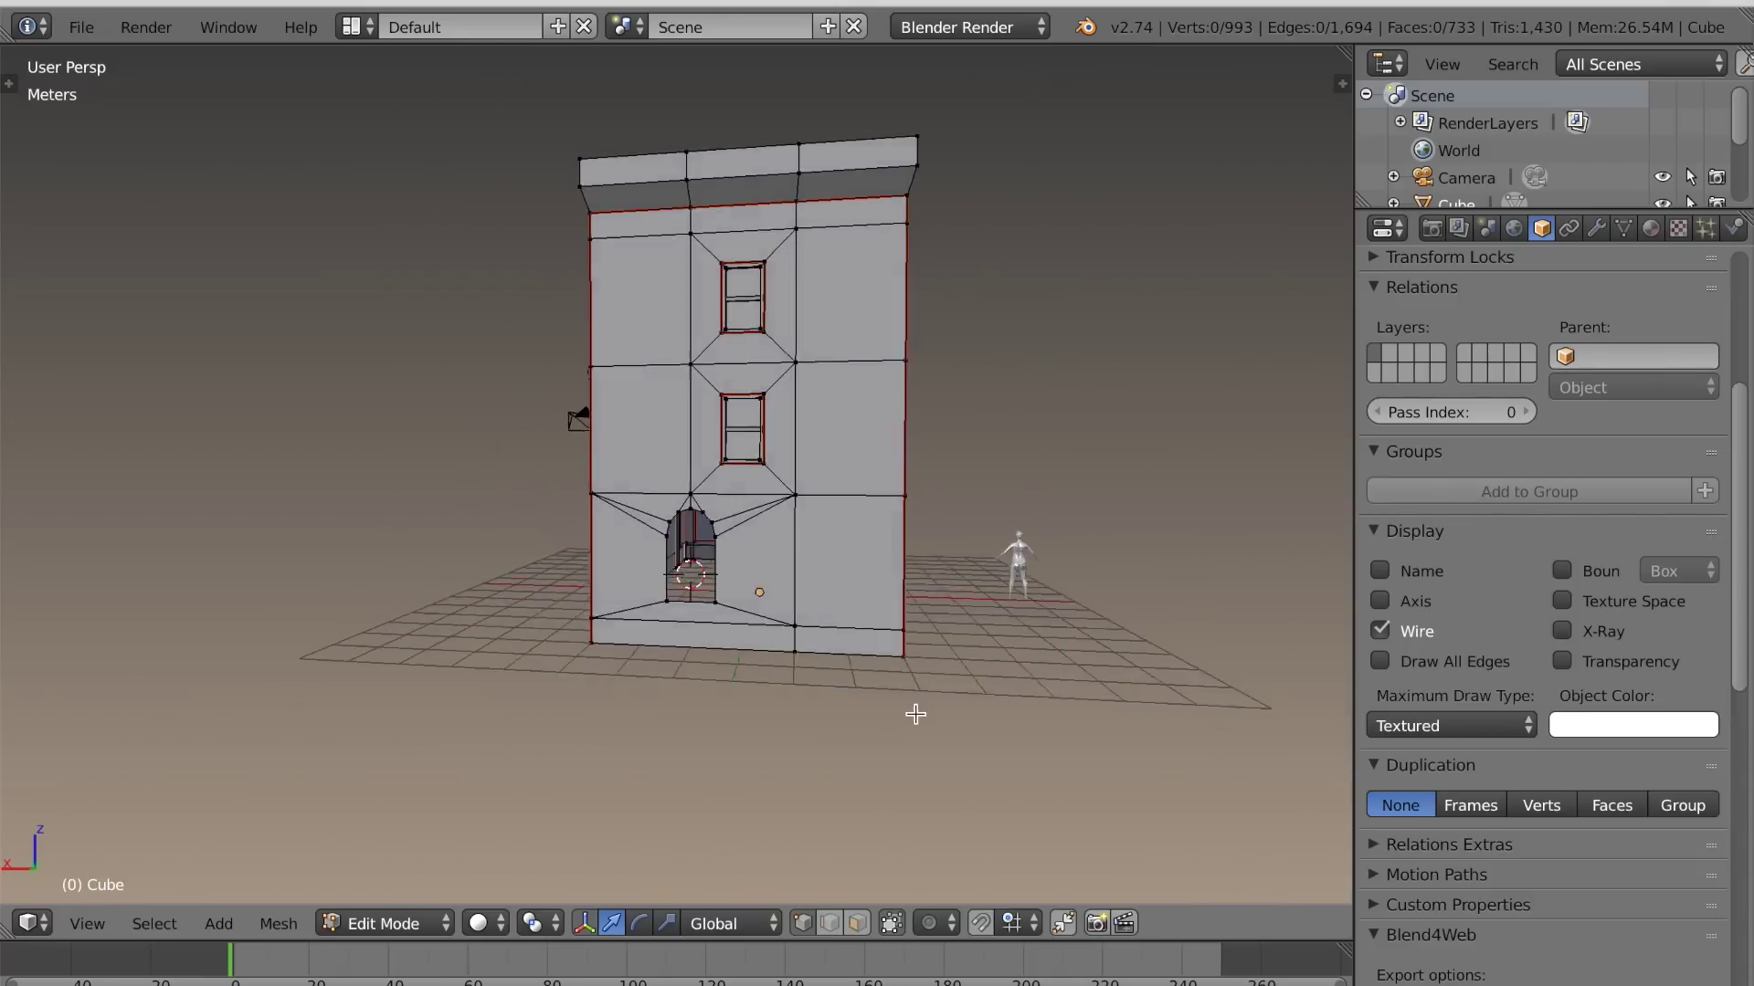
Fill the arch outline with a face and poke it into triangles around a centre vertex
mouse_move(916, 713)
middle_mouse_down()
mouse_move(974, 716)
mouse_move(950, 712)
mouse_move(950, 732)
mouse_move(890, 703)
mouse_move(906, 704)
middle_mouse_up()
key("Tab")
scroll(970, 735, "up", 4)
key("Tab")
scroll(901, 694, "up", 2)
right_click(868, 715, "alt")
key("f")
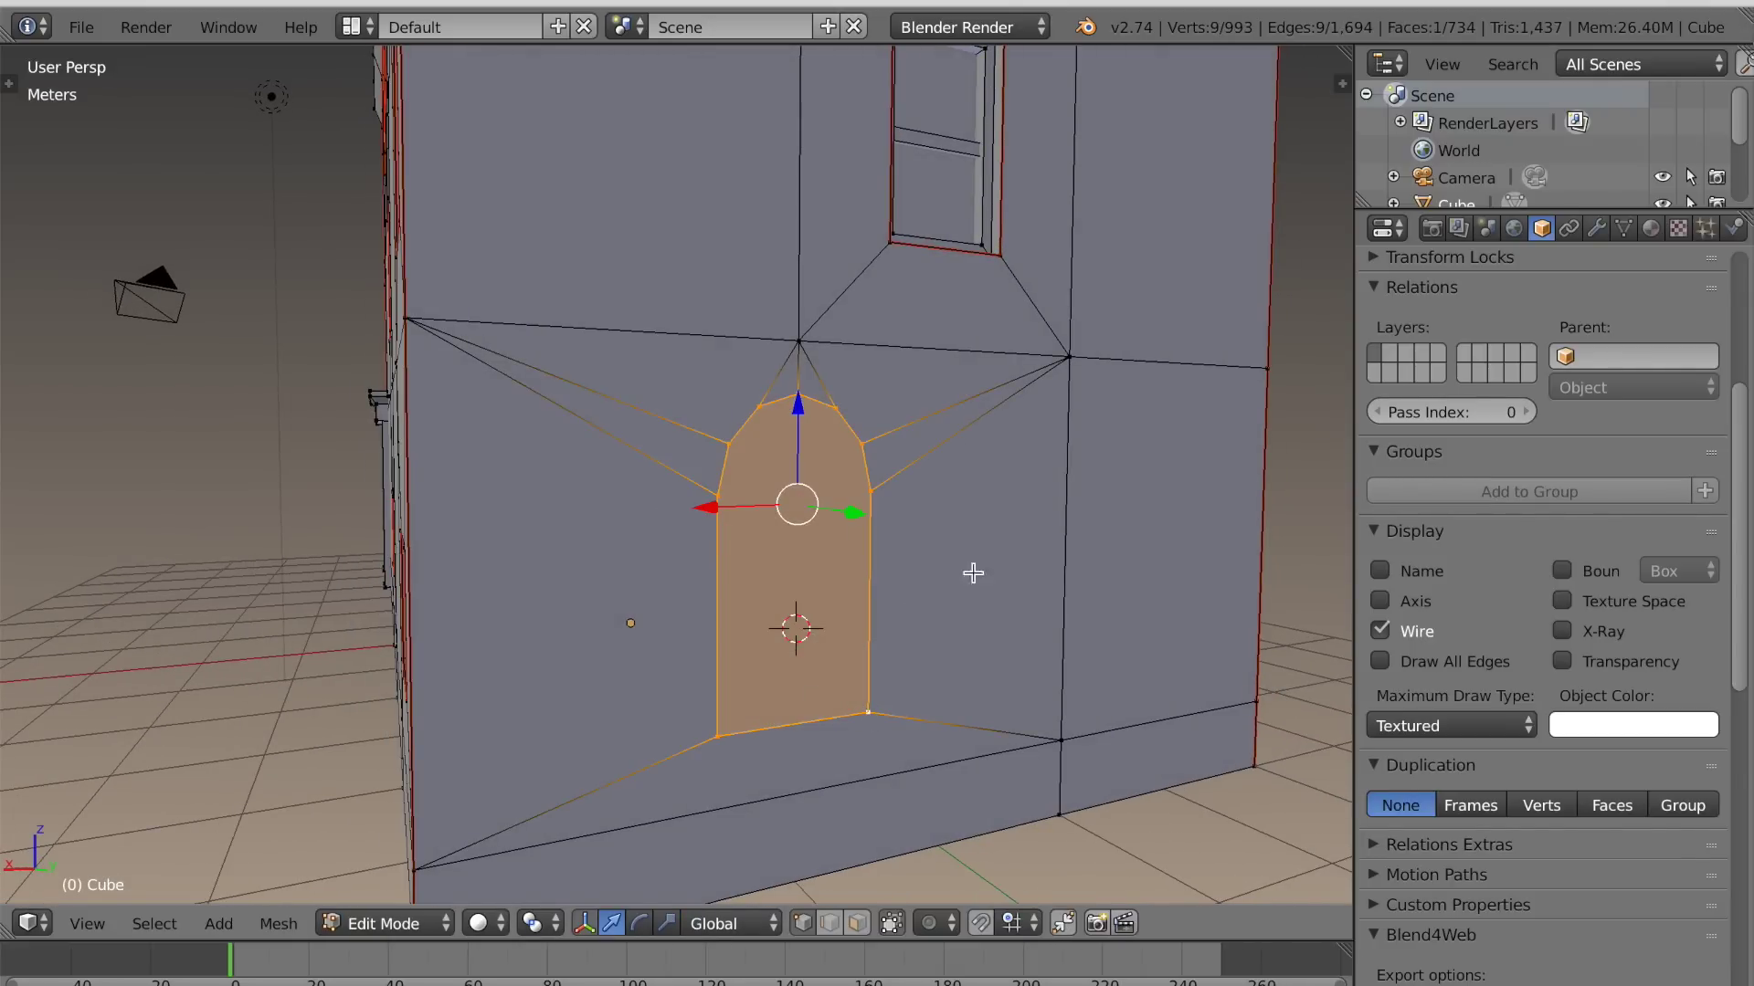
key("alt+p")
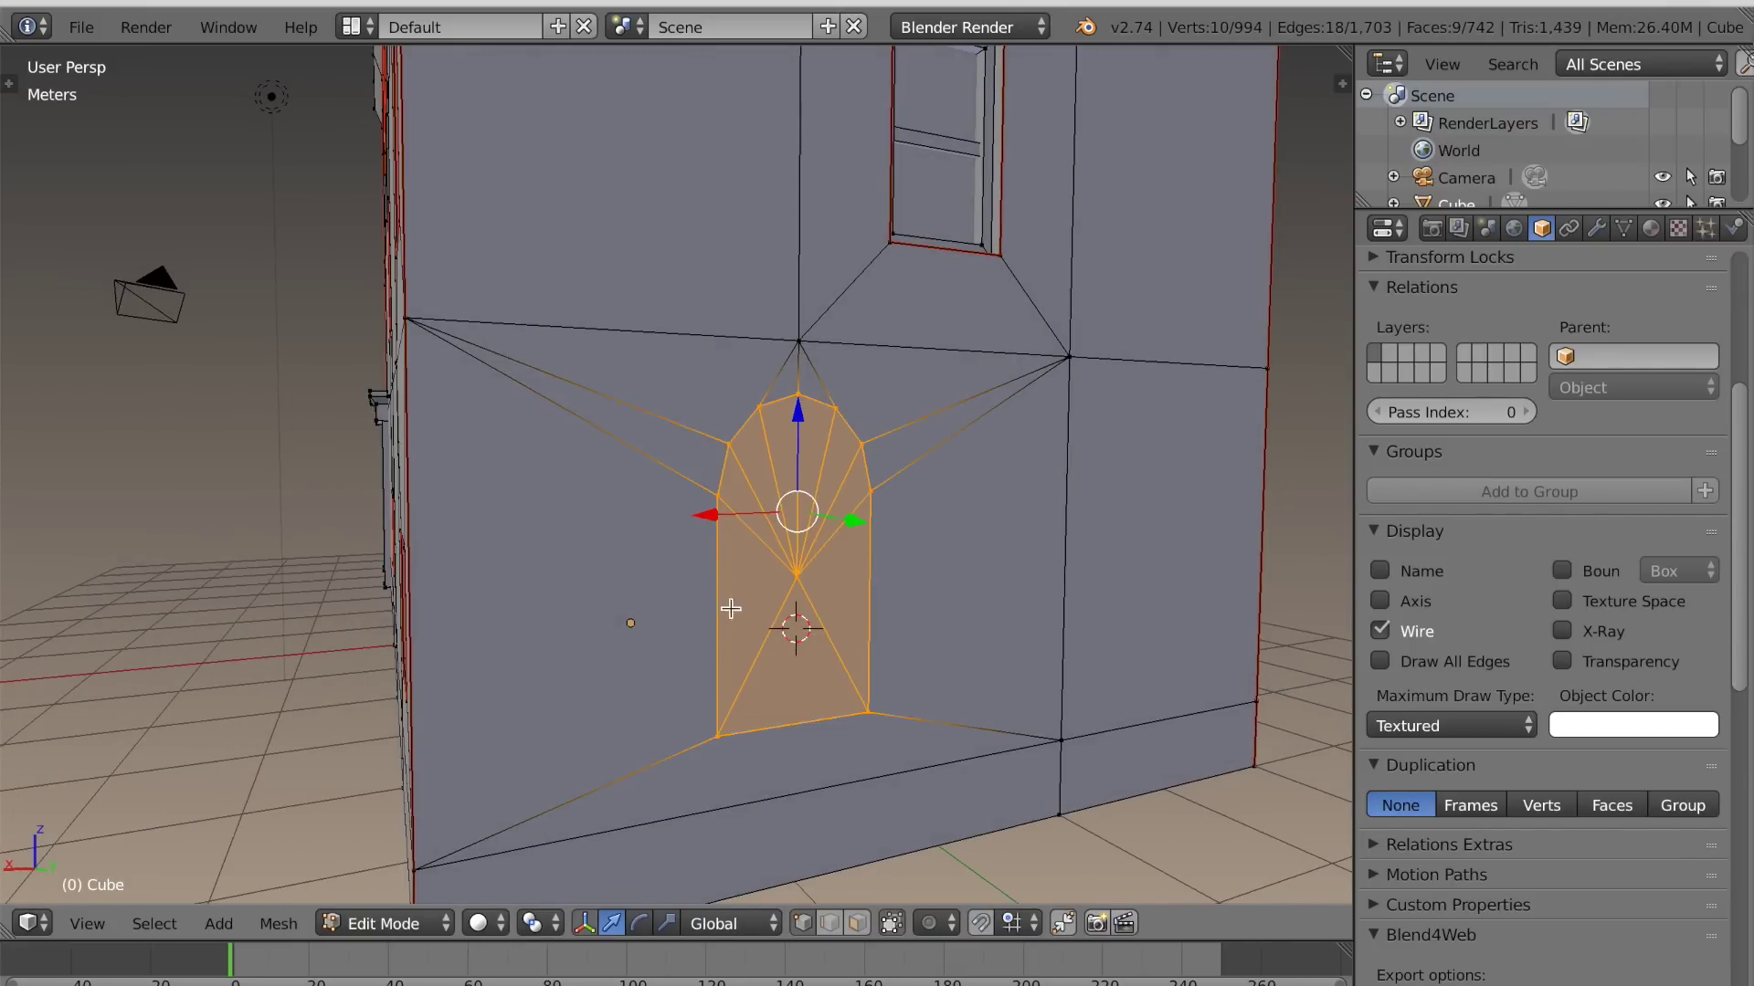
middle_click_drag(1092, 758, 1093, 762)
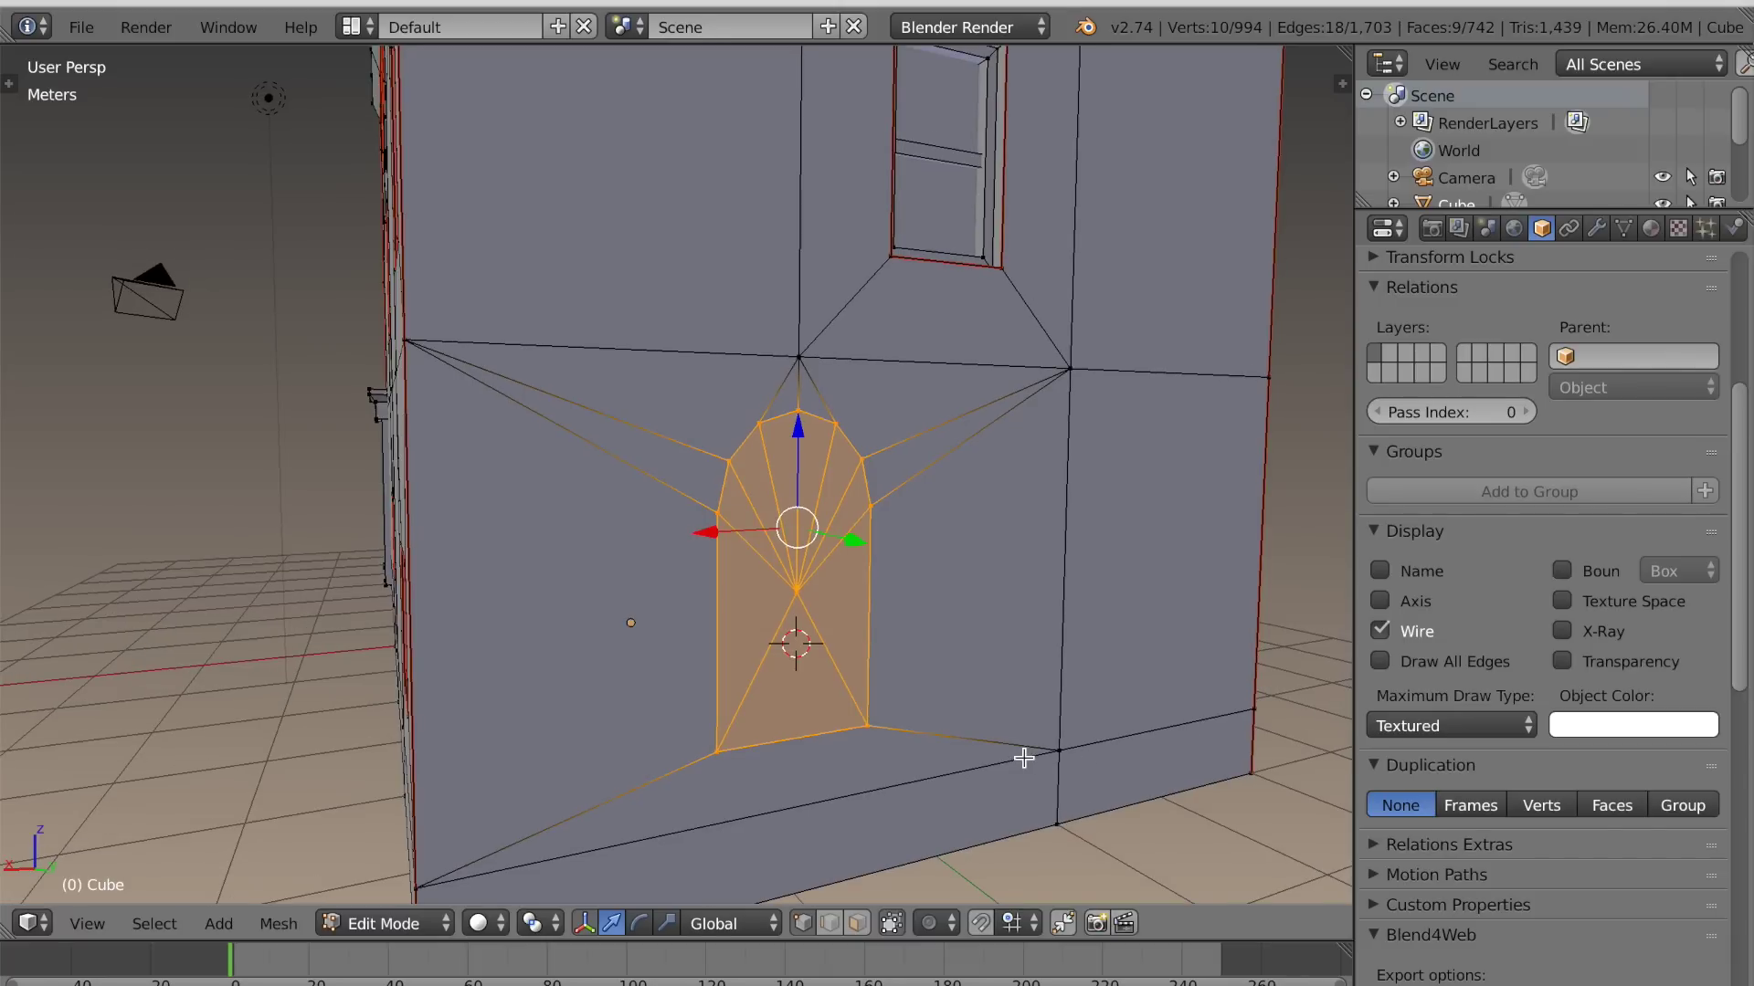
Extrude the arched faces inward to recess the doorway into the rear wall
key("e")
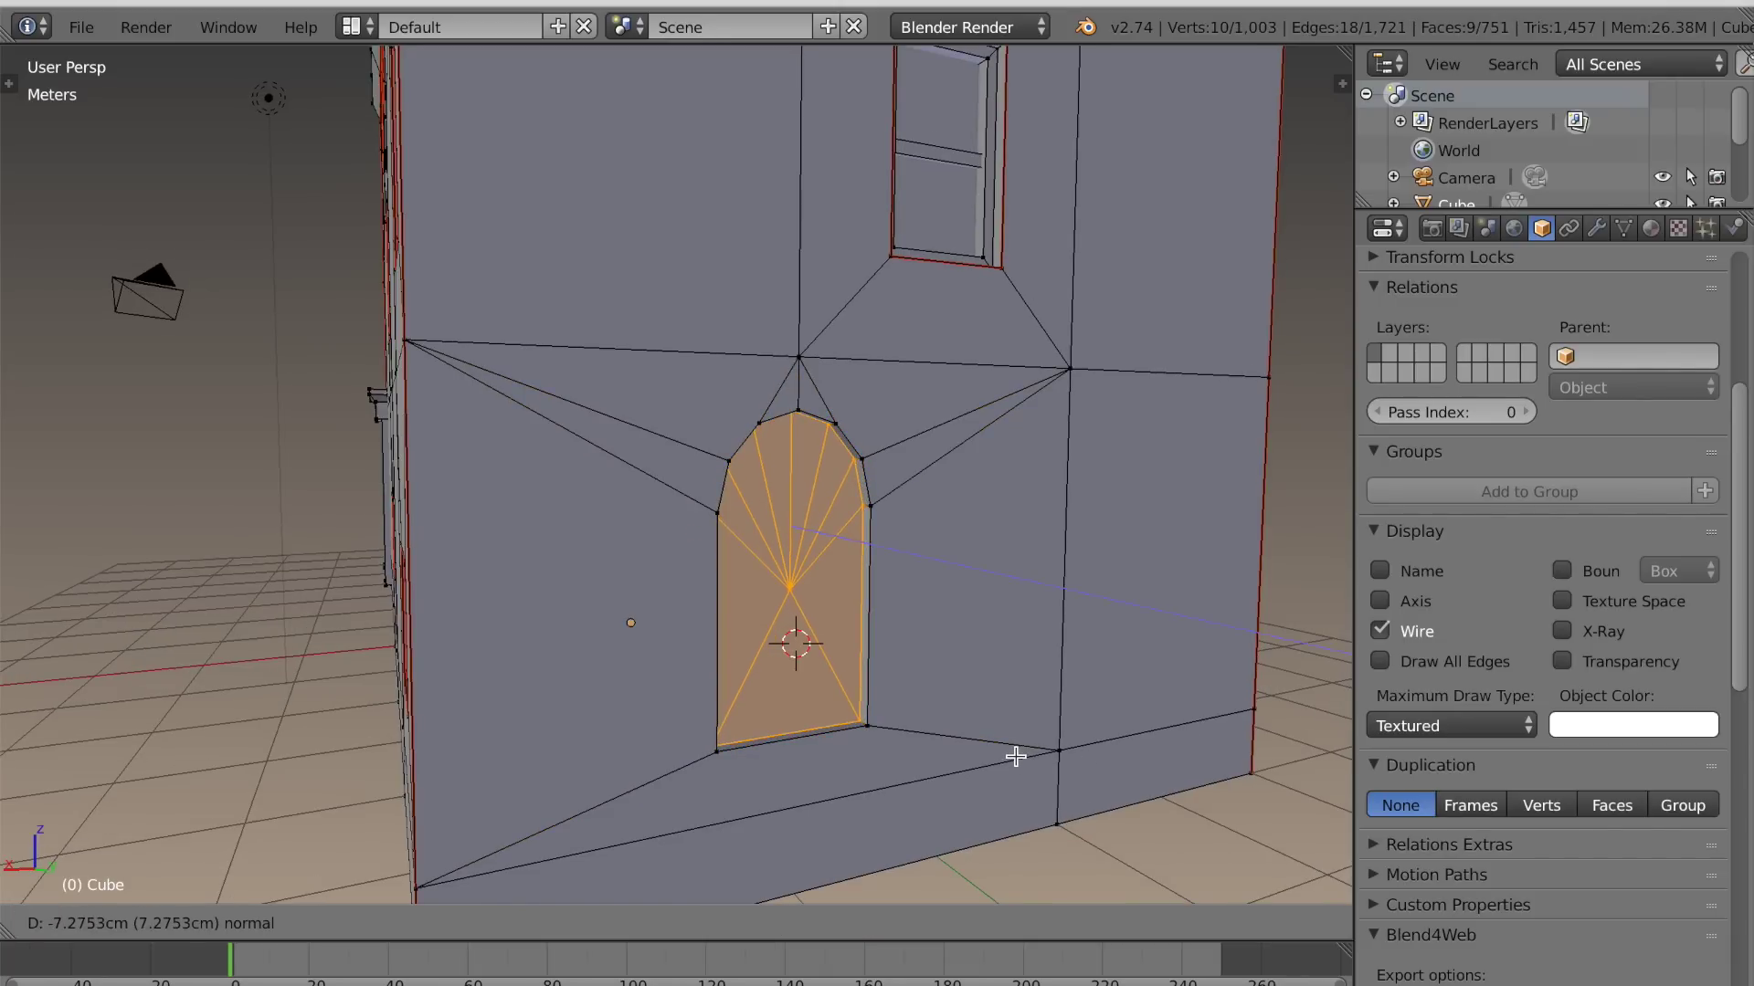
left_click(1013, 756)
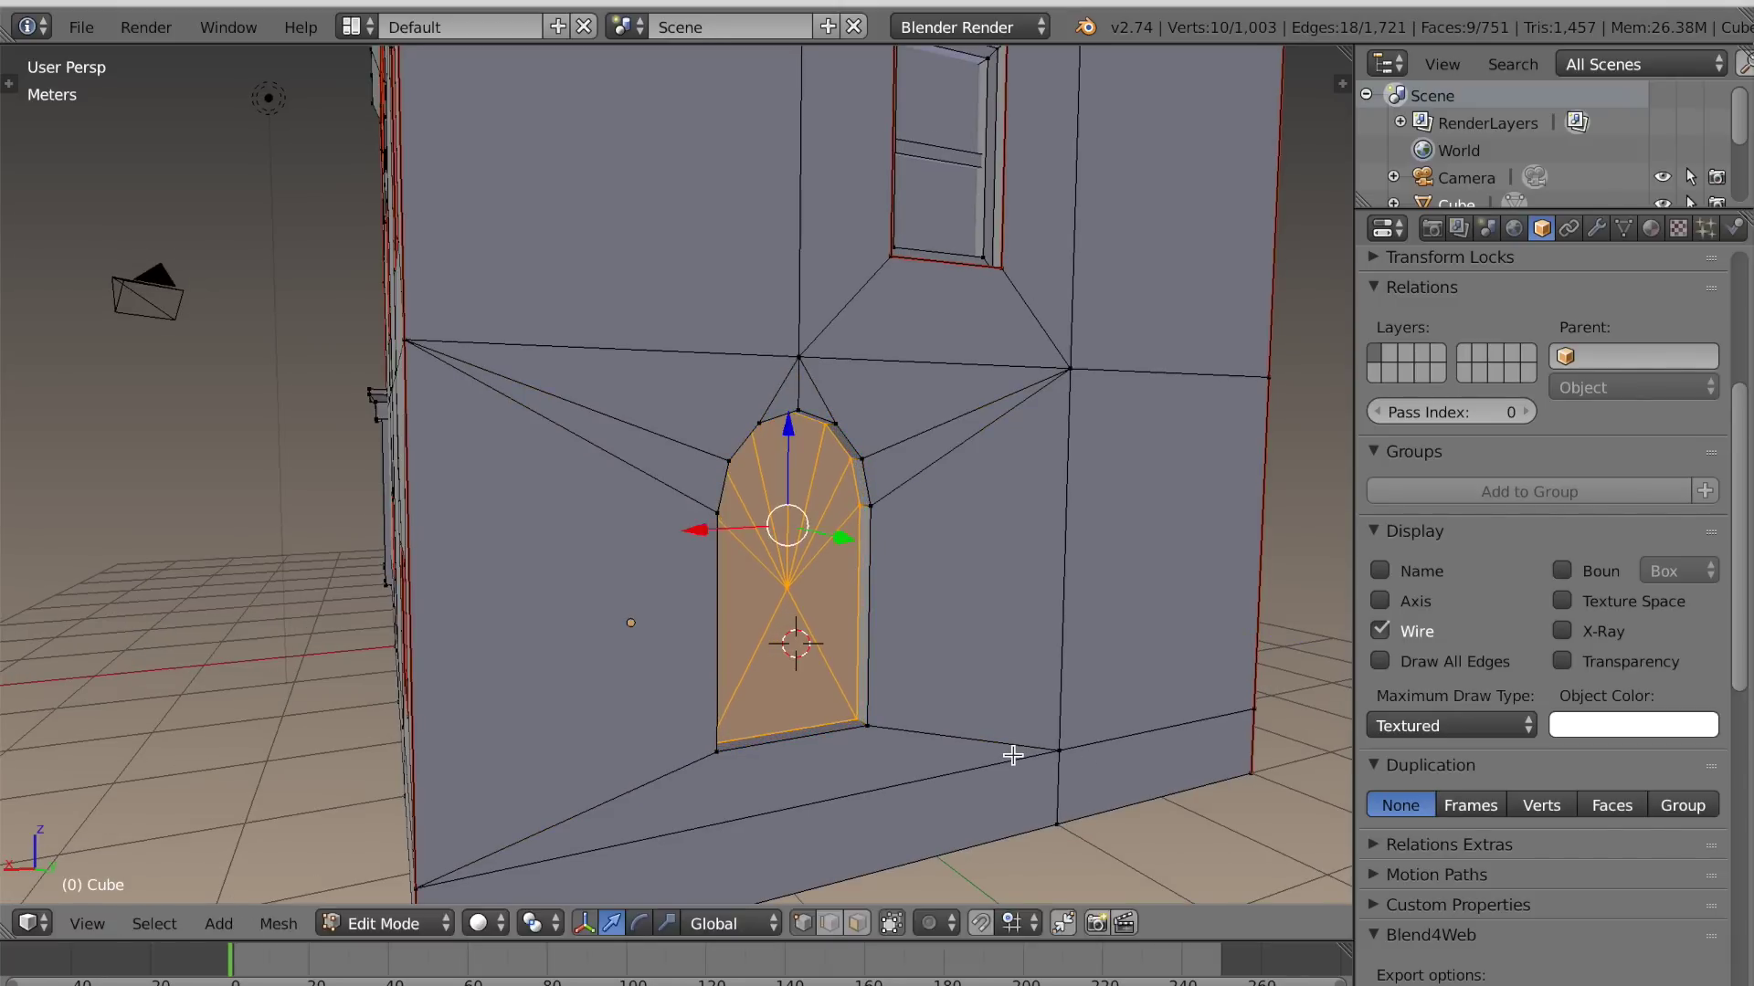
key("Tab")
scroll(1030, 755, "down", 6)
scroll(1041, 776, "up", 6)
key("Tab")
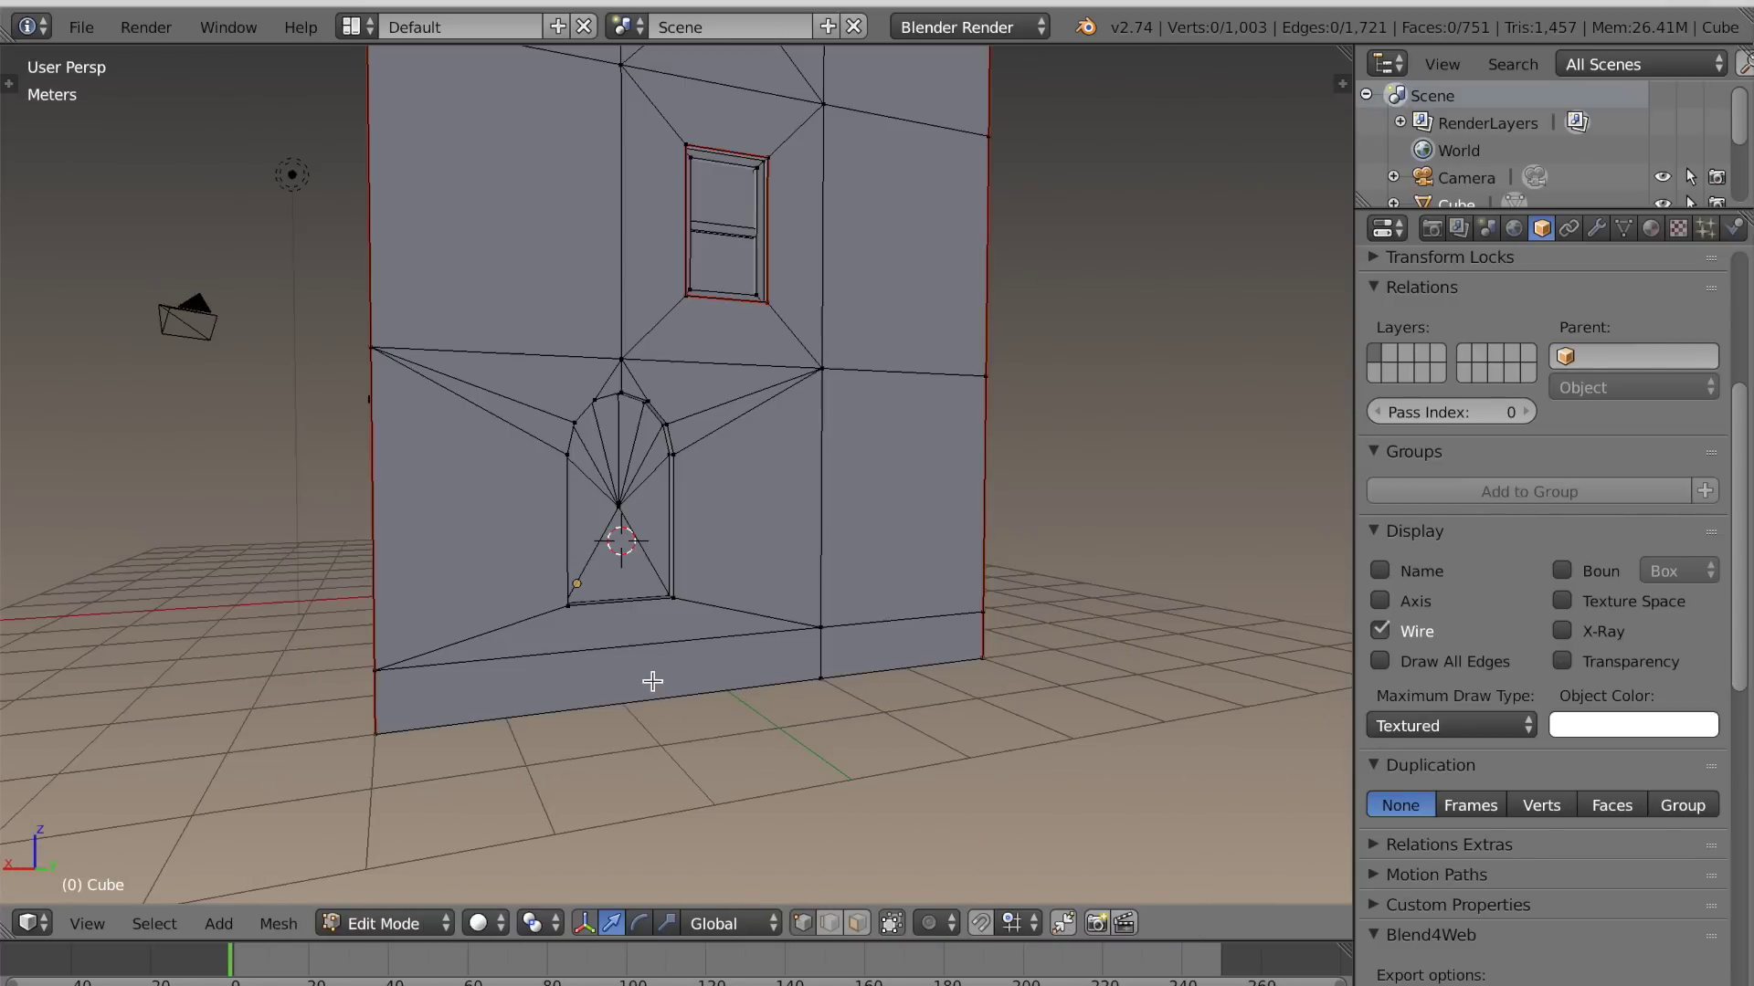
Add a mesh cube at the 3D cursor and view it in the orthographic right view
key("shift+a")
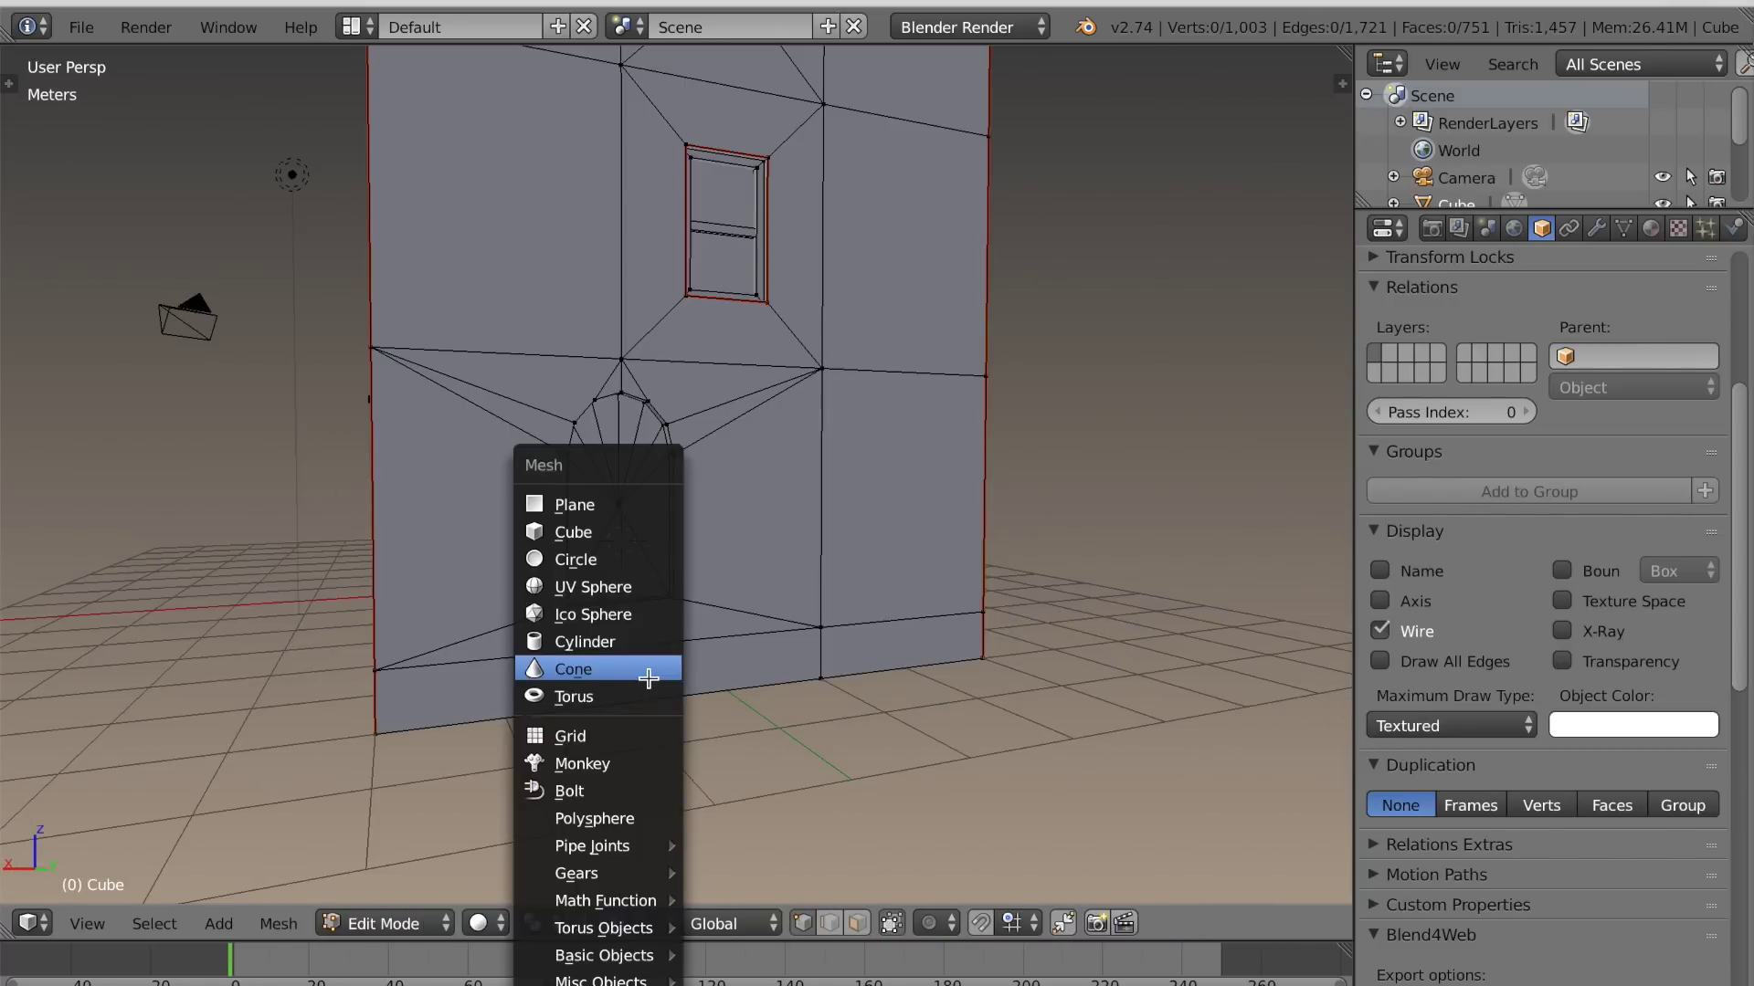
left_click(628, 531)
key("KP_3")
middle_click_drag(885, 690, 685, 626, "shift")
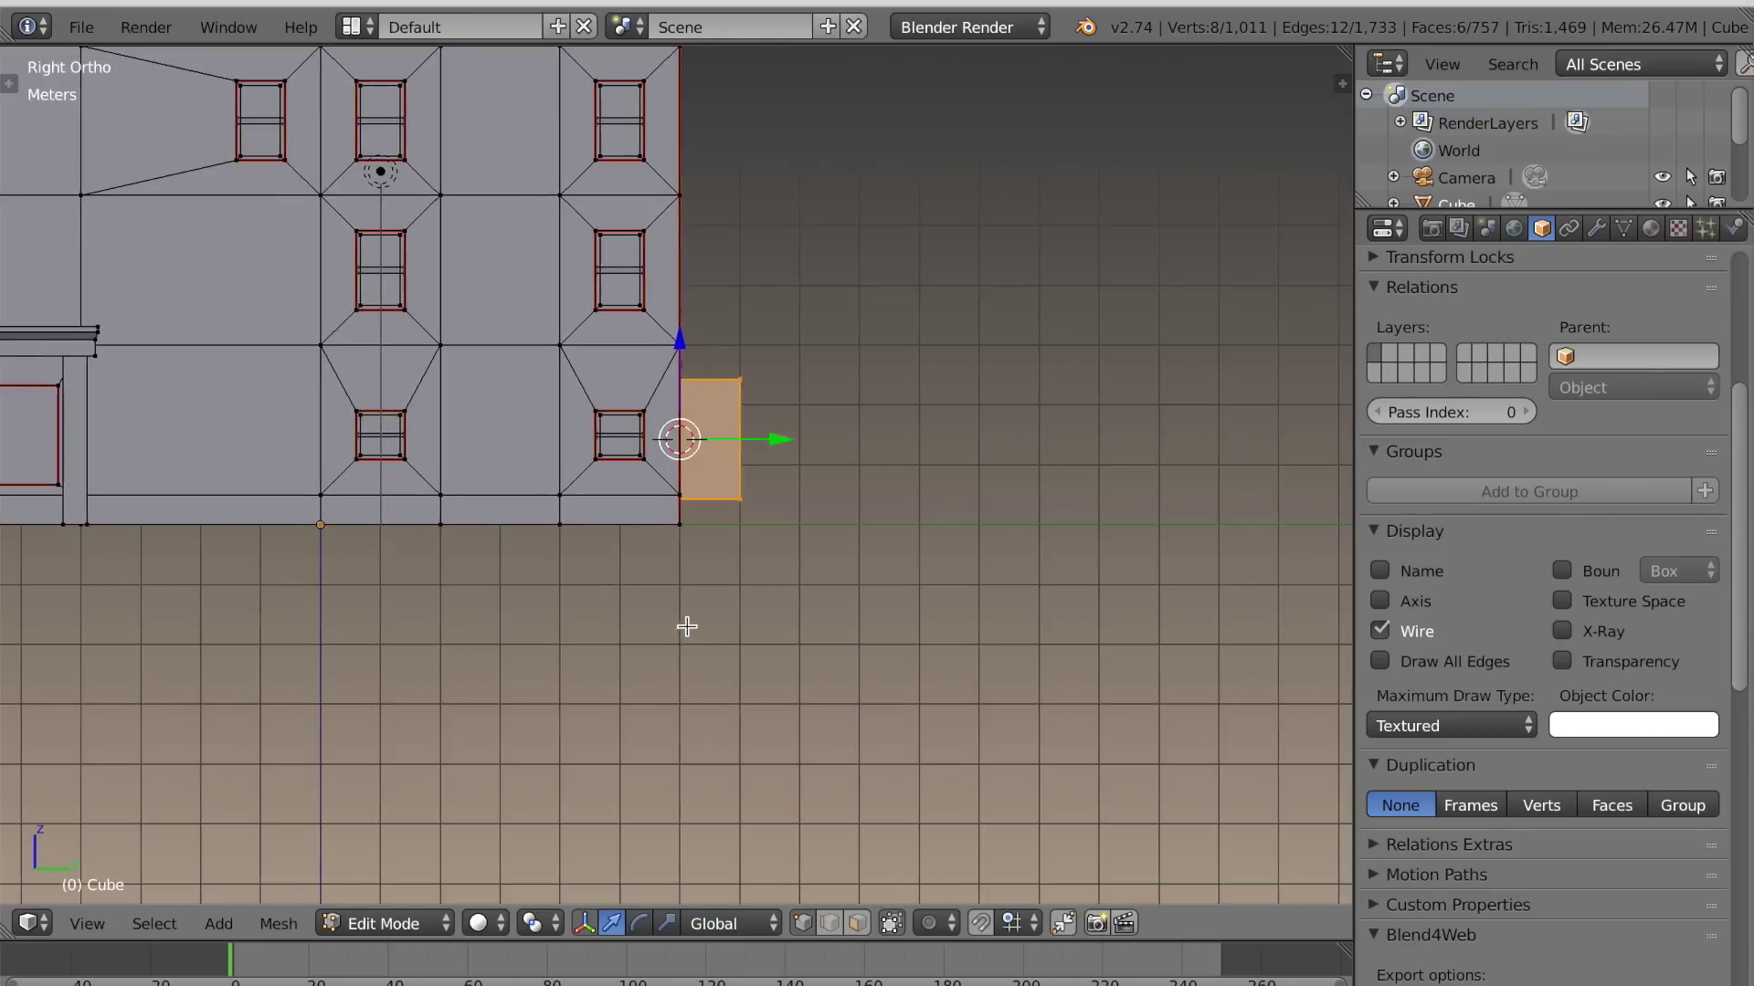
Move the cube outward along Y against the rear wall and down along Z until its base rests on the ground
scroll(685, 627, "up", 4)
key("z")
left_click_drag(781, 408, 904, 453)
left_click_drag(809, 306, 822, 360)
scroll(880, 575, "up", 3)
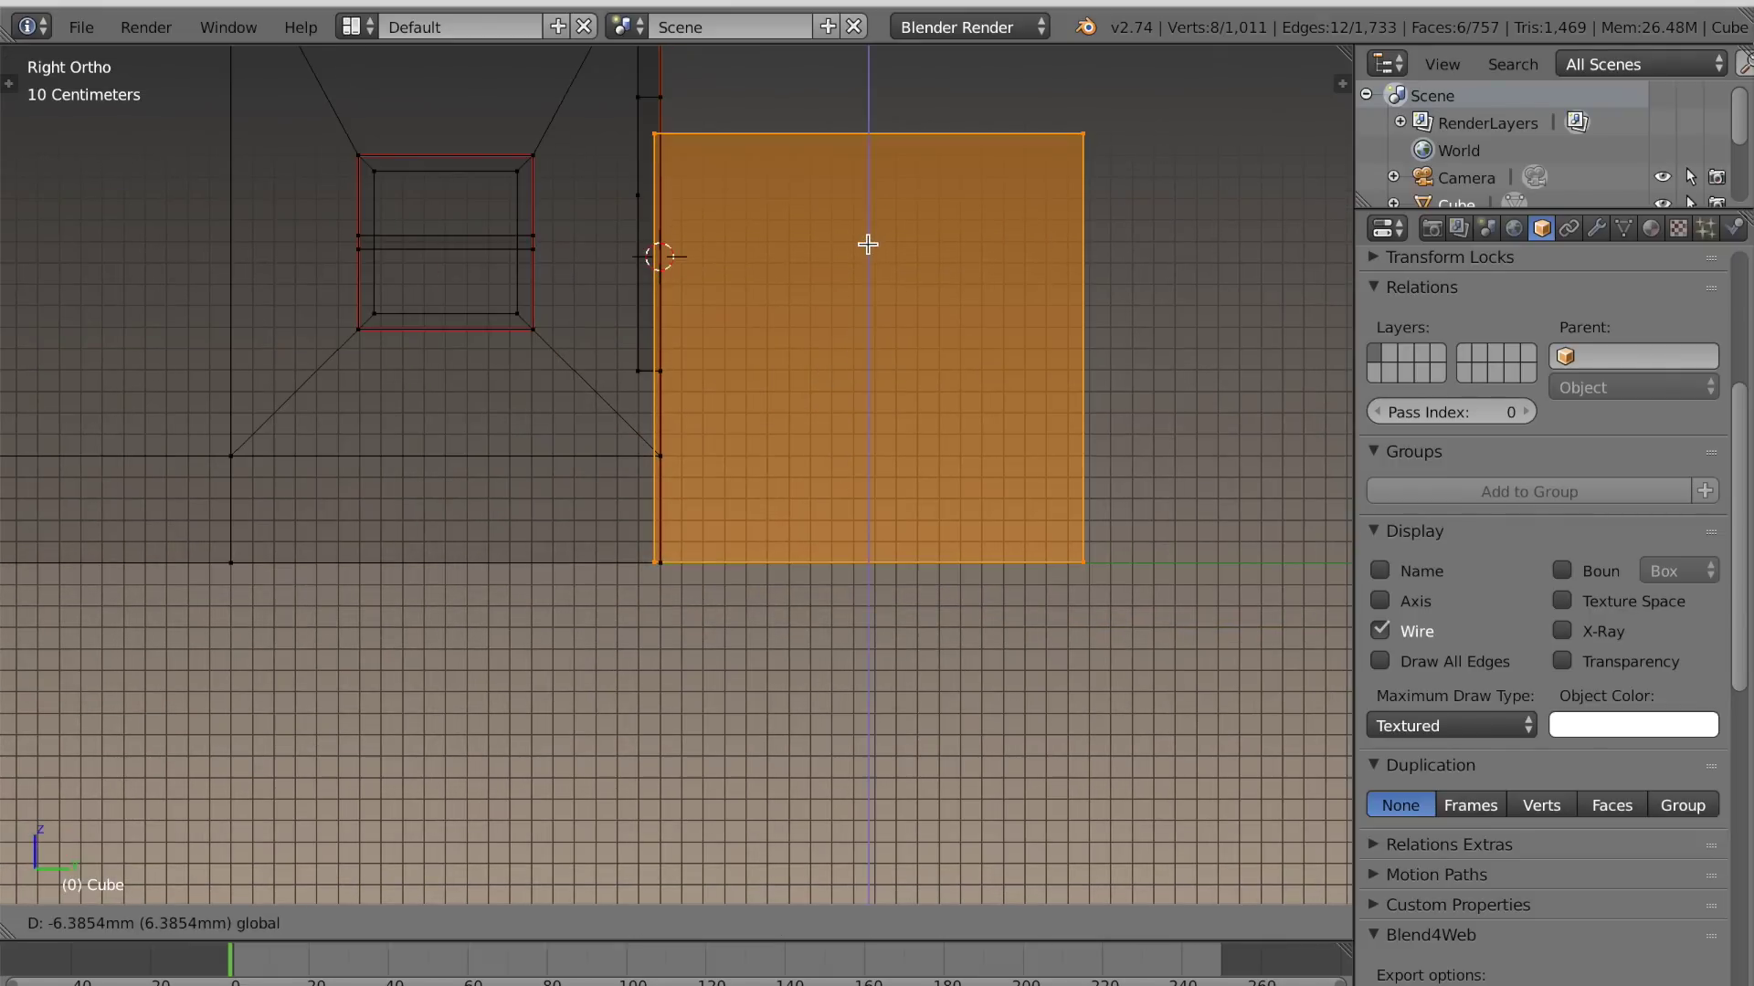
scroll(915, 302, "down", 1)
left_click(842, 192)
Lower the cube's top face to just below the doorway and pull its outer face in towards the wall
left_click_drag(832, 102, 859, 306)
left_click(1017, 473)
left_click_drag(1106, 474, 869, 512)
scroll(880, 520, "down", 3)
Delete the hidden wall-side and bottom faces of the block in solid perspective view
key("KP_5")
middle_click_drag(940, 536, 766, 489)
key("z")
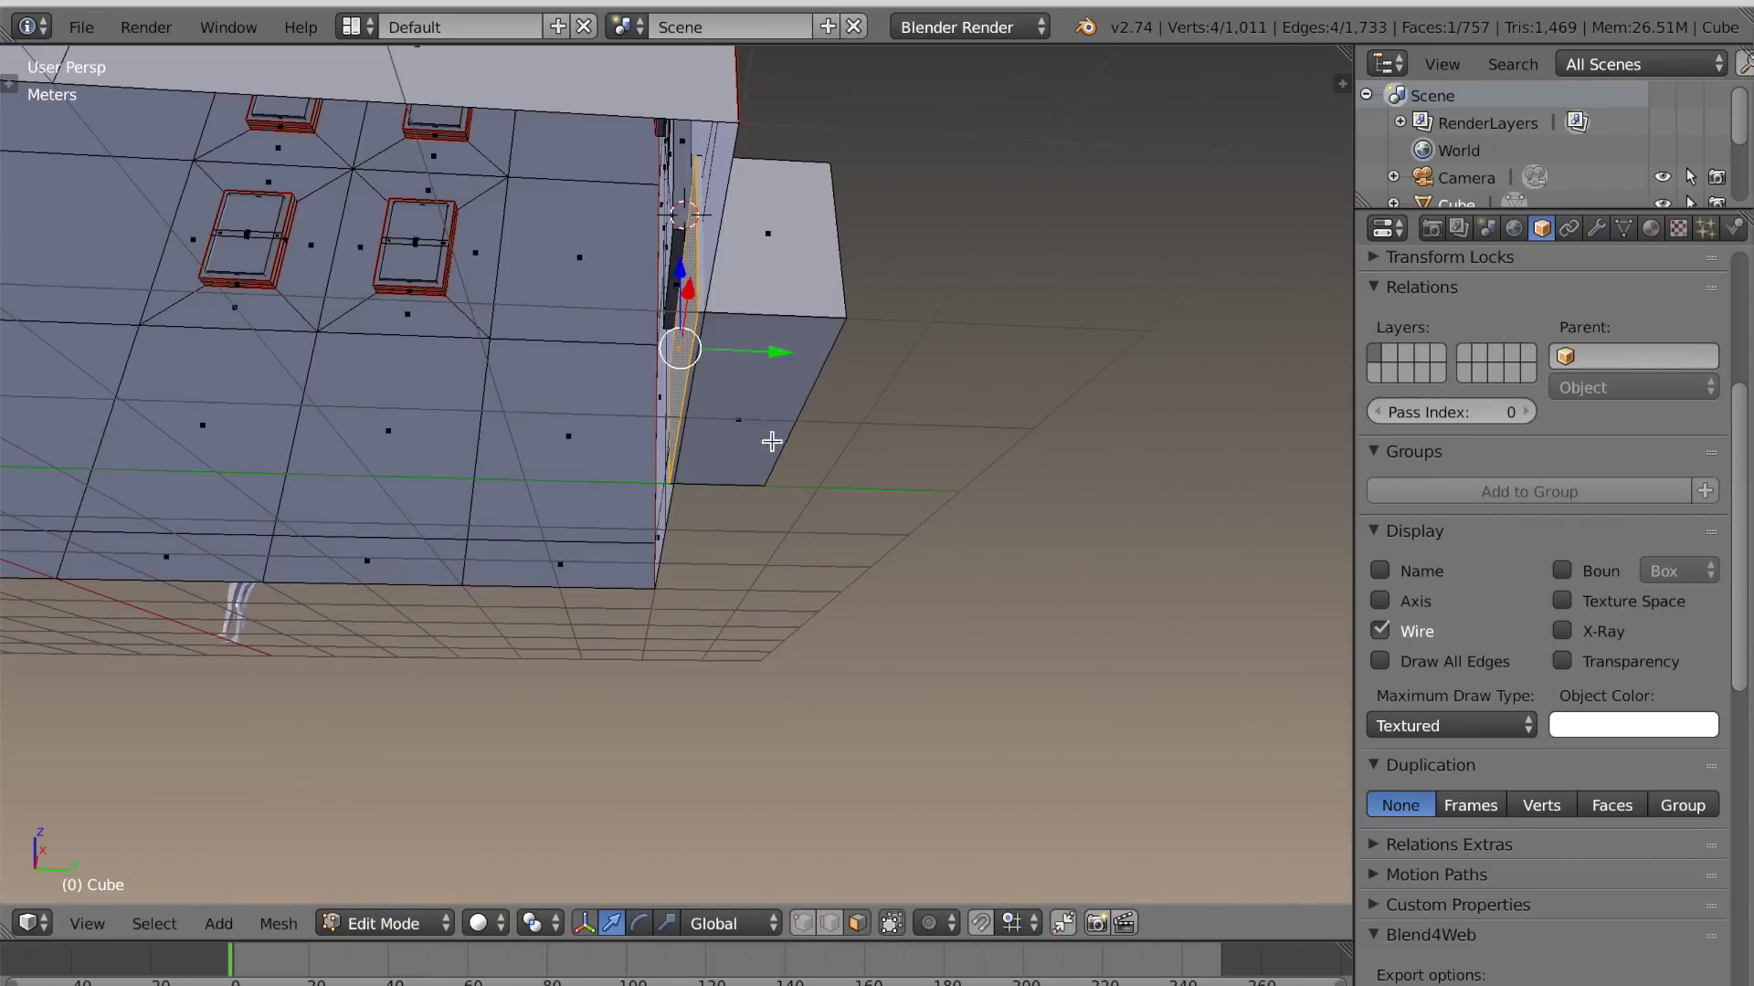
right_click(750, 424, "shift")
key("x")
left_click(764, 614)
middle_click_drag(764, 615, 739, 682)
Add three horizontal loop cuts evenly spaced around the block below the doorway
scroll(739, 681, "up", 2)
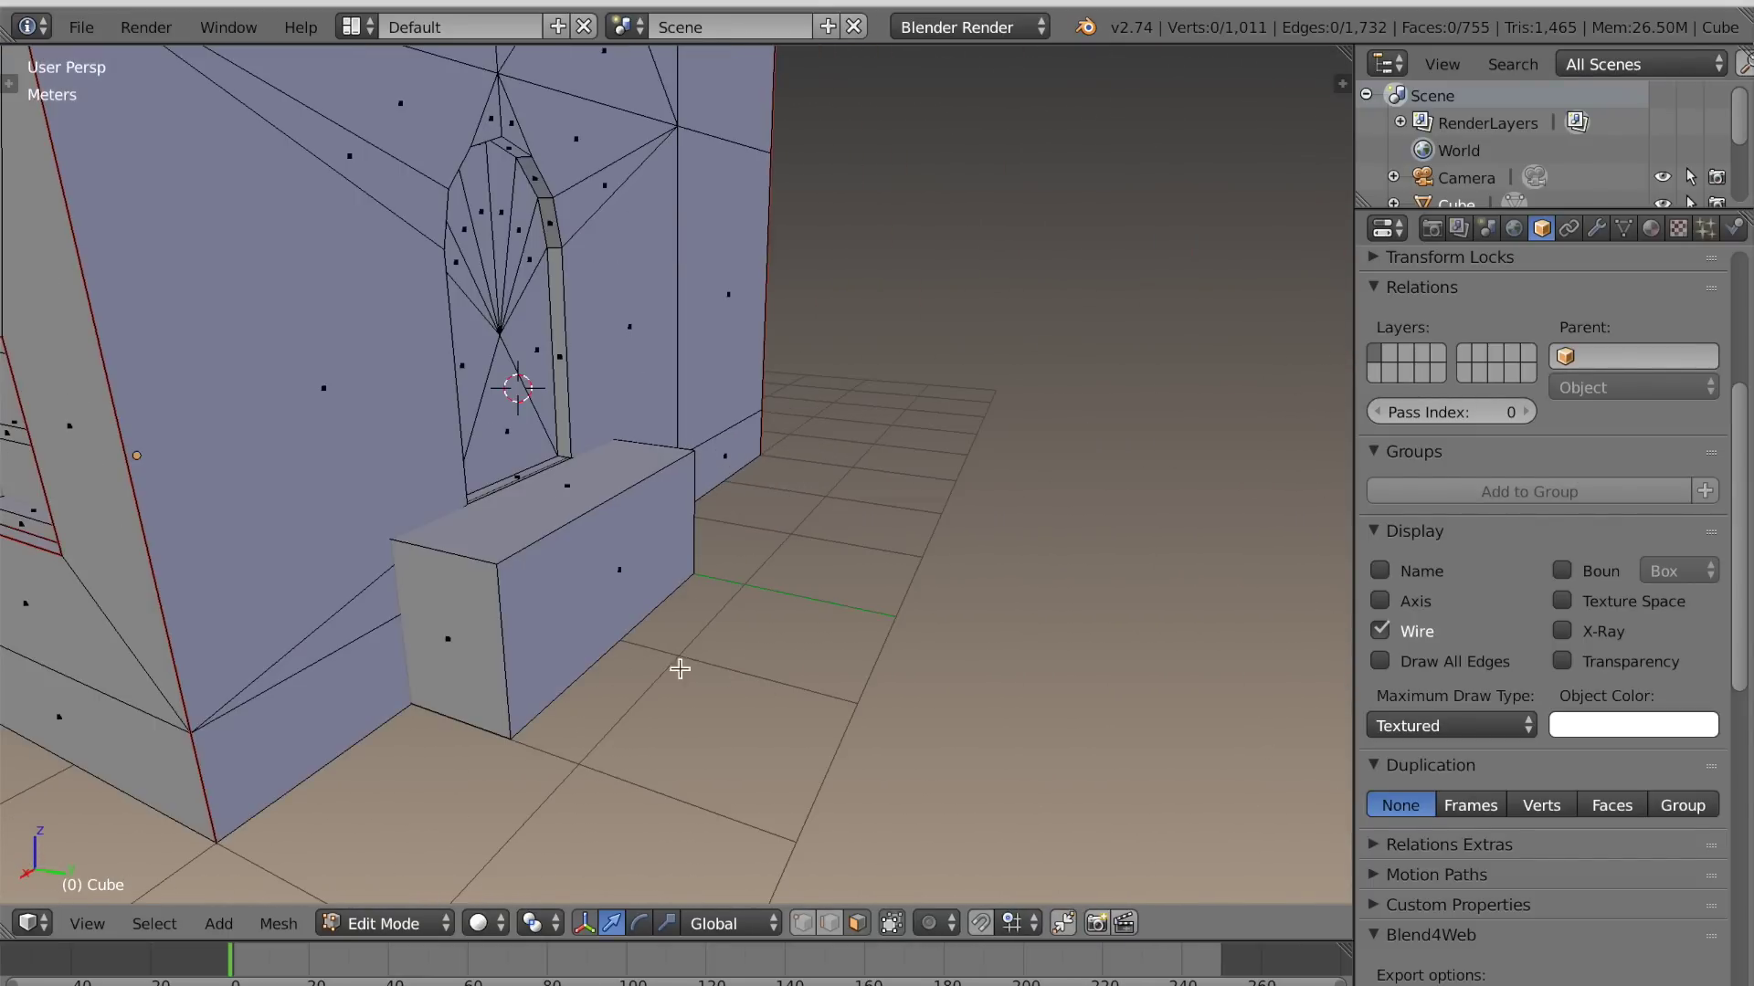
key("ctrl+r")
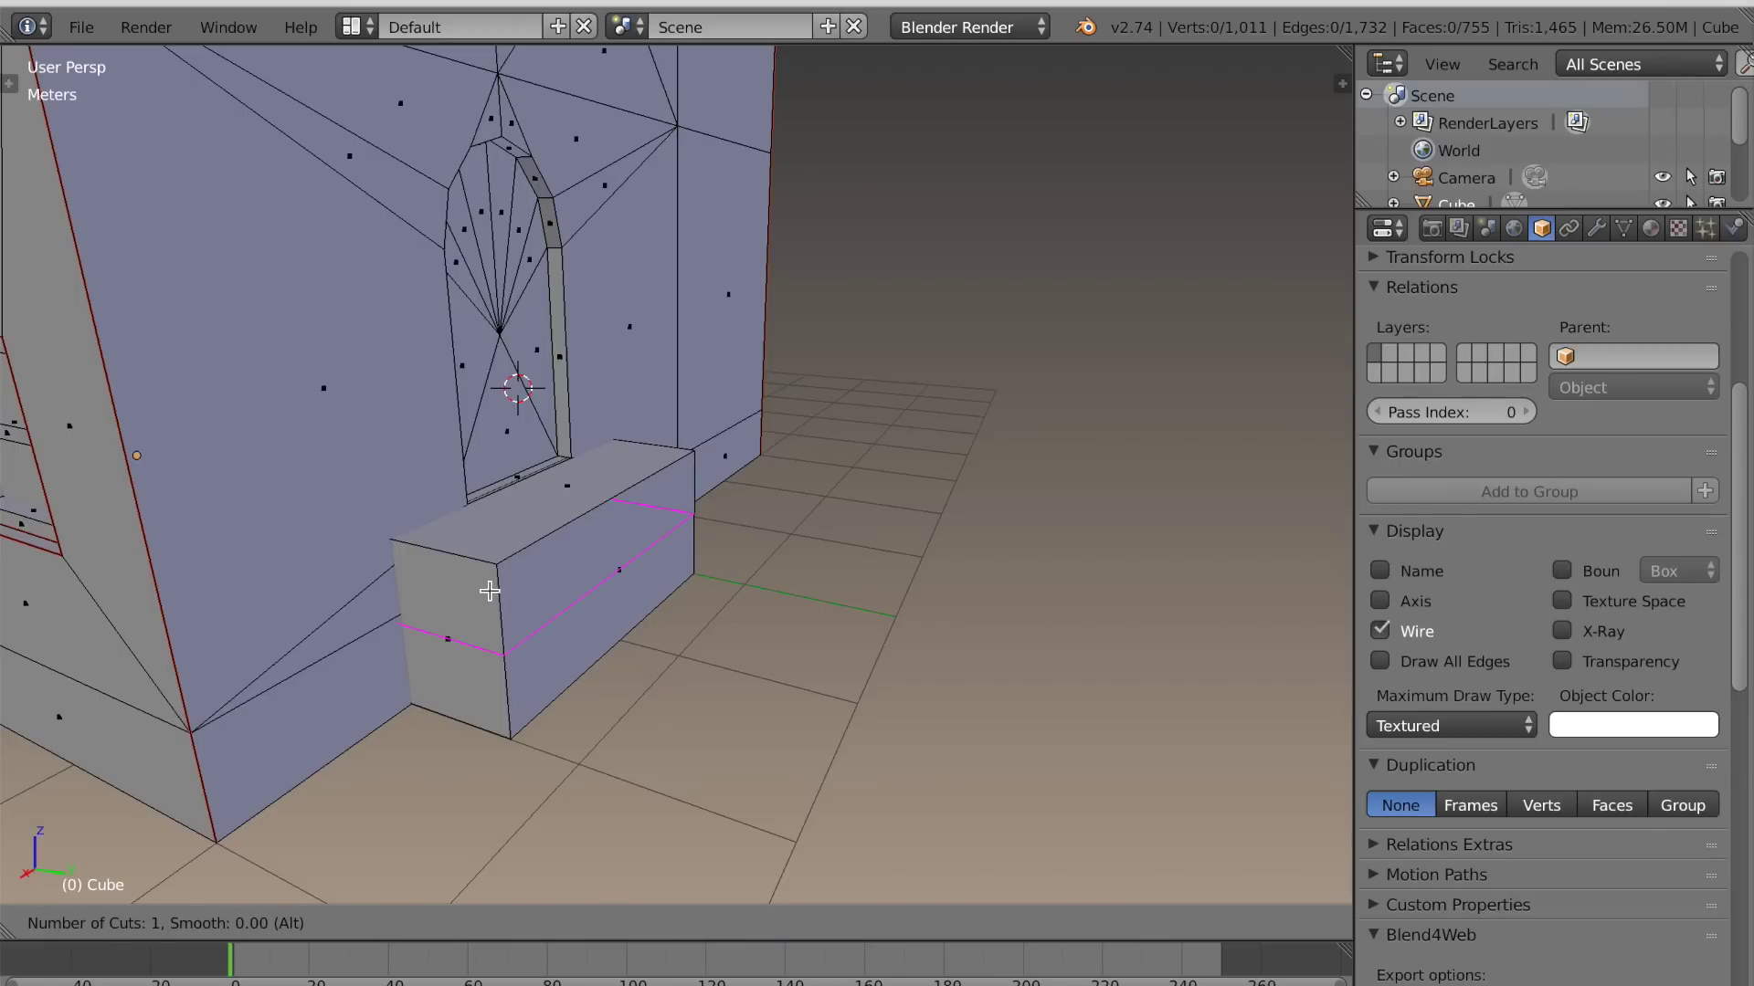
left_click(490, 591)
right_click(490, 591)
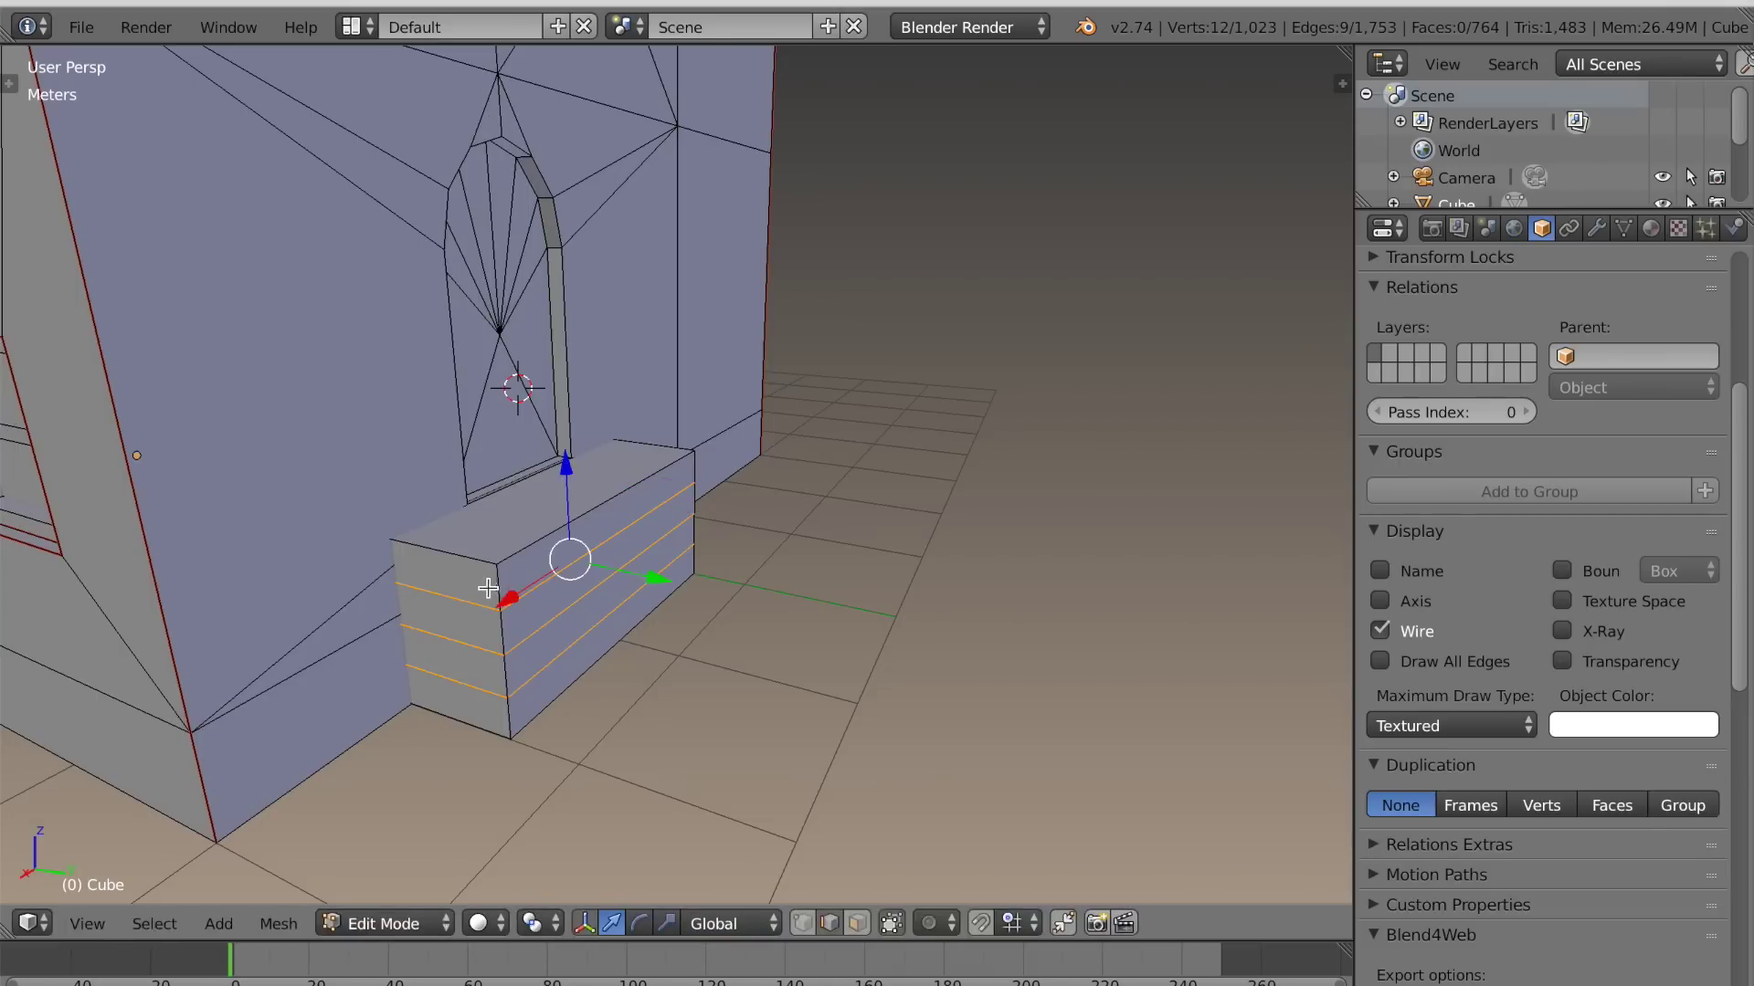
scroll(567, 560, "down", 3)
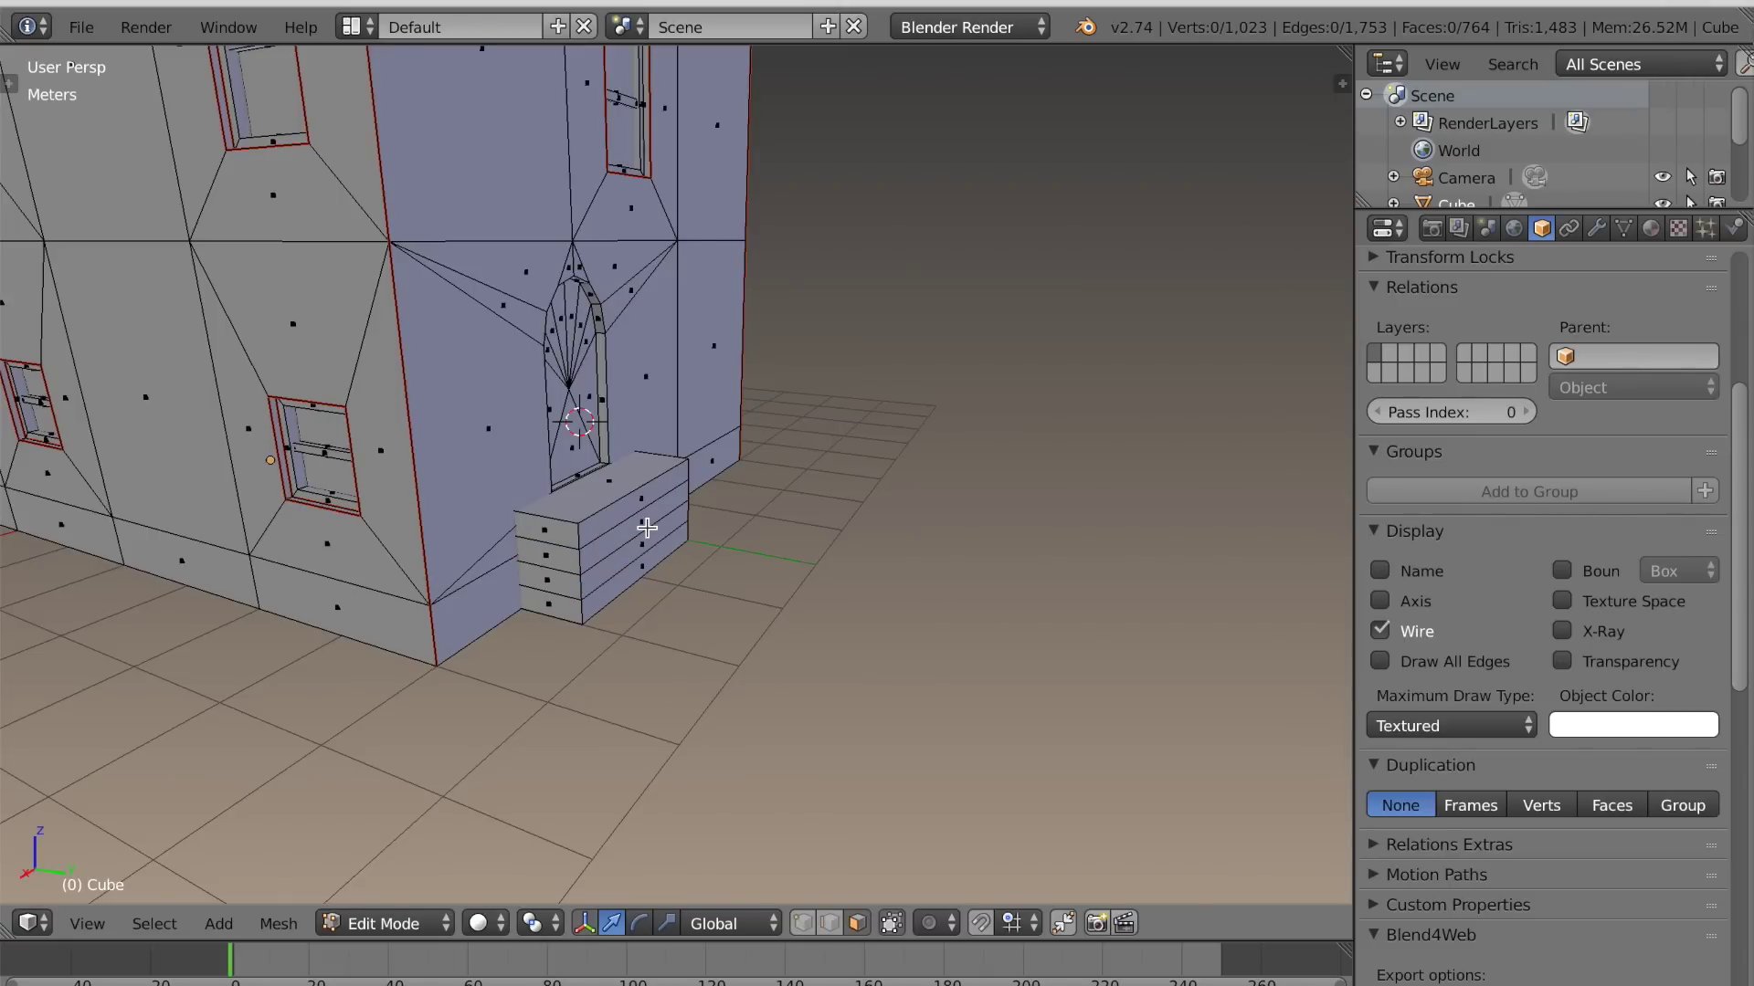
Extrude the three lower front faces of the entrance block outward from the wall to form the first step tread
right_click(642, 566, "shift")
right_click(640, 598, "shift")
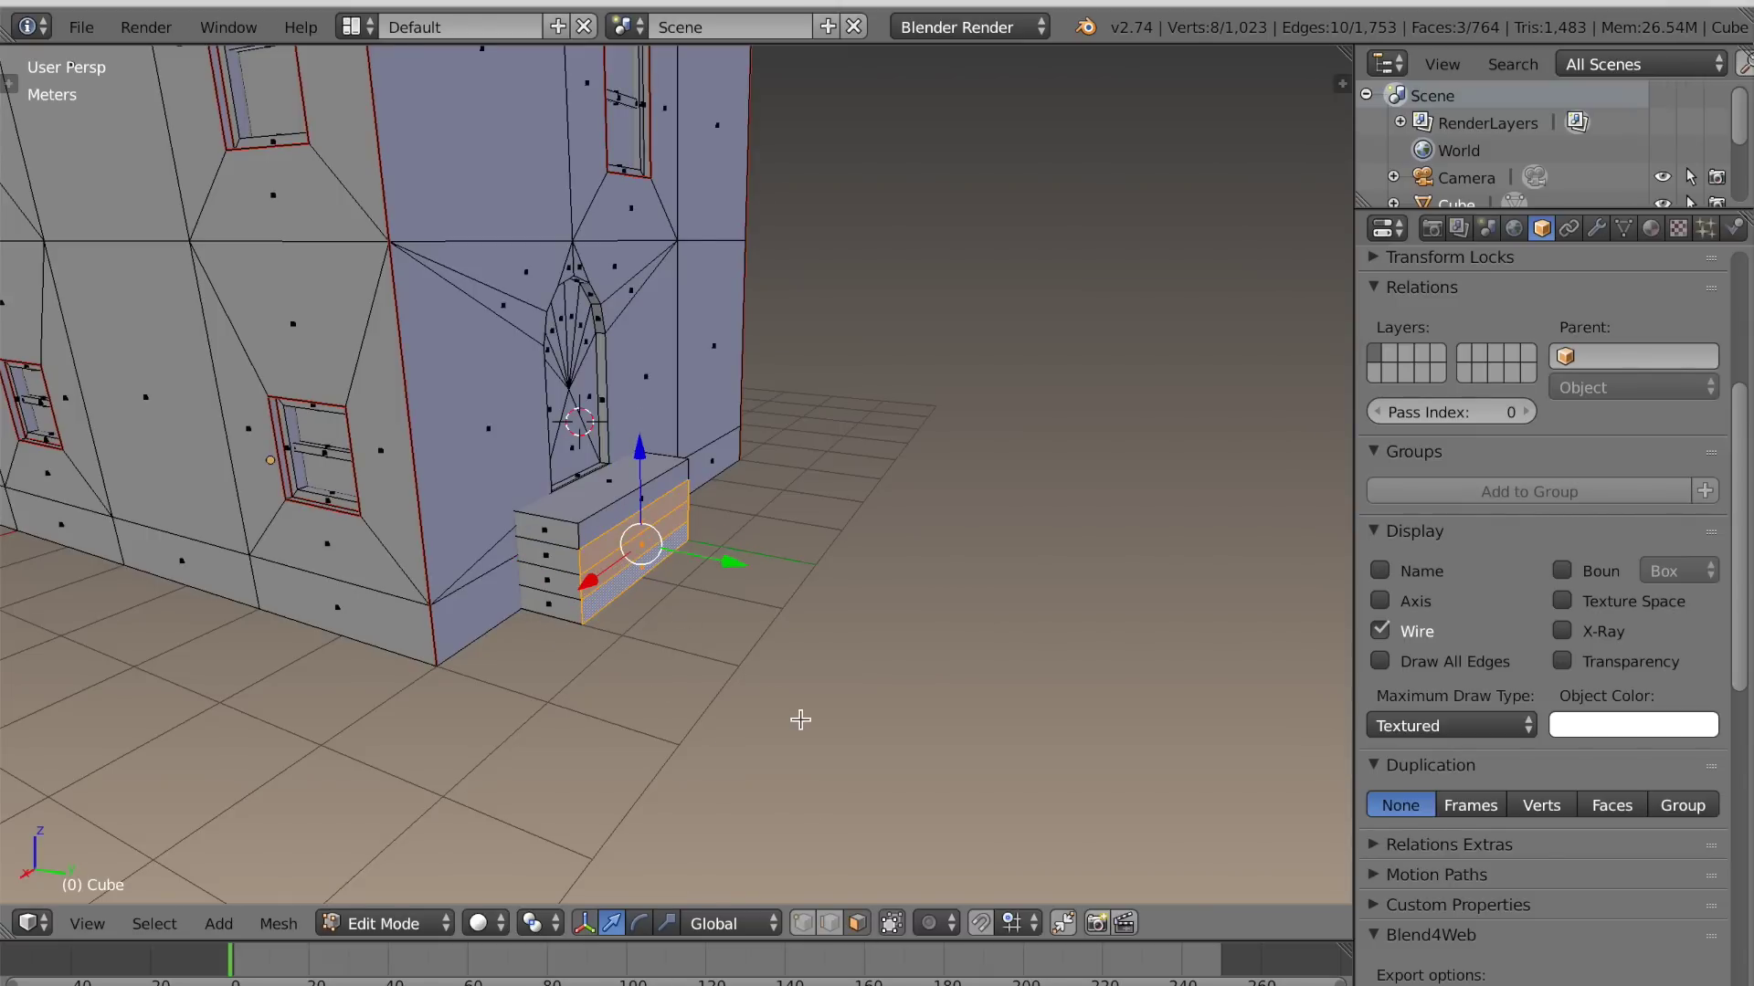
key("KP_7")
scroll(841, 682, "up", 4)
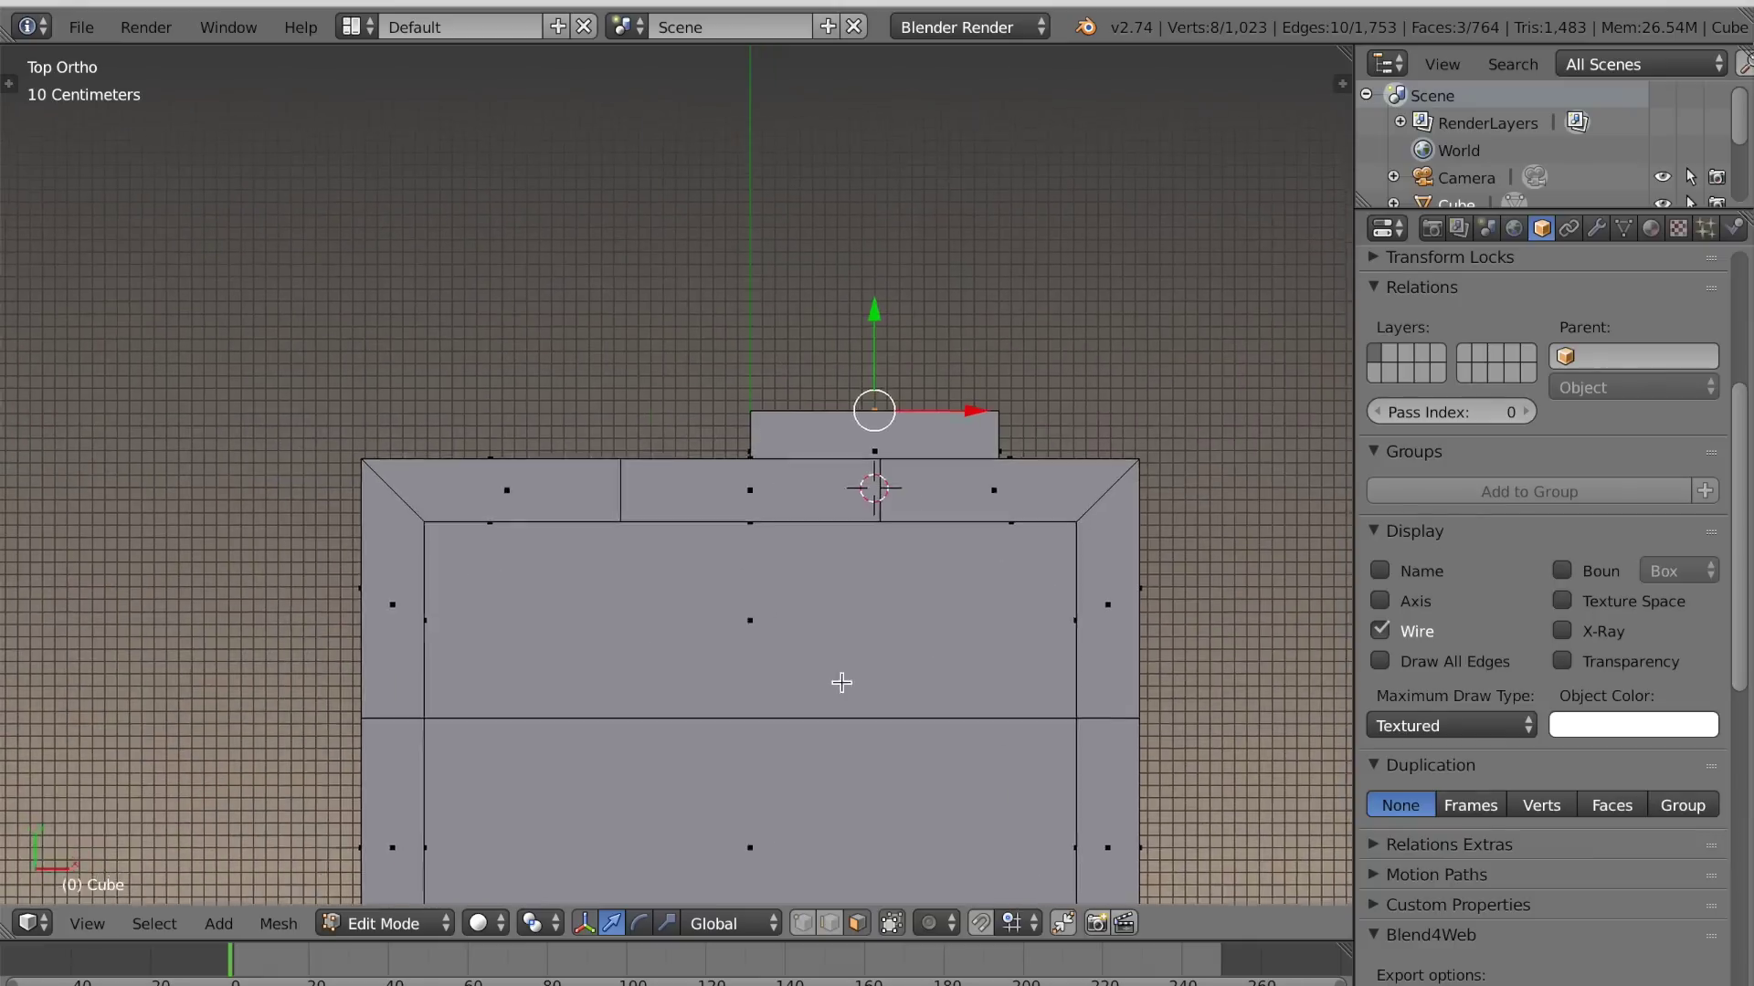
scroll(841, 682, "up", 2)
key("e")
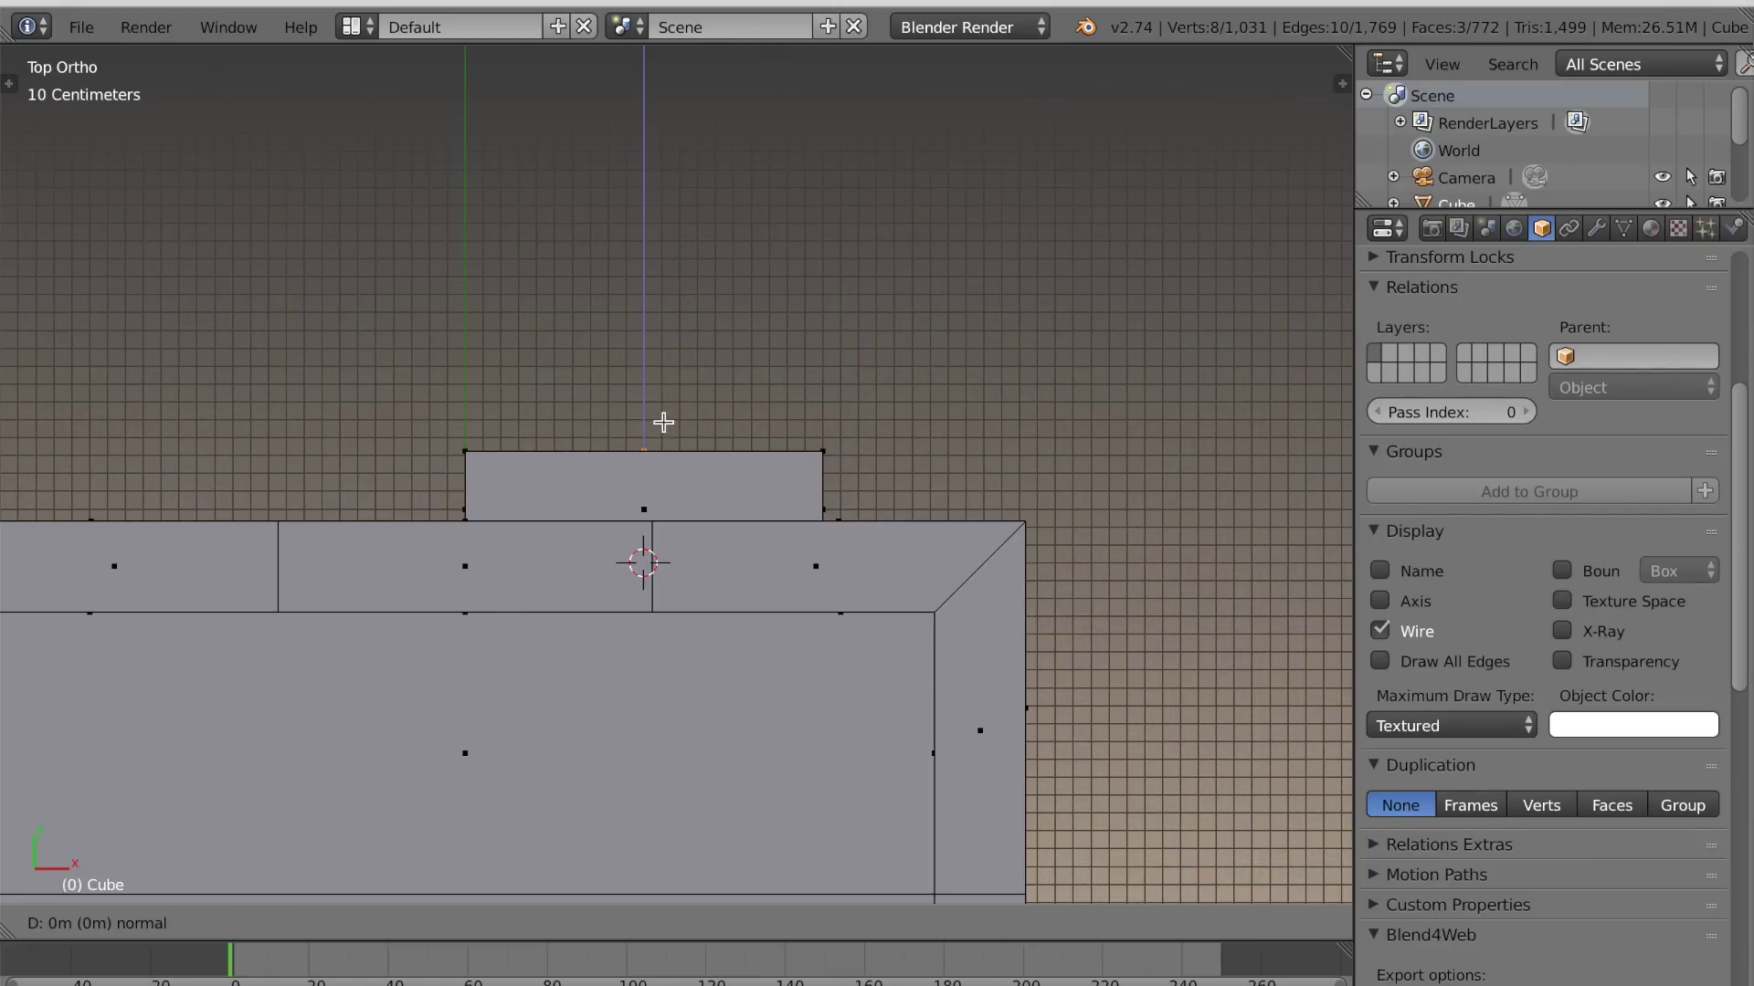
left_click(678, 363)
Extrude the two lowest front faces outward by a similar tread depth to form the second step
scroll(881, 693, "down", 1)
middle_click_drag(881, 693, 724, 611)
scroll(650, 587, "up", 2)
right_click(773, 508)
right_click(788, 528, "shift")
key("KP_7")
key("e")
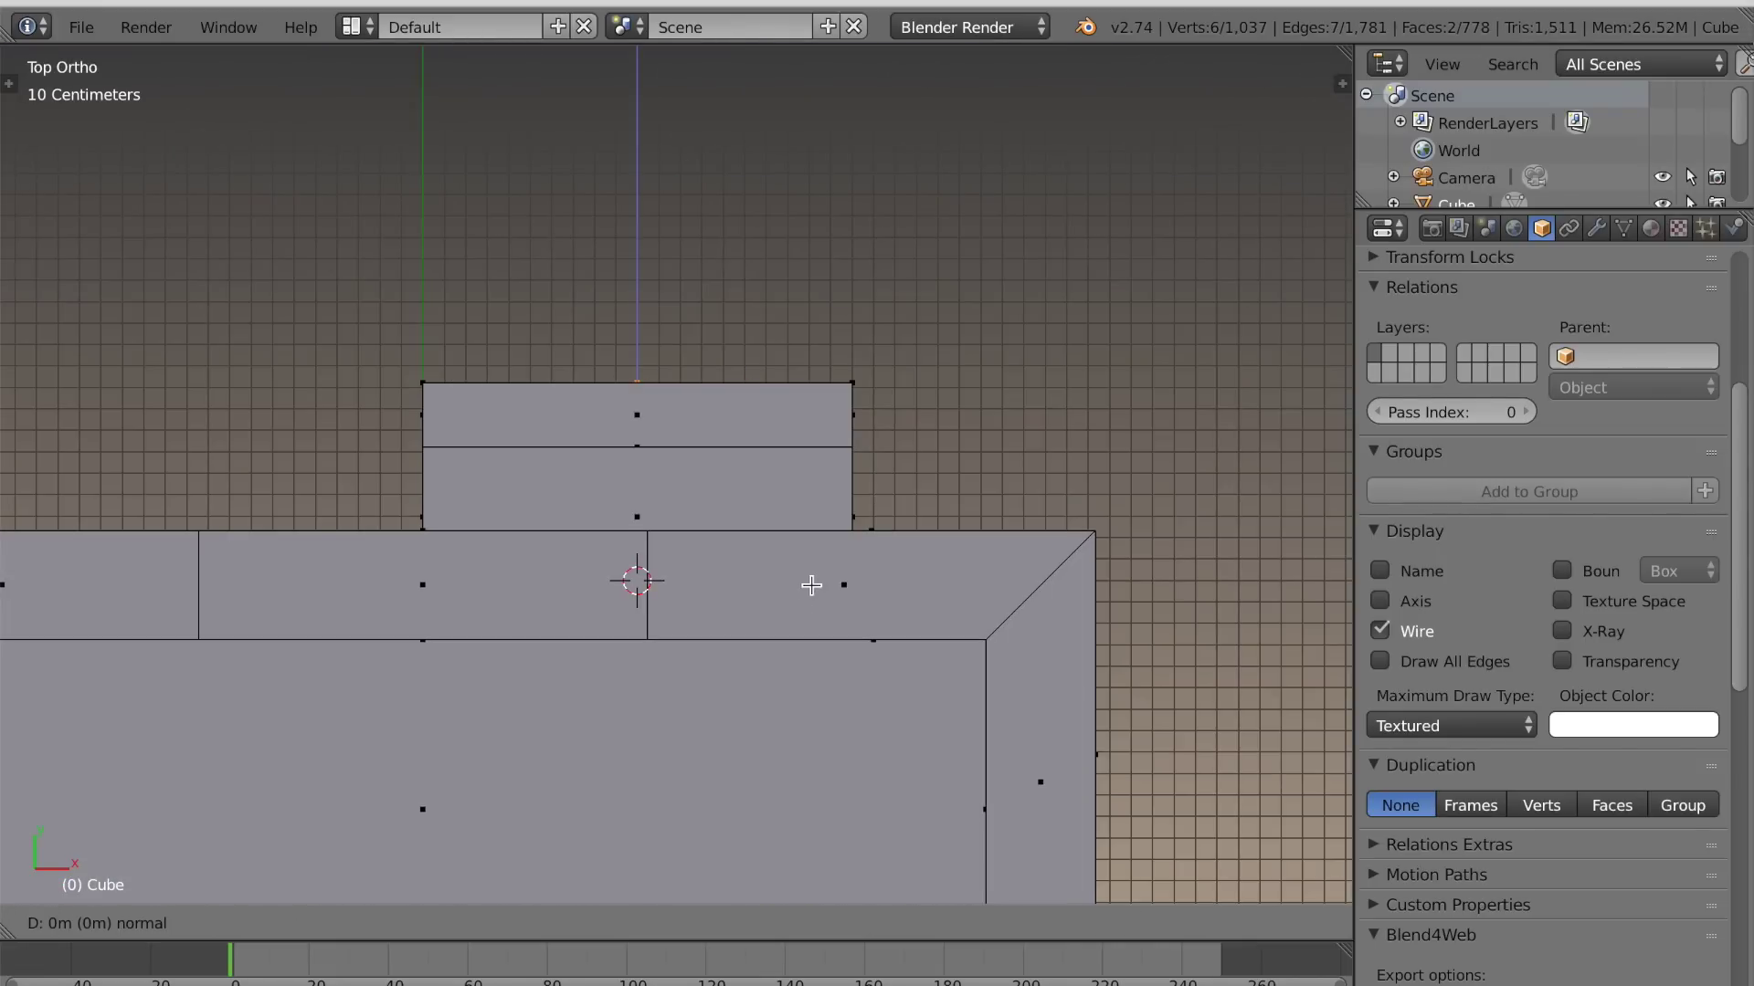
left_click(826, 520)
Extrude the bottom front face outward to form the lowest step, and check the finished staircase in Object Mode
middle_click_drag(827, 521, 743, 574)
right_click(743, 574)
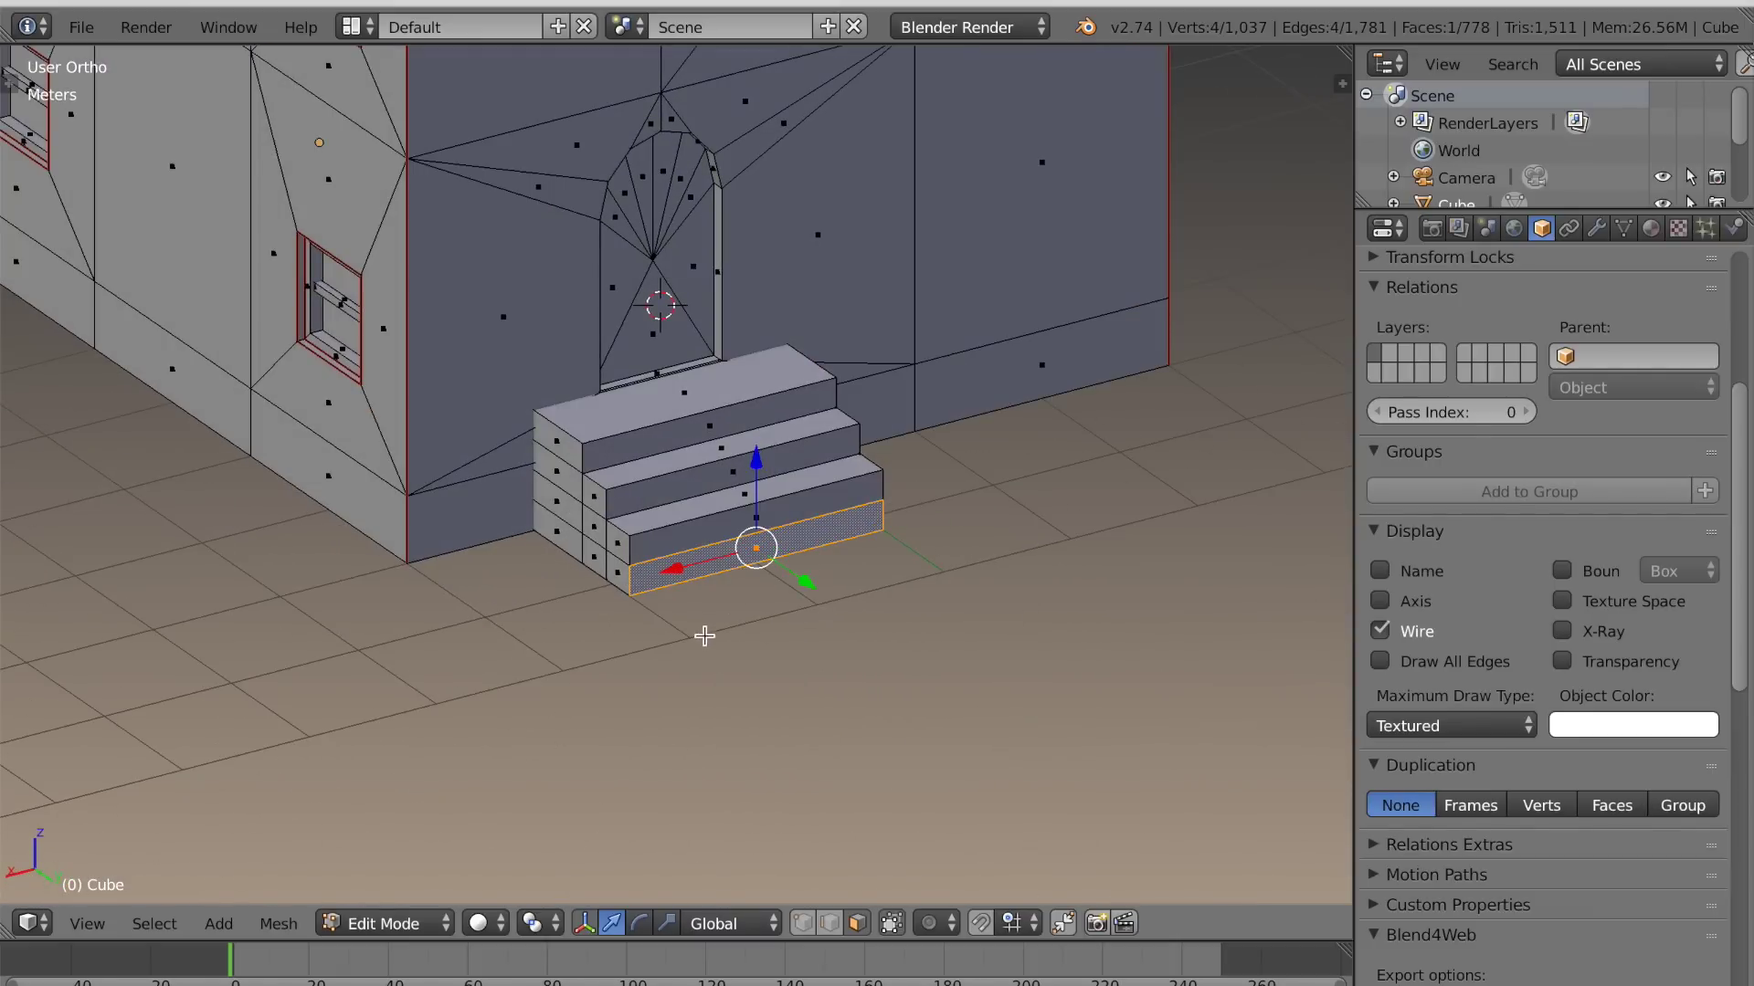
key("KP_7")
key("e")
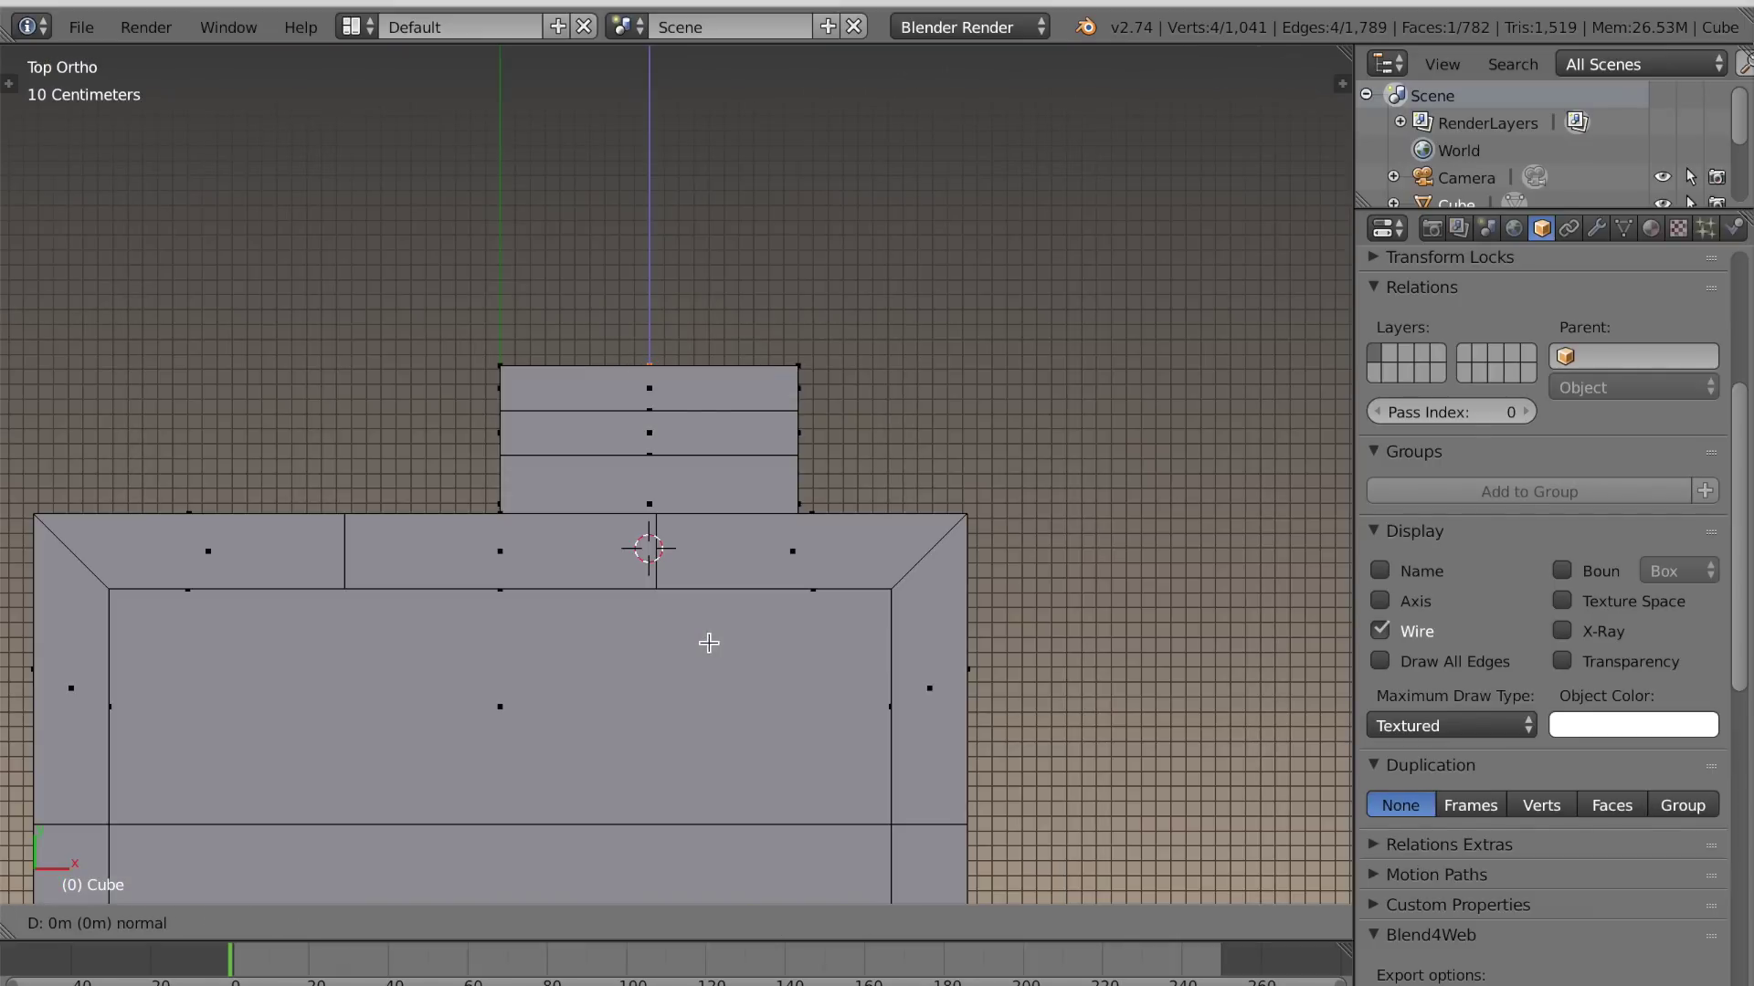
left_click(716, 606)
scroll(730, 621, "down", 2)
middle_click_drag(745, 639, 616, 637)
scroll(640, 621, "down", 4)
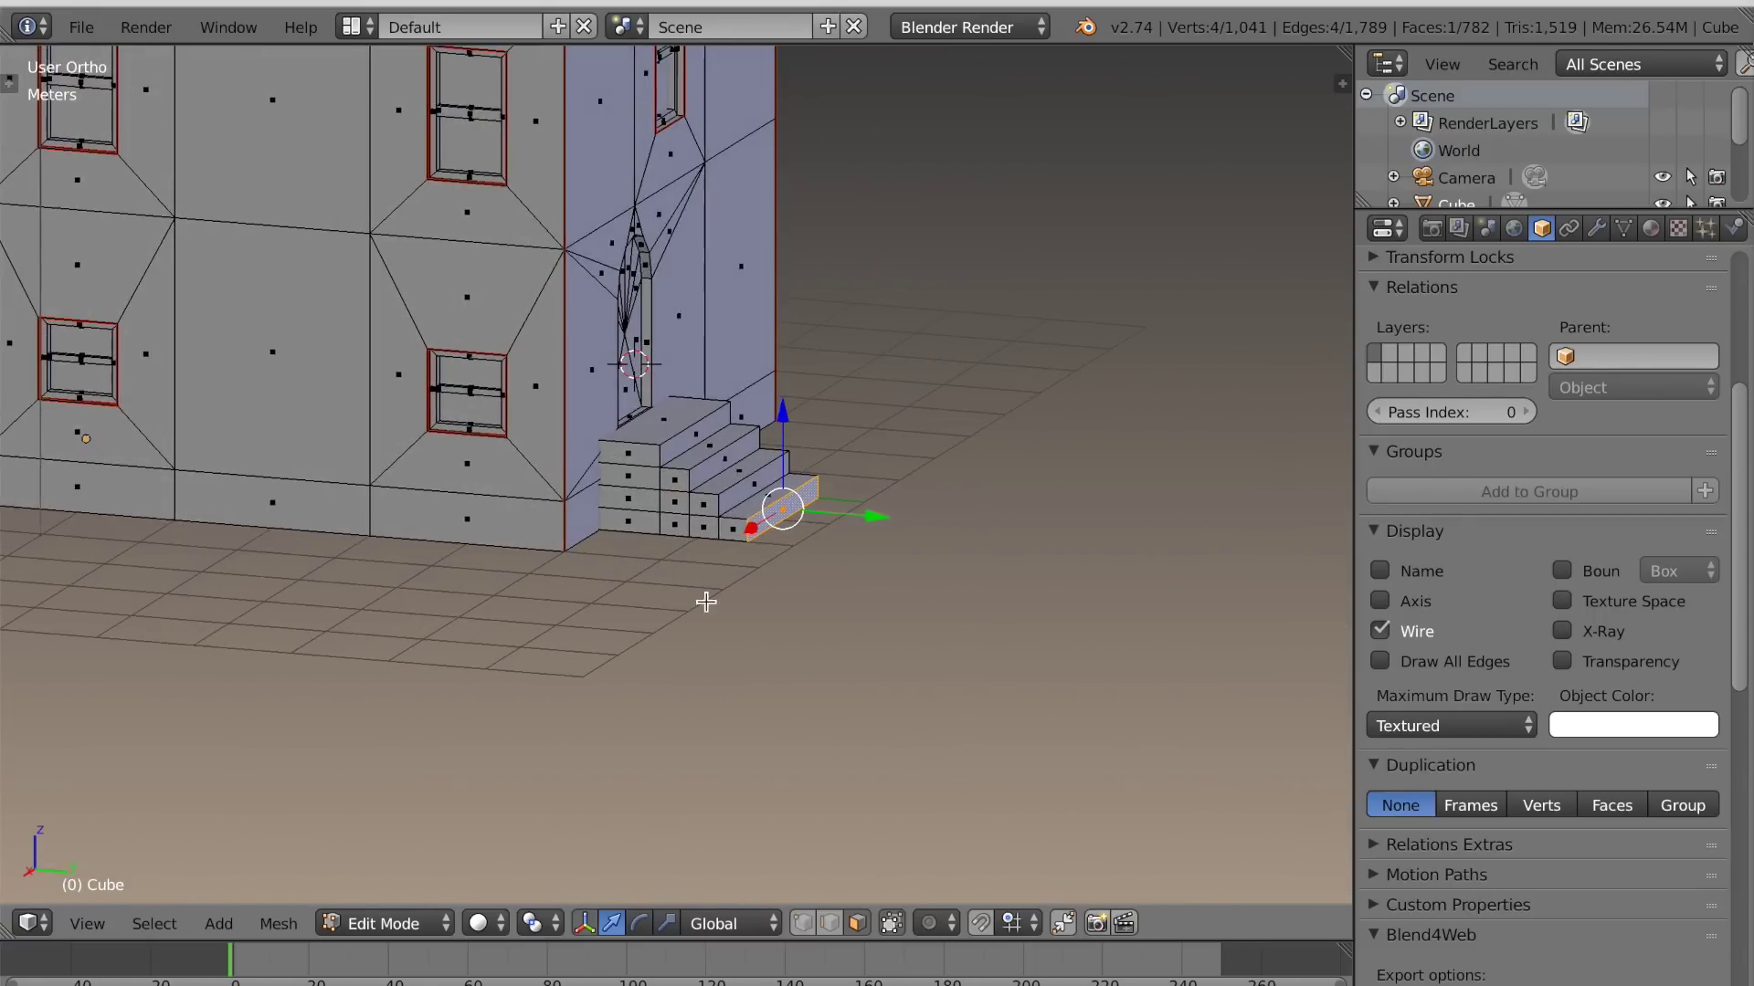
key("Tab")
key("KP_5")
middle_click_drag(756, 697, 742, 868)
middle_click_drag(884, 862, 1048, 816)
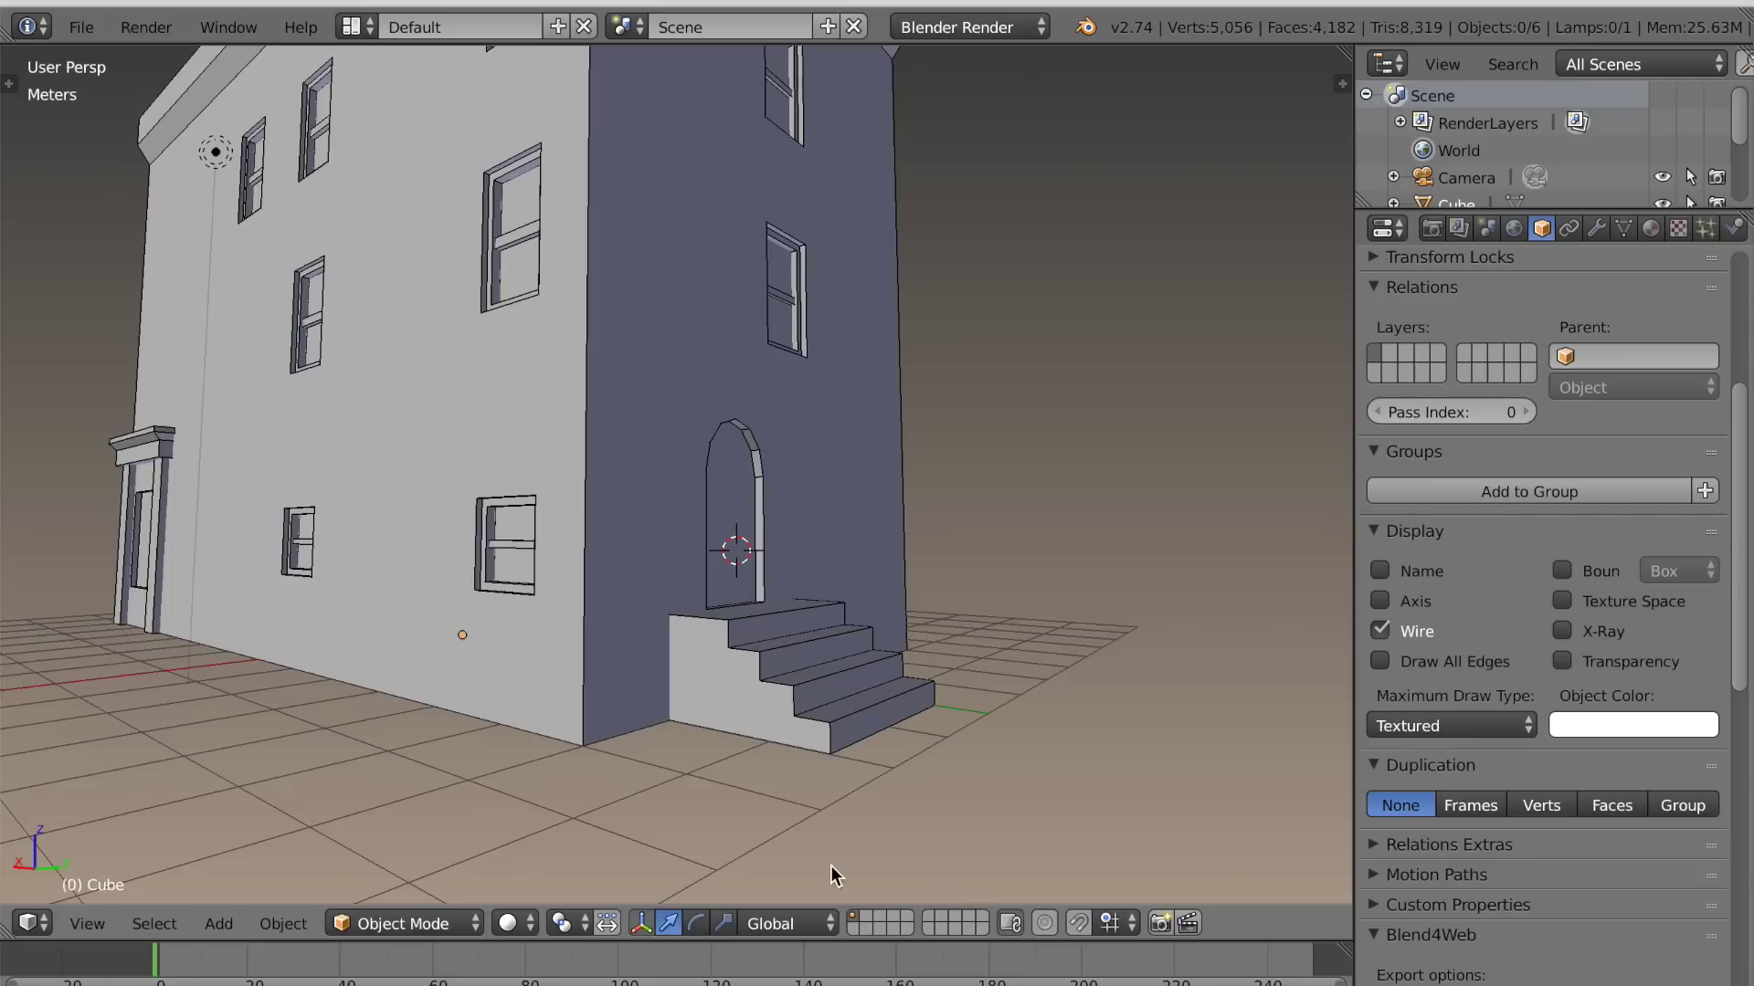
Mark the stepped profile edges on both sides of the staircase as seams and clear the selection
key("Tab")
scroll(821, 865, "up", 1)
right_click(735, 669)
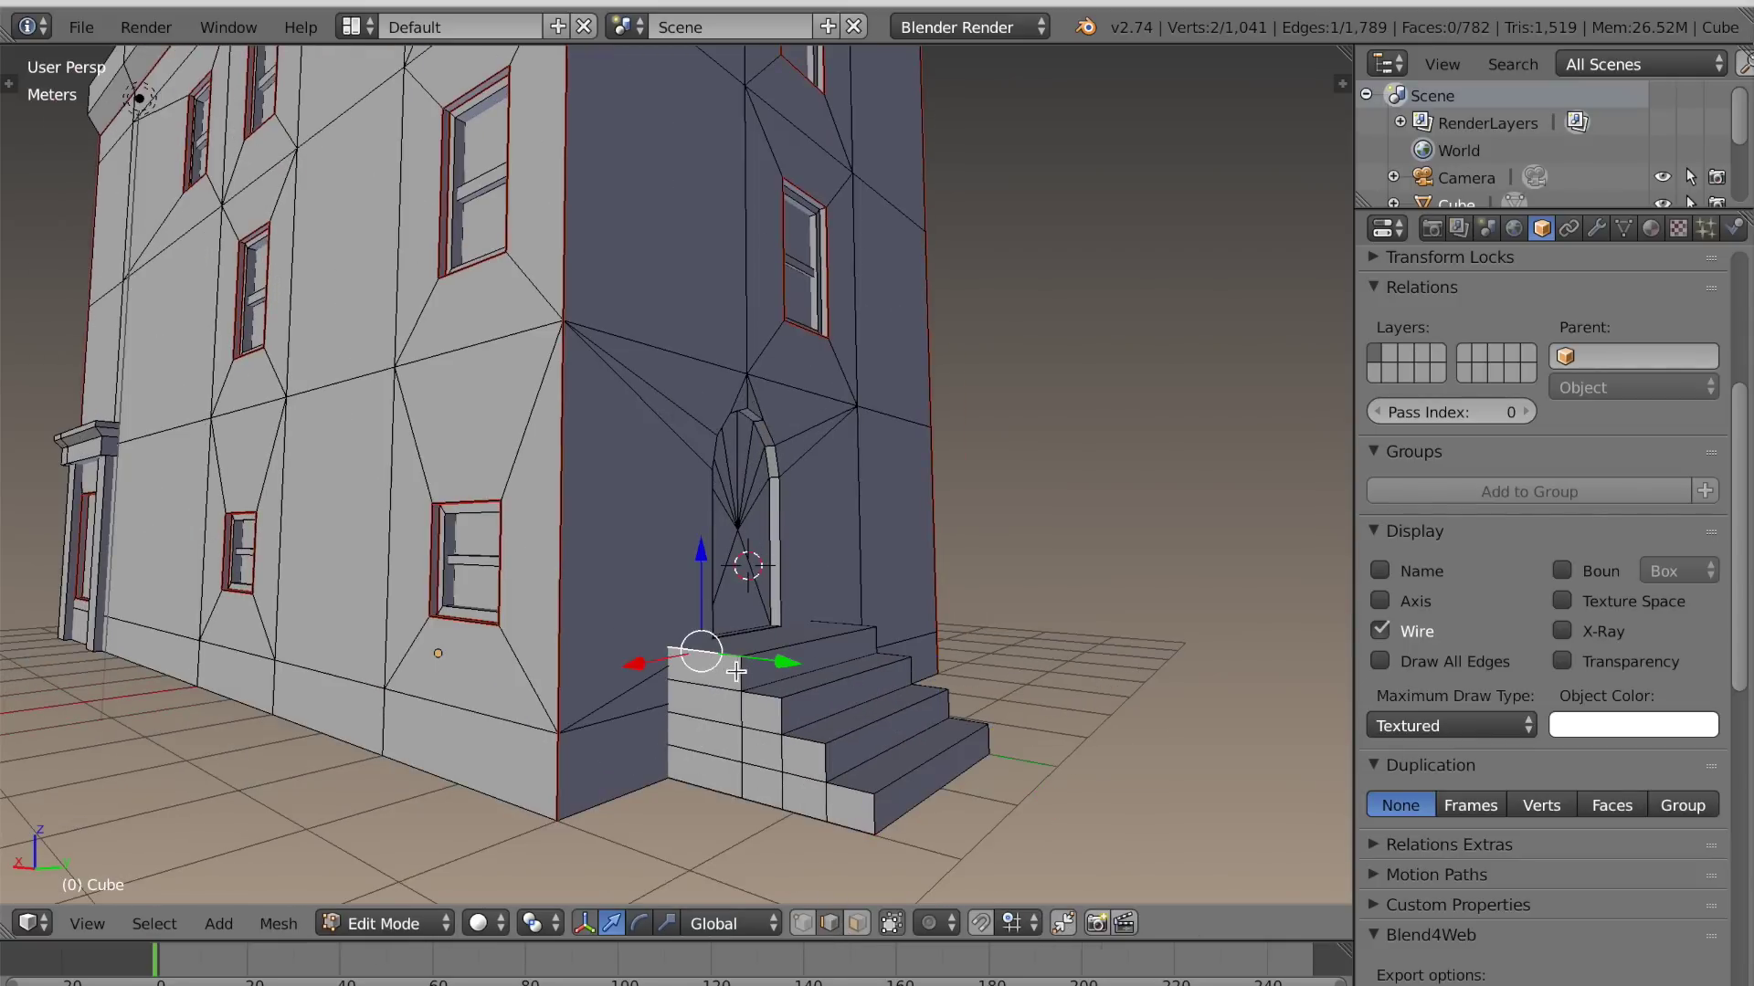
right_click(759, 694, "shift")
right_click(781, 716, "shift")
right_click(802, 738, "shift")
right_click(824, 763, "shift")
right_click(848, 788, "shift")
right_click(868, 809, "shift")
middle_click_drag(826, 813, 704, 851)
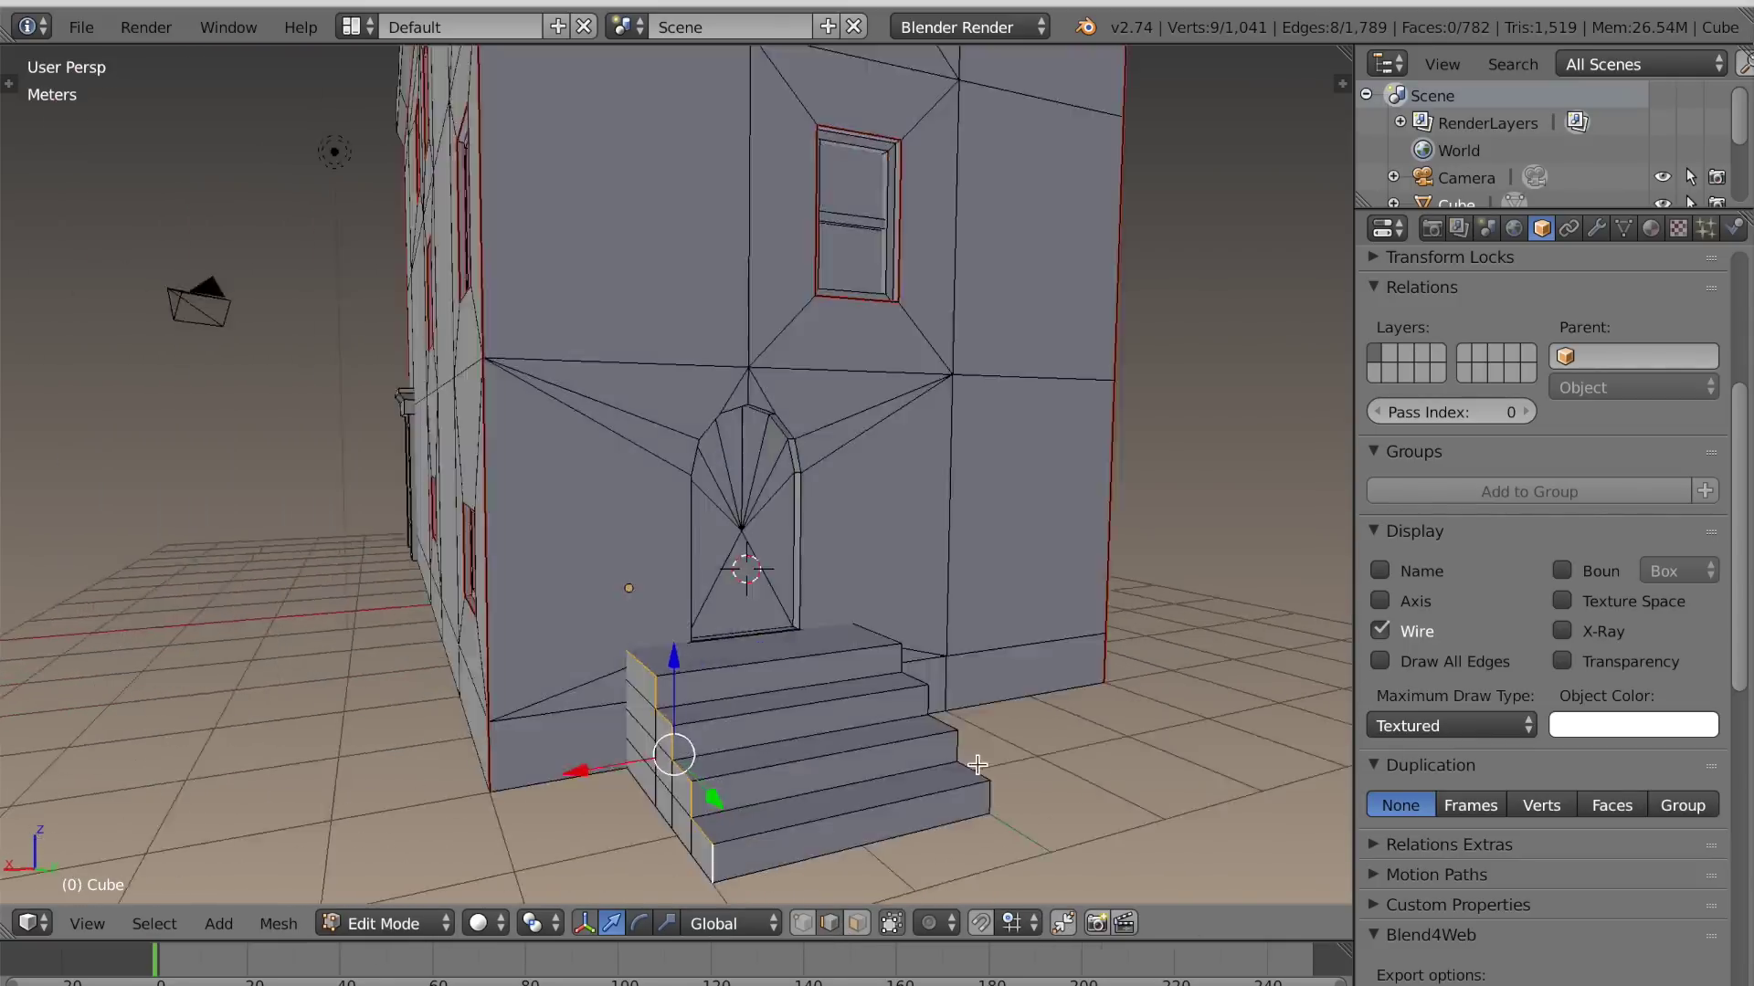
scroll(704, 851, "up", 4)
right_click(610, 887, "shift")
right_click(635, 864, "shift")
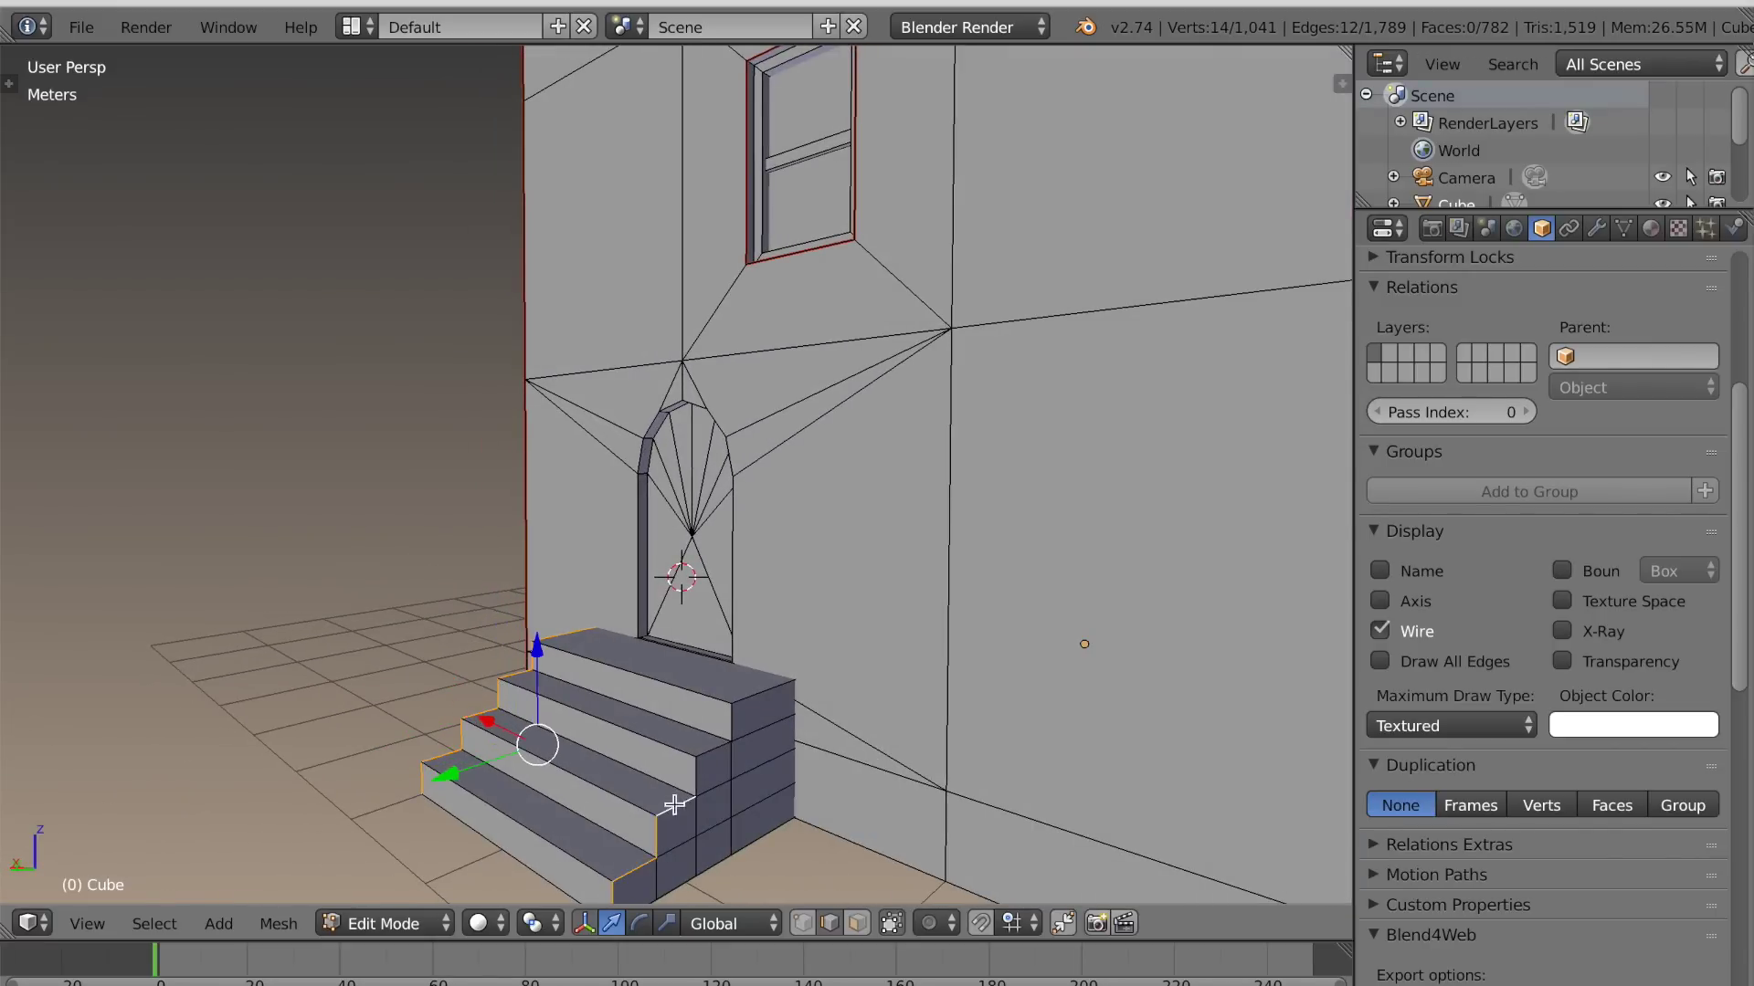
key("ctrl+e")
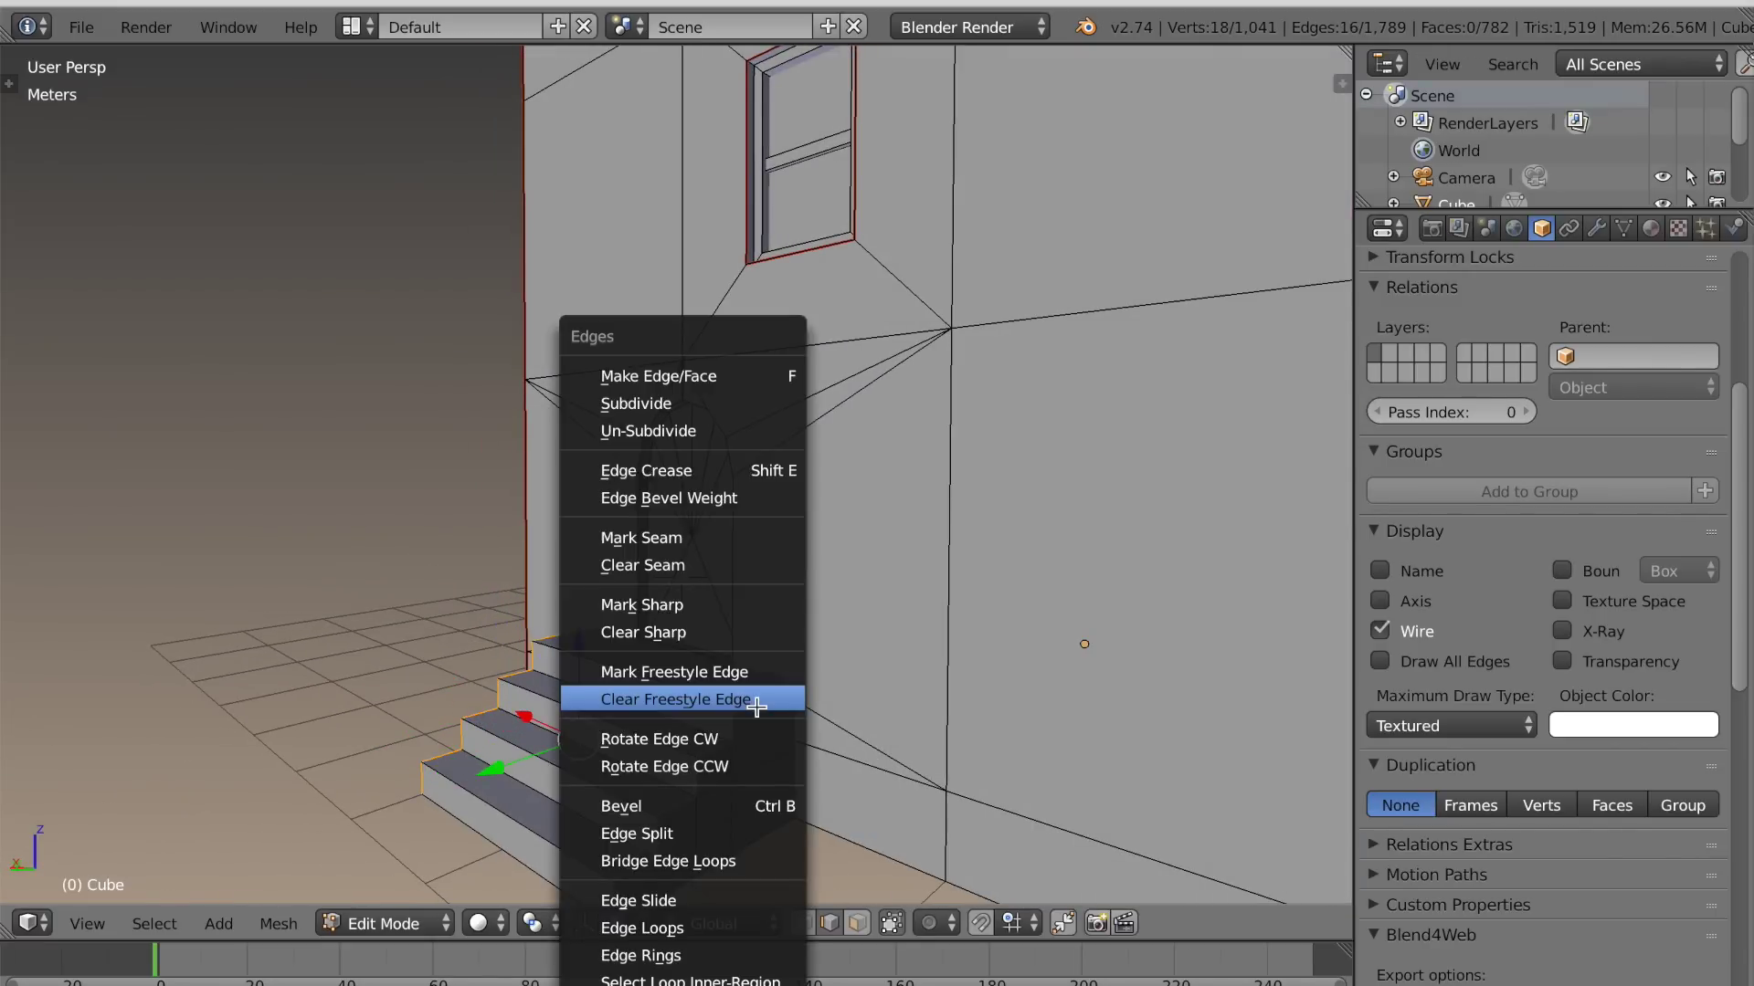
left_click(641, 538)
key("a")
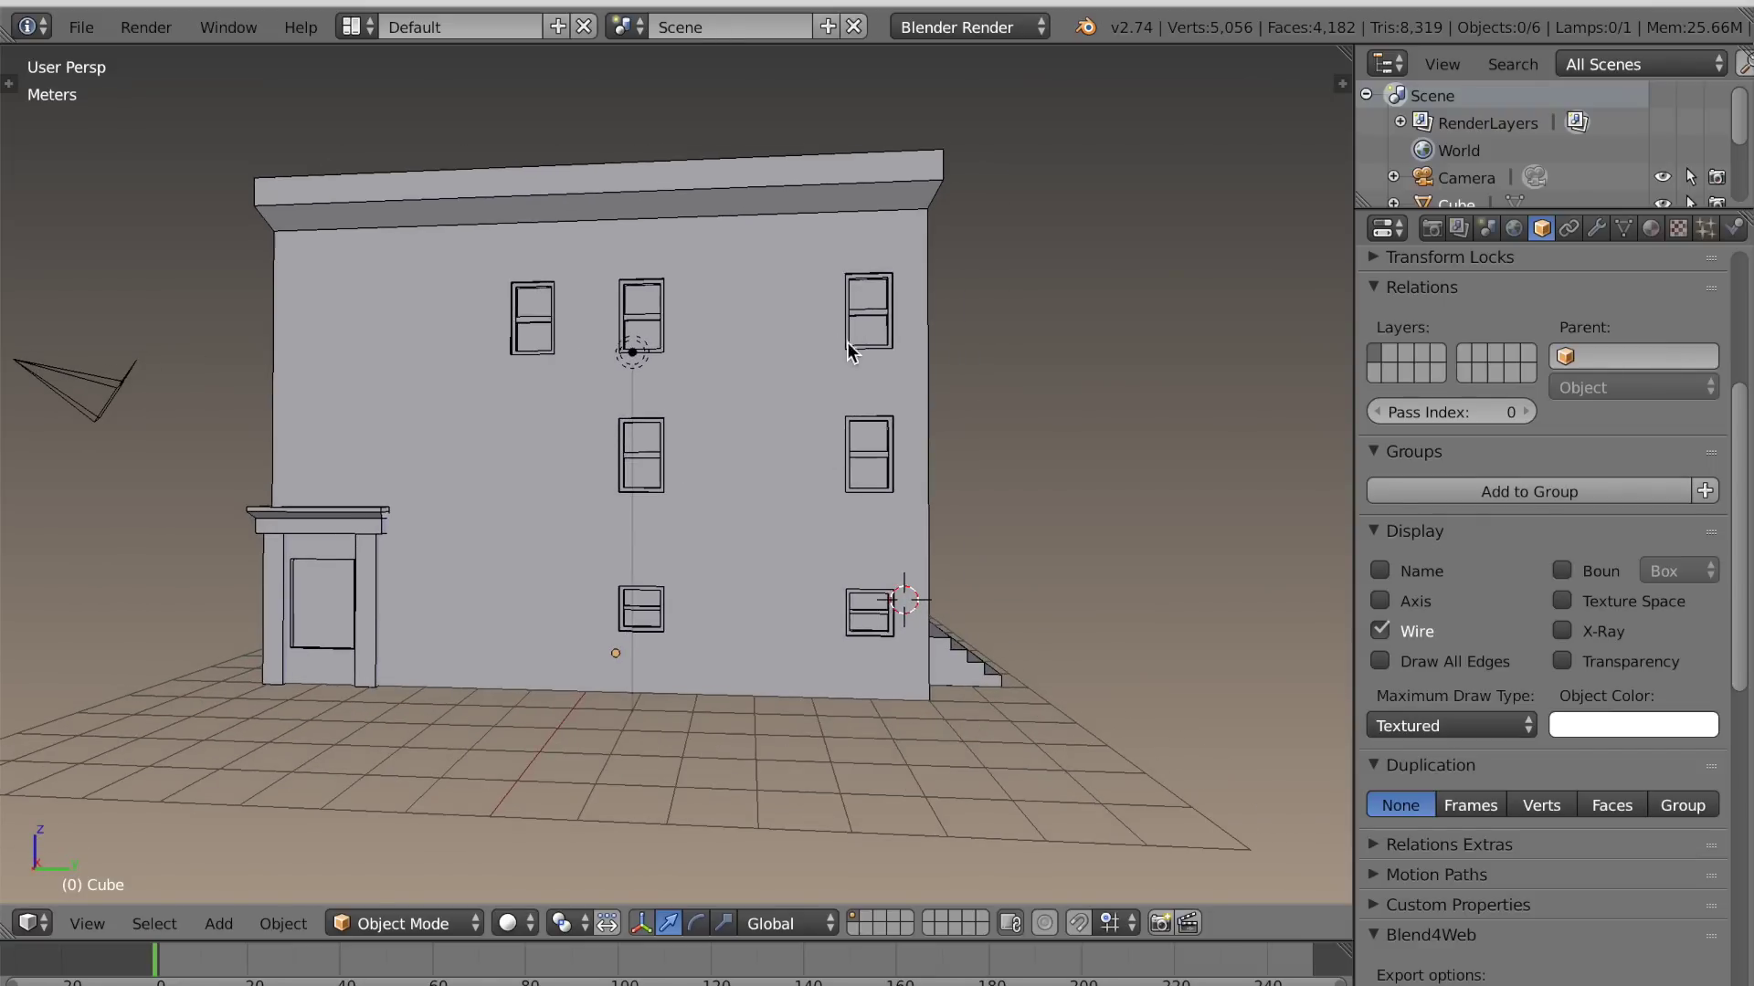
Snap the 3D cursor to the ground-floor side wall face between the two right-hand windows and frame that face in right view
key("Tab")
left_click(857, 922)
right_click(782, 613)
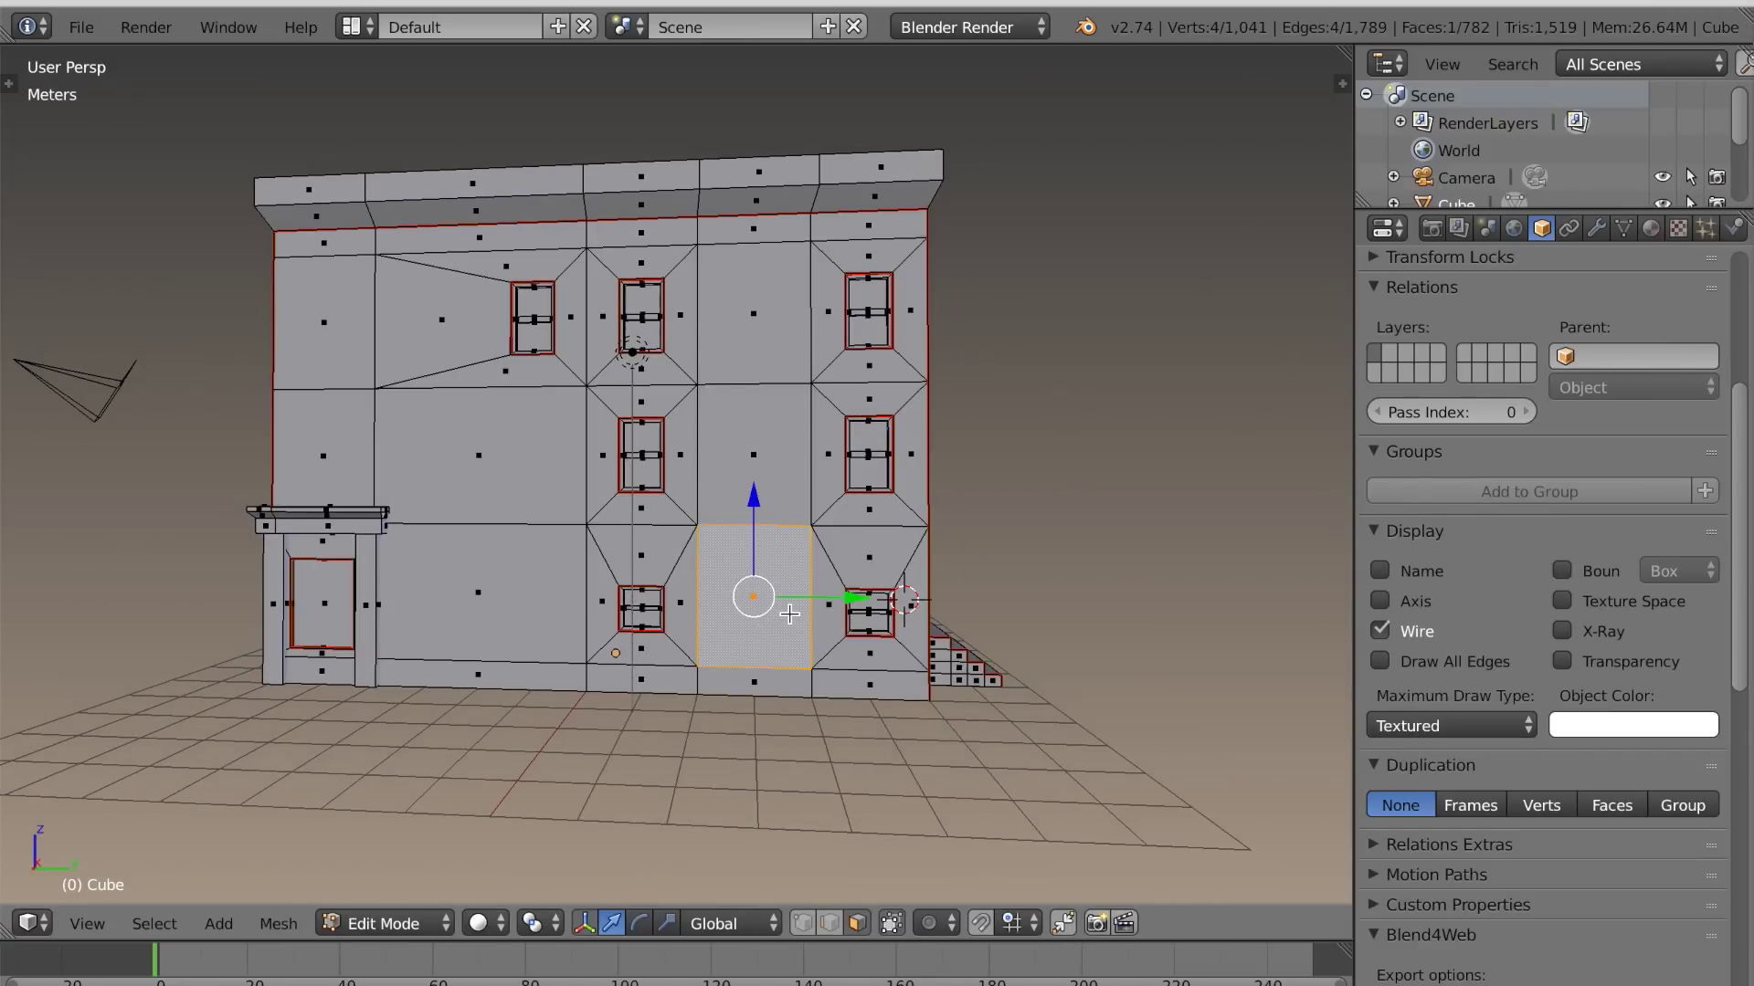
key("shift+s")
left_click(783, 619)
key("KP_3")
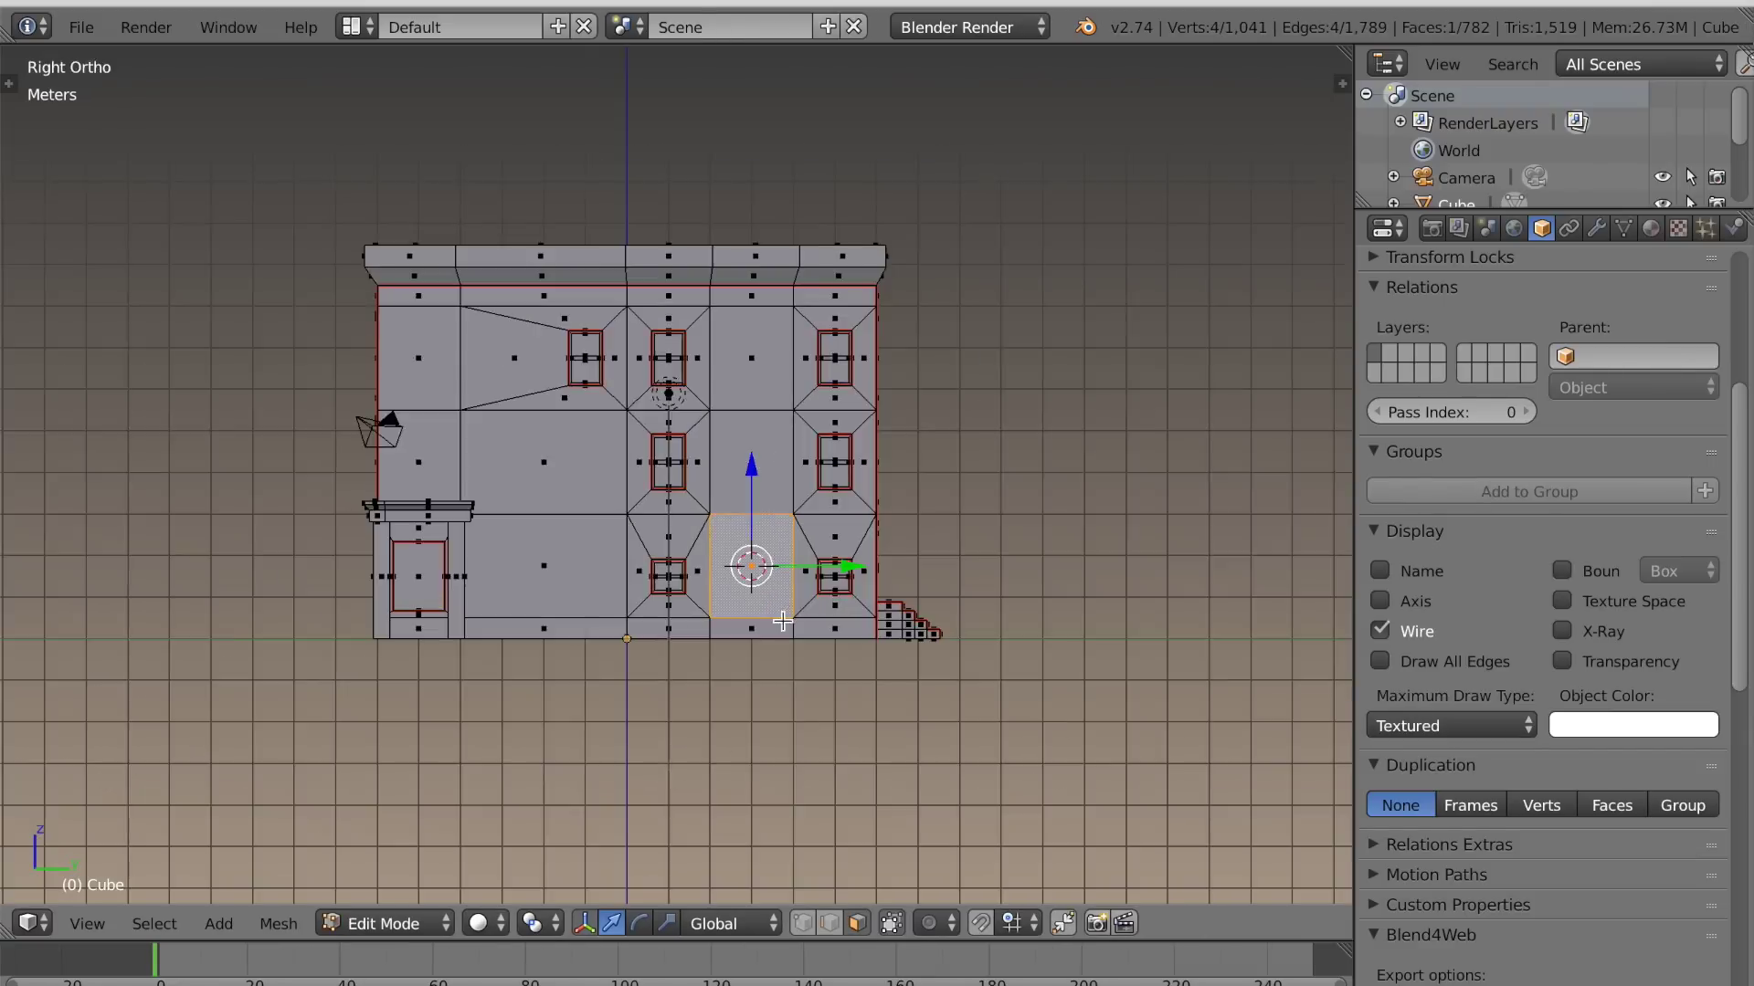
key("KP_Decimal")
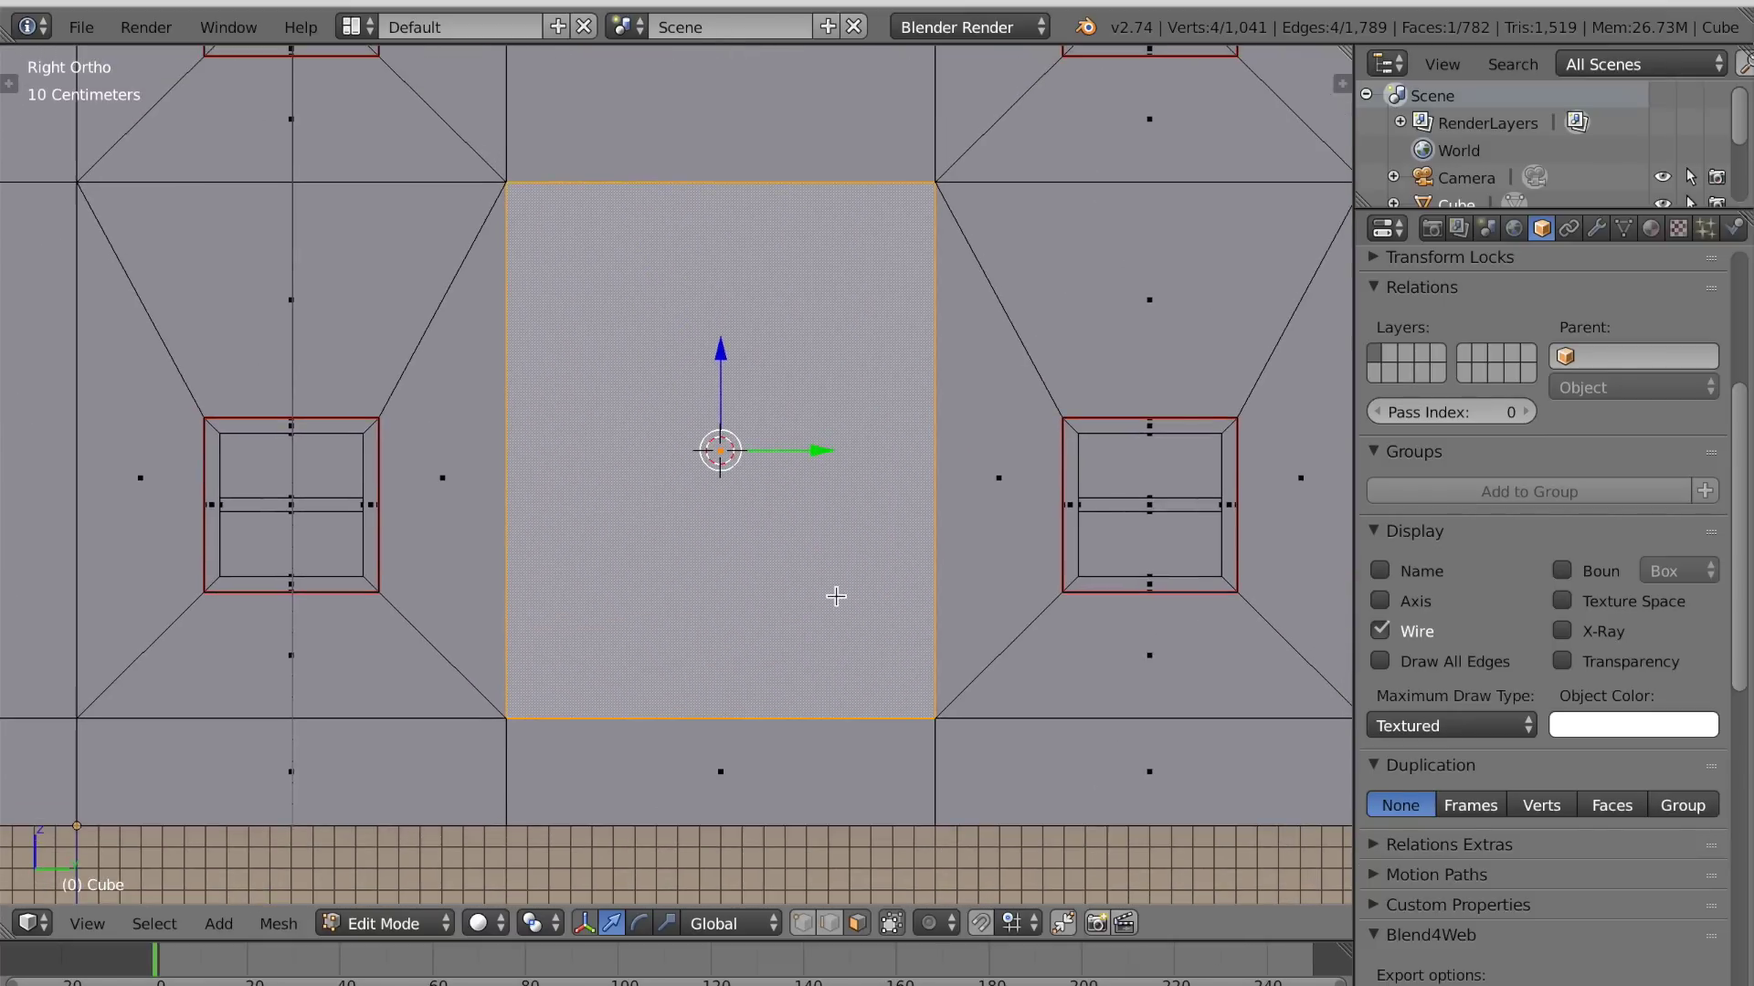
Add a cube at the 3D cursor and scale it down to about one tenth of its size
key("shift+a")
left_click(732, 541)
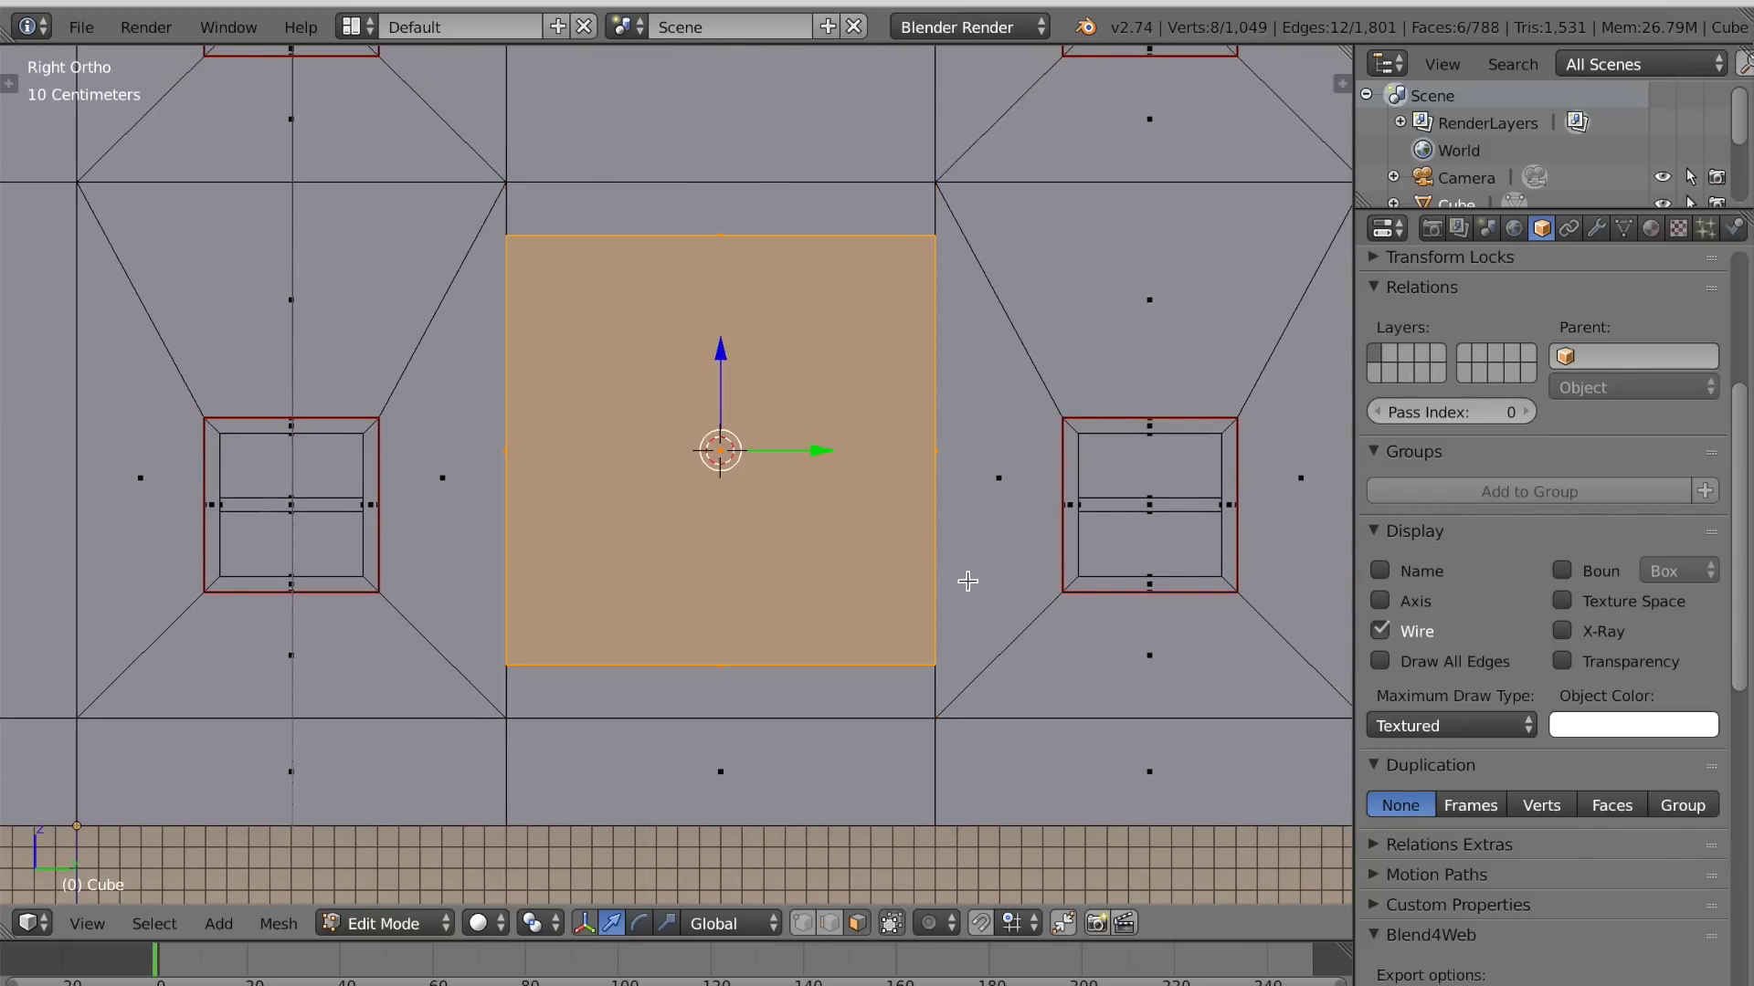
key("s")
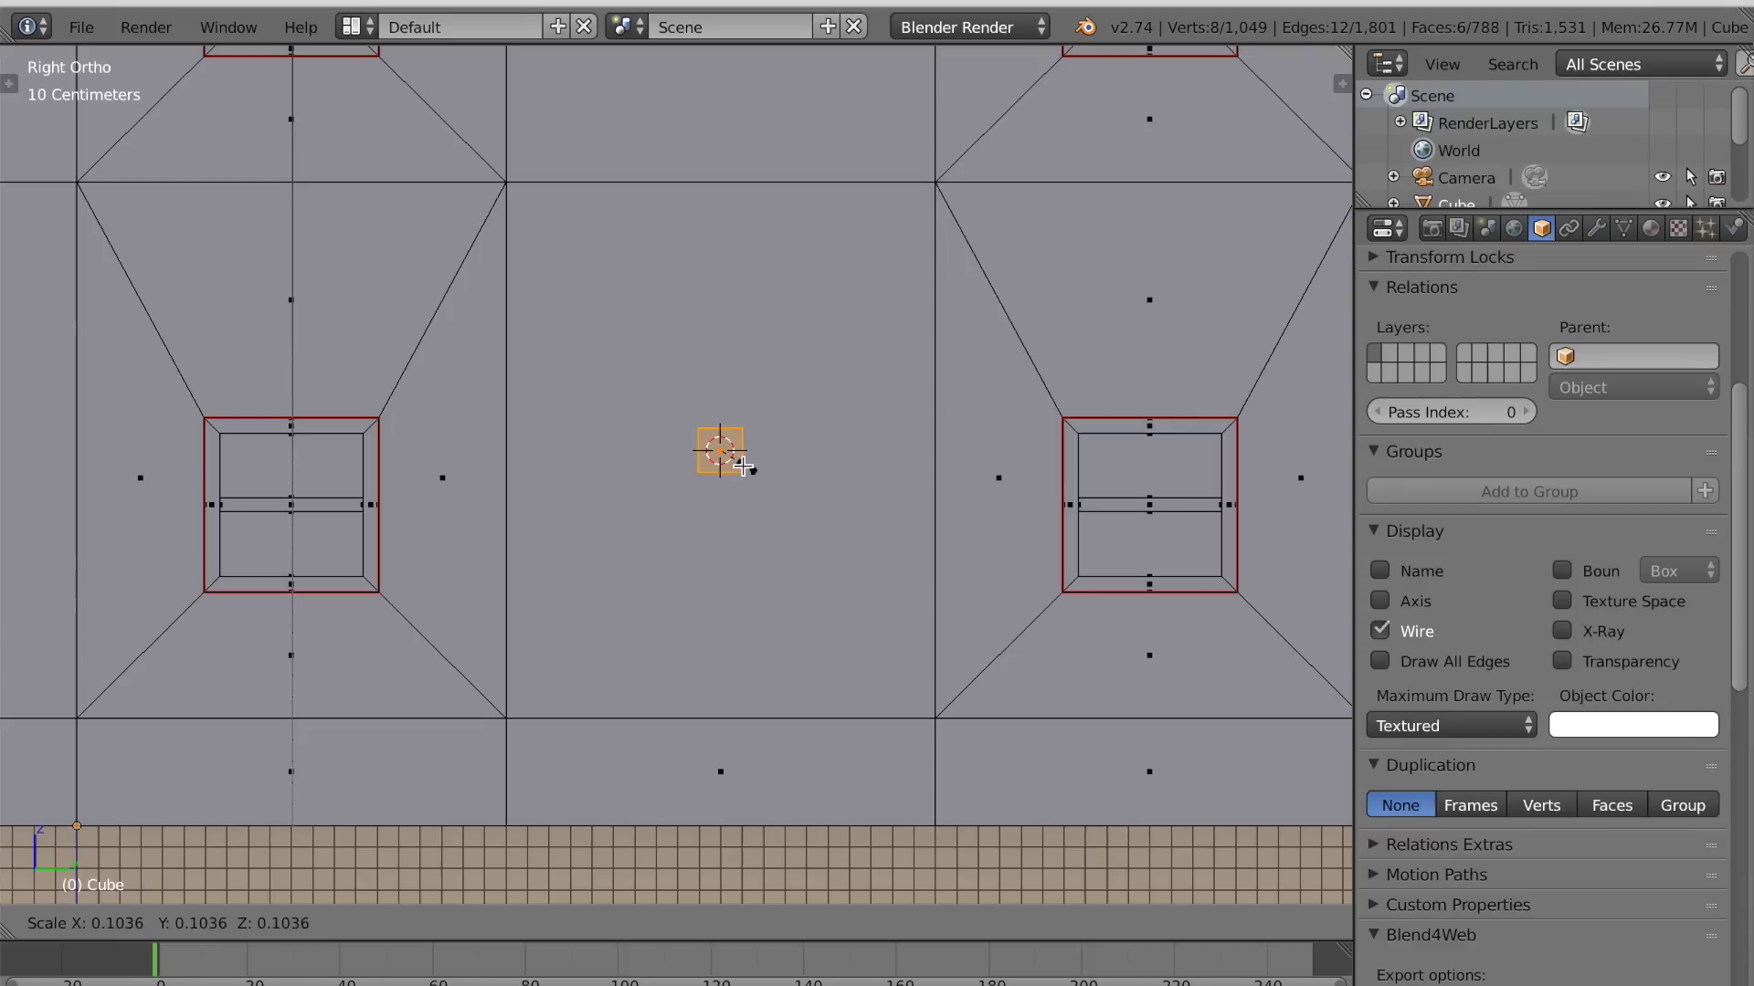
left_click(742, 467)
Move the small cube down along Z, below the centre of the wall face
key("g")
key("z")
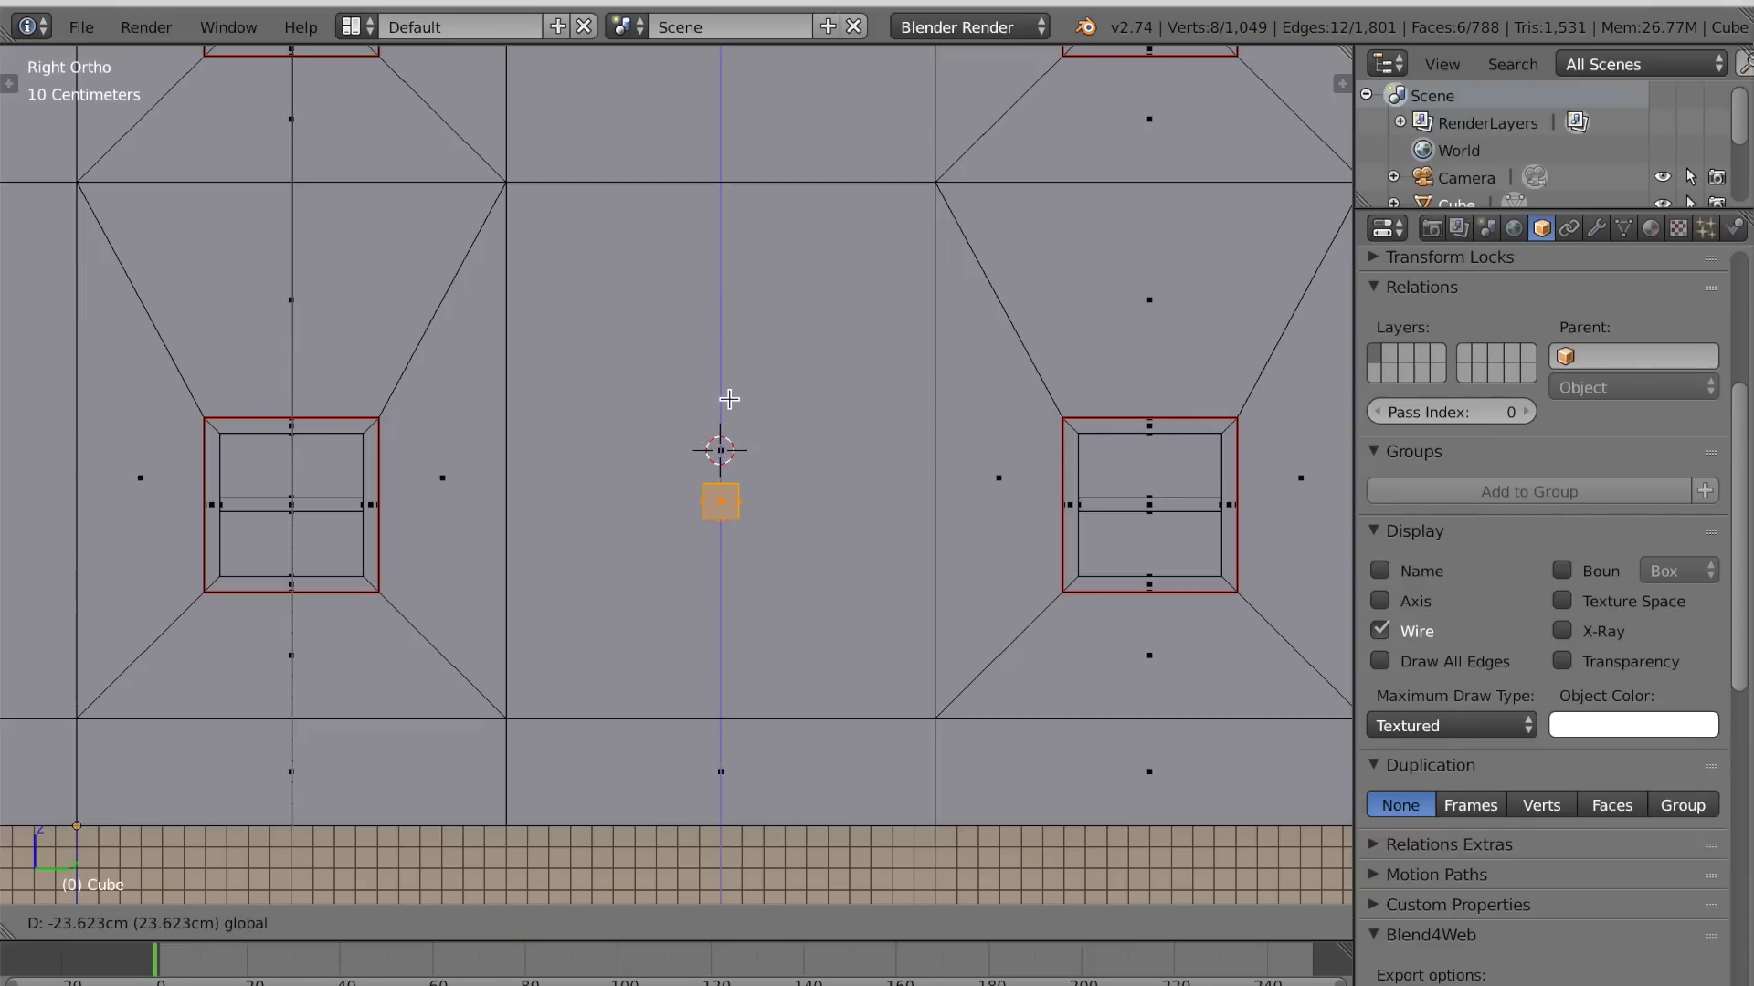
left_click(731, 392)
scroll(776, 473, "down", 4)
key("g")
key("z")
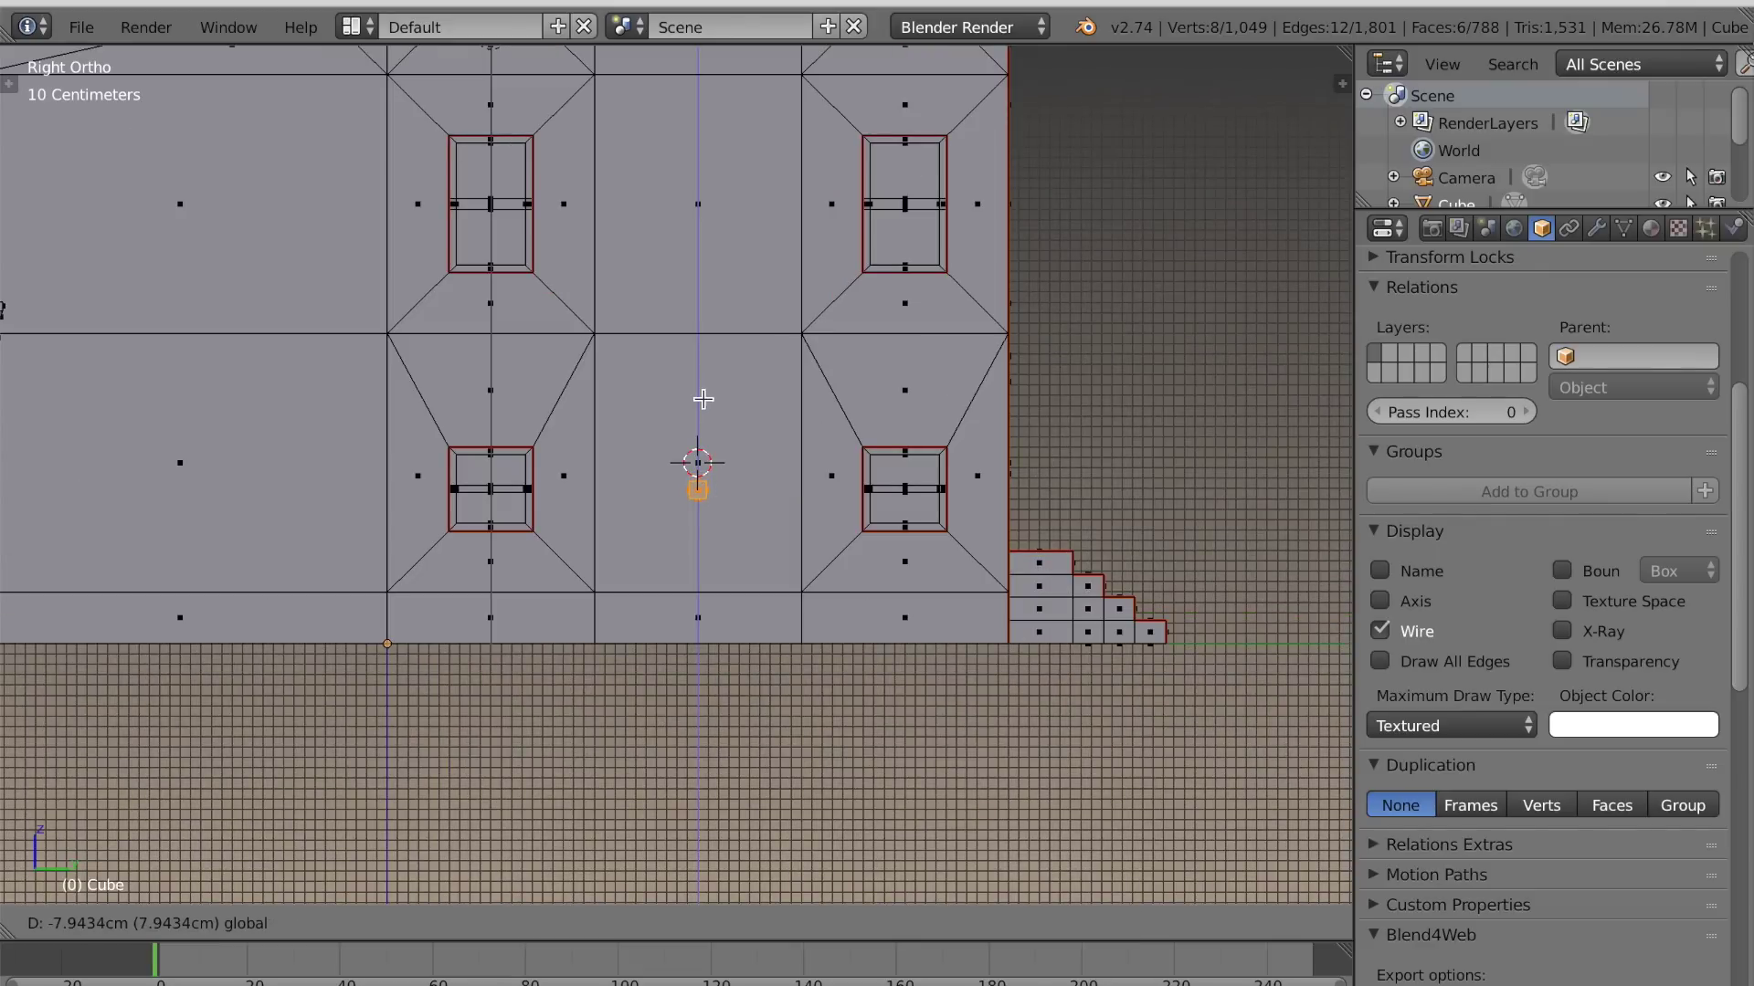
left_click(704, 420)
Flatten the cube by moving its hidden inner face along X towards the wall, and delete that face
scroll(822, 606, "up", 3)
middle_click_drag(822, 607, 622, 638)
key("KP_5")
scroll(768, 612, "down", 4)
key("KP_Decimal")
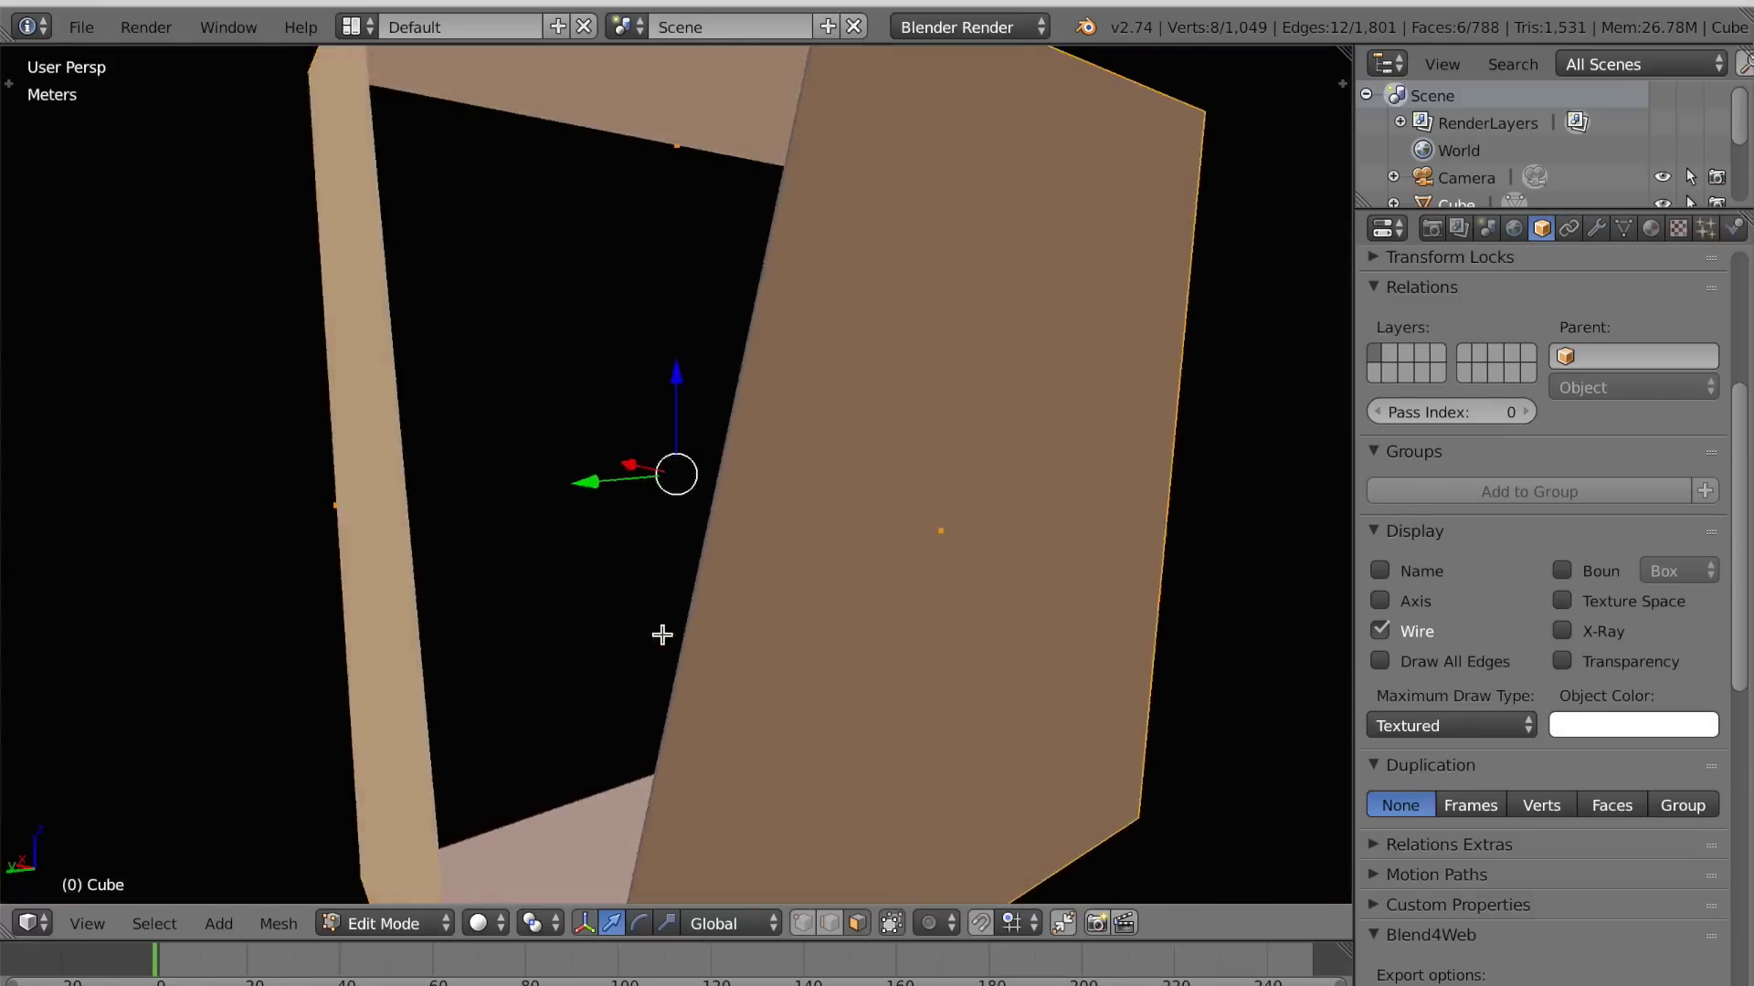
scroll(621, 638, "down", 2)
middle_click_drag(814, 602, 817, 620)
right_click(816, 619)
key("g")
key("x")
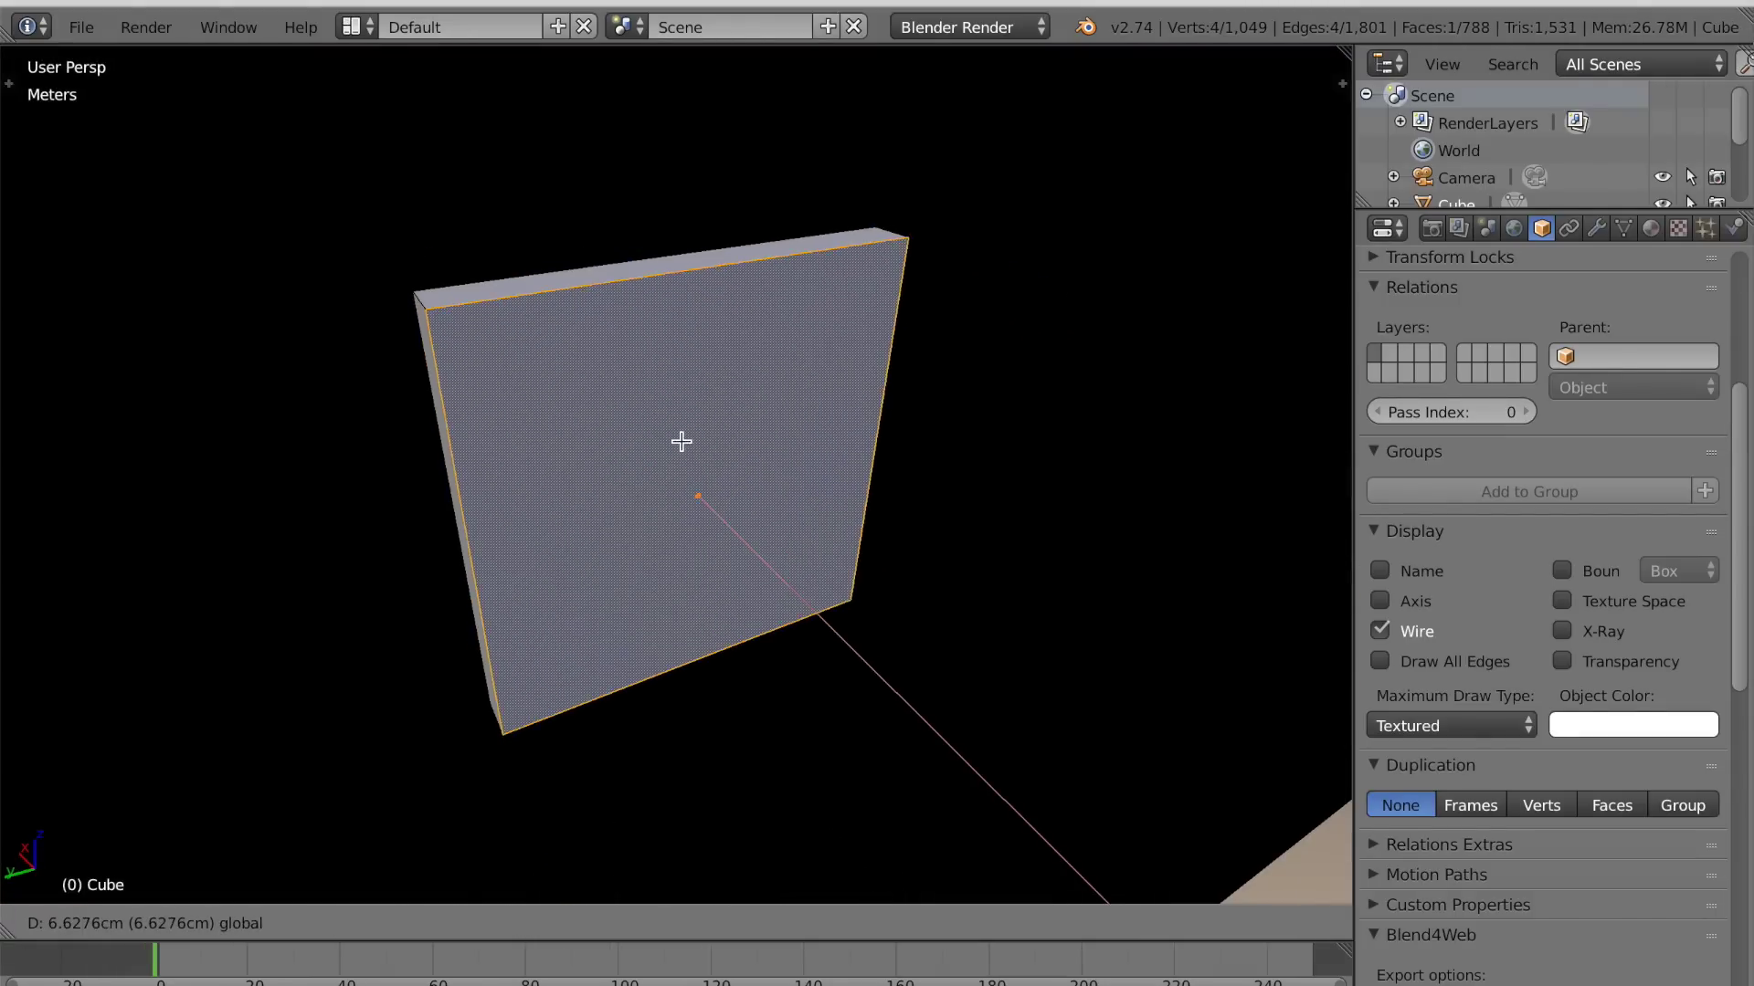
left_click(706, 490)
key("x")
left_click(669, 493)
Select the whole small box and enlarge it slightly in right wireframe view
mouse_move(670, 493)
middle_mouse_down()
mouse_move(644, 506)
mouse_move(704, 496)
mouse_move(682, 478)
middle_mouse_up()
scroll(677, 497, "down", 3)
scroll(644, 506, "down", 6)
key("l")
key("KP_3")
scroll(786, 591, "up", 5)
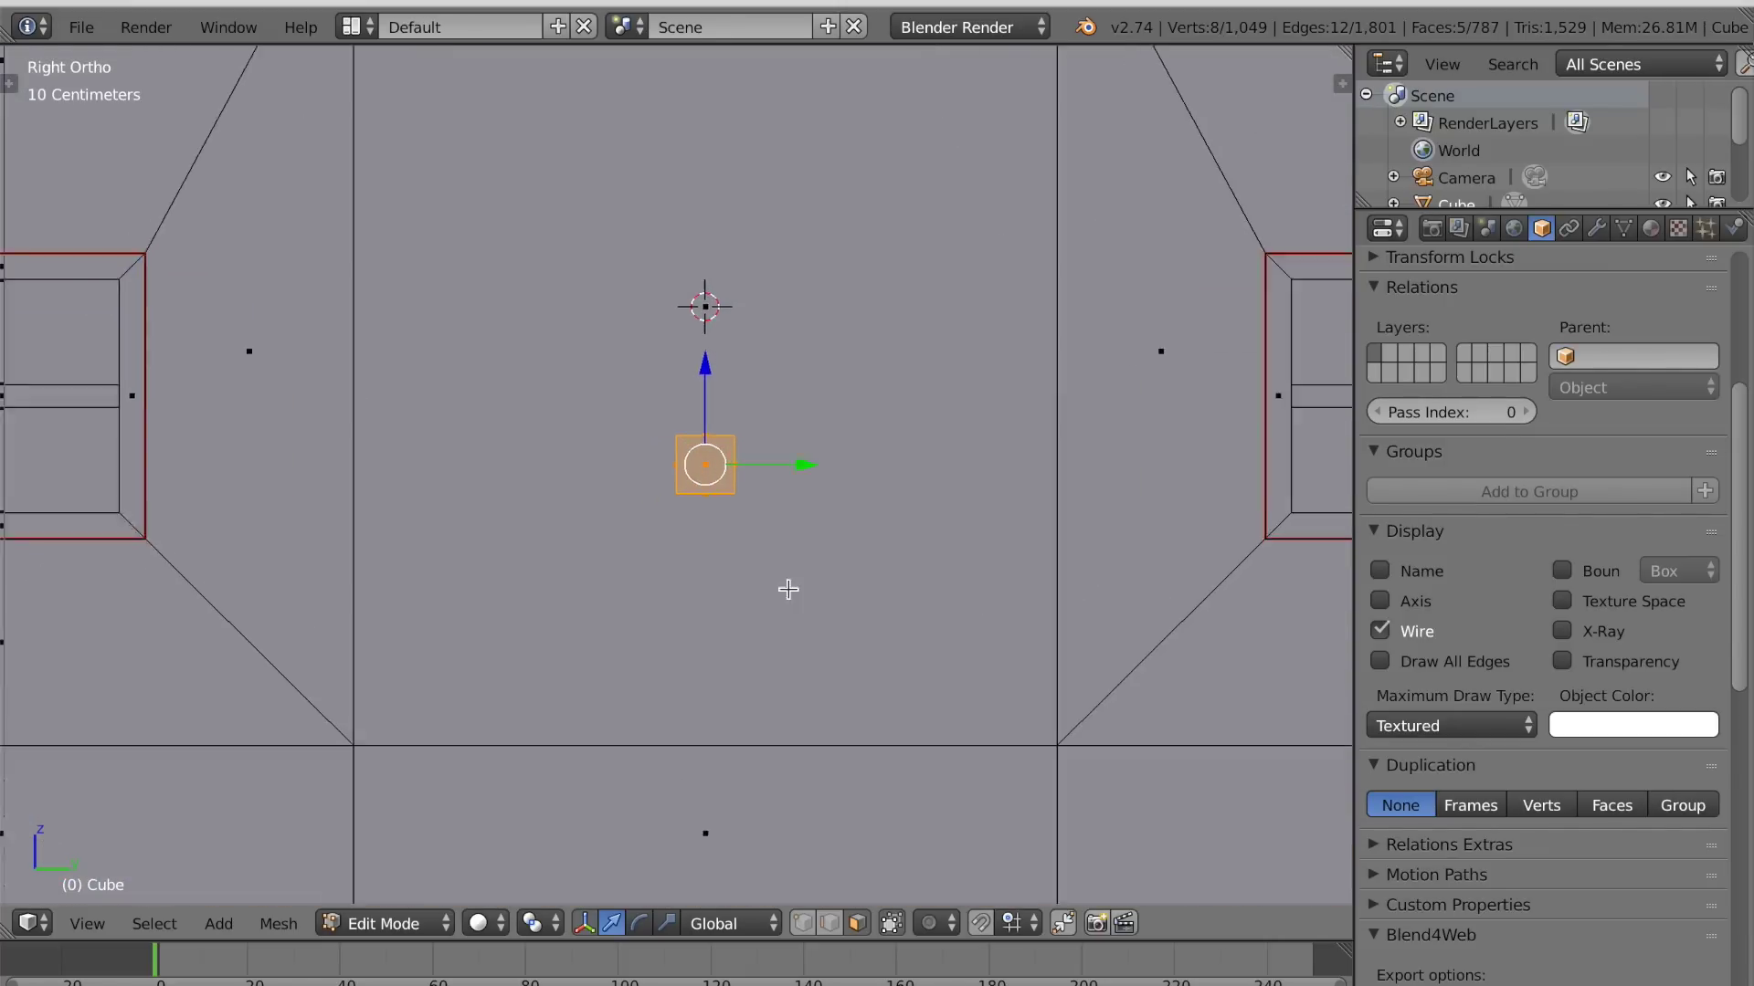
key("s")
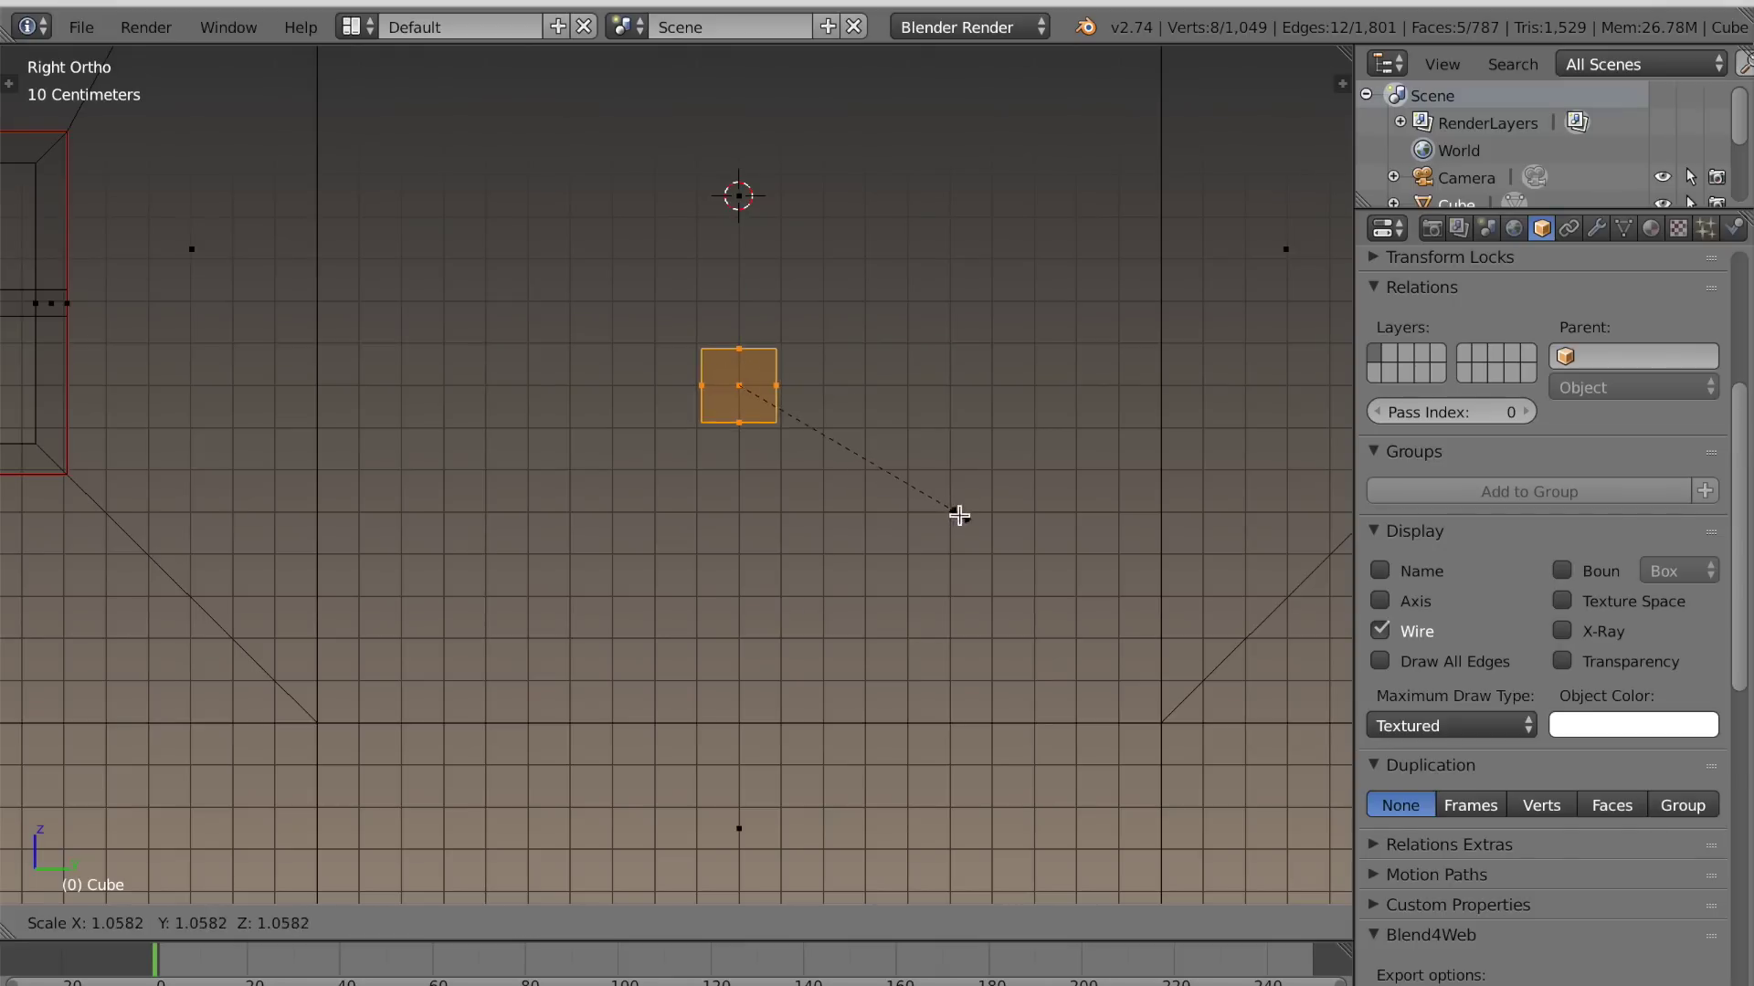
left_click(984, 520)
Duplicate the box along Y to both sides, placing the second copy 60 cm from the first to form an even row of three
key("shift+d")
key("y")
left_click(1055, 501)
key("shift+d")
key("y")
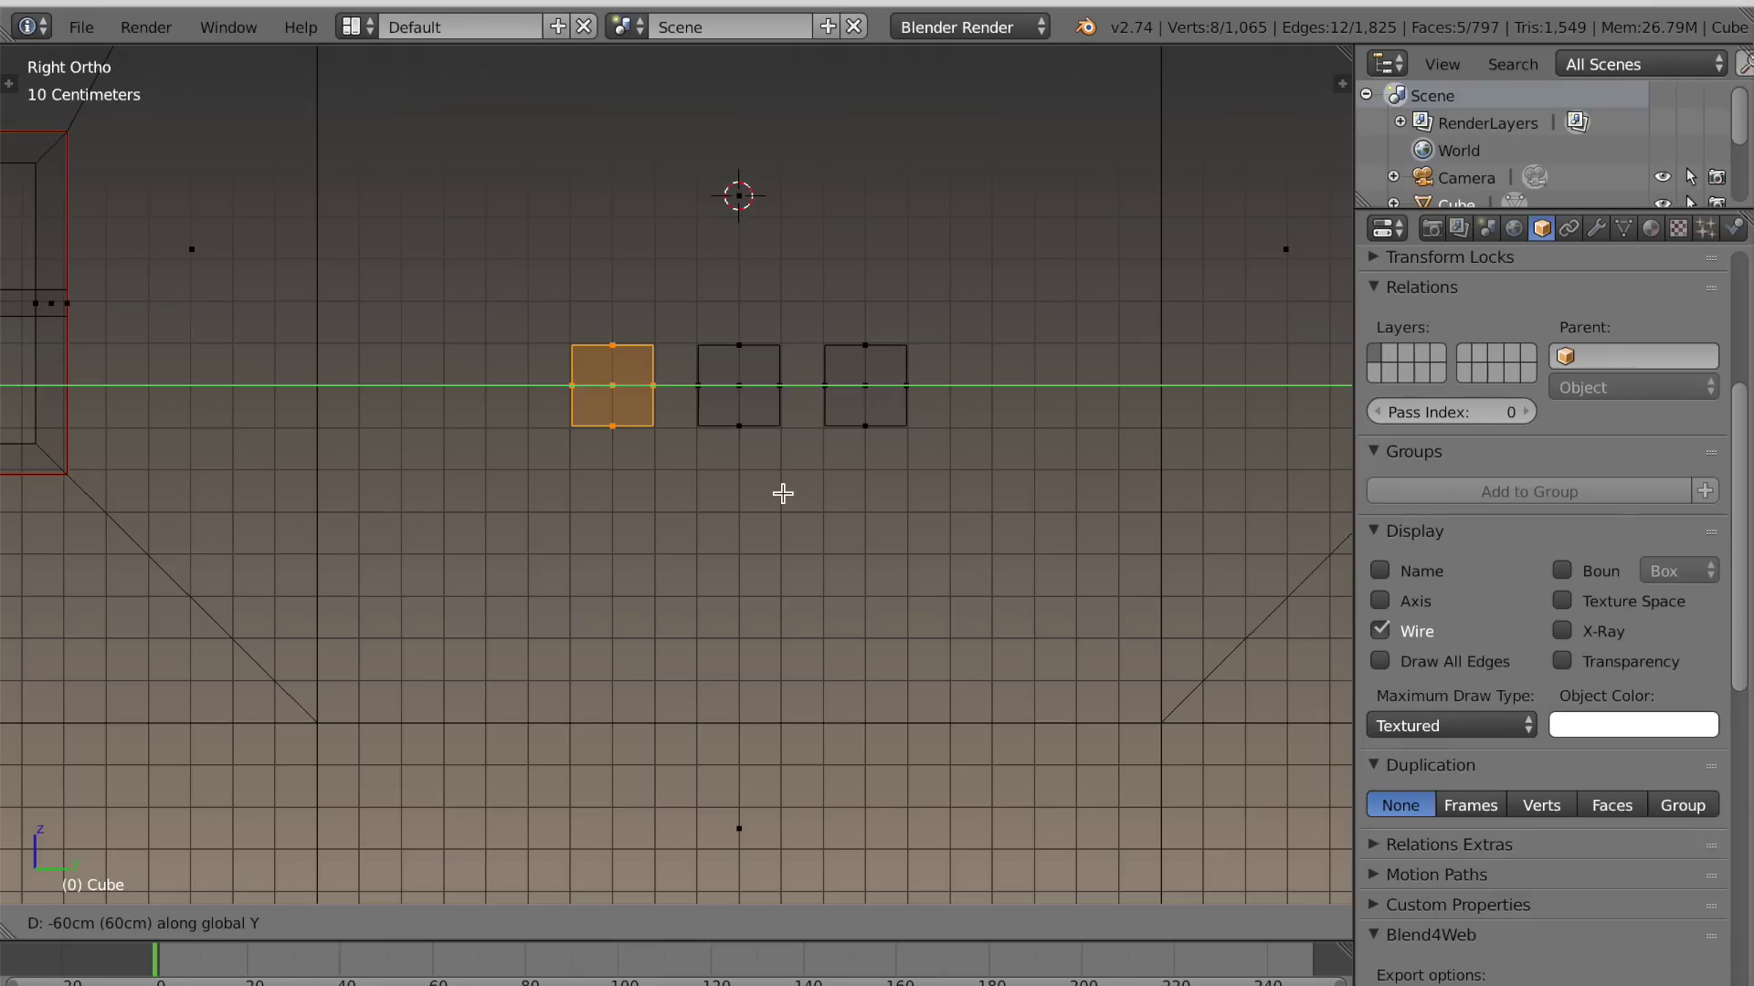
left_click(782, 492)
Mark the four depth edges running along X on each of the three boxes as seams
key("l")
key("l")
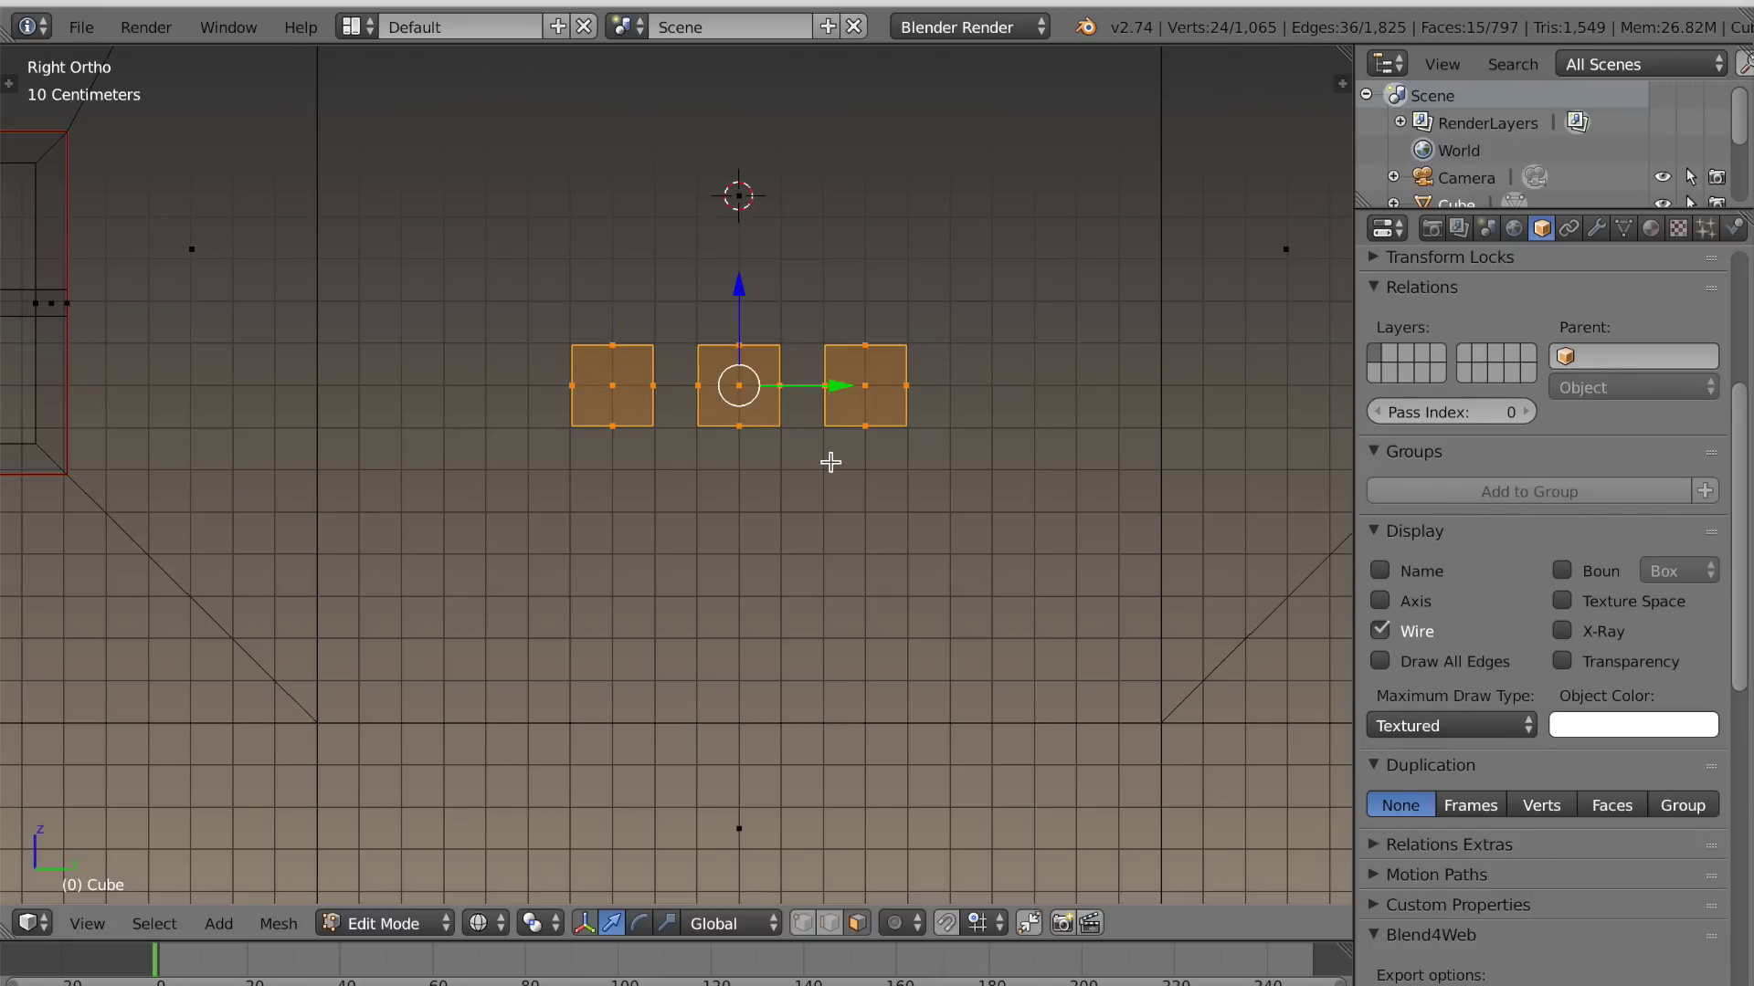
middle_click_drag(879, 461, 871, 534)
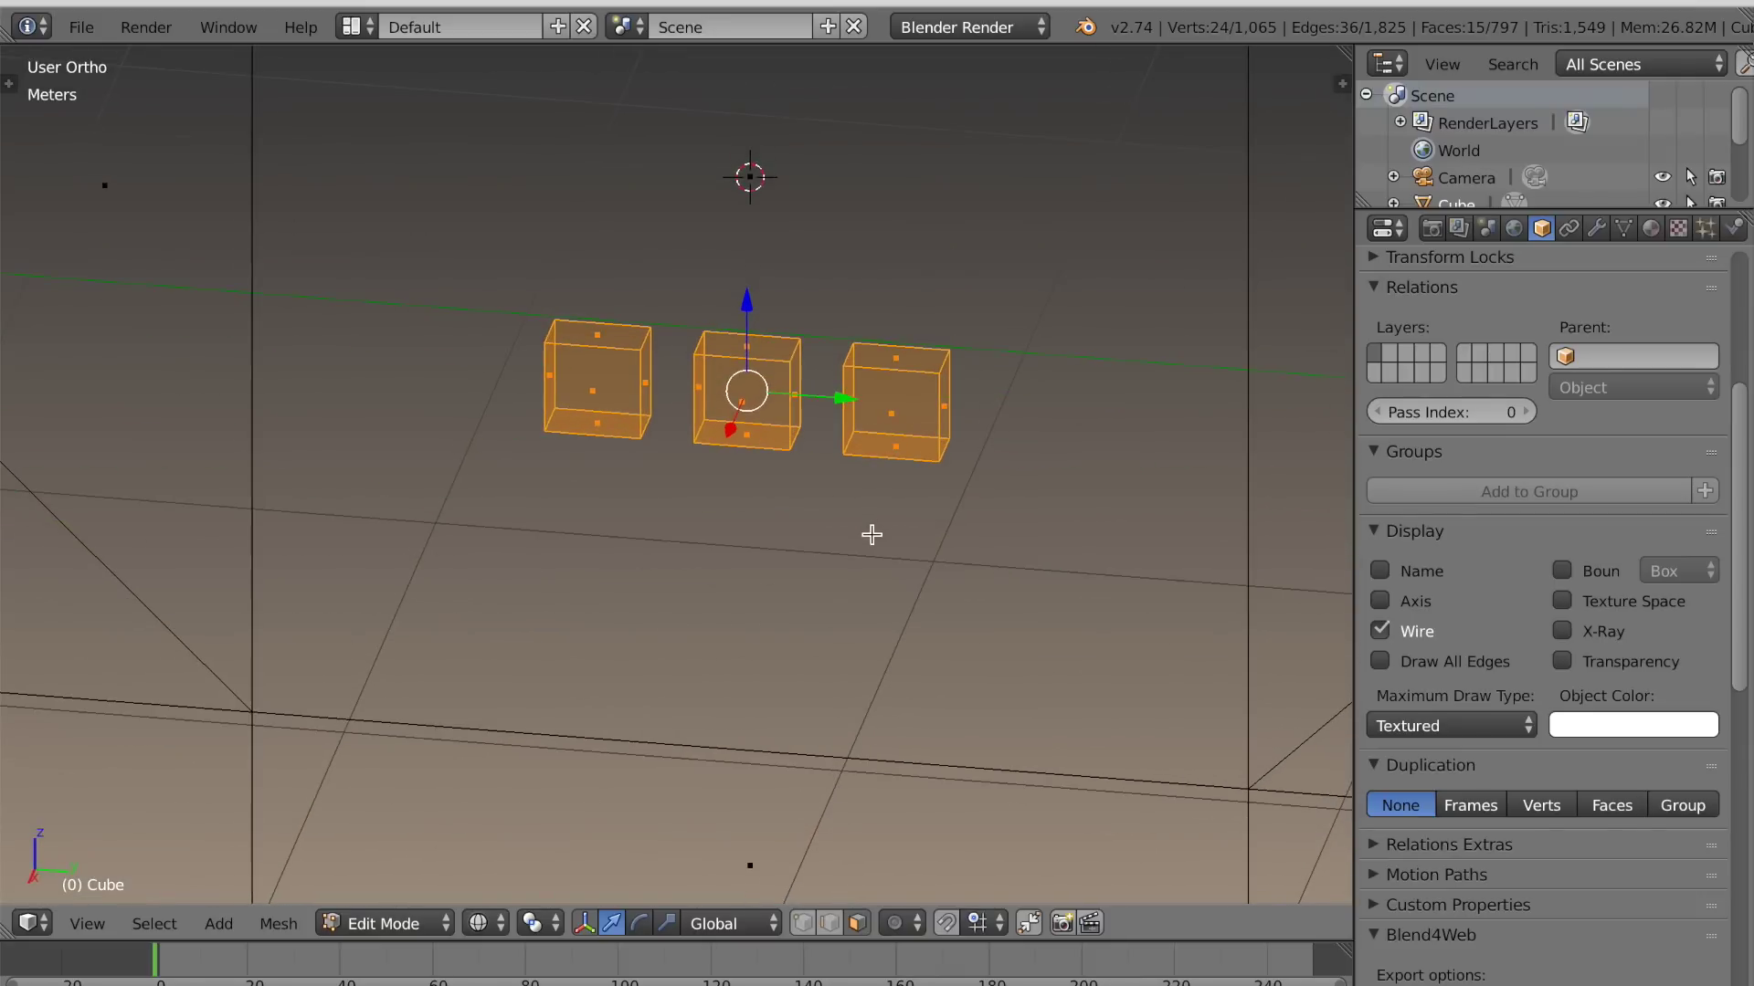
right_click(934, 394)
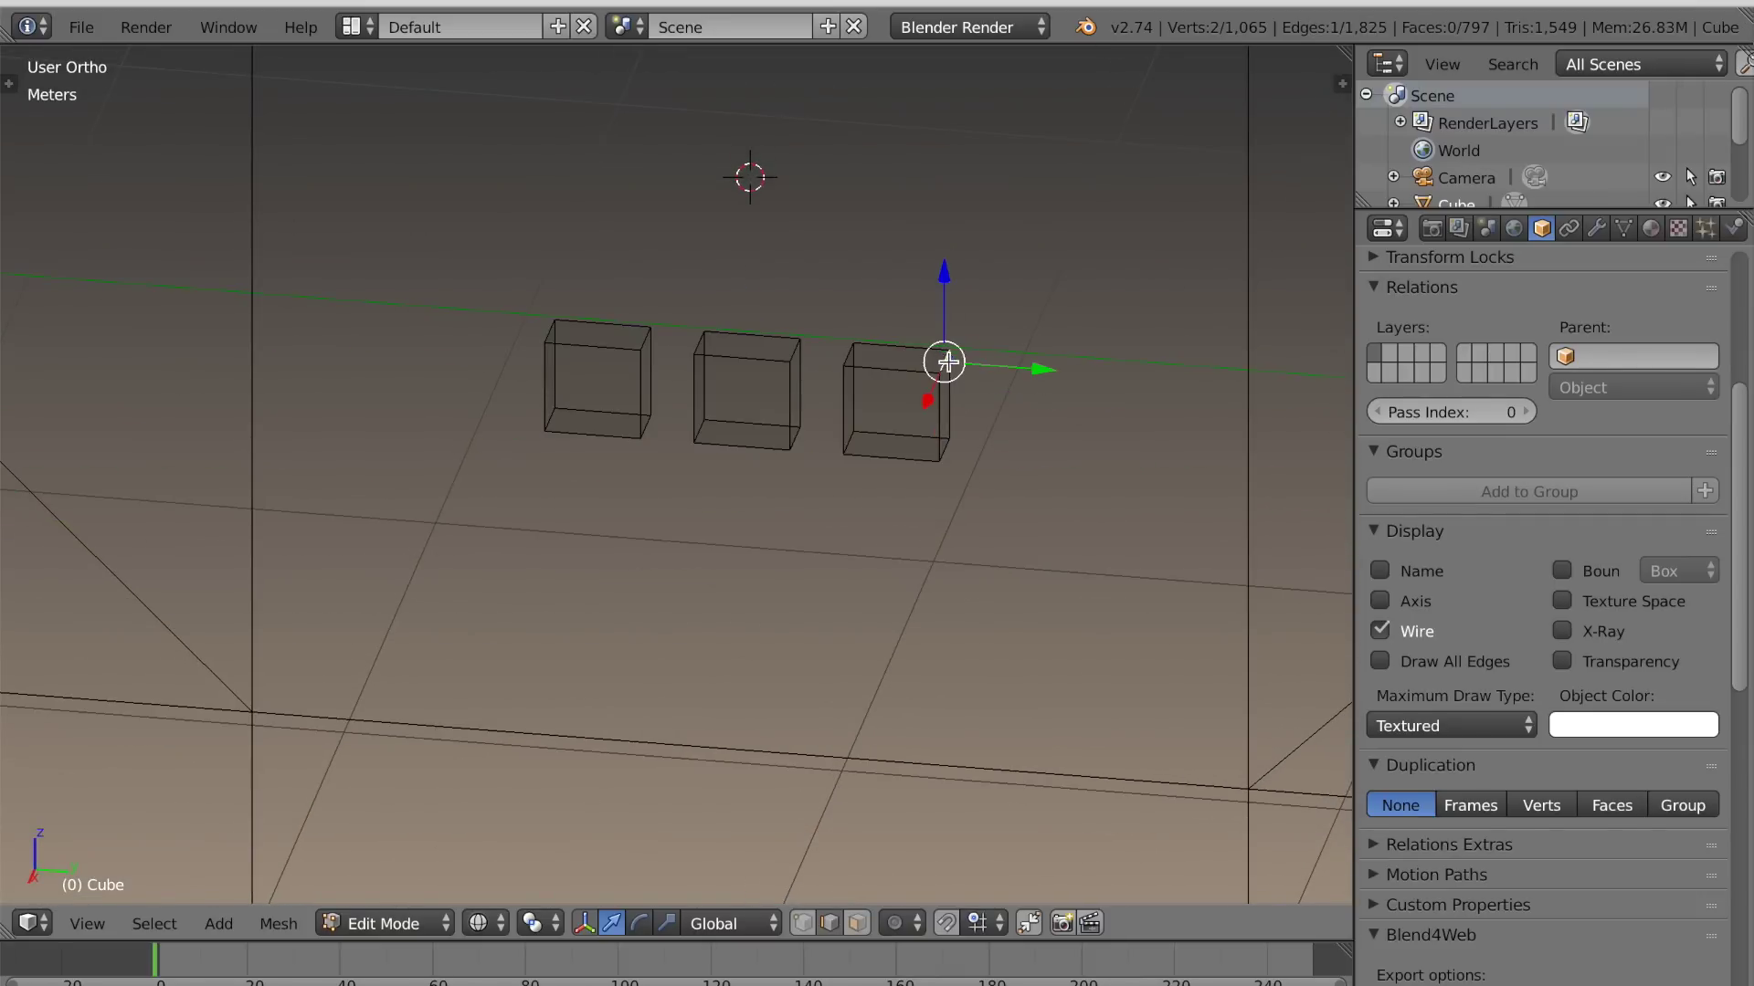
right_click(855, 437, "shift")
middle_click_drag(855, 437, 937, 470)
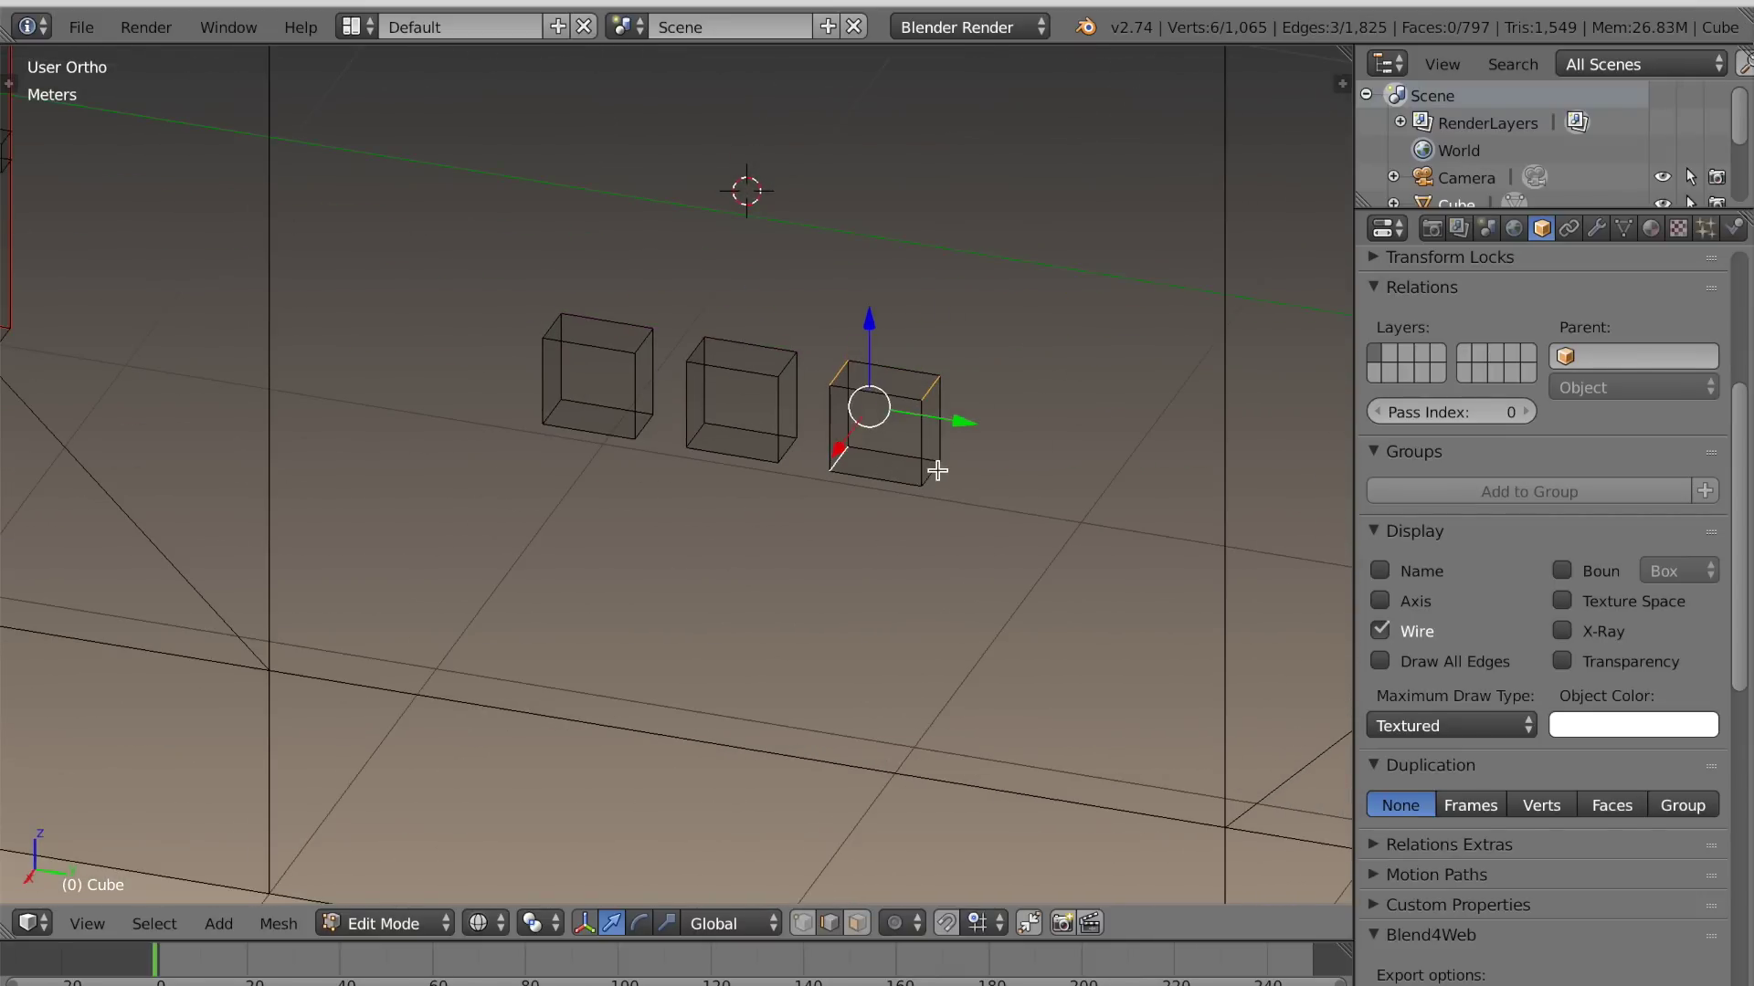
right_click(802, 454, "shift")
right_click(789, 368, "shift")
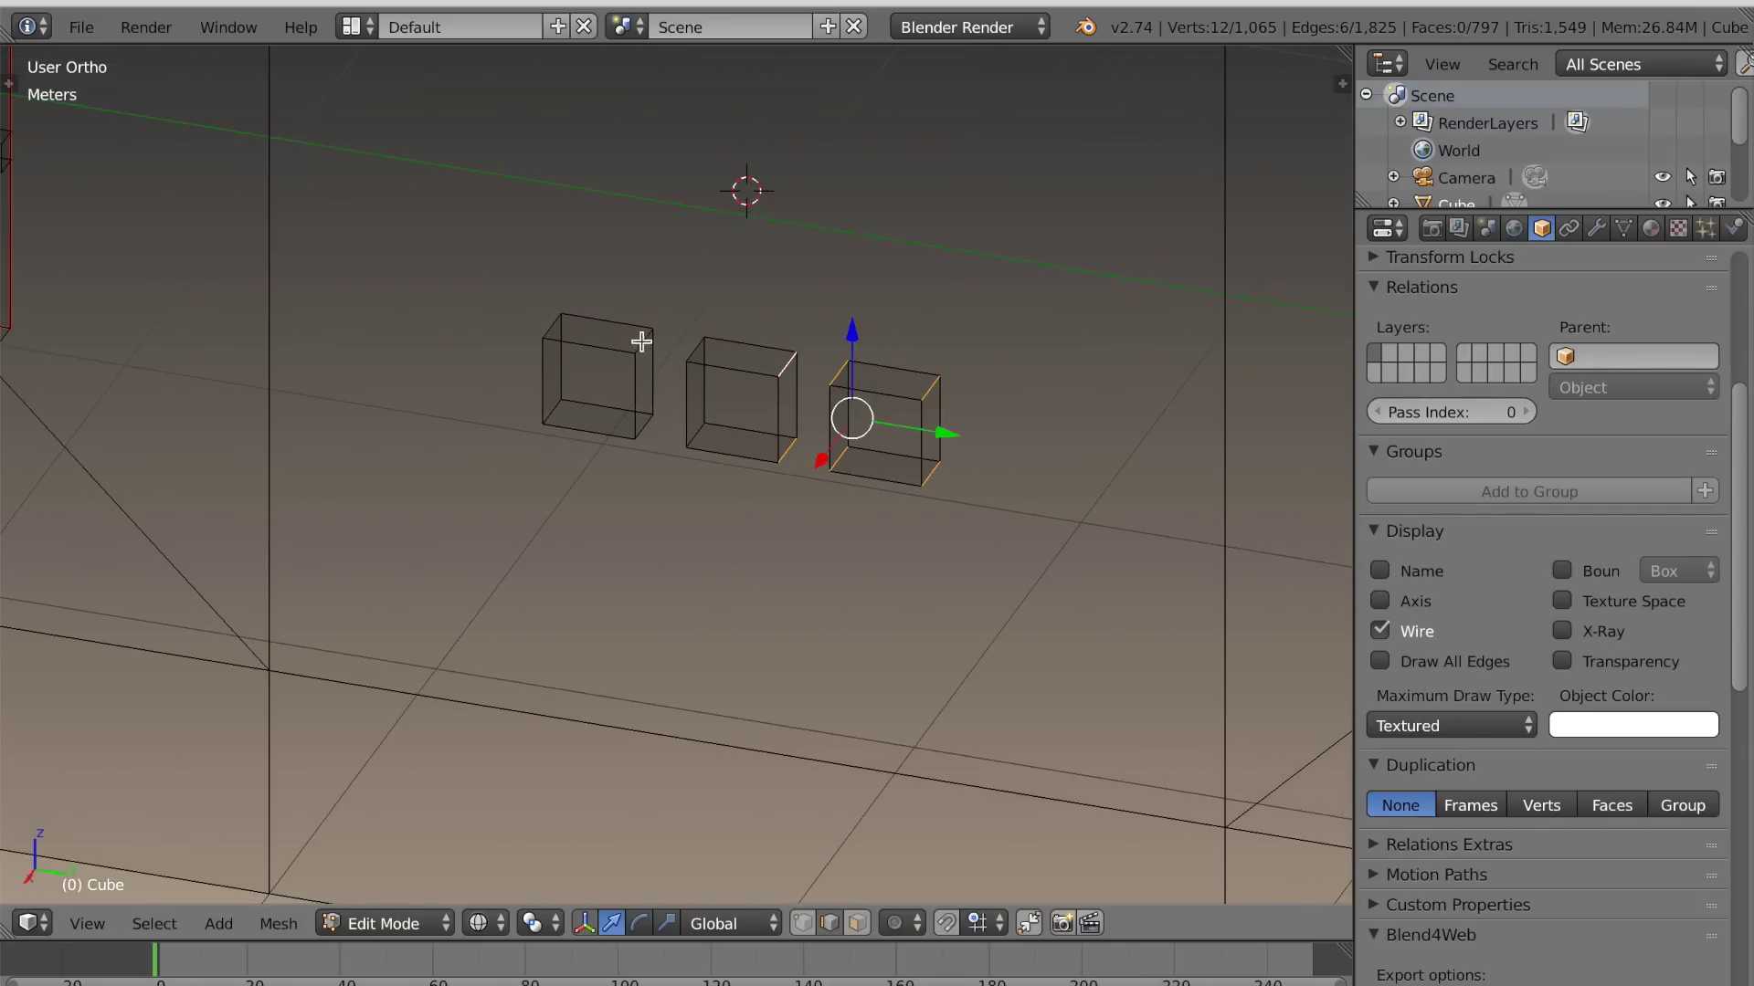
right_click(548, 327, "shift")
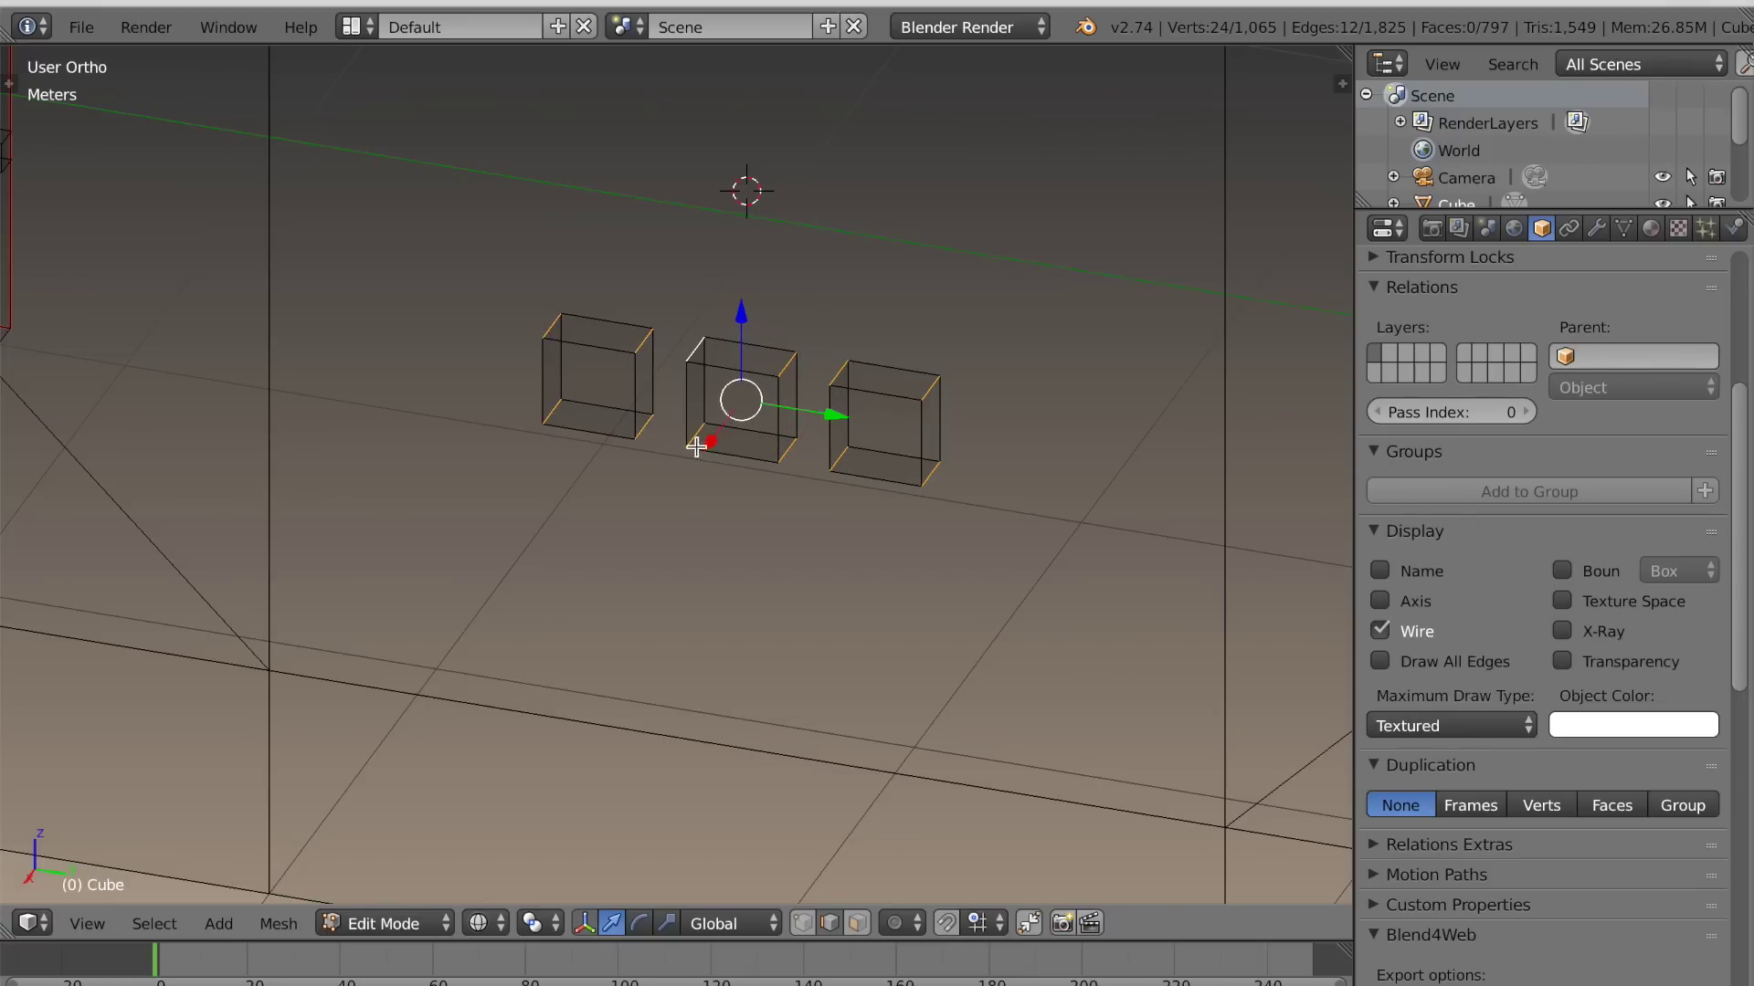
key("ctrl+e")
left_click(707, 502)
Duplicate the row of three boxes straight down along Z to make a second row below it
key("KP_3")
key("l")
key("l")
key("l")
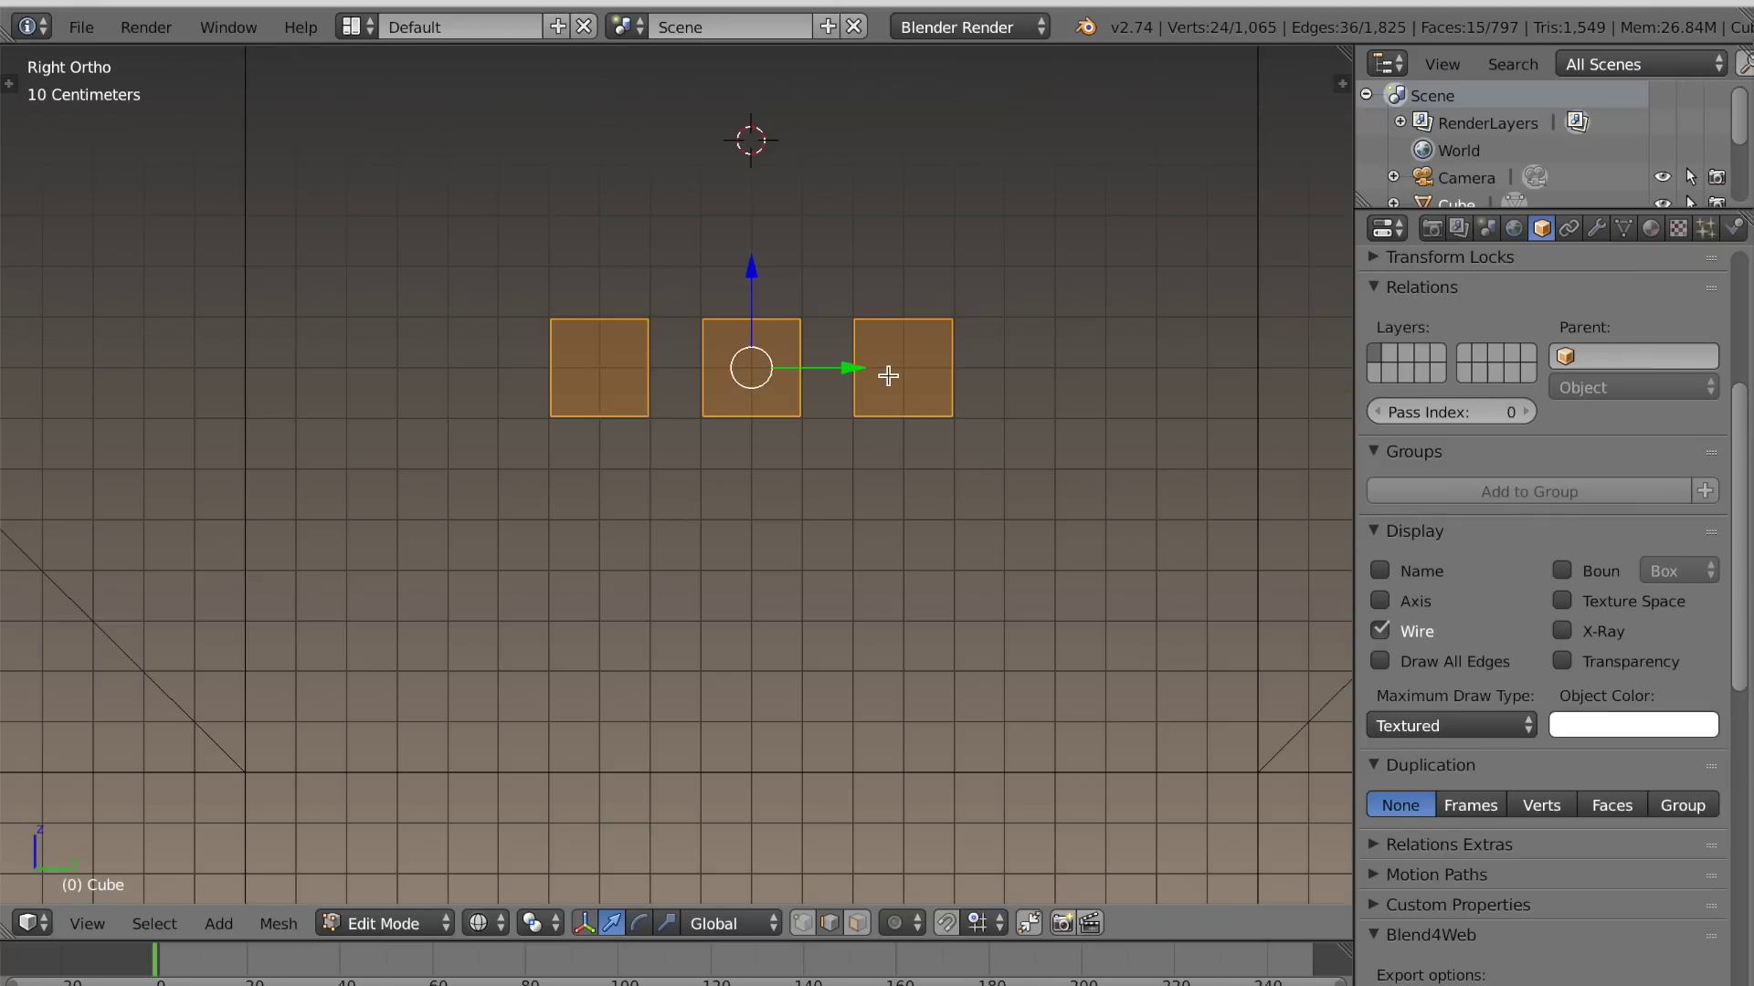
key("shift+d")
key("z")
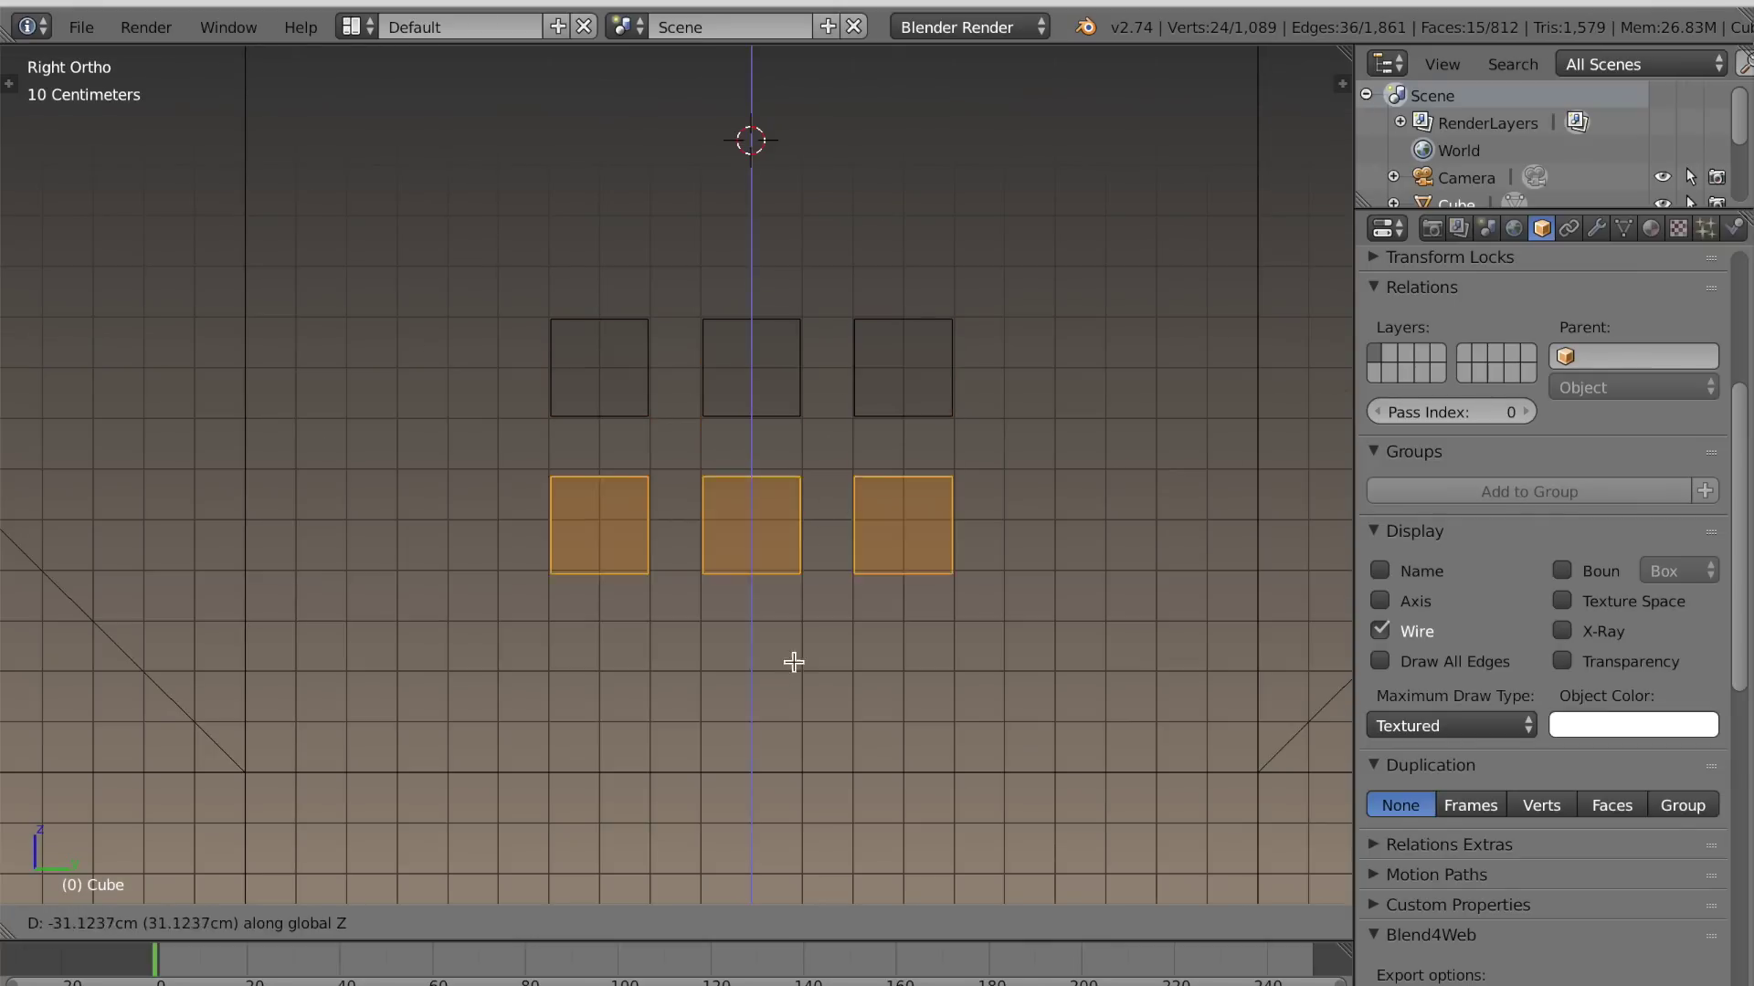
left_click(765, 736)
Scale the lower row of boxes along Z to about twice its height
key("s")
key("z")
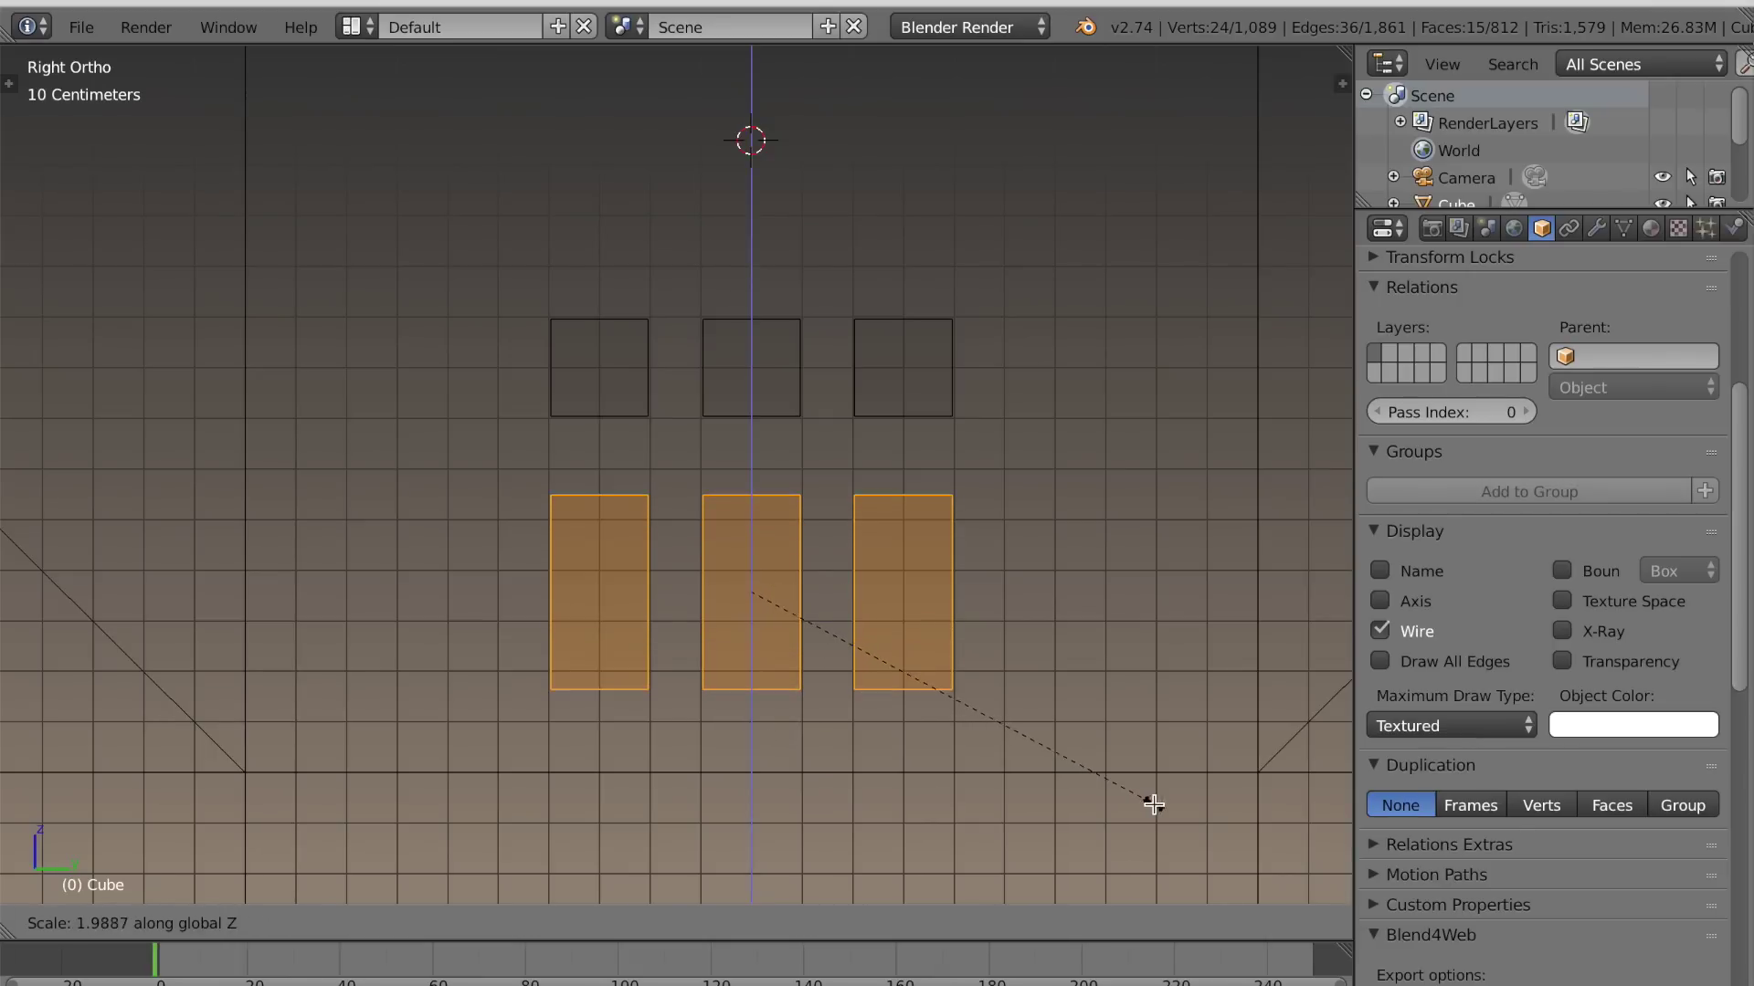
left_click(1166, 811)
scroll(1108, 731, "down", 4)
scroll(967, 697, "up", 5)
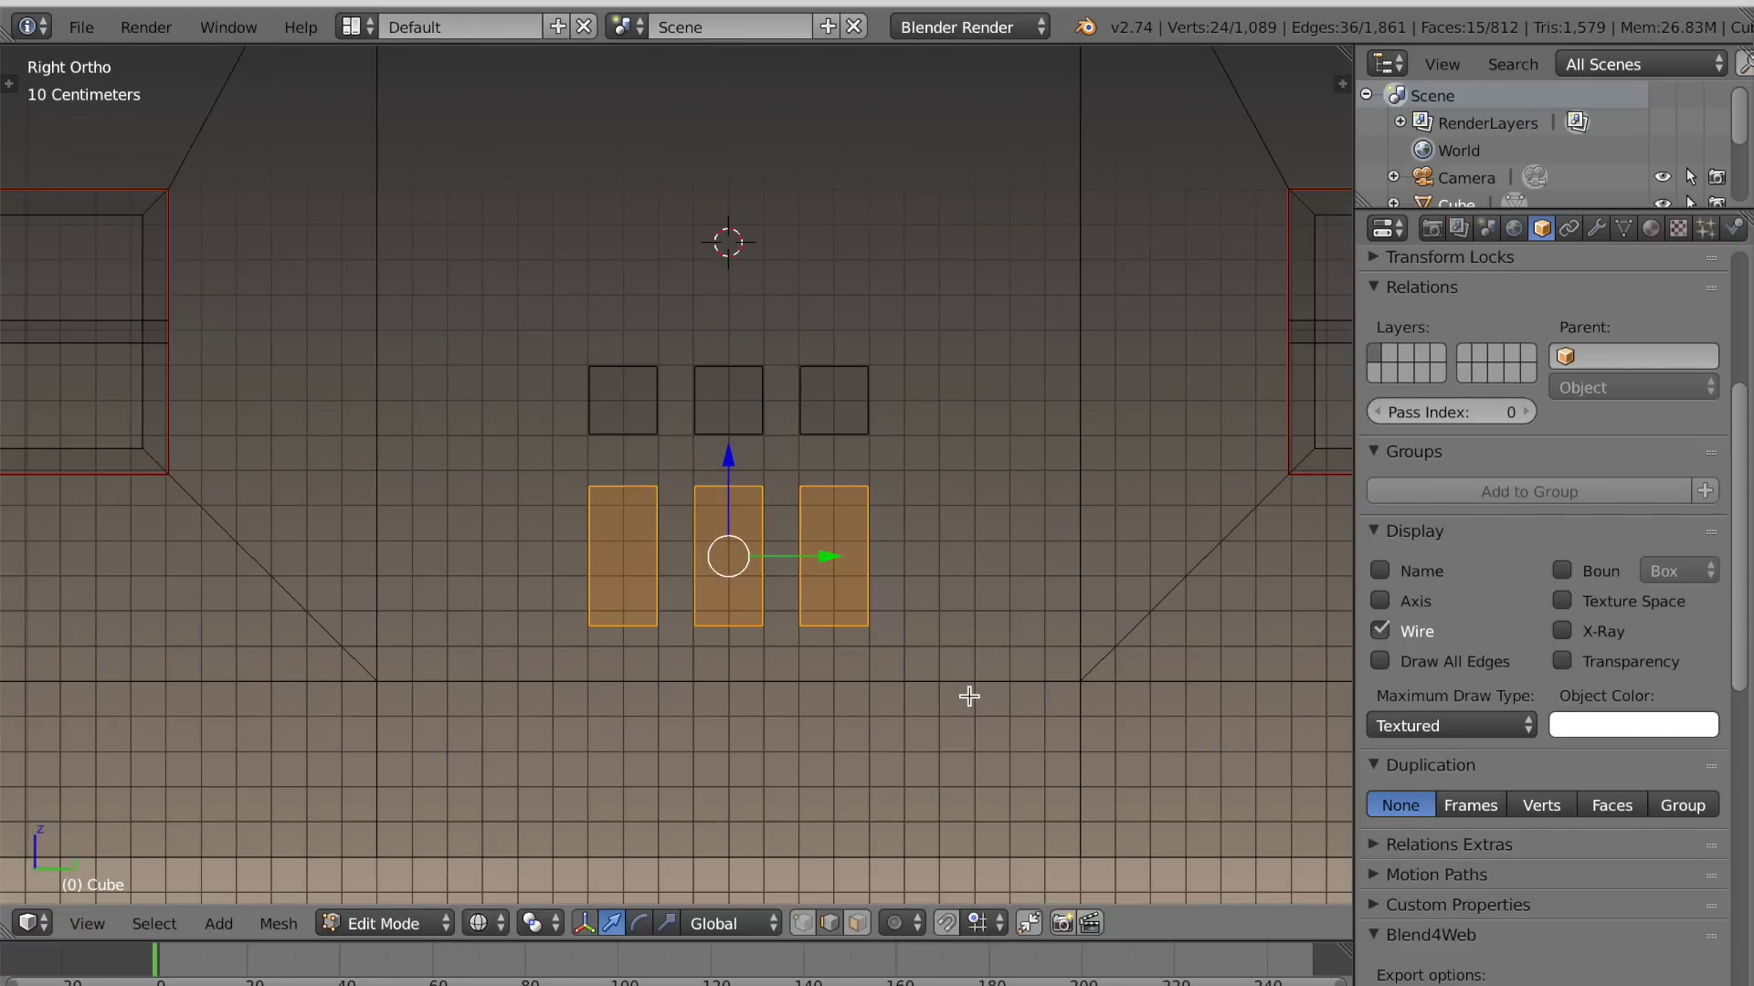
Duplicate the row of three tall boxes straight down along Z to make a third row below it
scroll(908, 654, "down", 3)
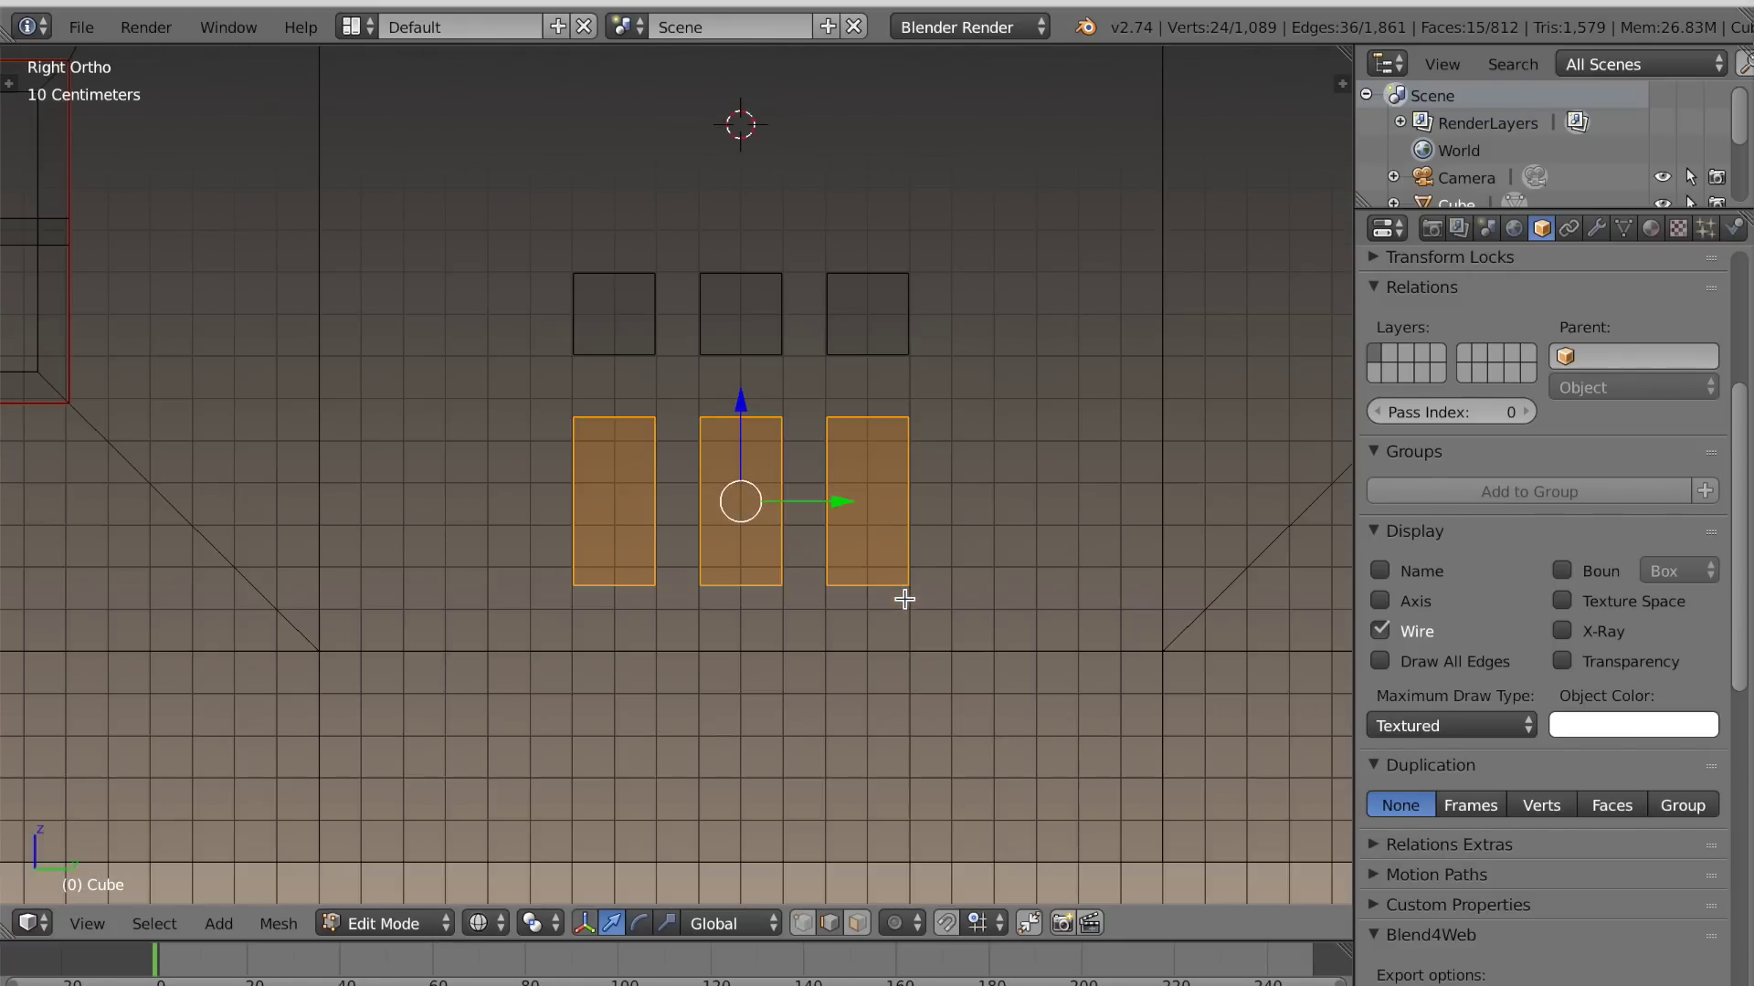
middle_click_drag(865, 626, 868, 577, "shift")
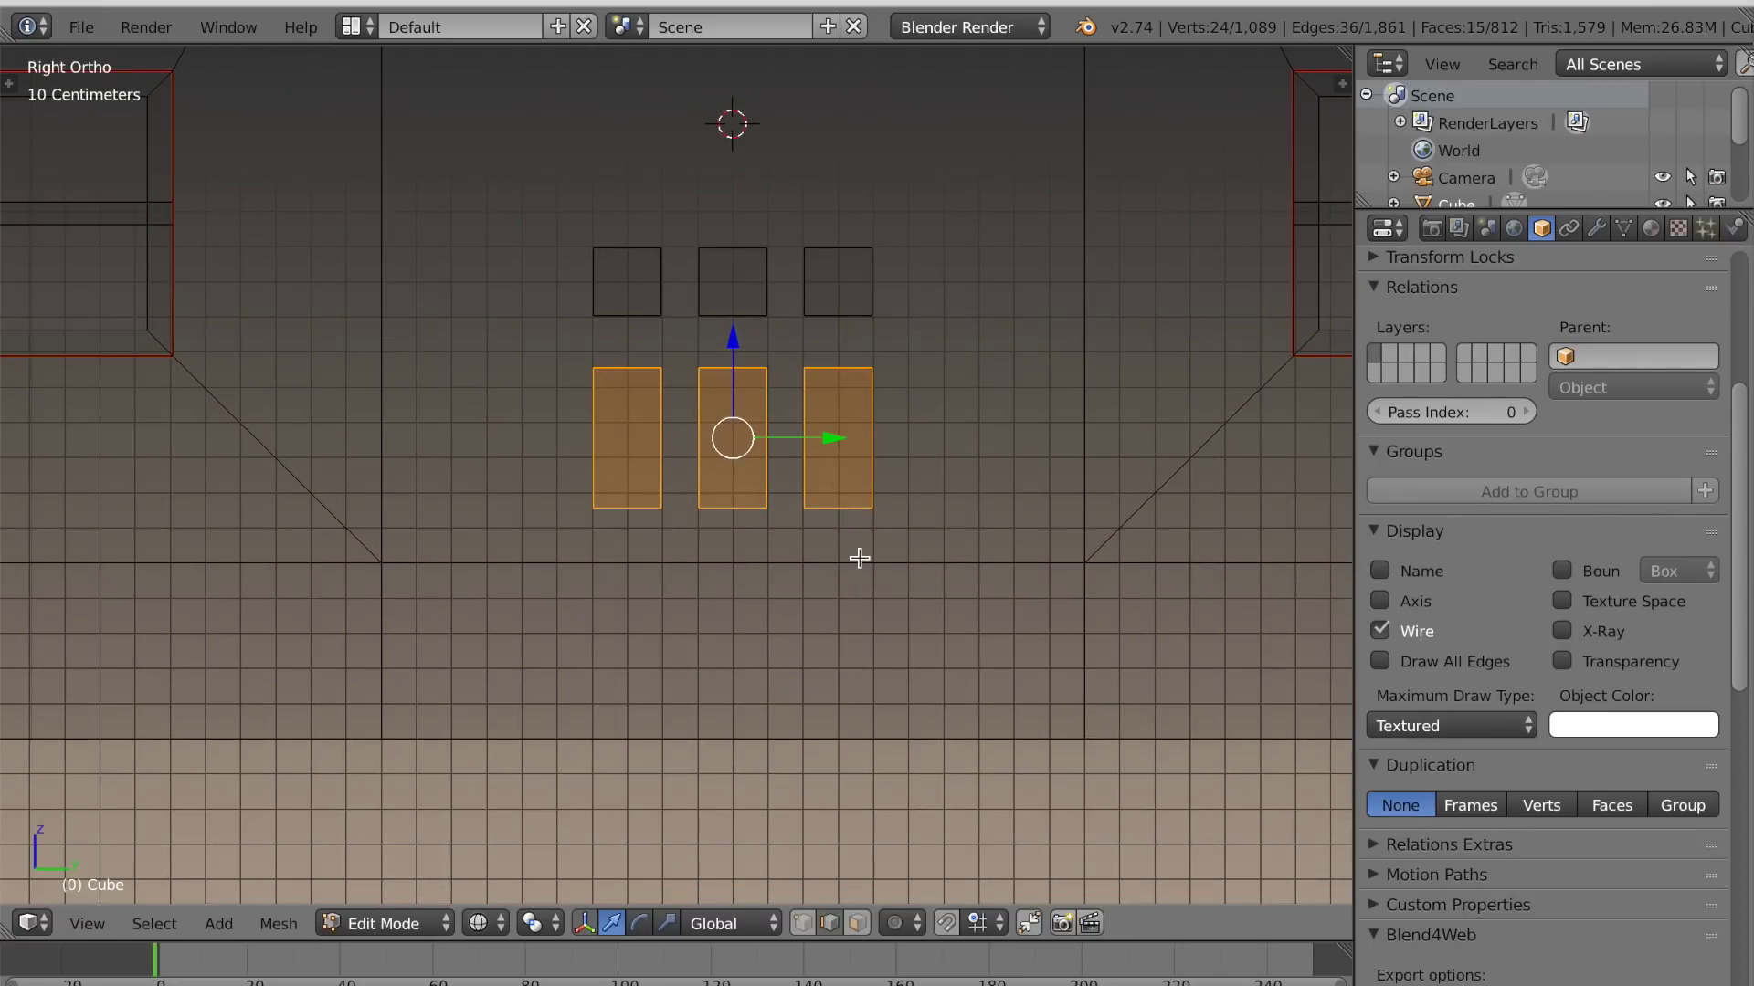
key("shift+d")
key("z")
left_click(853, 738)
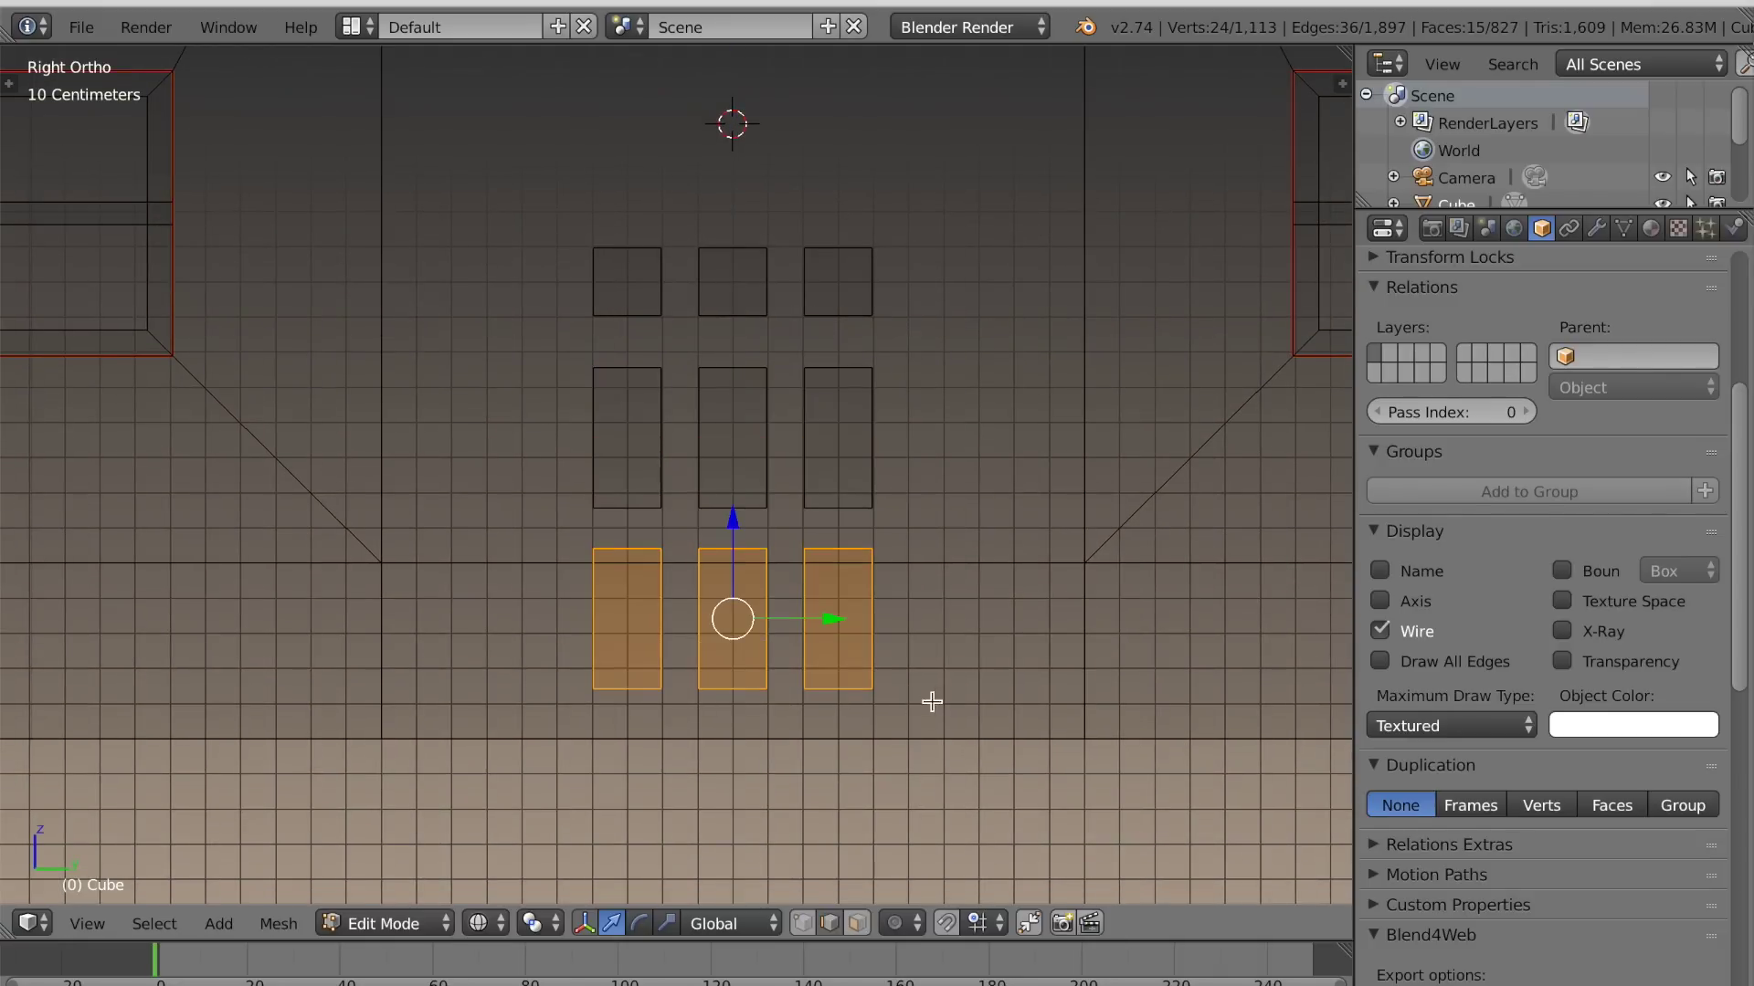
Delete the top and bottom faces of the three boxes in the lowest row
scroll(882, 722, "up", 1)
middle_click_drag(869, 709, 869, 599, "shift")
key("KP_5")
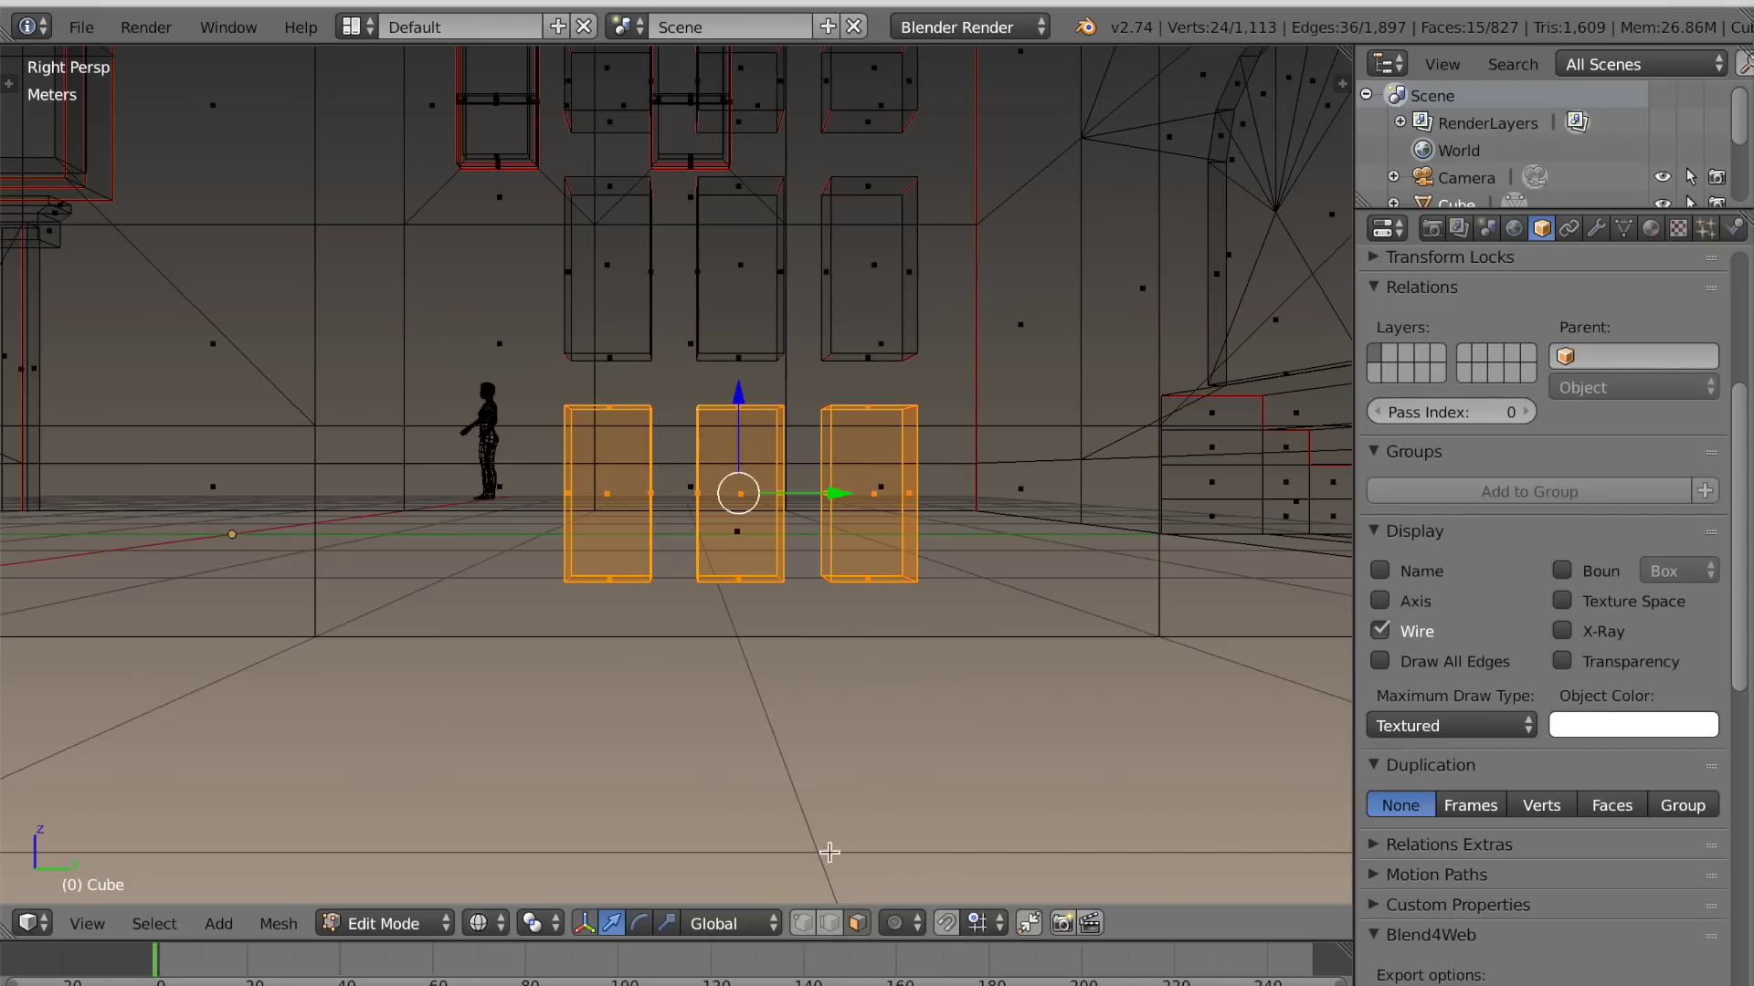
middle_click_drag(694, 730, 618, 579)
right_click(611, 561)
right_click(751, 563, "shift")
right_click(873, 563, "shift")
middle_click_drag(874, 564, 897, 681)
right_click(612, 431, "shift")
right_click(742, 413, "shift")
right_click(859, 399, "shift")
key("x")
left_click(795, 434)
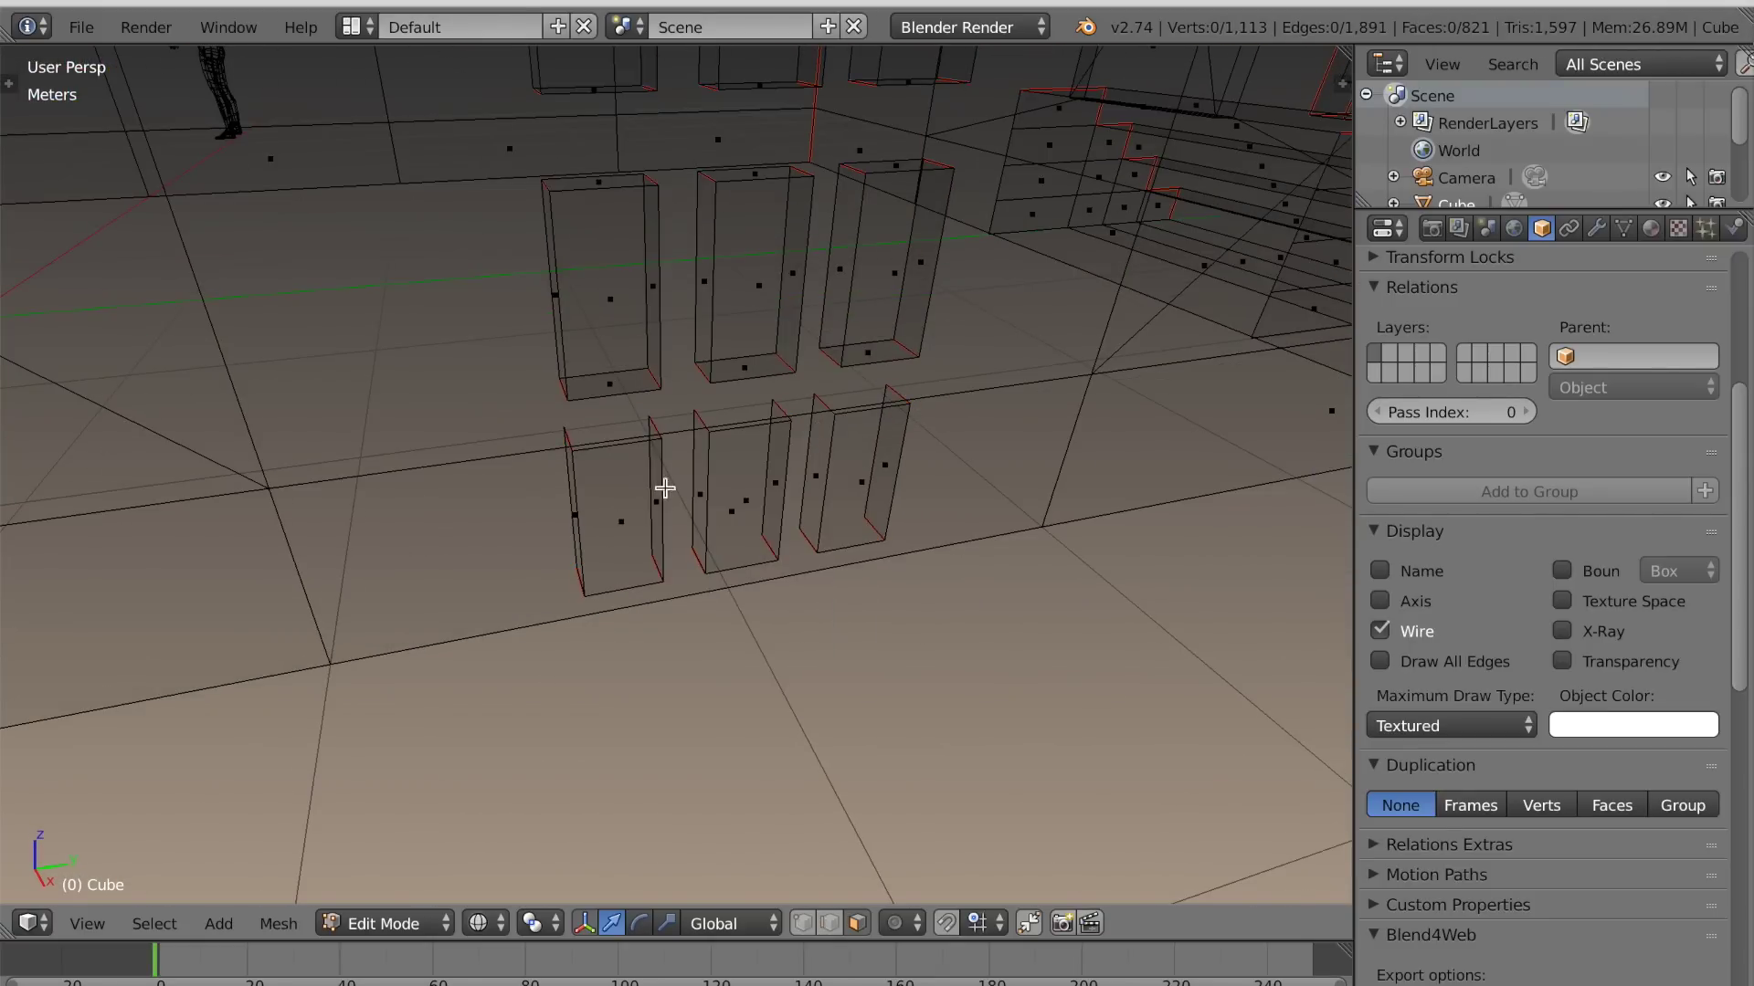
Select the three lowest boxes, set the pivot to individual origins and narrow each box along Y
key("l")
key("l")
key("l")
left_click(533, 923)
left_click(621, 830)
key("KP_3")
key("KP_5")
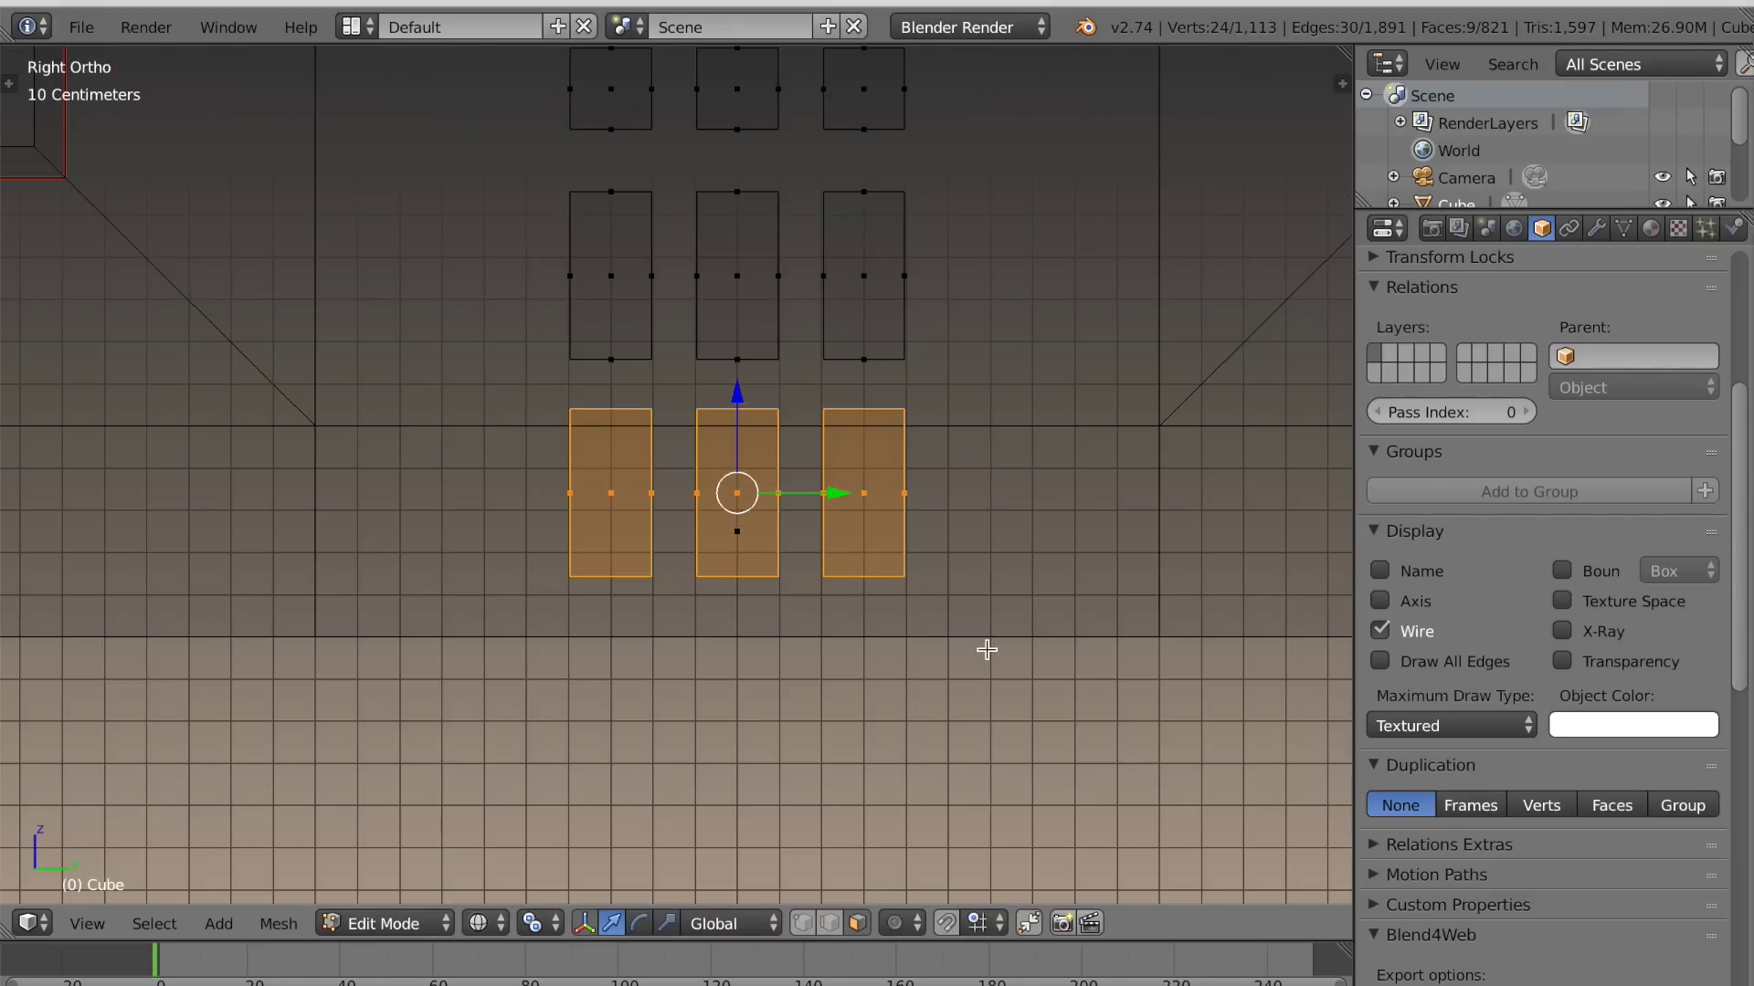
key("s")
key("y")
left_click(853, 579)
Scale the three narrowed boxes in X and Y to about 0.69, keeping their height
middle_click_drag(853, 579, 767, 577)
key("s")
key("y")
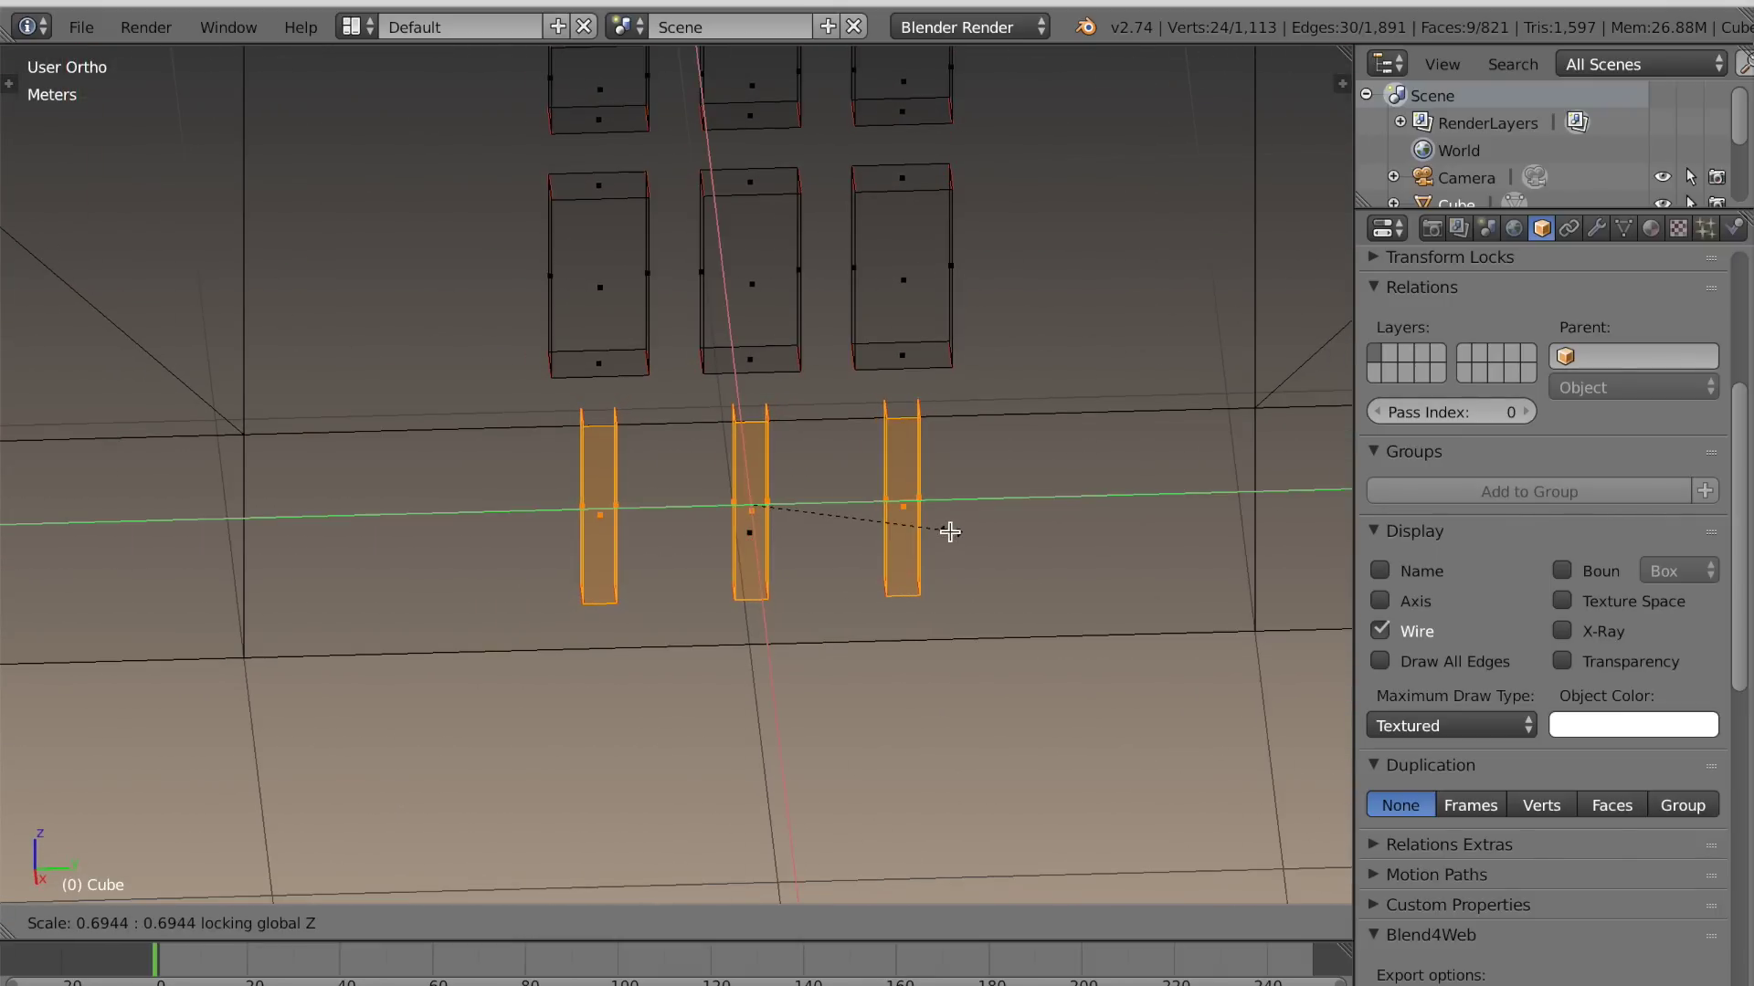
left_click(950, 531)
Move the three thin boxes up along Z over the box rows and stretch them to nearly four times their height
key("KP_3")
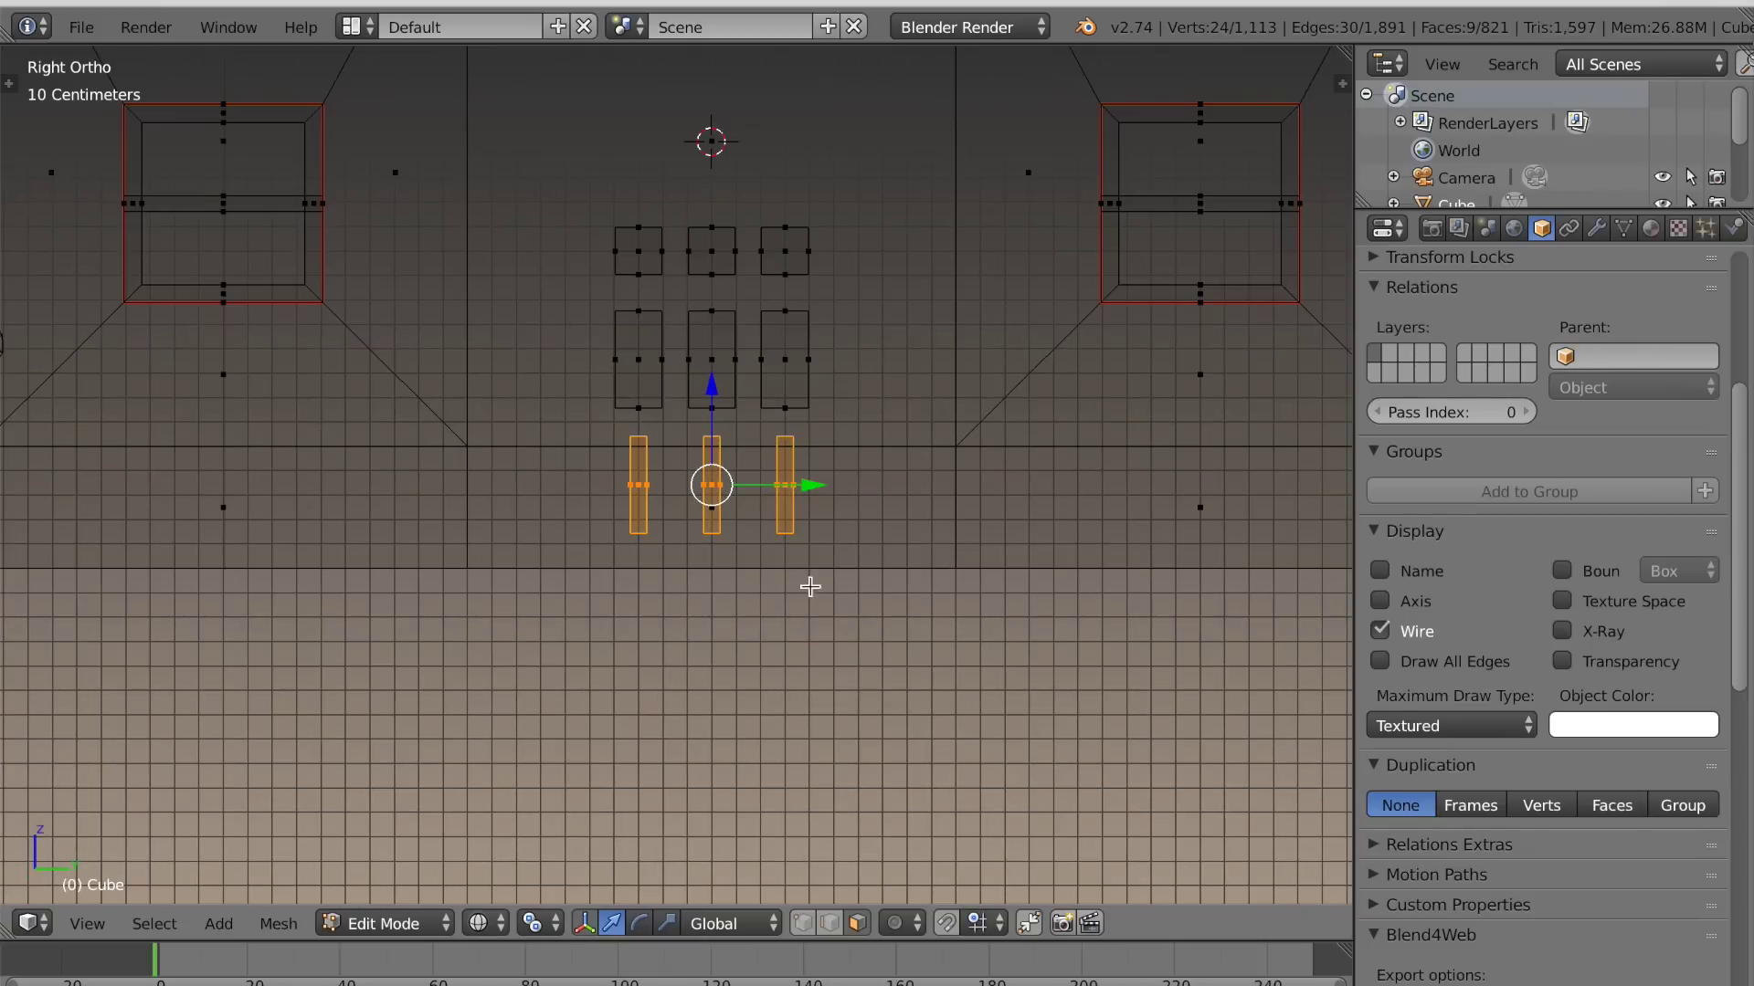
key("g")
key("z")
left_click(712, 278)
key("s")
key("z")
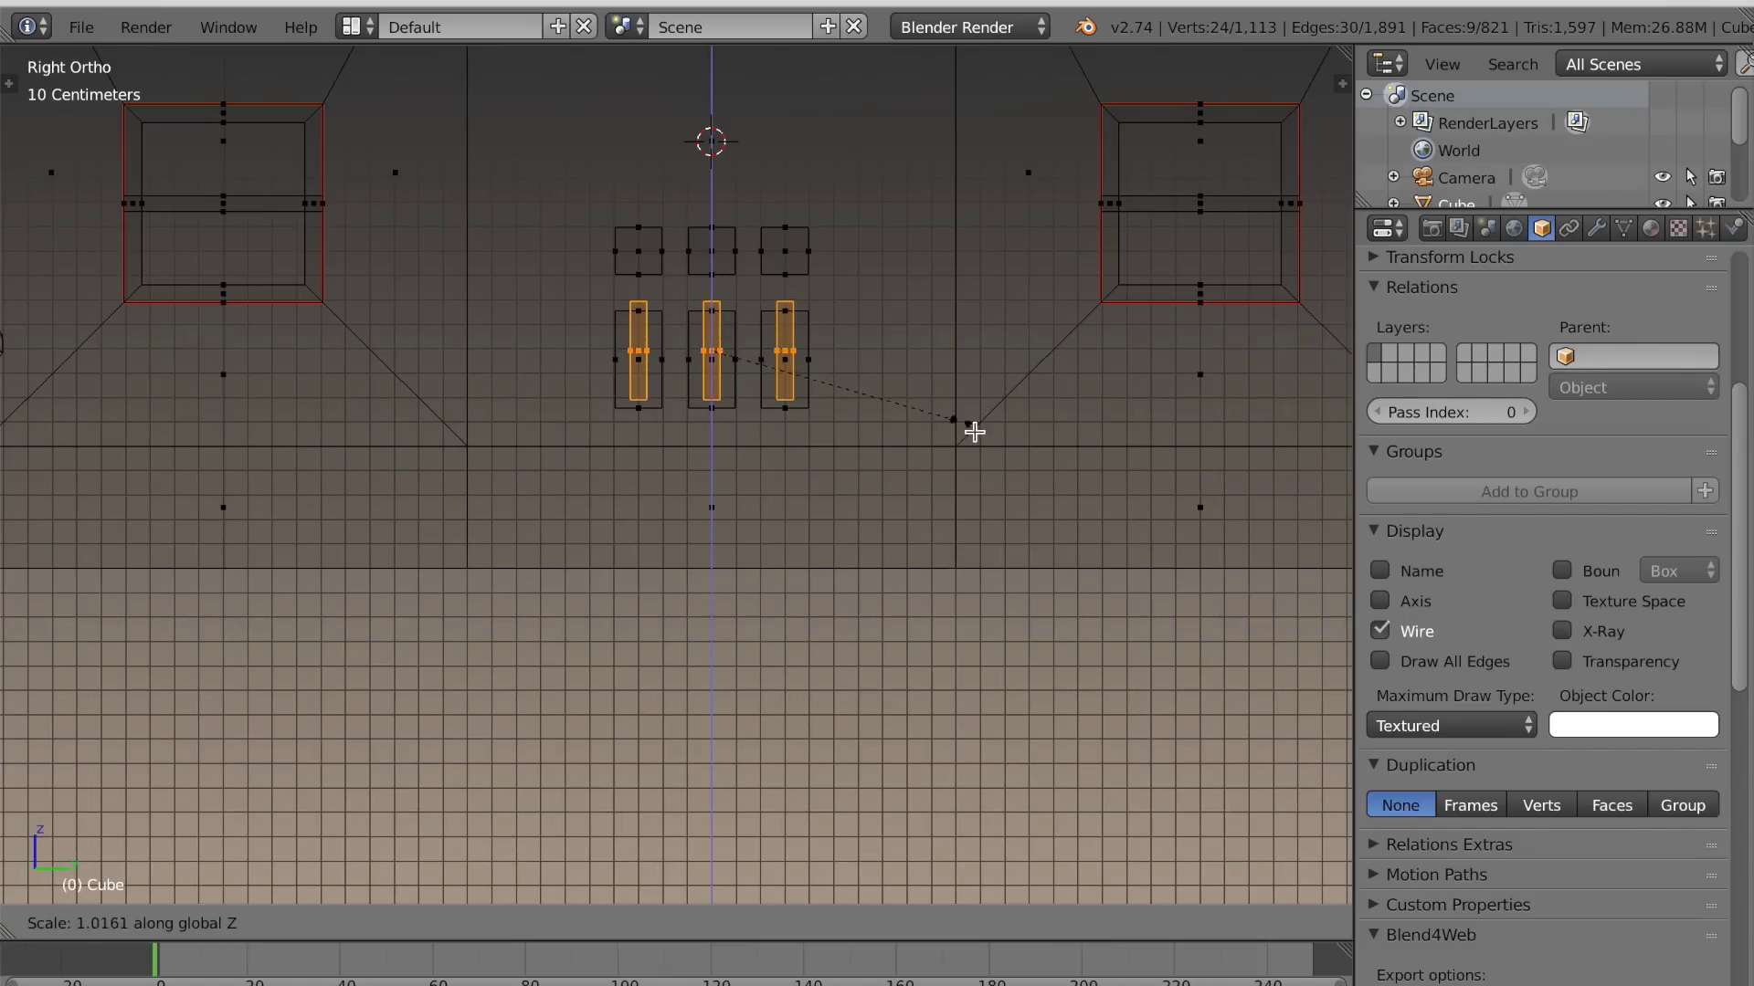
left_click(213, 758)
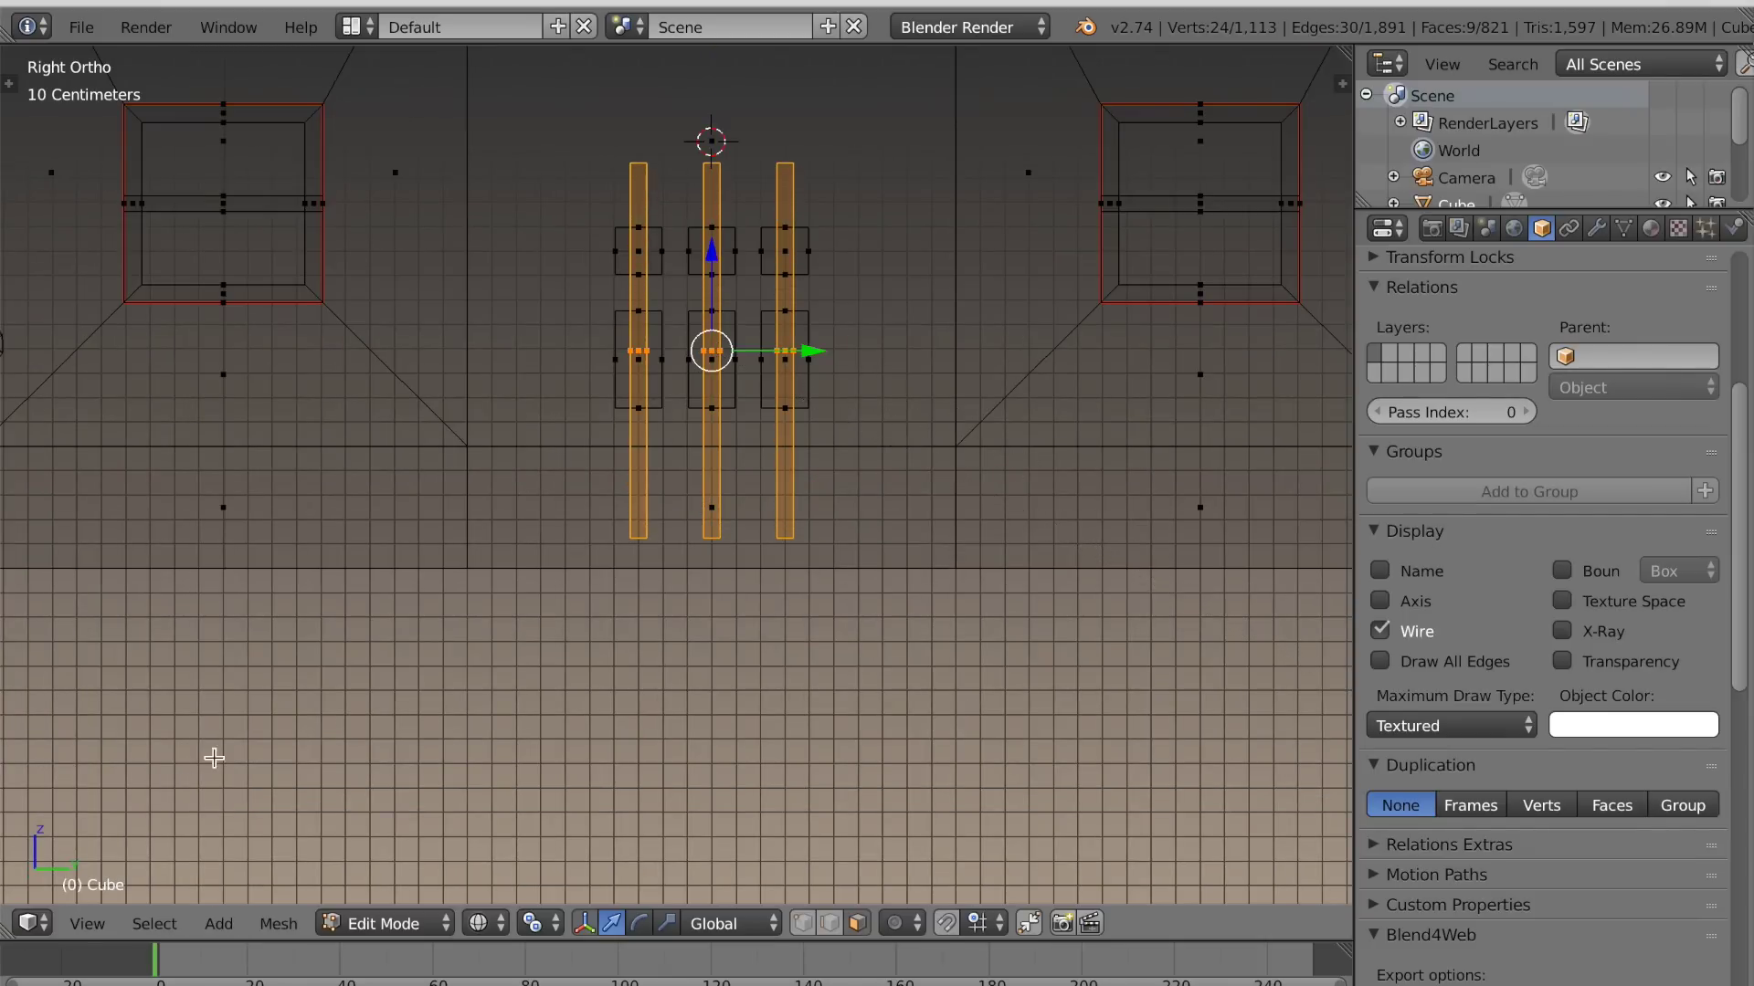
Lower the three pipes to the wall's base and lengthen them along Z by a factor of about 1.03
key("g")
key("z")
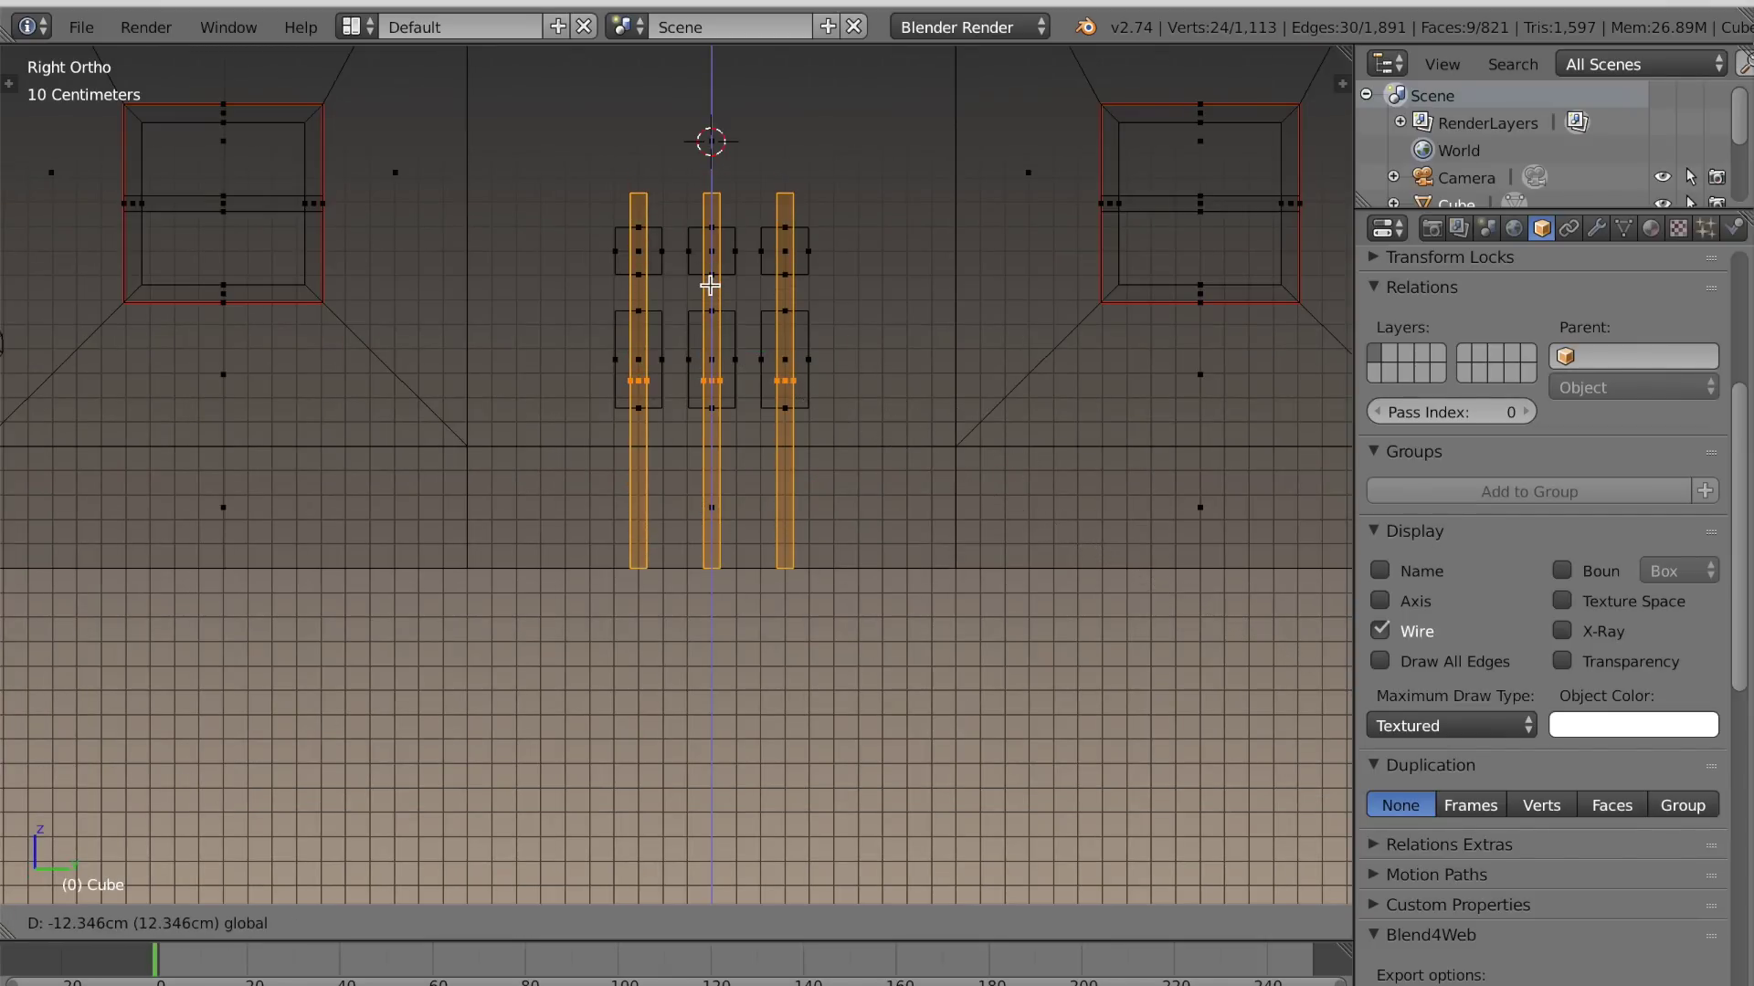
left_click(709, 278)
key("s")
key("z")
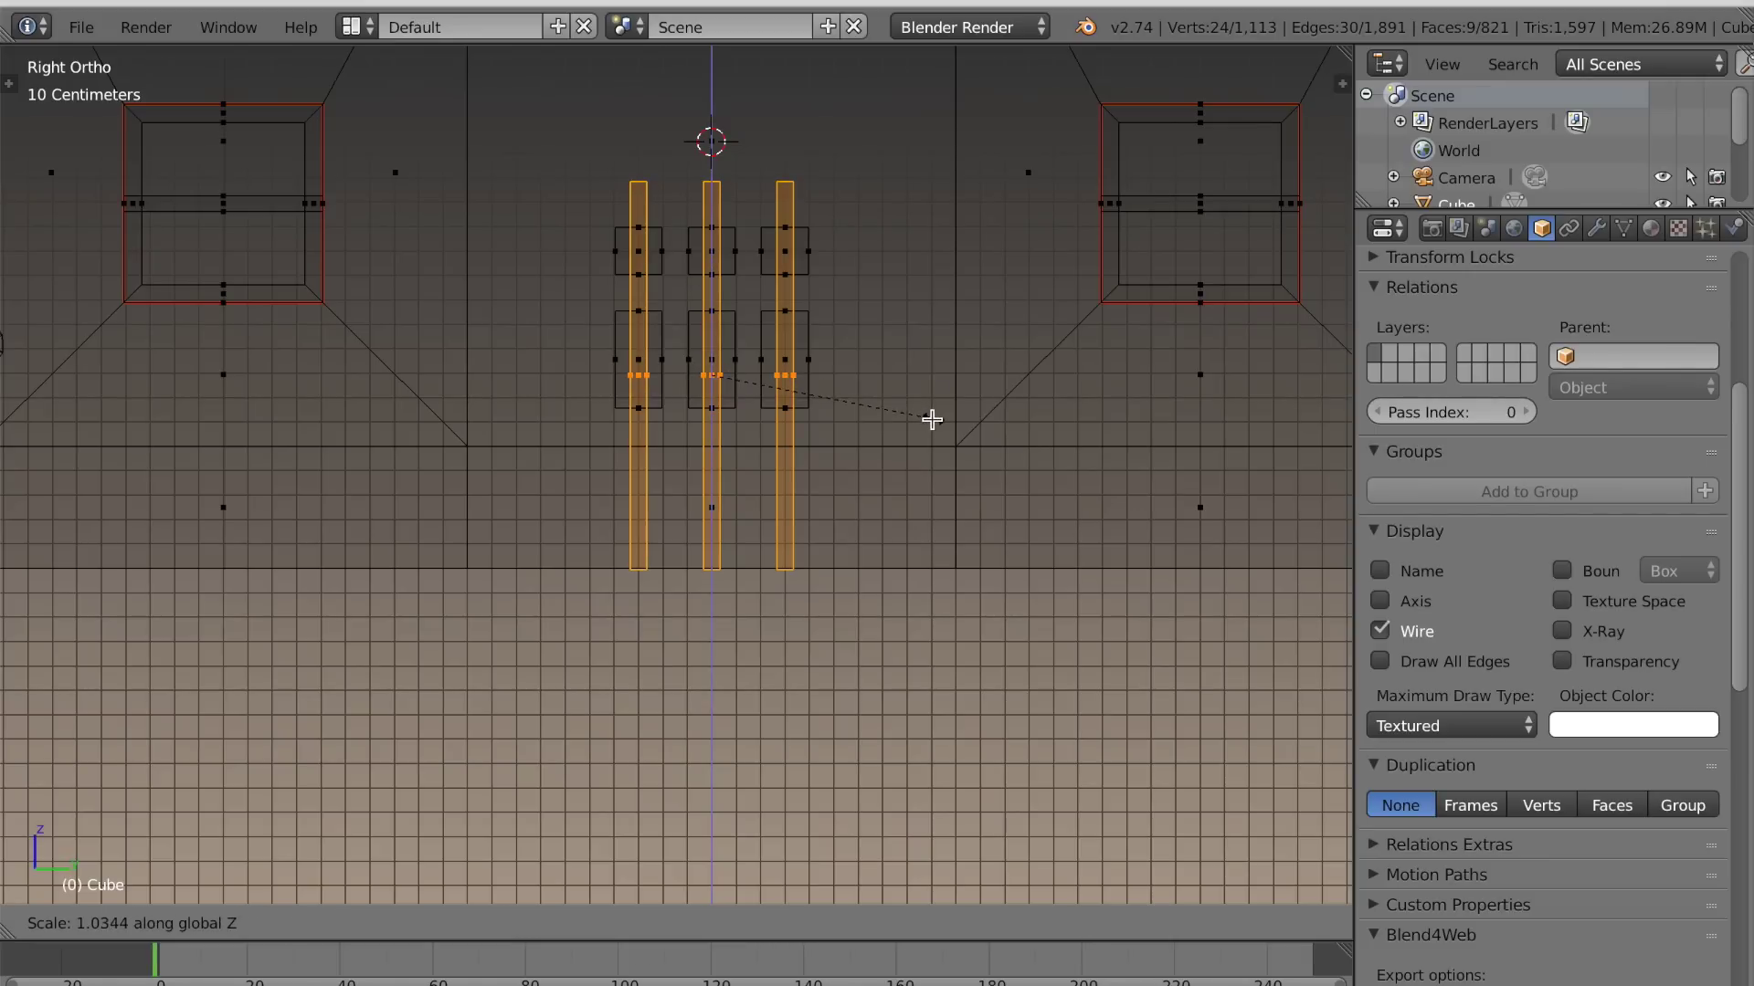
left_click(932, 419)
scroll(779, 540, "up", 3)
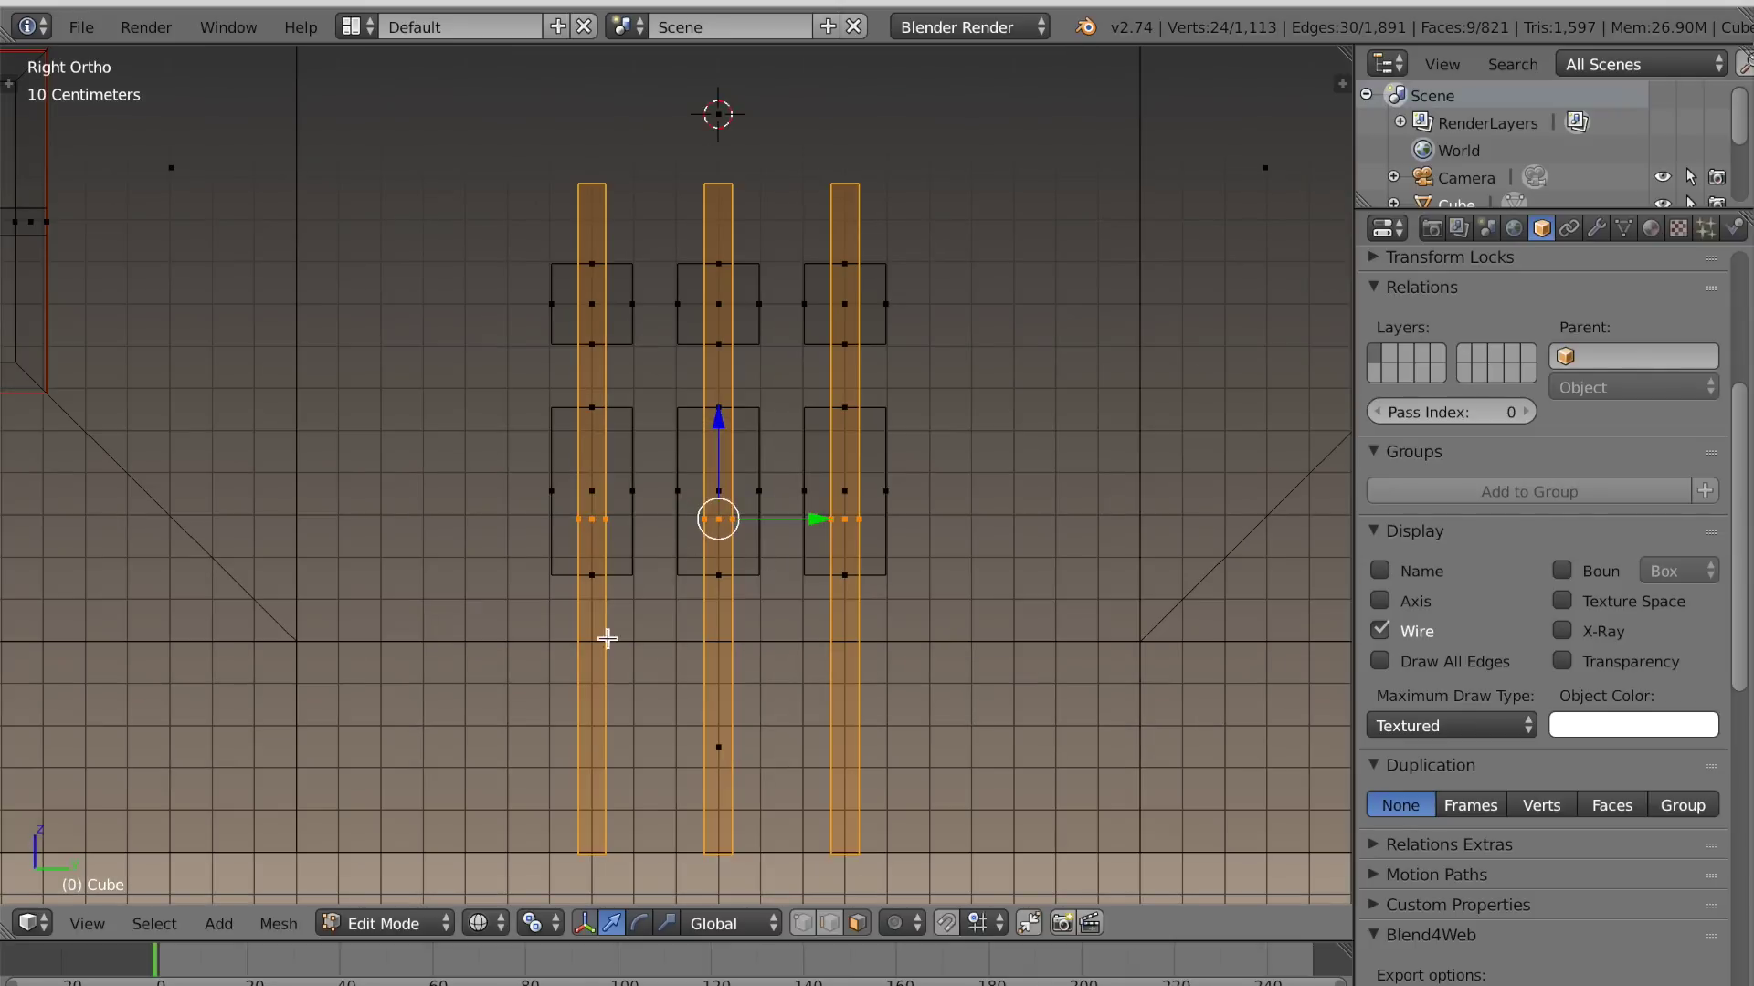
Add a centred vertical loop cut down the front face of each of the three pipes
key("z")
scroll(589, 625, "down", 1)
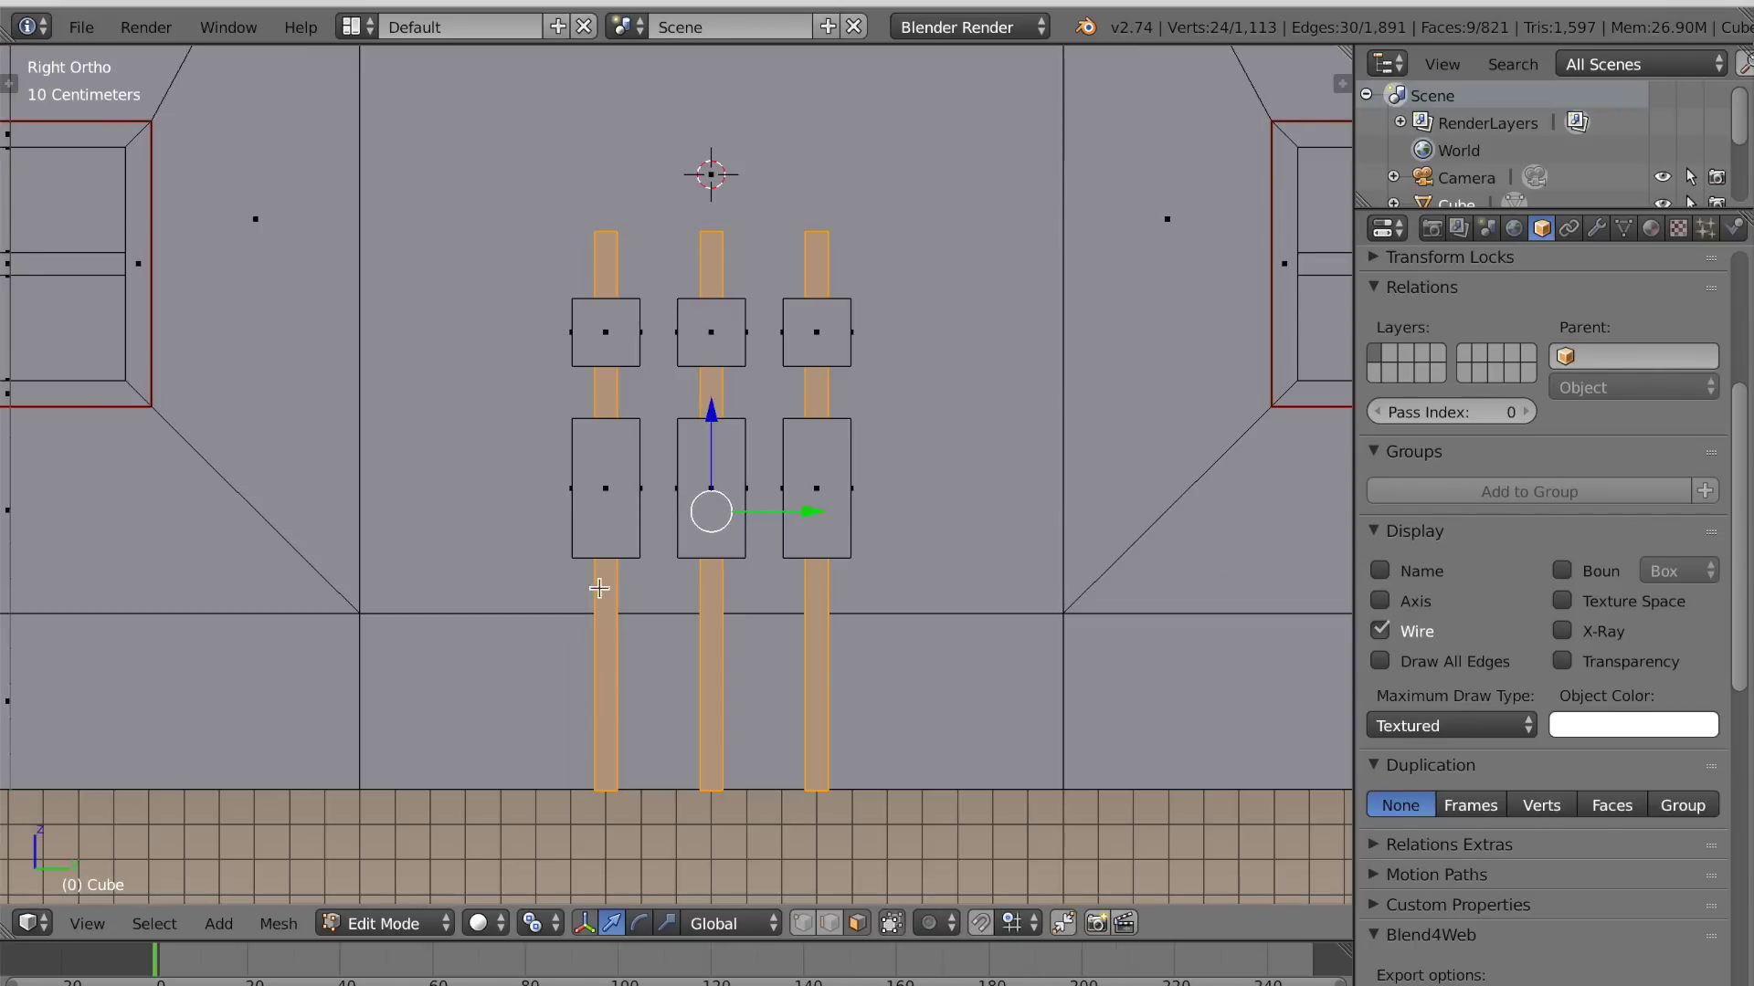
key("ctrl+r")
left_click(605, 237)
right_click(605, 237)
key("ctrl+r")
left_click(715, 234)
right_click(716, 235)
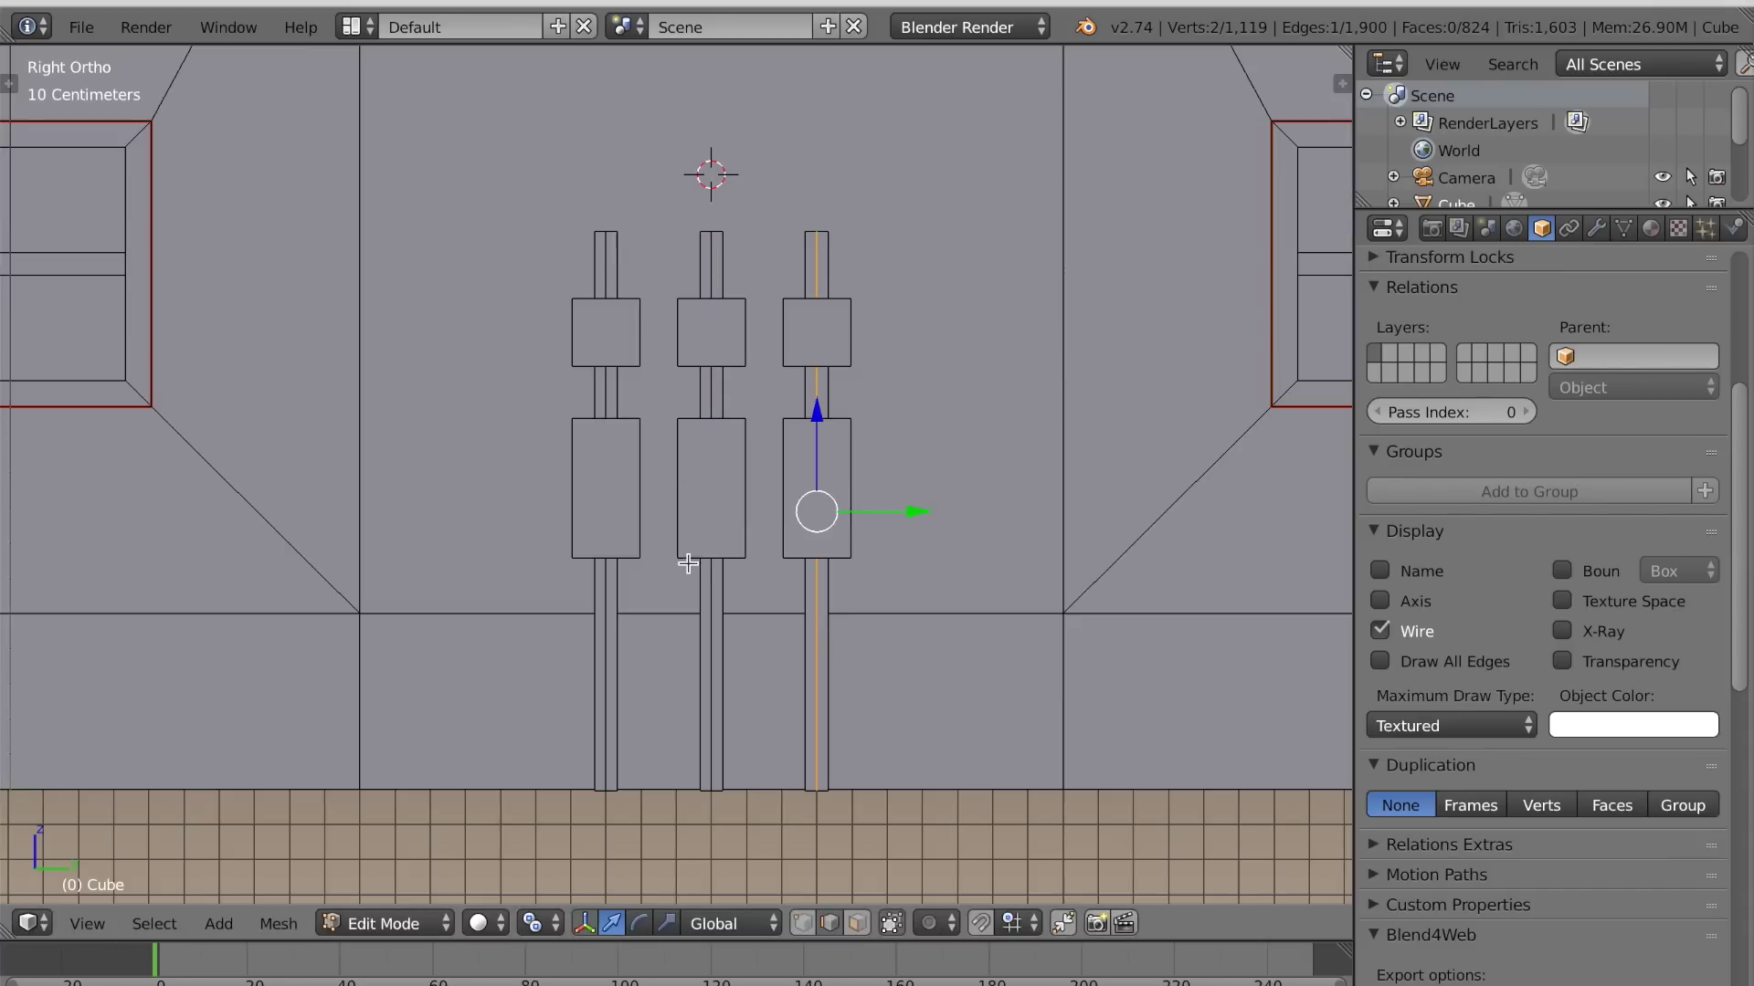
Pull the centre edges of the three pipes outward along X to give each an angled front
scroll(610, 594, "up", 1)
middle_click_drag(621, 595, 700, 650)
scroll(795, 599, "up", 4)
middle_click_drag(822, 599, 838, 640)
left_click_drag(851, 591, 855, 599)
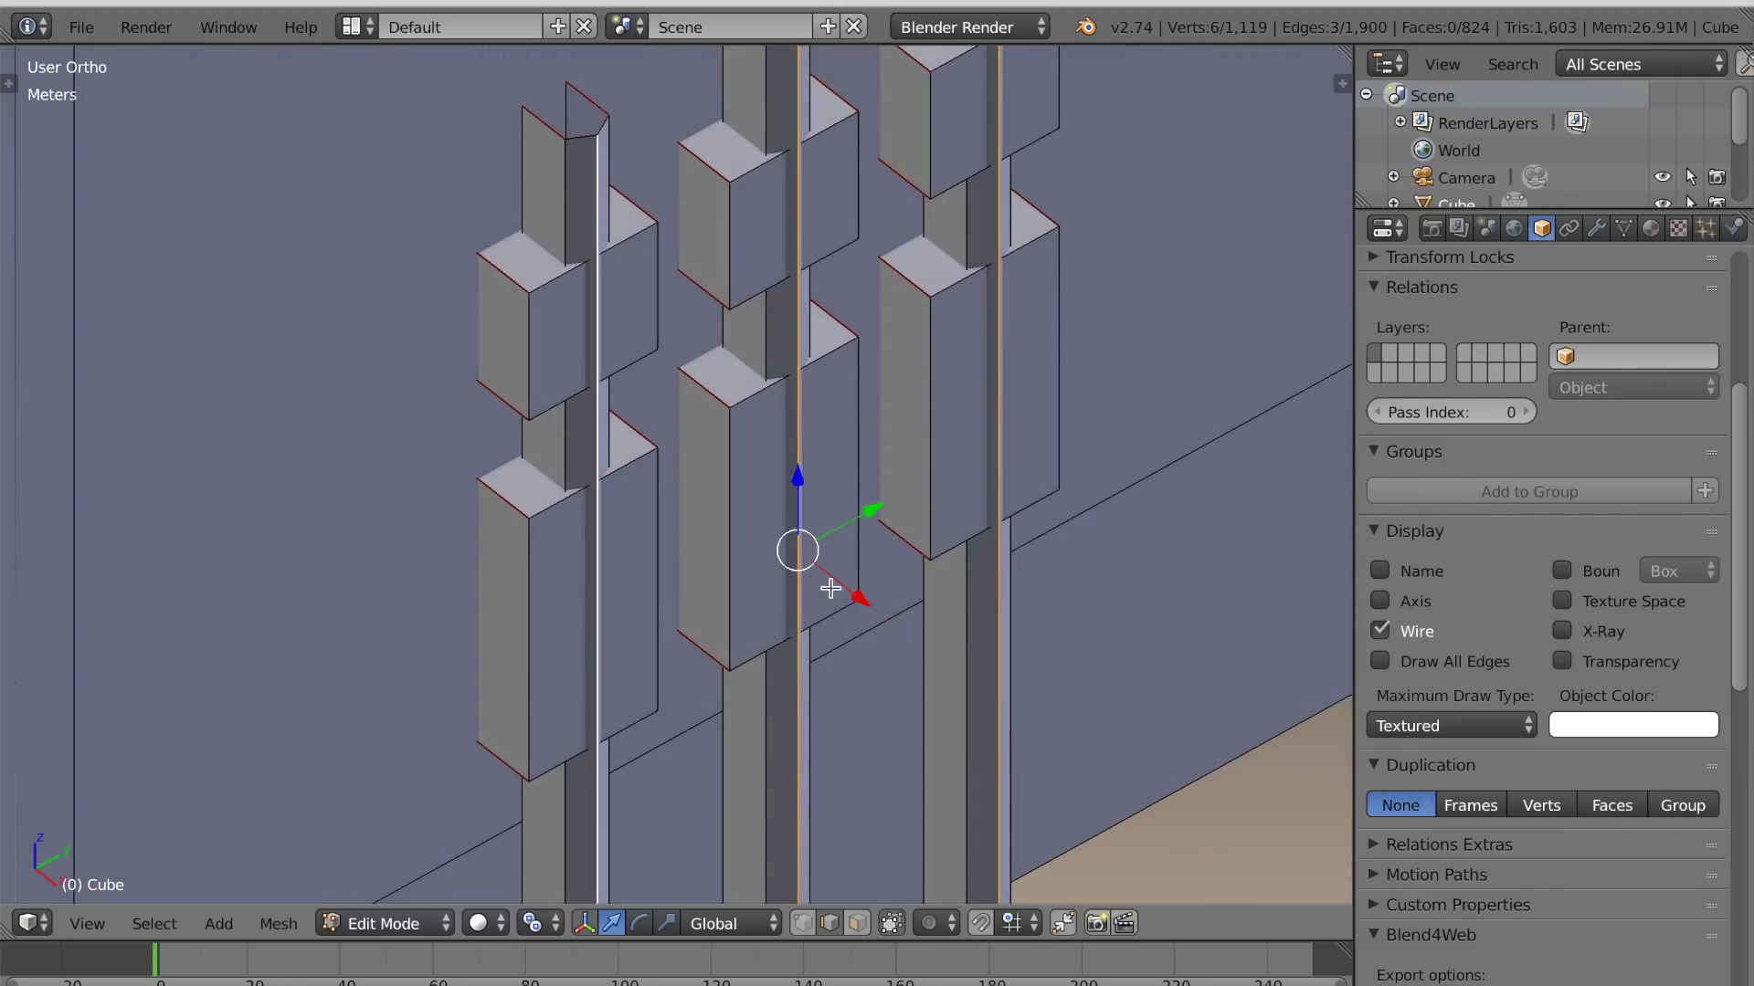
Thin the three complete pipes in X and Y and move them about 3.1 cm toward the wall along X
key("ctrl+l")
key("s")
key("shift+z")
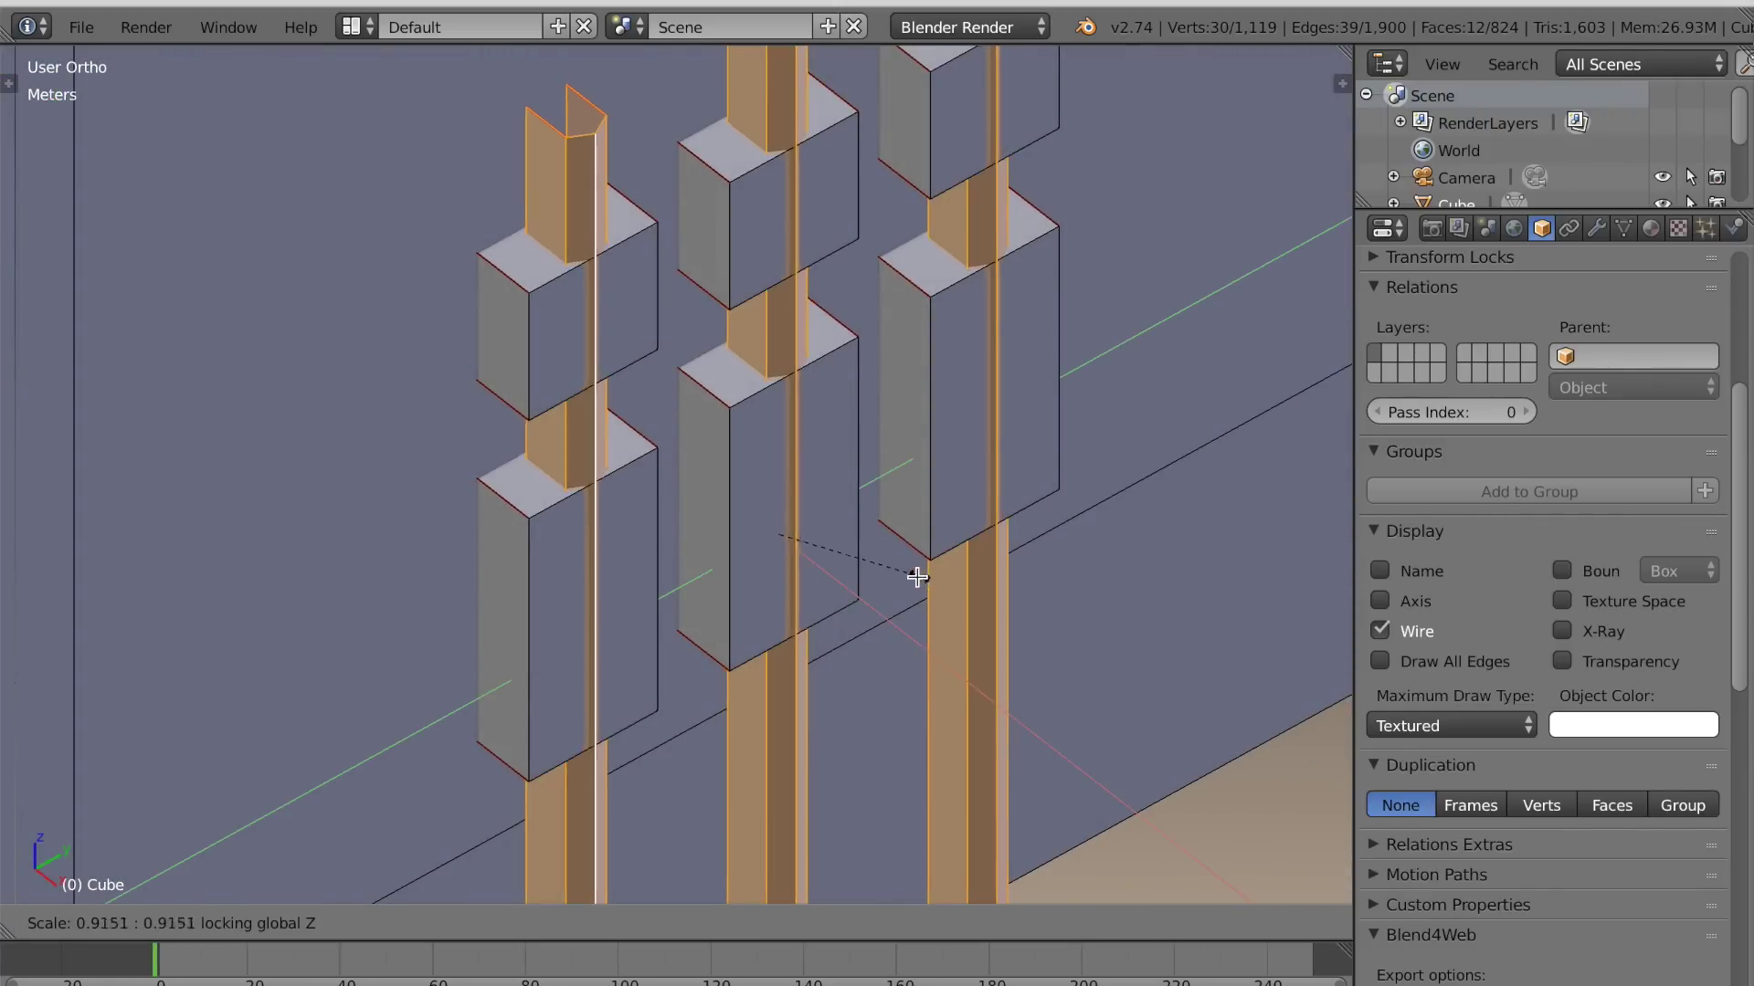
left_click(893, 556)
key("g")
key("x")
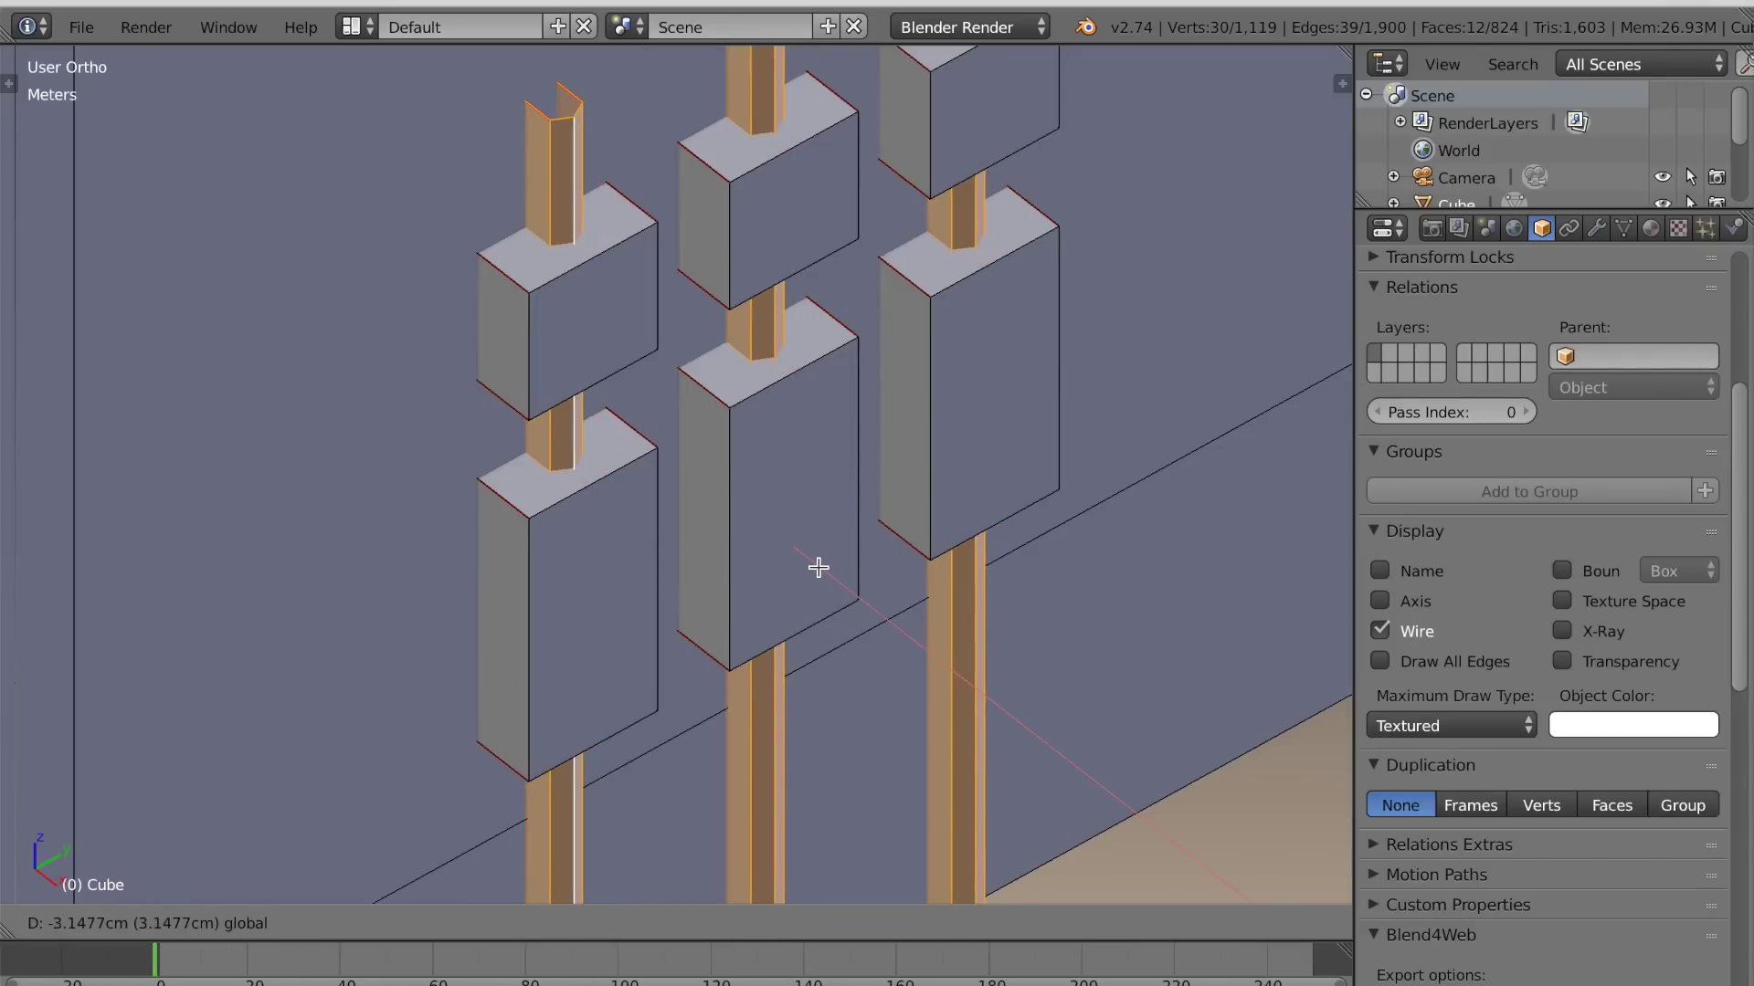
left_click(818, 567)
Duplicate the middle small box up along Z to sit on top of the middle pipe
scroll(819, 567, "down", 5)
middle_click_drag(870, 587, 782, 534)
key("a")
key("l")
key("KP_3")
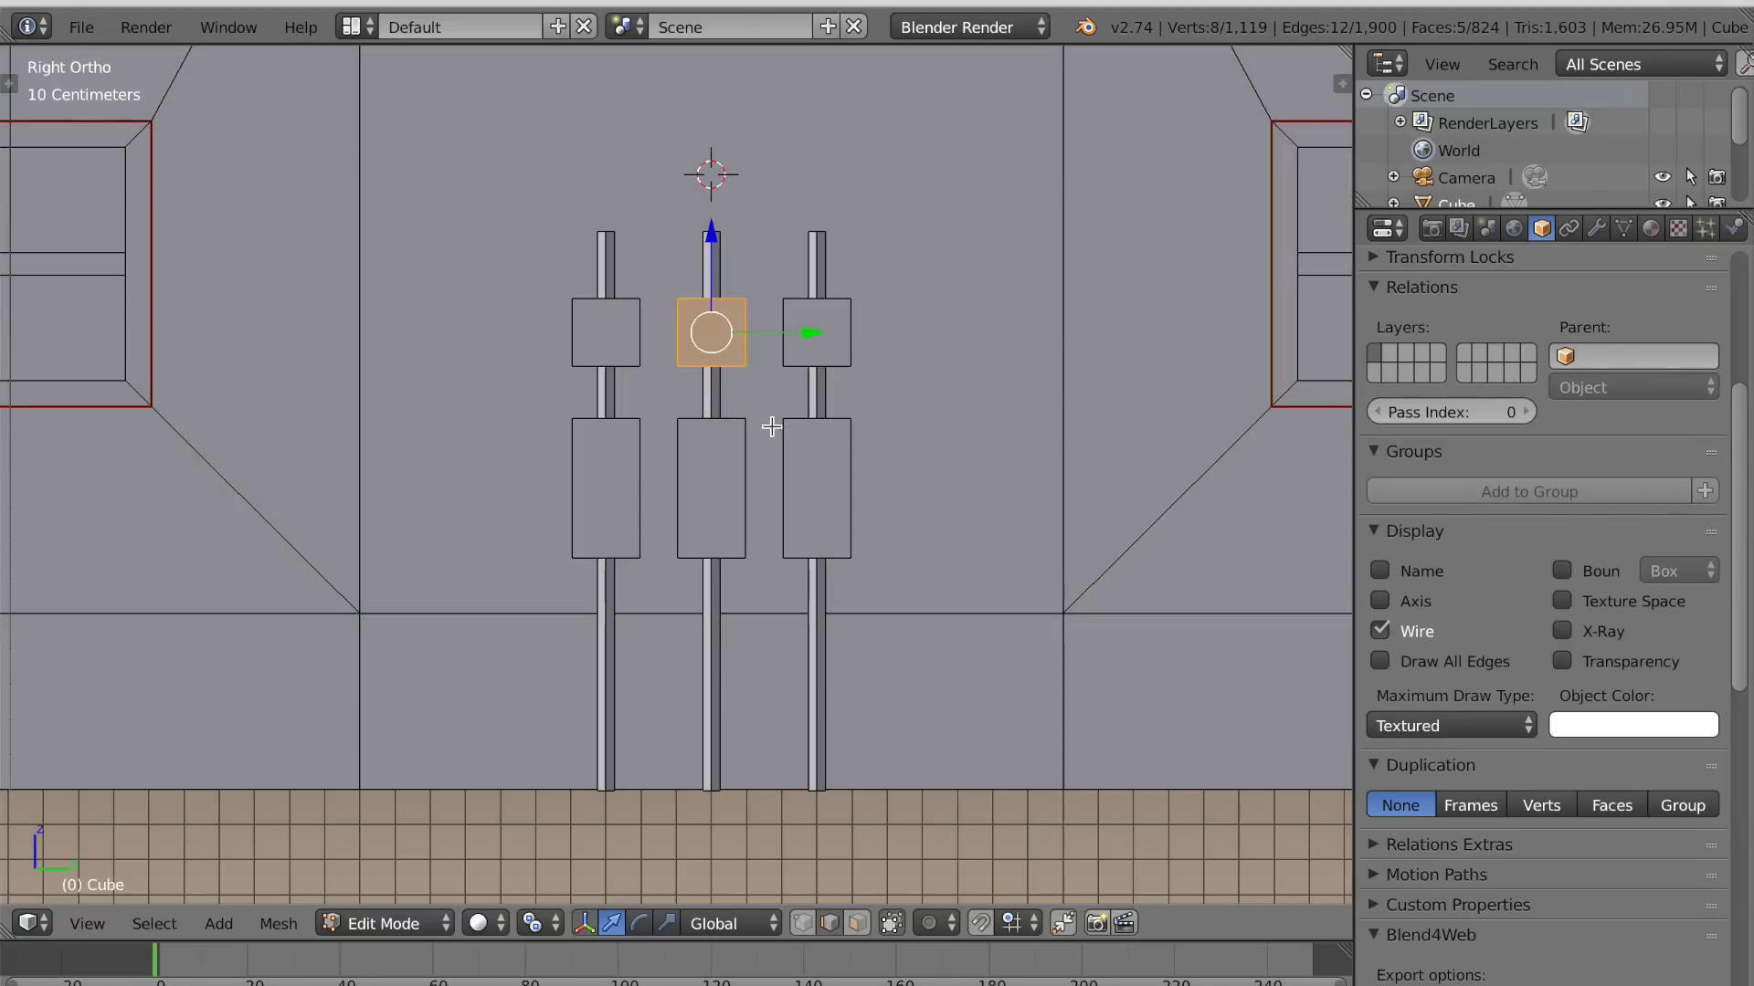
key("g")
key("z")
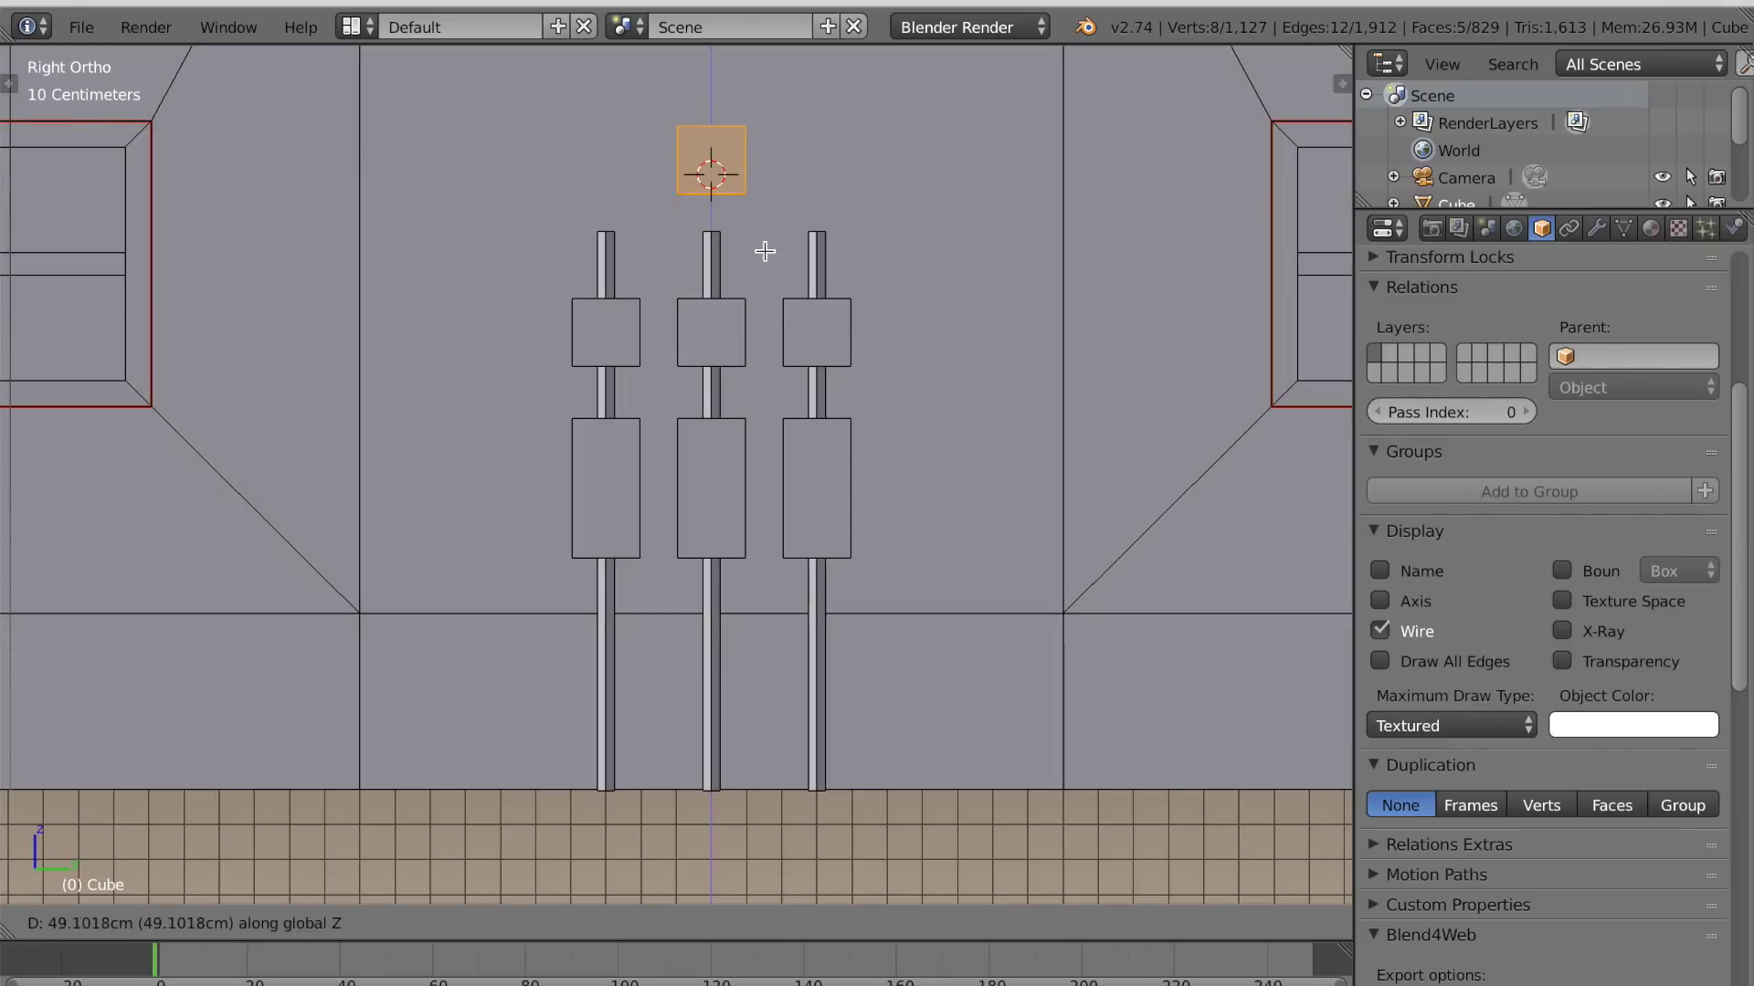
left_click(762, 293)
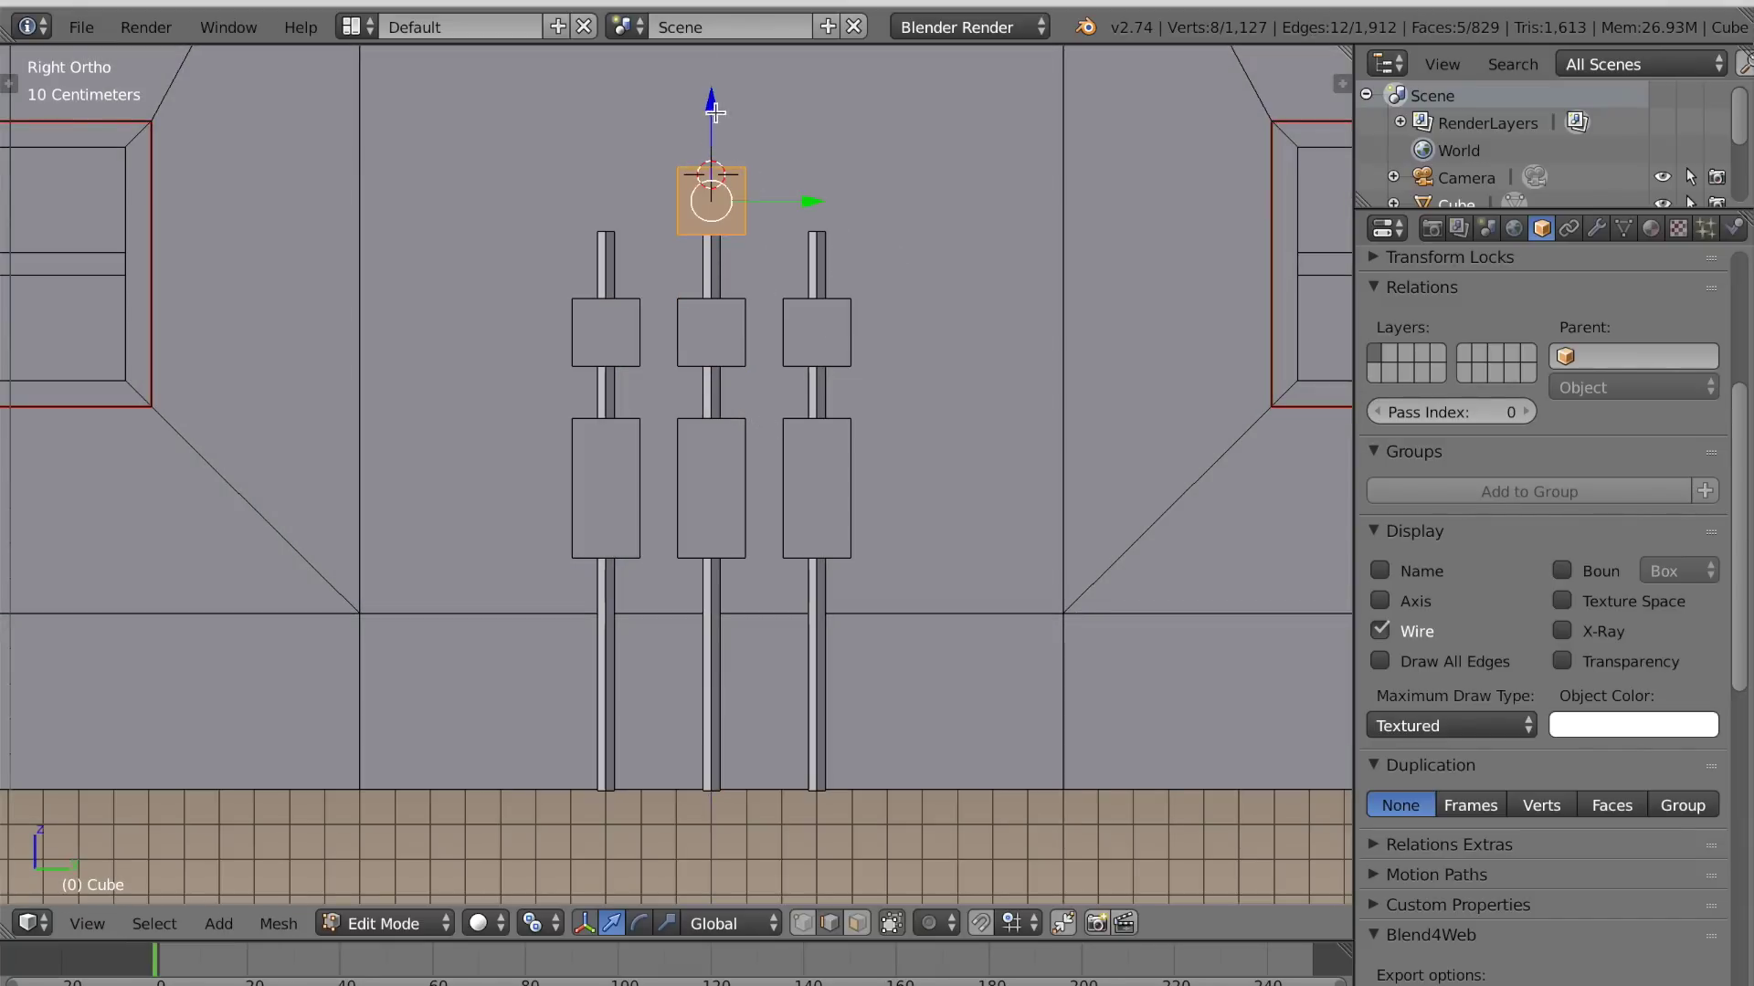
Enlarge the copied box and stretch it along Y into a wide box spanning all three pipes
key("s")
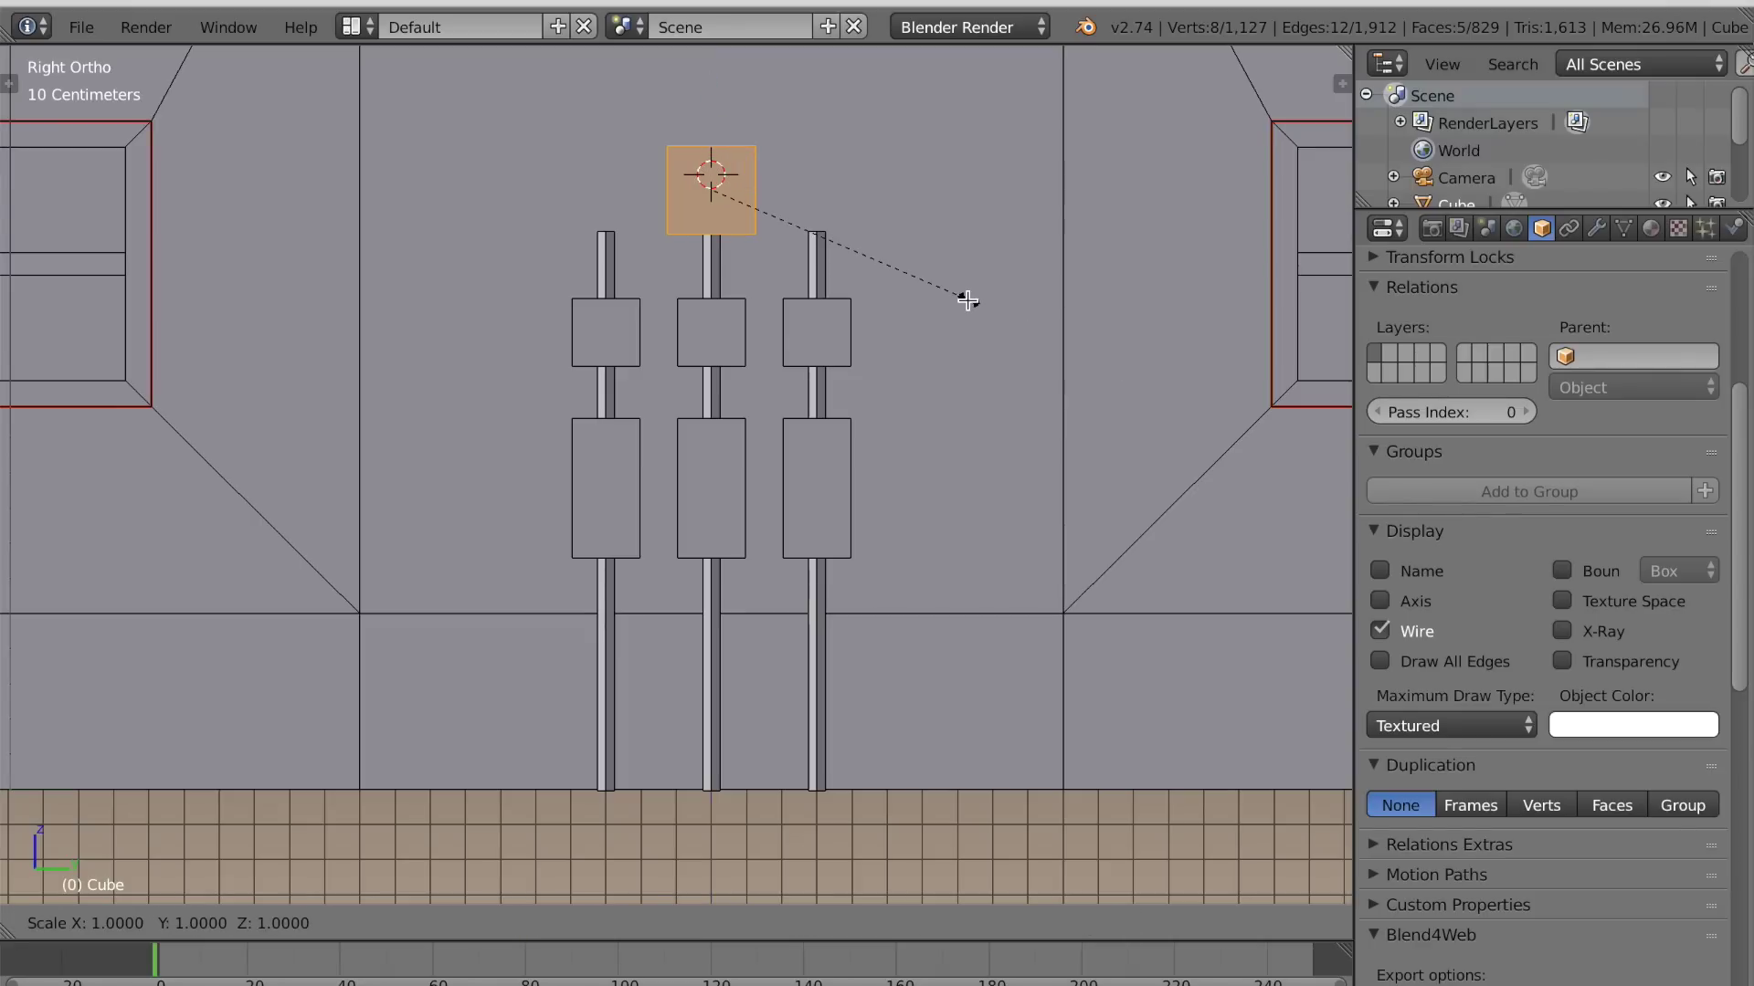
key("y")
left_click(239, 483)
scroll(825, 478, "down", 2)
scroll(824, 479, "up", 2)
scroll(797, 520, "up", 2, "shift")
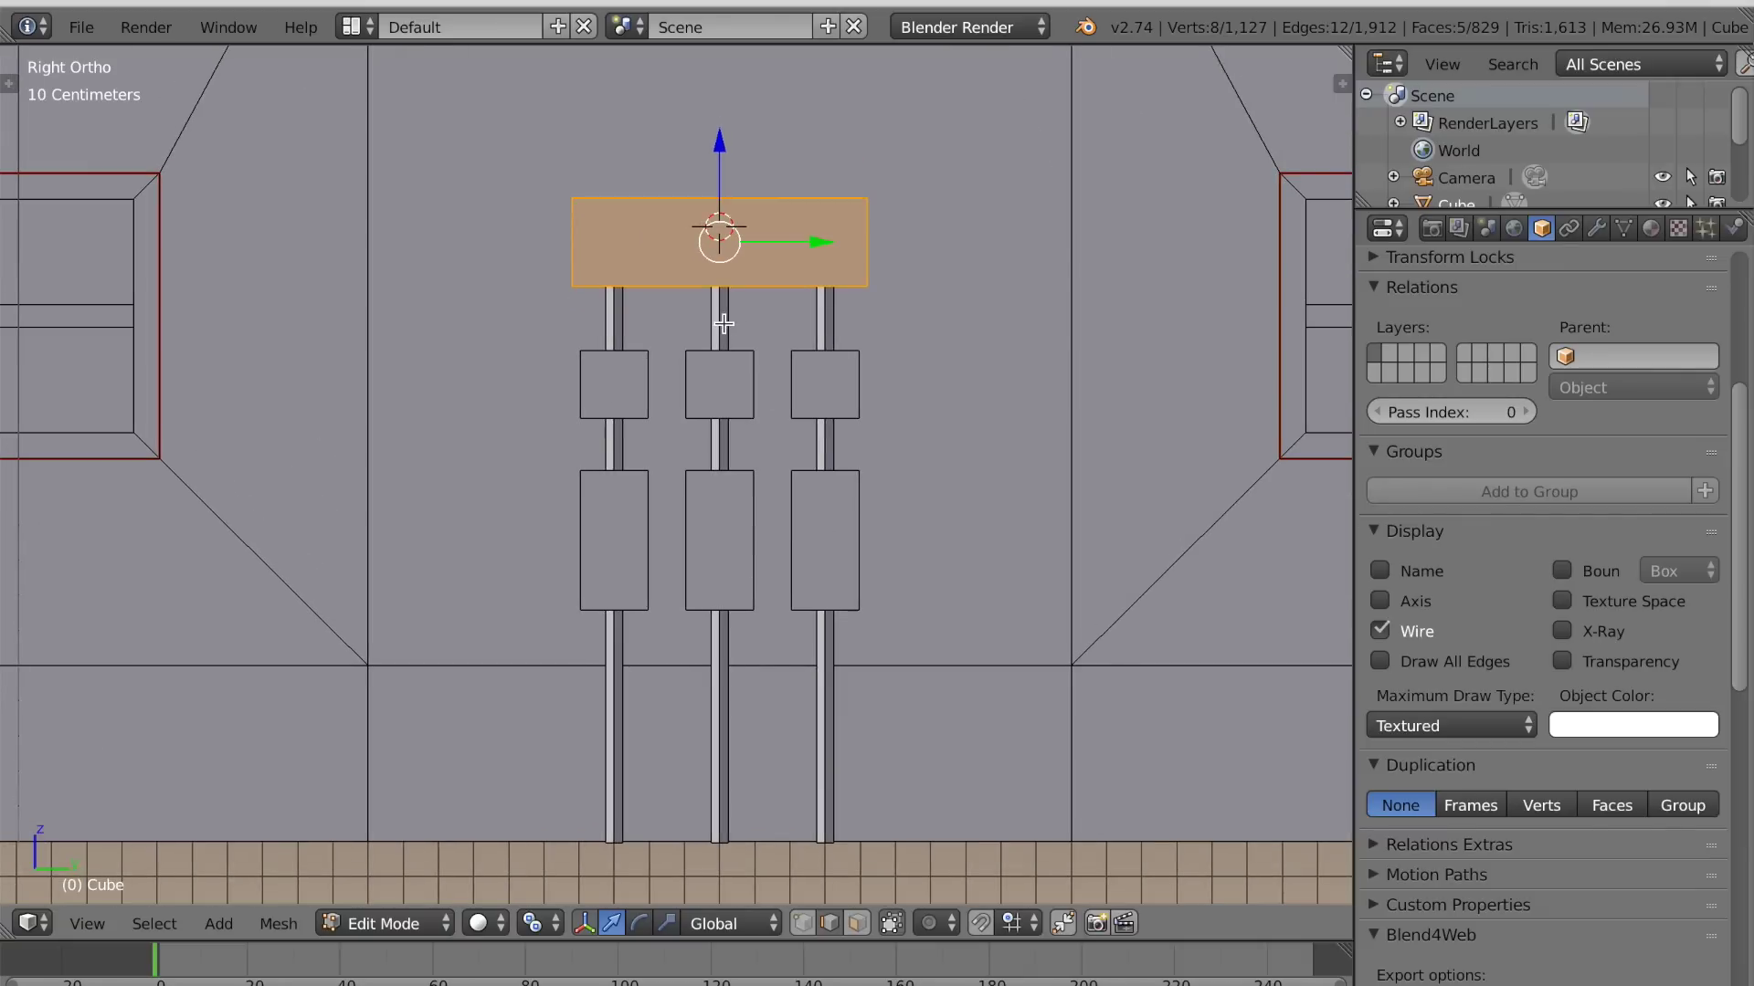
Duplicate the middle pipe straight up along Z to a position above the wide box
key("a")
key("l")
scroll(726, 391, "down", 2)
middle_click_drag(739, 392, 747, 573, "shift")
scroll(747, 574, "down", 1)
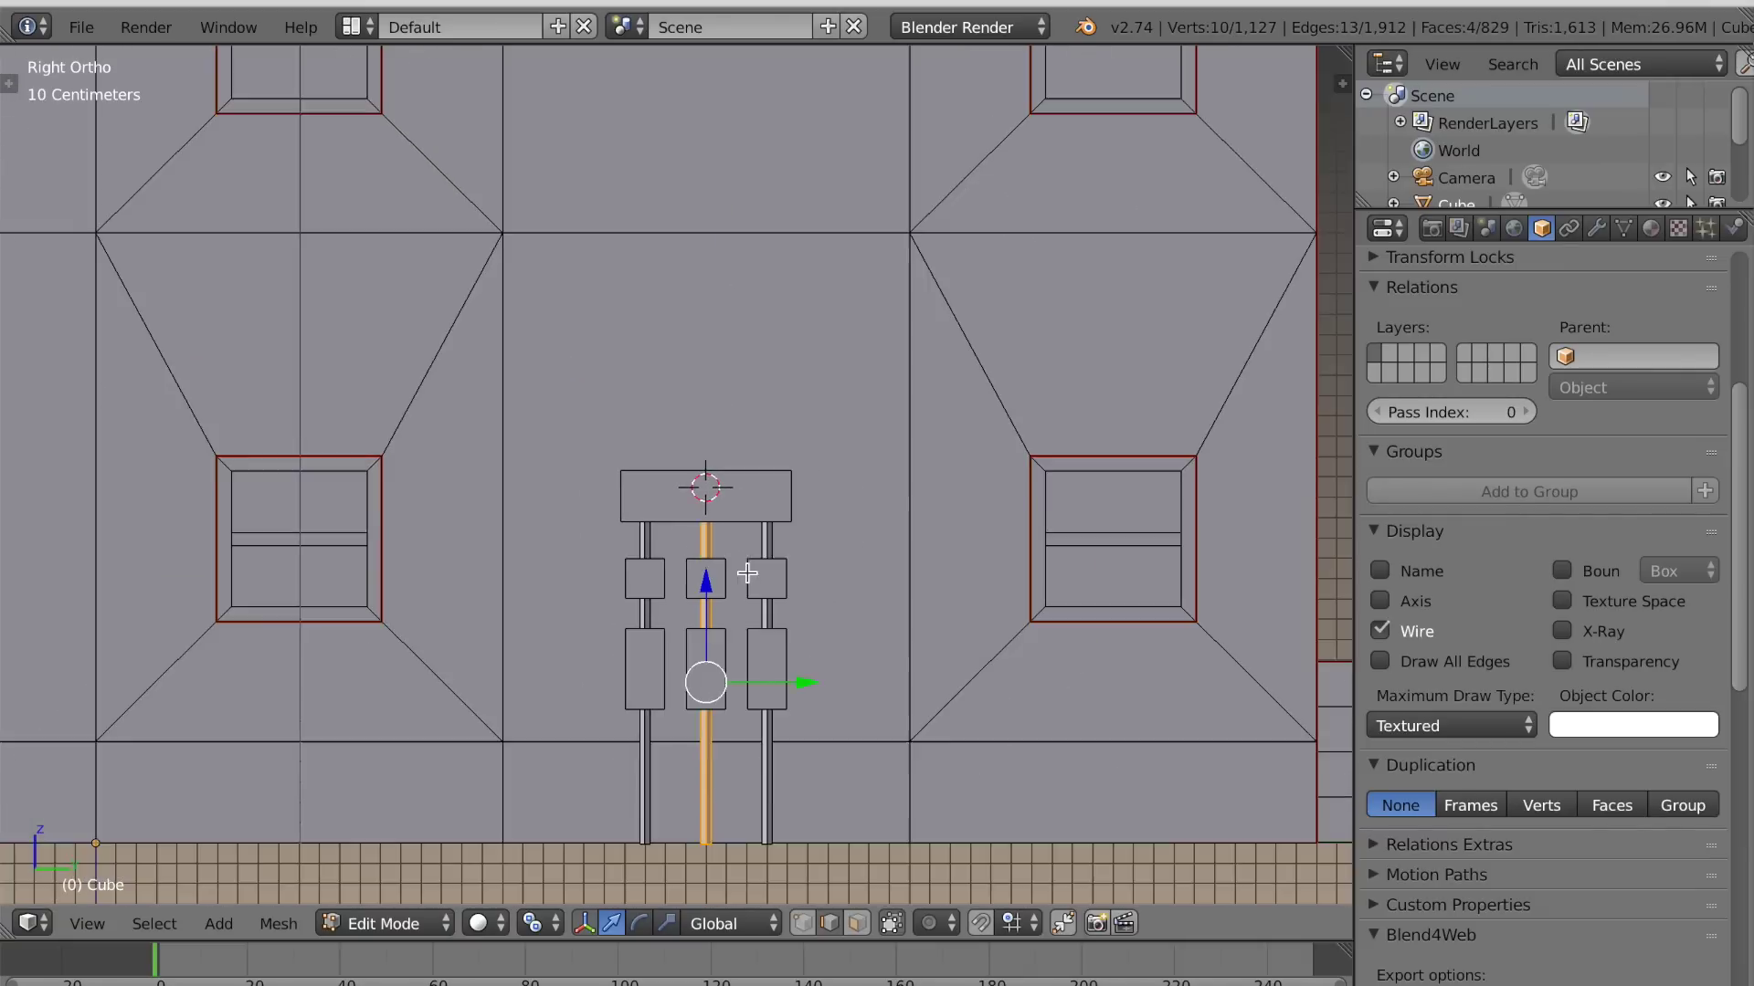
scroll(748, 573, "up", 2, "shift")
key("shift+d")
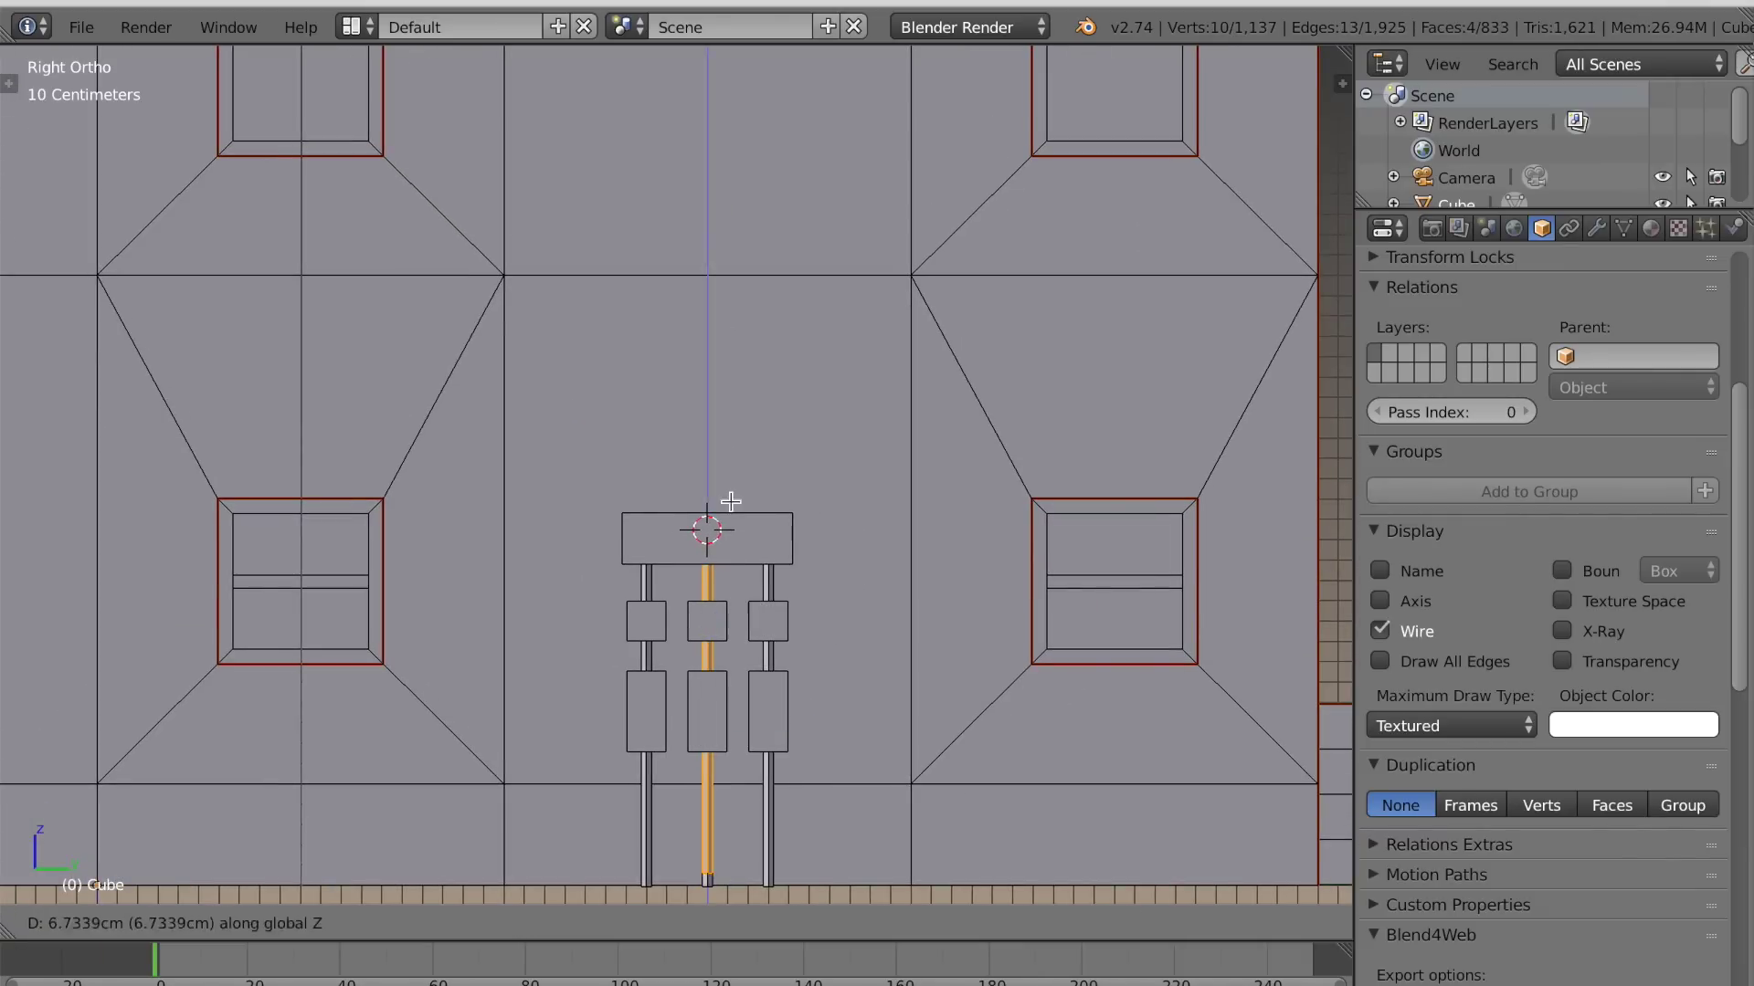
left_click(740, 110)
Scale the copied pipe up to about 1.7 times its length, extending its lower end to the wide box
scroll(732, 332, "down", 3)
key("s")
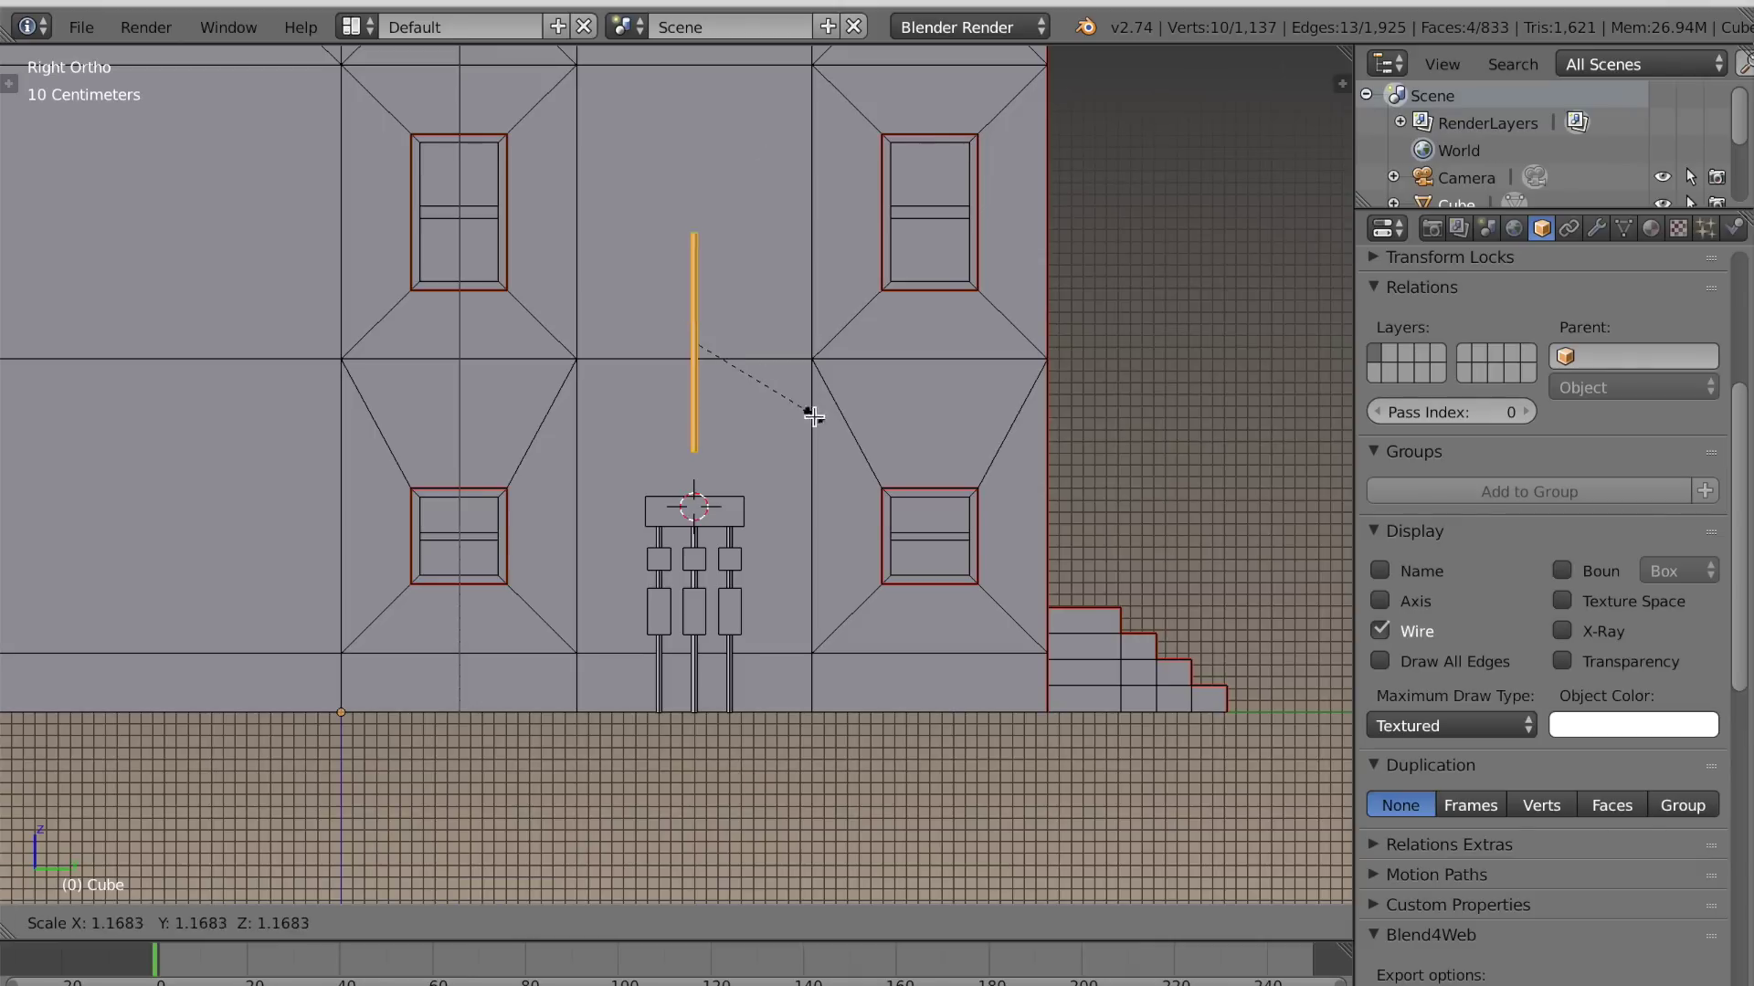
left_click(839, 420)
scroll(867, 406, "up", 2)
key("s")
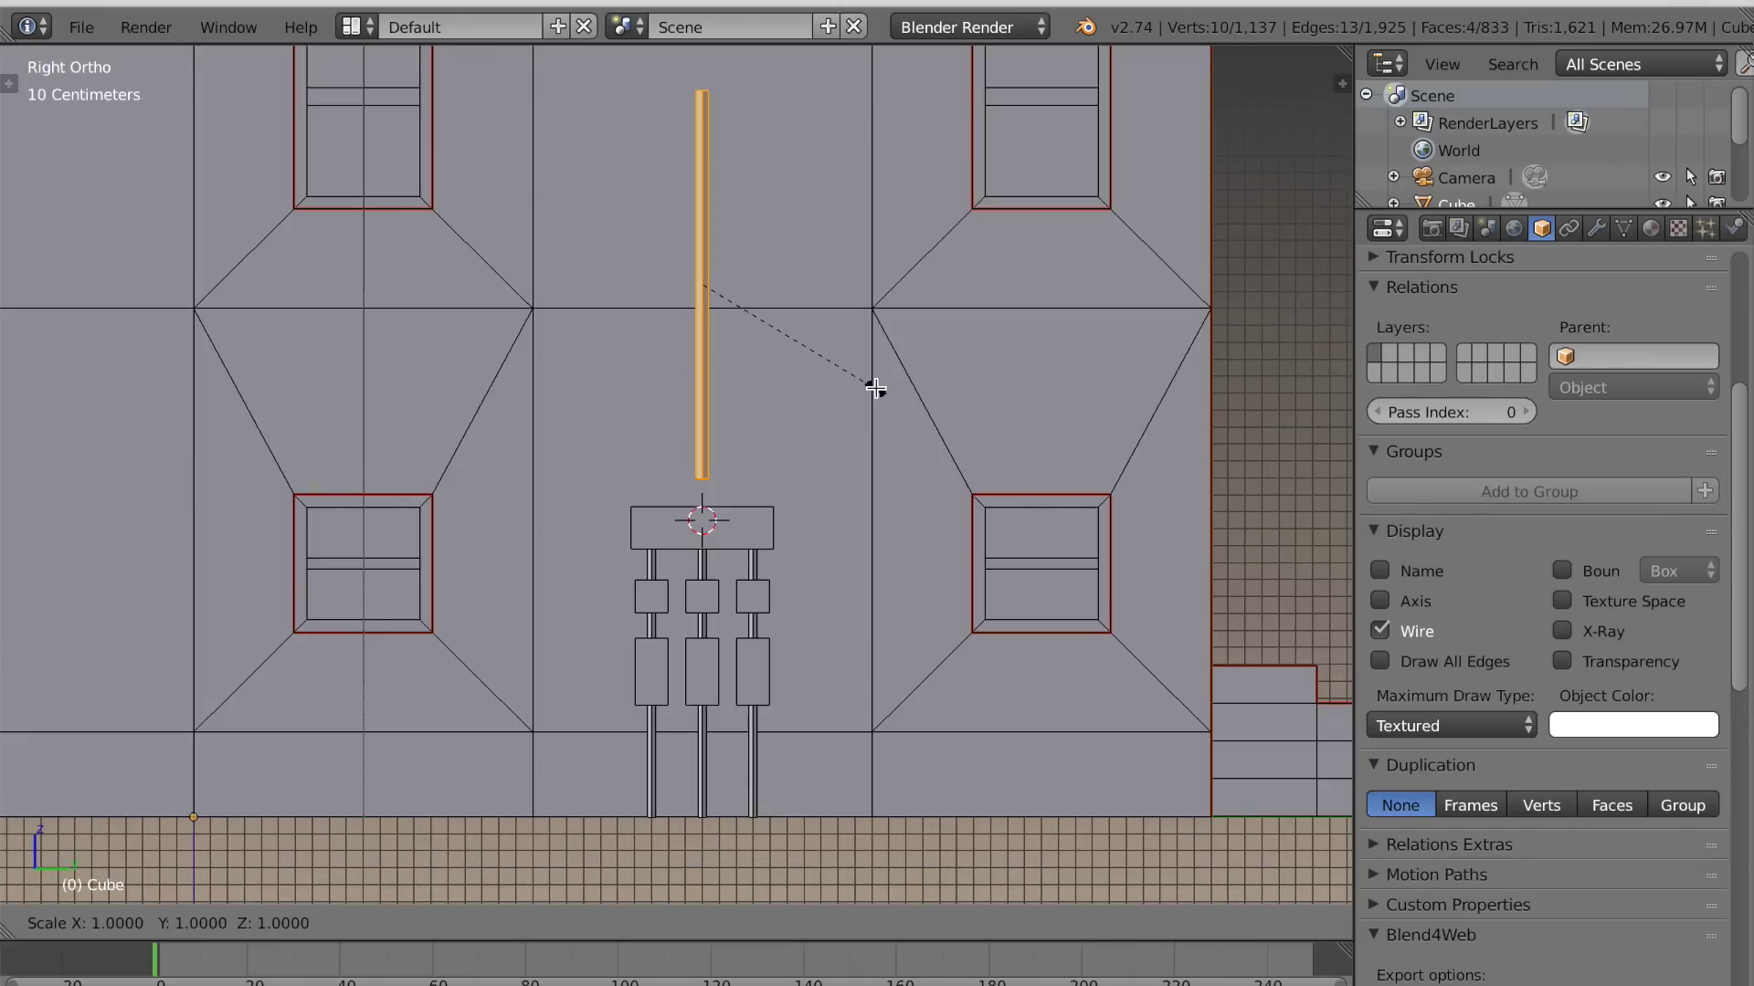
left_click(909, 394)
Select the top end vertices of the upper pipe and raise them along Z to extend it farther up the wall
scroll(893, 411, "down", 5)
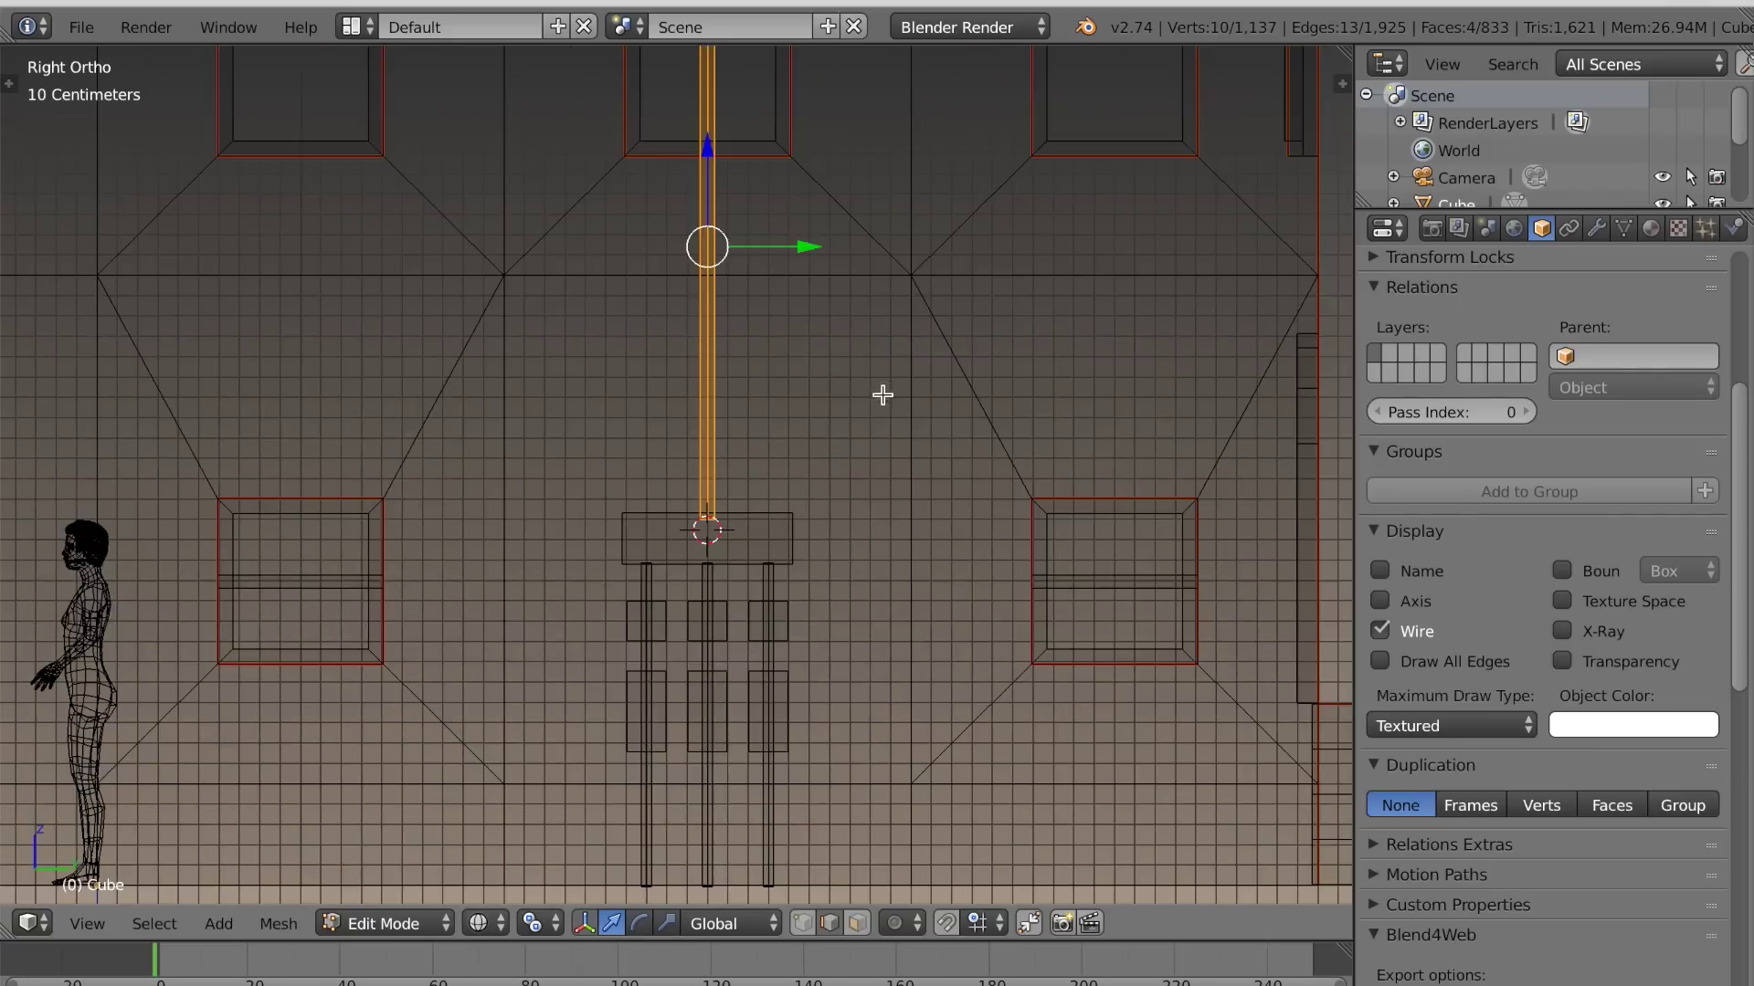
scroll(857, 556, "up", 7)
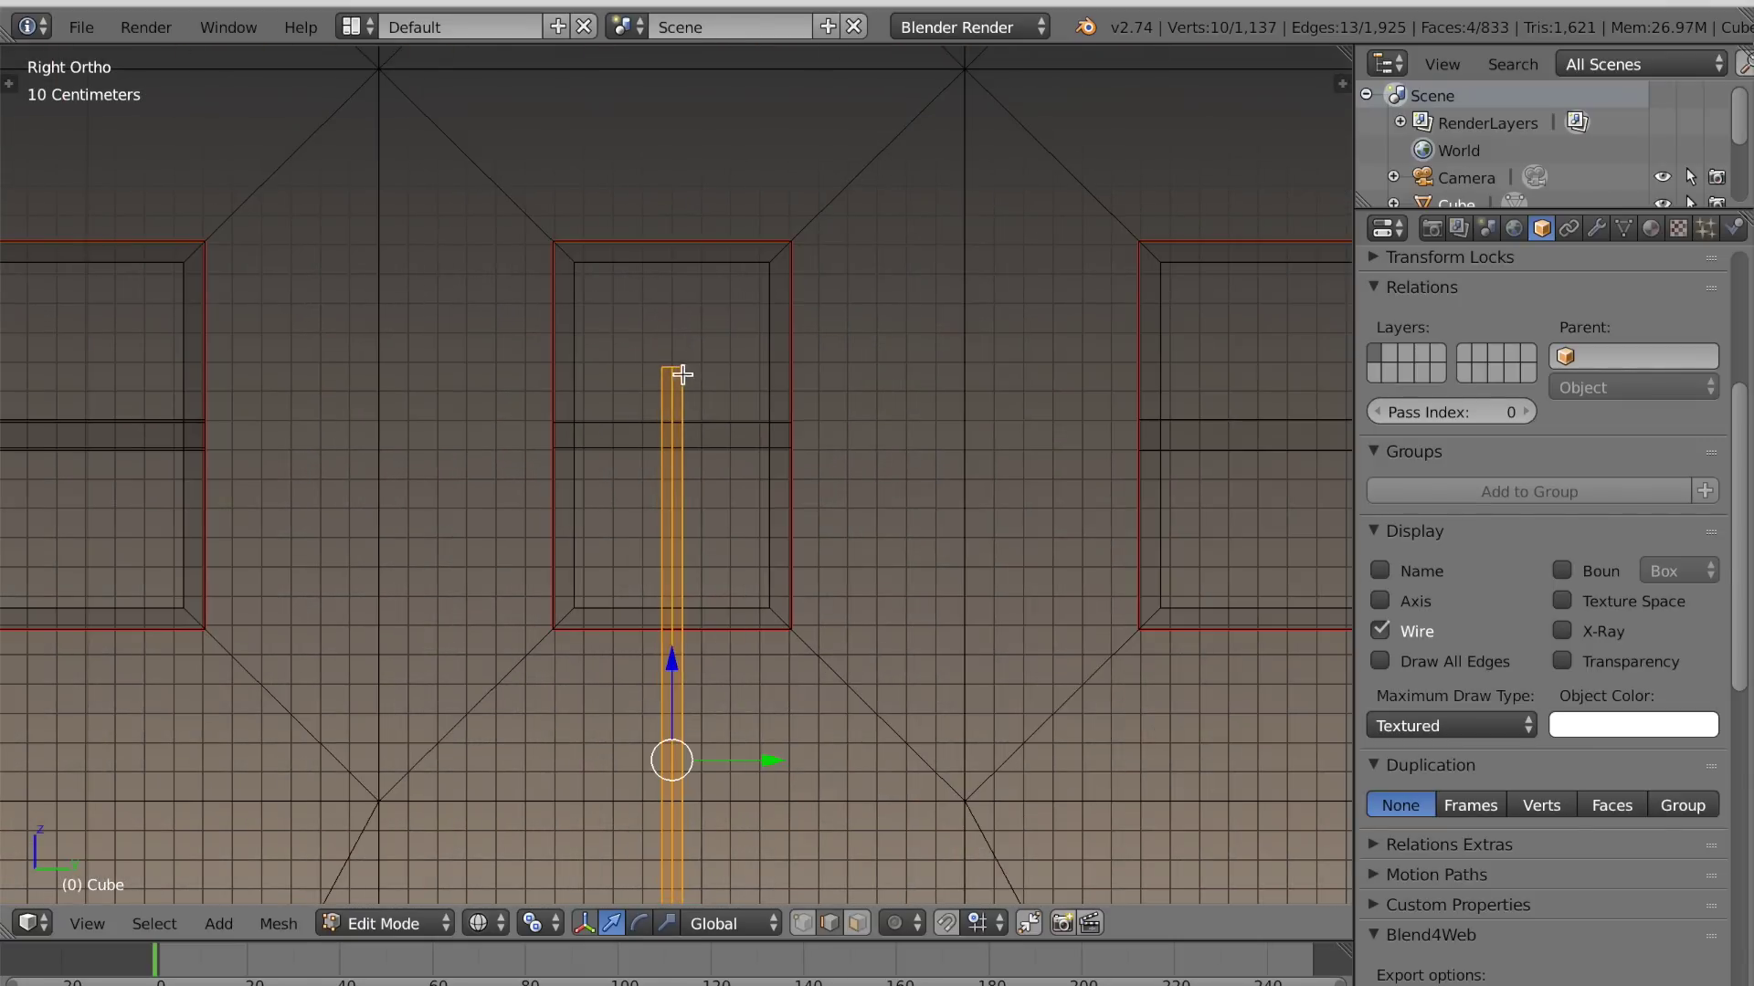
right_click(682, 375)
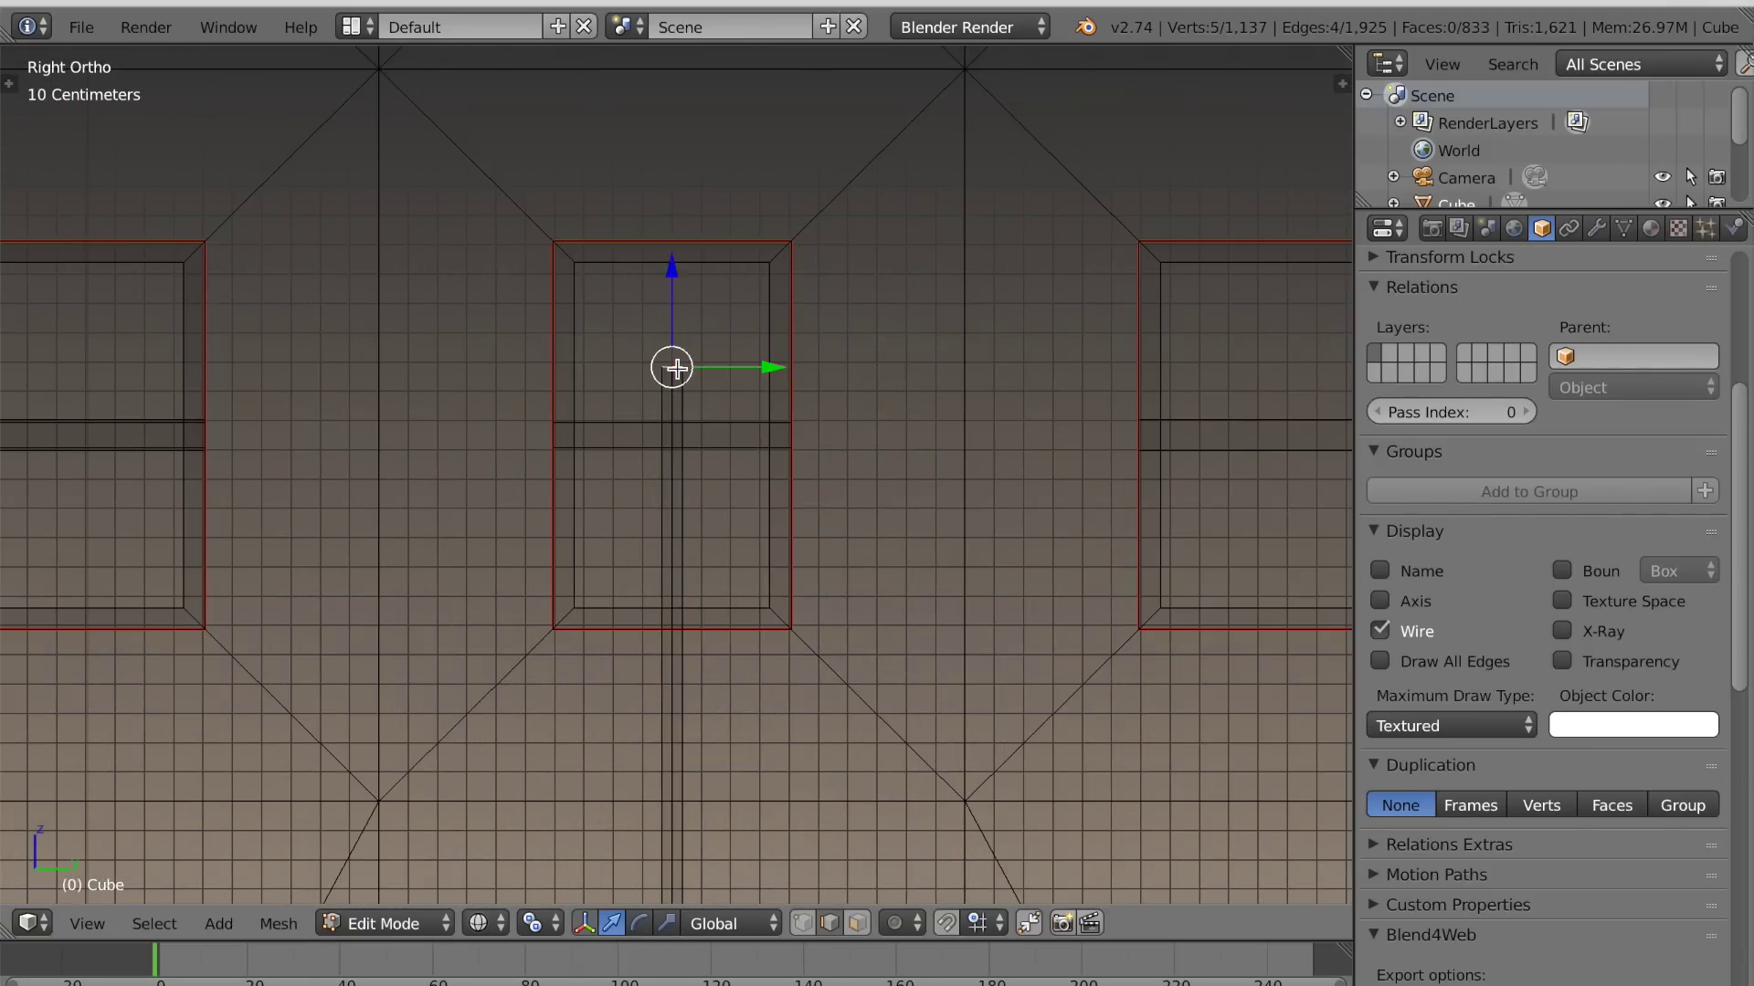
scroll(676, 367, "down", 5)
key("z")
left_click_drag(679, 361, 685, 133)
scroll(685, 137, "down", 5)
scroll(705, 595, "up", 3)
scroll(759, 524, "up", 10)
scroll(759, 524, "down", 2)
Close the open top end of the tall upper pipe with a face
key("KP_5")
scroll(759, 524, "down", 4)
middle_click_drag(759, 524, 678, 562)
scroll(679, 562, "down", 10)
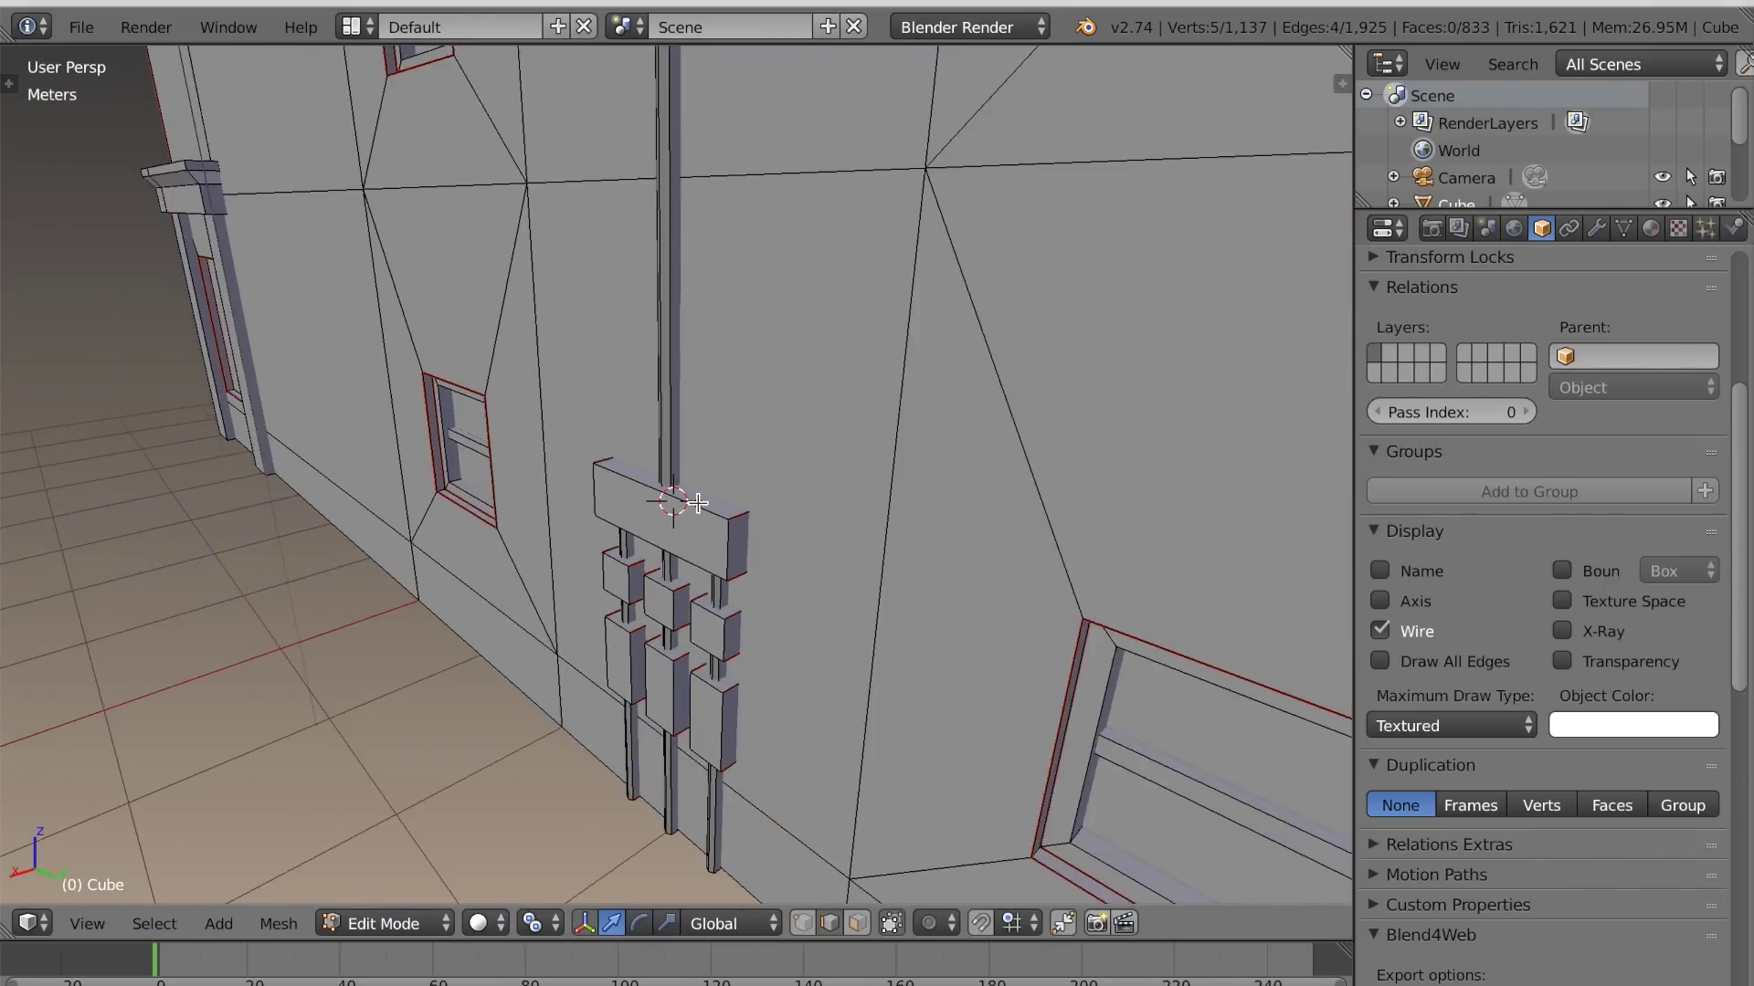
key("Tab")
middle_click_drag(712, 484, 770, 594)
scroll(911, 568, "up", 3)
scroll(804, 589, "up", 4)
scroll(780, 582, "up", 6)
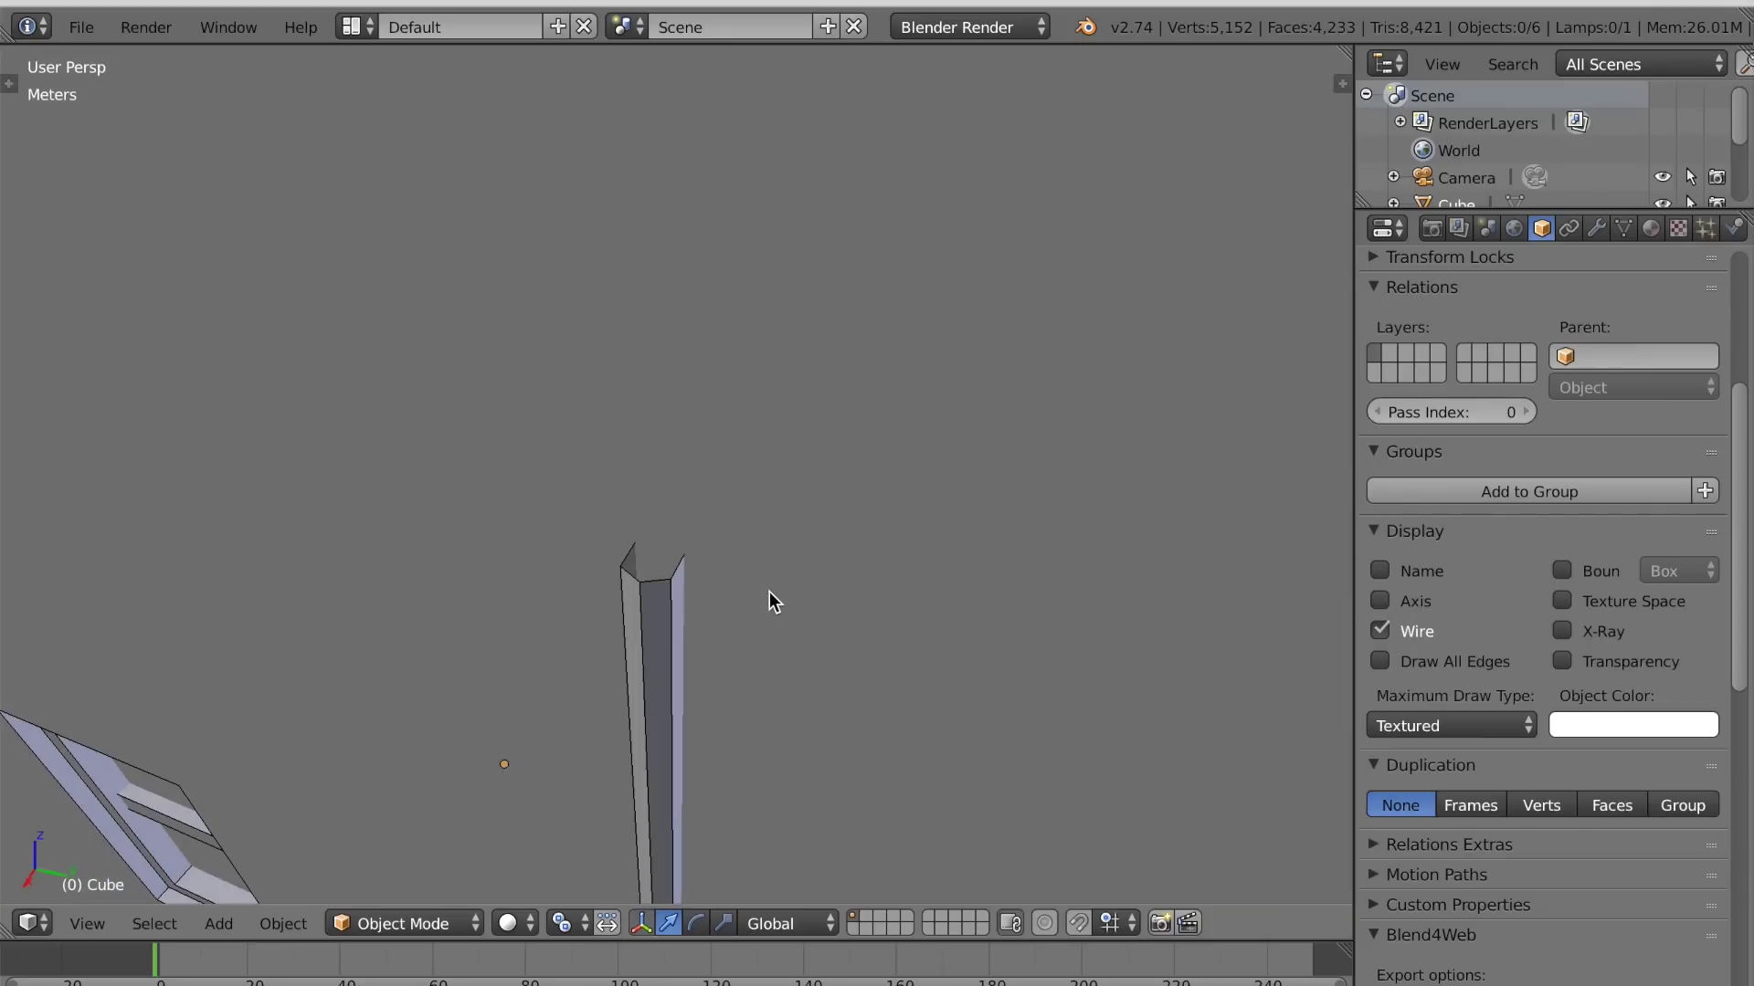
key("Tab")
key("f")
Subdivide the wall-side edge of the tall pipe's top face
middle_click_drag(754, 659, 661, 668)
key("z")
scroll(663, 663, "up", 1)
right_click(586, 721)
middle_click_drag(632, 767, 645, 705, "shift")
scroll(646, 705, "up", 1)
scroll(646, 705, "down", 1)
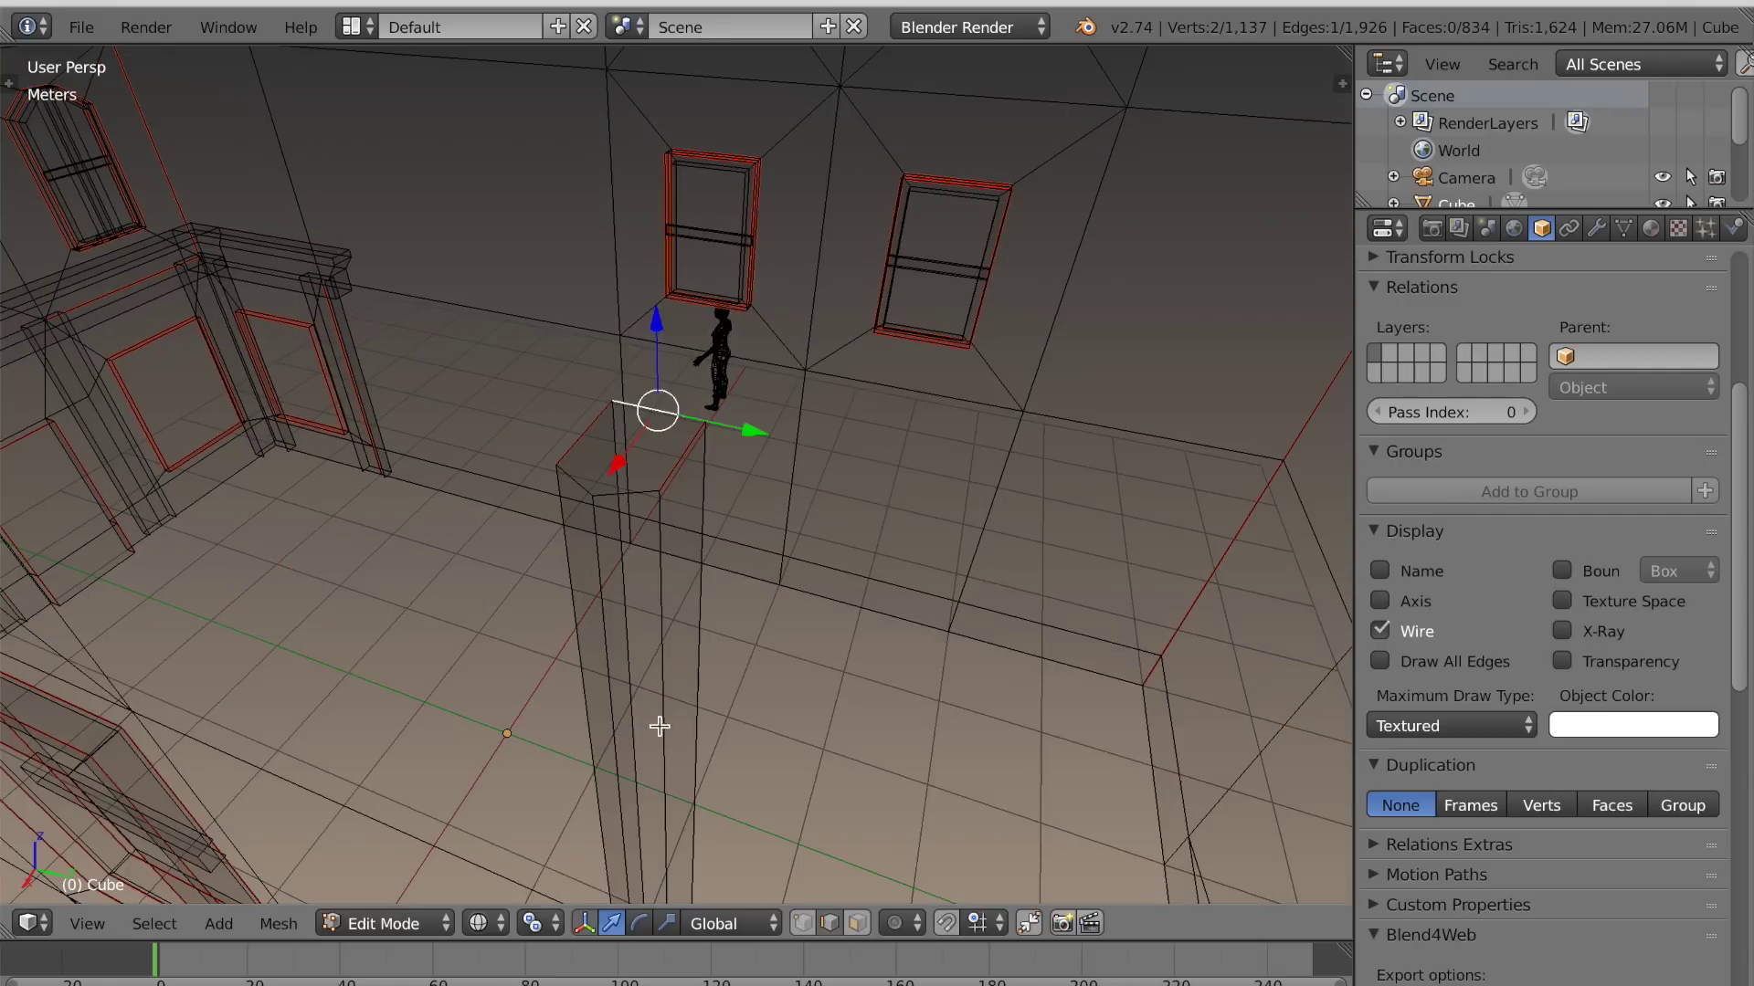
middle_click_drag(668, 770, 668, 755, "shift")
scroll(668, 756, "down", 2, "shift")
key("w")
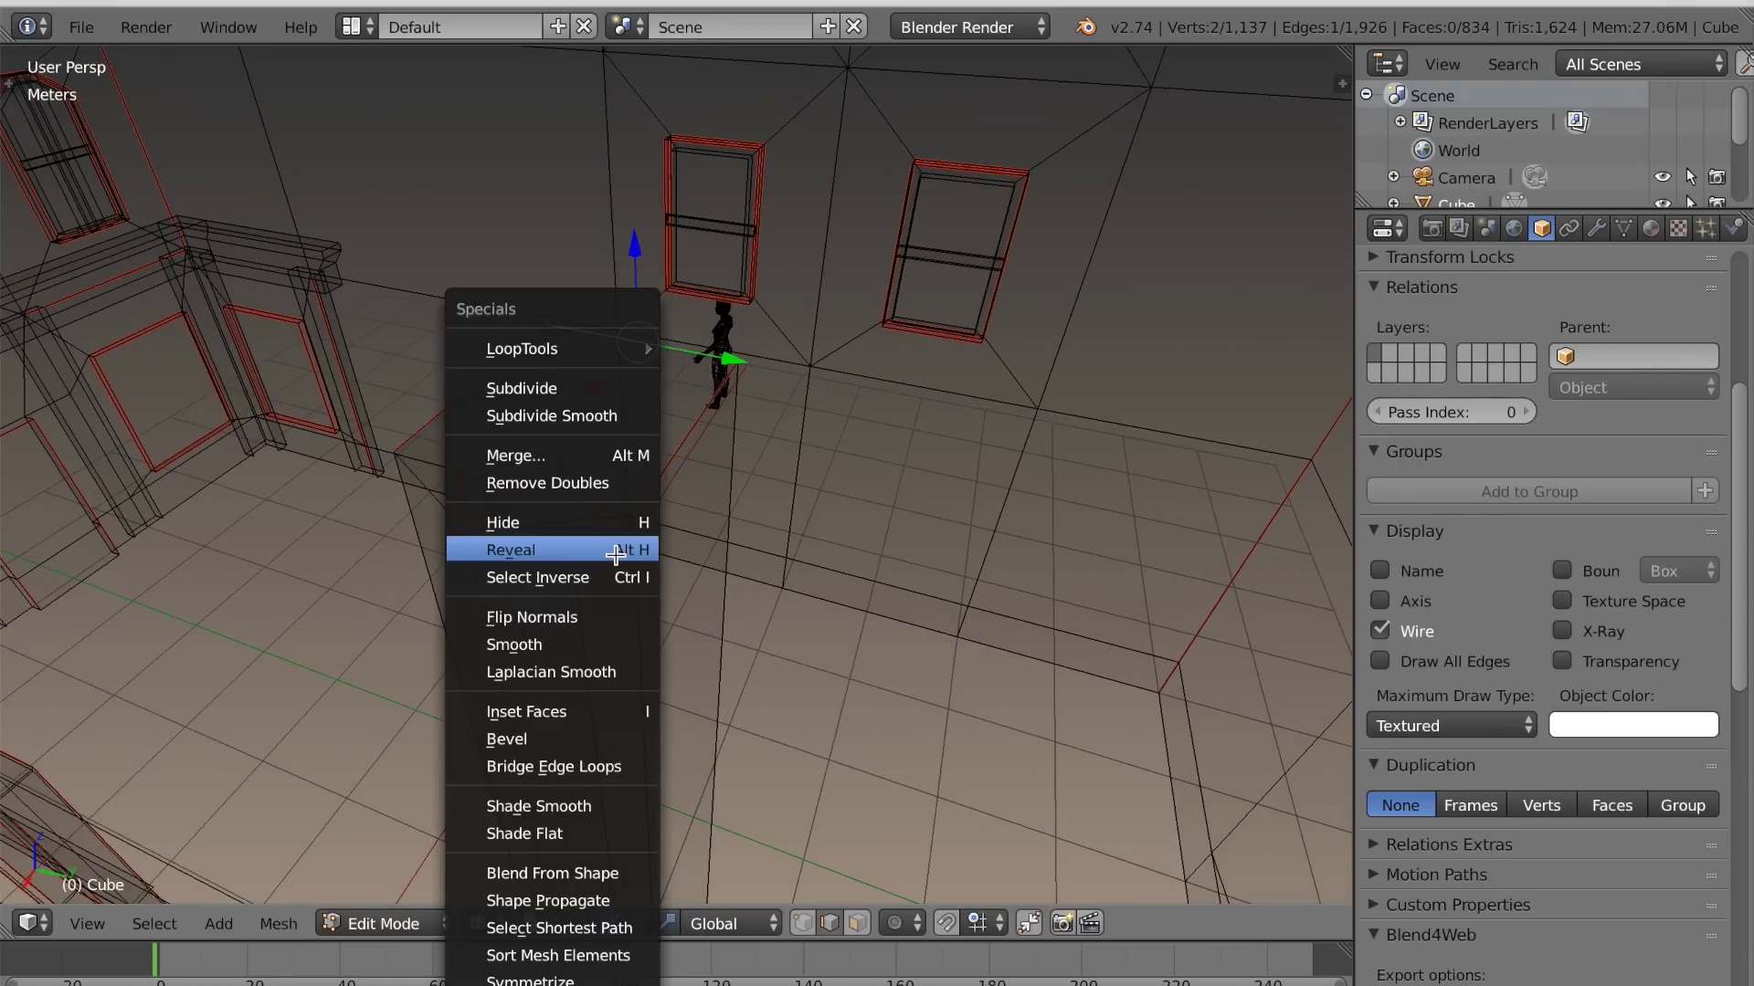
left_click(559, 402)
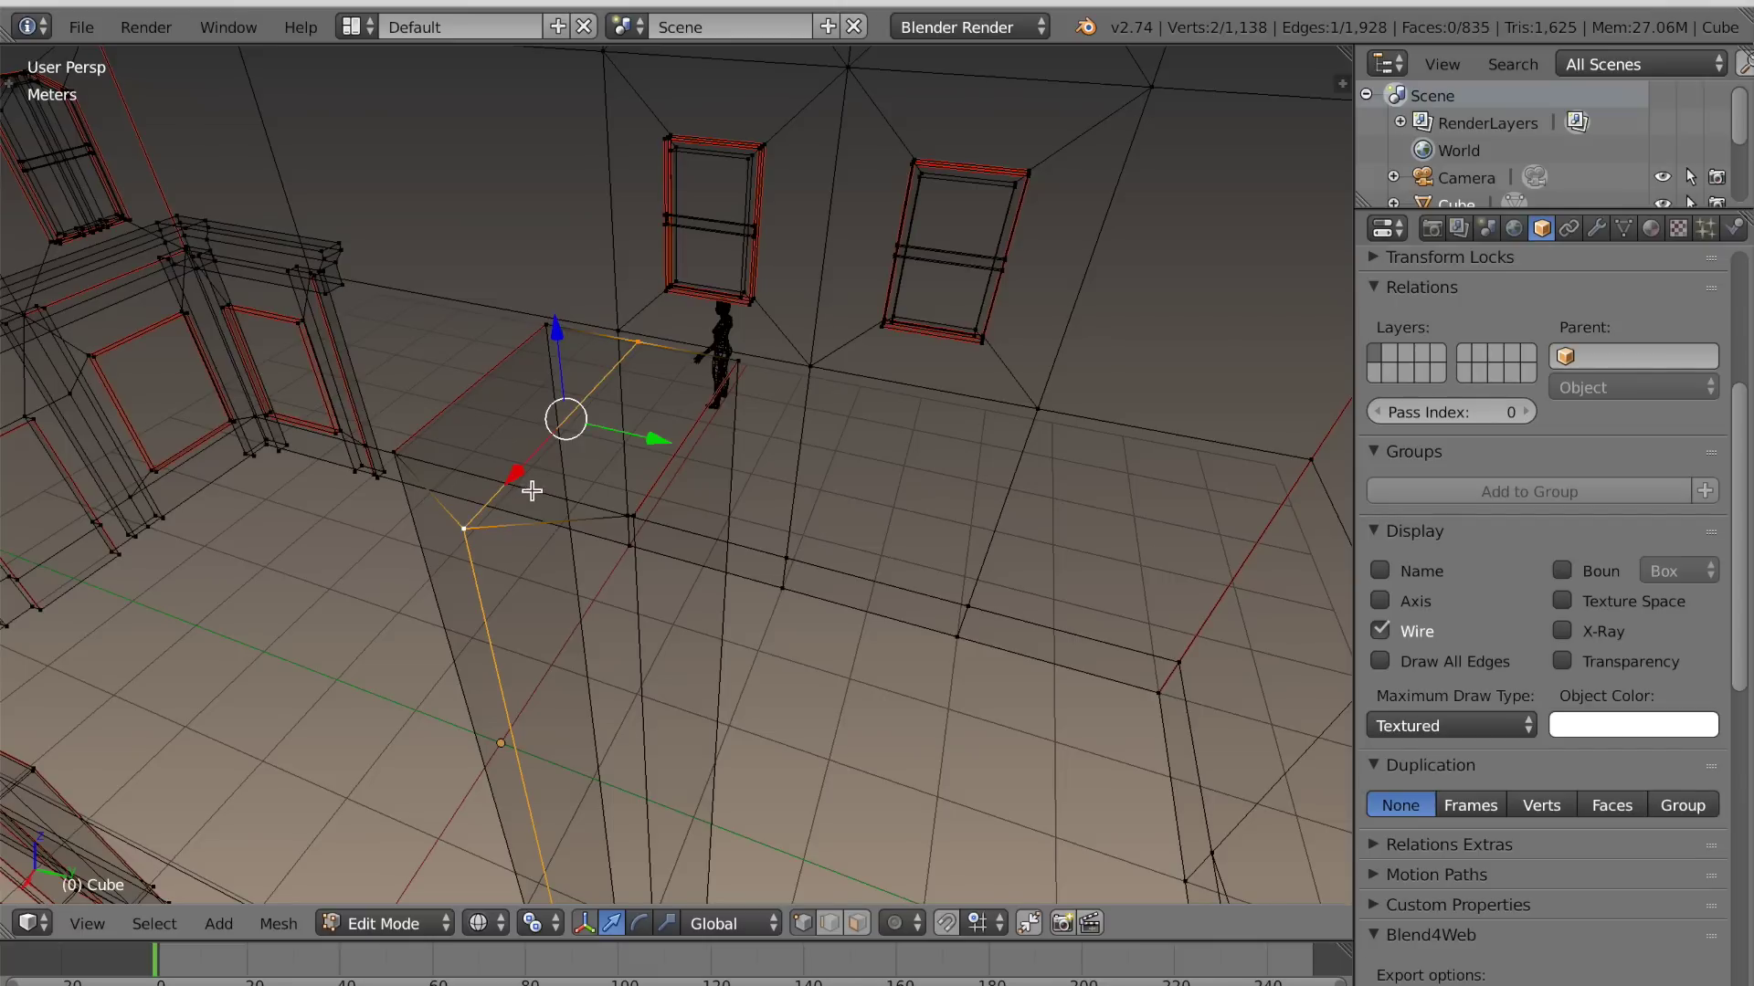
Leave mesh editing and delete the human reference figure standing beside the building
key("Tab")
key("z")
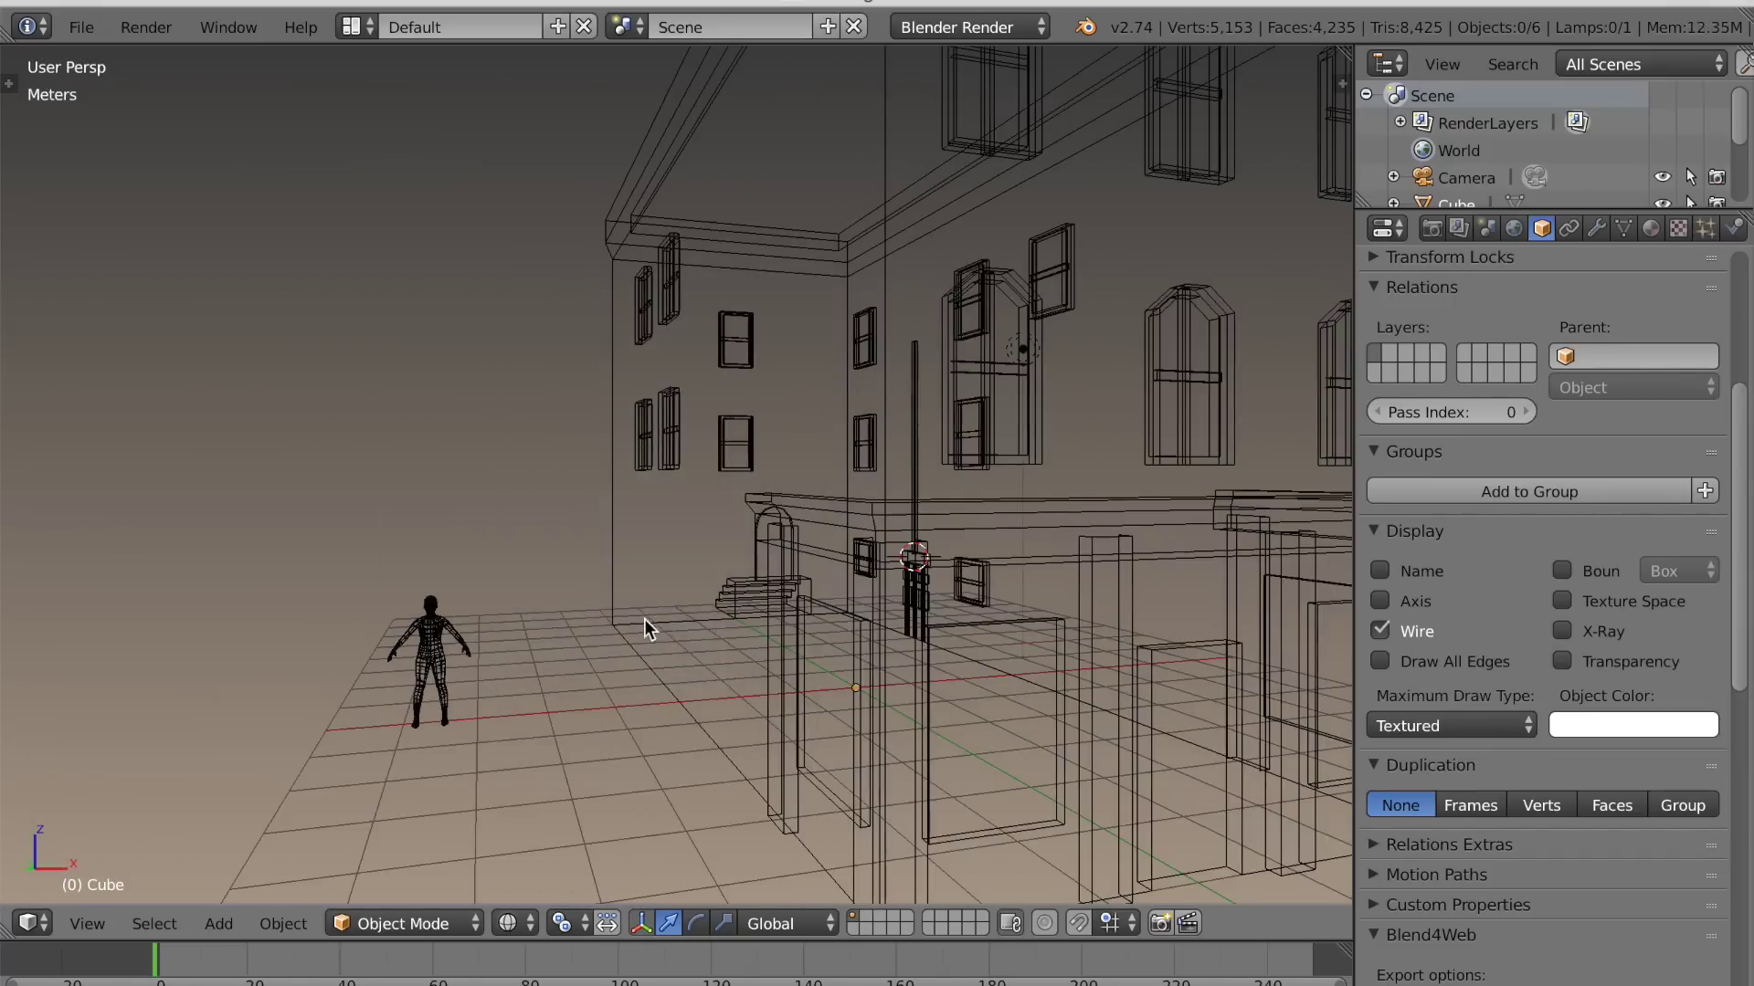
key("b")
left_click_drag(389, 487, 619, 721)
left_click(590, 618)
mouse_move(594, 617)
middle_mouse_down()
mouse_move(682, 617)
mouse_move(695, 573)
mouse_move(605, 645)
mouse_move(720, 654)
mouse_move(744, 618)
mouse_move(767, 622)
middle_mouse_up()
key("z")
Select the top-storey wall face at the corner of the opposite side wall and snap the 3D cursor to it
key("Tab")
scroll(710, 645, "up", 2)
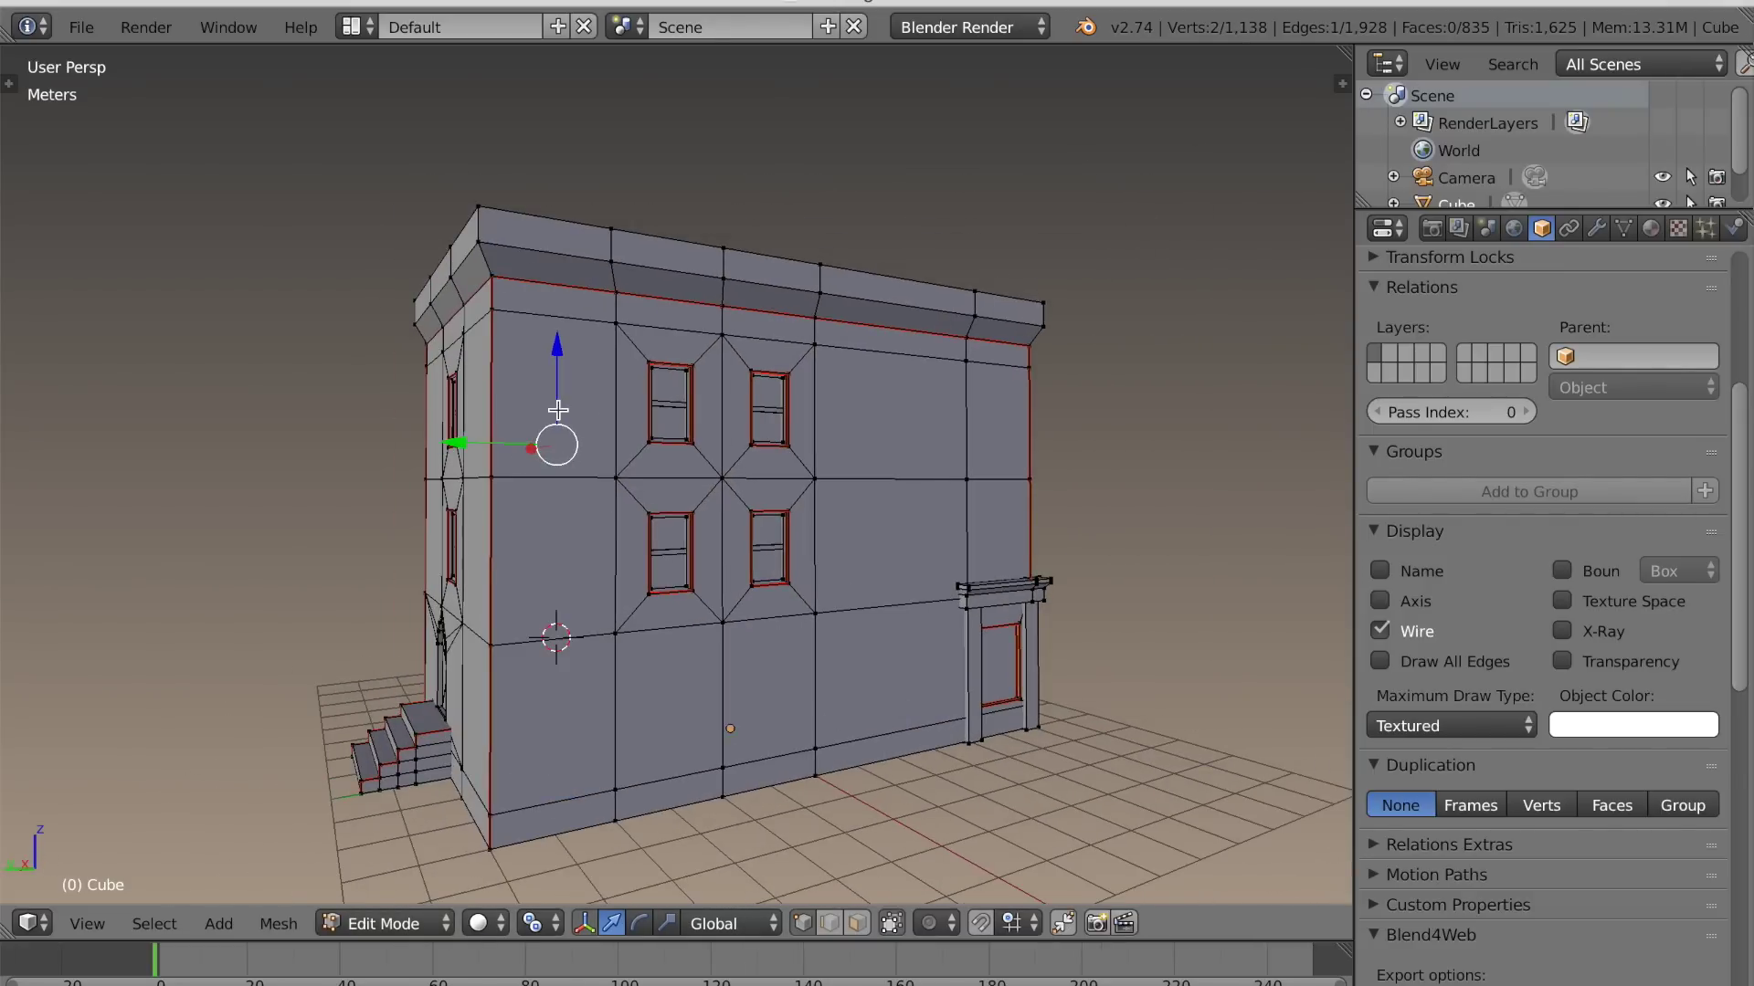
right_click(573, 392)
scroll(584, 456, "up", 2)
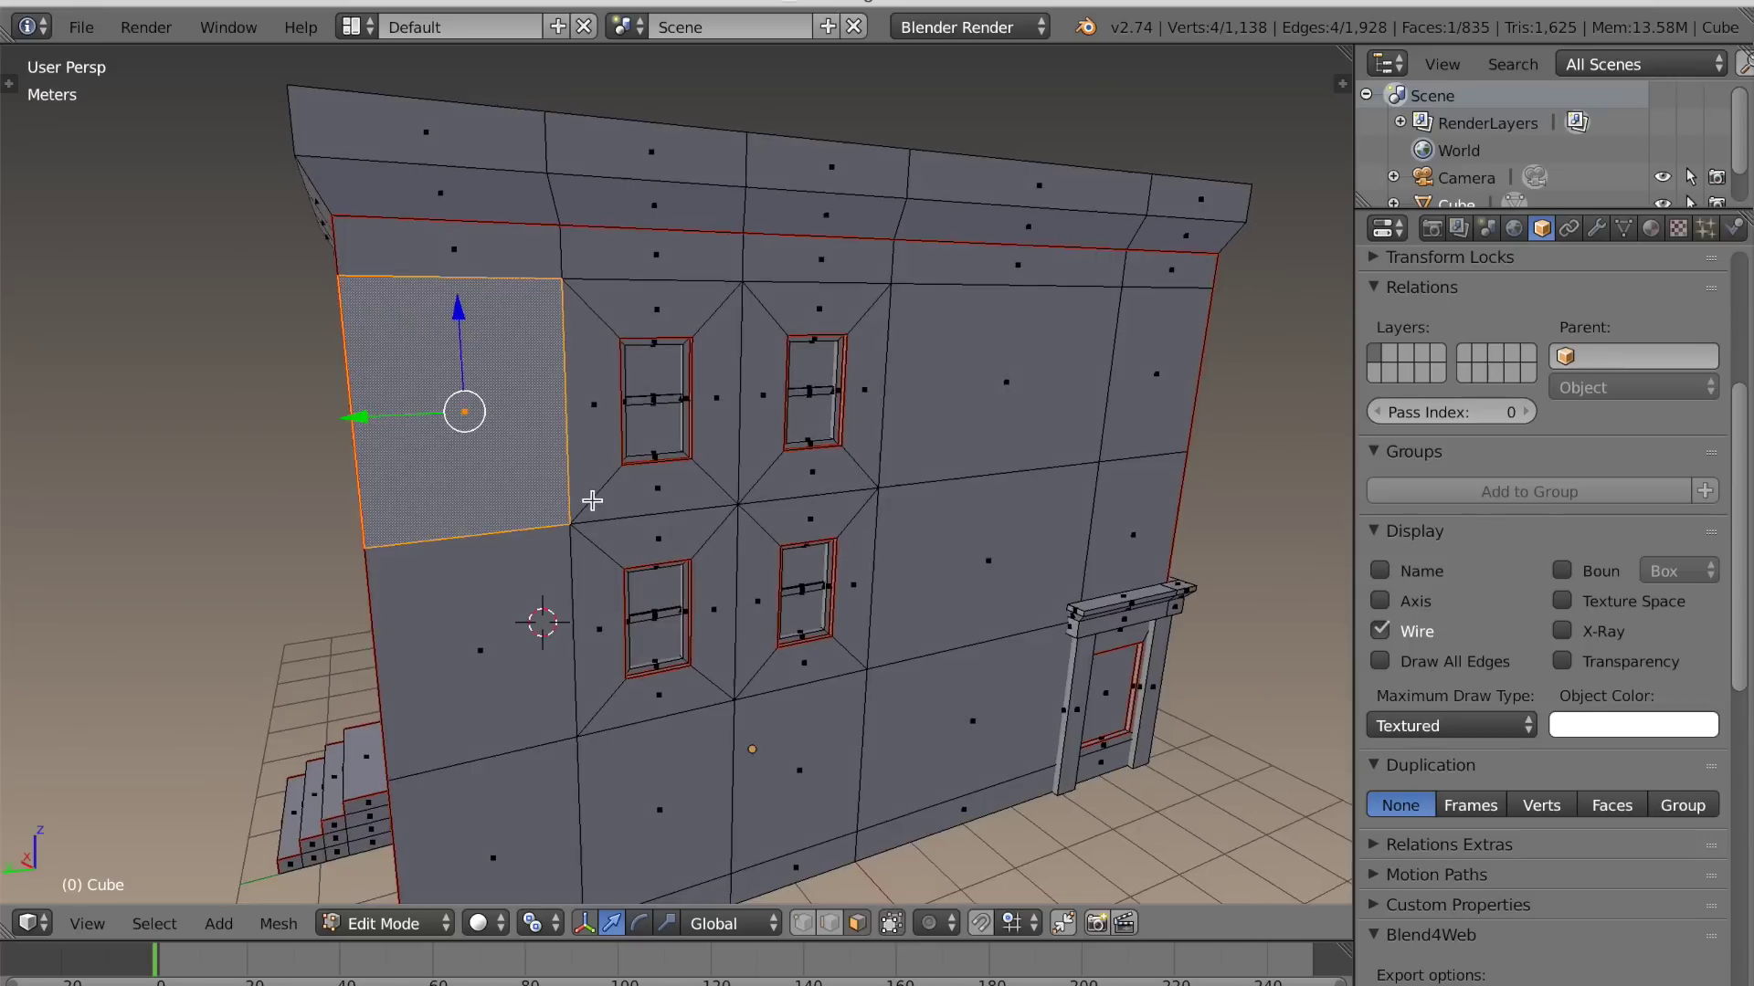
middle_click_drag(591, 496, 744, 512)
scroll(729, 521, "up", 3)
key("shift+s")
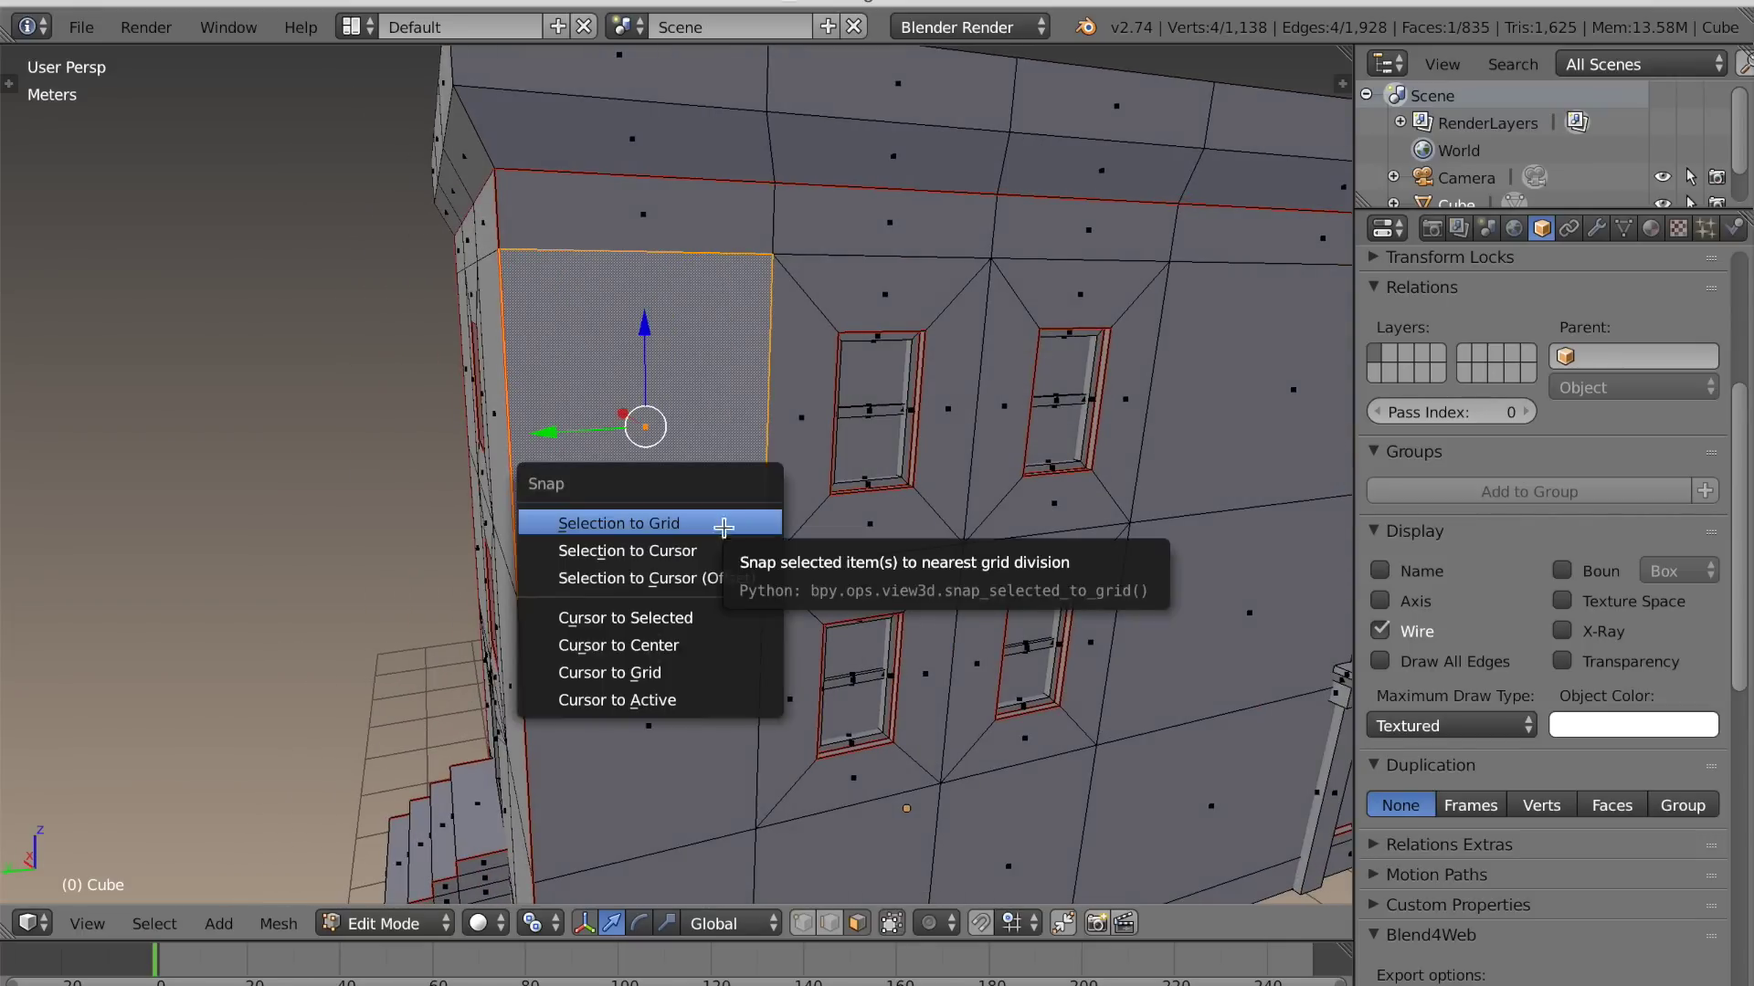
left_click(710, 617)
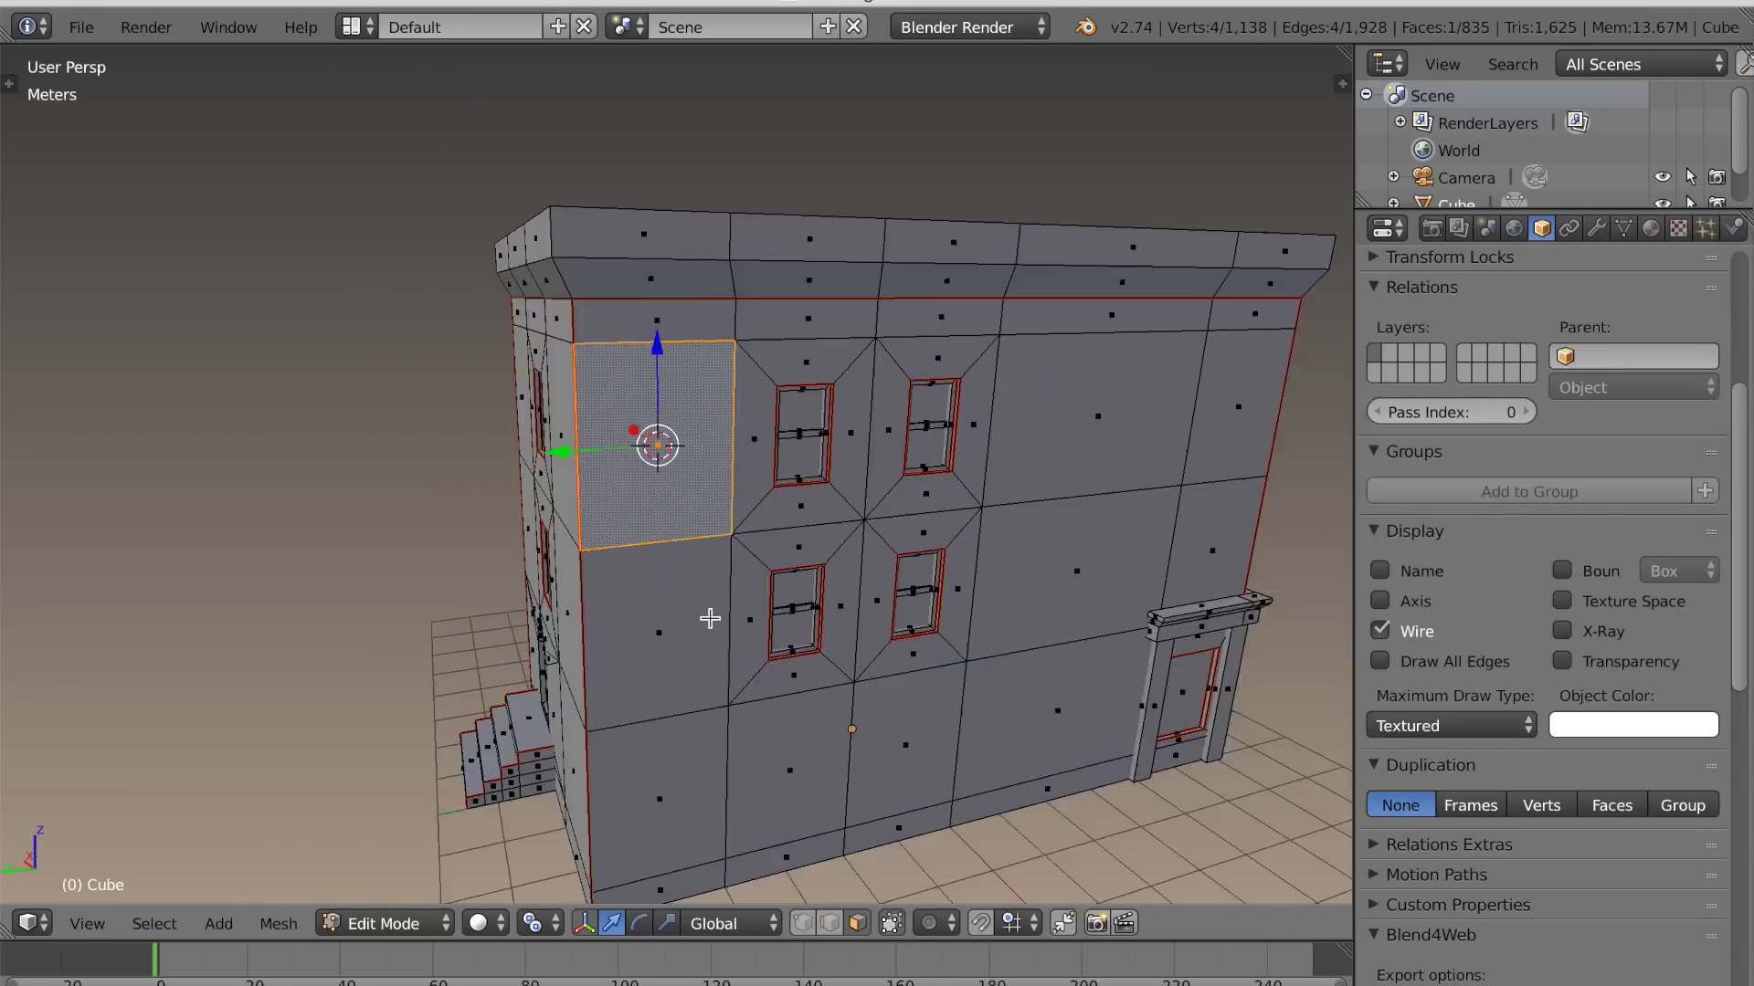
Add a cube to the building mesh at the 3D cursor and scale it down to a small box on the wall
middle_click_drag(710, 618, 660, 593)
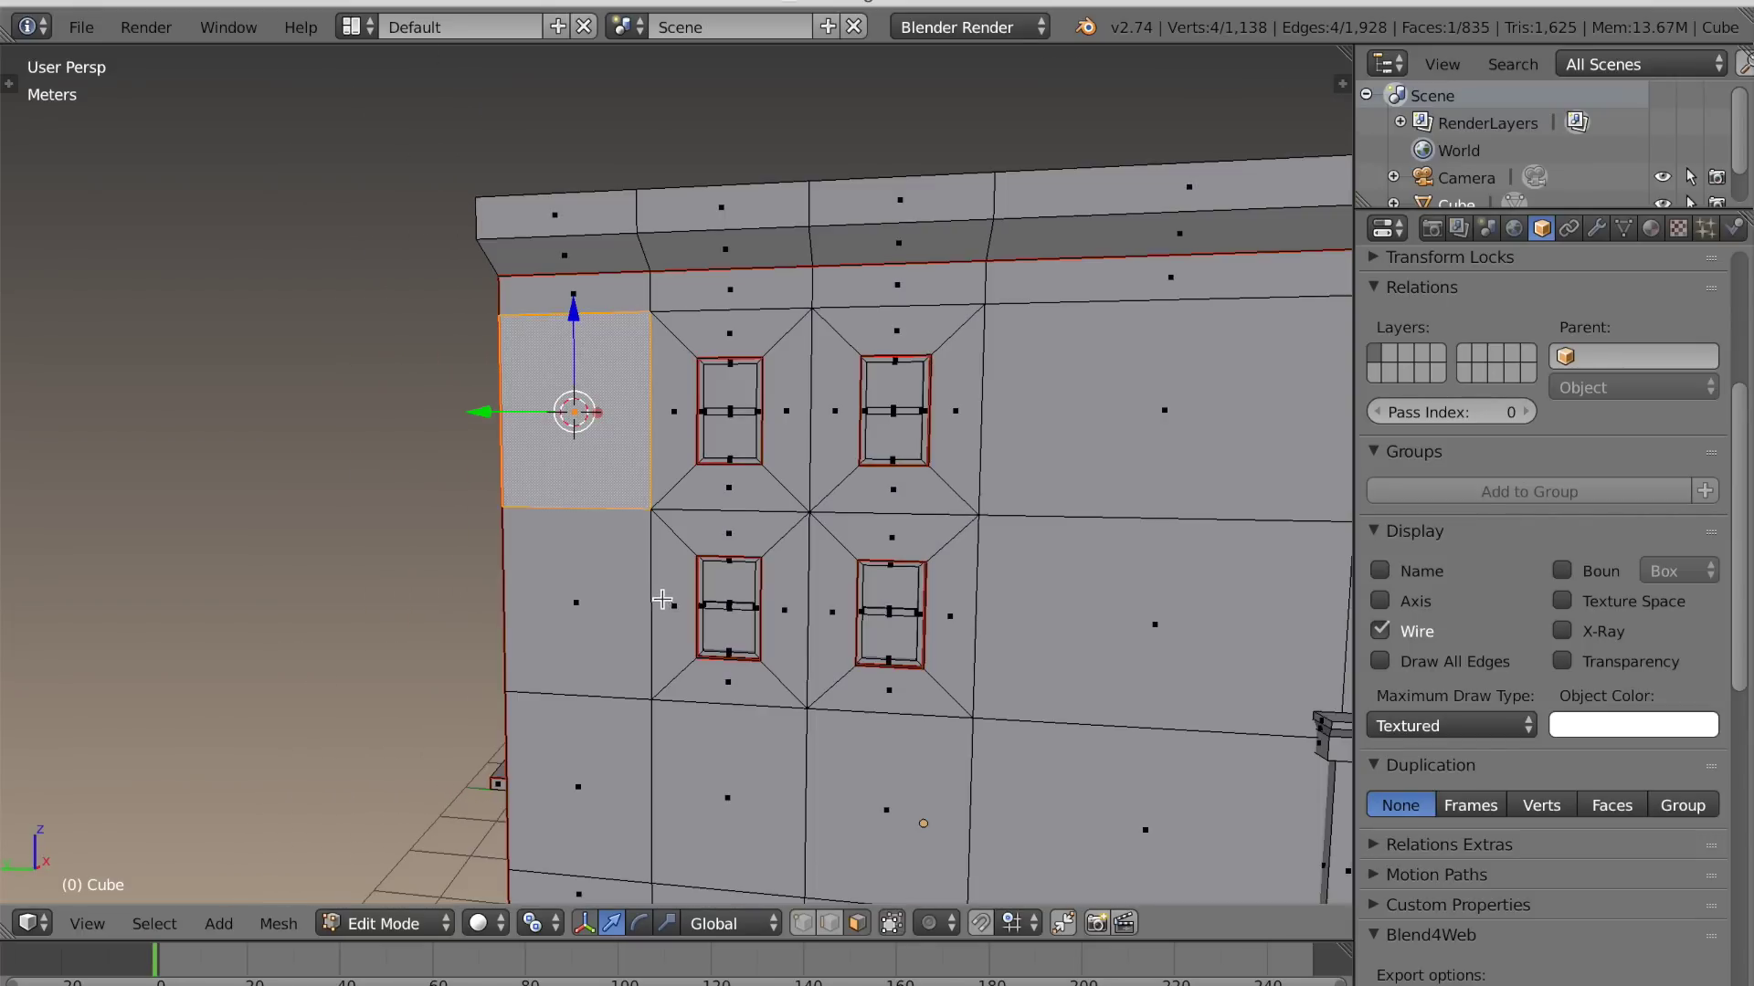
key("shift+a")
left_click(603, 529)
middle_click_drag(603, 517, 982, 584)
key("s")
left_click(673, 445)
key("KP_Decimal")
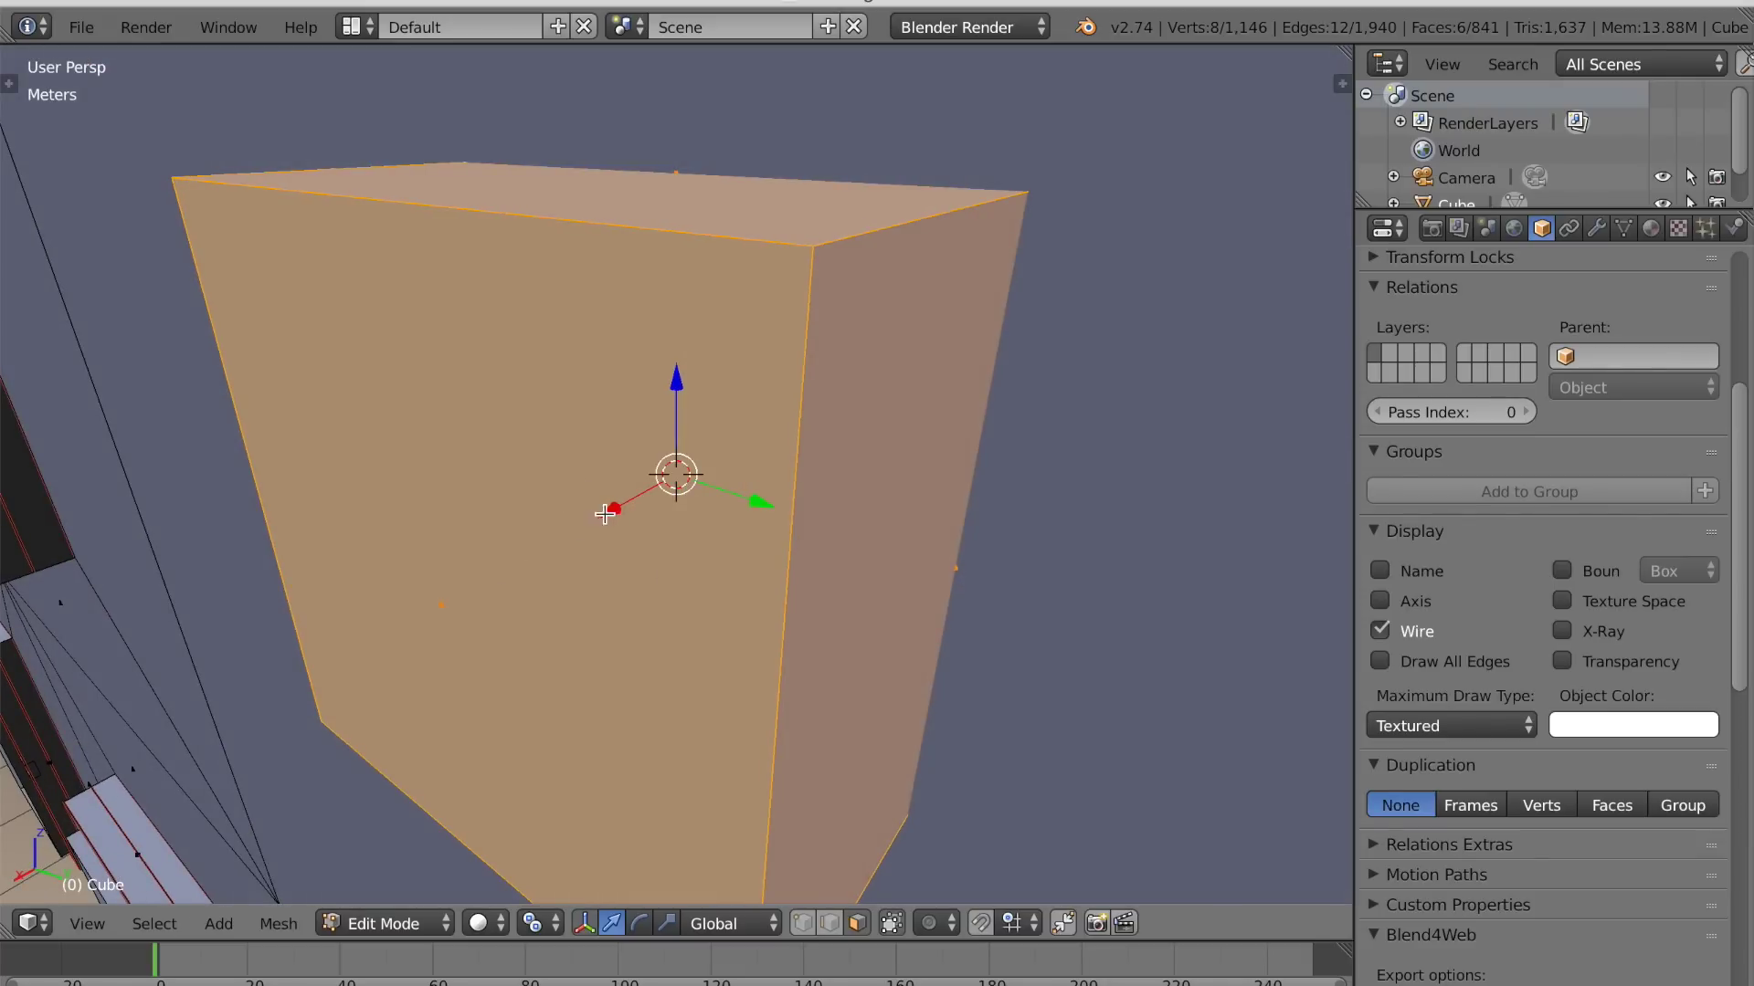
Delete the wall-side face of the small box
key("s")
key("x")
left_click(726, 457)
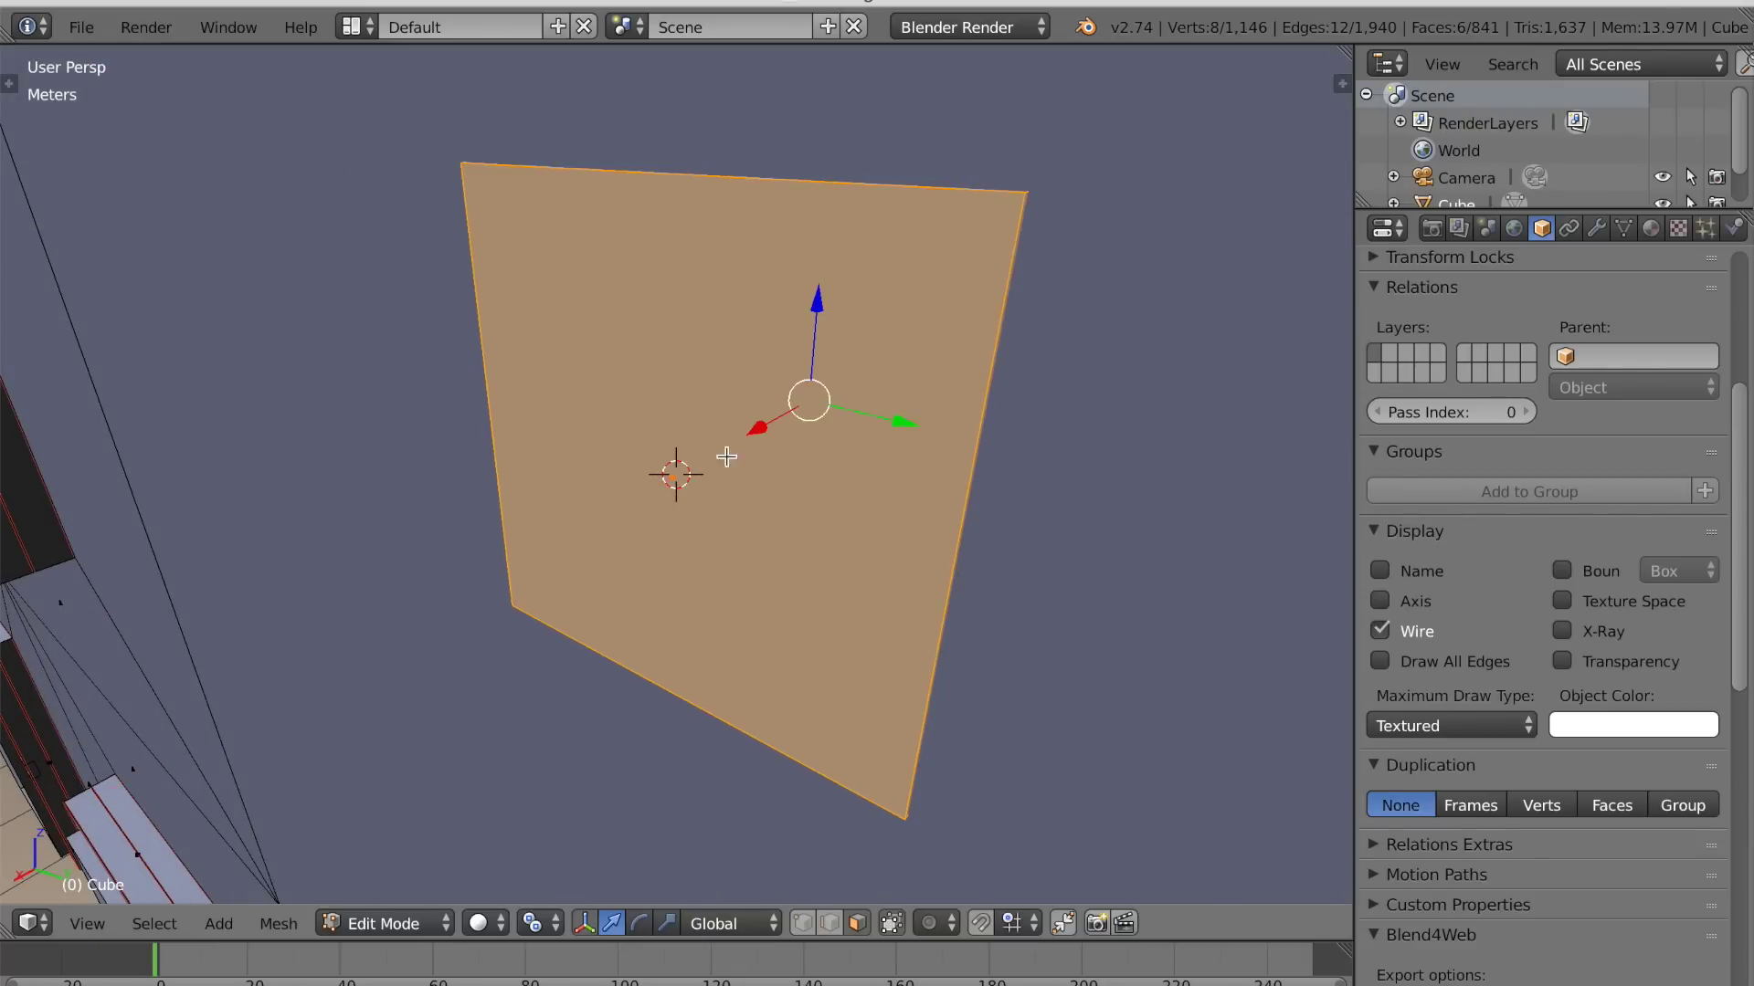
key("x")
left_click(585, 536)
middle_click_drag(584, 536, 482, 522)
scroll(482, 522, "down", 3)
middle_click_drag(575, 576, 704, 589)
Move the box's outer face along X toward the wall to make the box shallower
right_click(848, 541)
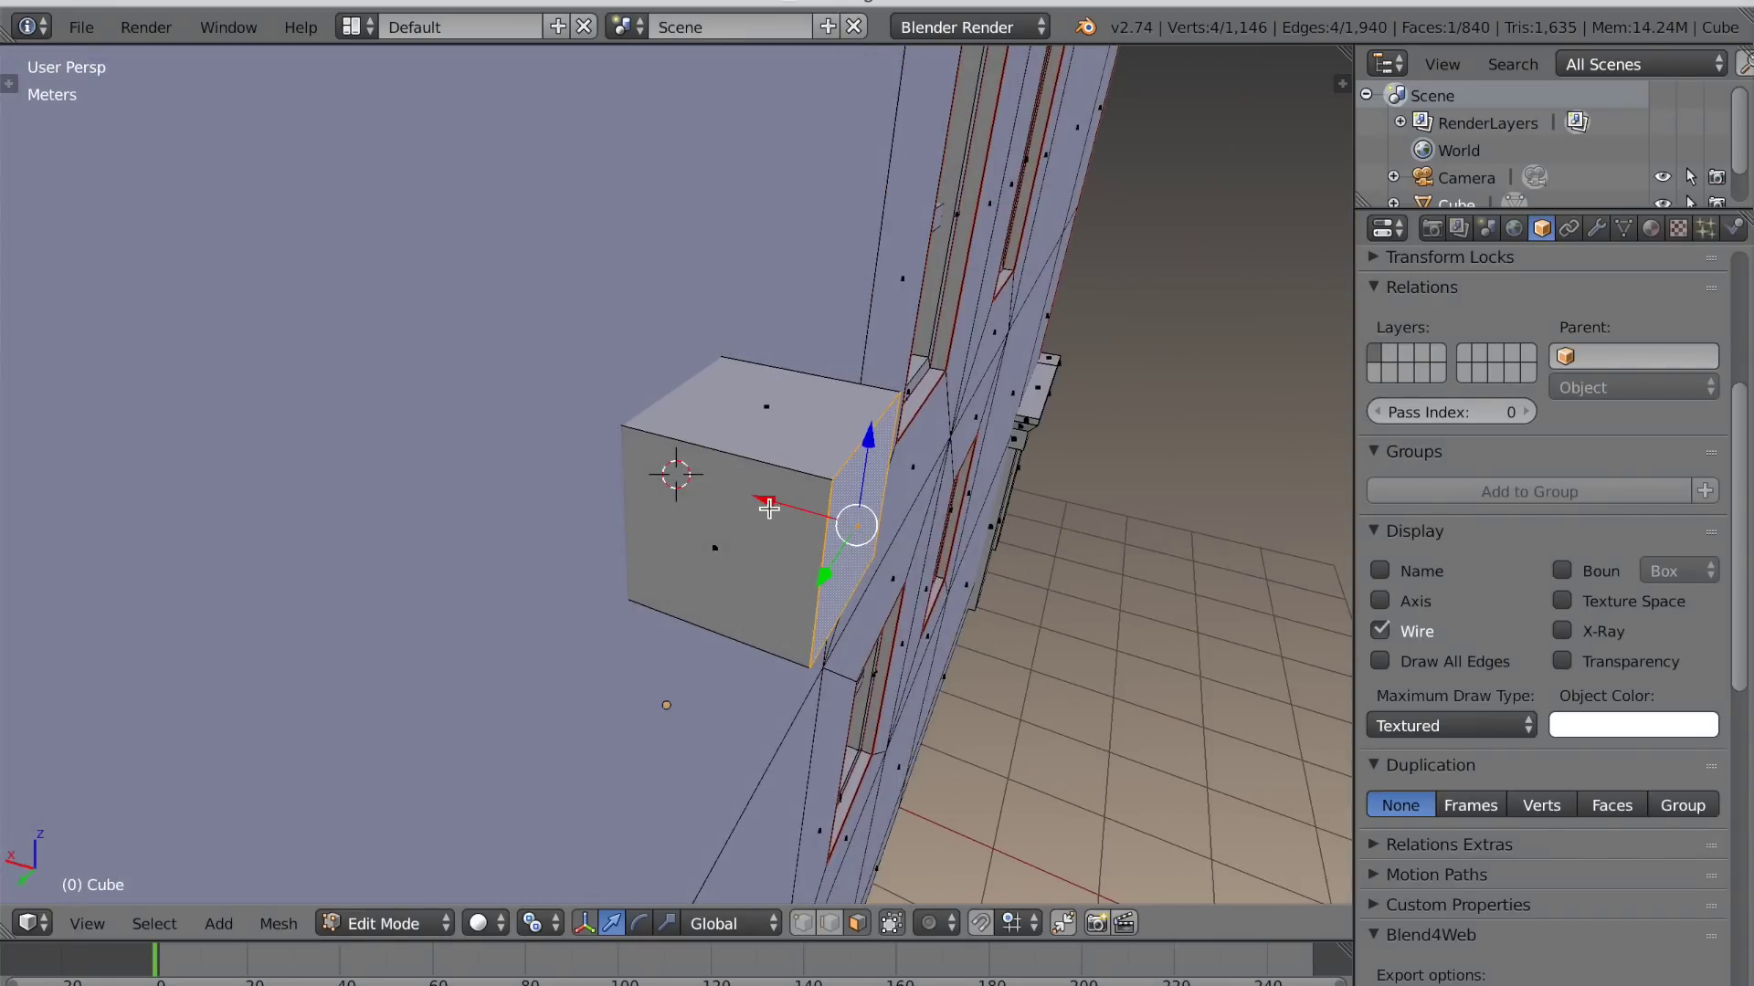
left_click_drag(768, 505, 646, 457)
left_click(661, 464)
Taper the box downward by narrowing its bottom face along Y and moving the bottom outer edge toward the wall
middle_click_drag(673, 470, 898, 573)
key("s")
key("y")
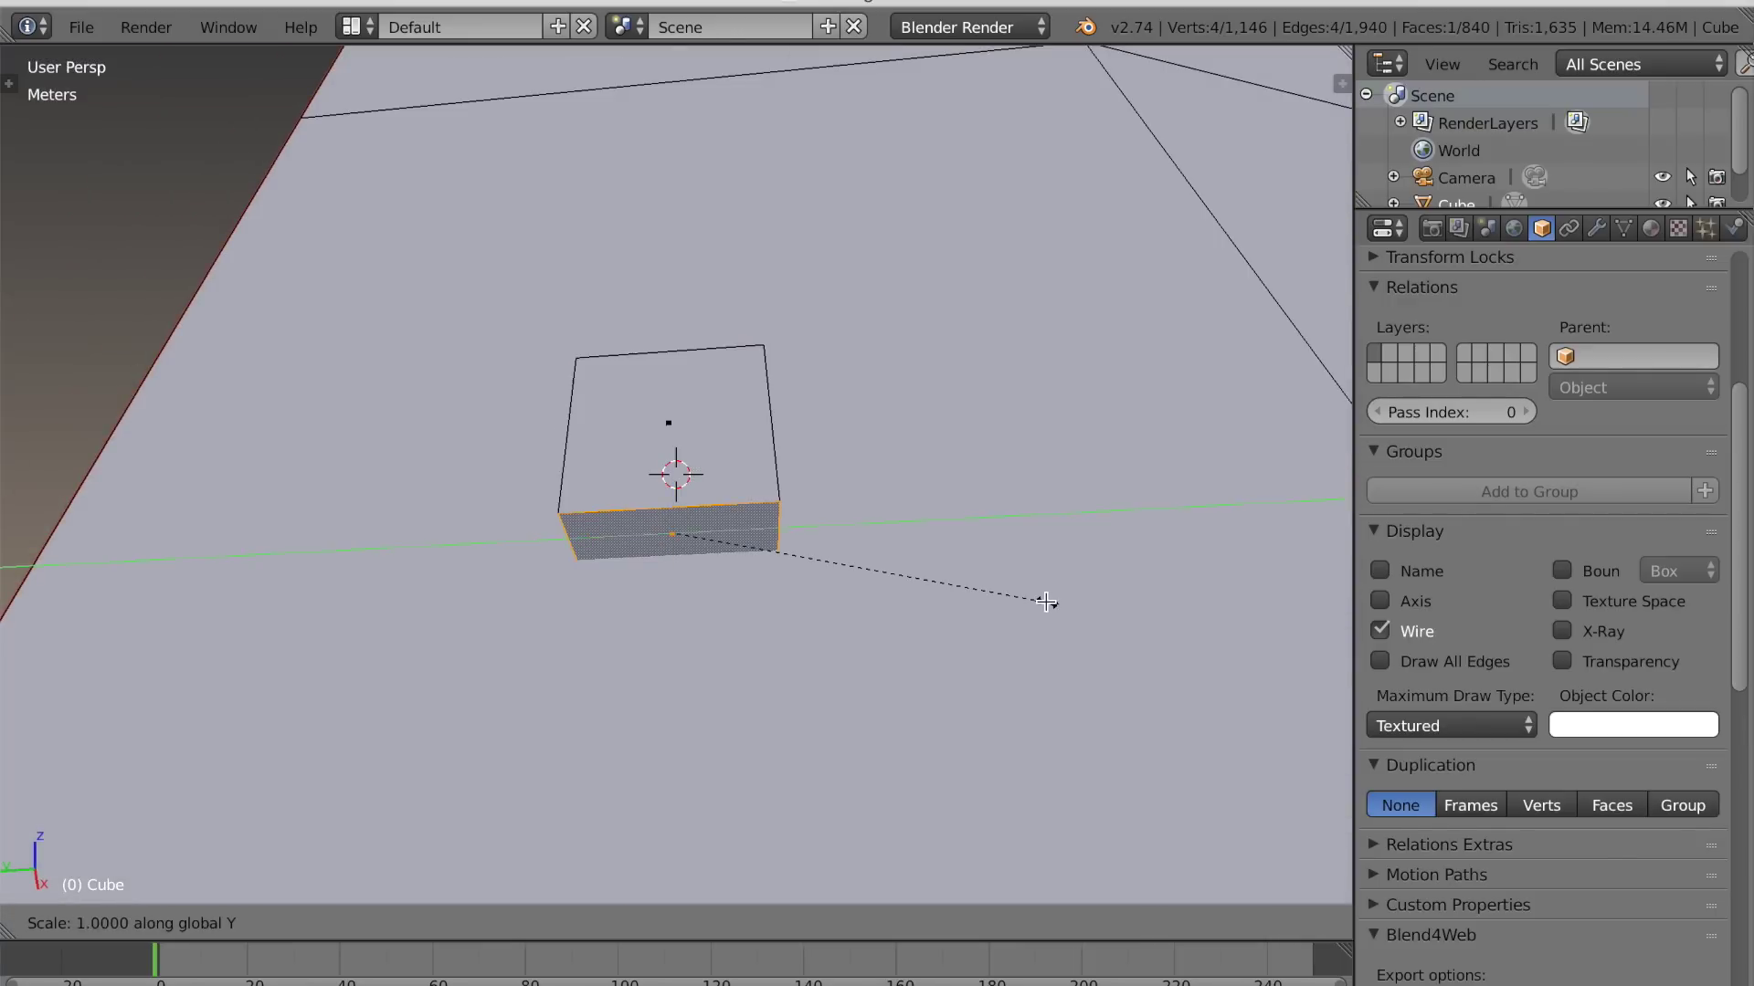
left_click(836, 560)
middle_click_drag(837, 560, 822, 902)
scroll(648, 519, "up", 5)
right_click(553, 581)
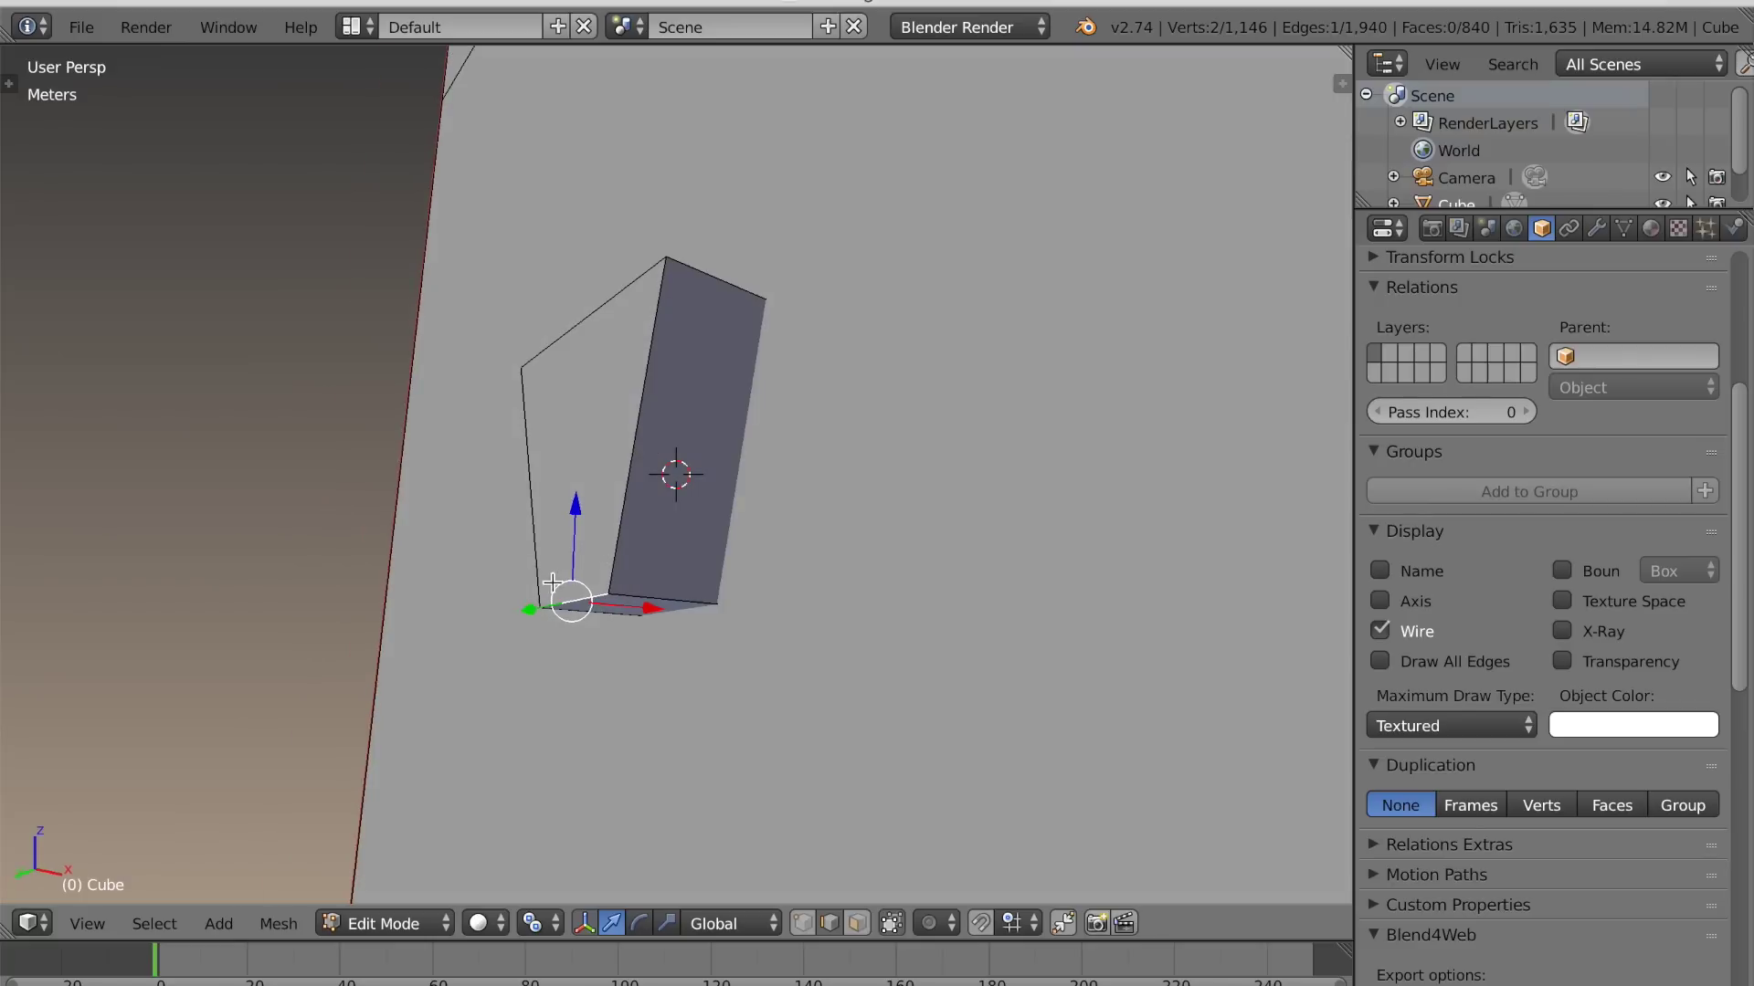
left_click_drag(646, 612, 688, 615)
Extrude the box's bottom face down along the wall about 5.8 m to form a drainpipe
scroll(688, 615, "down", 2)
left_click(856, 924)
scroll(662, 565, "down", 7)
middle_click_drag(662, 565, 761, 603)
scroll(822, 580, "down", 2)
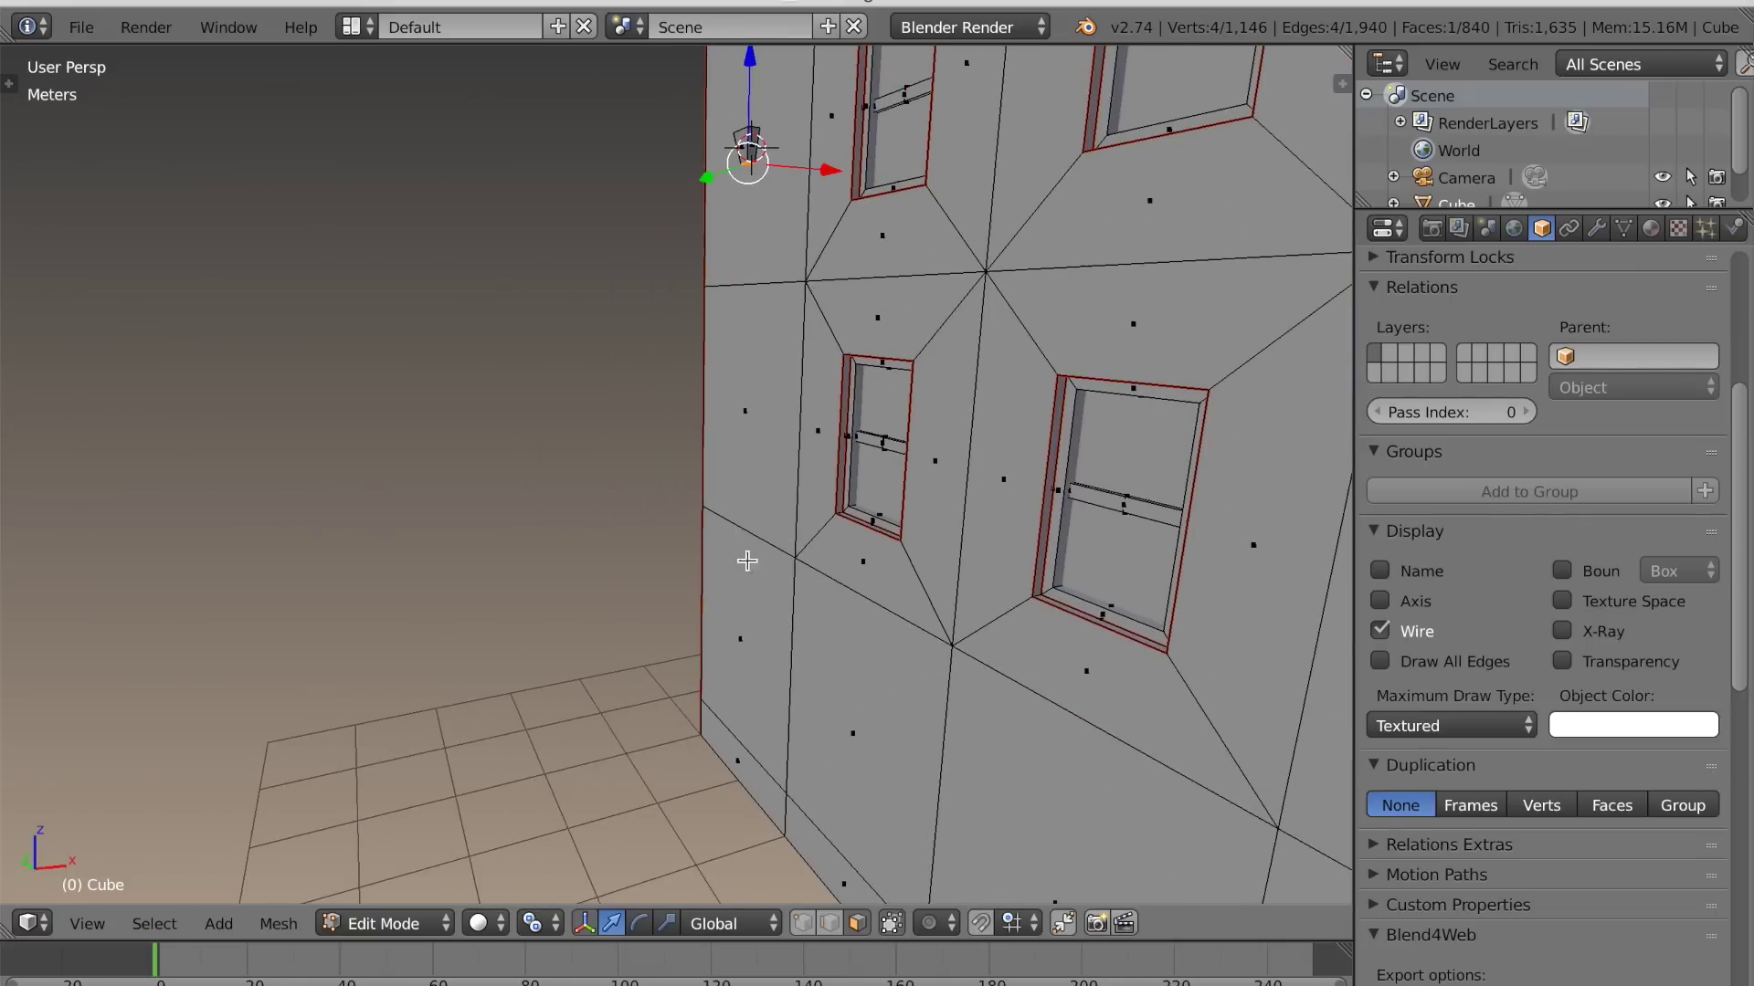
key("e")
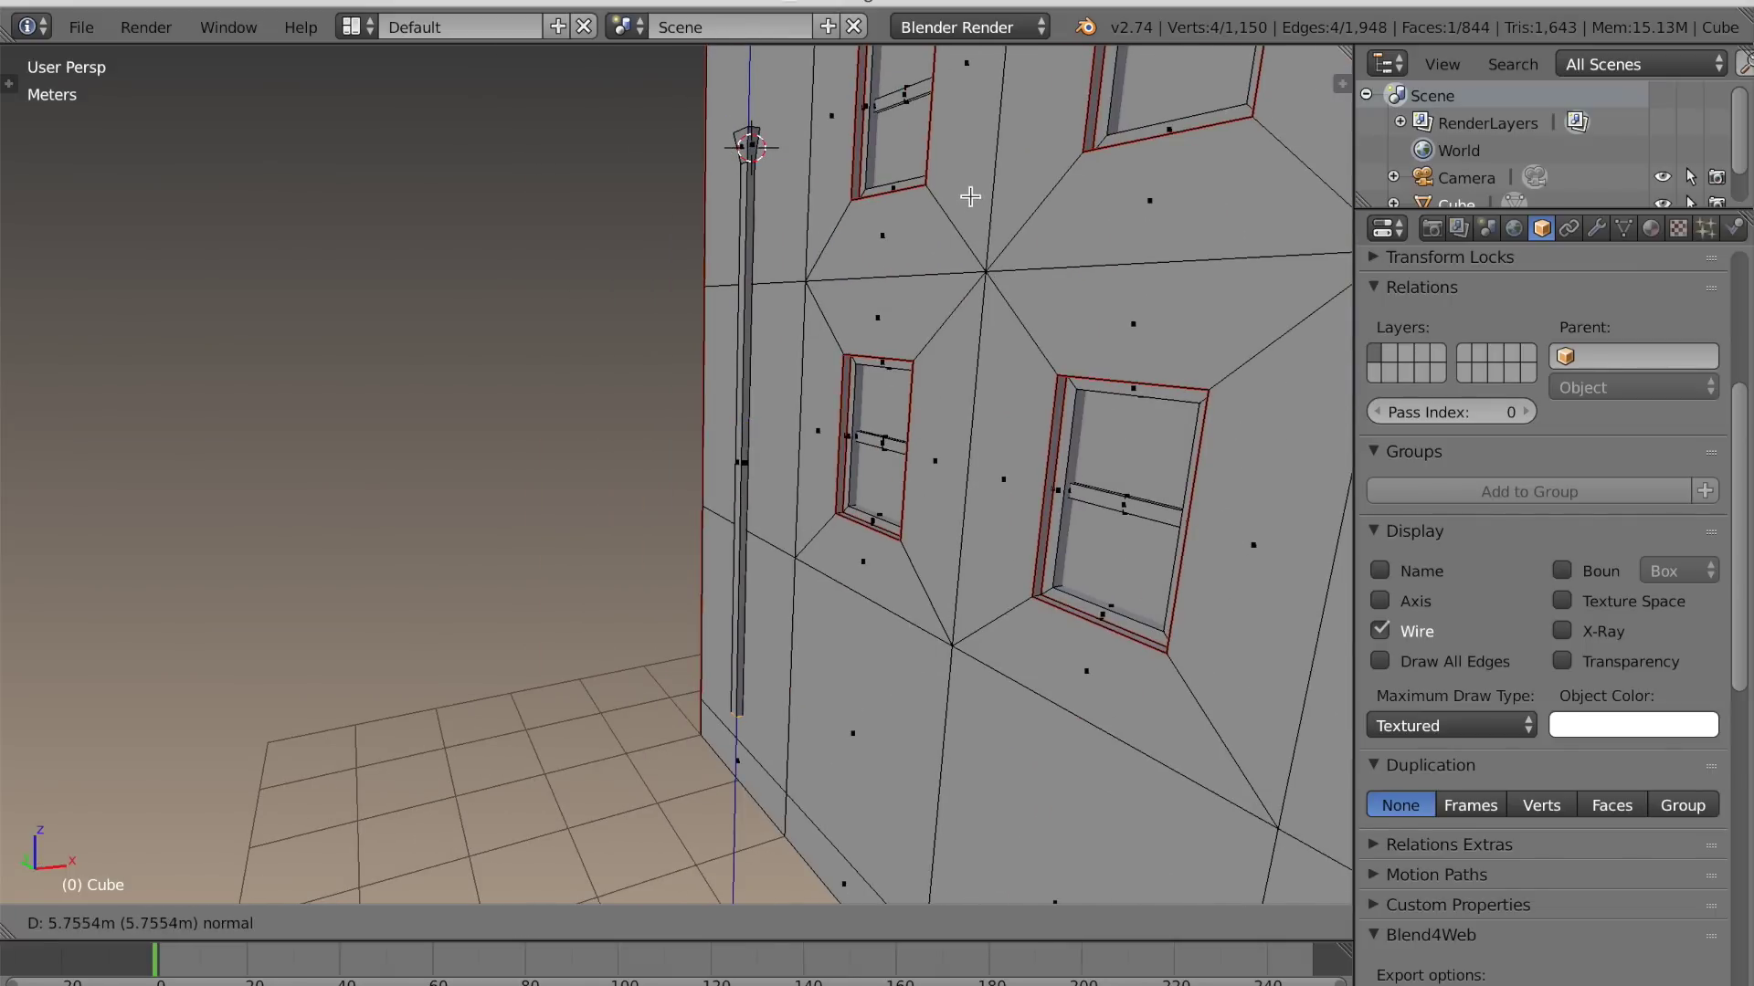
left_click(970, 197)
Extrude a short segment from the drainpipe's lower end and shift its end face outward and down to make an angled bend
scroll(970, 197, "down", 6)
middle_click_drag(877, 305, 1082, 325)
scroll(825, 520, "up", 3)
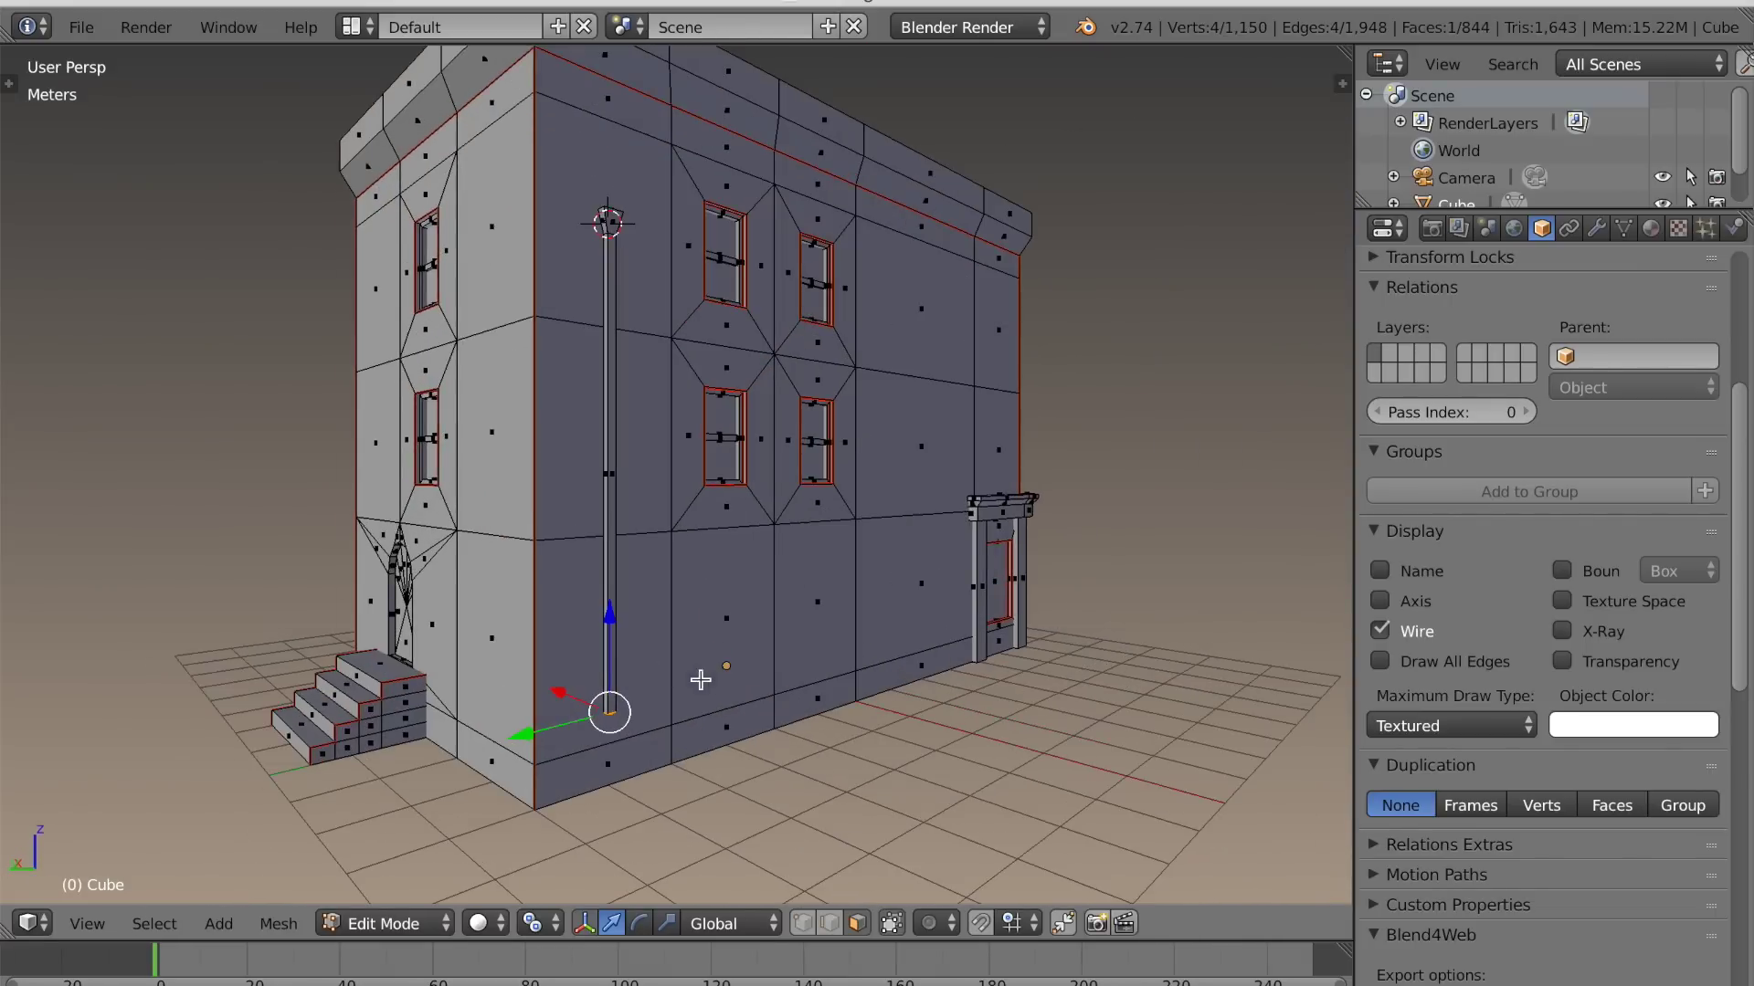
middle_click_drag(677, 679, 717, 674)
key("ctrl+KP_1")
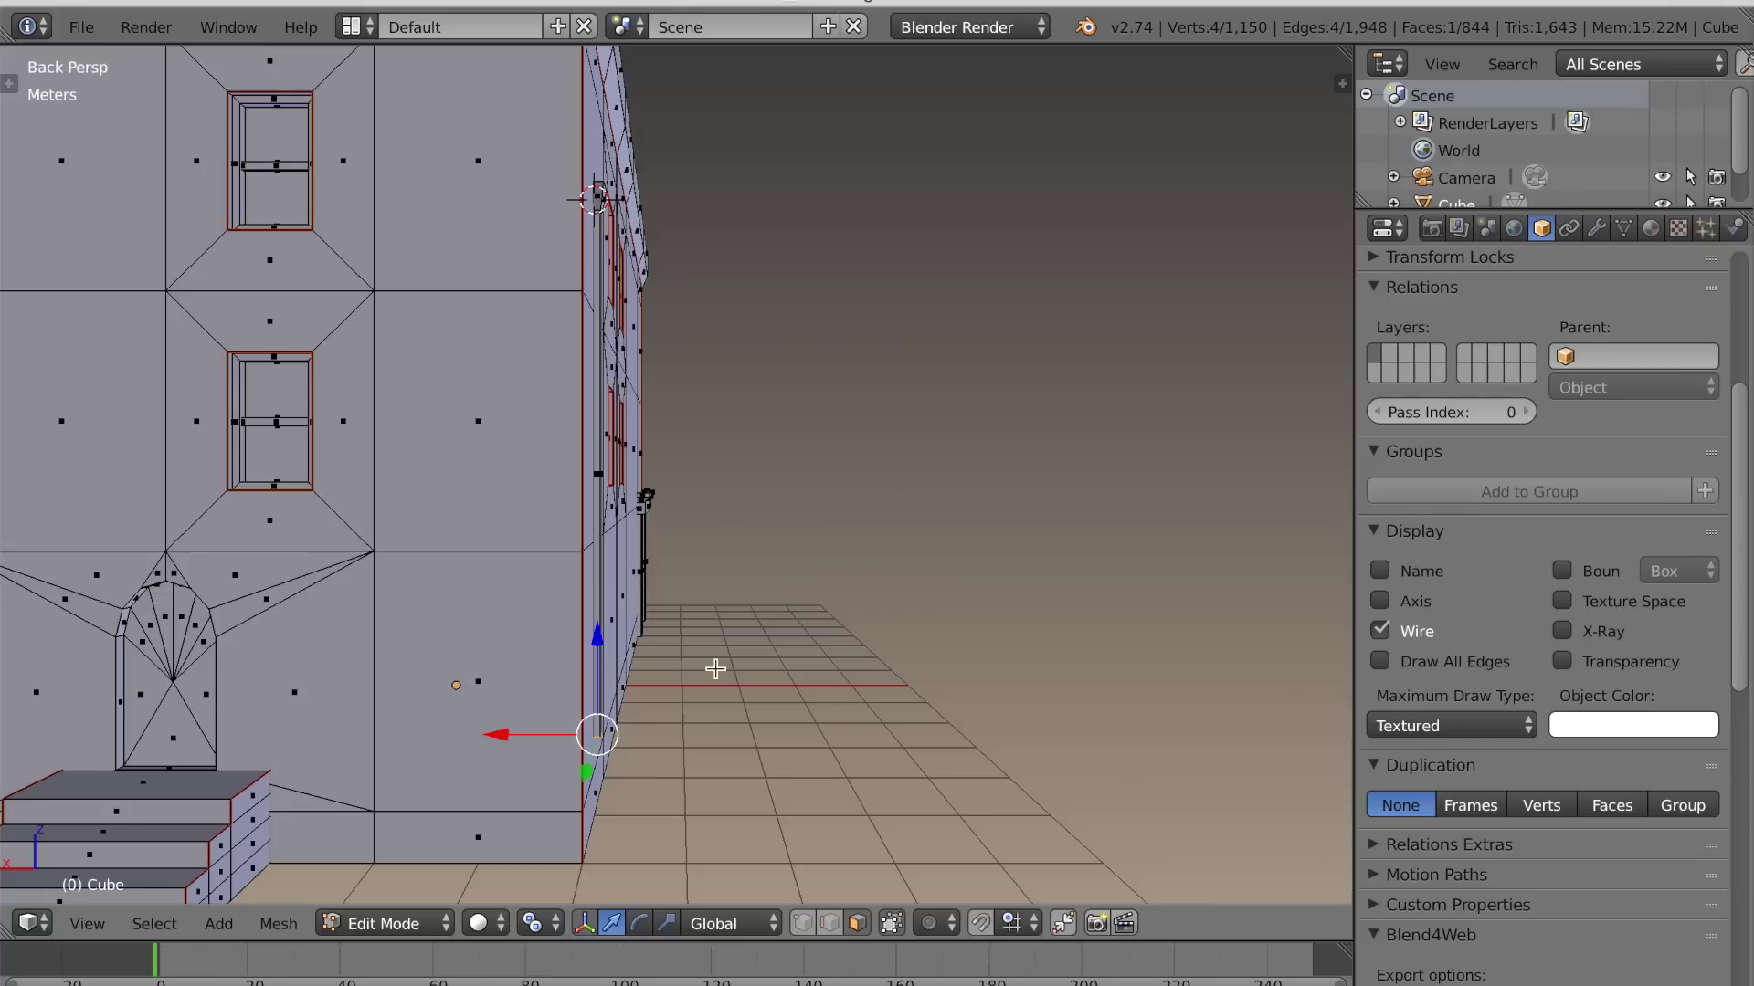
key("KP_5")
key("KP_Decimal")
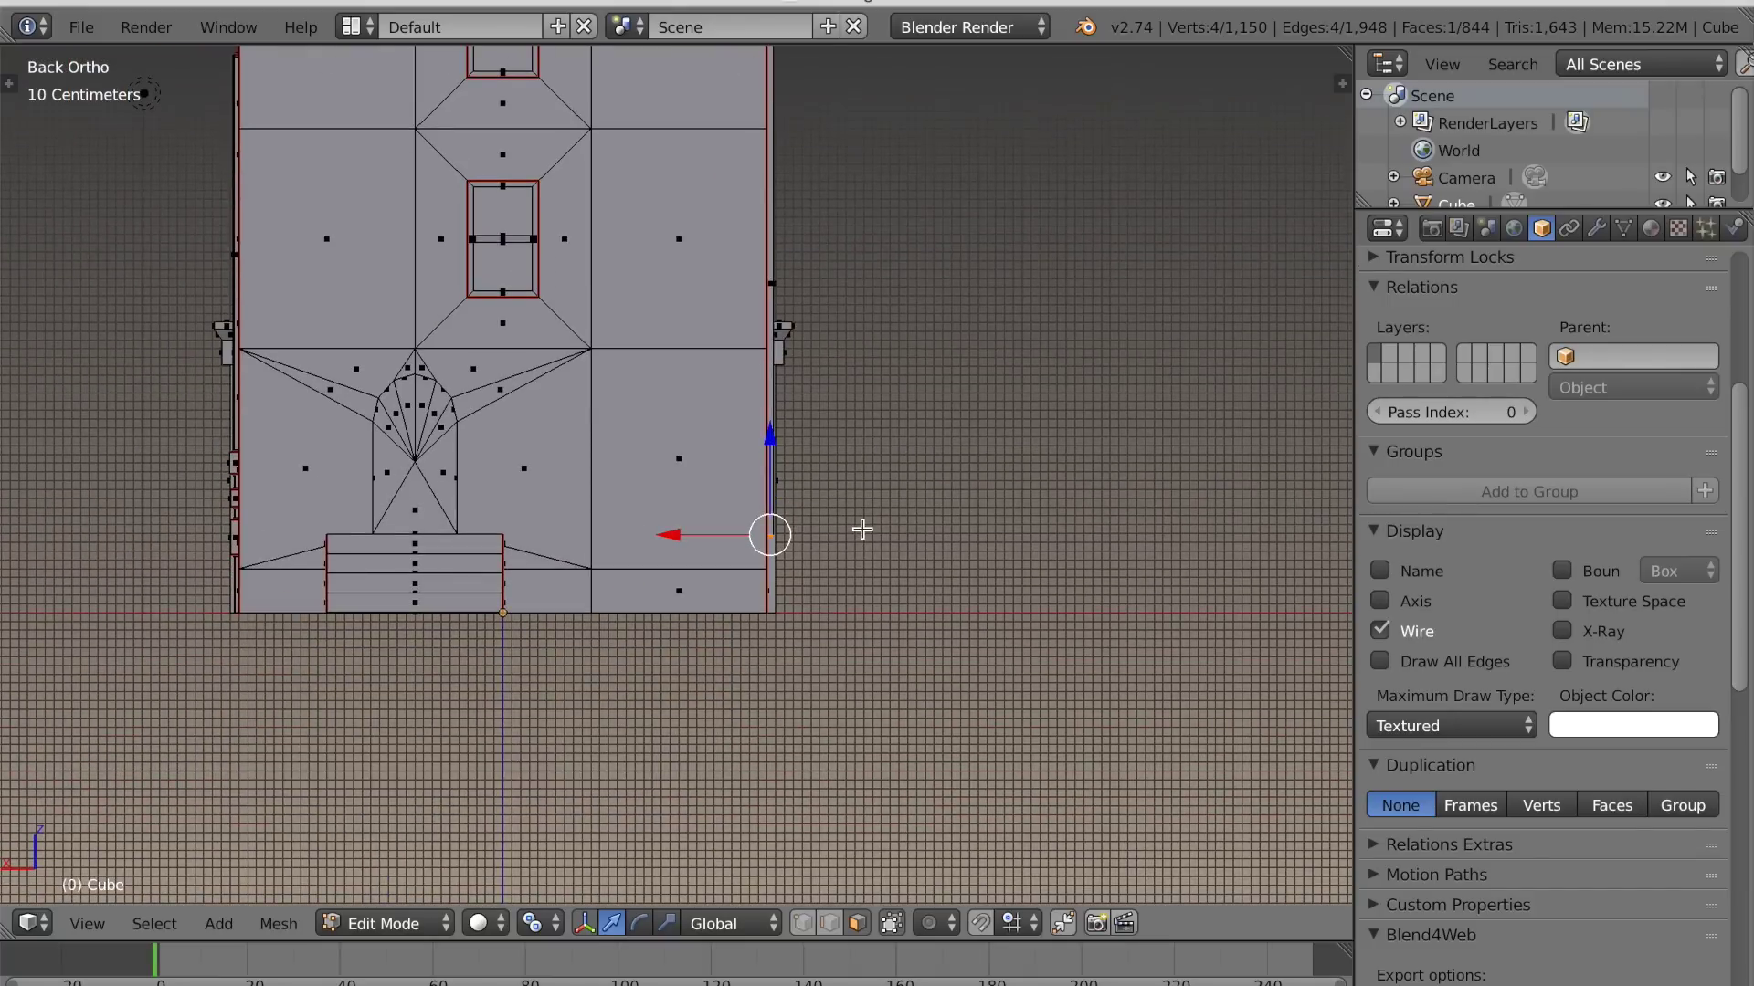
scroll(868, 556, "down", 6)
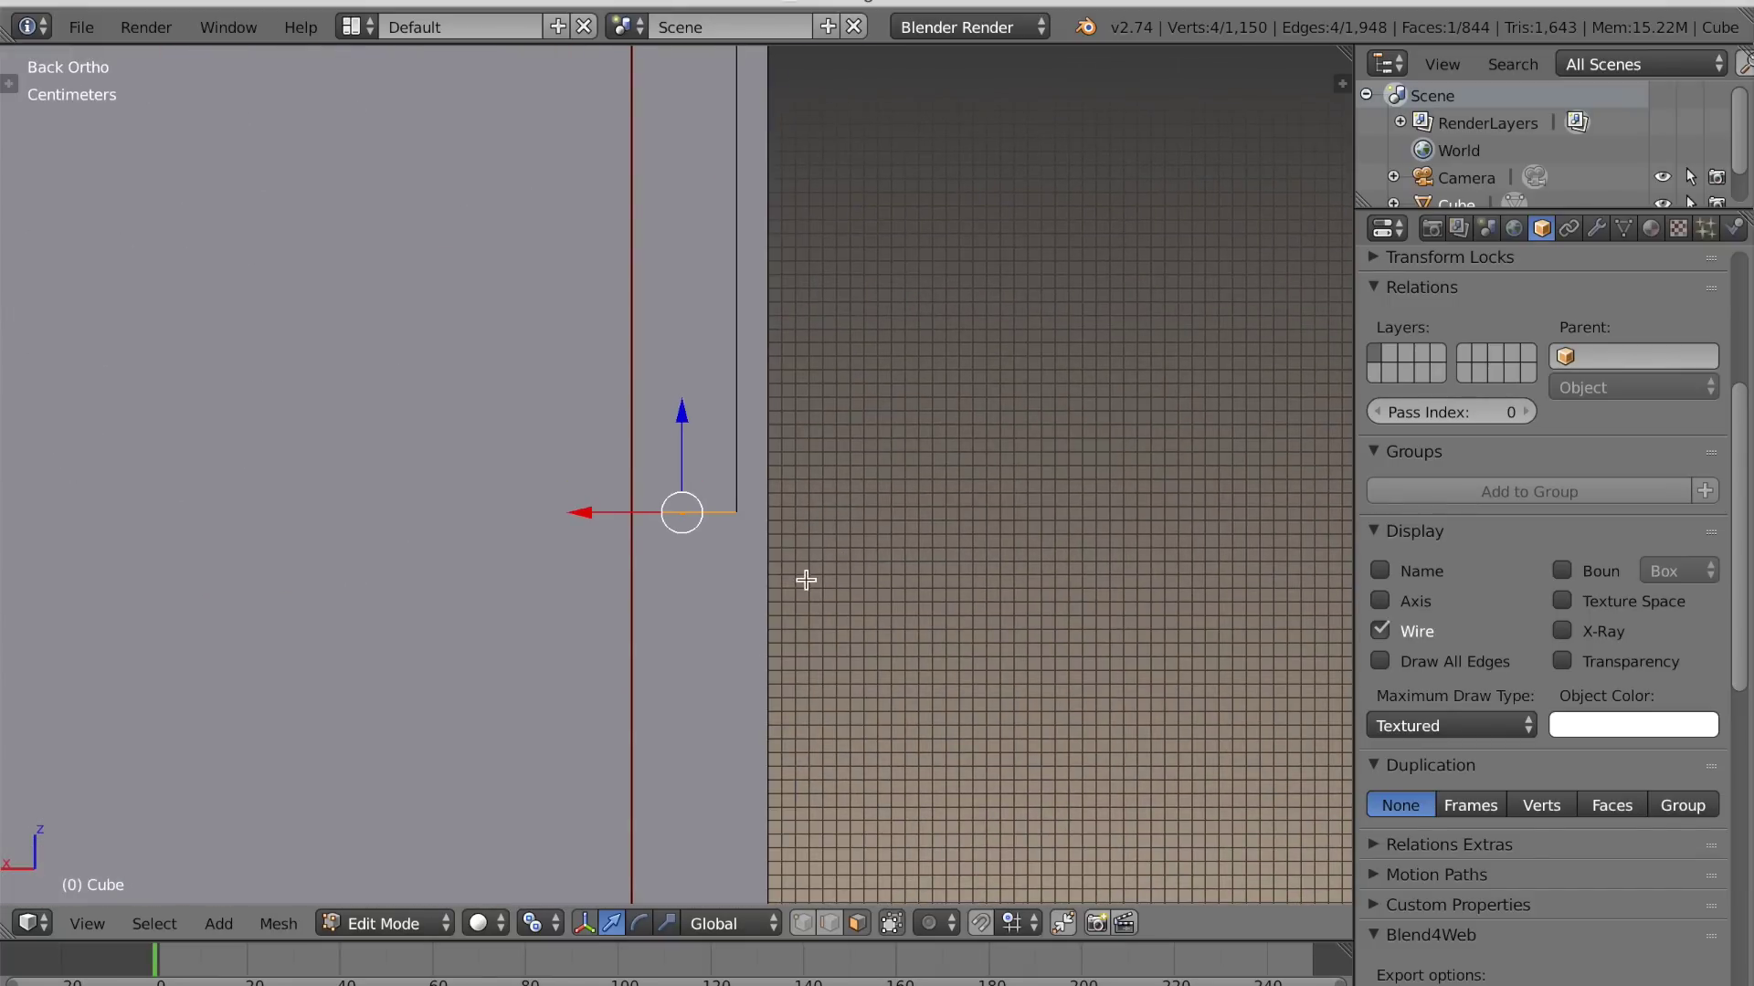
key("e")
left_click(876, 714)
scroll(880, 736, "down", 5)
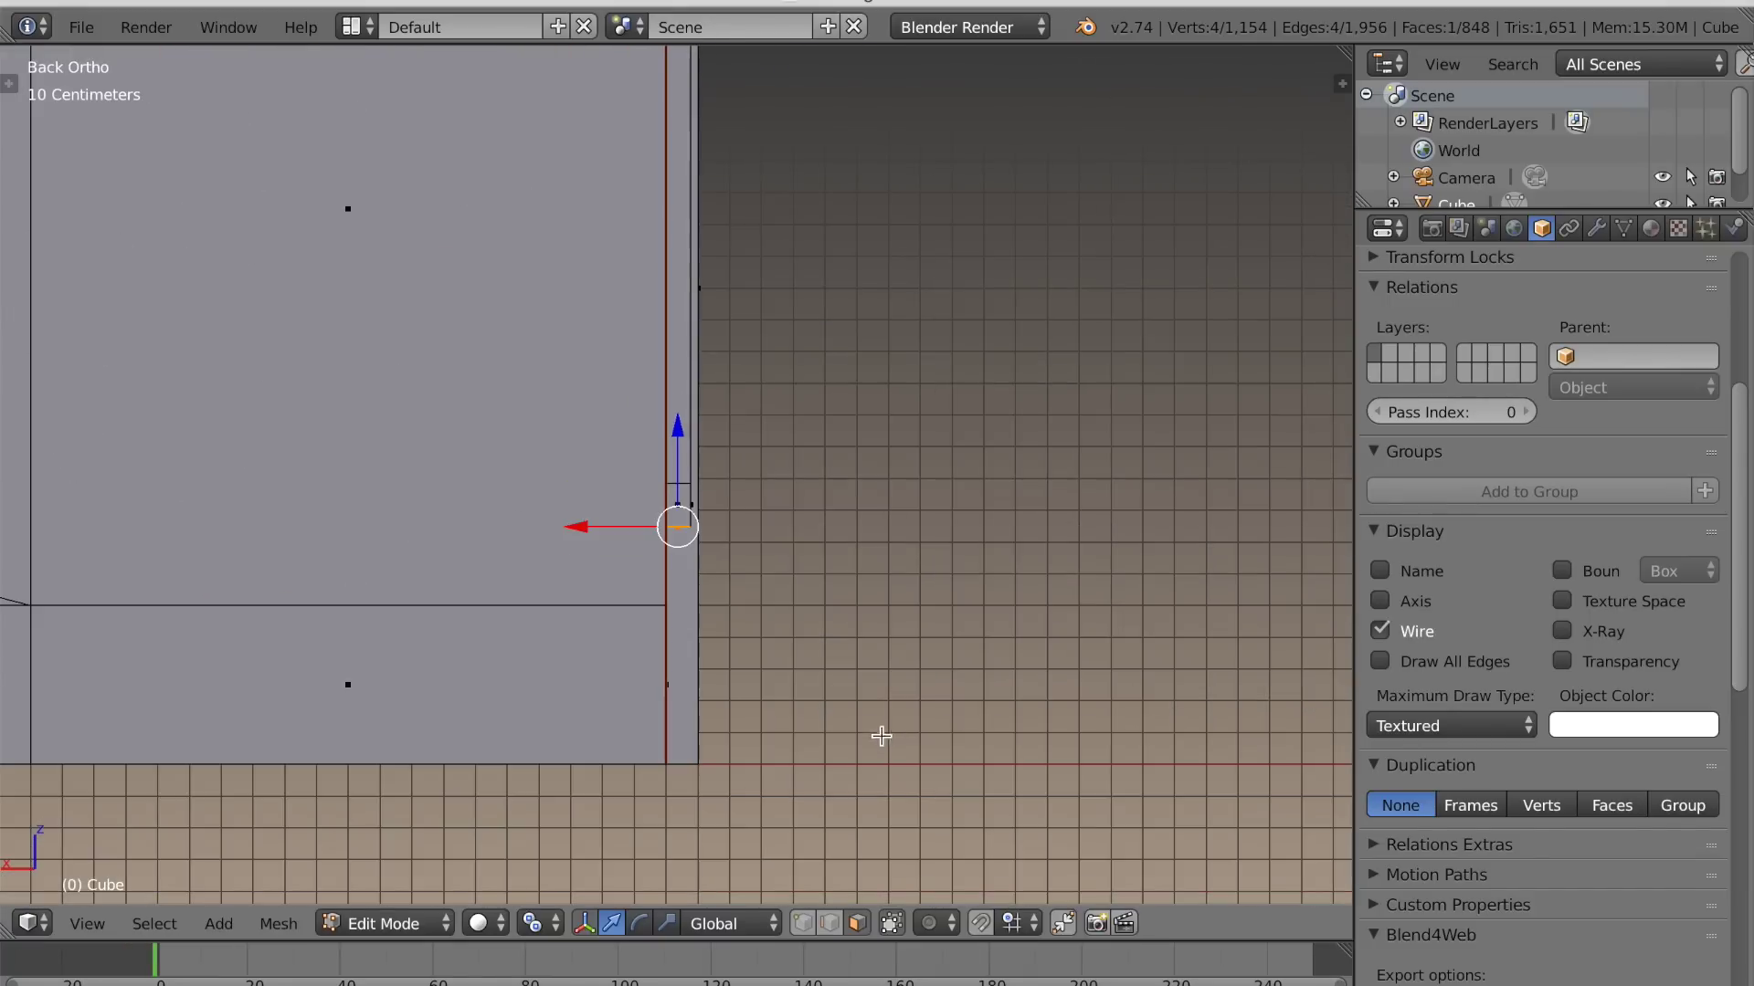
left_click_drag(597, 517, 611, 529)
left_click_drag(709, 443, 728, 548)
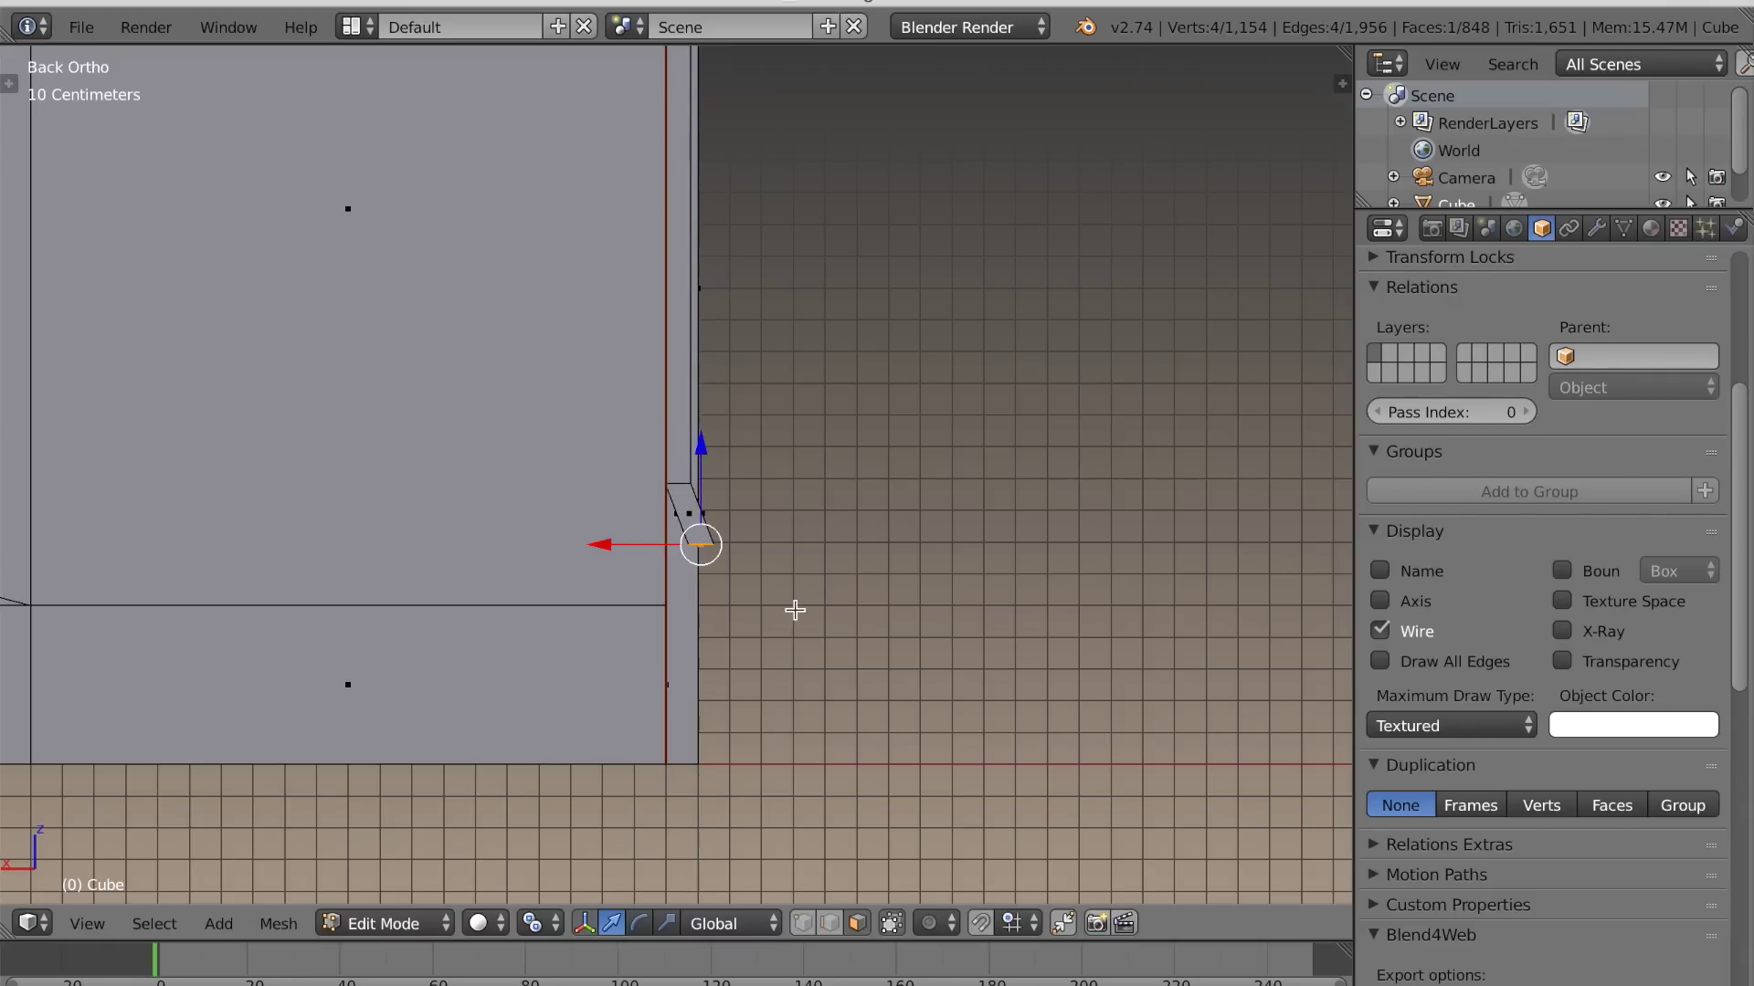
Extrude a short straight outlet downward from the end of the drainpipe's bend
key("e")
left_click(797, 668)
scroll(797, 663, "up", 2)
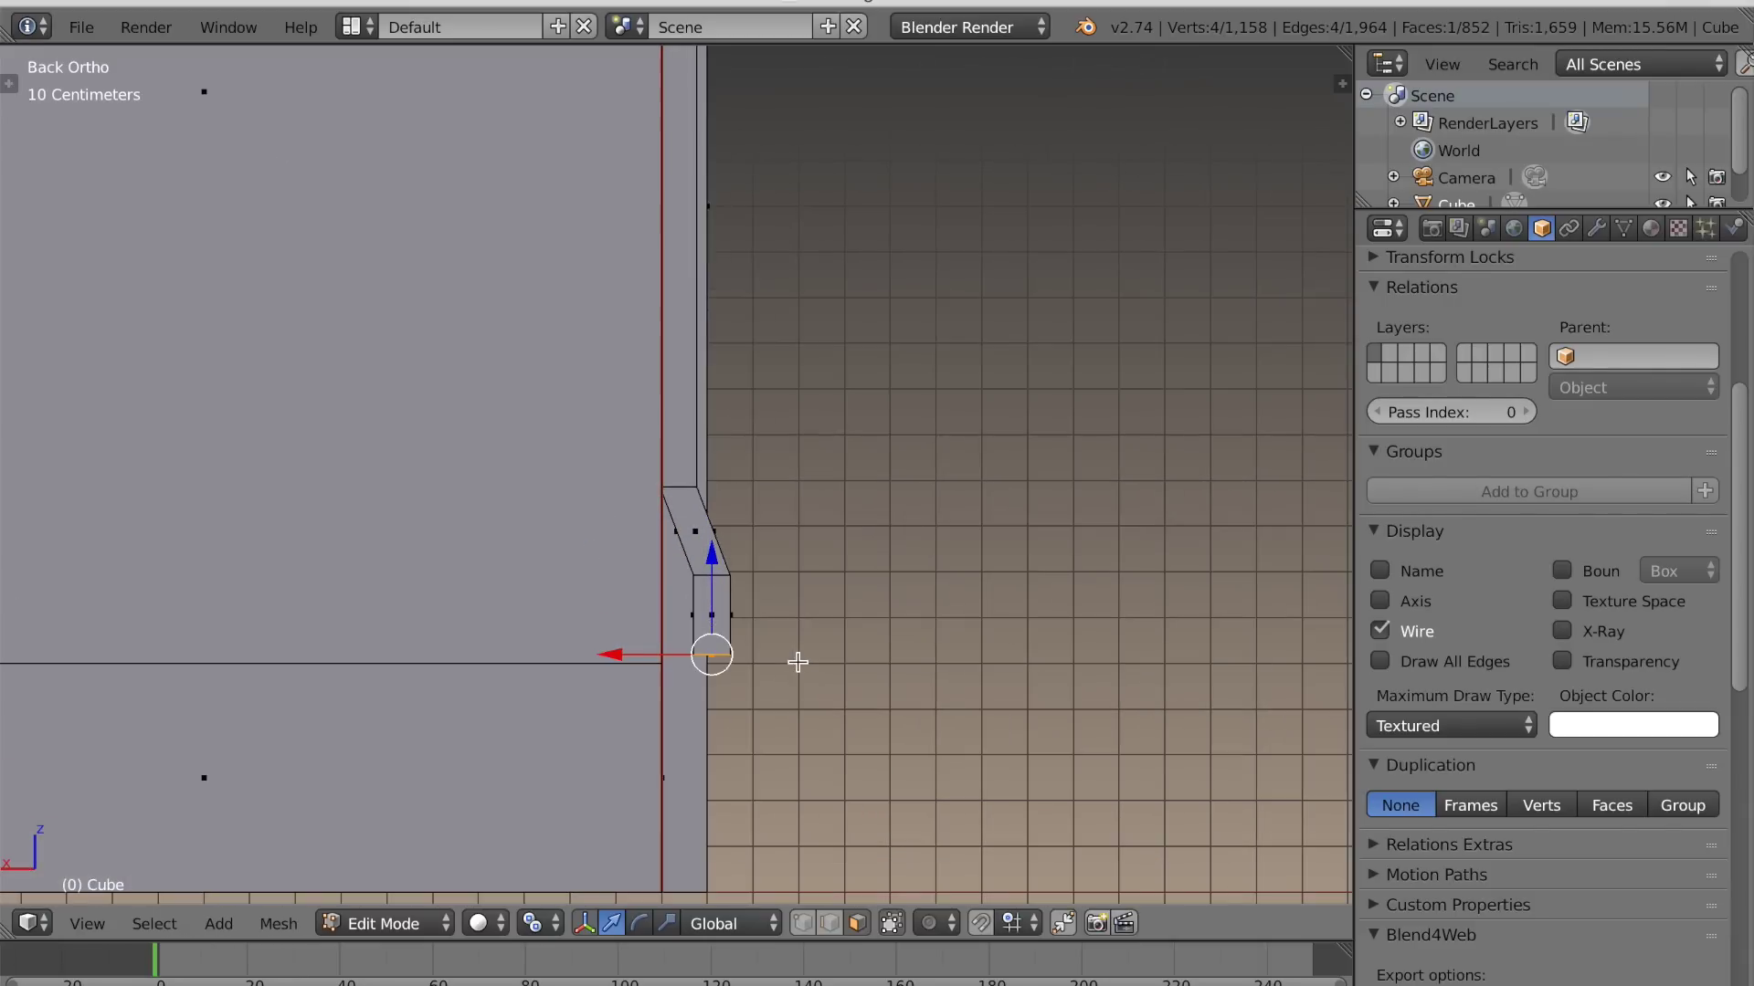
Select the drainpipe's hidden wall-side faces and delete them
middle_click_drag(798, 660, 452, 561)
right_click(756, 186, "shift")
middle_click_drag(756, 186, 853, 350)
right_click(690, 331, "shift")
key("x")
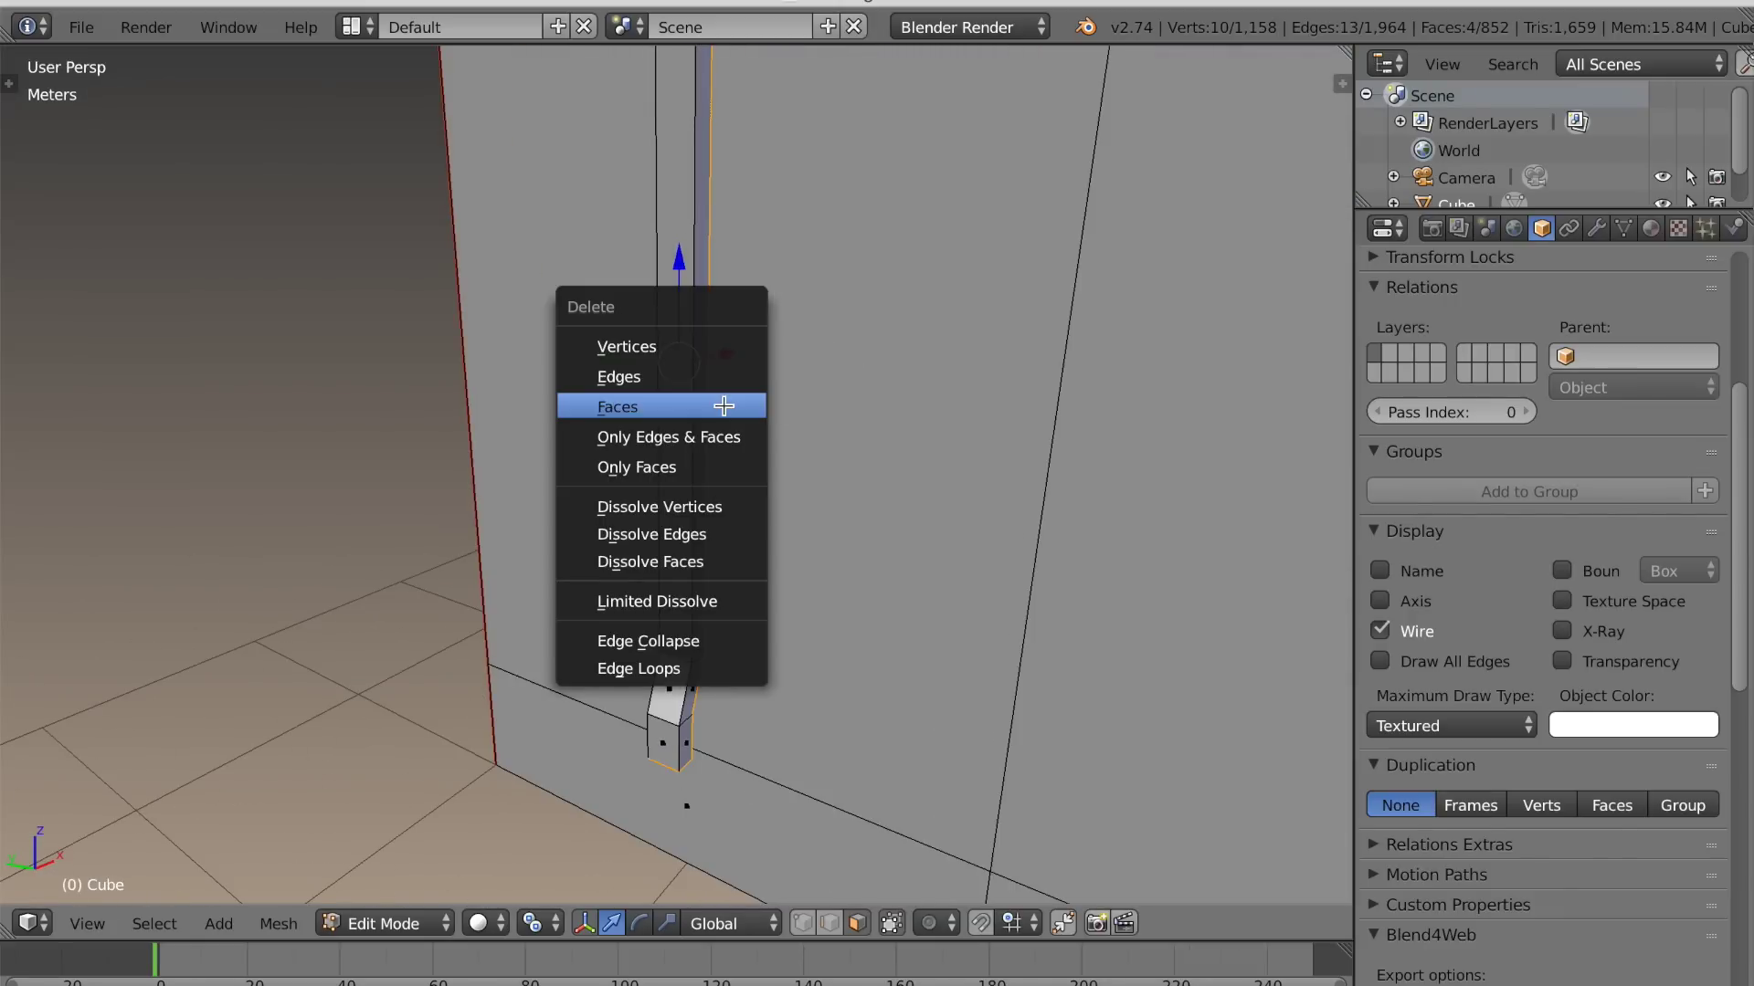
left_click(724, 403)
Mark the selected top edges of the drainpipe's collector box as seams
scroll(724, 403, "down", 5)
middle_click_drag(724, 403, 812, 519)
scroll(812, 520, "up", 3)
middle_click_drag(822, 579, 732, 732)
right_click(643, 403)
middle_click_drag(643, 403, 751, 464)
key("ctrl+e")
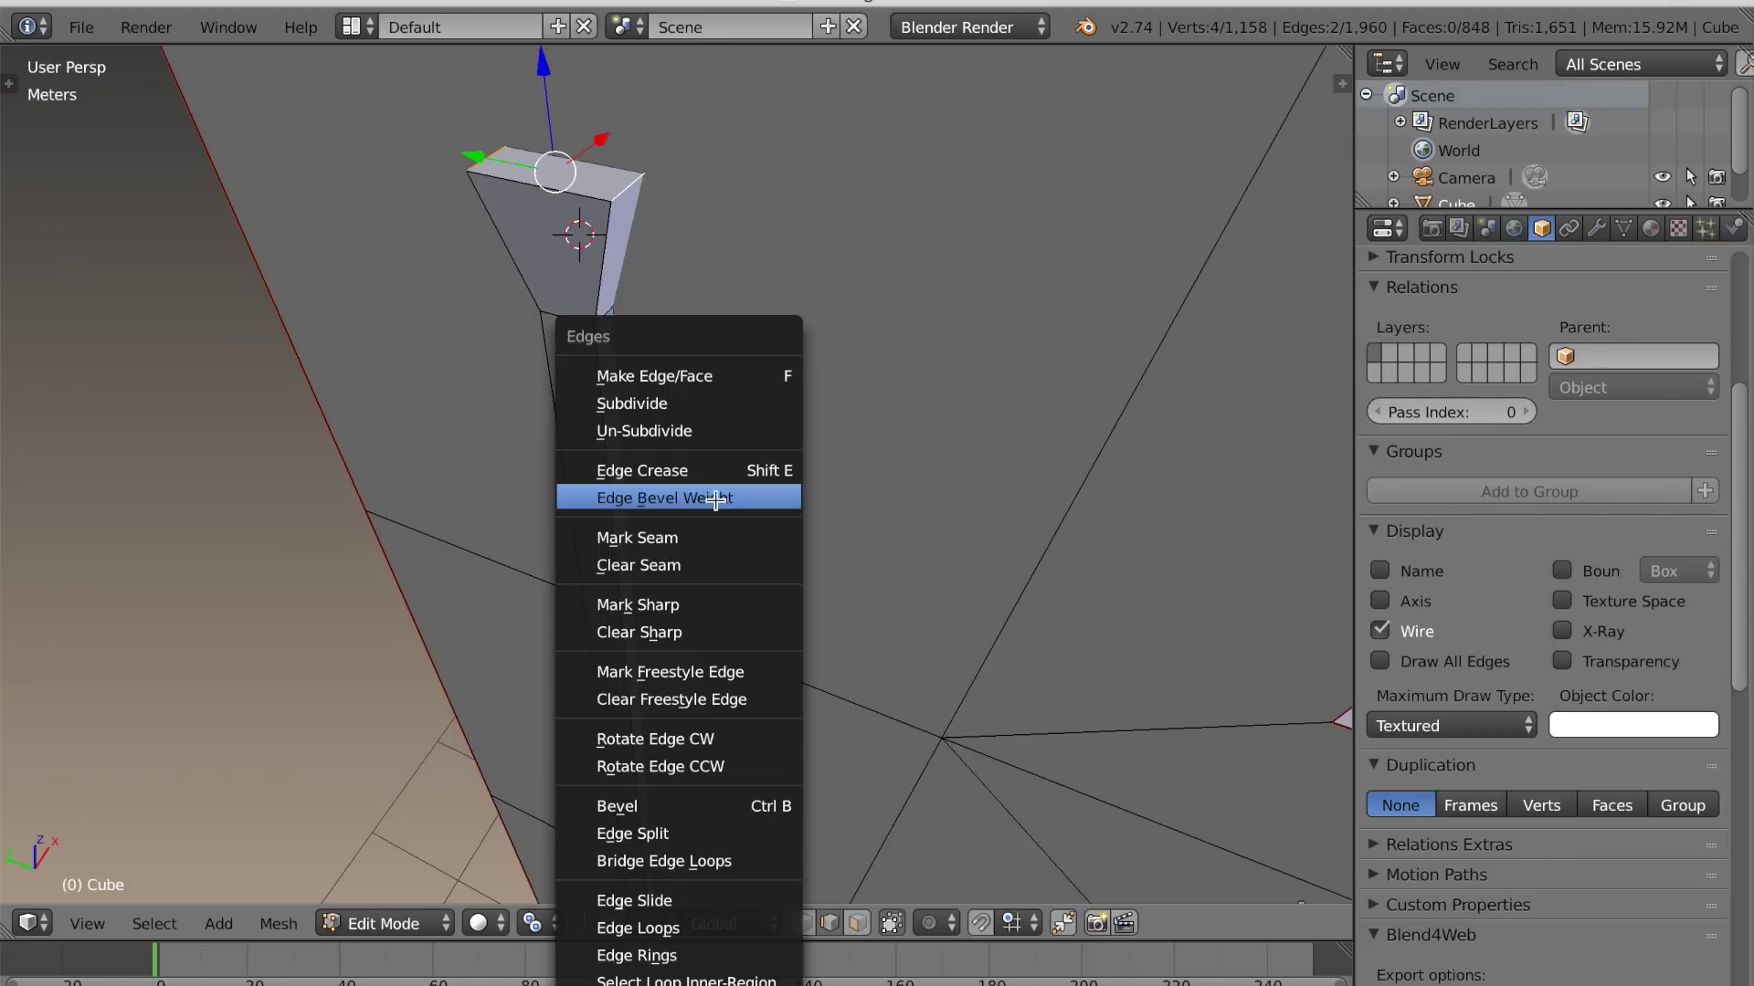
left_click(688, 535)
Select the upper storeys with their windows and cornice in the front wireframe view and raise them slightly along Z
middle_click_drag(657, 451, 658, 497, "shift")
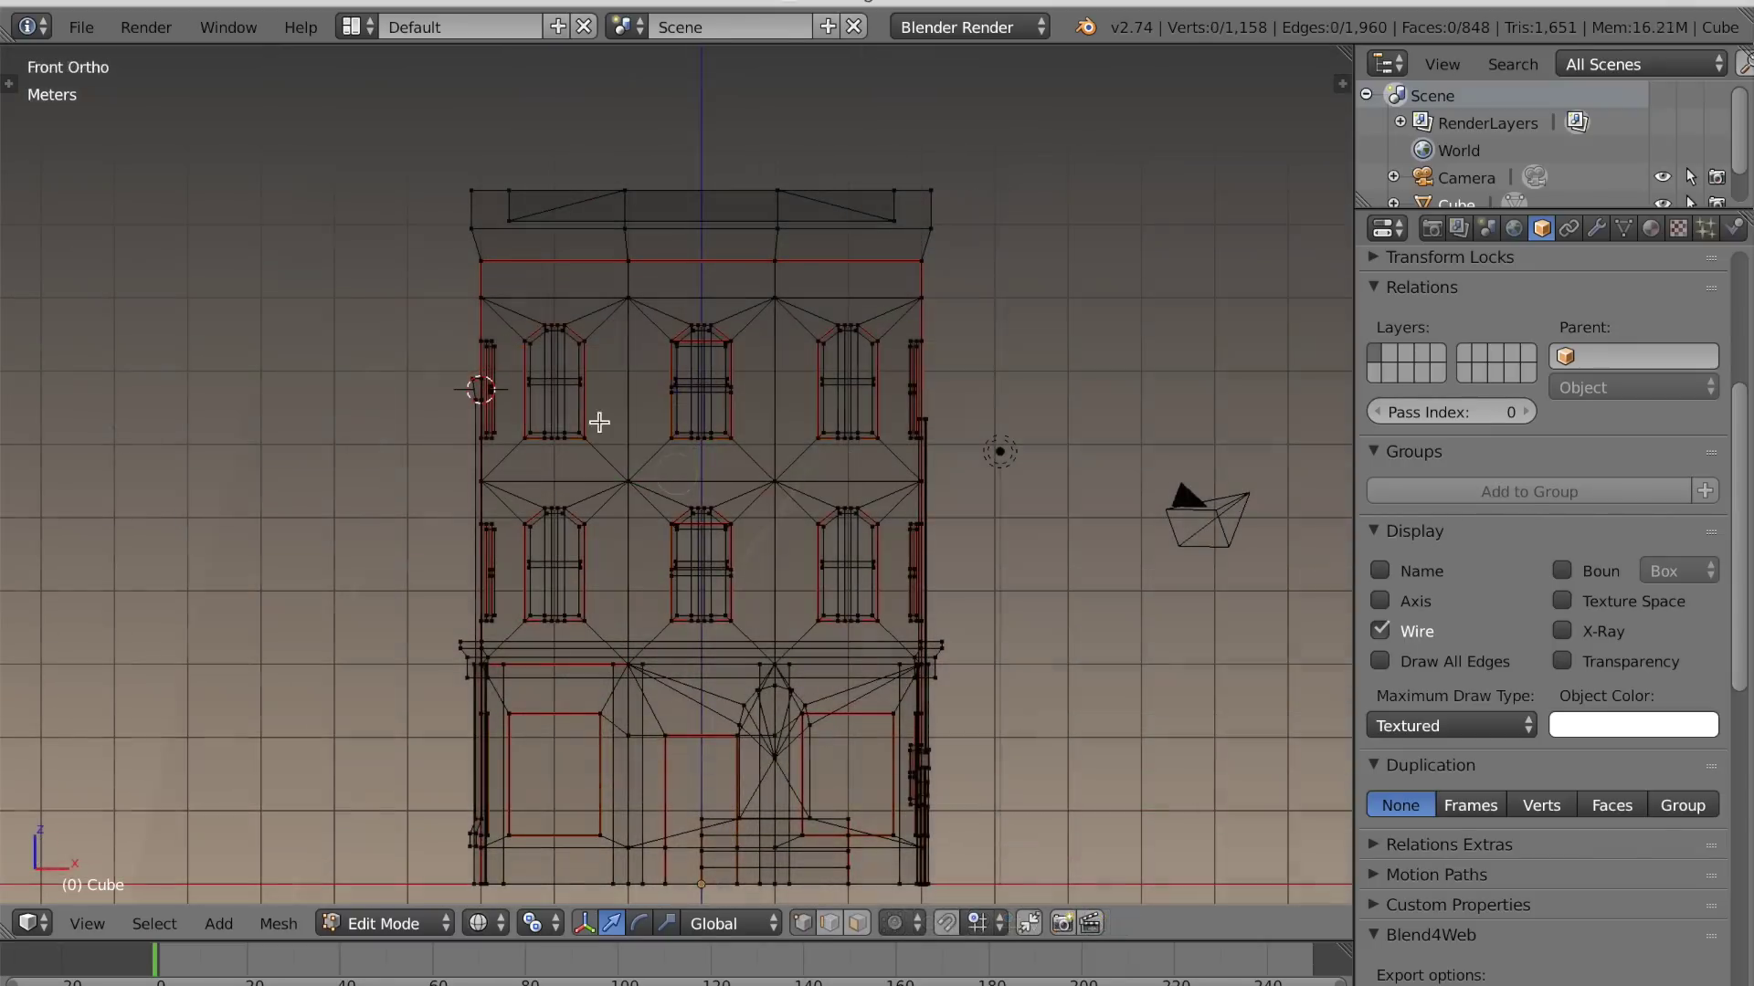
key("v")
key("b")
left_click_drag(421, 146, 1016, 626)
mouse_move(708, 347)
left_mouse_down()
mouse_move(716, 301)
mouse_move(715, 329)
left_mouse_up()
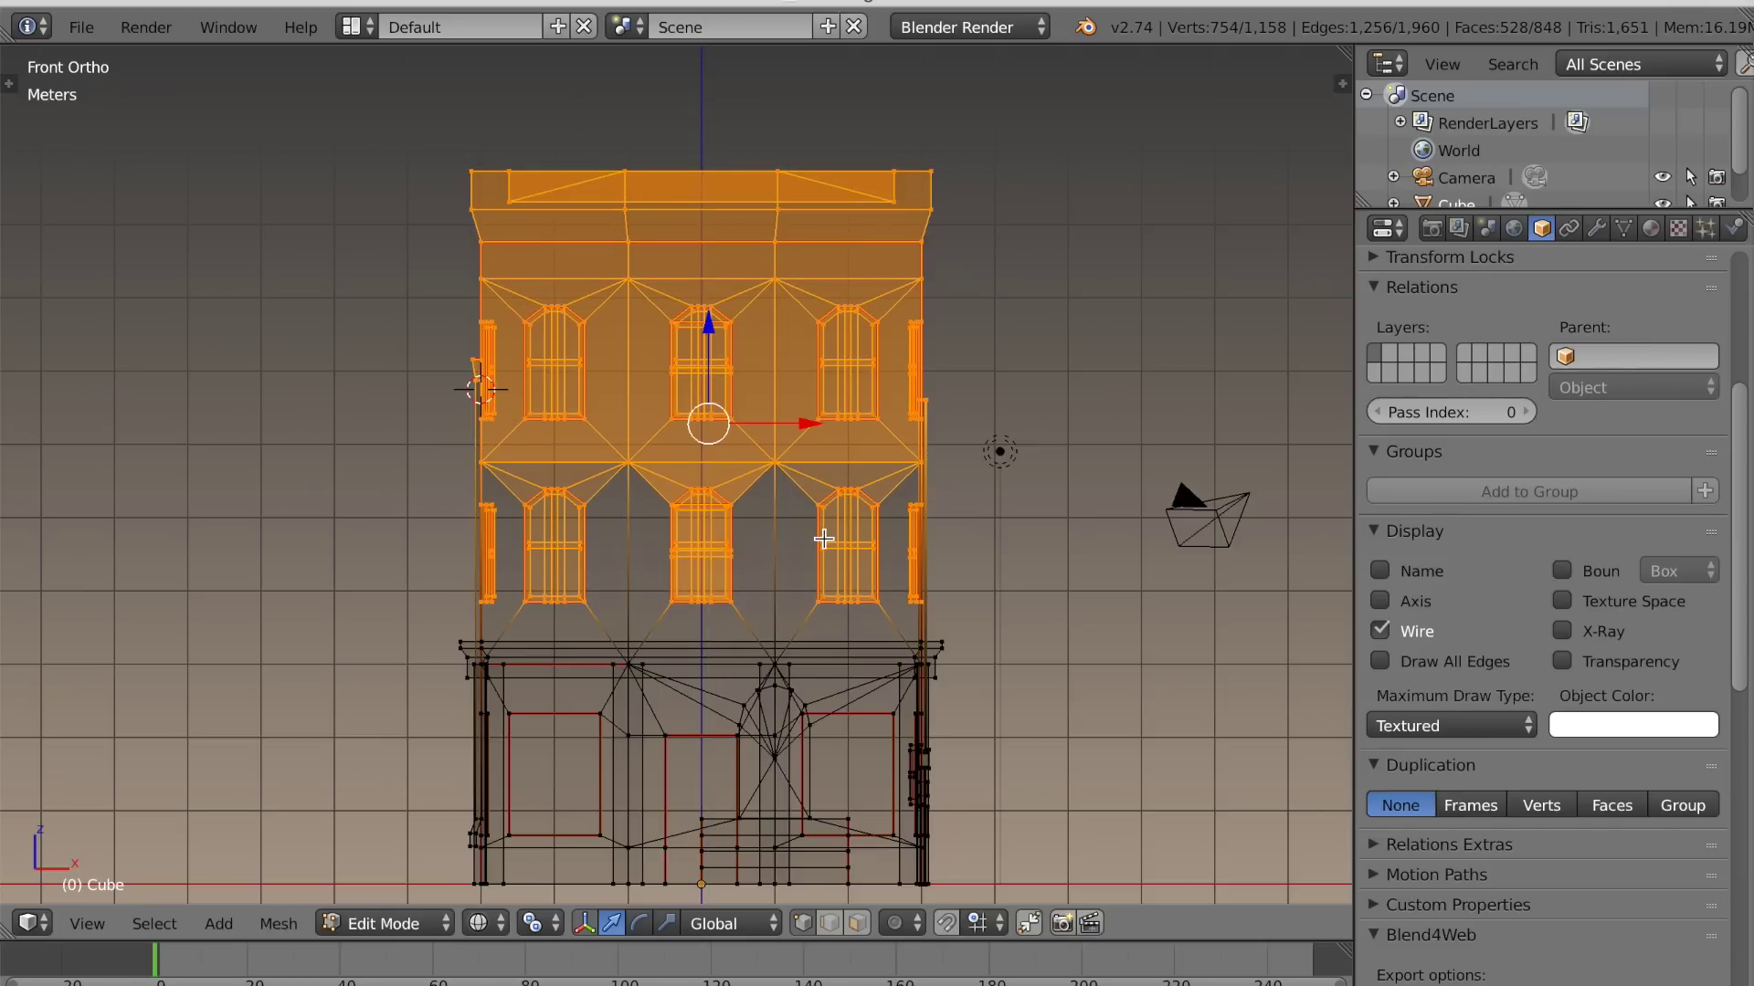
key("Tab")
scroll(824, 537, "down", 3)
key("z")
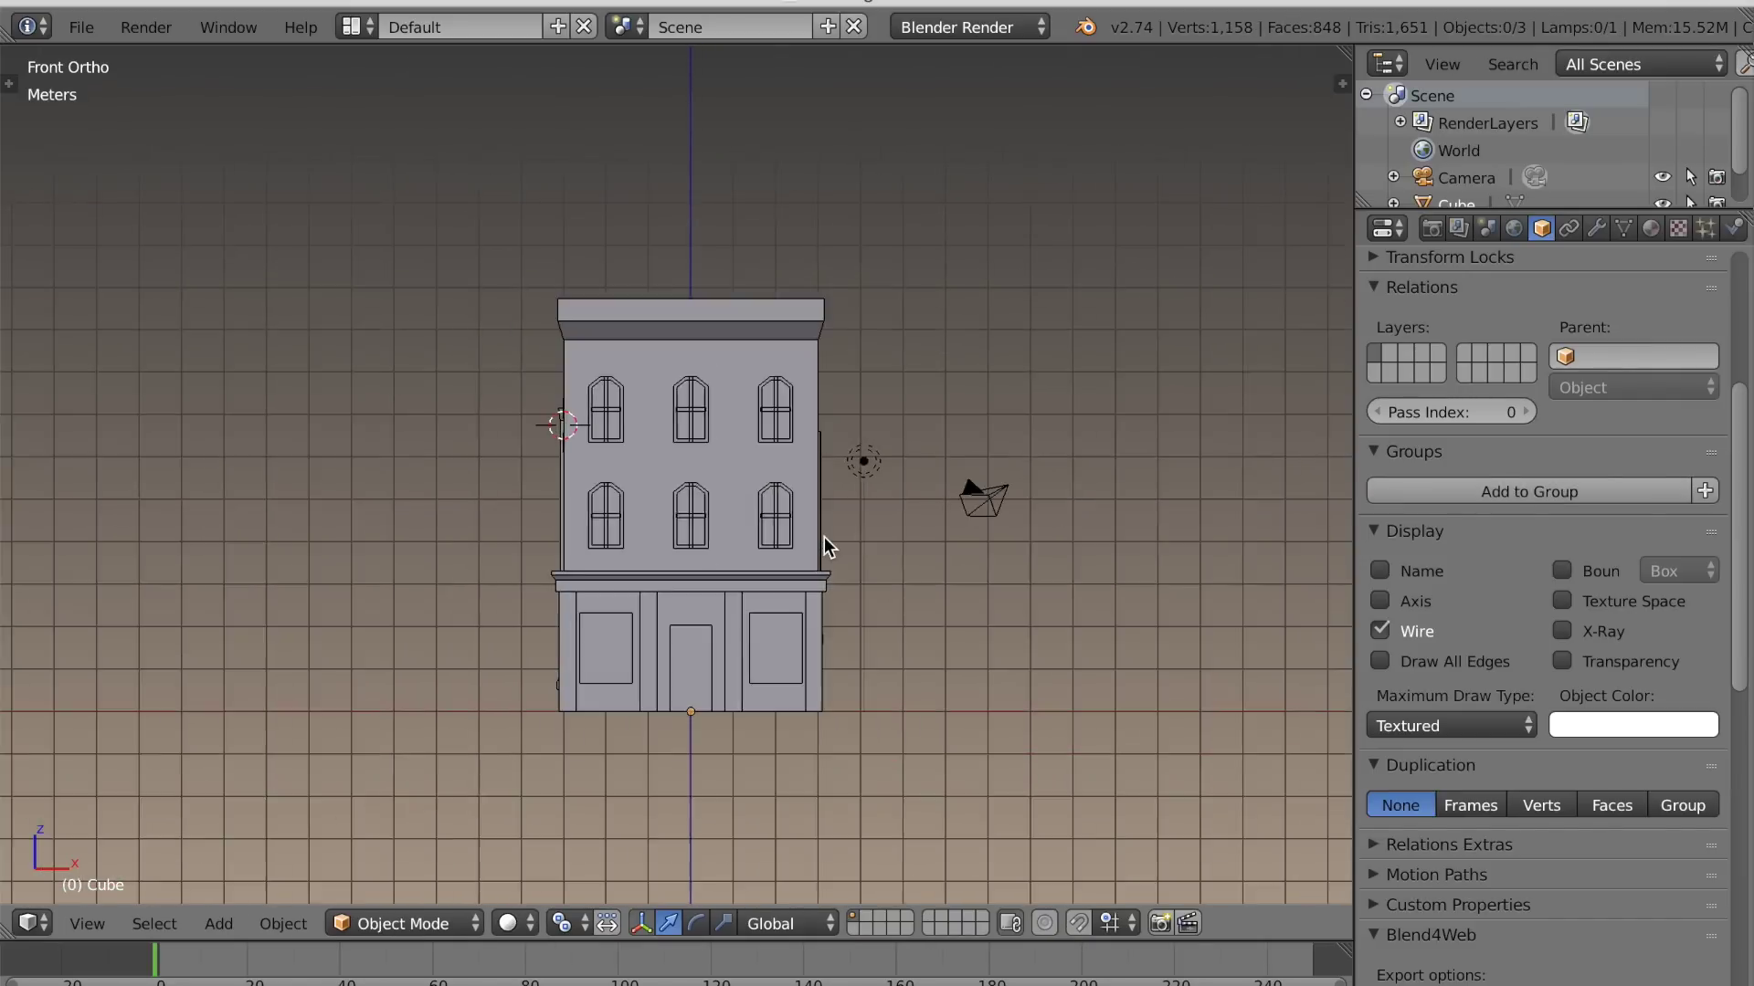
scroll(824, 537, "up", 3)
key("Tab")
key("a")
Select the top edge of the first top-storey front window's arched frame and snap the 3D cursor to it
scroll(824, 554, "up", 5)
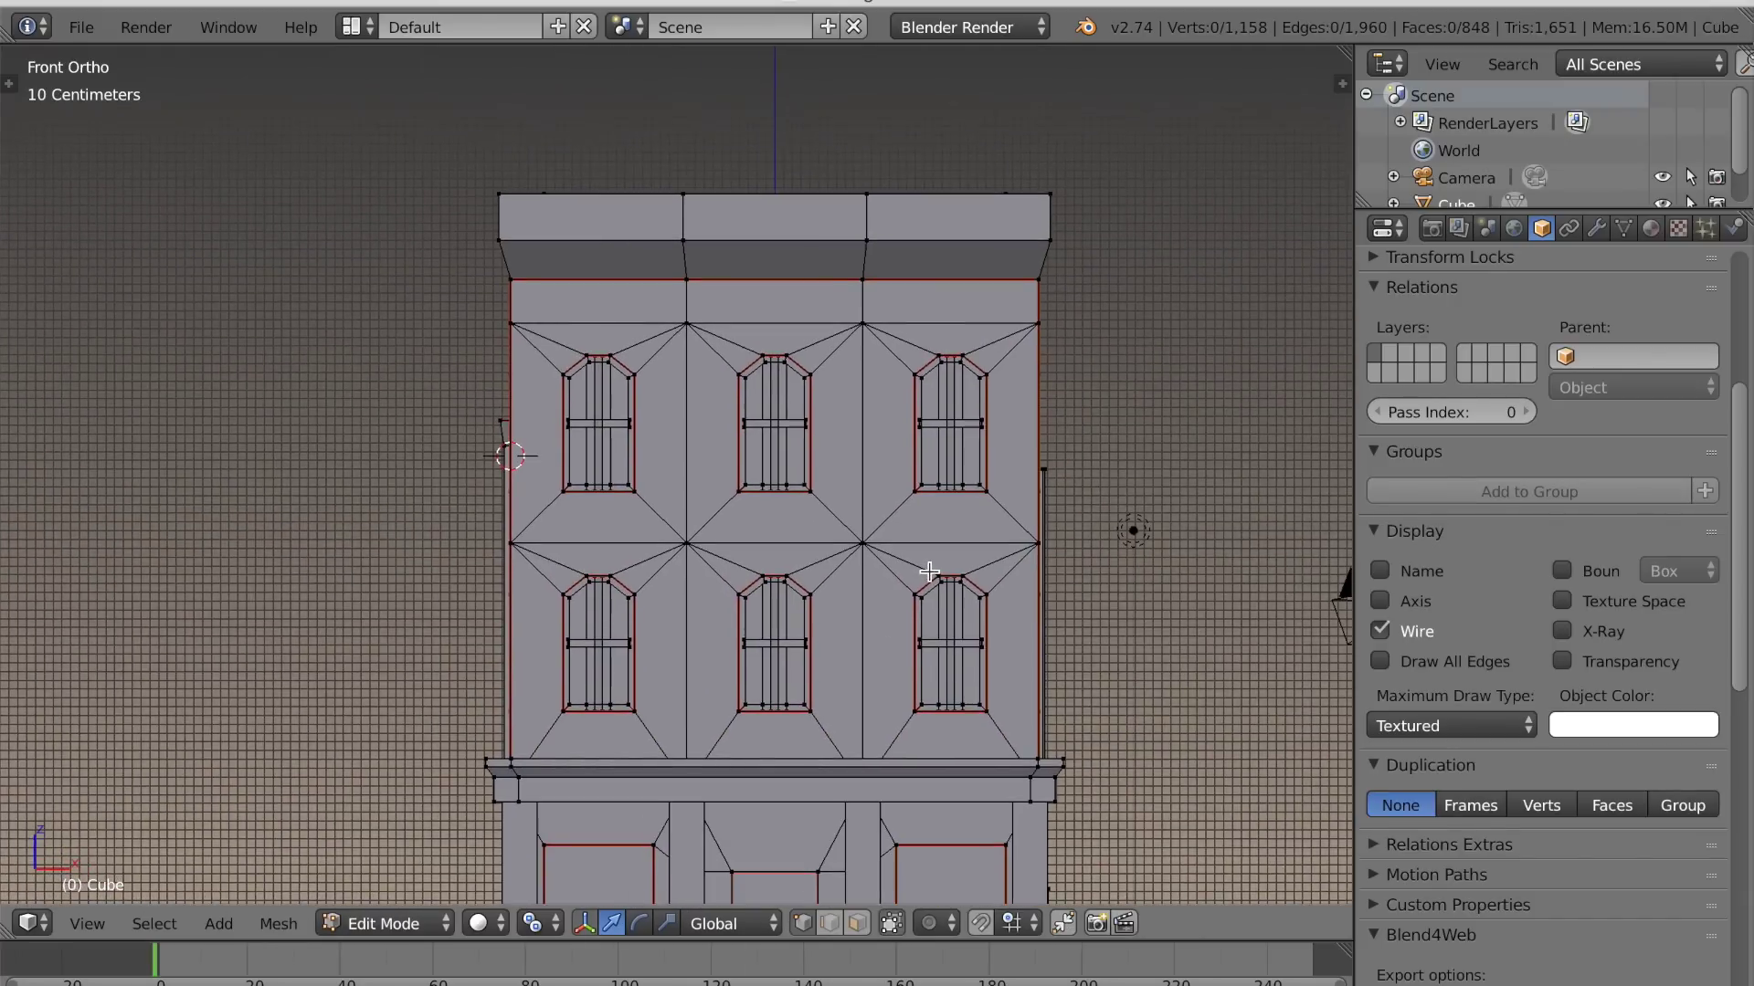
scroll(929, 571, "up", 4)
middle_click_drag(801, 478, 834, 568, "shift")
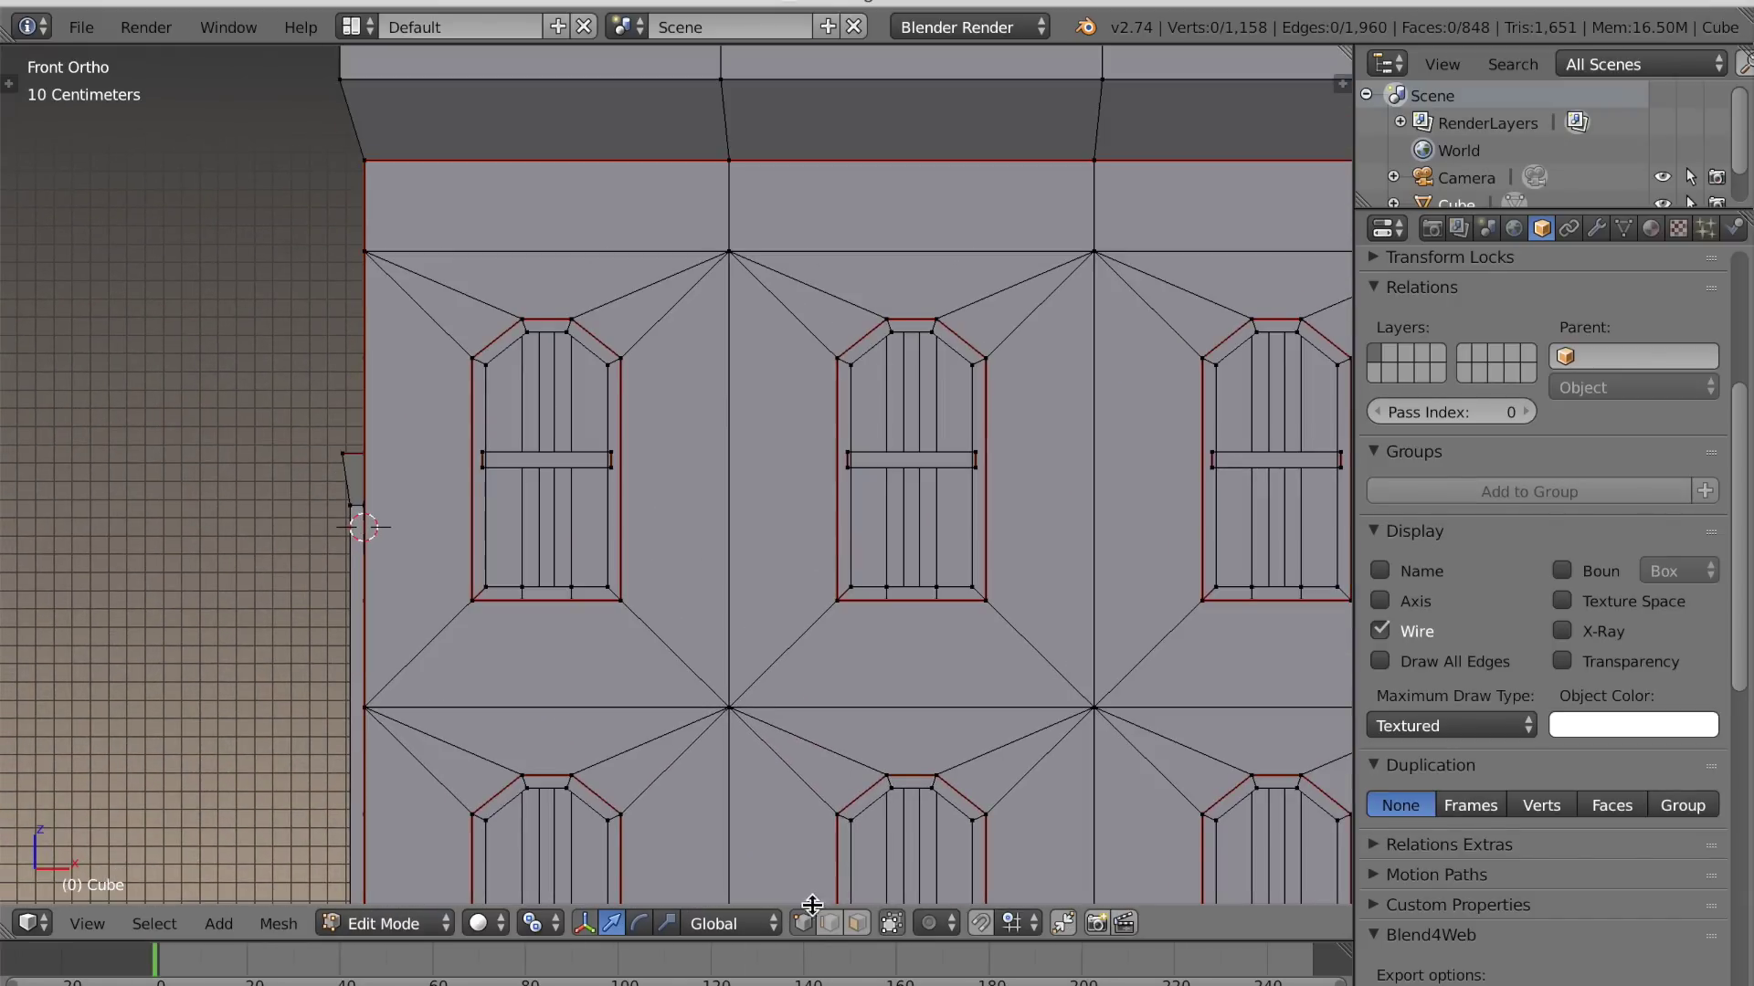
scroll(670, 490, "up", 3)
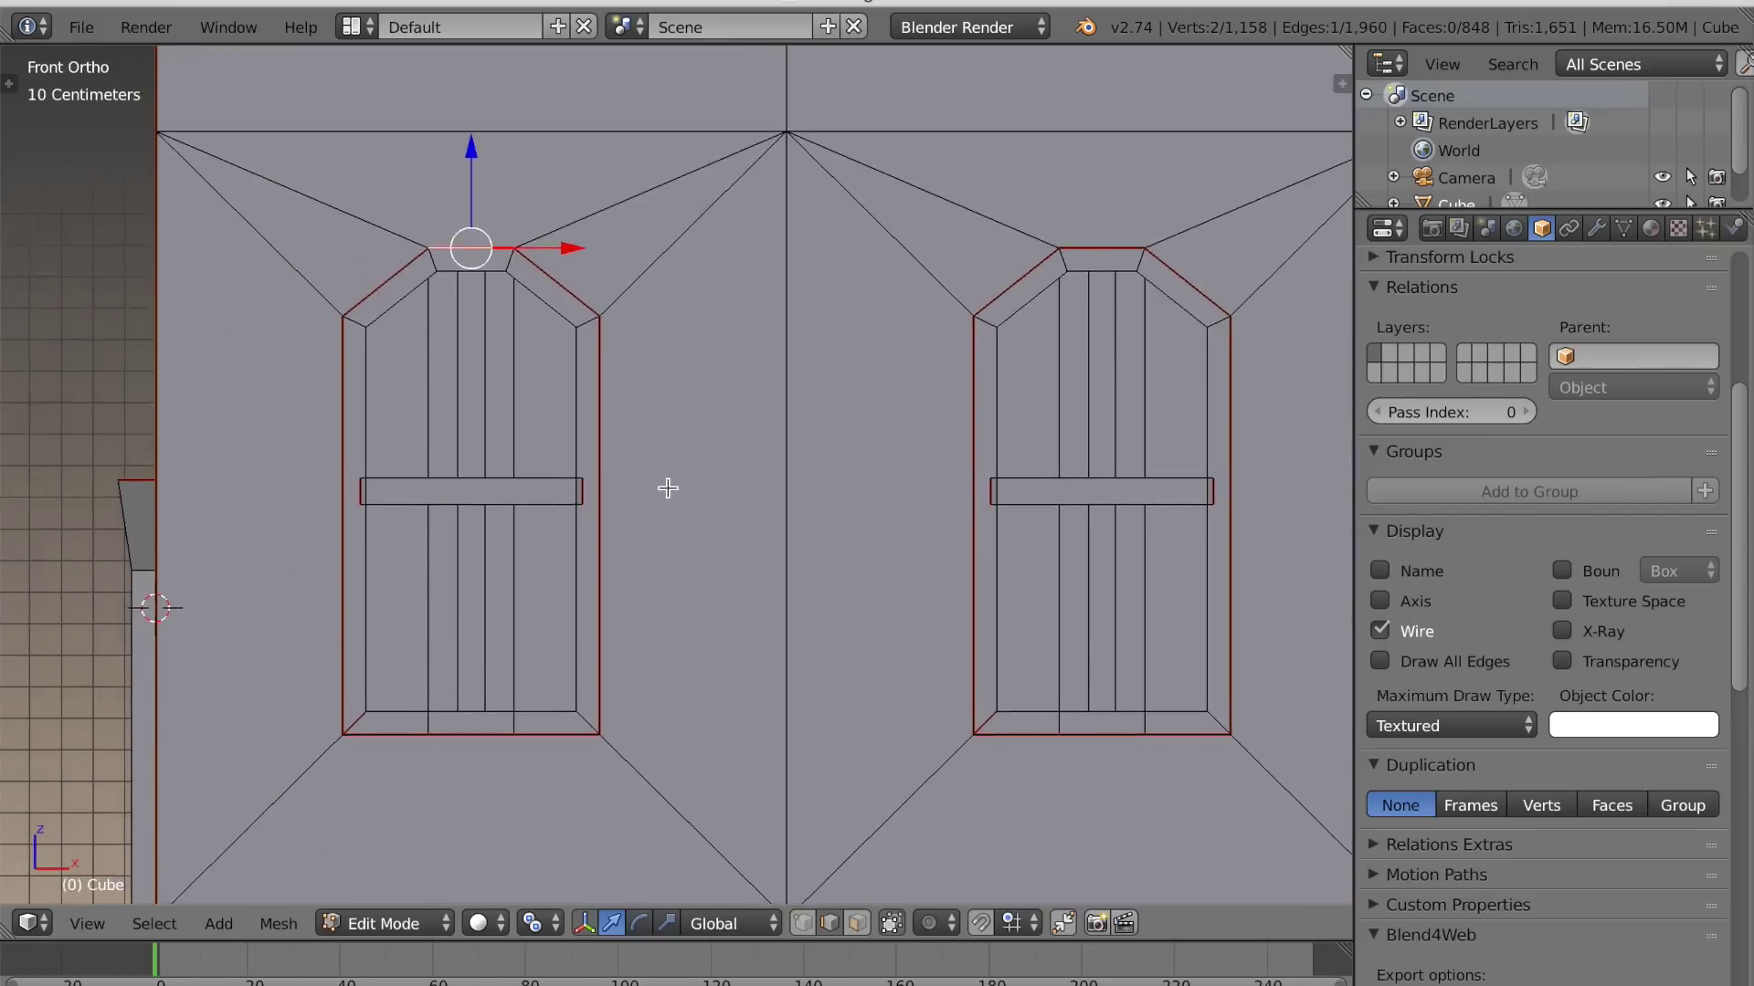
middle_click_drag(670, 490, 797, 573, "shift")
key("shift+s")
left_click(813, 574)
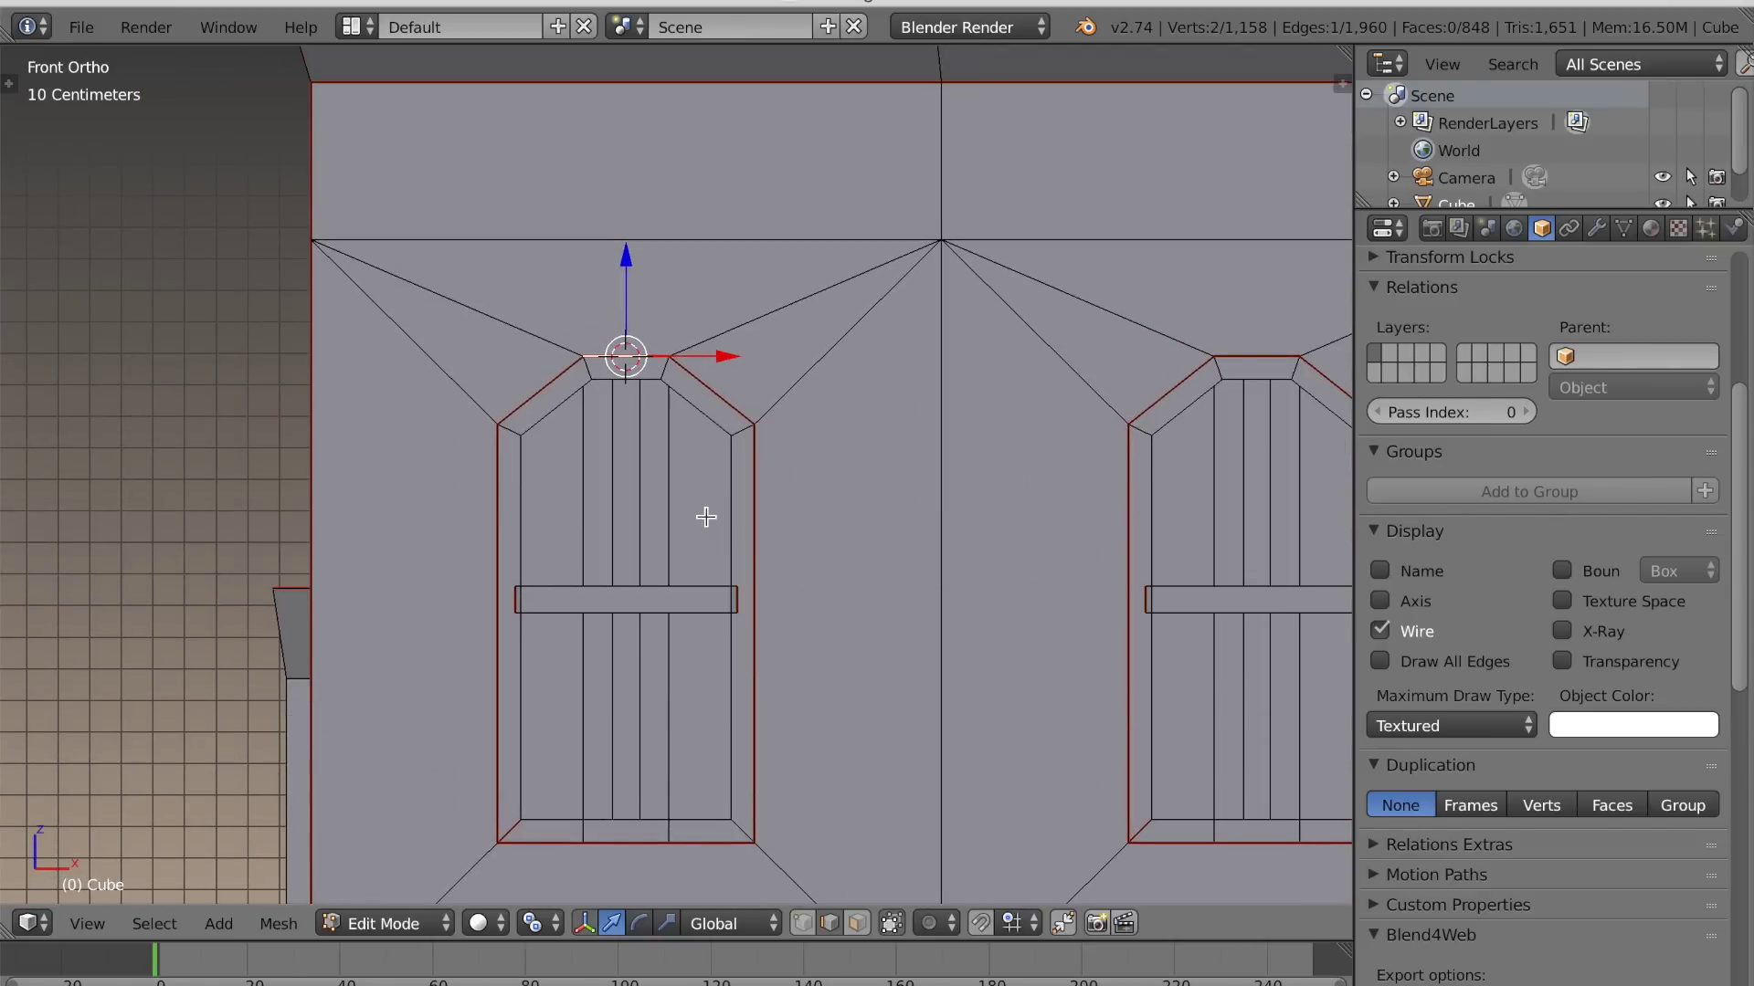
Add a 14-vertex circle with 1 m radius at the 3D cursor and rotate it 90° about X
key("shift+a")
left_click(682, 533)
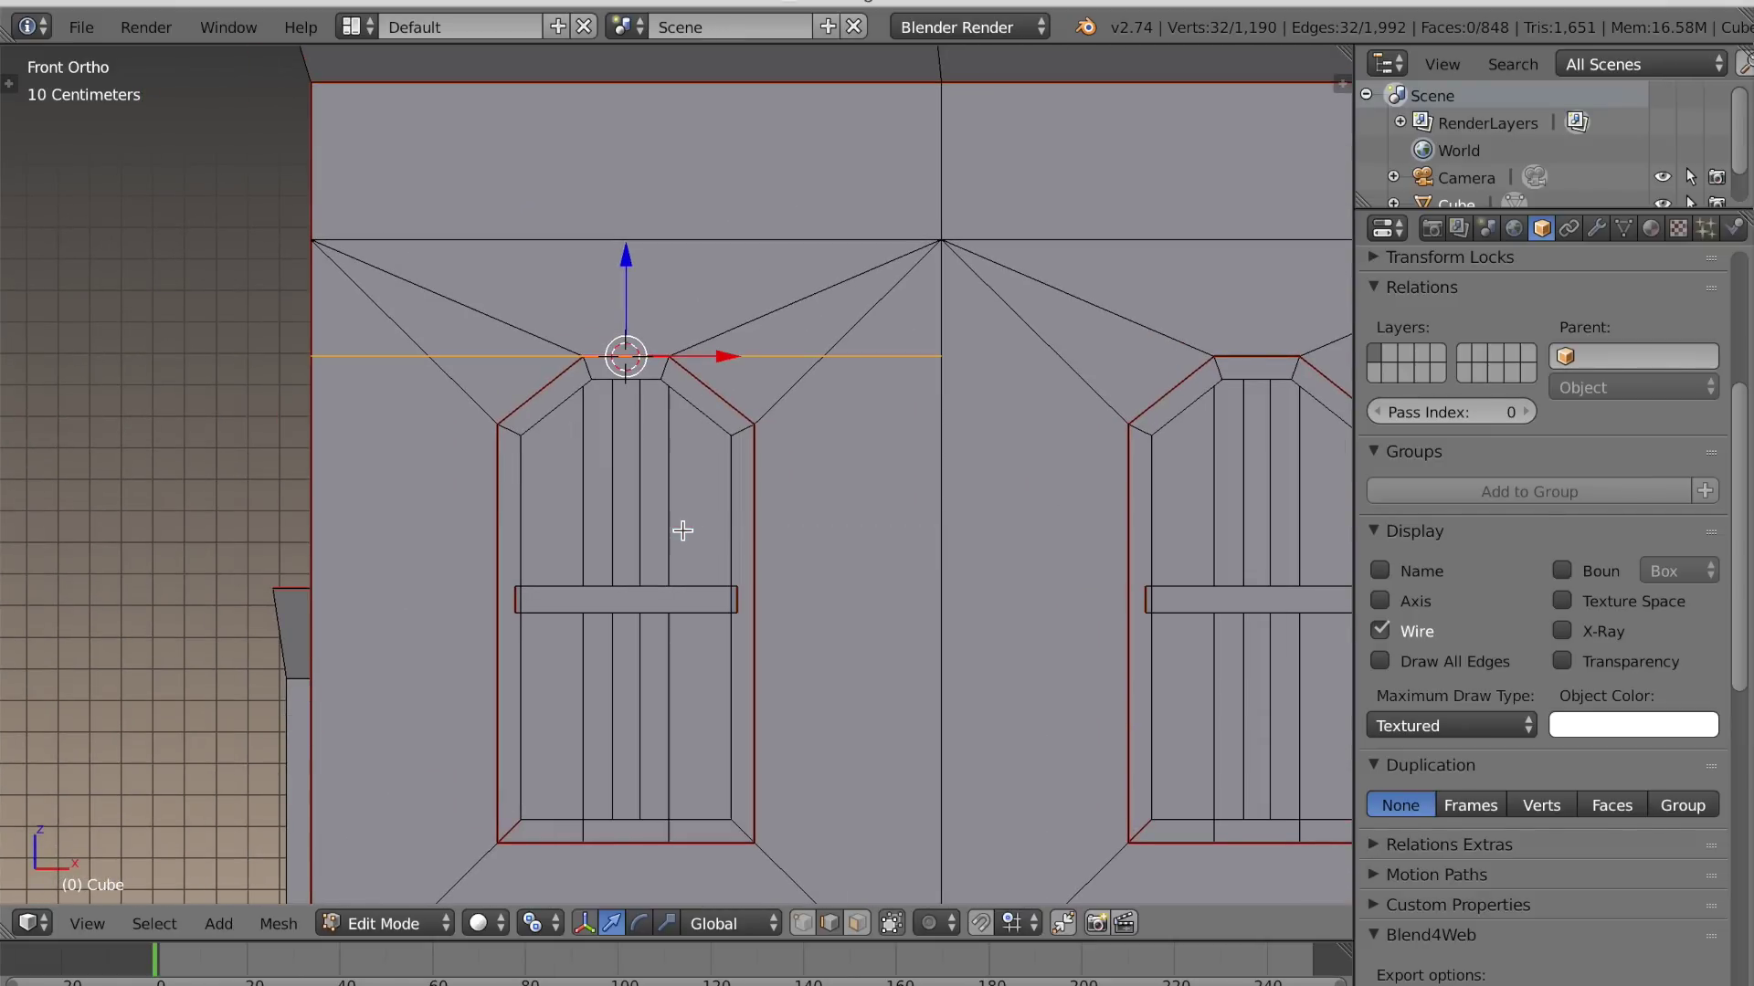
key("t")
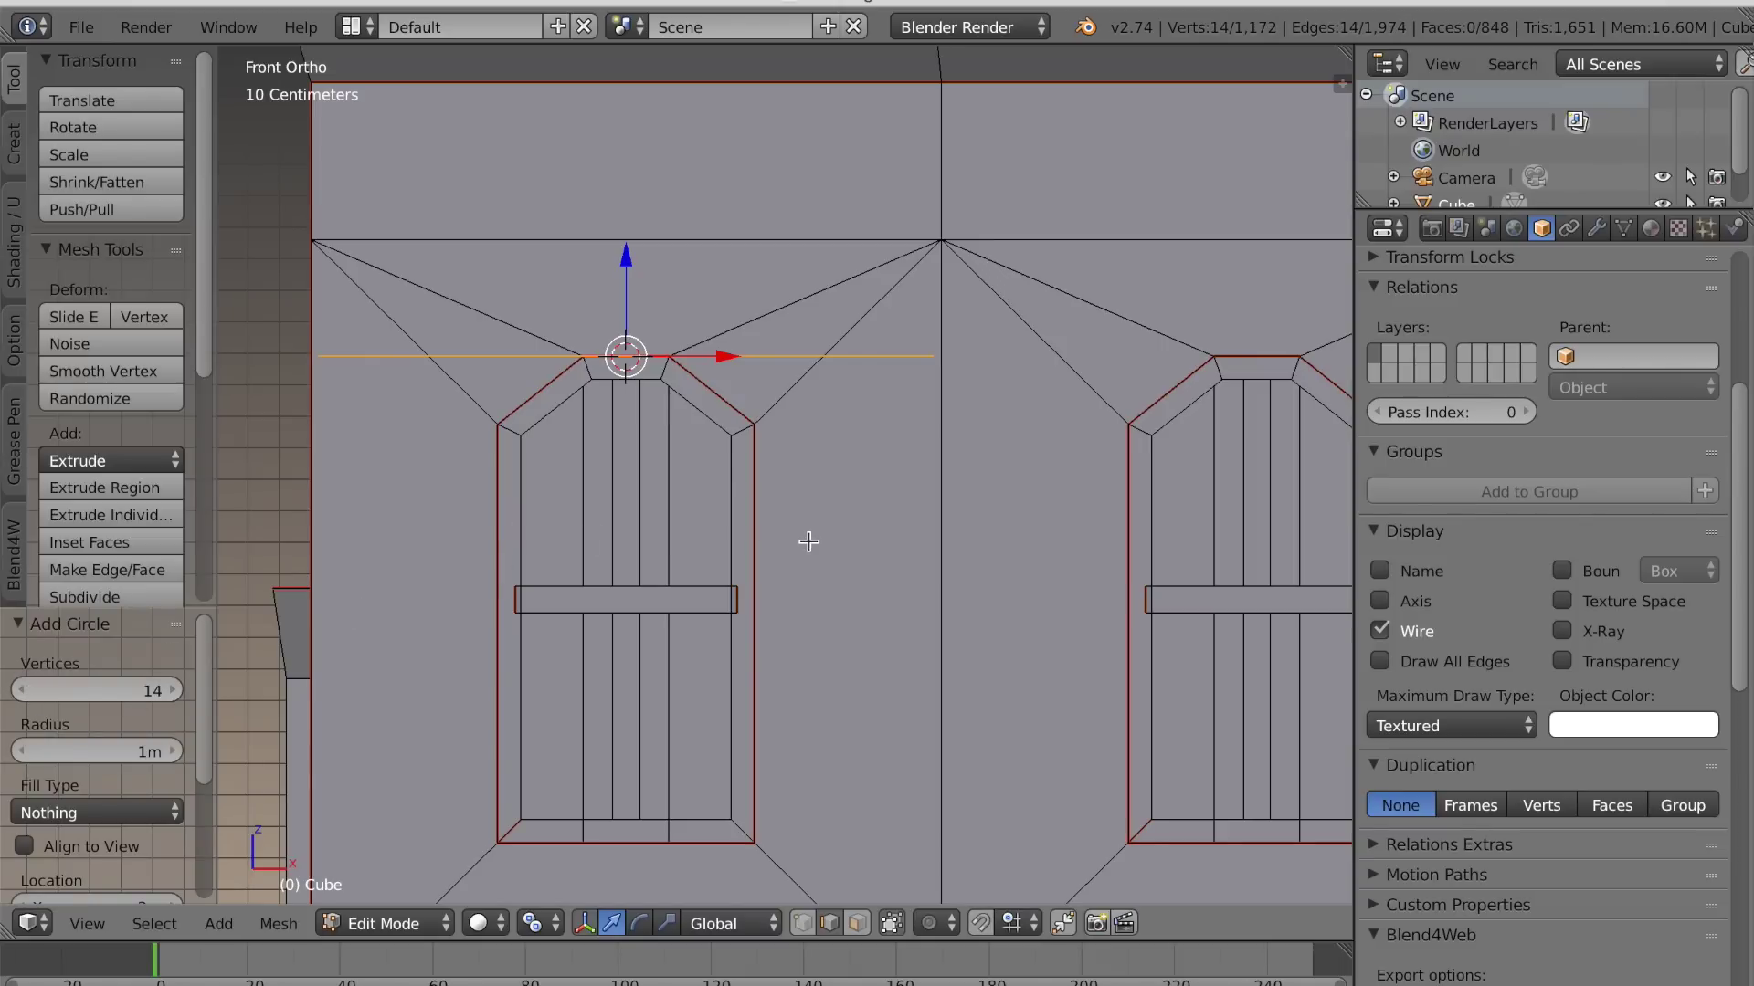
type("rx")
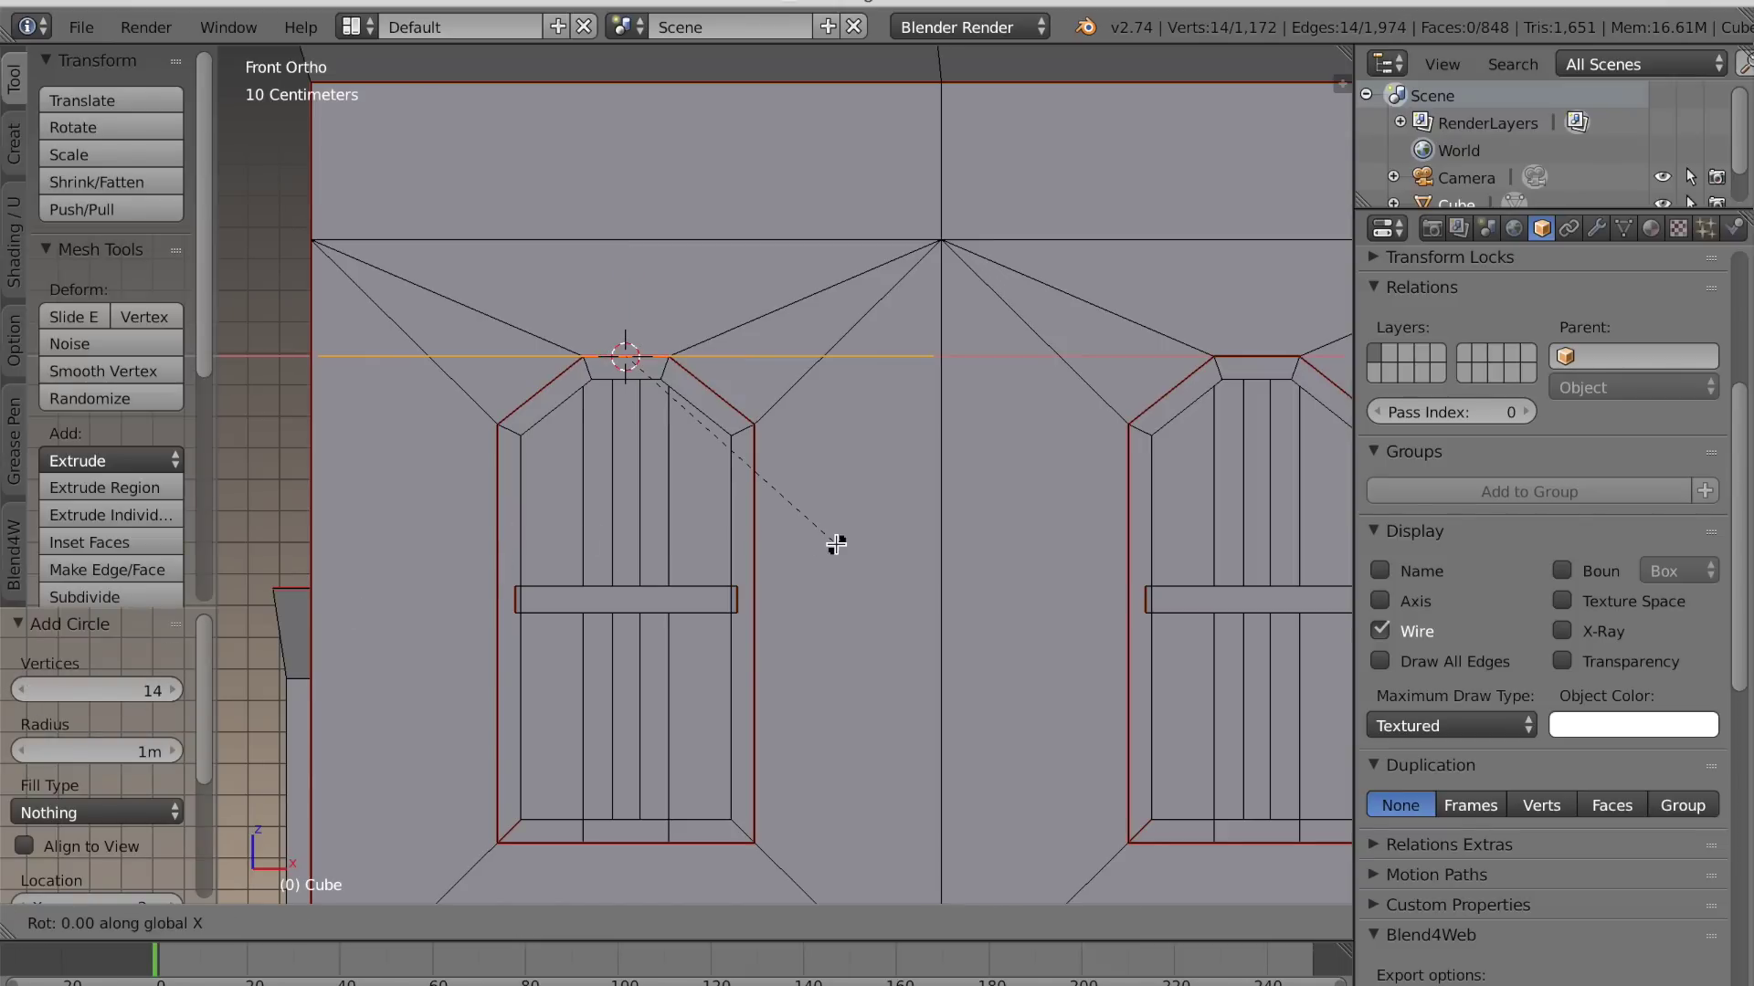
type("90")
key("Return")
Scale the circle to about 0.35 of its size, lower it along Z and fine-tune its scale to fit the window's arched top
scroll(990, 457, "down", 1)
key("s")
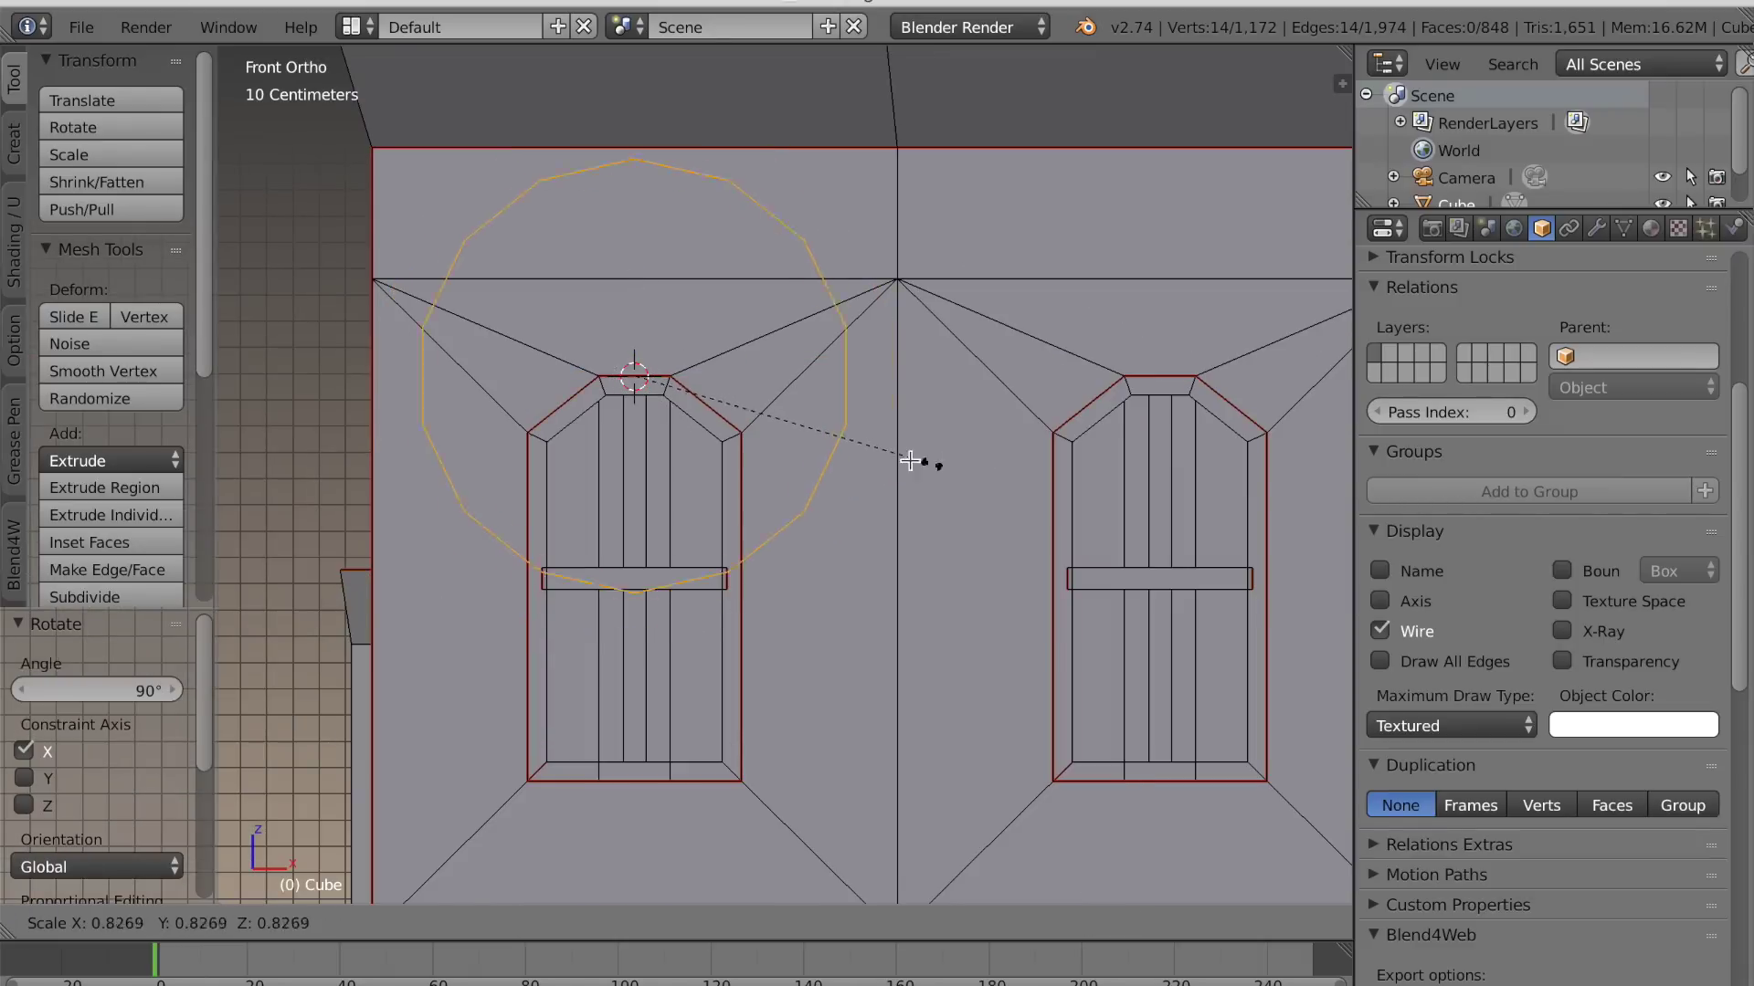
left_click(764, 376)
left_click_drag(636, 282, 636, 384)
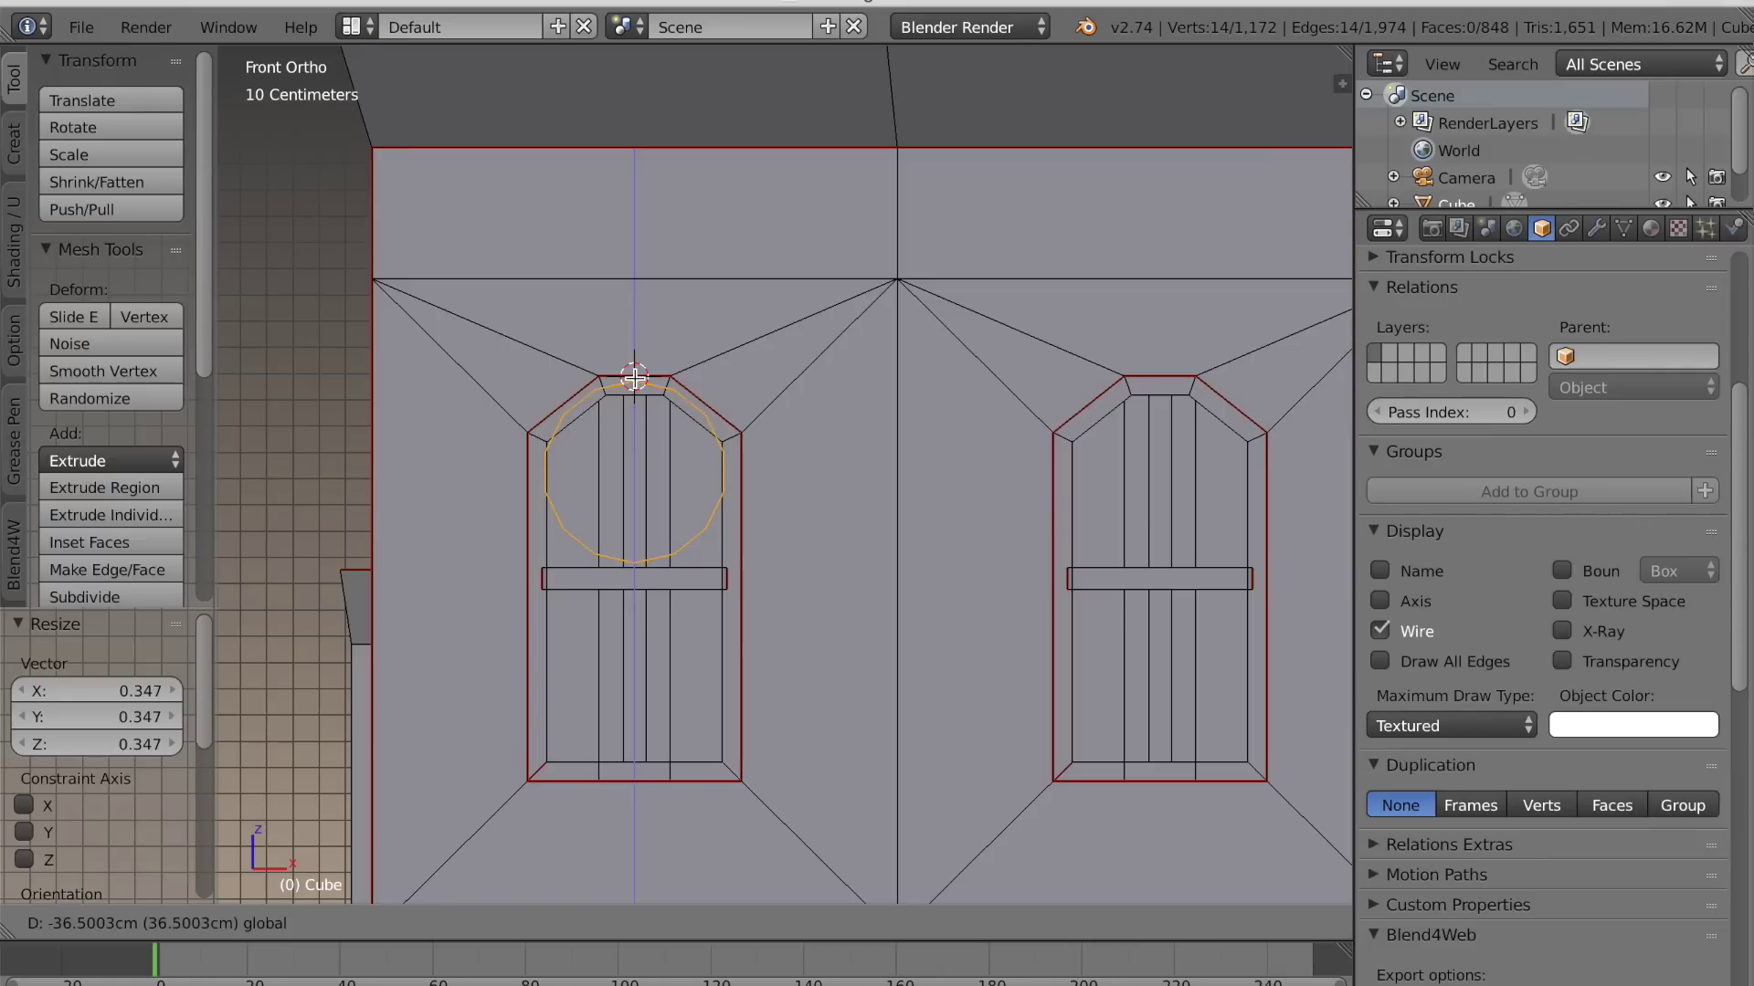
left_click_drag(635, 376, 635, 378)
key("s")
left_click(751, 471)
scroll(752, 471, "up", 1)
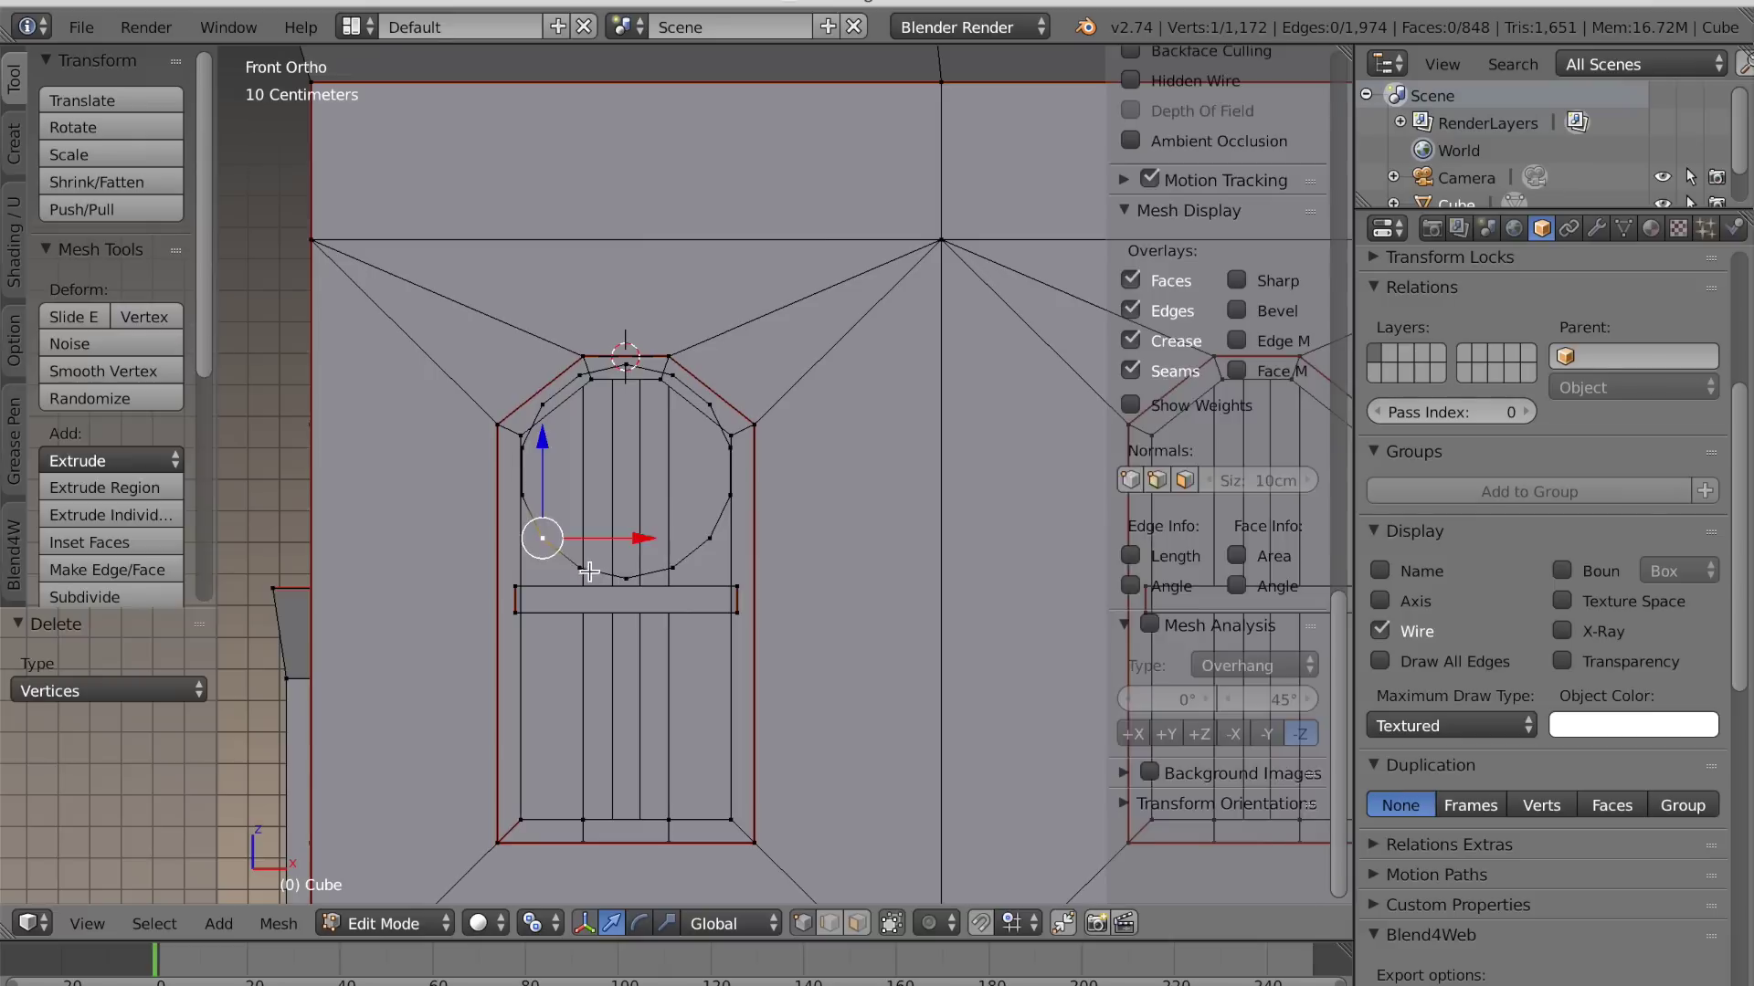
Select the circle's five lower vertices and delete them, leaving only the arch-shaped upper part
right_click(580, 567, "shift")
right_click(626, 579, "shift")
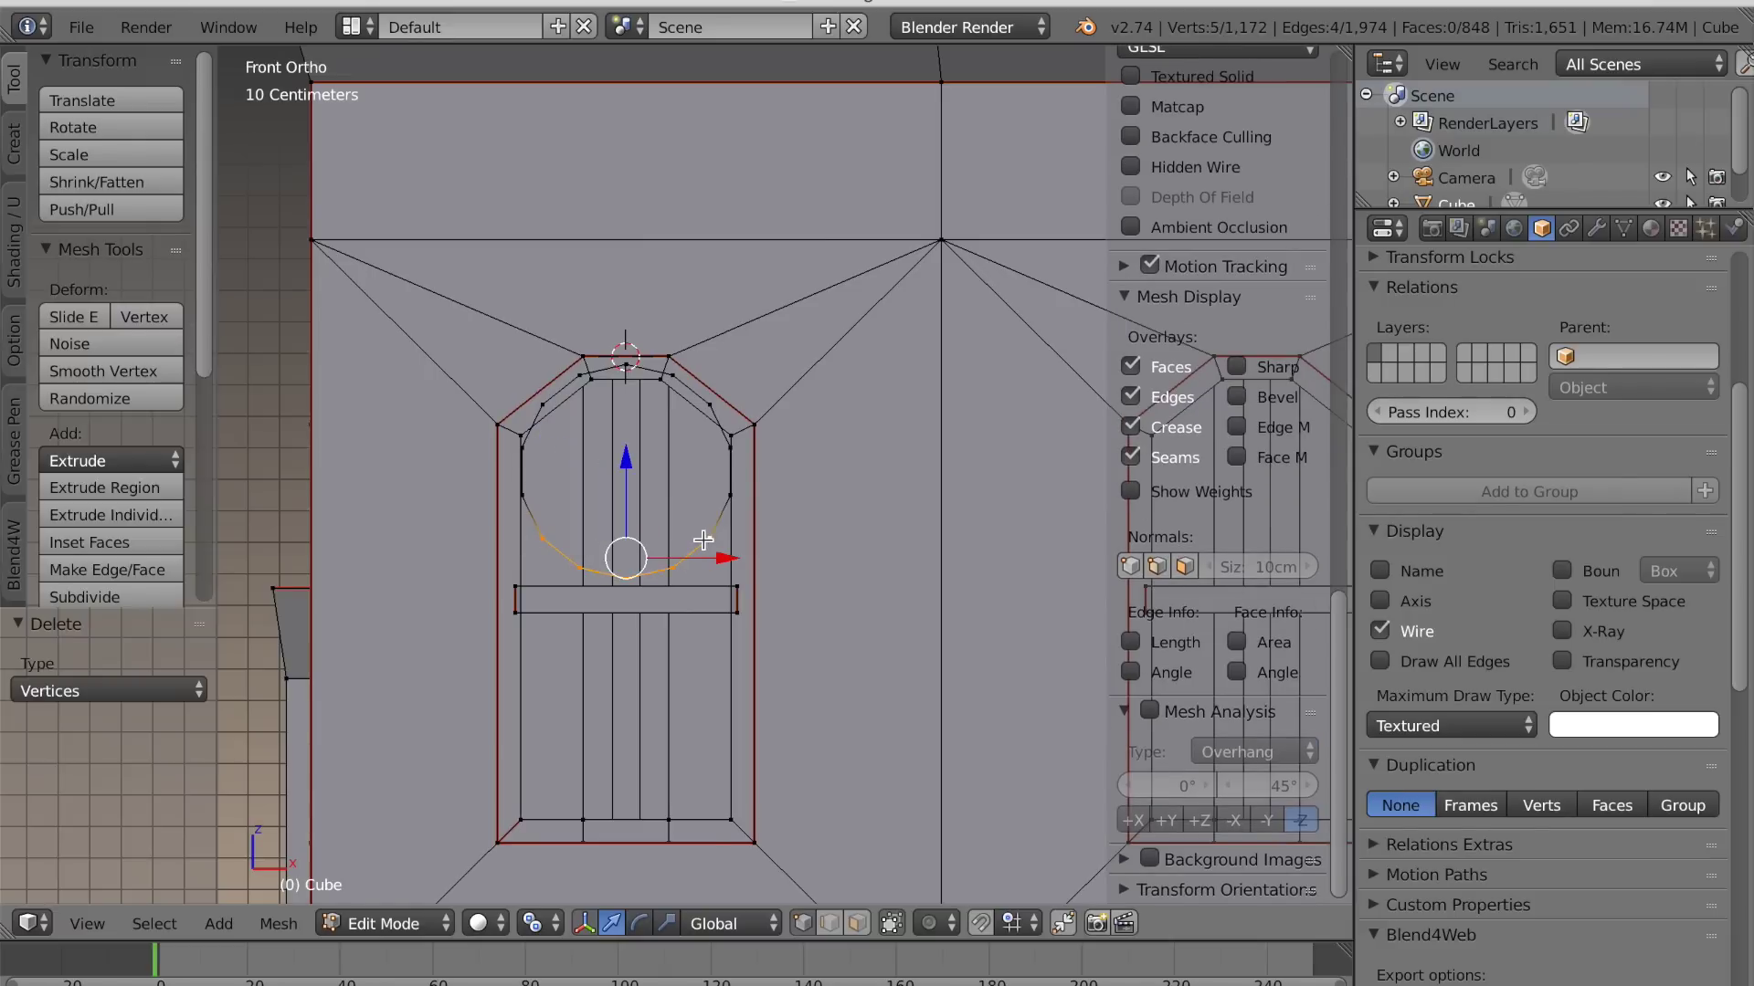
key("x")
left_click(700, 540)
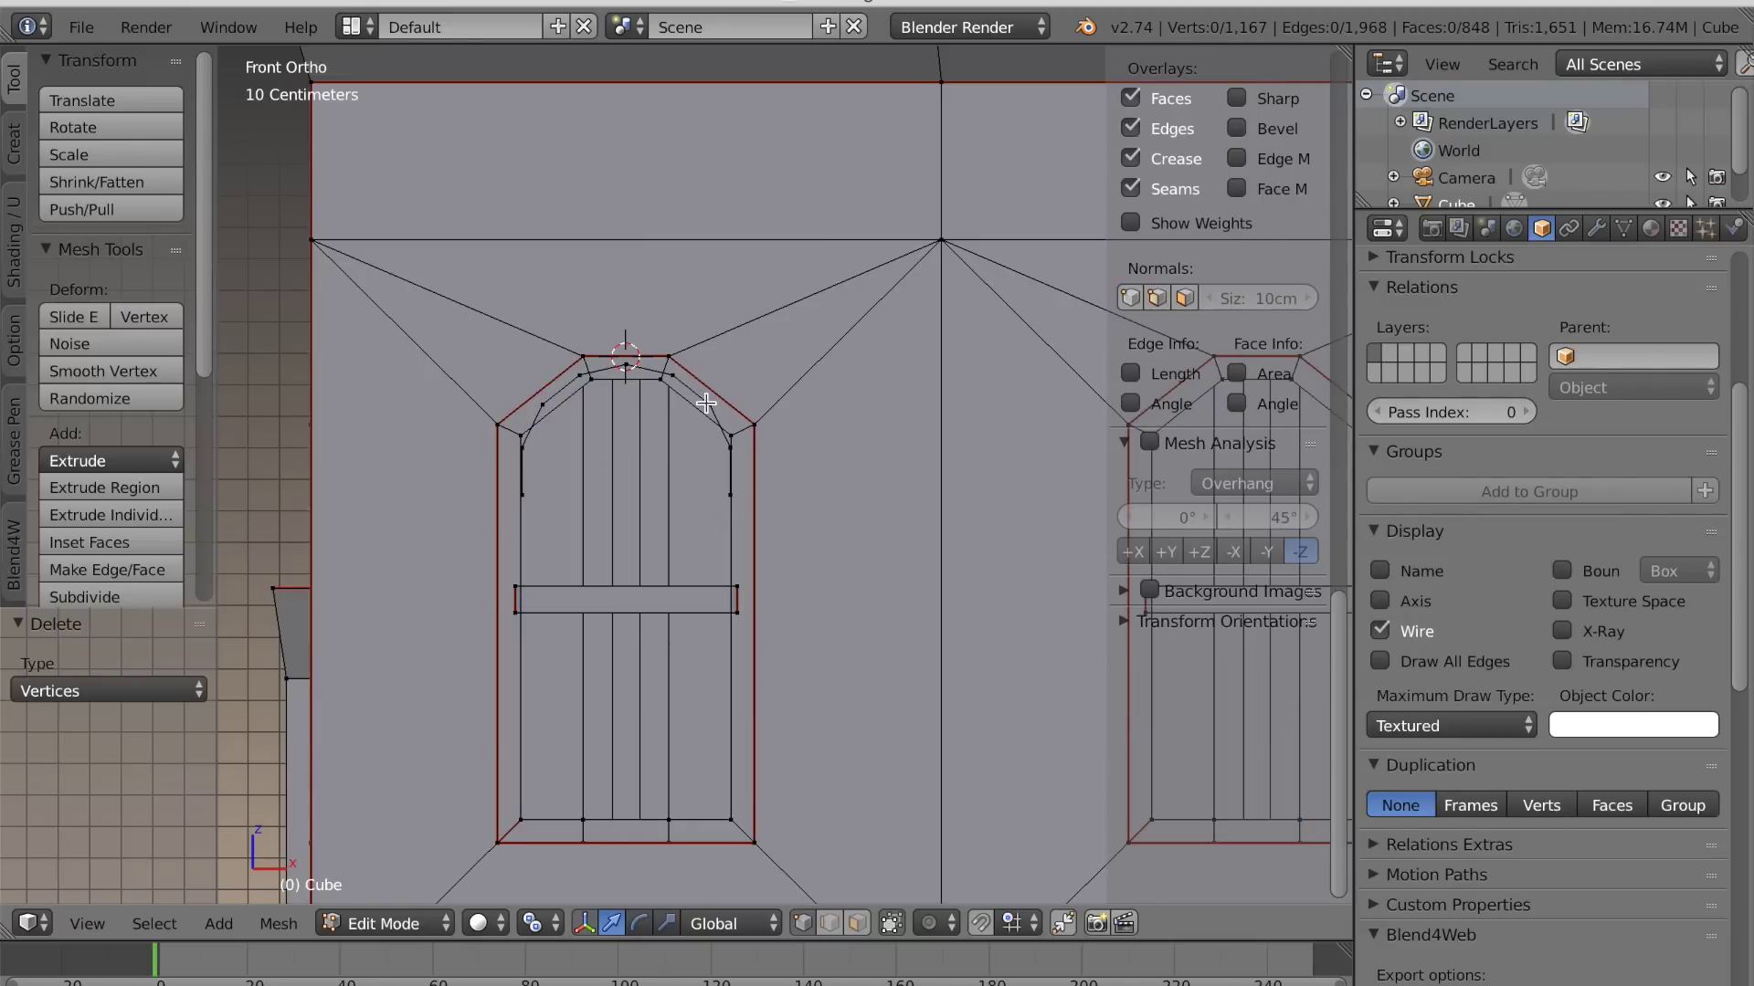
Select the whole remaining arc and extrude it along Y outward from the wall into an arched strip
key("l")
key("KP_Decimal")
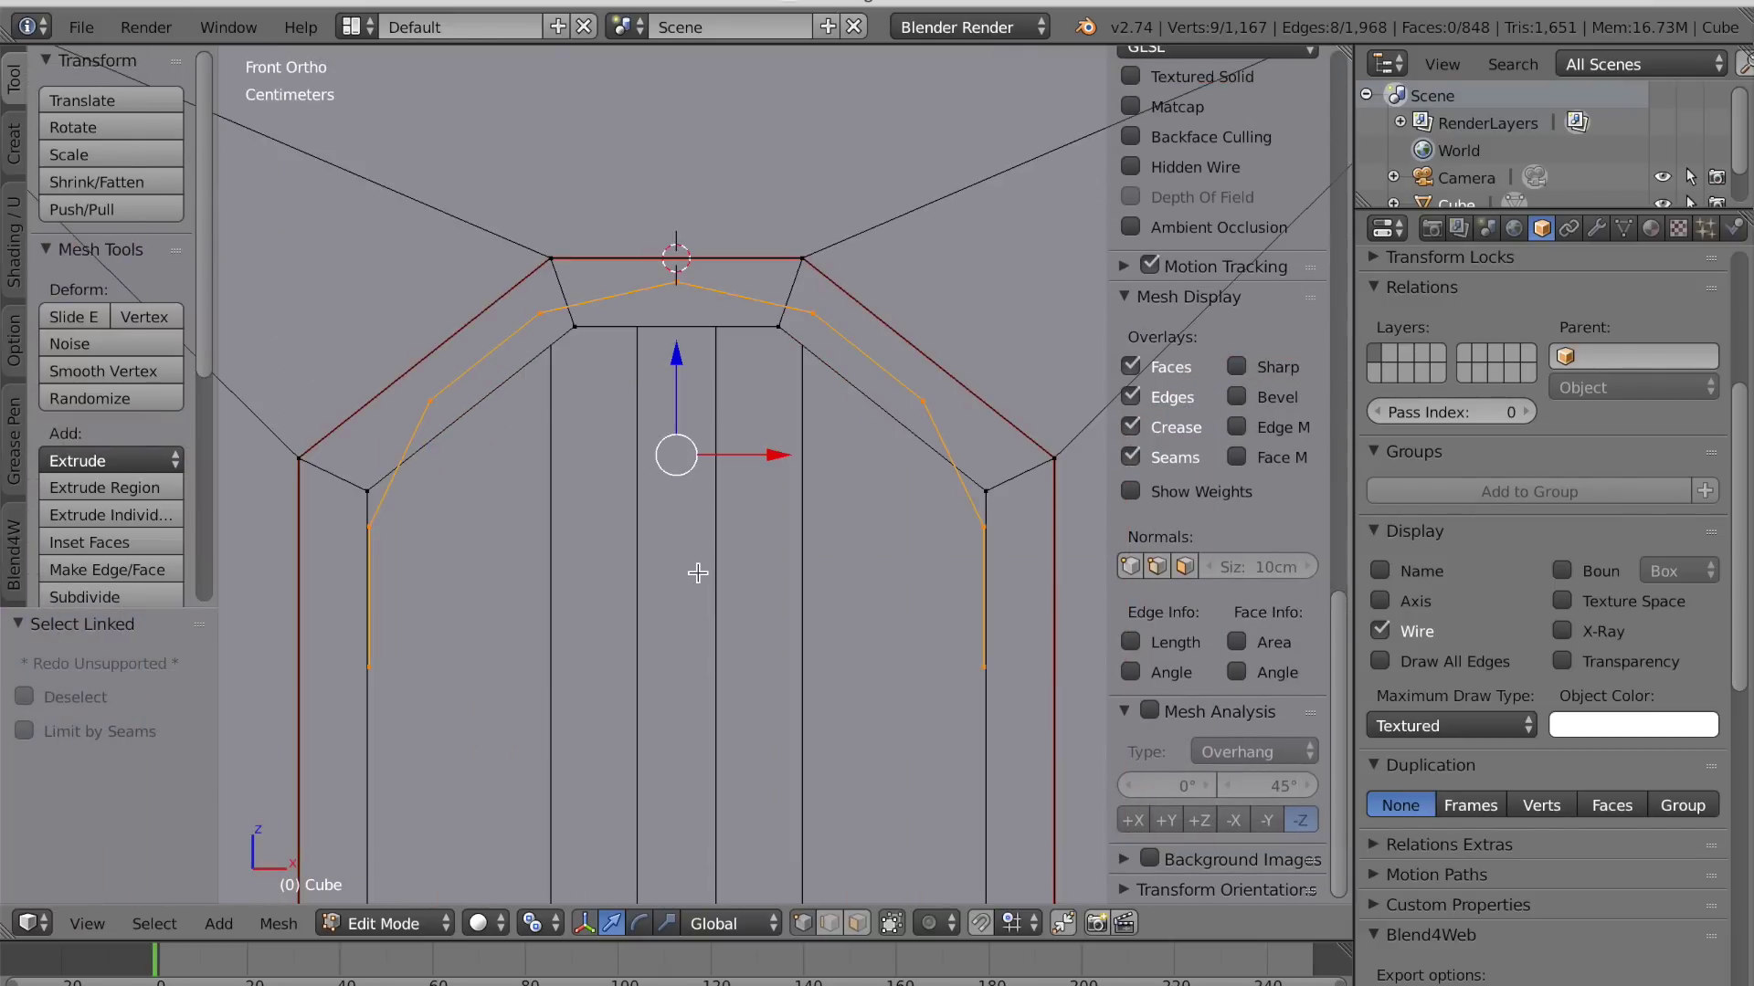
key("t")
key("n")
scroll(697, 573, "down", 1)
mouse_move(697, 572)
middle_mouse_down()
mouse_move(629, 603)
mouse_move(689, 592)
middle_mouse_up()
key("e")
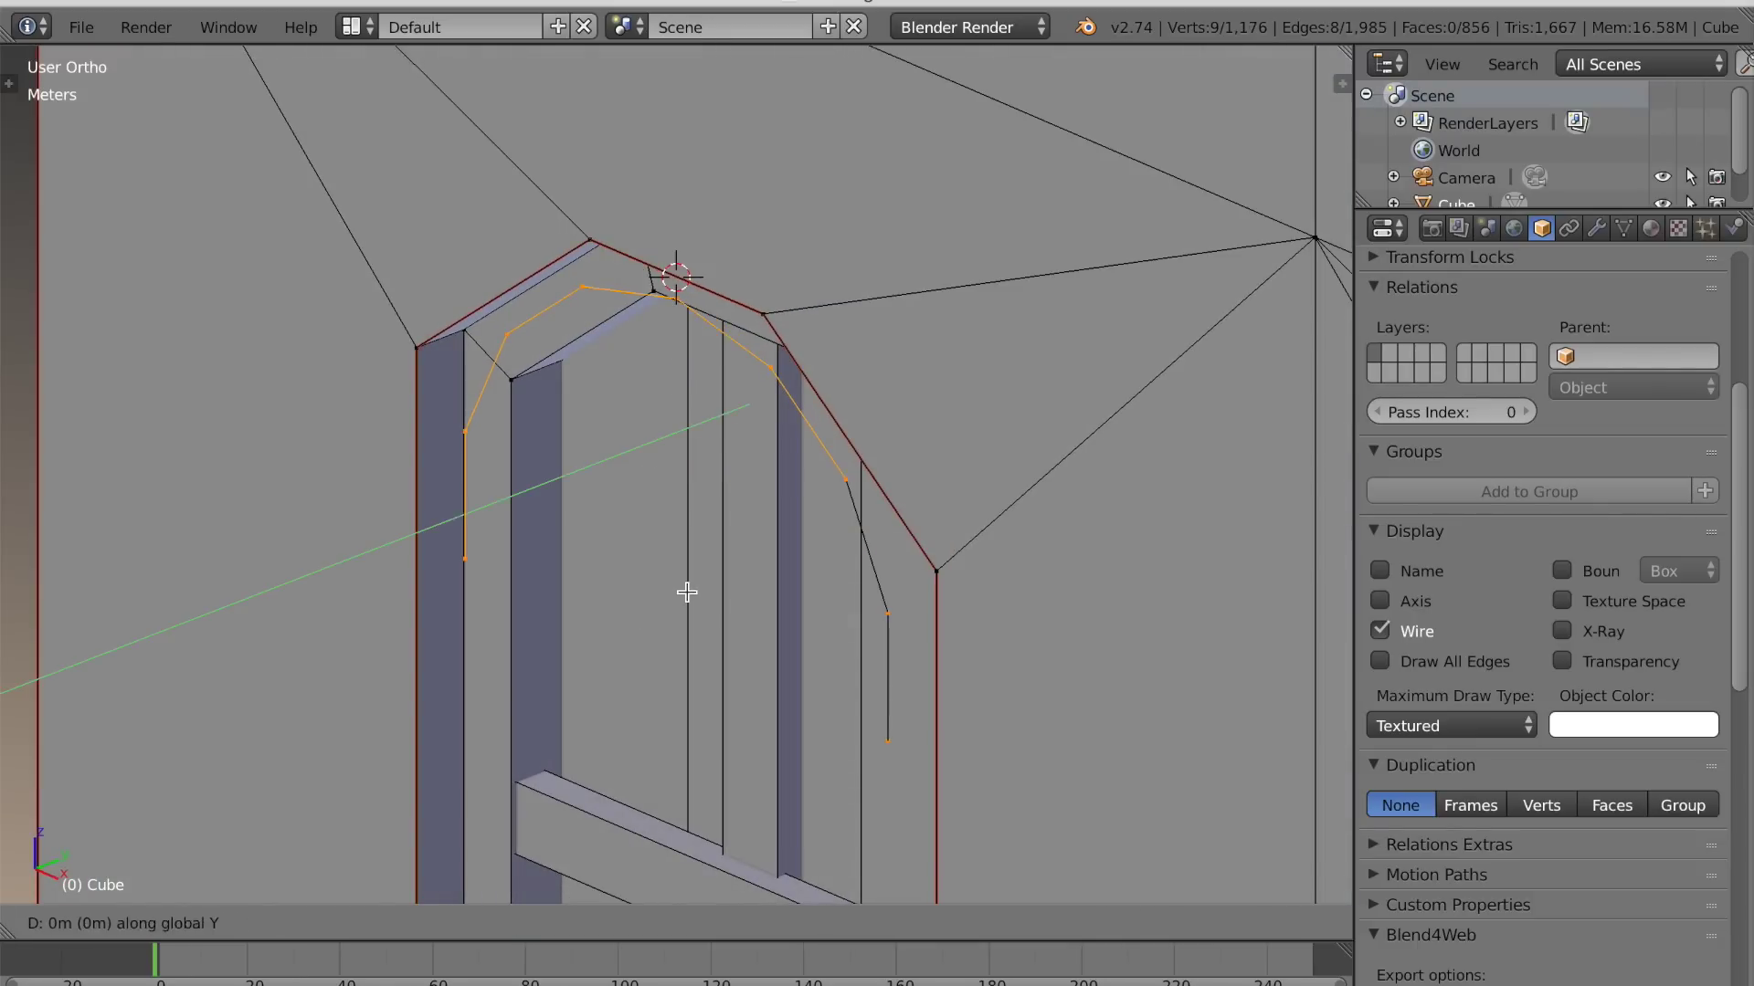
left_click(625, 613)
left_click_drag(676, 459, 684, 456)
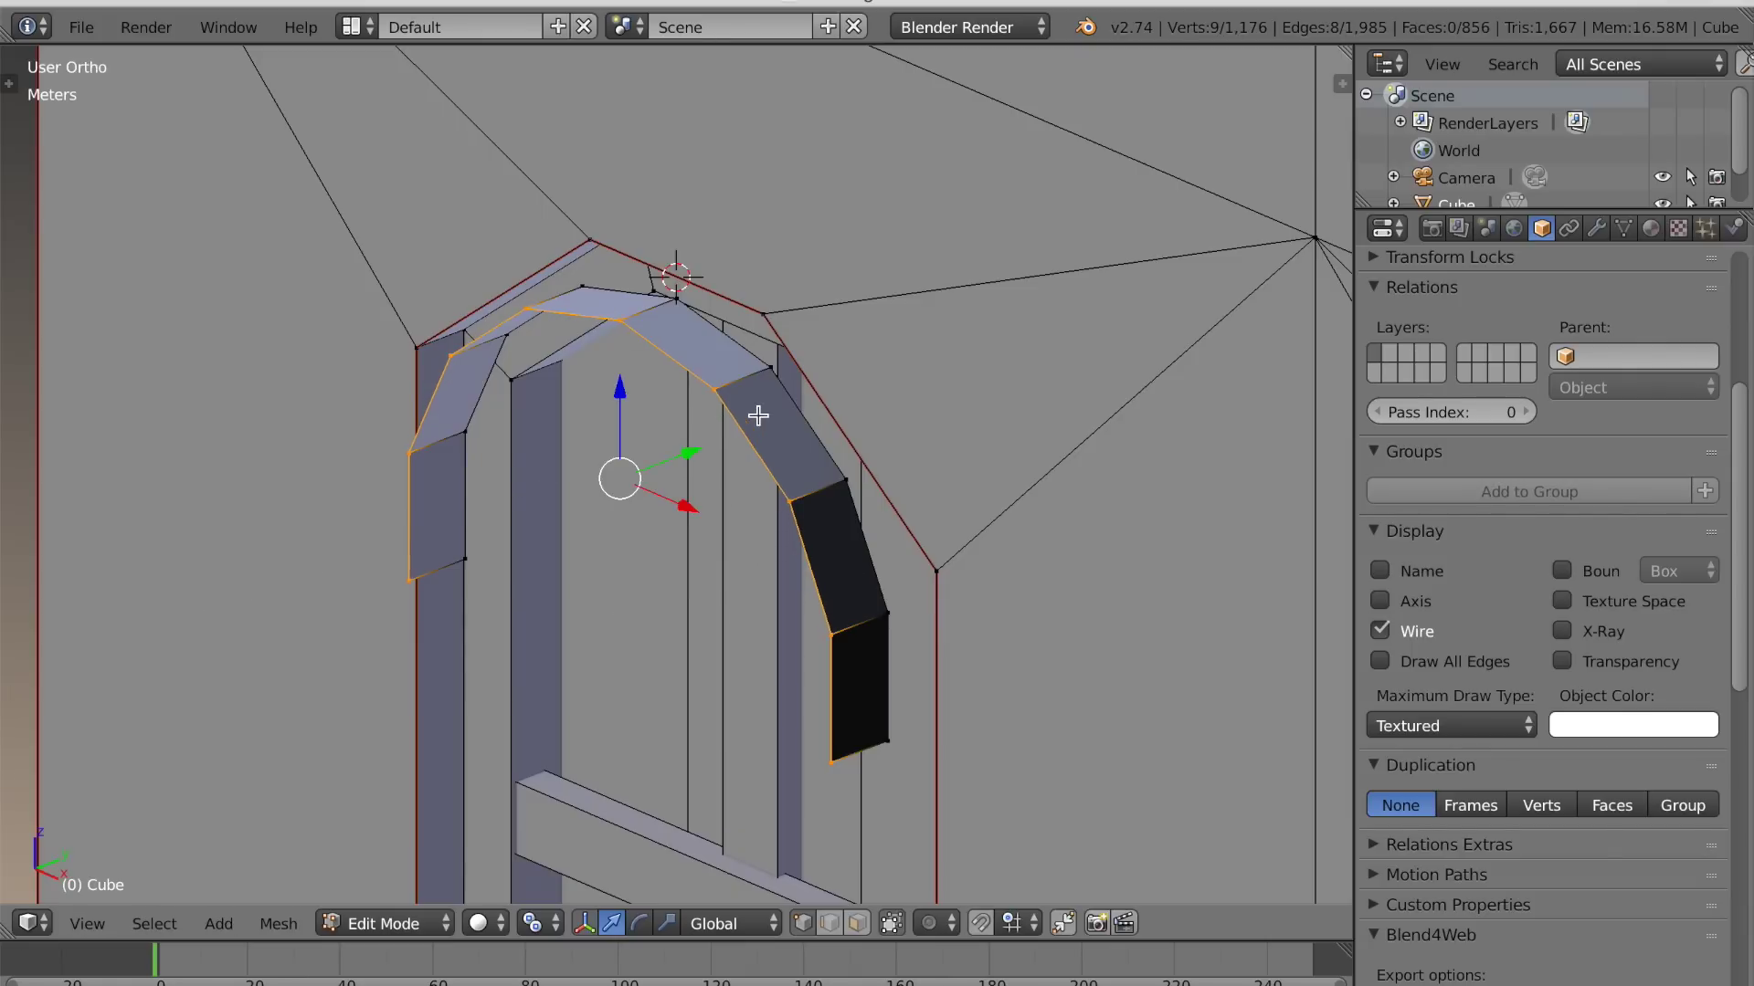
Select the full arched strip and lower it slightly along Z in the front view
right_click(794, 501, "ctrl+alt")
key("KP_1")
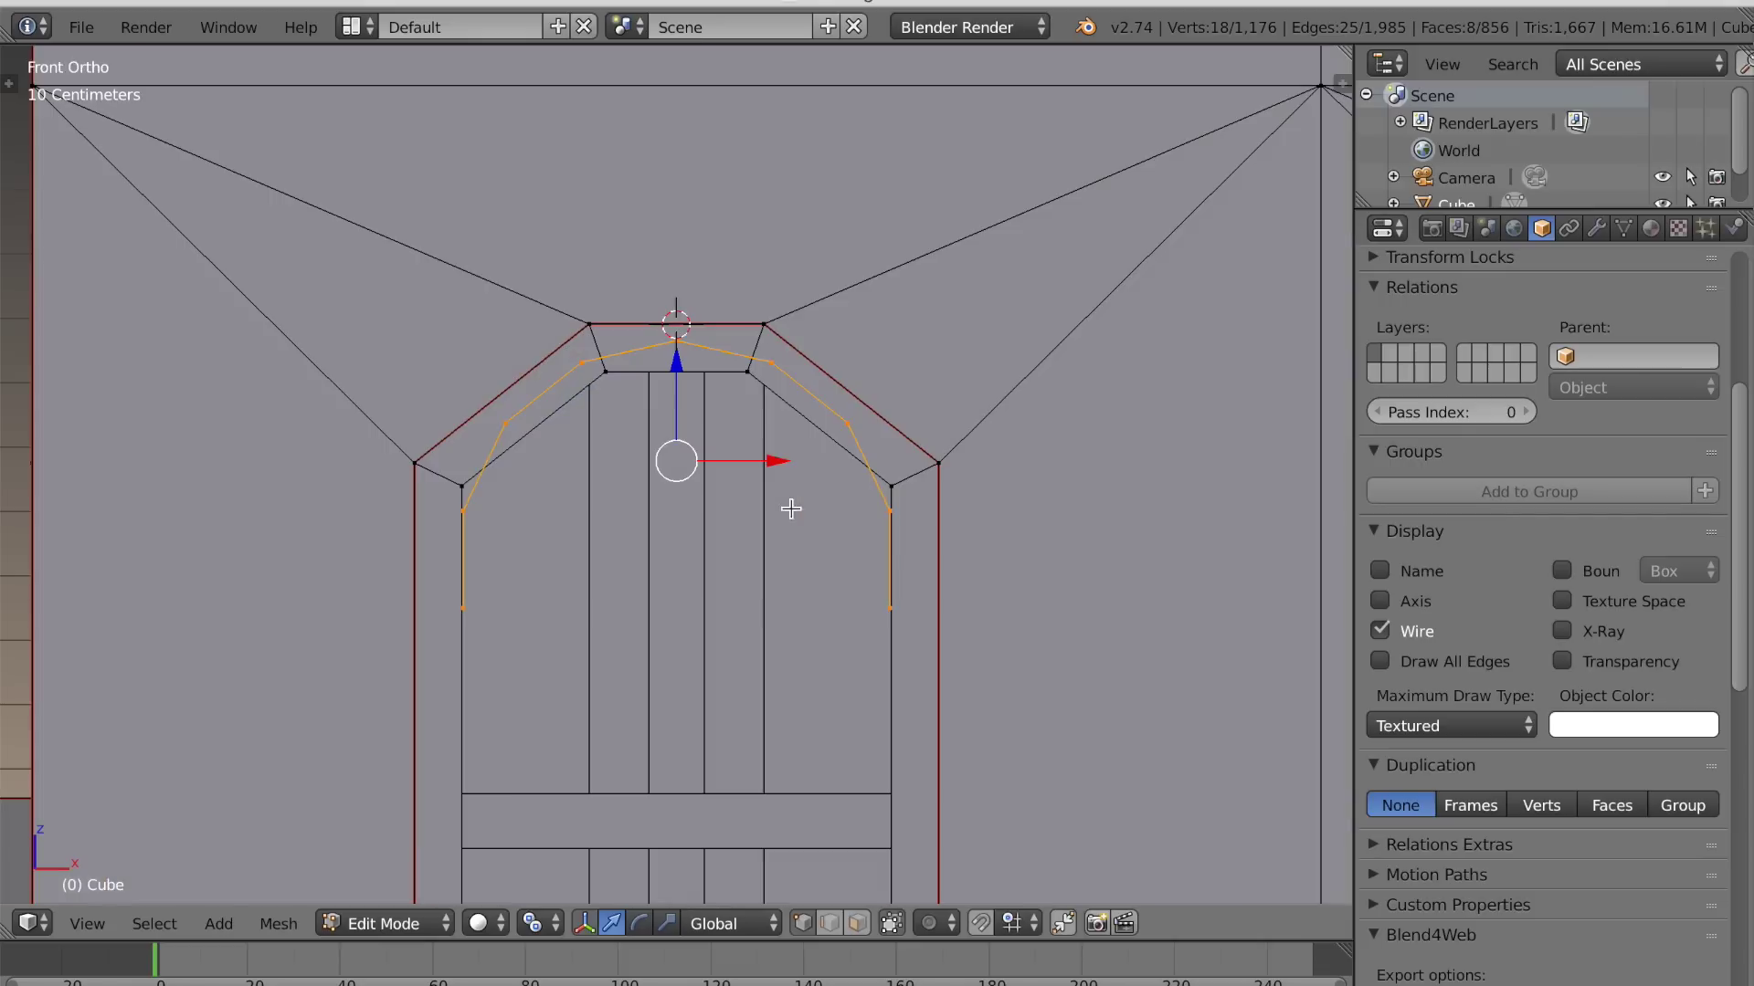
left_click_drag(675, 361, 677, 400)
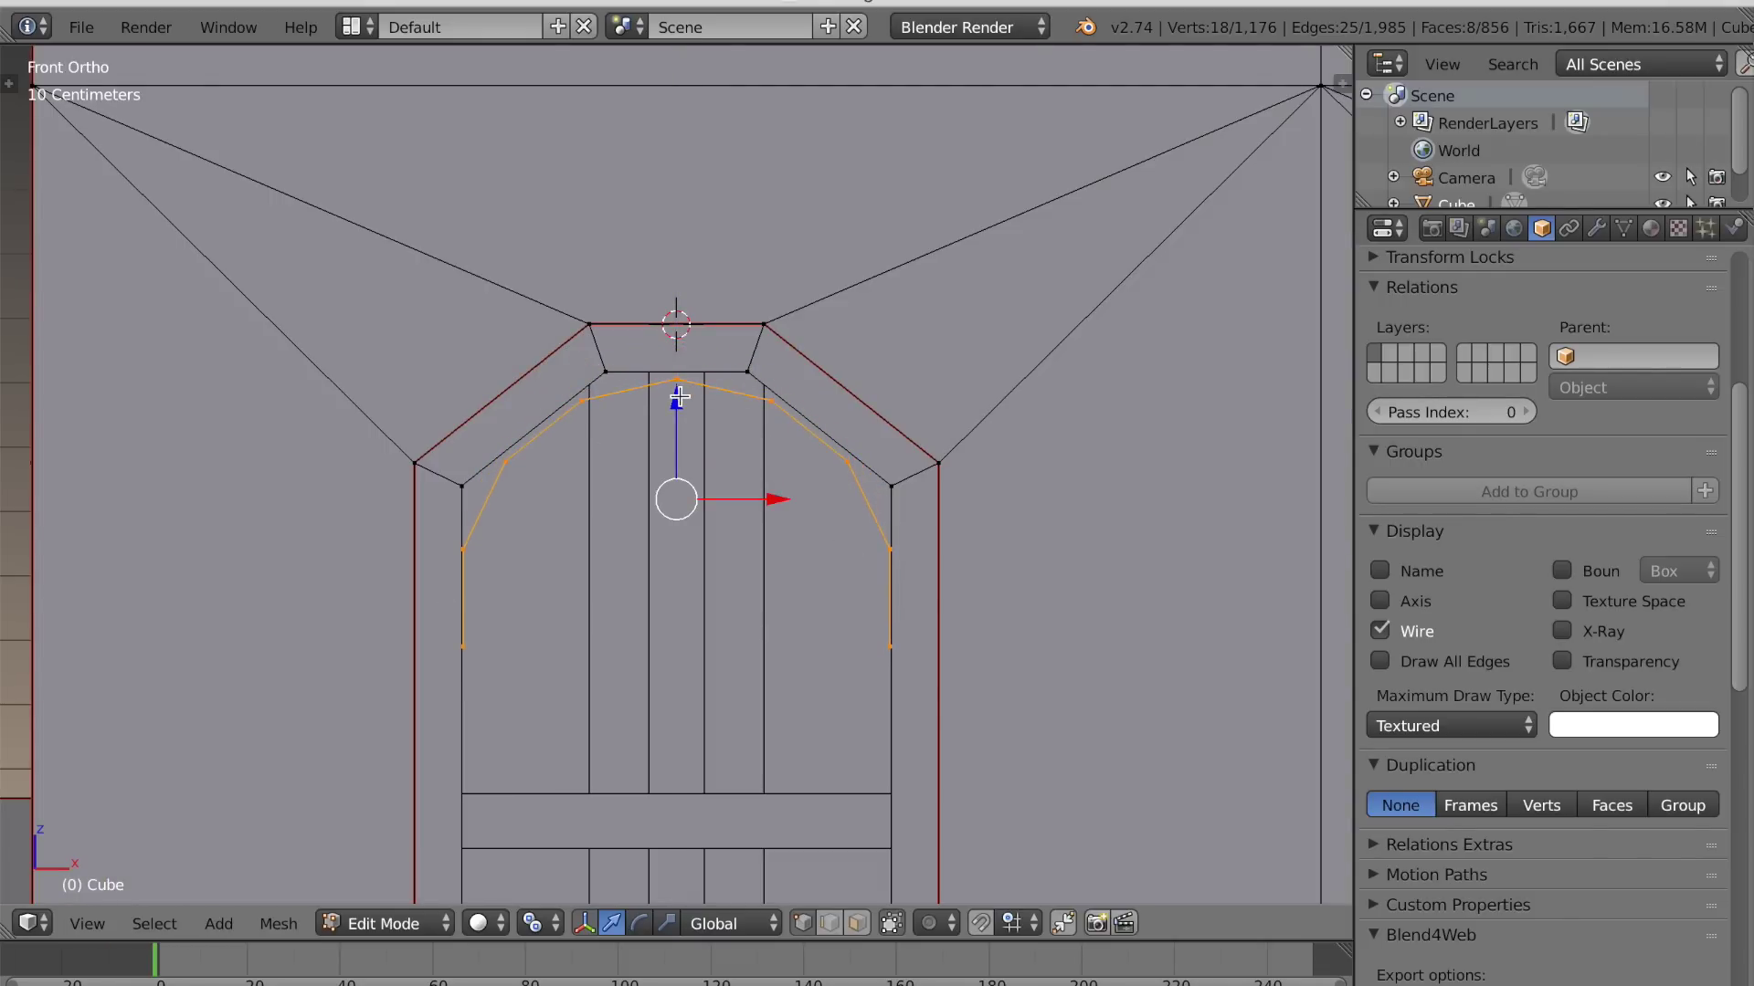
Extrude the arched strip in place and shrink/fatten the new faces outward by about -0.13 to give the arch thickness
key("e")
right_click(924, 473)
left_click(532, 922)
left_click(557, 828)
key("alt+s")
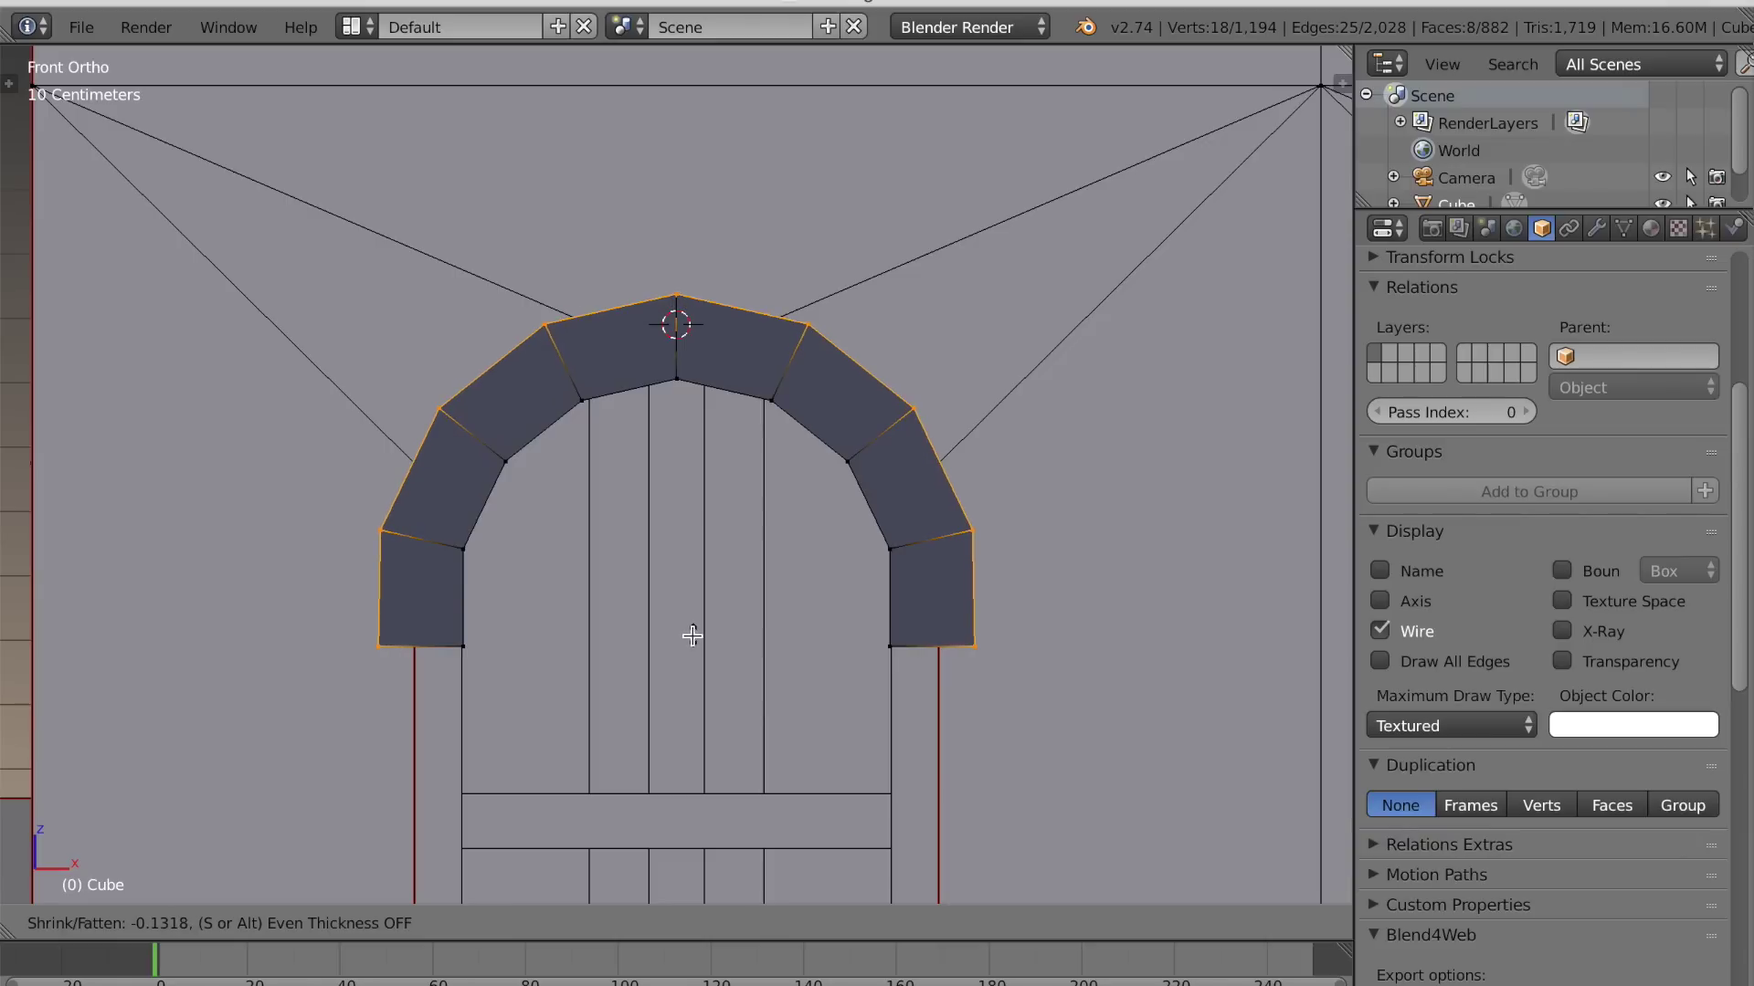
left_click(692, 637)
Select the entire arch, recalculate its normals and move it about 1.156 cm along Y toward the wall
scroll(692, 637, "down", 1)
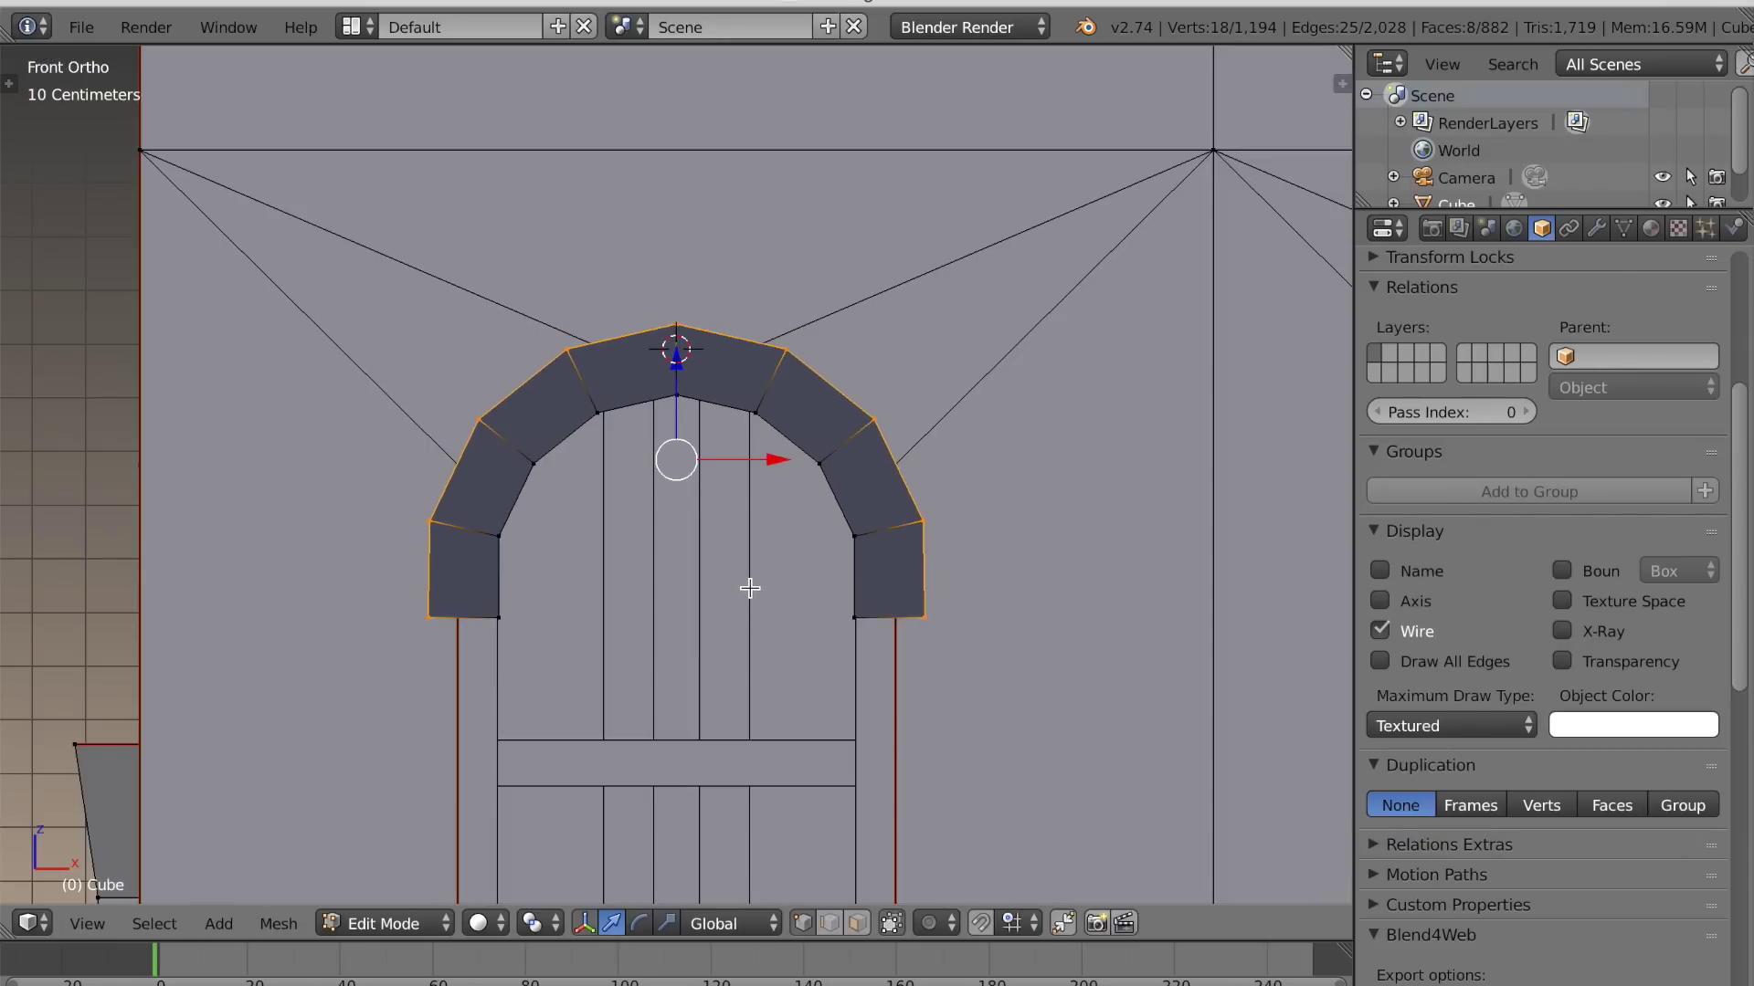
key("ctrl+l")
key("t")
left_click(18, 264)
left_click(91, 299)
mouse_move(256, 411)
middle_mouse_down()
mouse_move(306, 509)
mouse_move(413, 572)
mouse_move(593, 525)
middle_mouse_up()
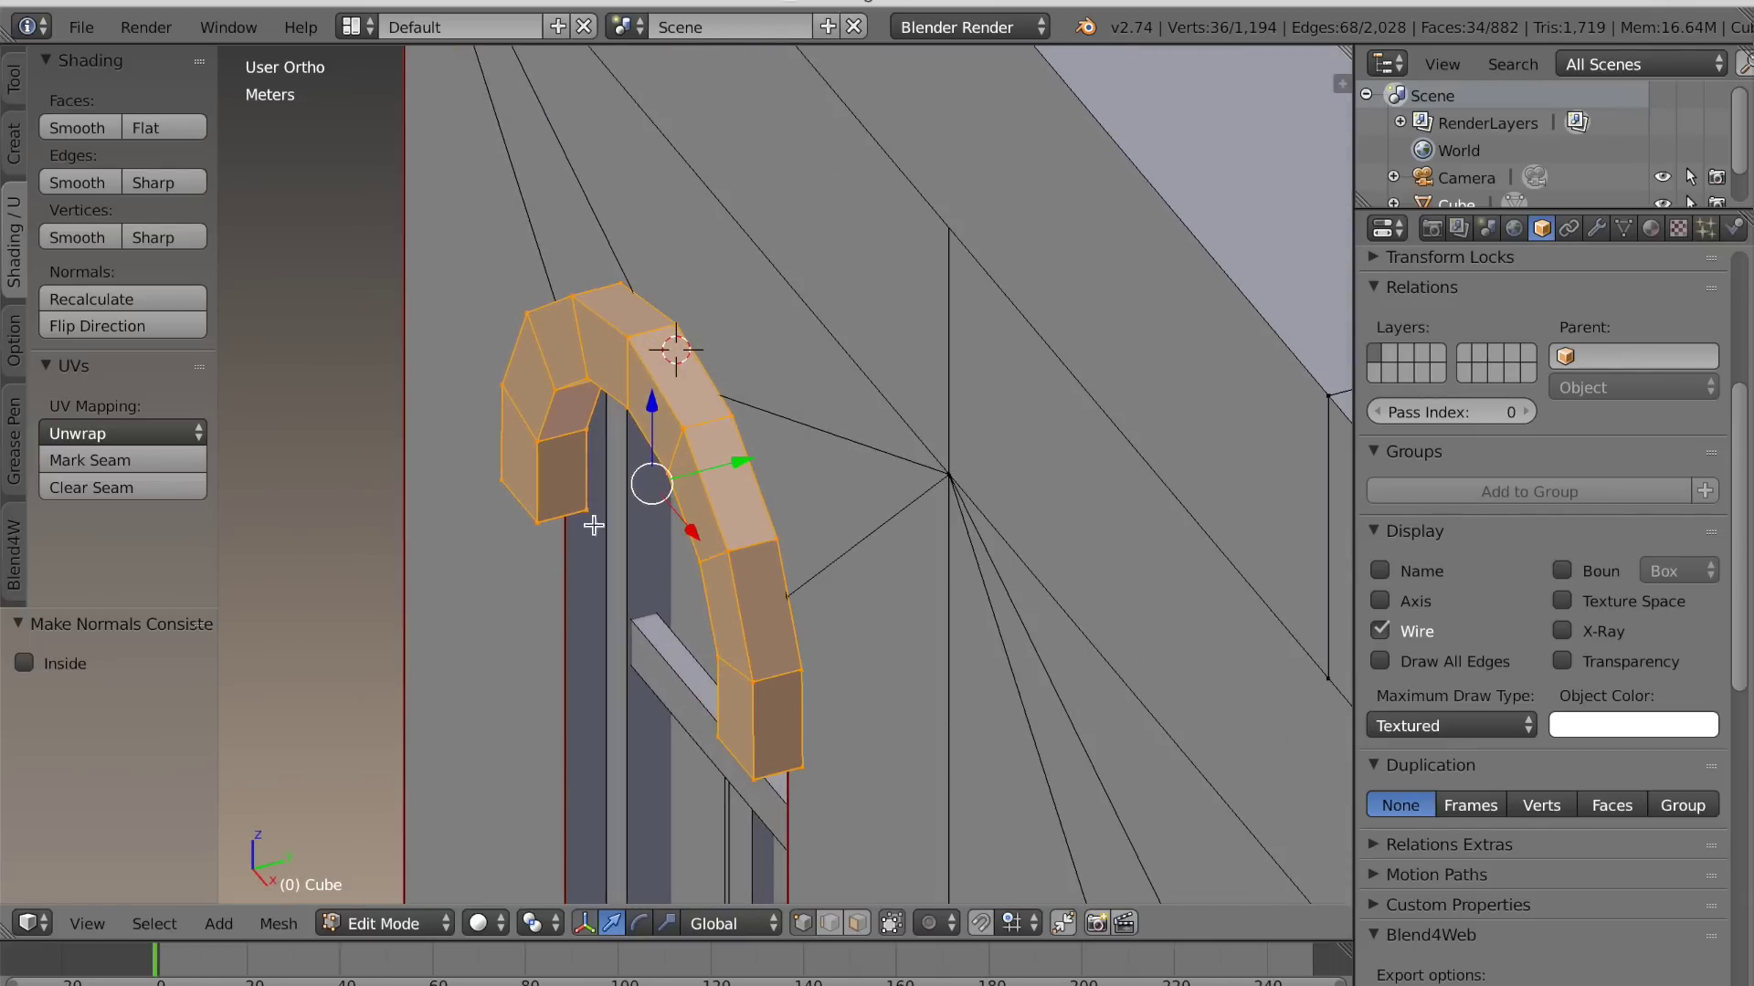
left_click_drag(734, 456, 748, 459)
Select all the arch's hidden back faces against the wall and delete them
key("KP_5")
middle_click_drag(735, 501, 587, 524)
right_click(398, 658)
middle_click_drag(397, 658, 423, 619)
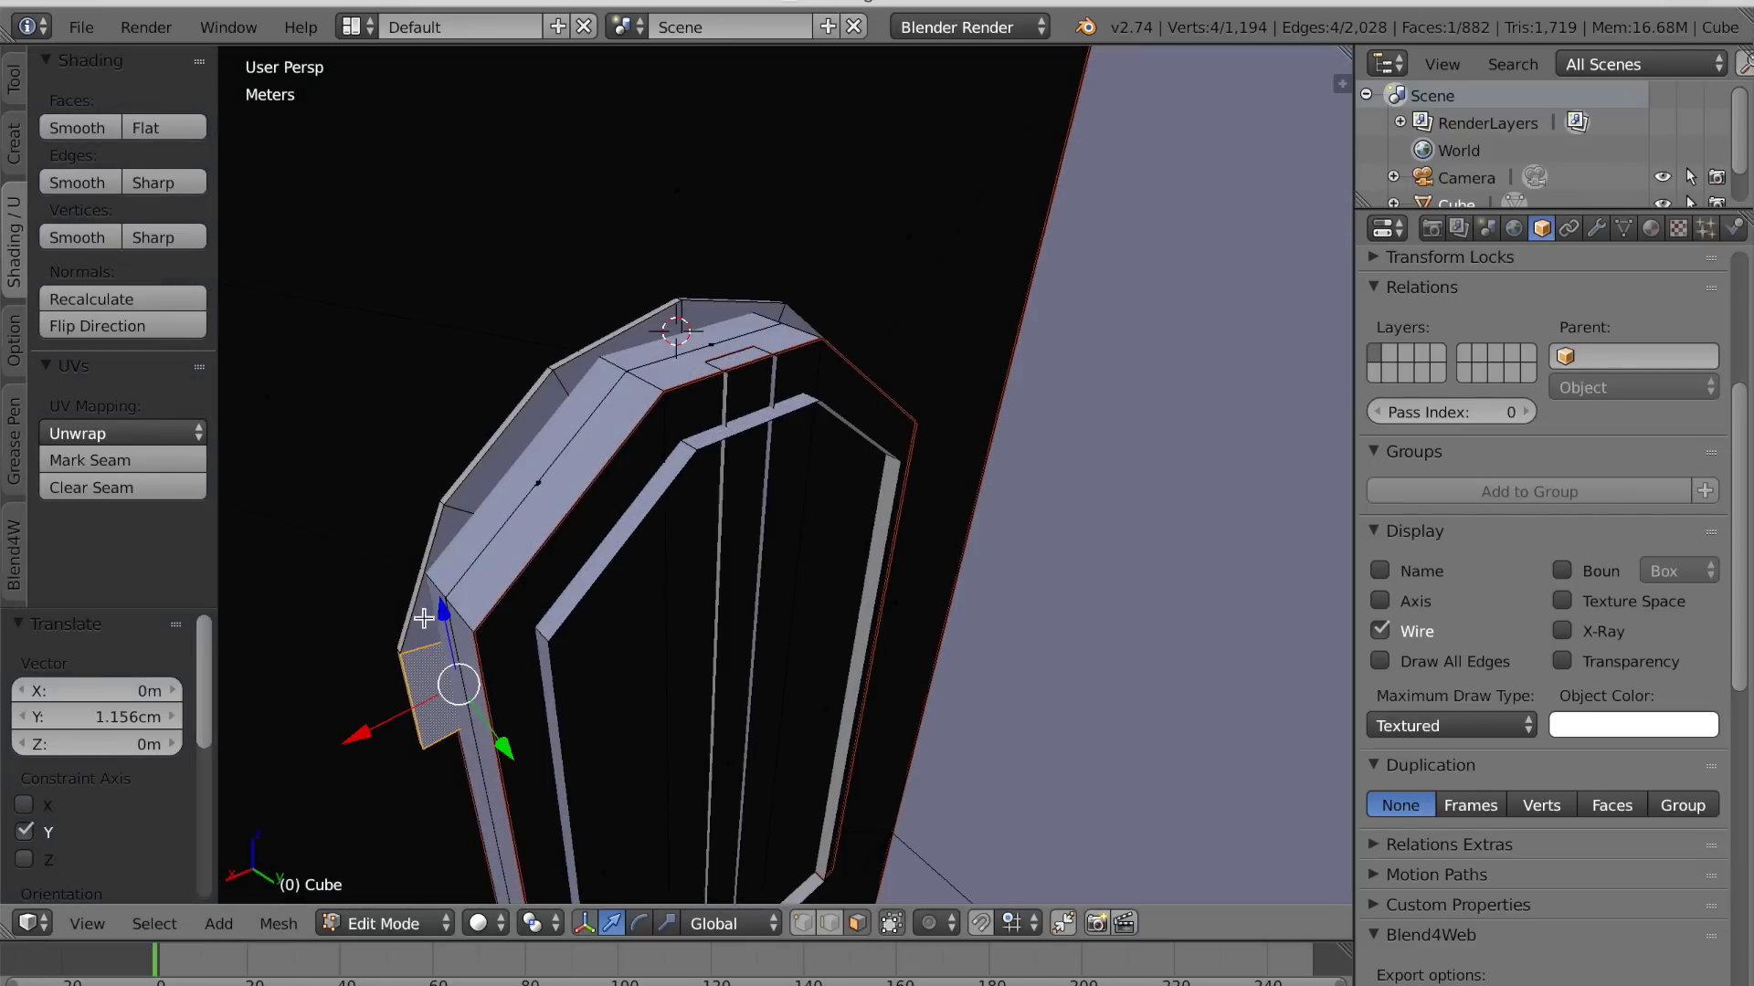
right_click(450, 529, "shift")
right_click(501, 457, "shift")
middle_click_drag(585, 508, 485, 520)
right_click(655, 350, "shift")
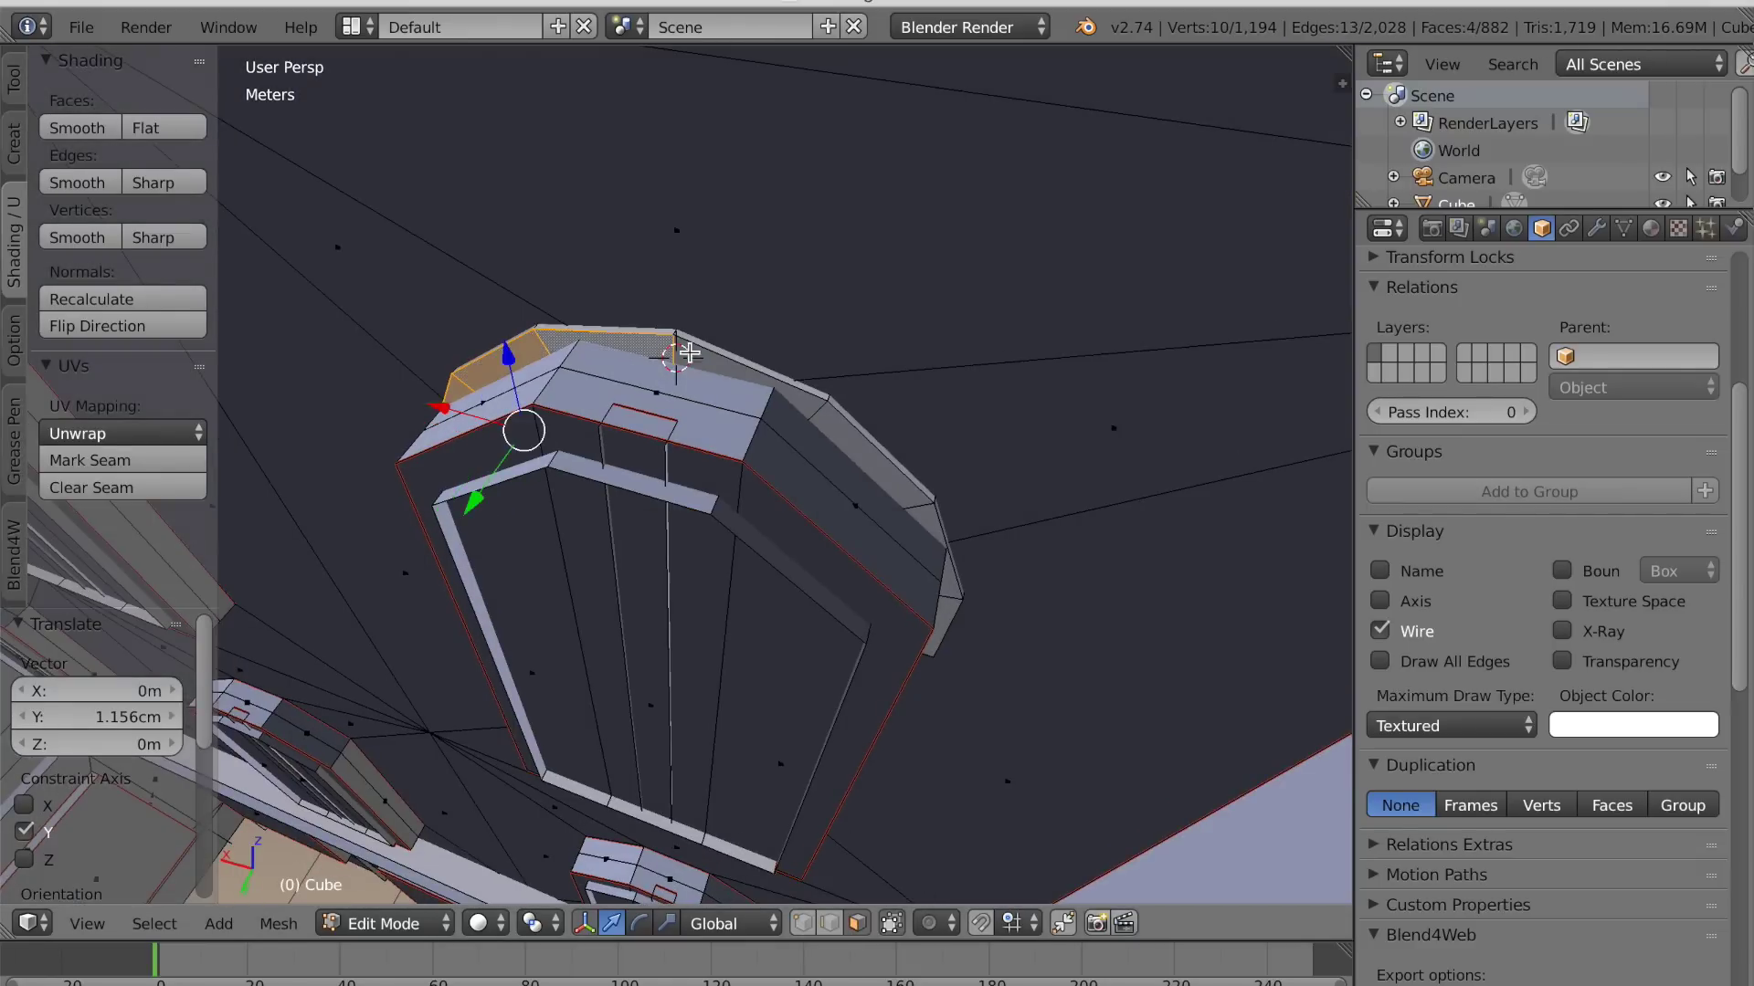
right_click(751, 378, "shift")
right_click(858, 450, "shift")
middle_click_drag(858, 449, 783, 430)
right_click(916, 613, "shift")
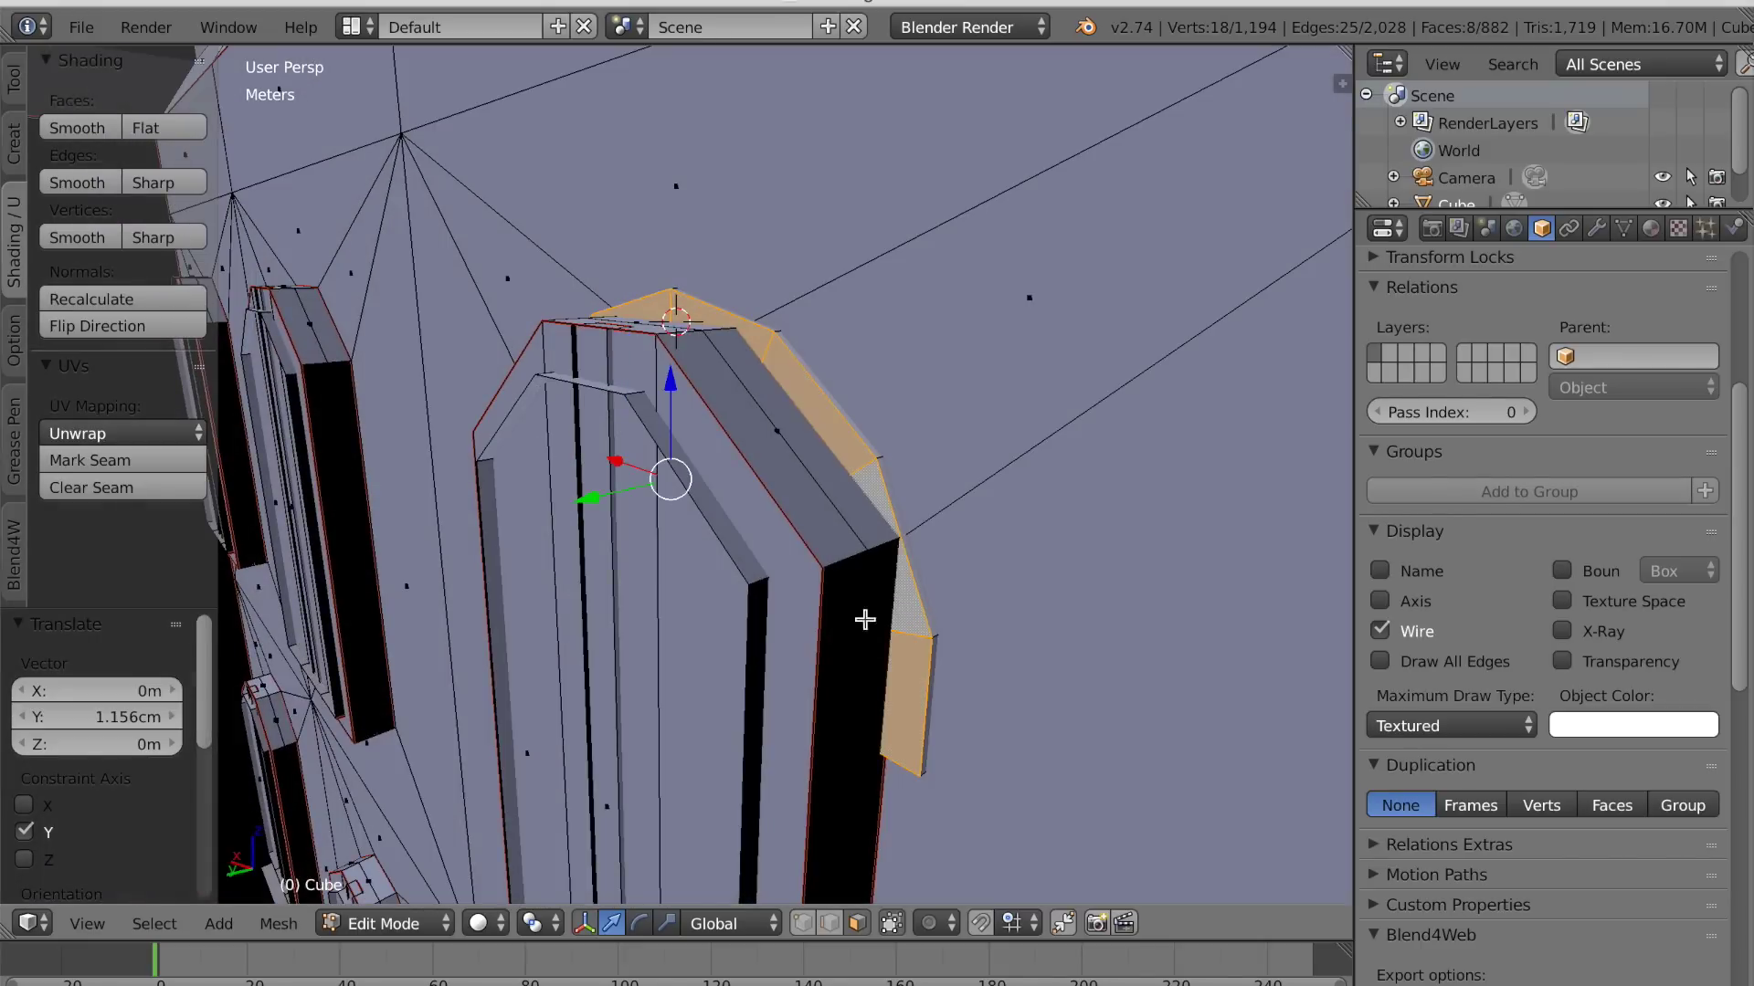
key("x")
left_click(891, 673)
Select the whole arch again and shift it about 2.794 mm along Y so that it sits against the wall
middle_click_drag(890, 673, 670, 629)
scroll(671, 629, "down", 8)
key("Tab")
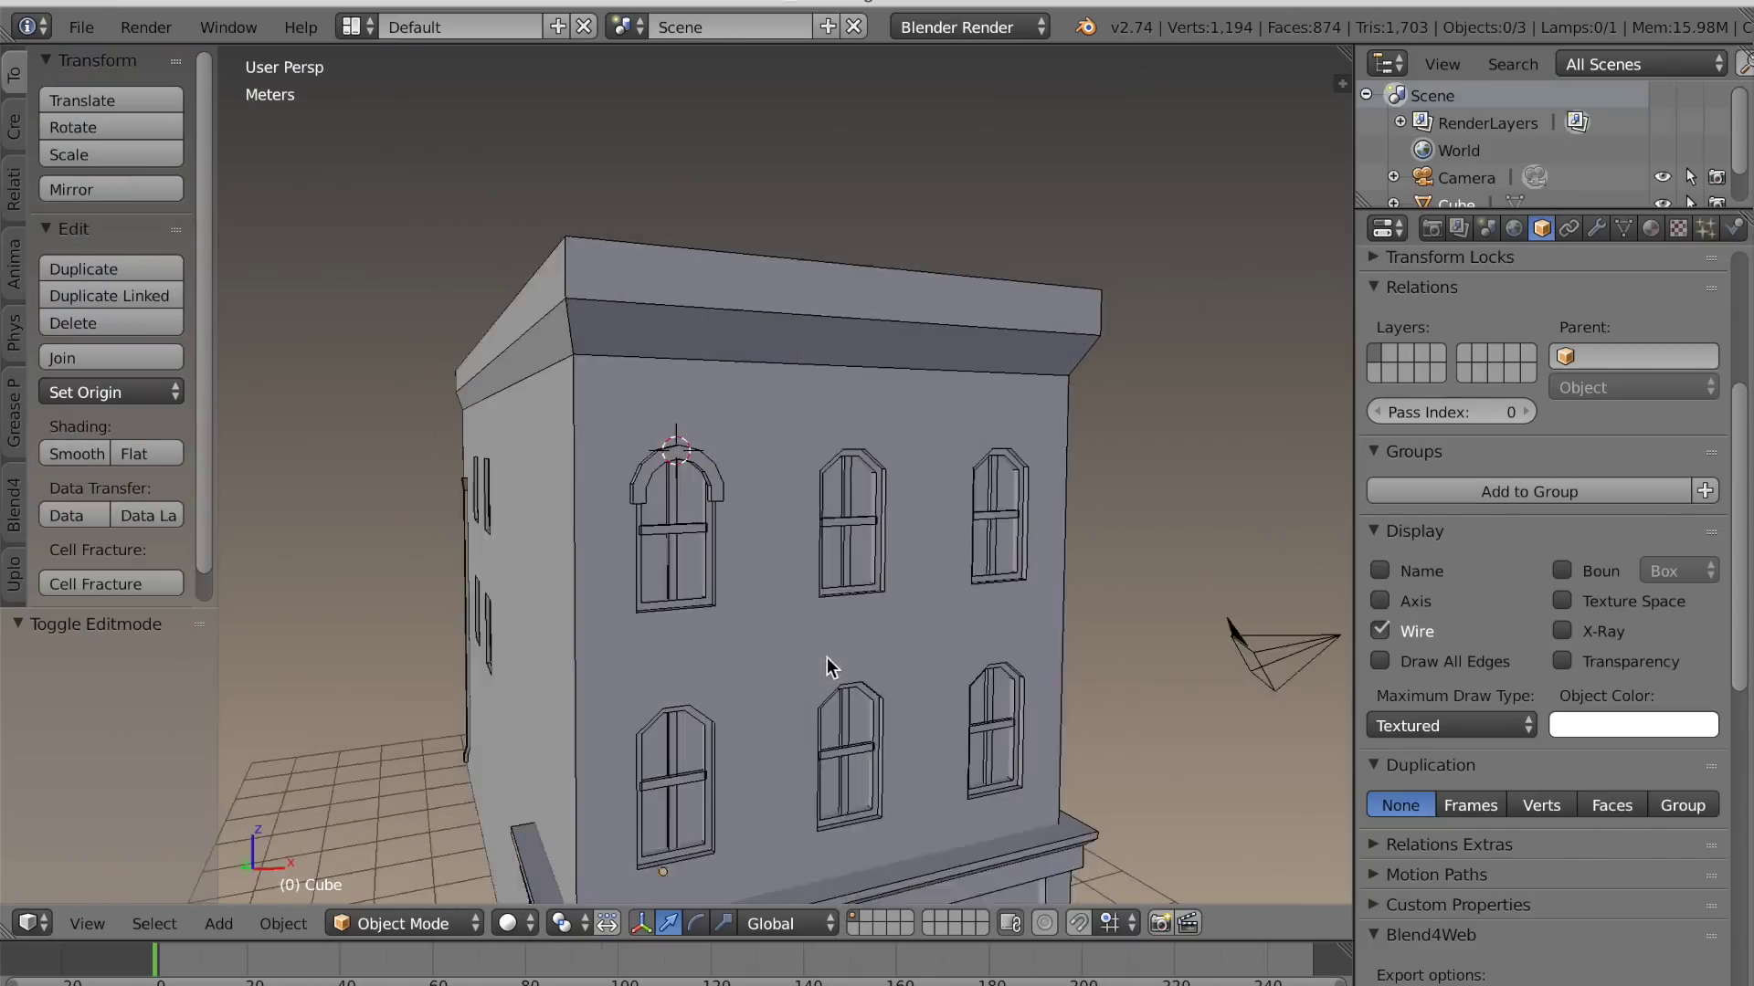
scroll(824, 656, "up", 5)
scroll(744, 656, "up", 5)
middle_click_drag(806, 661, 885, 685)
key("Tab")
scroll(685, 512, "up", 2)
key("l")
mouse_move(639, 439)
middle_mouse_down()
mouse_move(607, 460)
mouse_move(628, 462)
middle_mouse_up()
left_click_drag(628, 462, 626, 460)
middle_click_drag(712, 621, 727, 559)
Select the depth edges at both lower ends of the arch and mark them as seams
left_click(832, 924)
middle_click_drag(803, 819, 743, 652)
right_click(499, 411)
middle_click_drag(499, 411, 446, 433)
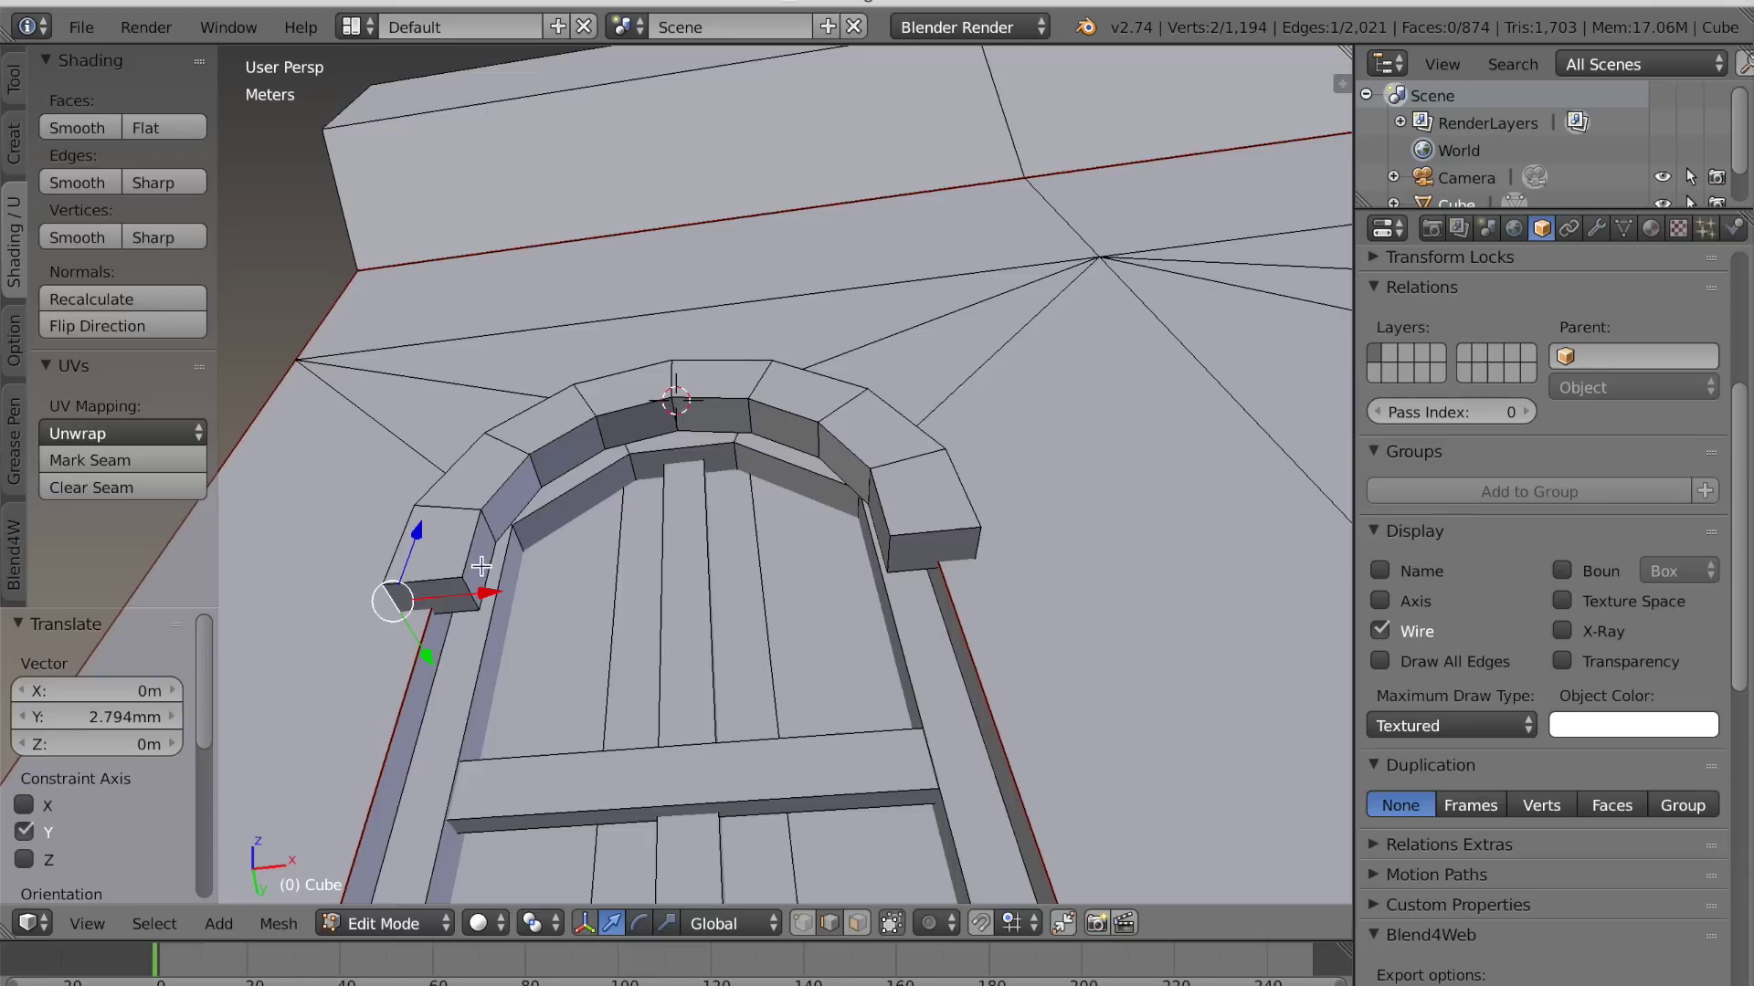
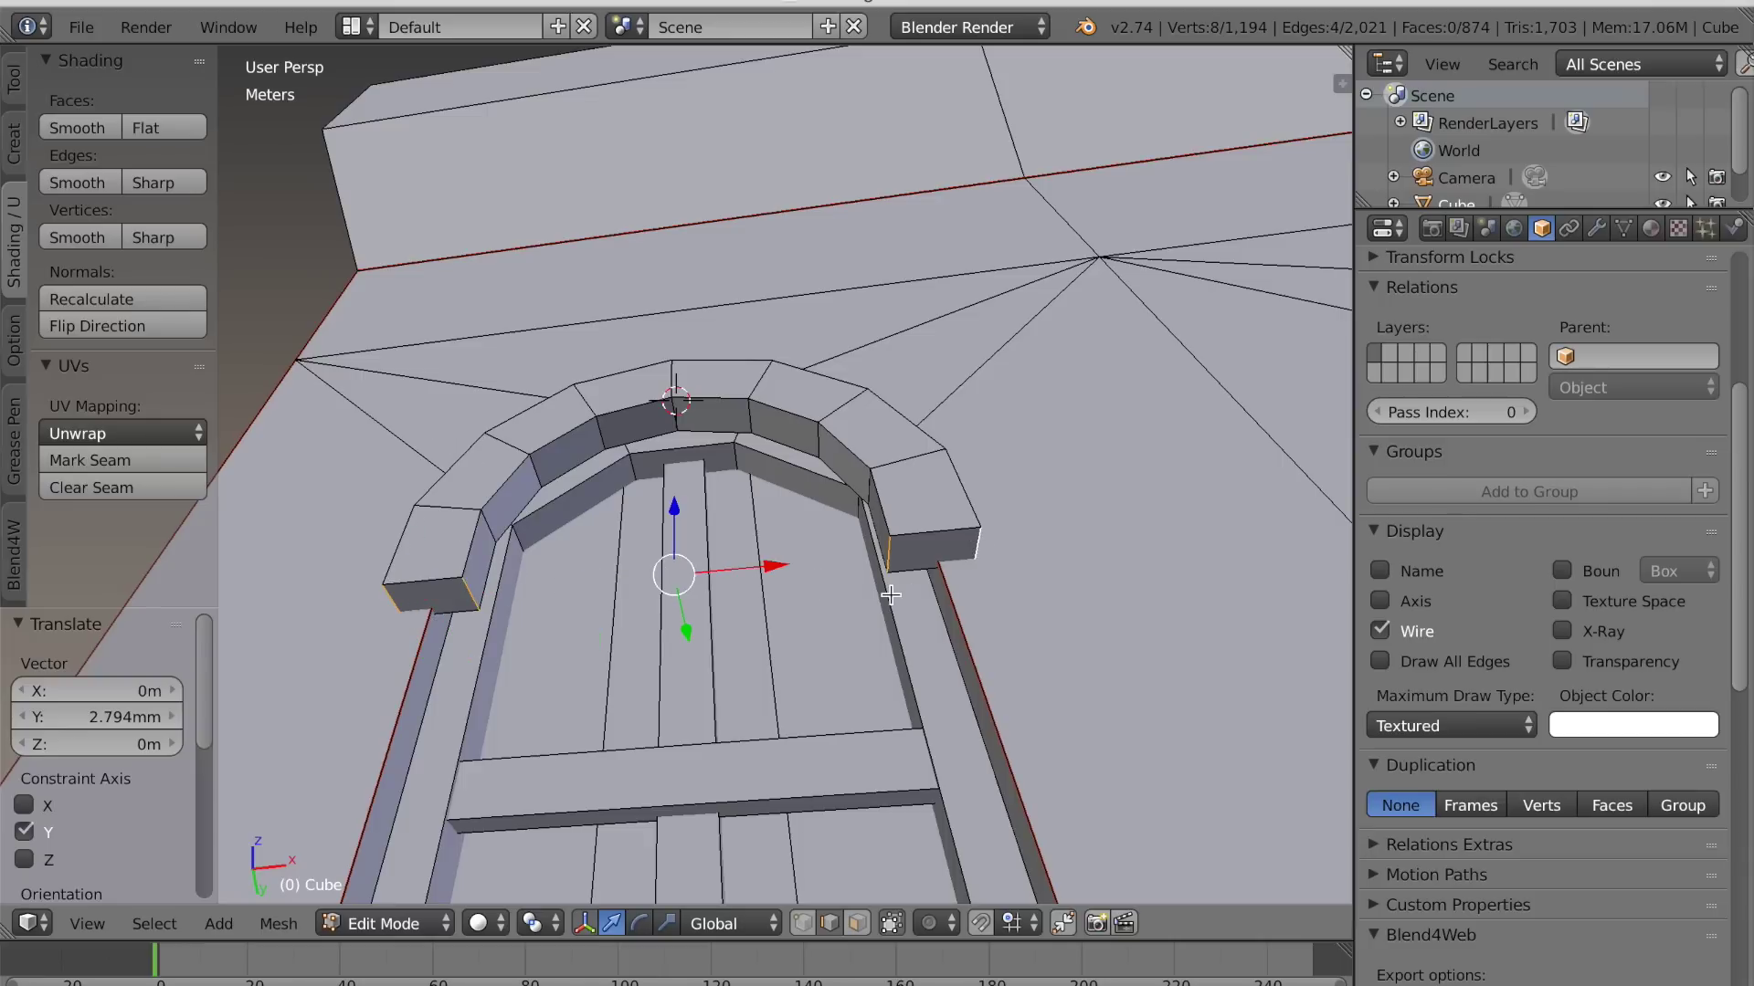
key("ctrl+e")
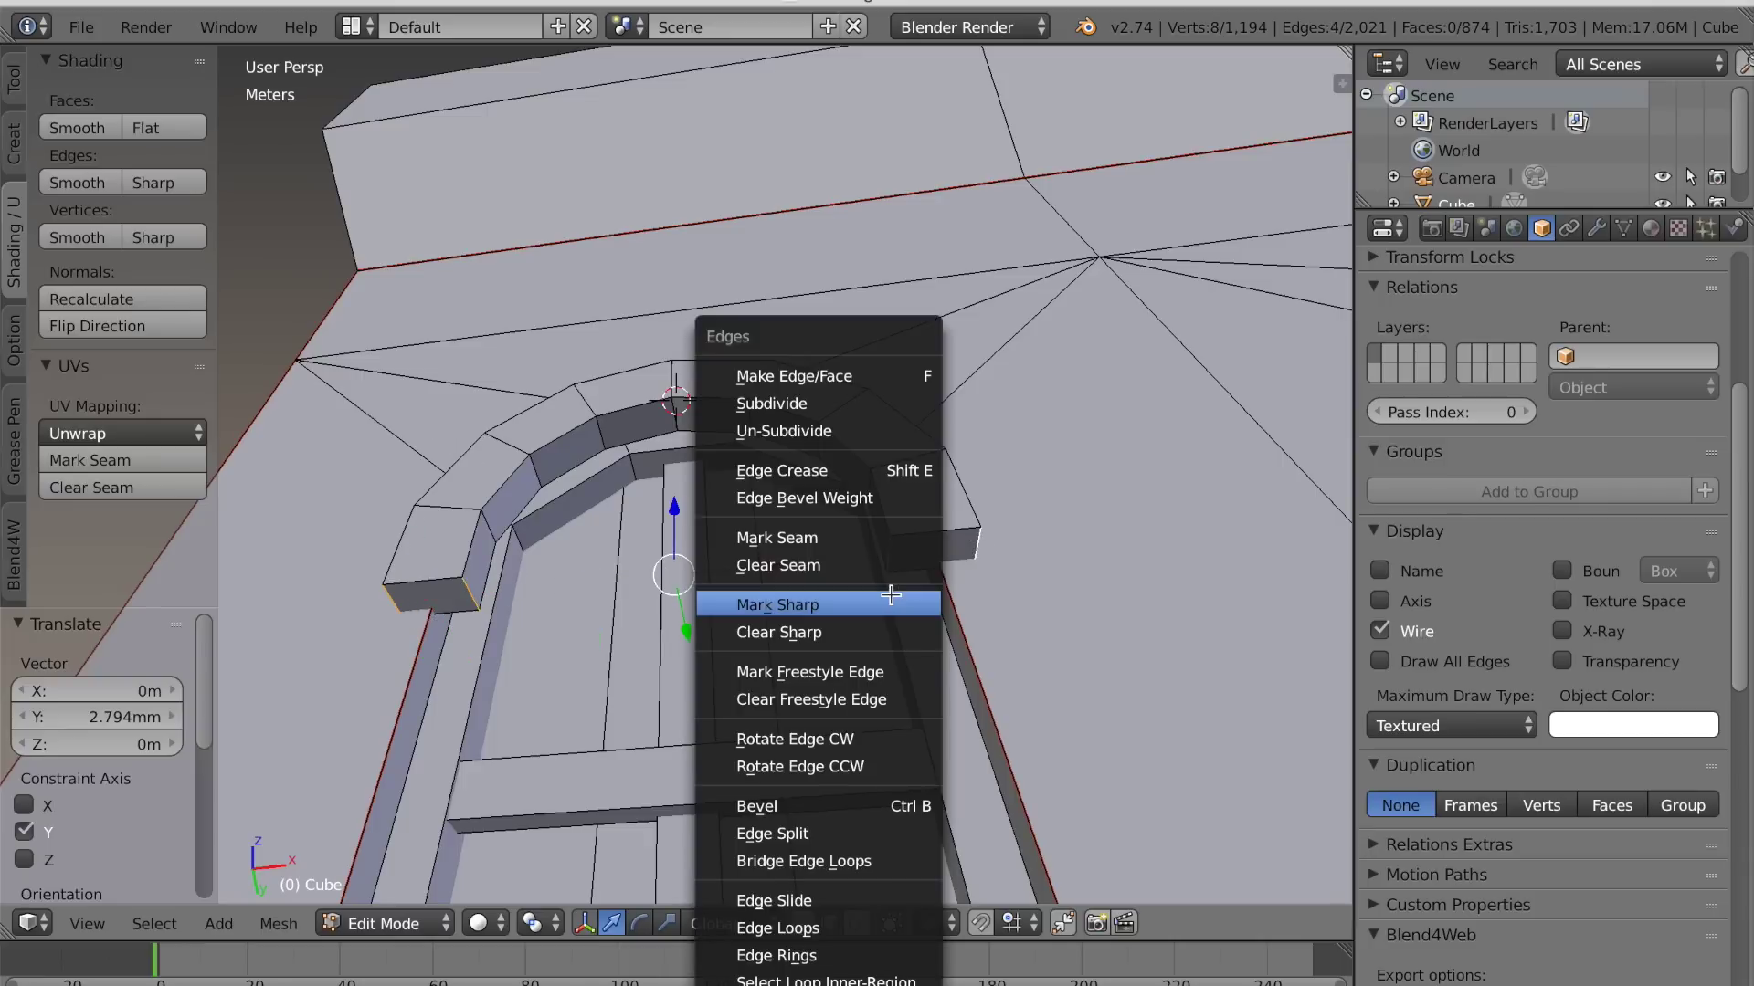
left_click(833, 546)
Snap the 3D cursor to the arch's upper middle edge and add a cube there
middle_click_drag(832, 547, 712, 475)
scroll(698, 462, "up", 2)
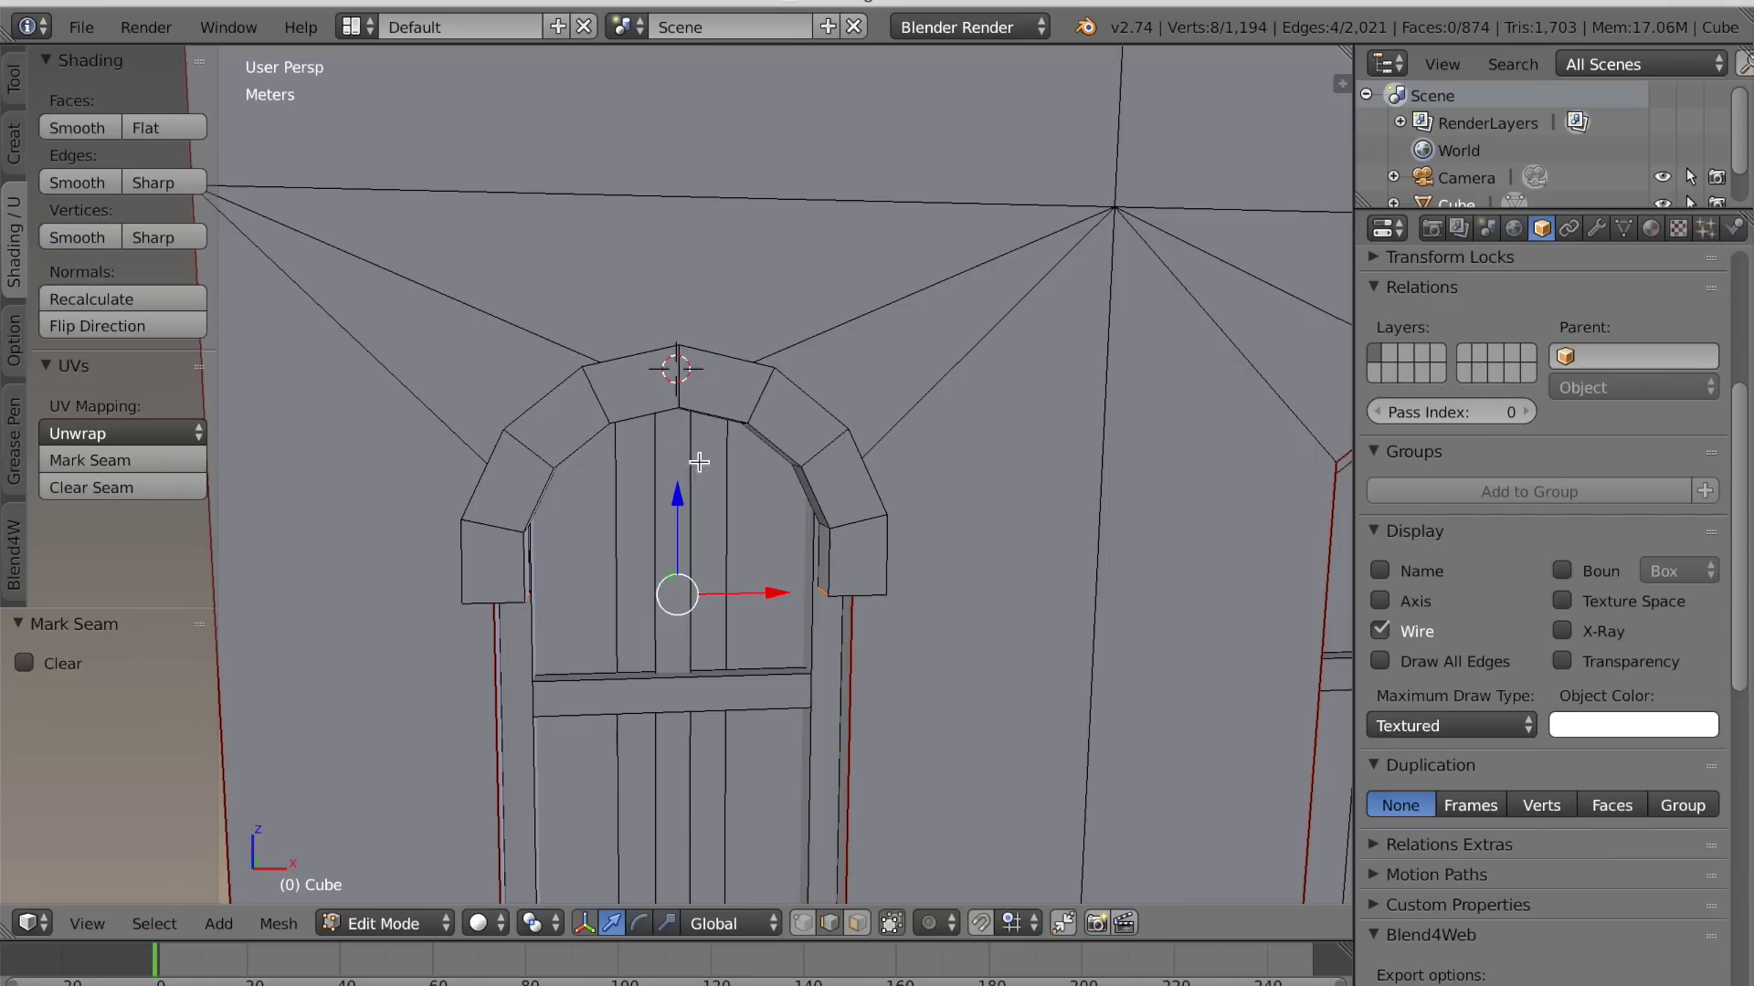
key("shift+s")
left_click(854, 462)
key("shift+a")
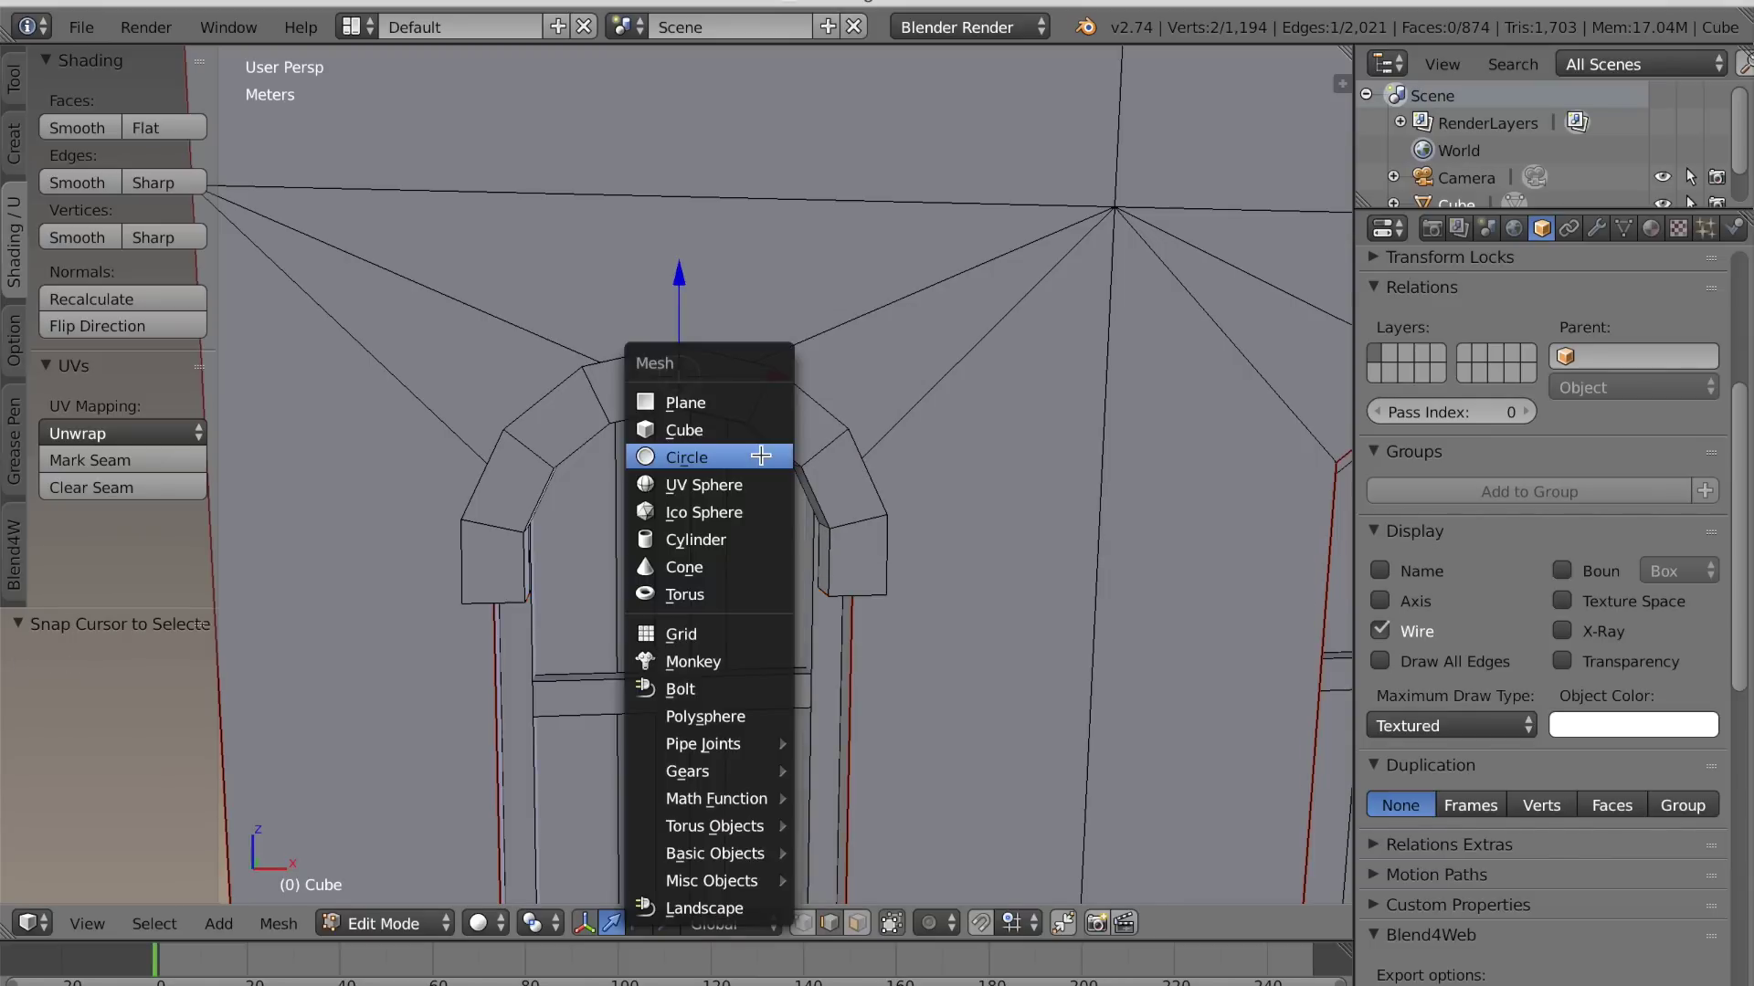
left_click(758, 430)
Scale the cube down to about 0.2 and again by 0.644 to form a keystone block on the arch's crown
key("s")
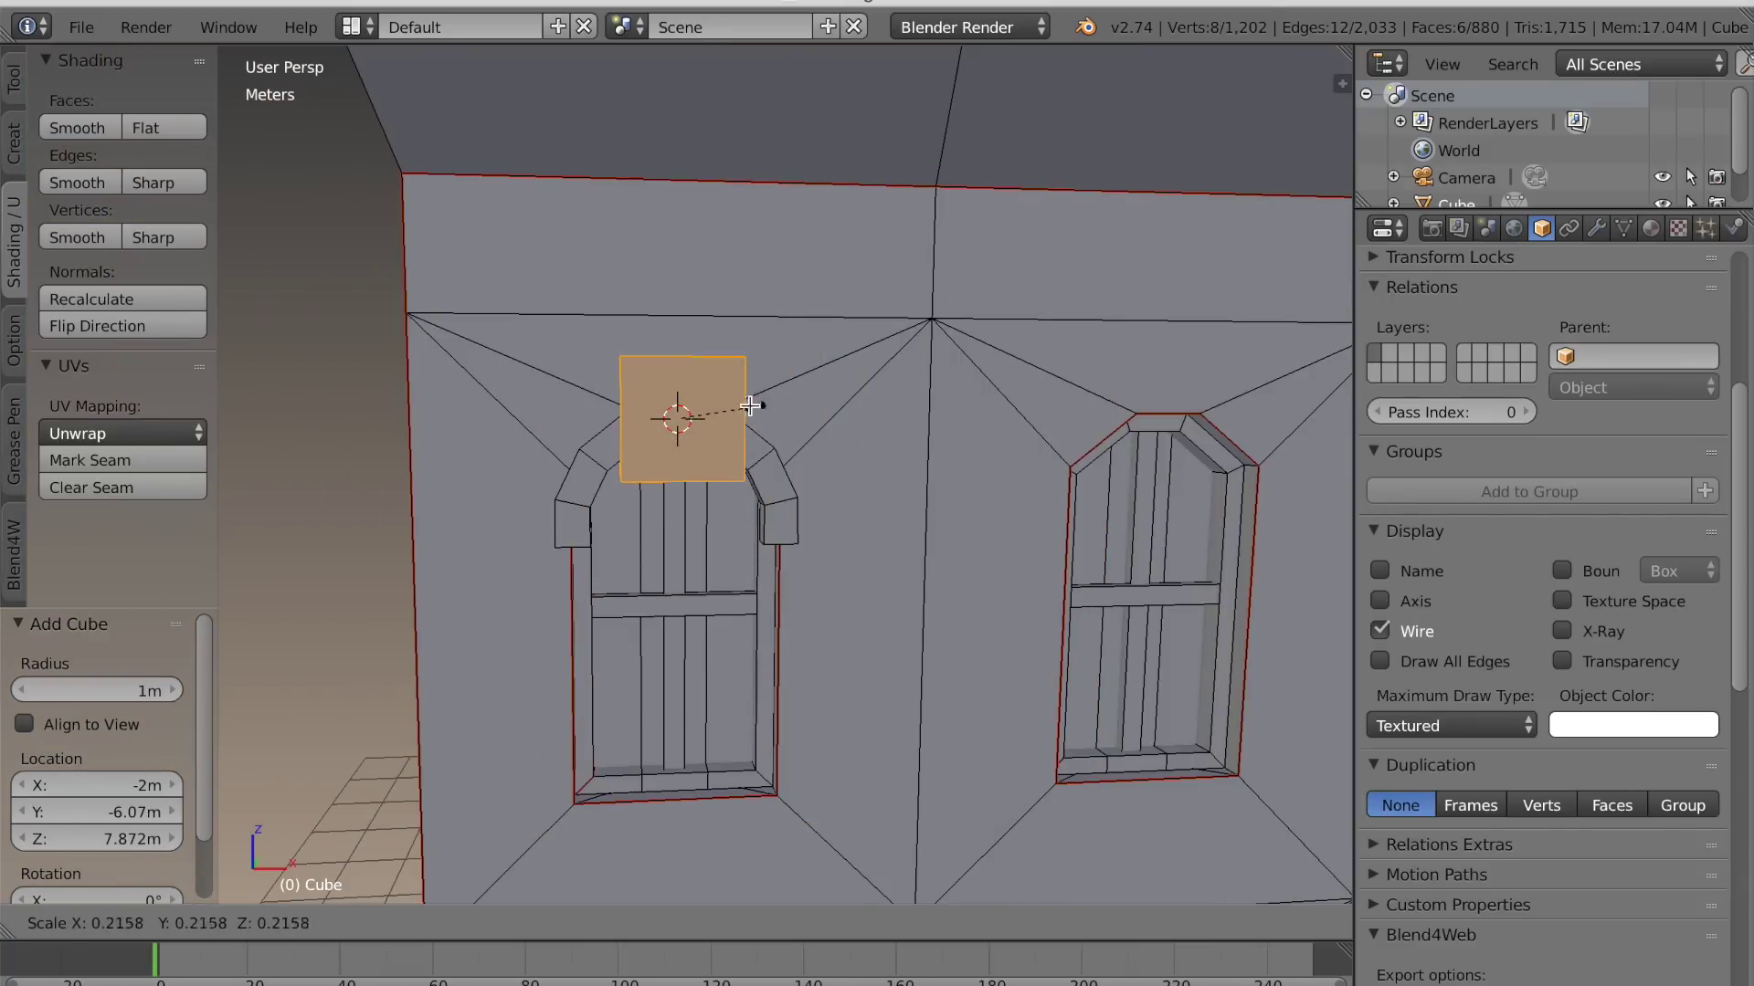
left_click(749, 405)
scroll(785, 493, "up", 2)
key("s")
left_click(853, 516)
middle_click_drag(852, 516, 1083, 570)
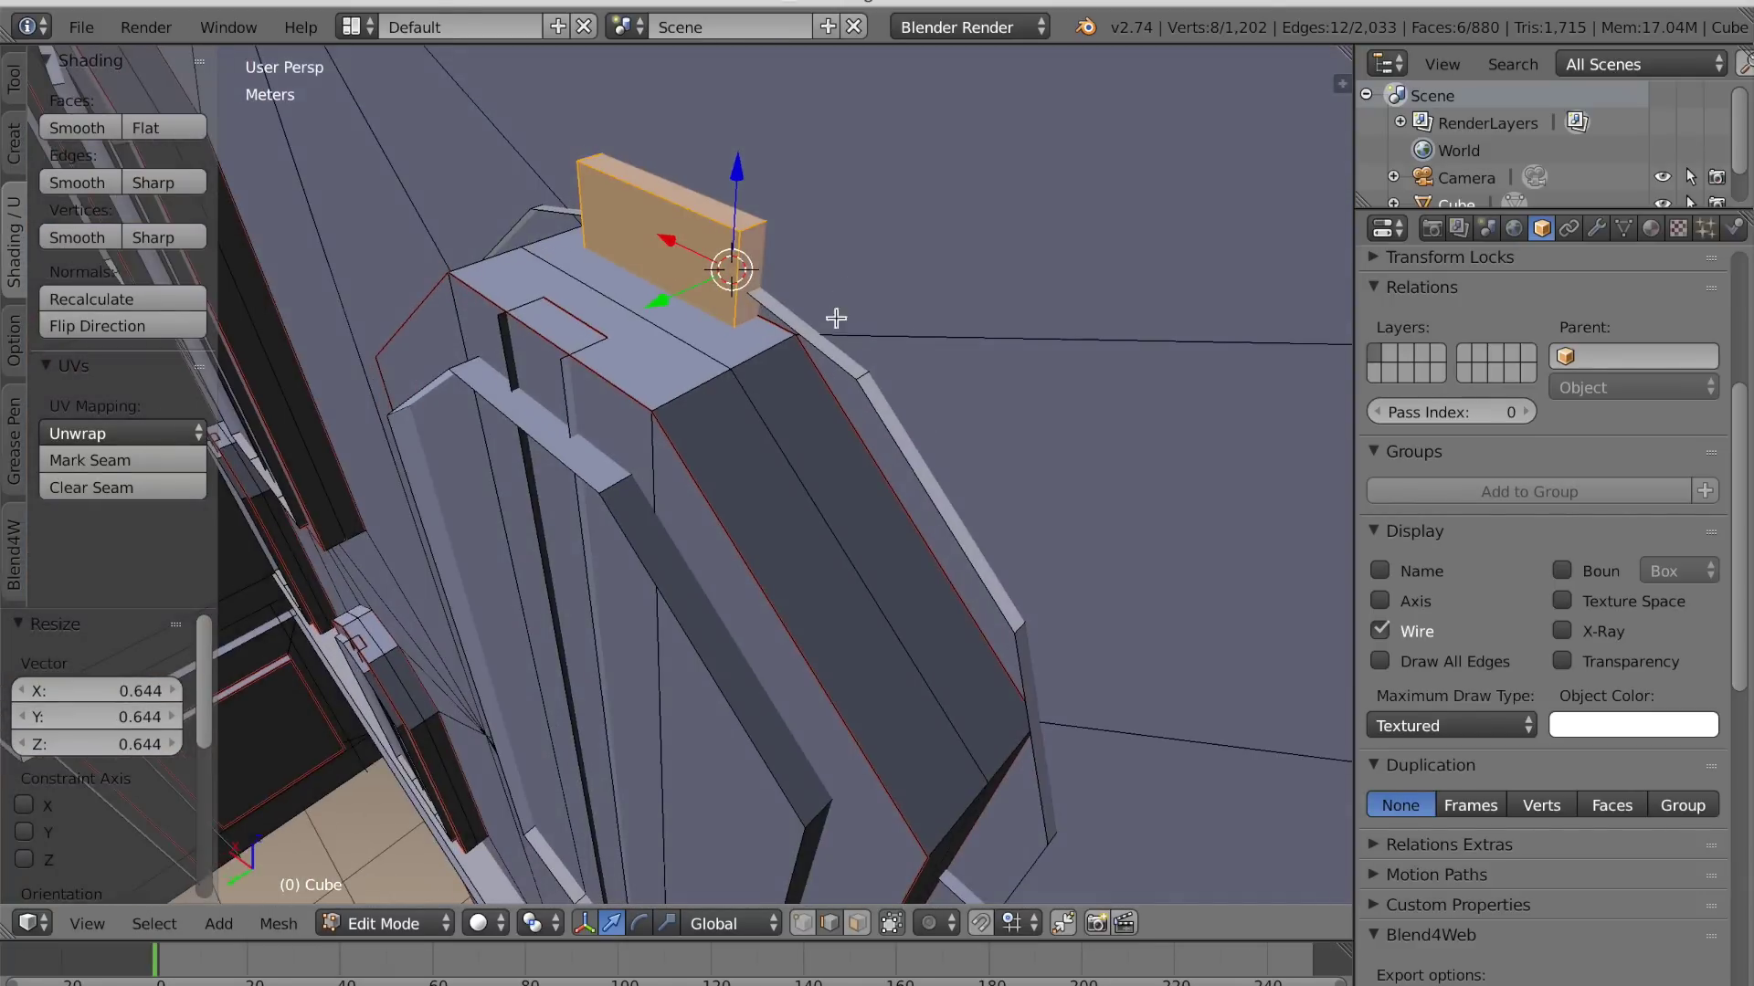
Nudge the keystone block's hidden back face along Y and delete it
middle_click_drag(835, 317, 811, 920)
right_click(709, 241)
middle_click_drag(710, 241, 663, 291)
left_click_drag(612, 356, 630, 337)
key("x")
left_click(830, 309)
middle_click_drag(830, 310, 728, 282)
Move the keystone's front face about 7 cm along Y
right_click(723, 310)
key("g")
key("y")
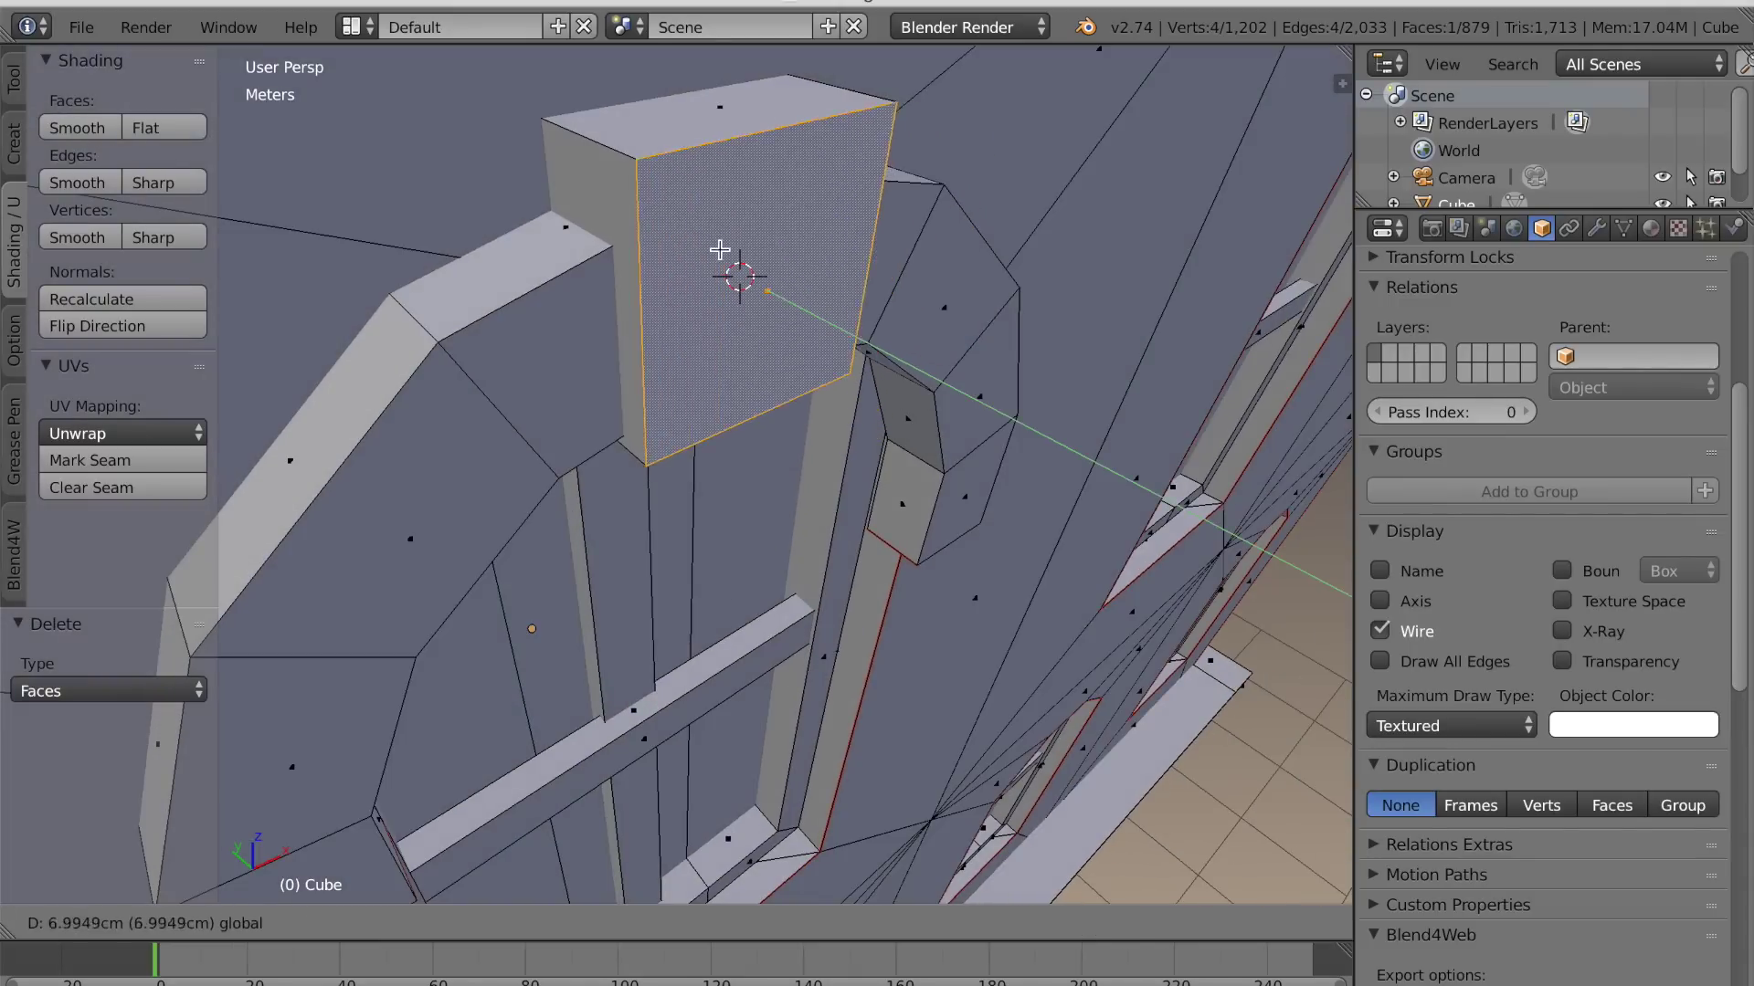
left_click(720, 242)
Lower the keystone's bottom face 1.204 cm along Z and scale it to 0.463 along X to taper the block
middle_click_drag(721, 242, 673, 294)
left_click_drag(674, 296, 674, 305)
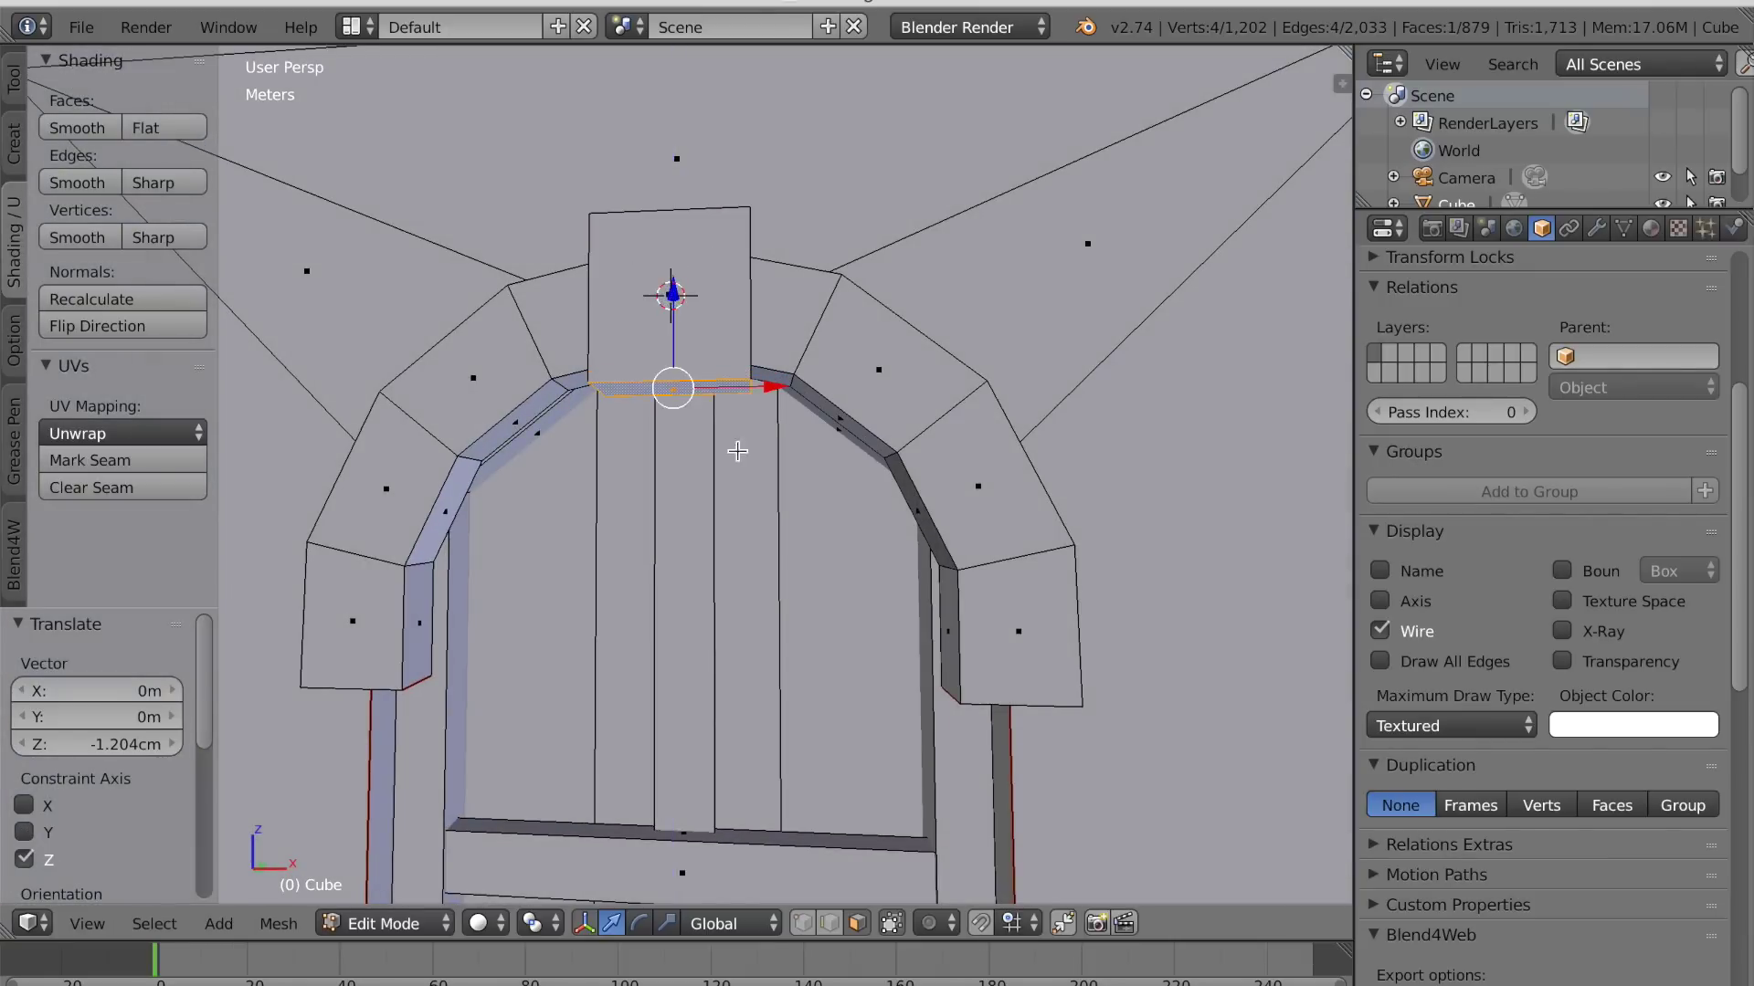
middle_click_drag(736, 450, 808, 458)
scroll(808, 458, "up", 2)
key("s")
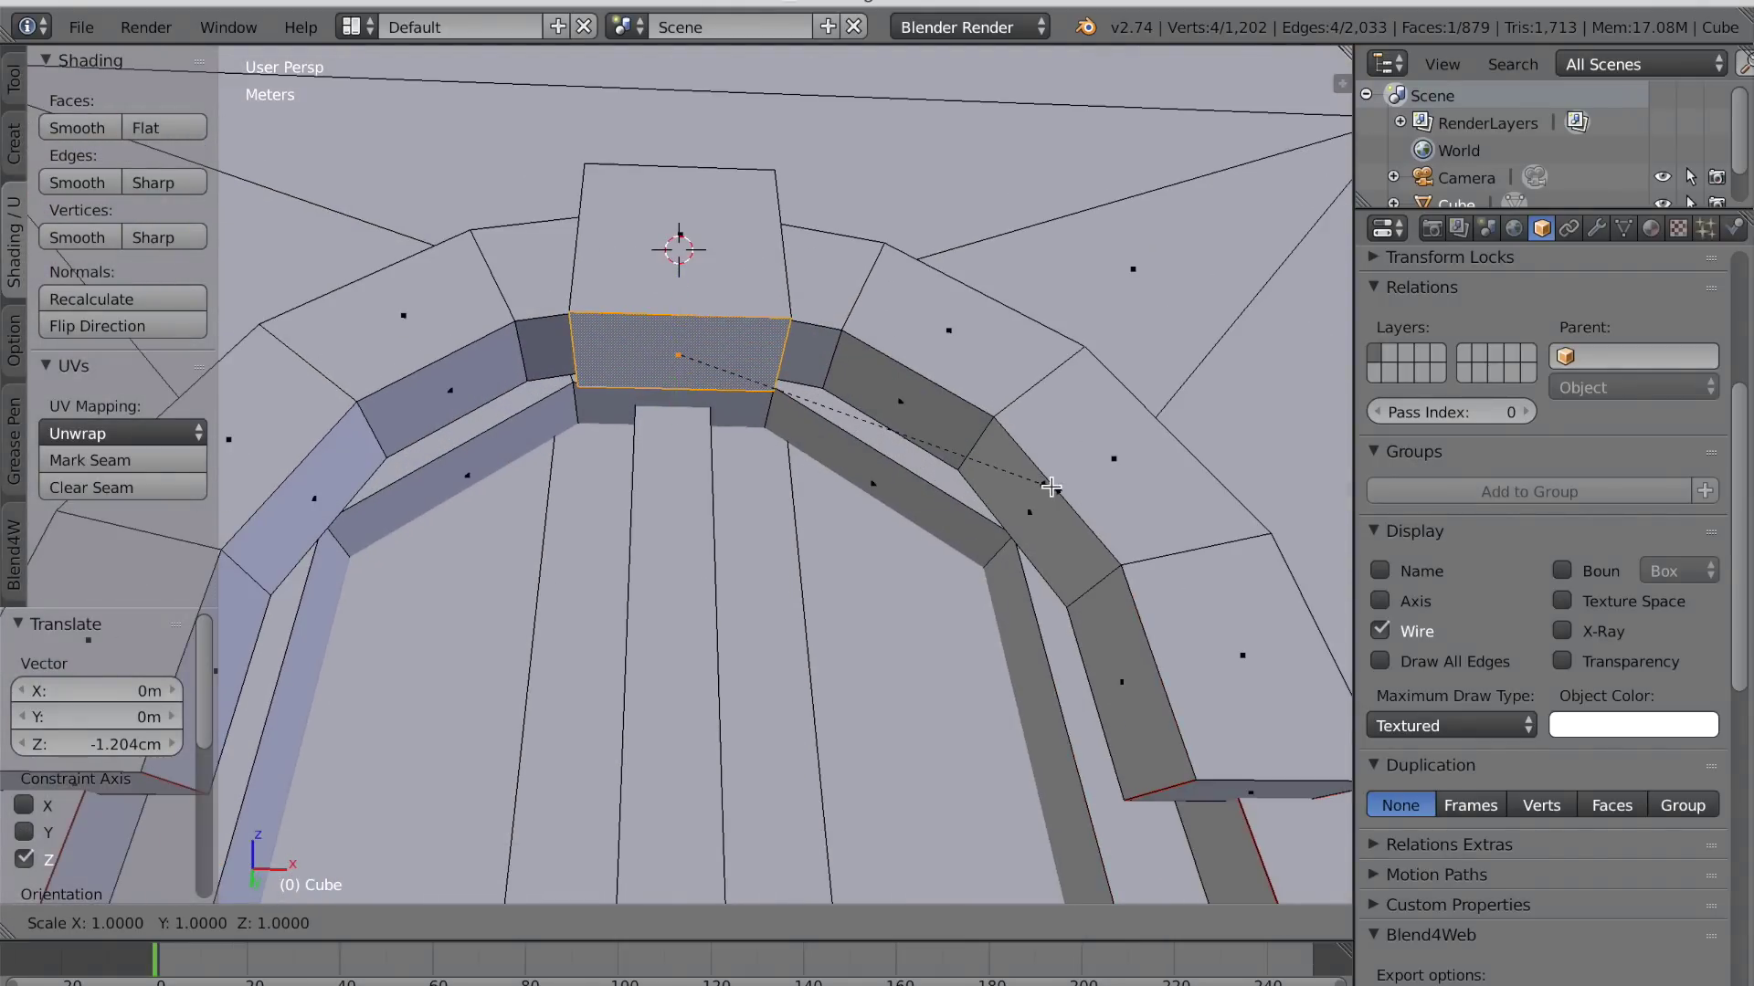
left_click(848, 419)
Adjust the keystone's height slightly along Z
scroll(848, 419, "down", 6)
middle_click_drag(849, 419, 923, 493)
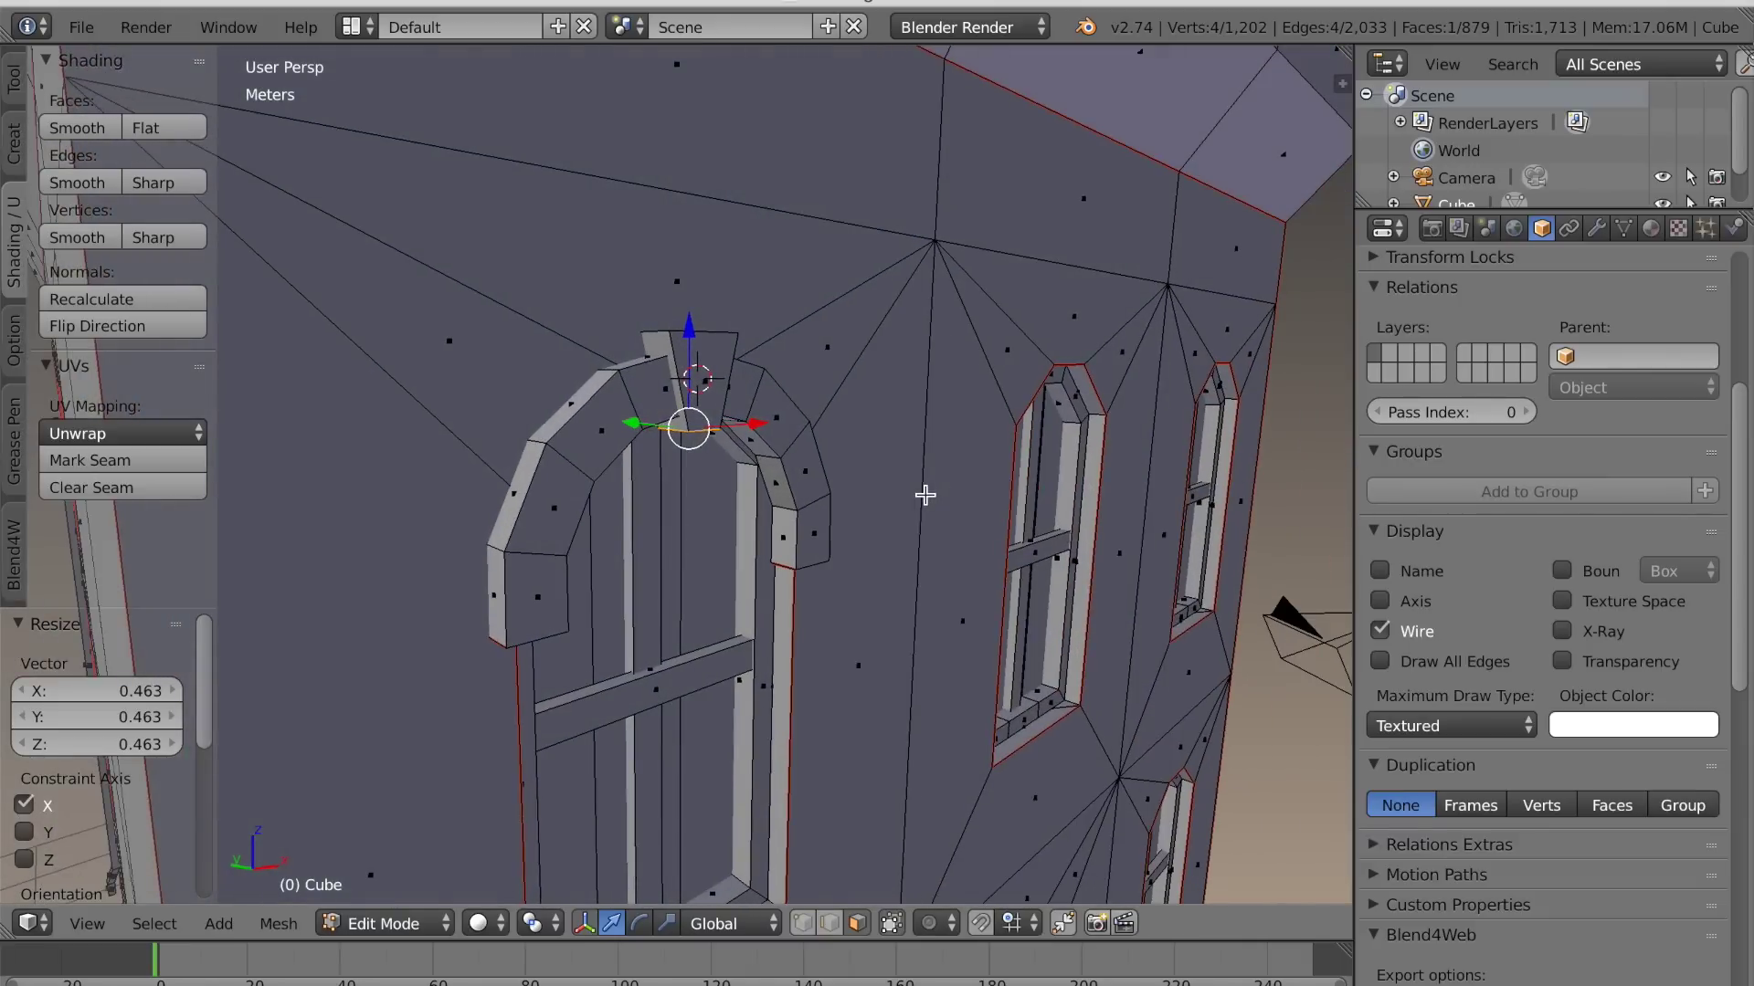
scroll(877, 482, "up", 3)
middle_click_drag(833, 423, 813, 466)
left_click_drag(696, 166, 694, 129)
Inspect the arch and keystone on the building's front in Object Mode from a distance and close up
scroll(841, 420, "down", 7)
key("Tab")
middle_click_drag(841, 419, 915, 617)
scroll(806, 398, "down", 3)
scroll(808, 484, "up", 4)
scroll(915, 617, "down", 6)
middle_click_drag(984, 668, 1005, 708)
scroll(907, 634, "up", 6)
key("Tab")
Select the keystone's four depth edges running back to the wall and mark them as seams
middle_click_drag(786, 470, 857, 554)
right_click(632, 342)
middle_click_drag(739, 355, 644, 331)
right_click(719, 326, "shift")
middle_click_drag(731, 422, 703, 382)
scroll(651, 373, "up", 2)
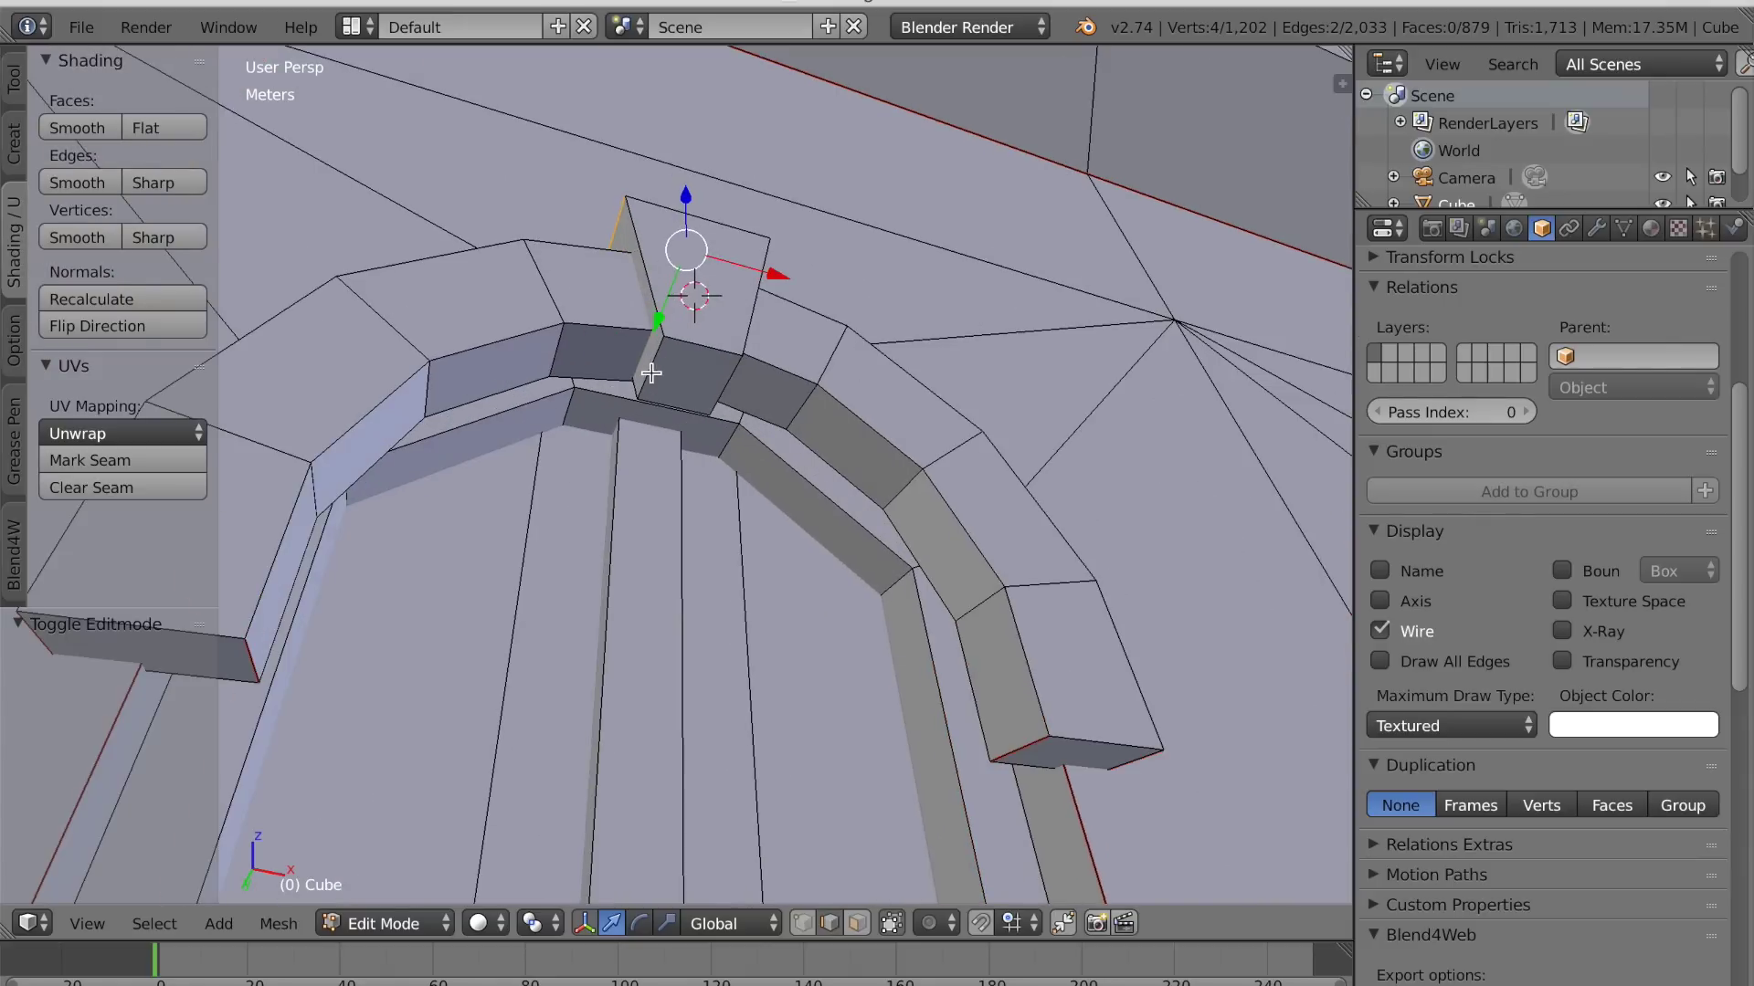
key("ctrl+e")
left_click(733, 435)
Select the arch with its keystone and duplicate it twice along X at 2 m spacing over the other two top-storey front windows
scroll(724, 422, "down", 3)
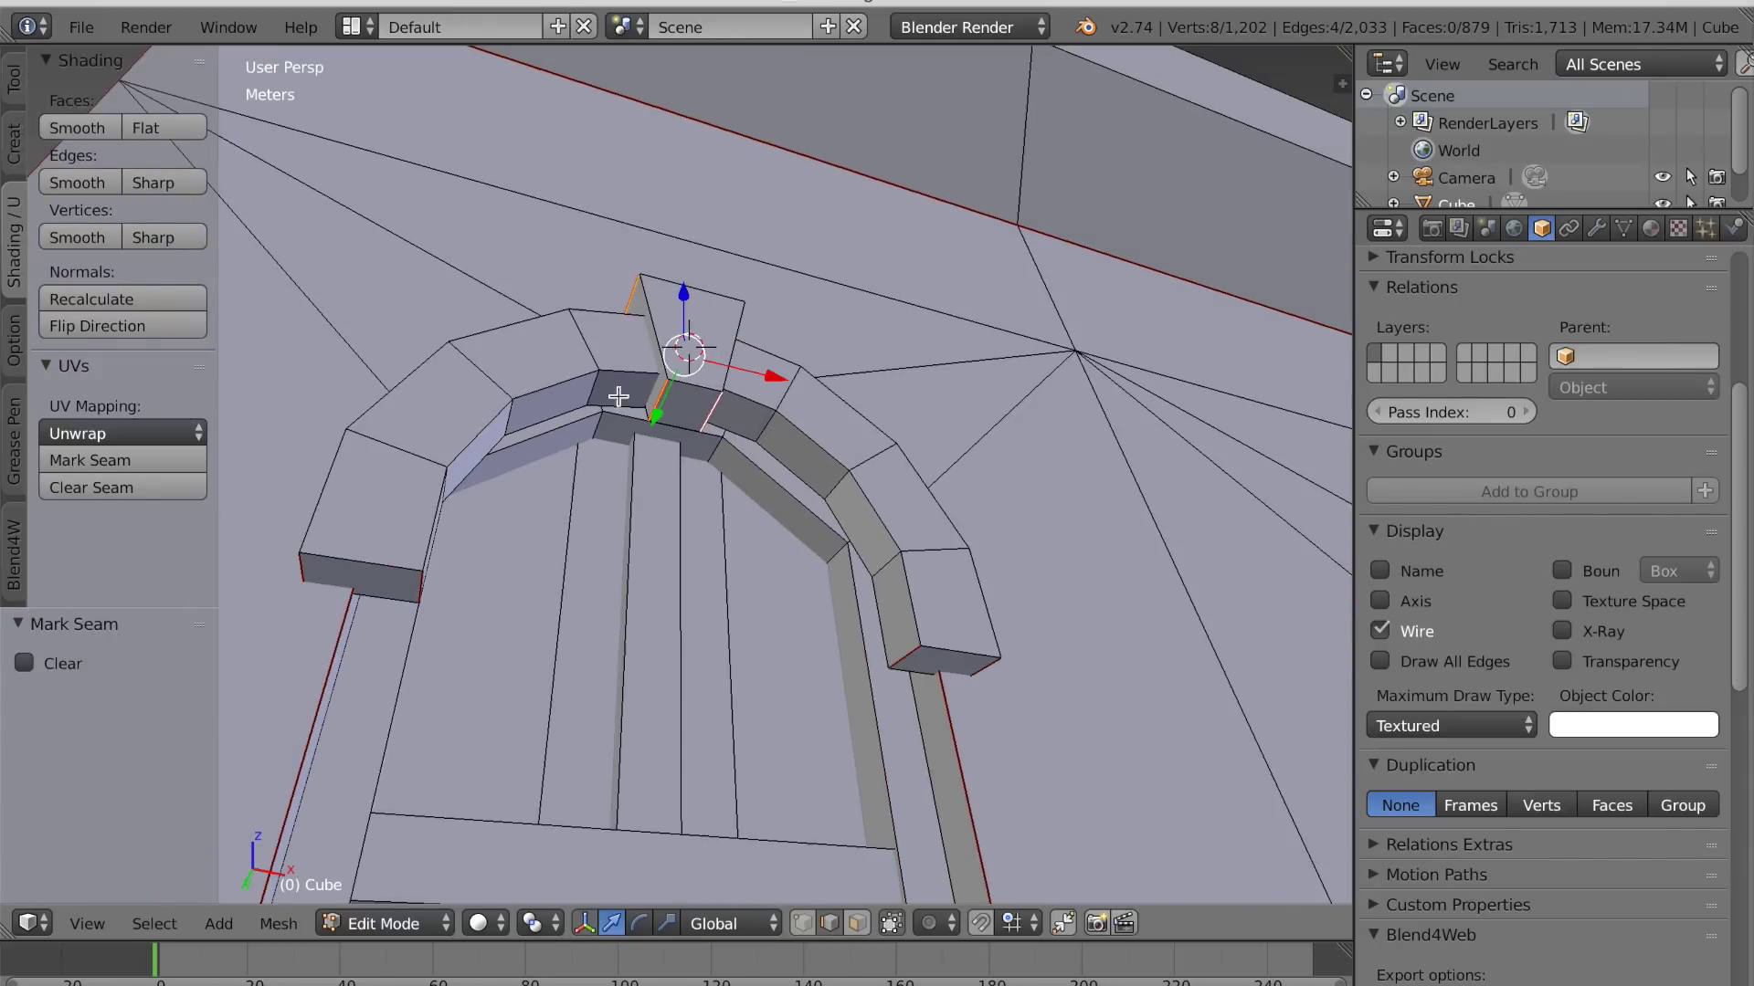
key("l")
key("l")
scroll(795, 420, "down", 3)
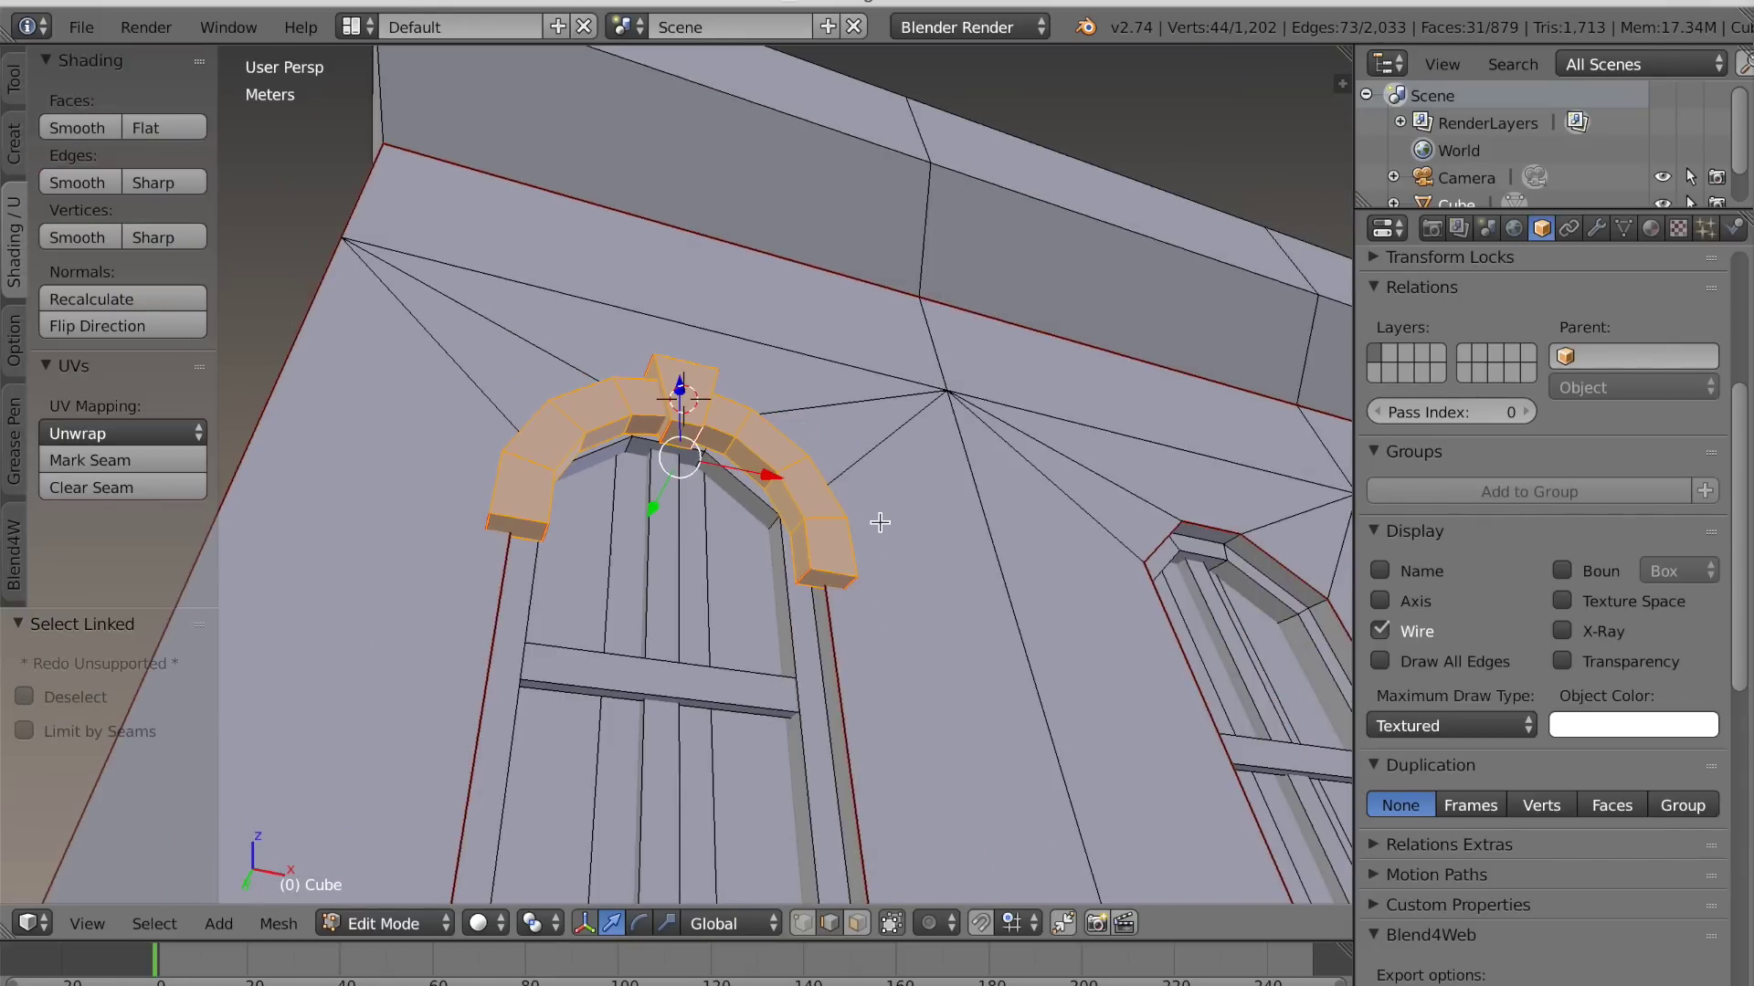
key("KP_1")
scroll(881, 520, "down", 5)
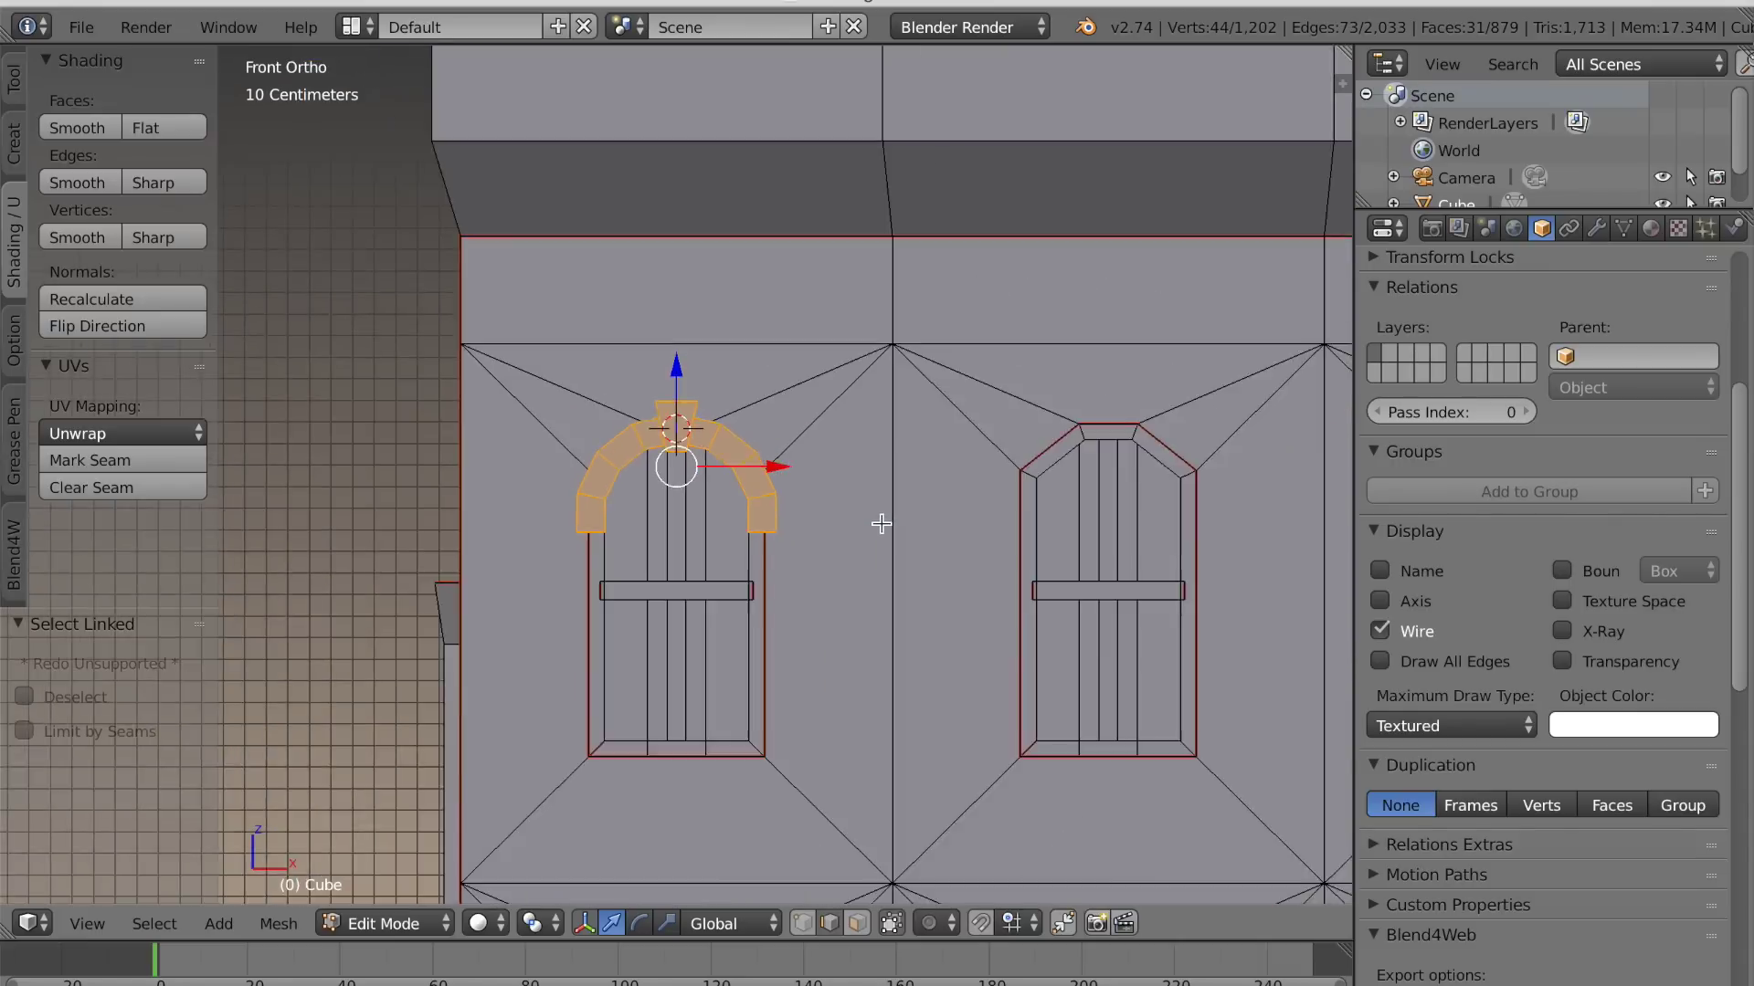
scroll(774, 471, "up", 1)
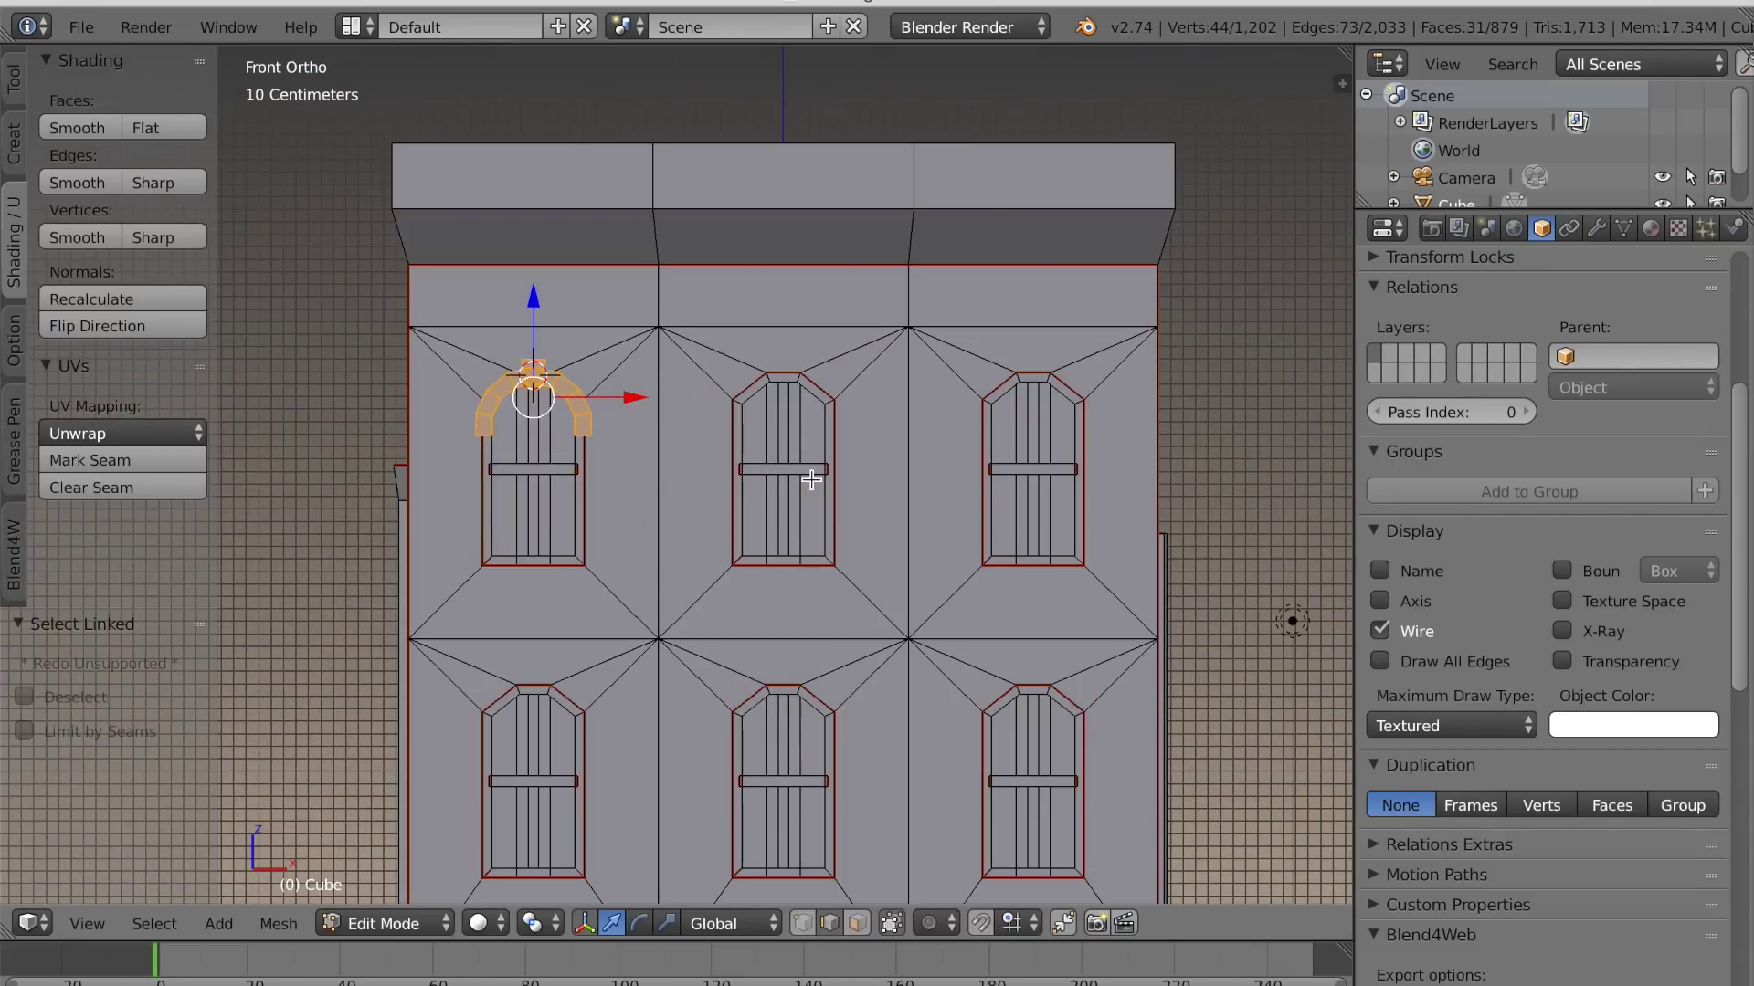
key("shift+d")
key("x")
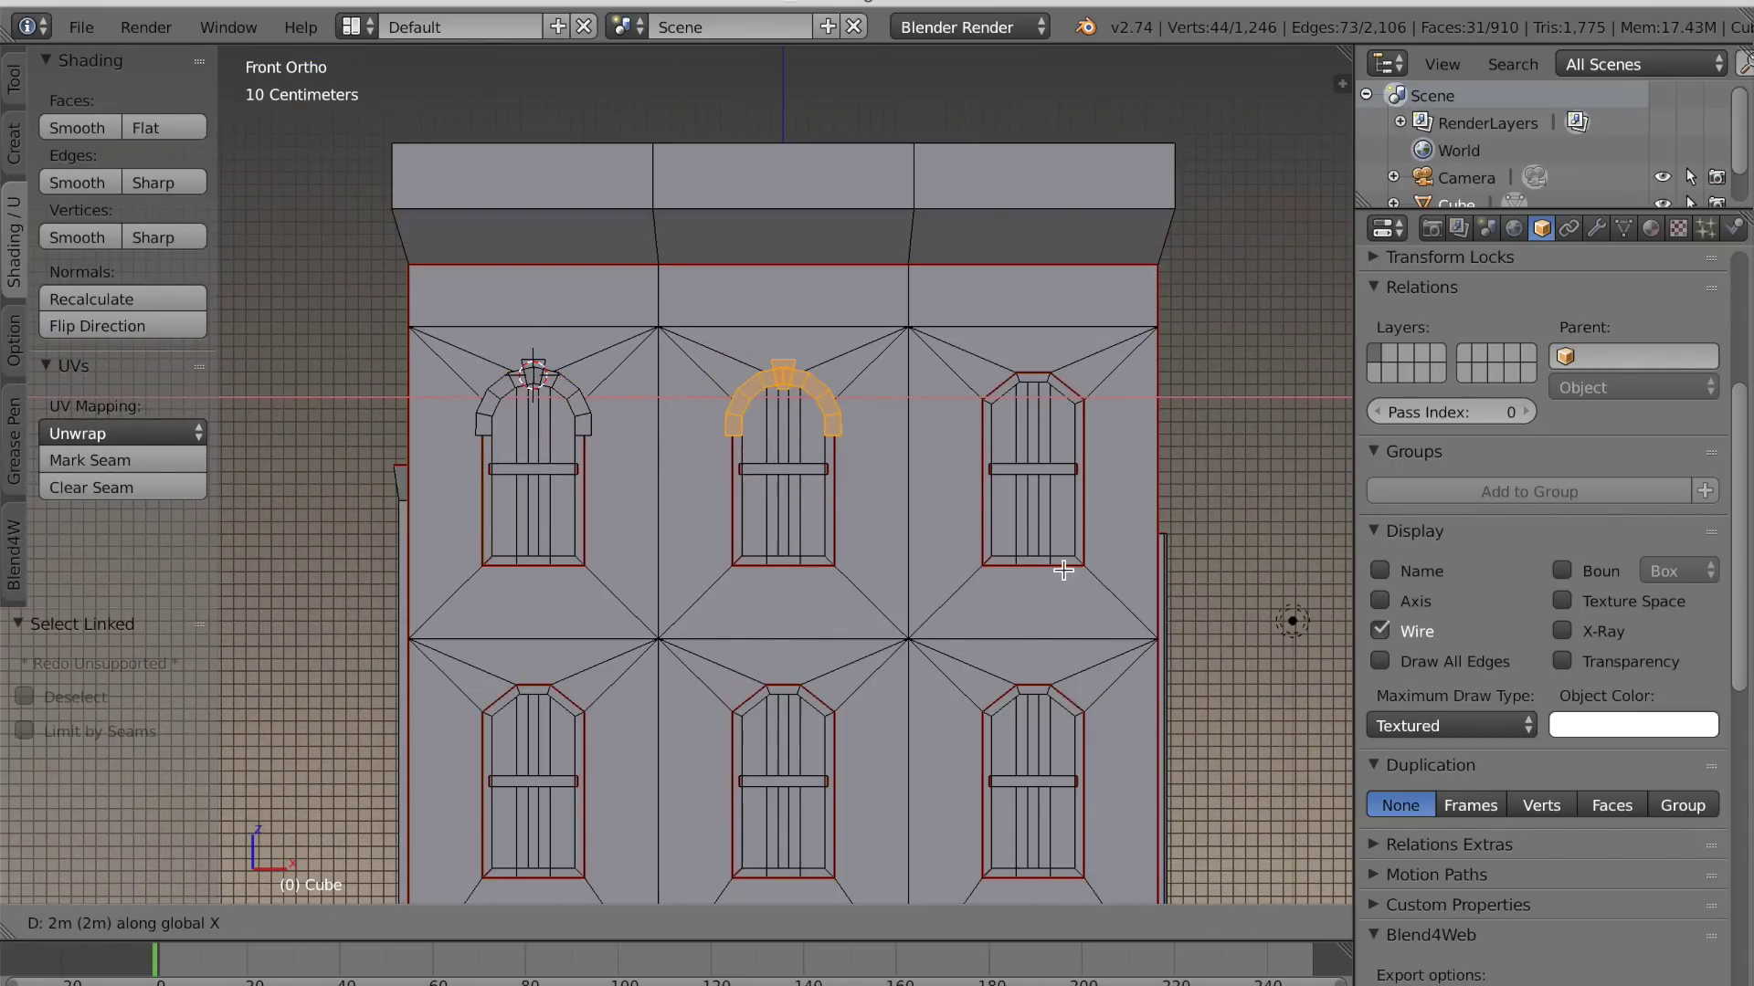
left_click(1003, 549)
key("shift+d")
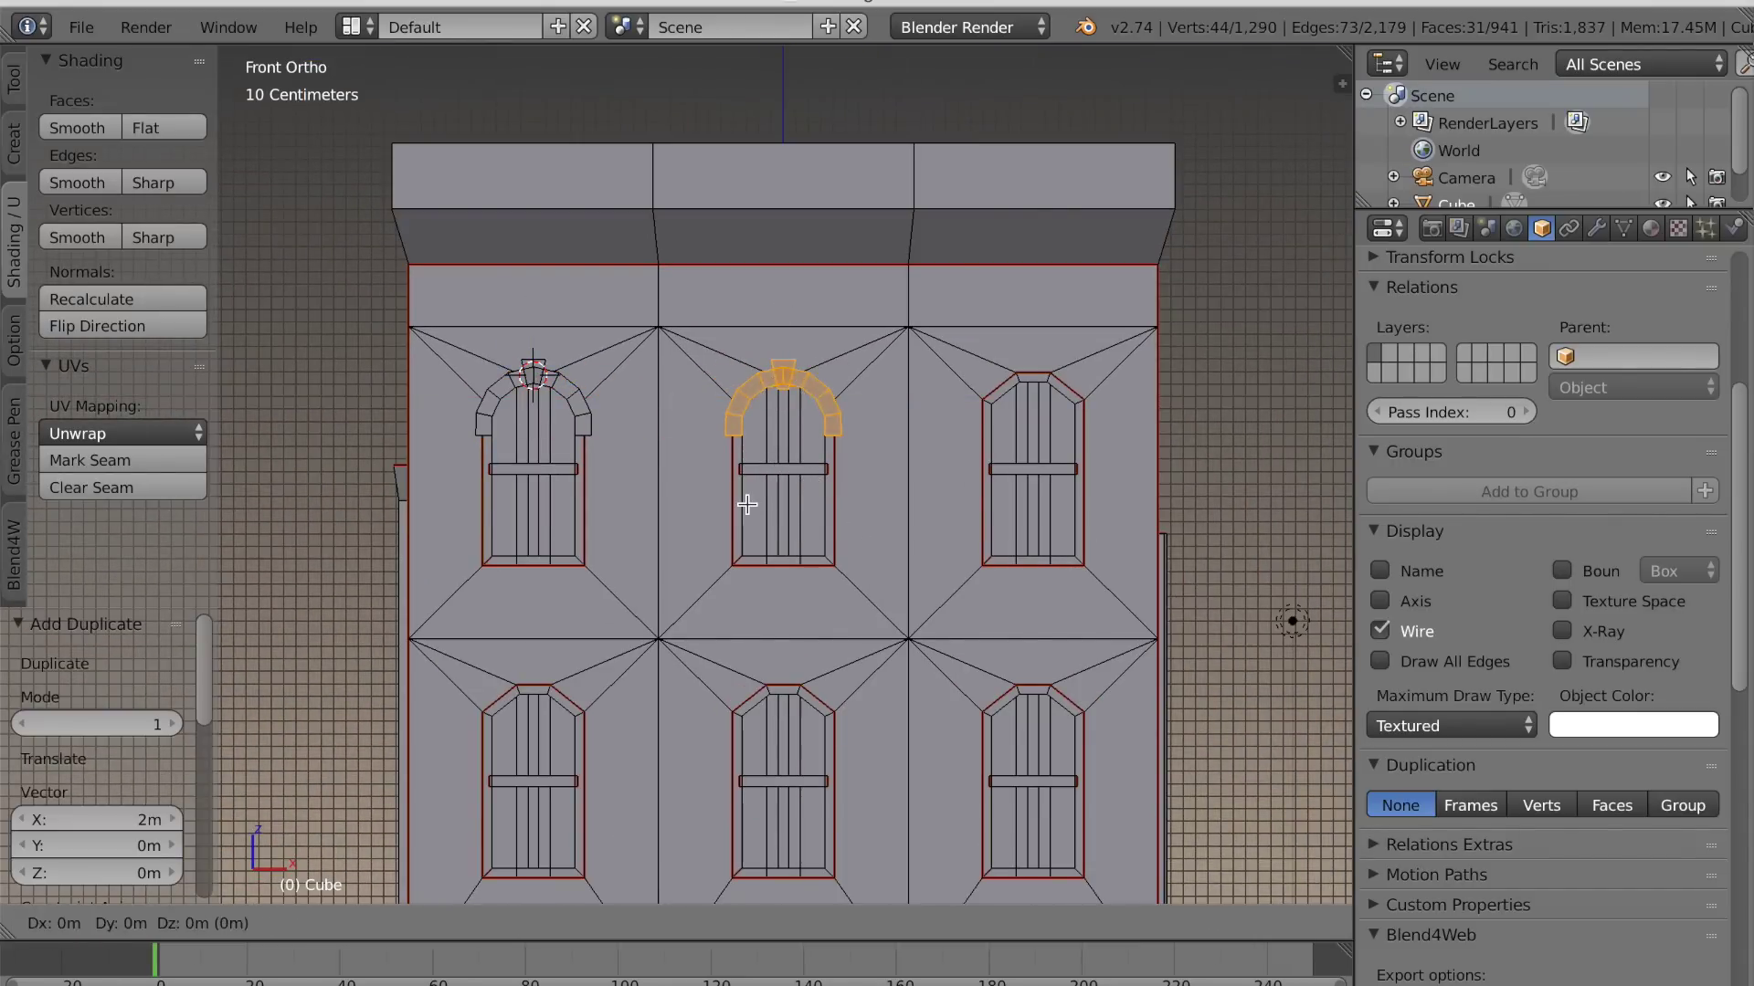
left_click(991, 575)
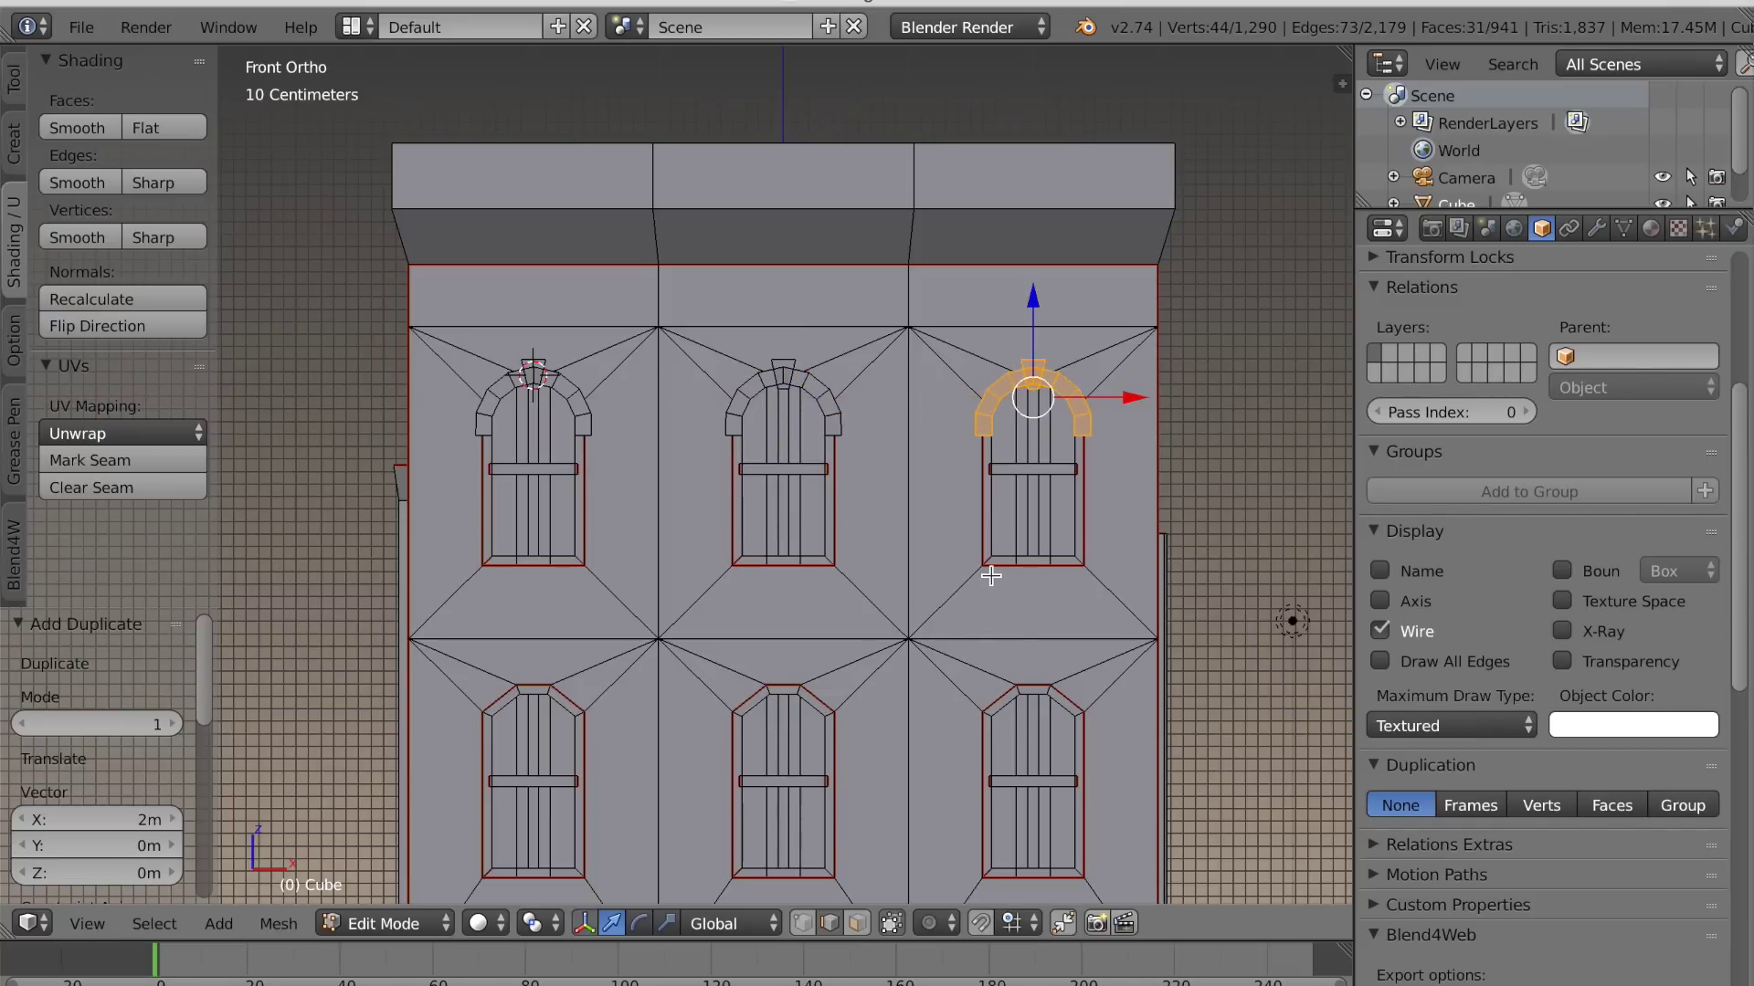
Duplicate the three top-storey arches with keystones straight down along Z over the middle-storey front windows and return to Object Mode
key("l")
key("l")
scroll(795, 386, "up", 3)
scroll(704, 490, "down", 2)
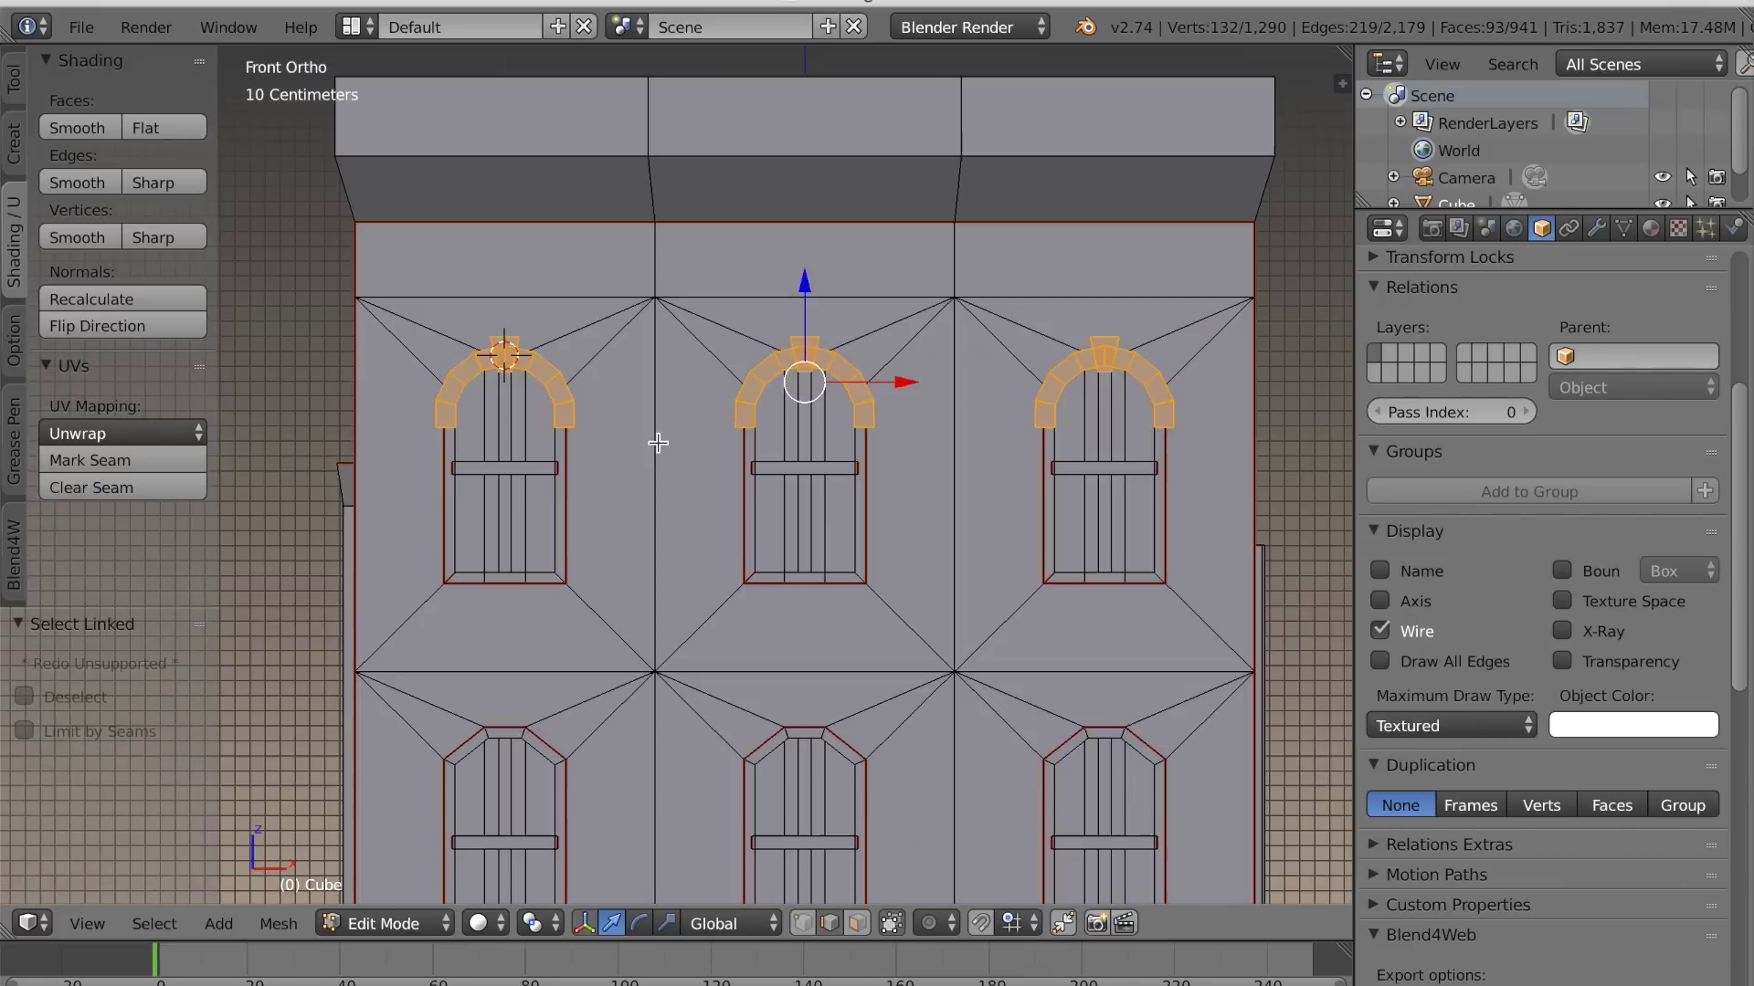
middle_click_drag(737, 513, 682, 451, "shift")
key("g")
key("z")
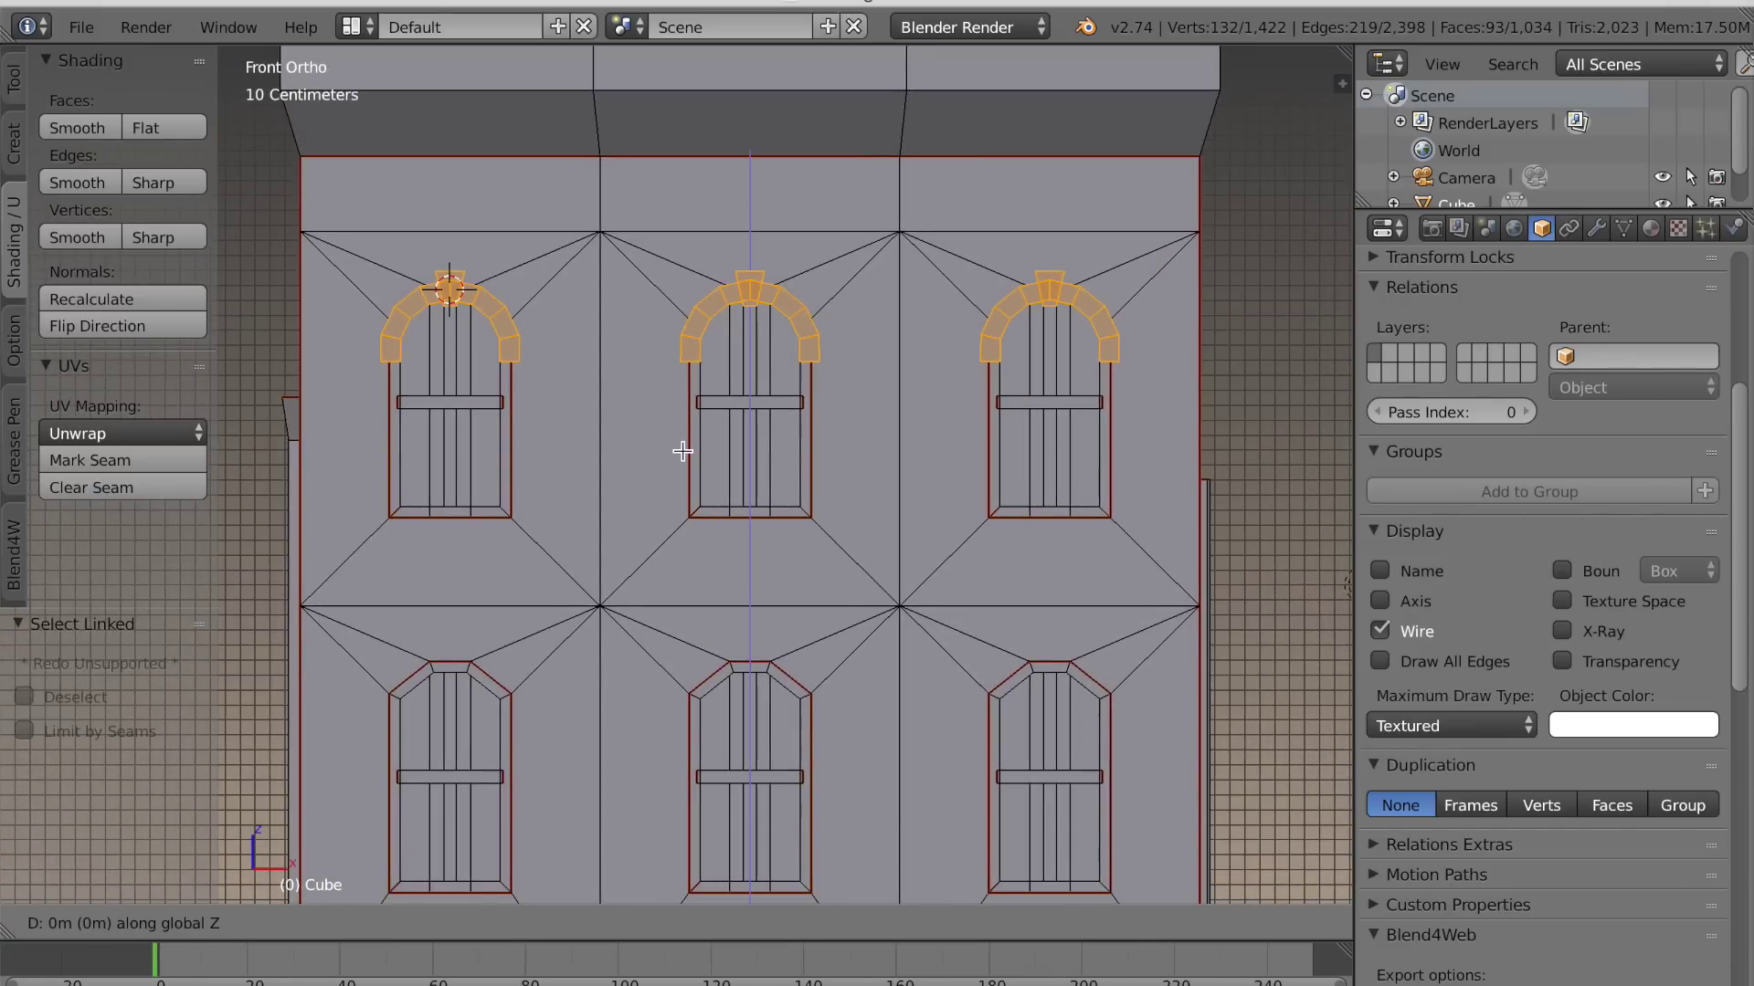
left_click(731, 827)
middle_click_drag(655, 780, 704, 771, "shift")
scroll(704, 770, "down", 2)
key("Tab")
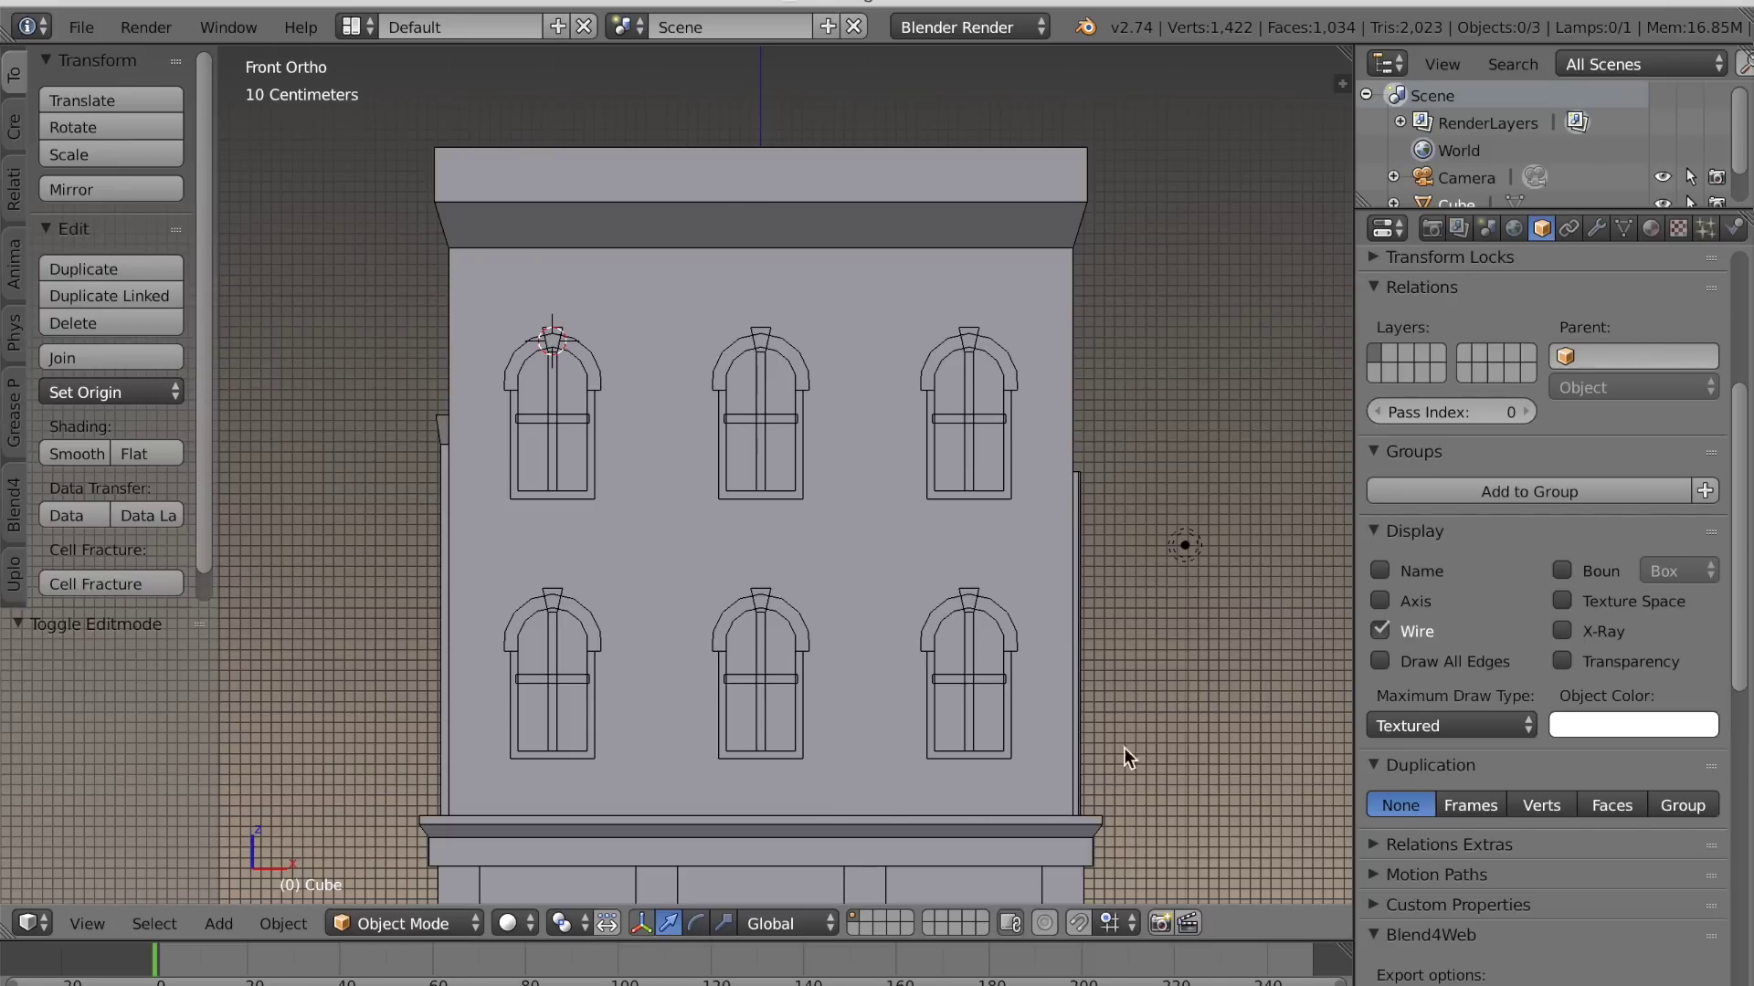
Enable Ambient Occlusion in the viewport shading and inspect the building's front facade in perspective
key("n")
left_click(1133, 392)
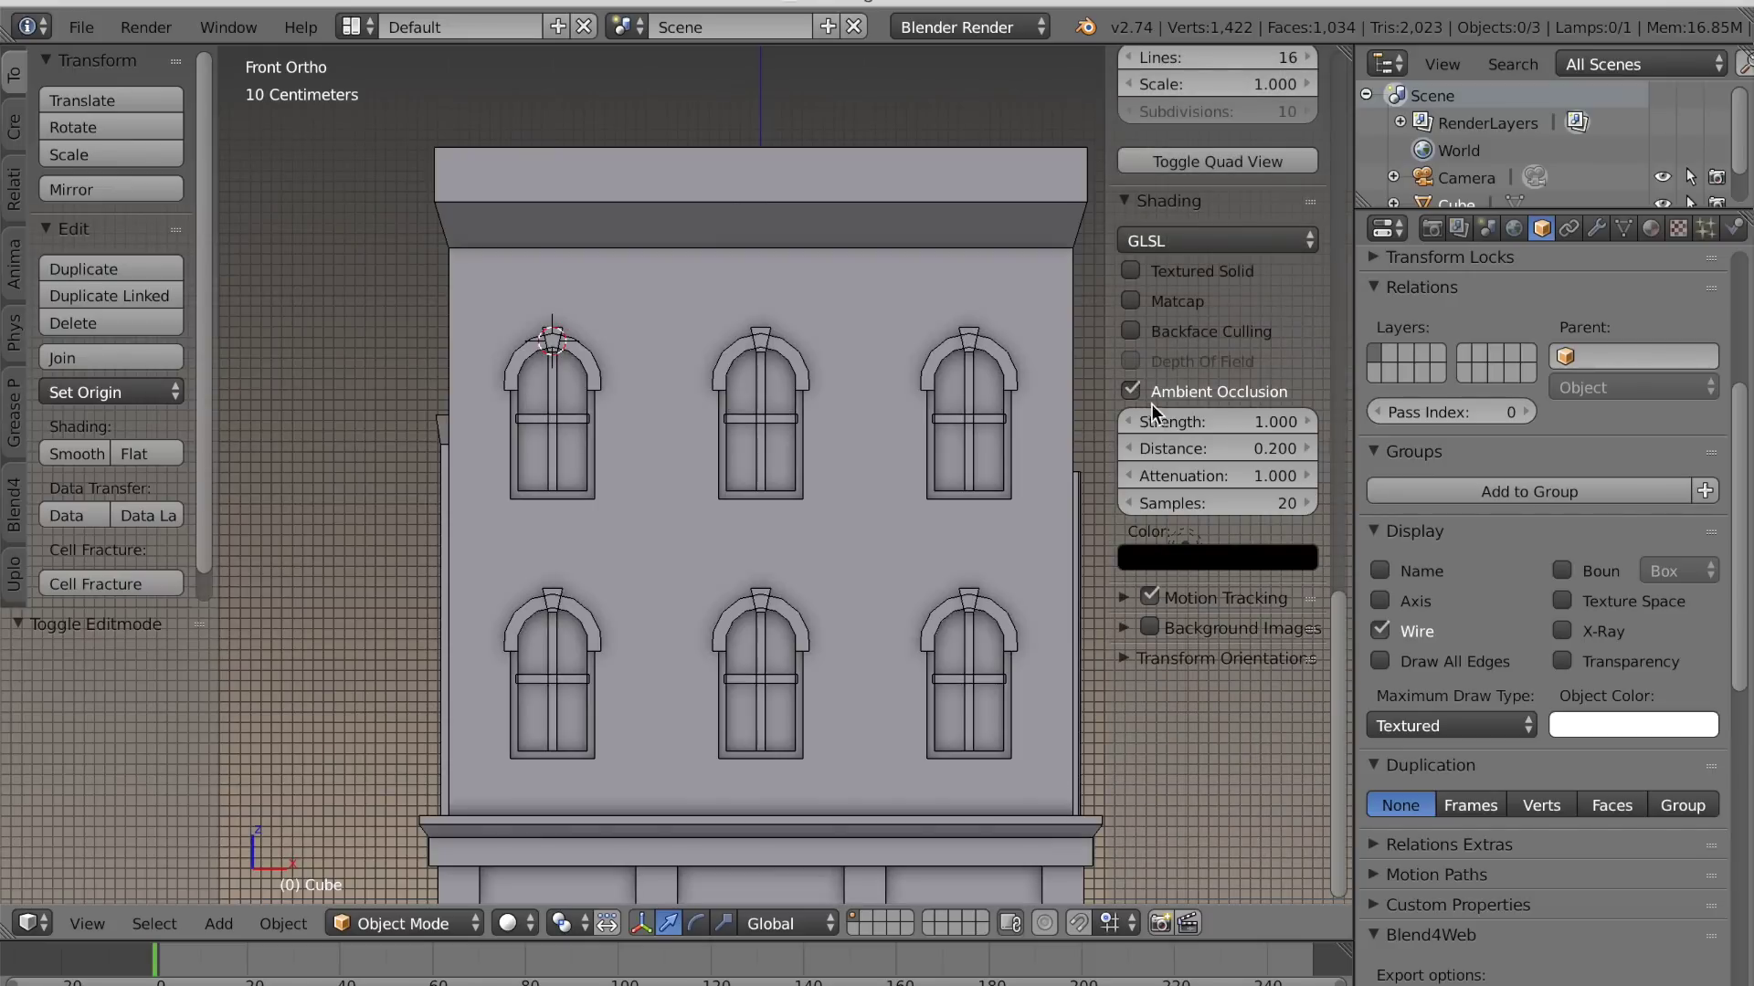
key("n")
scroll(1006, 495, "down", 4)
middle_click_drag(940, 670, 869, 548, "shift")
scroll(1049, 579, "up", 2)
key("KP_5")
scroll(1014, 569, "down", 3)
scroll(962, 530, "up", 3)
scroll(869, 548, "up", 4)
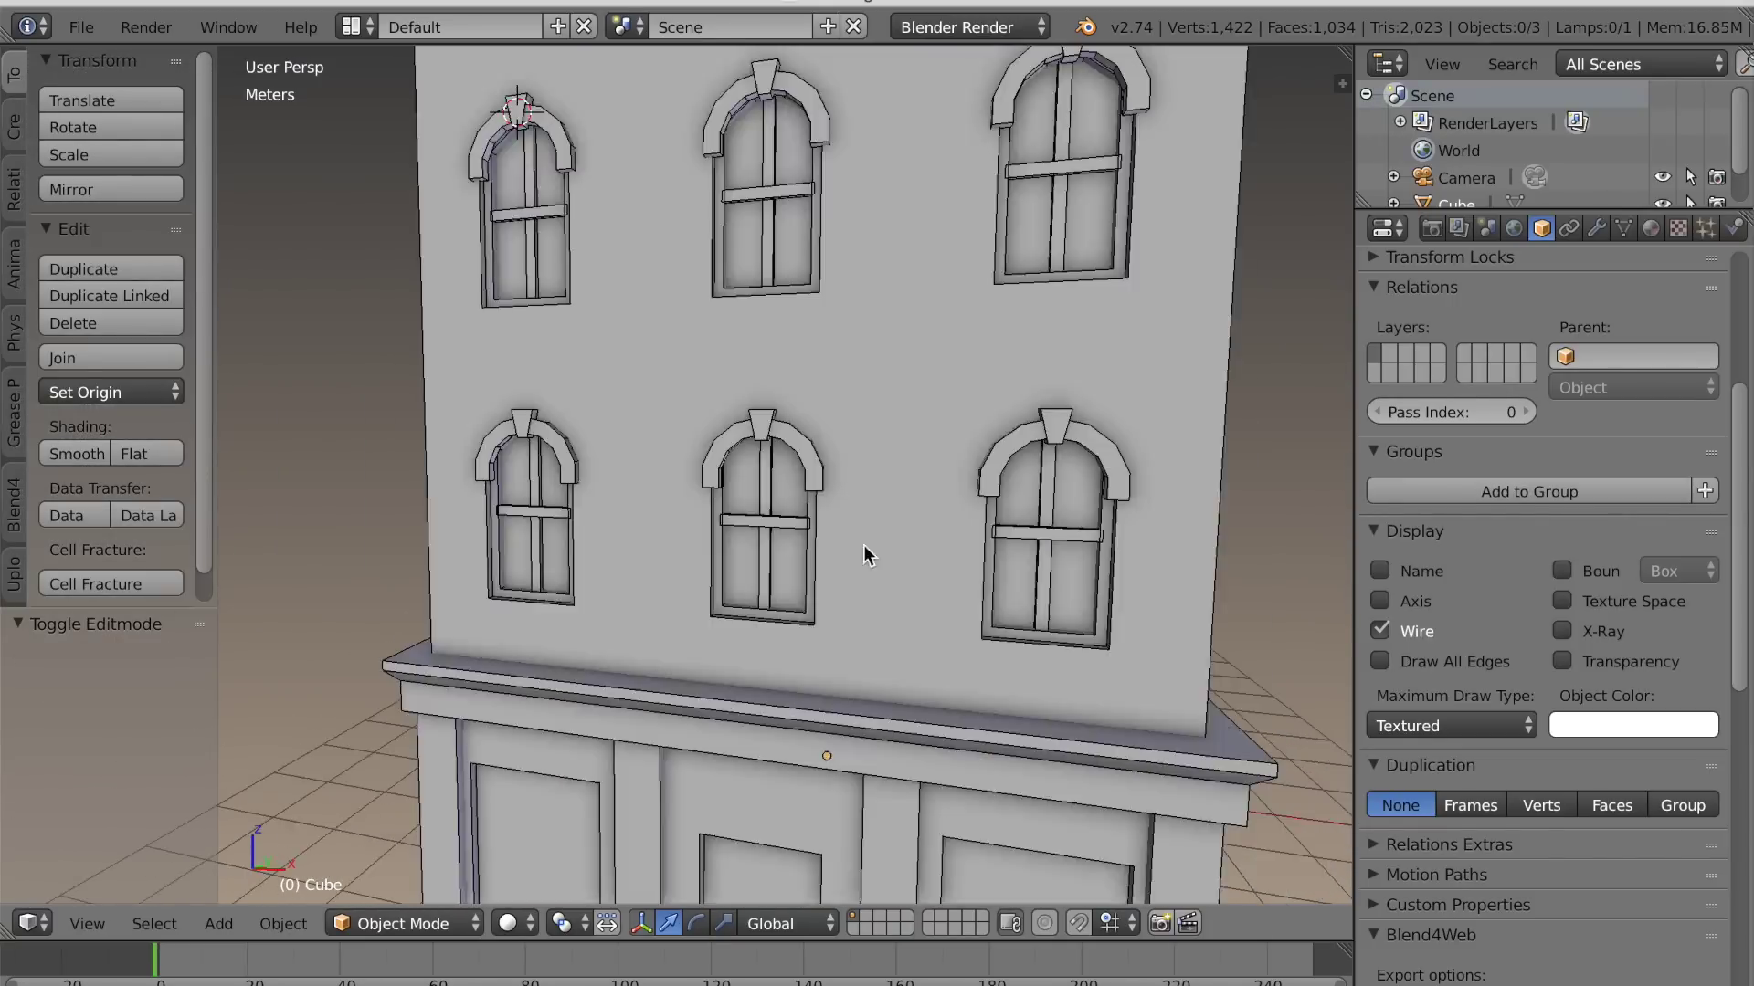
In Edit Mode, select the front faces of the horizontal crossbars on all six upper front windows
key("Tab")
middle_click_drag(808, 441, 803, 489, "shift")
key("a")
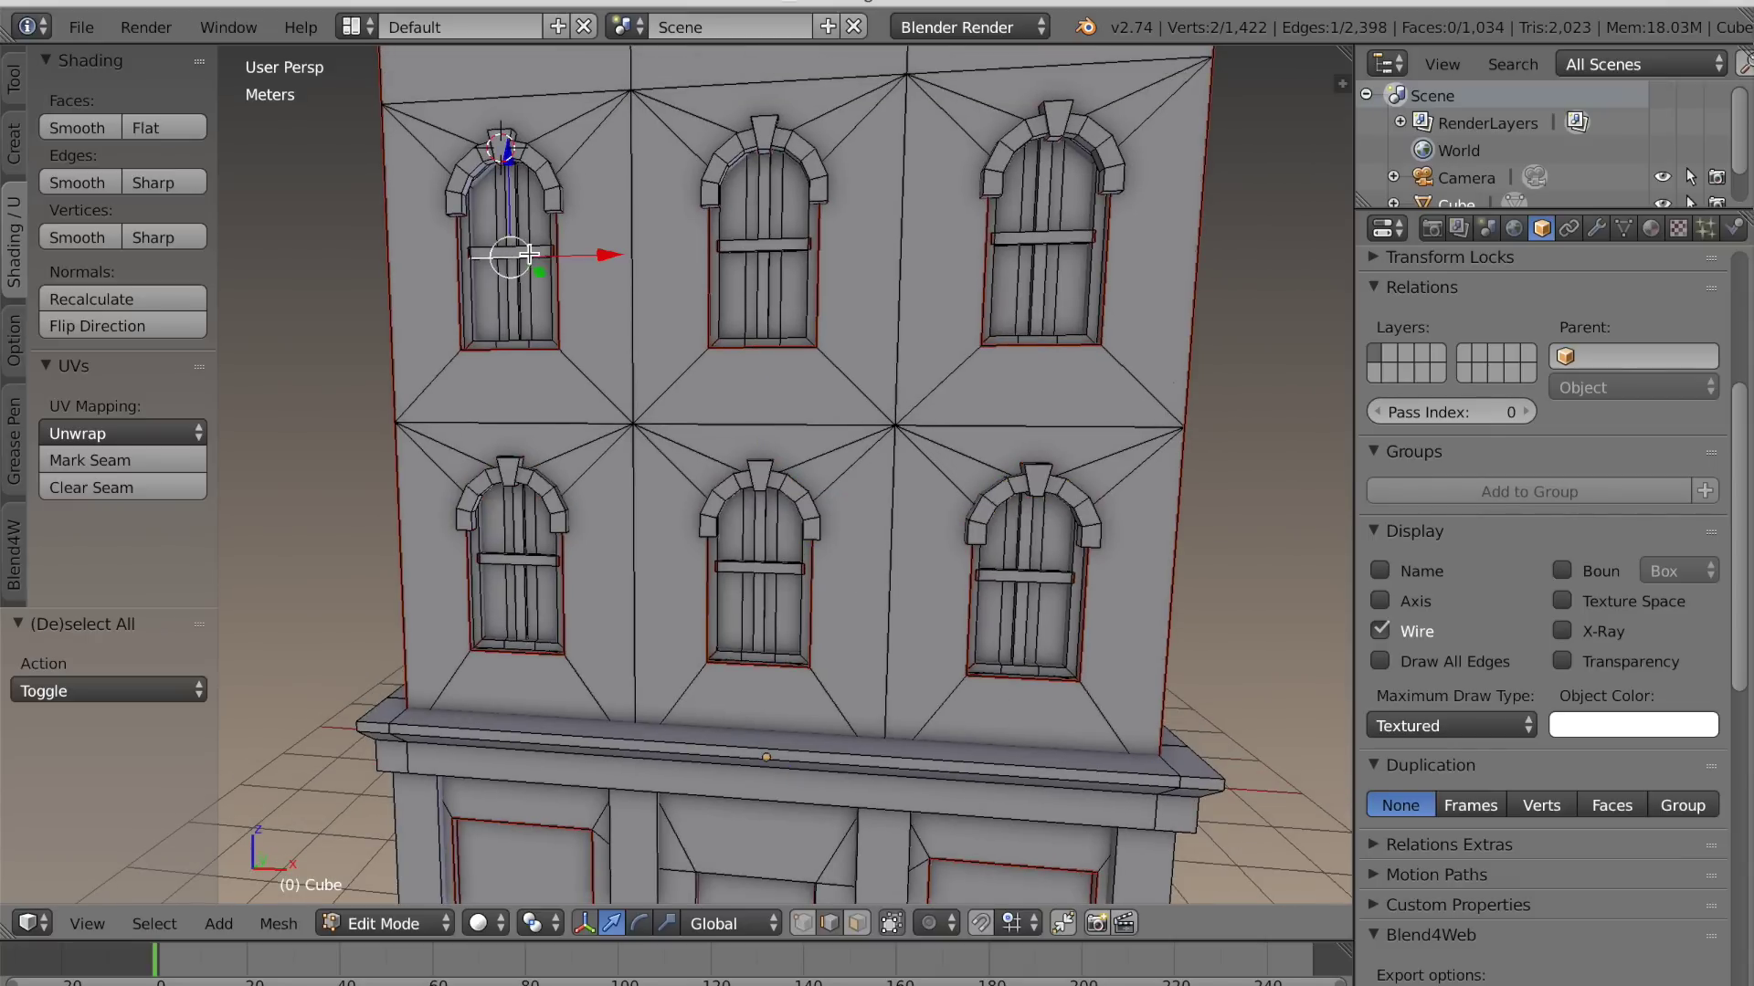
middle_click_drag(585, 430, 587, 447, "shift")
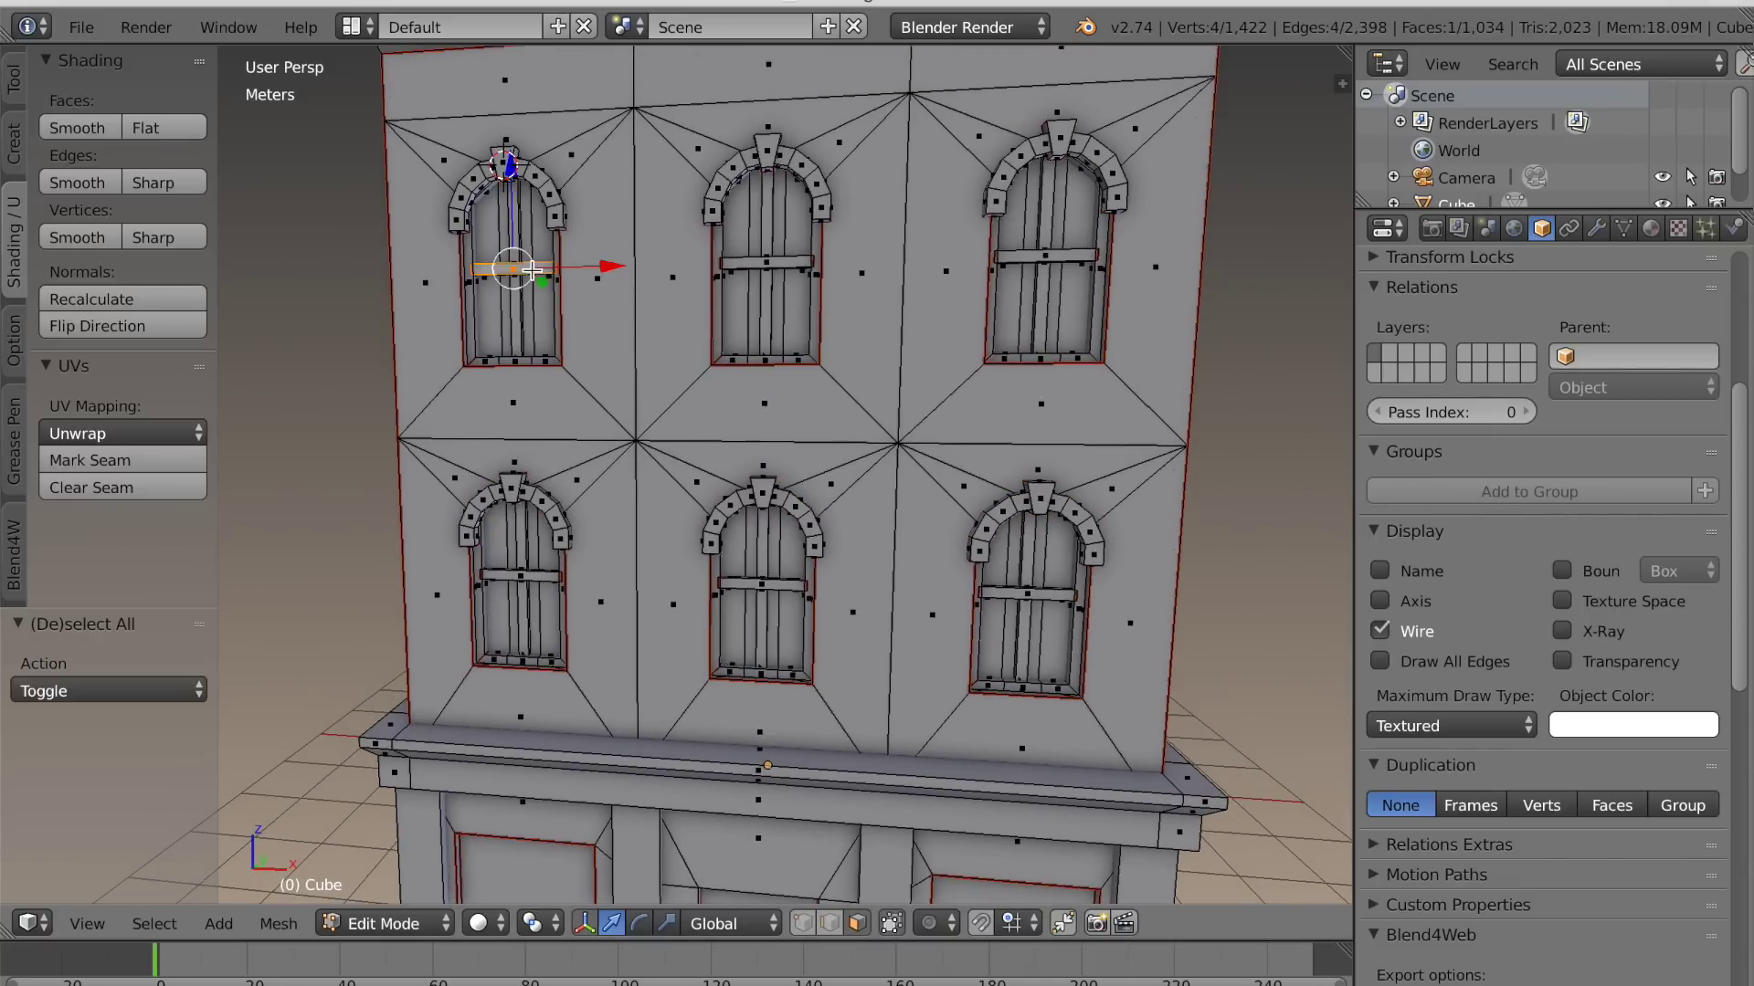
right_click(1063, 258, "shift")
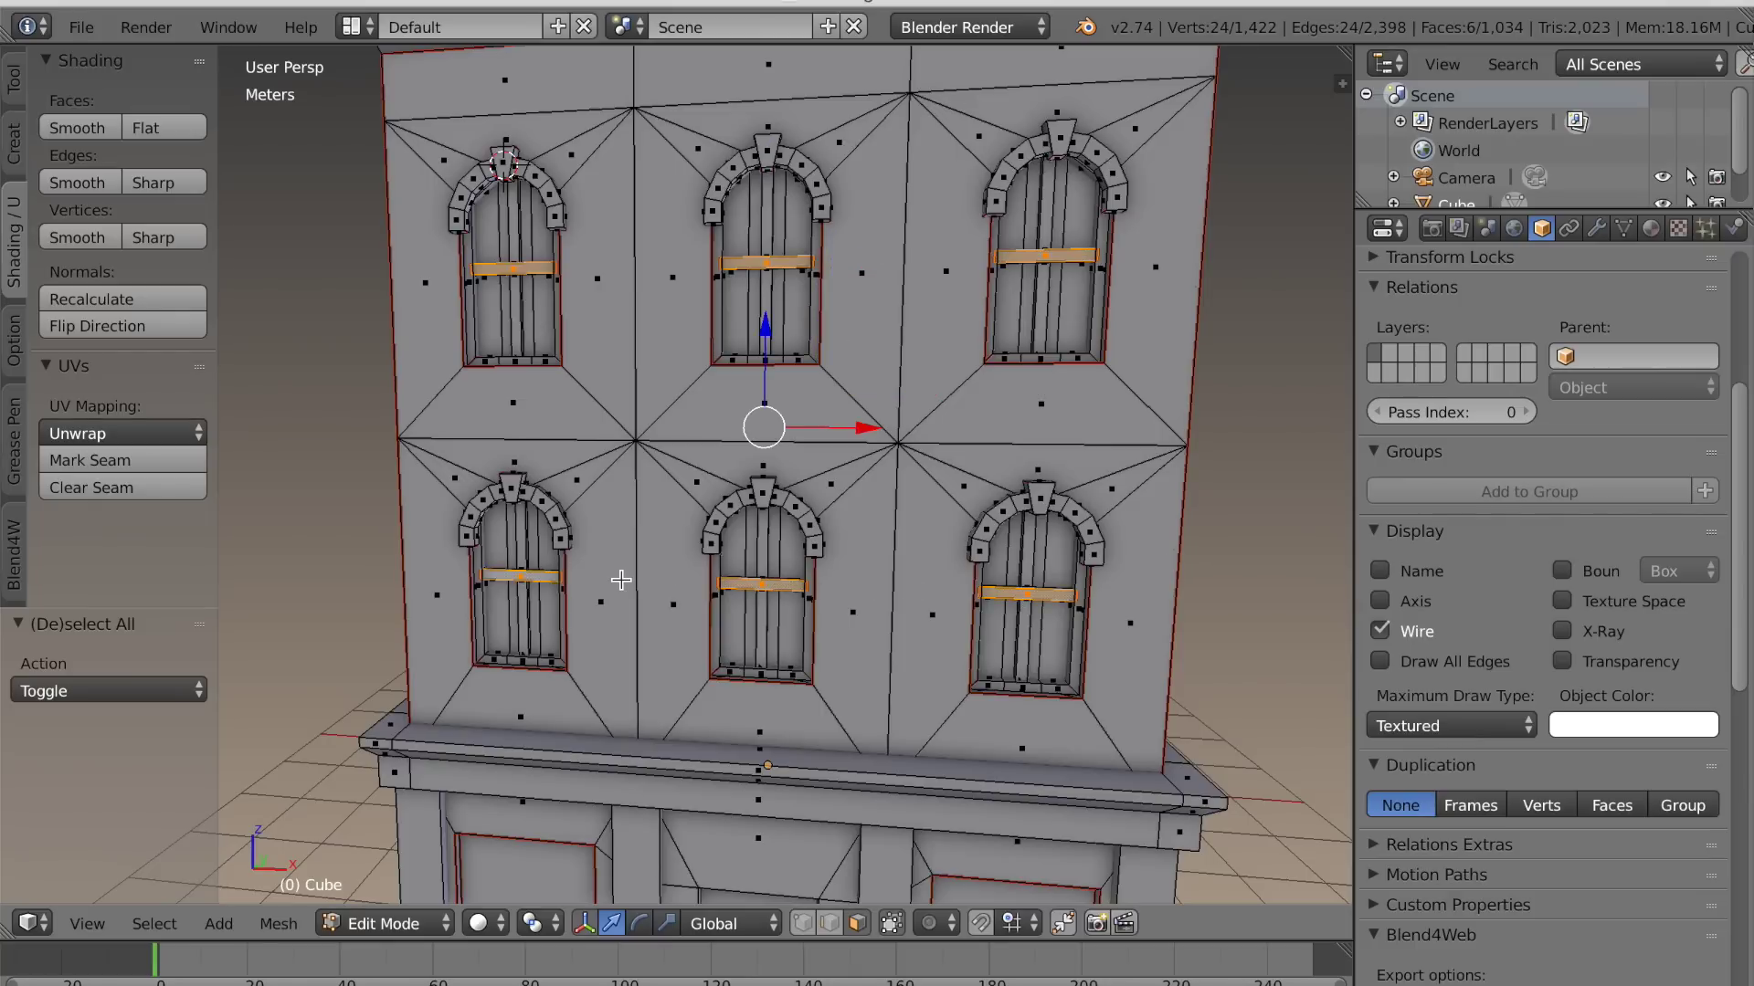
In front wireframe view, duplicate the six crossbar faces about 98.7 cm down along Z, below the windows
key("KP_1")
key("KP_5")
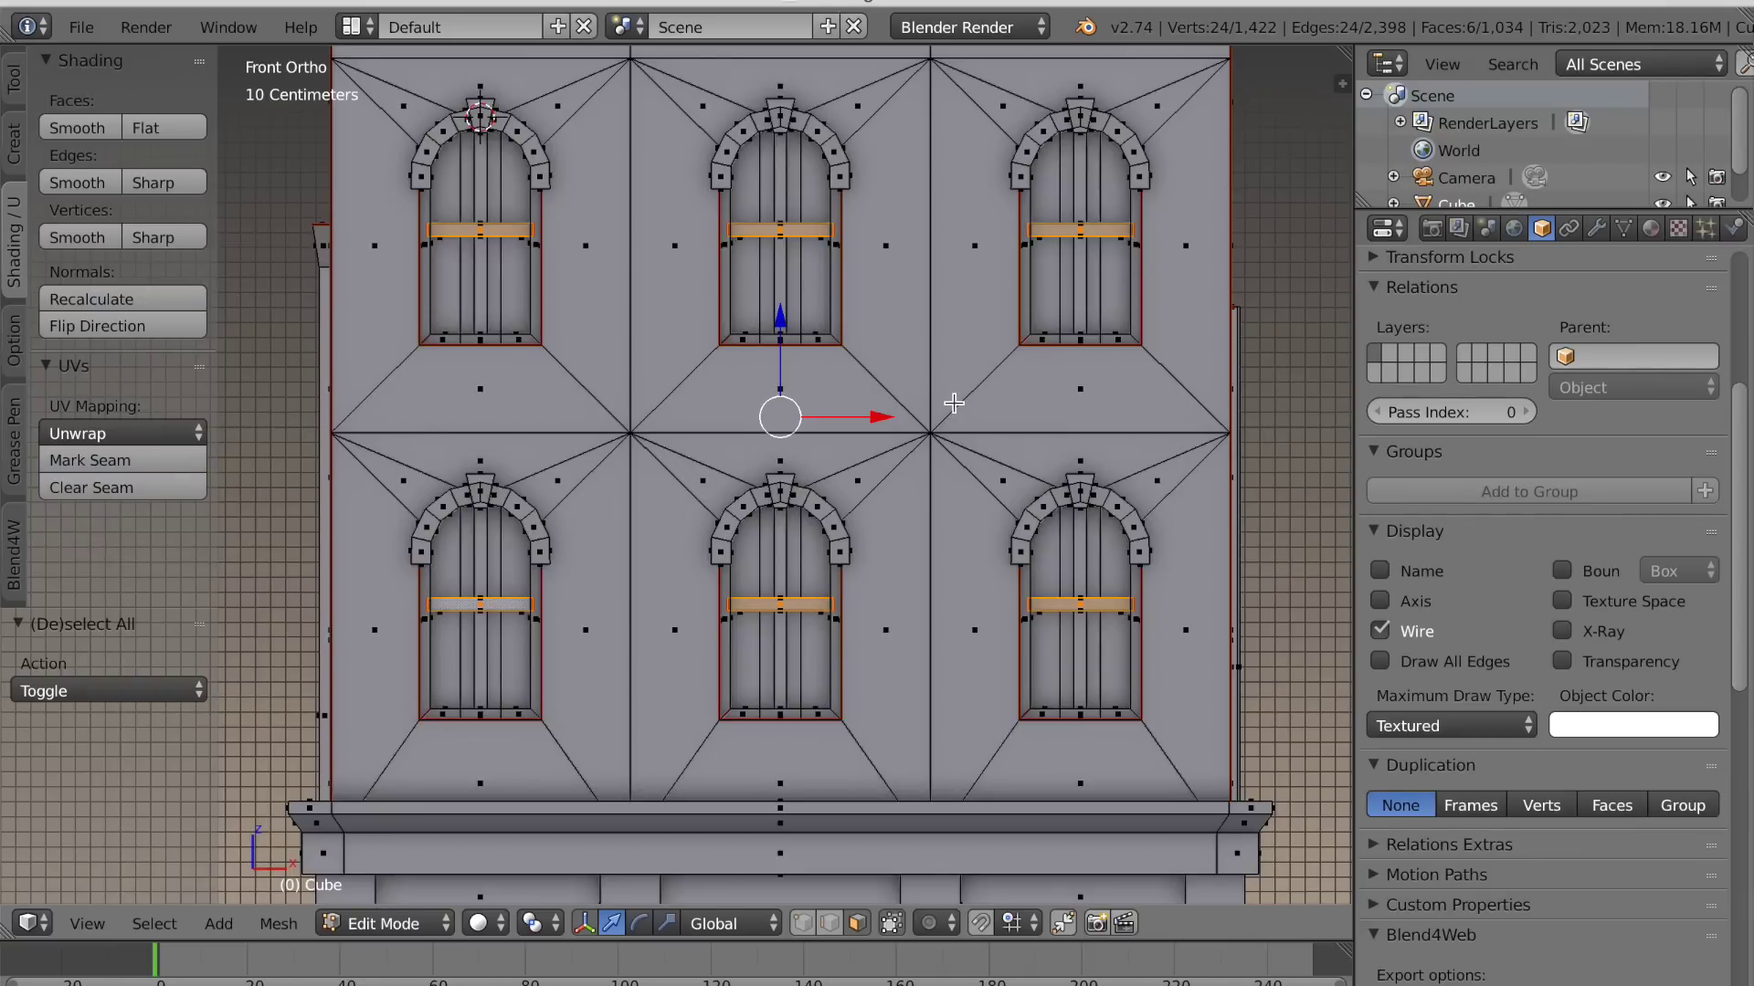
key("z")
key("shift+d")
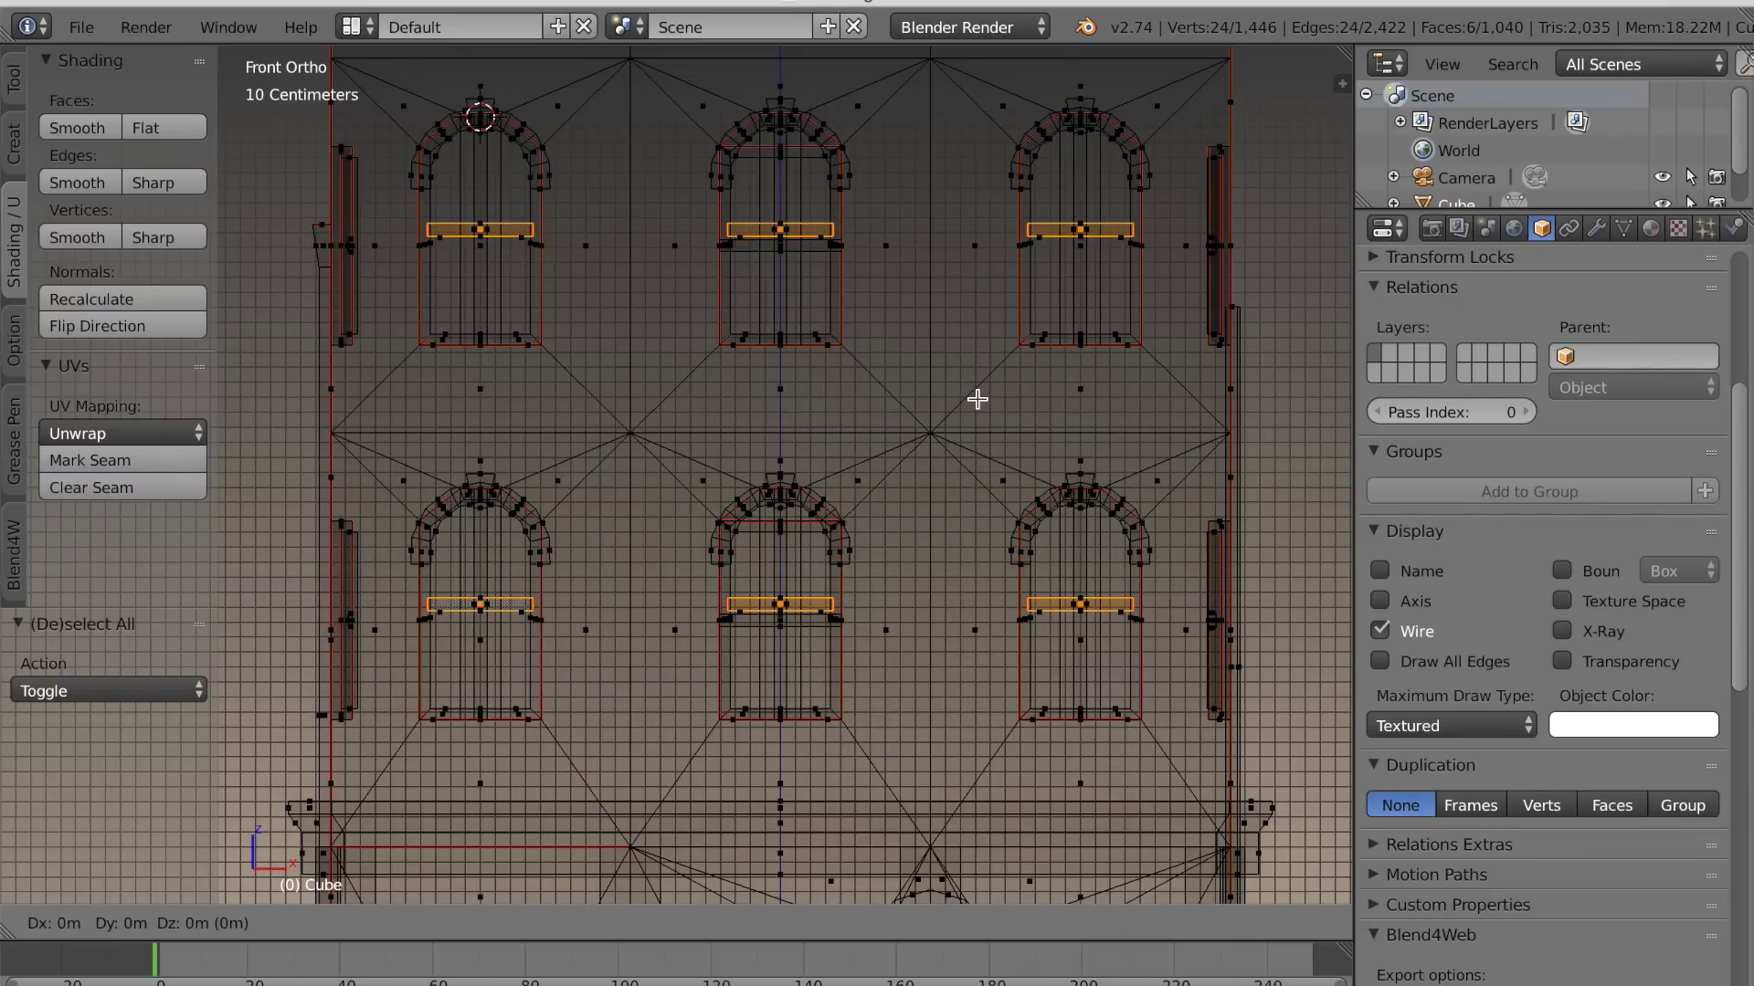
key("z")
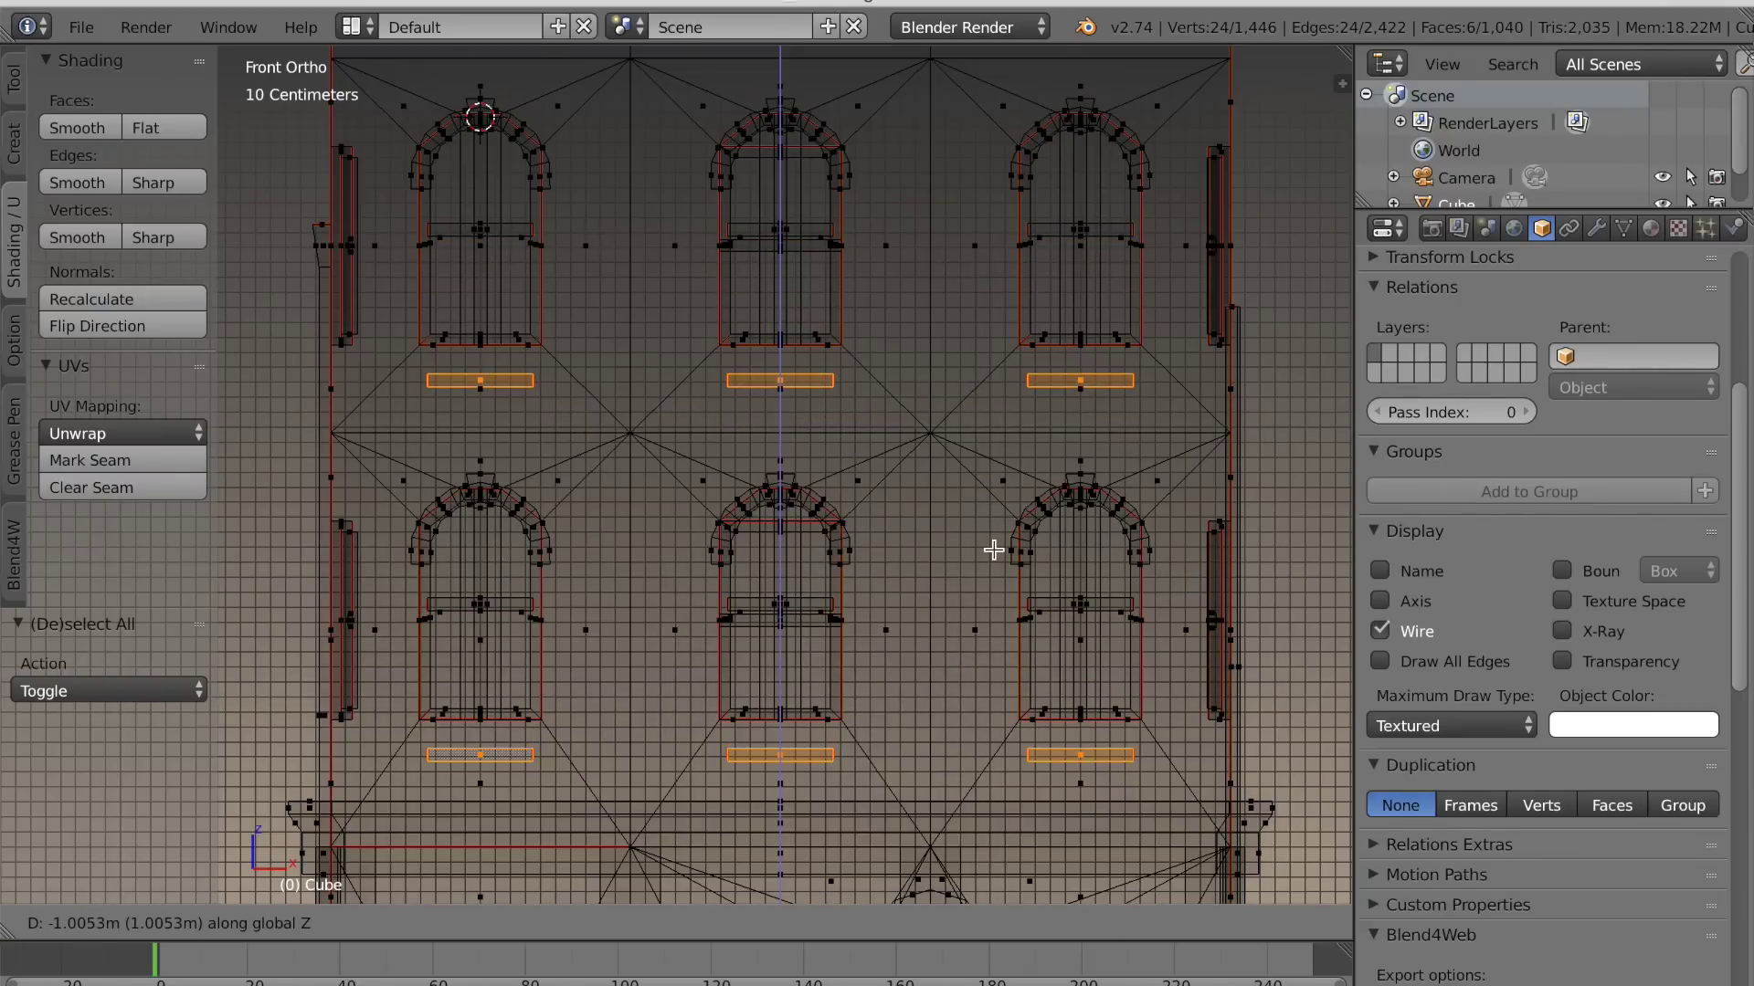
left_click(995, 547)
Scale the duplicated faces by about 1.37 around Individual Origins, then 1.26 along Z, and raise them about 6.4 cm beneath the windows
left_click(539, 924)
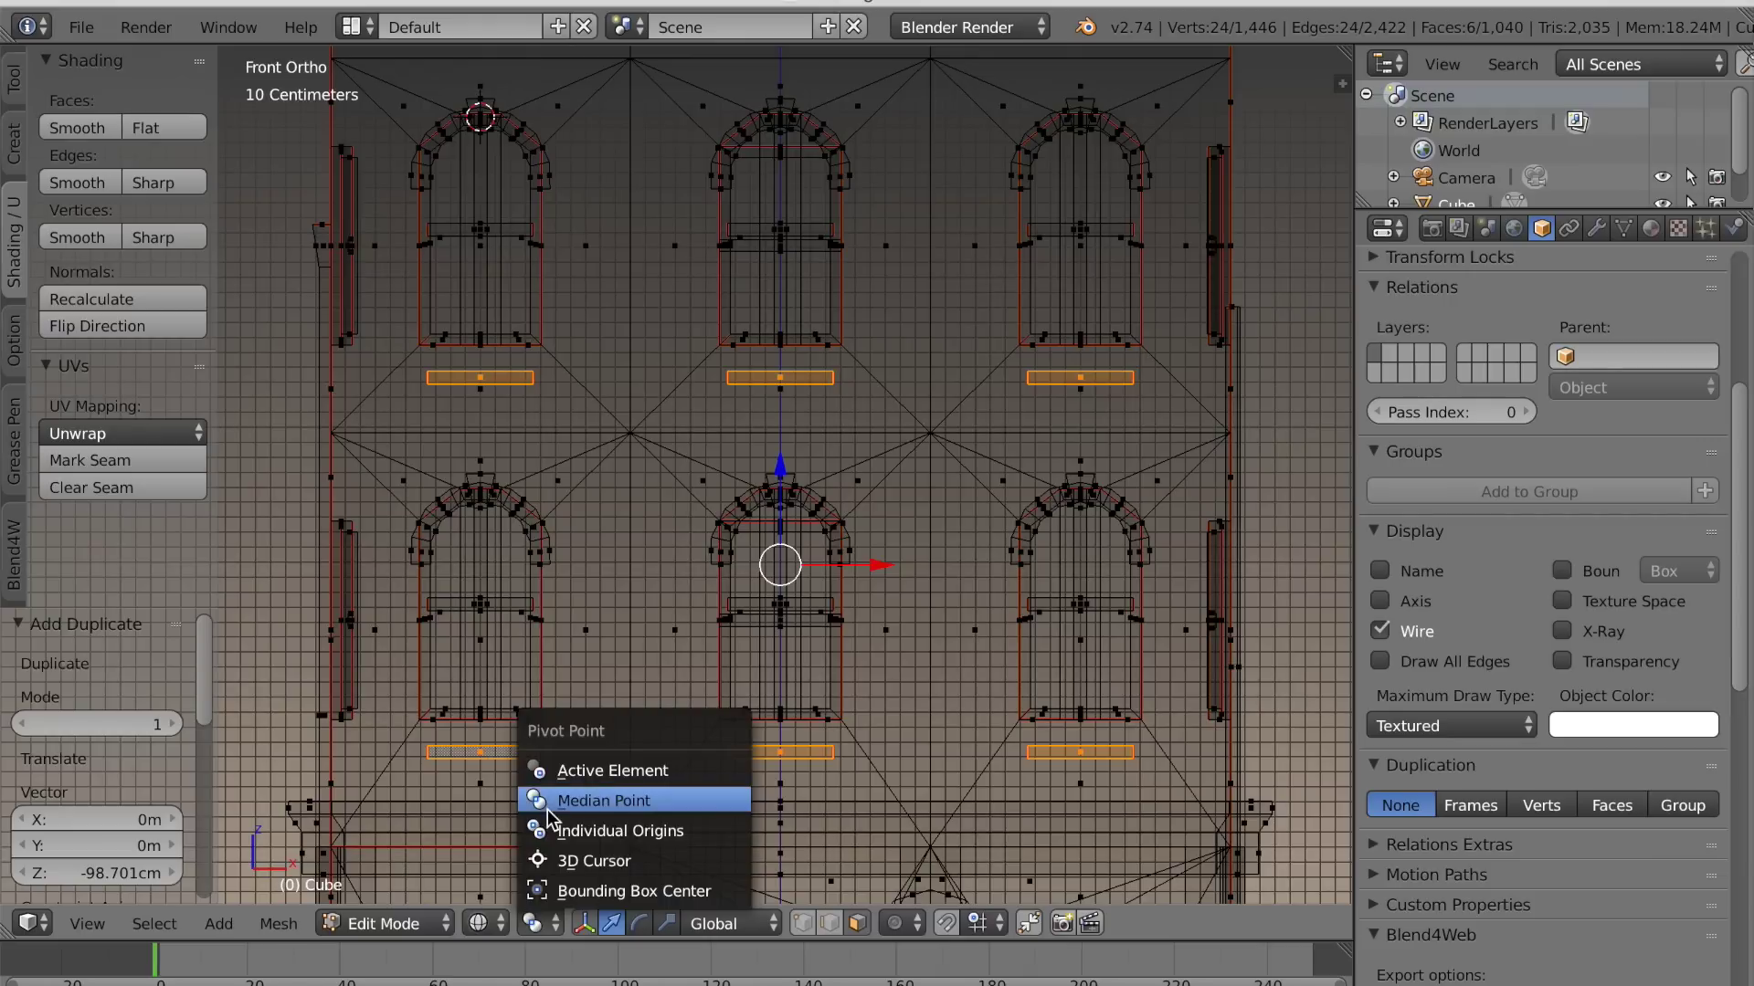
left_click(585, 830)
key("s")
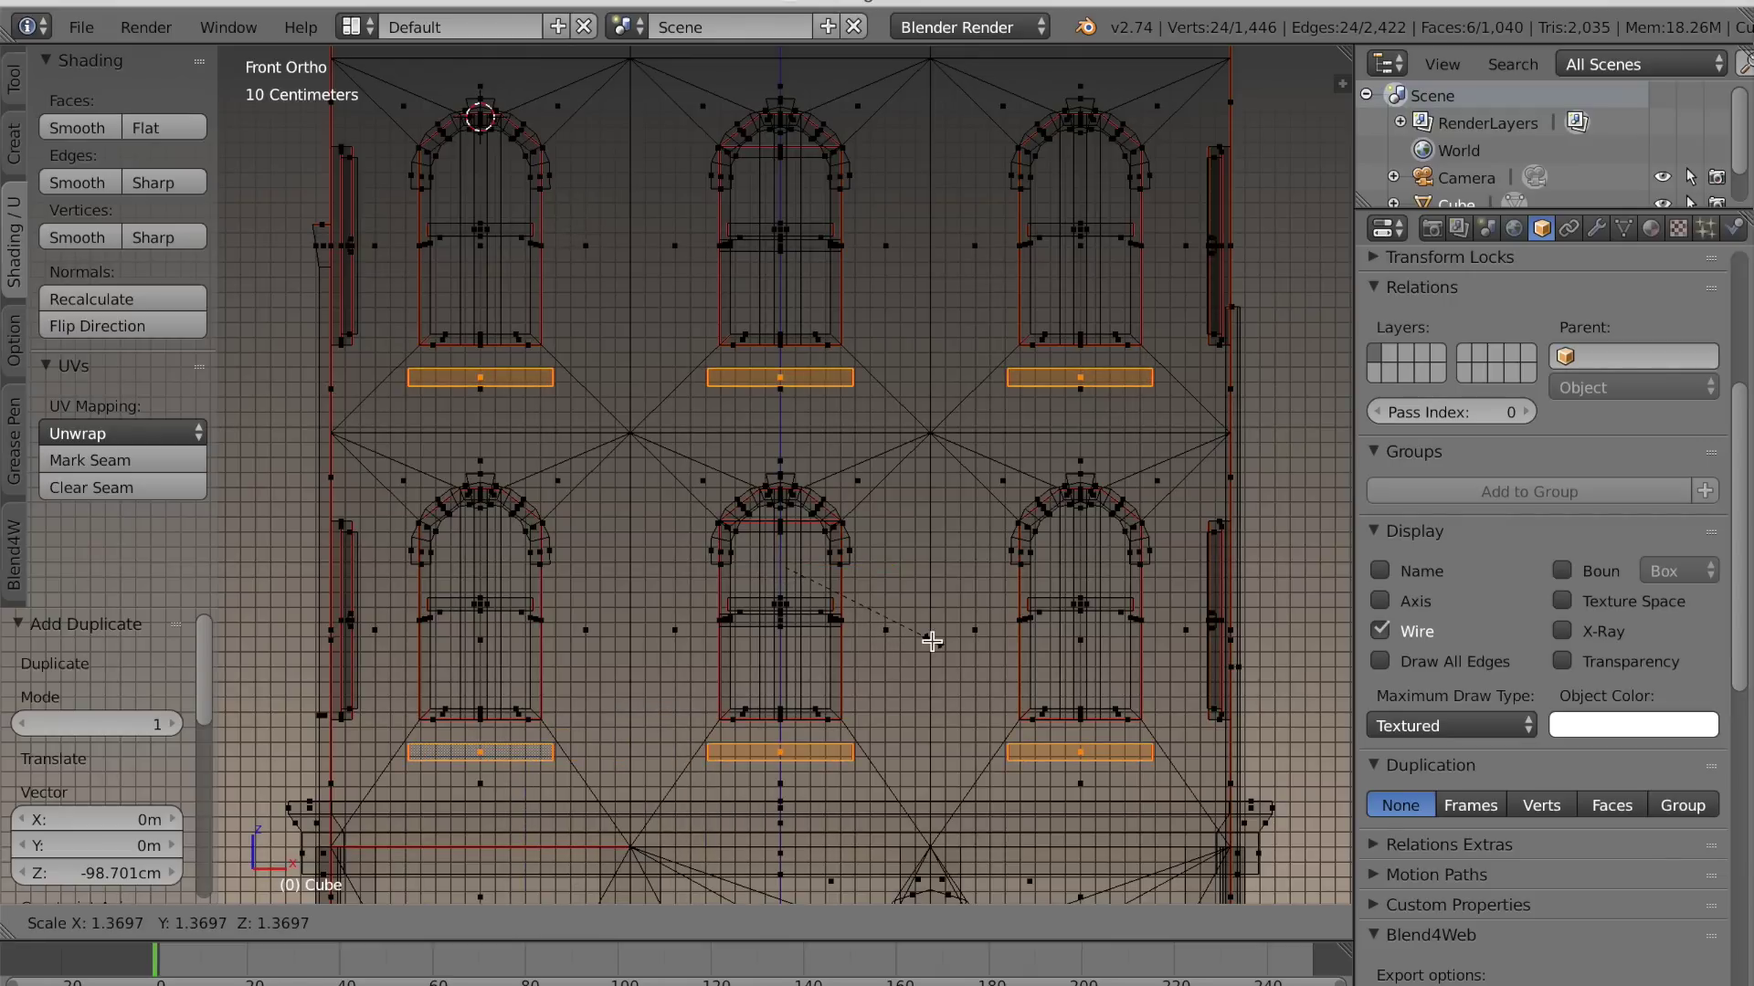
left_click(932, 633)
key("s")
key("z")
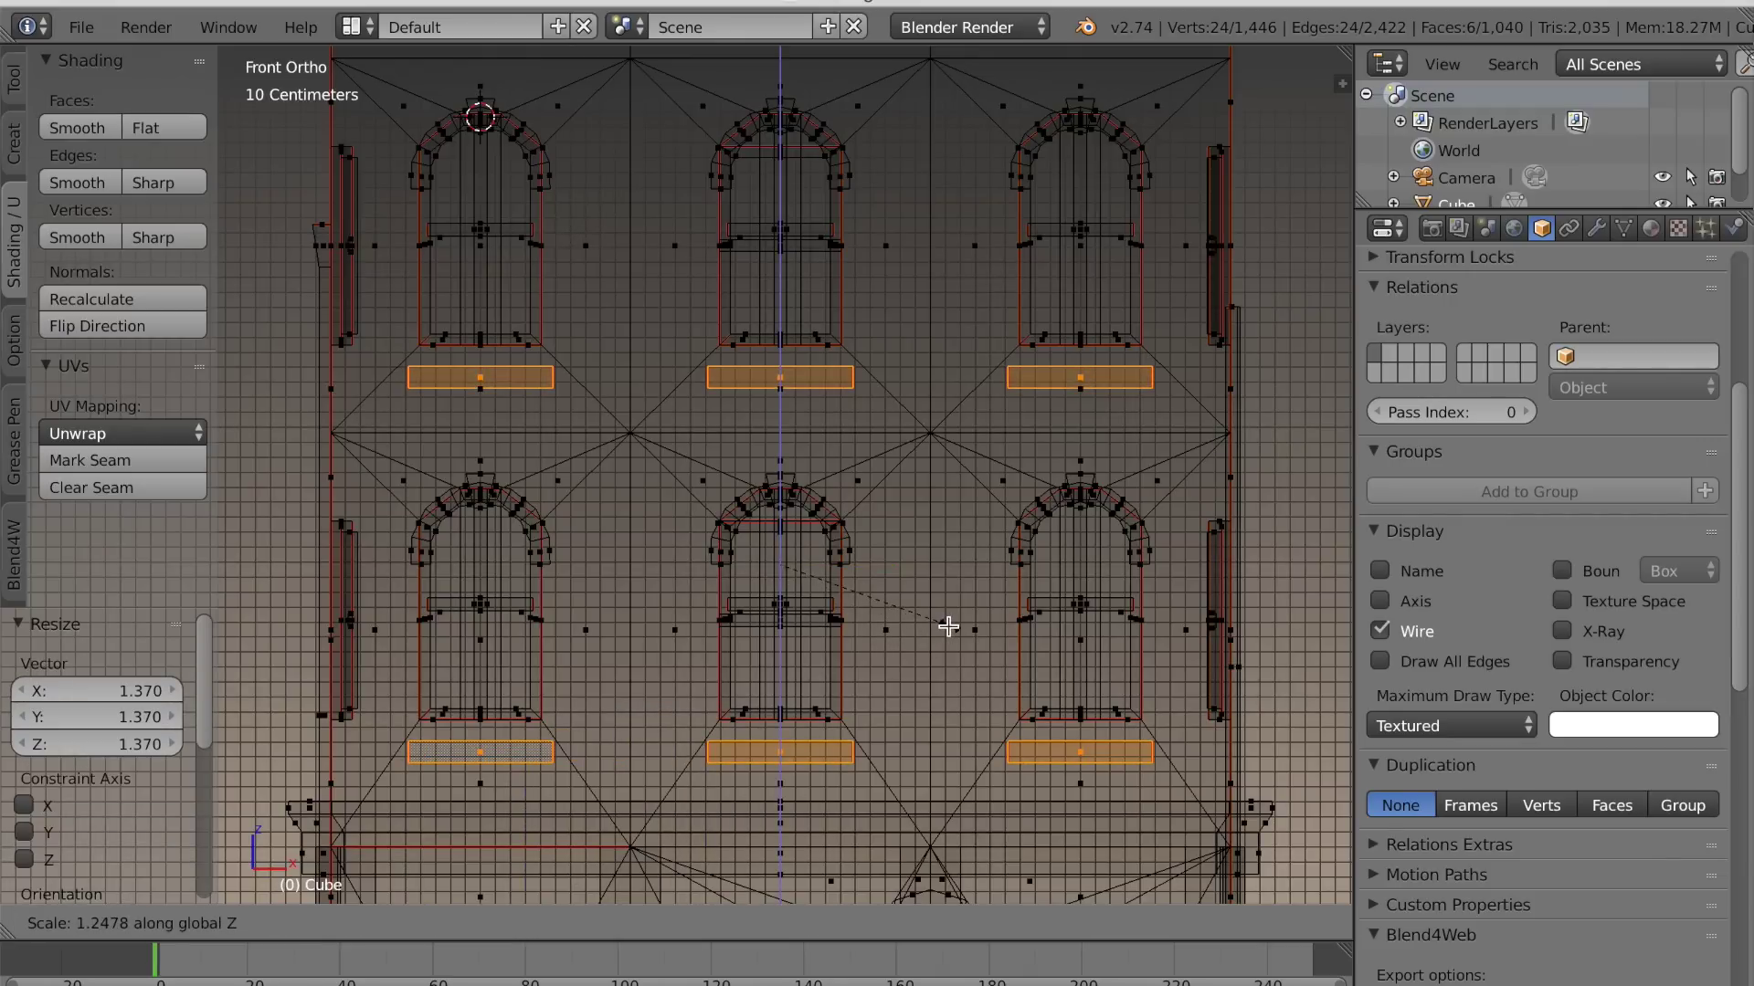
left_click(948, 626)
key("g")
key("z")
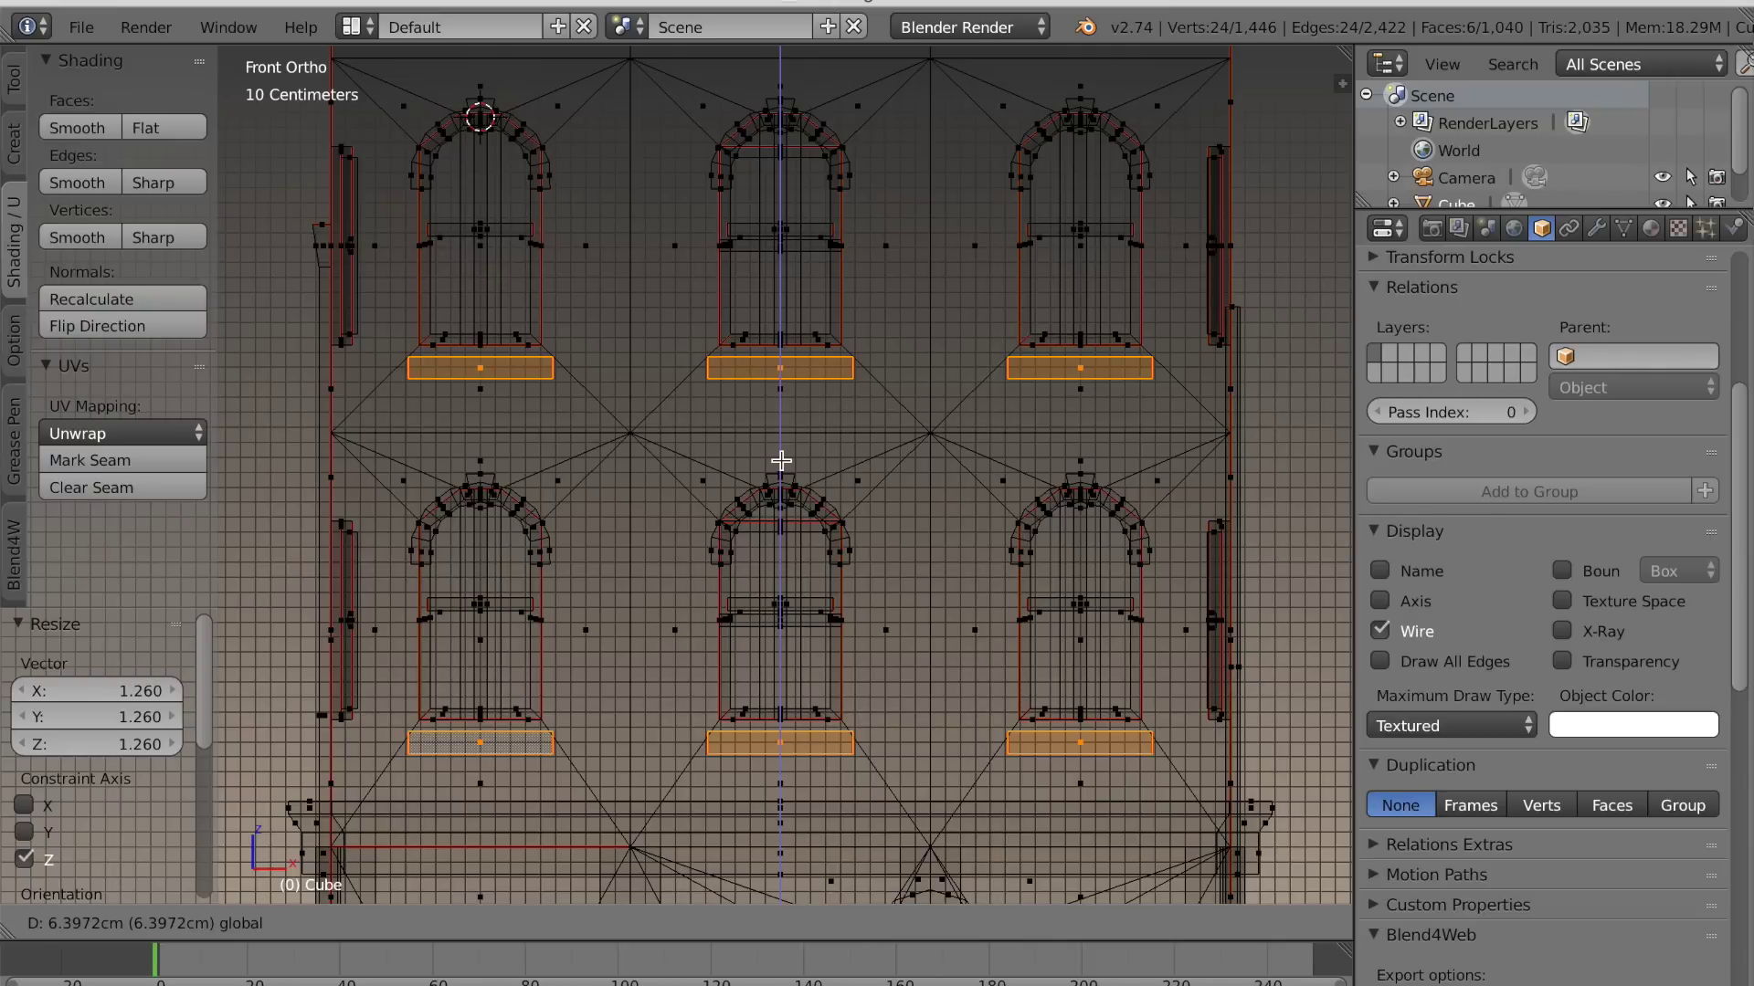
left_click(781, 460)
Clear the seam marks from the edges of the six duplicated sill faces
scroll(862, 454, "down", 1)
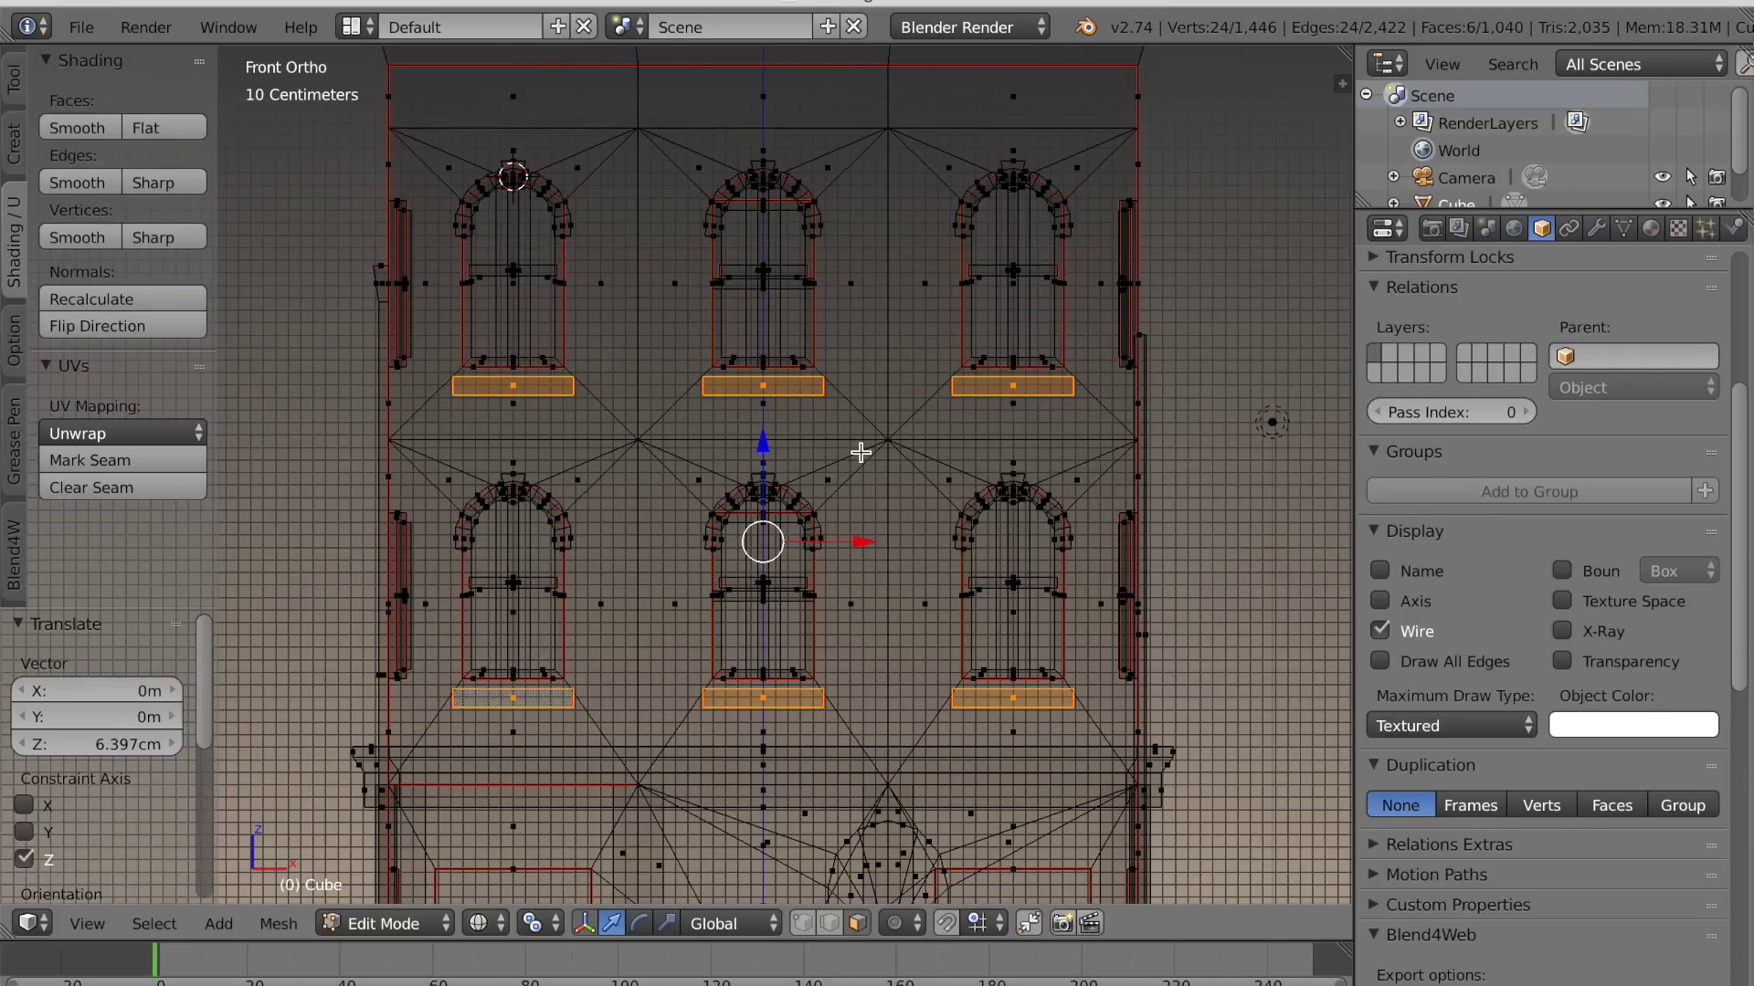
key("ctrl+e")
left_click(861, 453)
key("ctrl+e")
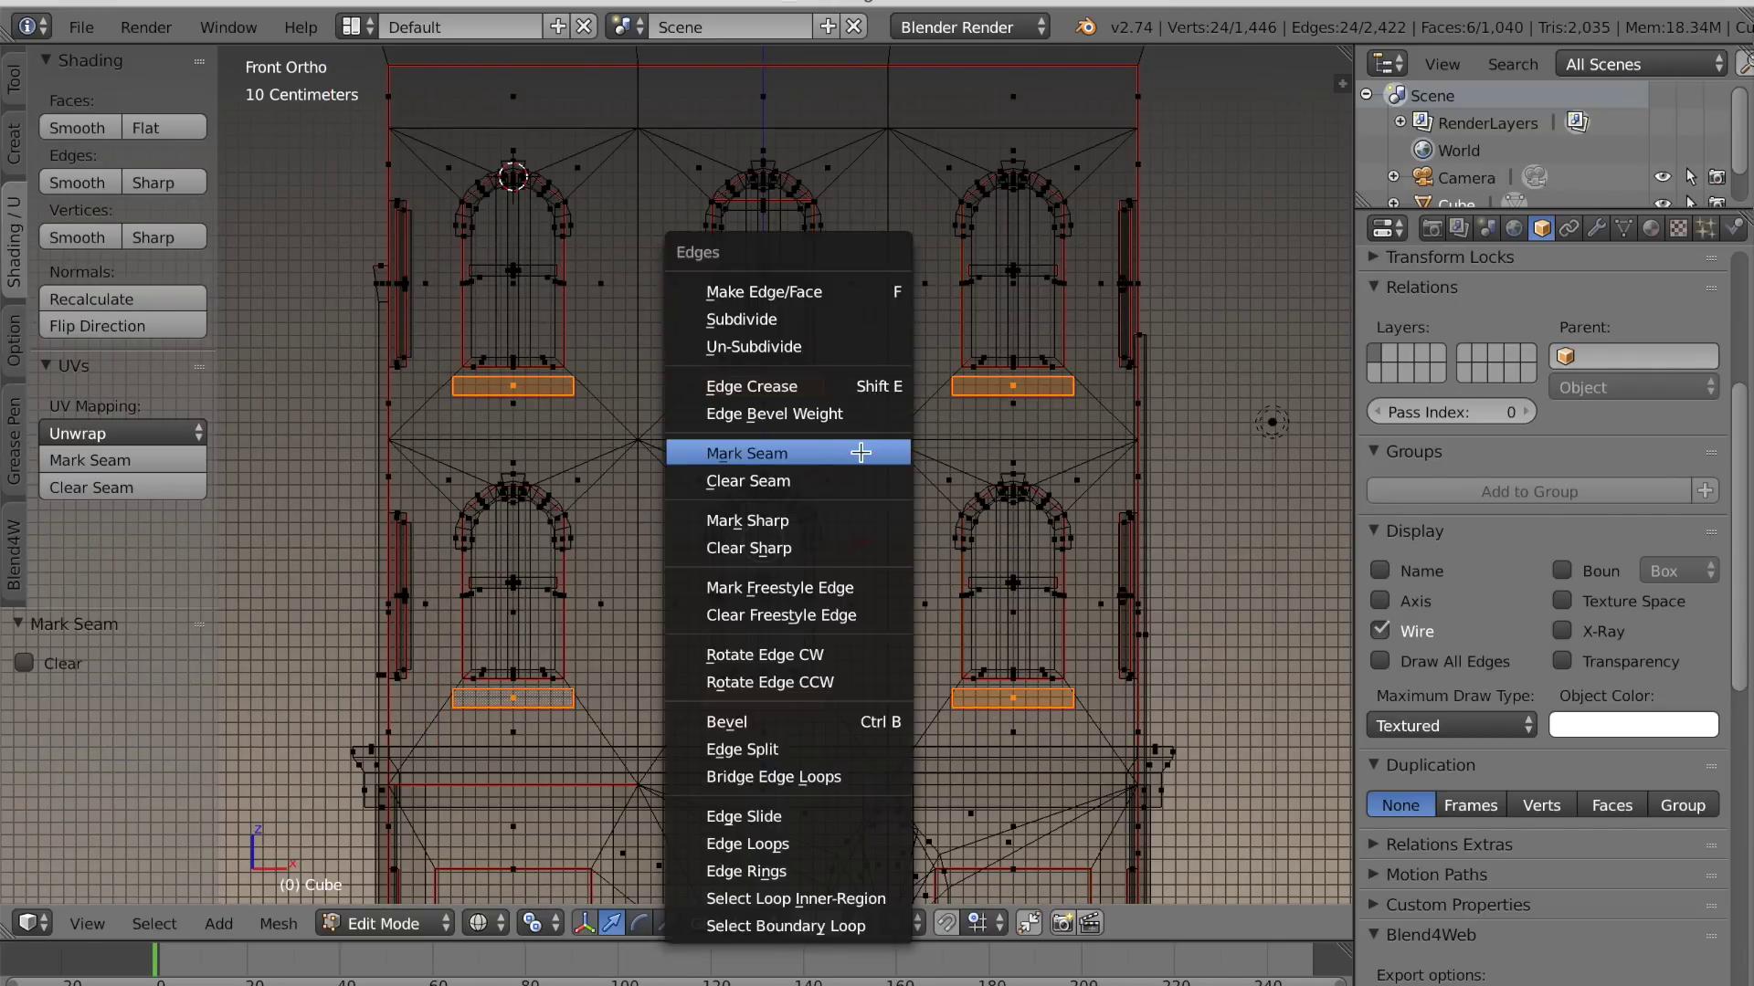
left_click(861, 481)
scroll(854, 470, "down", 2)
scroll(855, 470, "up", 1)
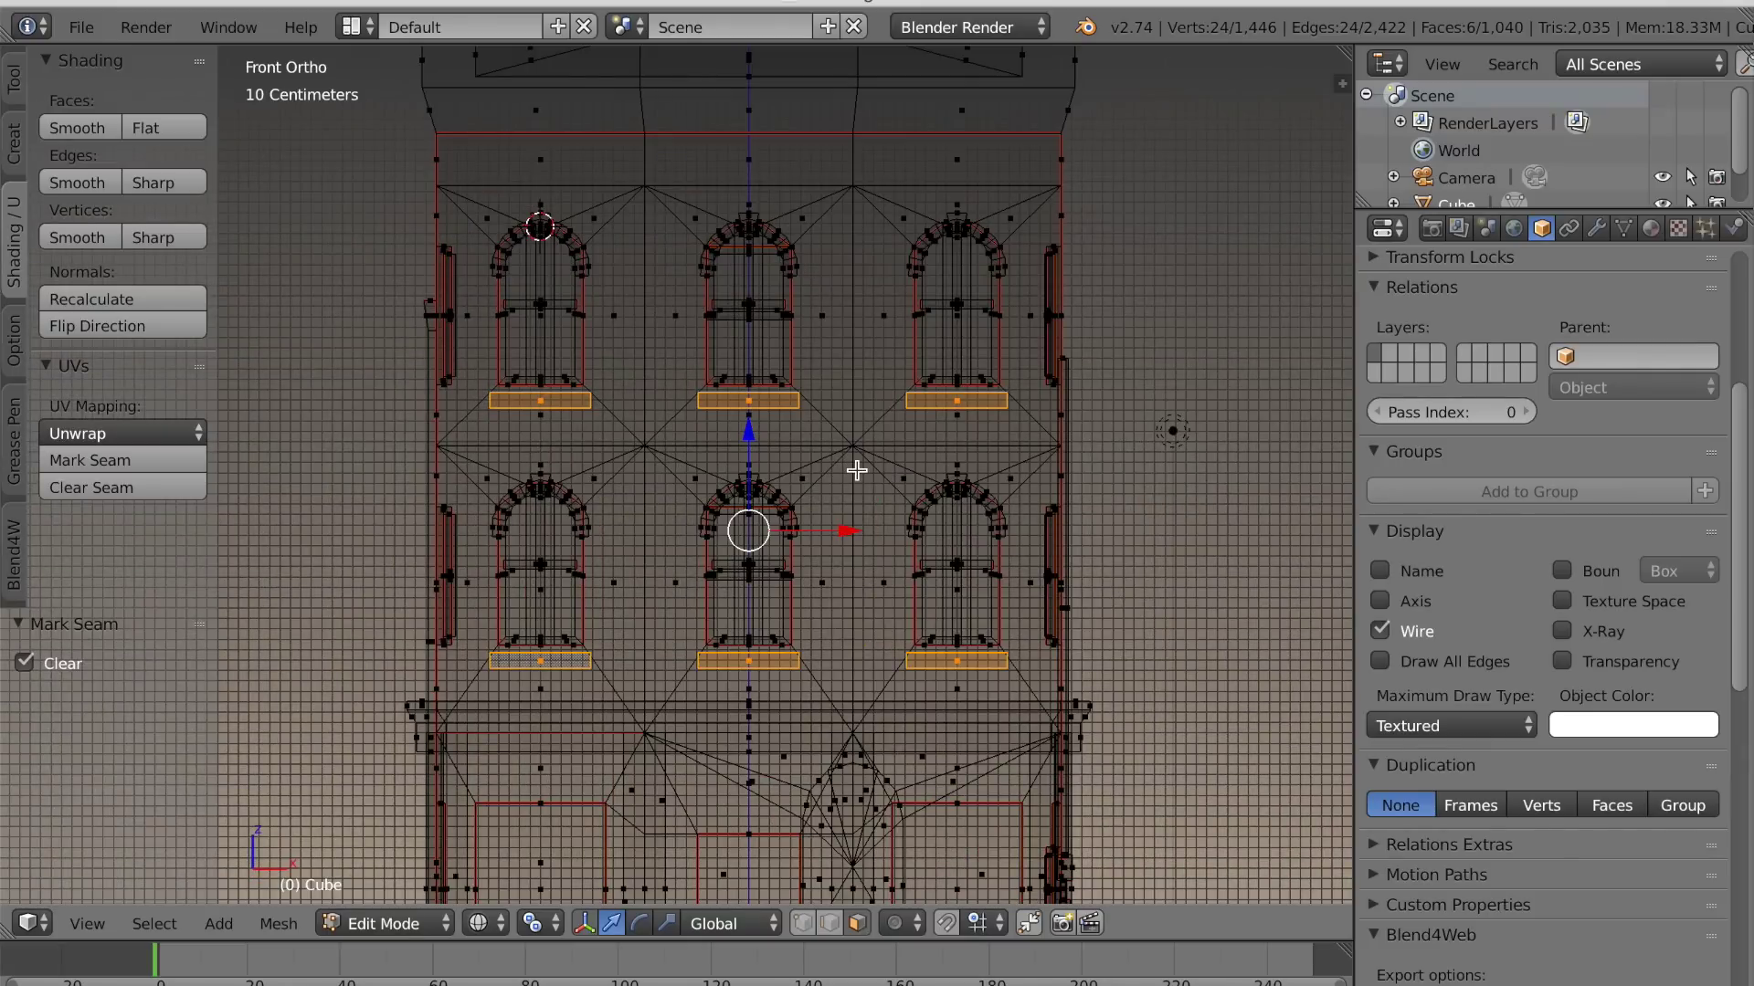
Shift the six sill faces about 4.6 cm along negative Y and extrude them about 12.4 cm outward from the wall
key("z")
scroll(857, 471, "down", 2)
middle_click_drag(857, 470, 758, 493)
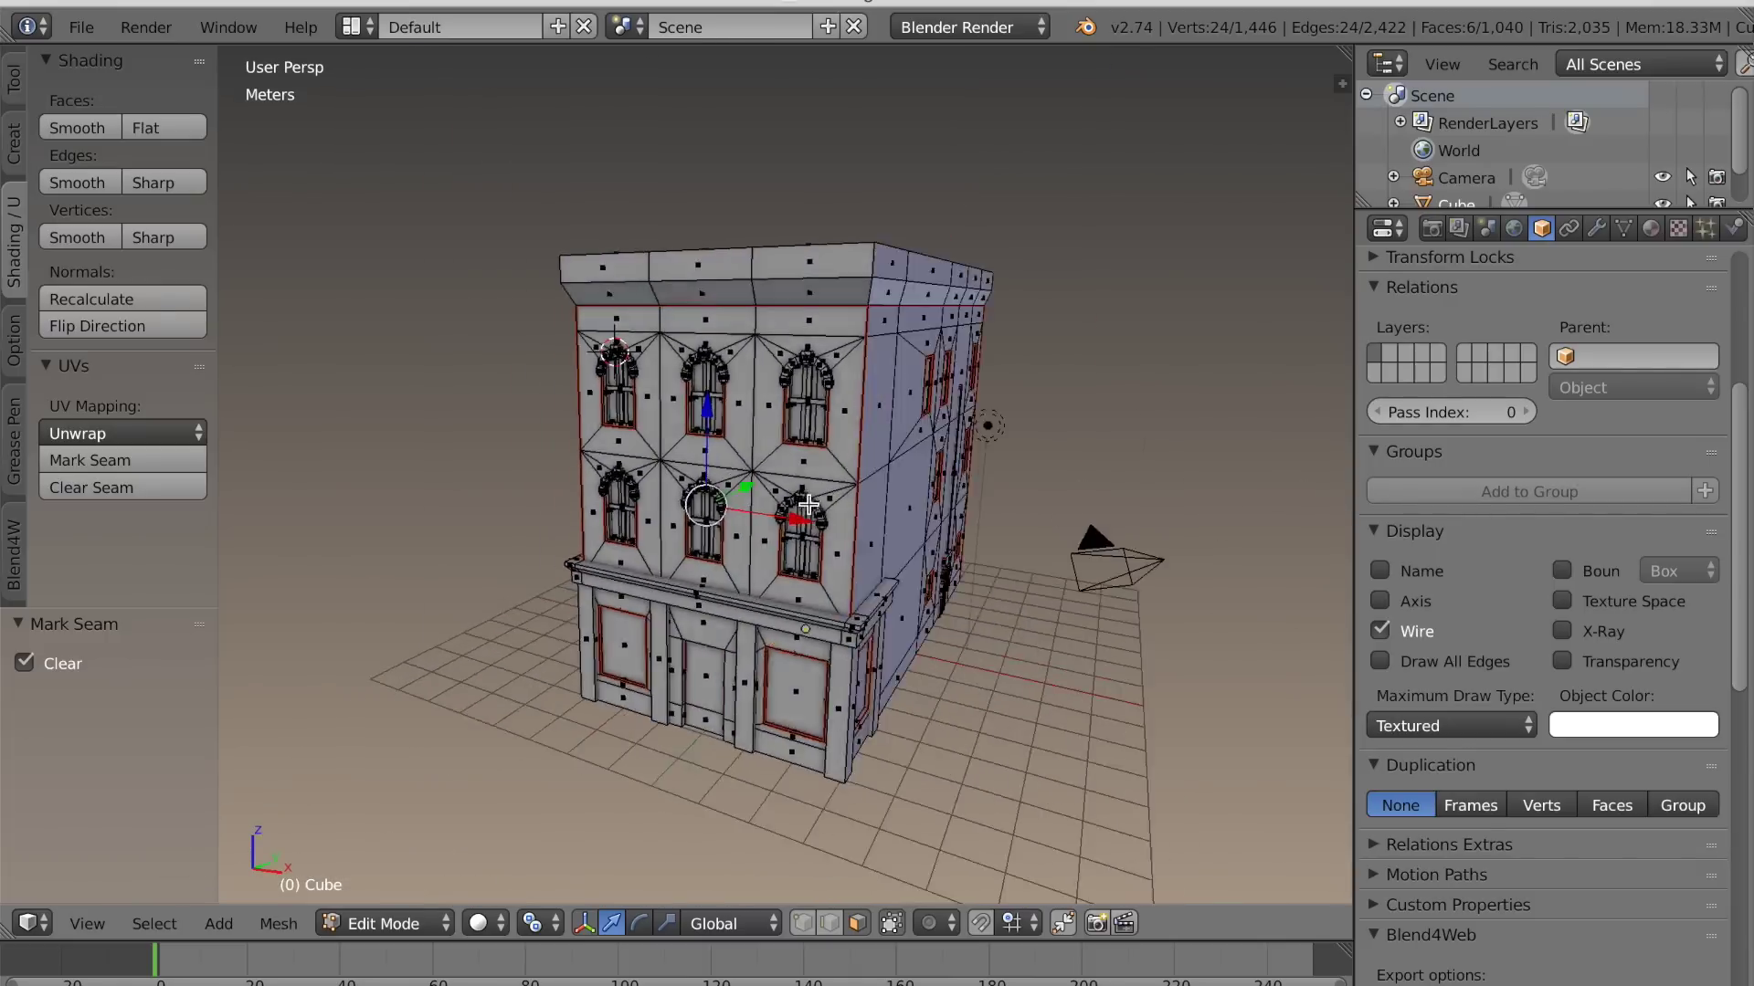
scroll(804, 520, "up", 6)
middle_click_drag(827, 548, 828, 559)
left_click_drag(829, 566, 822, 573)
scroll(853, 564, "down", 3)
middle_click_drag(853, 564, 845, 566)
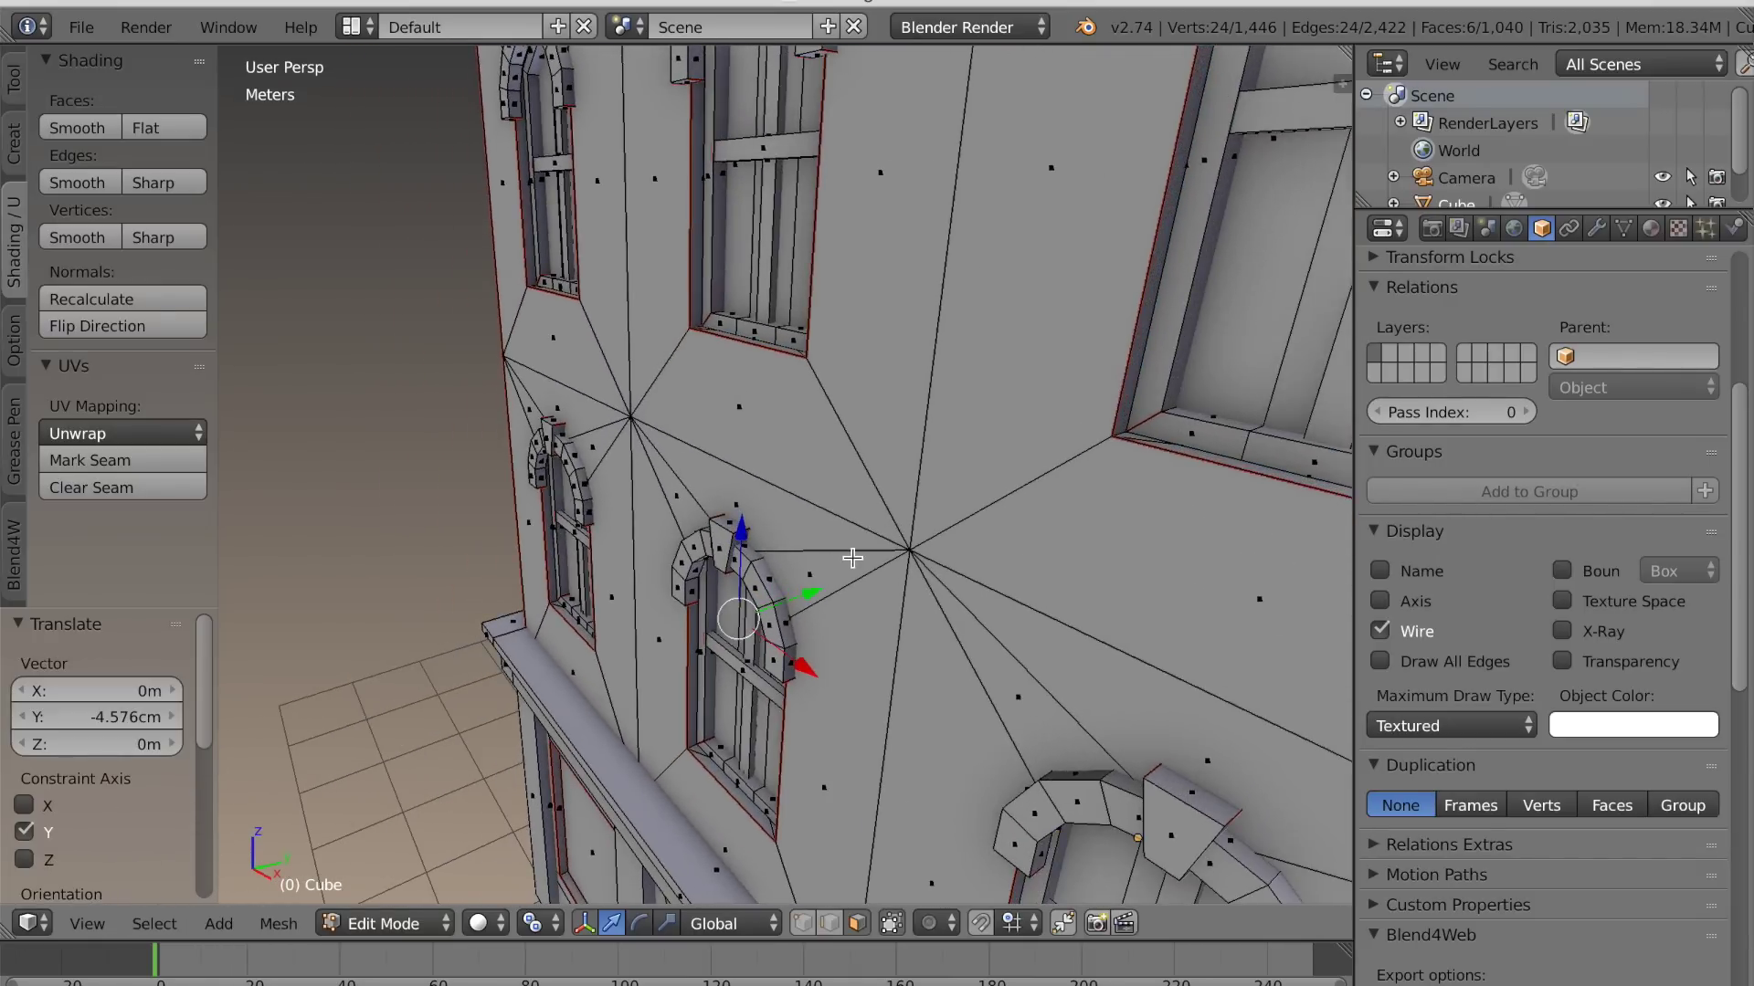
key("e")
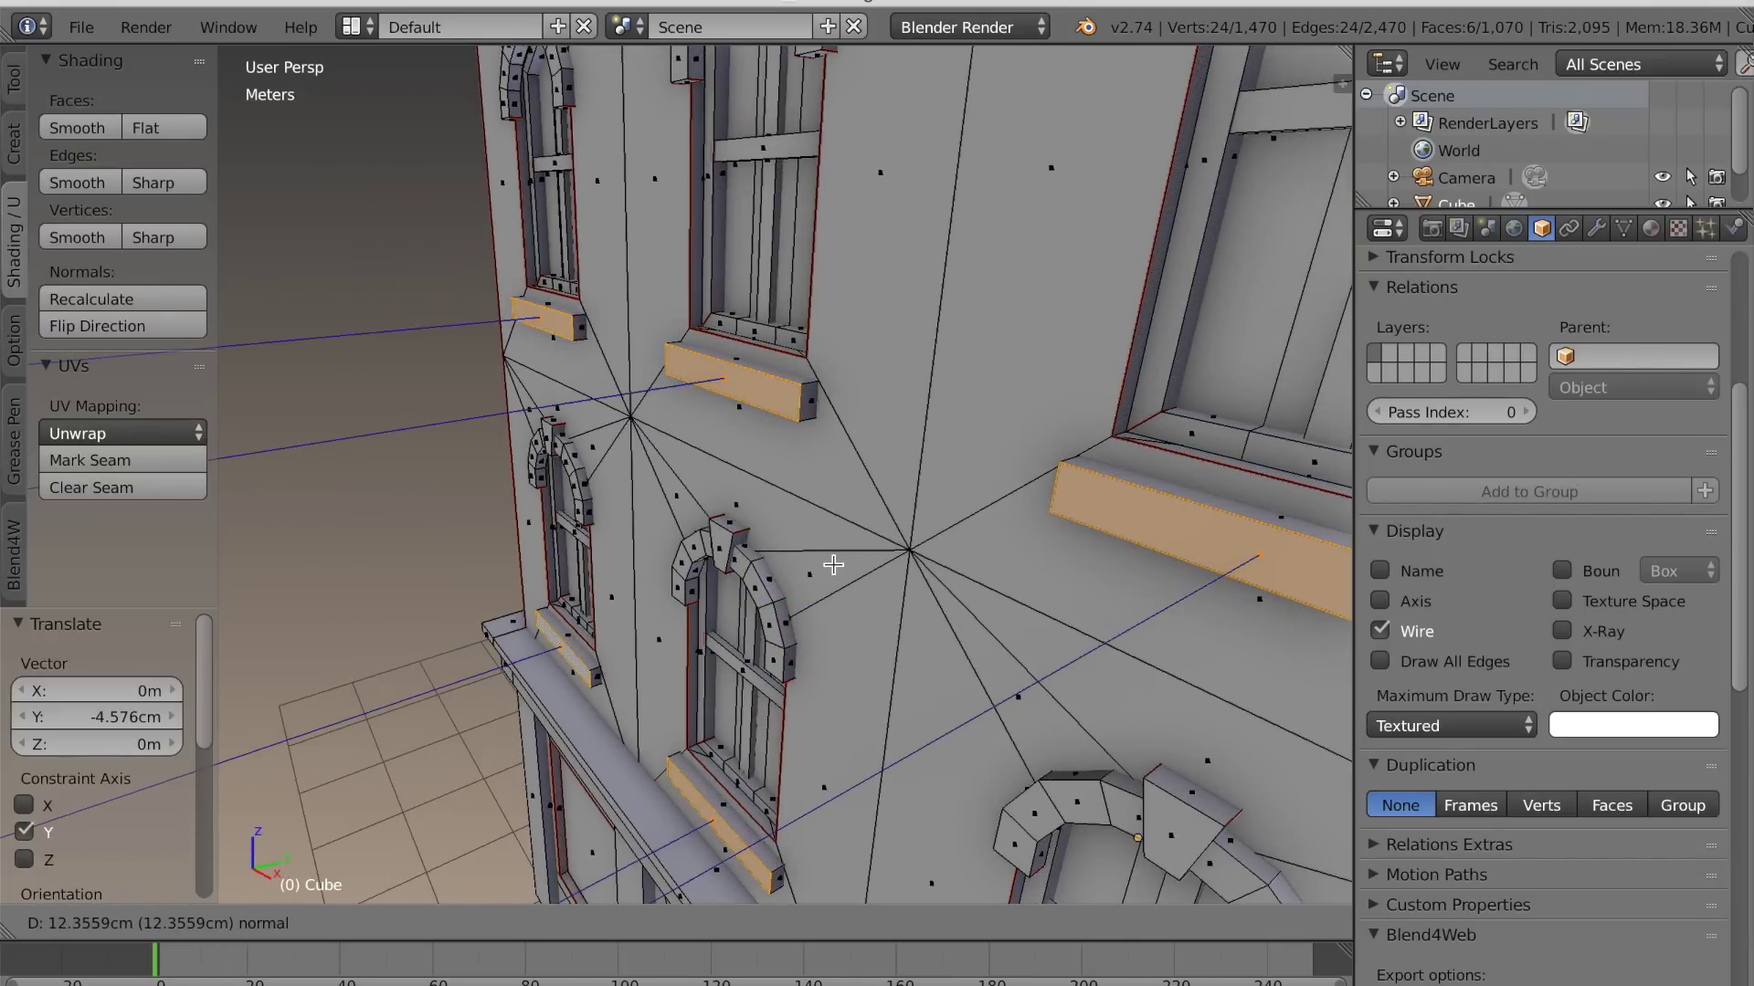
left_click(833, 564)
Select the roof face second from the back and snap the 3D cursor to it
scroll(833, 564, "down", 8)
key("Tab")
middle_click_drag(1017, 530, 876, 568)
scroll(877, 568, "up", 2)
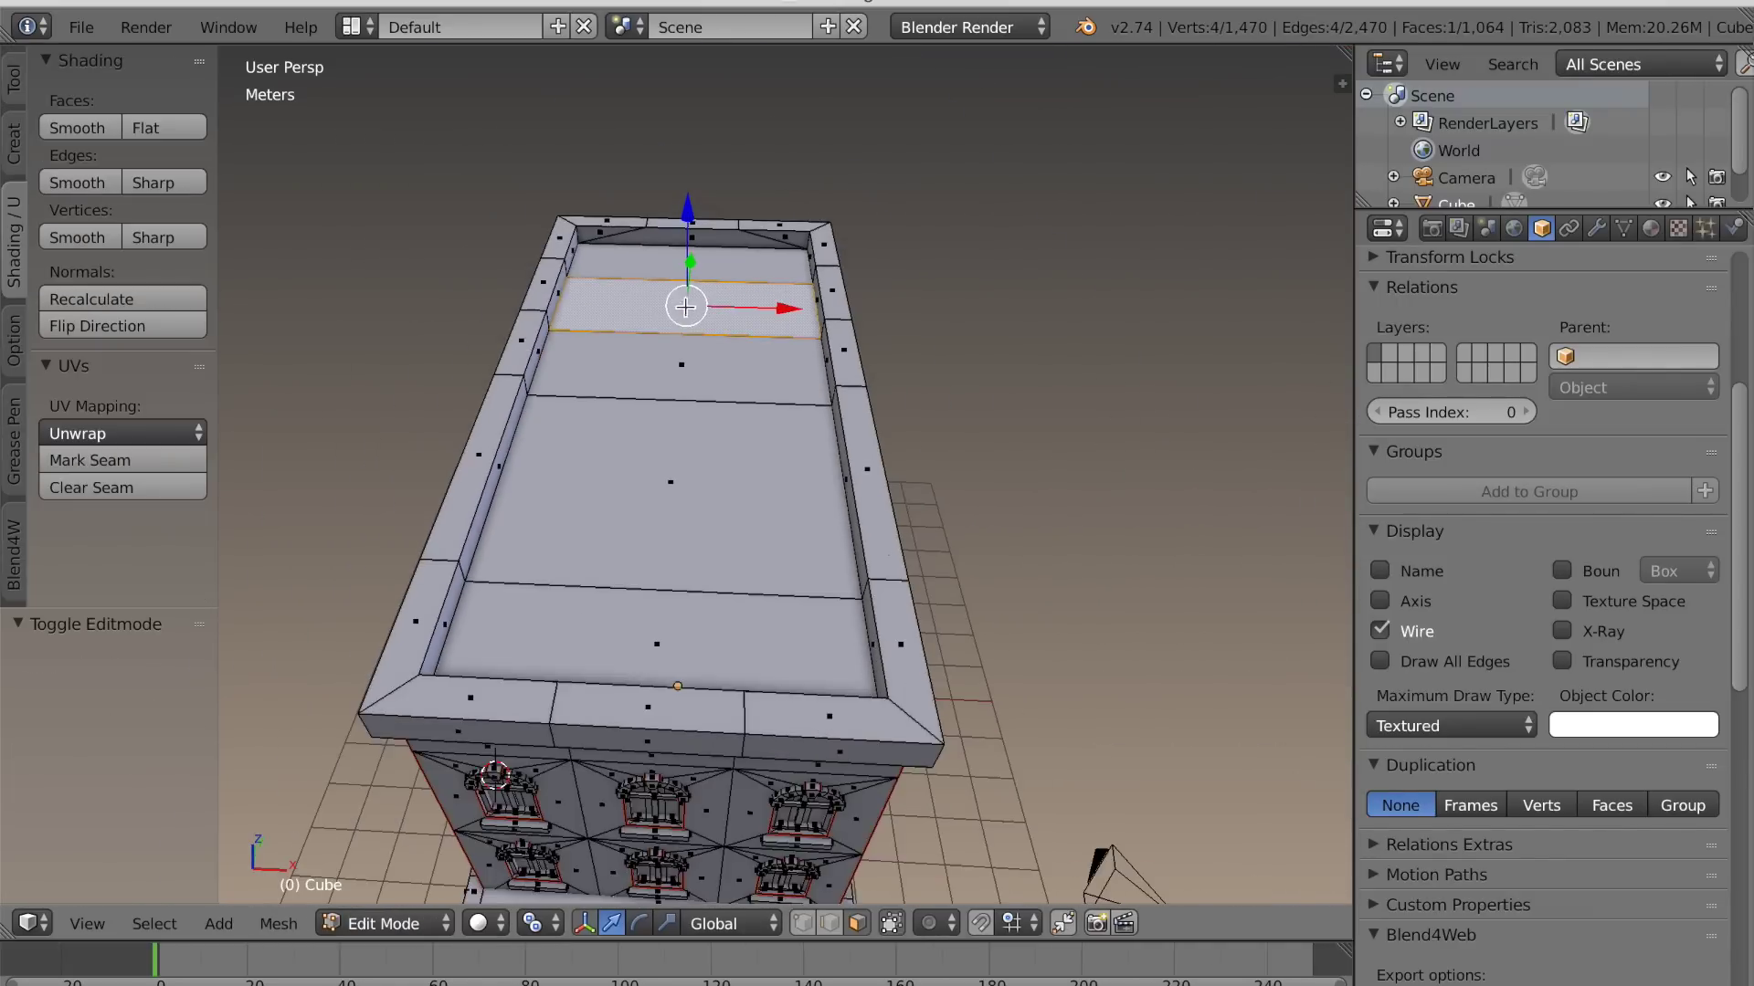
scroll(694, 328, "up", 1)
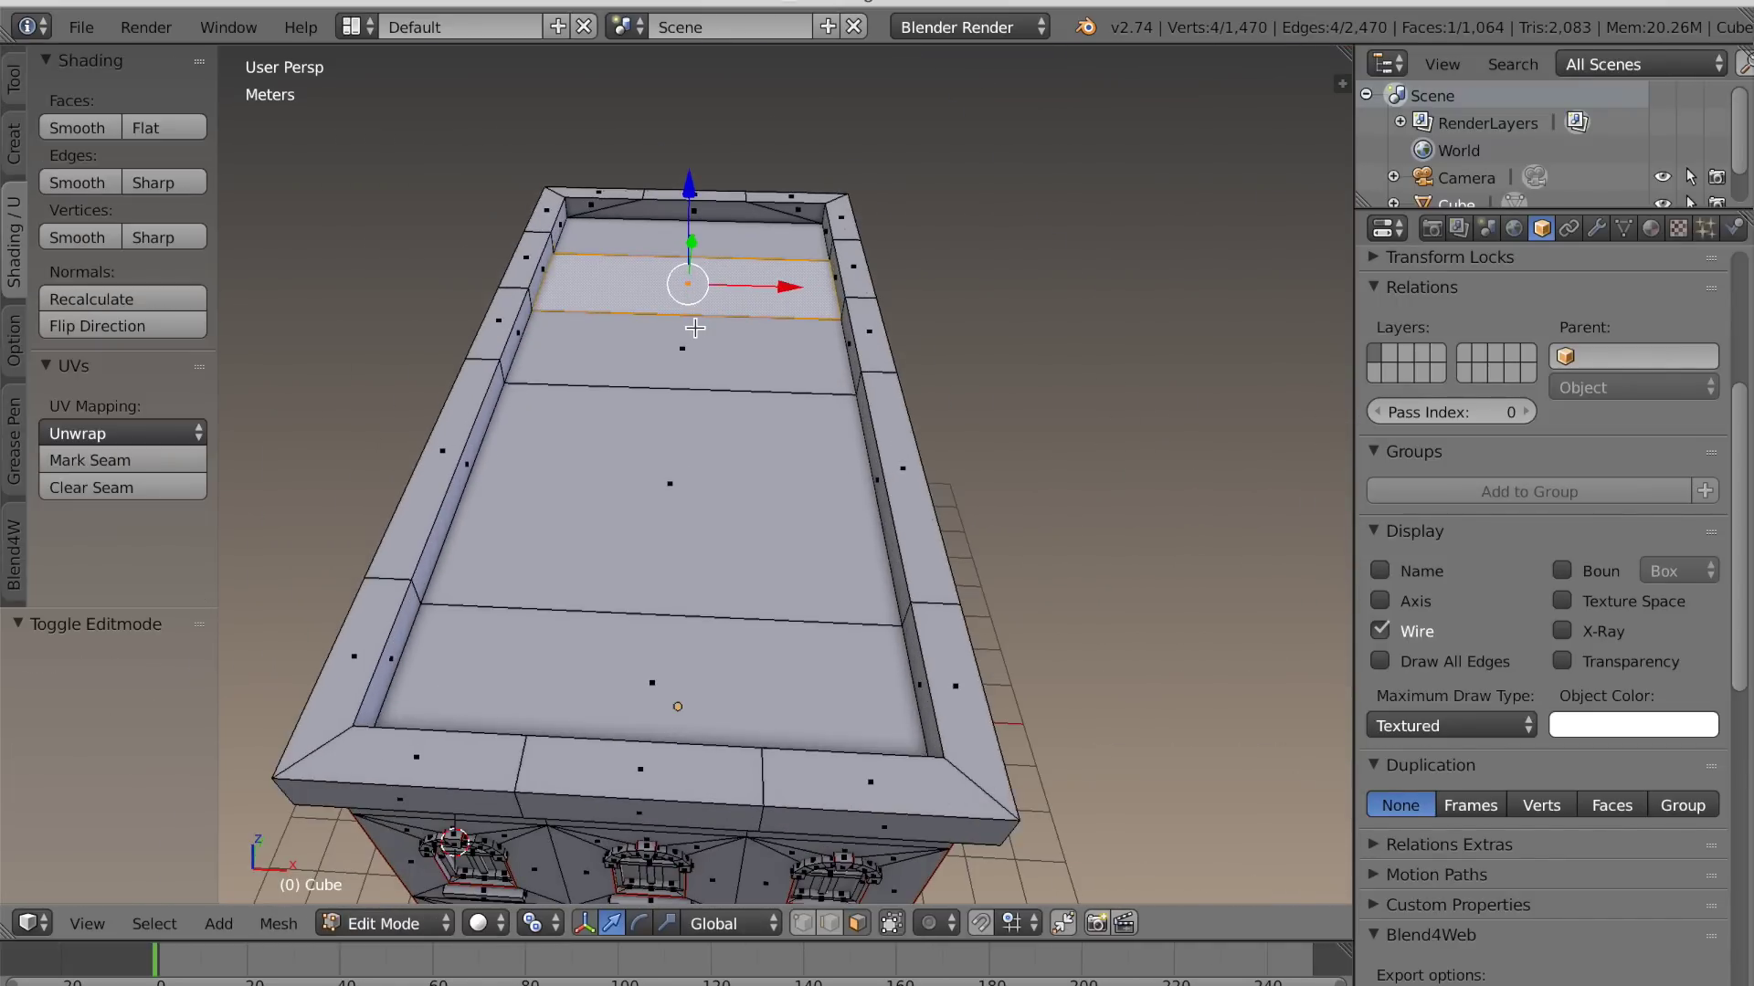
key("shift+s")
left_click(695, 327)
key("KP_Decimal")
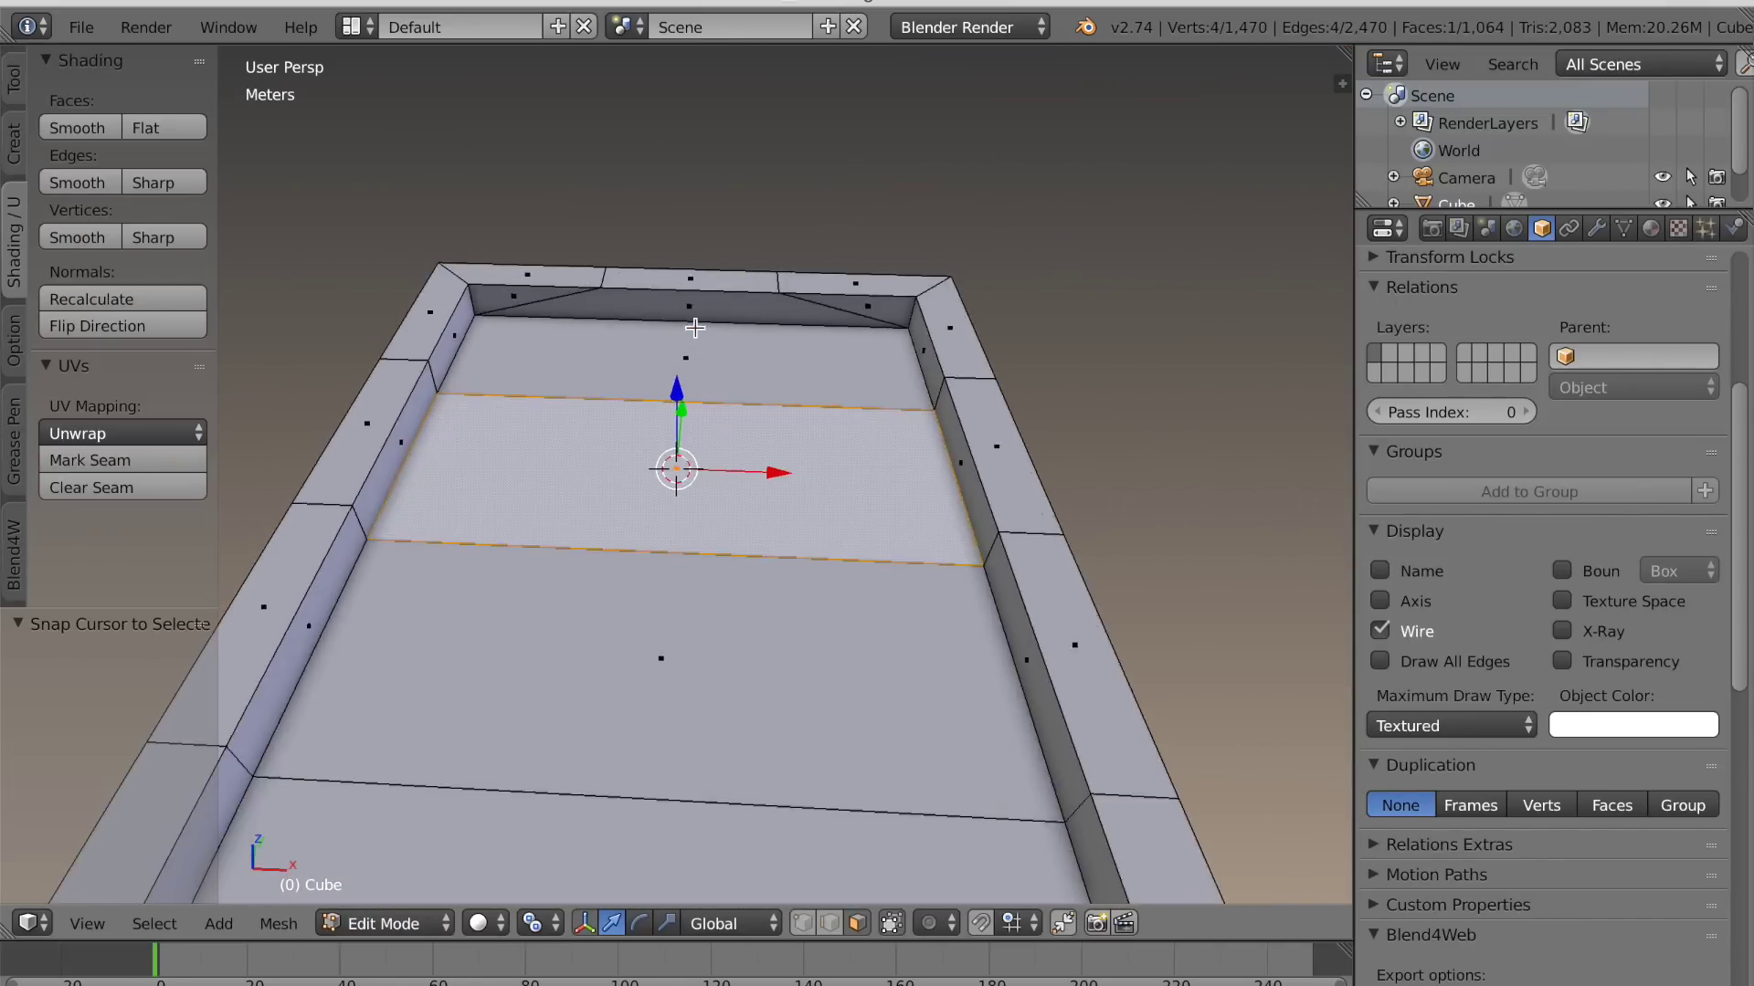
Add a cube at the 3D cursor on the roof and raise it 1 m along Z
scroll(695, 327, "down", 2)
key("shift+a")
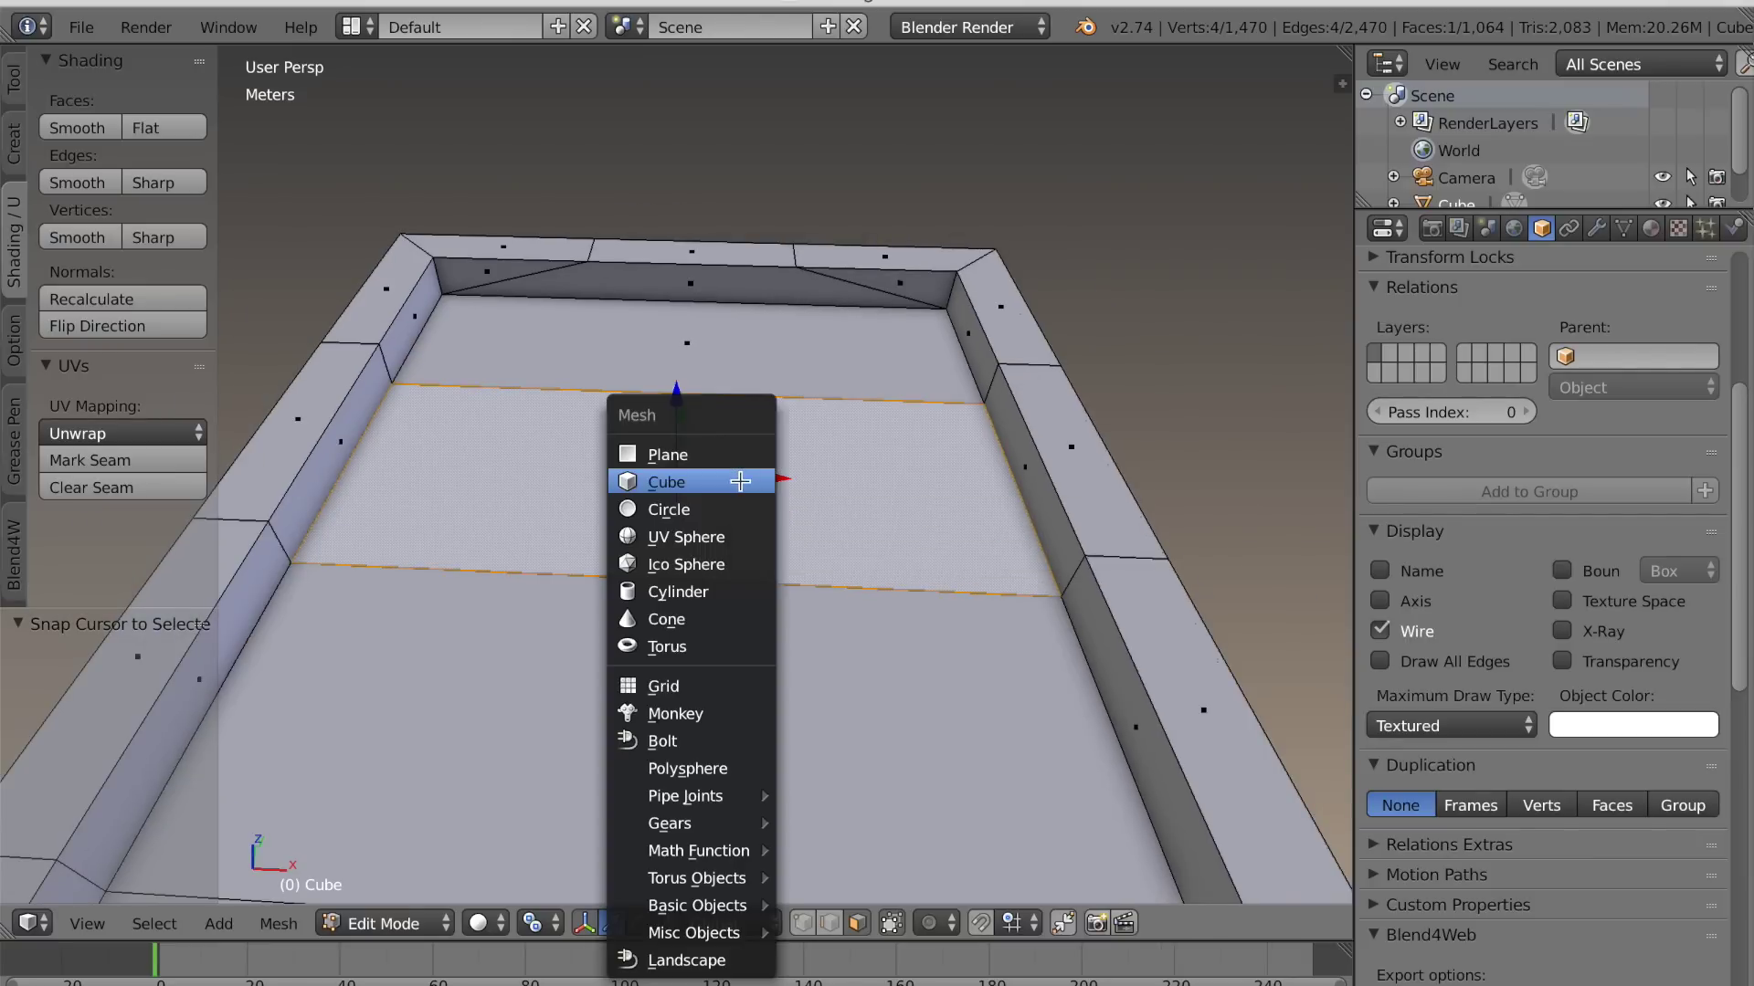
left_click(740, 481)
scroll(776, 485, "up", 2)
scroll(787, 528, "down", 3)
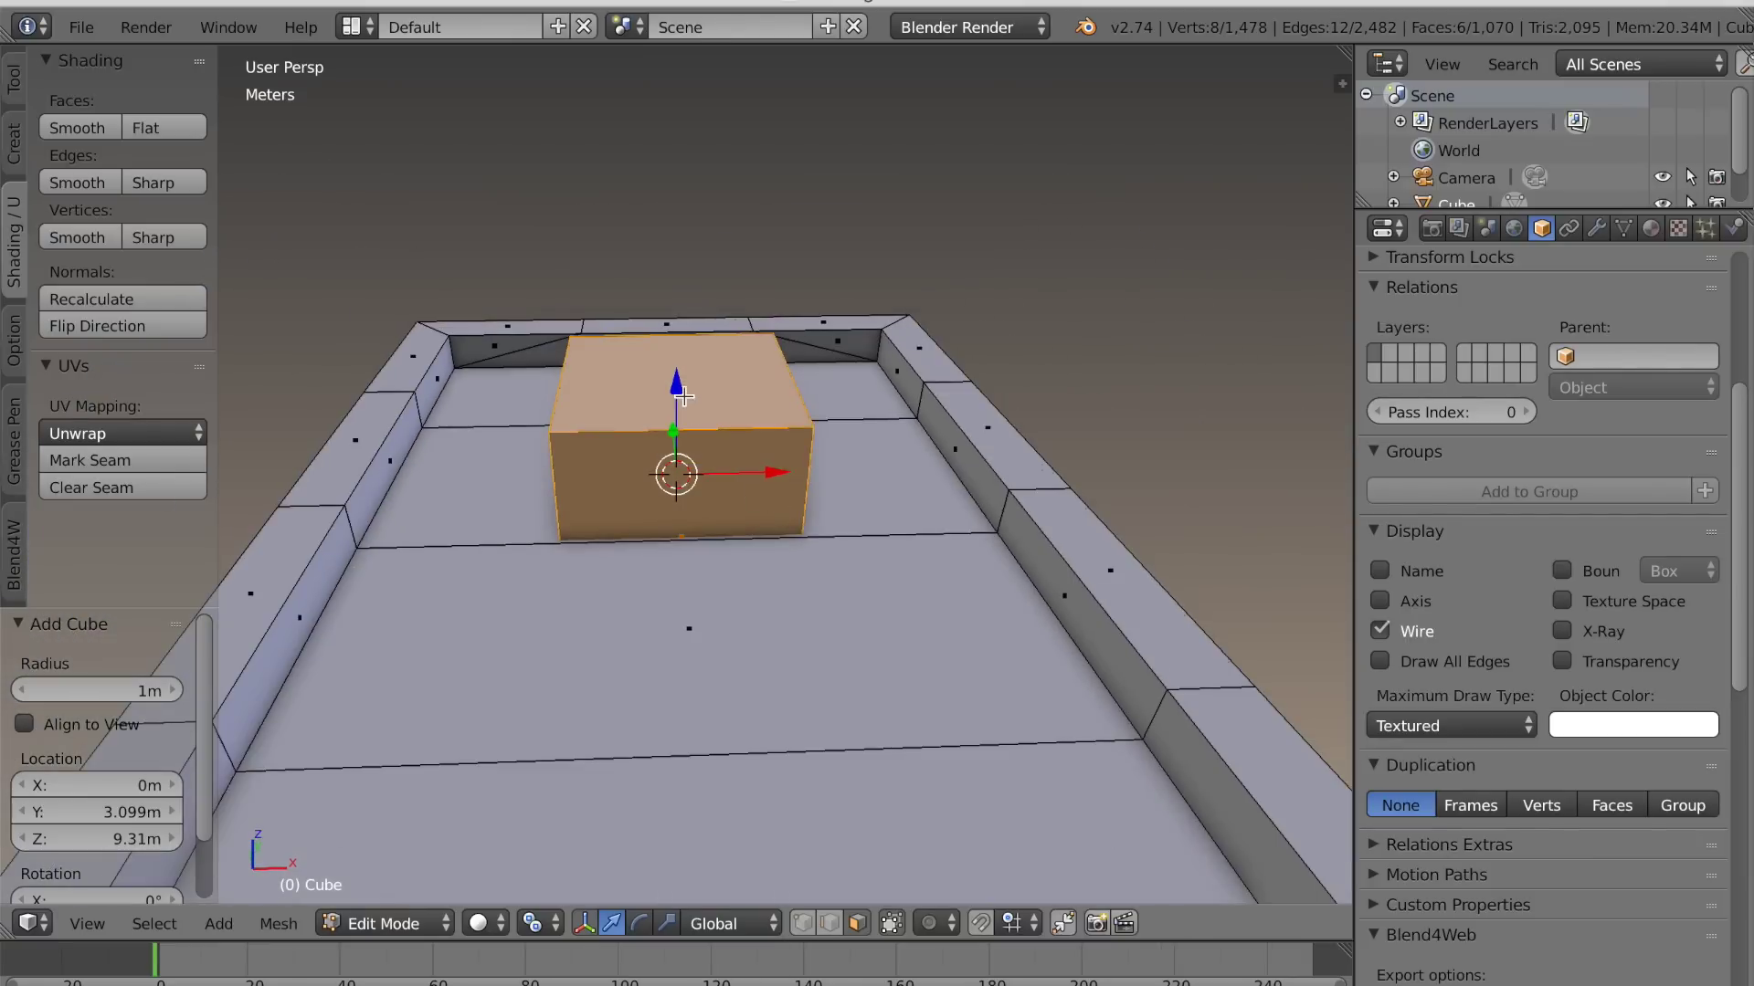
middle_click_drag(687, 399, 681, 382)
key("g")
key("z")
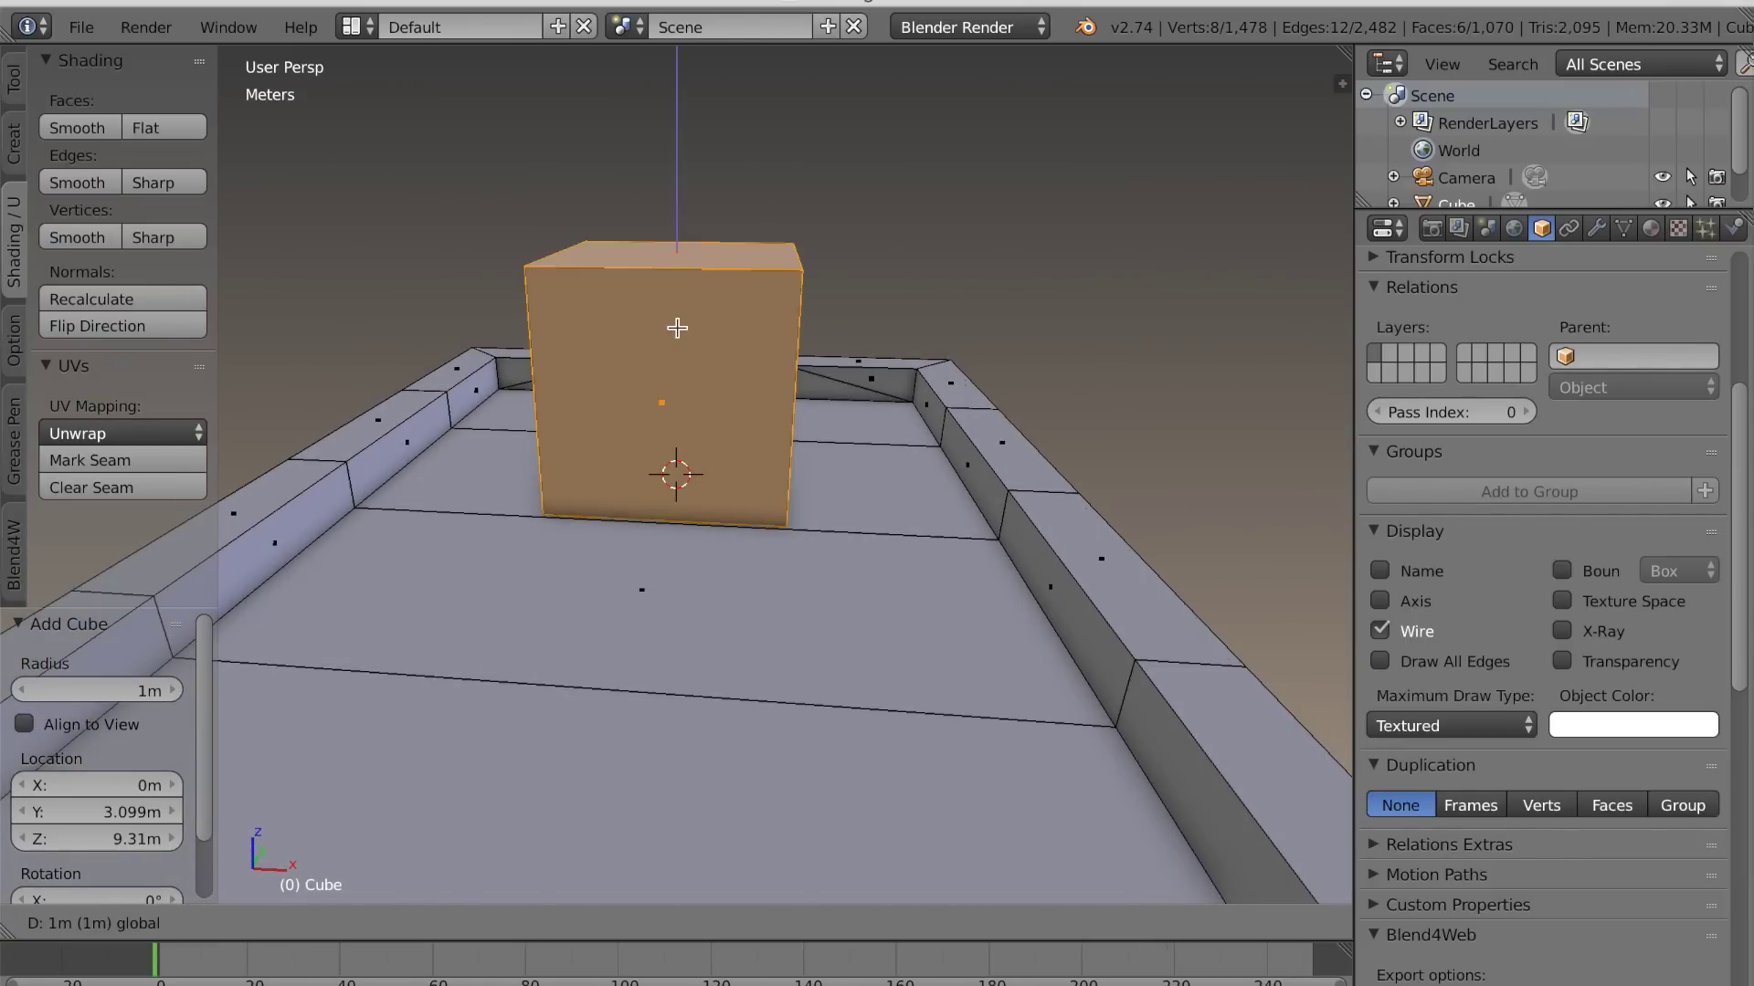
left_click(677, 328, "ctrl")
Delete the cube's bottom face where it rests on the roof
scroll(716, 546, "up", 2)
middle_click_drag(716, 548, 725, 440)
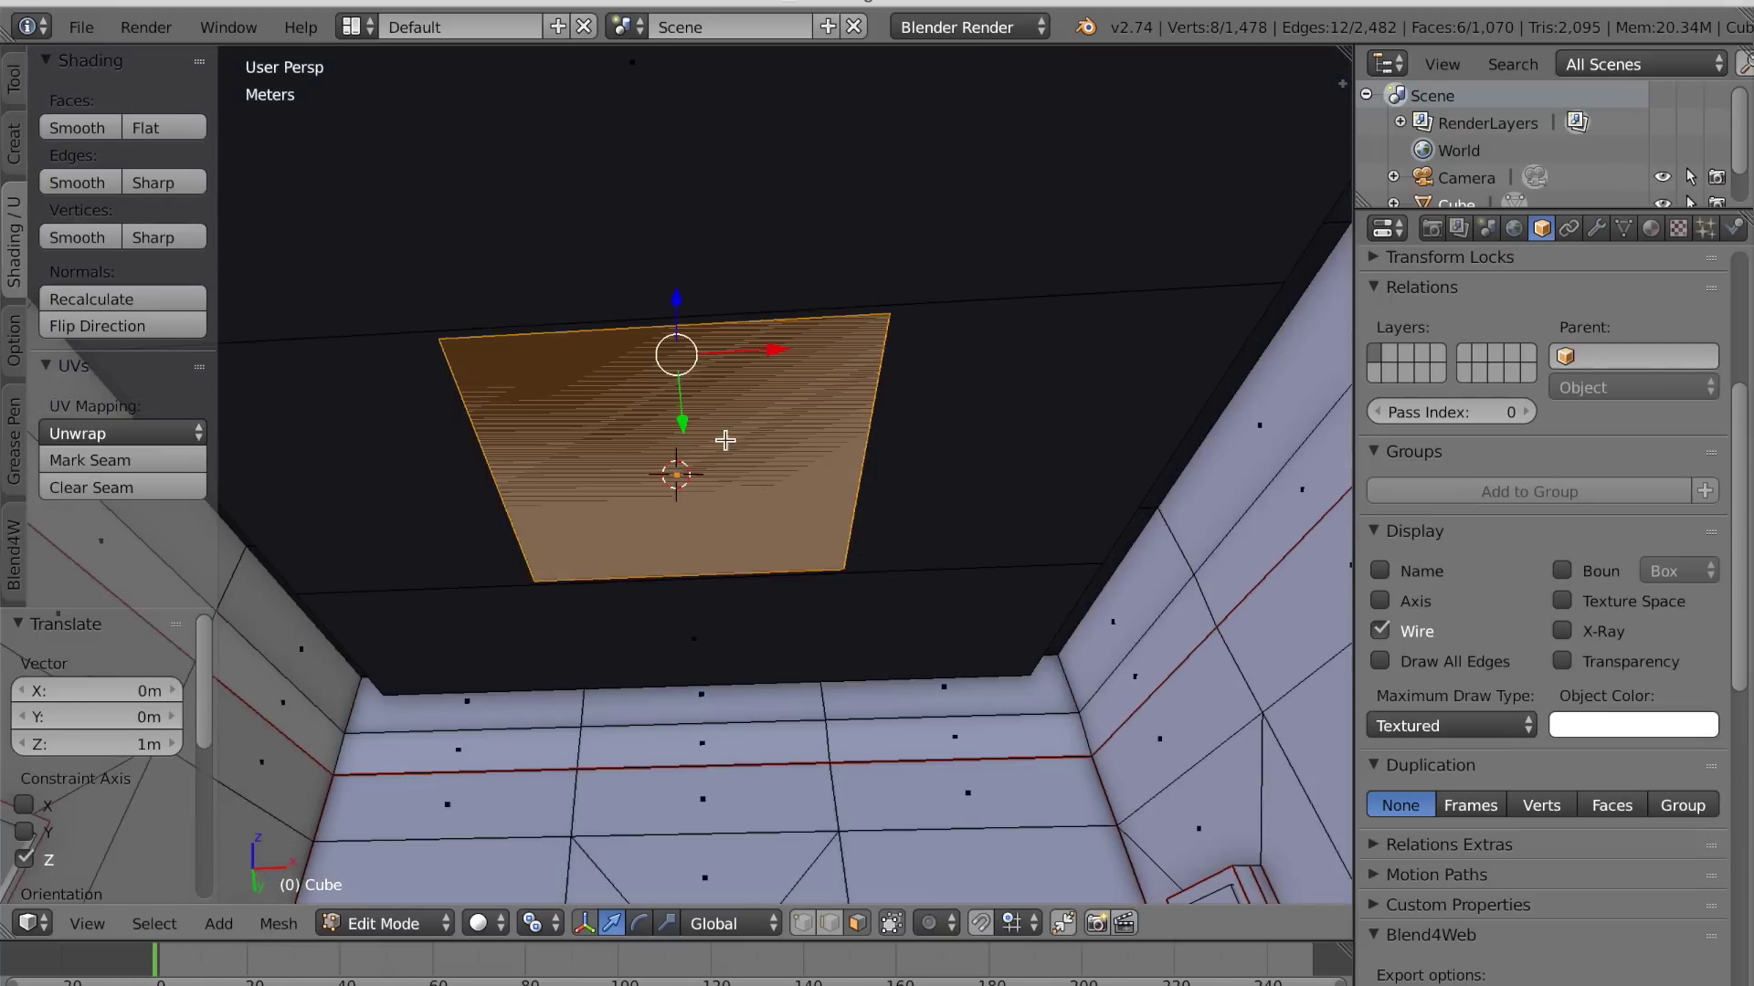
key("x")
left_click(728, 527)
middle_click_drag(728, 528, 672, 348)
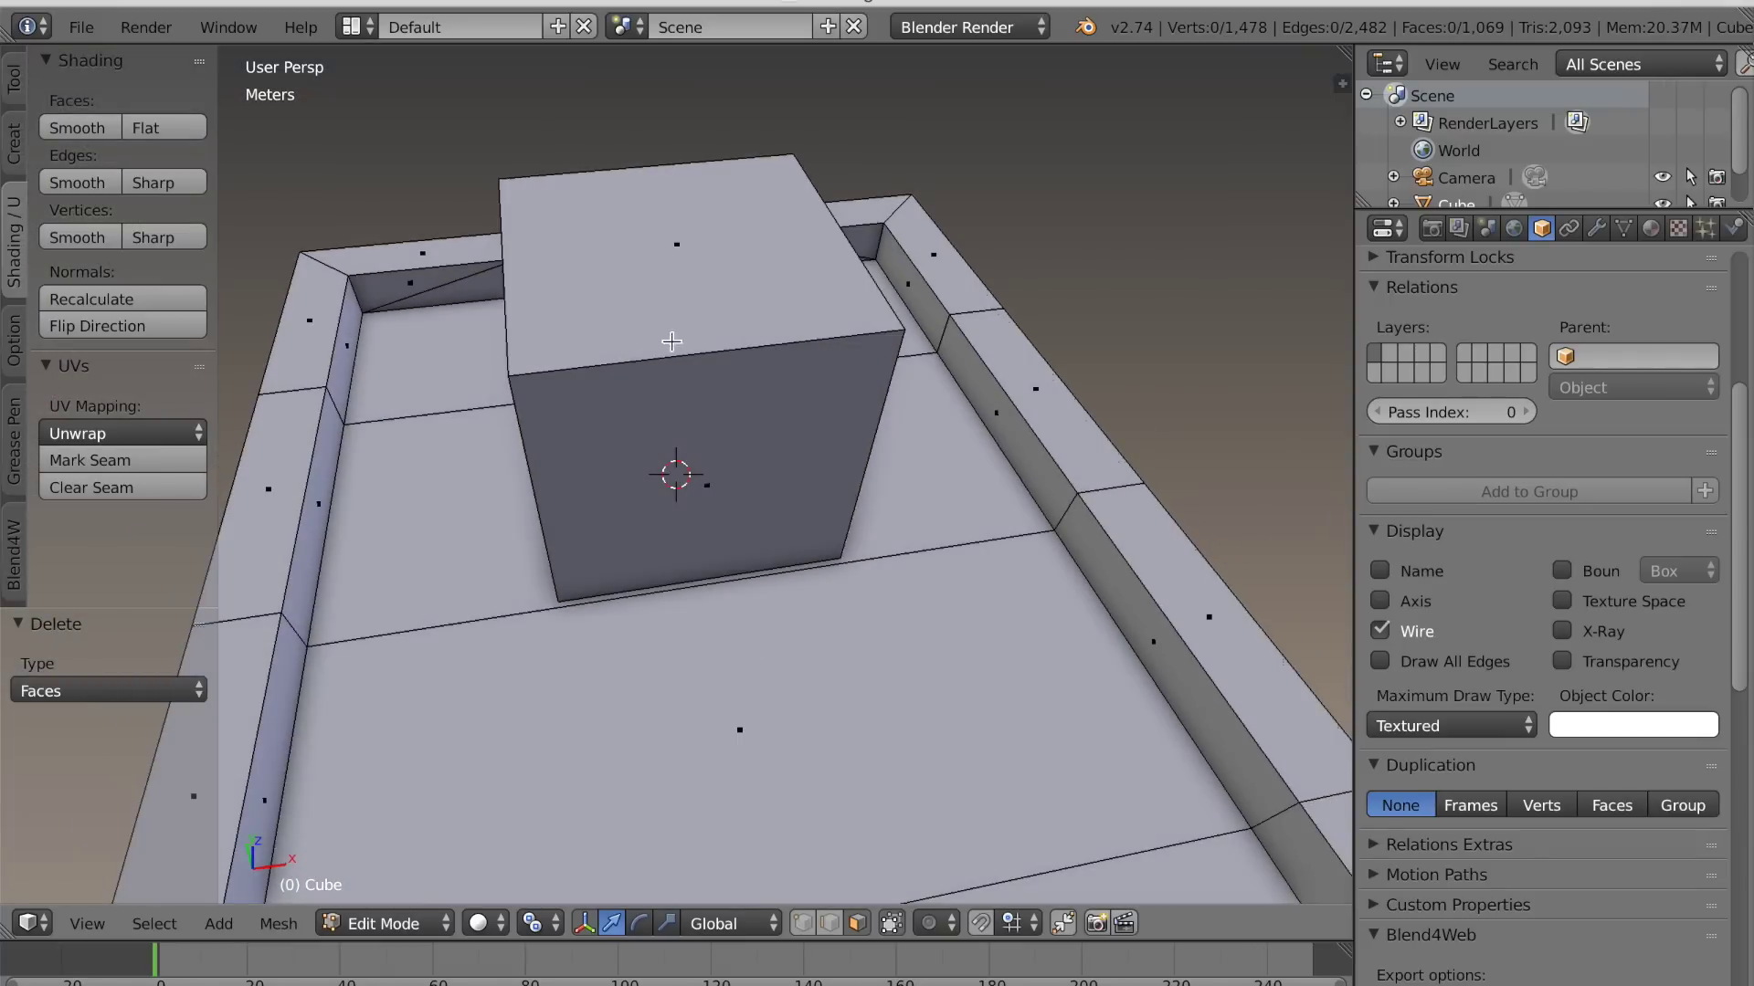
Lower the cube's top face along Z to make a low, flat box
right_click(715, 339)
left_click_drag(683, 157, 677, 468)
middle_click_drag(677, 468, 686, 396)
left_click_drag(677, 302, 681, 325)
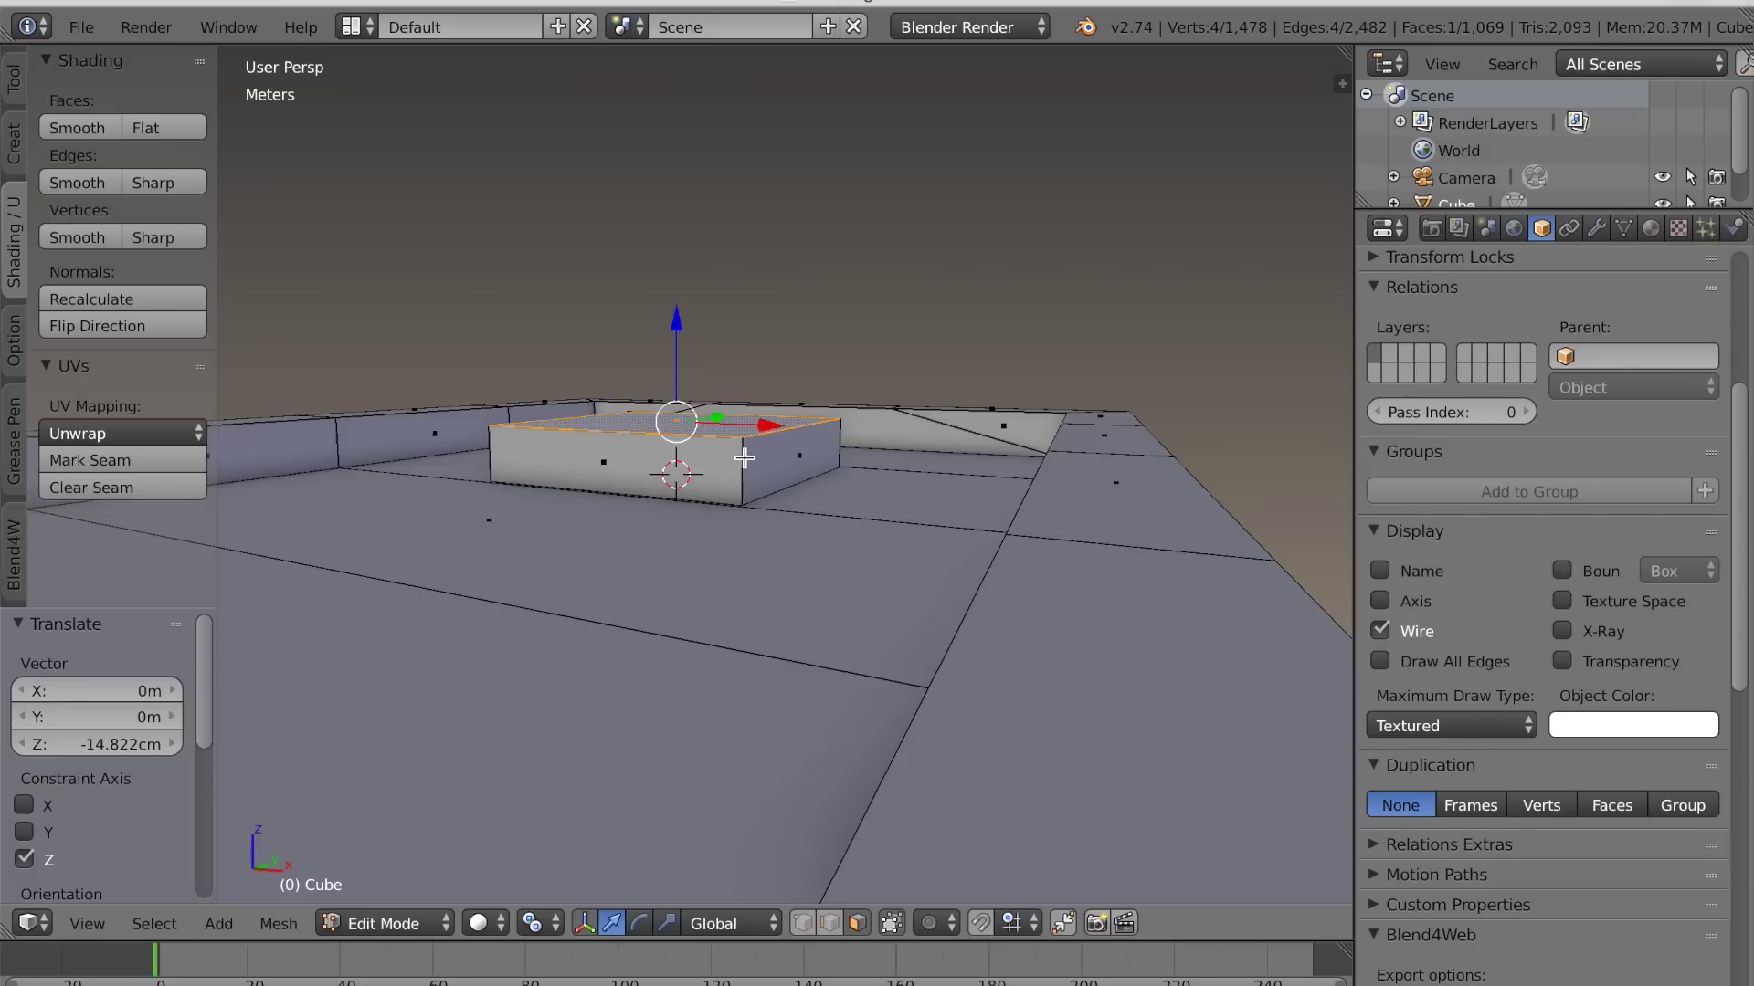
Scale the whole roof box to 0.284 in X and Y only, and shrink it slightly more on the same axes
key("l")
key("s")
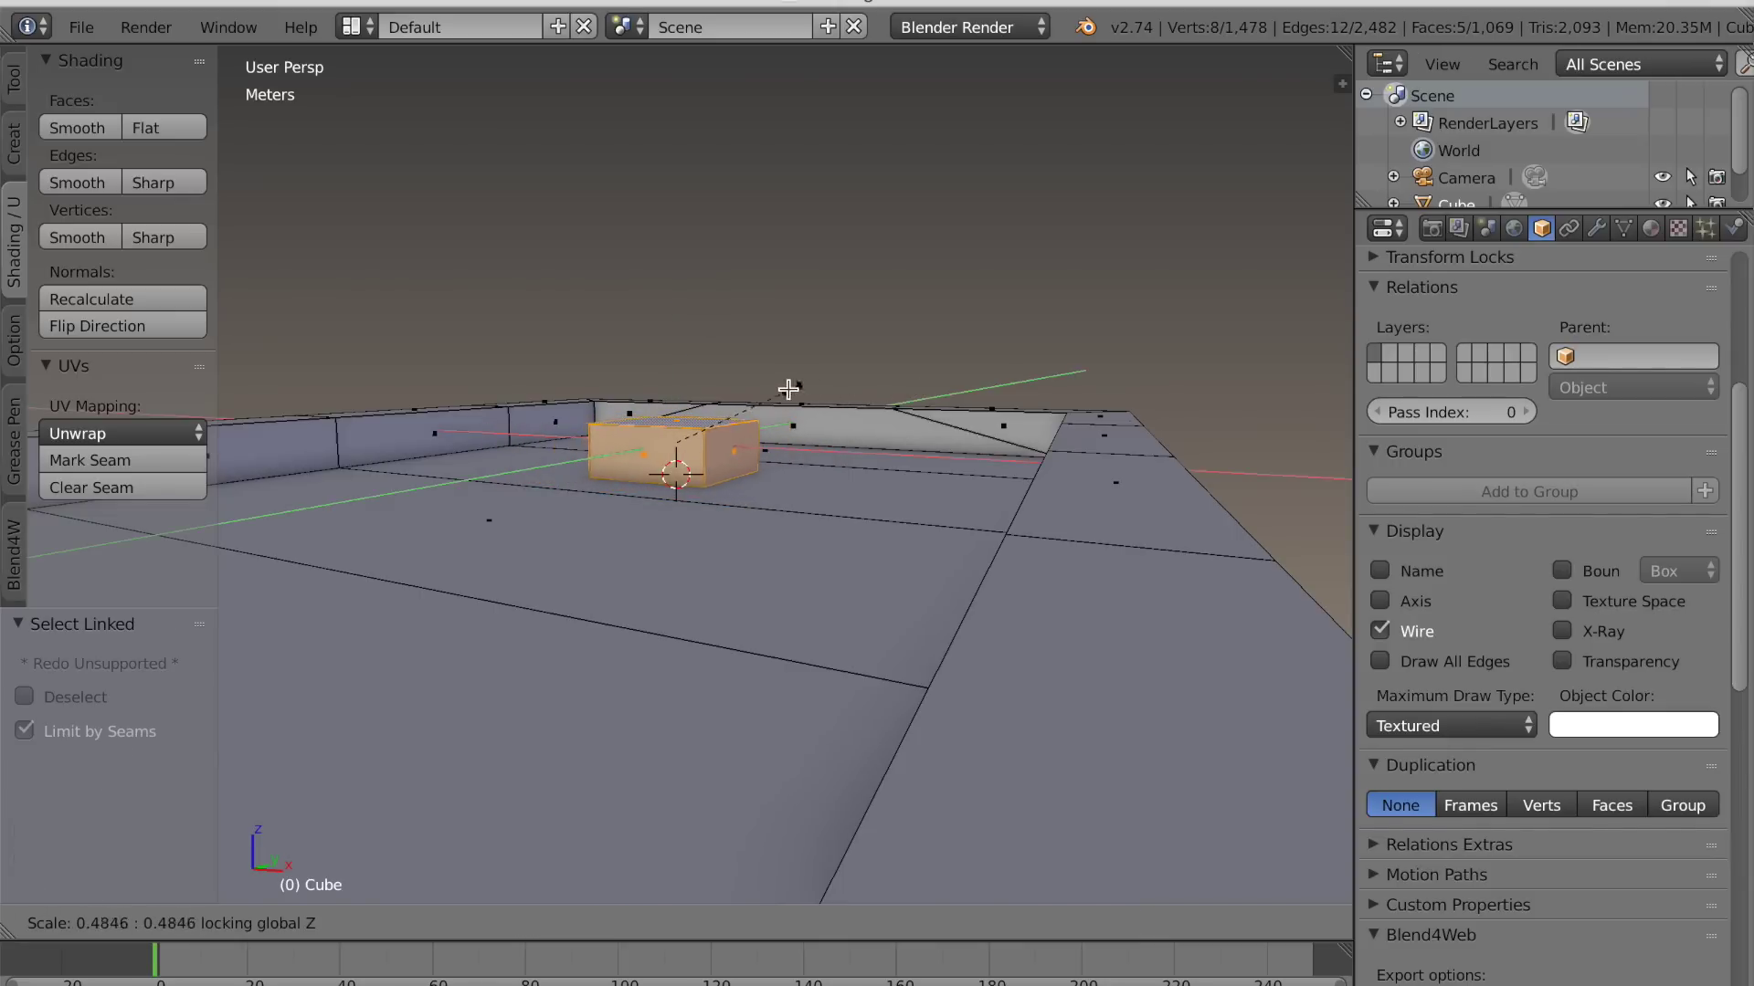
left_click(731, 395)
middle_click_drag(730, 395, 818, 493)
scroll(813, 491, "up", 3)
key("s")
key("shift+z")
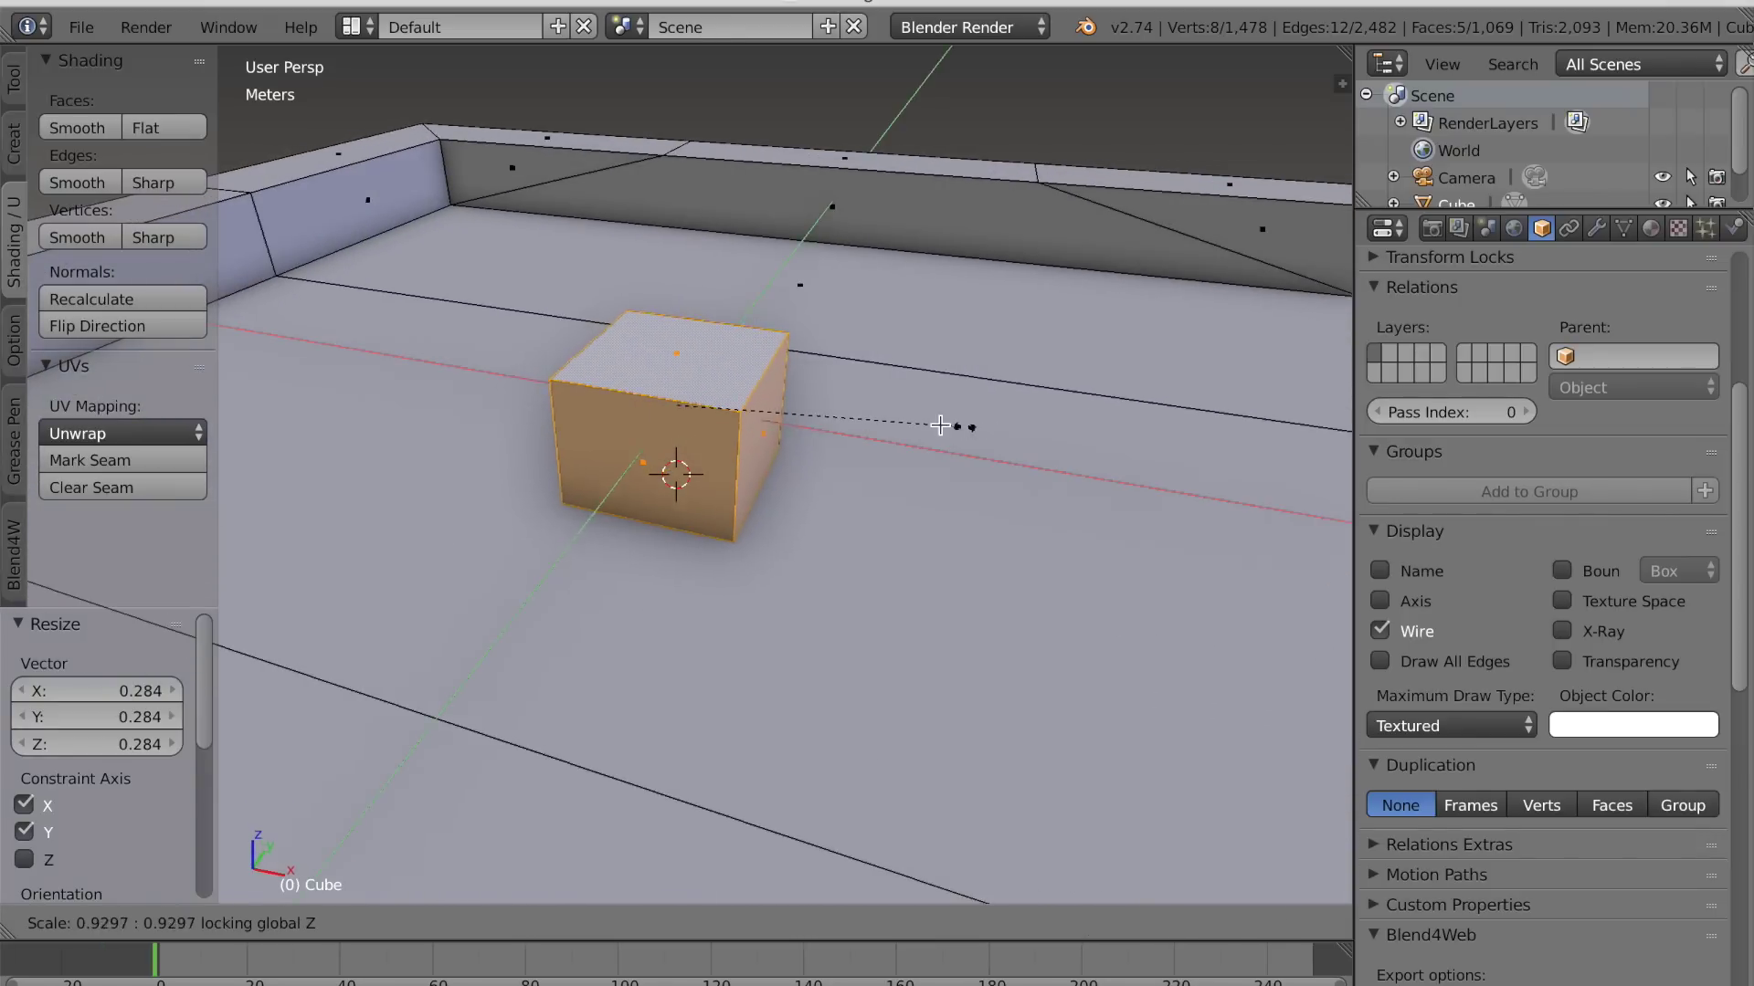
left_click(900, 413)
Fine-tune the roof box's height by moving its top face about 8.2 cm down and about 2.5 cm back up
left_click_drag(676, 274, 681, 301)
scroll(773, 470, "down", 8)
middle_click_drag(772, 470, 839, 488)
scroll(709, 522, "down", 2)
scroll(713, 522, "up", 4)
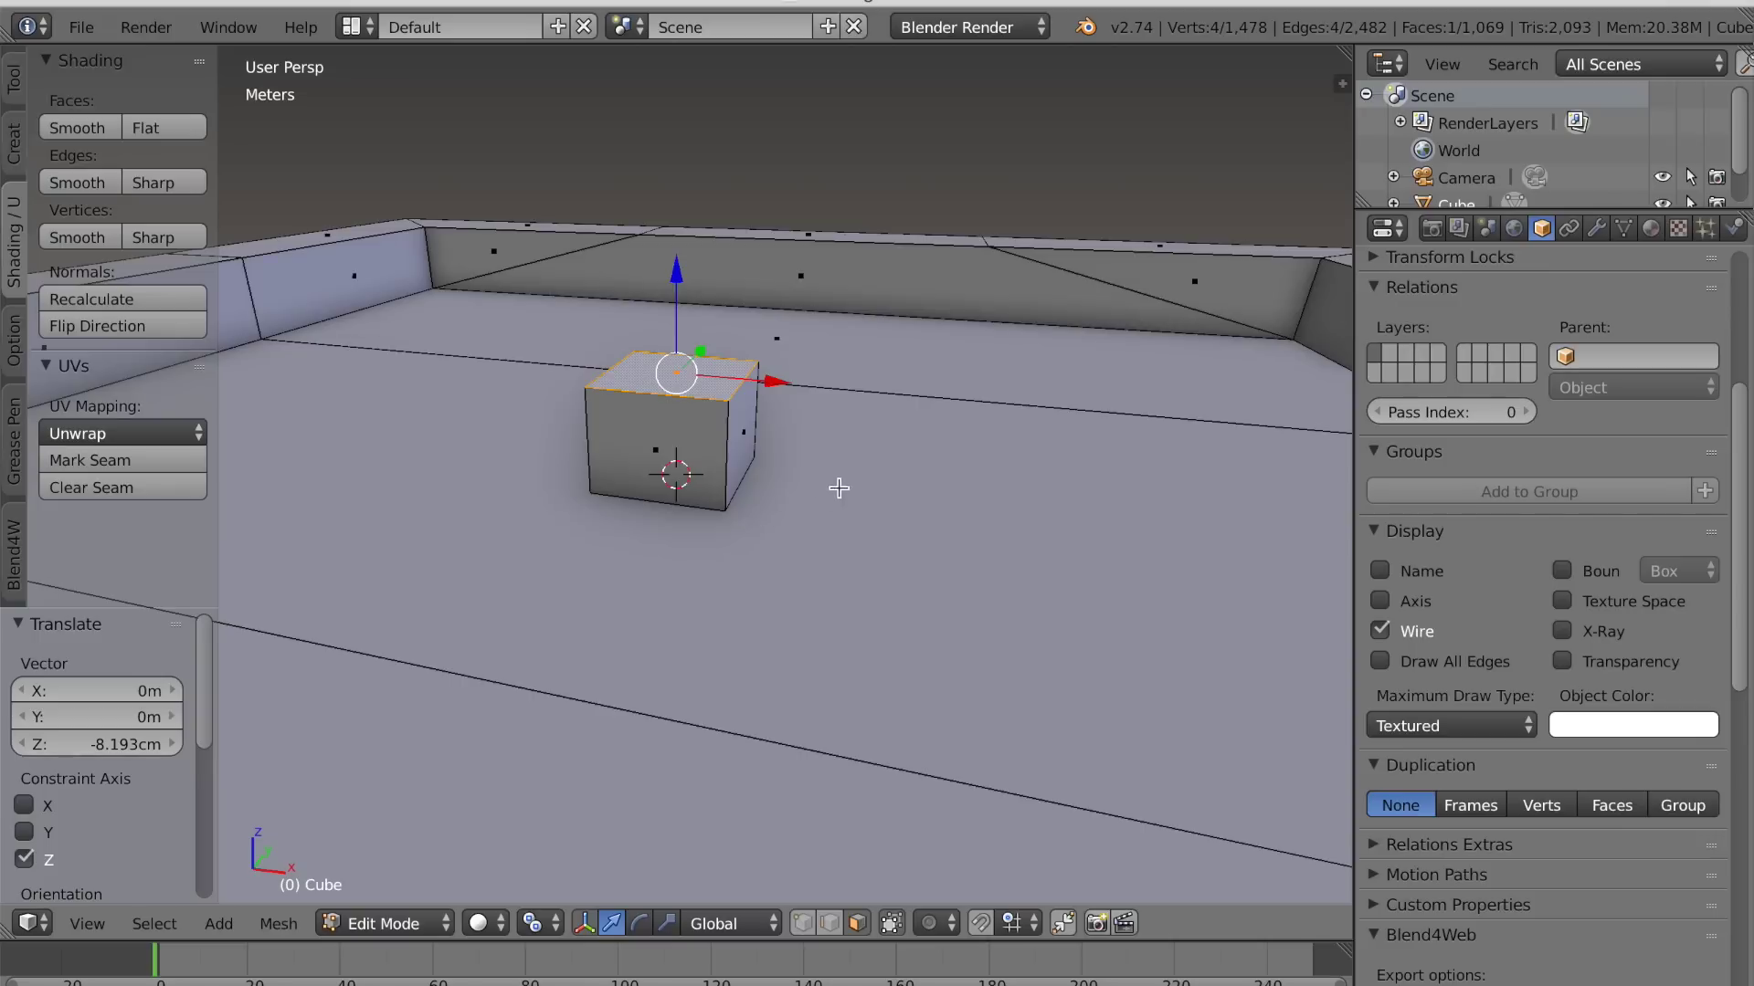
left_click_drag(679, 286, 677, 276)
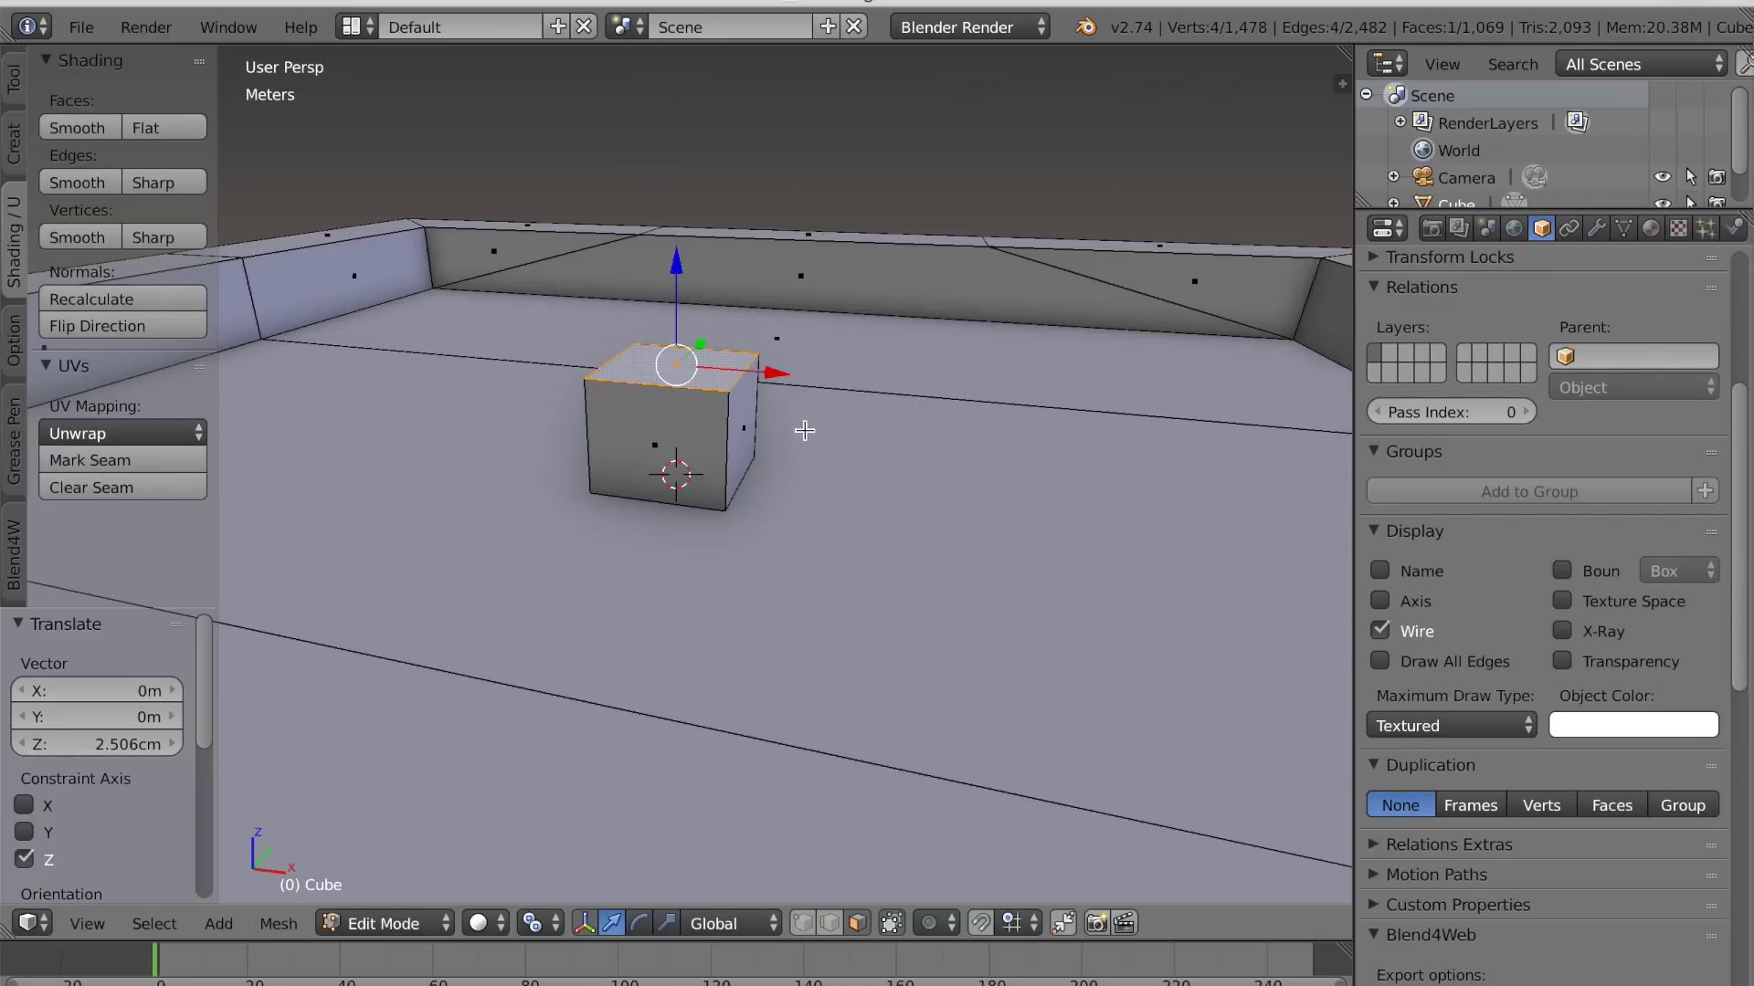
Select the entire roof box and enlarge it to about 1.33 in X and Y only, keeping its height
key("g")
key("Escape")
key("l")
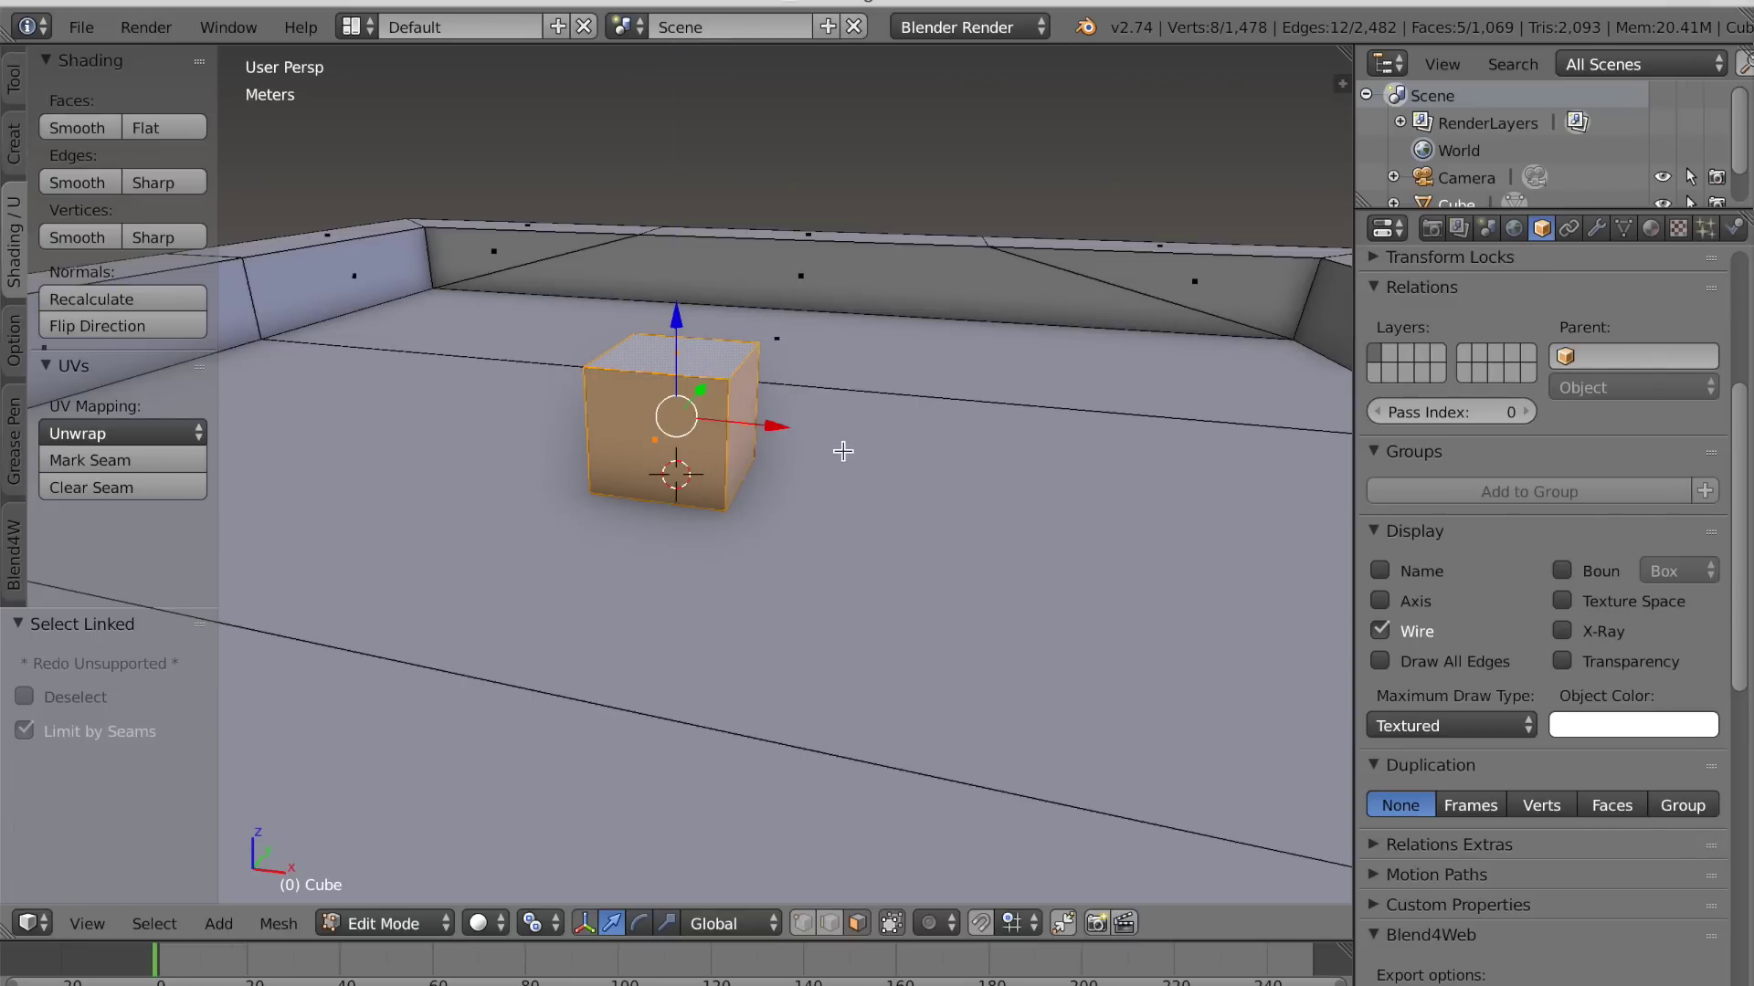
key("s")
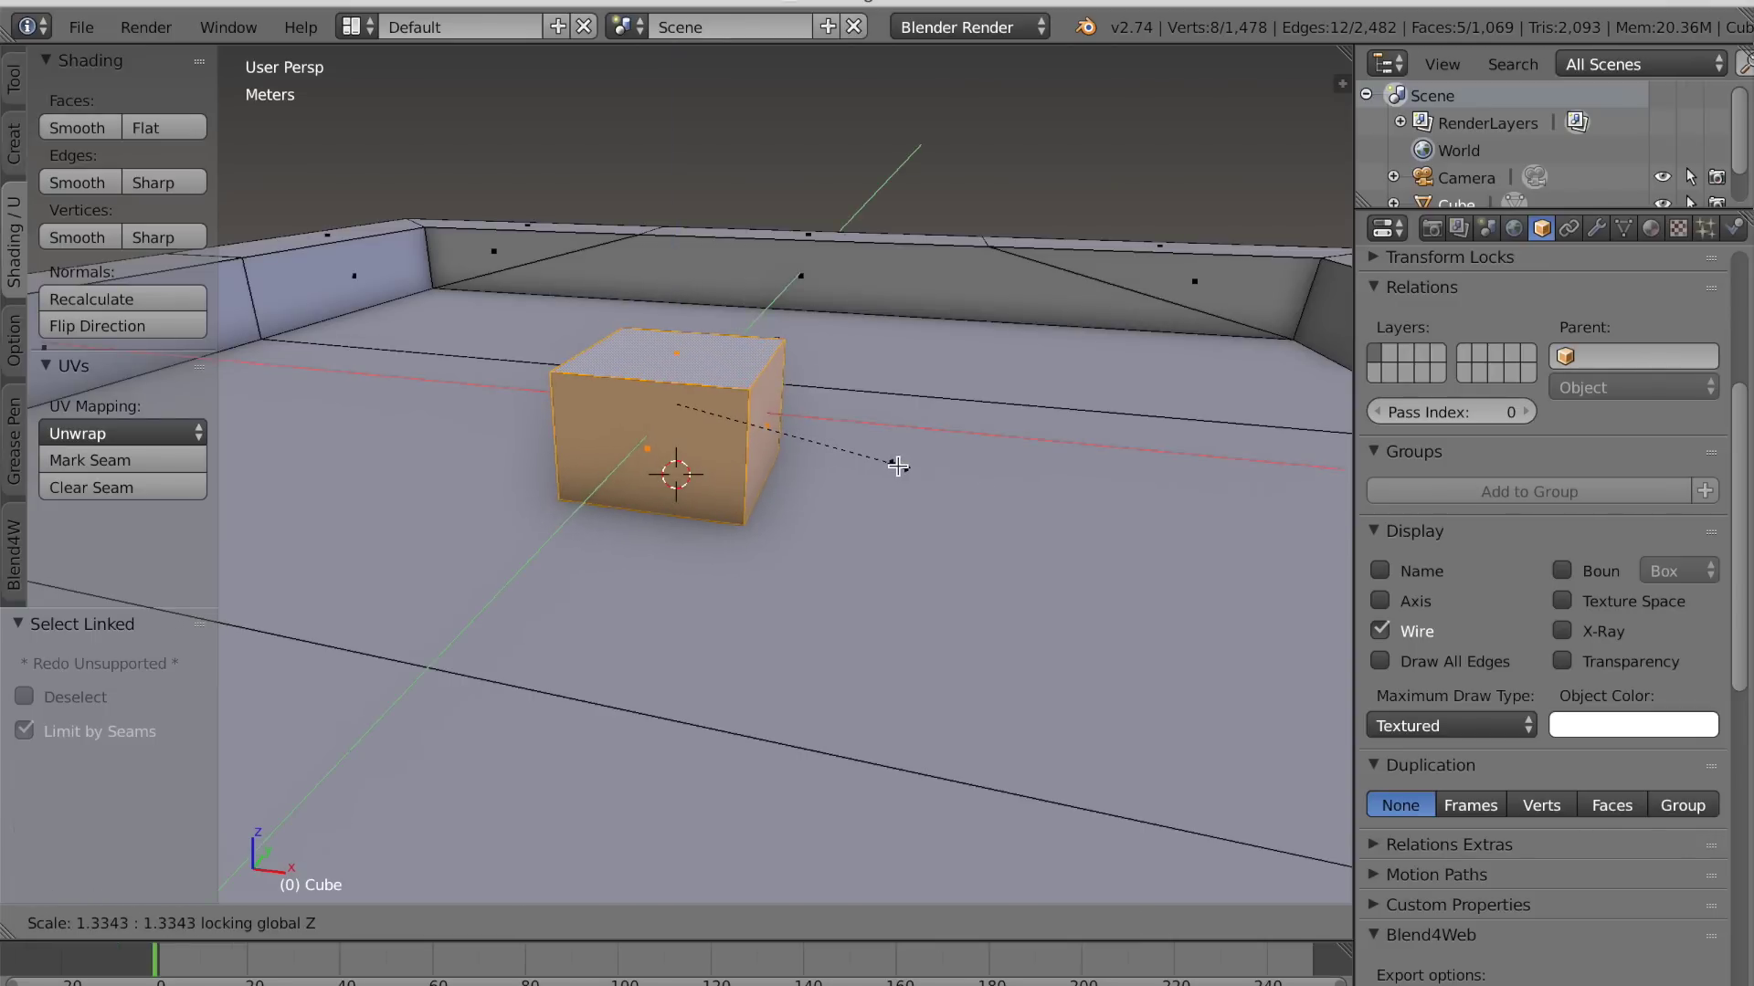
left_click(897, 466)
Move the roof box along negative X toward the side parapet and about 50.9 cm along Y
scroll(893, 477, "down", 5)
left_click_drag(781, 453, 548, 454)
left_click_drag(473, 378, 489, 328)
scroll(845, 556, "down", 3)
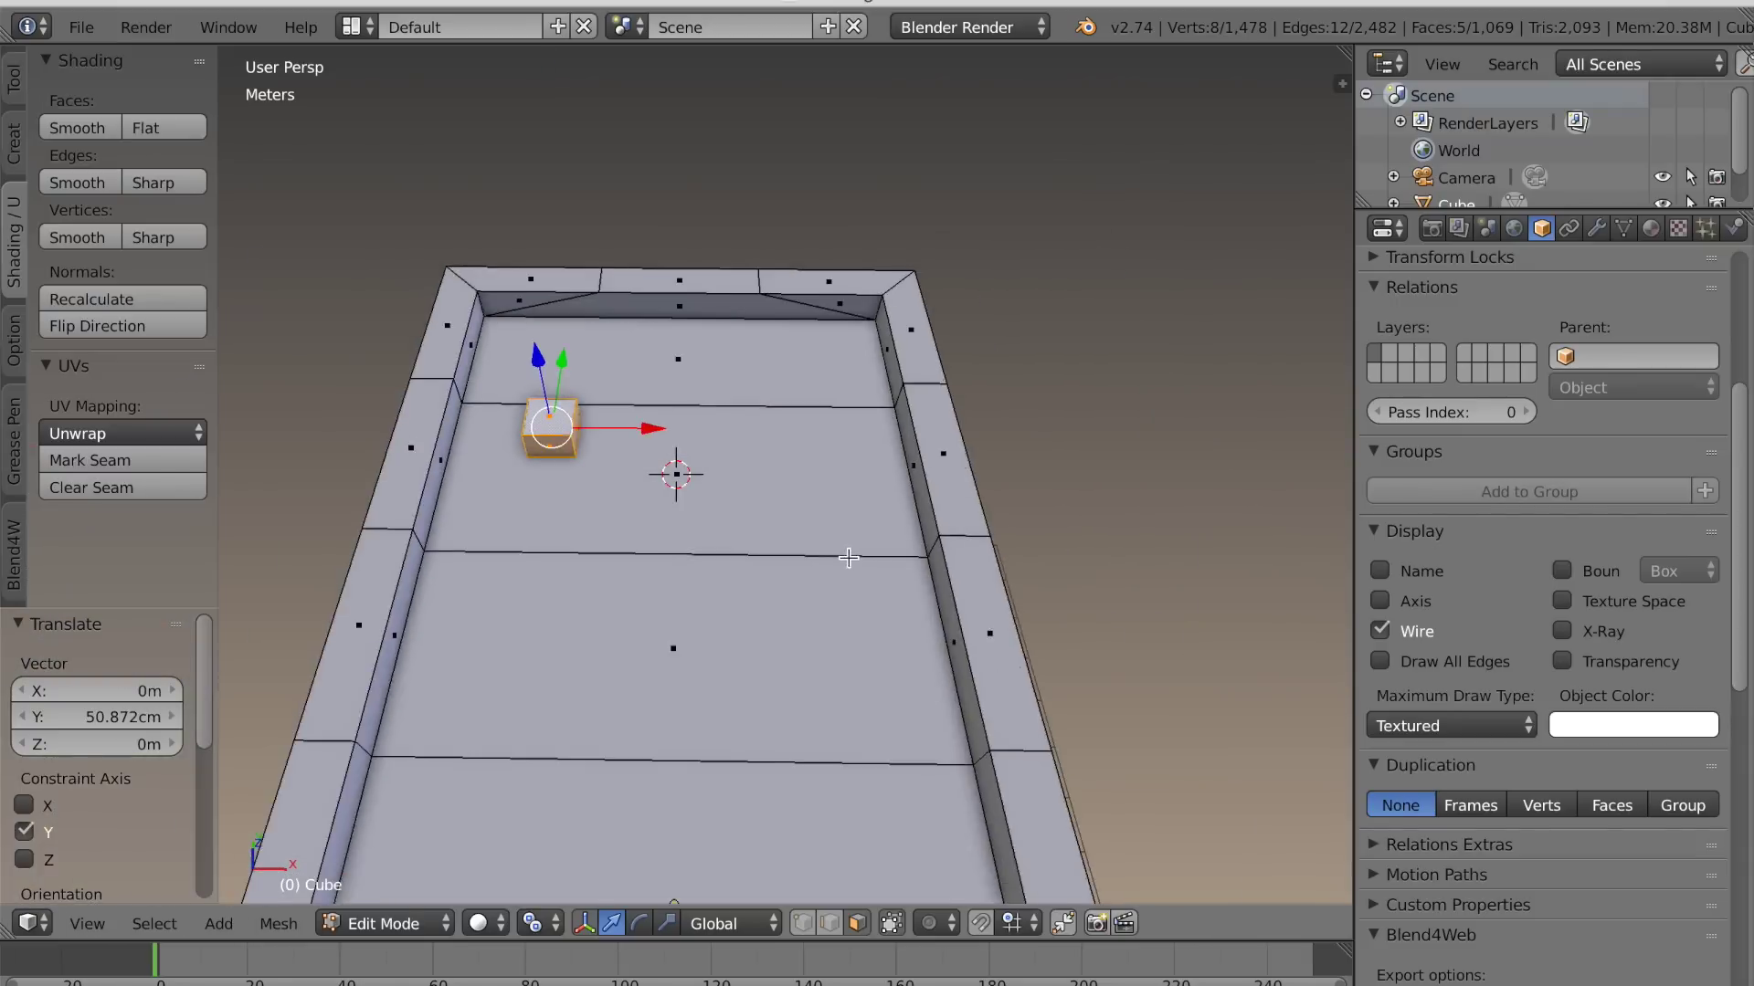
middle_click_drag(846, 556, 782, 530)
scroll(814, 470, "up", 3)
Snap the 3D cursor to the centre of the roof box's side face that points along positive X
right_click(594, 345)
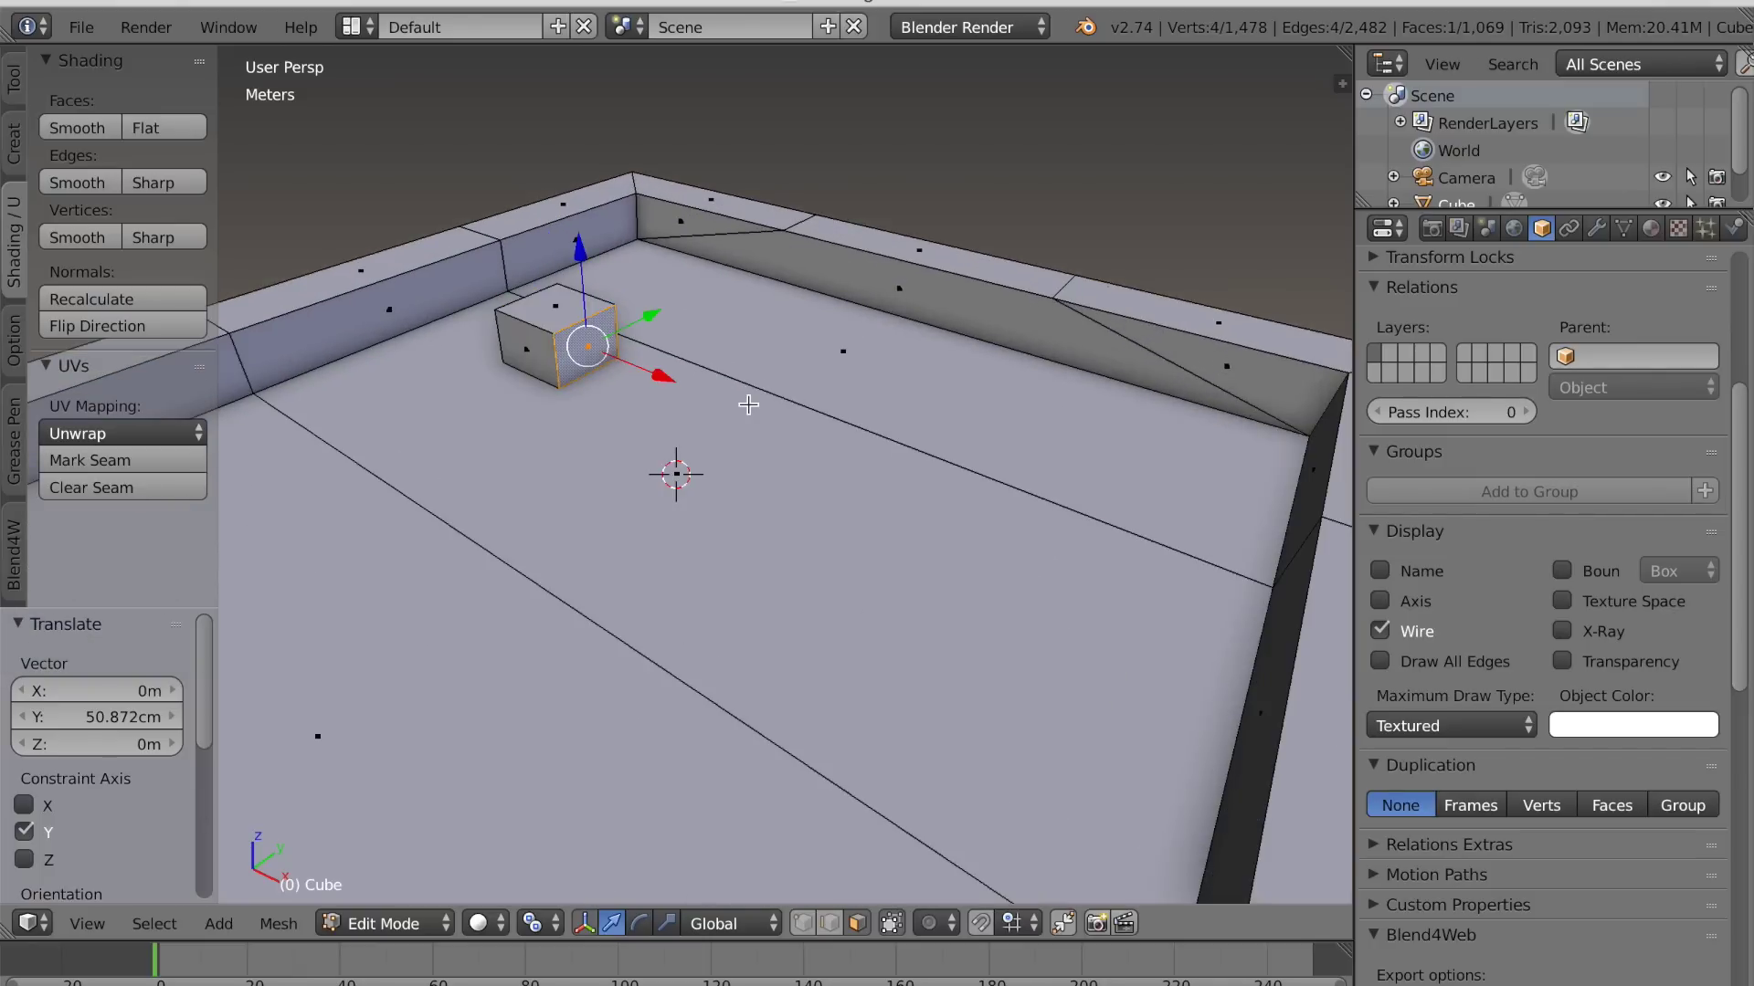
key("shift+s")
left_click(745, 405)
key("KP_Decimal")
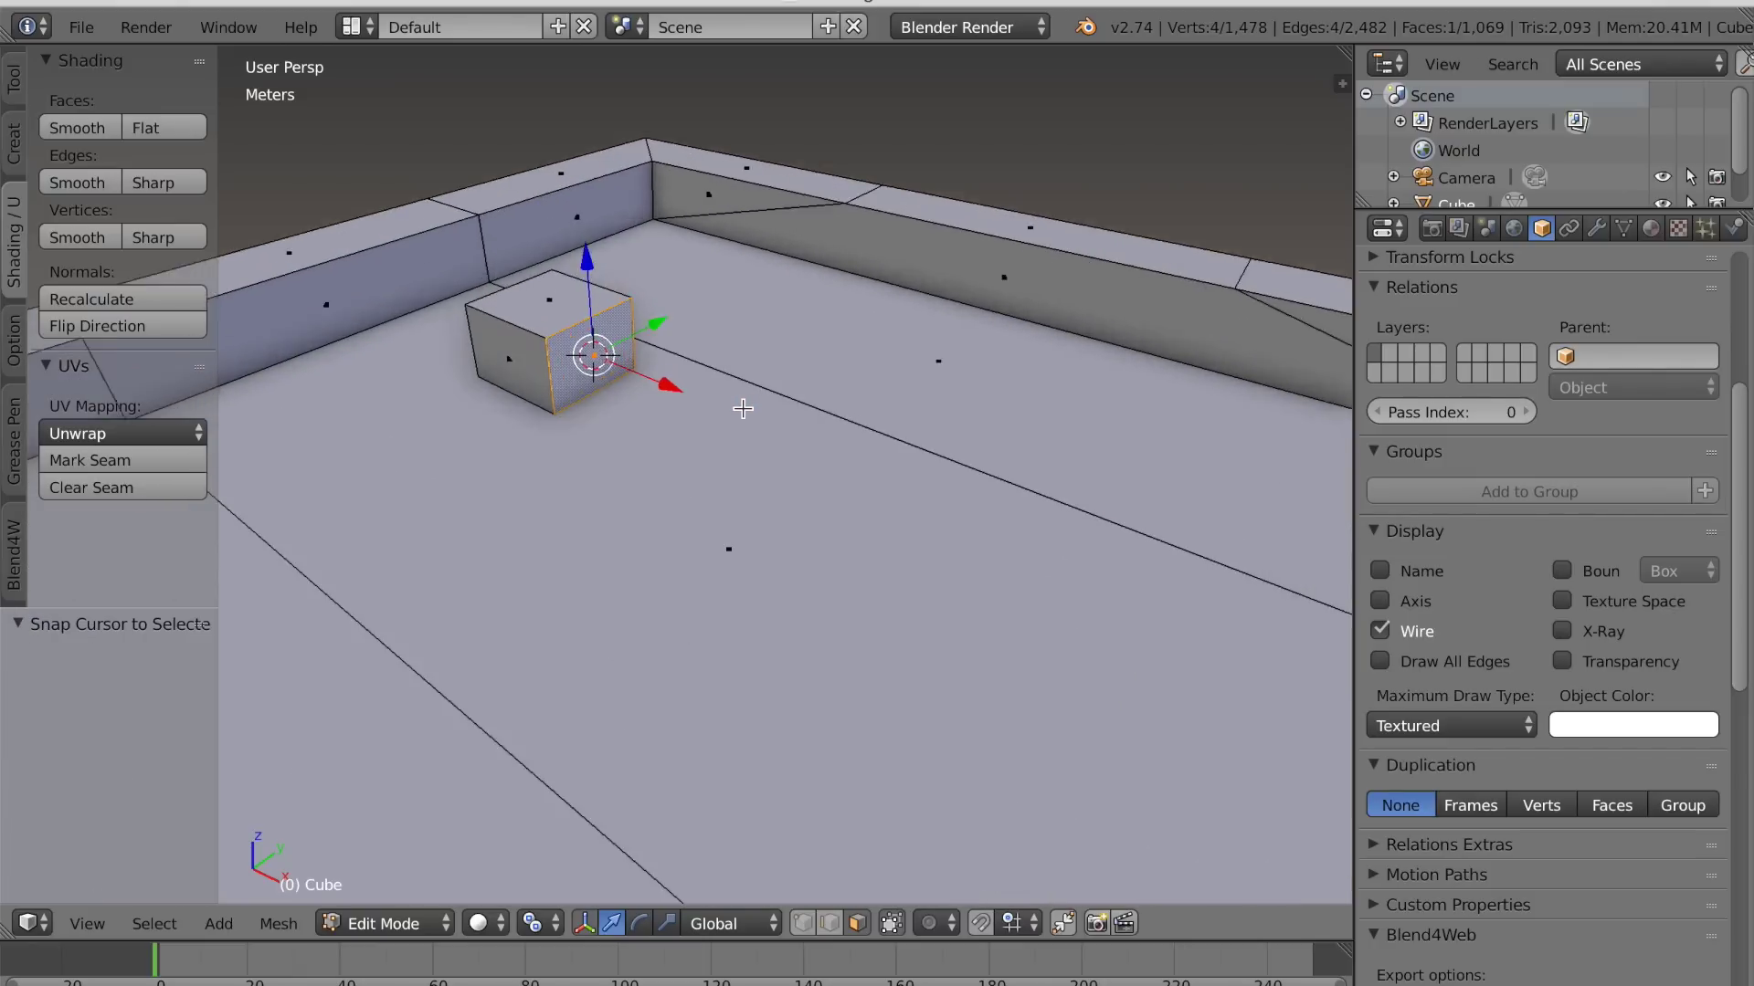
middle_click_drag(778, 442, 724, 501)
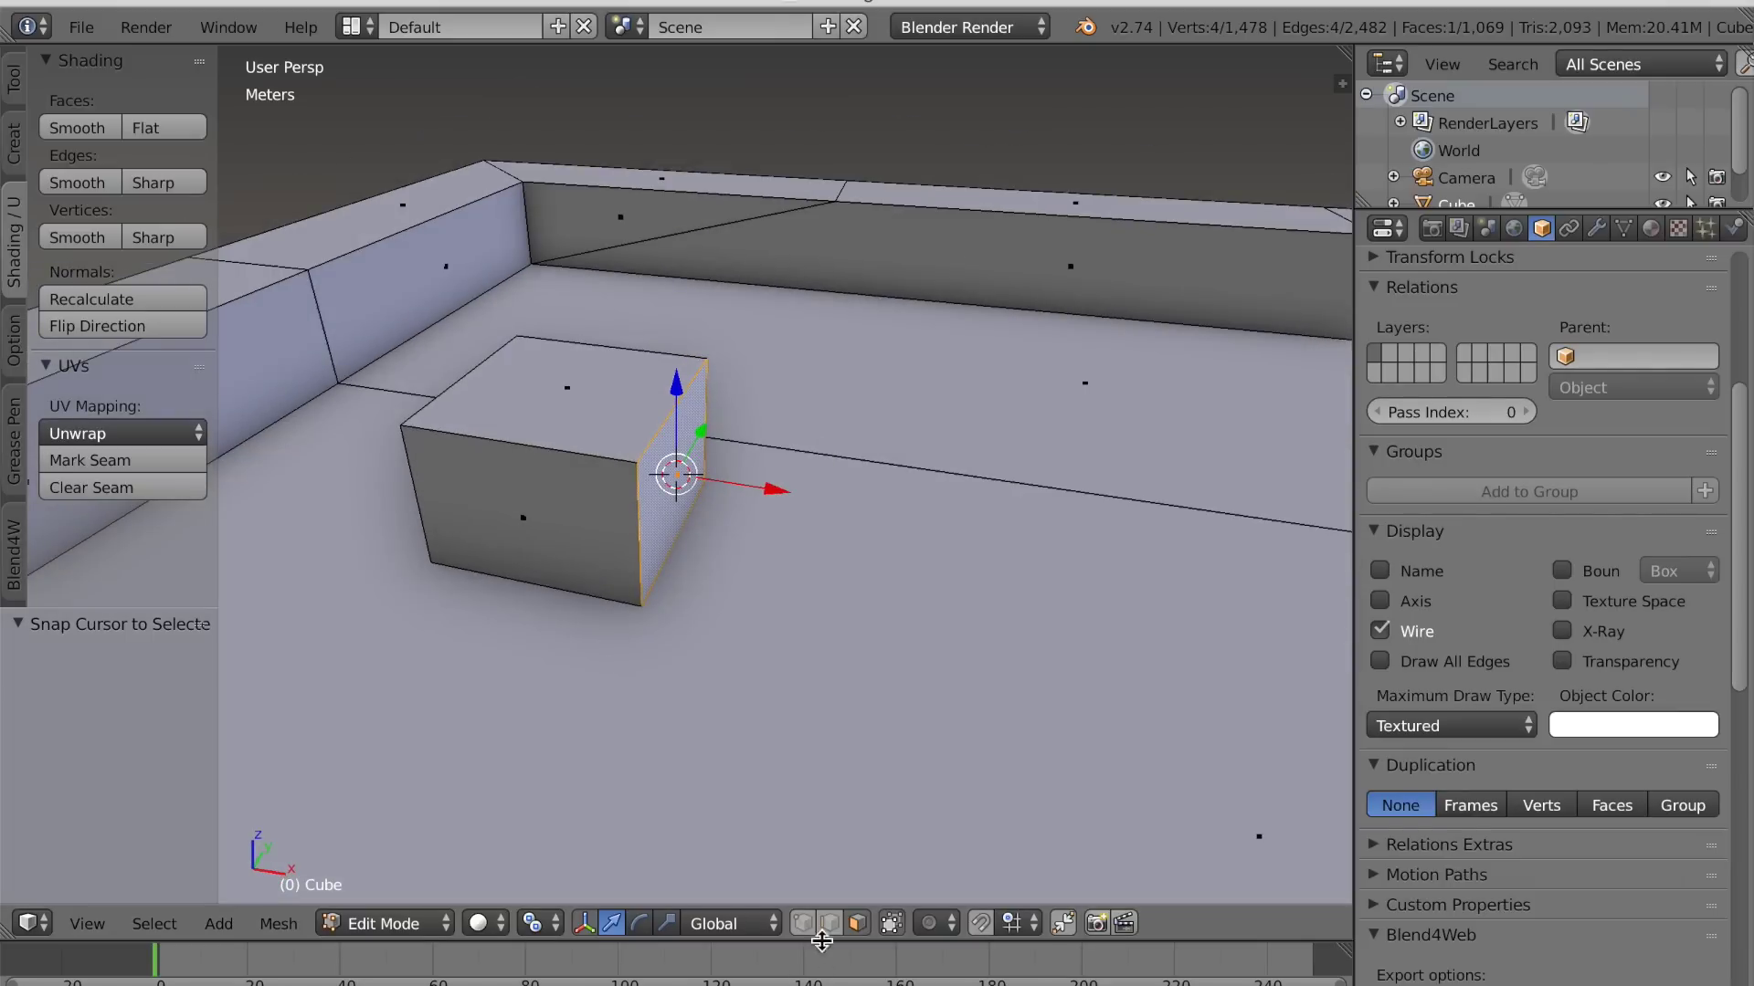
Mark the four vertical corner edges of the roof box as seams and clear the selection
right_click(635, 507)
middle_click_drag(712, 470, 517, 484)
right_click(791, 497, "shift")
middle_click_drag(932, 502, 740, 493)
right_click(921, 561, "shift")
middle_click_drag(913, 566, 709, 539)
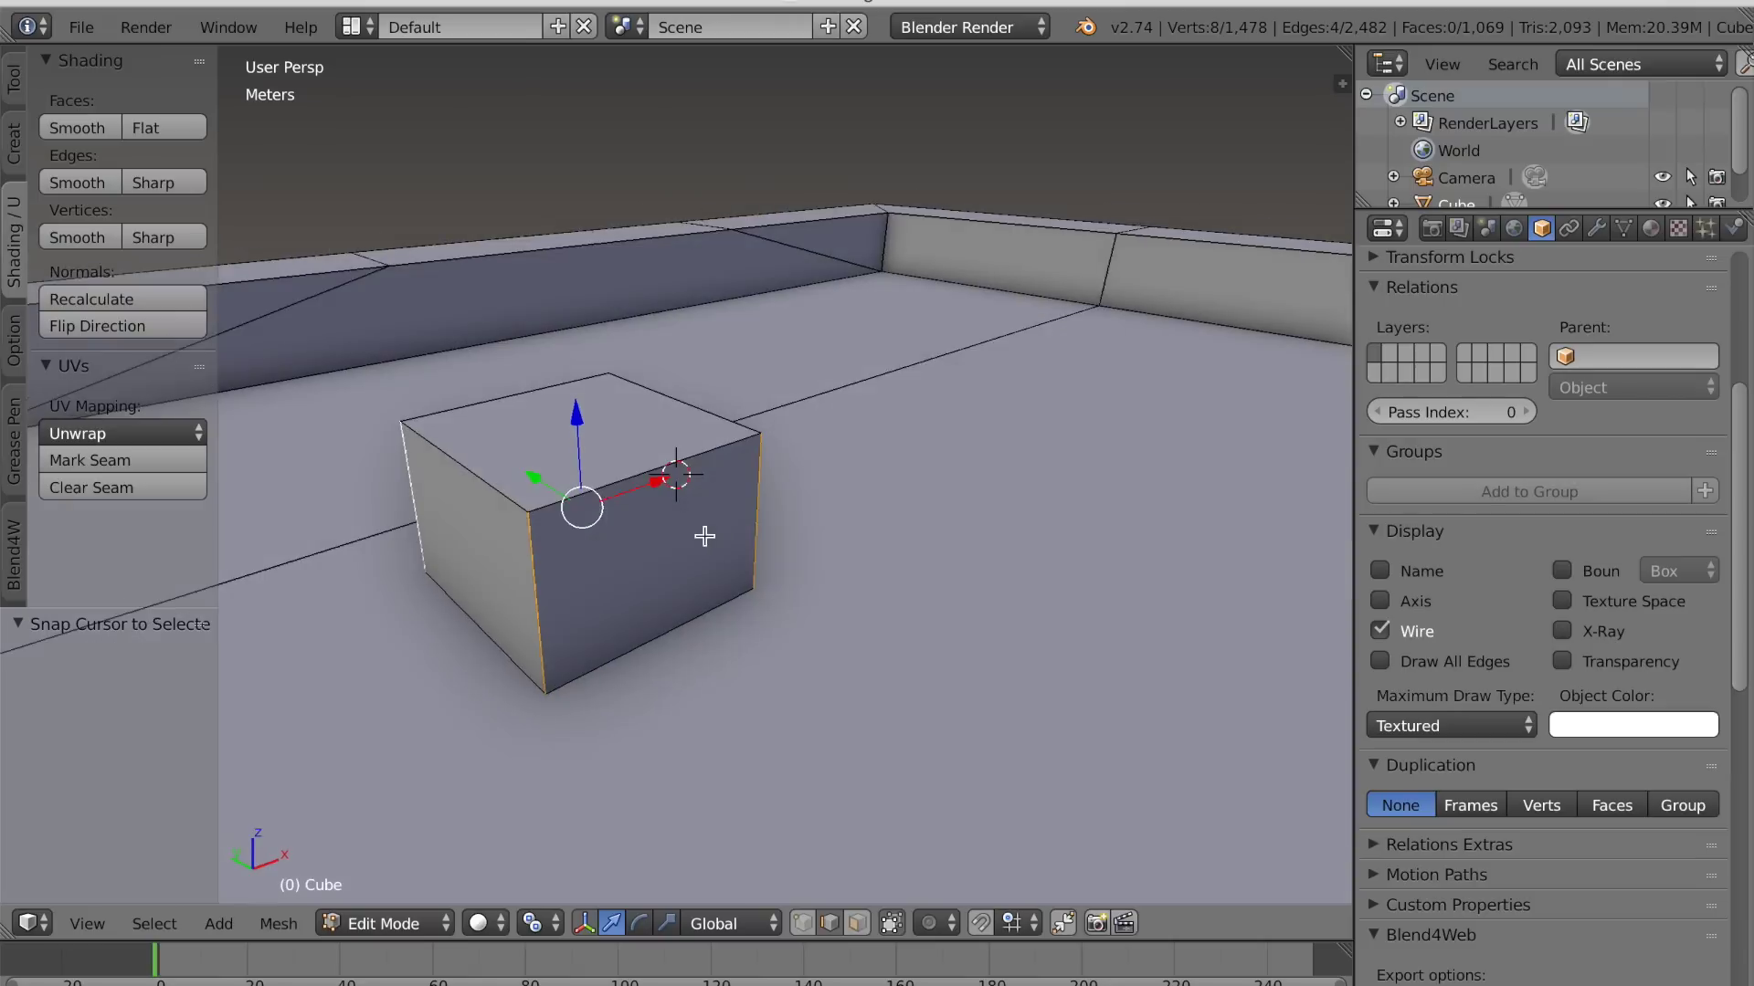
scroll(711, 535, "up", 4)
key("ctrl+e")
left_click(653, 507)
scroll(685, 546, "down", 3)
scroll(676, 552, "up", 3)
key("a")
middle_click_drag(740, 537, 725, 528)
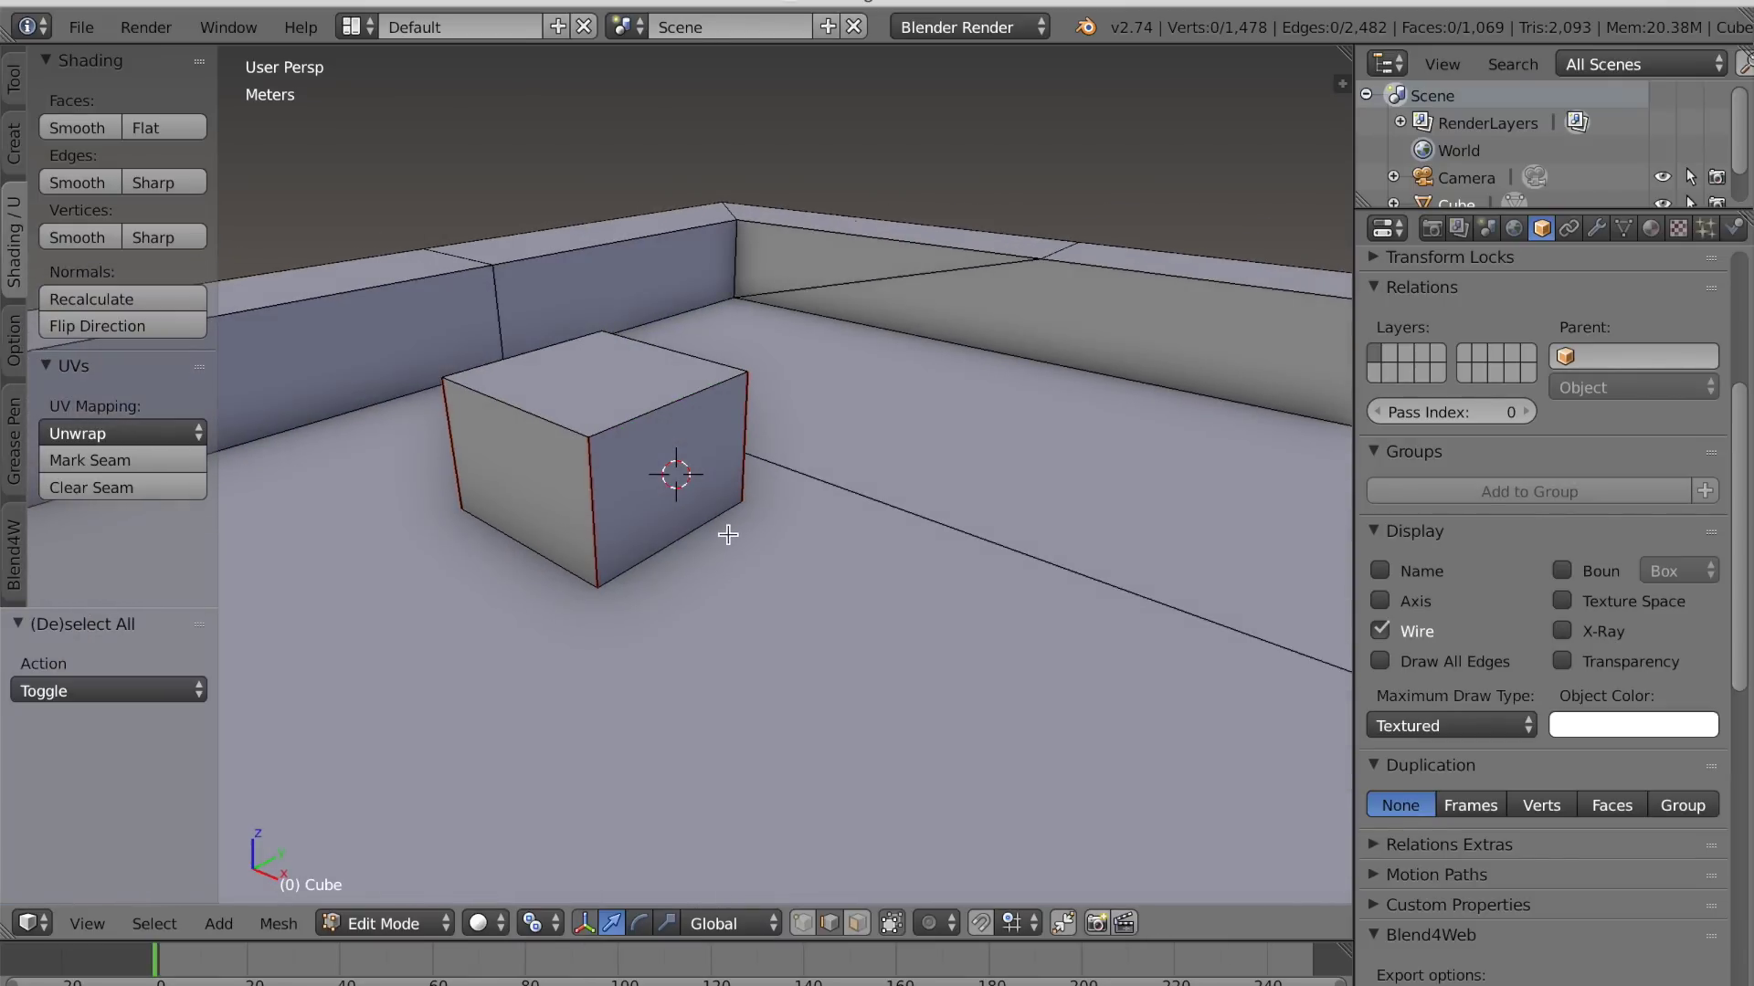
Add a cylinder with 6 vertices at the 3D cursor on the side of the roof box
key("shift+a")
left_click(699, 640)
left_click_drag(119, 690, 23, 691)
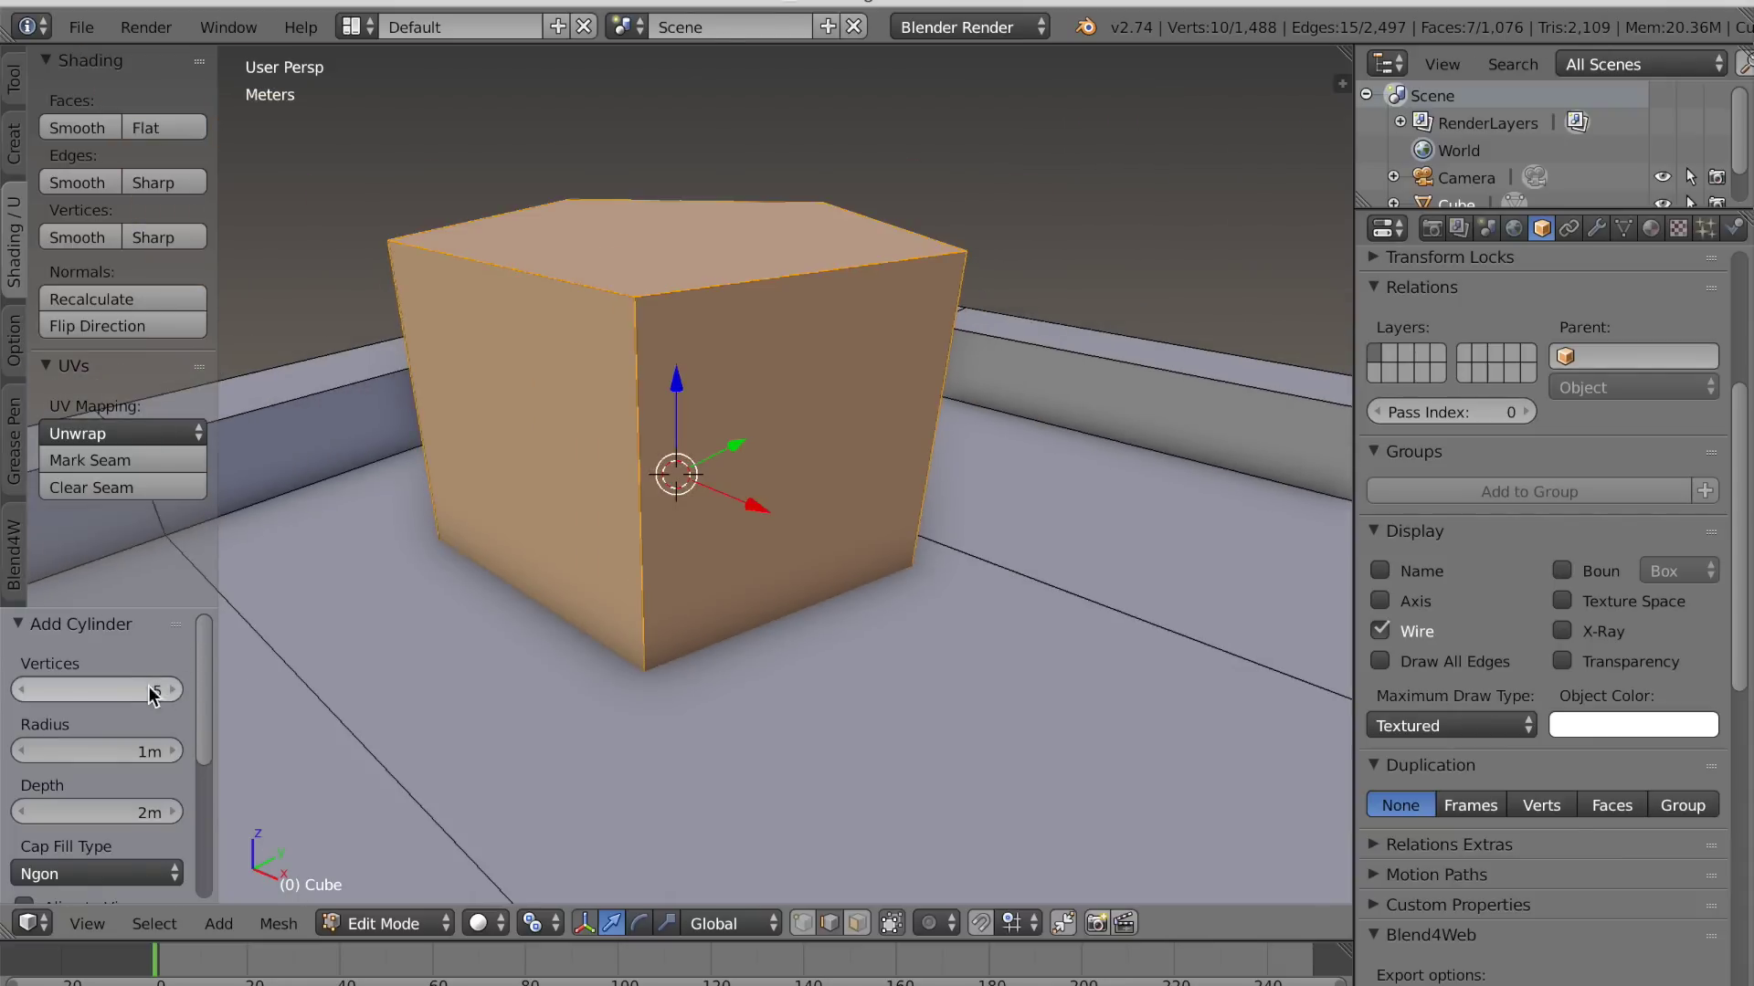
left_click(170, 691)
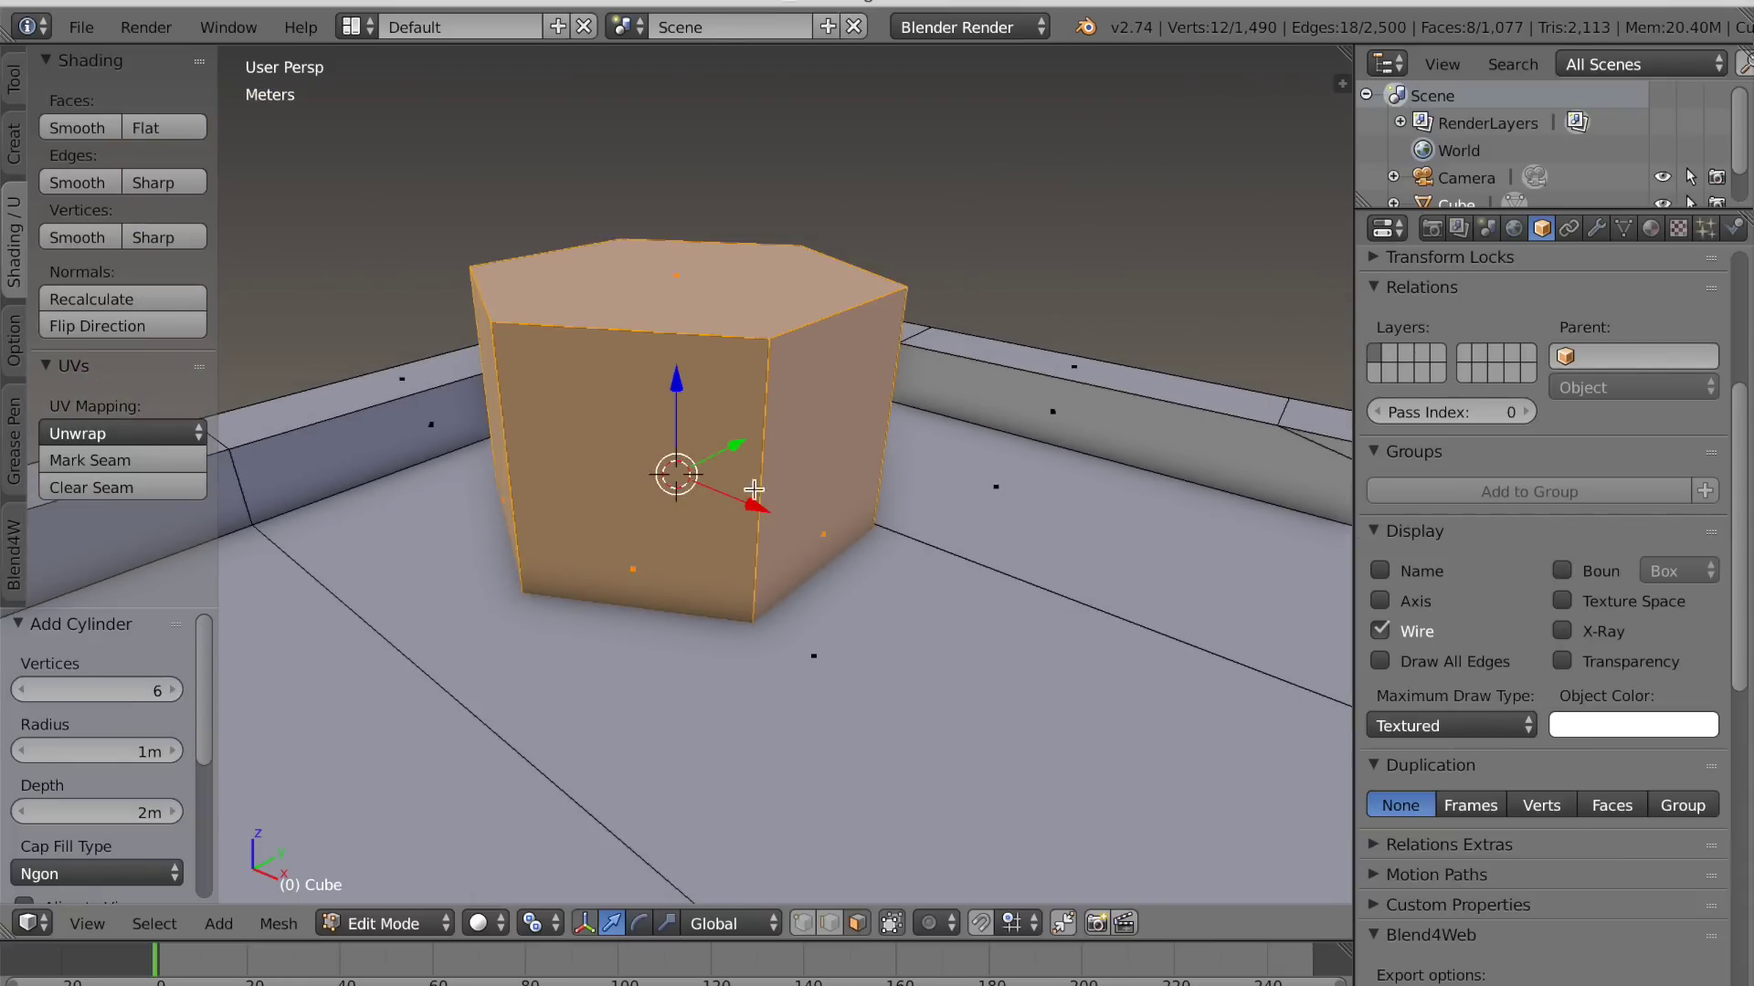
Delete the top and bottom cap faces of the six-sided cylinder to leave an open tube
right_click(699, 297)
scroll(700, 485, "down", 2)
middle_click_drag(700, 485, 728, 563)
right_click(728, 565, "shift")
key("x")
left_click(727, 571)
mouse_move(743, 489)
middle_mouse_down()
mouse_move(771, 634)
mouse_move(744, 517)
middle_mouse_up()
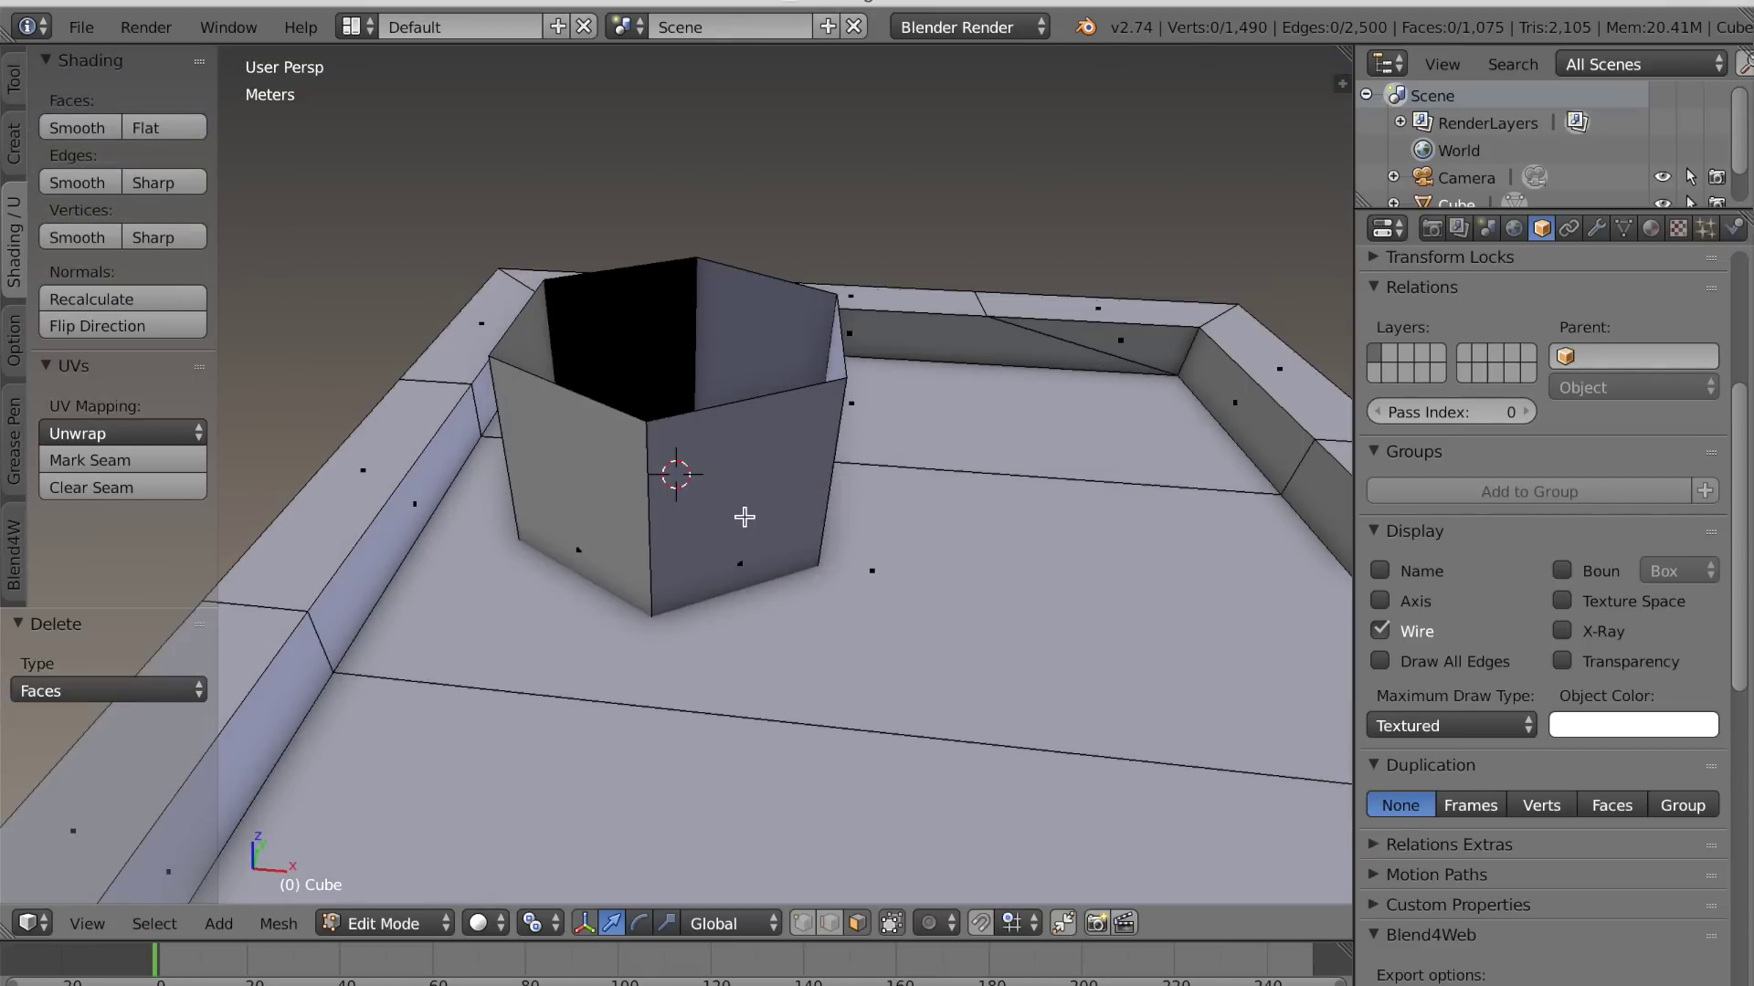
Shrink the hexagonal tube and place it beside the box along X, scaling it by a further 0.333
key("l")
key("s")
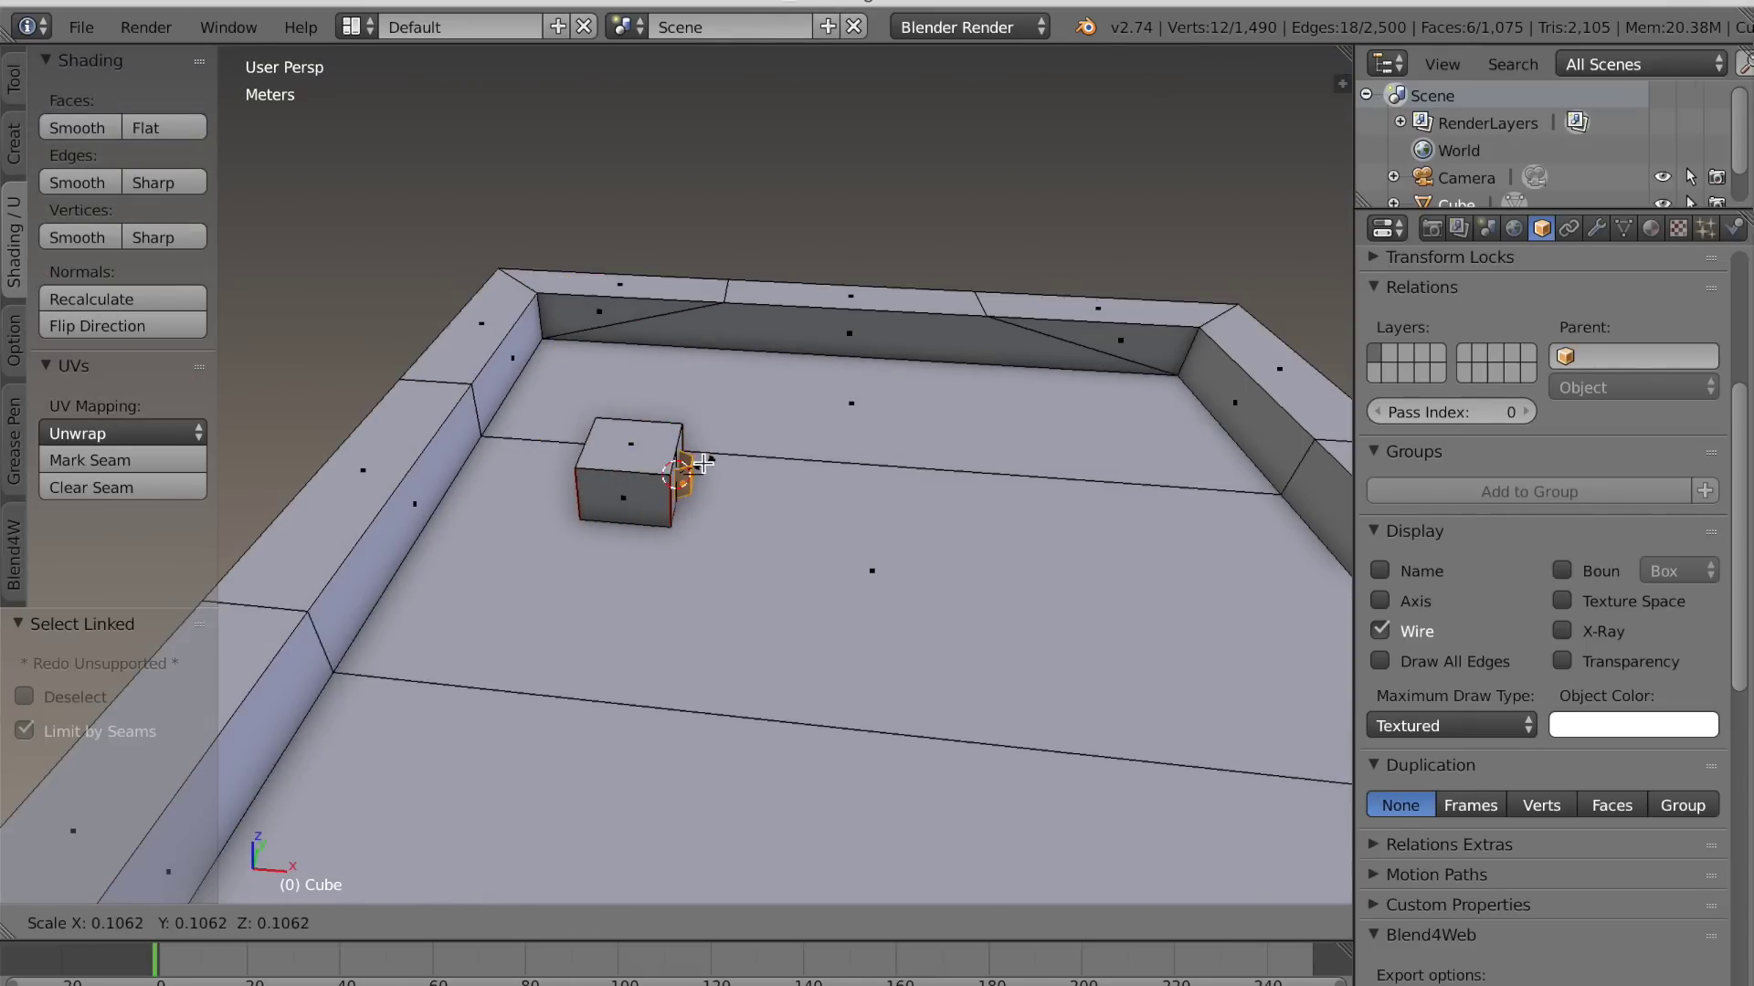
left_click(729, 464)
scroll(807, 536, "up", 3)
left_click_drag(787, 484, 846, 488)
key("s")
left_click(844, 517)
scroll(893, 562, "up", 3)
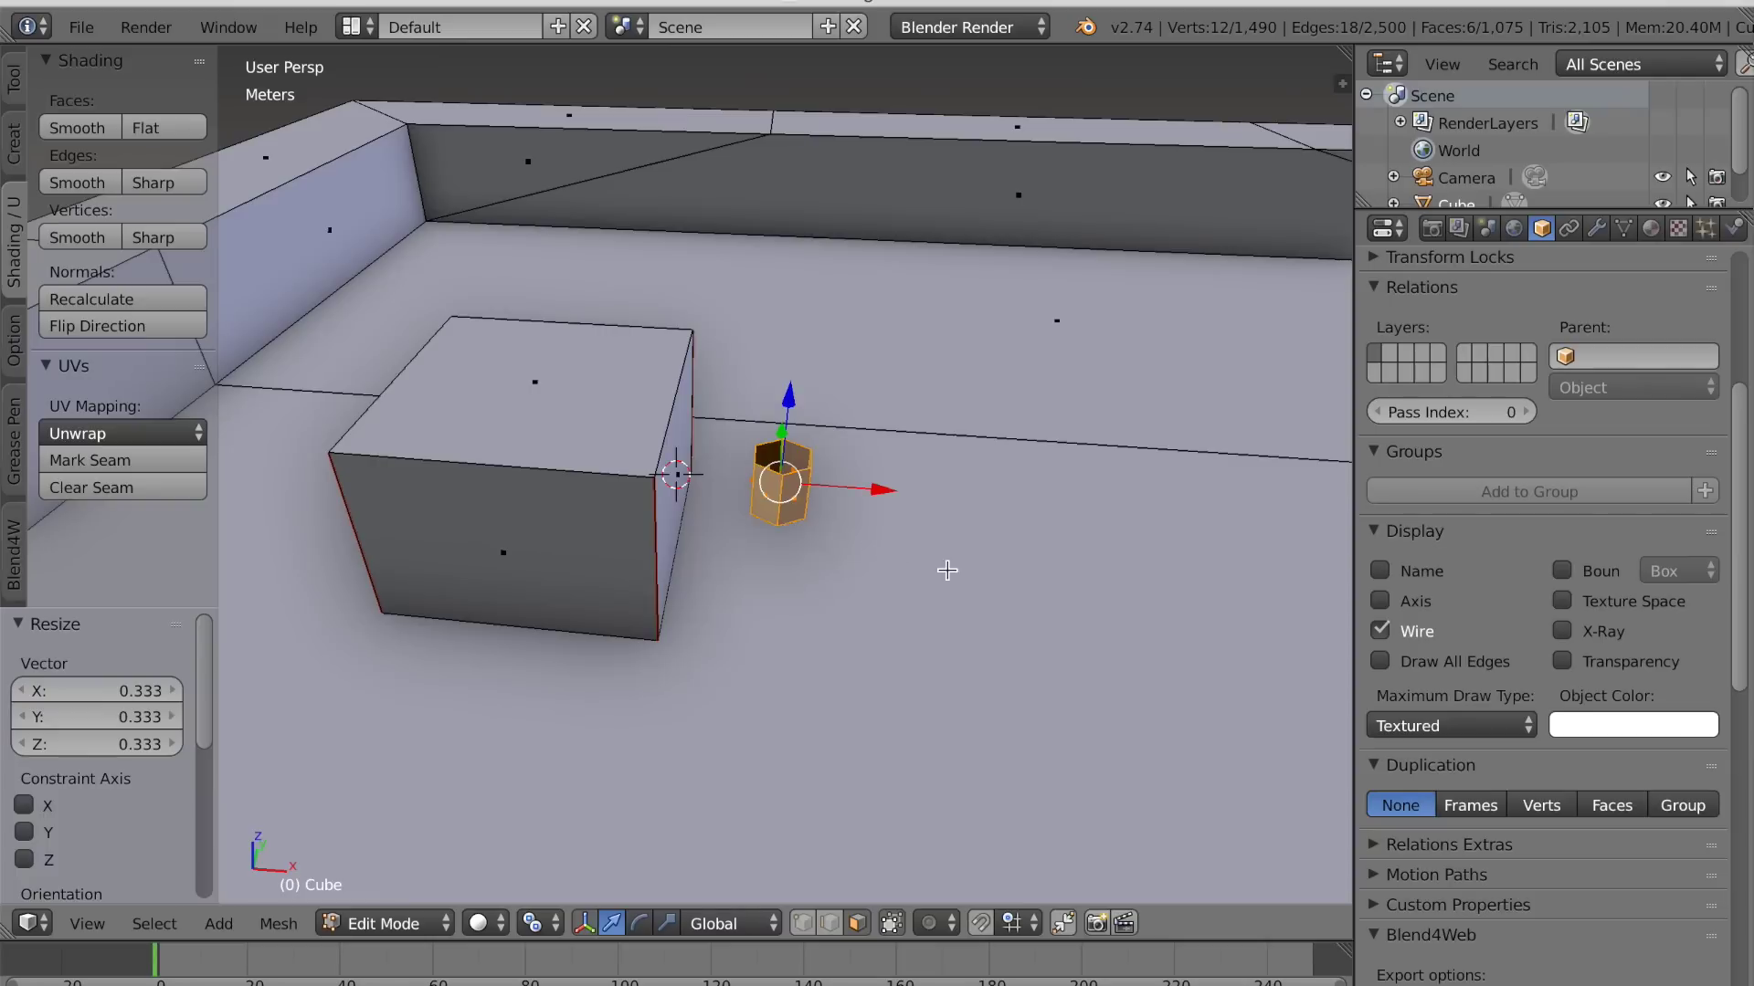
Rotate the small tube 90° about Y and move it along X up against the box's side face
key("r")
key("y")
key("Return")
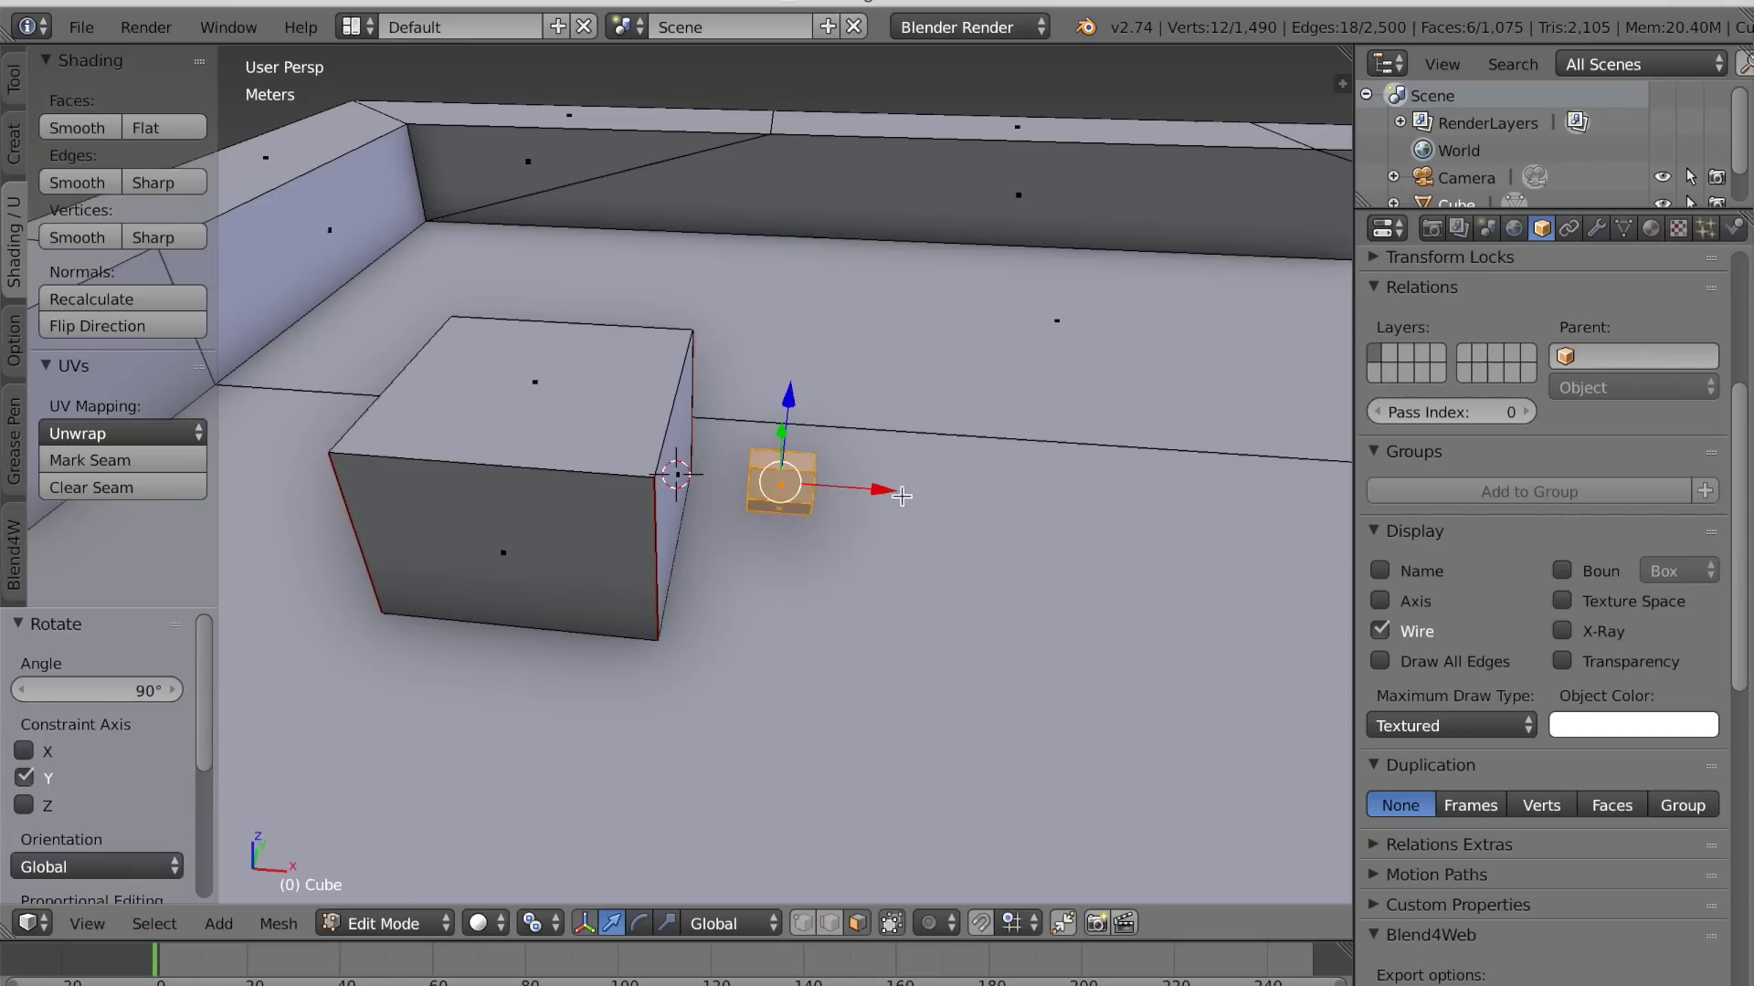
key("g")
key("x")
left_click(804, 487)
Scale the tube to 0.773 and push it about 4.5 mm along negative X into the box's side
middle_click_drag(854, 533, 736, 536)
key("s")
left_click(938, 567)
scroll(890, 571, "up", 5)
middle_click_drag(881, 564, 888, 553)
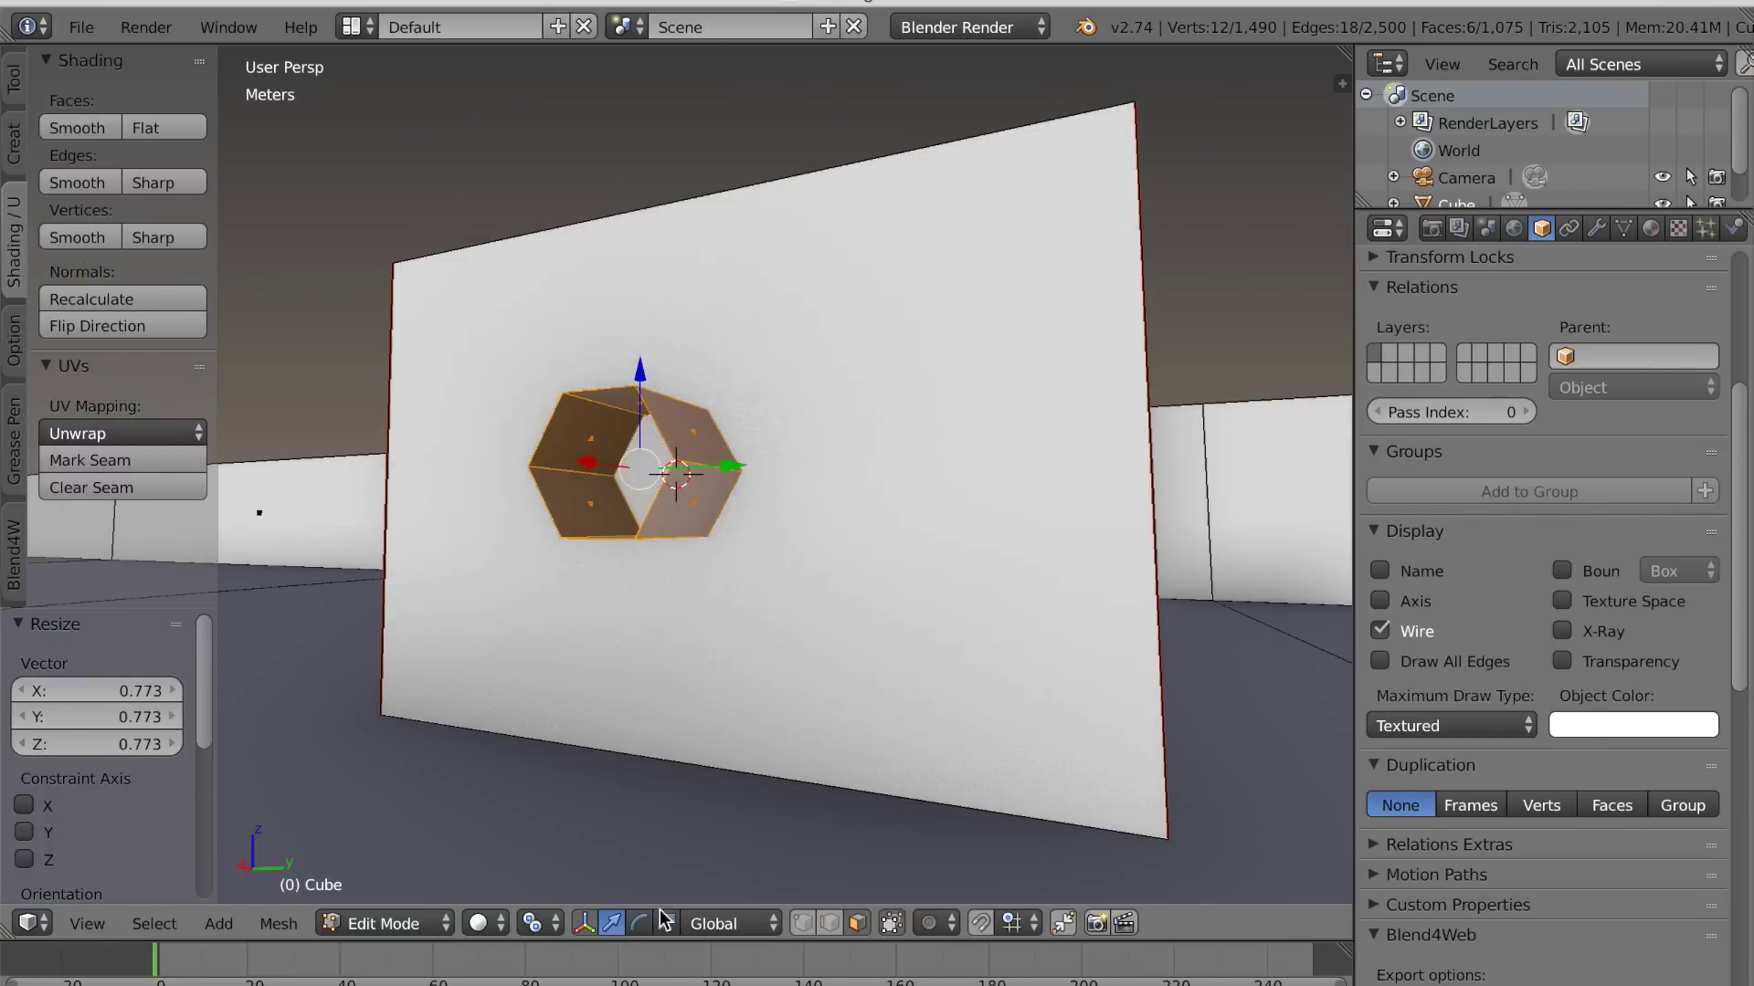
middle_click_drag(838, 876, 636, 529)
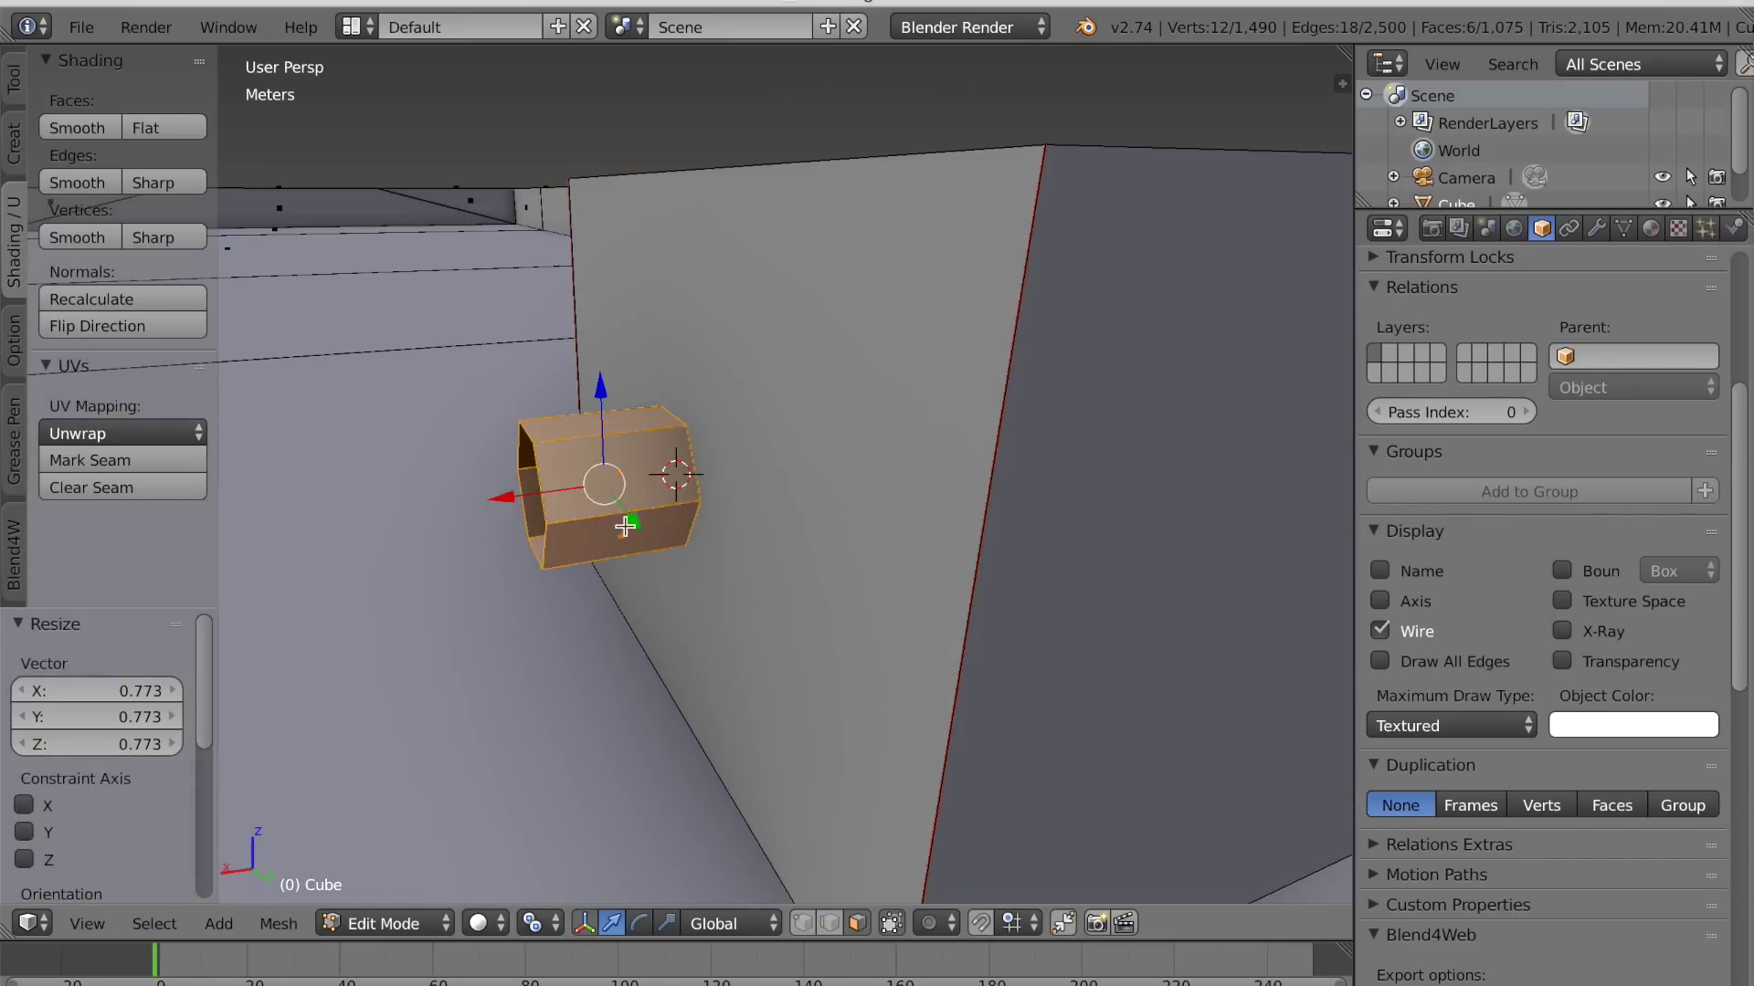
left_click_drag(523, 493, 529, 495)
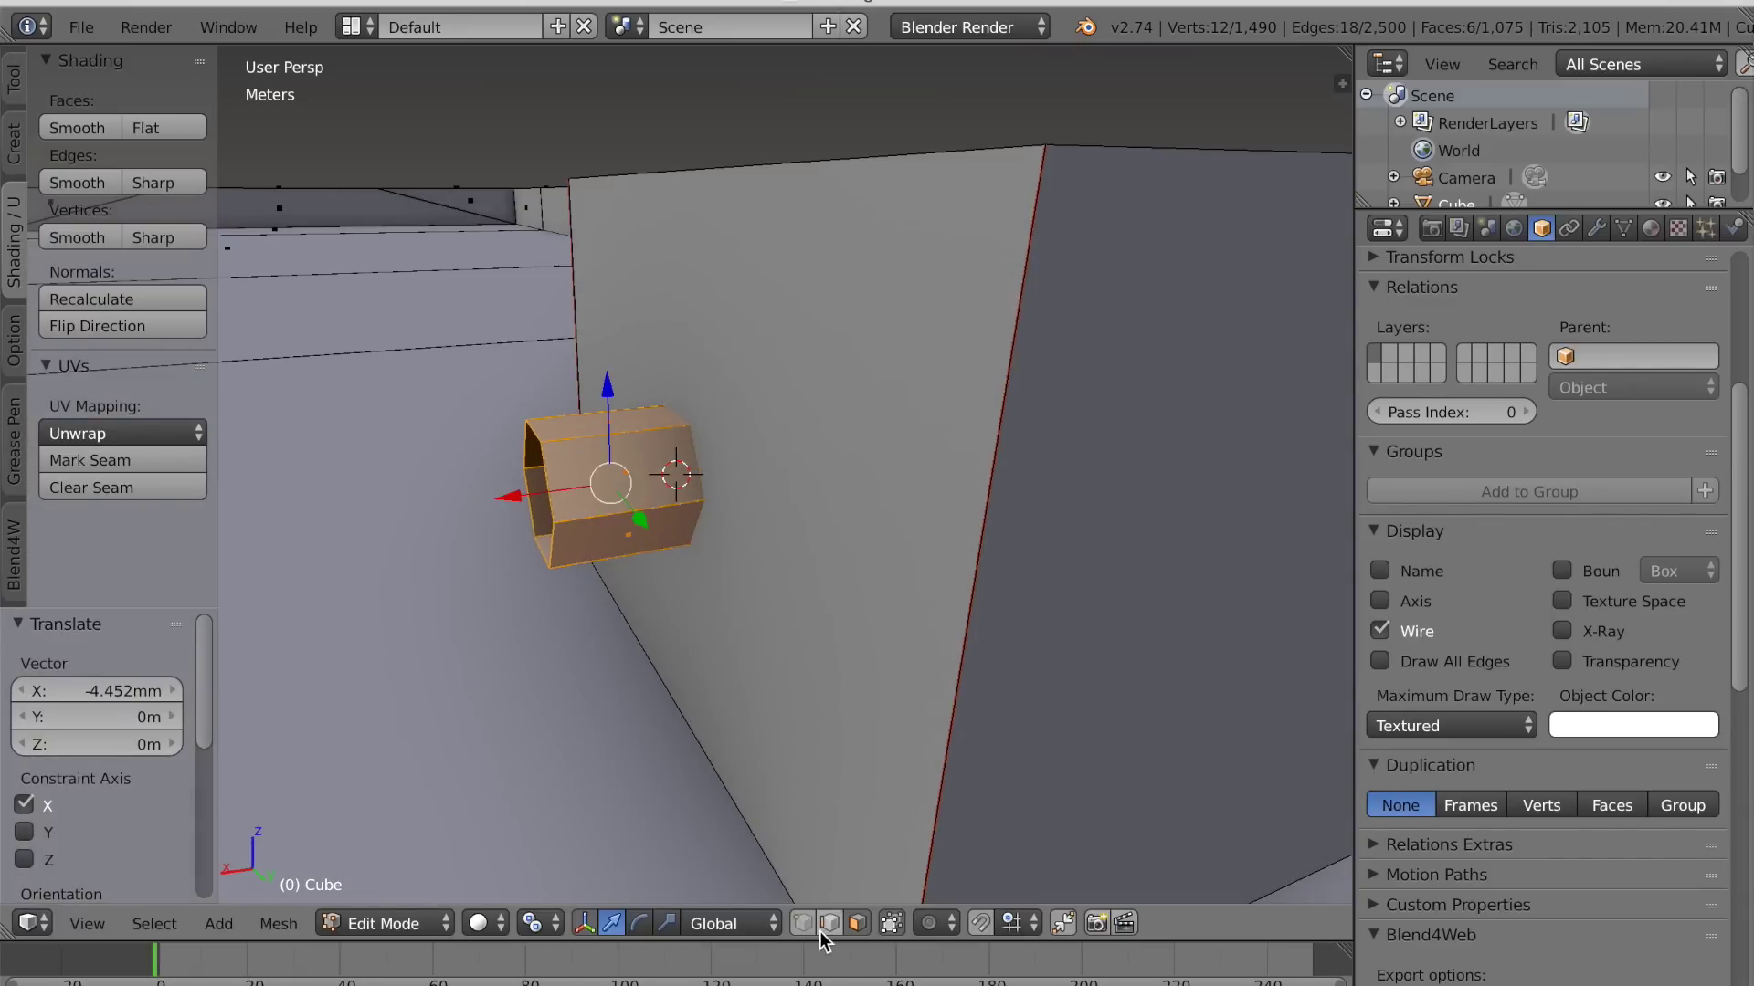
In a front wireframe view, extrude the tube's outer edge loop about 6.3 cm along X and 5.4 cm down
right_click(548, 471, "alt")
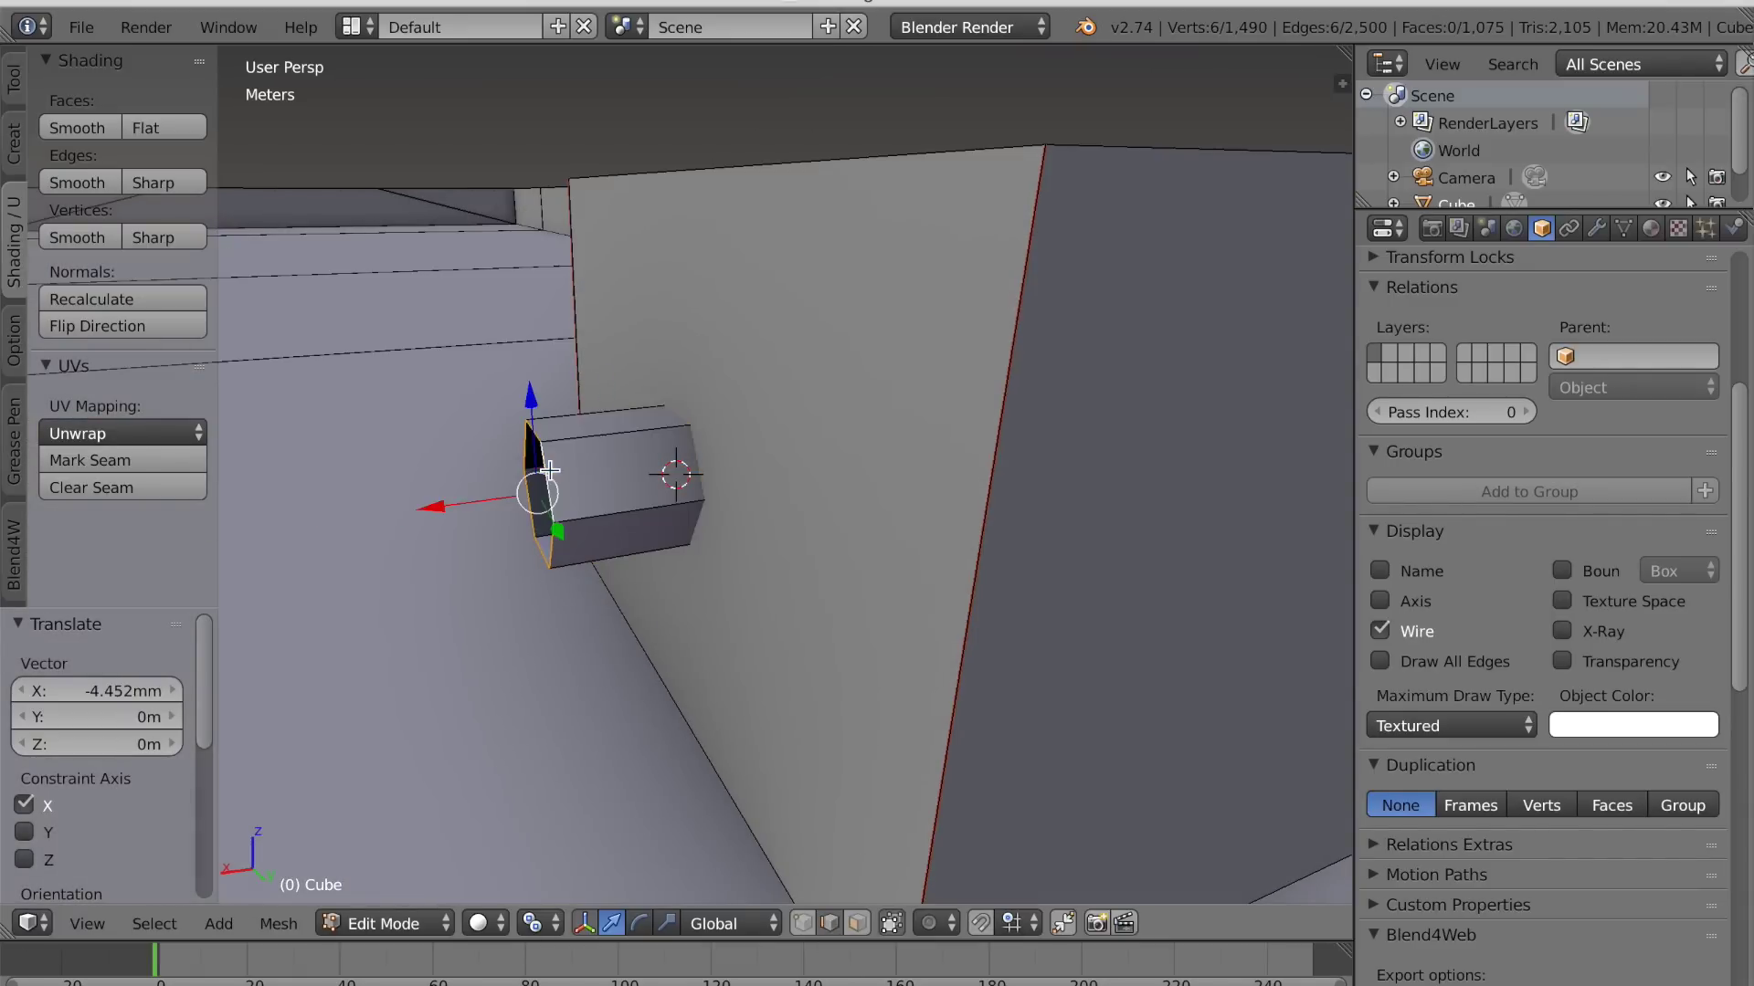
key("KP_1")
key("KP_5")
key("z")
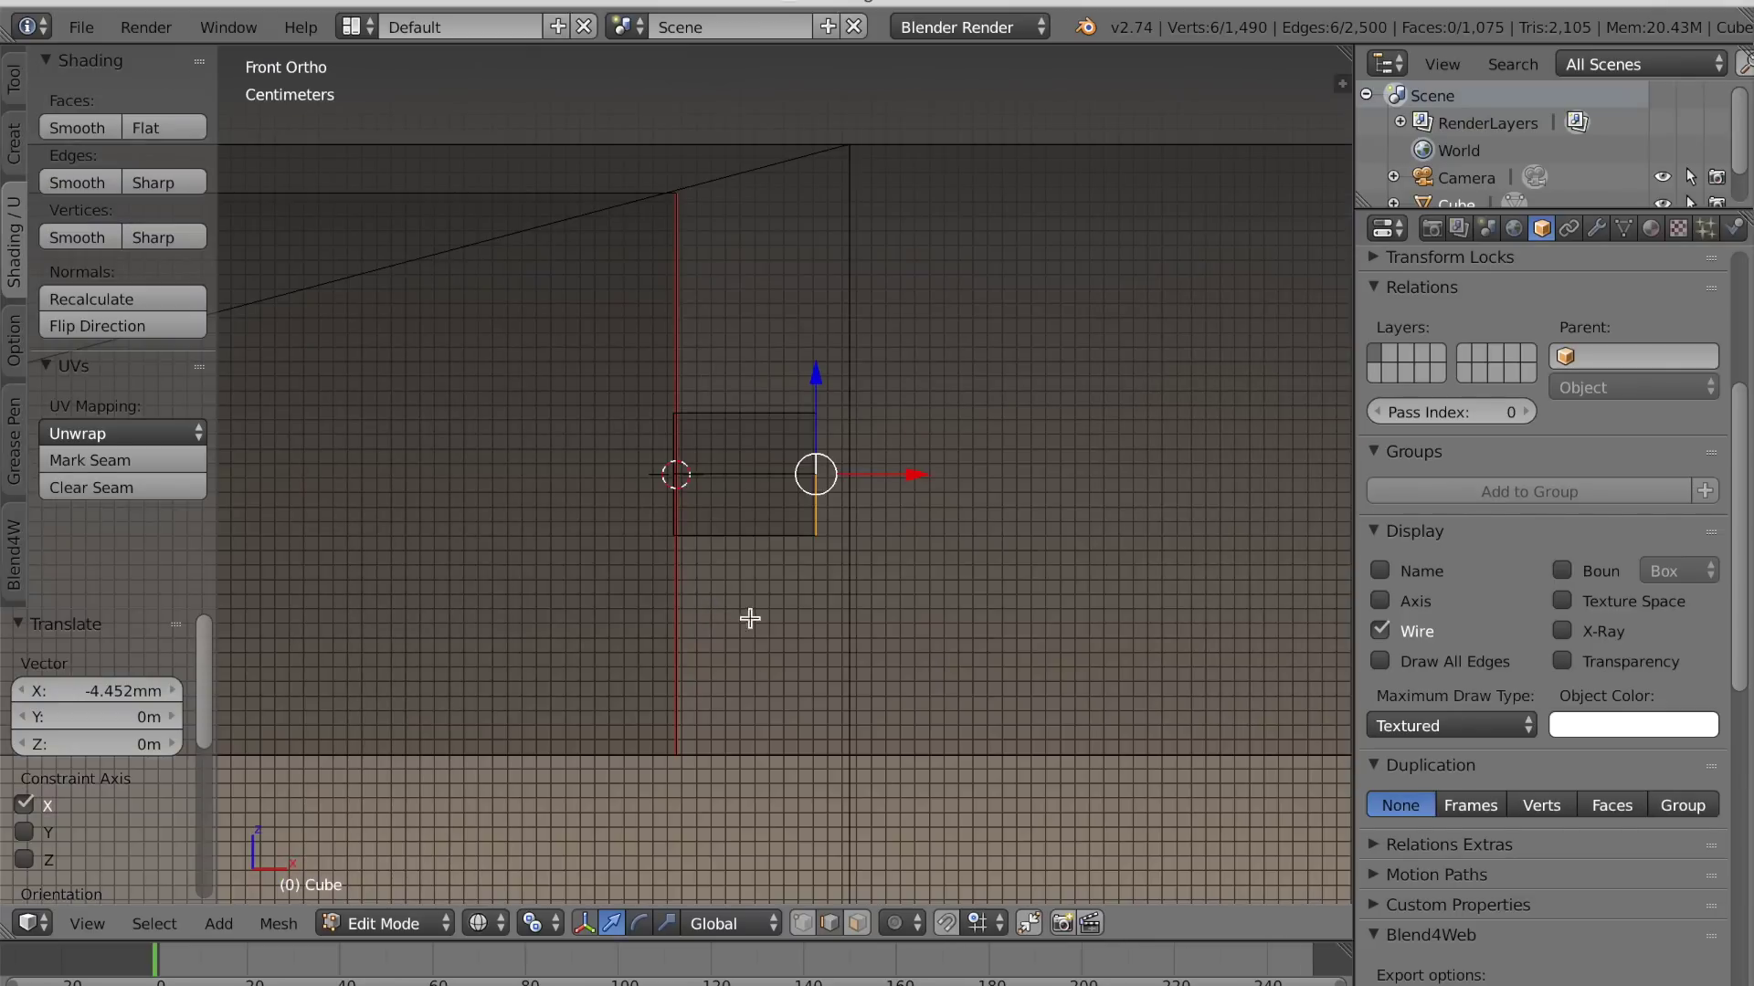
scroll(822, 629, "up", 1)
middle_click_drag(896, 649, 832, 644, "shift")
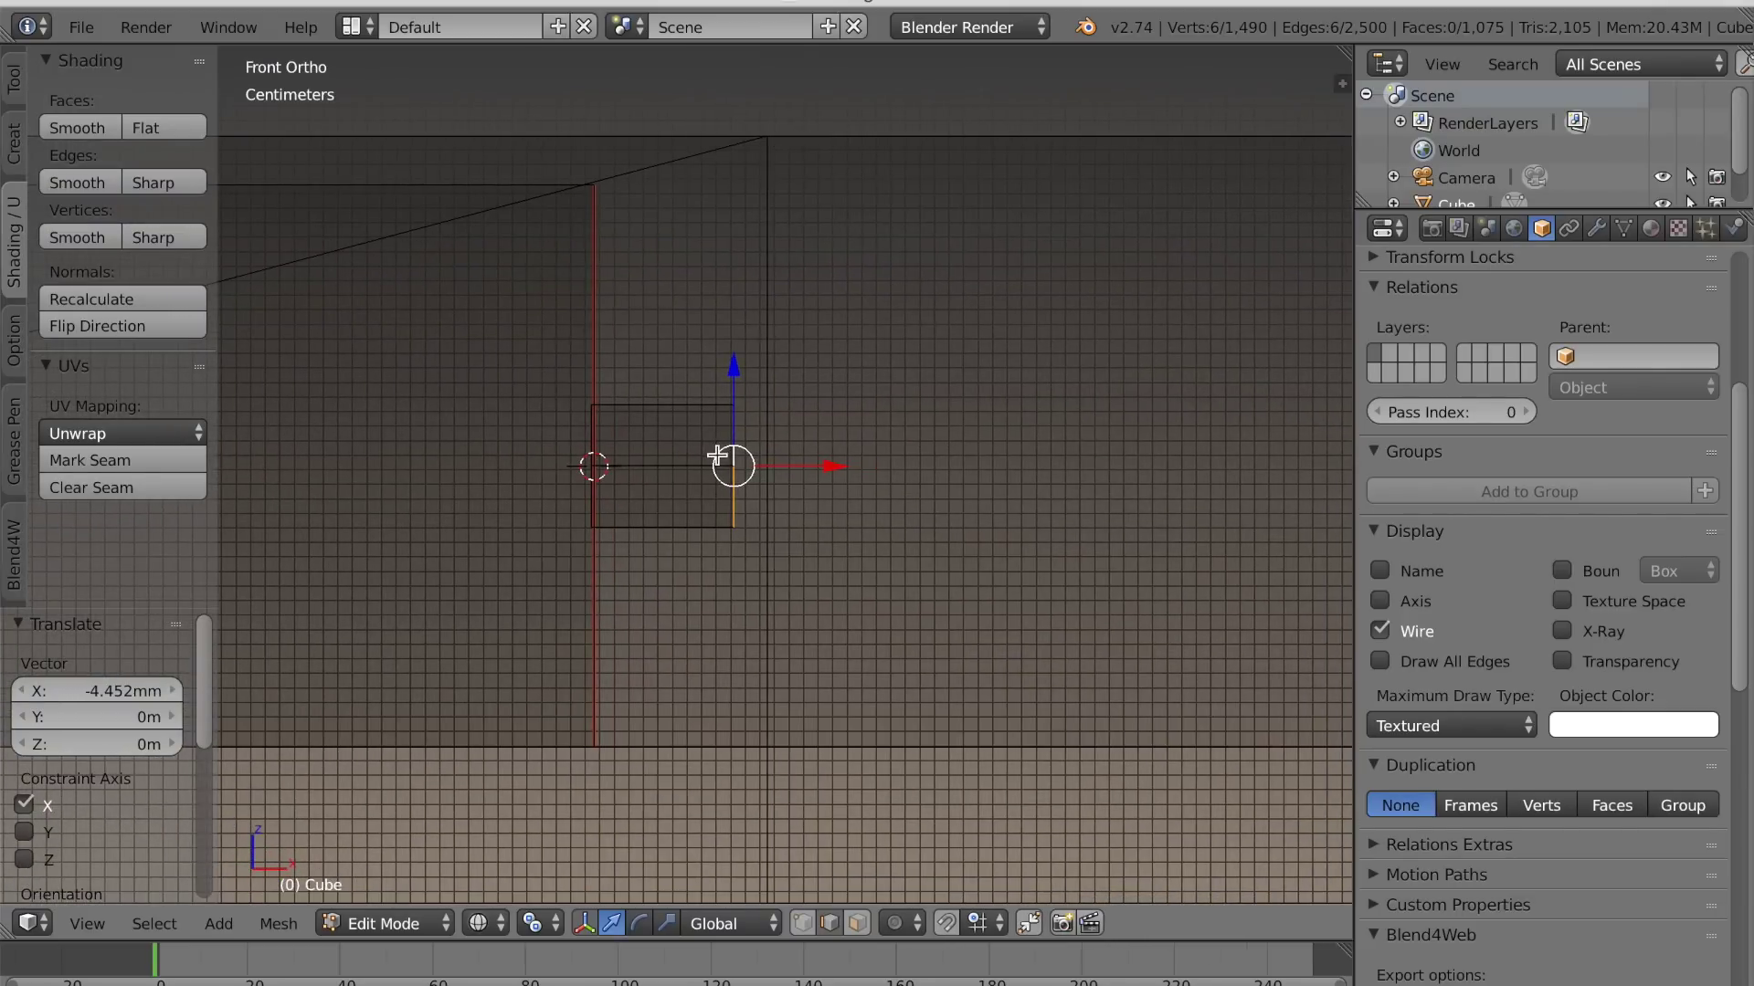
key("e")
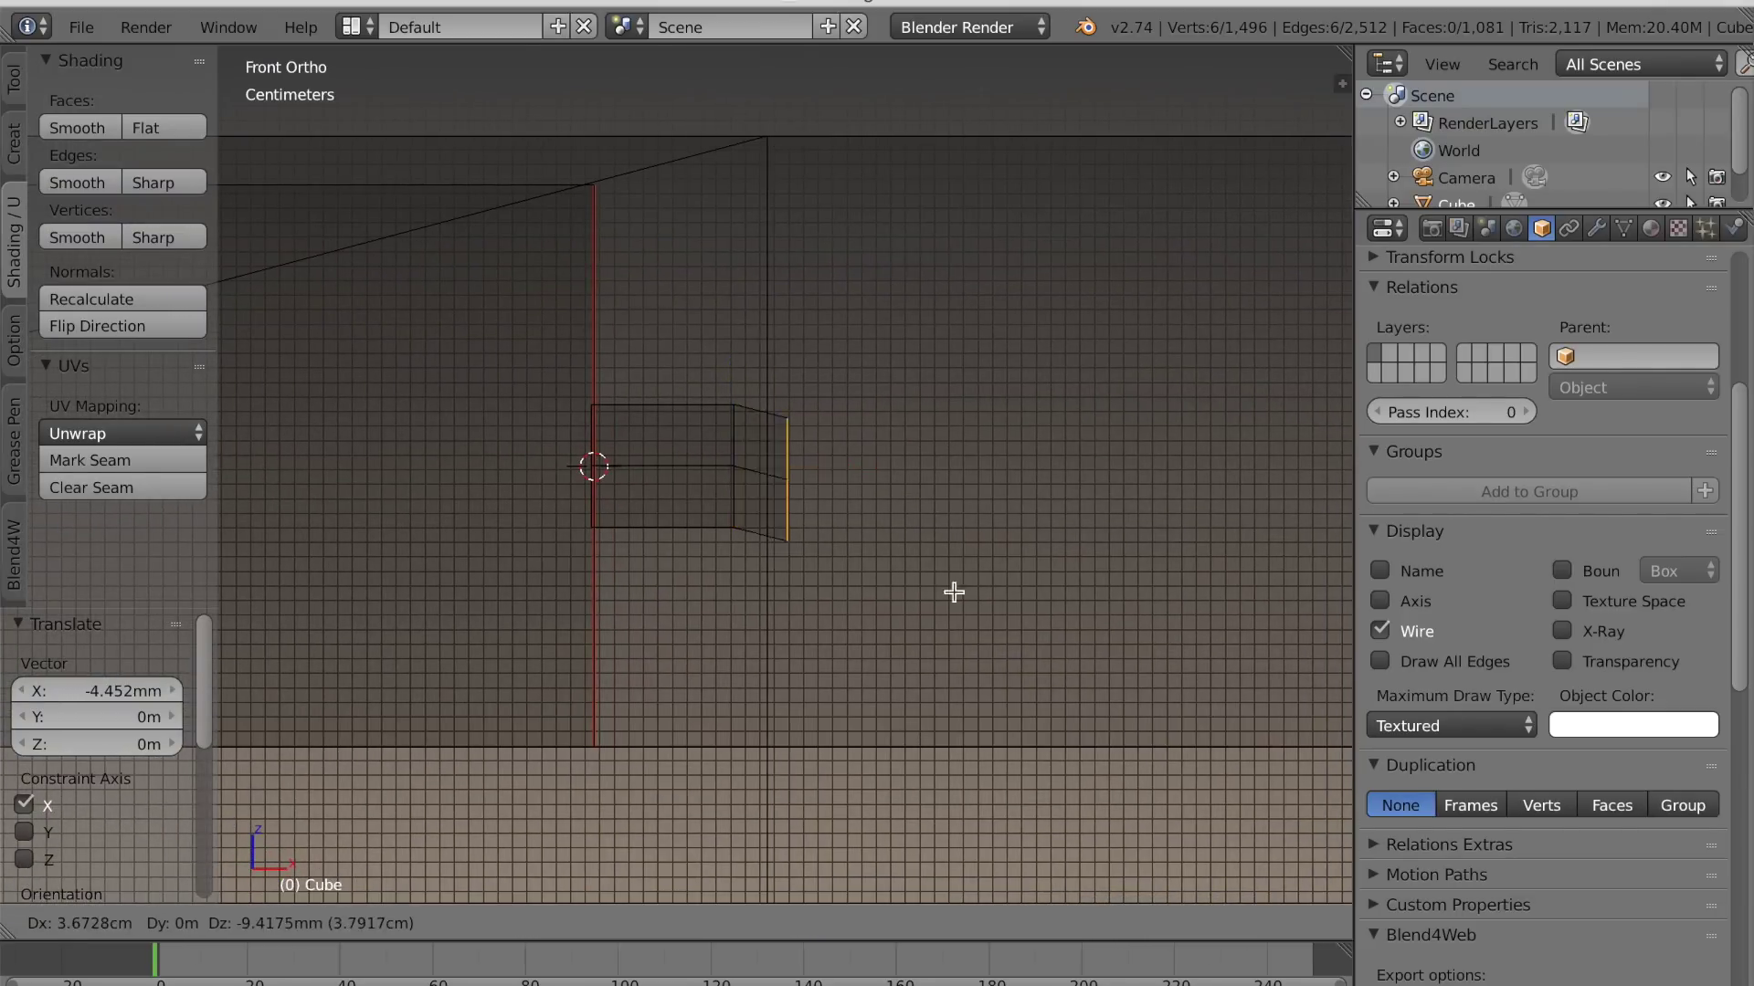
left_click(991, 648)
Rotate the extruded end loop 45° about Y and move it about 3.4 cm outward along X
type("ry")
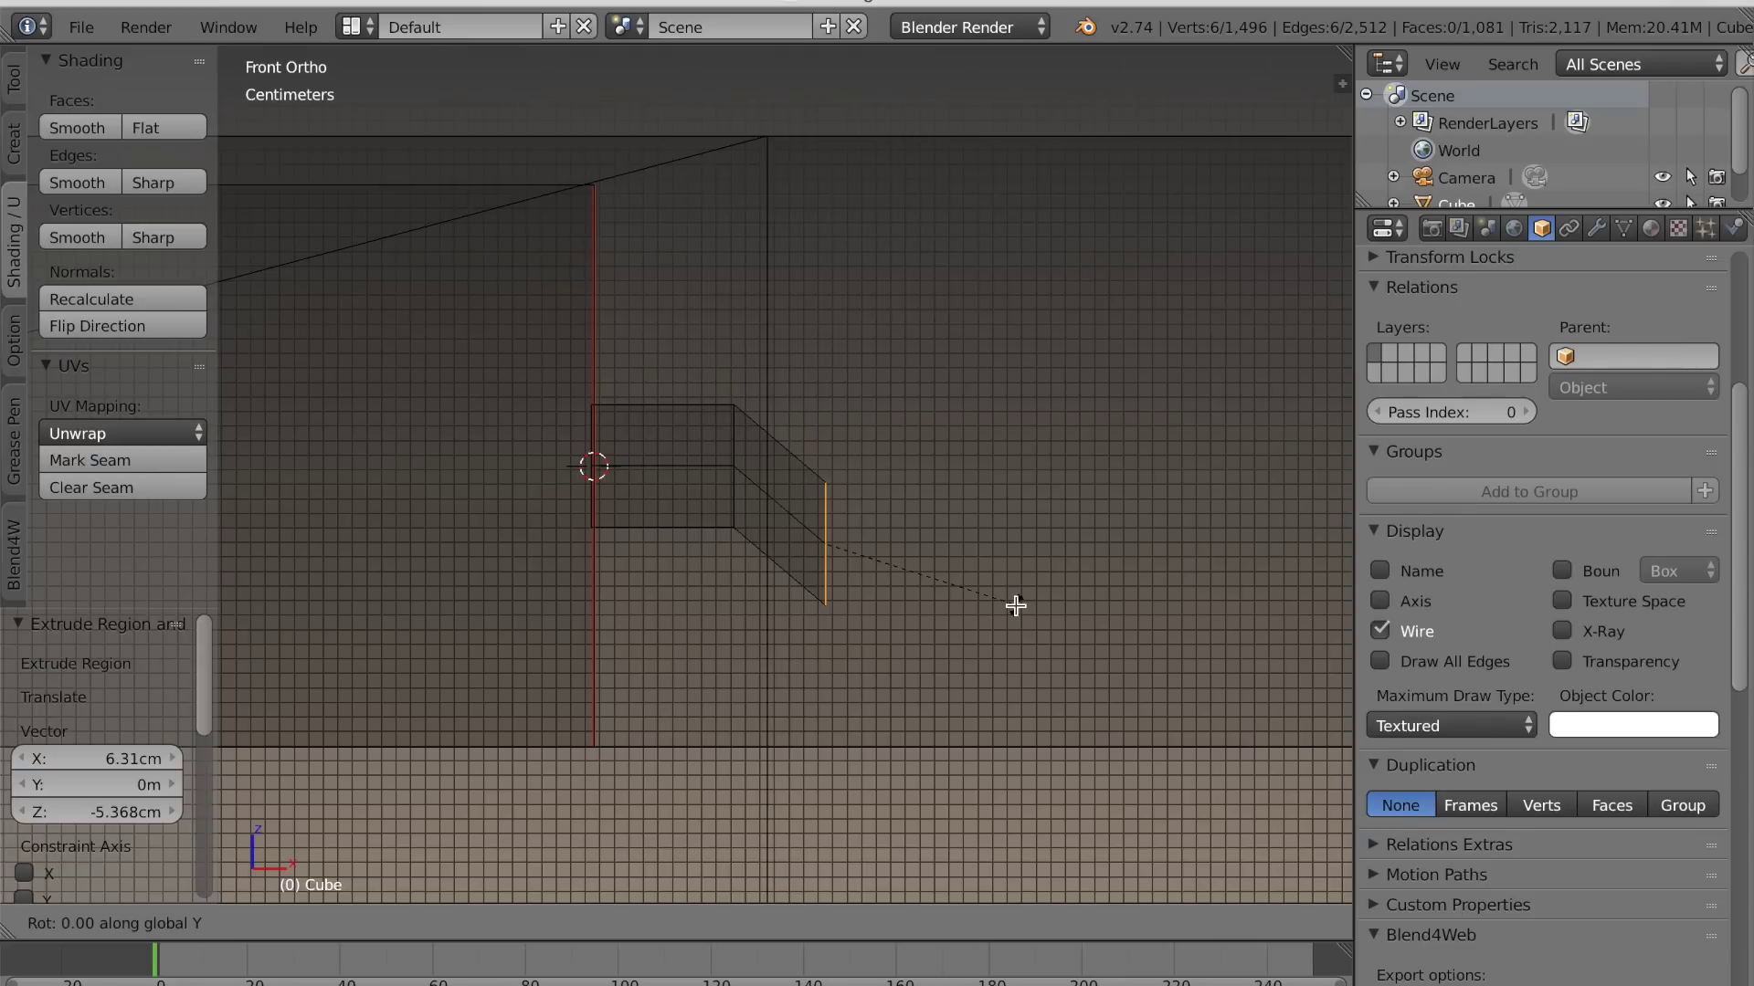
type("45")
key("Return")
left_click_drag(923, 545, 964, 543)
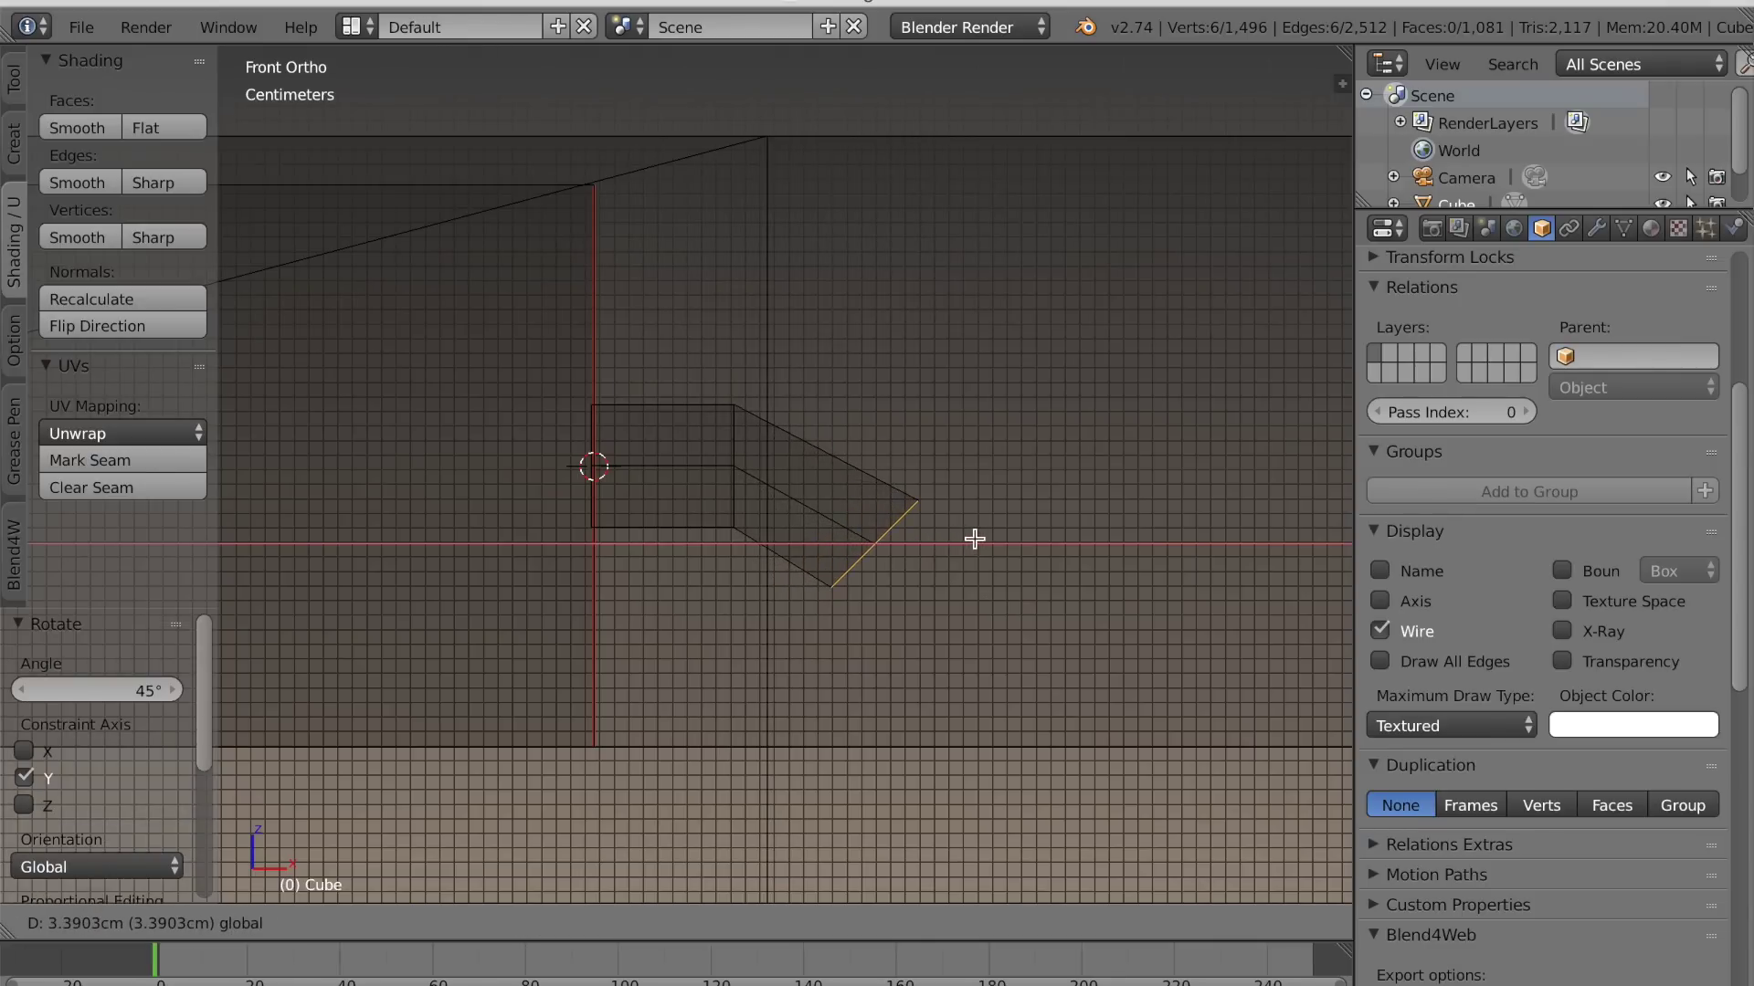
left_click_drag(975, 540, 975, 540)
Extrude the pipe's end loop about 4.7 cm along X and 7.3 cm down, and rotate it 45° about Y
key("e")
left_click(1062, 668)
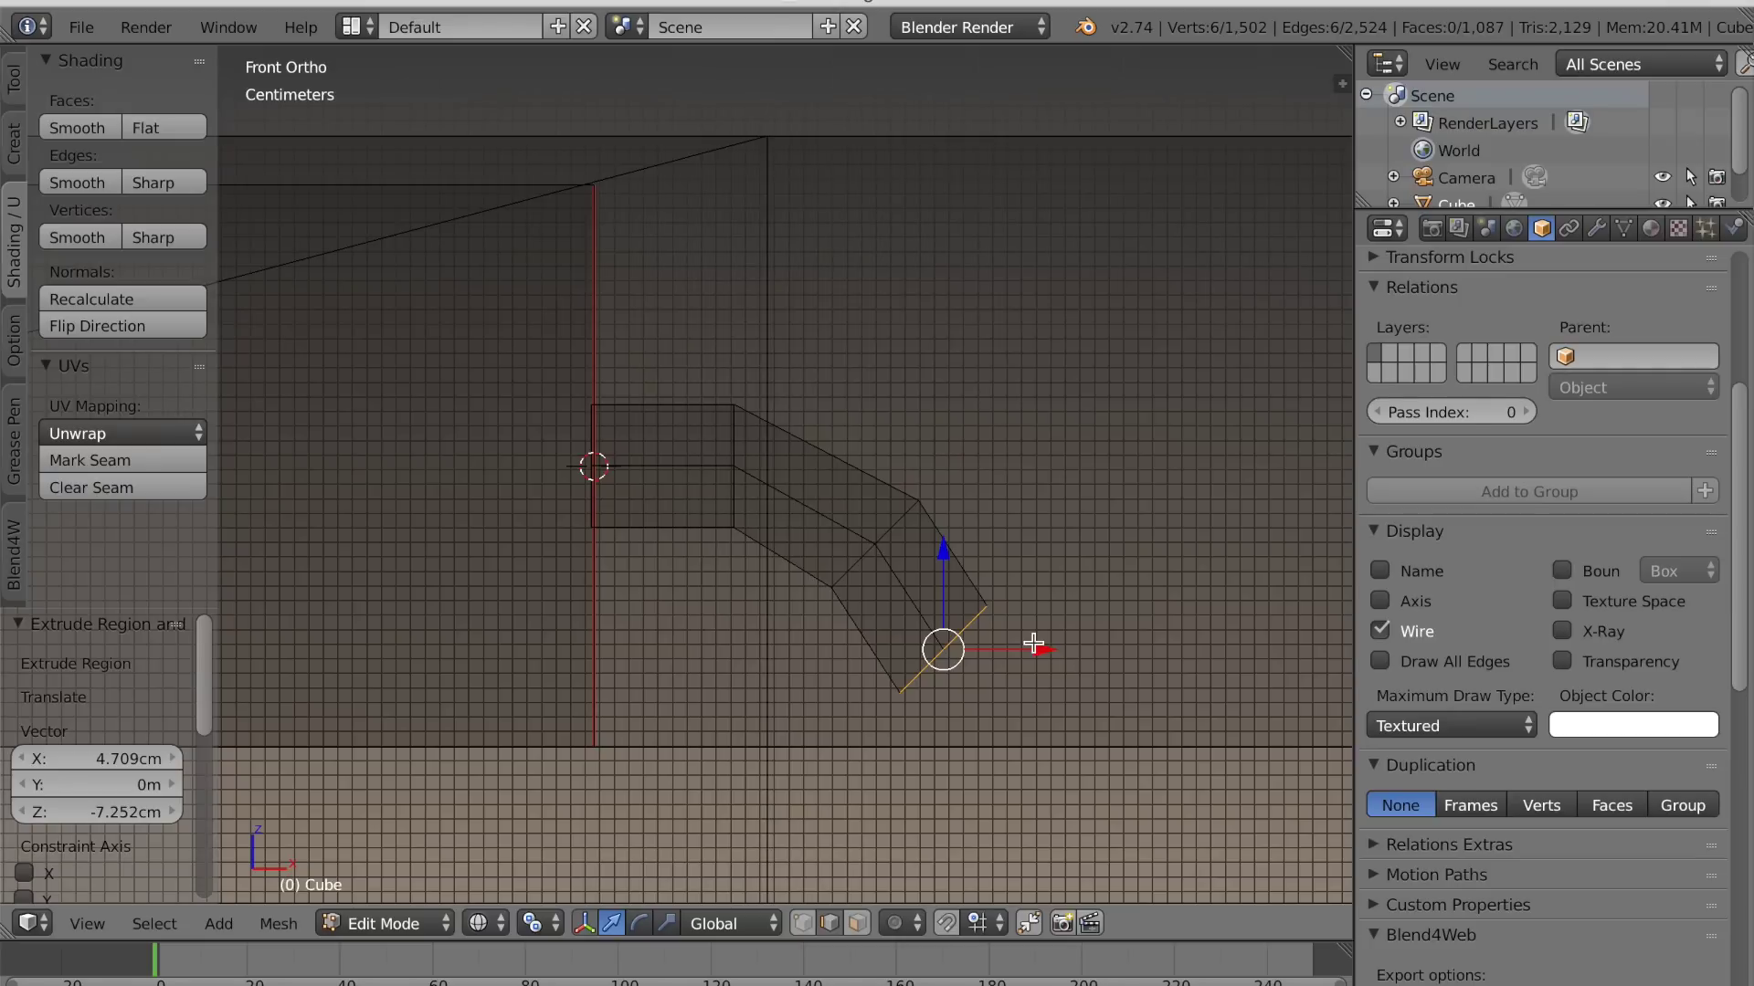
key("r")
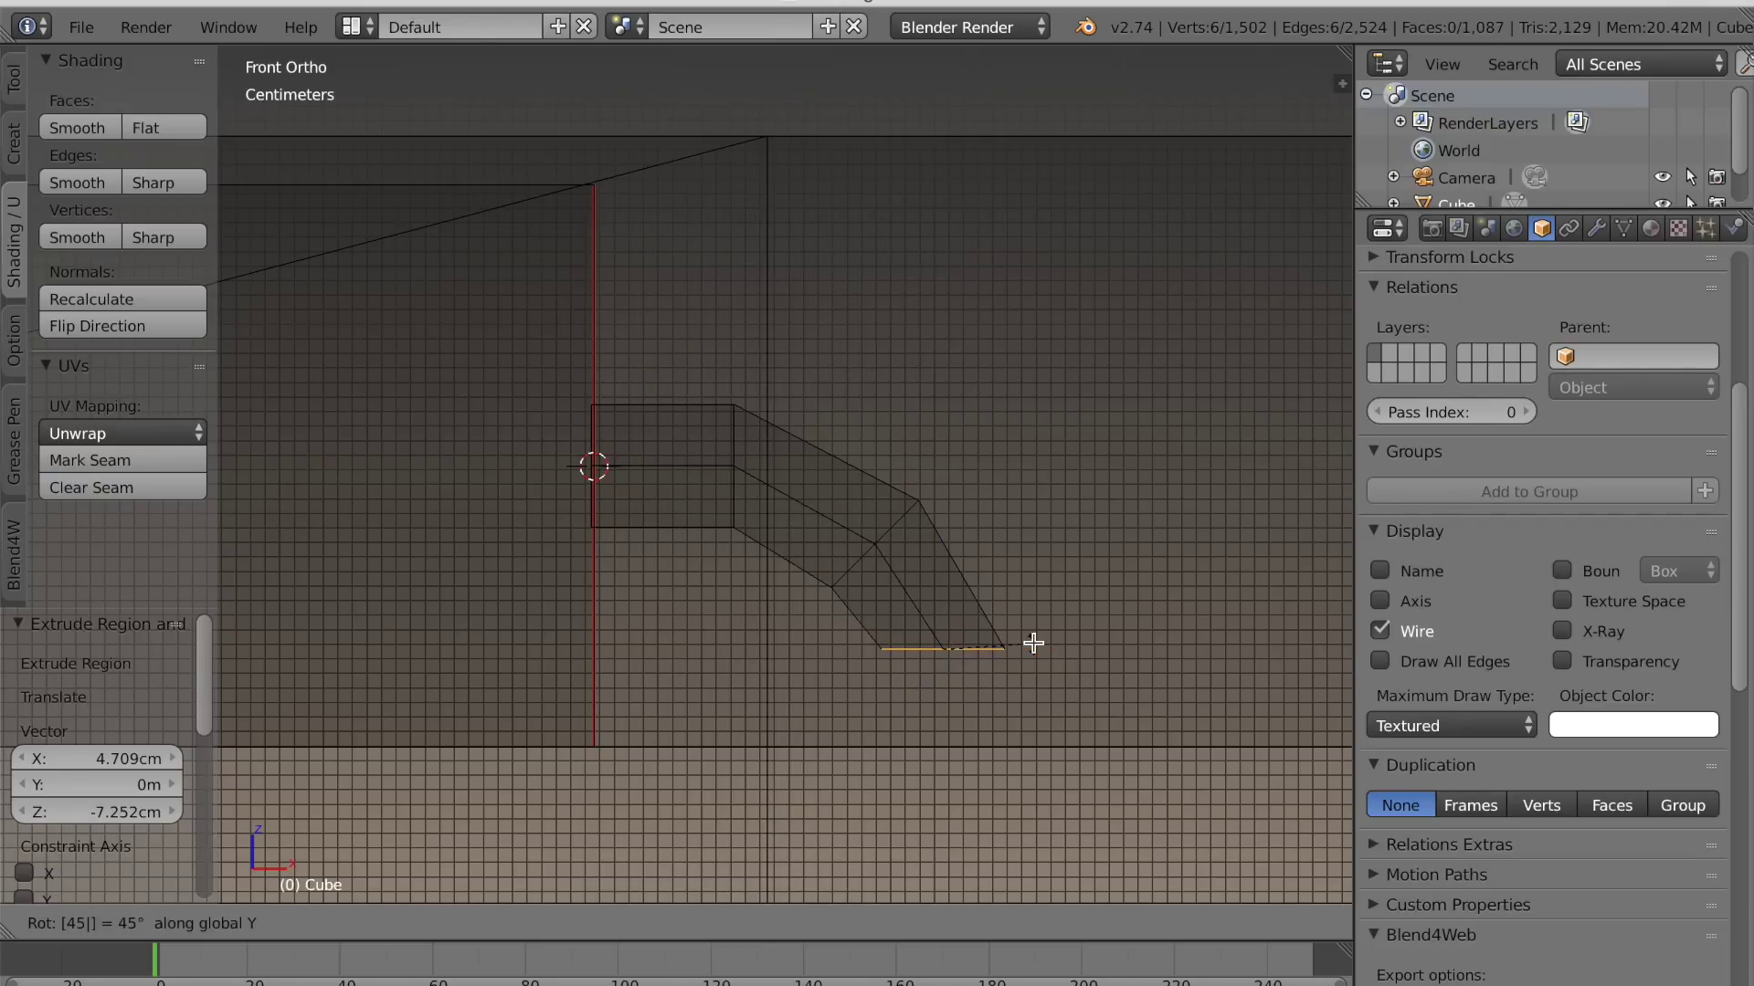
key("Return")
Shift the pipe's end loop about 1.9 cm back along X and extrude it about 6.9 cm straight down to the roof
key("g")
key("x")
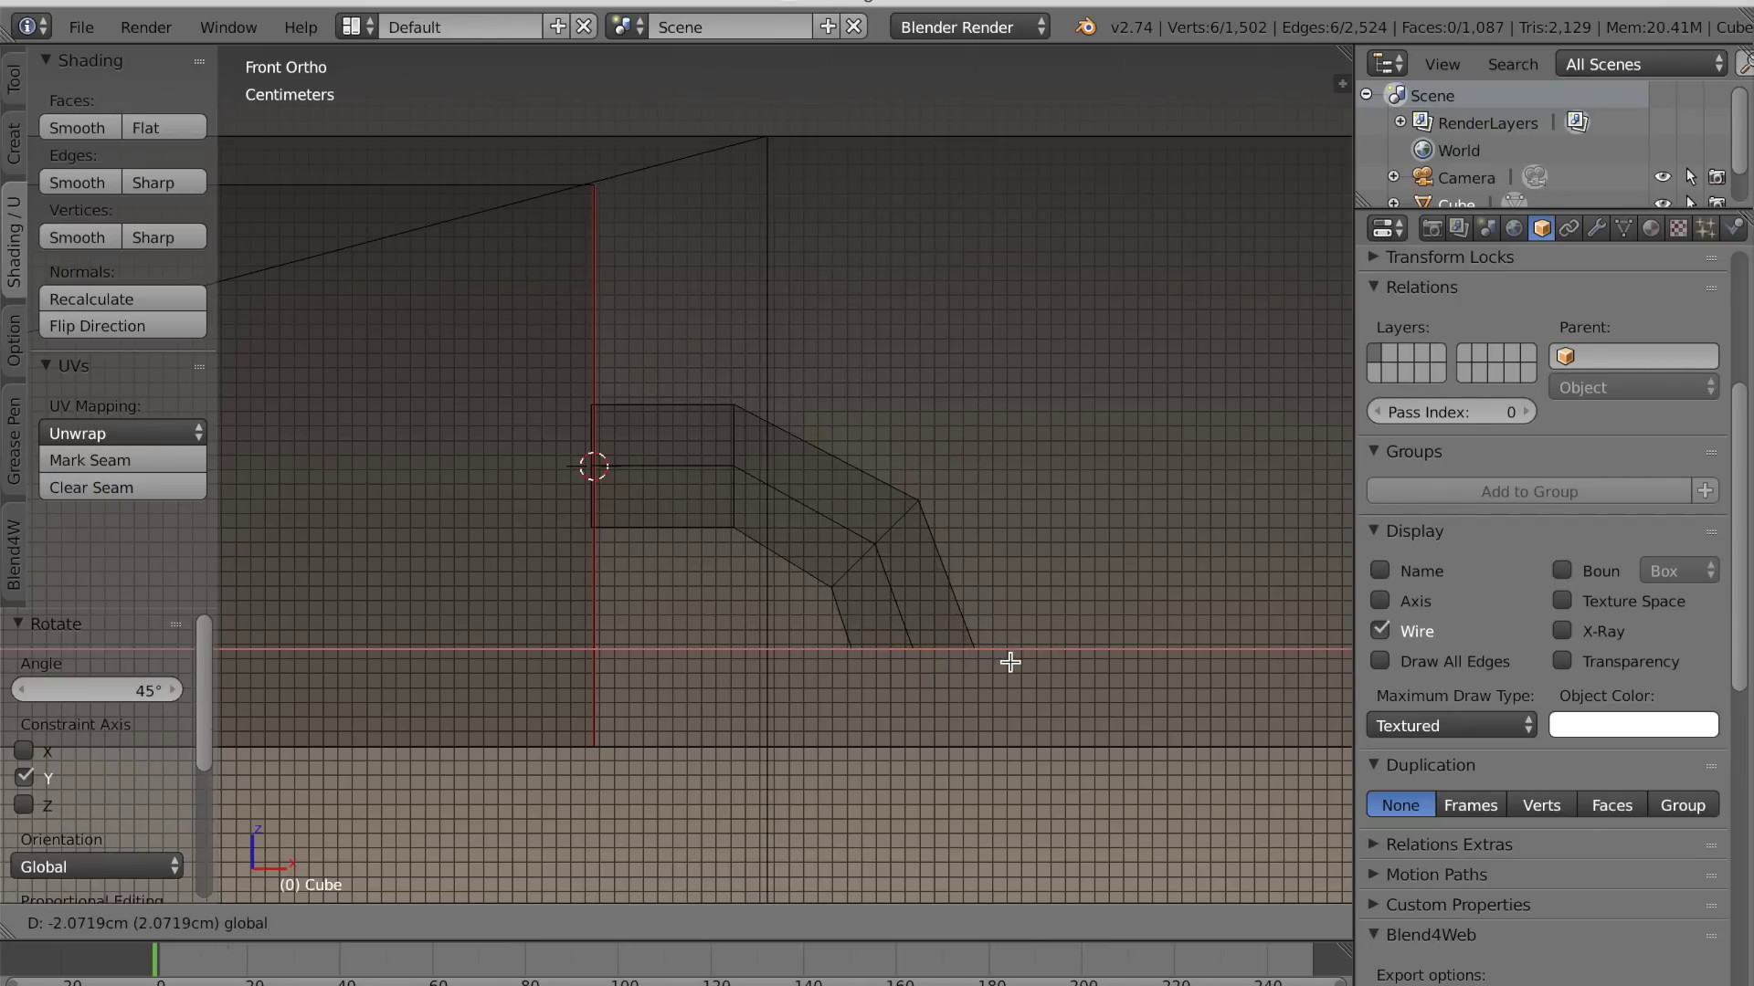
left_click(1012, 660)
key("e")
key("z")
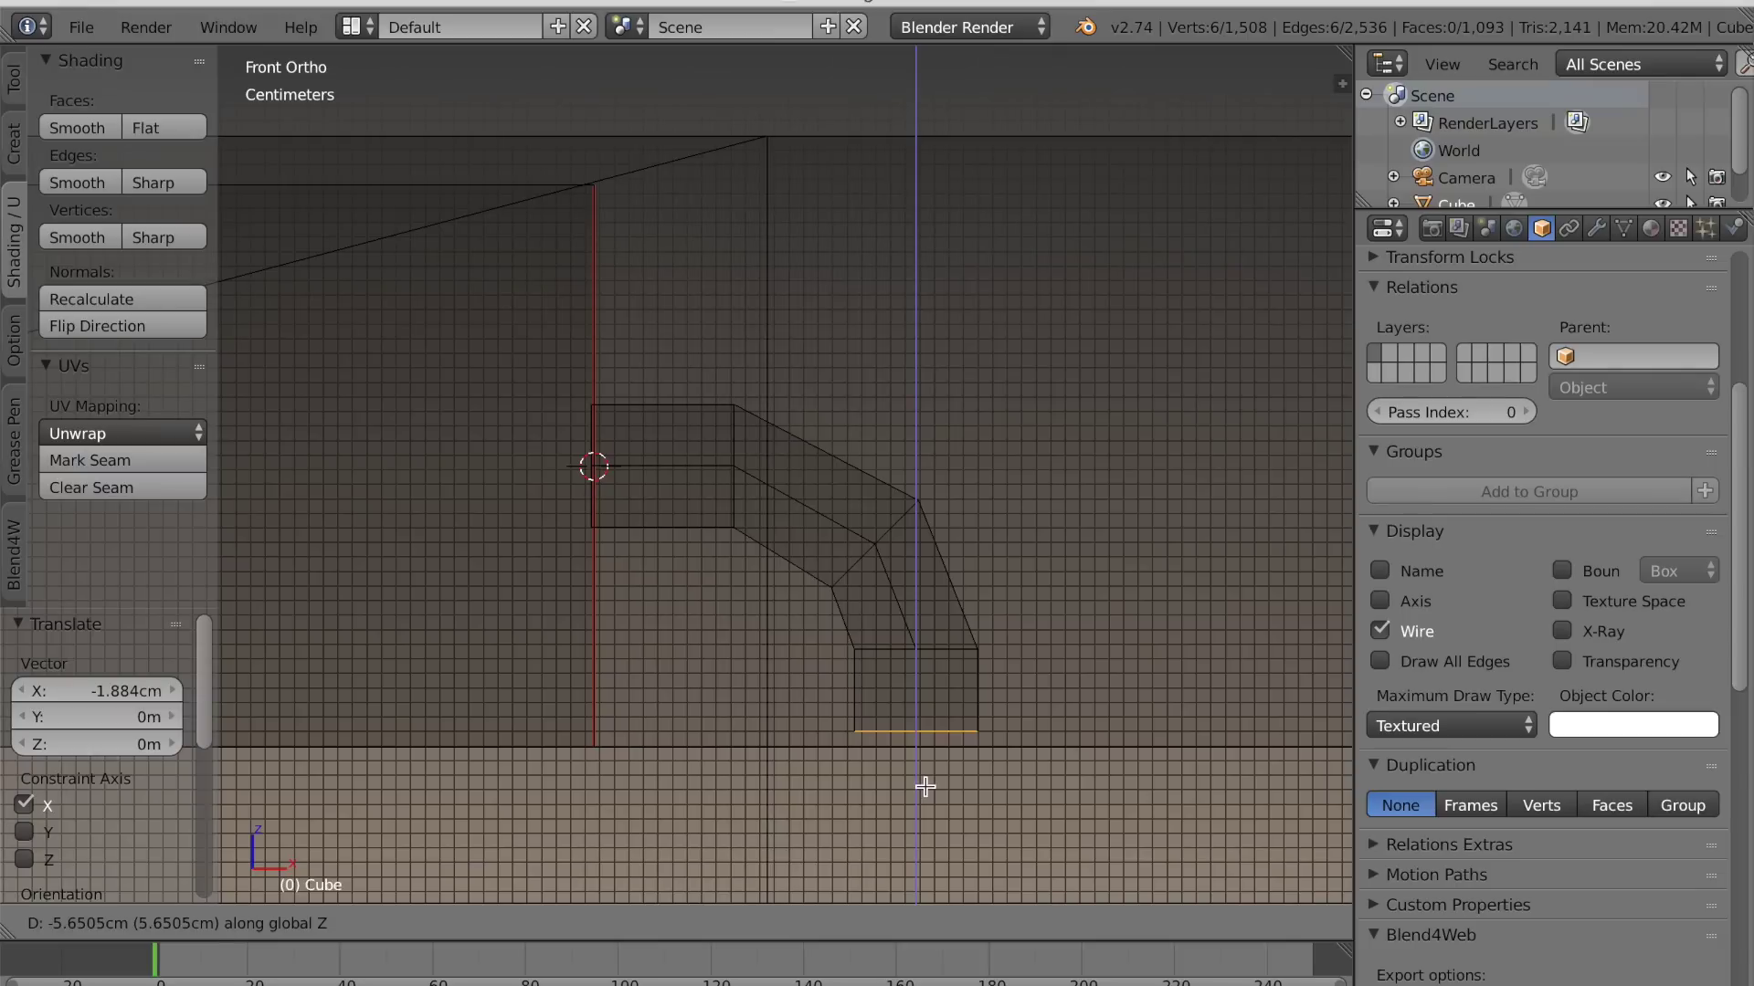
left_click(923, 804)
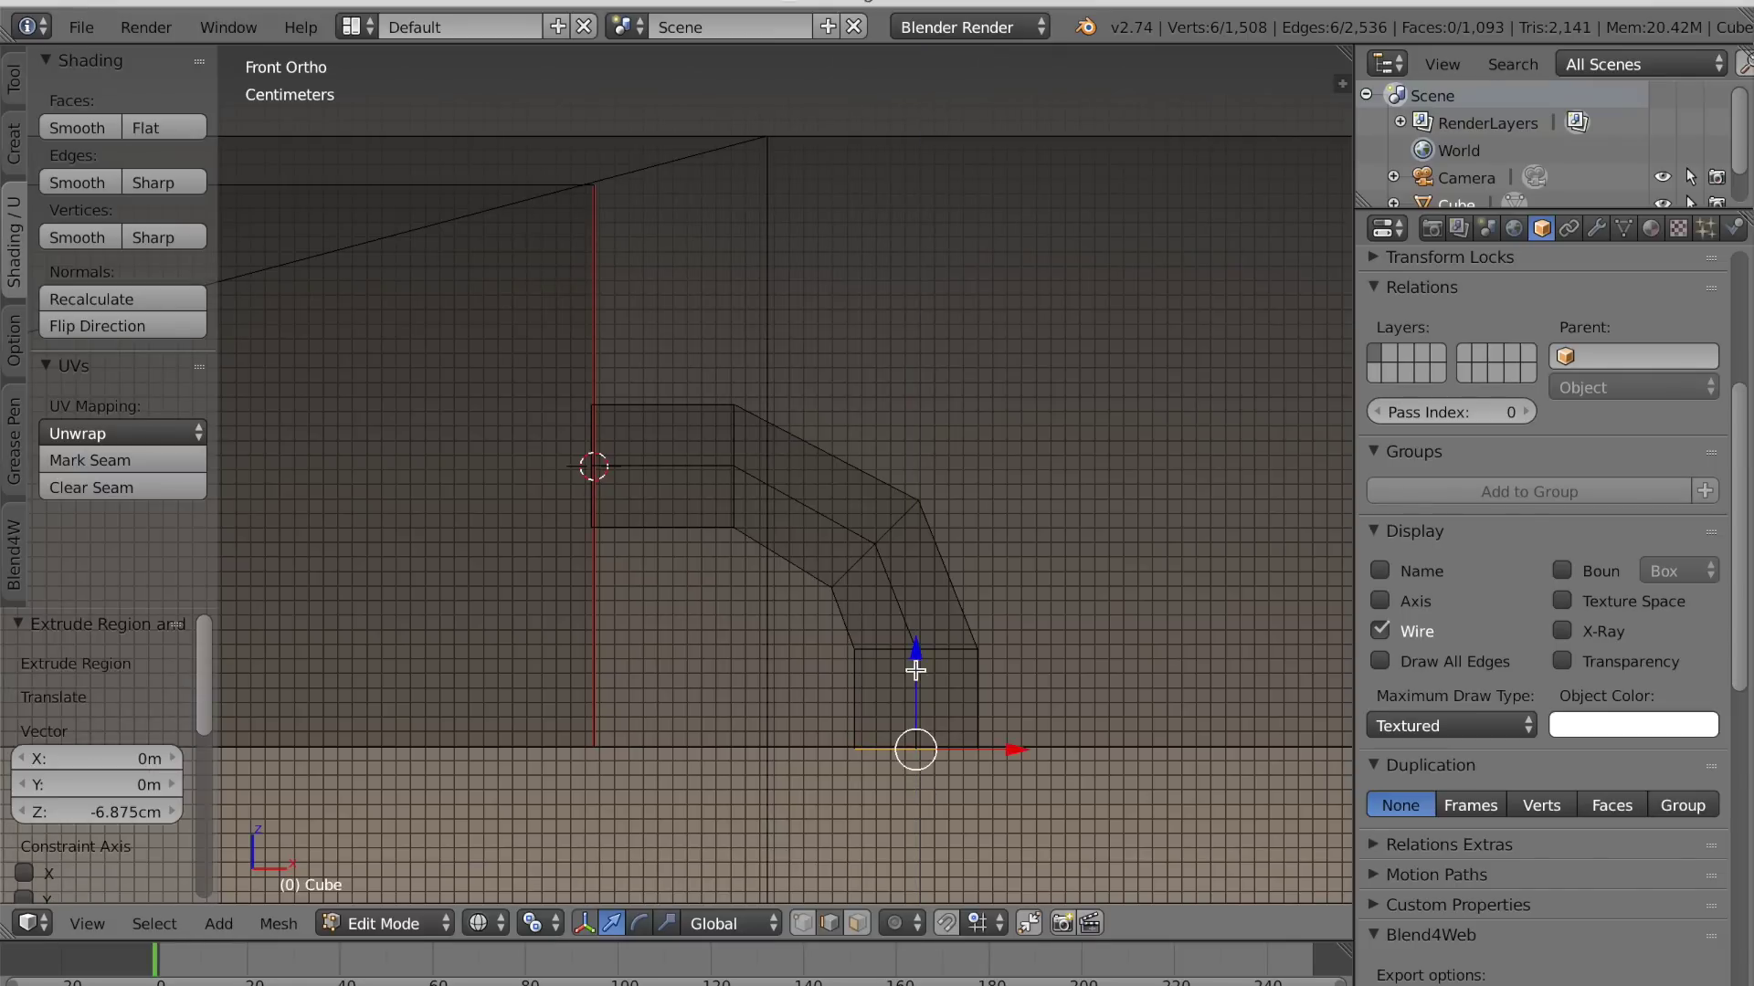
scroll(915, 670, "down", 2)
key("z")
scroll(913, 640, "down", 2)
mouse_move(913, 634)
middle_mouse_down()
mouse_move(876, 682)
mouse_move(855, 587)
middle_mouse_up()
key("KP_5")
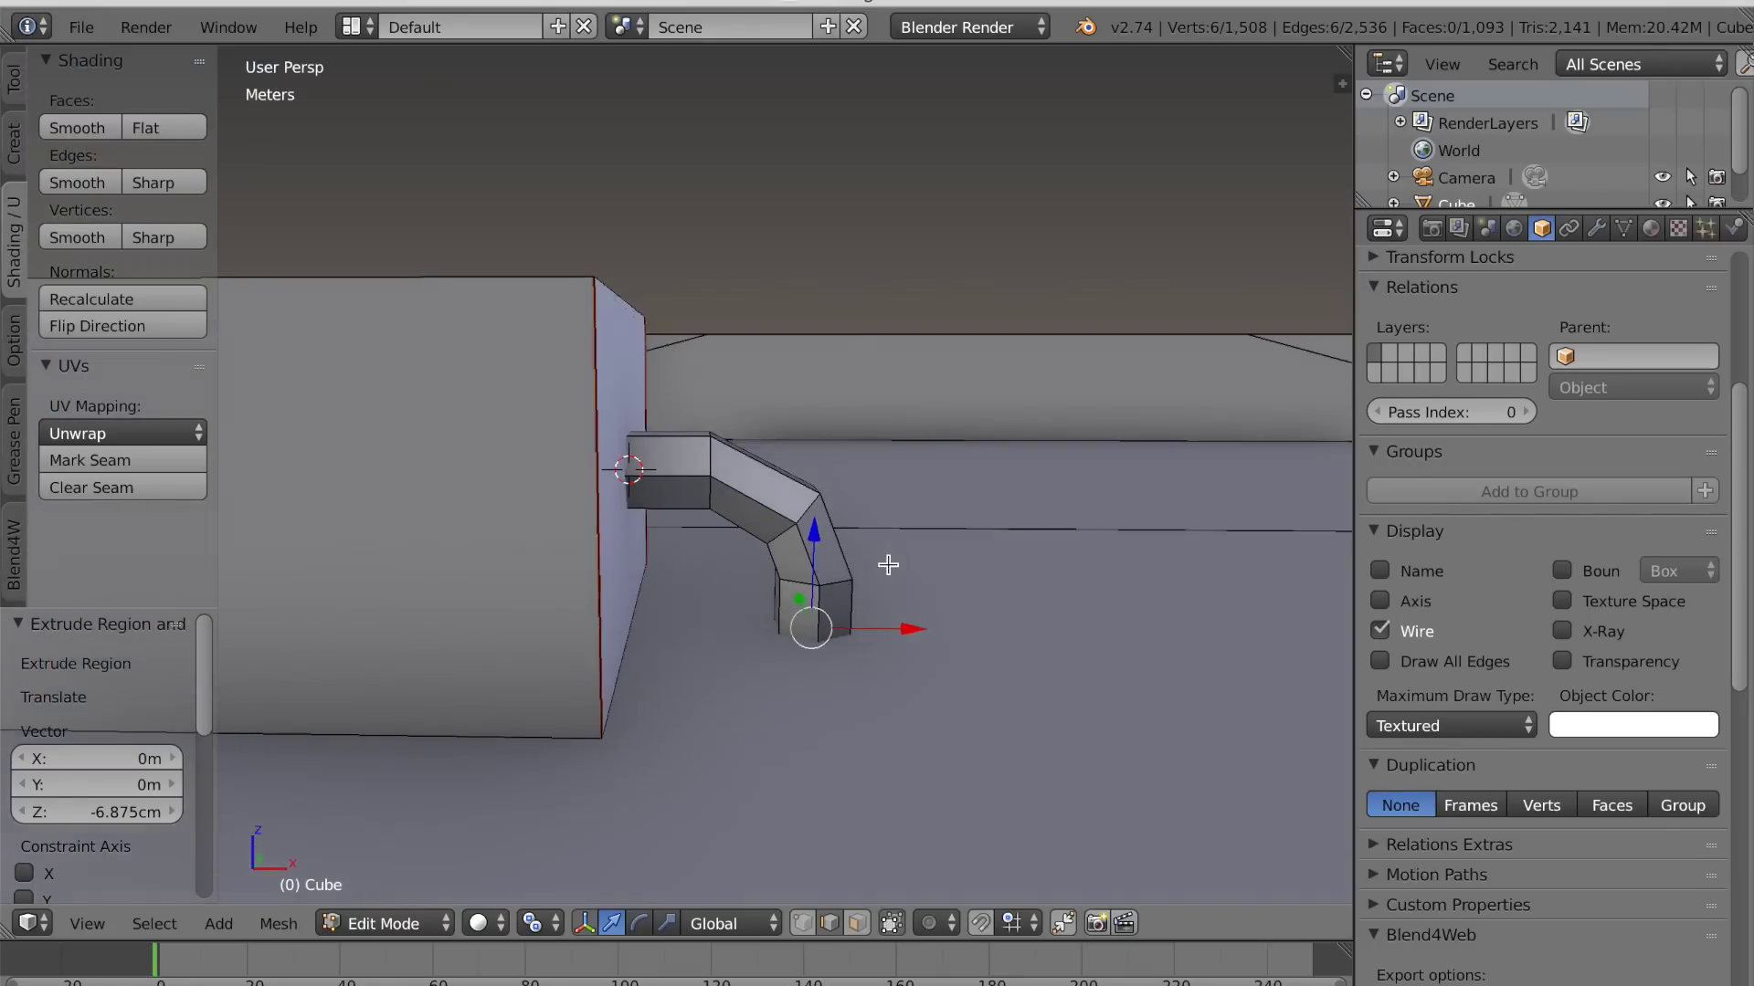
Mark the lengthwise edges along the underside of the bent pipe as a seam
scroll(889, 563, "up", 3)
scroll(813, 548, "up", 1)
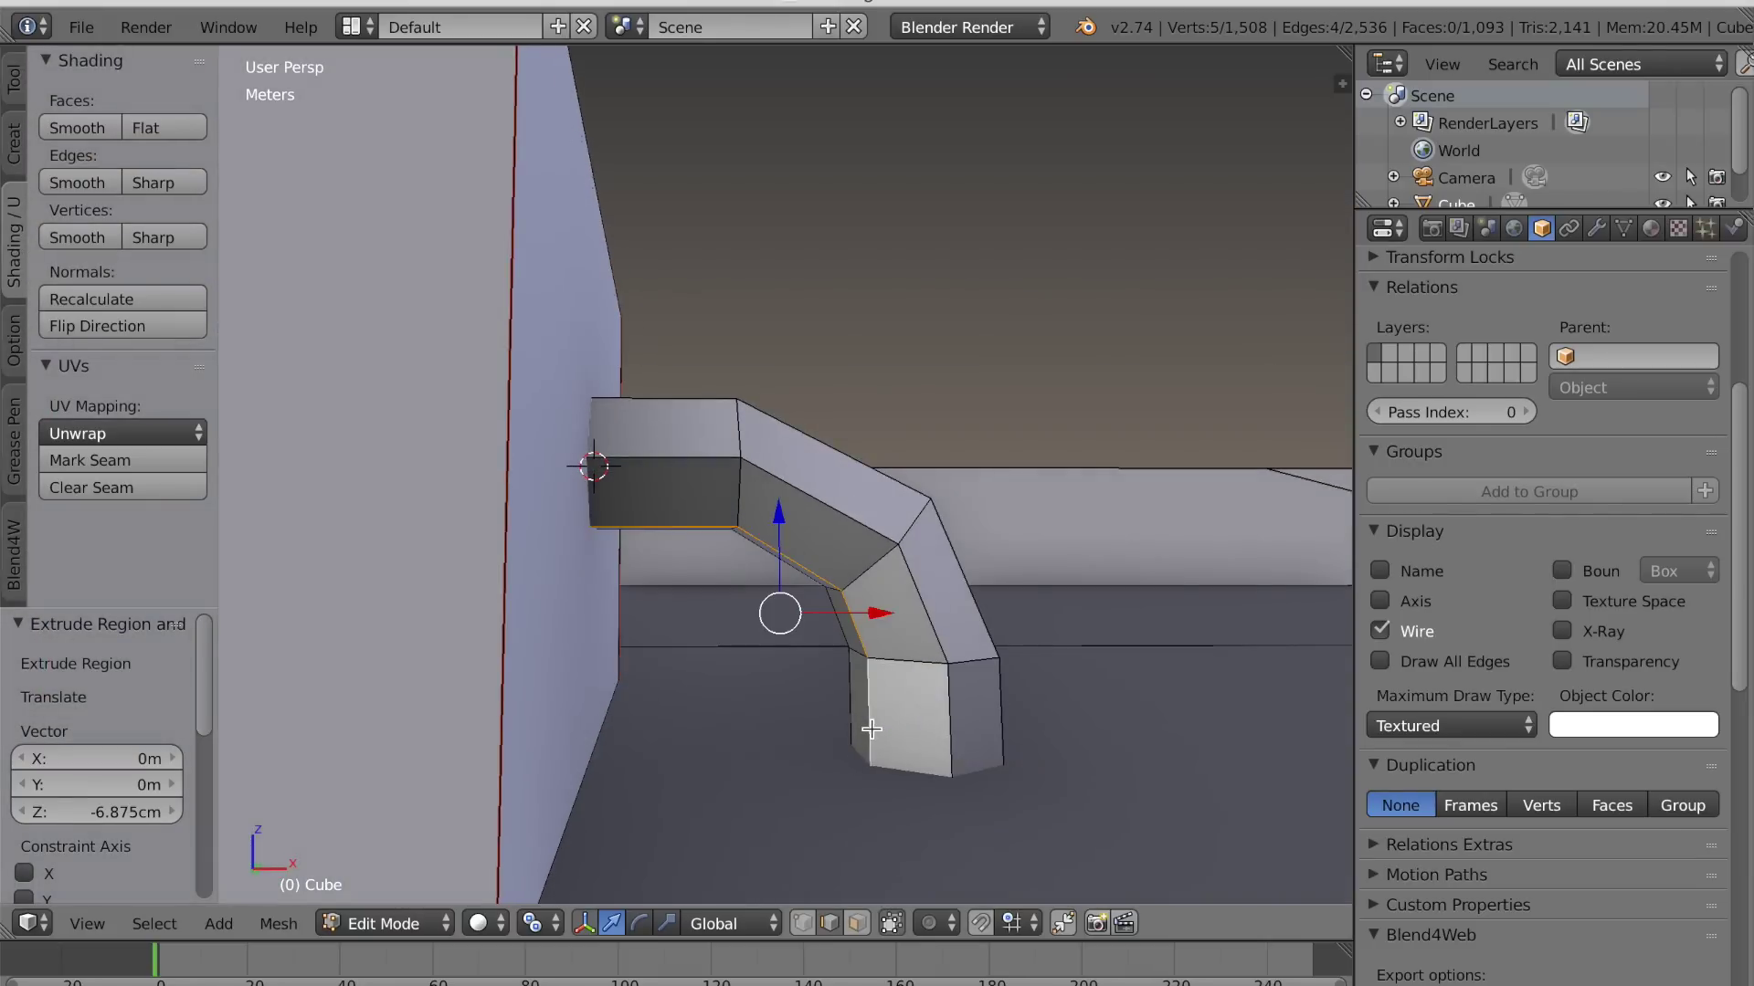
key("ctrl+e")
left_click(792, 602)
scroll(845, 568, "down", 3)
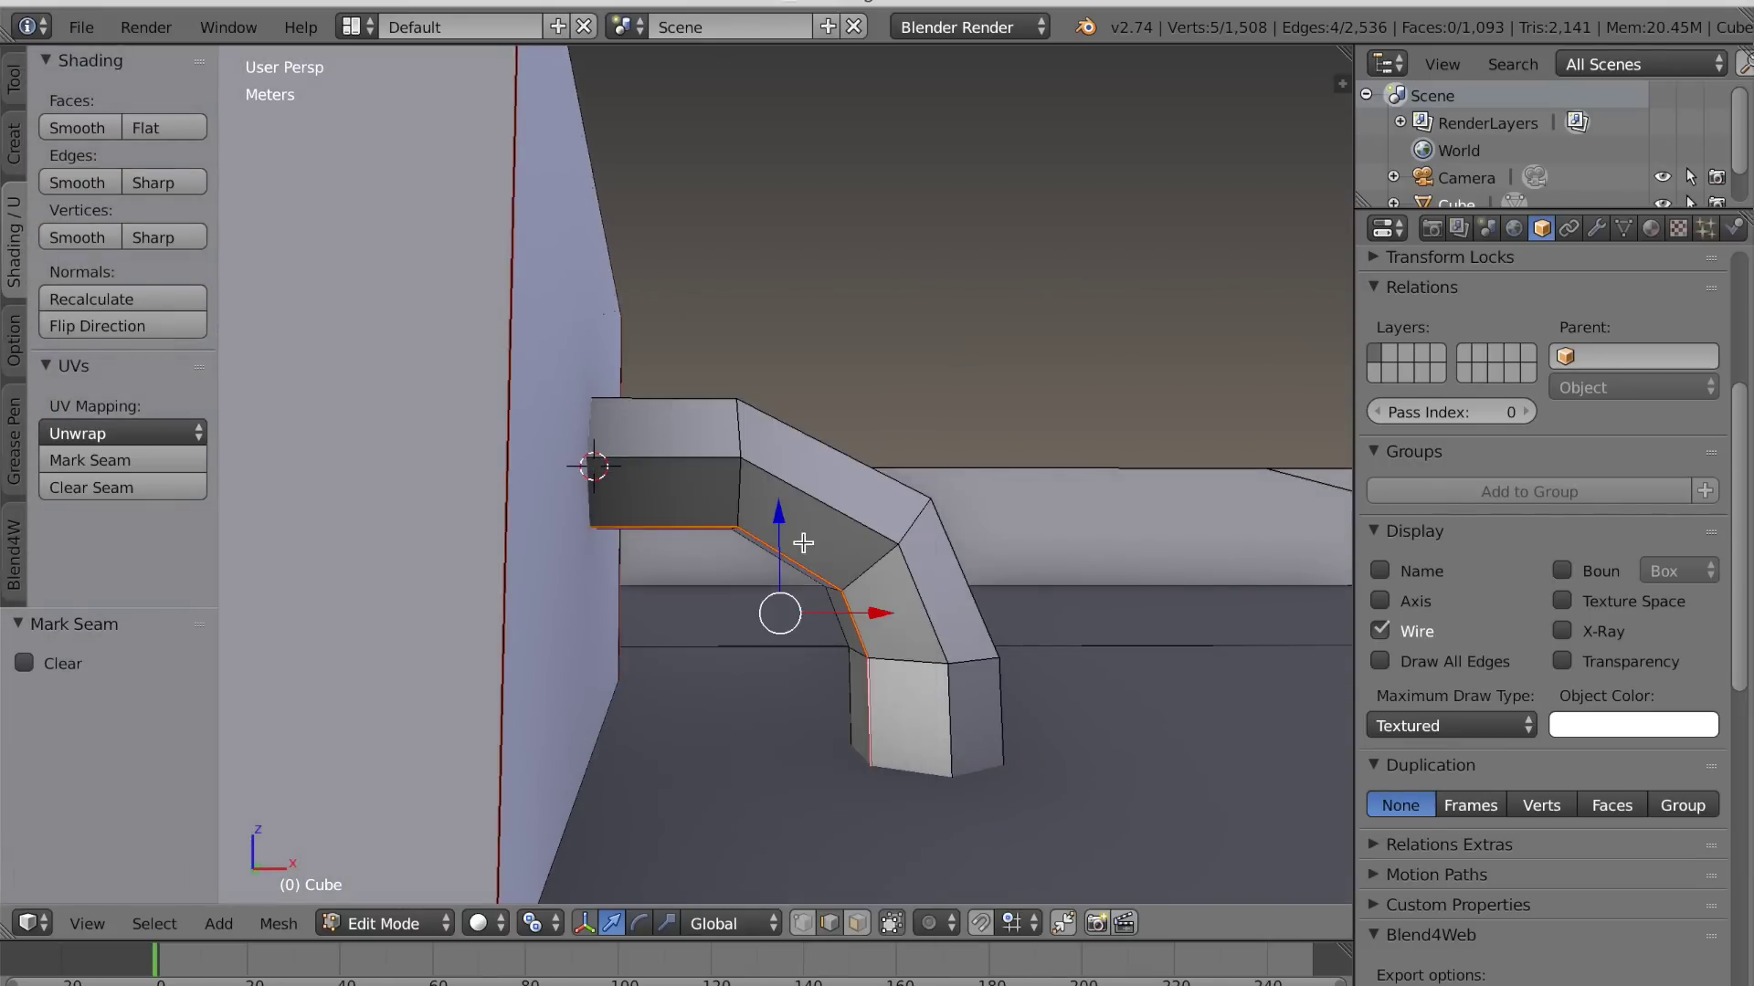
scroll(831, 585, "down", 3)
Duplicate the roof box together with its bent pipe and place the copy about 1.18 m along X
middle_click_drag(819, 595, 854, 551)
key("l")
key("l")
scroll(676, 470, "down", 8)
scroll(748, 521, "up", 3)
key("shift+d")
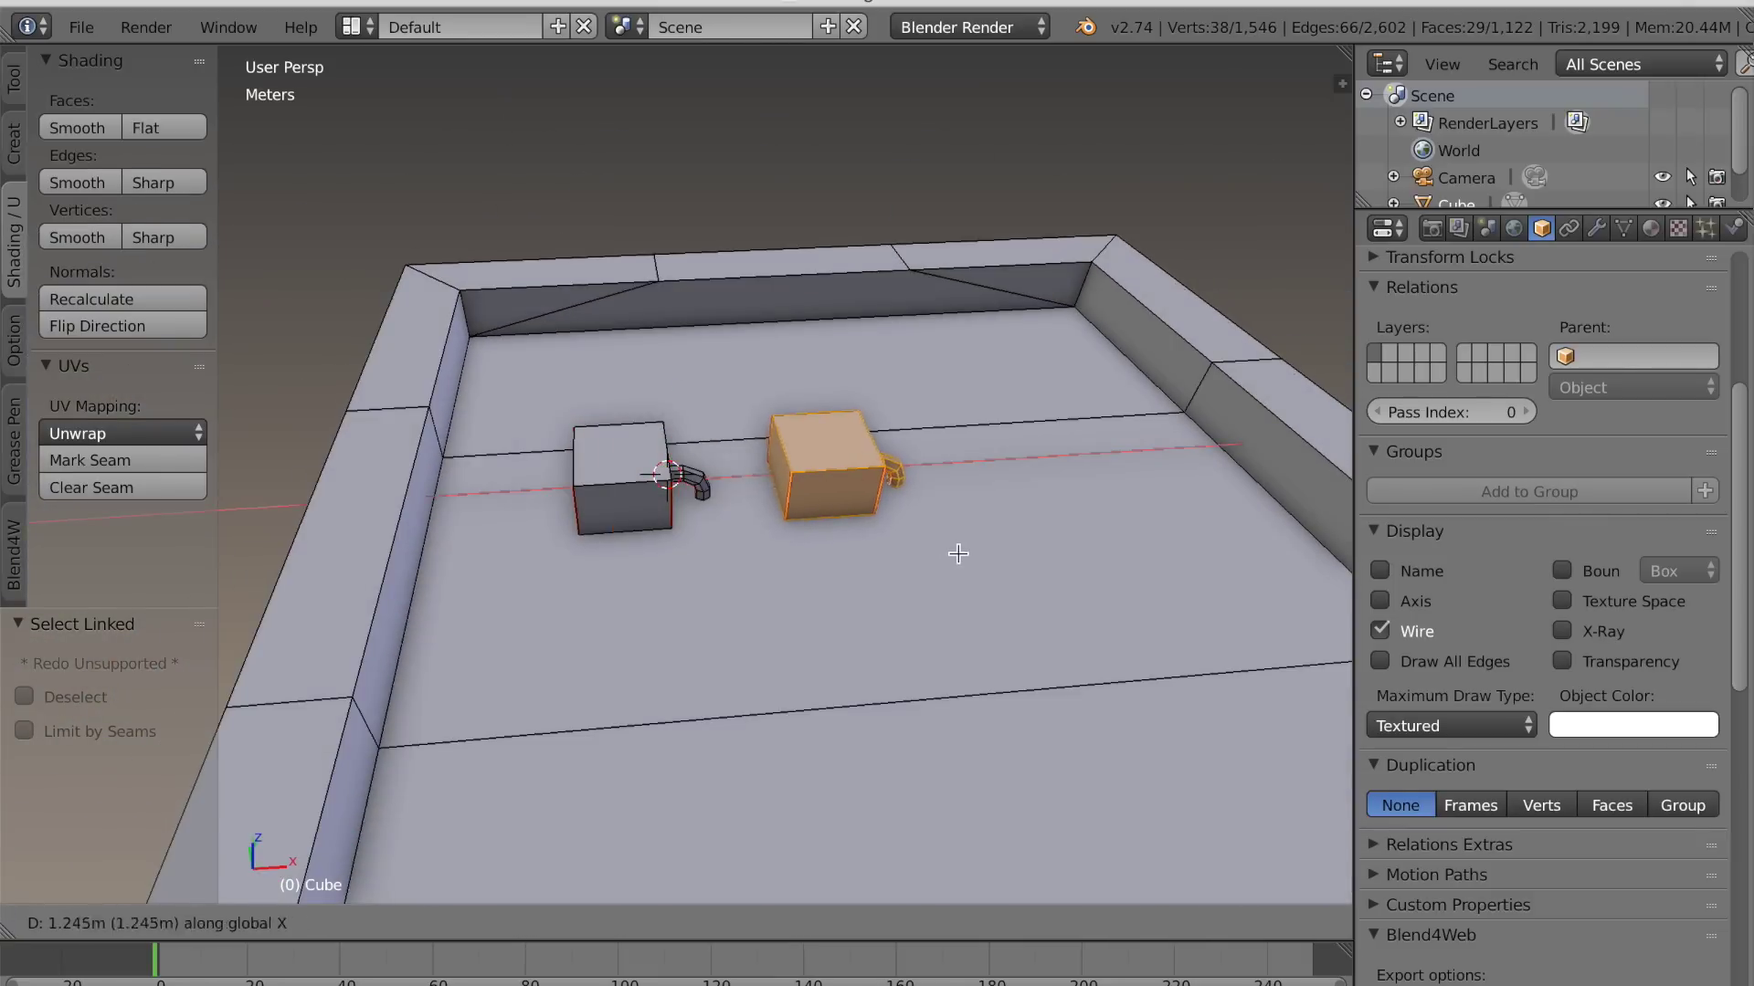
left_click(950, 556)
middle_click_drag(949, 557, 731, 493)
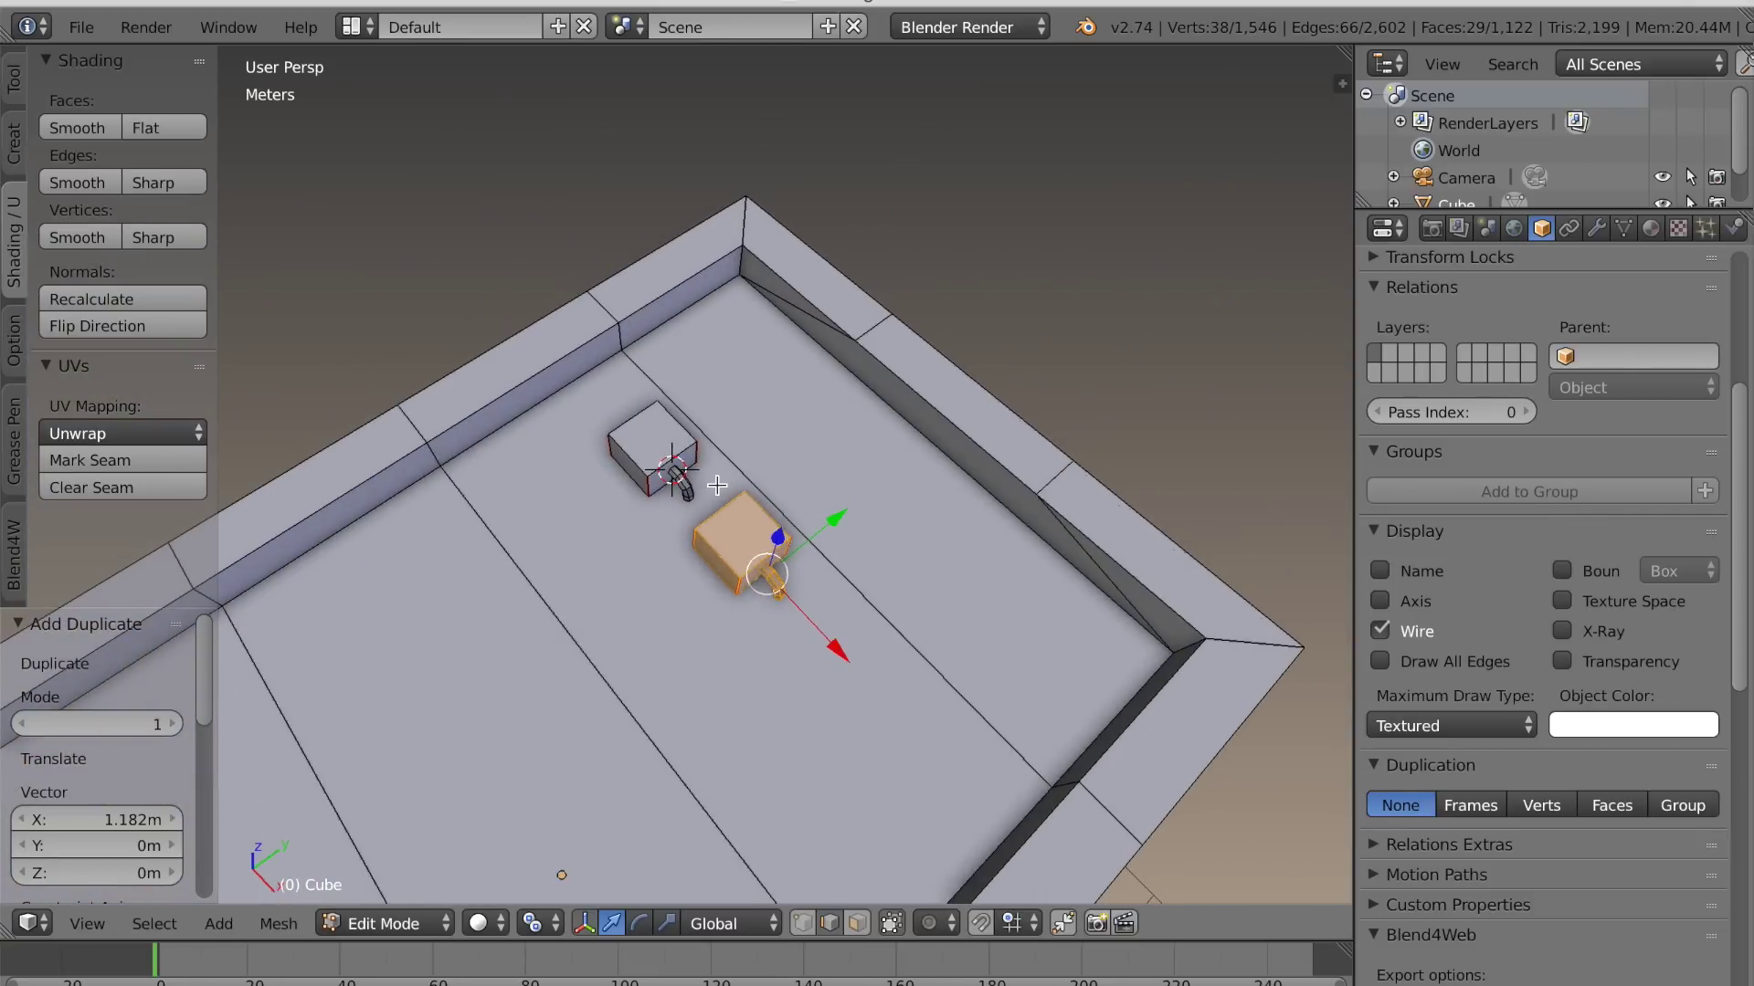
Duplicate the first roof box with its bent pipe, place the copy about 1.54 m along negative Y and adjust its position
scroll(717, 485, "up", 3)
key("a")
key("l")
middle_click_drag(697, 488, 681, 479)
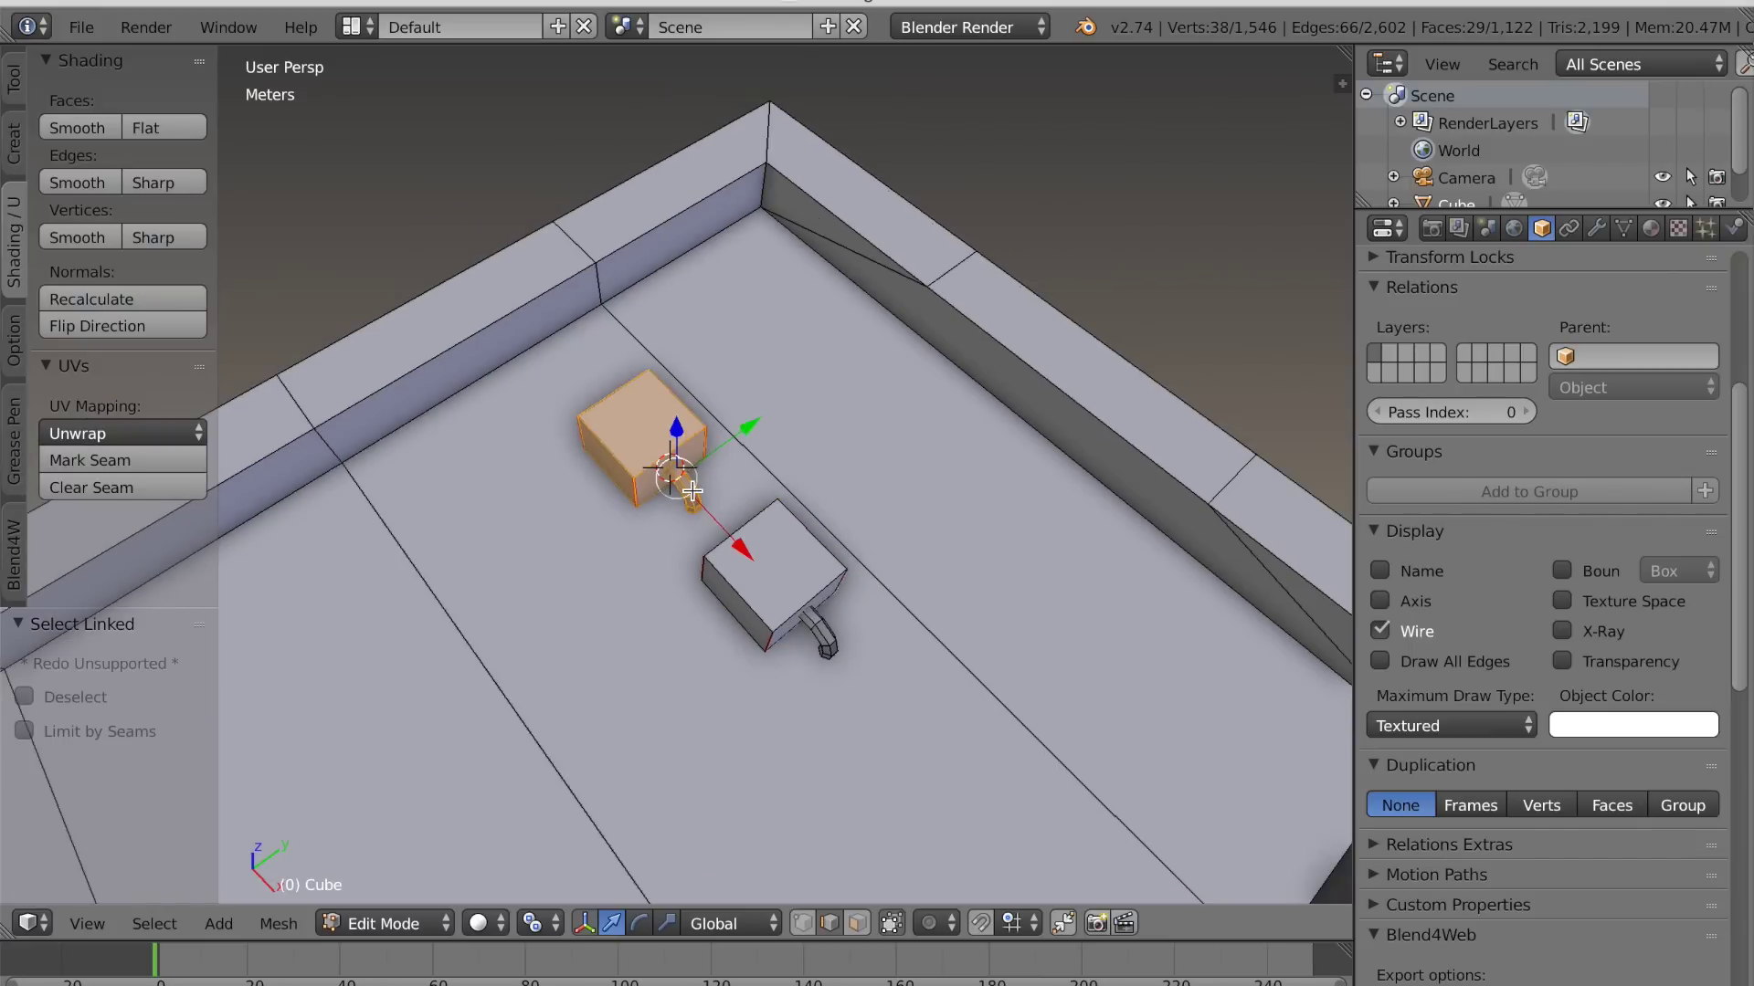
key("shift+d")
key("y")
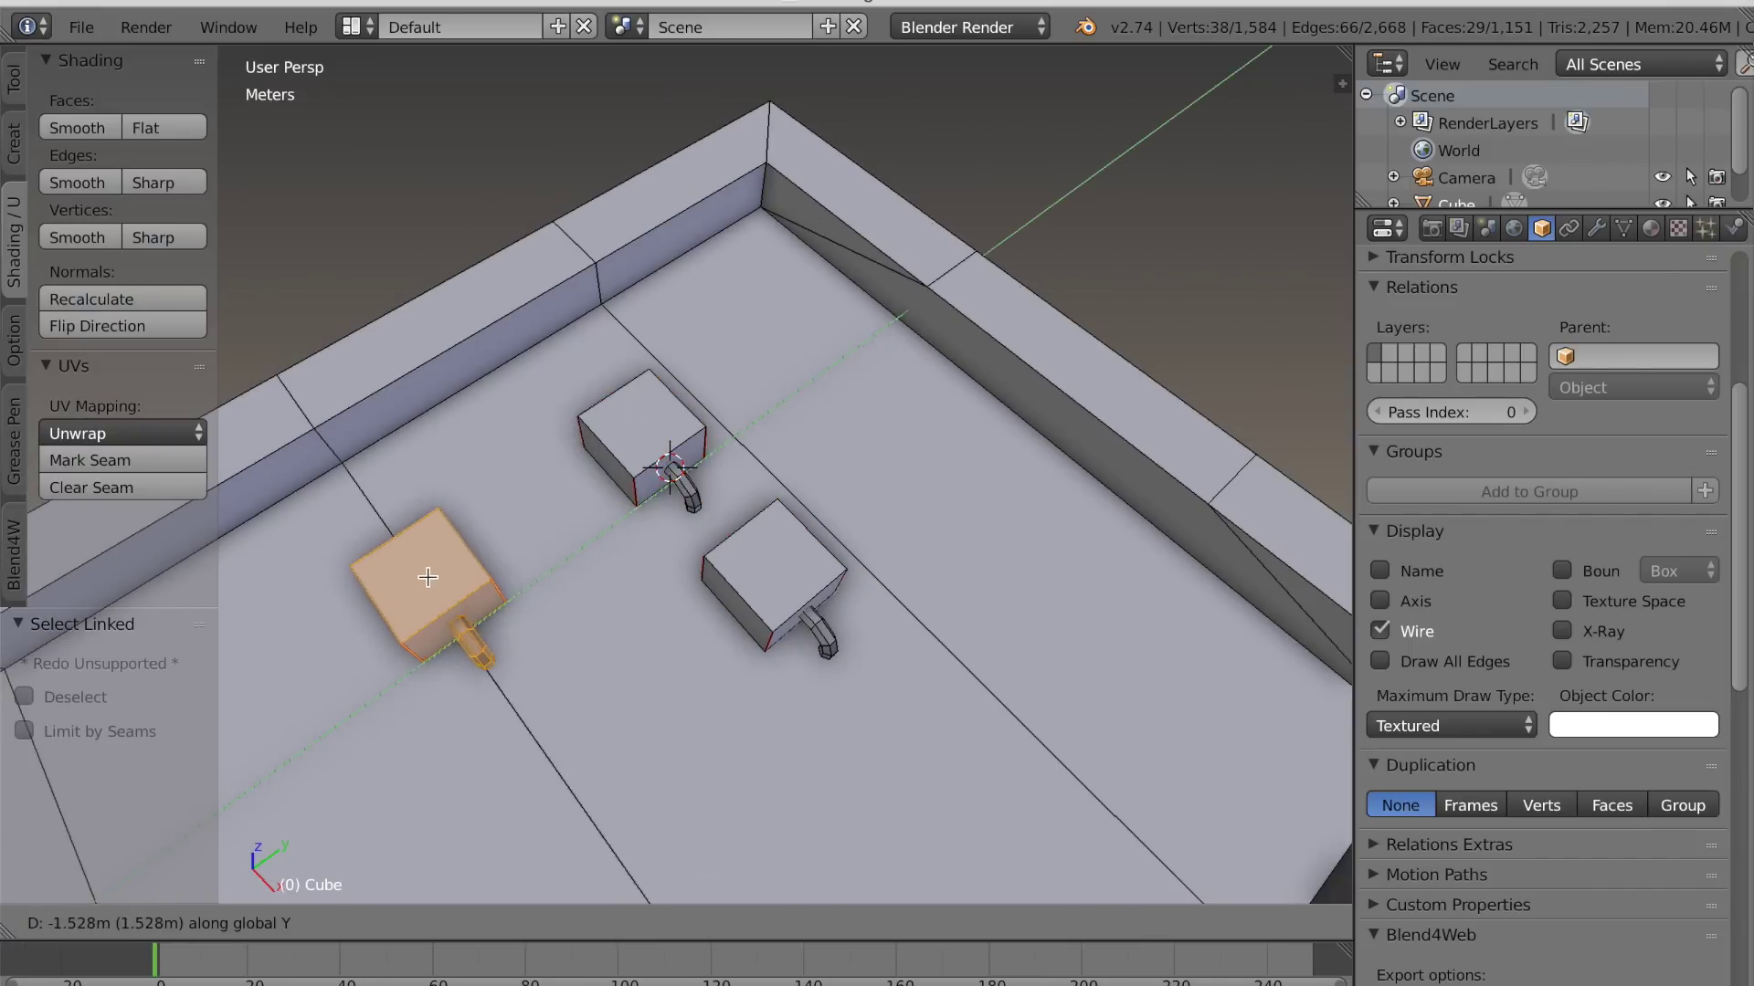
left_click(435, 576)
scroll(543, 644, "down", 7)
middle_click_drag(542, 644, 616, 580)
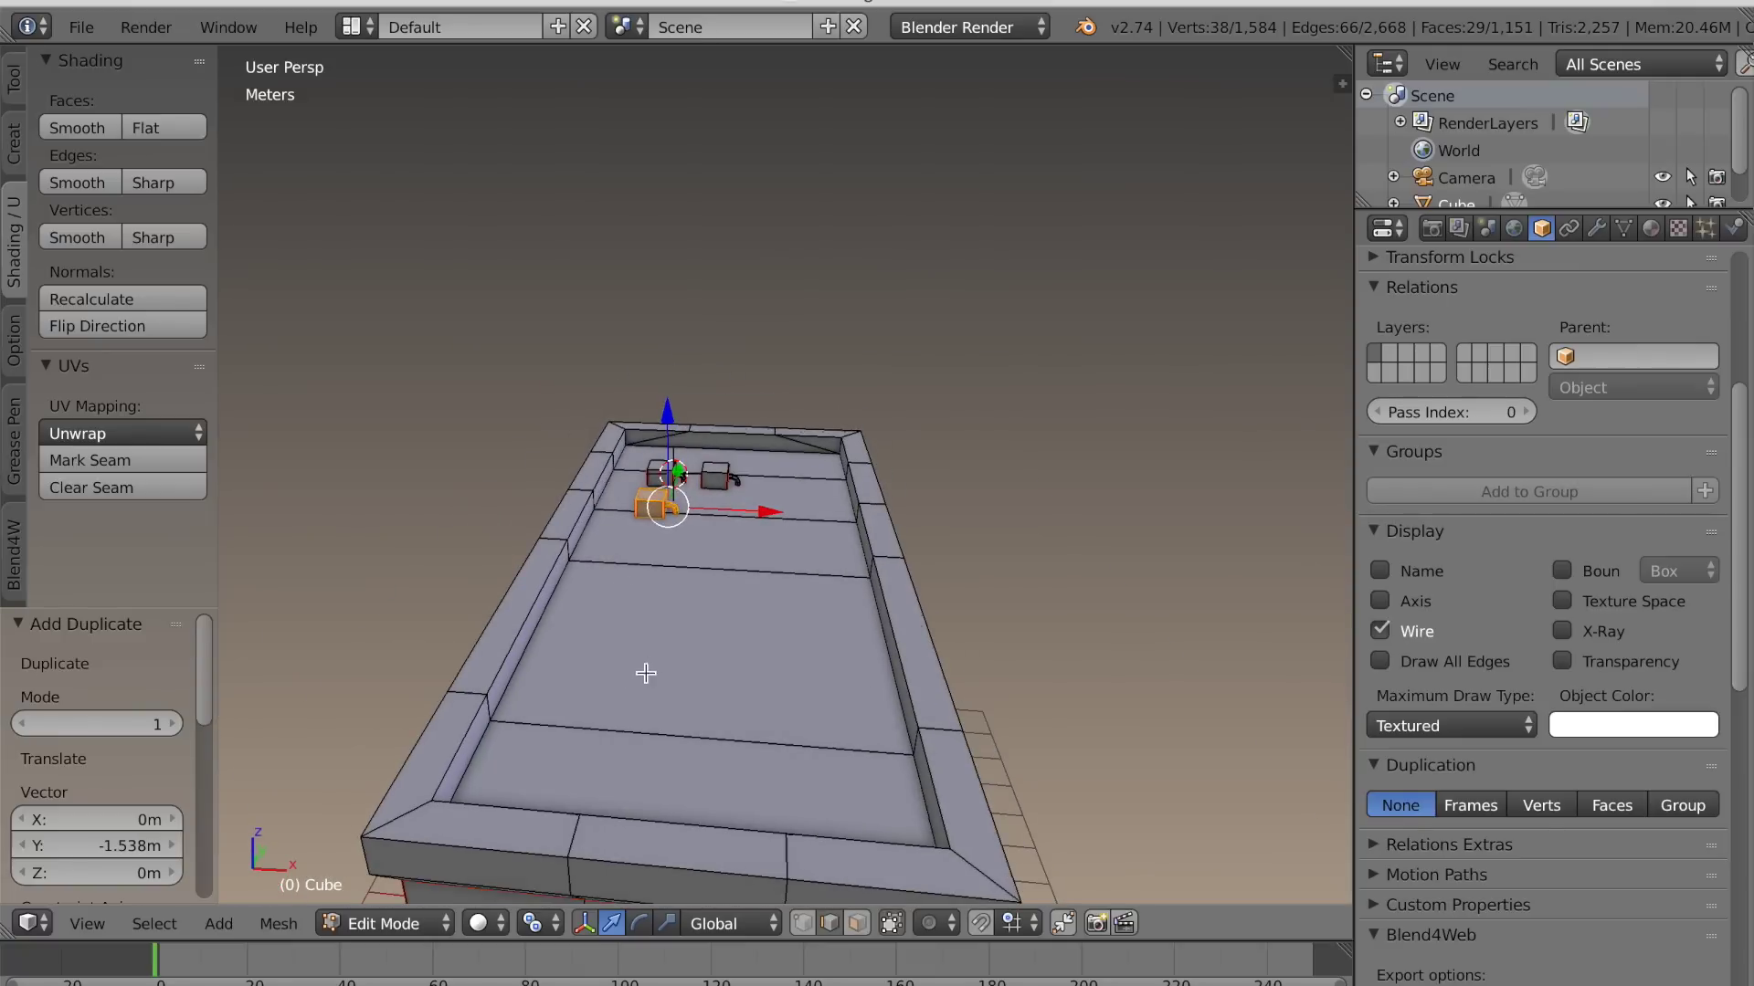
scroll(646, 673, "up", 6)
middle_click_drag(645, 673, 594, 652)
left_click_drag(635, 505, 588, 520)
scroll(614, 673, "down", 3)
middle_click_drag(587, 520, 859, 626)
Add a cube to the mesh on the roof beside the parapet and move it about 1.02 m along negative X
key("a")
key("shift+a")
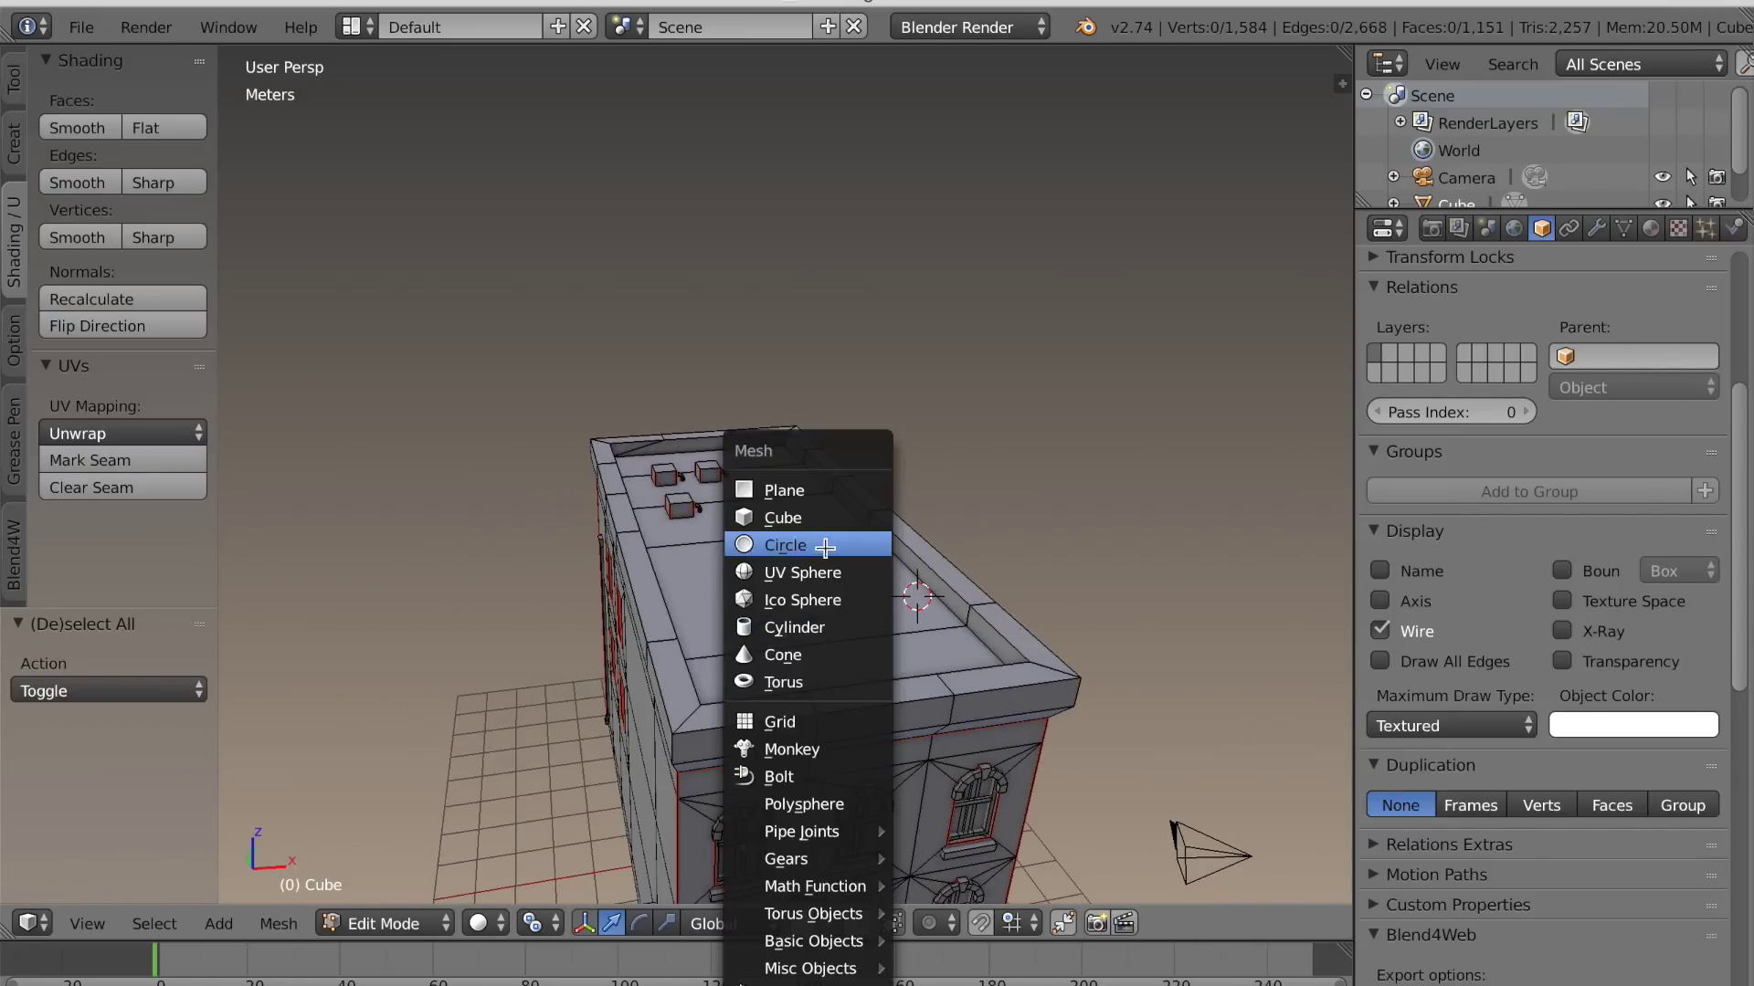
left_click(821, 518)
key("g")
key("x")
left_click(928, 595)
Thin the new cube by moving its inward side face about 1.48 m along X toward the parapet
middle_click_drag(928, 595, 827, 600)
right_click(826, 600)
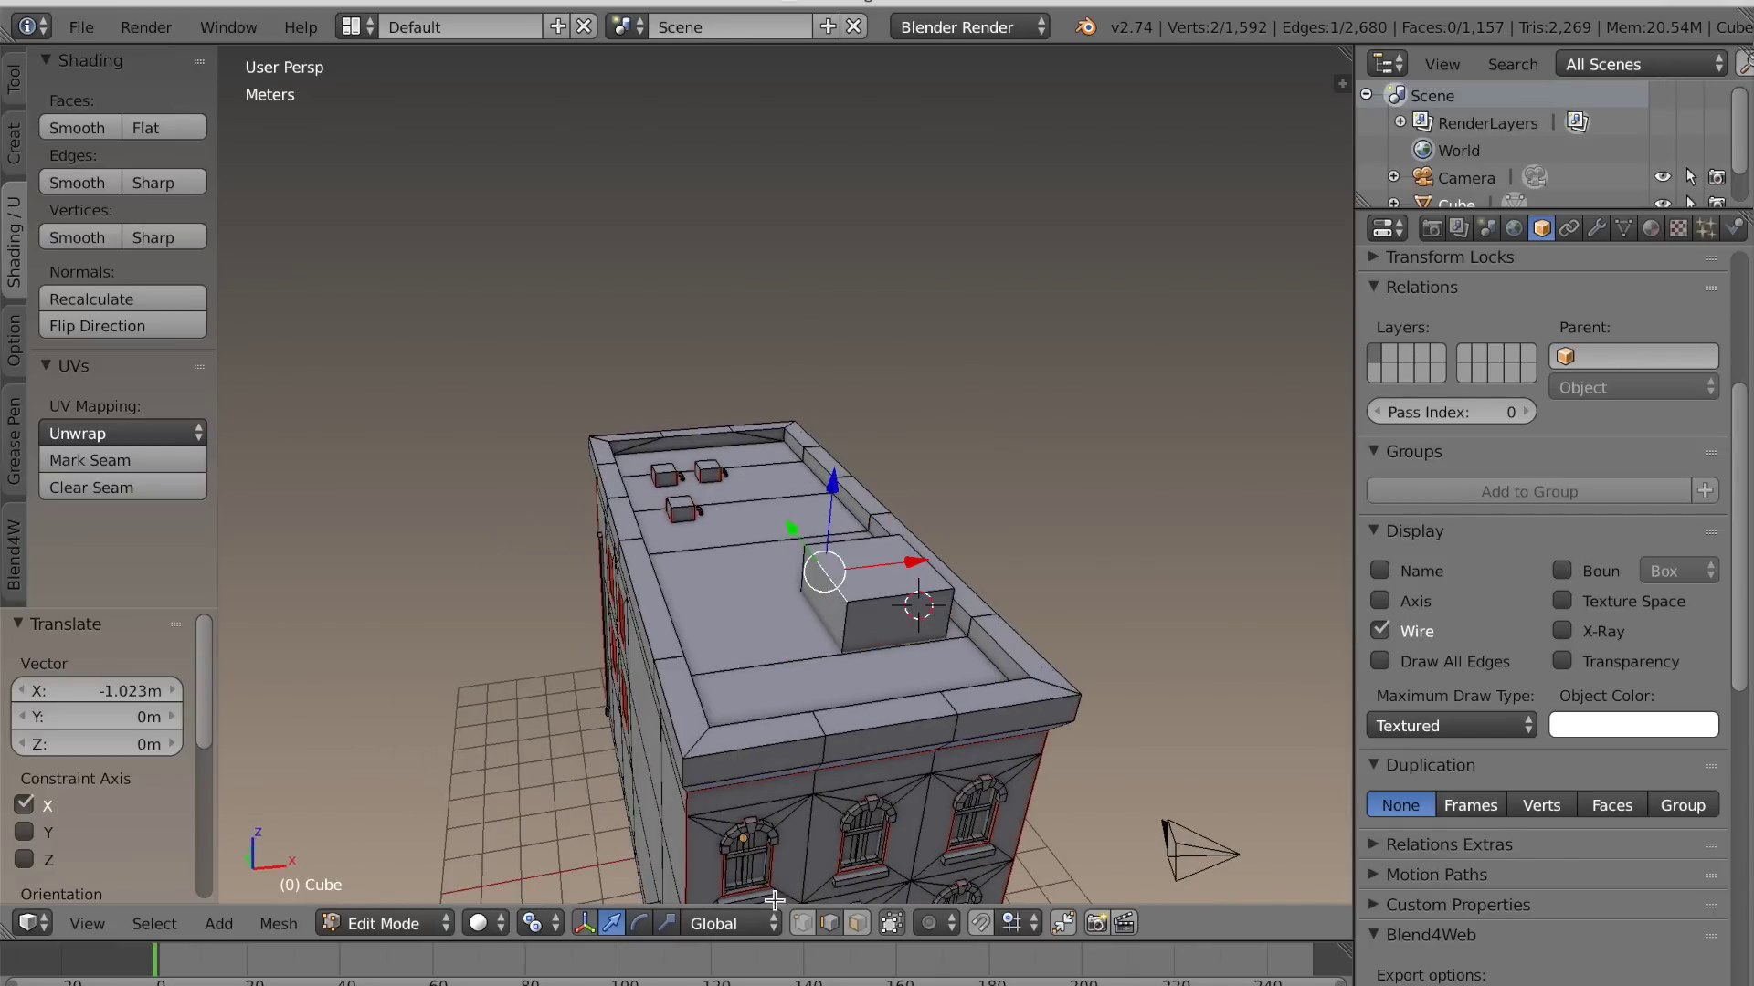
key("g")
key("x")
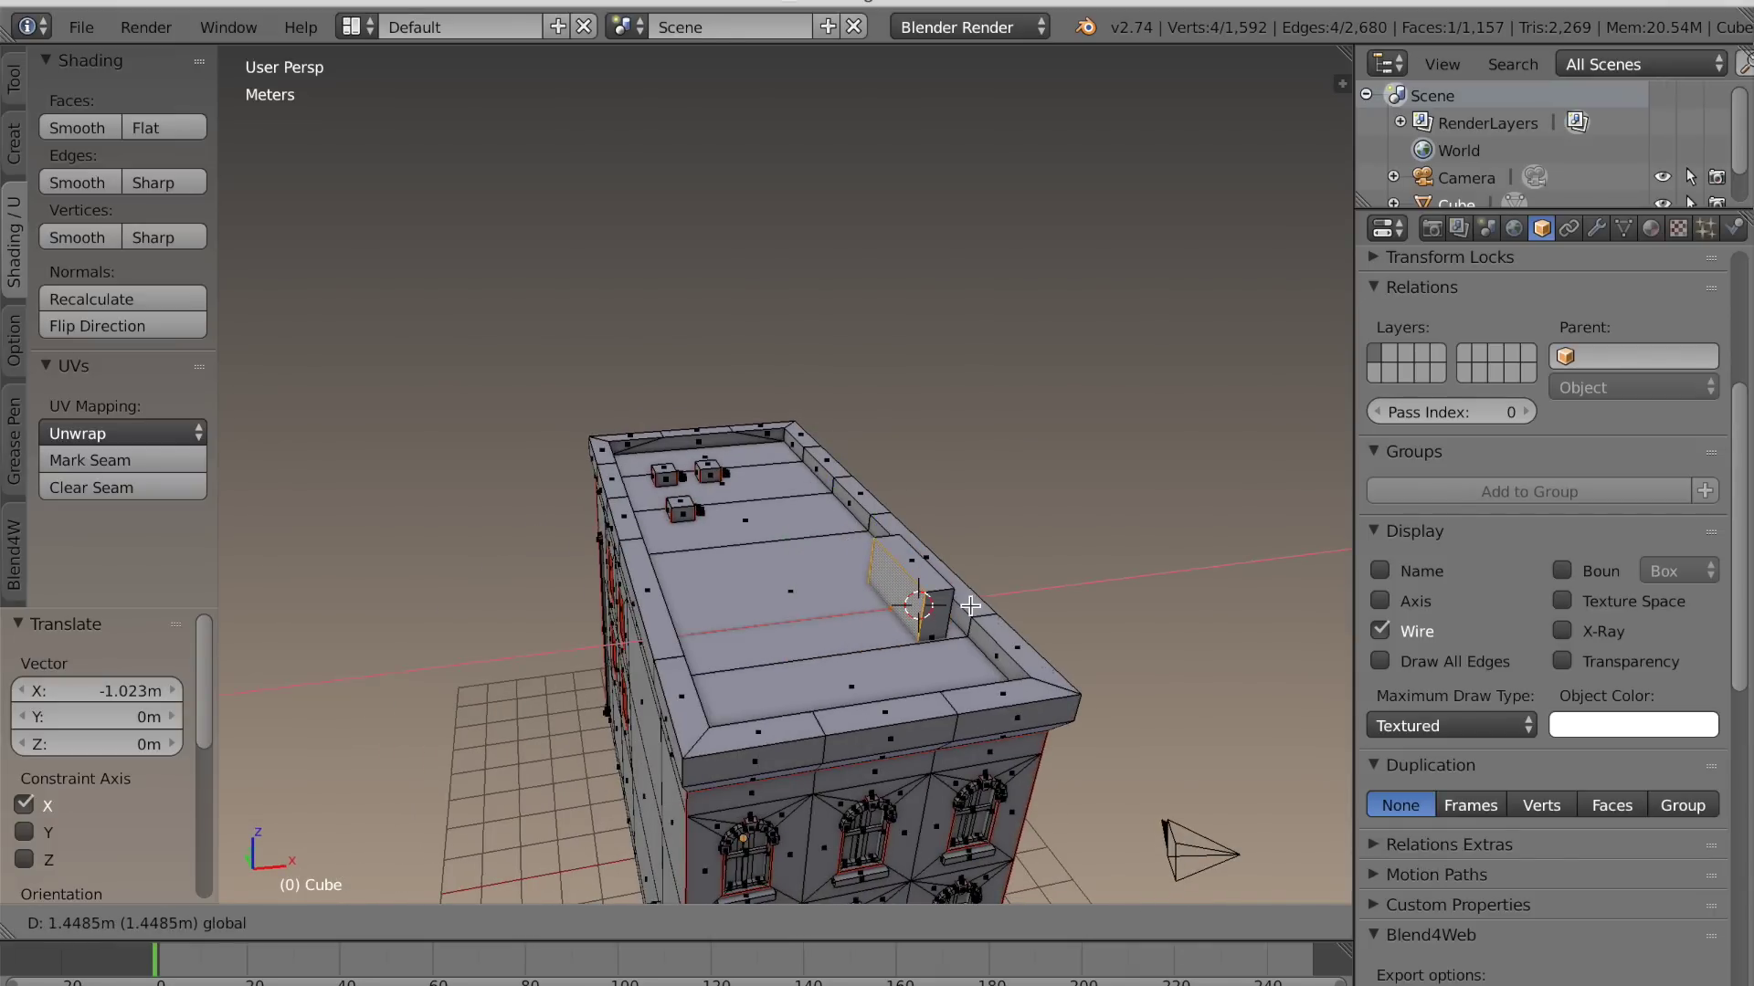
left_click(970, 606)
Adjust the thinned block's length by moving its end face along Y
key("KP_Decimal")
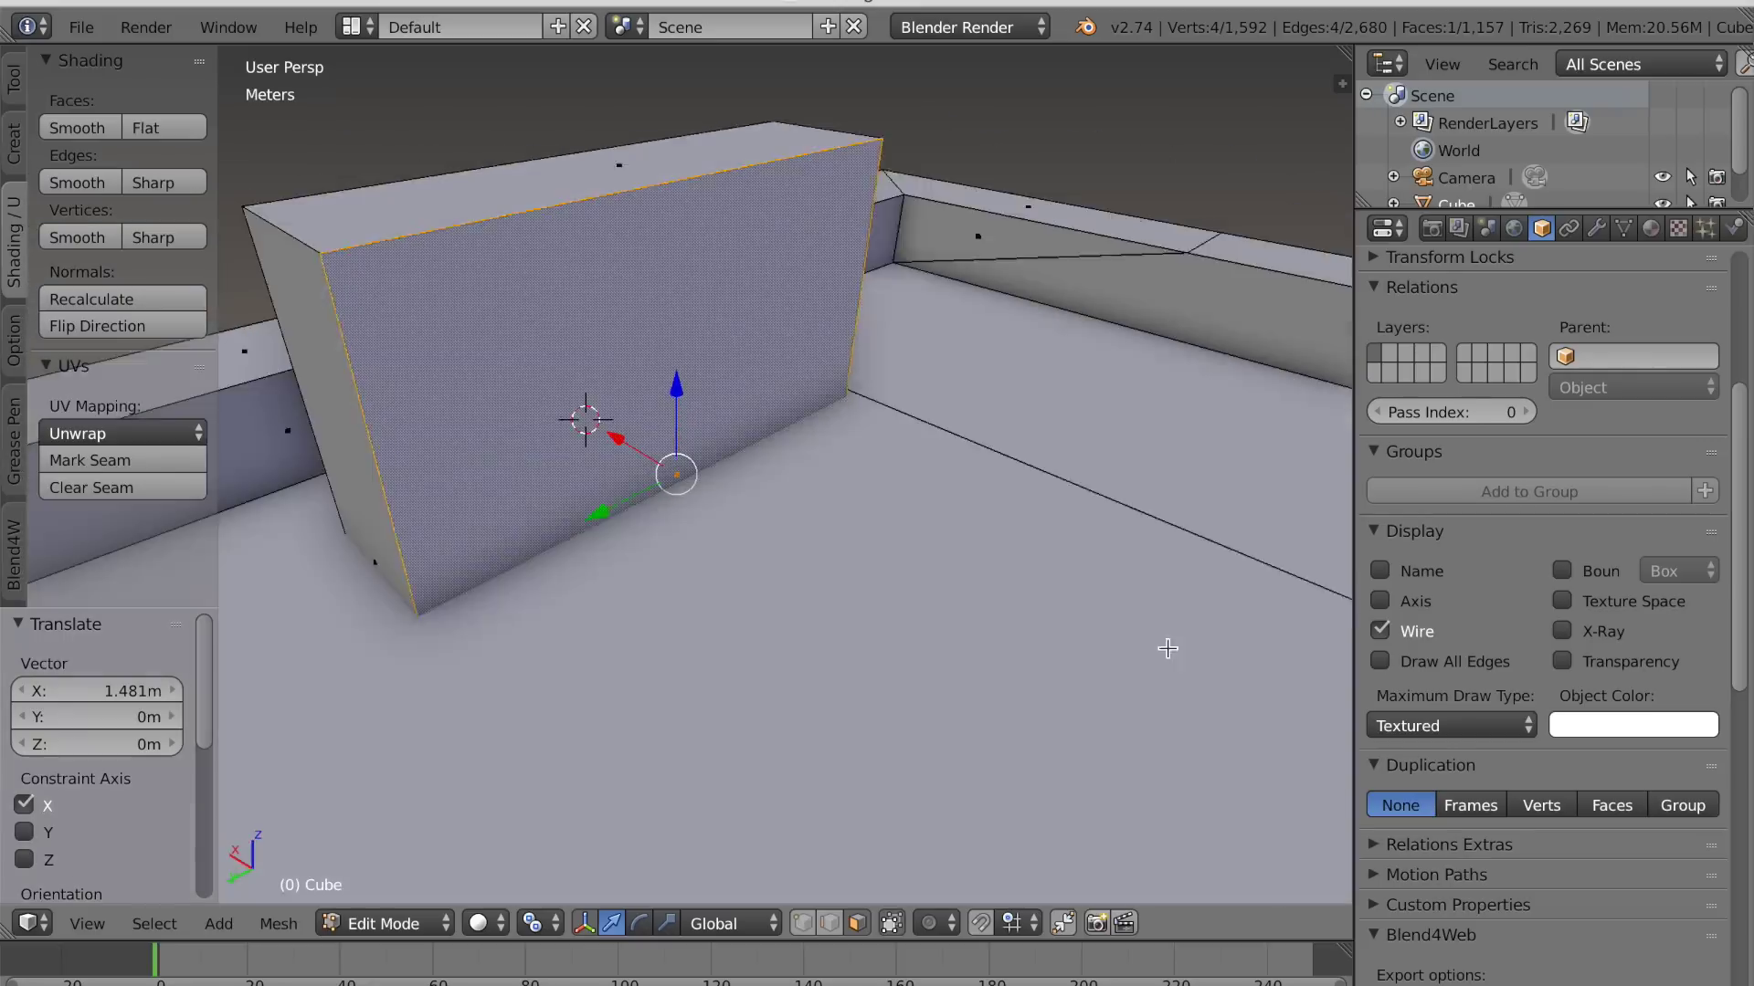
middle_click_drag(1168, 648, 376, 649)
key("g")
key("y")
left_click(494, 609)
Raise the block's underside face about 93.5 cm along Z
middle_click_drag(494, 608, 636, 452)
right_click(712, 730)
left_click_drag(729, 636, 755, 422)
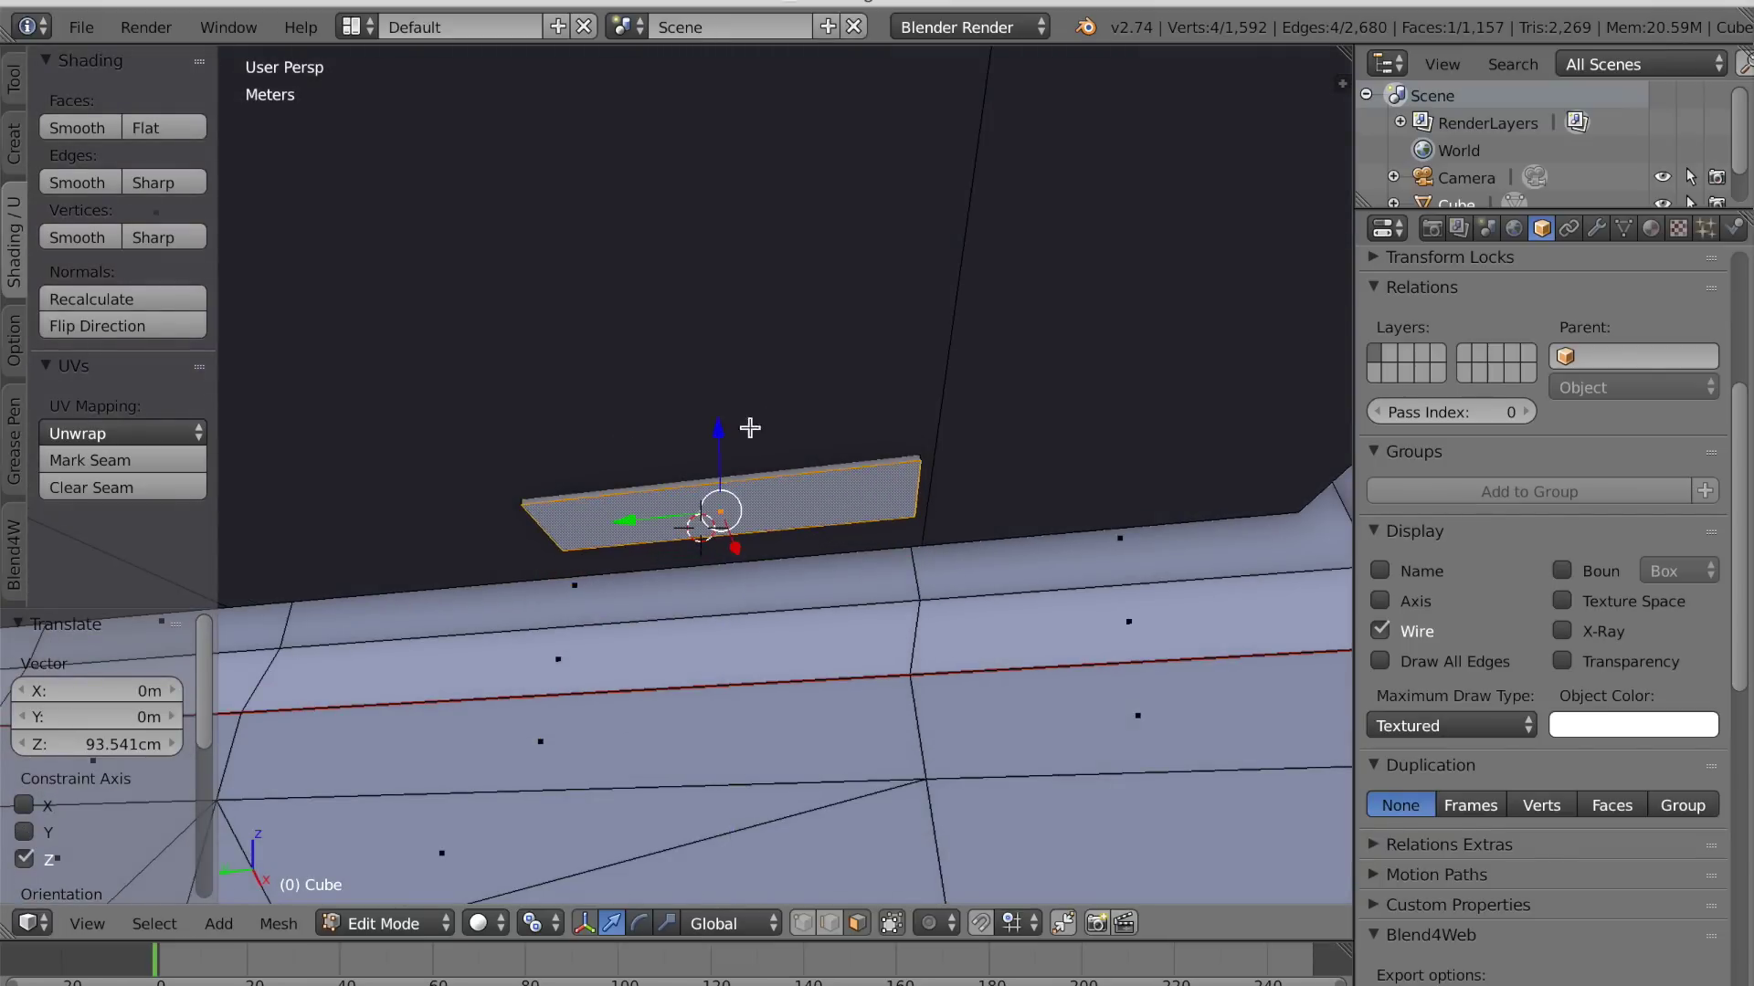
Delete the selected hidden bottom face beneath the roof block
key("x")
left_click(653, 442)
middle_click_drag(653, 442, 767, 512)
scroll(560, 535, "down", 7)
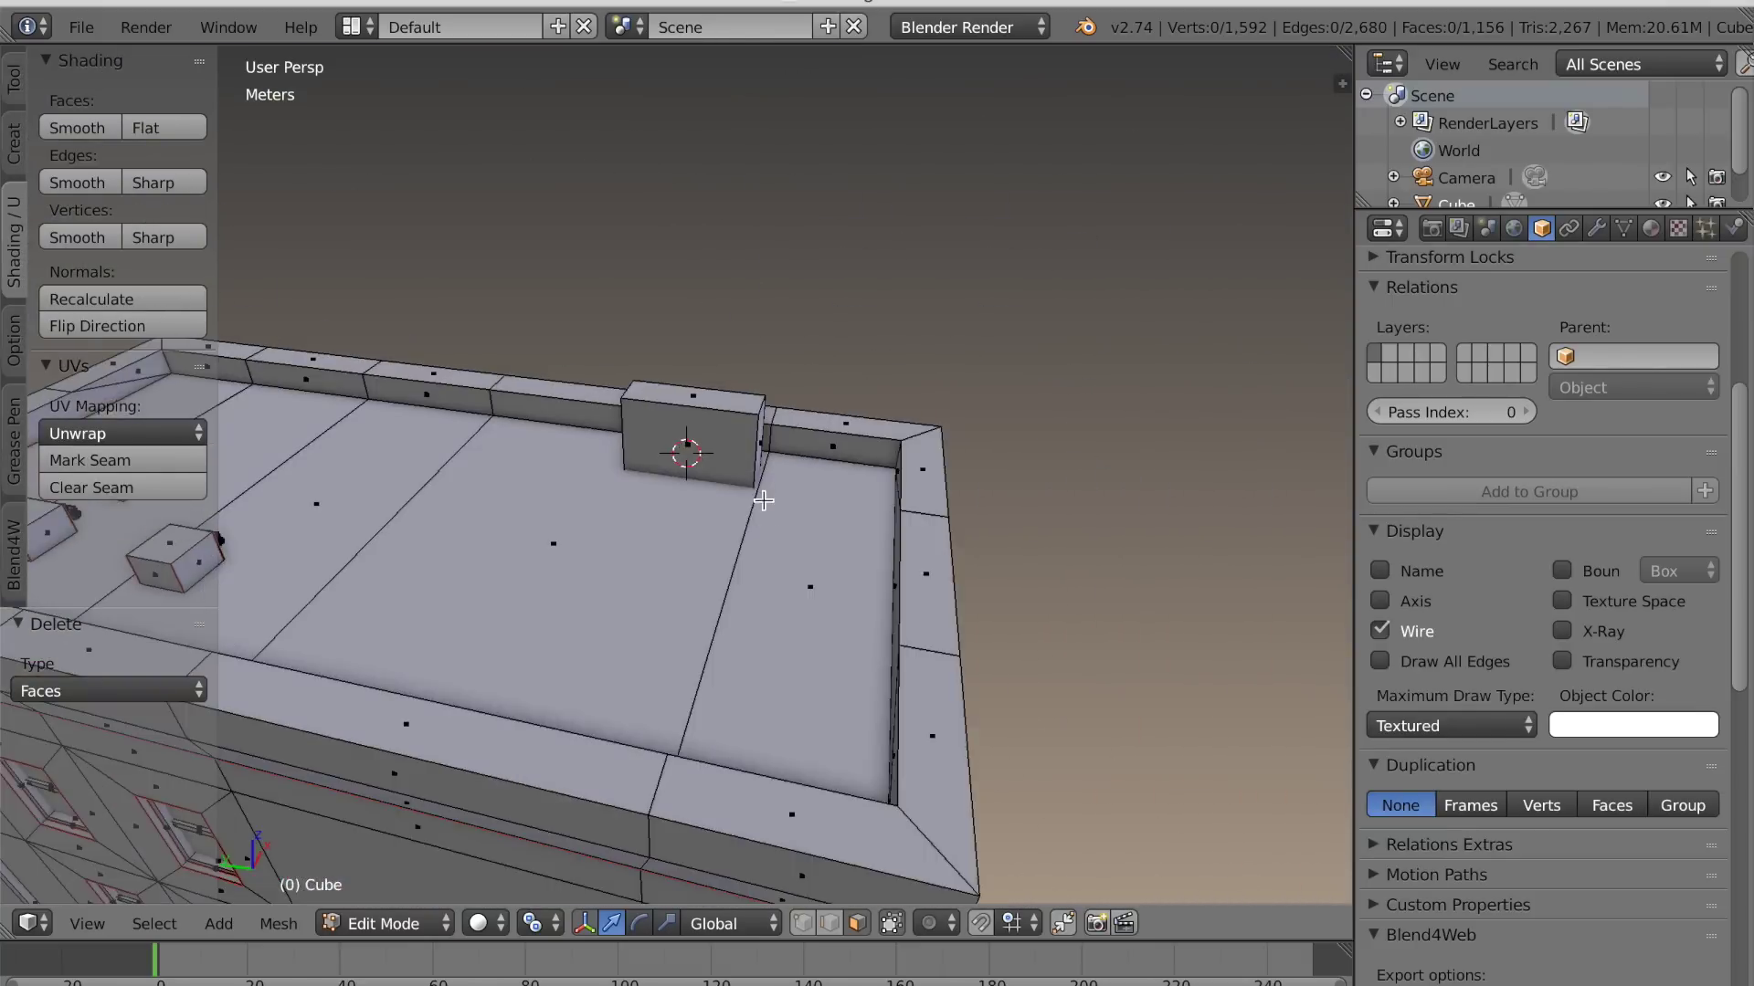
Lower the top face of the roof block by about 34 cm and reposition its side face
scroll(767, 512, "up", 3)
left_click_drag(710, 252, 717, 298)
middle_click_drag(860, 495, 794, 485)
scroll(875, 470, "up", 2)
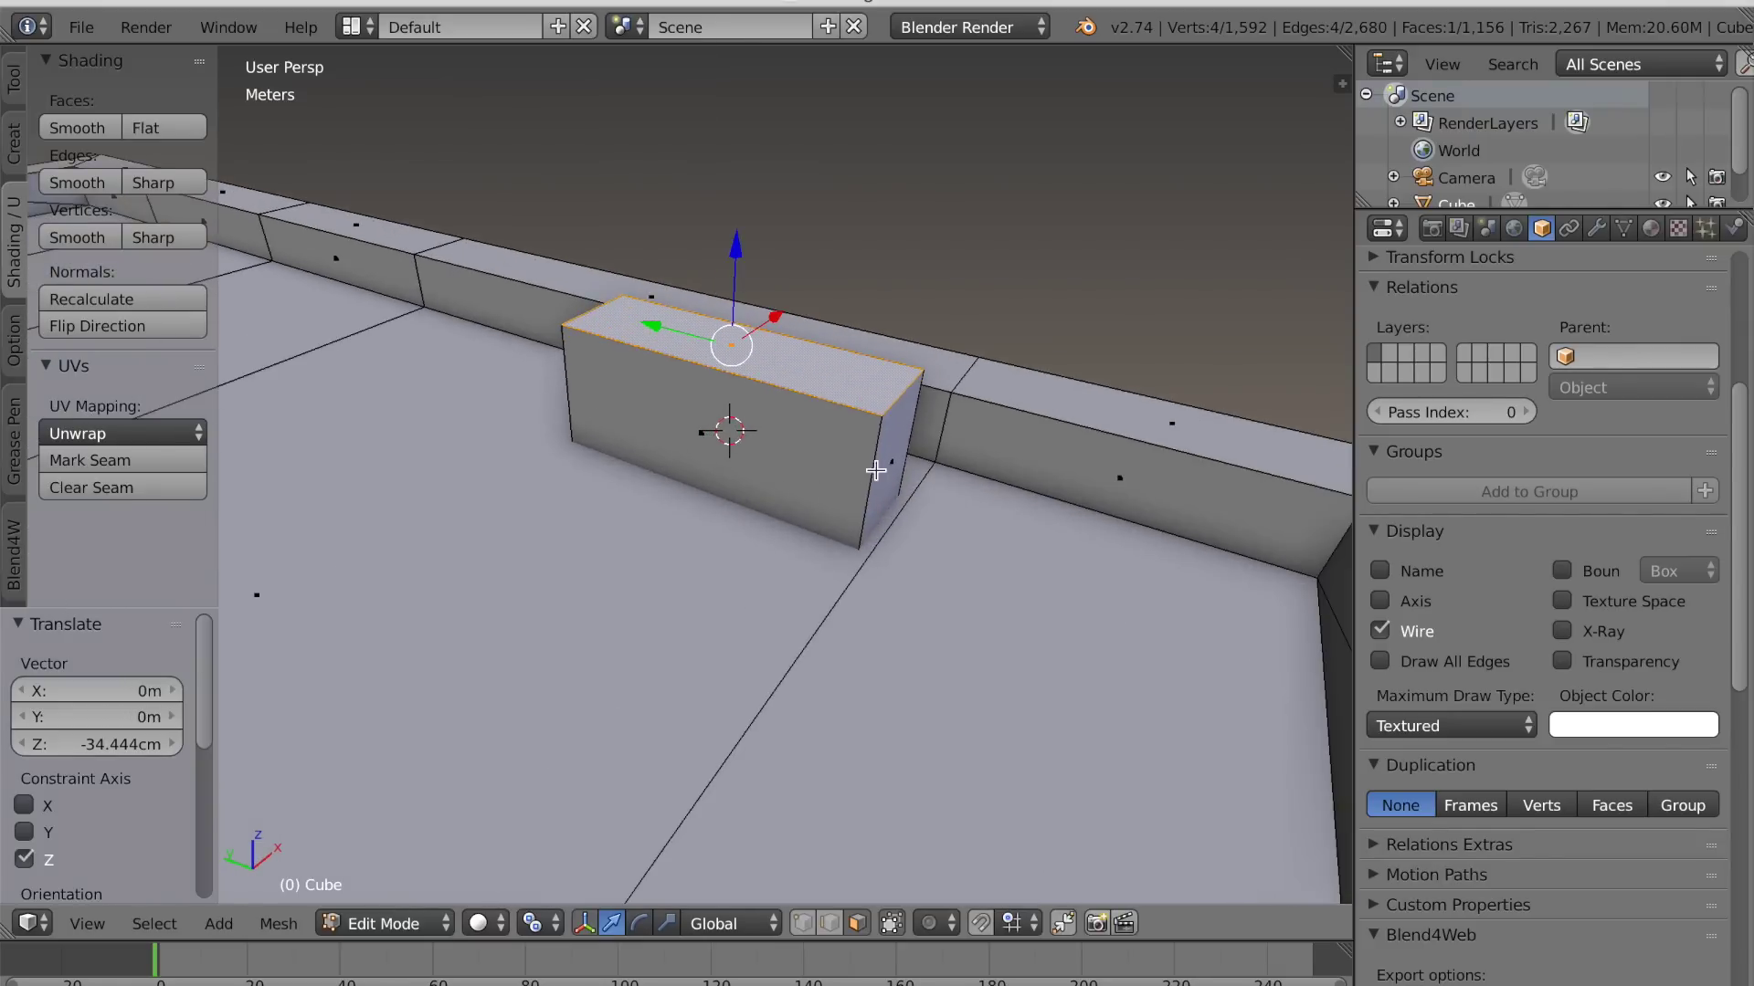
left_click_drag(813, 446, 754, 410)
middle_click_drag(754, 410, 757, 769)
middle_click_drag(749, 623, 689, 630)
scroll(693, 581, "up", 1)
middle_click_drag(694, 389, 1051, 523)
Extrude the roof block's top face about 11.5 cm and scale it to about 1.063 to flare the rim
key("e")
left_click(819, 520)
scroll(819, 520, "up", 2)
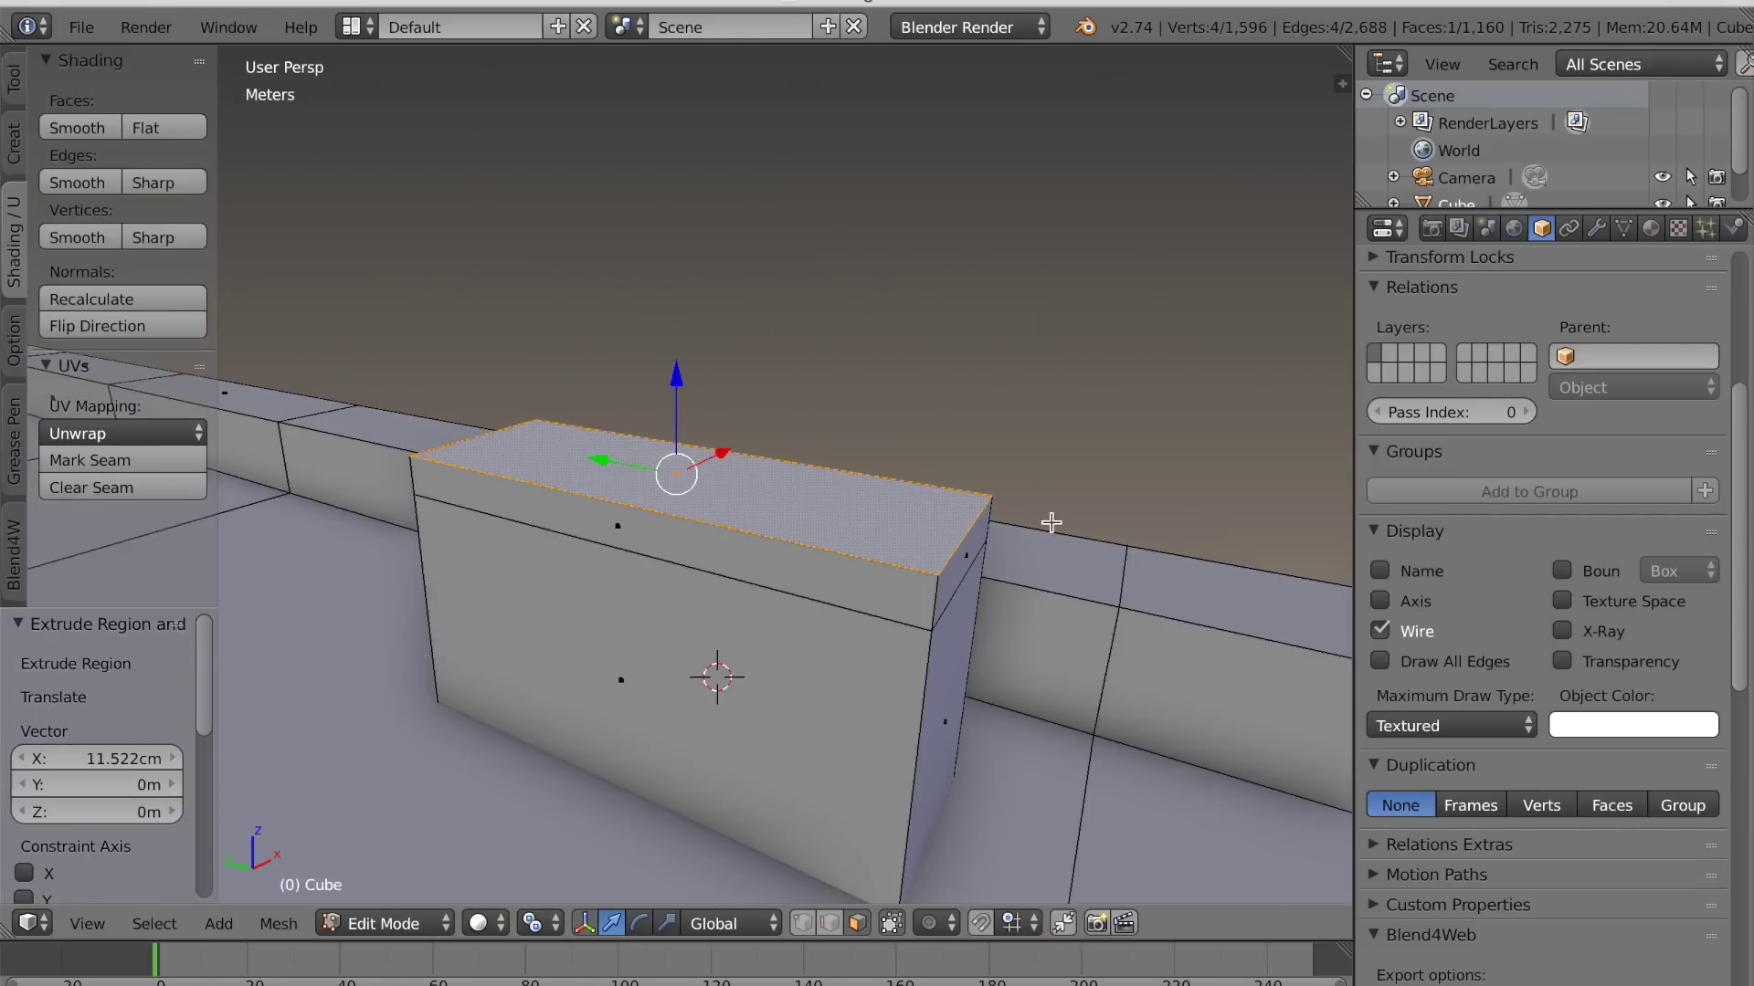
key("s")
left_click(1048, 643)
Extrude the flared top face up about 8.2 cm and inset it by about 0.106
key("e")
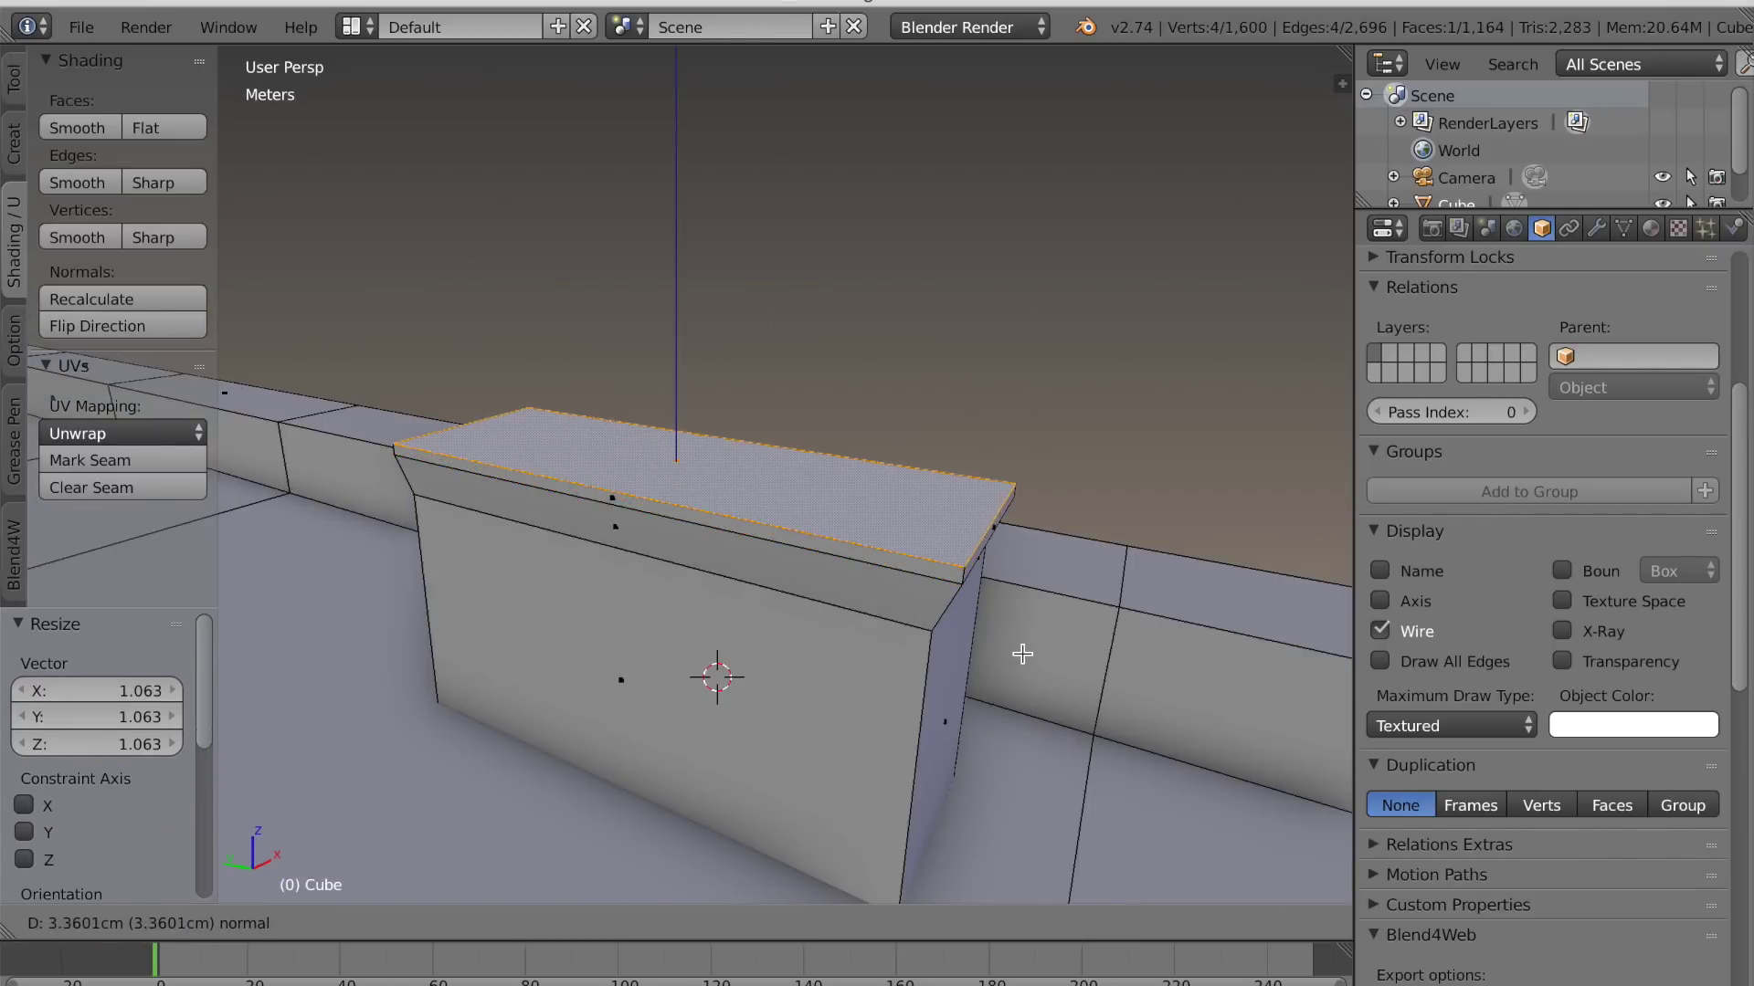
left_click(1026, 639)
key("i")
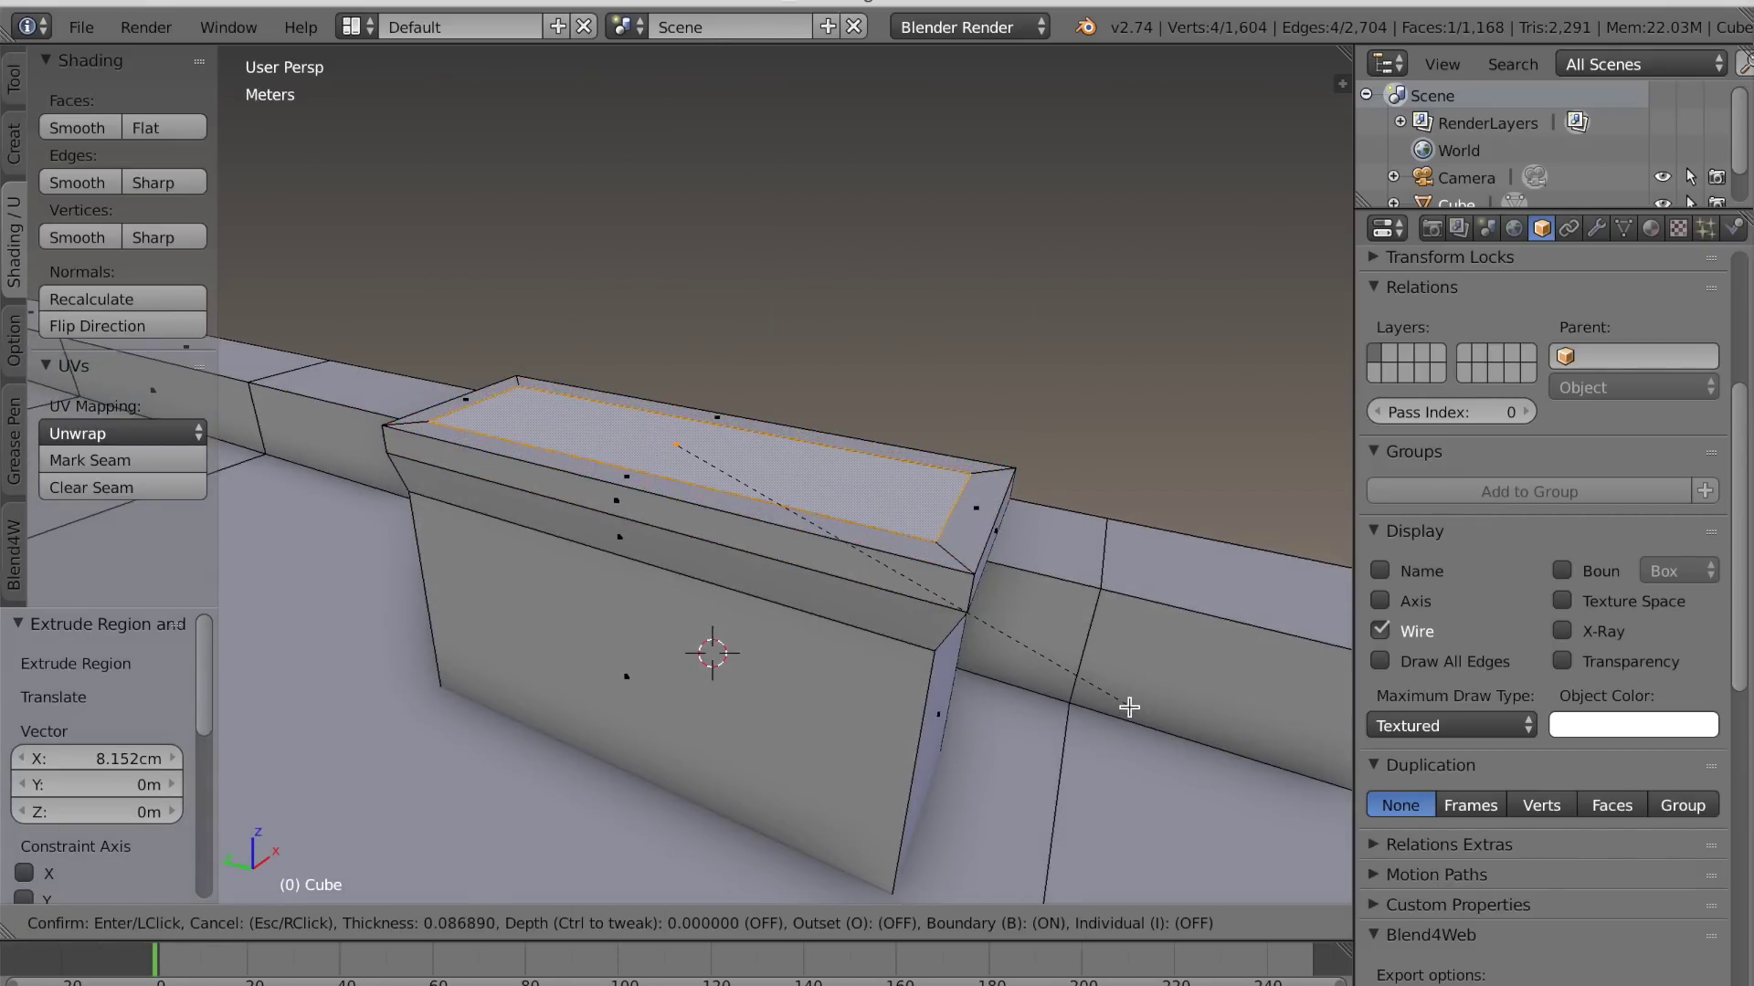
left_click(1129, 707)
Extrude the inset face about 16.9 cm down into the block to hollow the chimney, and leave Edit Mode
key("e")
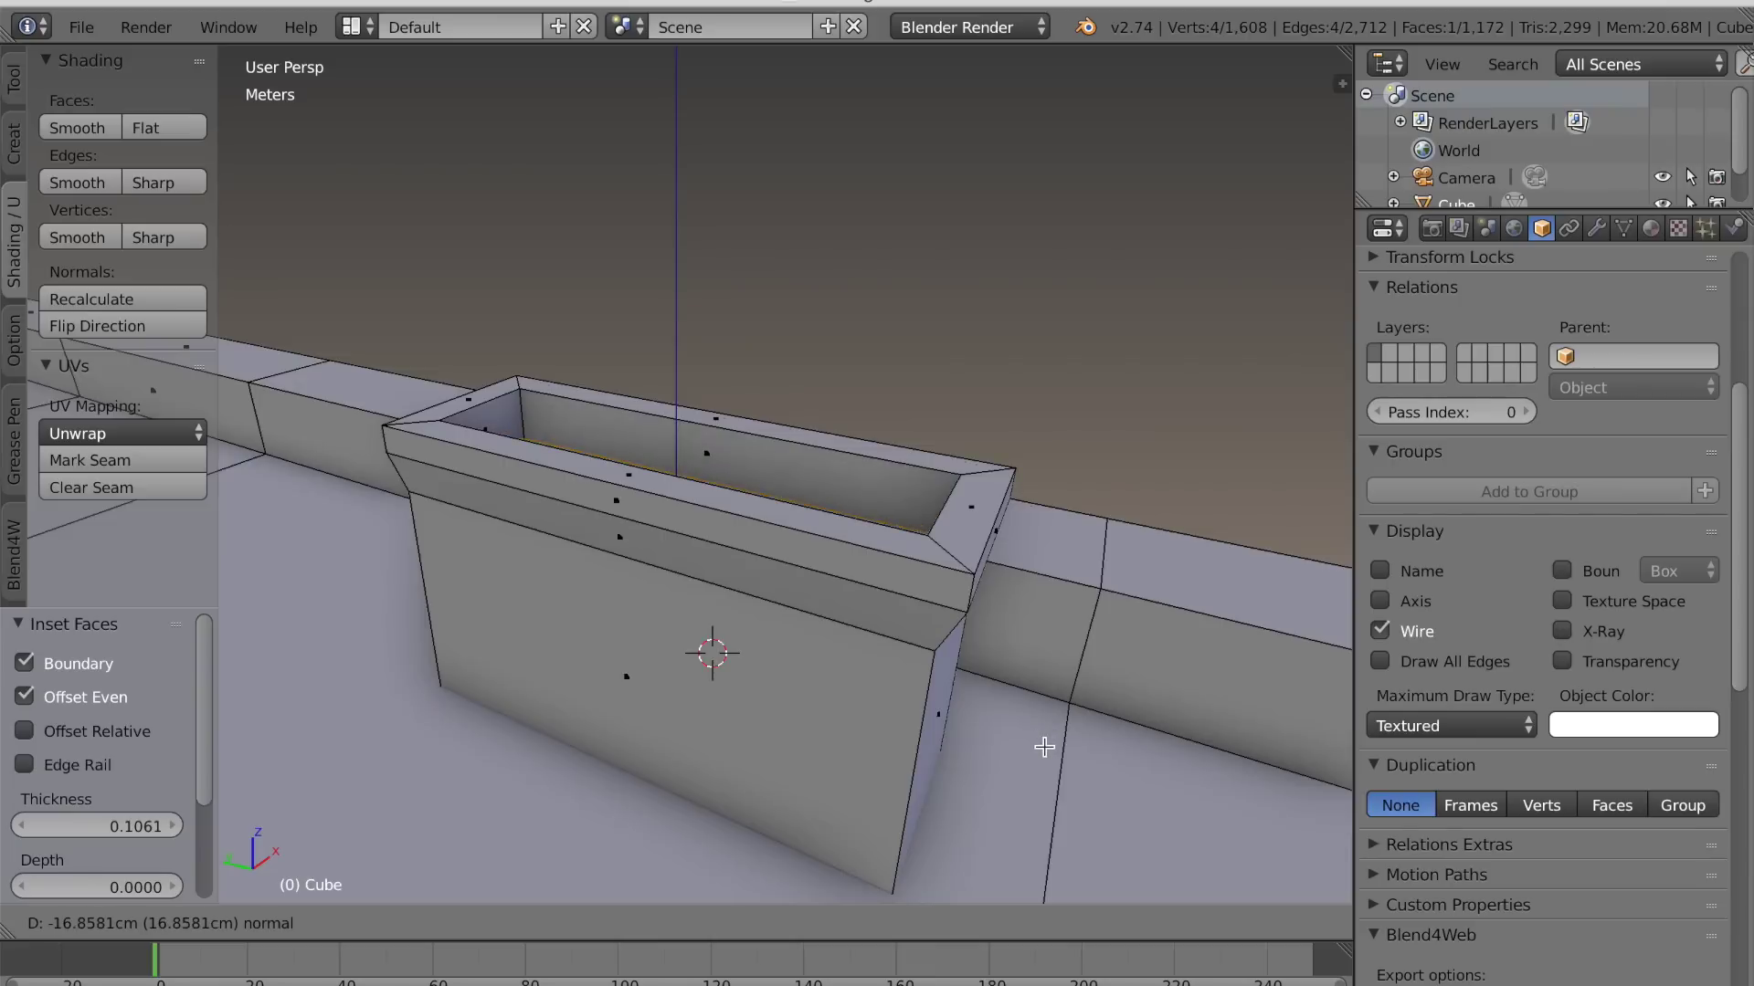
left_click(1044, 747)
scroll(1044, 739, "down", 3)
middle_click_drag(1044, 736, 990, 712)
scroll(826, 677, "down", 3)
scroll(831, 680, "up", 4)
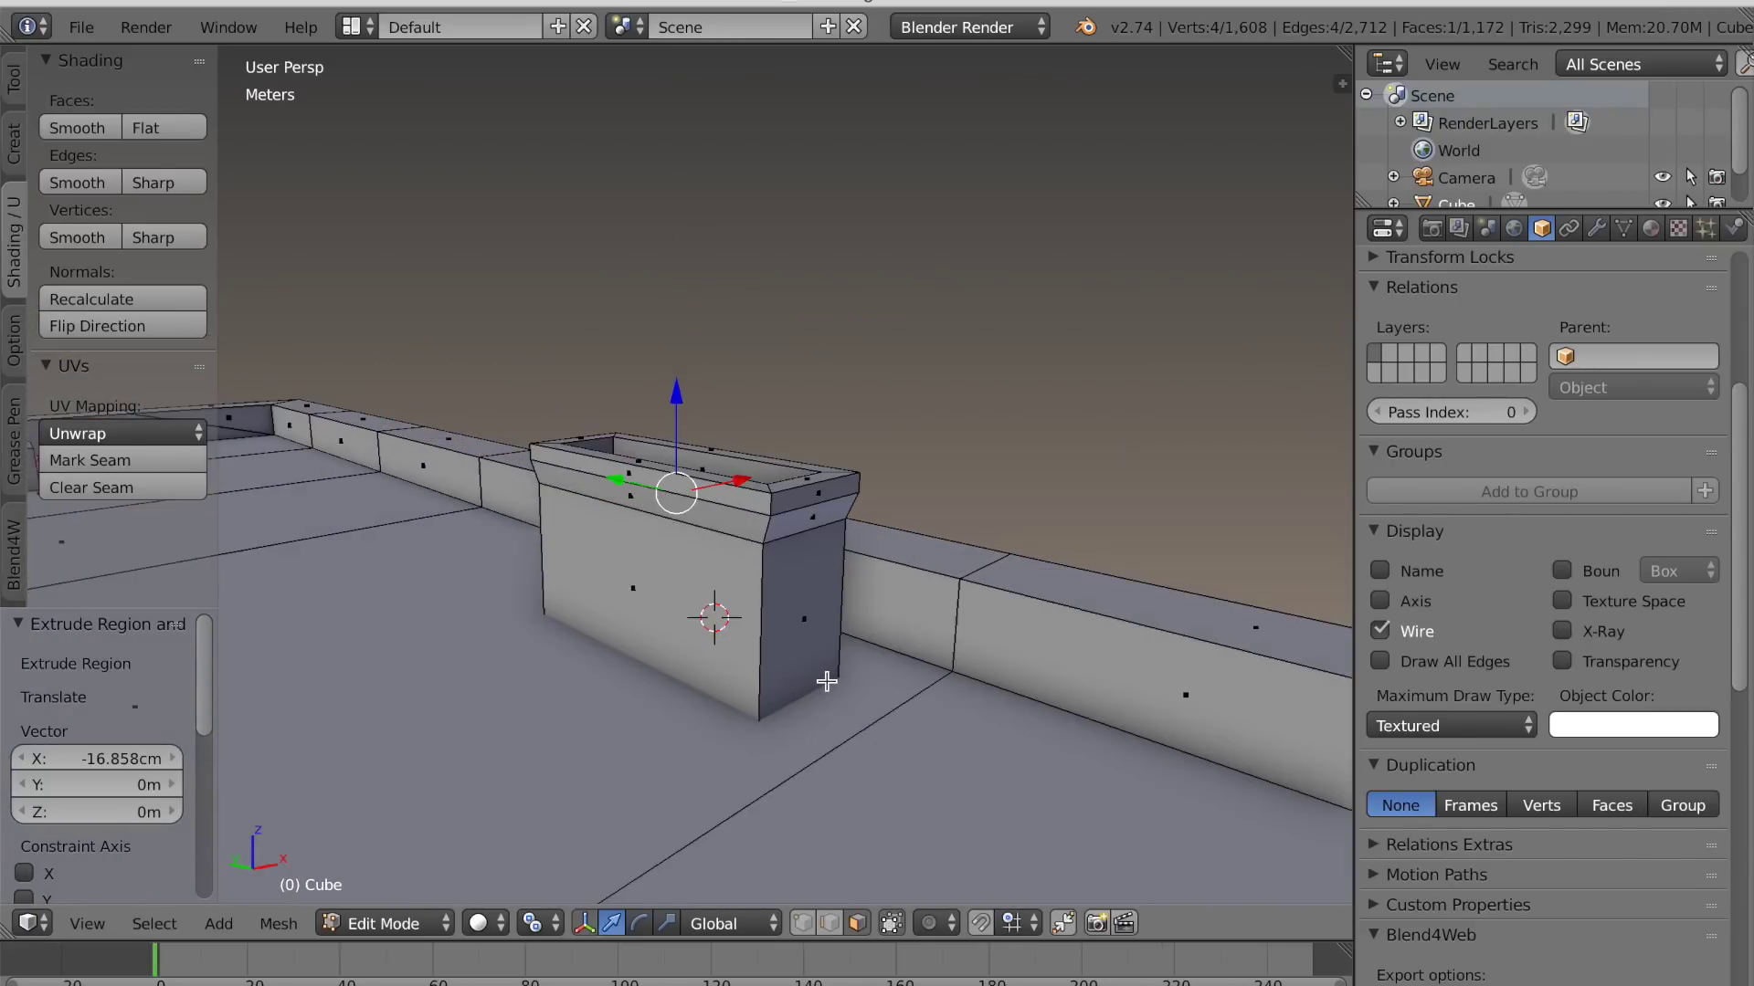
scroll(758, 694, "down", 3)
middle_click_drag(697, 708, 846, 643)
key("a")
key("Tab")
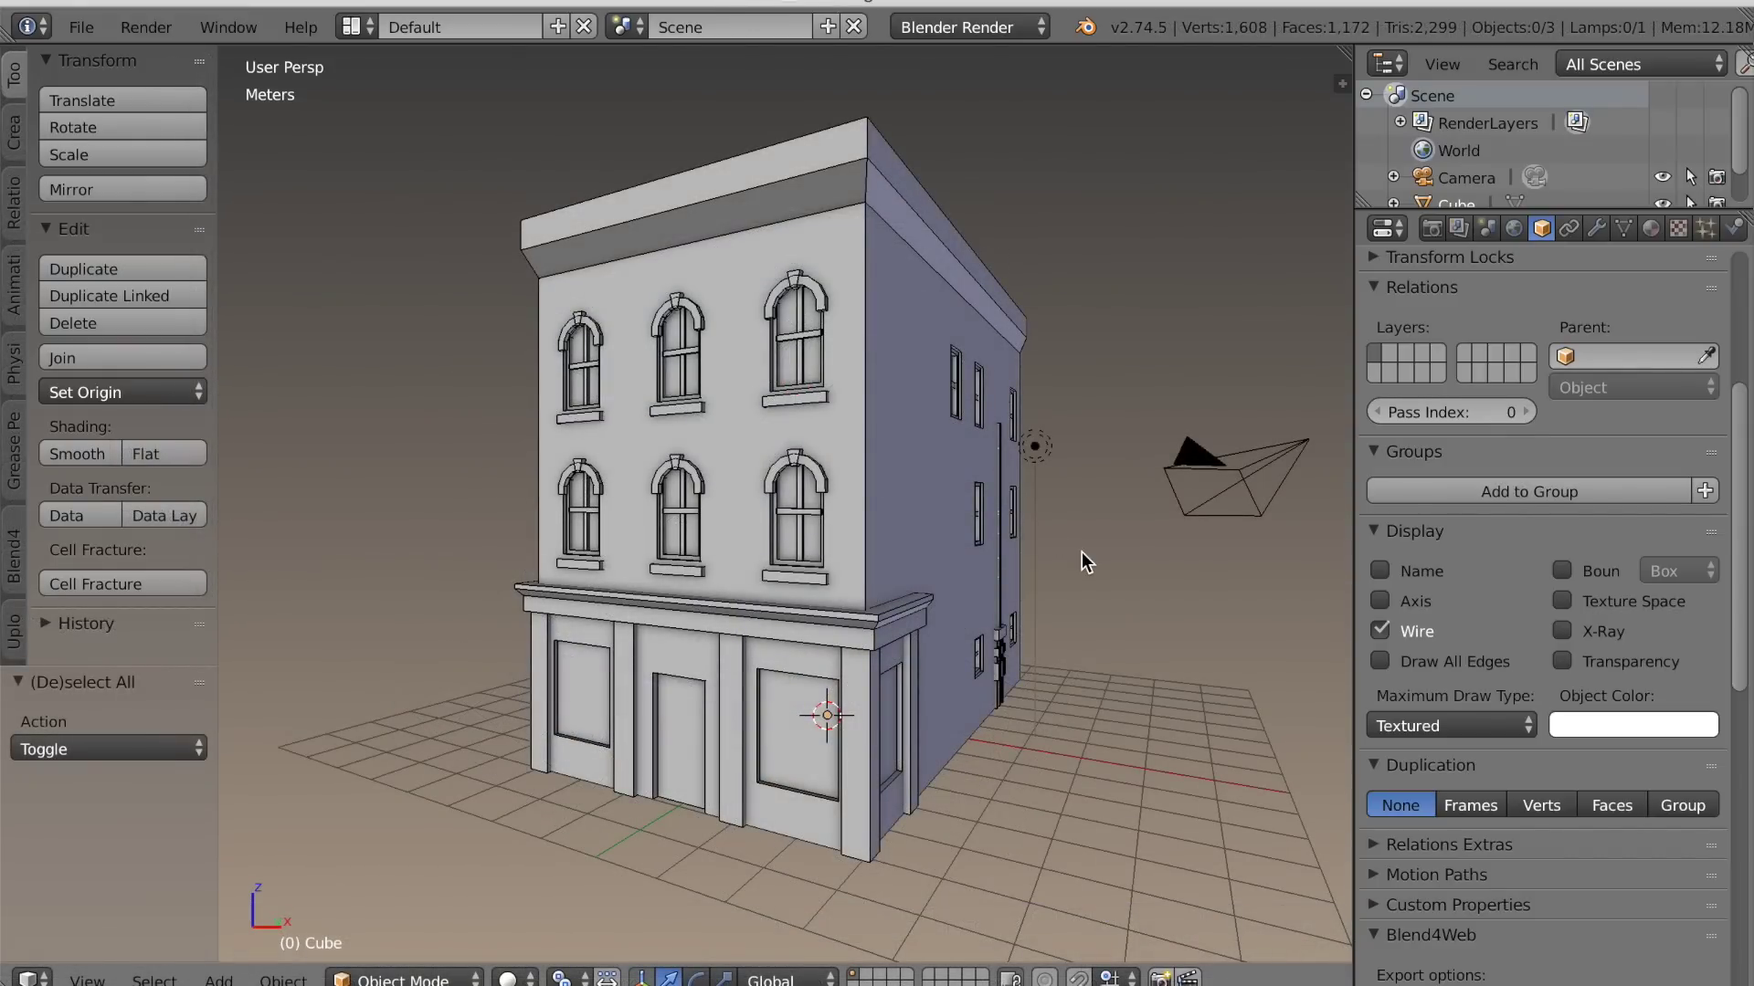
In Edit Mode, select sample glass pane faces on the windows on each side of the building
key("Tab")
scroll(881, 588, "up", 1)
middle_click_drag(880, 588, 898, 637)
scroll(879, 622, "up", 4)
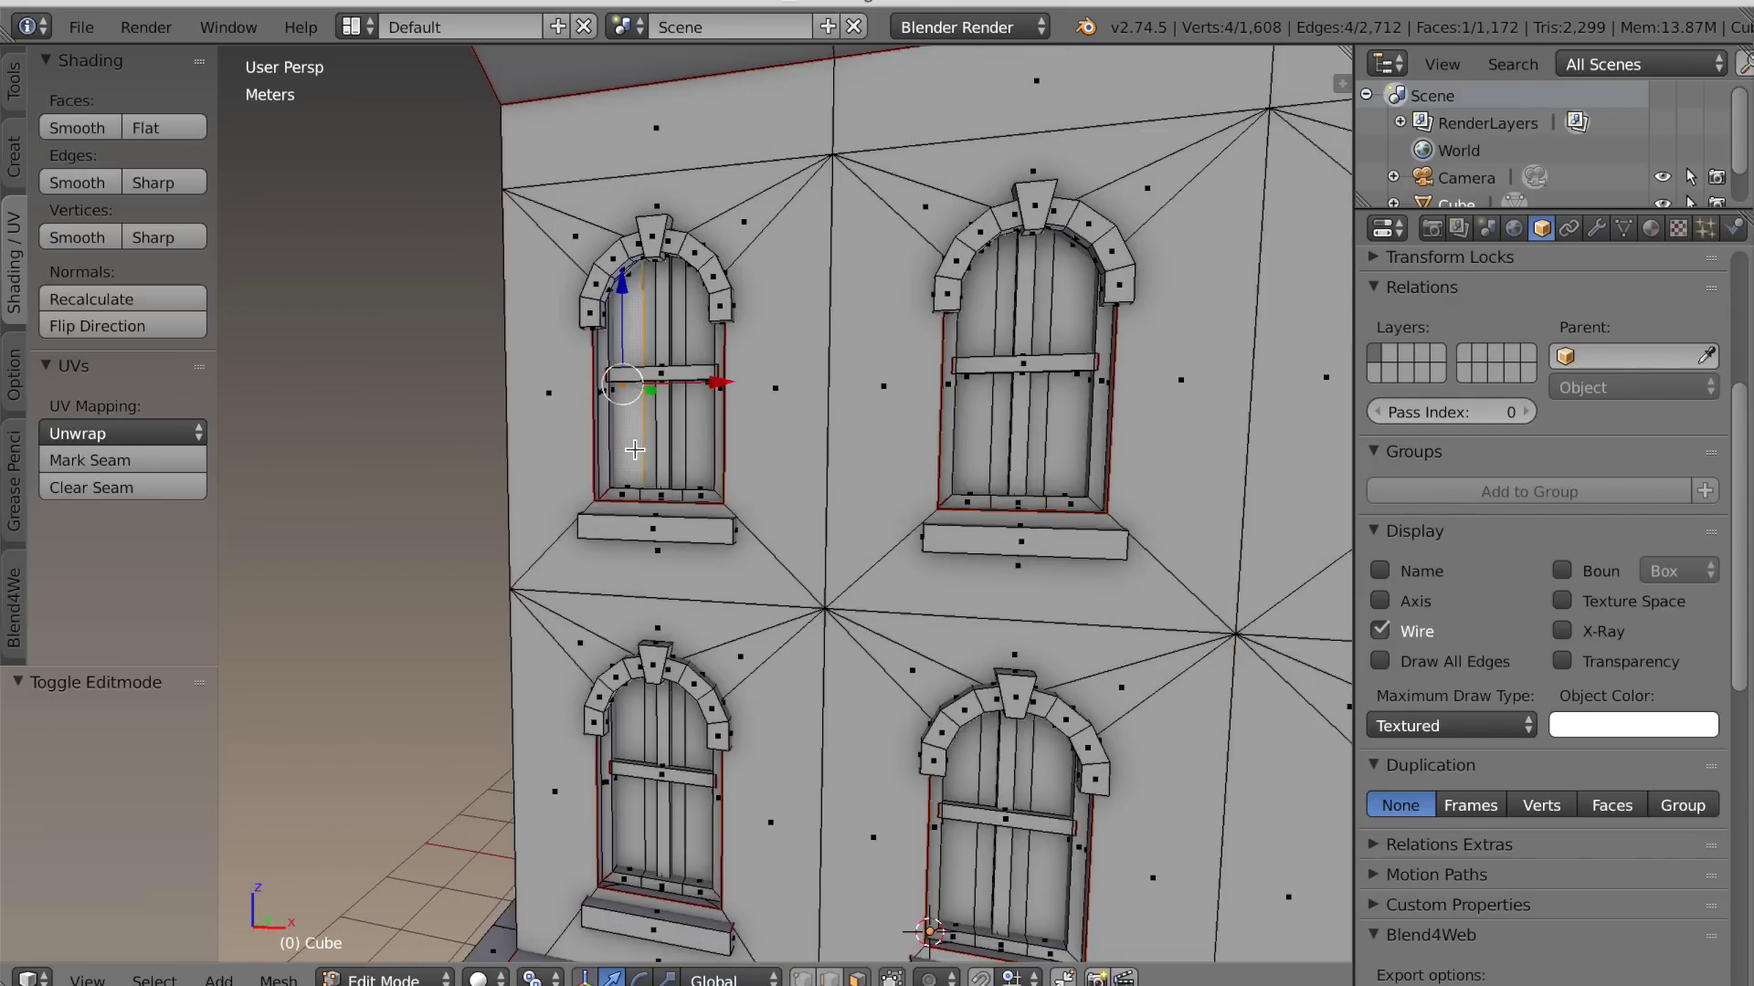
scroll(707, 451, "down", 6)
middle_click_drag(707, 451, 756, 494)
scroll(756, 495, "up", 3)
scroll(654, 537, "down", 6)
middle_click_drag(655, 537, 967, 577)
scroll(669, 518, "up", 4)
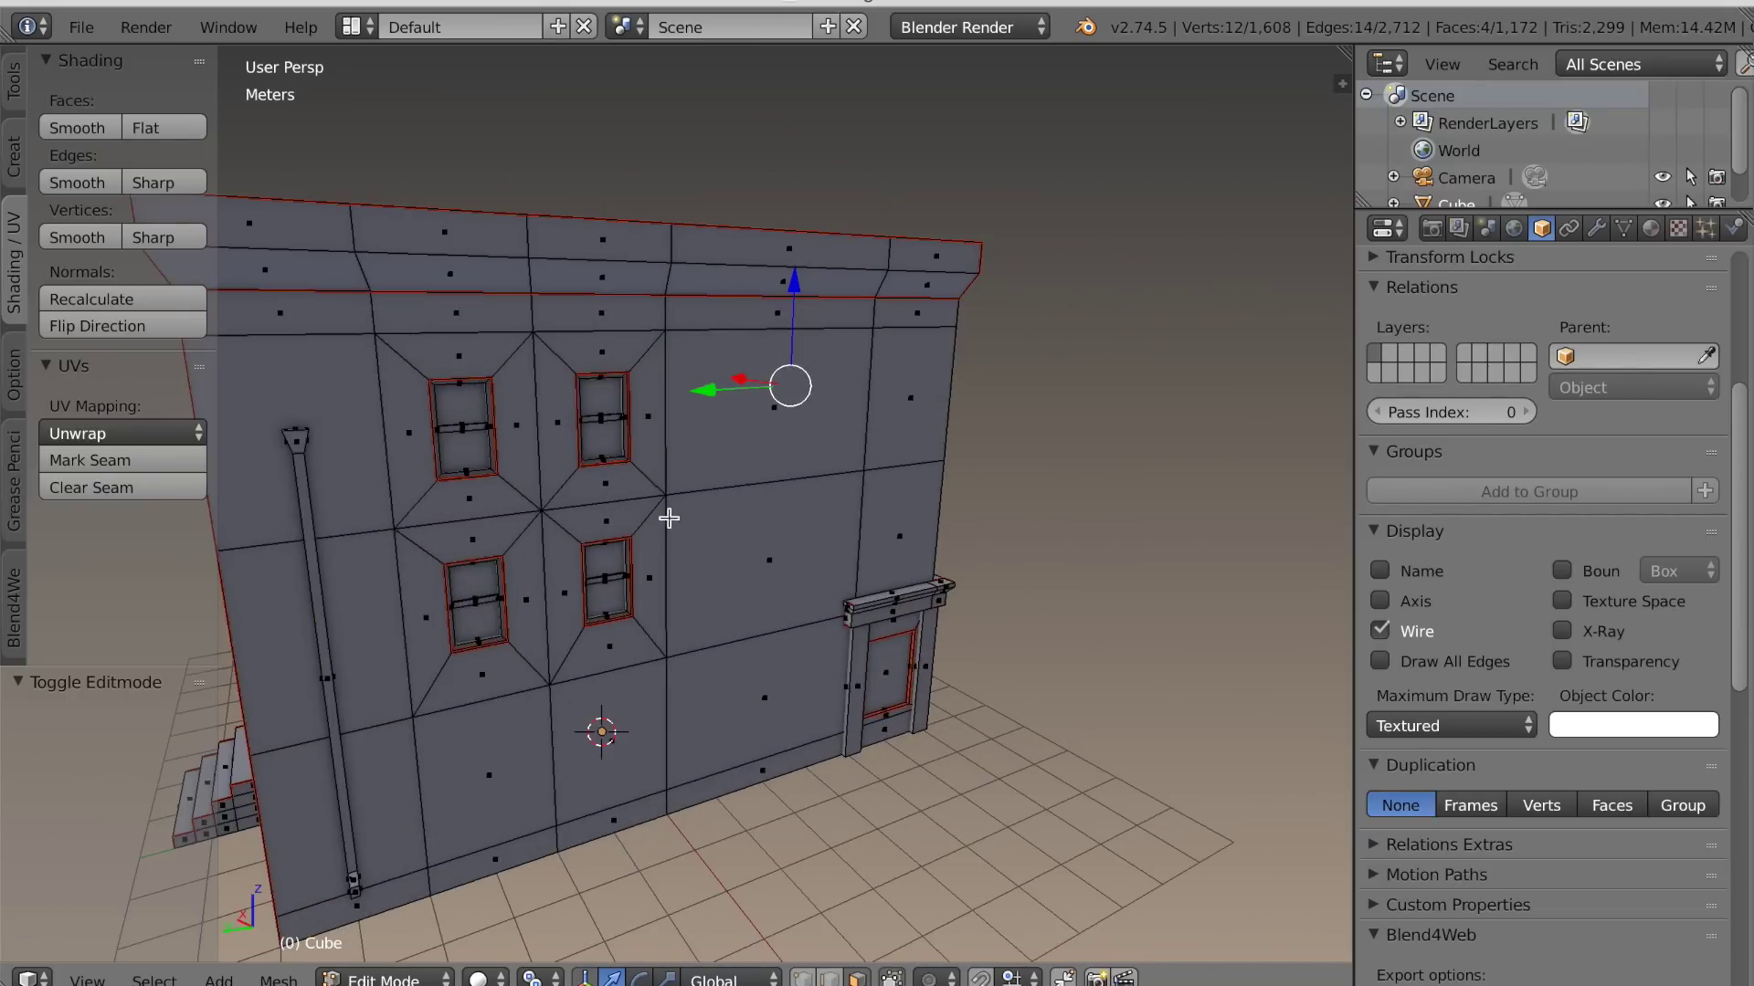
right_click(607, 443, "shift")
middle_click_drag(456, 663, 810, 610)
scroll(605, 648, "up", 3)
right_click(622, 640, "shift")
scroll(626, 634, "down", 5)
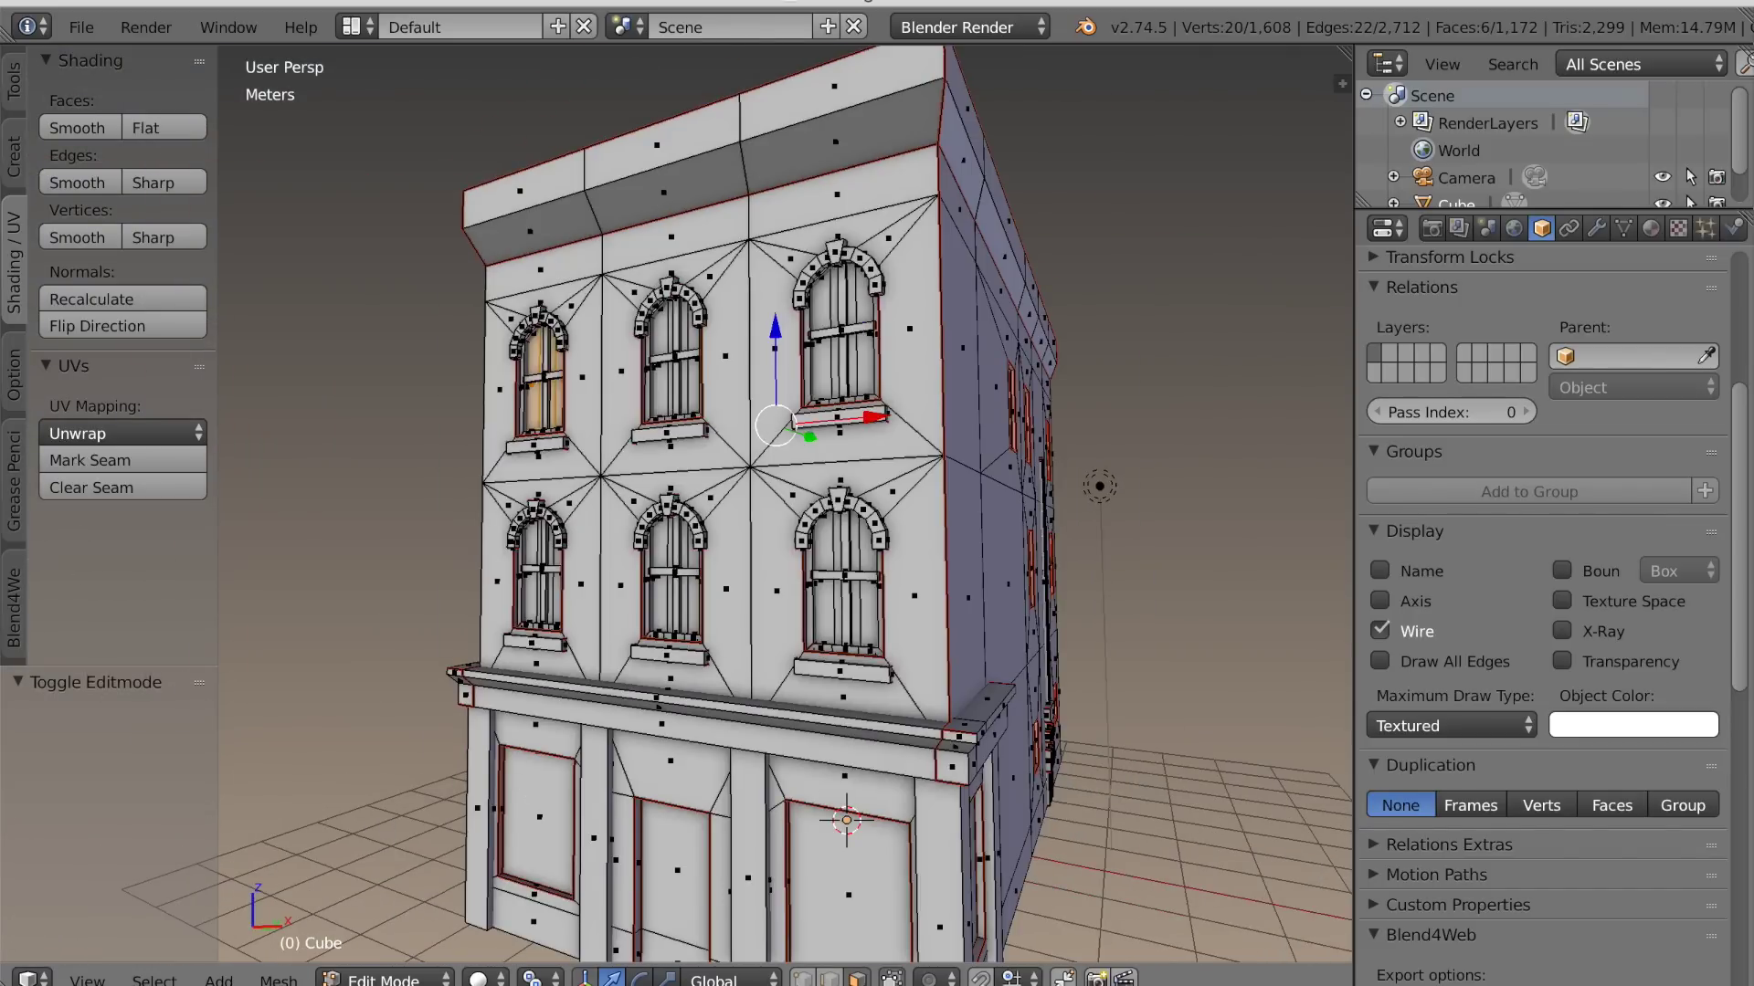
Extend the selection to all similar Co-planar faces of the window panes and drop the unwanted faces
left_click(155, 980)
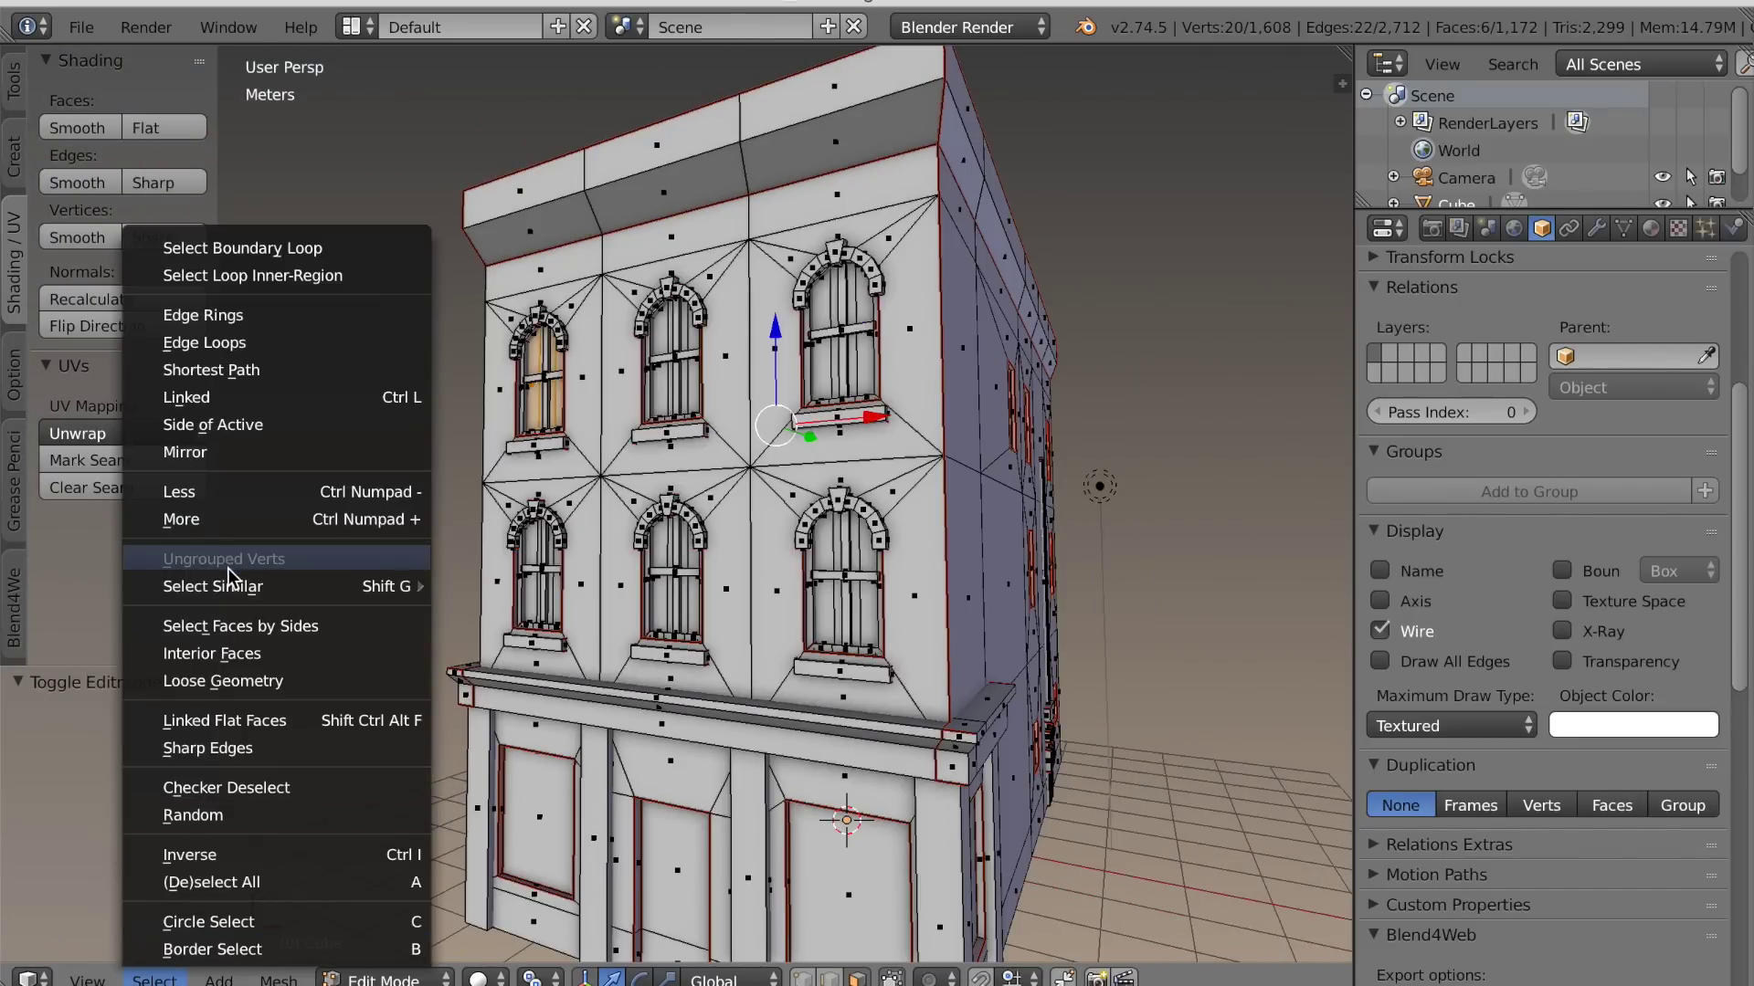
mouse_move(230, 585)
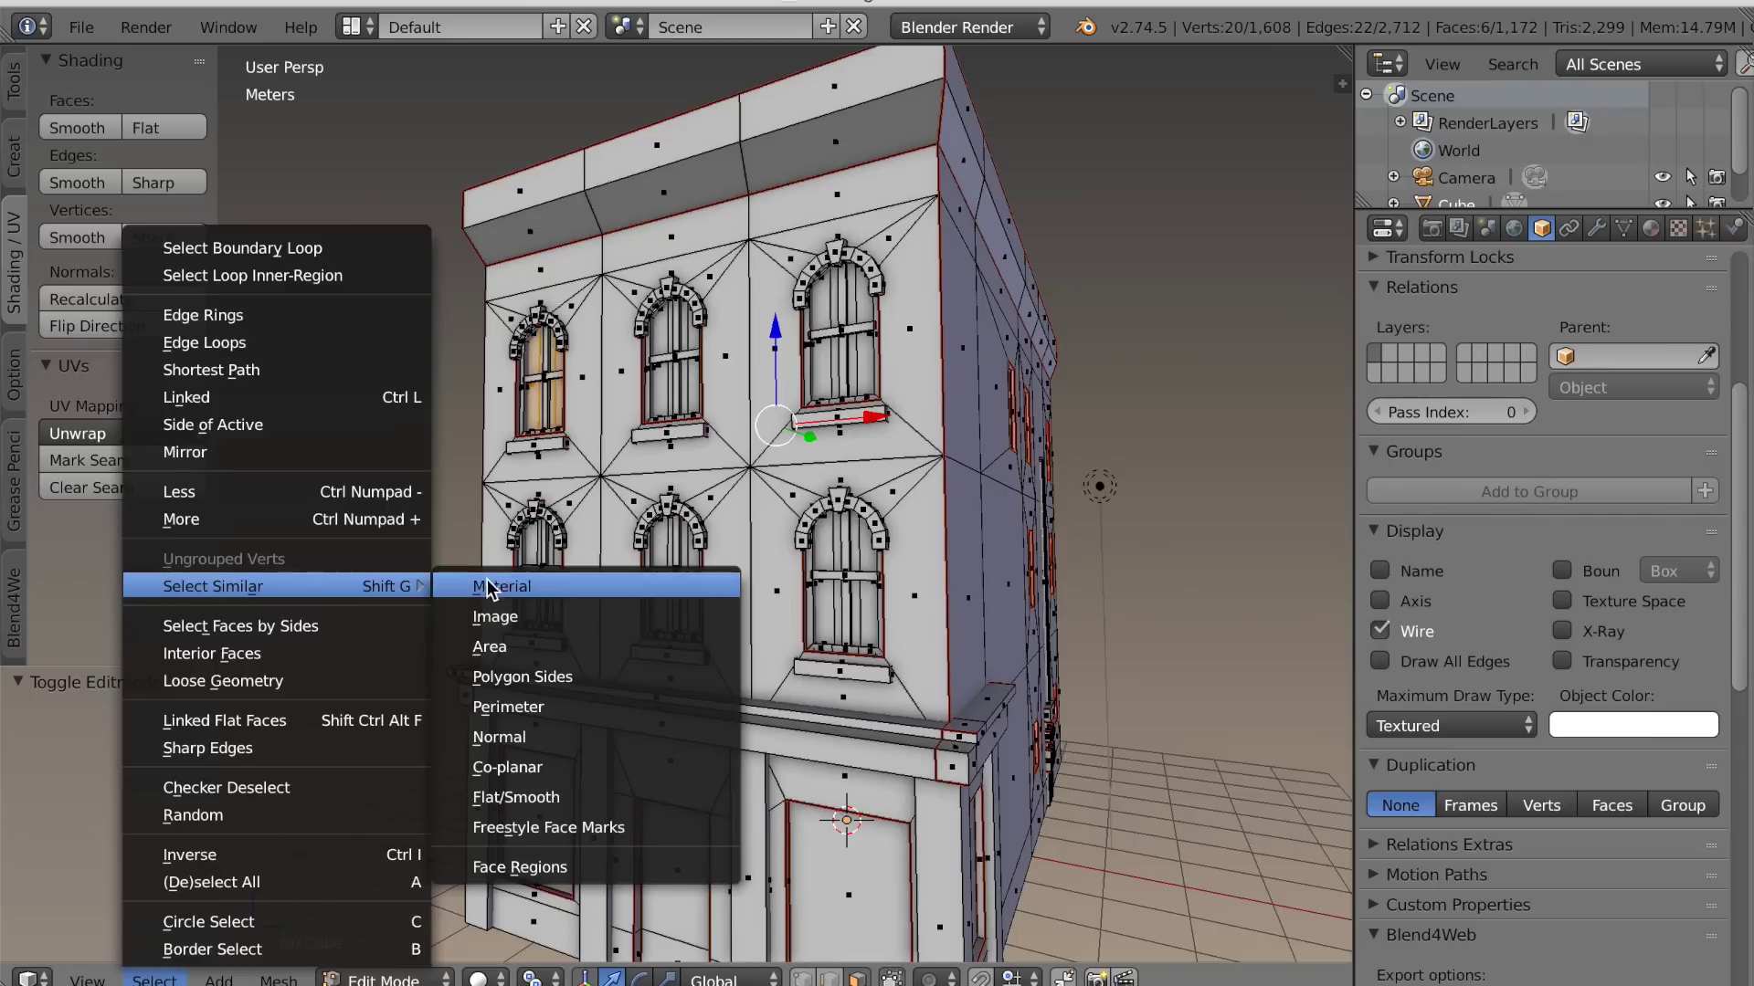
left_click(511, 765)
scroll(699, 765, "down", 2)
middle_click_drag(700, 765, 573, 770)
scroll(580, 771, "up", 3)
scroll(572, 770, "down", 2)
middle_click_drag(763, 731, 488, 754)
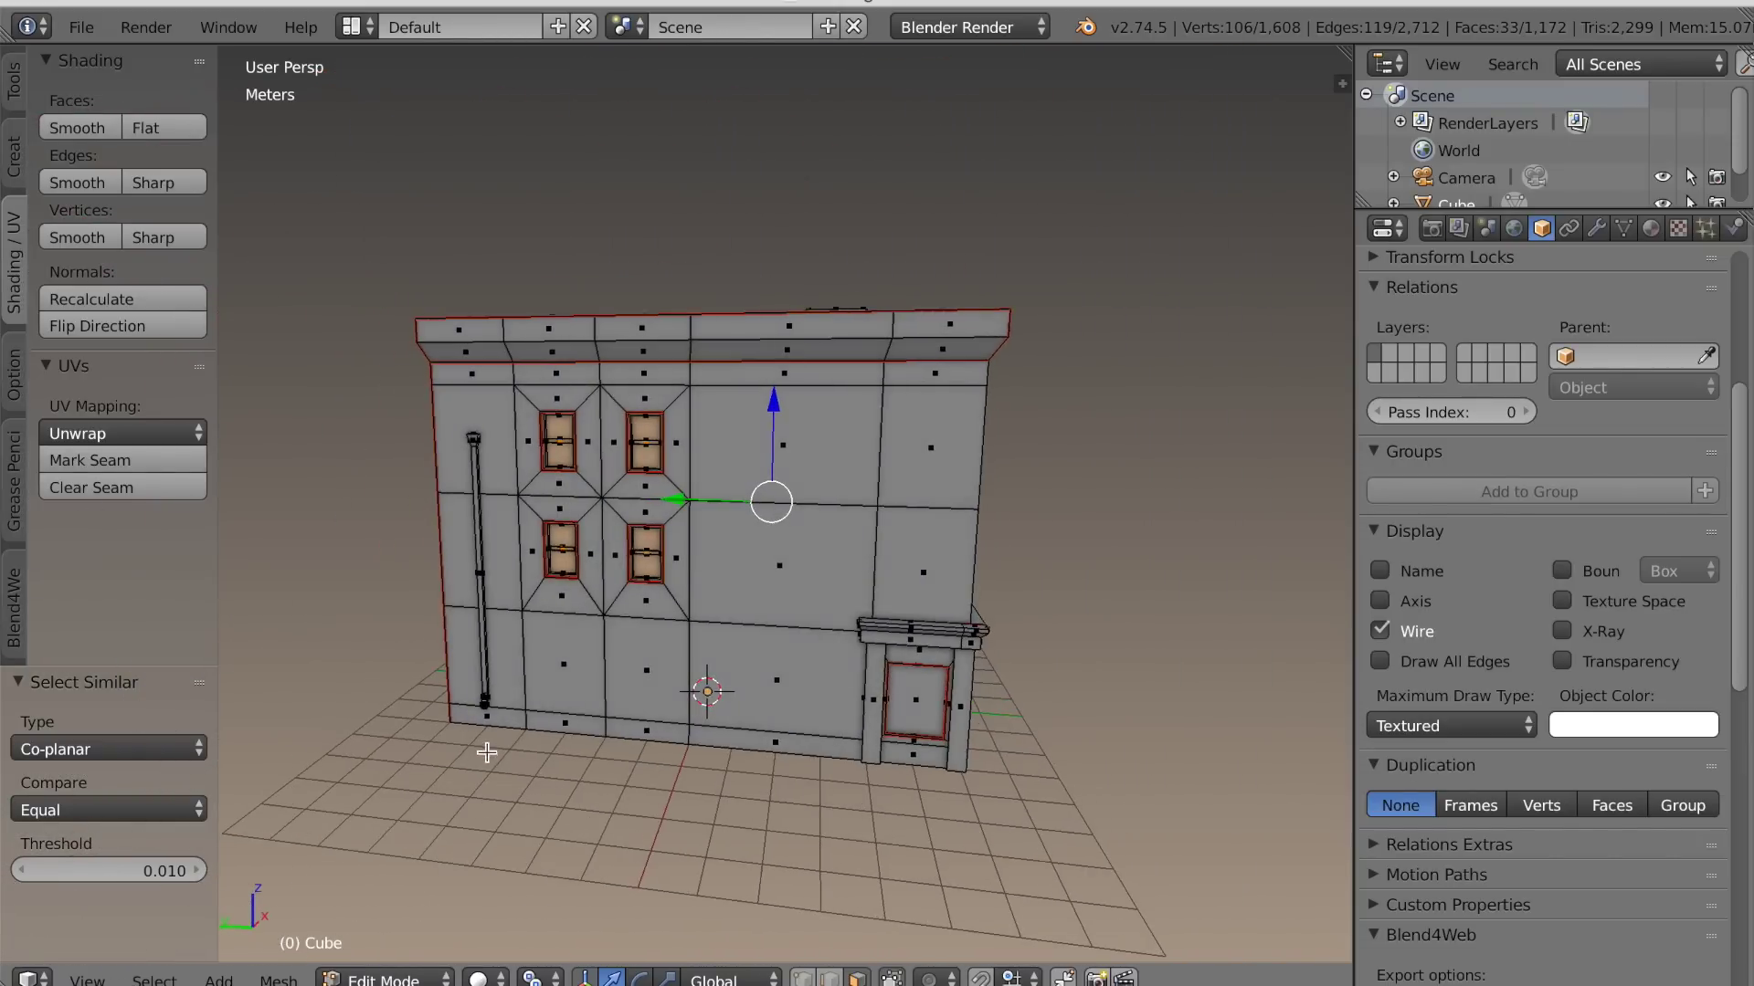
scroll(893, 800, "up", 1)
scroll(747, 799, "up", 3)
middle_click_drag(893, 800, 847, 795)
scroll(847, 795, "down", 2)
middle_click_drag(967, 838, 967, 791)
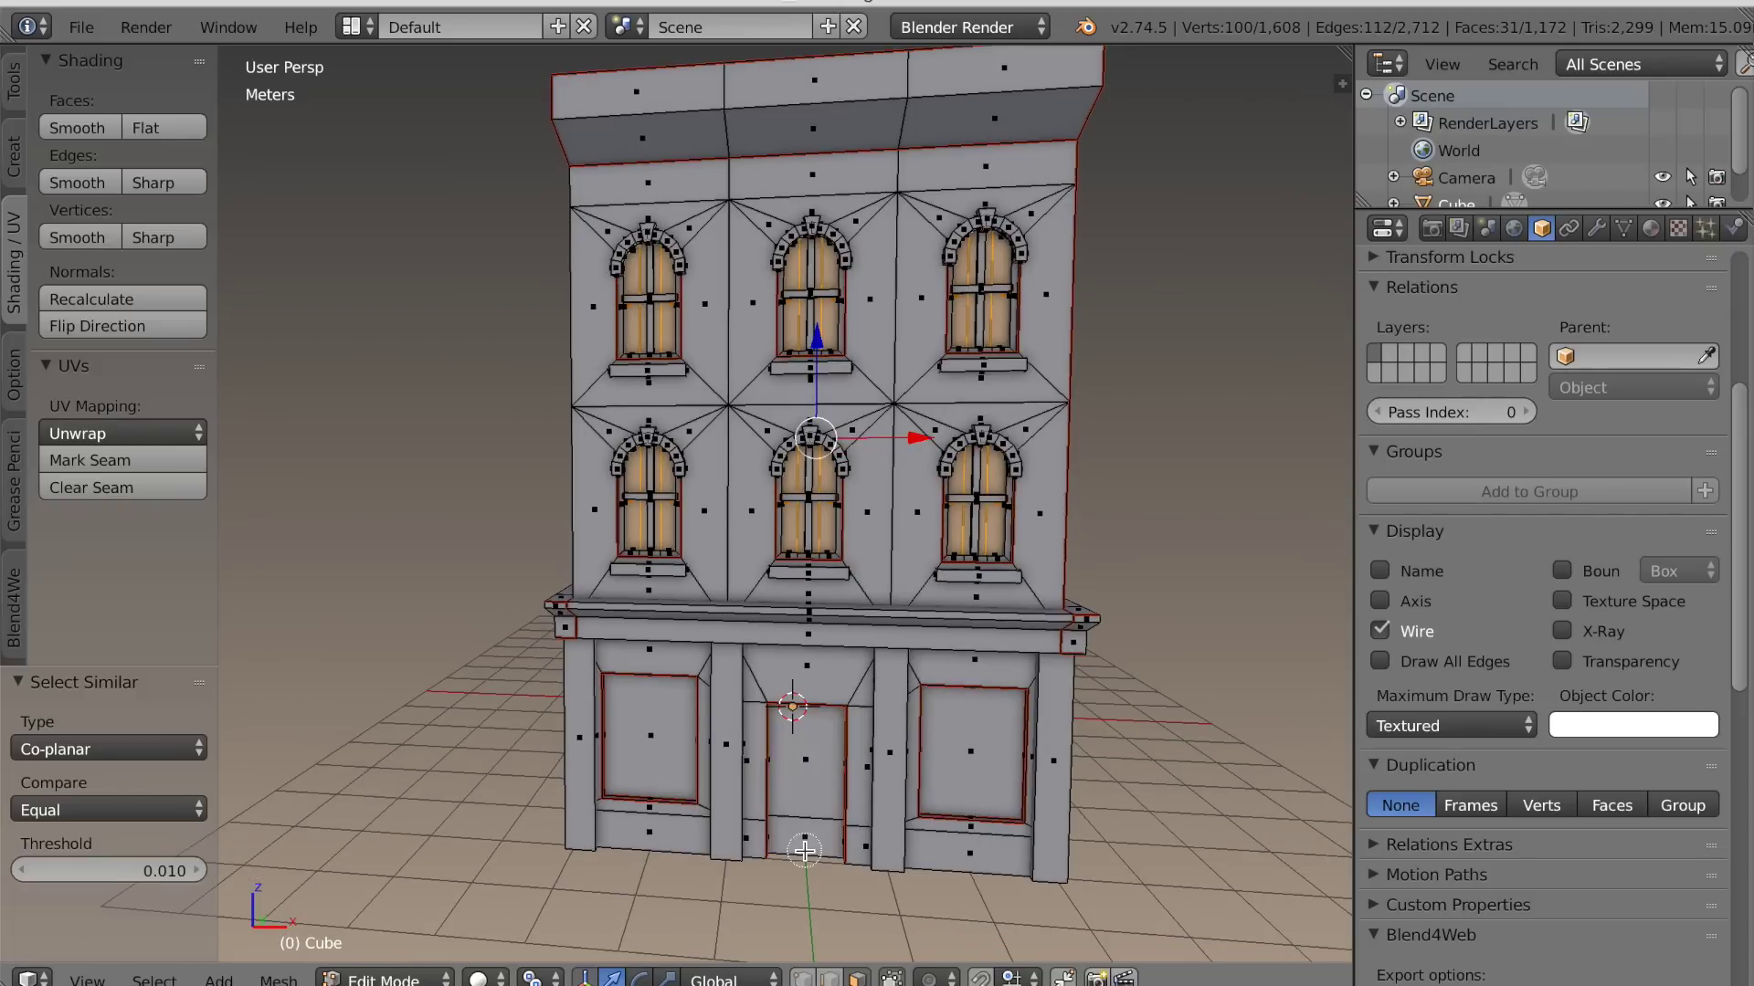
middle_click_drag(799, 854, 861, 858)
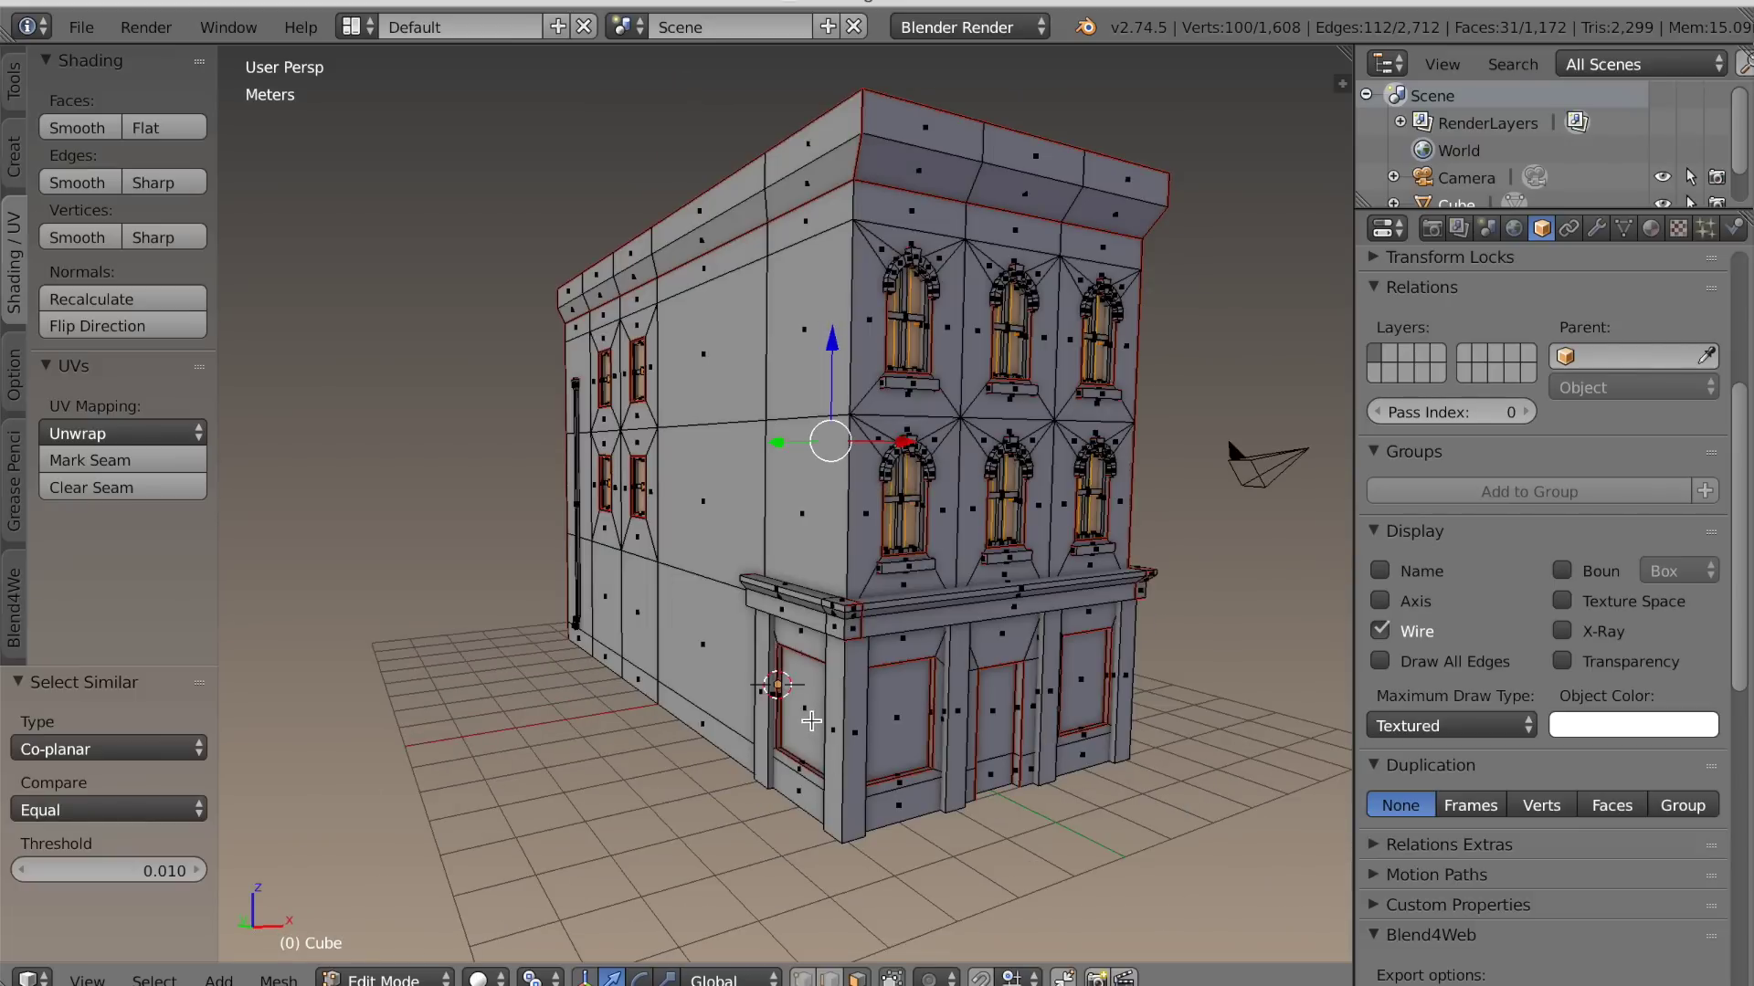
Add the large storefront window faces on the ground floor's front and sides to the selection
middle_click_drag(1081, 684, 1024, 786)
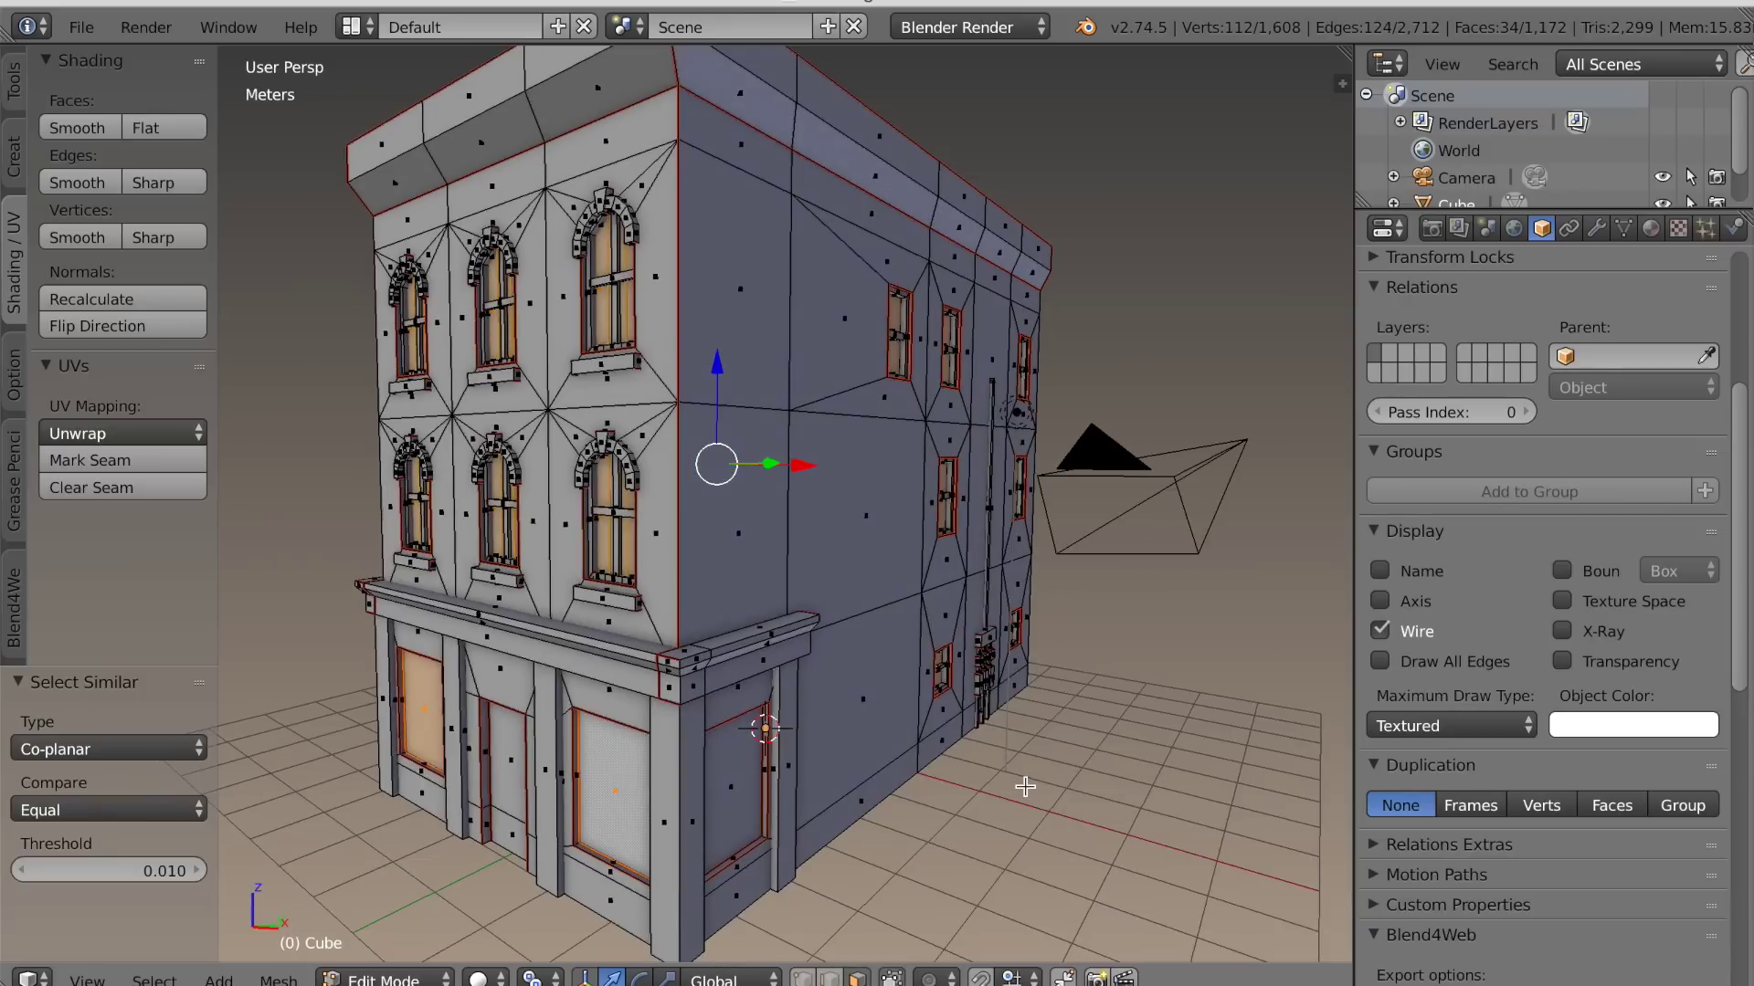
right_click(748, 796, "shift")
scroll(721, 841, "down", 4)
middle_click_drag(721, 841, 865, 852)
scroll(865, 852, "up", 4)
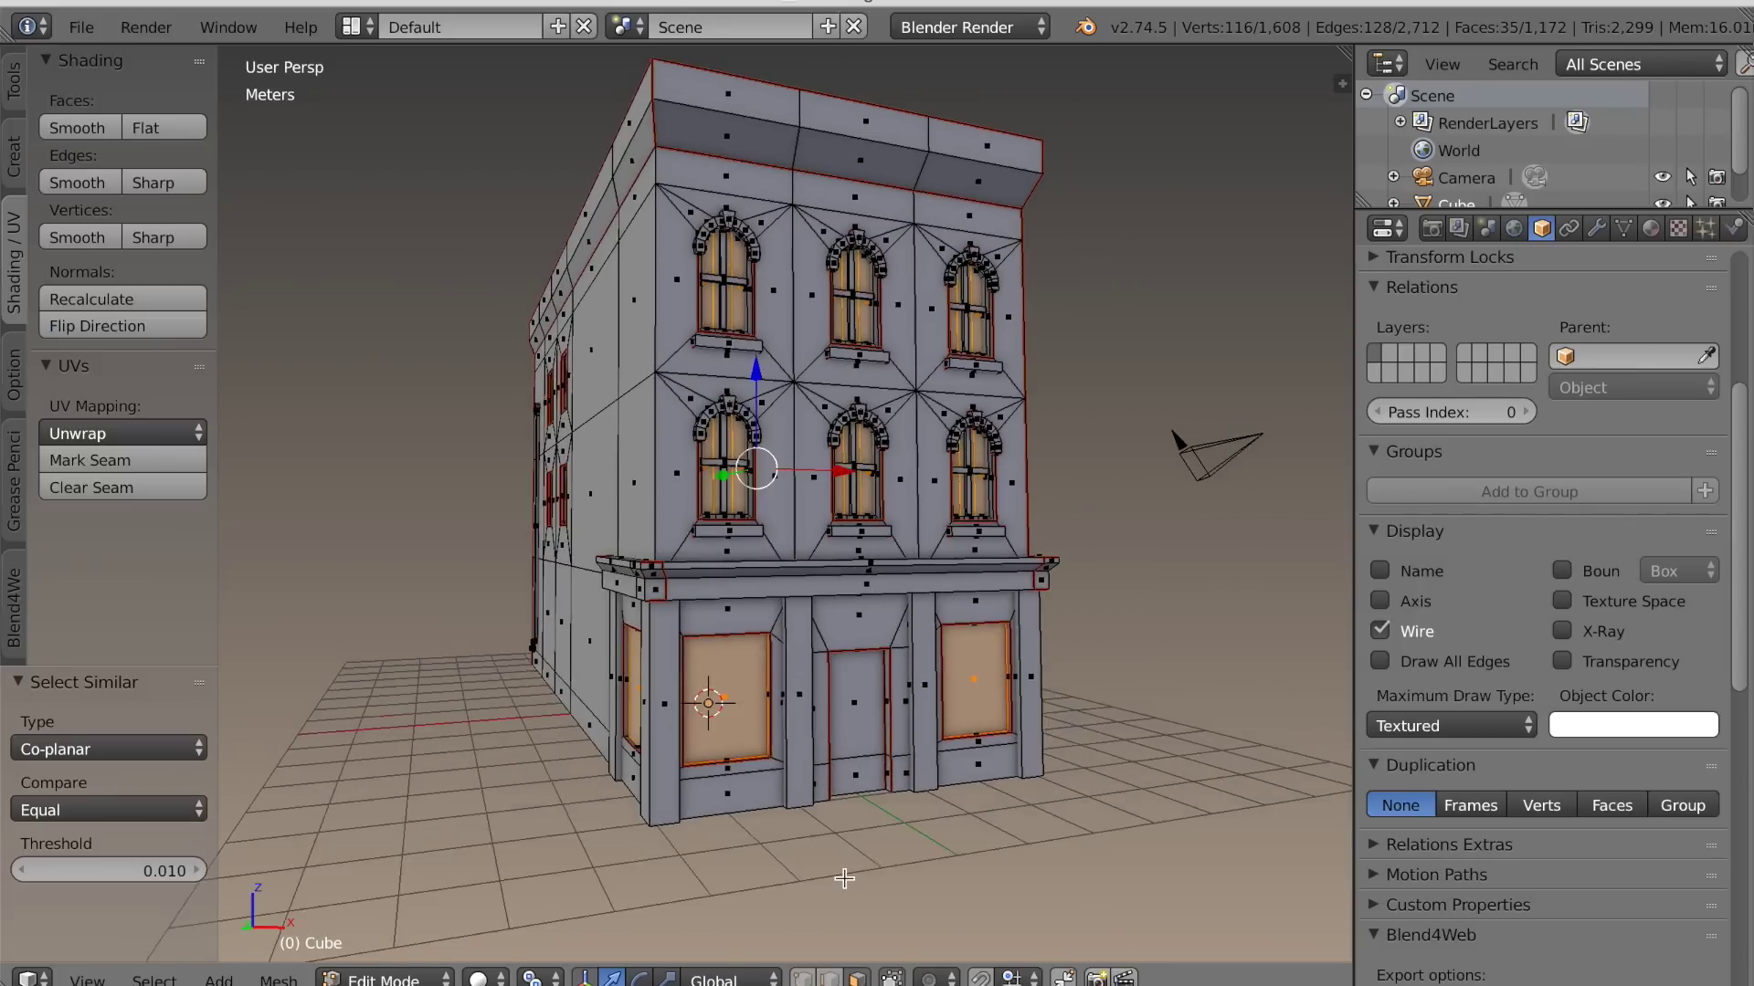
middle_click_drag(844, 878, 803, 897, "shift")
Separate the selected window panes into their own object and test the separation by temporarily moving it off the building
key("p")
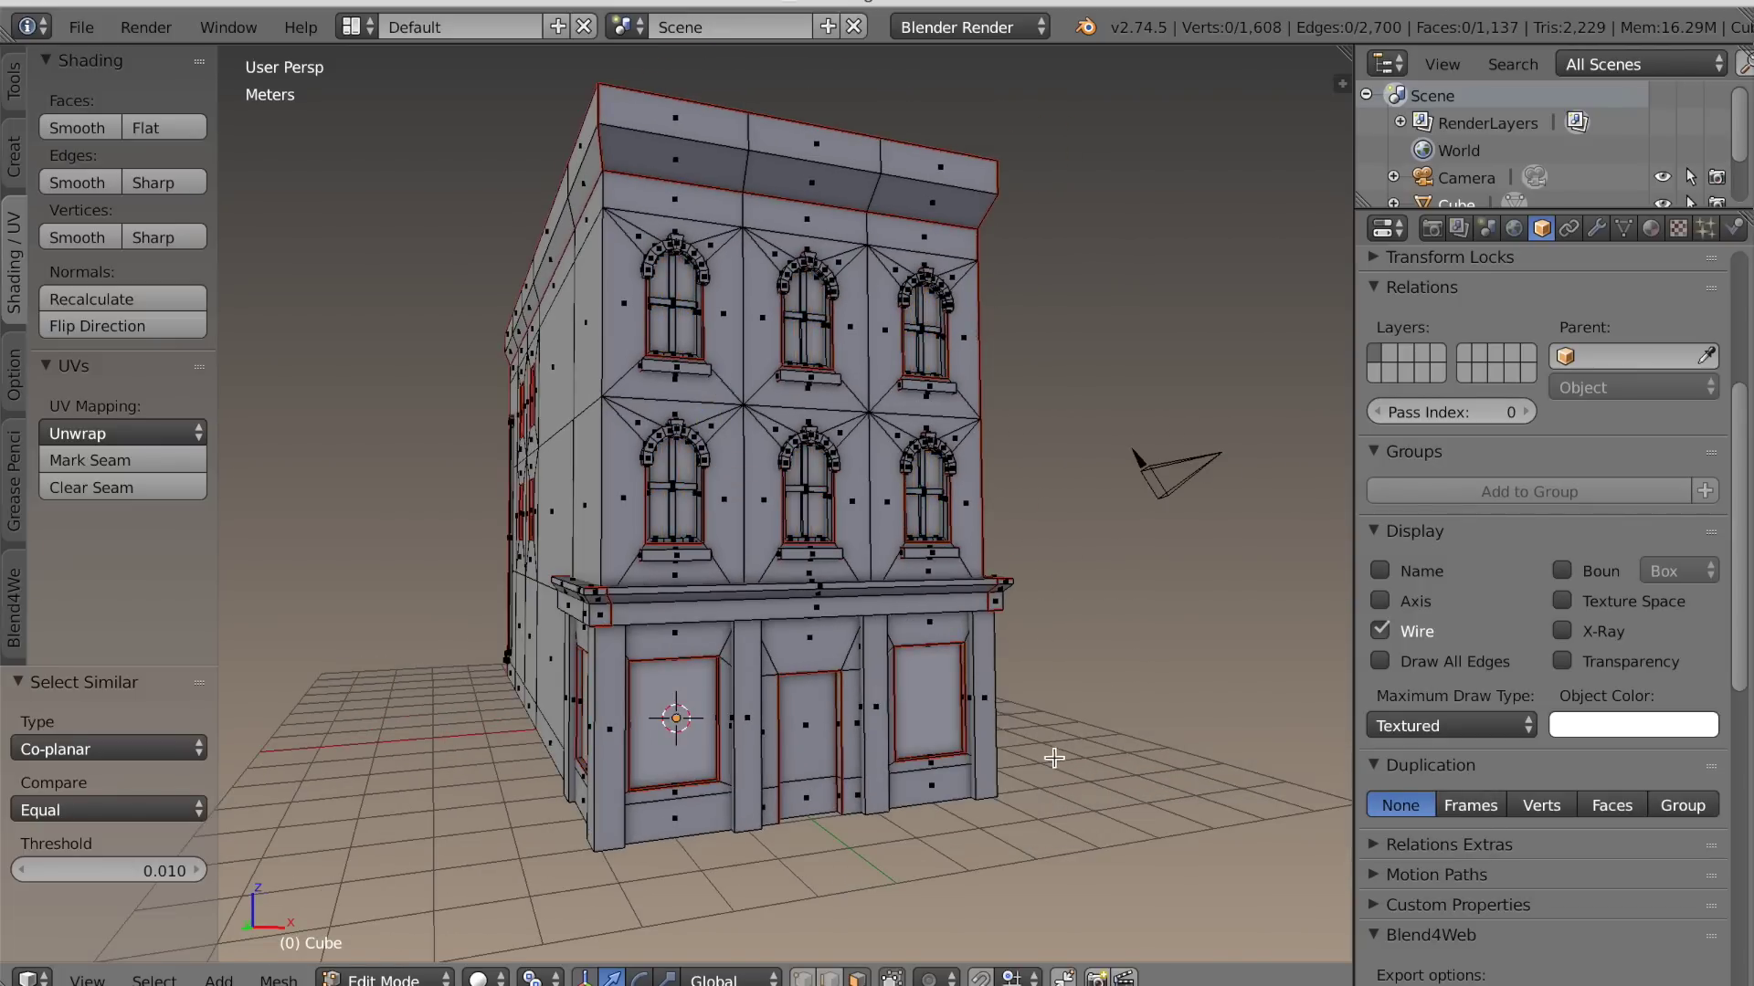
key("Tab")
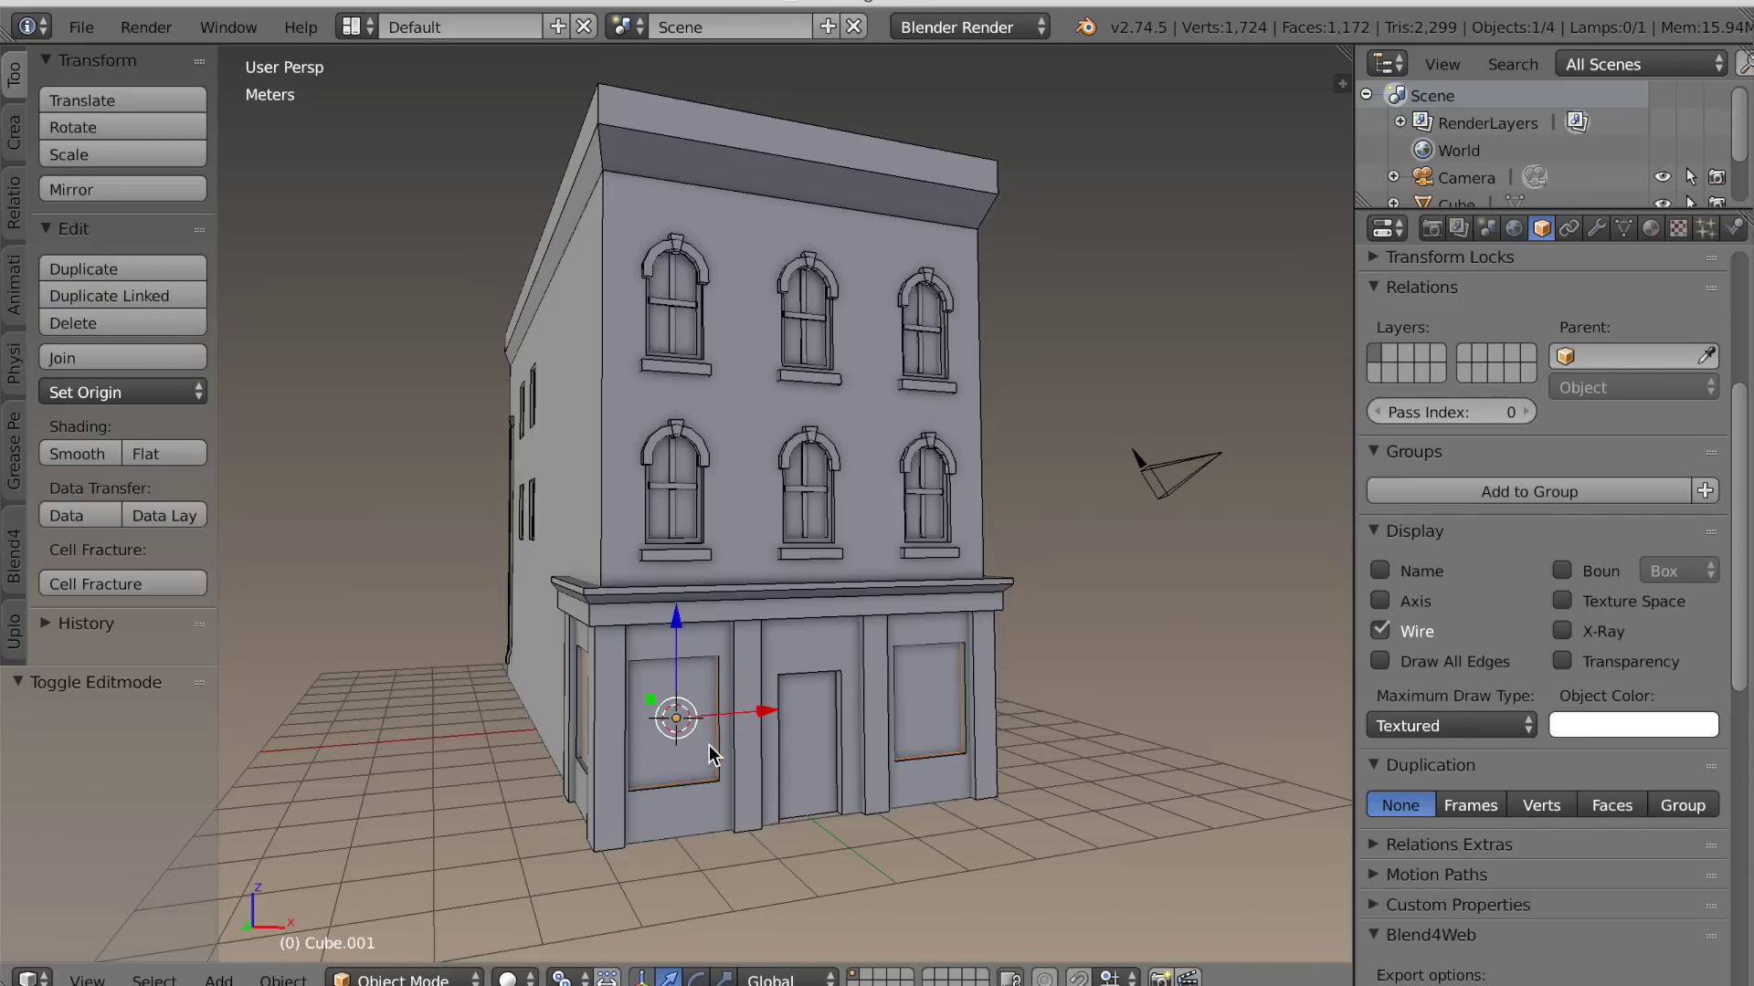
key("g")
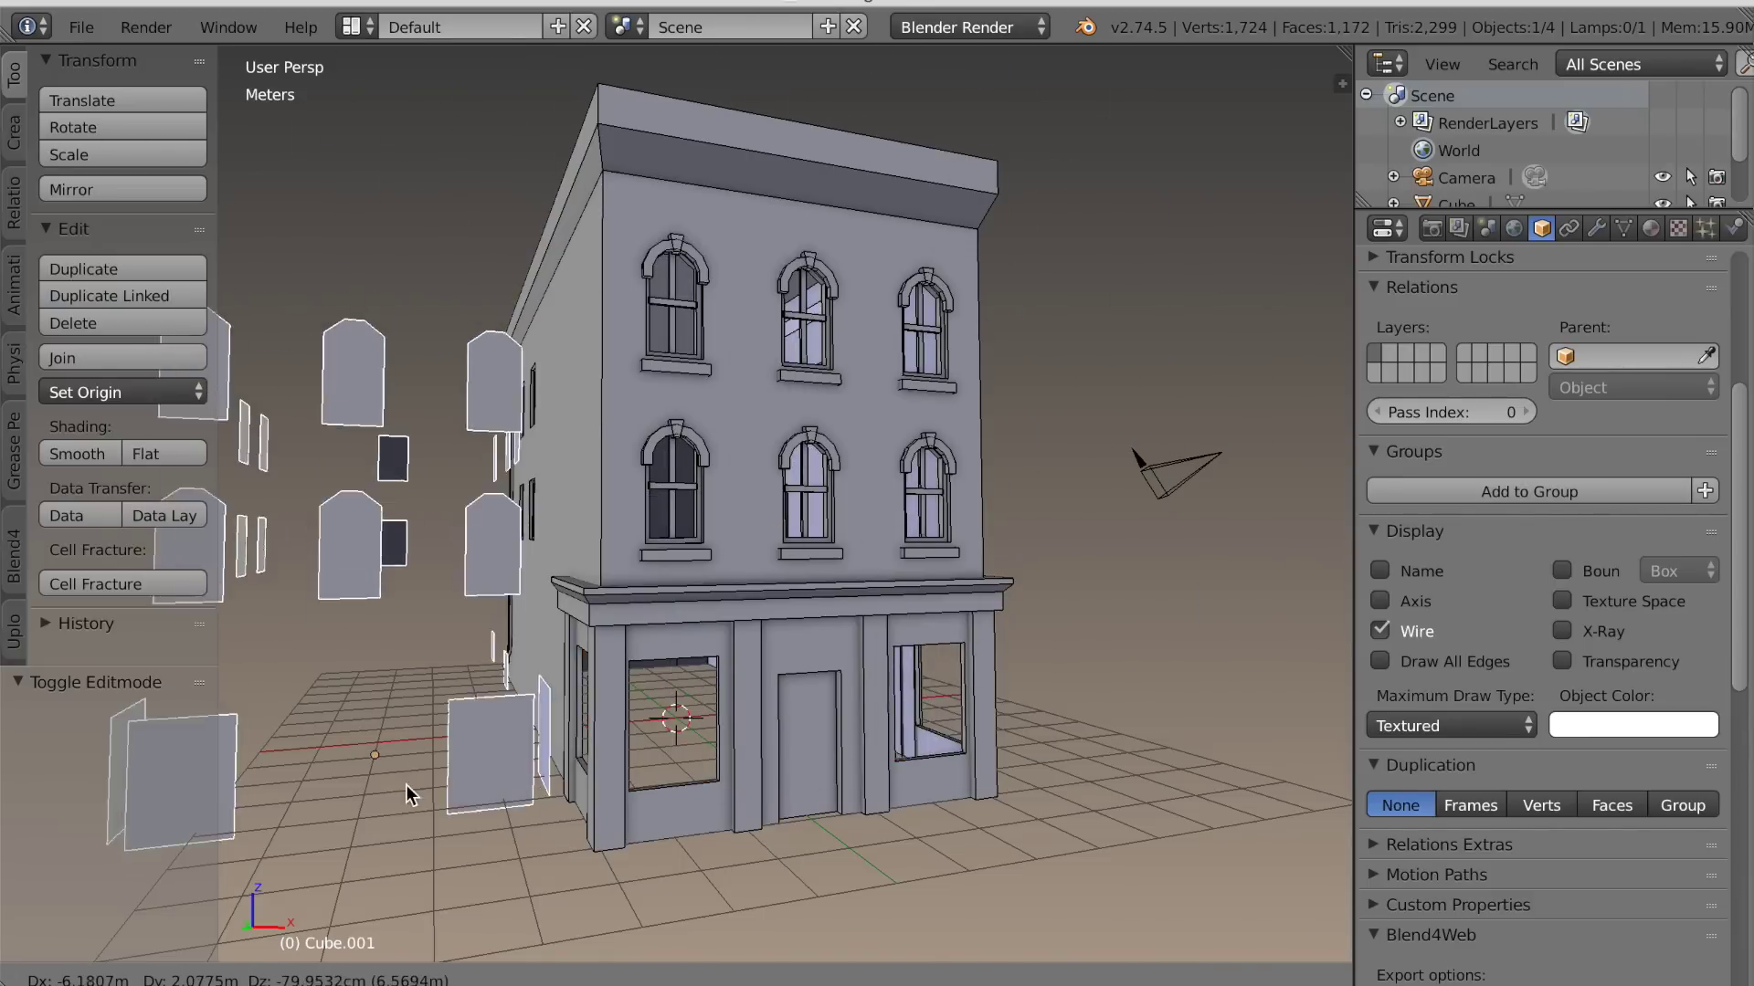
right_click(666, 719)
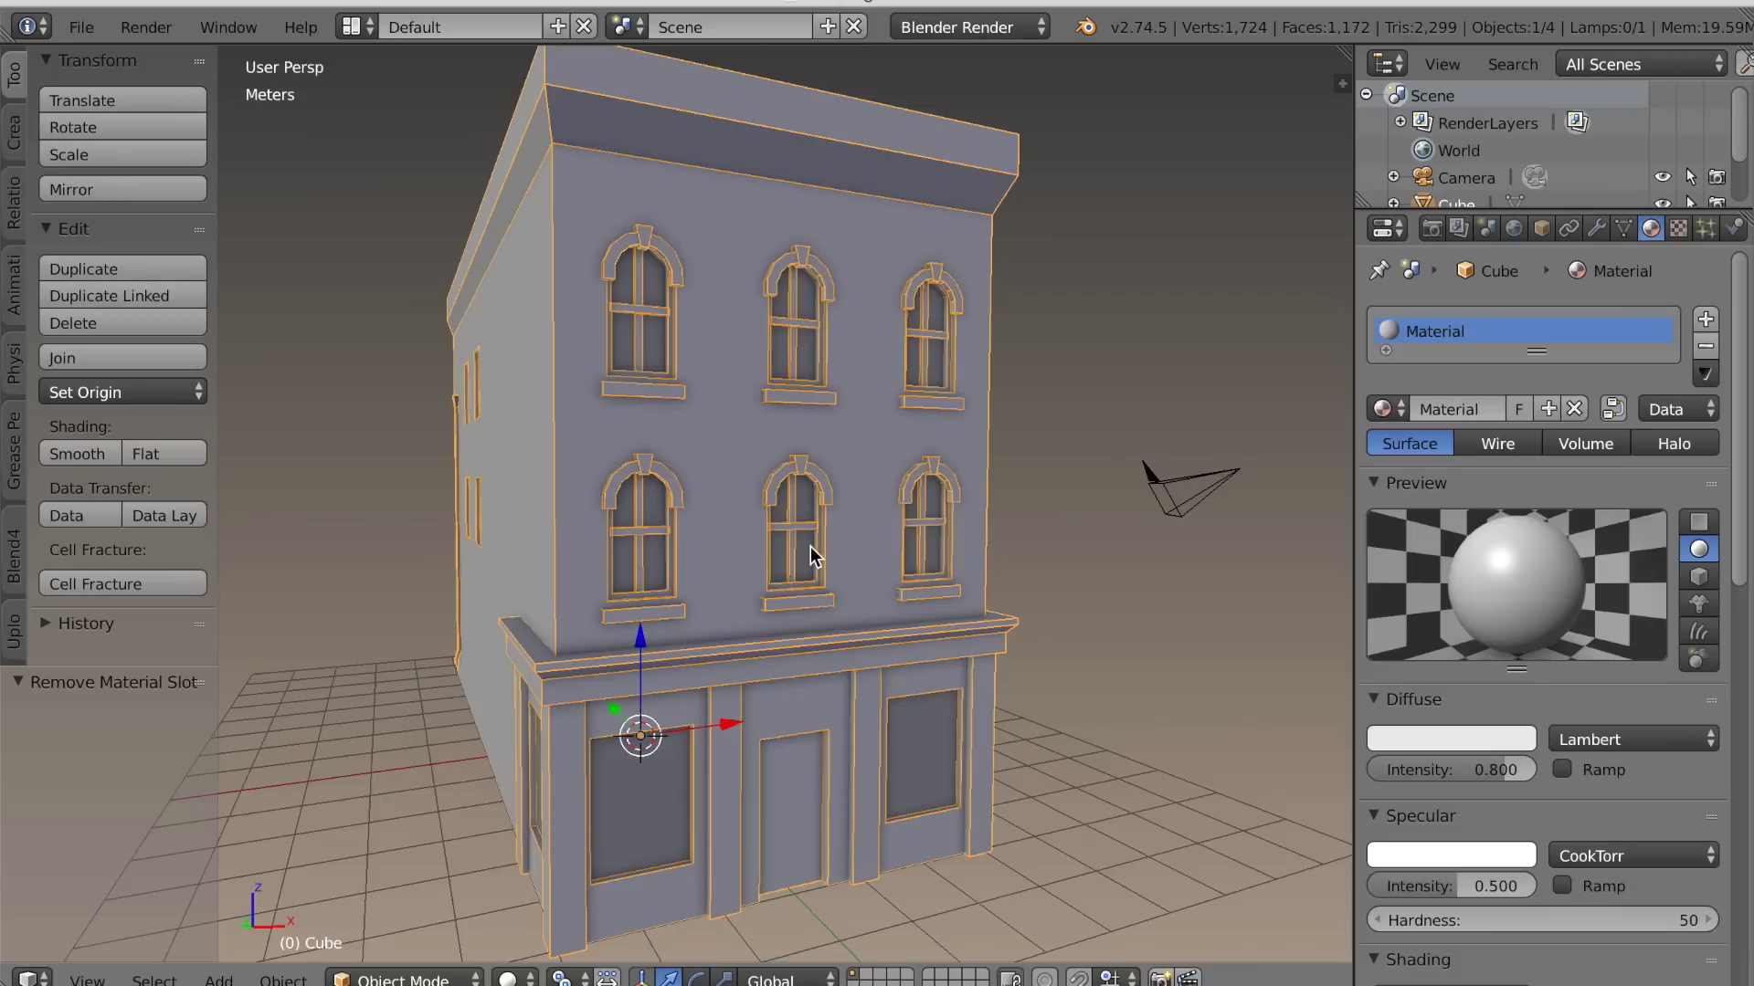
Set the building's texture type to Image or Movie and its mapping coordinates to UV
middle_click_drag(672, 617, 770, 642)
scroll(798, 732, "up", 1)
middle_click_drag(798, 732, 820, 732)
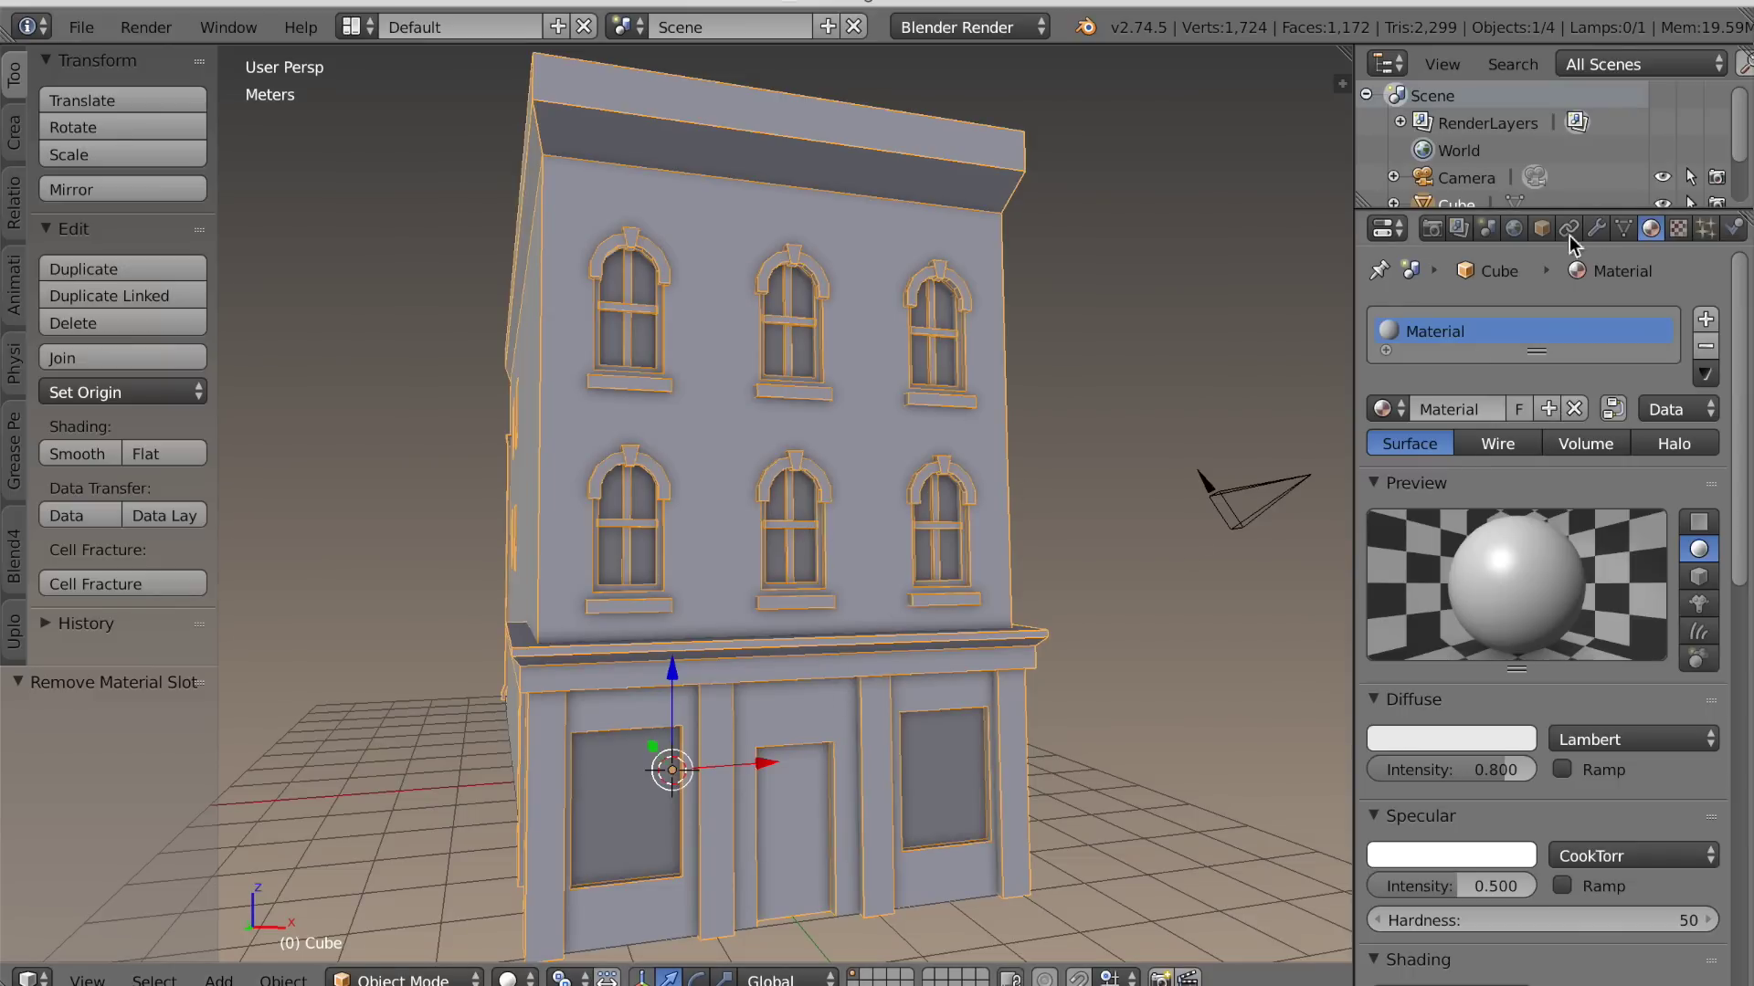
left_click(1678, 228)
left_click(1580, 565)
left_click(1519, 383)
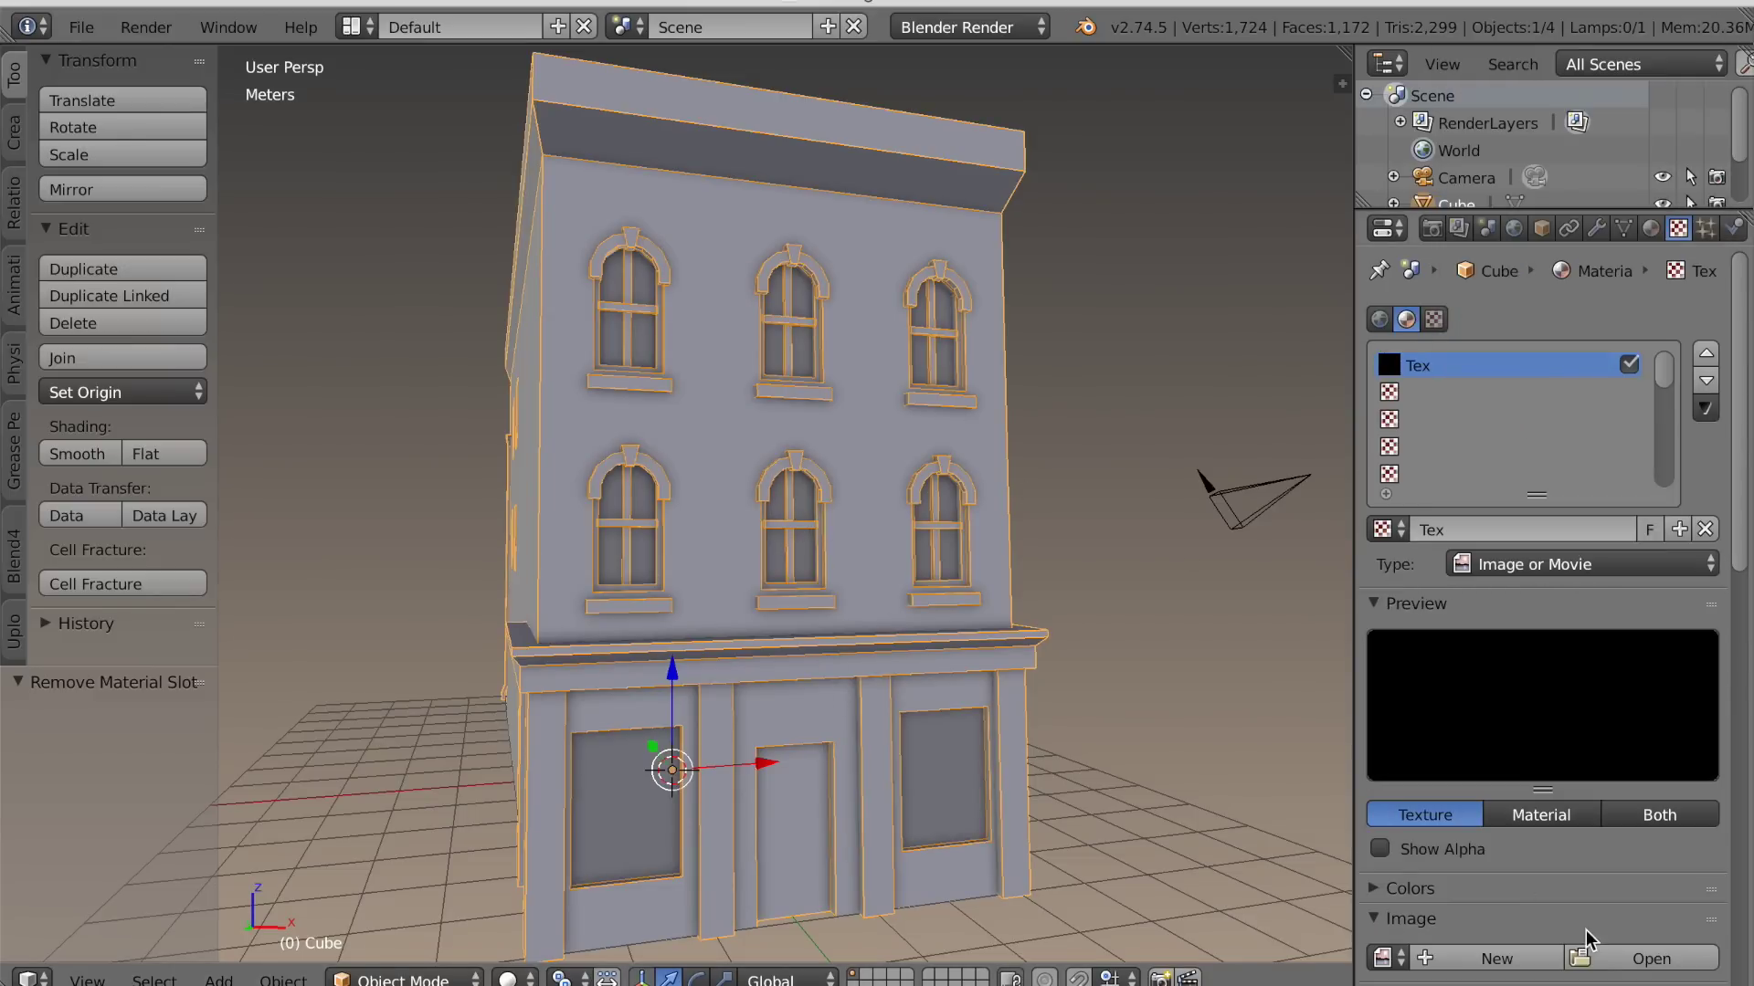
scroll(1599, 951, "down", 5)
left_click(1543, 873)
left_click(1522, 756)
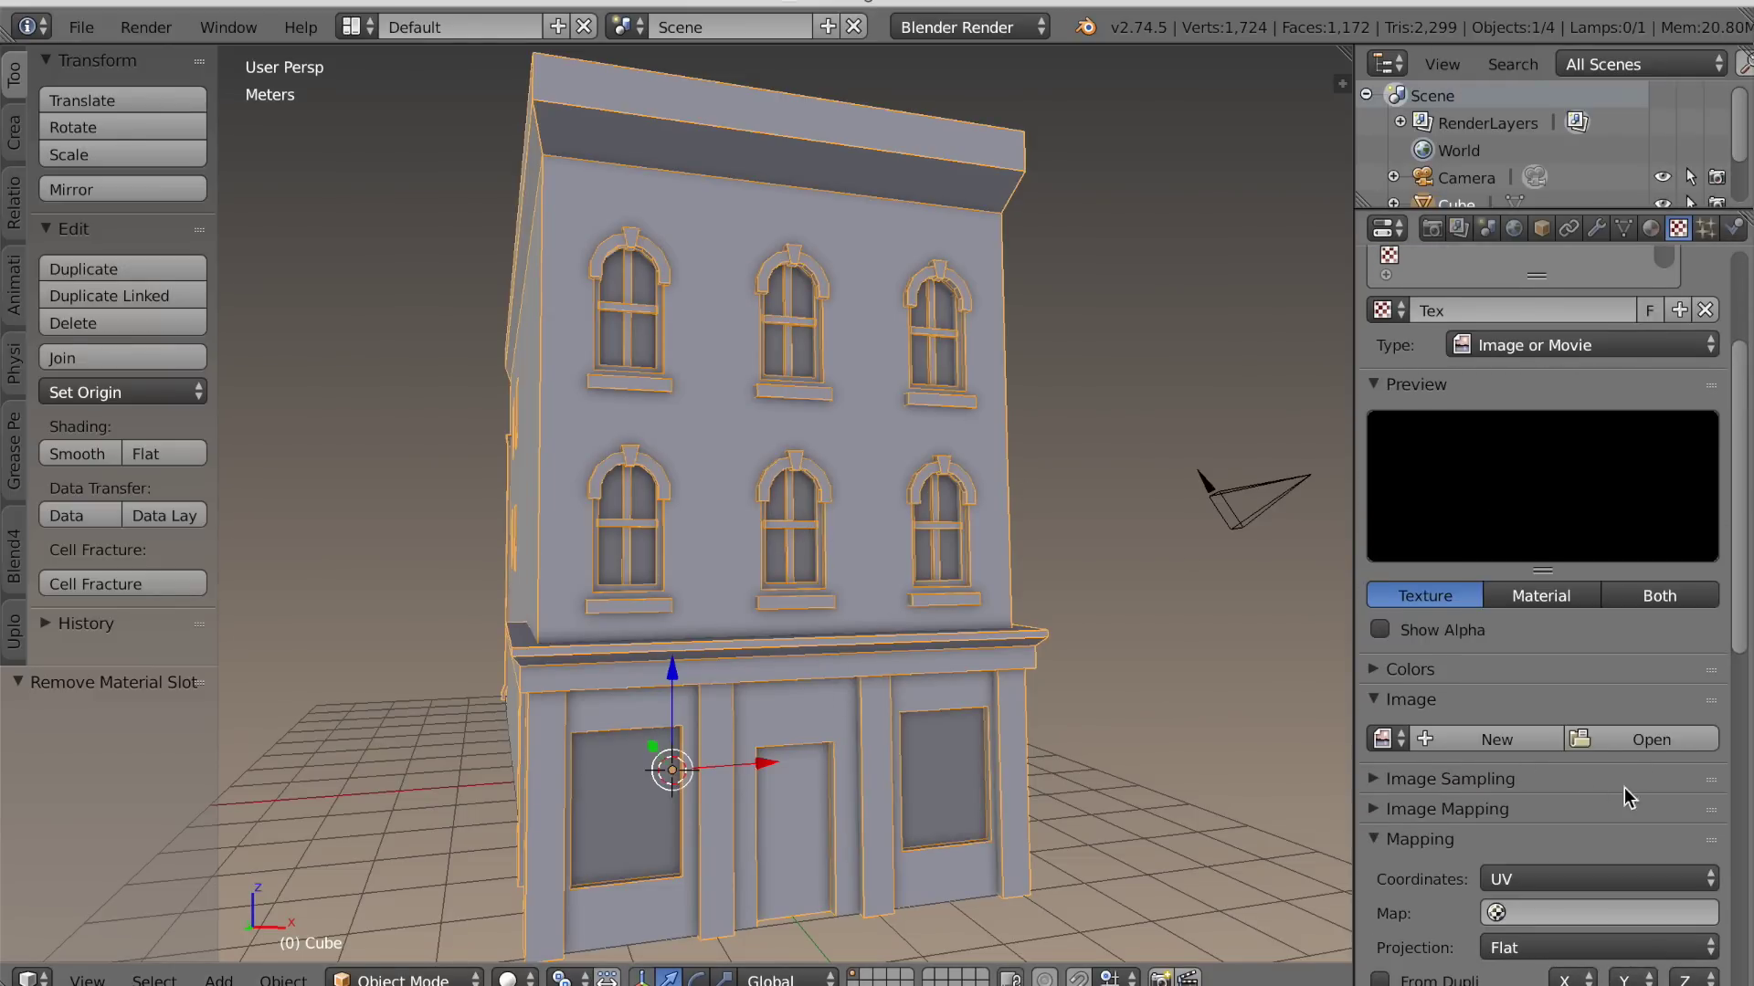
Load PlywoodPainted0057_7_S.jpg from the Desktop's Textures folder as the texture image
left_click(1635, 738)
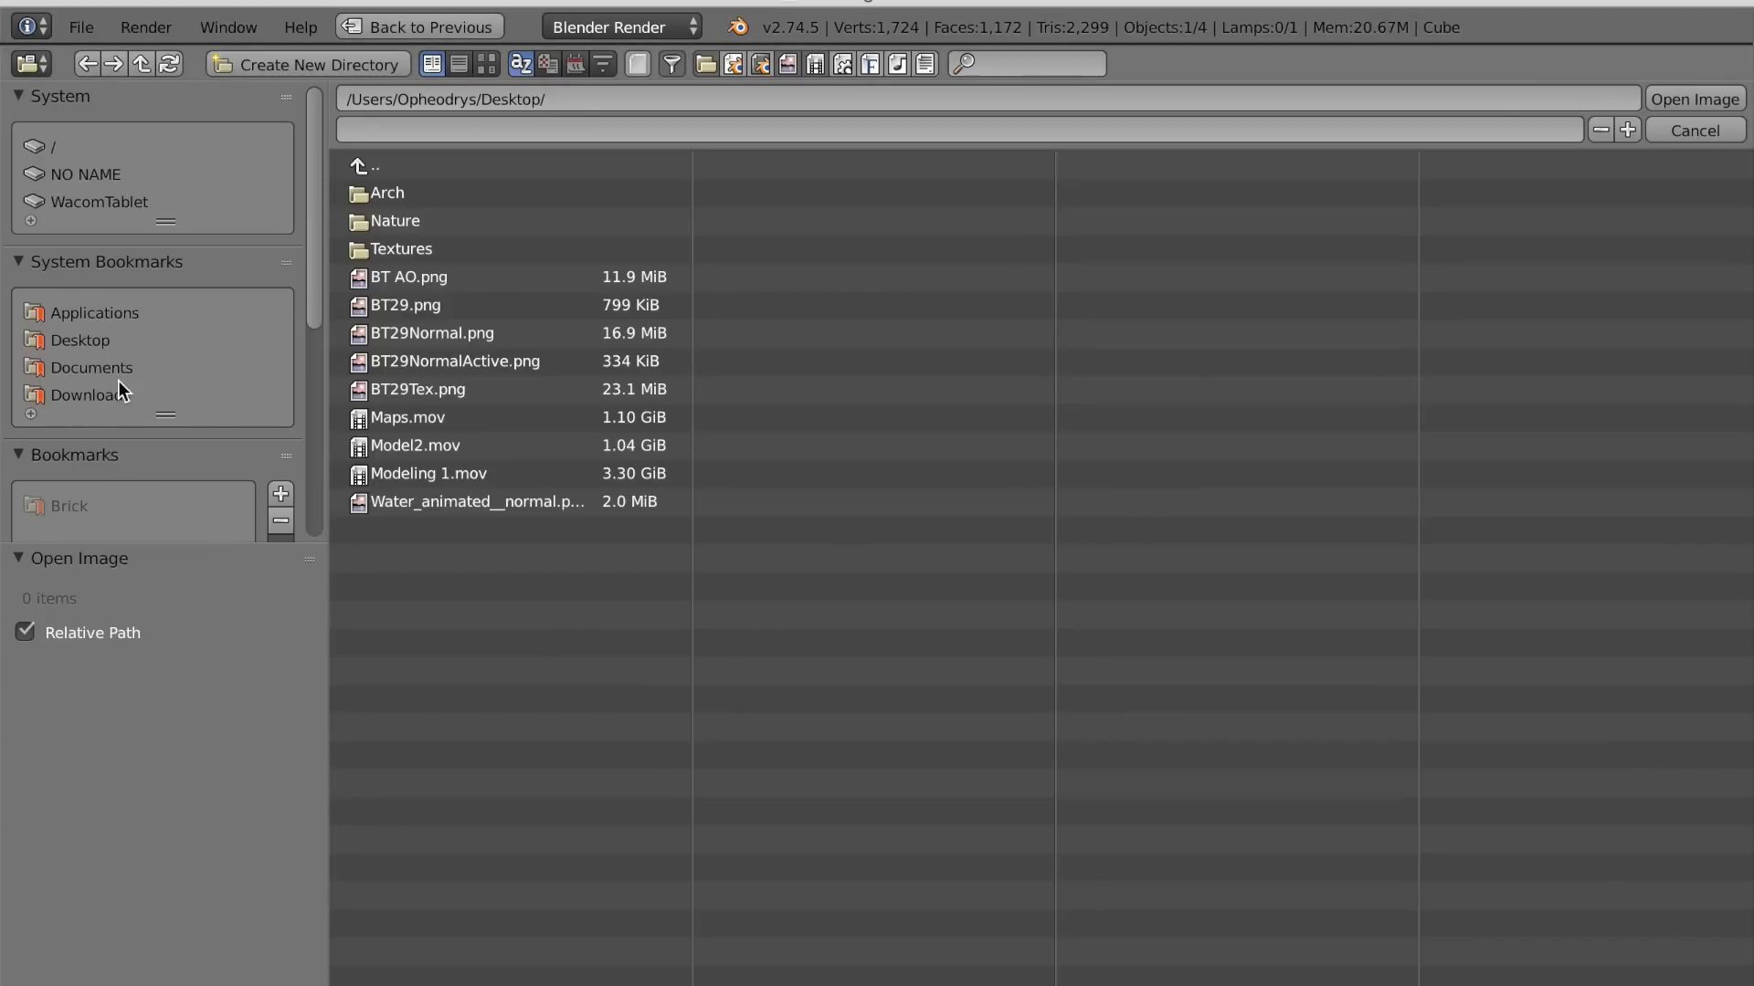
left_click(98, 342)
double_click(401, 248)
left_click(487, 63)
scroll(637, 422, "down", 15)
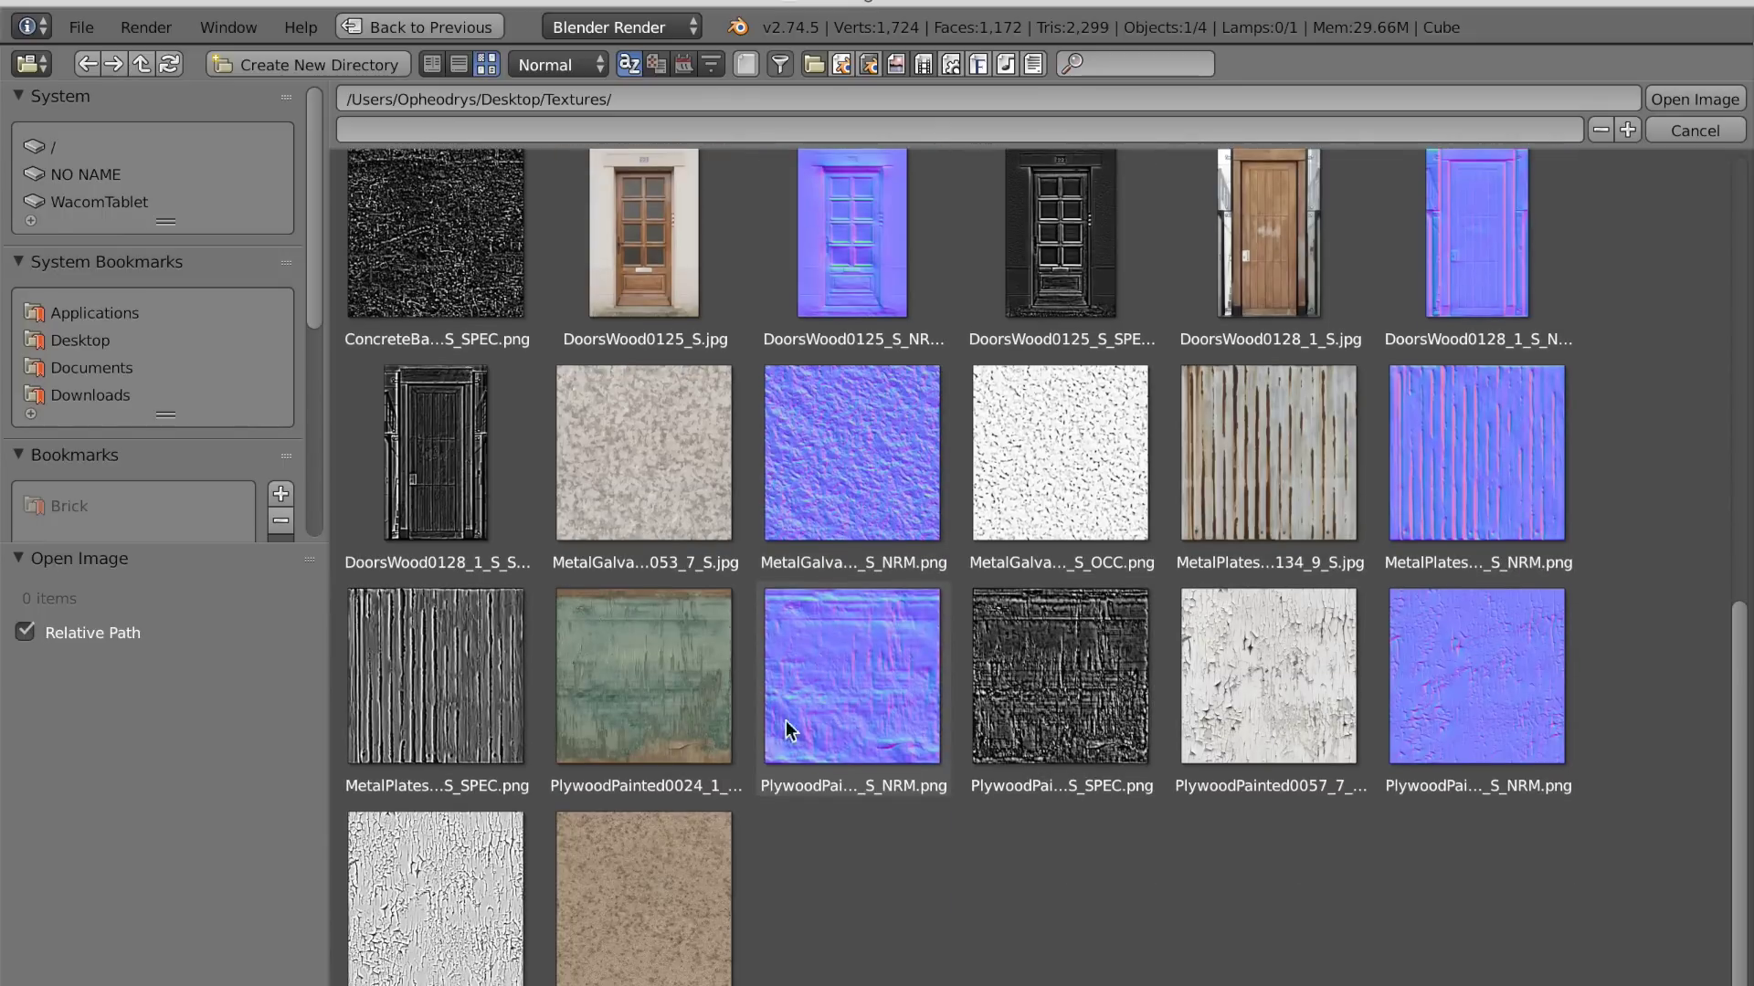
left_click(1200, 776)
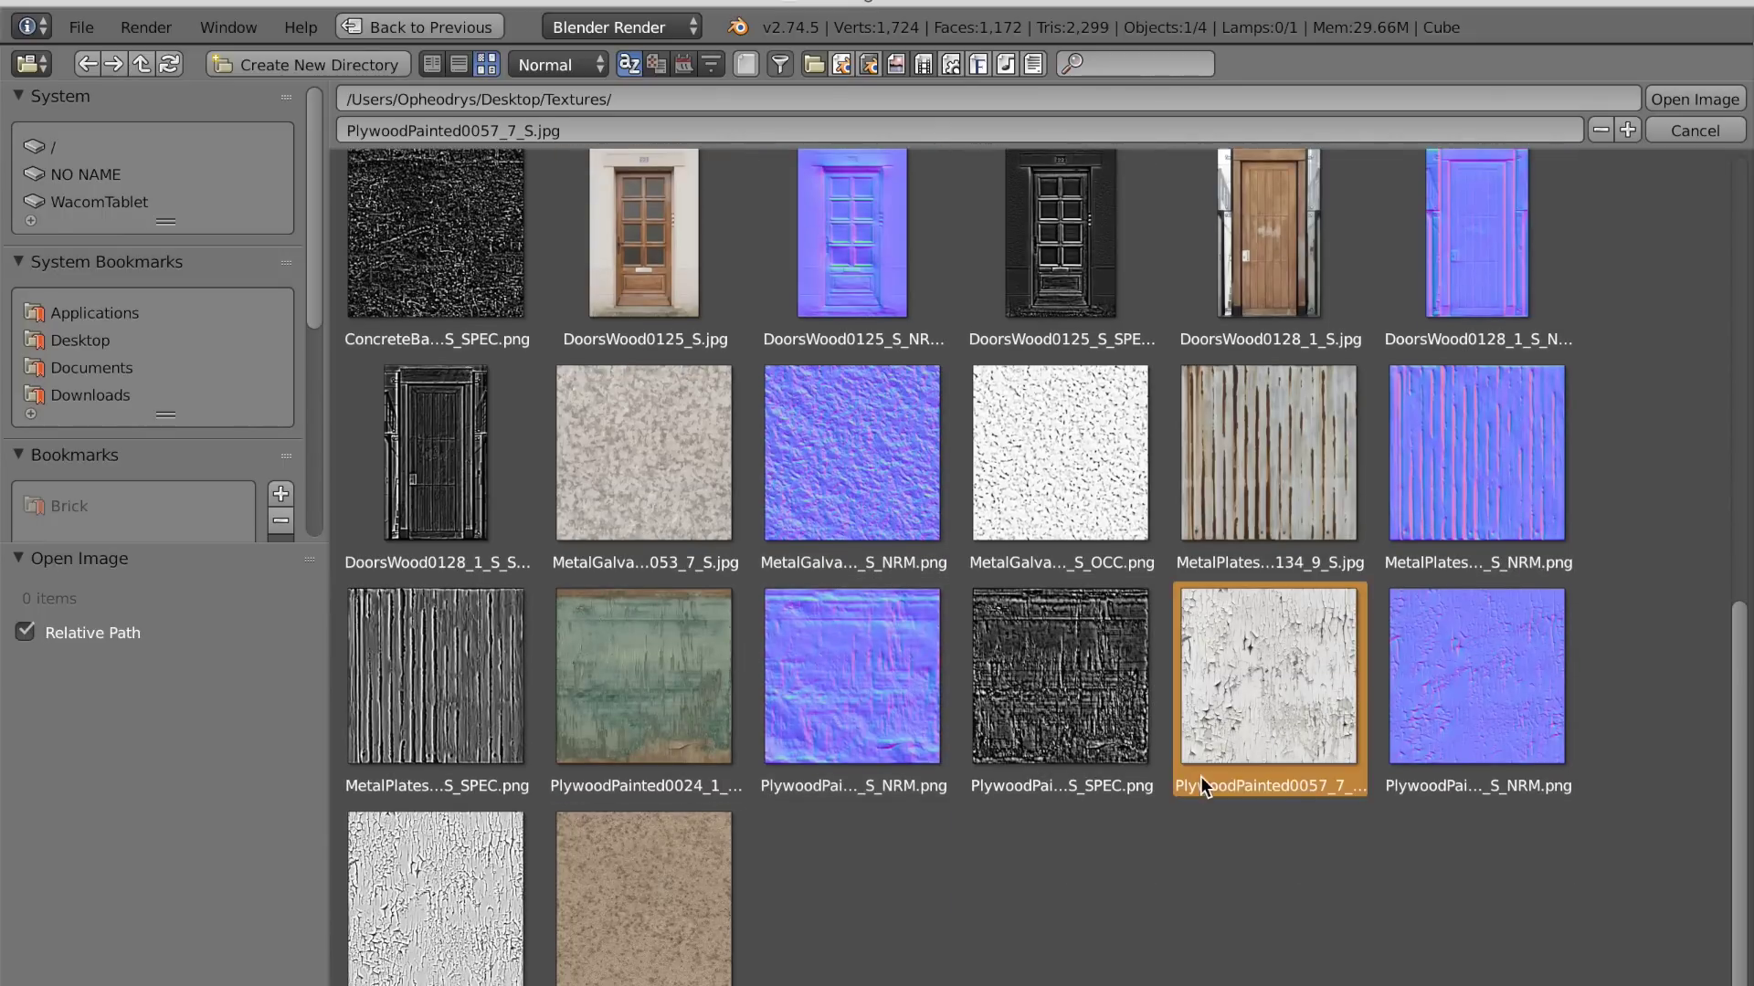
left_click(1692, 99)
Unwrap the whole building mesh with Cube Projection and switch the viewport to textured shading
middle_click_drag(1252, 364, 1017, 572)
key("Tab")
key("a")
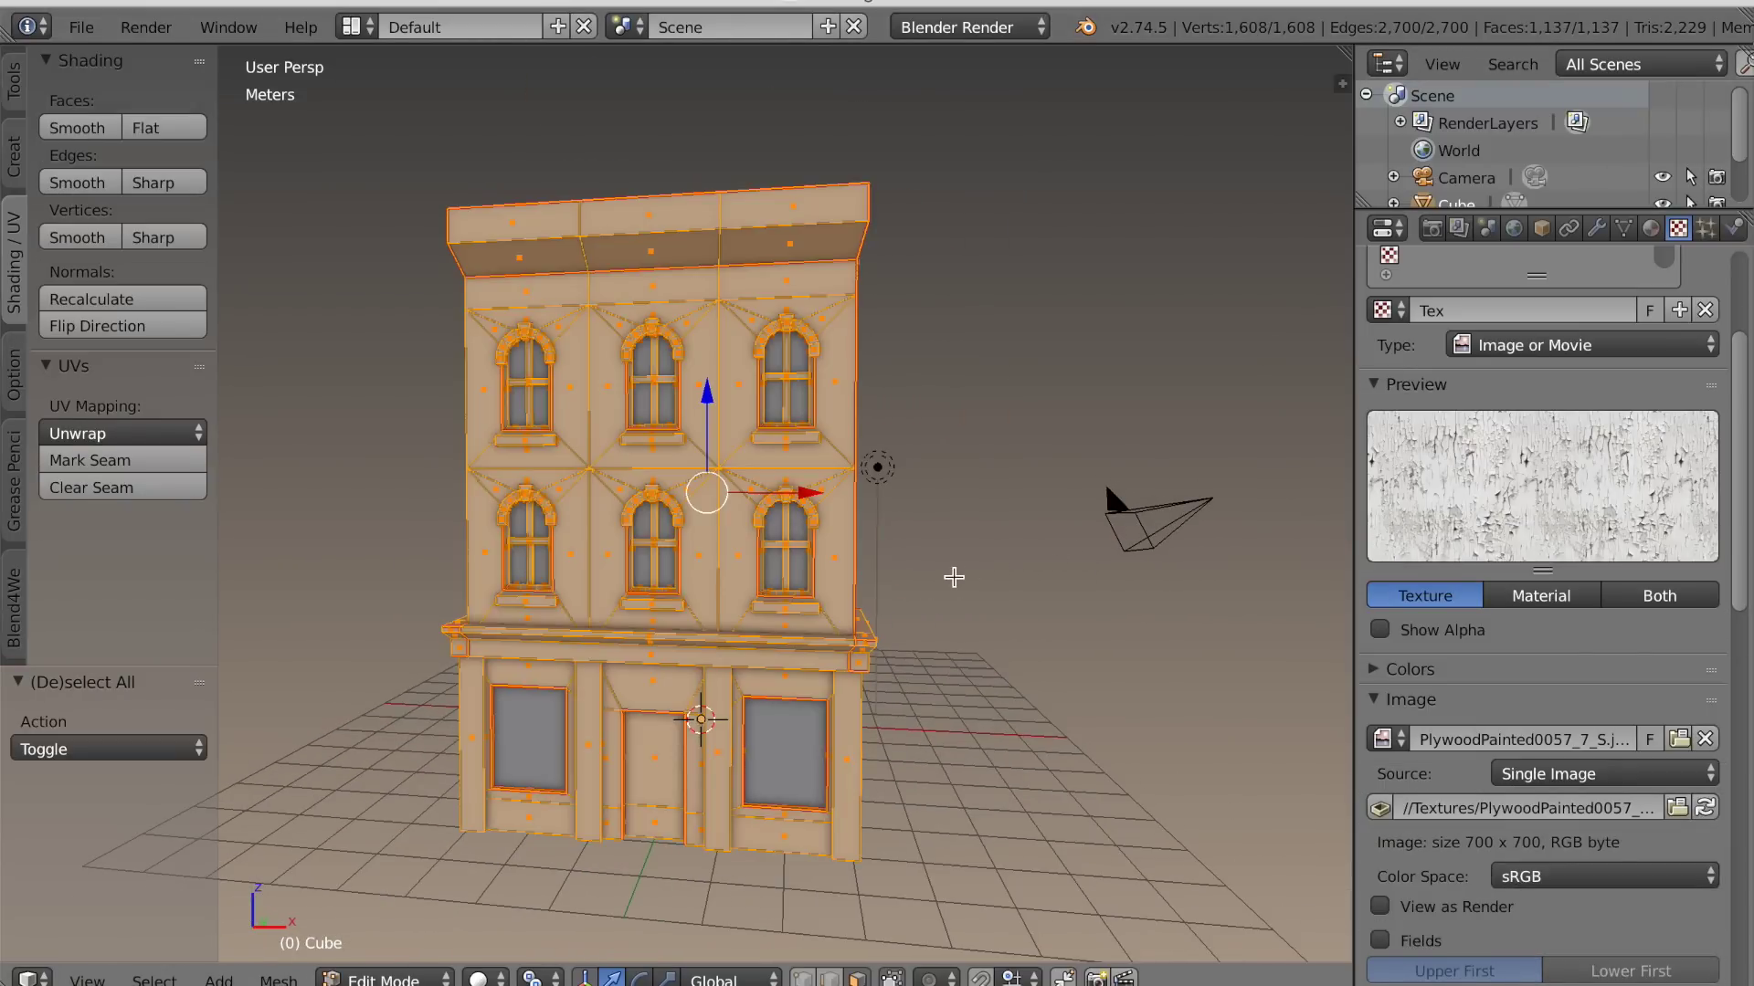
key("u")
left_click(902, 691)
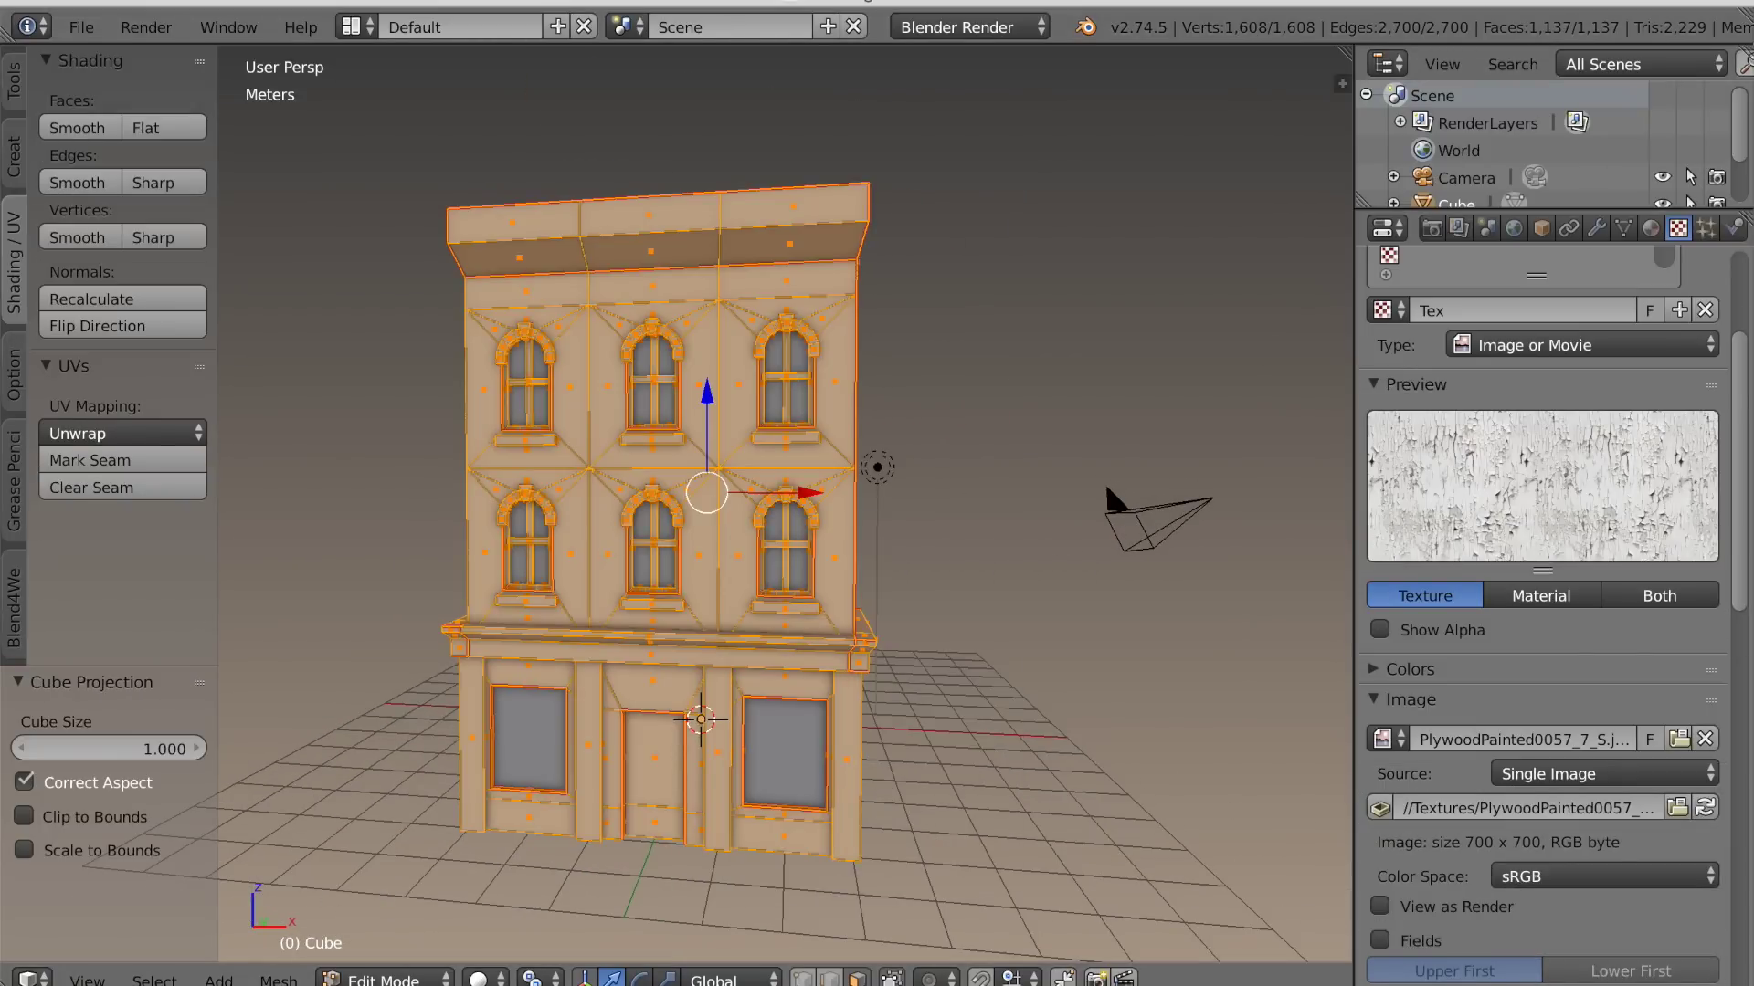
left_click(486, 978)
left_click(508, 857)
middle_click_drag(794, 814, 759, 803)
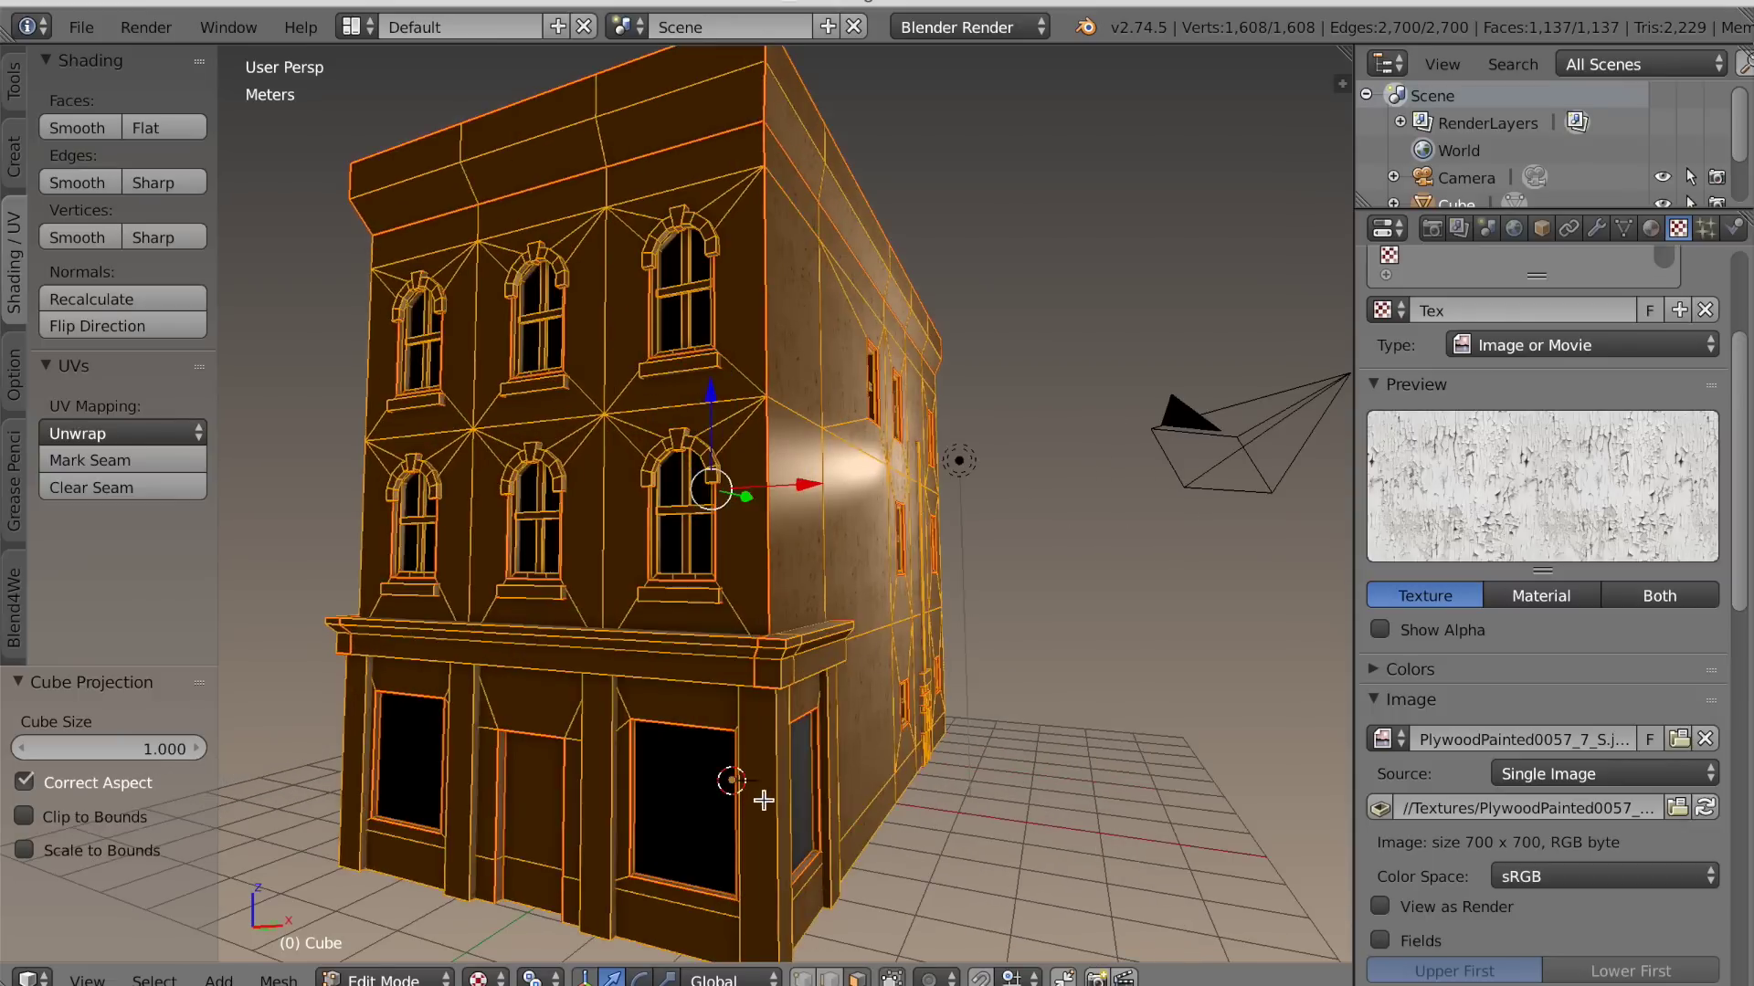
Change the lamp to Hemi and move it about 9.3 m along X so it lights the facade
key("Tab")
right_click(951, 468)
left_click(1595, 229)
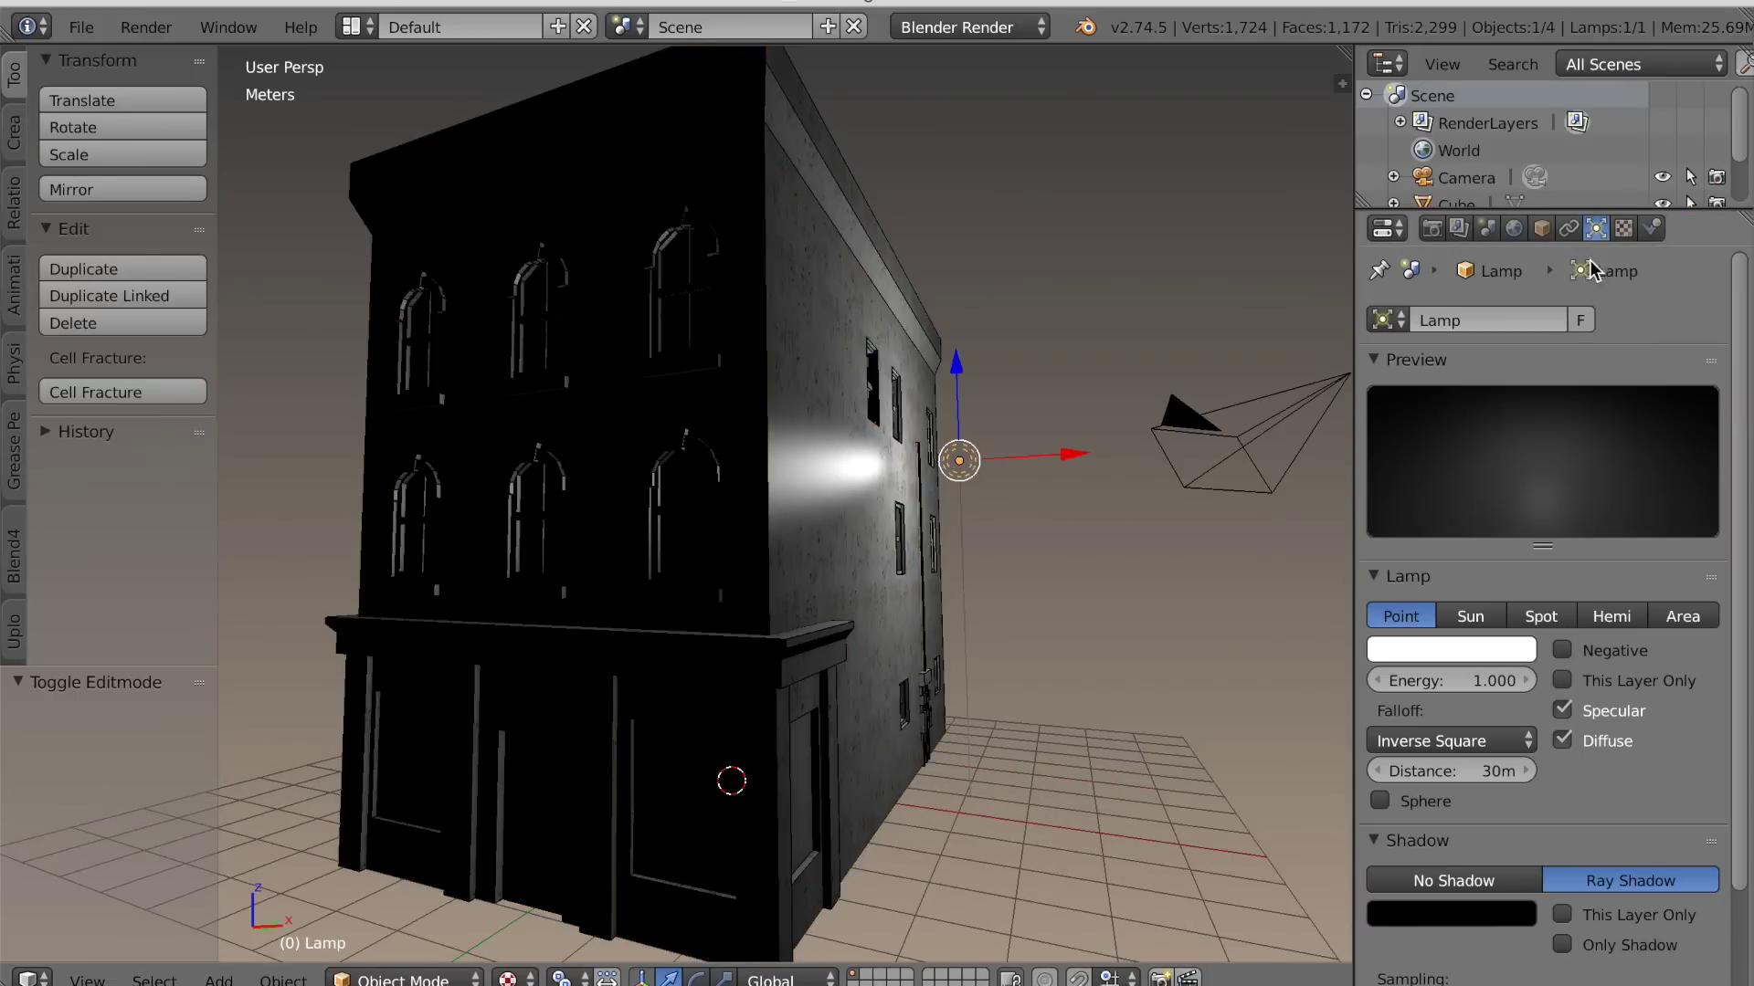
left_click(1609, 616)
key("g")
left_click(526, 451)
mouse_move(526, 452)
middle_mouse_down()
mouse_move(605, 462)
mouse_move(542, 473)
middle_mouse_up()
scroll(540, 468, "up", 5)
scroll(540, 467, "up", 8)
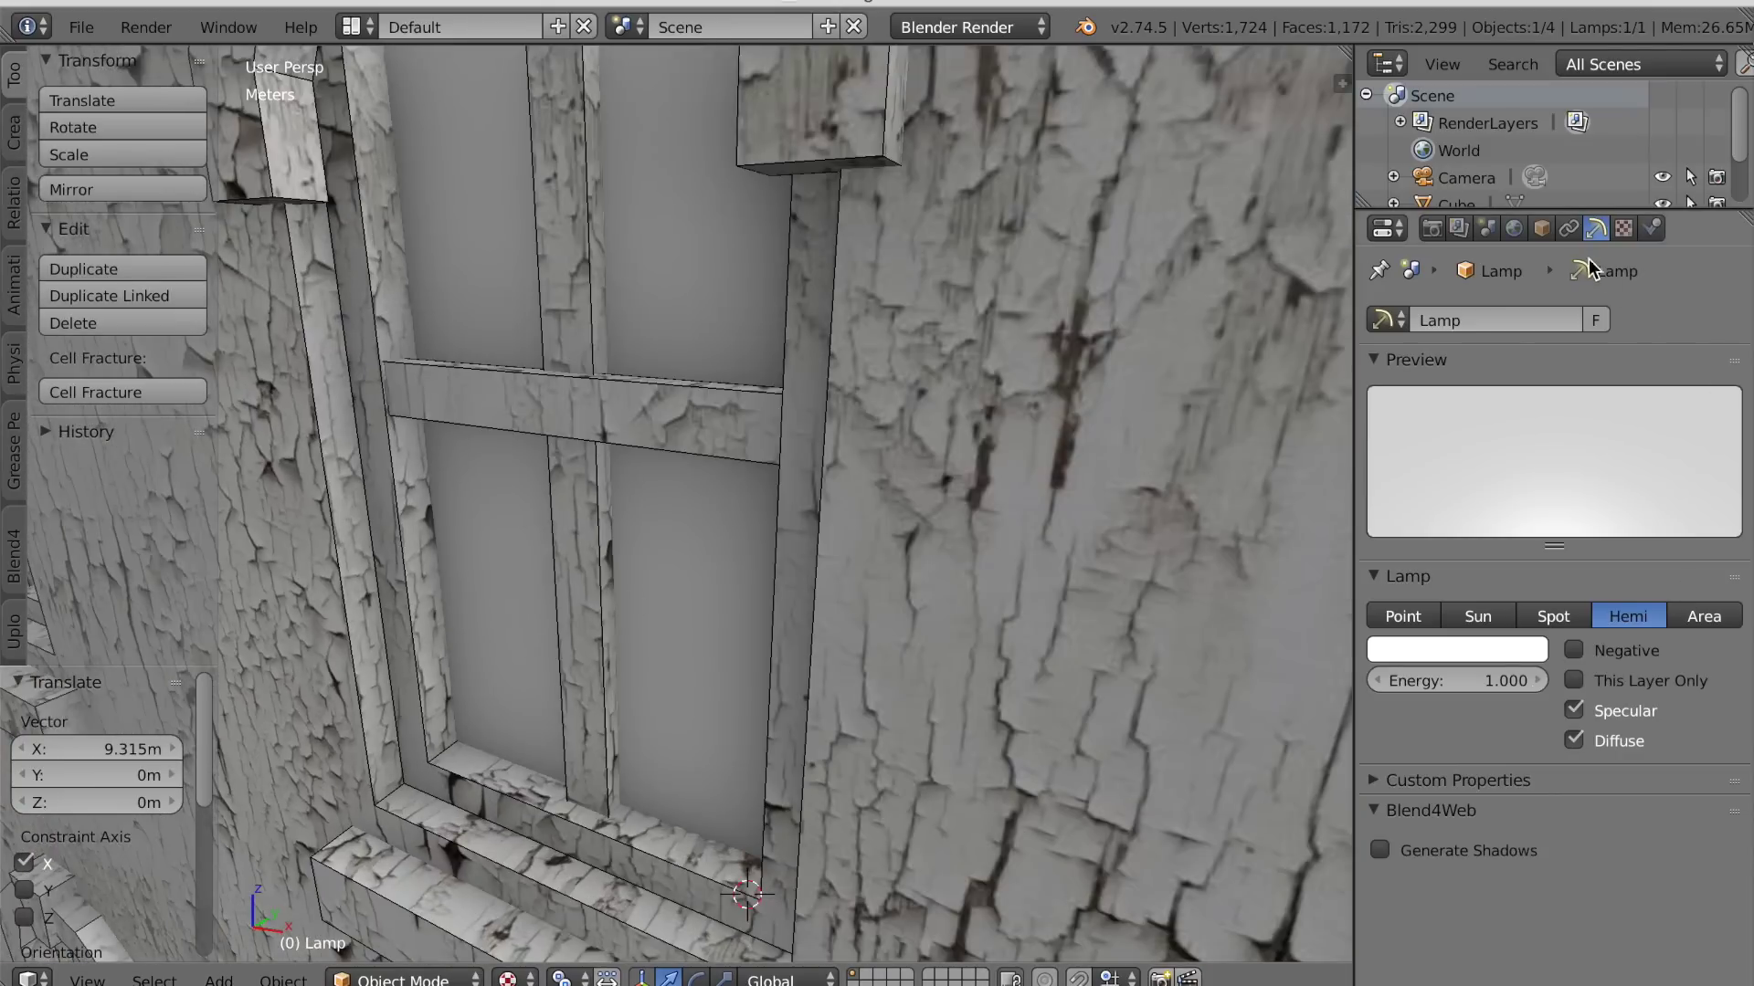
Set the building's plywood texture mapping size to 2 on both X and Y
right_click(990, 384)
left_click(1651, 228)
left_click(1677, 228)
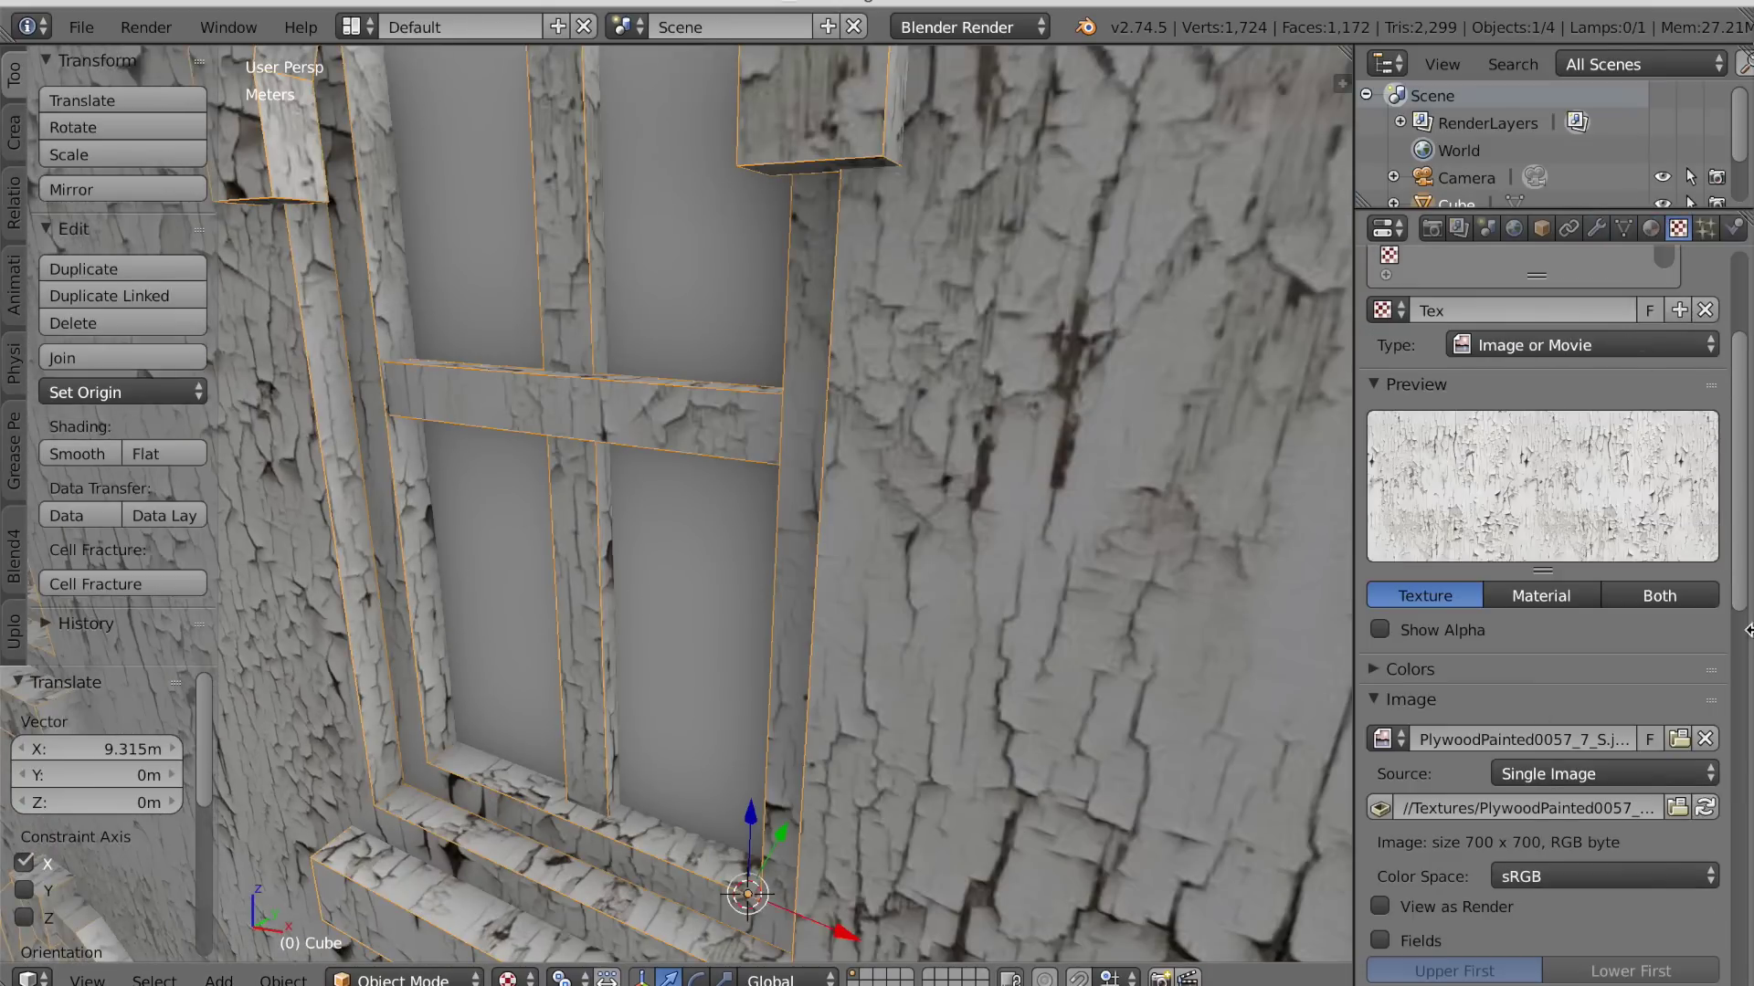
scroll(1722, 640, "down", 15)
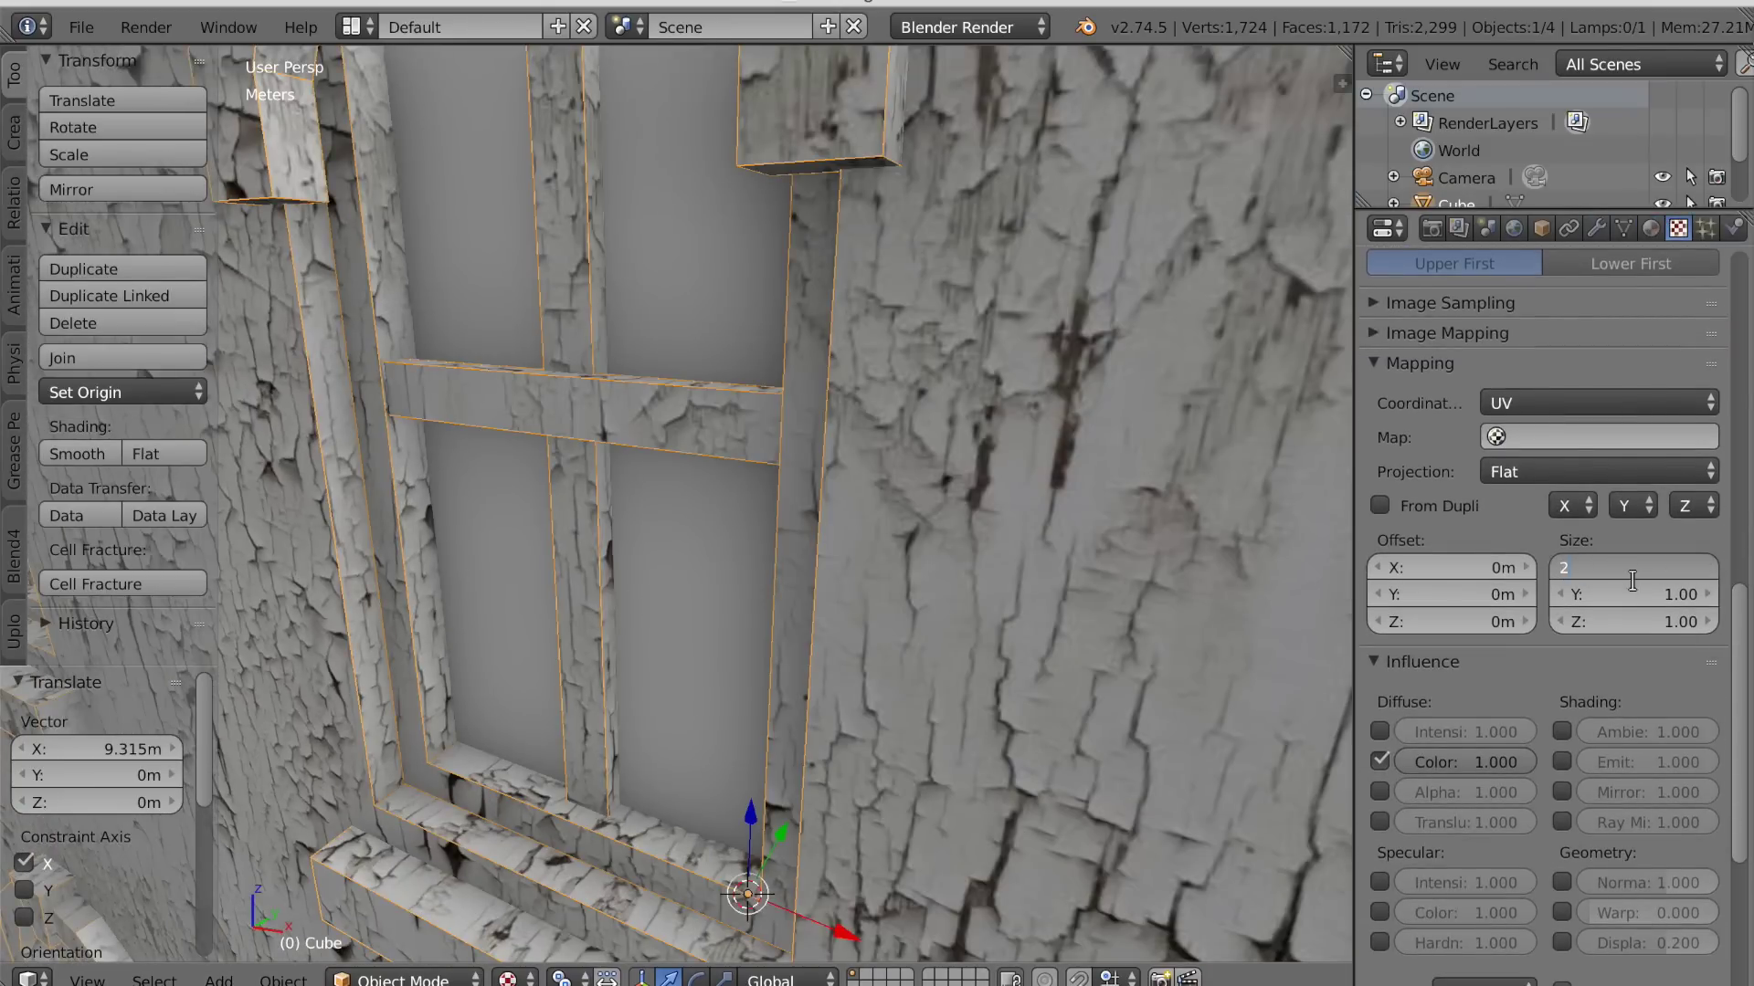
key("Tab")
type("2")
key("Return")
scroll(871, 670, "down", 1)
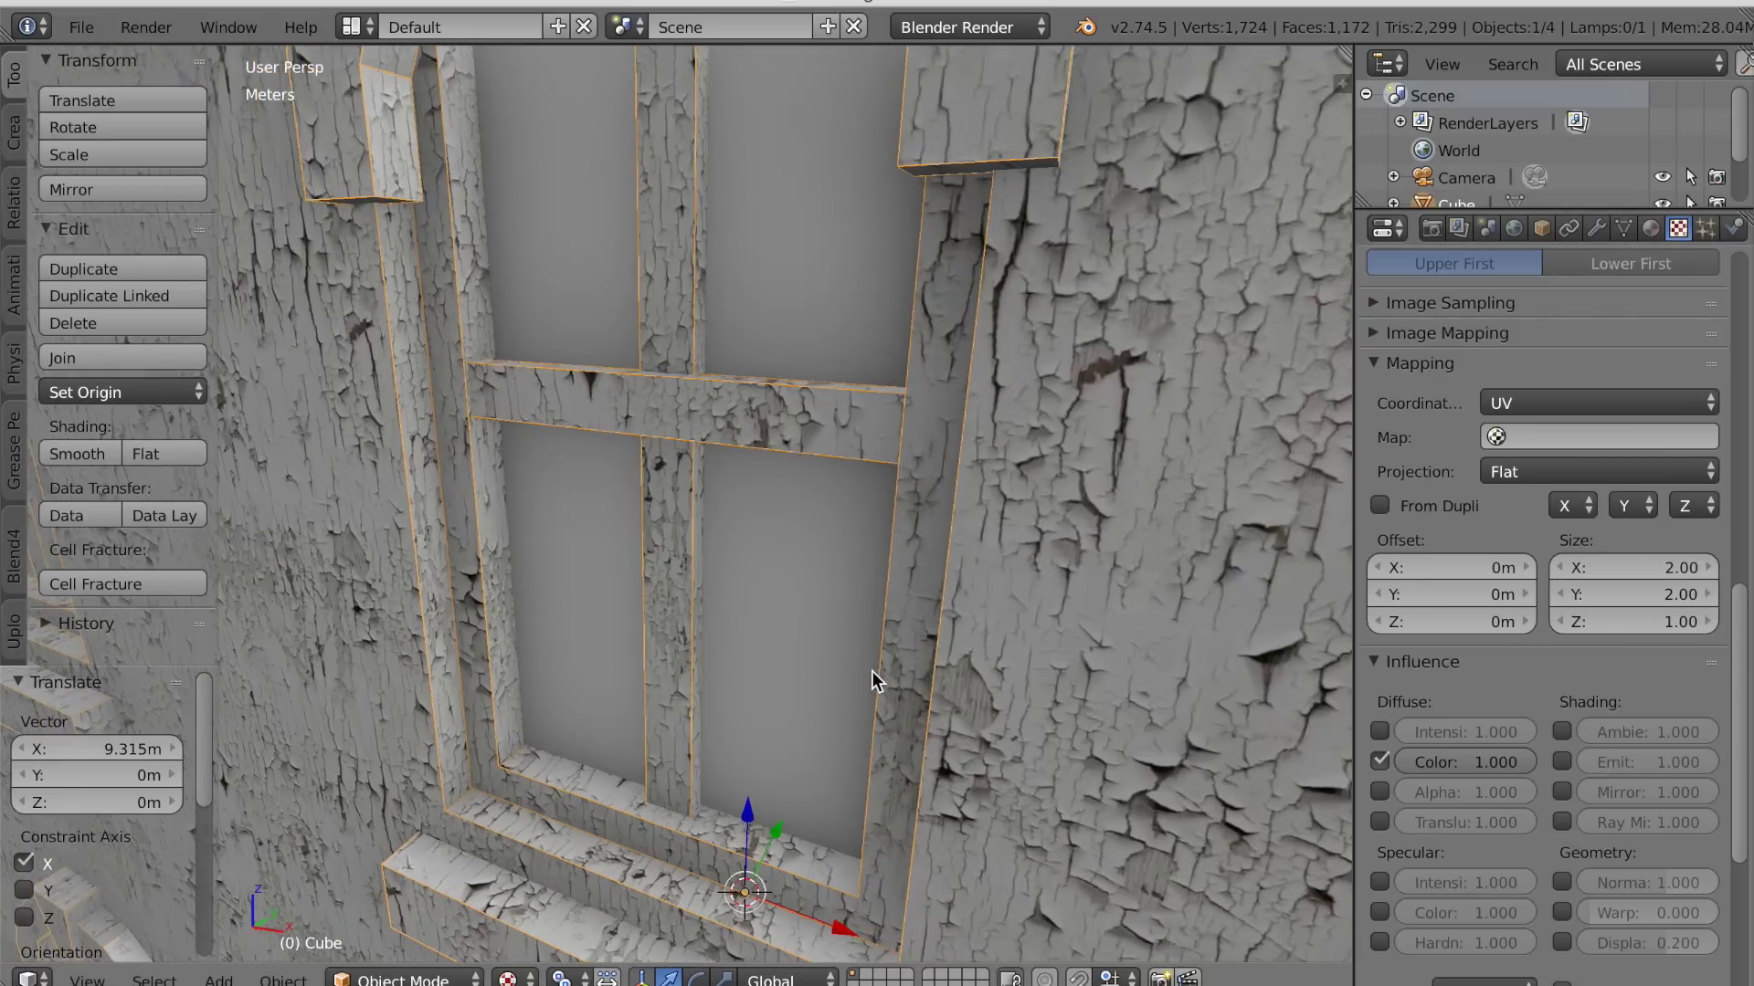
scroll(793, 649, "down", 3)
scroll(744, 646, "down", 5)
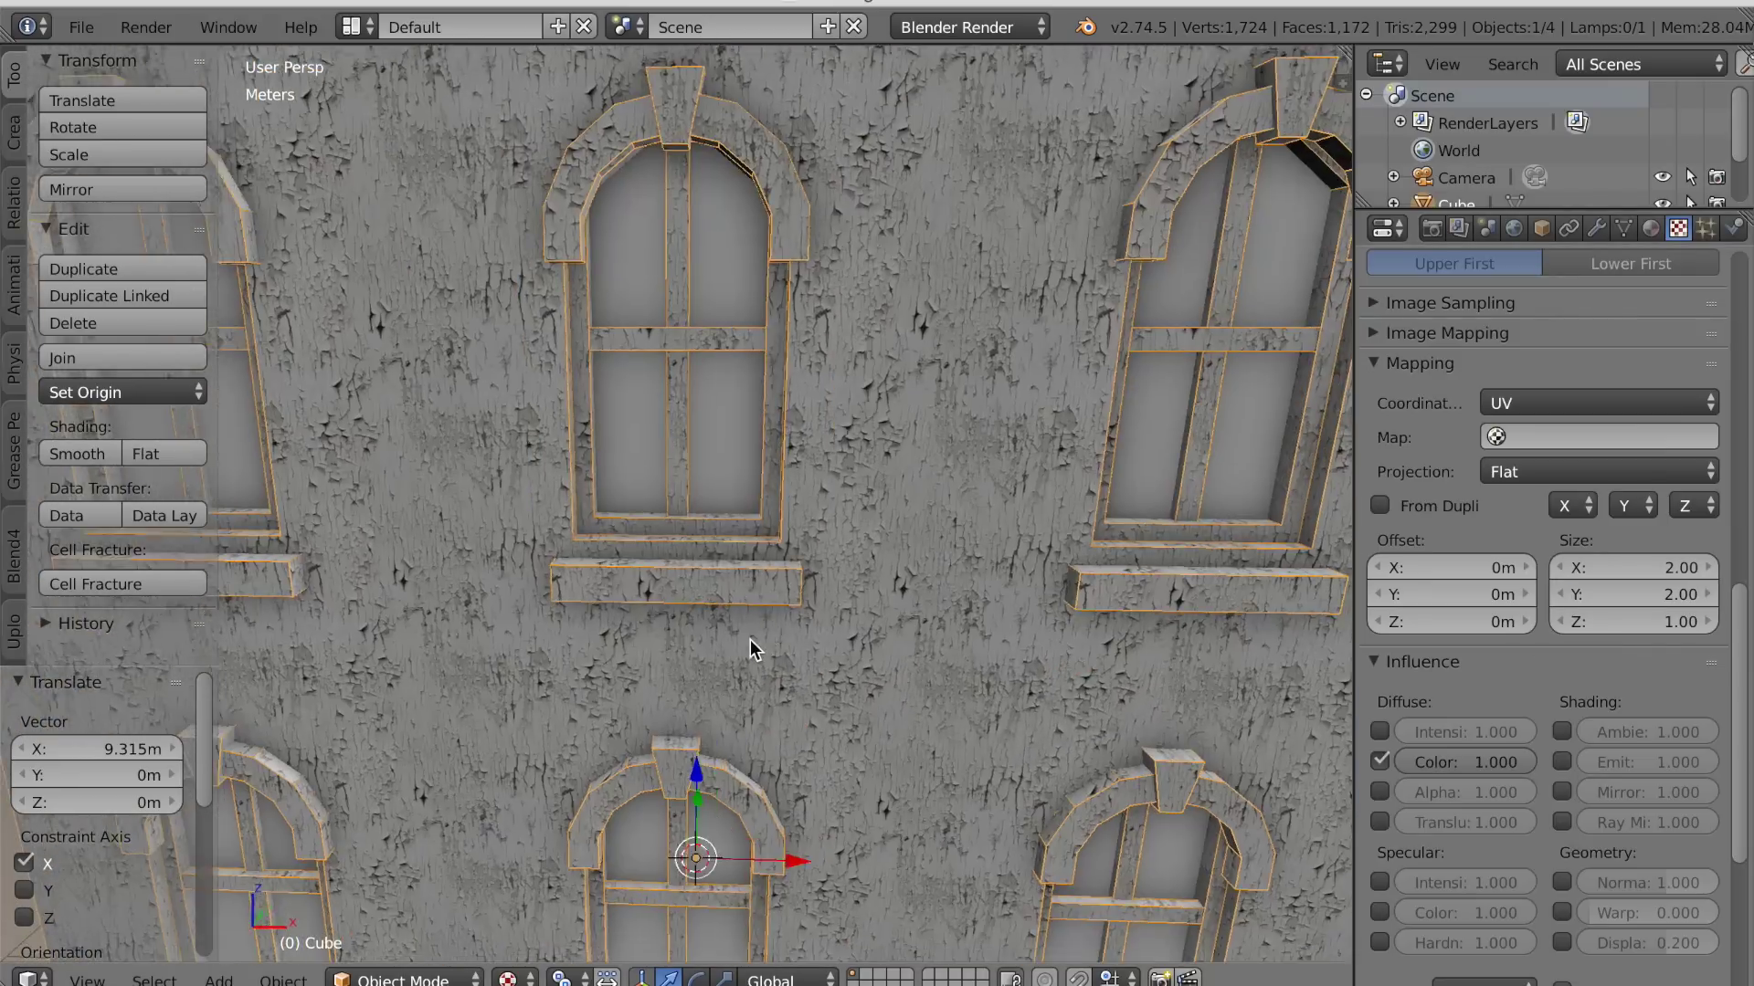
scroll(781, 623, "up", 3)
scroll(770, 621, "down", 4)
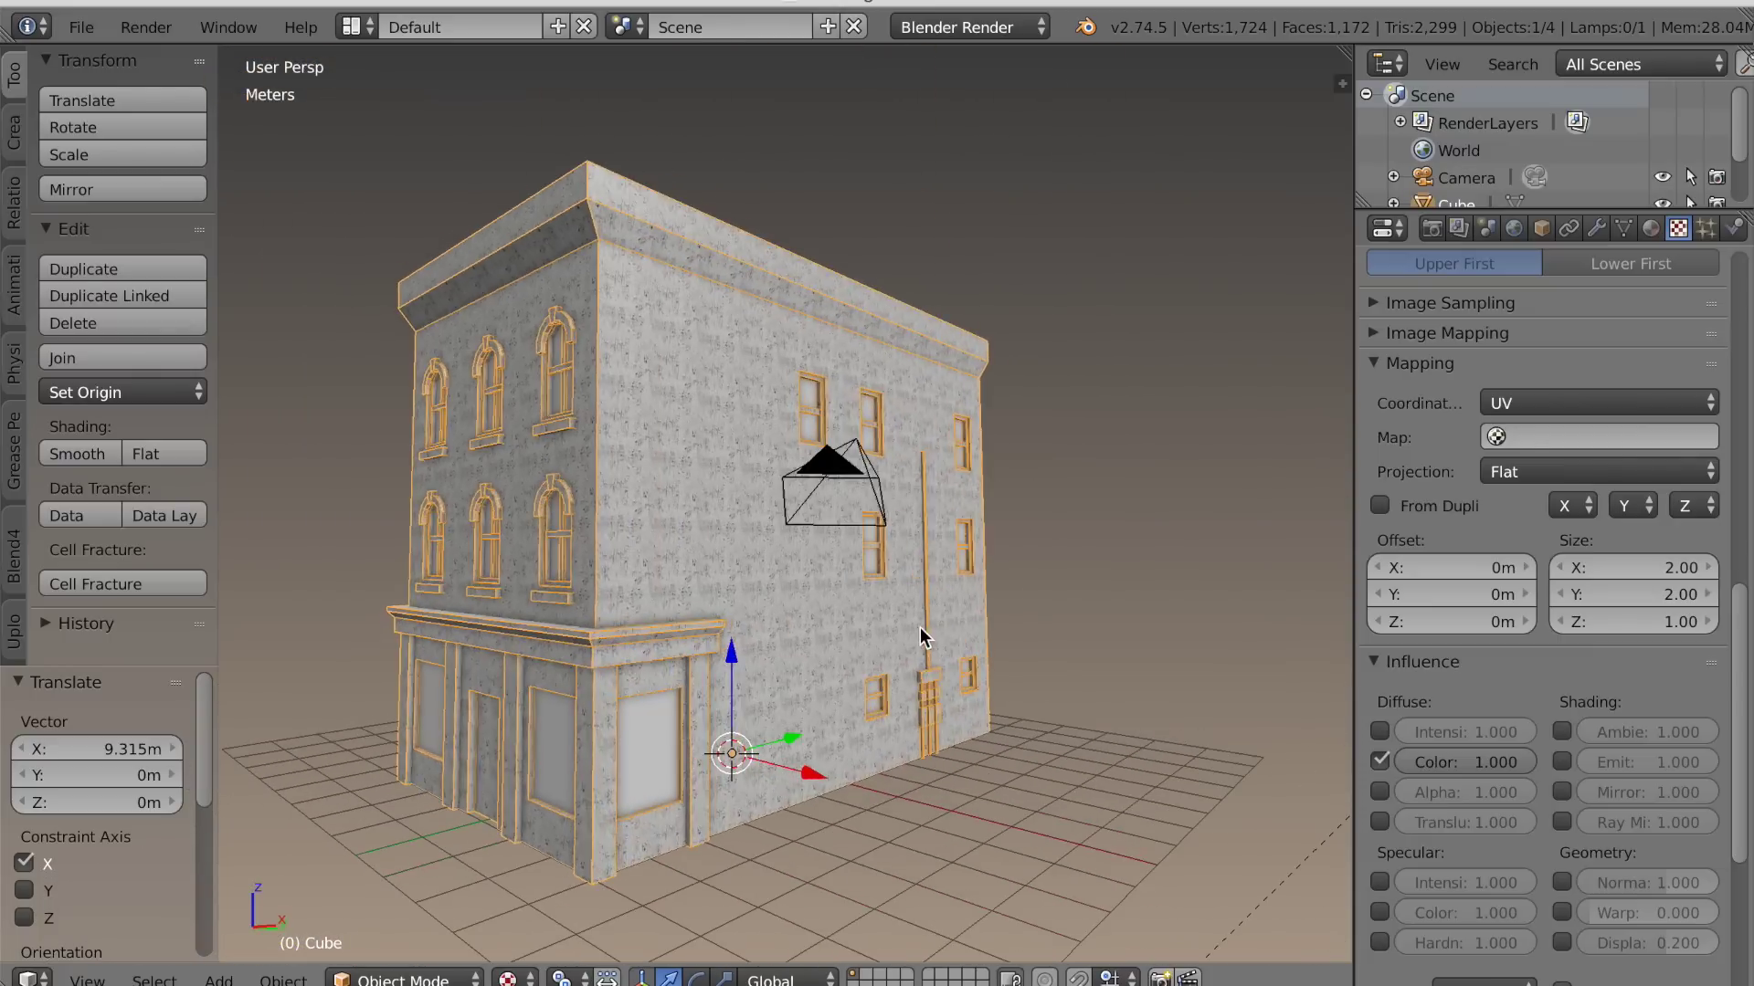
Select the building's seam-bounded upper wall faces on all sides, leaving the strips along the ground out of the selection
key("Tab")
key("a")
key("l")
middle_click_drag(973, 618, 804, 578)
middle_click_drag(945, 588, 767, 619)
key("l")
middle_click_drag(918, 628, 1120, 840)
right_click(1057, 786, "shift")
middle_click_drag(1056, 785, 981, 915)
right_click(1057, 901, "shift")
middle_click_drag(1197, 931, 529, 763)
right_click(385, 775, "shift")
right_click(478, 781, "shift")
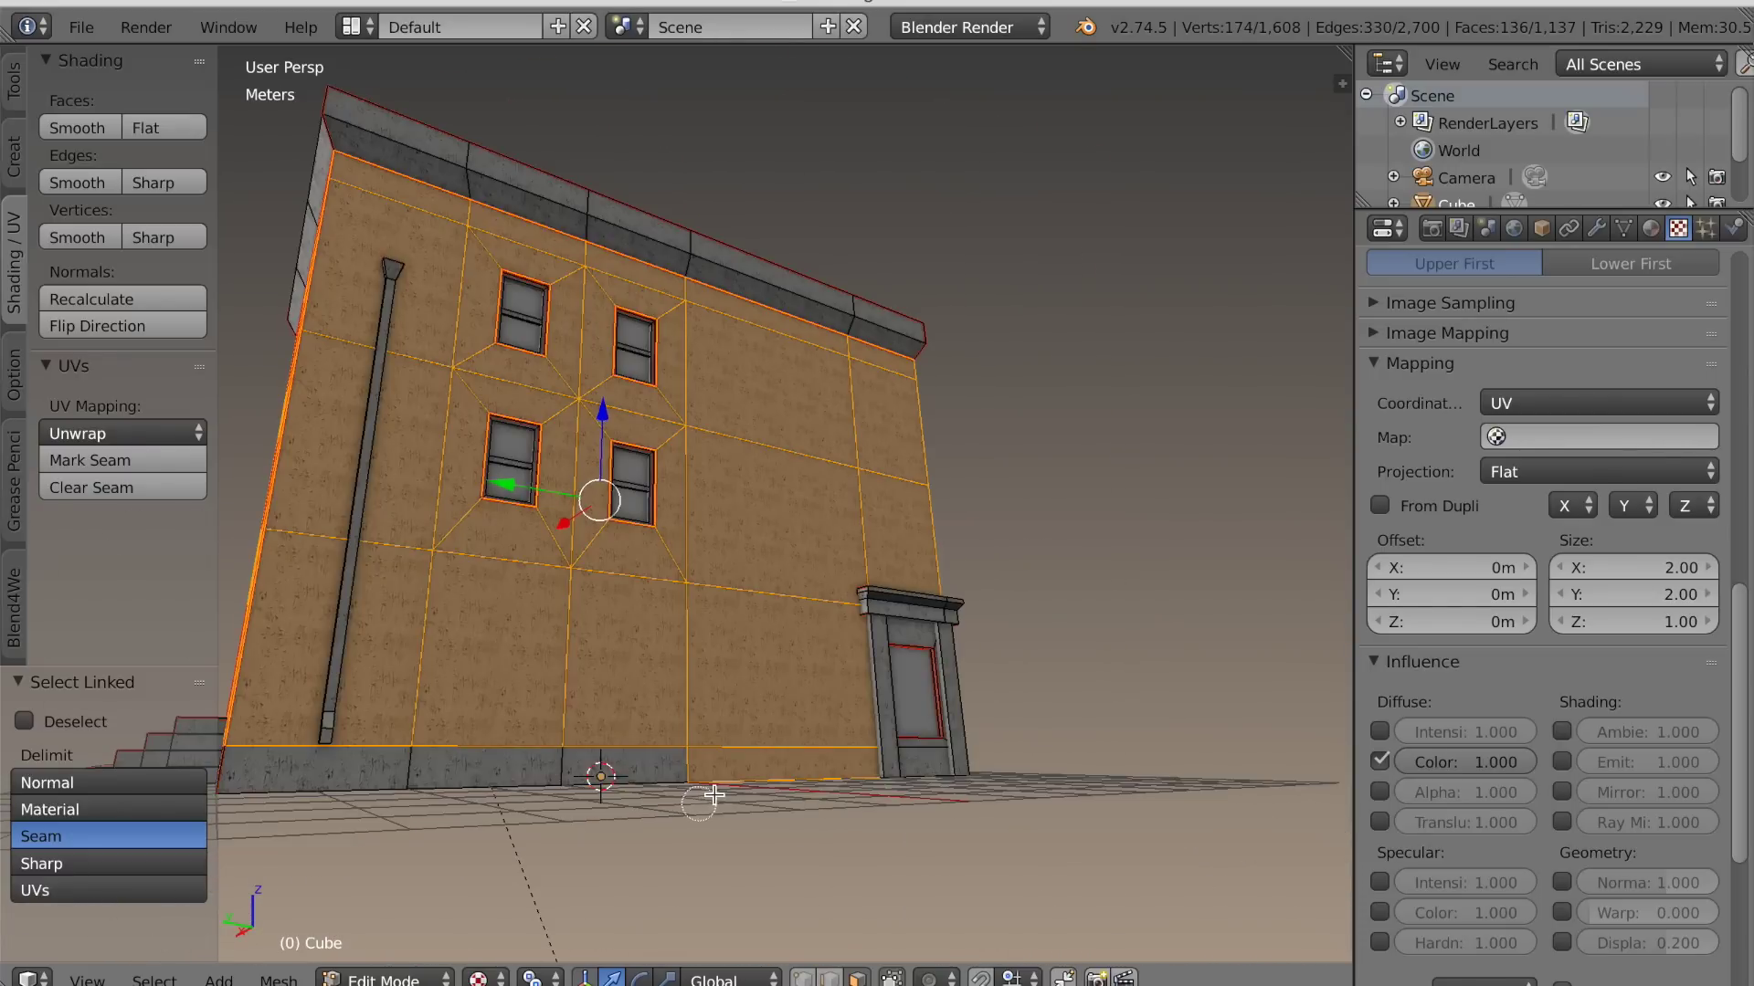
right_click(714, 796, "shift")
middle_click_drag(714, 796, 589, 848)
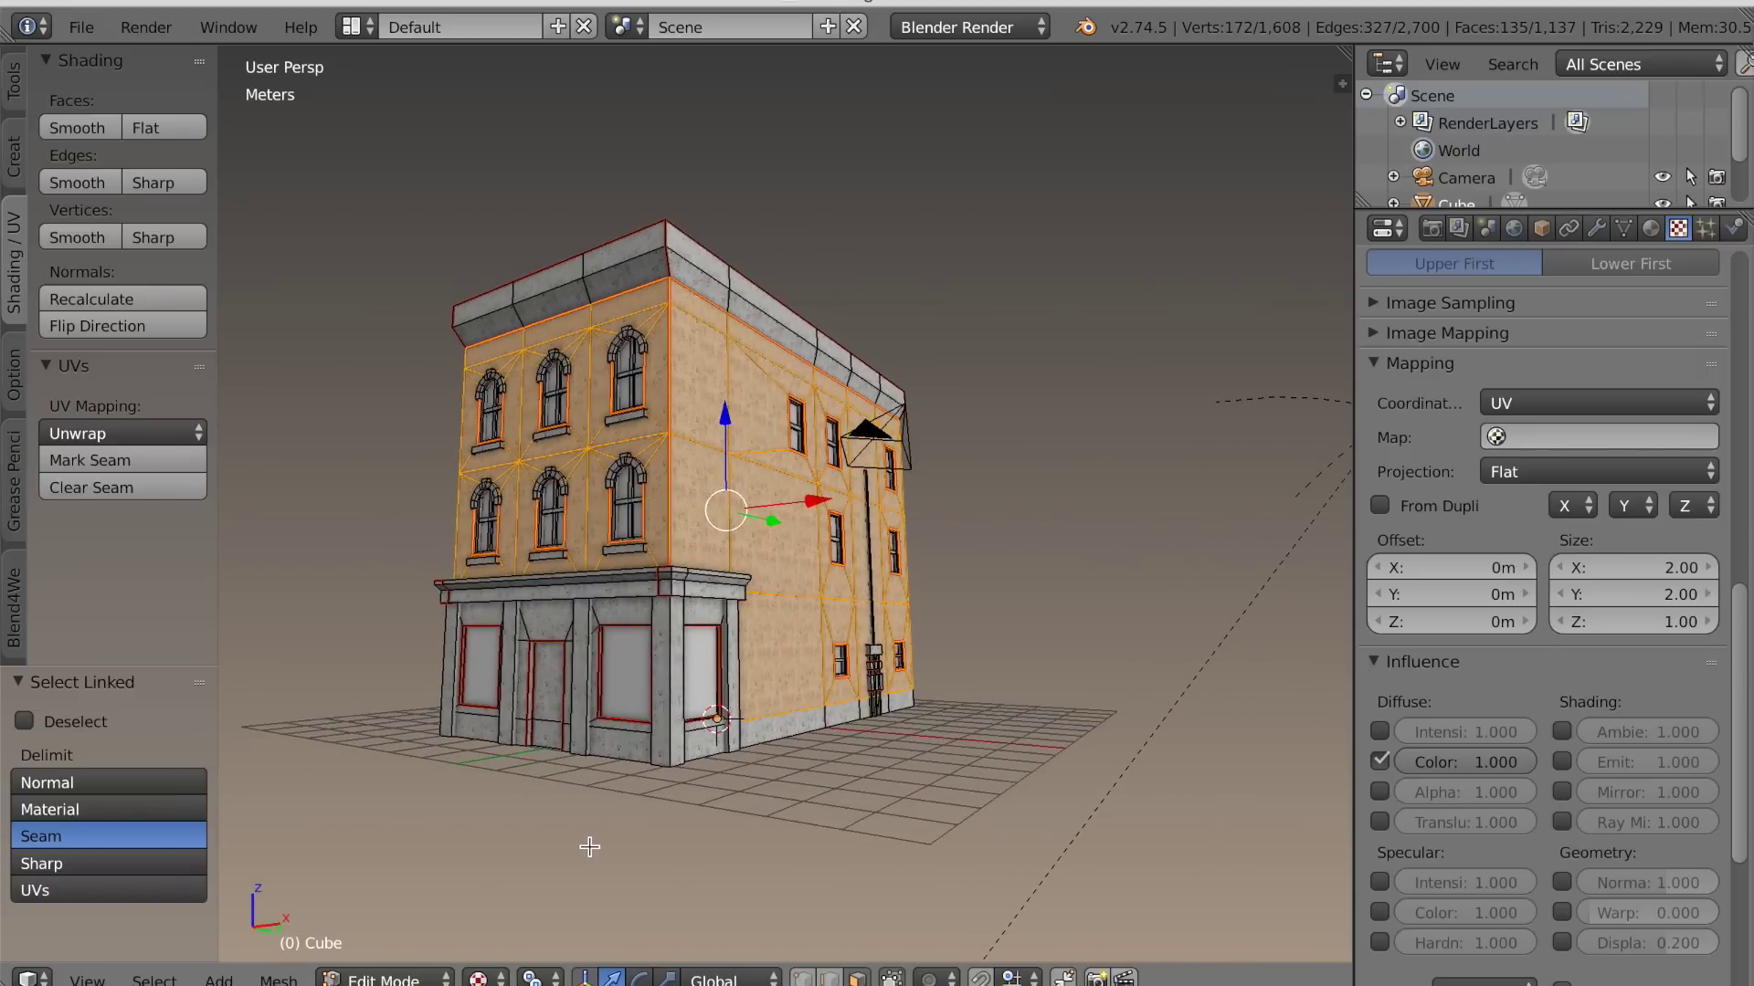
Assign a new material named Brick to the selected wall faces and rename the original material Window Frames
scroll(589, 847, "up", 1)
scroll(1553, 567, "up", 15)
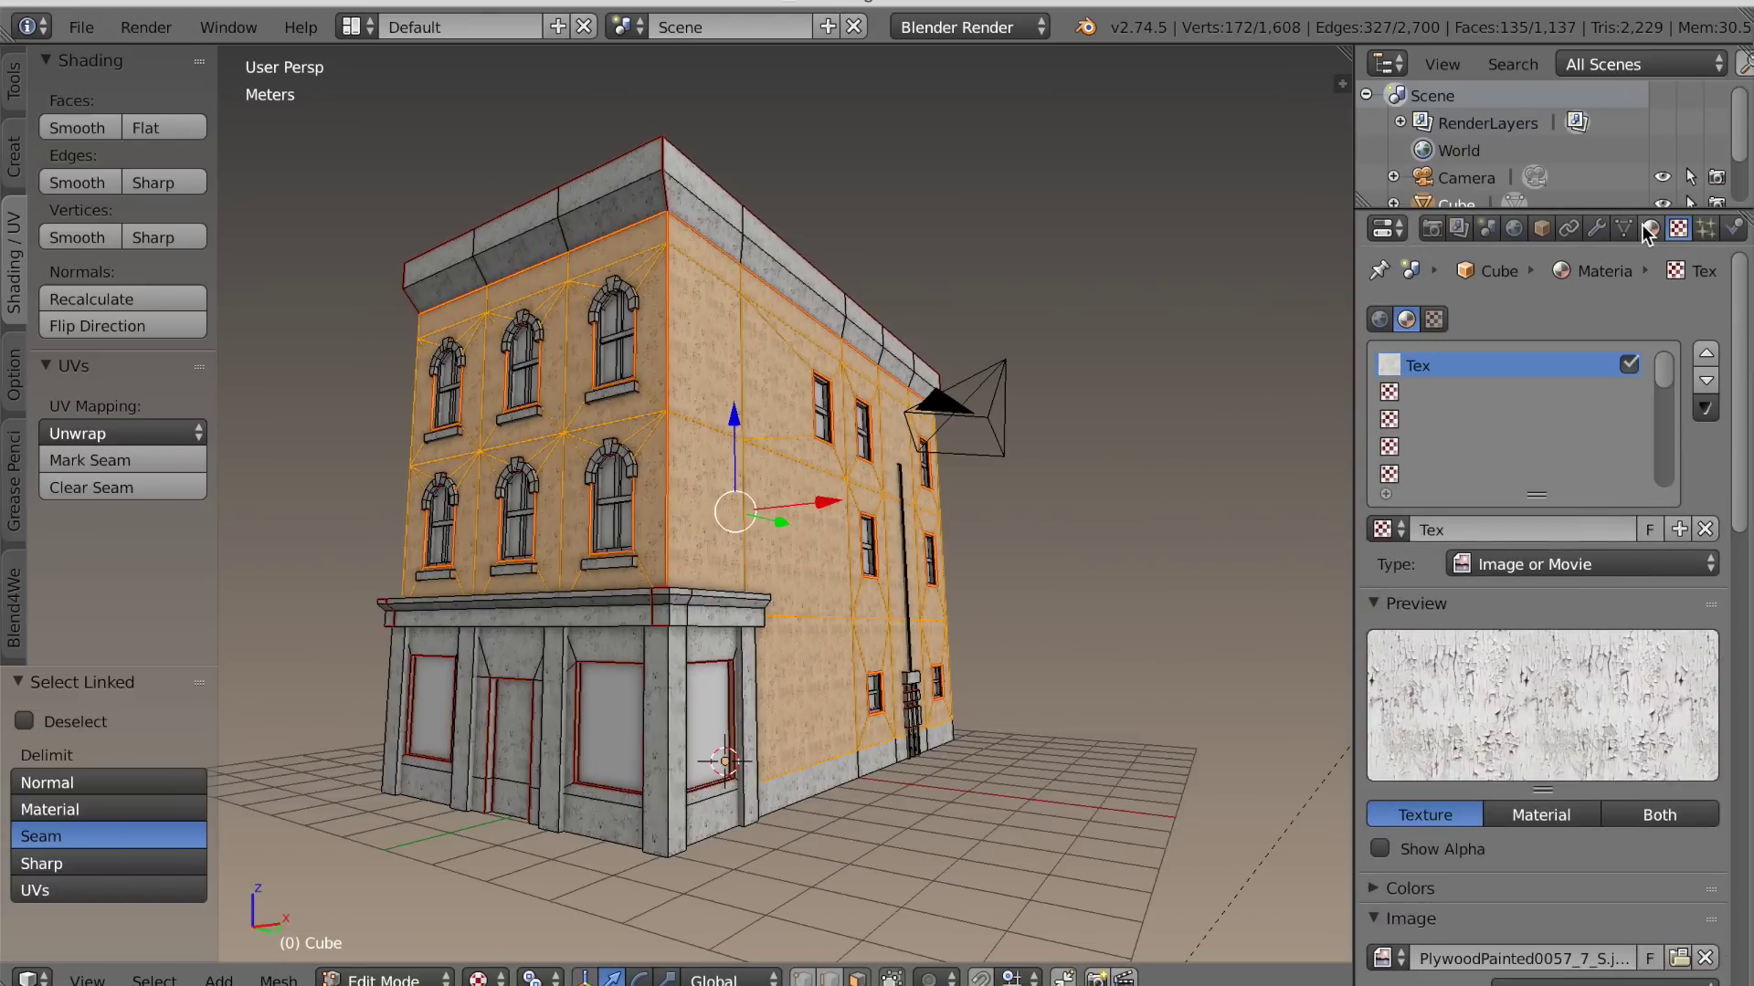
left_click(1649, 229)
left_click(1704, 320)
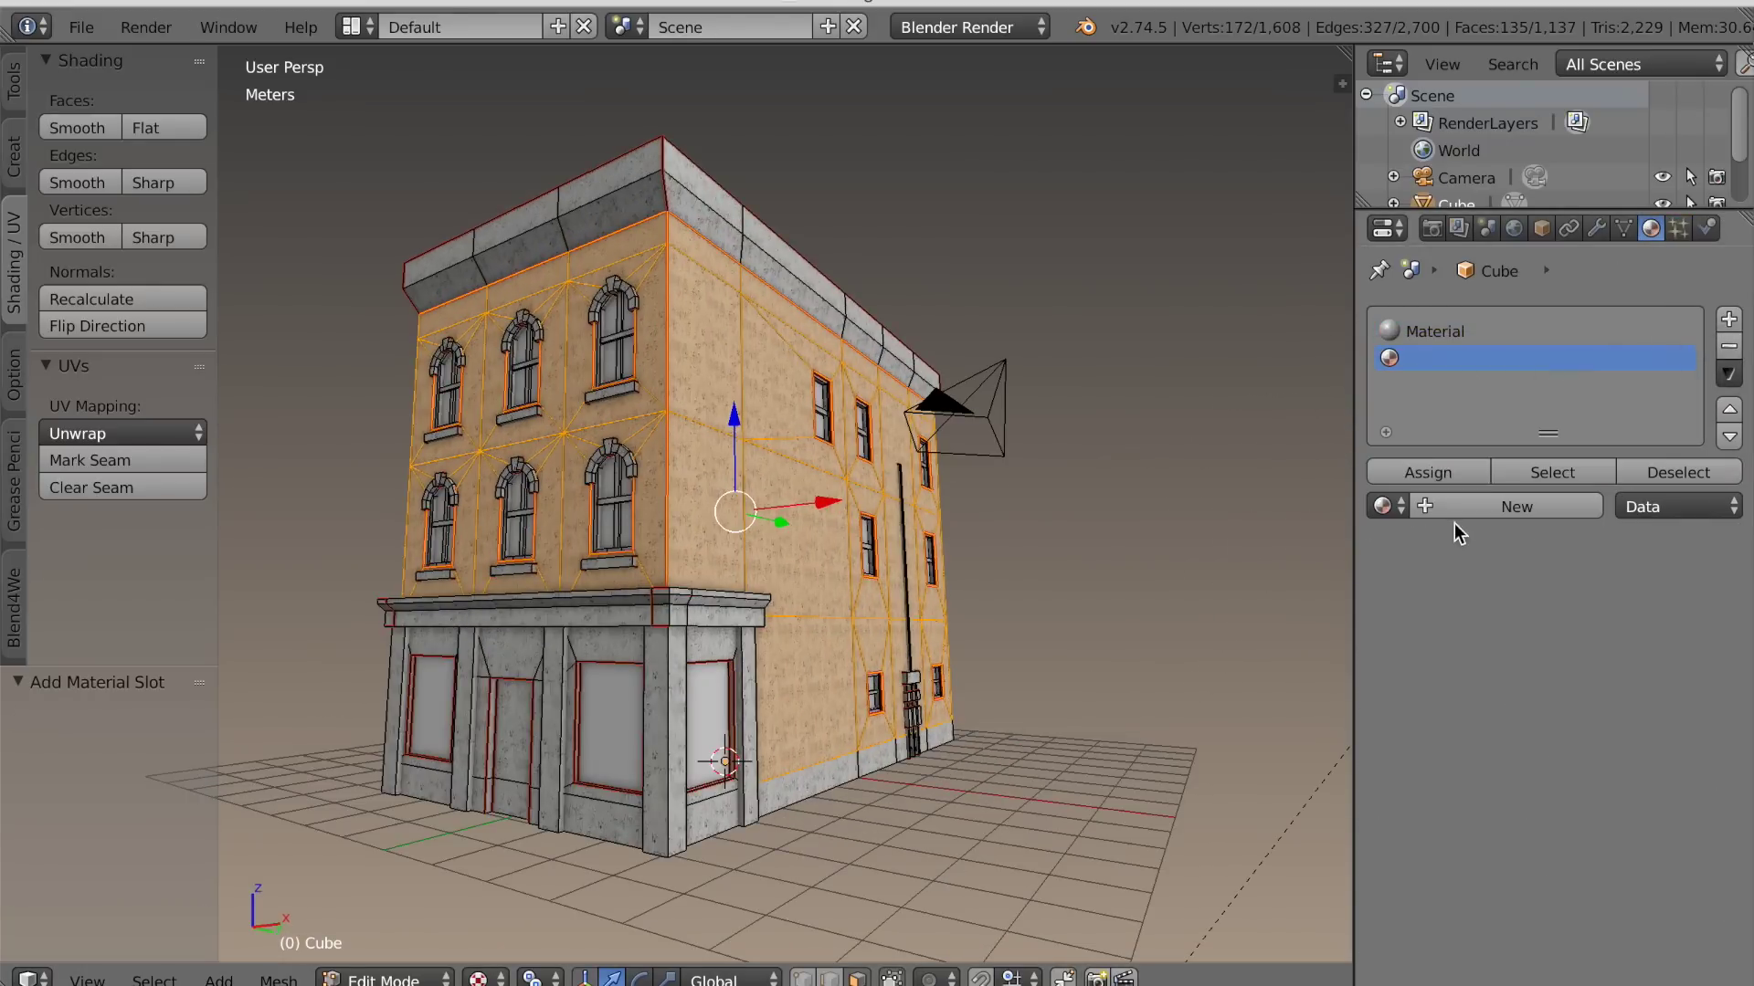
left_click(1452, 506)
left_click(1454, 472)
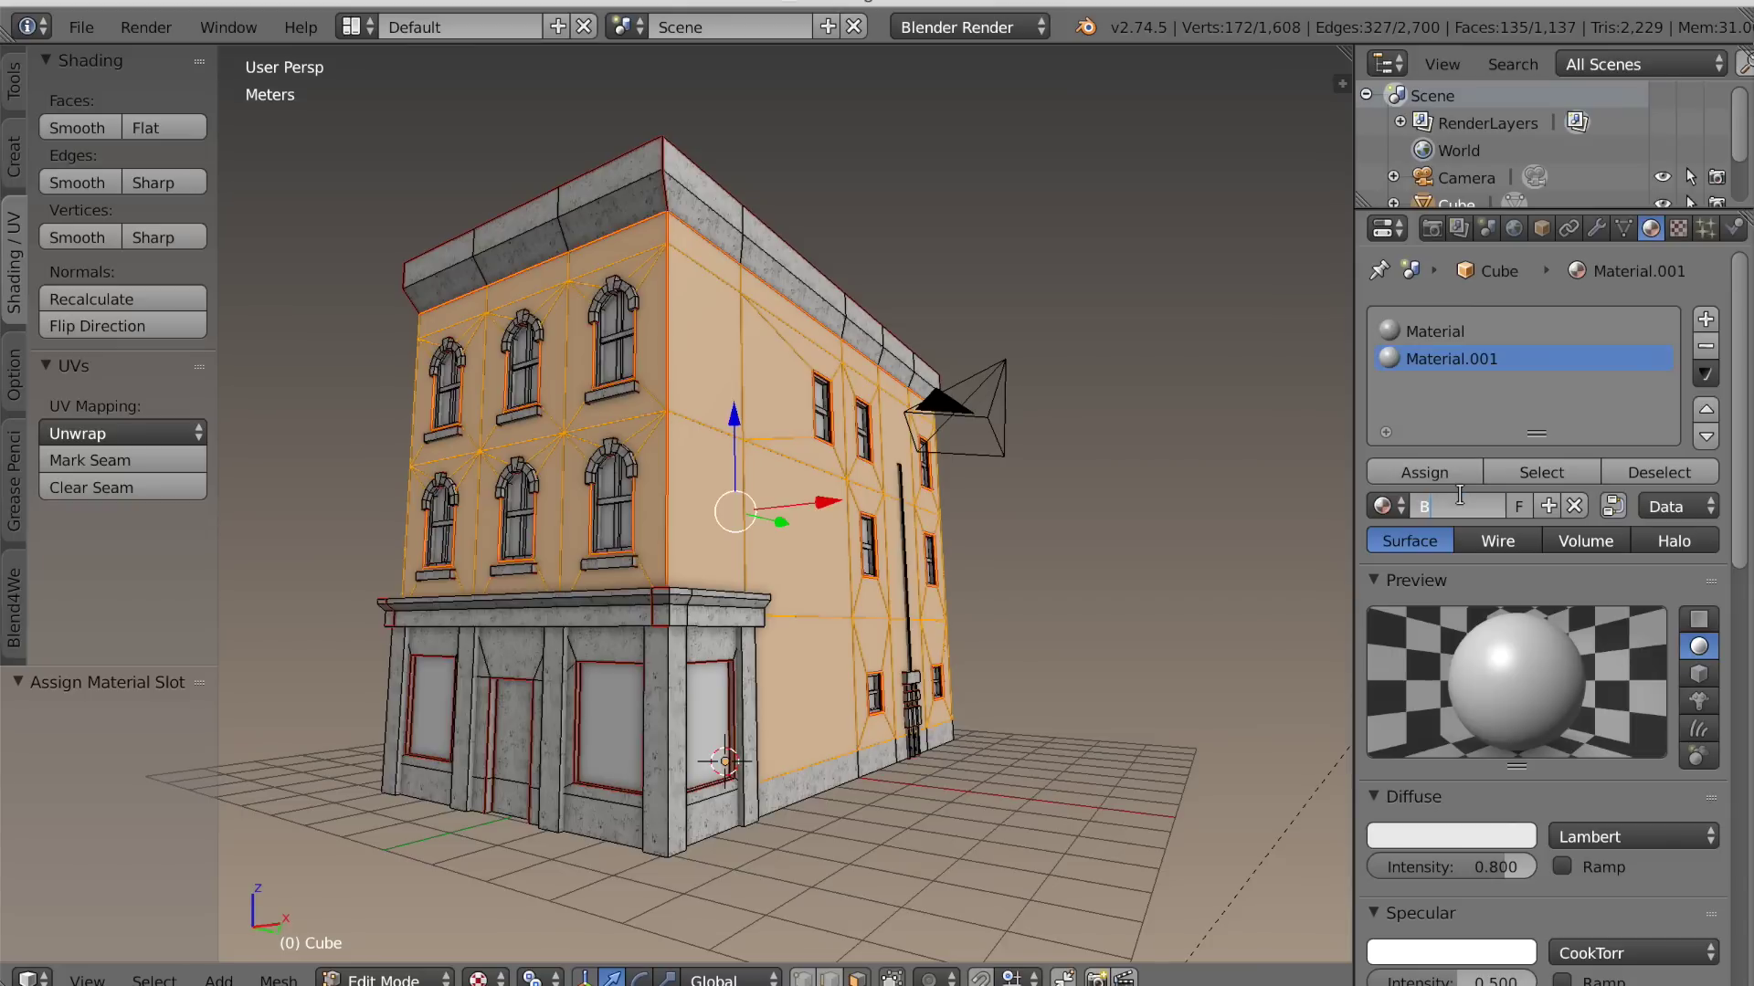
left_click(1460, 493)
type("Brick")
key("Return")
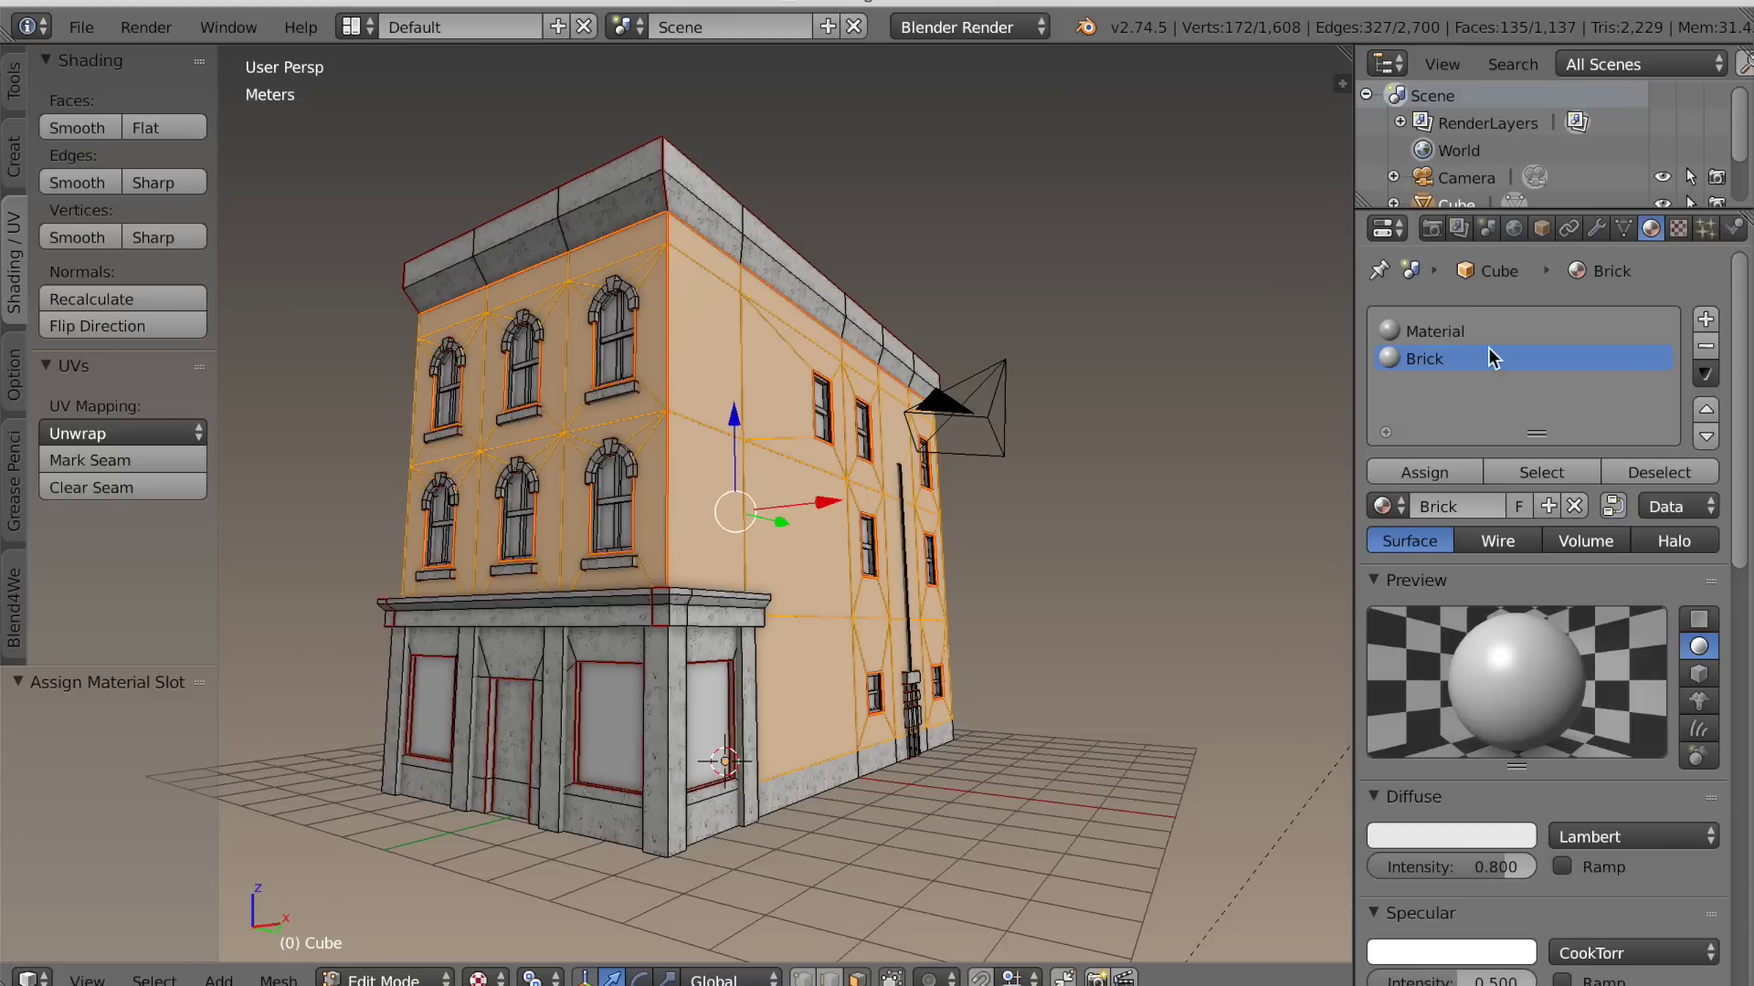
left_click(1462, 330)
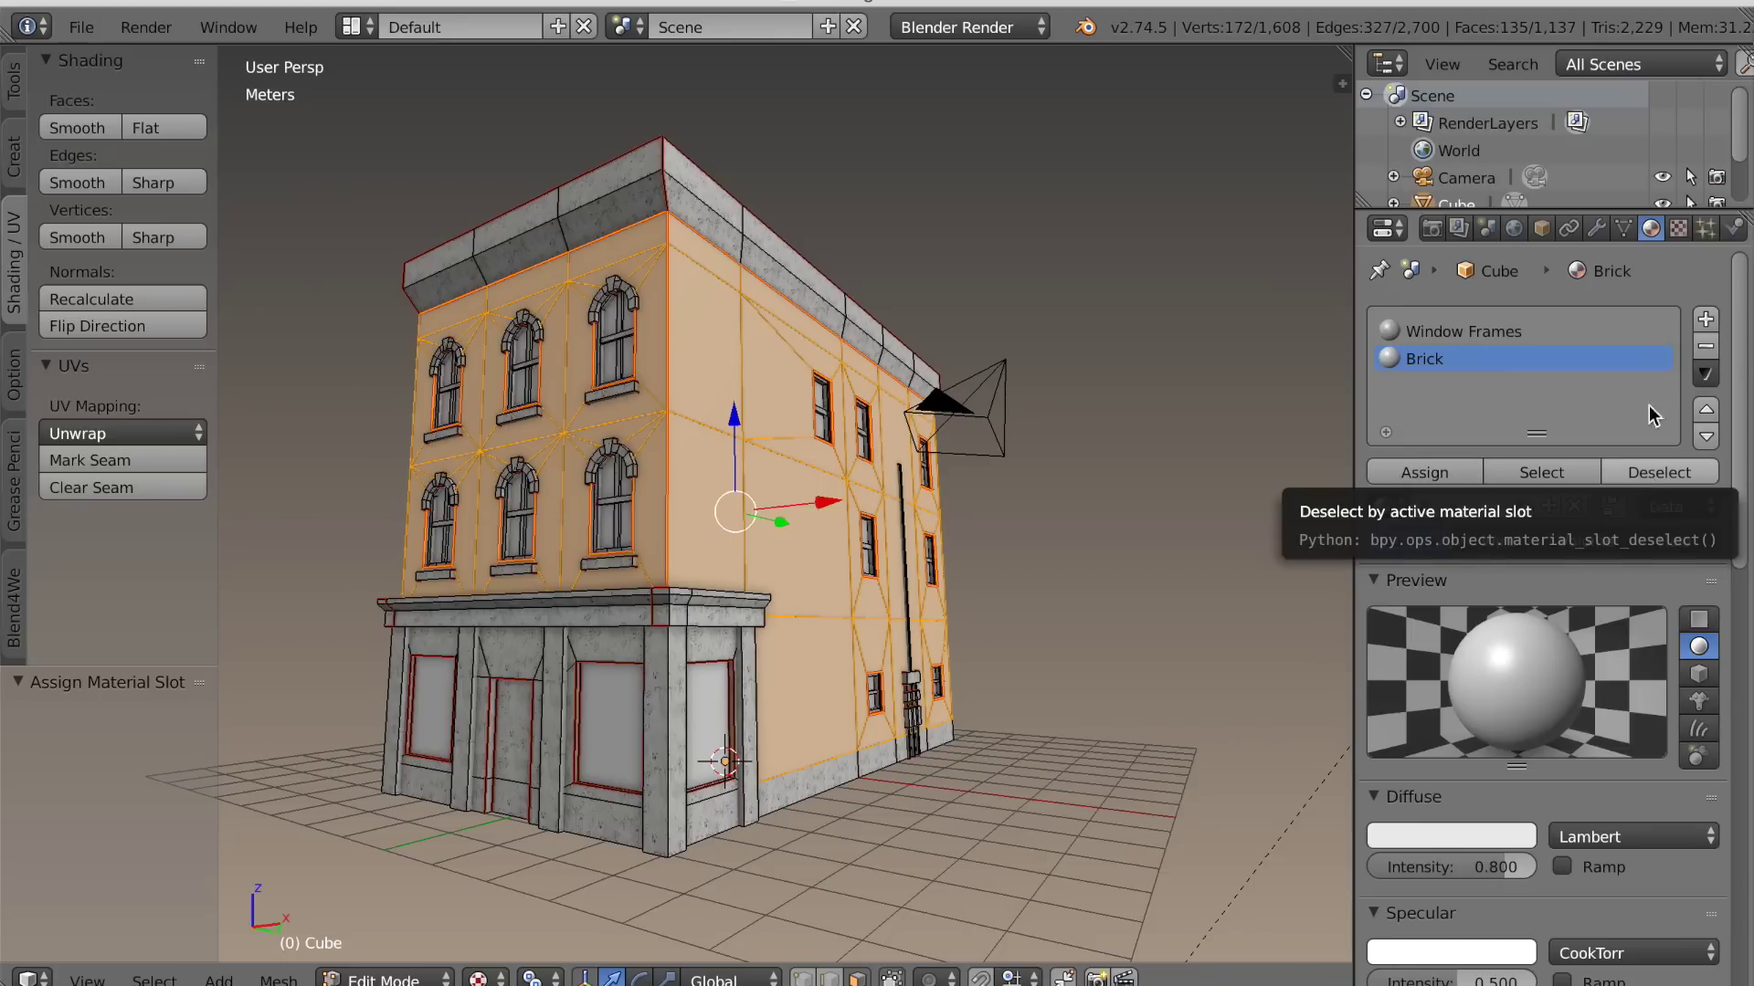
Add a texture to the Brick material and load BrickSmallBrown0270_9_S.jpg from the Textures folder as its image
left_click(1678, 227)
left_click(1461, 528)
left_click(1608, 956)
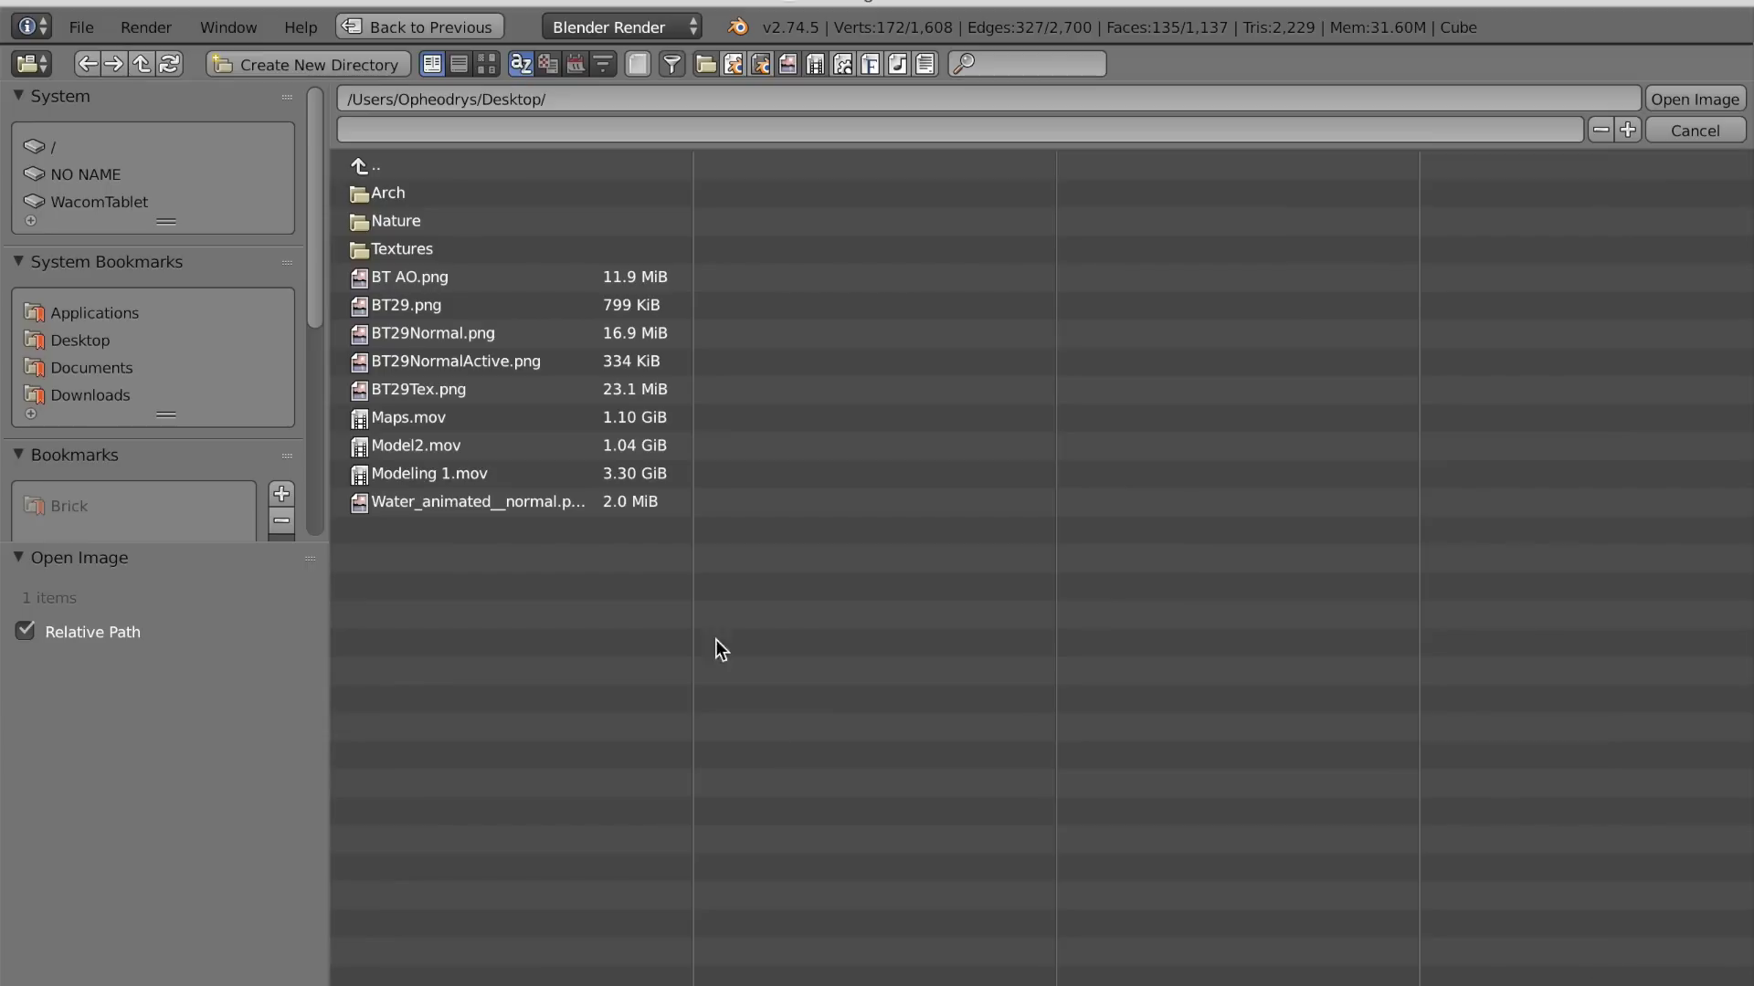
left_click(370, 255)
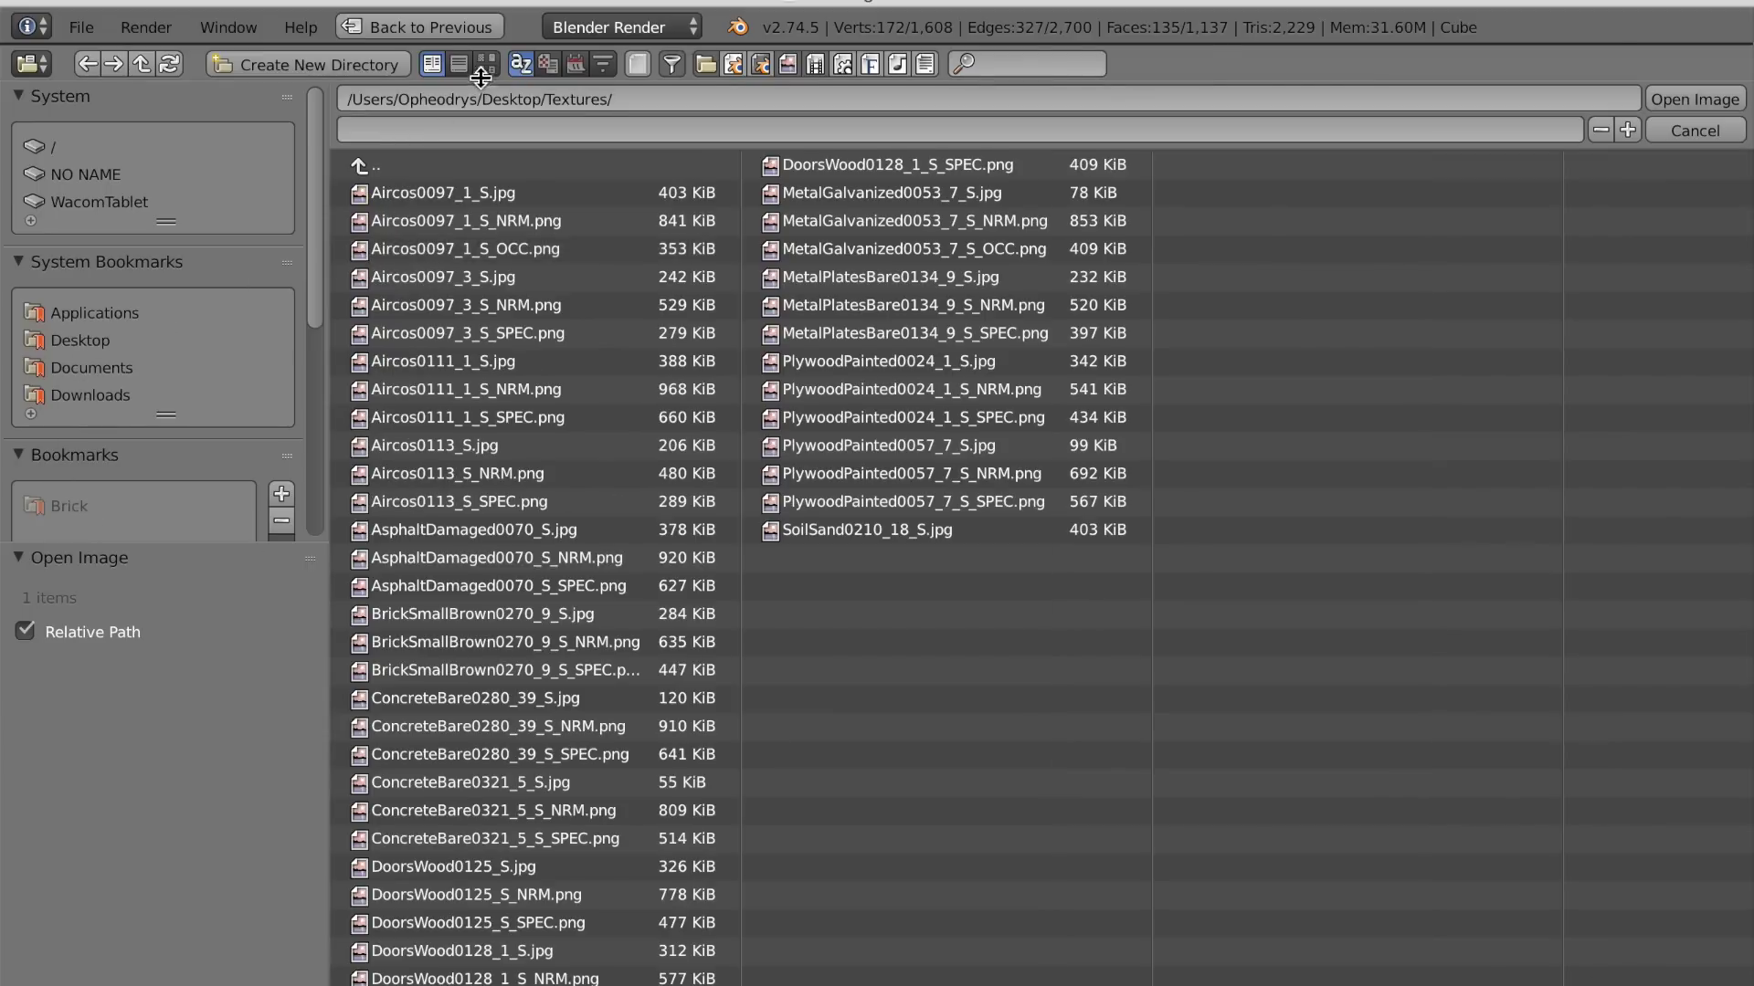
left_click(487, 63)
scroll(1235, 540, "down", 4)
left_click(1234, 540)
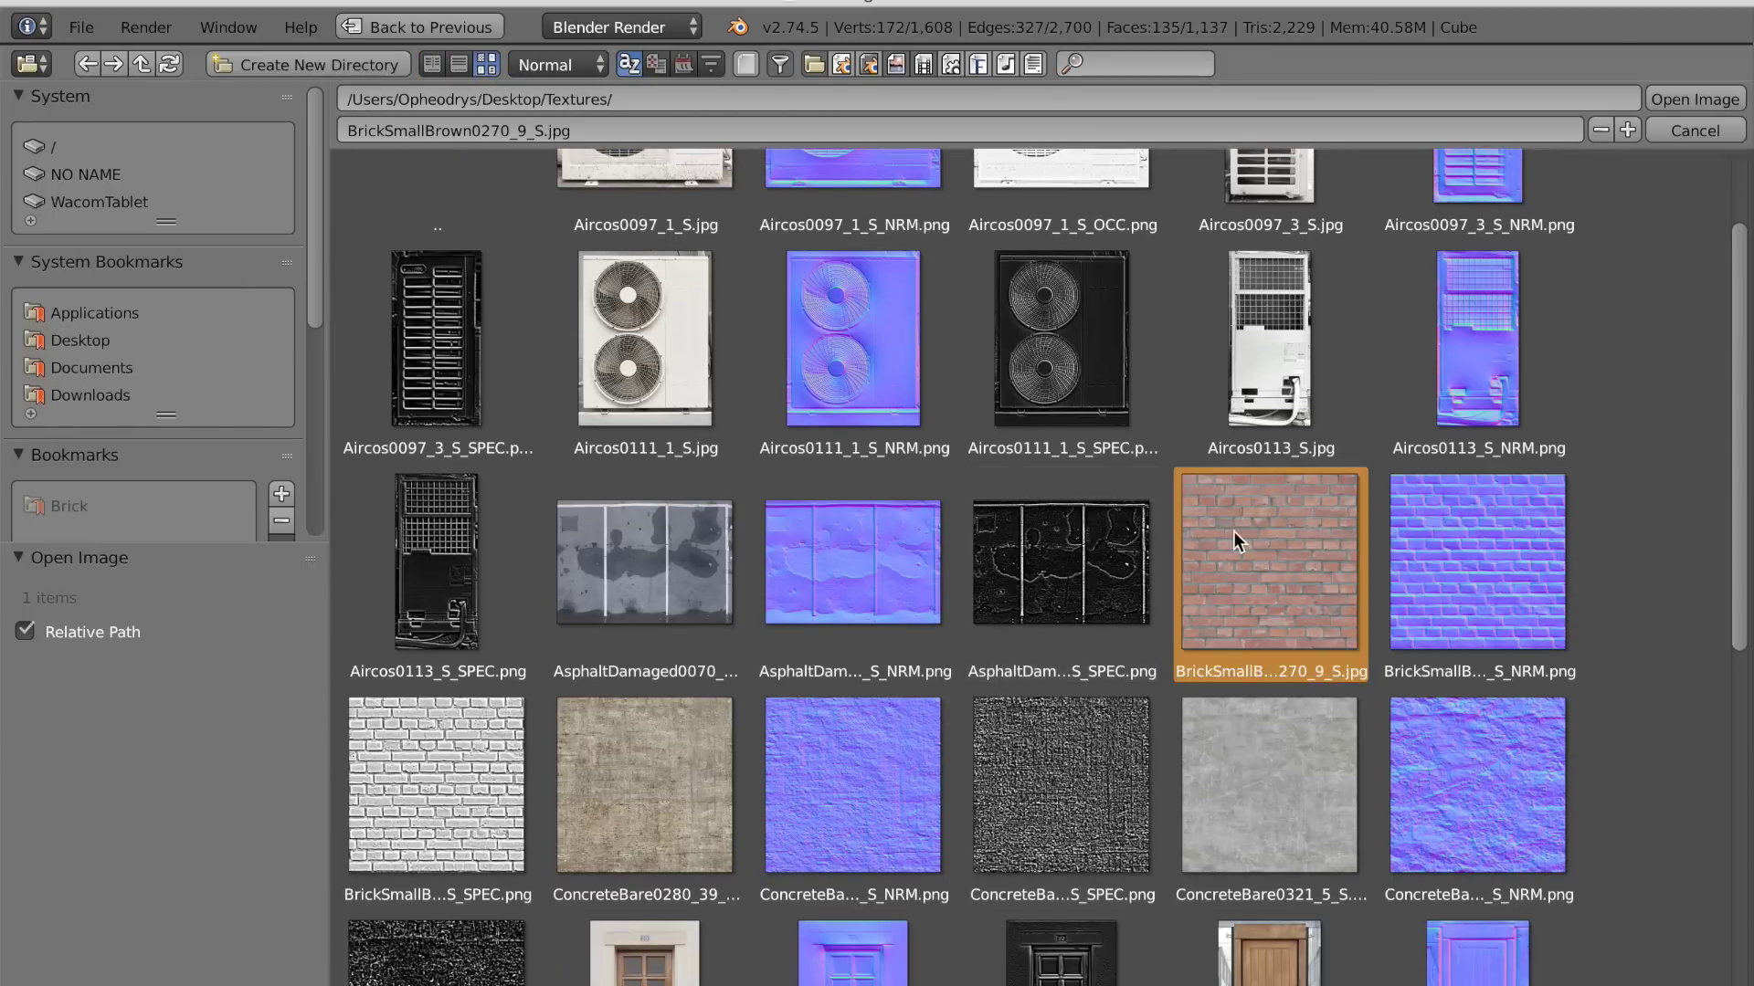
left_click(1728, 105)
middle_click_drag(1005, 657, 713, 521)
Add a second texture to the Brick material using the SoilSand0210_18_S.jpg image from the Textures folder
left_click(1449, 392)
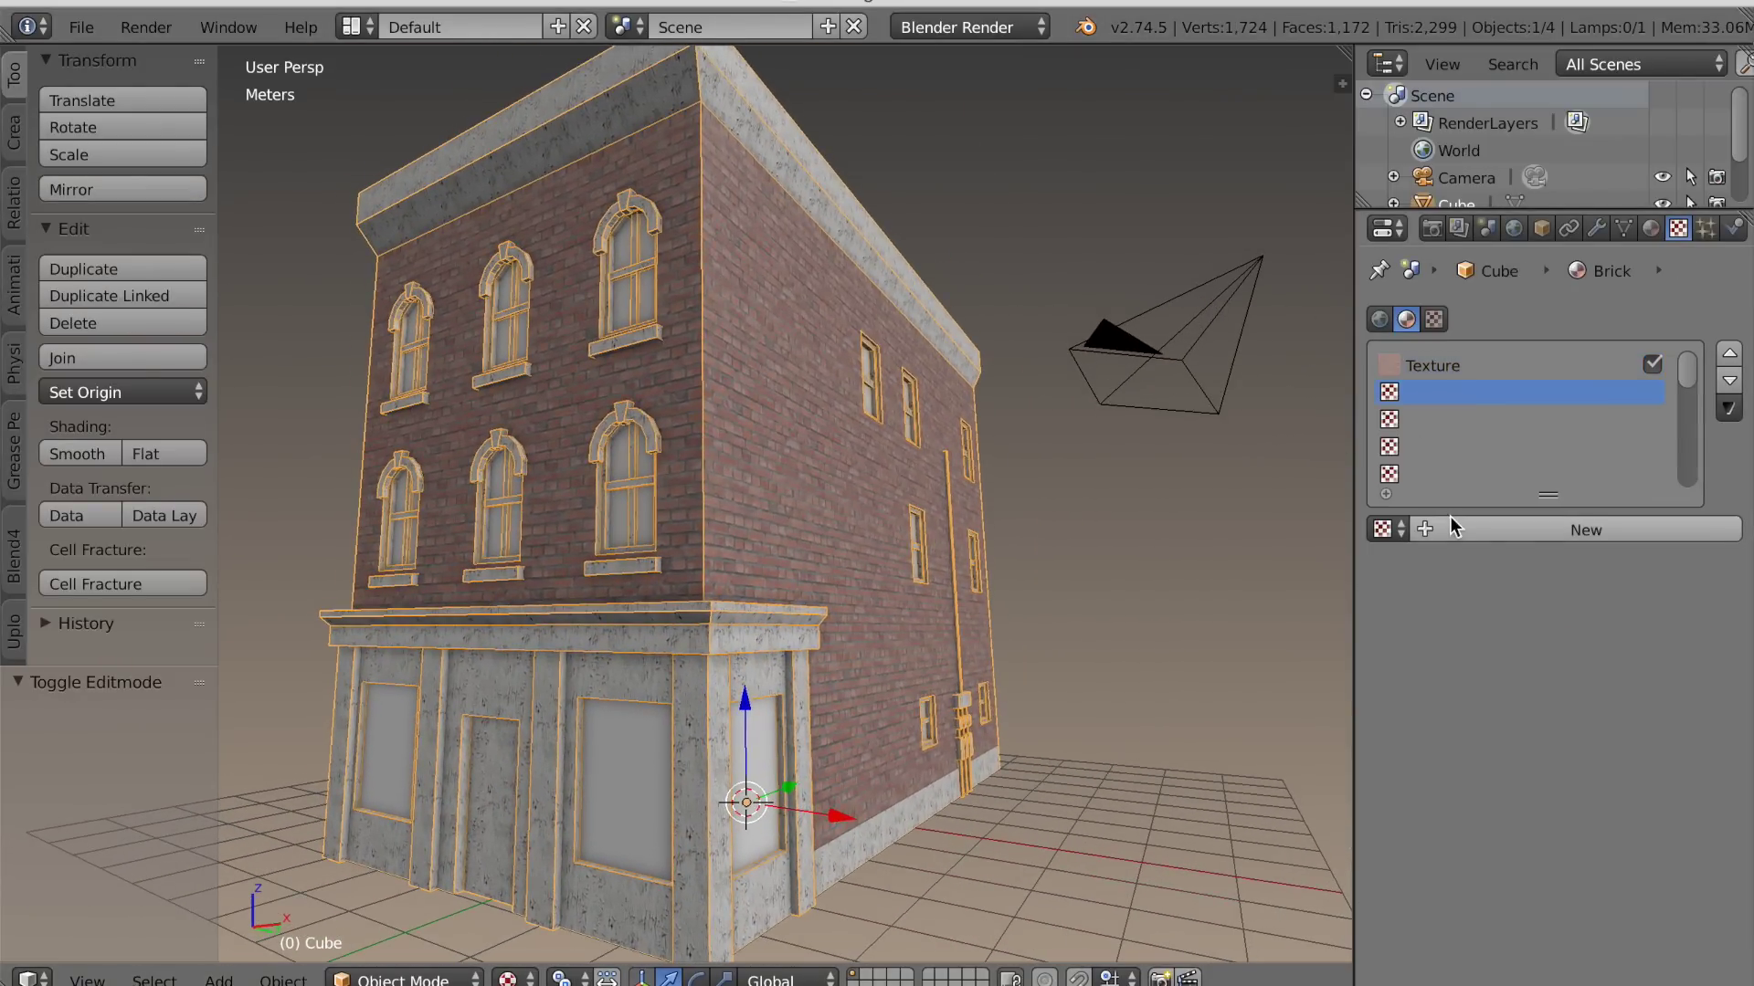
left_click(1452, 529)
left_click(1641, 959)
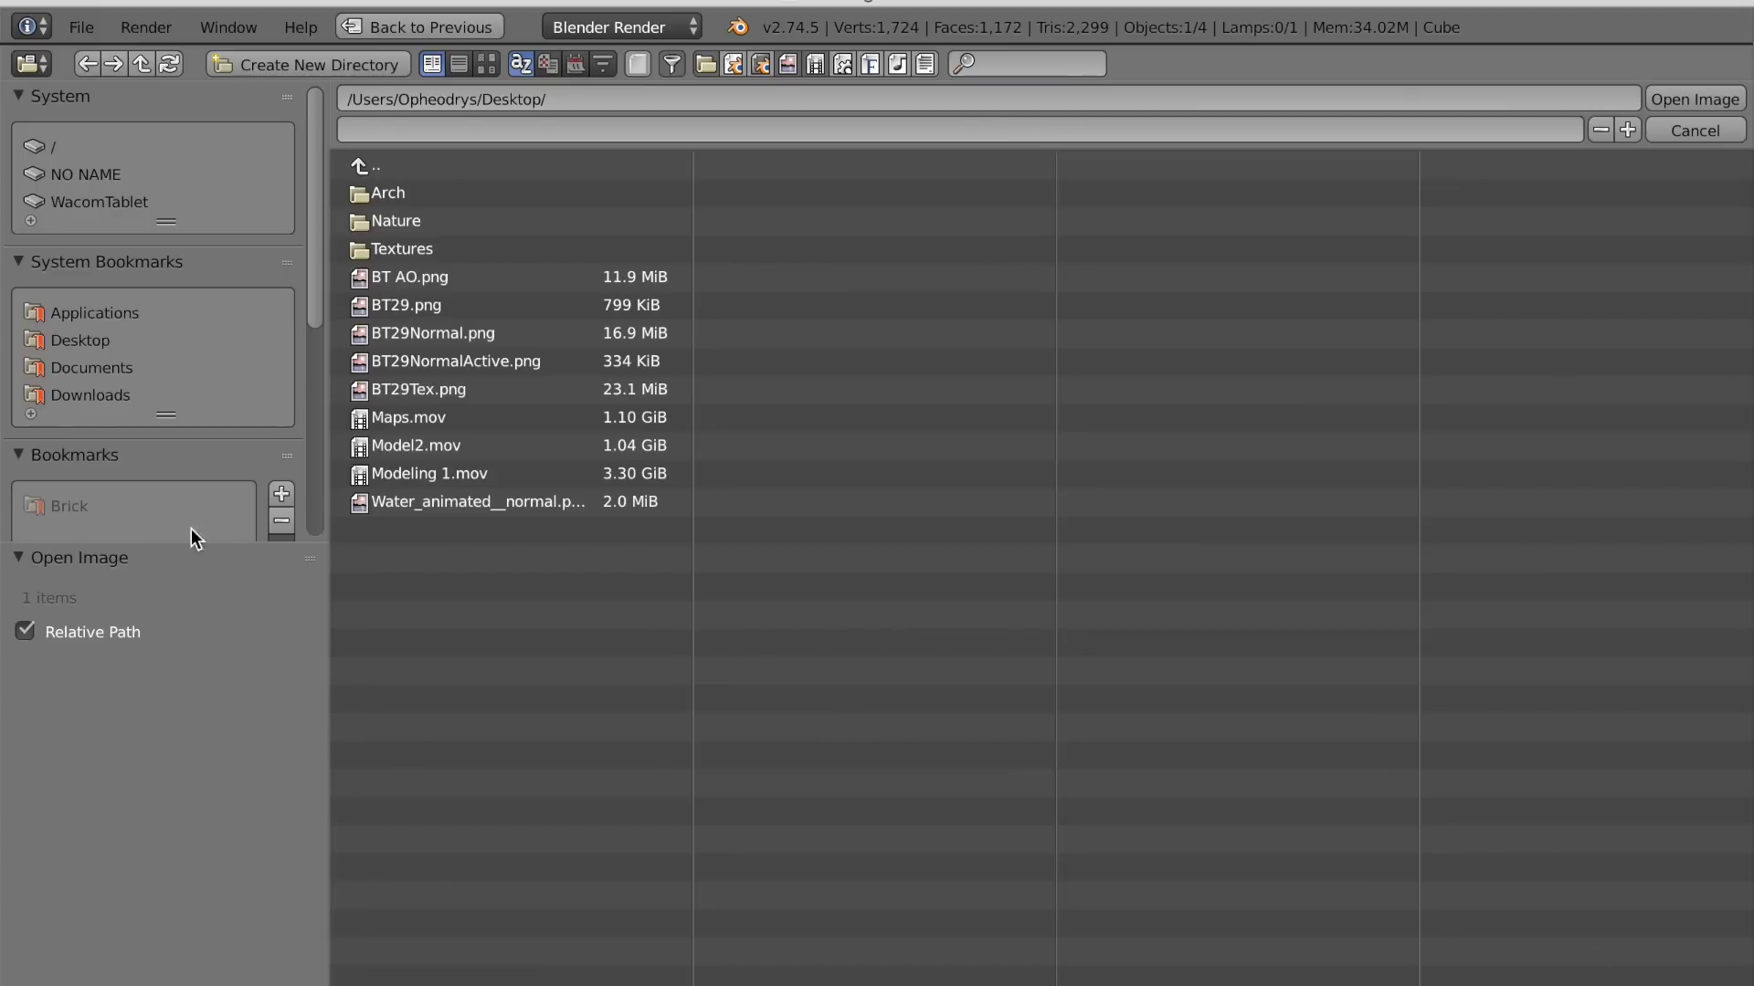
left_click(374, 250)
left_click(486, 63)
scroll(822, 676, "down", 5)
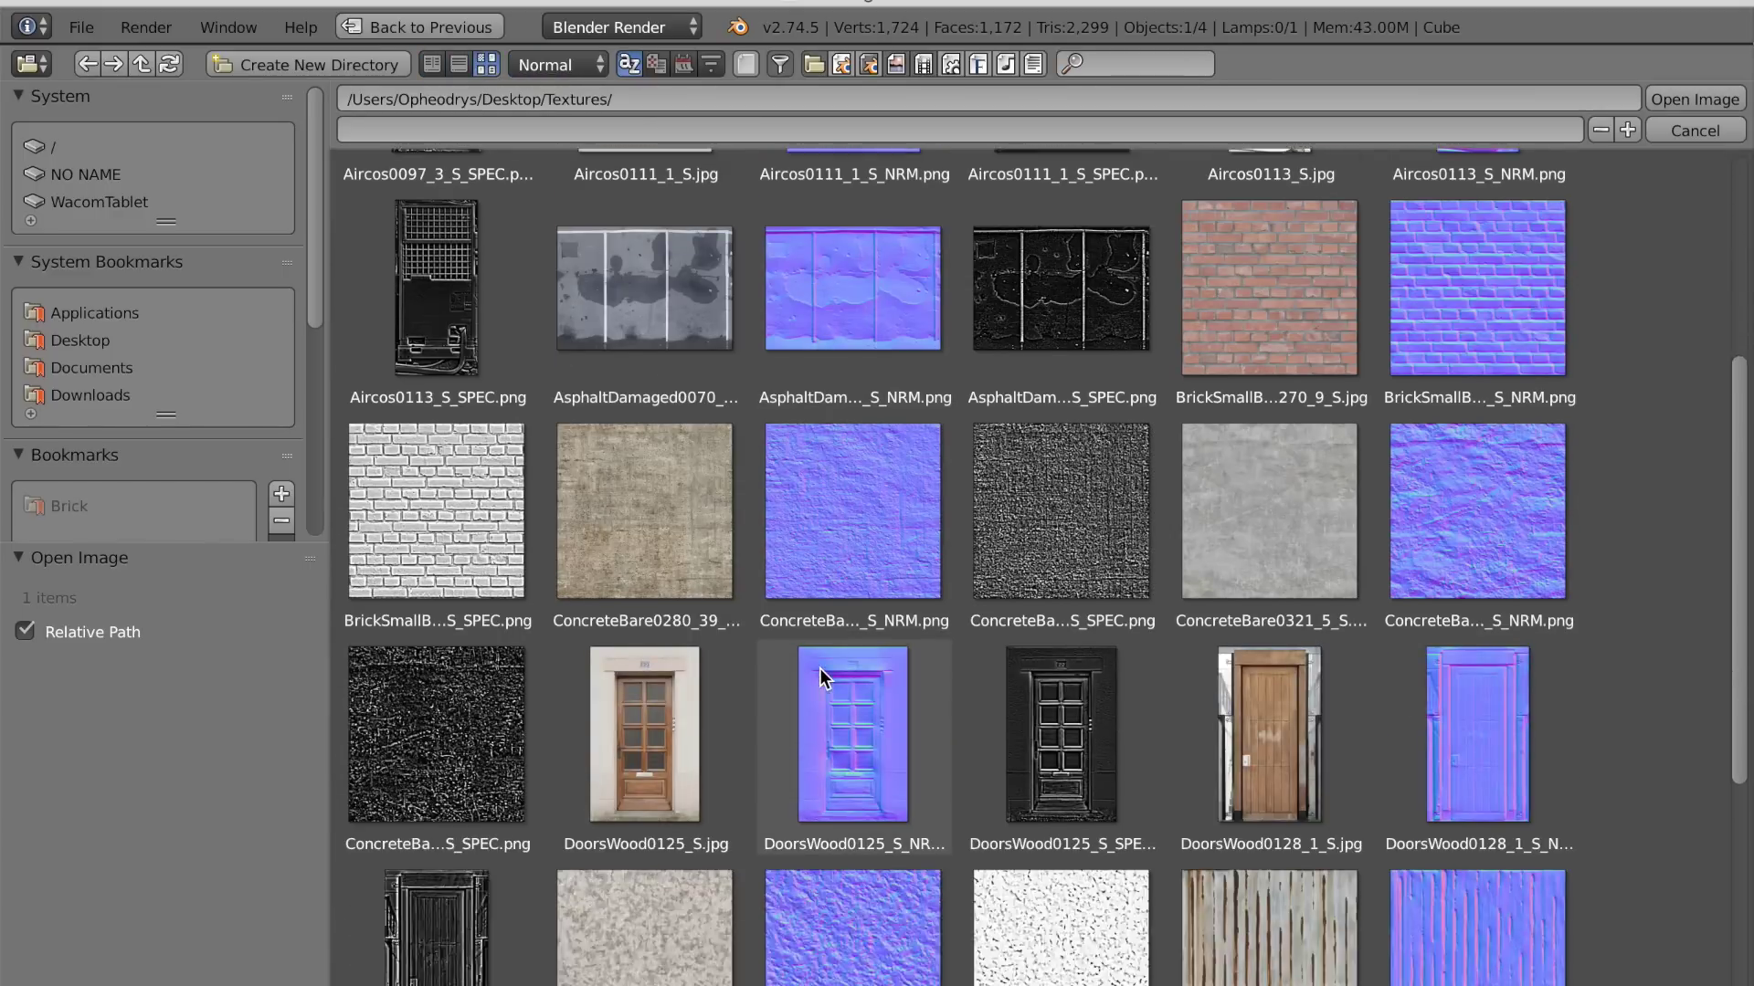
scroll(822, 676, "down", 6)
left_click(623, 899)
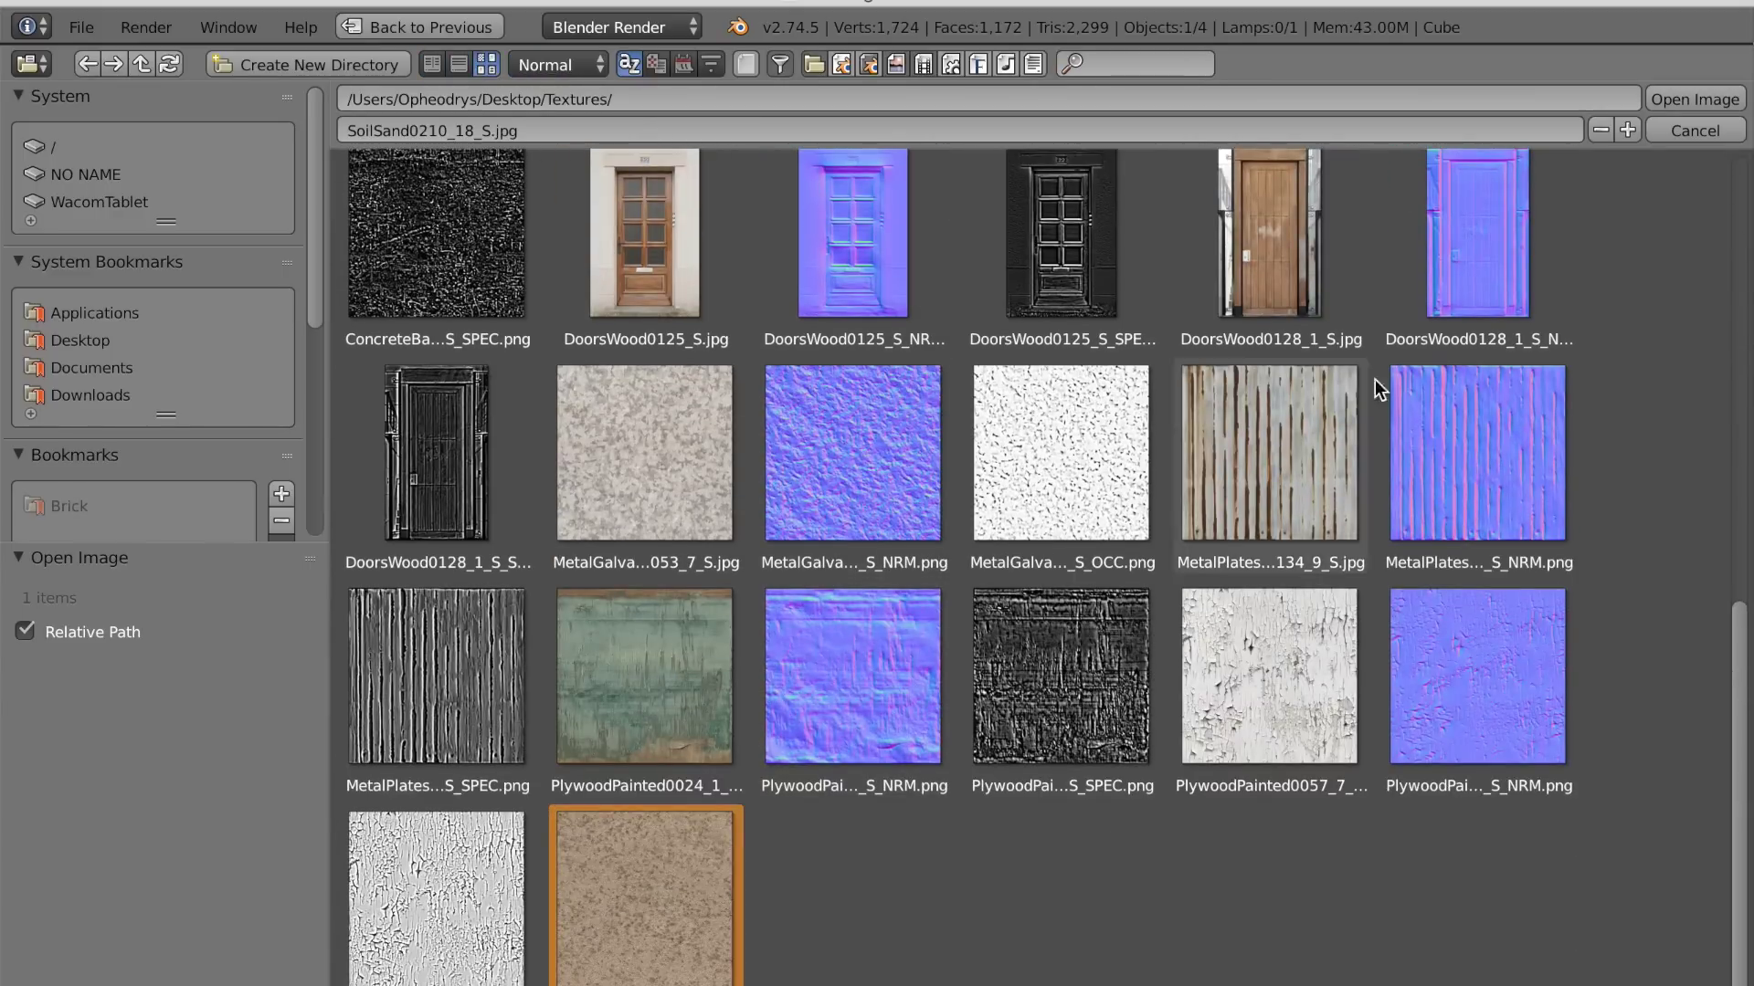
left_click(1706, 103)
middle_click_drag(1302, 676, 1259, 721)
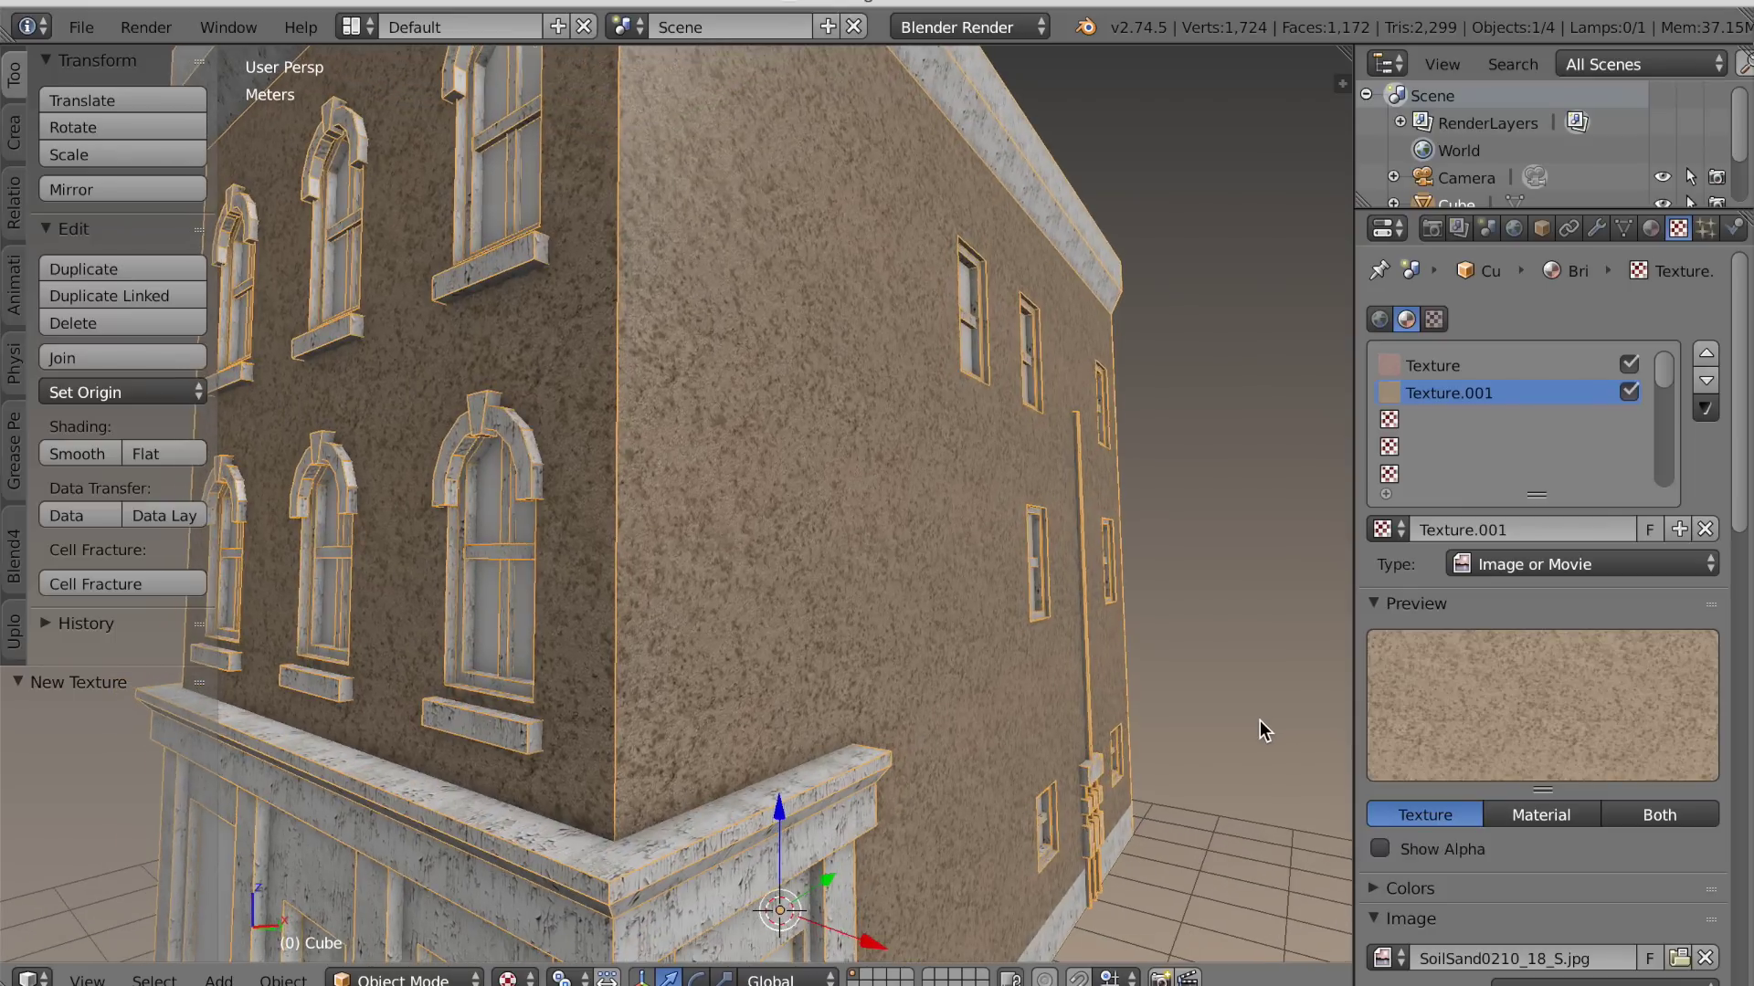
Set the sand texture's blend type to Color and lower its diffuse color influence
left_click_drag(1748, 392, 1747, 850)
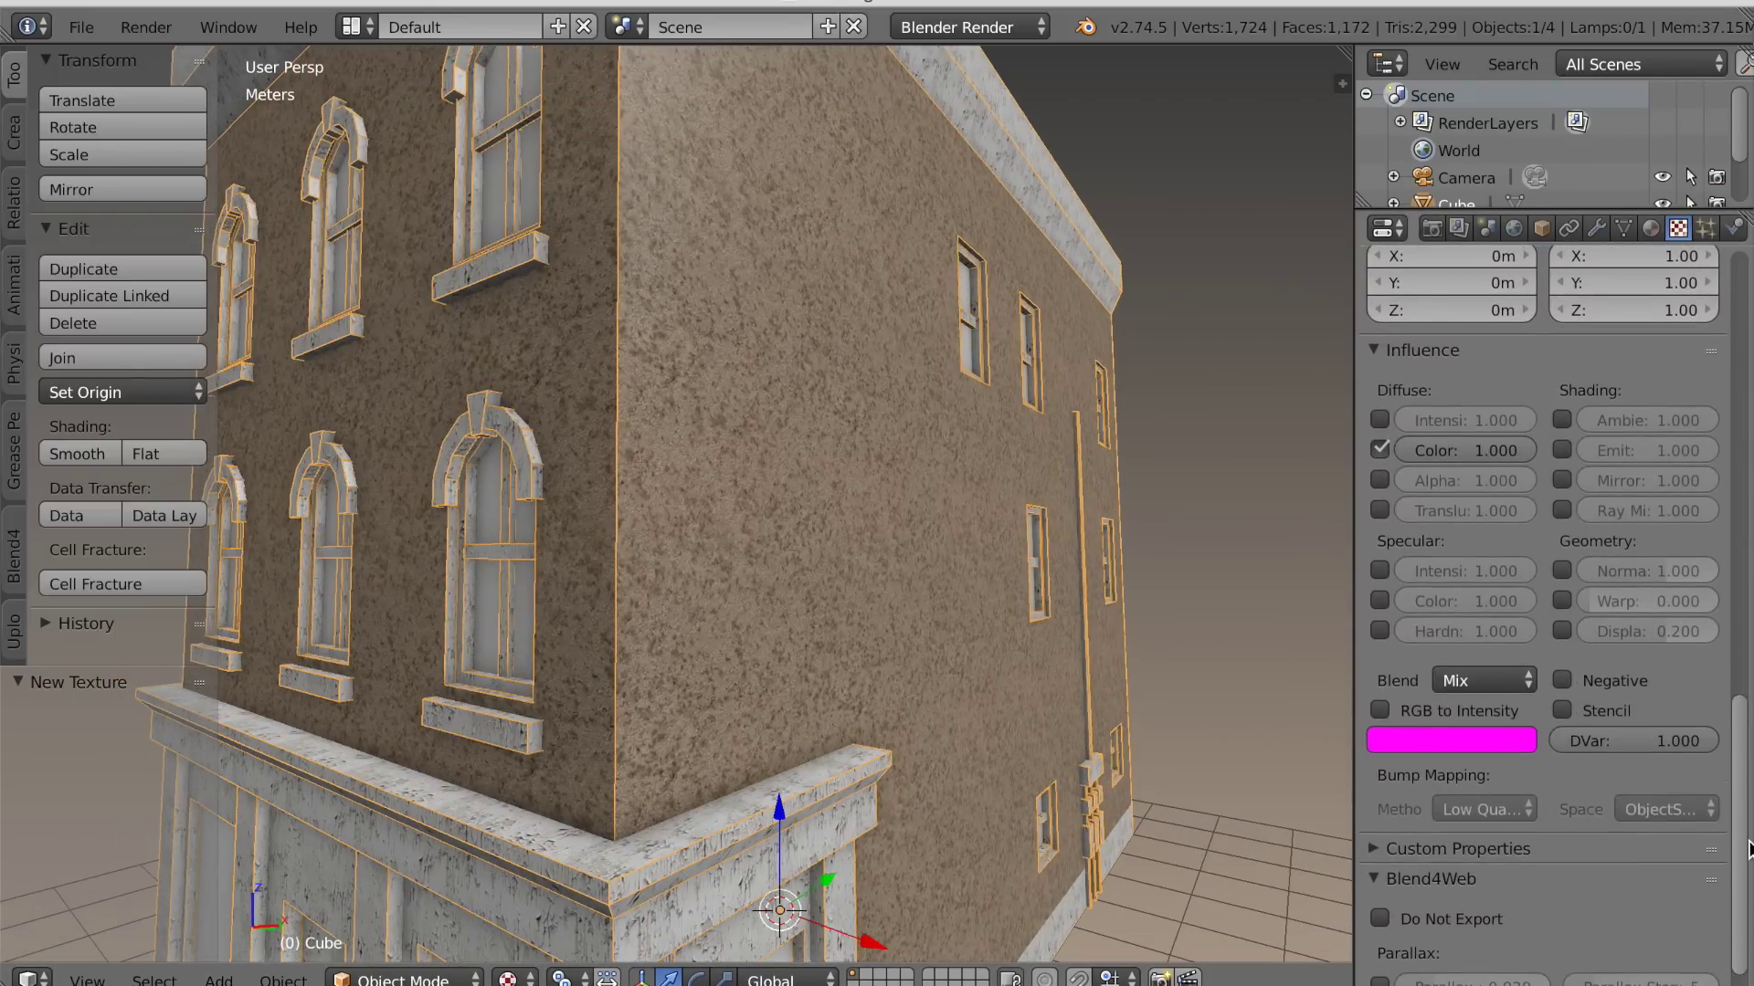
left_click(1508, 682)
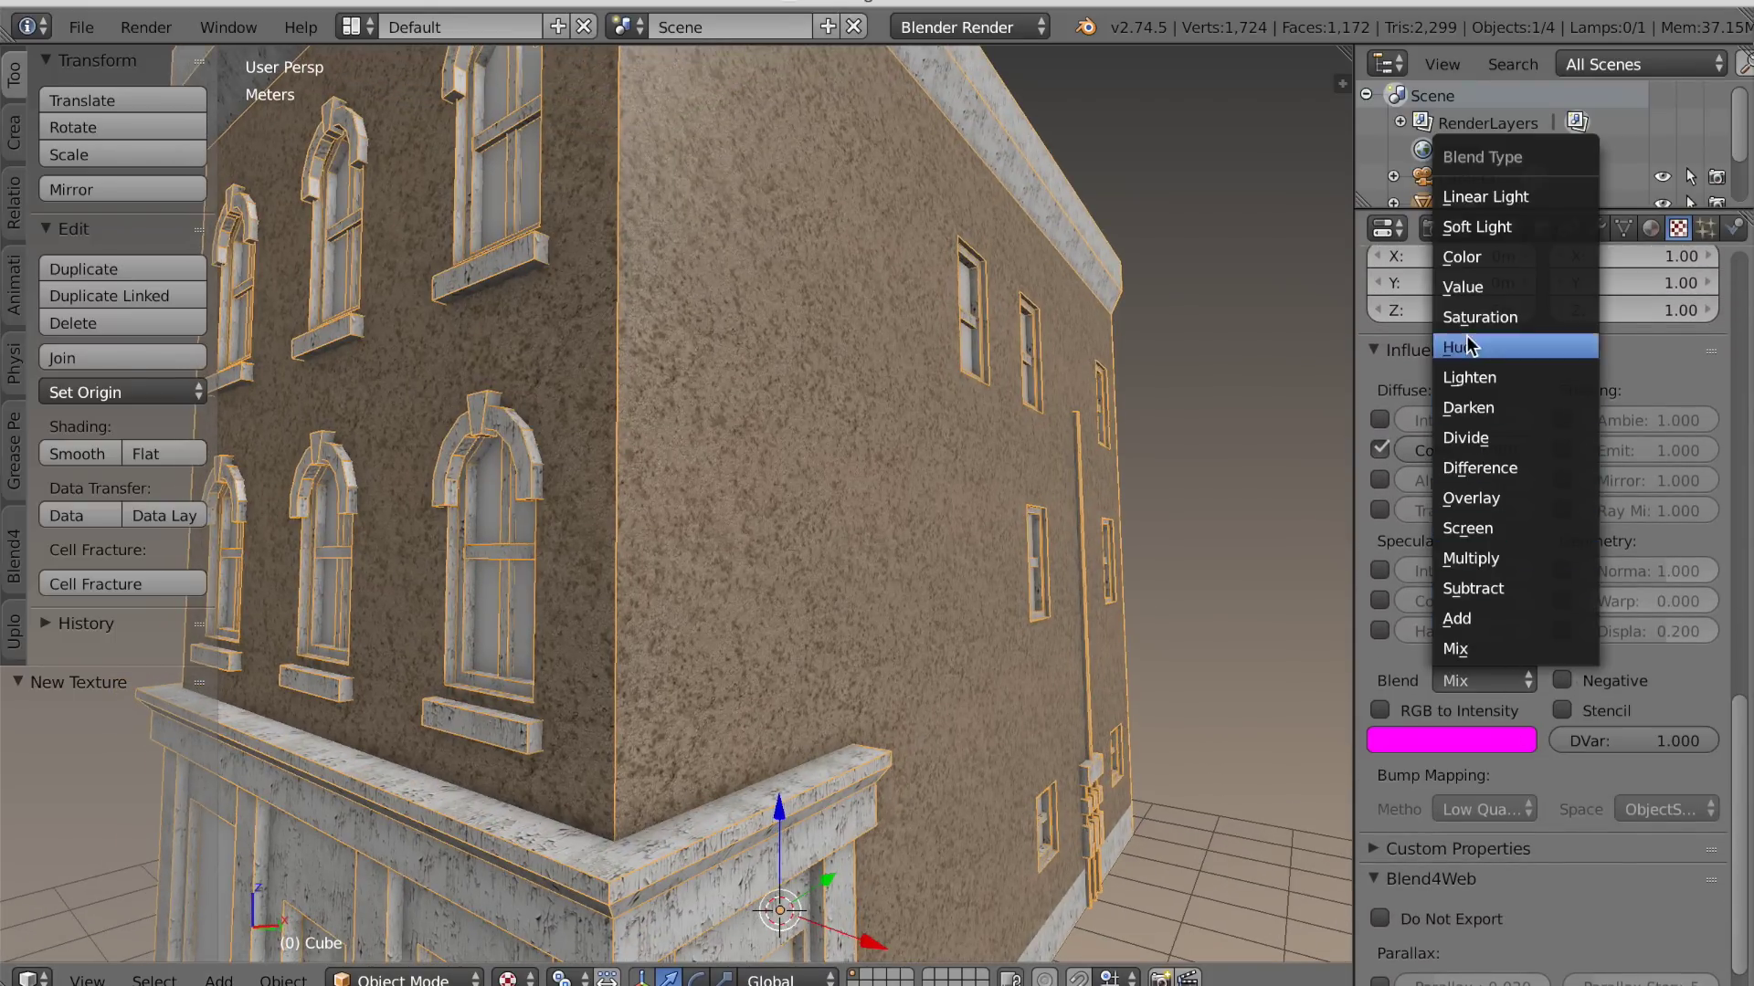
left_click(1463, 260)
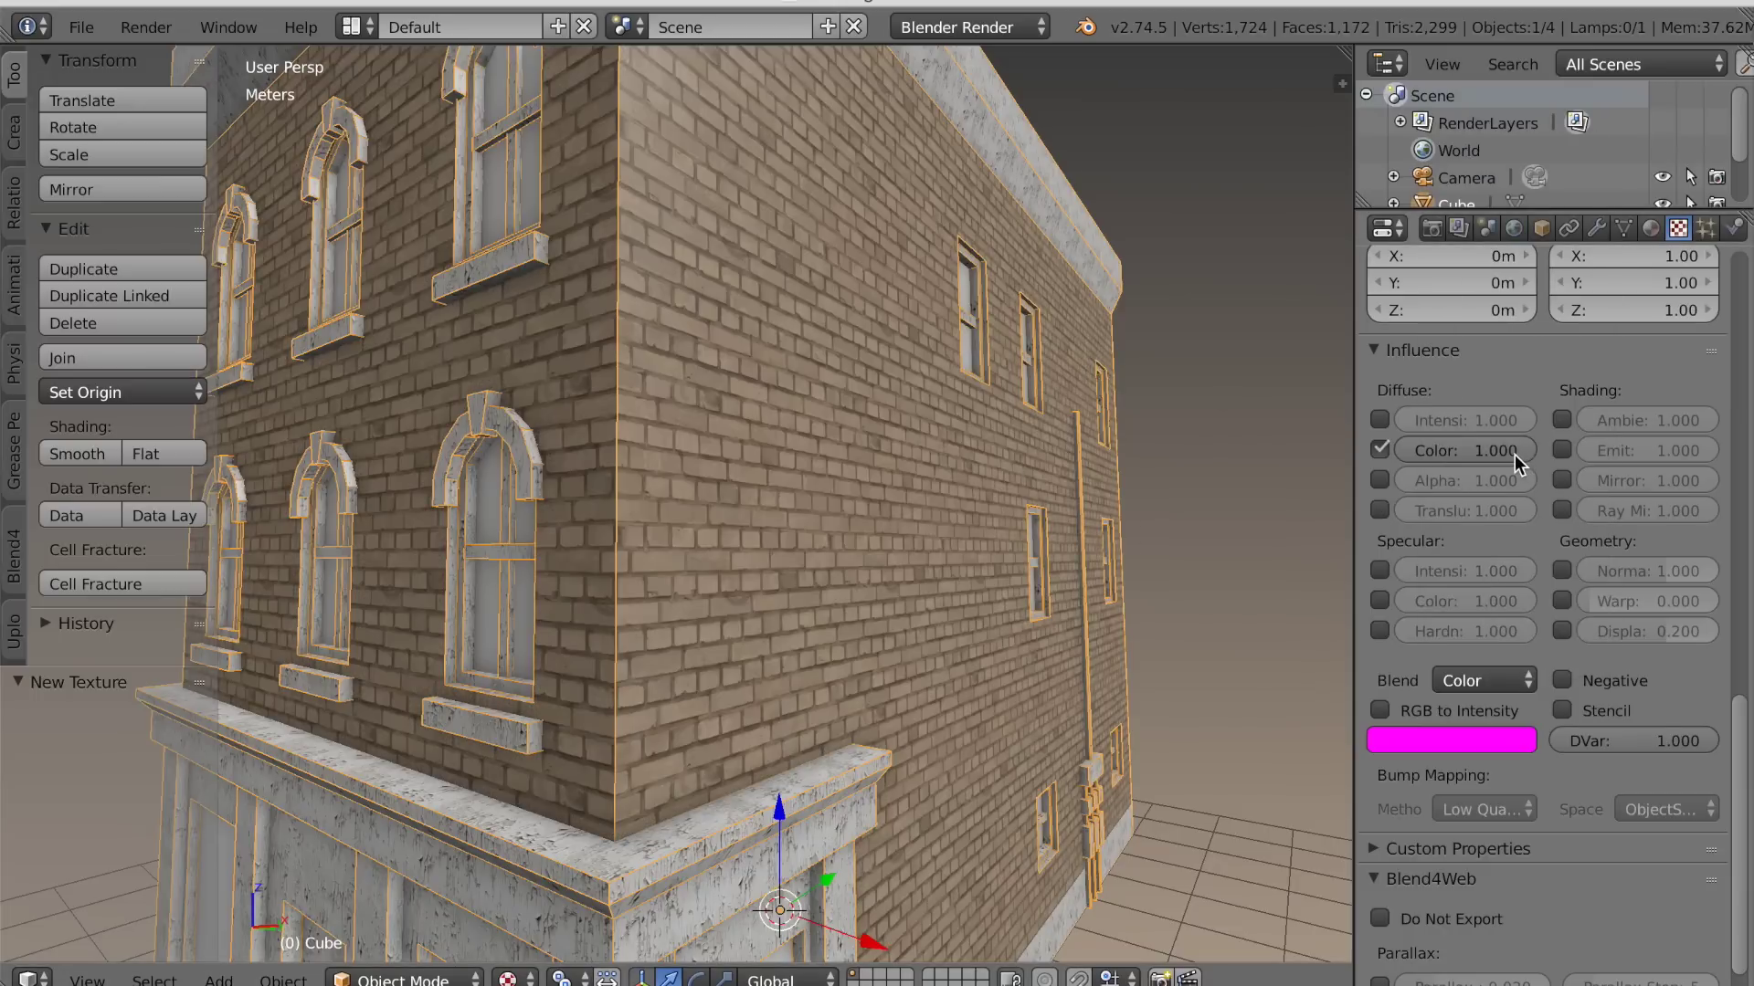
left_click_drag(1493, 453, 1380, 453)
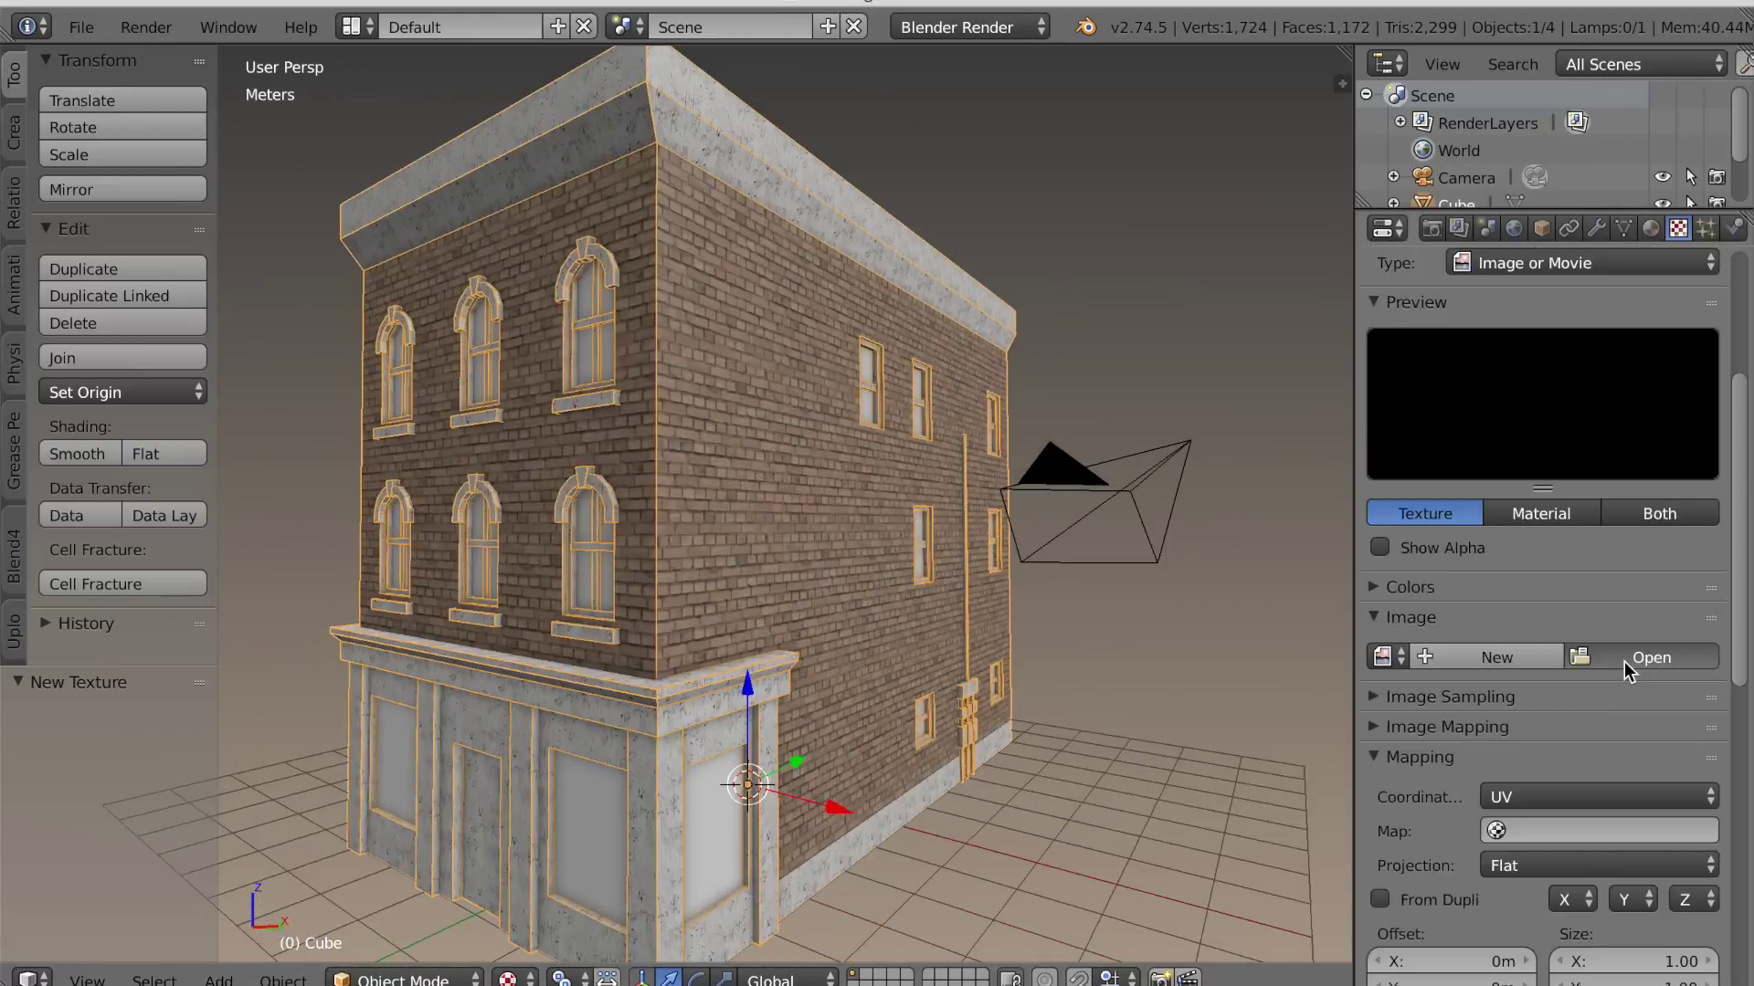
Load BrickSmallBrown0270_9_S_NRM.png from the Textures folder as the Brick material's third texture image
left_click(1627, 665)
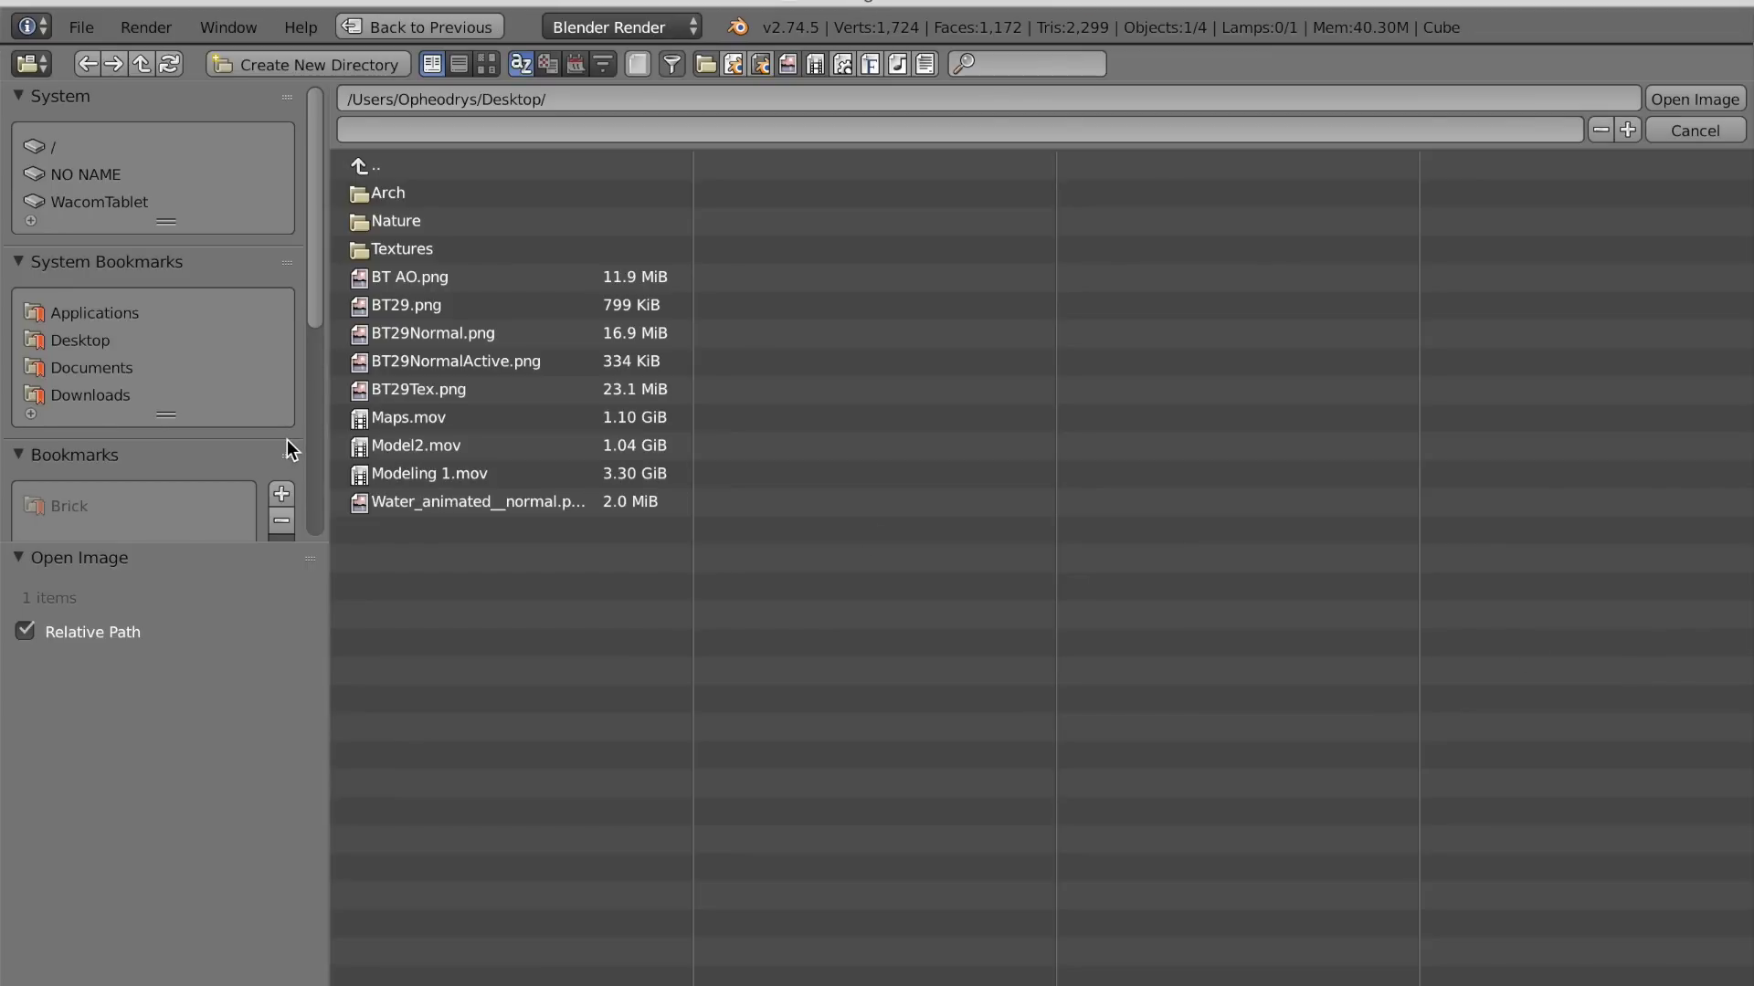
left_click(401, 249)
left_click(485, 63)
scroll(1096, 457, "down", 3)
left_click(1425, 603)
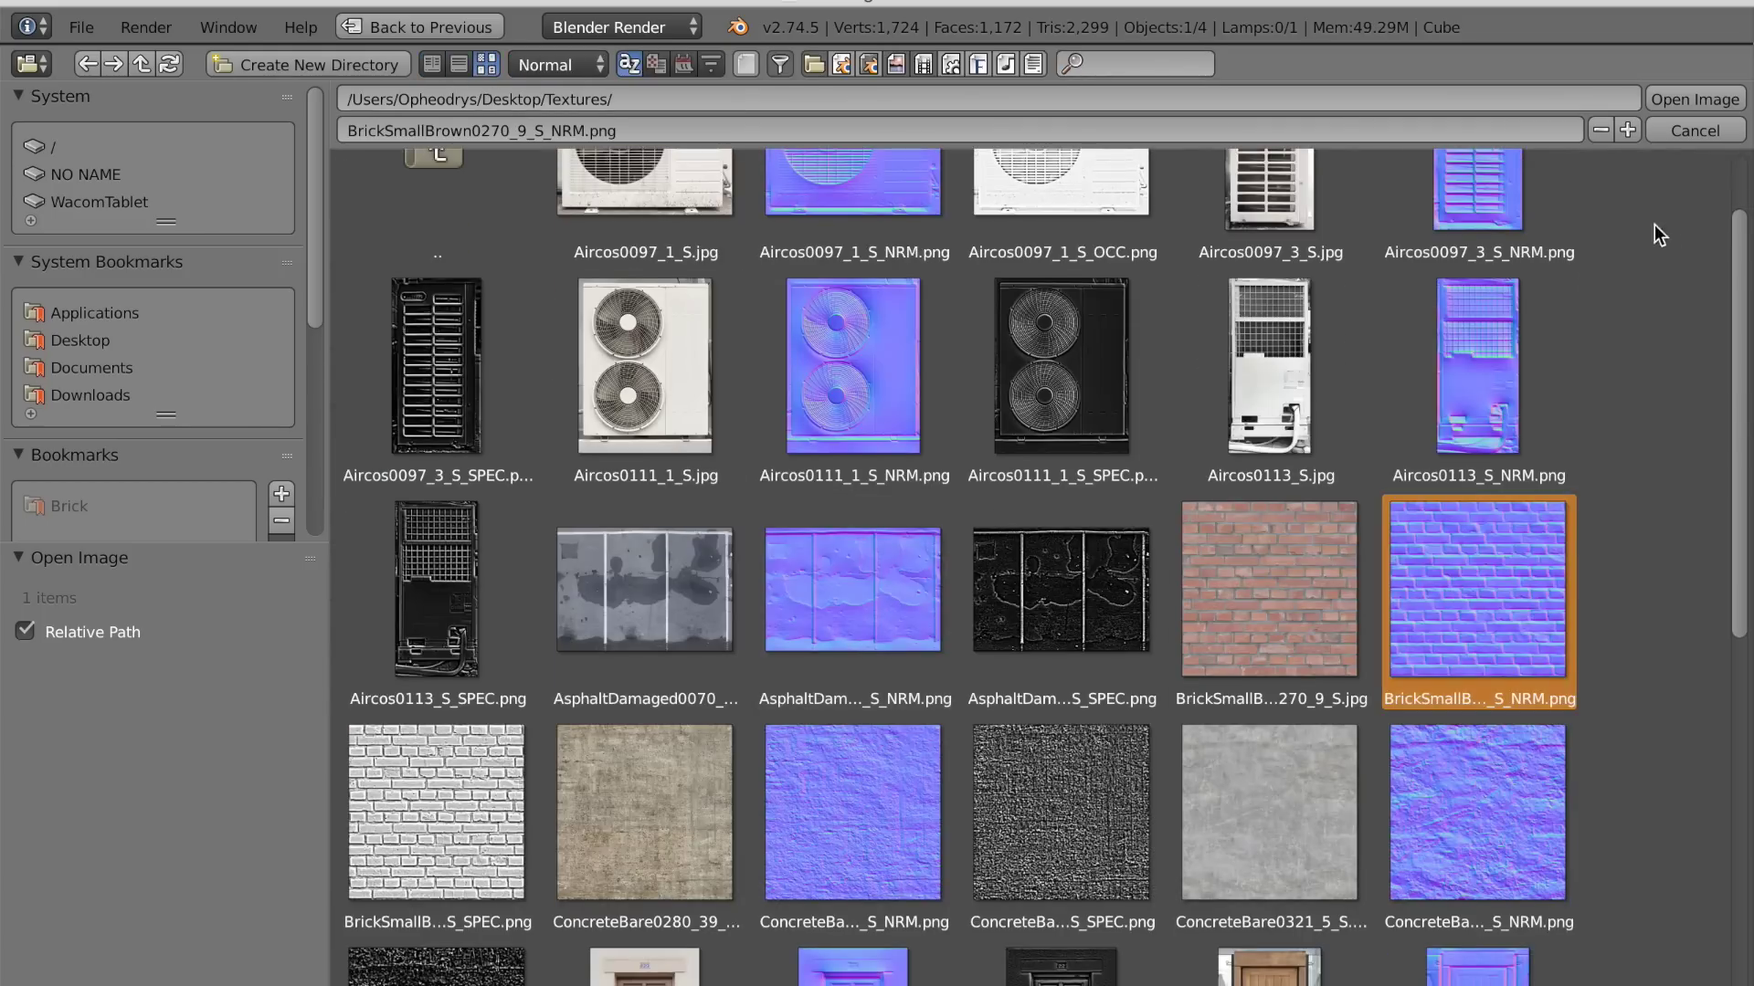
left_click(1695, 101)
scroll(1549, 708, "down", 6)
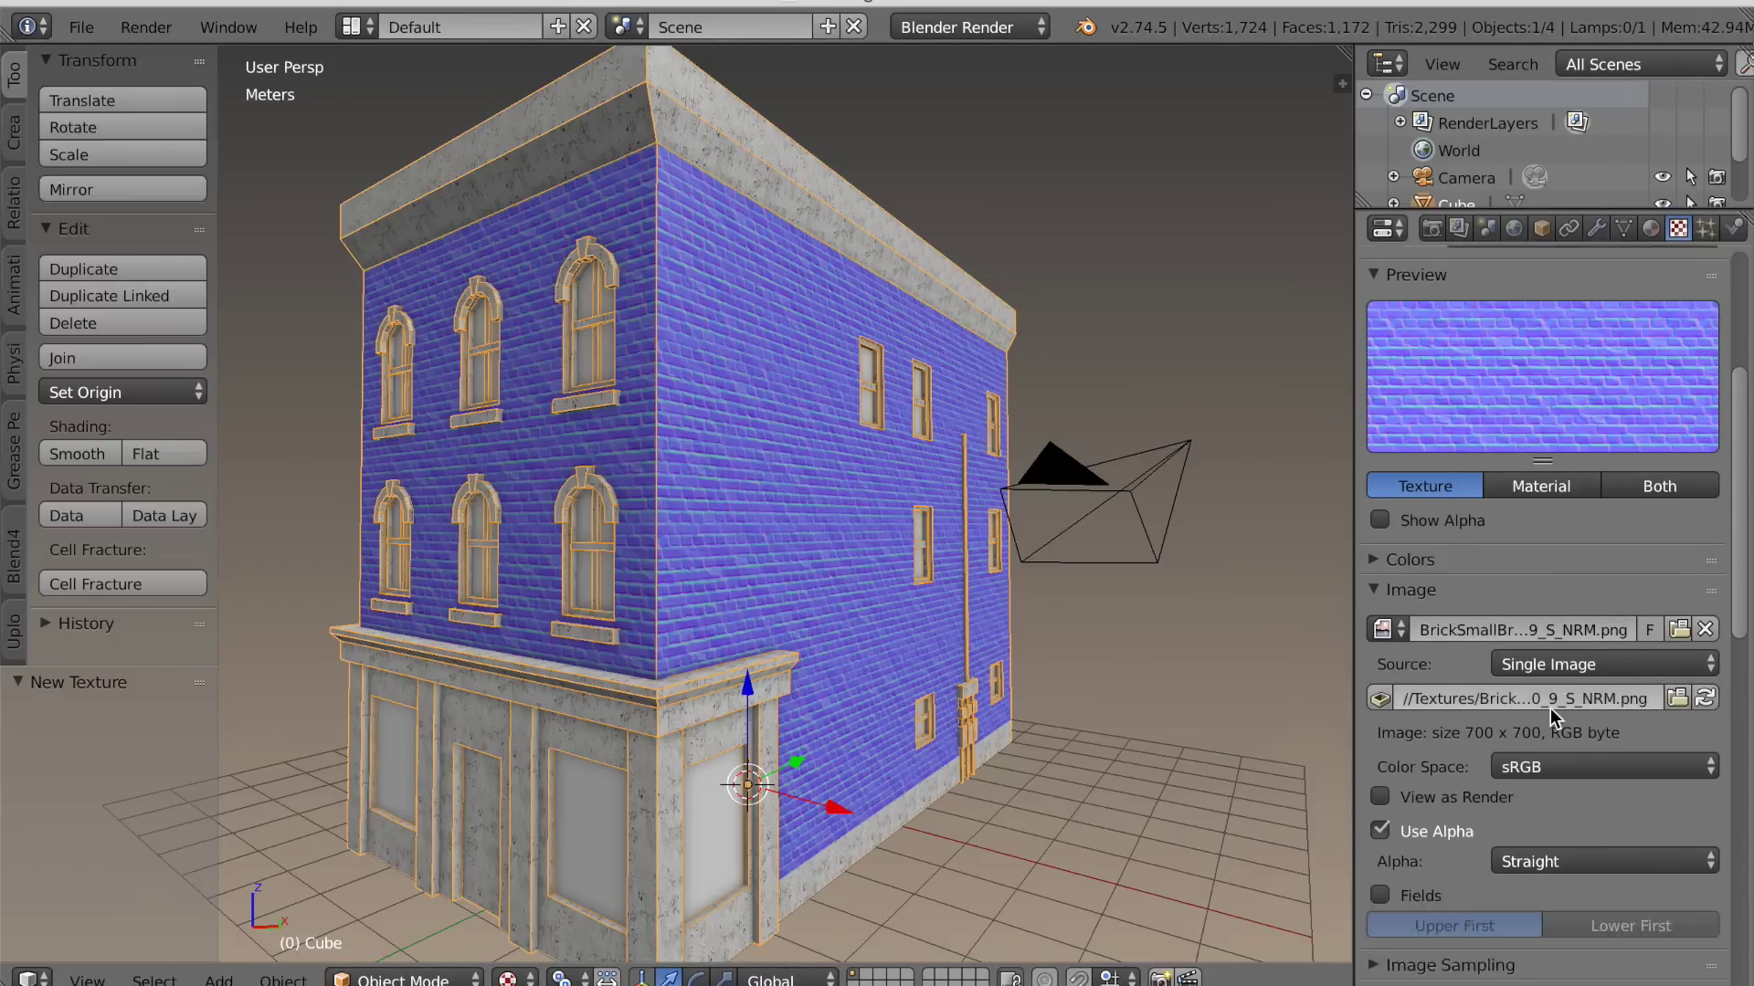
Turn on Normal Map sampling for the brick normal texture and make it influence the geometry normal instead of the diffuse color
scroll(1550, 709, "down", 3)
left_click(1373, 582)
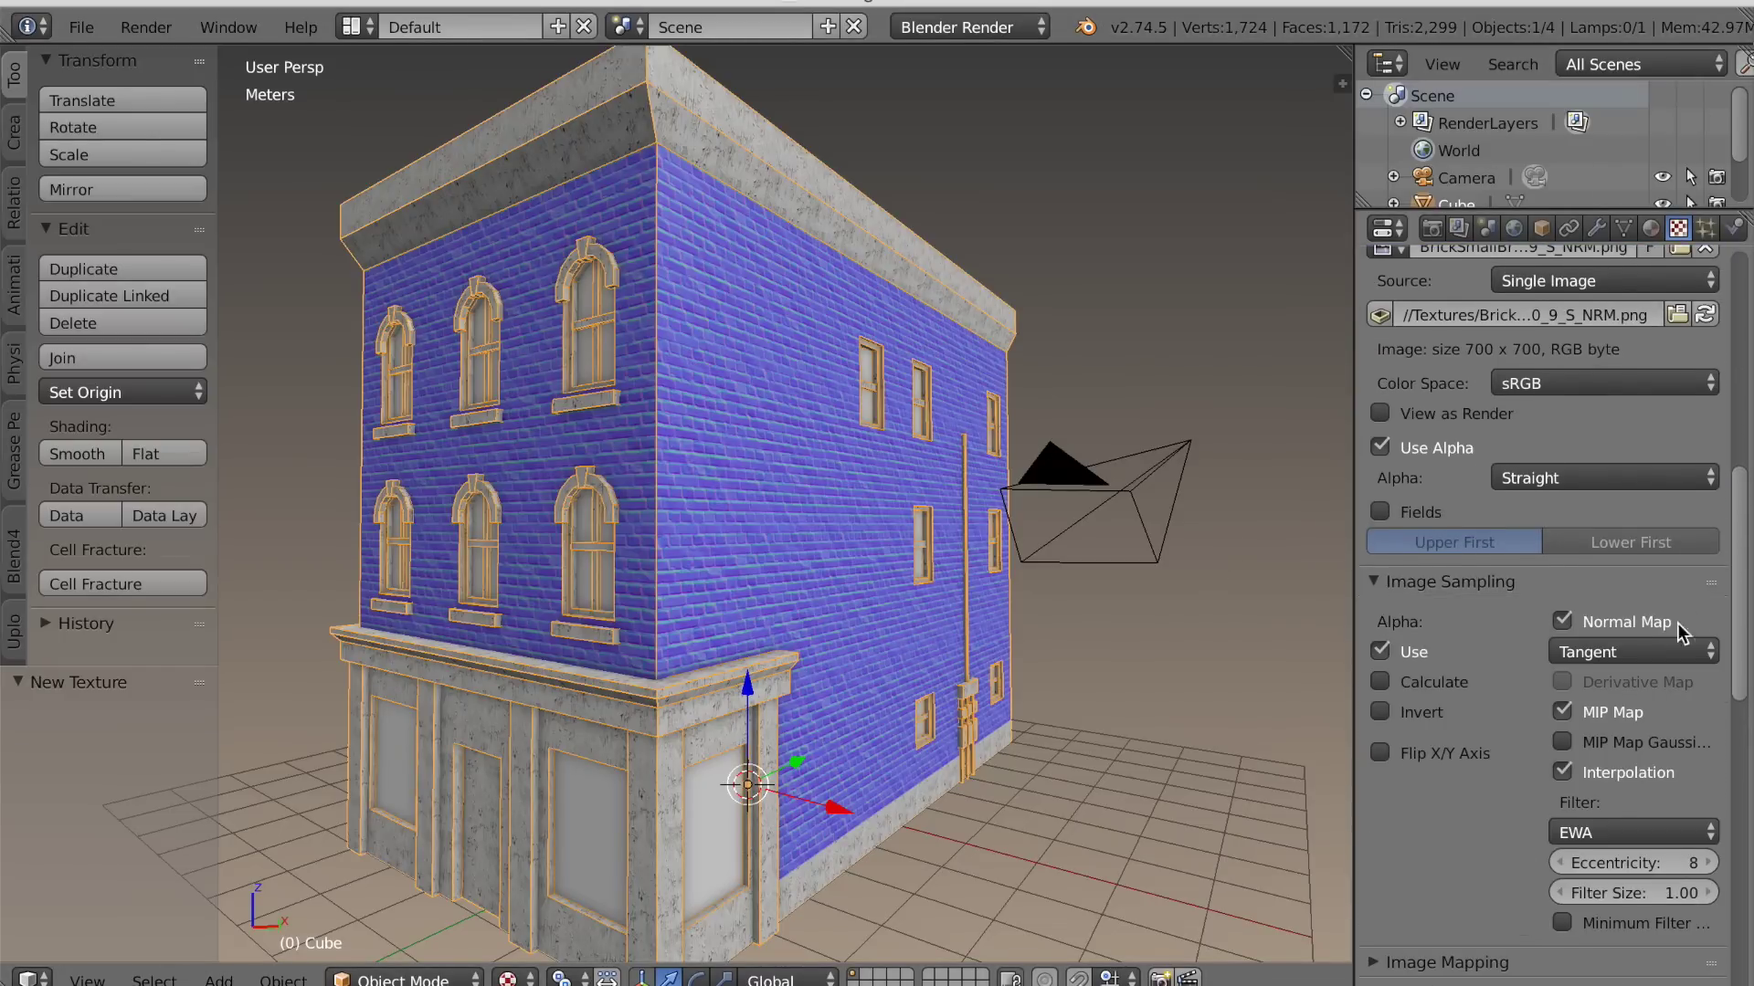
scroll(1704, 819, "down", 10)
left_click(1380, 585)
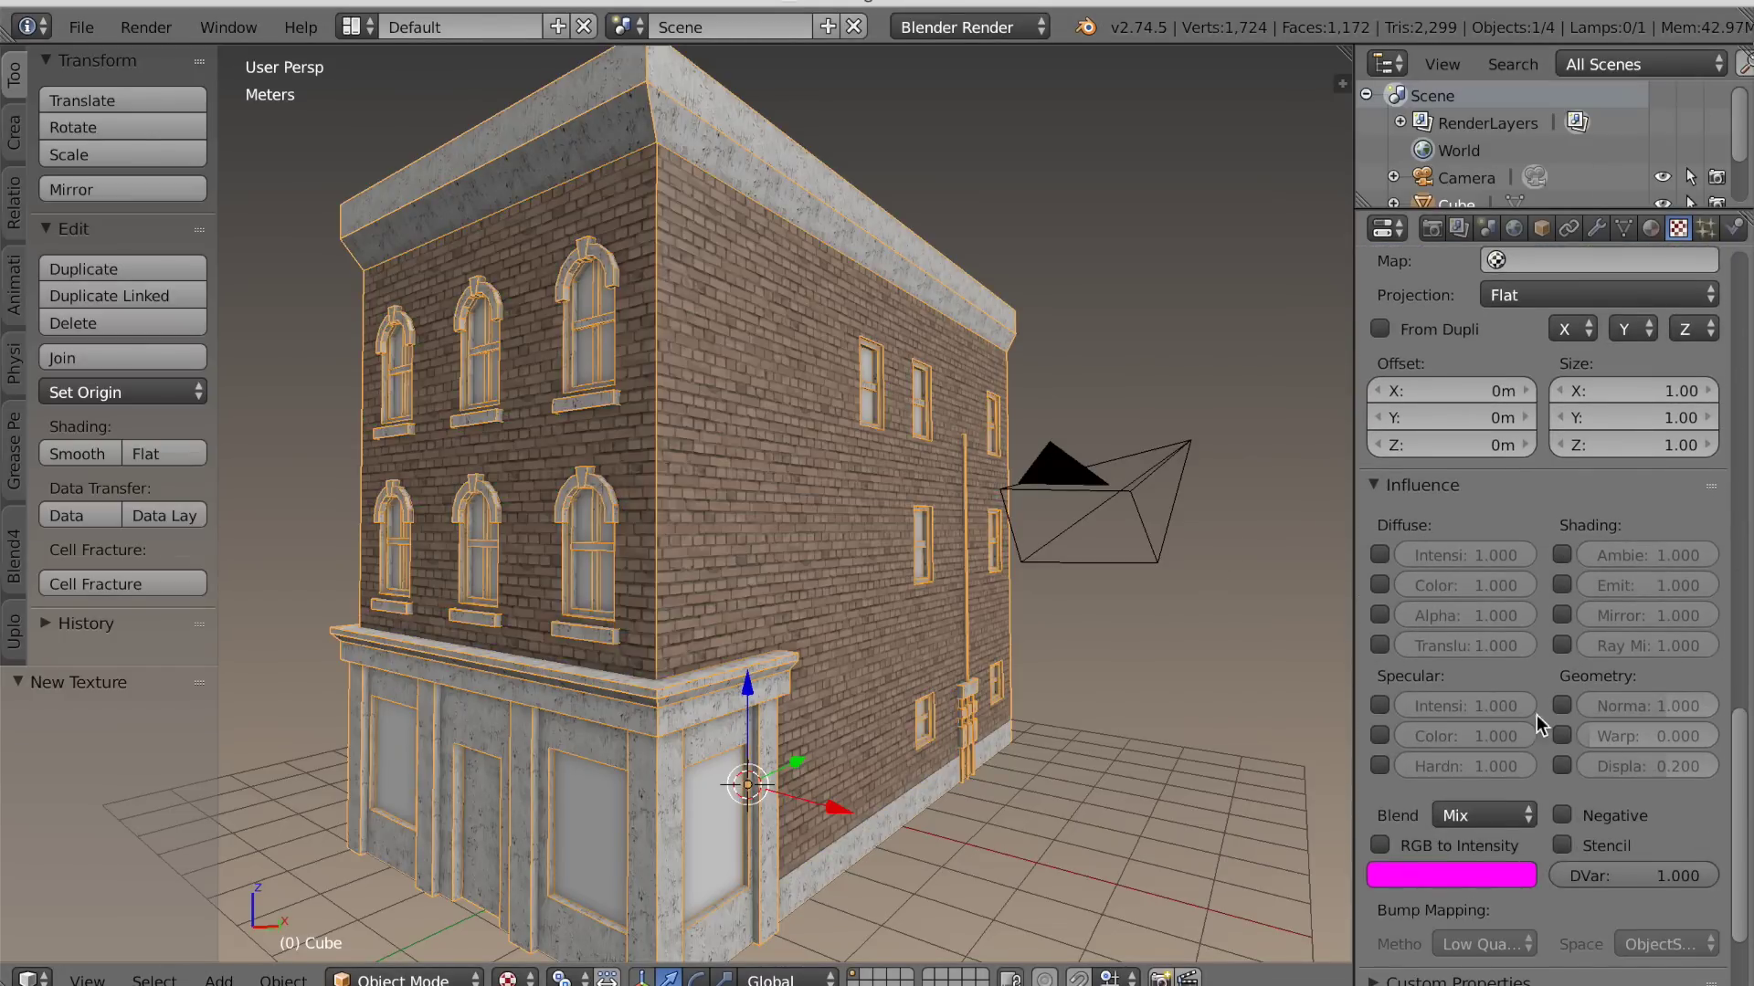
left_click(1561, 705)
Examine the brick relief up close on the side wall and across the front facade
scroll(1153, 730, "up", 8)
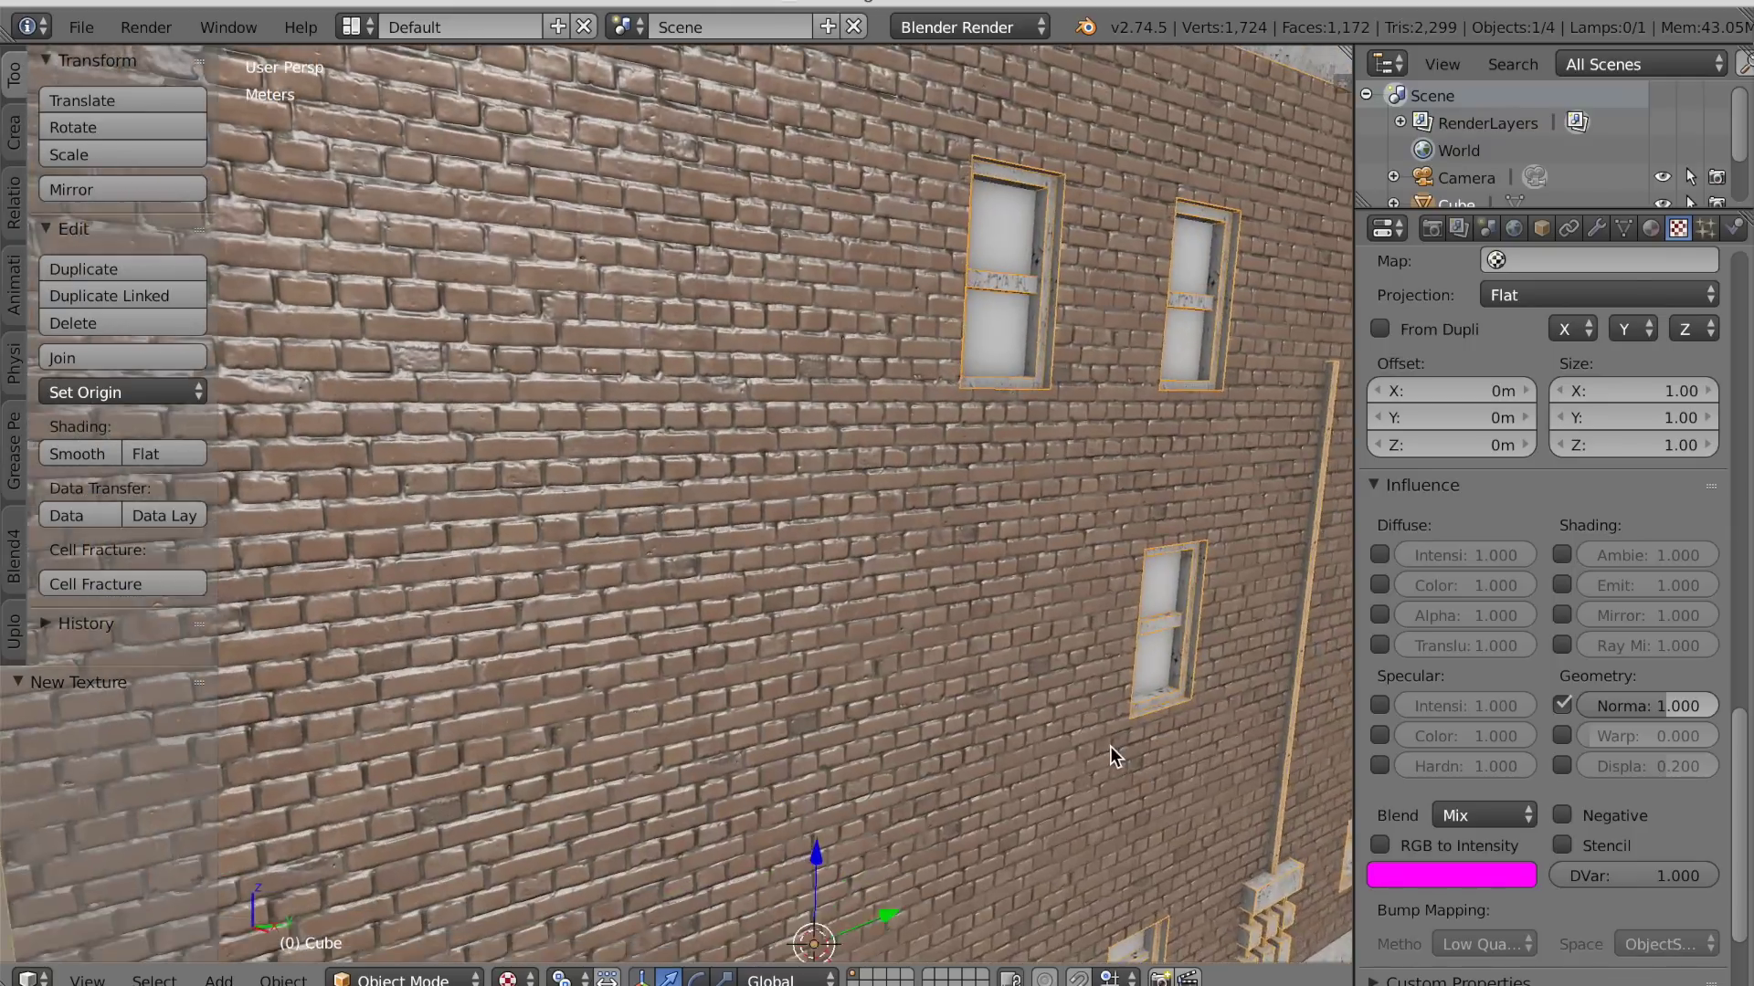
scroll(1107, 743, "up", 2)
middle_click_drag(1103, 740, 1149, 760)
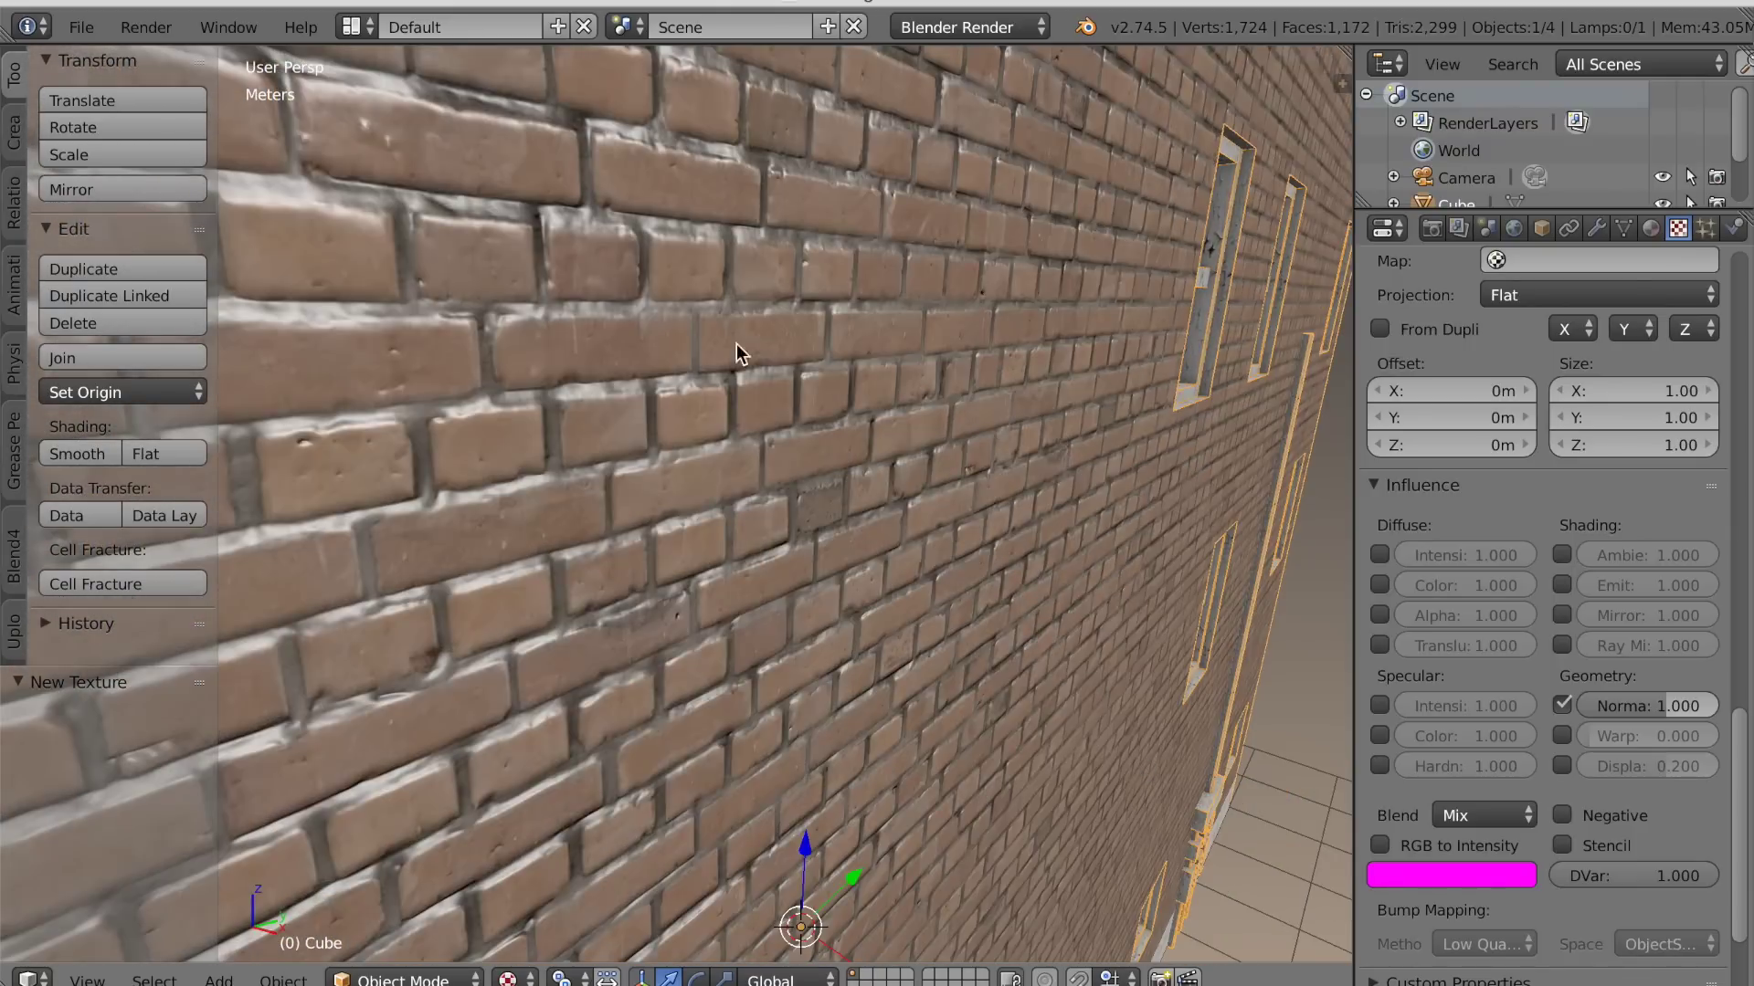
mouse_move(1649, 705)
left_mouse_down()
mouse_move(1608, 705)
mouse_move(1671, 705)
left_mouse_up()
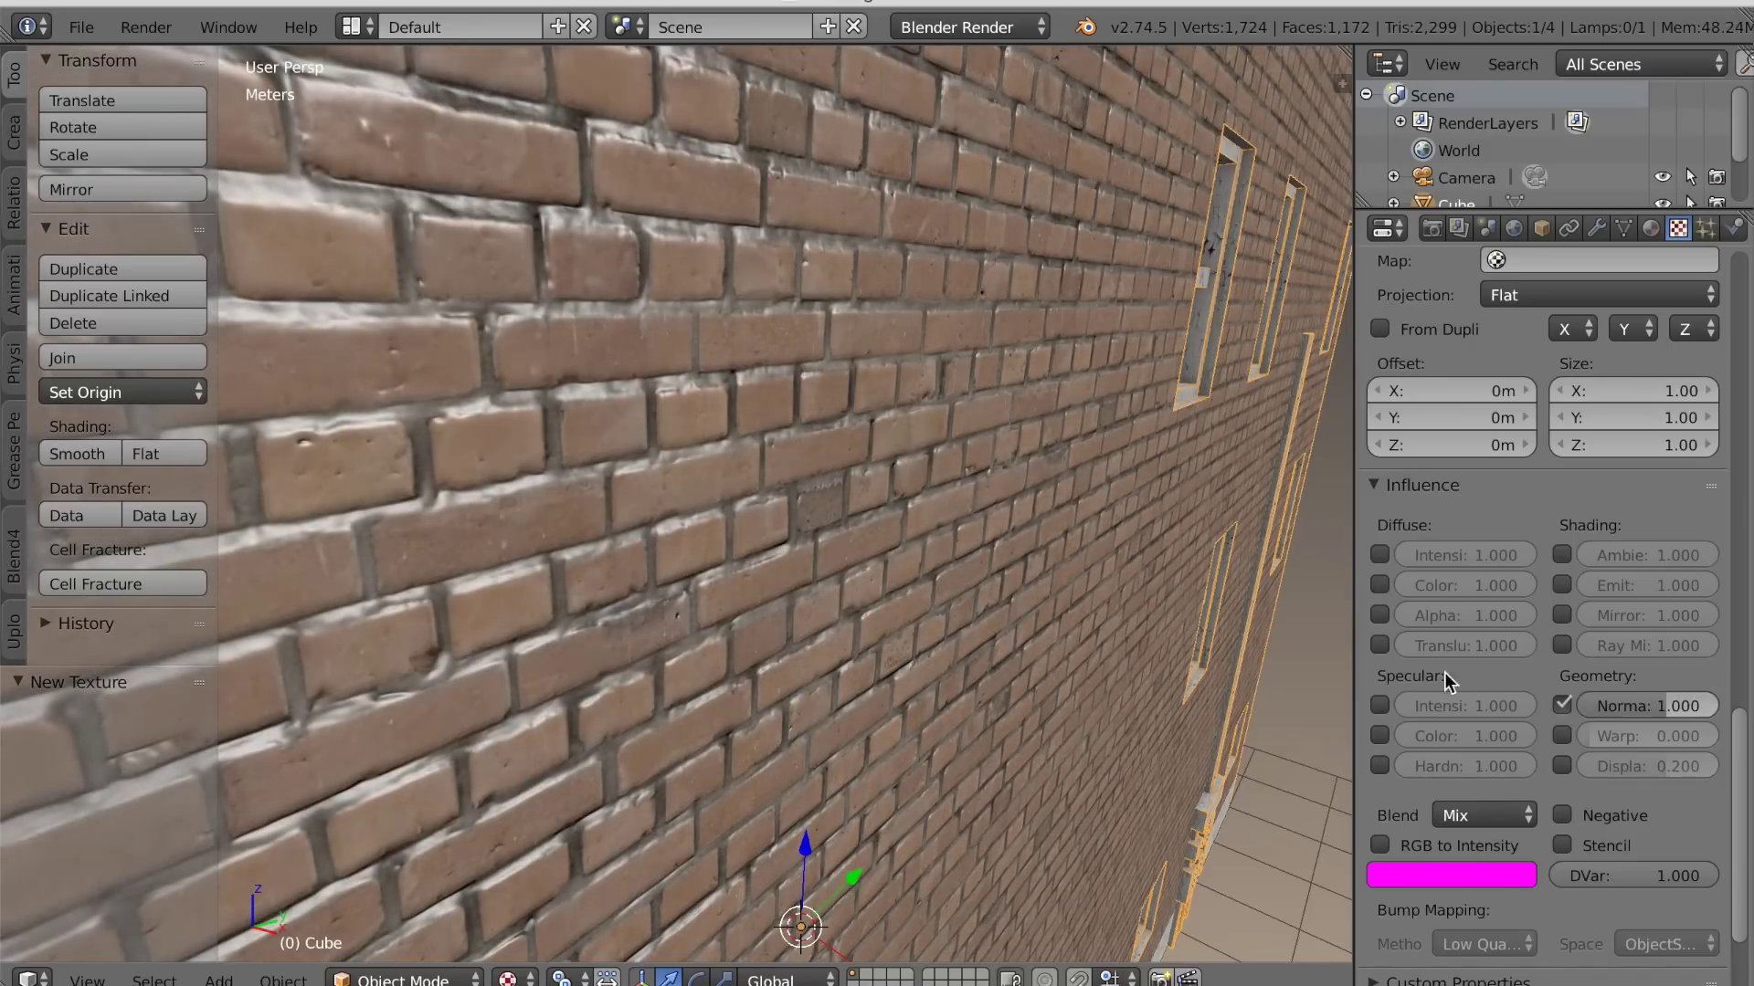
scroll(1011, 517, "down", 2)
middle_click_drag(1011, 517, 979, 486)
scroll(898, 513, "down", 3)
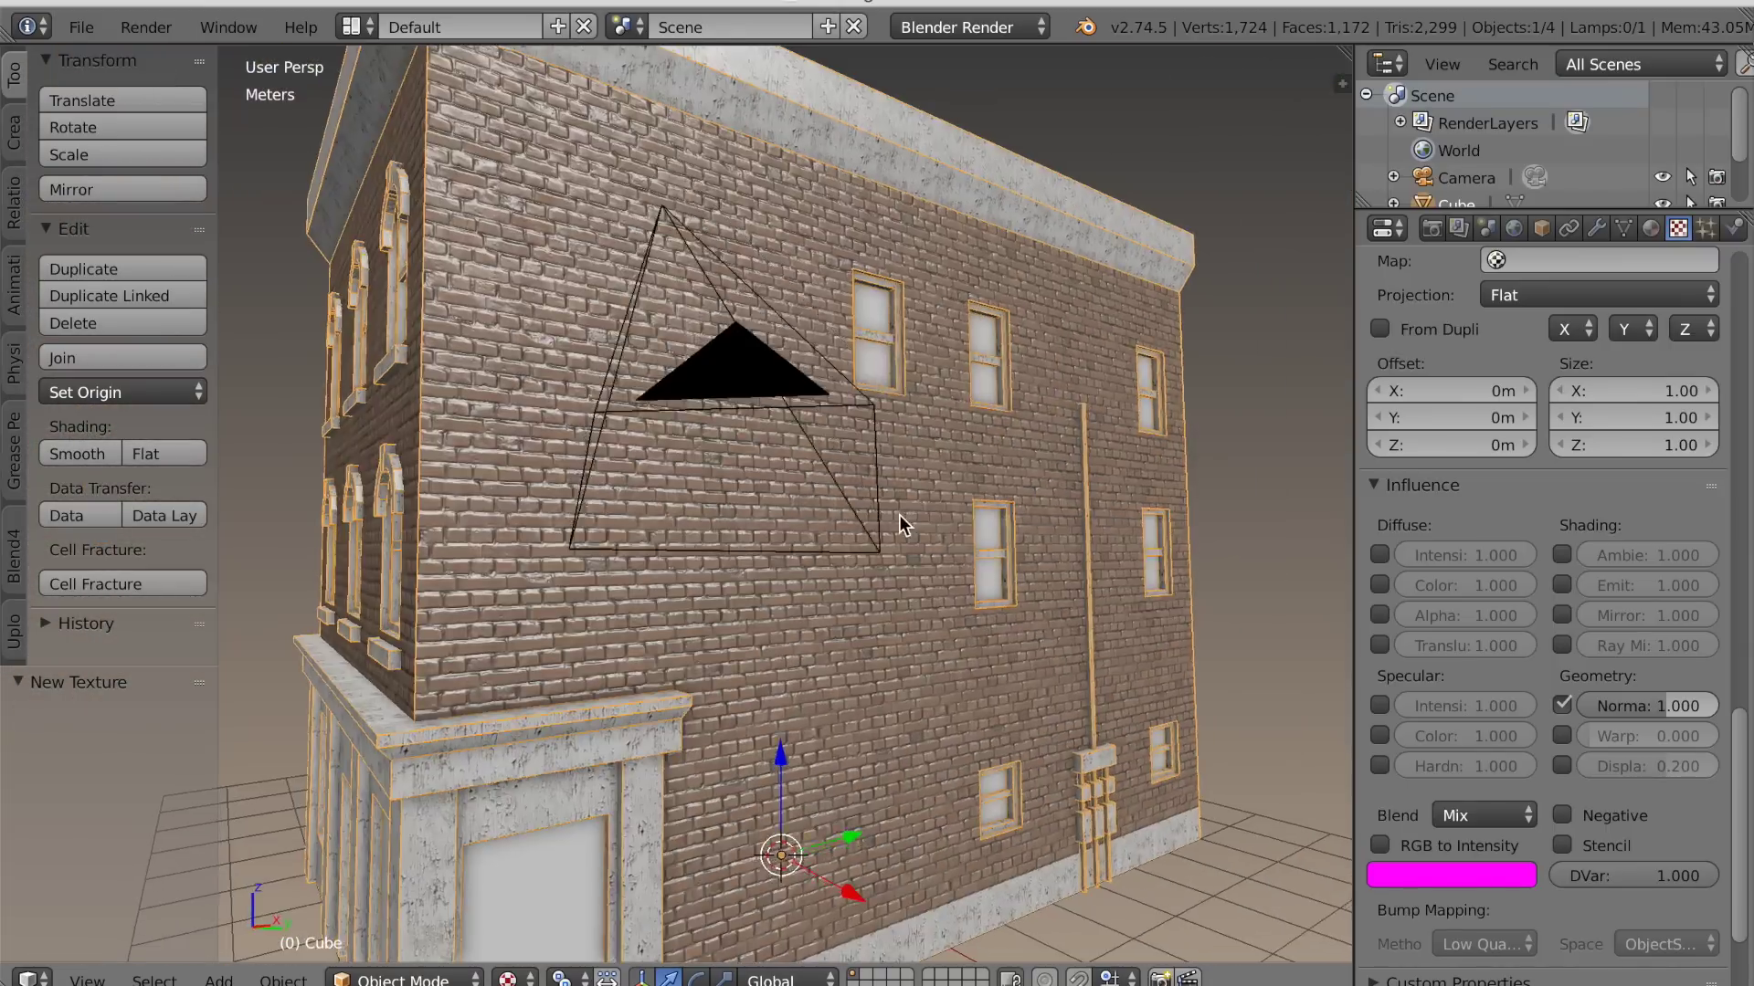
middle_click_drag(898, 524, 942, 522)
scroll(943, 523, "up", 4)
middle_click_drag(724, 540, 795, 537)
Scale the roof faces' UV island over the AsphaltDamaged0070_S.jpg texture
scroll(1690, 689, "up", 10)
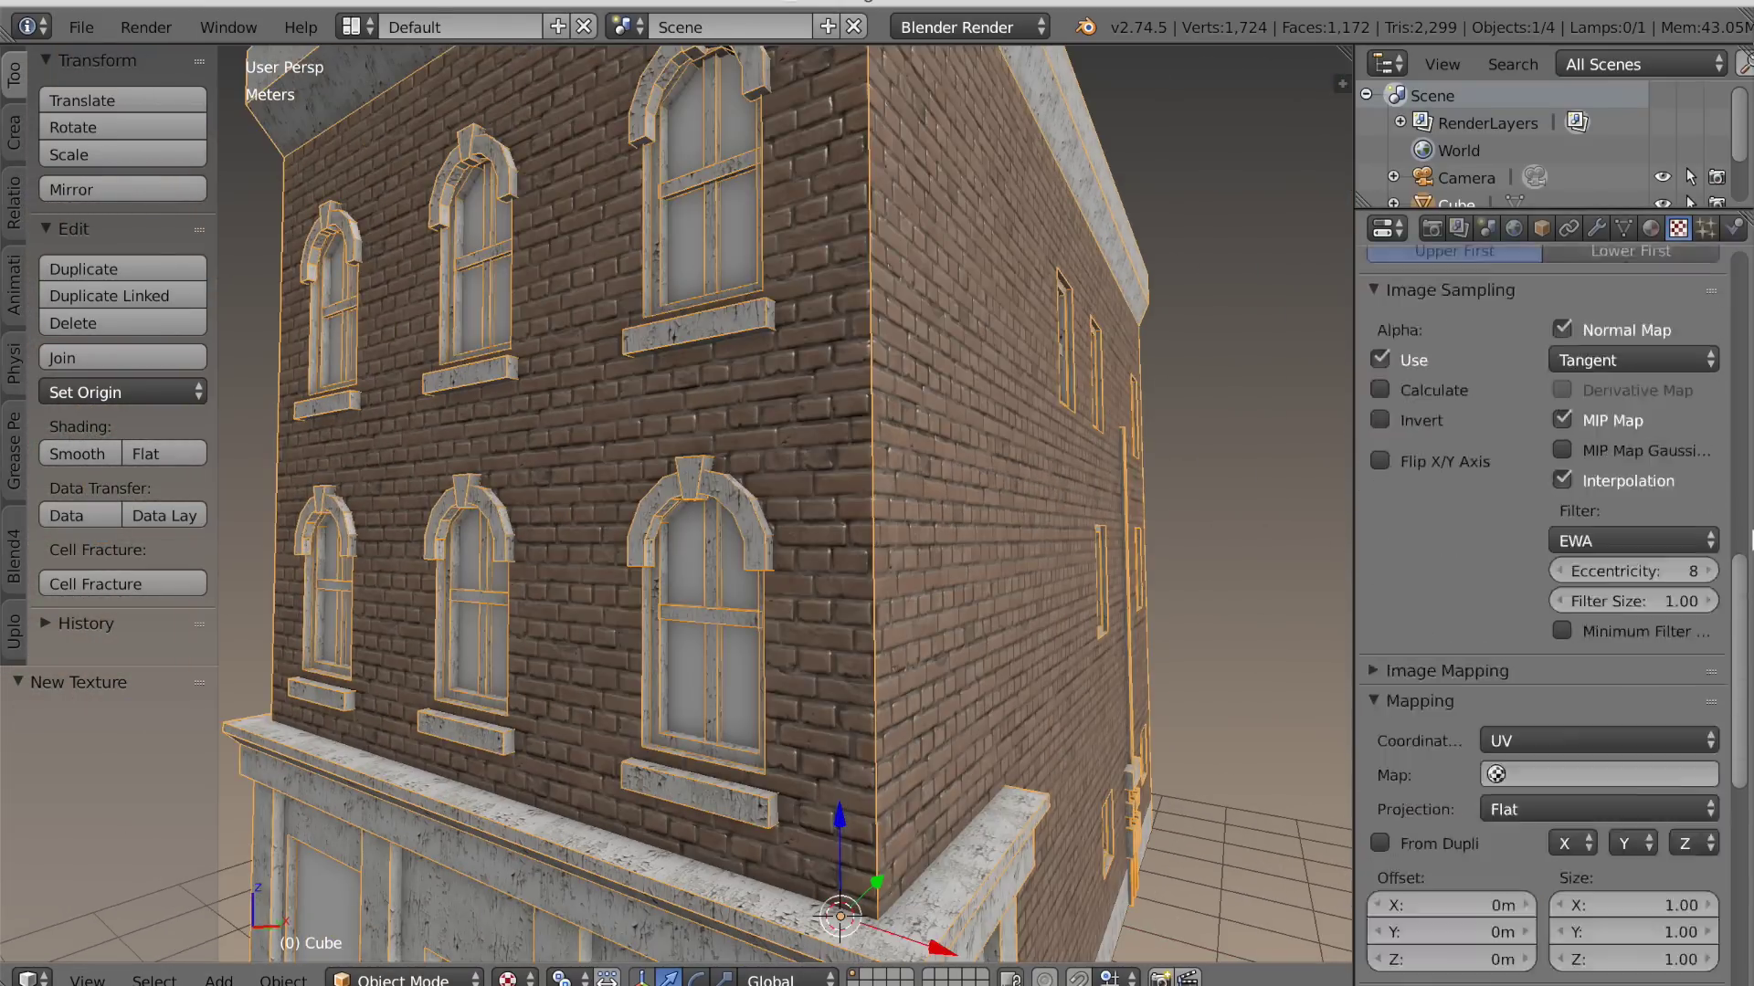
left_click(1452, 442)
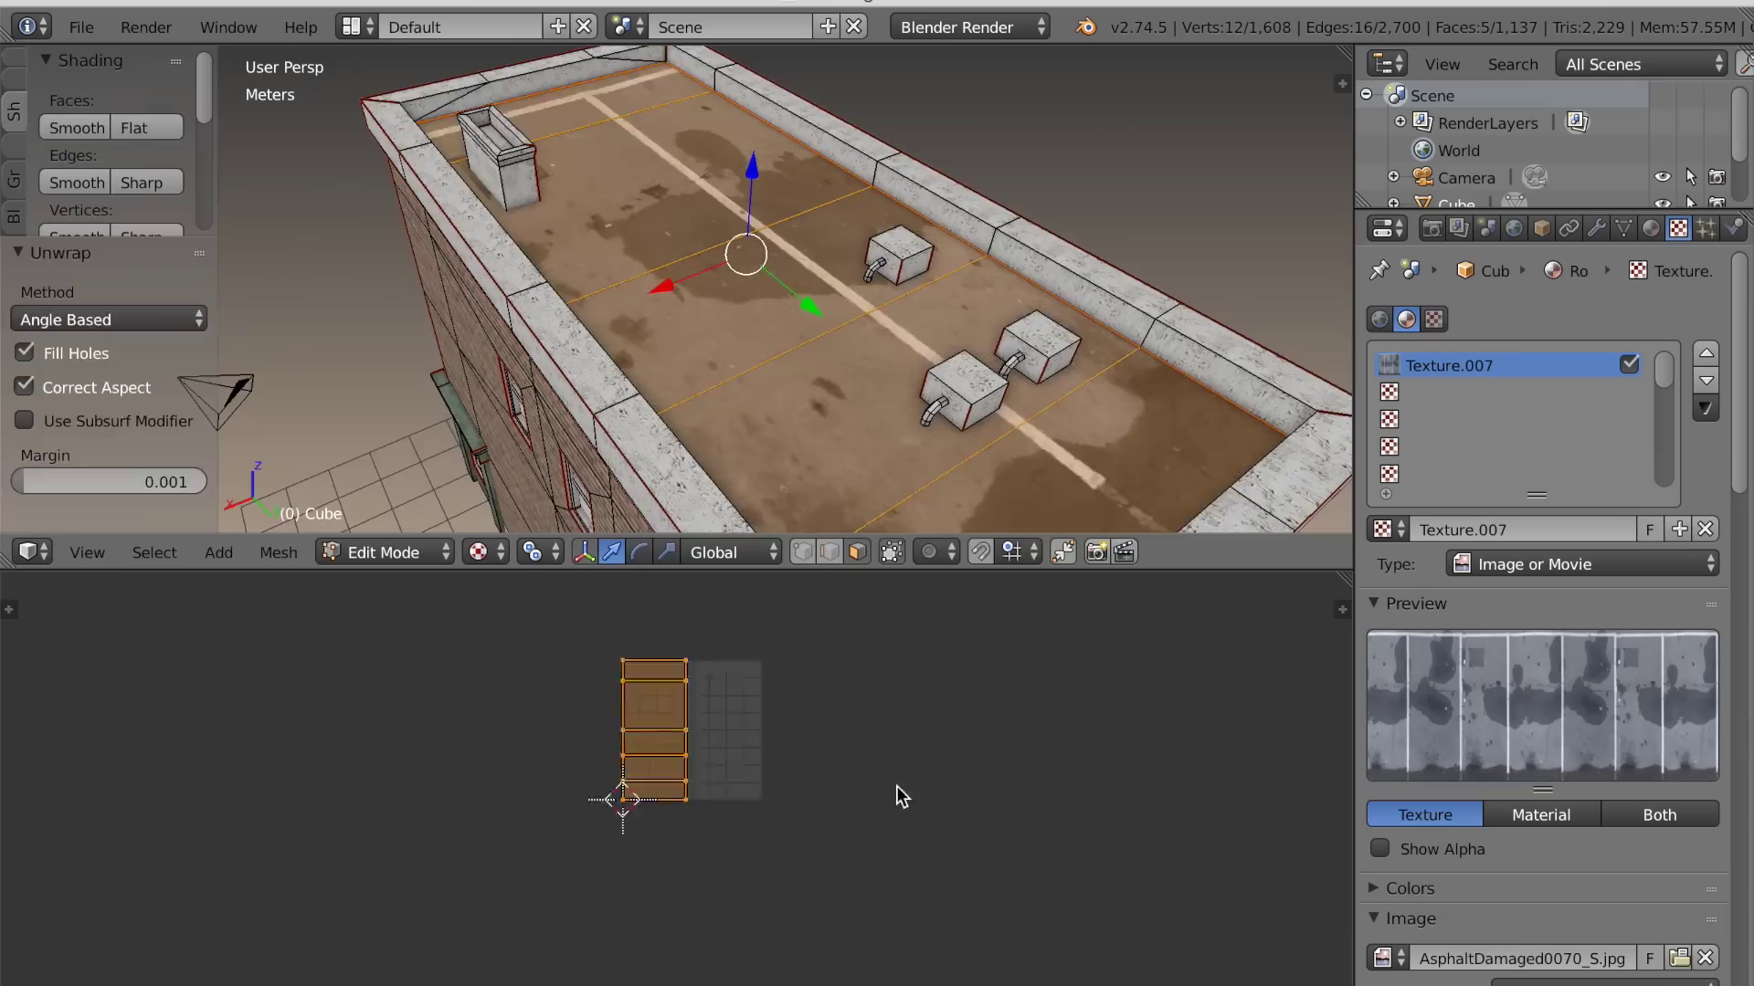
key("s")
left_click(1035, 871)
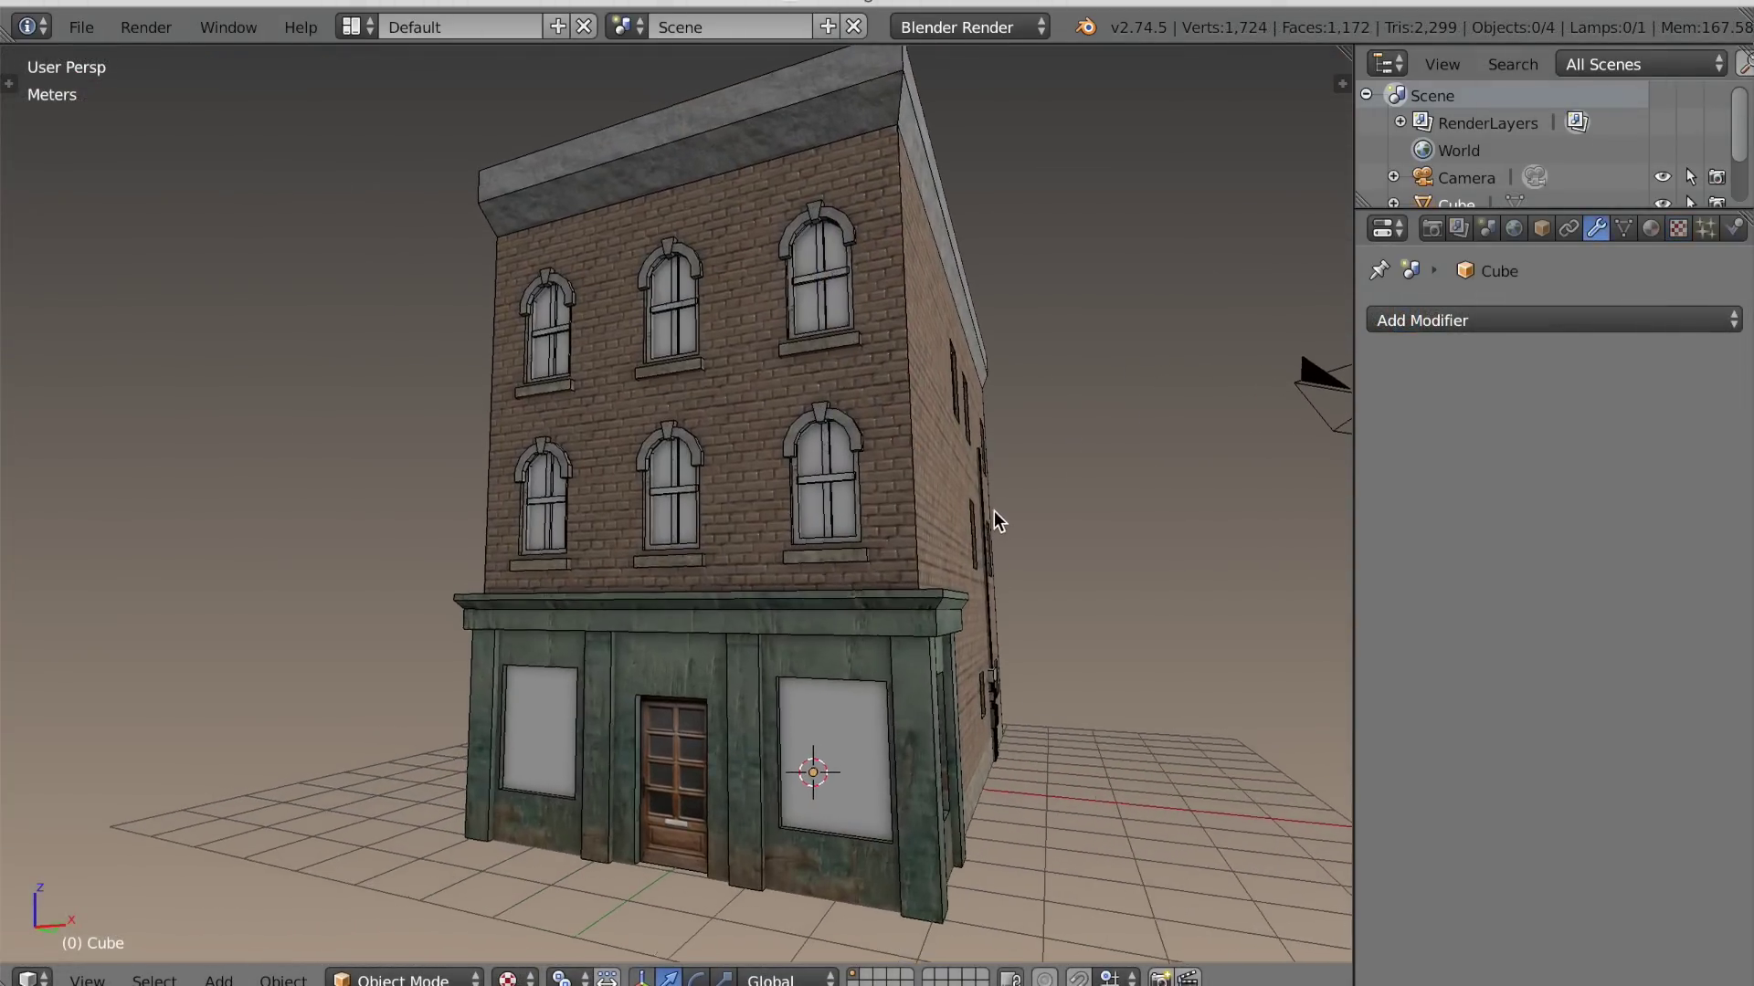
Add a second UV map named UV BAKE to the building mesh
middle_click_drag(995, 507, 974, 526, "shift")
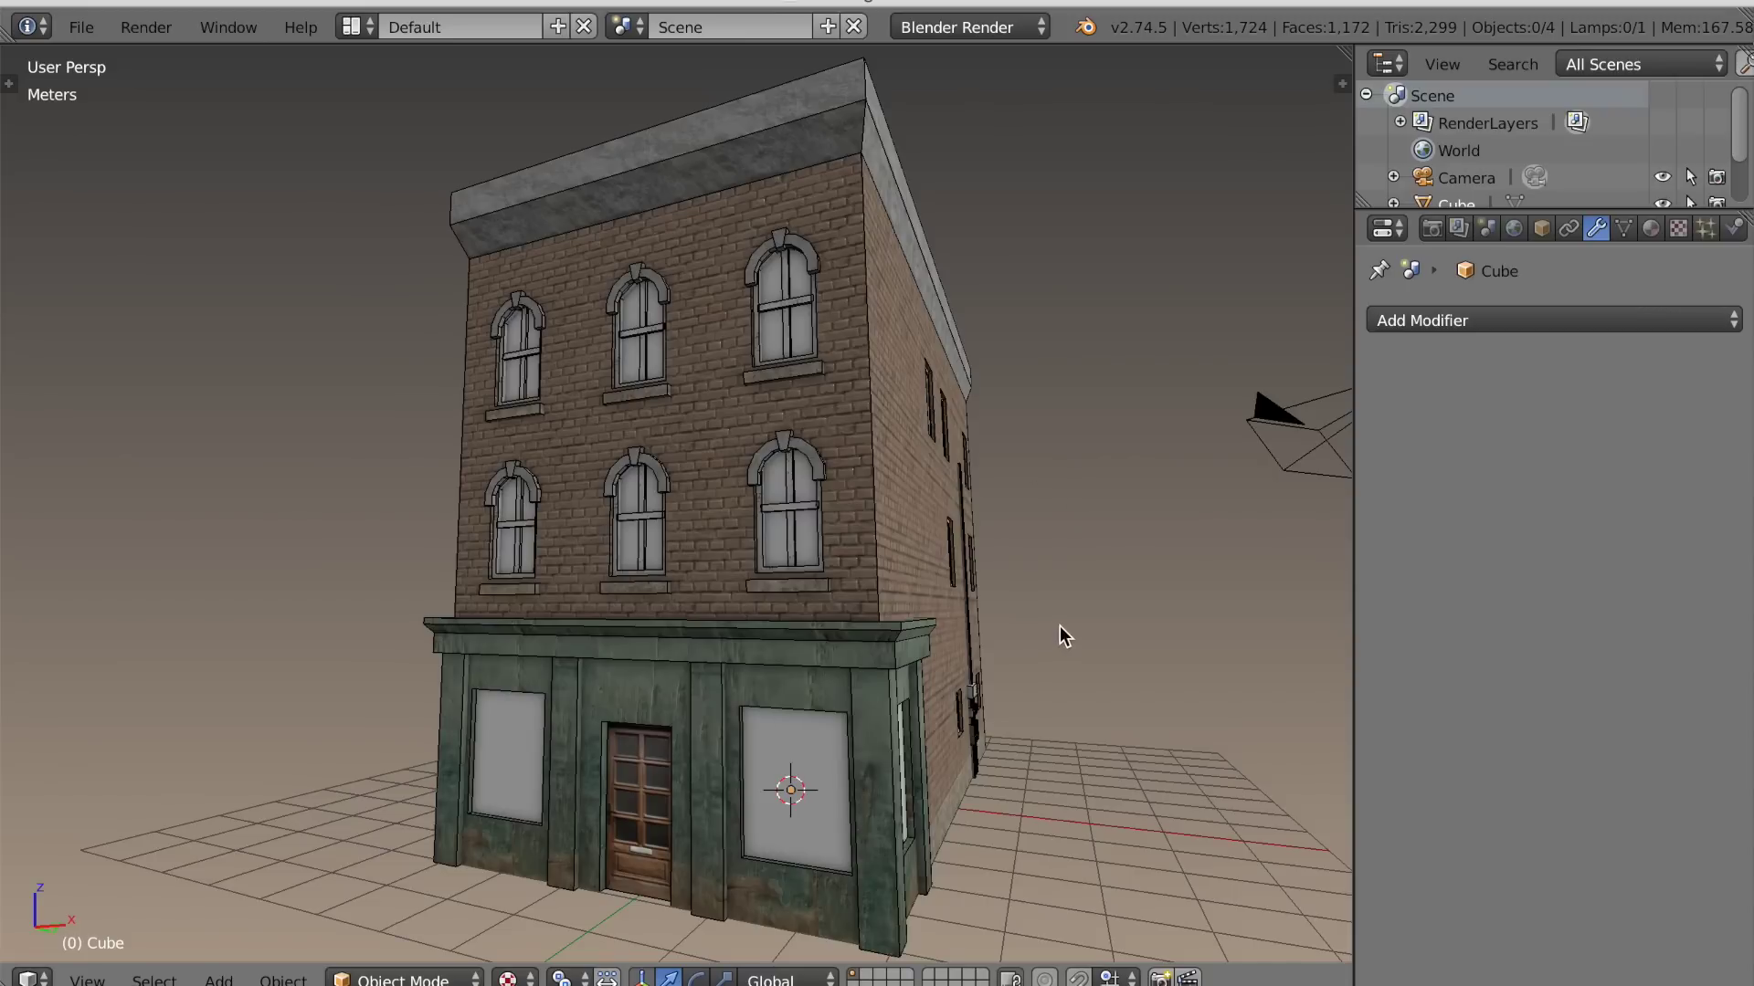
left_click(1625, 232)
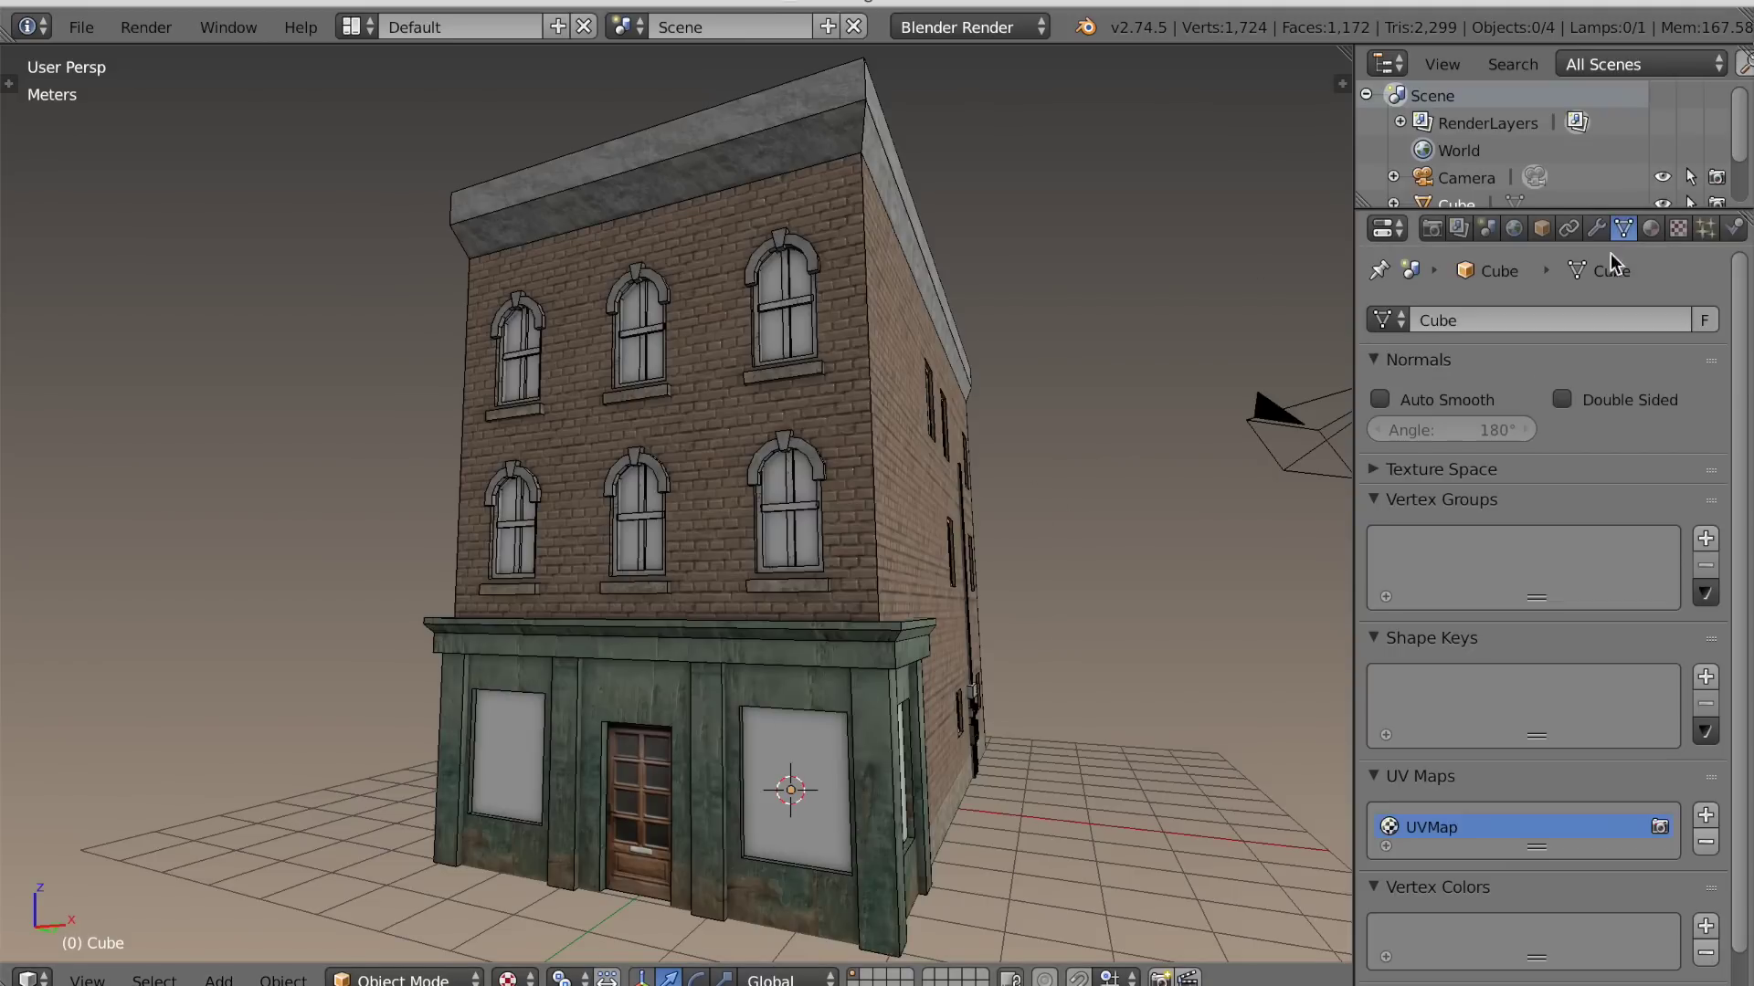
left_click(1695, 819)
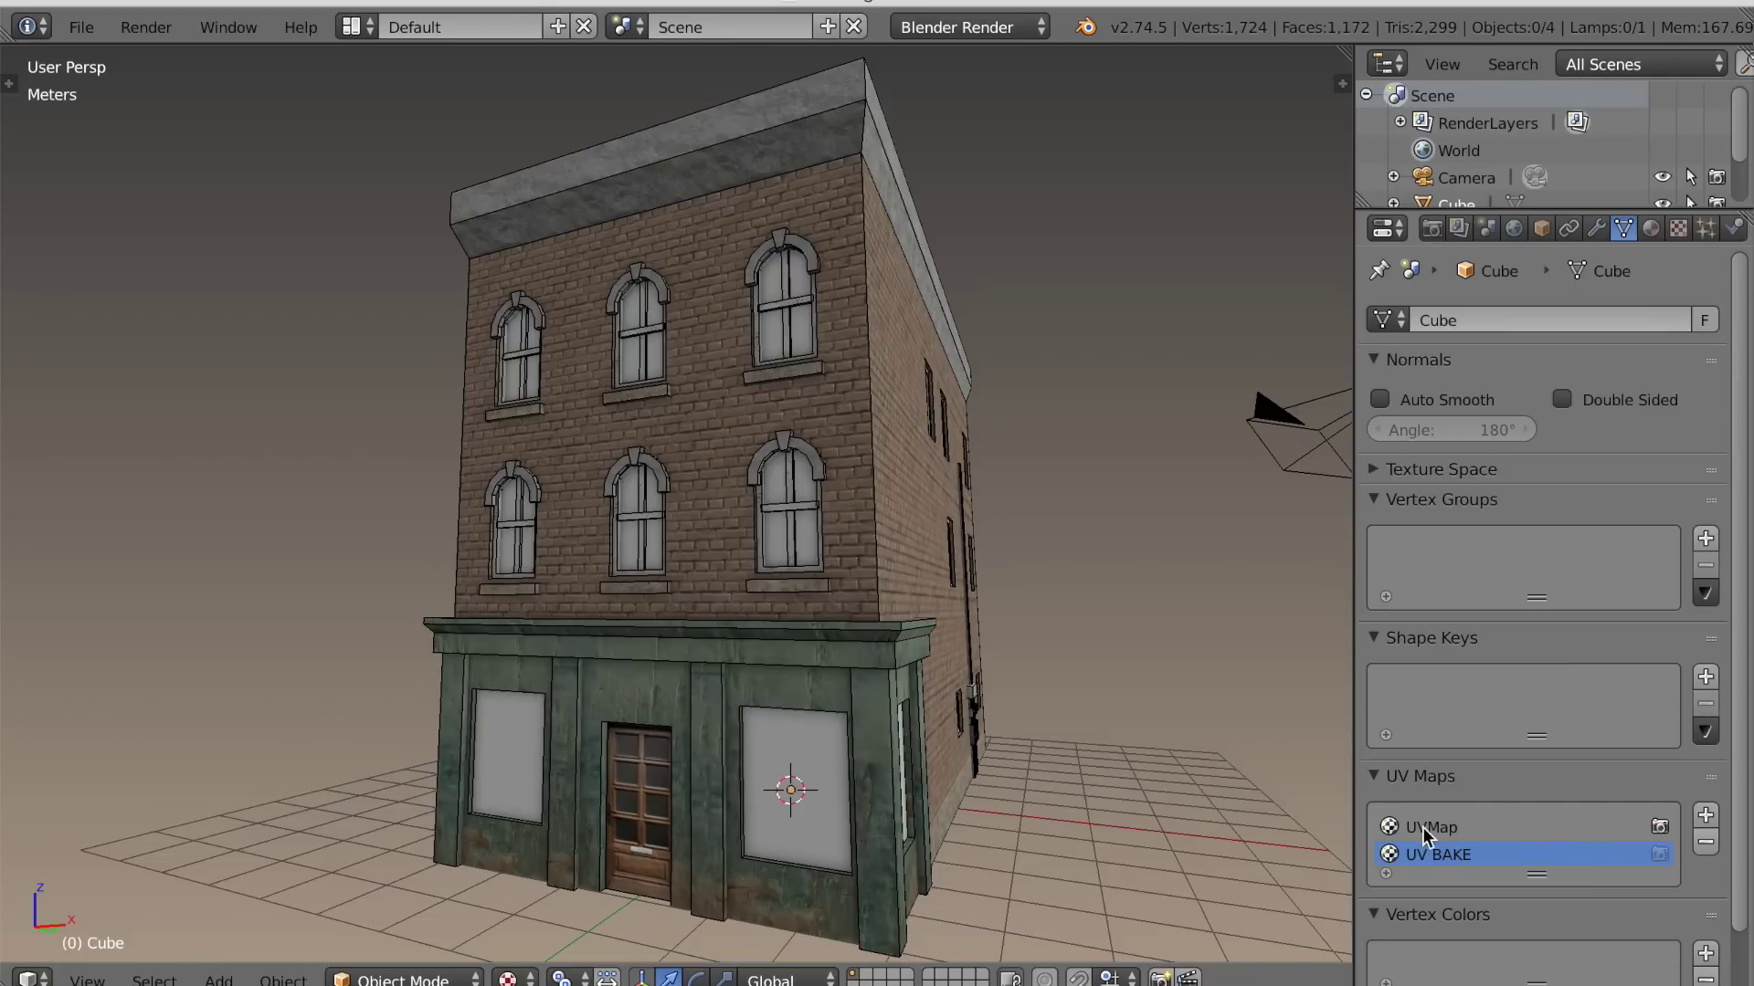
Enlarge the UV editor, select the whole building in Edit Mode and pack all its UV islands in UV BAKE
left_click_drag(1264, 984, 1275, 687)
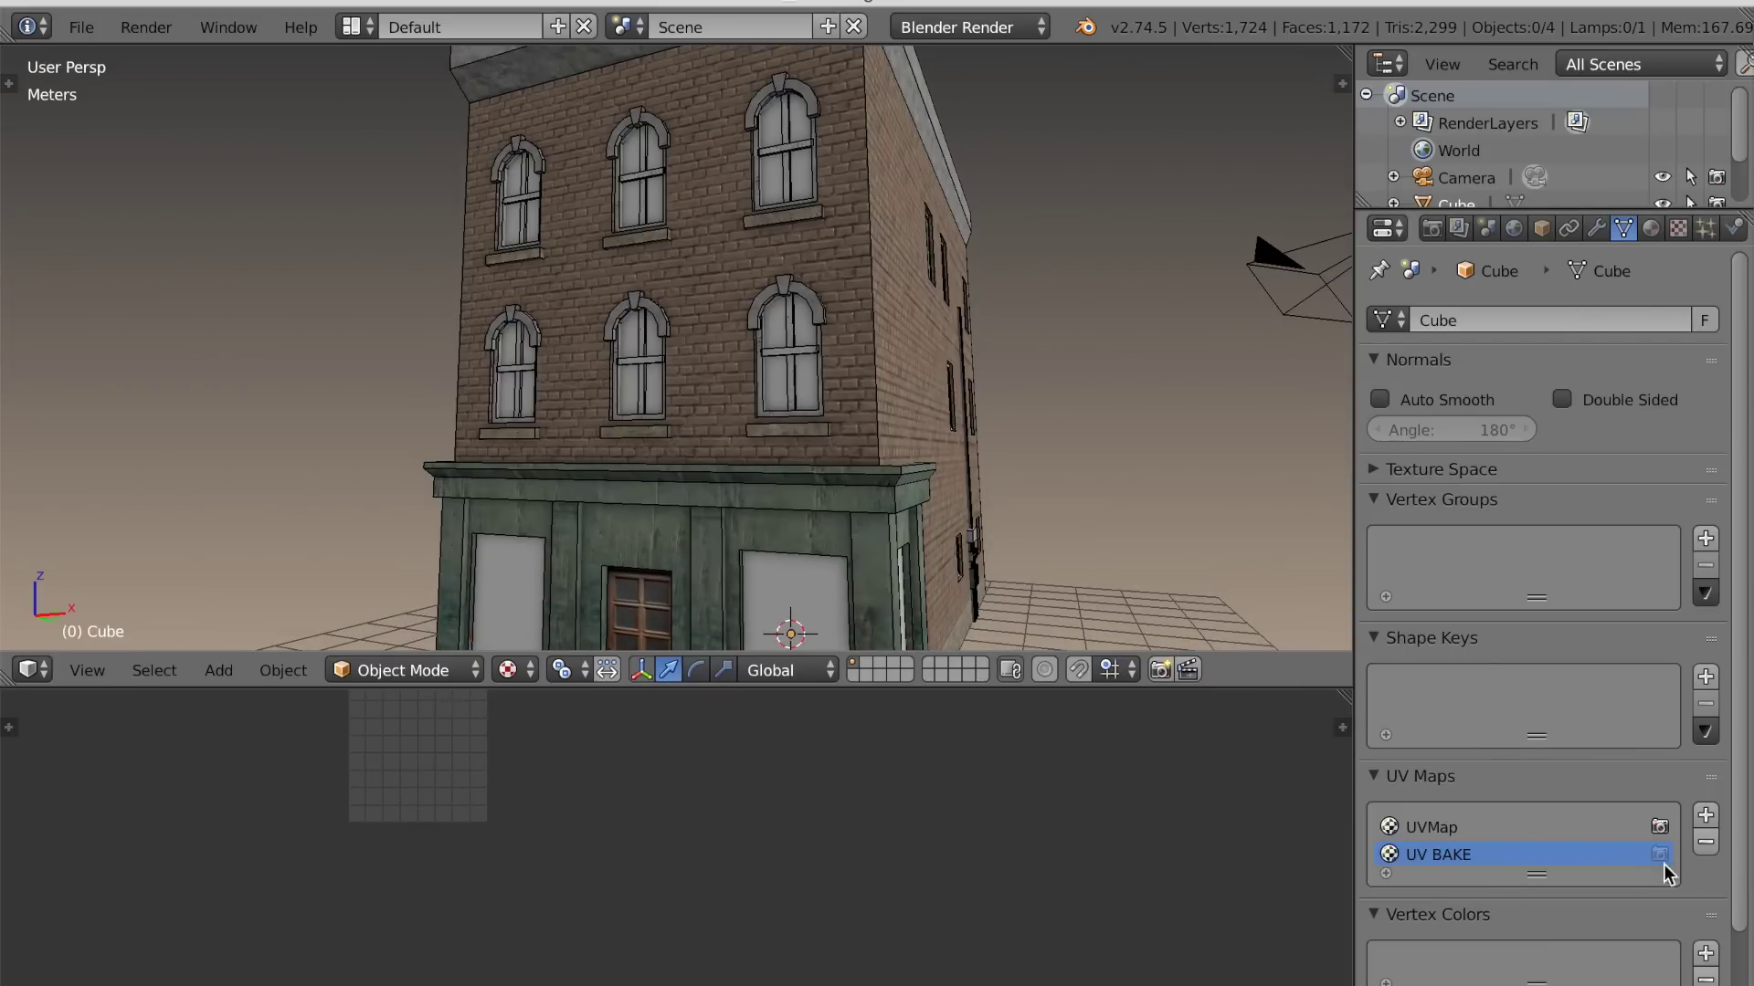
left_click_drag(1220, 686, 1235, 372)
key("Tab")
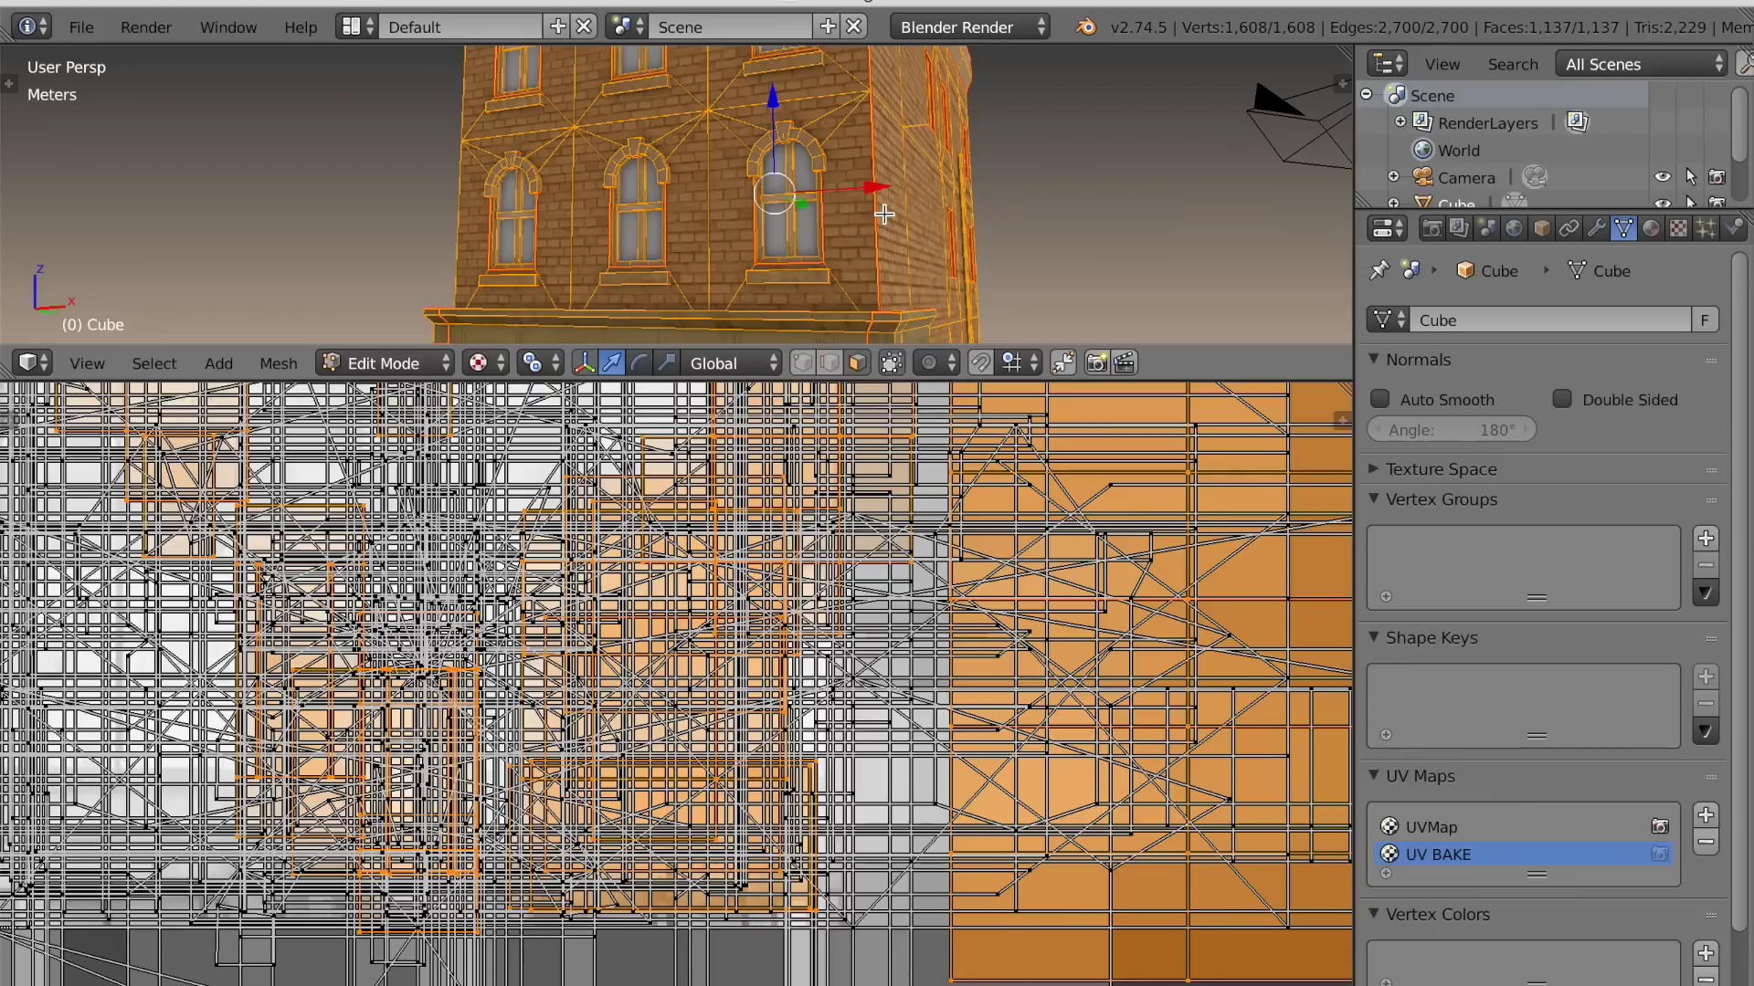
scroll(884, 214, "down", 4)
key("a")
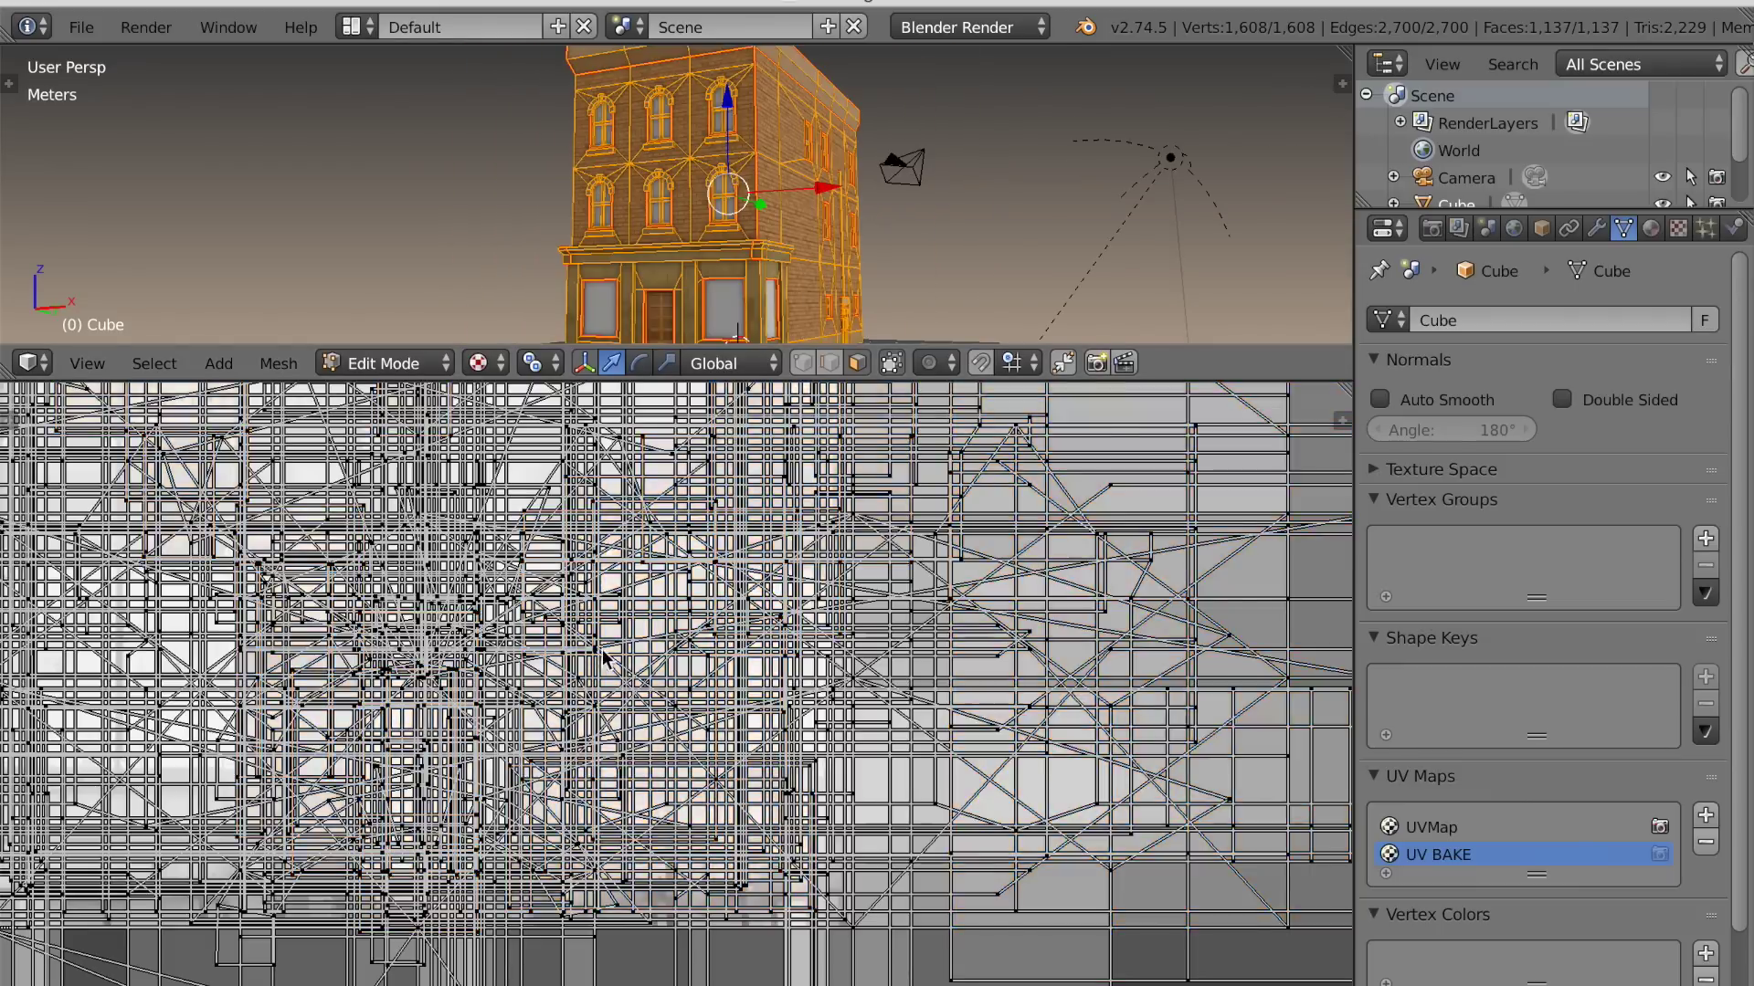
scroll(639, 639, "down", 11)
key("a")
scroll(639, 621, "up", 4)
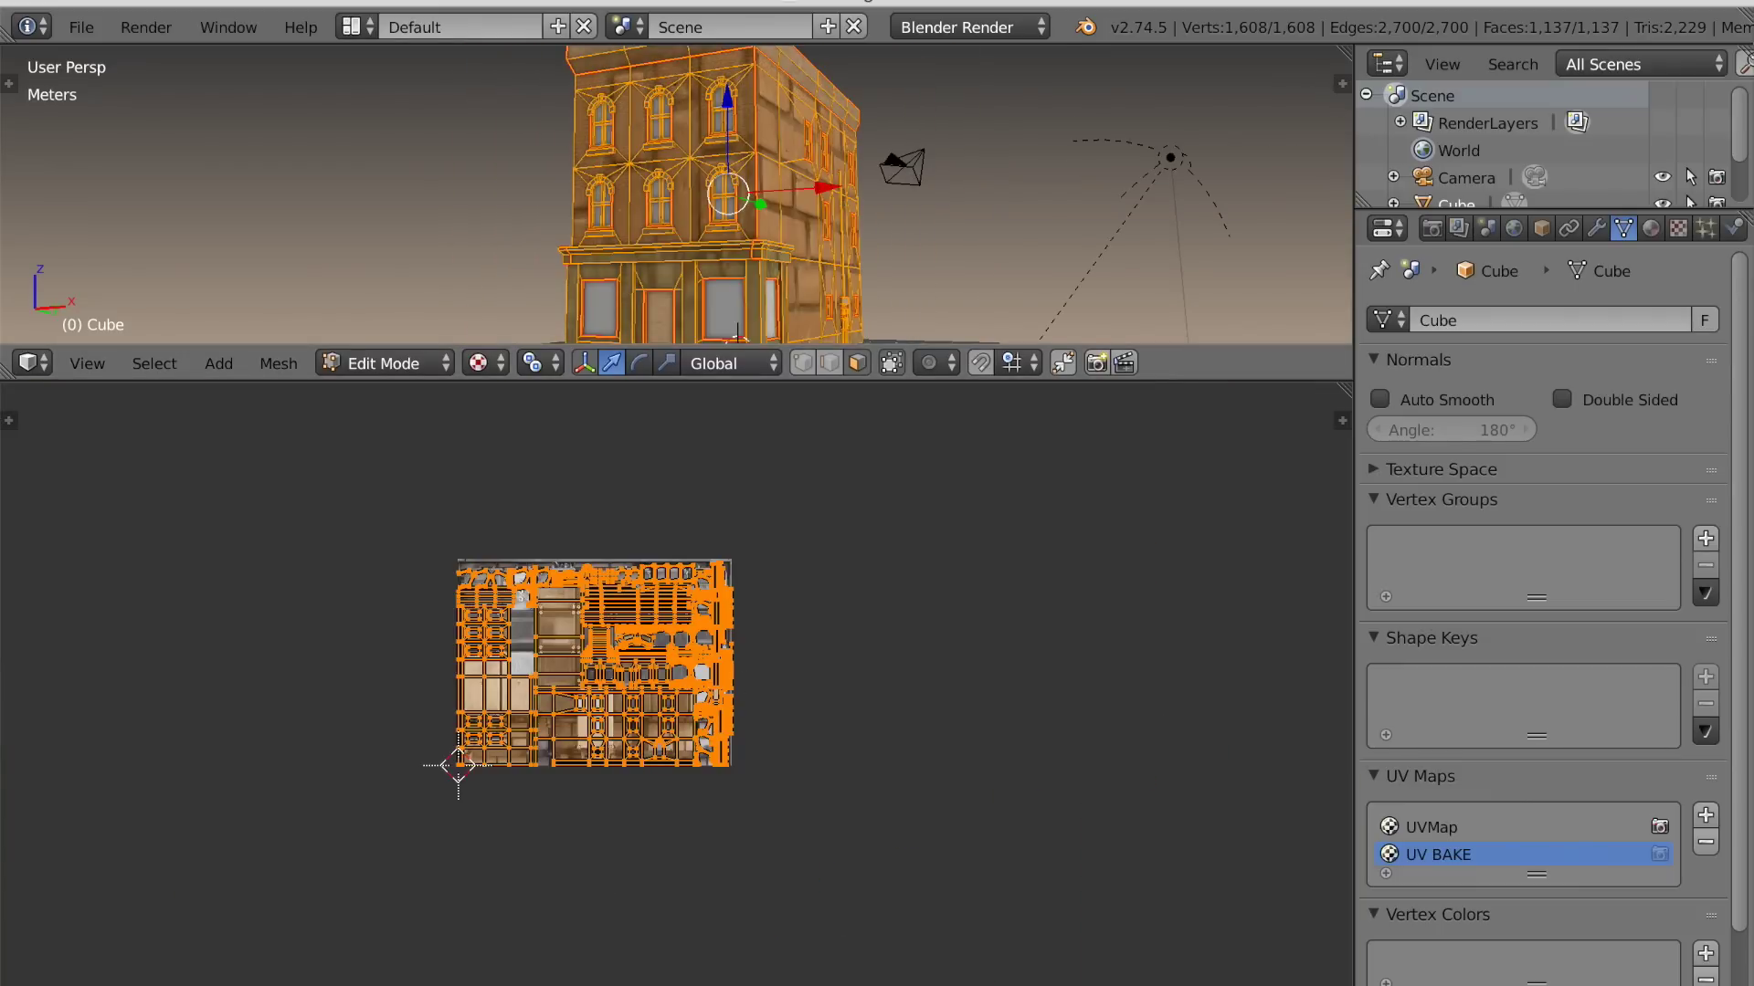
Create a new blank image named Building Texture with alpha for the packed UV layout
key("alt+n")
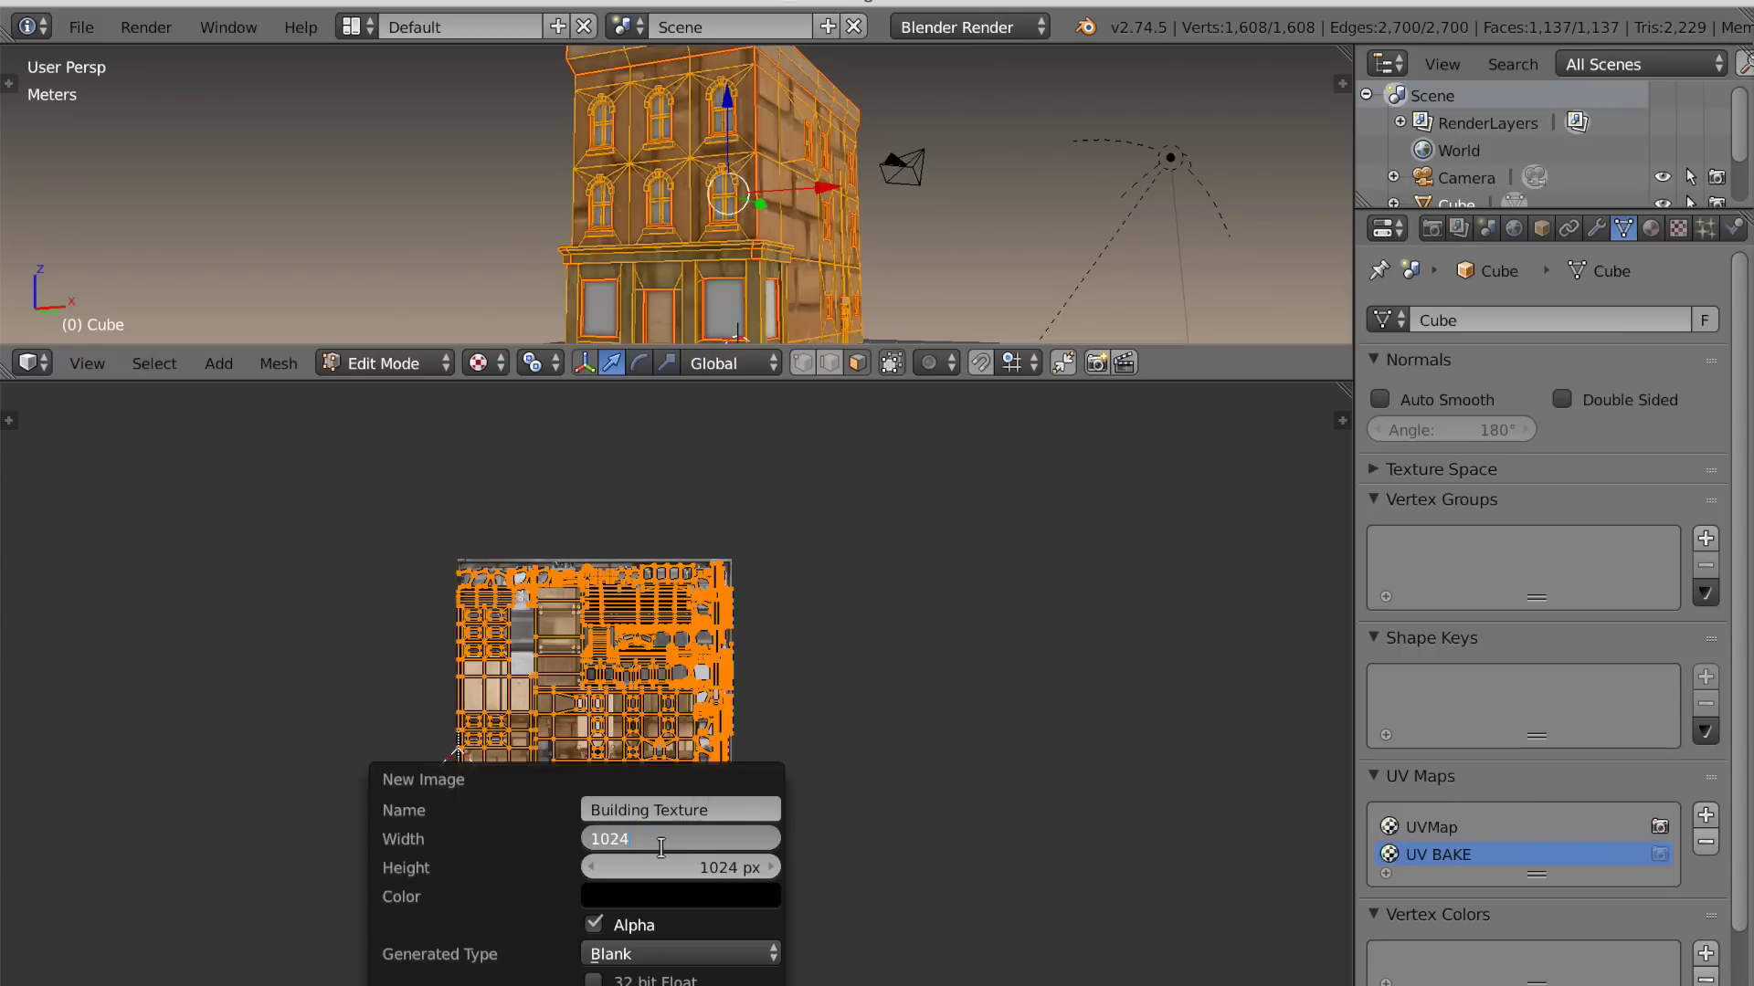
left_click(676, 985)
scroll(687, 906, "down", 2)
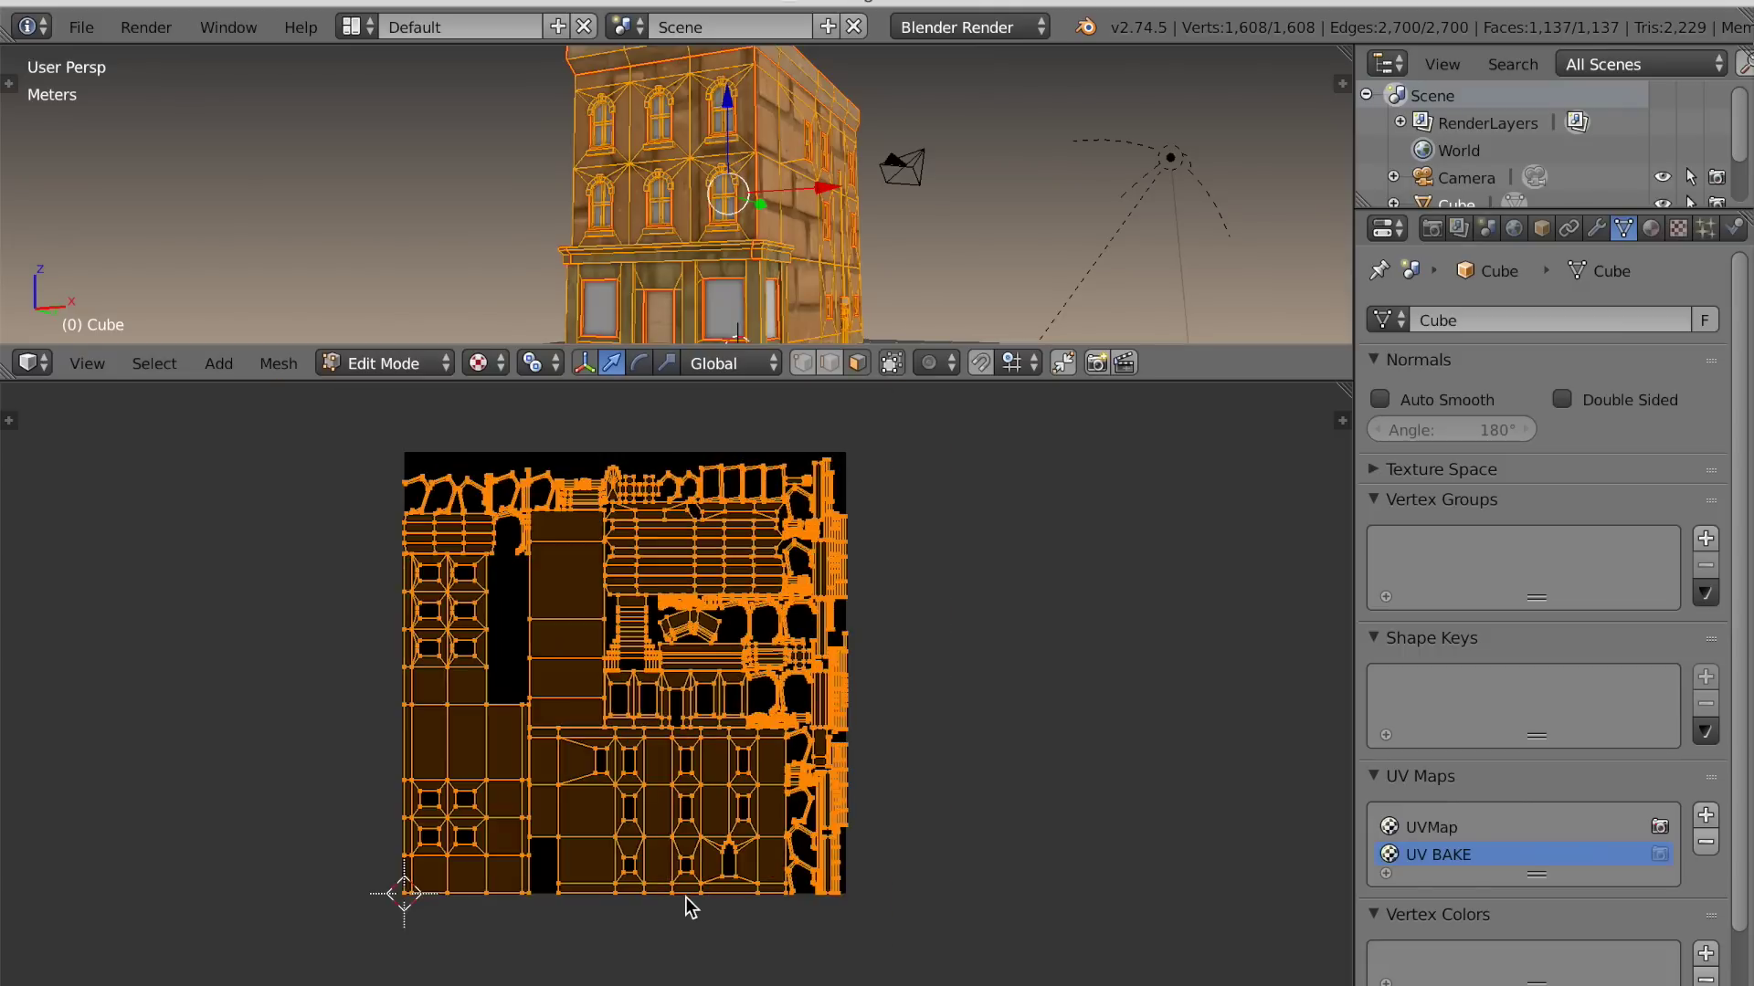
scroll(689, 899, "up", 1)
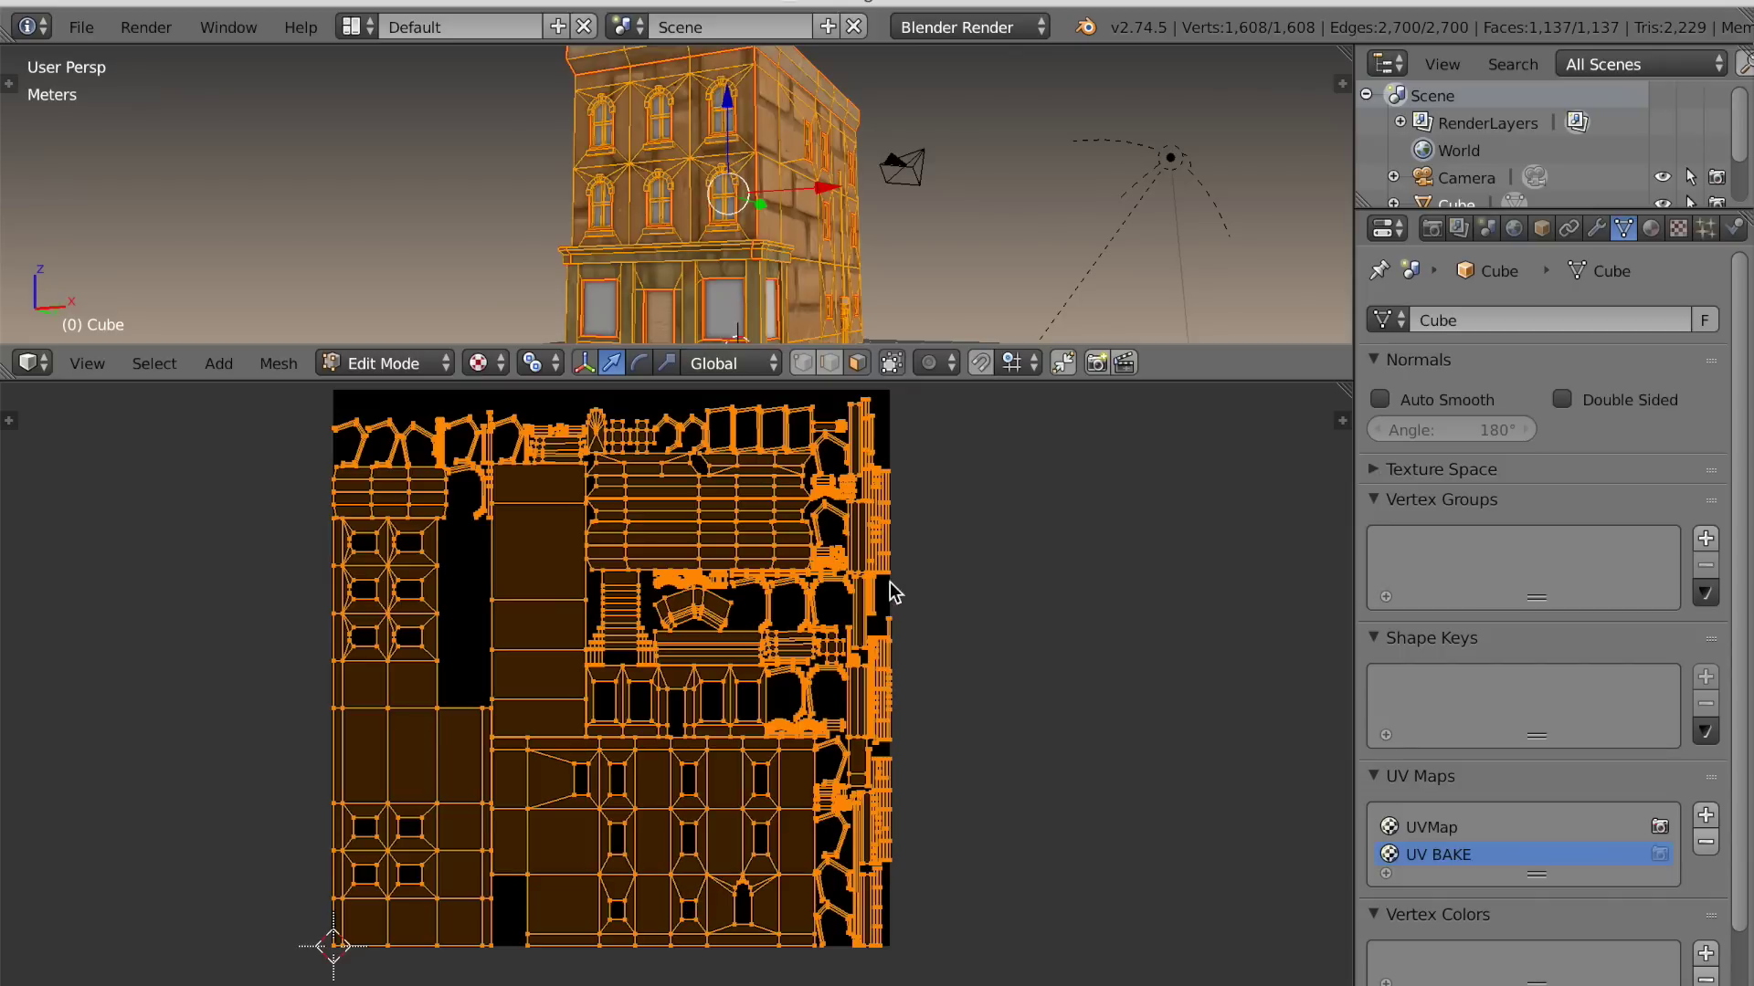
Enlarge the 3D view and unwrap the storefront cornice strips again in the UV BAKE map
left_click_drag(1207, 381, 1211, 881)
scroll(712, 631, "up", 3)
middle_click_drag(695, 626, 591, 576)
scroll(591, 575, "up", 2)
right_click(591, 576)
key("u")
left_click(557, 574)
key("u")
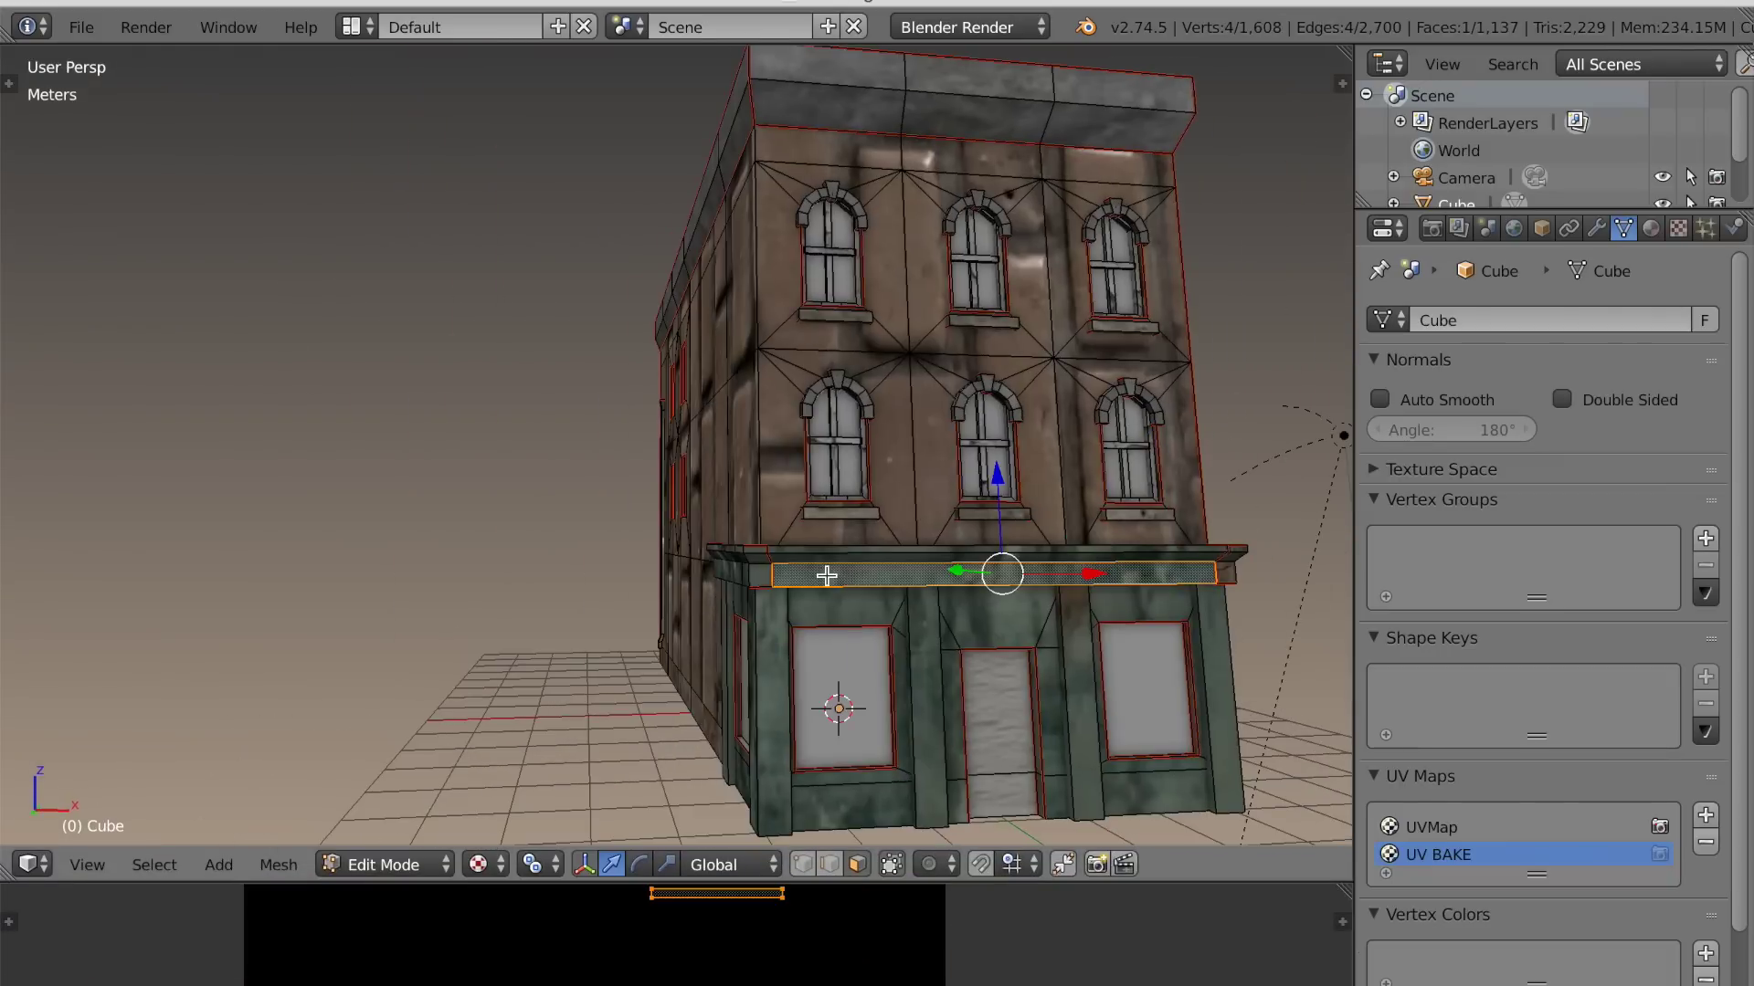
key("u")
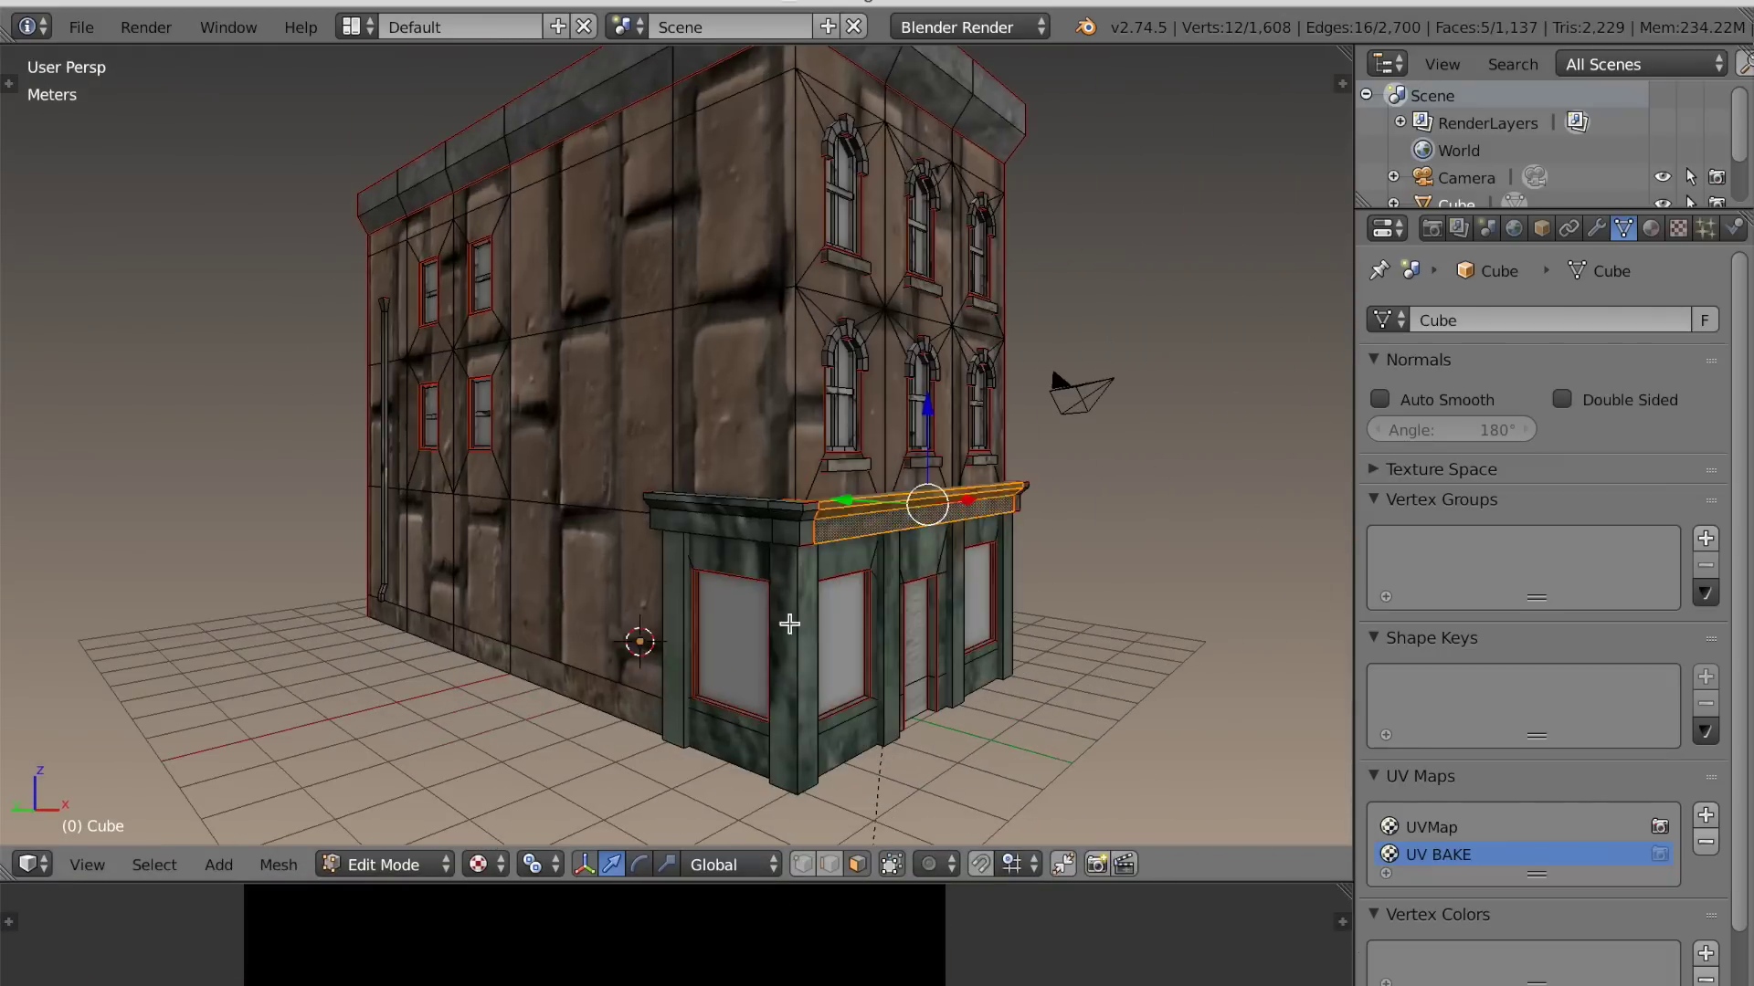
key("u")
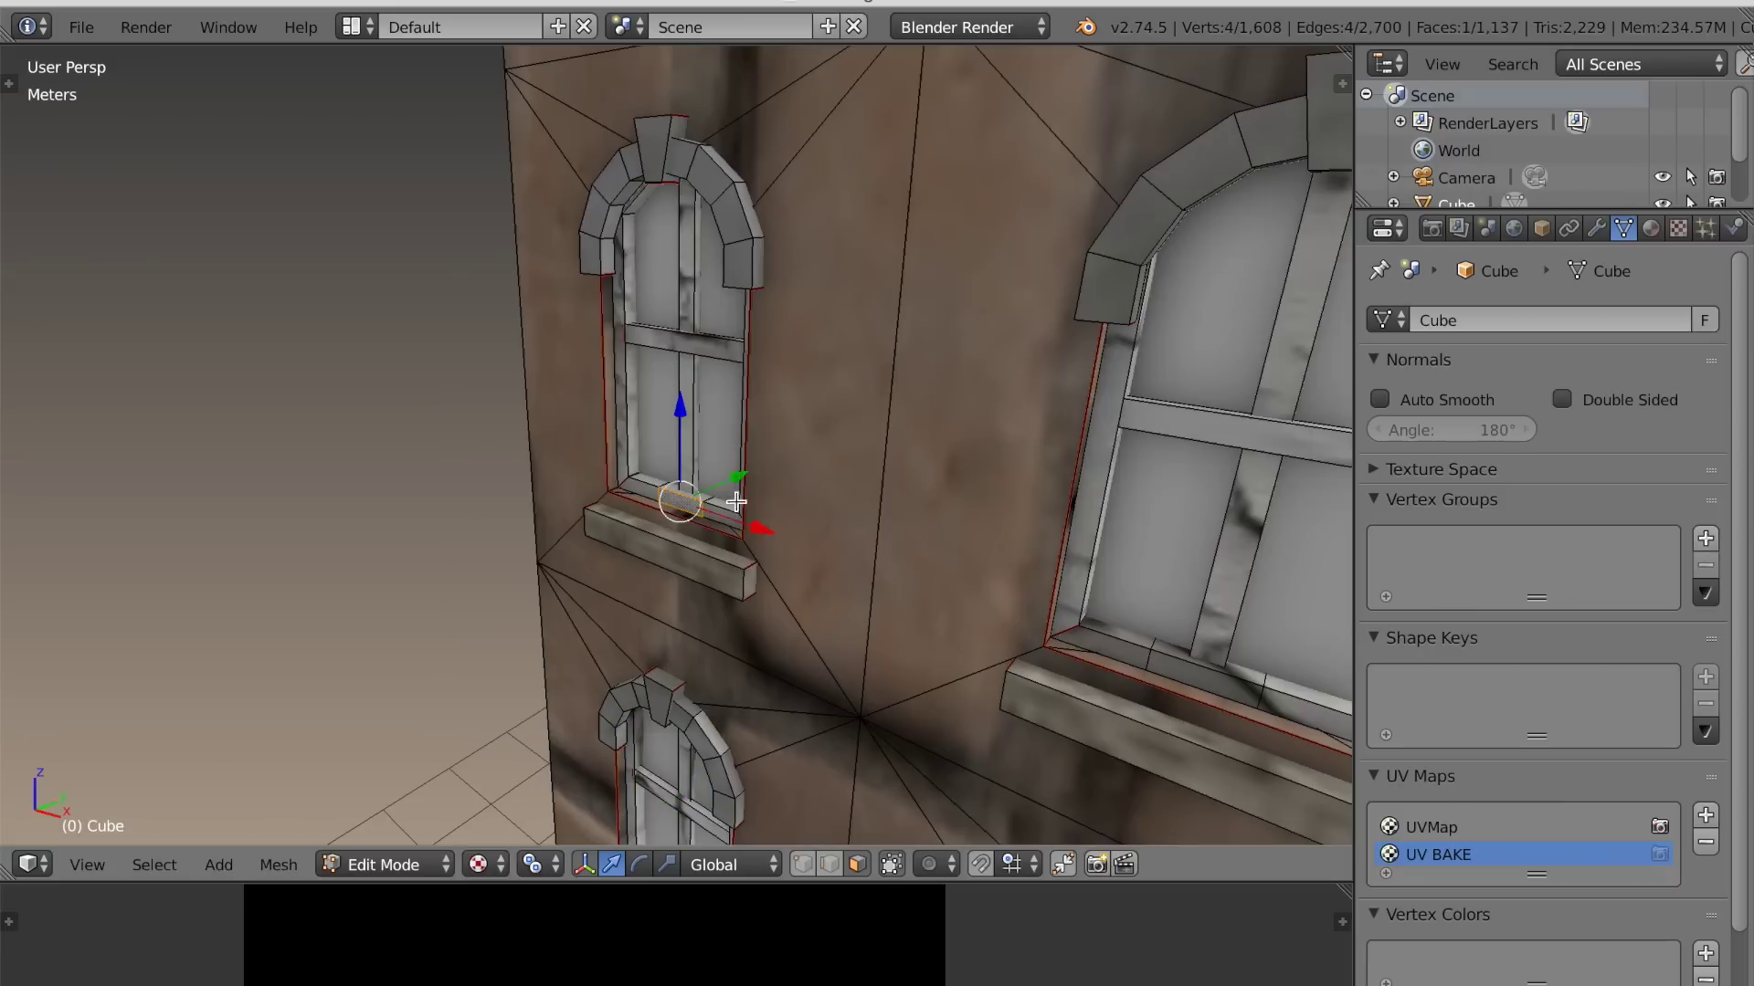
Unwrap the arched window frames one after another with Follow Active Quads
key("u")
left_click(548, 501)
key("u")
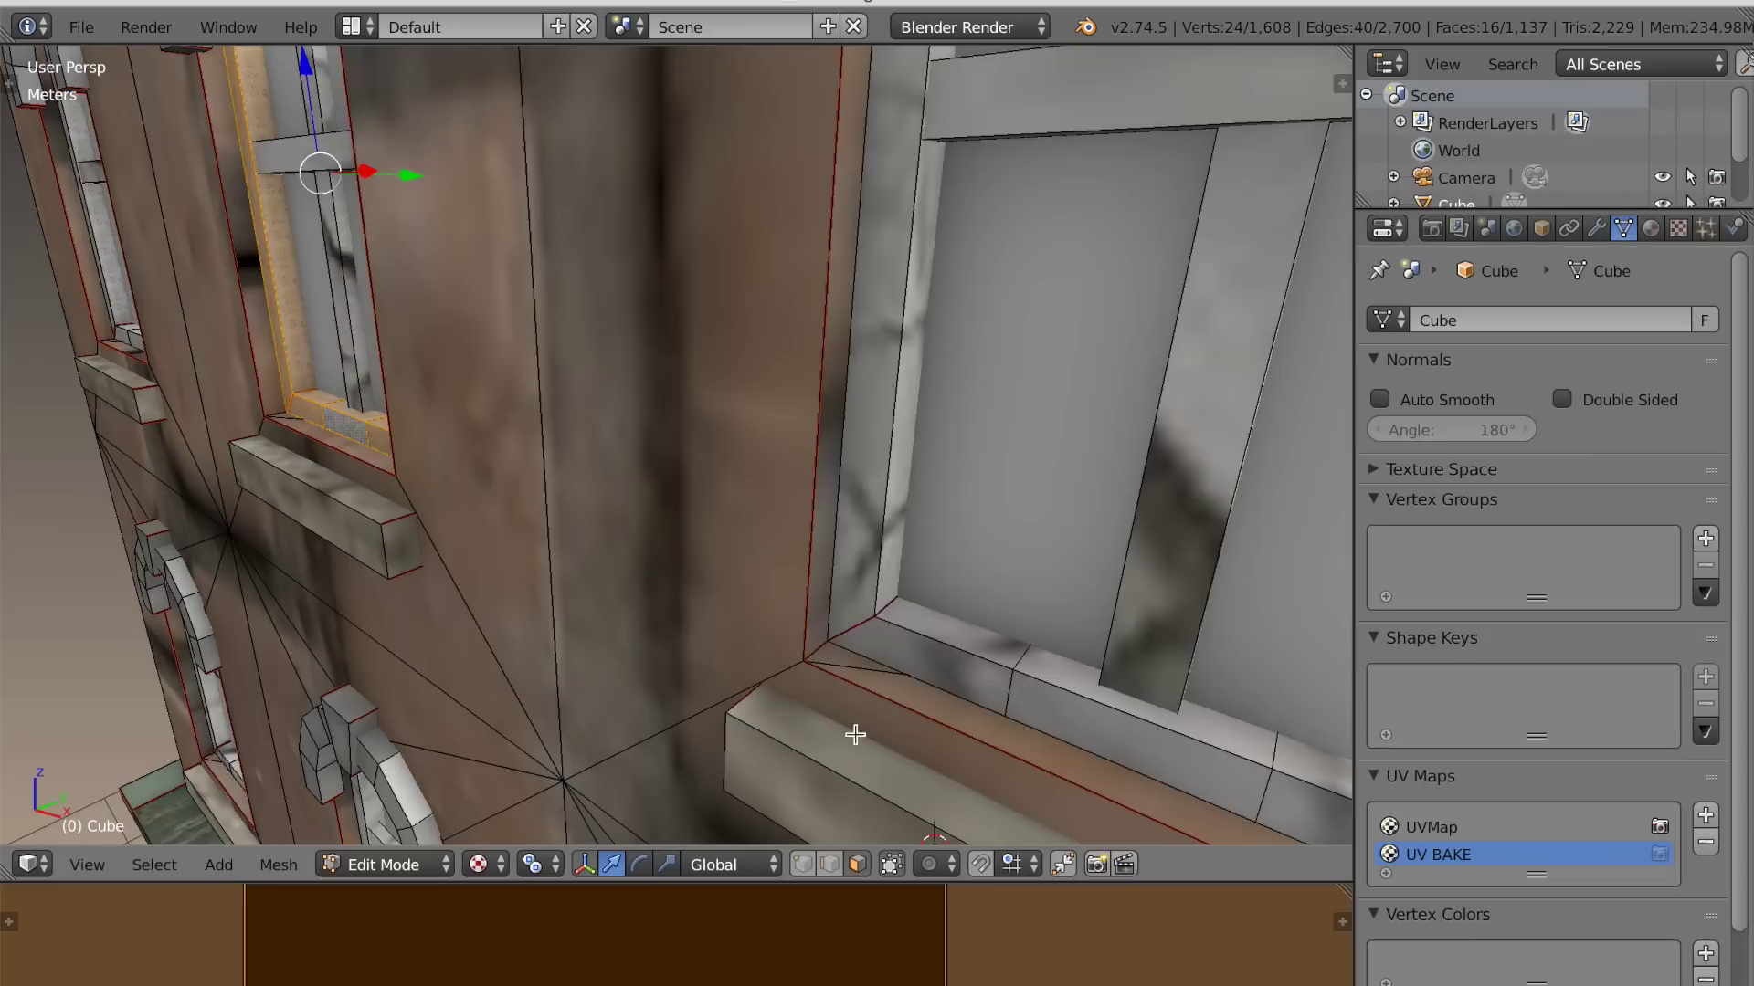
key("u")
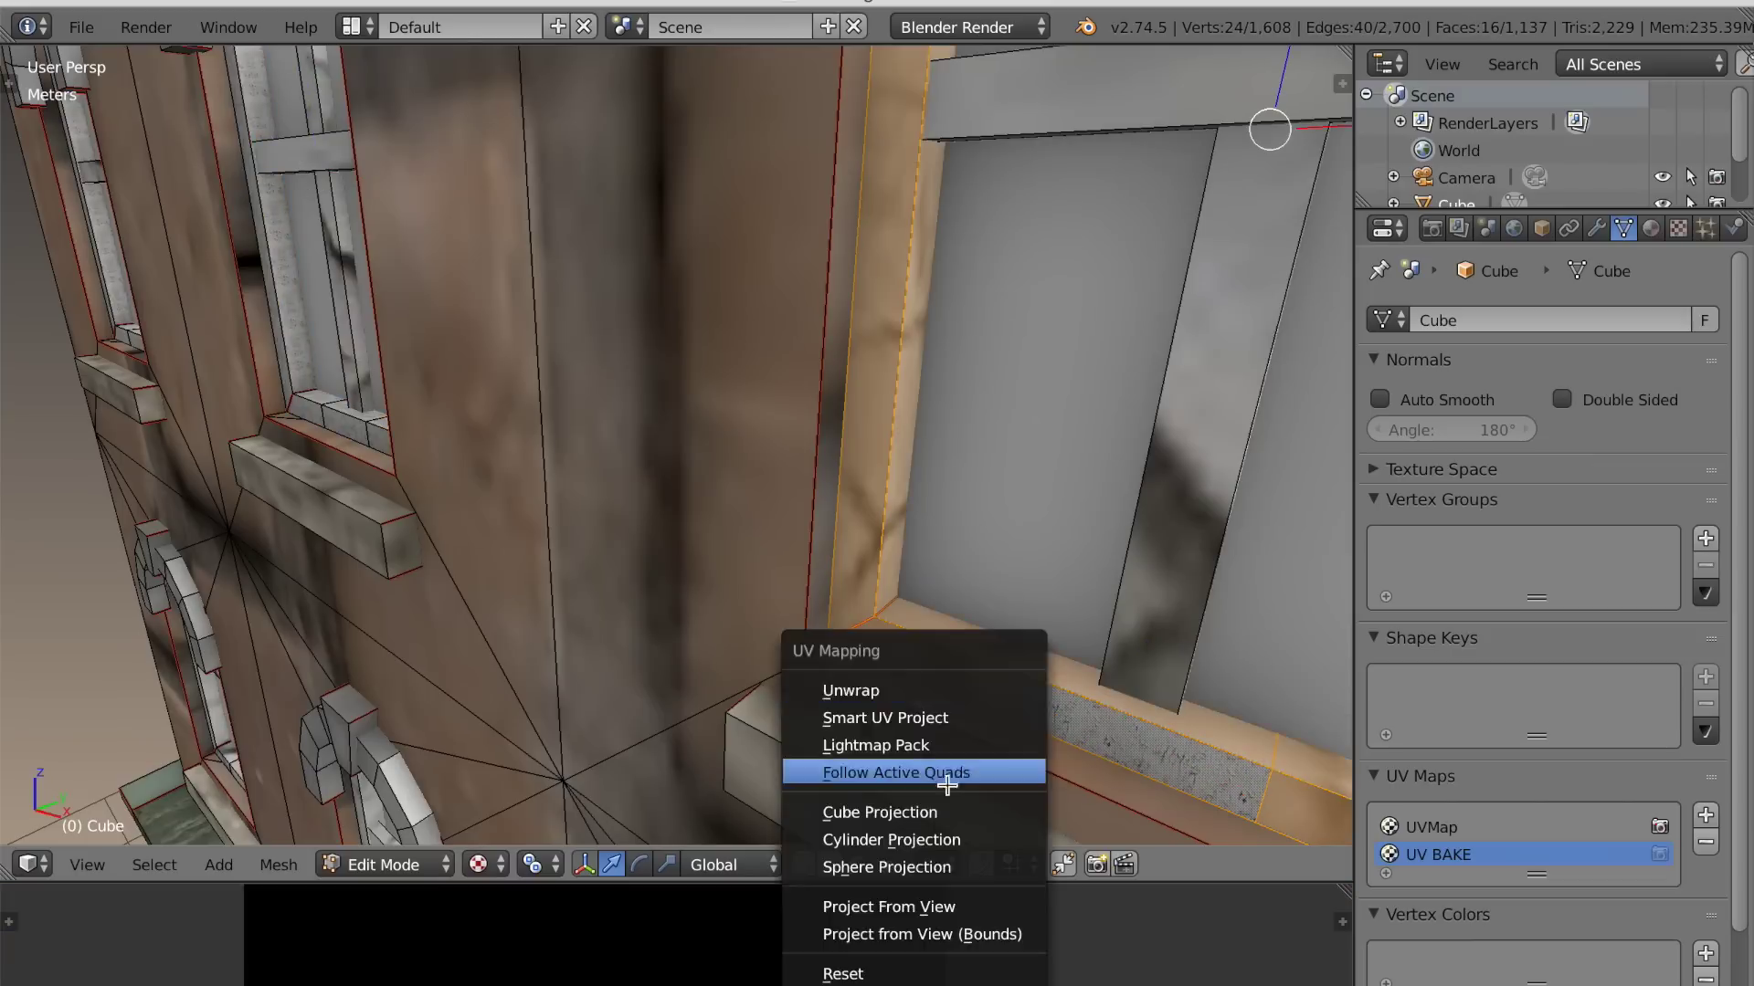
left_click(949, 770)
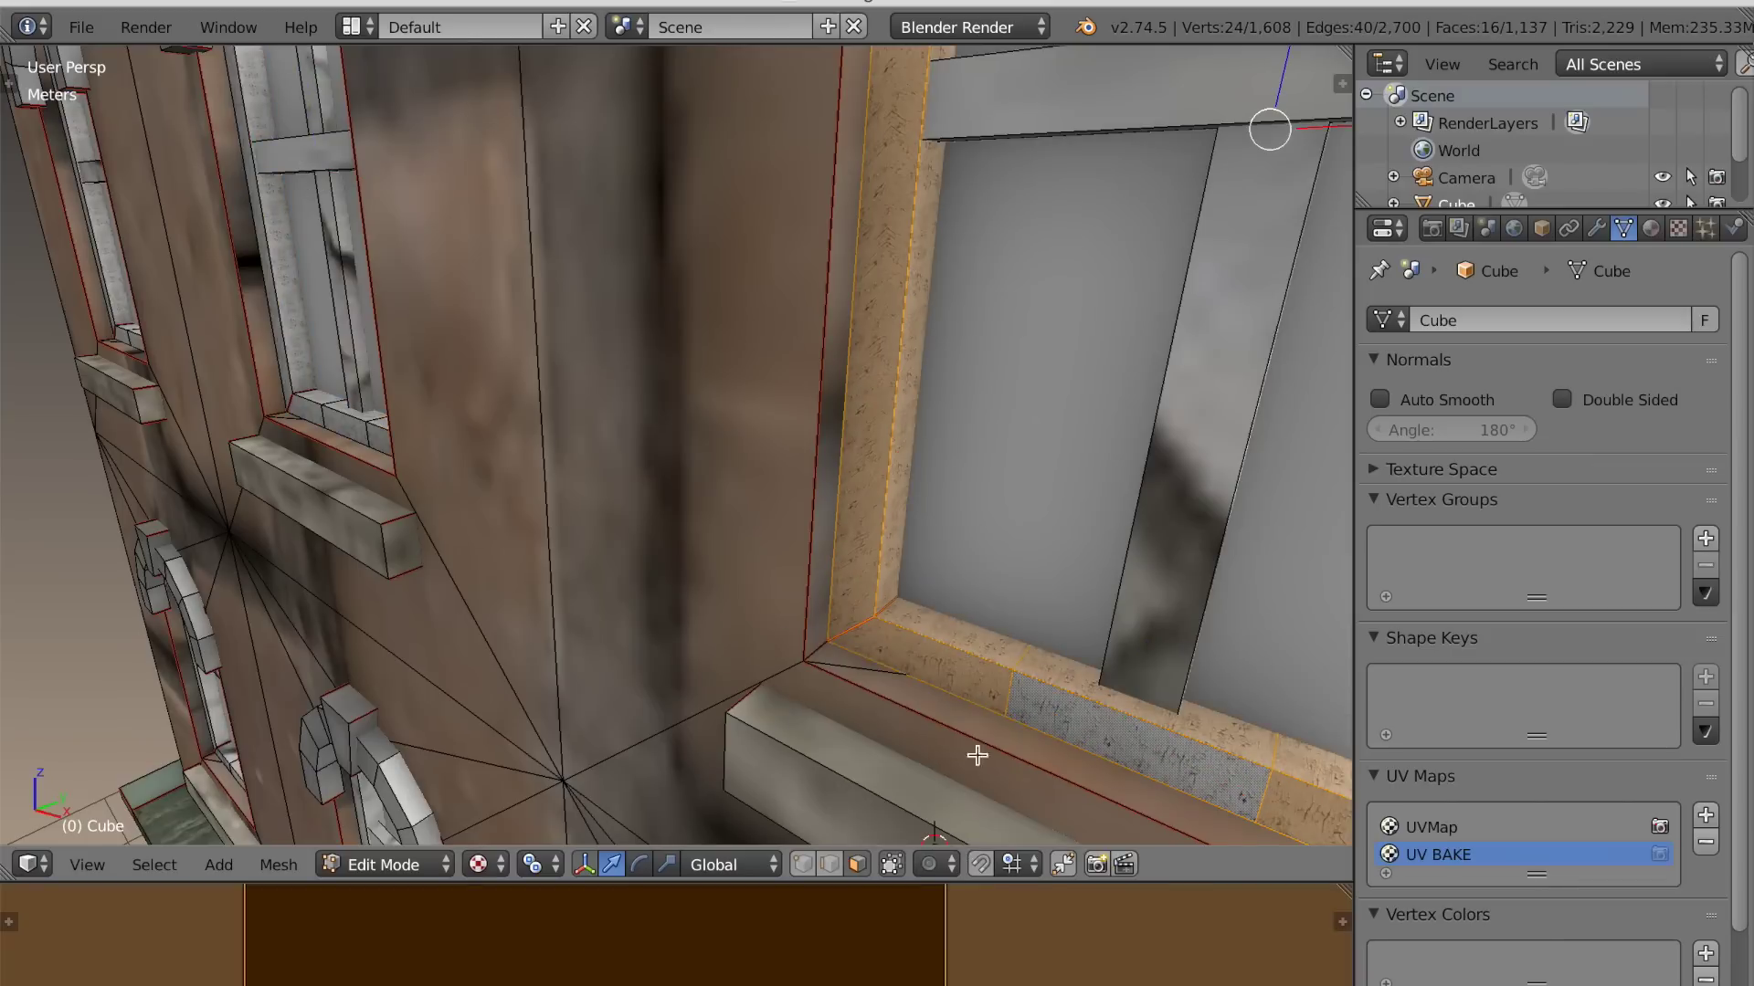
key("u")
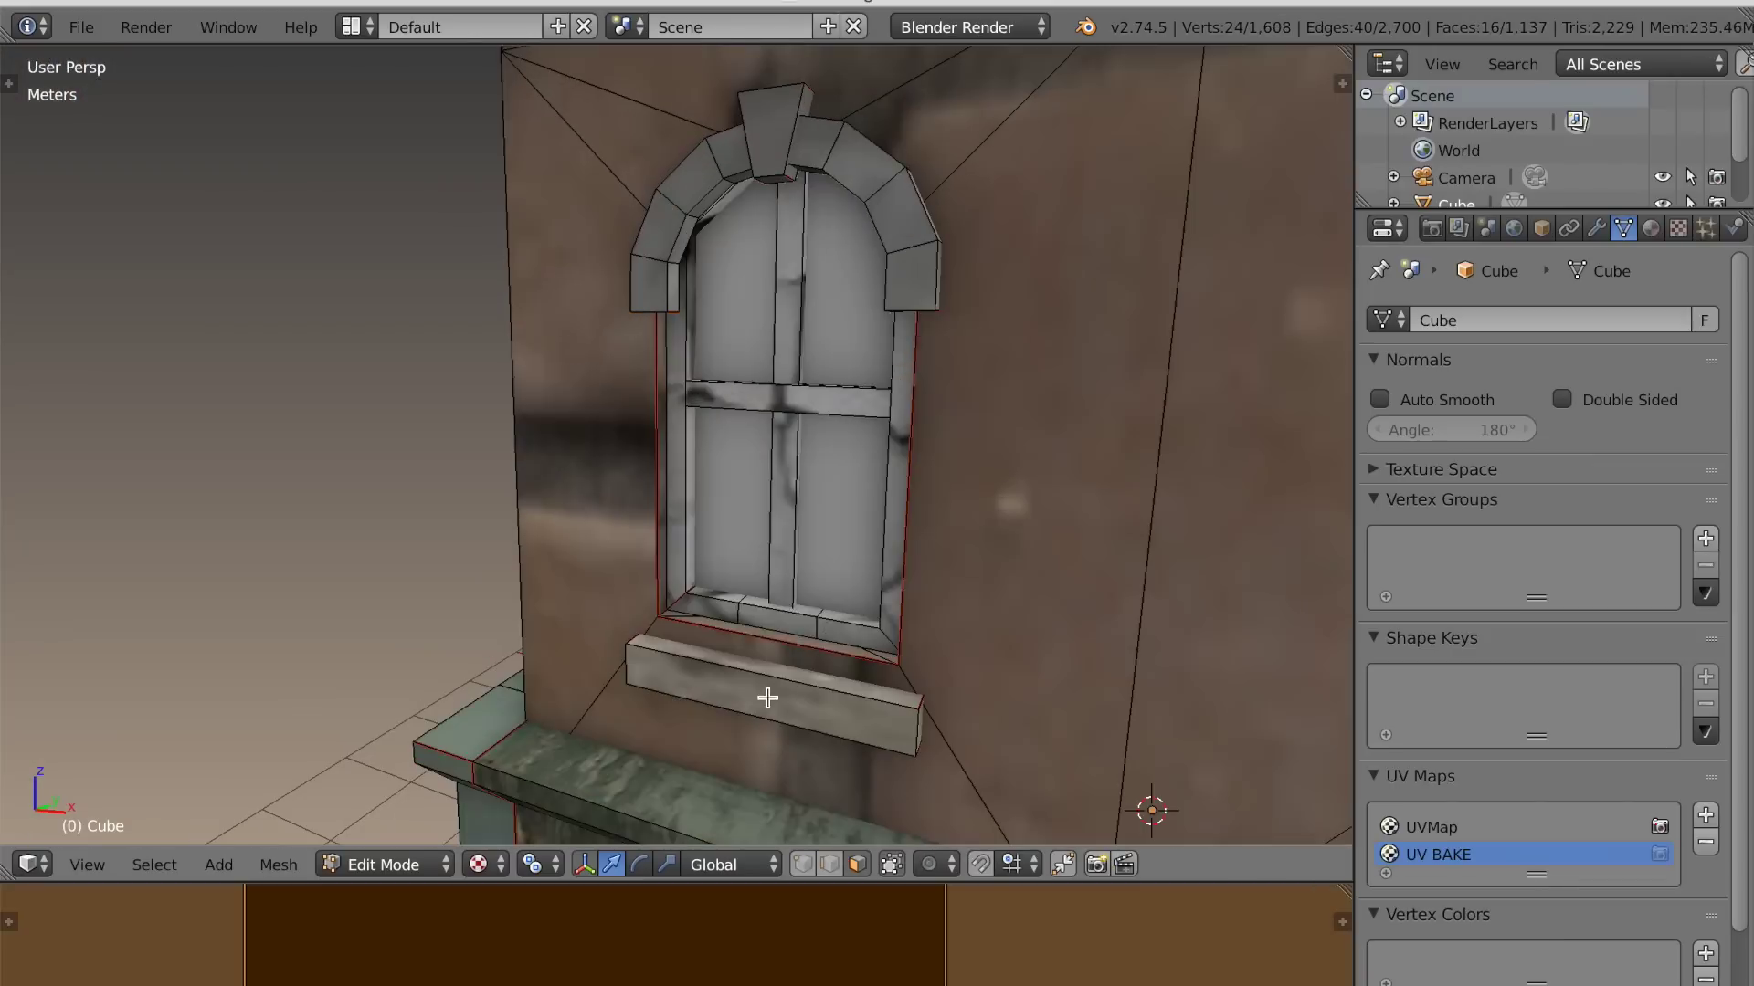
key("u")
left_click(685, 630)
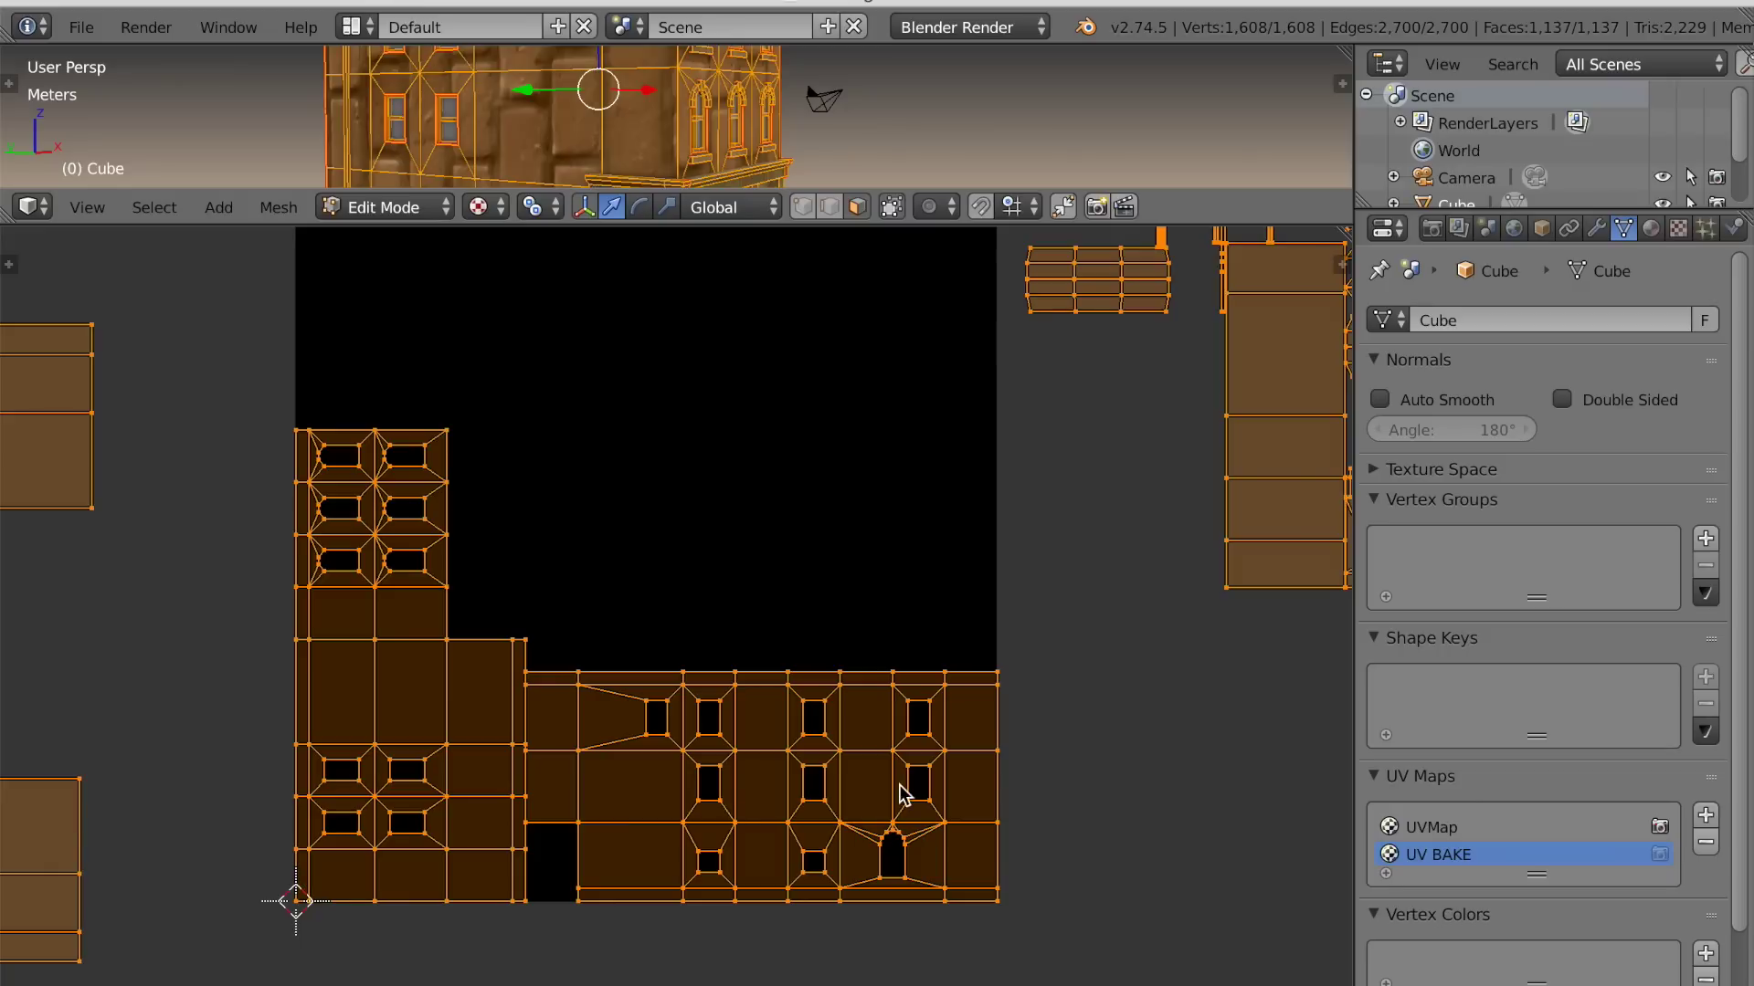
Rotate the tall wall UV island by 90 degrees and stack the two large wall islands on the image
key("l")
key("r")
key("9")
key("0")
key("Return")
scroll(680, 648, "down", 2)
middle_click_drag(705, 615, 710, 644)
key("g")
left_click(737, 509)
key("l")
key("g")
left_click(738, 743)
Box-select both wall islands, scale them down together and place them inside the black image square
scroll(667, 641, "up", 2)
scroll(618, 670, "down", 6)
middle_click_drag(824, 721, 802, 740)
scroll(801, 740, "up", 5)
key("b")
left_click_drag(263, 348, 730, 742)
key("s")
left_click(774, 770)
key("g")
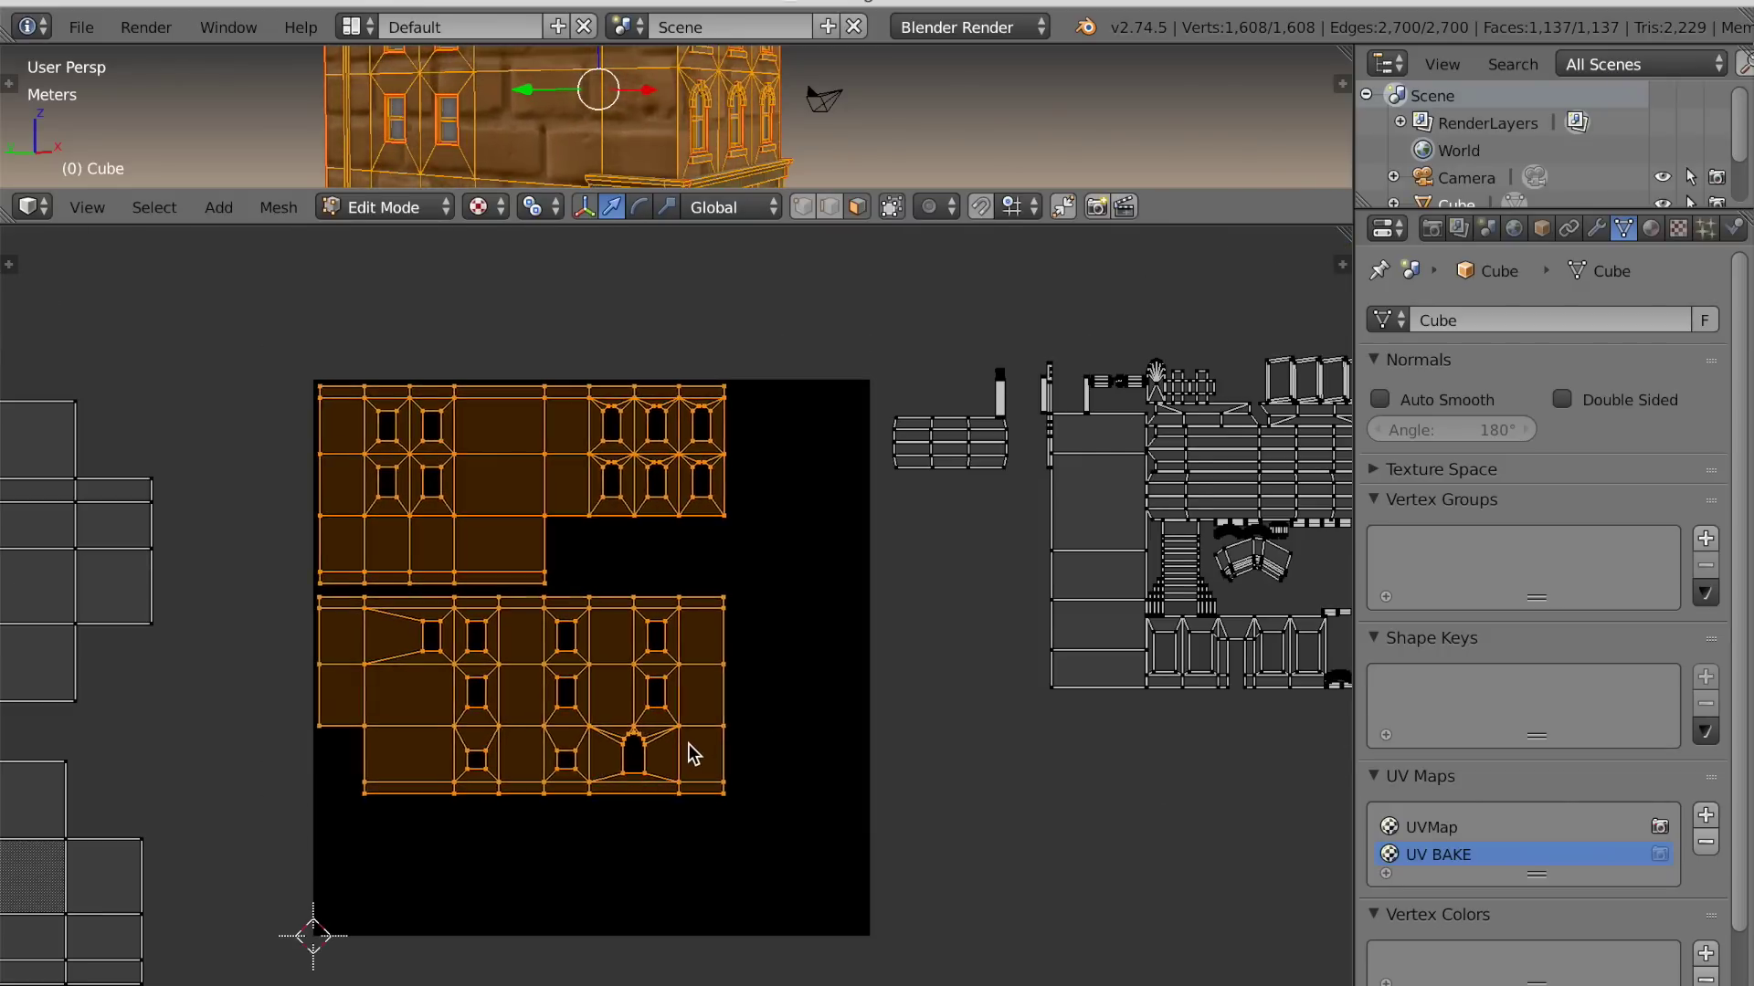
left_click(688, 751)
Move the storefront's UV island into the gap beneath the wall section with the arched windows
scroll(691, 751, "down", 3)
scroll(954, 726, "up", 4)
key("a")
key("l")
middle_click_drag(753, 730, 936, 746)
key("g")
left_click(229, 631)
Place the long roof strip's UV island beside the walls and scale it to fit inside the image
scroll(704, 770, "up", 2)
scroll(606, 803, "down", 4)
right_click(728, 709)
scroll(797, 805, "up", 2)
key("g")
left_click(444, 766)
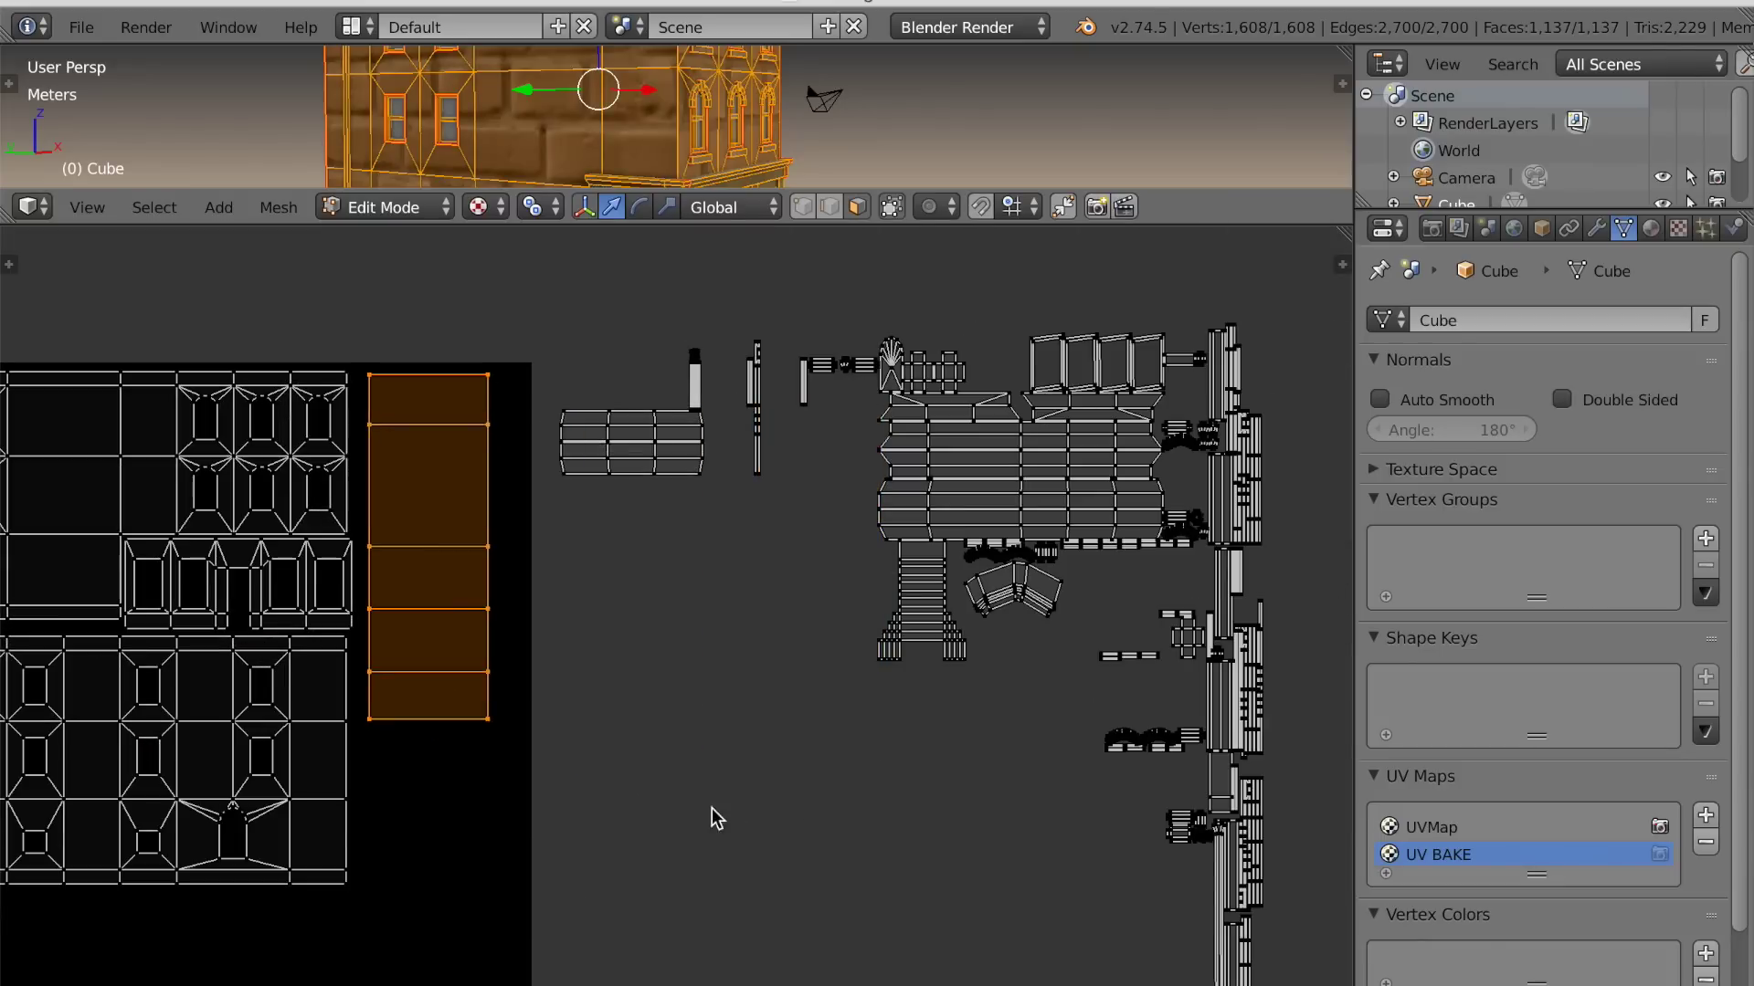
key("s")
left_click(582, 685)
scroll(576, 653, "up", 2)
key("g")
left_click(844, 680)
Move the wide banded trim UV island toward the image and rotate it by 90 degrees
scroll(845, 621, "down", 4)
scroll(841, 790, "up", 4)
middle_click_drag(873, 622, 559, 967)
scroll(935, 677, "down", 1)
right_click(921, 617)
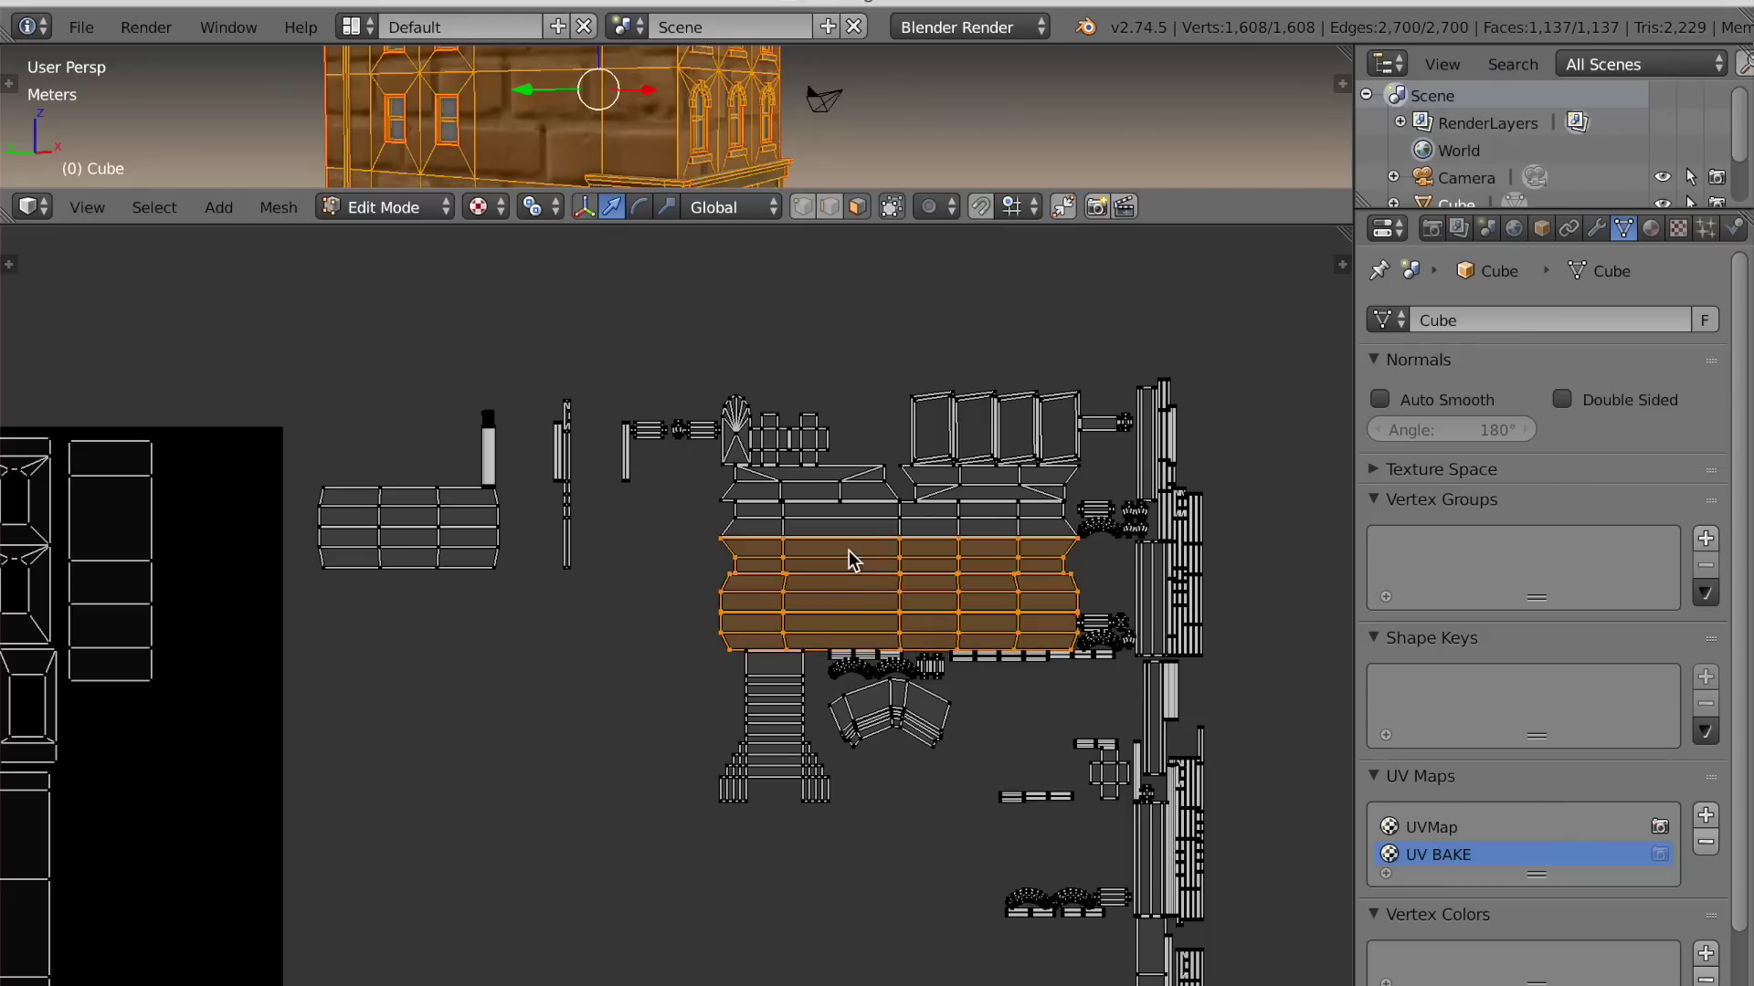
scroll(666, 691, "down", 1)
middle_click_drag(667, 691, 771, 677)
key("g")
left_click(370, 648)
key("r")
key("9")
key("0")
key("Return")
Scale the rotated trim island and position it in the free space below the roof strip
scroll(616, 697, "up", 2)
middle_click_drag(616, 697, 769, 676)
key("g")
left_click(654, 983)
scroll(654, 969, "down", 1)
middle_click_drag(690, 831, 815, 700)
key("s")
left_click(821, 688)
key("g")
left_click(822, 683)
scroll(841, 722, "down", 2)
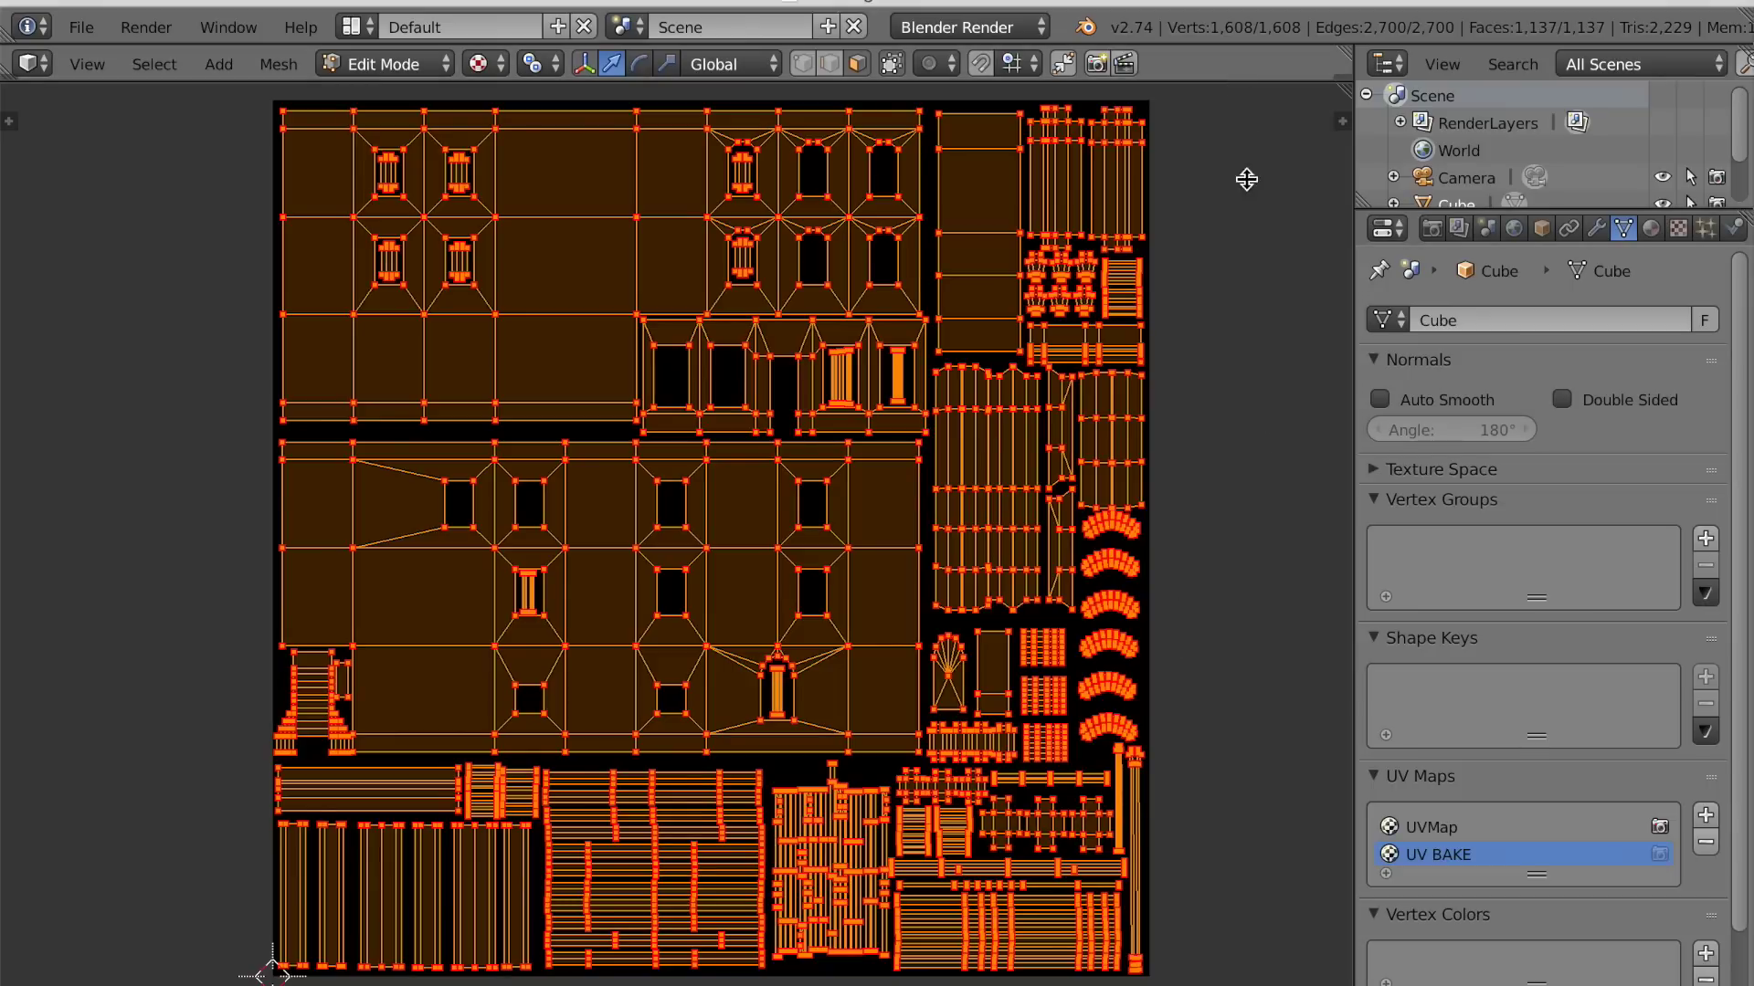
Review the packed layout alongside the building, its UV map list and its material slots
left_click_drag(1242, 269, 1243, 270)
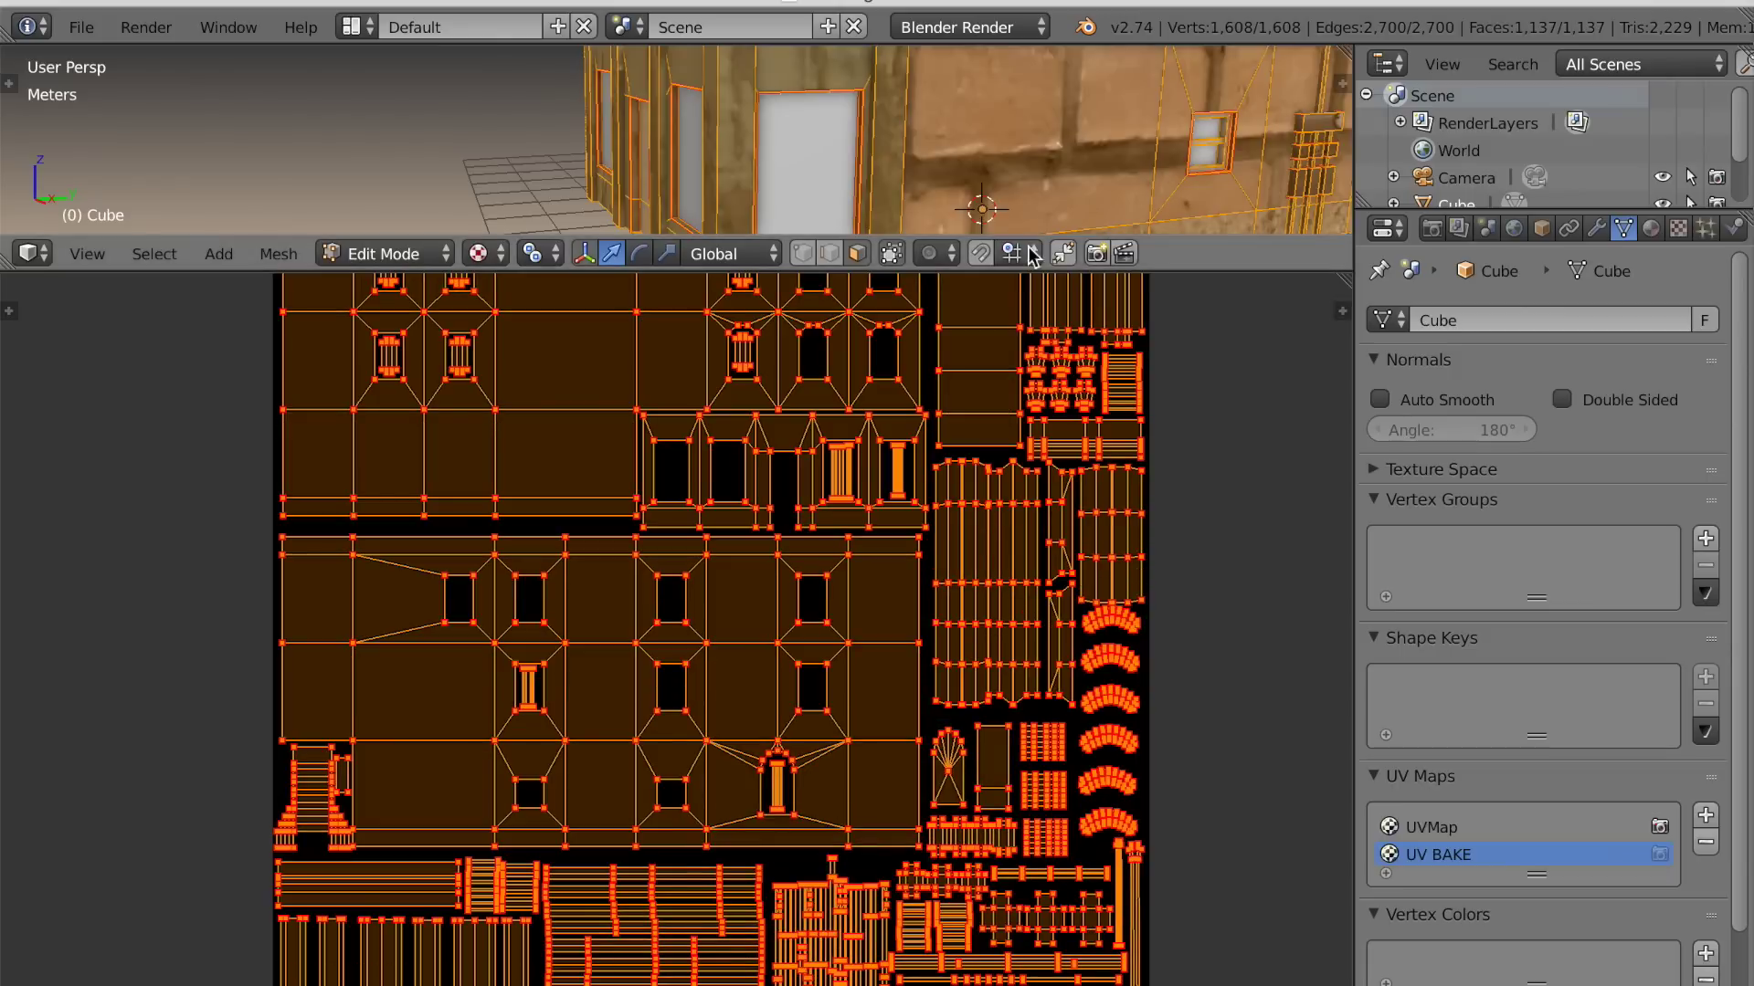
scroll(1008, 175, "down", 5)
middle_click_drag(1007, 175, 1060, 196)
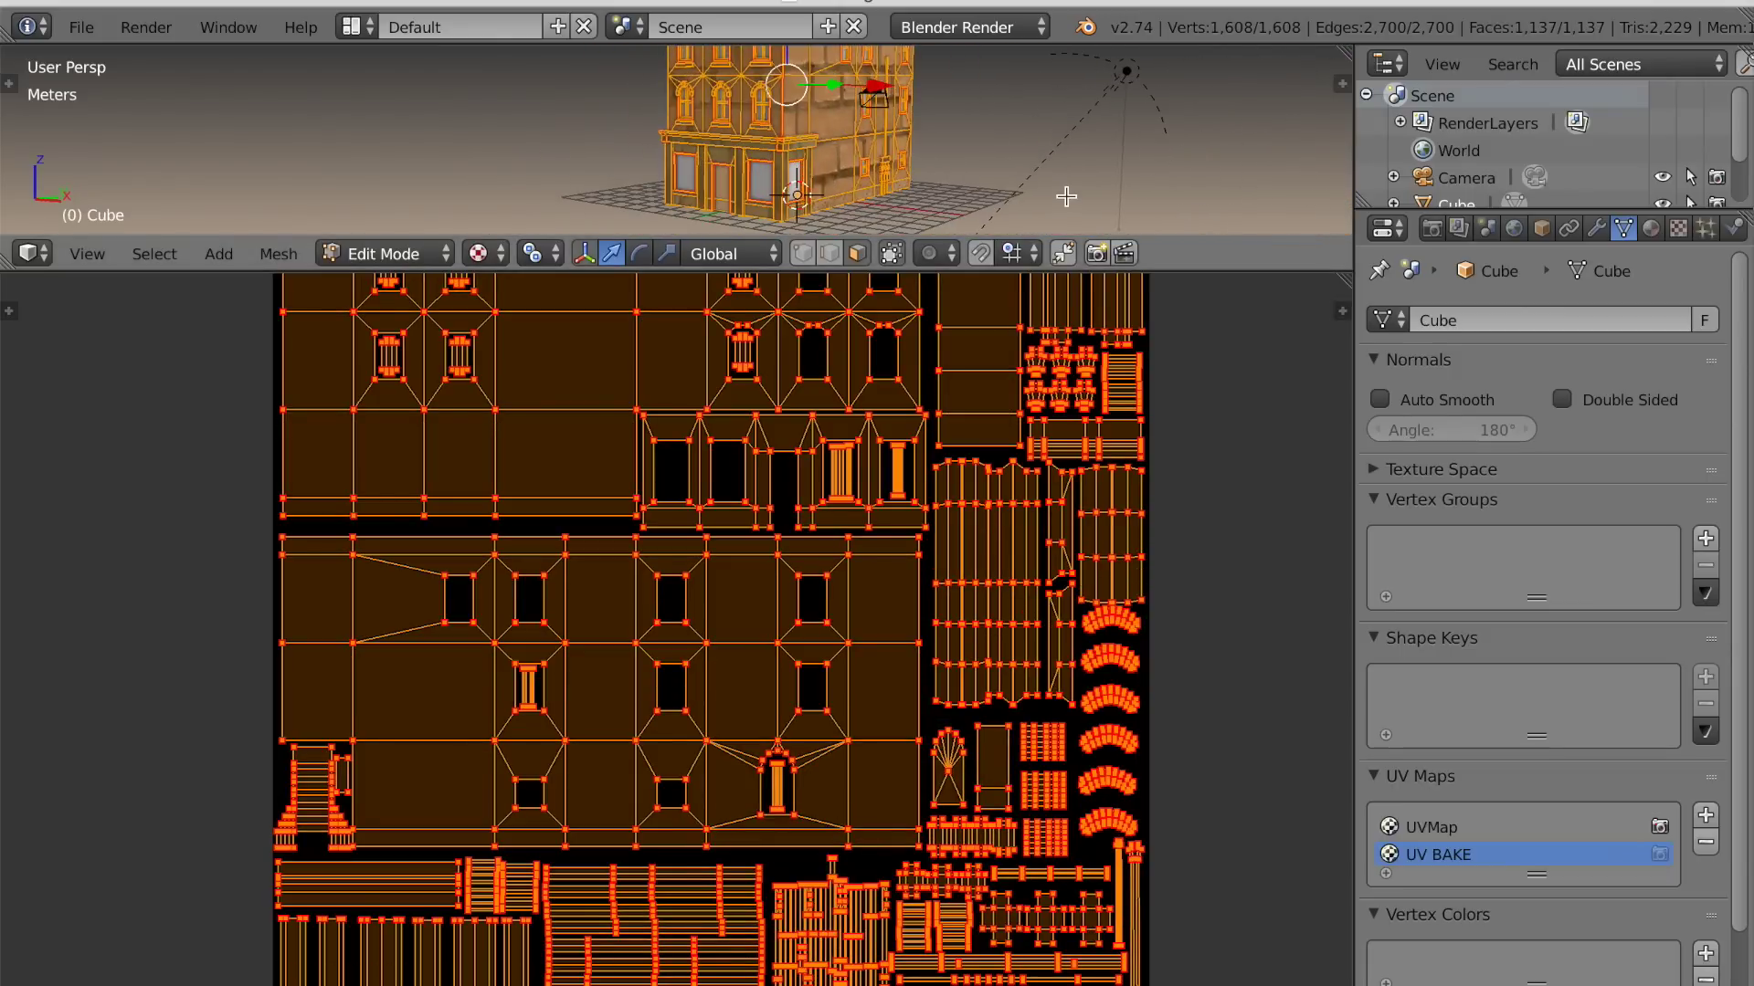
middle_click_drag(1537, 867, 1515, 869, "ctrl")
scroll(1513, 882, "down", 6)
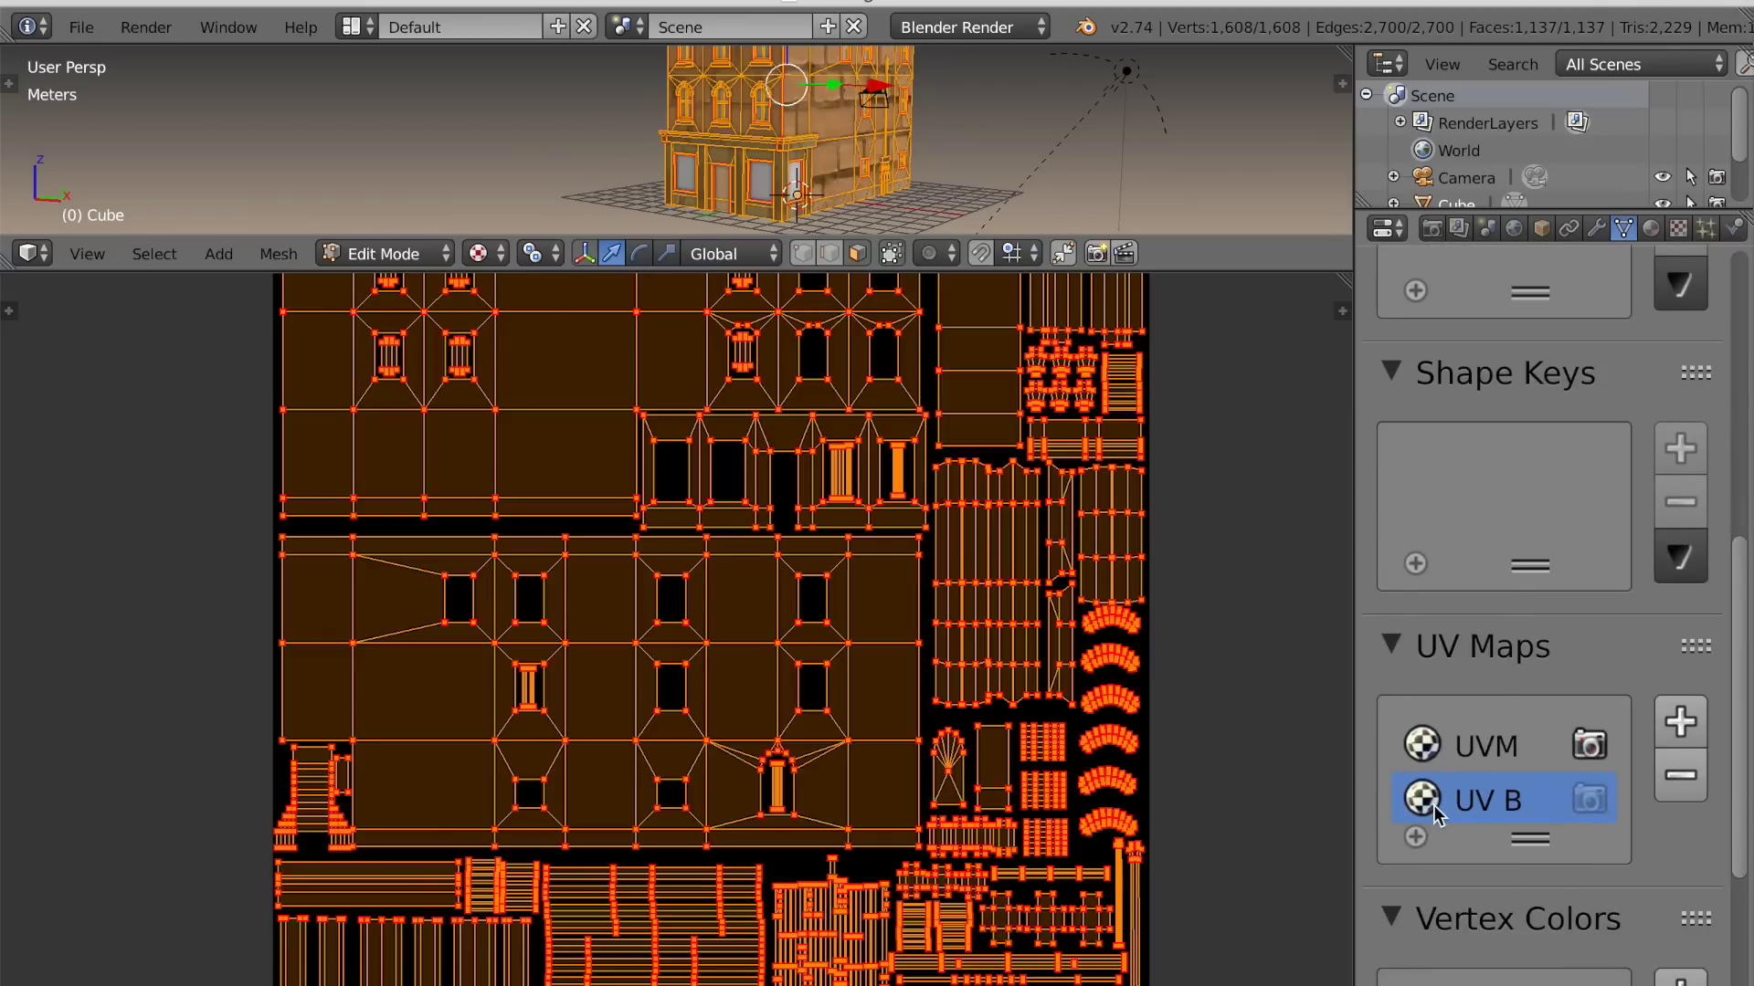
scroll(1452, 804, "down", 3, "ctrl")
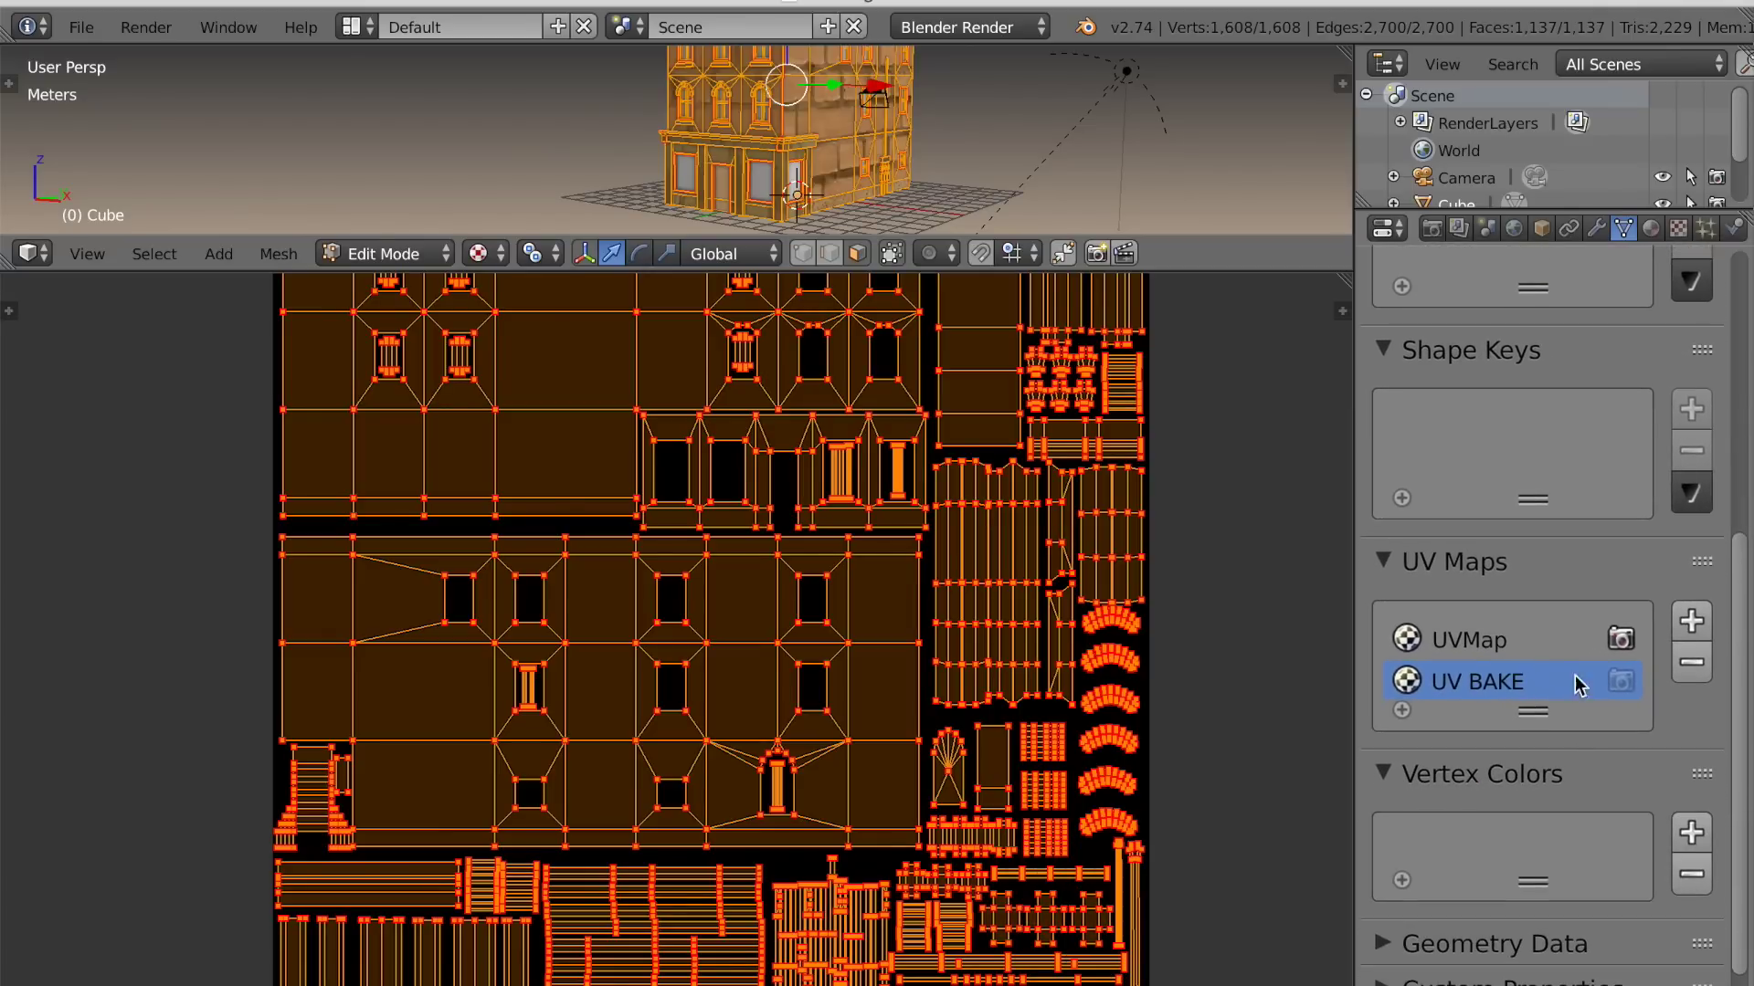
left_click(1650, 229)
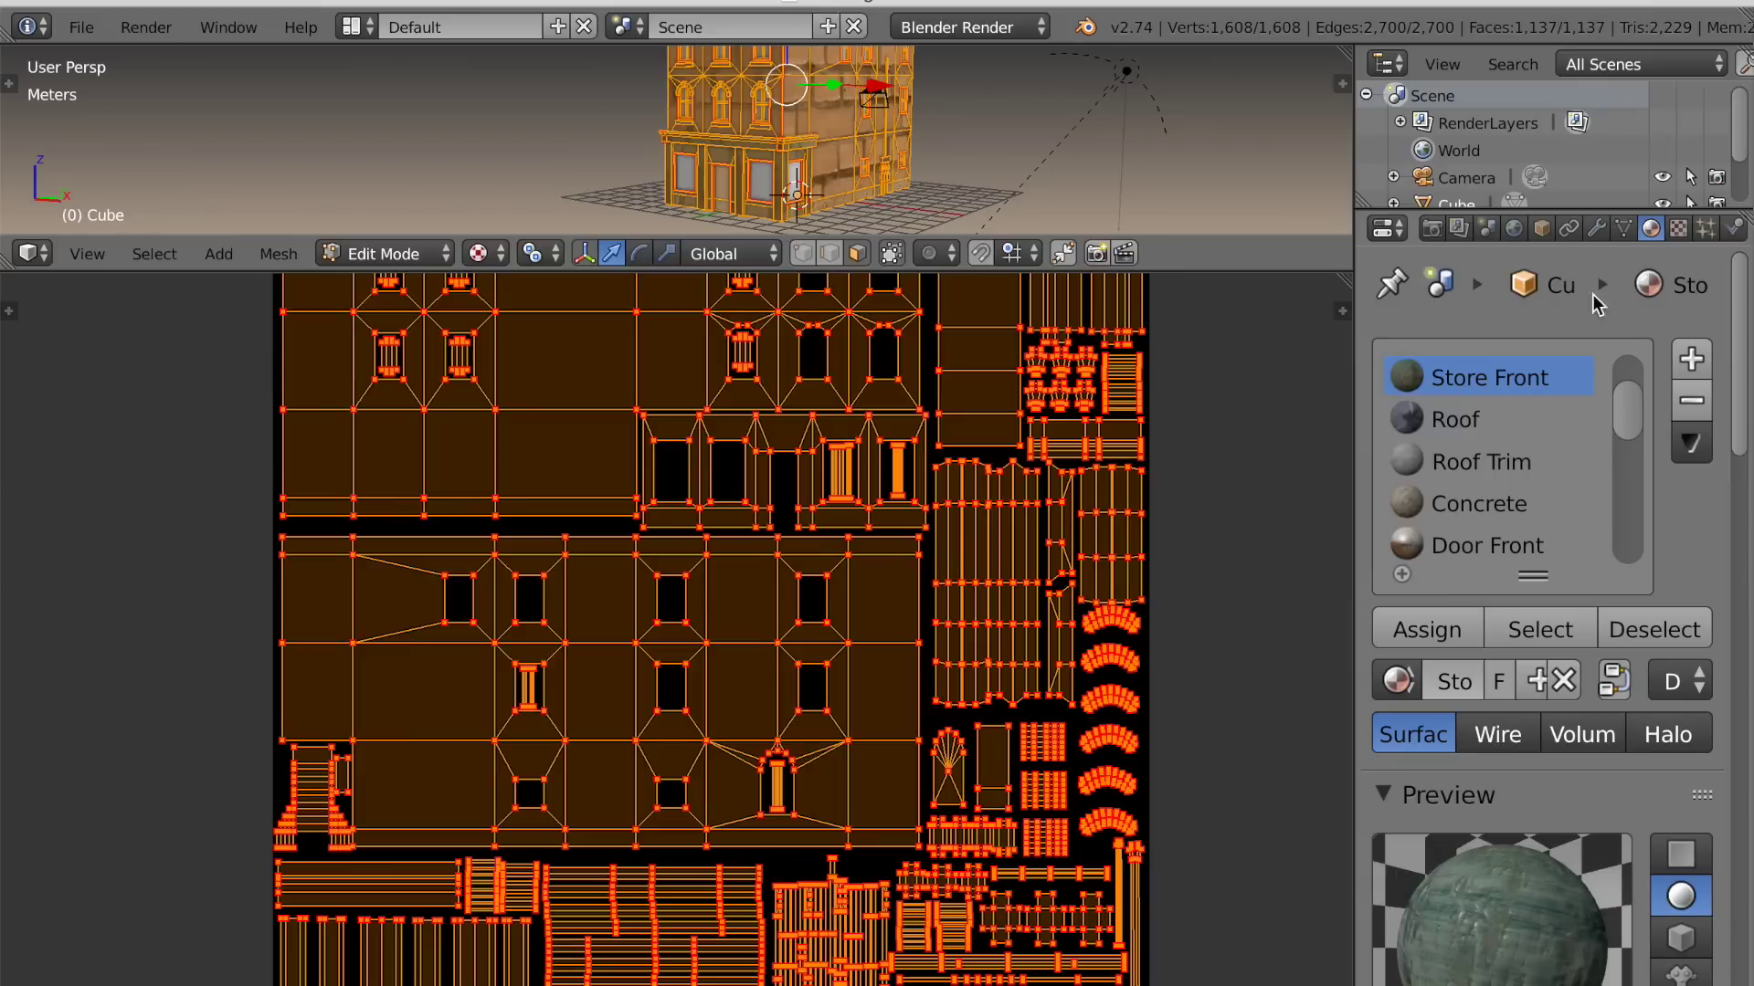
scroll(1454, 568, "down", 3, "ctrl")
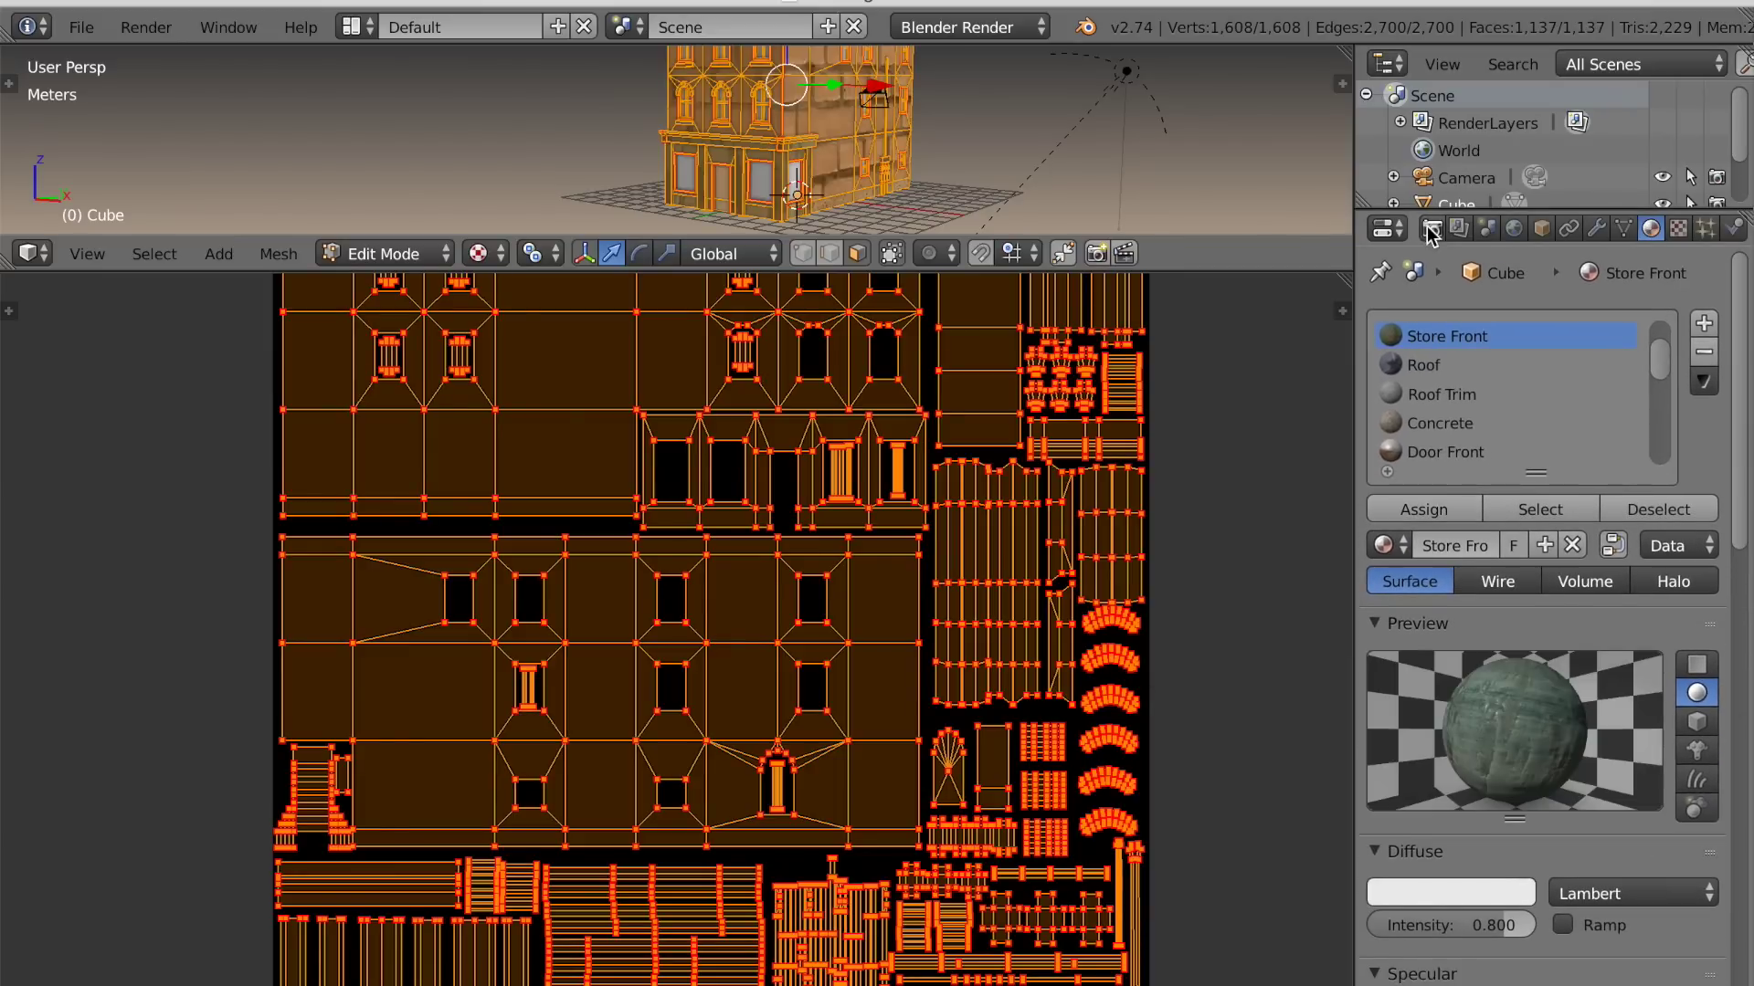
Return the building to Object Mode and set the render bake mode to Textures
left_click(1431, 229)
scroll(1480, 724, "down", 15)
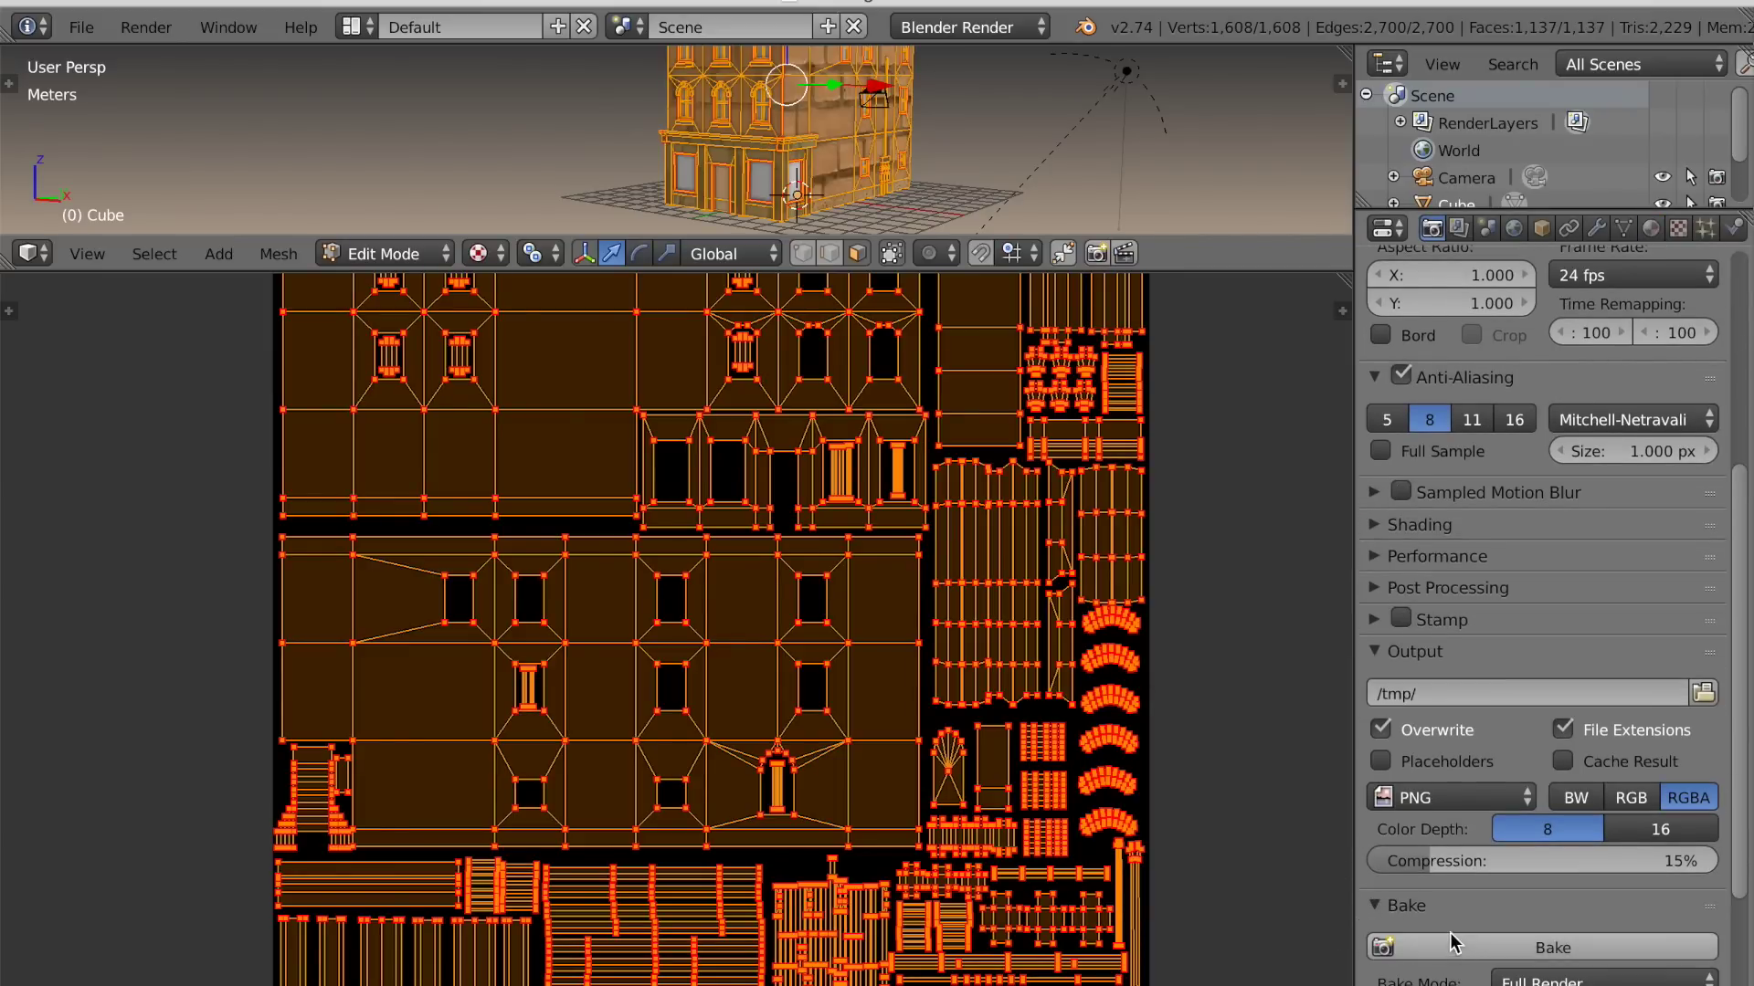
key("Tab")
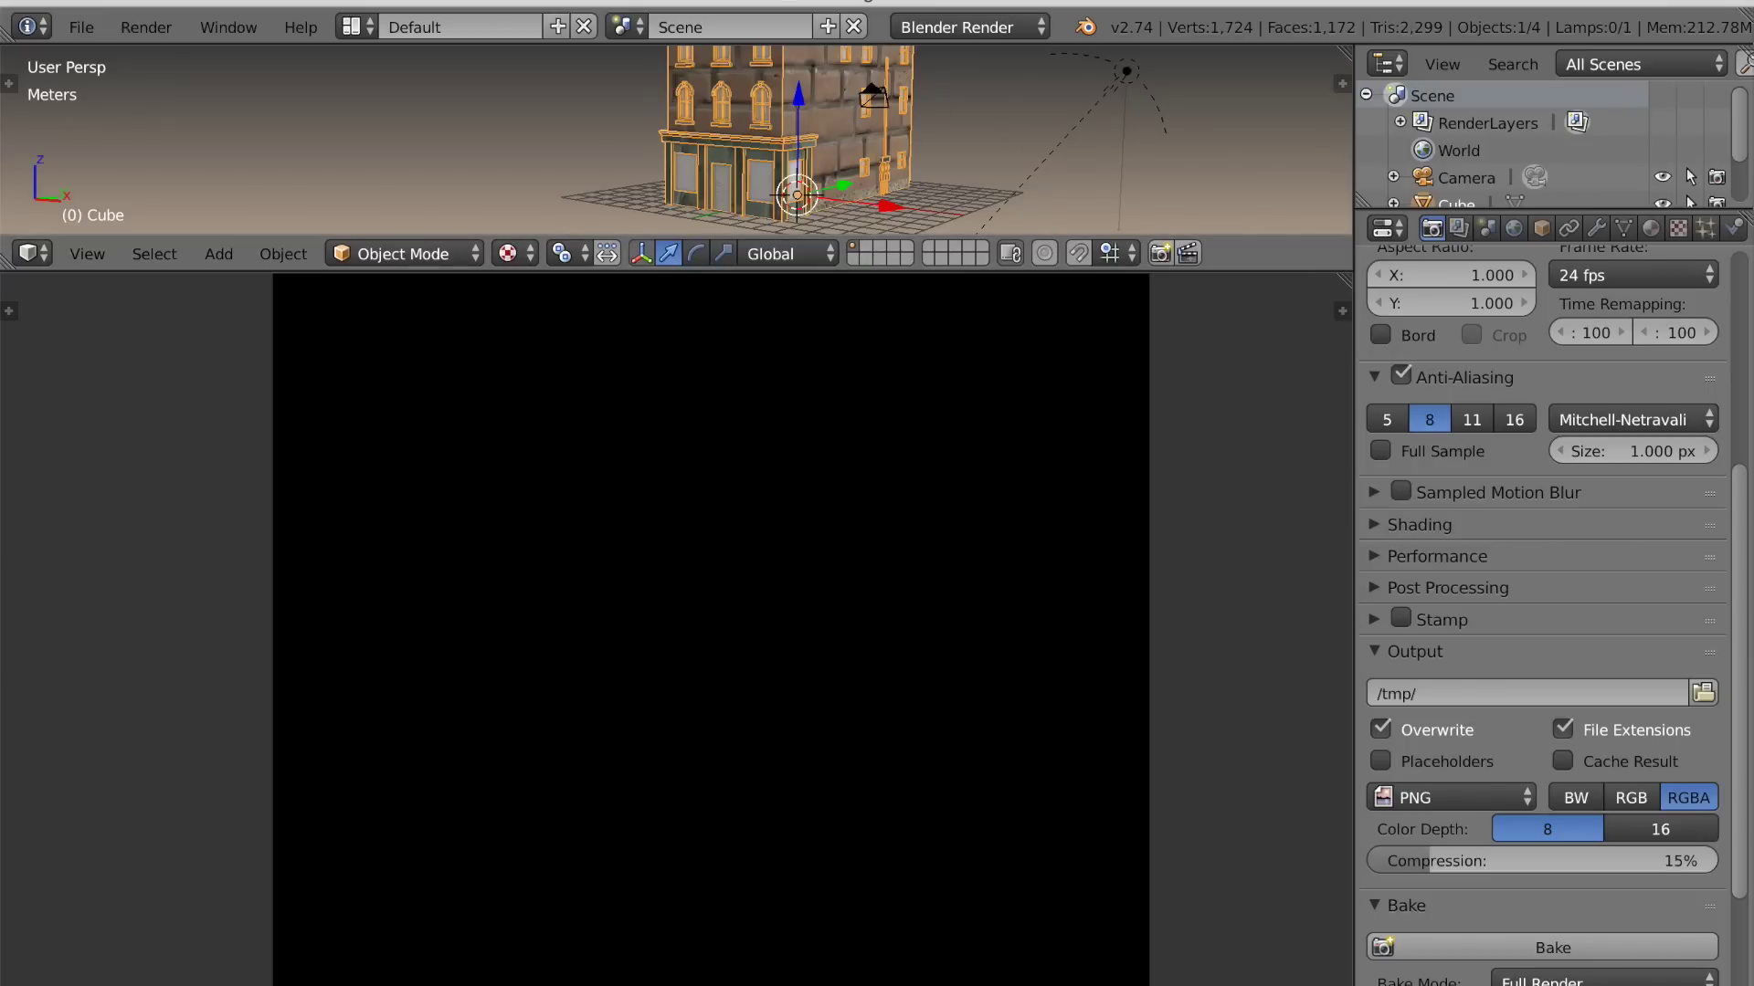
scroll(1564, 975, "down", 5)
left_click(1543, 747)
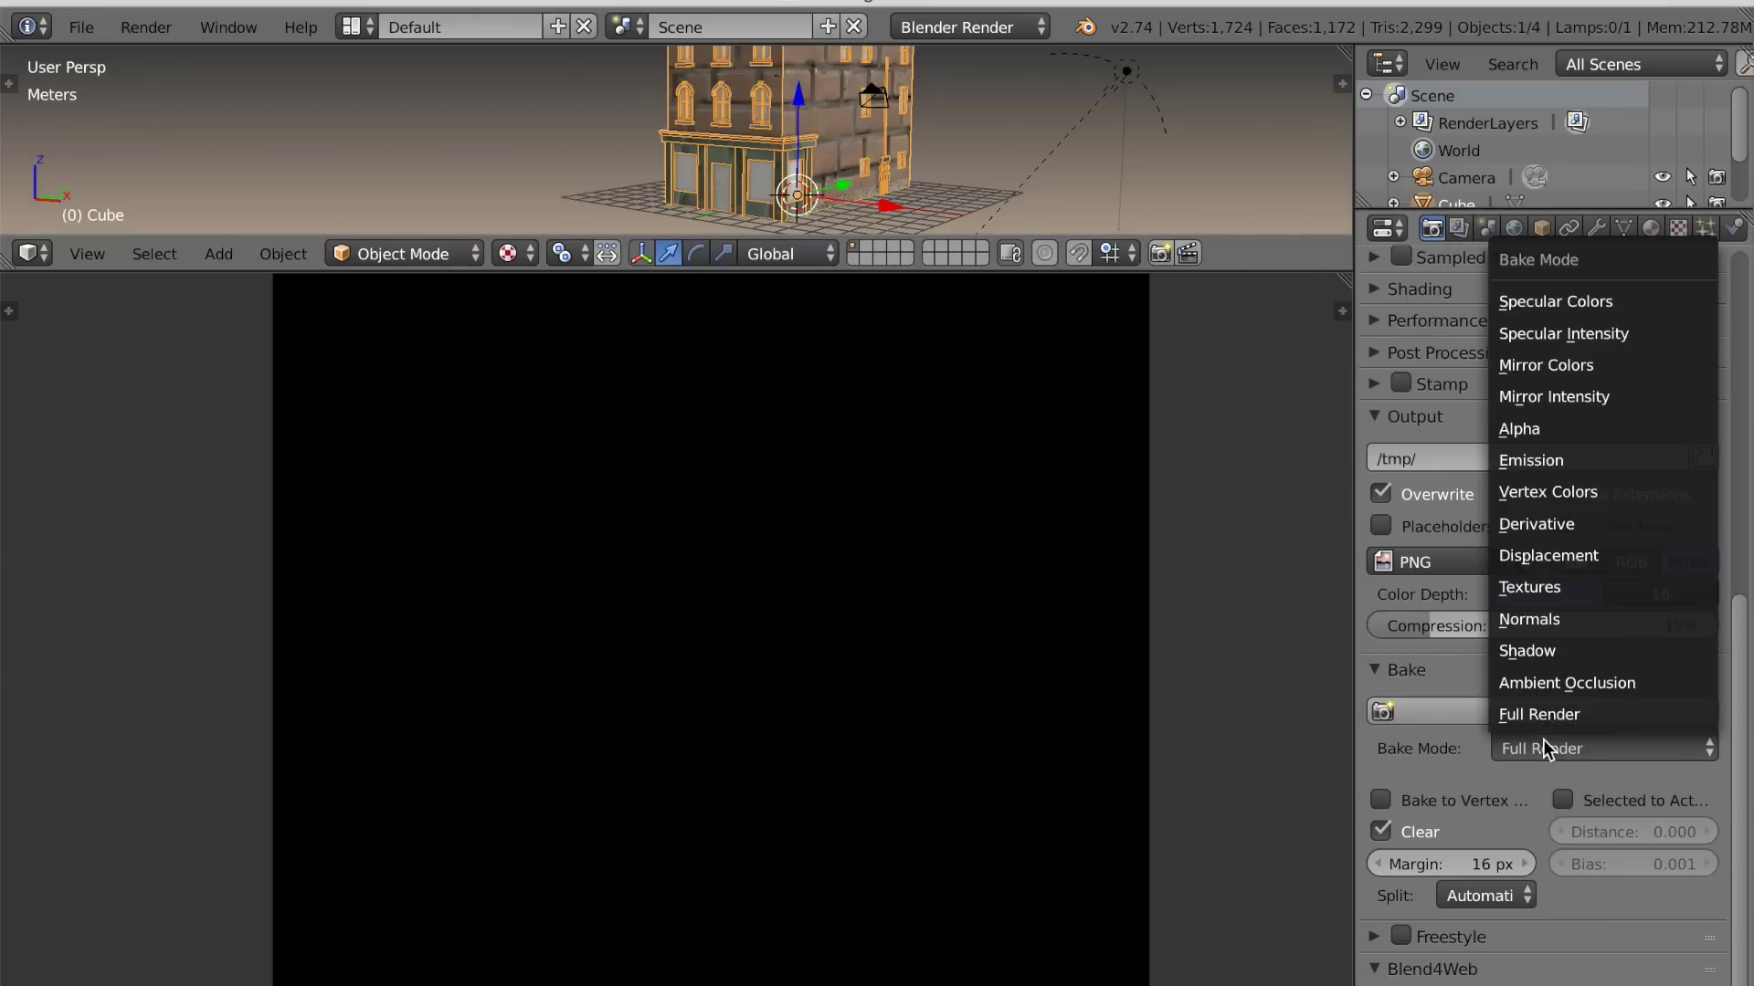
left_click(1509, 594)
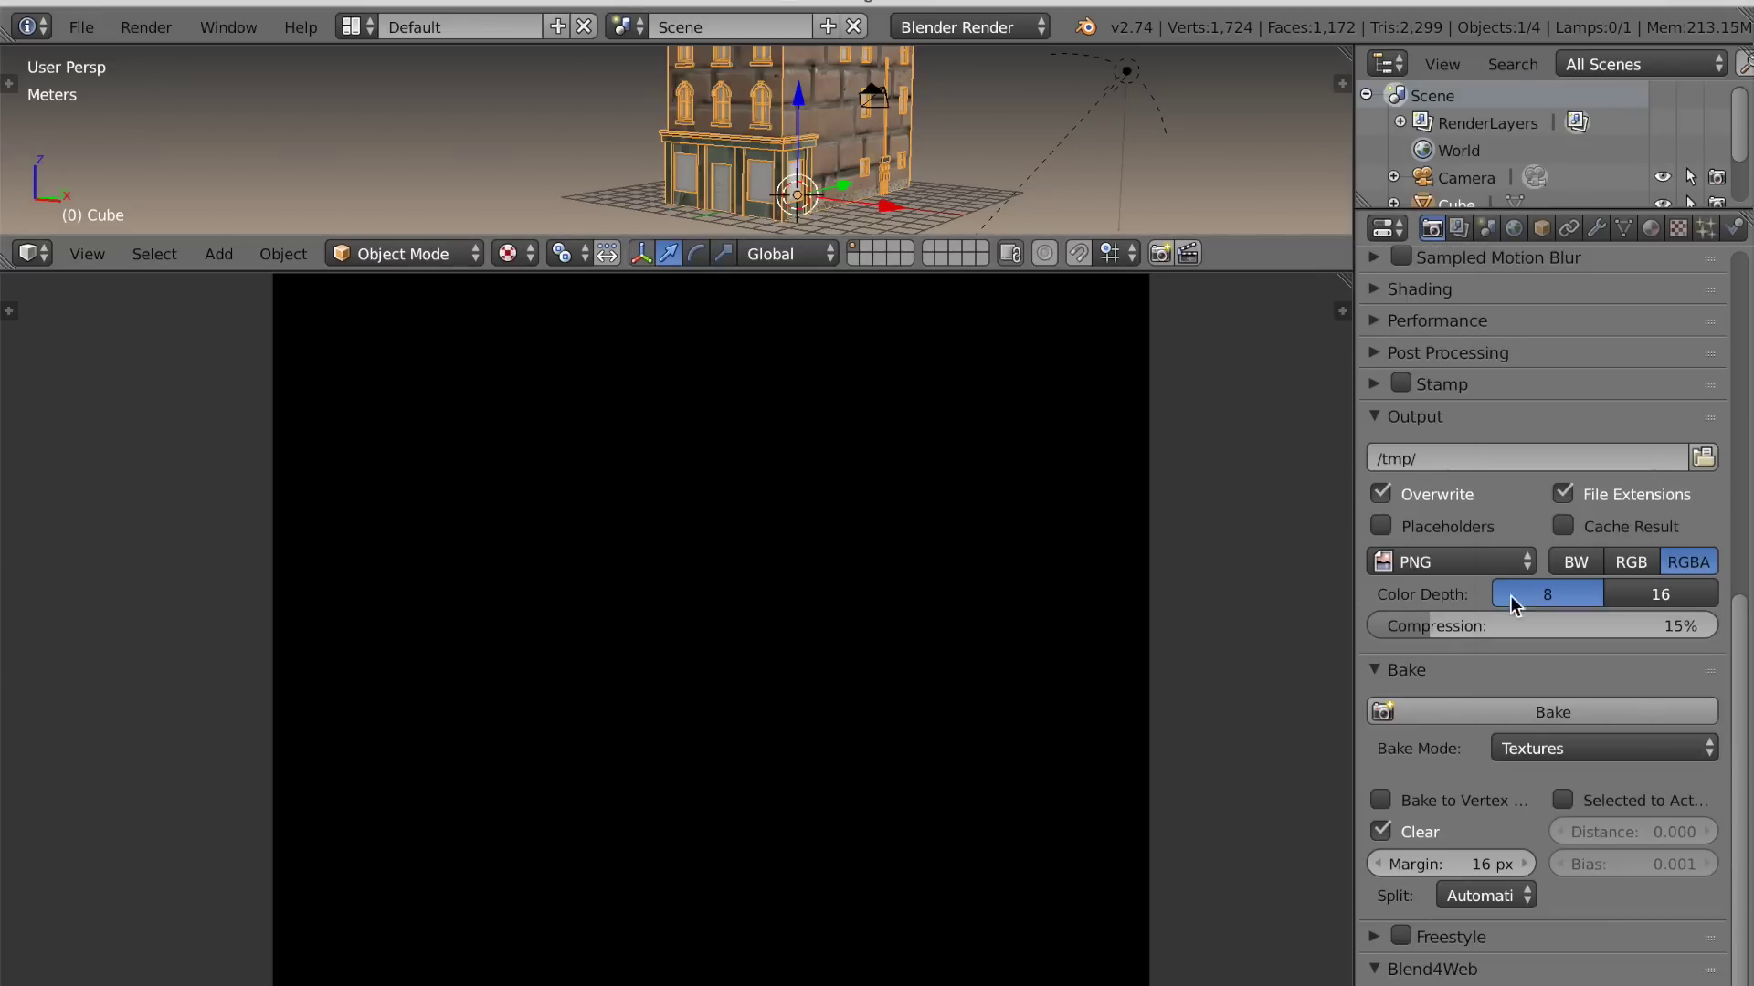
Bake the building's textures and save the result as Building Texture1.png in the Desktop's Textures folder
left_click(1509, 711)
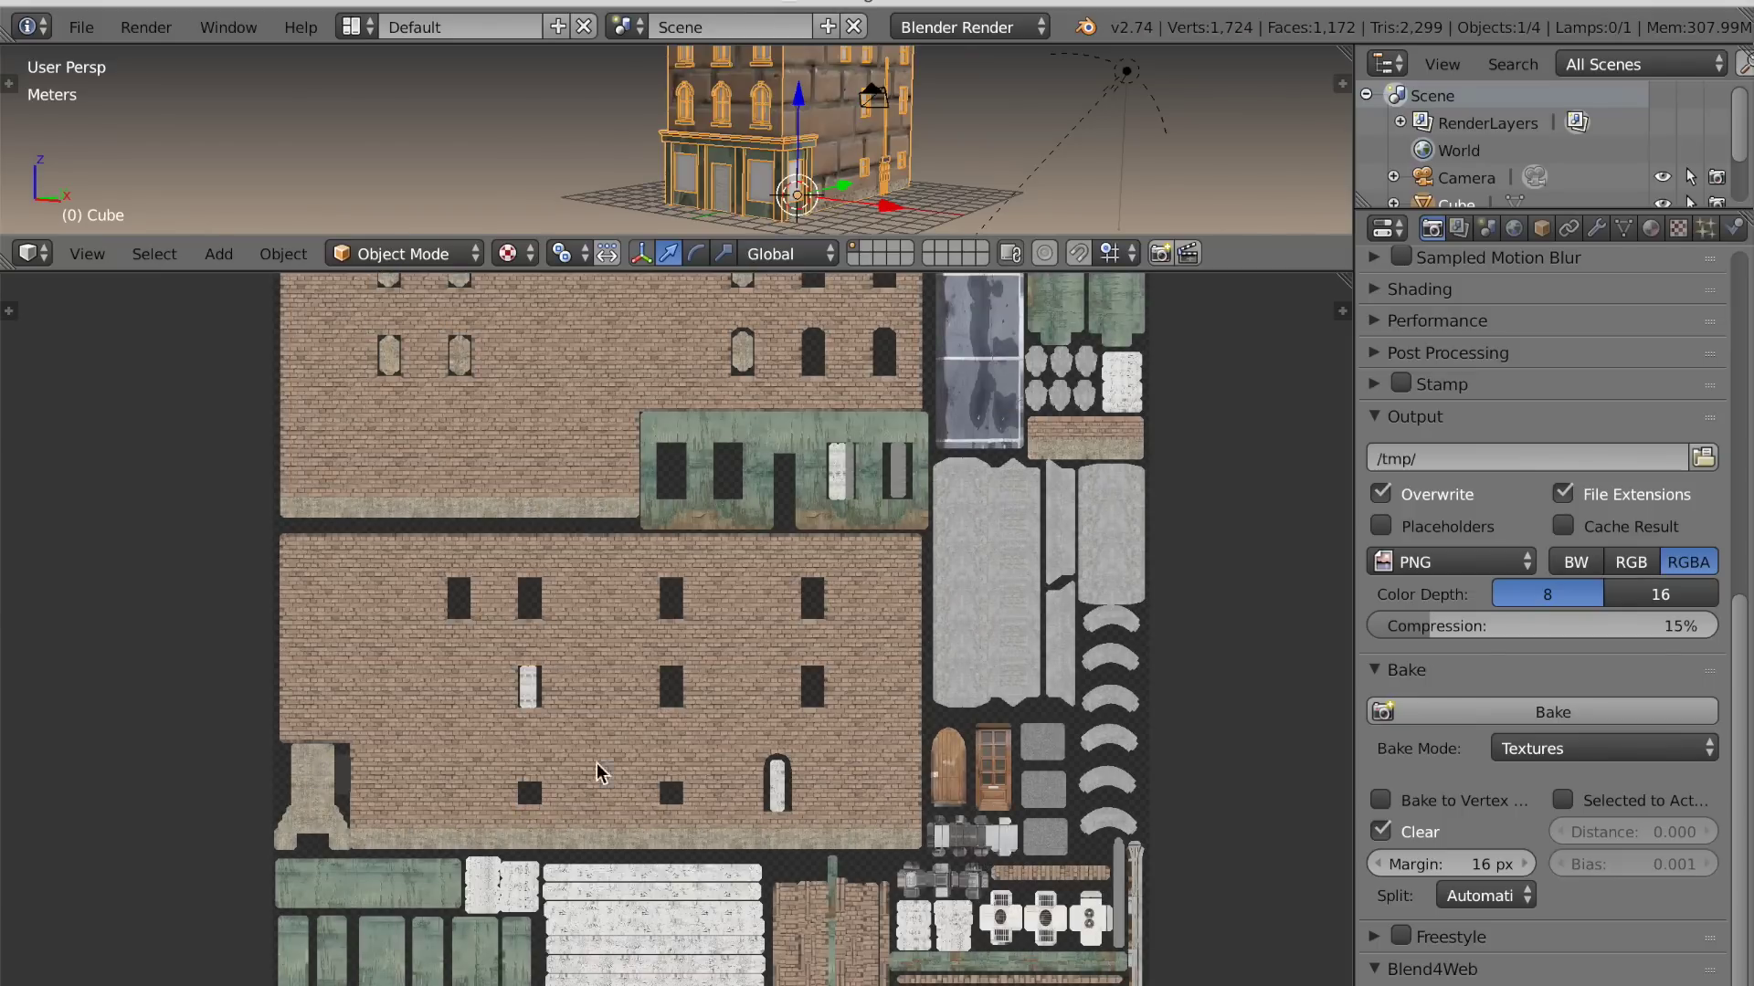
left_click(137, 984)
left_click(206, 796)
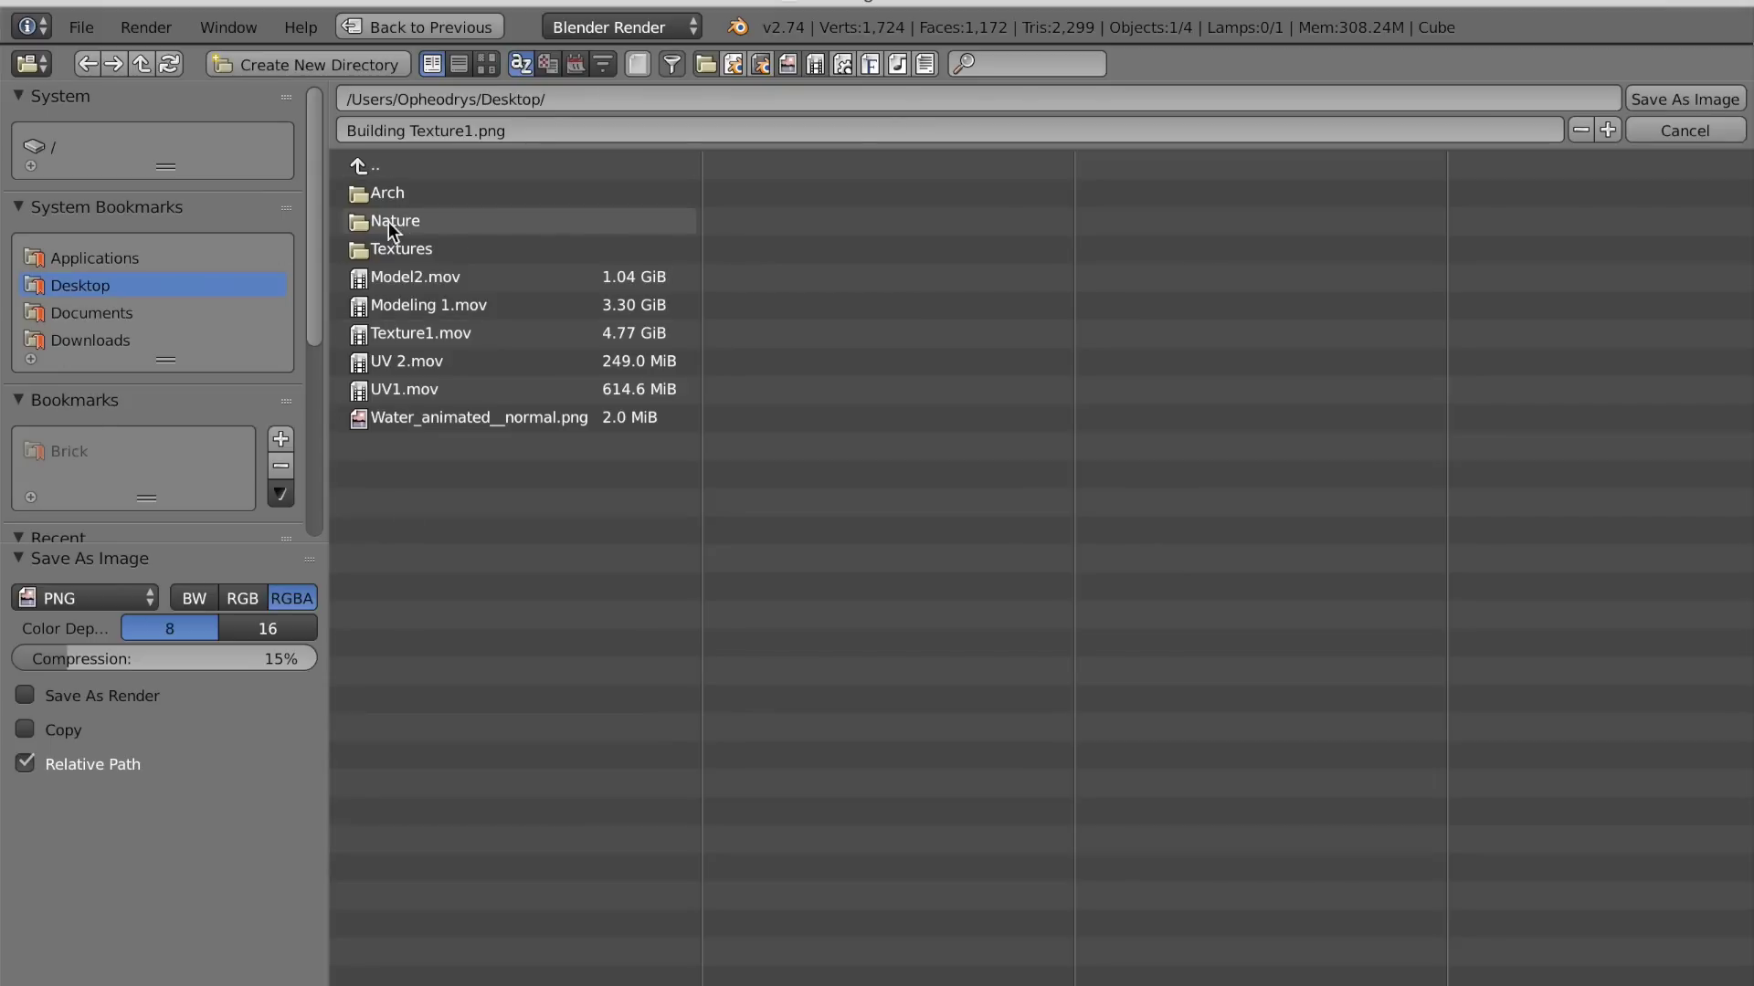
left_click(406, 249)
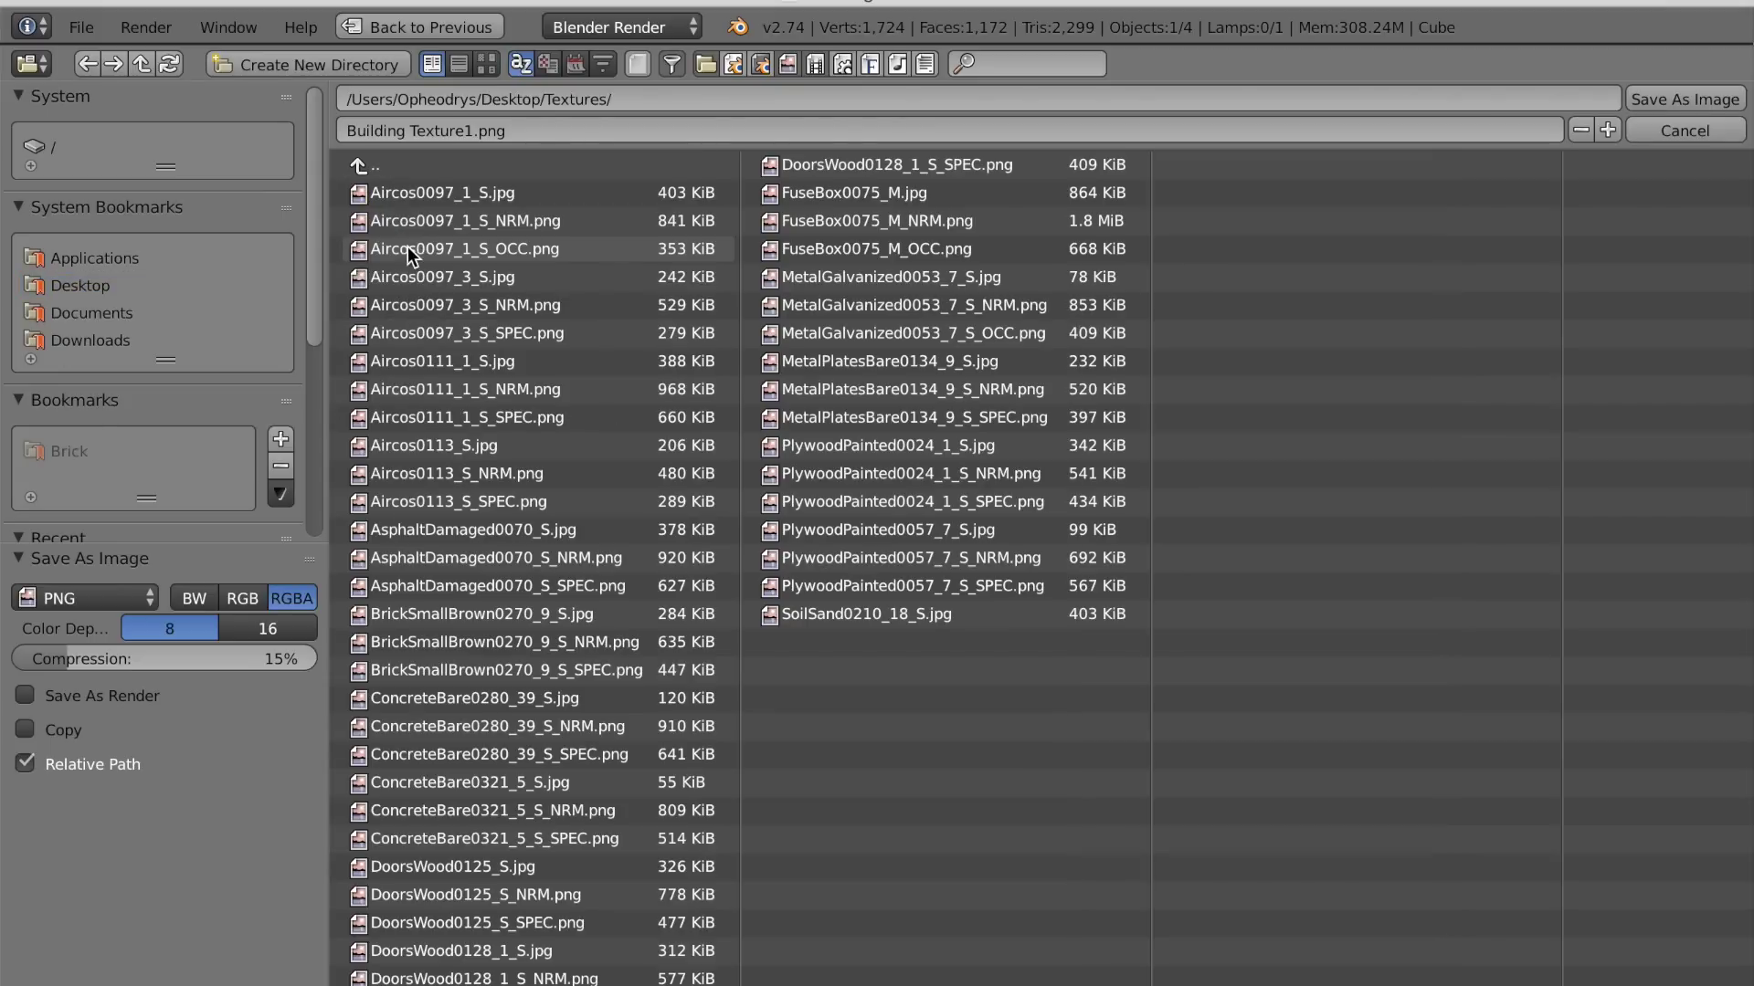
left_click(1641, 102)
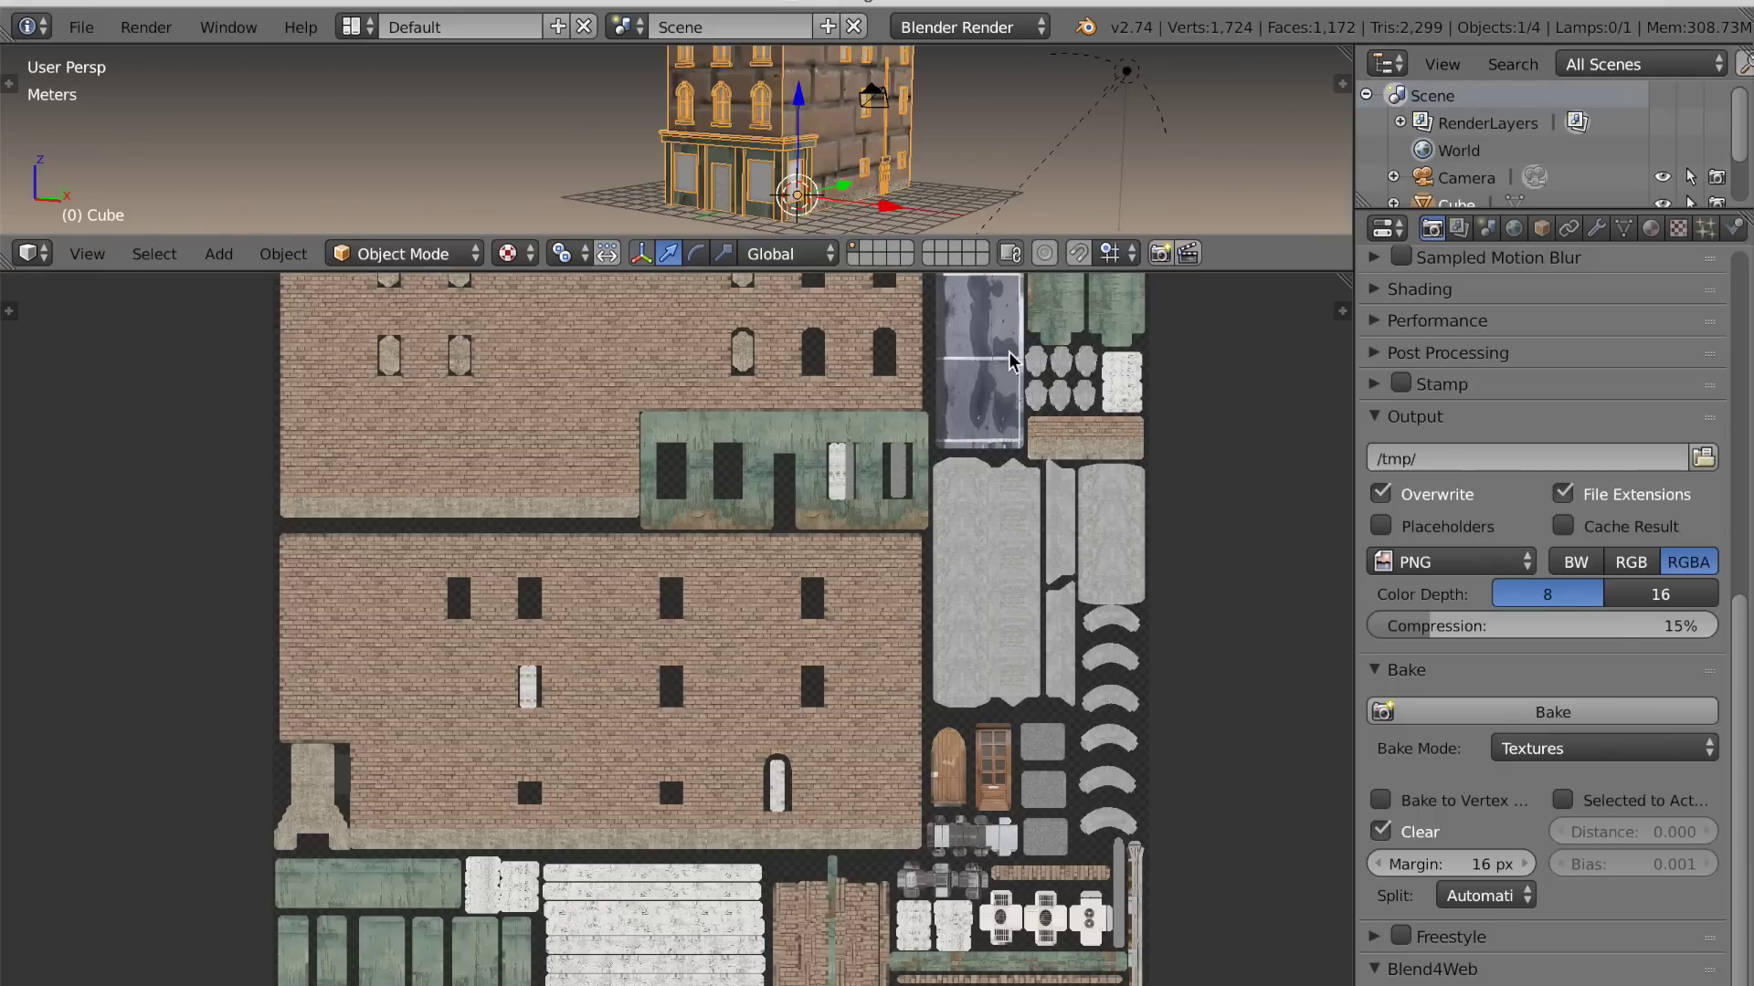
Set the bake mode to Normals and bake the building's tangent-space normals
left_click(1542, 749)
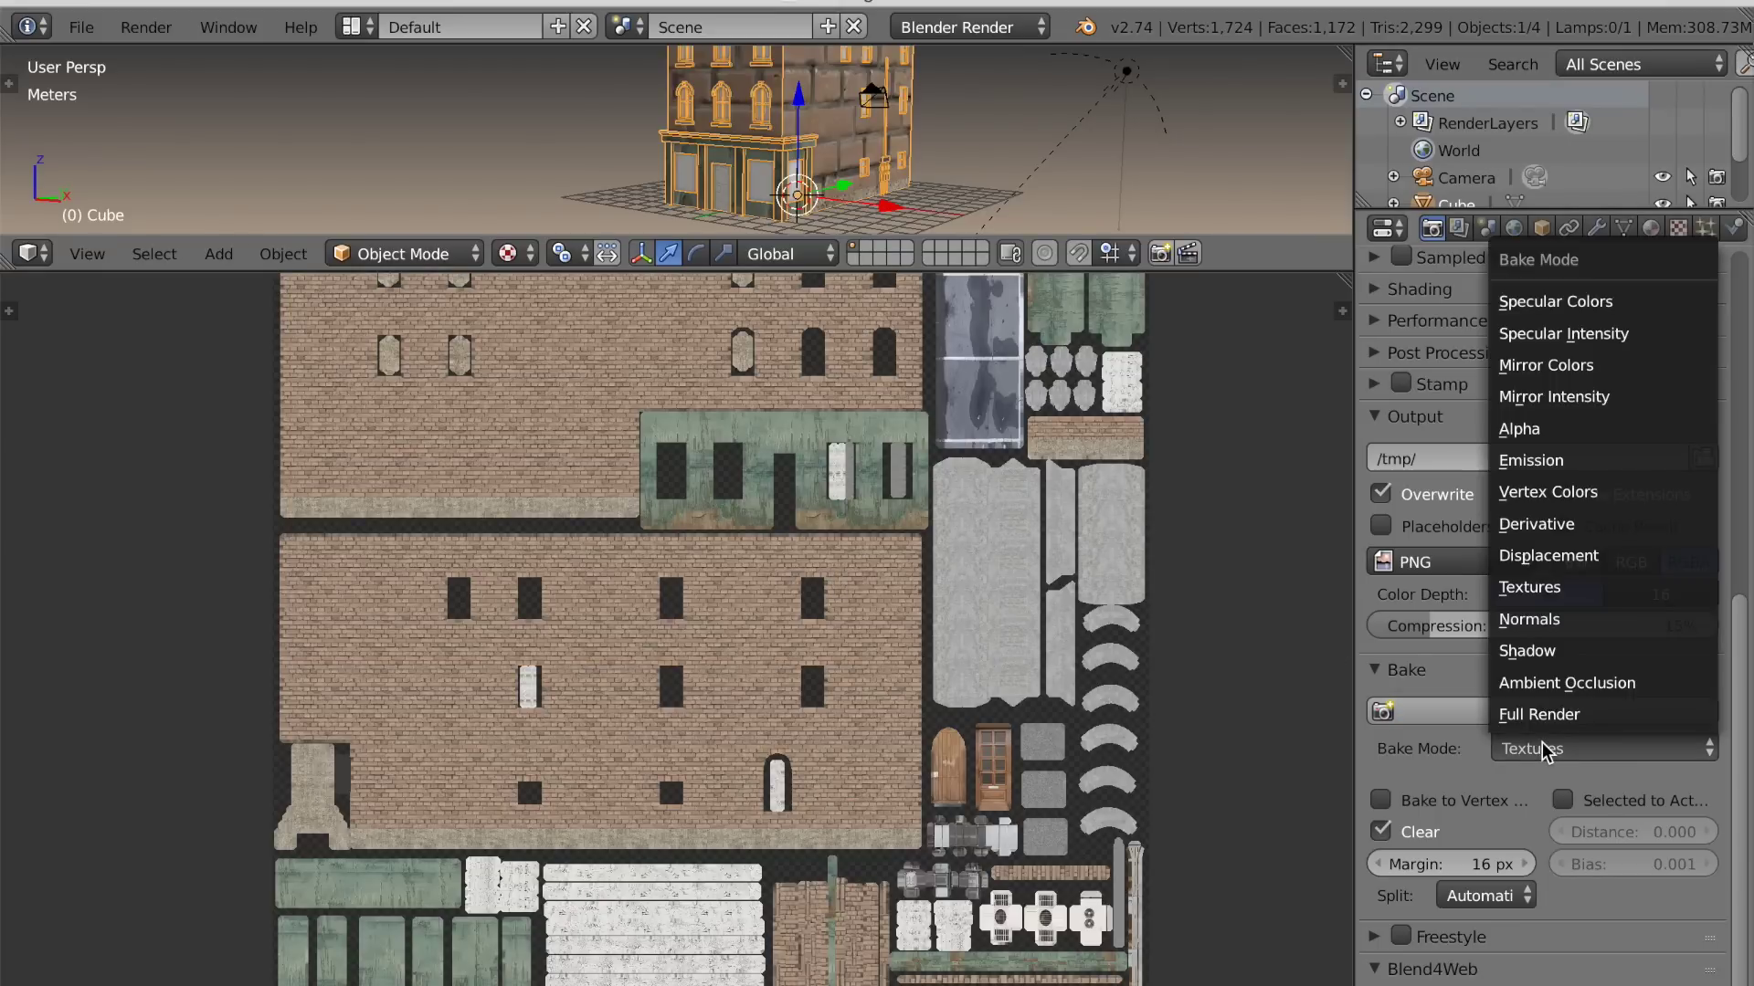
left_click(1537, 621)
left_click(1489, 711)
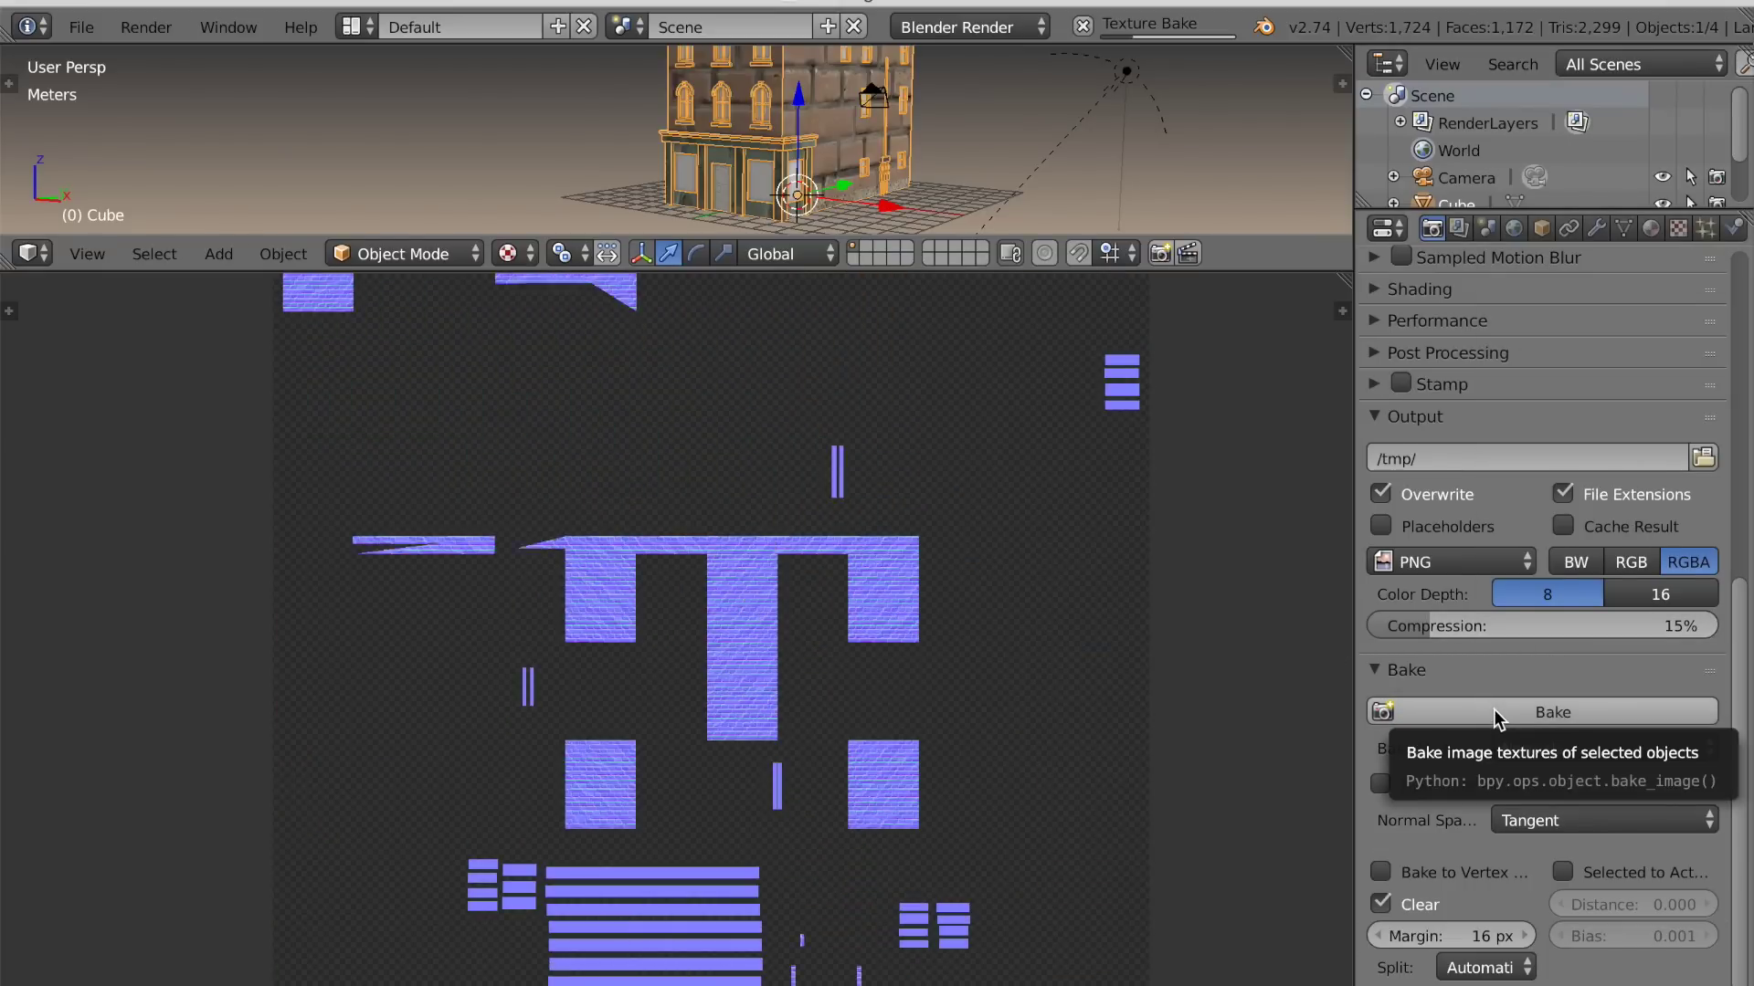
scroll(1458, 730, "down", 1)
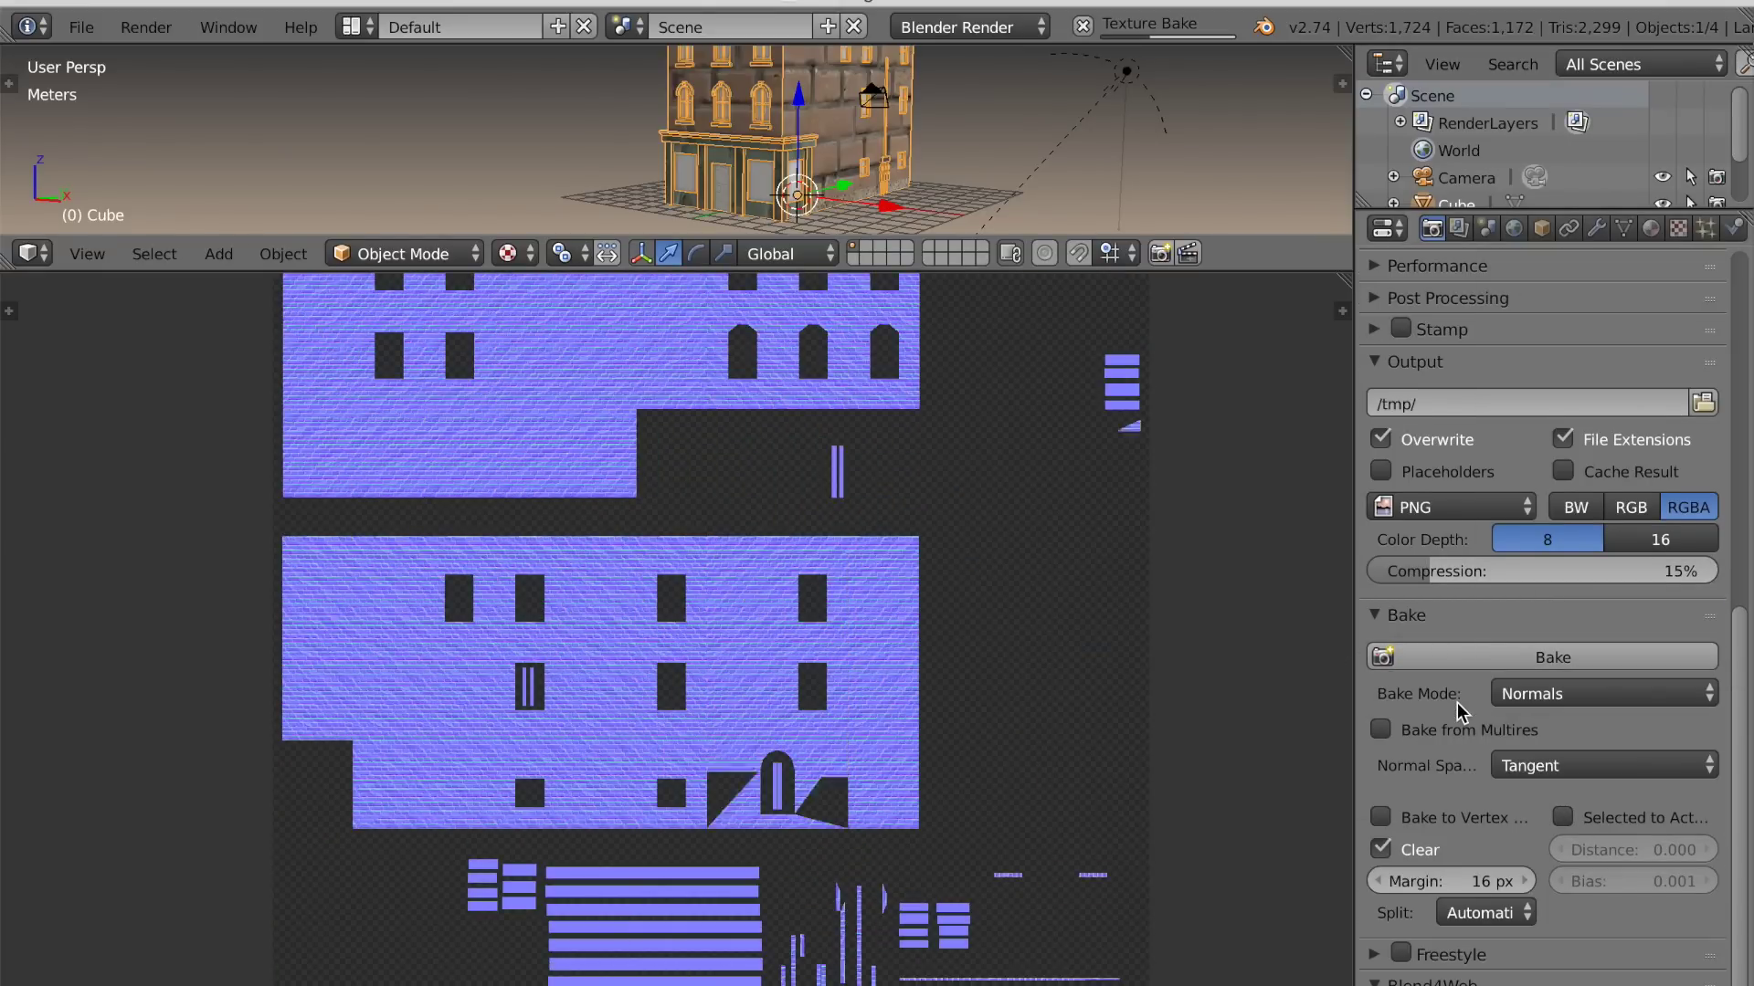
Save the baked normals as Building Normals1.png in the Textures folder
key("F3")
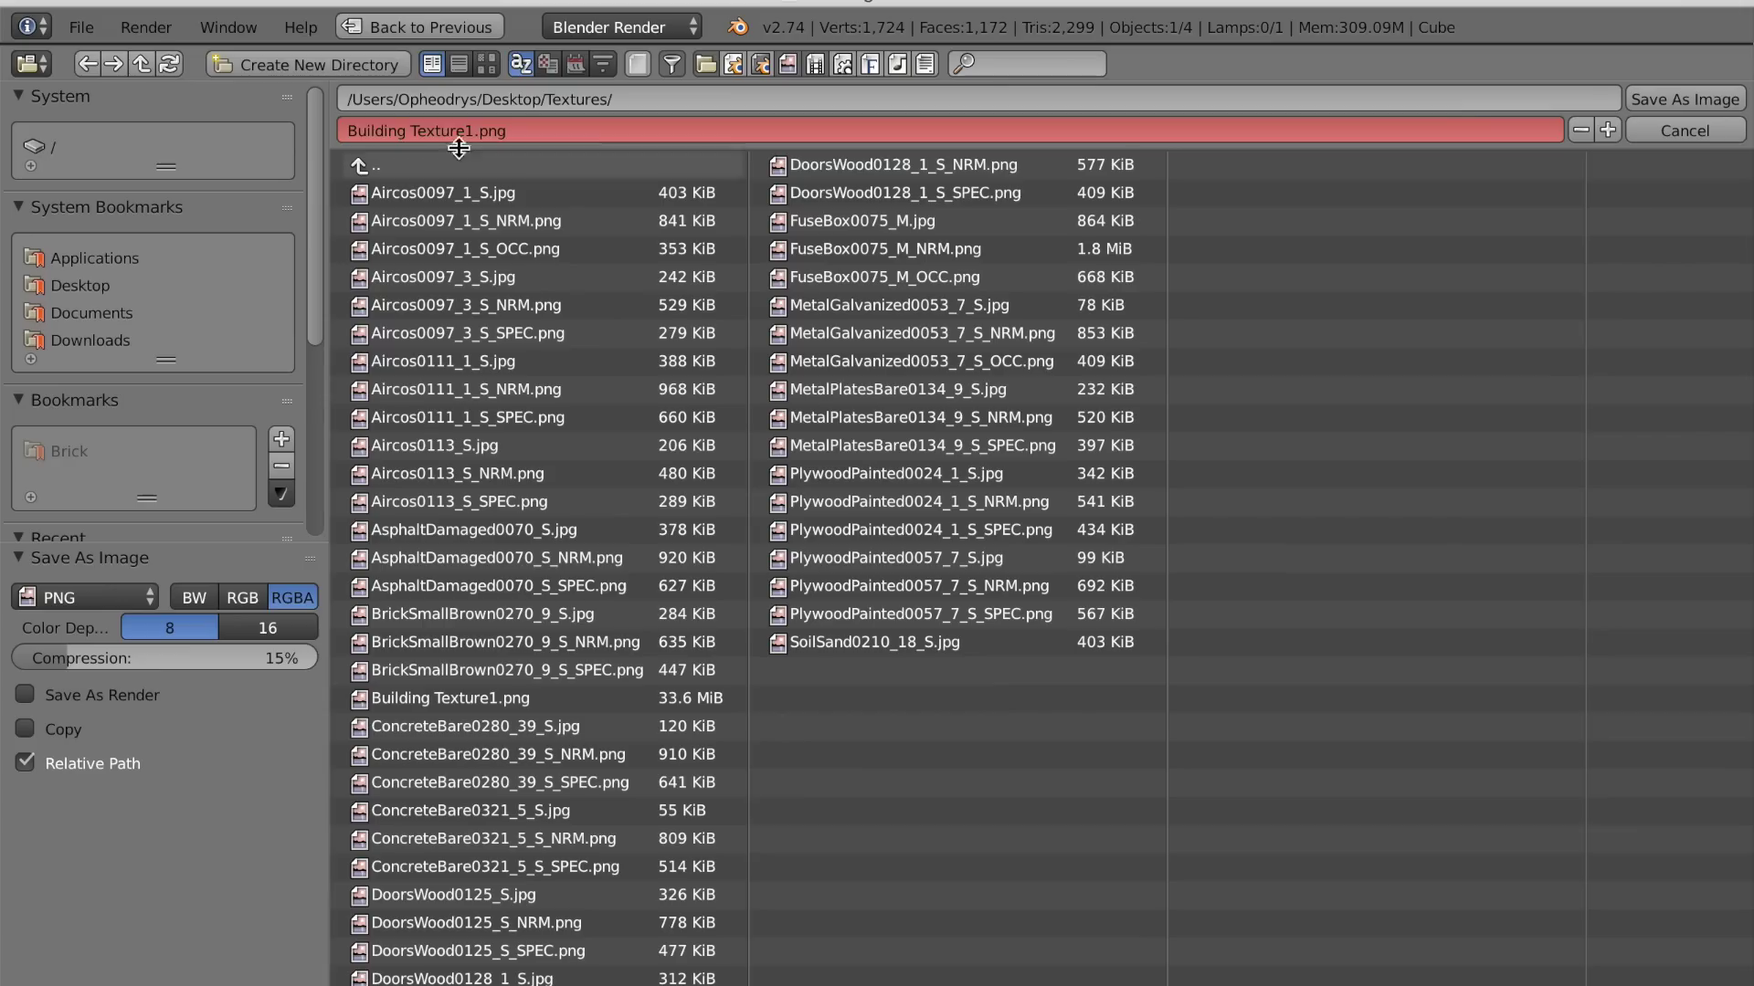
key("Return")
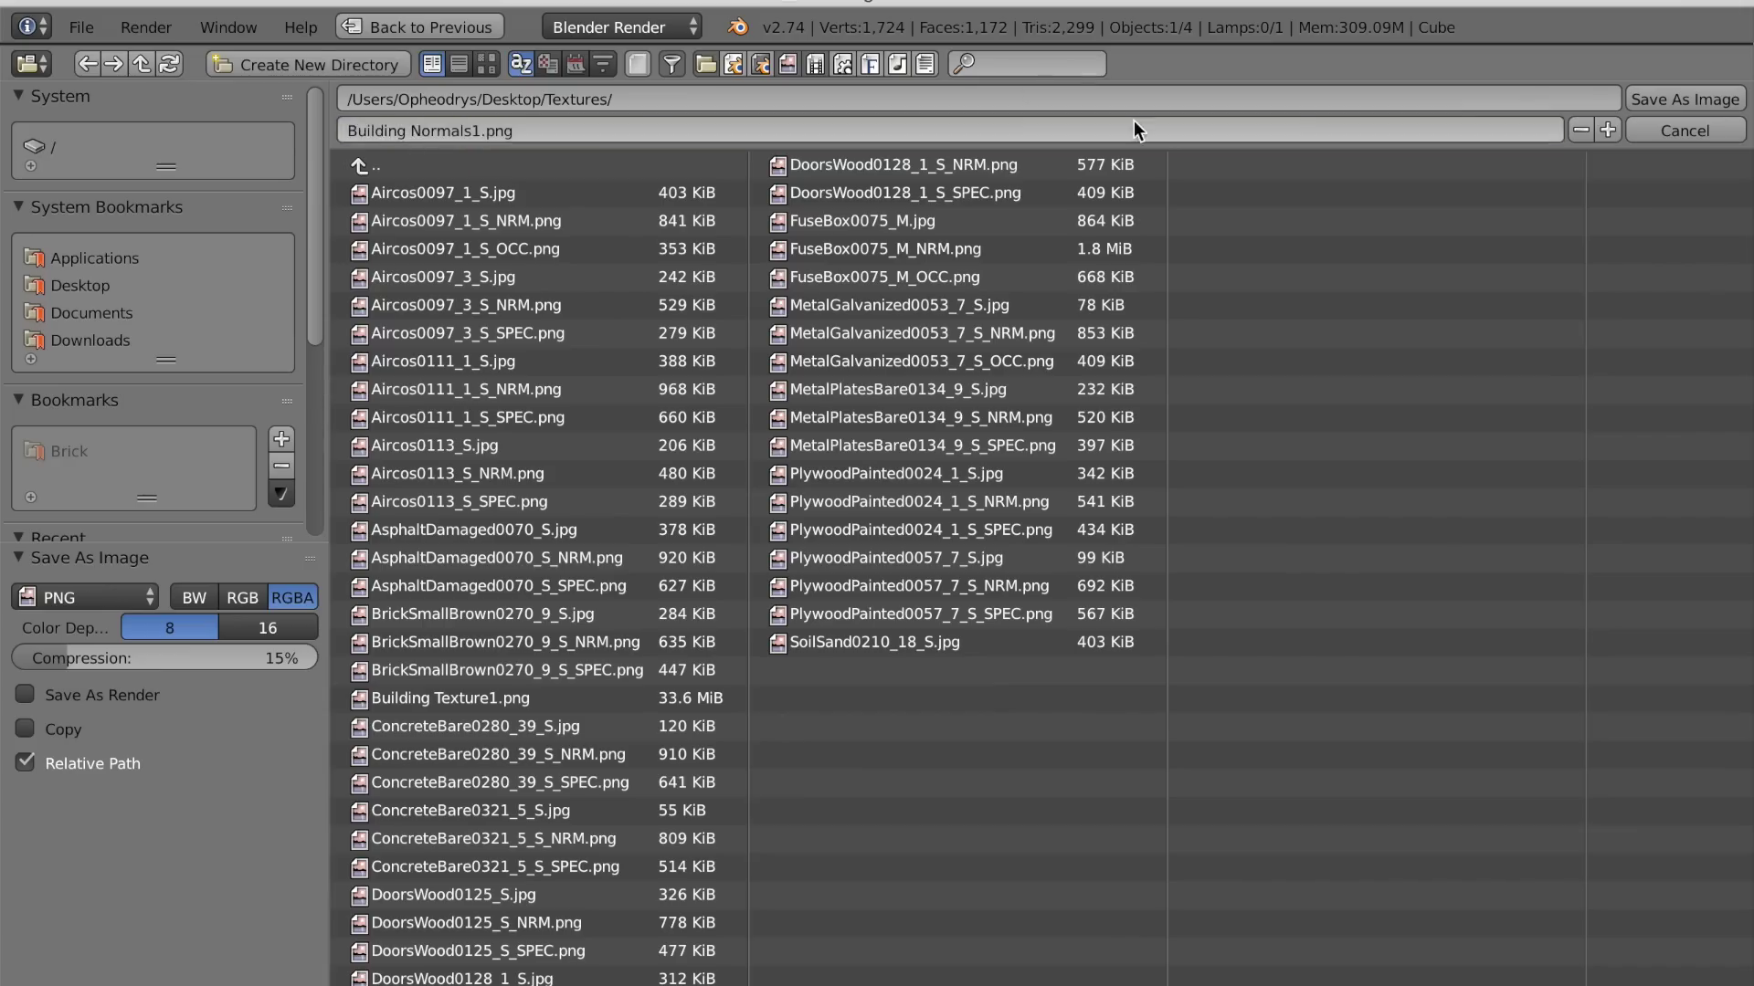
left_click(81, 27)
left_click(137, 239)
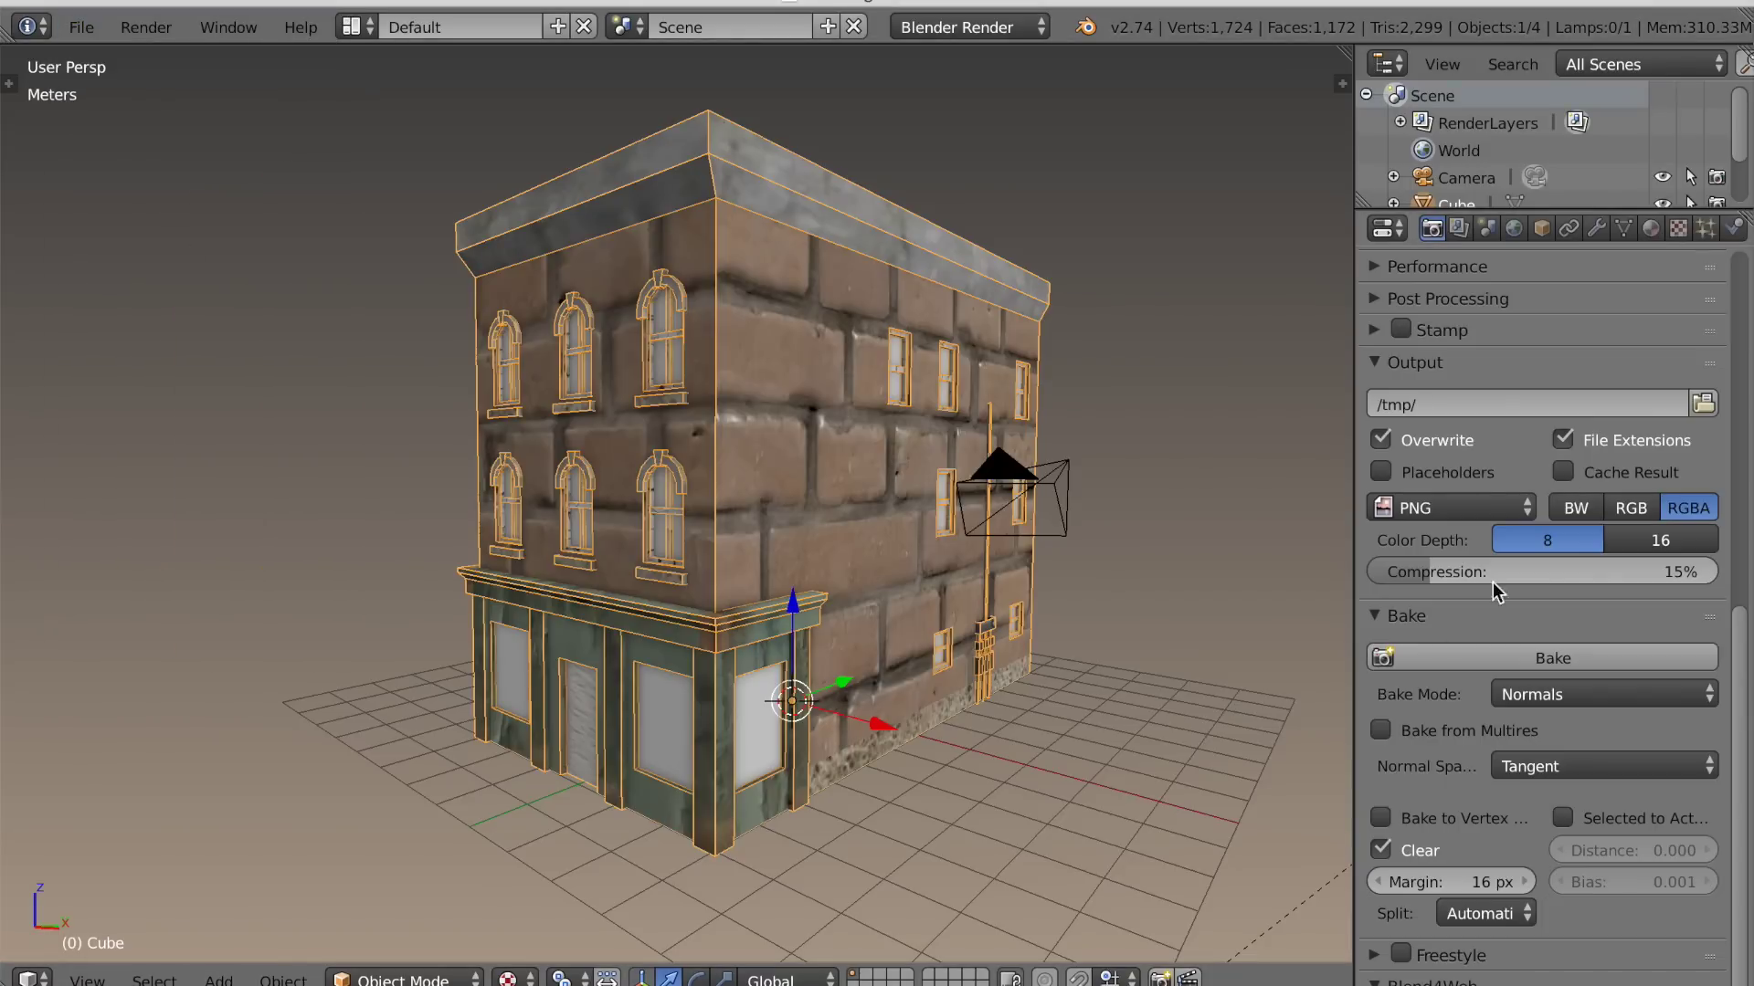
Remove all material slots from the building
left_click(1651, 230)
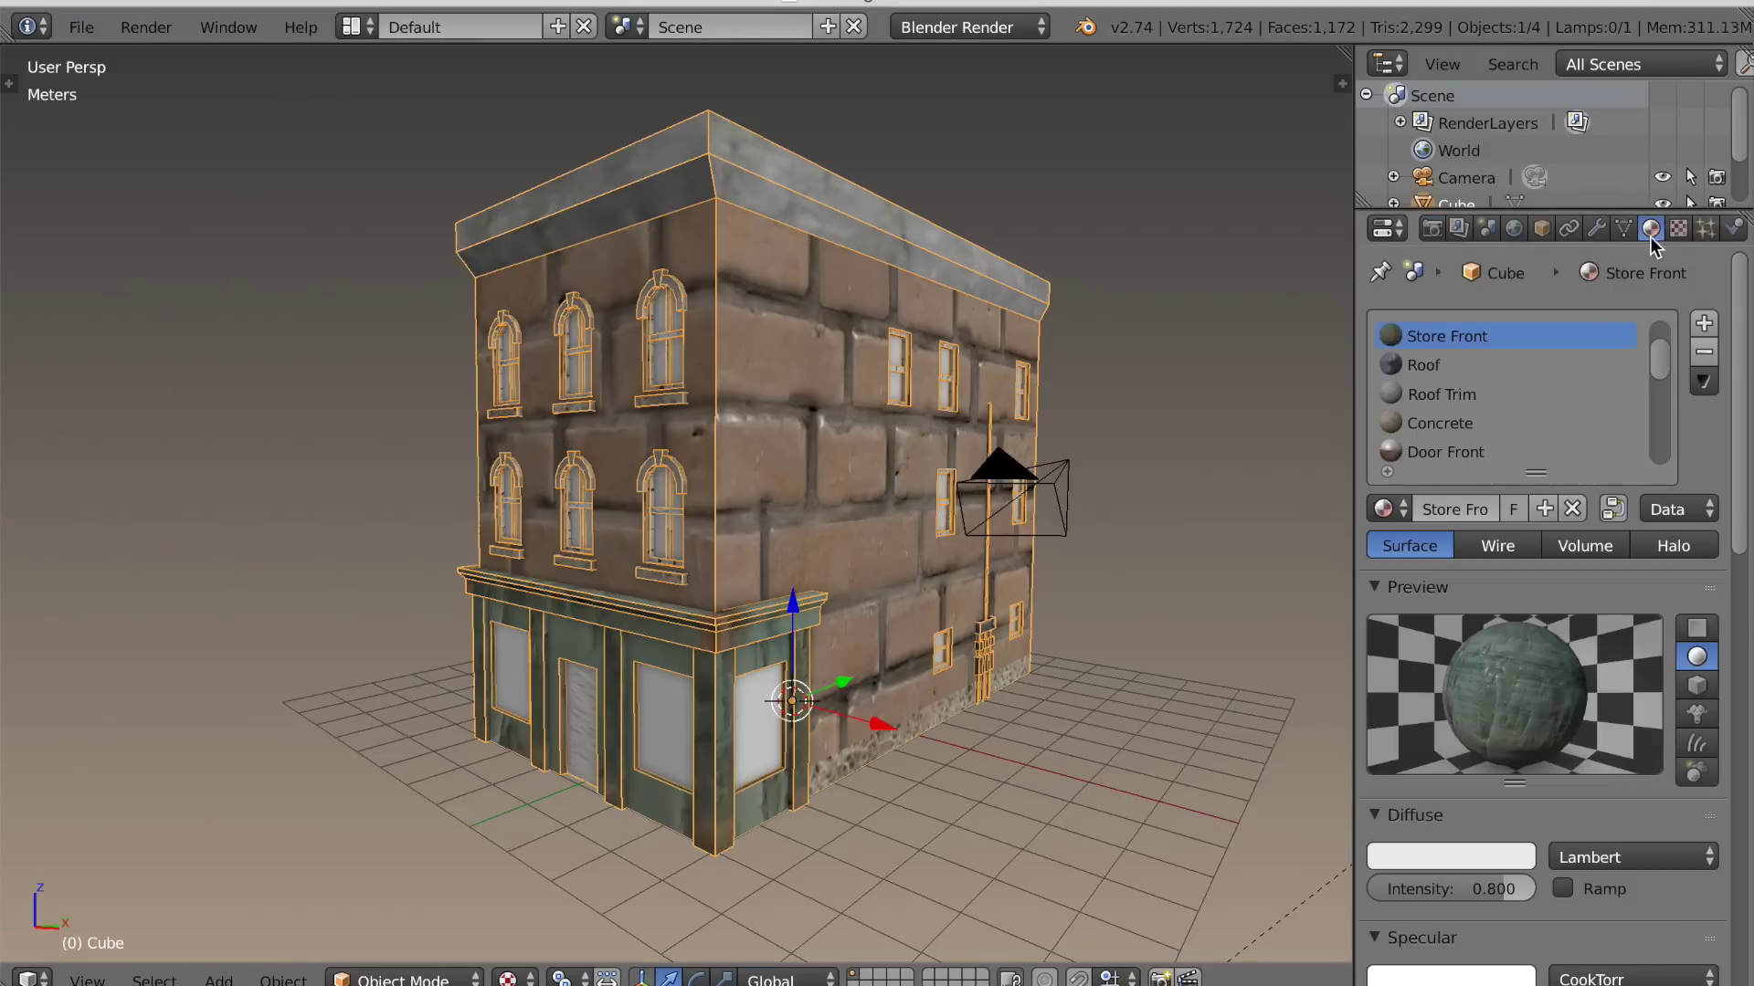
left_click(1692, 361)
left_click(1691, 361)
left_click(1692, 361)
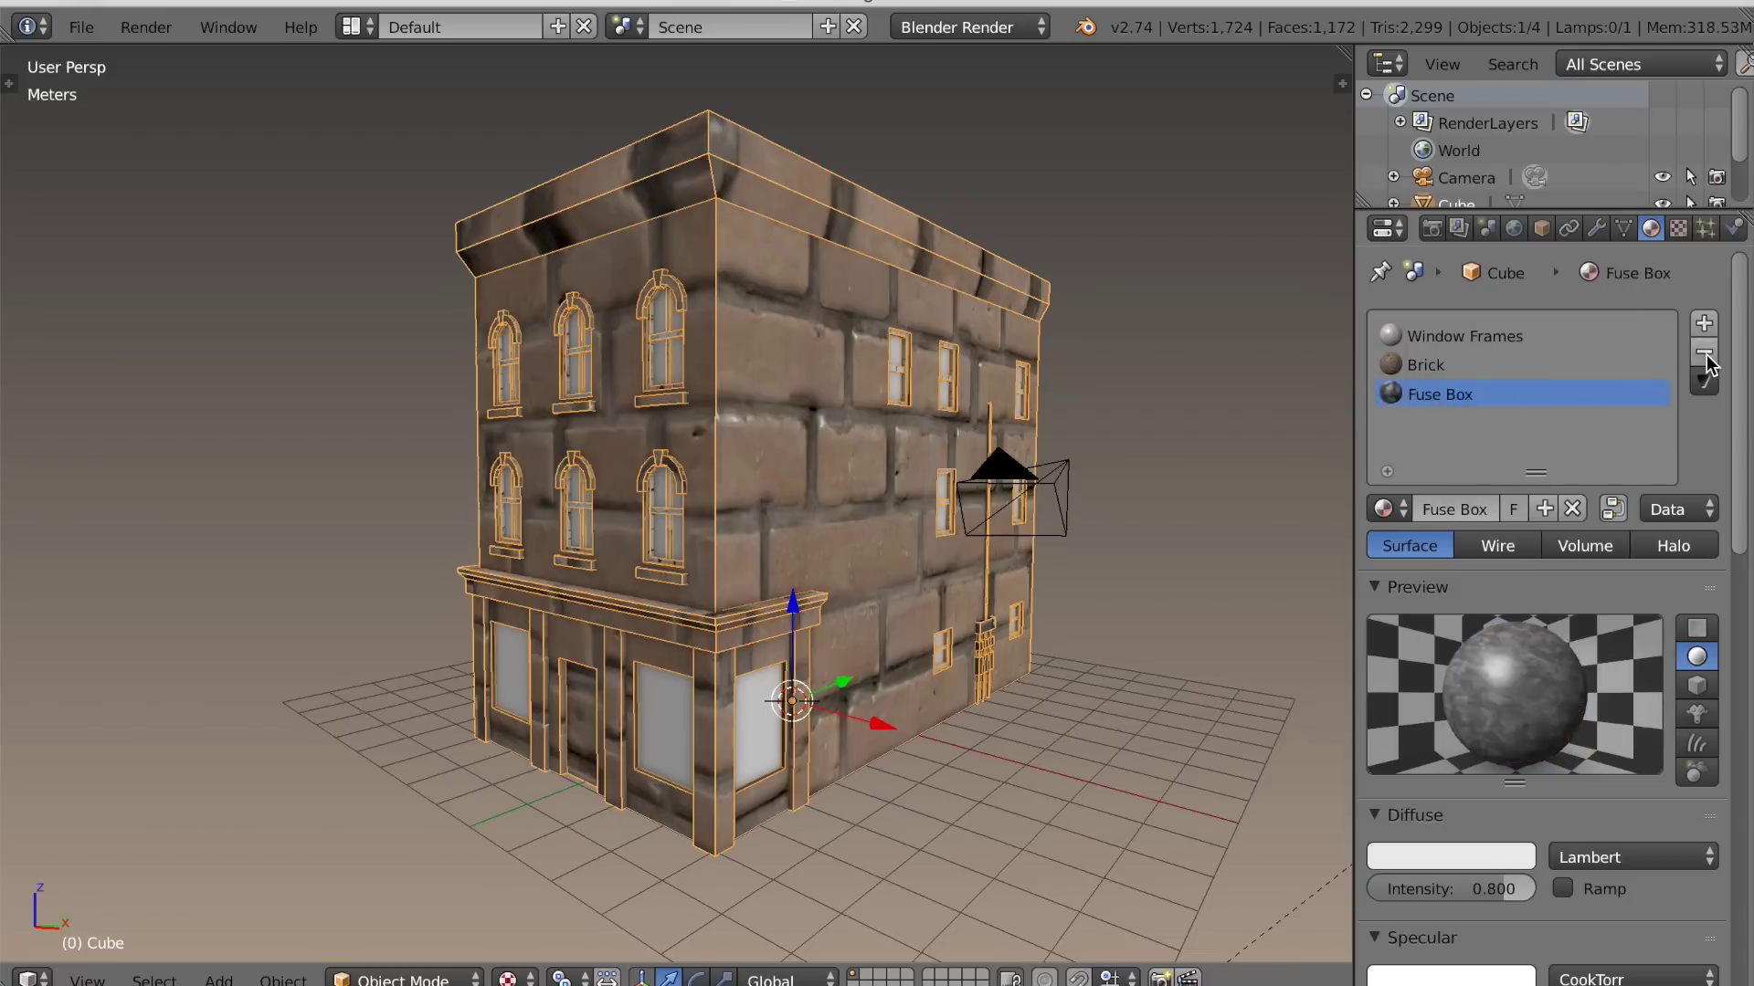
left_click(1692, 361)
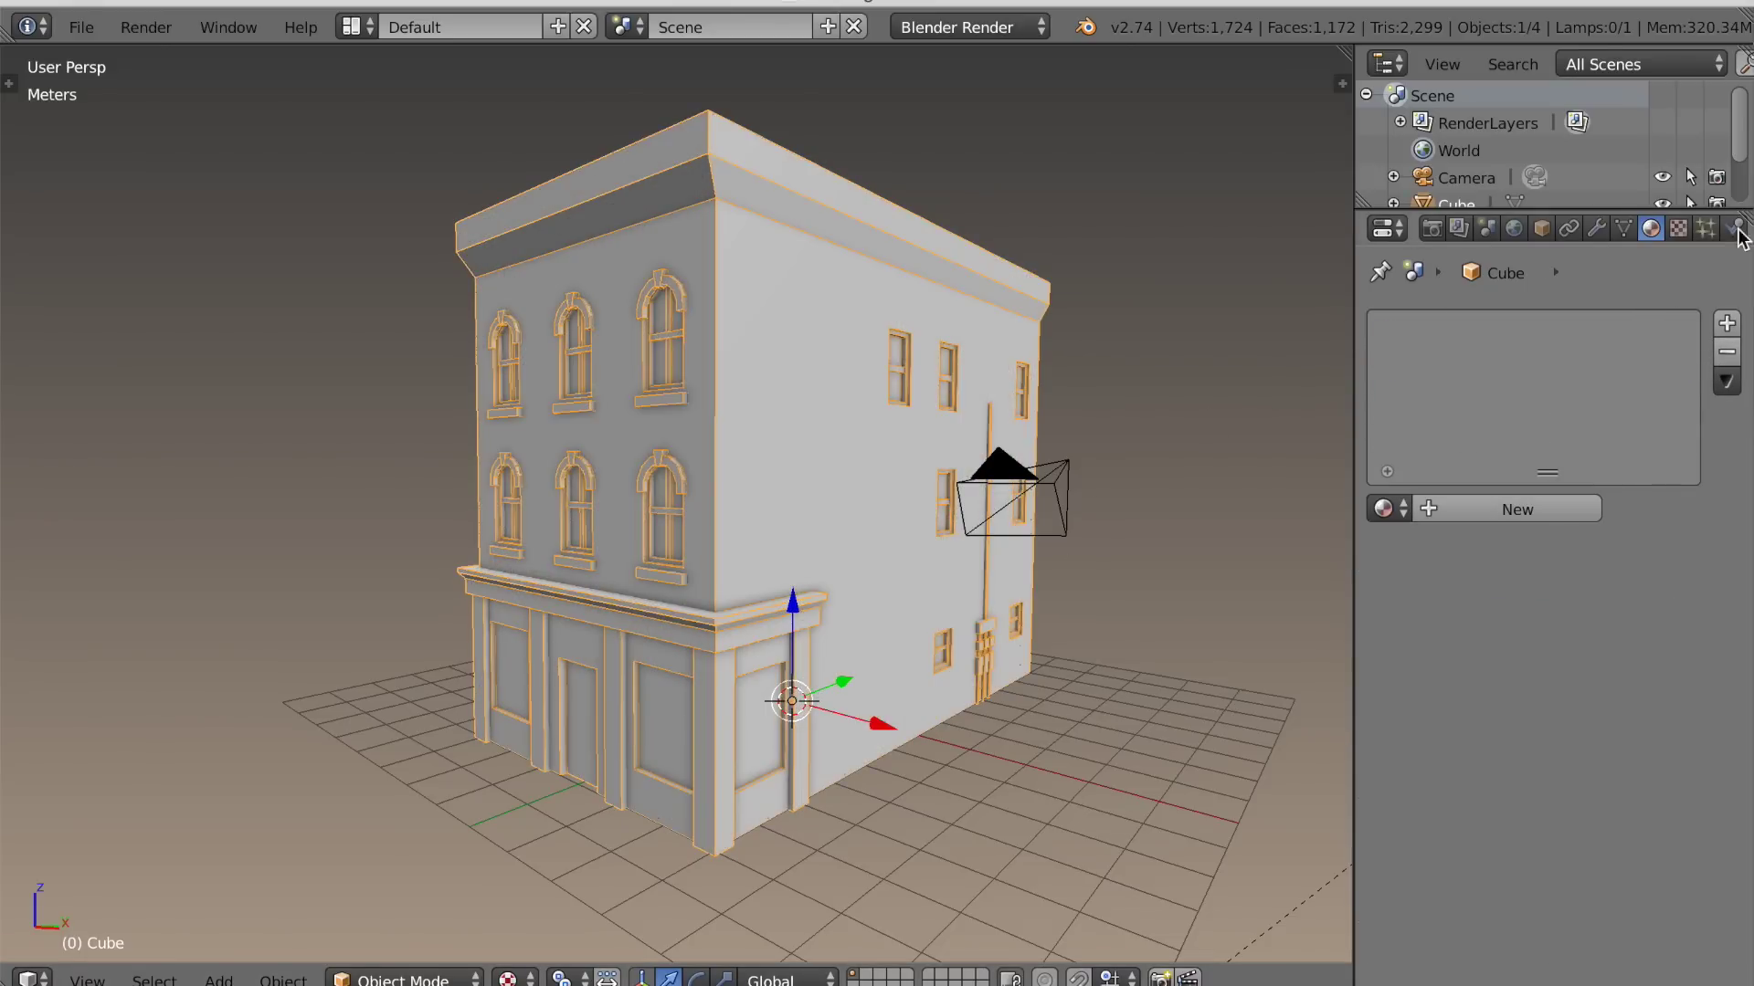
Delete the building's original UVMap layer, leaving only UV BAKE
left_click(1623, 229)
left_click(1432, 518)
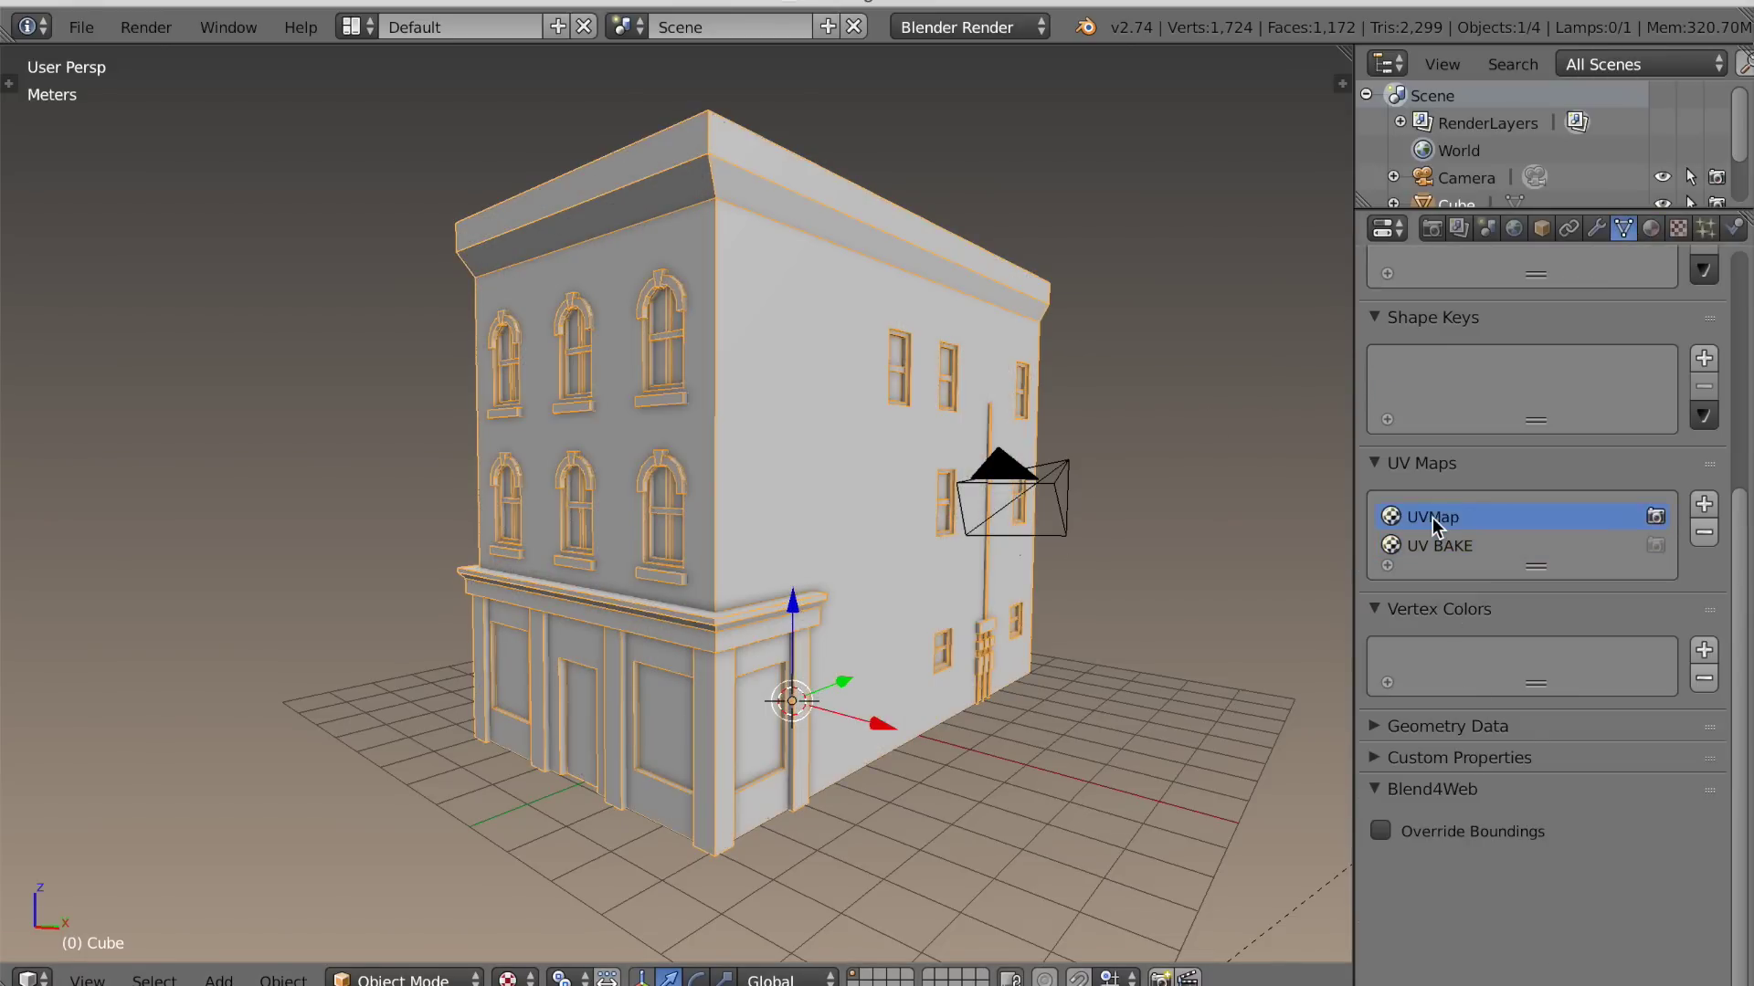
left_click(1702, 535)
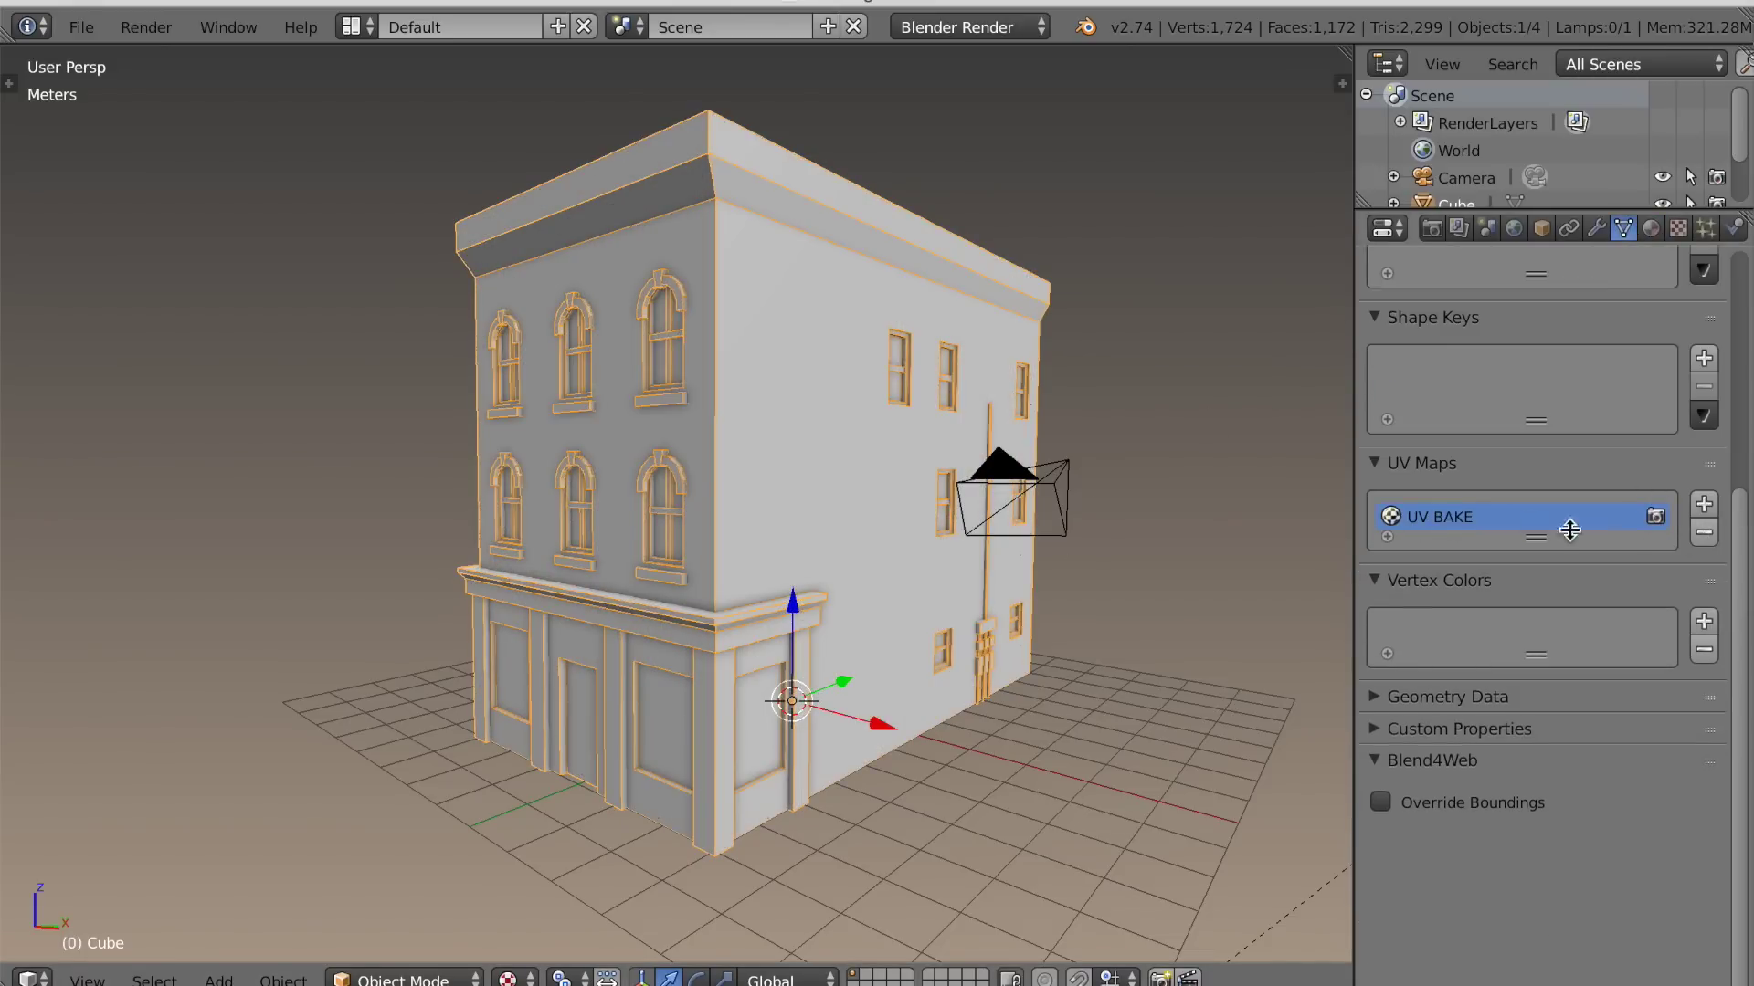
Add a new material to the building and create an Image or Movie texture in its first texture slot
left_click(1646, 233)
left_click(1458, 511)
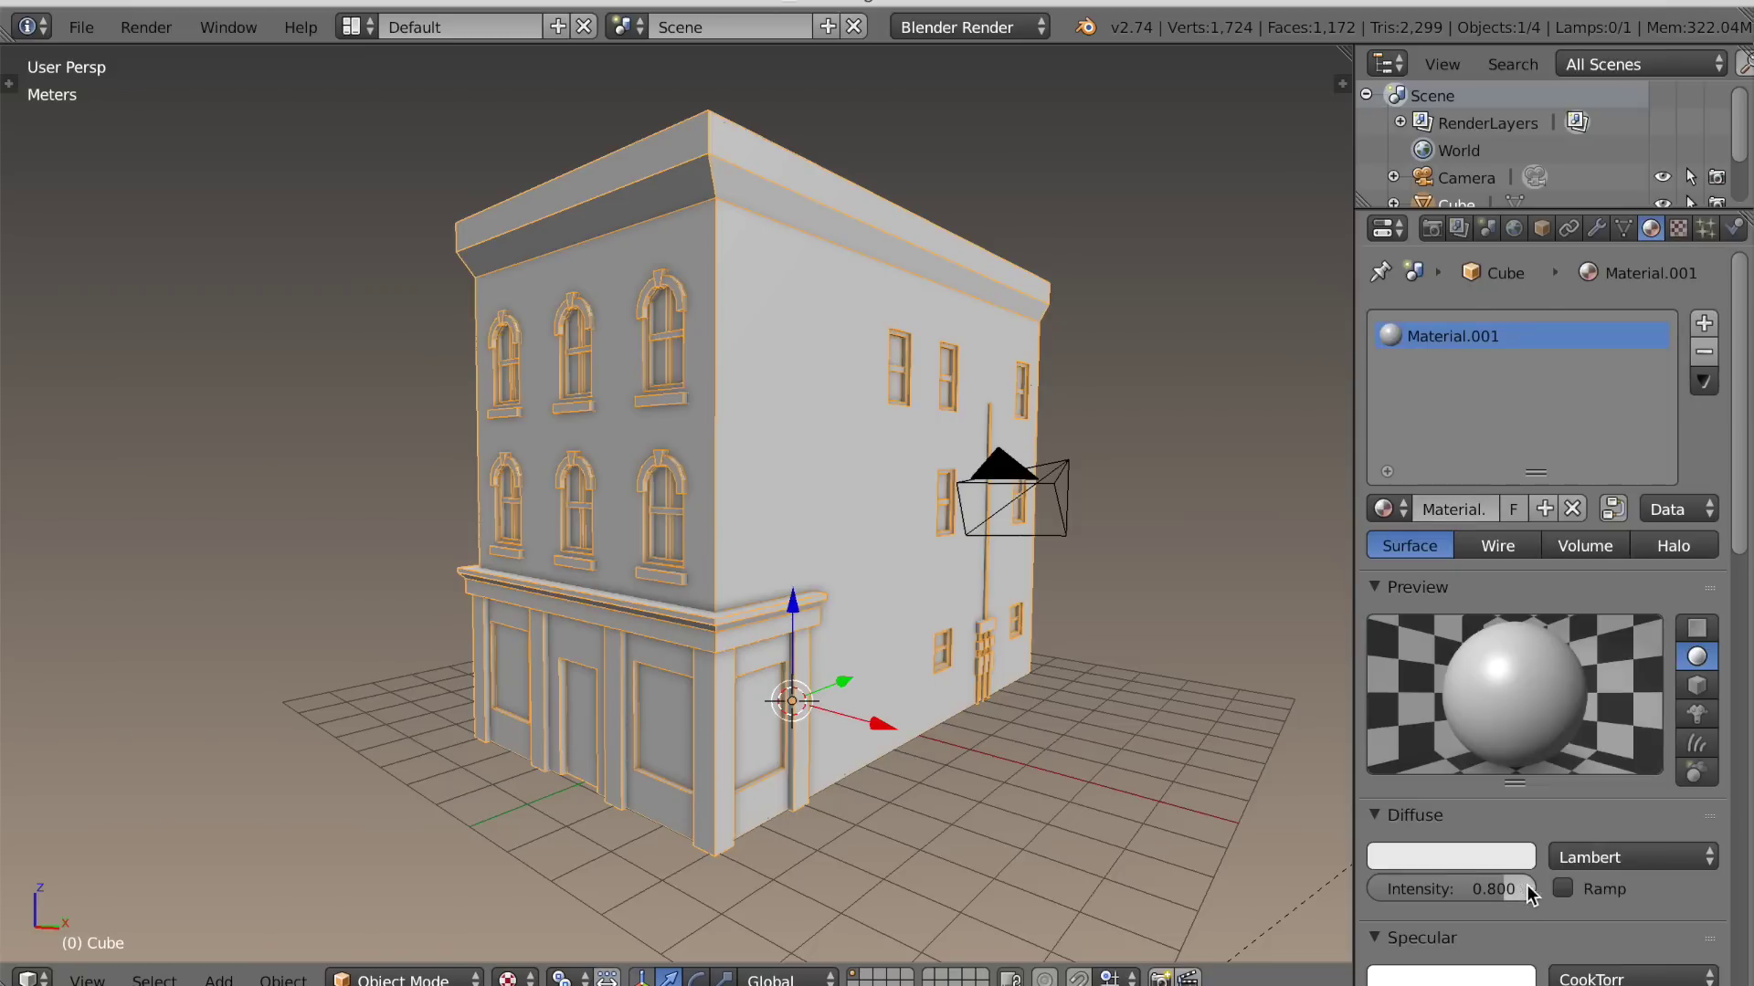
left_click(1678, 228)
left_click(1474, 546)
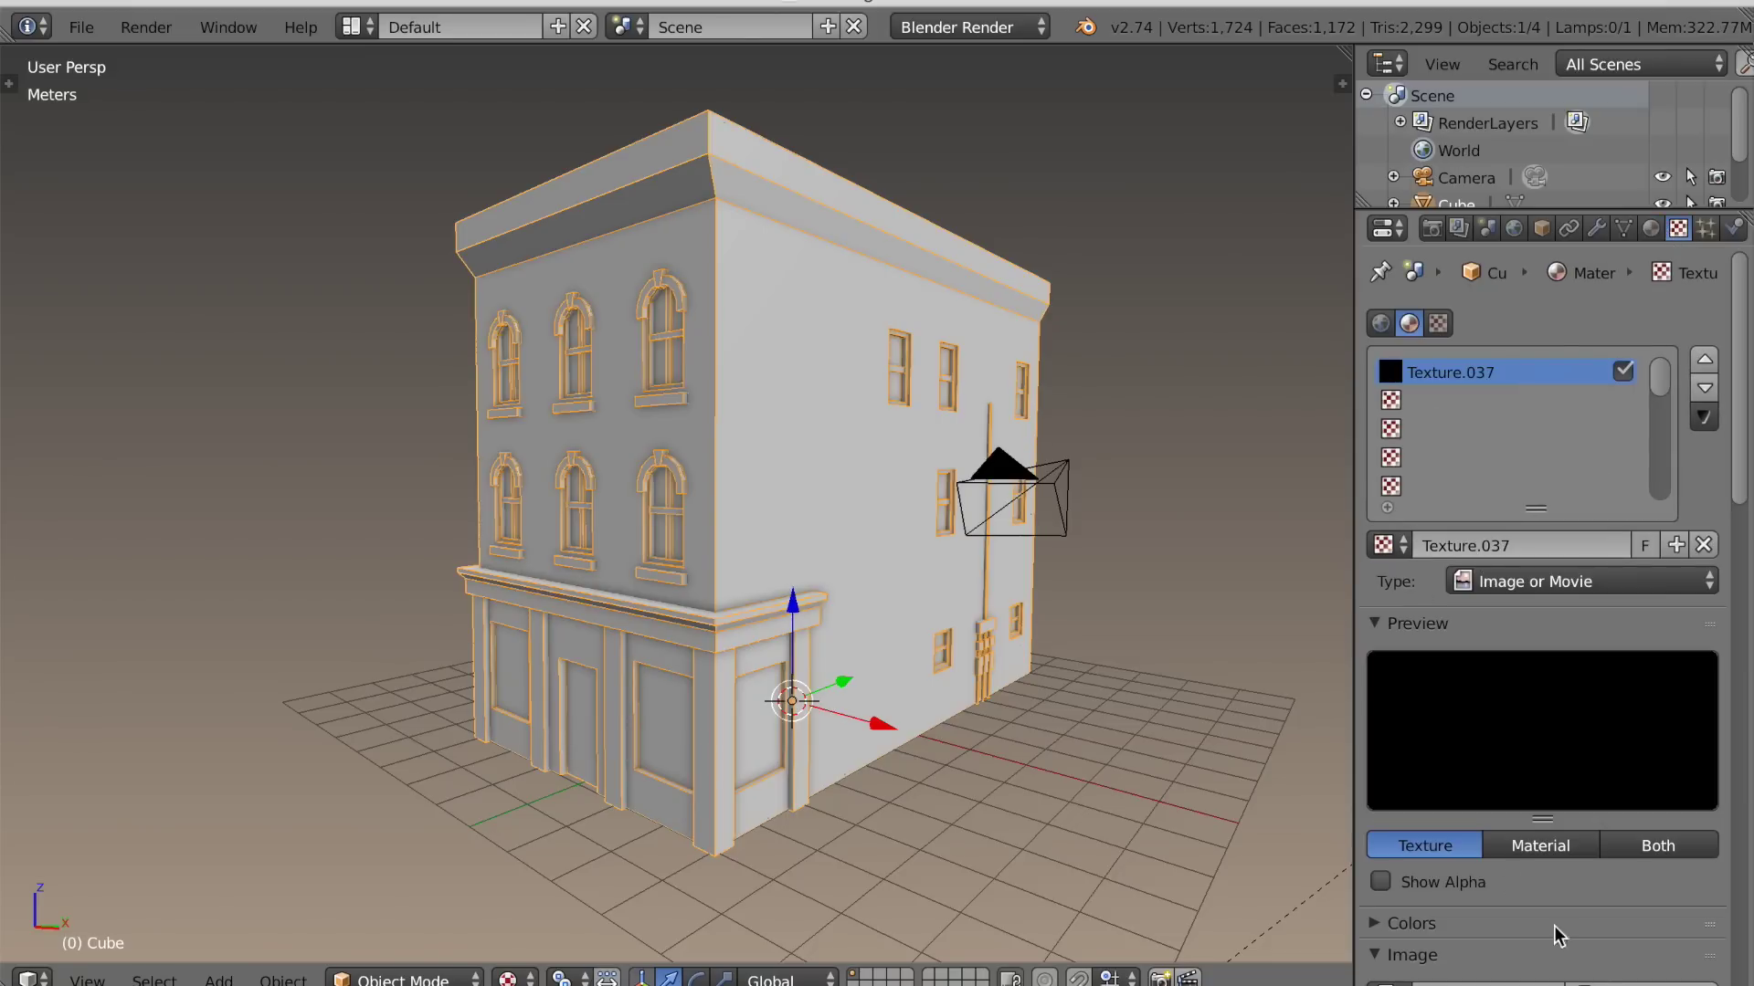
Load Building Texture1.png from the Textures folder as the new texture's image
left_click(1635, 984)
left_click(386, 250)
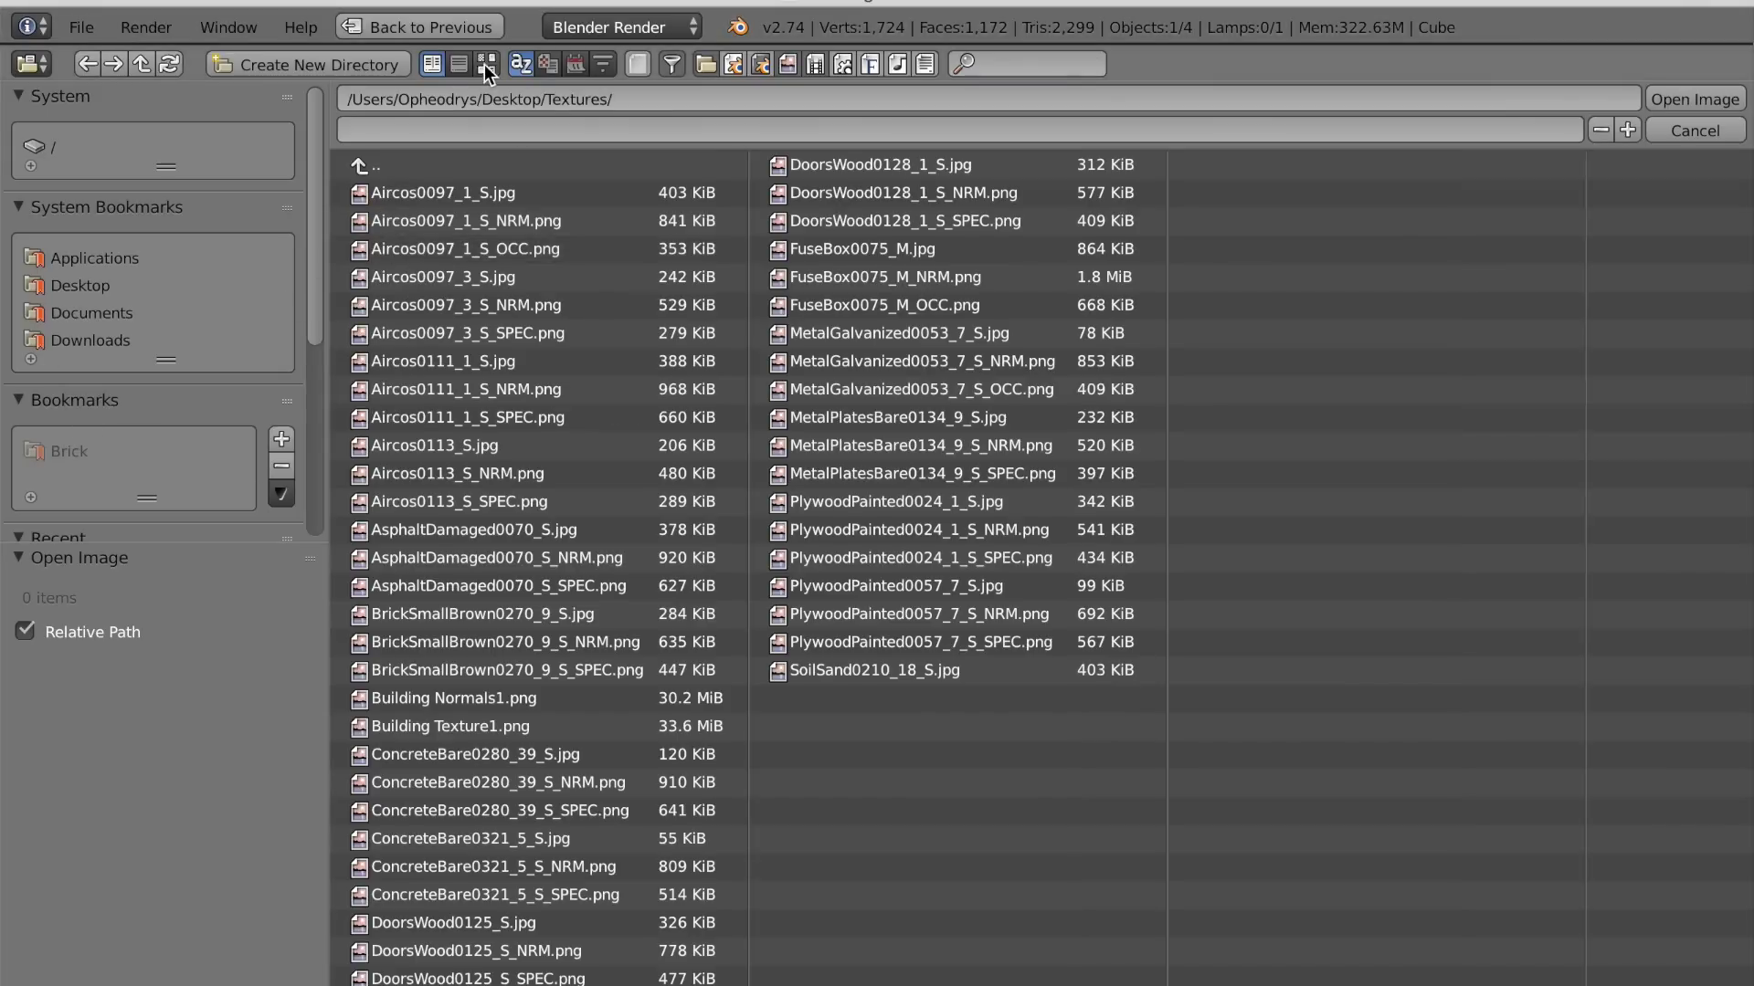
left_click(486, 63)
scroll(896, 640, "down", 5)
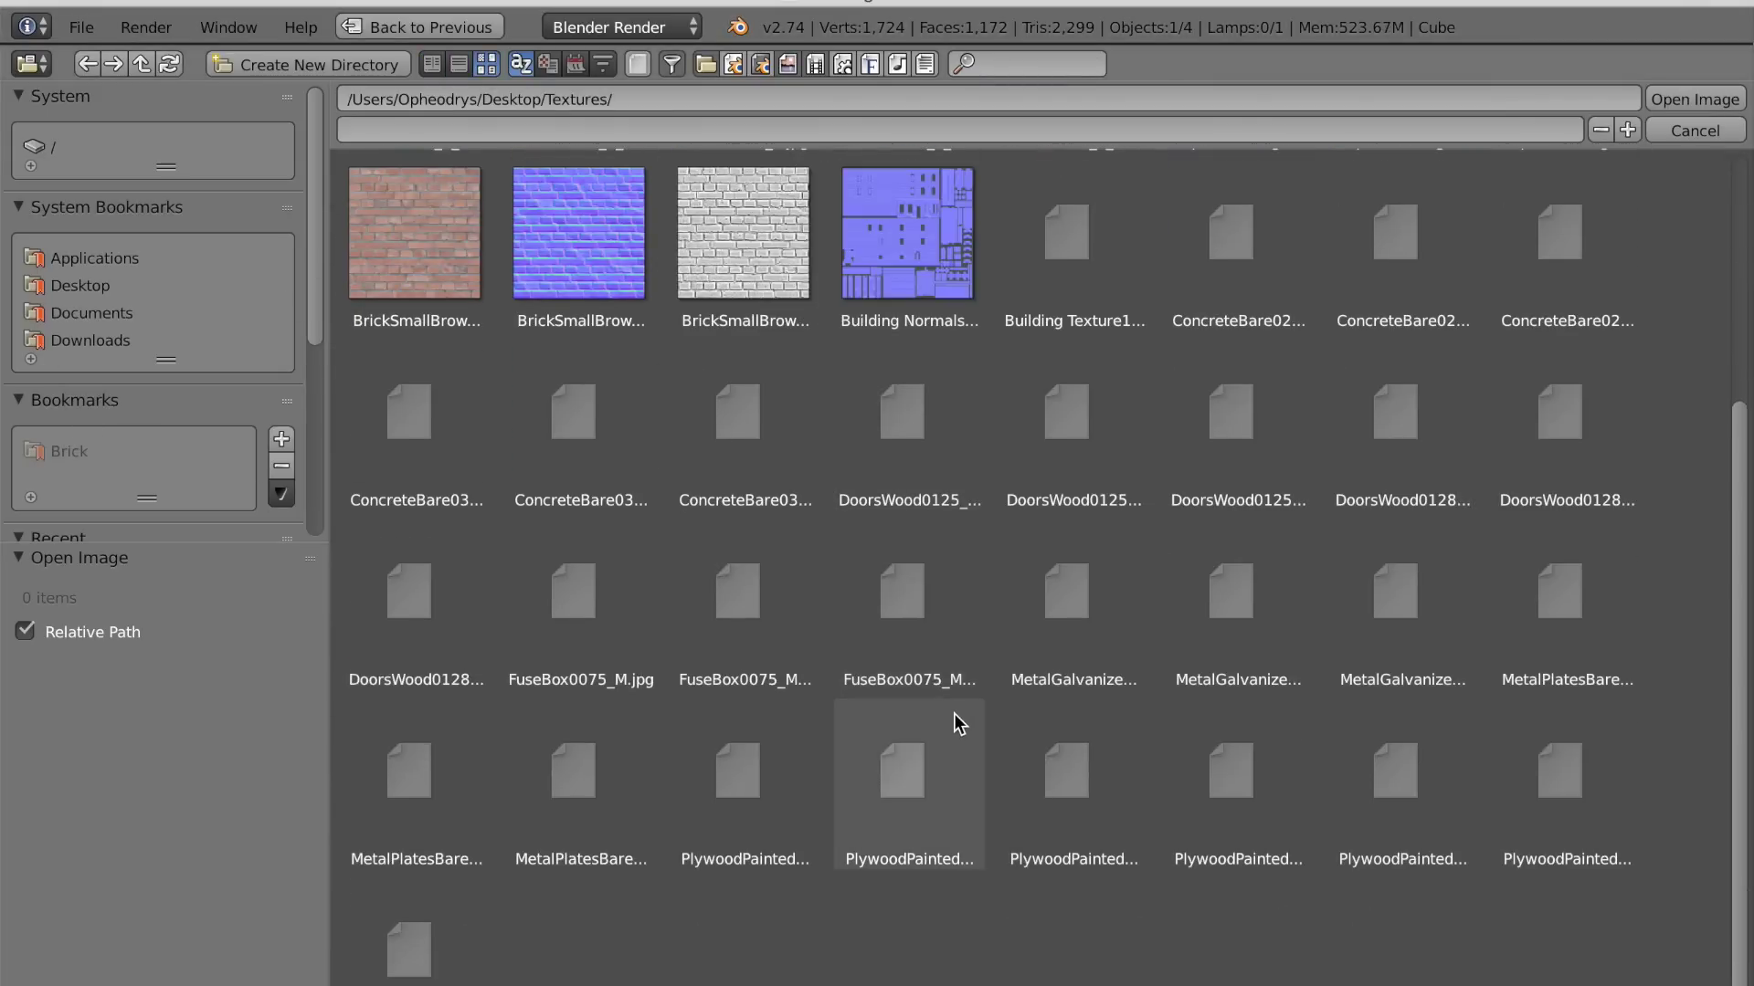
left_click(1126, 288)
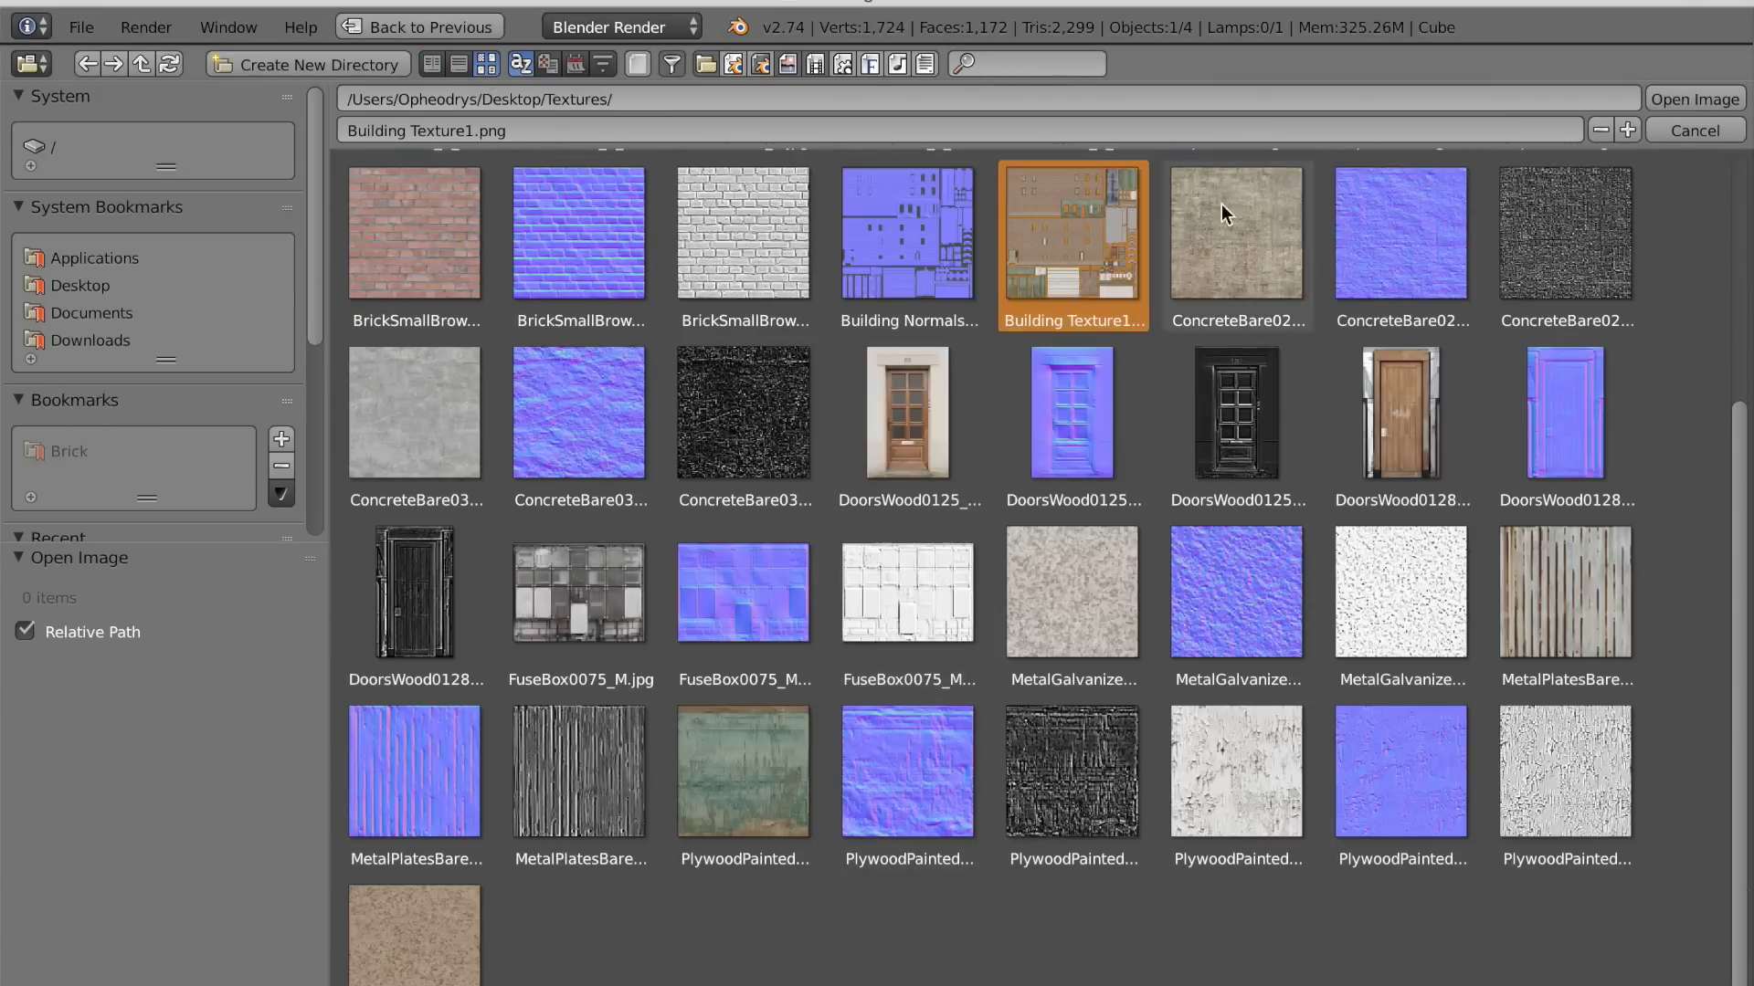
left_click(1671, 102)
Create a texture in the material's second slot and load Building Normals1.png from the Textures folder into it
middle_click_drag(1112, 643, 1026, 744)
scroll(1026, 744, "up", 2)
left_click(1412, 401)
left_click(1452, 541)
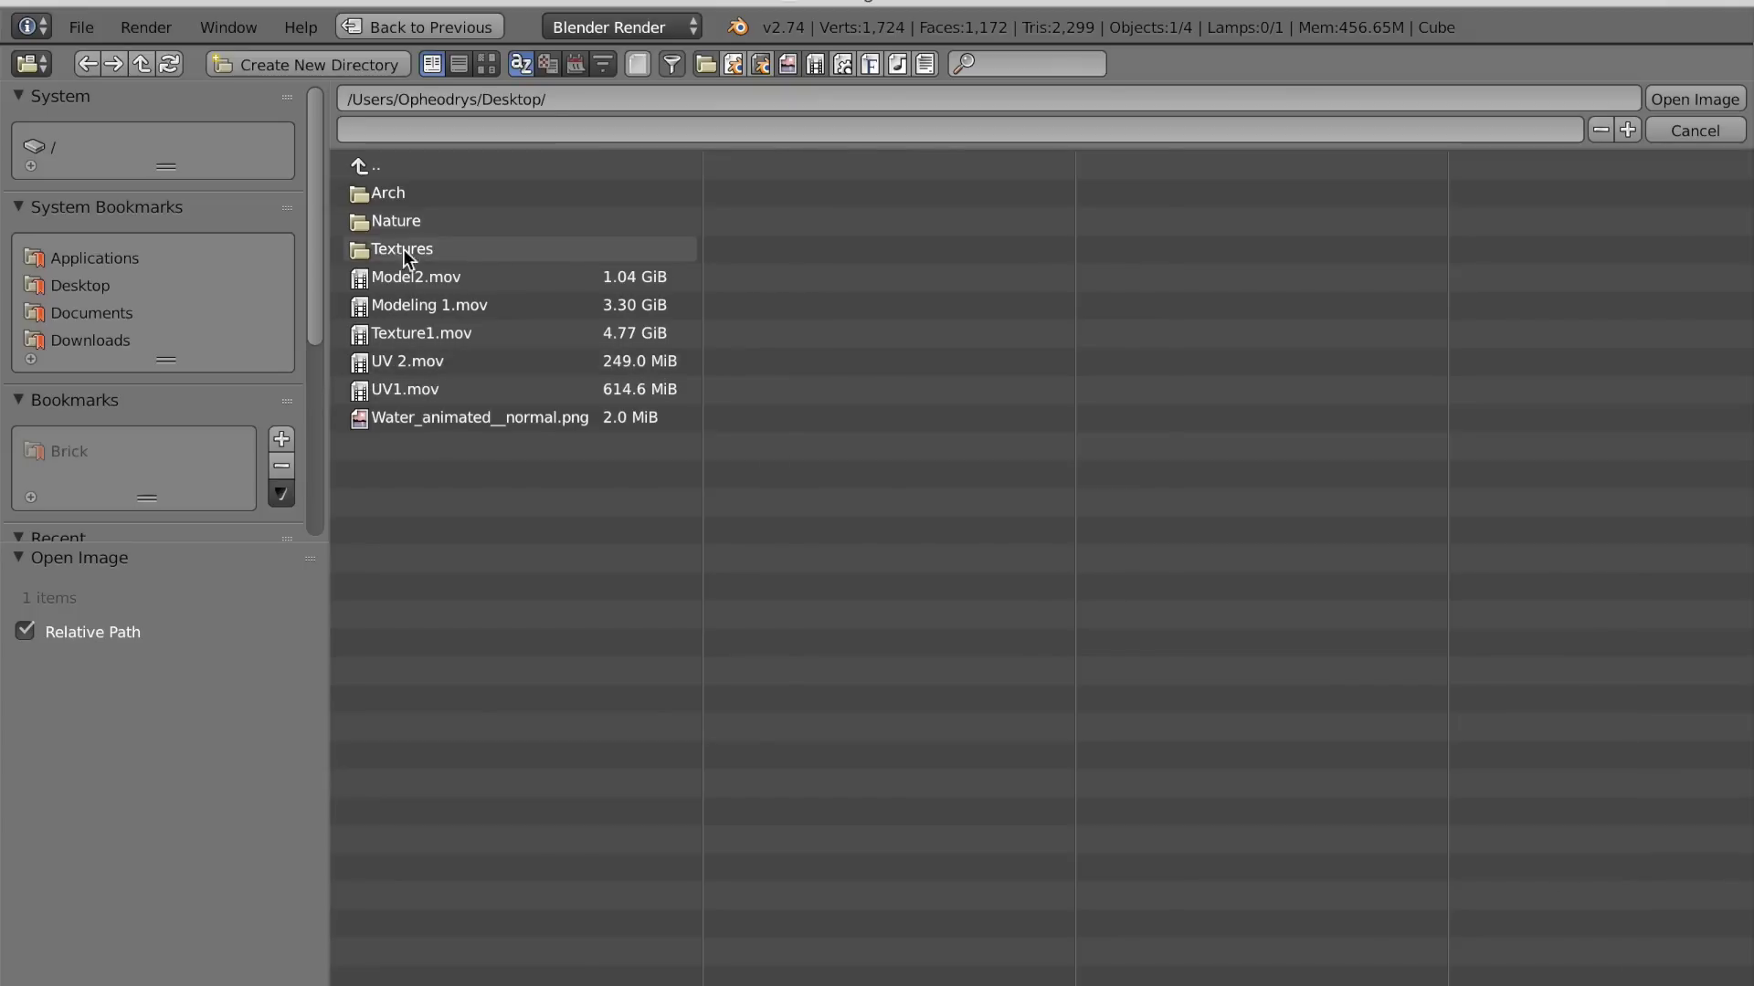
left_click(402, 252)
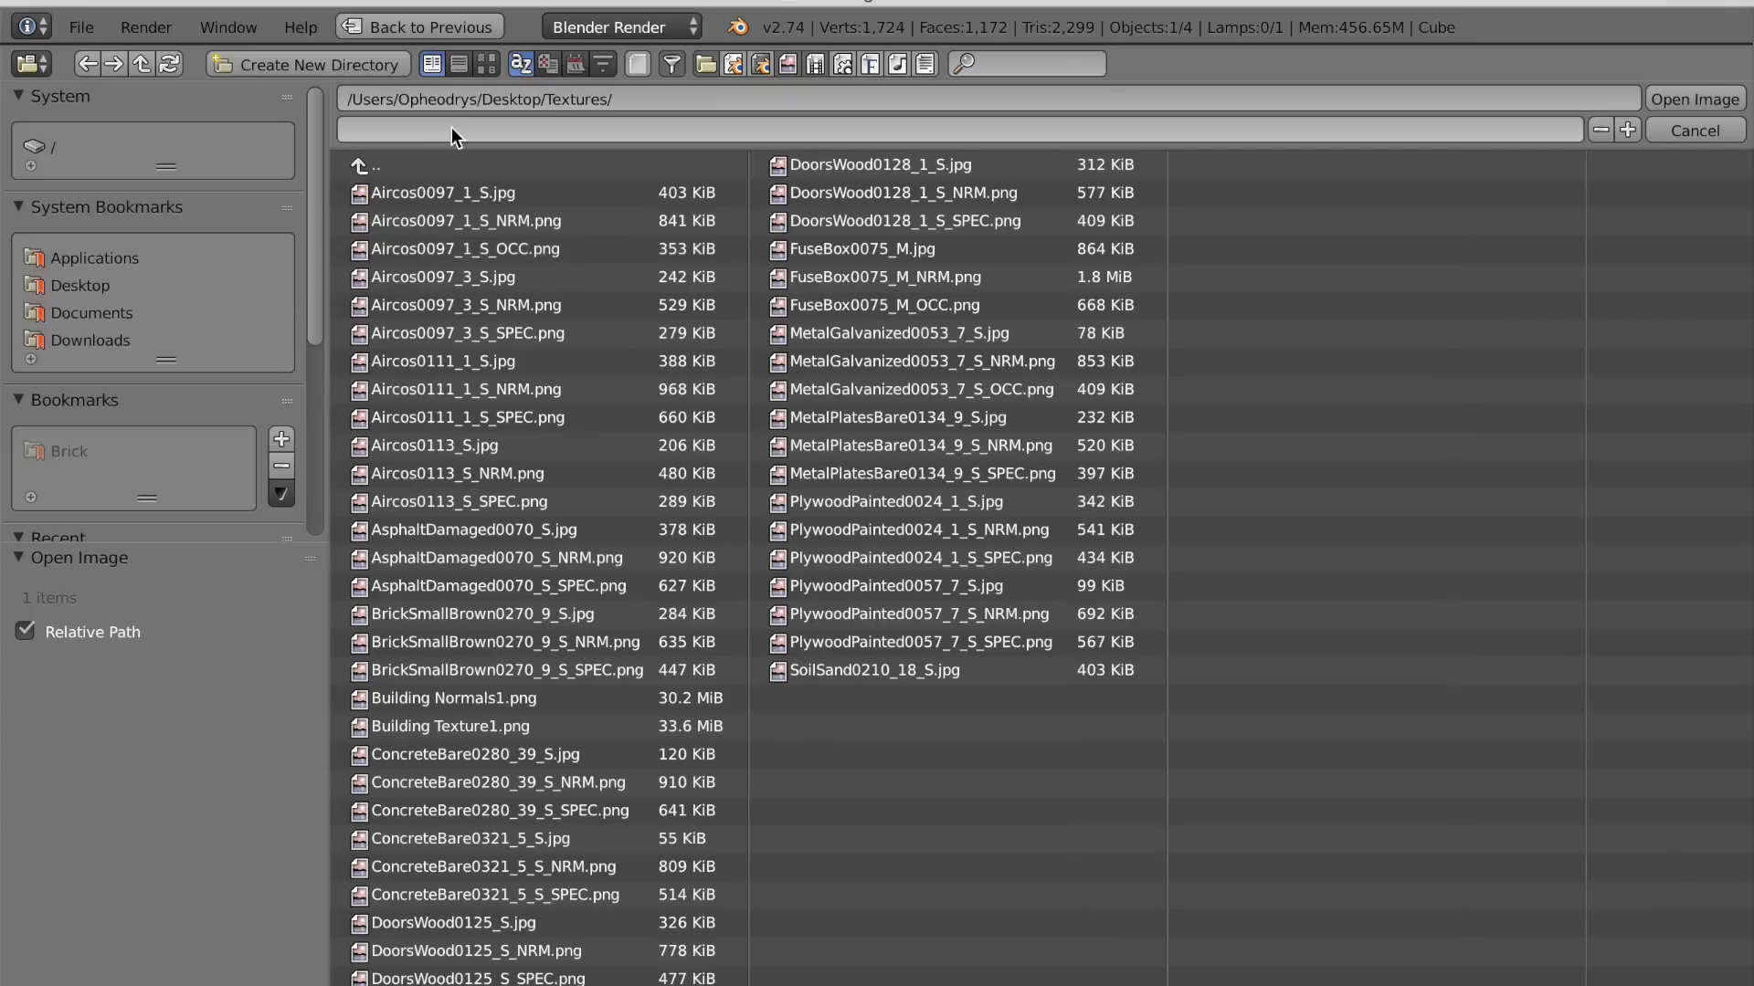
left_click(486, 64)
left_click(913, 612)
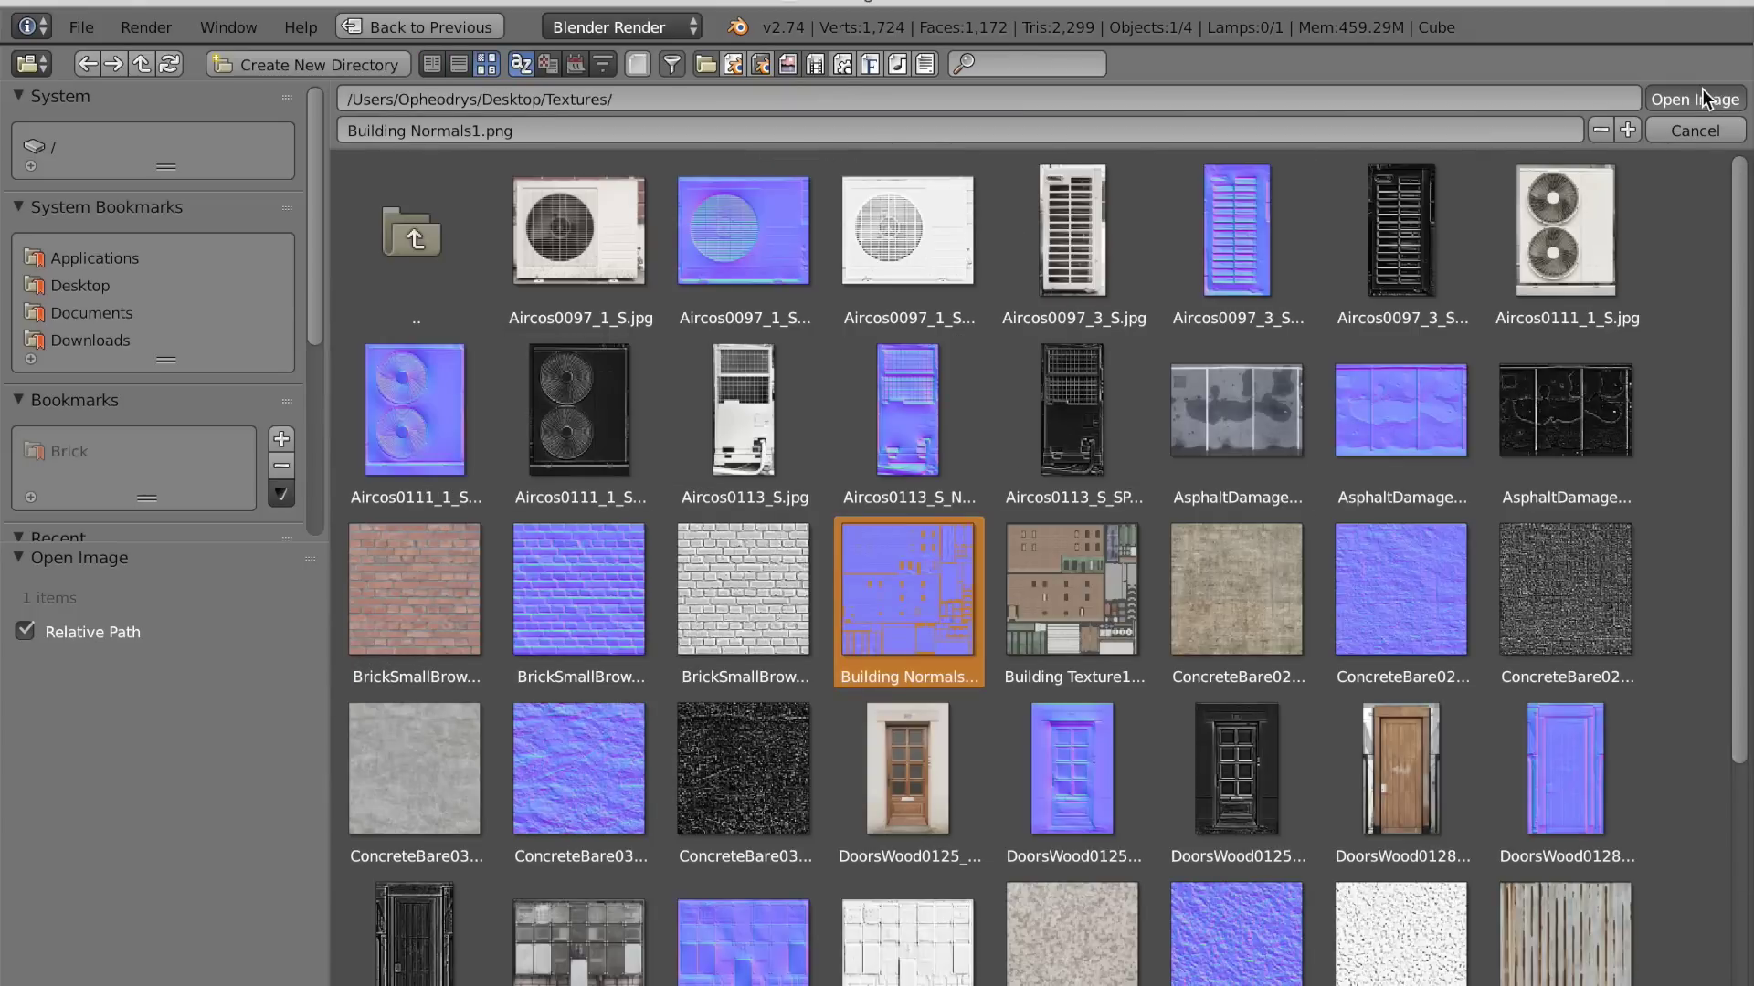
key("Return")
Treat the second texture as a tangent normal map influencing the geometry normal instead of diffuse colour, and deselect the building
scroll(1484, 861, "down", 10)
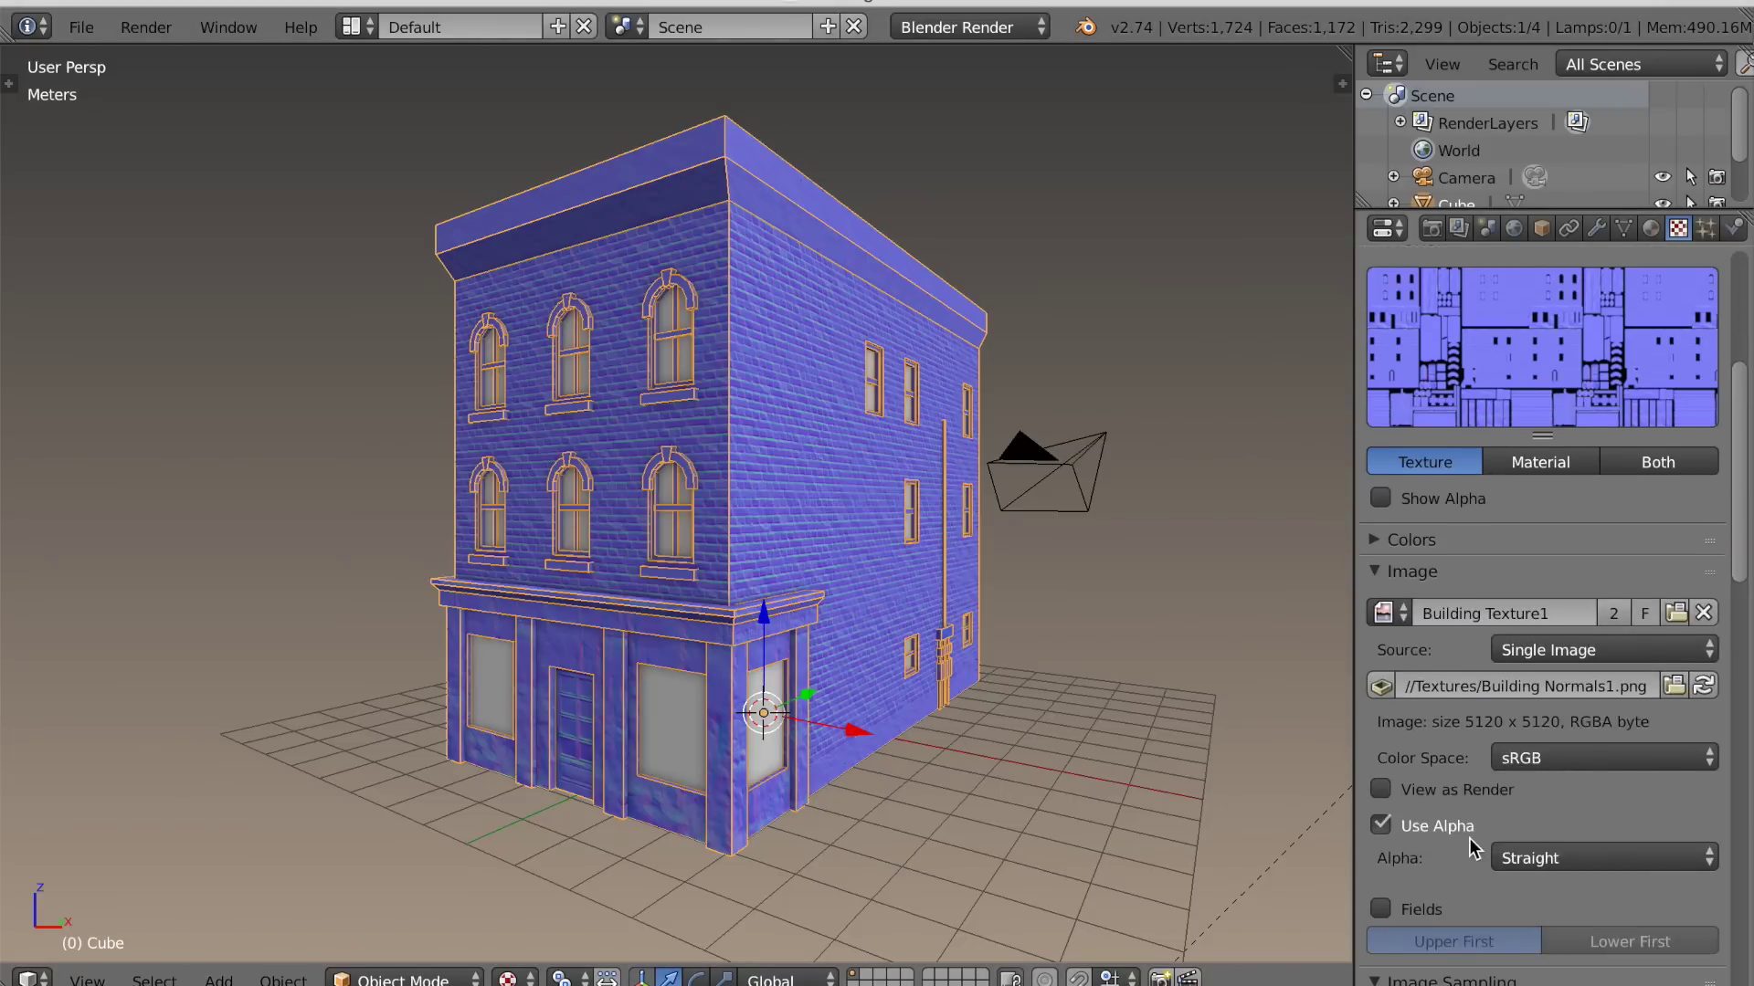
scroll(1483, 860, "down", 15)
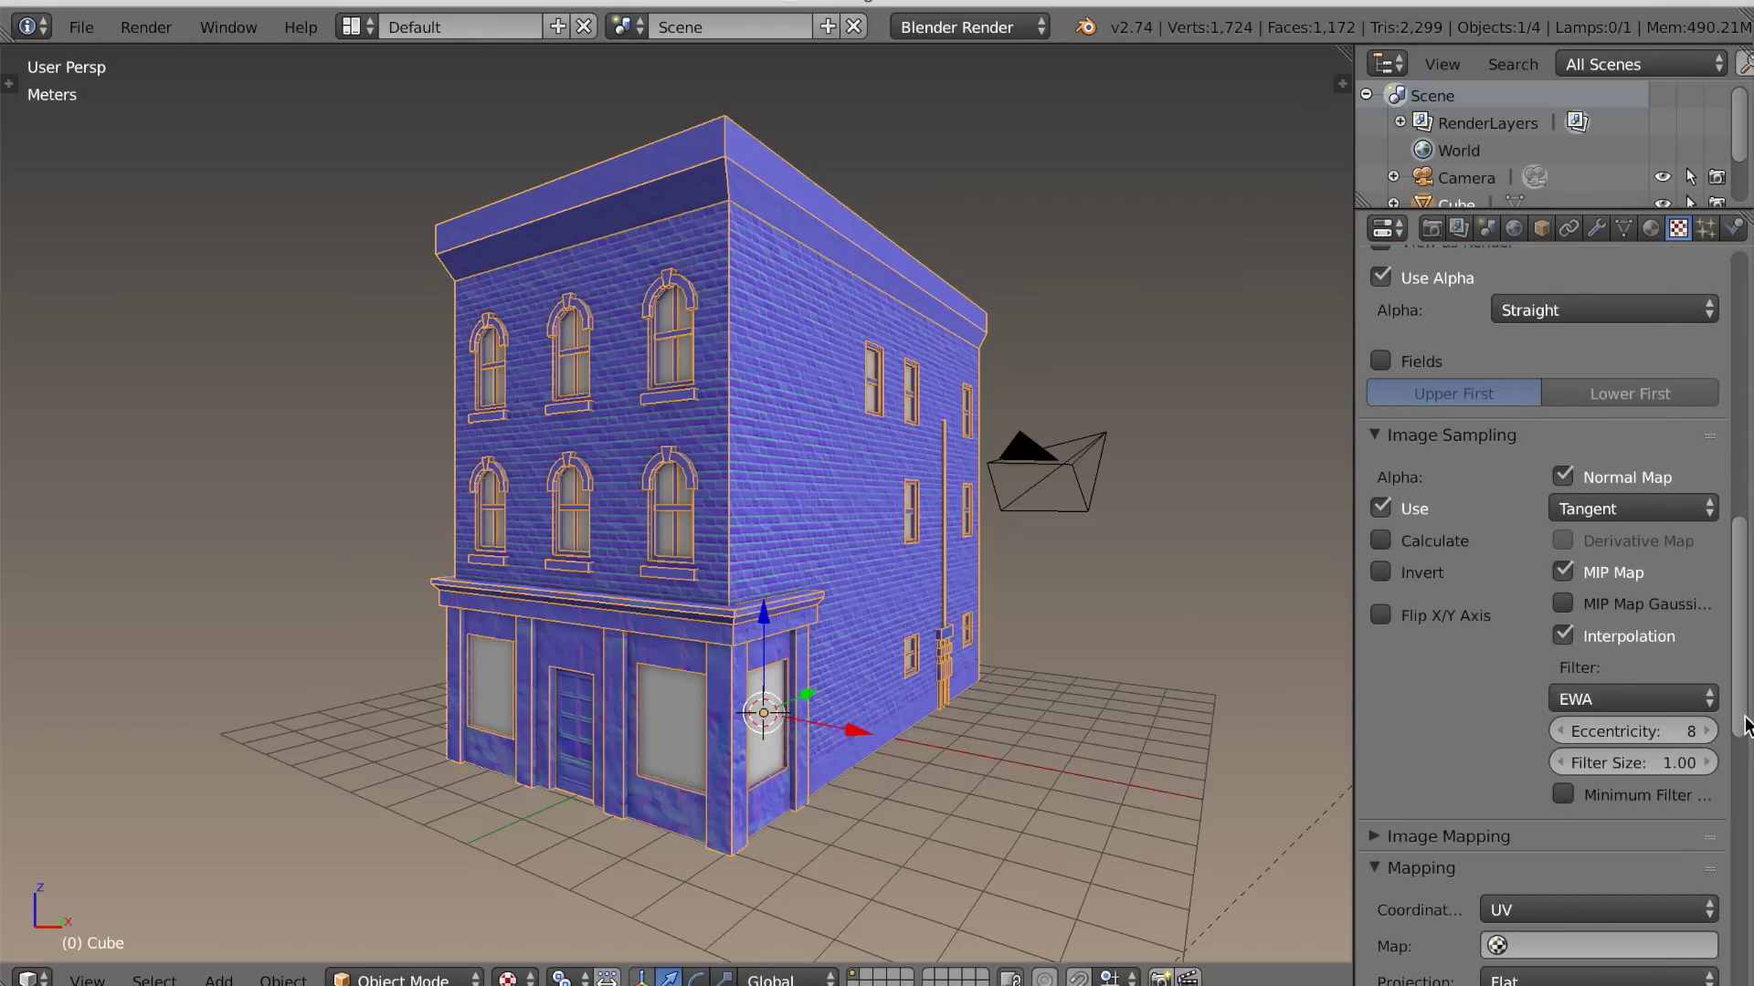
scroll(1744, 833, "down", 3)
left_click(1381, 821)
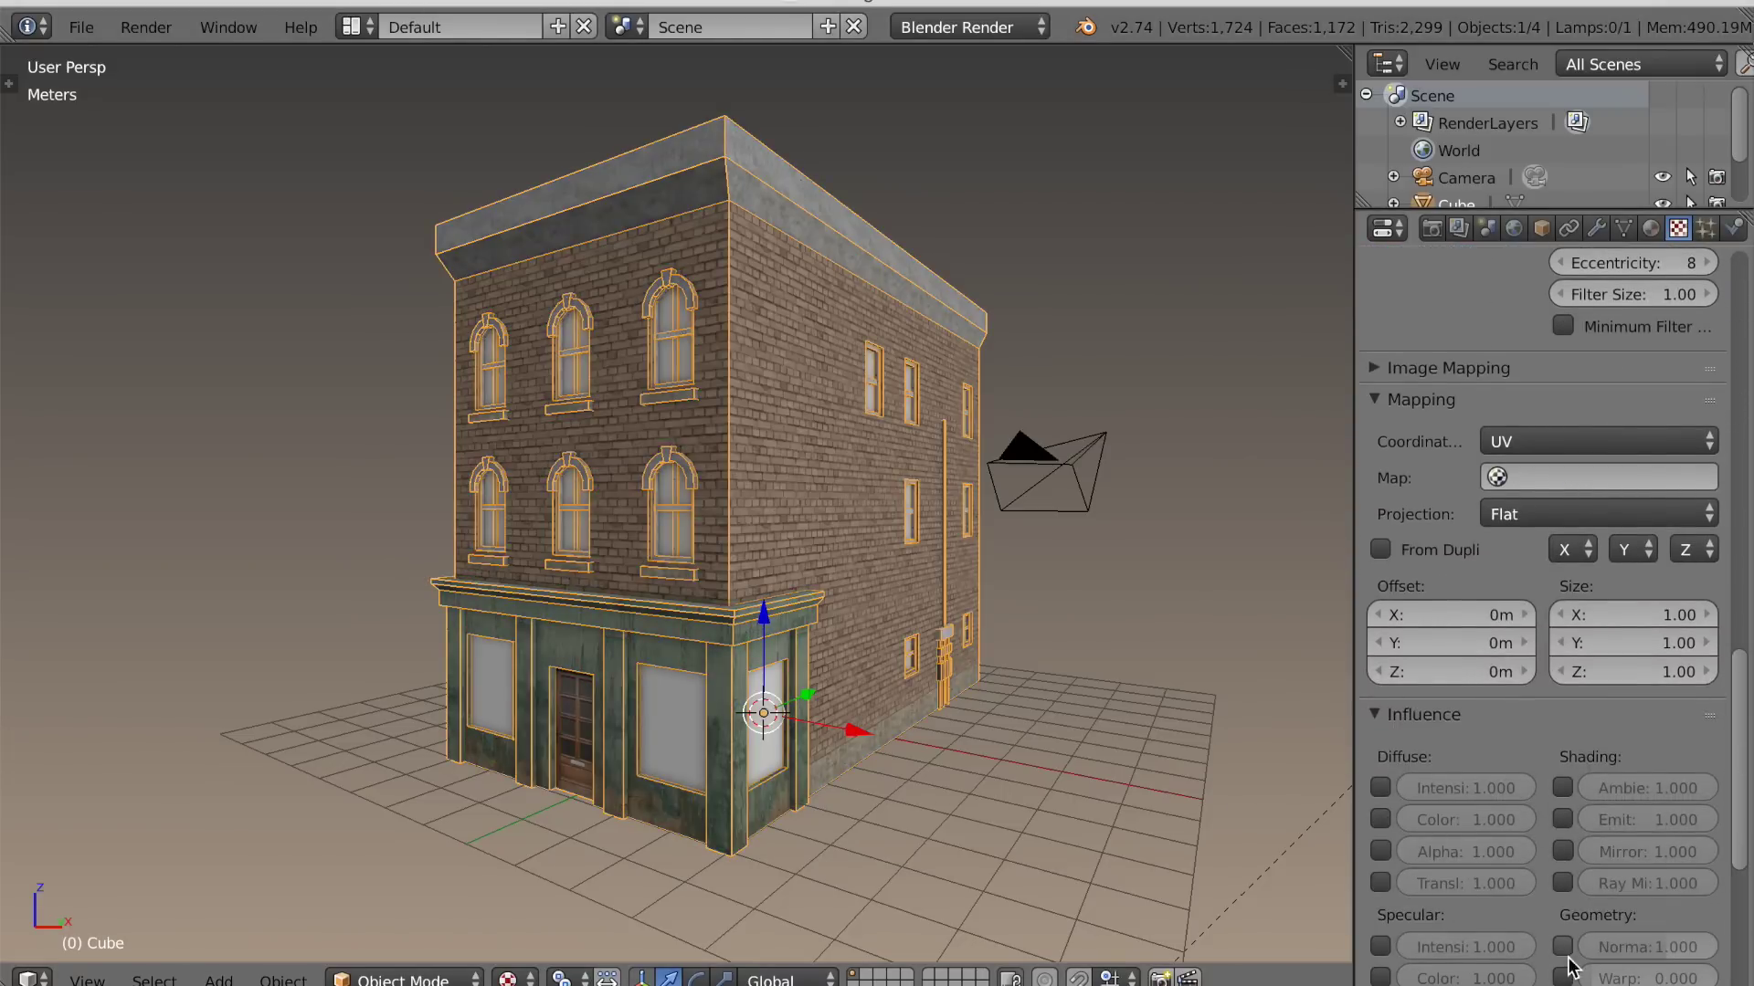
scroll(992, 776, "up", 3)
middle_click_drag(992, 777, 447, 737)
scroll(959, 765, "down", 2)
key("a")
scroll(680, 730, "up", 3)
scroll(625, 782, "up", 3)
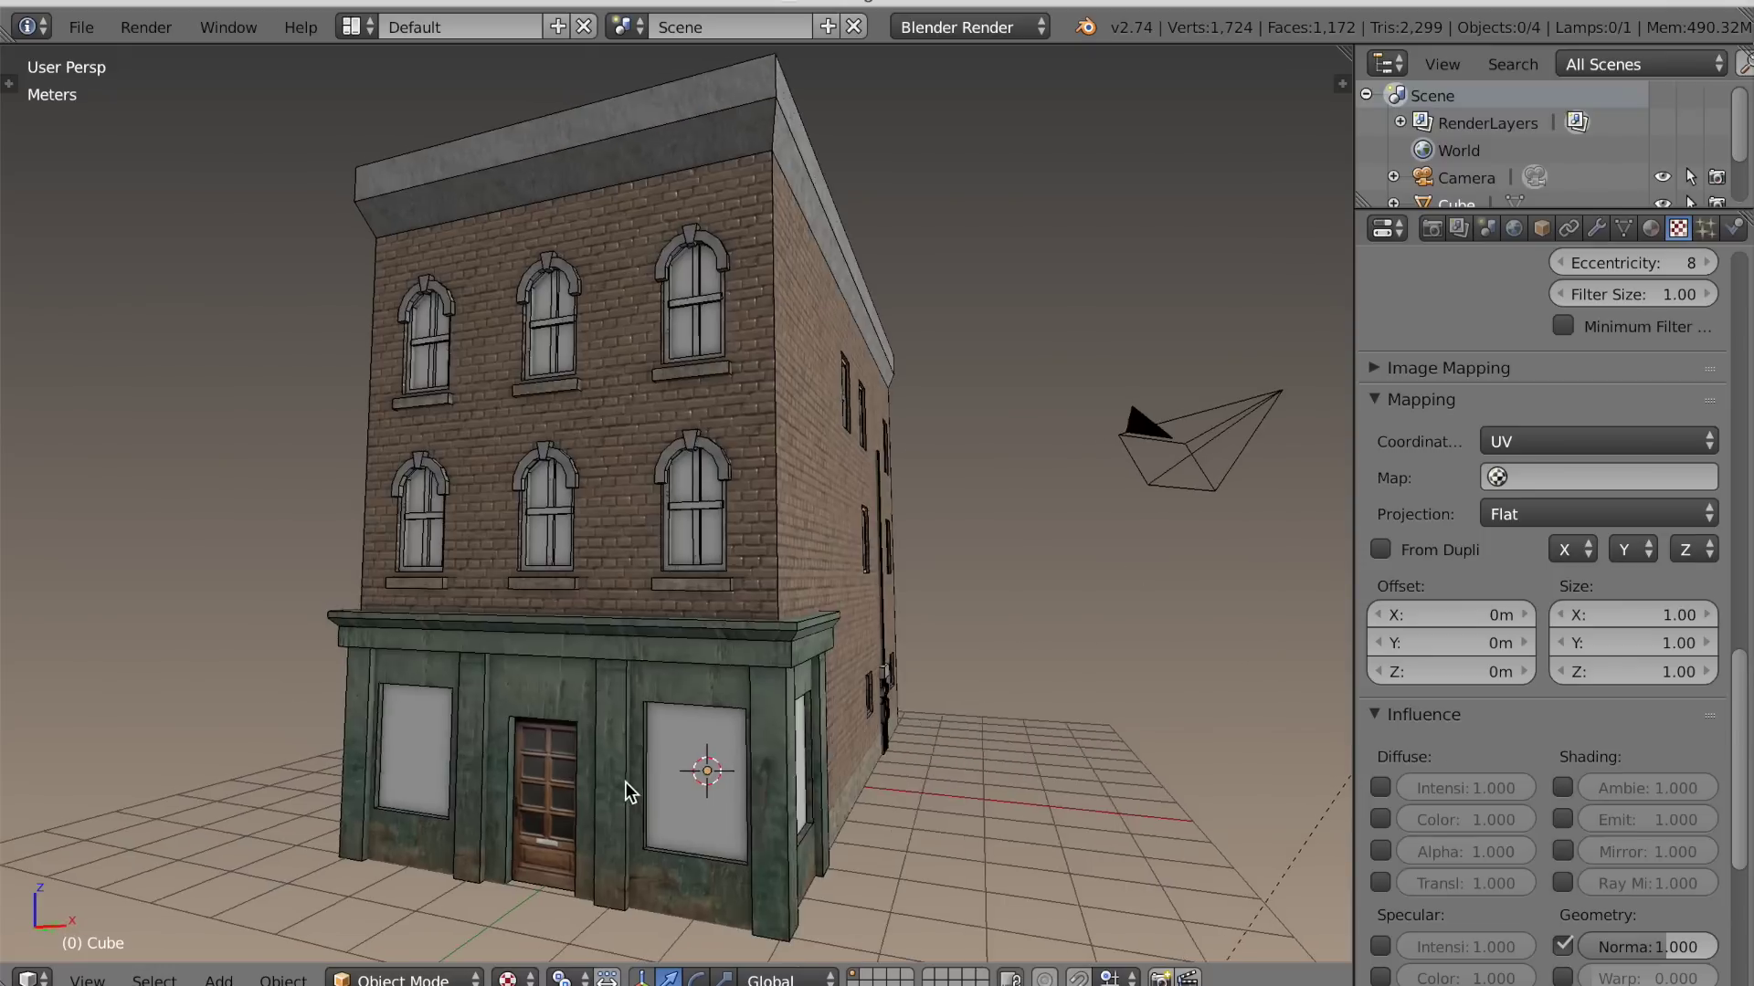
Duplicate the building in front orthographic view and place the copy well apart in the negative X direction
scroll(641, 787, "down", 2)
key("KP_1")
key("KP_5")
middle_click_drag(653, 831, 936, 864, "shift")
scroll(888, 831, "down", 3)
right_click(880, 571)
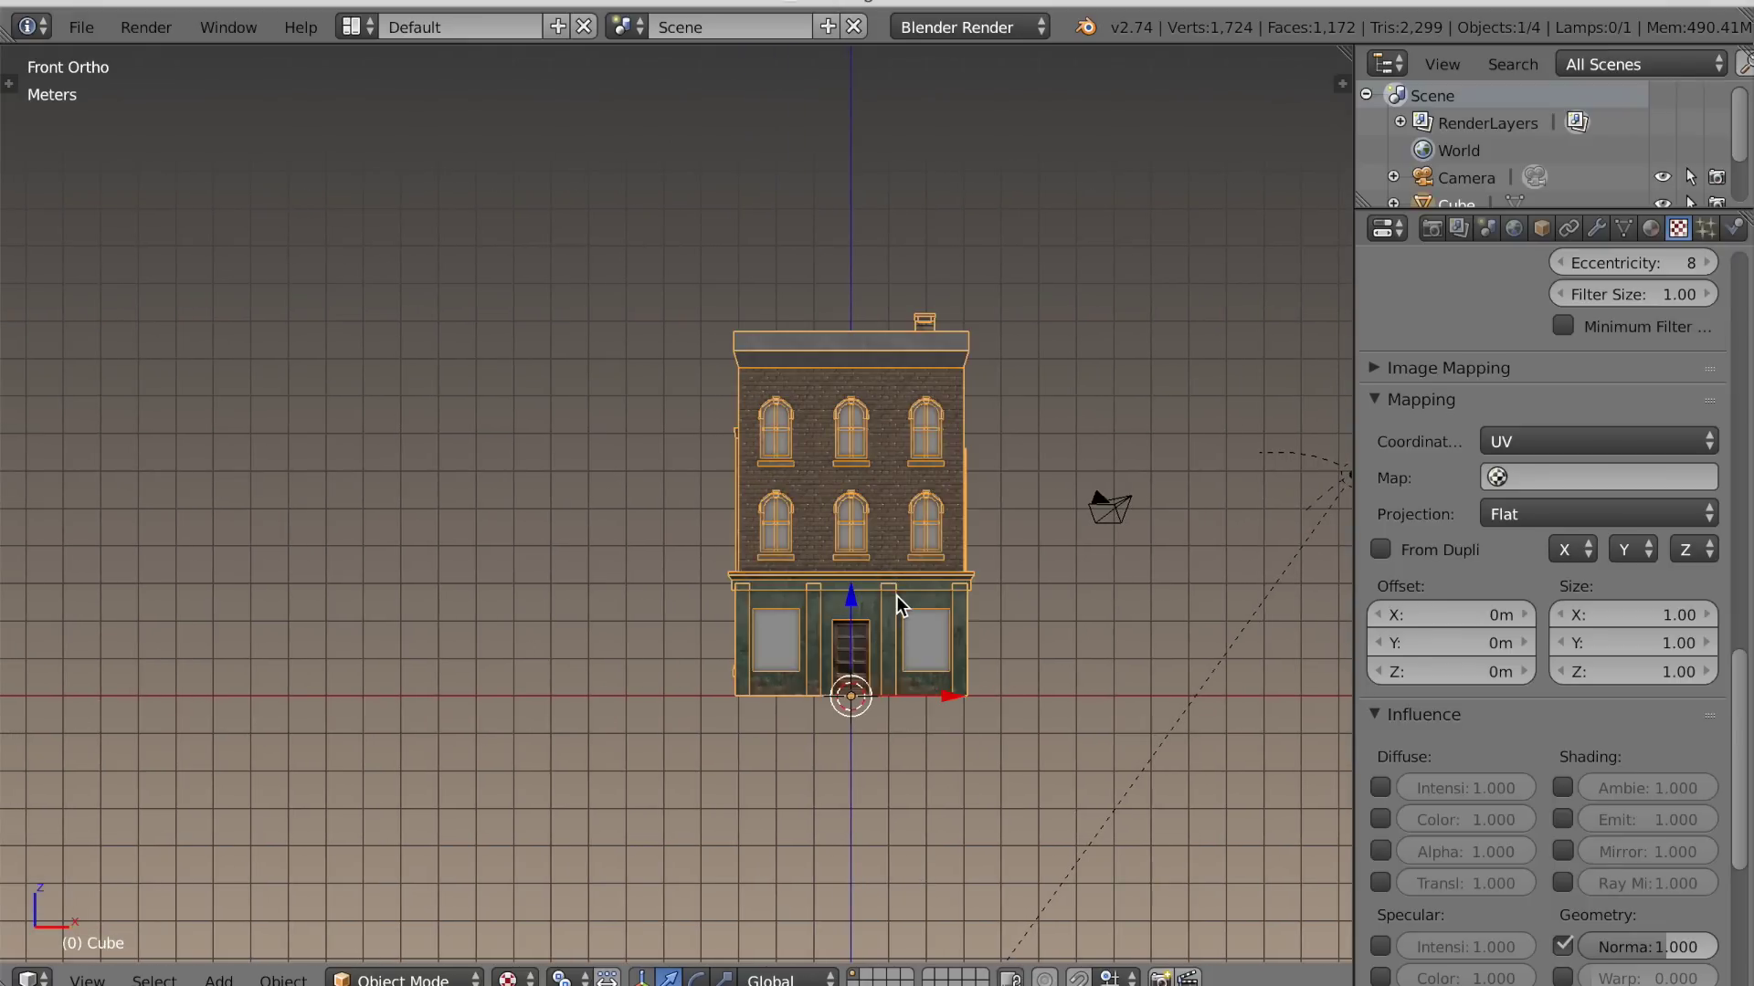
key("shift+d")
key("x")
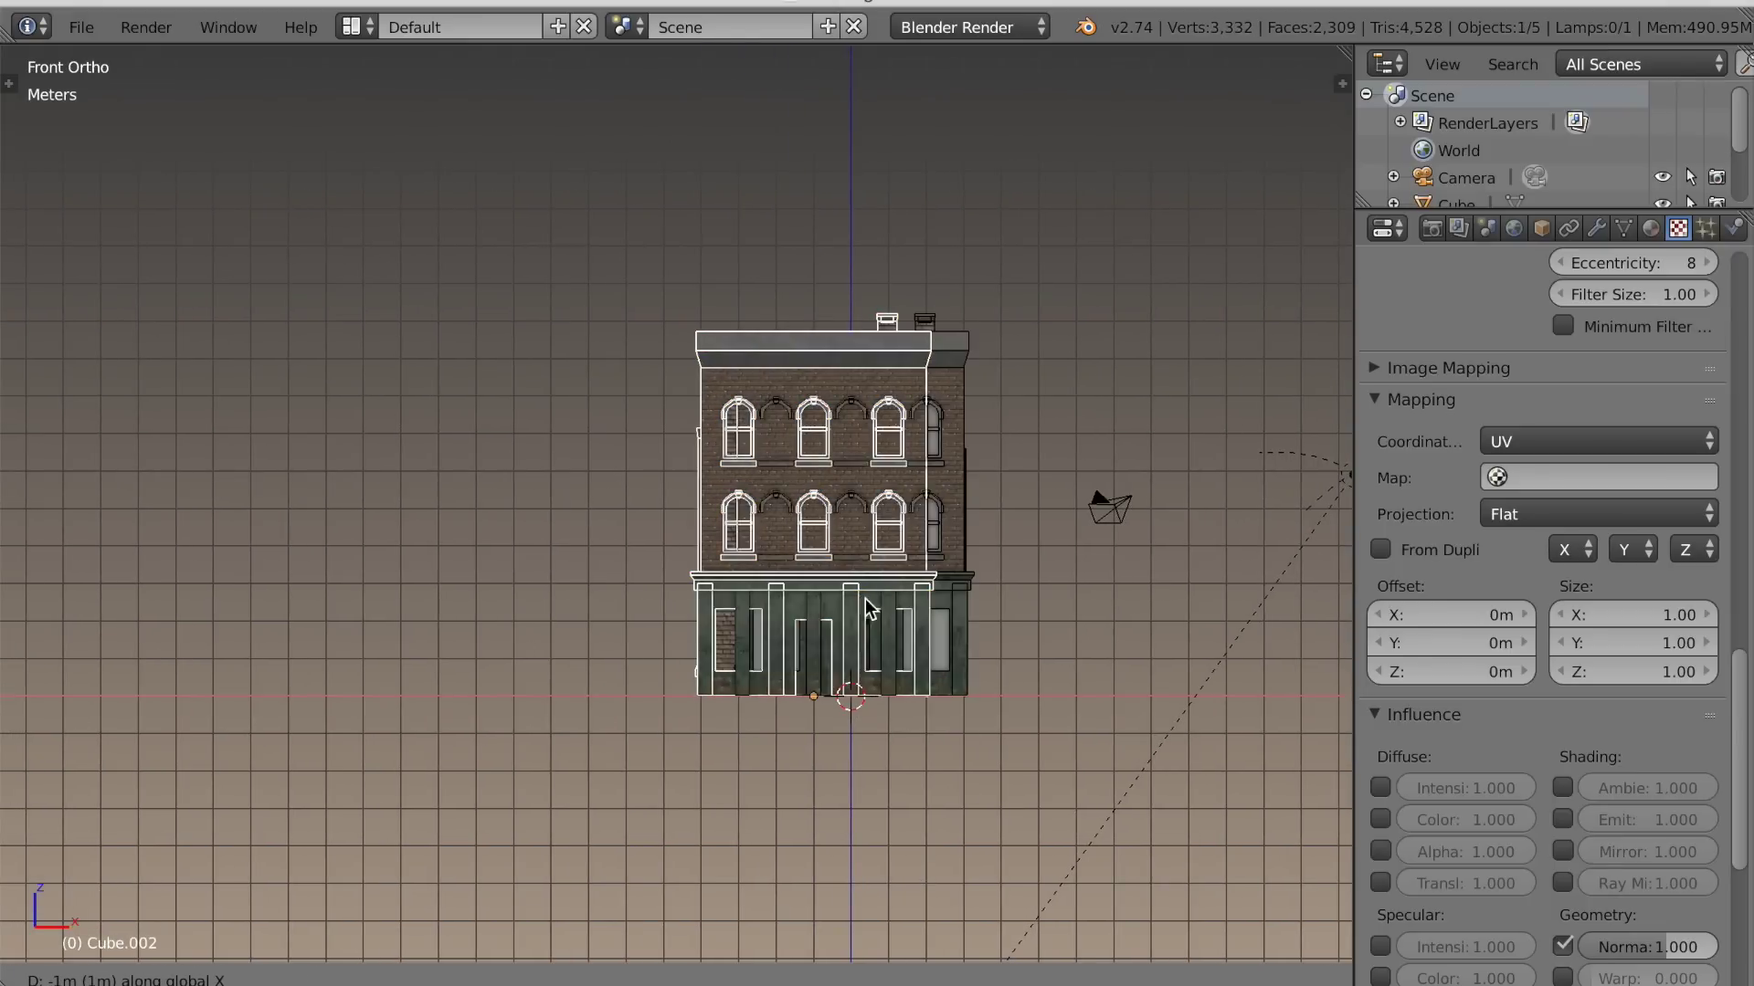
left_click(216, 671)
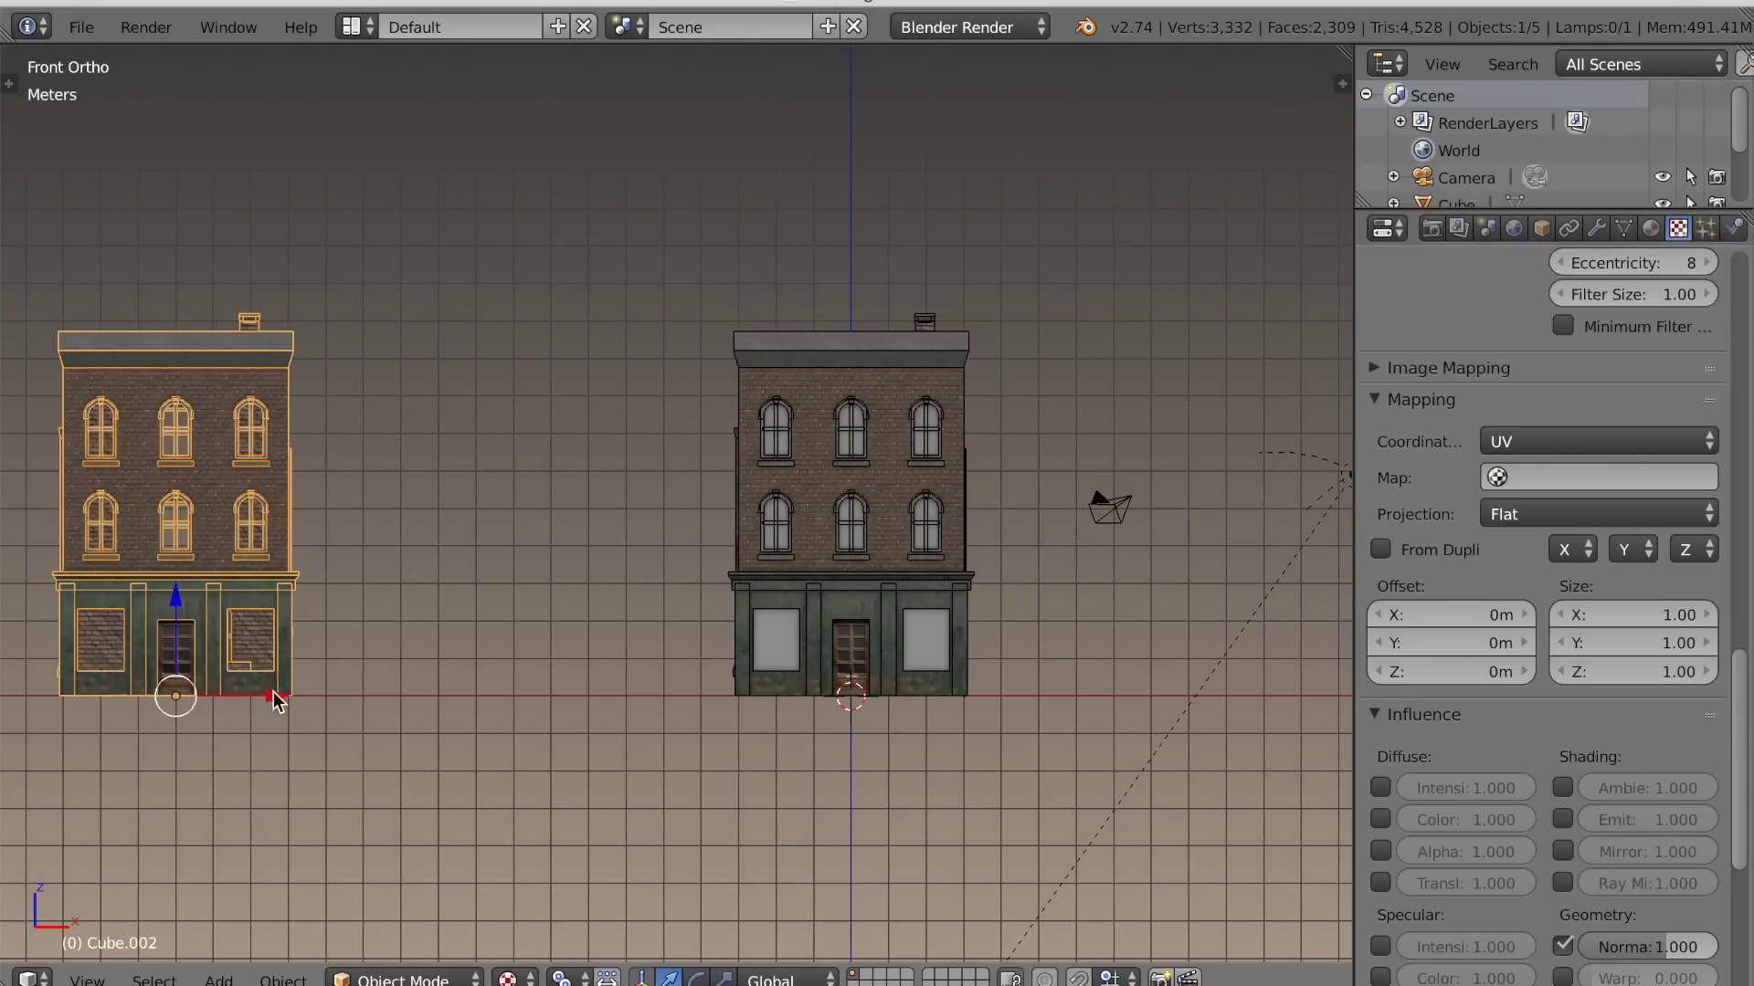
Enter Edit Mode on the building copy and subdivide its whole mesh twice
key("KP_Decimal")
key("Tab")
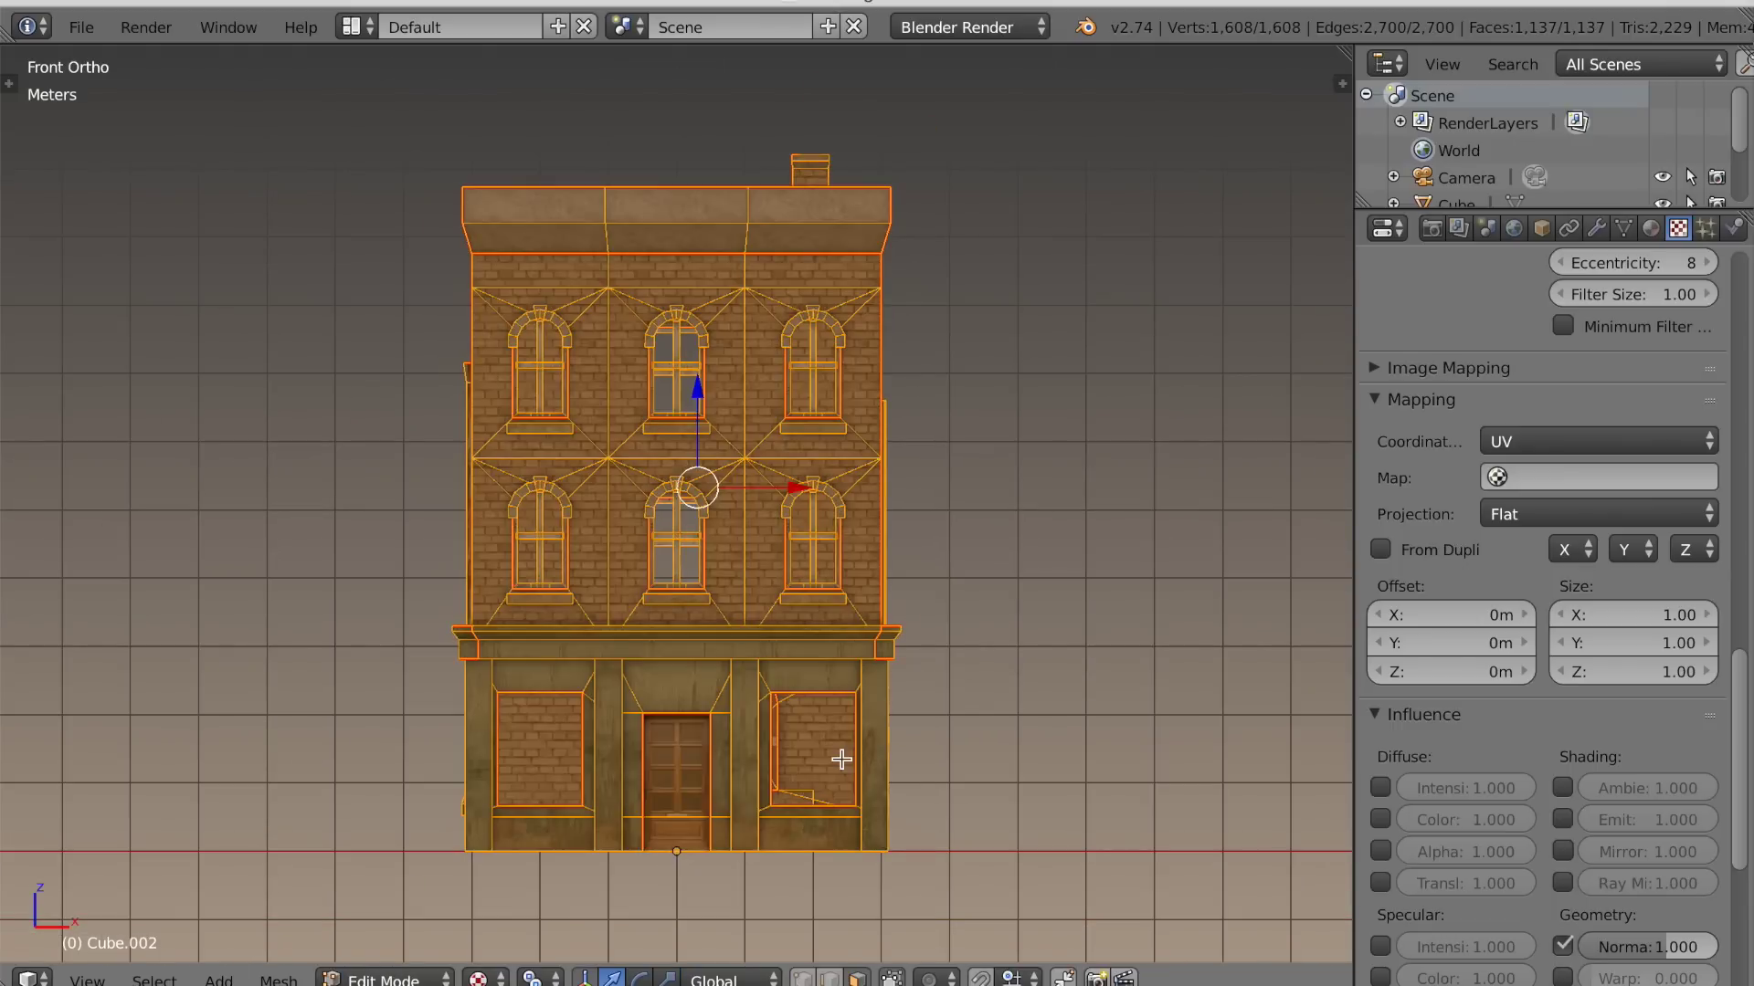
key("w")
left_click(748, 382)
key("w")
left_click(748, 382)
Circle-select every other panel along the front roof cornice and inset the faces by 0.0722
scroll(693, 525, "up", 5)
key("a")
middle_click_drag(760, 807, 500, 821, "shift")
key("c")
left_click(624, 272)
left_click(792, 274)
left_click(970, 274)
left_click(1160, 272)
key("Escape")
scroll(978, 822, "down", 1)
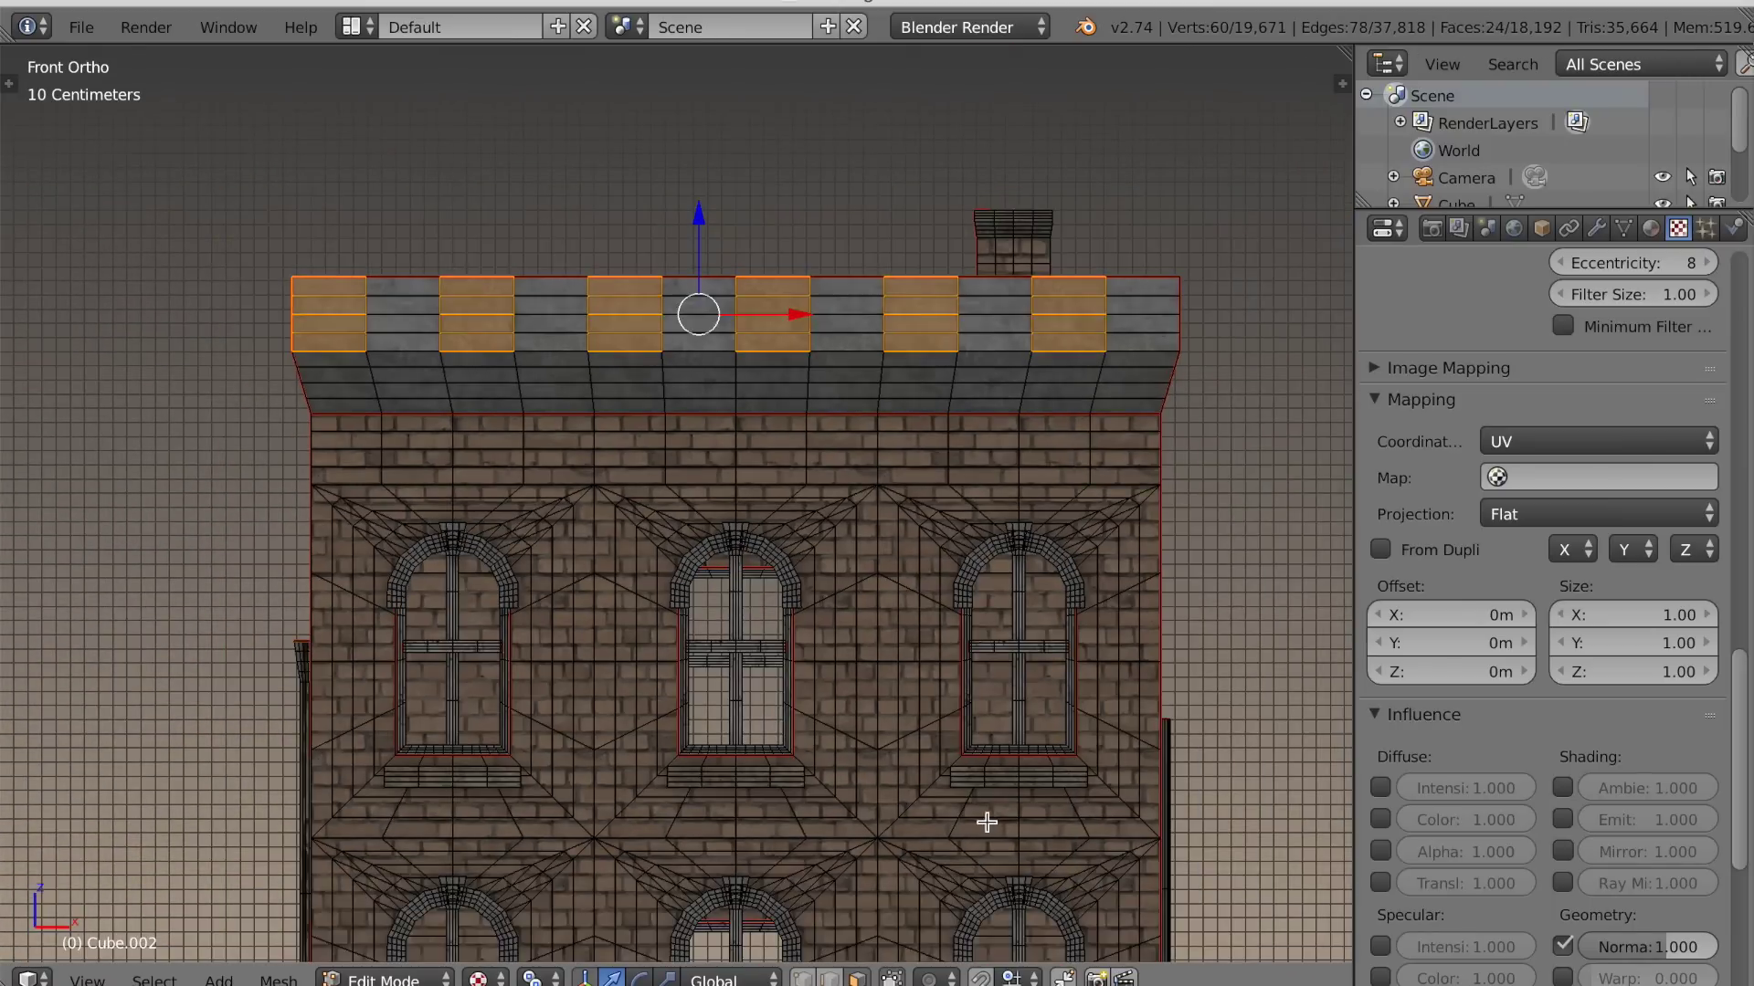
key("i")
left_click(1020, 783)
key("t")
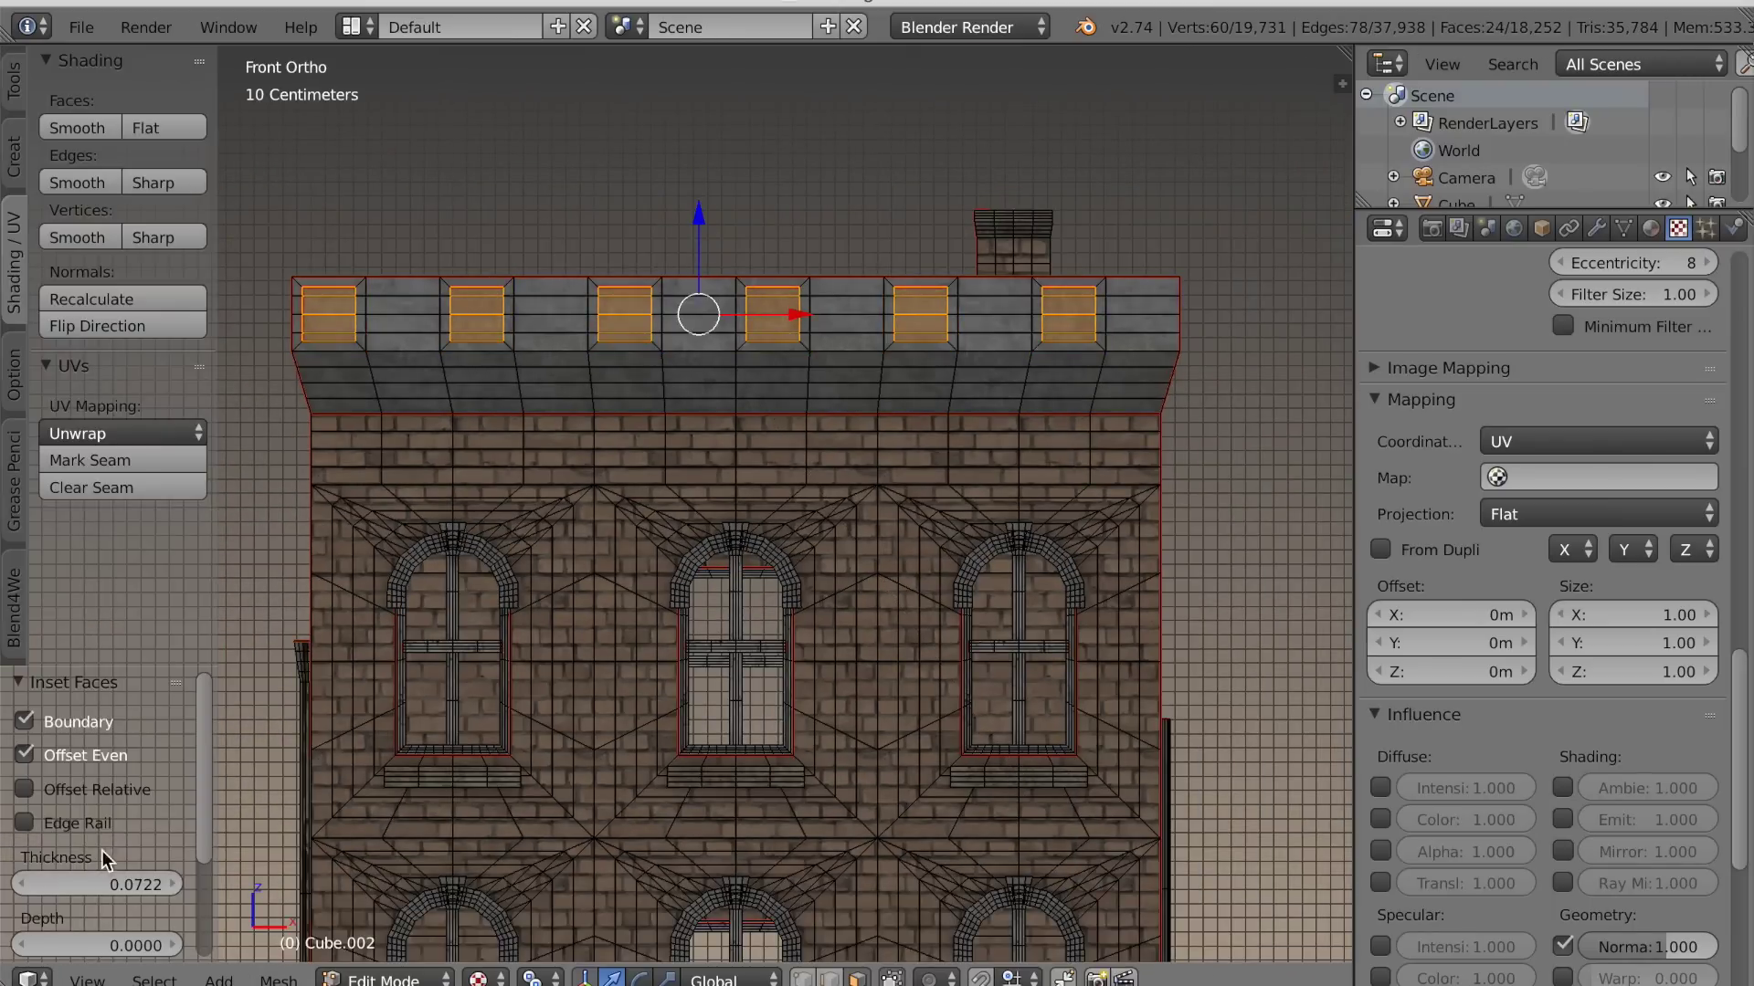
Circle-select the remaining alternate panels of the front roof cornice and inset them by 0.0779
key("a")
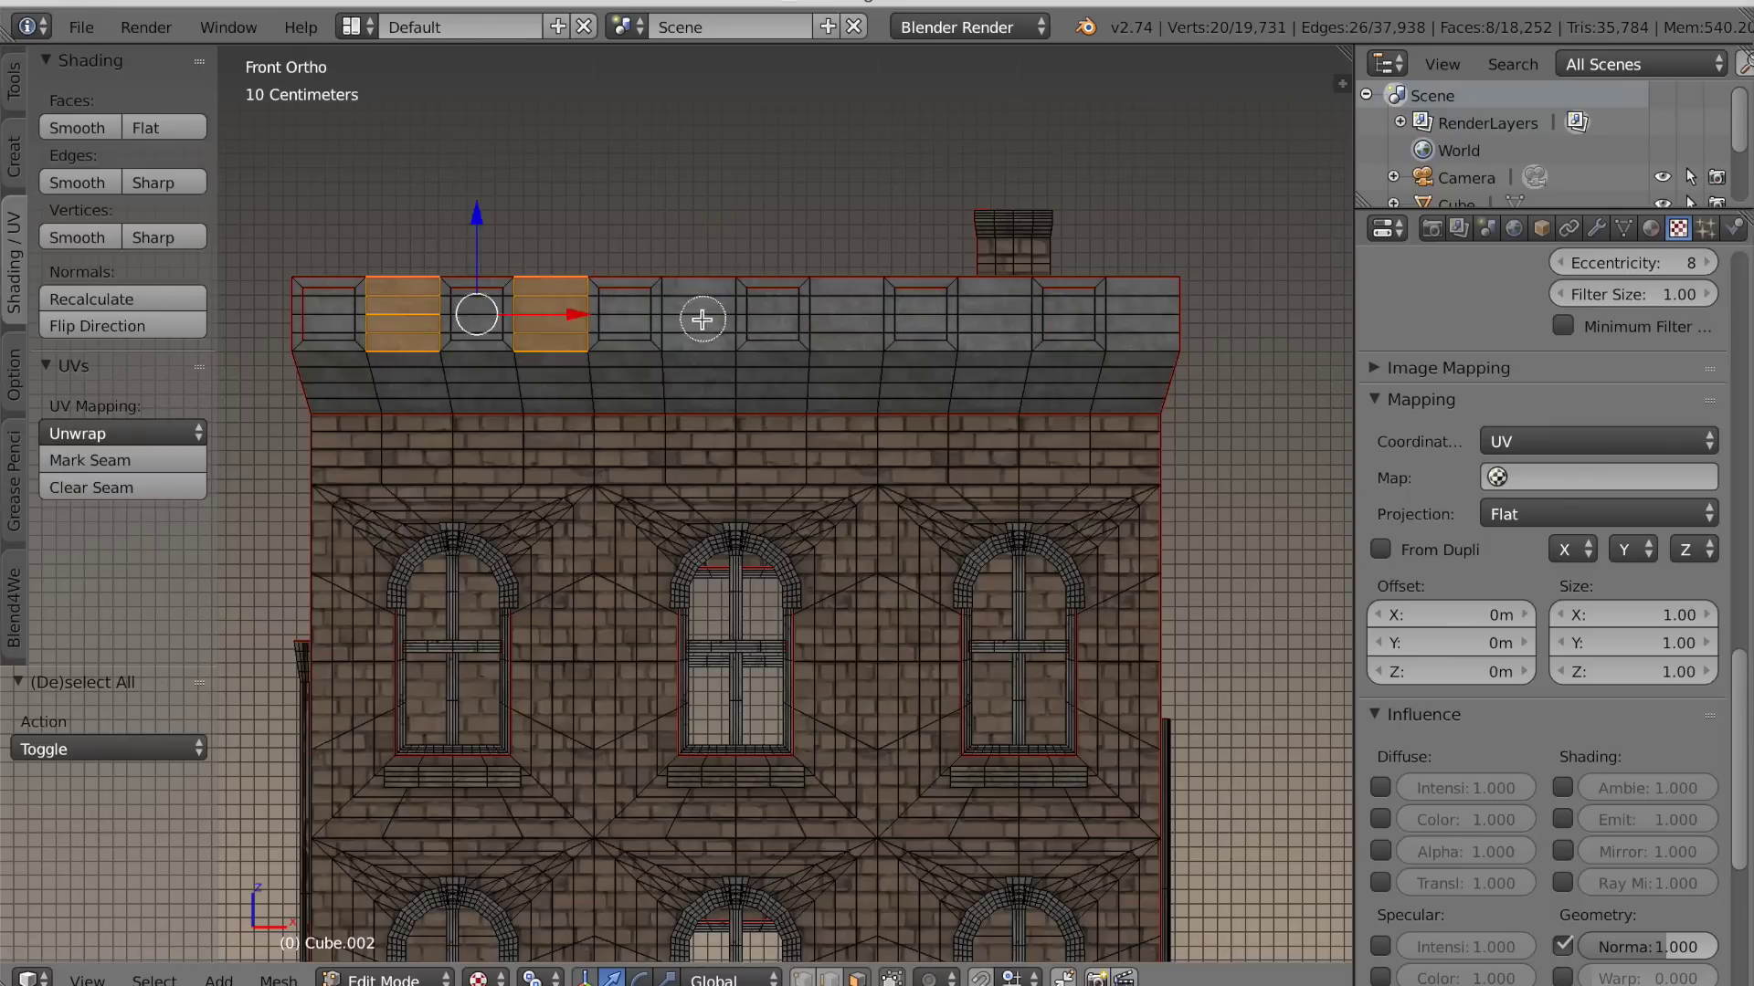
left_click_drag(998, 320, 998, 301)
left_click(1142, 310)
key("Escape")
scroll(841, 579, "up", 1)
key("i")
left_click(822, 566)
Add the remaining inset panels of the front roof cornice to the selection and extrude them all inward
key("c")
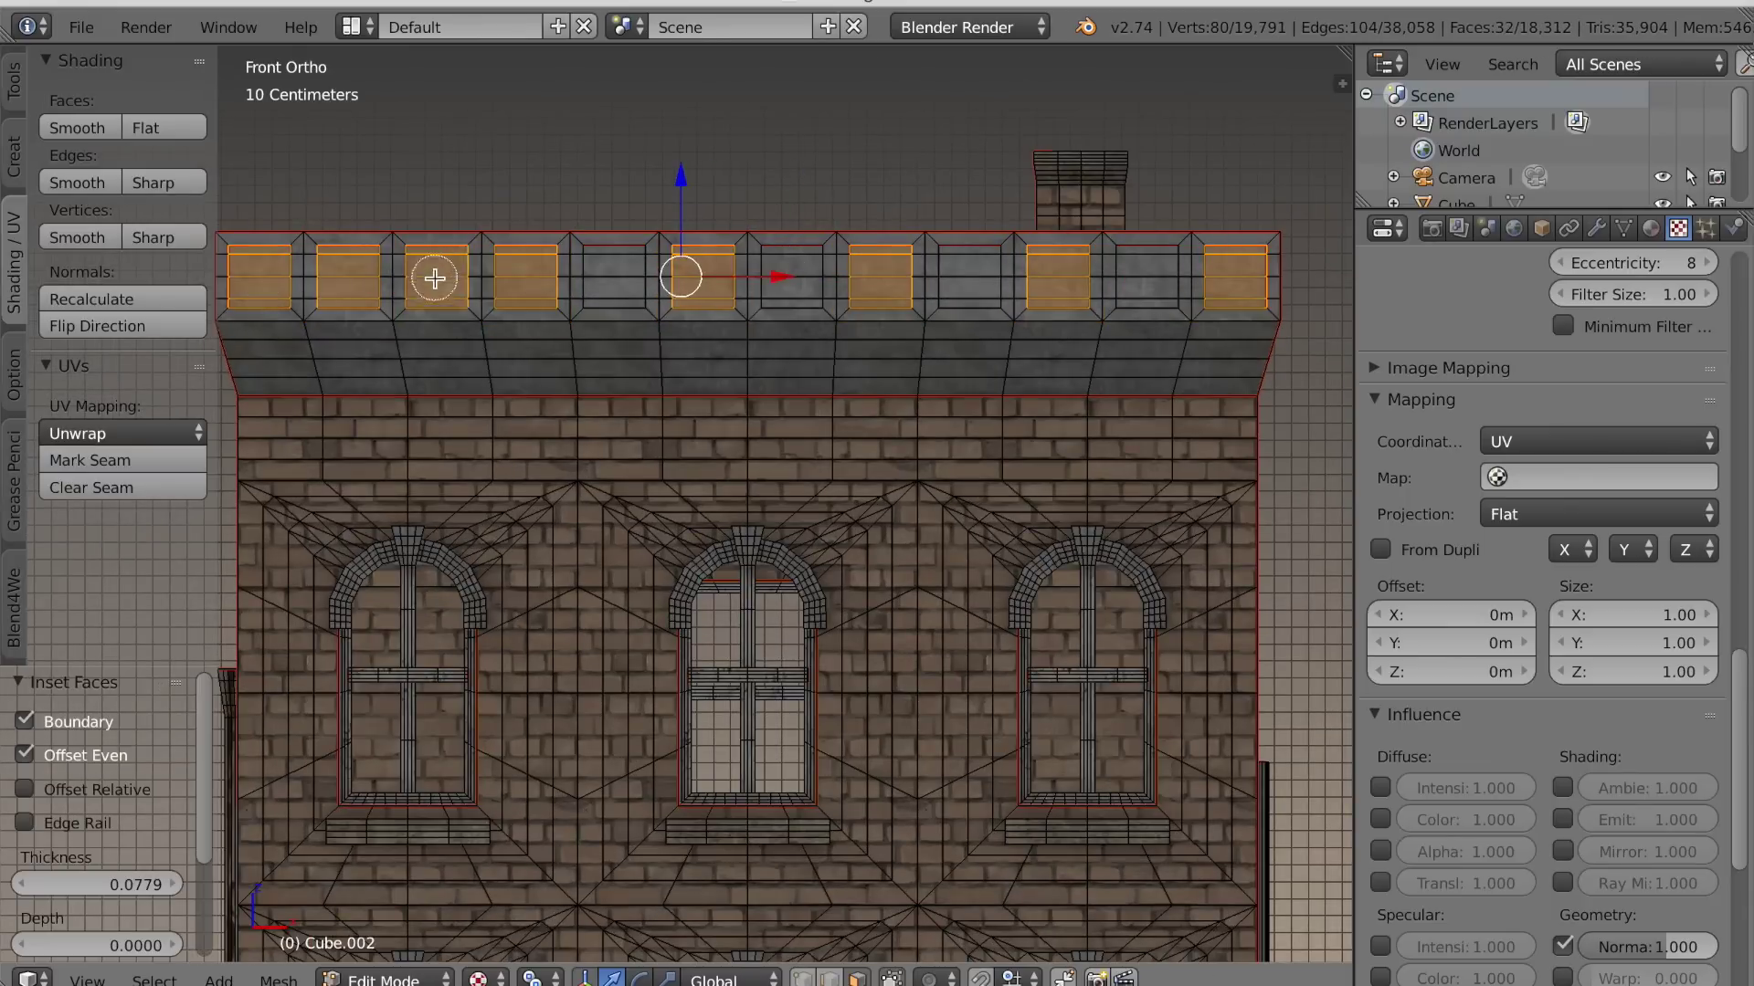
left_click(1146, 285)
key("Escape")
scroll(1050, 457, "down", 1)
key("KP_5")
key("KP_Decimal")
middle_click_drag(950, 556, 949, 650)
key("e")
left_click(803, 649)
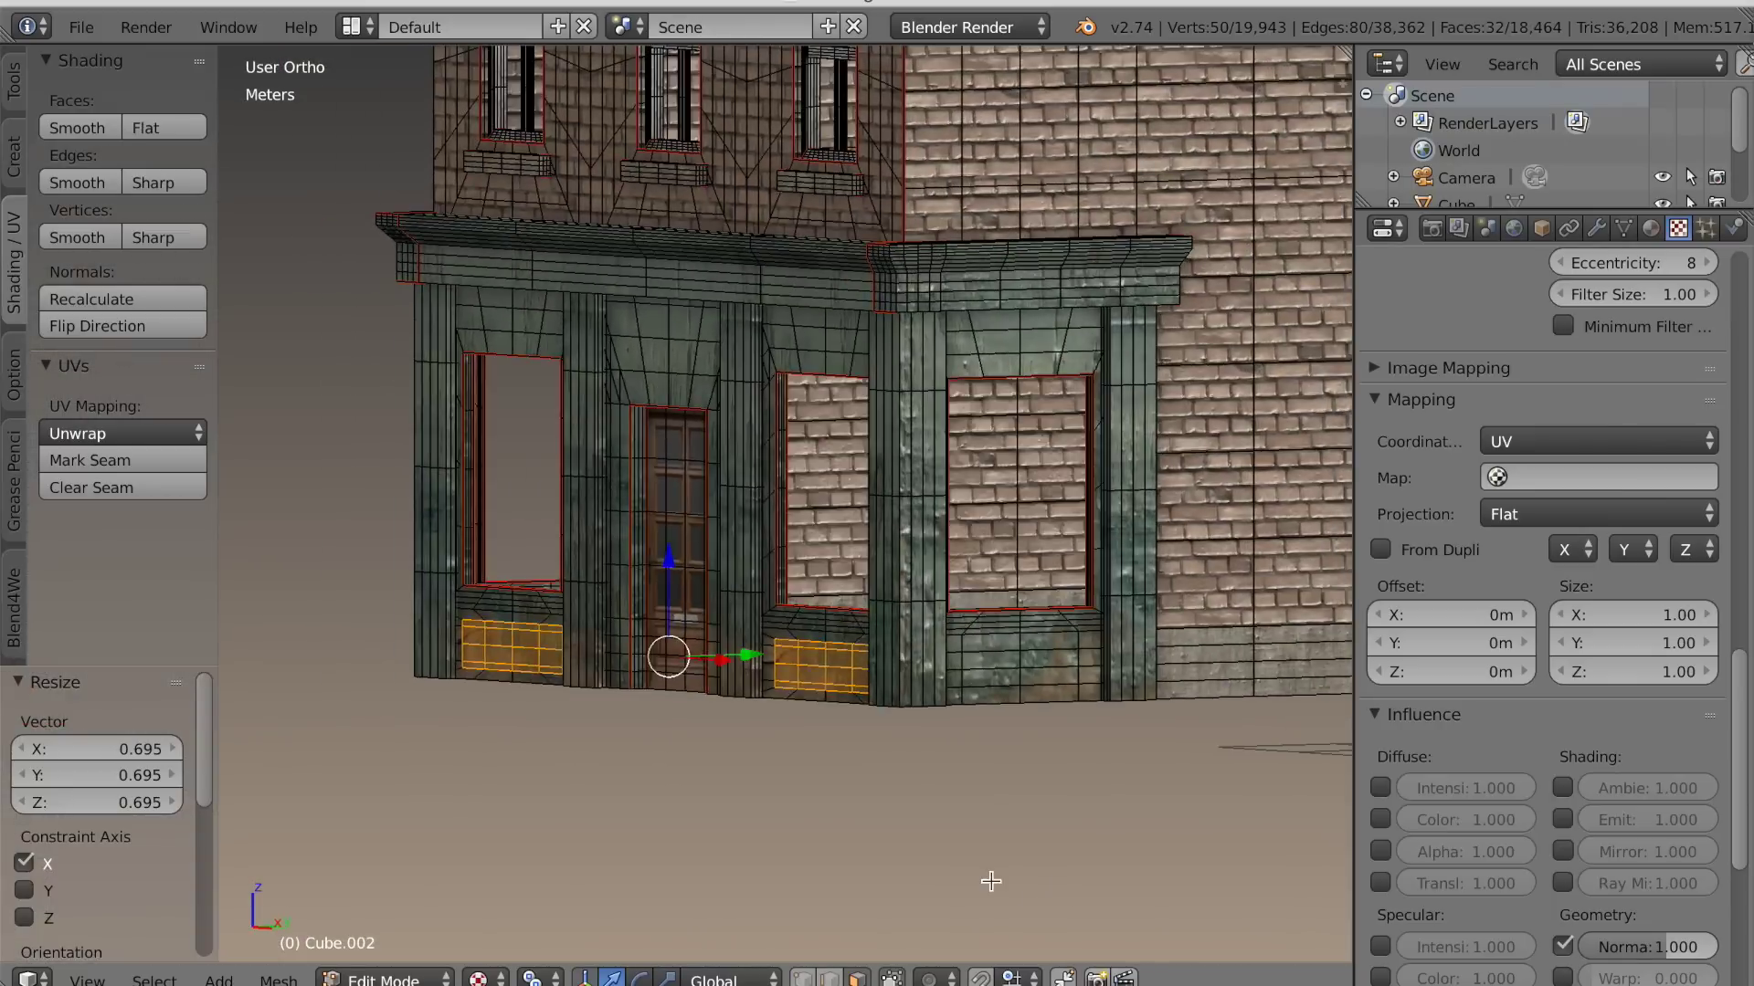
Clear the selection and circle-select the panels beneath the shop windows on both side walls
key("a")
middle_click_drag(991, 881, 983, 863)
key("KP_5")
scroll(983, 863, "up", 2)
key("c")
left_click_drag(827, 763, 1071, 769)
middle_click_drag(1070, 769, 523, 843)
key("c")
mouse_move(438, 795)
left_mouse_down()
mouse_move(666, 782)
mouse_move(708, 804)
left_mouse_up()
middle_click_drag(1004, 845, 1050, 886)
Inset the side-wall panels and scale the inset faces by 0.671 along Y
key("i")
left_click(1033, 877)
key("s")
key("y")
left_click(906, 813)
Add the inset panels beneath the two front shop windows to the selection with circle select
middle_click_drag(906, 813, 657, 822)
key("c")
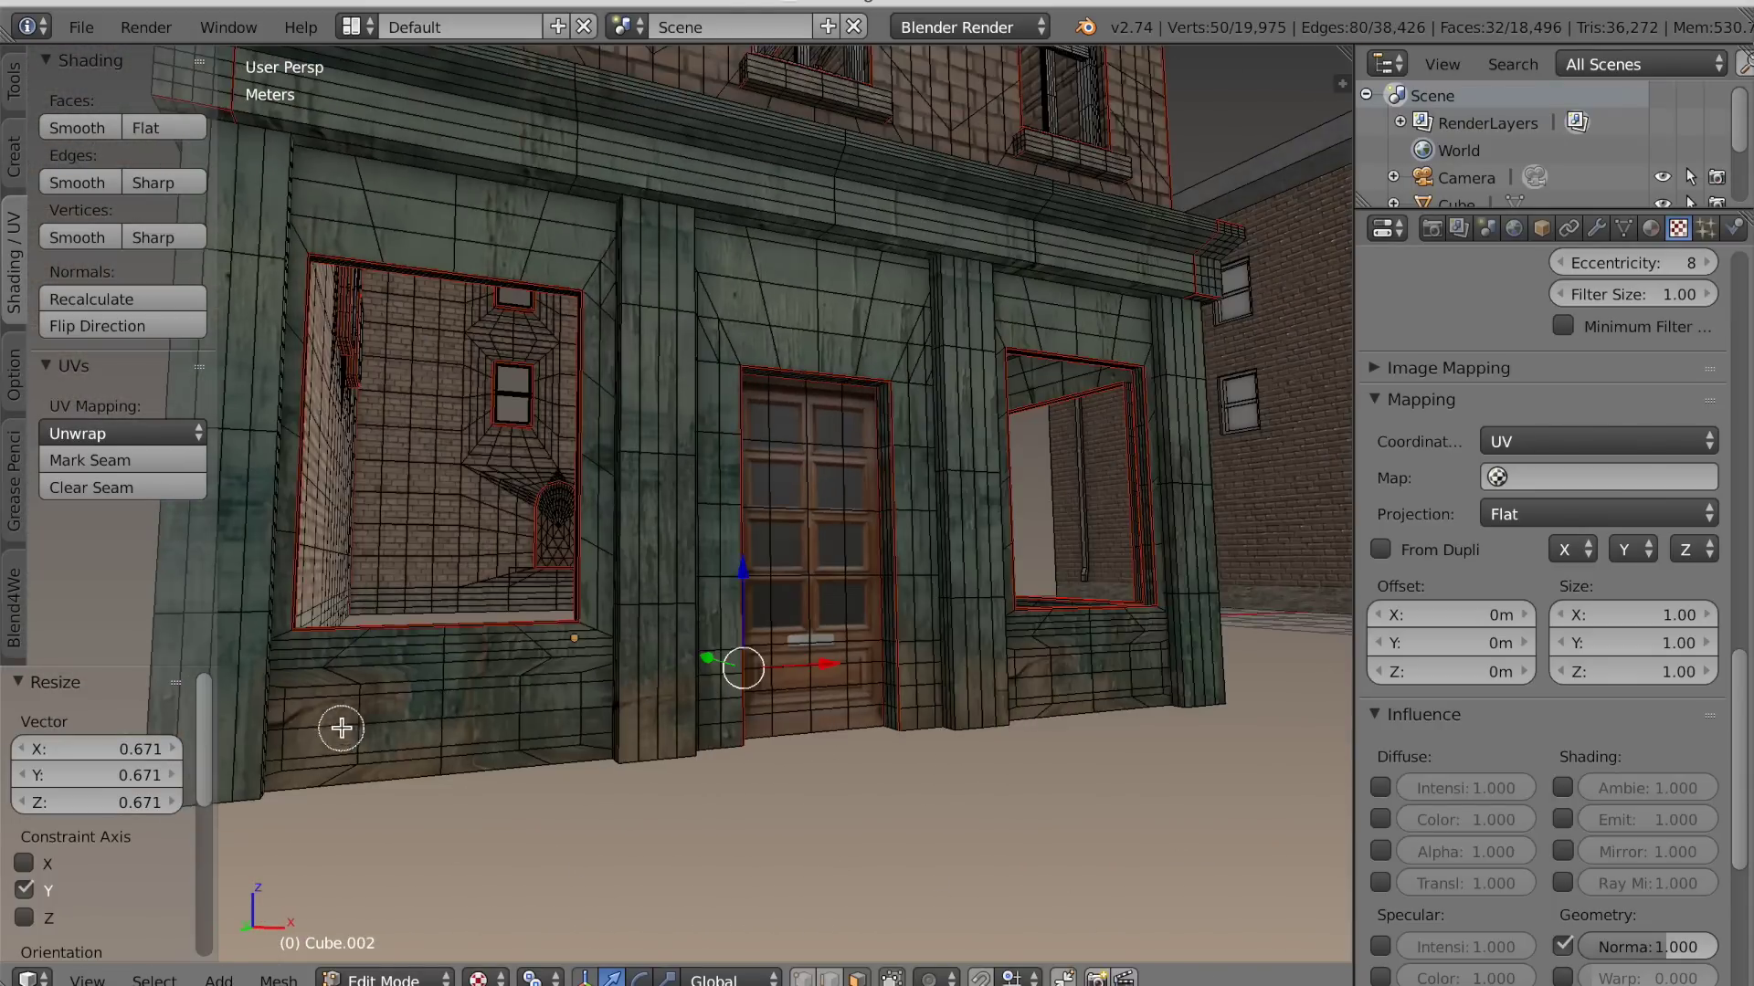
left_click_drag(524, 711, 566, 715)
right_click(566, 715)
middle_click_drag(1050, 867, 849, 822)
key("c")
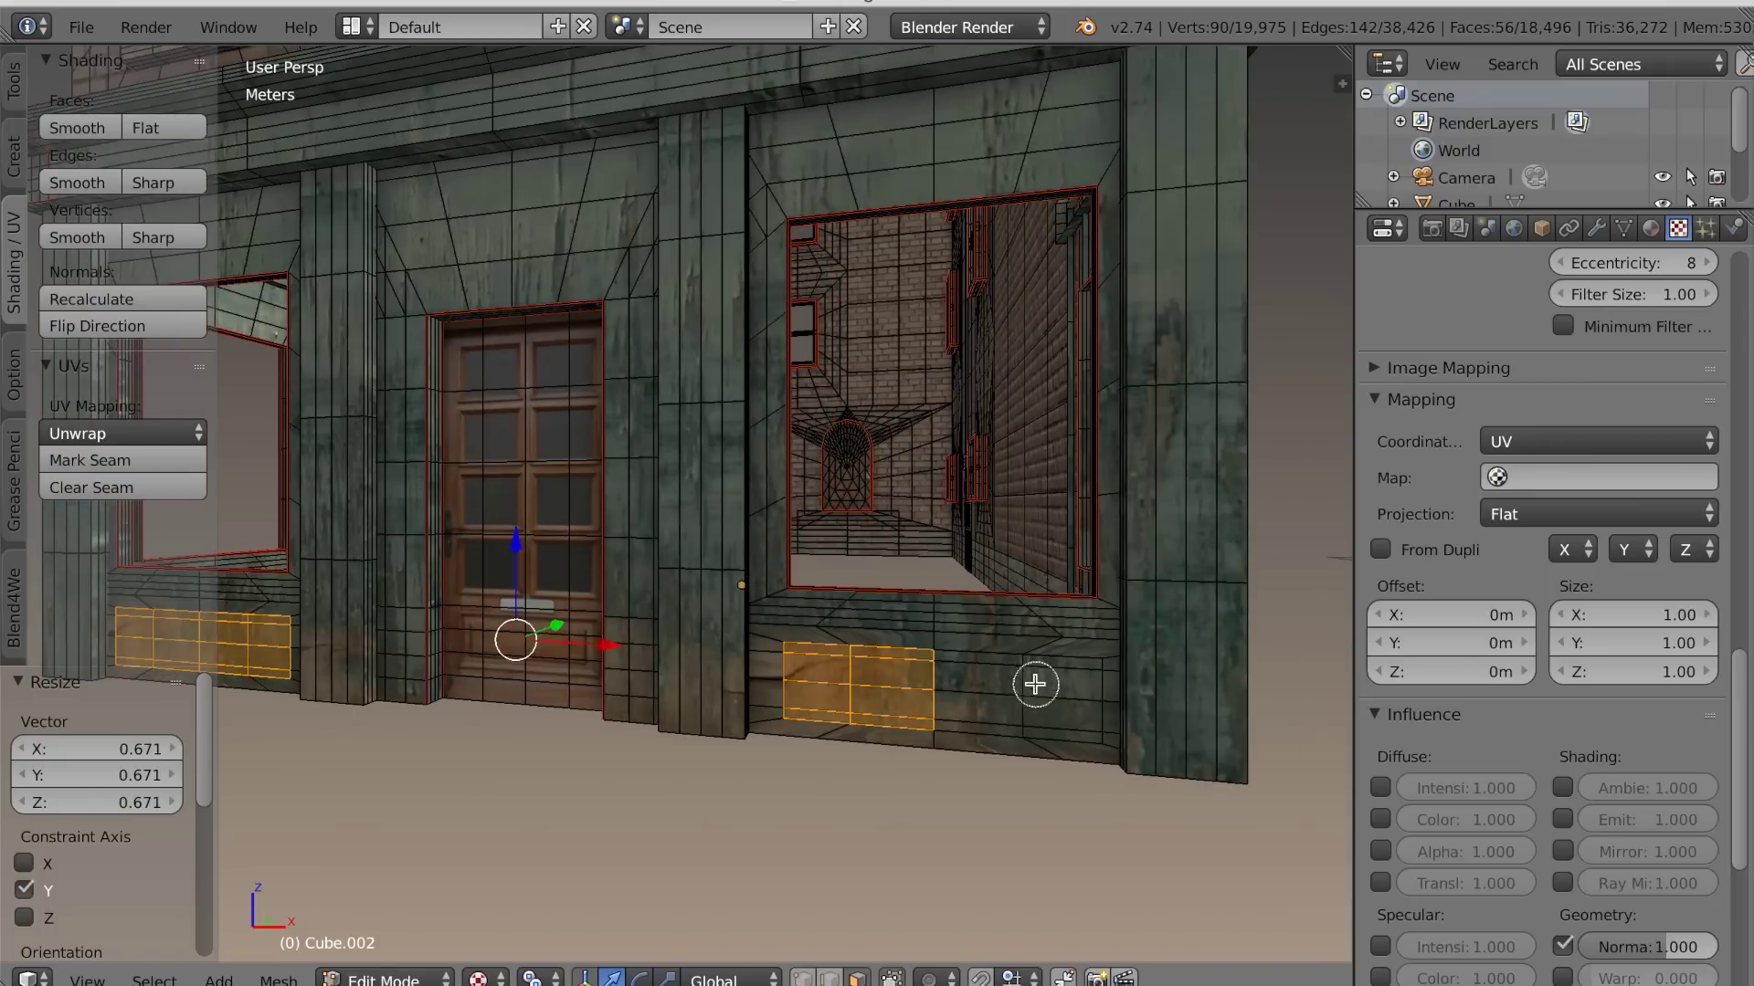
Extrude the under-window panels in place, shrink/fatten them by 0.057 and scale them along Z
middle_click_drag(1035, 684, 970, 825)
key("e")
right_click(938, 828)
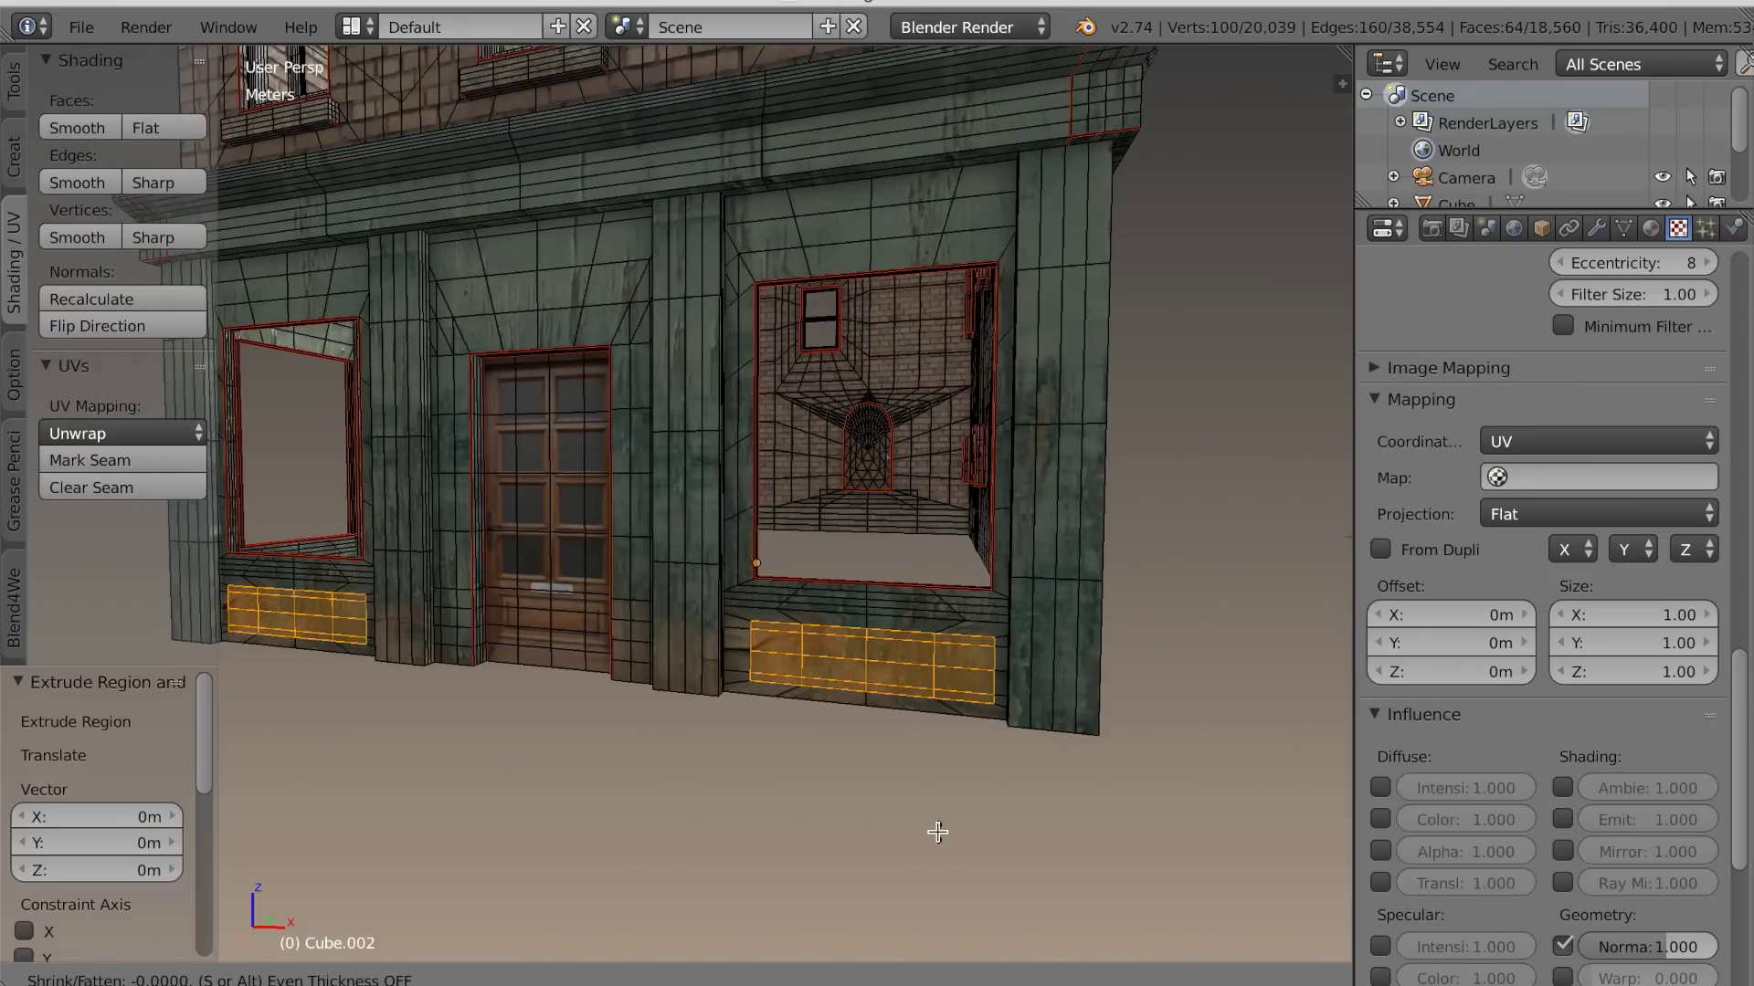
left_click(1174, 908)
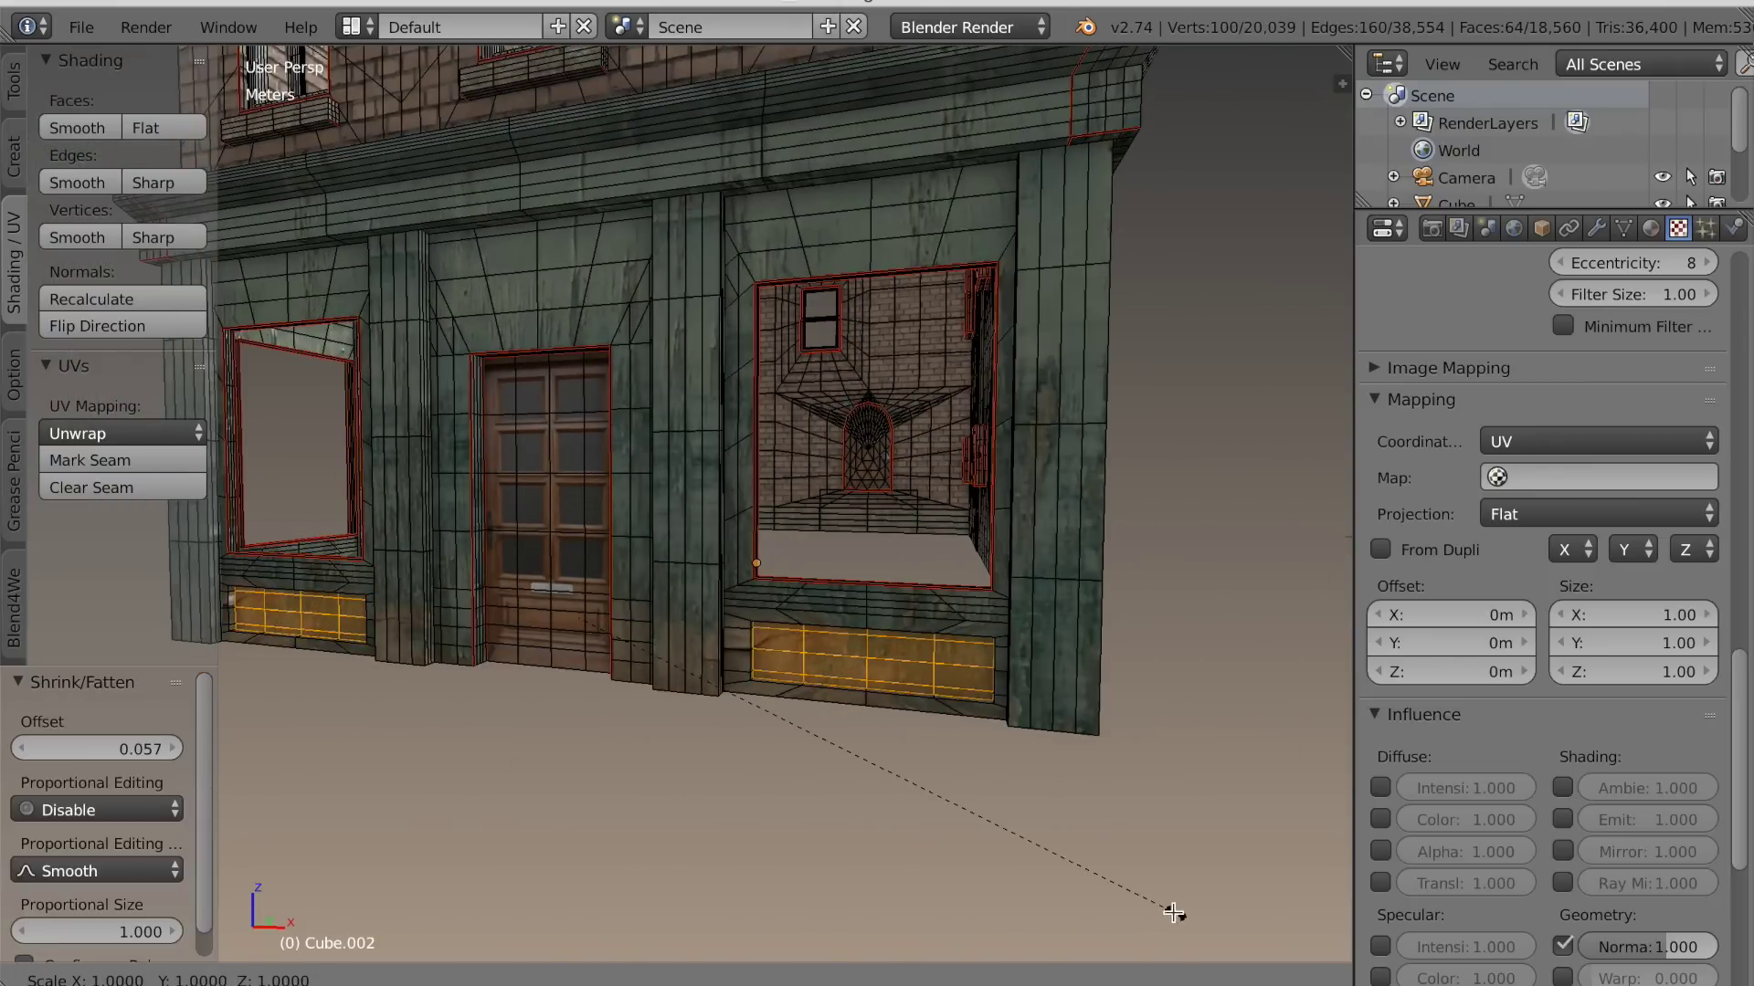
left_click(1012, 890)
key("s")
key("z")
left_click(995, 858)
key("Tab")
middle_click_drag(995, 859, 676, 482)
Circle-select the short upper panels of the front and side shopfront pillars and inset them by 0.0779
key("Tab")
key("a")
left_click(949, 429)
scroll(583, 606, "down", 4)
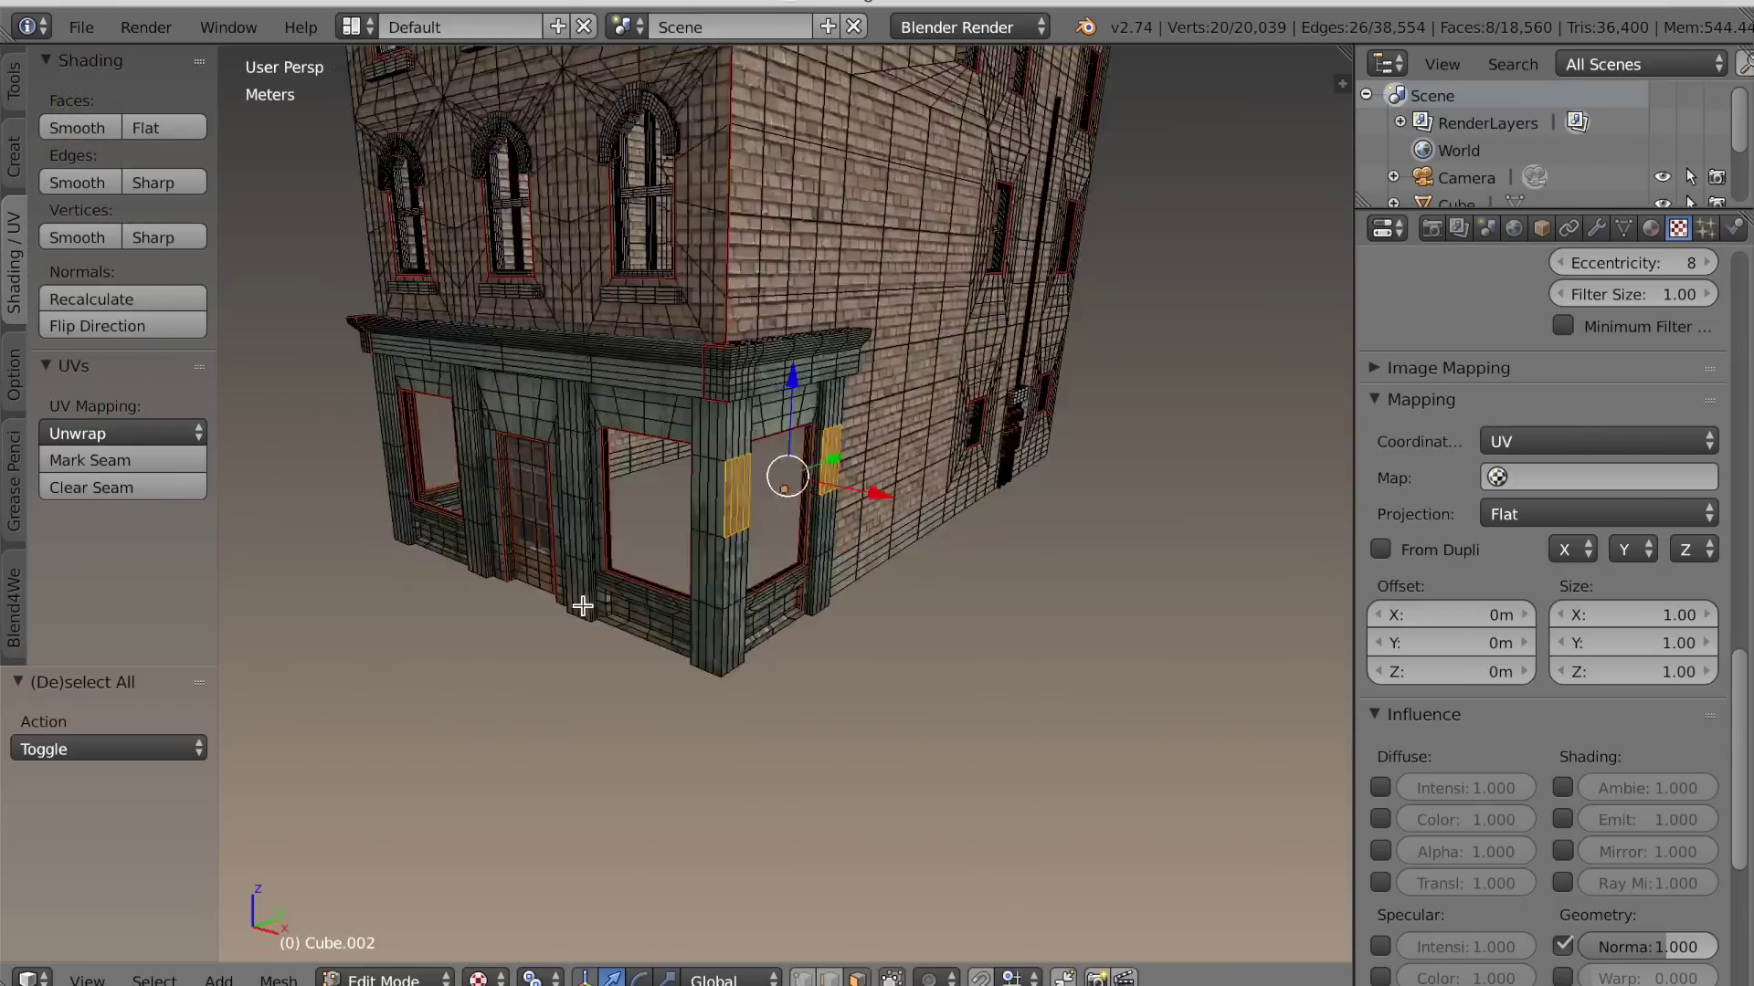
middle_click_drag(584, 606, 442, 496)
key("c")
left_click(442, 497)
left_click(858, 493)
scroll(873, 599, "down", 4)
middle_click_drag(873, 599, 621, 594)
key("c")
left_click(652, 450)
key("i")
left_click(1088, 861)
Extrude the inset pillar panels about 1.53 cm inward and scale the recessed faces
middle_click_drag(1088, 861, 749, 776)
key("e")
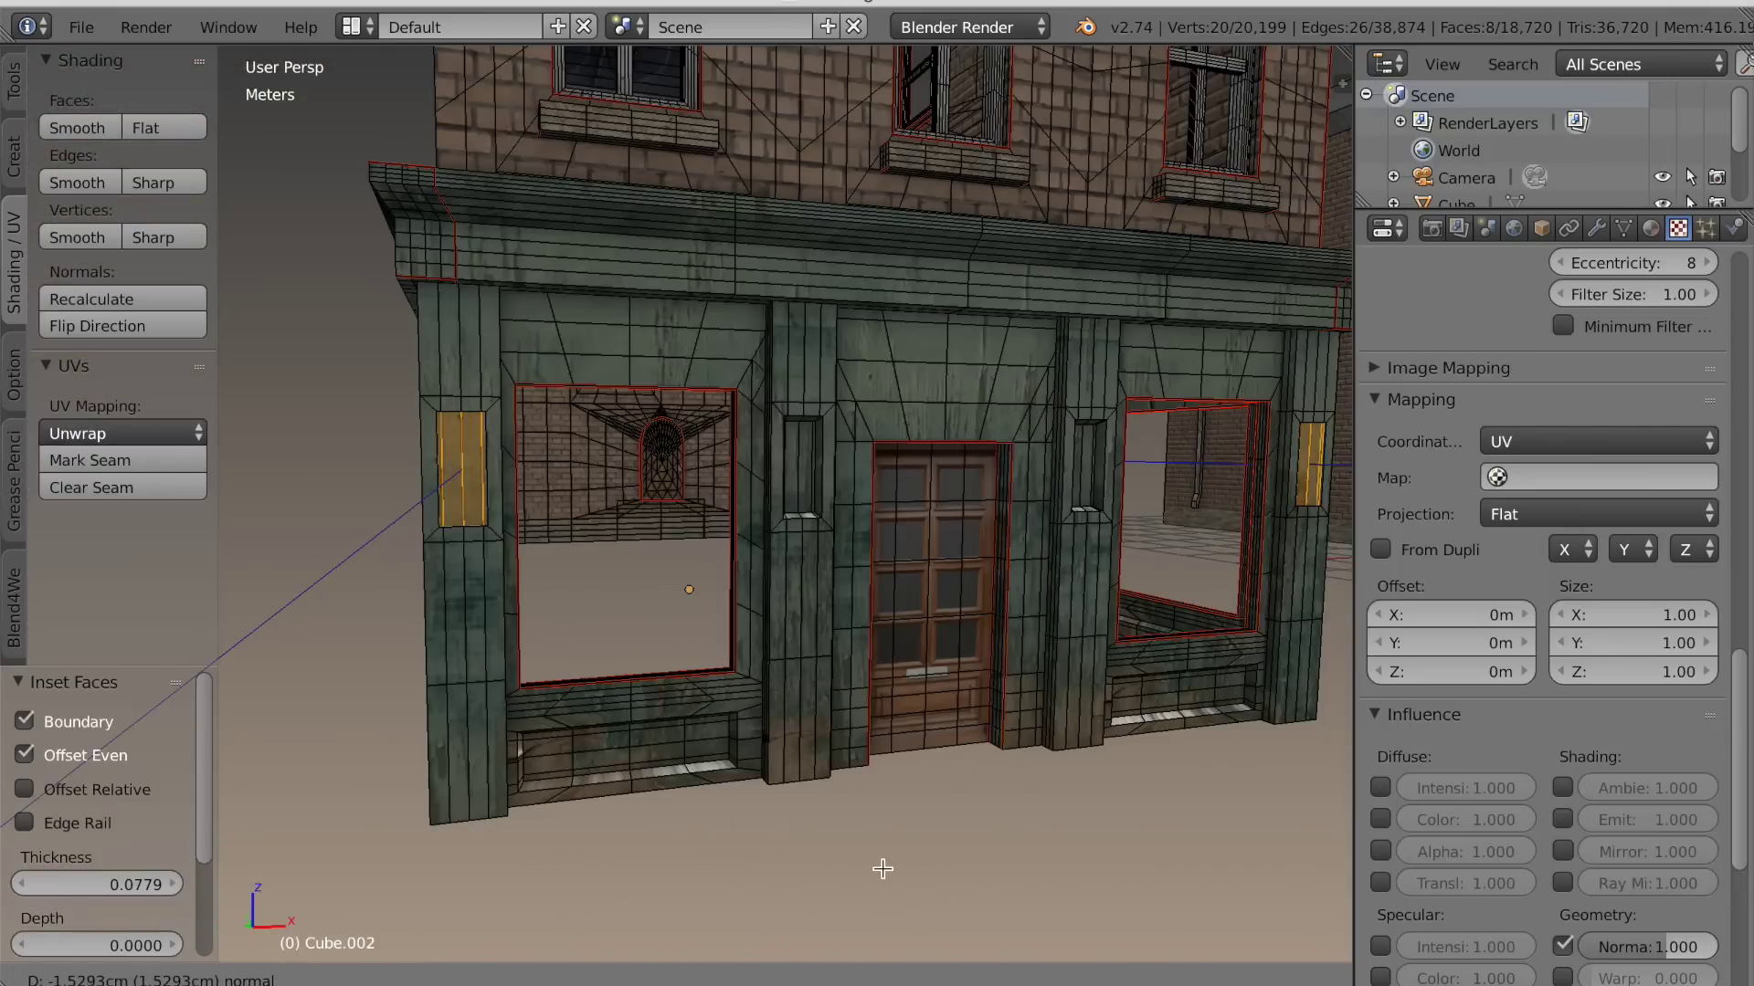
left_click(881, 868)
key("s")
left_click(1139, 889)
key("s")
right_click(1139, 889)
key("Tab")
scroll(983, 872, "down", 2)
middle_click_drag(982, 872, 466, 770)
Circle-select the long lower faces of all the front and side shopfront pillars, below the recessed panels
key("Tab")
key("c")
left_click(687, 717)
right_click(687, 717)
middle_click_drag(686, 717, 544, 625)
key("c")
middle_click(858, 602)
key("c")
left_click_drag(951, 599, 950, 653)
right_click(952, 656)
middle_click_drag(1002, 697, 709, 748)
scroll(1147, 759, "down", 3)
middle_click_drag(1147, 759, 639, 717)
scroll(621, 712, "up", 4)
key("c")
left_click(594, 711)
left_click_drag(882, 639, 883, 753)
right_click(882, 730)
Inset the lower pillar faces individually with a thickness of 0.0327
middle_click_drag(383, 365, 677, 321)
key("i")
left_click(1192, 890)
scroll(110, 813, "down", 4)
left_click(52, 902)
left_click_drag(169, 749, 50, 743)
scroll(384, 731, "up", 4)
Extrude the narrow pillar strips in place, shrink them inward into grooves and scale them along local Z
key("e")
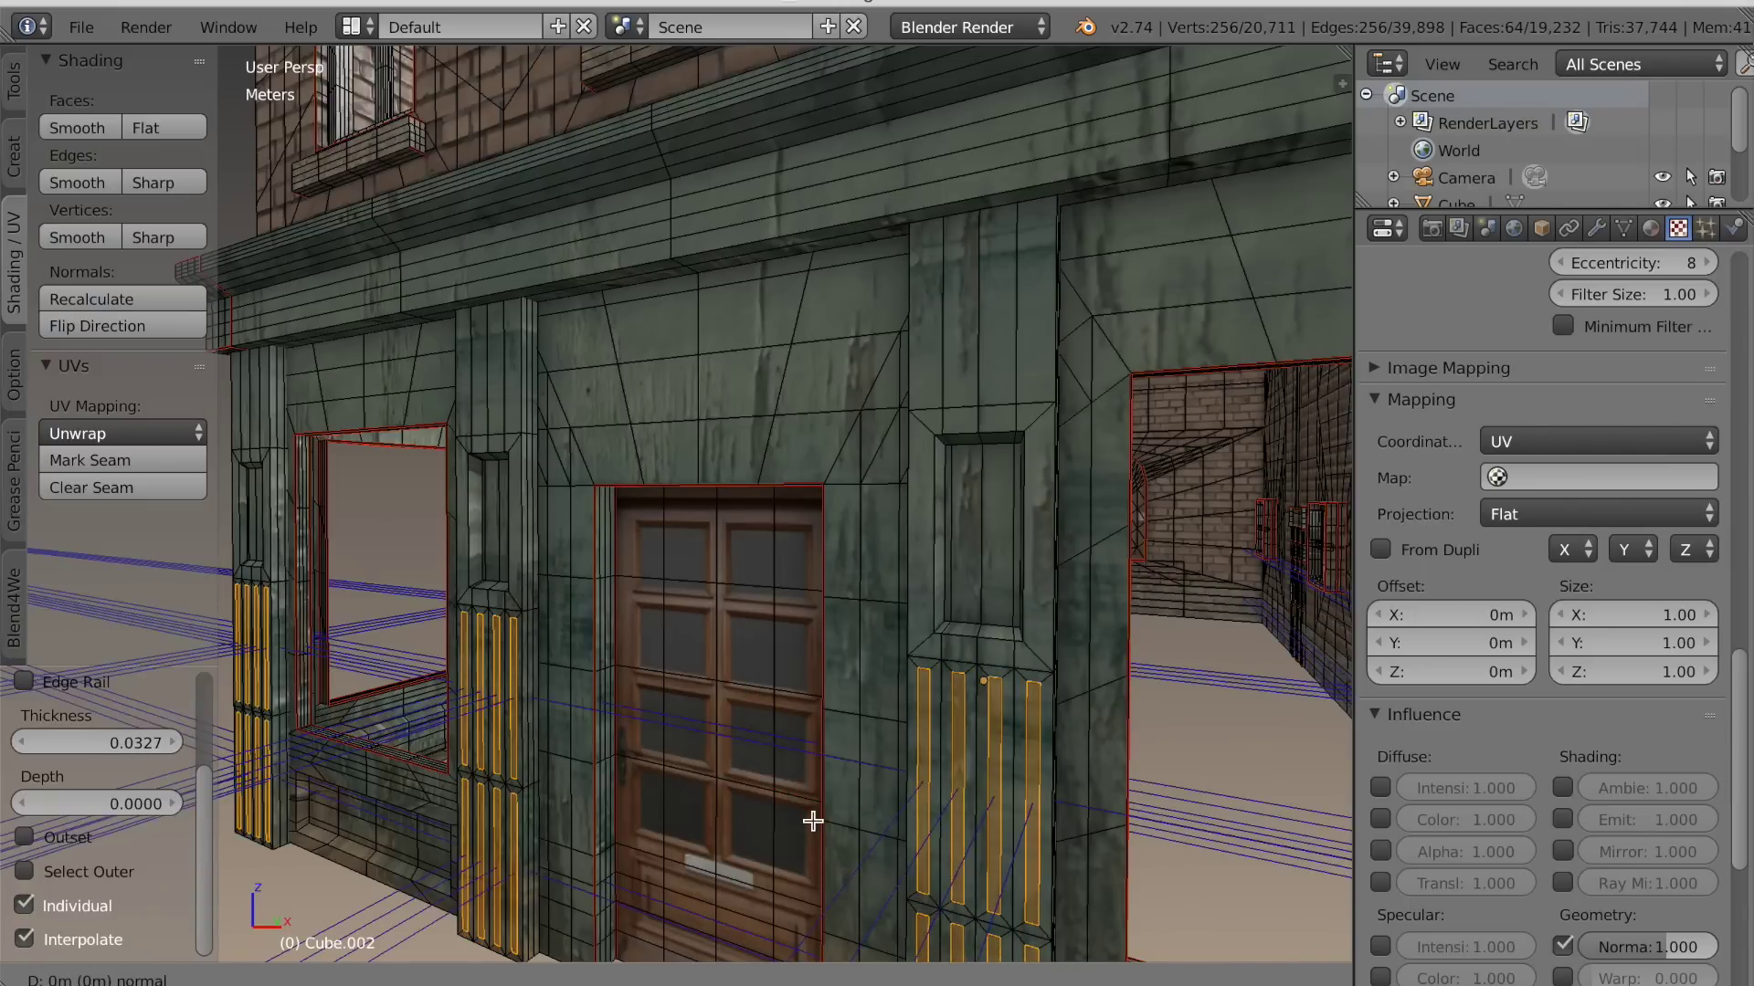
right_click(814, 822)
key("alt+s")
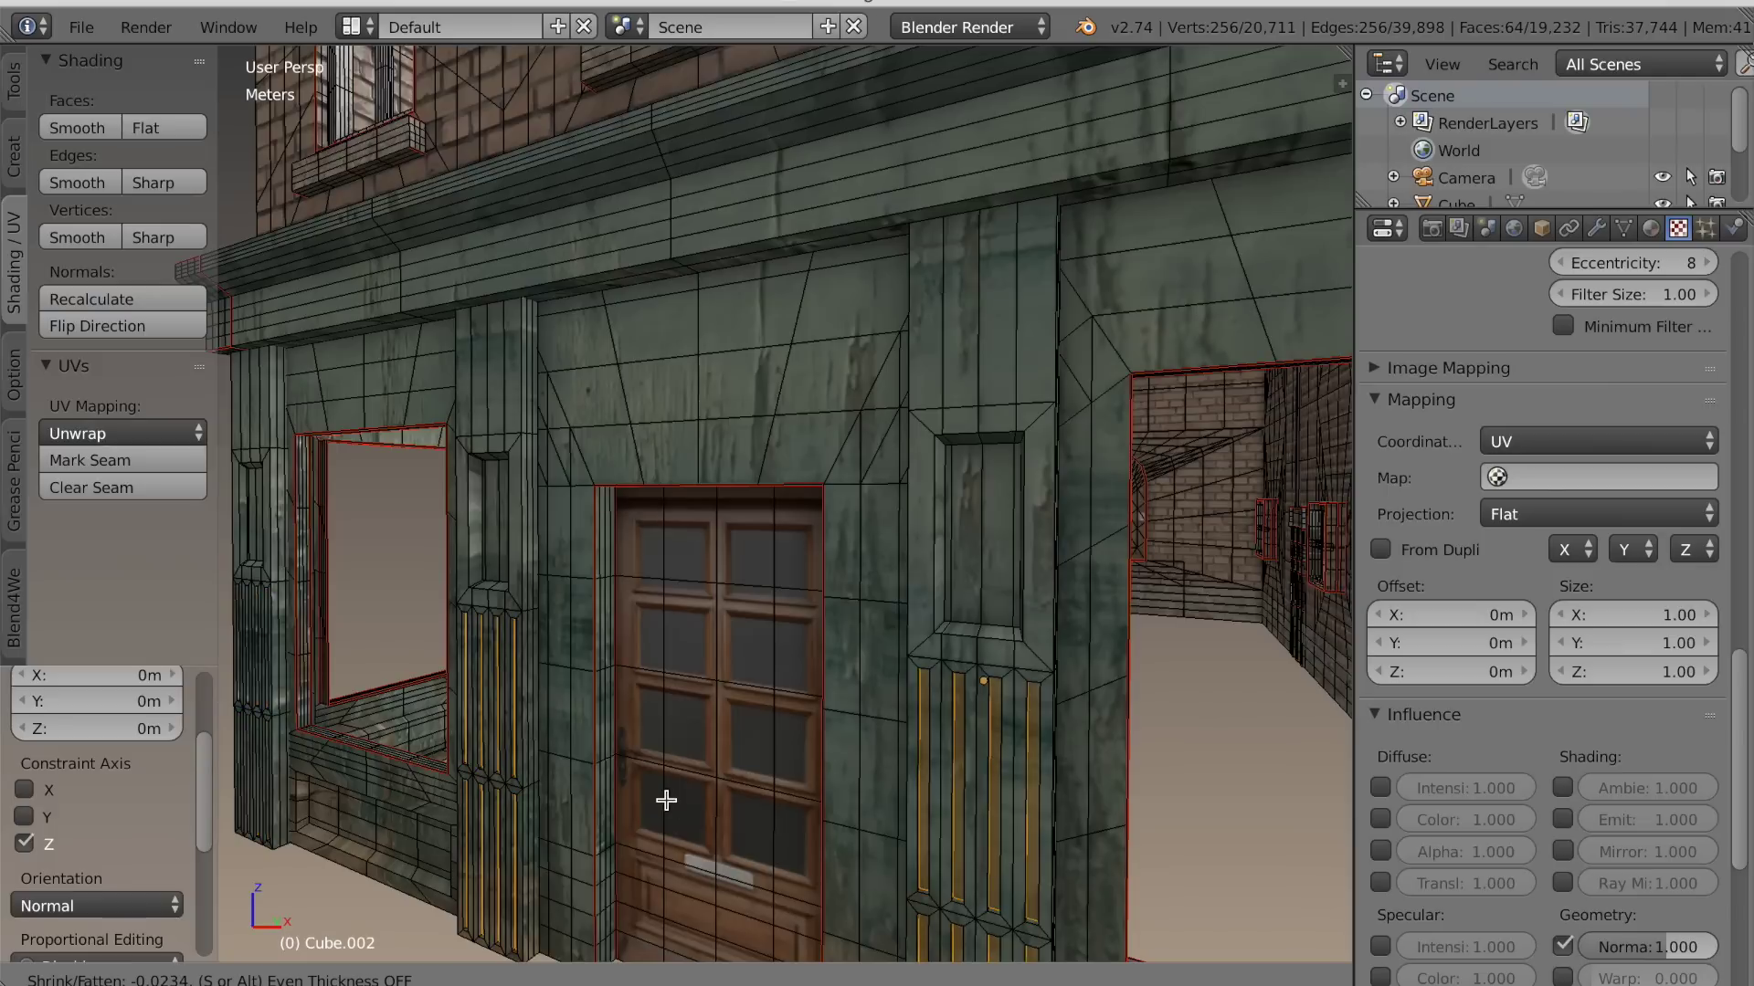
left_click(660, 621)
left_click(539, 974)
left_click(556, 892)
key("s")
left_click(625, 548)
key("s")
key("z")
key("z")
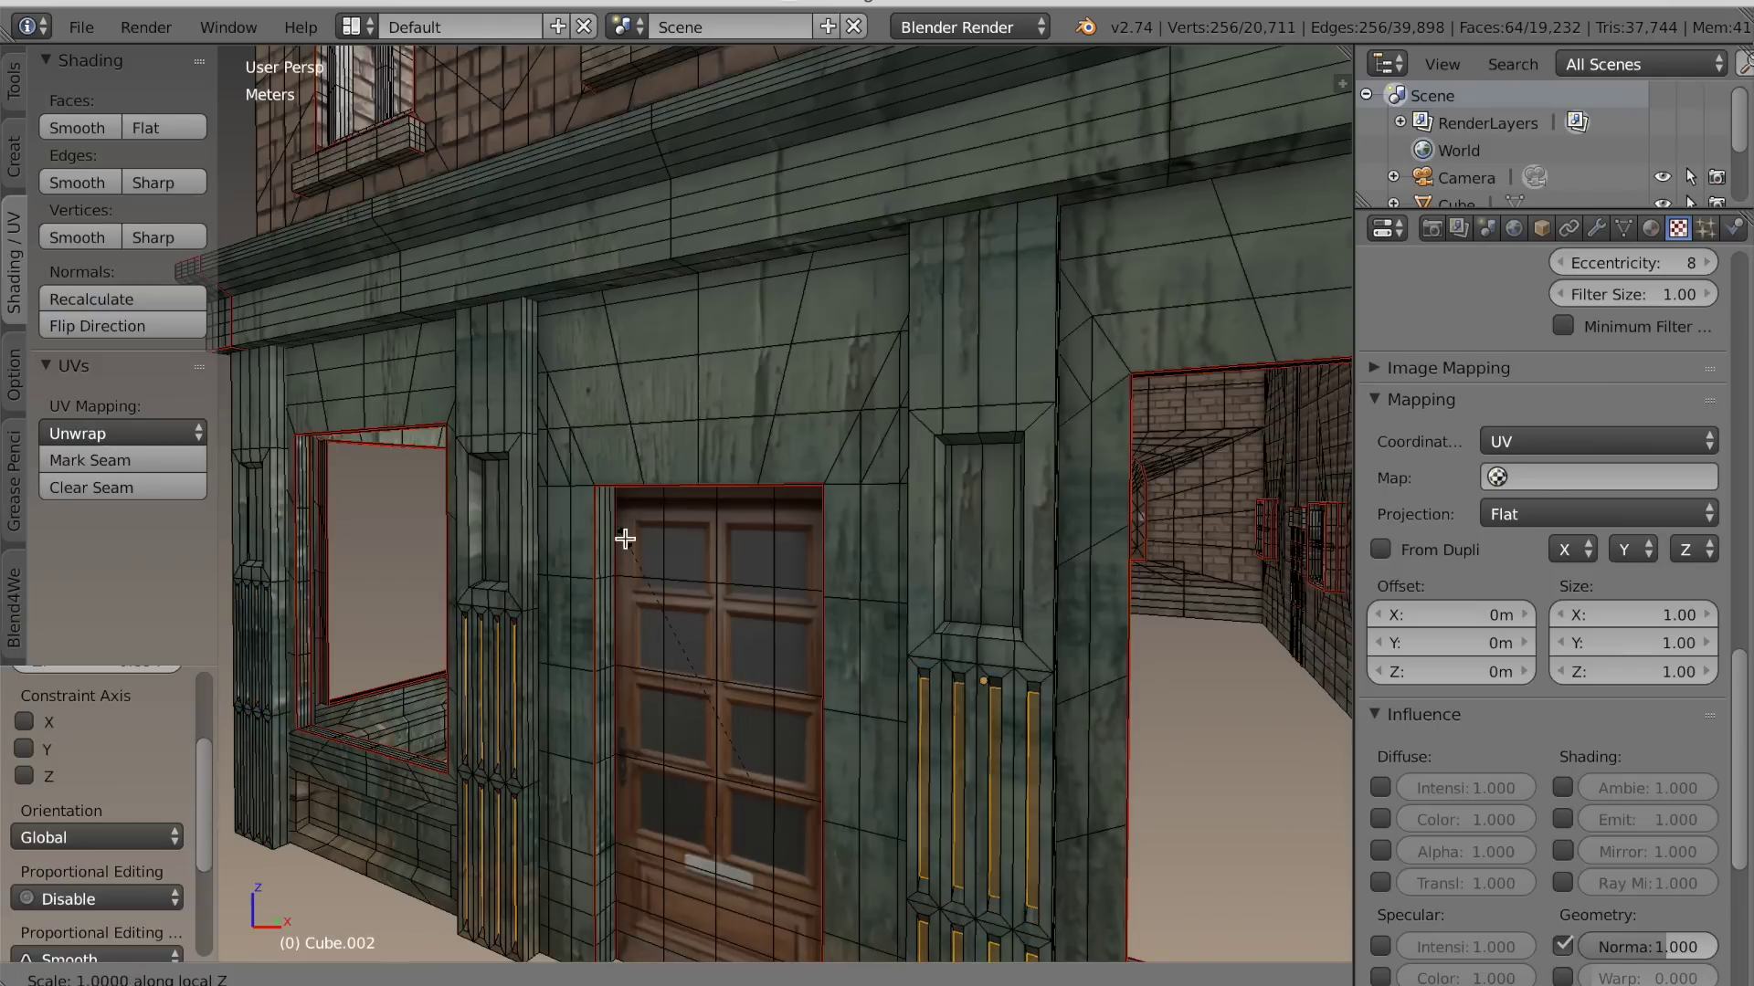
left_click(639, 532)
scroll(658, 539, "down", 3)
key("Tab")
key("a")
Return to Edit Mode and circle-select the front keystone faces above the three top-floor arched windows
middle_click_drag(658, 767, 740, 813)
scroll(646, 819, "down", 2)
scroll(755, 238, "up", 6)
middle_click_drag(756, 238, 478, 579)
key("Tab")
scroll(812, 895, "up", 1)
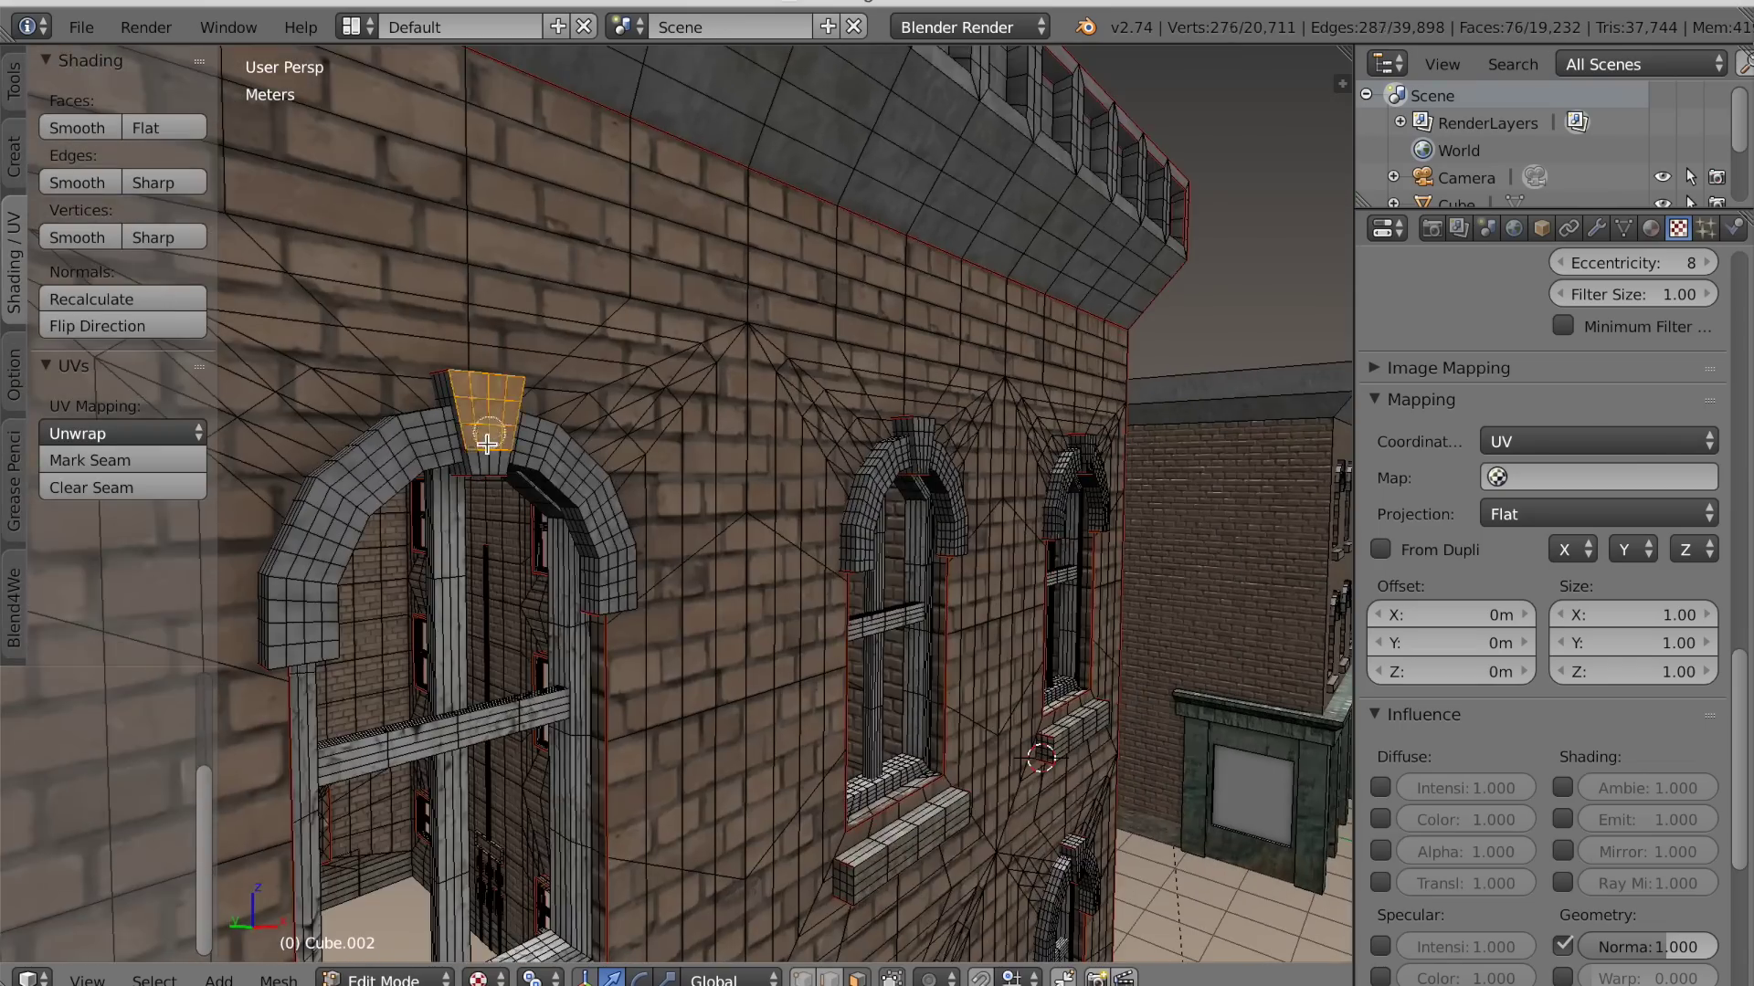
left_click_drag(487, 443, 486, 462)
middle_click_drag(486, 462, 697, 516)
key("c")
mouse_move(950, 388)
left_mouse_down()
mouse_move(908, 469)
mouse_move(914, 498)
left_mouse_up()
scroll(932, 538, "down", 4)
middle_click_drag(940, 557, 991, 532)
key("c")
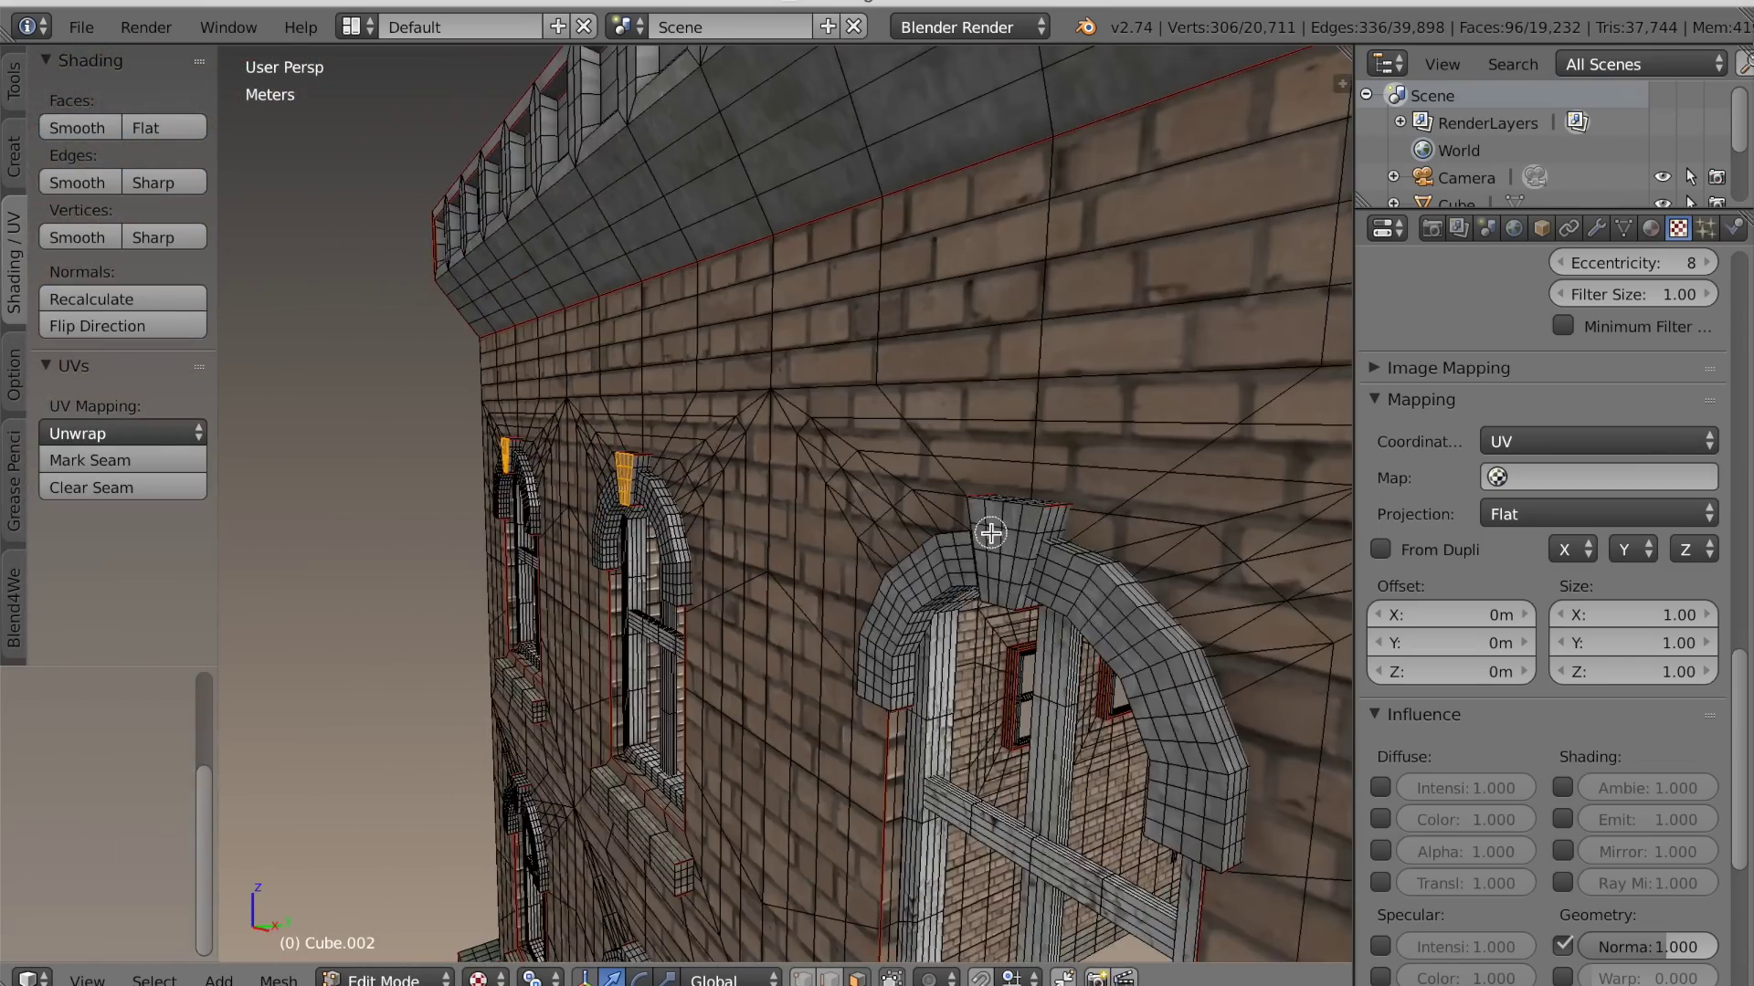
right_click(991, 532, "shift")
Add the keystone faces above the three middle-floor arched windows to the selection
scroll(991, 532, "down", 5)
scroll(1023, 528, "up", 5)
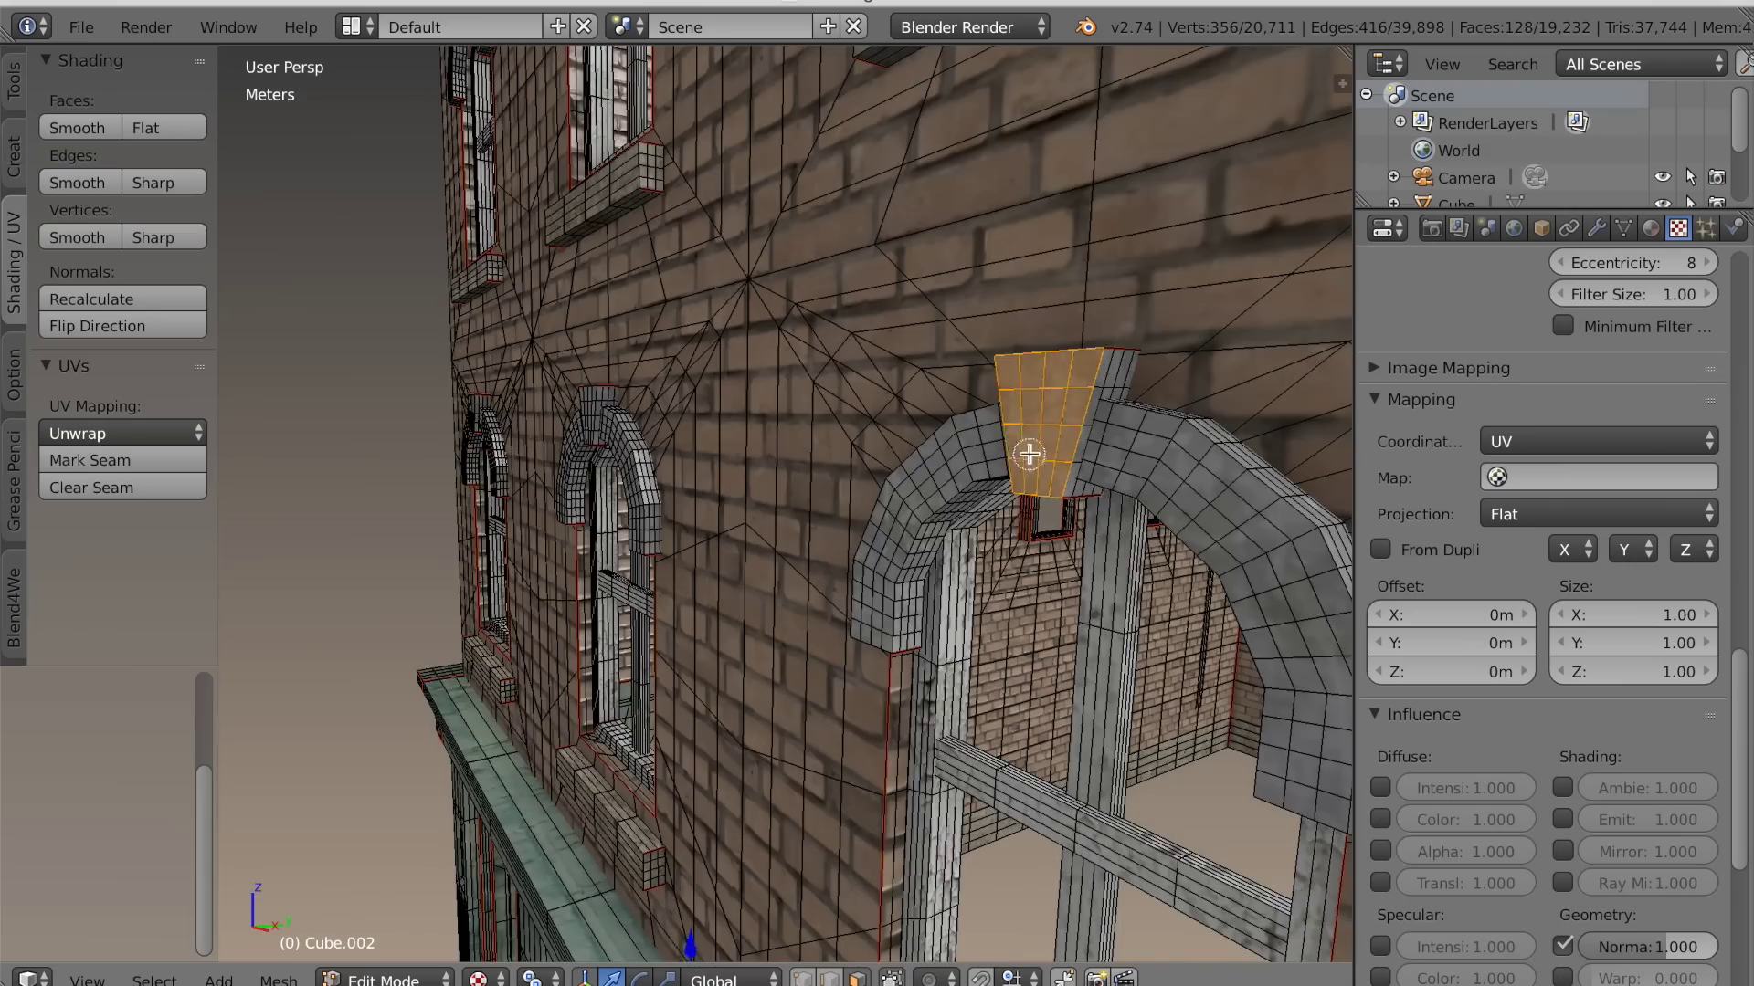
middle_click_drag(1030, 454, 890, 591)
right_click(890, 507, "shift")
middle_click_drag(890, 507, 830, 431)
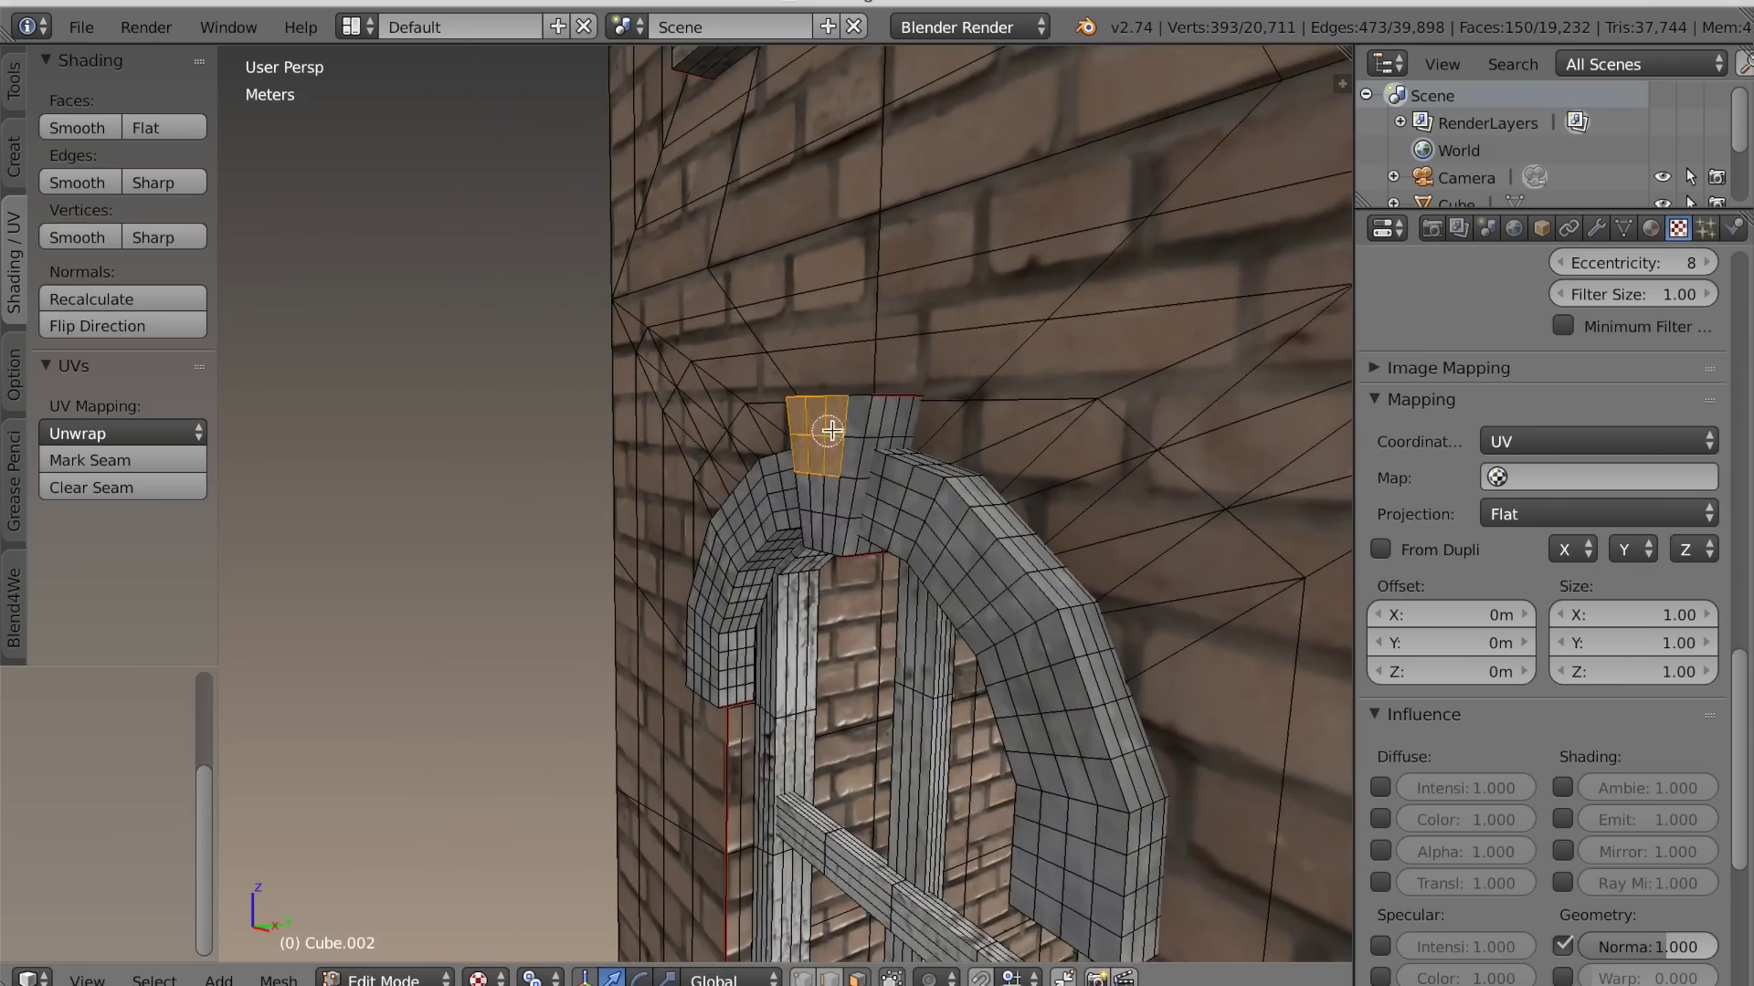
left_click_drag(824, 517, 834, 537)
right_click(834, 537)
Inset the keystone faces by 0.0327 with Individual off, extrude them about 1.57 cm inward and scale them
scroll(832, 548, "down", 5)
middle_click_drag(777, 744, 1098, 702)
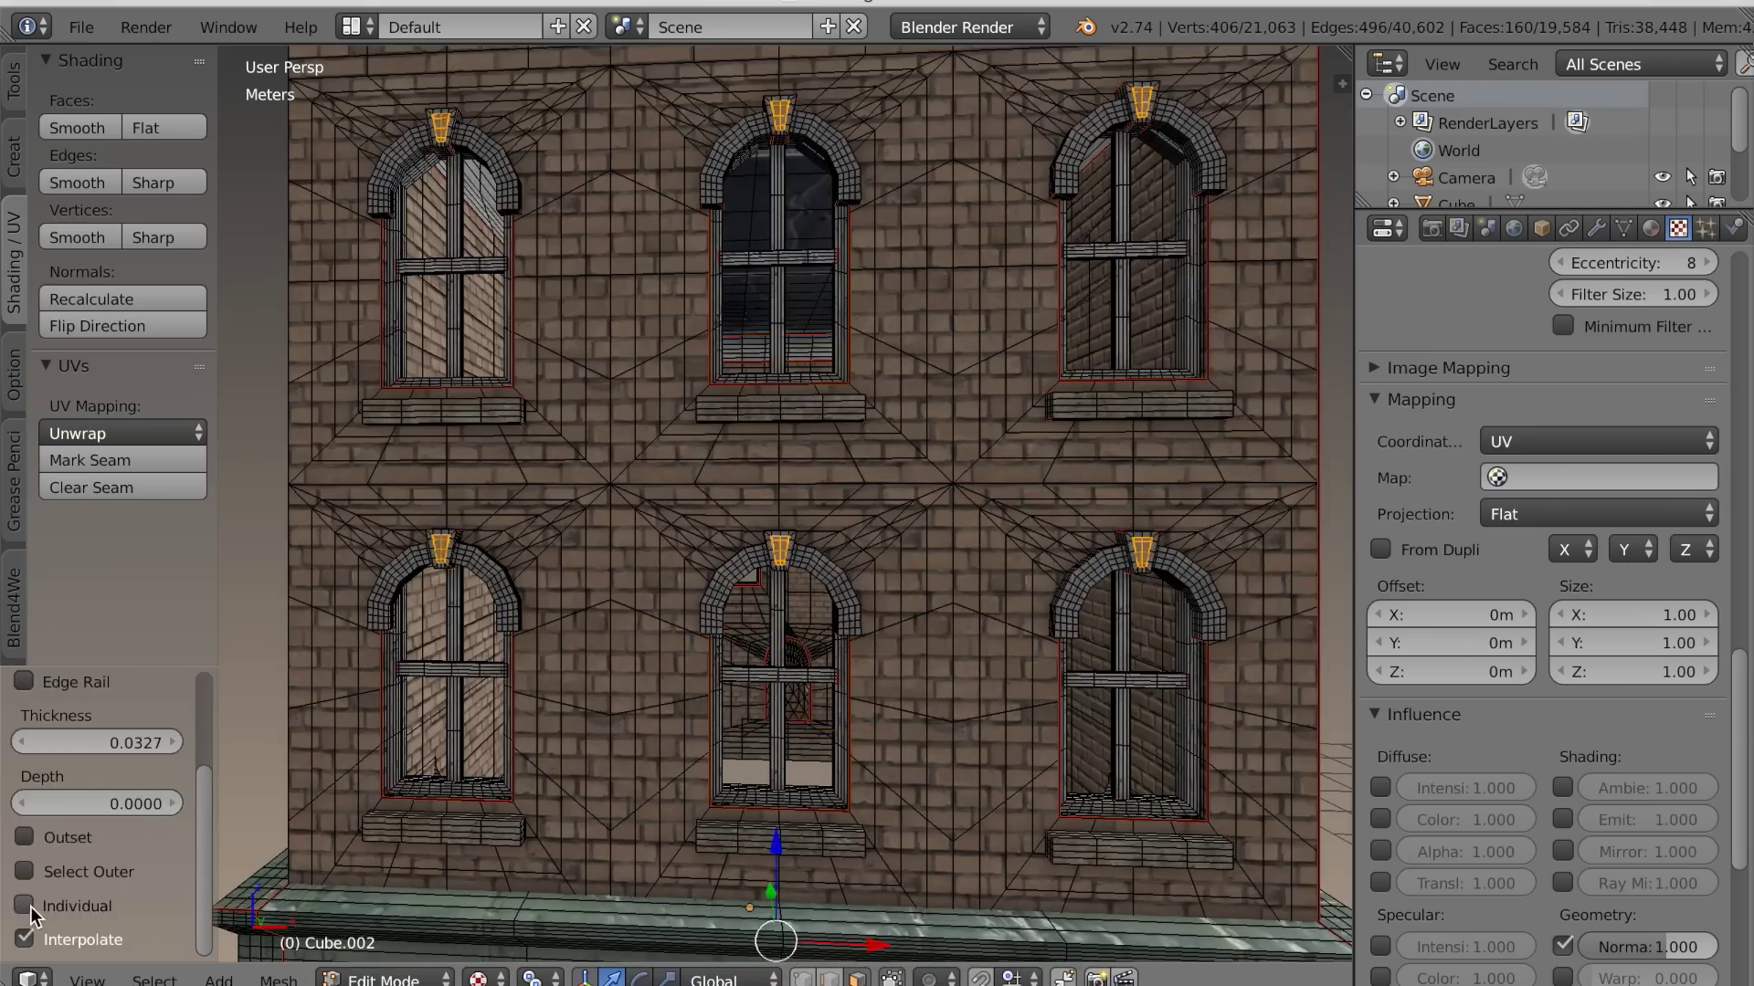
scroll(849, 873, "up", 7)
left_click(900, 868)
key("s")
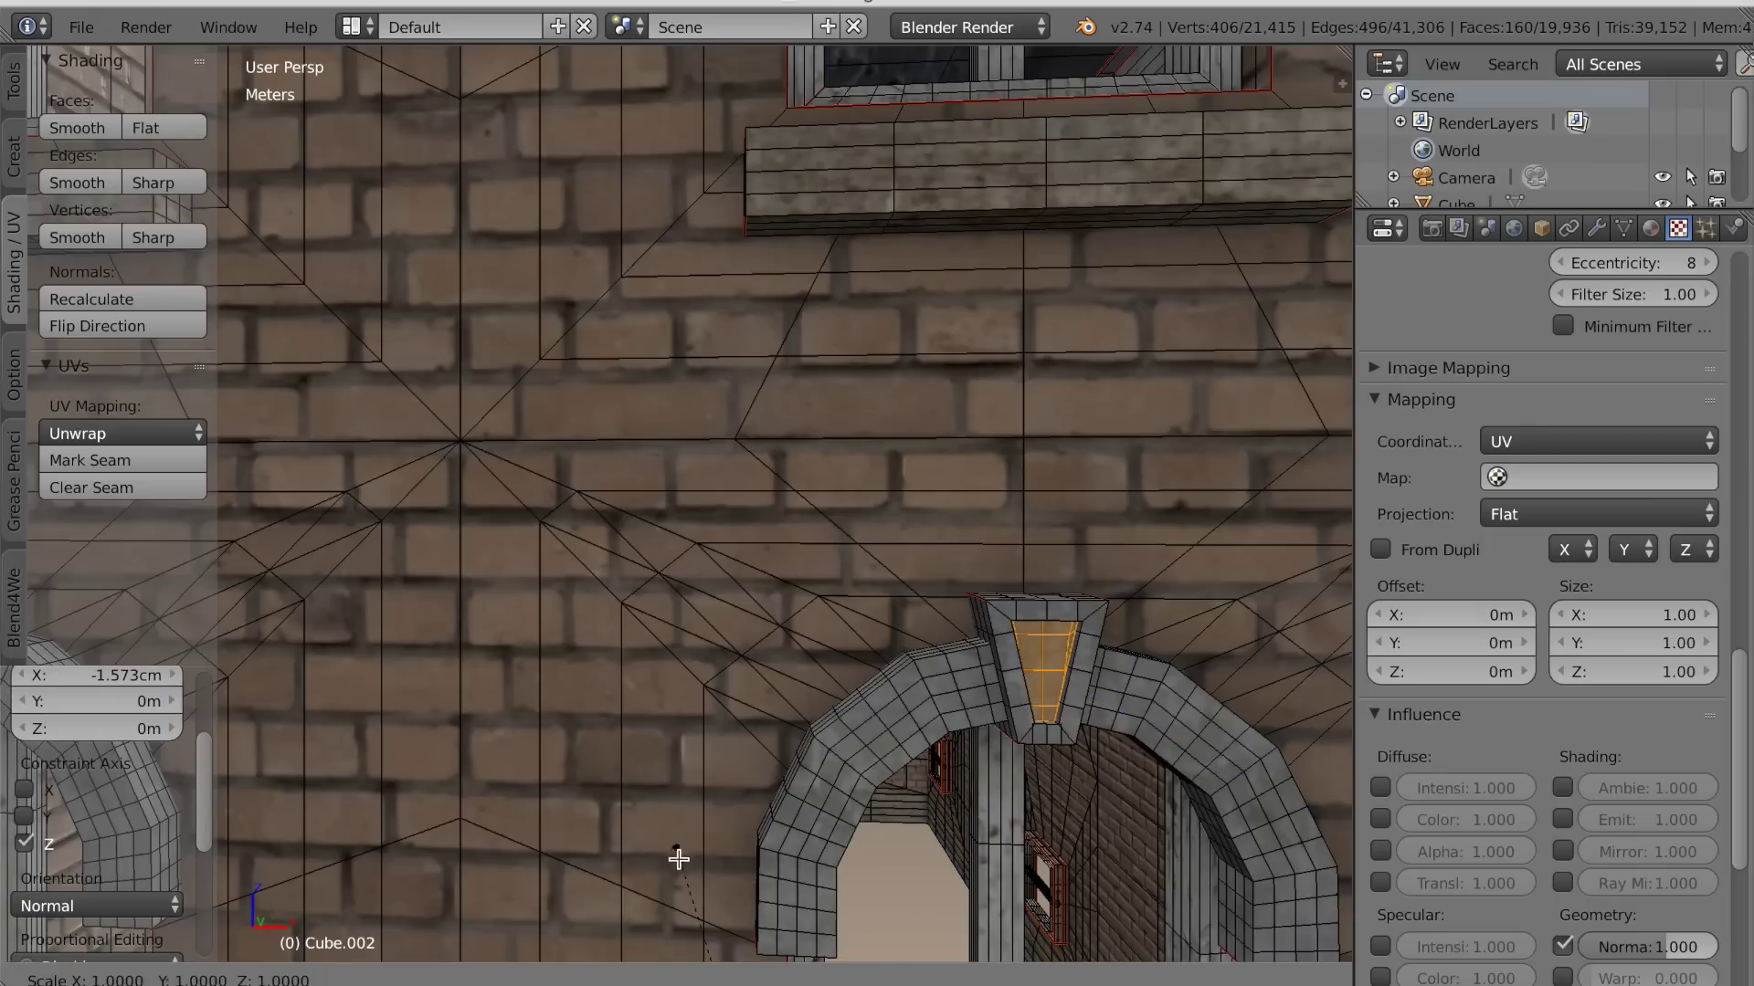
left_click(730, 845)
scroll(896, 802, "down", 7)
key("Tab")
middle_click_drag(895, 803, 794, 756)
Select the face loops along the arch surrounds of the first arched windows on the front wall
key("Tab")
scroll(1034, 836, "up", 7)
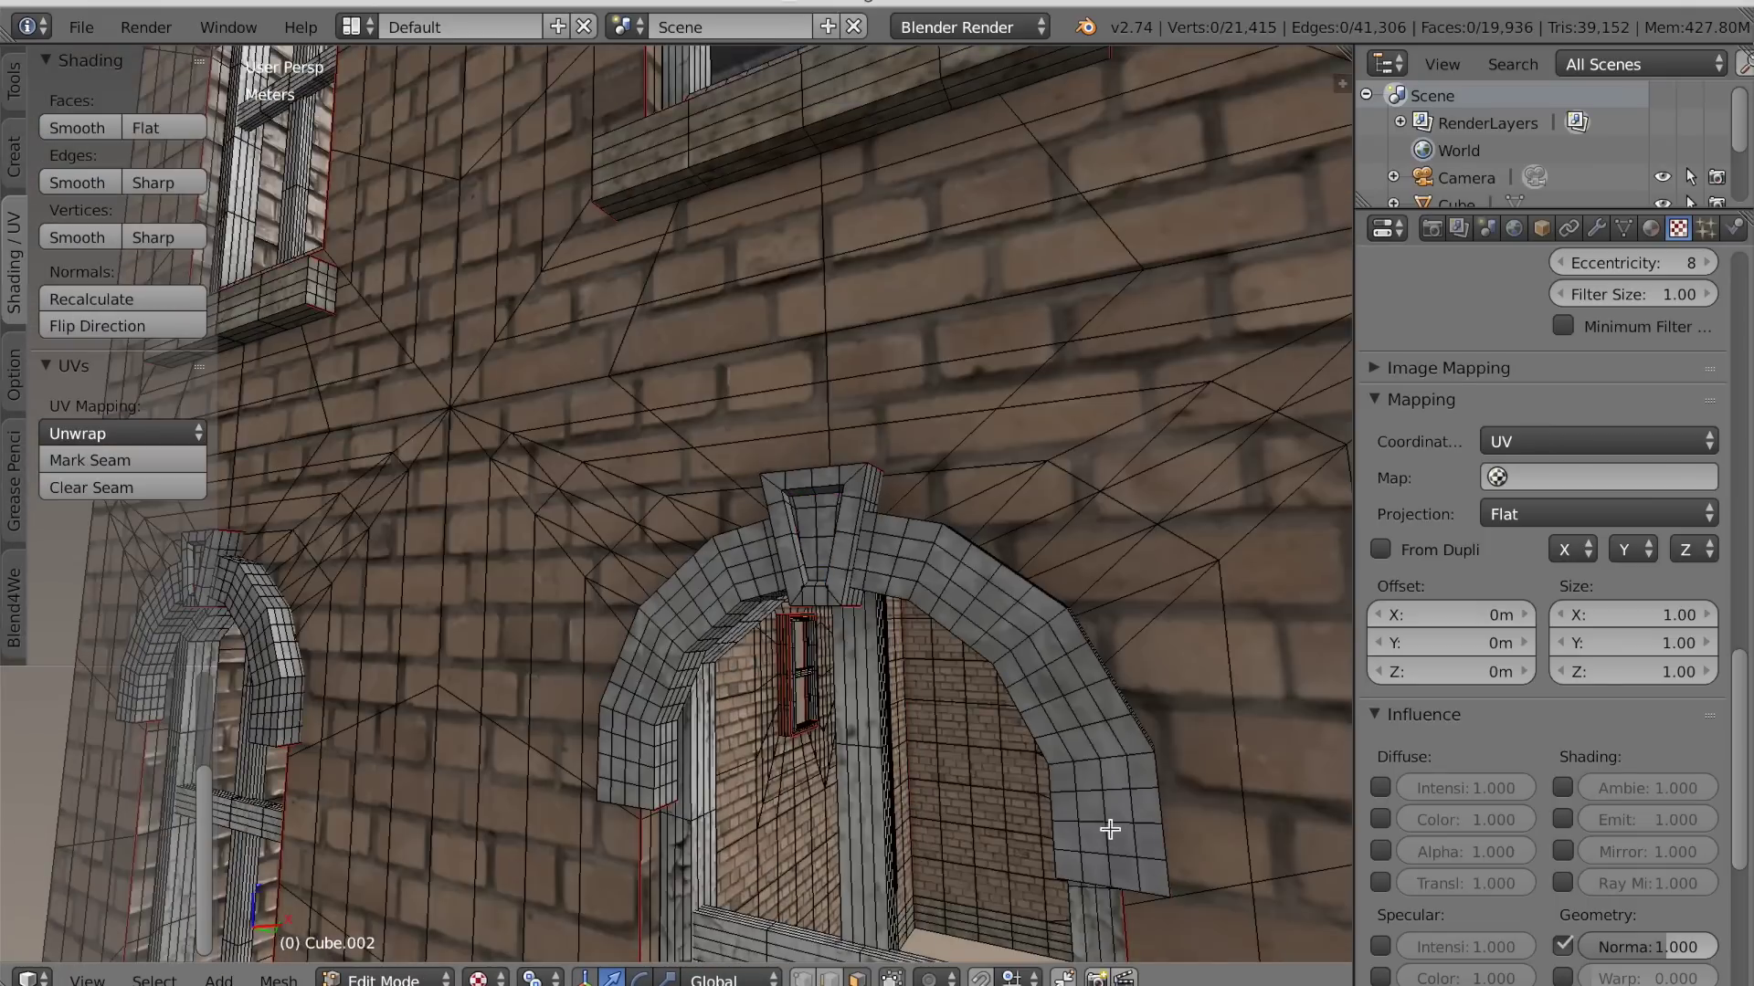
scroll(1126, 791, "down", 3)
middle_click_drag(1126, 791, 913, 694, "shift")
right_click(1240, 701, "alt+shift")
scroll(640, 732, "down", 3)
scroll(640, 713, "up", 3)
right_click(609, 709, "alt+shift")
middle_click_drag(731, 548, 850, 438)
scroll(900, 278, "down", 6)
scroll(782, 344, "up", 6)
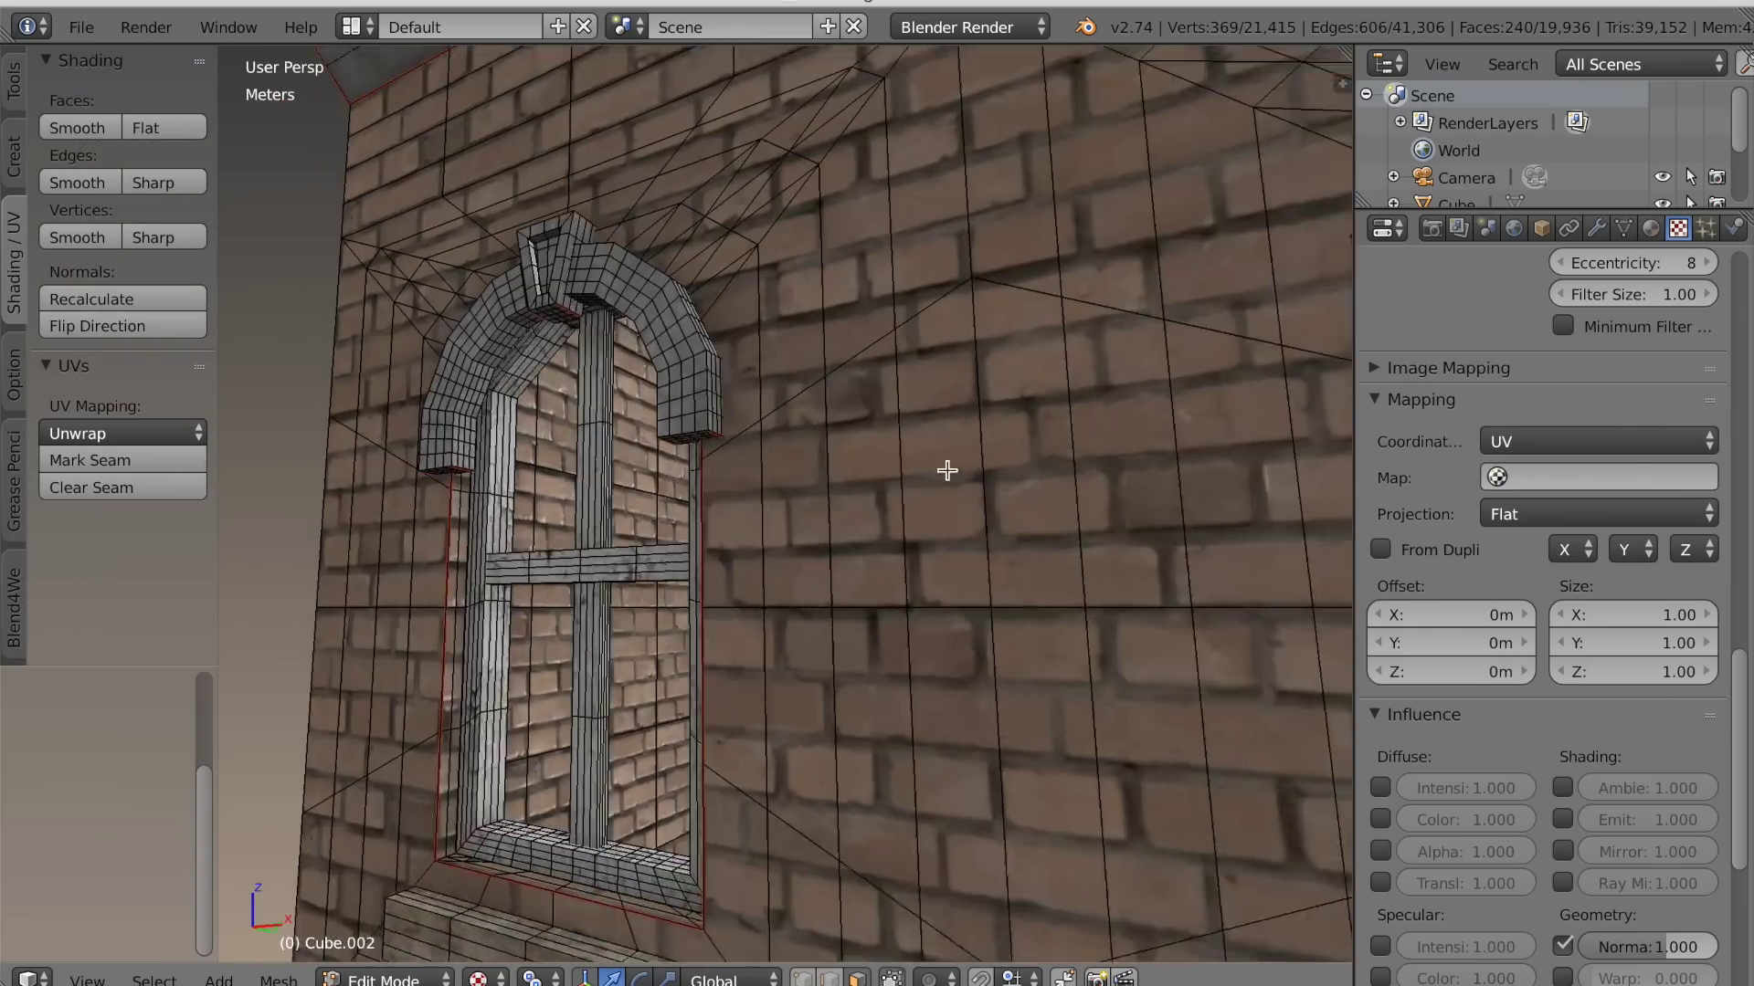
right_click(712, 360, "alt+shift")
Add the remaining window arches' face loops to the selection and extrude them, then clear the selection
scroll(712, 360, "down", 4)
middle_click_drag(923, 264, 639, 466, "shift")
scroll(640, 466, "up", 6)
right_click(1118, 246, "alt+shift")
scroll(1118, 246, "down", 9)
middle_click_drag(1080, 496, 685, 548, "shift")
scroll(822, 502, "up", 10)
scroll(955, 454, "down", 5)
right_click(889, 502, "alt+shift")
scroll(889, 502, "down", 4)
key("e")
left_click(546, 622)
key("Tab")
key("a")
Select the narrow face loops running around the outer edge of the shopfront cornice
middle_click_drag(547, 621, 826, 650)
scroll(662, 721, "down", 5)
scroll(807, 548, "up", 7)
key("Tab")
middle_click_drag(676, 666, 635, 691)
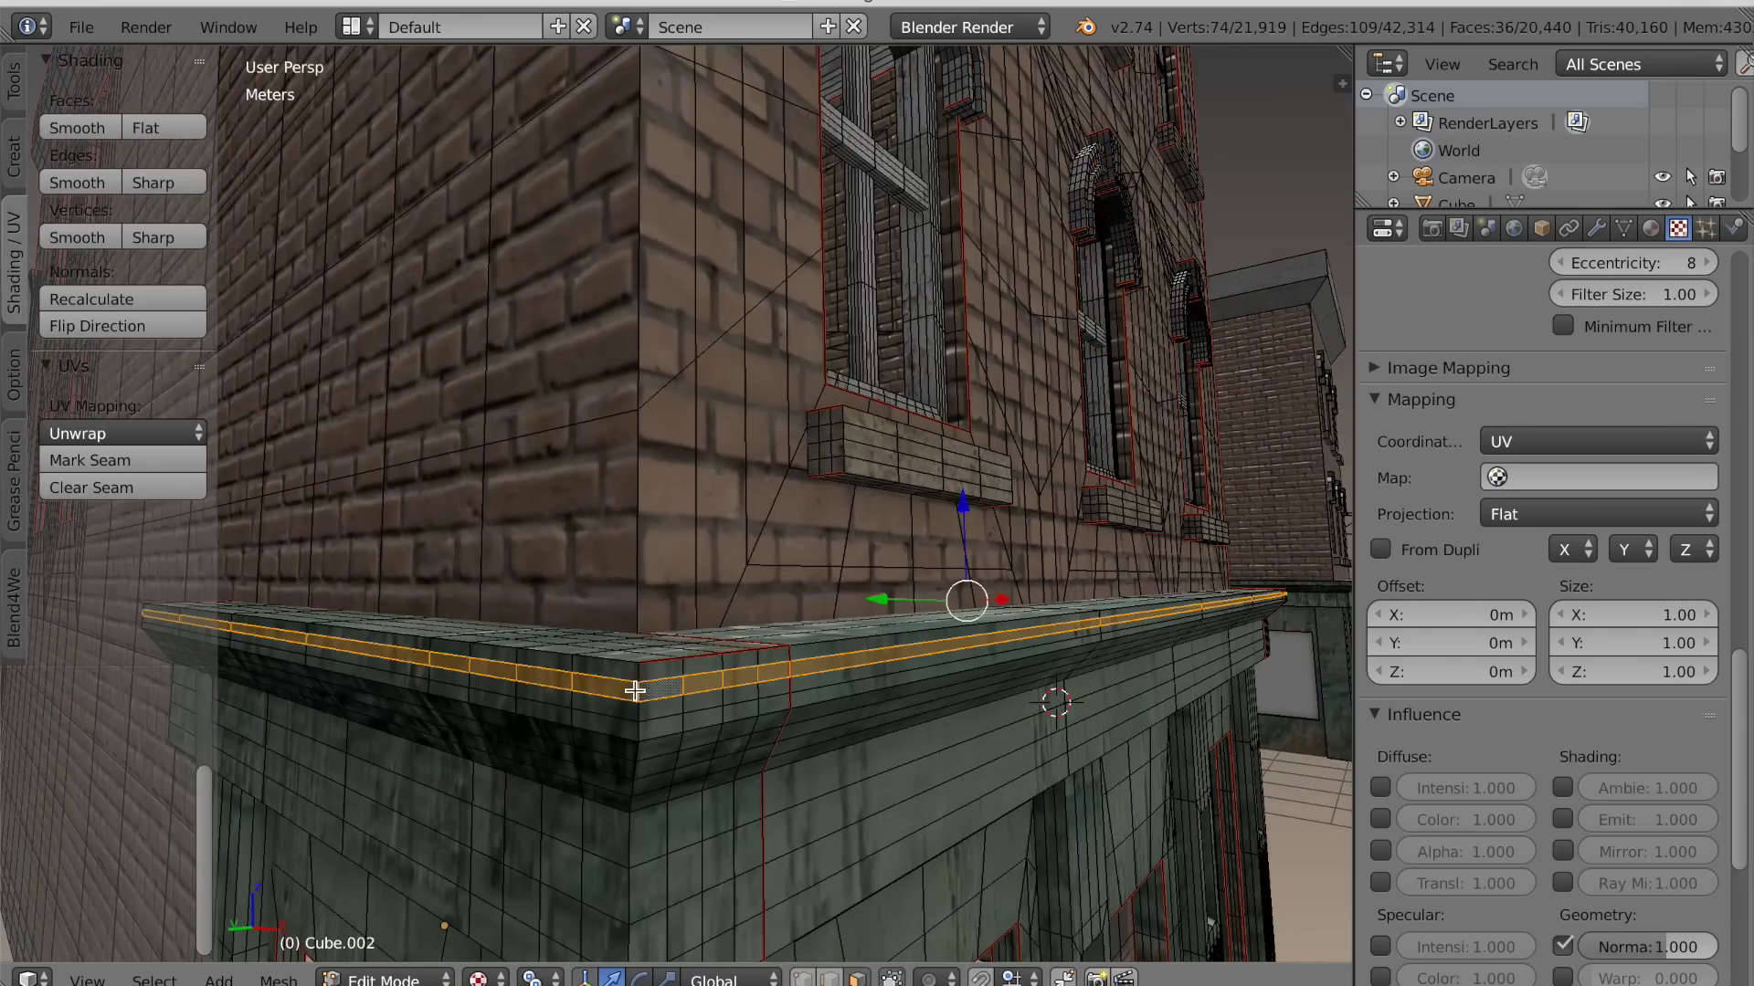
middle_click_drag(645, 857, 655, 691)
right_click(654, 691, "alt+shift")
right_click(1153, 730)
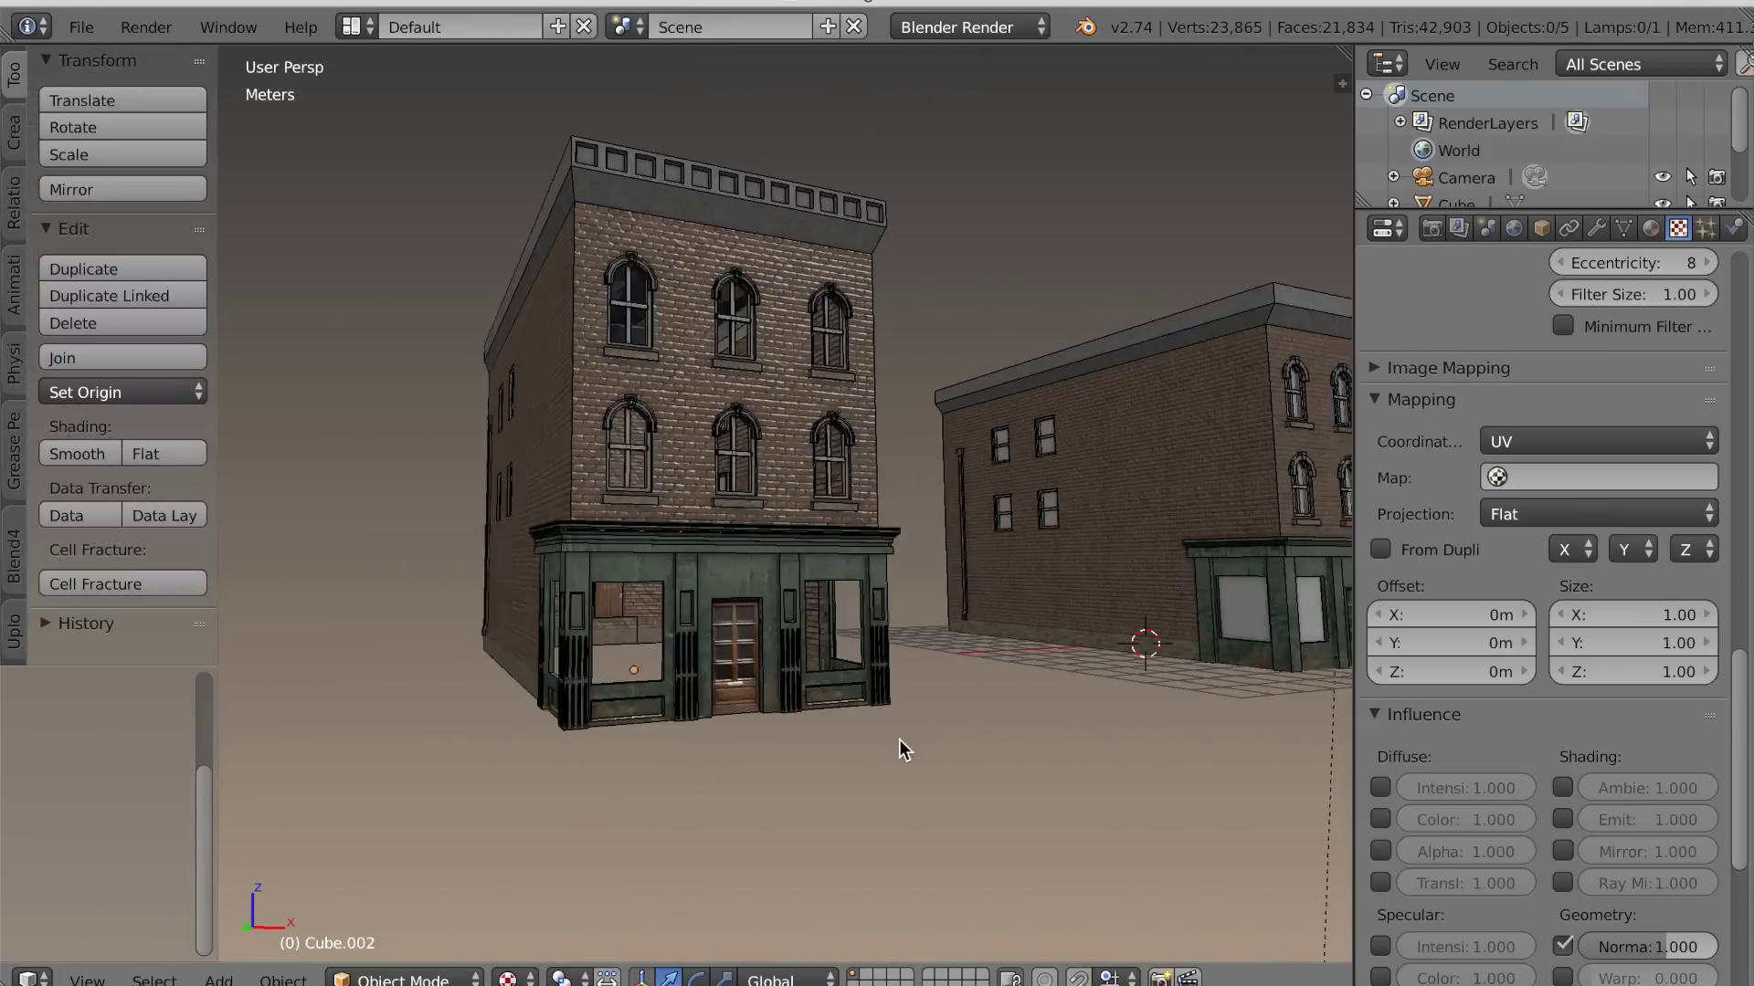
Show both buildings in the front orthographic view with the whole normal map displayed below them
scroll(775, 736, "up", 2)
middle_click_drag(900, 749, 639, 736)
scroll(795, 751, "down", 5)
key("KP_1")
key("KP_5")
scroll(873, 724, "up", 2)
left_click_drag(965, 857, 987, 605)
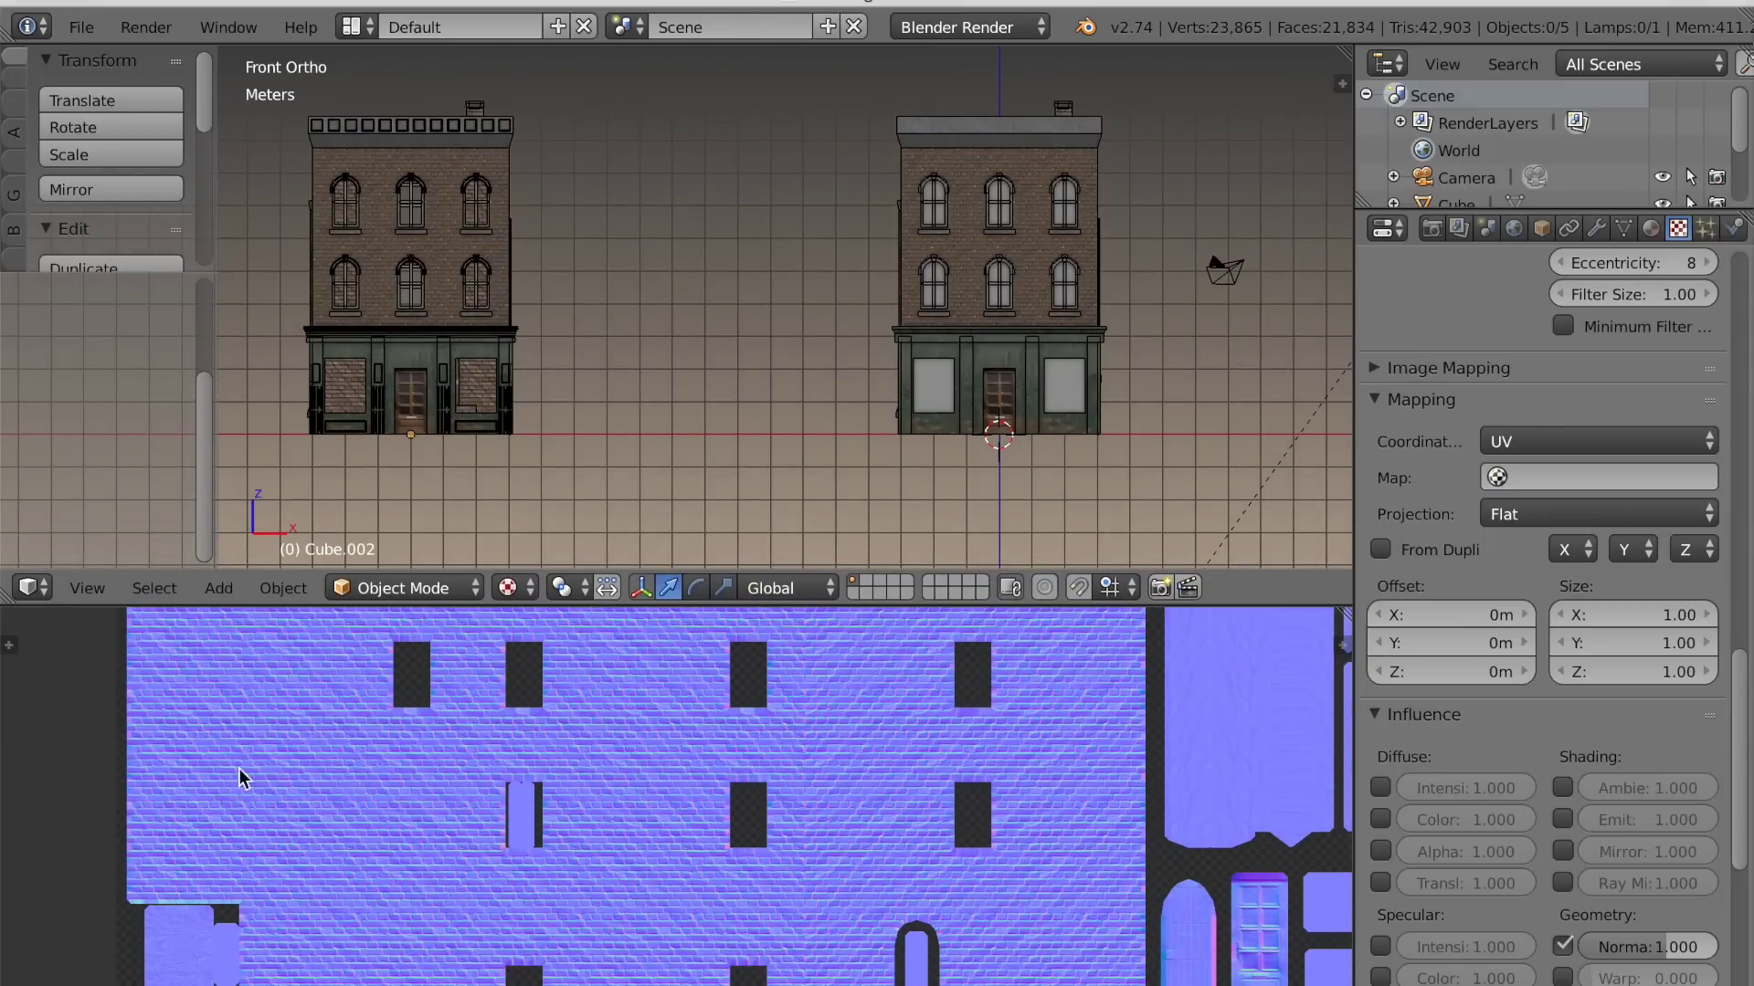
scroll(564, 846, "down", 4)
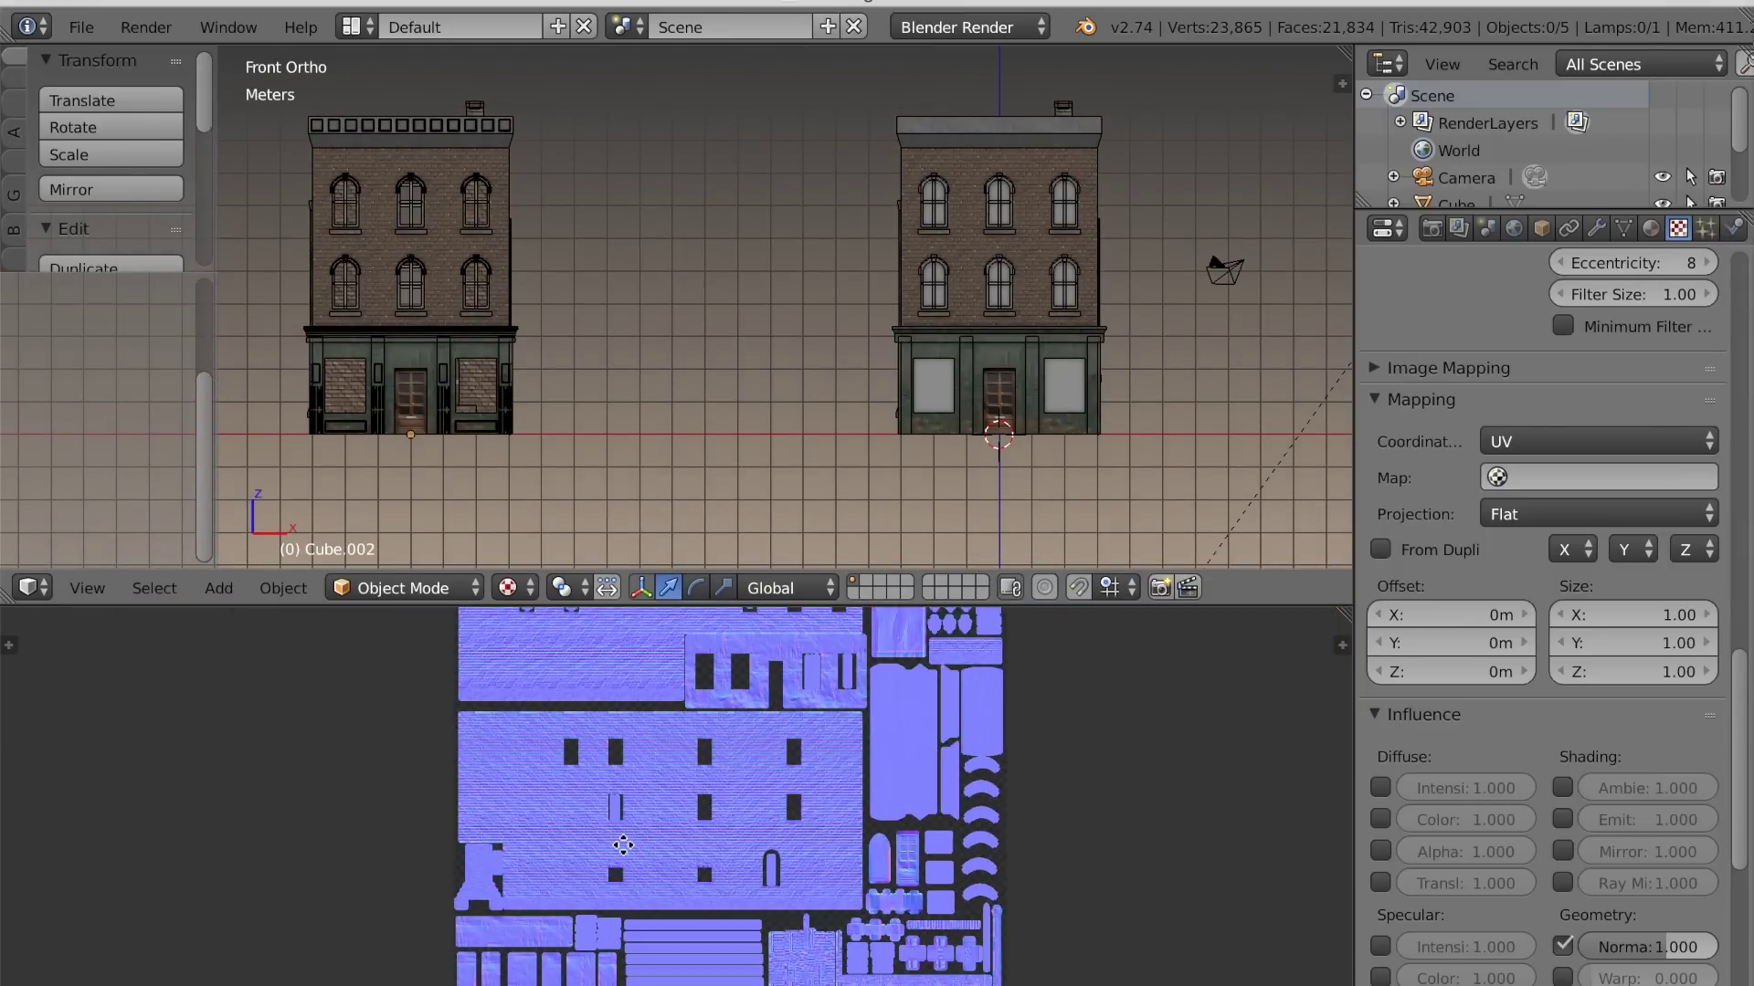
Move the detailed building along the global X axis onto the original building, aligning their shopfronts and doors
right_click(442, 301)
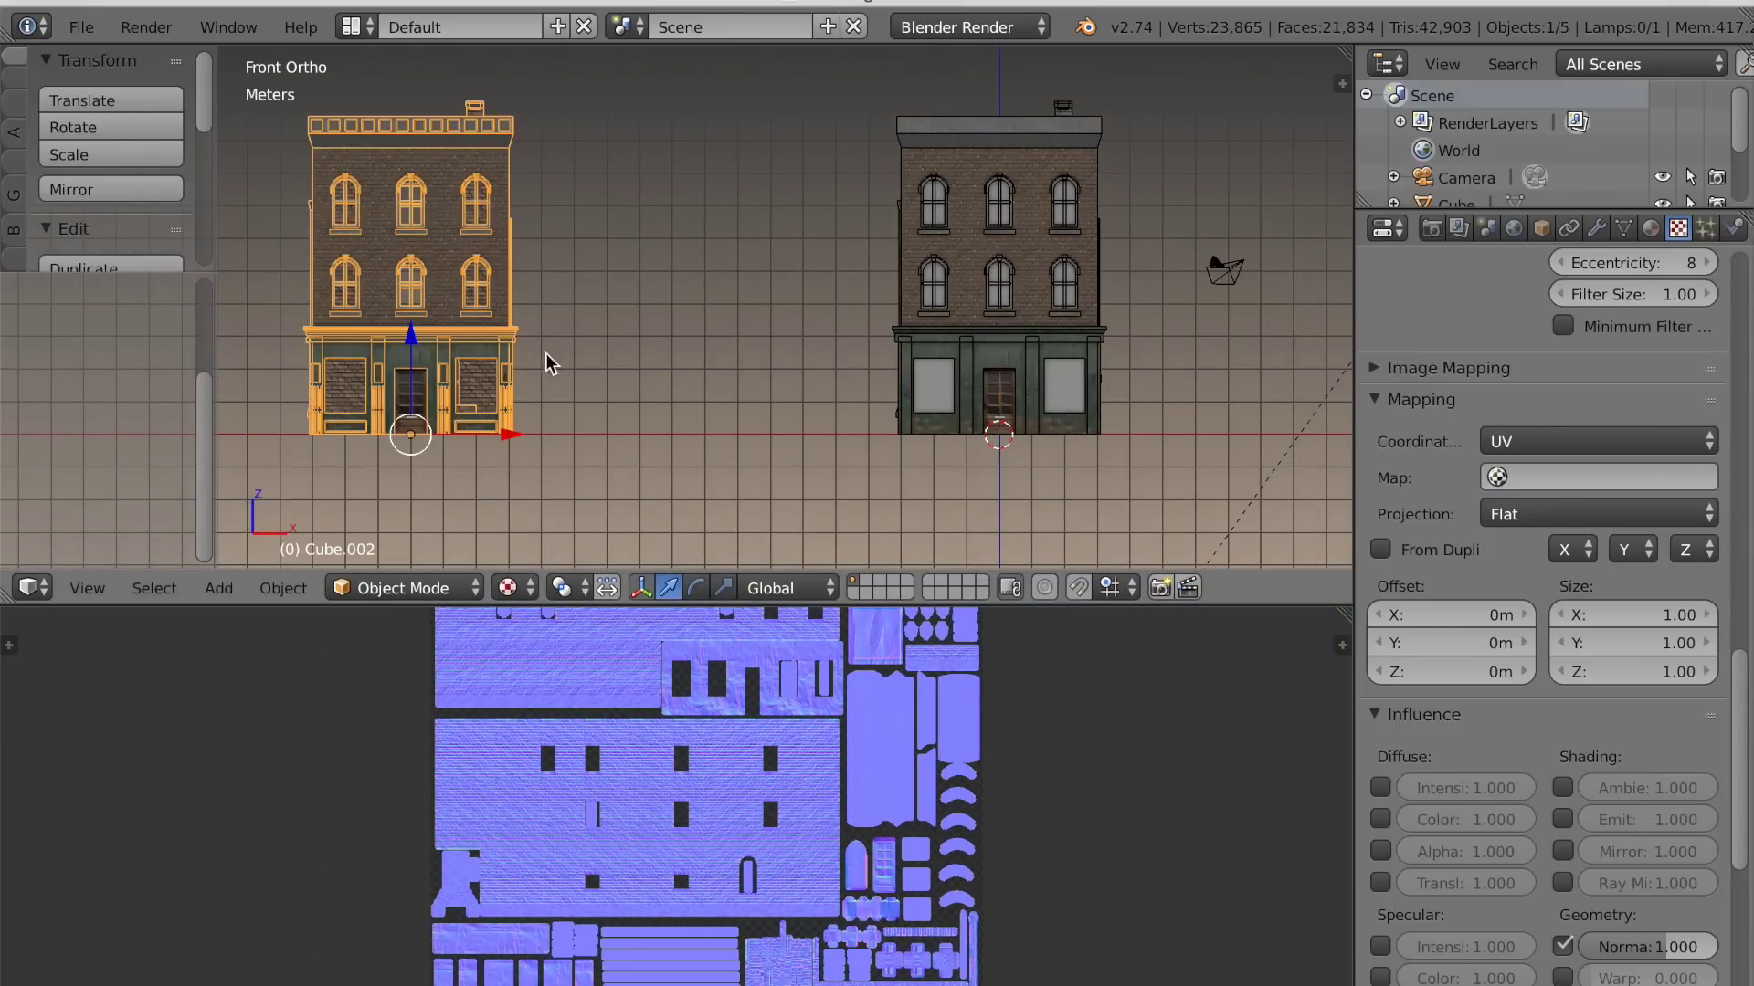
key("g")
key("x")
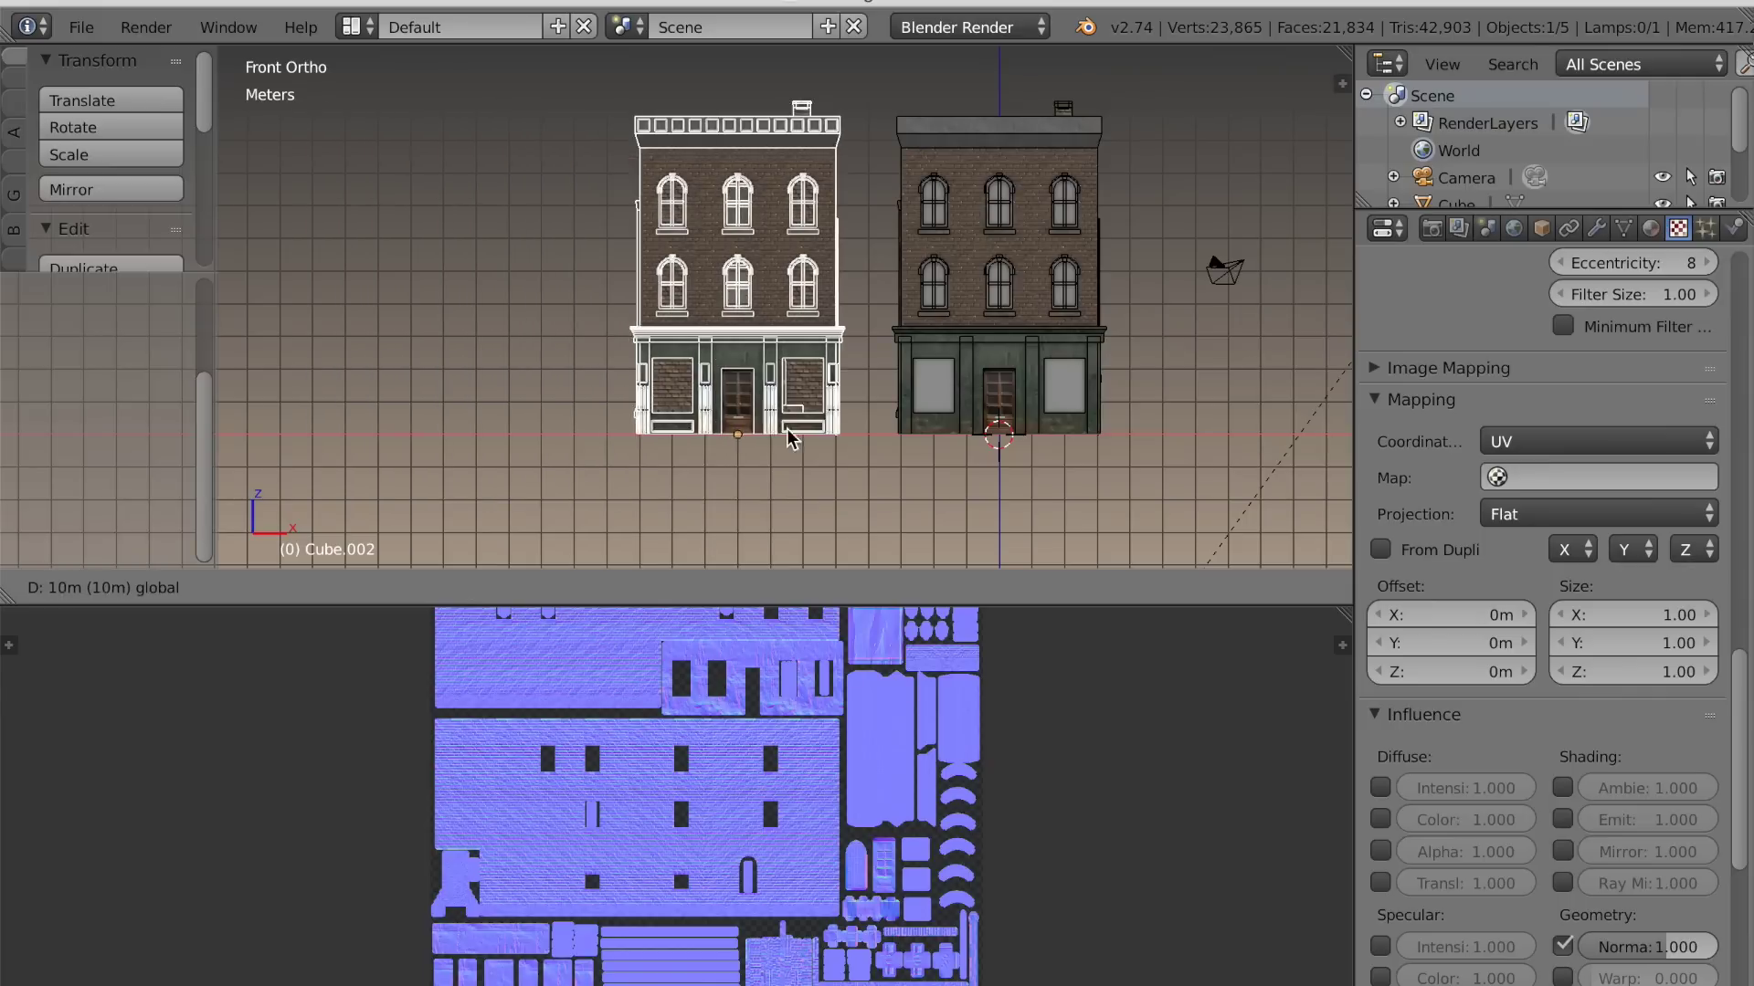
left_click(1055, 439)
scroll(1041, 536, "up", 3)
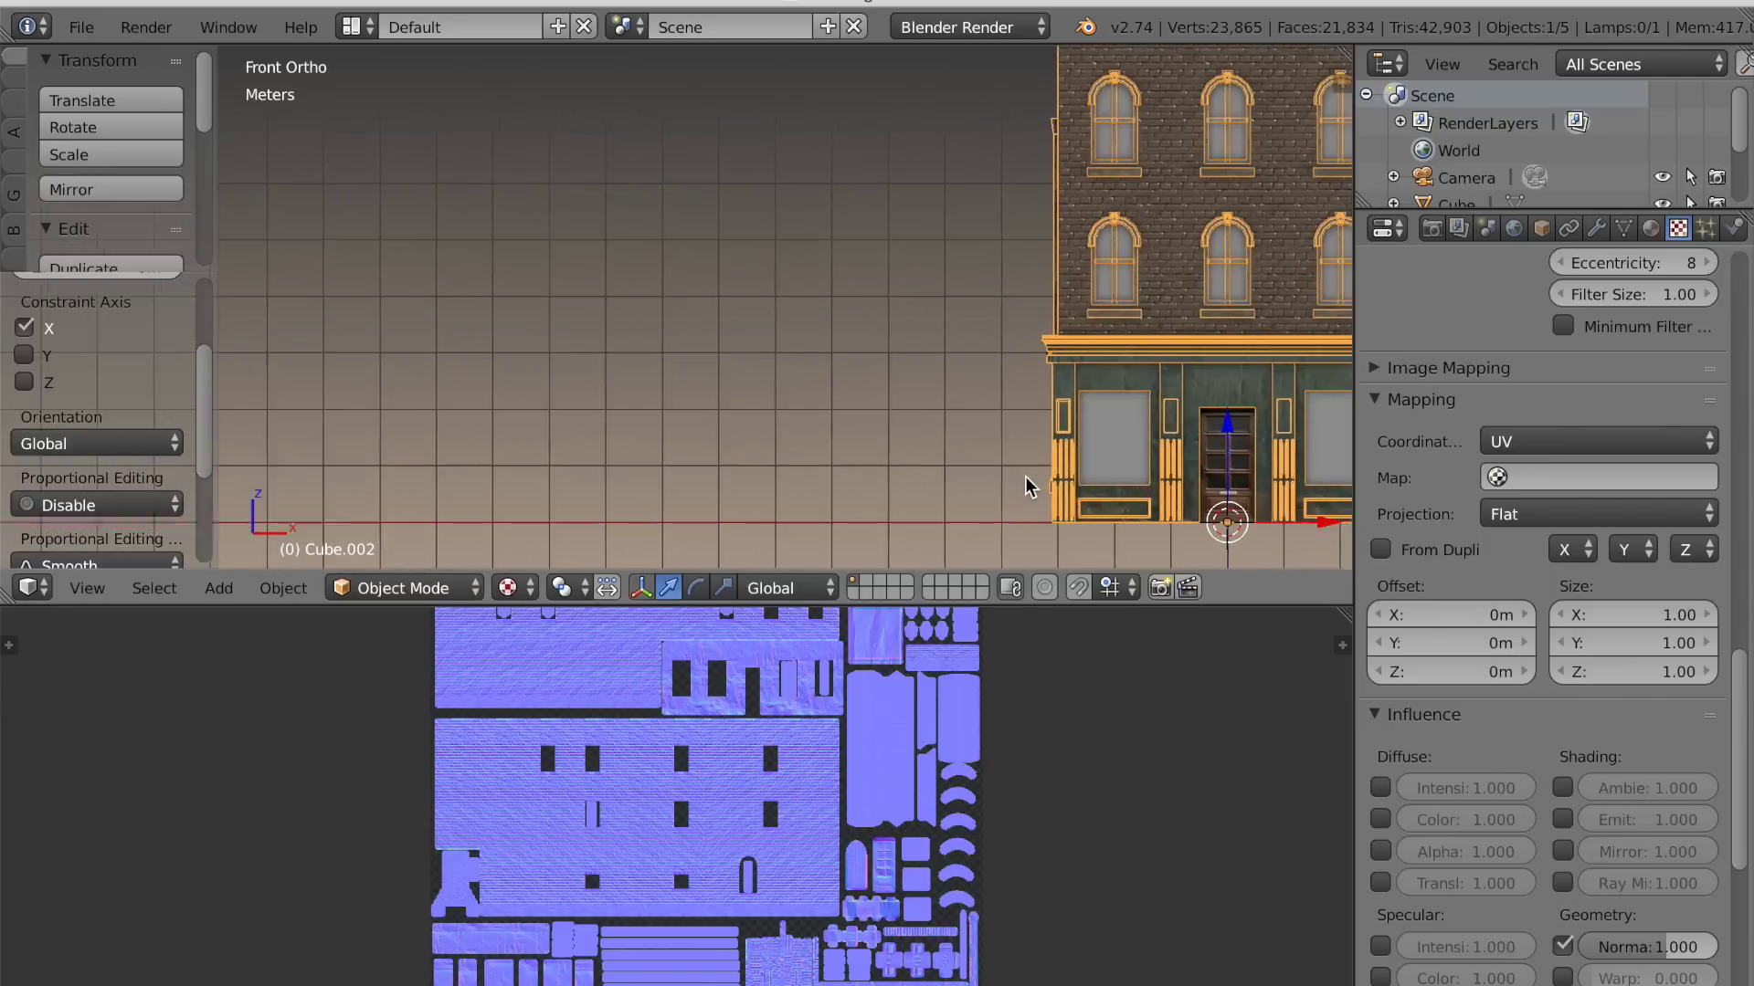
middle_click_drag(1018, 479, 552, 341, "shift")
scroll(548, 341, "up", 5)
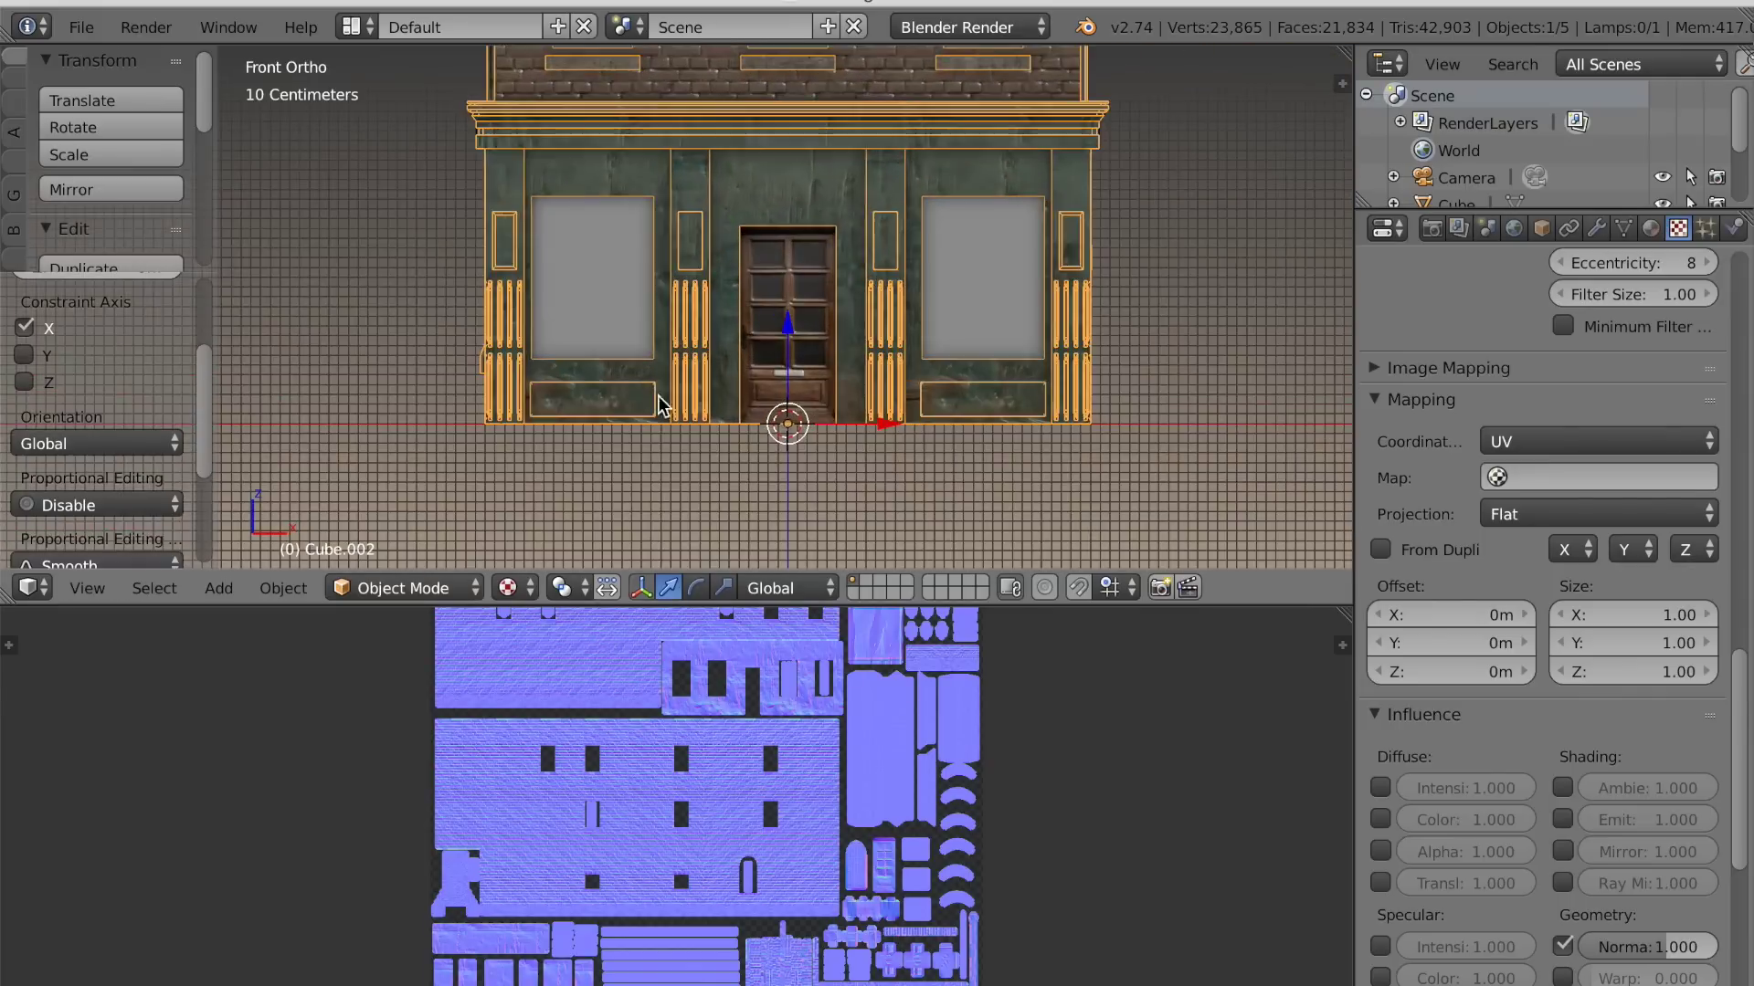
scroll(708, 423, "up", 2)
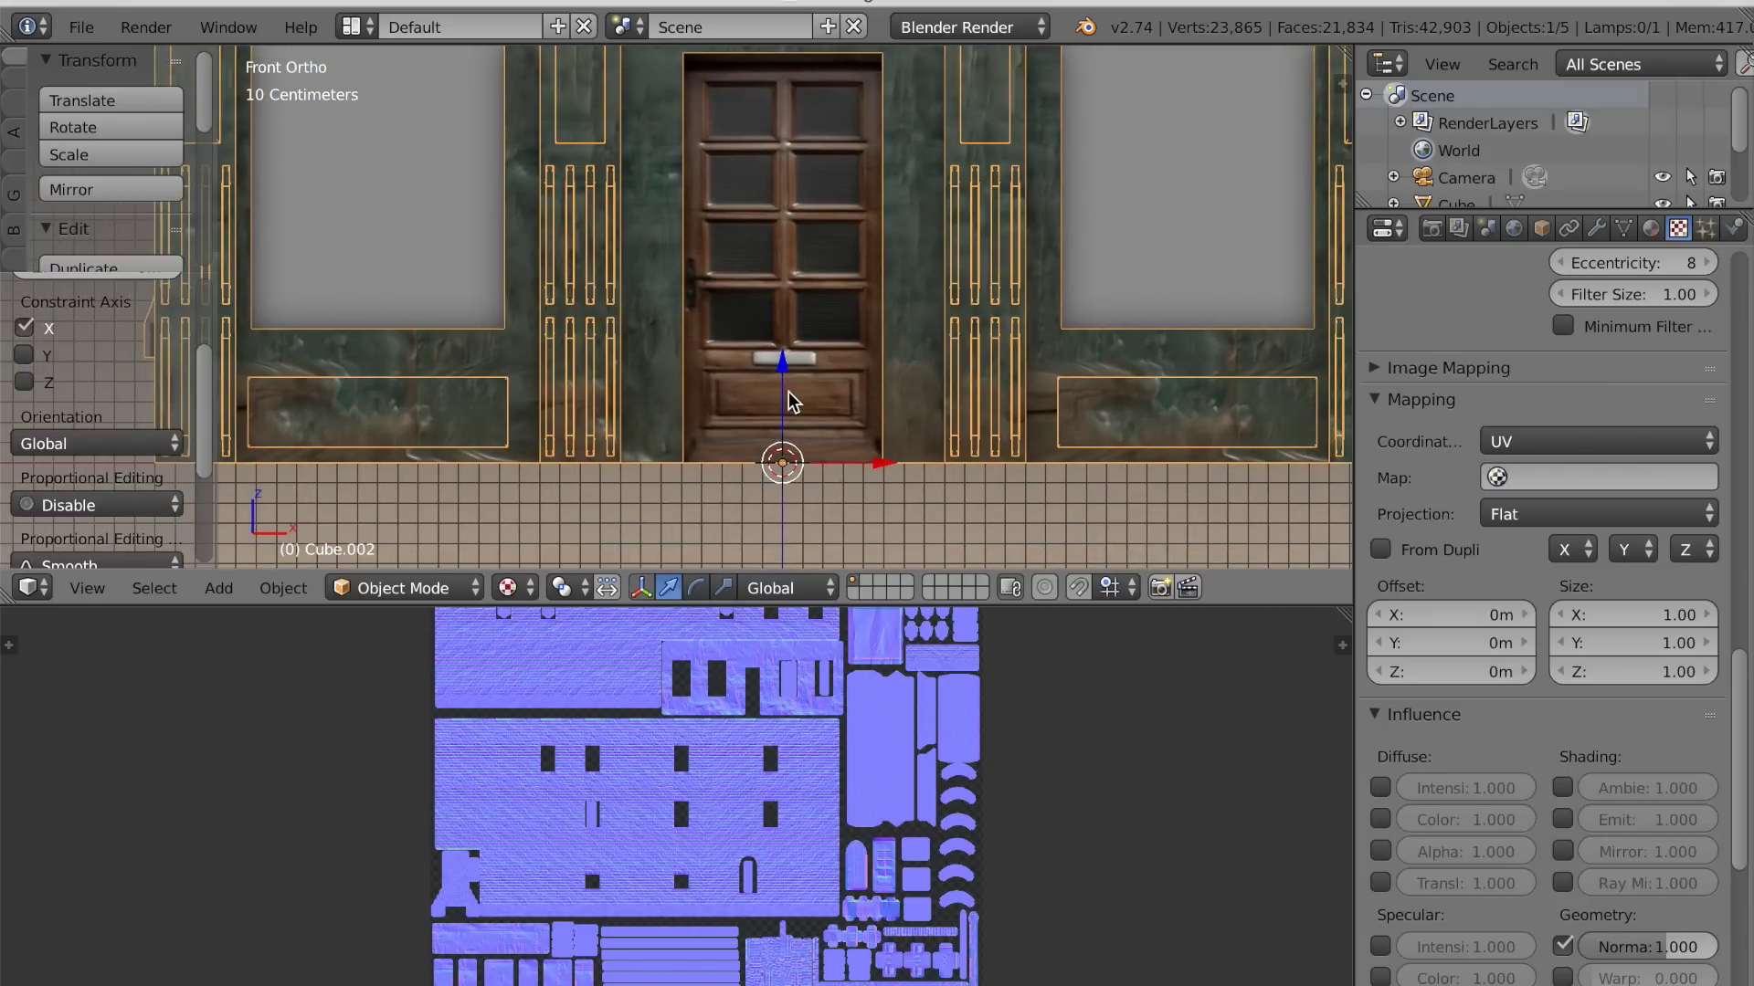
Select the detailed building, then add the original low-poly building to the selection as the active object
key("ctrl+z")
scroll(765, 389, "down", 4)
middle_click_drag(684, 365, 640, 319)
right_click(866, 386)
middle_click_drag(731, 381, 655, 389)
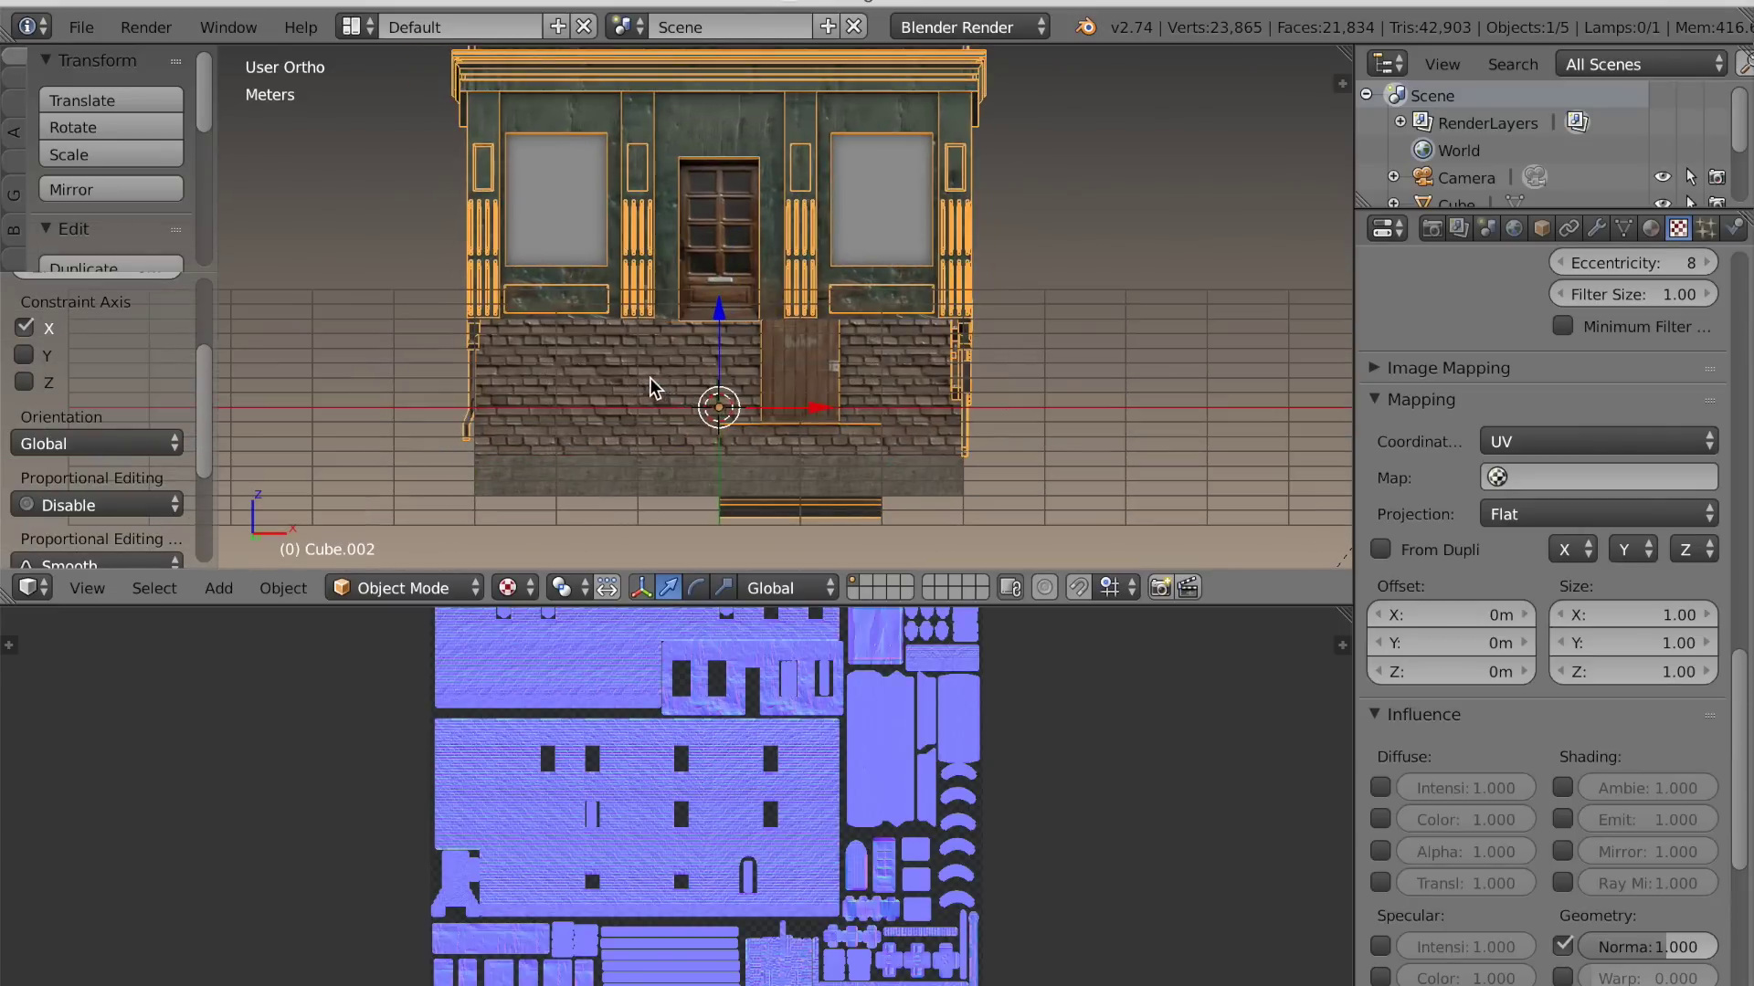
right_click(587, 385, "shift")
scroll(640, 380, "up", 6)
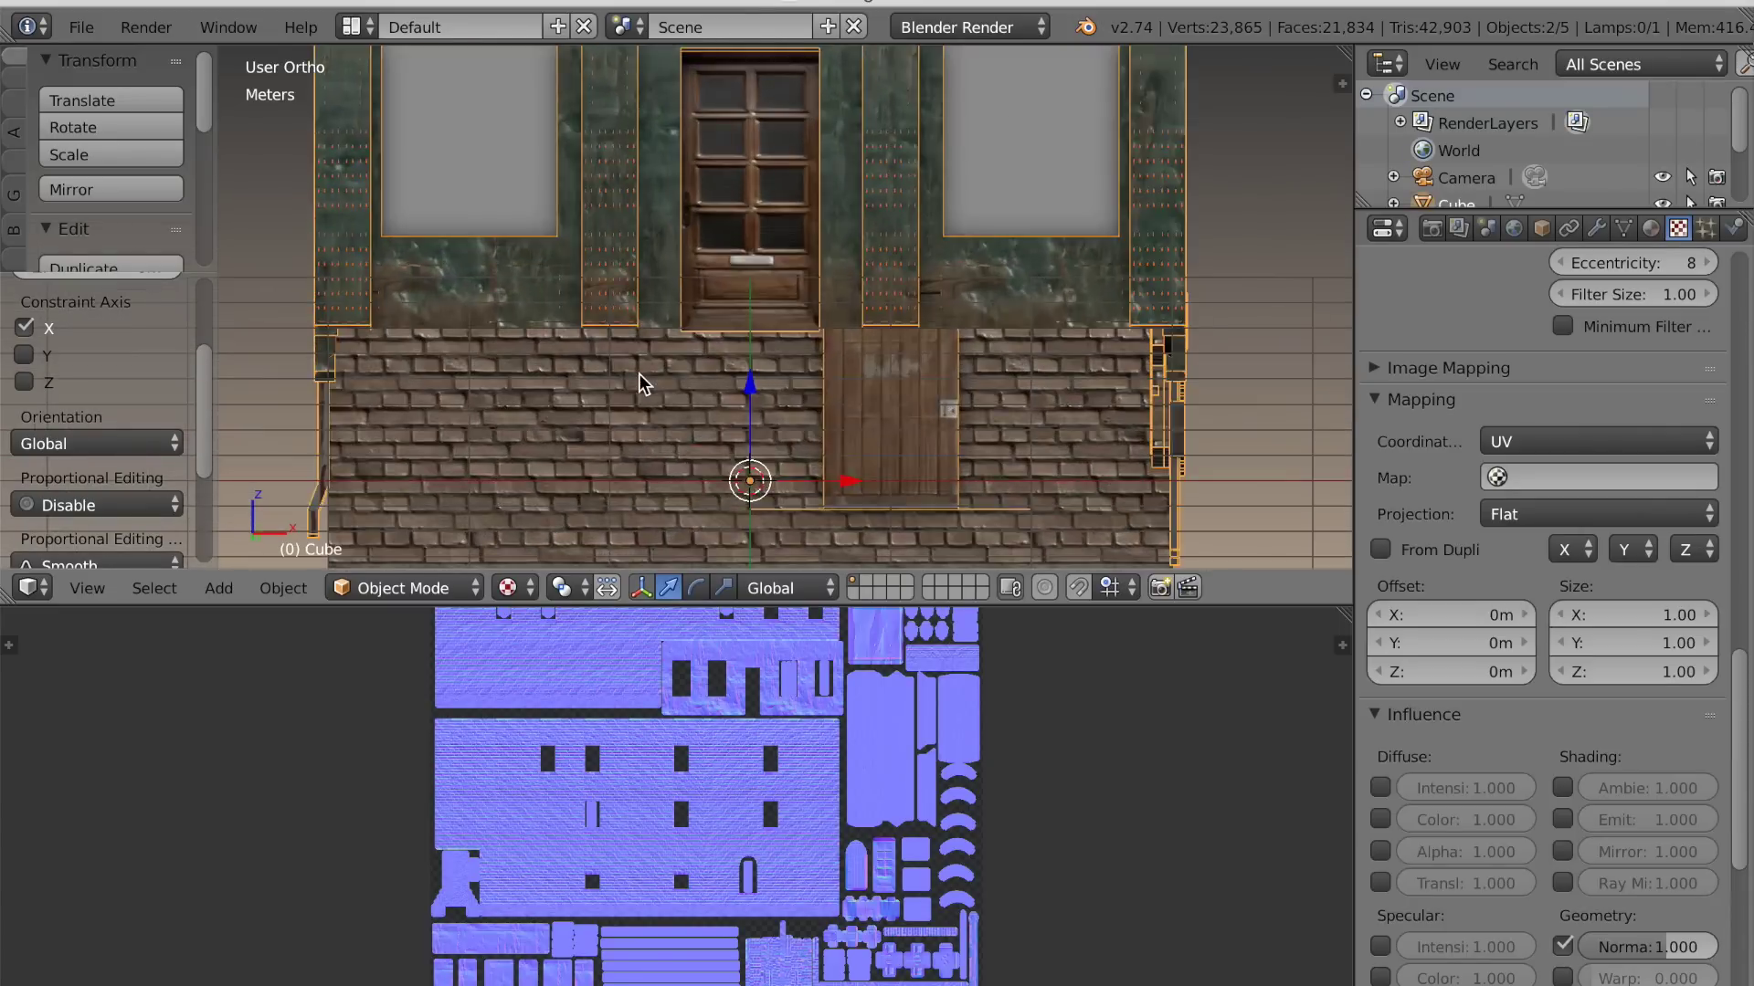
Examine the alignment of the overlapping buildings in wireframe, then return to the textured display
middle_click_drag(639, 301, 654, 287)
middle_click_drag(653, 287, 709, 699, "shift")
scroll(643, 180, "down", 8)
scroll(639, 187, "down", 2)
key("z")
scroll(639, 242, "up", 6)
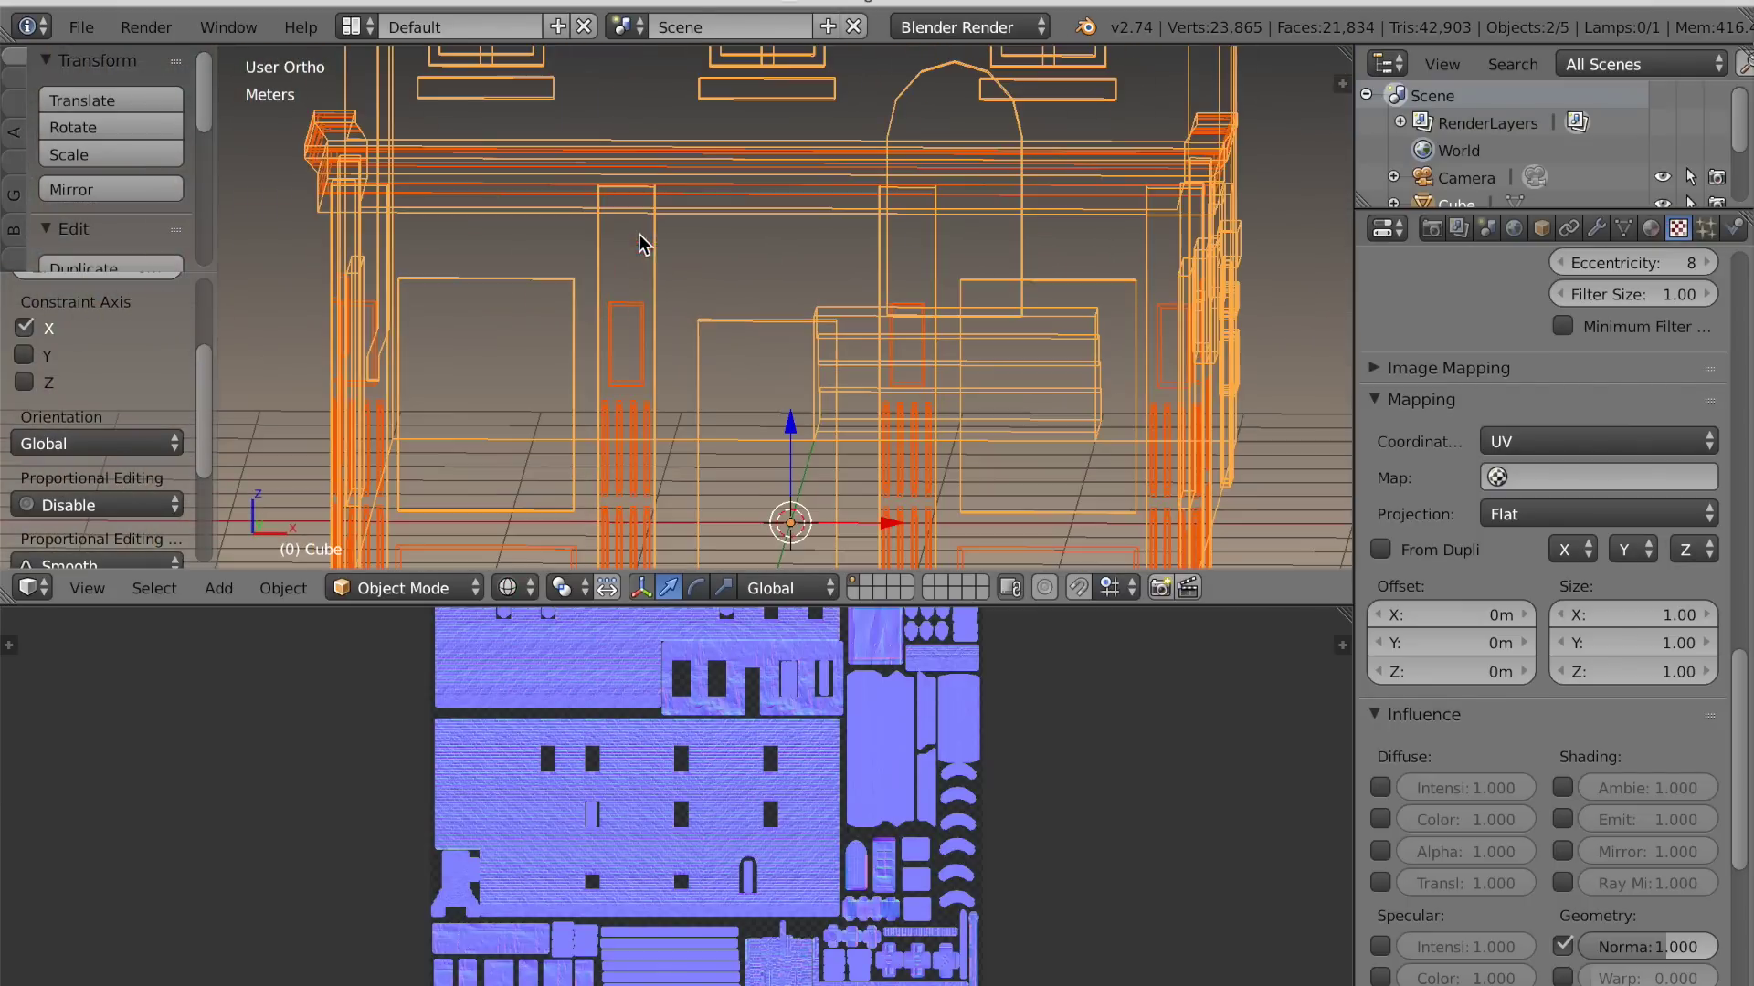
scroll(1022, 187, "down", 4)
middle_click_drag(1021, 187, 863, 384)
key("z")
key("alt+z")
scroll(863, 383, "down", 1)
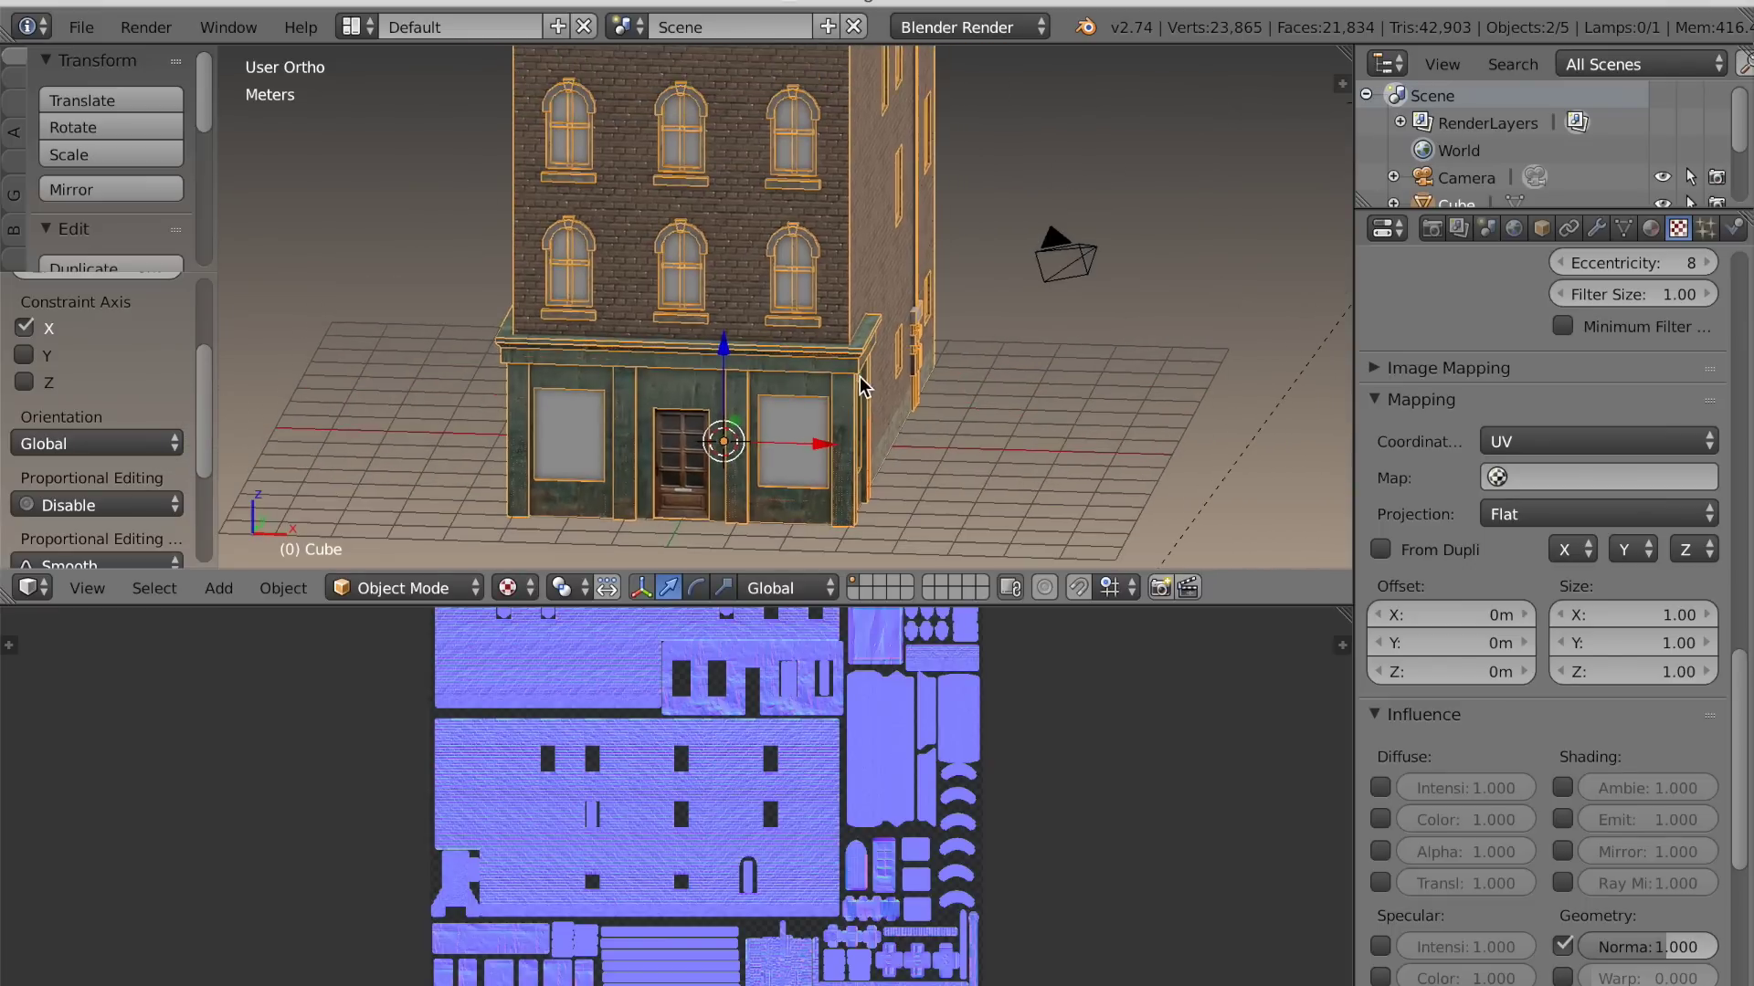
Enable Selected to Active in the render Bake settings, keeping Normals mode and Tangent space
left_click(1433, 228)
scroll(1495, 815, "down", 1)
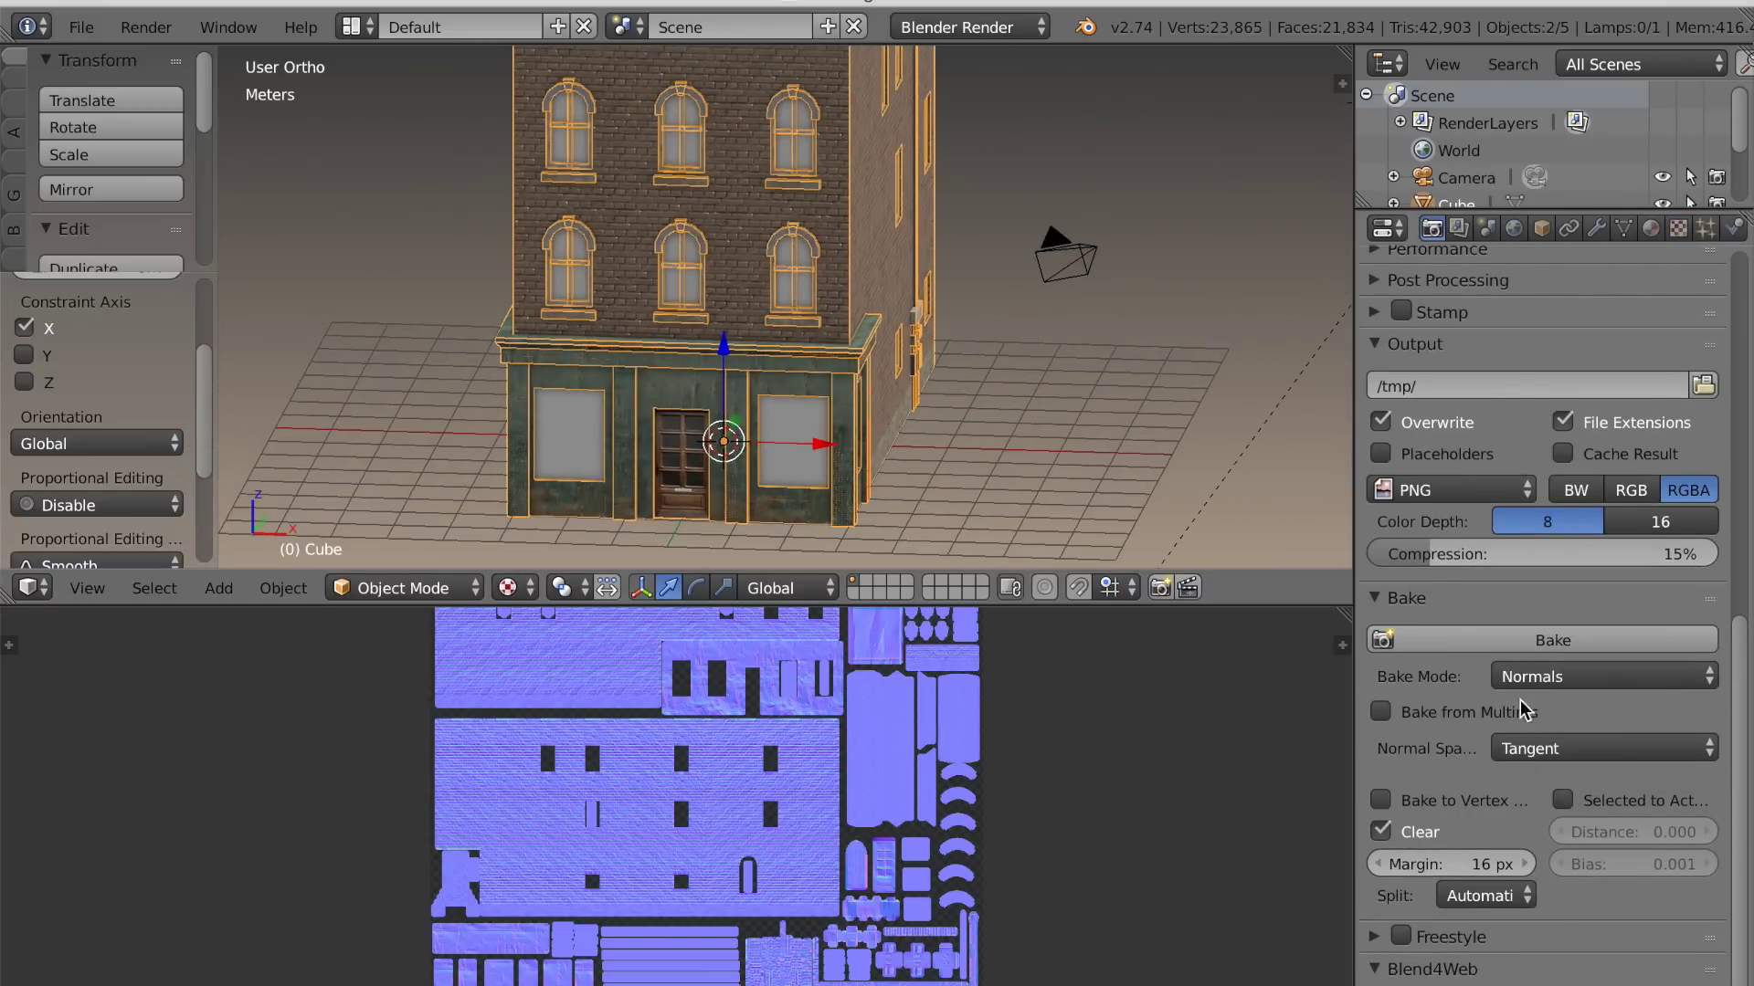
middle_click_drag(1563, 810, 1592, 891, "ctrl")
scroll(1600, 811, "down", 8)
scroll(1599, 811, "down", 2)
scroll(1577, 810, "up", 2)
left_click_drag(1350, 638, 1242, 530)
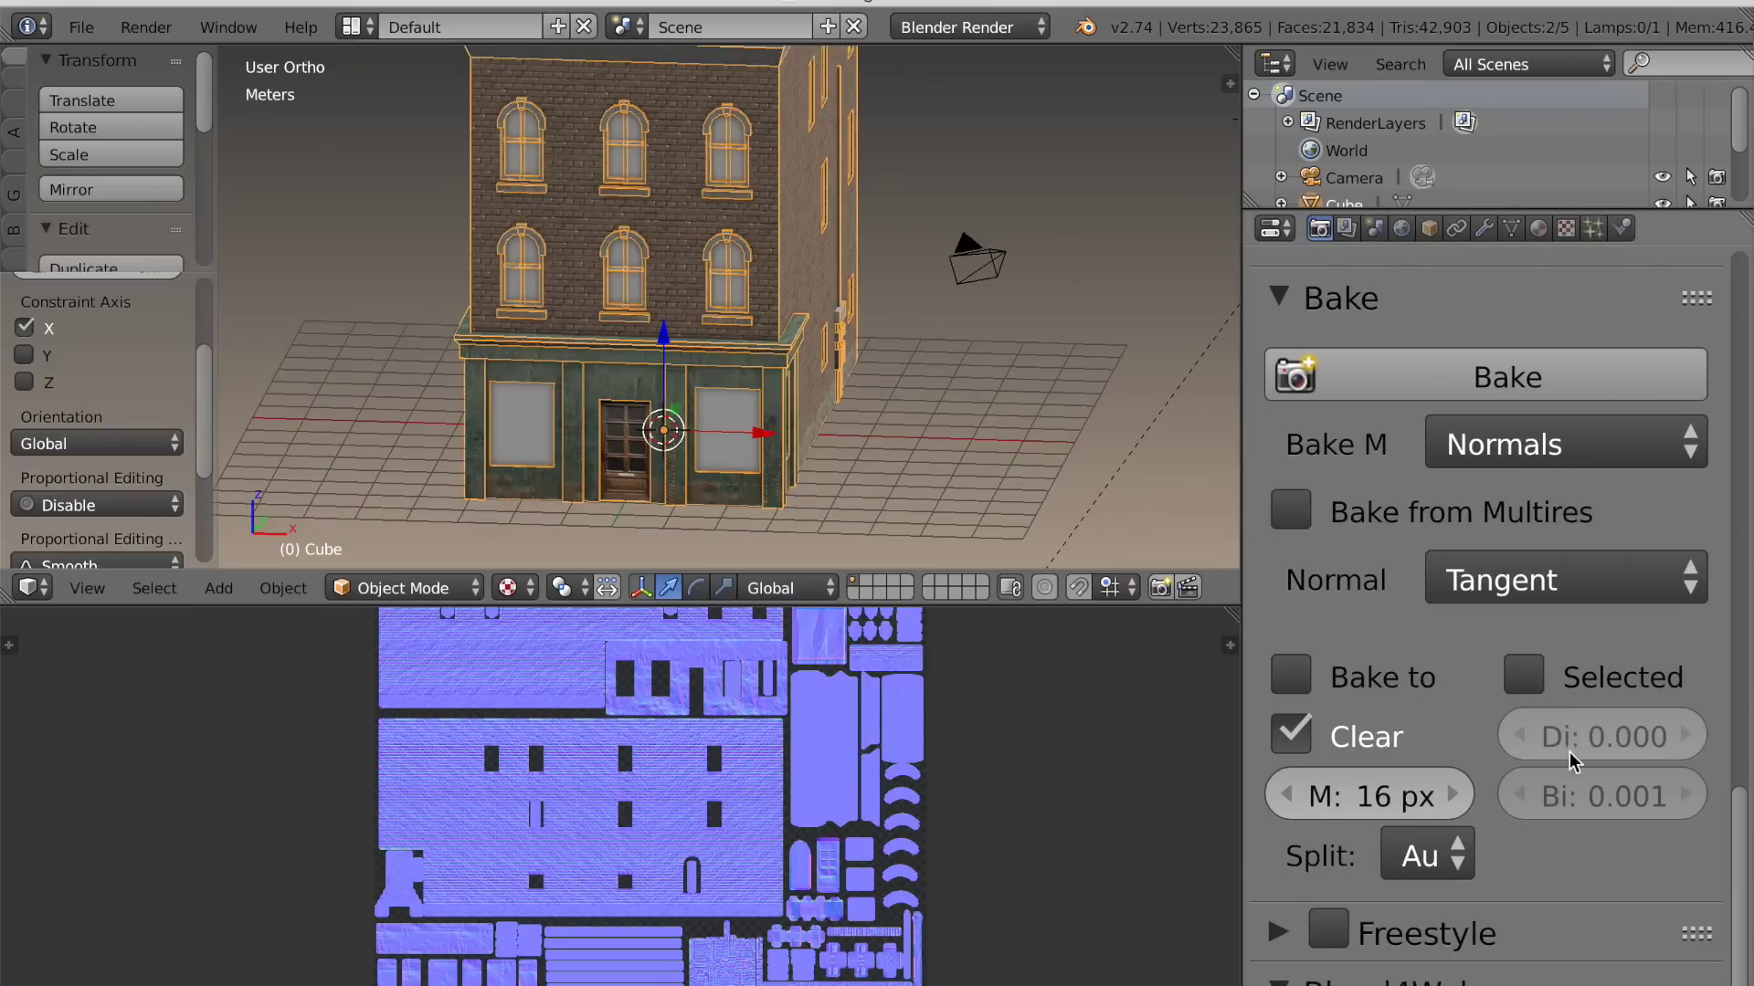
scroll(1550, 702, "down", 2)
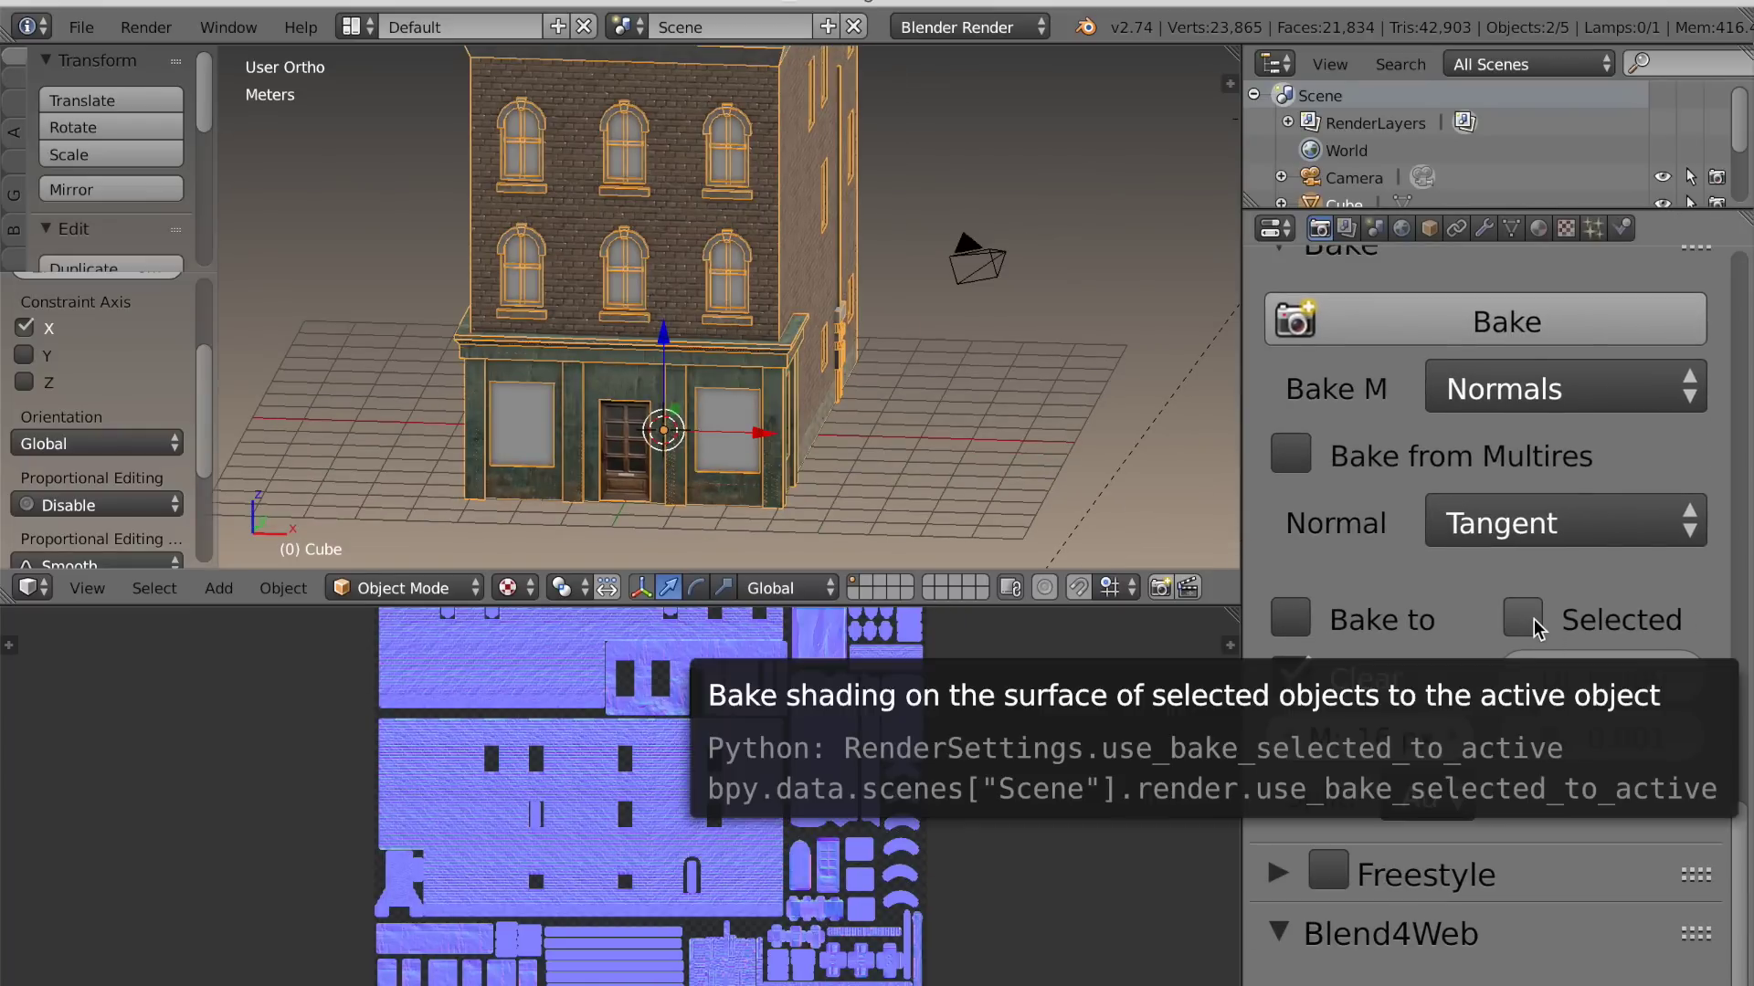
left_click(1539, 622)
left_click_drag(1242, 522, 1352, 522)
scroll(1513, 608, "up", 7)
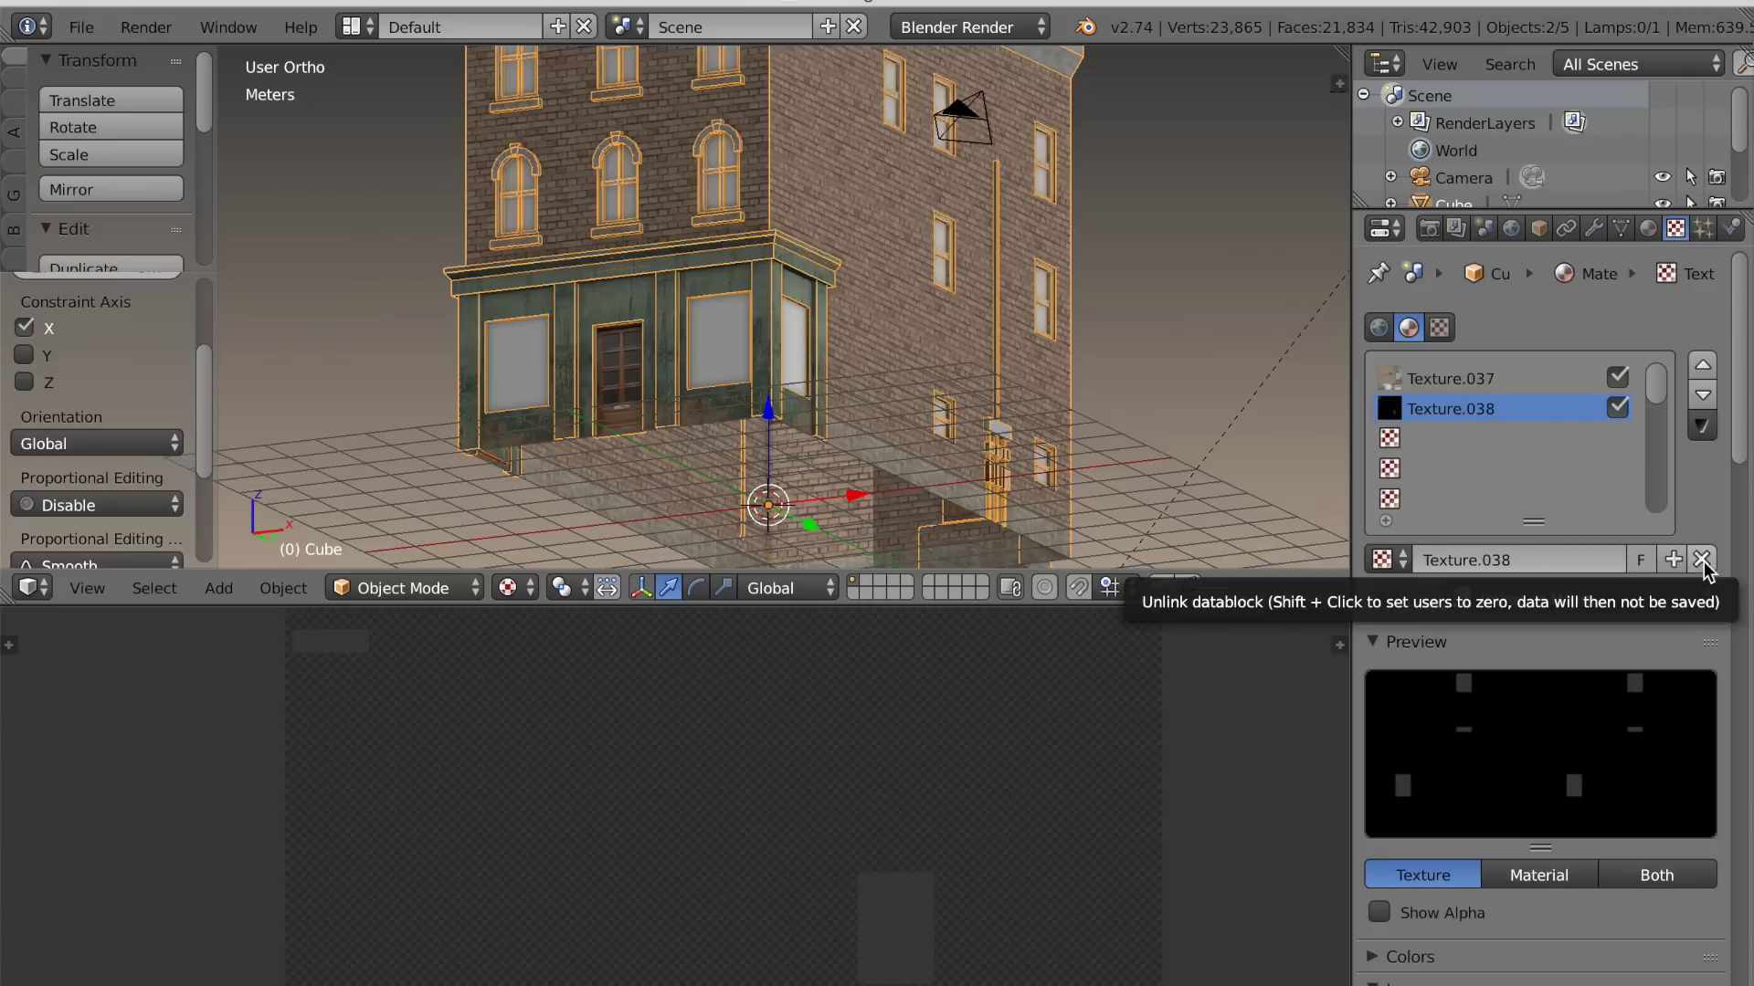
Unlink Texture.038 and Texture.037 from the original building's Material.001
left_click(1708, 560)
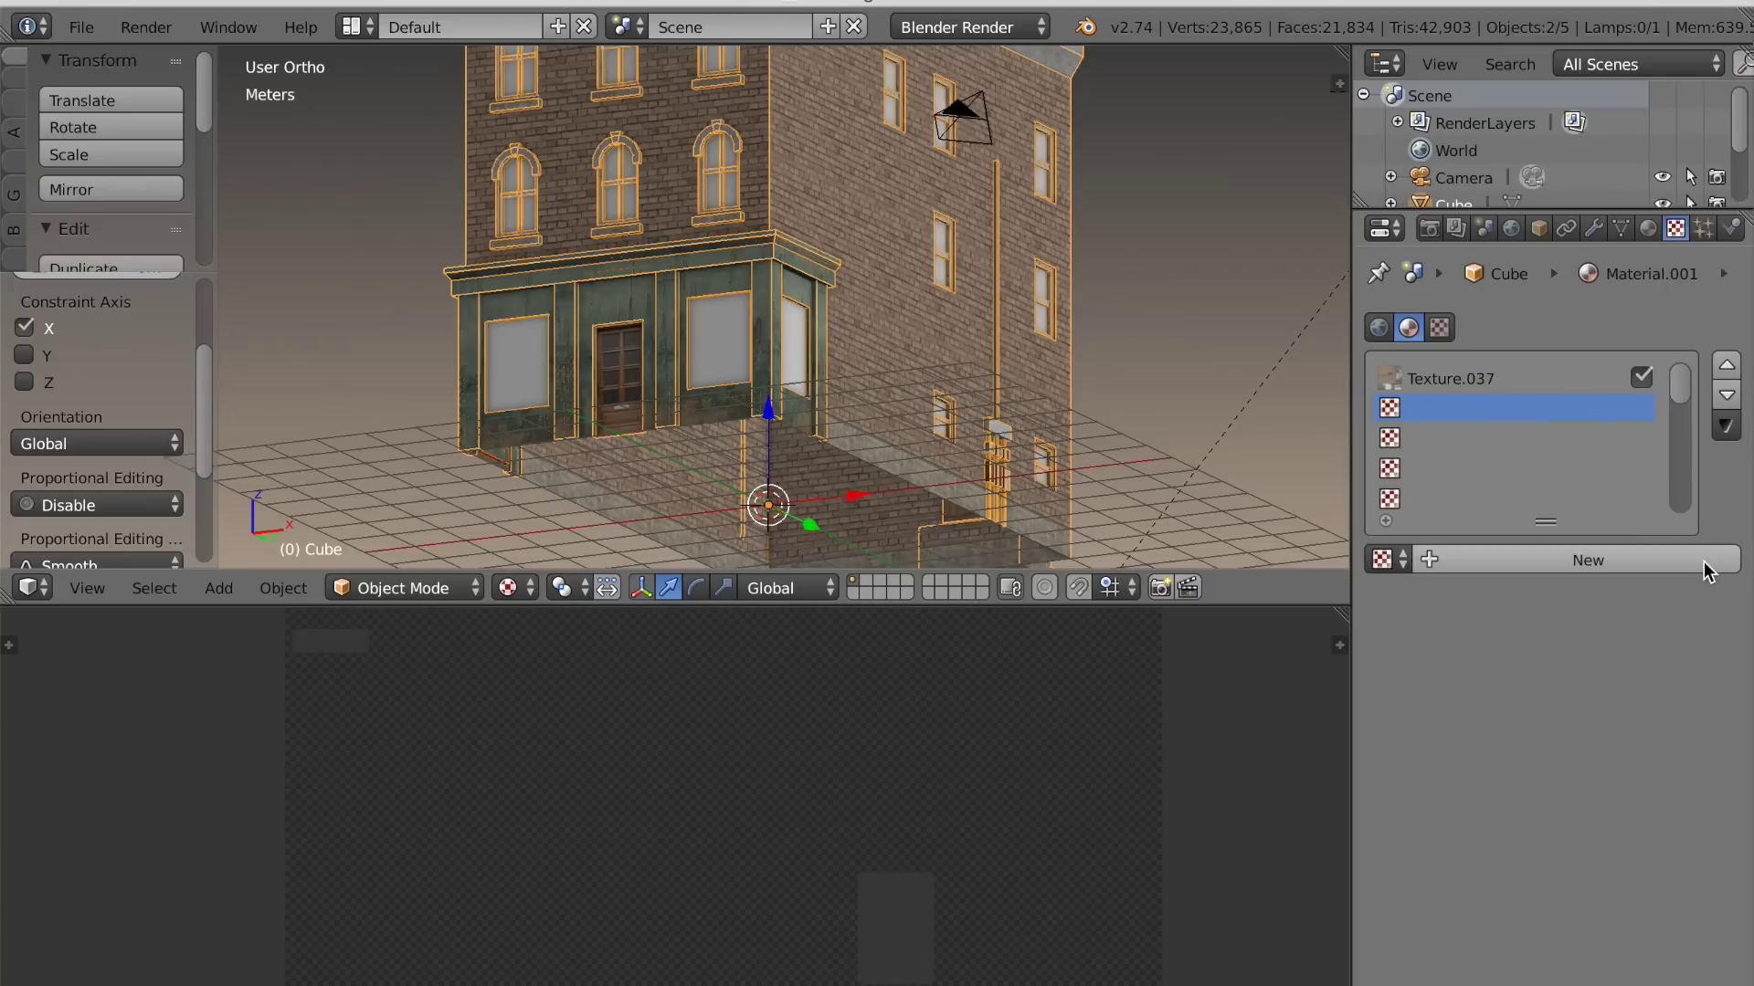
left_click(1497, 375)
left_click(1702, 562)
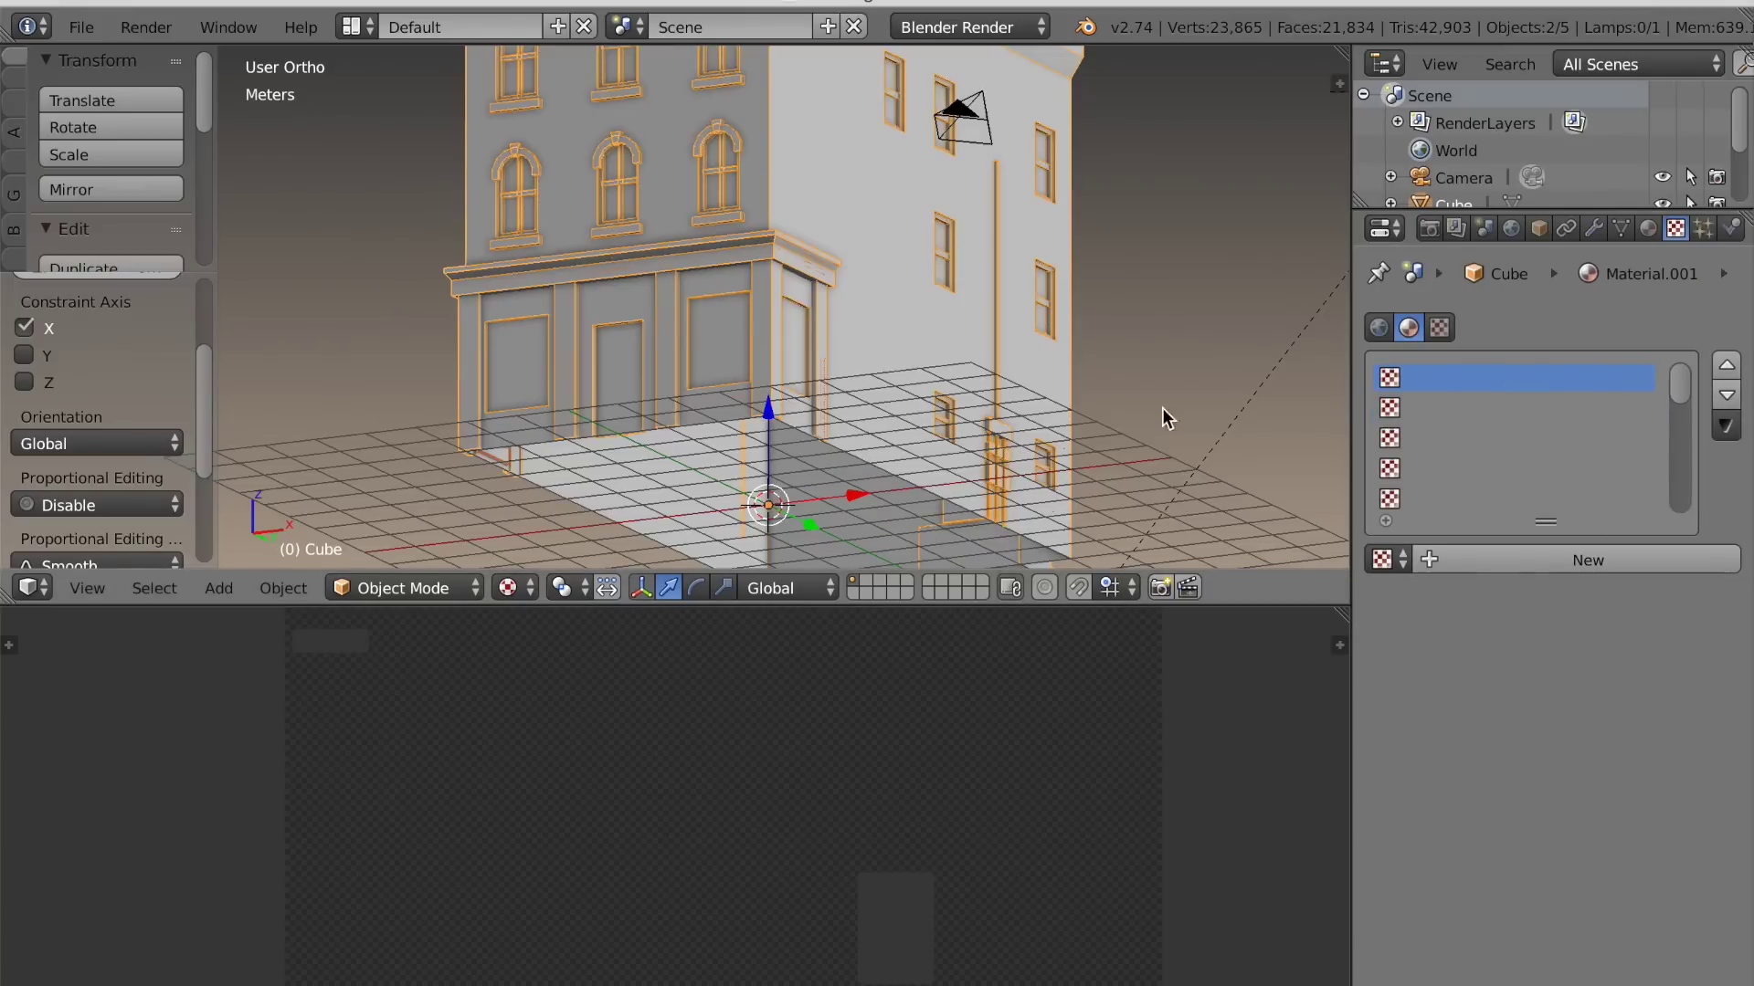
Choose the blank Active Normal image as the bake target and bake the tangent normals from selected to active
left_click(222, 985)
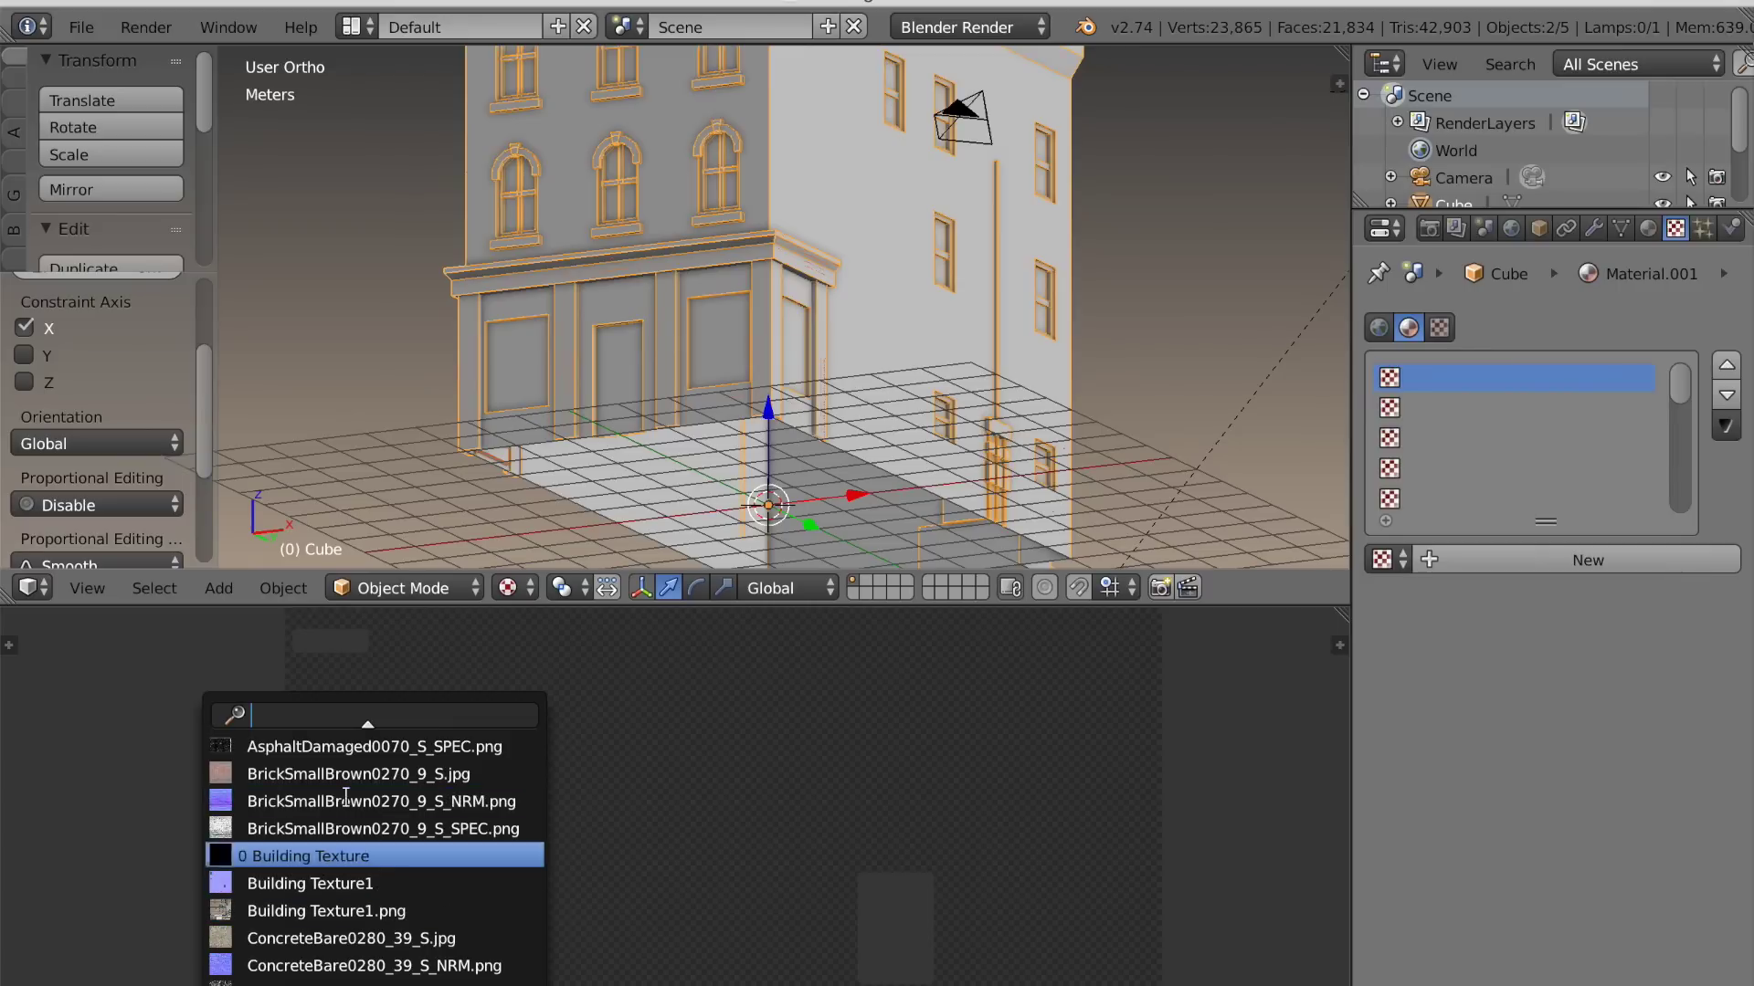
scroll(345, 797, "up", 8)
left_click(327, 741)
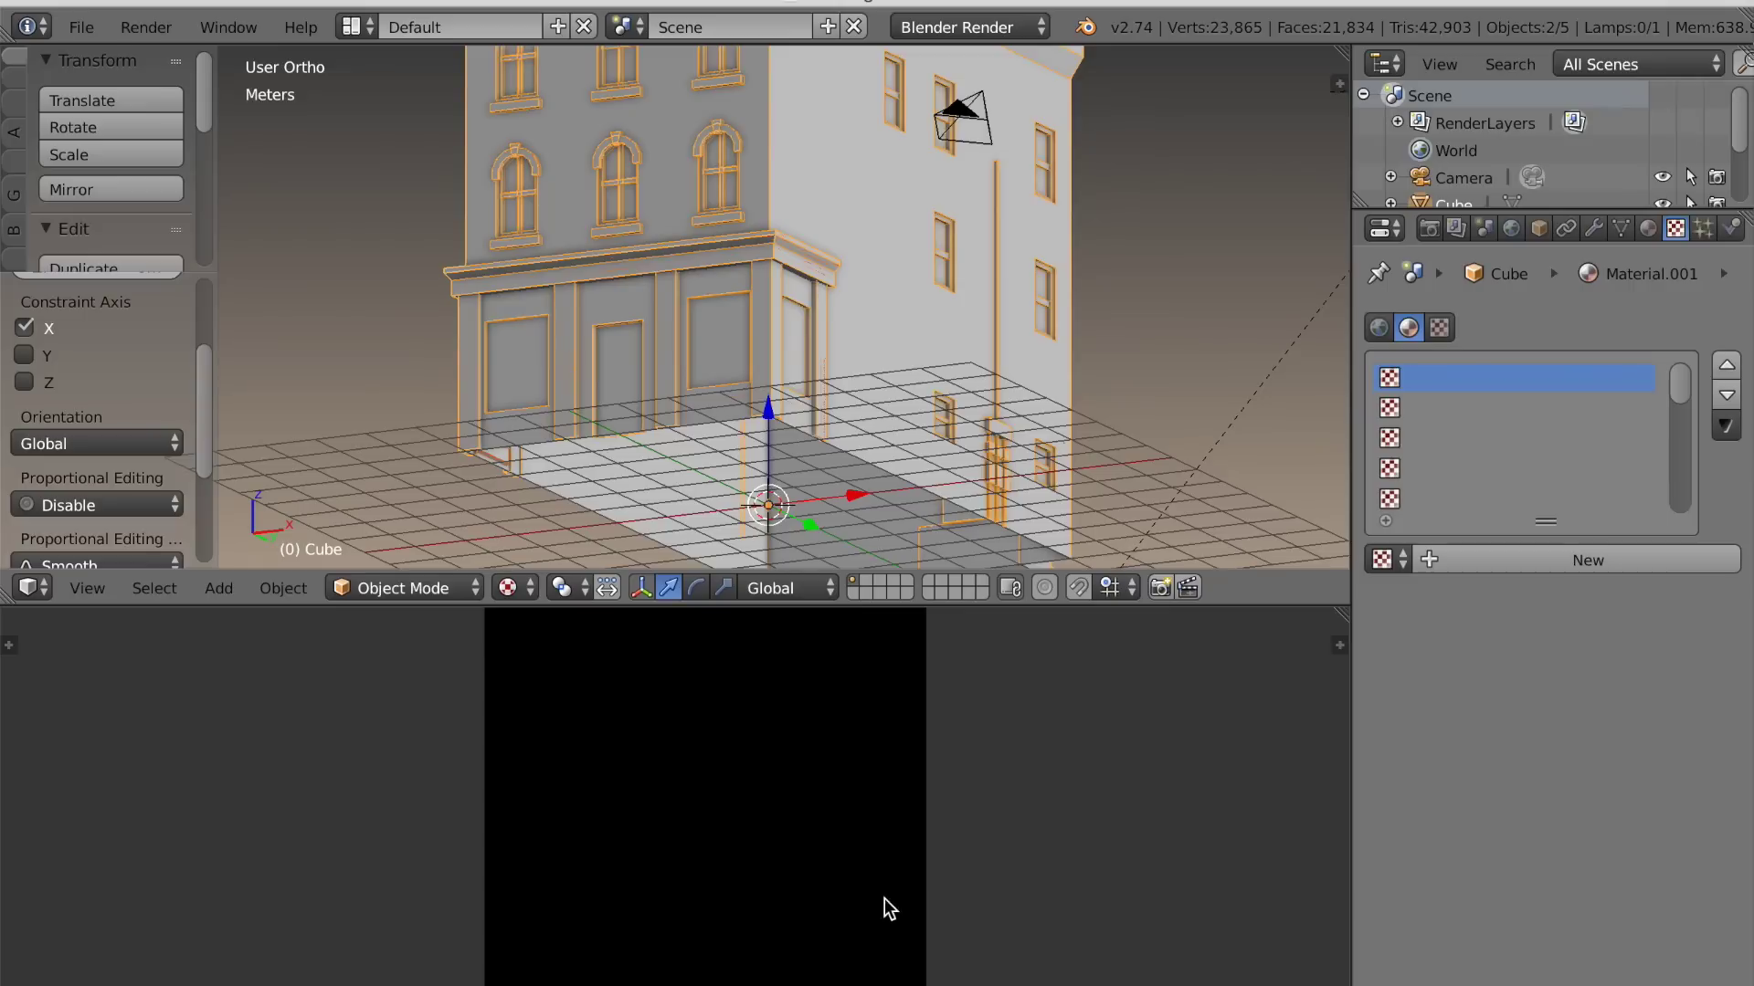
left_click(1431, 229)
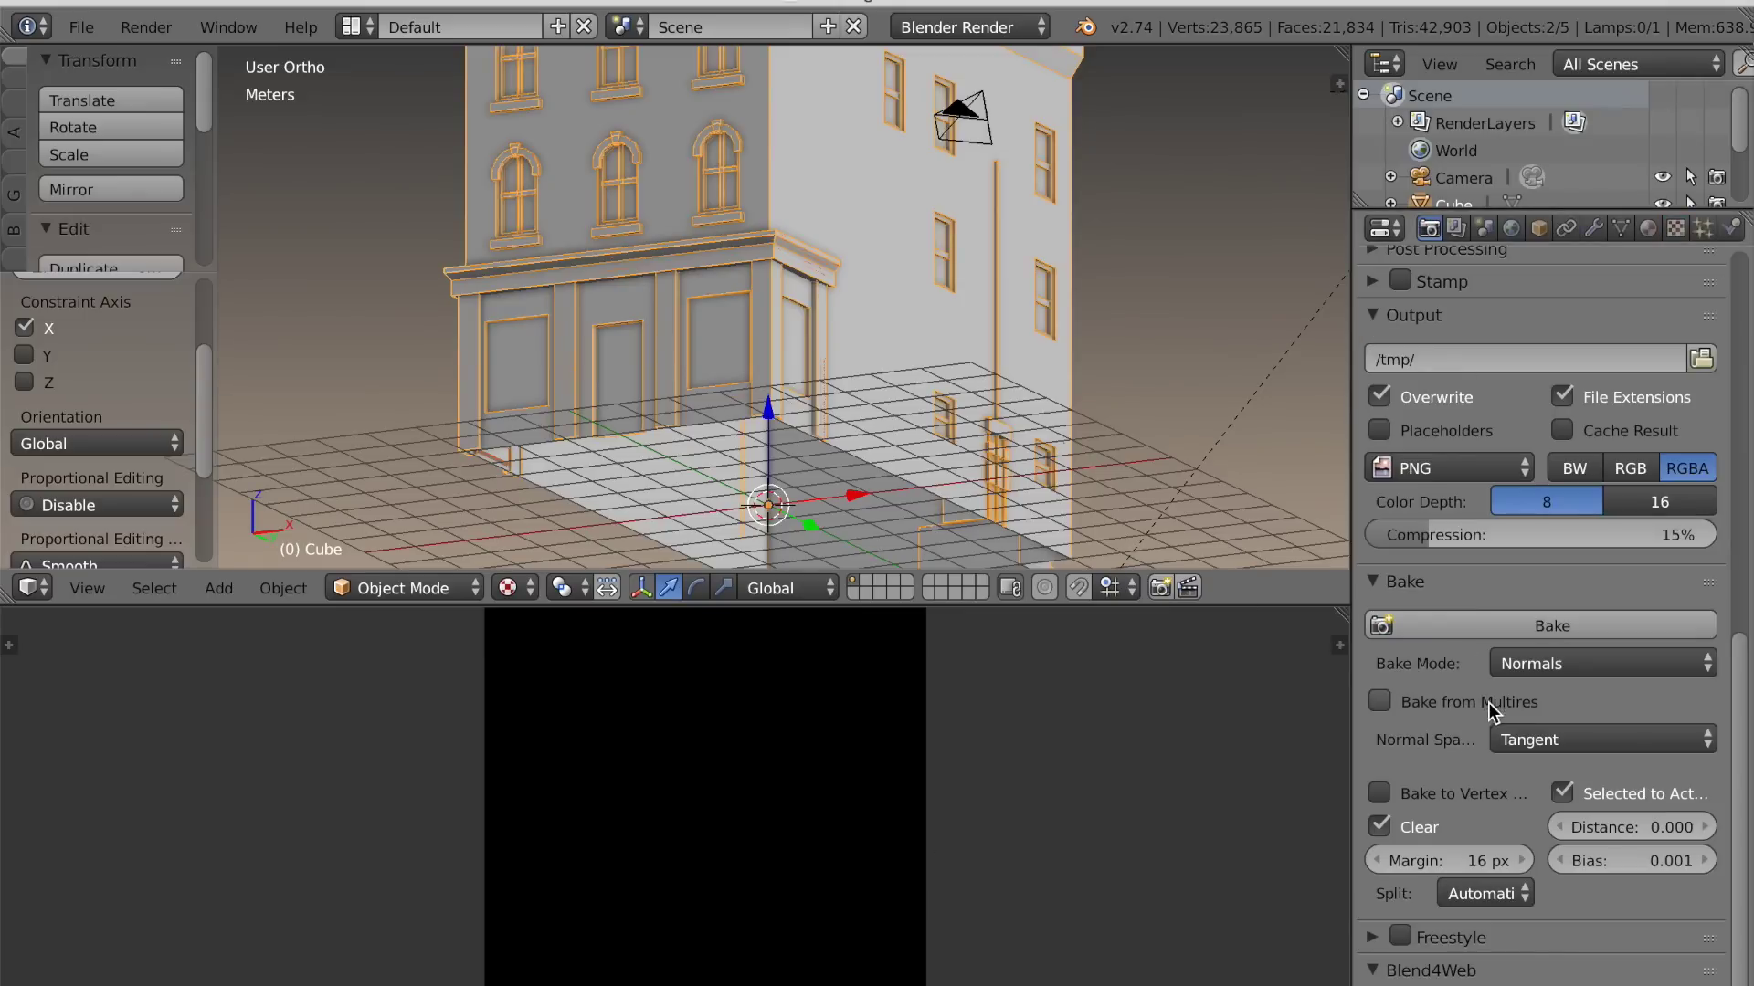
left_click(1589, 630)
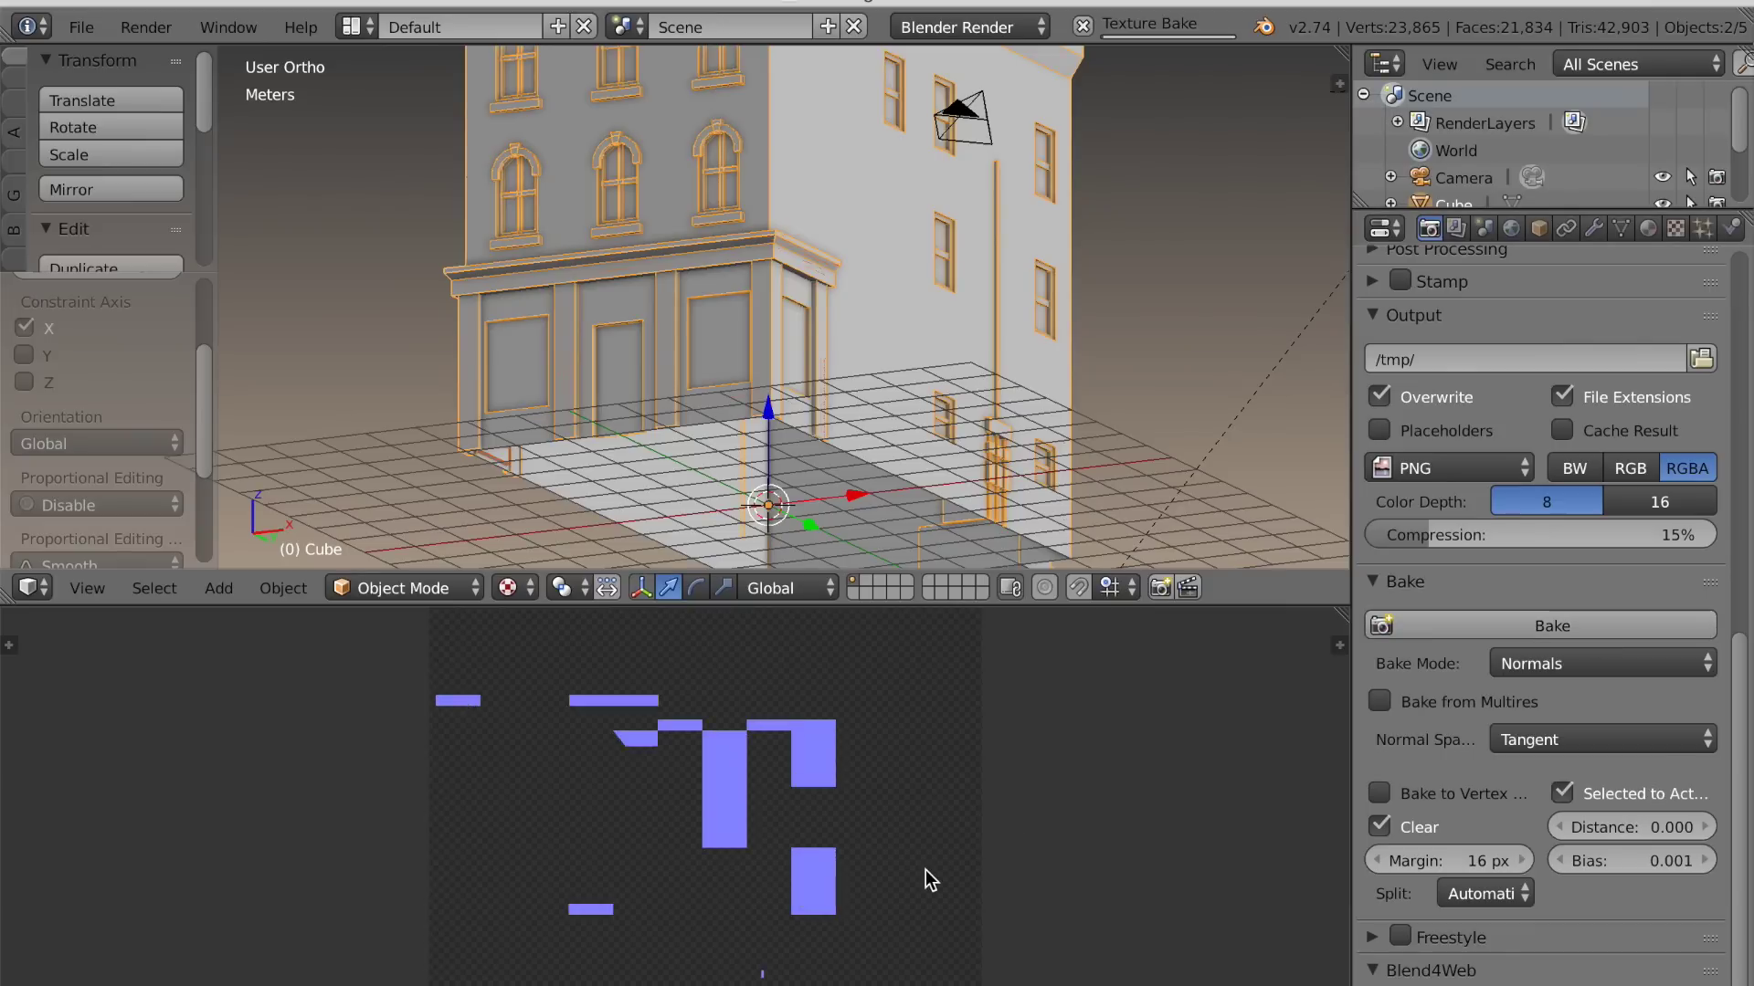
Examine the newly baked normal map, including the cornice blocks, shopfront panels, pillar grooves and window arches
scroll(930, 872, "up", 3)
scroll(934, 871, "down", 1)
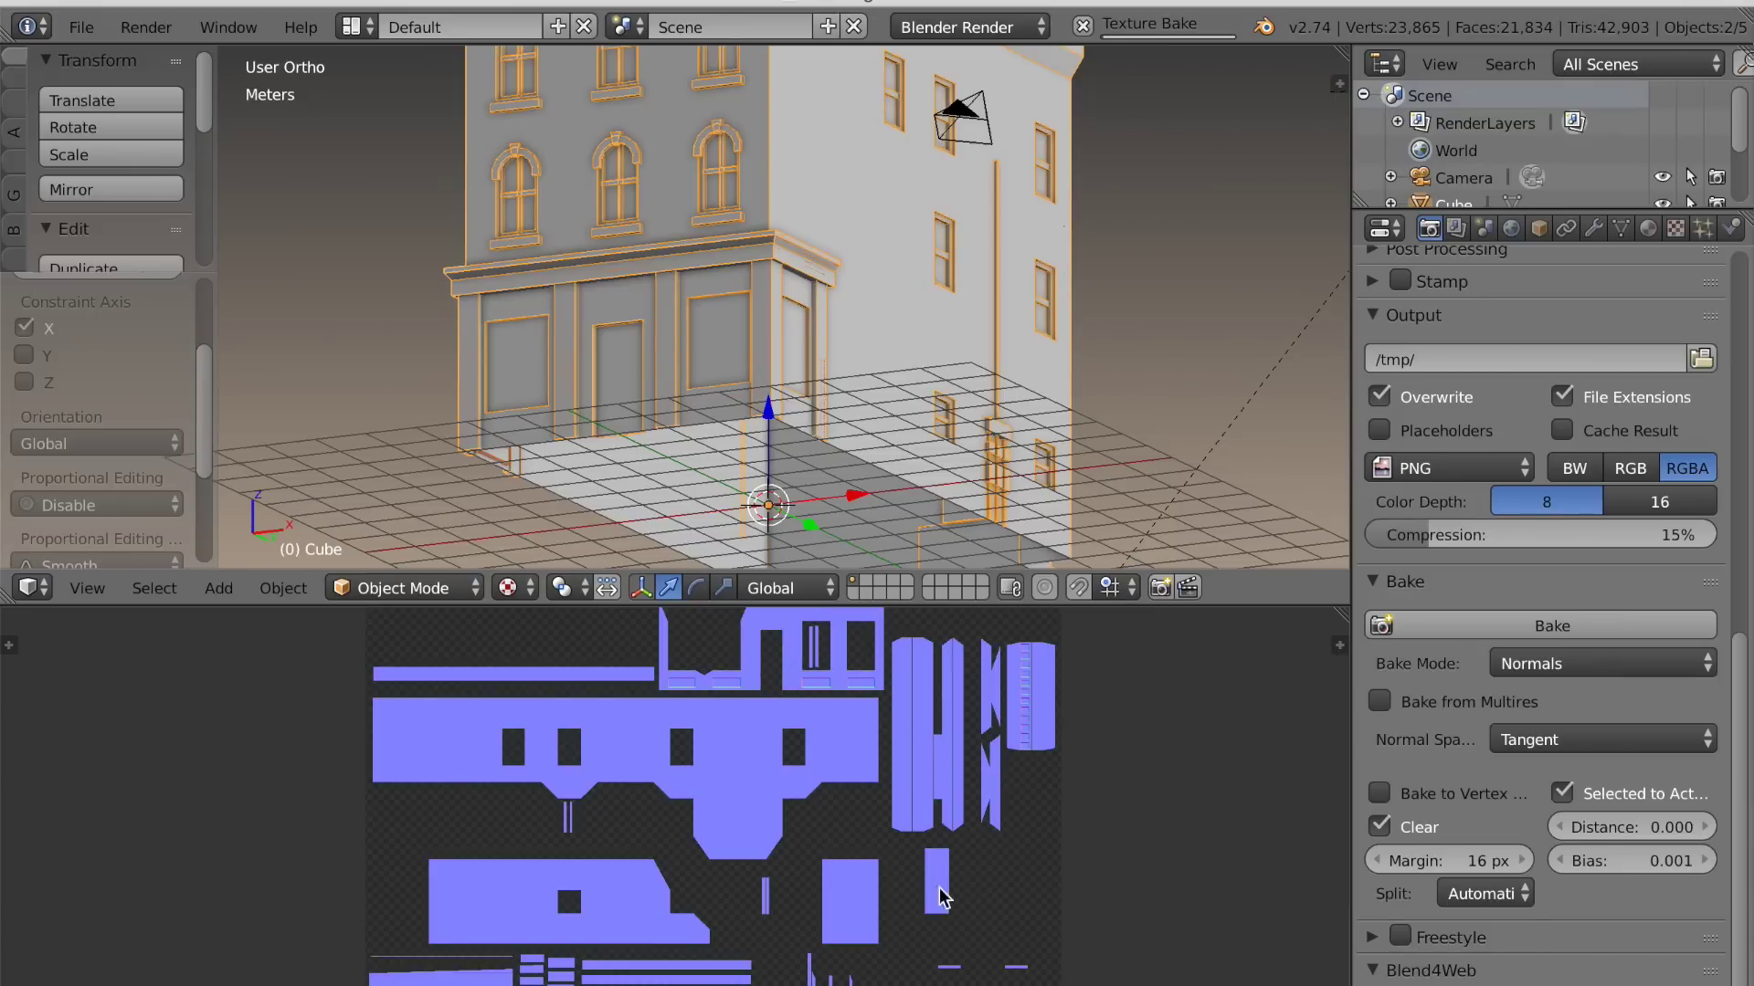
scroll(933, 817, "up", 5)
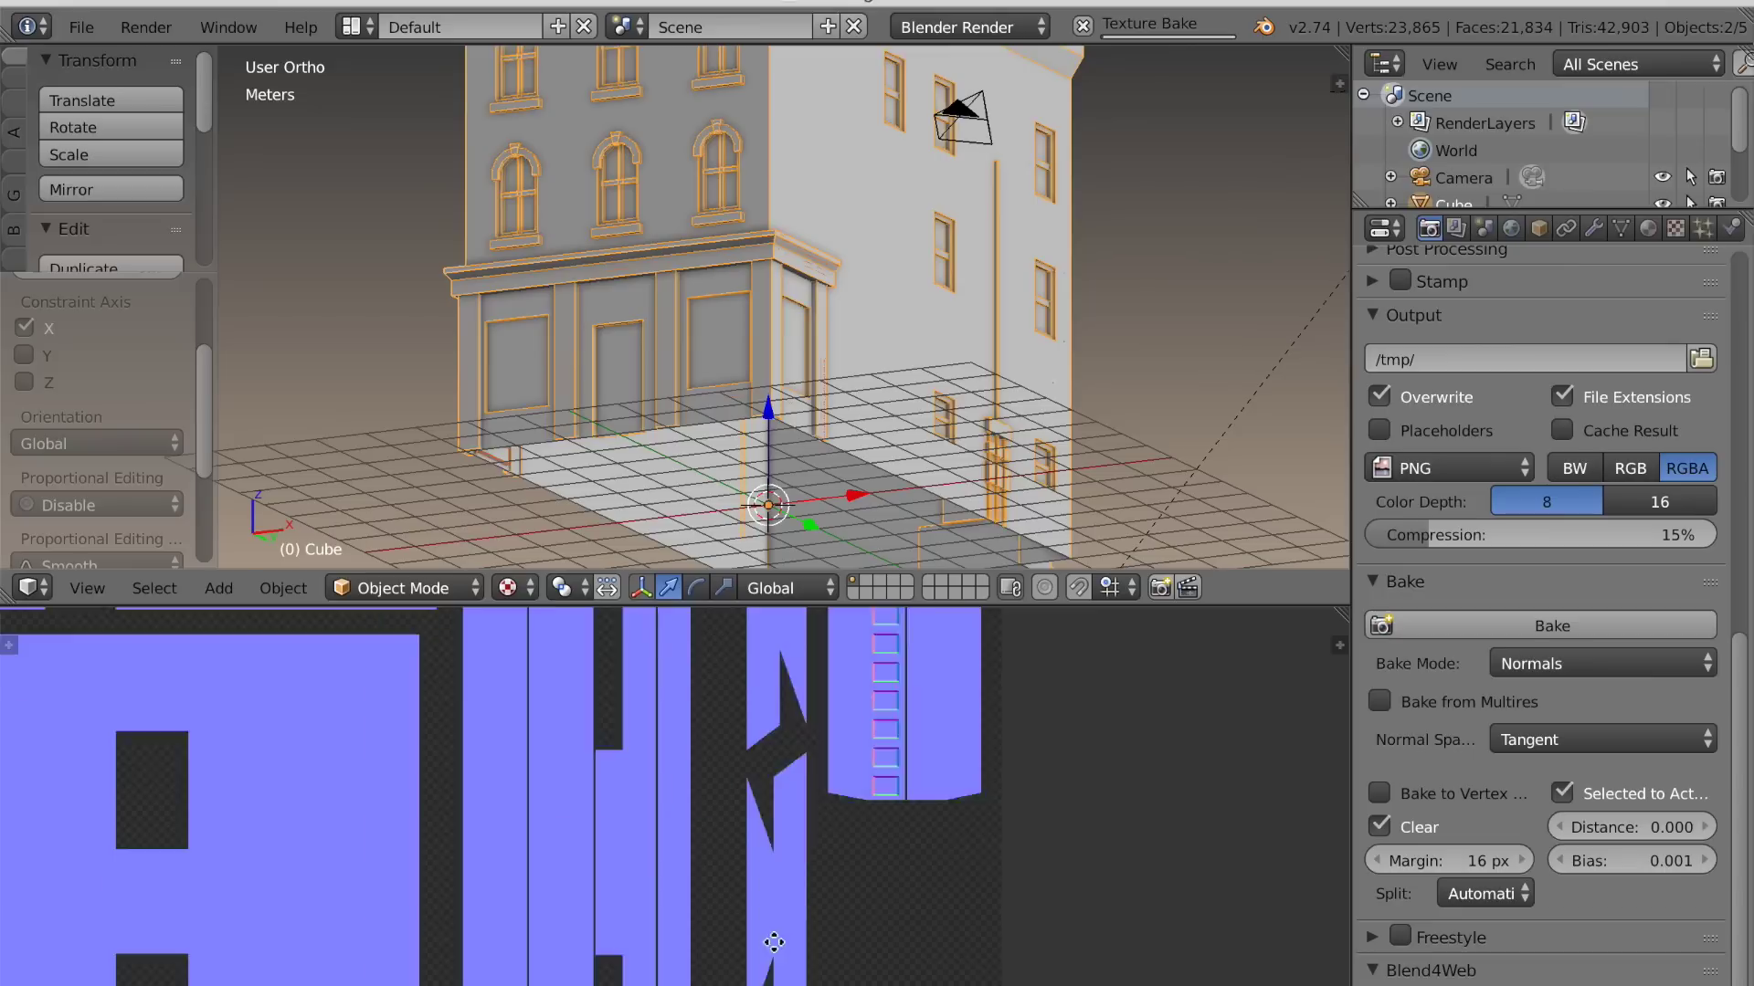
scroll(768, 855, "down", 4)
middle_click_drag(664, 856, 873, 822)
scroll(873, 822, "up", 4)
middle_click_drag(794, 759, 749, 834)
scroll(598, 774, "down", 6)
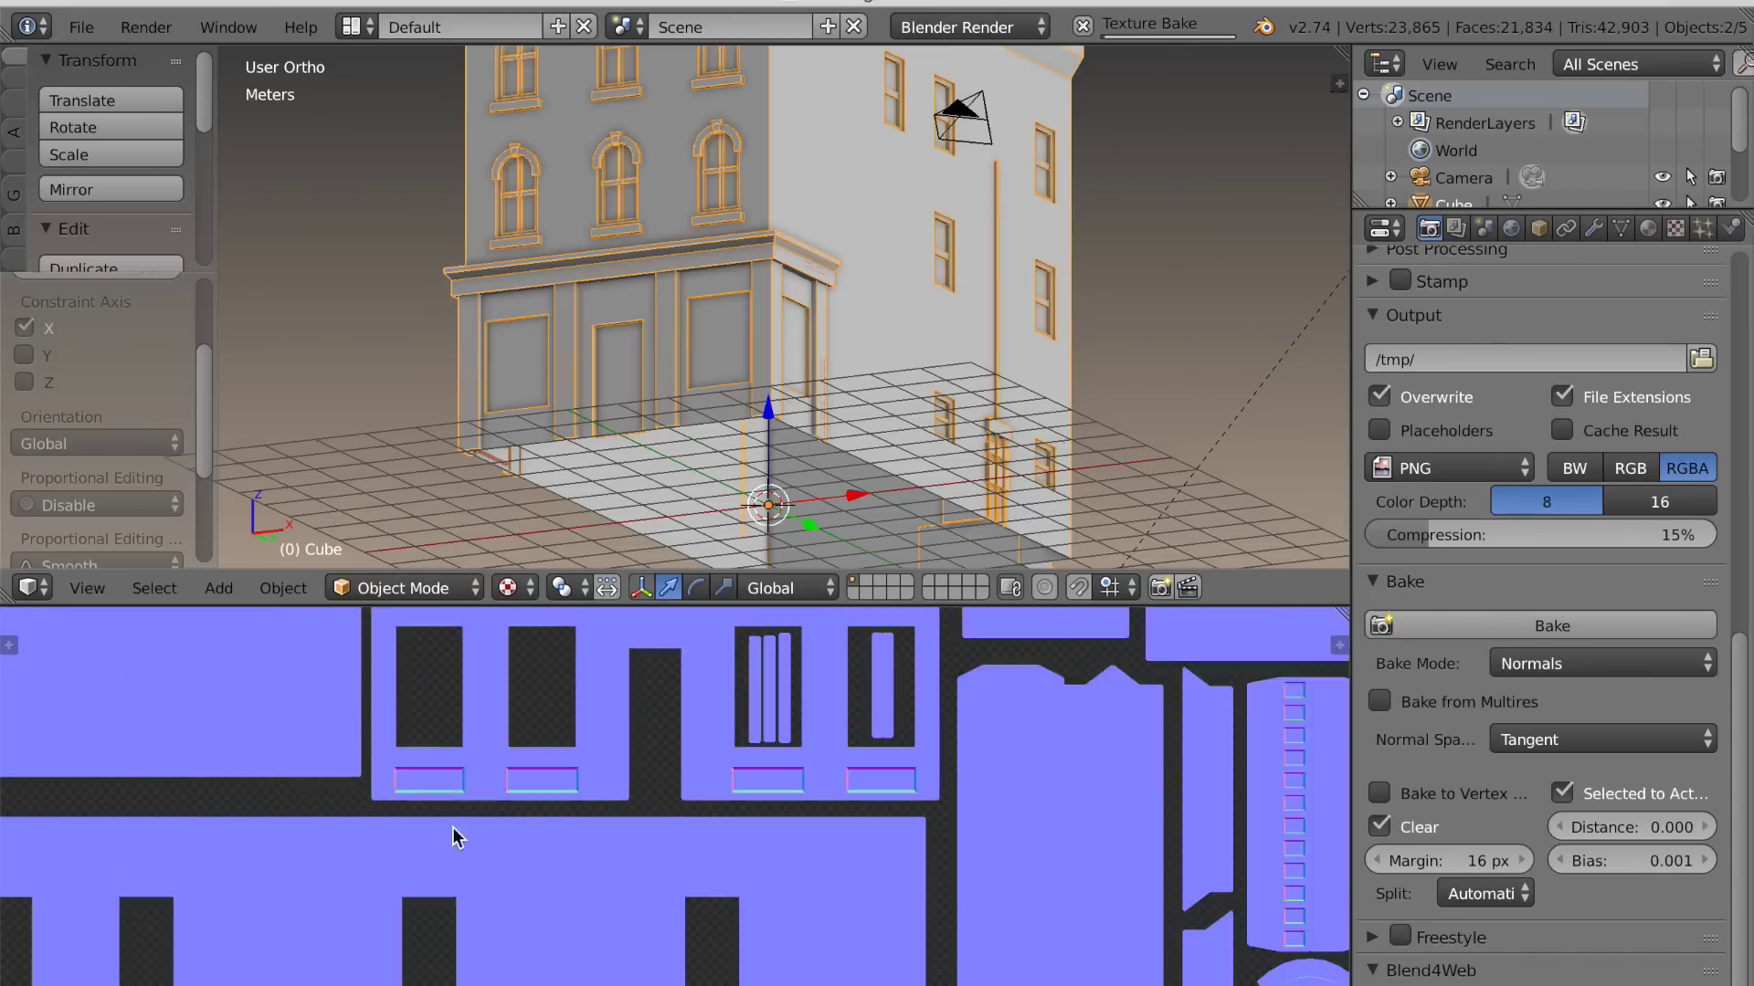
scroll(628, 859, "up", 6)
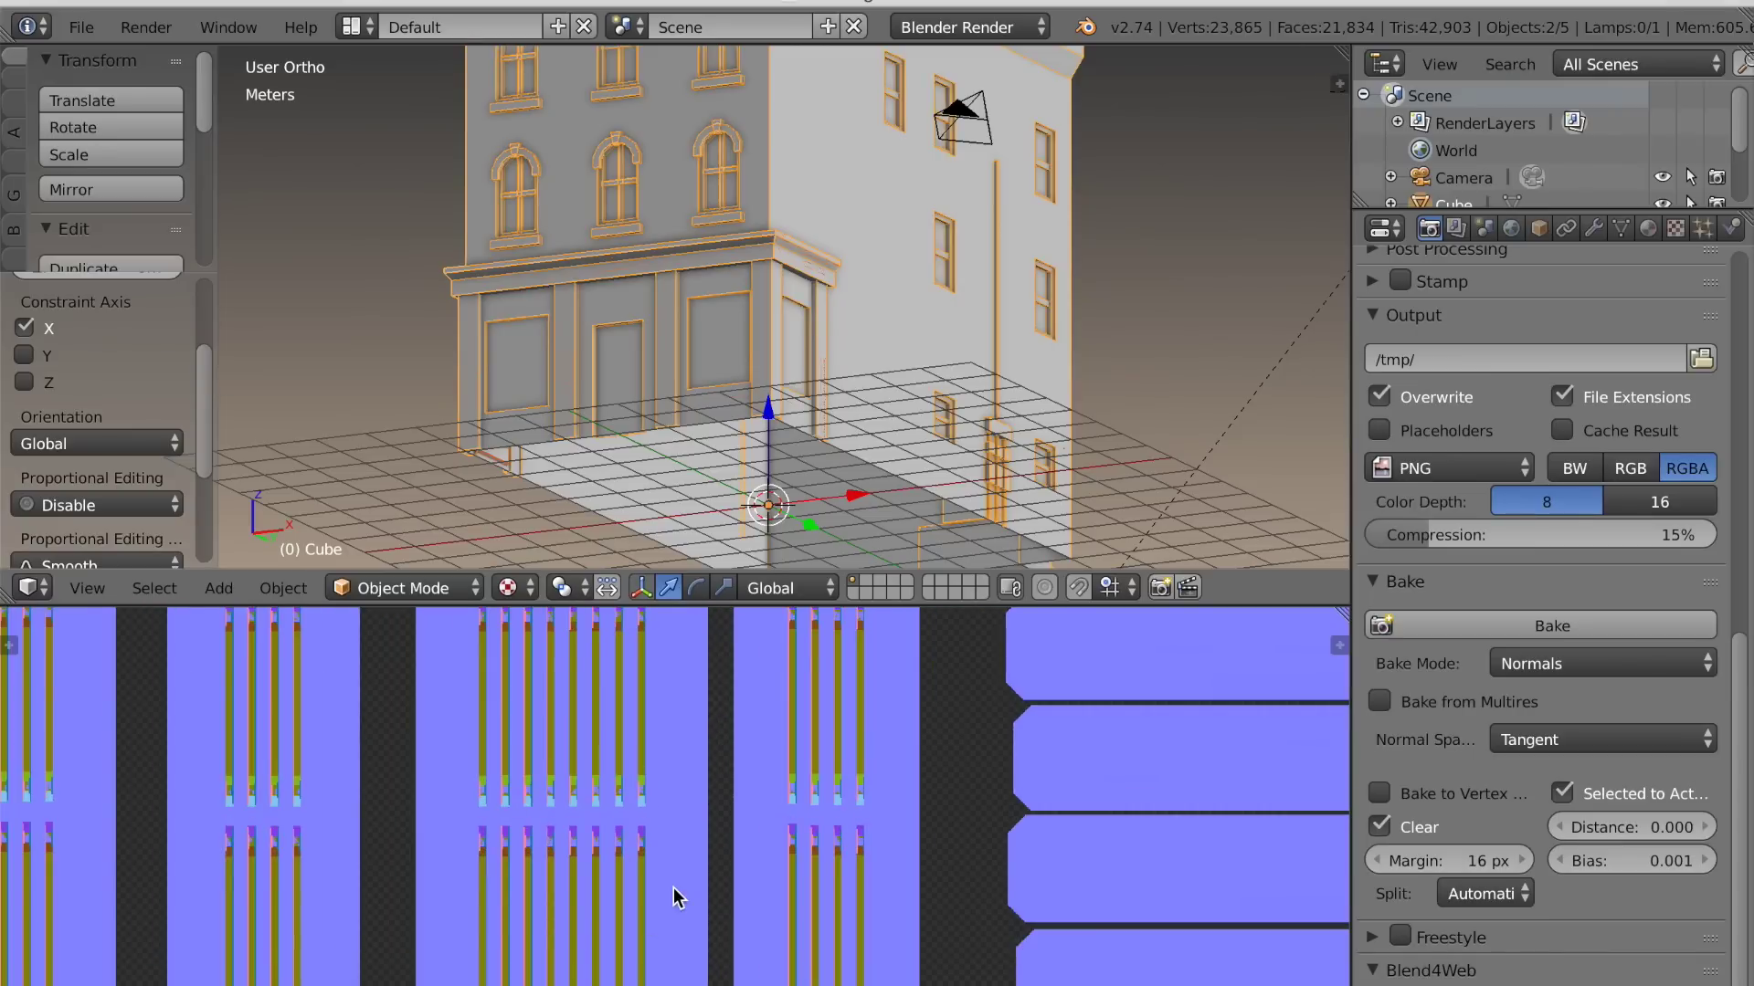
scroll(673, 897, "down", 8)
middle_click_drag(558, 804, 493, 917)
scroll(678, 835, "down", 1)
middle_click_drag(679, 835, 669, 902)
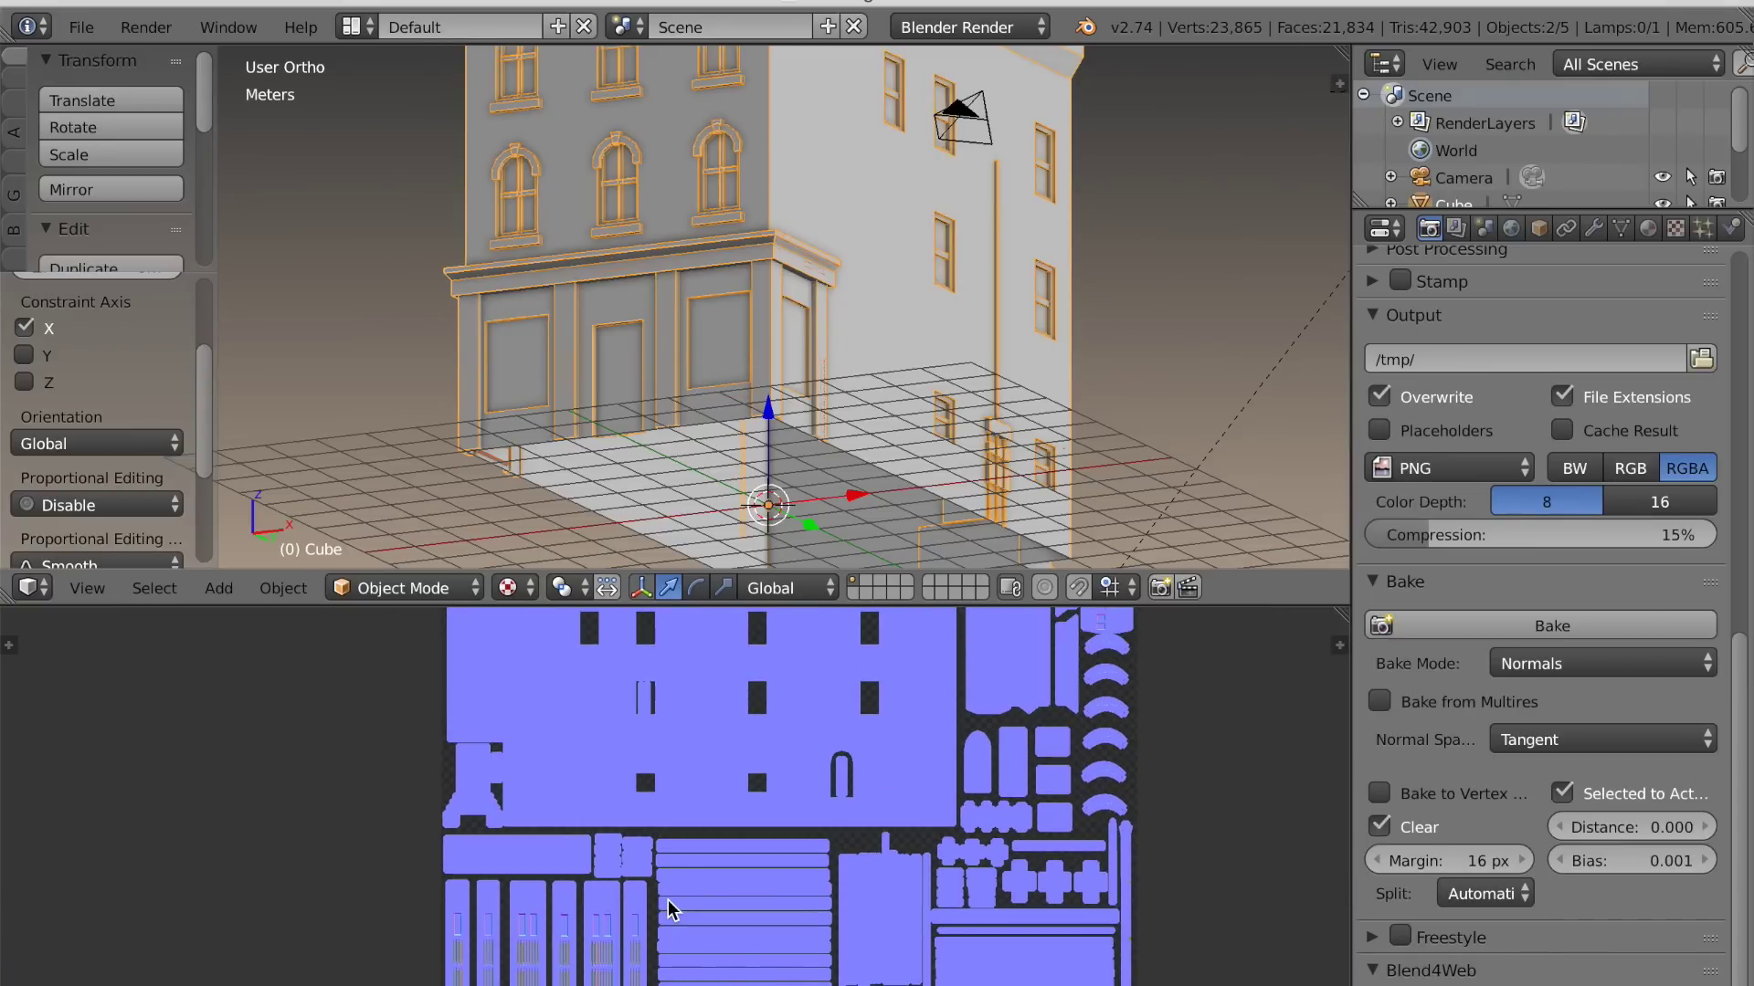
Enlarge the 3D view and save the baked normal image as PNG file Active Normalpng in the Textures folder
left_click_drag(1245, 603, 1244, 977)
left_click(148, 979)
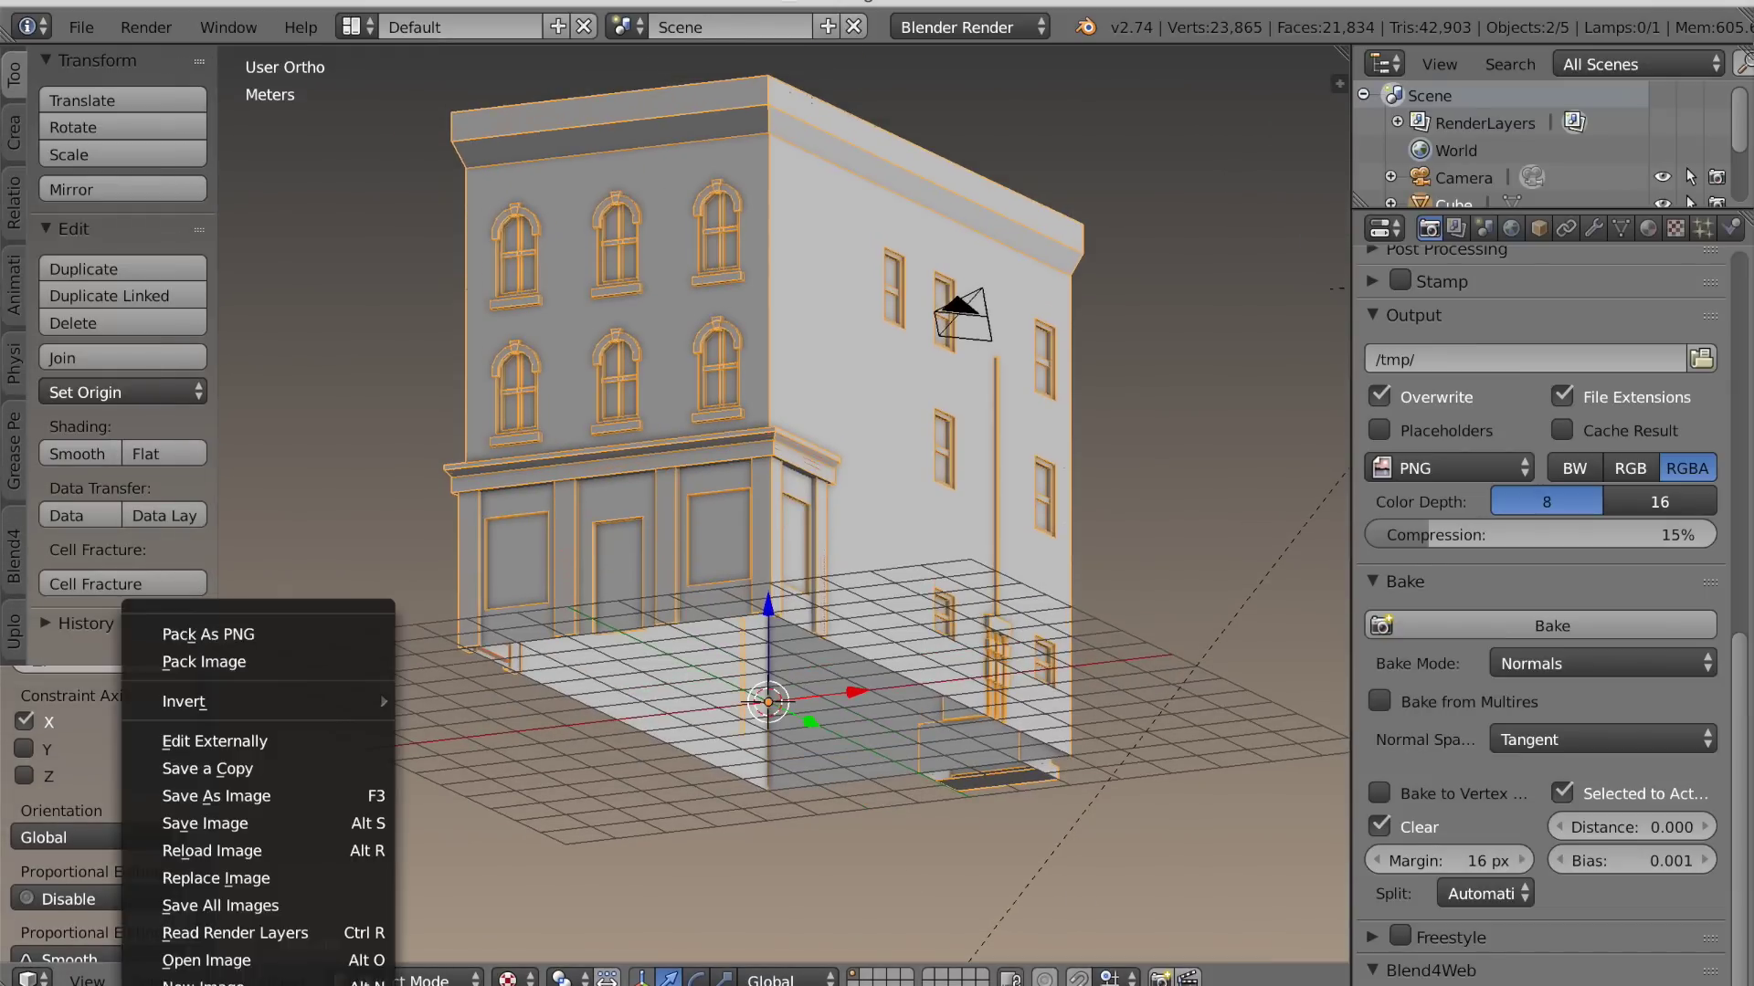
left_click(230, 796)
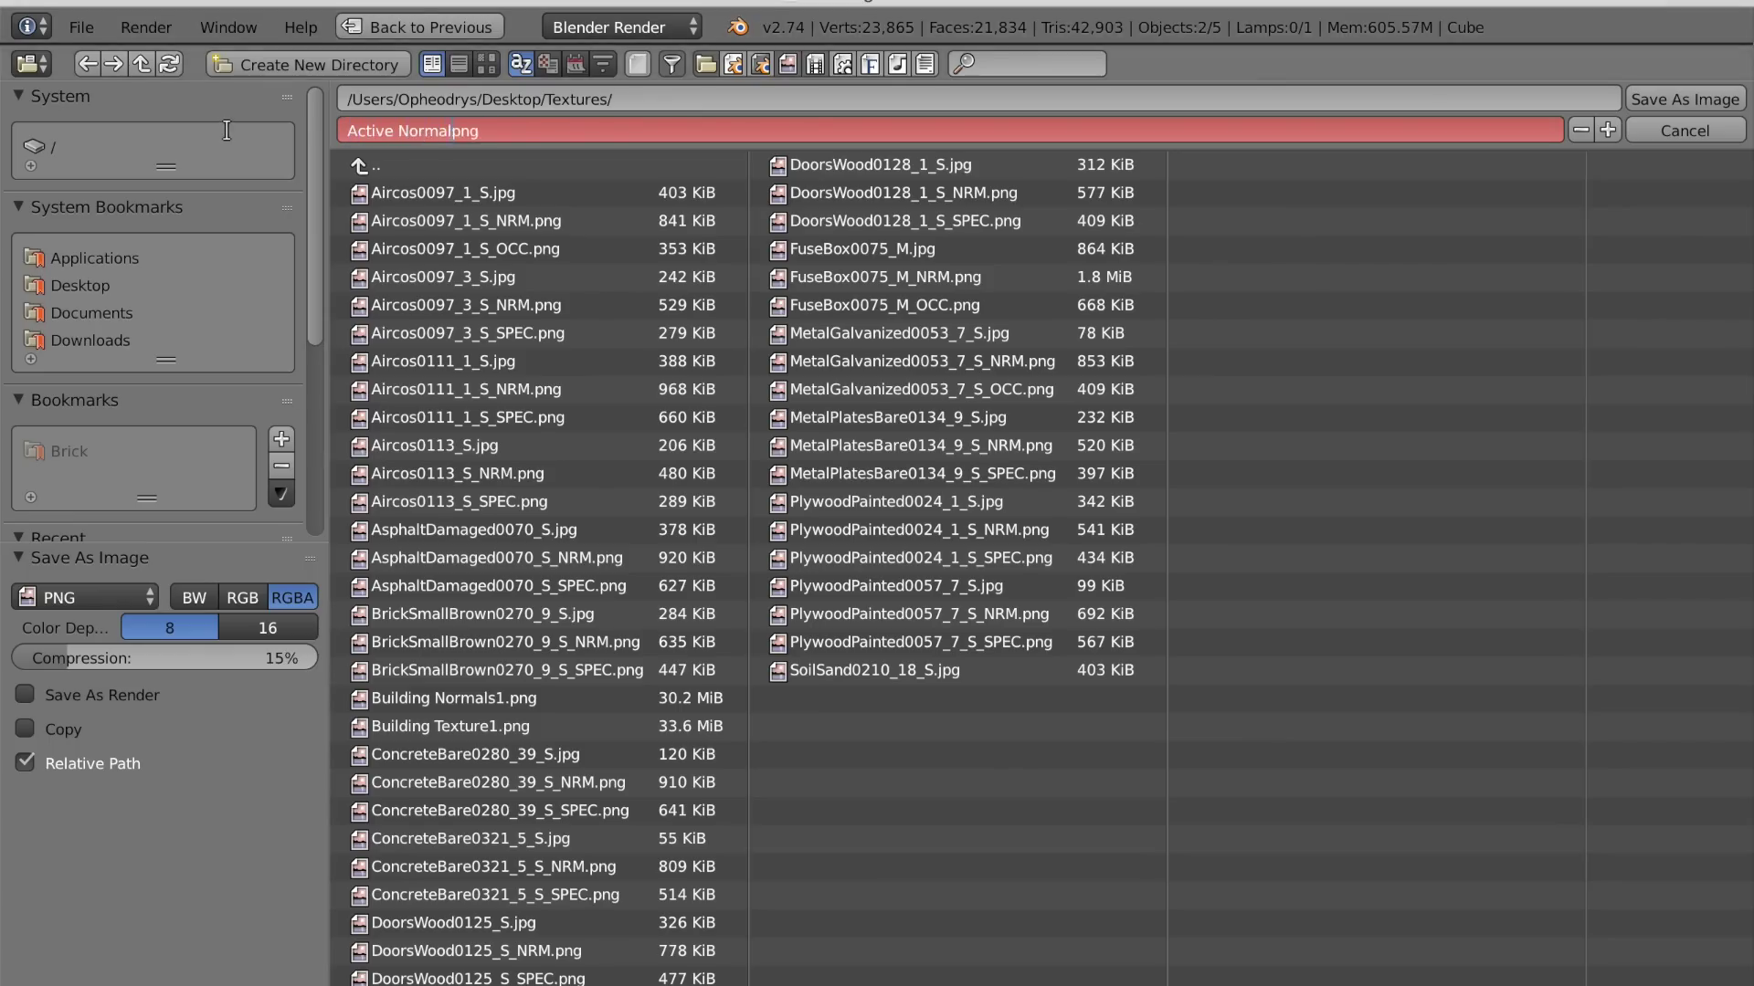
left_click(1654, 102)
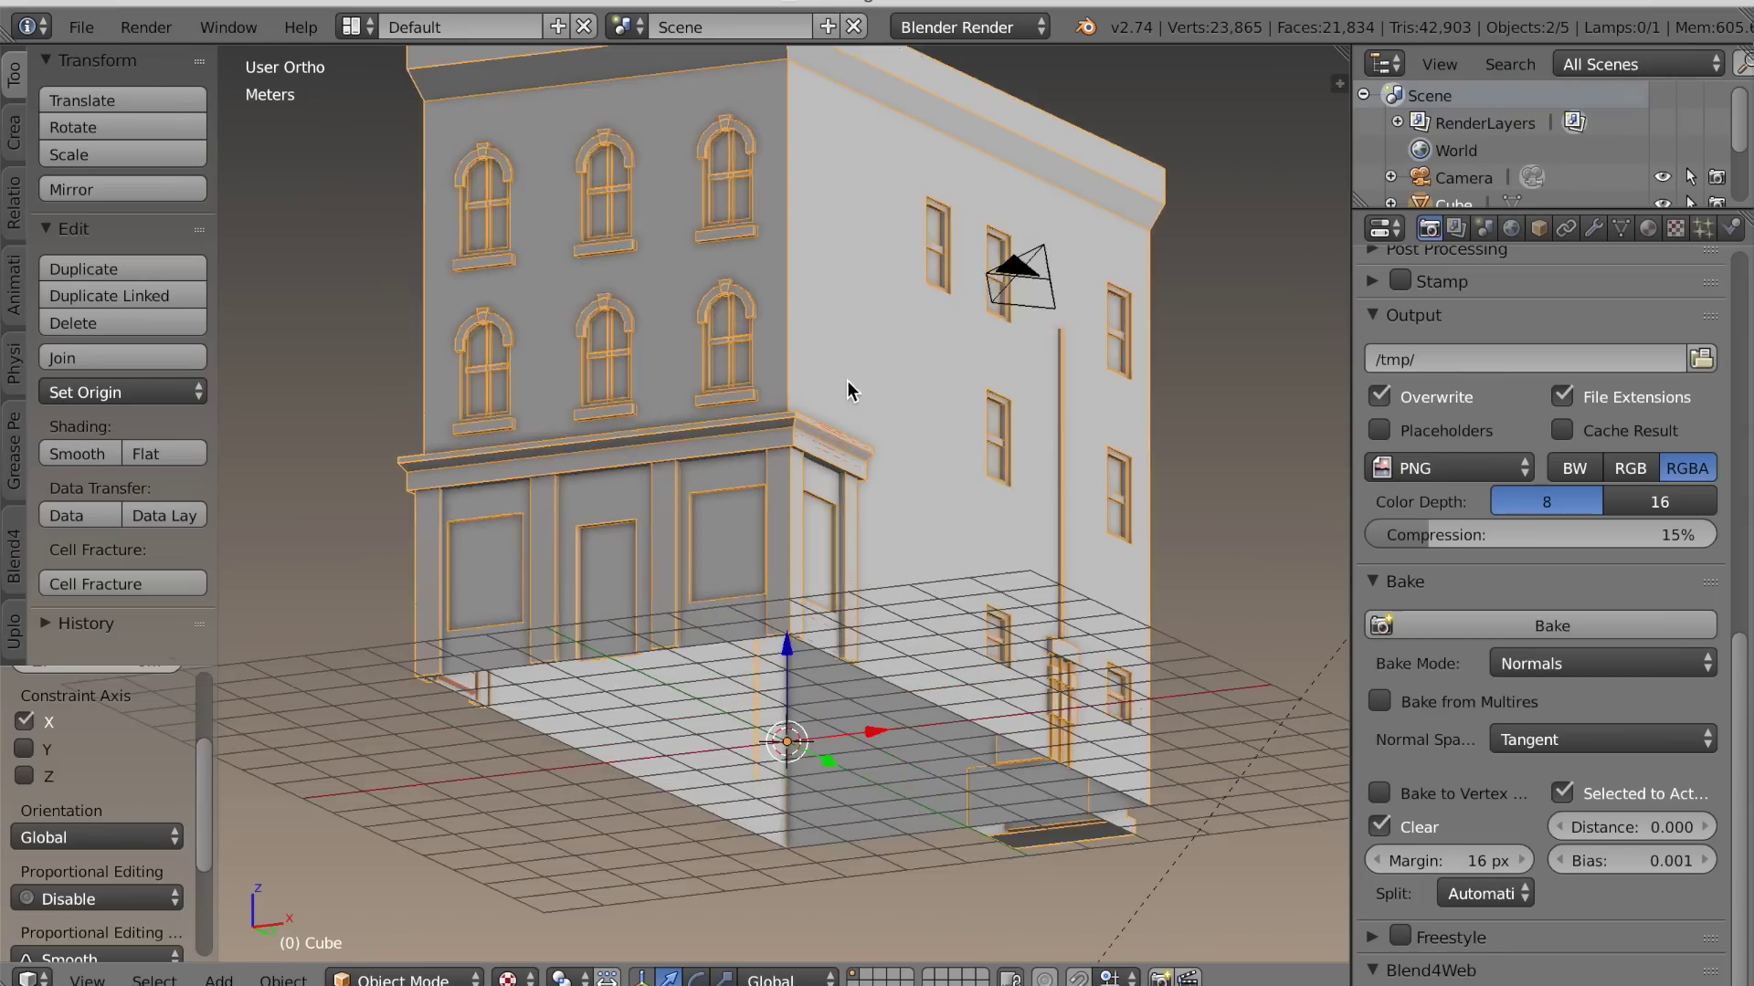
Switch to GIMP with Building Normals1.png open for editing
middle_click_drag(845, 391, 646, 501)
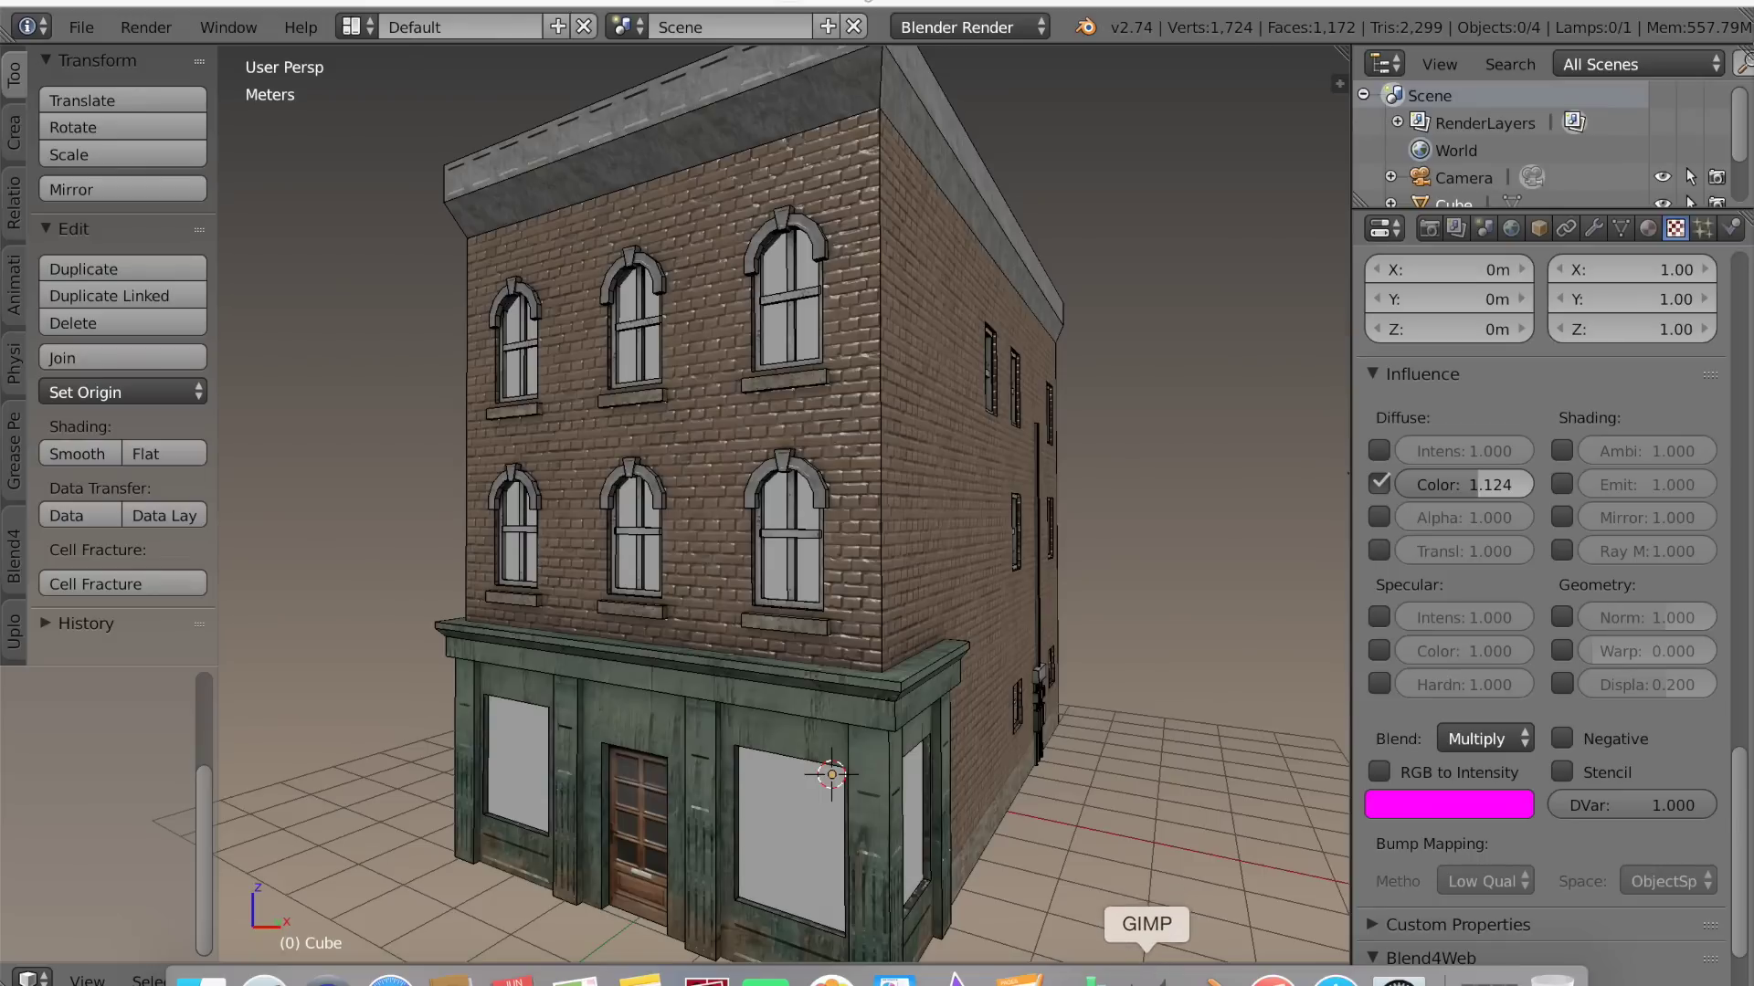
left_click(1146, 975)
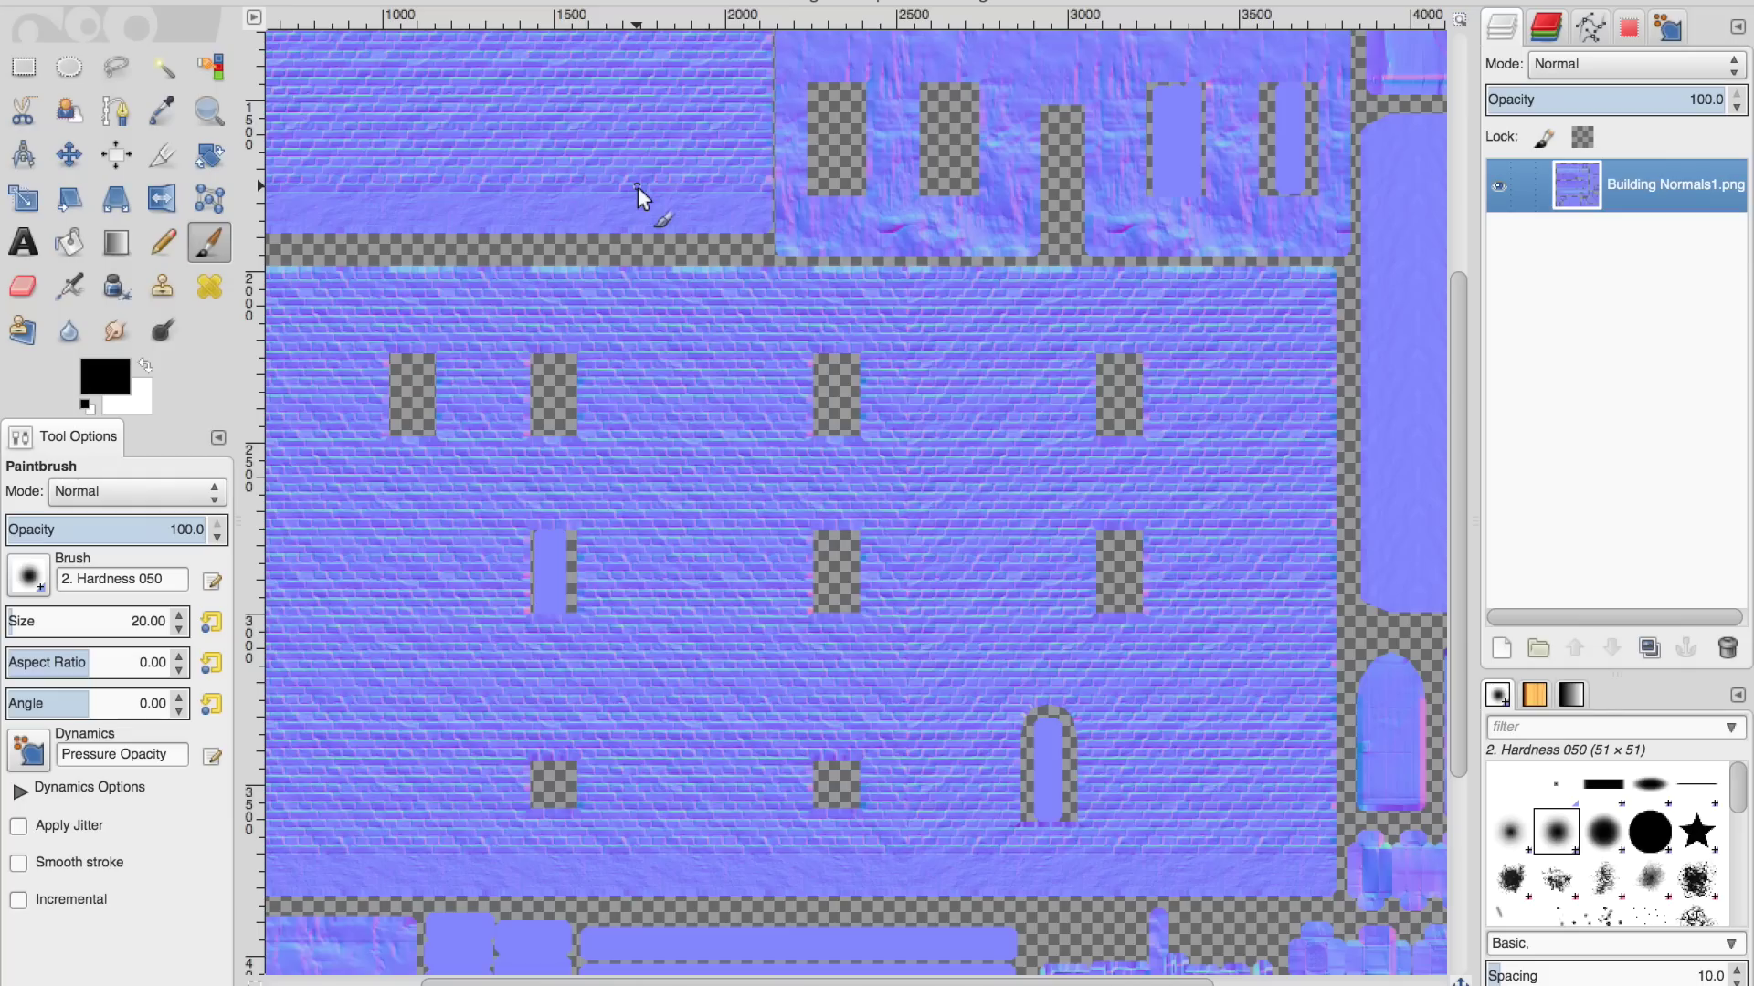
Desaturate the building normals image, then set its brightness to -50 and contrast to 71
left_click(775, 248)
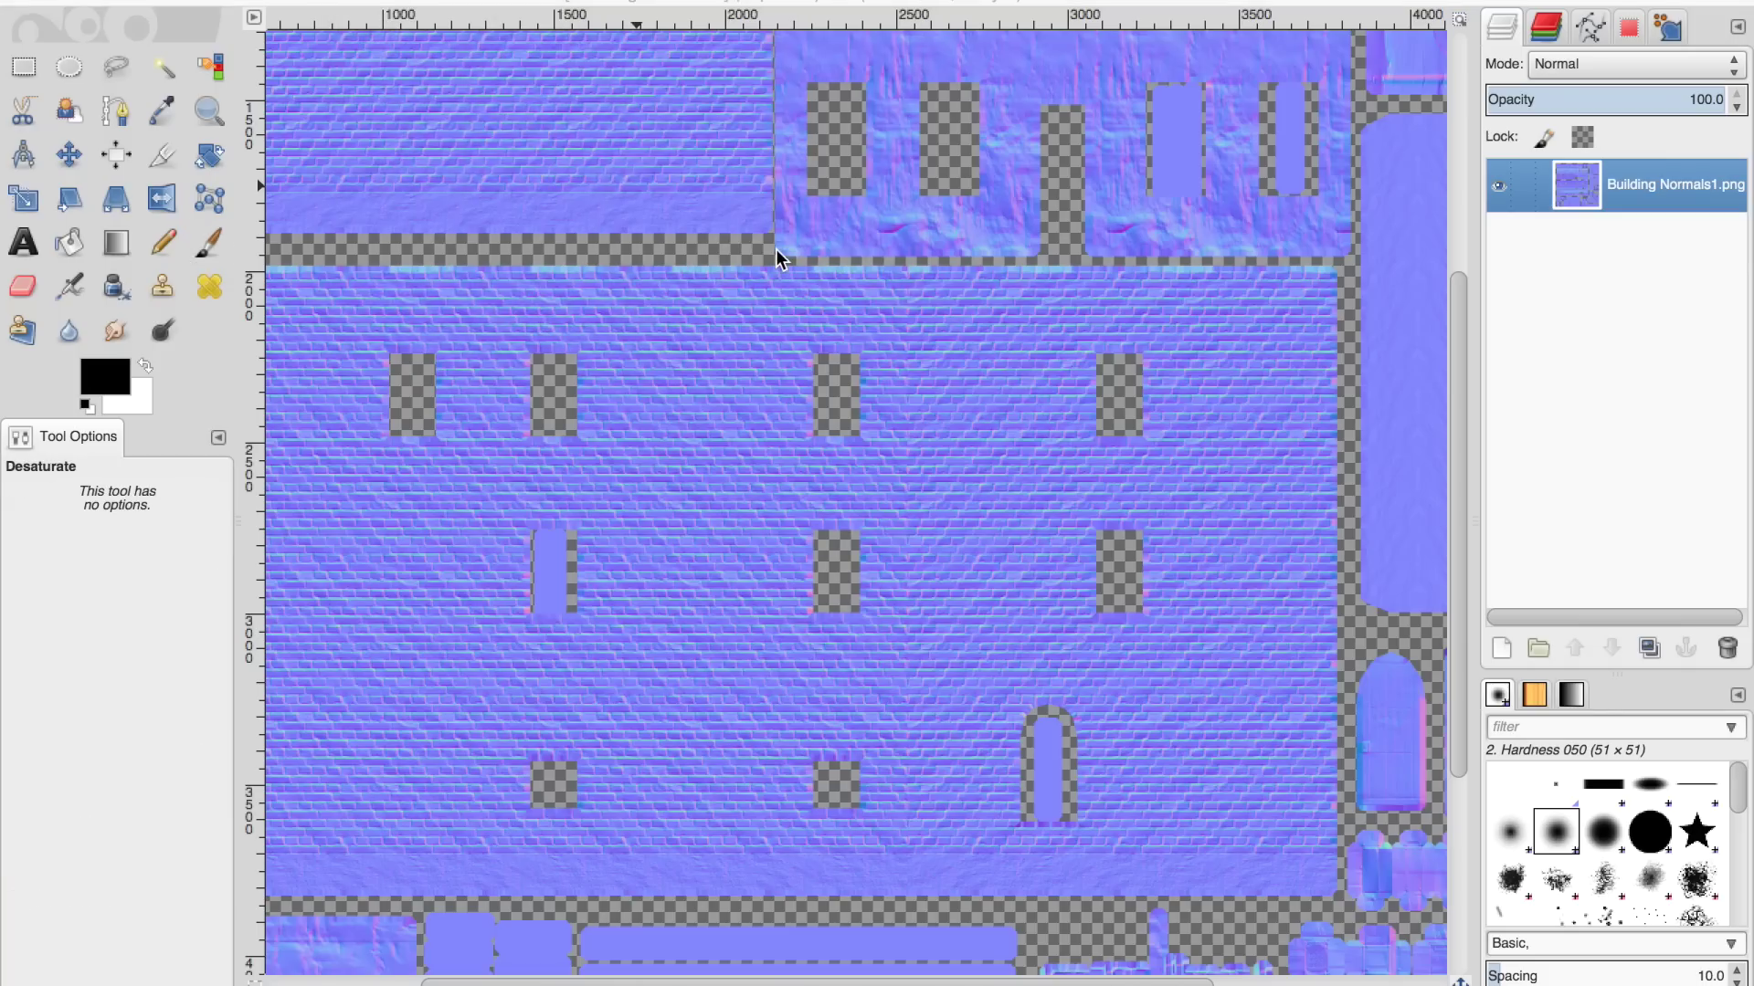
left_click(585, 2)
left_click(624, 69)
left_click_drag(285, 166, 216, 135)
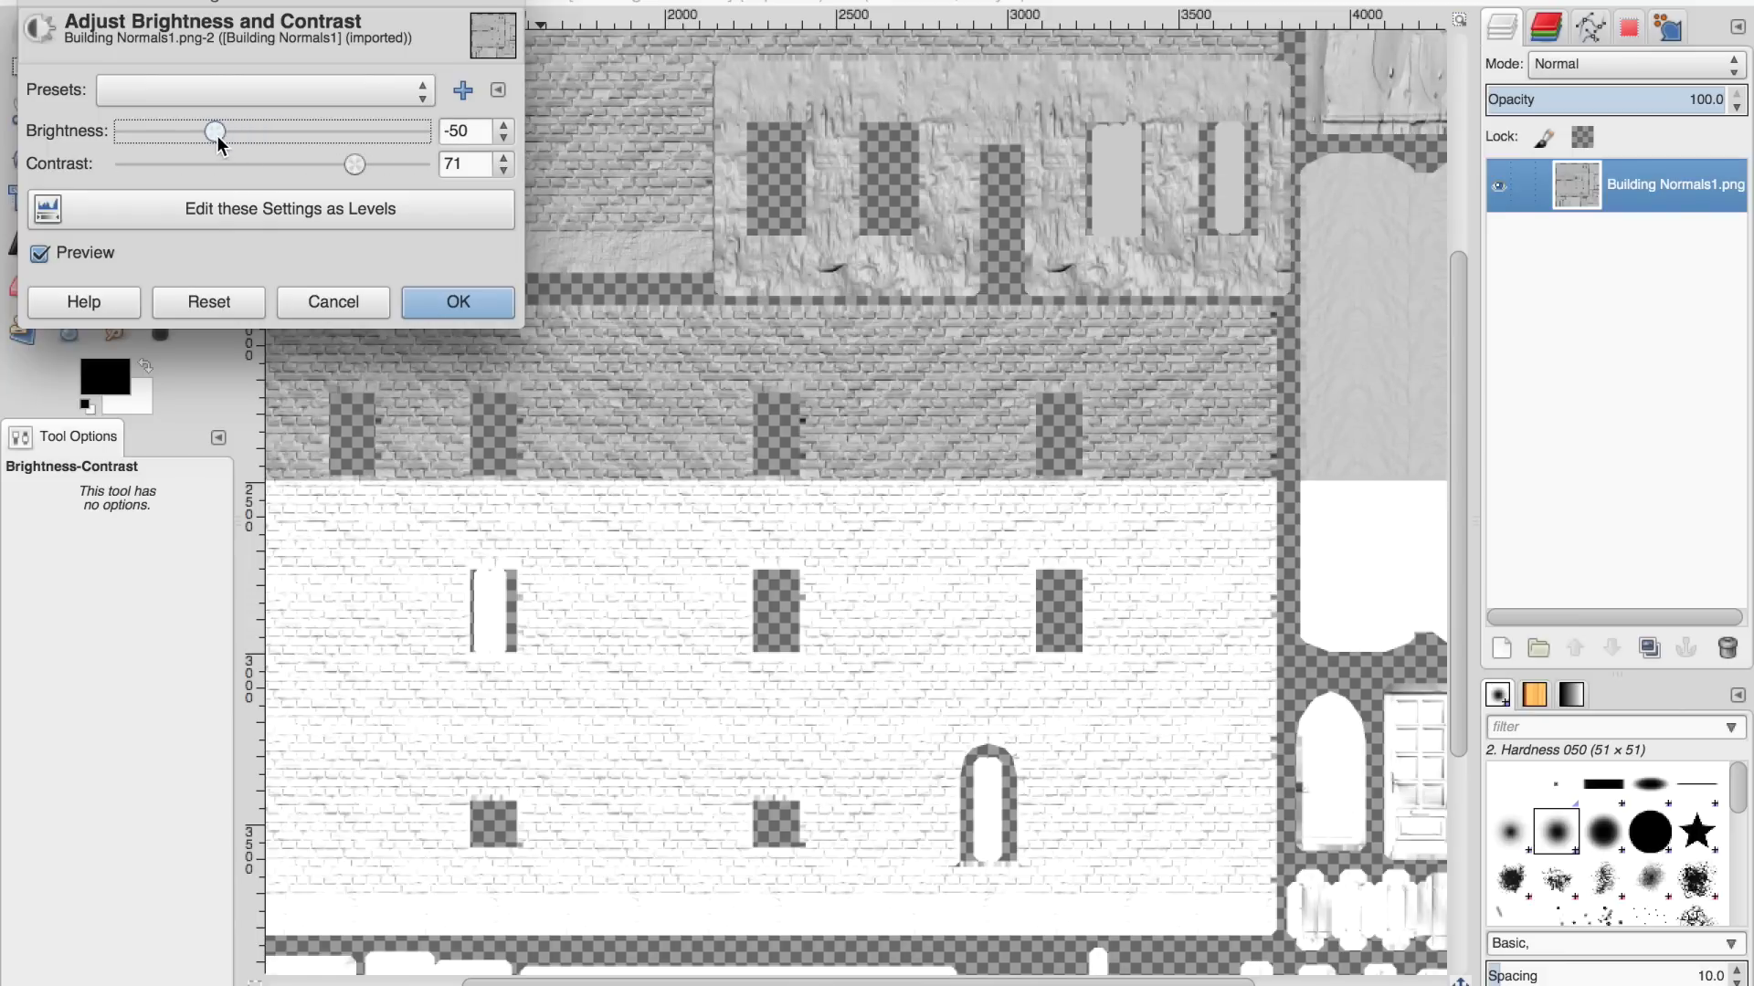
left_click(30, 2)
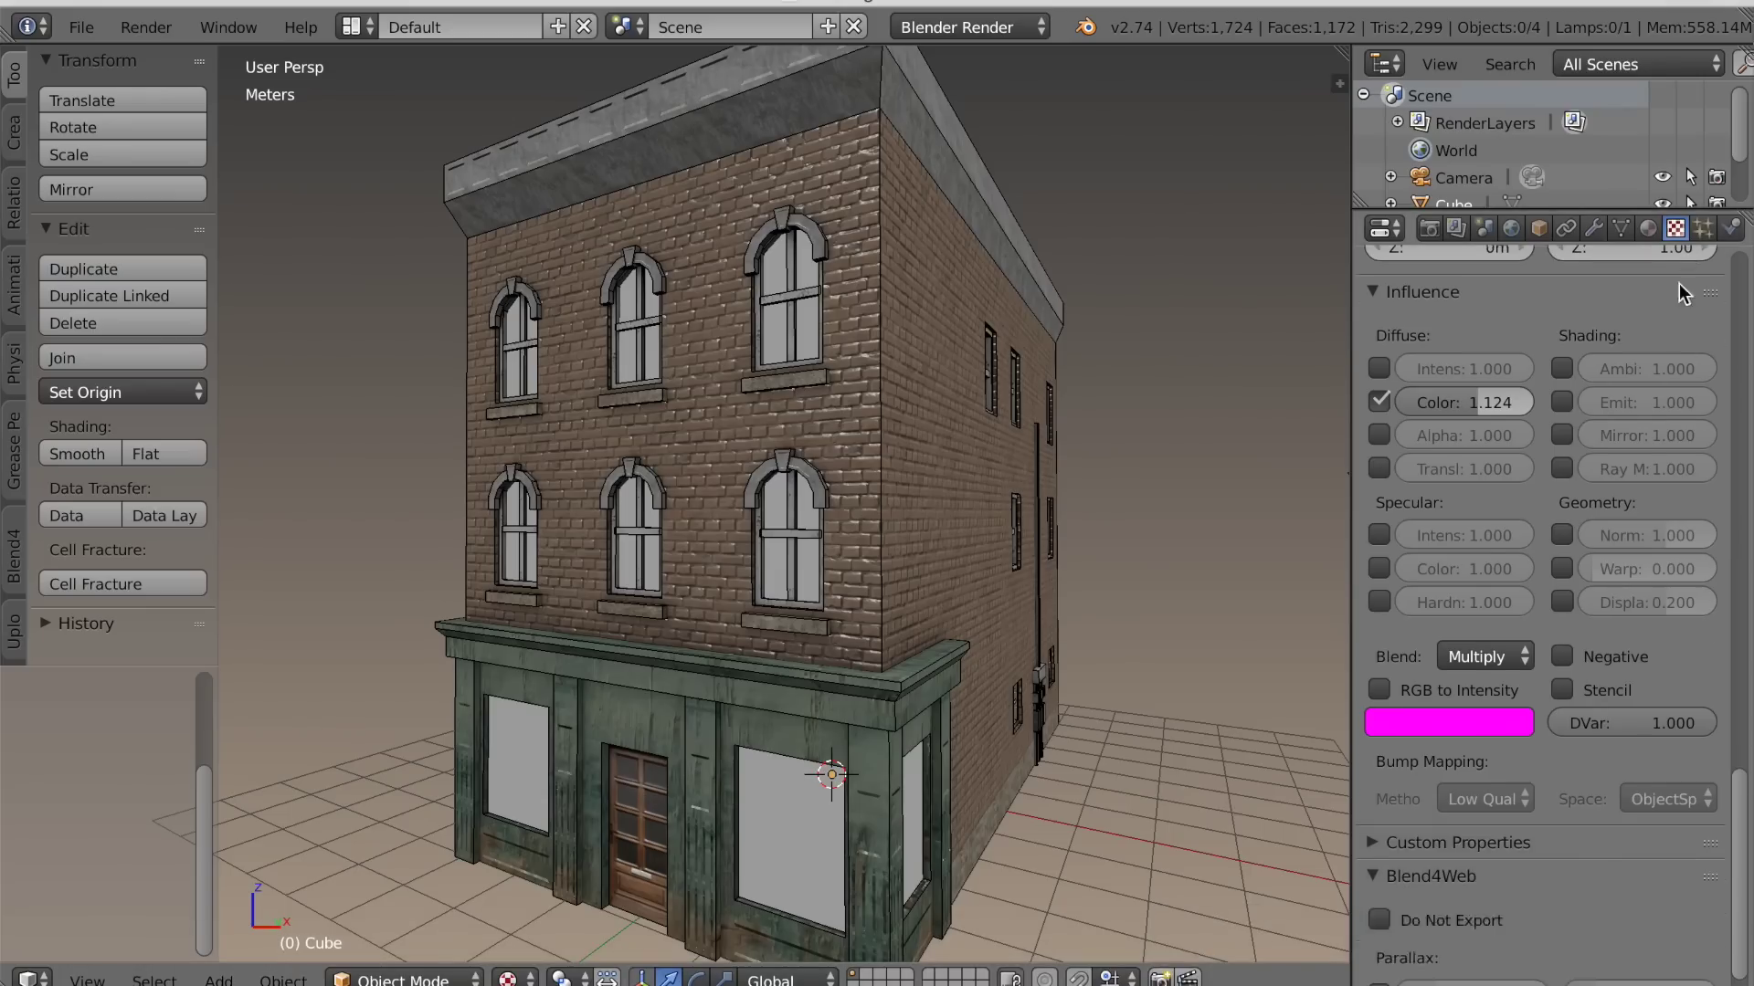
Switch to Blender and add an image texture to the building, loading the Building Specularity image from the Textures folder
scroll(1543, 640, "up", 10)
left_click(1586, 559)
left_click(1607, 953)
left_click(456, 219)
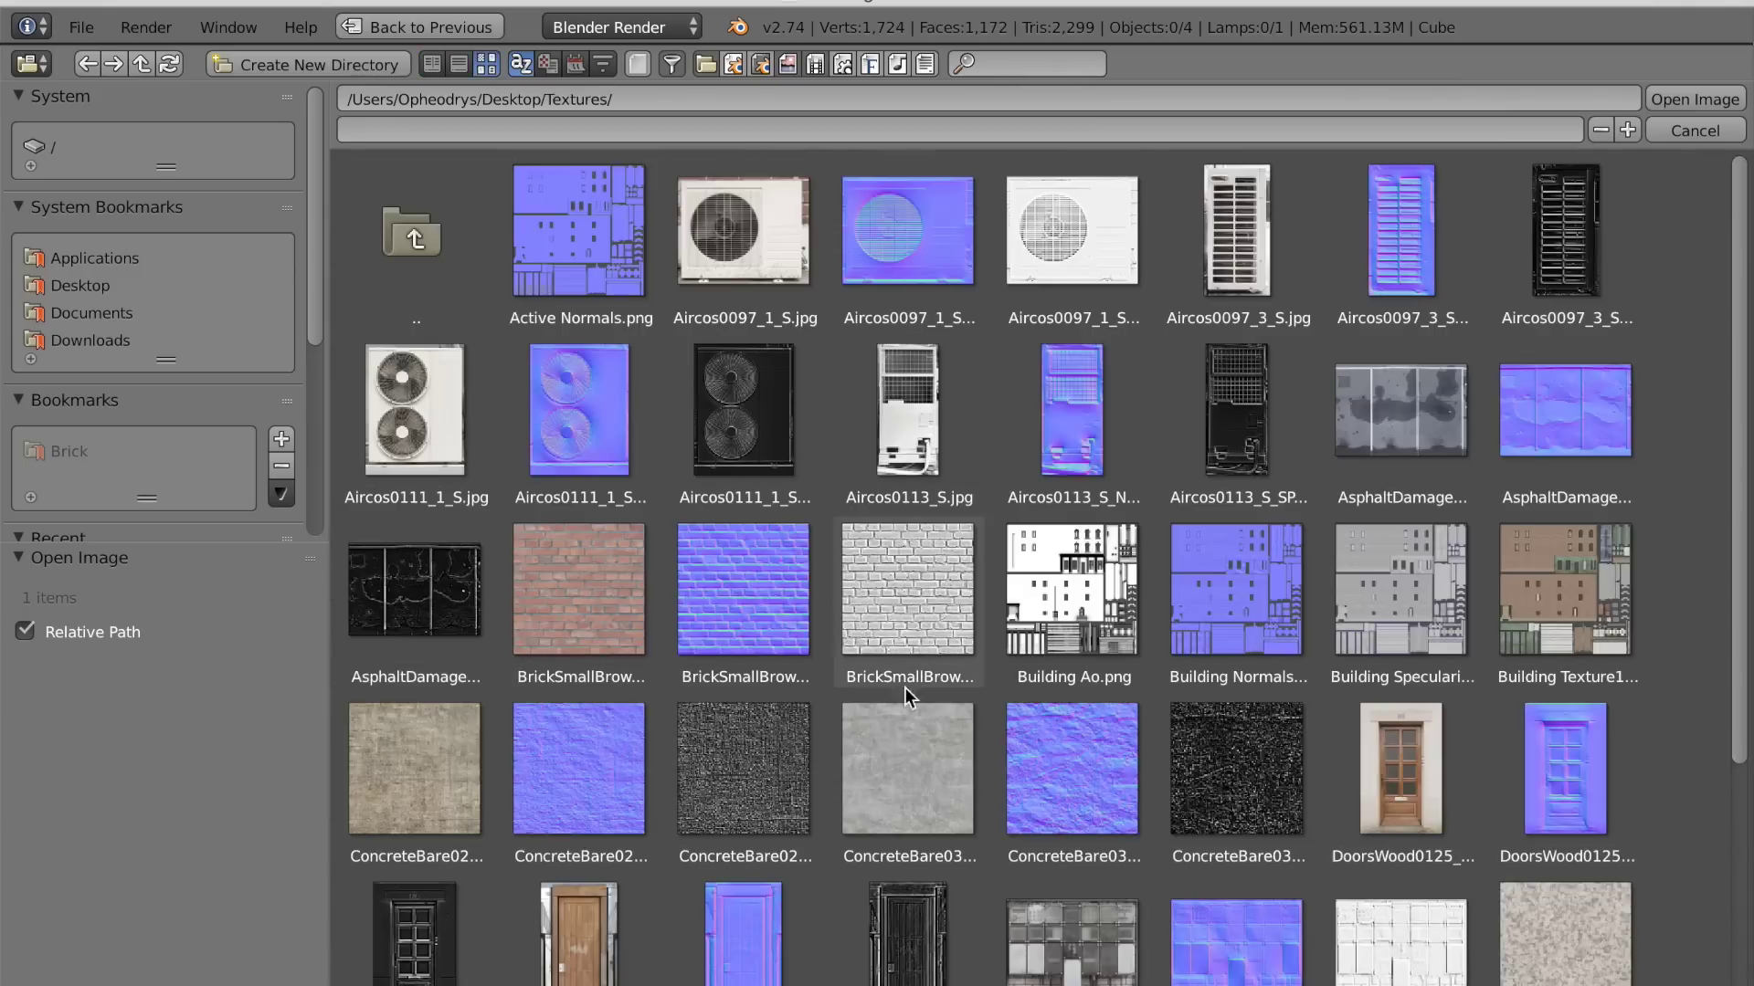
left_click(1691, 98)
Turn off the specularity texture's diffuse colour influence and enable its specular colour and hardness influences
scroll(1535, 850, "down", 15)
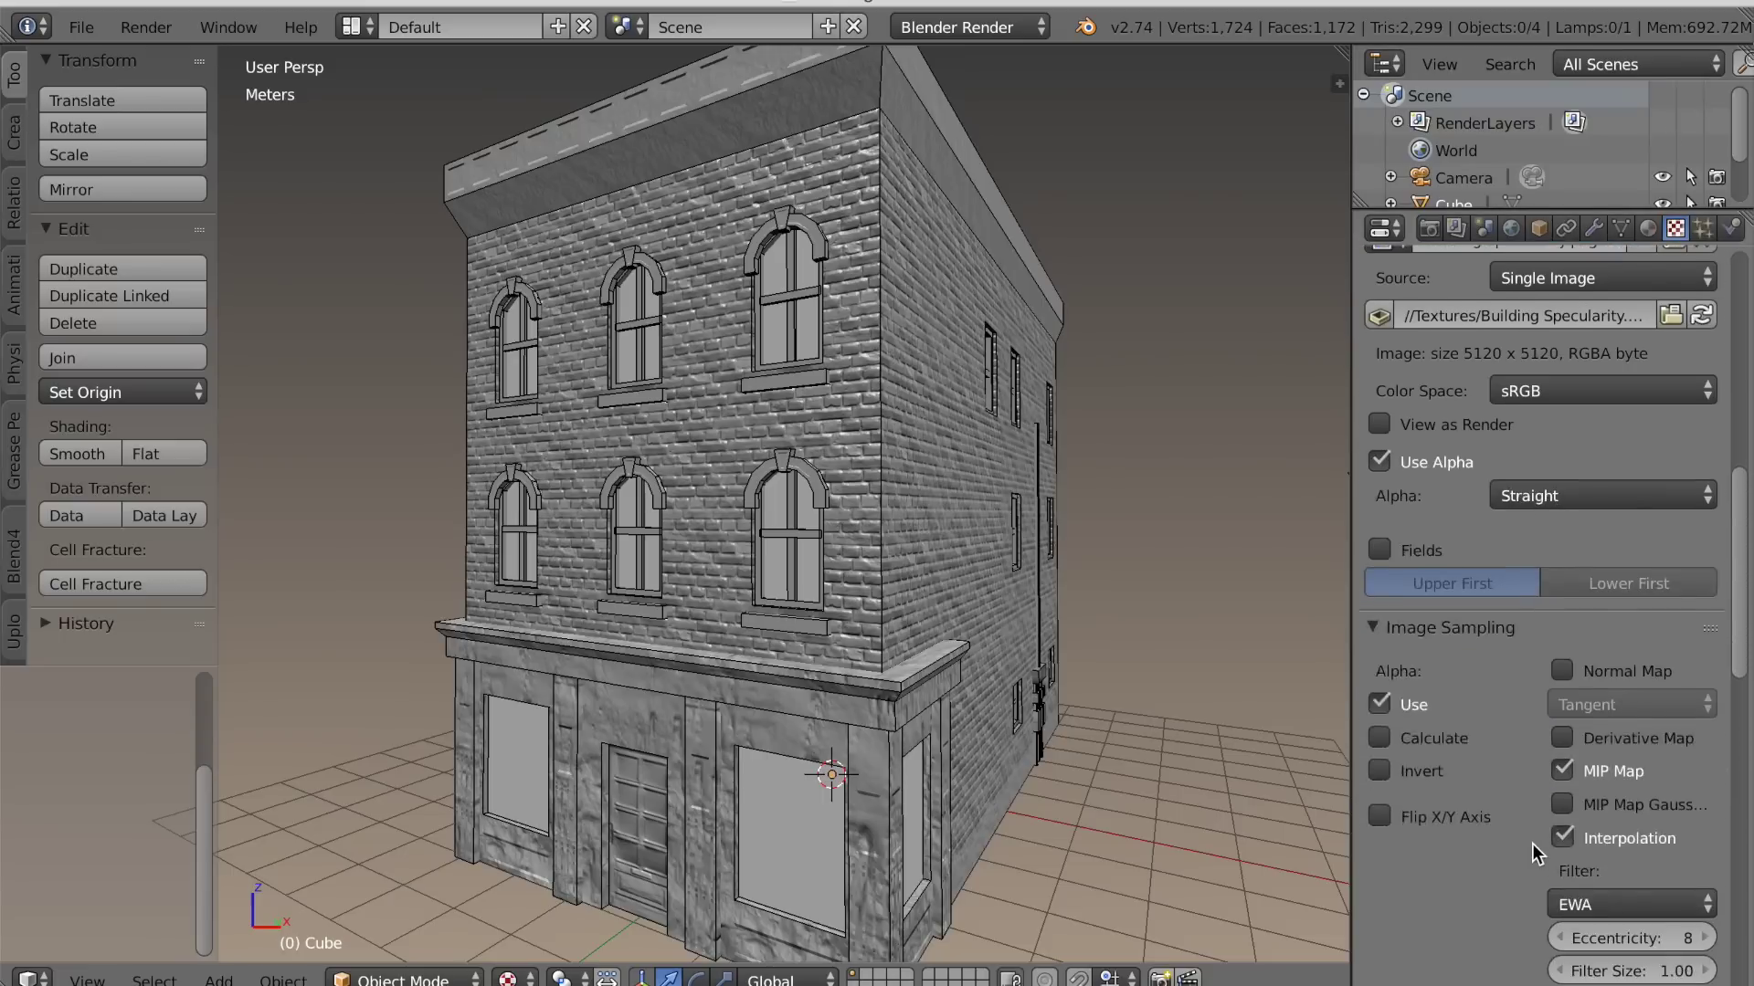
scroll(1743, 838, "down", 12)
left_click(1379, 625)
left_click(1379, 791)
left_click(1379, 824)
middle_click_drag(1214, 787, 1049, 782)
scroll(1055, 803, "up", 5)
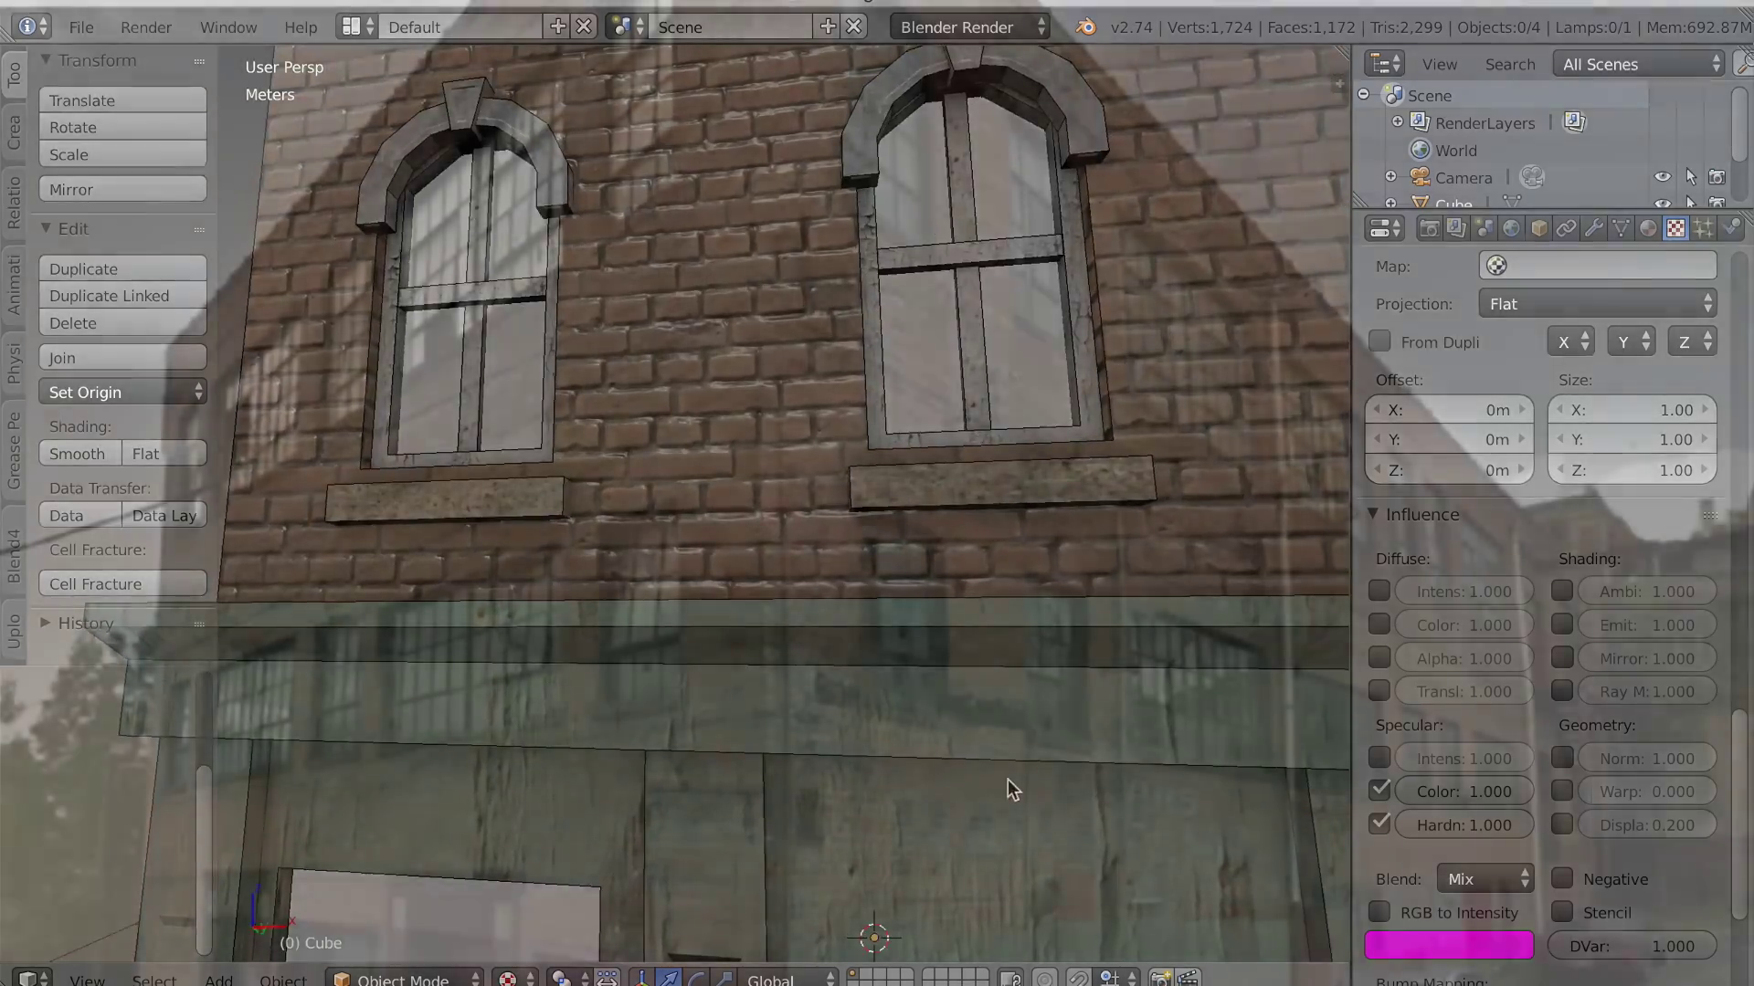
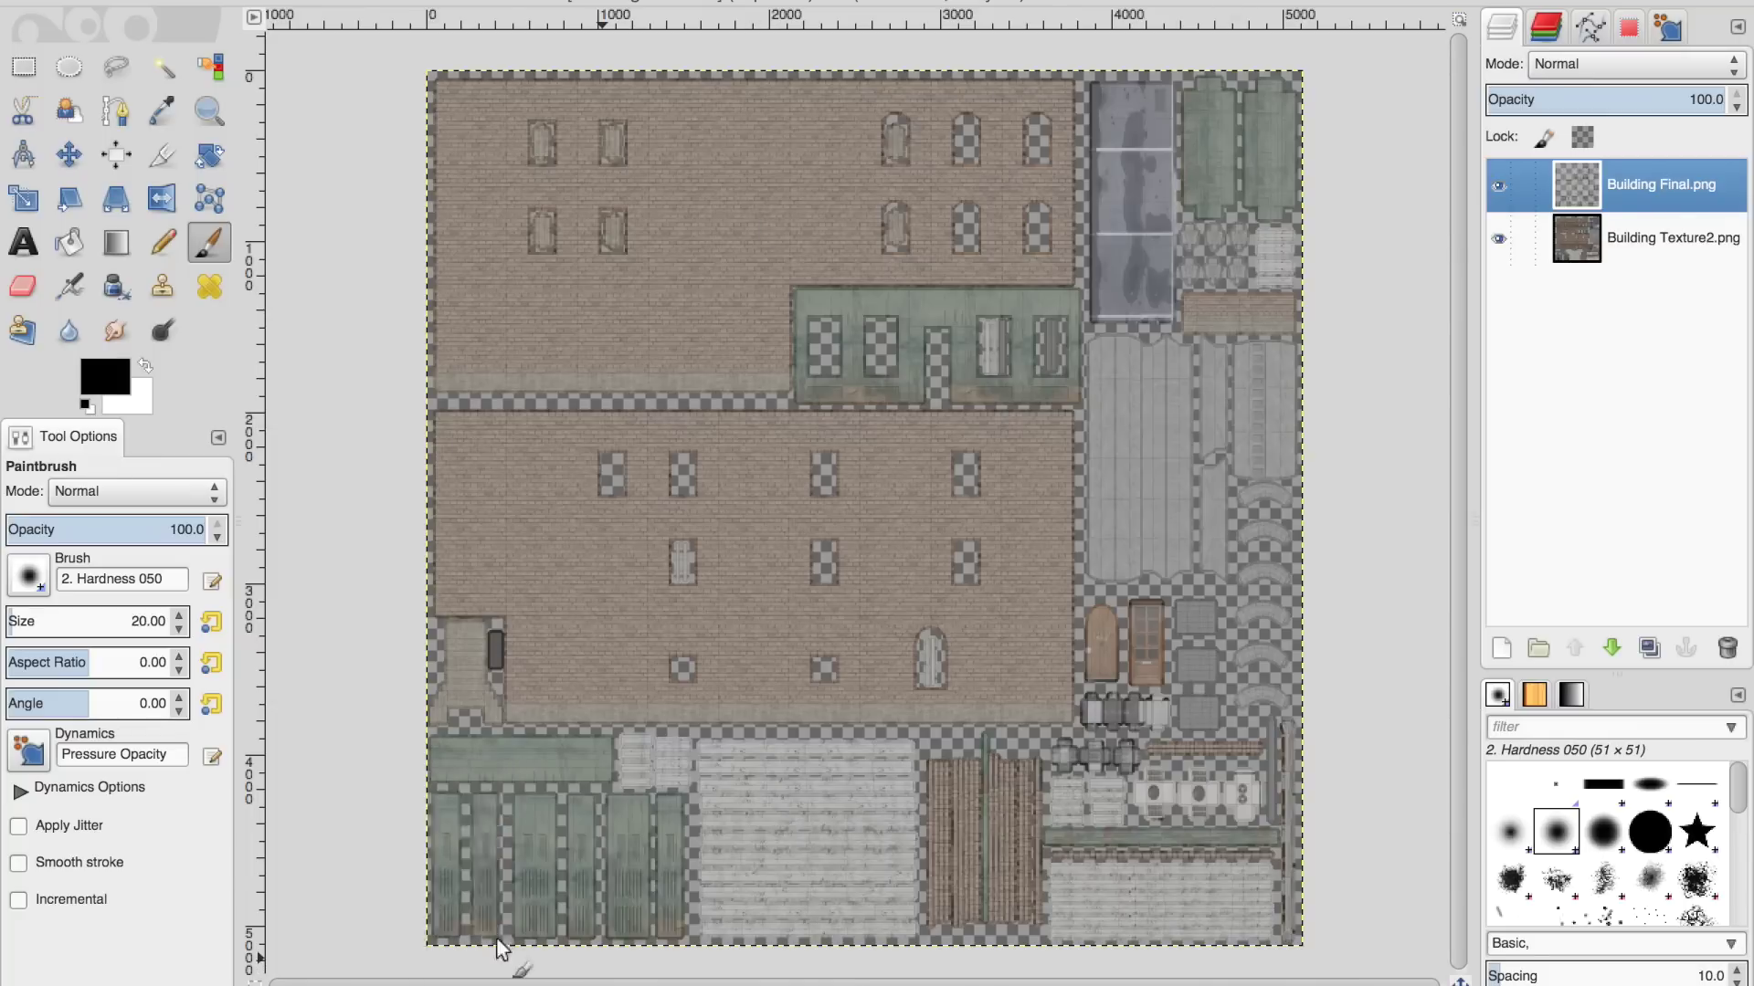
Switch to GIMP with the building texture open and add a transparent layer above Building Final.png
key("plus")
key("plus")
mouse_move(555, 416)
middle_mouse_down()
mouse_move(841, 387)
mouse_move(822, 375)
middle_mouse_up()
left_click(24, 66)
left_click(1501, 648)
left_click(311, 394)
Select a strip about 2444 by 112 px along the top of the lower brick wall and paint it white
left_click_drag(1380, 358, 1427, 352)
middle_click_drag(874, 584, 926, 639)
left_click_drag(693, 363, 693, 395)
scroll(706, 453, "right", 3)
scroll(706, 453, "up", 1)
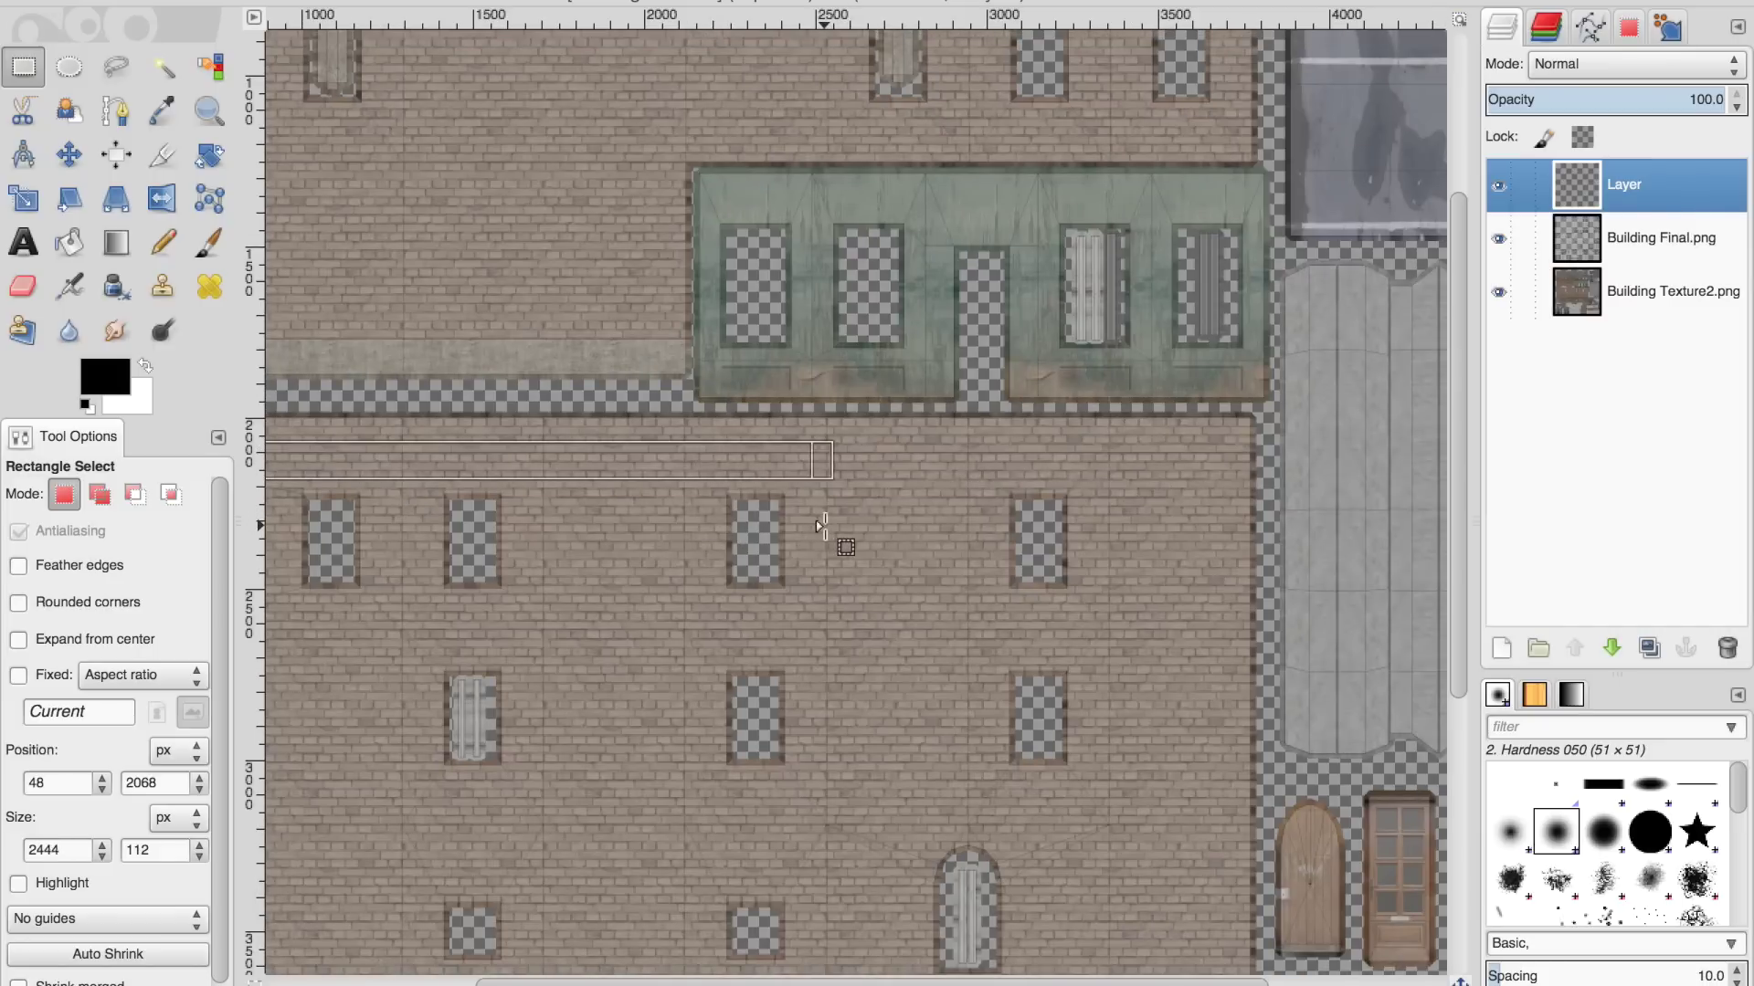
scroll(738, 562, "left", 14)
scroll(695, 546, "down", 2)
key("p")
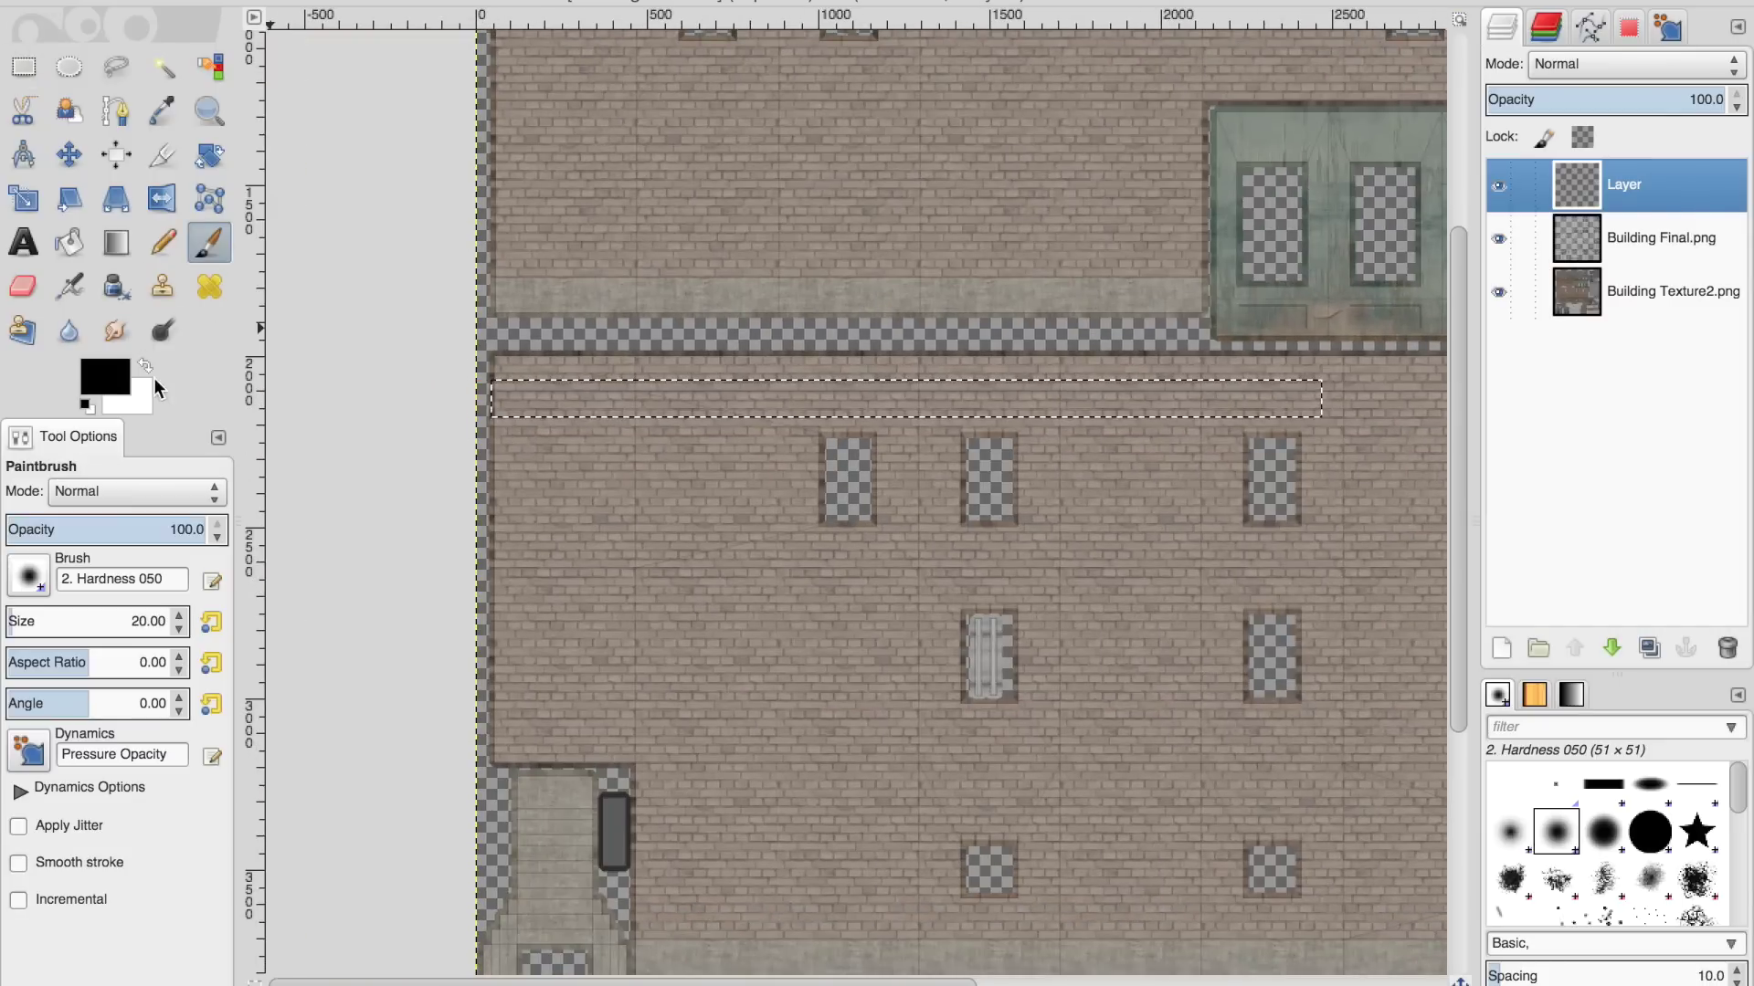
key("x")
left_click_drag(436, 402, 1334, 402)
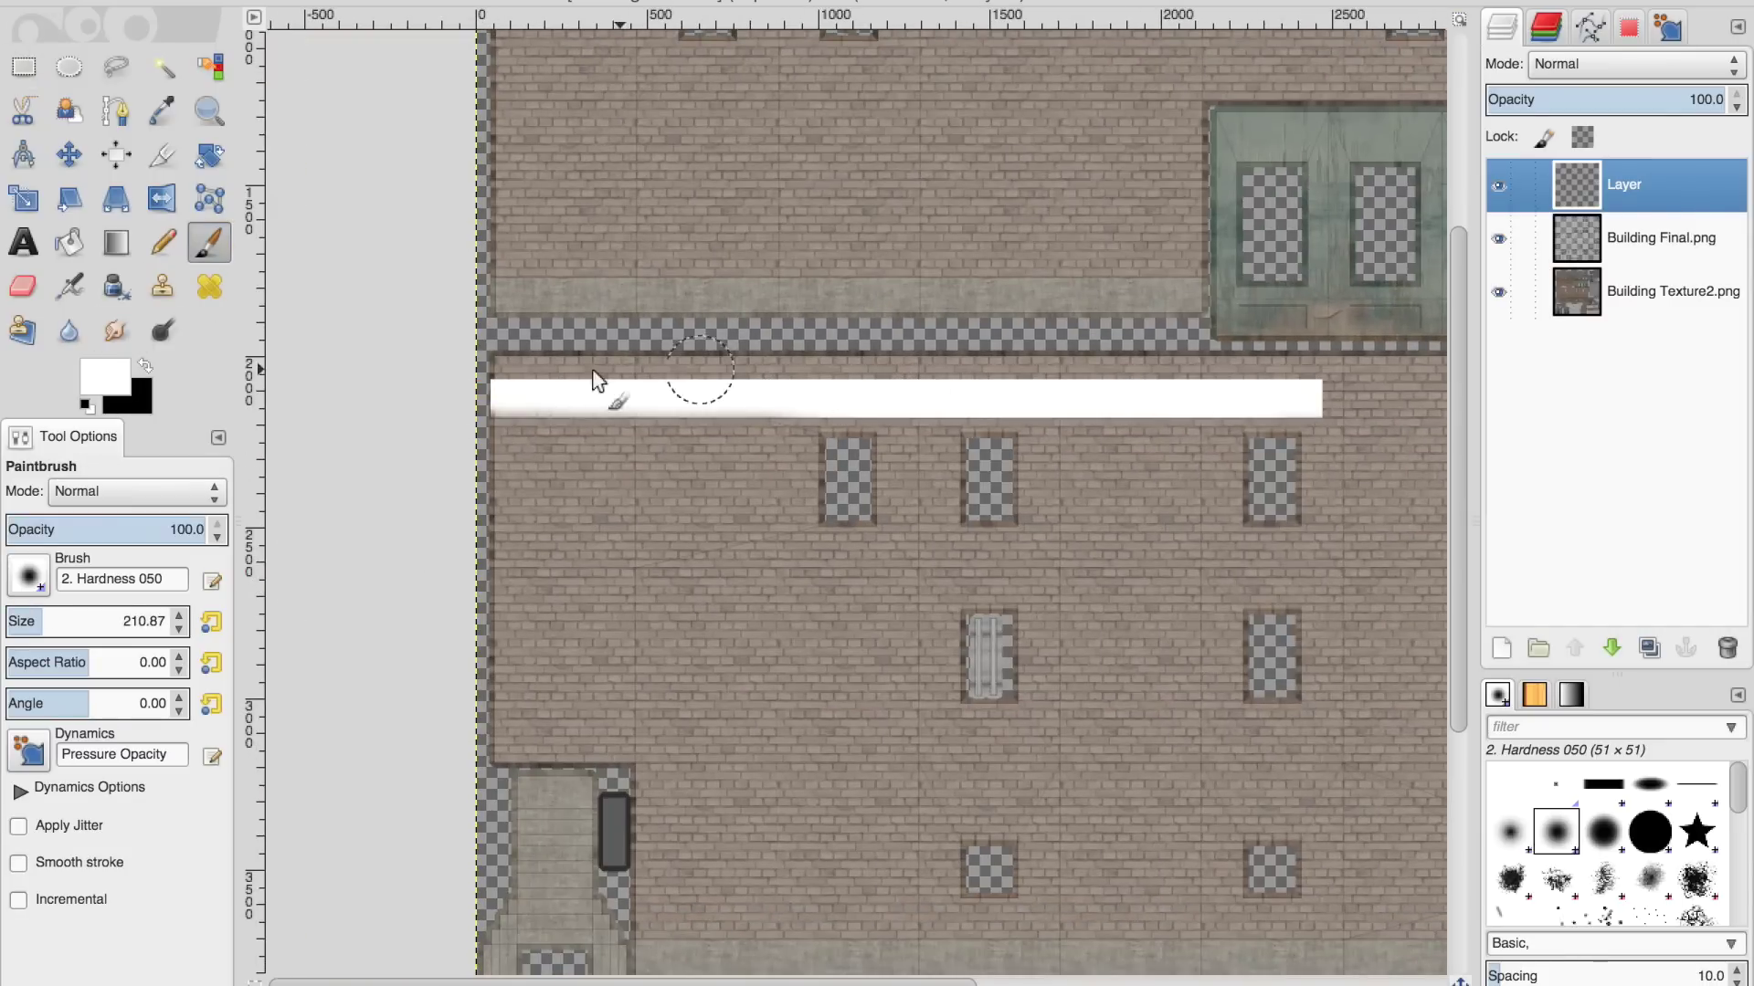
Paint a second long white strip between the middle and lowest windows of that wall, and set the layer mode to Color
key("r")
left_click_drag(499, 688, 1345, 730)
left_click_drag(881, 687, 947, 728)
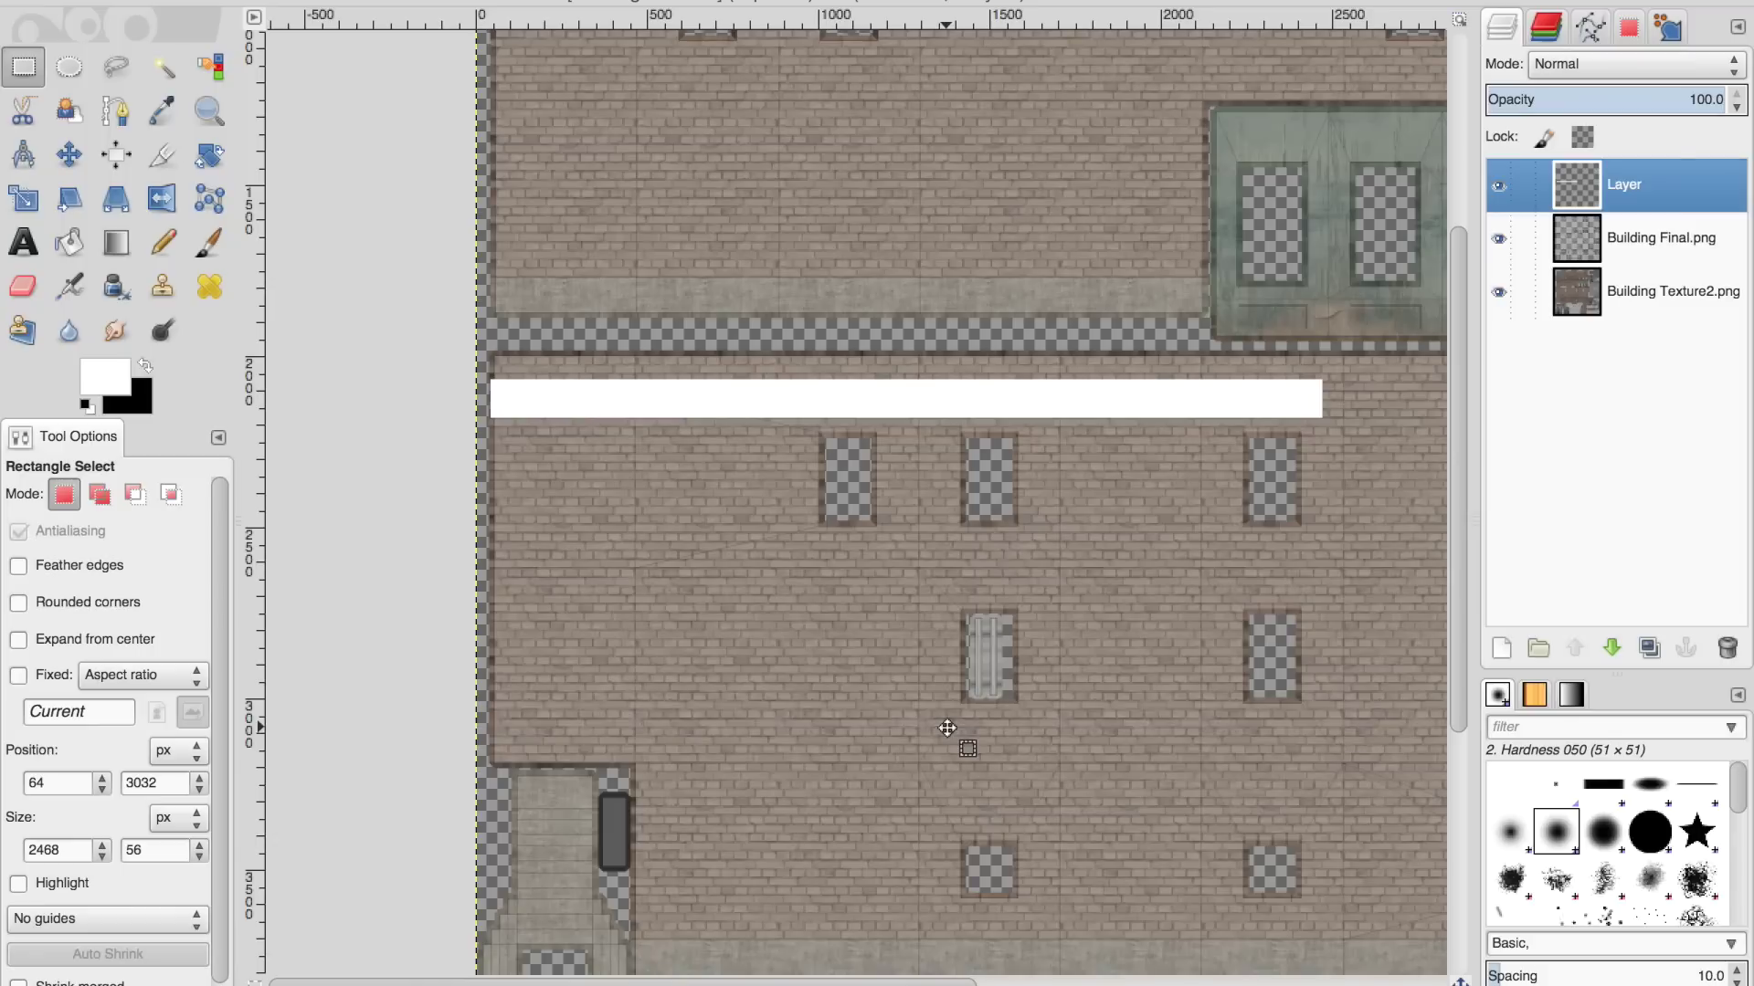
left_click(947, 728)
left_click_drag(503, 711, 1020, 732)
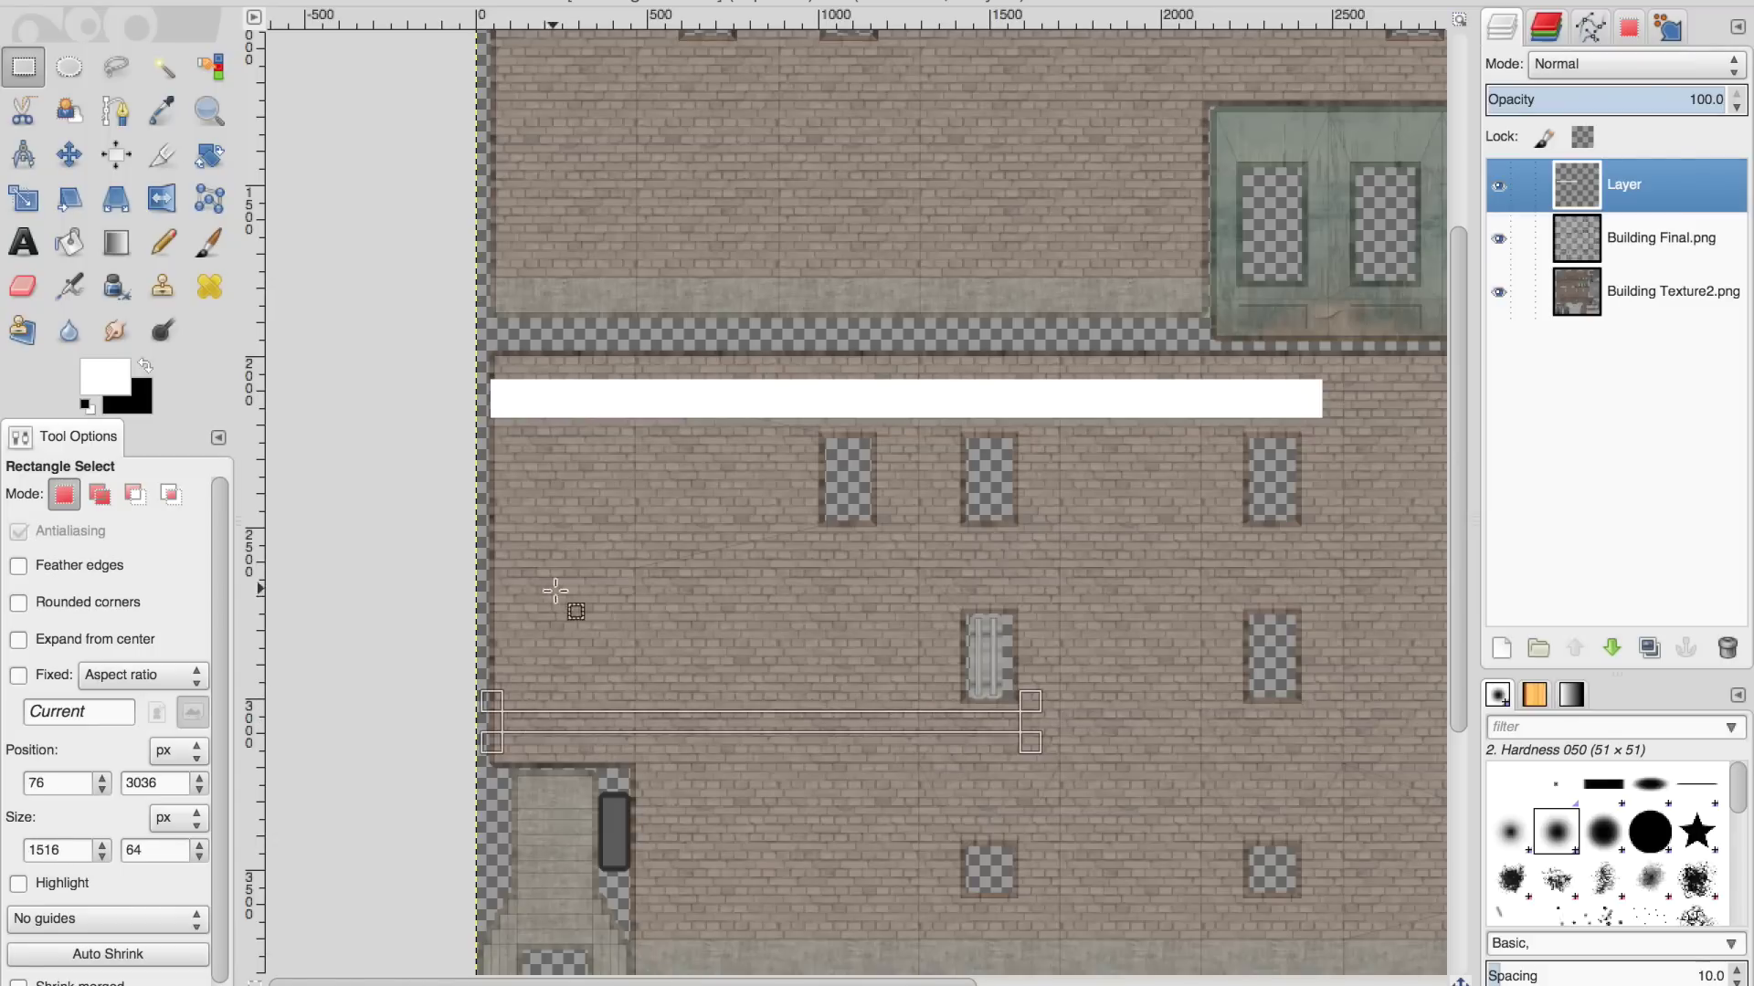
left_click_drag(1350, 726, 1356, 726)
left_click_drag(827, 749, 827, 763)
key("p")
left_click_drag(510, 728, 891, 723)
left_click(1611, 64)
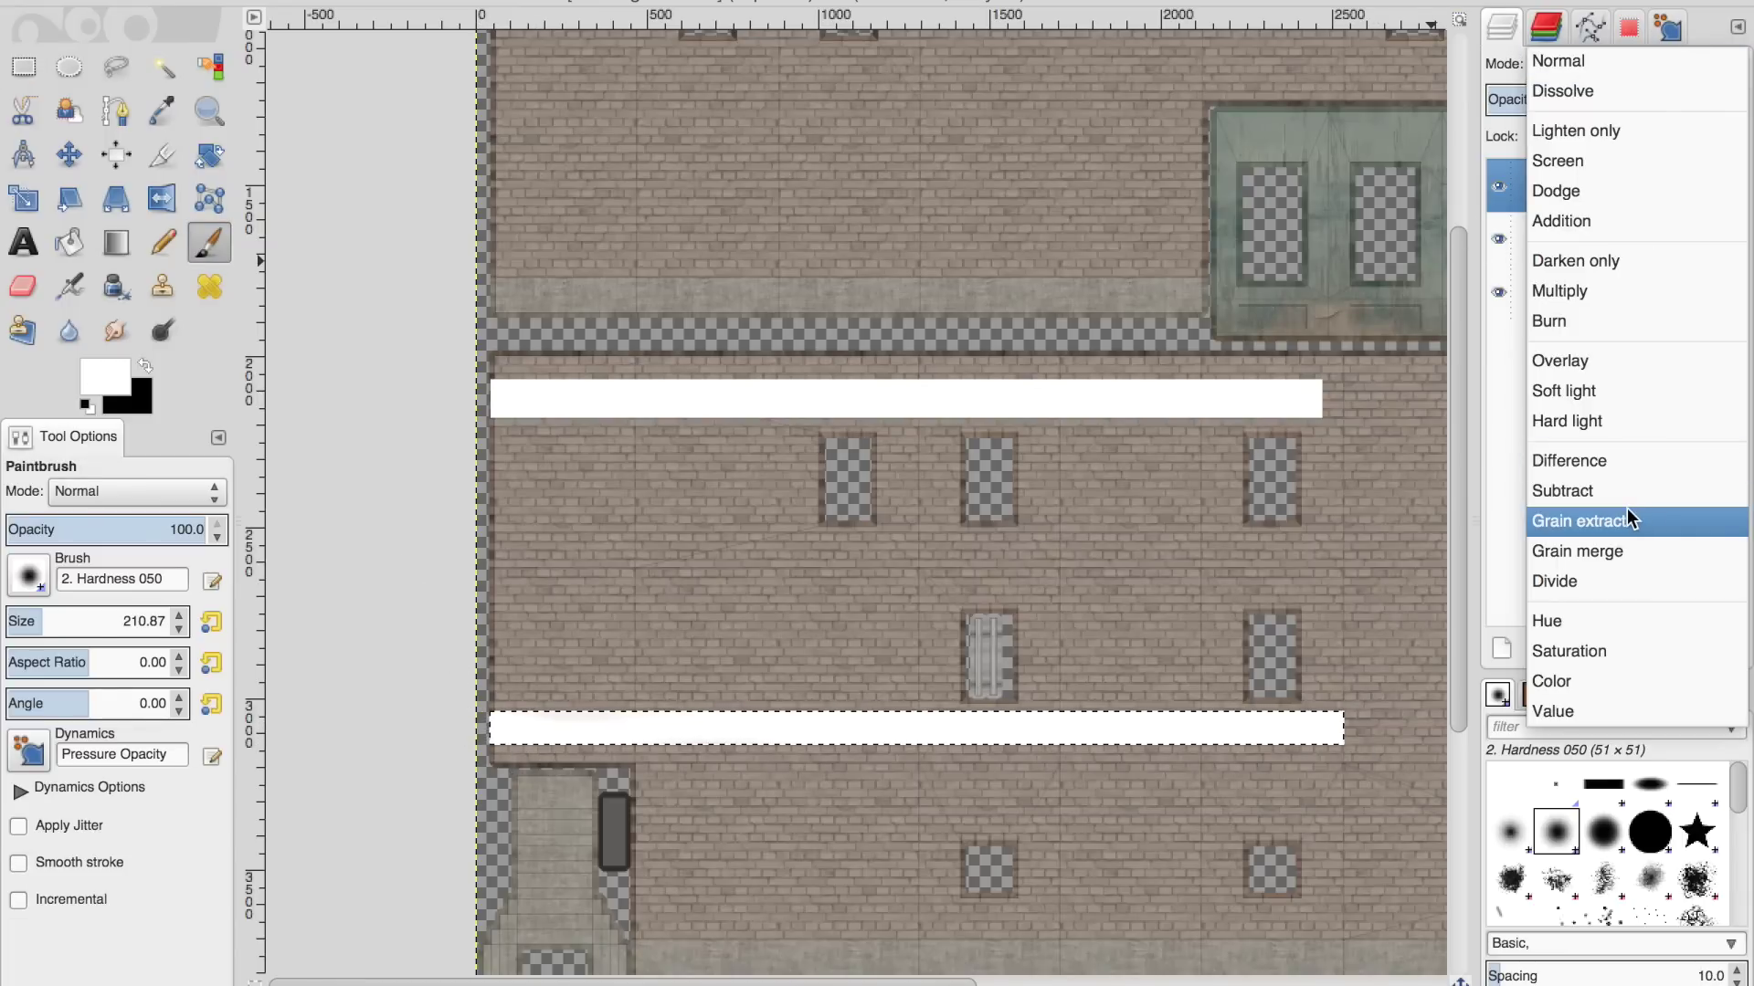
left_click(1596, 676)
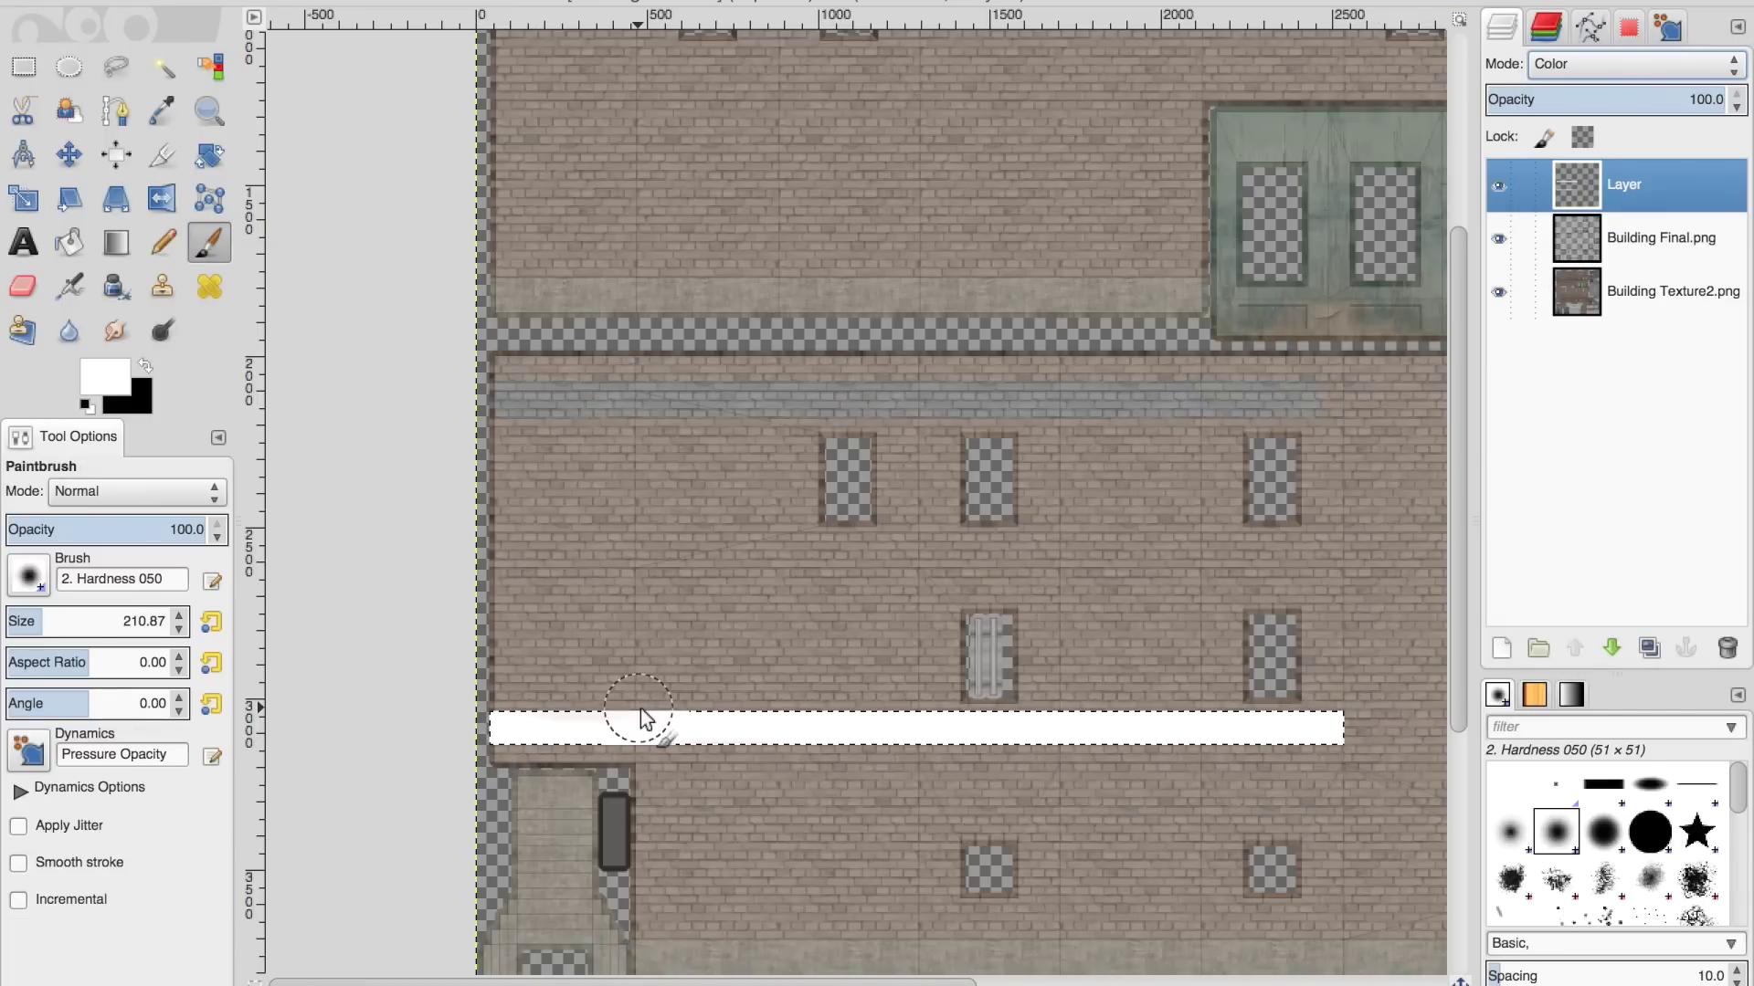
Select a rectangle on the upper brick wall below the two leftmost window columns and paint it white
middle_click_drag(1104, 767, 969, 950)
middle_click_drag(1017, 432, 1030, 692)
key("r")
left_click_drag(433, 526, 594, 699)
left_click(208, 242)
left_click_drag(443, 539, 581, 541)
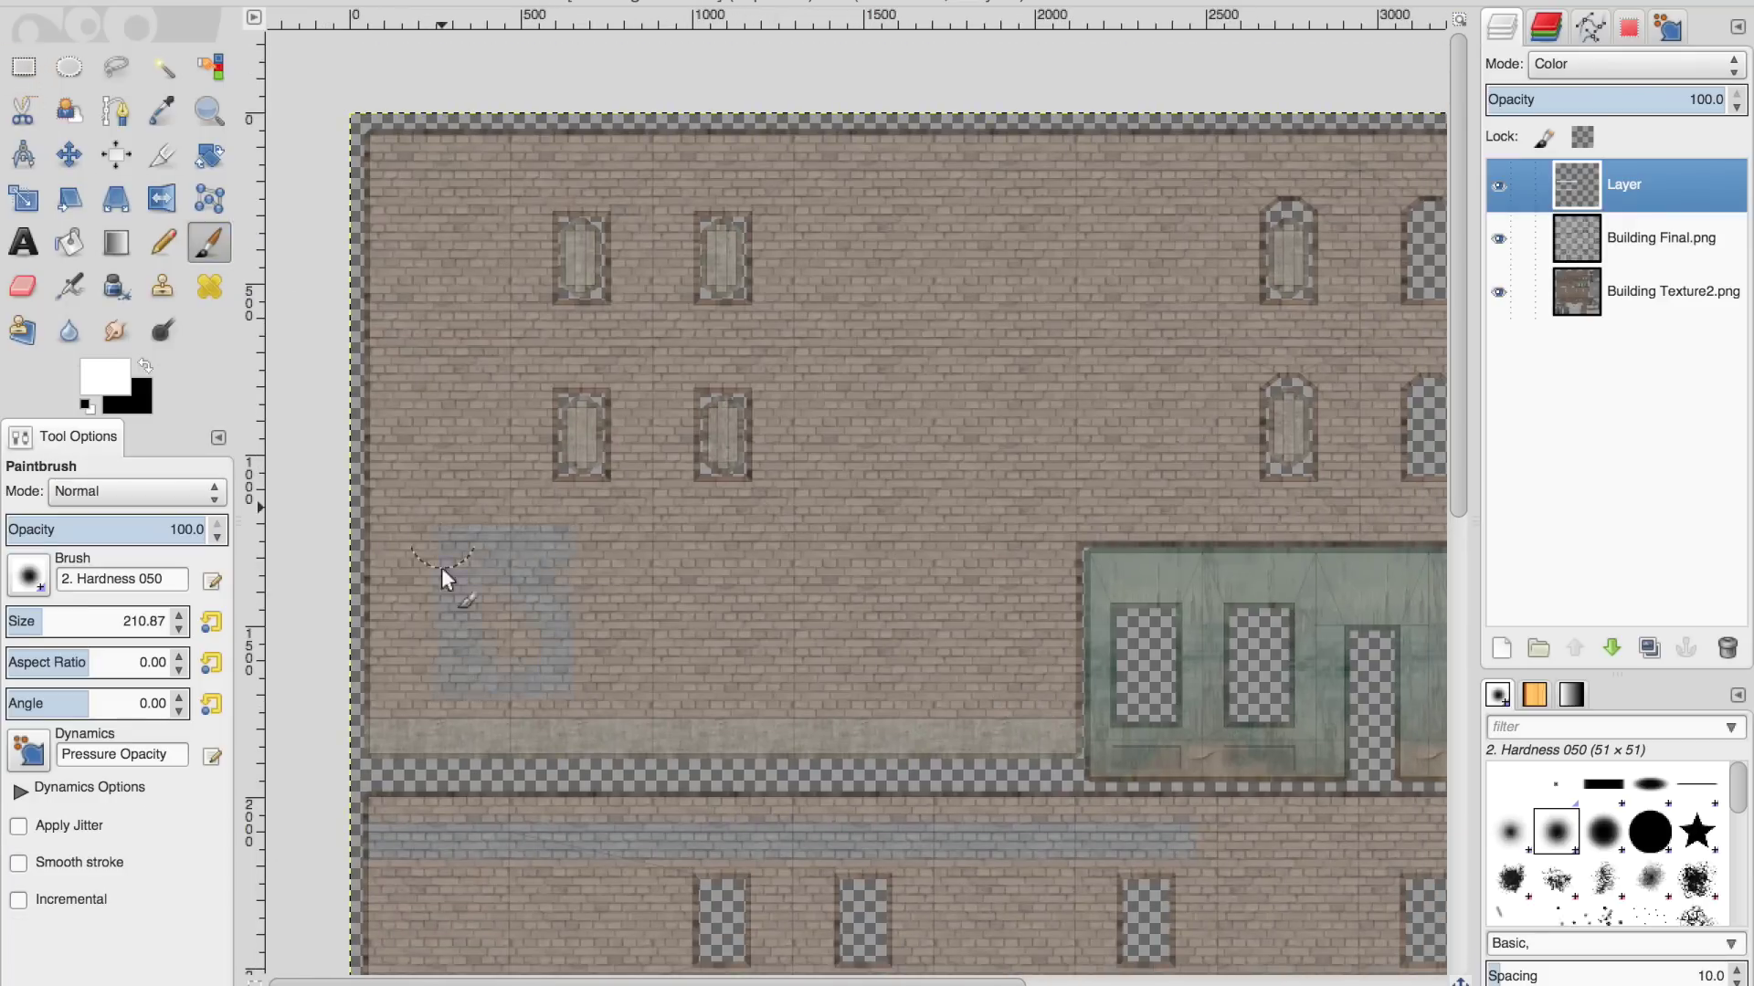
Paint an adjoining rectangle about 340 by 240 px white beside the lower part of the patch on the upper wall
left_click(24, 66)
left_click_drag(579, 627, 681, 697)
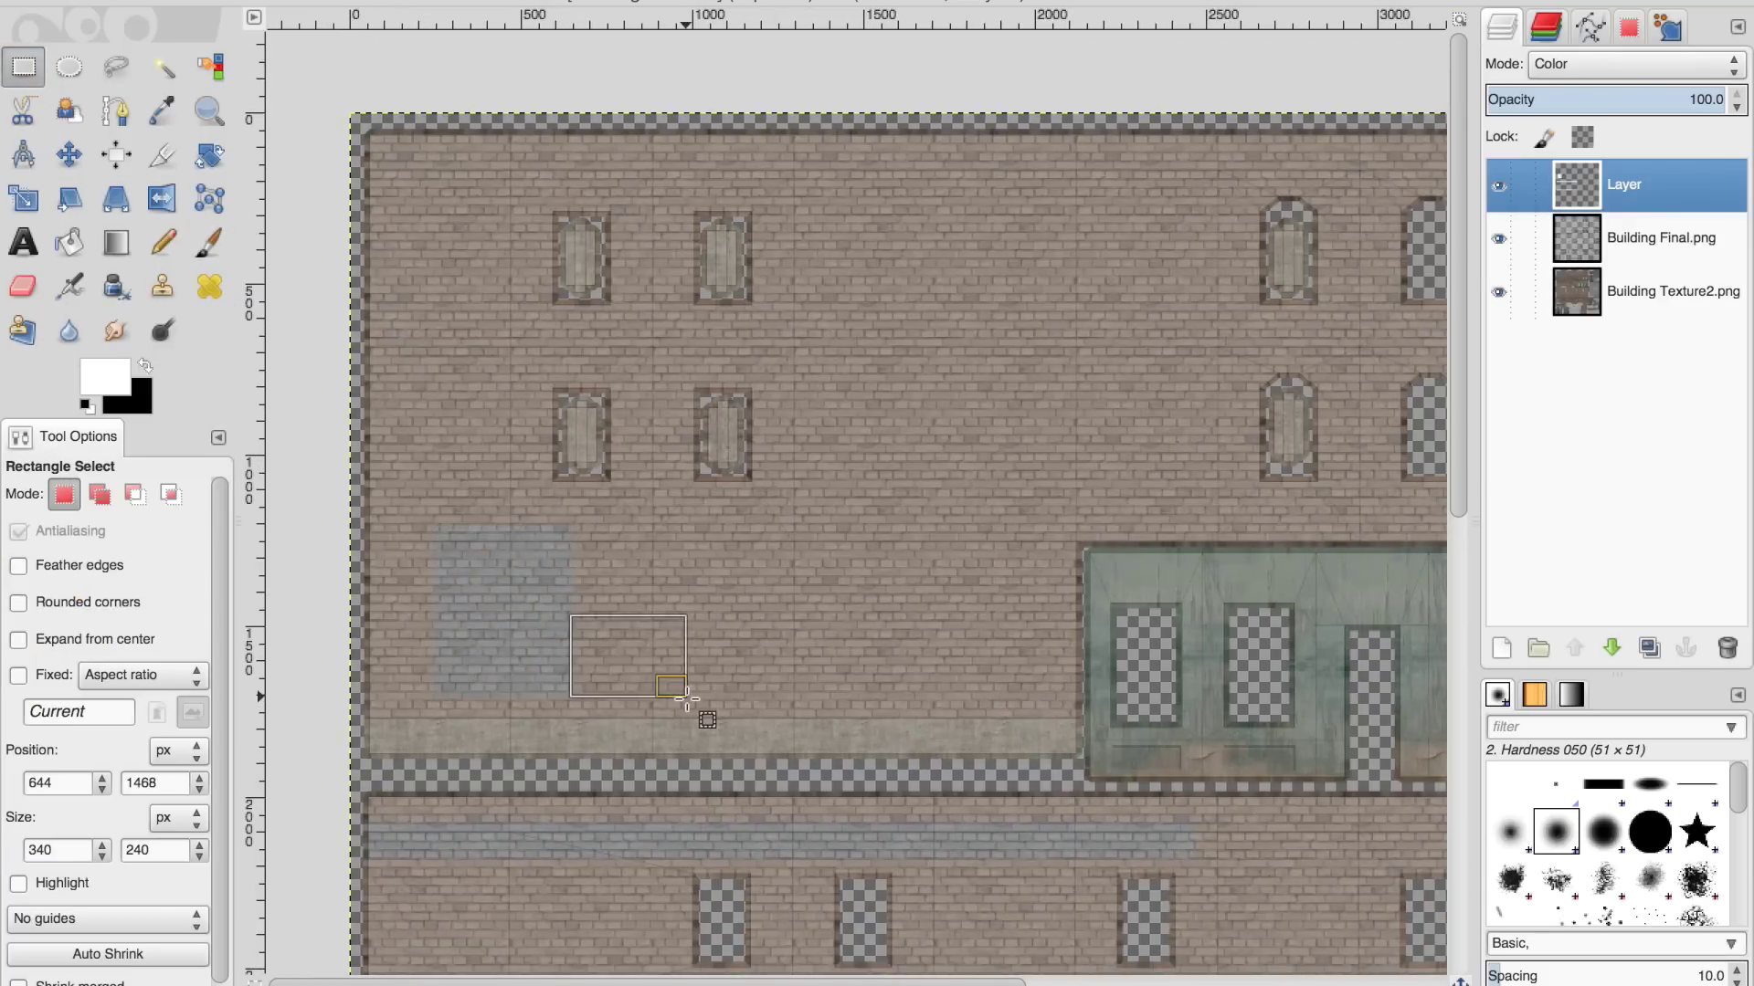
left_click(208, 242)
key("ctrl+shift+a")
scroll(585, 619, "down", 6)
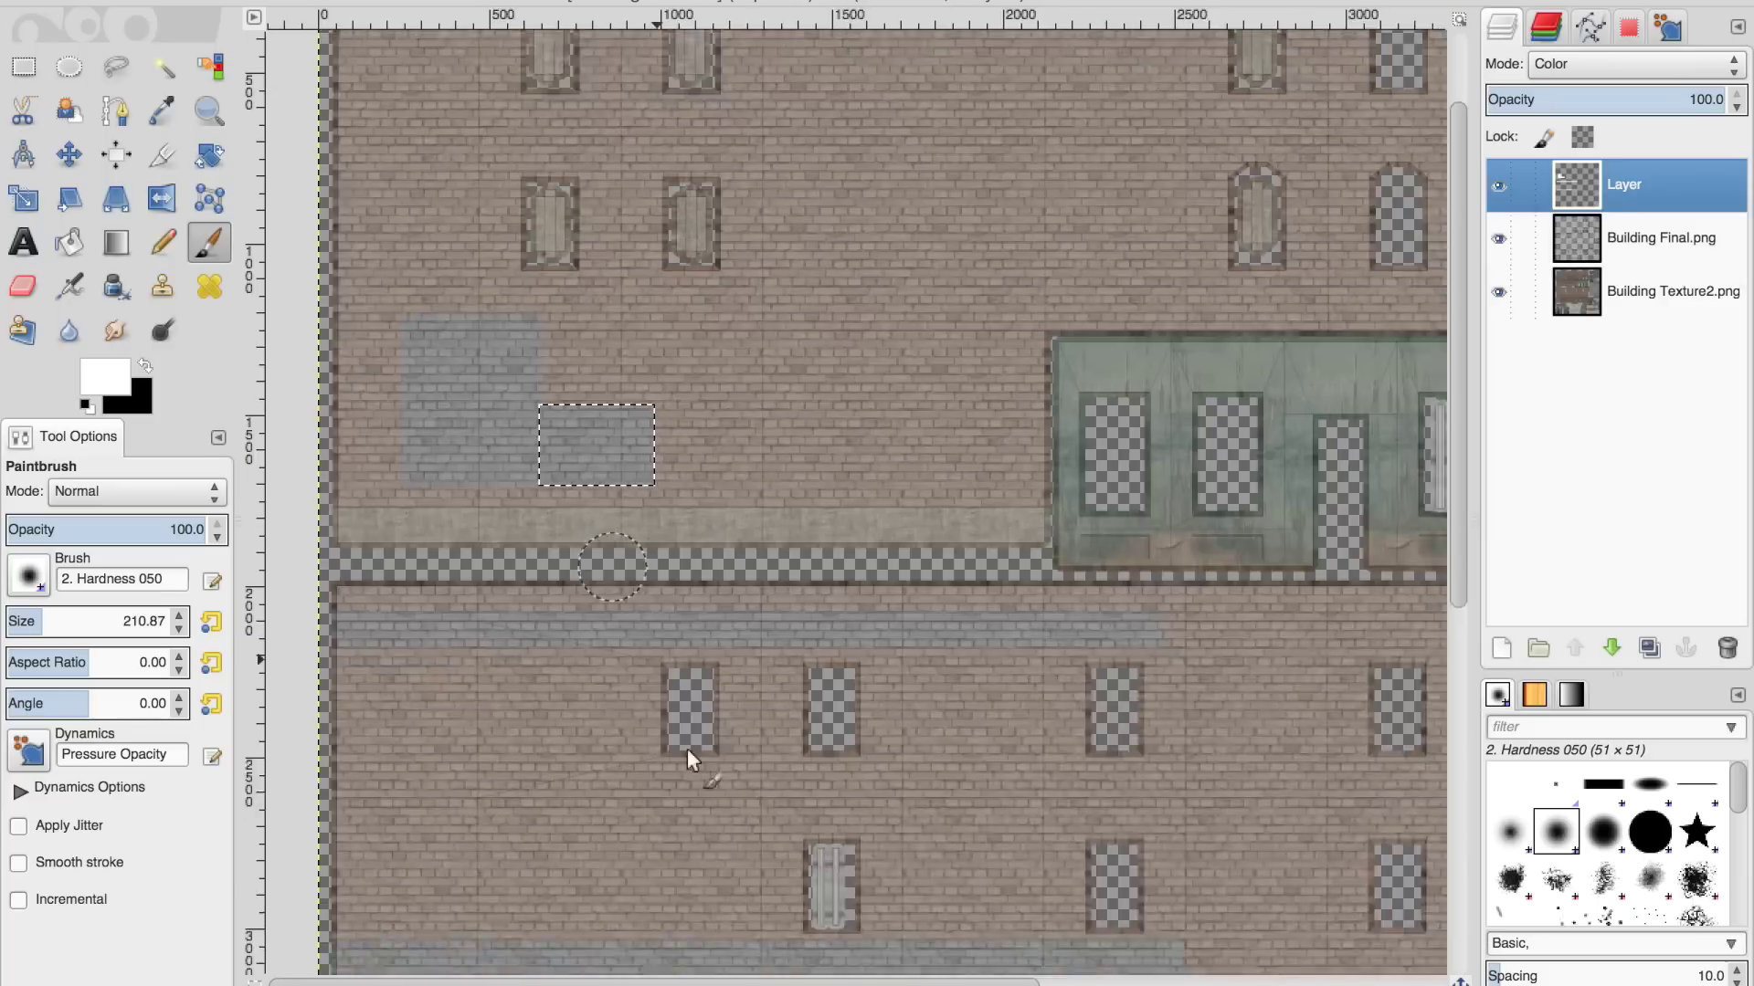
Add another transparent layer and paint a white sign panel about 1340 px wide between the two tinted strips
key("shift+ctrl+n")
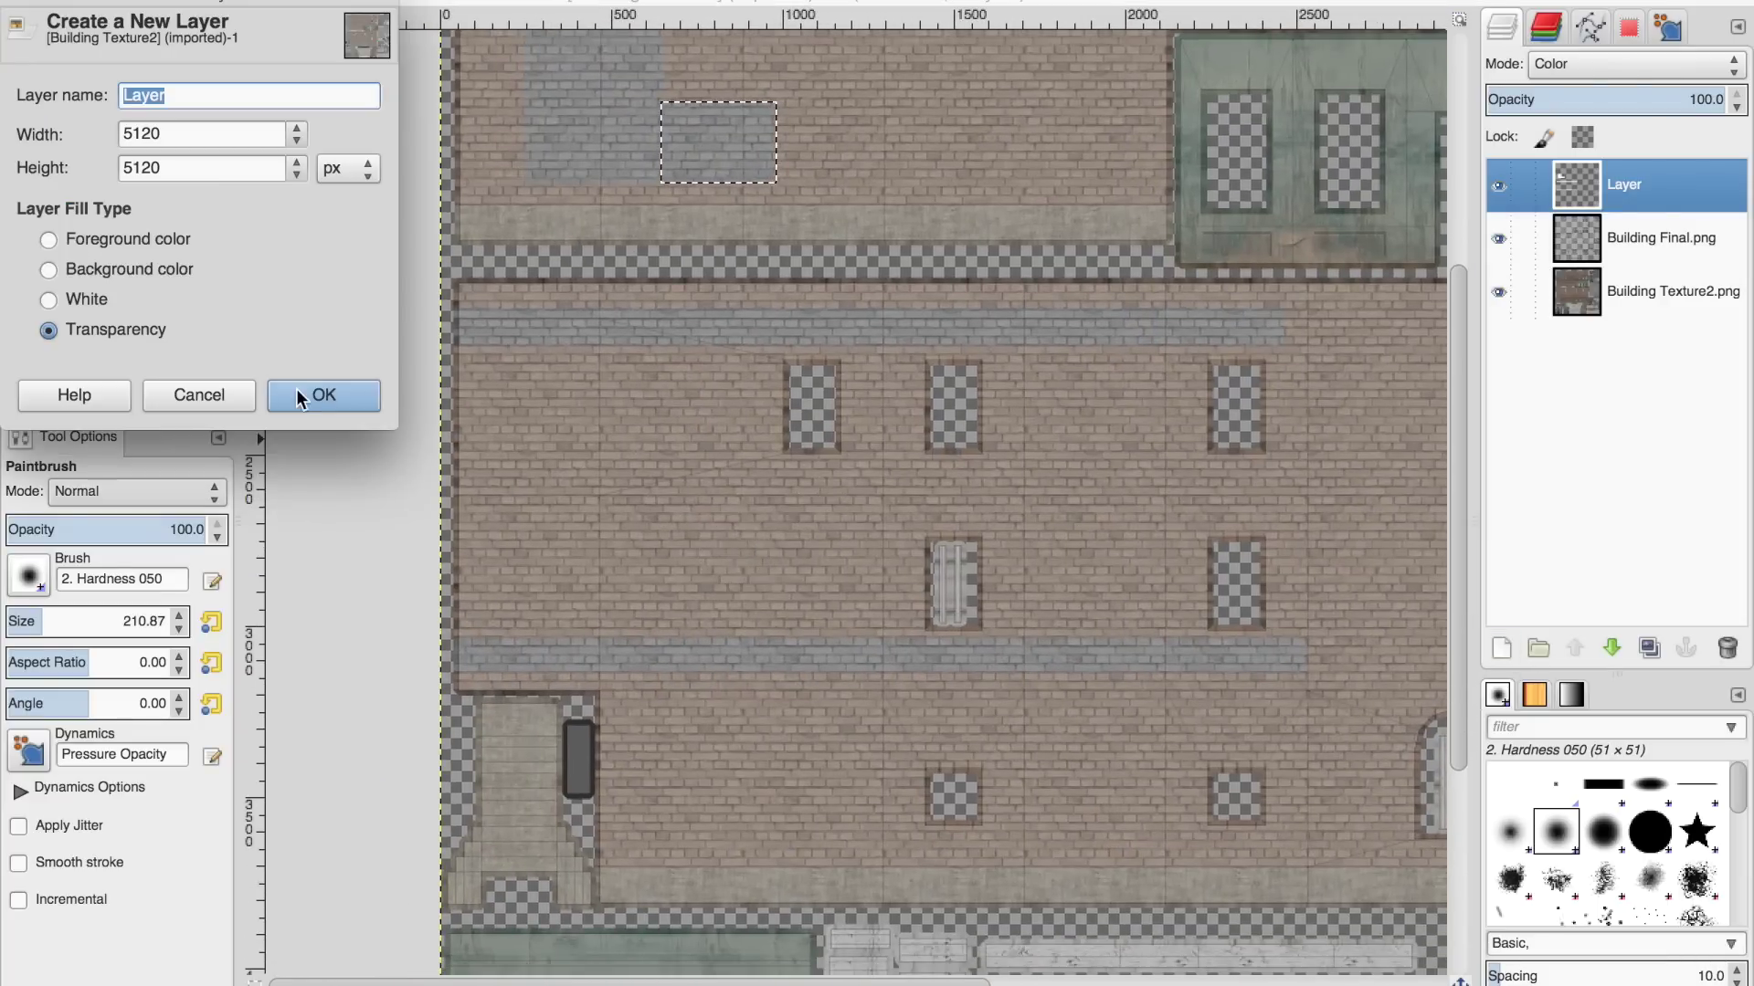
left_click(297, 391)
key("r")
left_click_drag(464, 454, 918, 575)
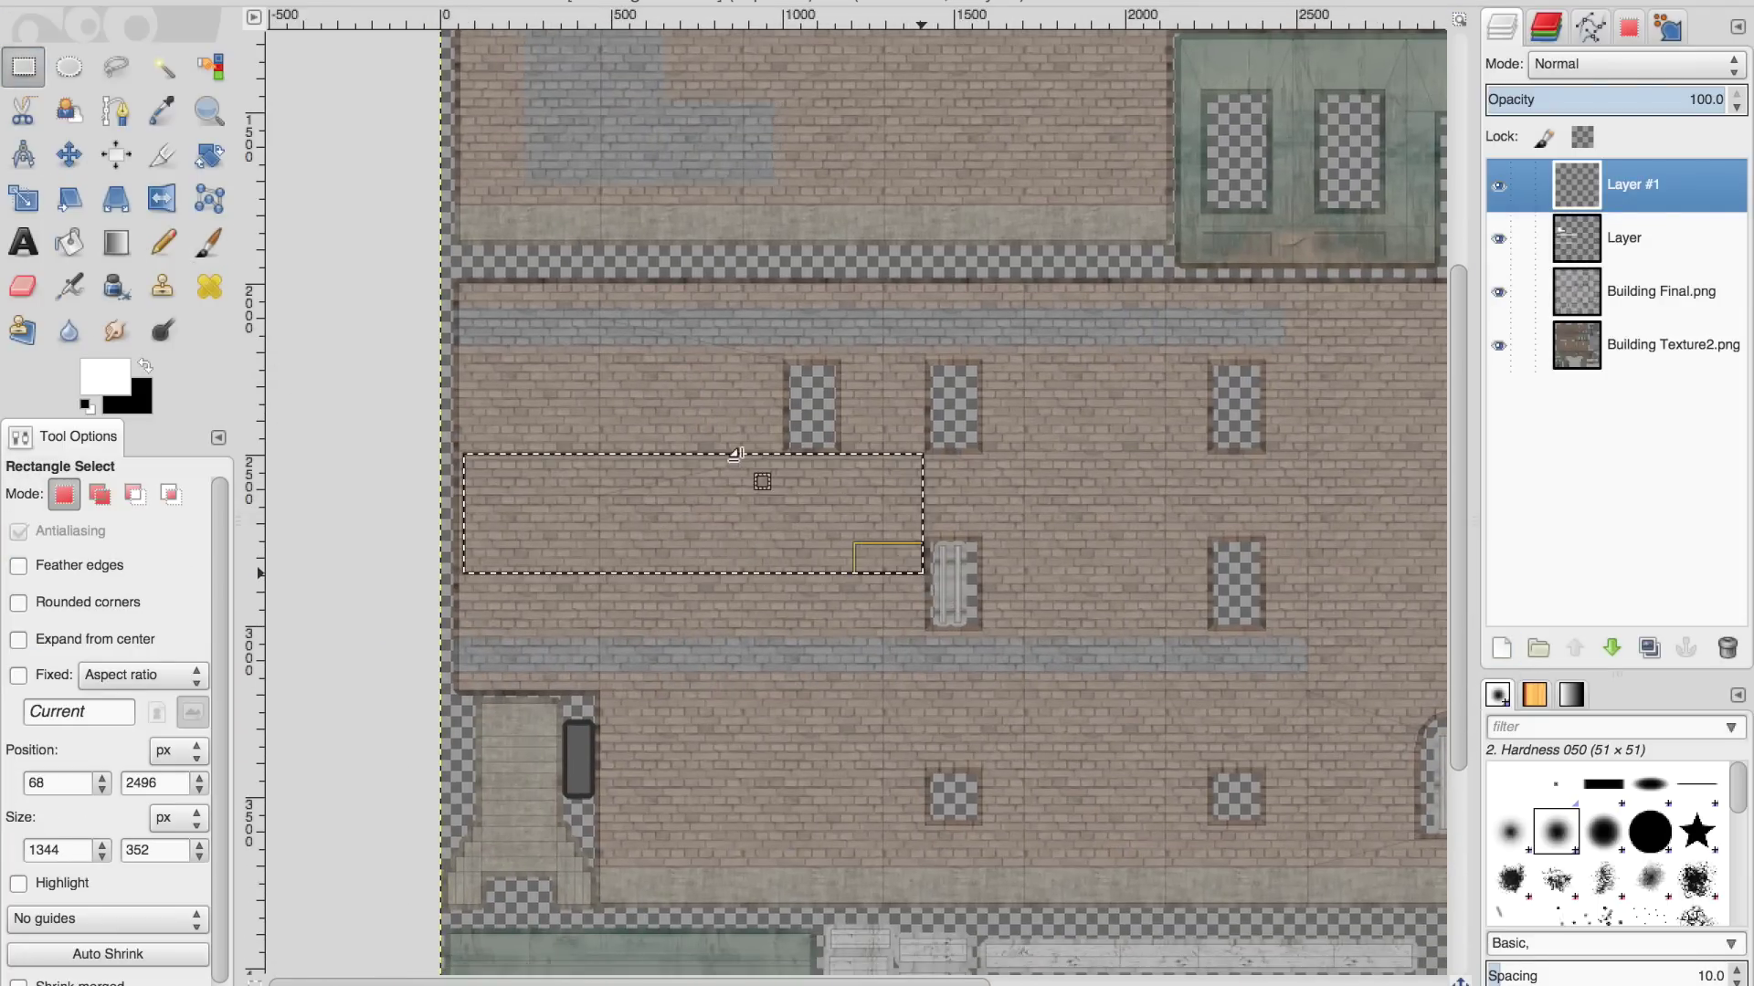
key("p")
mouse_move(457, 484)
left_mouse_down()
mouse_move(919, 511)
mouse_move(831, 521)
left_mouse_up()
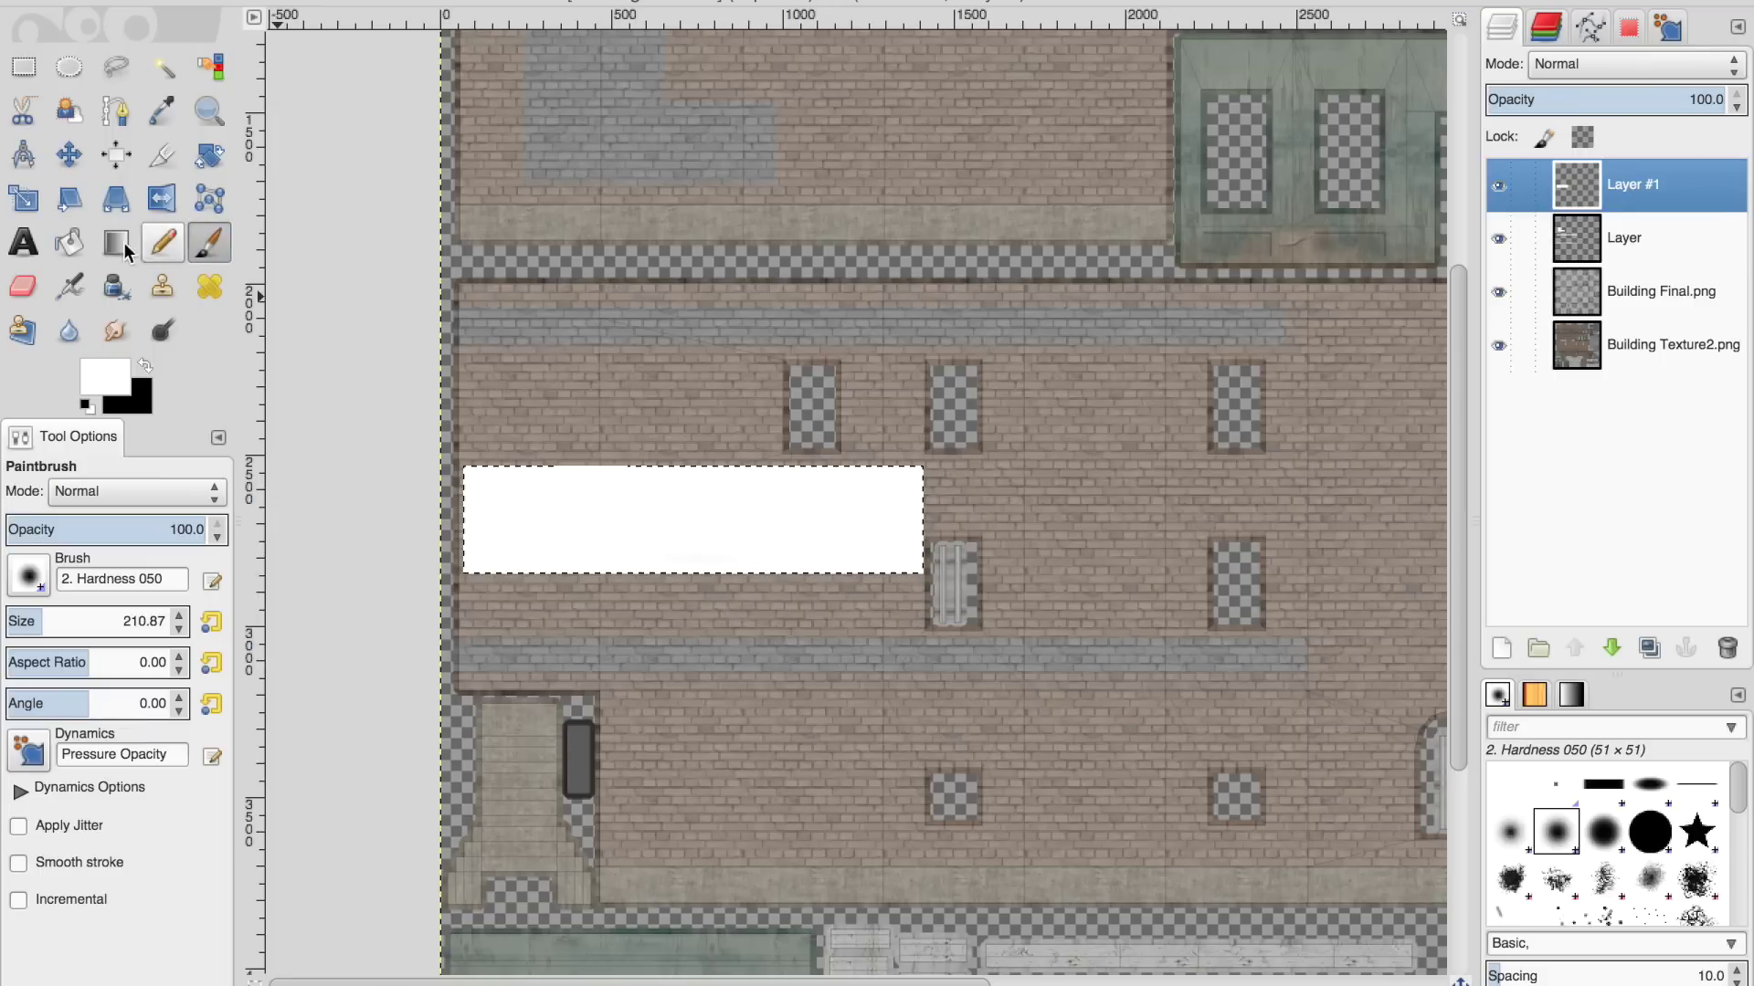
Create a text box over the white panel, set its colour to black and enter WAYWARD ART COMPANY
key("t")
left_click_drag(470, 486, 903, 573)
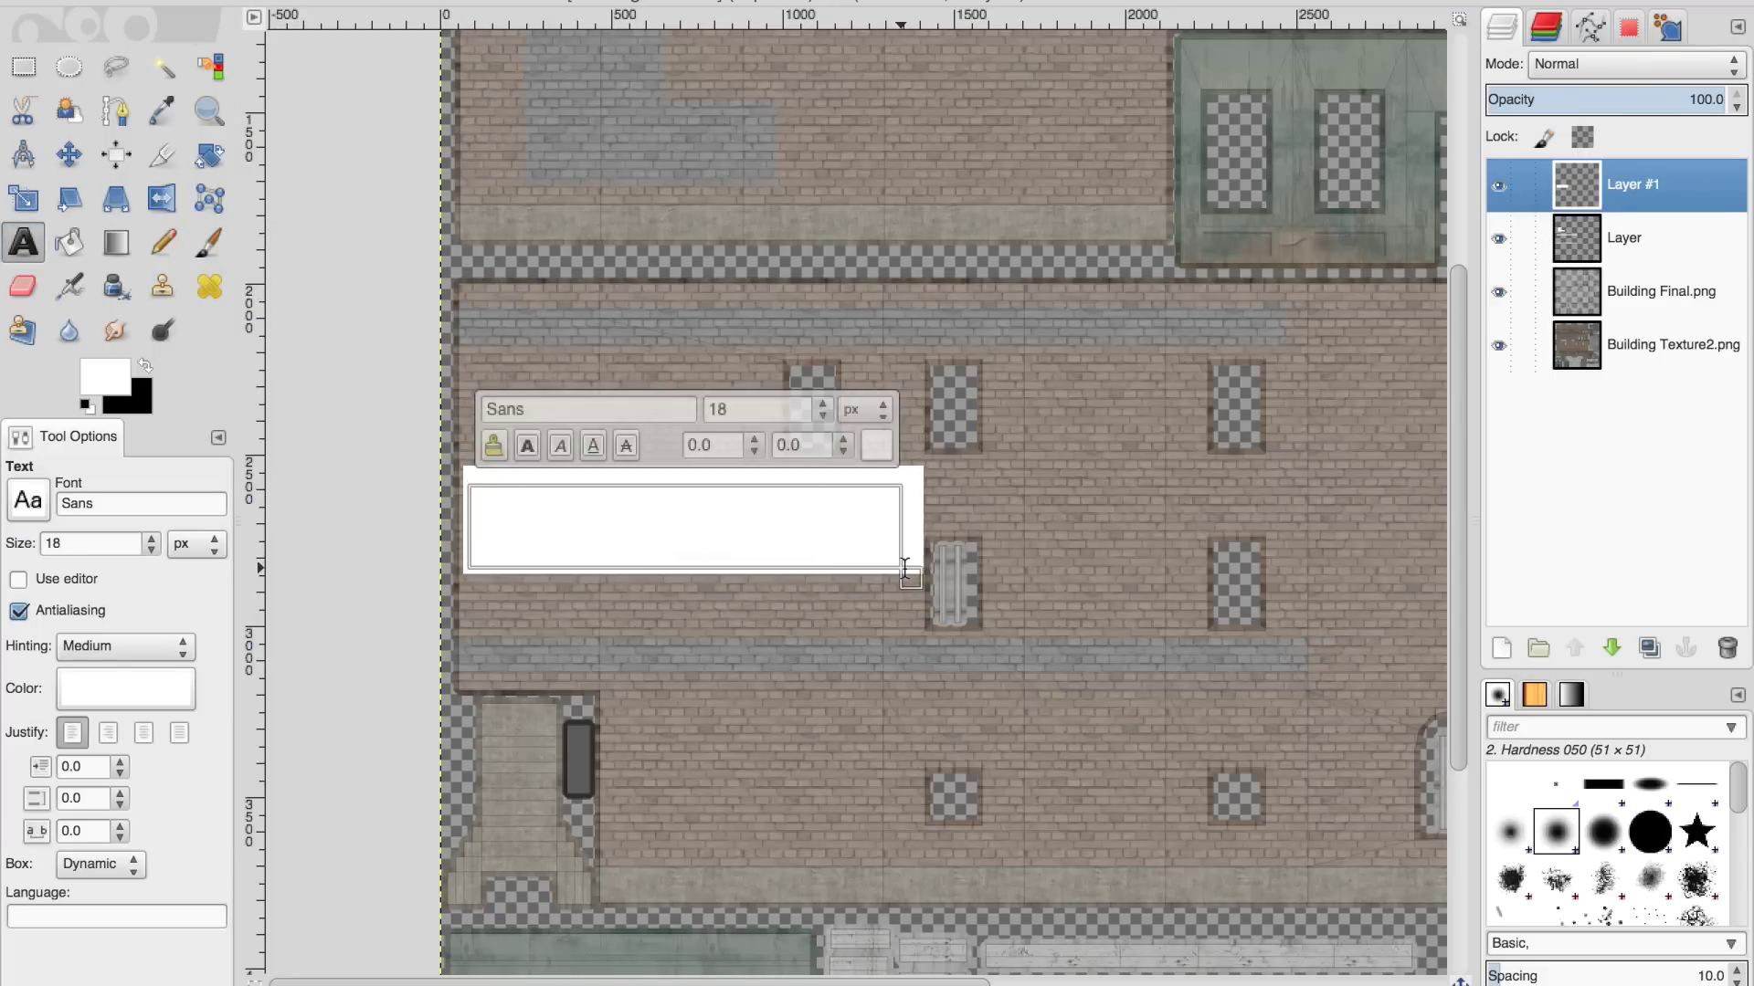
left_click(125, 689)
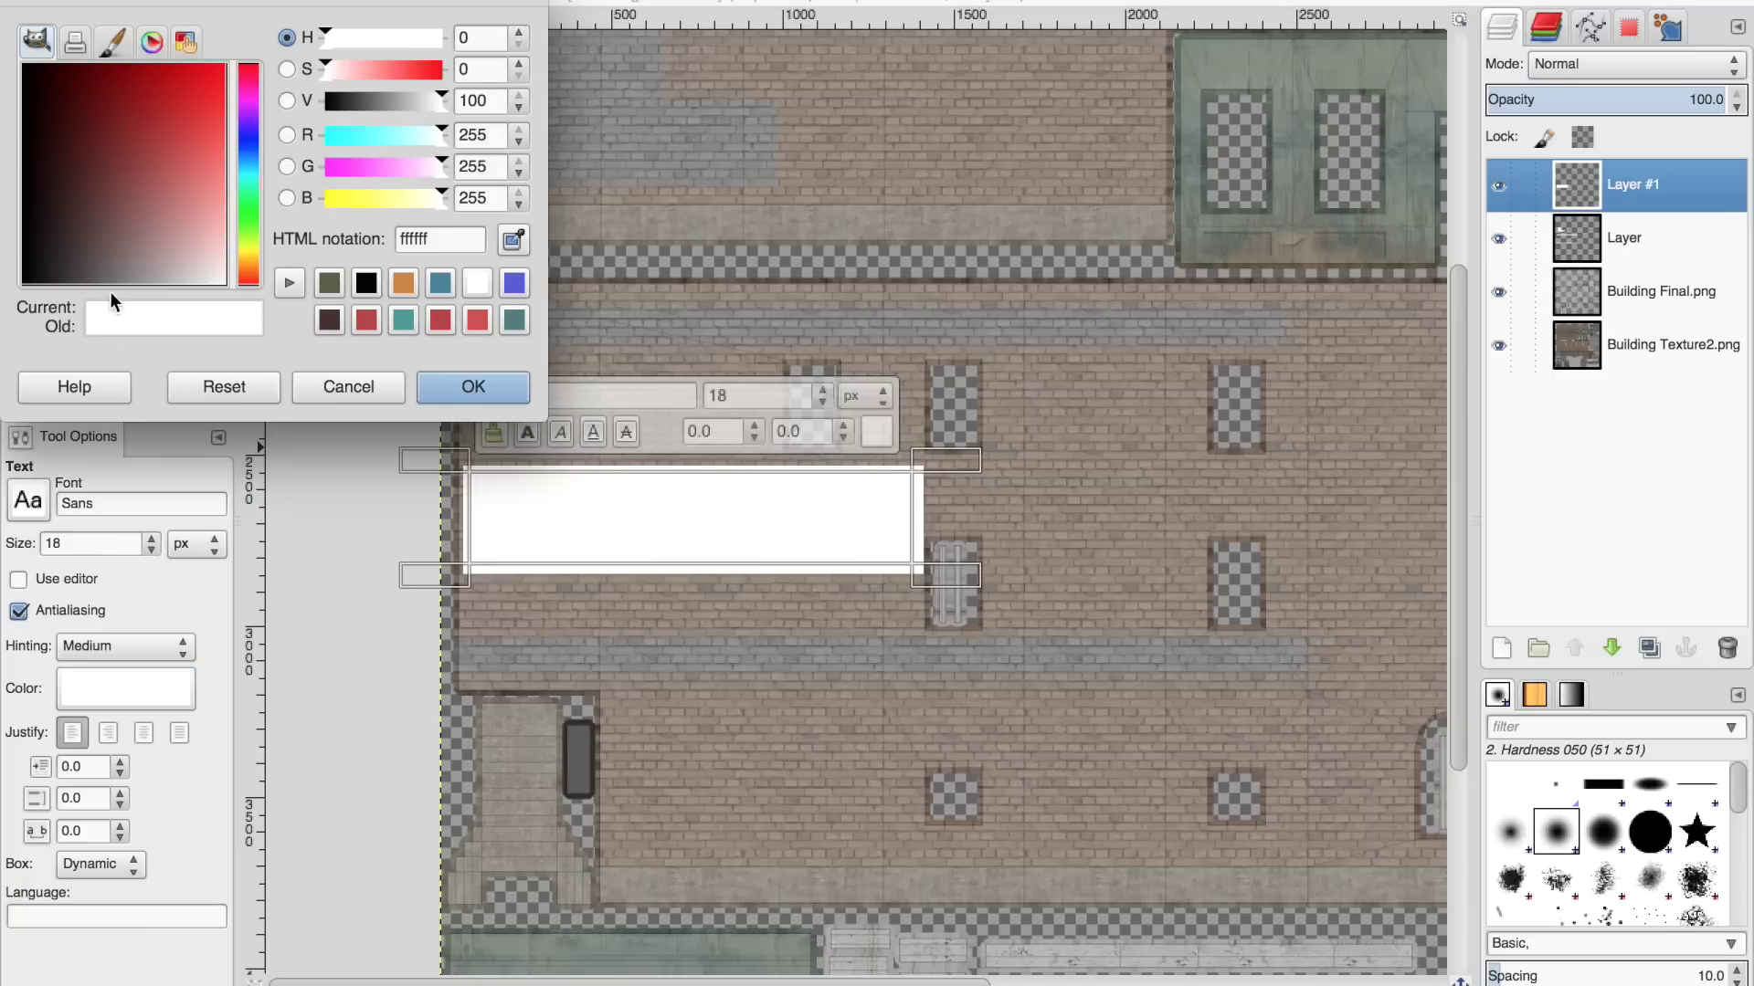
left_click(20, 279)
left_click(473, 386)
type("WAYWARD ART COM")
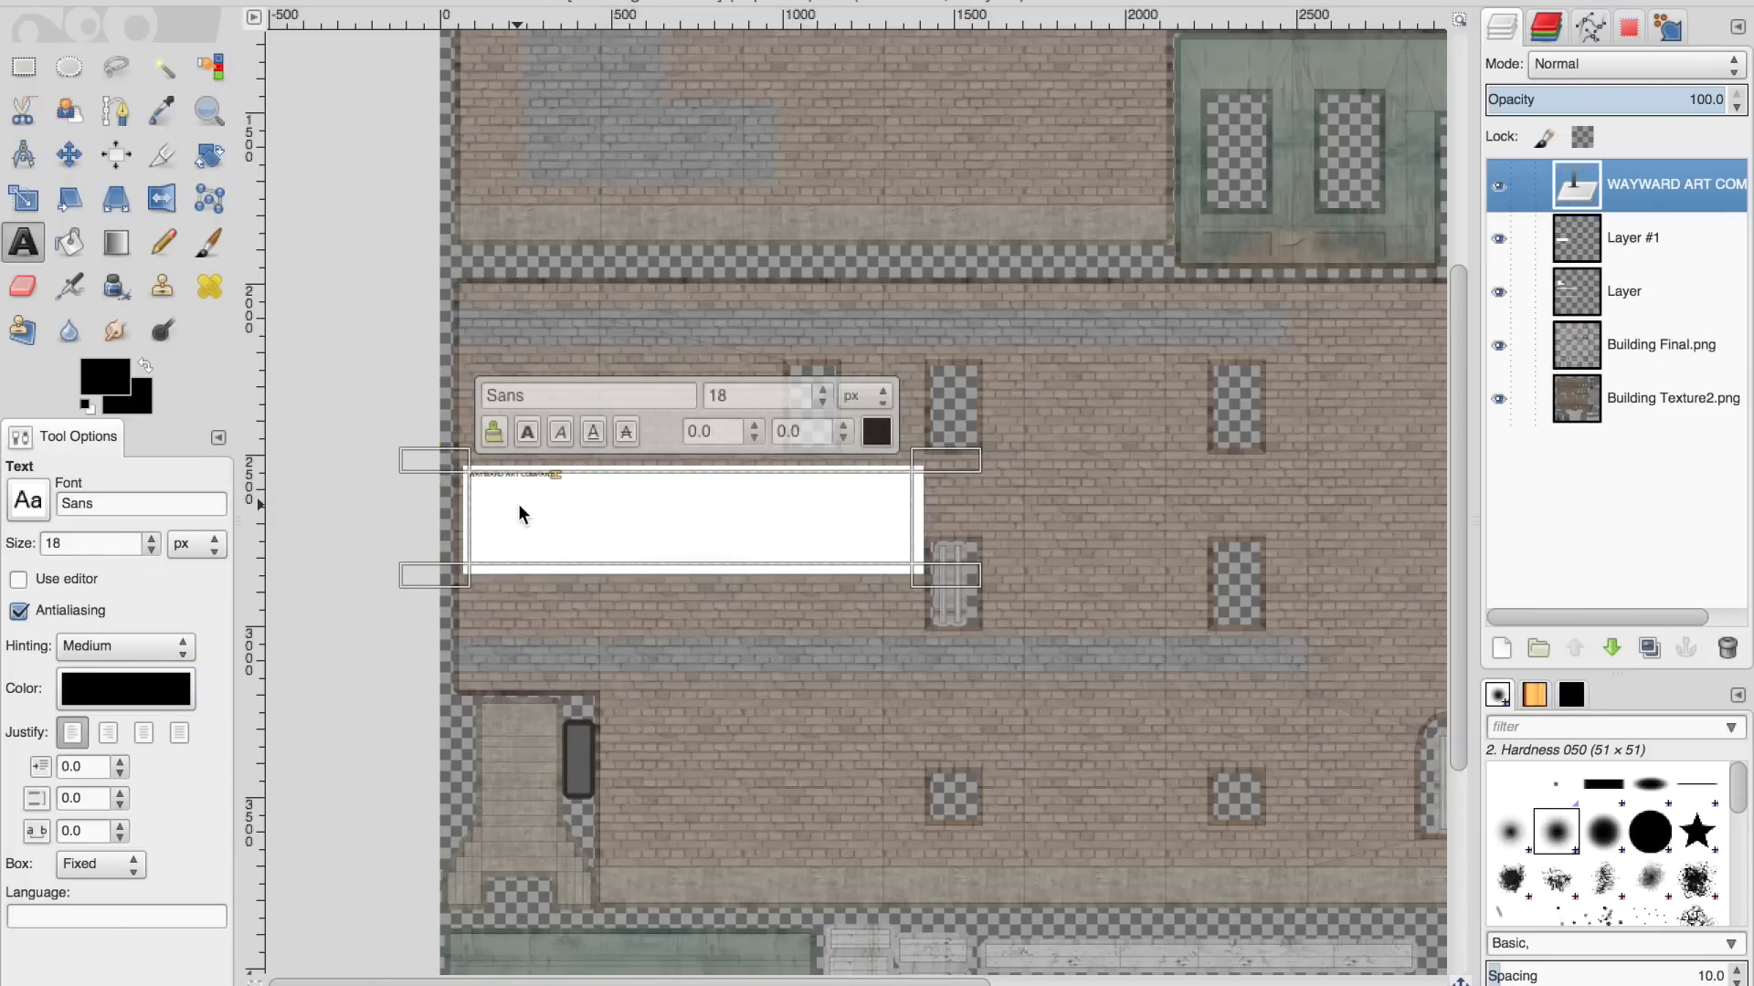
Change the sign text to a Heavy font and set its size to 88 px so it fits on one line
left_click(152, 539)
left_click(28, 500)
scroll(101, 634, "down", 10)
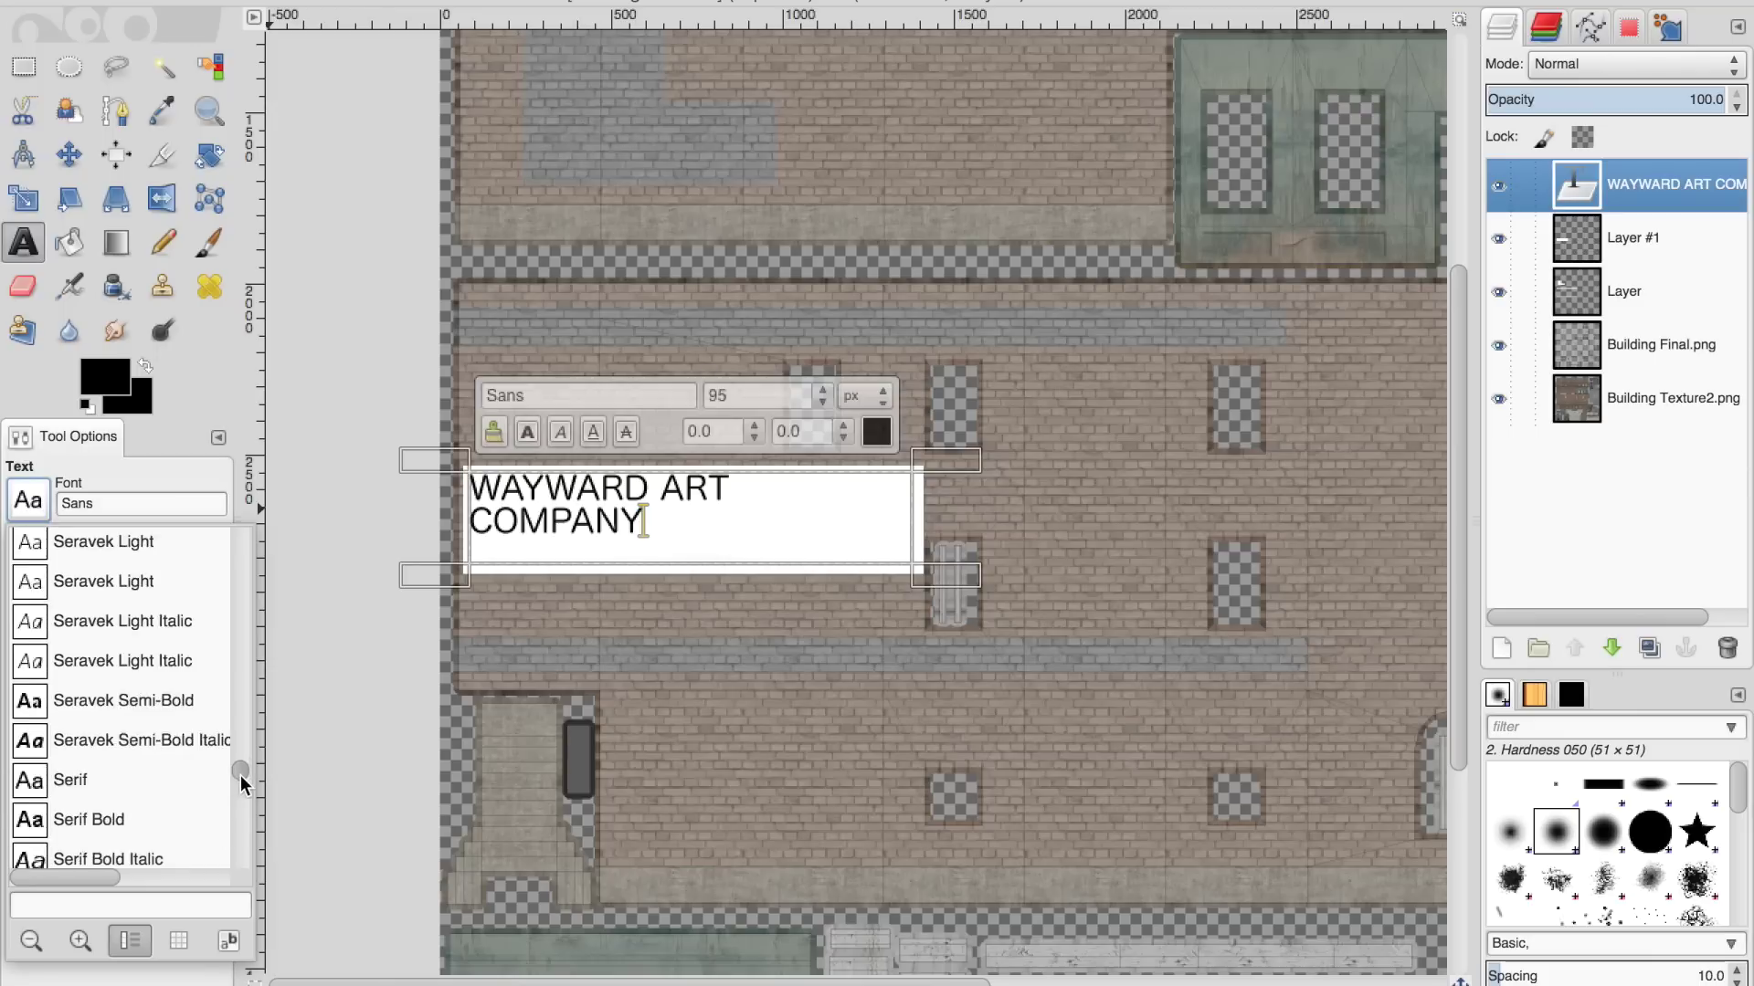
left_click(112, 731)
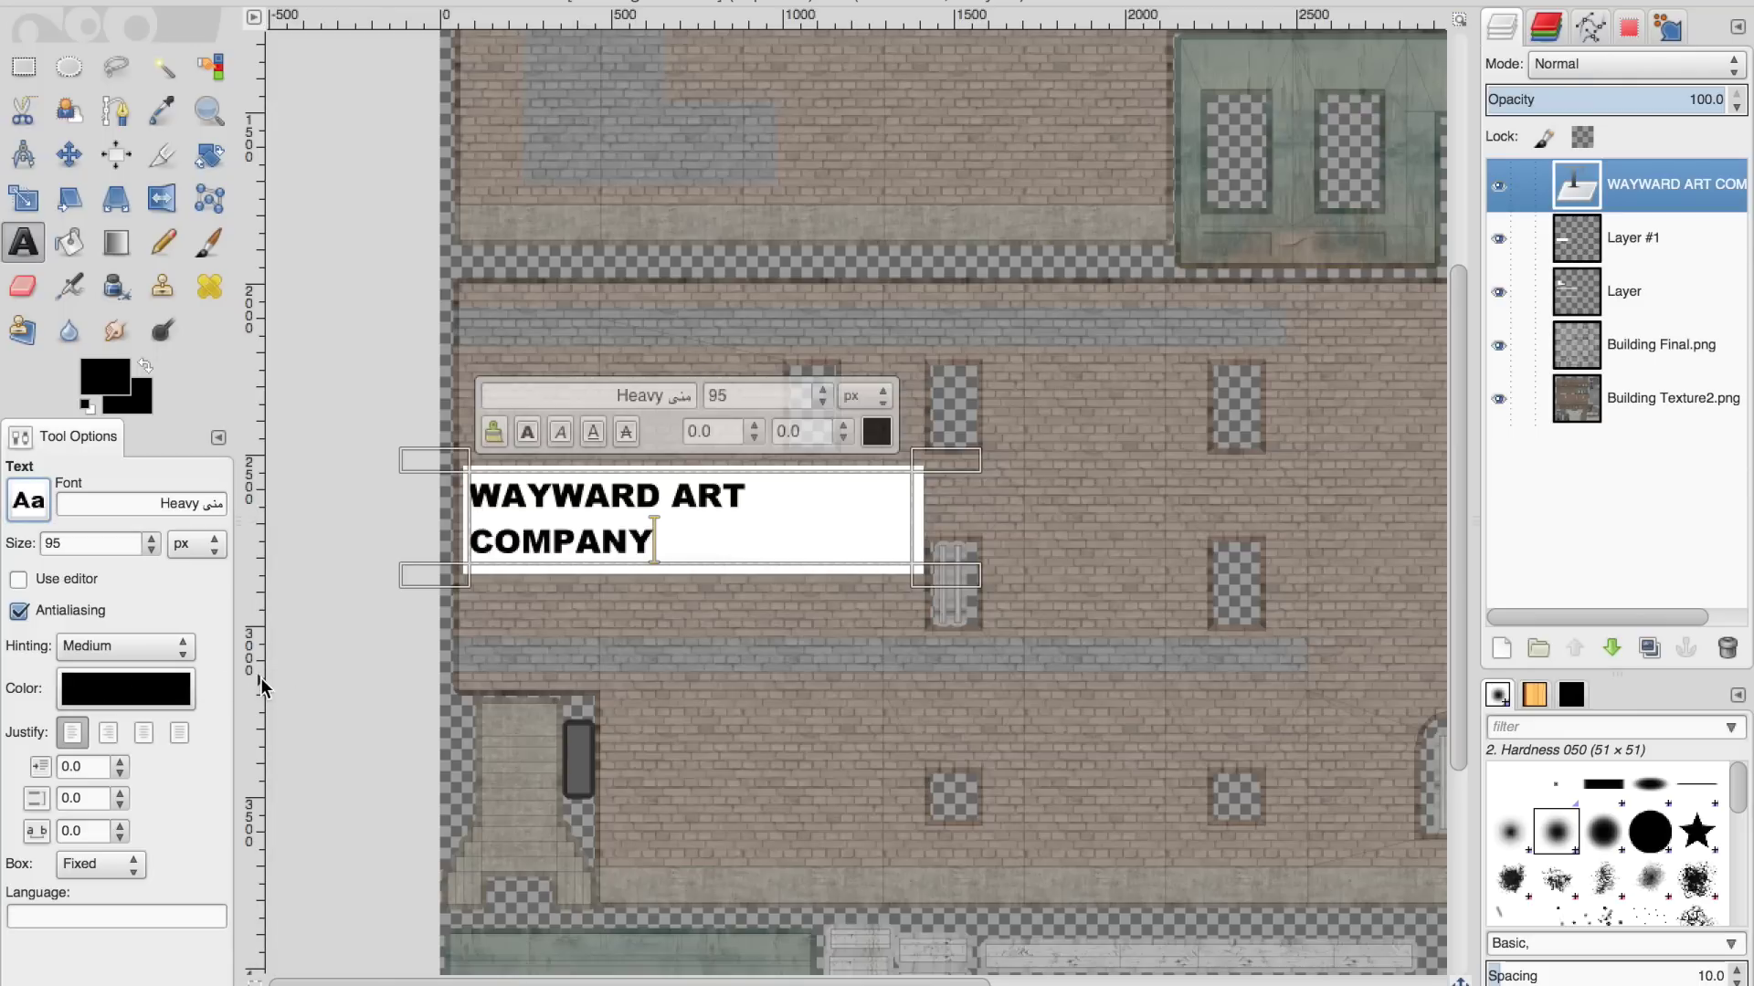
scroll(149, 545, "down", 9)
scroll(152, 540, "up", 2)
Move the WAYWARD ART COMPANY text layer slightly down within the white panel, using the option to move the active layer
left_click(1641, 241)
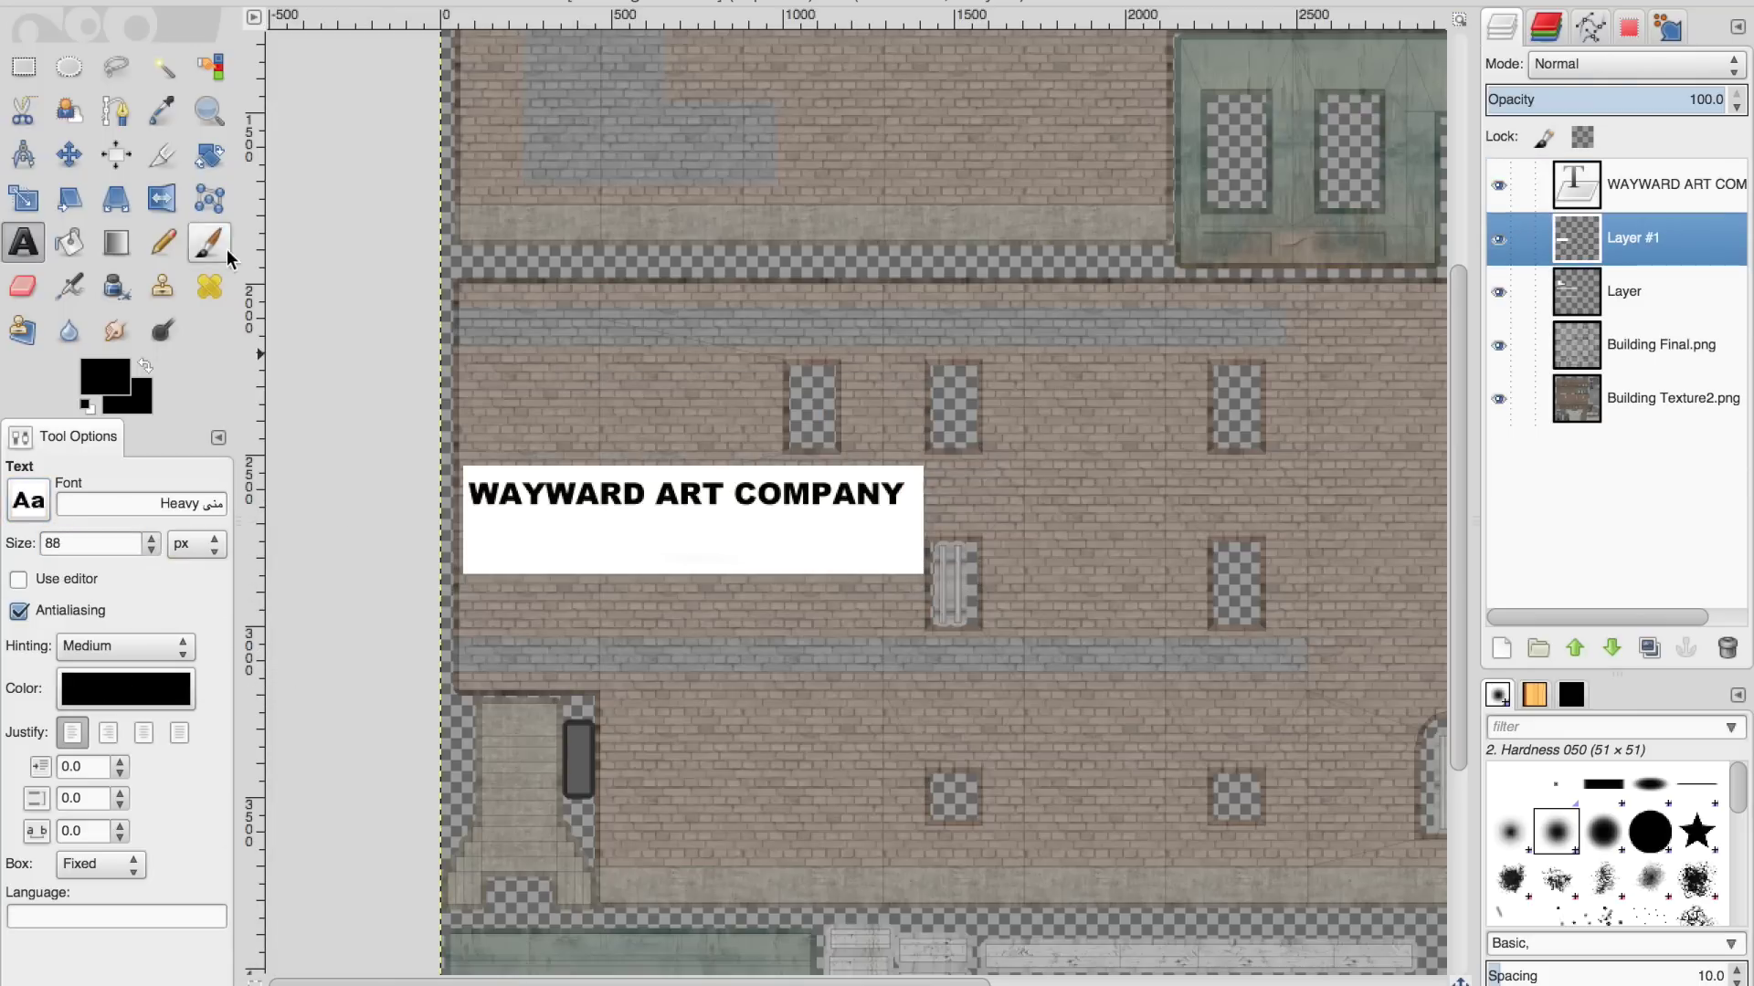
left_click(72, 158)
left_click(1599, 192)
left_click(73, 580)
left_click_drag(671, 505, 675, 526)
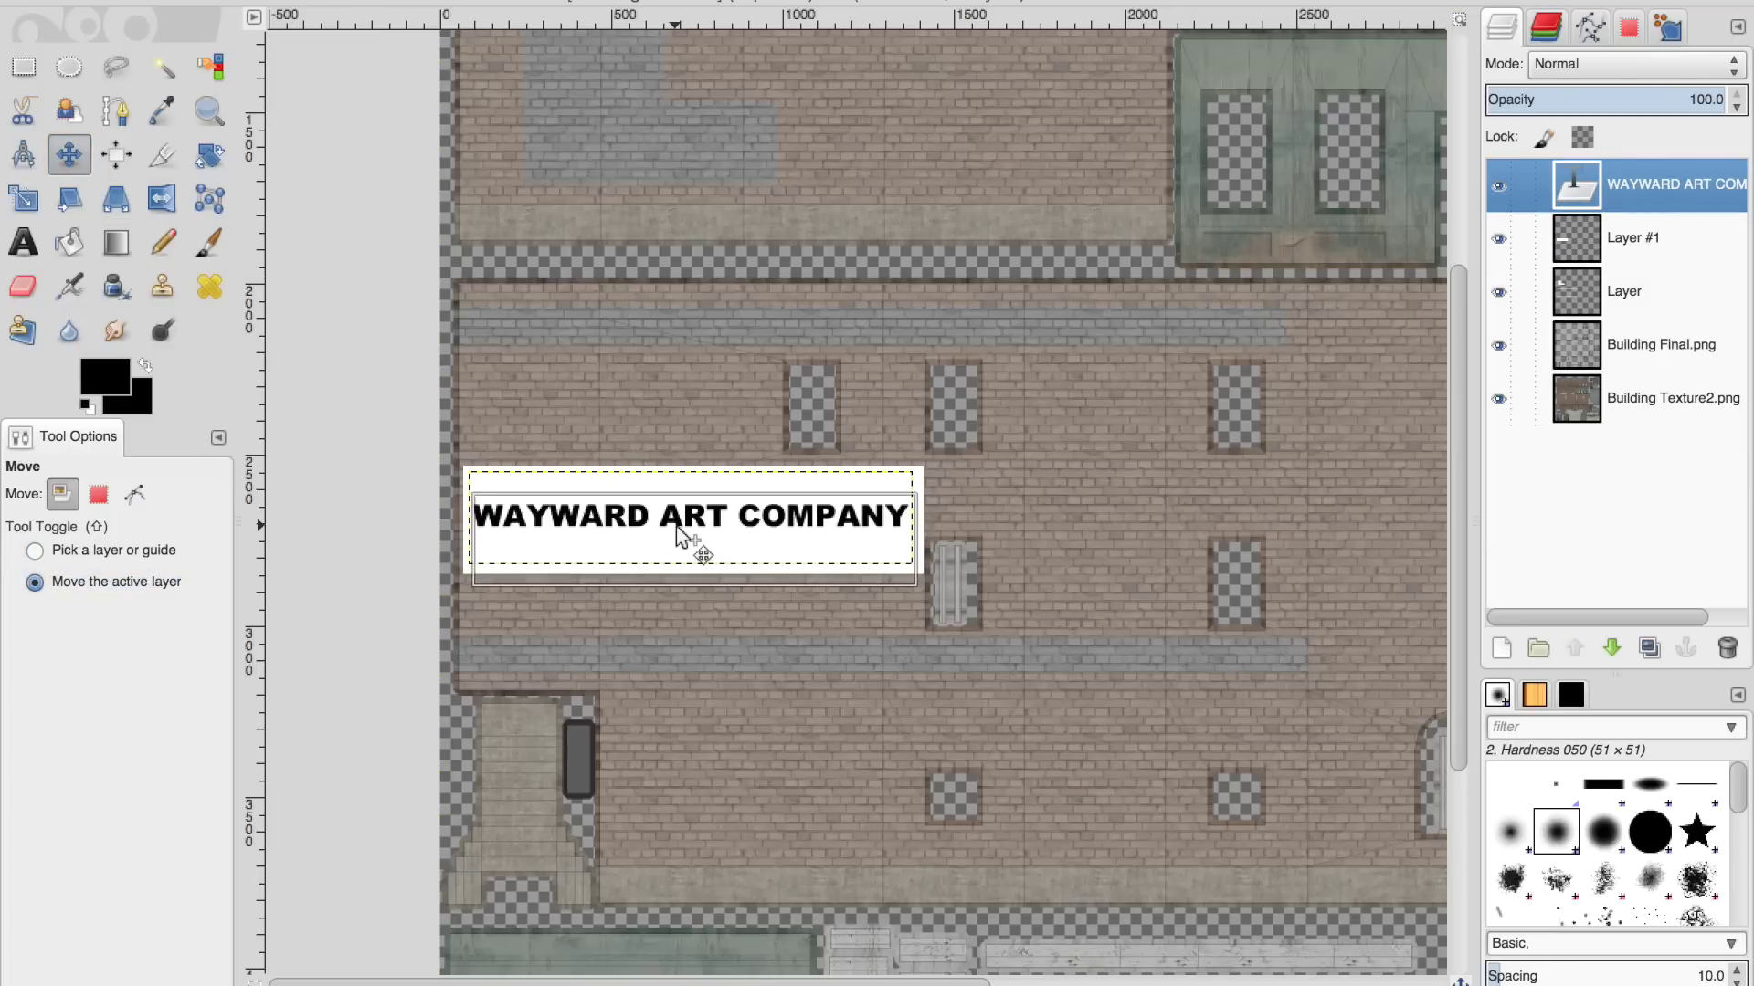
Scale the text layer taller and slightly wider so the lettering spans the white panel
key("shift+s")
left_click_drag(794, 650, 973, 710)
left_click_drag(1178, 567, 925, 558)
left_click_drag(693, 635, 693, 677)
left_click_drag(689, 479, 692, 454)
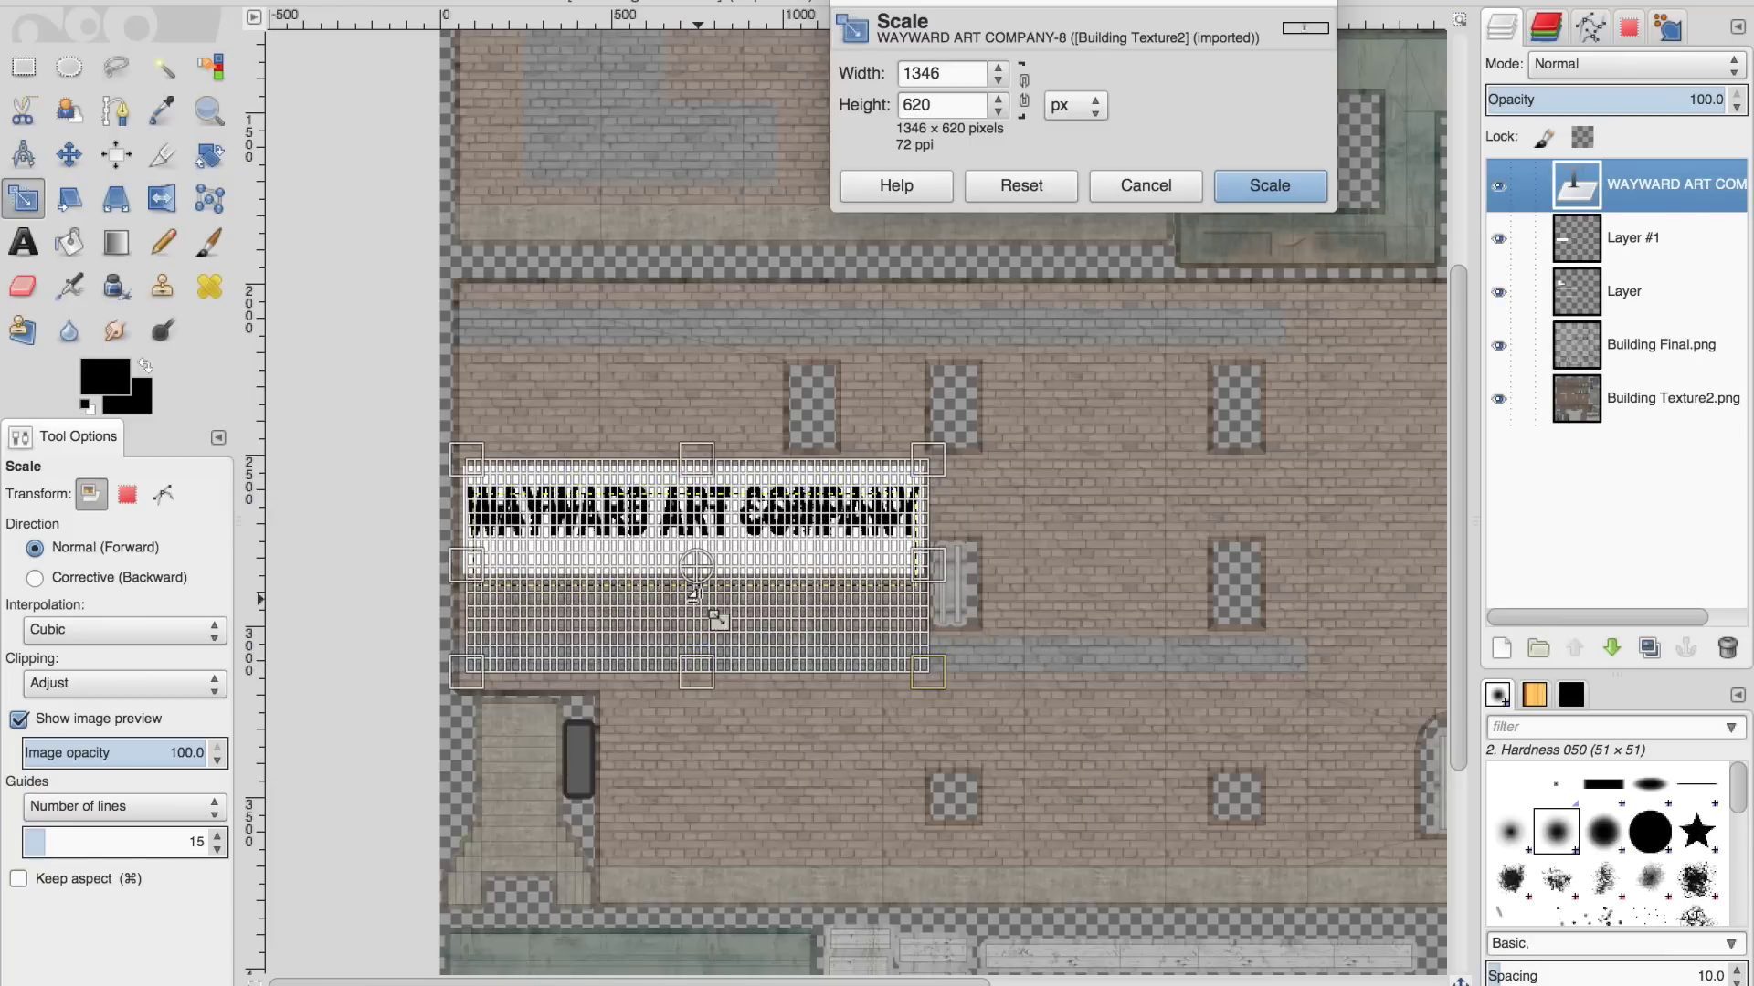
left_click_drag(697, 676, 698, 716)
left_click(1268, 185)
Select the black letters of the sign text with Fuzzy Select, adding each letter to the selection
middle_click_drag(697, 703, 705, 761)
scroll(747, 624, "up", 2, "ctrl")
scroll(705, 760, "left", 2)
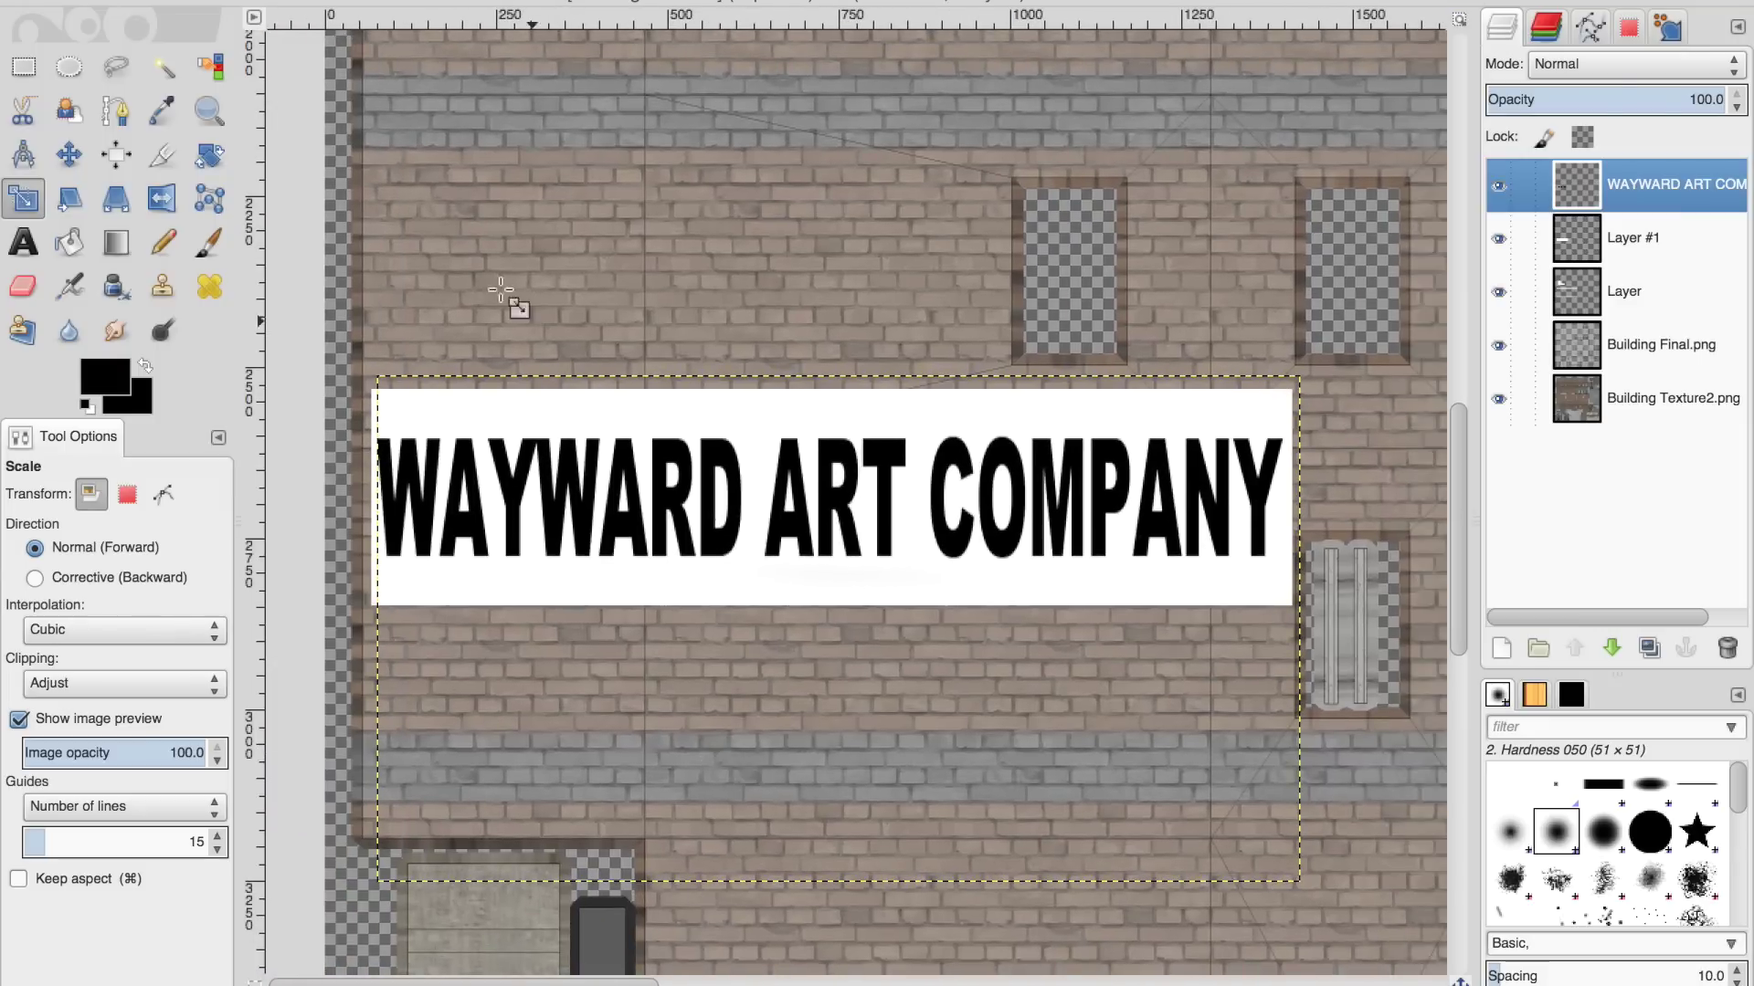
left_click(162, 66)
left_click(667, 522)
left_click(723, 453)
left_click(875, 450)
left_click(969, 530)
left_click(1115, 447)
left_click(1158, 484)
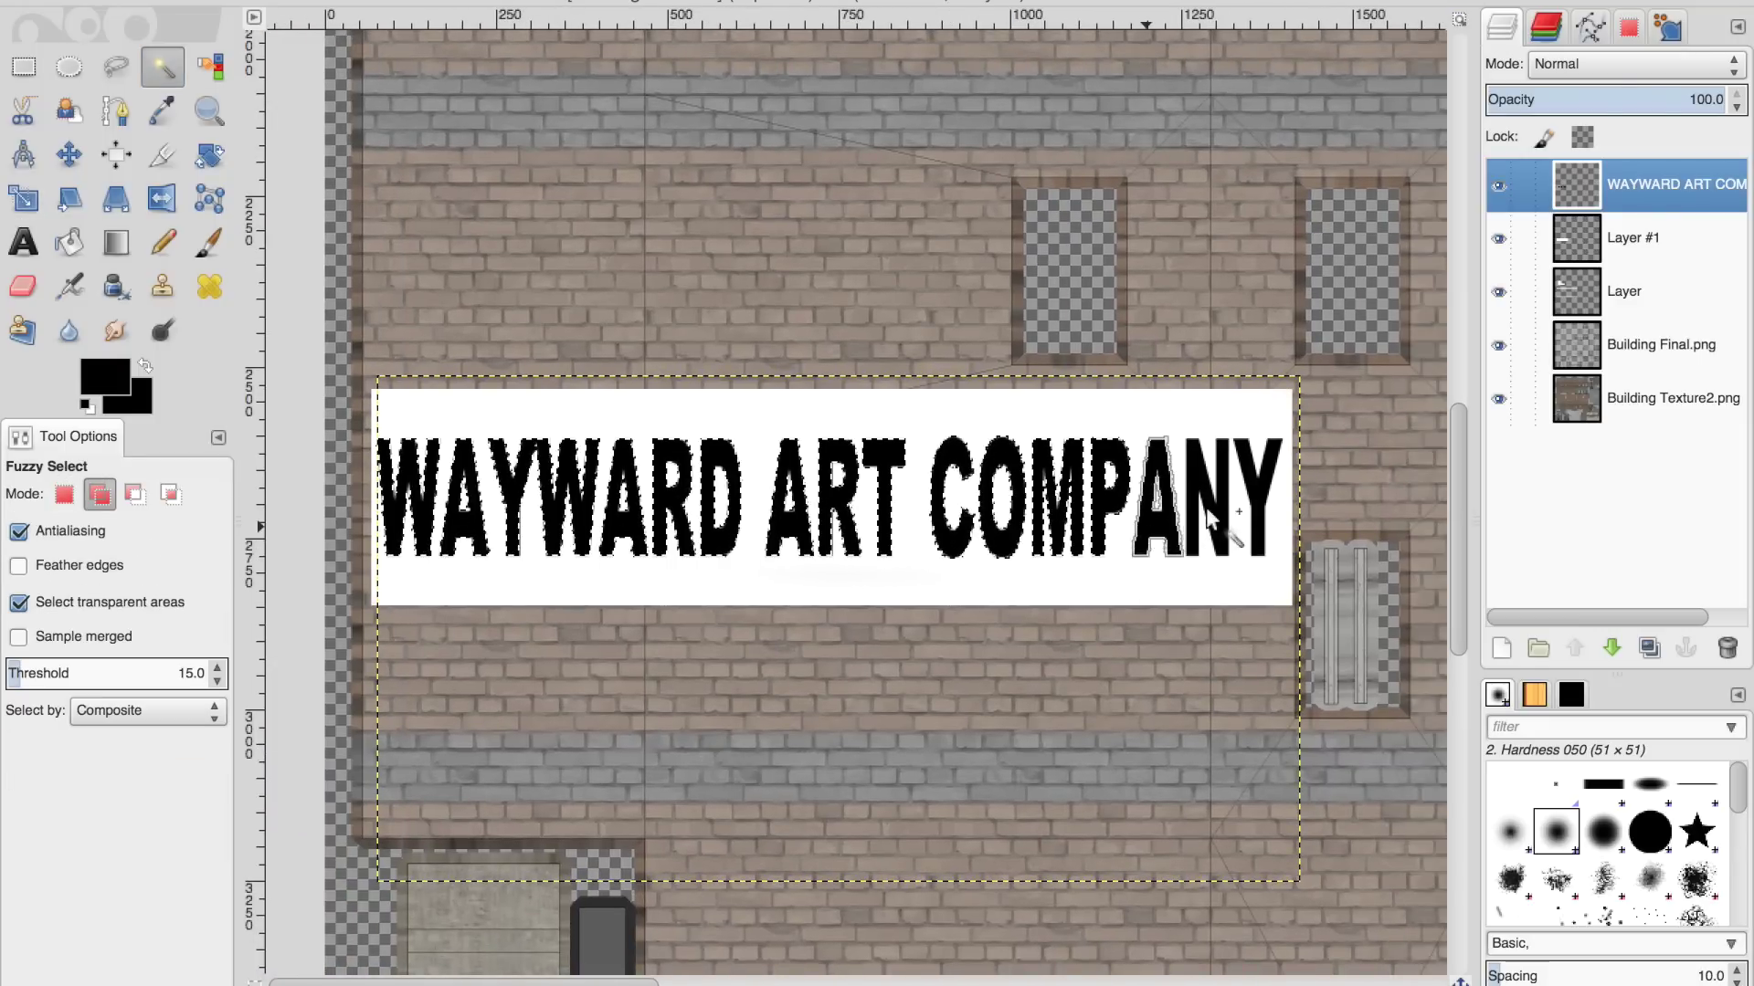
Erase the selected letter shapes from the white panel on Layer #1, then delete the WAYWARD ART COMPANY text layer
left_click(1645, 239)
key("shift+e")
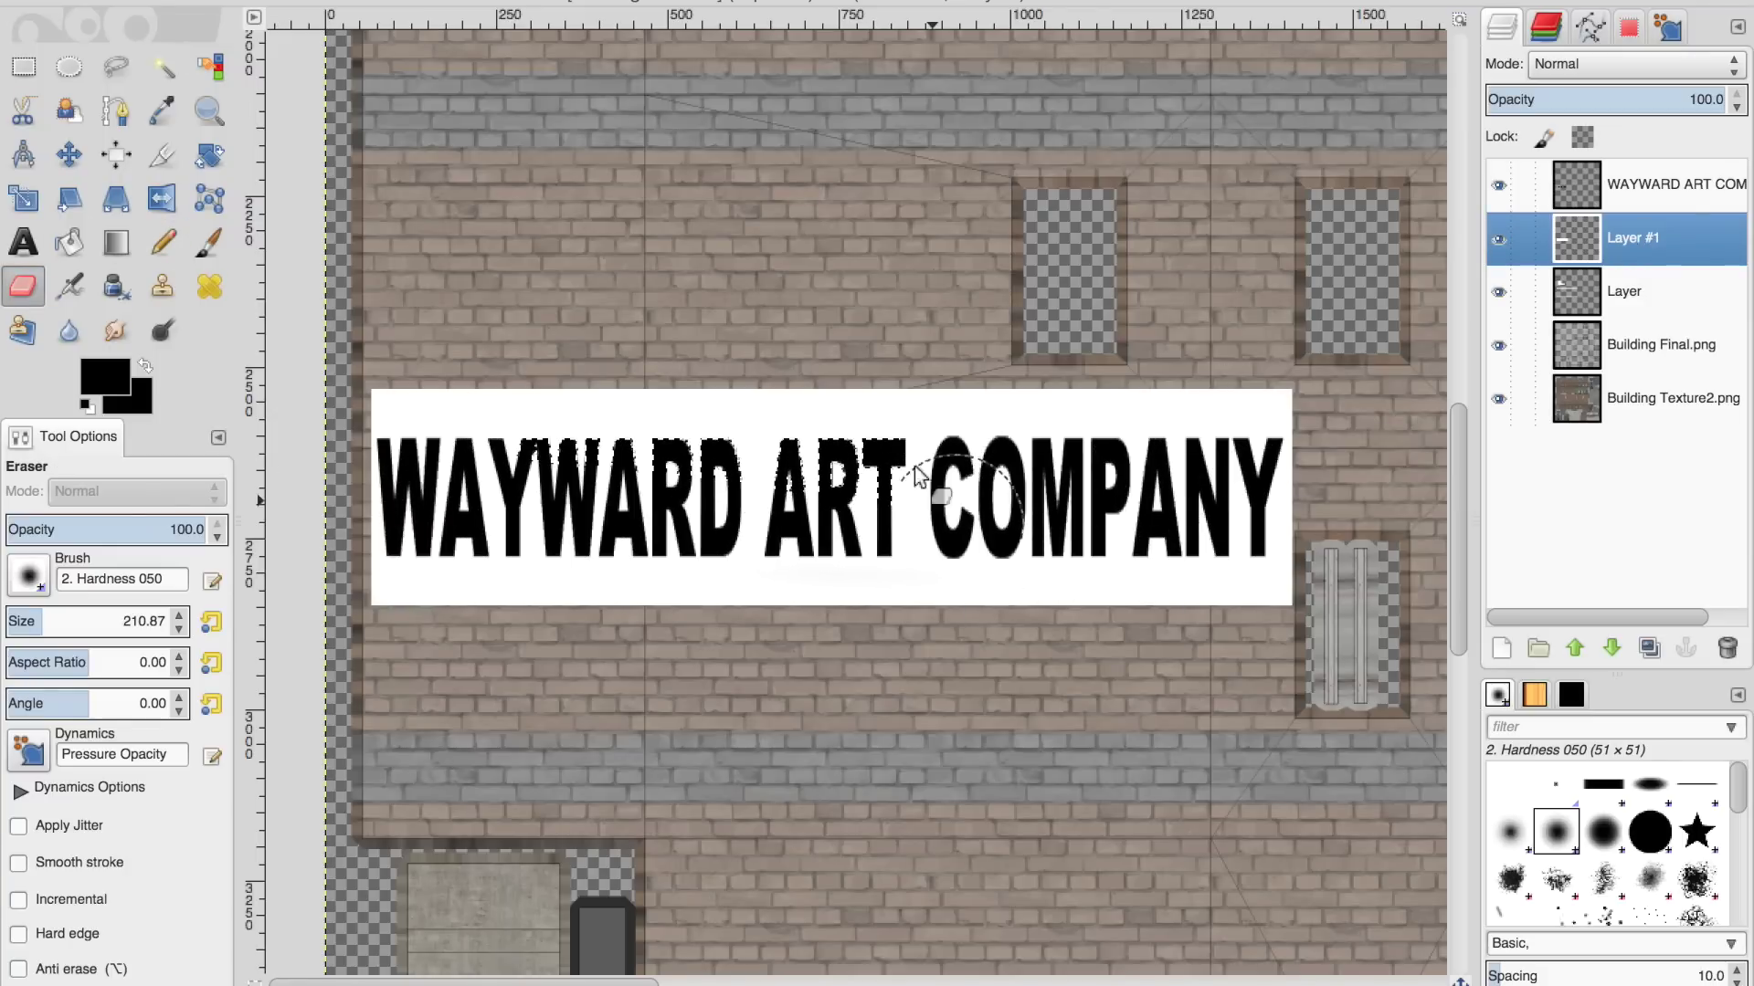
left_click(1498, 185)
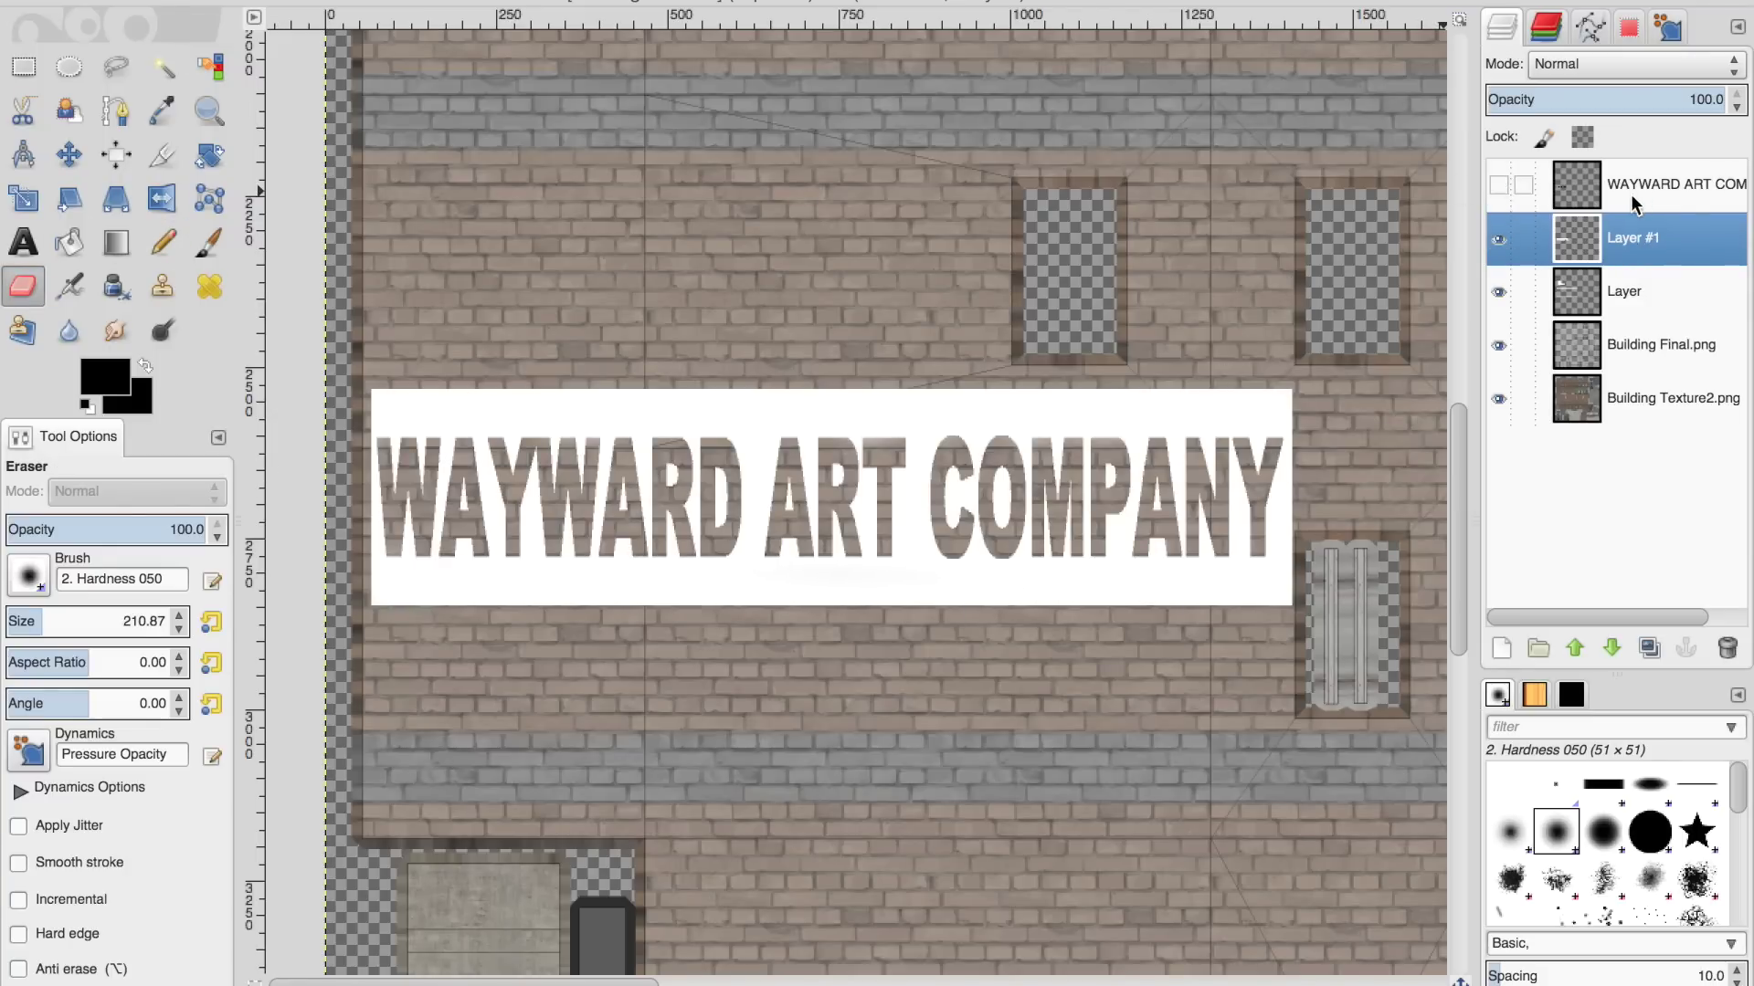
left_click(1625, 194)
left_click(1726, 649)
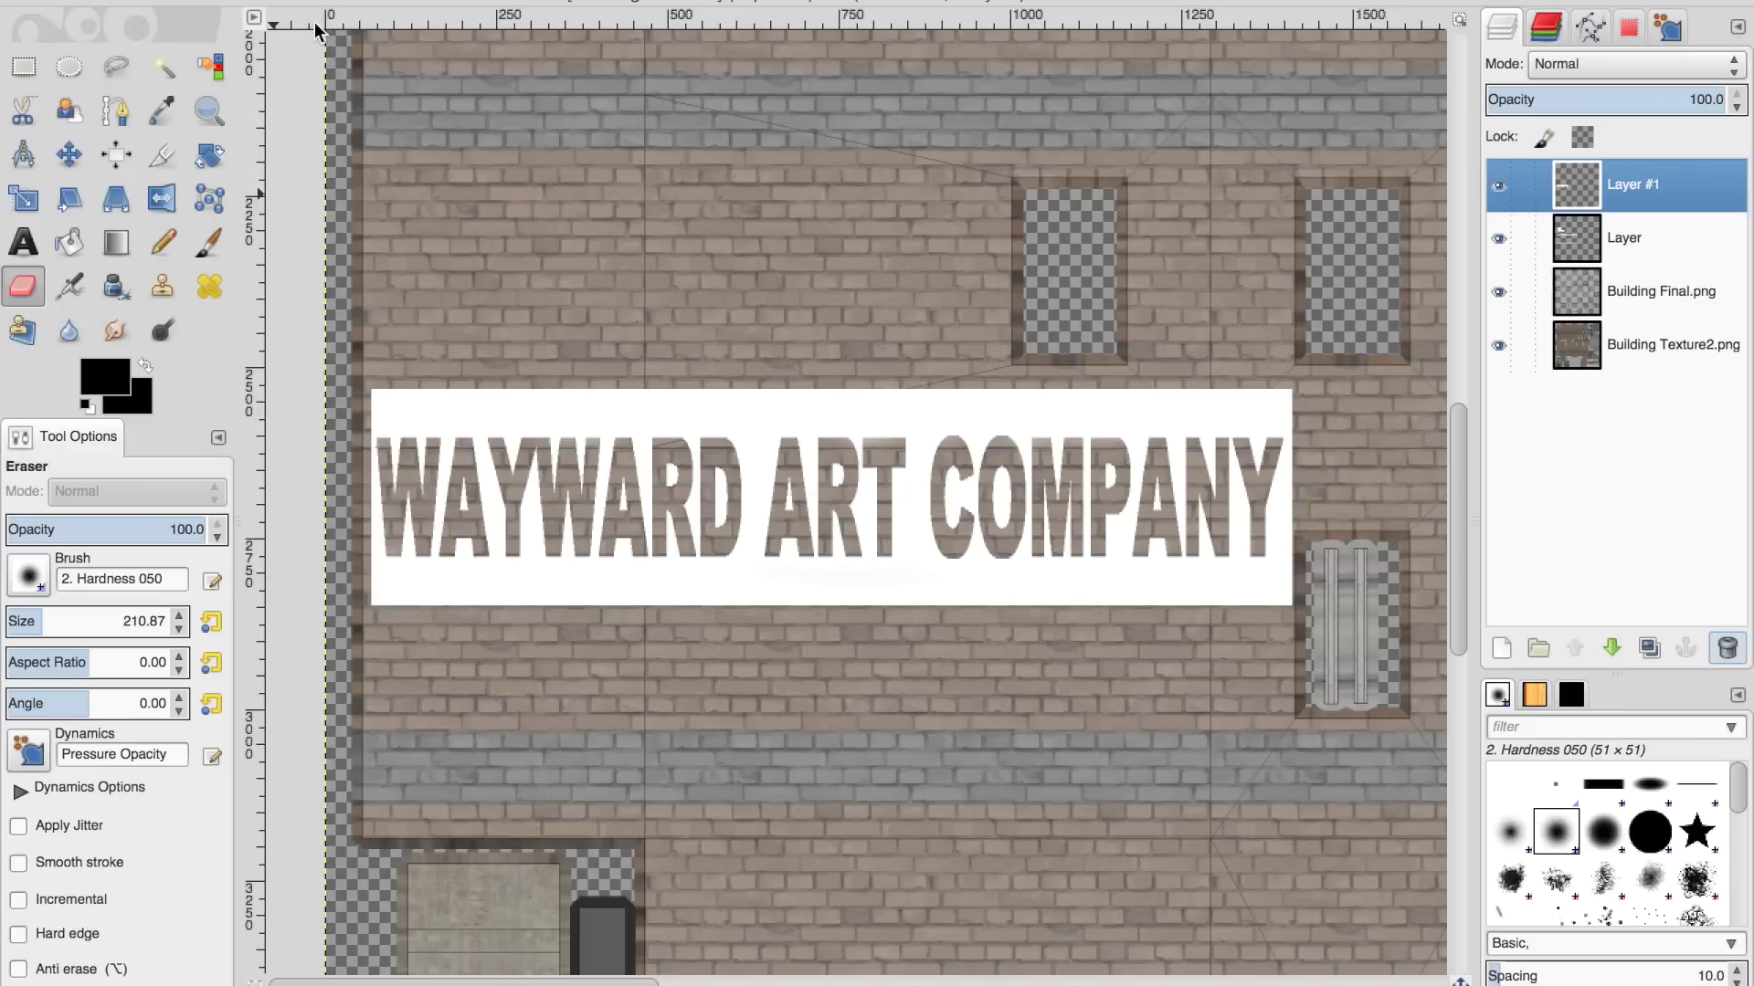
Erase worn patches into the white sign panel with soft Acrylic brushes and set Layer #1's opacity to 83
left_click(1647, 886)
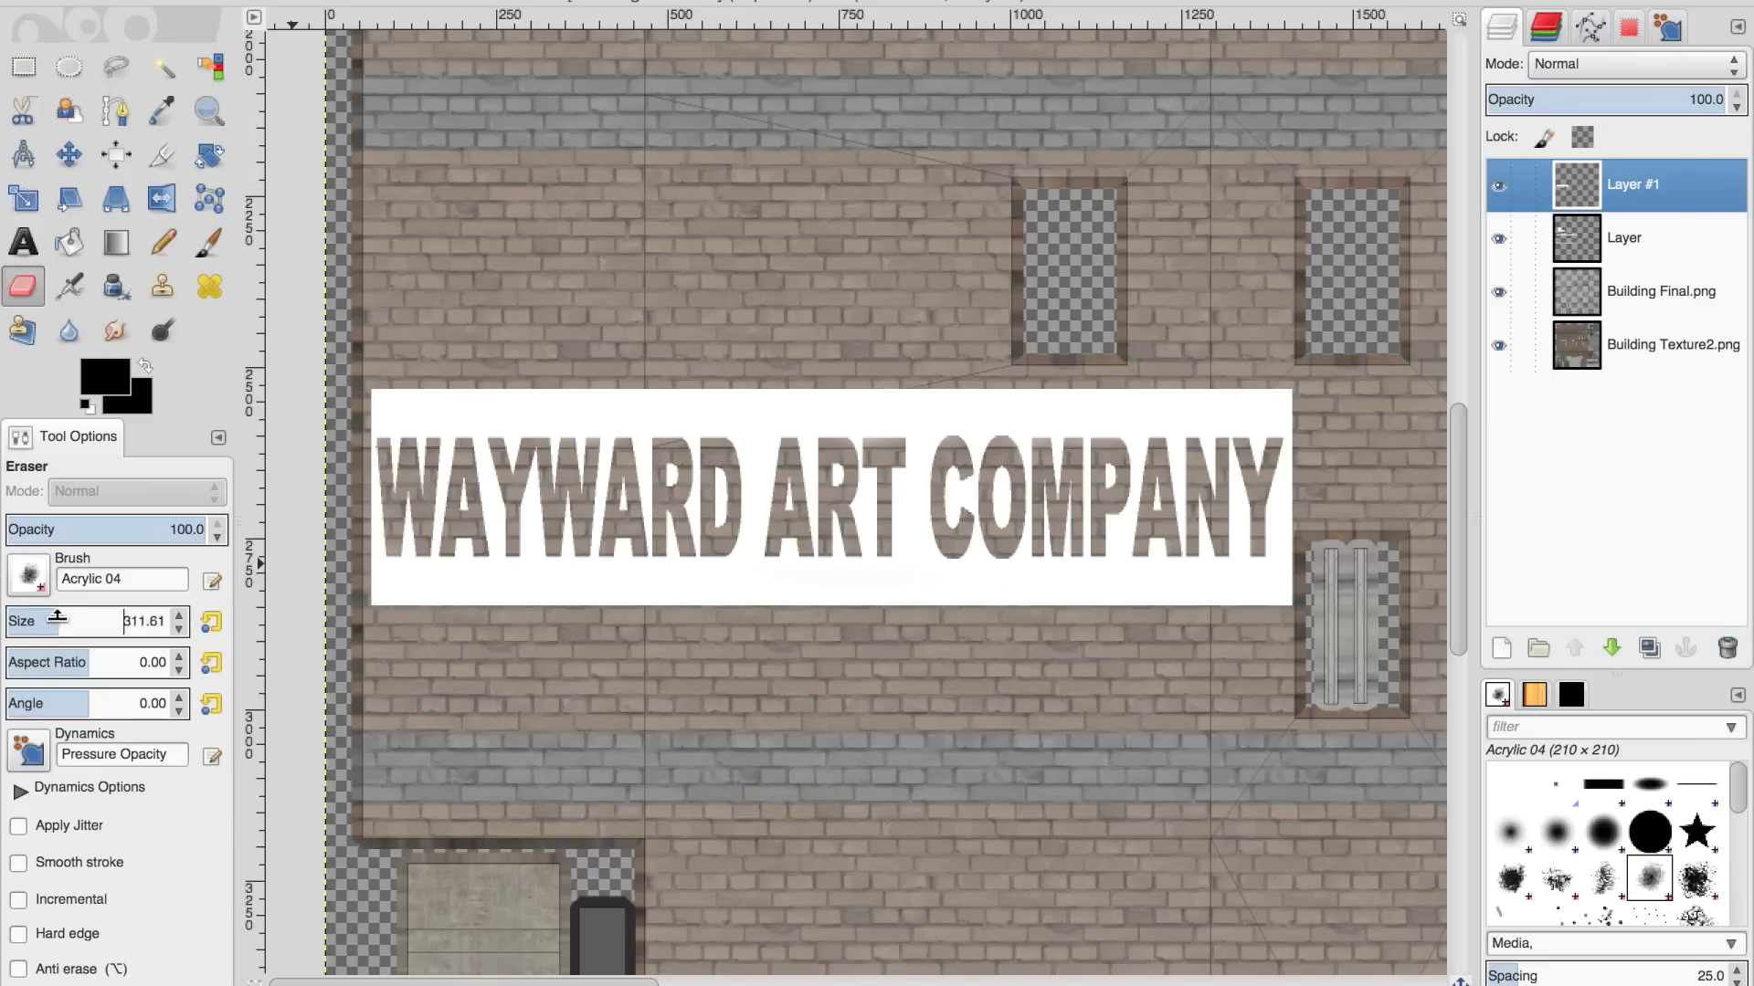
mouse_move(1050, 456)
left_mouse_down()
mouse_move(1187, 660)
mouse_move(1262, 676)
mouse_move(409, 477)
mouse_move(703, 380)
left_mouse_up()
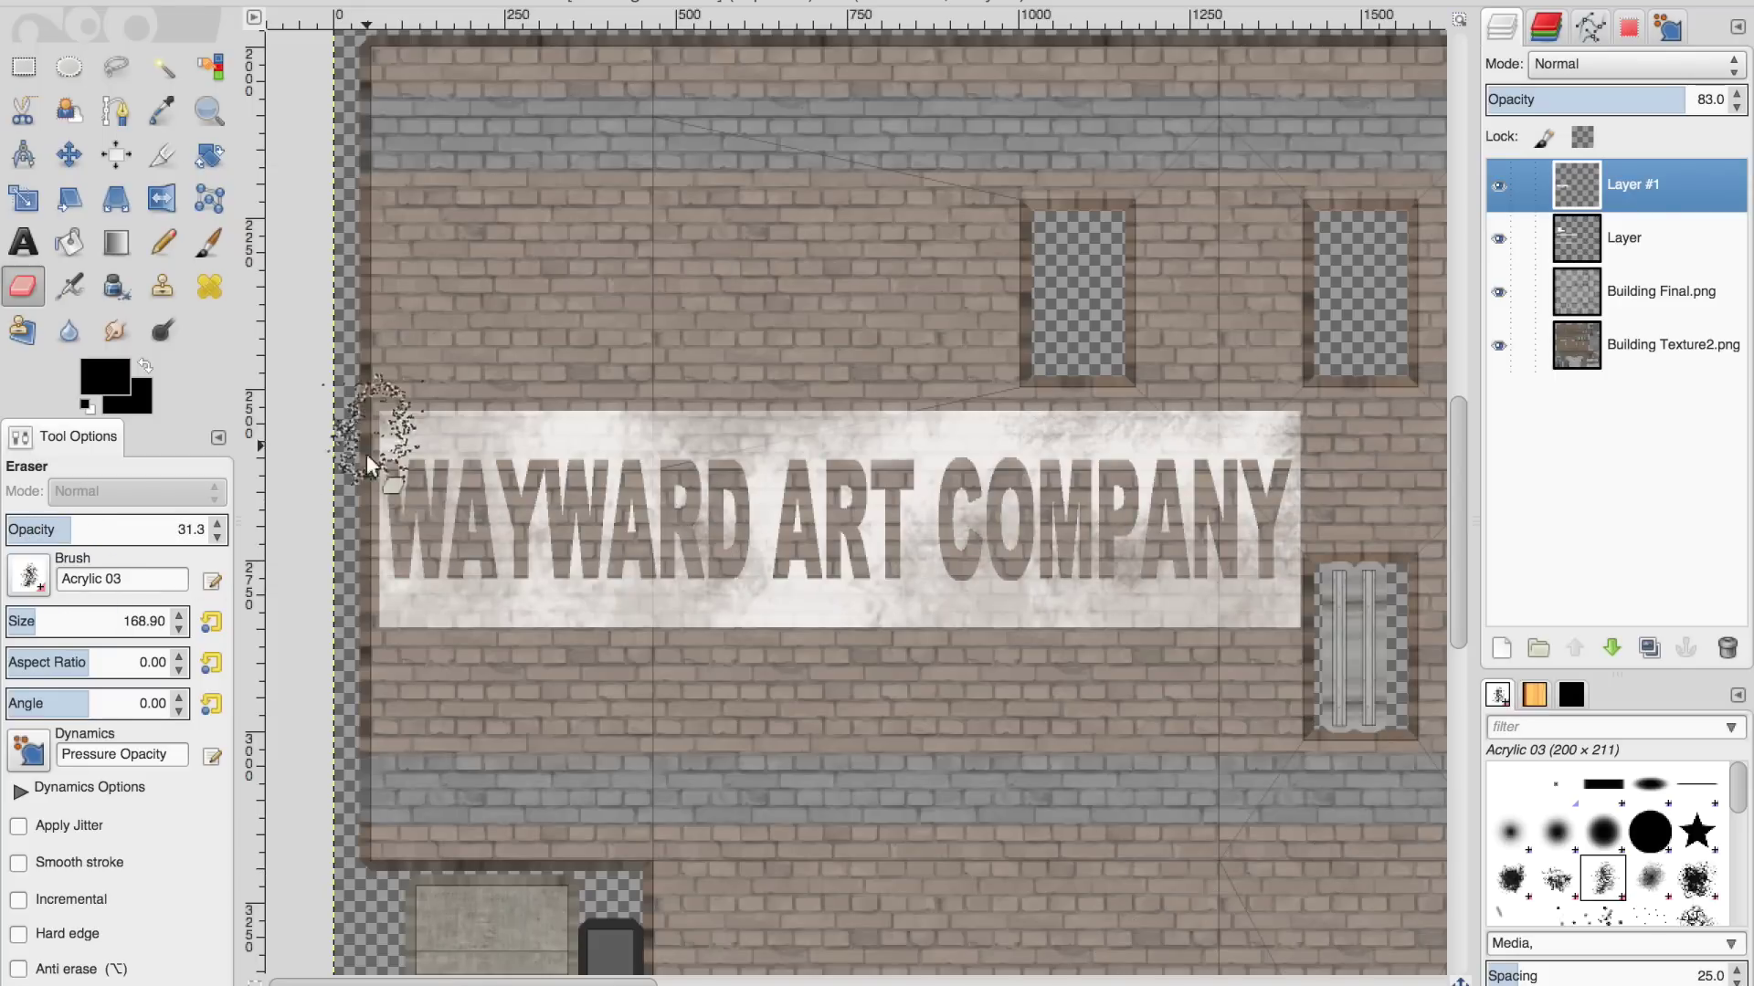
middle_click_drag(509, 628, 528, 645)
Bring poster1.png from the TEXTURES folder in Finder into the image as a new layer over the brick wall
middle_click_drag(774, 744, 649, 344)
left_click(168, 972)
left_click_drag(521, 169, 1067, 268)
left_click_drag(1032, 534, 596, 392)
left_click_drag(804, 269, 1161, 326)
left_click(819, 519)
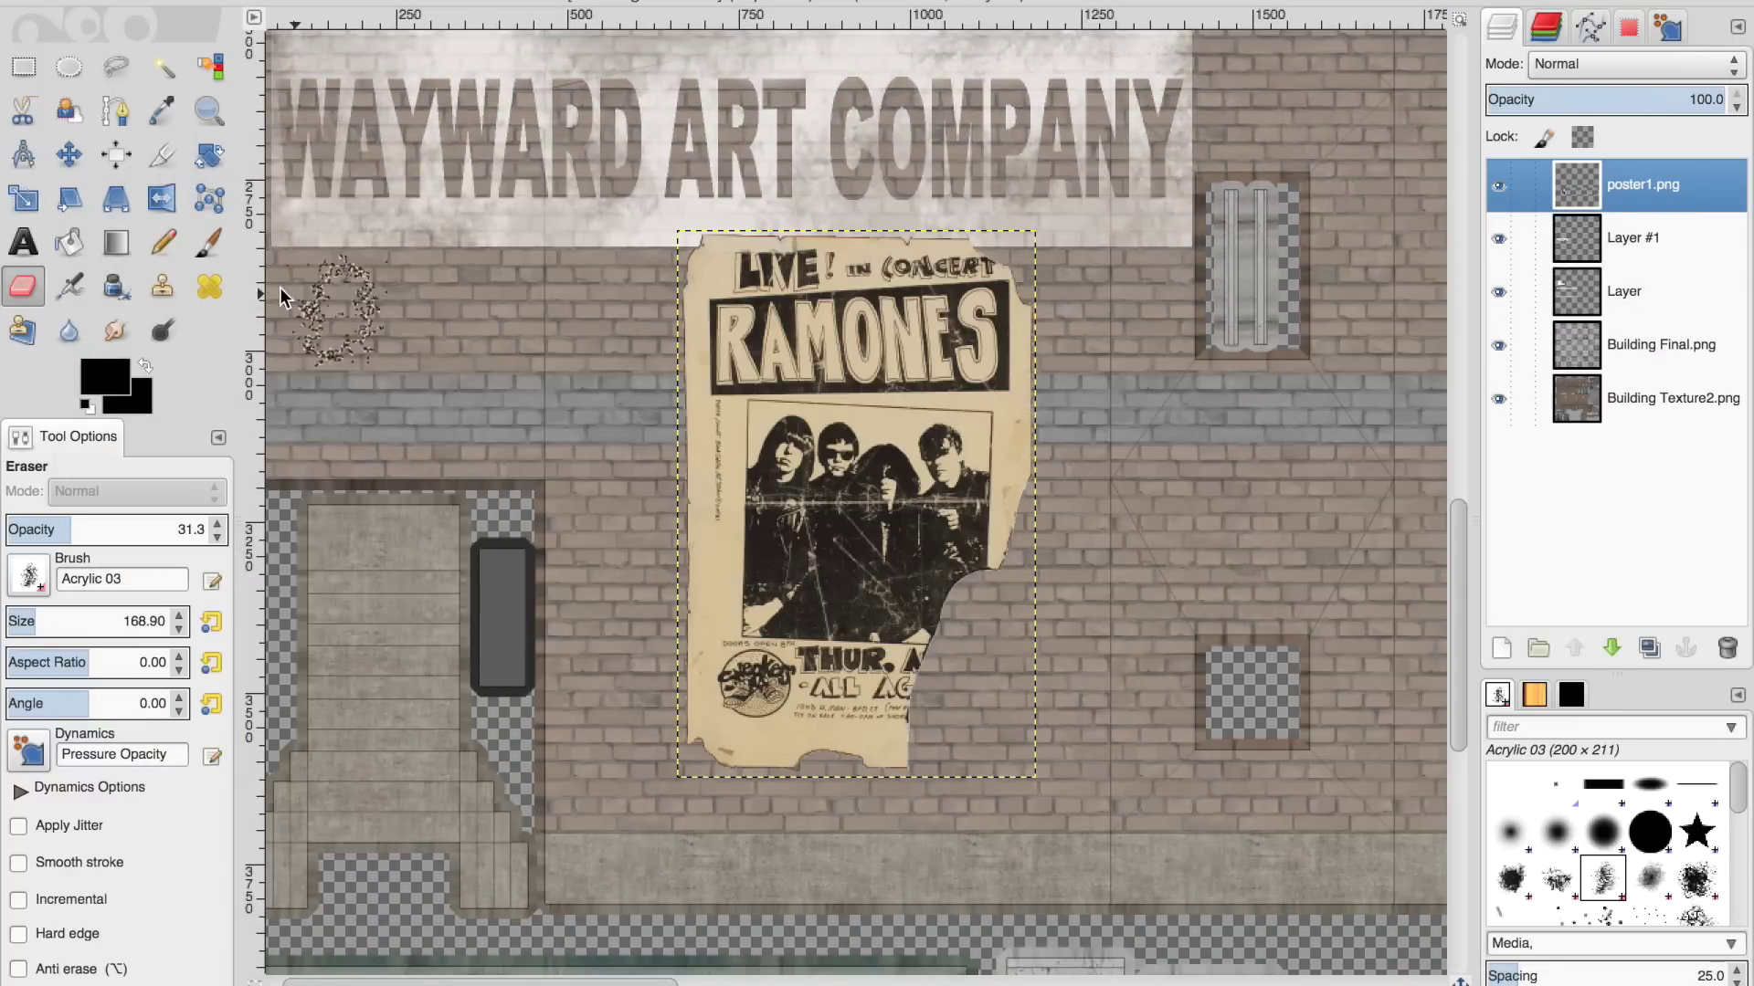
Scale the poster1.png layer down and place it on the brick wall below the blue-grey band, beside the entrance steps
key("shift+s")
left_click_drag(1313, 406, 719, 626)
left_click(1269, 198)
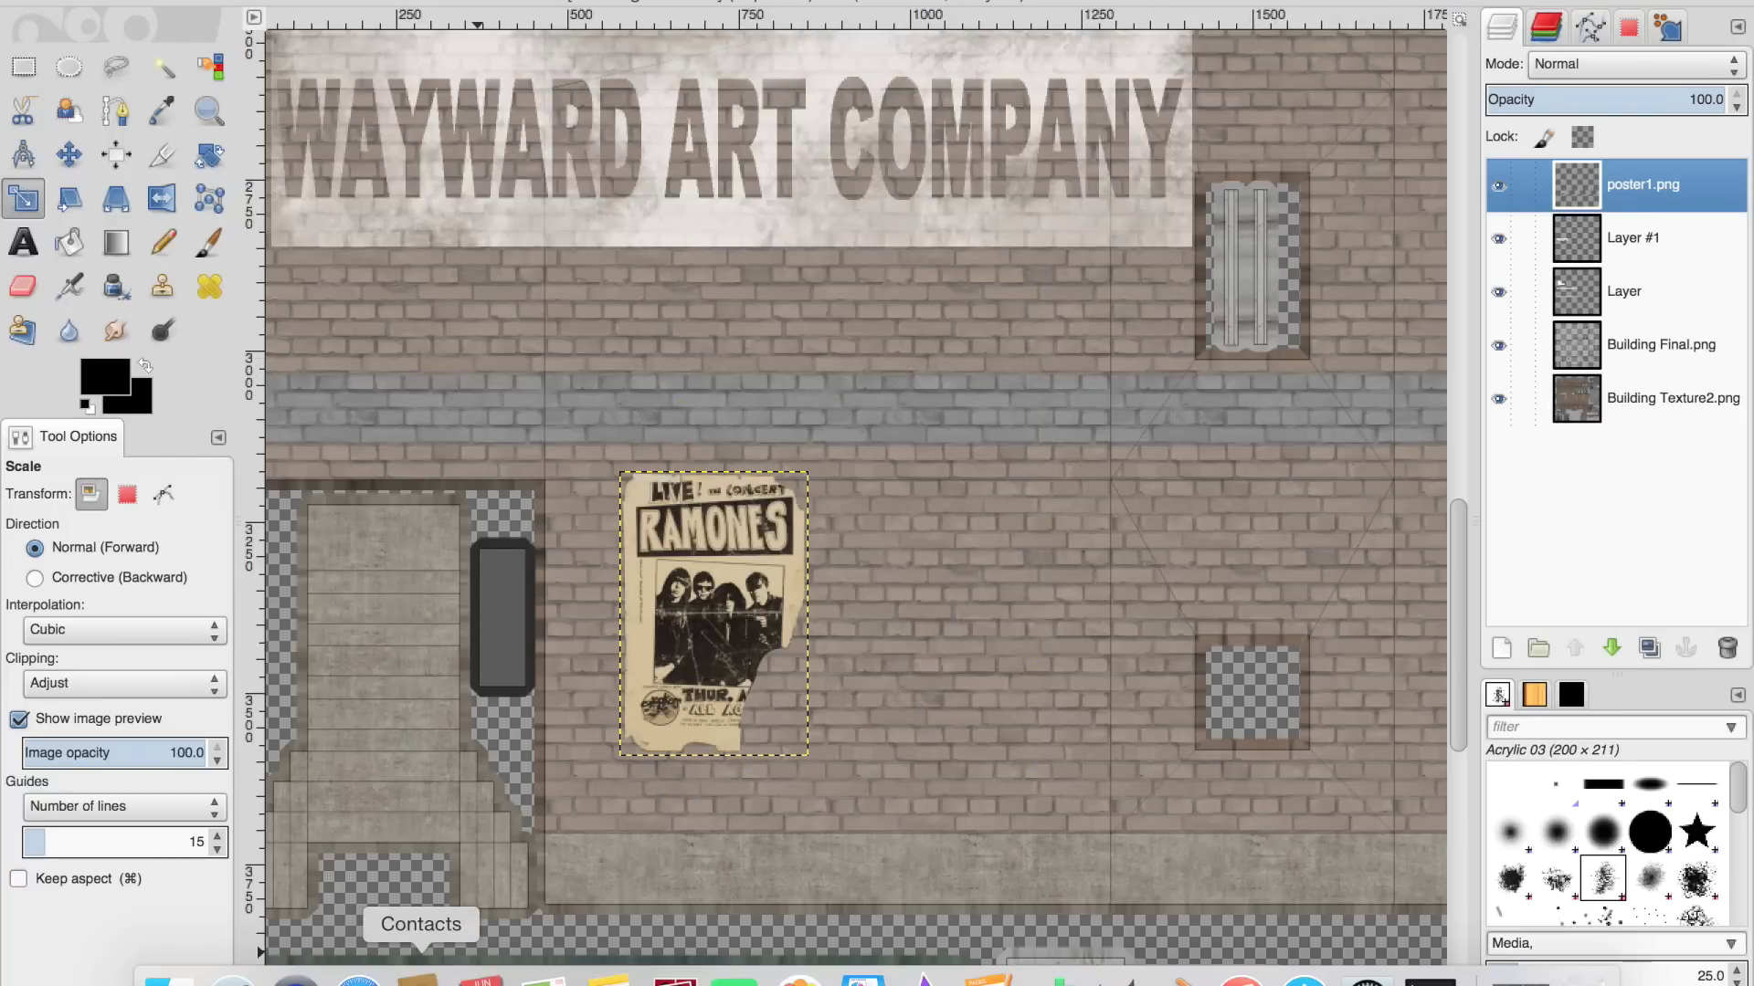
Add the green Morrissey poster image from the TEXTURES folder as a layer and place it beside the Ramones poster
left_click(169, 966)
left_click_drag(1456, 308, 1253, 315)
left_click_drag(1708, 429, 725, 381)
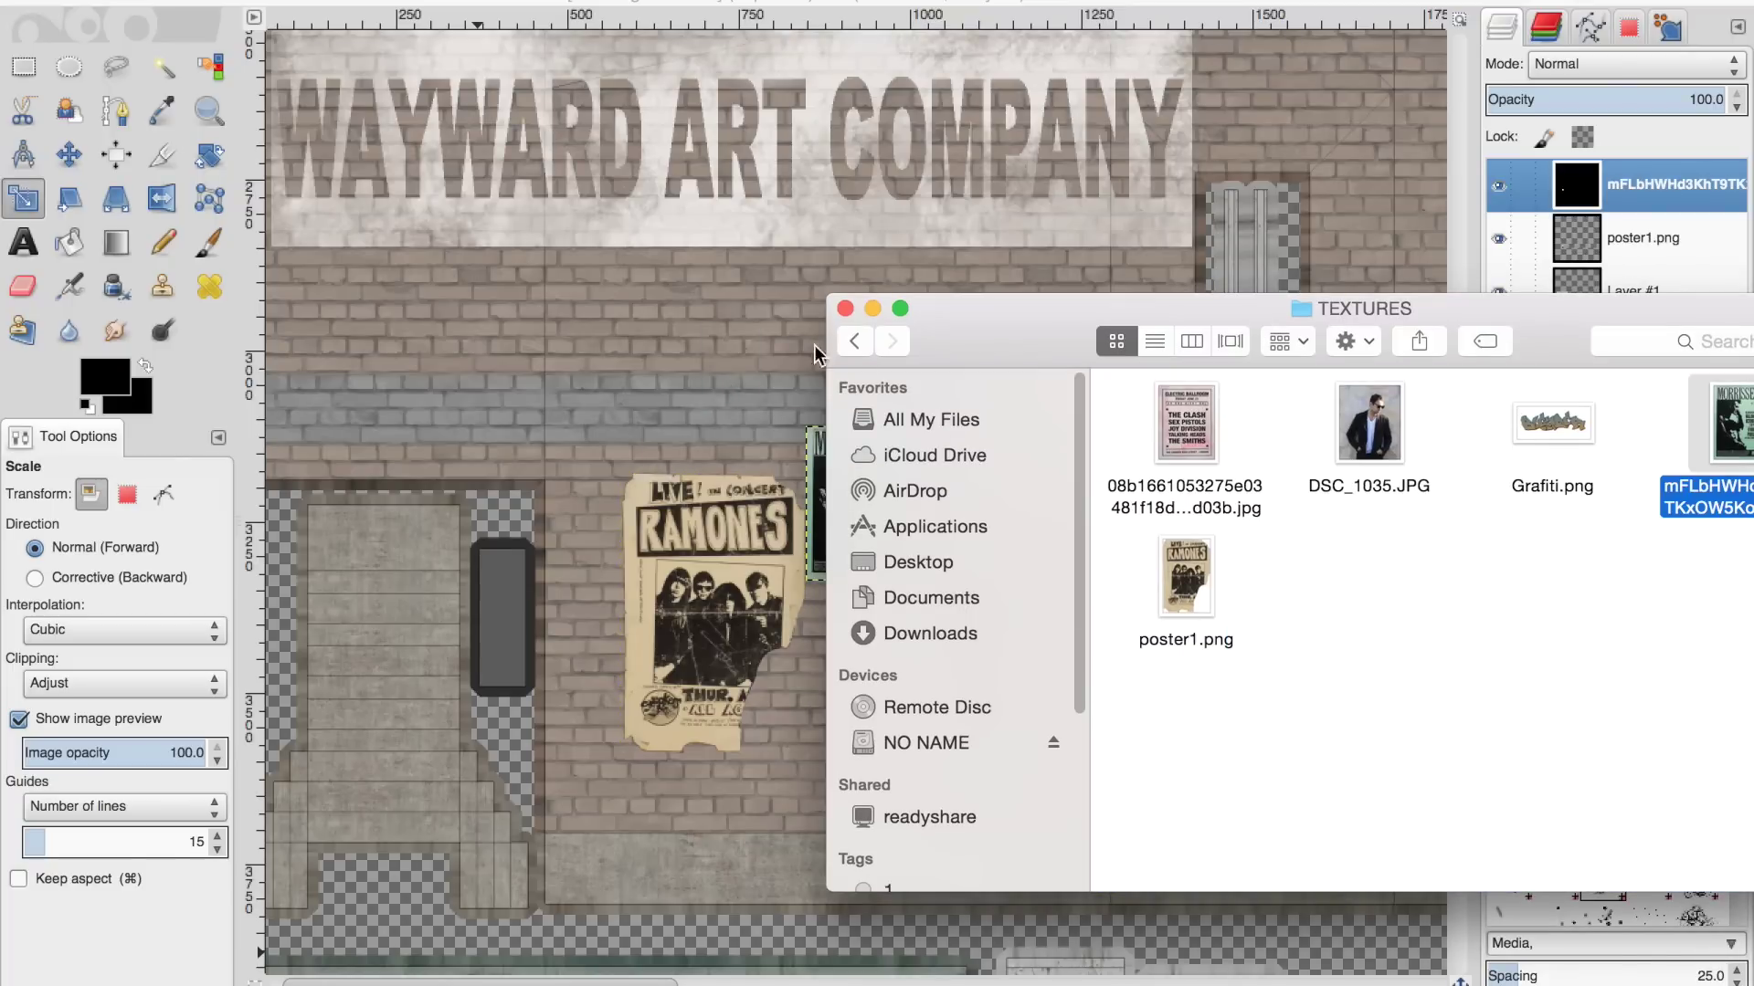
left_click(758, 440)
left_click(68, 155)
left_click_drag(856, 503, 882, 627)
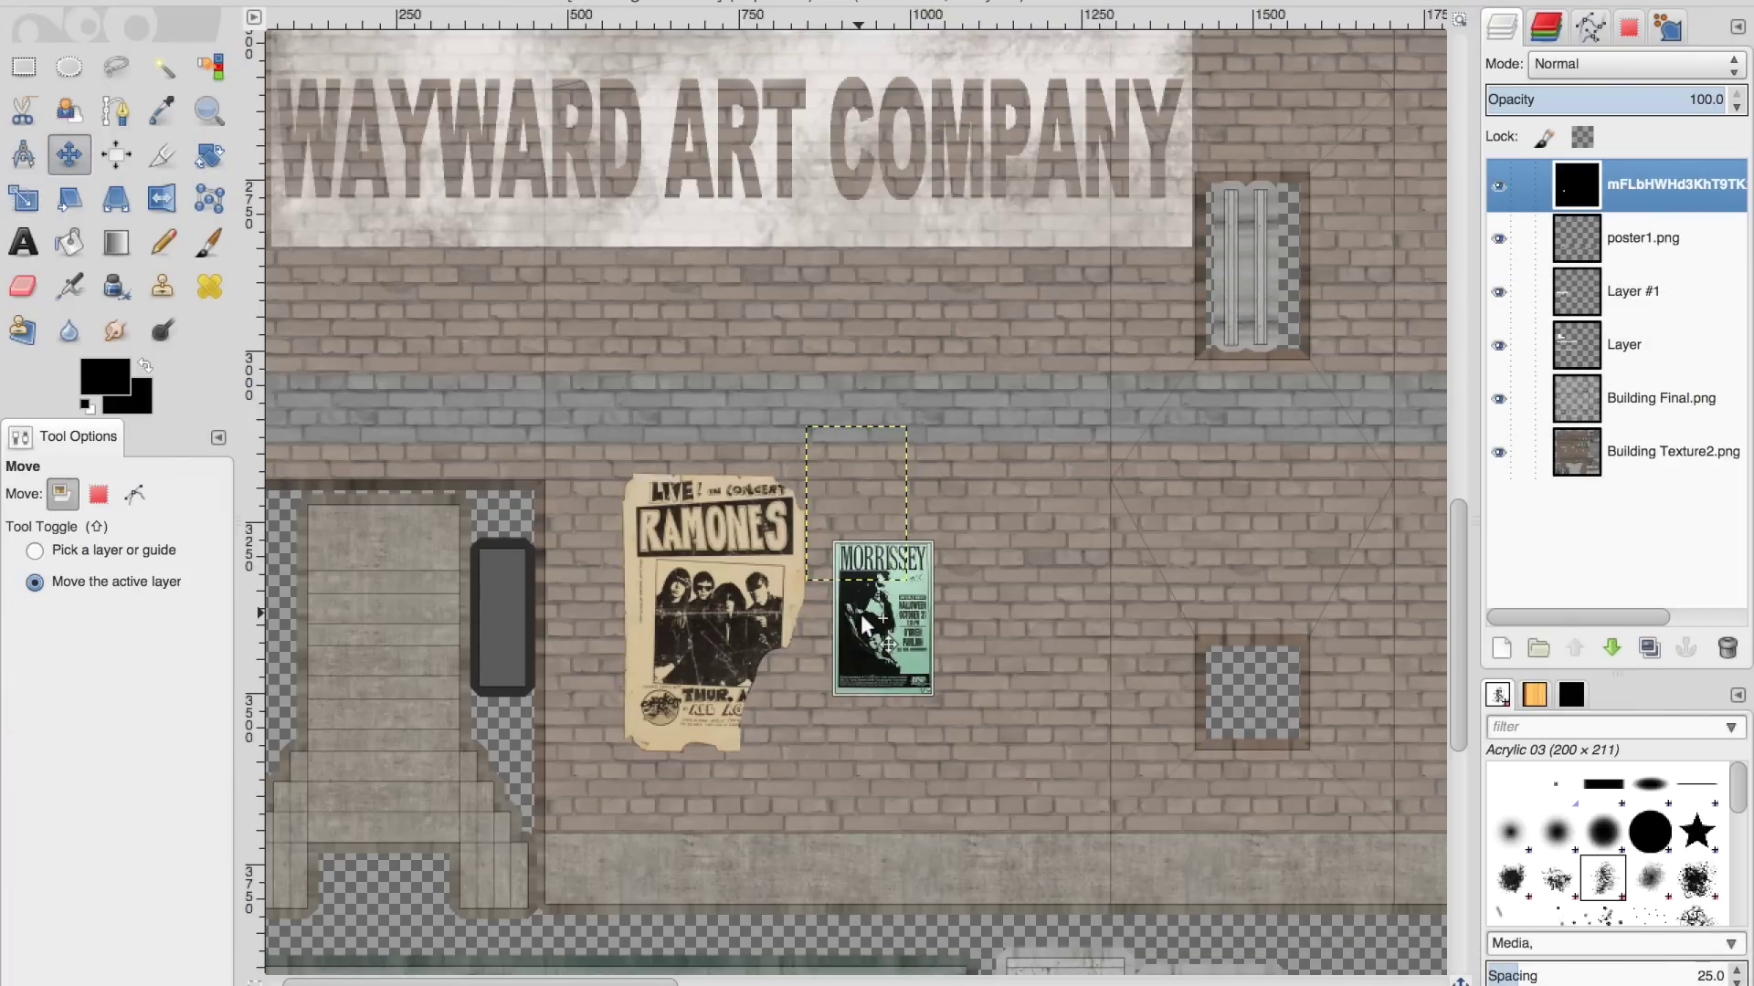
Scale the Morrissey poster layer to 173 × 265 px beside the Ramones poster
scroll(940, 709, "down", 1)
left_click(24, 198)
left_click_drag(1056, 724, 998, 692)
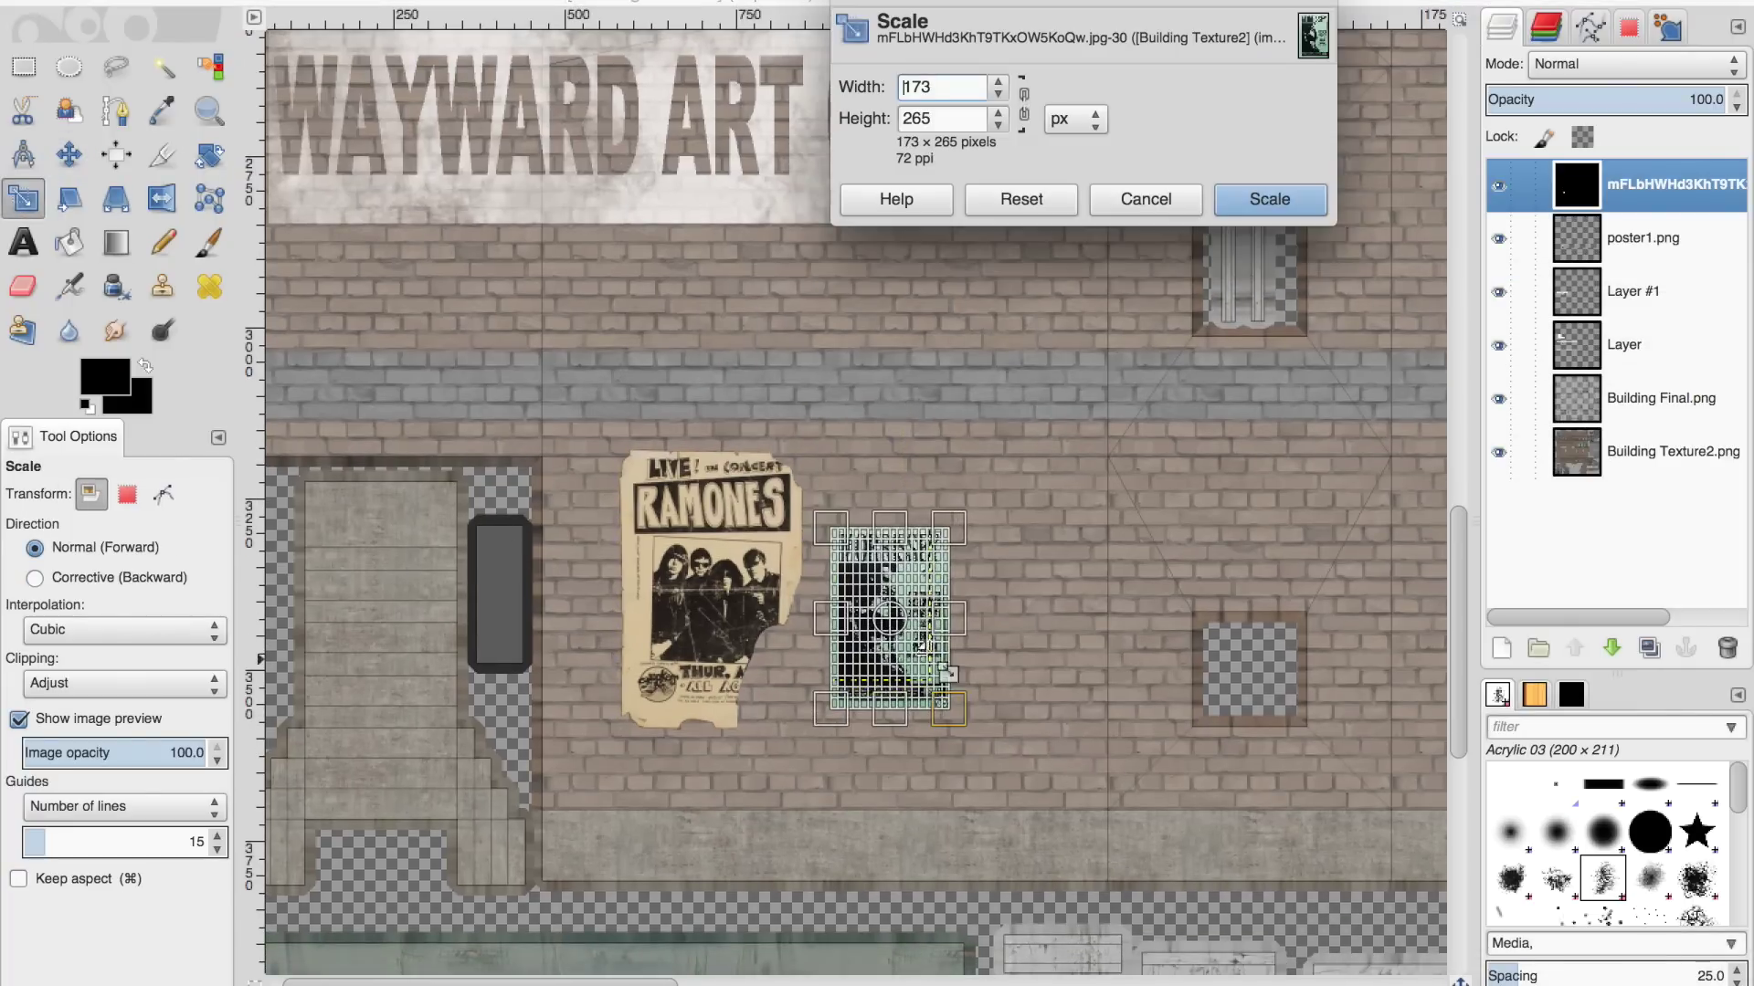
left_click(1264, 196)
Add Grafiti.png from the TEXTURES folder as a new layer on the brick wall beside the arched window
scroll(1146, 660, "right", 15)
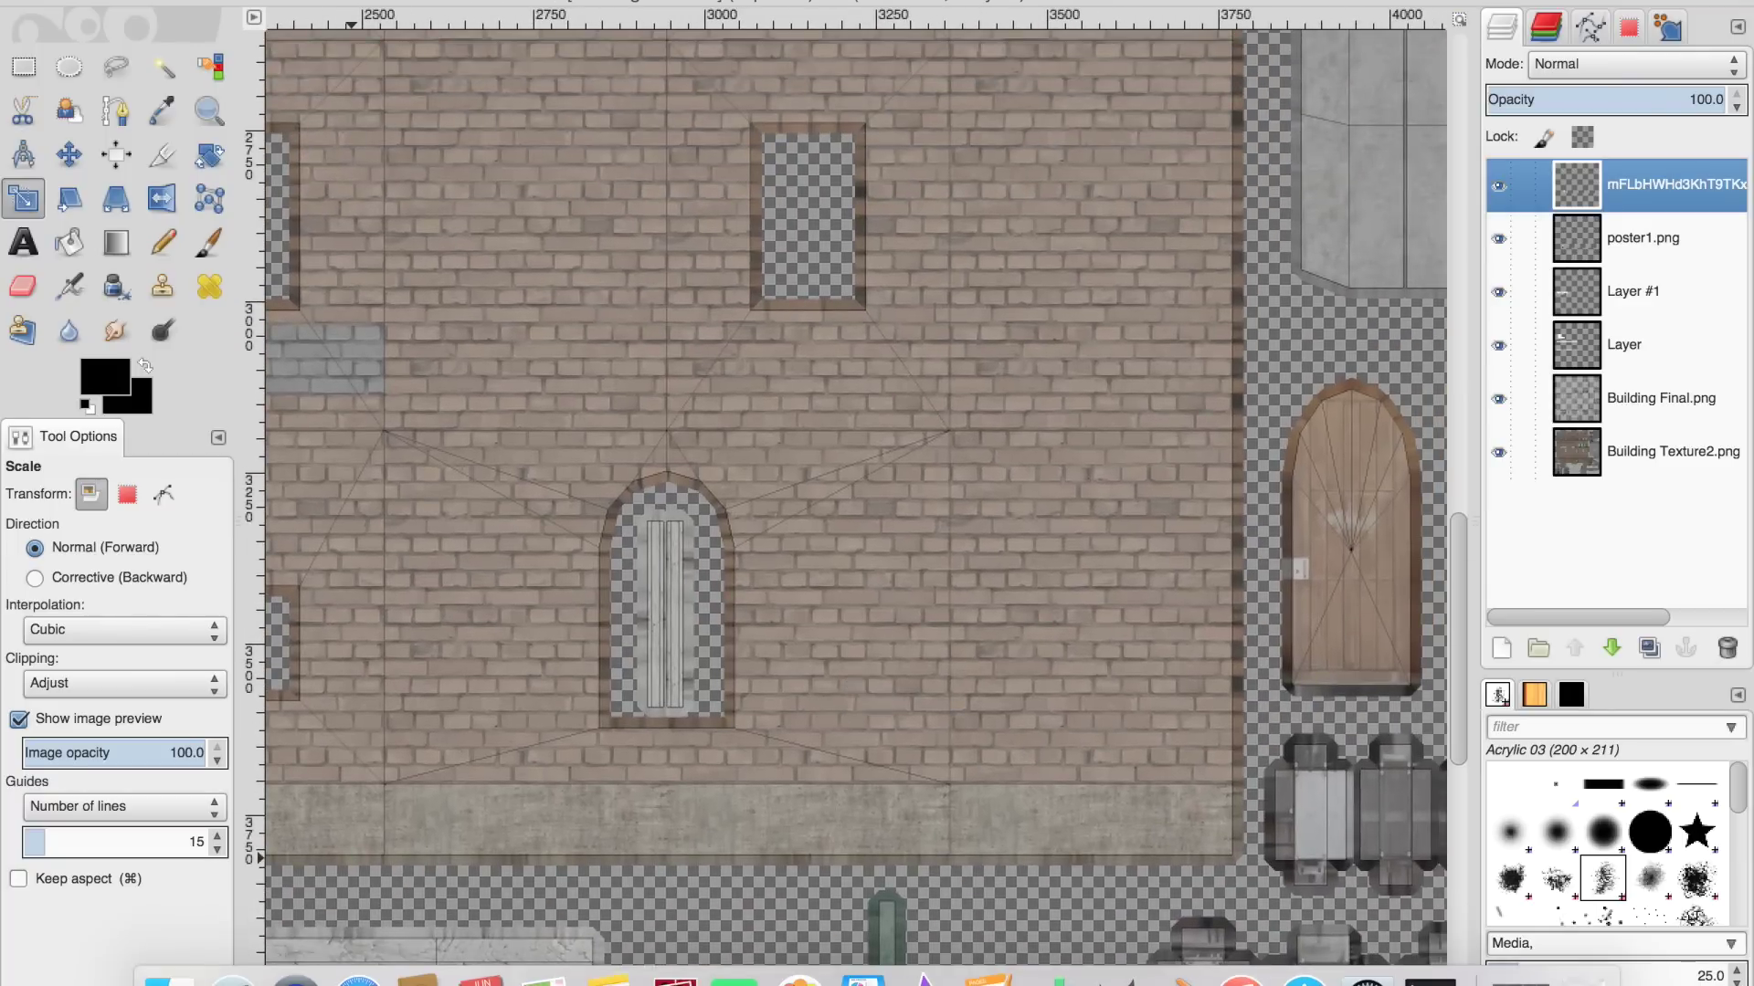
left_click(169, 979)
left_click_drag(1136, 306, 540, 522)
mouse_move(947, 650)
left_mouse_down()
mouse_move(794, 484)
mouse_move(947, 634)
left_mouse_up()
left_click(393, 146)
key("m")
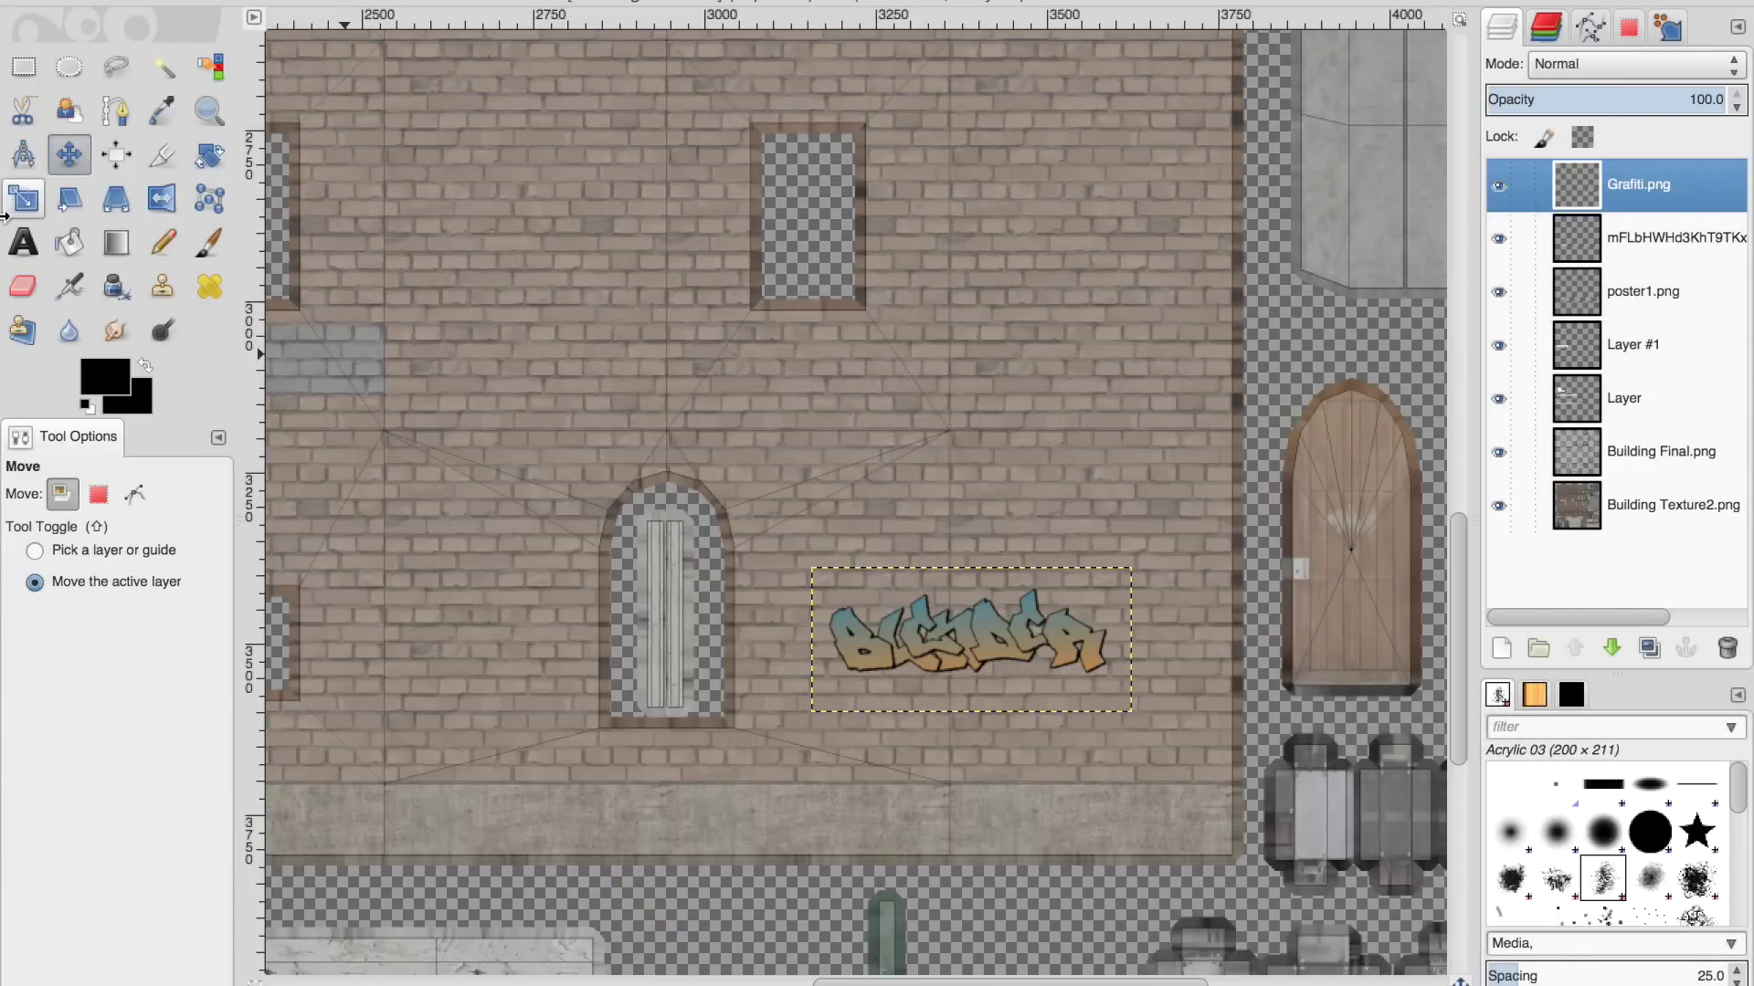
Scale the Grafiti.png layer up so it fills more of the wall between the arched window and the wall's edge
key("shift+t")
left_click_drag(1154, 830, 1220, 837, "shift")
left_click_drag(1040, 669, 988, 643)
left_click(1268, 186)
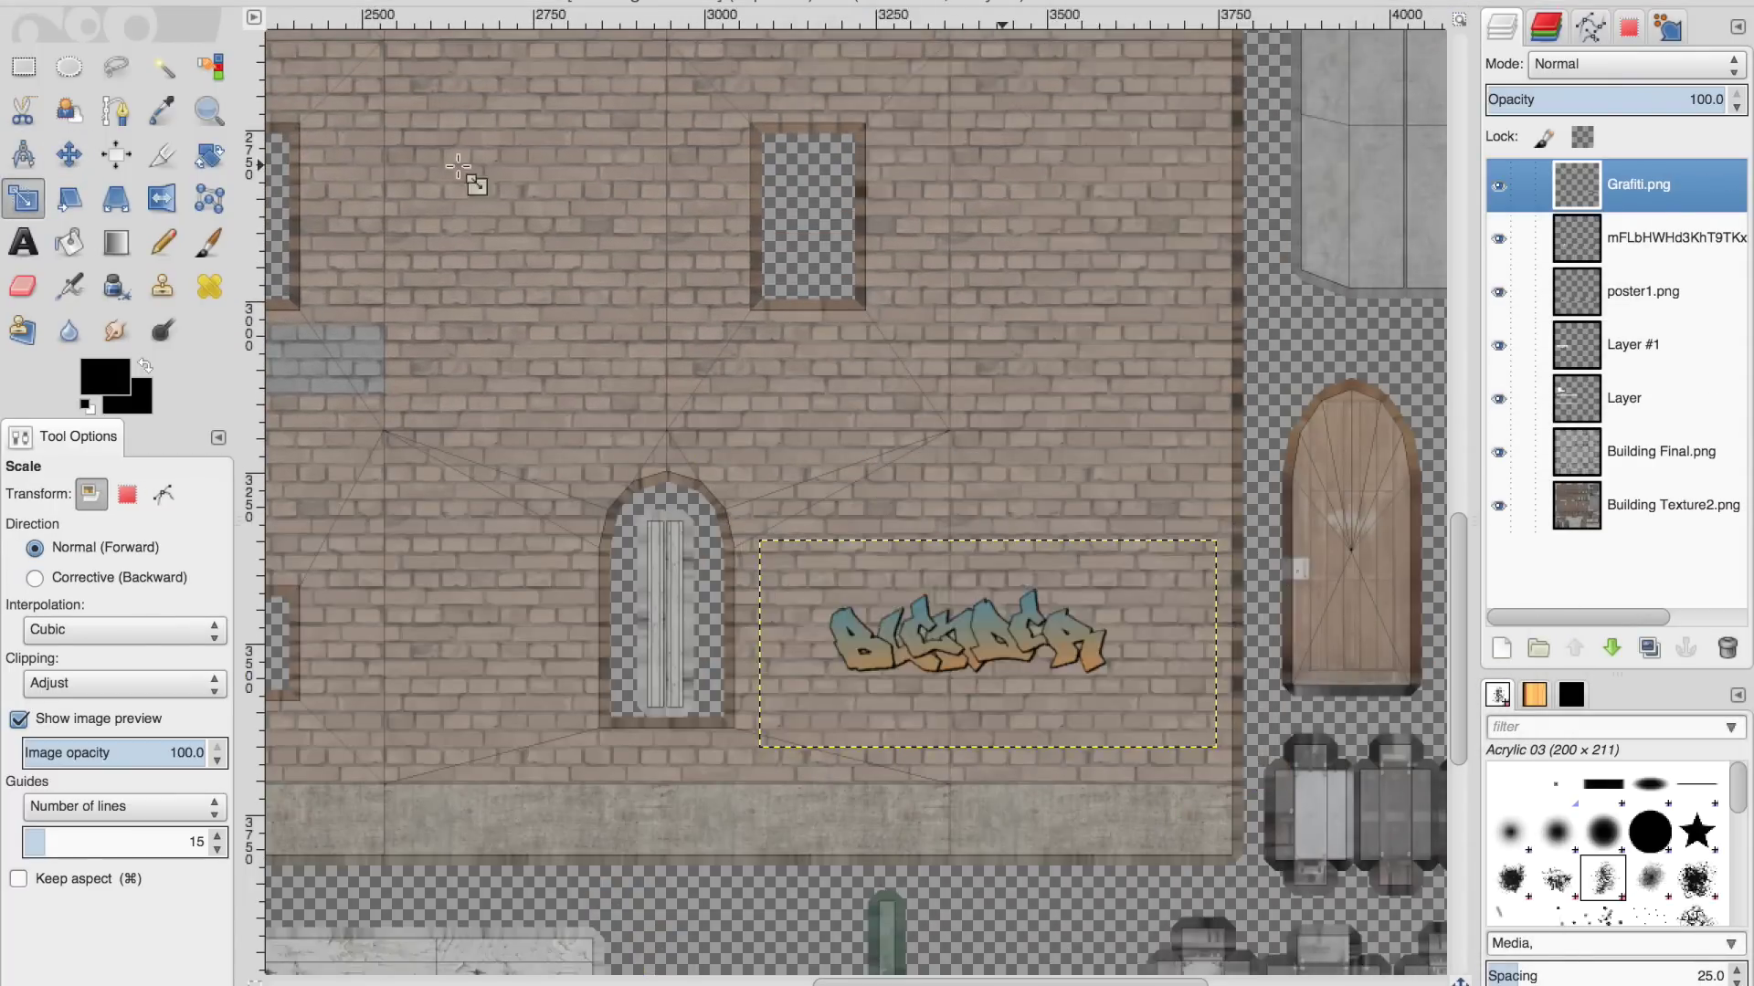
Rotate the graffiti layer slightly counterclockwise so the lettering slopes upward, and move it slightly on the wall
left_click(209, 155)
left_click_drag(1214, 751, 1231, 717)
left_click(1290, 505)
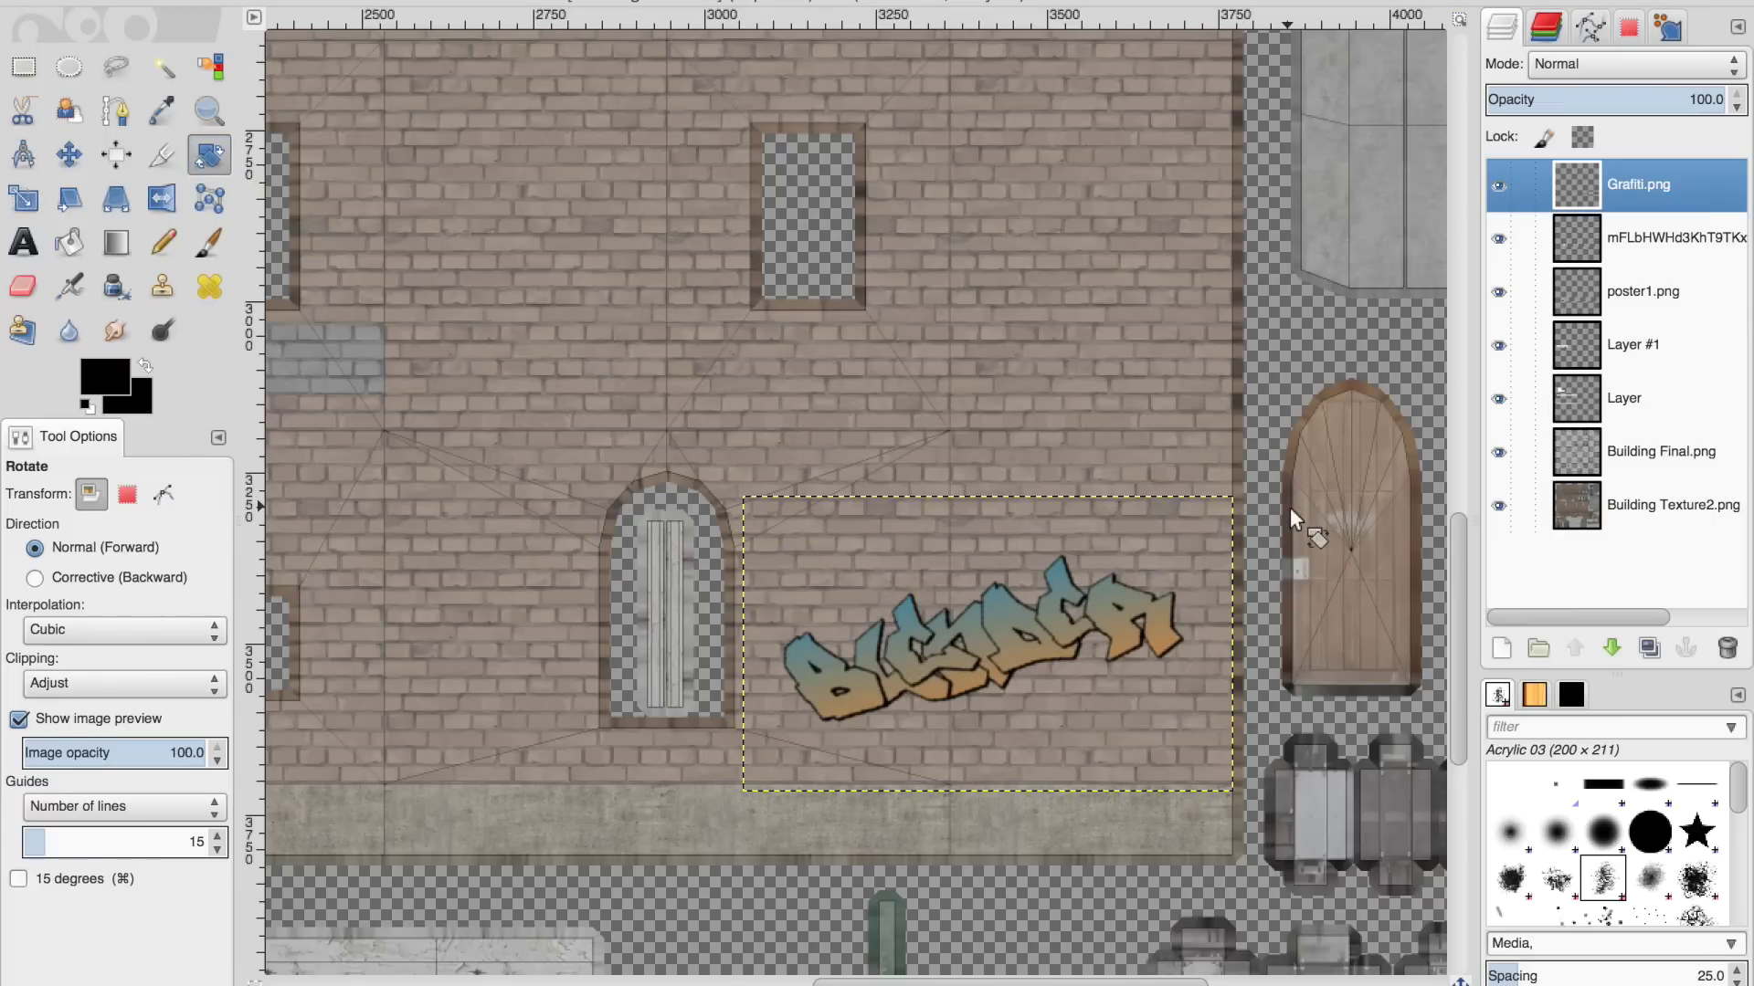
scroll(981, 707, "left", 2)
left_click(69, 156)
left_click_drag(1129, 634, 1147, 661)
Add the text 716 above the doorway of the green storefront at a font size of 118 px
scroll(1218, 748, "up", 4)
scroll(1218, 748, "right", 1)
scroll(1042, 573, "up", 10)
scroll(673, 536, "left", 3)
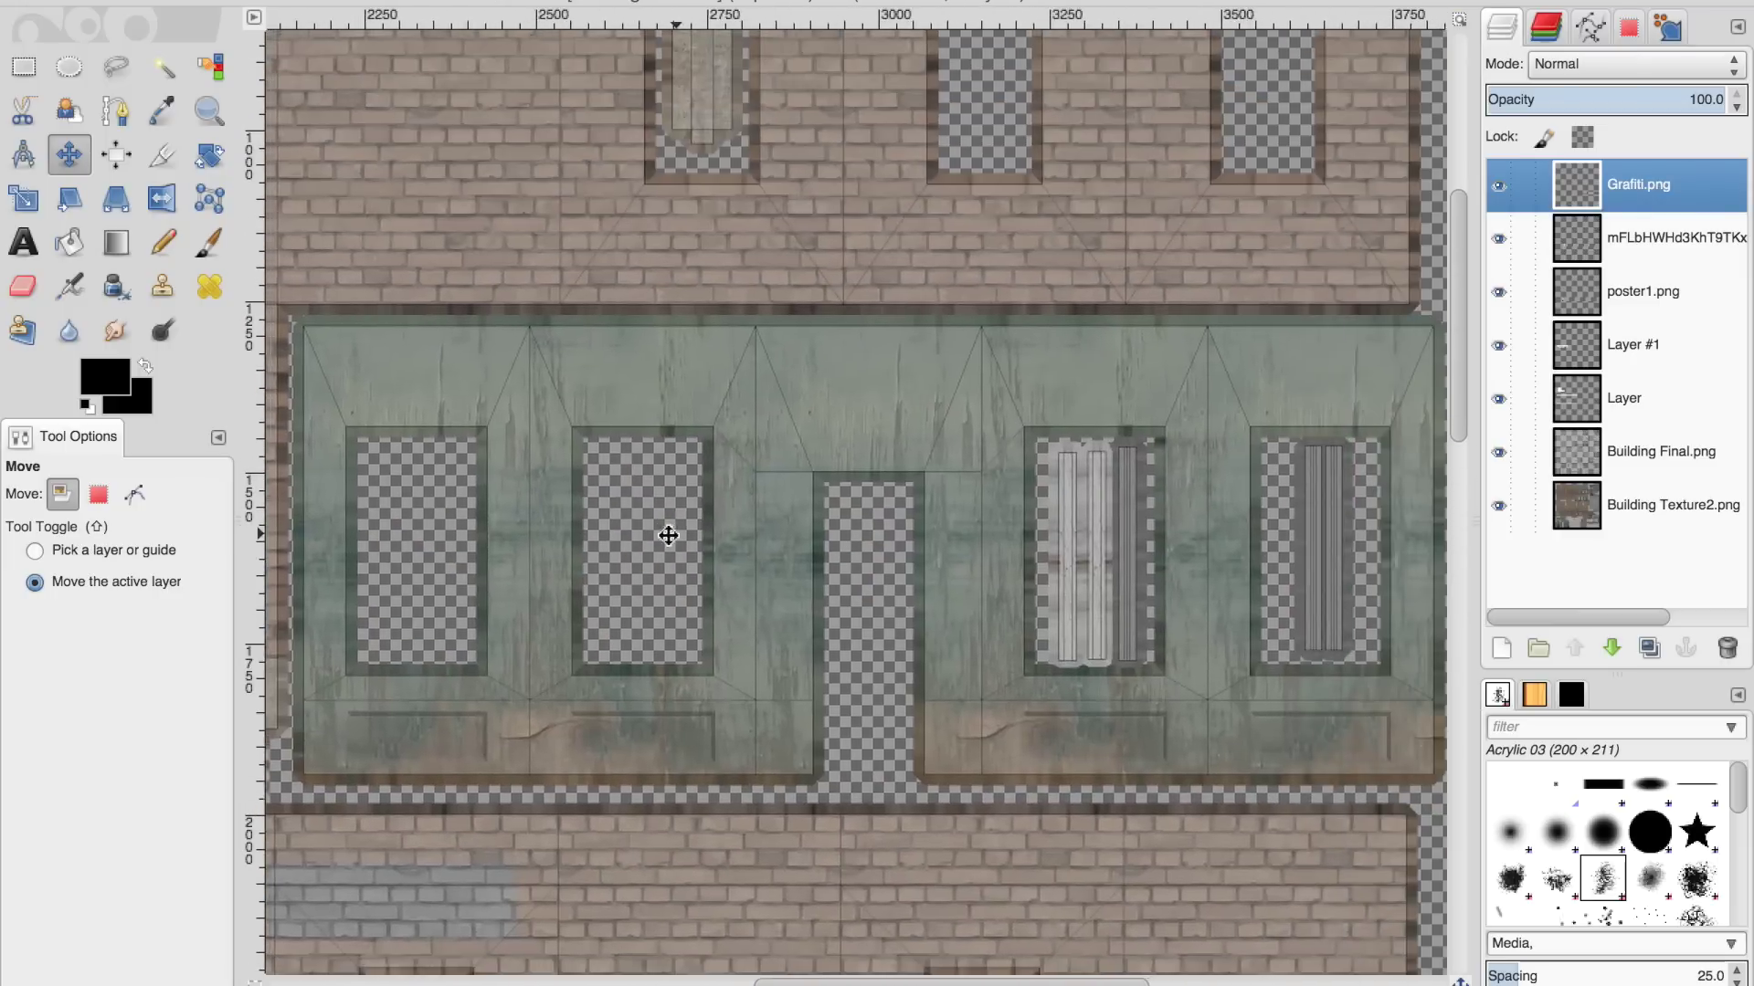
key("t")
left_click_drag(770, 377, 934, 451)
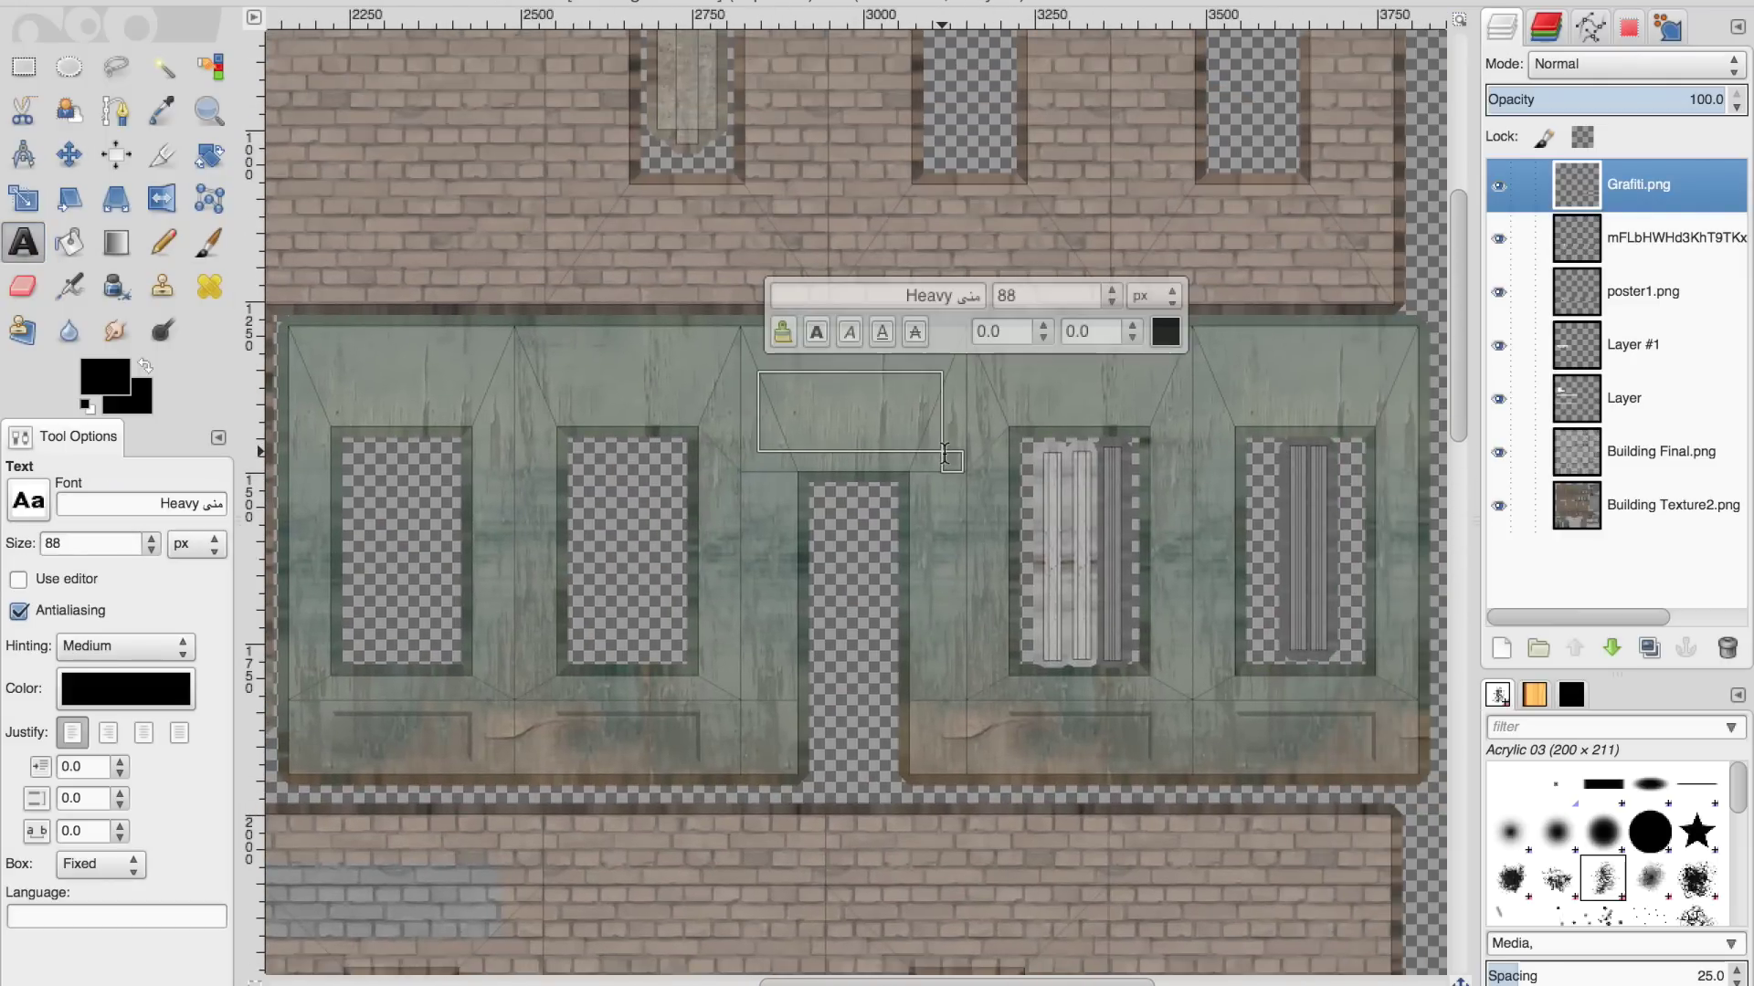
type("716")
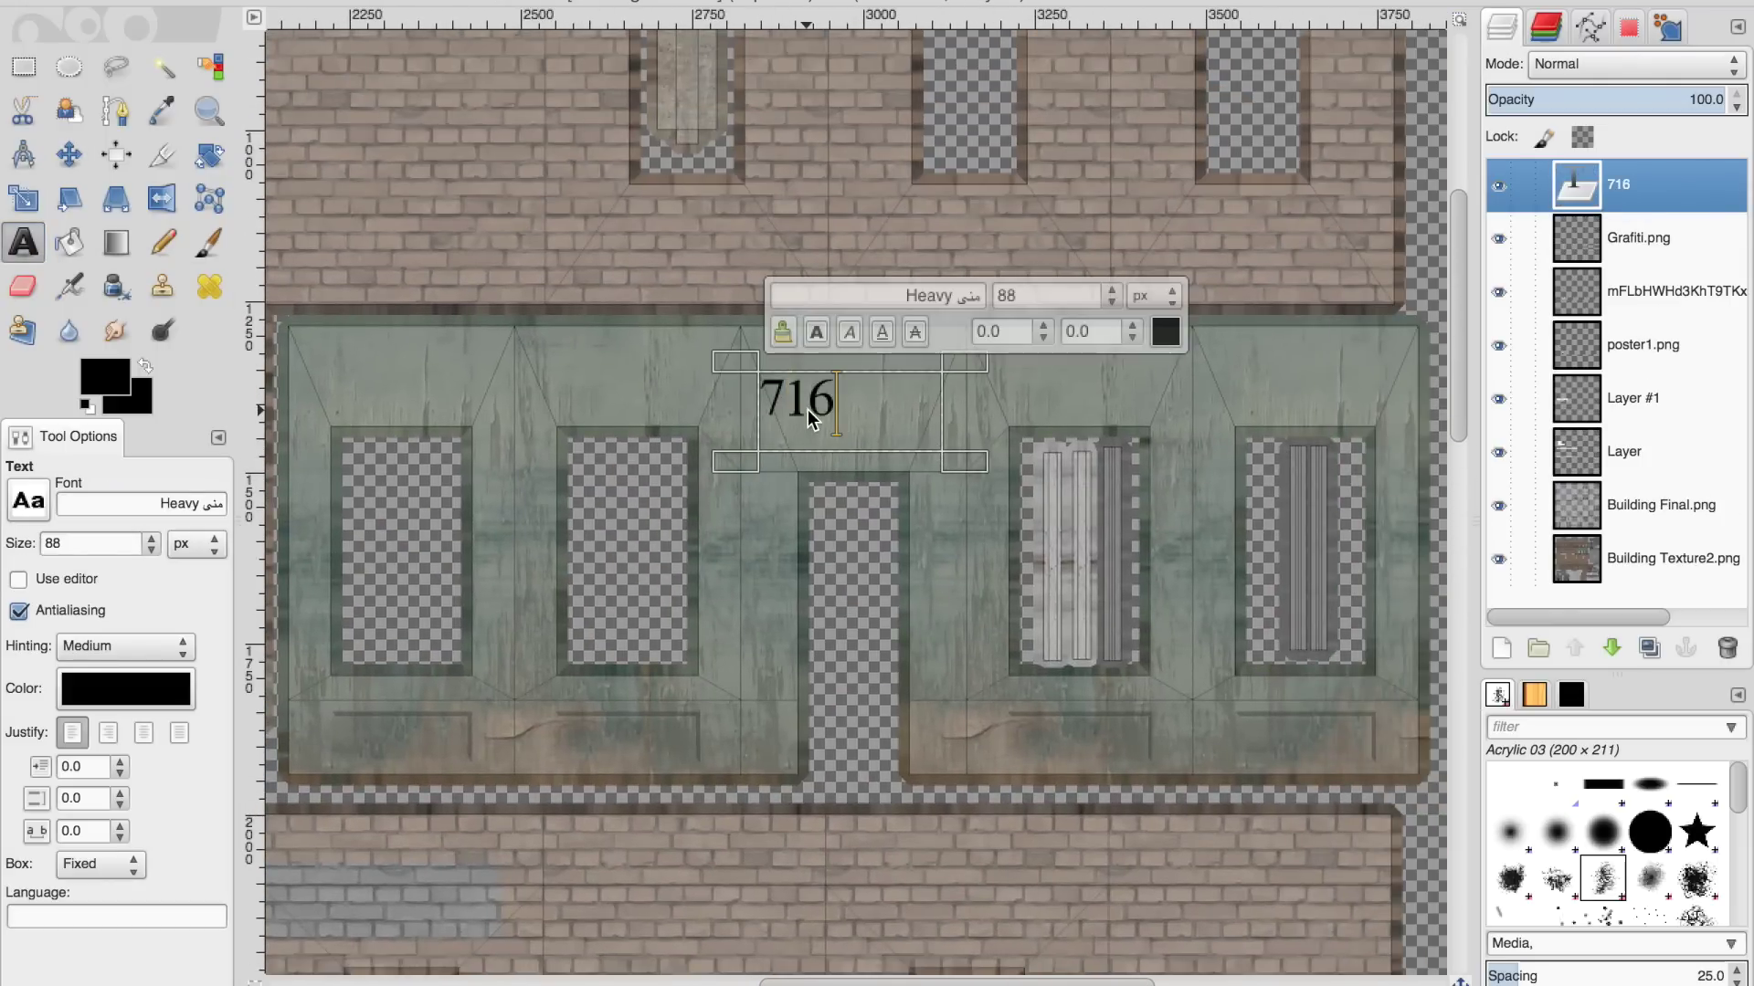
scroll(152, 539, "up", 7)
scroll(151, 540, "up", 20)
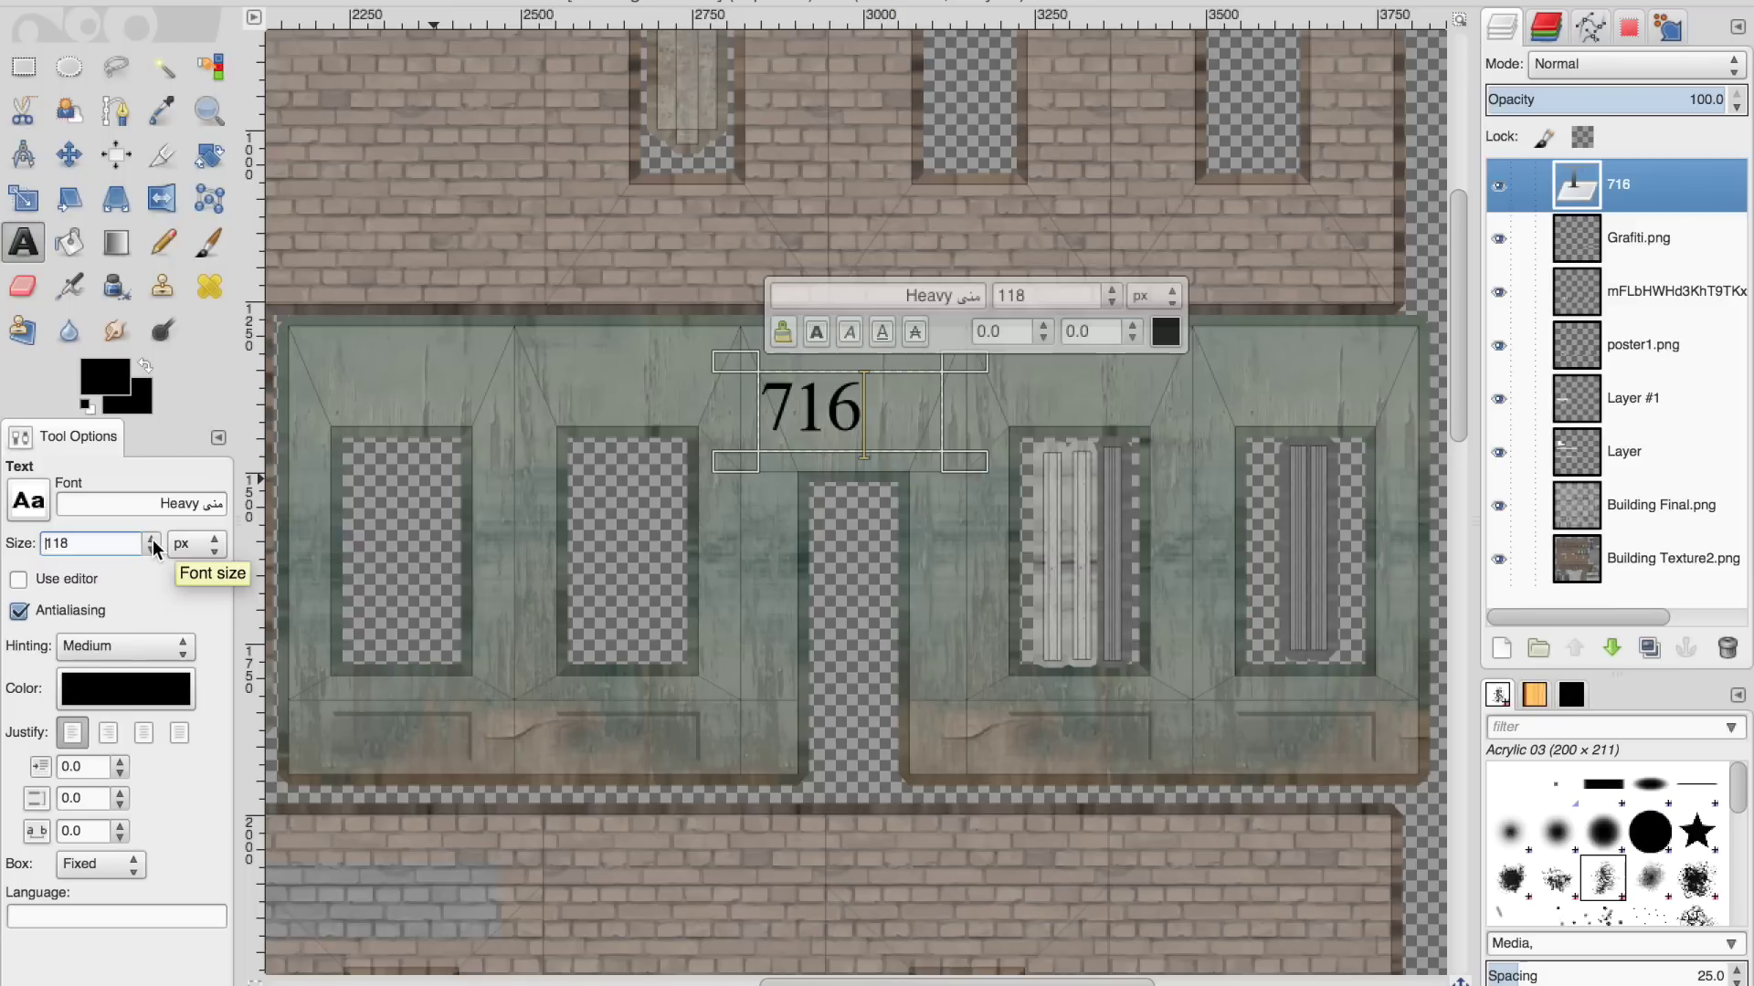
Recolour the 716 text a muted dark yellow and move the text layer so the number is centred above the doorway
left_click(73, 688)
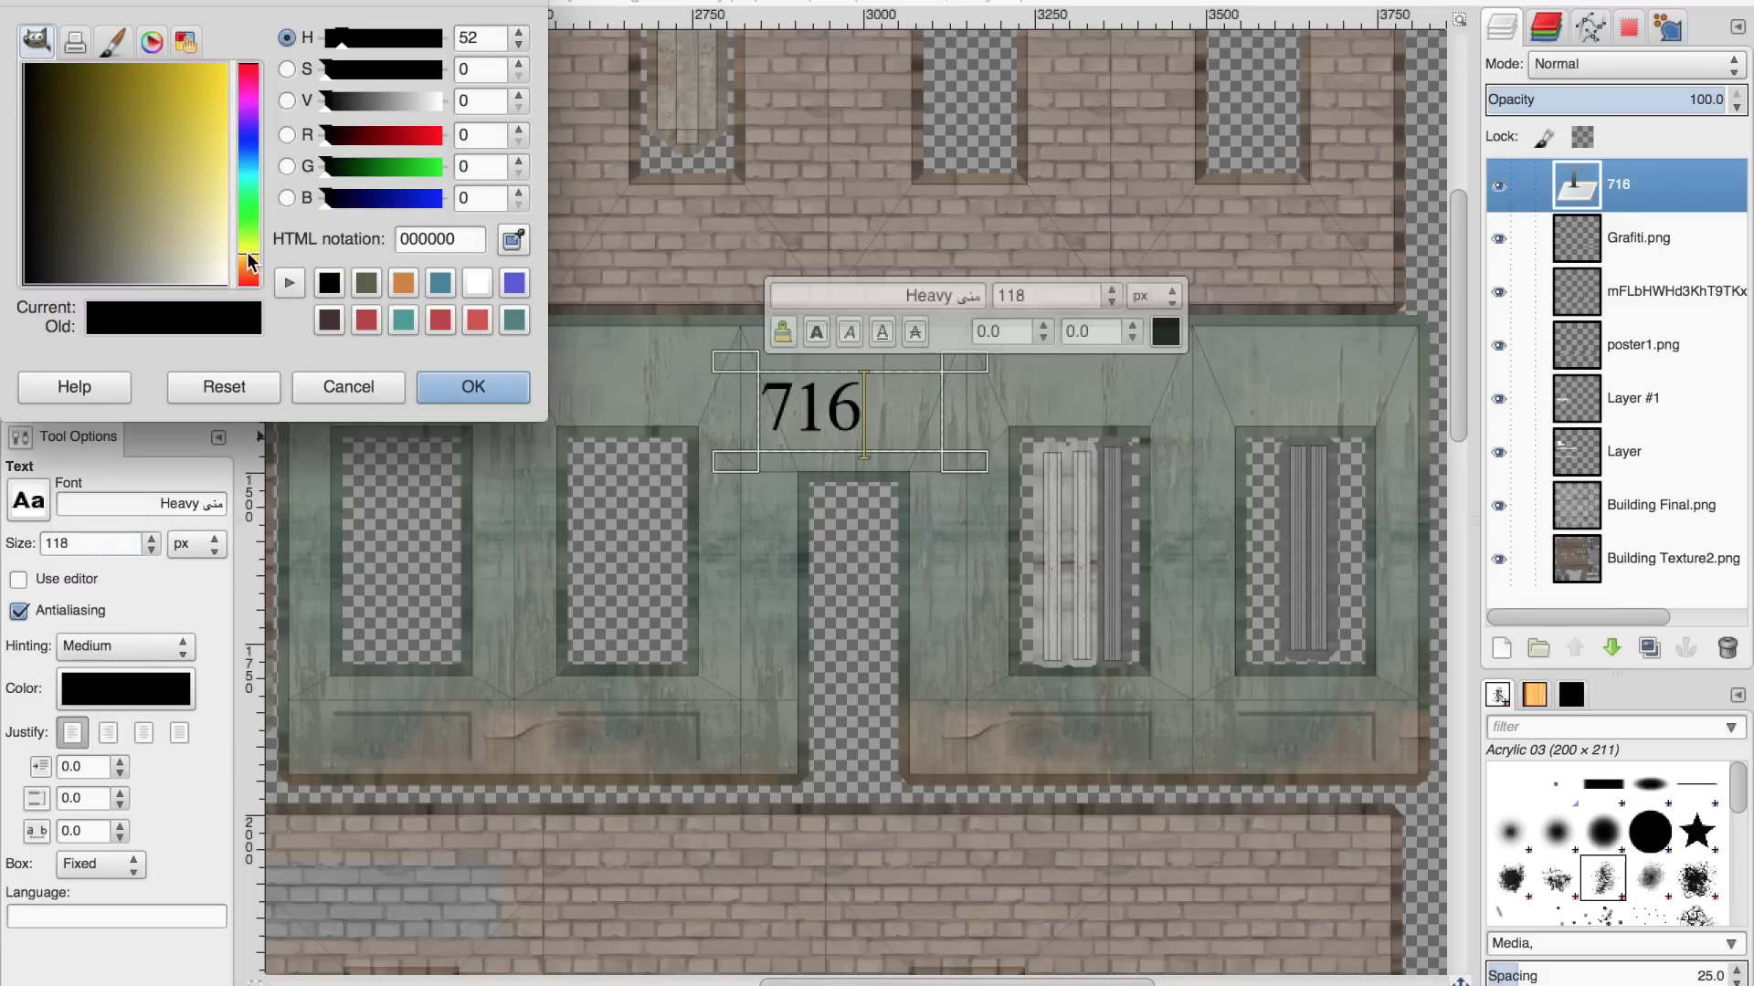
left_click(148, 221)
left_click(466, 384)
left_click(1677, 242)
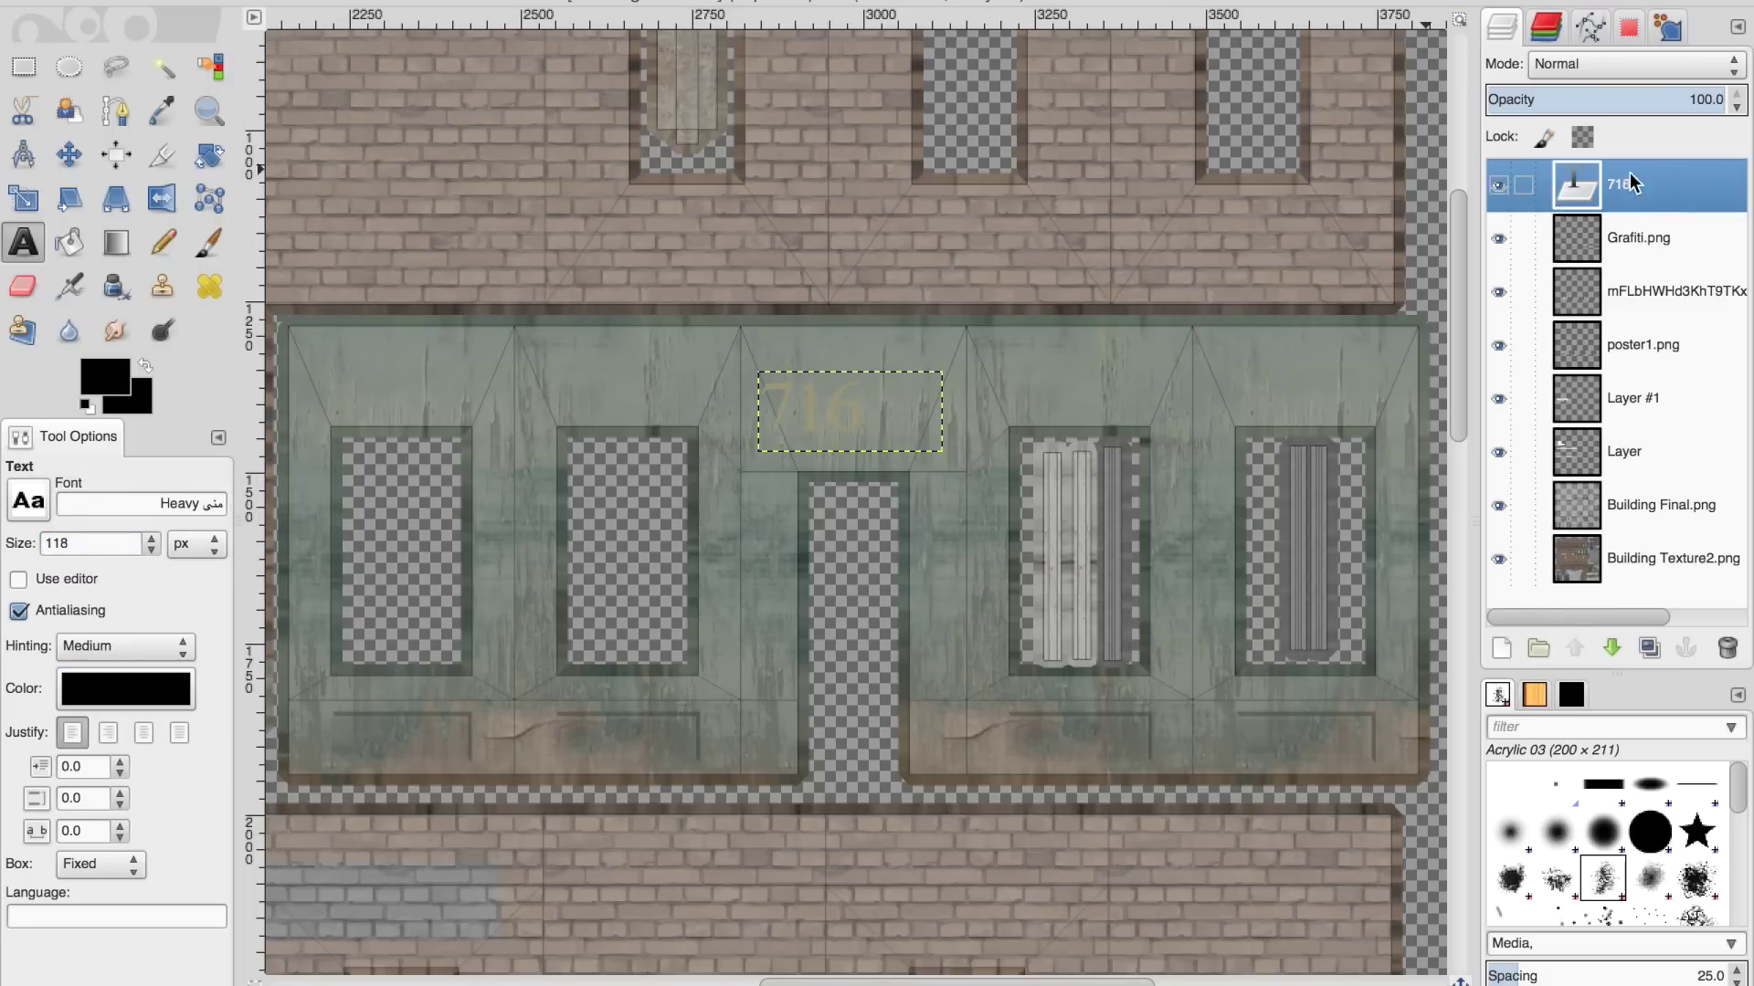
left_click(1628, 176)
key("m")
left_click_drag(871, 393, 874, 391)
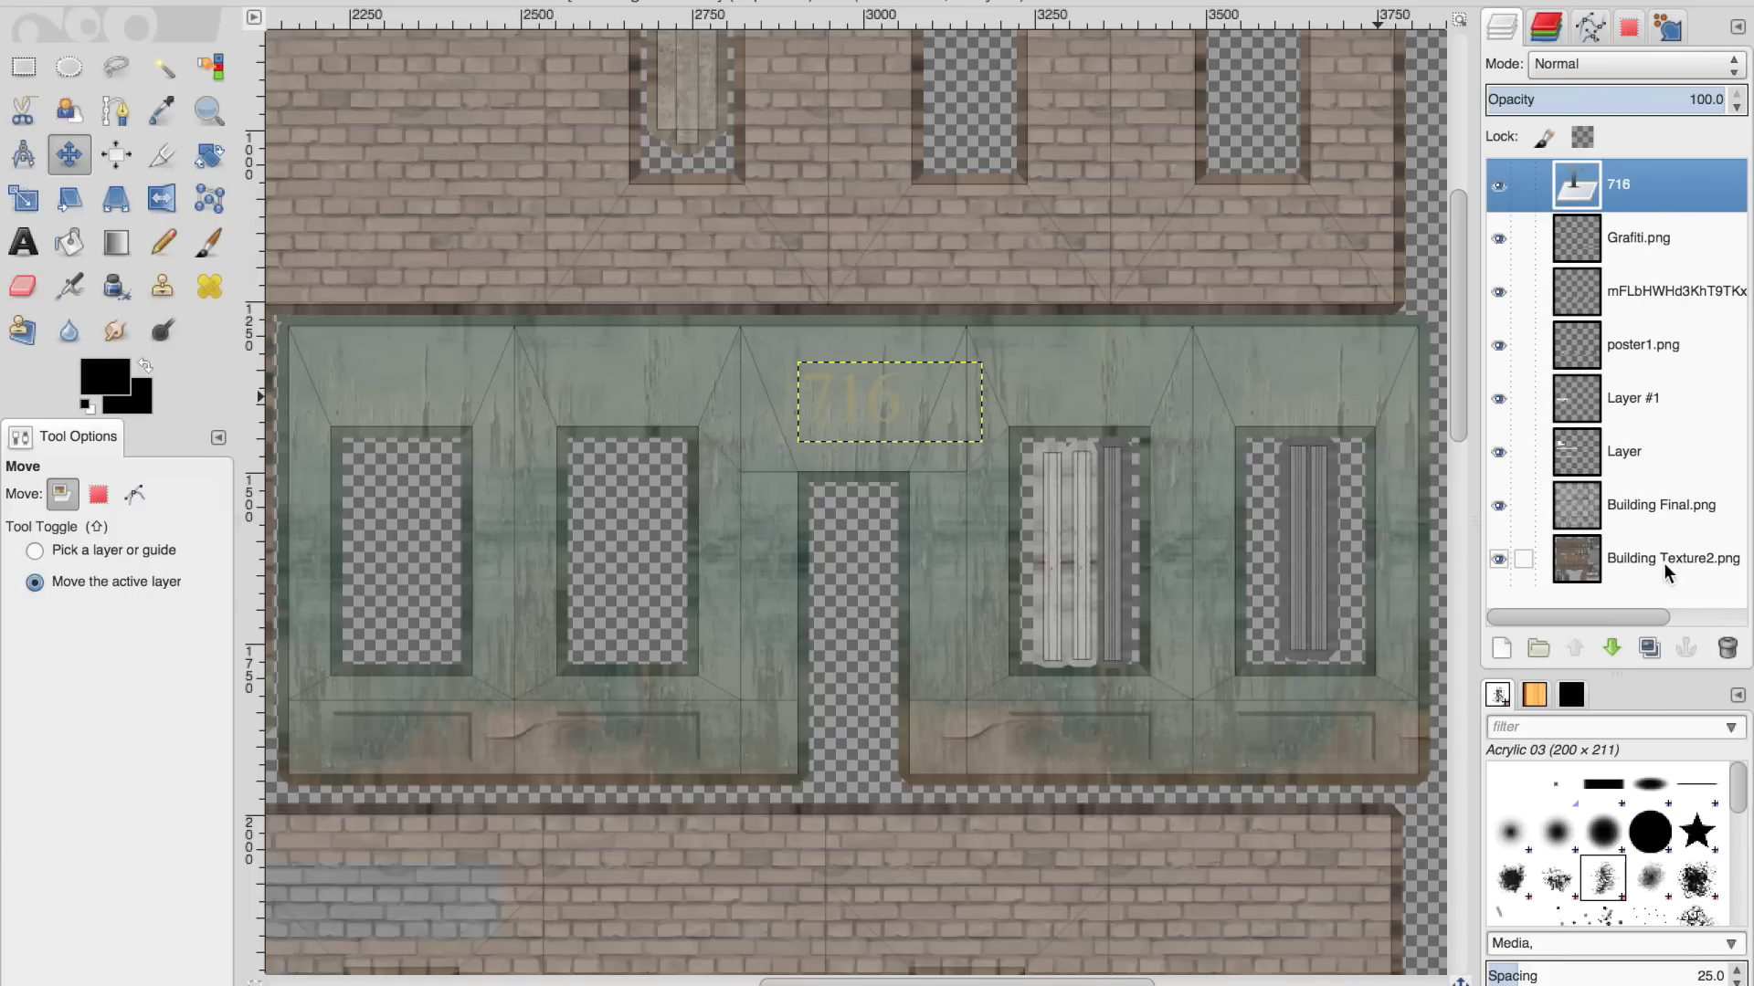
Duplicate the 716 text layer and make the lower copy the active layer
left_click(1649, 650)
left_click(1649, 247)
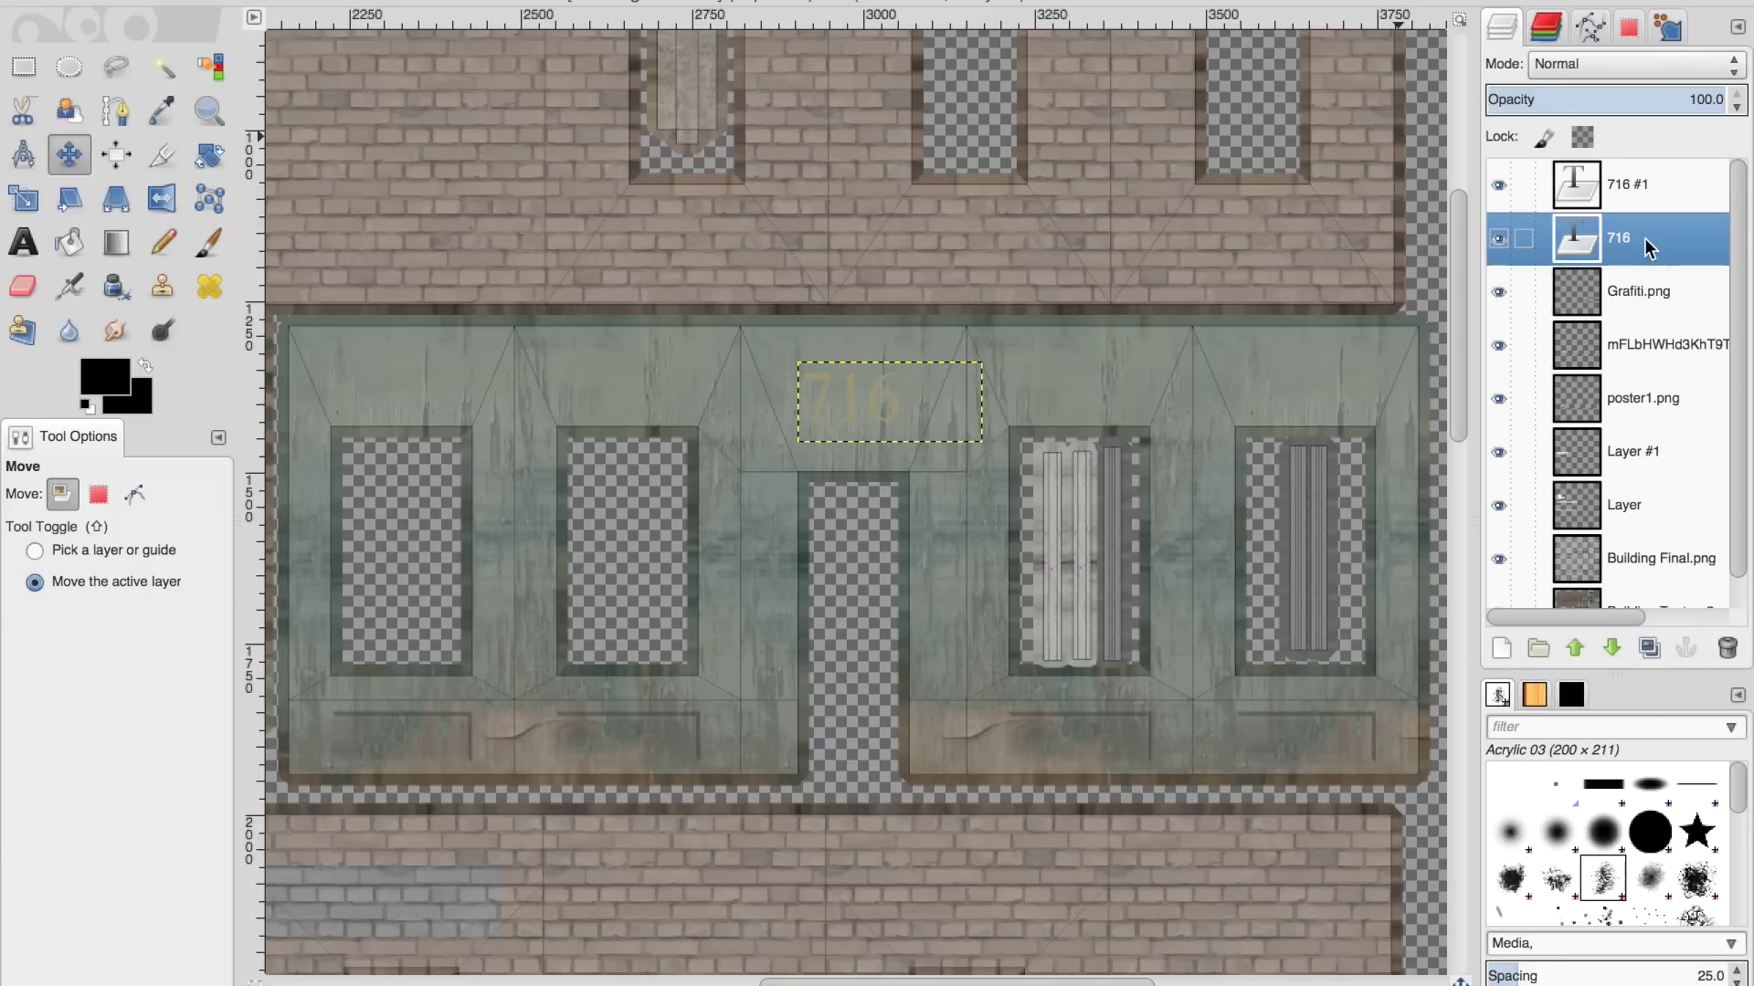
left_click(162, 67)
left_click(895, 425)
left_click(201, 255)
left_click_drag(922, 402, 827, 403)
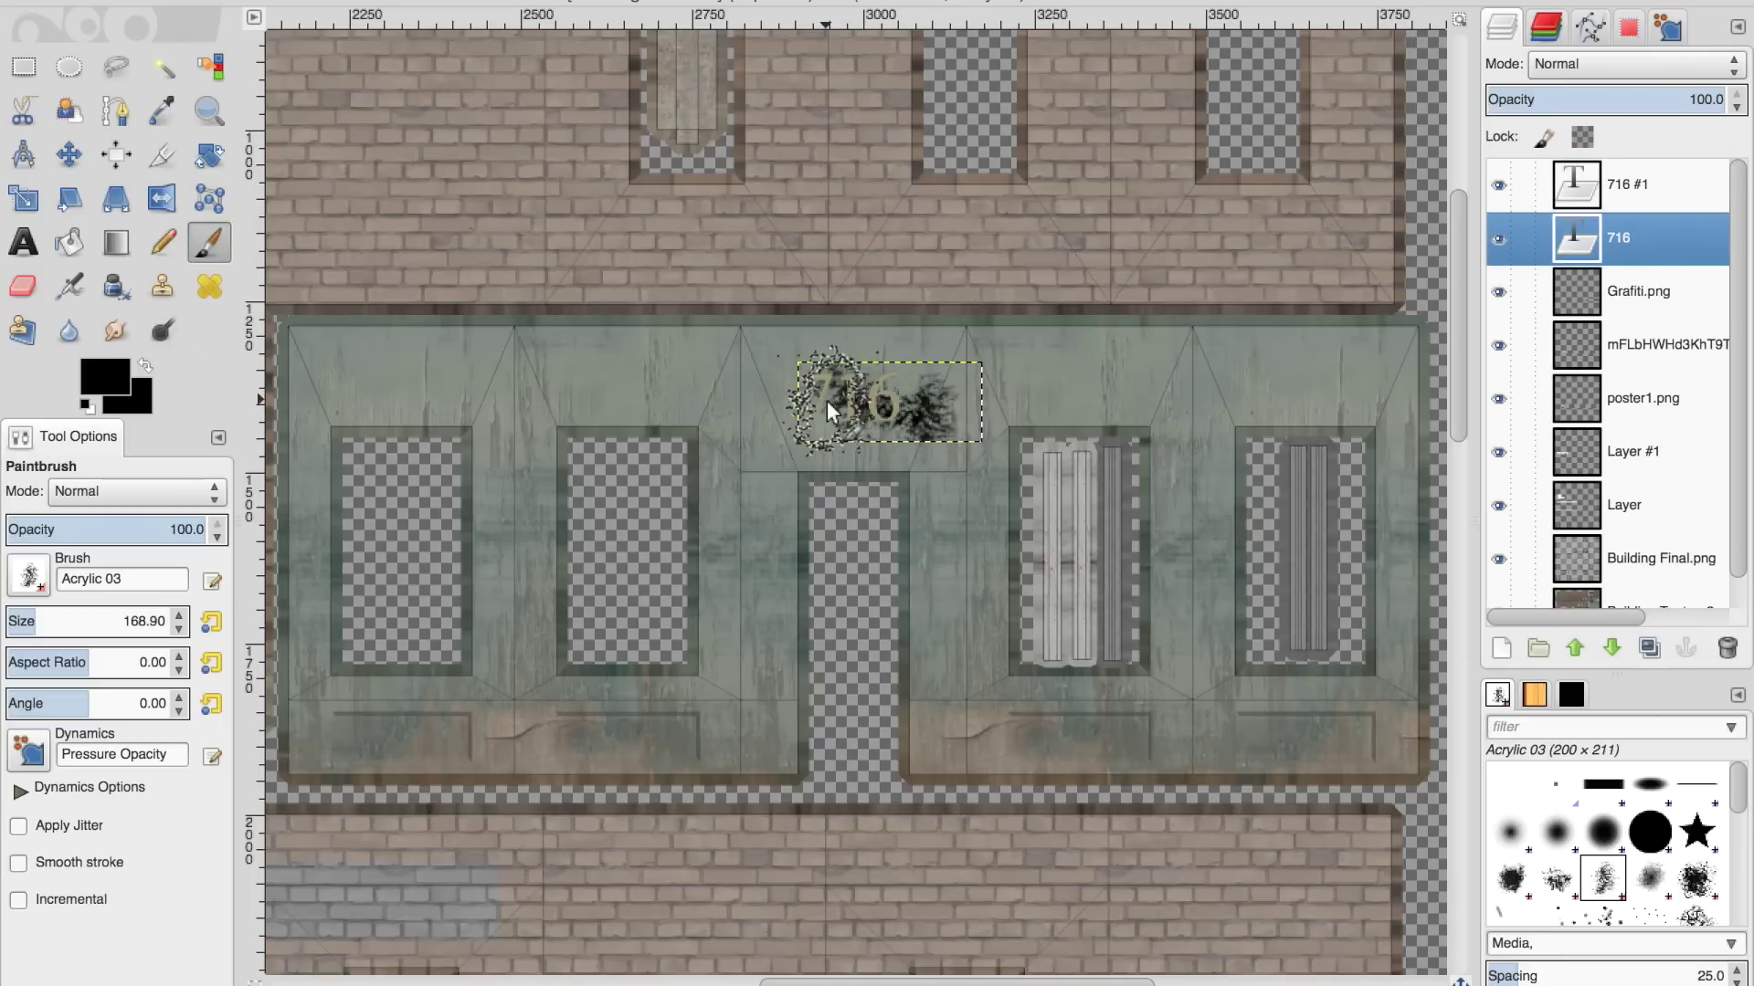
key("super+z")
left_click(274, 1)
left_click(303, 49)
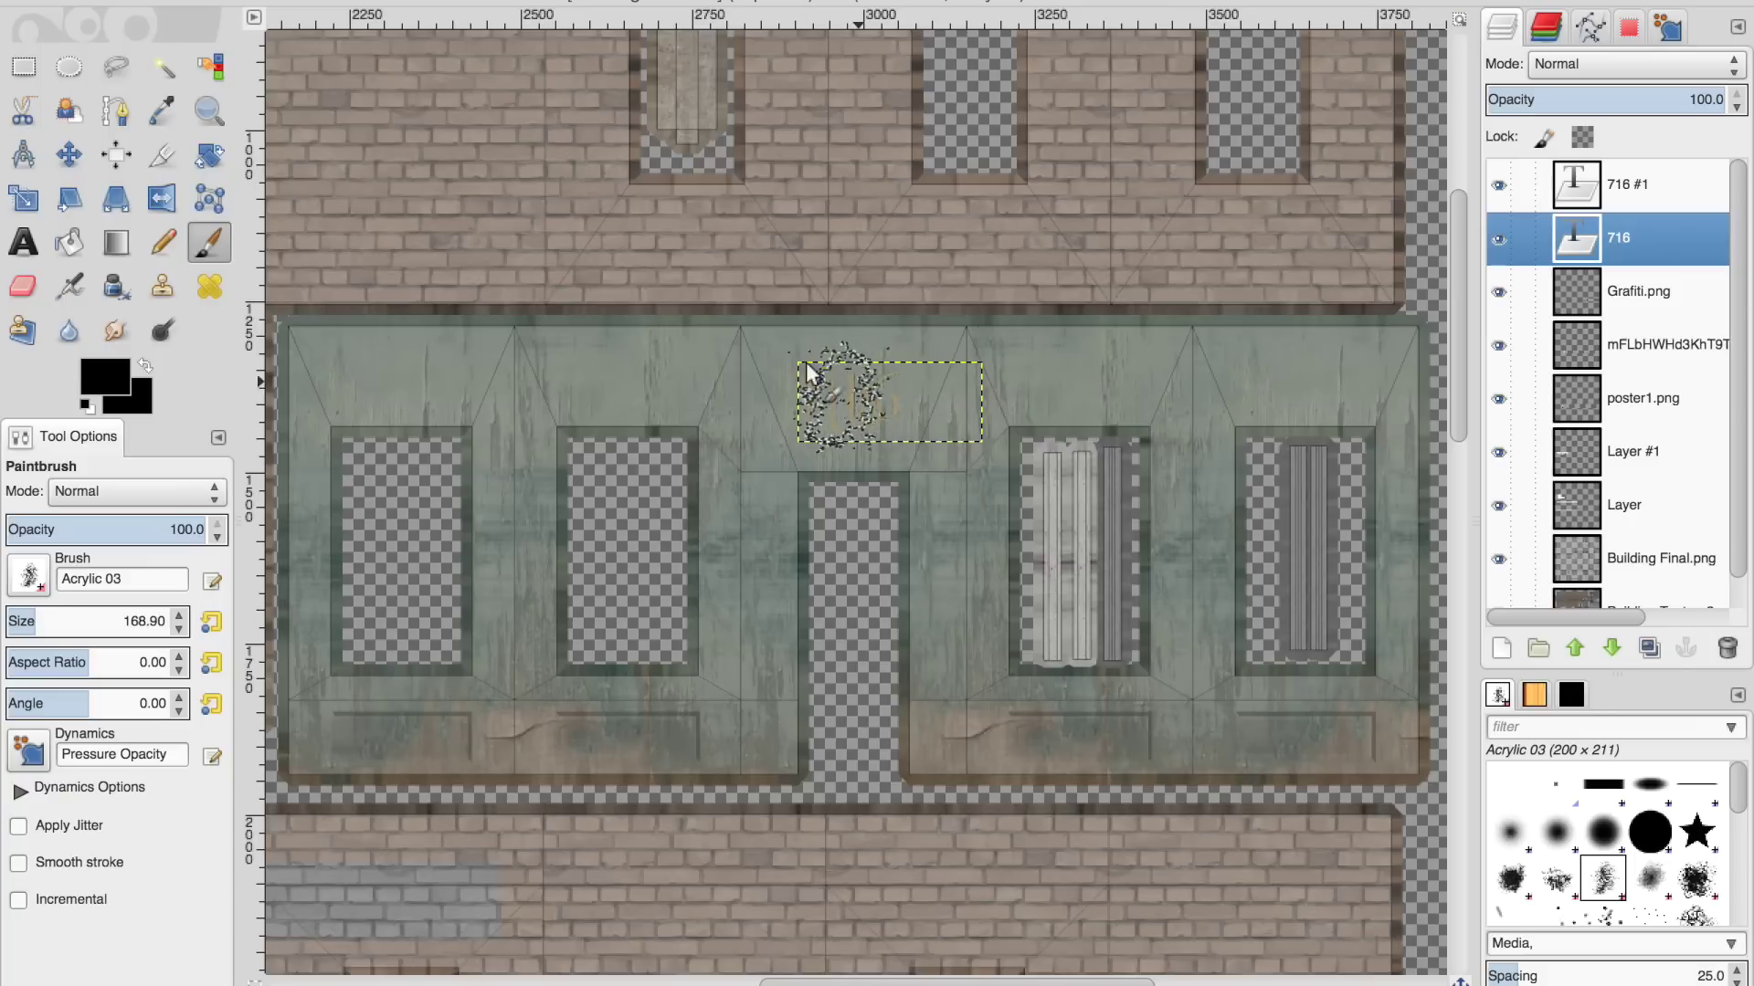
Turn the lower 716 layer into a soft dark shadow behind the yellow number
left_click(1498, 192)
left_click(1498, 191)
left_click(621, 2)
mouse_move(749, 2)
mouse_move(804, 88)
left_click(1127, 115)
left_click(856, 568)
left_click(1031, 679)
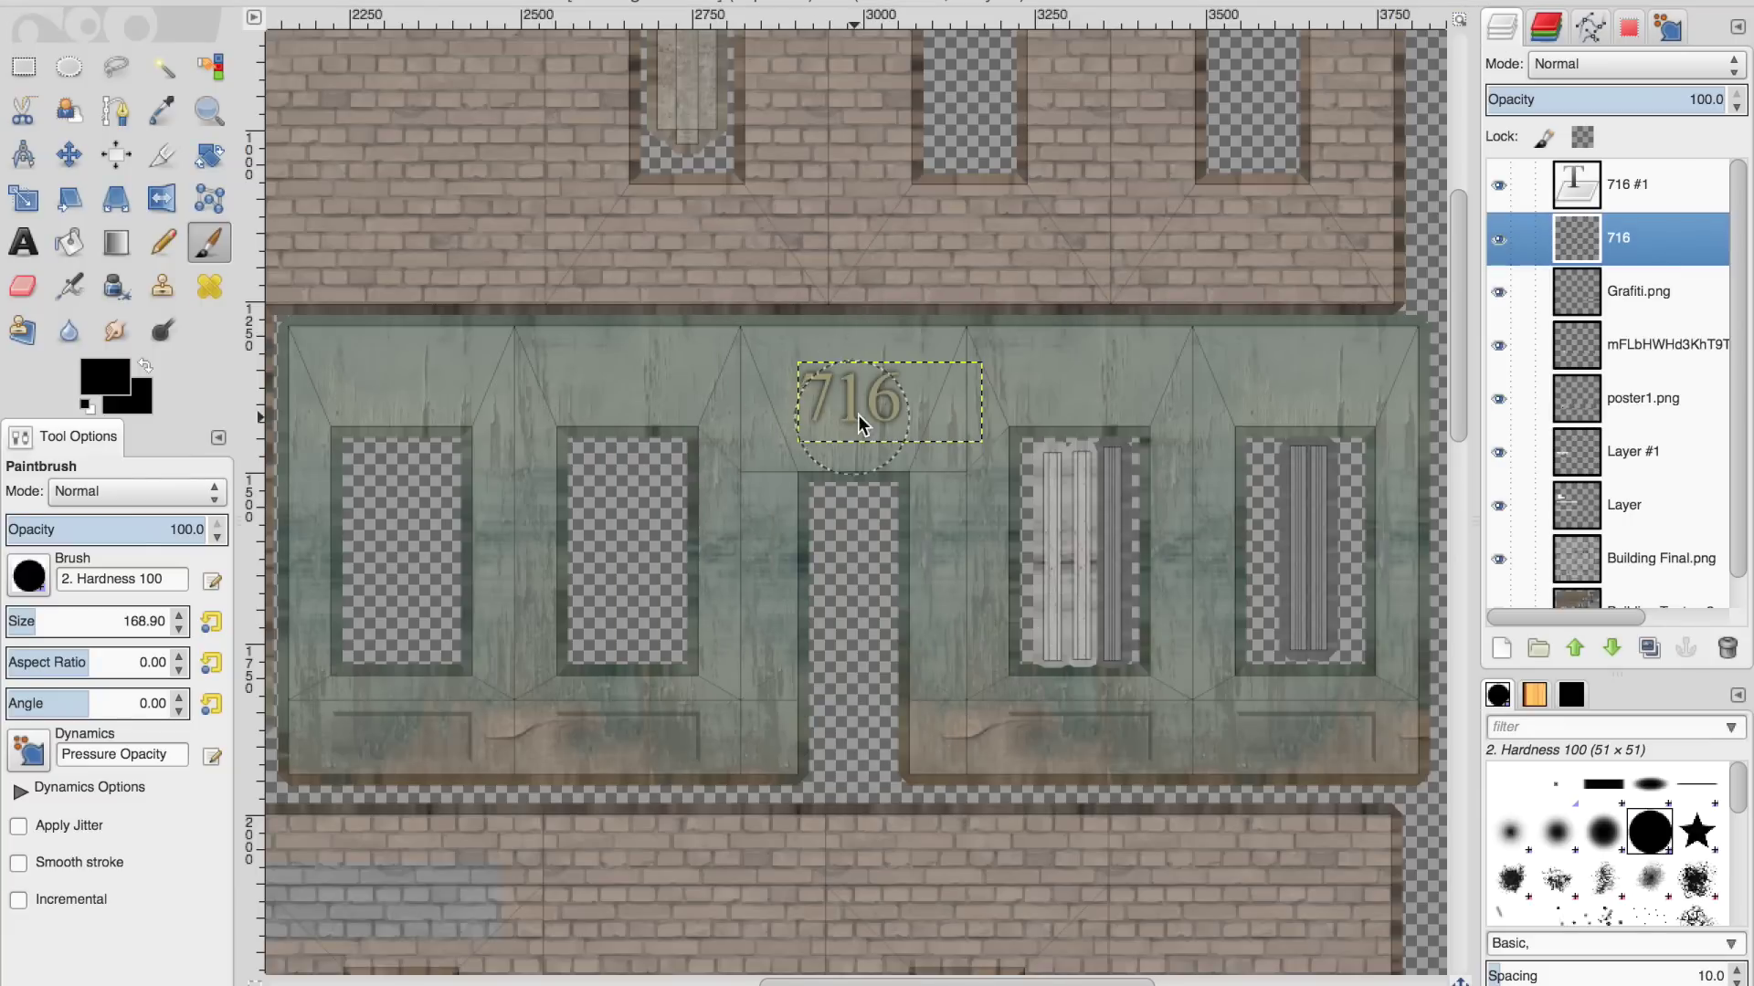
Add the photo DSC_1035.JPG from the TEXTURES folder as a new layer over the upper brick wall
middle_click_drag(845, 598, 934, 551)
mouse_move(610, 639)
middle_mouse_down()
mouse_move(646, 584)
mouse_move(732, 712)
mouse_move(804, 970)
middle_mouse_up()
key("minus")
key("minus")
left_click(164, 959)
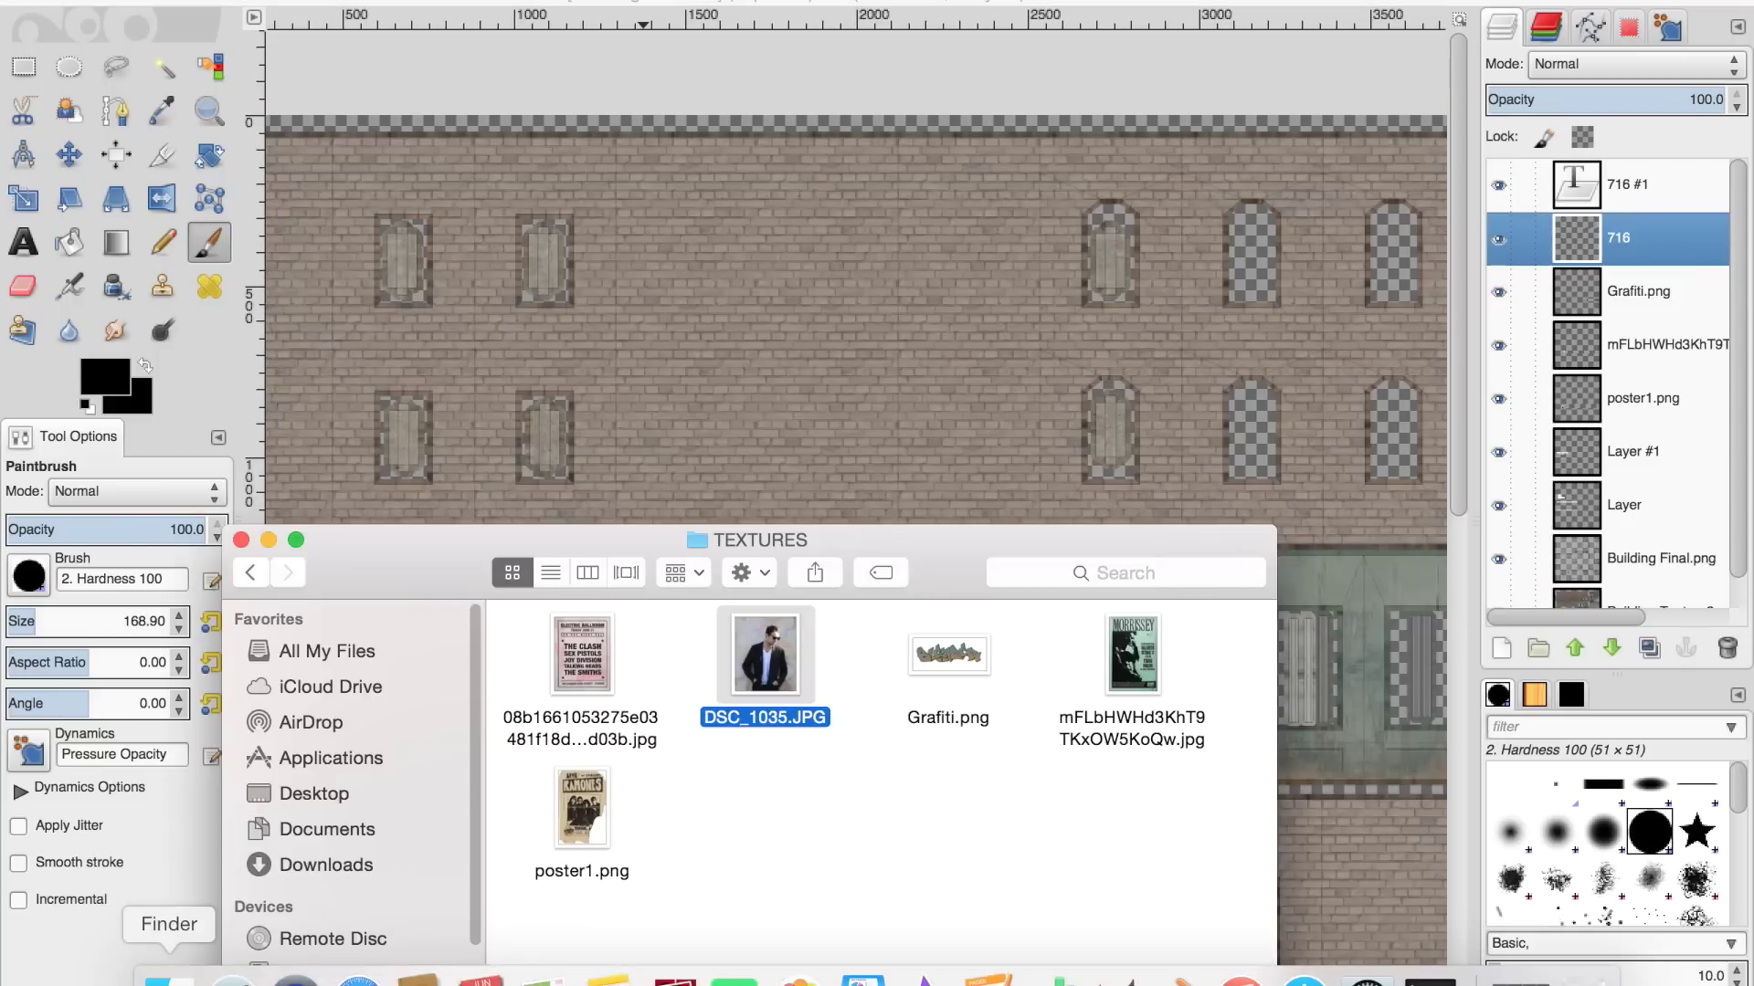
left_click_drag(747, 673, 846, 364)
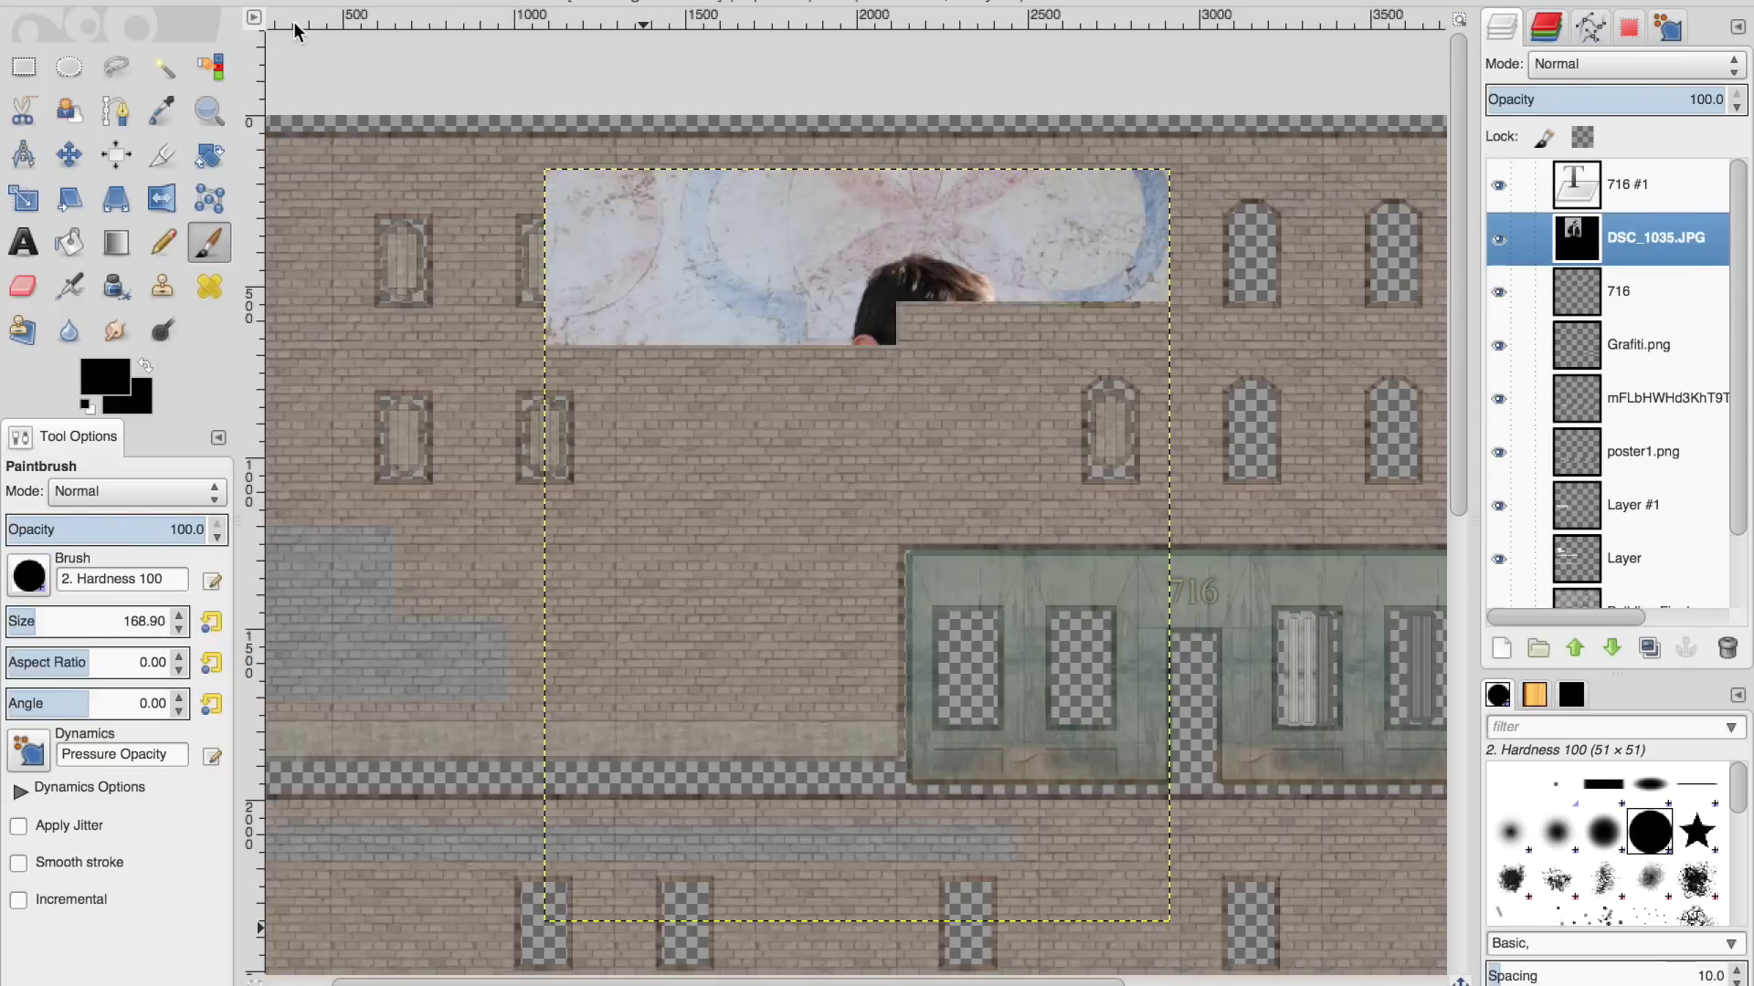
Fuzzy-select the wall background around the man in DSC_1035.JPG and erase it with a 429.14 eraser at full opacity
key("u")
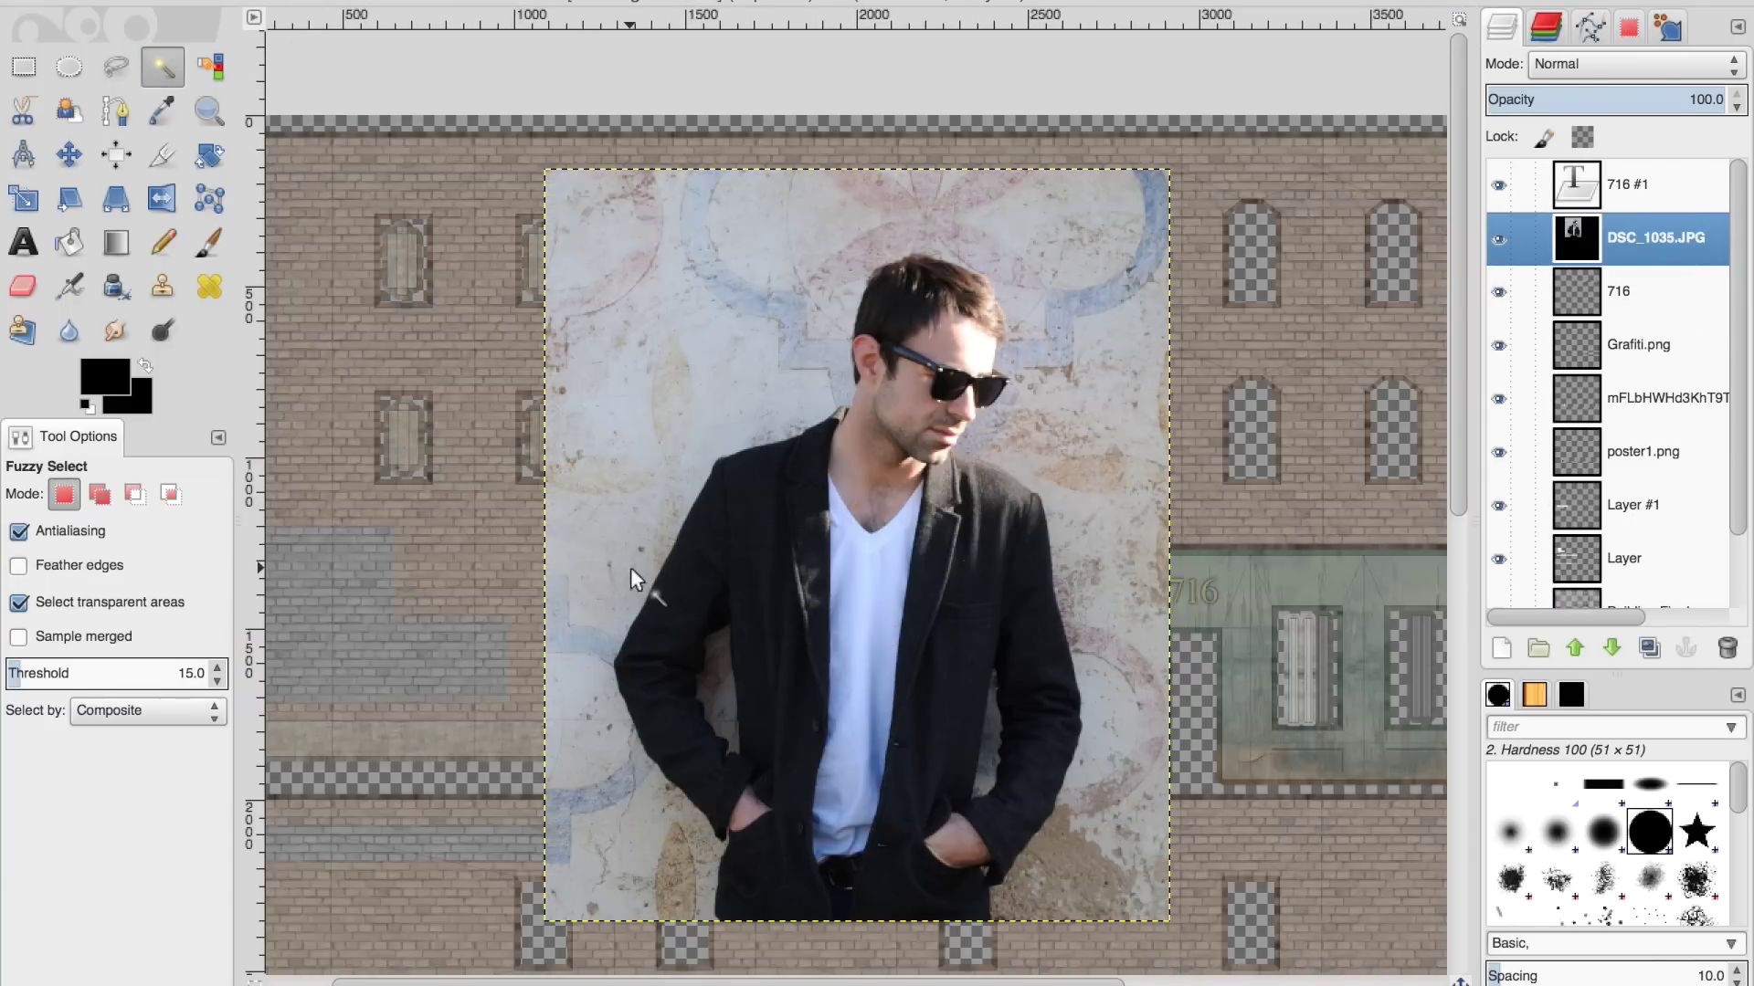
mouse_move(628, 606)
left_mouse_down()
mouse_move(652, 785)
mouse_move(699, 840)
mouse_move(1027, 925)
mouse_move(1082, 763)
mouse_move(1088, 661)
left_mouse_up()
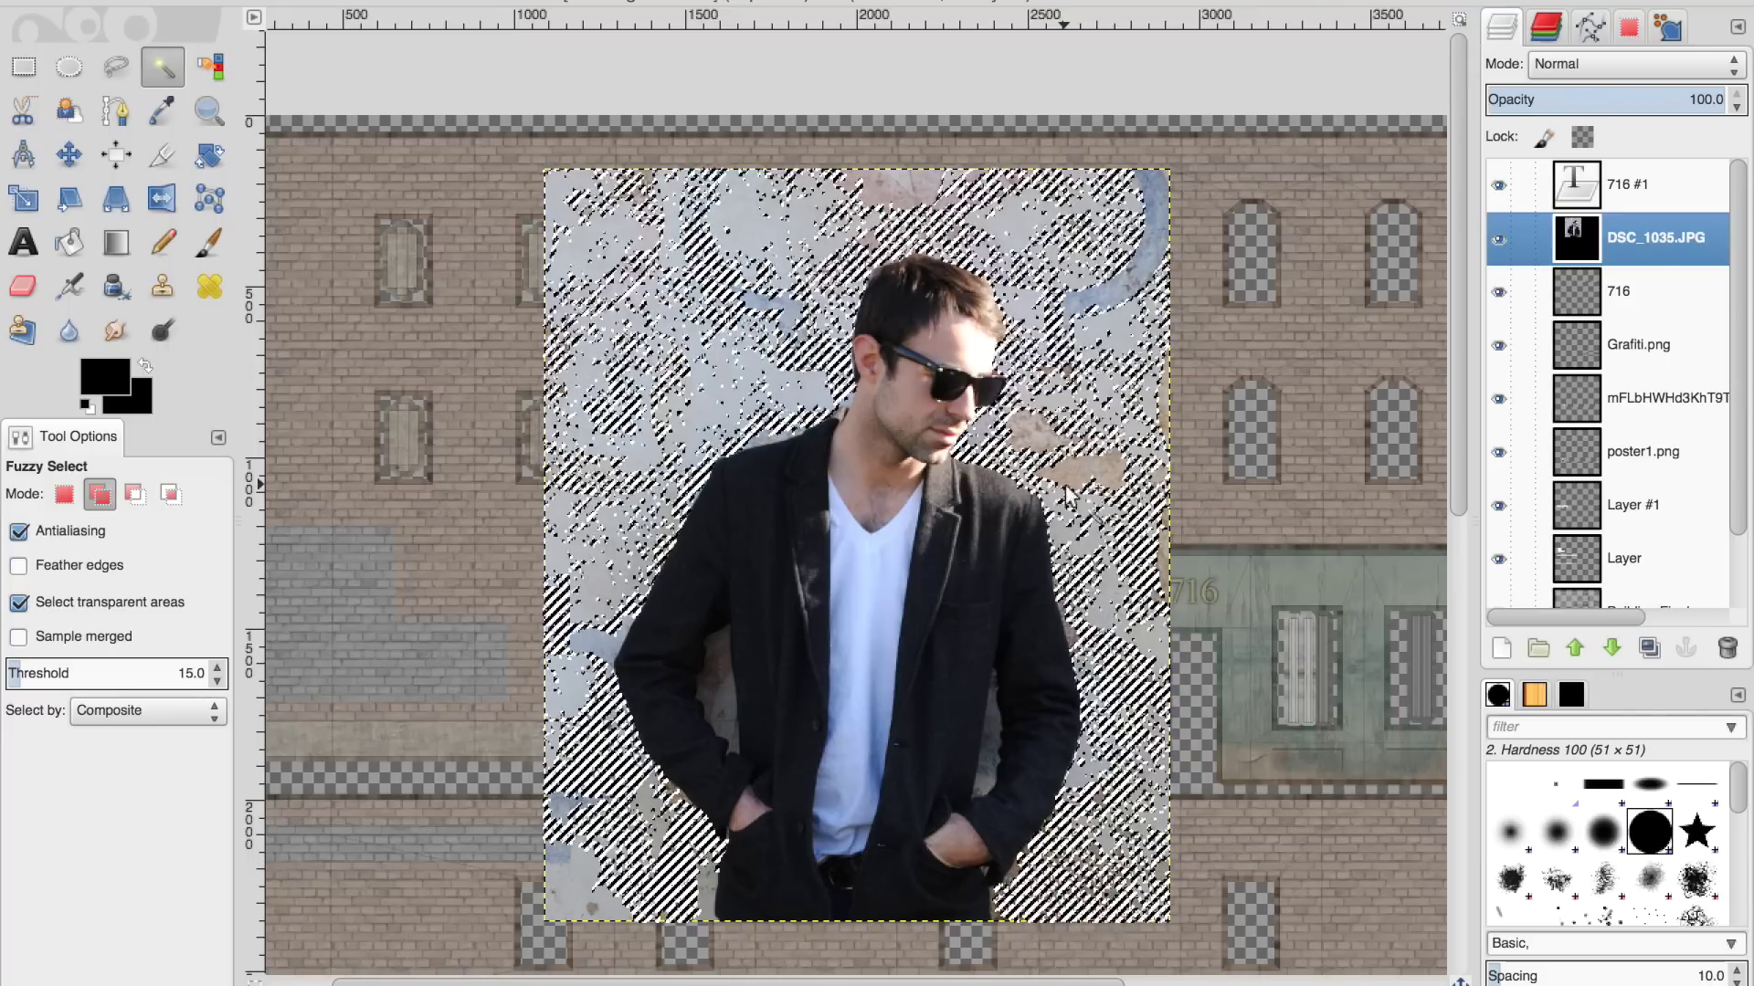
left_click(23, 285)
left_click_drag(36, 620, 76, 620)
mouse_move(630, 419)
left_mouse_down()
mouse_move(736, 235)
mouse_move(1030, 202)
mouse_move(1068, 922)
mouse_move(969, 301)
mouse_move(612, 819)
mouse_move(554, 456)
left_mouse_up()
left_click_drag(687, 283, 731, 290)
mouse_move(1090, 582)
left_mouse_down()
mouse_move(1139, 462)
mouse_move(1091, 193)
left_mouse_up()
left_click_drag(91, 526, 219, 526)
mouse_move(927, 340)
left_mouse_down()
mouse_move(554, 846)
mouse_move(827, 376)
mouse_move(1153, 387)
mouse_move(972, 462)
left_mouse_up()
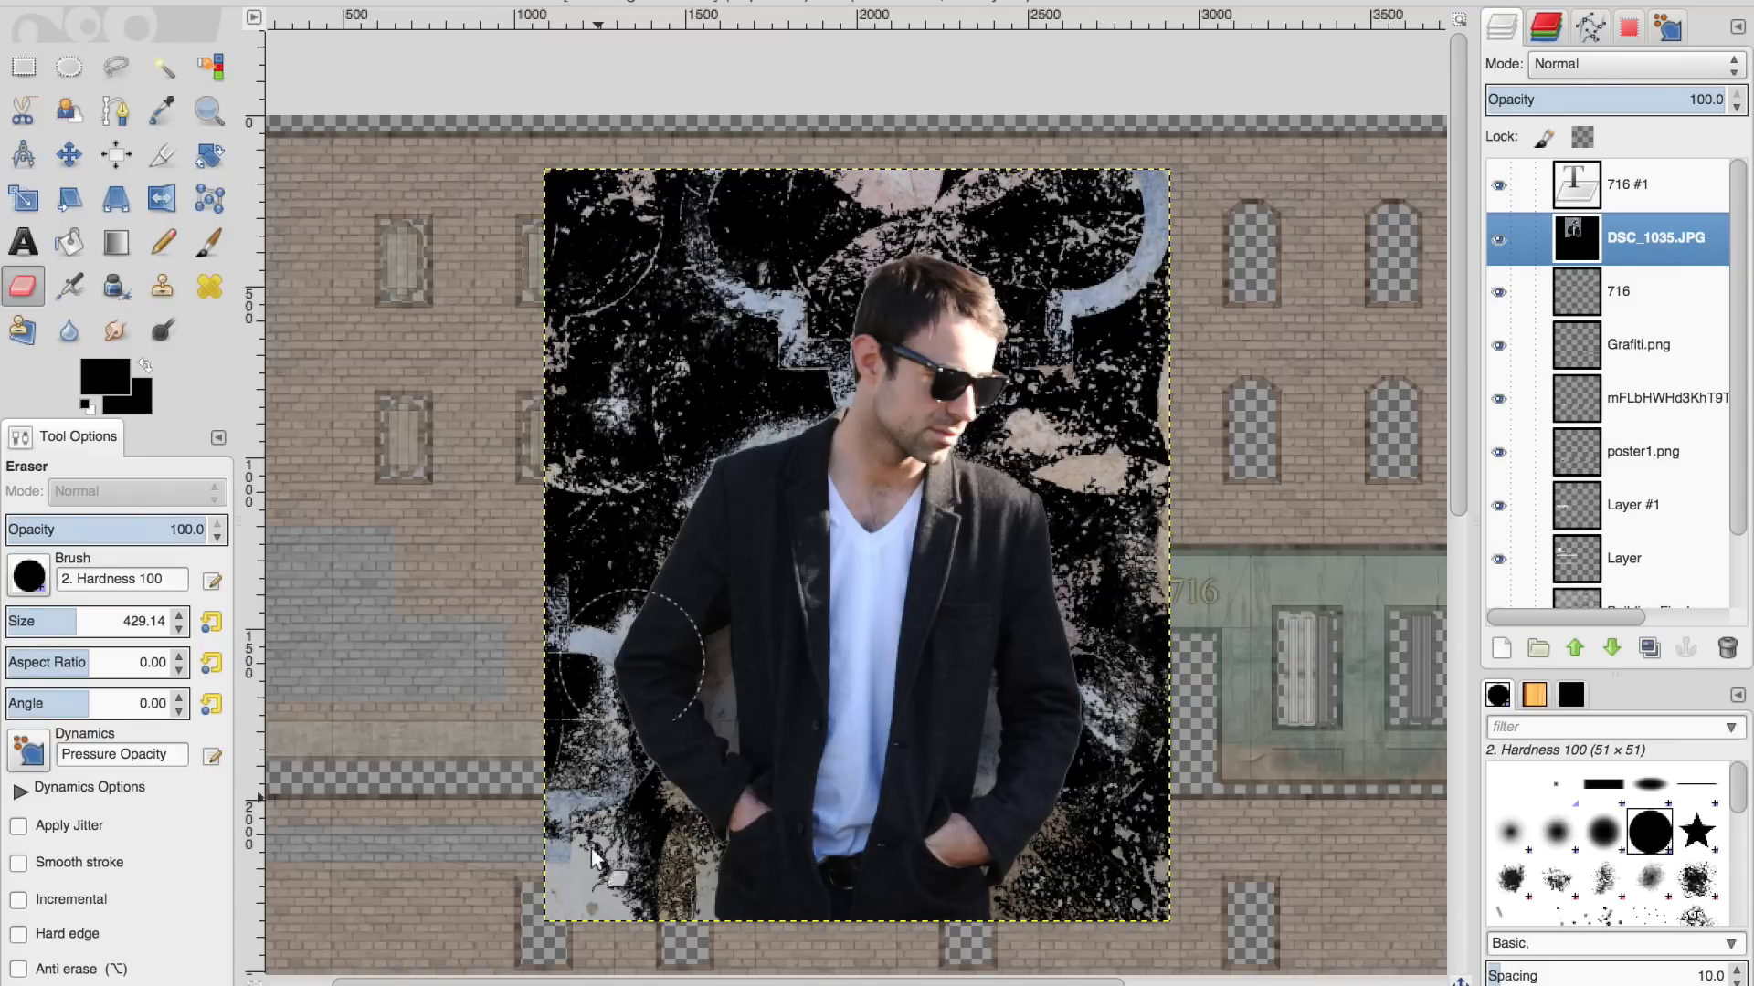
Make the black background areas of DSC_1035.JPG transparent and erase the leftover wall patches, leaving a rough fringe around the man
left_click(584, 9)
left_click(639, 442)
left_click(830, 632)
left_click(1021, 649)
left_click(1000, 707)
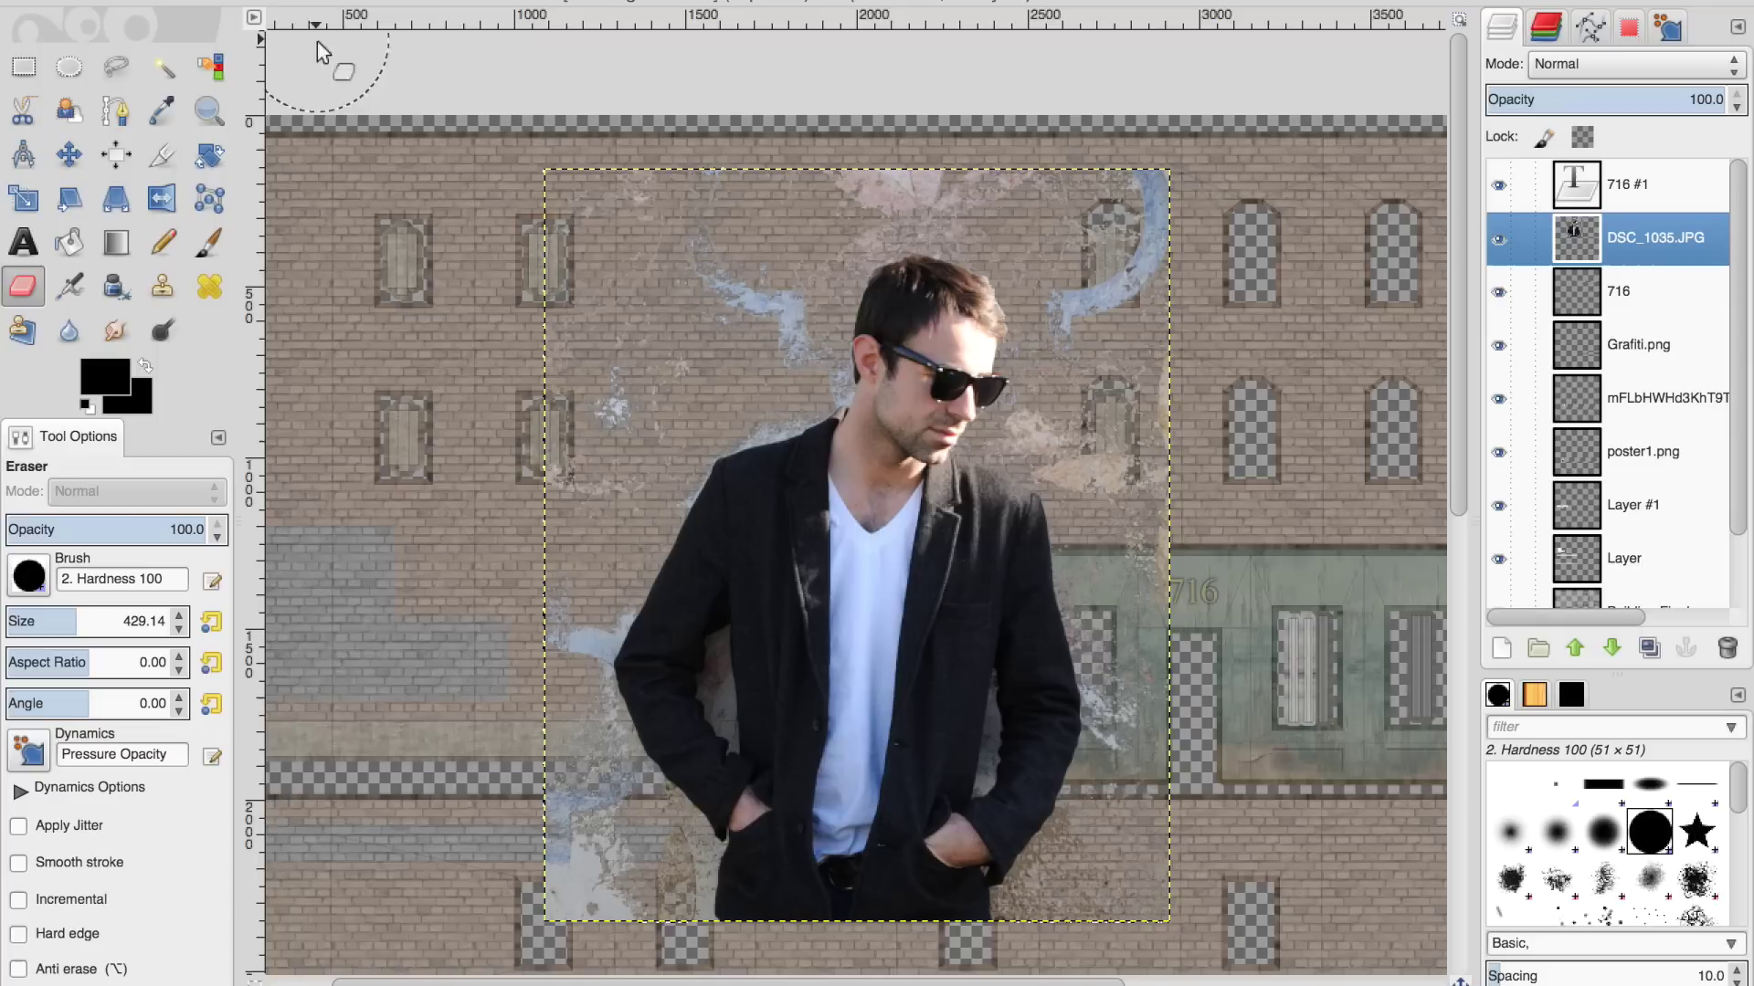
left_click_drag(552, 614, 729, 288)
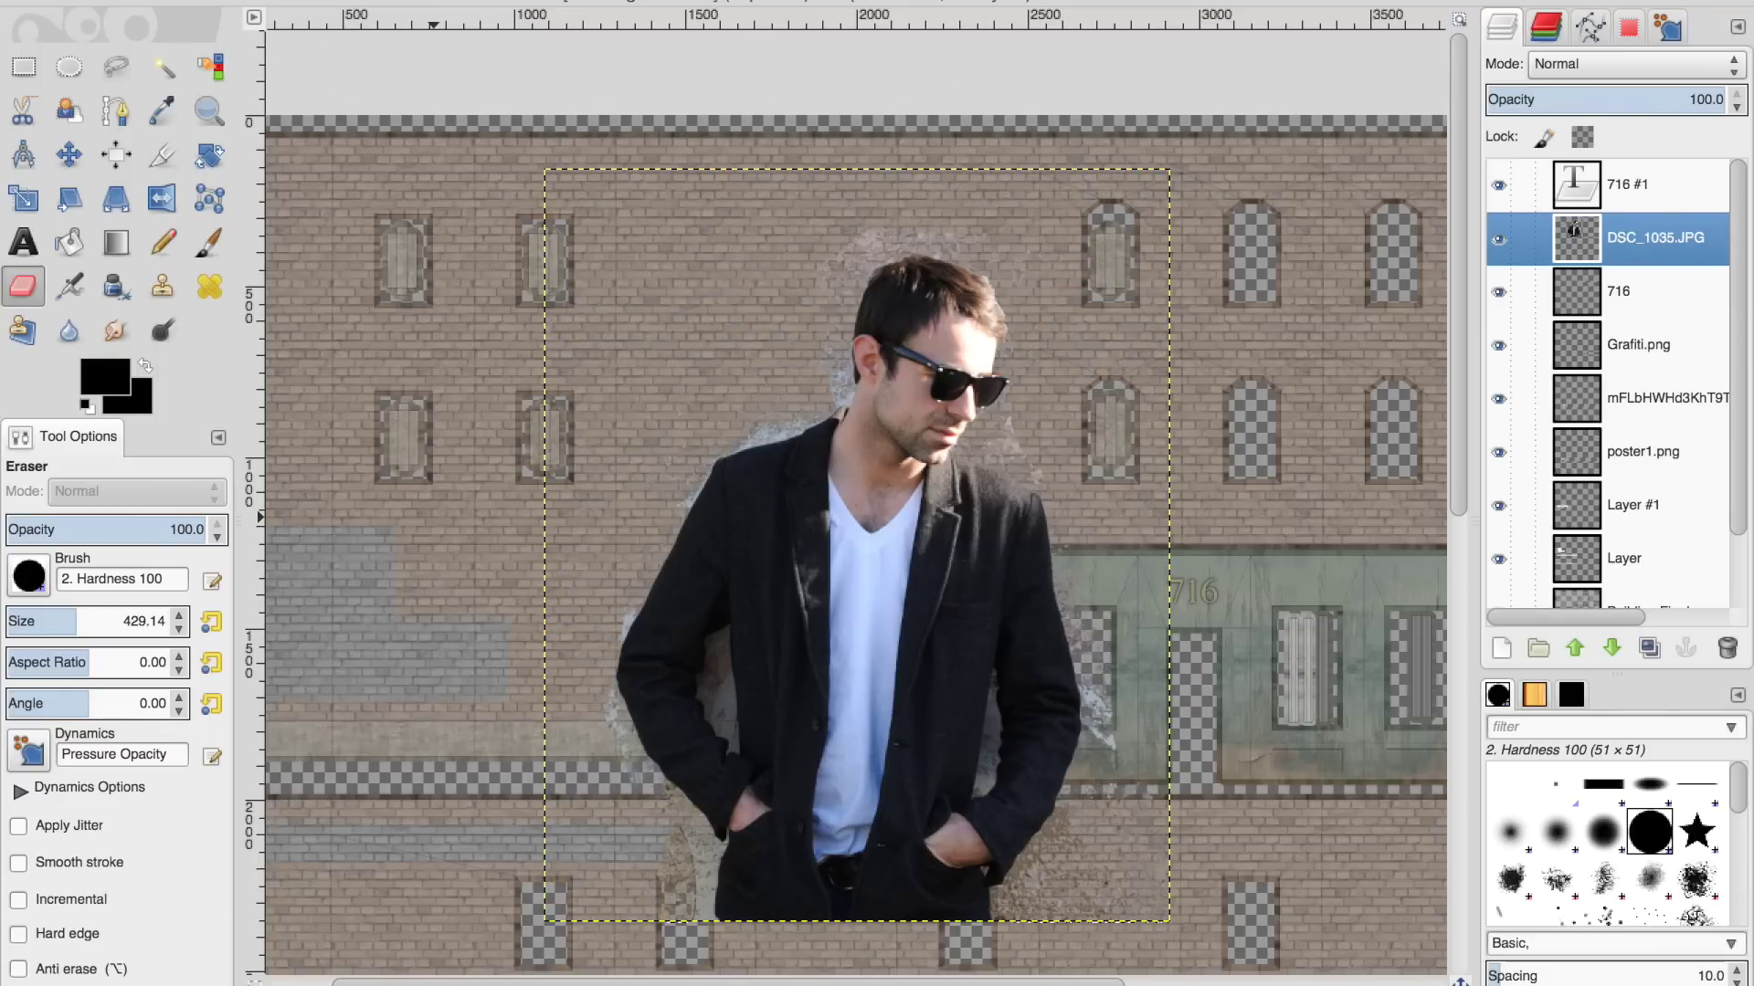
Desaturate the DSC_1035.JPG layer based on Lightness and posterize it to 6 levels
left_click(575, 2)
left_click(633, 203)
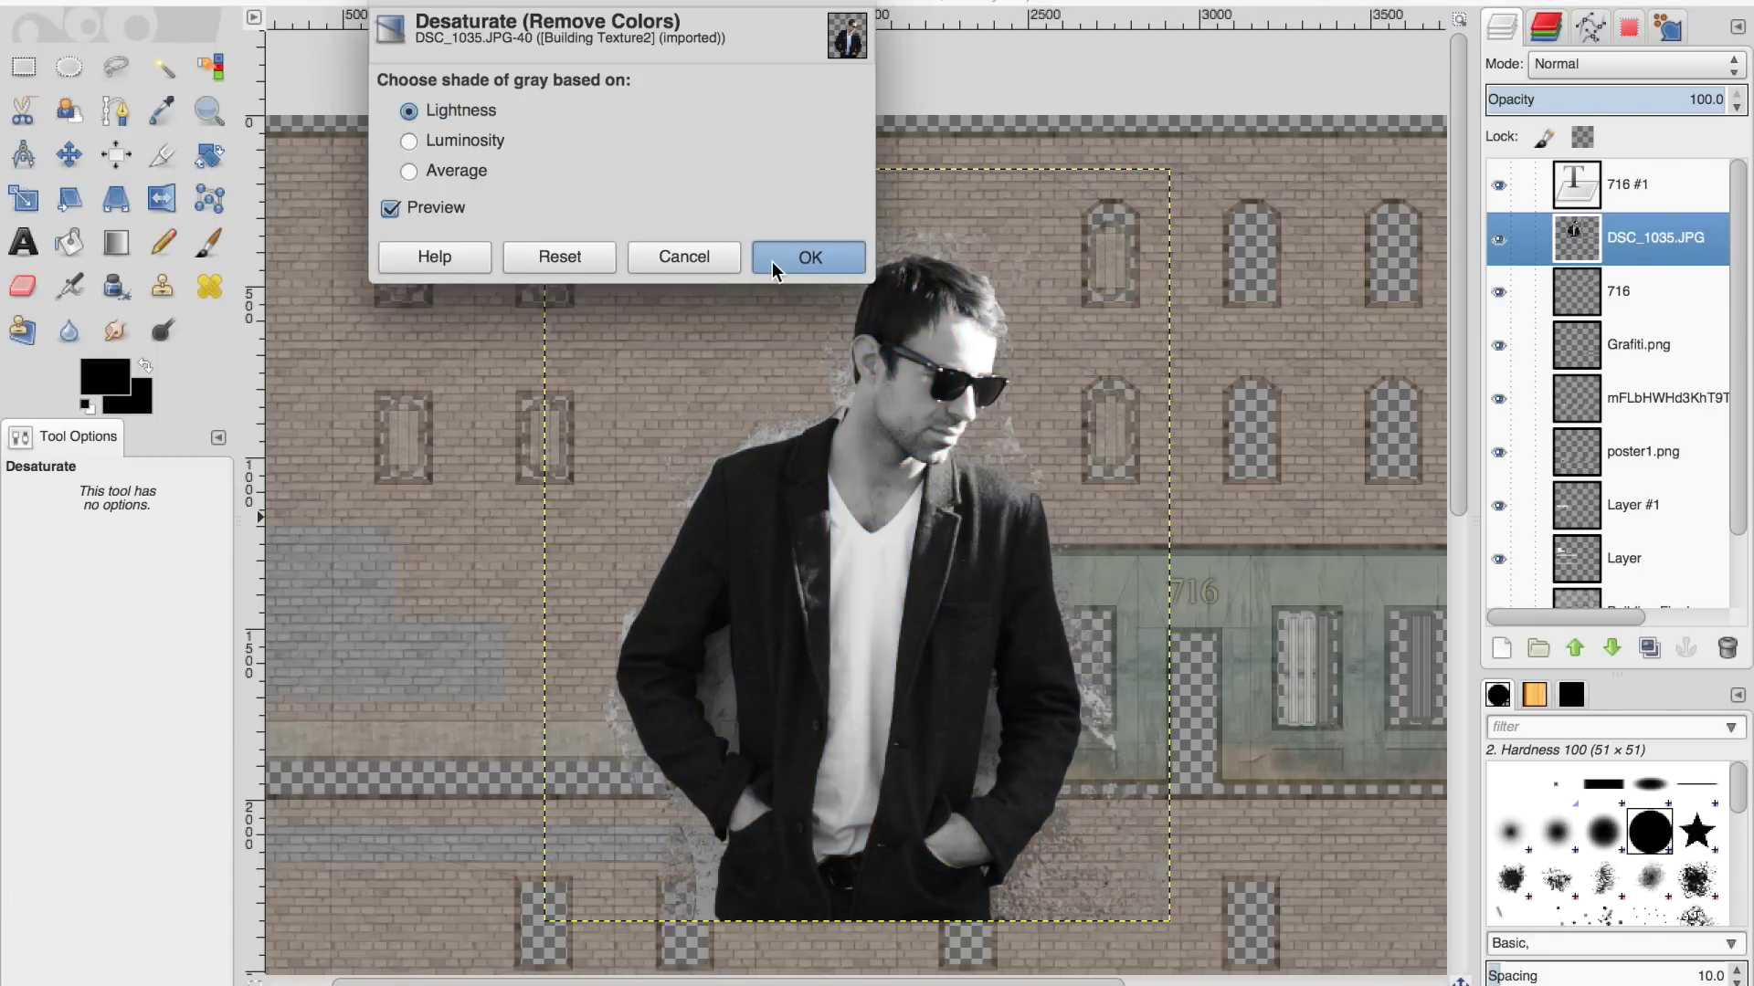
left_click(770, 261)
left_click(576, 2)
left_click(630, 180)
left_click_drag(543, 142, 578, 157)
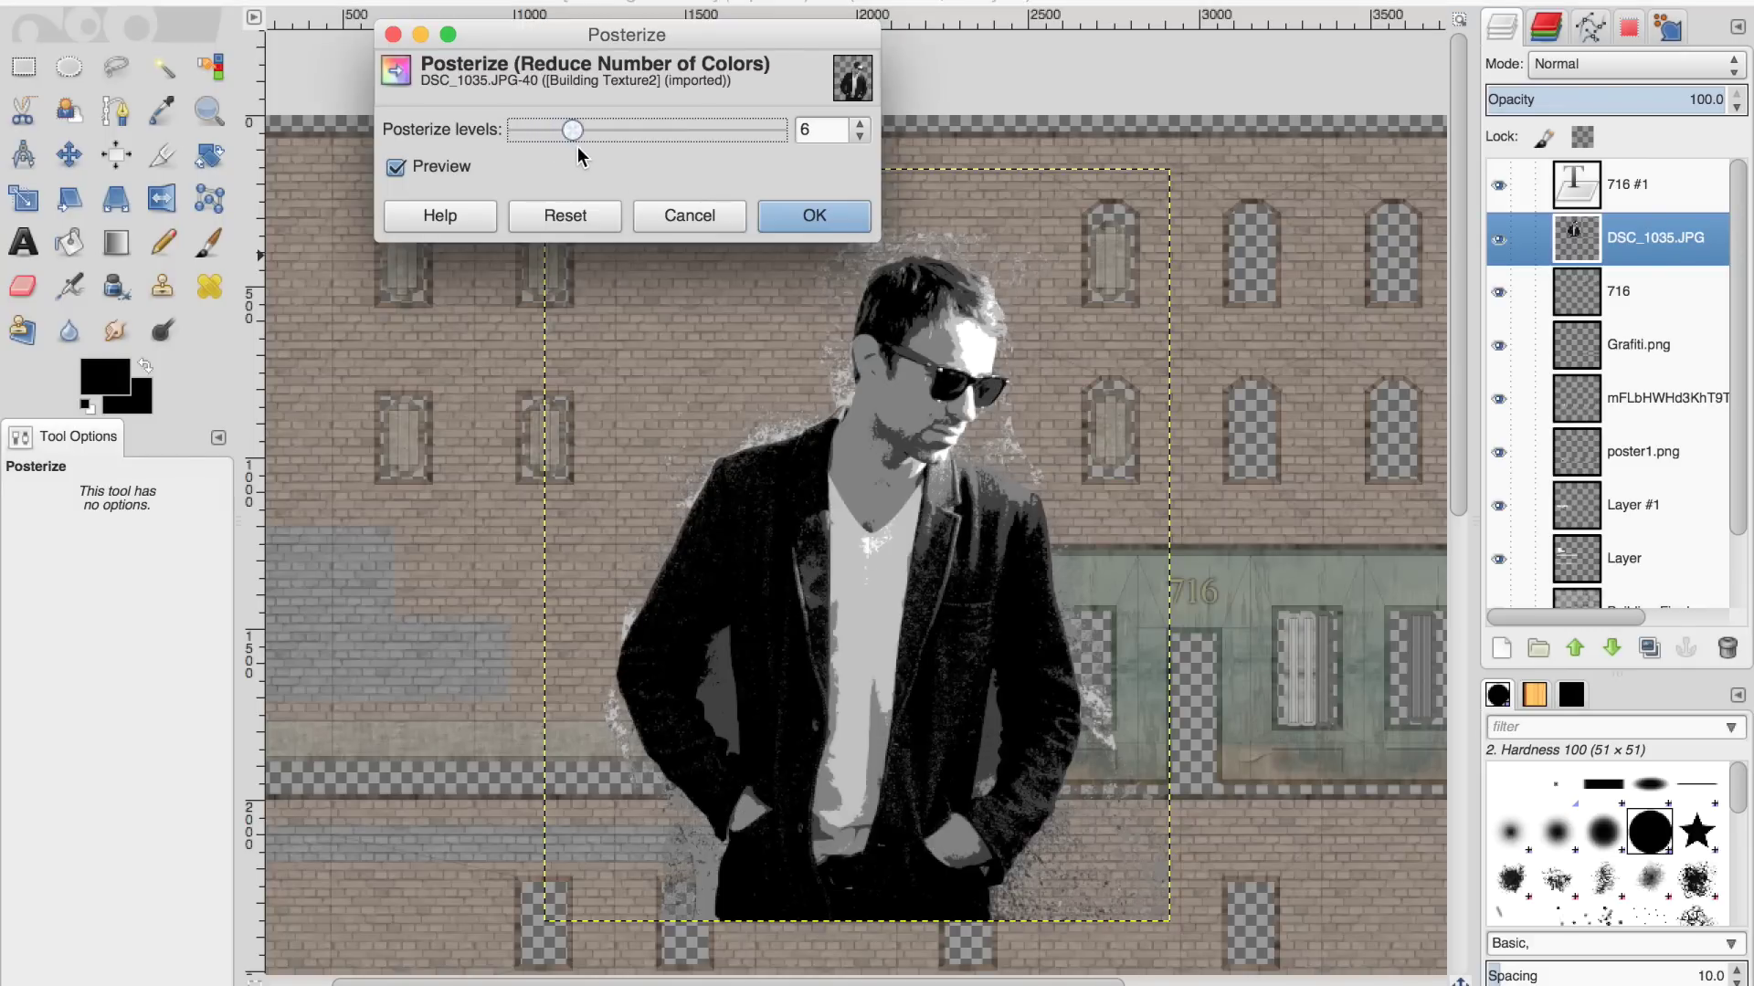
left_click(803, 215)
Raise the brightness and contrast of the posterized DSC_1035.JPG layer
left_click(575, 2)
left_click(704, 70)
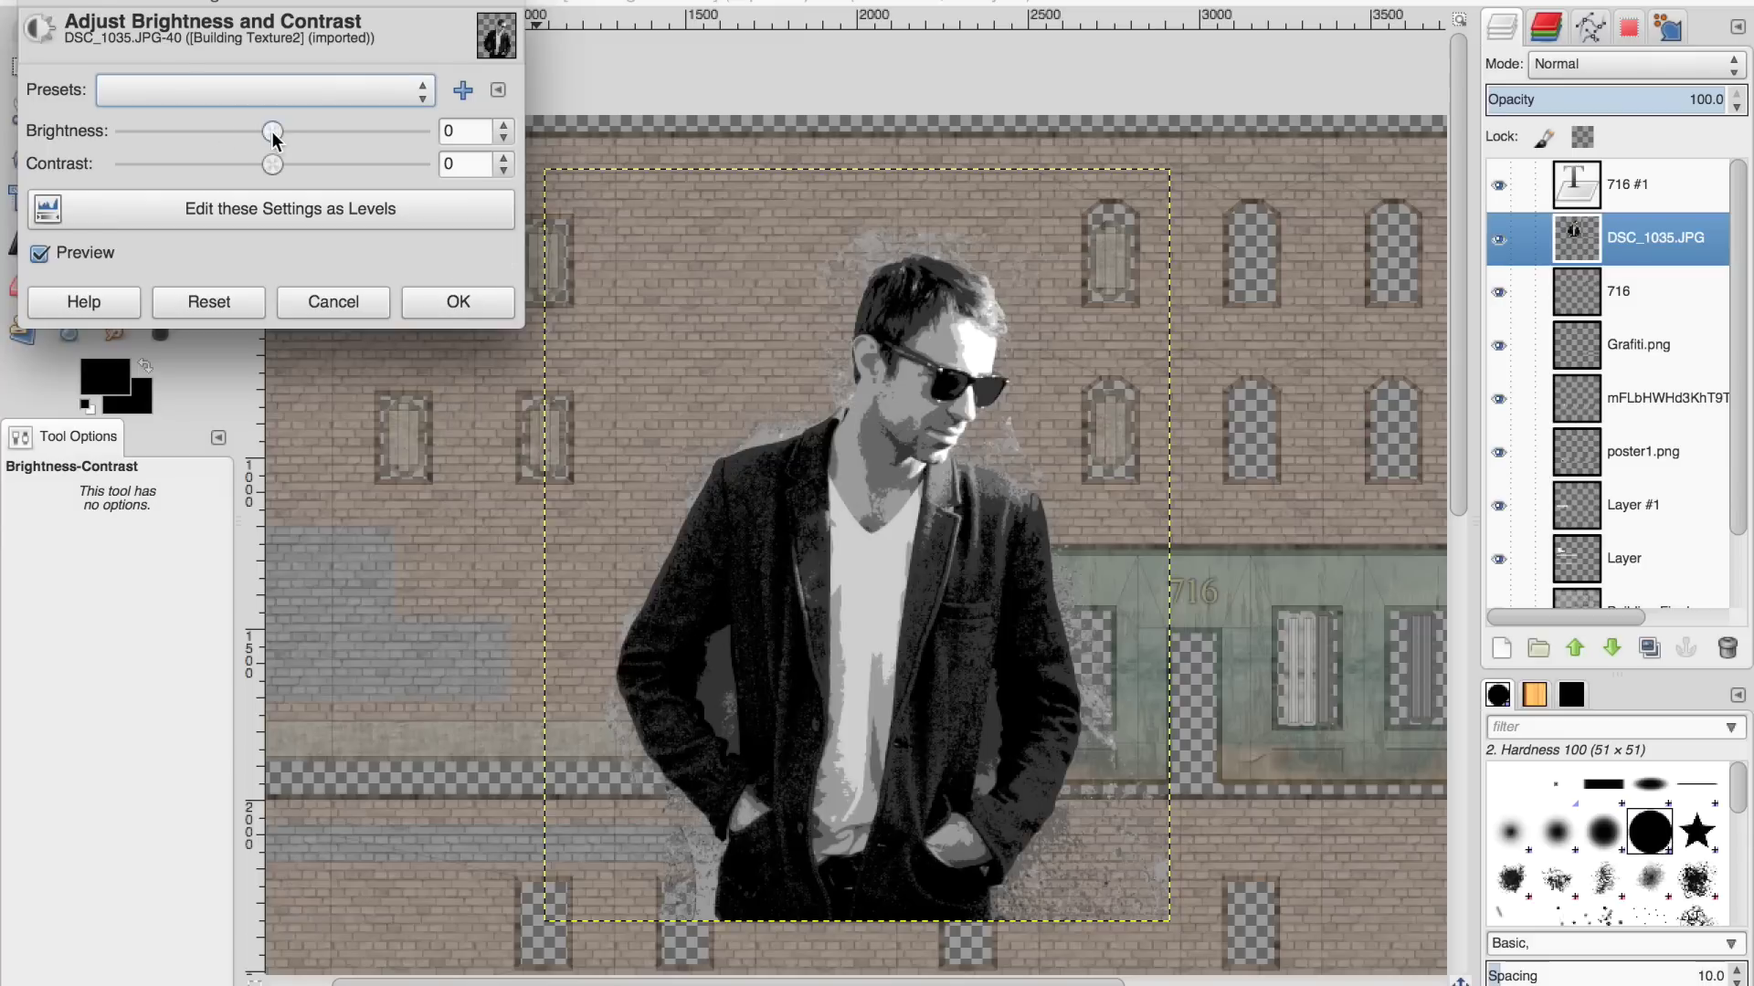
left_click_drag(273, 164, 305, 141)
left_click(457, 301)
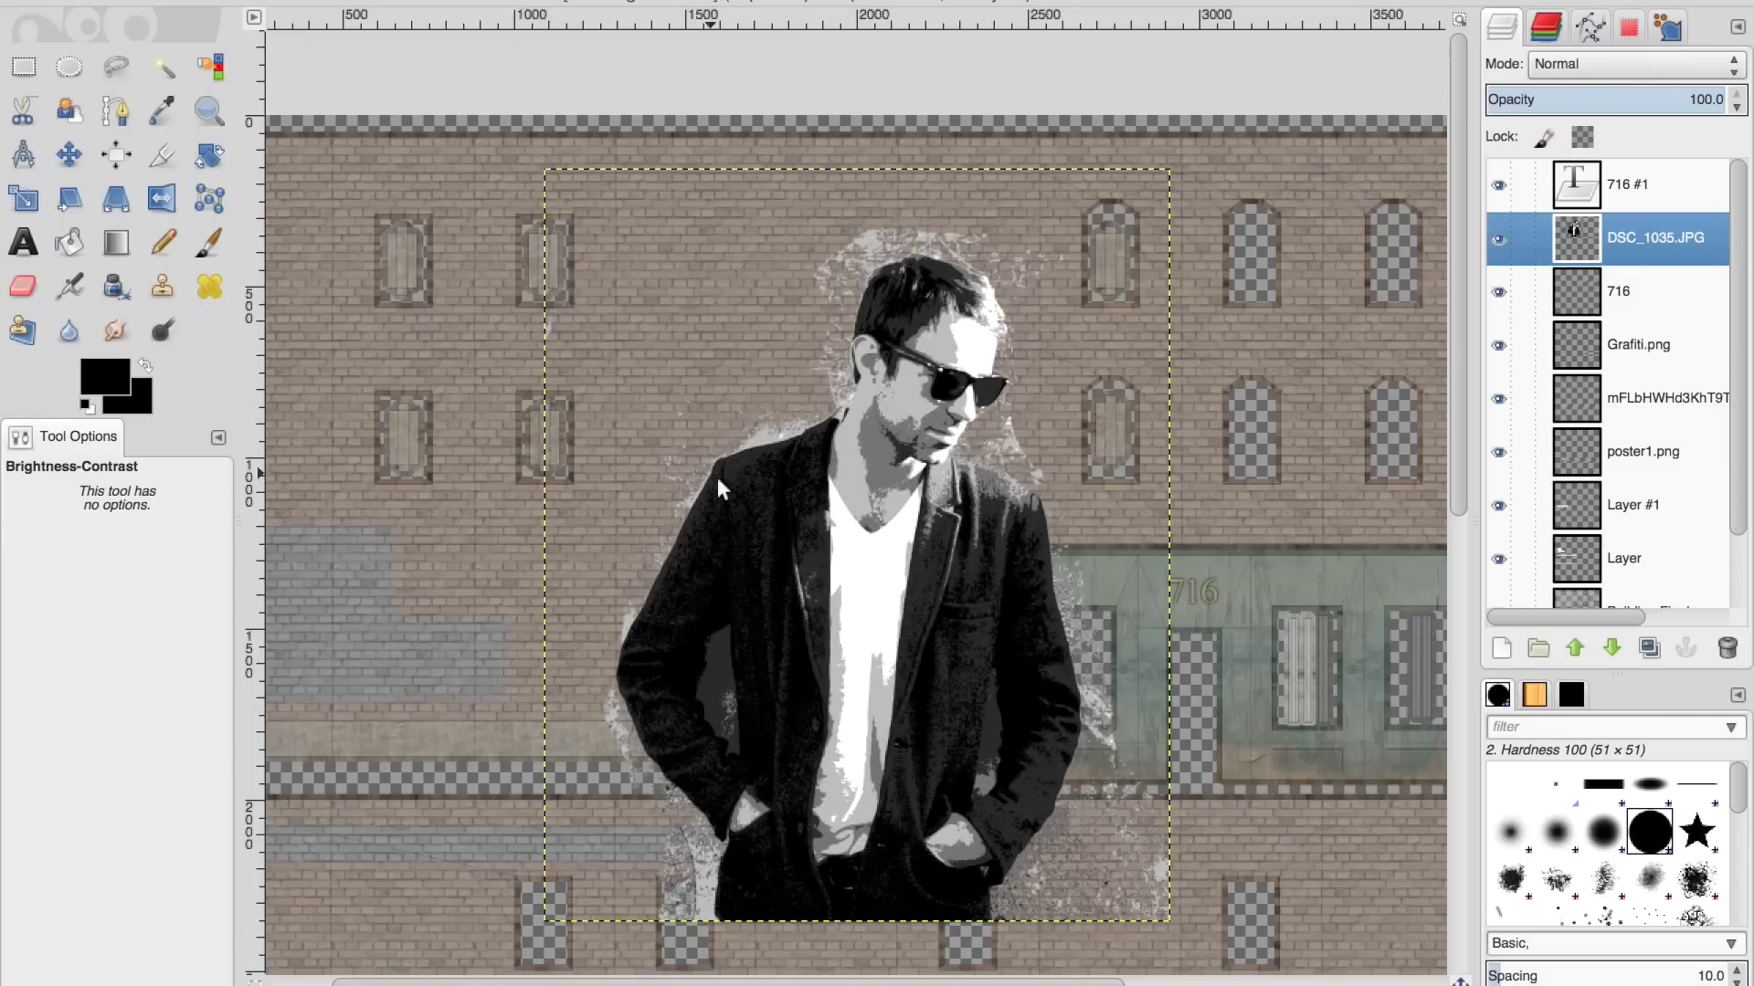
Scale the DSC_1035.JPG layer down proportionally so the figure fits on the upper brick wall between the windows
scroll(718, 479, "down", 1)
key("shift+t")
left_click_drag(1185, 800, 990, 588, "super")
key("Return")
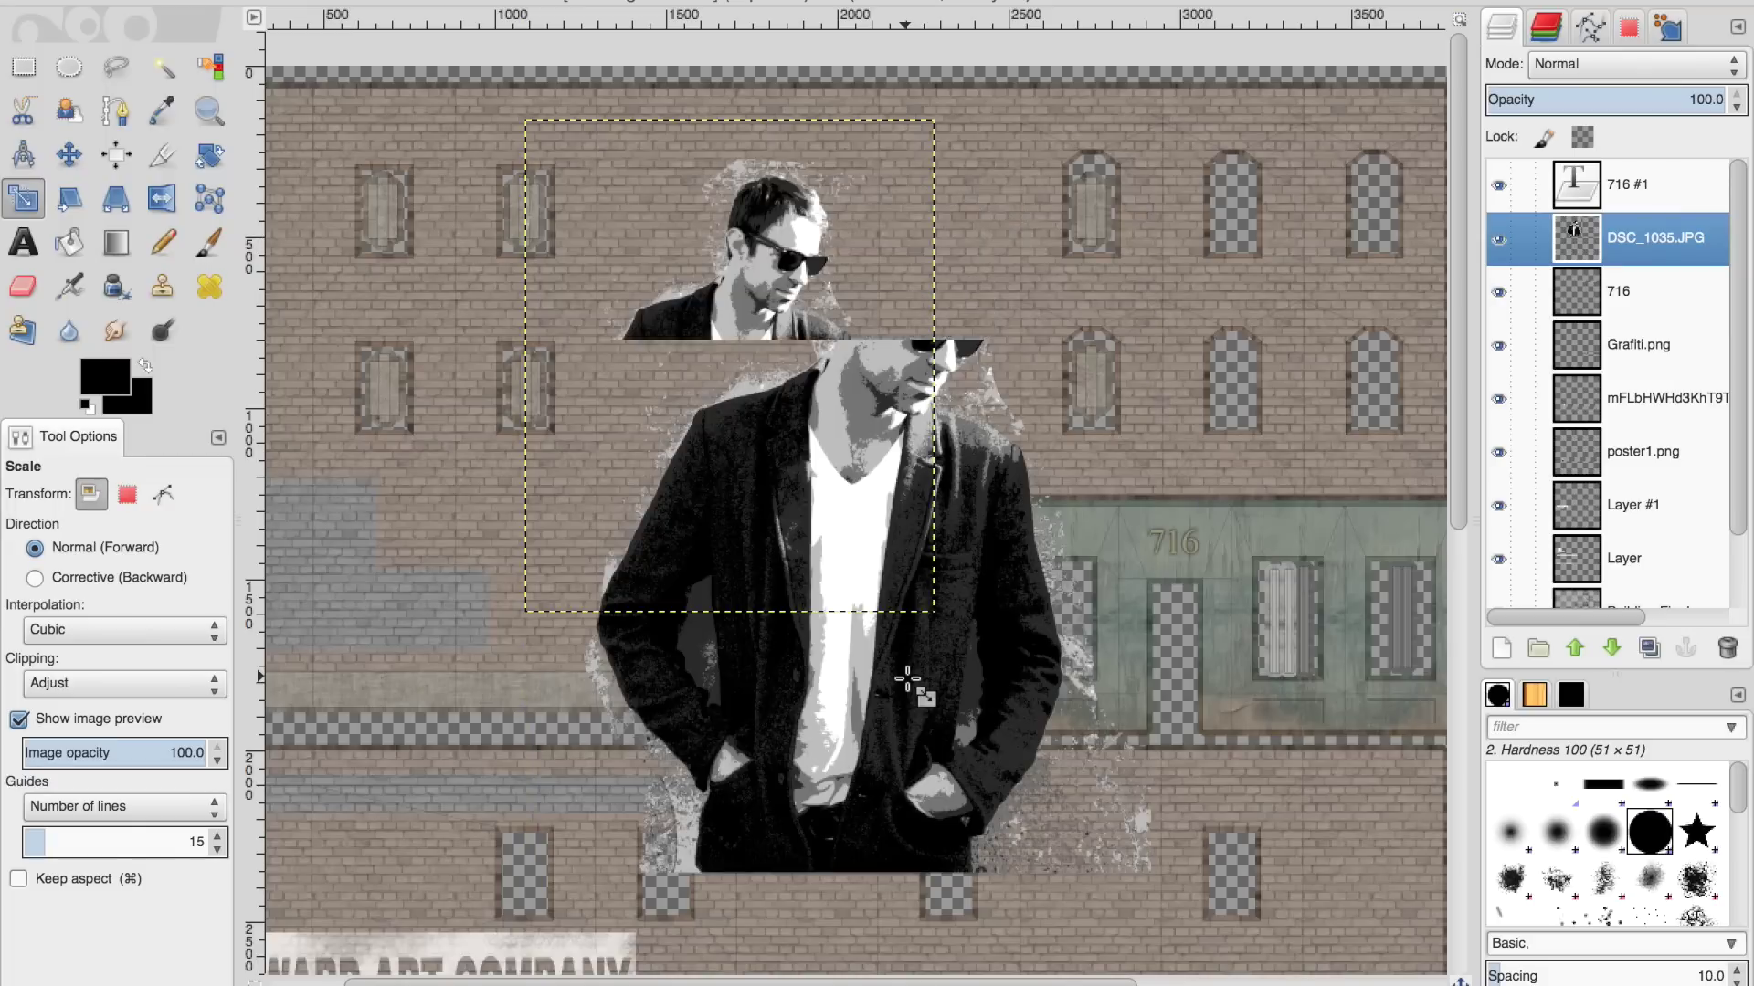
left_click(69, 154)
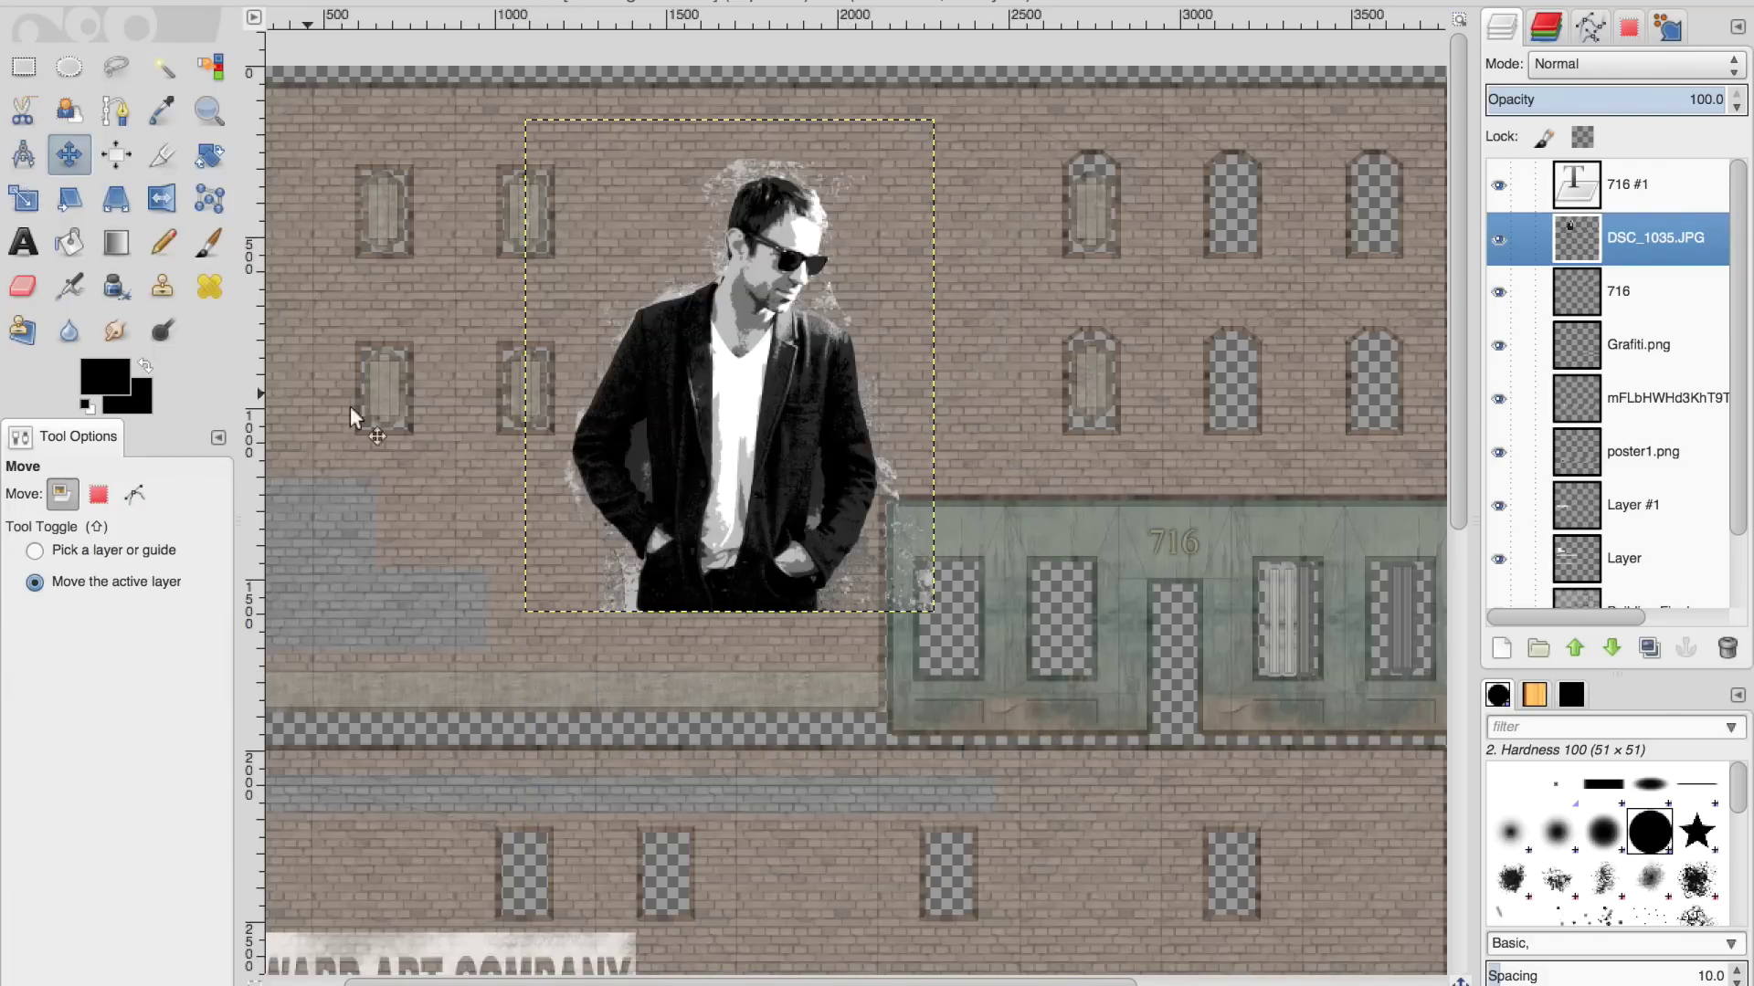
Move the DSC_1035.JPG figure lower on the brick wall and erase its outline and lower body roughly with the Acrylic 02 brush
left_click_drag(658, 410, 649, 447)
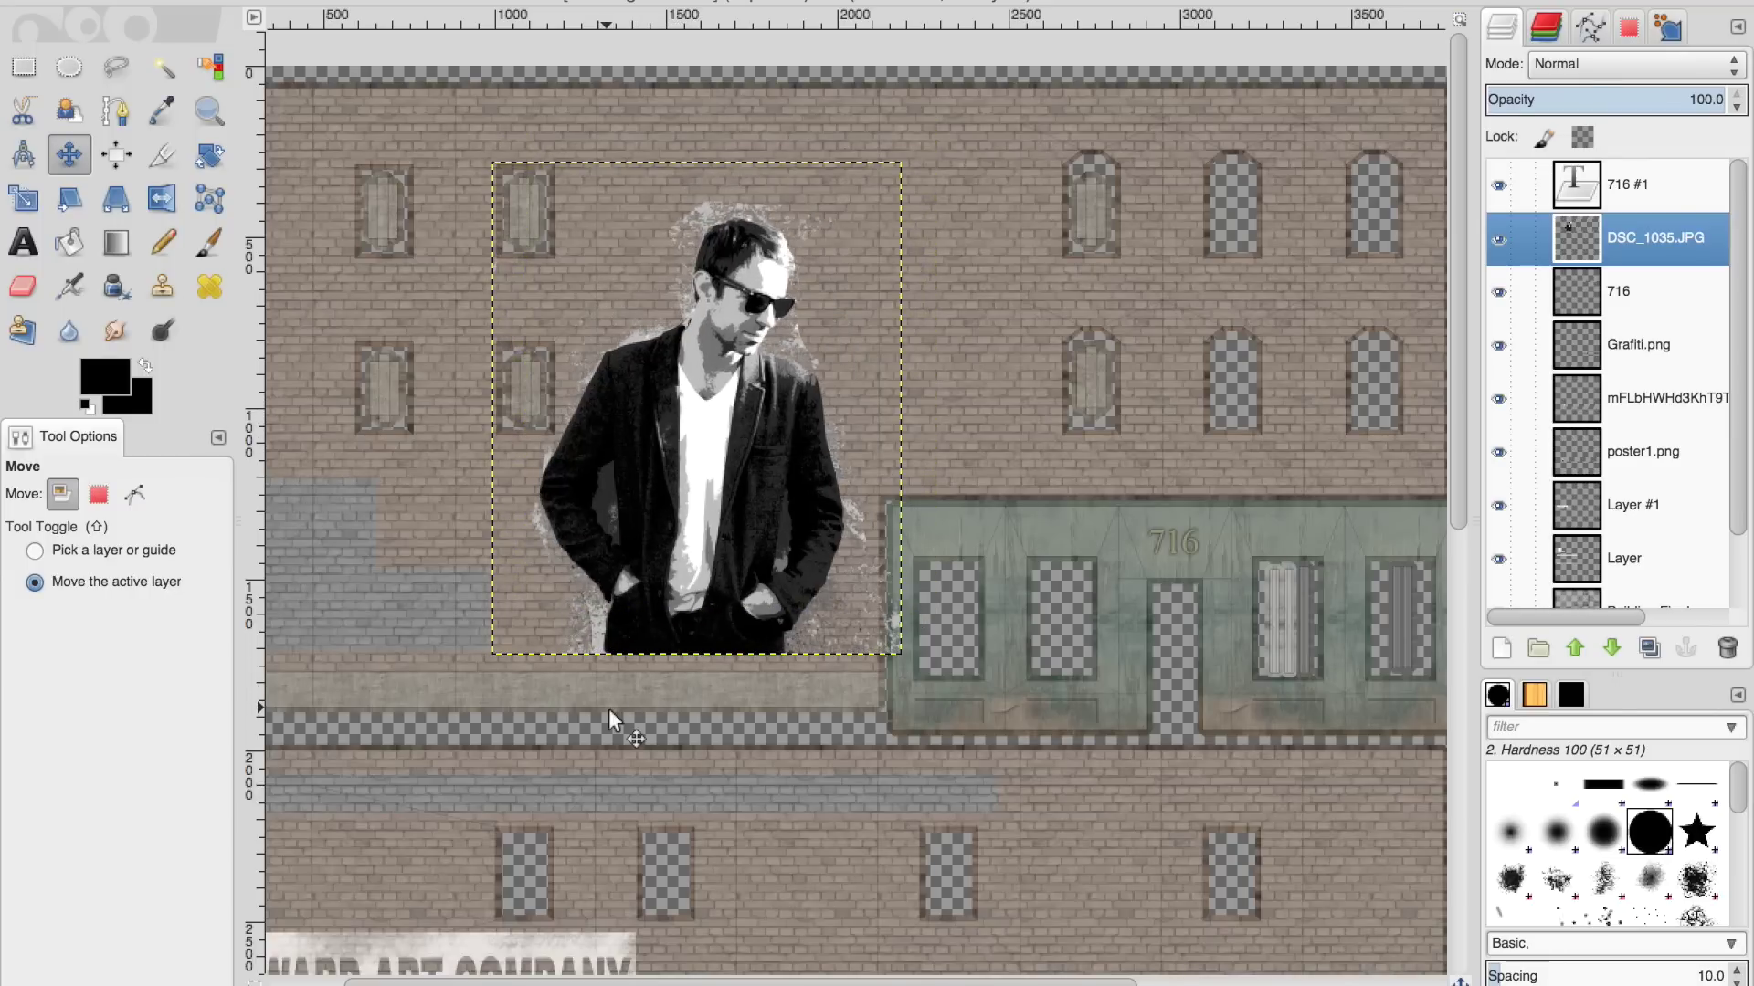
left_click(22, 284)
left_click(603, 664)
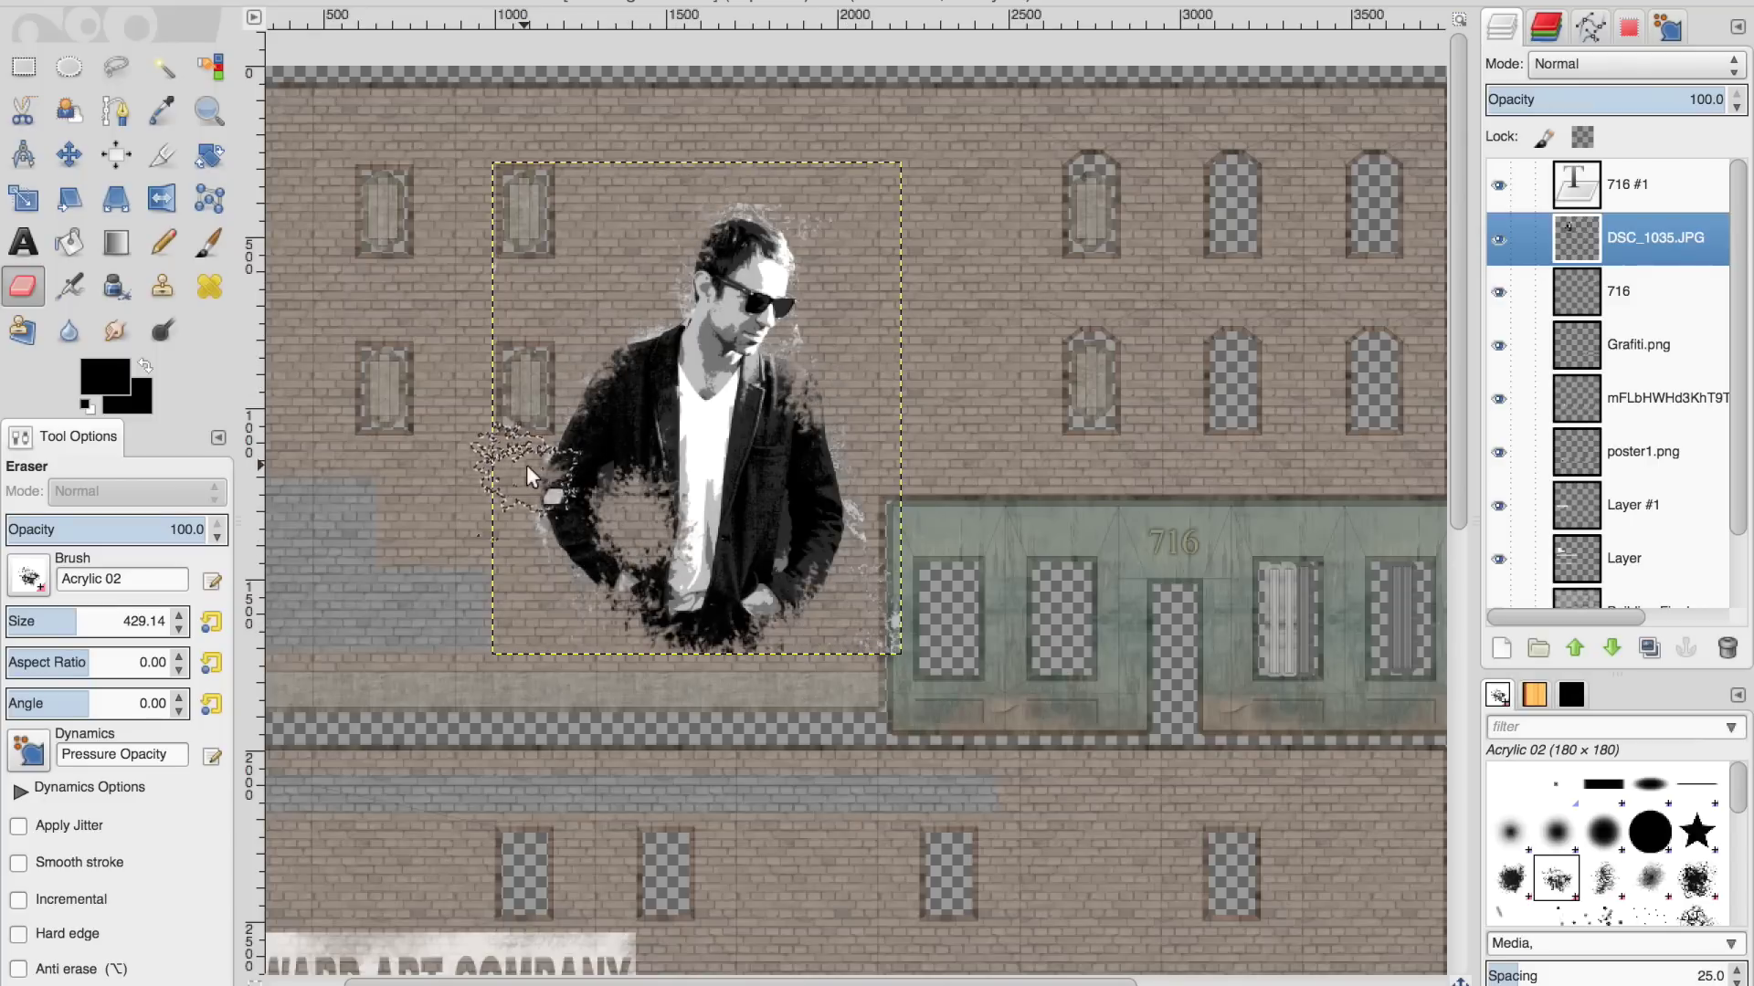
Set the DSC_1035.JPG layer's mode to Dissolve and its opacity to 82
scroll(1096, 411, "left", 5)
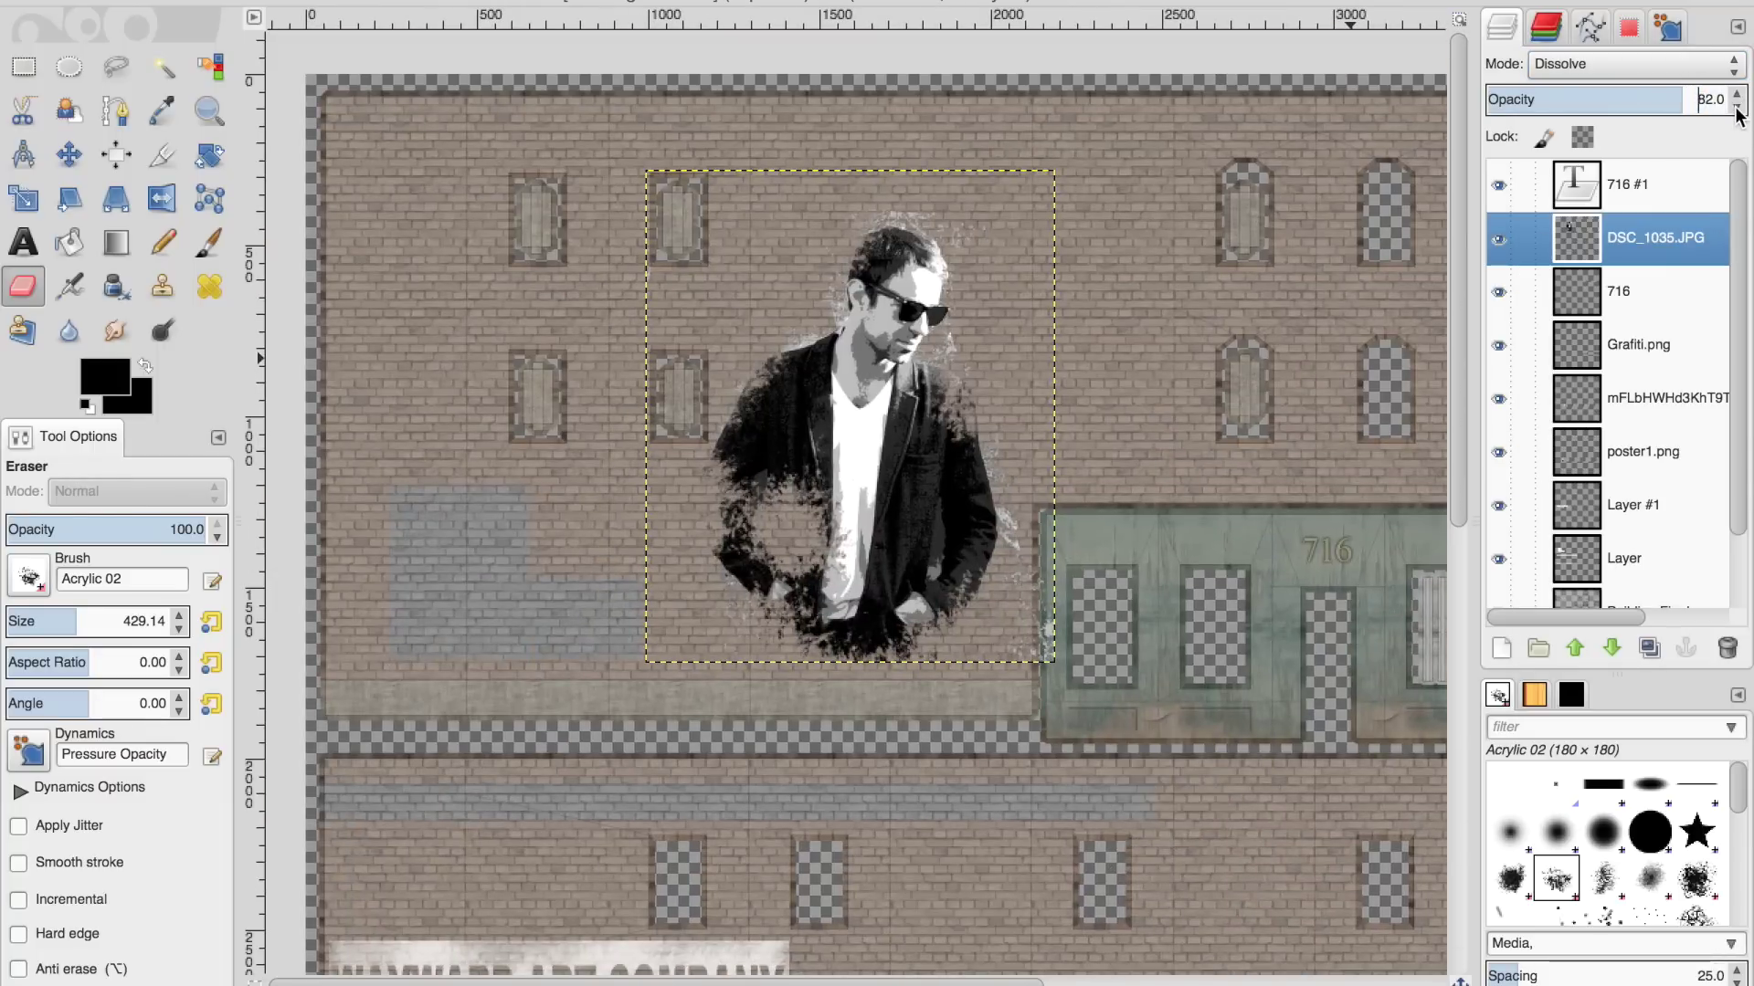
scroll(1096, 704, "right", 6)
scroll(916, 560, "left", 6)
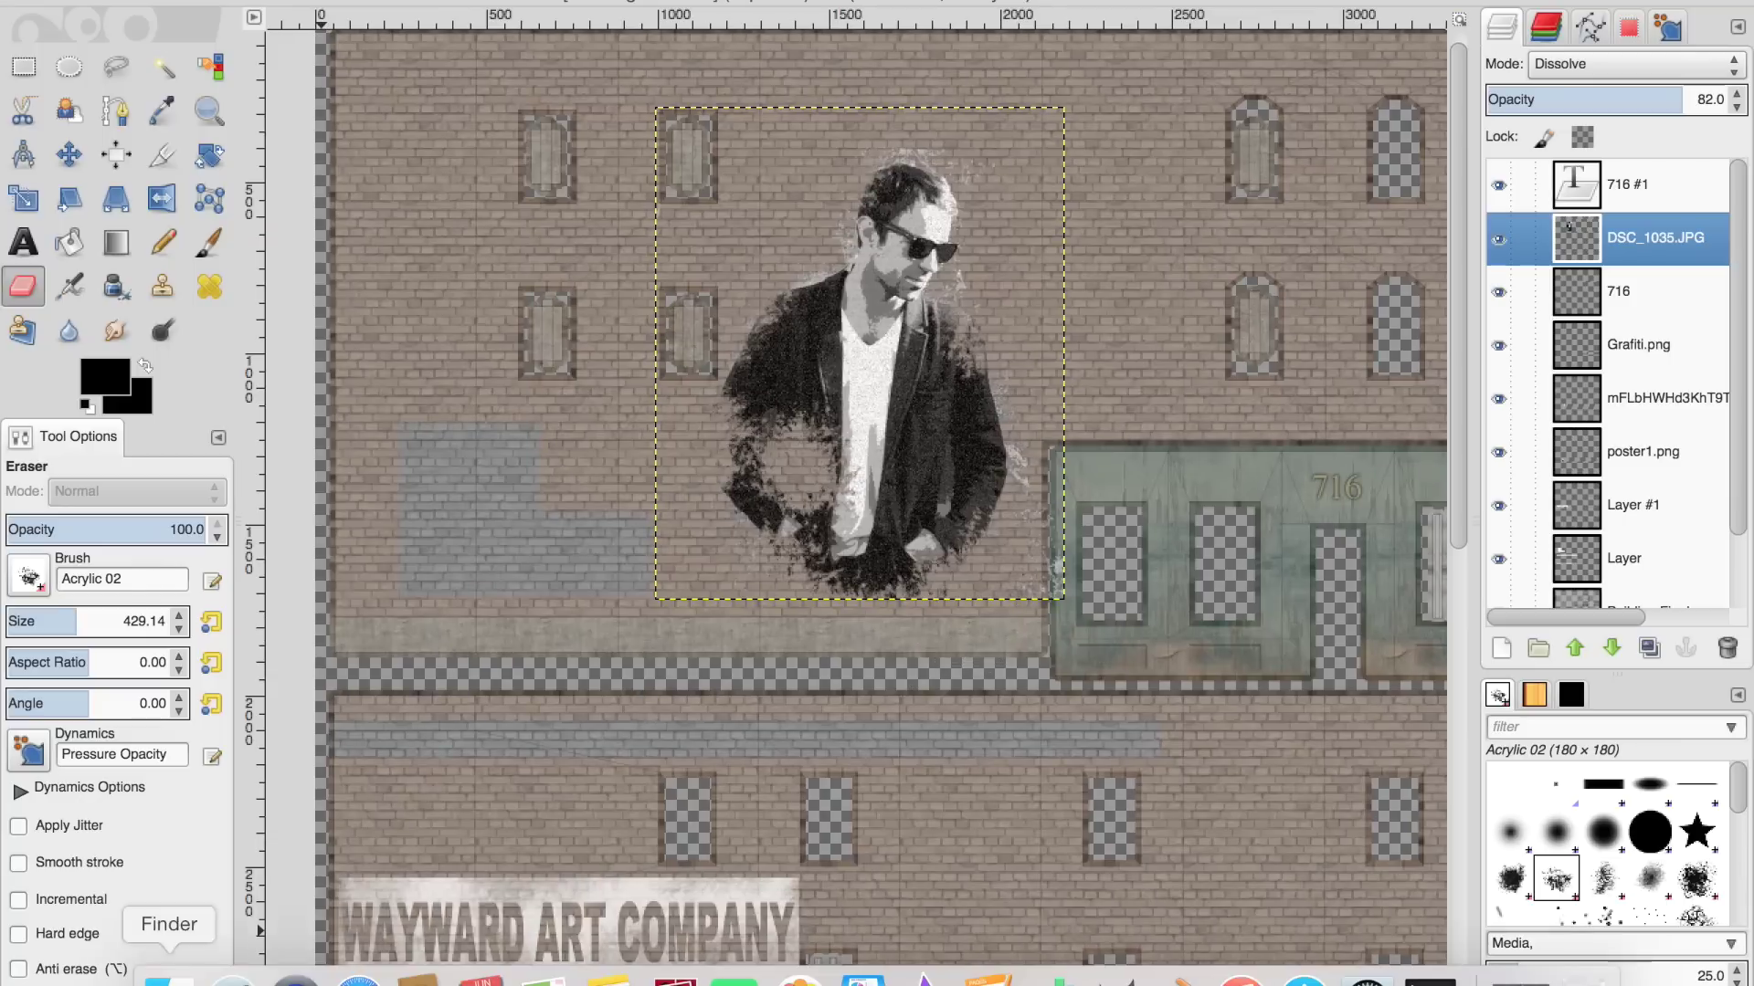
Bring the Electric Ballroom gig poster image in as a new layer and place it on the brick wall to the left of the man
left_click(164, 970)
left_click_drag(584, 646, 876, 493)
left_click(242, 540)
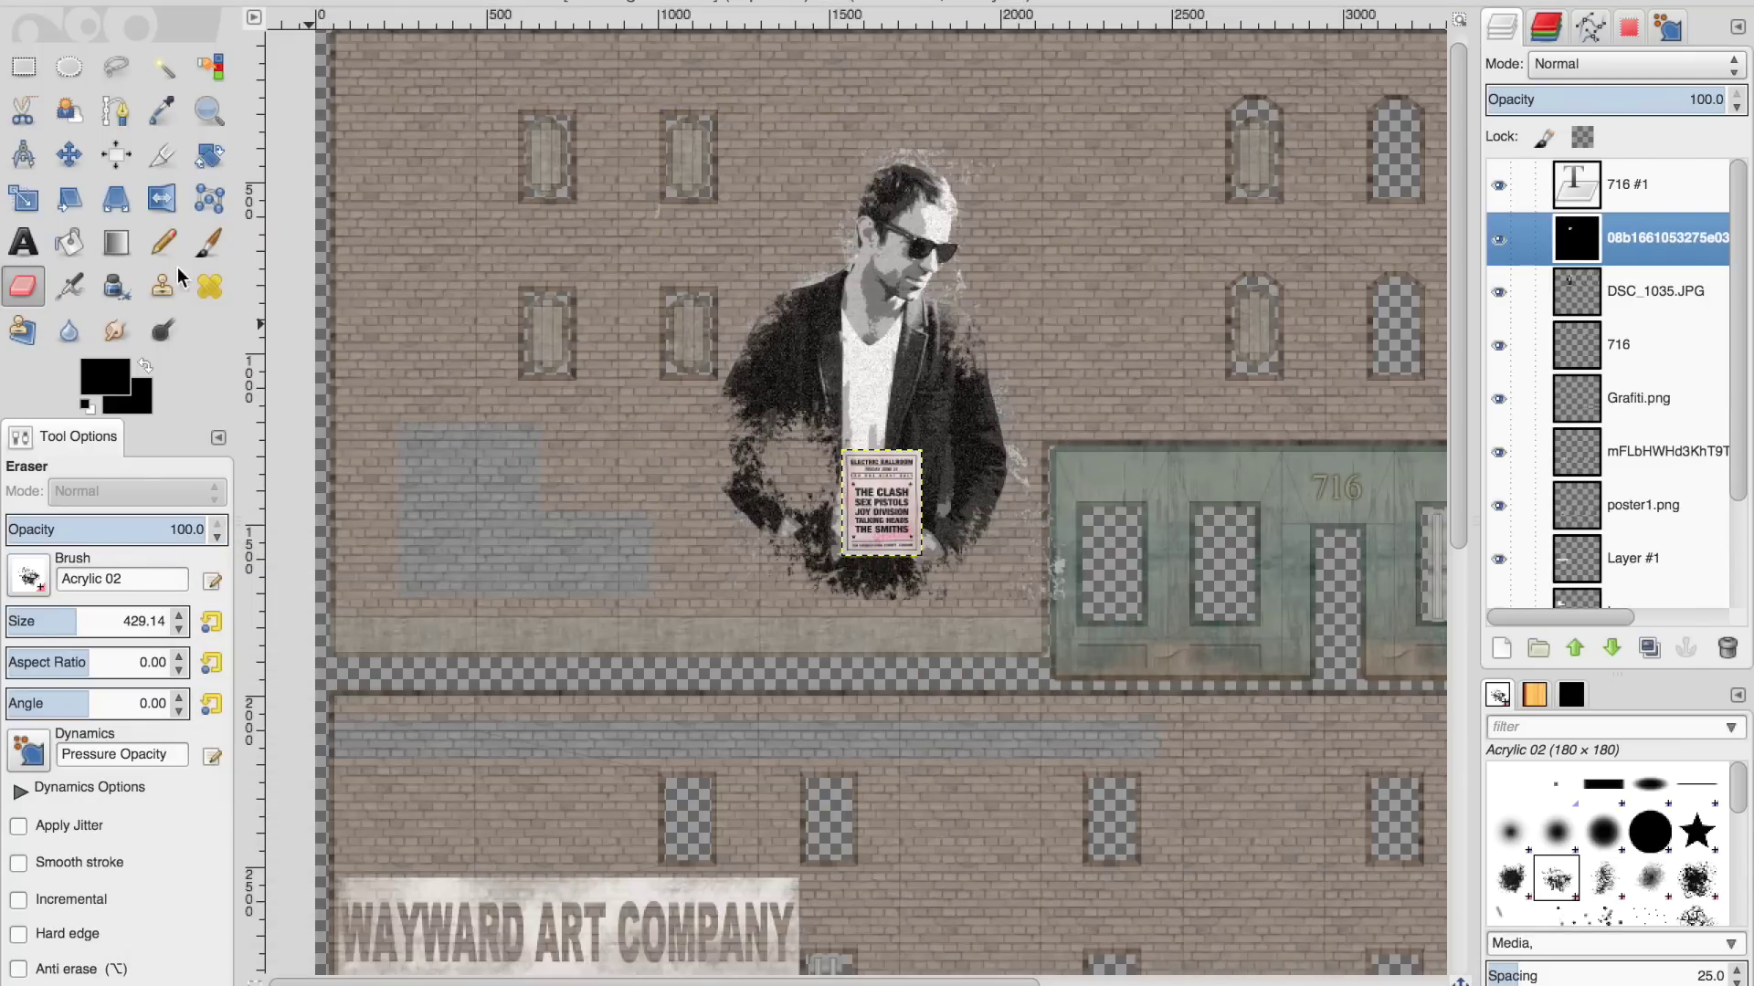
left_click(69, 155)
left_click_drag(875, 524, 651, 554)
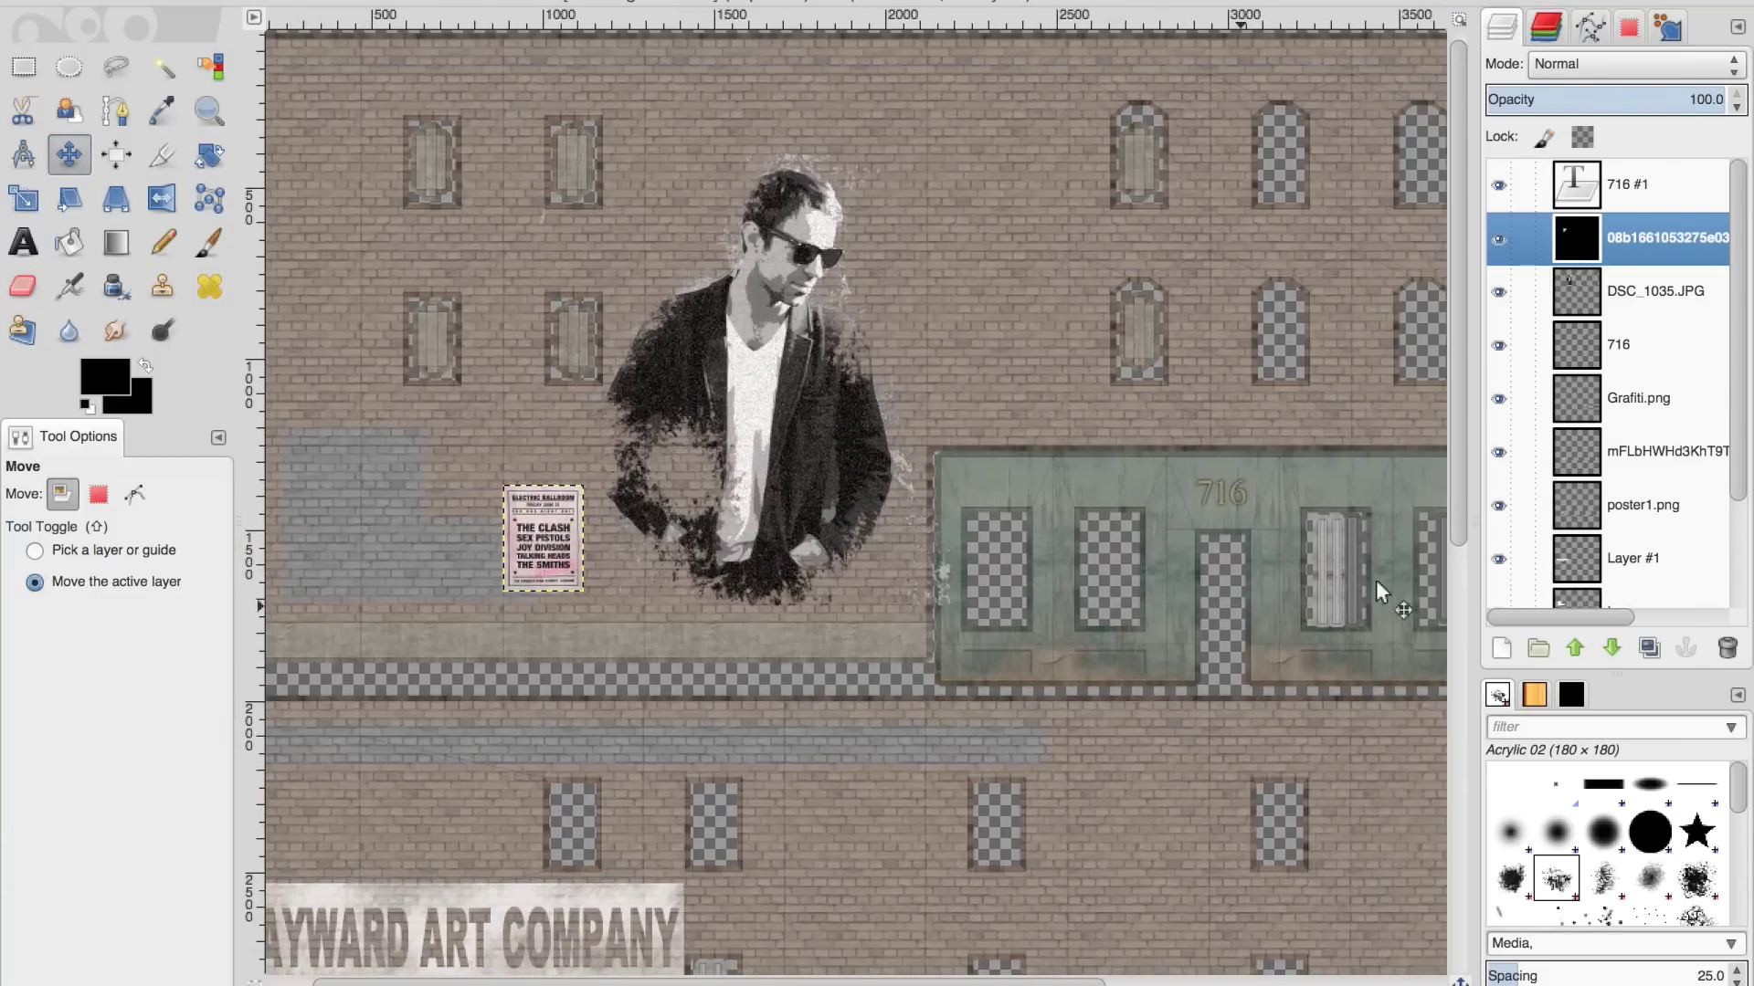
Add a new transparent layer above the gig poster and delete the Building Final.png layer
left_click(1501, 649)
left_click(274, 399)
scroll(1589, 512, "down", 3)
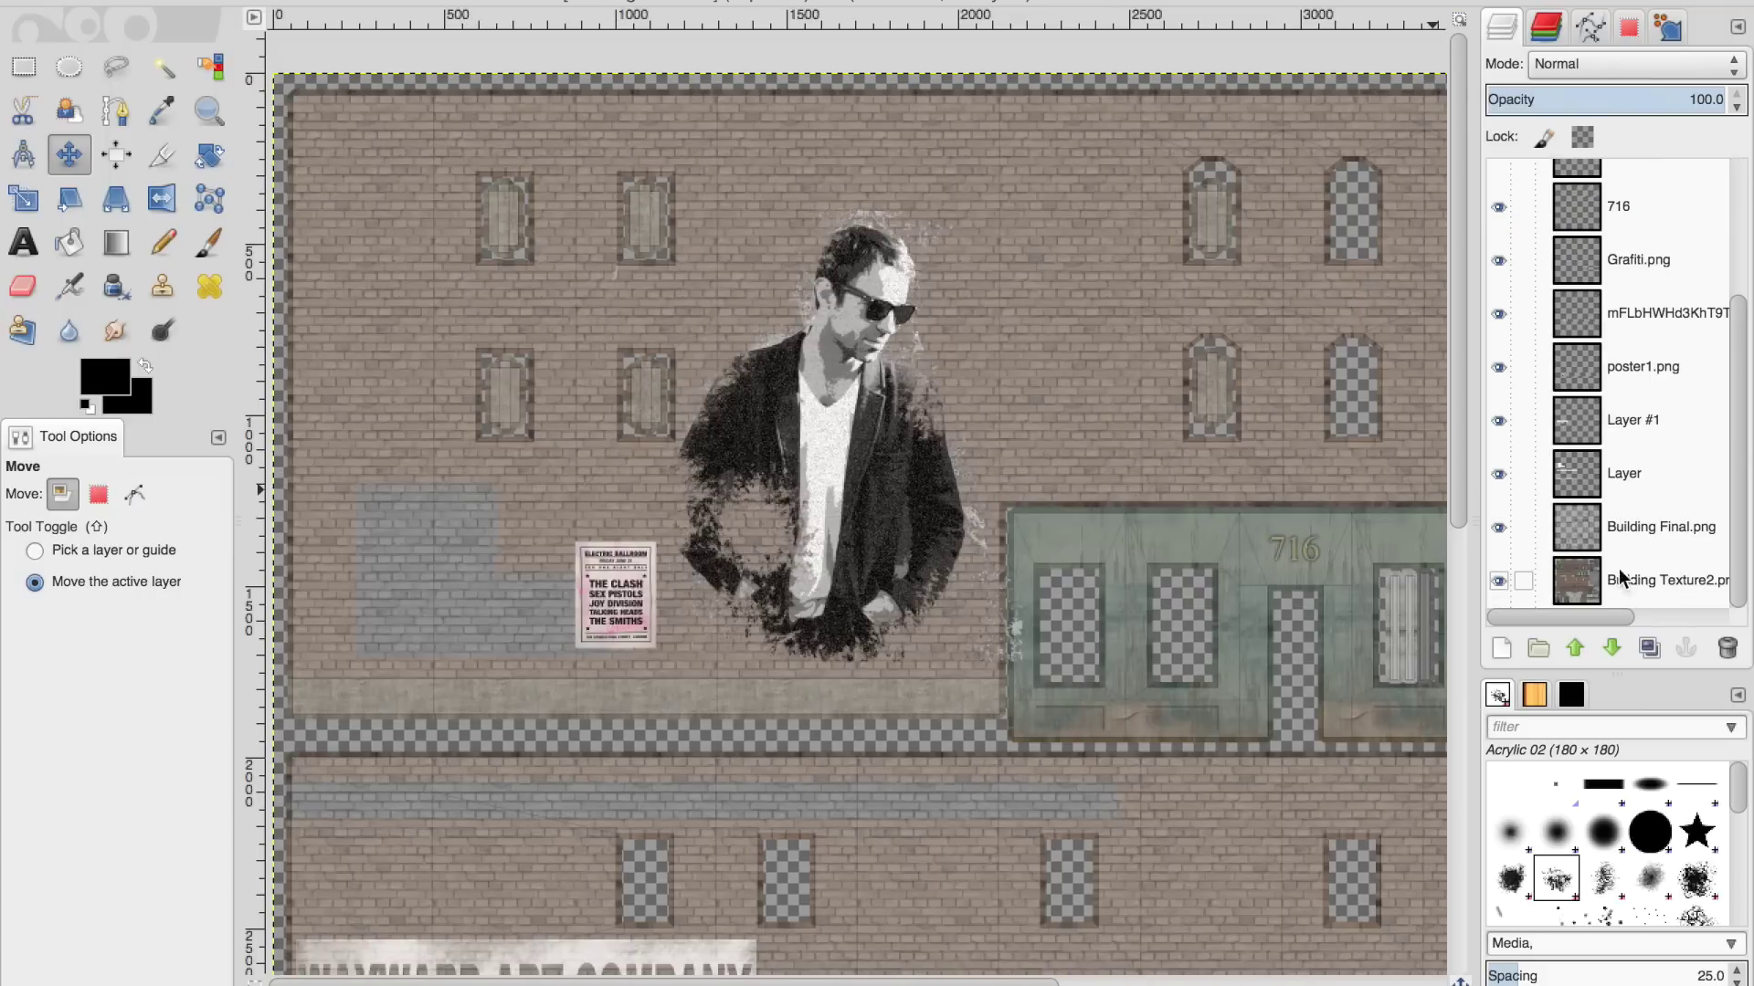
left_click(1499, 527)
left_click(1644, 527)
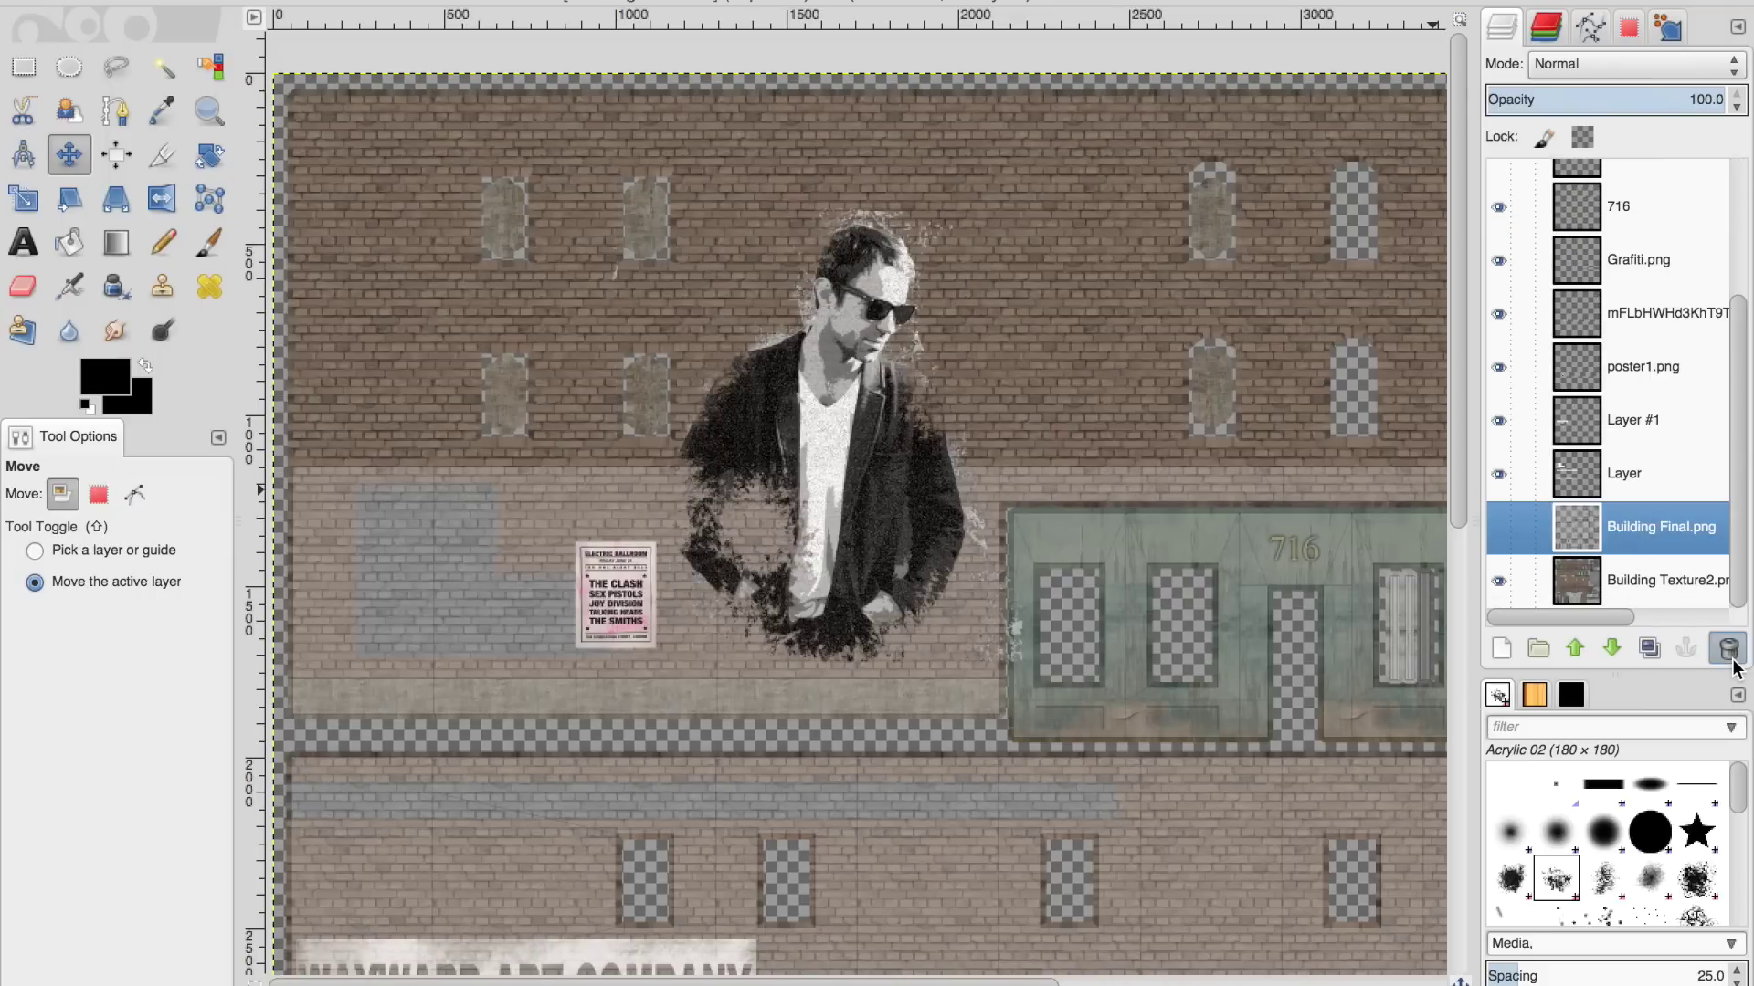
left_click(1728, 649)
Add a new transparent layer above the 716 #1 text layer
middle_click_drag(942, 574, 1011, 552)
left_click(1677, 182)
left_click(1501, 649)
left_click(274, 393)
Choose a muted grey-green foreground colour and paint a mossy tint along the brick wall's base with the Acrylic 02 paintbrush
left_click(105, 376)
left_click(396, 285)
left_click(128, 228)
left_click(466, 387)
left_click(208, 243)
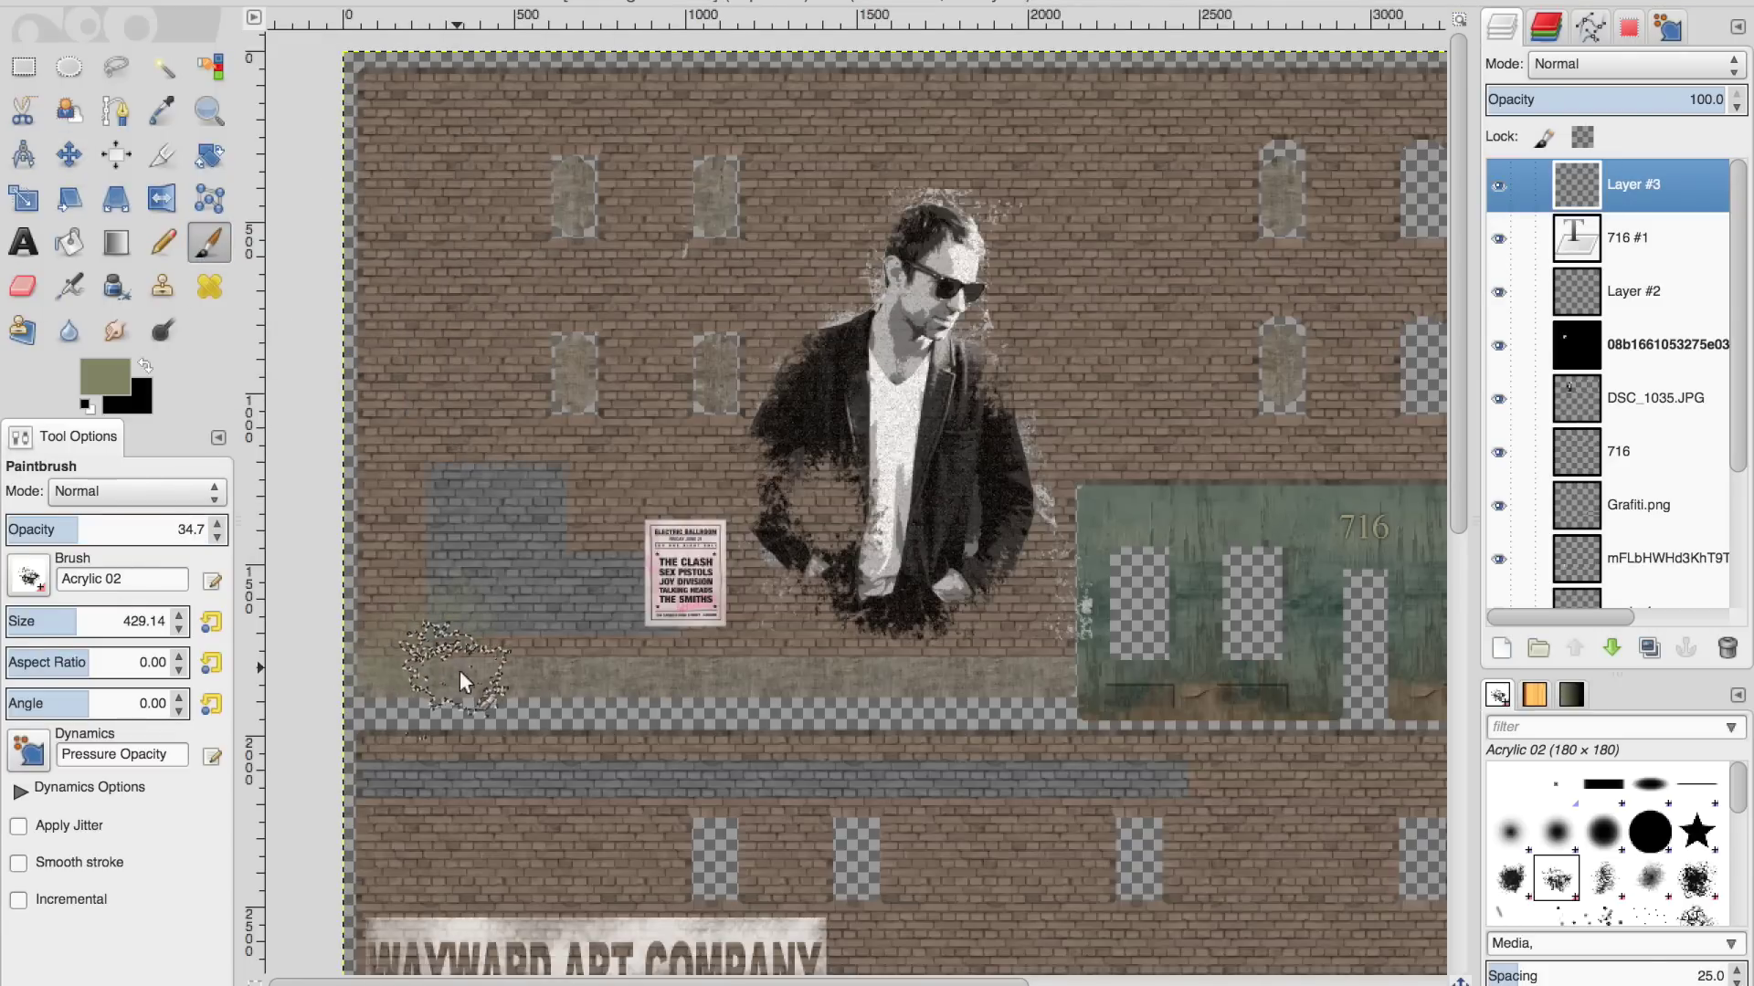
left_click(104, 375)
left_click(55, 178)
left_click(464, 383)
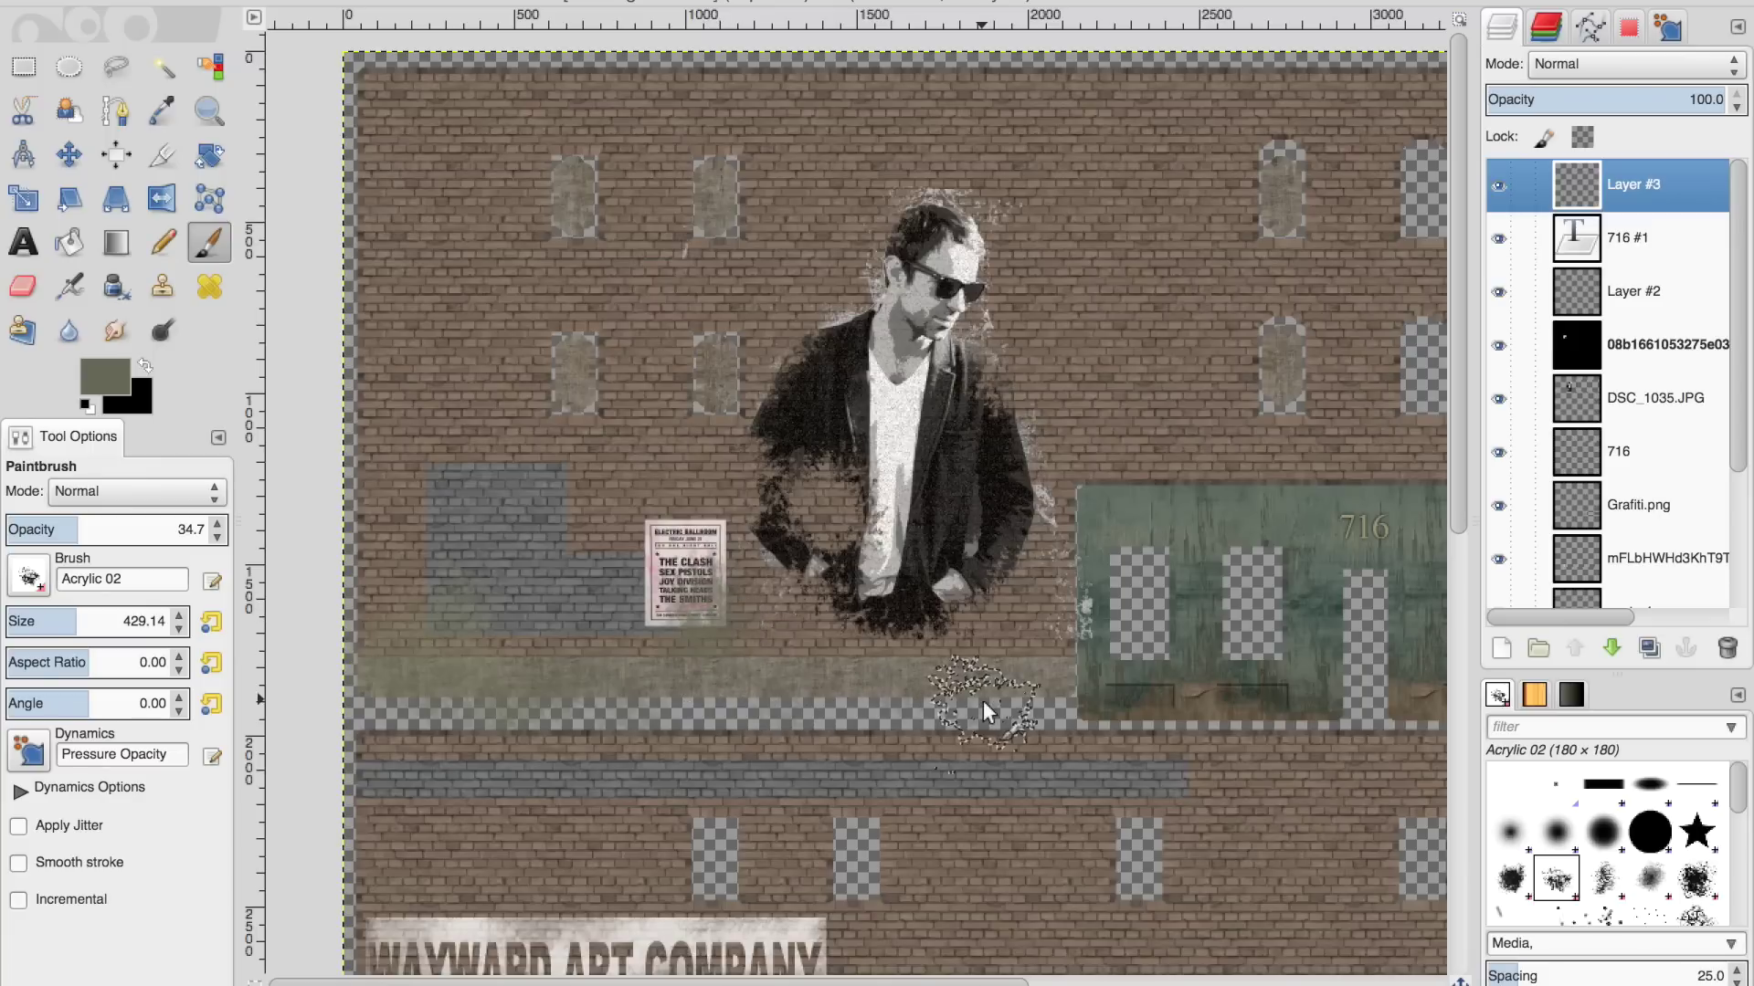
Set the new top layer's mode to Multiply and paint darker grime along the wall's base and around the gig poster
left_click(1689, 73)
left_click(1566, 300)
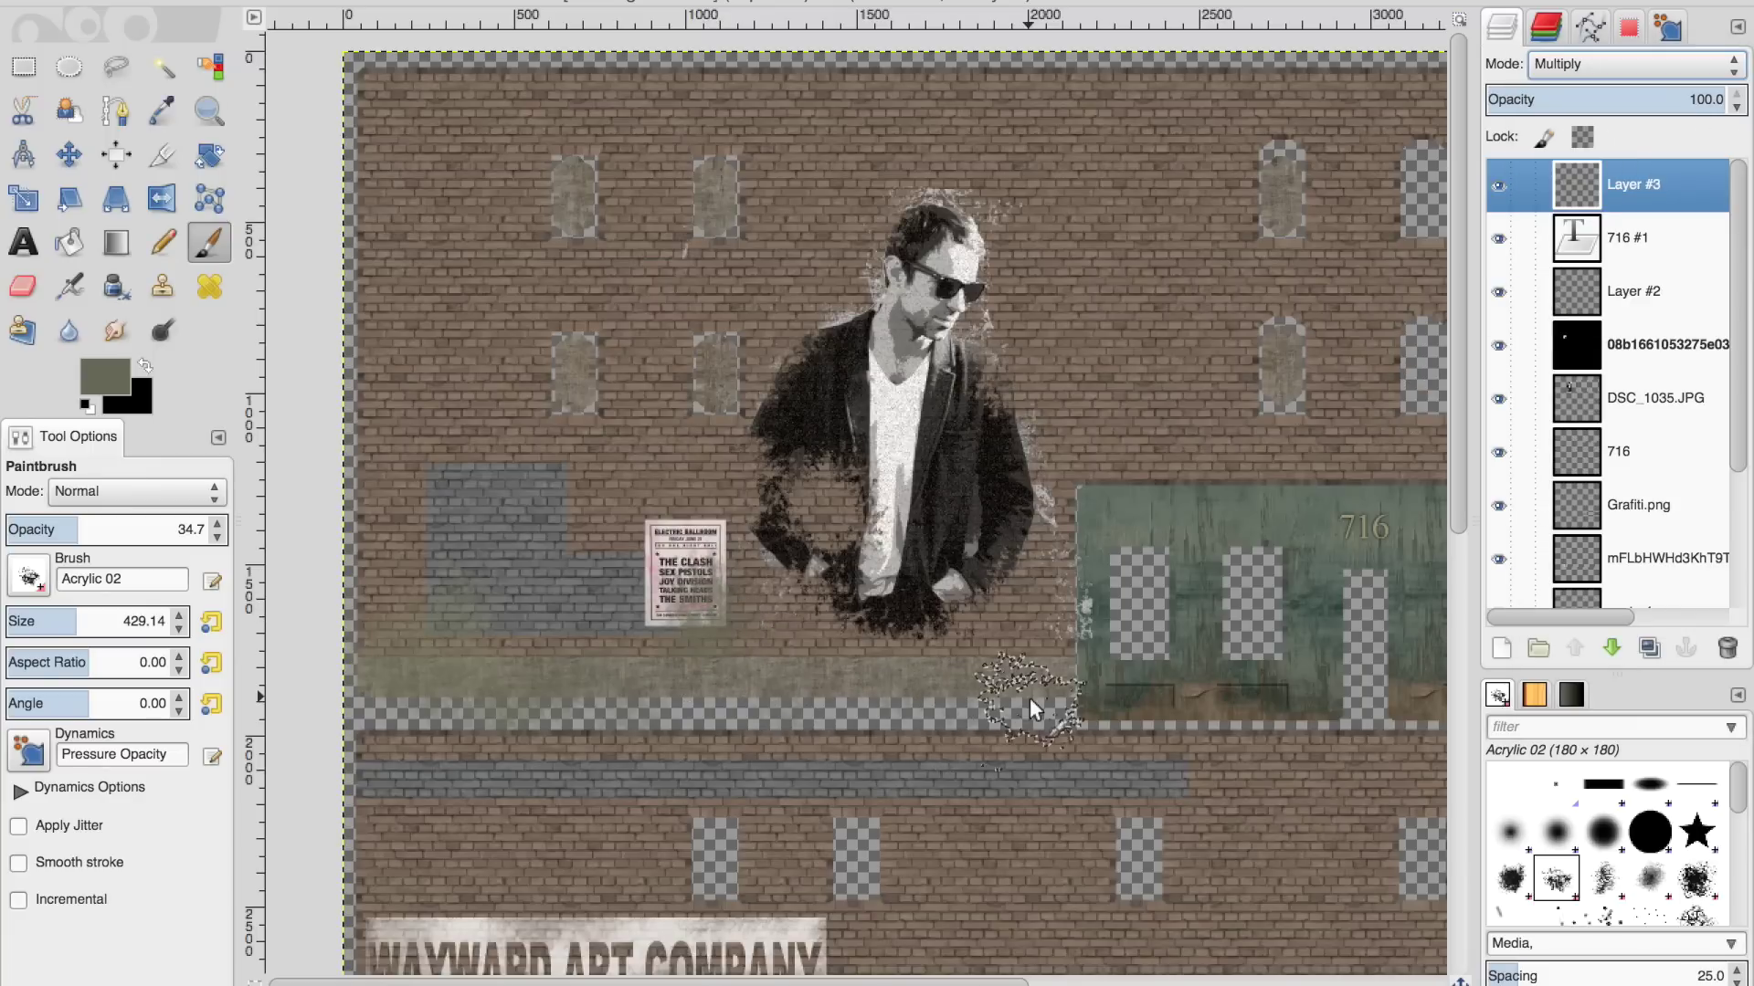
left_click_drag(1064, 731, 358, 696)
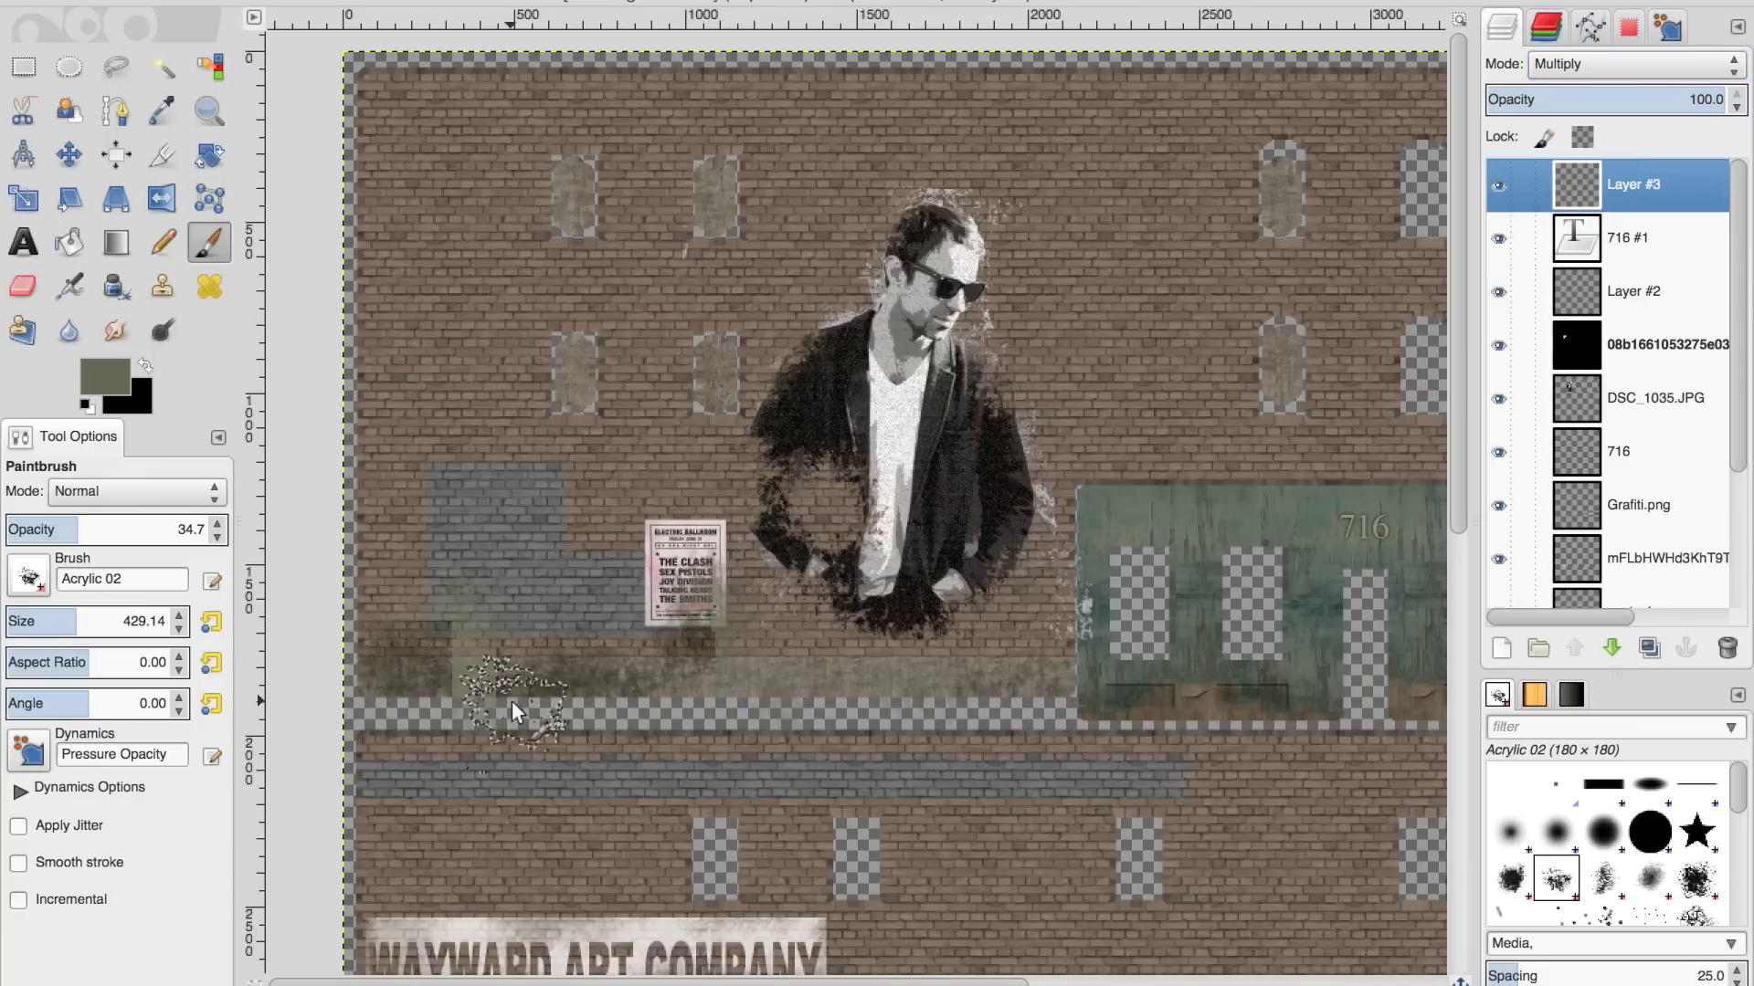
Lower the paintbrush opacity to 17 and paint faint grime over the remaining brick walls, the company sign, posters and green storefront
scroll(508, 595, "down", 6)
scroll(508, 595, "right", 5)
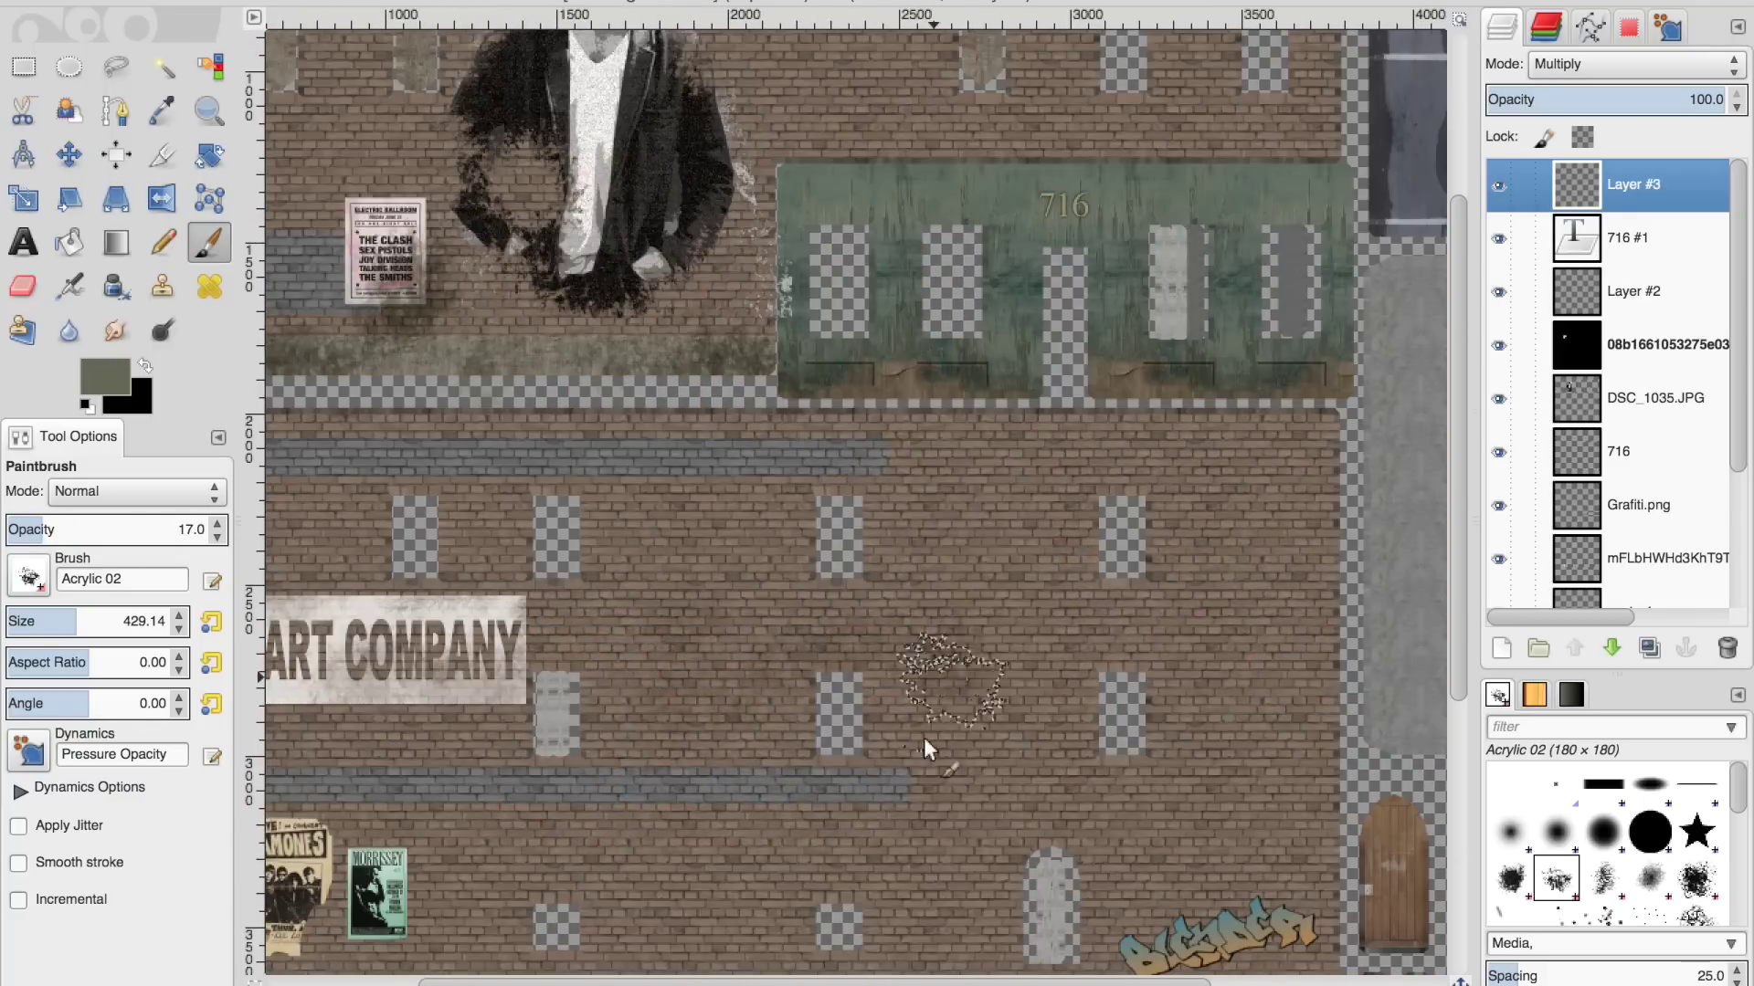
scroll(924, 749, "down", 8)
scroll(834, 782, "left", 5)
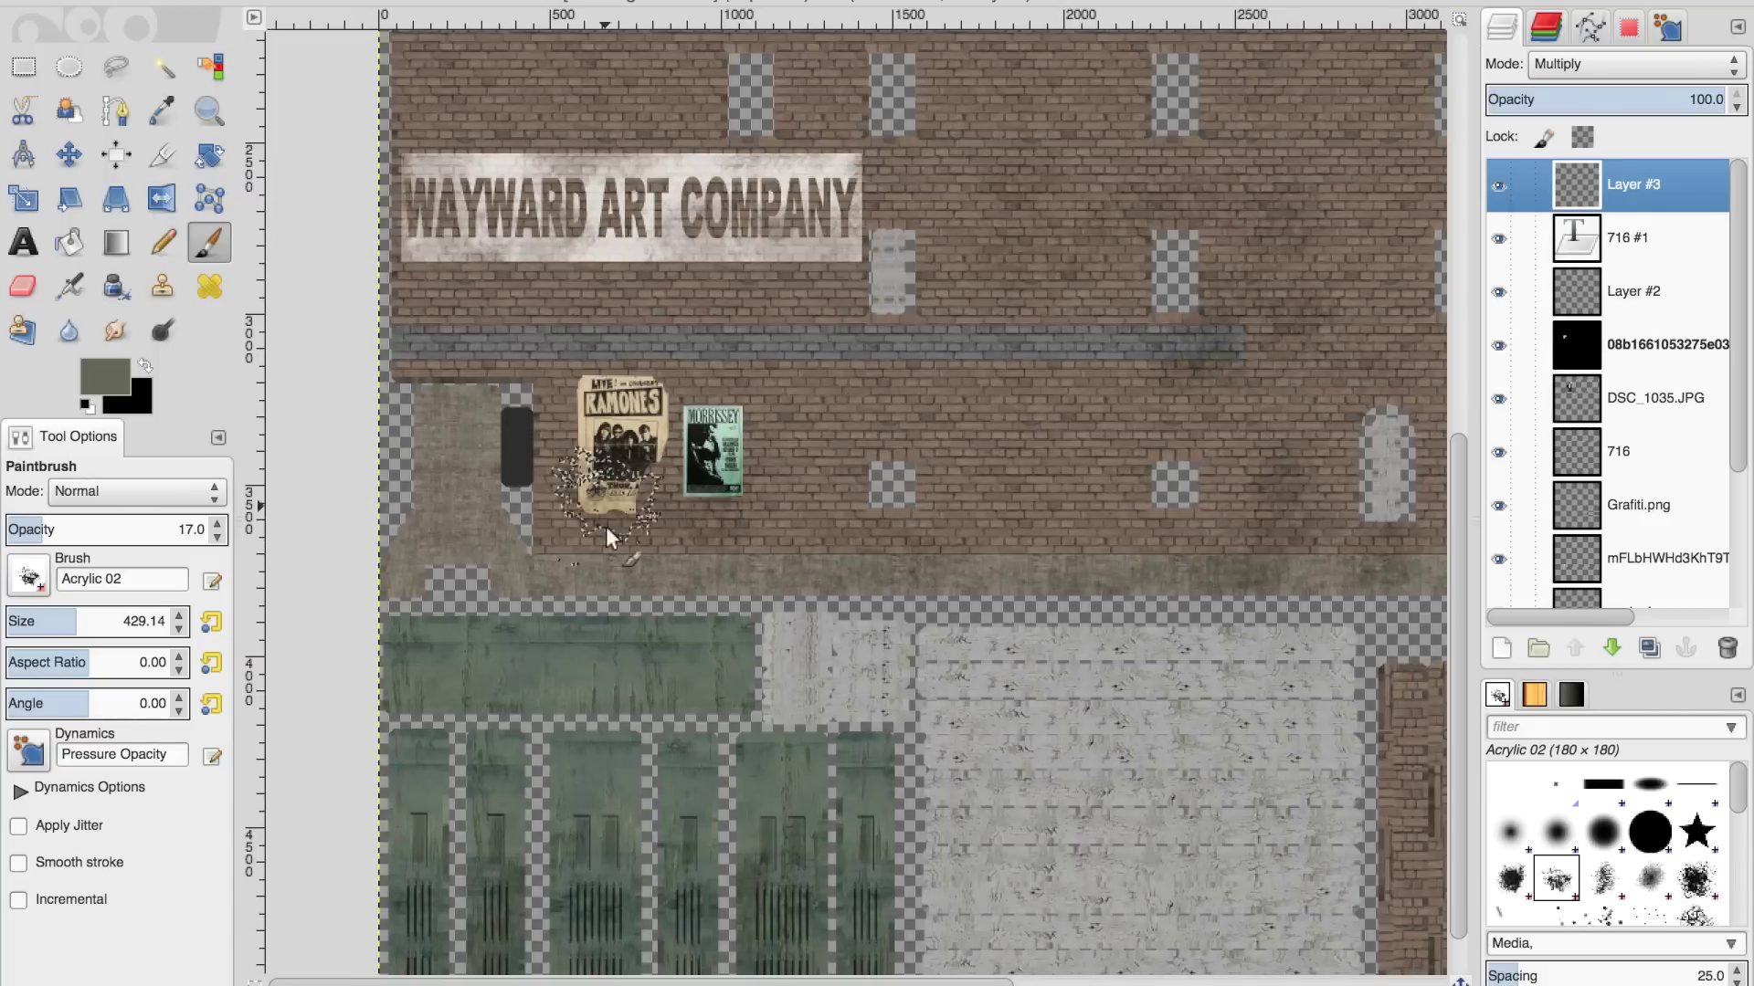
scroll(767, 256, "up", 4)
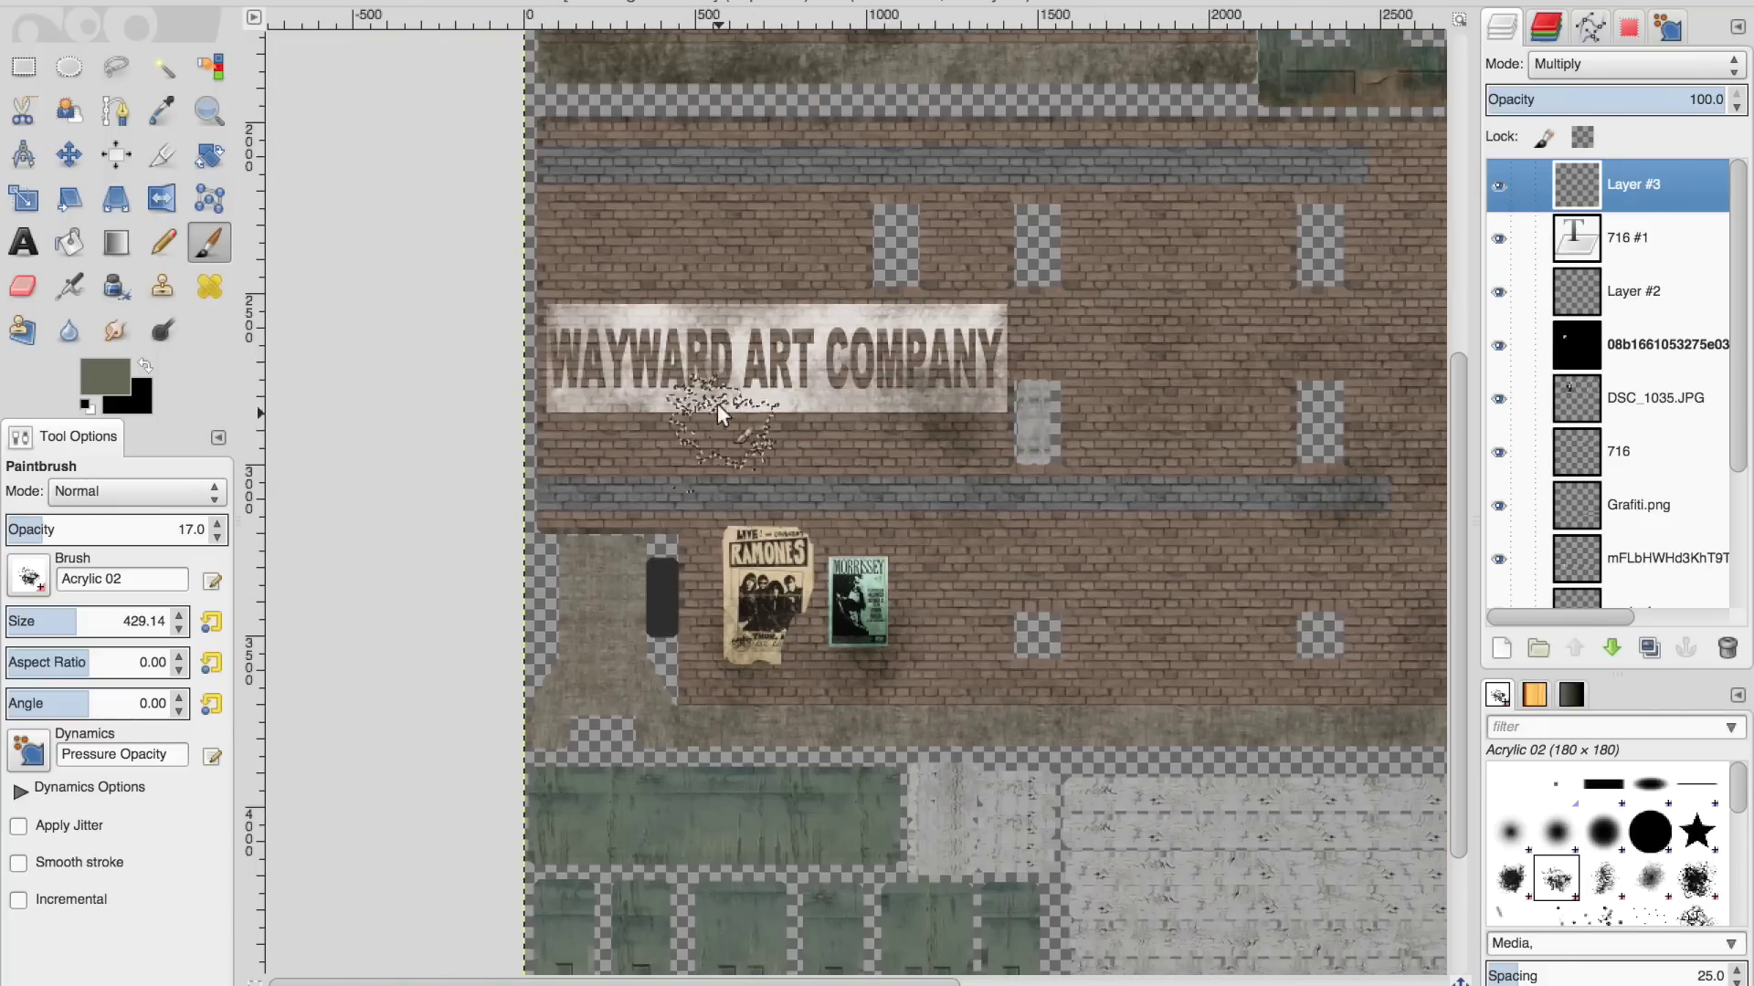
scroll(716, 457, "right", 6)
scroll(1116, 262, "up", 5)
scroll(918, 640, "left", 2)
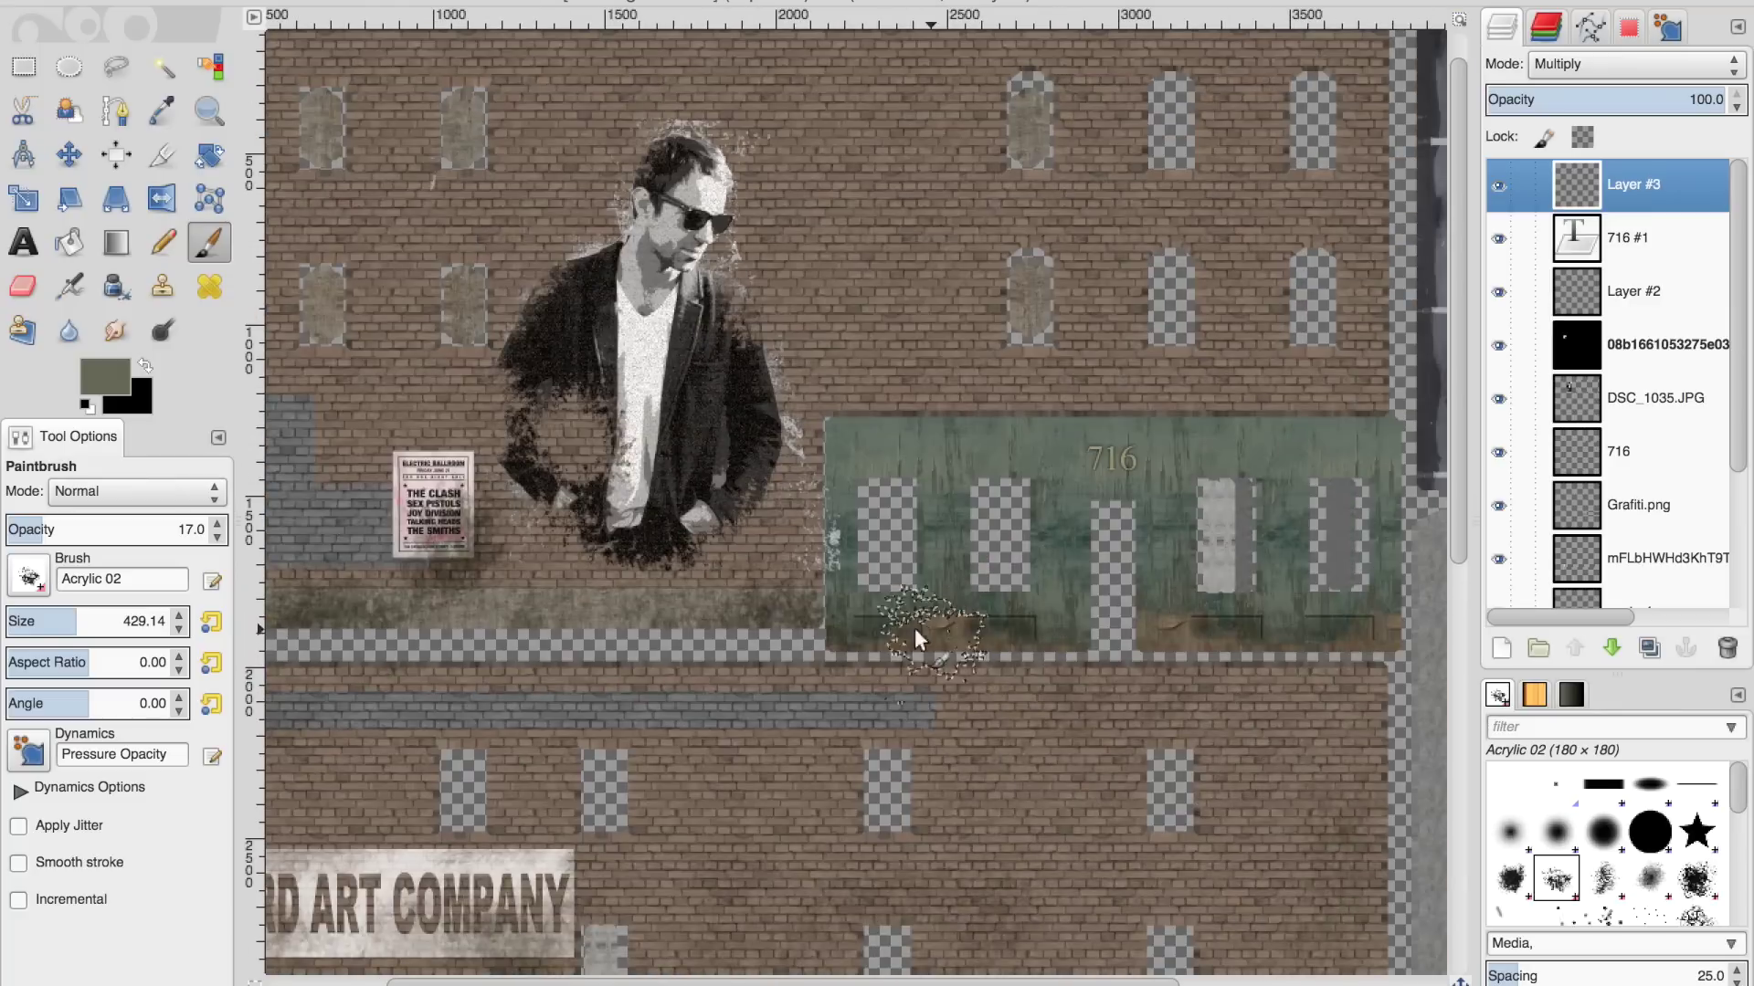
scroll(975, 445, "right", 2)
scroll(975, 444, "up", 1)
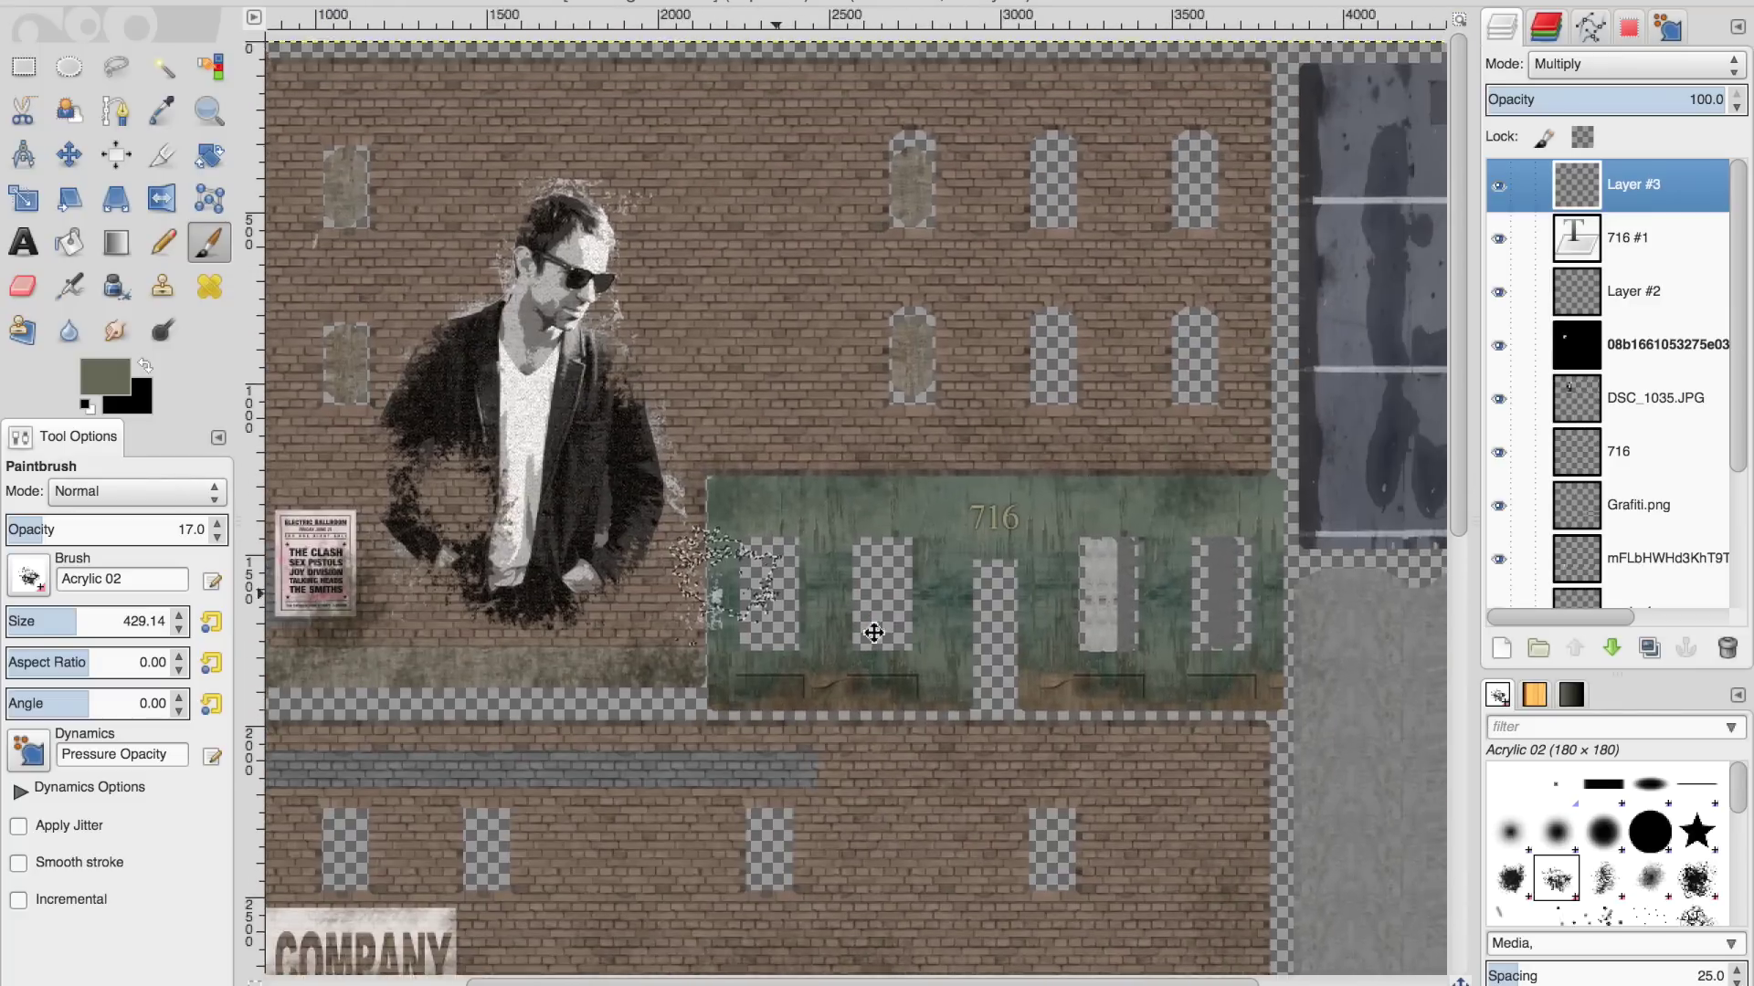
scroll(869, 634, "up", 3)
scroll(404, 669, "left", 5)
scroll(756, 476, "down", 4)
scroll(756, 476, "right", 2)
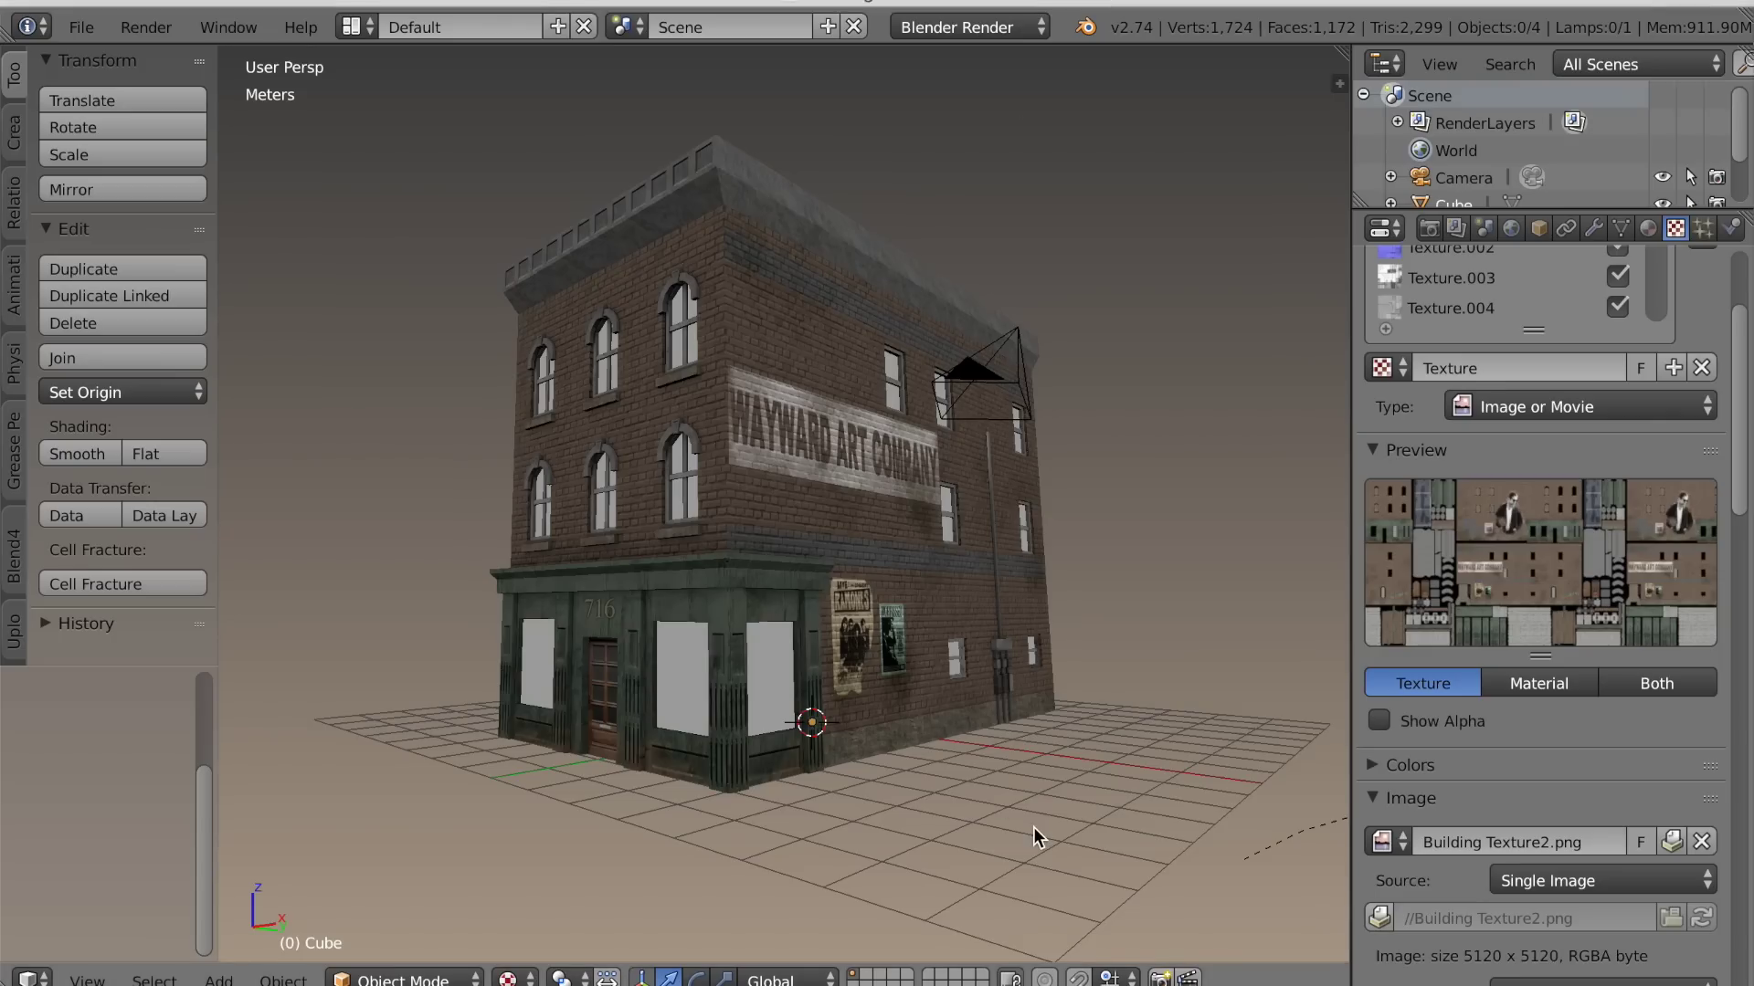
Switch to Blender and examine the textured building's sign, posters and 716 storefront from several angles
middle_click_drag(609, 767, 762, 801)
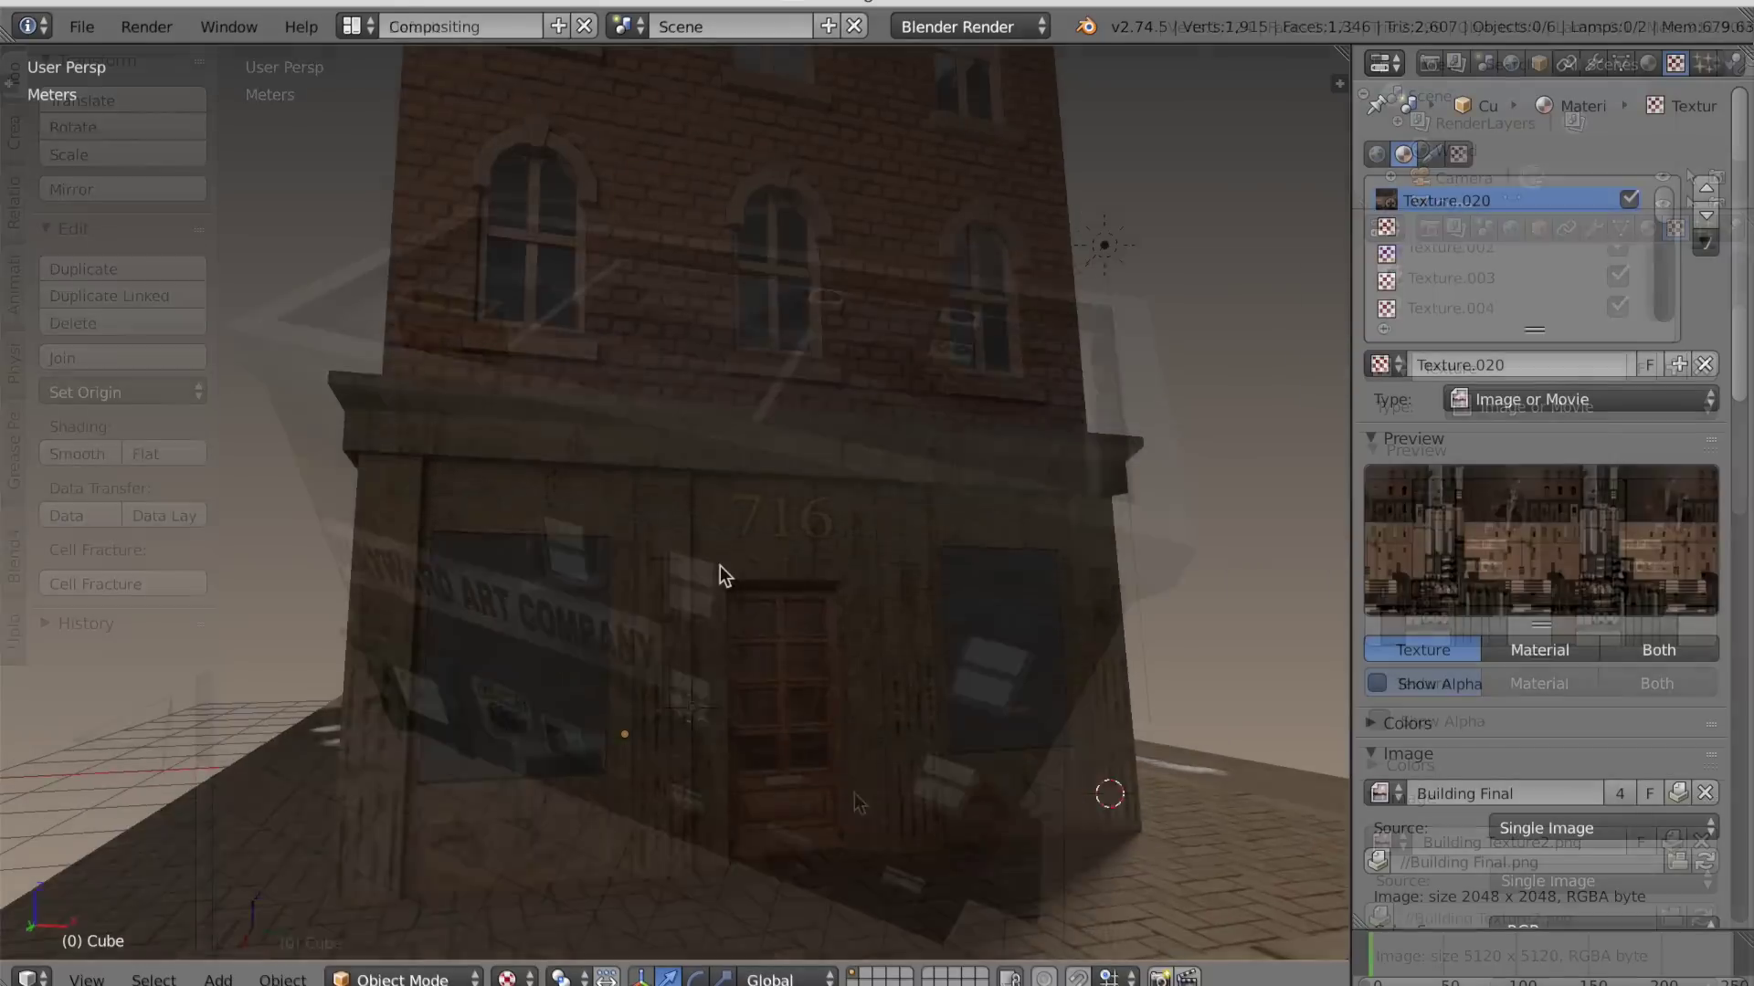
middle_click_drag(719, 566, 772, 678)
scroll(781, 676, "down", 8)
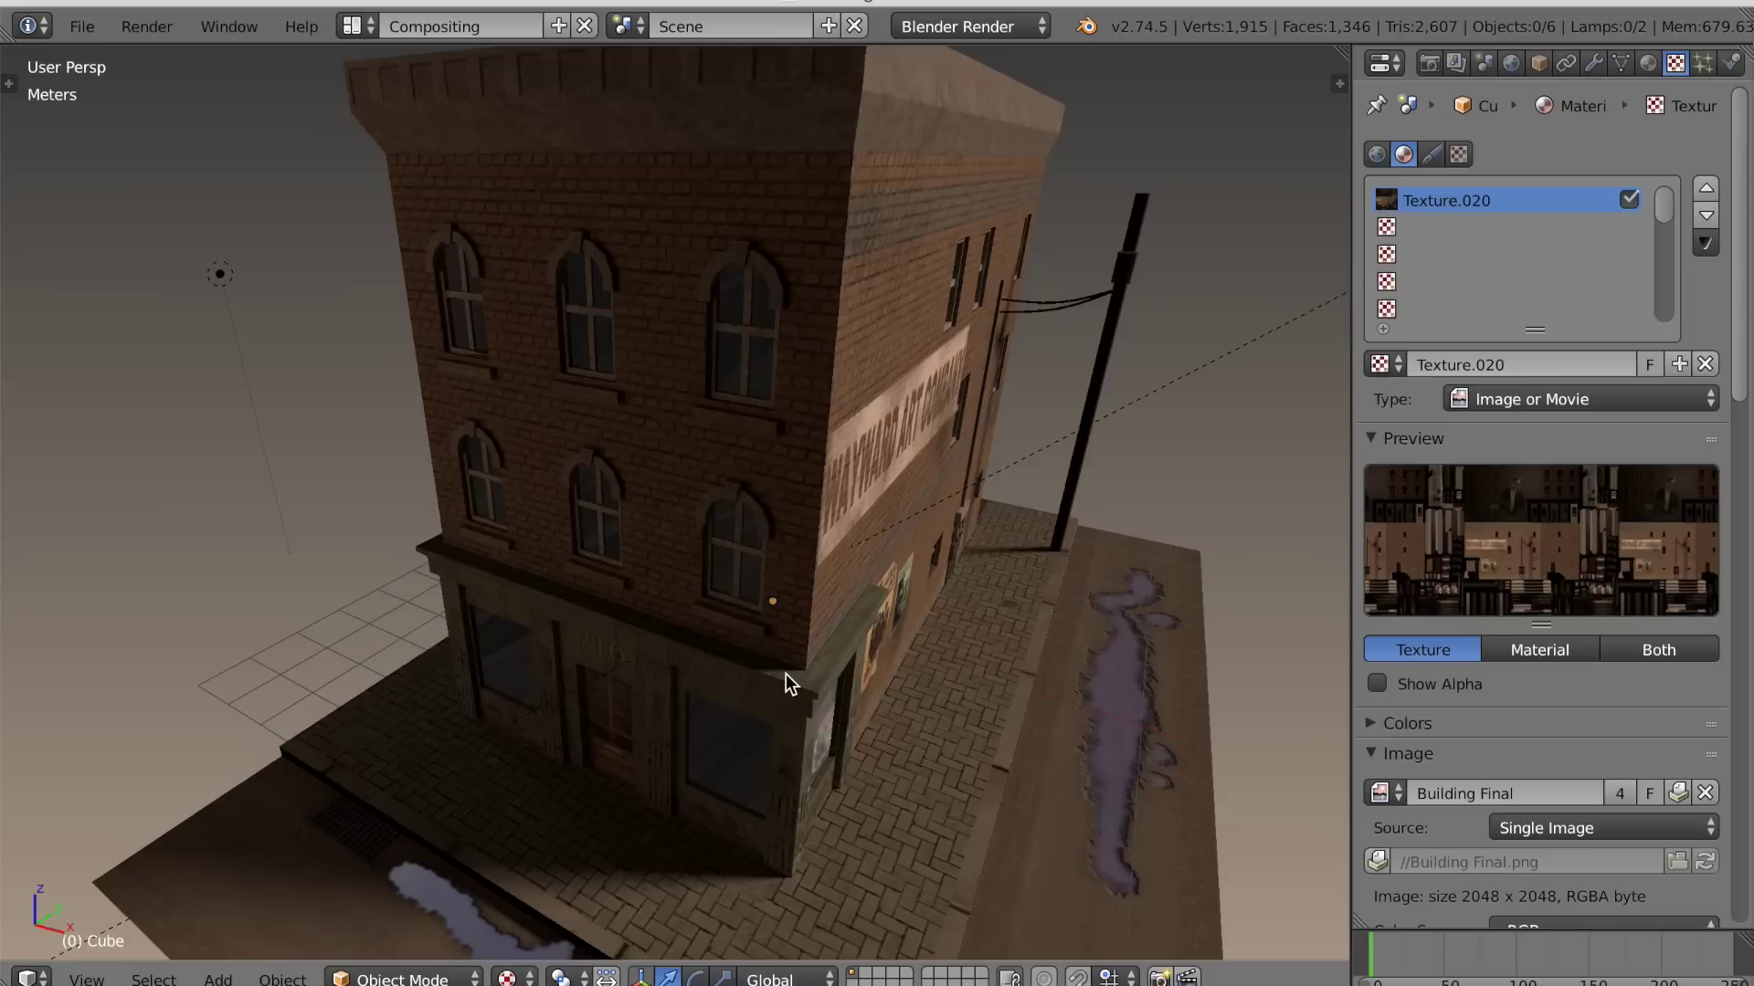